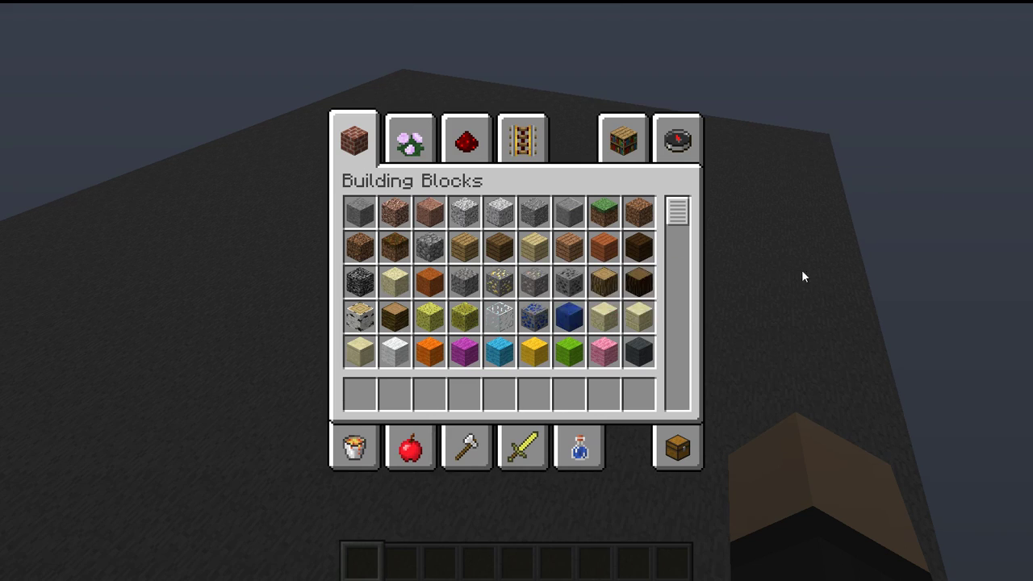
# Close the inventory, fly below the stone platform's edge and show the debug overlay
pyautogui.press('e')
pyautogui.press('shift')
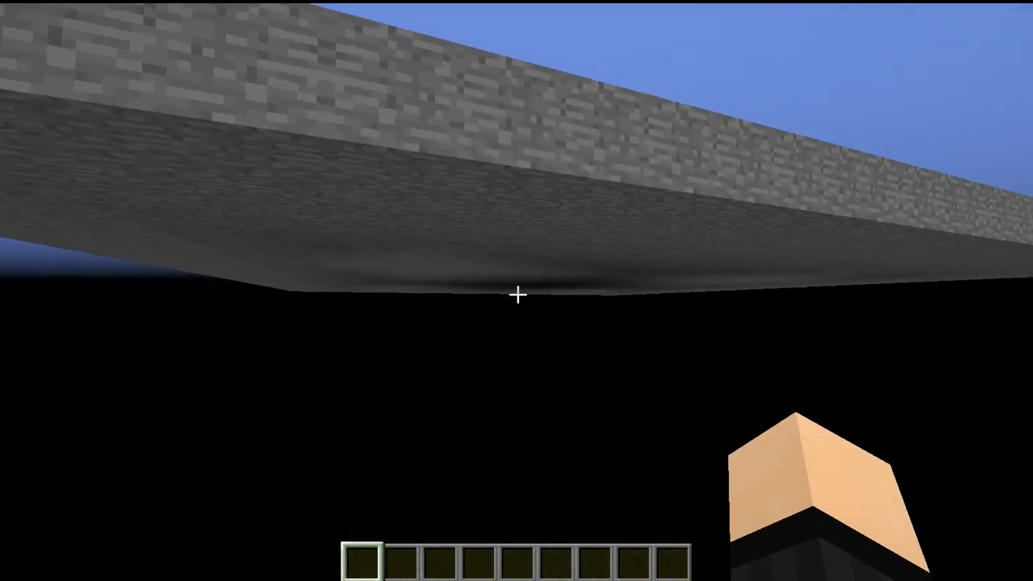
pyautogui.press('F3')
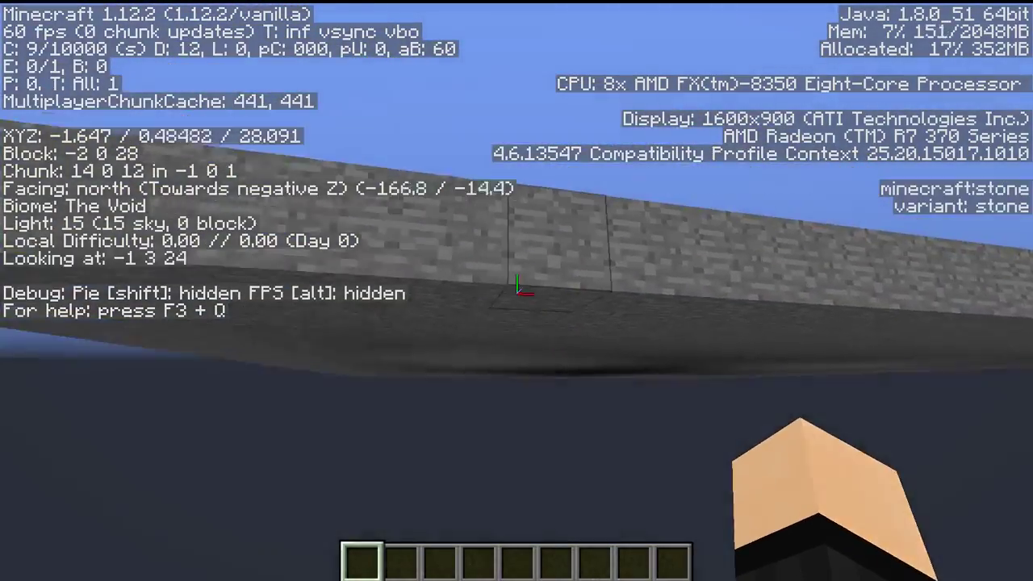
# Copy the platform's stone block and hang a column of stone blocks from its underside down to height 0
pyautogui.middleClick(516, 290)
pyautogui.rightClick(516, 290)
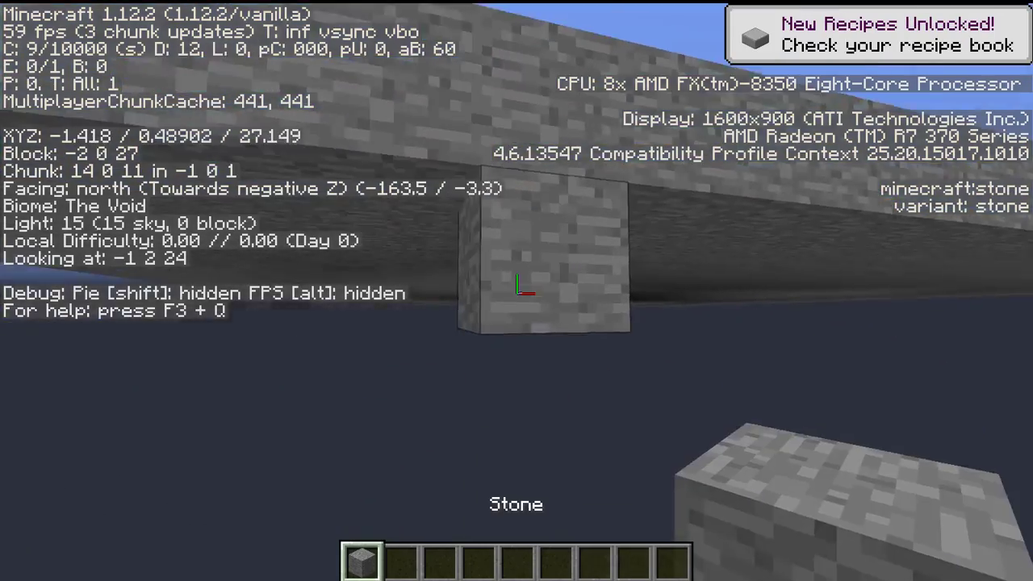
pyautogui.press('shift')
pyautogui.rightClick(516, 290)
pyautogui.press('shift')
pyautogui.rightClick(516, 290)
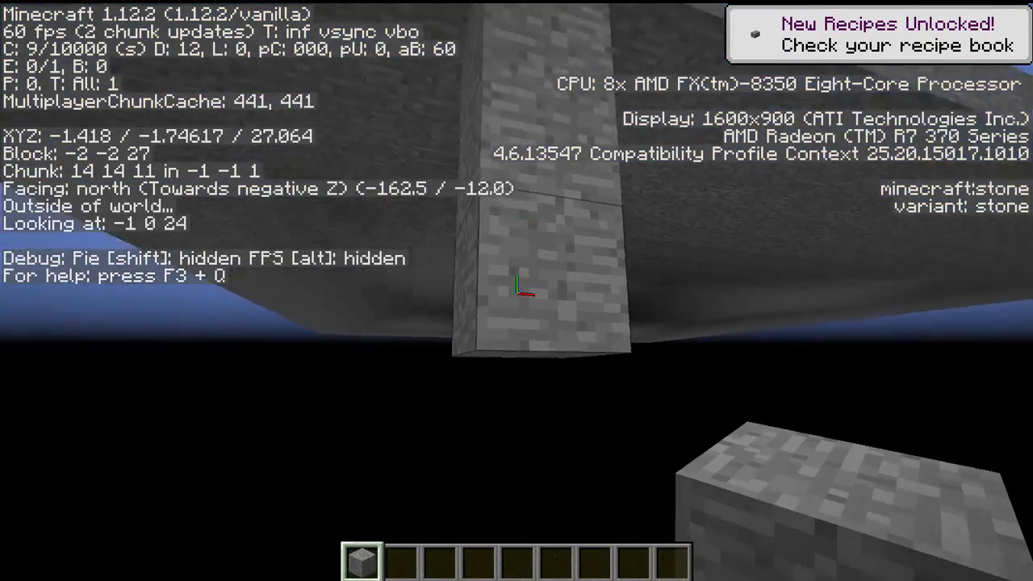
pyautogui.press('shift')
pyautogui.rightClick(516, 291)
pyautogui.rightClick(517, 291)
# Break the stone blocks of the column hanging under the platform's edge
pyautogui.press('space')
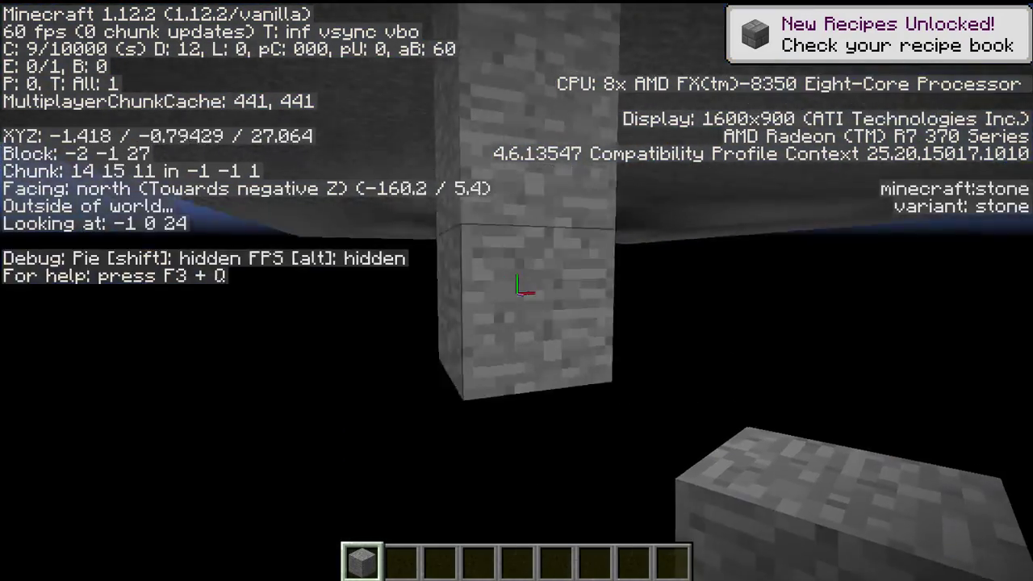
pyautogui.press('s')
pyautogui.press('a')
pyautogui.press('shift')
pyautogui.click(520, 290)
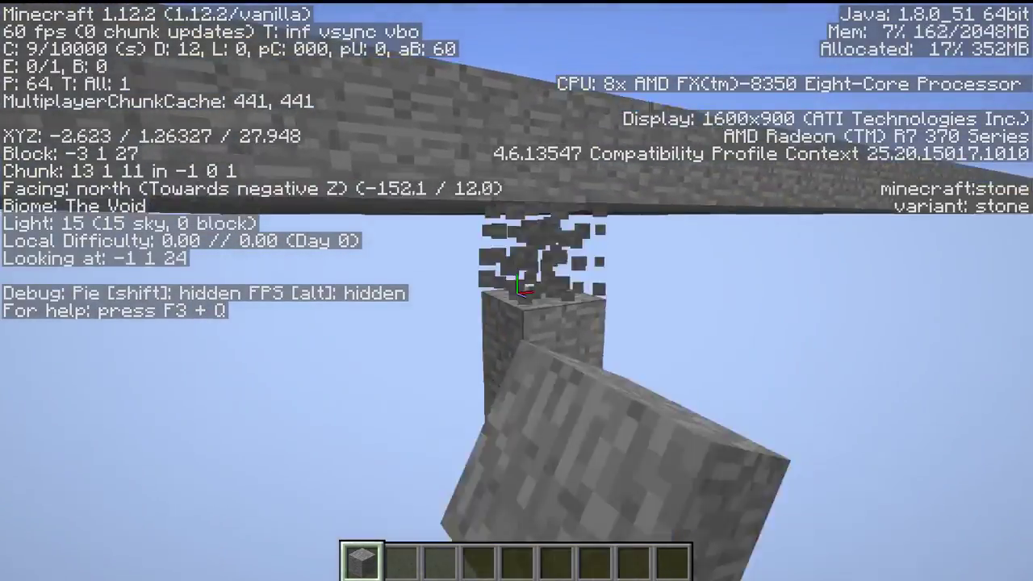
pyautogui.click(521, 291)
# Fly back above the platform, break the cobblestone block at 8 3 8 and rise over the surface
pyautogui.press('space')
pyautogui.press('w')
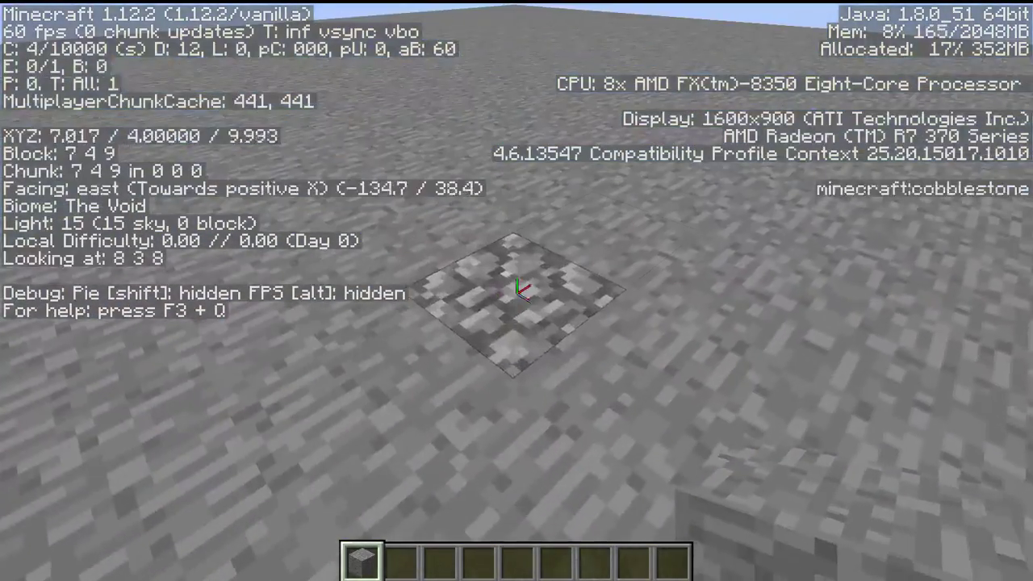
pyautogui.click(520, 290)
pyautogui.press('space')
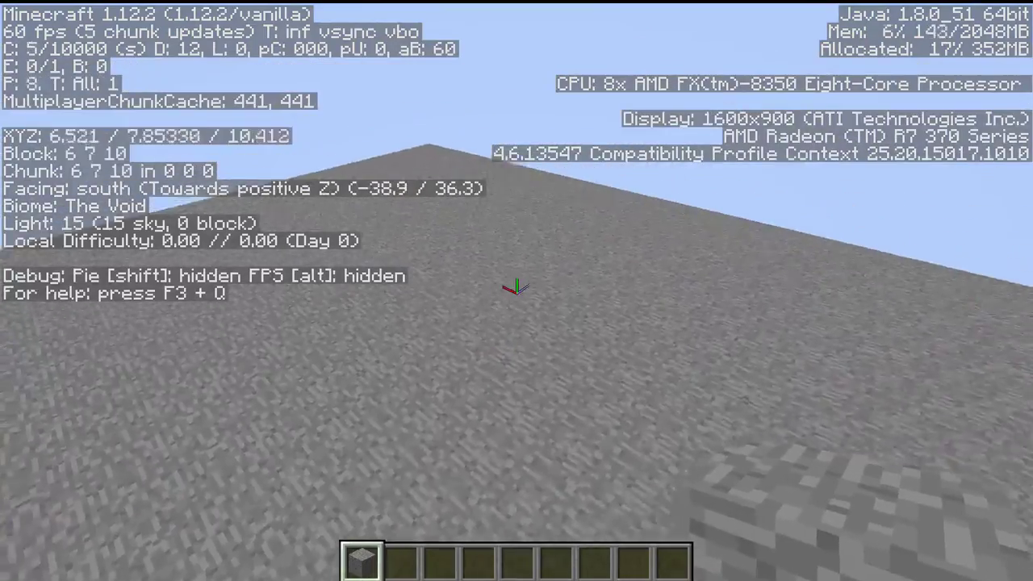
# Hide the debug overlay and put a stone pickaxe in the last hotbar slot
pyautogui.press('e')
pyautogui.press('e')
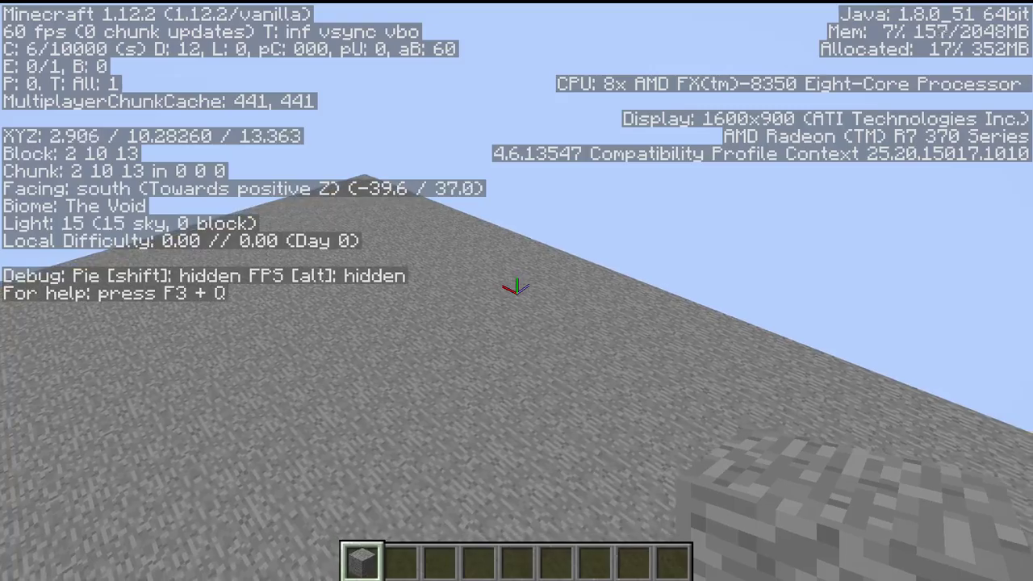
pyautogui.press('F3')
pyautogui.press('e')
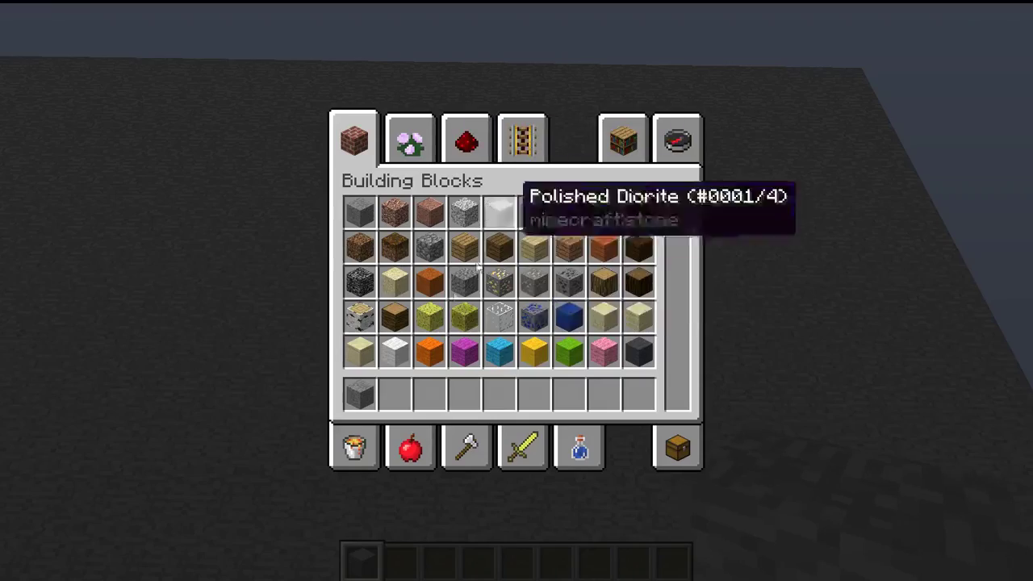
pyautogui.click(476, 448)
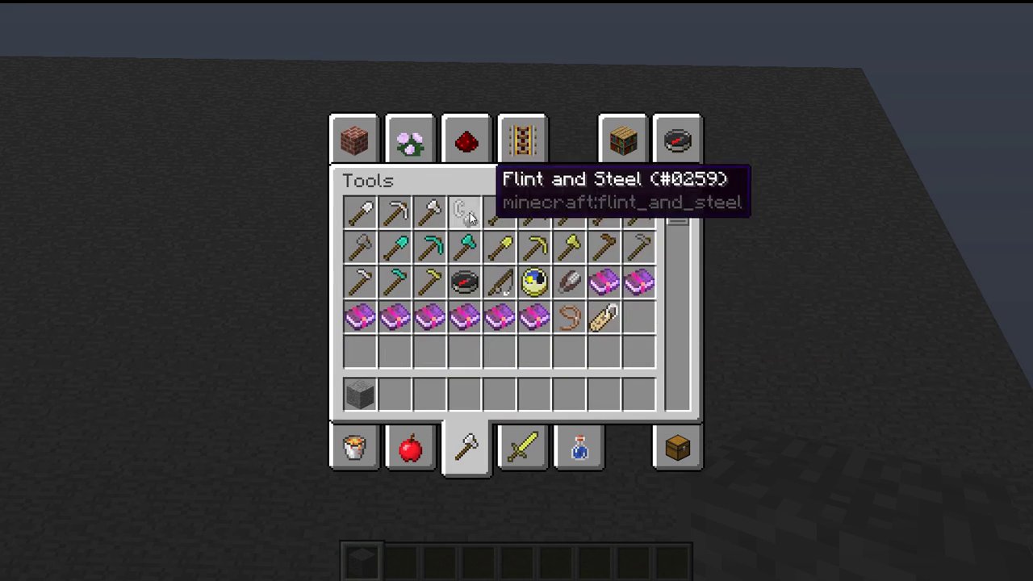
pyautogui.click(637, 394)
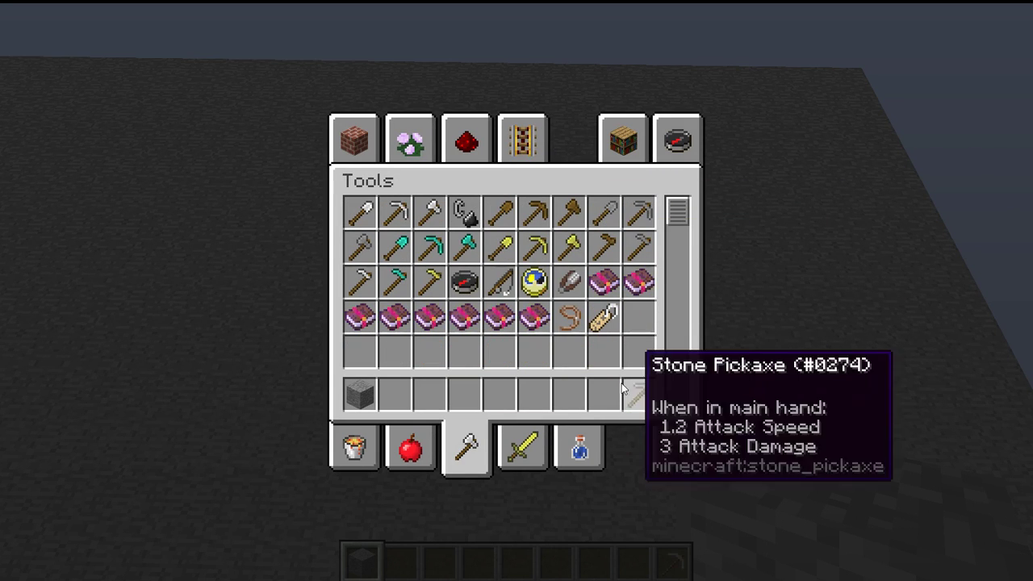
# Search the items for "arrow", put a plain arrow in the eighth hotbar slot and hold it
pyautogui.click(681, 141)
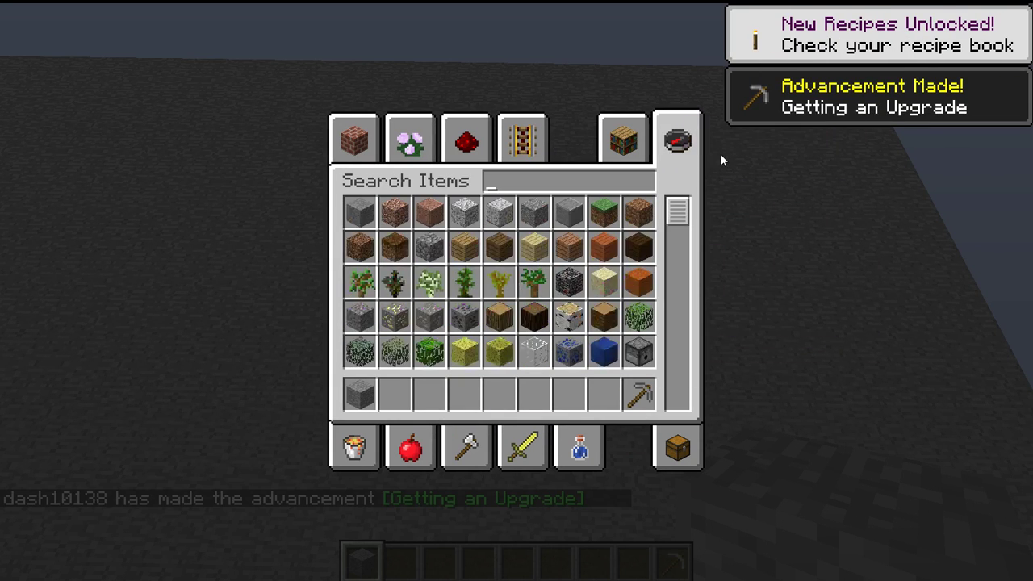
pyautogui.write('arrow')
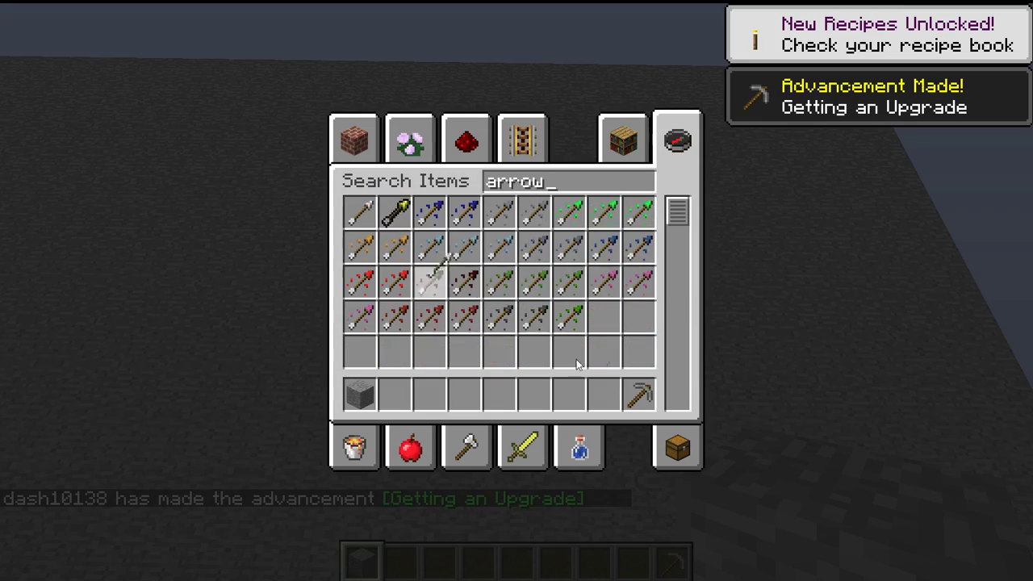
pyautogui.click(614, 409)
pyautogui.press('Escape')
pyautogui.scroll(-4, 516, 291)
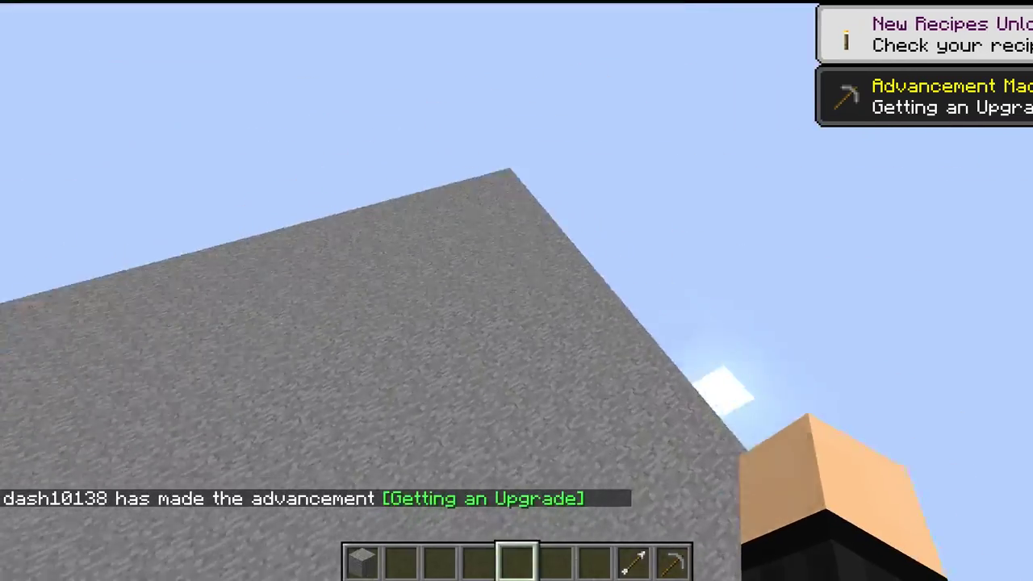
pyautogui.scroll(-1, 517, 291)
pyautogui.scroll(-2, 516, 290)
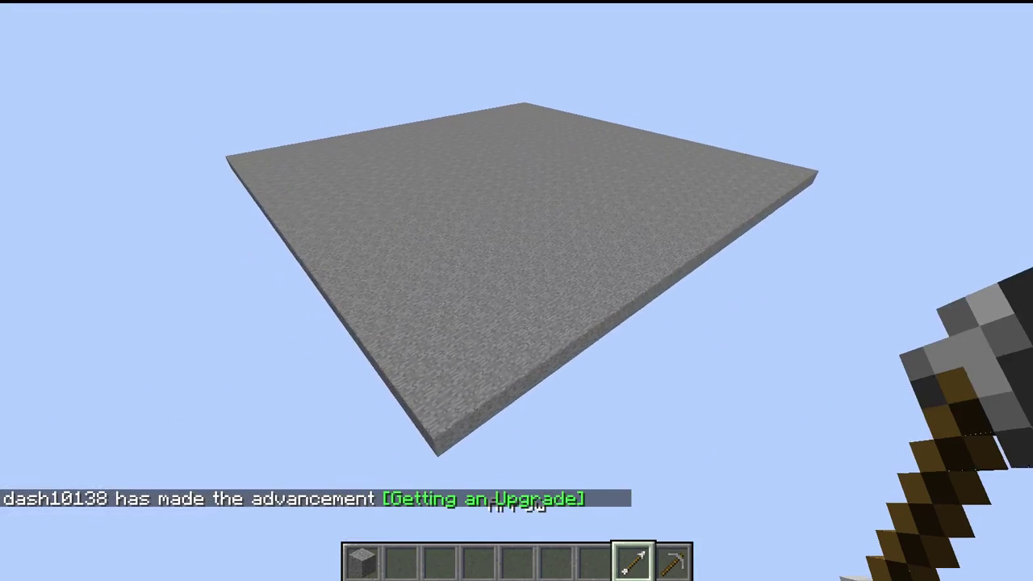
# Display the current brush settings with /b and set the brush size to 10
pyautogui.press('/')
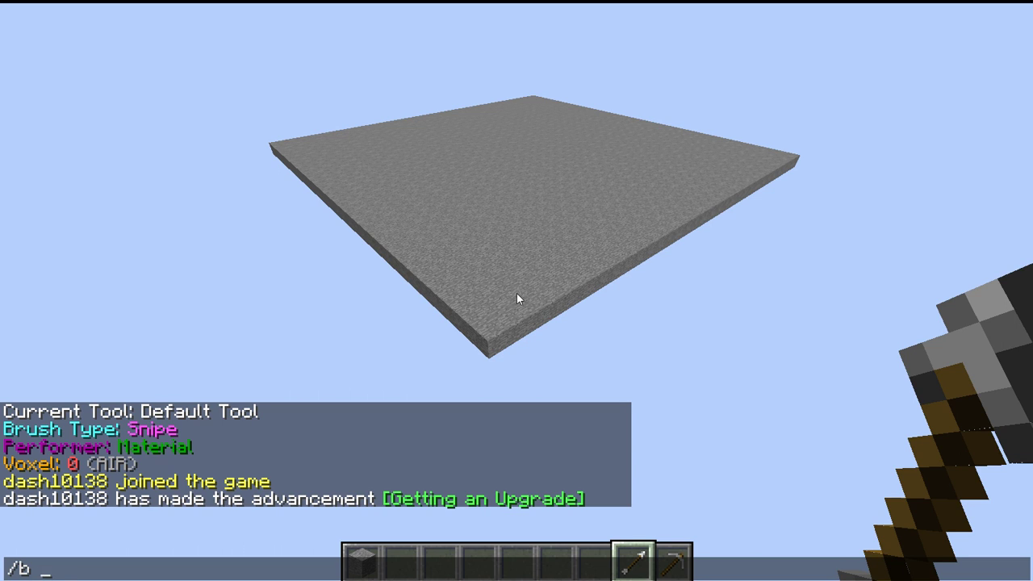
pyautogui.write('b')
pyautogui.press('Return')
pyautogui.press('/')
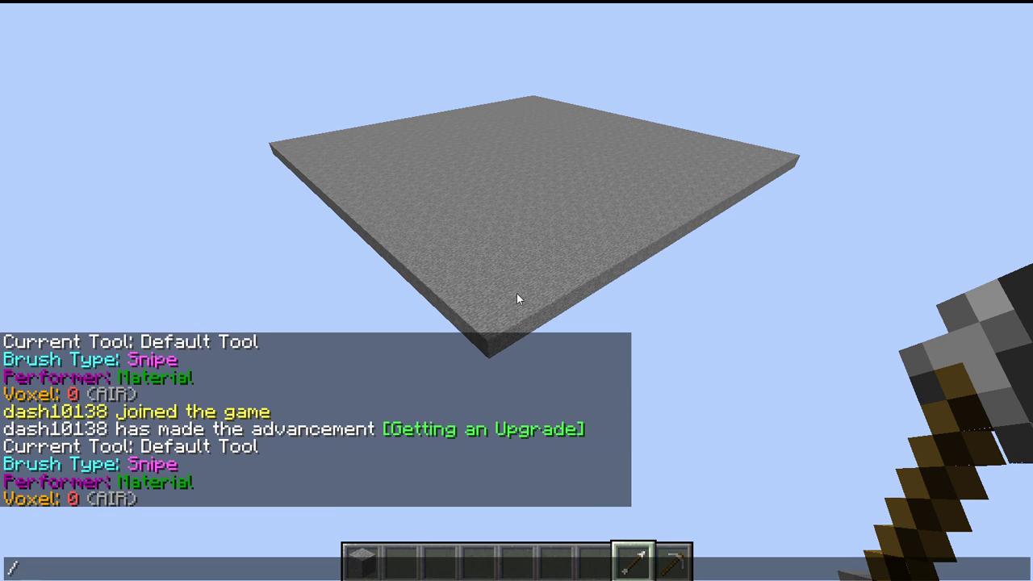
pyautogui.press('Return')
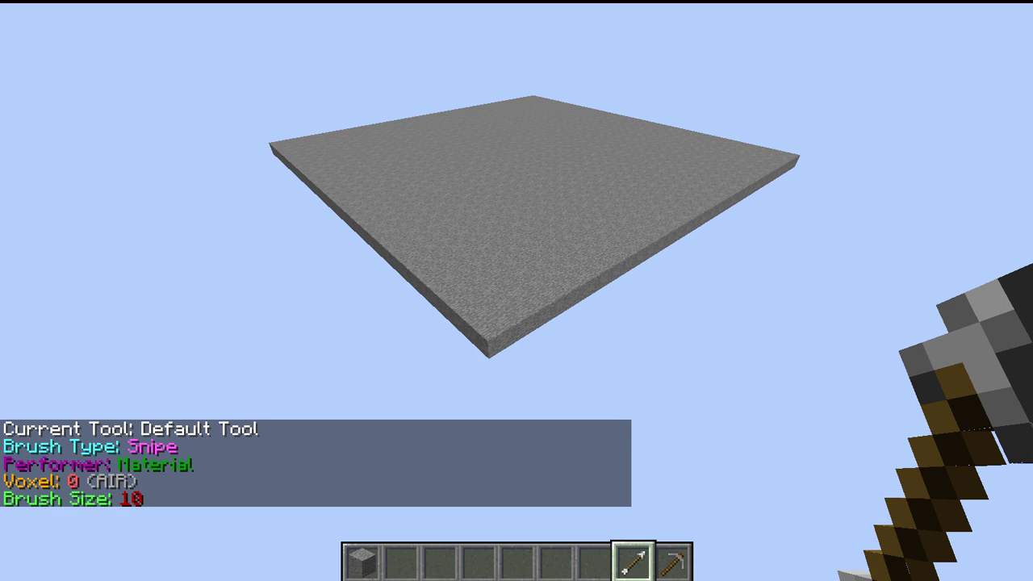
# Switch to the Ball brush with /b b and carve a round piece out of the platform's near corner
pyautogui.press('/')
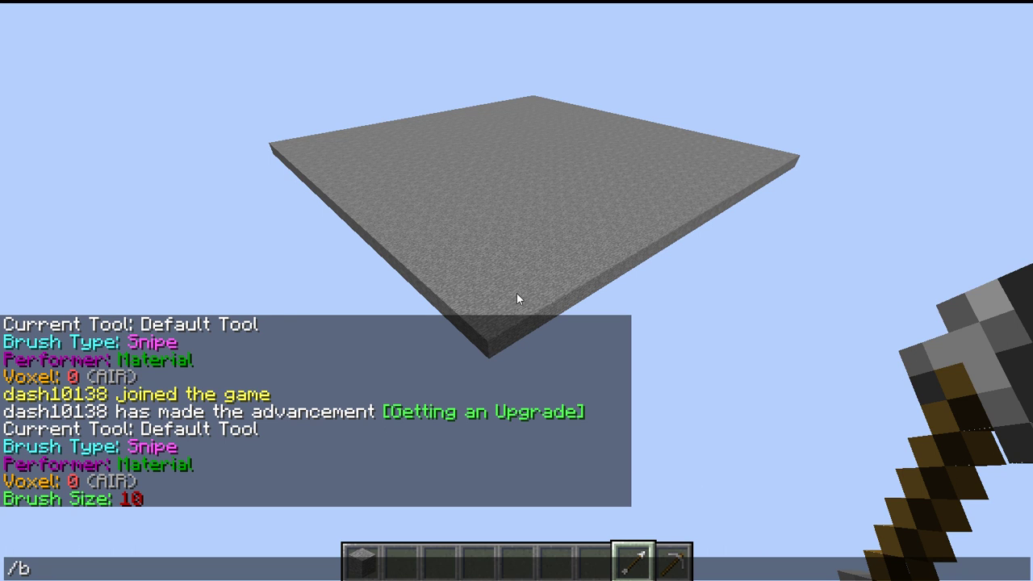
pyautogui.write('b b')
pyautogui.press('Return')
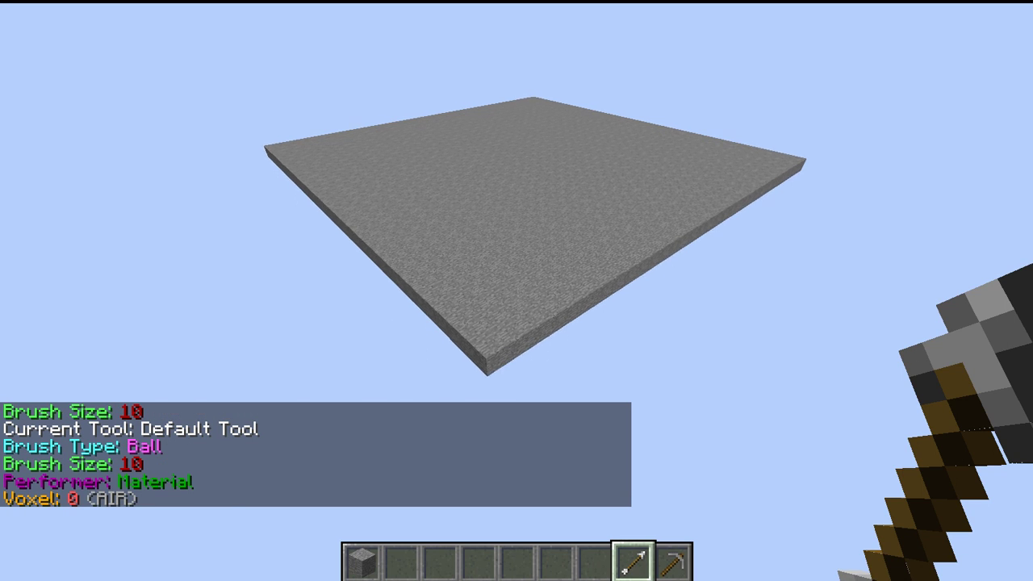
pyautogui.click(516, 292)
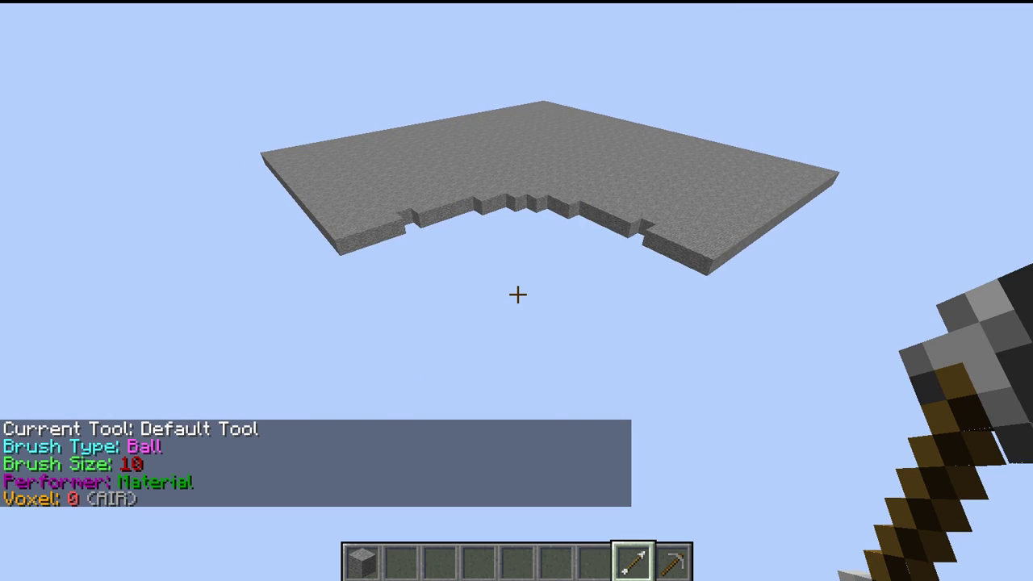
# Try to set the brush material with the commands /b stone and /b m
pyautogui.press('/')
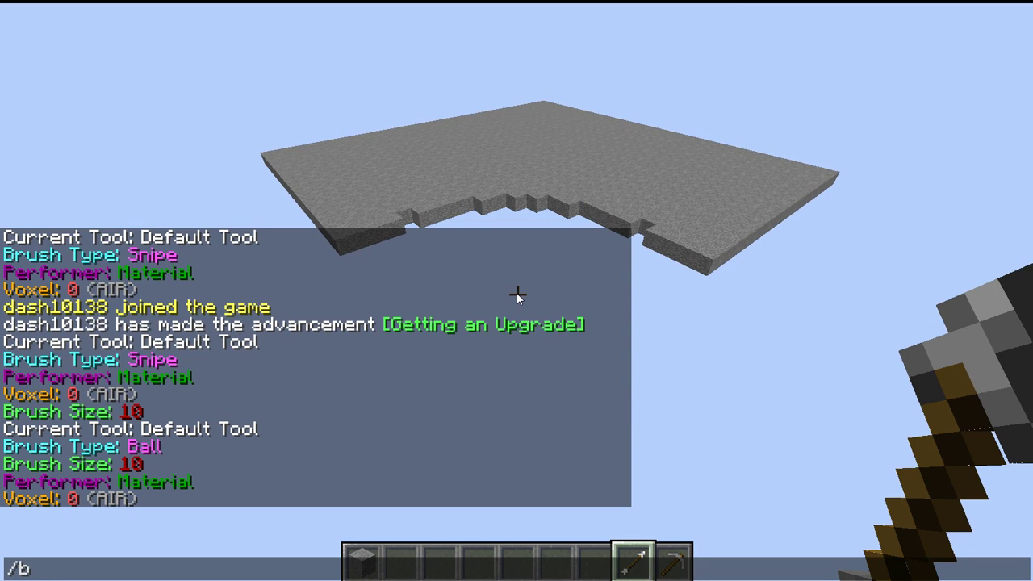
pyautogui.write('b stone')
pyautogui.press('Return')
pyautogui.press('/')
pyautogui.press('Up')
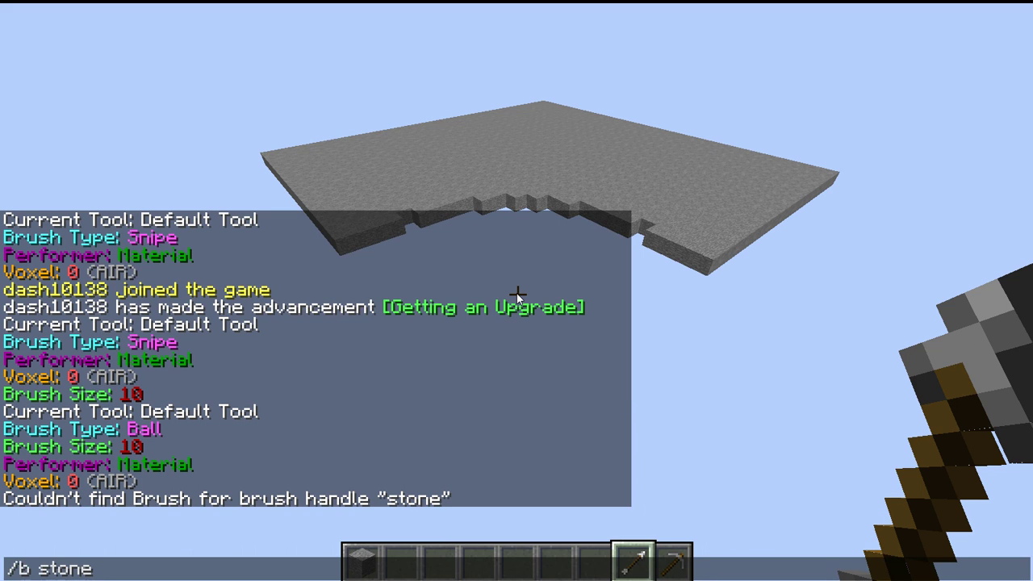
pyautogui.press('Delete')
pyautogui.press('Delete')
pyautogui.press('Delete')
pyautogui.press('Delete')
pyautogui.press('Delete')
pyautogui.write('m')
pyautogui.press('Return')
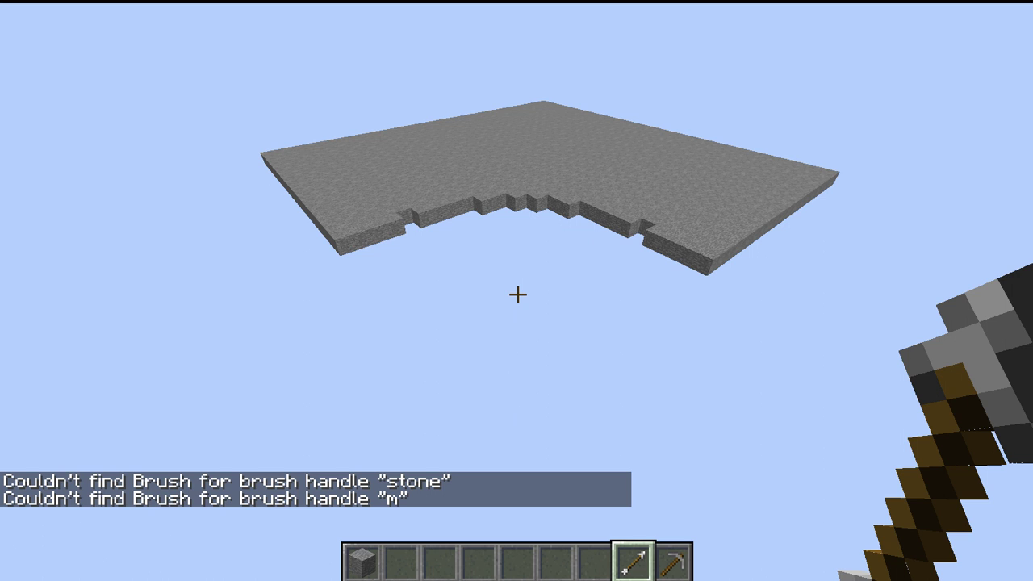
pyautogui.press('Escape')
pyautogui.press('Escape')
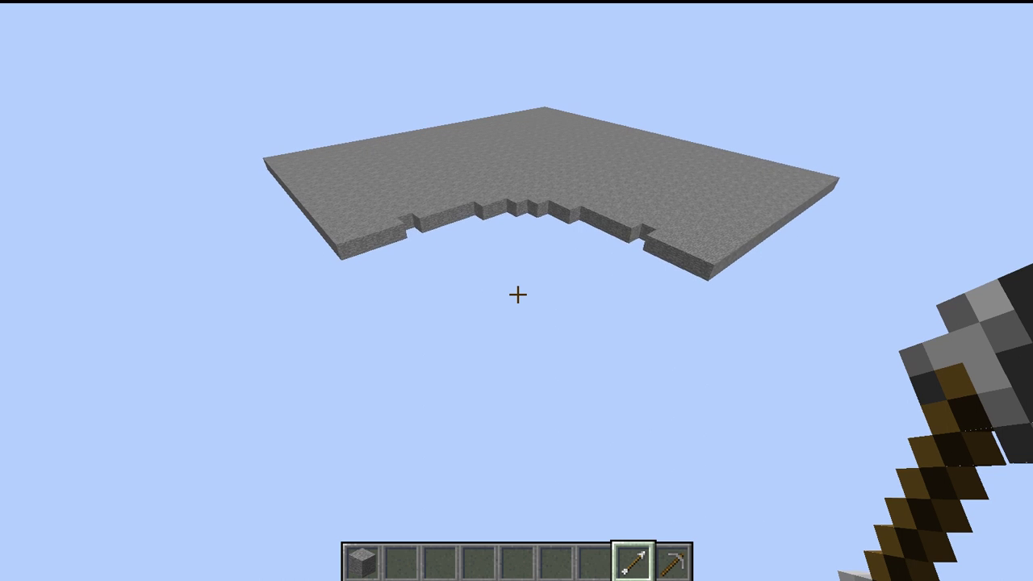
# Set the replace material with /vr stone and use the Ball brush on the platform to enlarge the hole
pyautogui.press('/')
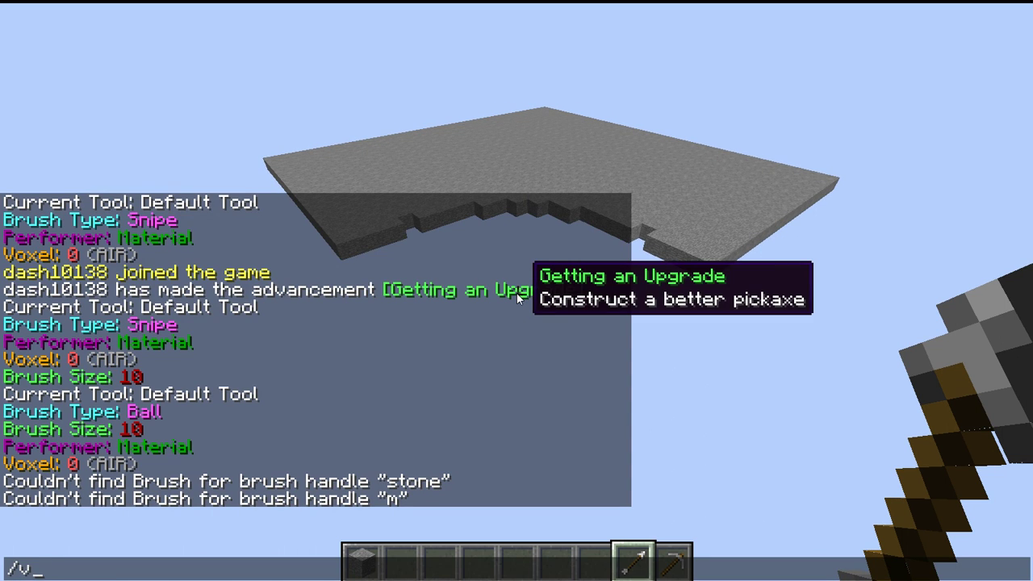
pyautogui.write('vr stone')
pyautogui.press('Return')
pyautogui.press('w')
pyautogui.rightClick(517, 294)
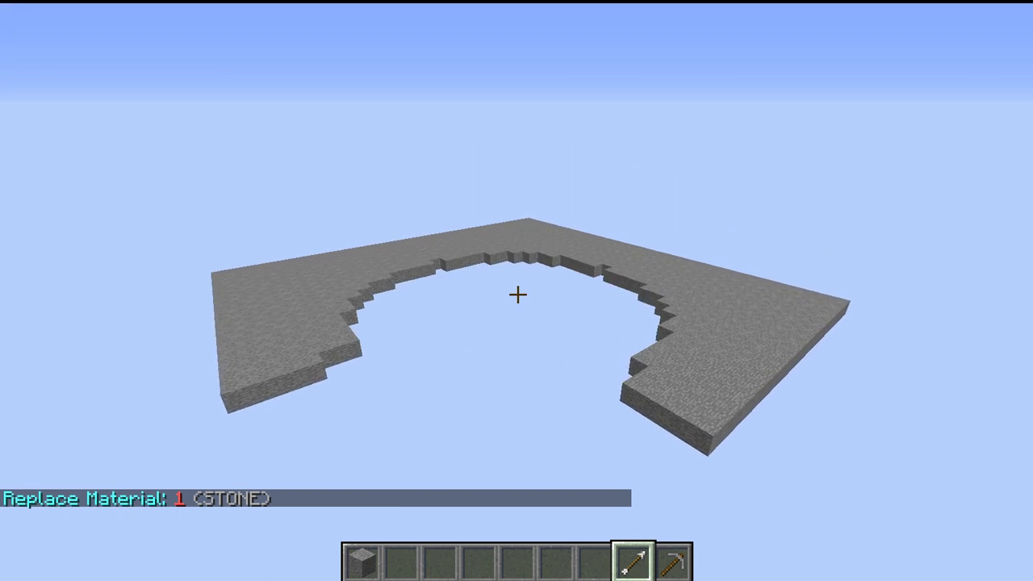
# Set the voxel material with /v stone and place a stone ball on the platform beside the hole
pyautogui.press('/')
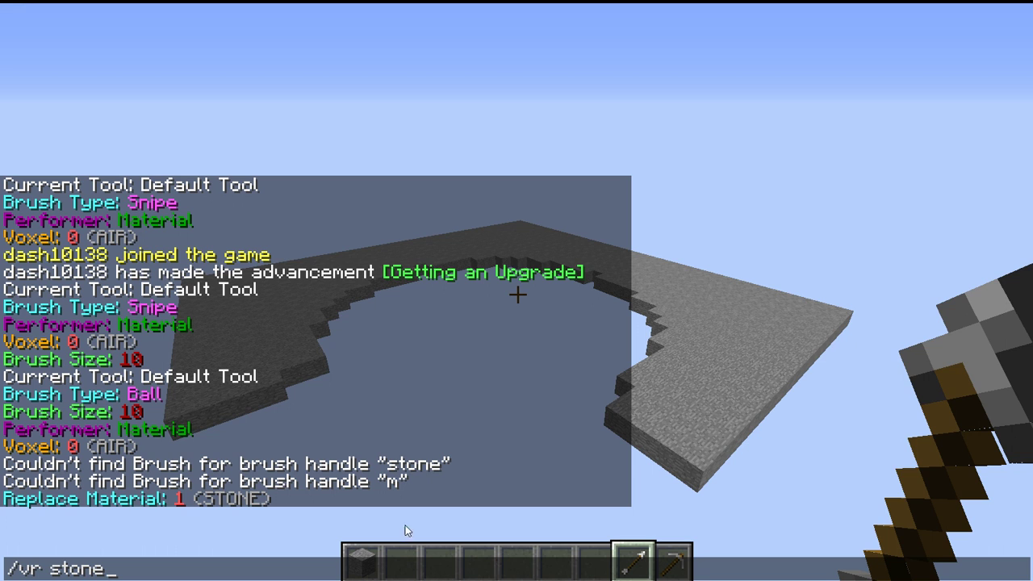
pyautogui.press('Left')
pyautogui.press('Left')
pyautogui.press('Left')
pyautogui.press('Left')
pyautogui.press('Left')
pyautogui.press('Left')
pyautogui.press('BackSpace')
pyautogui.press('Return')
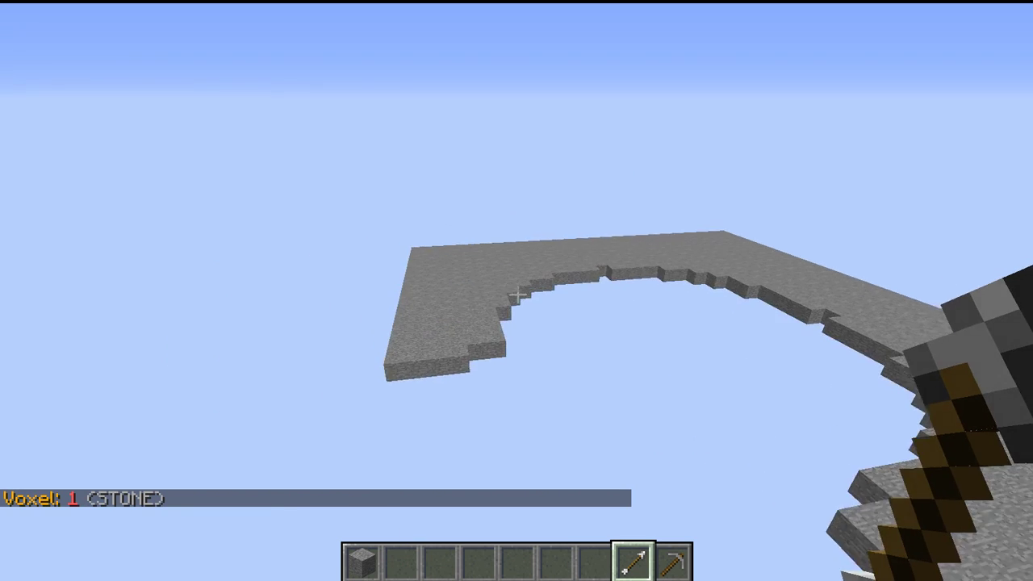
pyautogui.rightClick(517, 295)
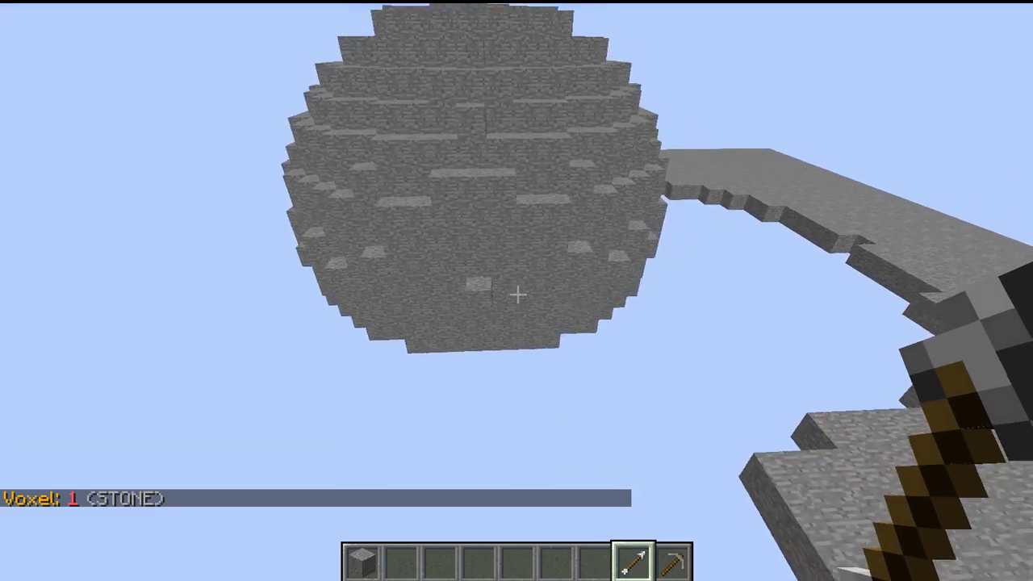
# Set the brush size to 20 with /b 20 and place two large overlapping stone balls over the platform
pyautogui.press('/')
pyautogui.press('Up')
pyautogui.press('Up')
pyautogui.press('Up')
pyautogui.press('Up')
pyautogui.press('Up')
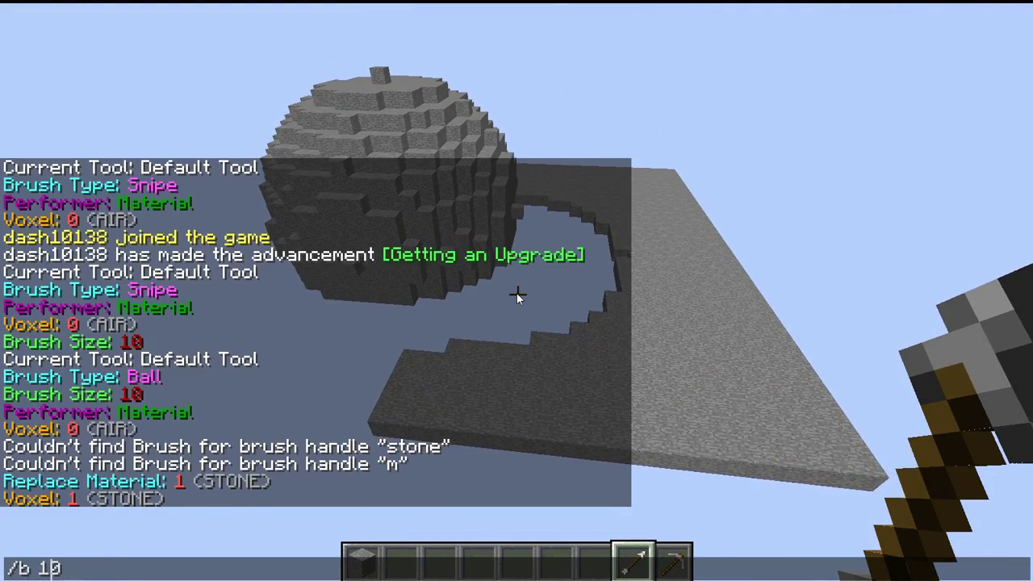
pyautogui.press('BackSpace')
pyautogui.write('2')
pyautogui.press('Return')
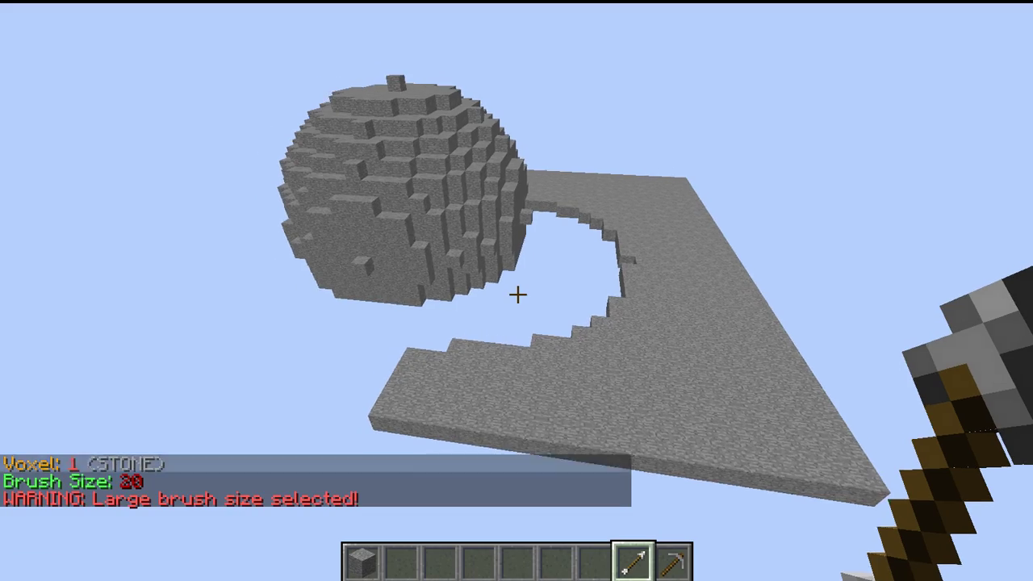
pyautogui.rightClick(517, 294)
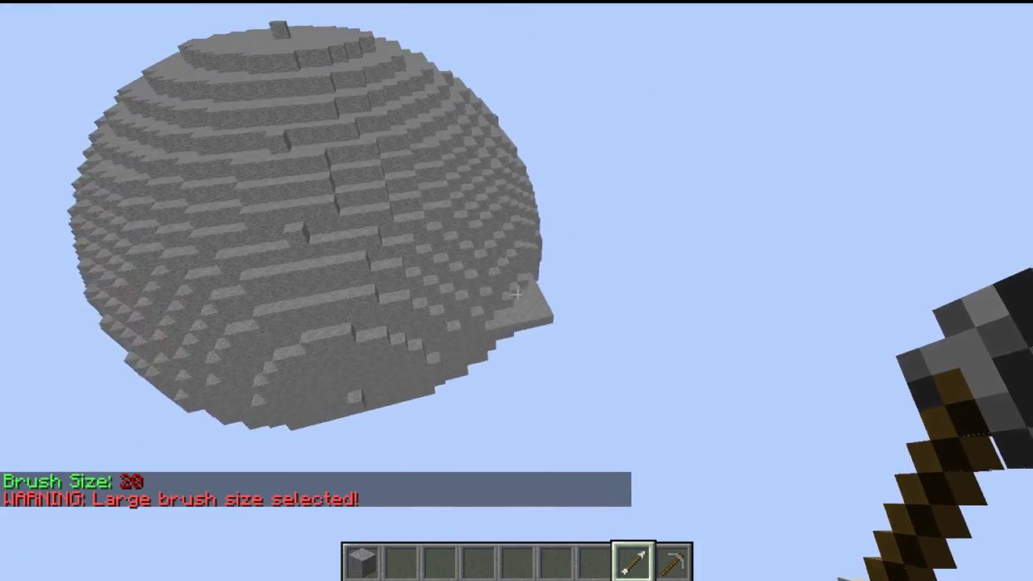
pyautogui.rightClick(517, 294)
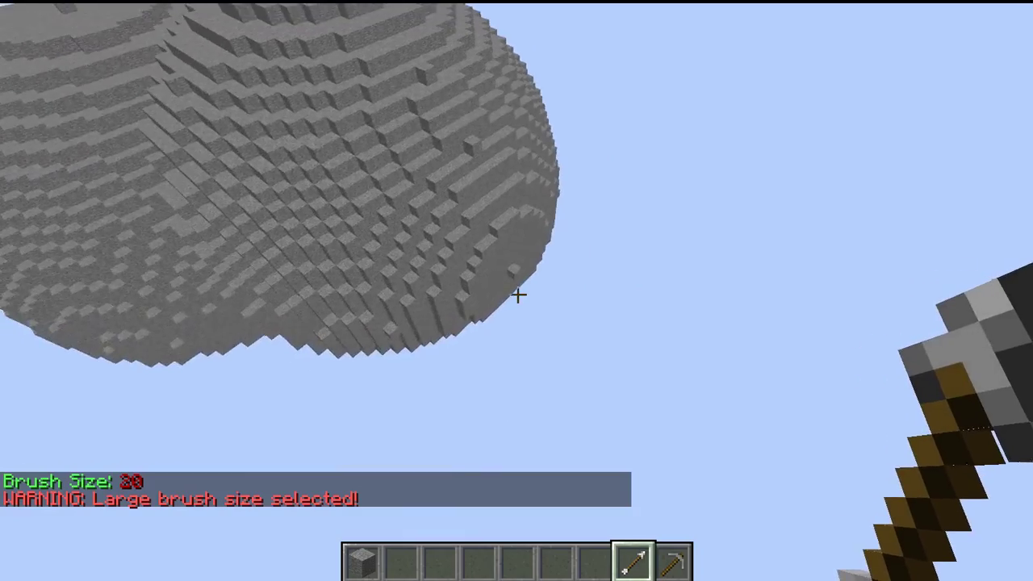
# Extend the stone mass outward by placing overlapping size-20 stone balls along its outer edge with the Ball brush
pyautogui.rightClick(517, 294)
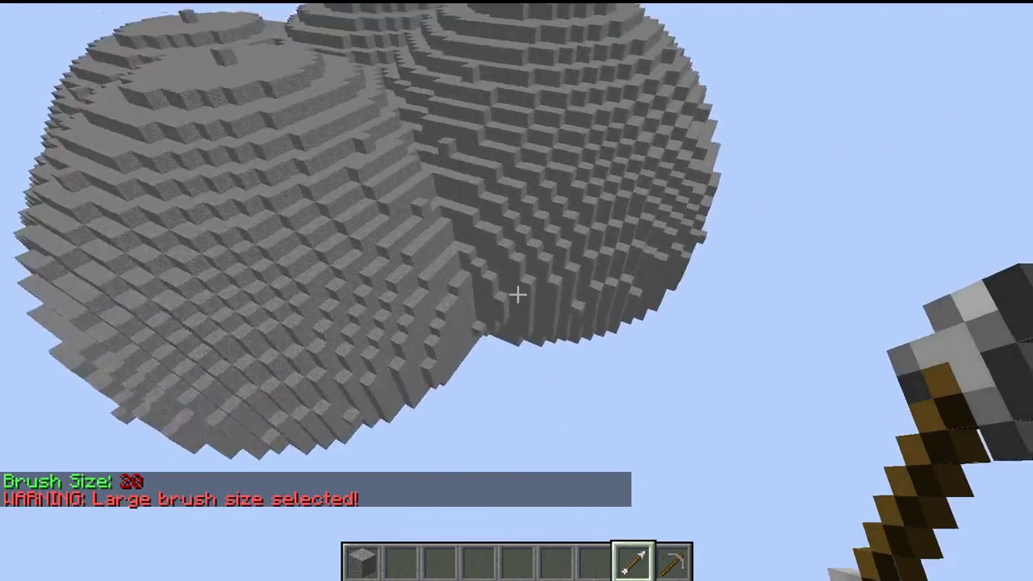
pyautogui.rightClick(517, 295)
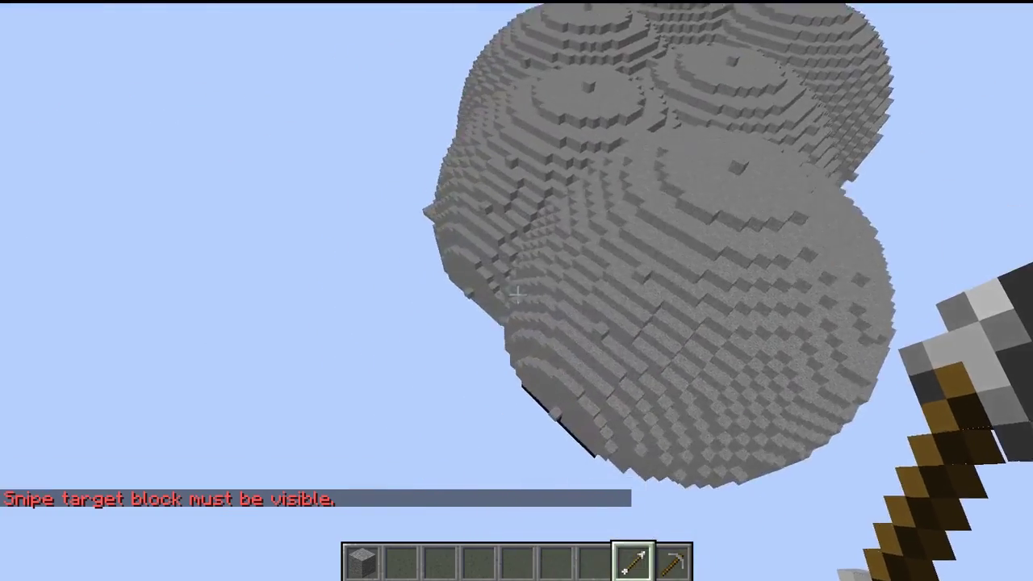
pyautogui.press('s')
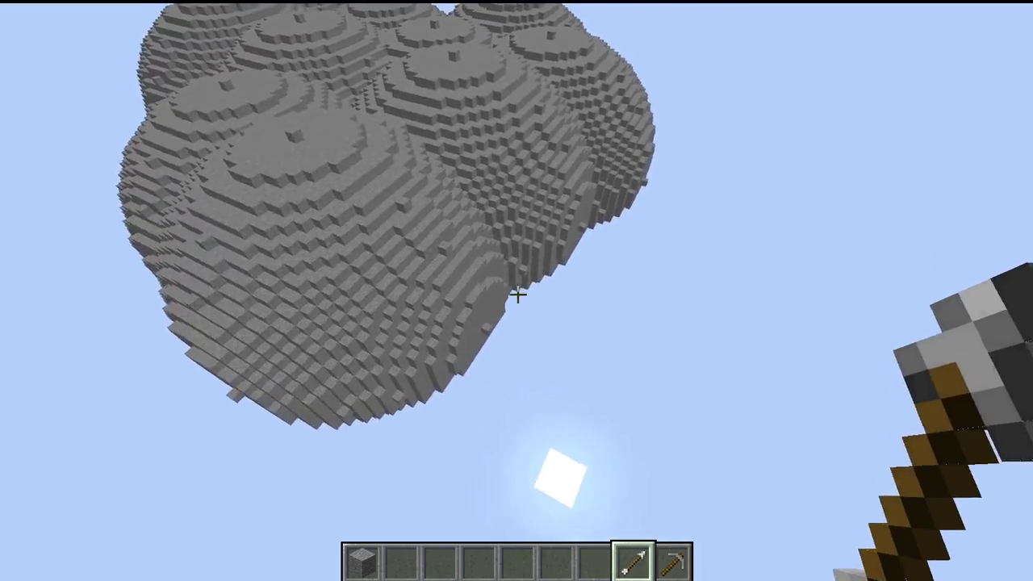
pyautogui.rightClick(517, 296)
pyautogui.rightClick(517, 297)
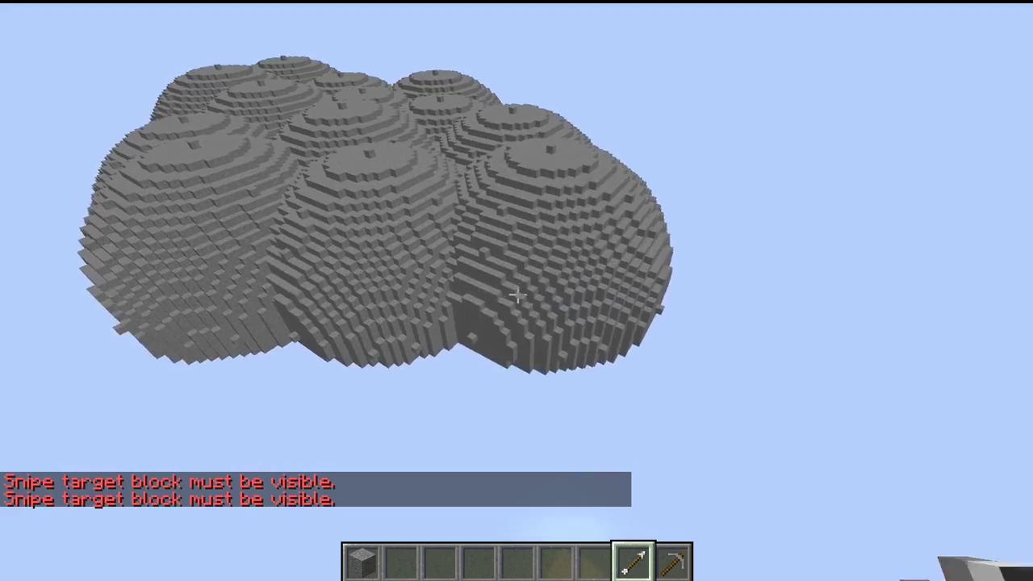
pyautogui.rightClick(517, 296)
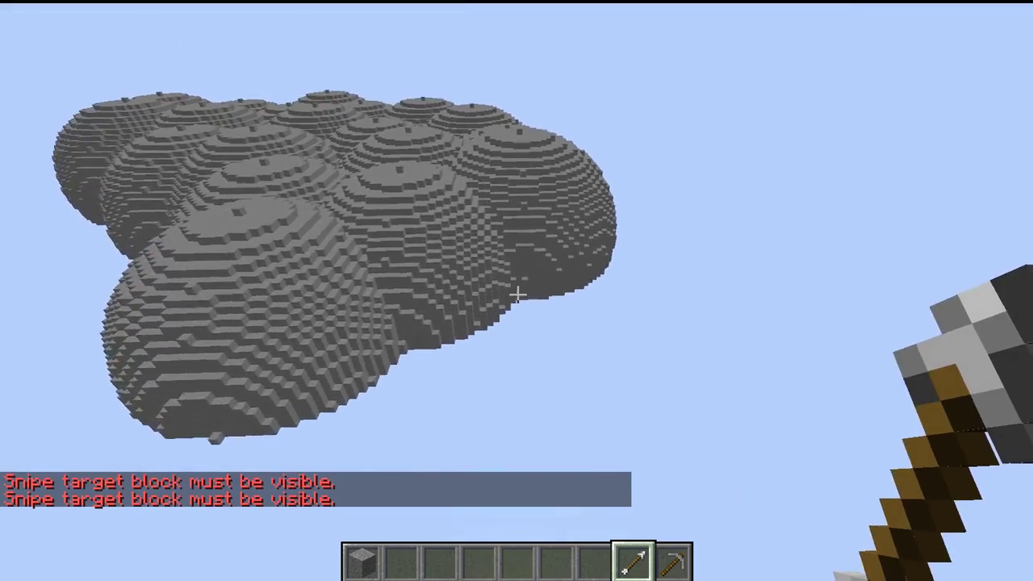
pyautogui.rightClick(517, 295)
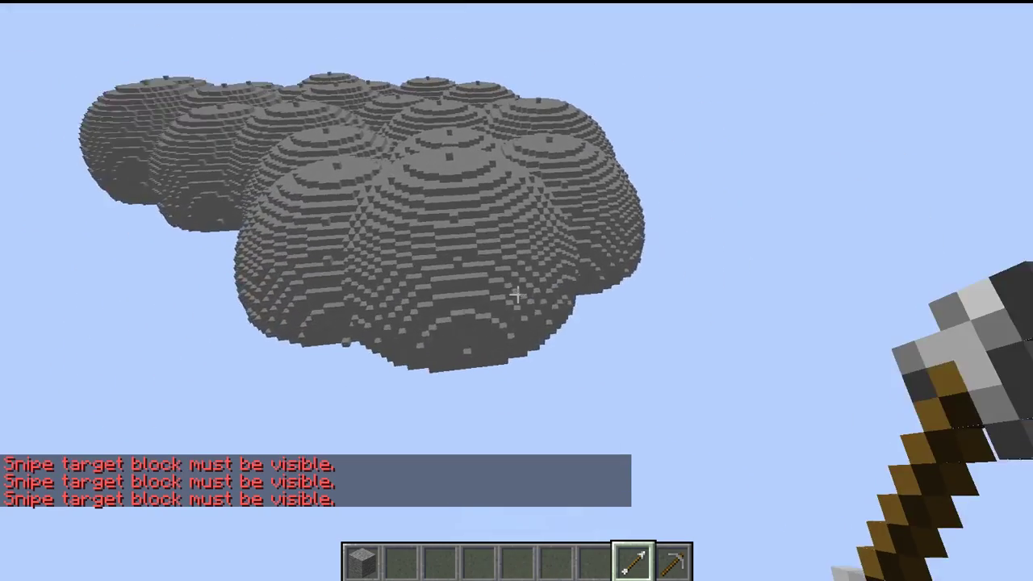
pyautogui.rightClick(516, 295)
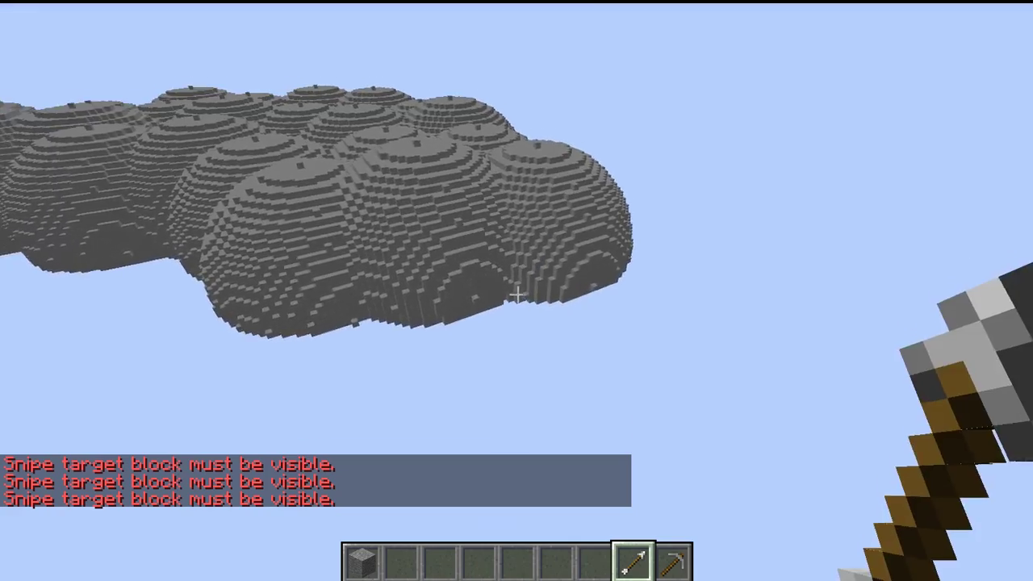
pyautogui.rightClick(516, 296)
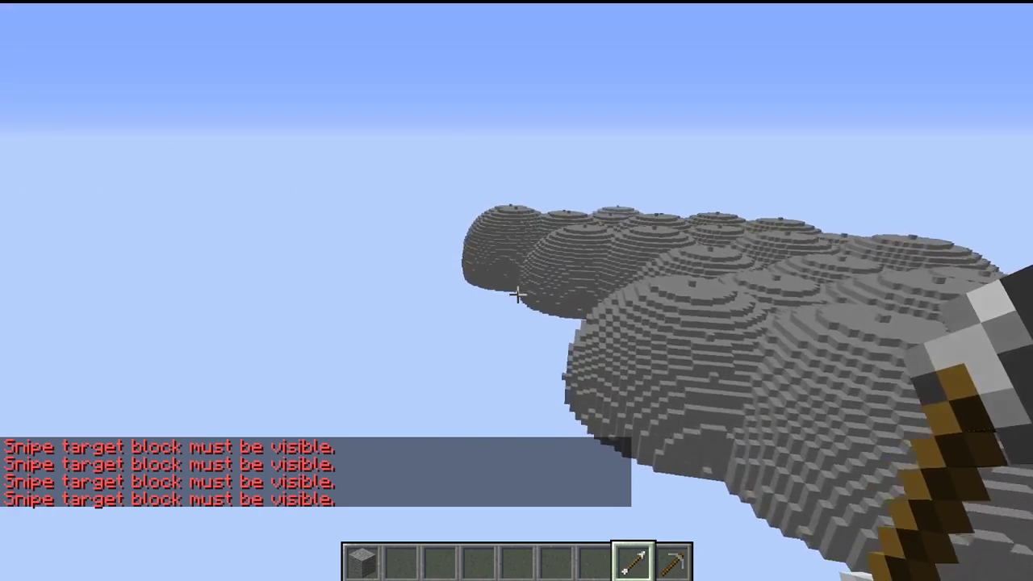
# Widen the stone base by adding more size-20 balls around its far end and into the recess beside it
pyautogui.rightClick(517, 294)
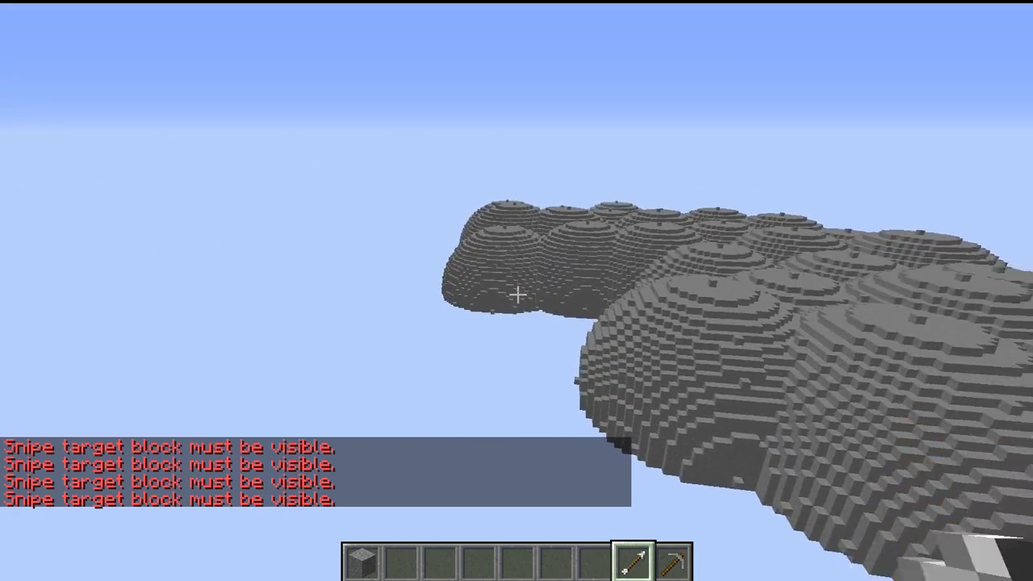
pyautogui.rightClick(517, 295)
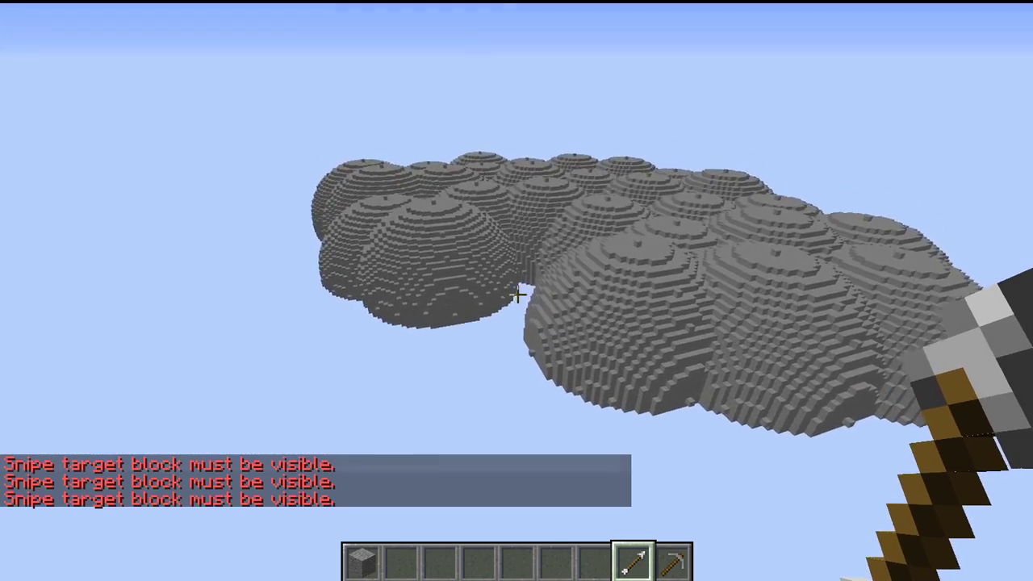
pyautogui.rightClick(517, 295)
pyautogui.rightClick(517, 296)
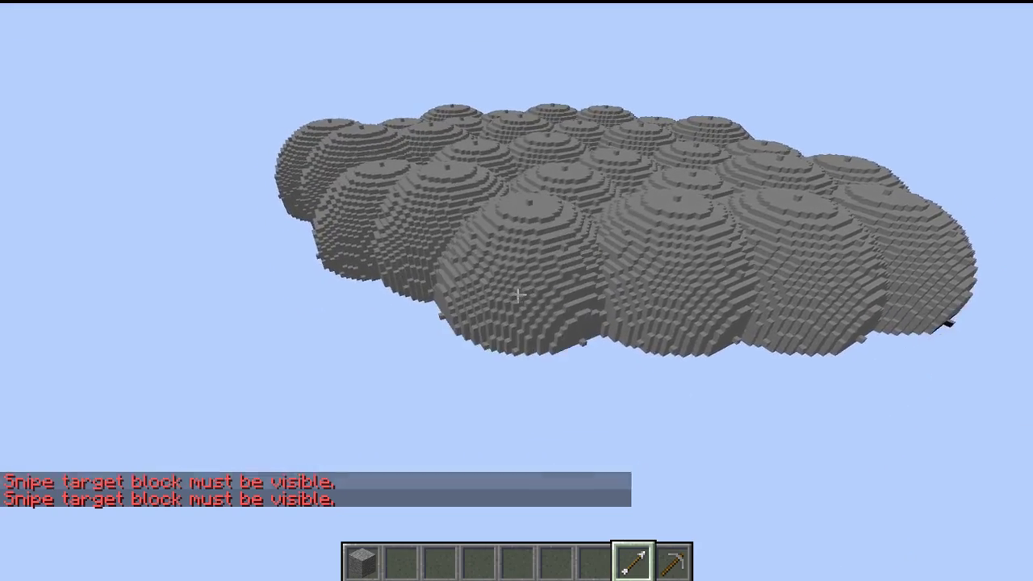
pyautogui.rightClick(517, 296)
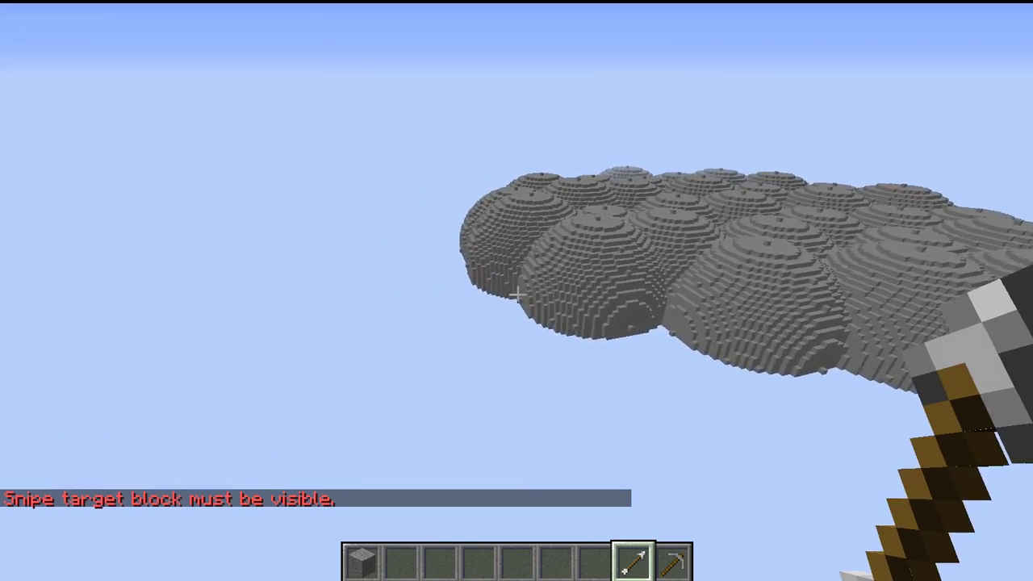
pyautogui.rightClick(517, 295)
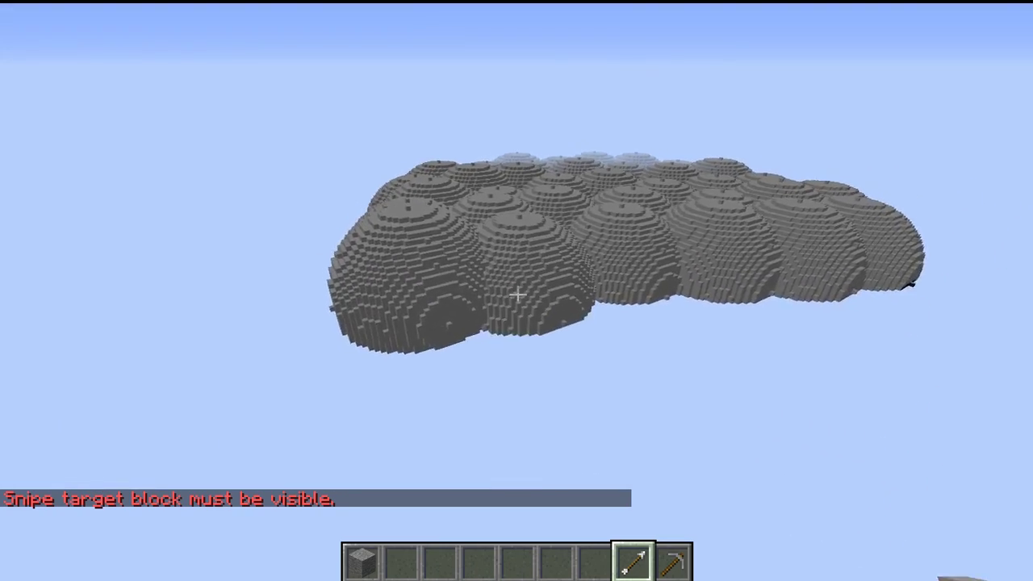
pyautogui.rightClick(517, 295)
pyautogui.rightClick(517, 295)
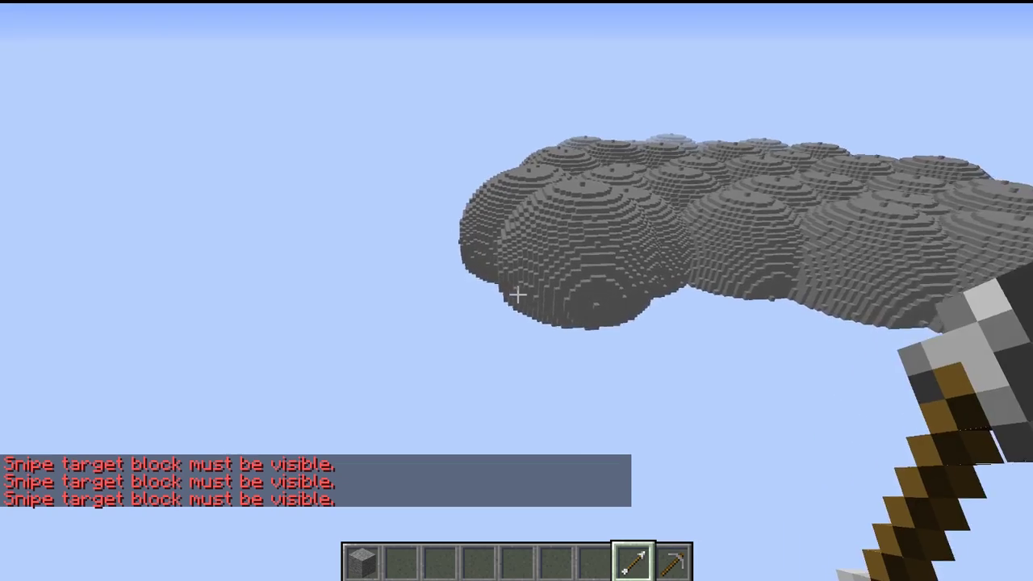
pyautogui.rightClick(517, 295)
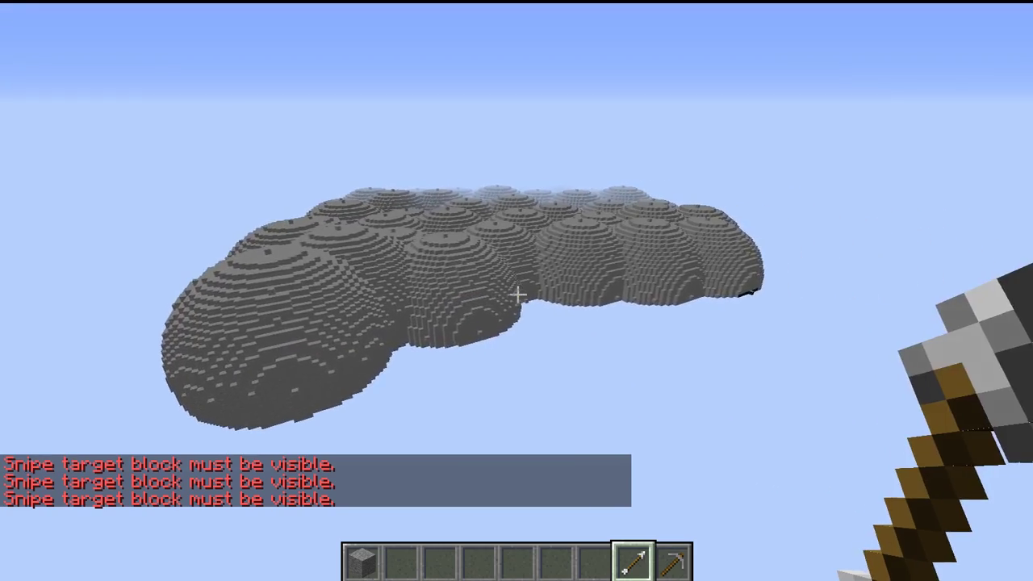
pyautogui.rightClick(517, 295)
pyautogui.rightClick(517, 296)
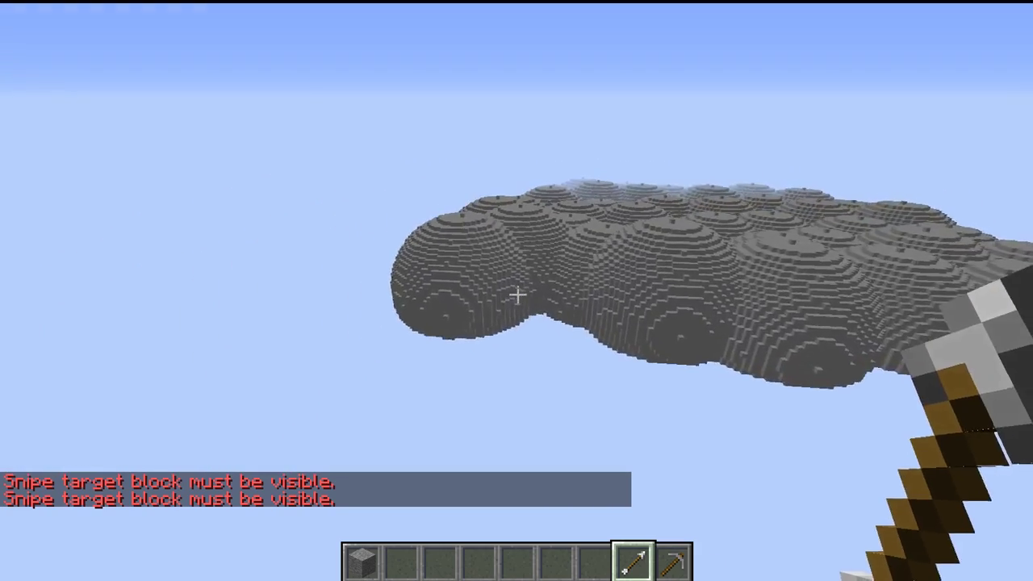
pyautogui.rightClick(517, 294)
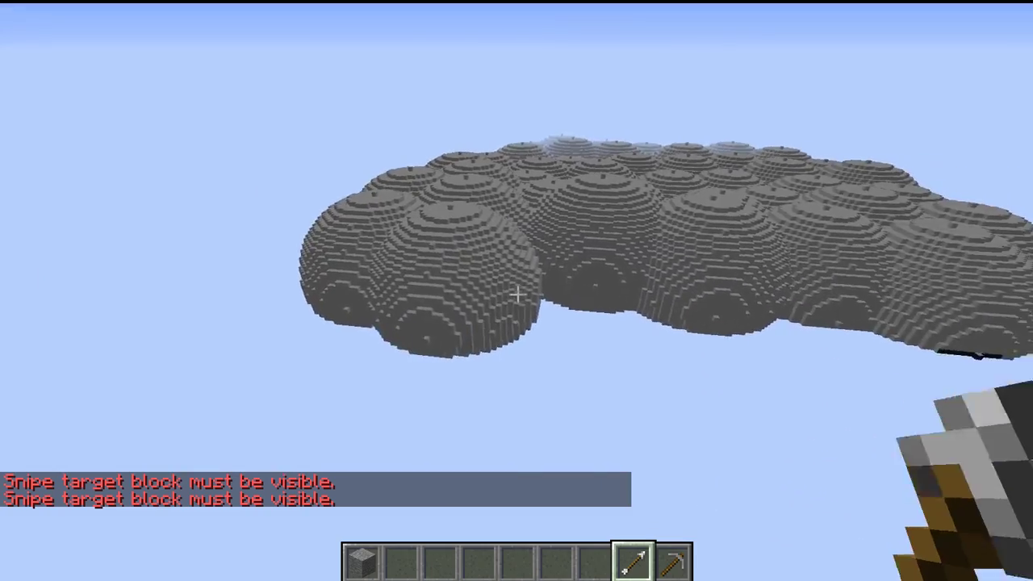
# Close the remaining gaps along the near side of the base with overlapping stone balls to even out its outline
pyautogui.rightClick(517, 295)
pyautogui.rightClick(517, 295)
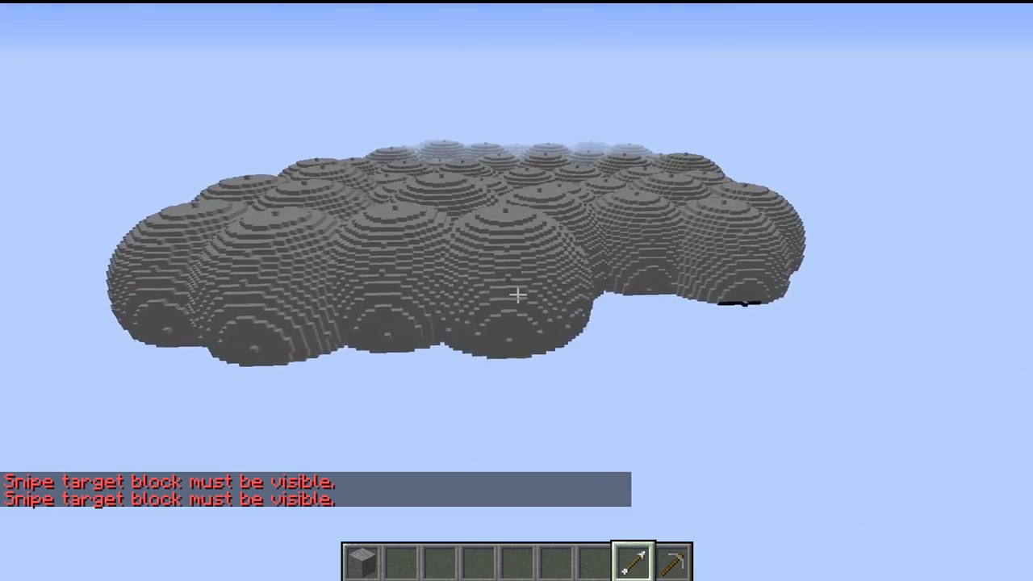
pyautogui.rightClick(517, 296)
pyautogui.rightClick(517, 295)
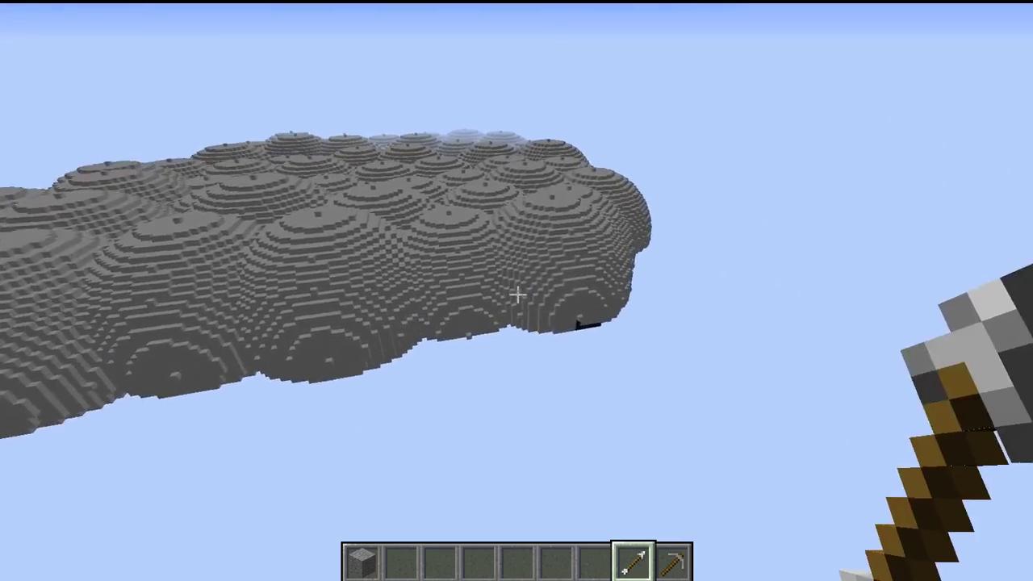
pyautogui.rightClick(517, 296)
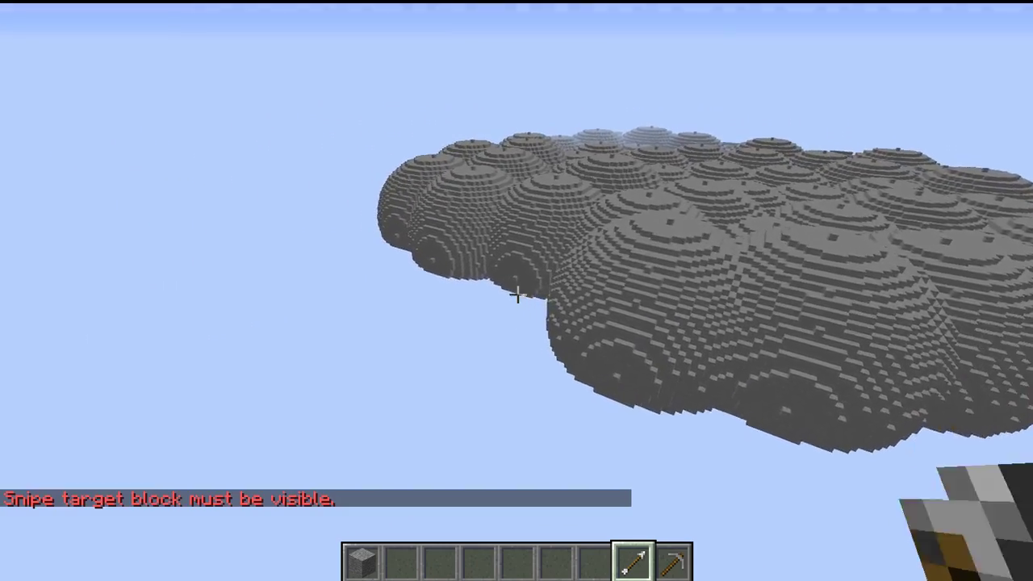
pyautogui.rightClick(517, 294)
pyautogui.rightClick(517, 295)
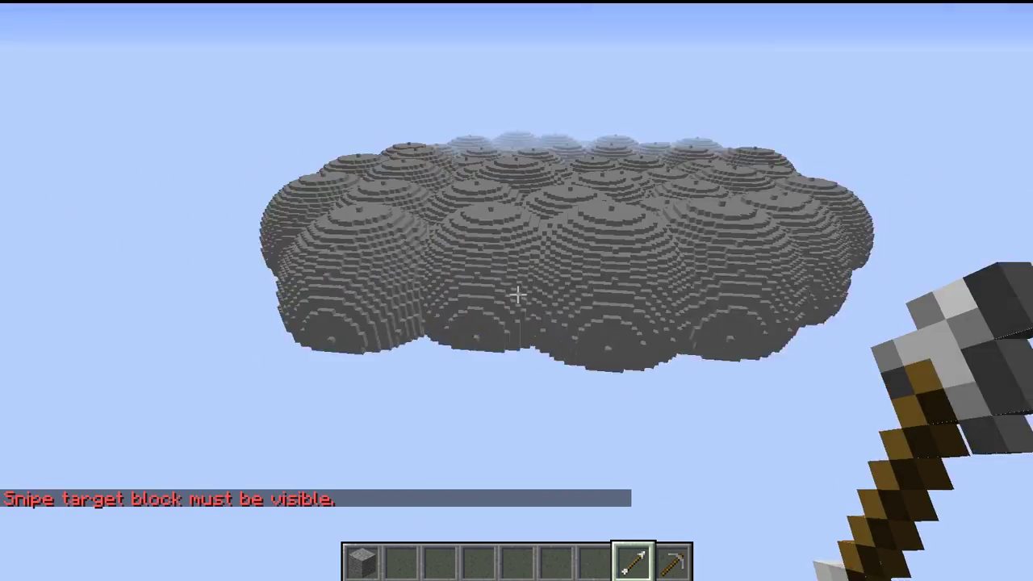
# Fly around the base and place additional stone balls along its short edge to lengthen the mass
pyautogui.press('s')
pyautogui.press('space')
pyautogui.press('w')
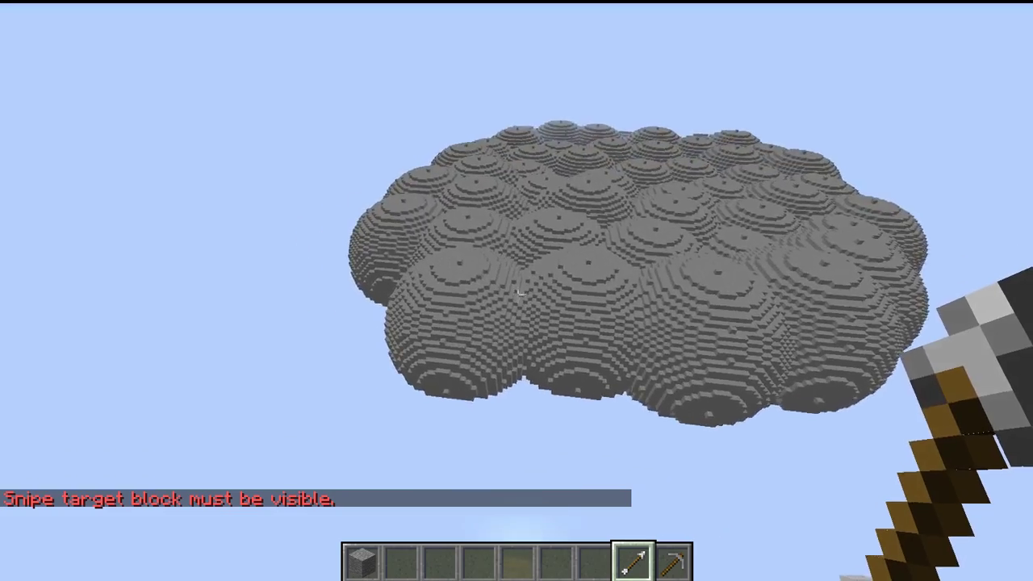
pyautogui.press('w')
pyautogui.press('a')
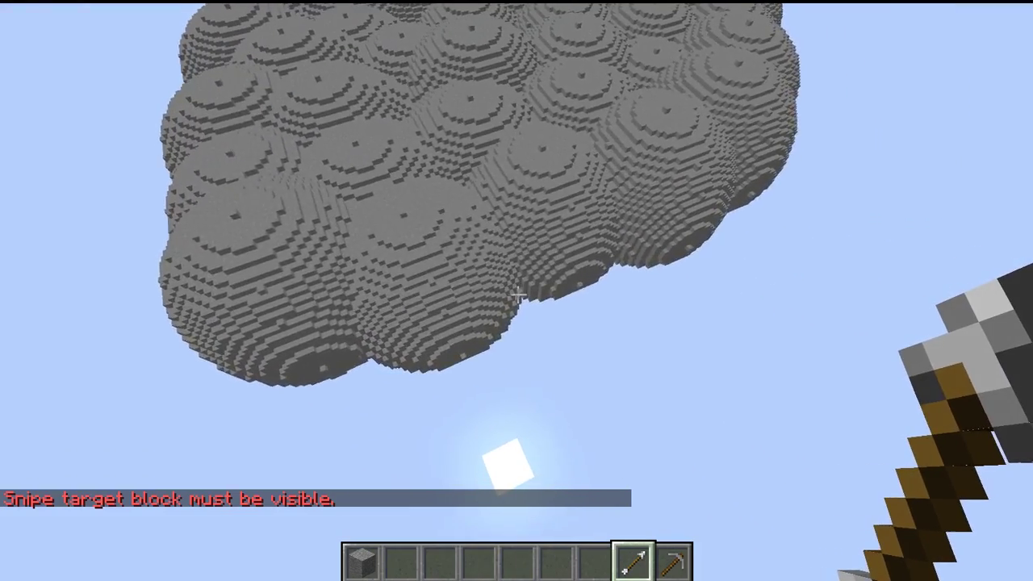
pyautogui.rightClick(518, 294)
pyautogui.press('d')
pyautogui.rightClick(518, 294)
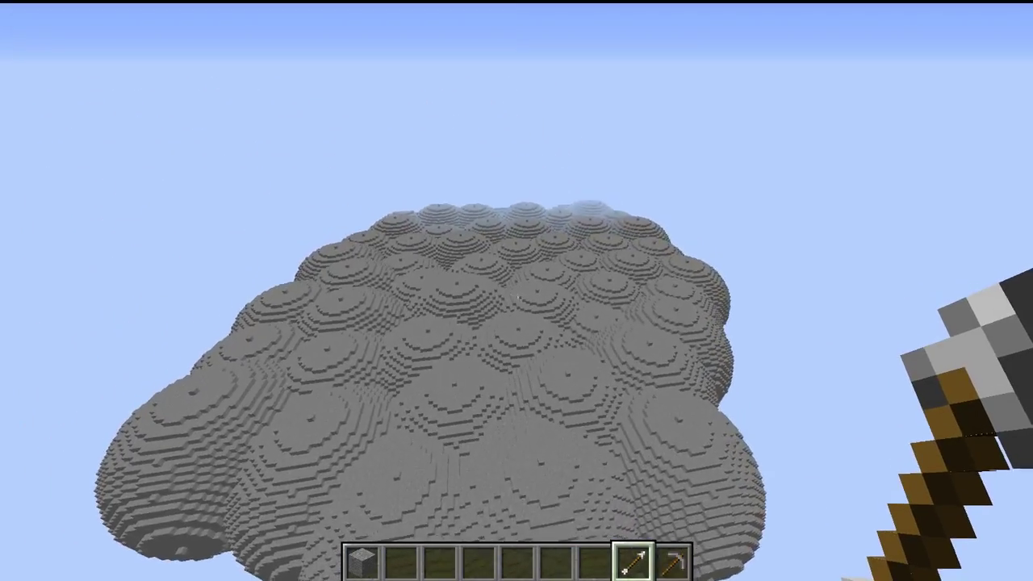
# Stack stone balls on top of the base with the Ball brush to raise it into a tall mountain peak
pyautogui.press('space')
pyautogui.press('w')
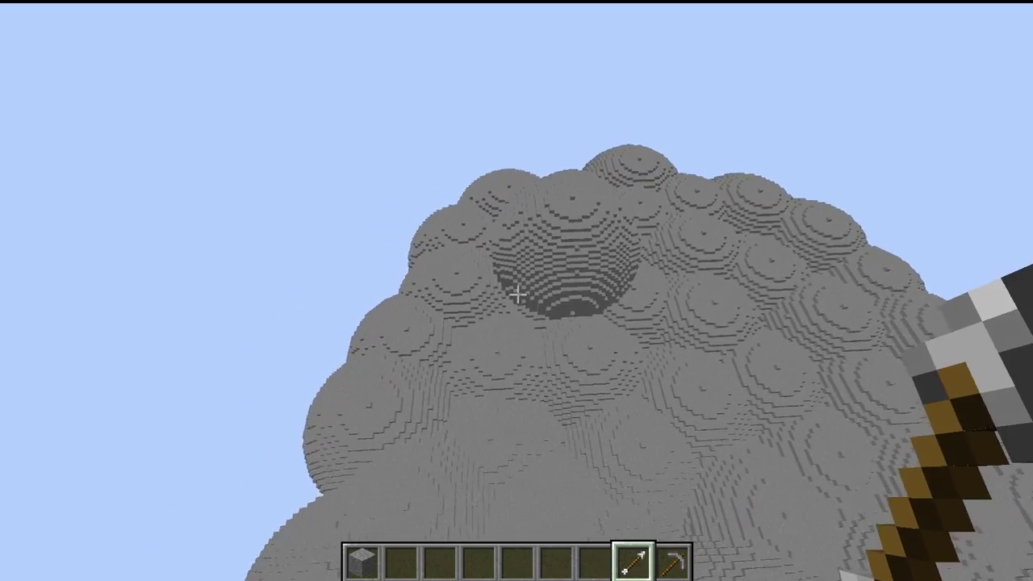
pyautogui.rightClick(517, 293)
pyautogui.rightClick(517, 294)
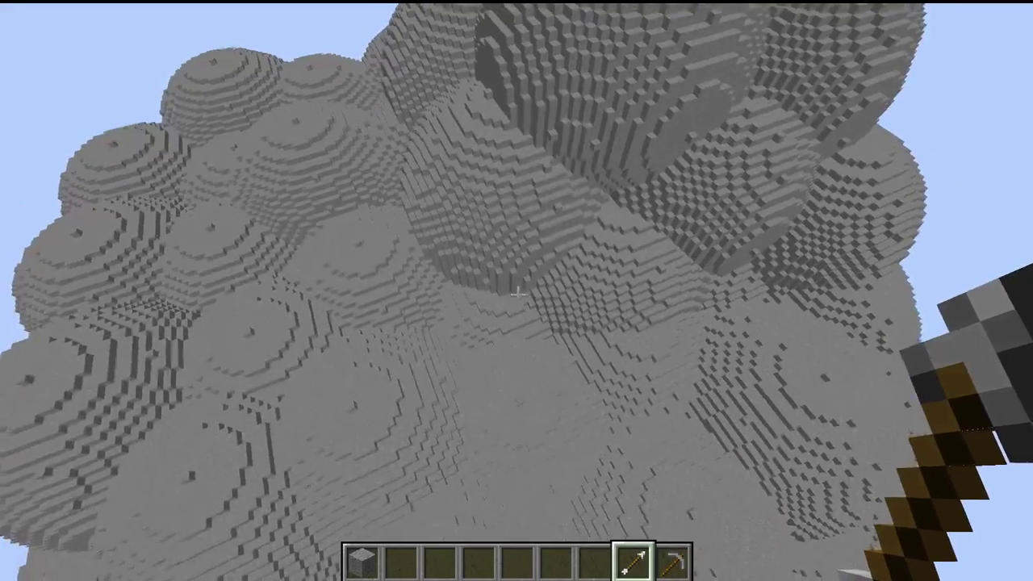
pyautogui.rightClick(518, 294)
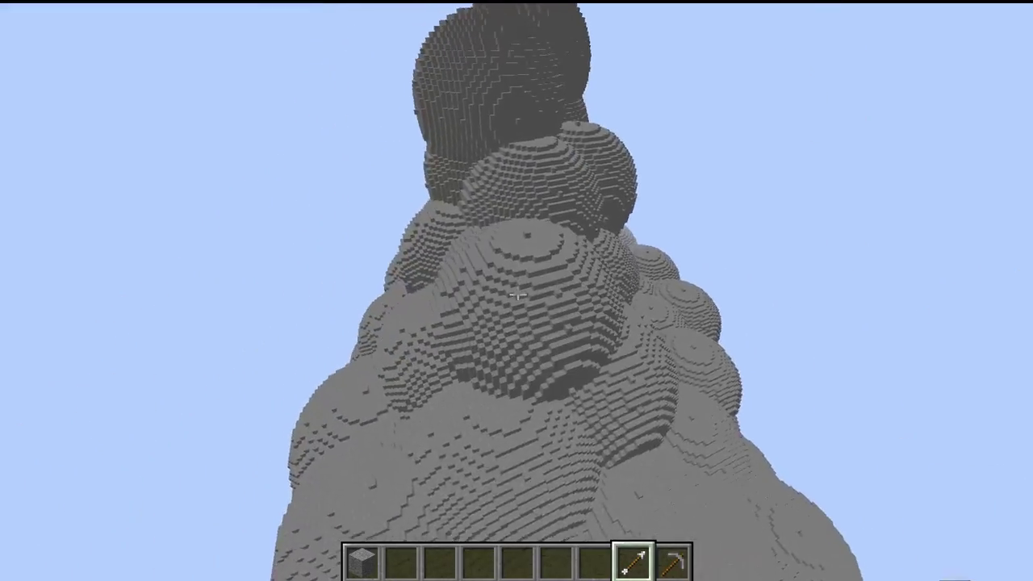
pyautogui.rightClick(516, 296)
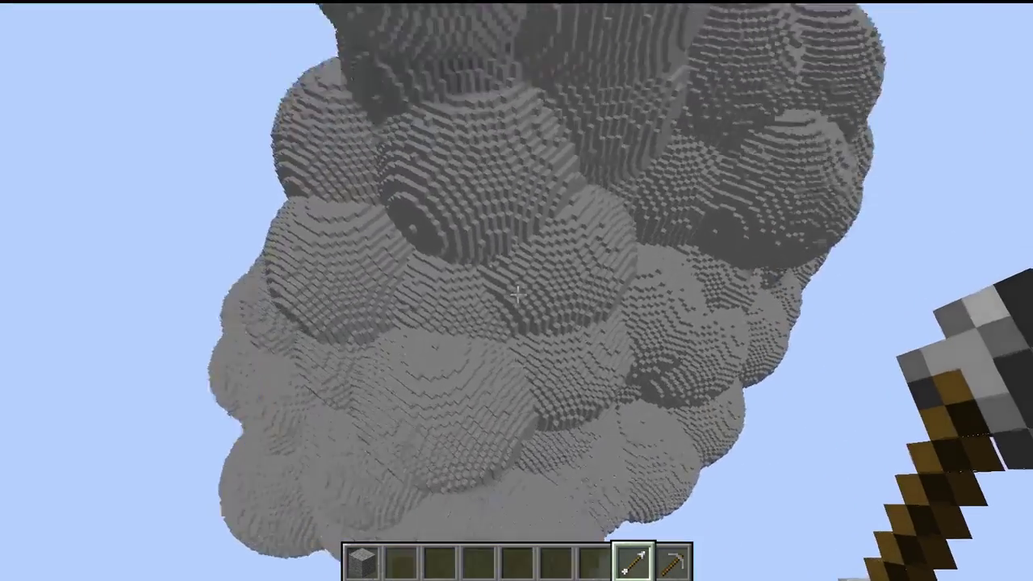
# Show the debug overlay, reload all chunks around the mountain, and hide the overlay
pyautogui.press('F3')
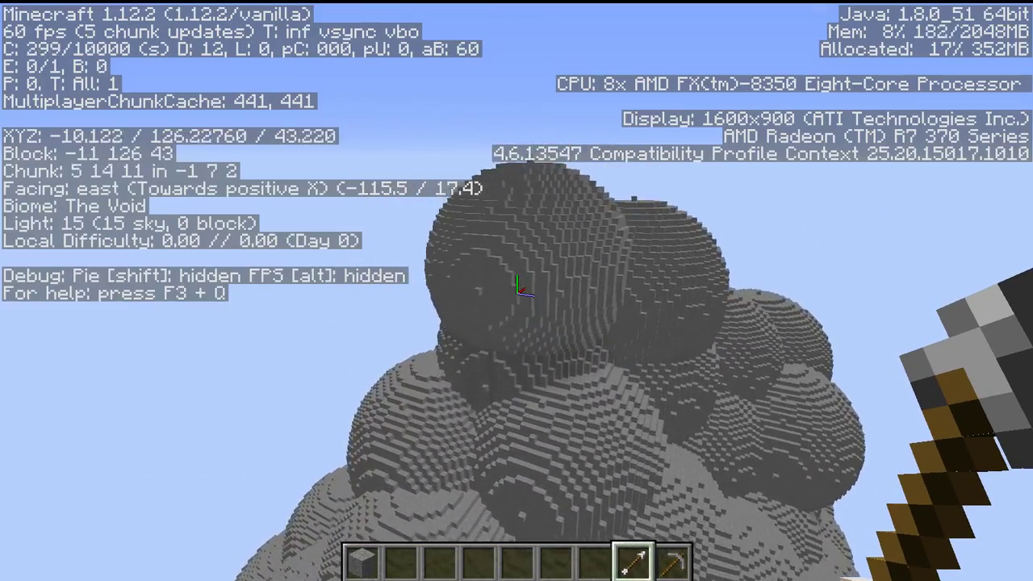
pyautogui.hotkey('F3', 'a')
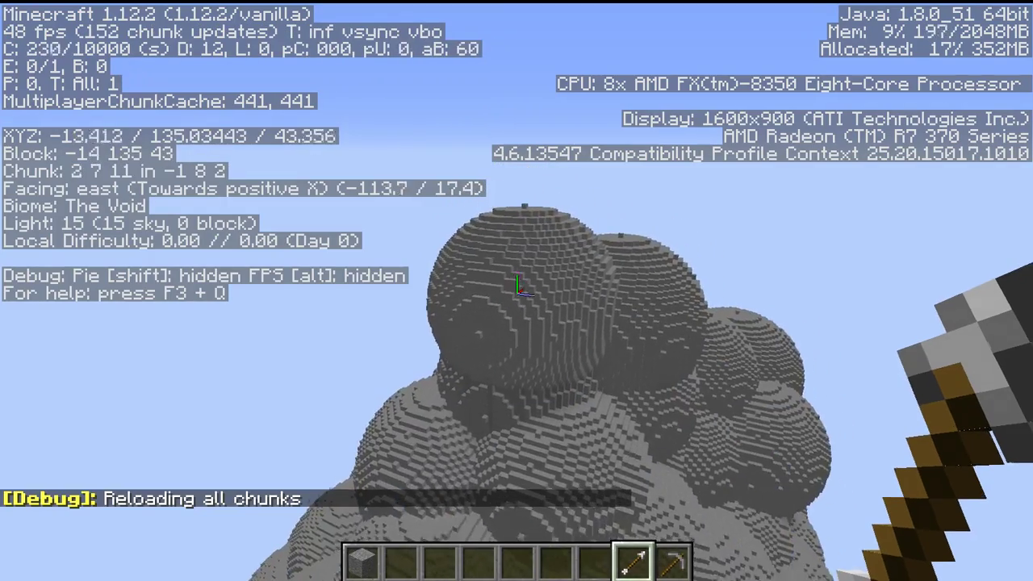
pyautogui.press('F3')
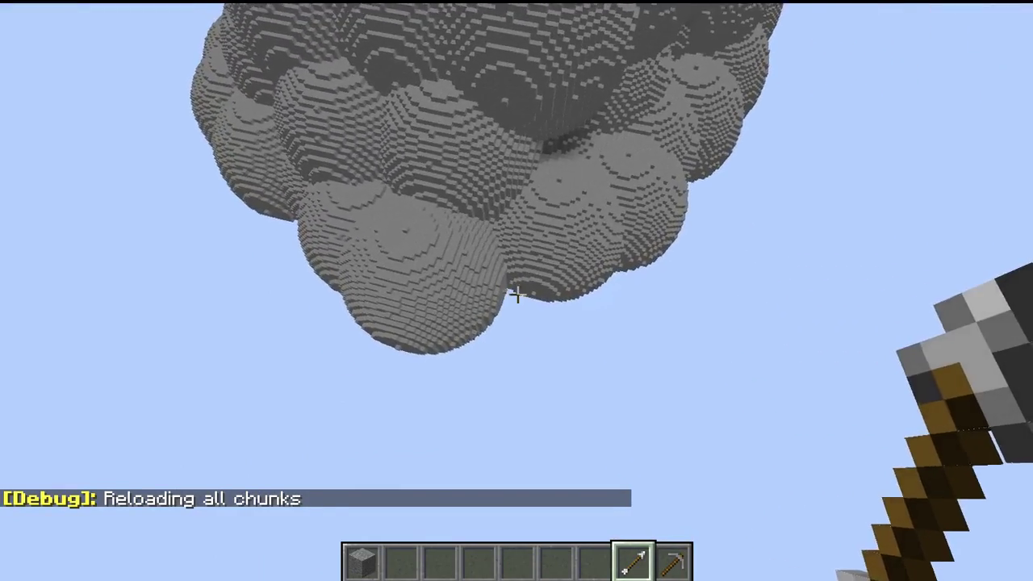
# Add stone balls around the lower edge of the mountain to broaden its foot
pyautogui.rightClick(516, 290)
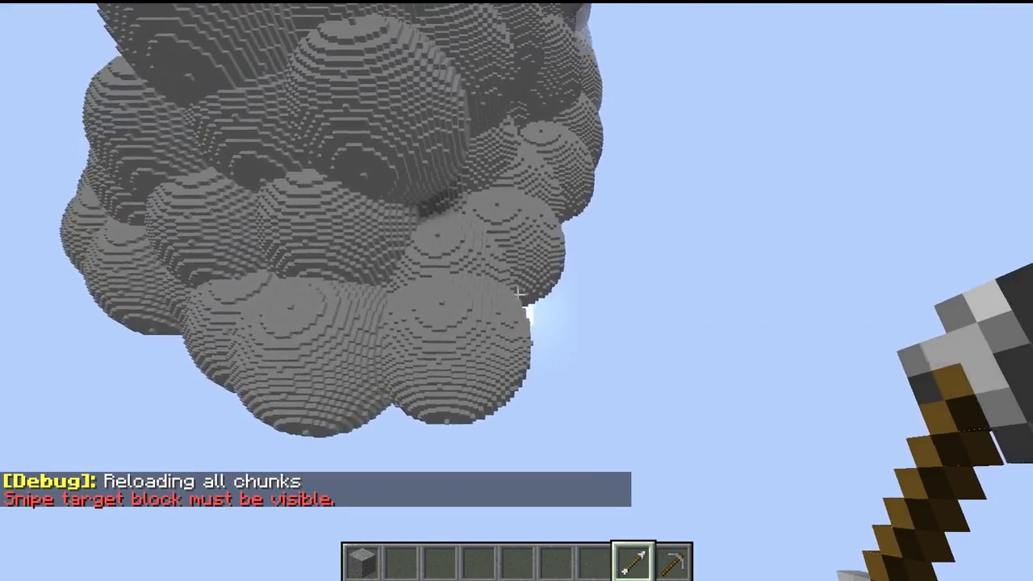
pyautogui.rightClick(518, 294)
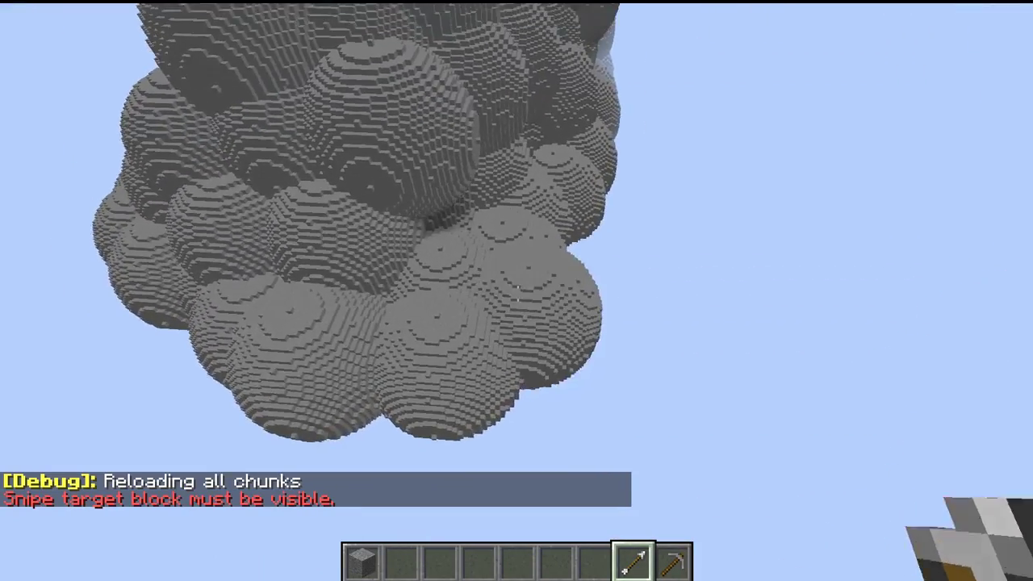
pyautogui.rightClick(518, 294)
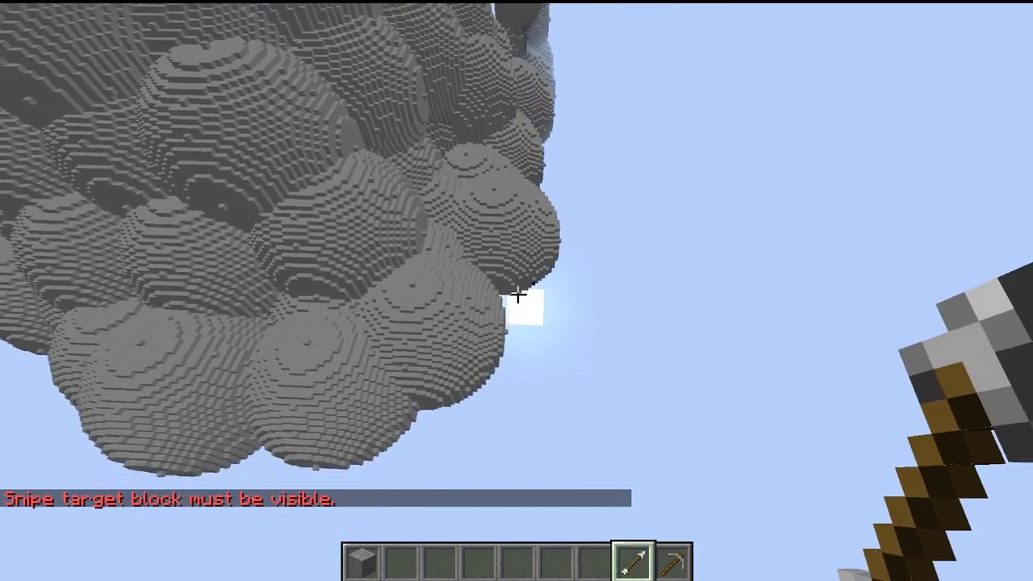
pyautogui.rightClick(517, 295)
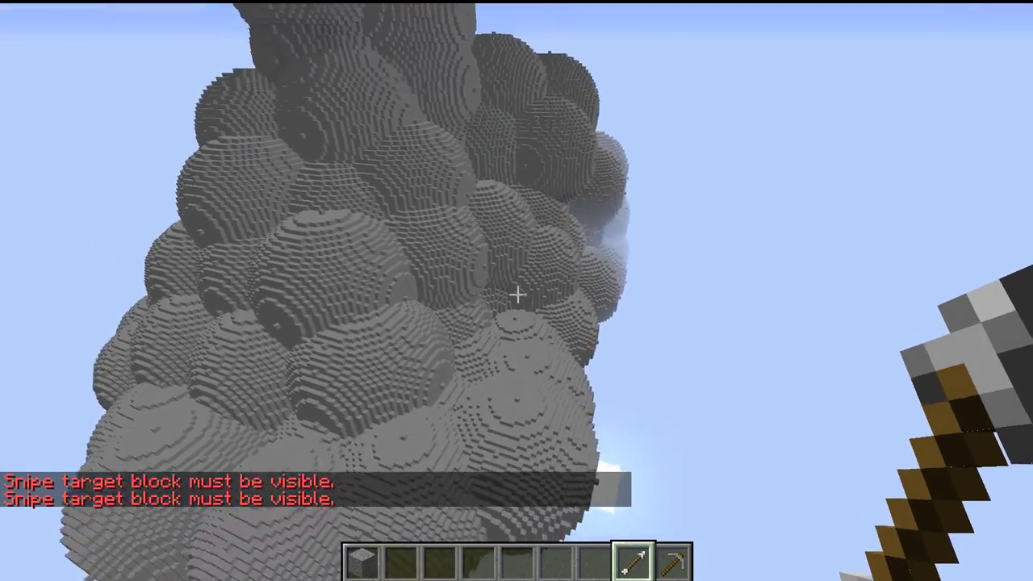
# Add stone balls to the gaps in the mountain's front slope
pyautogui.rightClick(518, 295)
pyautogui.rightClick(518, 295)
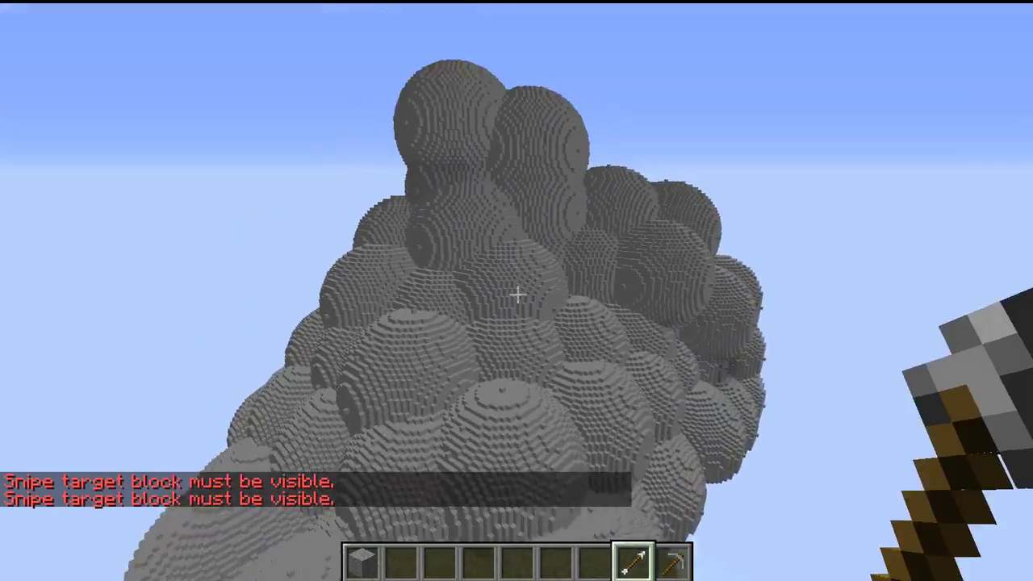
# Fly up and around the mountain's peak to examine its shape and find gaps in the slopes
pyautogui.press('w')
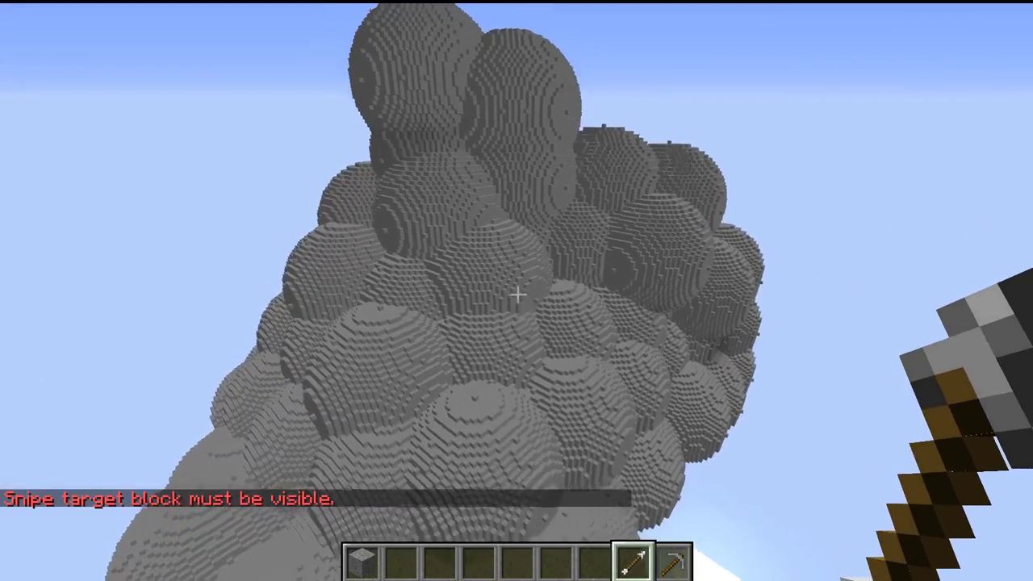
pyautogui.press('w')
pyautogui.press('w')
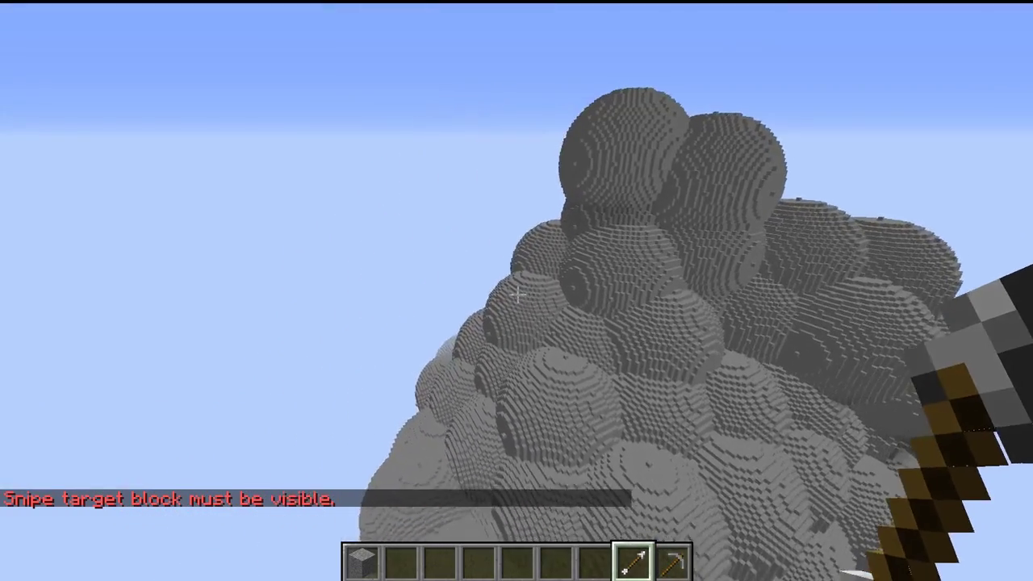
pyautogui.press('a')
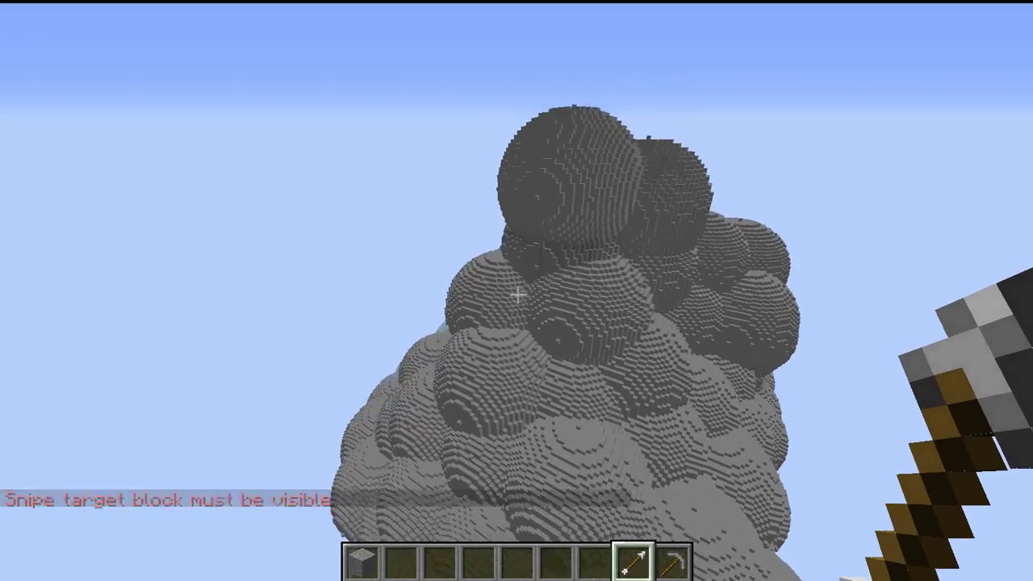
pyautogui.press('w')
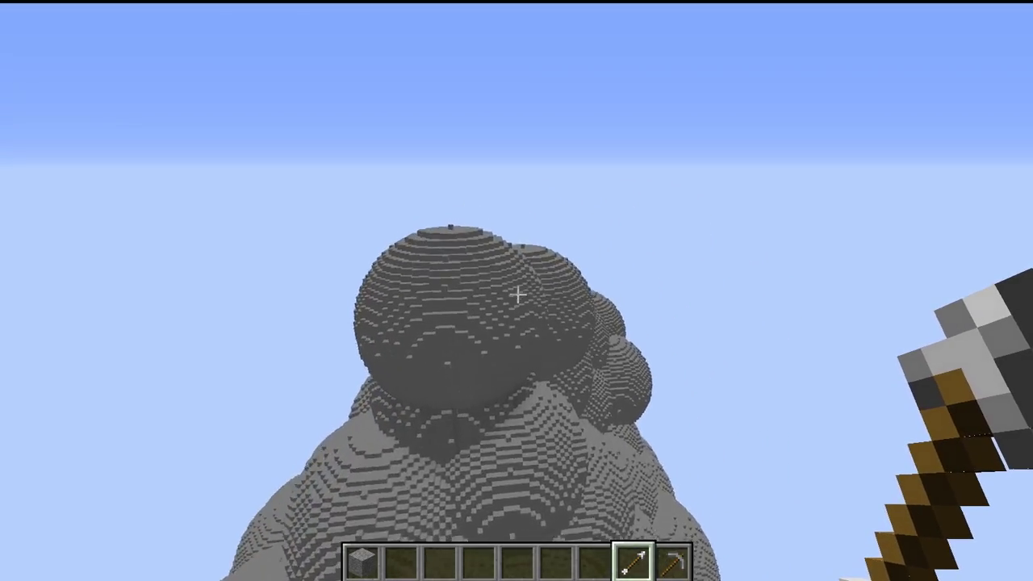
pyautogui.press('w')
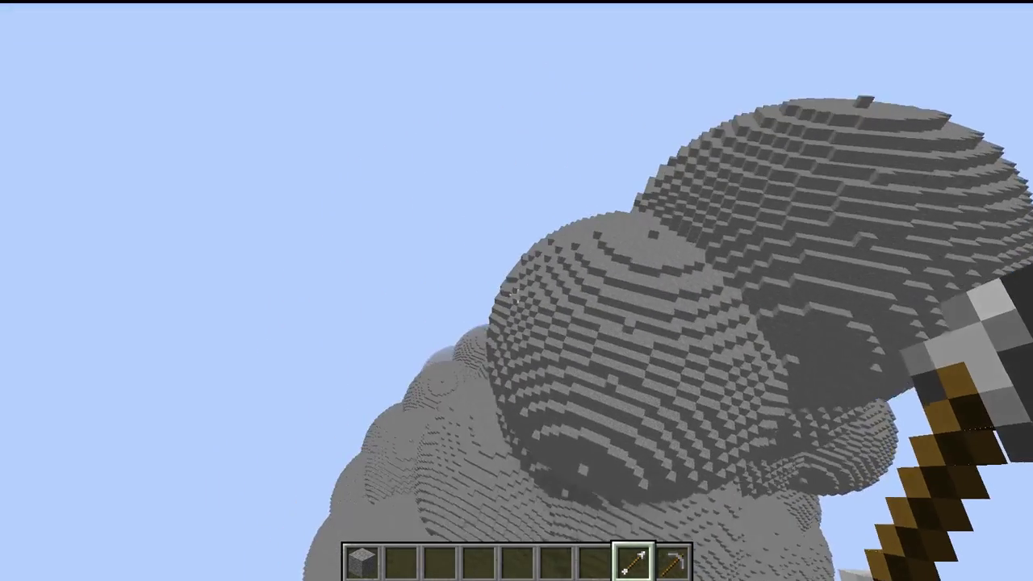
pyautogui.press('a')
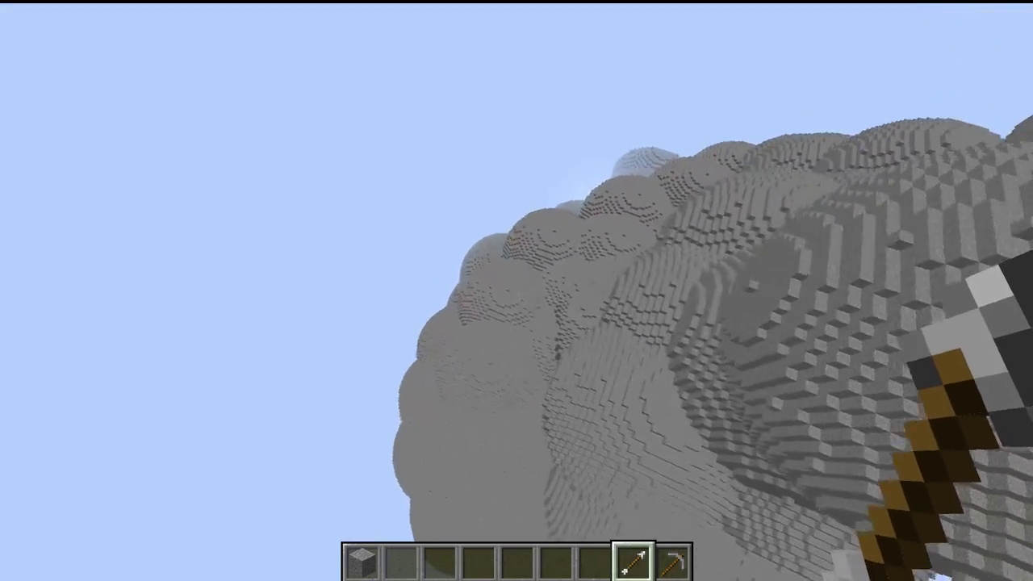
pyautogui.press('shift')
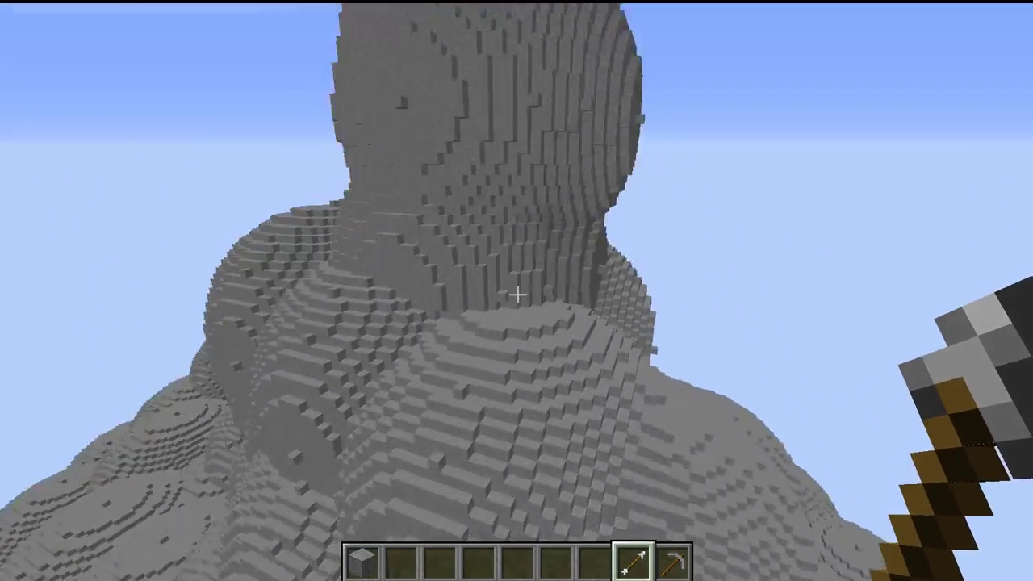
pyautogui.press('shift')
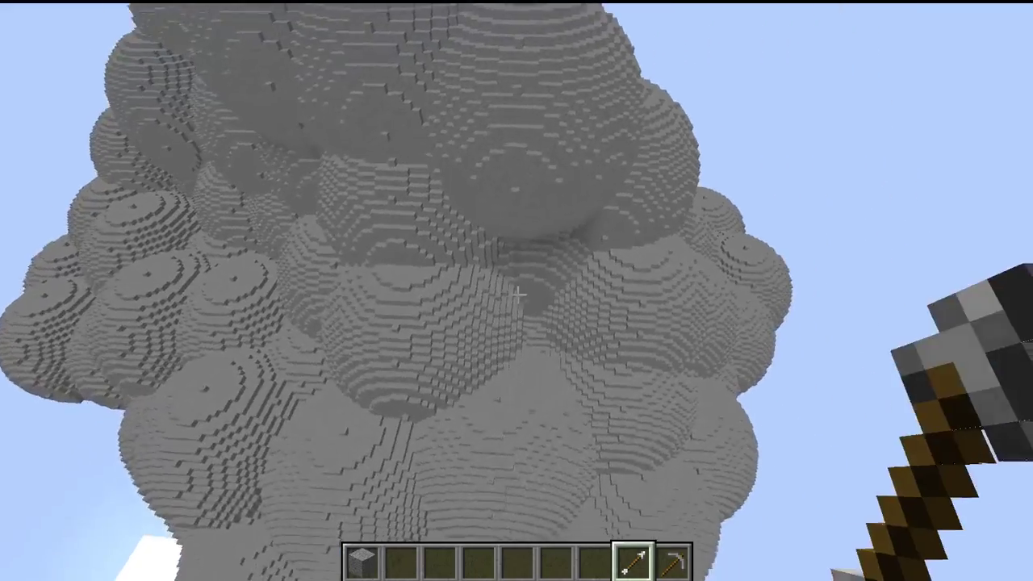
# Fill the gaps in the mountain's slope below the peak and along its foot with more stone balls
pyautogui.rightClick(518, 294)
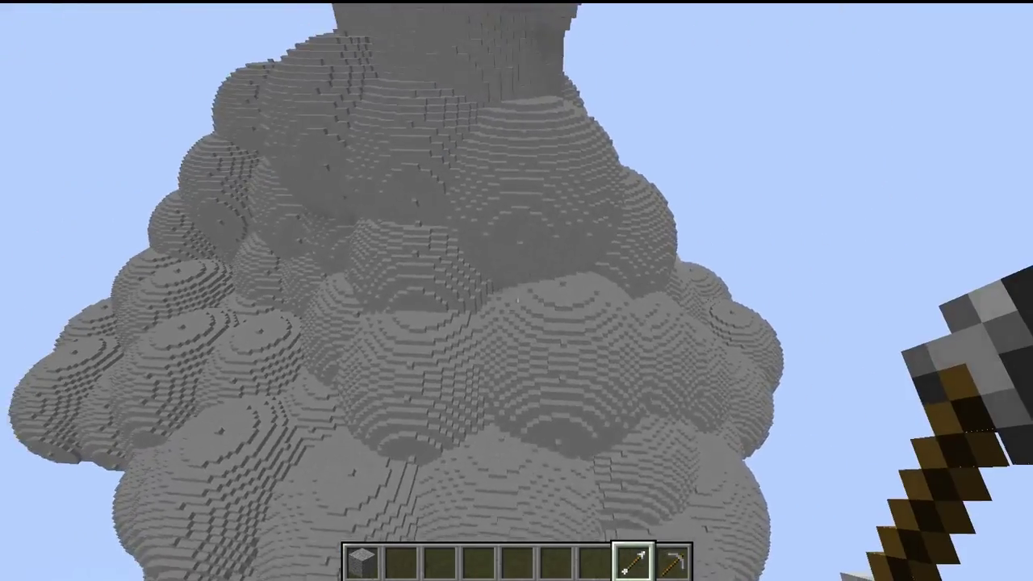
pyautogui.rightClick(518, 295)
pyautogui.rightClick(516, 295)
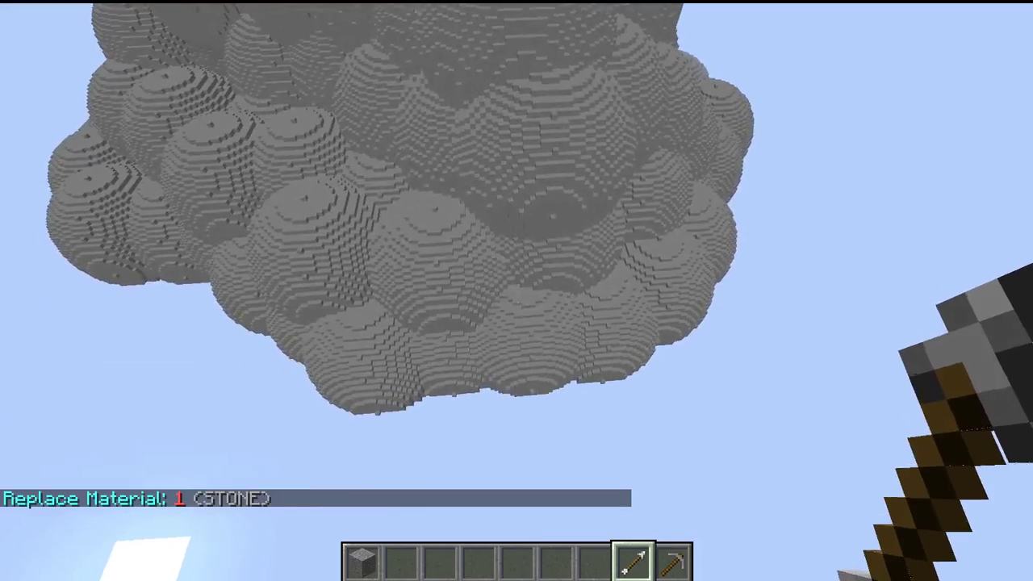
pyautogui.press('s')
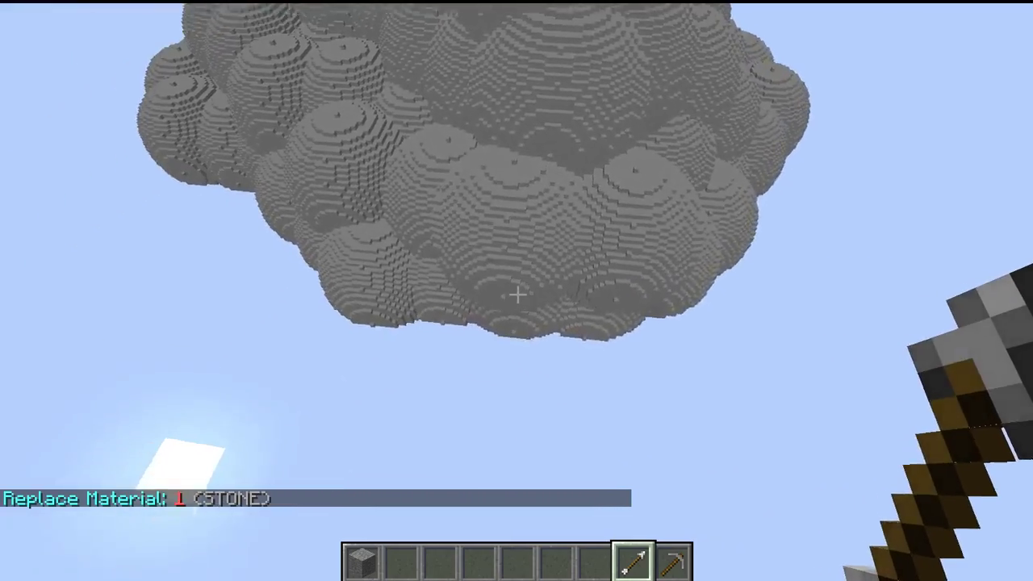
pyautogui.rightClick(516, 295)
pyautogui.rightClick(517, 294)
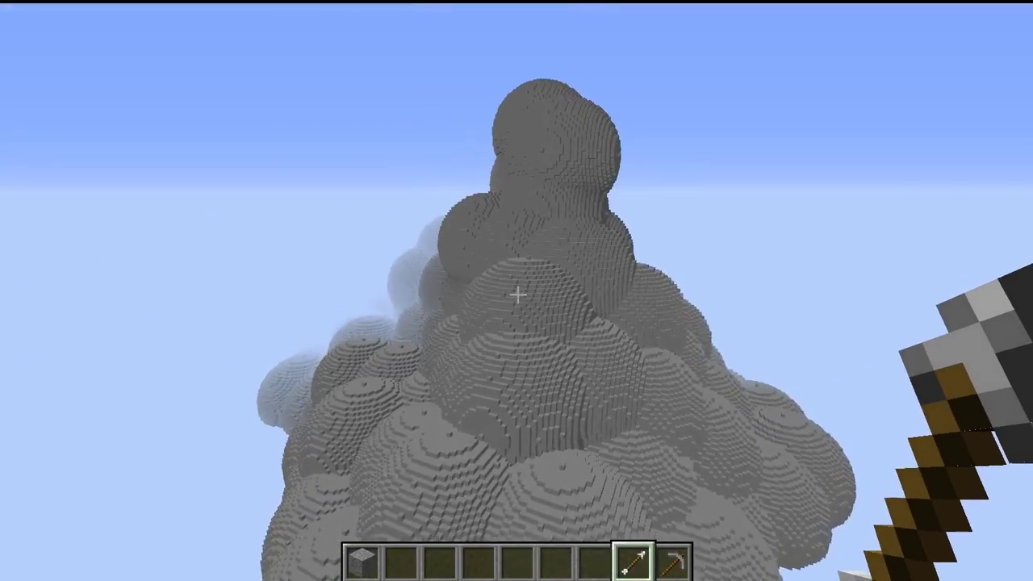
# Fly around to face the mountain's broad side and switch the brush to erode with the melt preset using /b e melt
pyautogui.press('w')
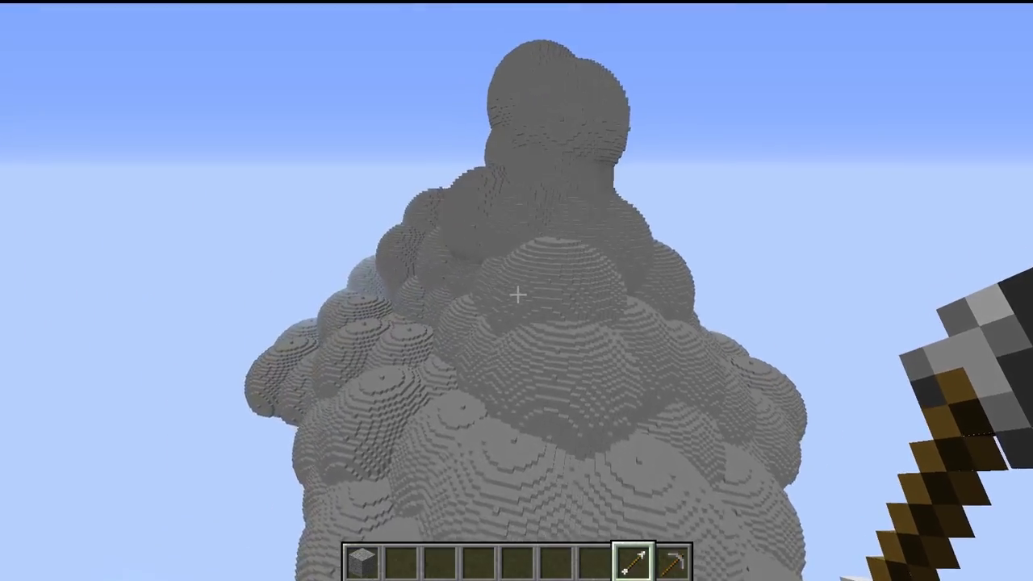
pyautogui.press('w')
pyautogui.press('space')
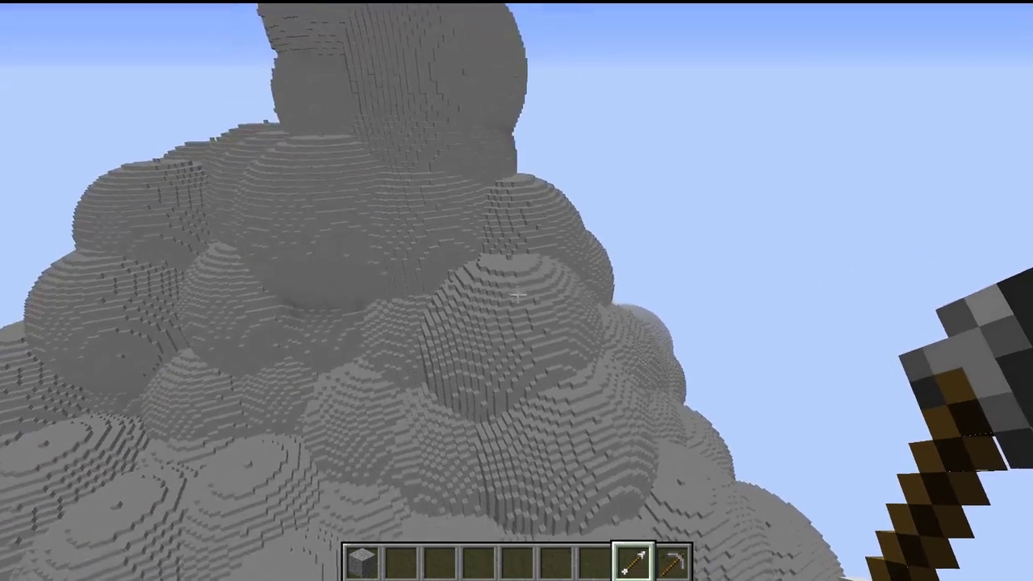
pyautogui.press('s')
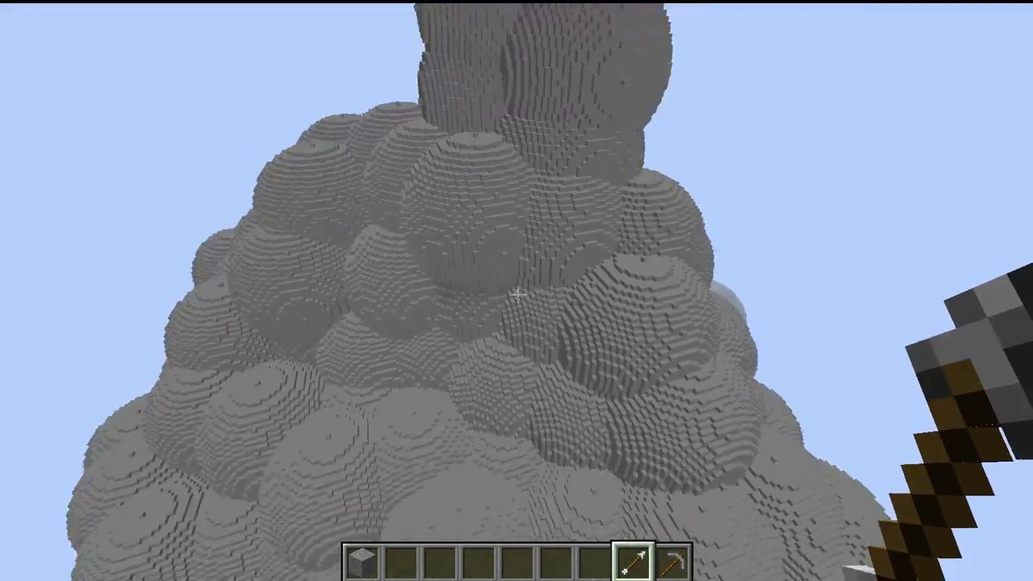
pyautogui.press('s')
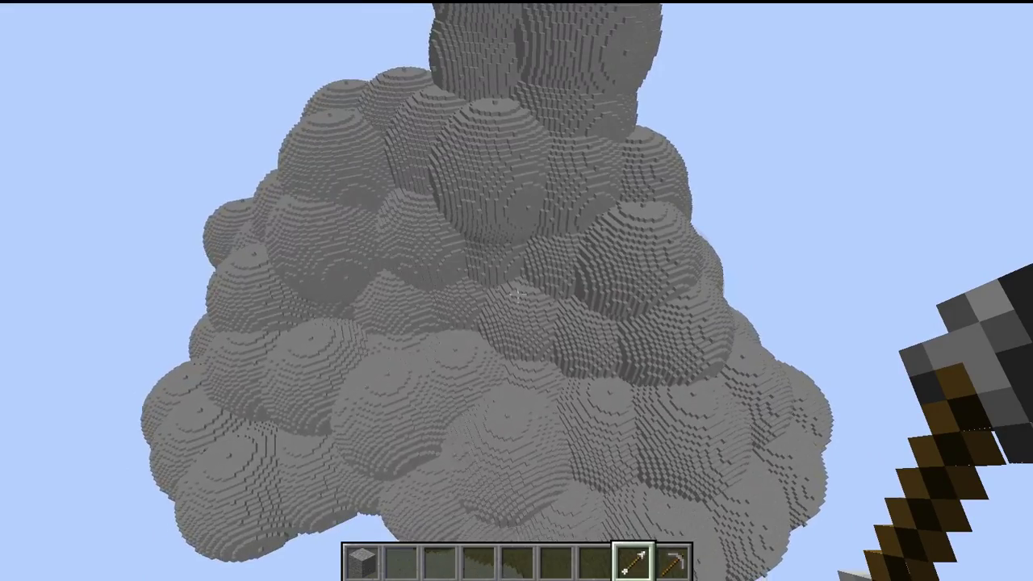
pyautogui.press('/')
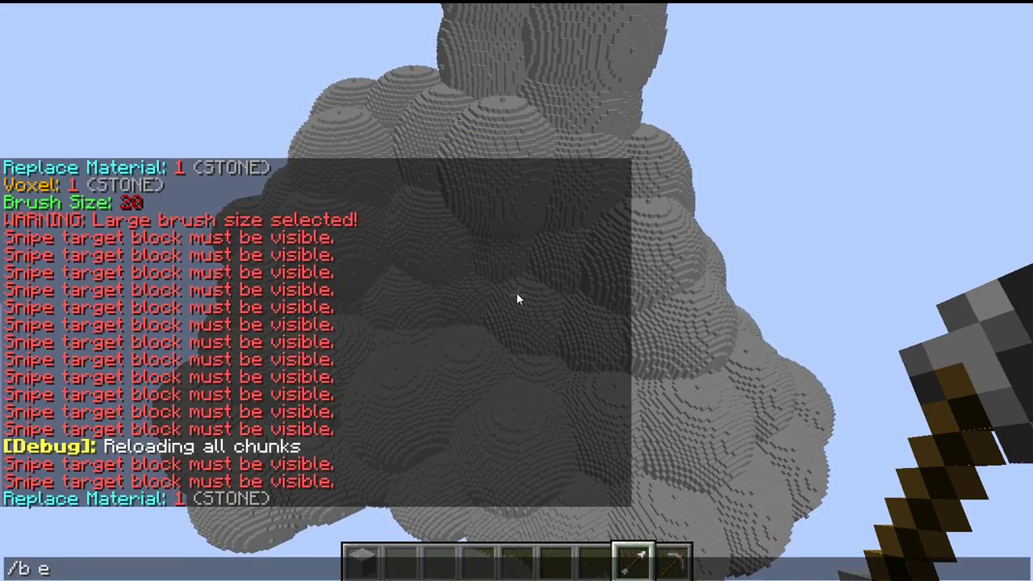
pyautogui.write('b e melt')
pyautogui.press('Return')
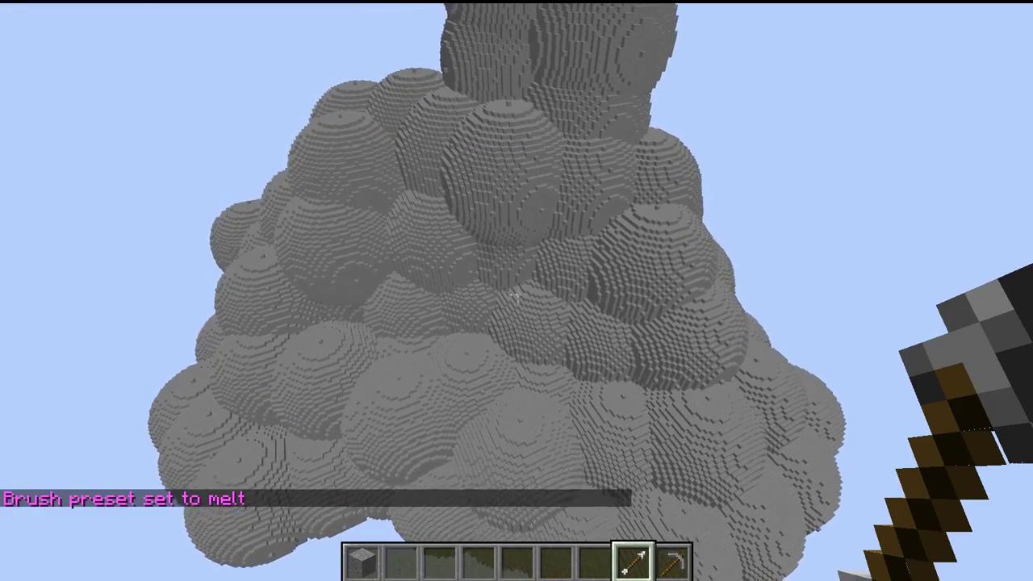
# Melt the stone balls on the middle of the mountain's broad face with the Erode brush to roughen their round shapes
pyautogui.rightClick(517, 295)
pyautogui.rightClick(518, 295)
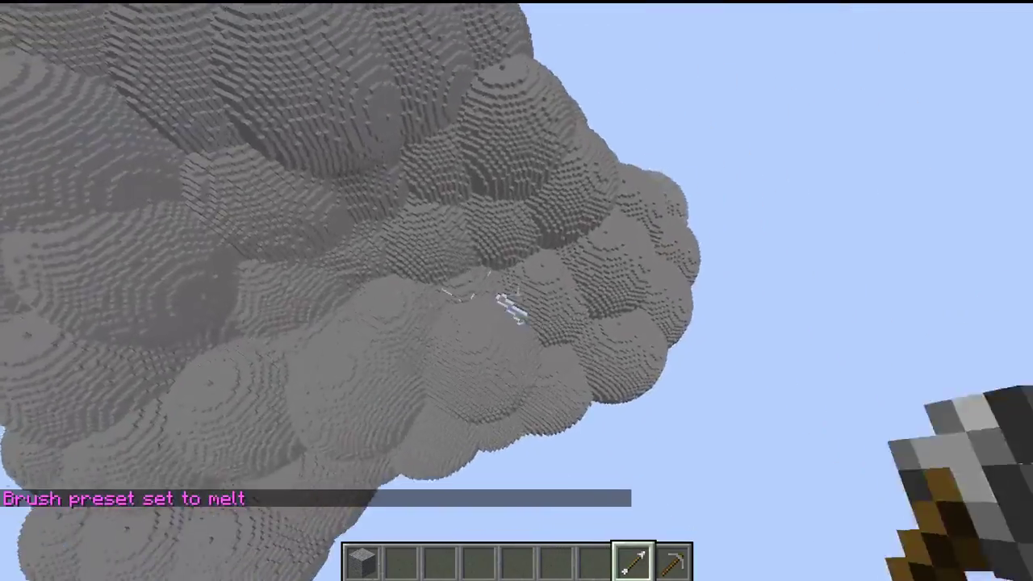
pyautogui.rightClick(517, 294)
pyautogui.rightClick(517, 295)
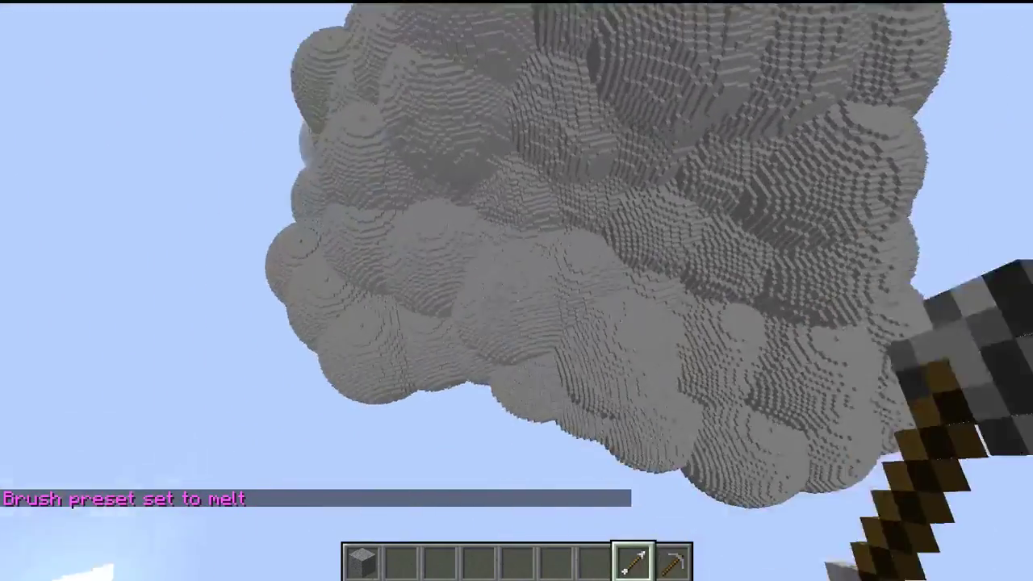
pyautogui.rightClick(518, 294)
pyautogui.rightClick(517, 294)
pyautogui.rightClick(518, 295)
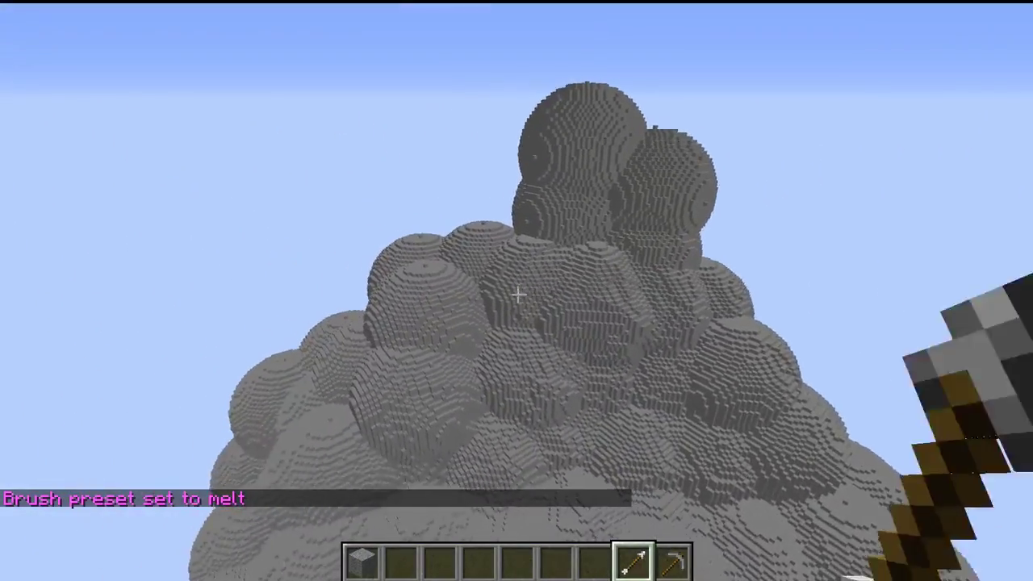
# Erode the stone balls along the lower slope of the broad face with the melt preset
pyautogui.rightClick(517, 294)
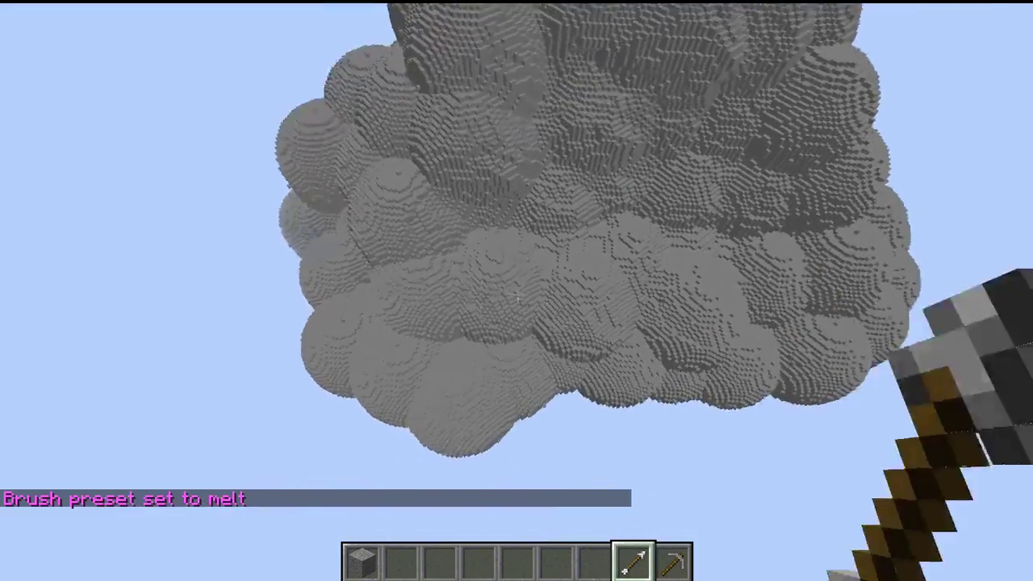
pyautogui.rightClick(517, 297)
pyautogui.rightClick(517, 296)
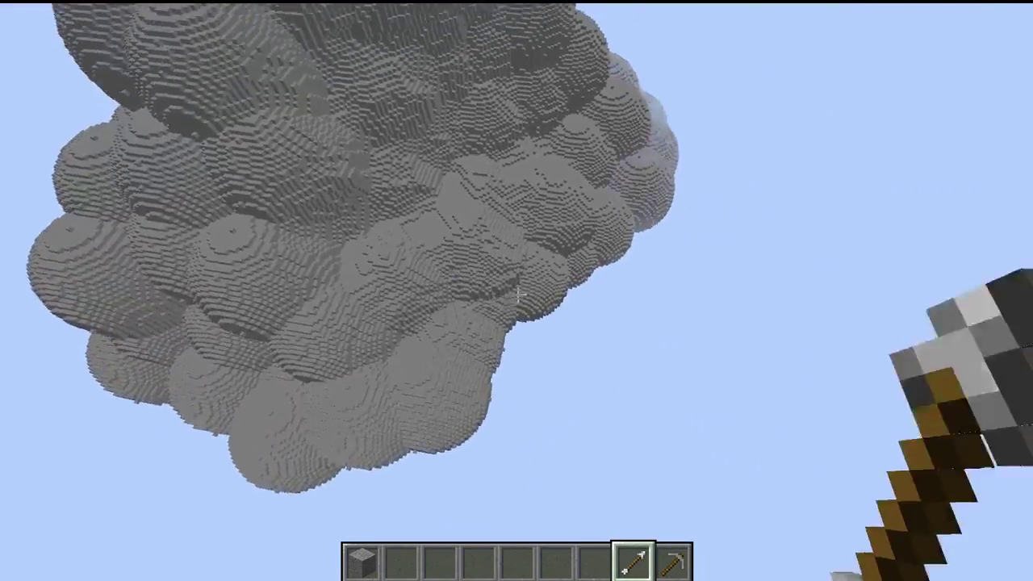
pyautogui.rightClick(517, 294)
pyautogui.rightClick(517, 294)
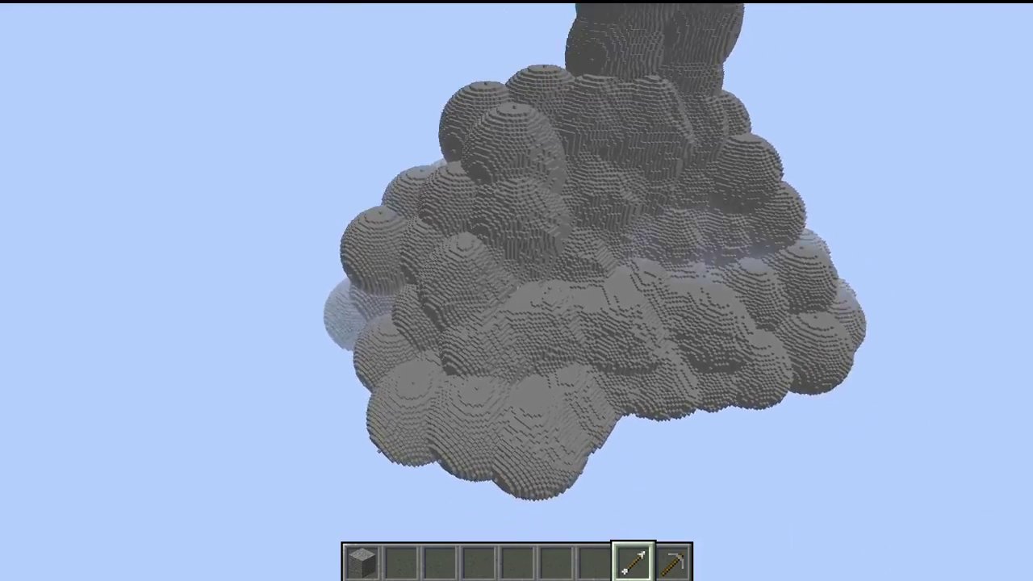
pyautogui.rightClick(517, 294)
pyautogui.rightClick(517, 294)
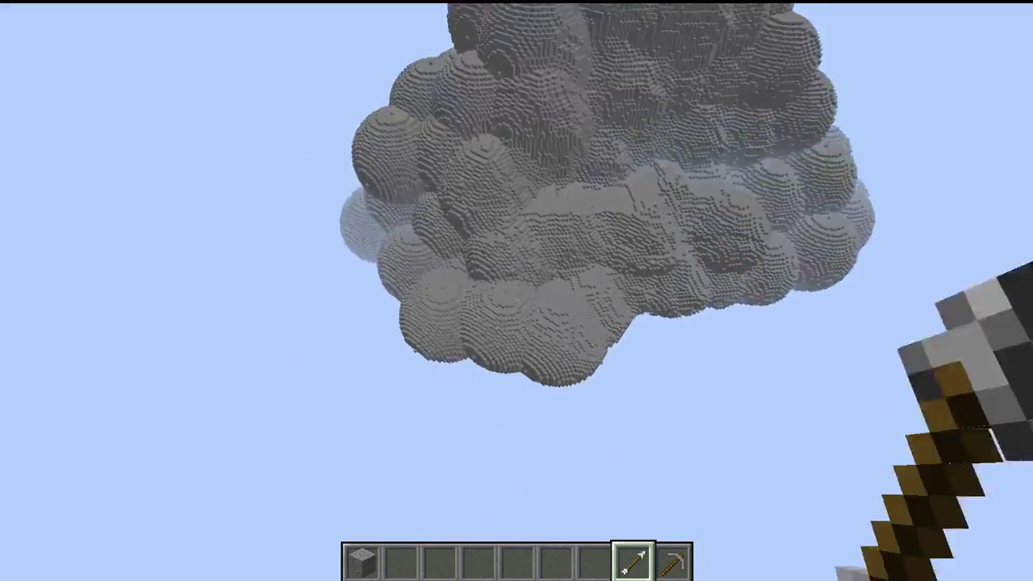
# Melt the rounded balls at the corner of the mountain's foot and the slope just above it
pyautogui.press('w')
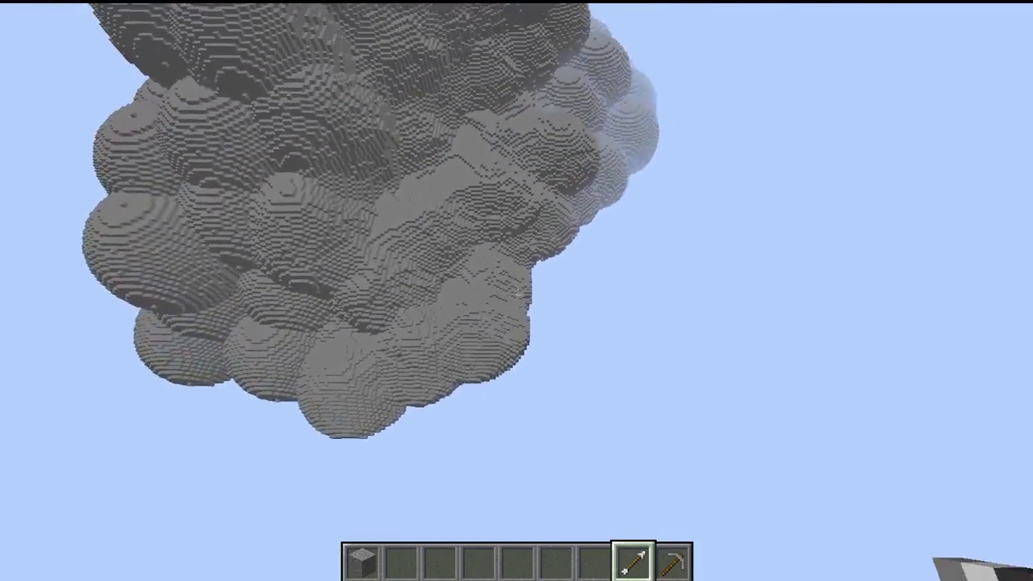
pyautogui.rightClick(518, 294)
pyautogui.rightClick(517, 295)
pyautogui.rightClick(517, 294)
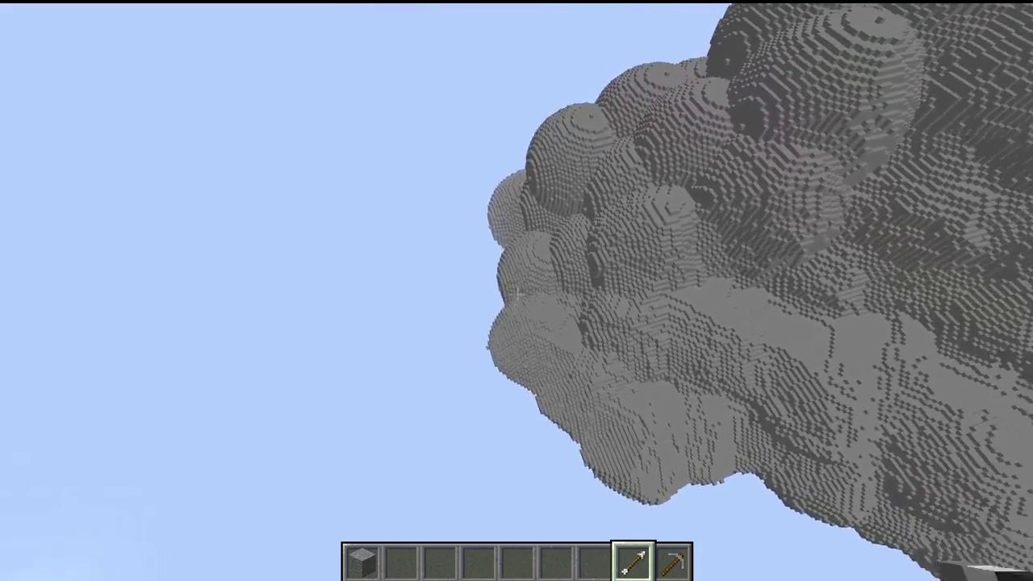
pyautogui.rightClick(517, 294)
pyautogui.rightClick(517, 294)
pyautogui.rightClick(517, 294)
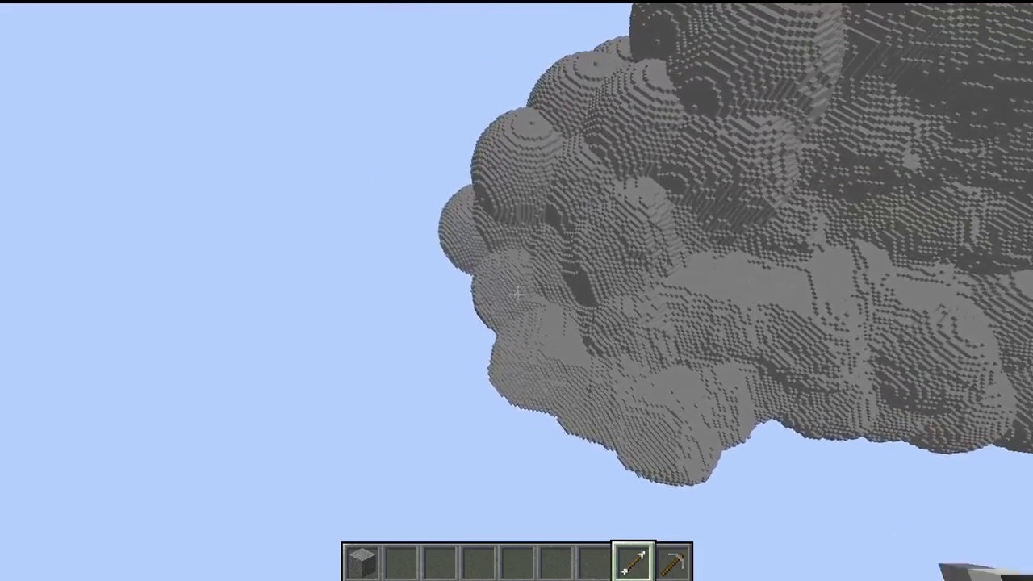
pyautogui.rightClick(517, 295)
pyautogui.rightClick(517, 294)
pyautogui.rightClick(517, 294)
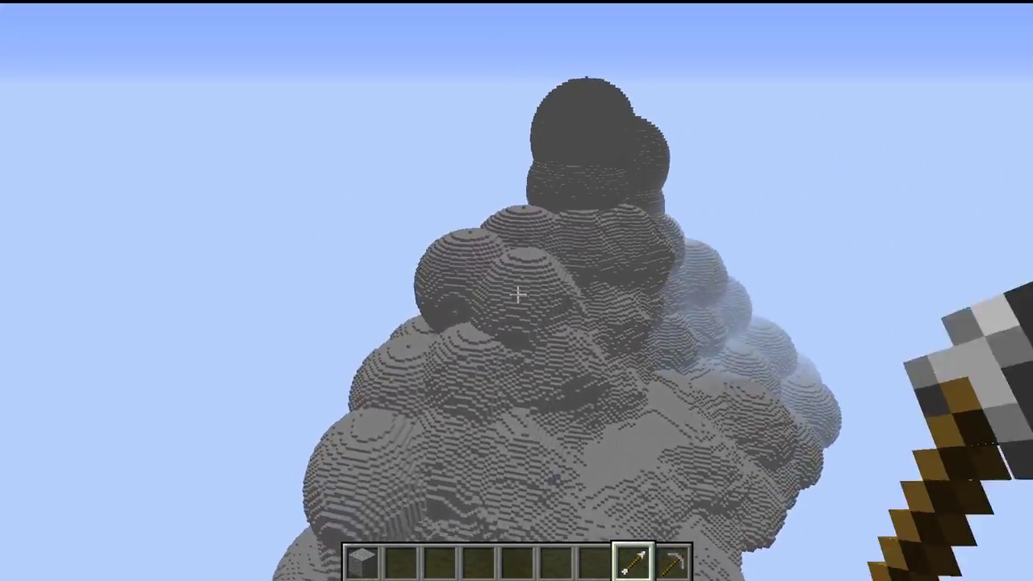
# Erode the balls on the slope and foot of the mountain's narrow end with the melt brush
pyautogui.rightClick(517, 295)
pyautogui.rightClick(517, 295)
pyautogui.rightClick(517, 294)
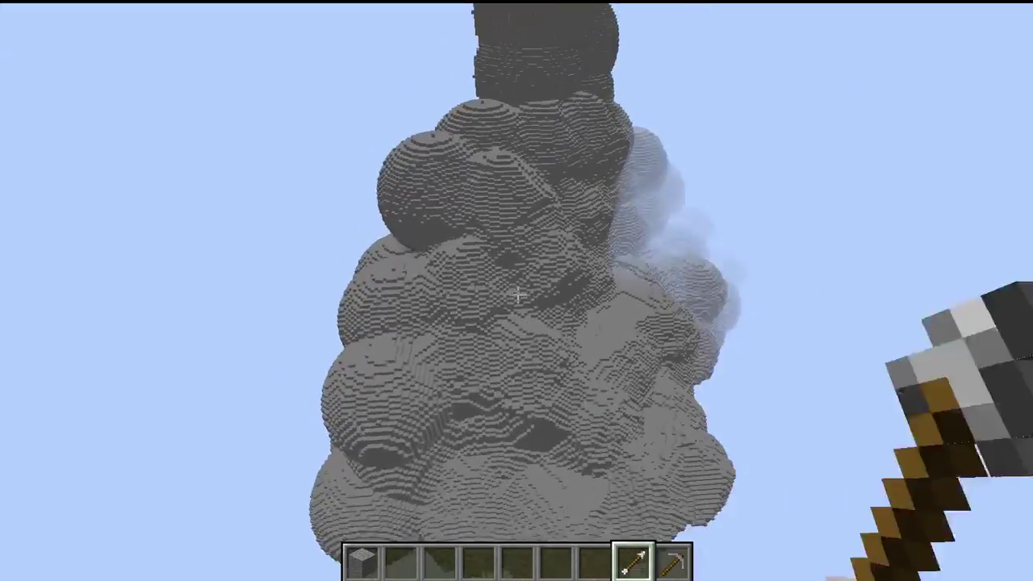
pyautogui.rightClick(517, 295)
pyautogui.rightClick(517, 295)
pyautogui.rightClick(517, 295)
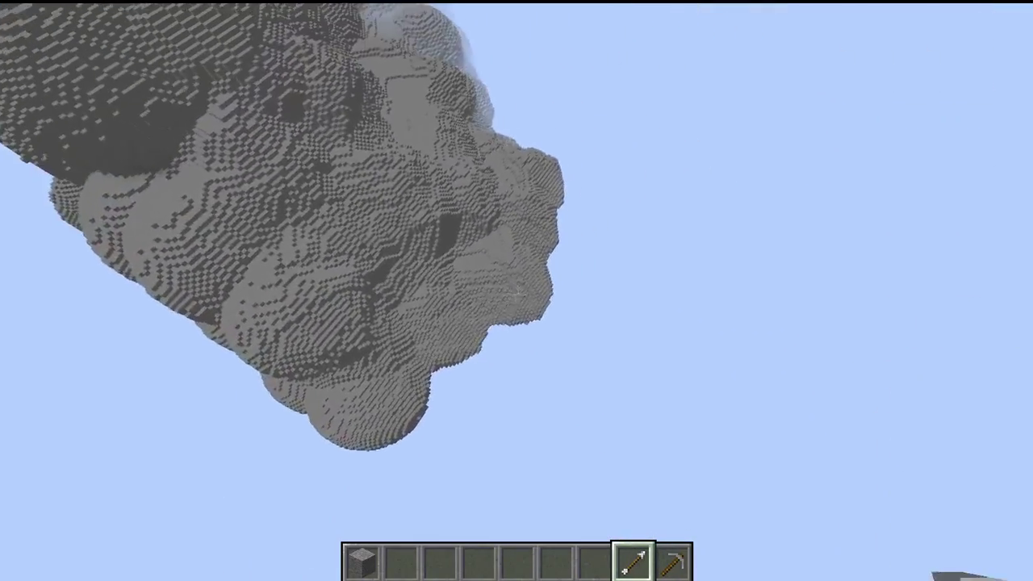
# Melt the remaining round balls at the far corner of the narrow end, from the bottom edge up the slope
pyautogui.rightClick(517, 295)
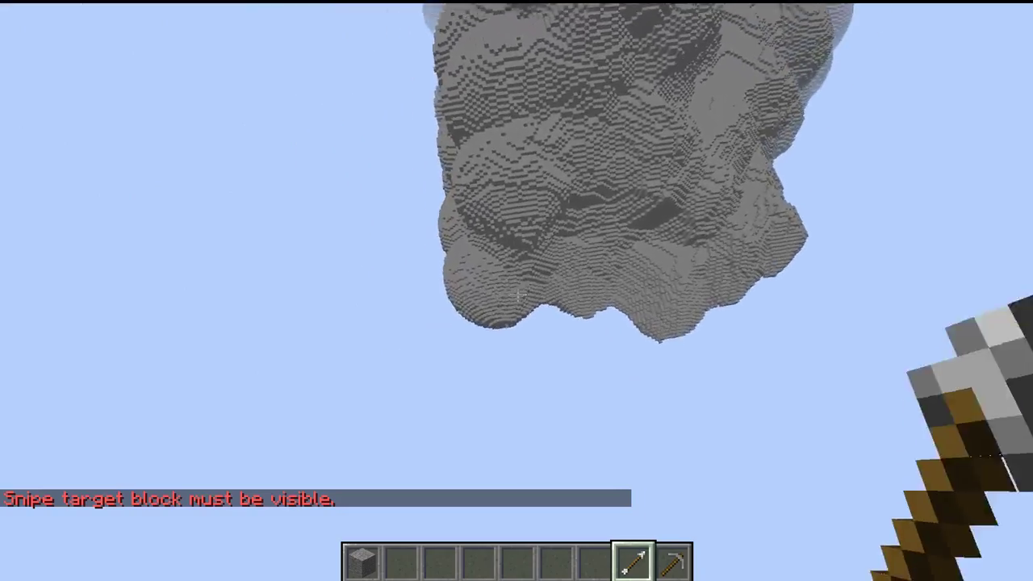
pyautogui.rightClick(518, 295)
pyautogui.rightClick(517, 296)
pyautogui.rightClick(518, 295)
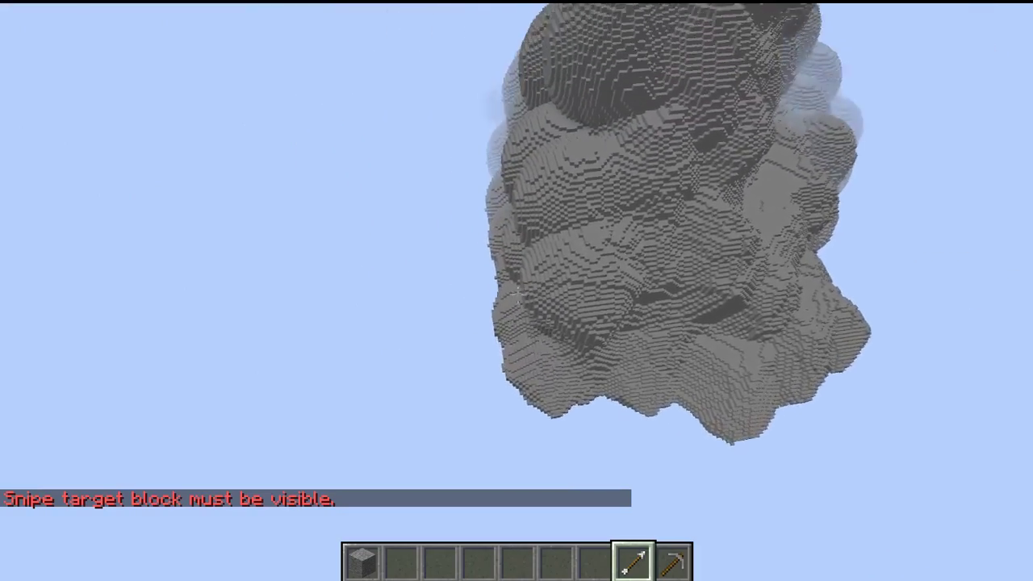
pyautogui.rightClick(517, 293)
pyautogui.rightClick(517, 294)
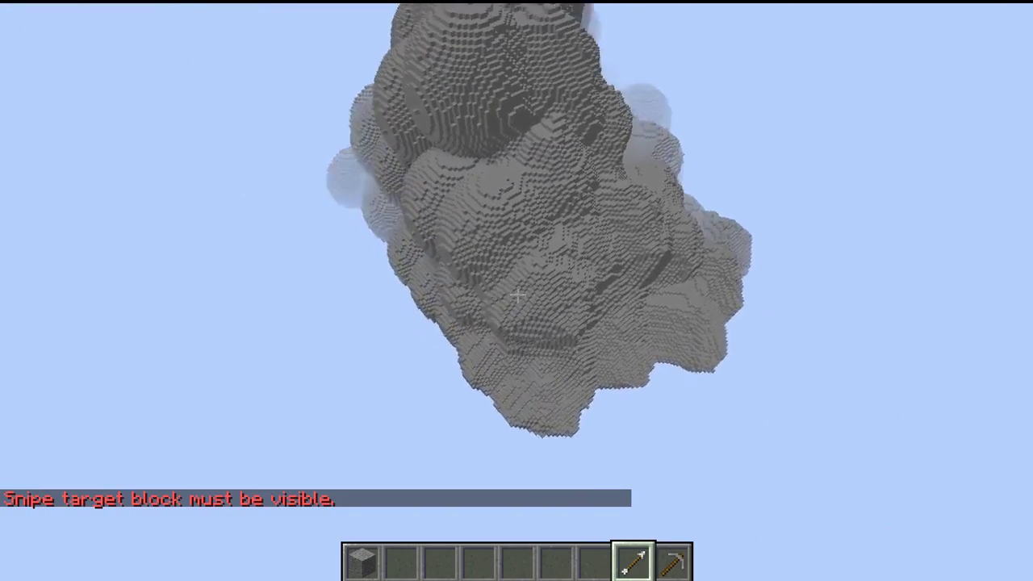
# Melt the stone balls on the narrow end's slope, up to where it meets the neighbouring face
pyautogui.rightClick(517, 295)
pyautogui.rightClick(517, 294)
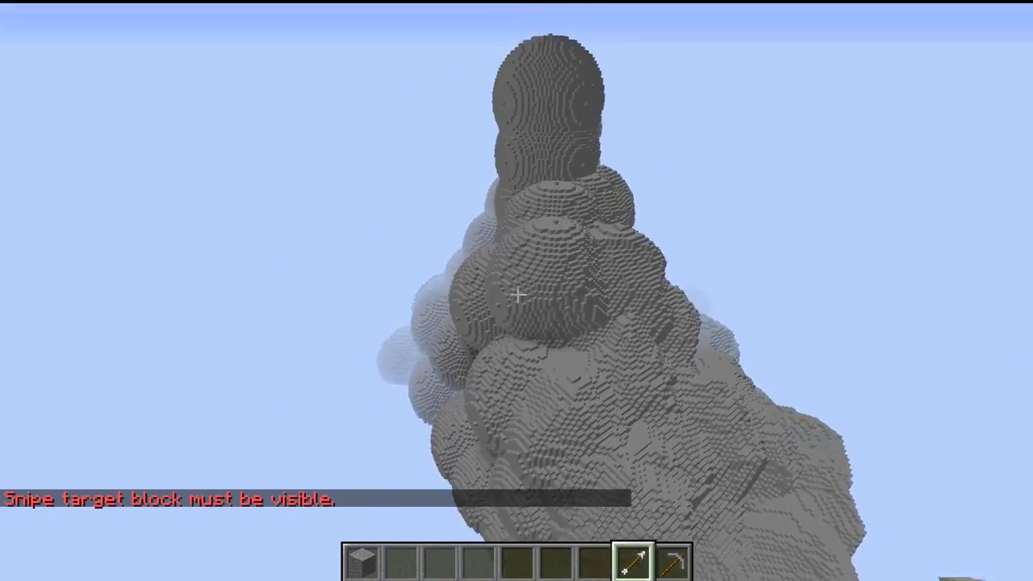
pyautogui.rightClick(517, 294)
pyautogui.press('w')
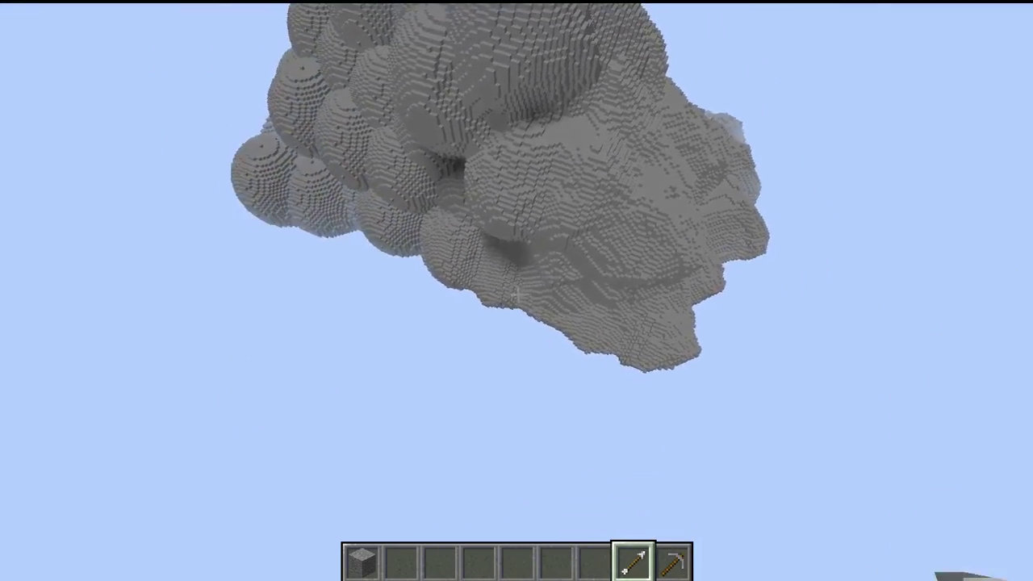
pyautogui.press('w')
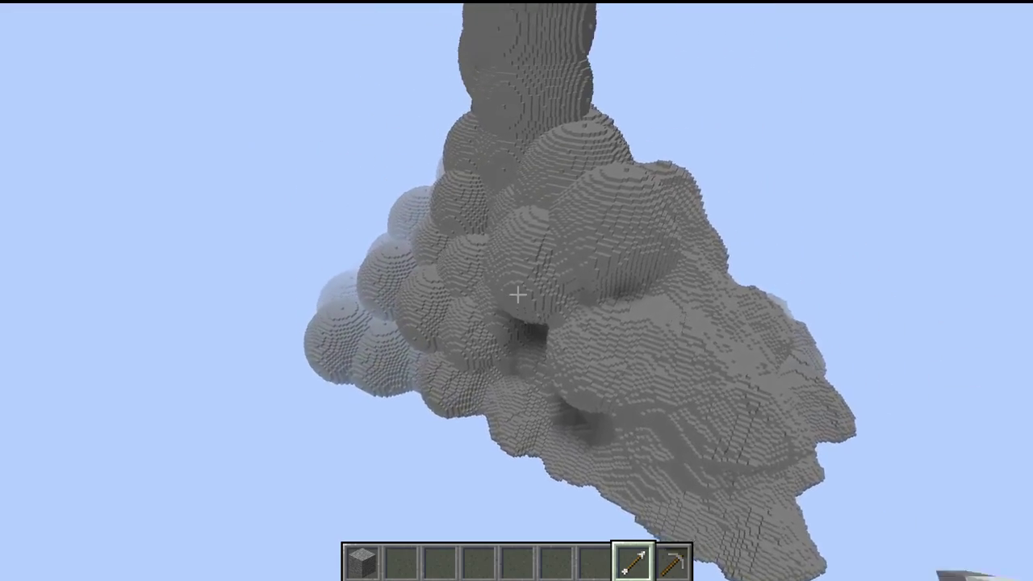
pyautogui.press('w')
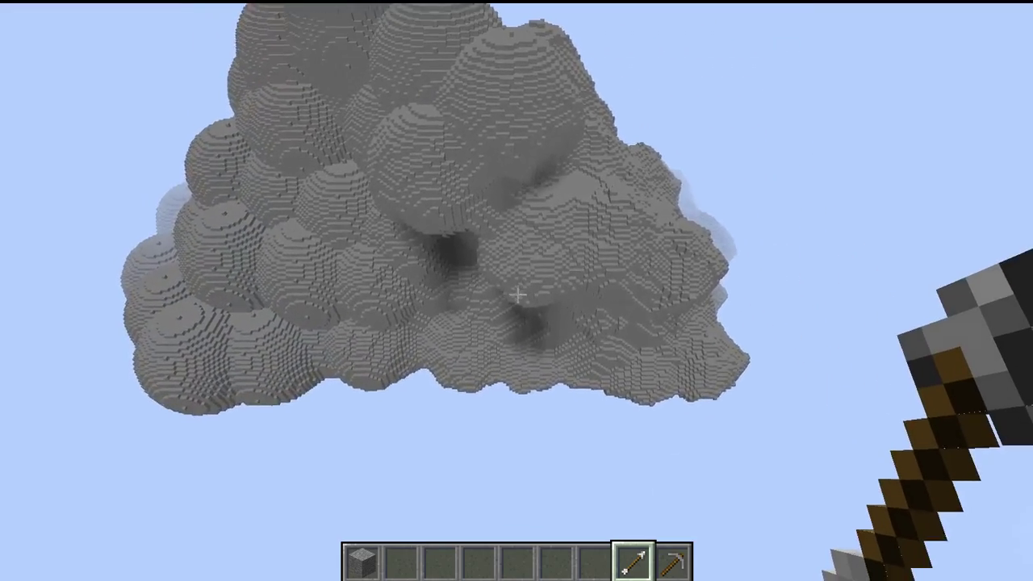
pyautogui.press('w')
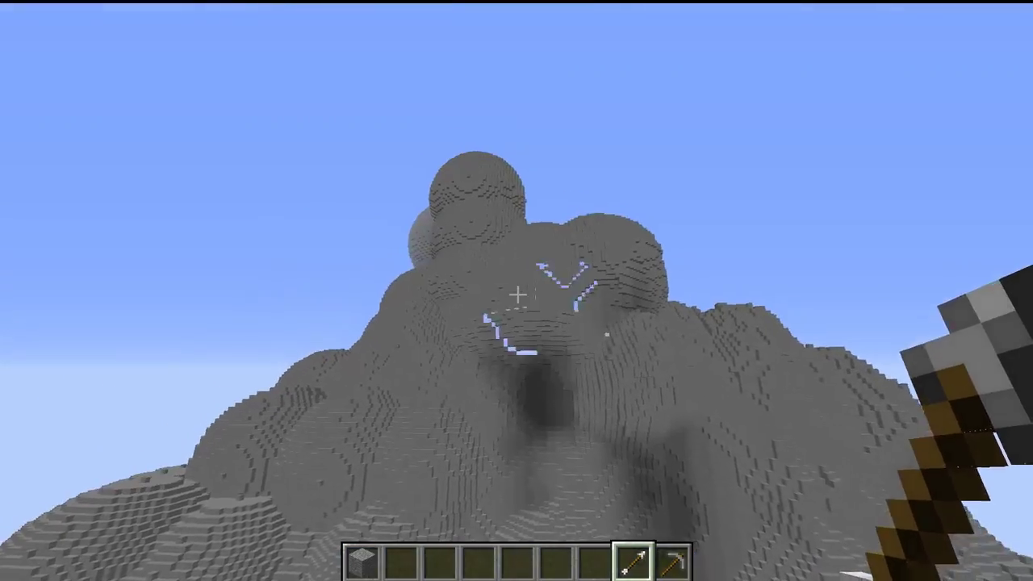
# Melt the balls around the two dark hollows on the neighbouring face's slope
pyautogui.rightClick(517, 295)
pyautogui.rightClick(517, 295)
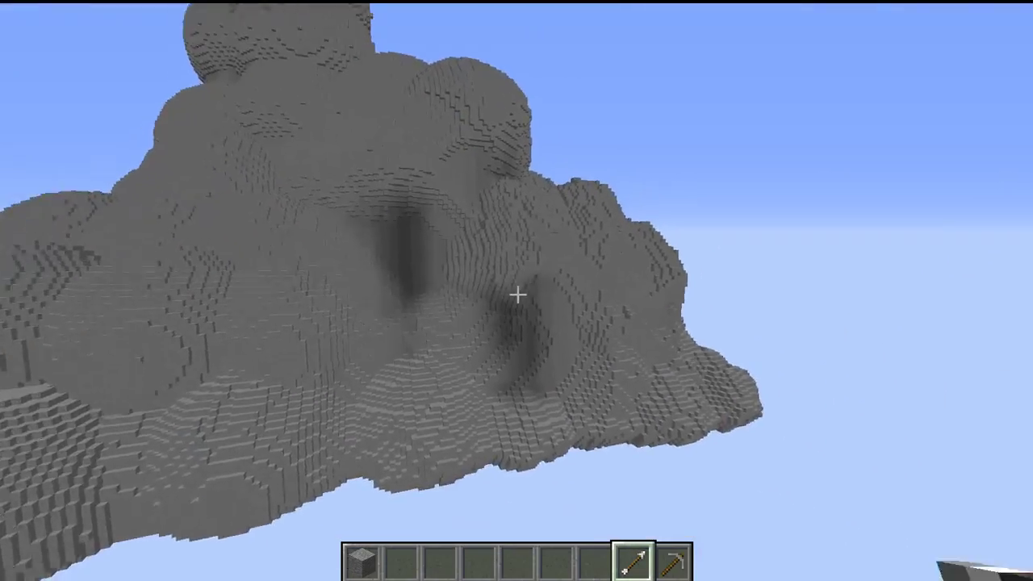
pyautogui.rightClick(518, 294)
pyautogui.press('a')
pyautogui.rightClick(517, 294)
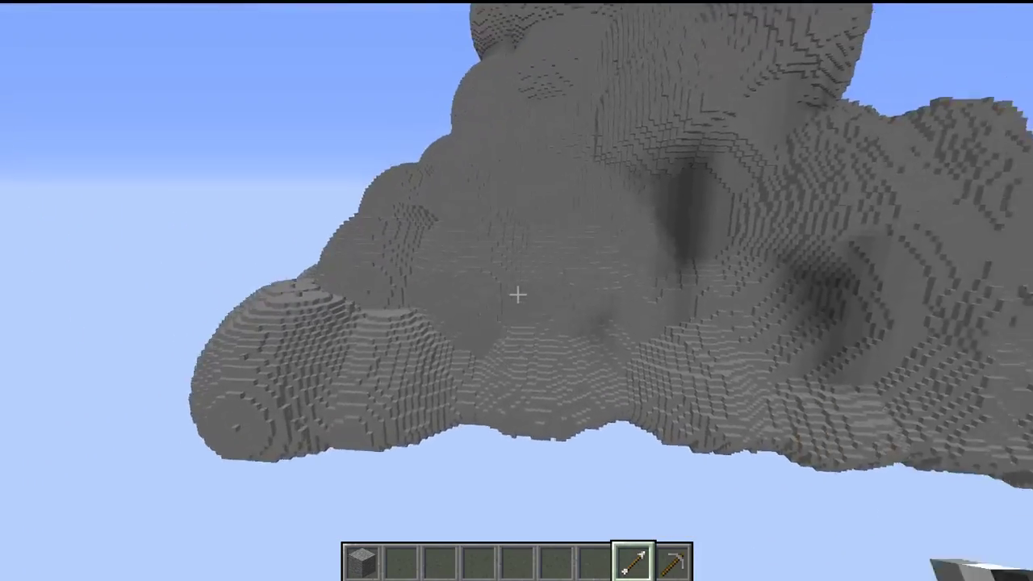
# Erode the rounded balls along the foot of this face, working toward its far corner
pyautogui.rightClick(517, 294)
pyautogui.rightClick(517, 294)
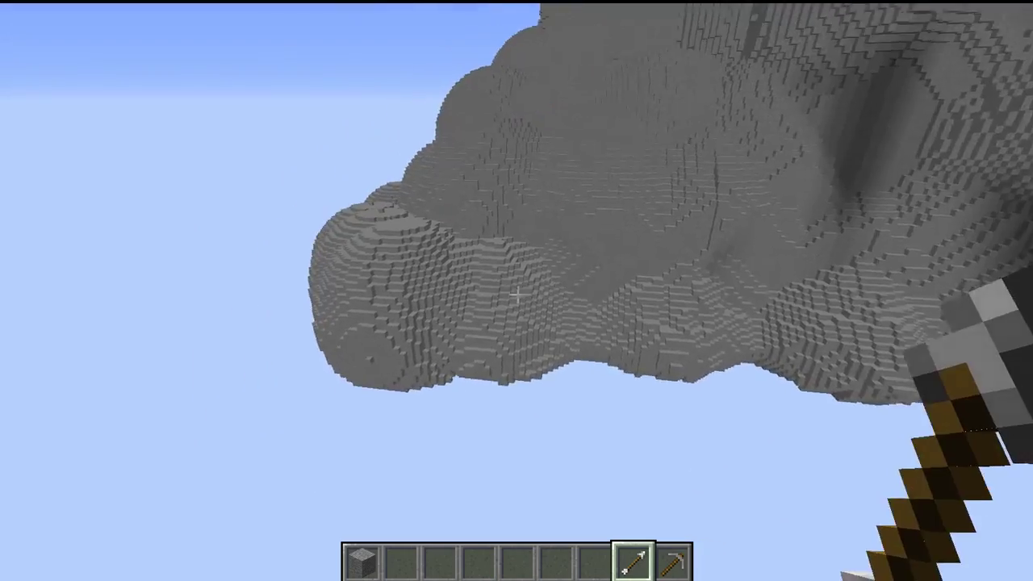
pyautogui.rightClick(517, 294)
pyautogui.rightClick(517, 295)
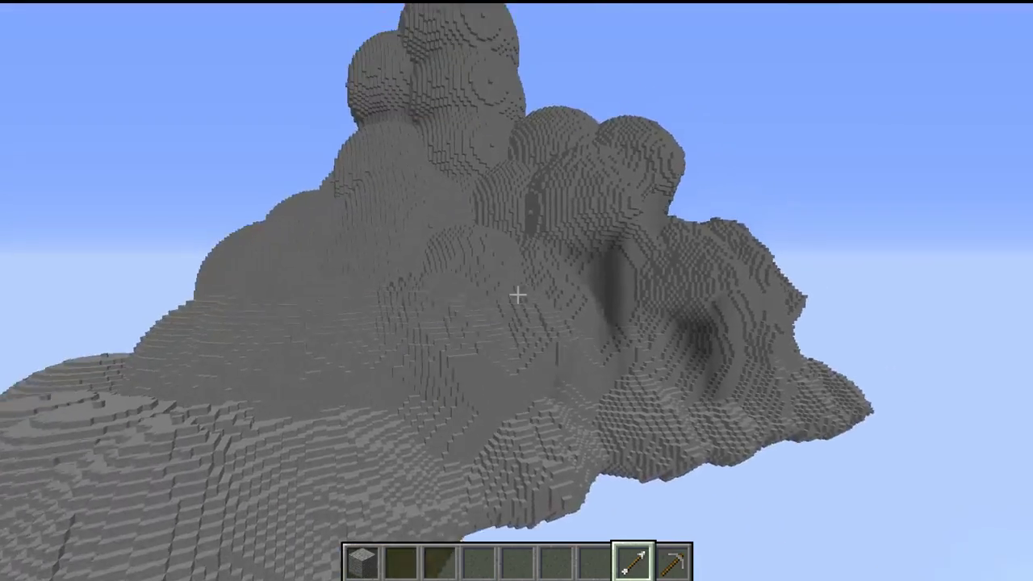
# Melt the balls on the lower slope and the broad ledge at the far corner of this face
pyautogui.rightClick(517, 294)
pyautogui.rightClick(517, 294)
pyautogui.rightClick(517, 295)
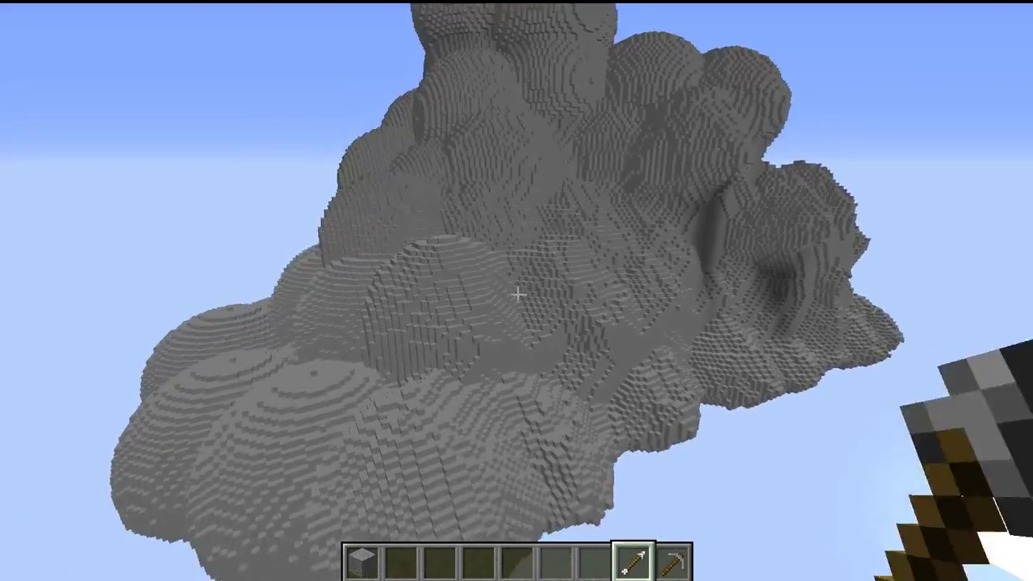
pyautogui.rightClick(517, 294)
pyautogui.rightClick(517, 294)
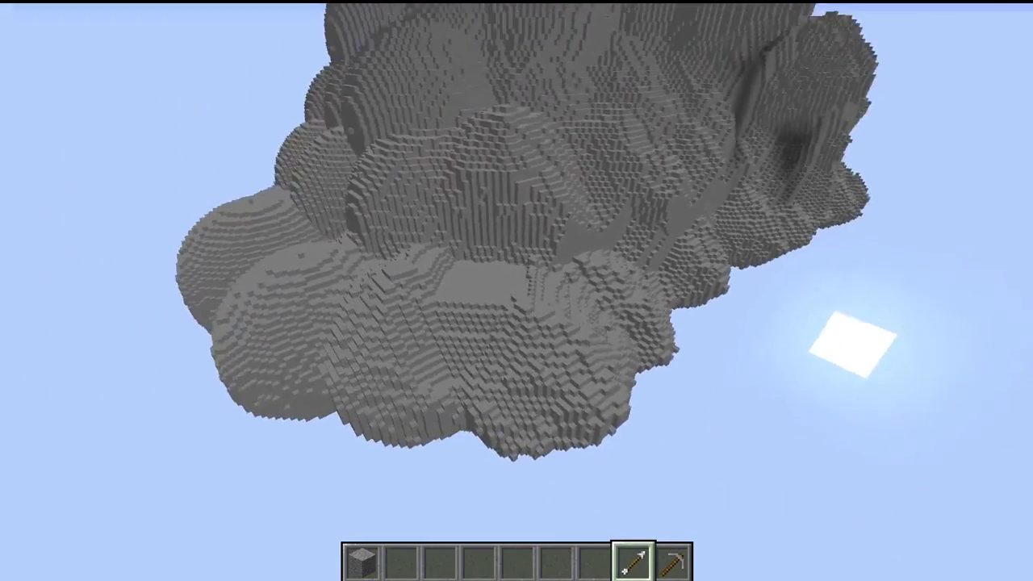
# Erode the large round balls protruding from the mountain's foot at the corner of the shaded side
pyautogui.rightClick(517, 298)
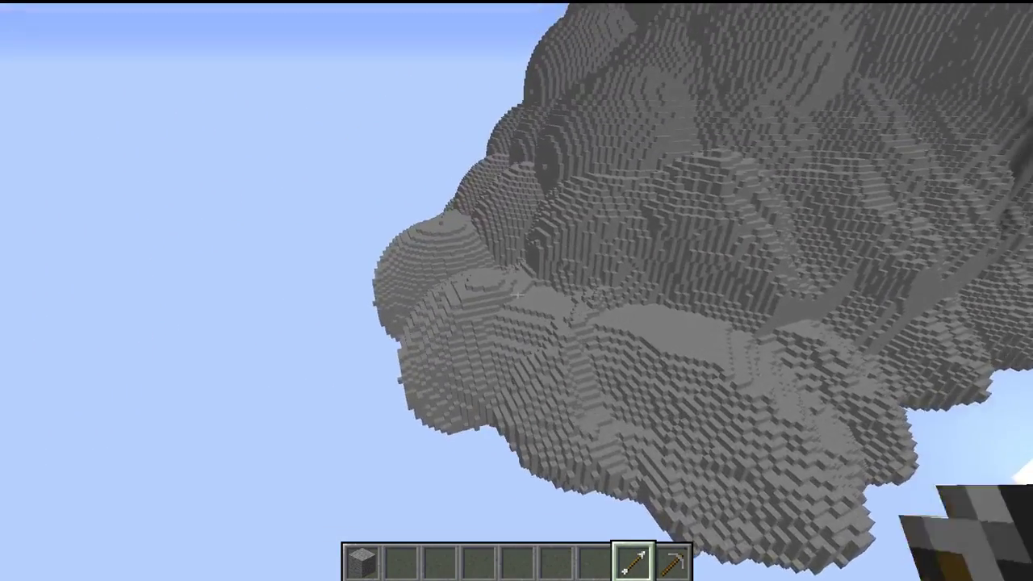
pyautogui.rightClick(517, 294)
pyautogui.press('w')
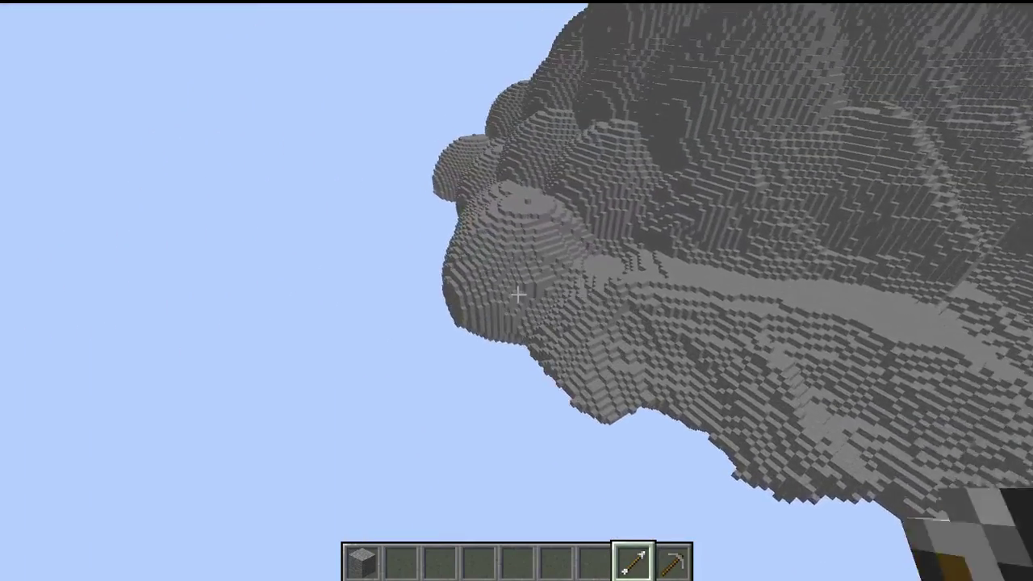
pyautogui.rightClick(517, 294)
pyautogui.press('w')
pyautogui.rightClick(517, 294)
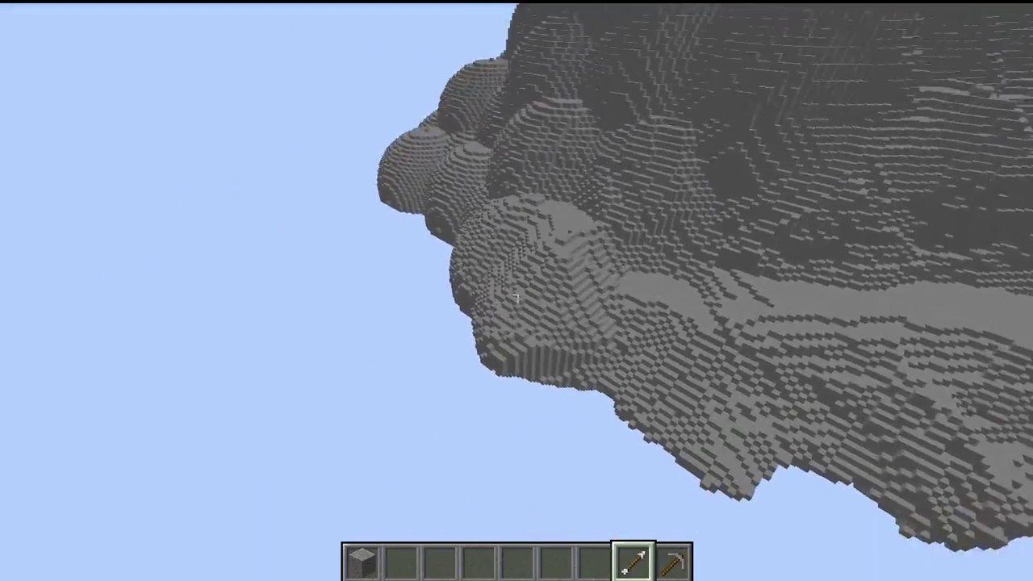
# Melt the balls across the lower slope of the shaded face and the two at its far foot
pyautogui.press('w')
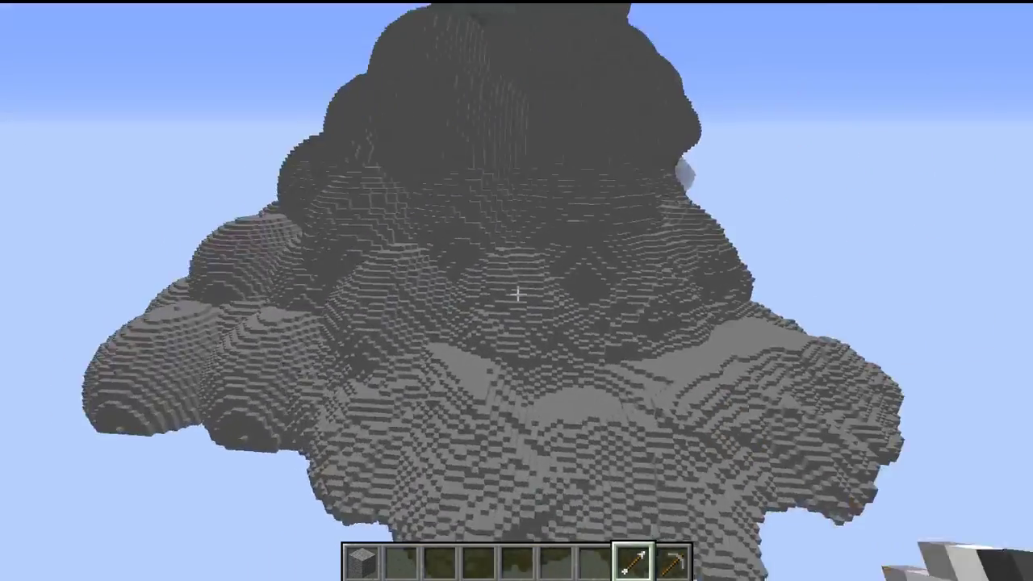
pyautogui.rightClick(518, 295)
pyautogui.press('w')
pyautogui.rightClick(517, 295)
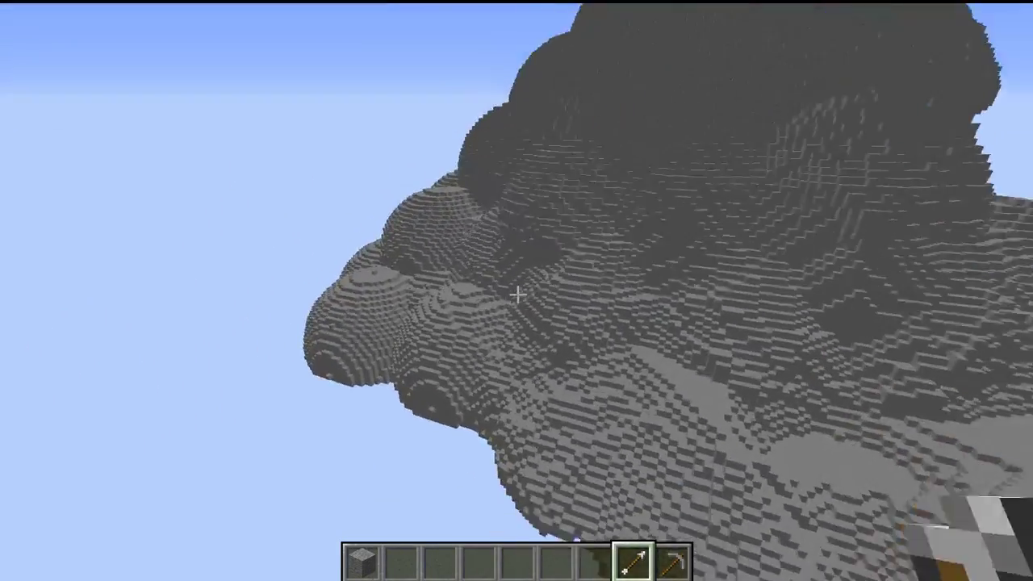
pyautogui.rightClick(517, 295)
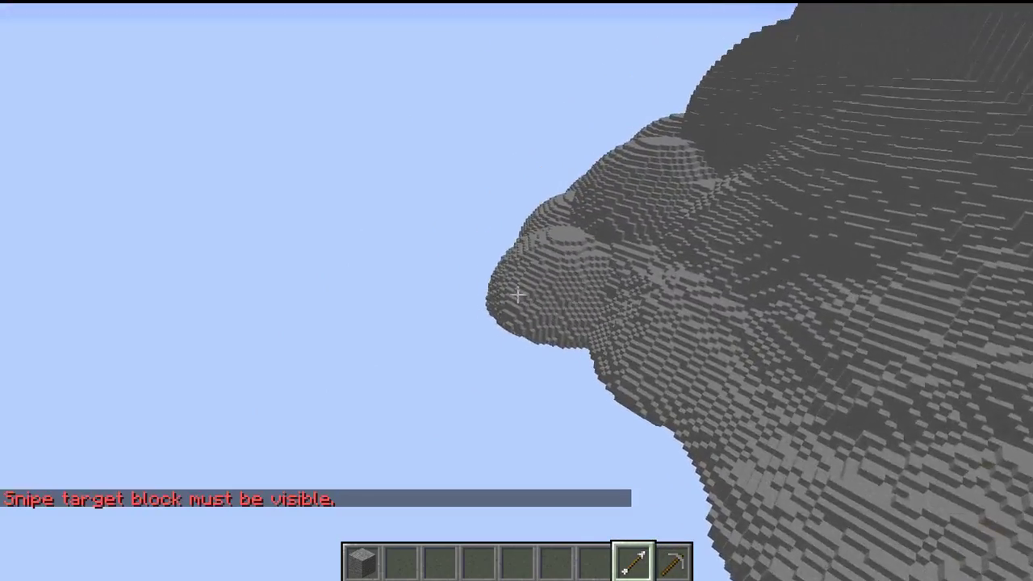
# Erode the cluster of balls at the shaded face's far corner, from the bottom edge up the slope
pyautogui.press('w')
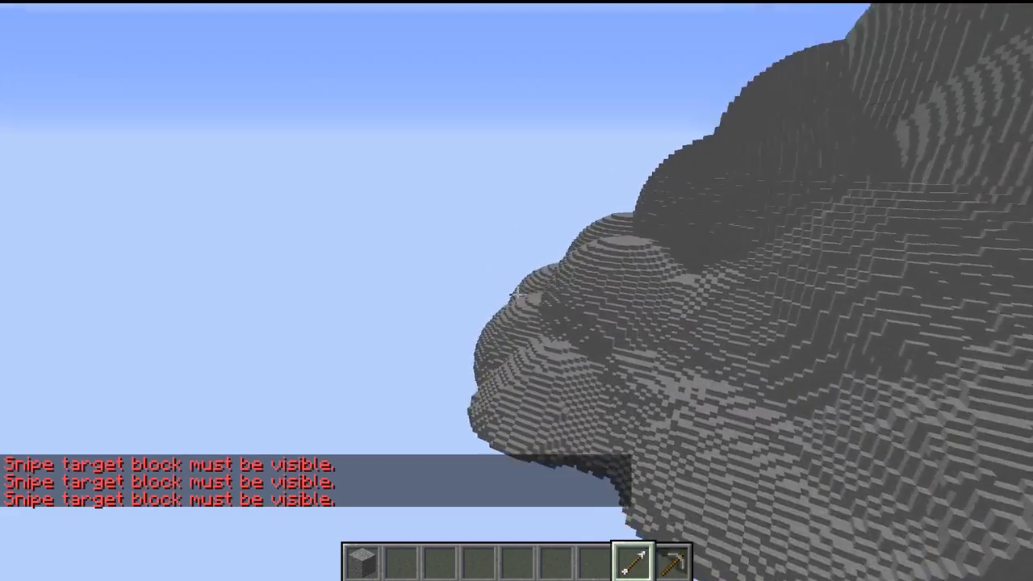
pyautogui.rightClick(517, 295)
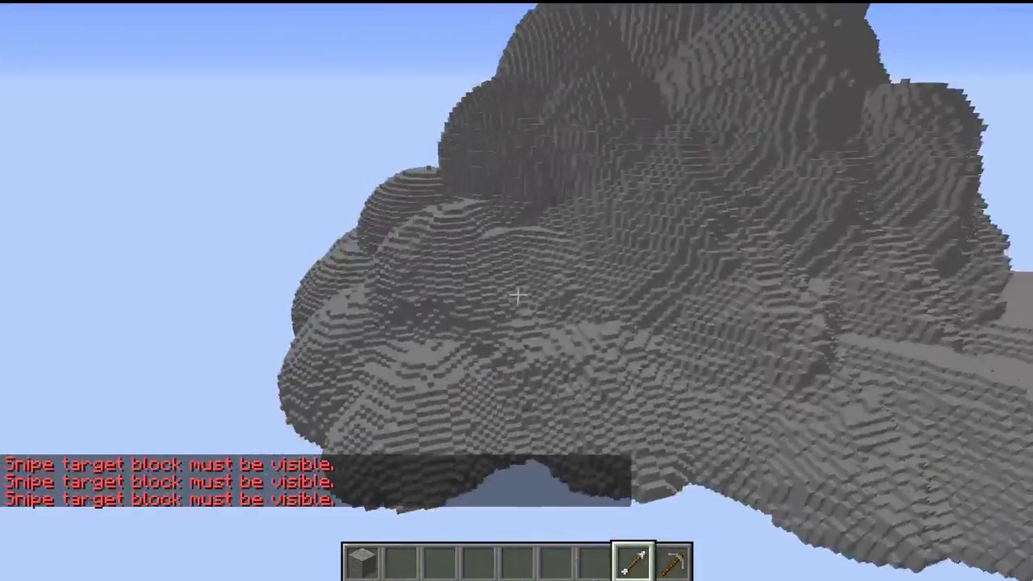
pyautogui.rightClick(517, 295)
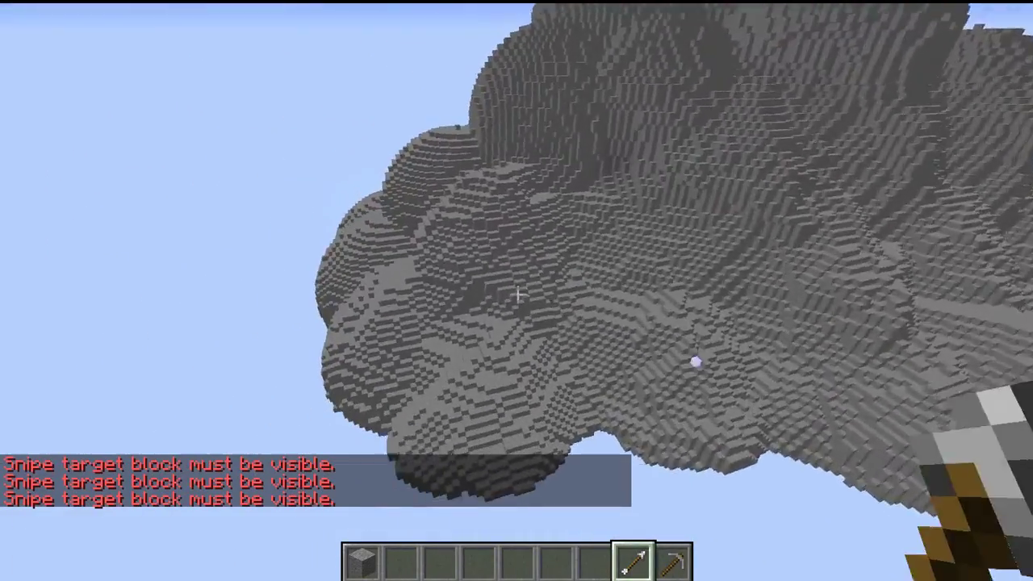
pyautogui.rightClick(517, 295)
pyautogui.press('w')
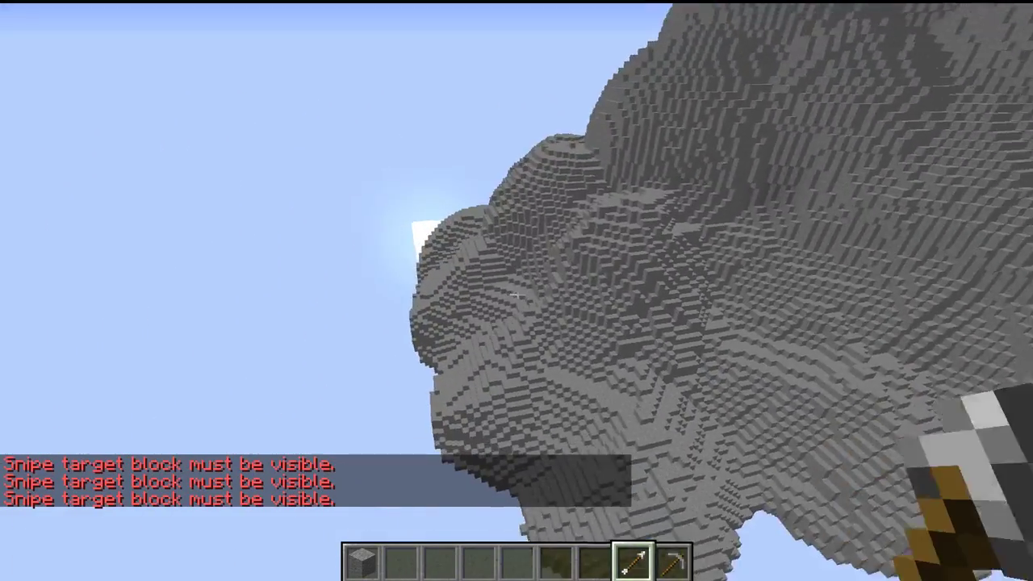
pyautogui.press('w')
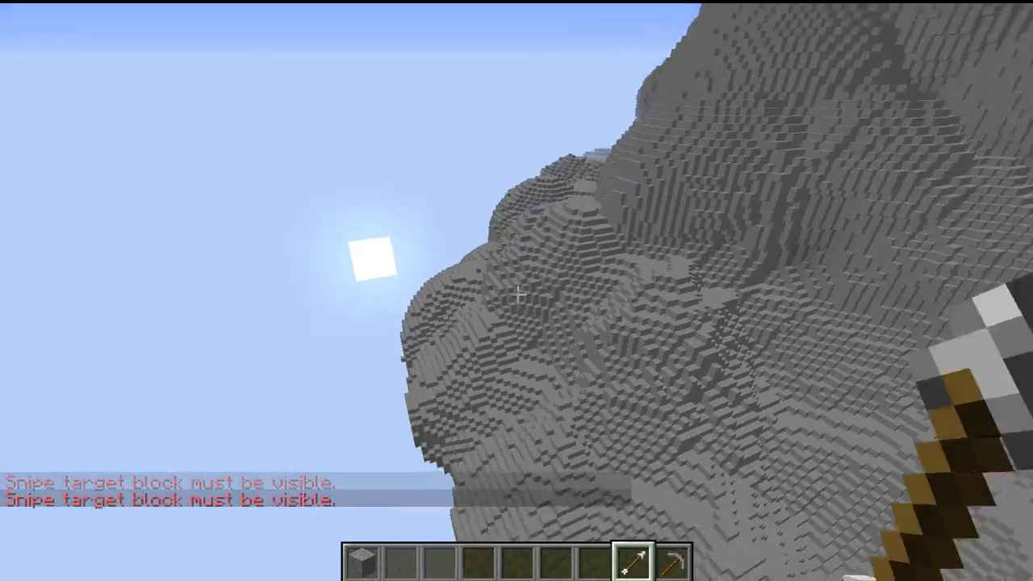
# Melt the remaining round balls along the foot just past the shaded face's corner
pyautogui.rightClick(517, 294)
pyautogui.rightClick(517, 294)
pyautogui.rightClick(517, 295)
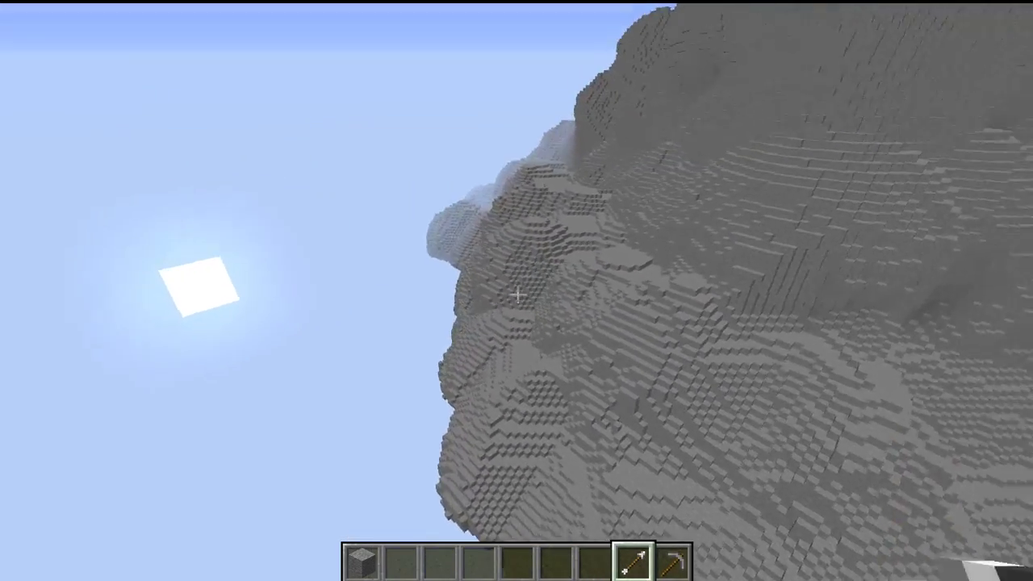
pyautogui.rightClick(517, 294)
pyautogui.rightClick(517, 294)
pyautogui.rightClick(517, 295)
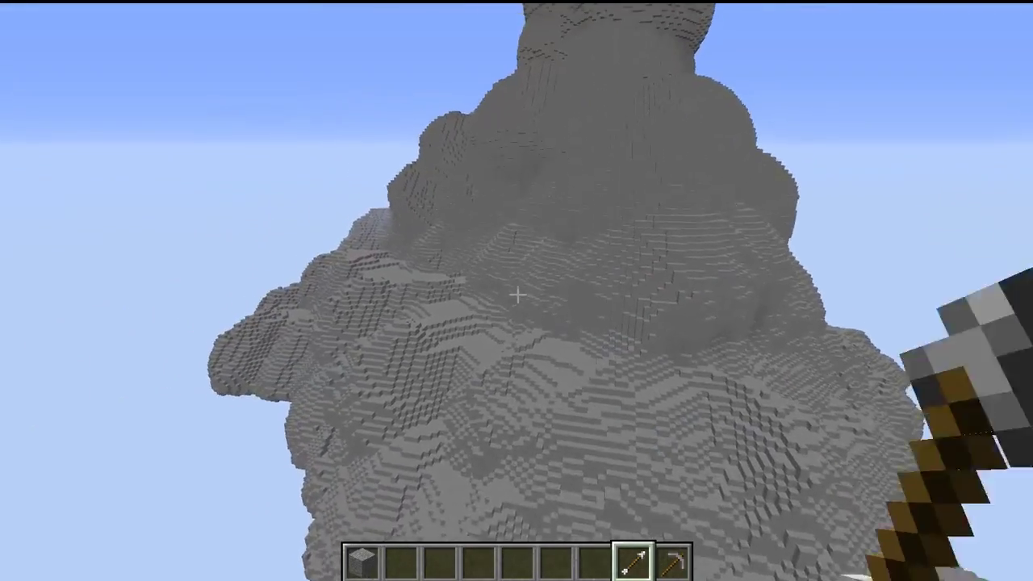
# Melt the balls in the middle band of the slope, from its centre across to the side edge
pyautogui.press('w')
pyautogui.rightClick(517, 295)
pyautogui.rightClick(517, 294)
pyautogui.rightClick(518, 294)
pyautogui.rightClick(517, 294)
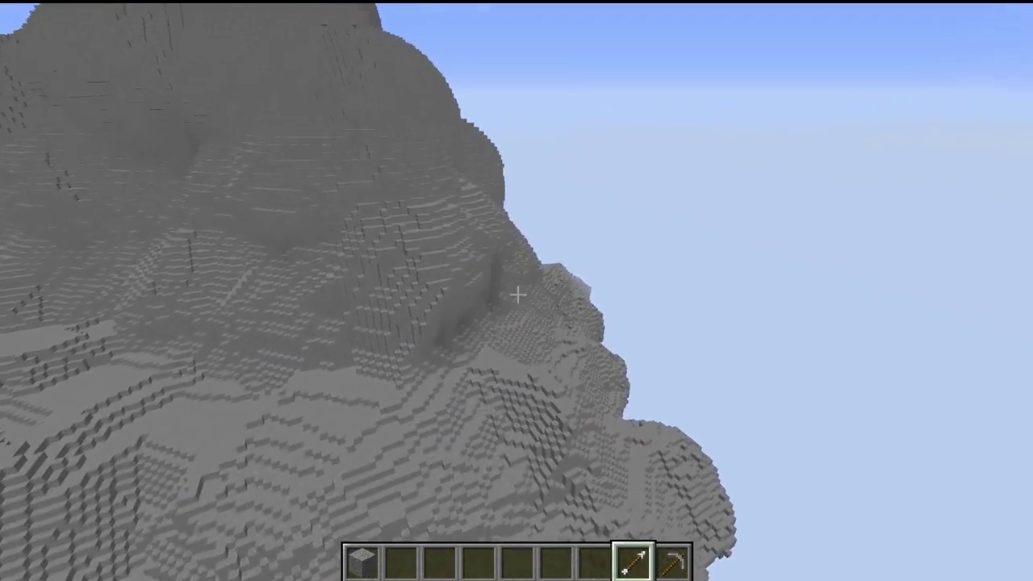
# Erode the bulging overhang at the side edge of the middle slope into the terrain below it
pyautogui.rightClick(517, 294)
pyautogui.rightClick(517, 295)
pyautogui.rightClick(517, 294)
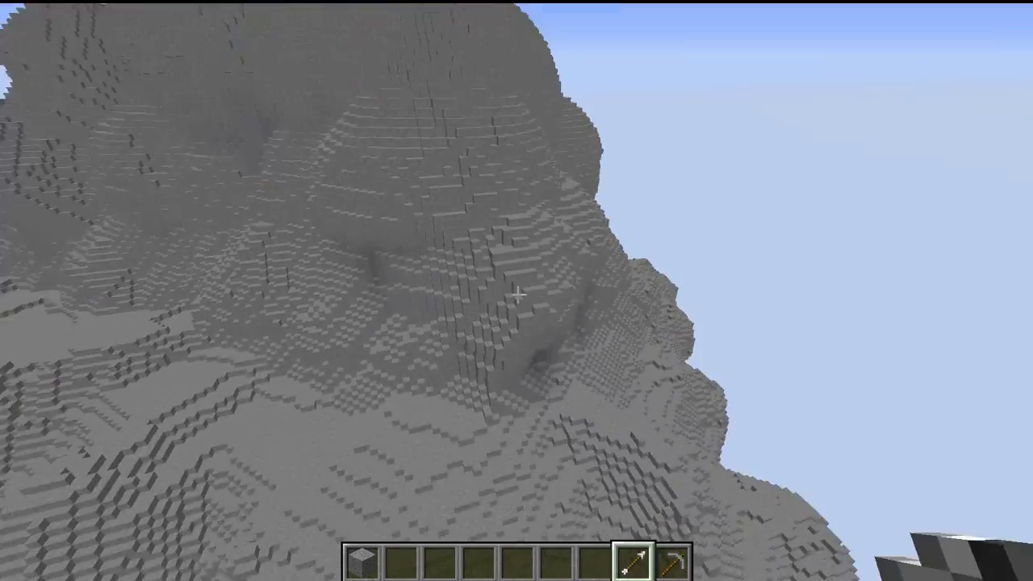
pyautogui.rightClick(517, 294)
pyautogui.rightClick(517, 295)
pyautogui.rightClick(517, 294)
pyautogui.press('w')
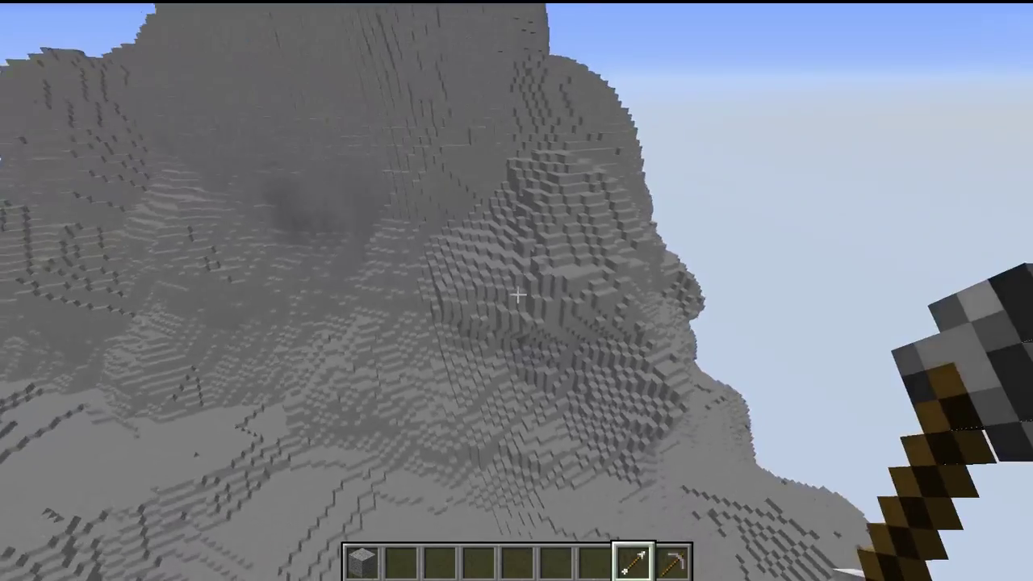
# Melt the steep wall of balls above the eroded bulge, on the way up to the summit
pyautogui.press('w')
pyautogui.rightClick(517, 294)
pyautogui.rightClick(517, 295)
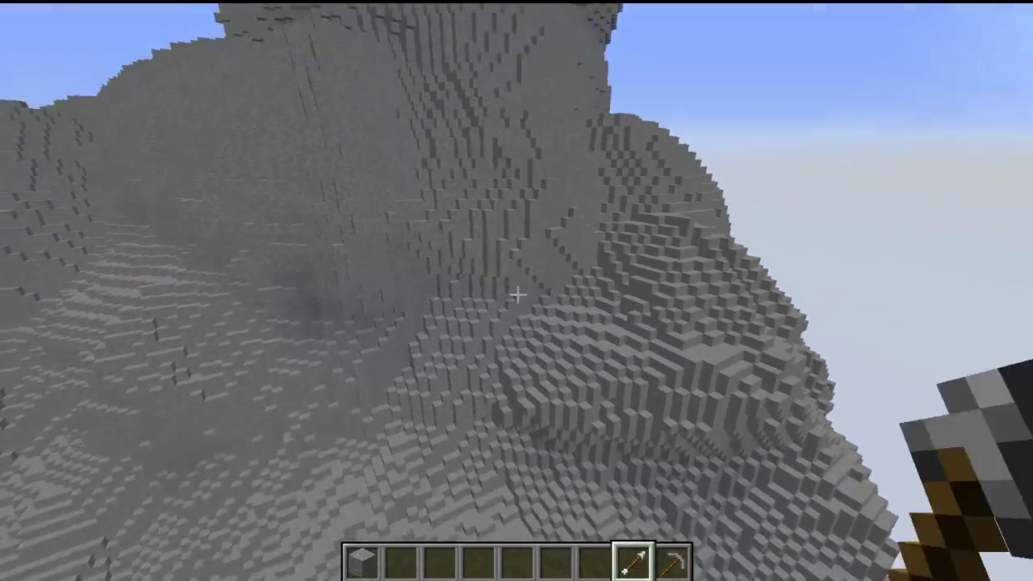
pyautogui.rightClick(517, 294)
pyautogui.rightClick(517, 294)
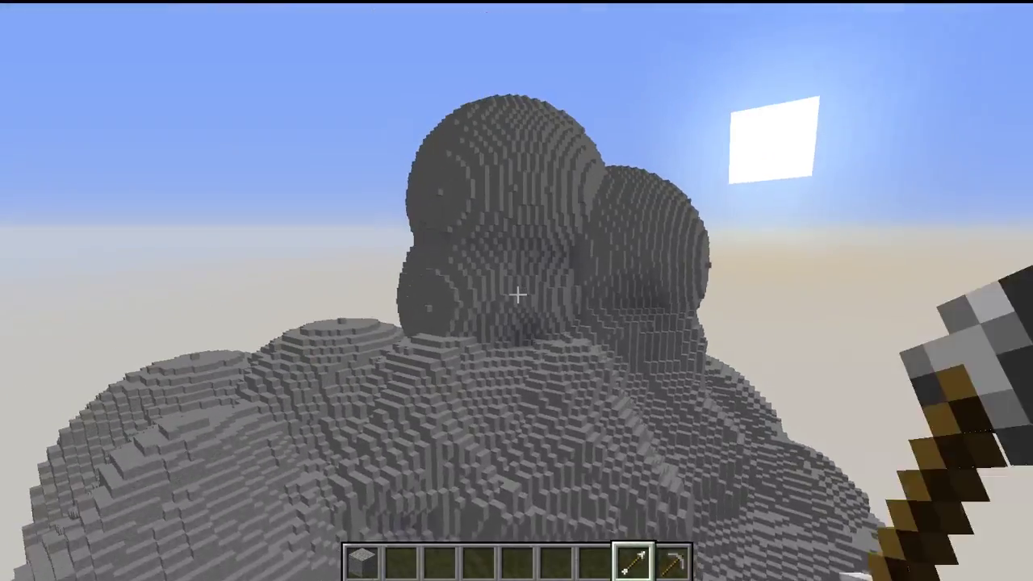
# Erode the base of the summit's ball column and the round domes on the shoulder beside it
pyautogui.rightClick(517, 295)
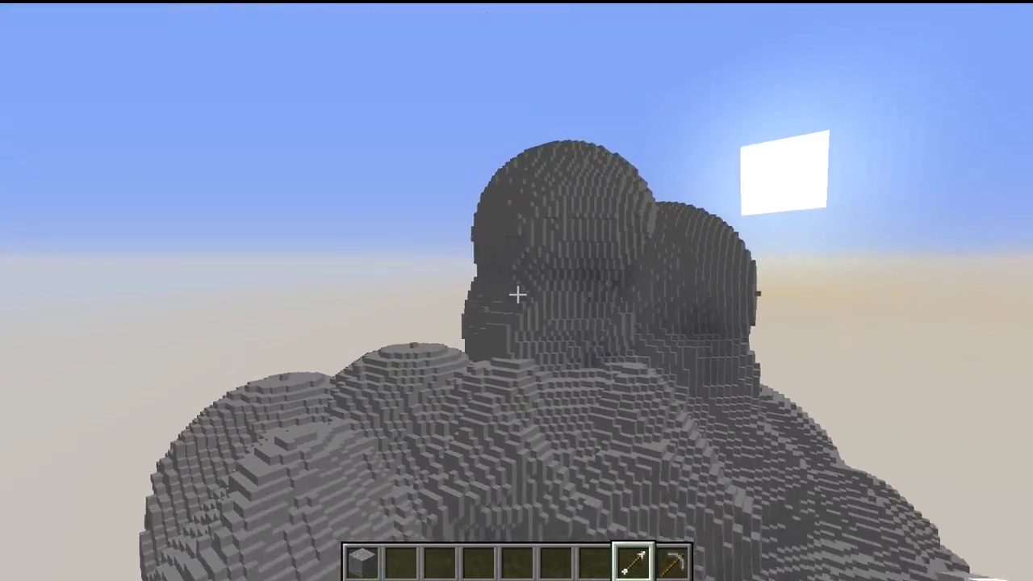
pyautogui.rightClick(517, 294)
pyautogui.press('w')
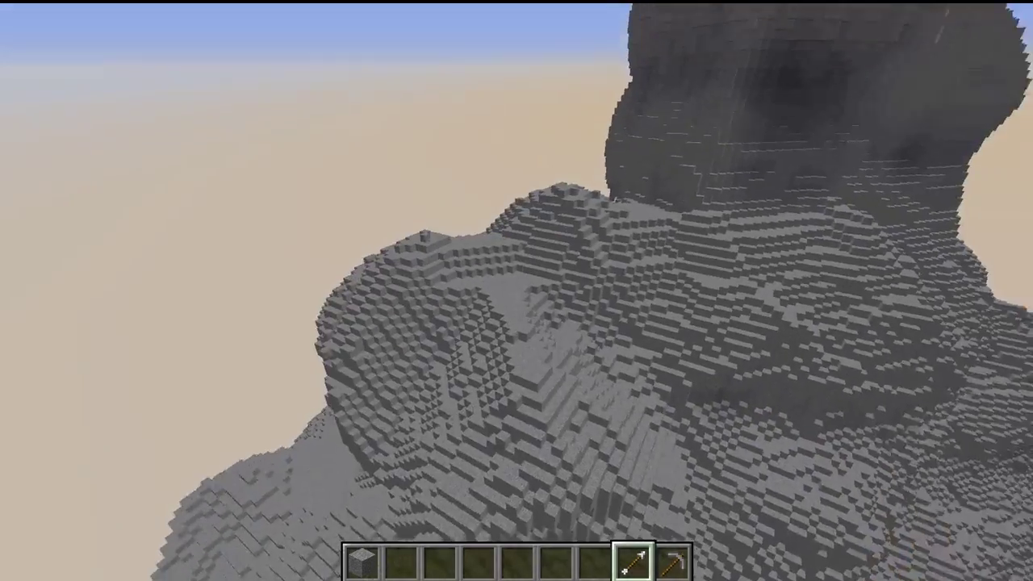
pyautogui.press('w')
pyautogui.press('space')
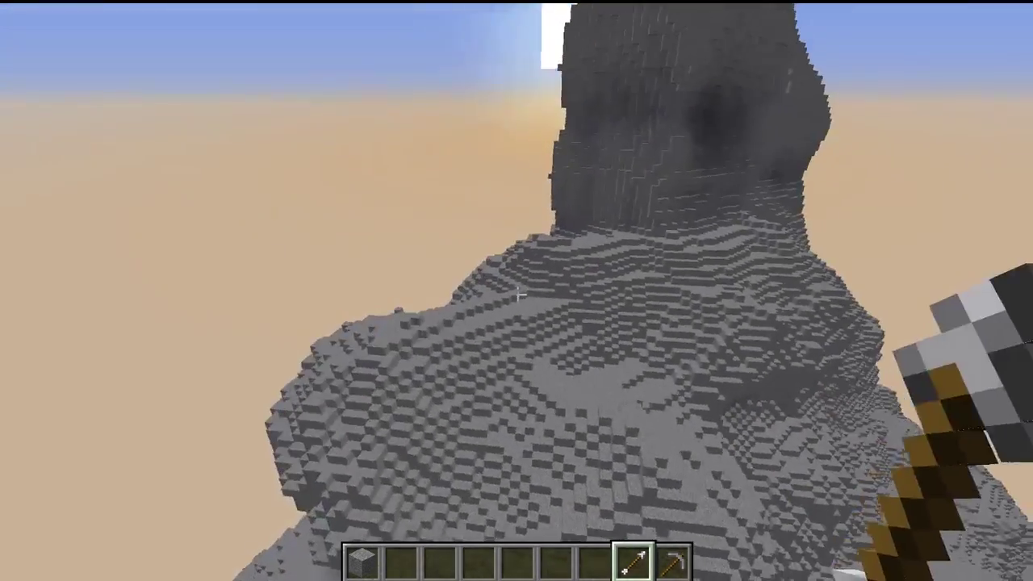
# Melt the flat-topped shoulder below the summit column and the dark hollow in the upper wall
pyautogui.rightClick(518, 294)
pyautogui.rightClick(518, 294)
pyautogui.rightClick(518, 295)
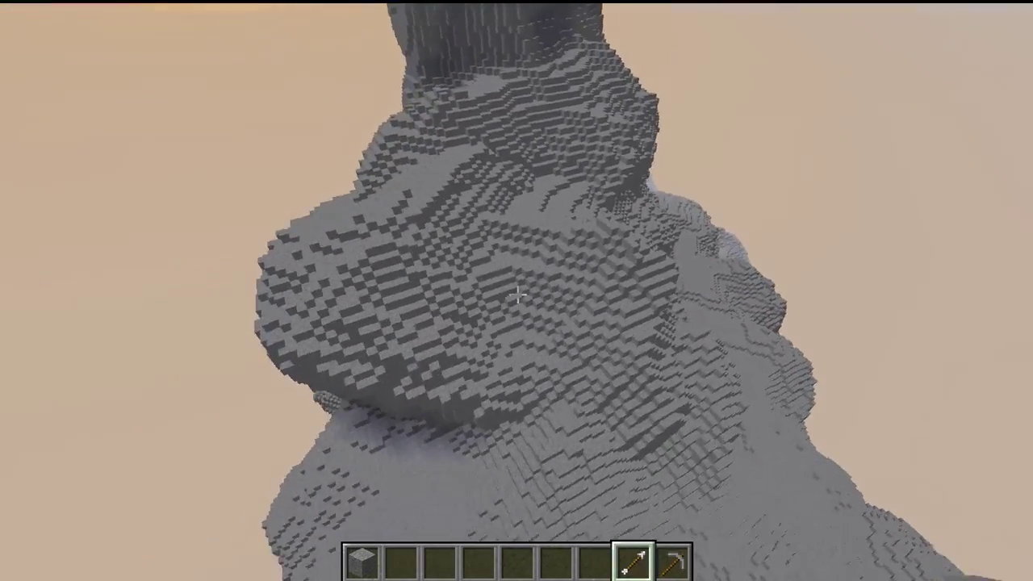
pyautogui.press('w')
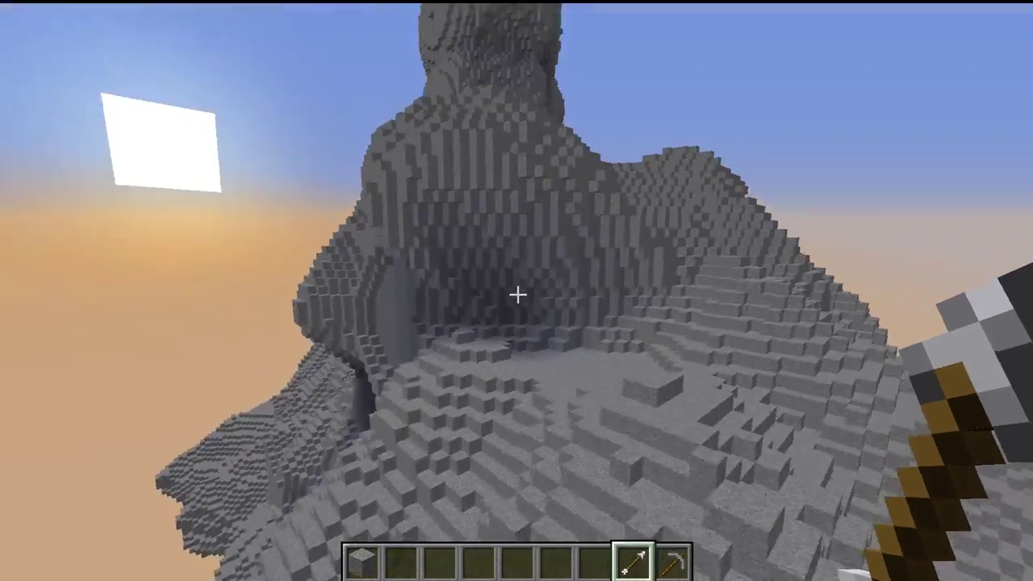
pyautogui.rightClick(518, 295)
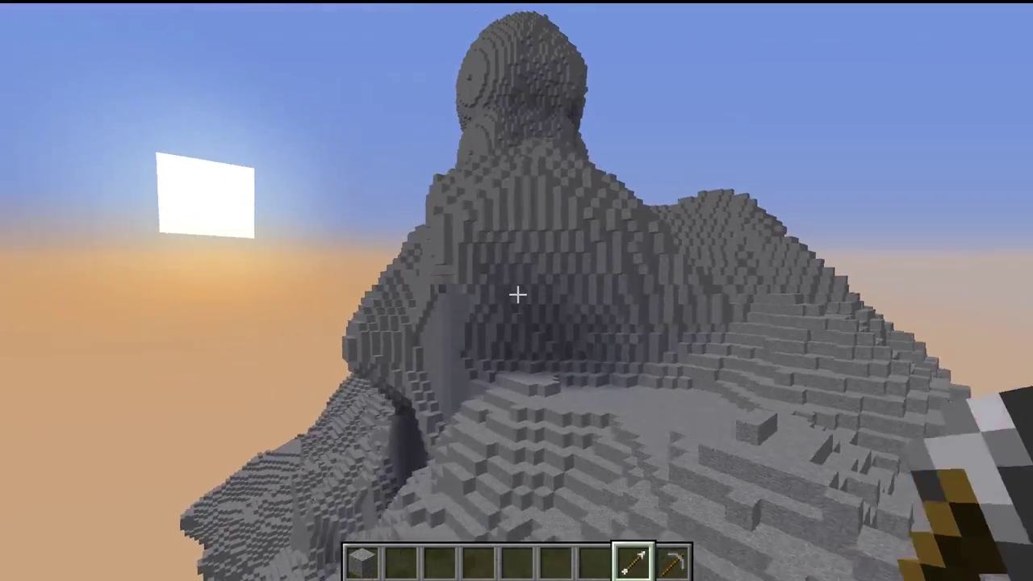
# Erode the hollow's edge and the steep side face next to it with the melt brush
pyautogui.rightClick(518, 294)
pyautogui.press('w')
pyautogui.rightClick(518, 294)
pyautogui.rightClick(518, 295)
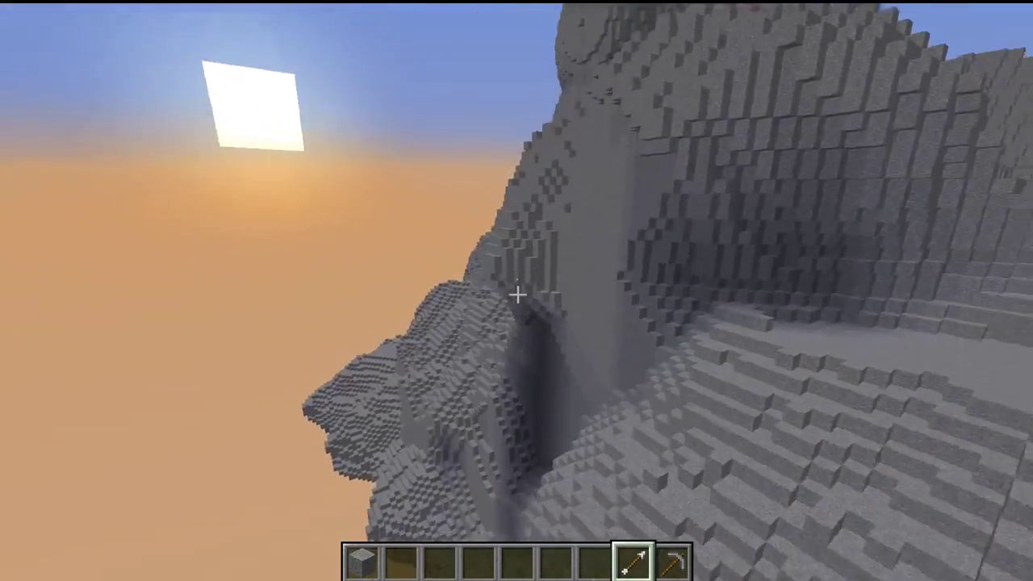
pyautogui.press('space')
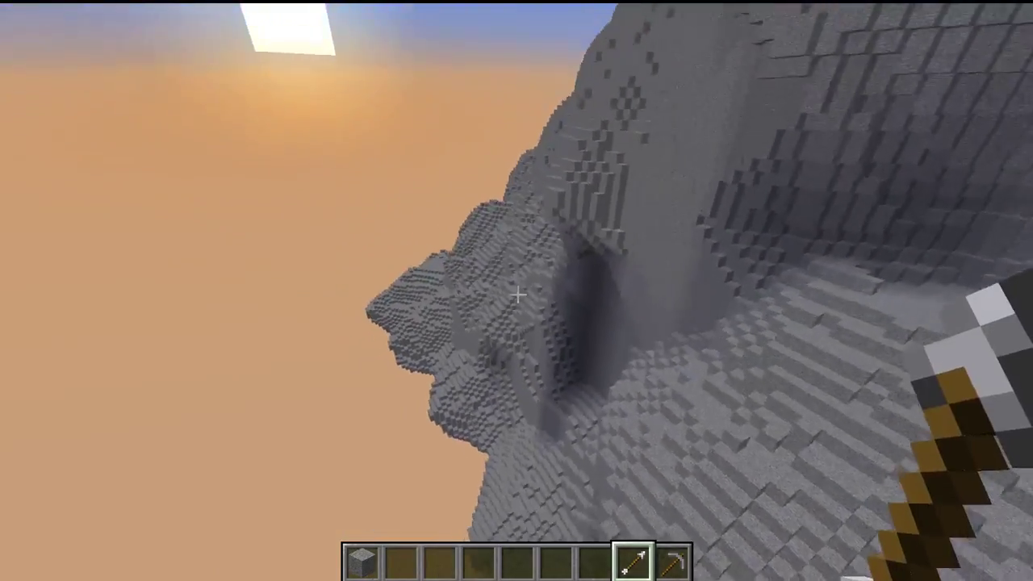
pyautogui.press('a')
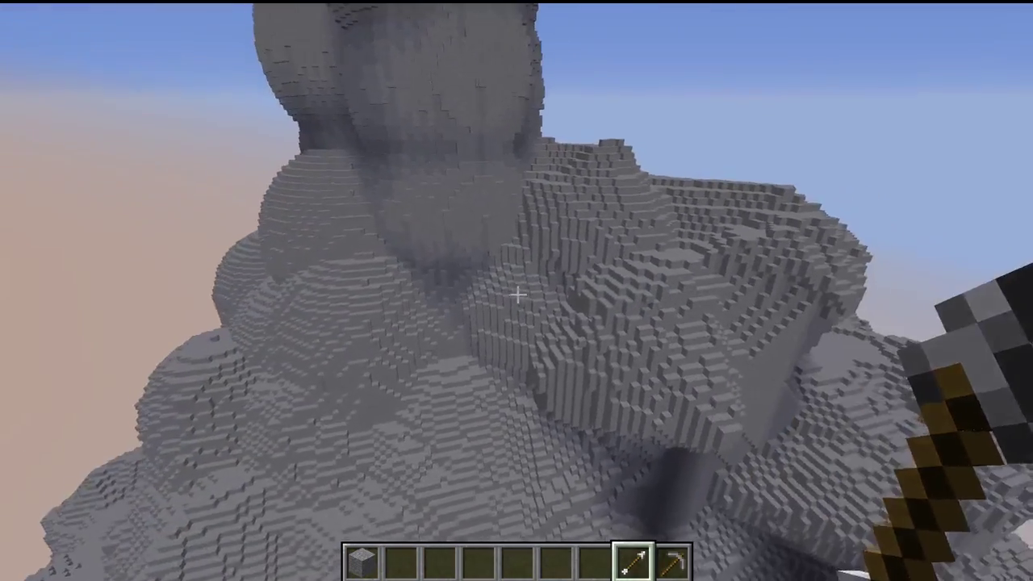
# Melt the base of the summit's ball column and the round domes stacked on the slope beneath it
pyautogui.rightClick(518, 294)
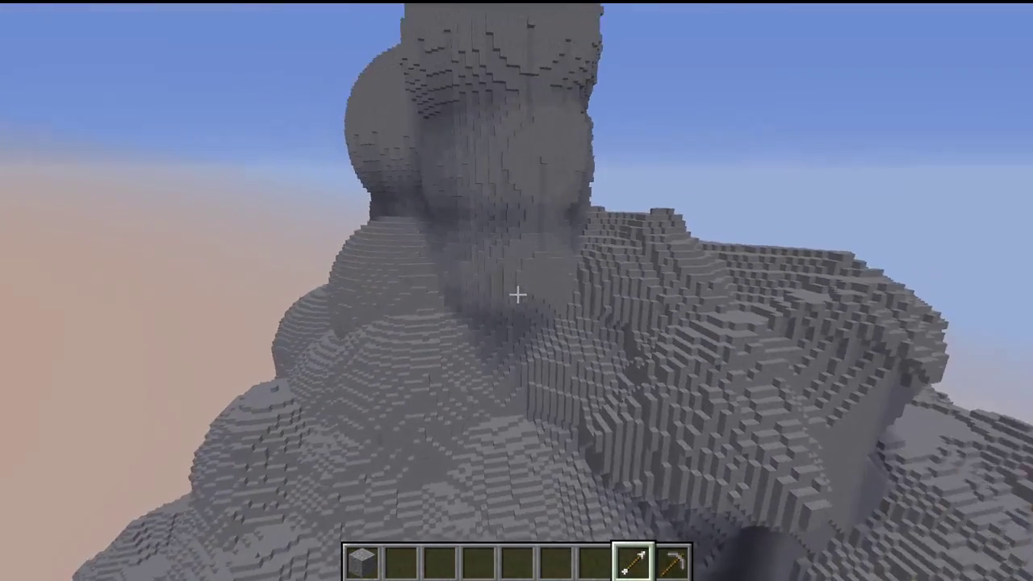
pyautogui.press('w')
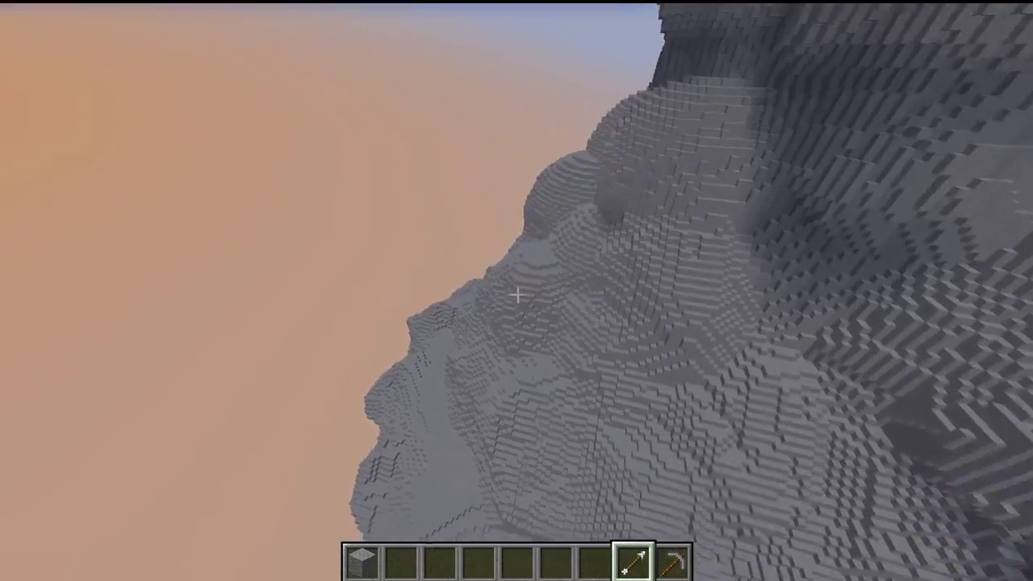
pyautogui.press('w')
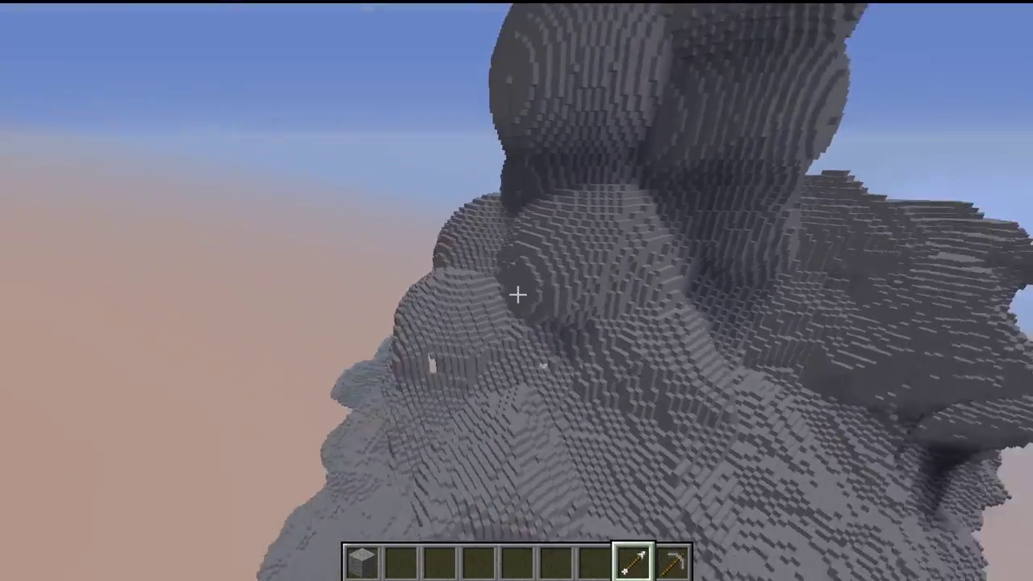
pyautogui.press('w')
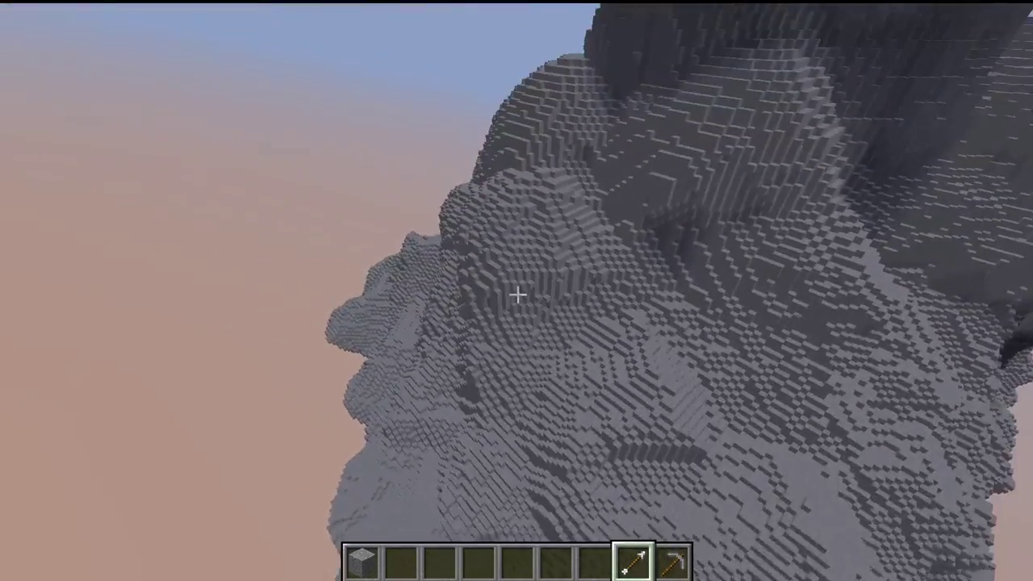
pyautogui.press('w')
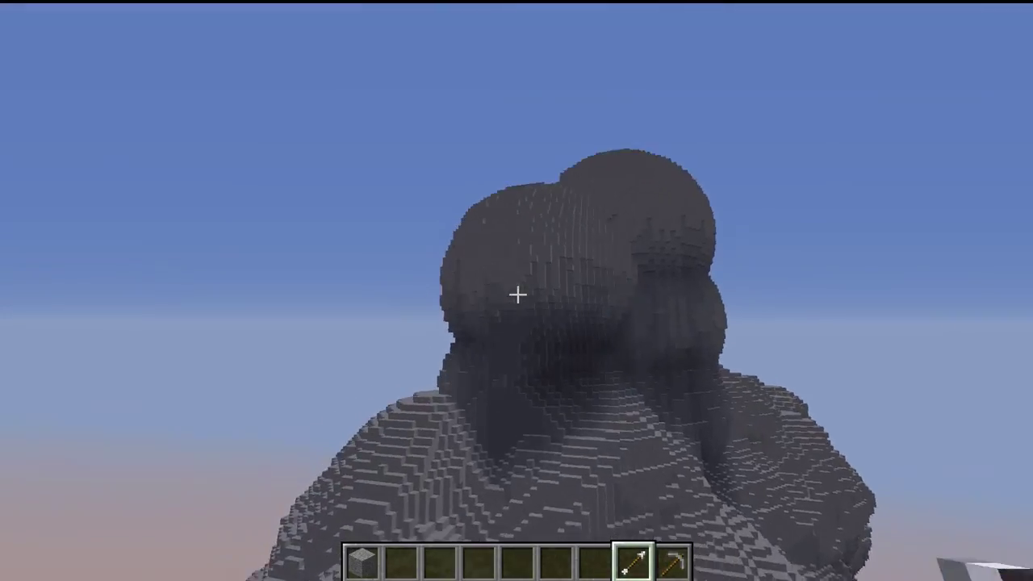
pyautogui.press('s')
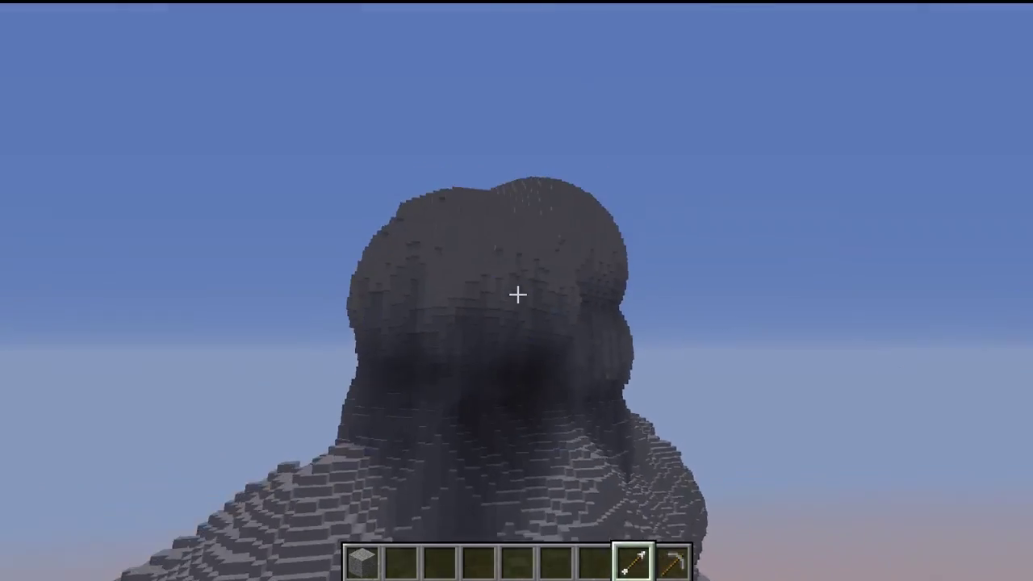
pyautogui.press('a')
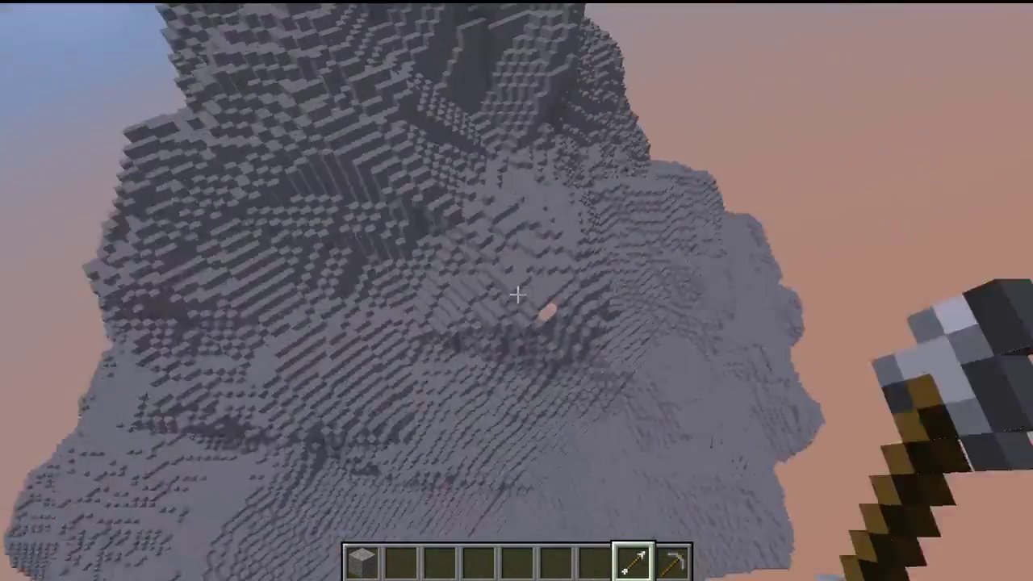
# Erode the ledges on the mountain's far slope and the terrain around the foot of the summit column
pyautogui.rightClick(517, 294)
pyautogui.rightClick(517, 294)
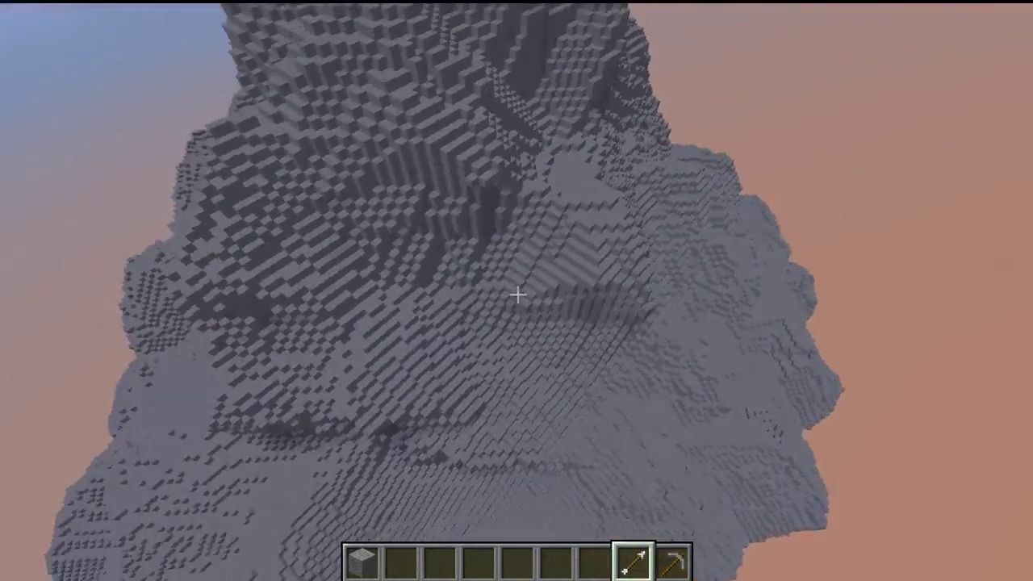
pyautogui.rightClick(517, 294)
pyautogui.press('a')
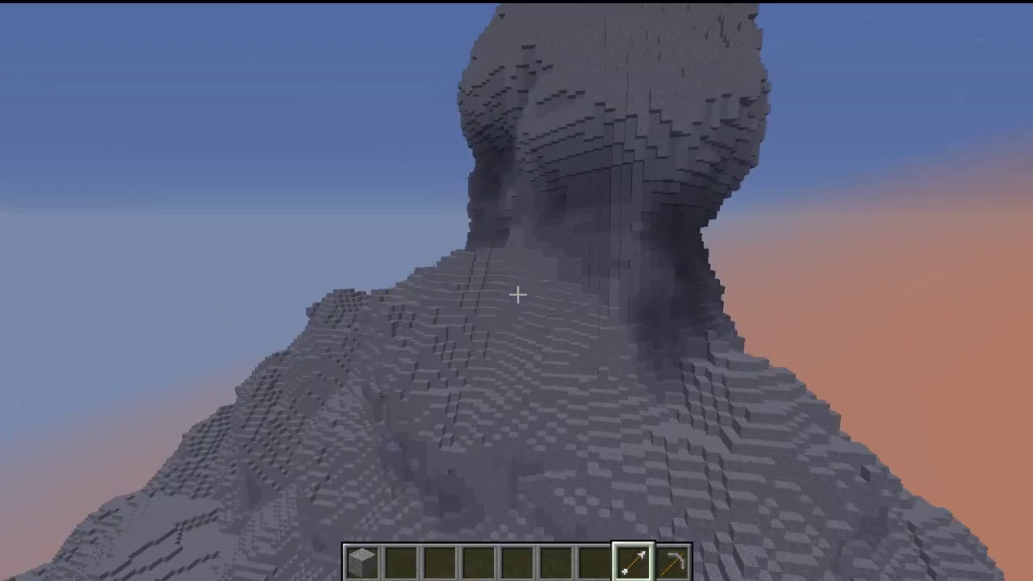
pyautogui.rightClick(517, 294)
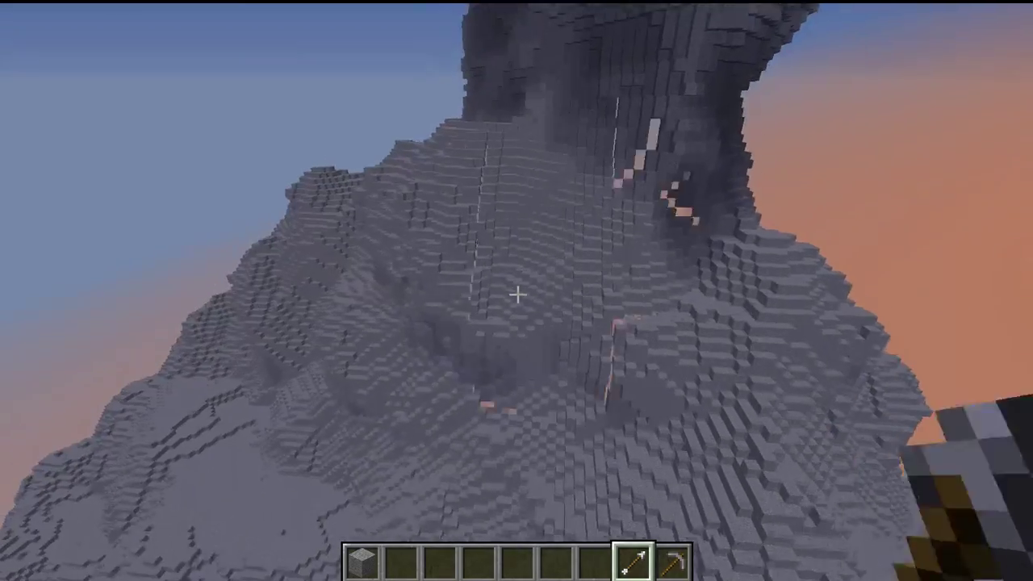
pyautogui.rightClick(517, 295)
pyautogui.press('w')
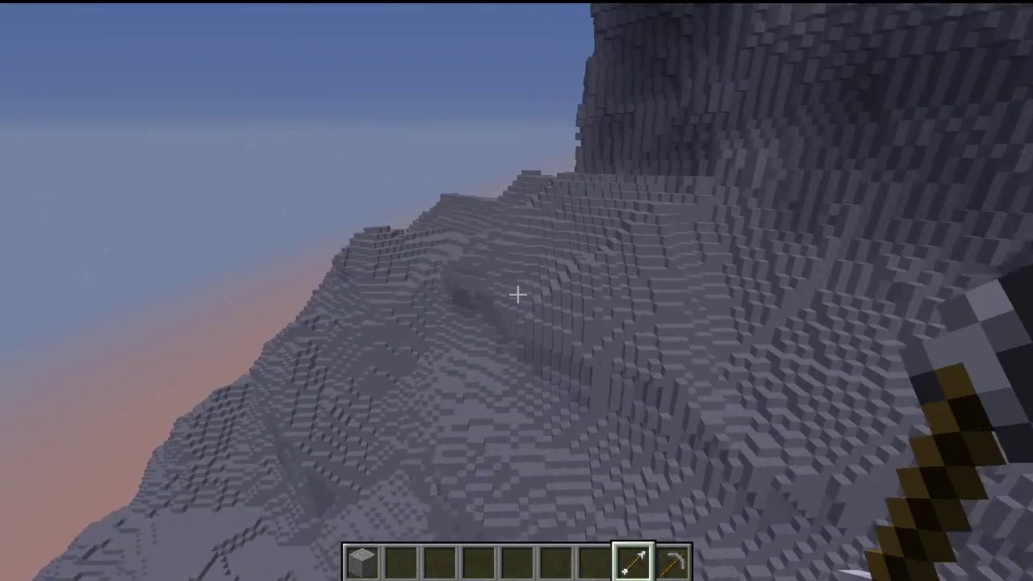
# Melt the ridge and dark pockets across the broad shoulder below the summit, out to its outer edge
pyautogui.rightClick(517, 295)
pyautogui.press('a')
pyautogui.rightClick(517, 294)
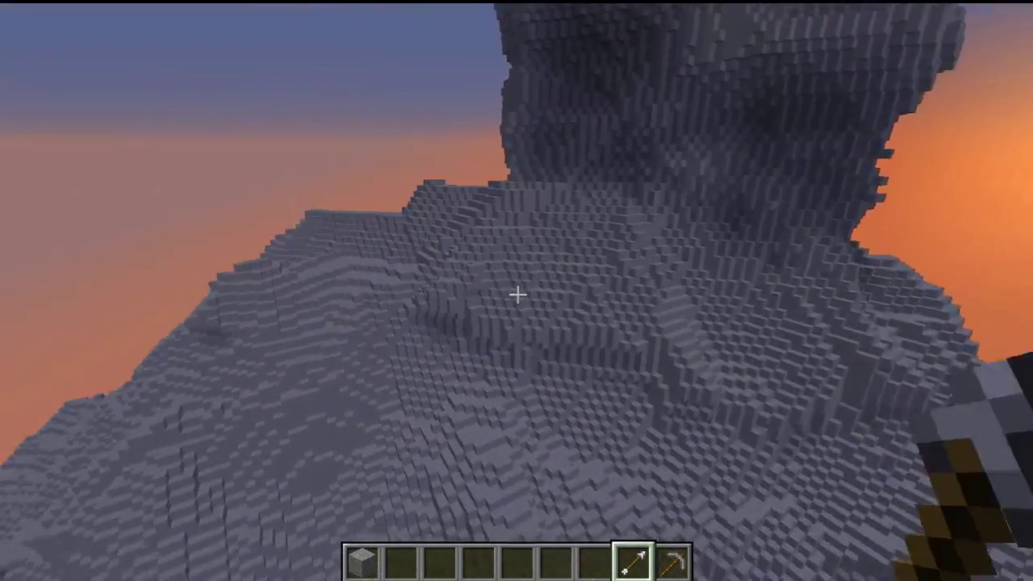
pyautogui.rightClick(517, 294)
pyautogui.press('w')
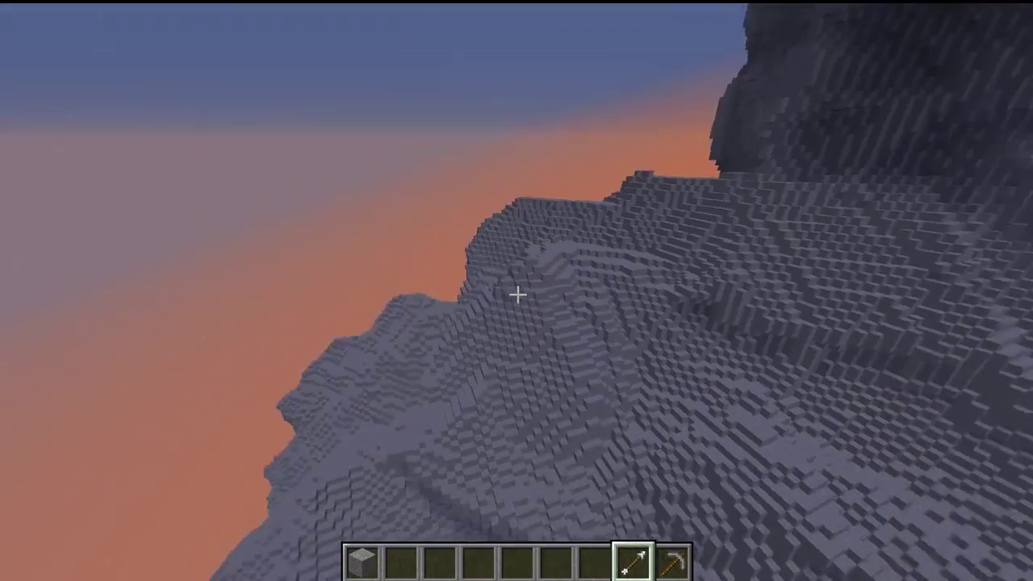
pyautogui.press('a')
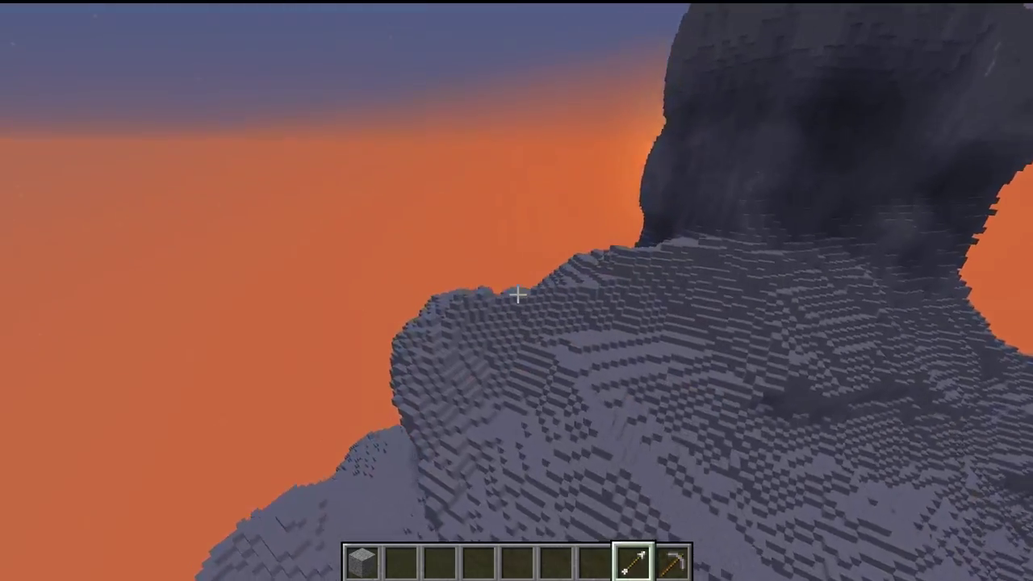
pyautogui.press('a')
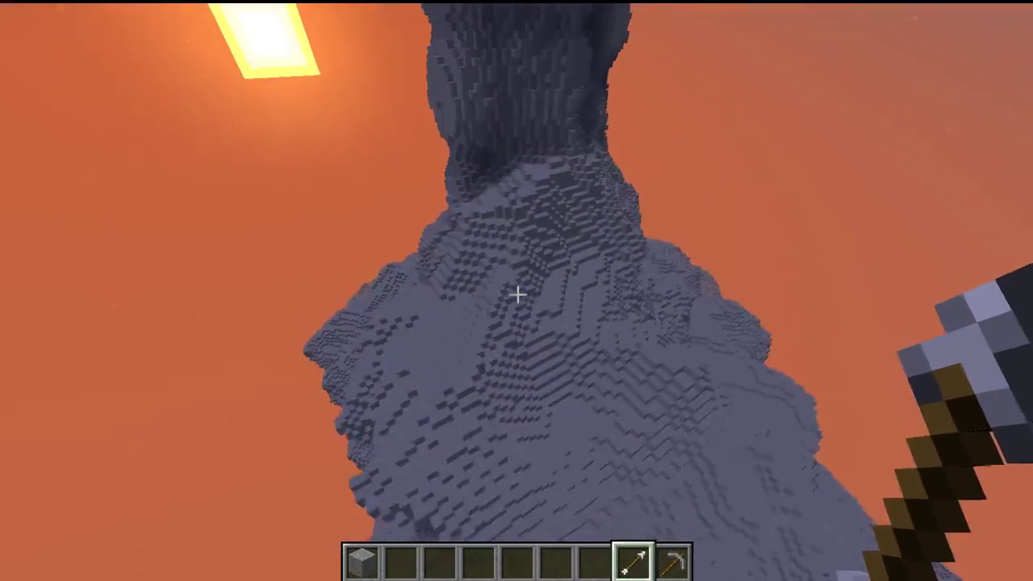
# Erode the rounded head of the summit column and the stacked bulges along its neck
pyautogui.press('w')
pyautogui.press('a')
pyautogui.press('w')
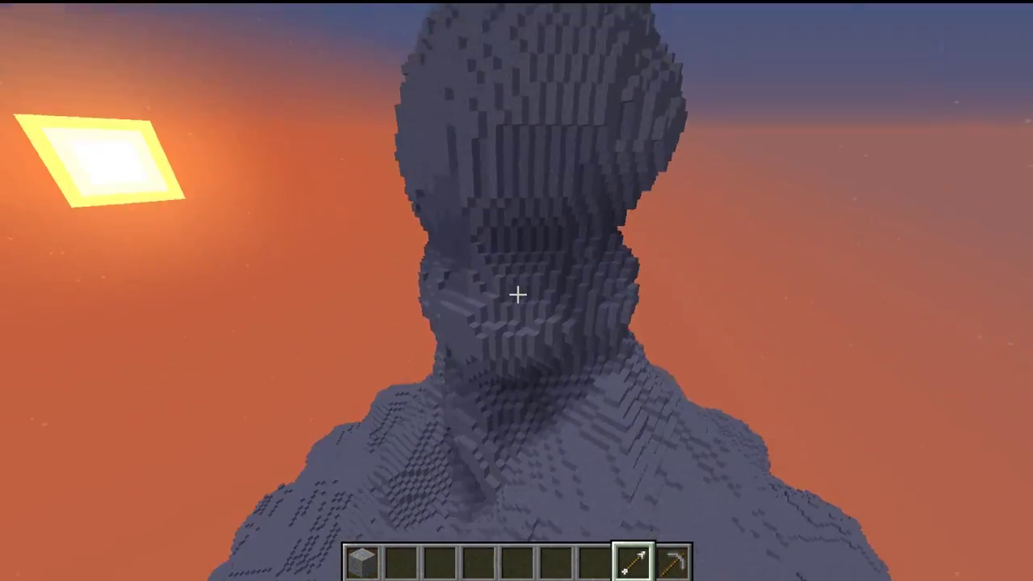
pyautogui.press('a')
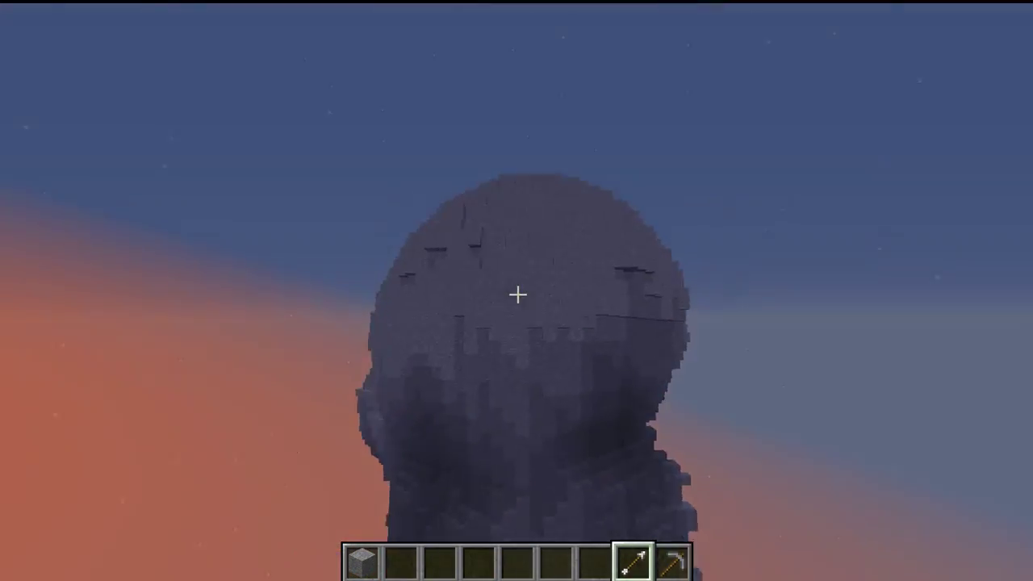
pyautogui.rightClick(517, 295)
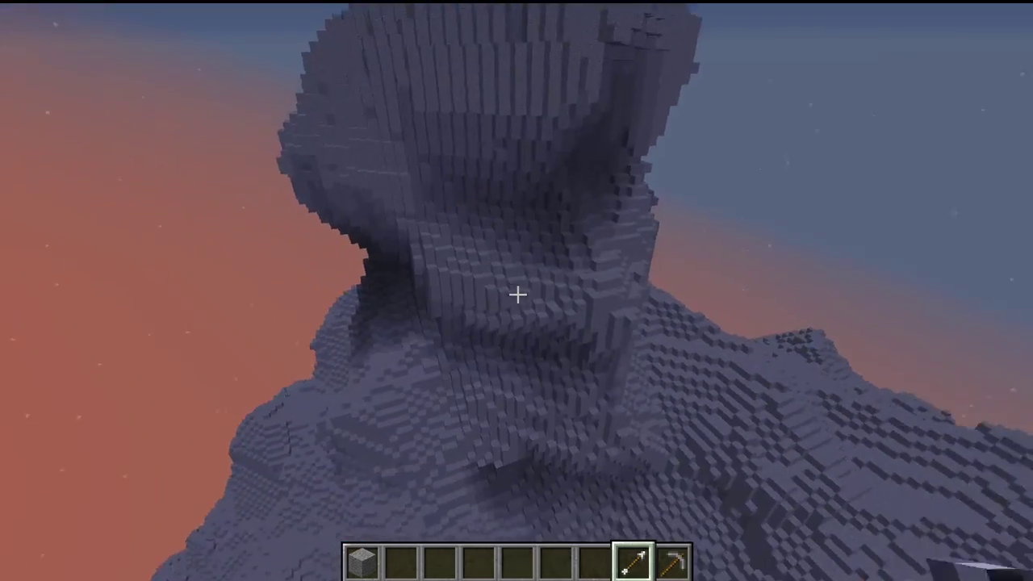
pyautogui.rightClick(517, 295)
pyautogui.rightClick(518, 295)
pyautogui.press('s')
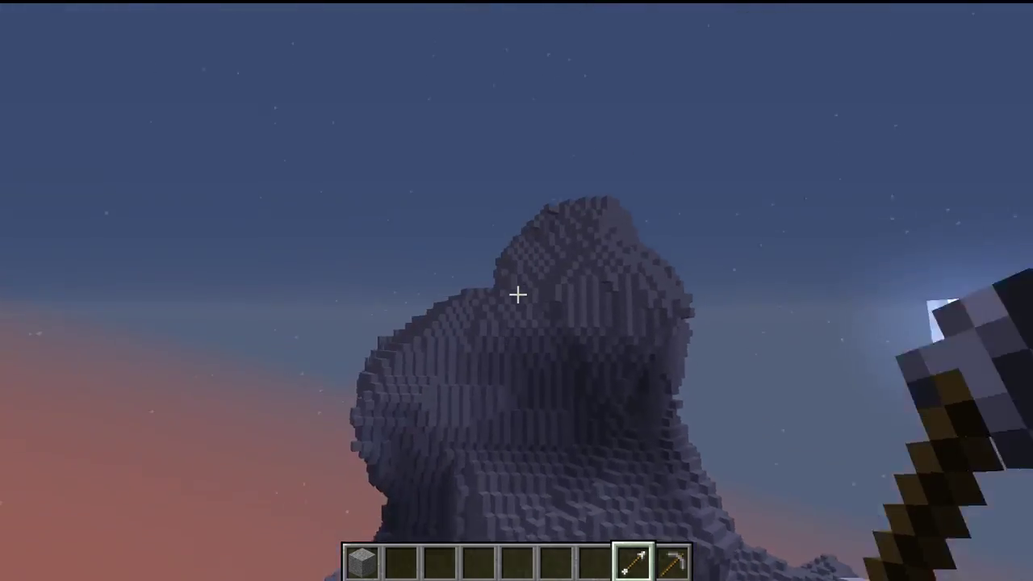
# Melt the side lobe of the summit and the slope where its neck meets the mountain
pyautogui.press('s')
pyautogui.rightClick(518, 295)
pyautogui.rightClick(518, 294)
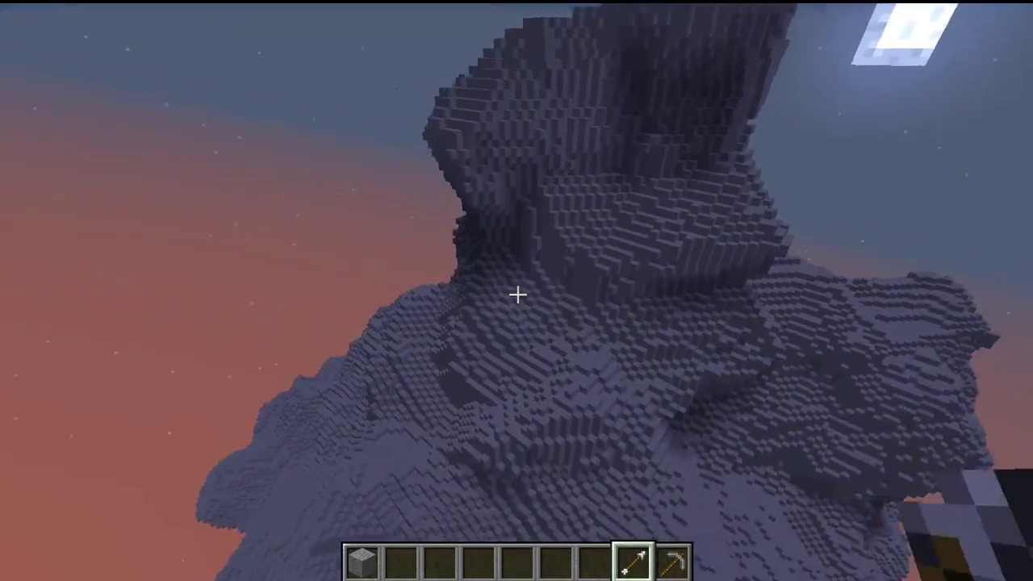
pyautogui.rightClick(517, 295)
pyautogui.press('s')
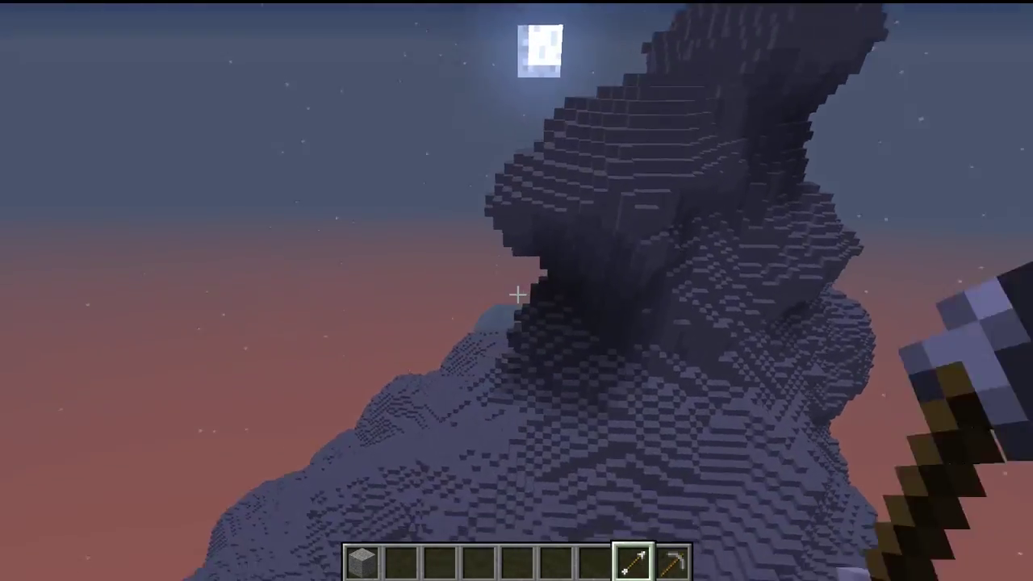
# Erode the overhanging bulge on the side of the summit column and the shaded neck beneath it
pyautogui.click(517, 296)
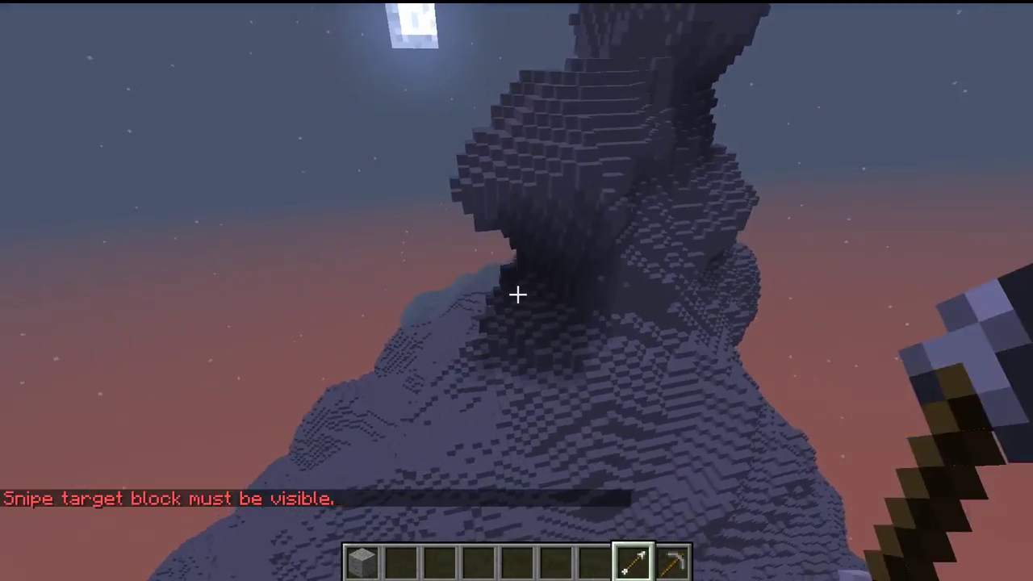
pyautogui.rightClick(518, 294)
pyautogui.press('w')
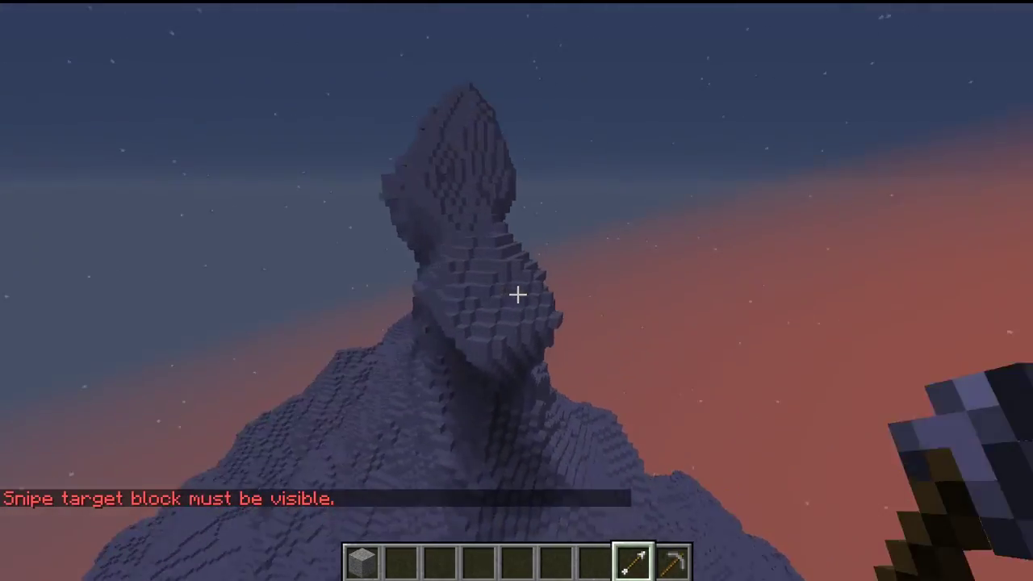
pyautogui.rightClick(517, 294)
pyautogui.press('s')
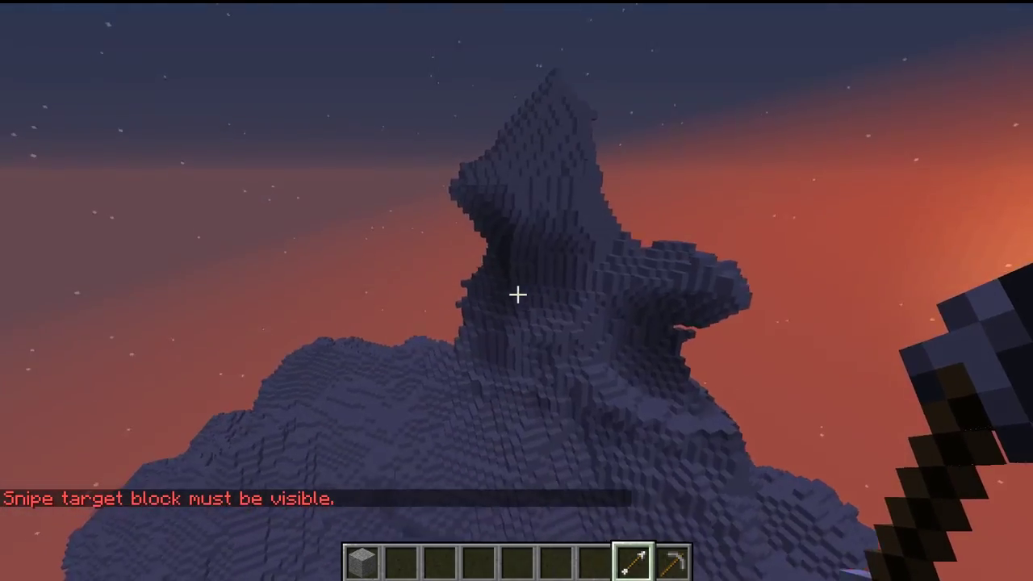
# Melt the thin horn jutting out of the summit's neck back into the column
pyautogui.press('w')
pyautogui.rightClick(517, 295)
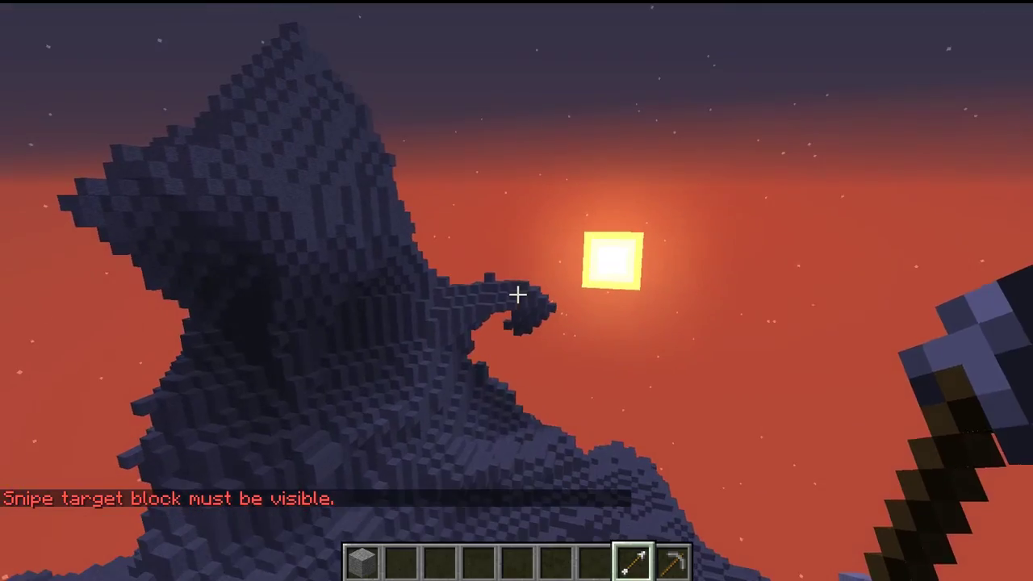
pyautogui.press('s')
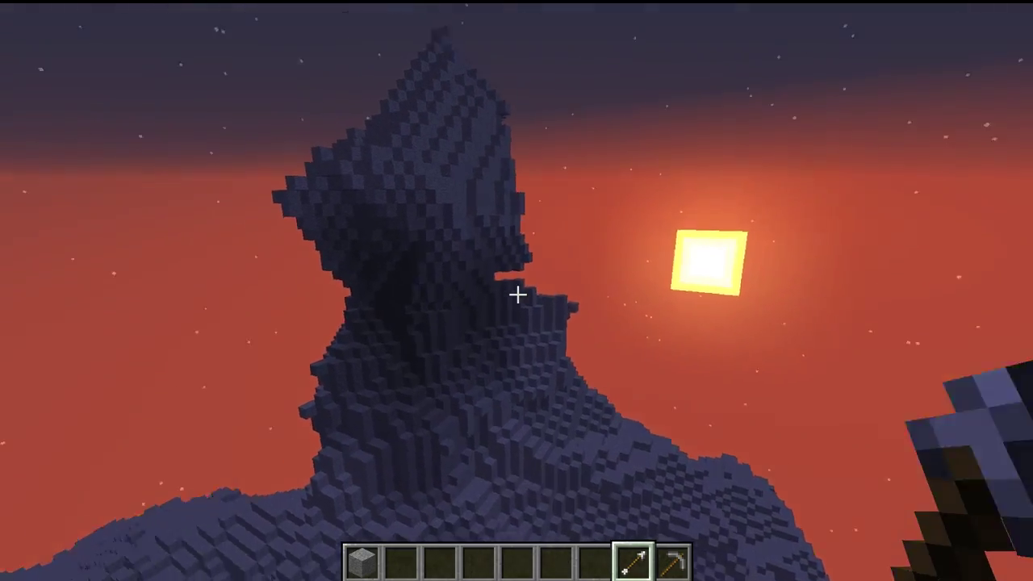
pyautogui.press('w')
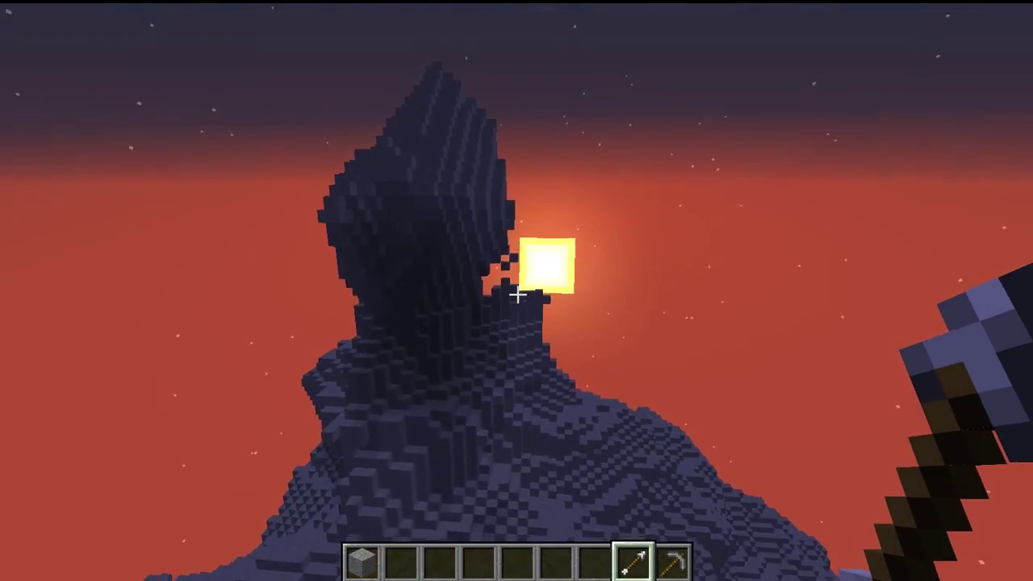
pyautogui.press('w')
pyautogui.press('w')
pyautogui.press('d')
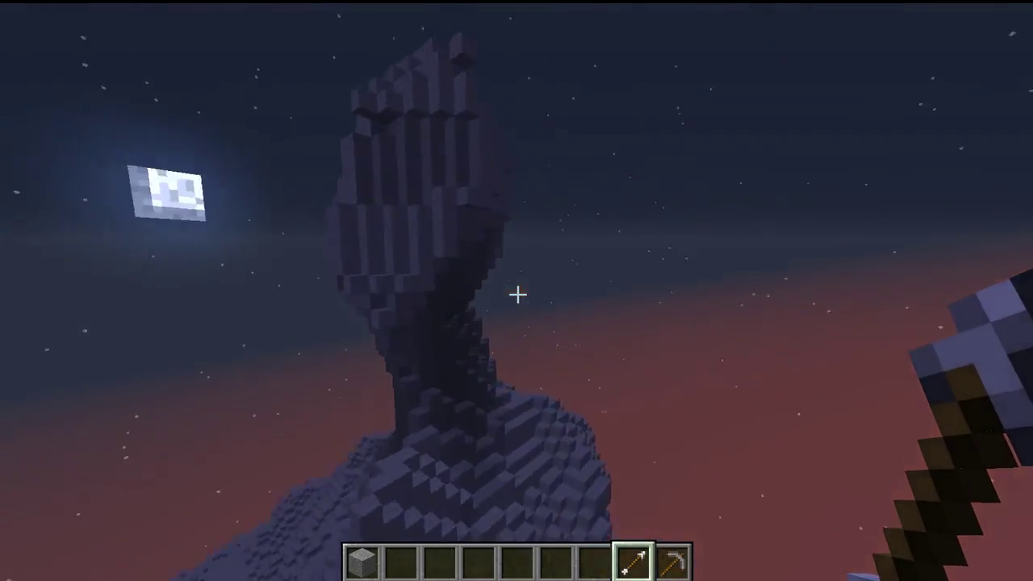
# Switch to an empty hand and break the single stray block sticking out beside the summit spire
pyautogui.scroll(1, 517, 295)
pyautogui.press('w')
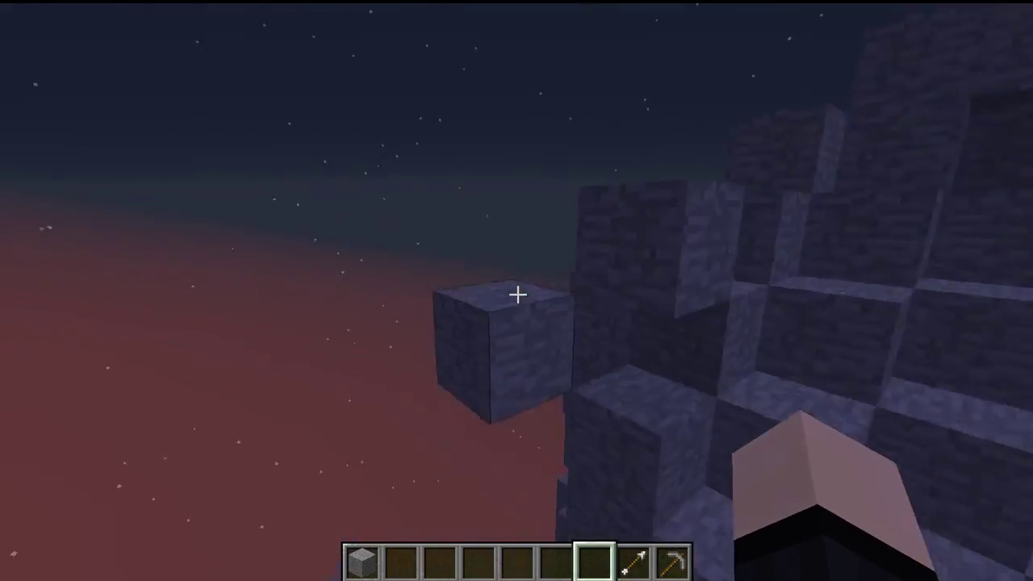
pyautogui.click(517, 295)
pyautogui.press('s')
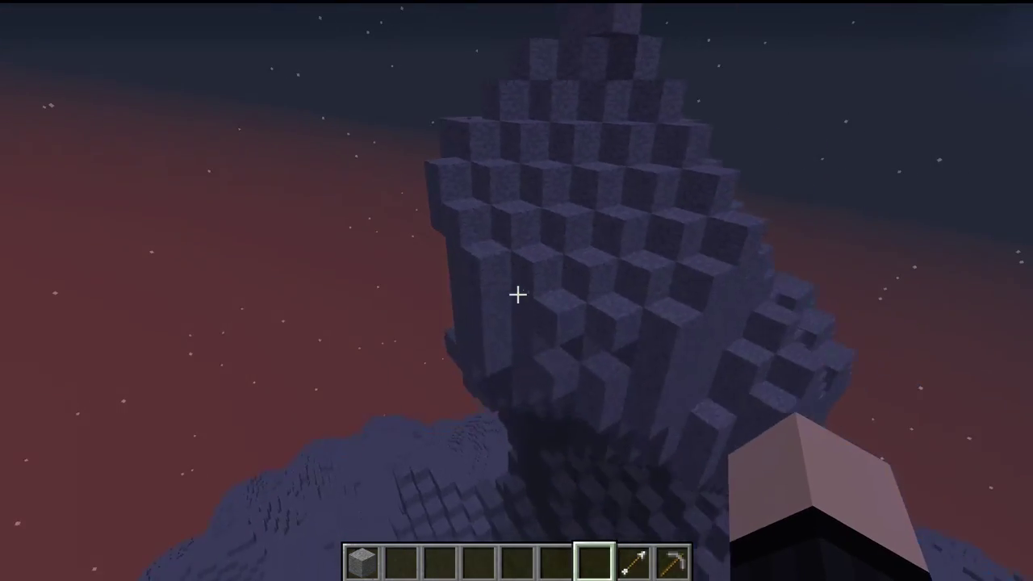
pyautogui.press('shift')
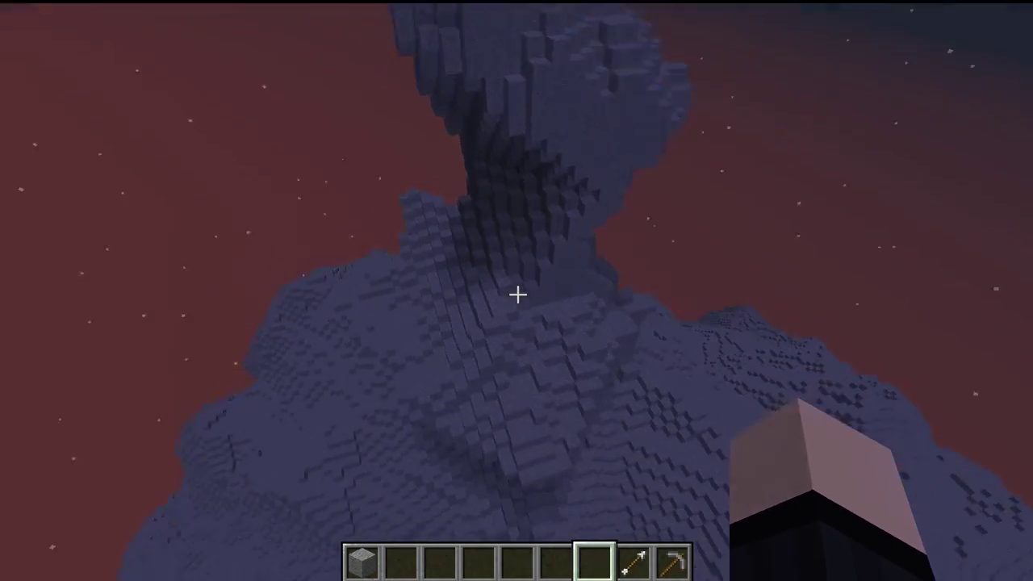
pyautogui.press('shift')
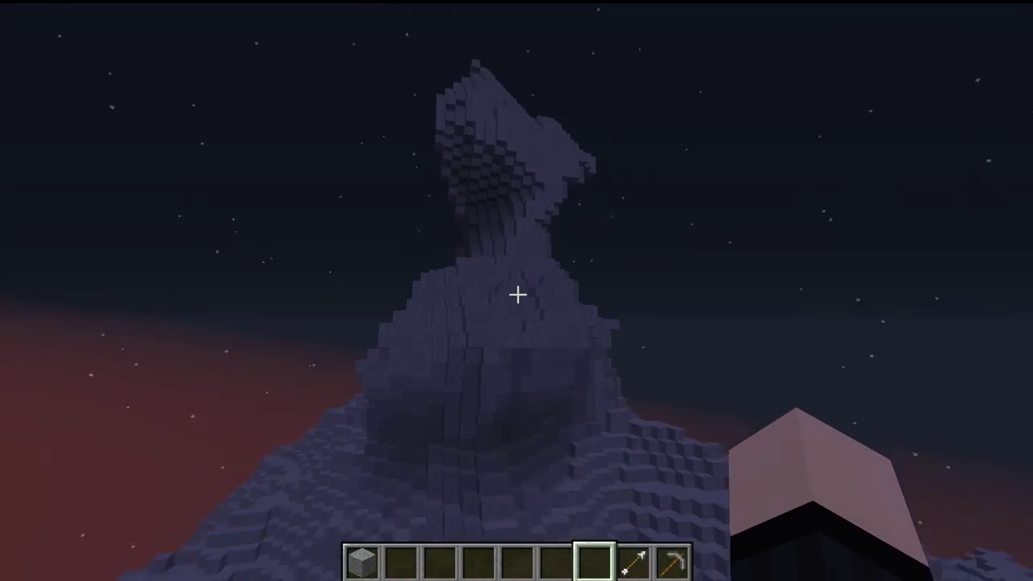
# Back away from the summit and use the melt arrow on the overhanging ledges and shaded hollows of the mountain's side
pyautogui.press('s')
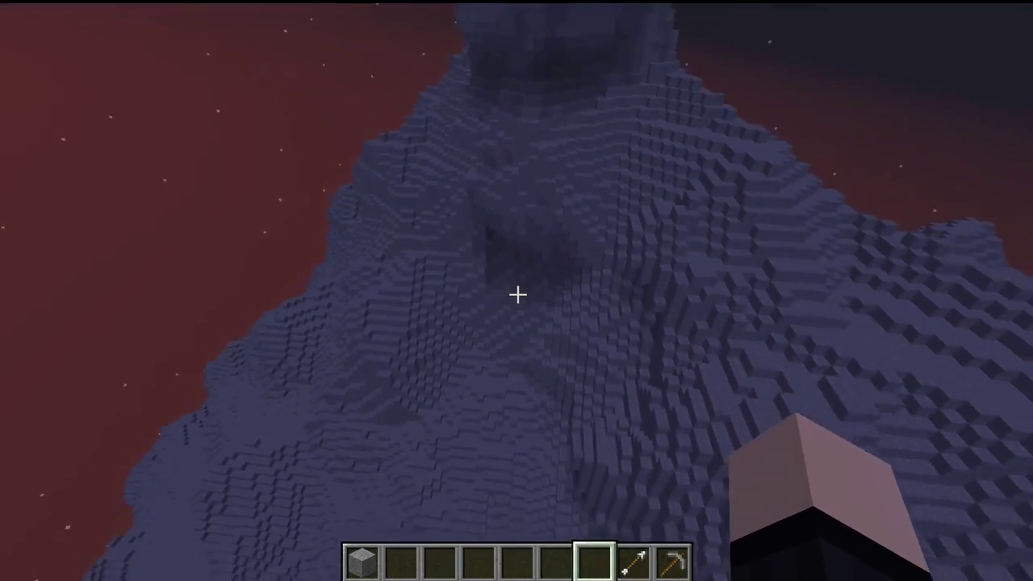
pyautogui.press('shift')
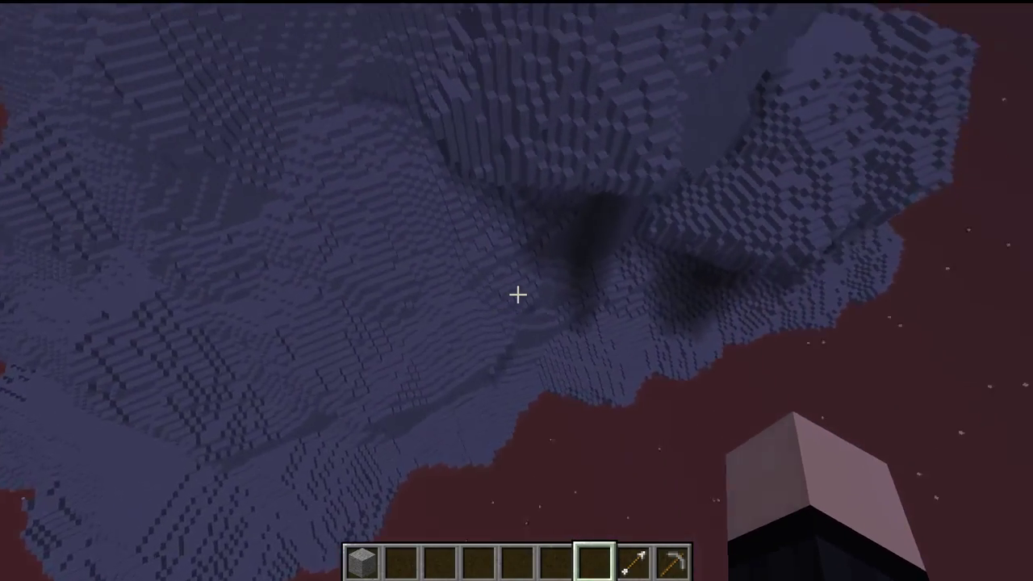
pyautogui.scroll(-1, 517, 294)
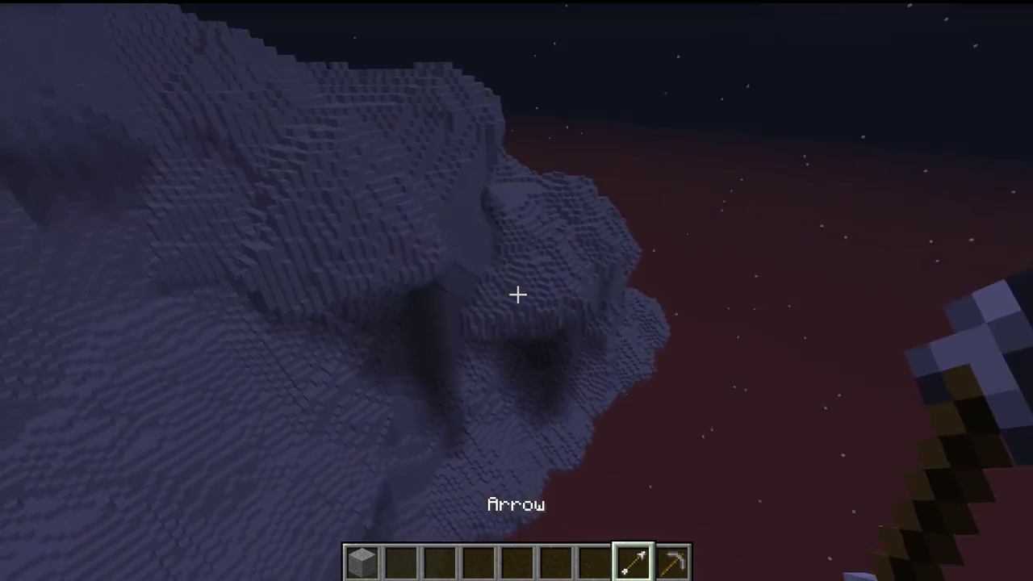
pyautogui.press('s')
pyautogui.press('s')
pyautogui.rightClick(517, 294)
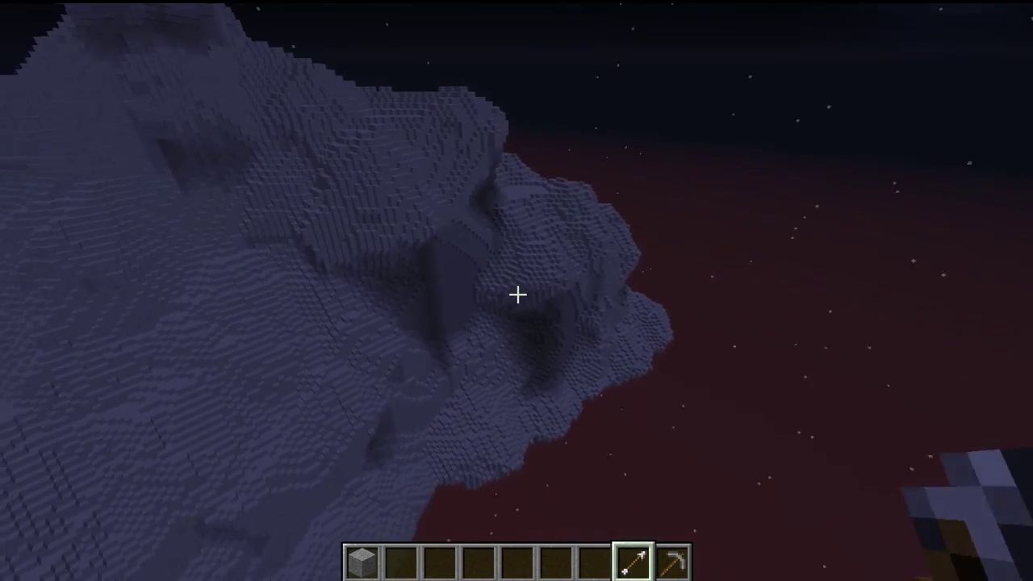
pyautogui.rightClick(517, 295)
pyautogui.rightClick(517, 294)
pyautogui.rightClick(517, 294)
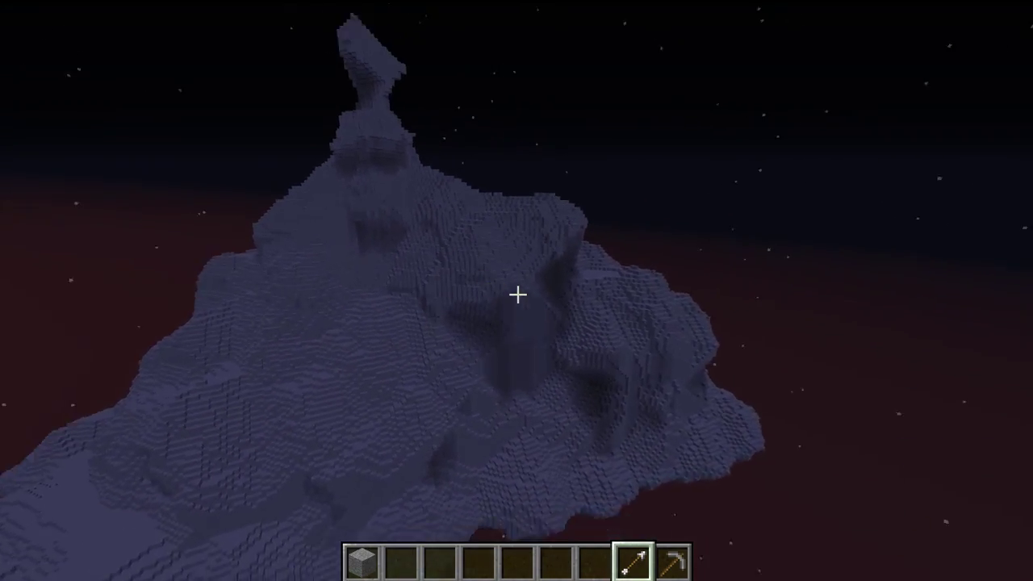
pyautogui.rightClick(517, 294)
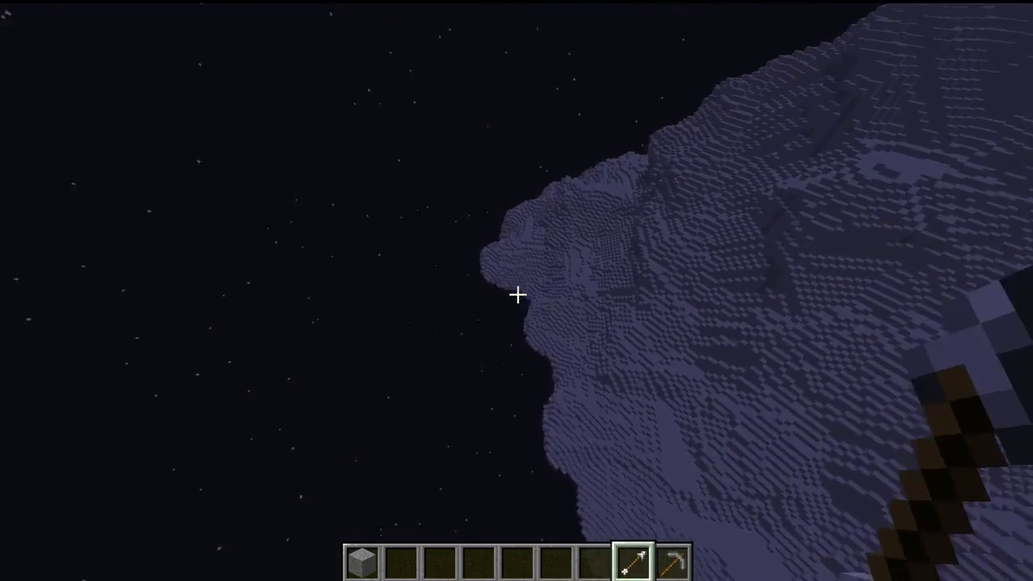
# Fly around the mountain to examine its eroded slopes, overhangs and summit spire from several sides
pyautogui.click(517, 294)
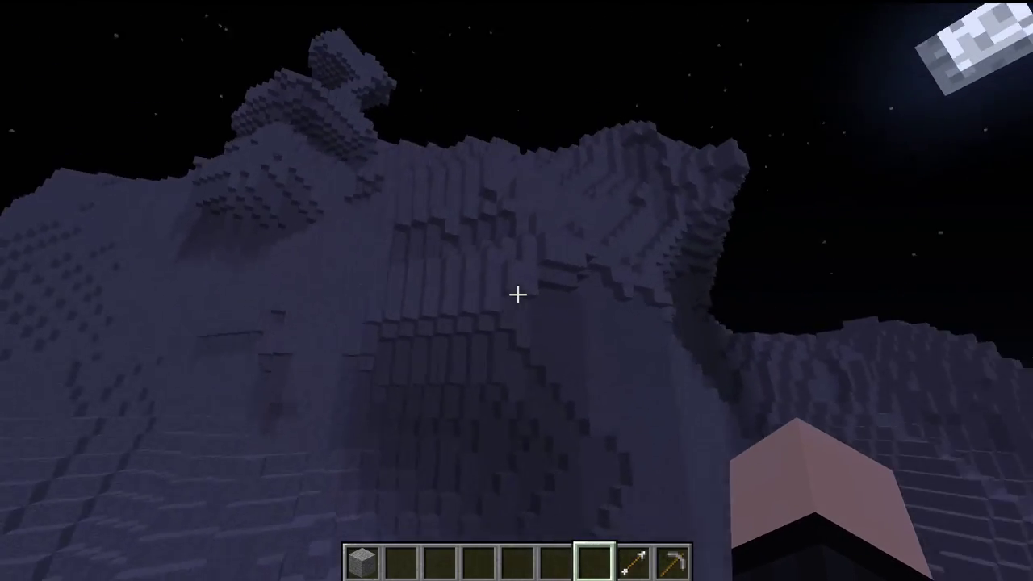
pyautogui.press('w')
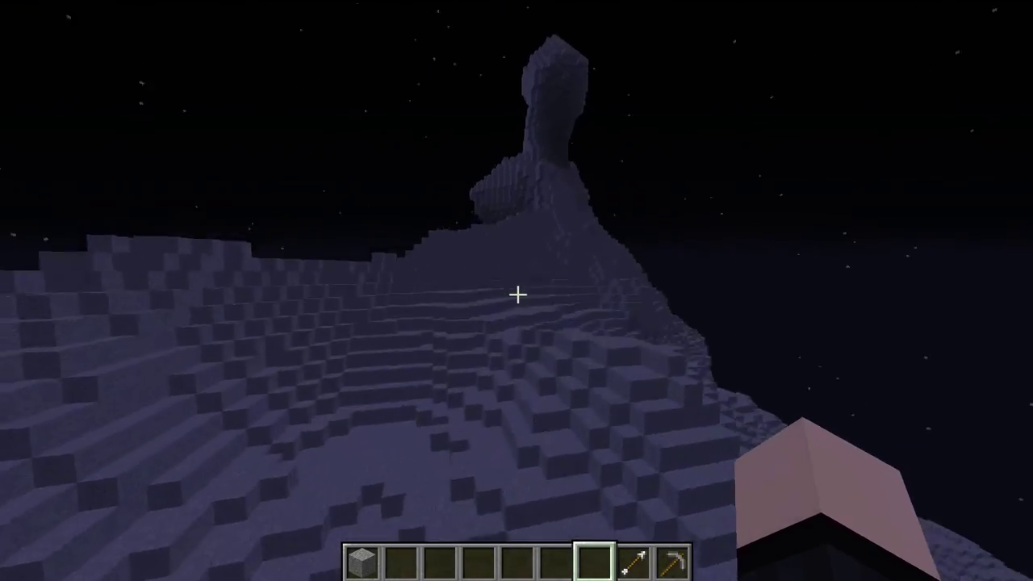
pyautogui.press('w')
pyautogui.press('space')
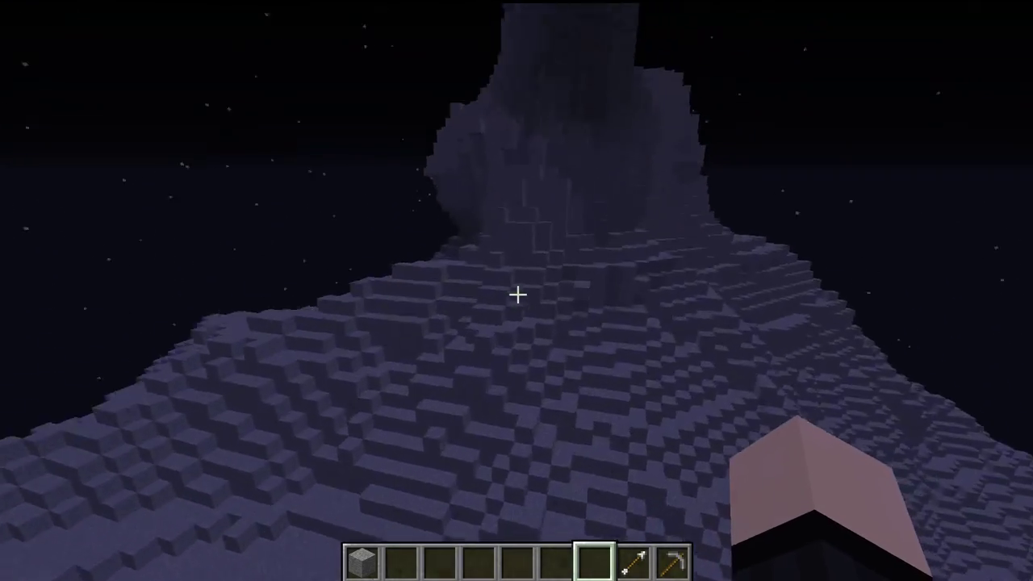
pyautogui.press('space')
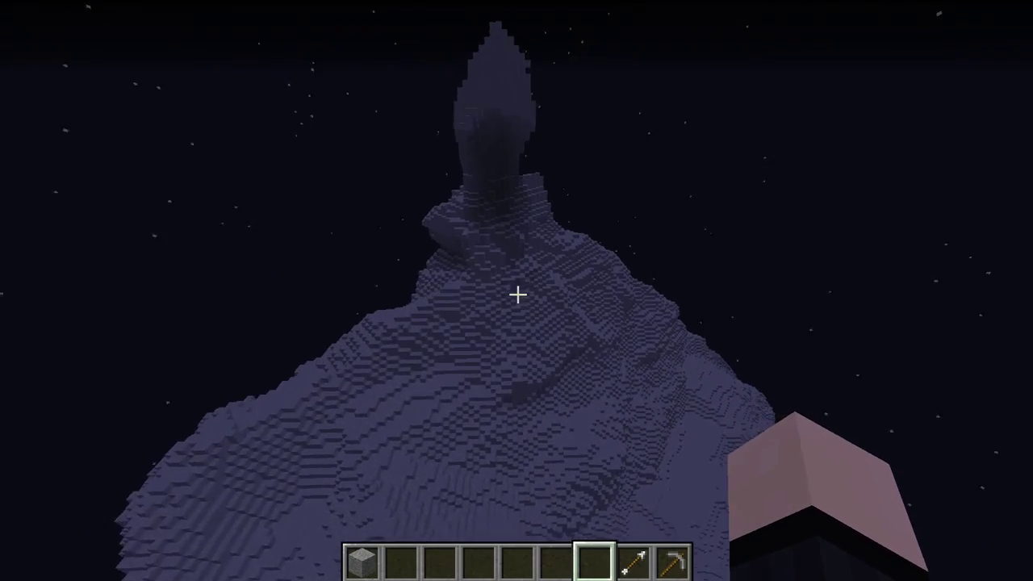
pyautogui.press('w')
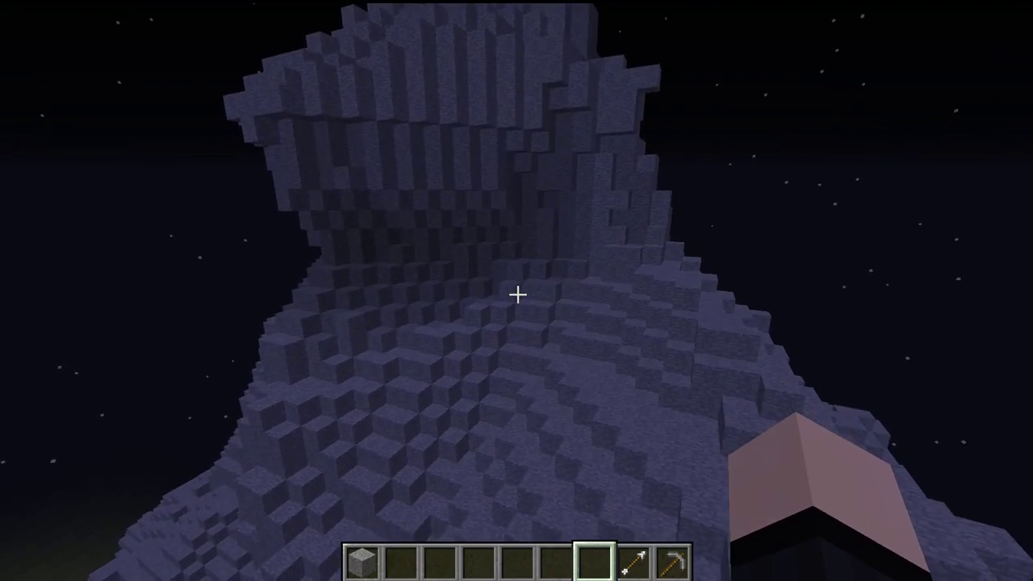
pyautogui.press('e')
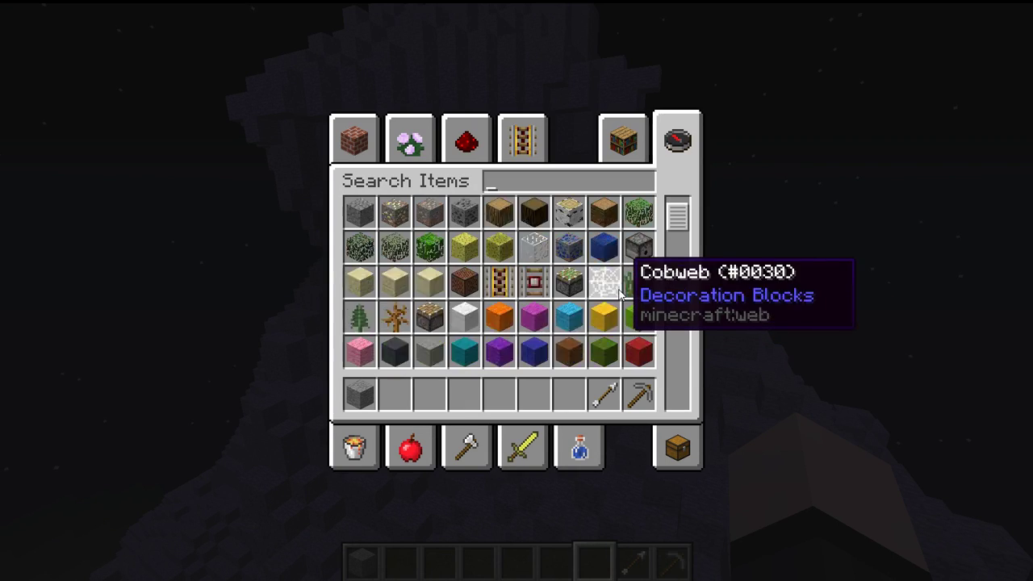
pyautogui.scroll(-12, 621, 290)
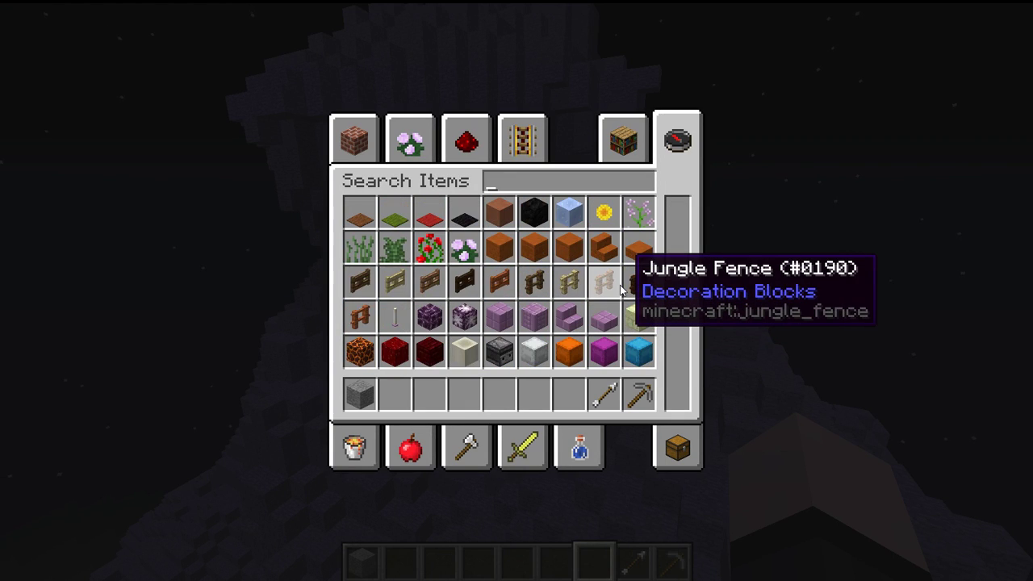
pyautogui.scroll(-3, 621, 291)
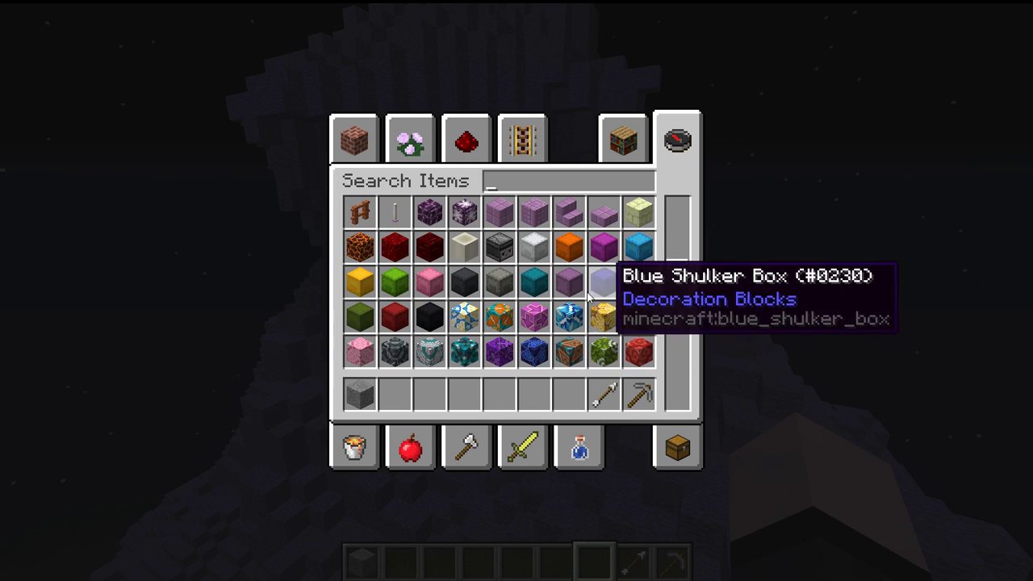
pyautogui.scroll(5, 597, 294)
pyautogui.scroll(6, 597, 303)
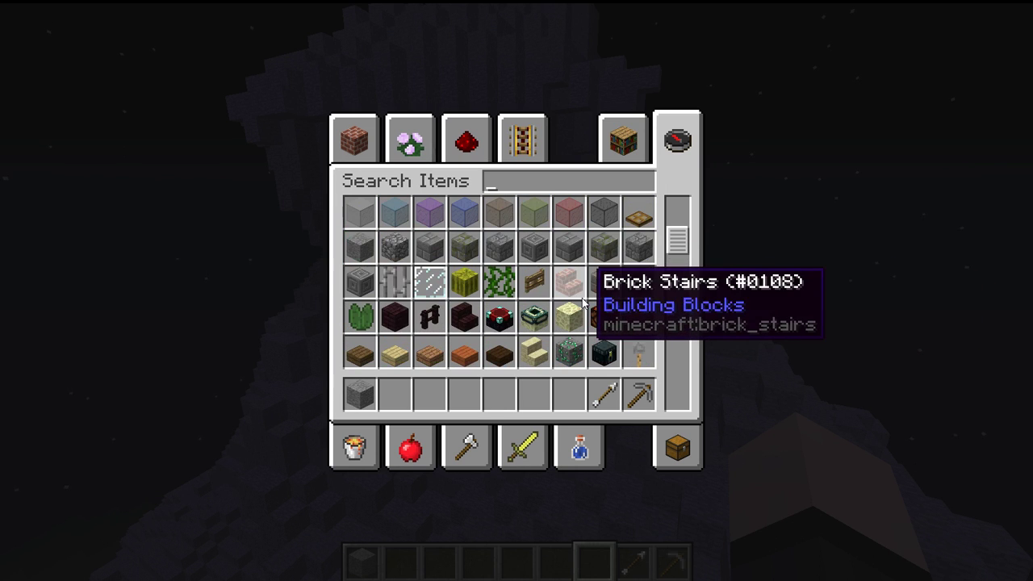
pyautogui.scroll(8, 625, 311)
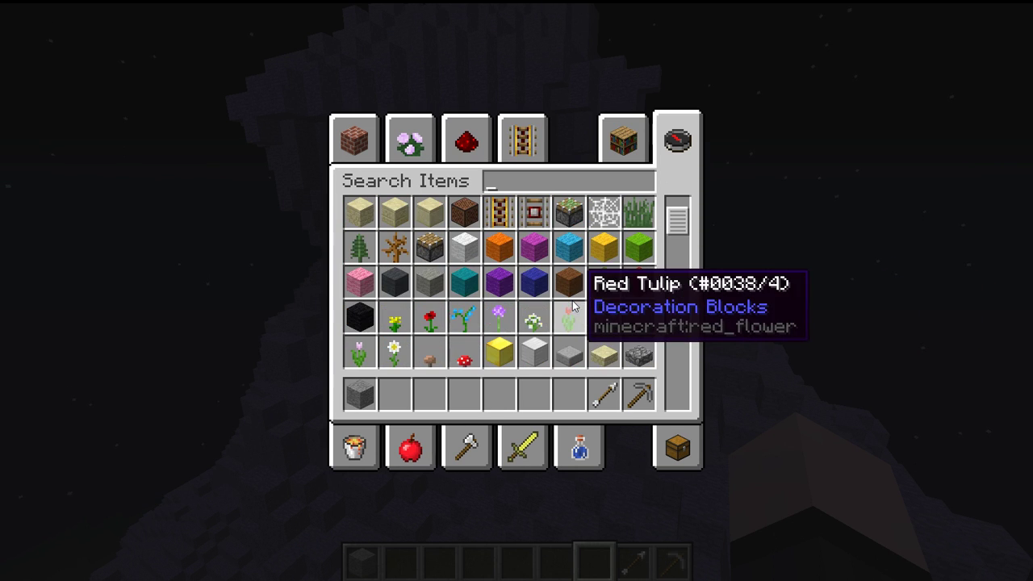
pyautogui.scroll(6, 626, 301)
pyautogui.write('edu')
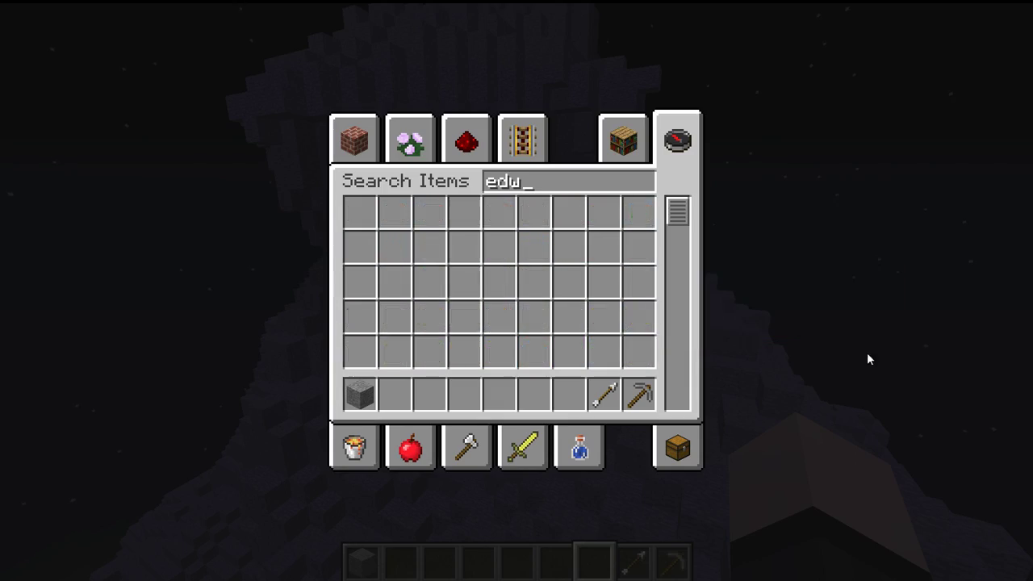
pyautogui.press('Escape')
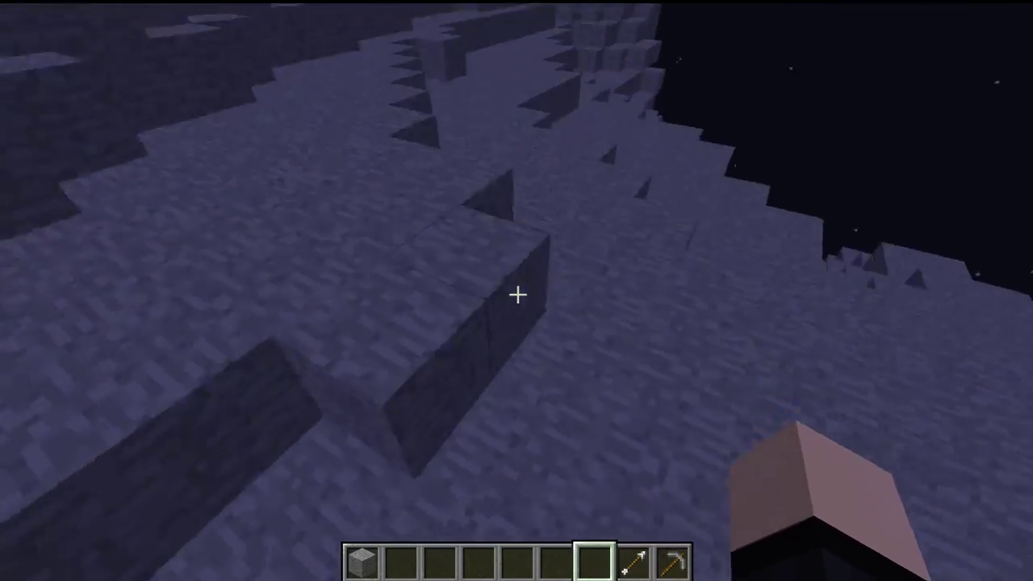
# Search the creative inventory for blue and put Light Blue Concrete and Blue Concrete into free hotbar slots
pyautogui.write('e')
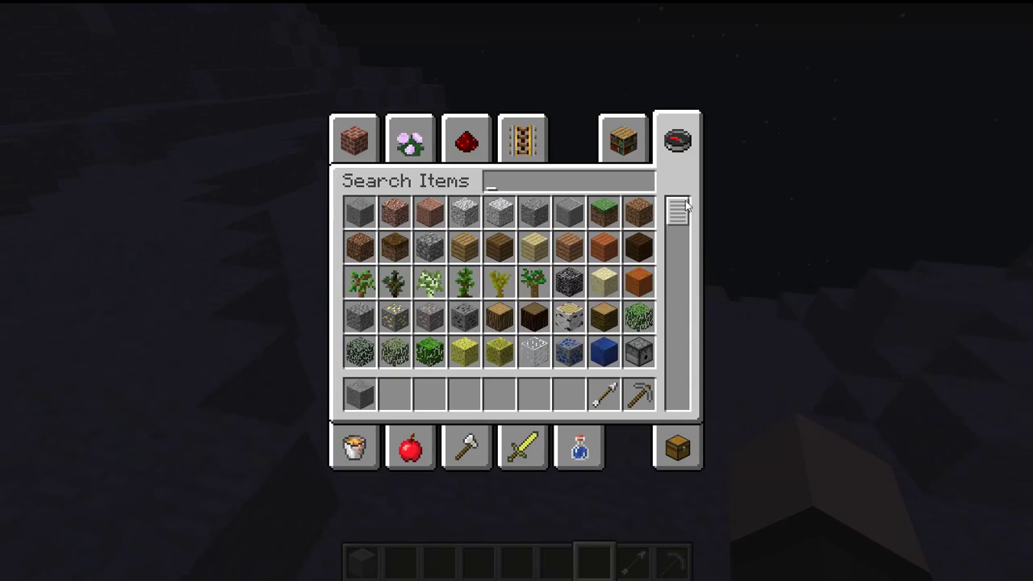
pyautogui.write('blue')
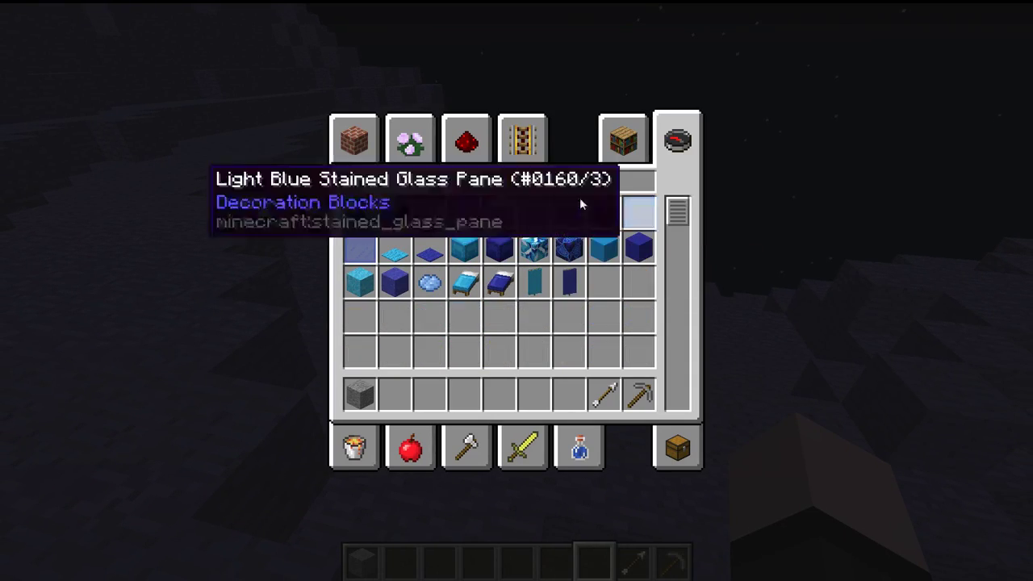
pyautogui.click(604, 246)
pyautogui.click(533, 393)
pyautogui.click(638, 246)
pyautogui.click(569, 394)
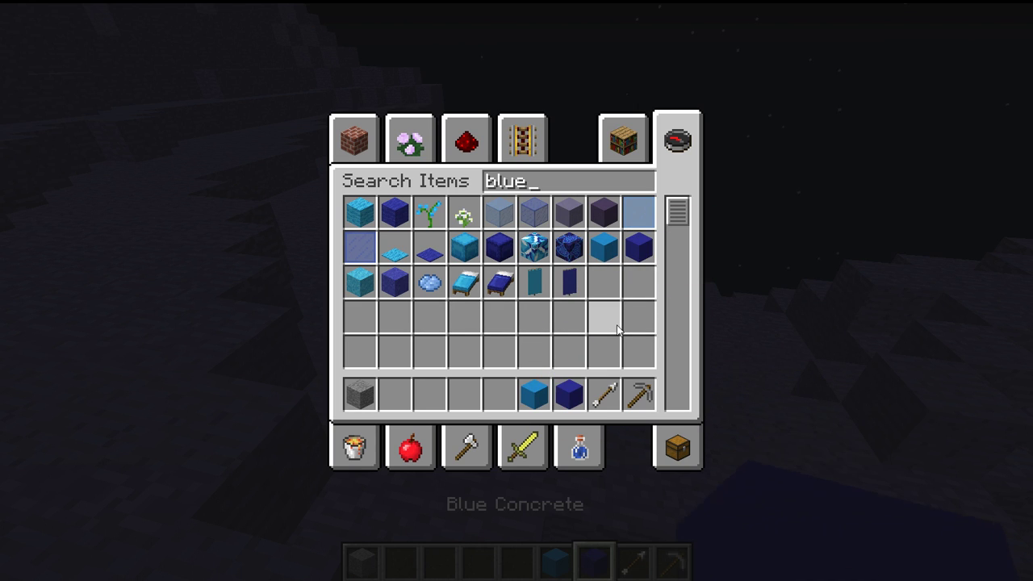
# Search the inventory for white blocks and add White Concrete to the hotbar beside the light blue concrete
pyautogui.press('BackSpace')
pyautogui.press('BackSpace')
pyautogui.press('BackSpace')
pyautogui.press('BackSpace')
pyautogui.write('whi')
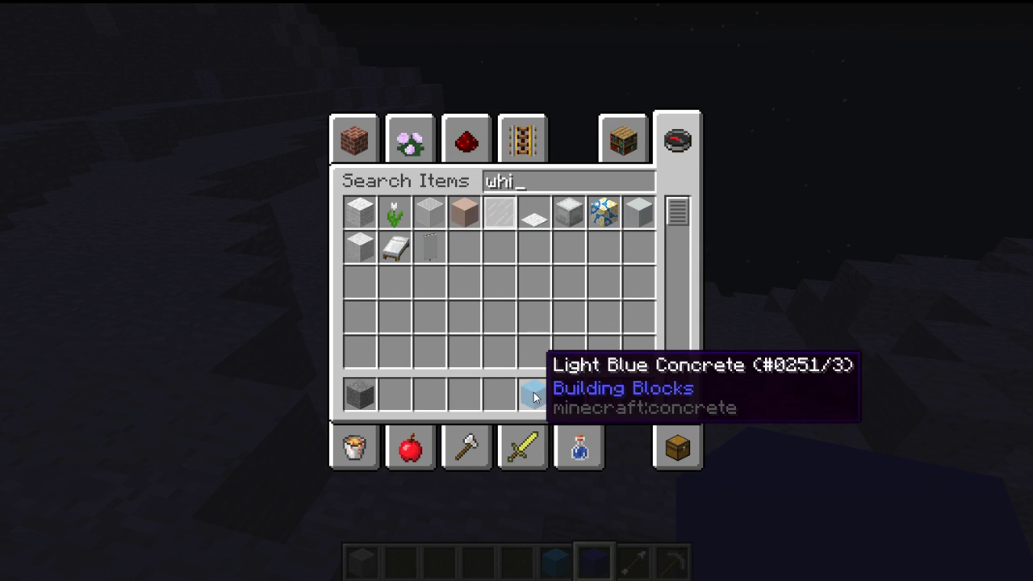
pyautogui.click(639, 211)
pyautogui.click(499, 395)
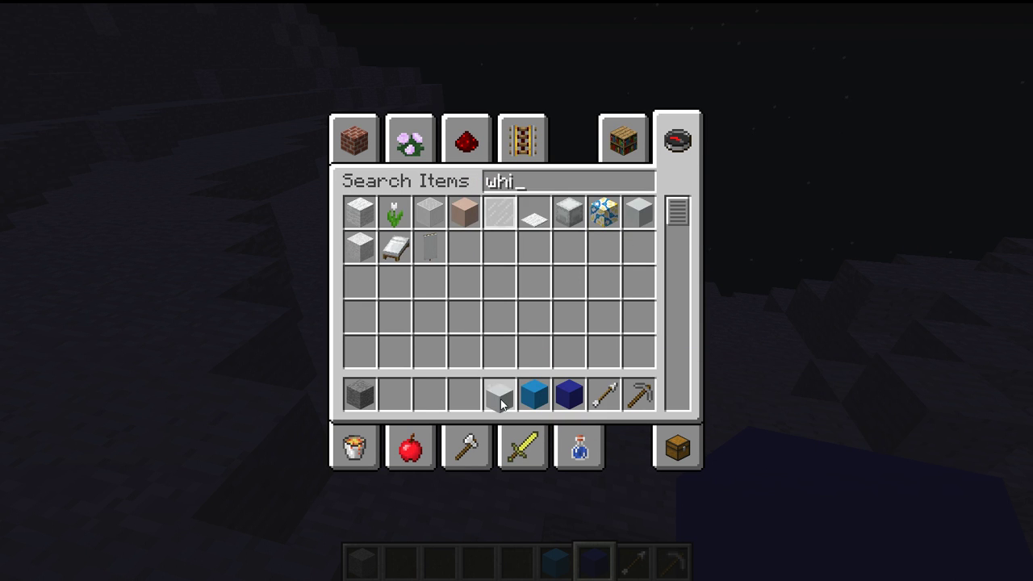
# Search the inventory for quartz, add Block of Quartz to the hotbar beside the white concrete, and close the inventory
pyautogui.press('BackSpace')
pyautogui.press('BackSpace')
pyautogui.press('BackSpace')
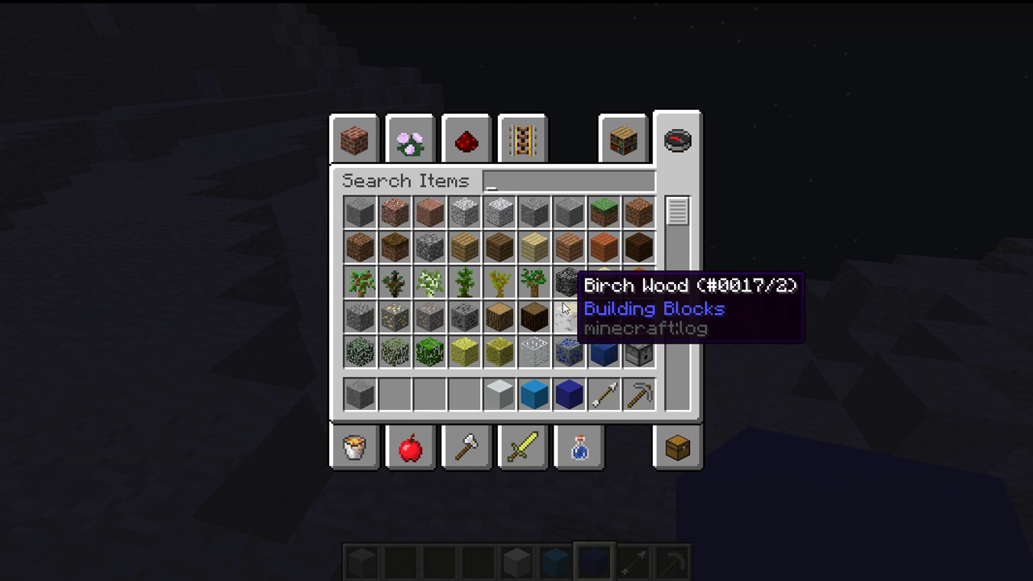
pyautogui.write('quar')
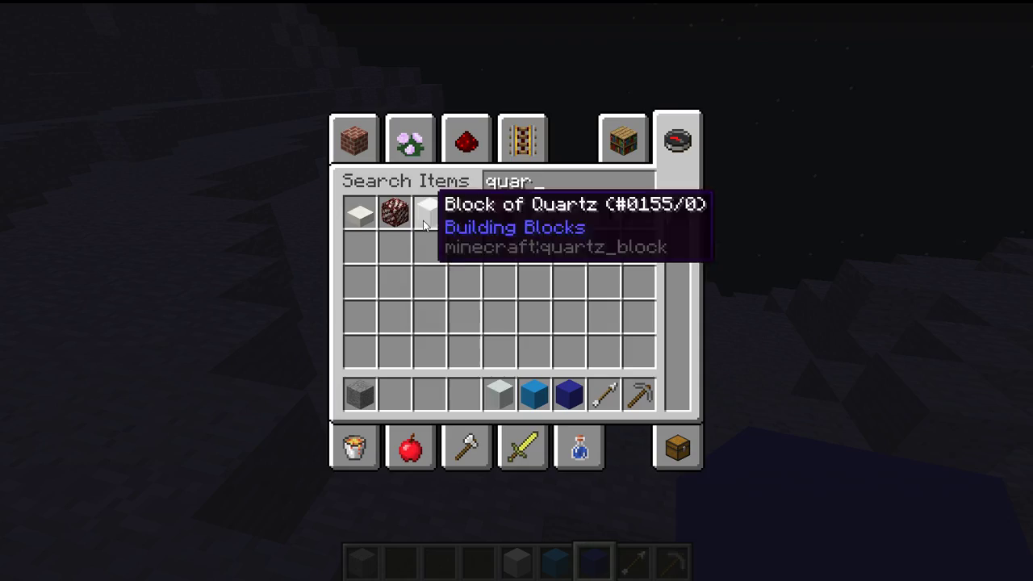
pyautogui.click(360, 213)
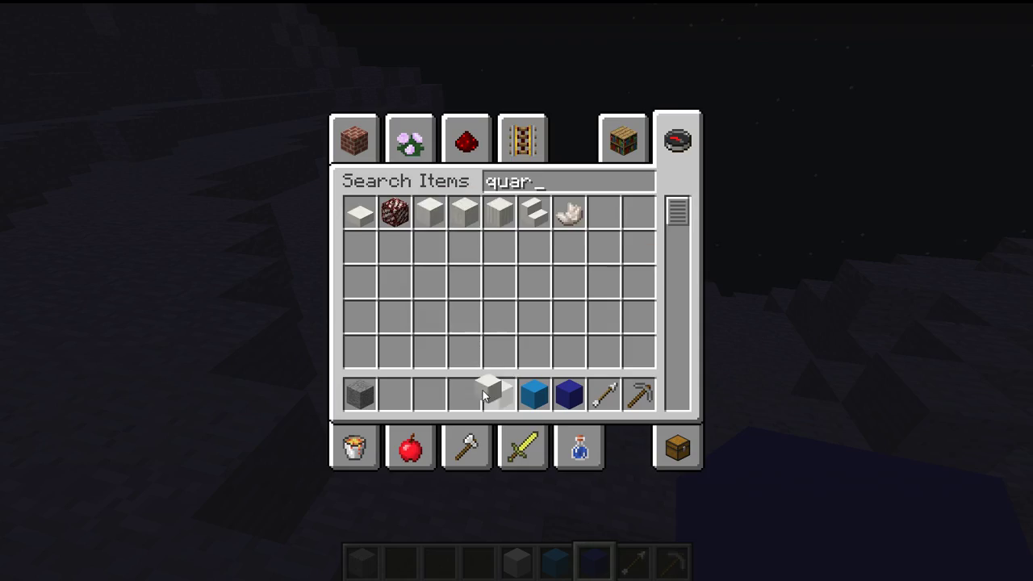
pyautogui.click(465, 396)
pyautogui.press('Escape')
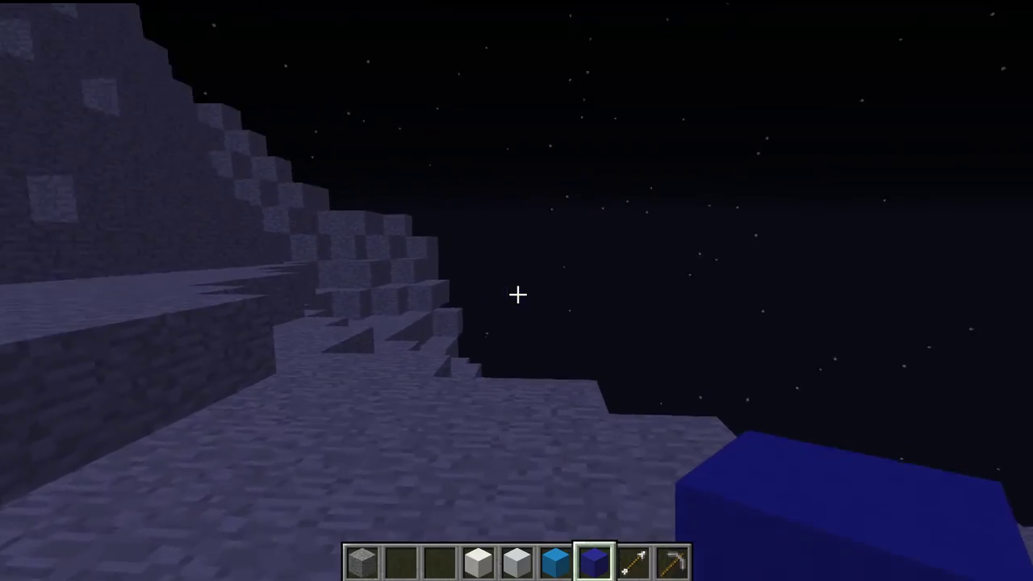
# Build a straight horizontal row of about ten quartz blocks jutting out over the mountain slope
pyautogui.scroll(3, 517, 295)
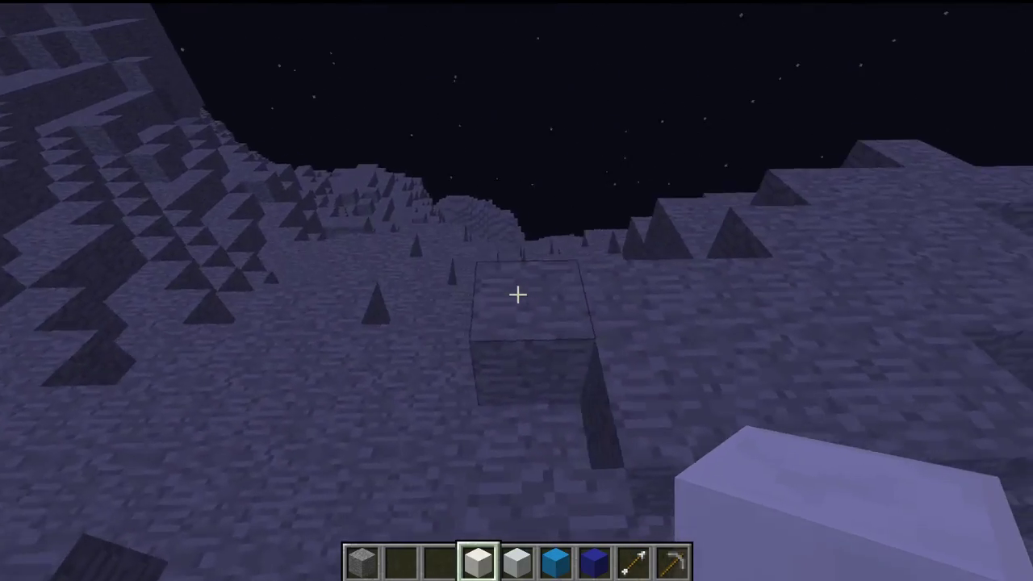
pyautogui.rightClick(517, 295)
pyautogui.press('d')
pyautogui.rightClick(517, 294)
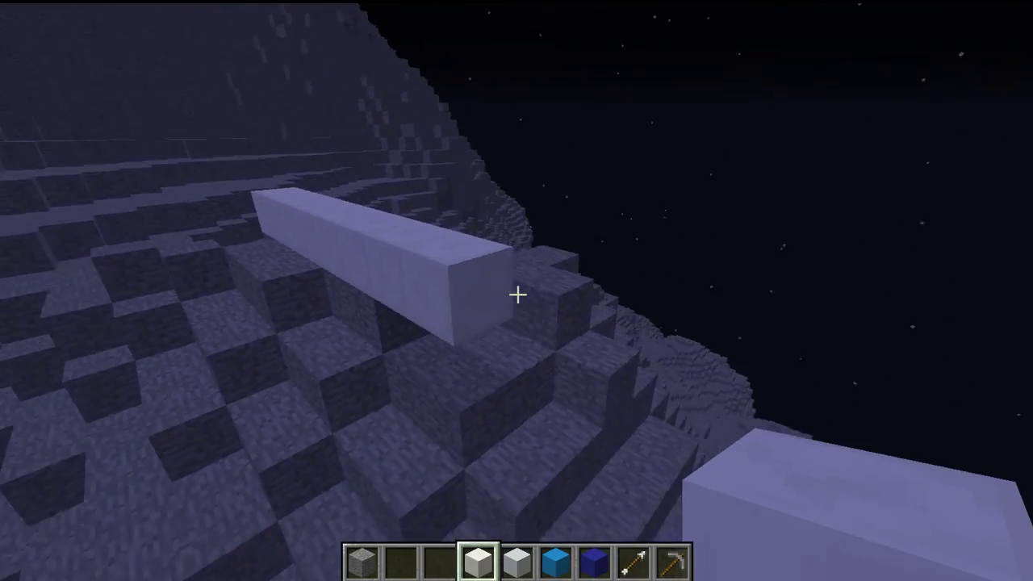
pyautogui.scroll(-1, 517, 294)
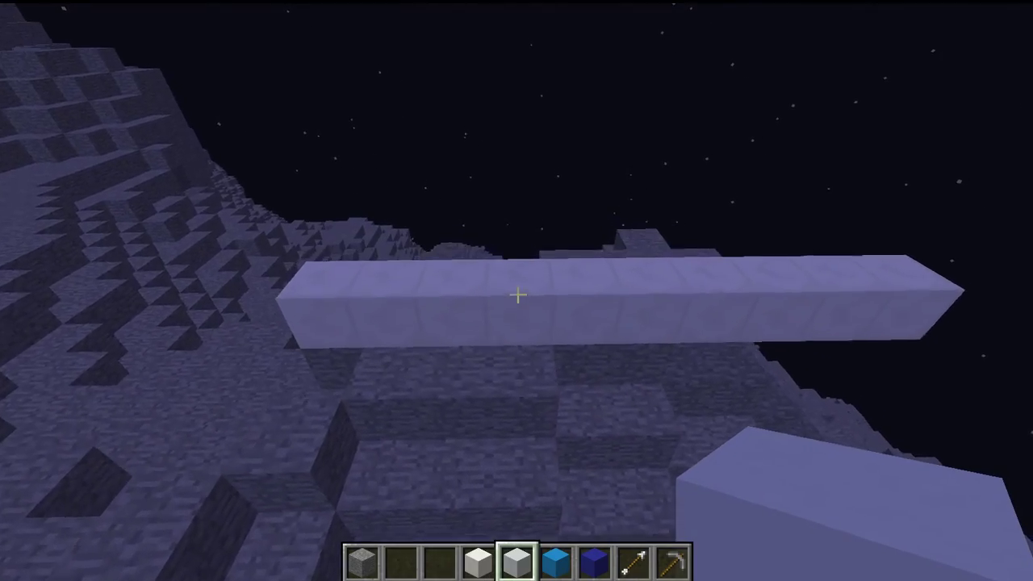
pyautogui.press('a')
pyautogui.rightClick(517, 294)
pyautogui.rightClick(517, 295)
pyautogui.rightClick(517, 295)
pyautogui.click(517, 294)
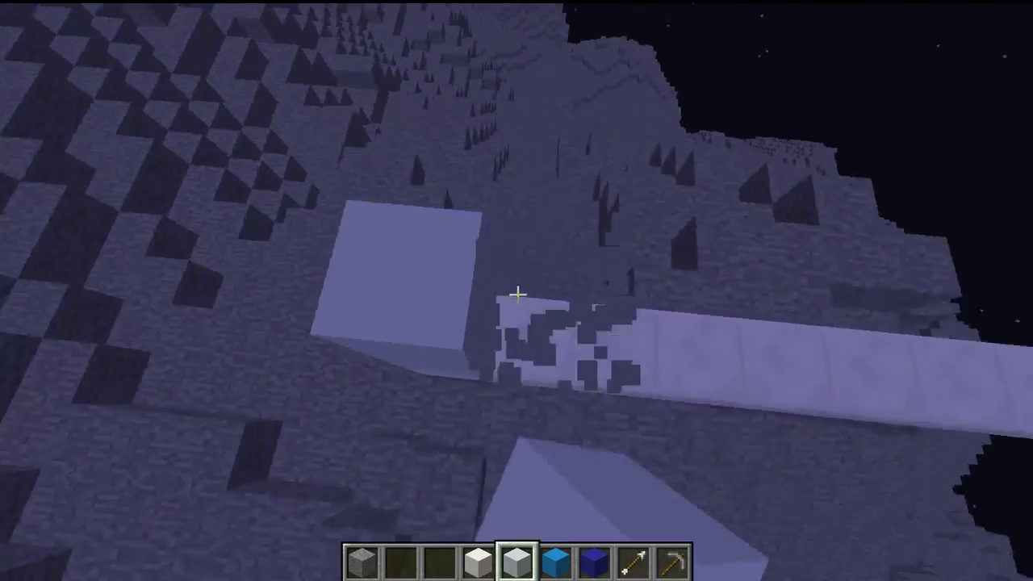
pyautogui.click(517, 295)
# Raise a vertical column of quartz blocks about ten high from the inner end of the row, forming an L shape
pyautogui.scroll(1, 517, 295)
pyautogui.press('space')
pyautogui.rightClick(517, 294)
pyautogui.rightClick(517, 294)
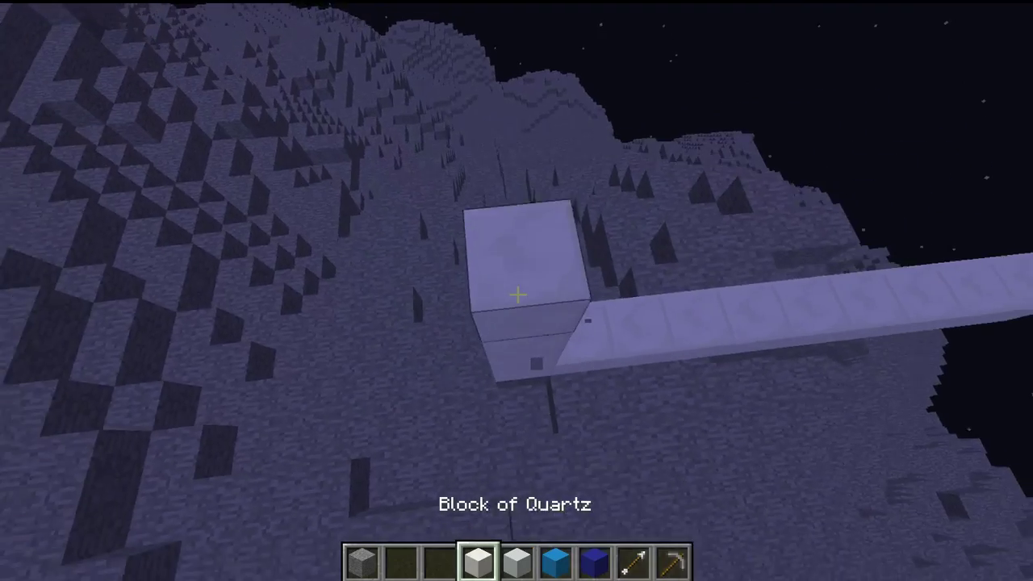
pyautogui.rightClick(517, 295)
pyautogui.press('s')
pyautogui.press('shift')
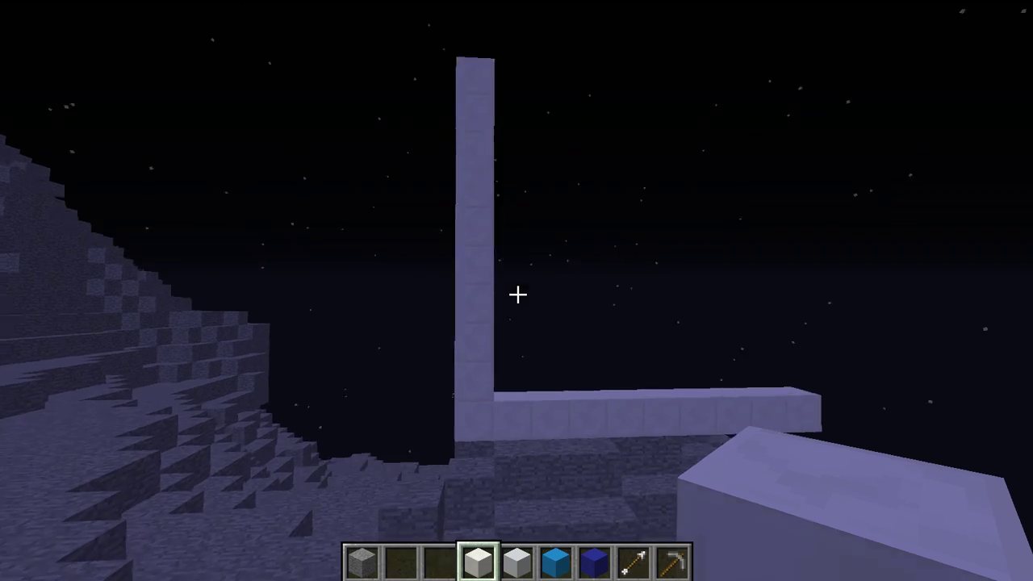
pyautogui.press('space')
pyautogui.press('w')
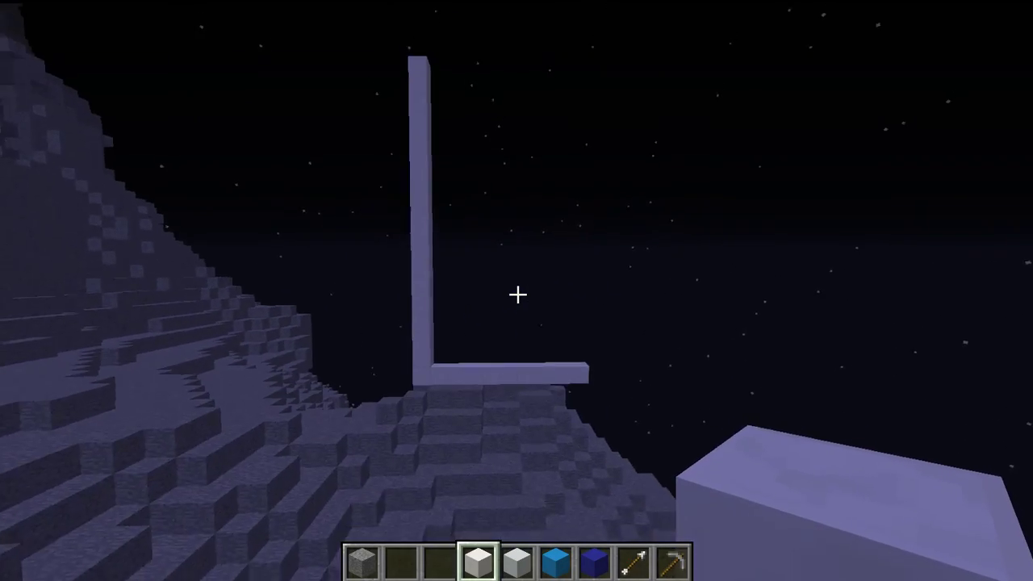
pyautogui.scroll(-6, 518, 294)
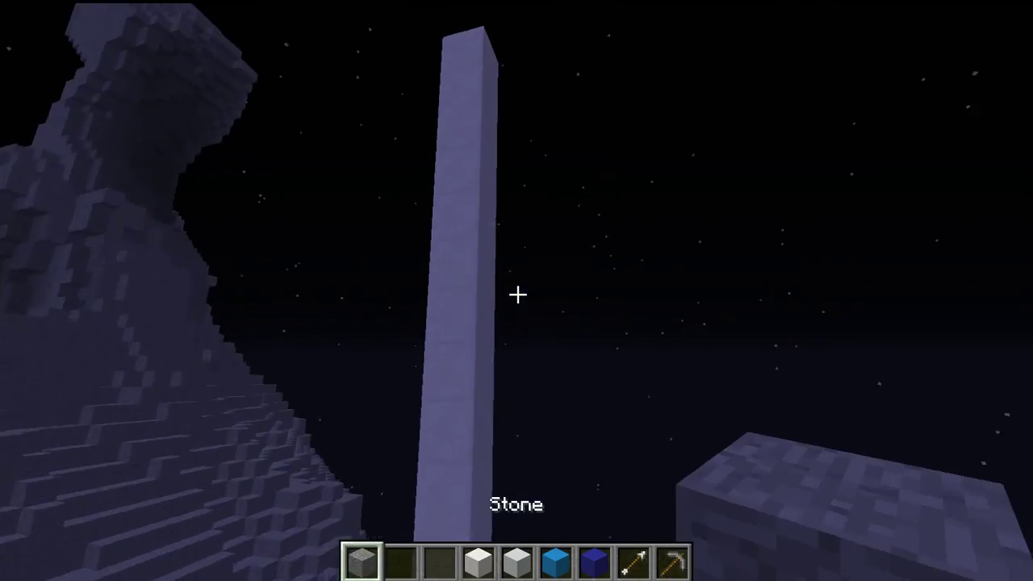
pyautogui.scroll(2, 517, 294)
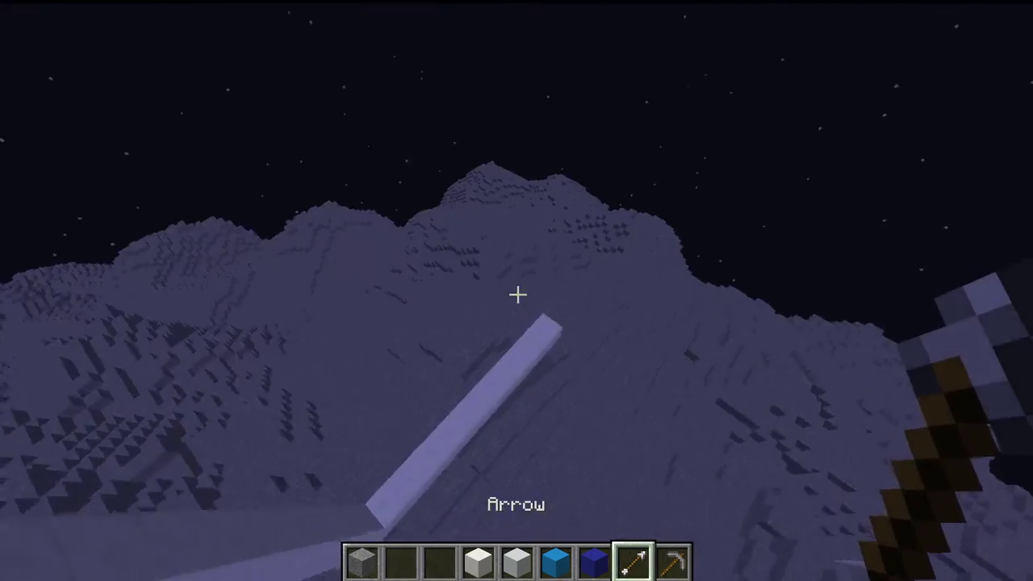
pyautogui.scroll(4, 517, 294)
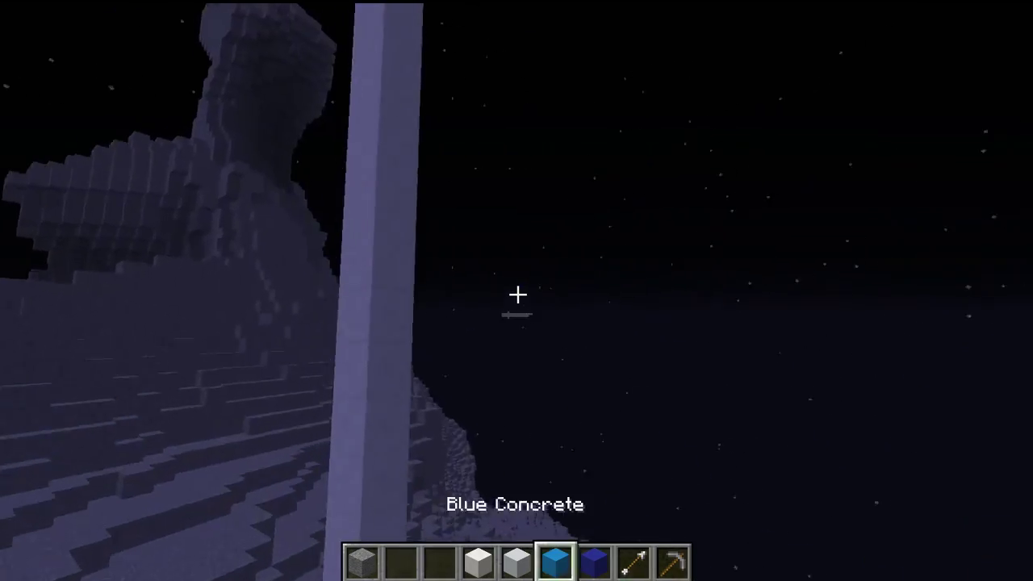
# Search the inventory for "woo", add the Wooden Axe to the empty slot beside the quartz, and close the inventory
pyautogui.write('e')
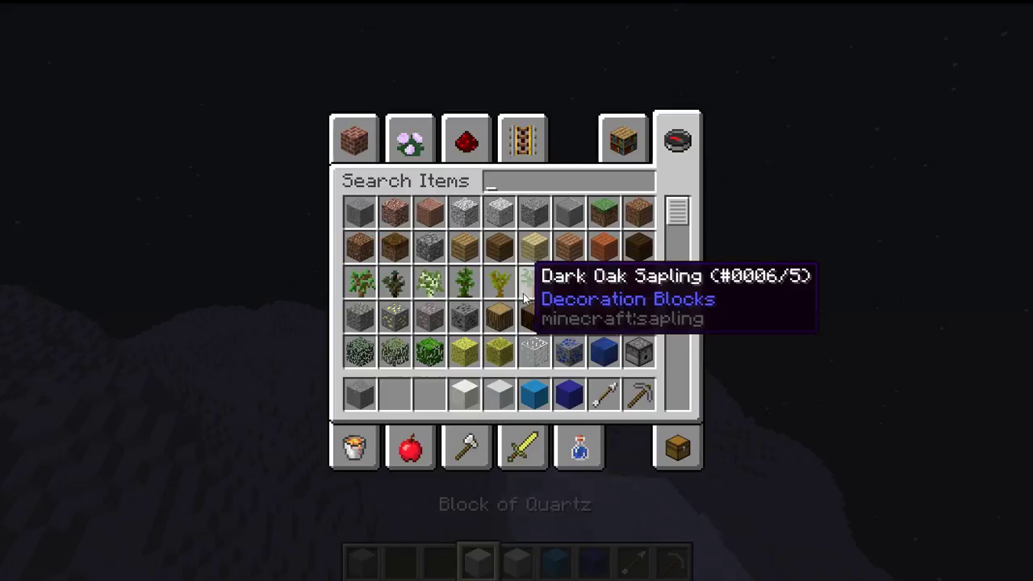
pyautogui.write('woo')
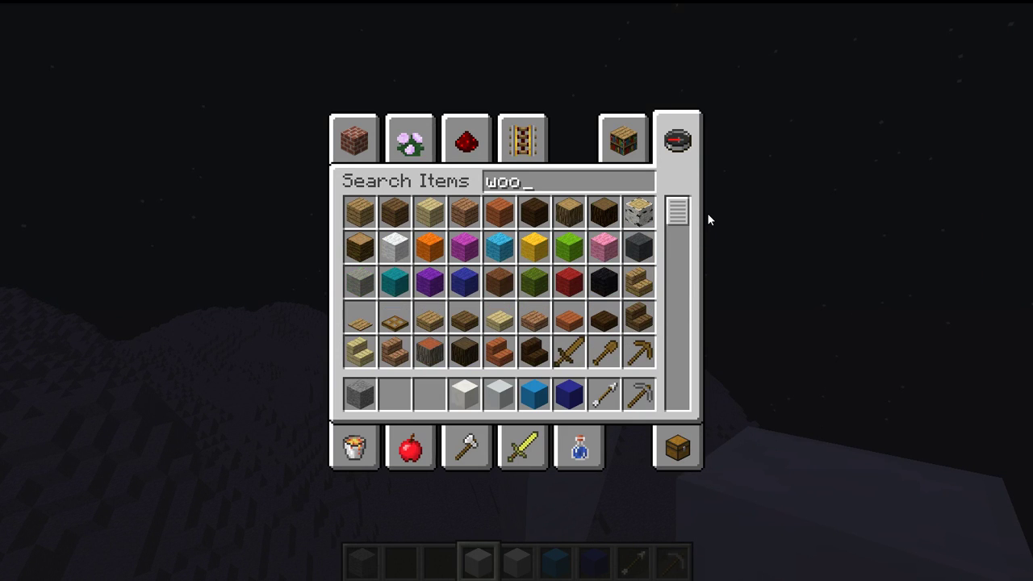
pyautogui.scroll(-1, 621, 310)
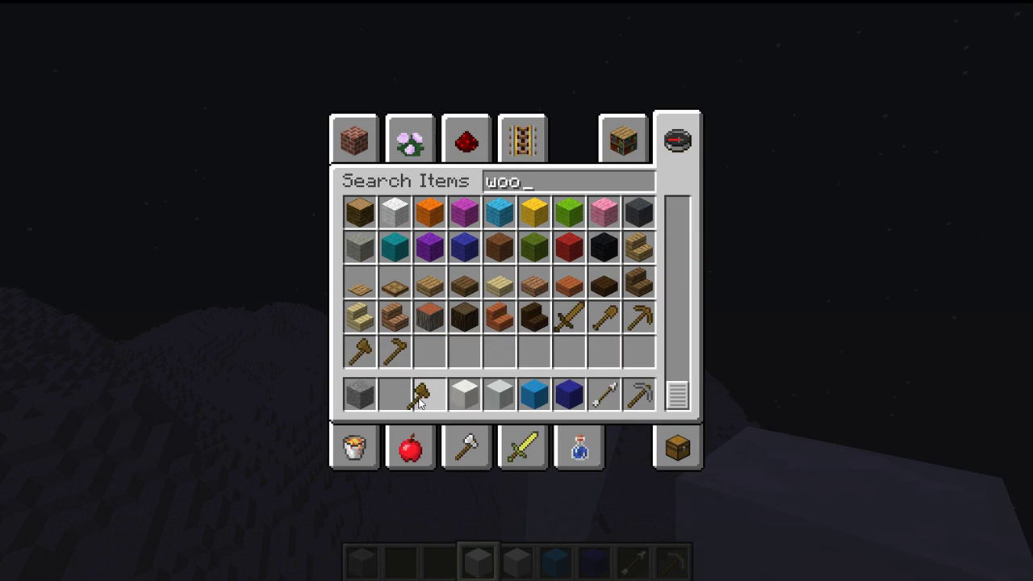
pyautogui.click(418, 402)
pyautogui.press('e')
# Use the Wooden Axe to mark the column's top block as pos1 and the row's outer end as pos2
pyautogui.scroll(1, 517, 295)
pyautogui.press('w')
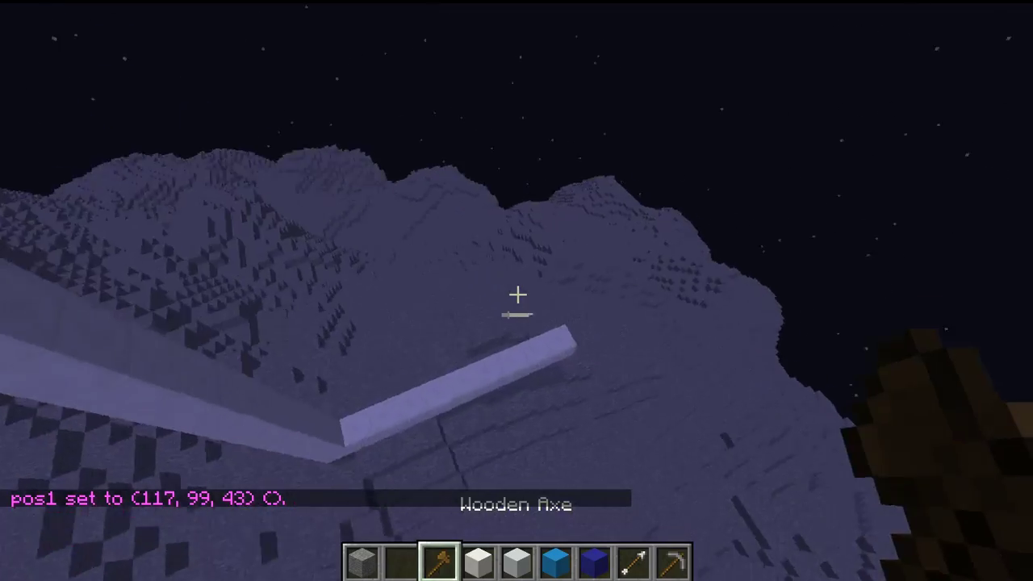
pyautogui.rightClick(517, 295)
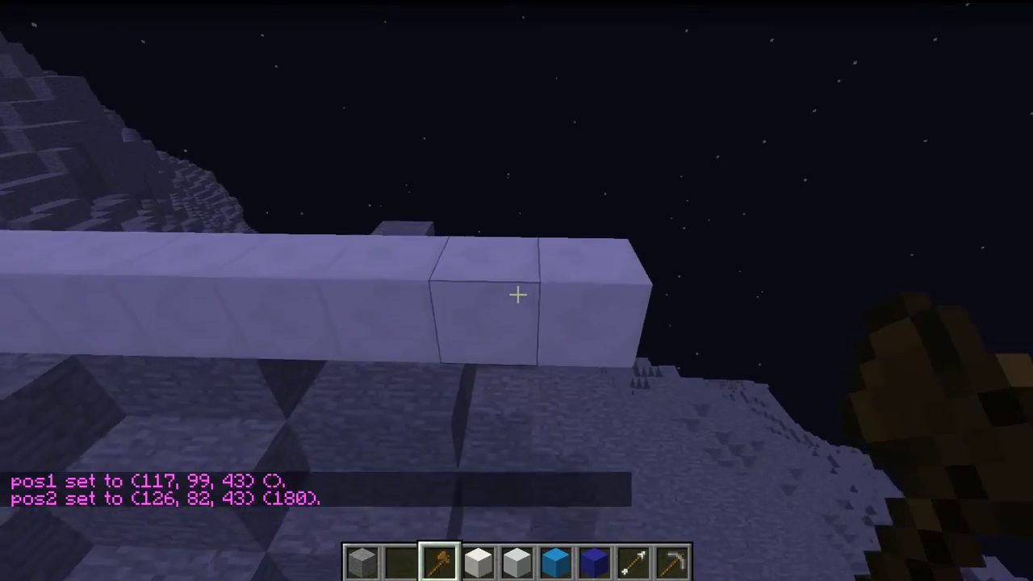
pyautogui.press('d')
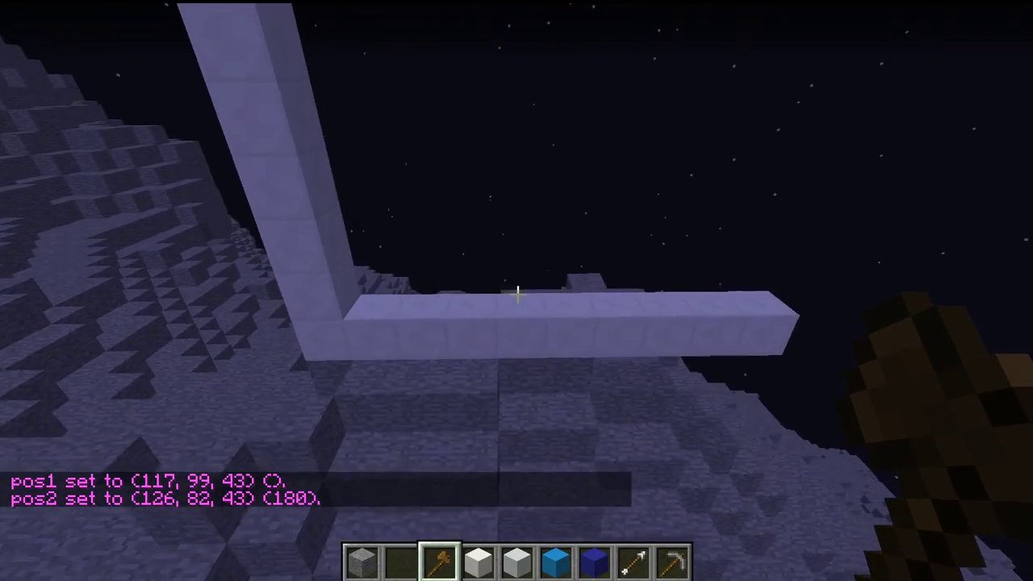
pyautogui.press('shift')
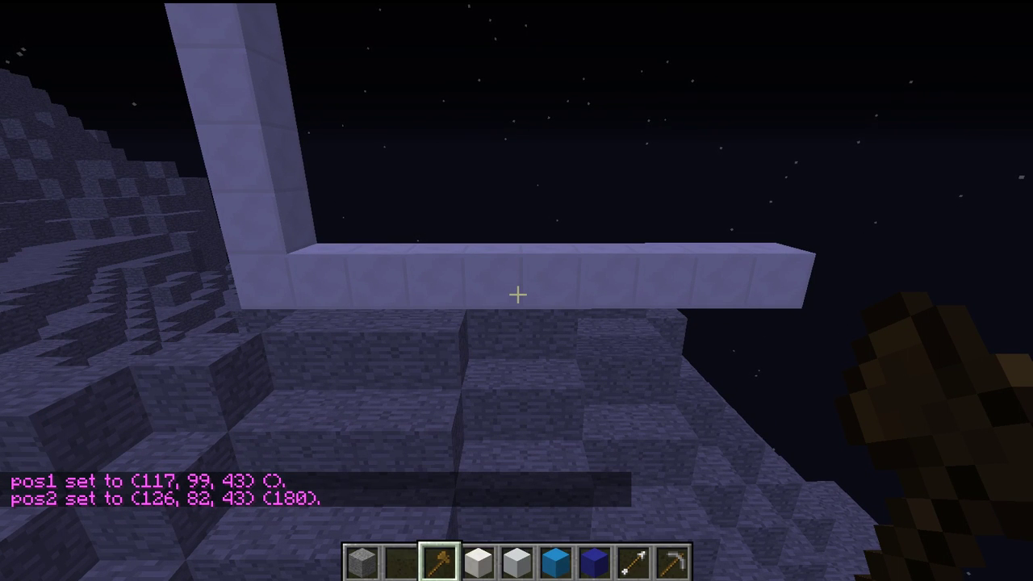
# Remove the outermost quartz block from the row and reset pos2 to the new end block at (125, 82, 43)
pyautogui.press('7')
pyautogui.click(517, 296)
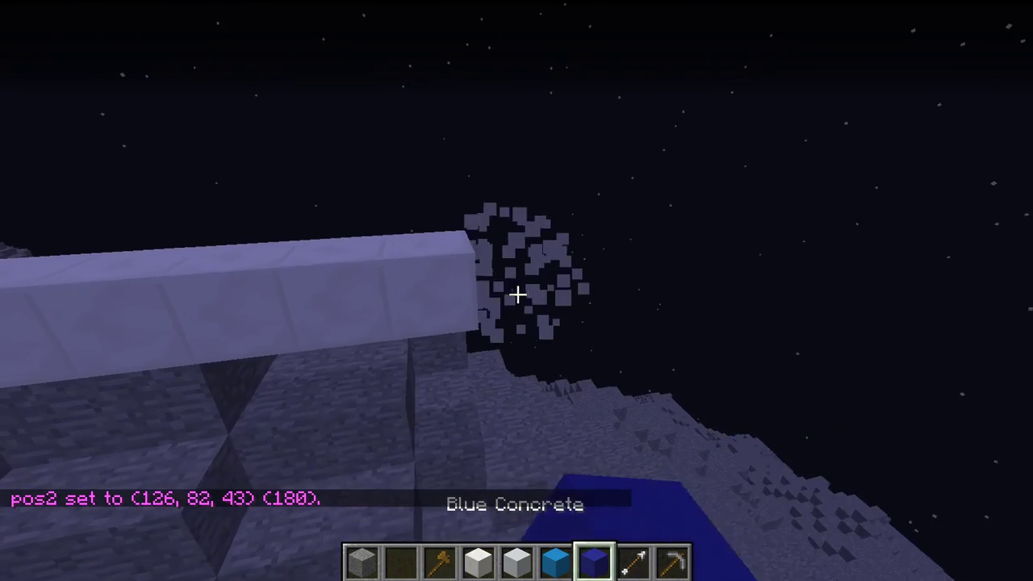
pyautogui.press('5')
pyautogui.press('3')
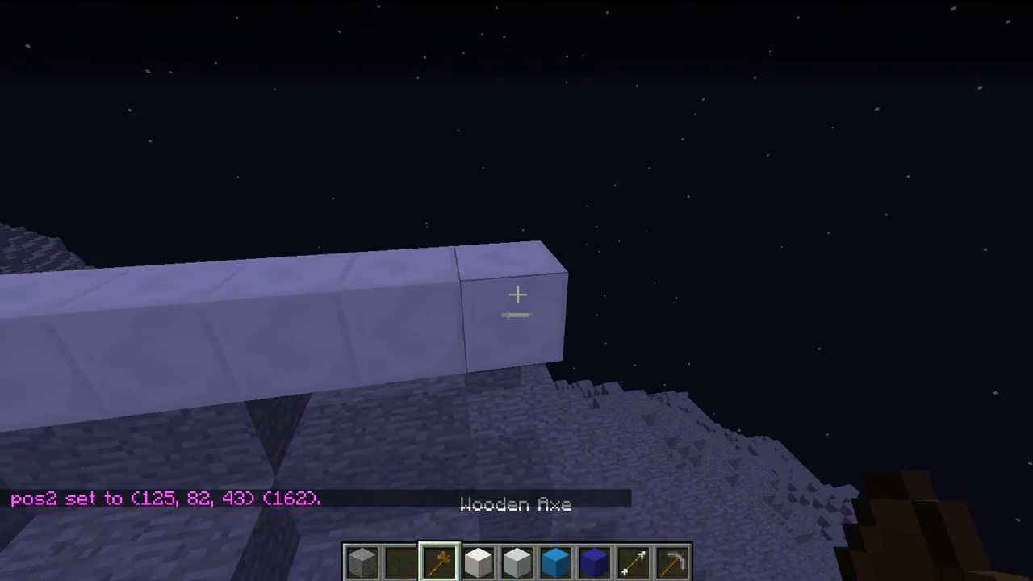
# Try to fill the selection with the command "/replace air quartz"
pyautogui.press('s')
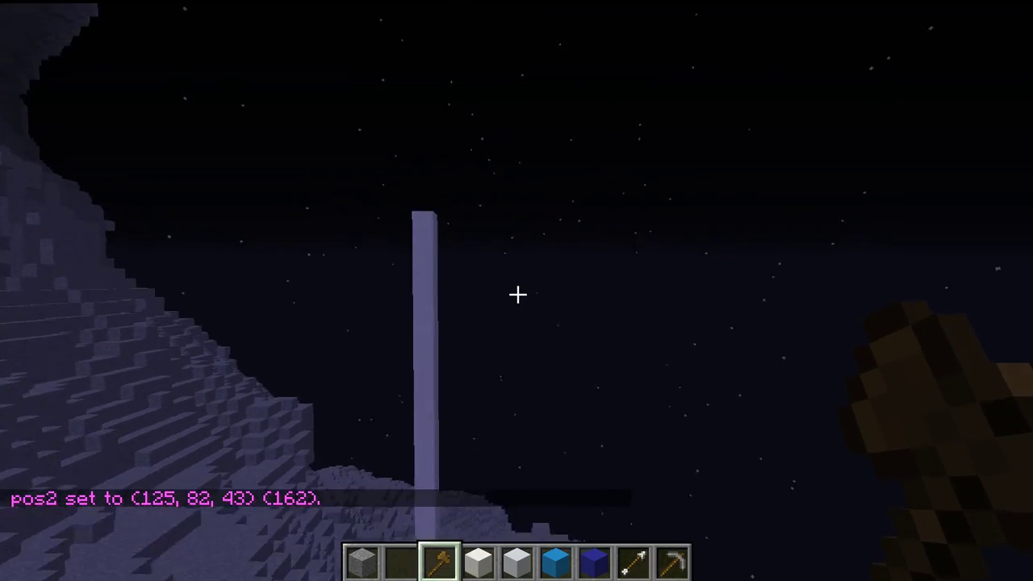
pyautogui.press('space')
pyautogui.press('/')
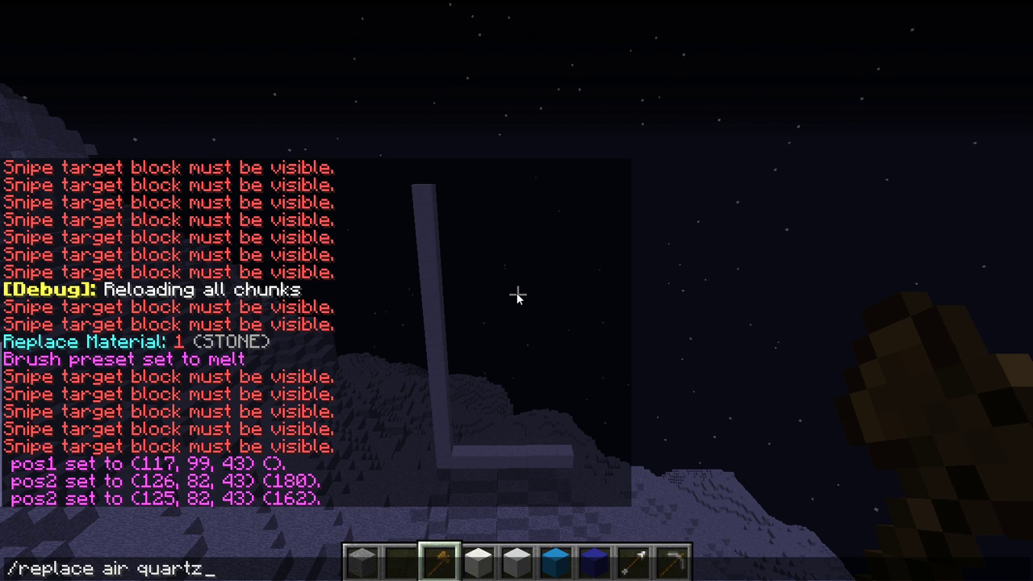
pyautogui.press('Return')
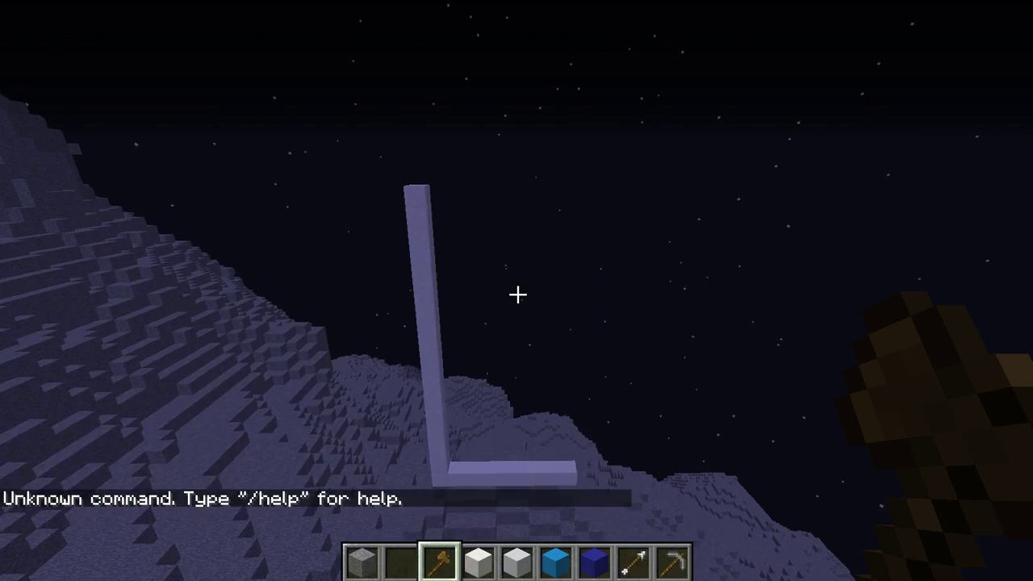
# Replace all air in the selection with quartz_block to form a solid wall between the column and the row
pyautogui.scroll(1, 516, 290)
pyautogui.write('/replace air quartz_block')
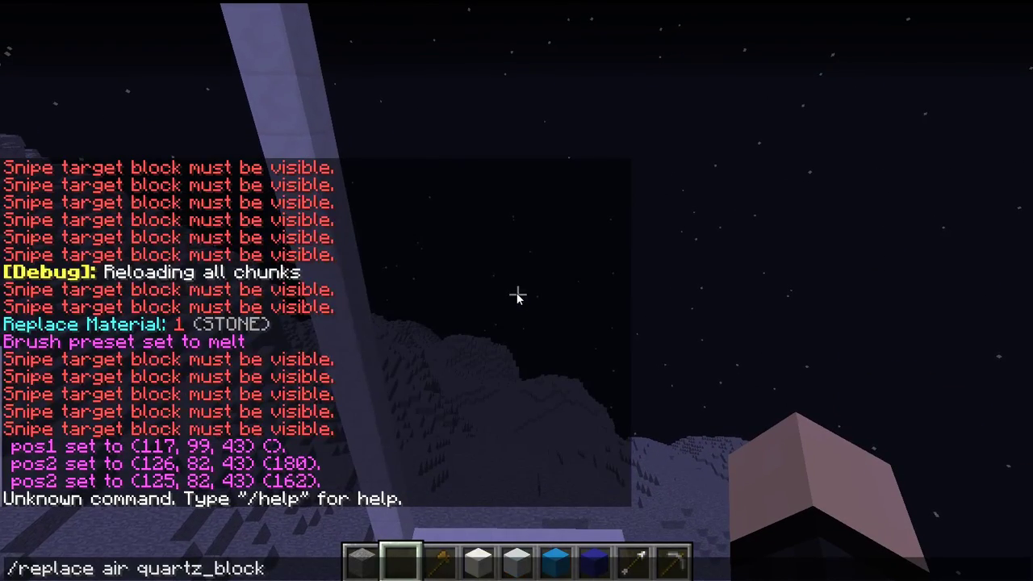
pyautogui.press('Return')
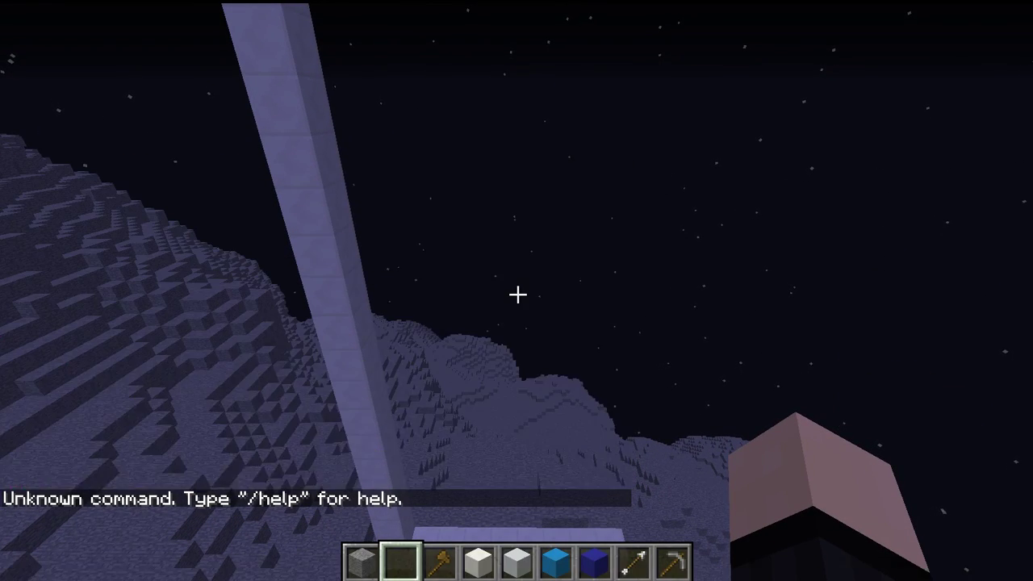
pyautogui.press('w')
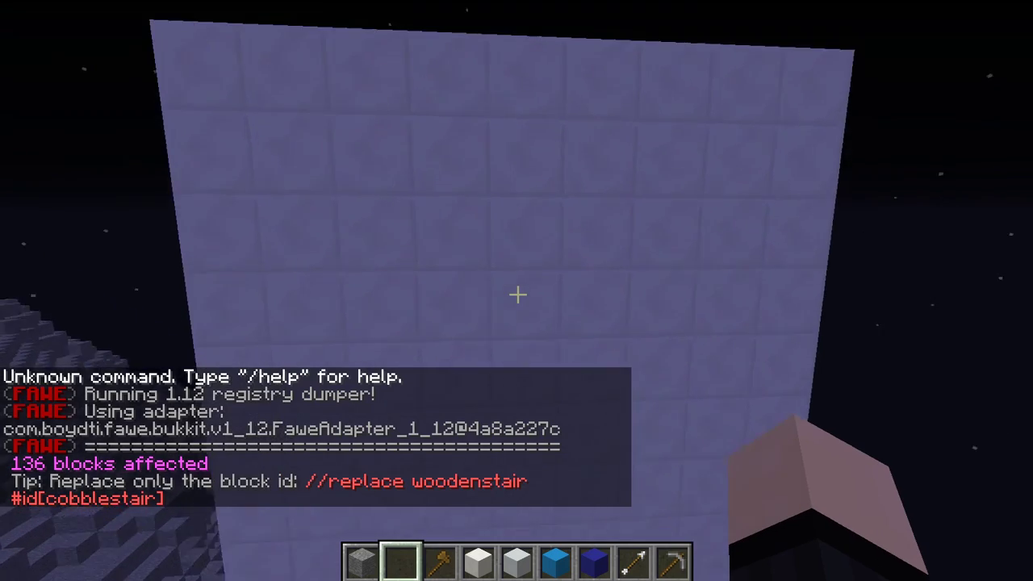
# Replace a short vertical run of quartz in the middle of the wall, just below its top edge, with White Concrete
pyautogui.scroll(-2, 517, 294)
pyautogui.press('s')
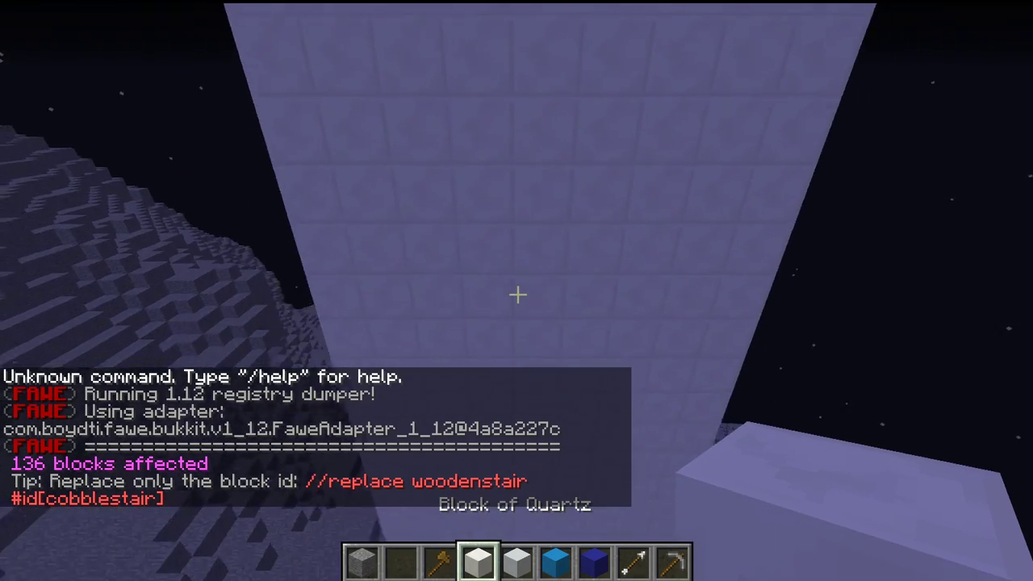
pyautogui.press('w')
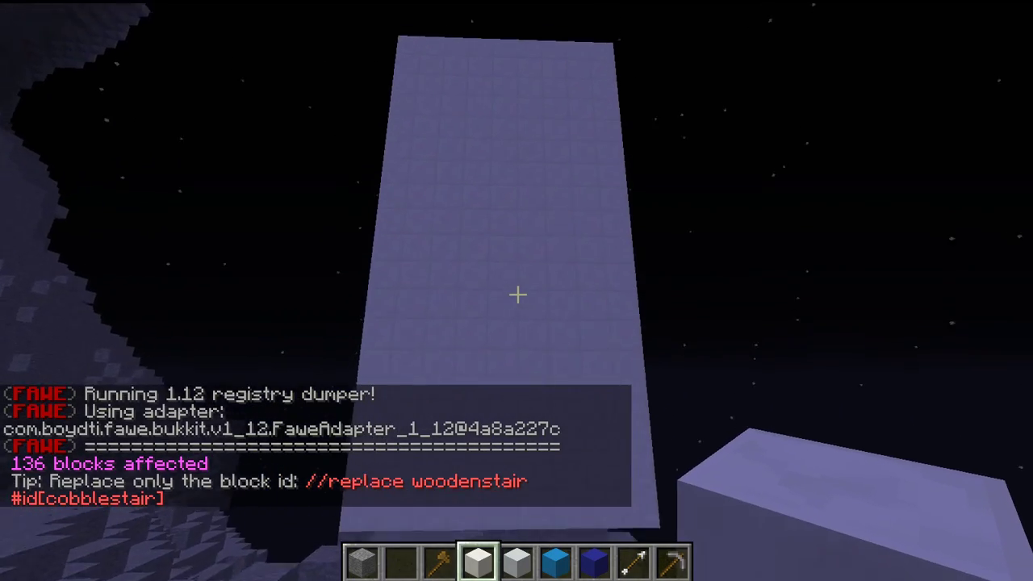
pyautogui.scroll(-1, 517, 294)
pyautogui.press('w')
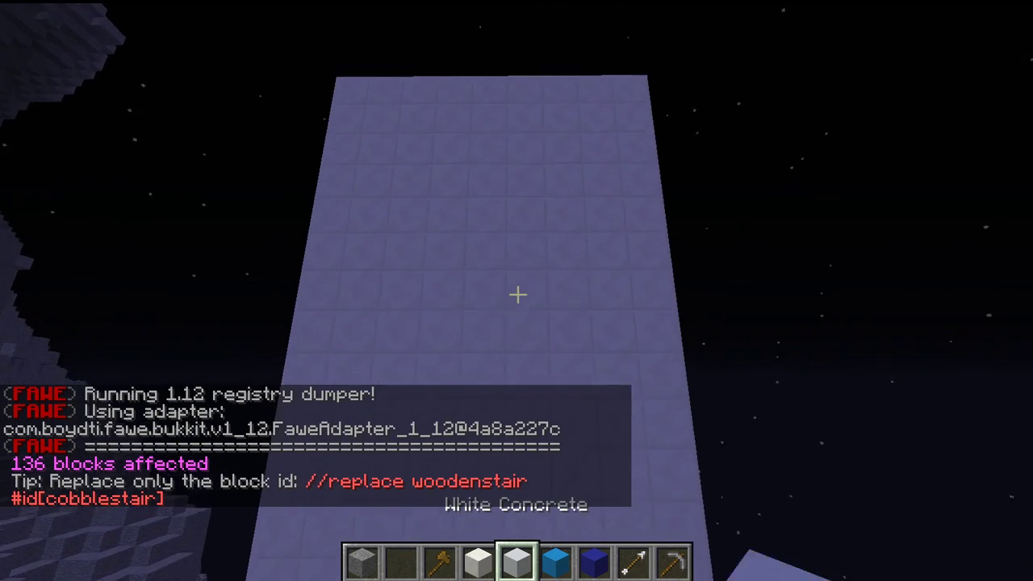
pyautogui.click(517, 295)
pyautogui.click(517, 295)
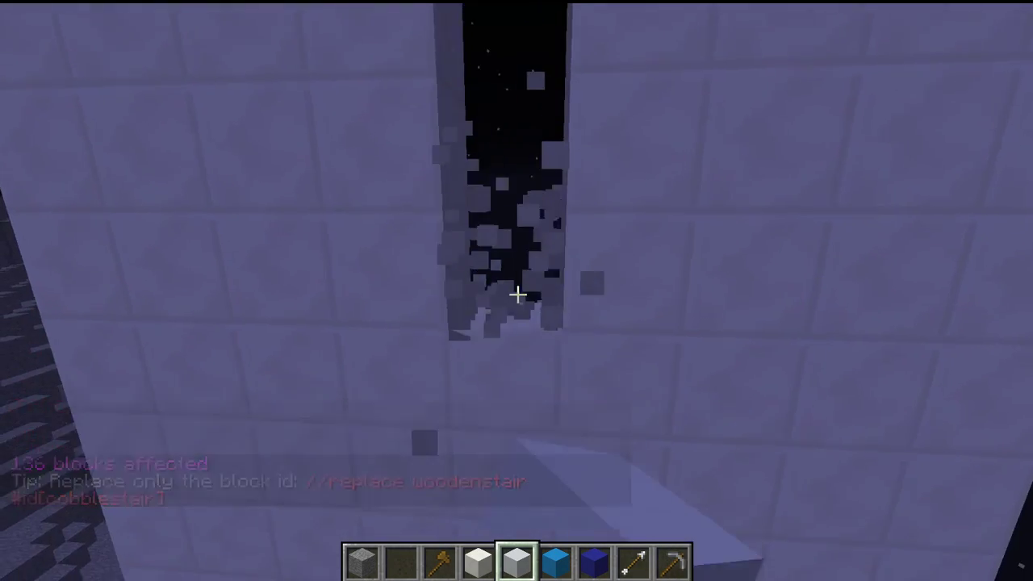
pyautogui.rightClick(517, 295)
pyautogui.rightClick(518, 294)
pyautogui.rightClick(517, 295)
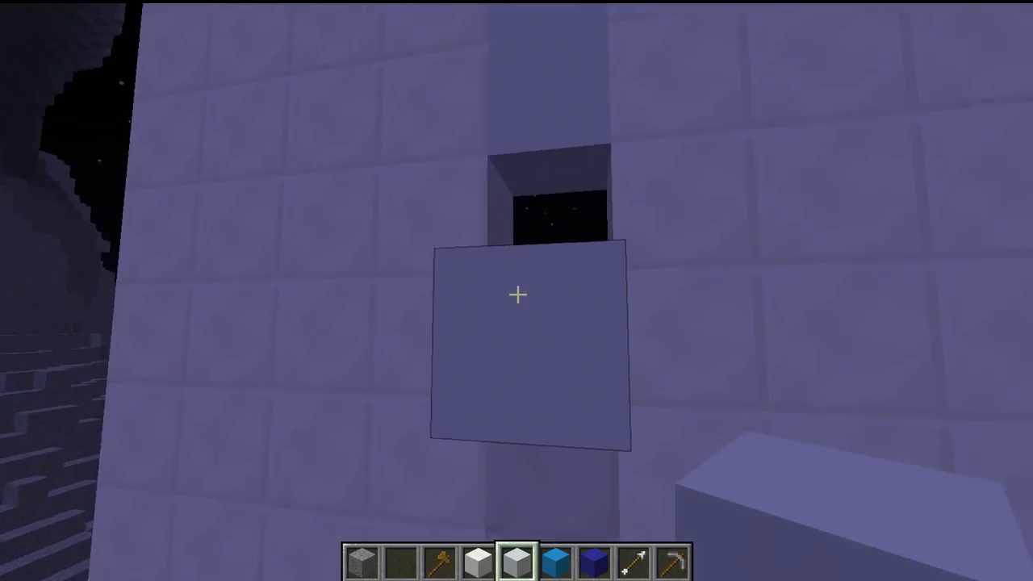
# Inlay two White Concrete blocks, one above the other, diagonally below the left side of the top strip
pyautogui.click(517, 295)
pyautogui.rightClick(517, 295)
pyautogui.click(517, 294)
pyautogui.click(517, 294)
pyautogui.rightClick(517, 295)
pyautogui.rightClick(517, 295)
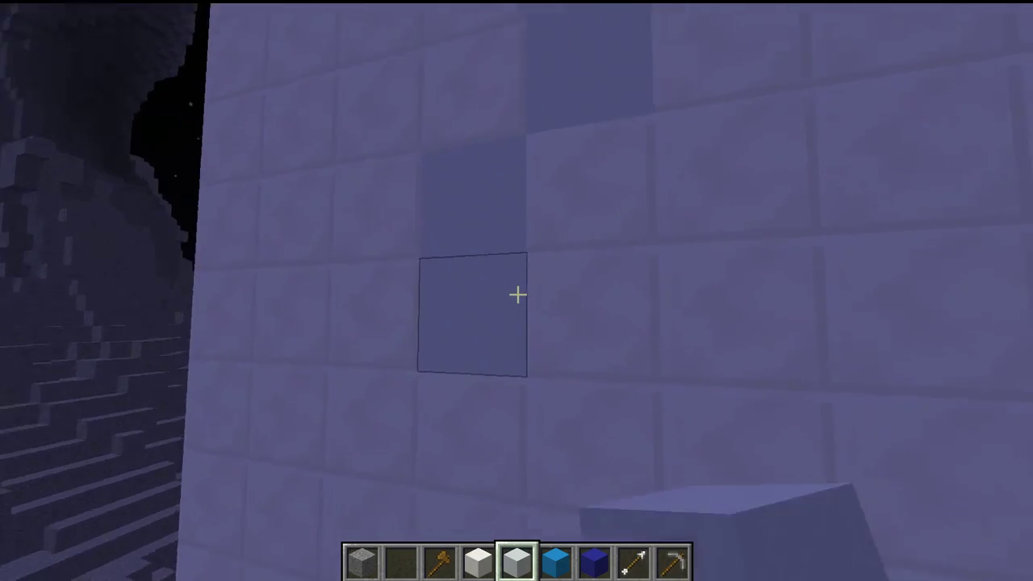
# Inlay a matching two-block White Concrete strip on the right side and step the line one block farther outward and down
pyautogui.click(518, 295)
pyautogui.click(517, 294)
pyautogui.rightClick(517, 294)
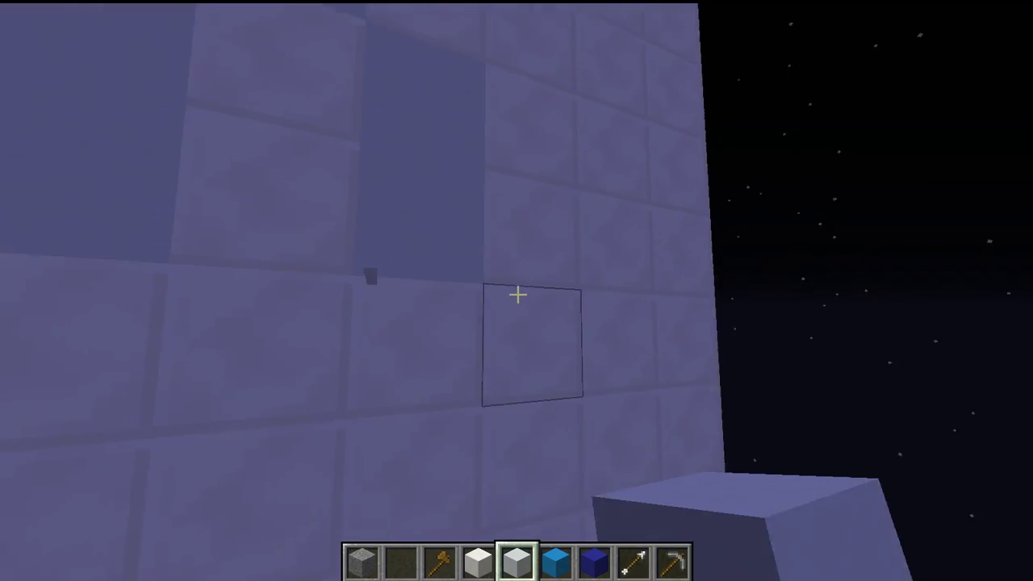
pyautogui.click(517, 295)
pyautogui.rightClick(517, 295)
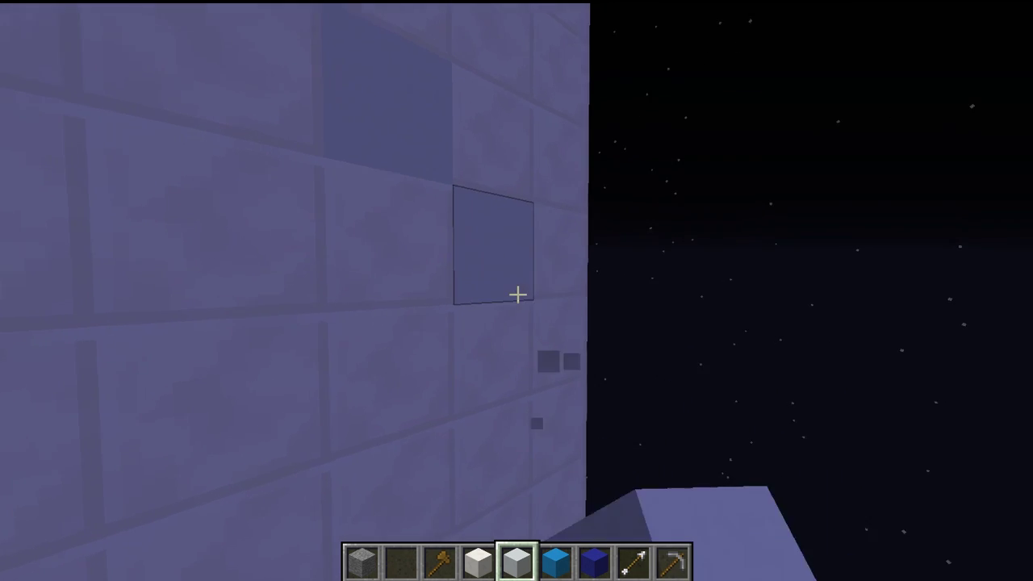
# Continue the right-hand White Concrete line down to the wall's base, stepping back inward, with a short branch beside its lower end
pyautogui.click(517, 295)
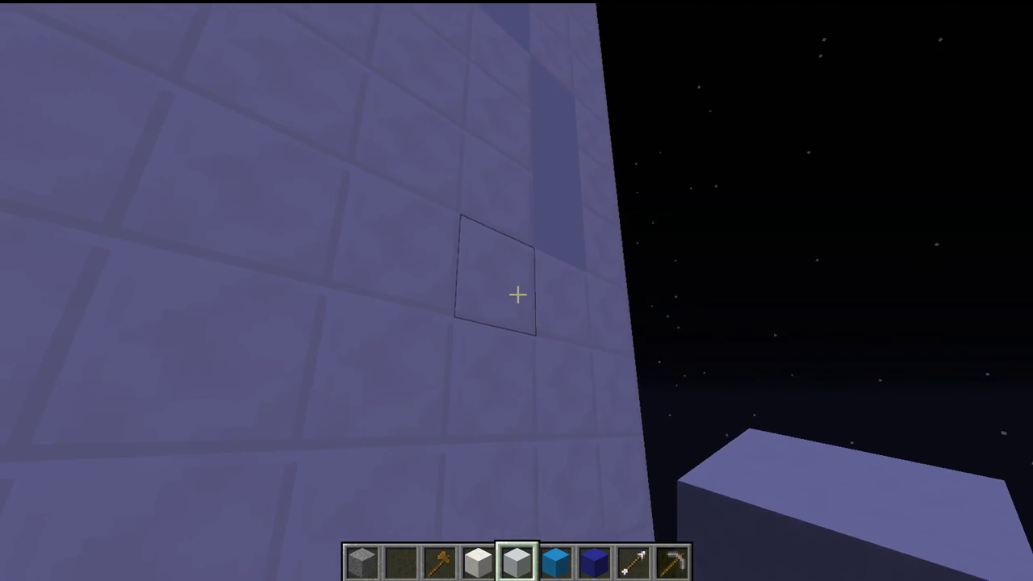
pyautogui.rightClick(517, 295)
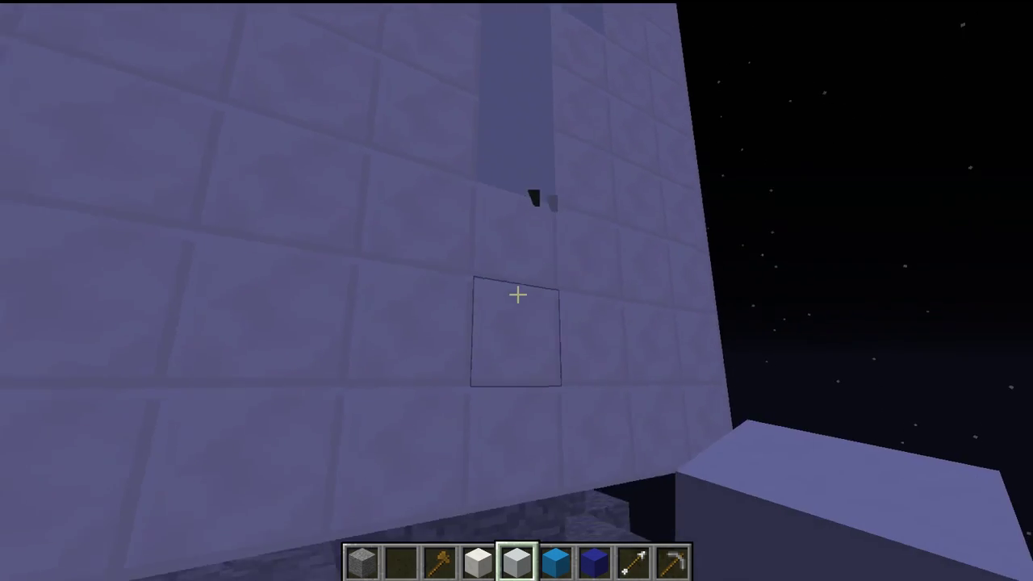
pyautogui.click(517, 295)
pyautogui.click(517, 294)
pyautogui.rightClick(517, 295)
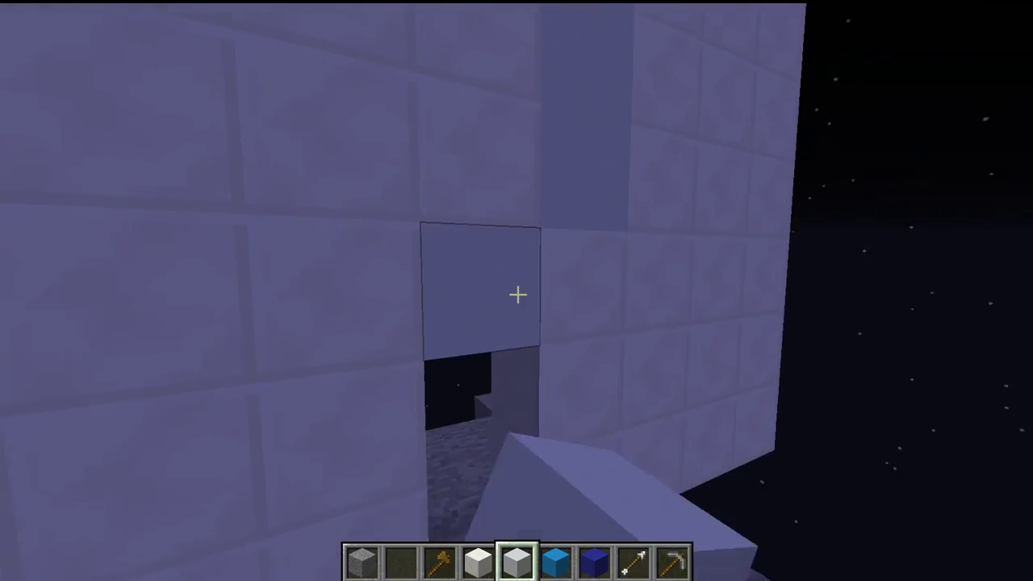
pyautogui.rightClick(517, 294)
pyautogui.rightClick(517, 294)
pyautogui.press('s')
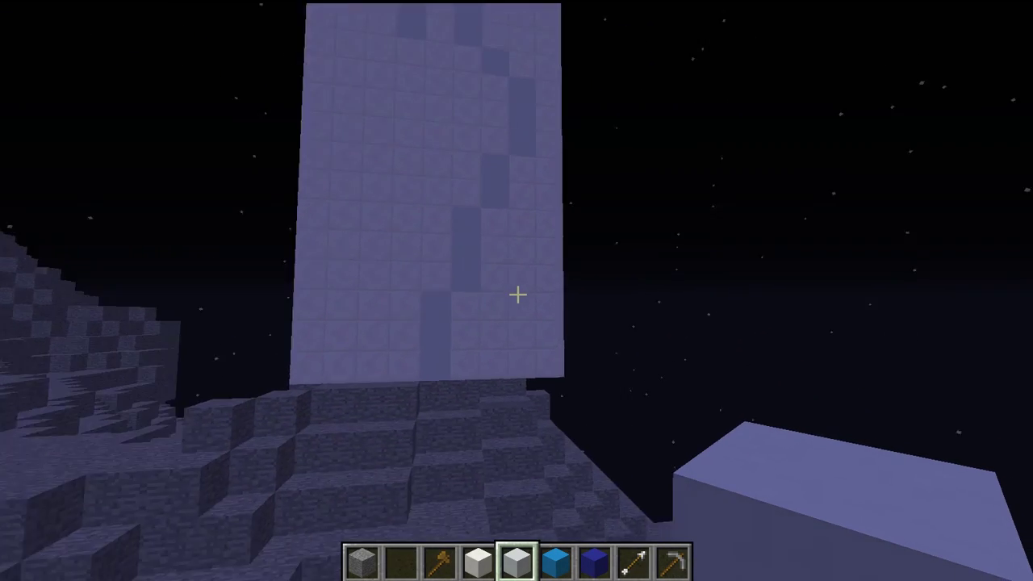
pyautogui.click(517, 295)
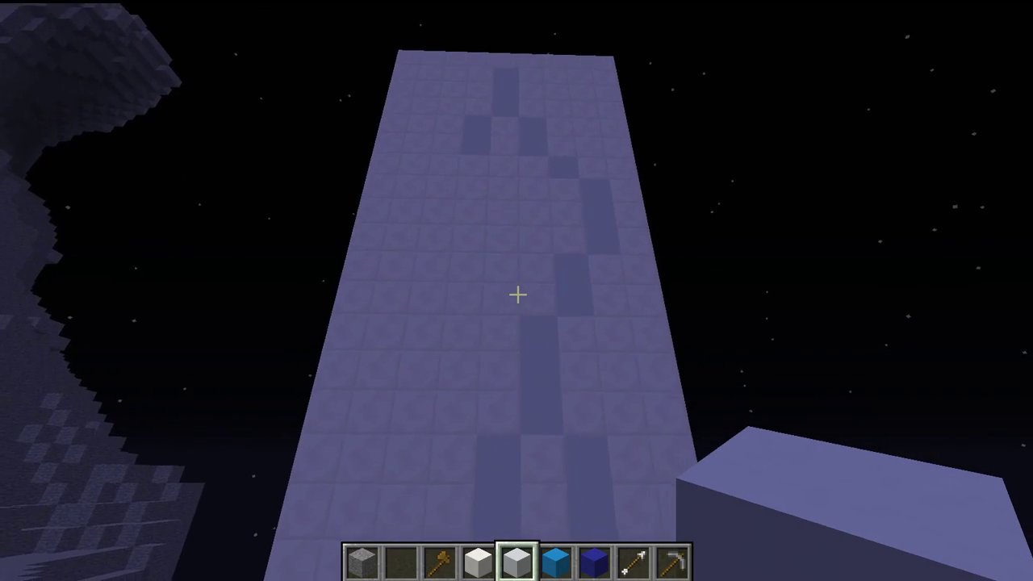
# Inlay the left-hand White Concrete line down to the wall's base, mirroring the right-hand line and its short branch
pyautogui.click(517, 294)
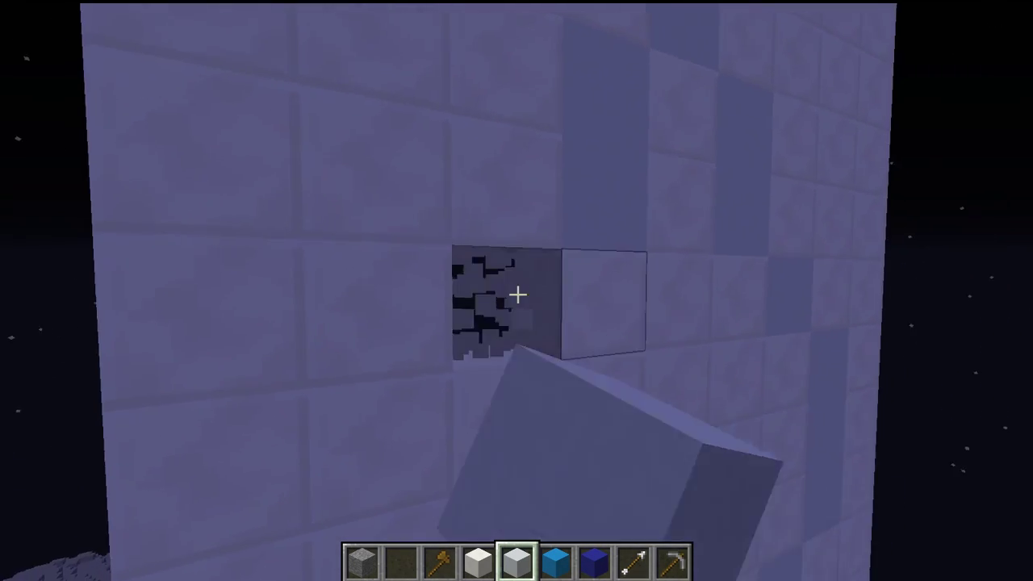
pyautogui.click(517, 294)
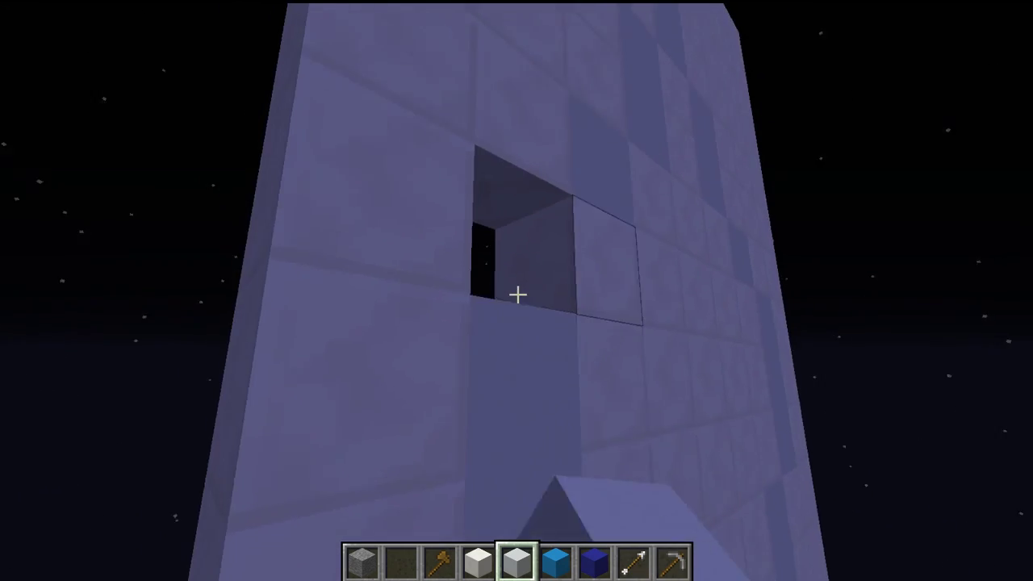
pyautogui.click(517, 294)
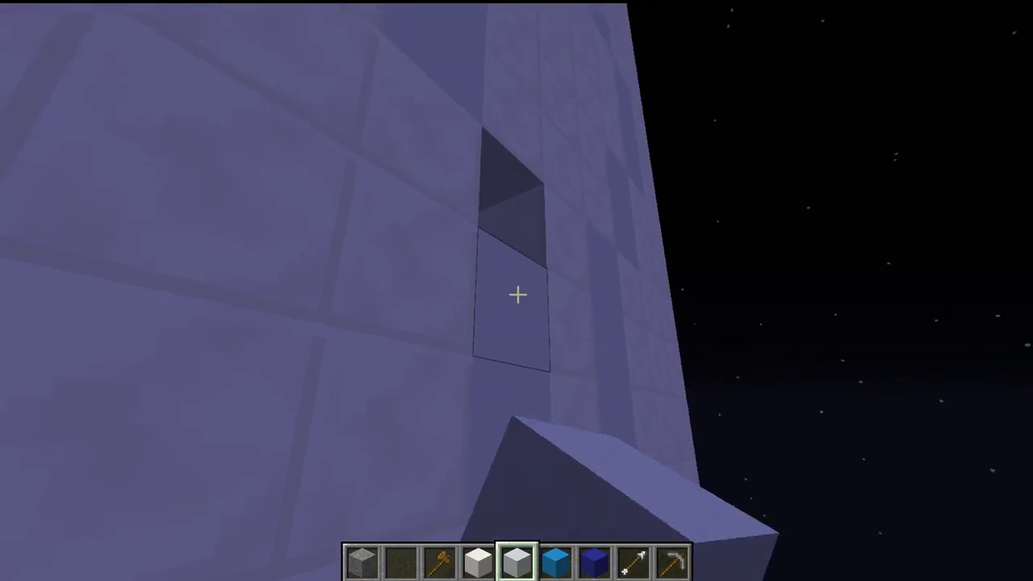
pyautogui.click(517, 295)
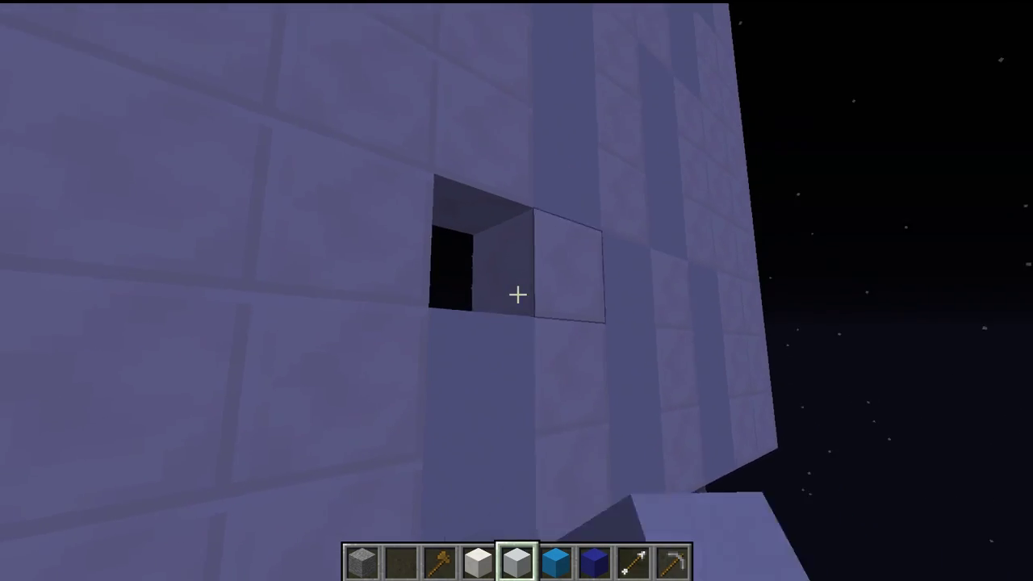
pyautogui.rightClick(517, 294)
pyautogui.press('s')
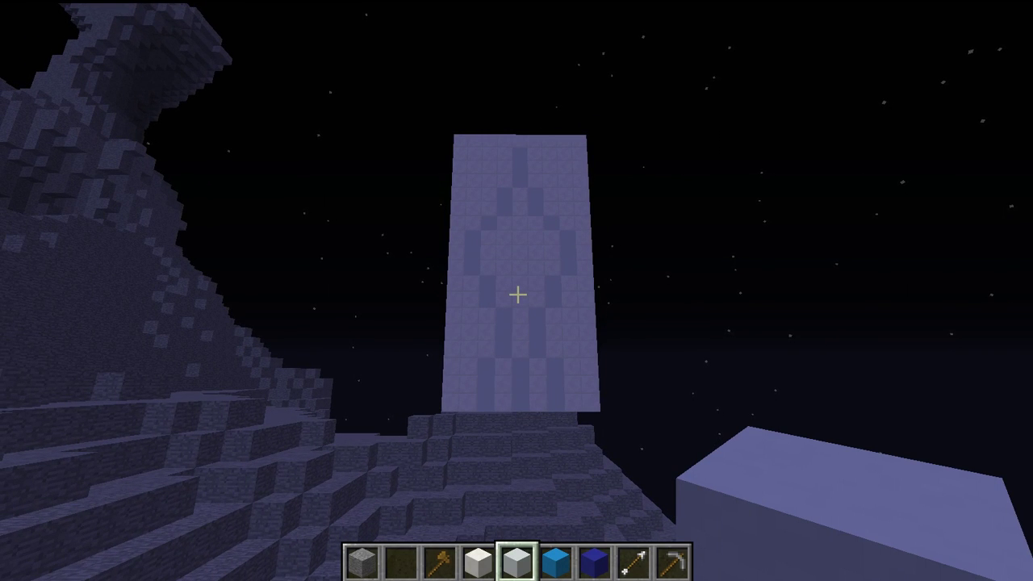
pyautogui.press('w')
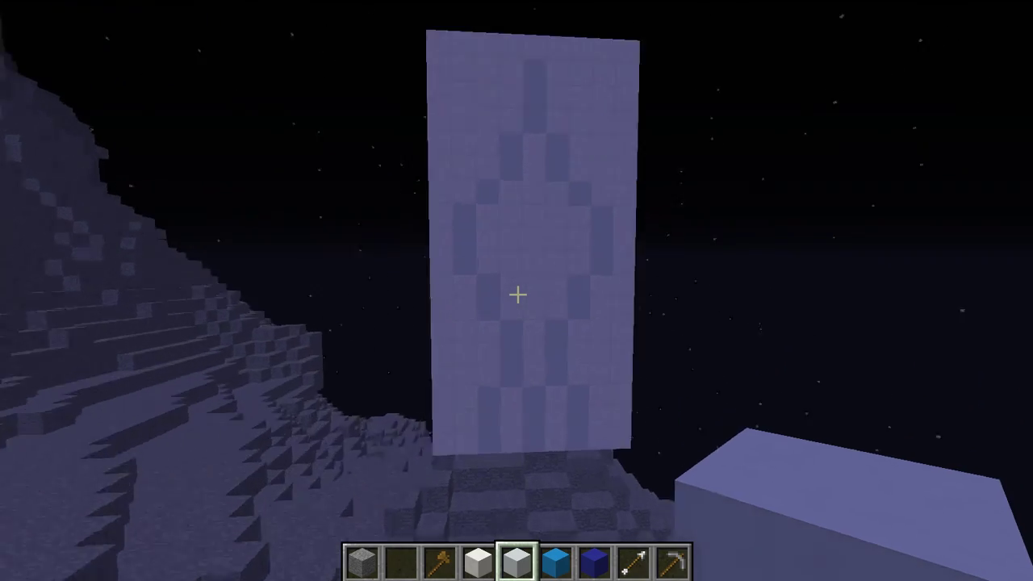
# Add one row of Block of Quartz along the top edge of the wall
pyautogui.press('space')
pyautogui.scroll(1, 517, 295)
pyautogui.press('s')
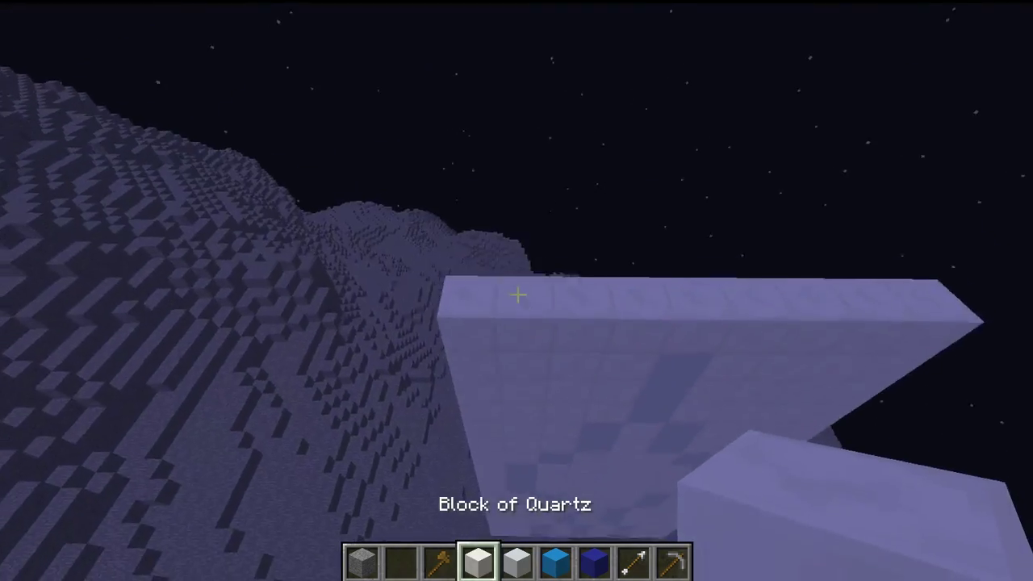
pyautogui.press('w')
pyautogui.rightClick(518, 295)
pyautogui.press('d')
pyautogui.rightClick(517, 294)
pyautogui.rightClick(517, 294)
pyautogui.press('a')
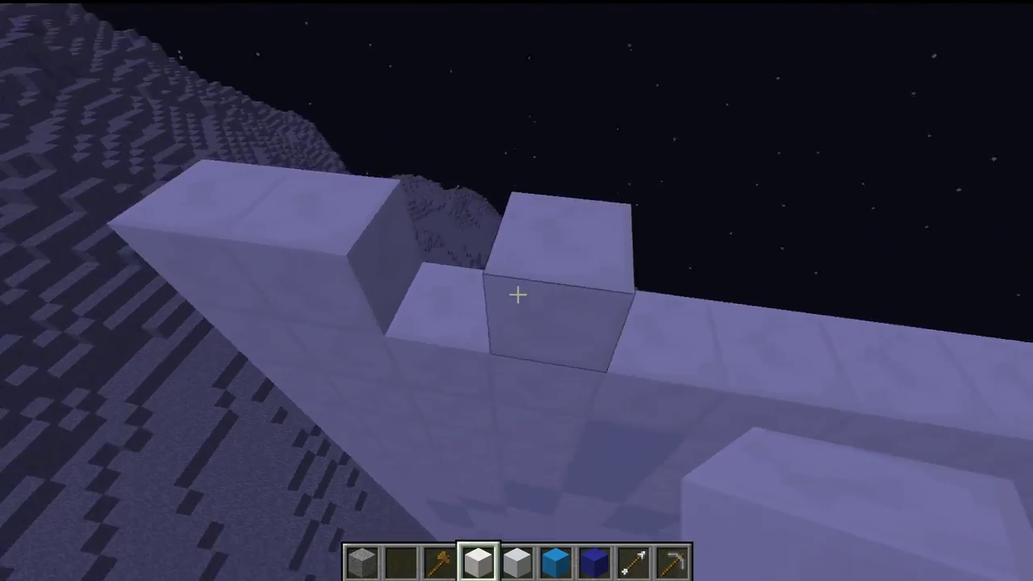
pyautogui.rightClick(517, 295)
pyautogui.press('d')
pyautogui.rightClick(517, 294)
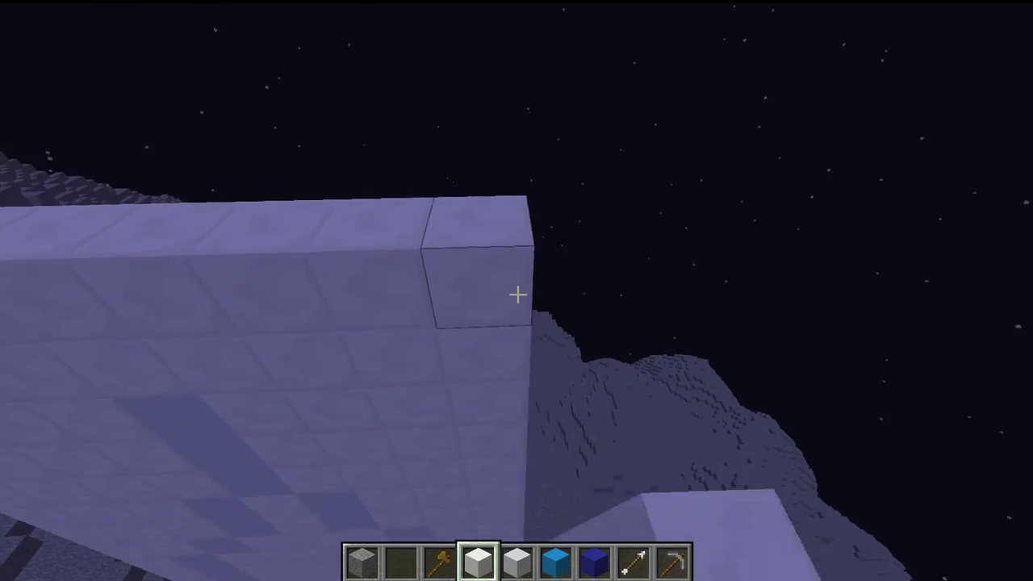
# Raise the wall by two more rows of Block of Quartz, removing any misplaced blocks
pyautogui.press('a')
pyautogui.rightClick(517, 294)
pyautogui.rightClick(517, 295)
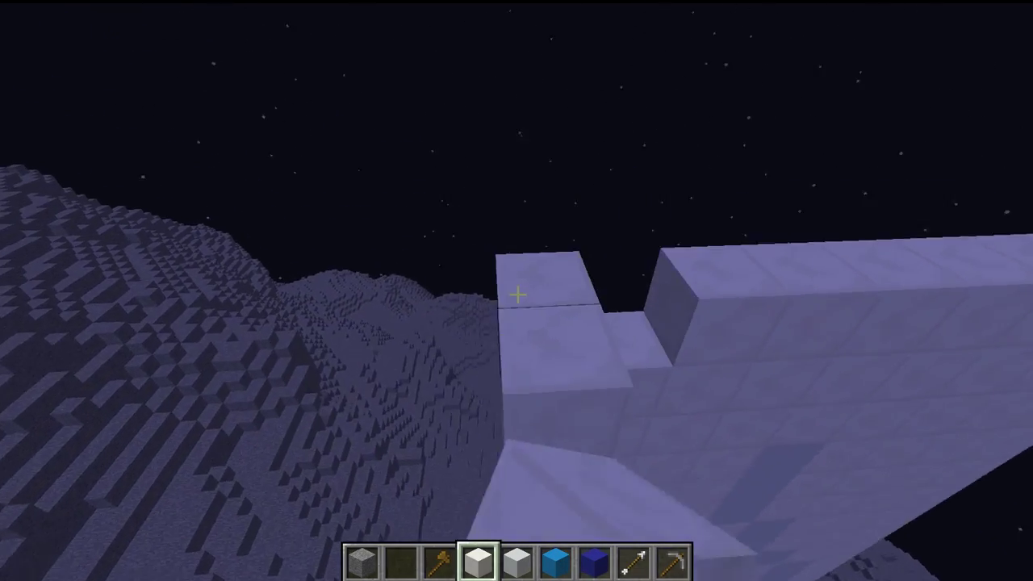
pyautogui.rightClick(517, 295)
pyautogui.click(517, 295)
pyautogui.click(517, 294)
pyautogui.rightClick(517, 294)
pyautogui.press('d')
pyautogui.rightClick(517, 295)
pyautogui.rightClick(517, 295)
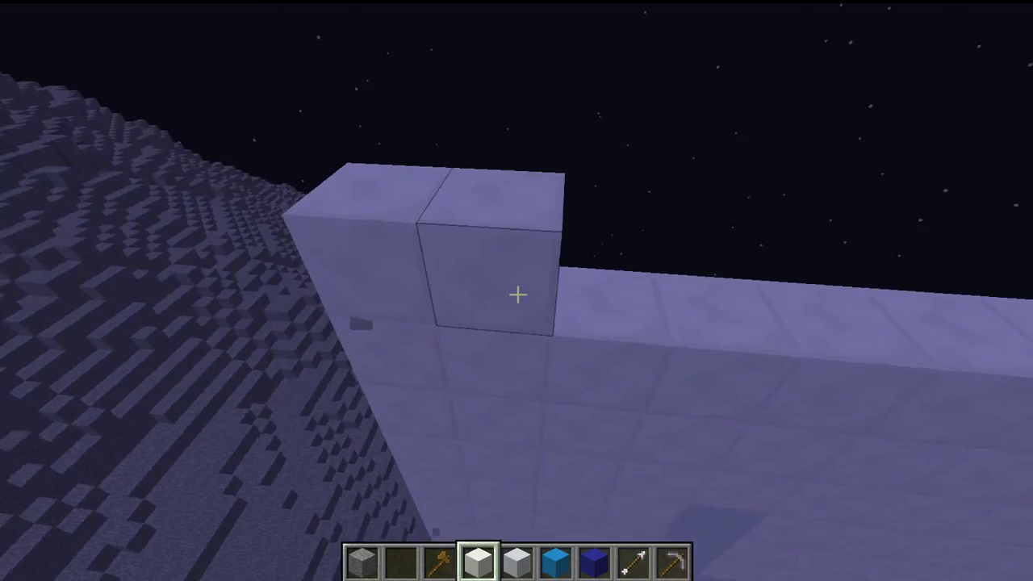
pyautogui.rightClick(517, 295)
pyautogui.rightClick(517, 295)
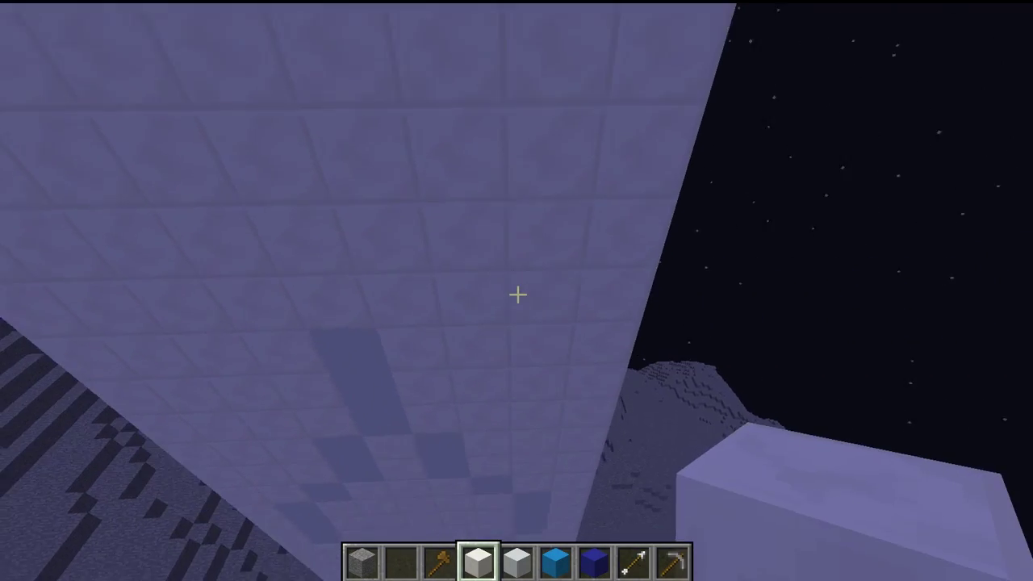
# Extend the lower White Concrete strips one block upward on both sides, and break the bottom block of each outermost strip
pyautogui.scroll(1, 517, 295)
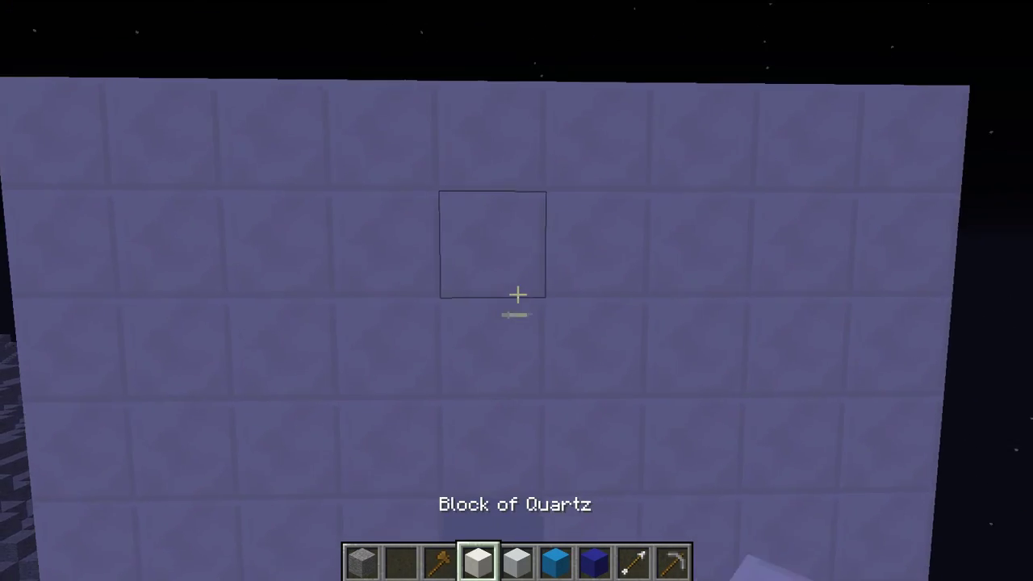
pyautogui.scroll(-1, 517, 294)
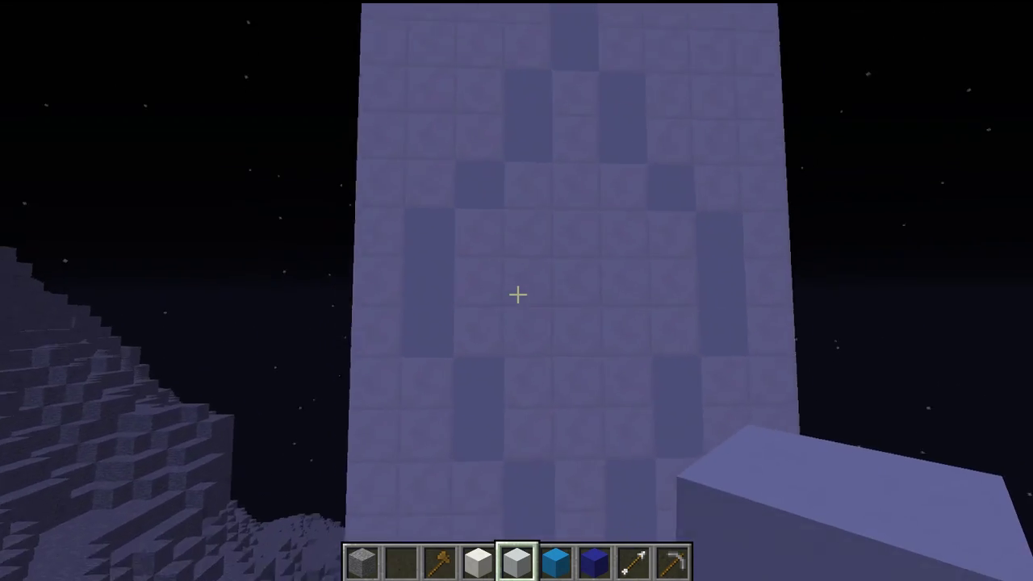
pyautogui.click(517, 294)
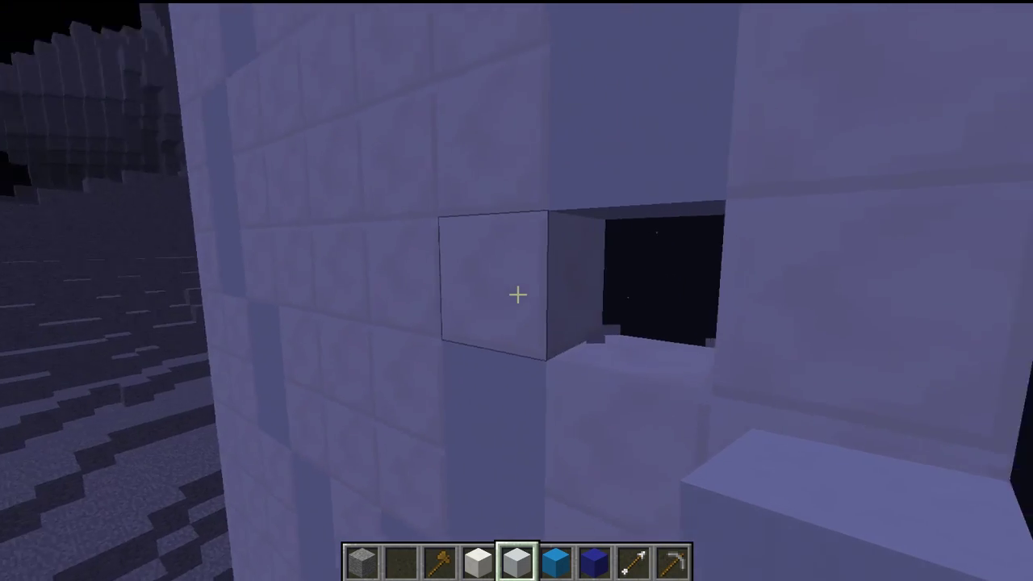
pyautogui.click(517, 295)
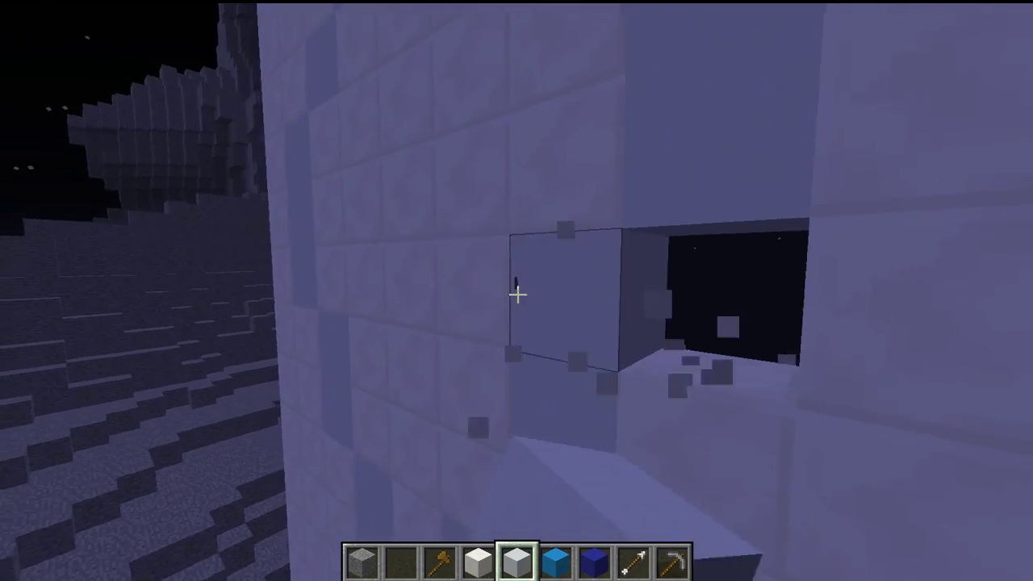
pyautogui.click(517, 294)
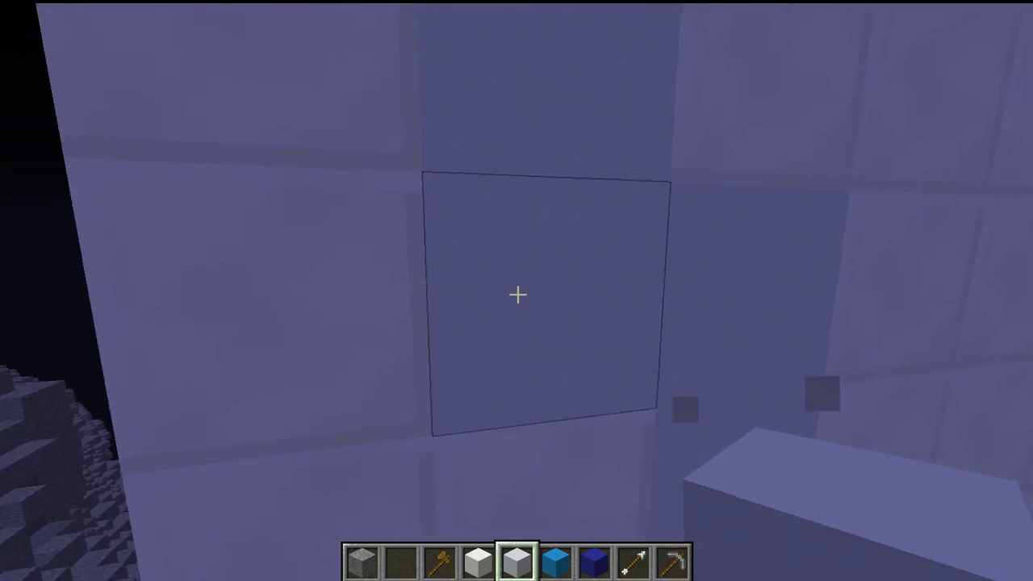
pyautogui.click(517, 295)
# Shift the left shoulder of the White Concrete outline outward, extend the centre strip upward, and flank its former position with White Concrete
pyautogui.click(517, 294)
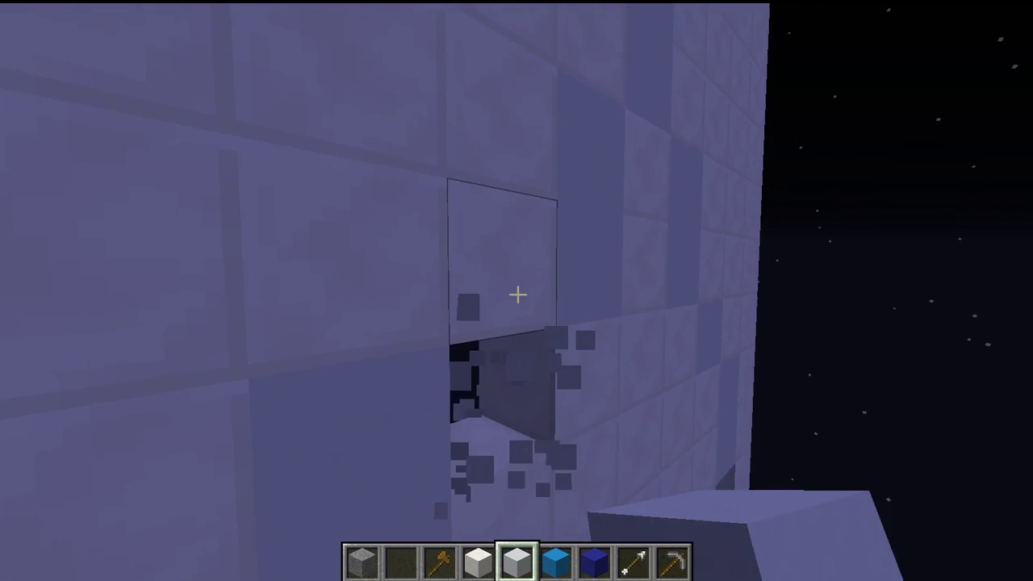
pyautogui.rightClick(517, 294)
pyautogui.rightClick(517, 295)
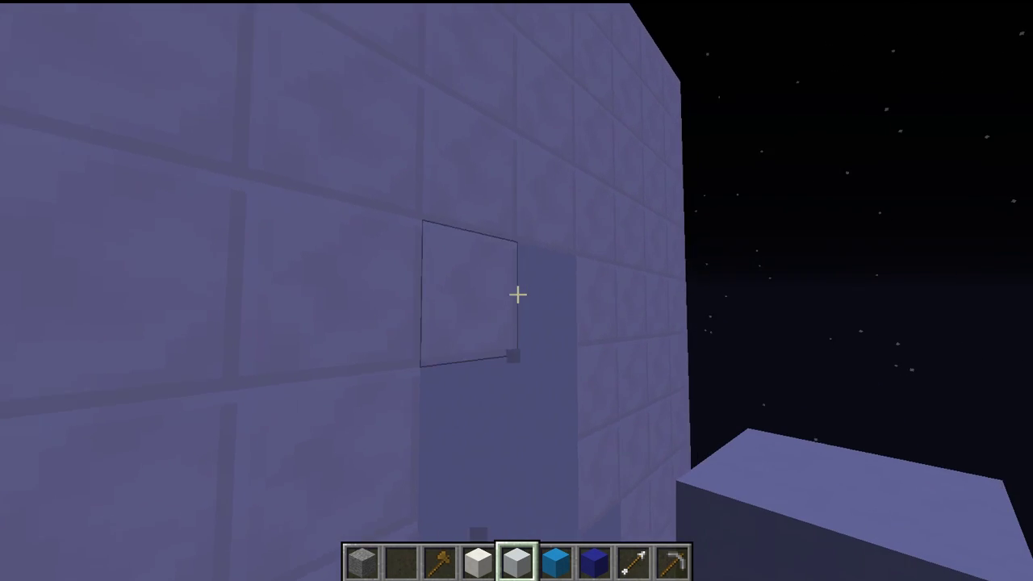
pyautogui.click(518, 294)
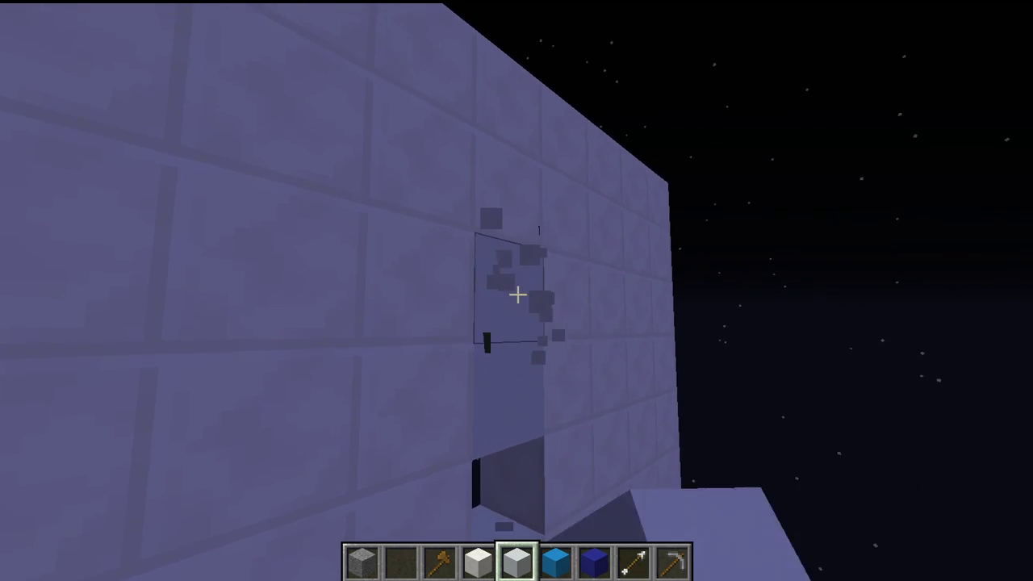
pyautogui.click(517, 295)
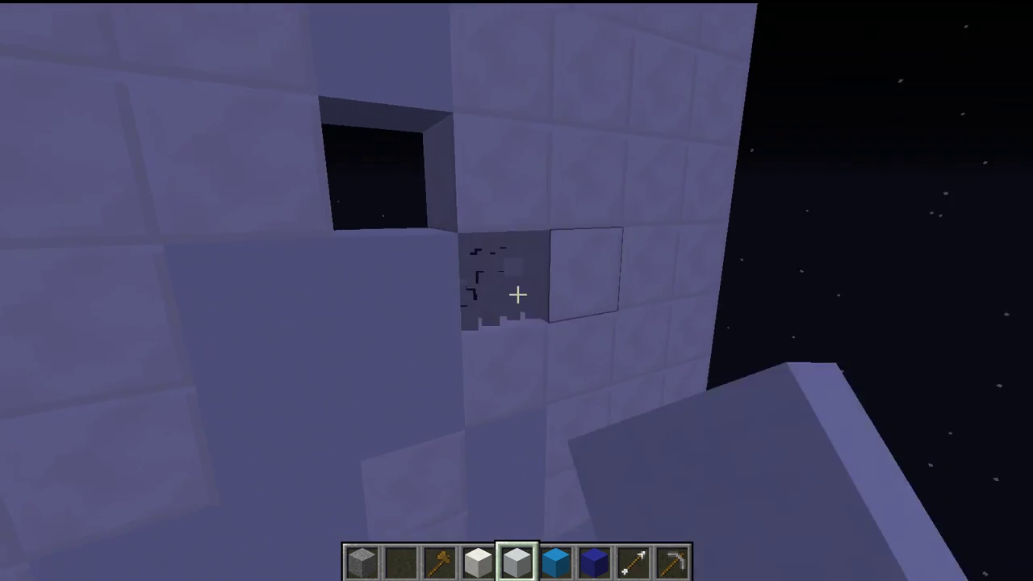
pyautogui.click(517, 294)
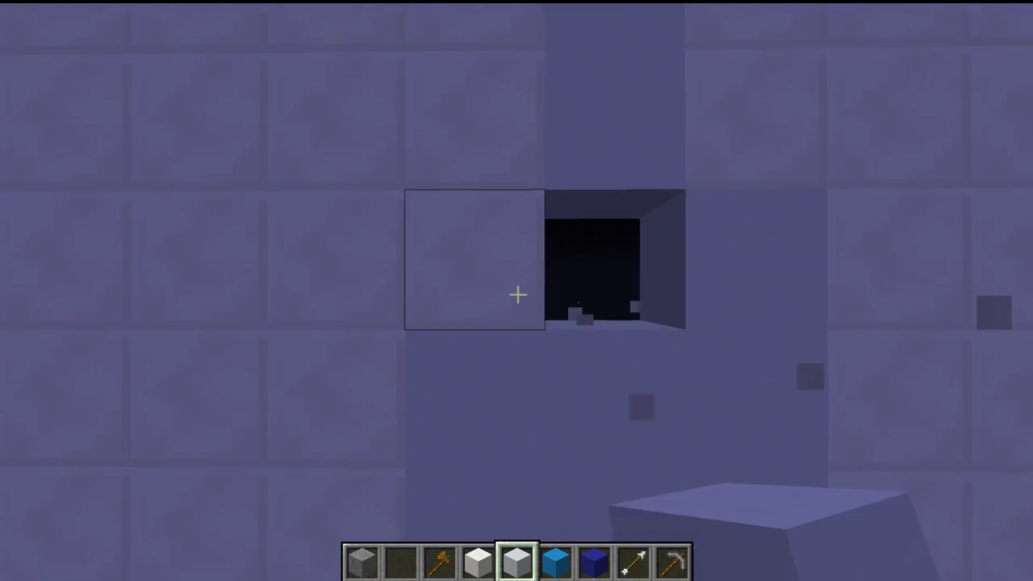
# Widen the right shoulder of the outline by one block with White Concrete to match the left side
pyautogui.click(517, 294)
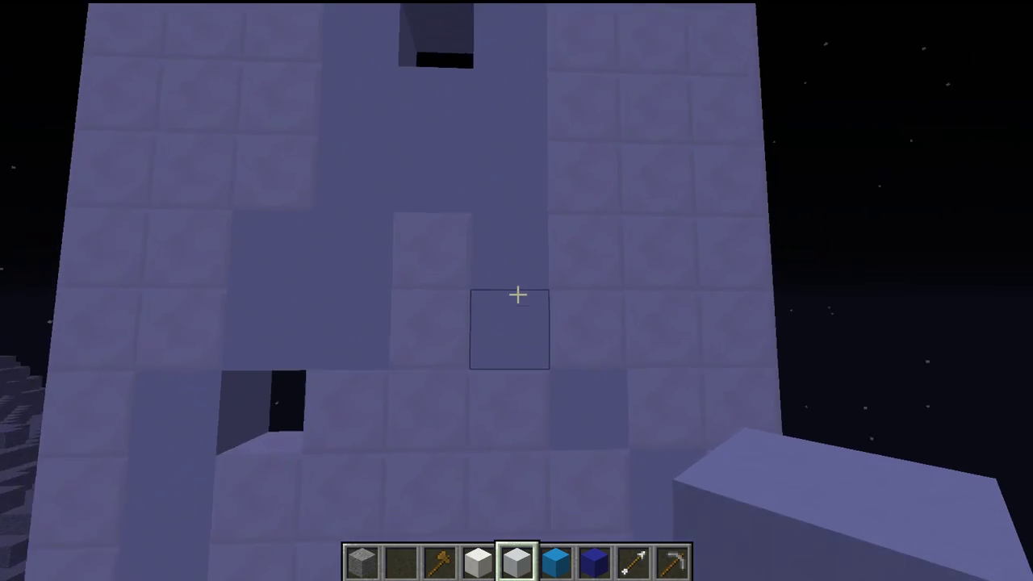
pyautogui.click(517, 295)
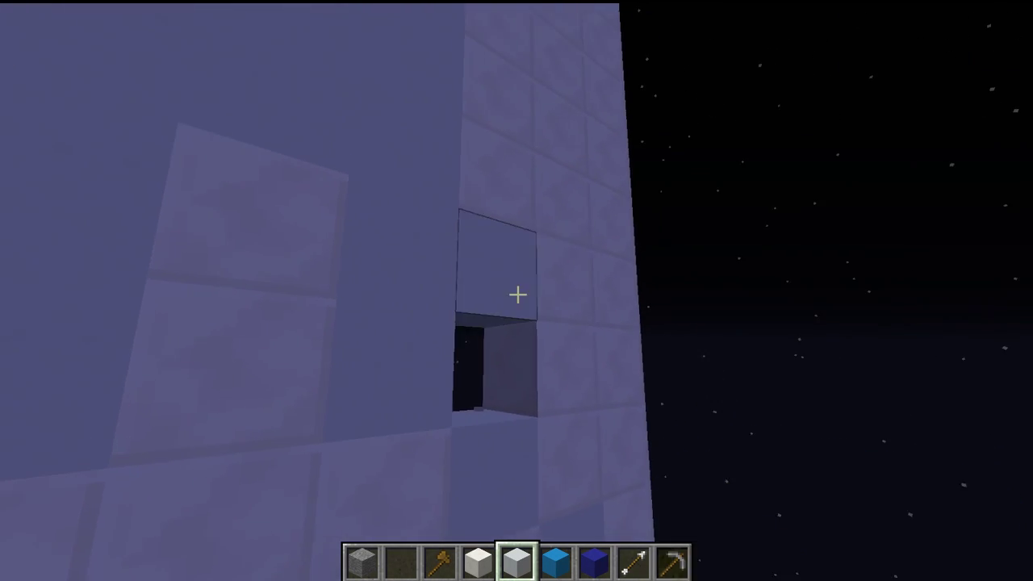
pyautogui.click(517, 295)
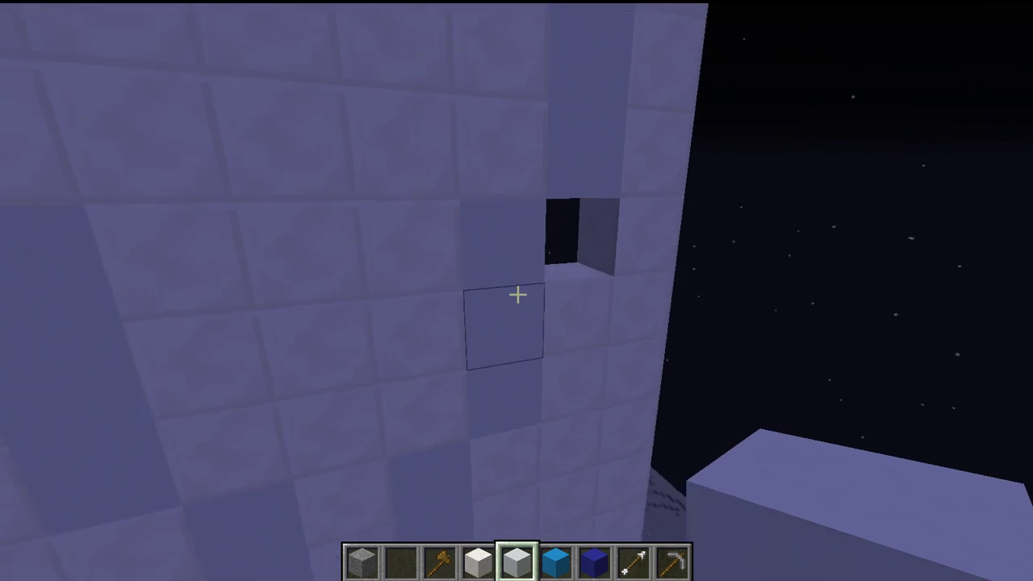
pyautogui.press('s')
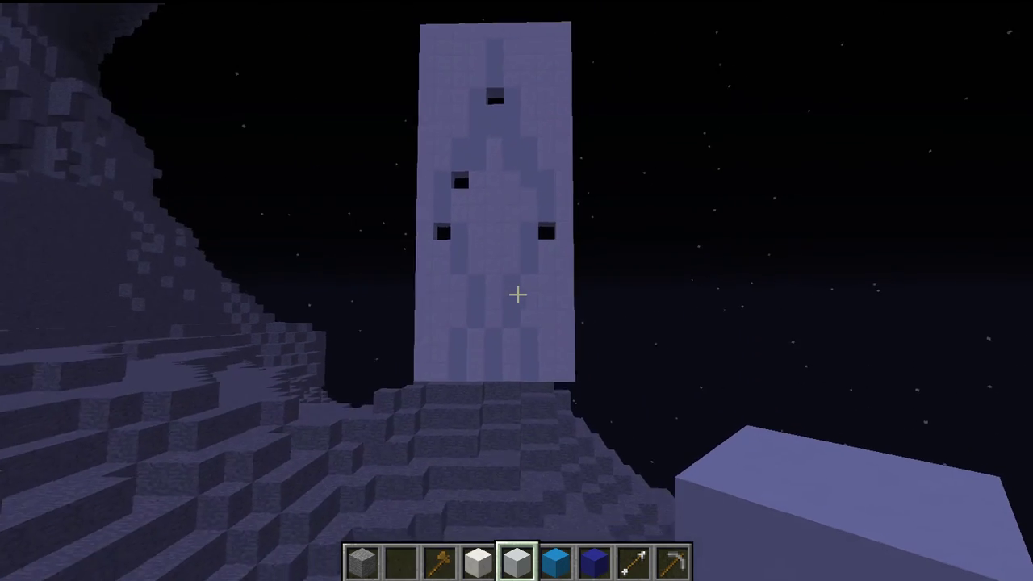
# Break out the blocks inside the upper part of the White Concrete outline, from the narrow tip to below the shoulders
pyautogui.press('w')
pyautogui.scroll(1, 517, 294)
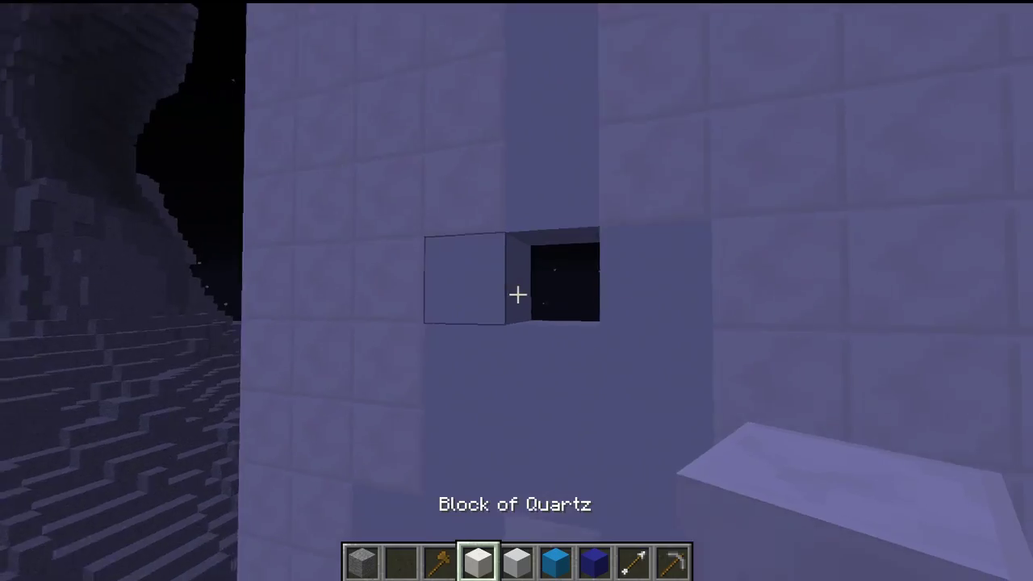
pyautogui.press('shift')
pyautogui.click(518, 295)
pyautogui.click(517, 295)
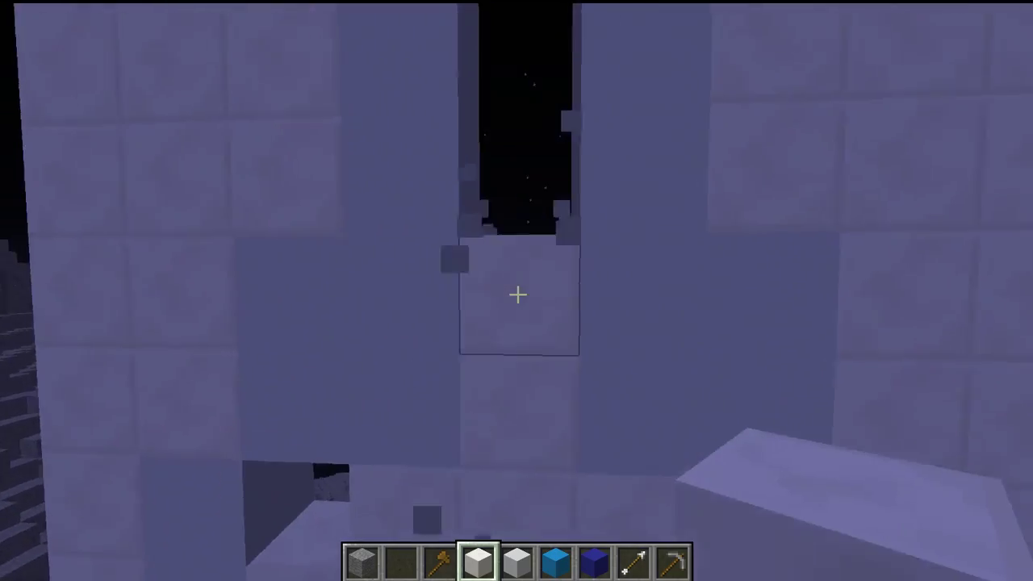
pyautogui.click(517, 295)
pyautogui.click(517, 294)
pyautogui.click(517, 294)
pyautogui.click(517, 295)
pyautogui.click(517, 295)
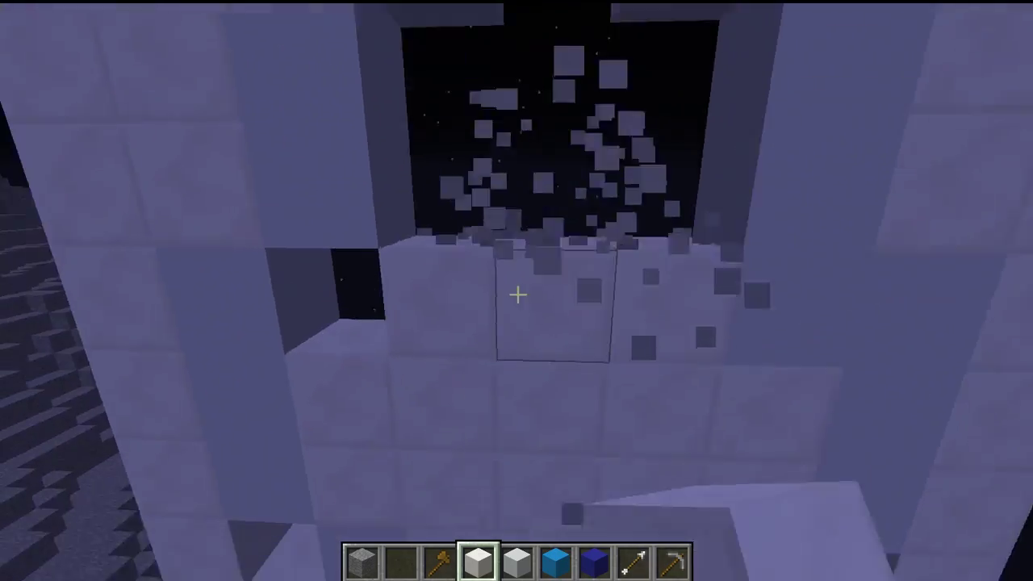
# Clear the remaining quartz from the widest middle section of the outline
pyautogui.click(517, 295)
pyautogui.click(517, 295)
pyautogui.click(517, 295)
pyautogui.click(517, 295)
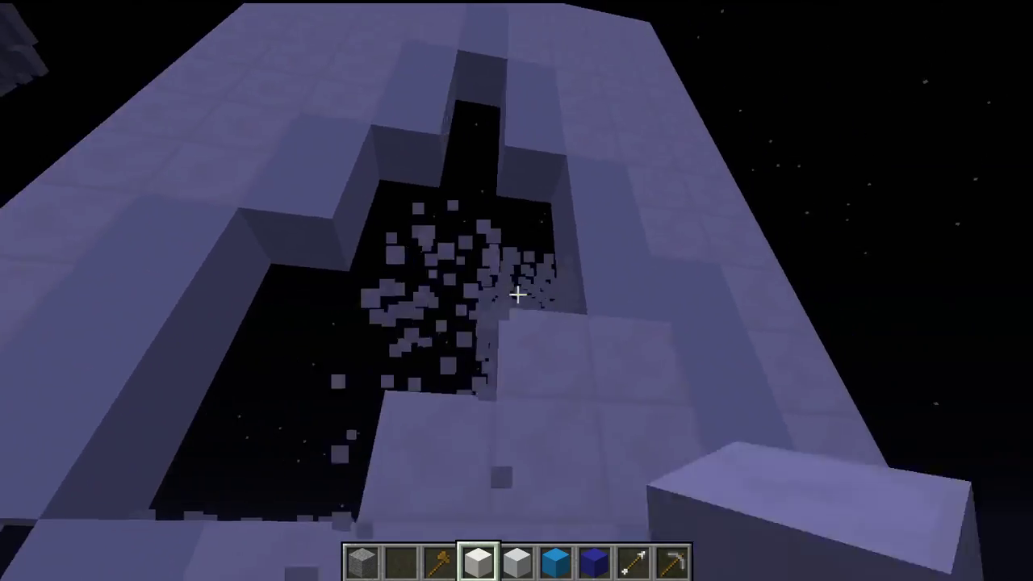
pyautogui.click(517, 294)
pyautogui.click(517, 295)
pyautogui.click(517, 295)
pyautogui.click(517, 295)
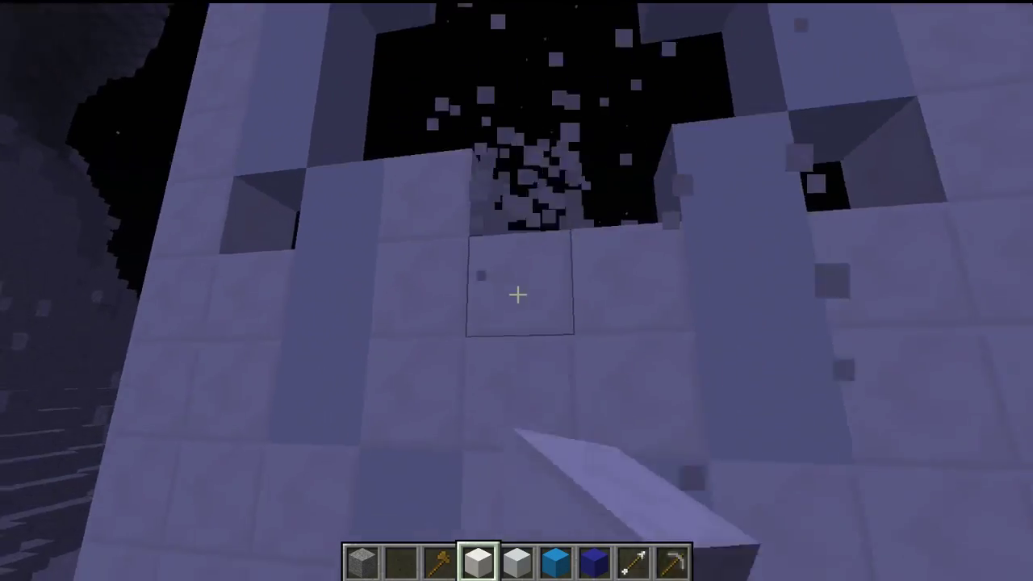
# Break out the narrow lower section of the outline and the blocks between the base strips, down to the stone ground
pyautogui.click(517, 295)
pyautogui.click(517, 294)
pyautogui.click(517, 294)
pyautogui.click(517, 294)
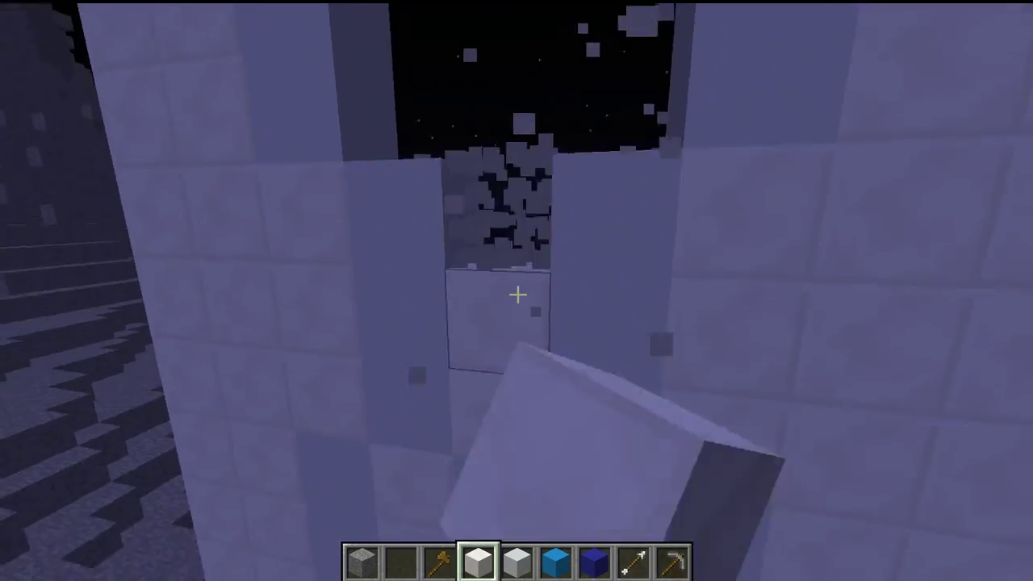
pyautogui.click(517, 294)
pyautogui.click(517, 294)
pyautogui.click(517, 294)
pyautogui.click(517, 294)
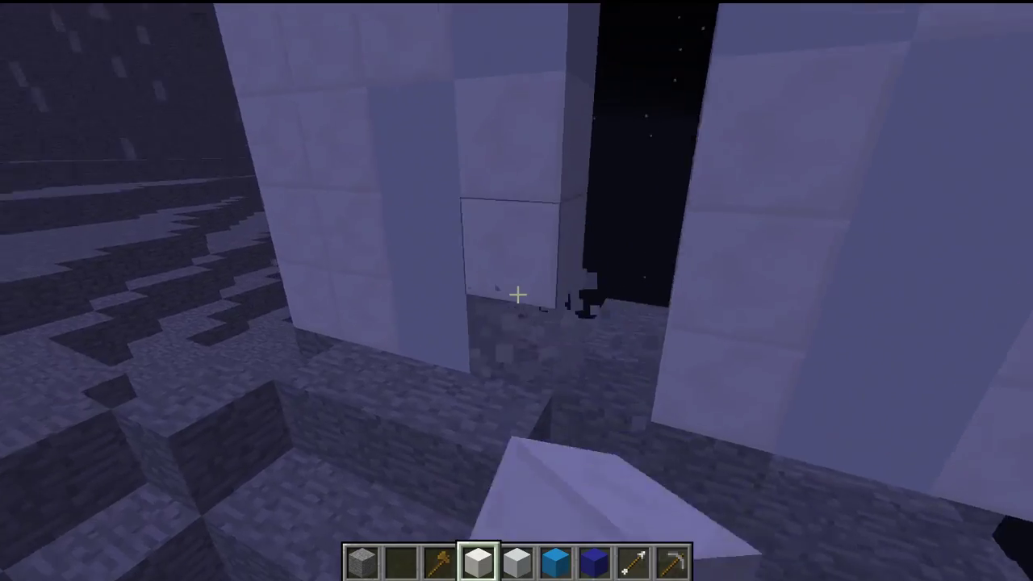
pyautogui.click(517, 294)
pyautogui.click(517, 294)
pyautogui.click(517, 294)
pyautogui.press('s')
pyautogui.press('space')
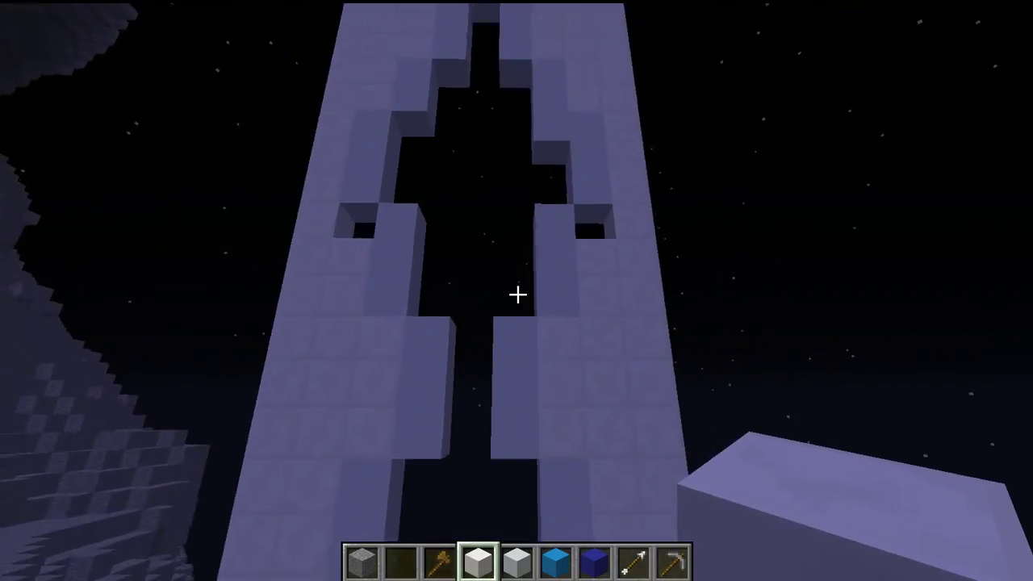
pyautogui.press('w')
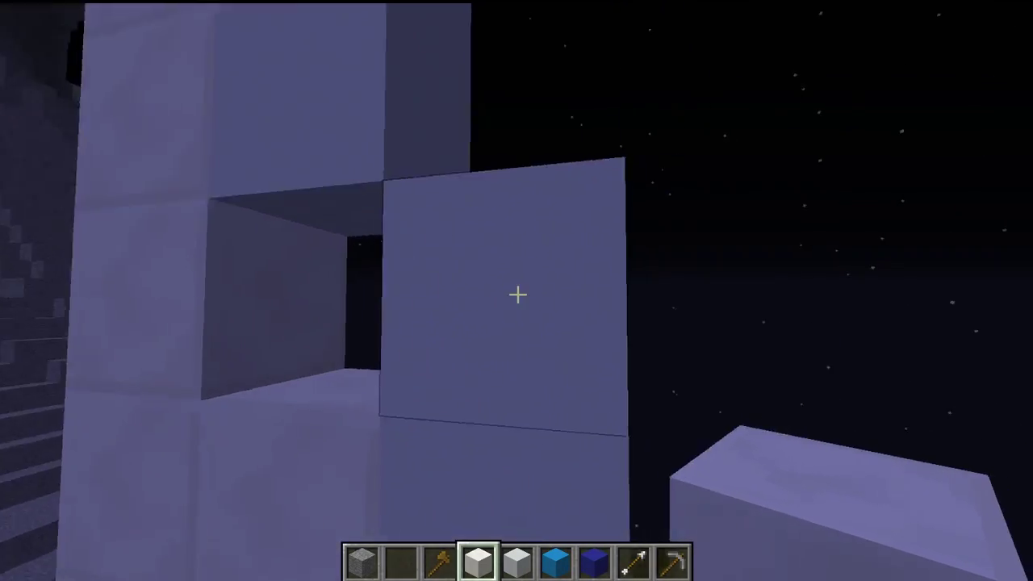
# Trim the side of the White Concrete outline by filling the gap beside its shoulder with a quartz block
pyautogui.rightClick(517, 294)
pyautogui.rightClick(517, 294)
pyautogui.click(517, 294)
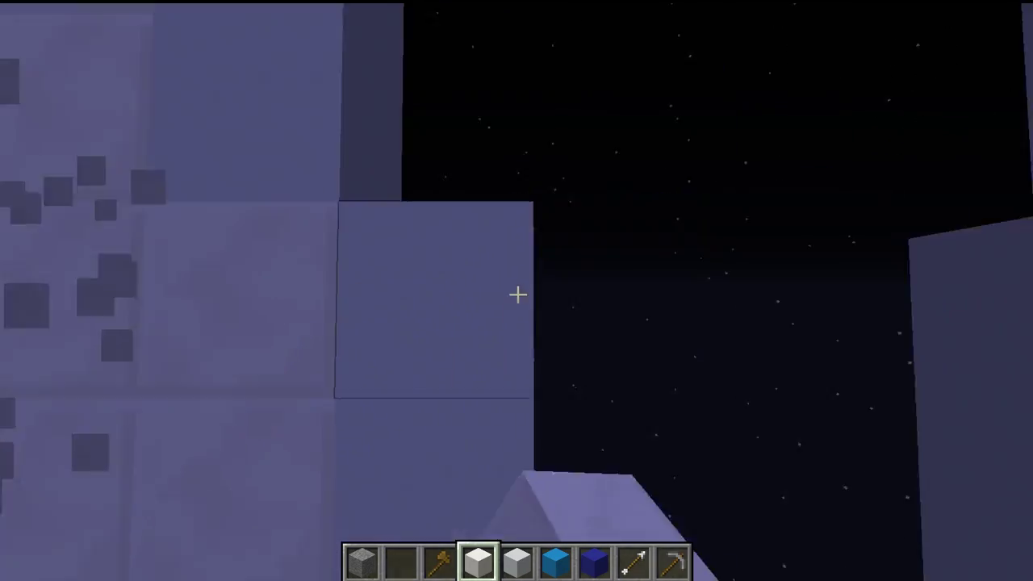
pyautogui.press('w')
pyautogui.rightClick(517, 294)
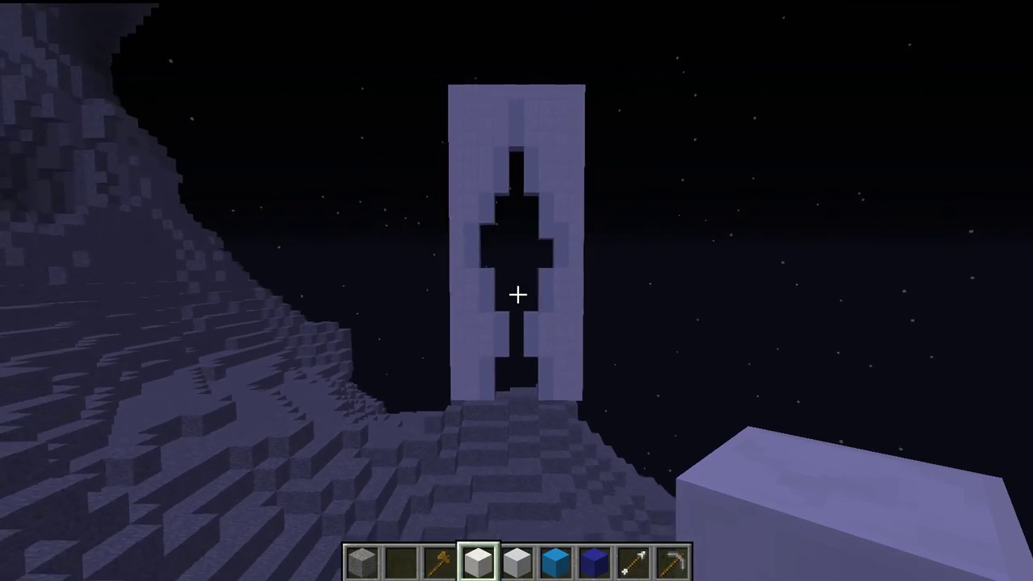
pyautogui.press('w')
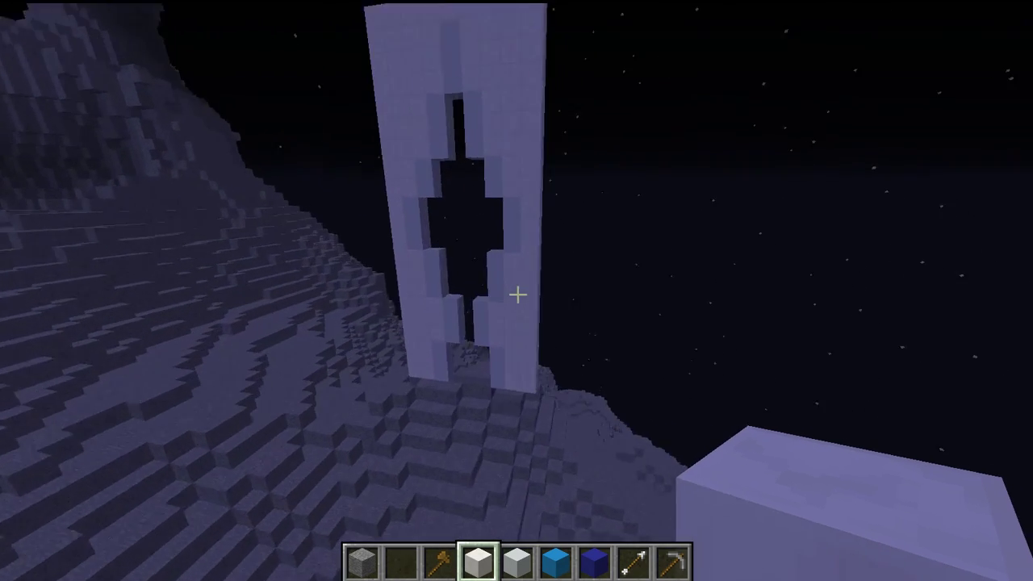
# Mark a WorldEdit selection for the layer directly behind the wall, from (117, 102, 42) at the top to (125, 82, 42) at the base
pyautogui.scroll(-4, 516, 294)
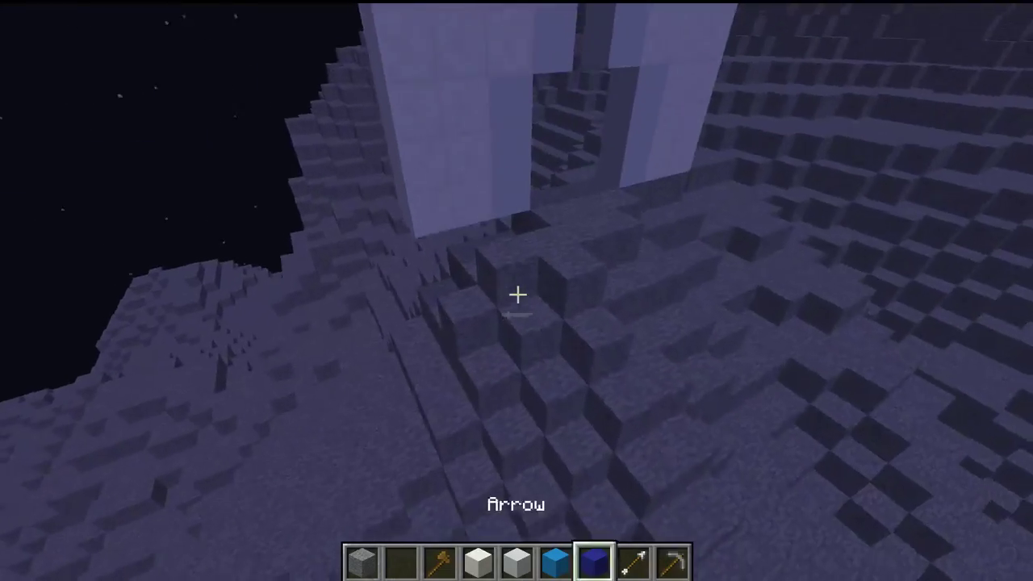
pyautogui.scroll(4, 516, 295)
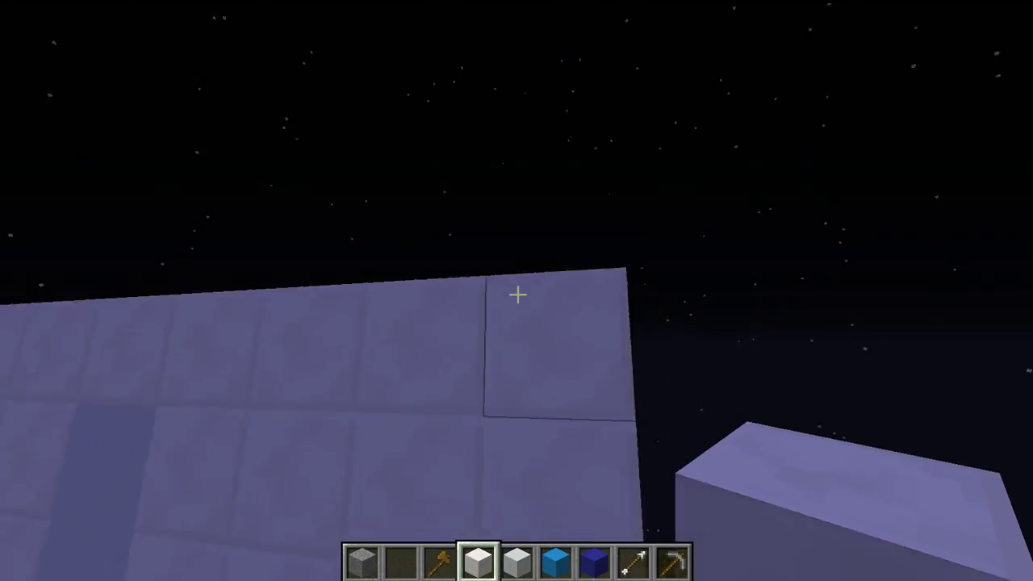
pyautogui.scroll(2, 516, 295)
pyautogui.click(516, 294)
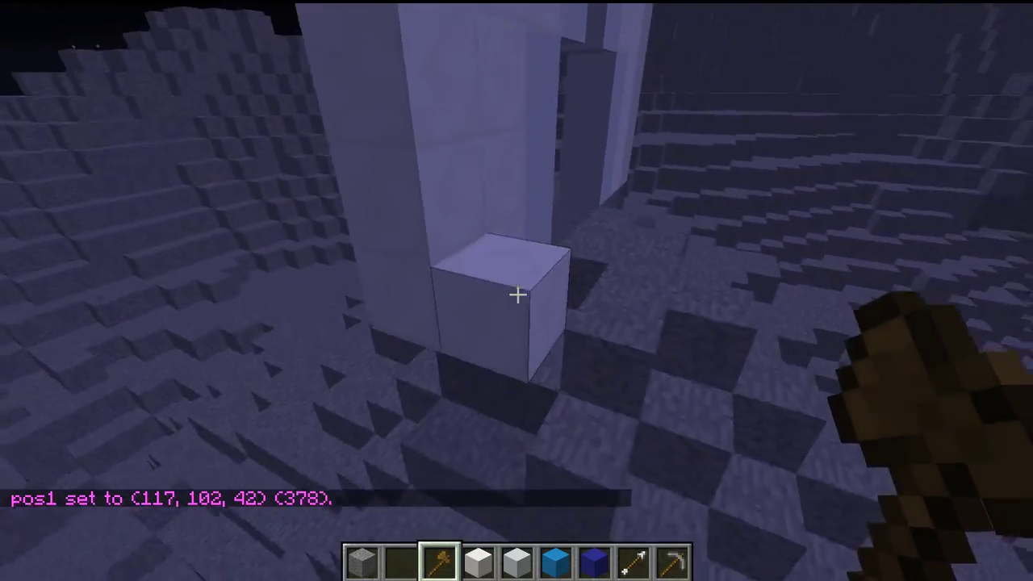
pyautogui.rightClick(517, 295)
# Try to fill the selection with quartz using the command /replace air quartz_block
pyautogui.press('t')
pyautogui.press('Up')
pyautogui.press('Up')
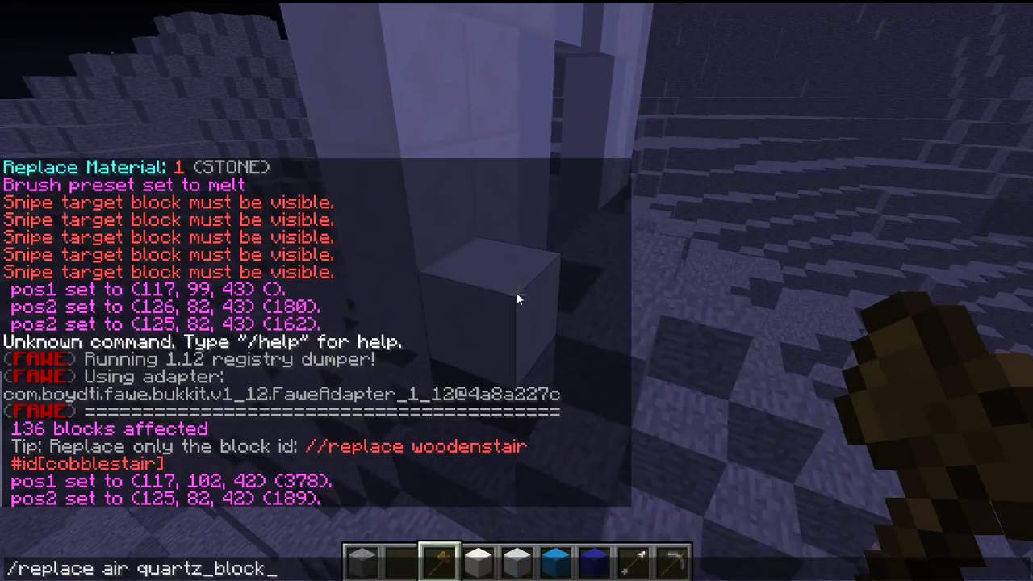
pyautogui.press('Return')
pyautogui.press('a')
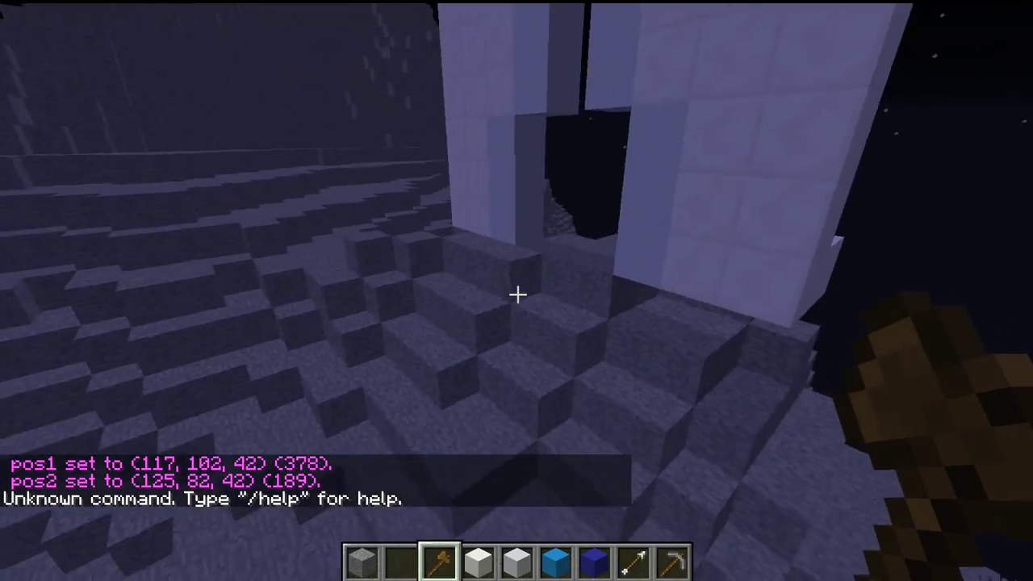
# Fill the air in the selected layer behind the wall with quartz using //replace air quartz_block
pyautogui.press('/')
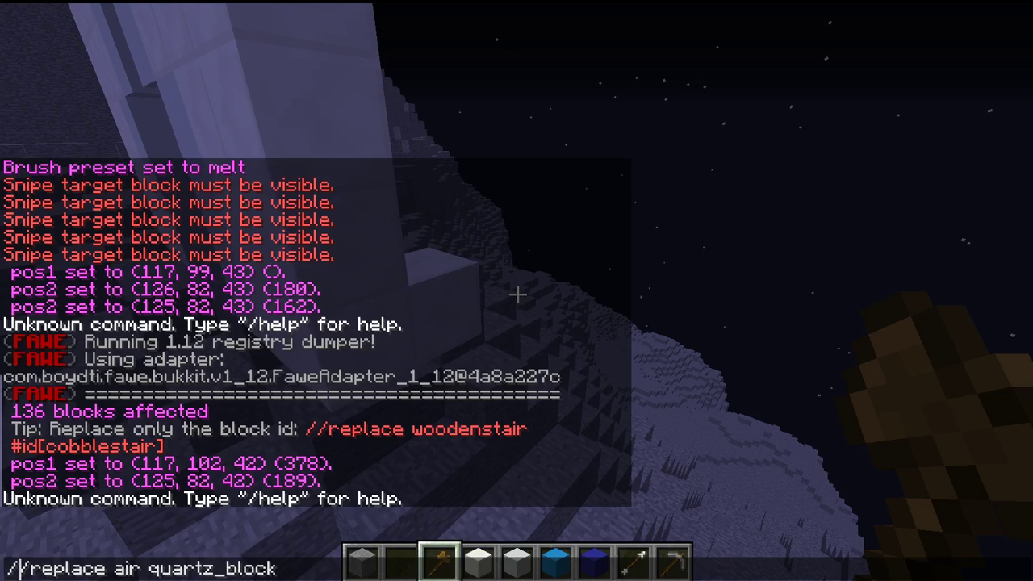
pyautogui.press('a')
pyautogui.press('s')
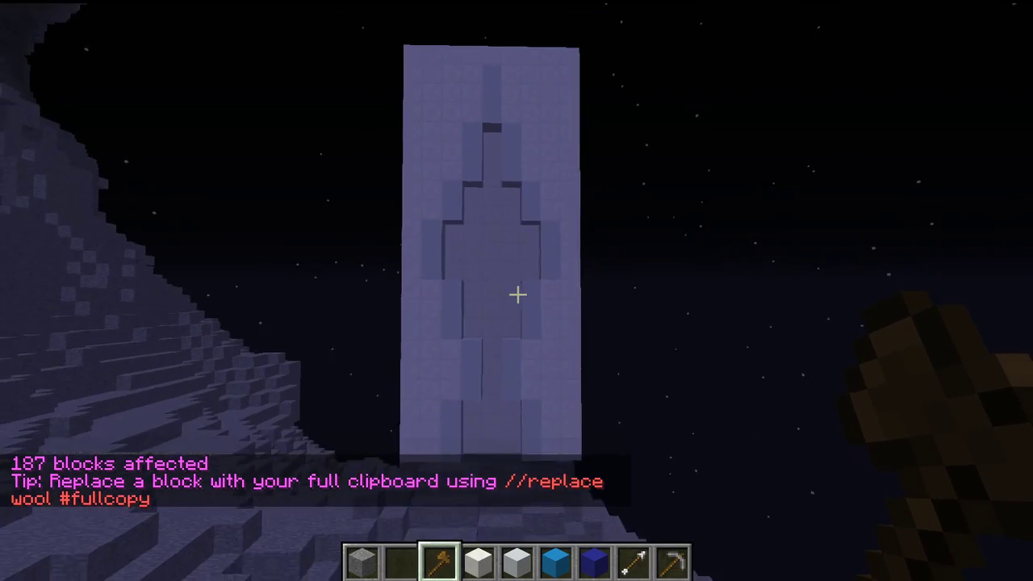
# Ready Light Blue Concrete and break out the backing quartz behind the opening's narrow tip and the adjoining upper section
pyautogui.press('8')
pyautogui.press('w')
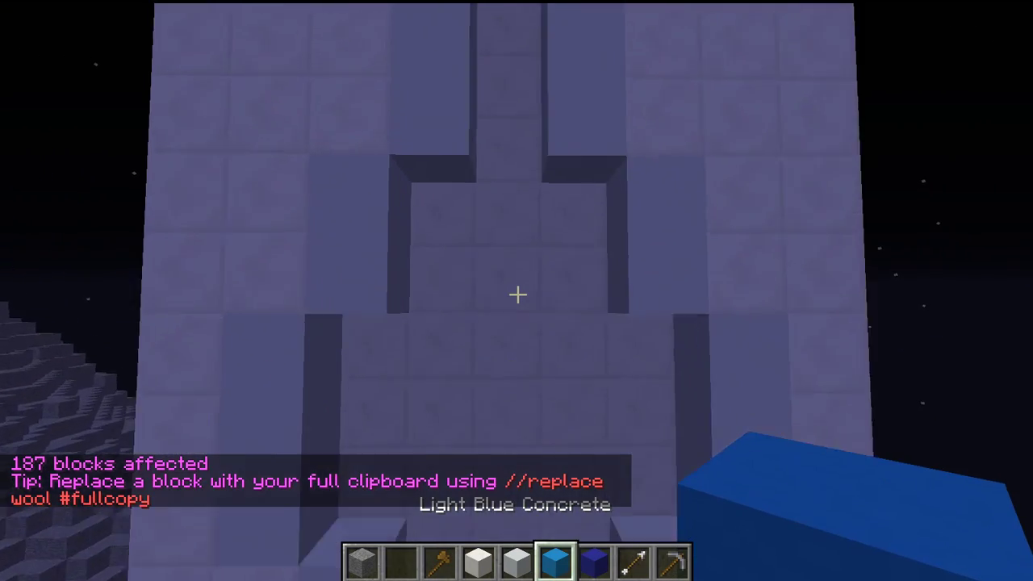
pyautogui.click(517, 294)
pyautogui.click(517, 294)
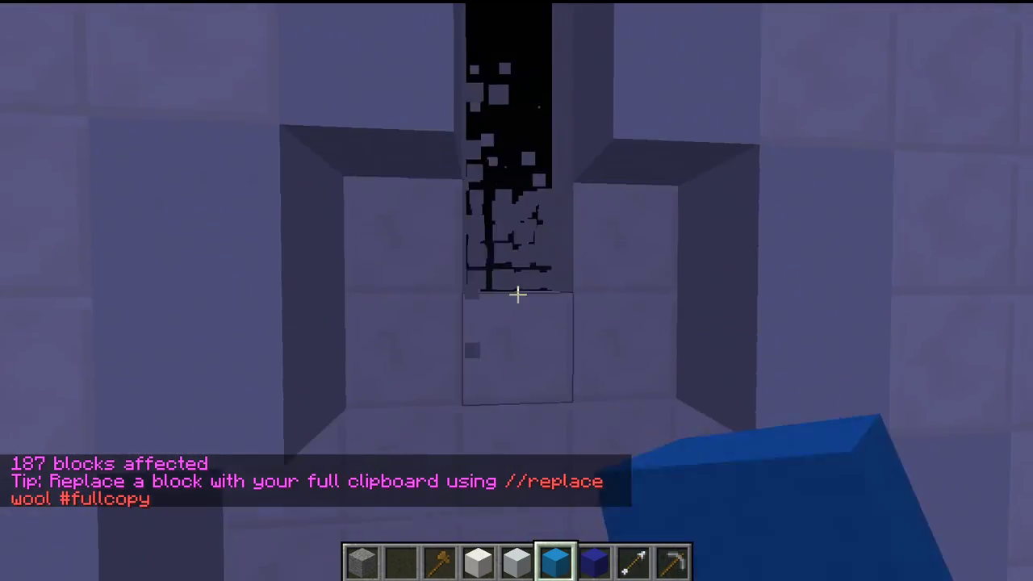
pyautogui.click(517, 294)
pyautogui.click(517, 295)
pyautogui.click(517, 294)
pyautogui.click(517, 295)
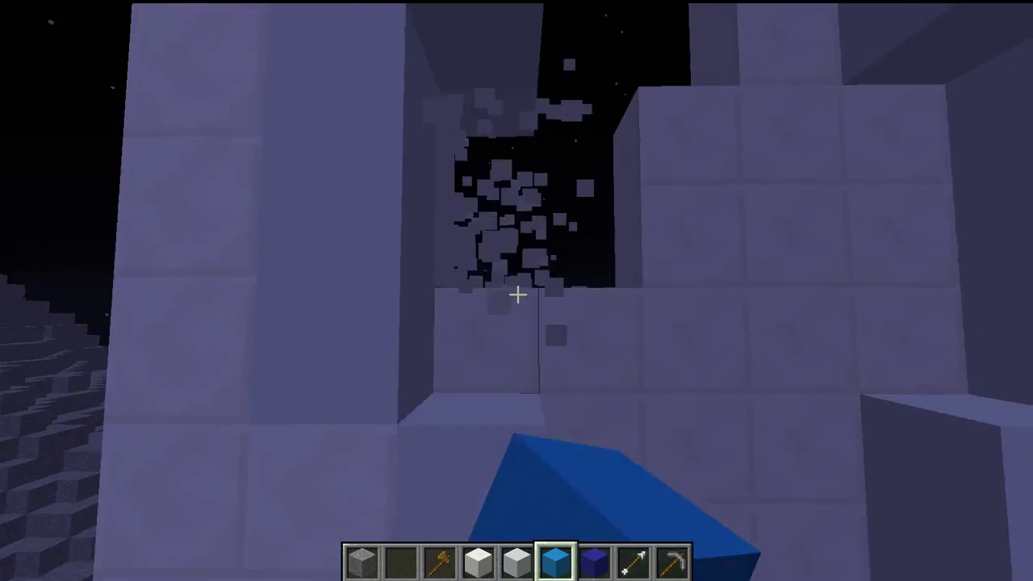
# Break out the backing quartz along one side of the opening's middle and in its lower narrow section
pyautogui.click(517, 294)
pyautogui.click(517, 294)
pyautogui.click(517, 294)
pyautogui.click(517, 294)
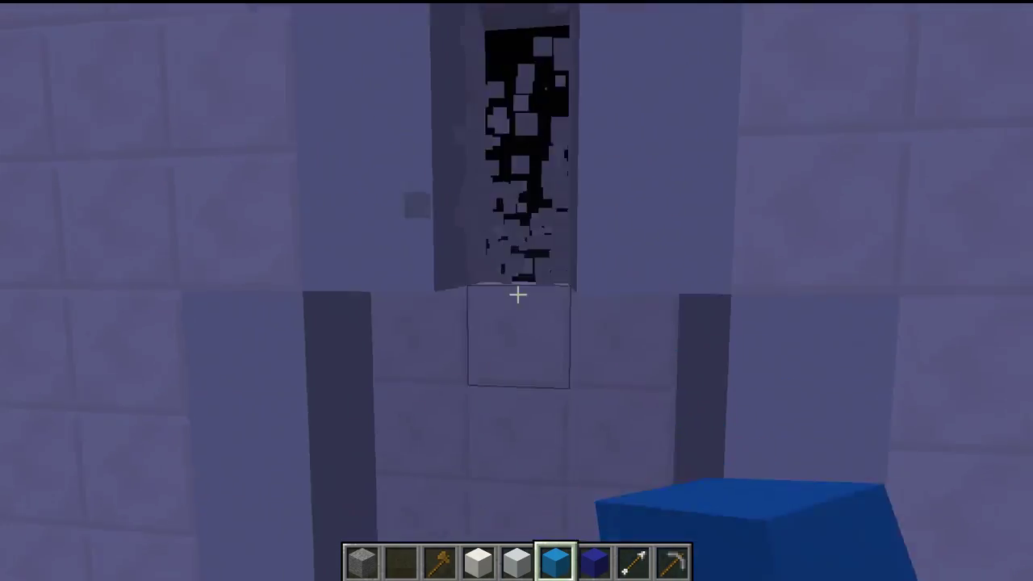
pyautogui.click(517, 295)
pyautogui.click(517, 295)
pyautogui.click(517, 295)
pyautogui.click(517, 294)
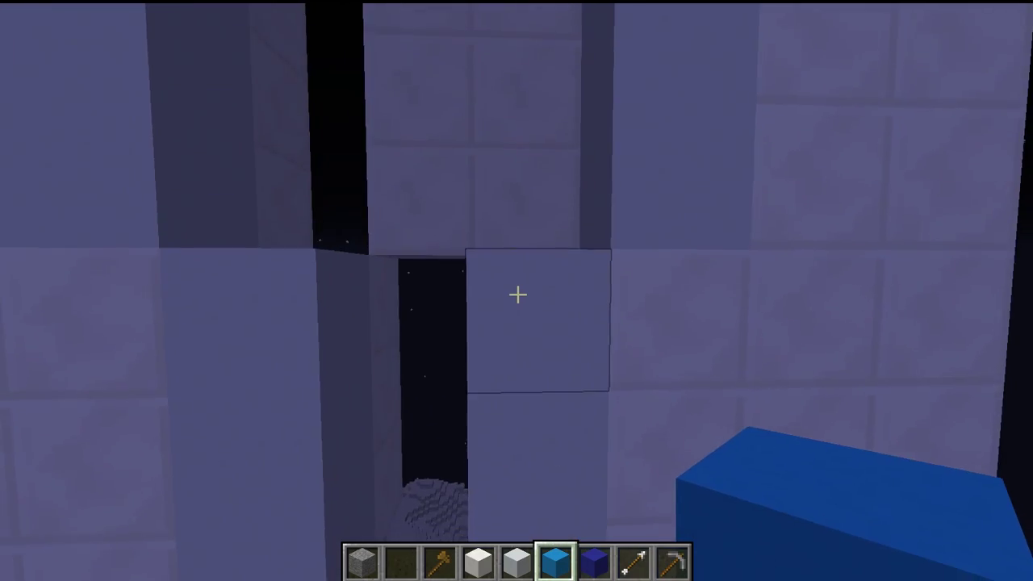
# Clear the remaining backing quartz from the centre and other side of the opening's middle section
pyautogui.click(517, 295)
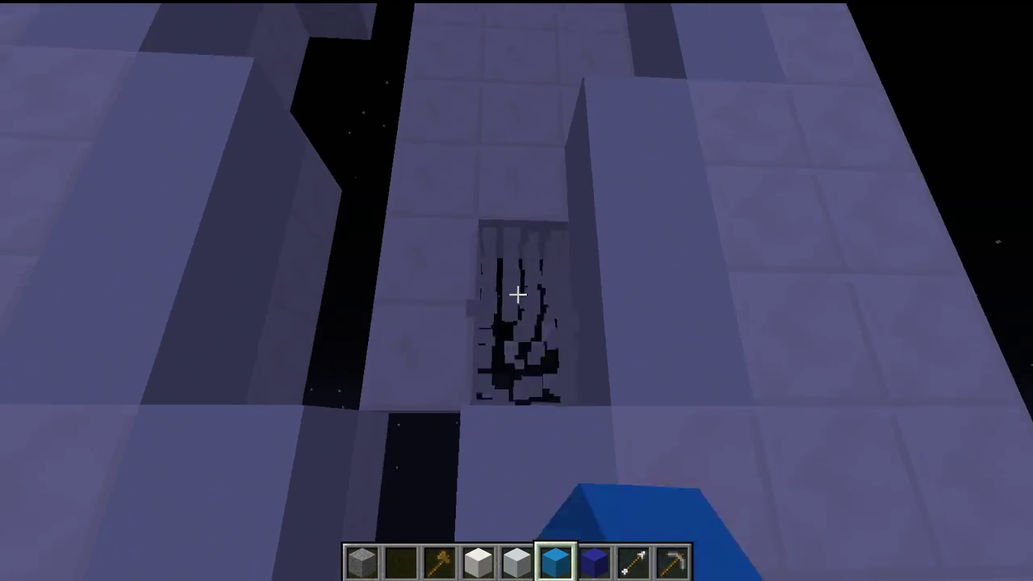
pyautogui.click(517, 294)
pyautogui.click(517, 295)
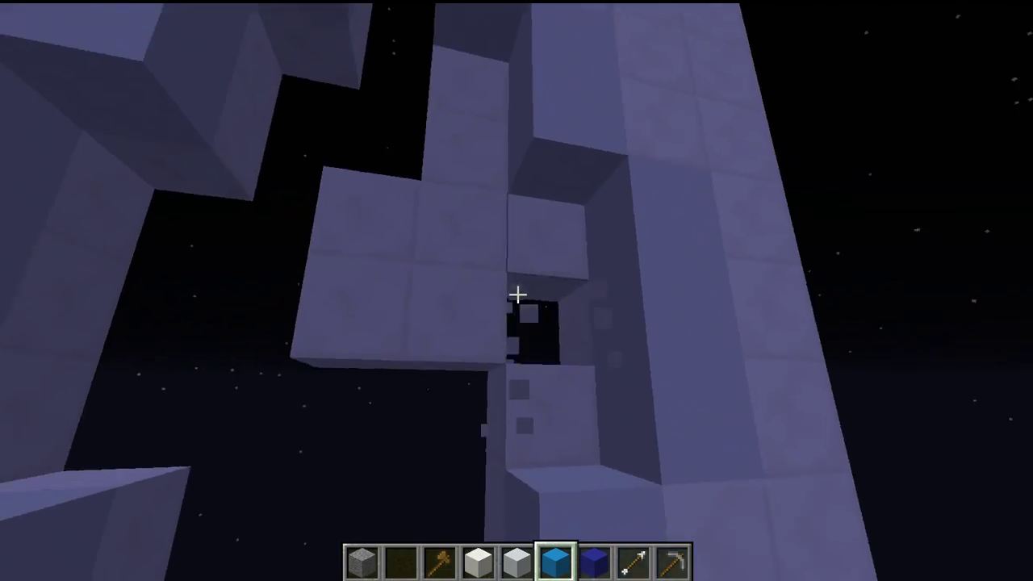
pyautogui.click(517, 294)
pyautogui.click(517, 294)
pyautogui.click(517, 294)
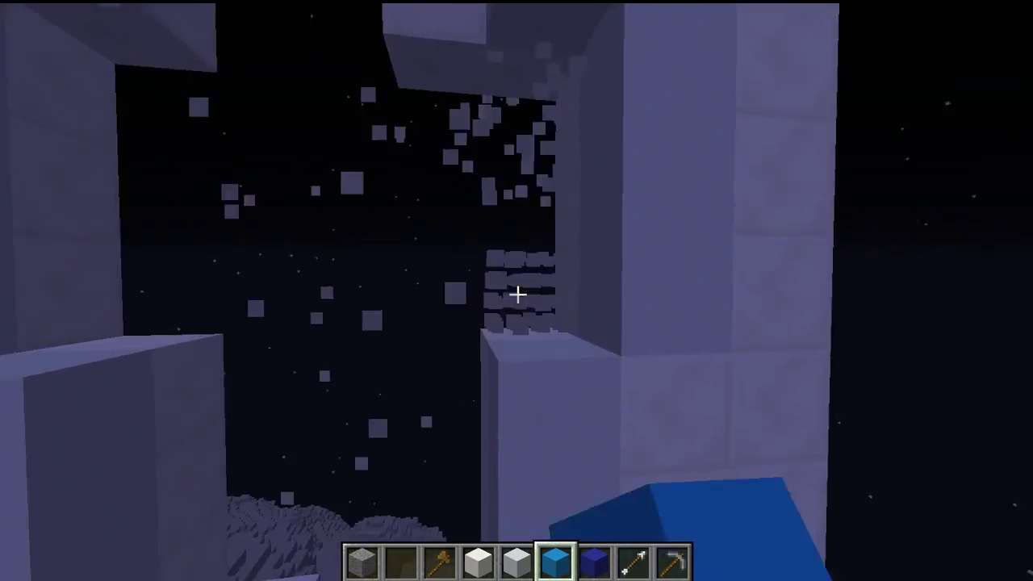
pyautogui.click(517, 295)
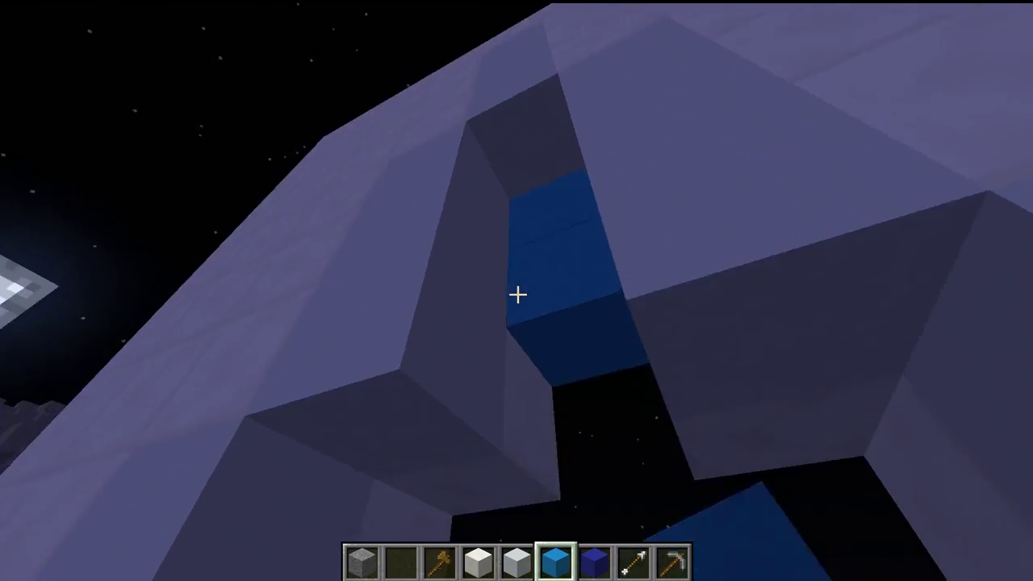
# Fill the recessed opening with Light Blue Concrete from tip to base, removing any blocks that protrude from the layer
pyautogui.rightClick(517, 294)
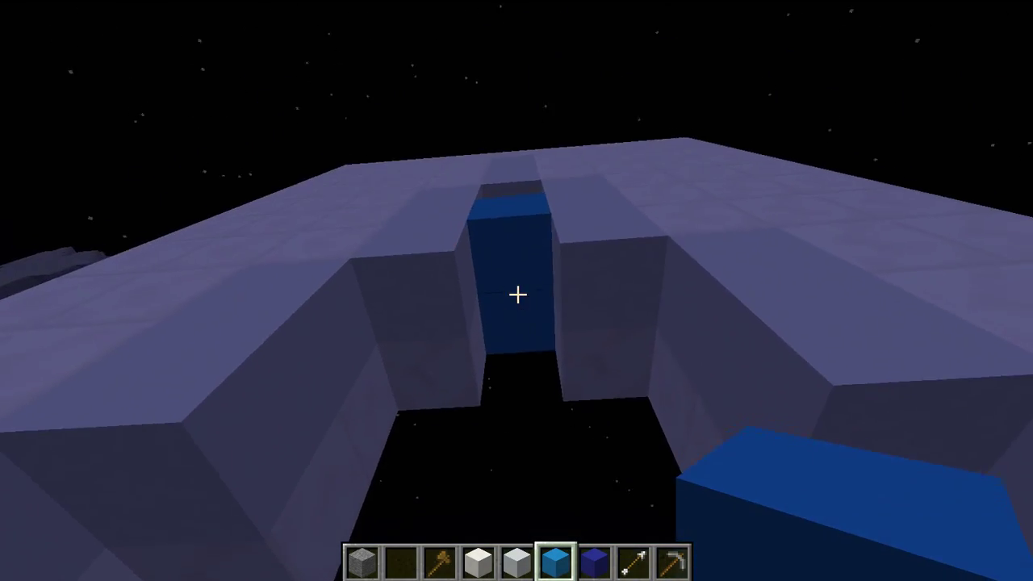
pyautogui.click(517, 294)
pyautogui.rightClick(517, 295)
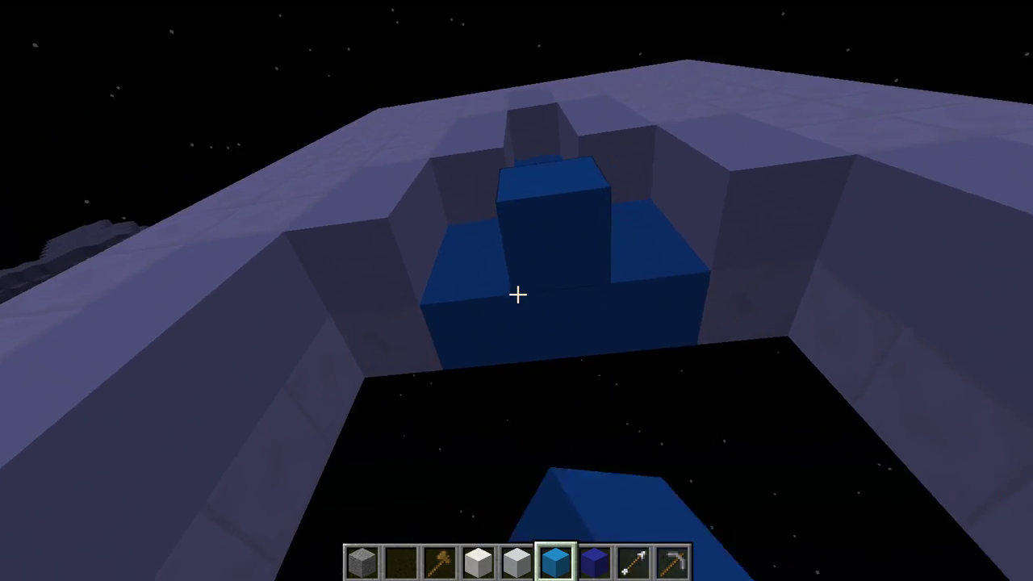
pyautogui.click(517, 294)
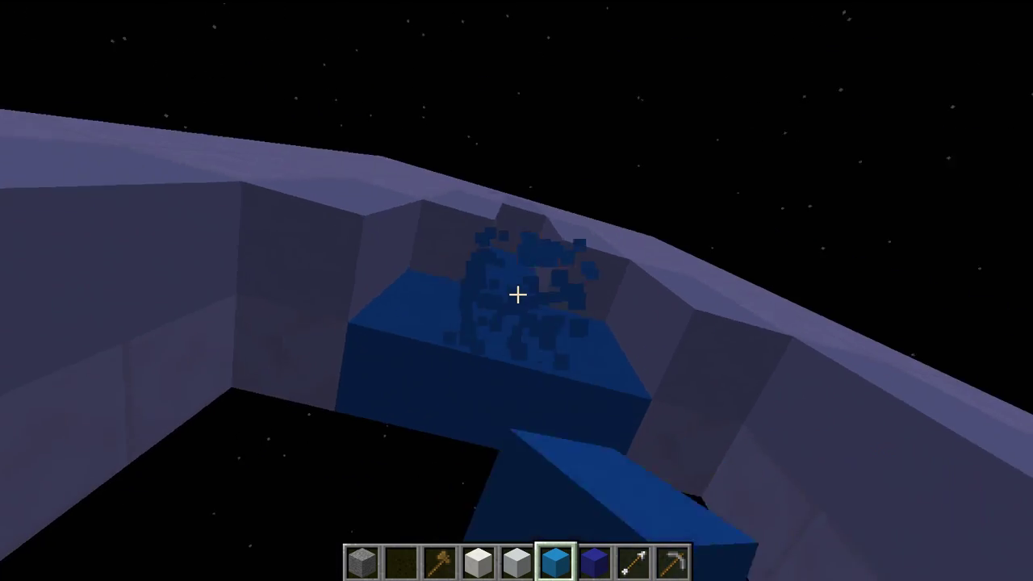
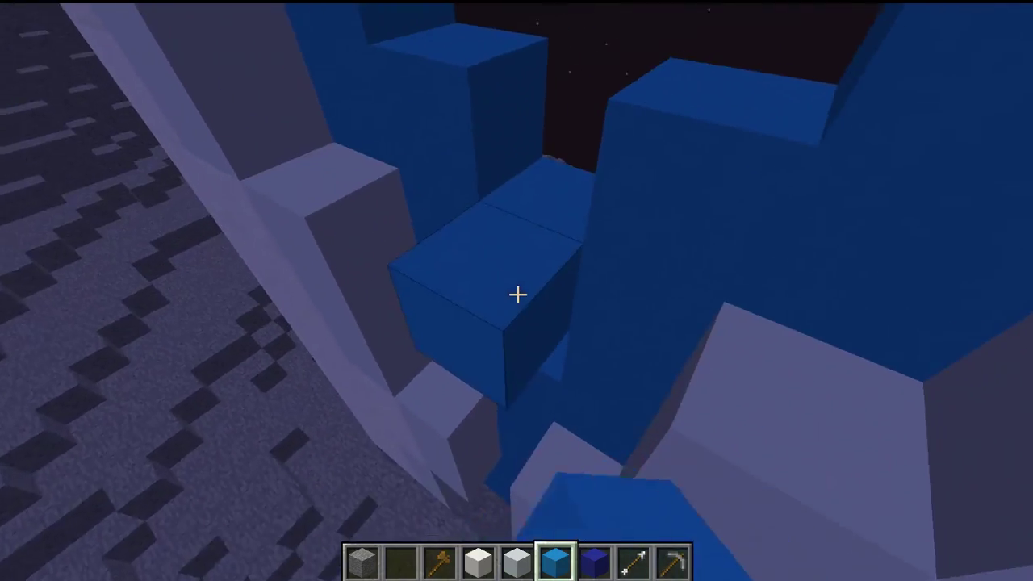
pyautogui.click(517, 295)
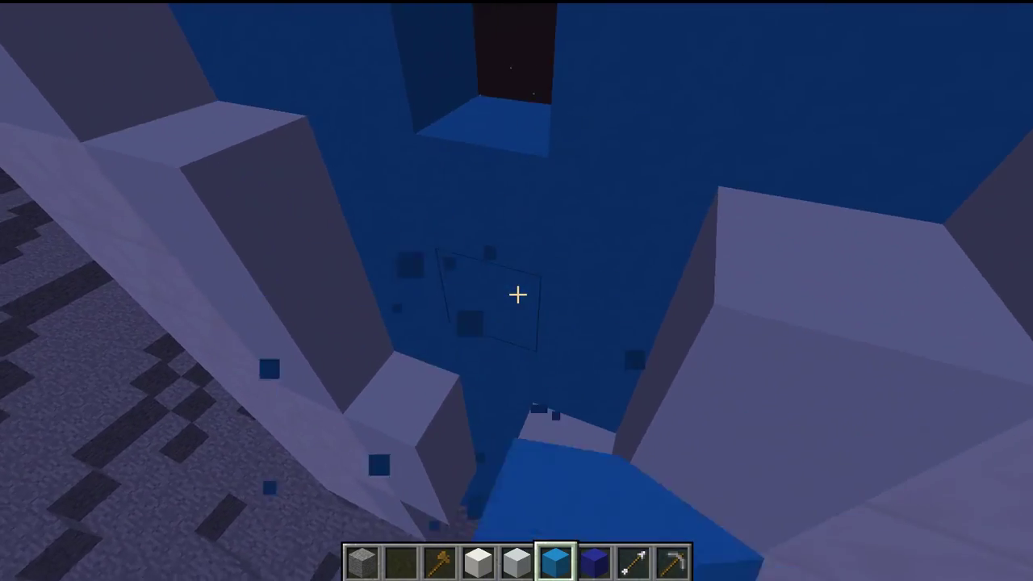
# Inlay a five-block Blue Concrete cross in the widest part of the Light Blue Concrete panel
pyautogui.scroll(-1, 518, 294)
pyautogui.rightClick(517, 294)
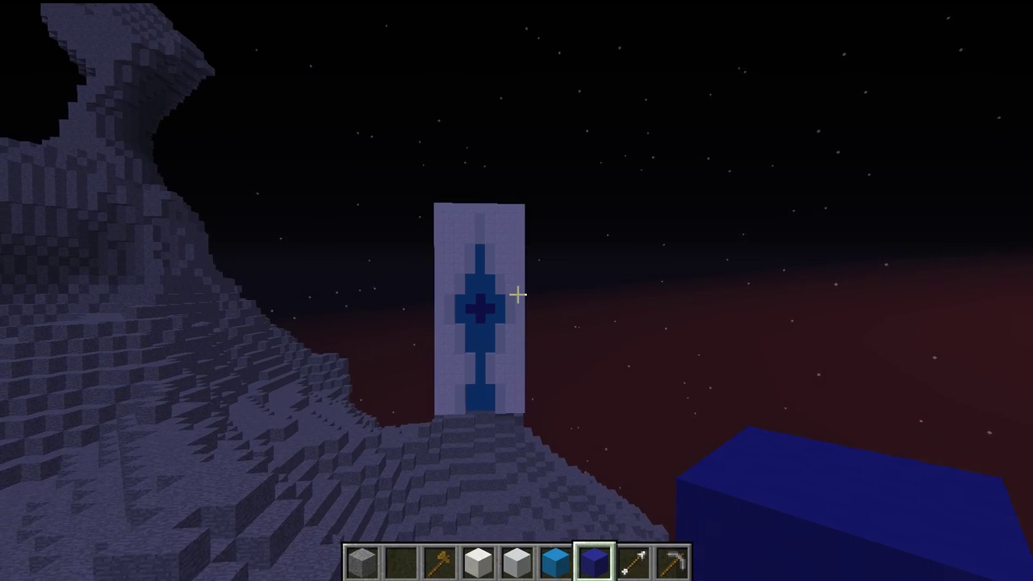
# Search the inventory for "blue" and swap the Blue Concrete in the hotbar for Light Blue Terracotta
pyautogui.press('e')
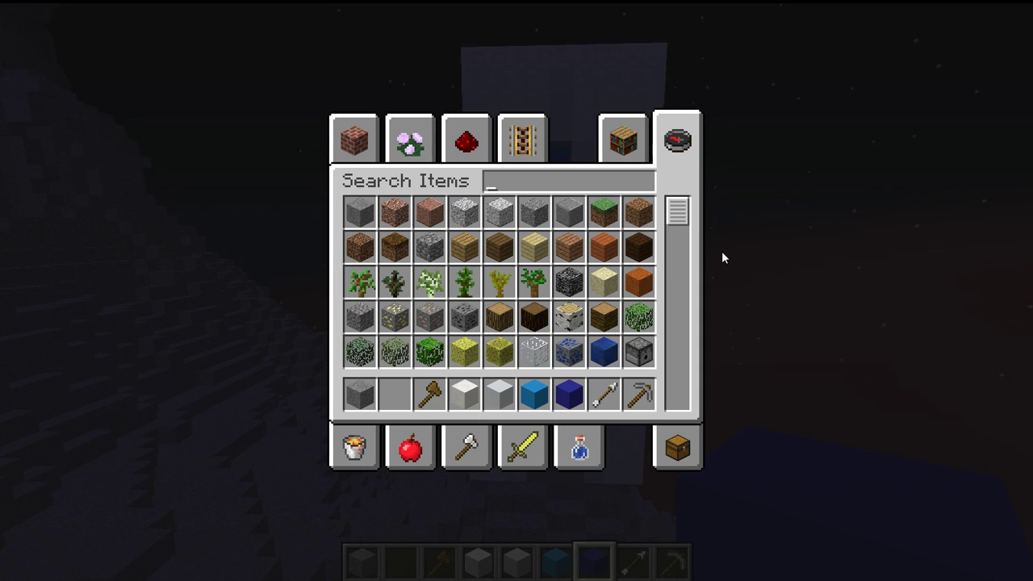
pyautogui.write('blue')
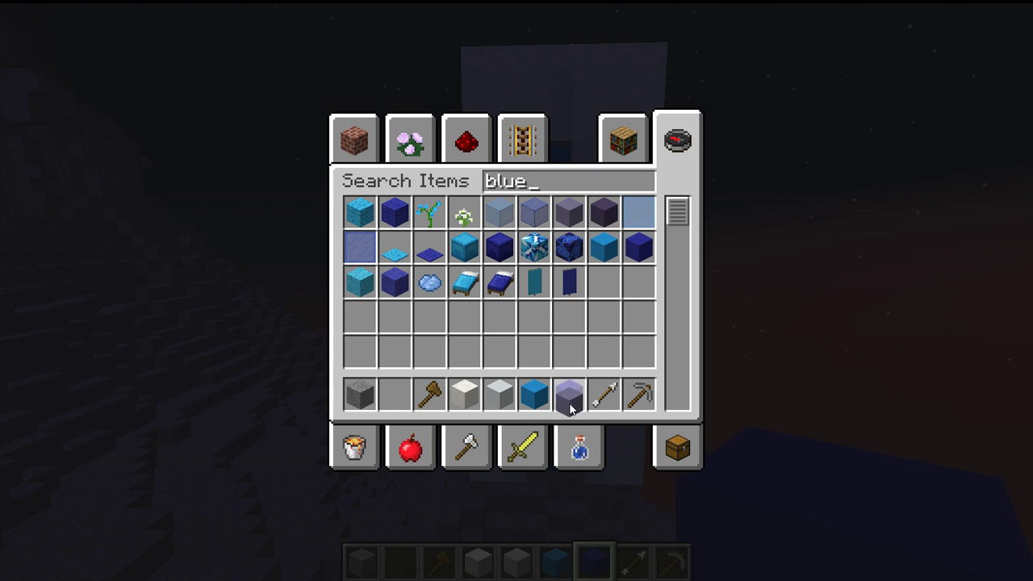
pyautogui.press('Escape')
# Replace all five Blue Concrete blocks of the cross with Light Blue Terracotta
pyautogui.press('w')
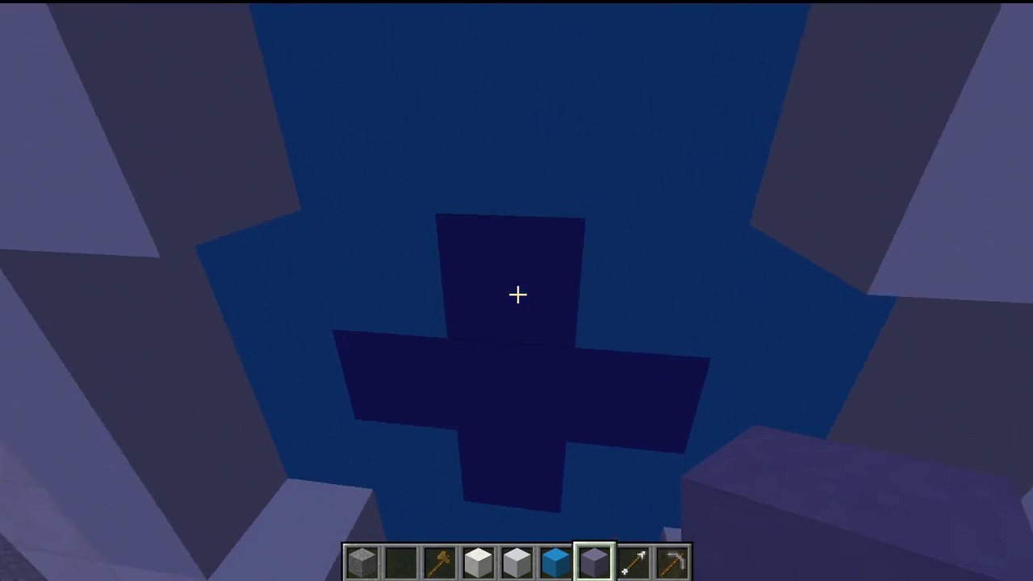
pyautogui.click(518, 294)
pyautogui.click(517, 295)
pyautogui.click(517, 295)
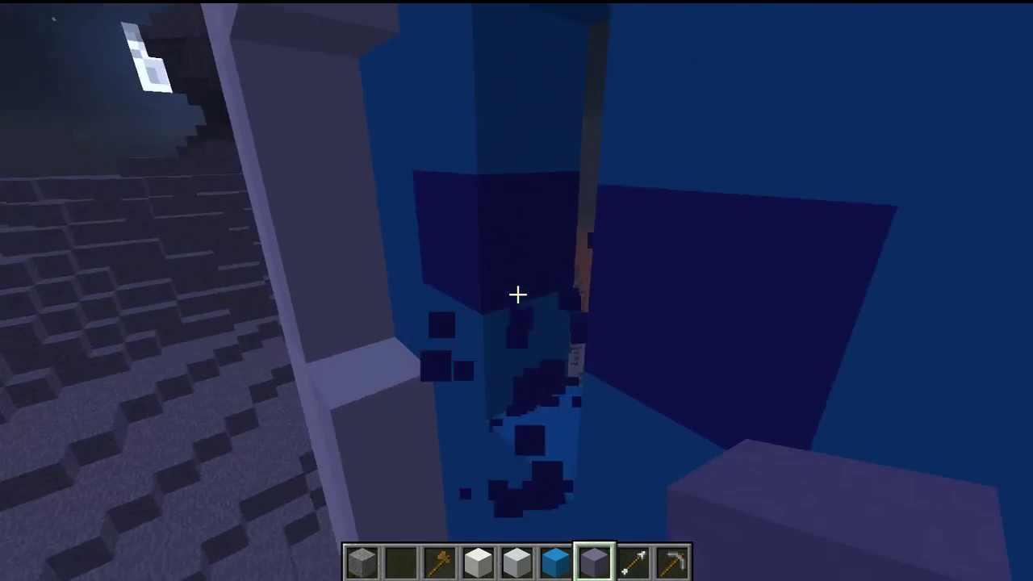
pyautogui.click(517, 295)
pyautogui.rightClick(517, 295)
pyautogui.click(517, 295)
pyautogui.rightClick(517, 294)
pyautogui.rightClick(517, 294)
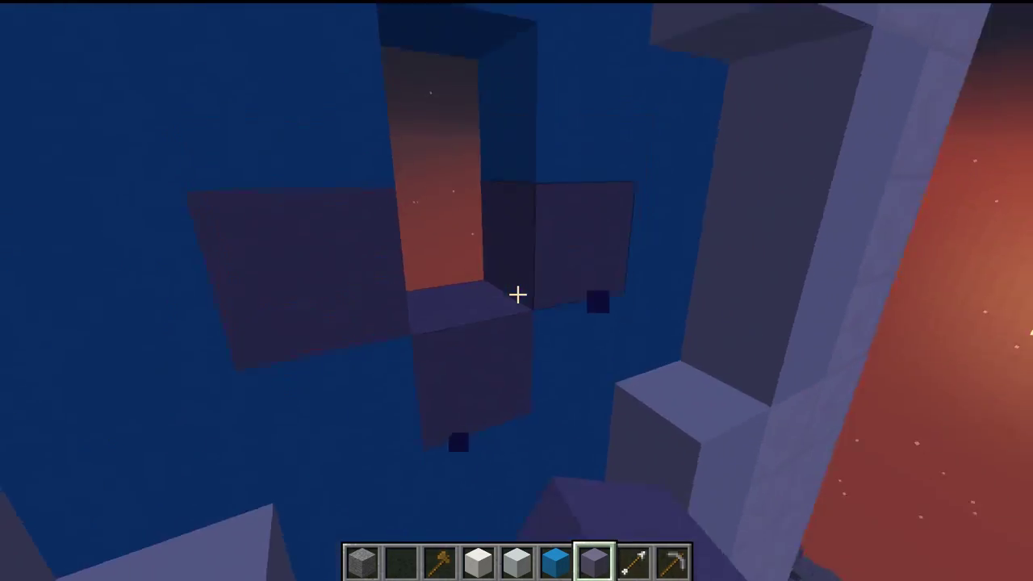
pyautogui.rightClick(517, 294)
pyautogui.rightClick(517, 294)
pyautogui.press('s')
pyautogui.press('s')
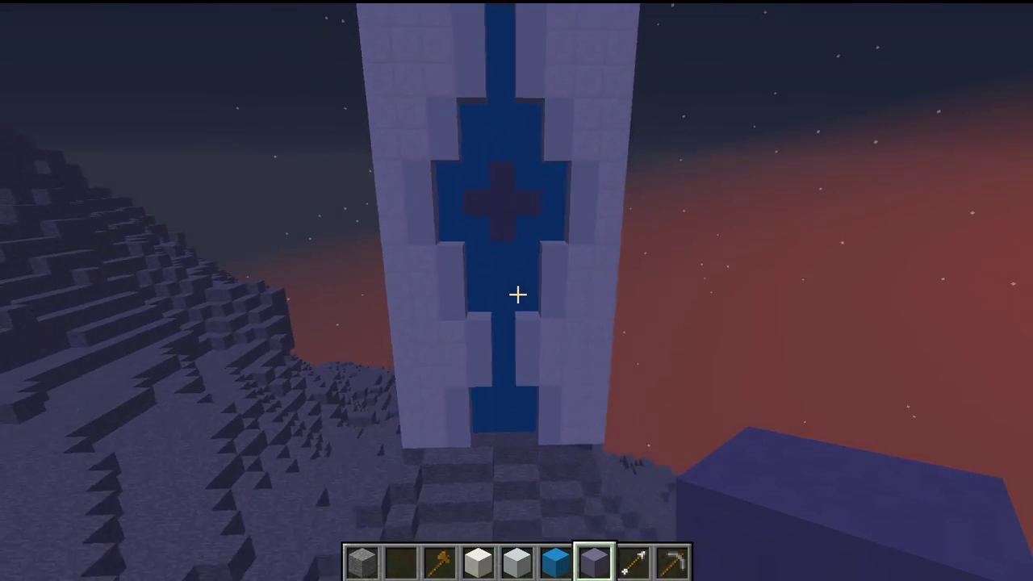
# Lengthen the cross by one block at each vertical end with Light Blue Terracotta, replacing the Light Blue Concrete there
pyautogui.press('w')
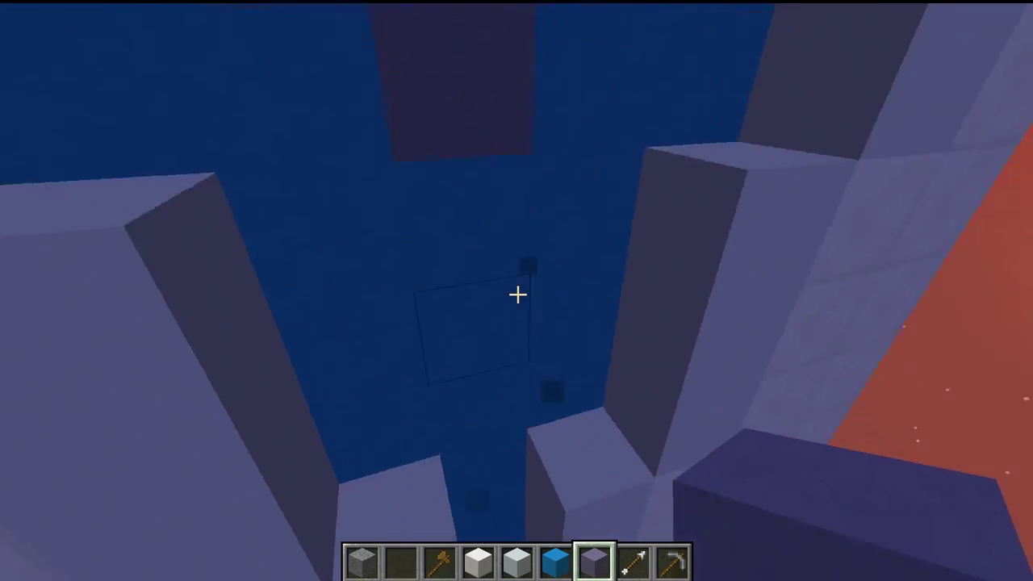
pyautogui.click(517, 295)
pyautogui.rightClick(517, 295)
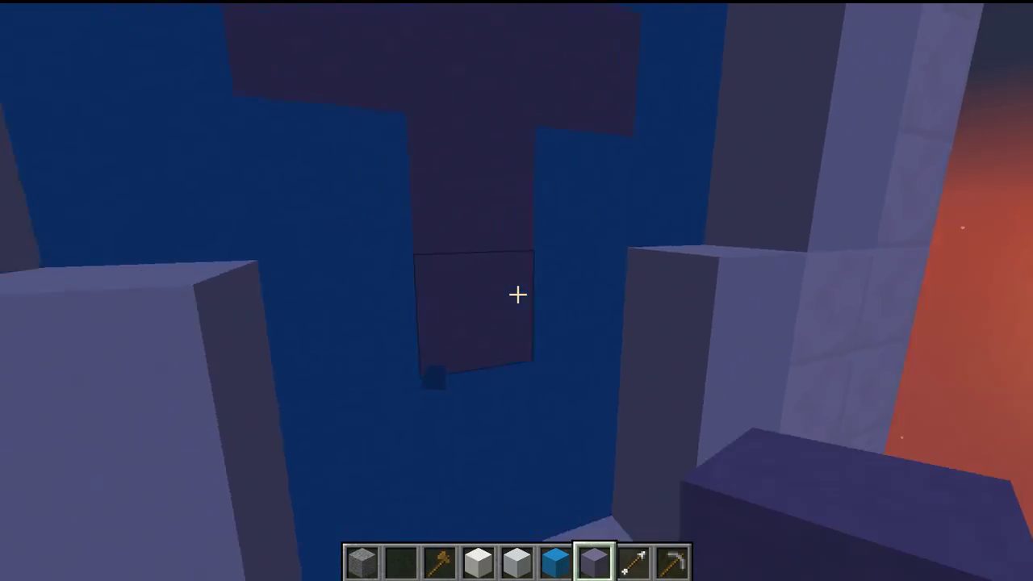
pyautogui.press('s')
pyautogui.press('s')
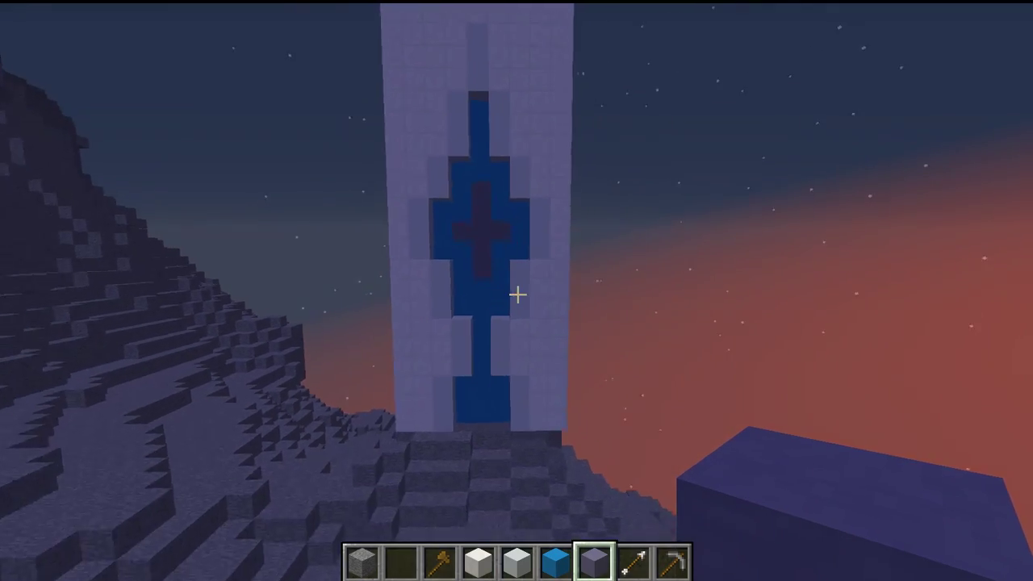
pyautogui.press('s')
pyautogui.press('d')
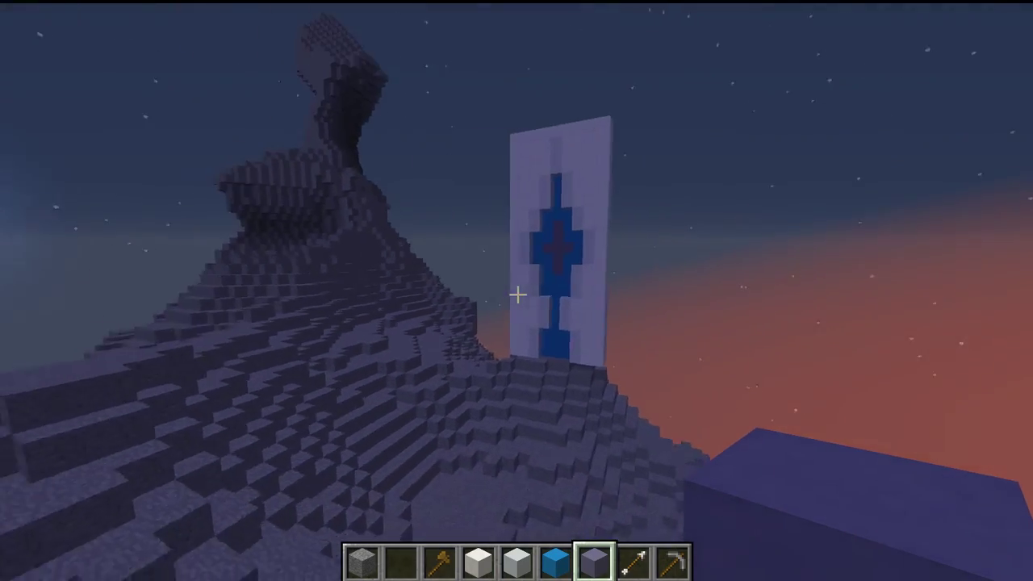
# Place a Block of Quartz on the flush rear face of the wall at one bottom corner and at the diagonally opposite top corner
pyautogui.press('d')
pyautogui.press('w')
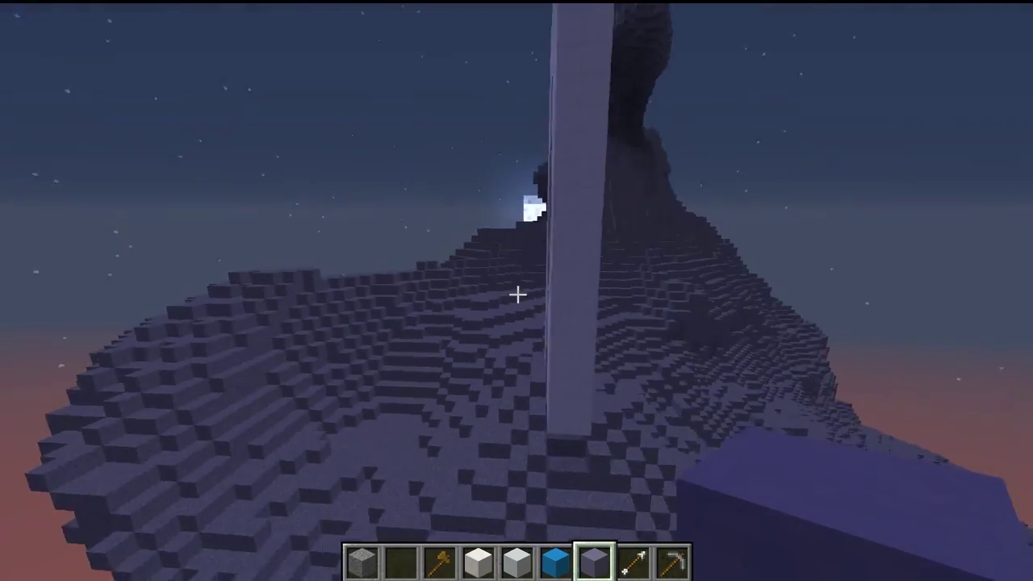
pyautogui.press('d')
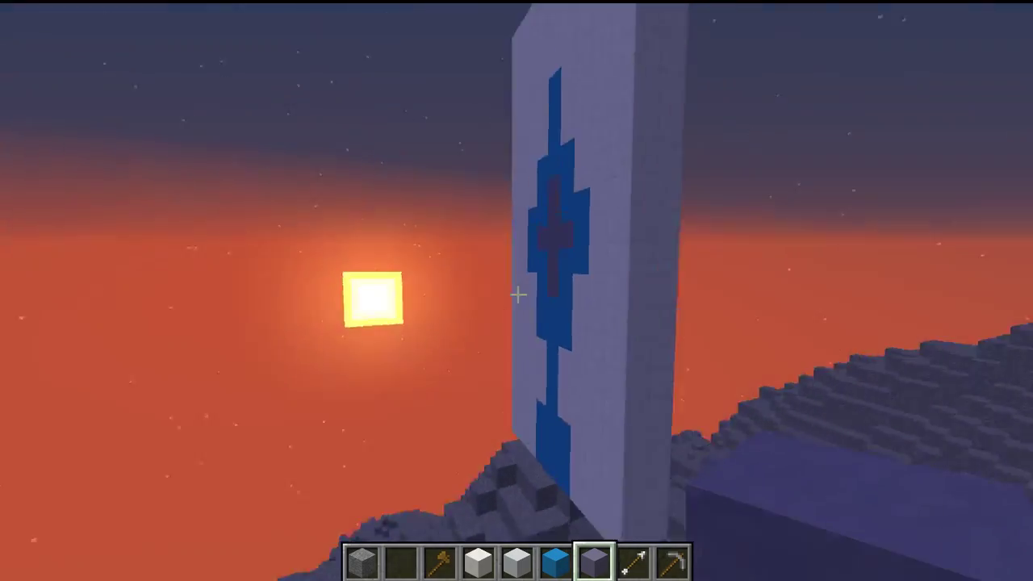
pyautogui.press('d')
pyautogui.press('w')
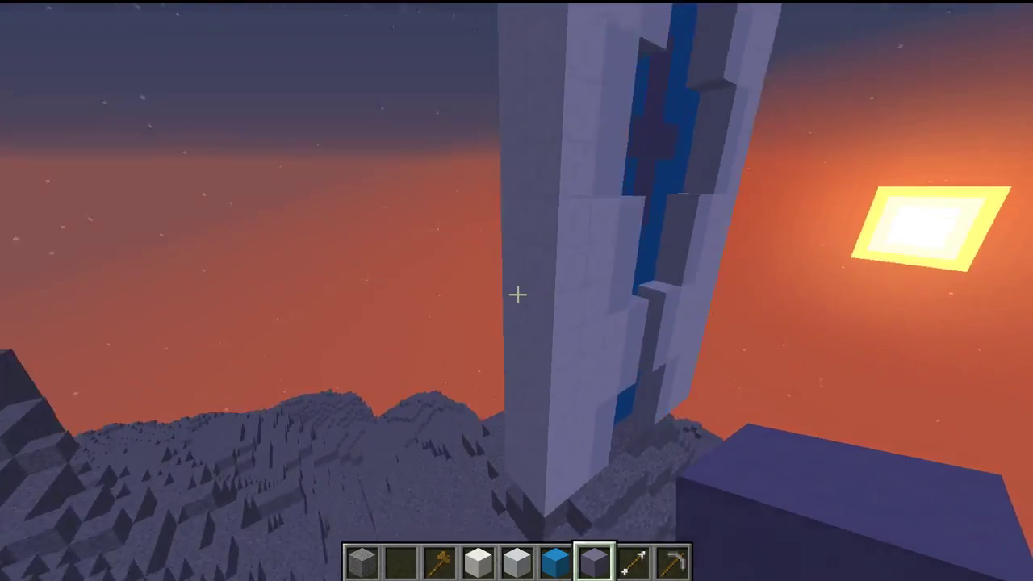
pyautogui.press('a')
pyautogui.scroll(3, 518, 295)
pyautogui.press('shift')
pyautogui.press('w')
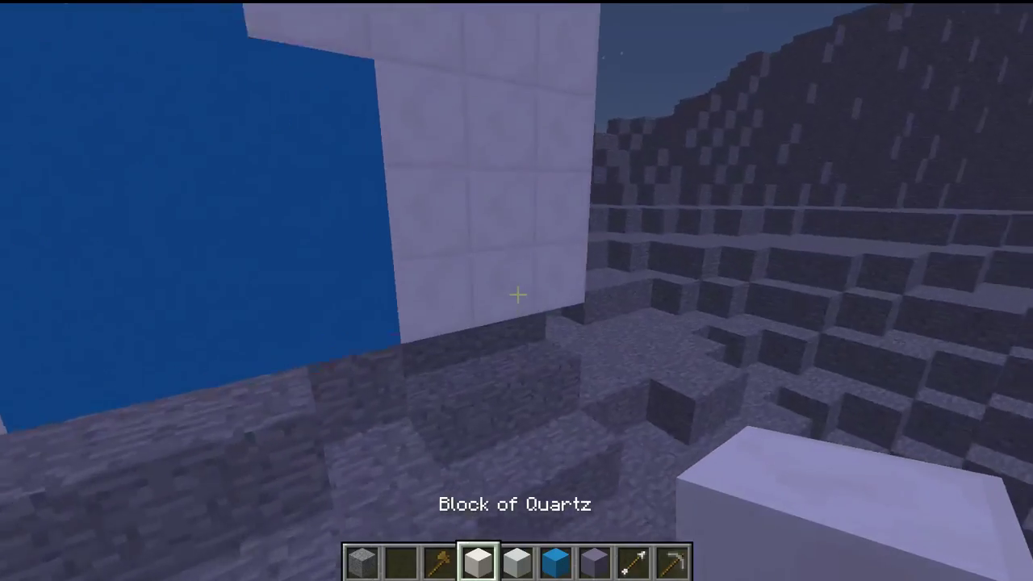
pyautogui.rightClick(518, 294)
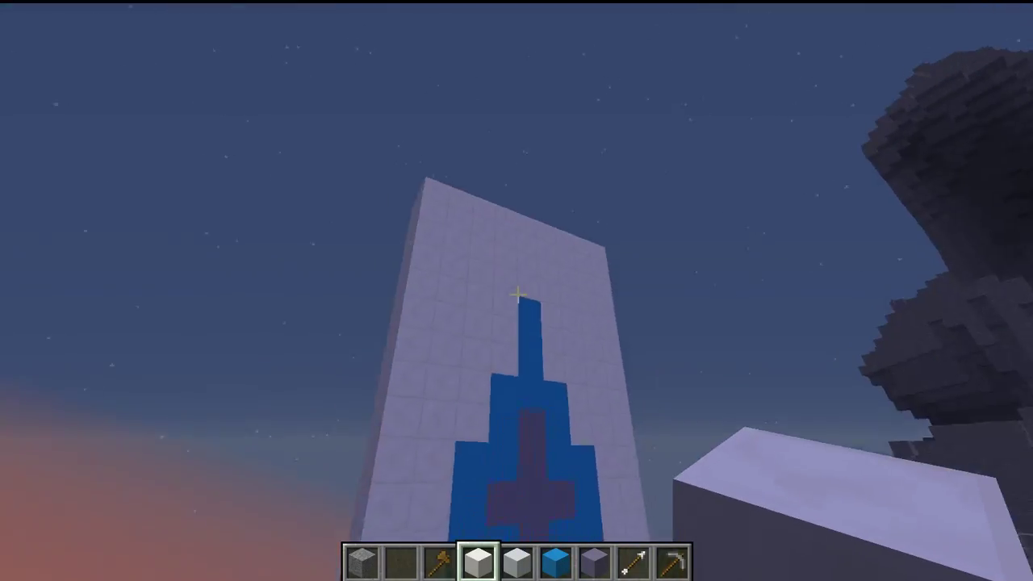
pyautogui.press('a')
pyautogui.press('space')
pyautogui.press('w')
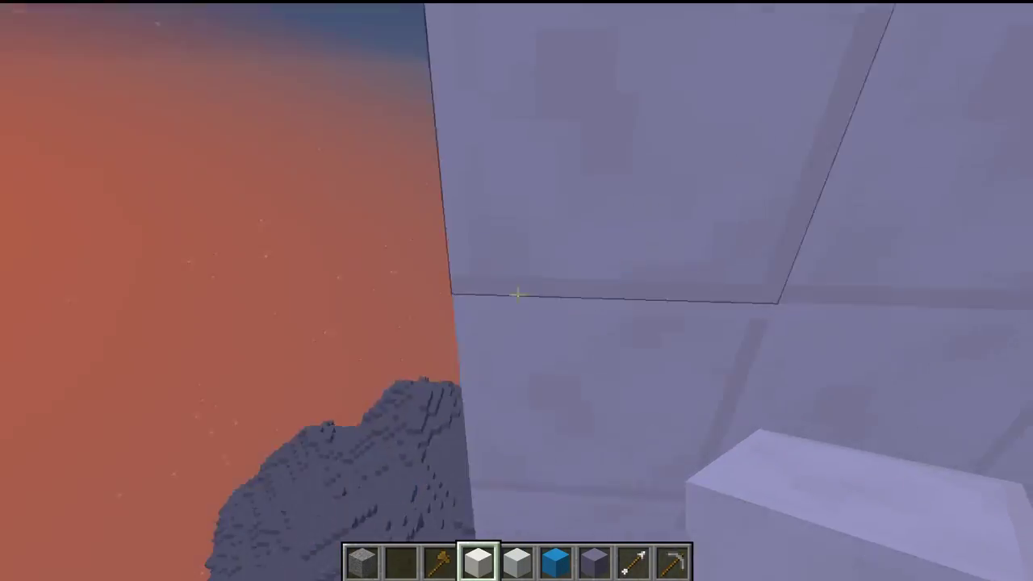
pyautogui.press('s')
pyautogui.rightClick(517, 295)
# Select the region between the two corner blocks with the Wooden Axe and fill it with //replace air quartz_block
pyautogui.scroll(3, 517, 294)
pyautogui.press('w')
pyautogui.scroll(1, 517, 294)
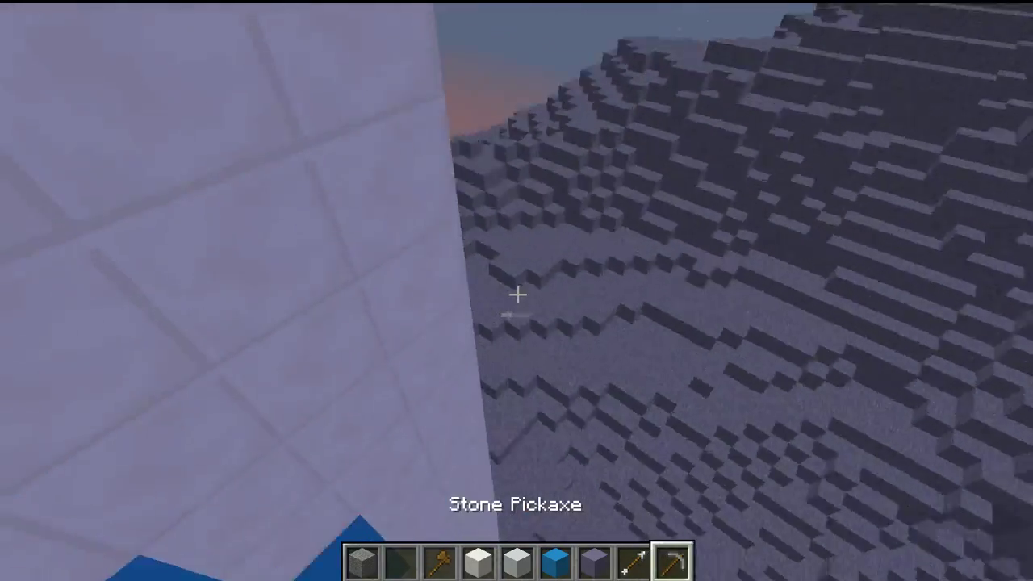
pyautogui.scroll(6, 517, 294)
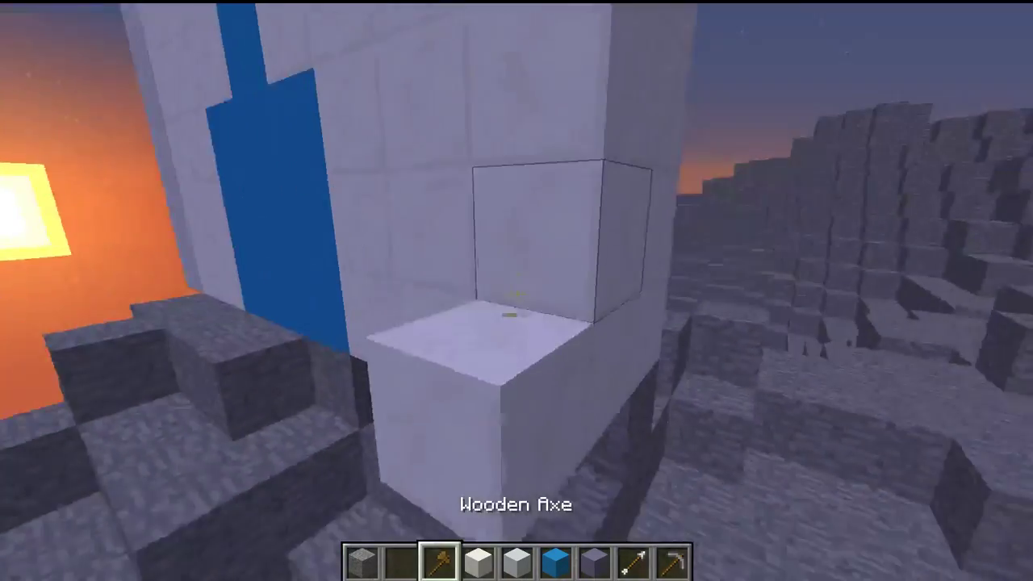
pyautogui.click(517, 294)
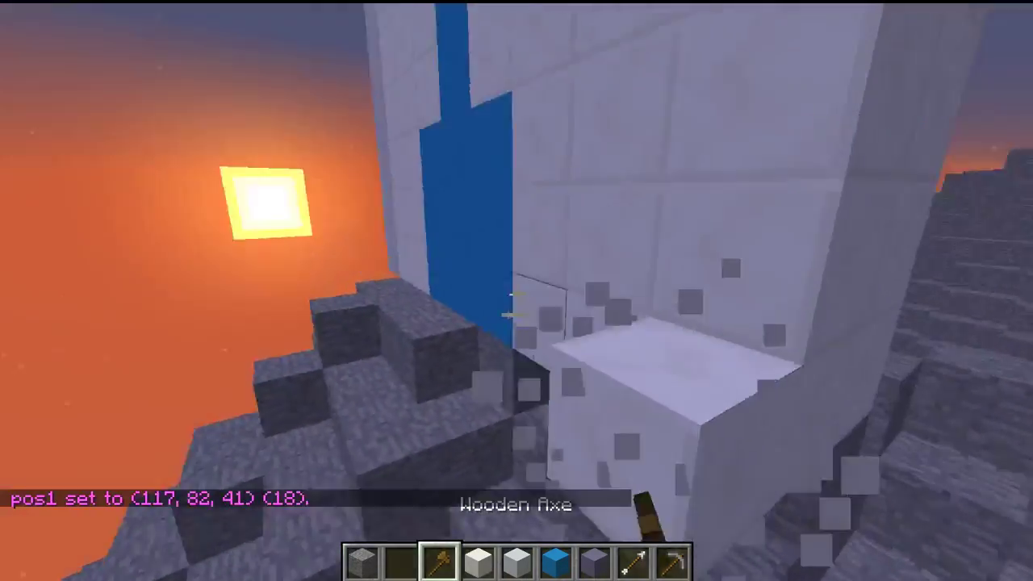
pyautogui.press('s')
pyautogui.press('a')
pyautogui.press('space')
pyautogui.press('w')
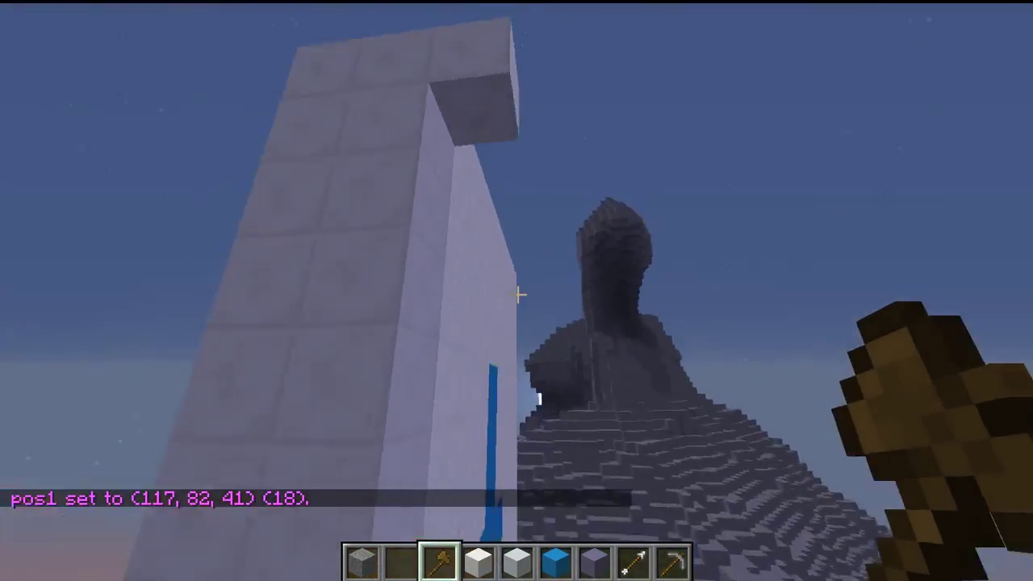
pyautogui.rightClick(519, 295)
pyautogui.press('t')
pyautogui.press('Up')
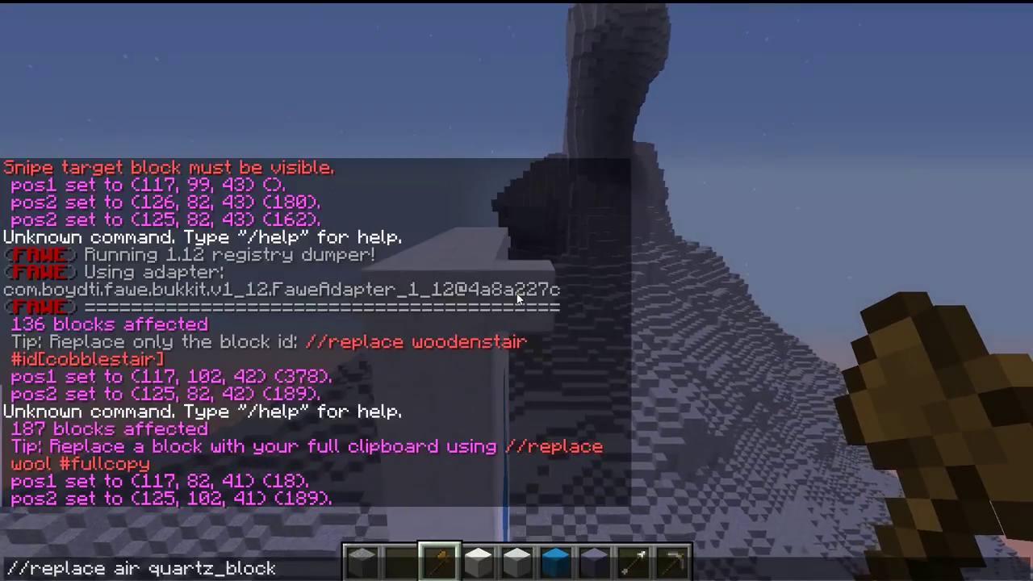
pyautogui.press('Return')
# Search the inventory for "whi" and put White Terracotta in the empty hotbar slot
pyautogui.press('w')
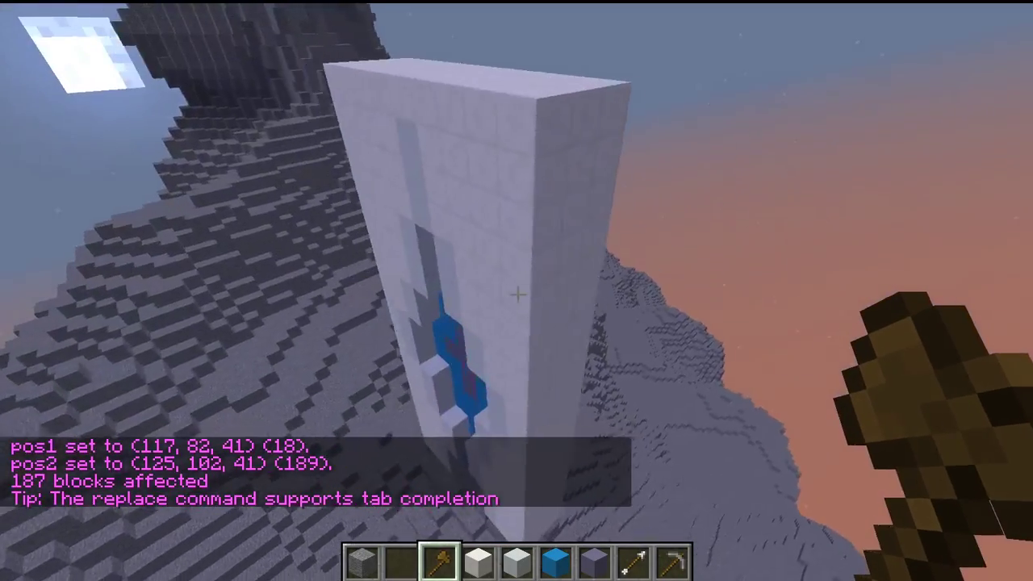
pyautogui.press('a')
pyautogui.press('shift')
pyautogui.press('s')
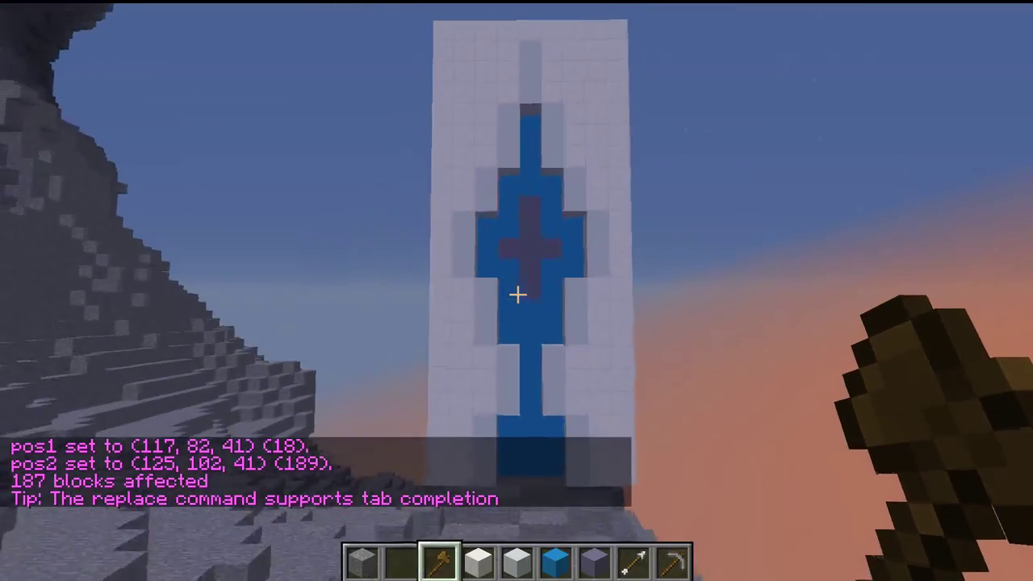
pyautogui.press('d')
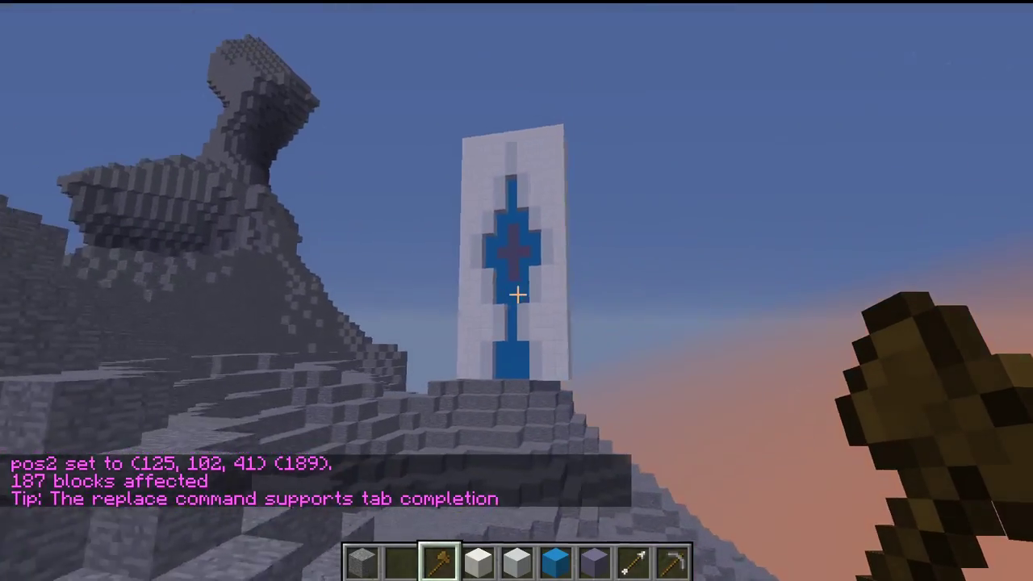
pyautogui.press('w')
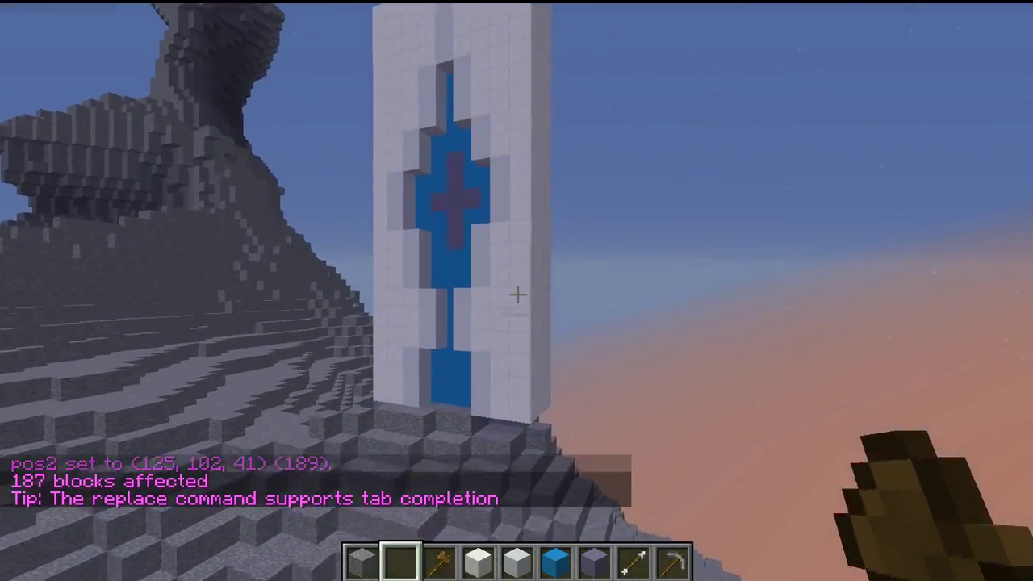
pyautogui.press('e')
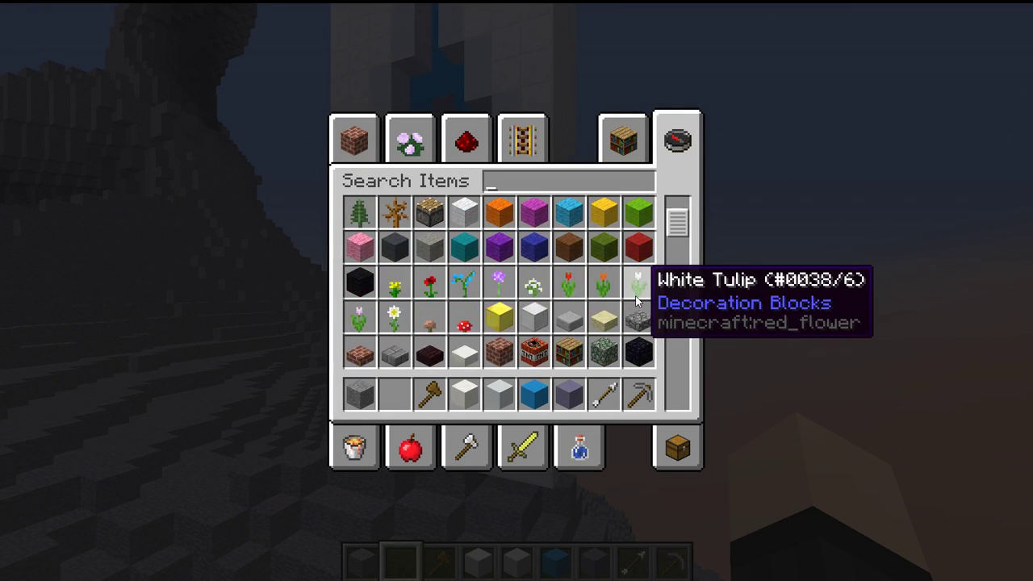
pyautogui.write('whi')
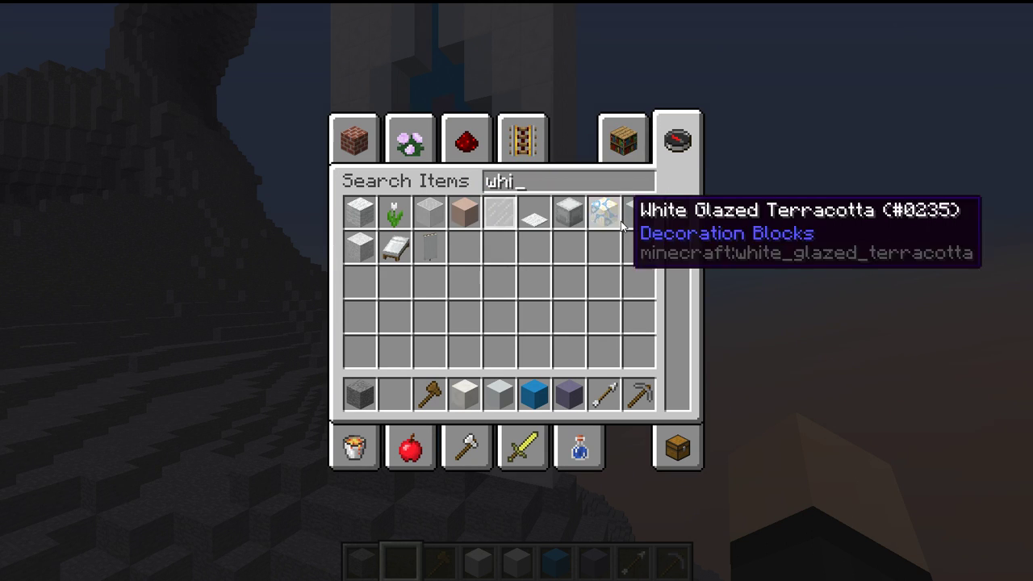
pyautogui.click(454, 223)
pyautogui.click(395, 393)
pyautogui.press('e')
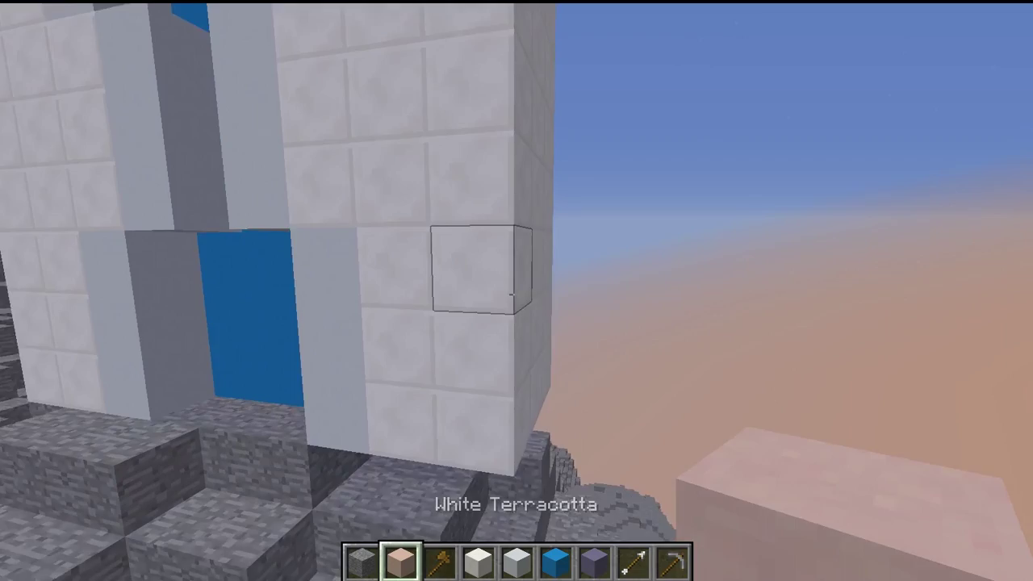
# Try a White Terracotta block at the side edge of the wall's front and break it again
pyautogui.rightClick(516, 295)
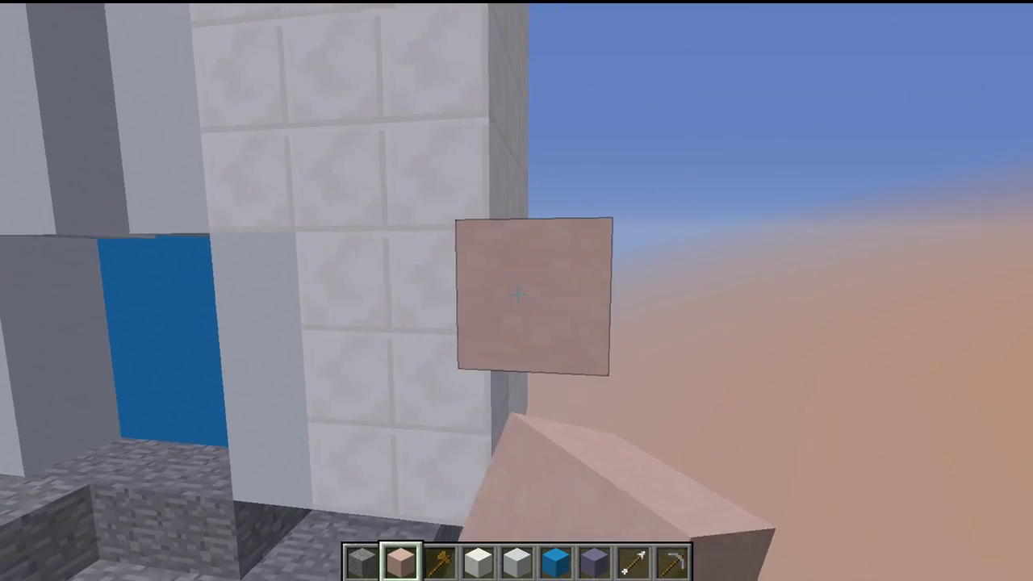
pyautogui.press('s')
pyautogui.press('shift')
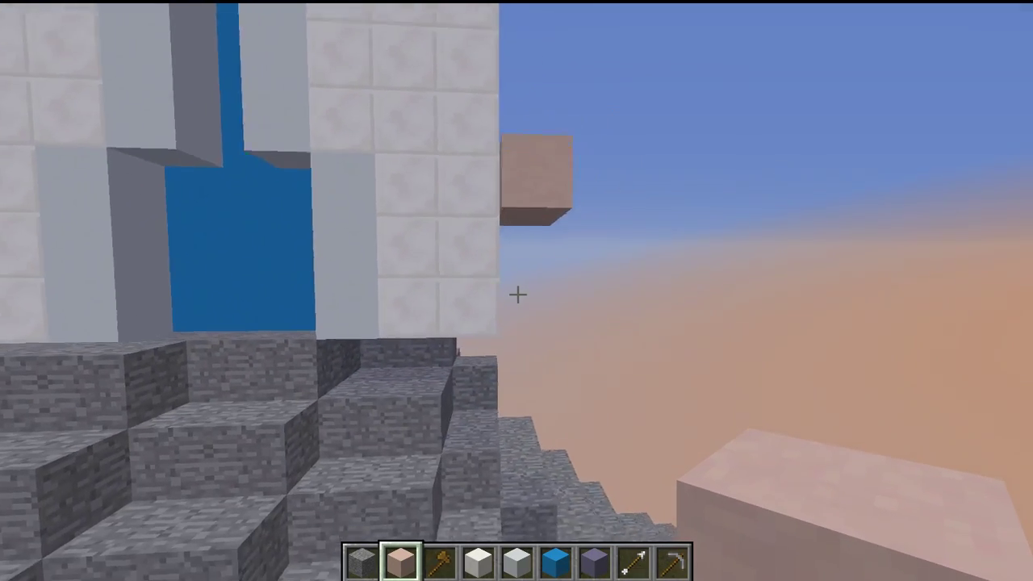
pyautogui.press('space')
pyautogui.click(517, 295)
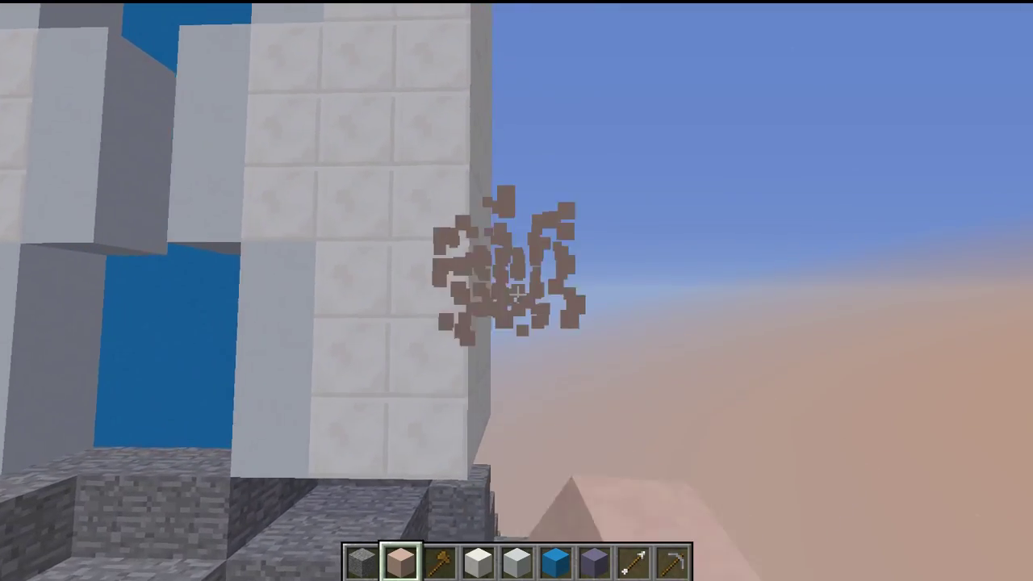
# Find Pillar Quartz Block in the inventory and swap it for the White Terracotta in the hotbar
pyautogui.press('e')
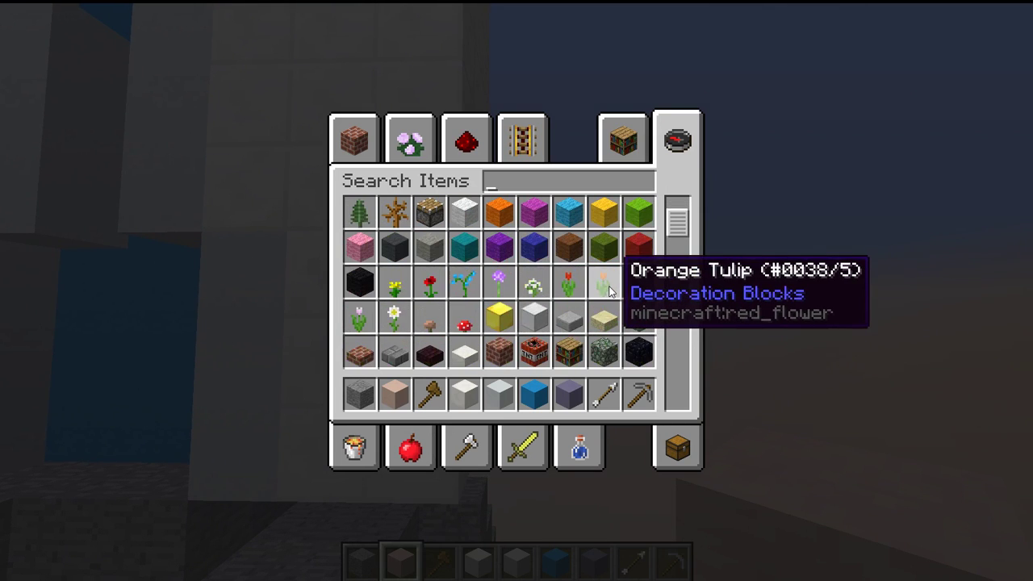
pyautogui.scroll(-2, 609, 291)
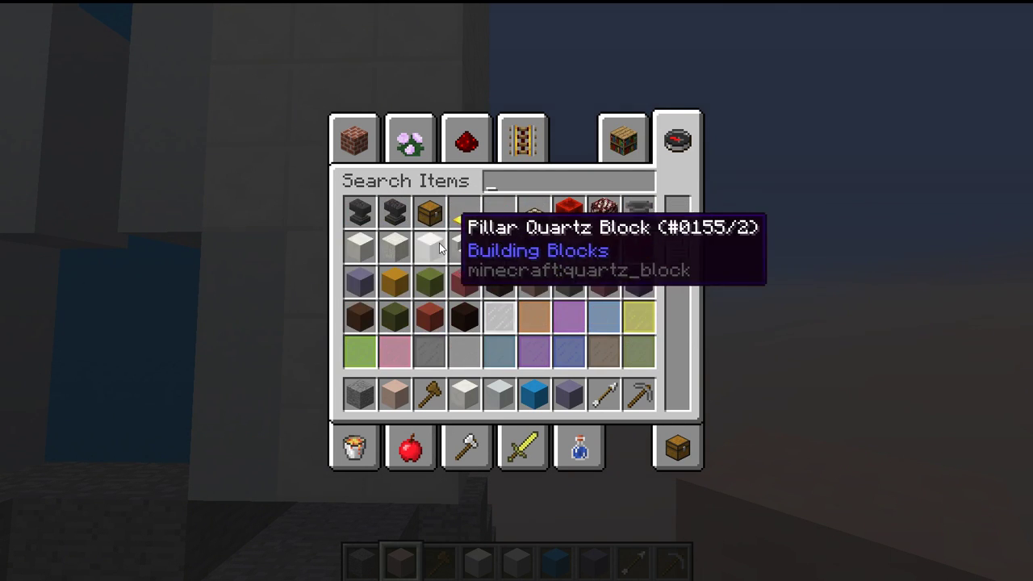
pyautogui.press('e')
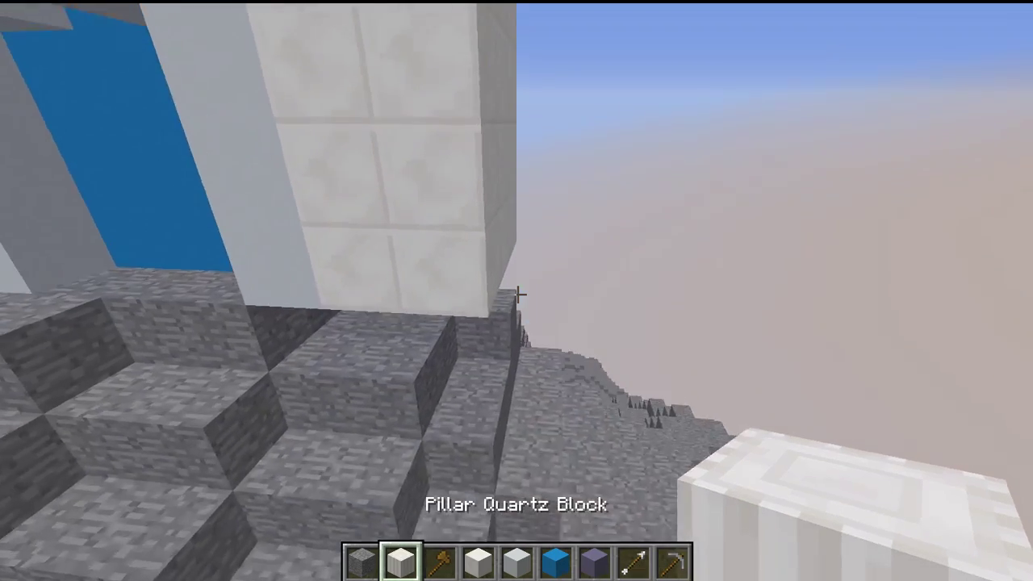
# Start a Pillar Quartz Block column beside the wall's bottom front corner, using temporary Block of Quartz supports and breaking them
pyautogui.scroll(-1, 517, 290)
pyautogui.rightClick(518, 296)
pyautogui.rightClick(518, 295)
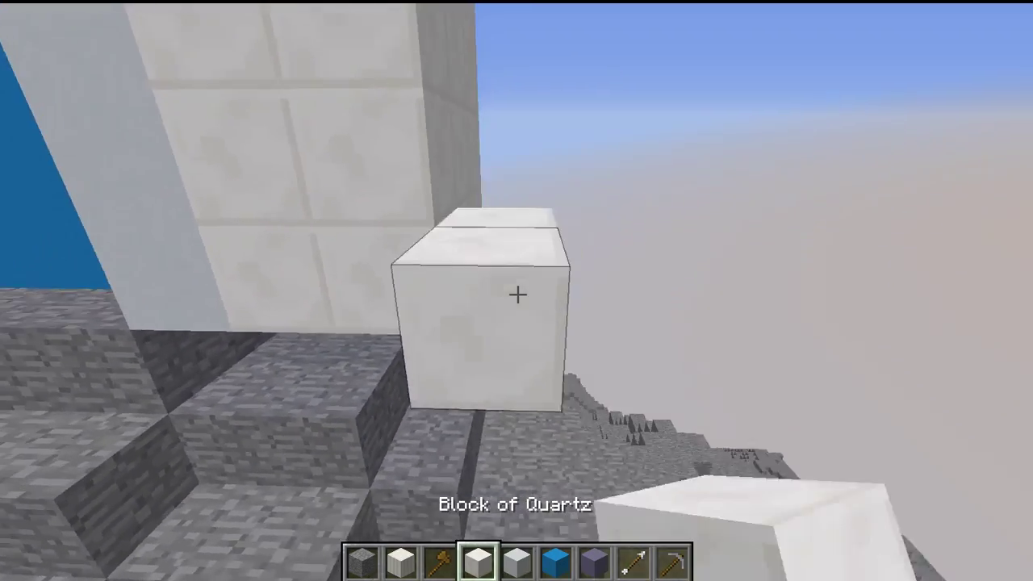
pyautogui.click(518, 296)
pyautogui.scroll(2, 518, 296)
pyautogui.rightClick(518, 295)
pyautogui.press('shift')
pyautogui.click(517, 294)
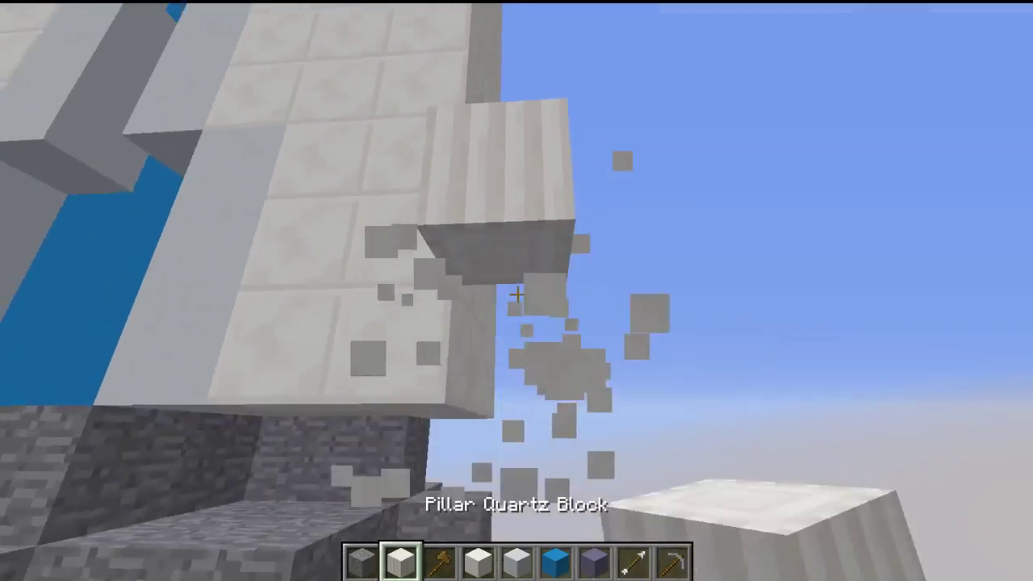
pyautogui.rightClick(518, 295)
# Stack Pillar Quartz Blocks upward along the wall's front edge to its full height
pyautogui.press('space')
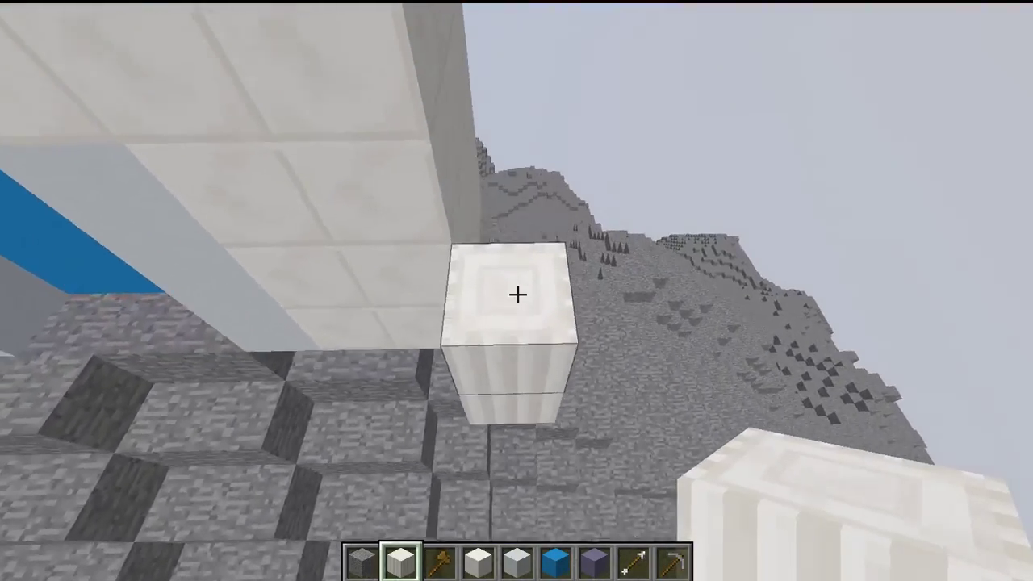
pyautogui.press('space')
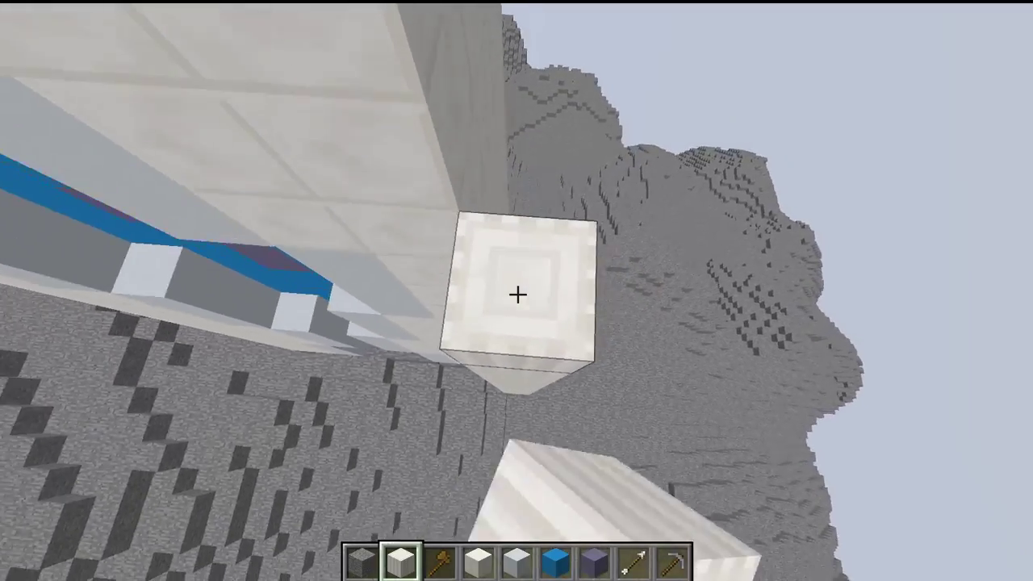
pyautogui.rightClick(518, 294)
pyautogui.press('space')
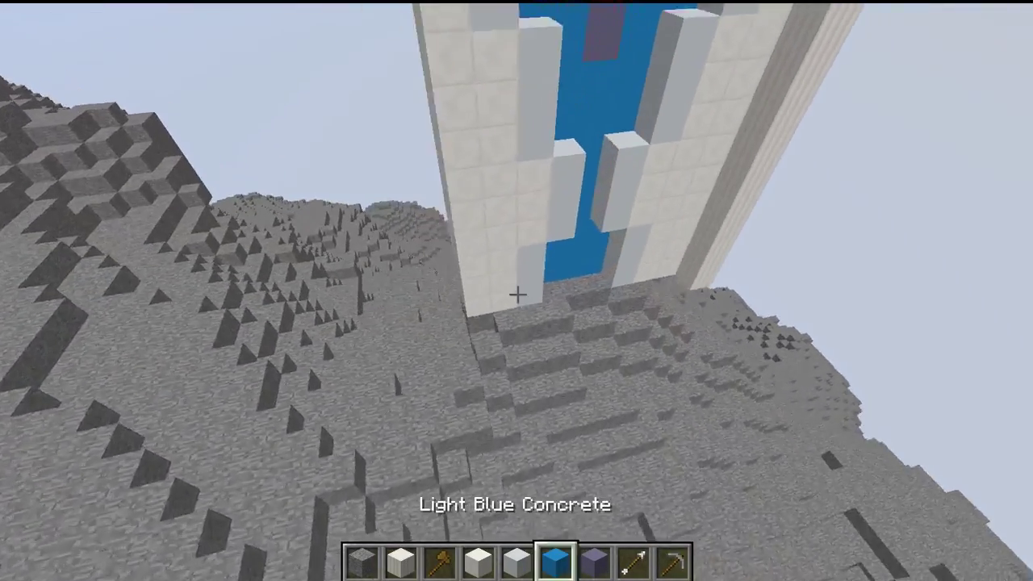
# Build a matching Pillar Quartz Block column along the wall's opposite front edge, starting from a Block of Quartz support
pyautogui.scroll(2, 517, 295)
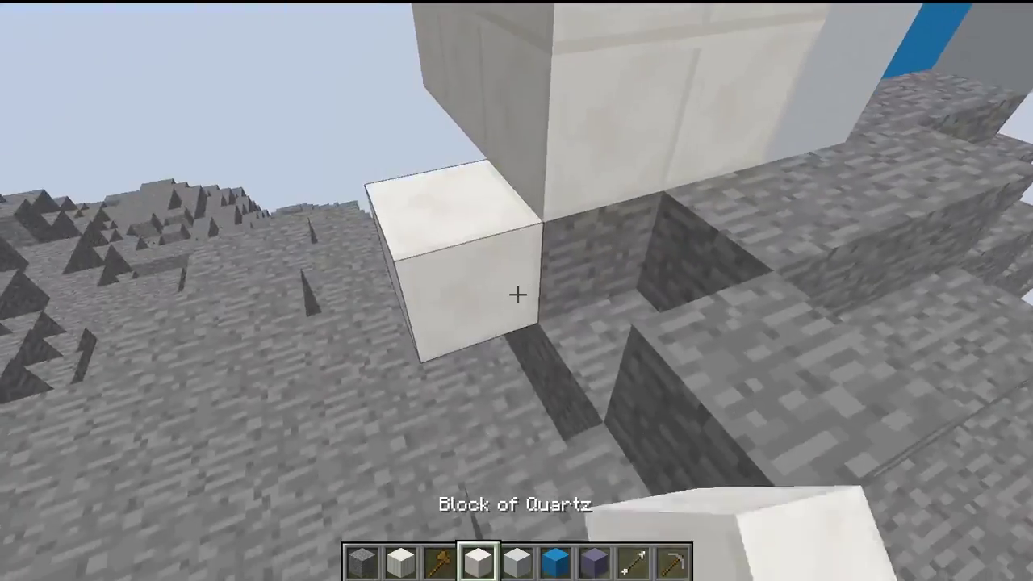
pyautogui.scroll(2, 517, 295)
pyautogui.rightClick(517, 295)
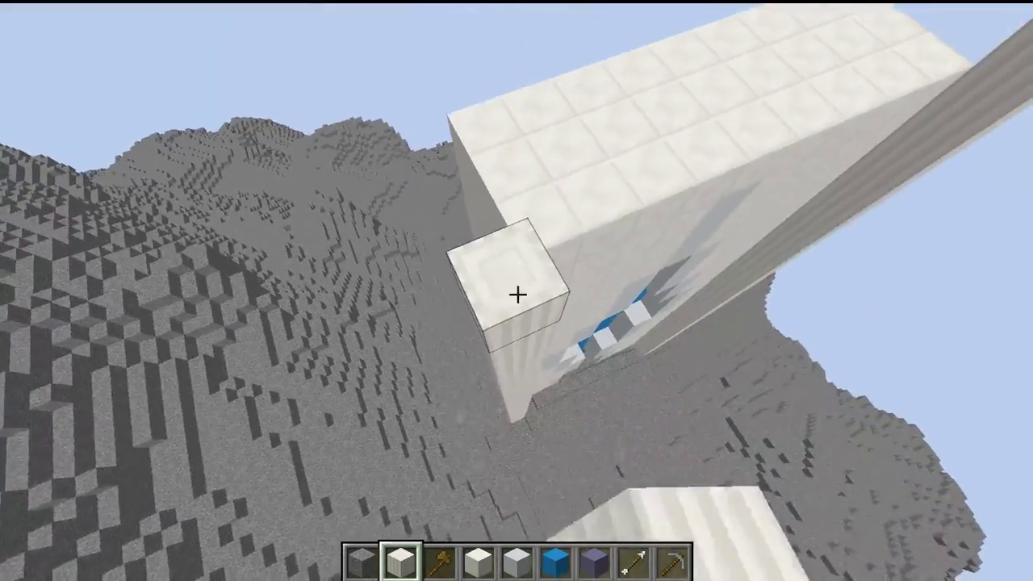
pyautogui.click(518, 295)
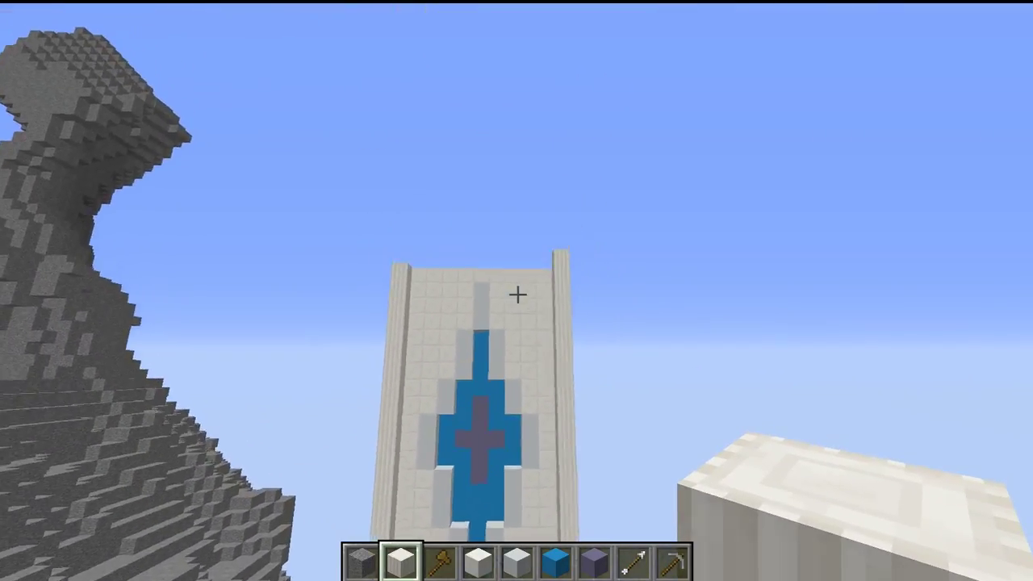
# Search the inventory for "blue" and replace the stone in the hotbar with Blue Concrete
pyautogui.press('w')
pyautogui.press('space')
pyautogui.scroll(-2, 518, 294)
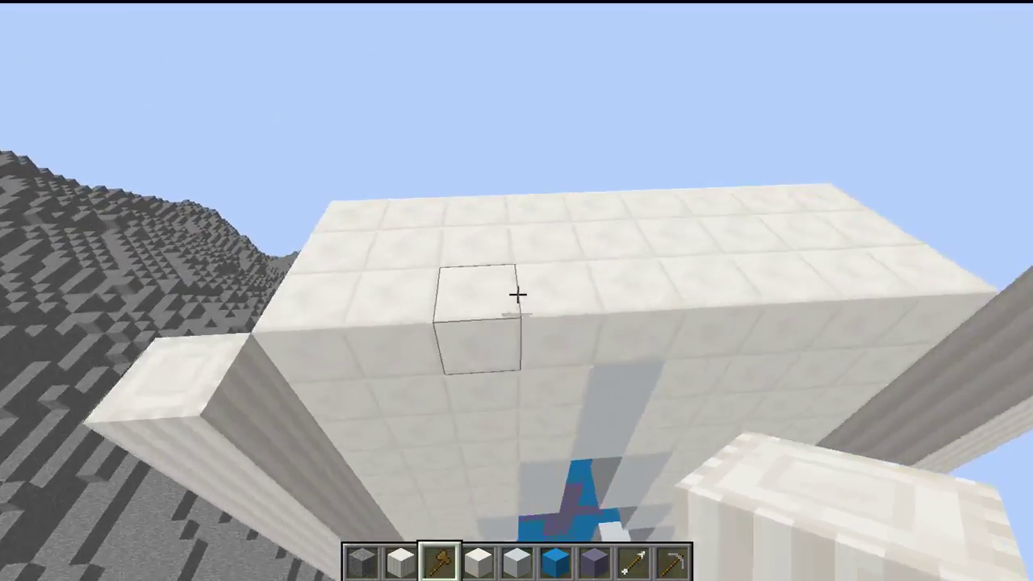
pyautogui.press('5')
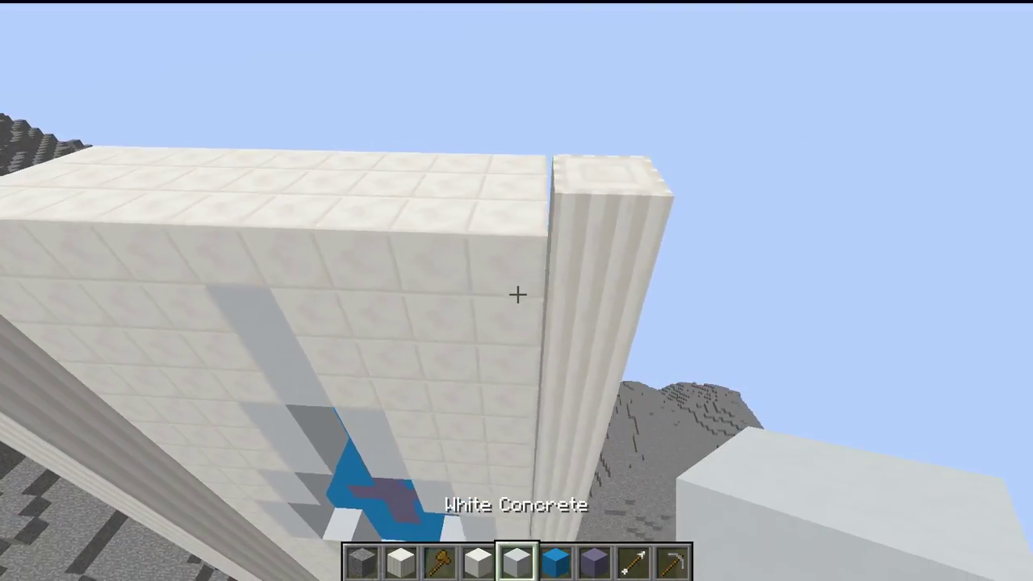
pyautogui.press('e')
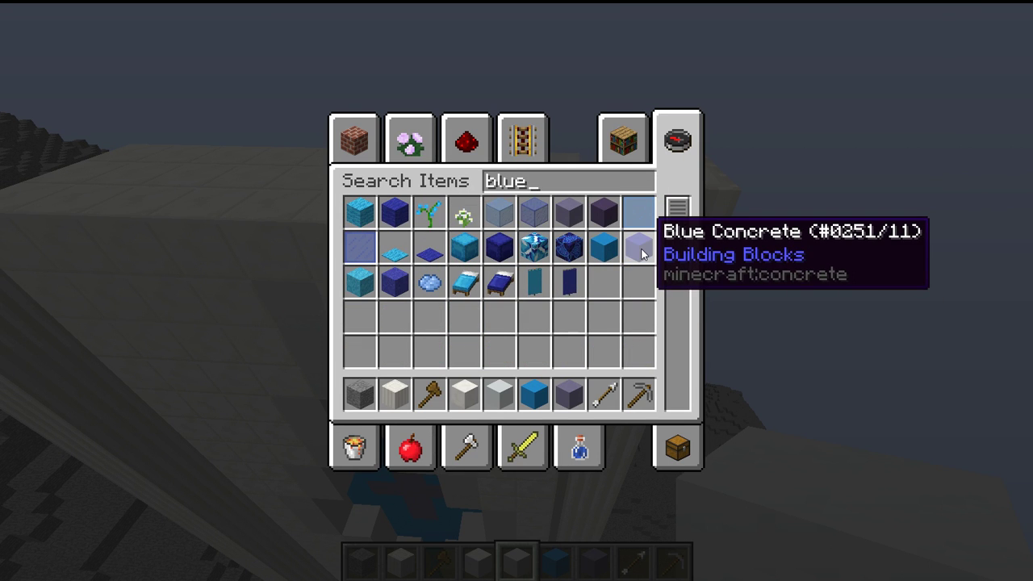
pyautogui.press('Escape')
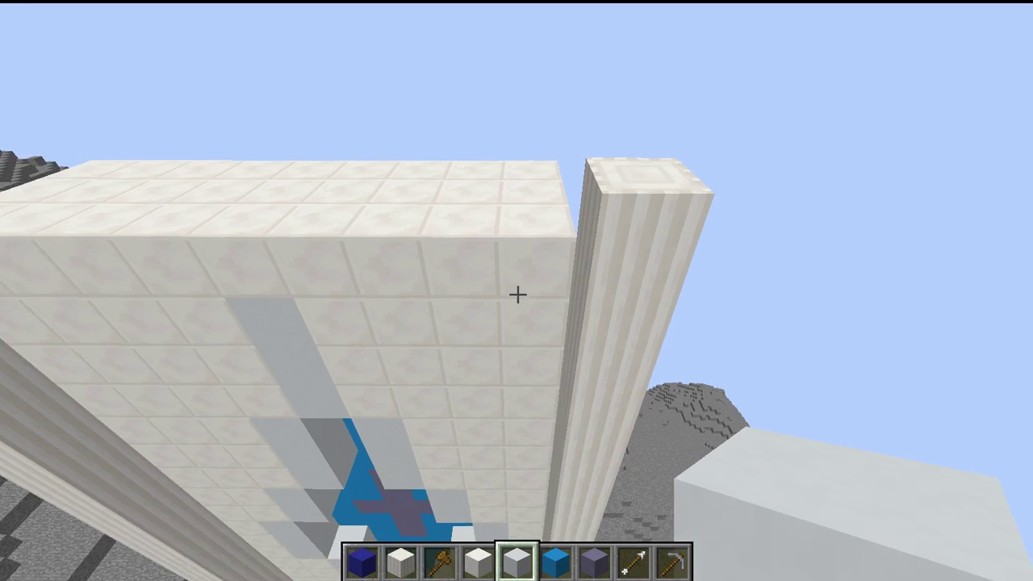
# Replace the top blocks of the two front corner pillars with blue concrete
pyautogui.click(517, 295)
pyautogui.rightClick(517, 295)
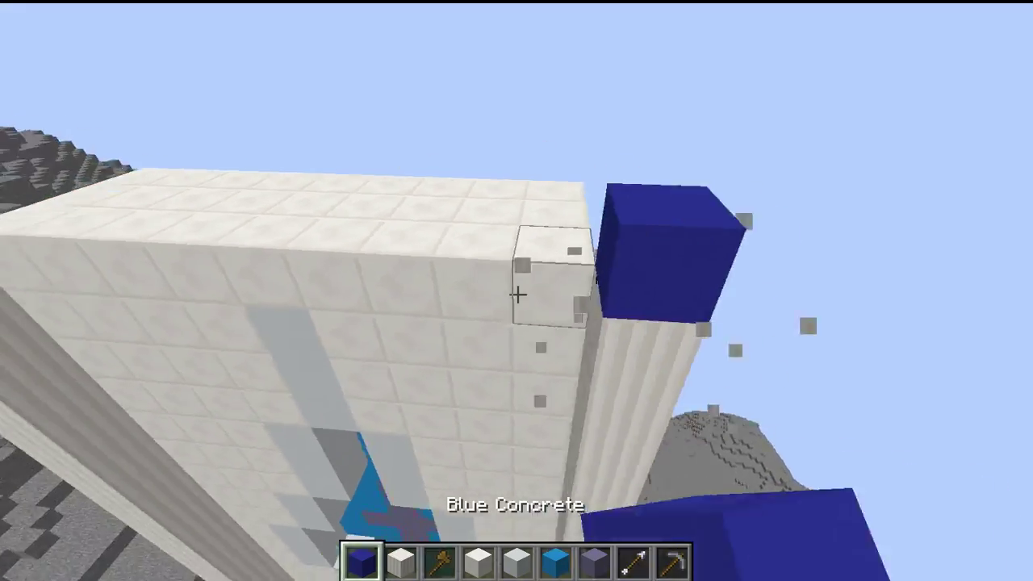
pyautogui.click(517, 295)
pyautogui.rightClick(517, 295)
pyautogui.scroll(-5, 517, 294)
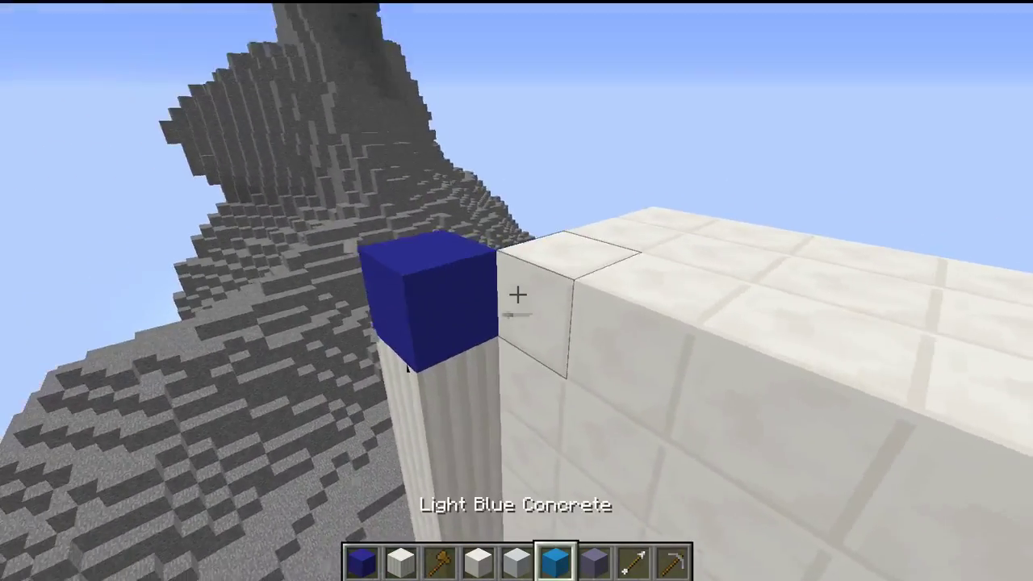
# Reset a blue concrete corner block and run a pillar quartz beam across the top front between both corners
pyautogui.scroll(3, 517, 294)
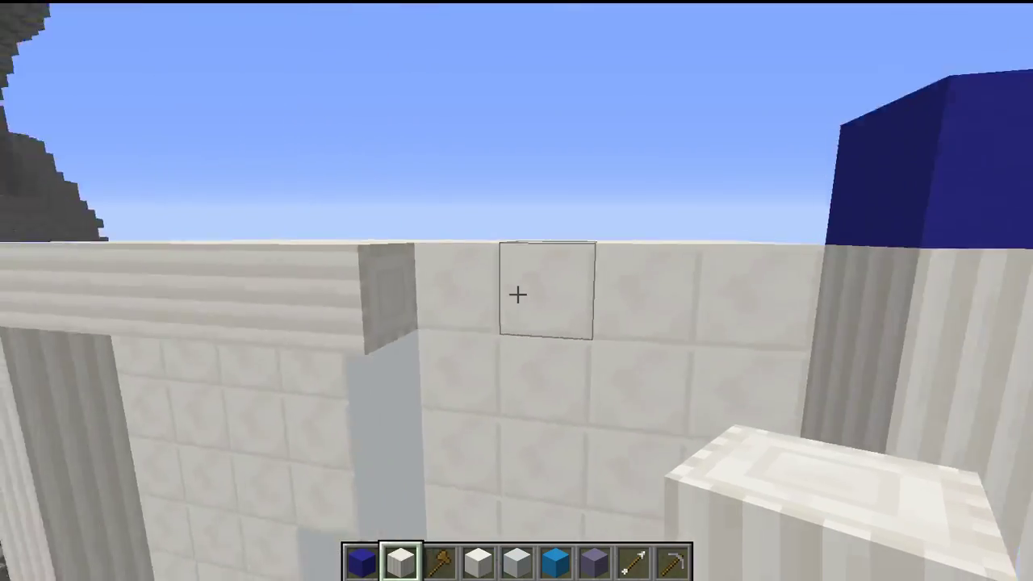
pyautogui.click(517, 294)
pyautogui.click(517, 294)
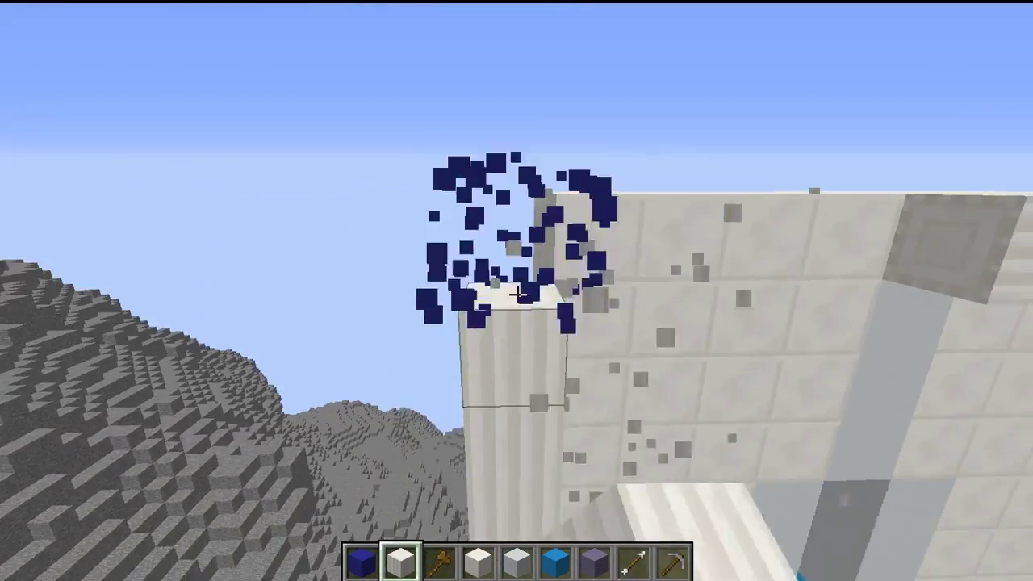
pyautogui.click(517, 294)
pyautogui.scroll(1, 517, 295)
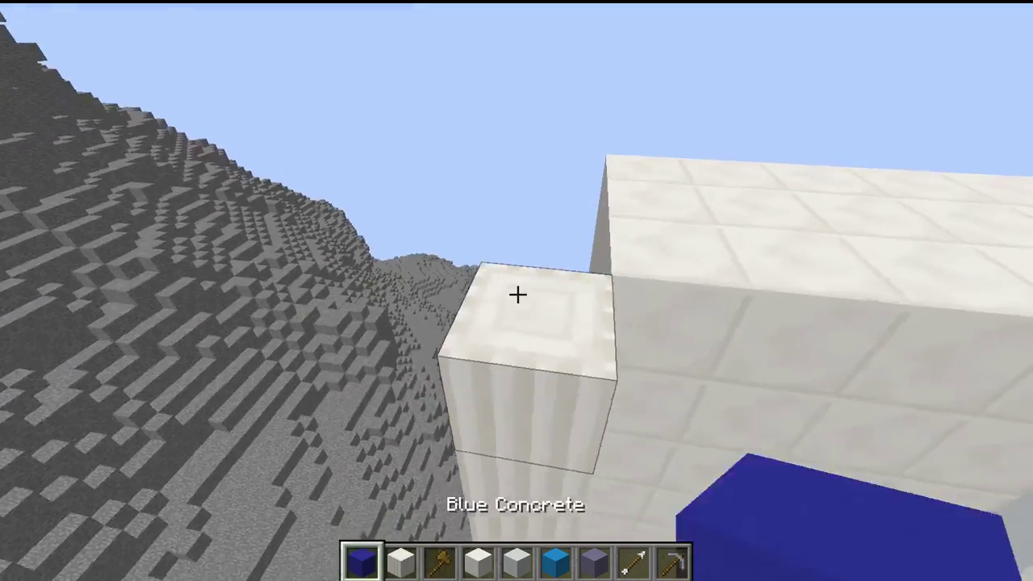
pyautogui.rightClick(517, 294)
pyautogui.scroll(-1, 517, 294)
pyautogui.rightClick(517, 294)
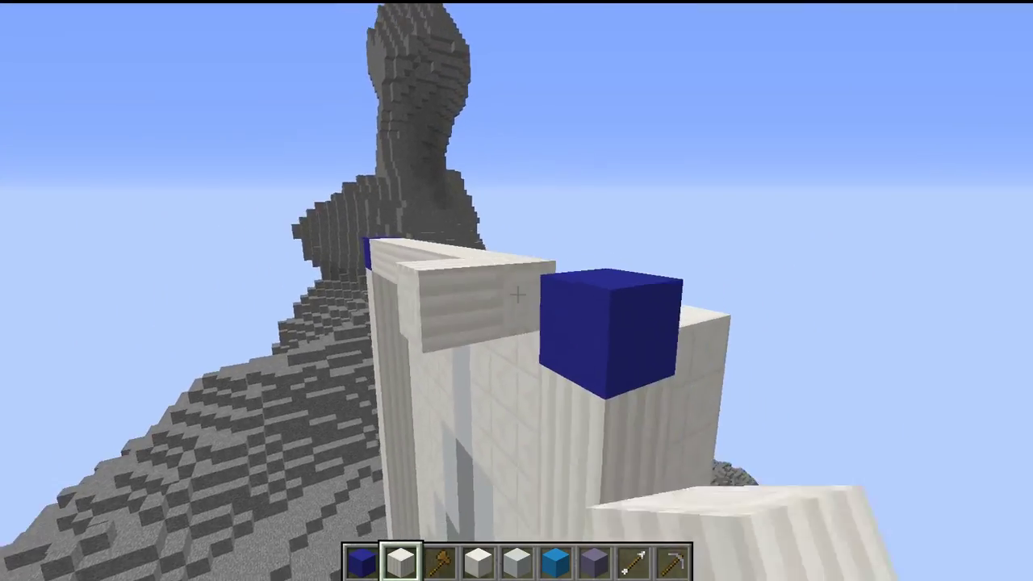
pyautogui.click(517, 295)
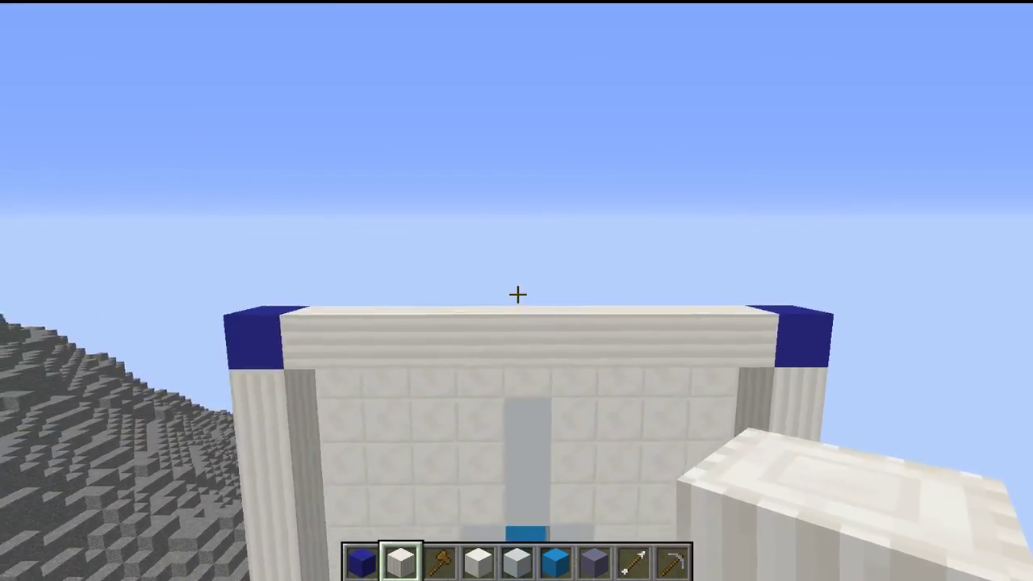
# Search the inventory for "stair" and put quartz stairs in the hotbar in place of the pillar quartz
pyautogui.press('shift')
pyautogui.press('s')
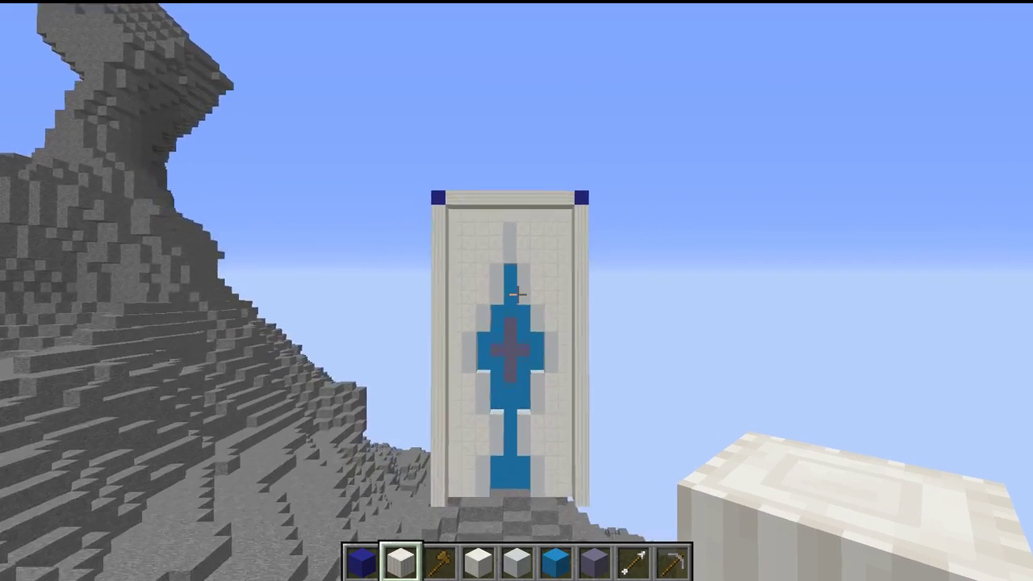
pyautogui.press('e')
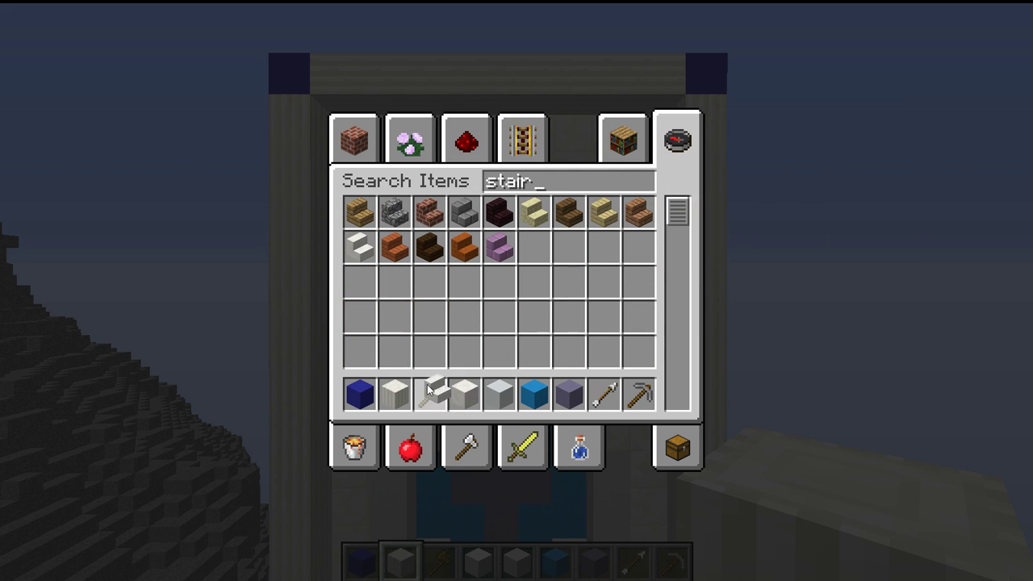
pyautogui.press('Escape')
# Build stepped arch corners under the top beam on both sides of the frame, using quartz blocks and quartz stairs
pyautogui.scroll(-3, 517, 291)
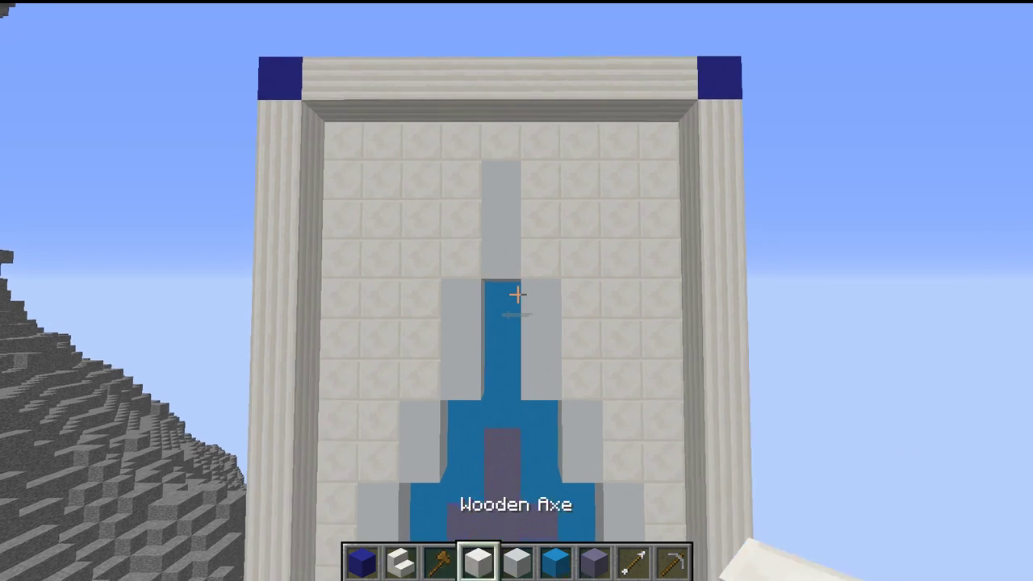
pyautogui.scroll(1, 516, 290)
pyautogui.press('w')
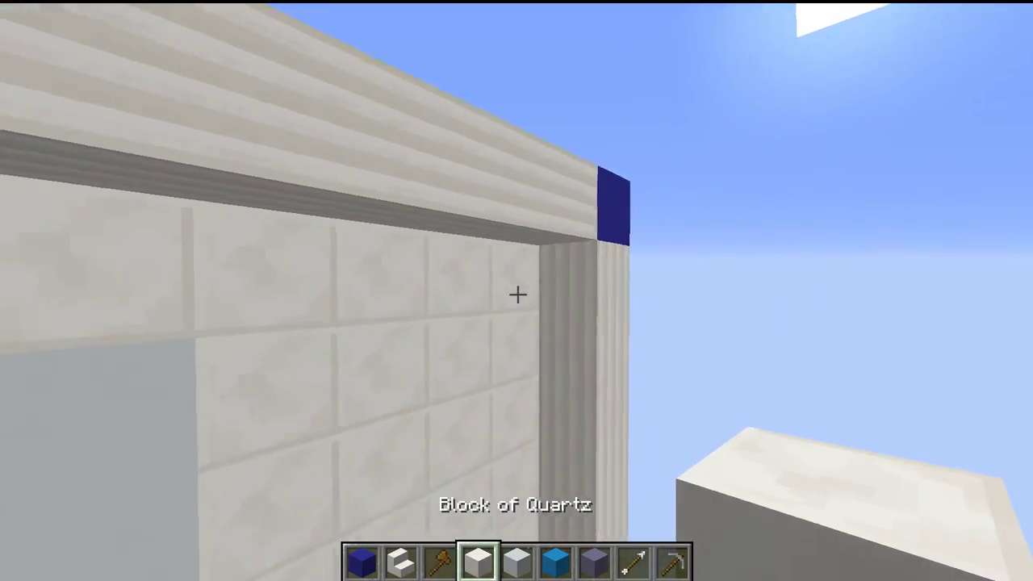
pyautogui.rightClick(517, 294)
pyautogui.press('shift')
pyautogui.scroll(1, 517, 294)
pyautogui.scroll(1, 517, 290)
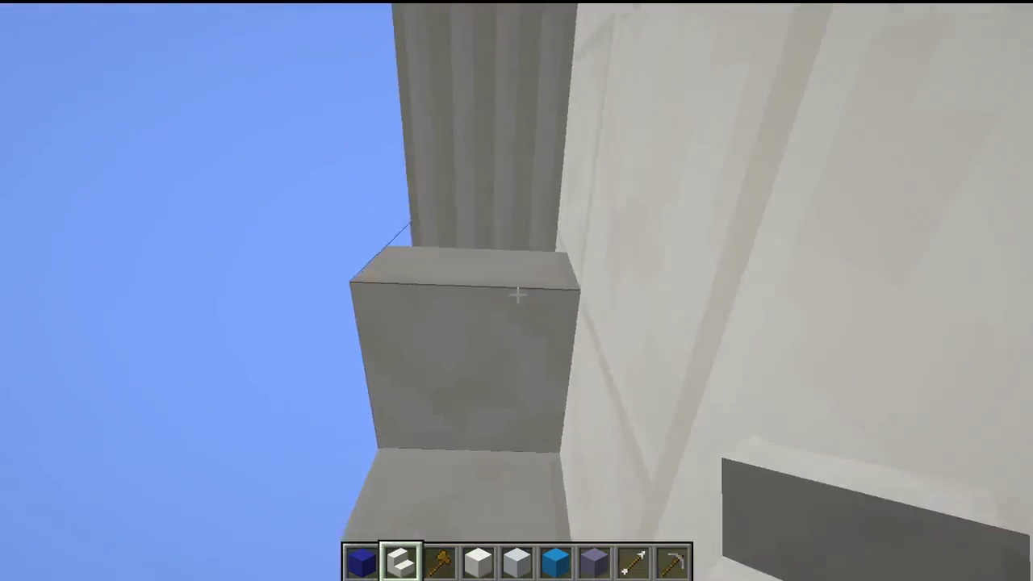
pyautogui.click(517, 294)
pyautogui.press('s')
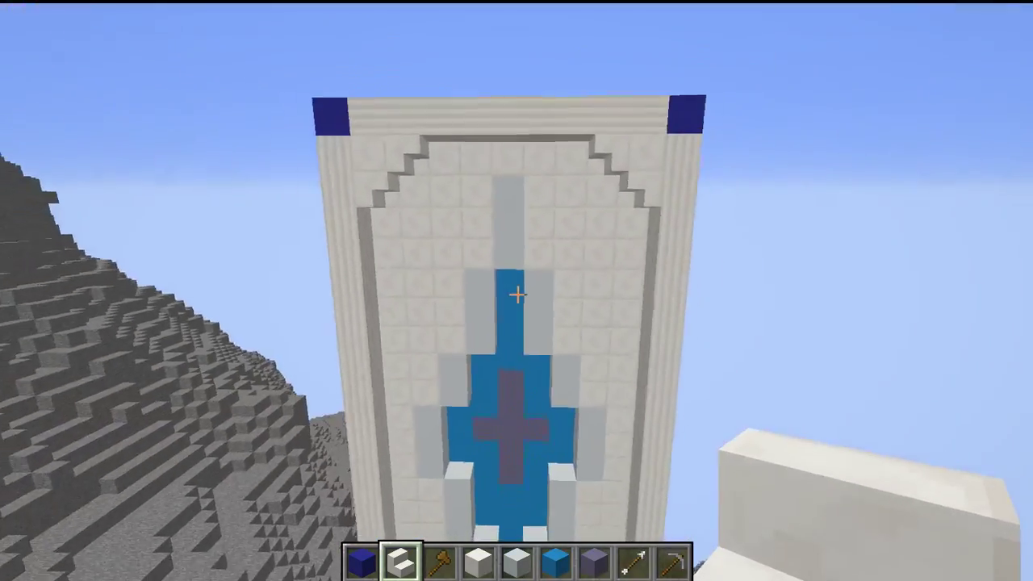
pyautogui.press('shift')
pyautogui.press('s')
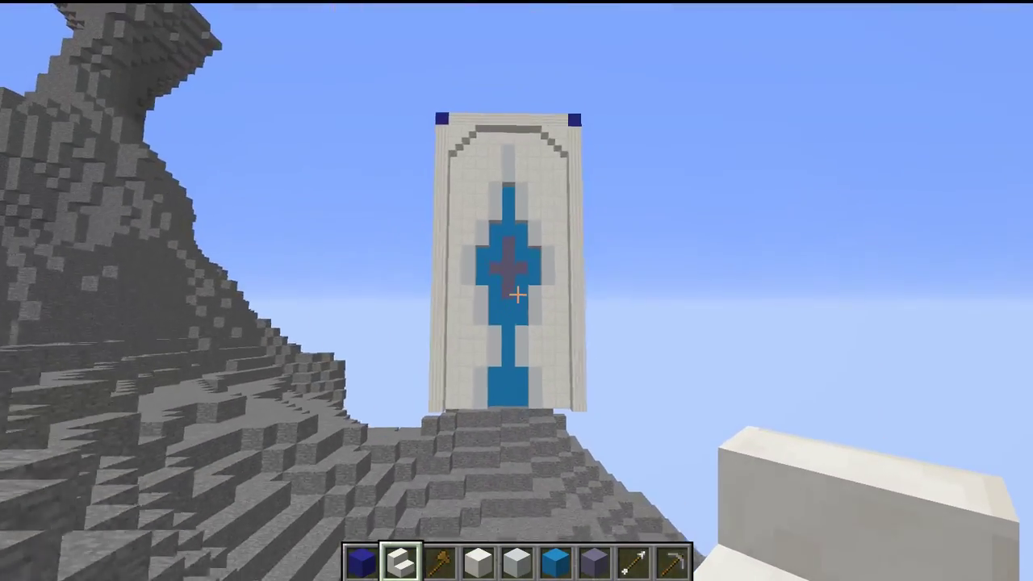
# Place a block of quartz directly behind the blue concrete corner on top of the tower's side
pyautogui.press('w')
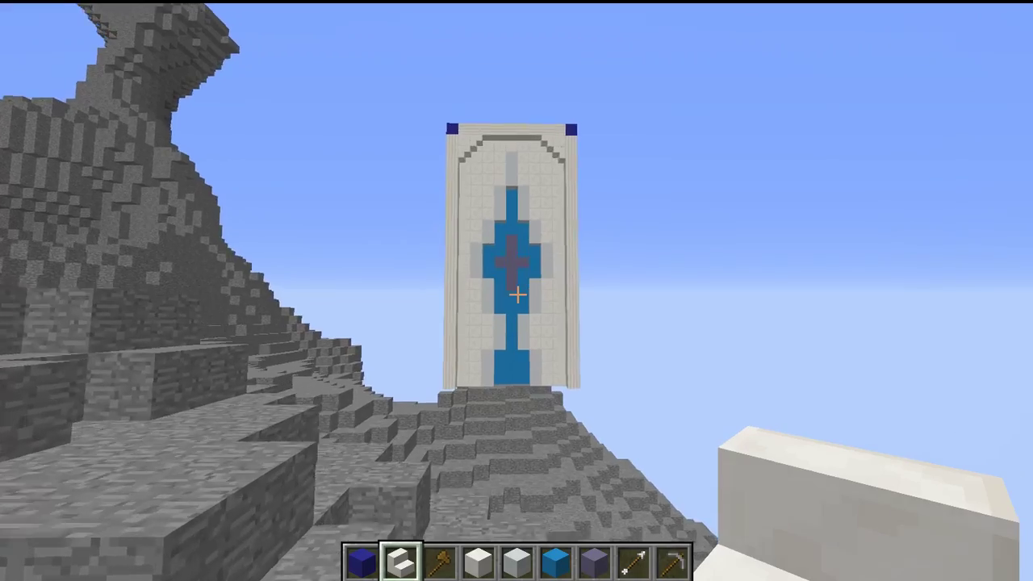
pyautogui.press('d')
pyautogui.press('space')
pyautogui.scroll(-4, 517, 294)
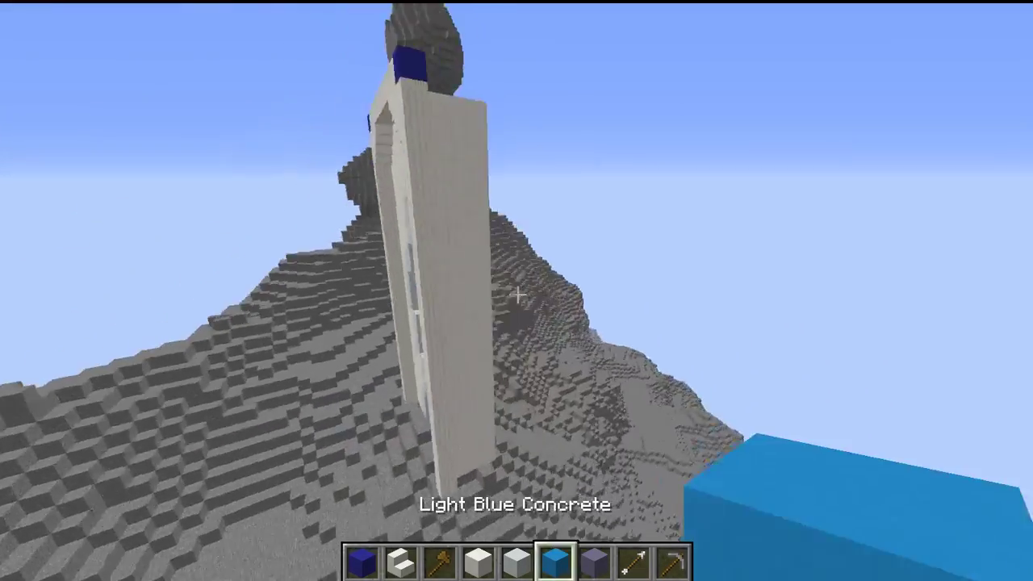
pyautogui.scroll(1, 517, 294)
pyautogui.scroll(-5, 517, 294)
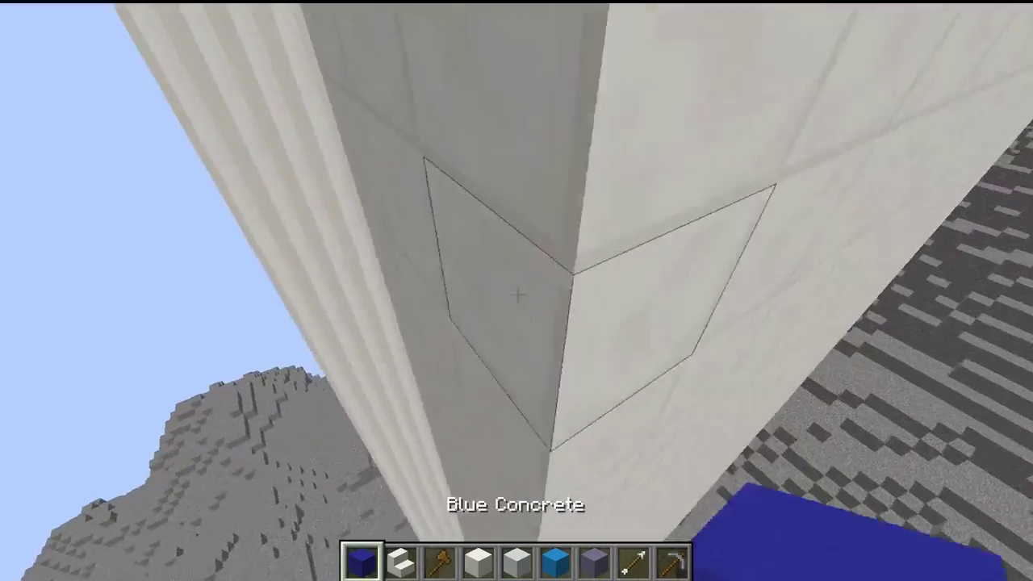
pyautogui.scroll(-4, 517, 294)
pyautogui.scroll(-1, 517, 294)
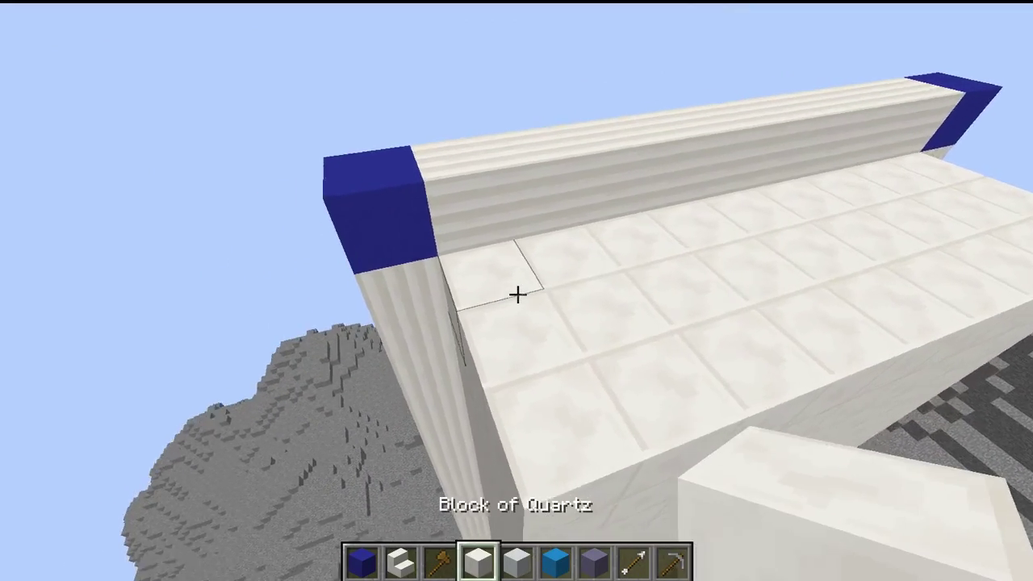
pyautogui.scroll(-1, 517, 295)
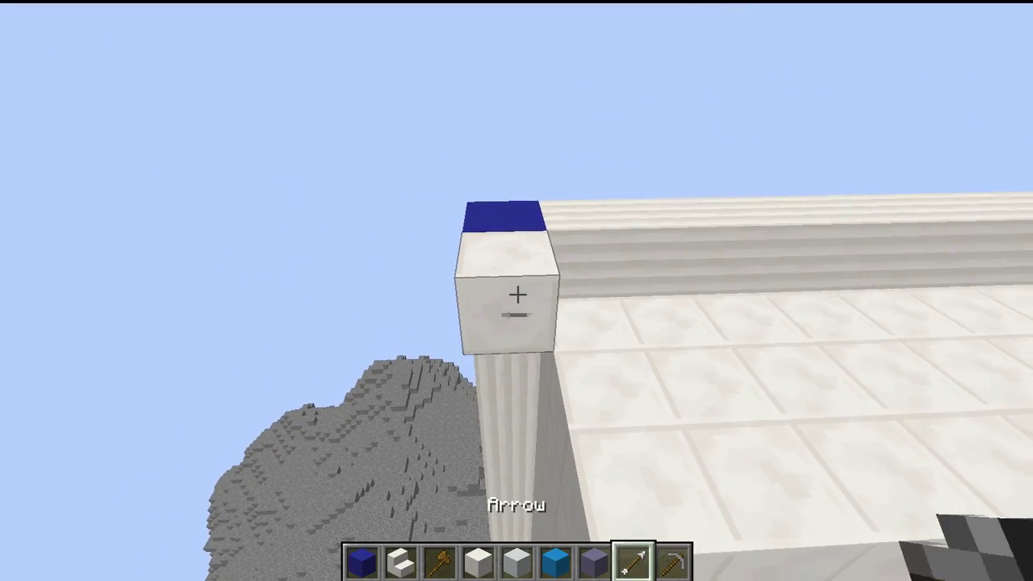
# Select the tower's back section with the wooden axe, from the new top block to a quartz block added at the opposite base corner
pyautogui.scroll(1, 518, 294)
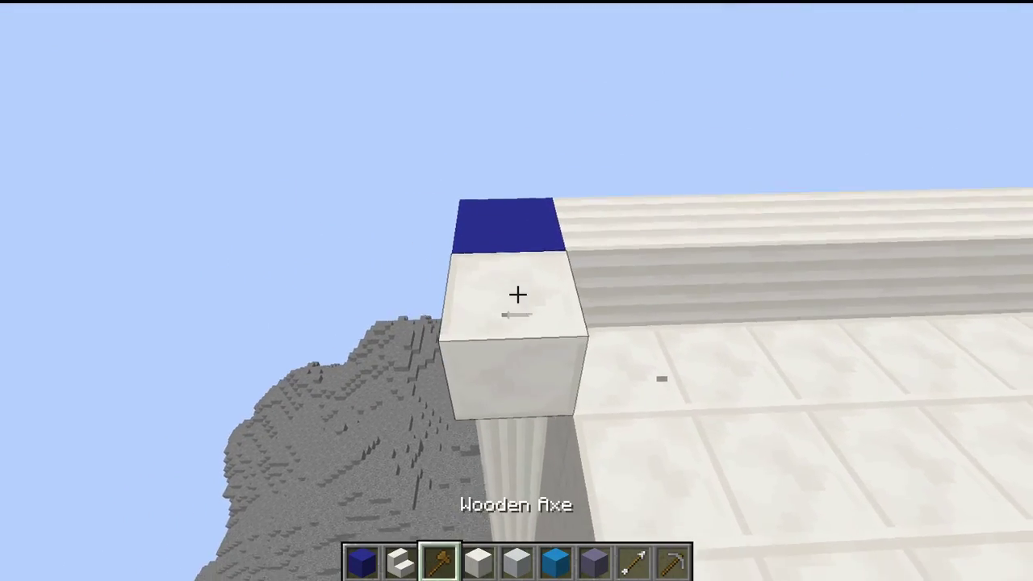
pyautogui.click(517, 295)
pyautogui.scroll(-1, 517, 295)
pyautogui.press('shift')
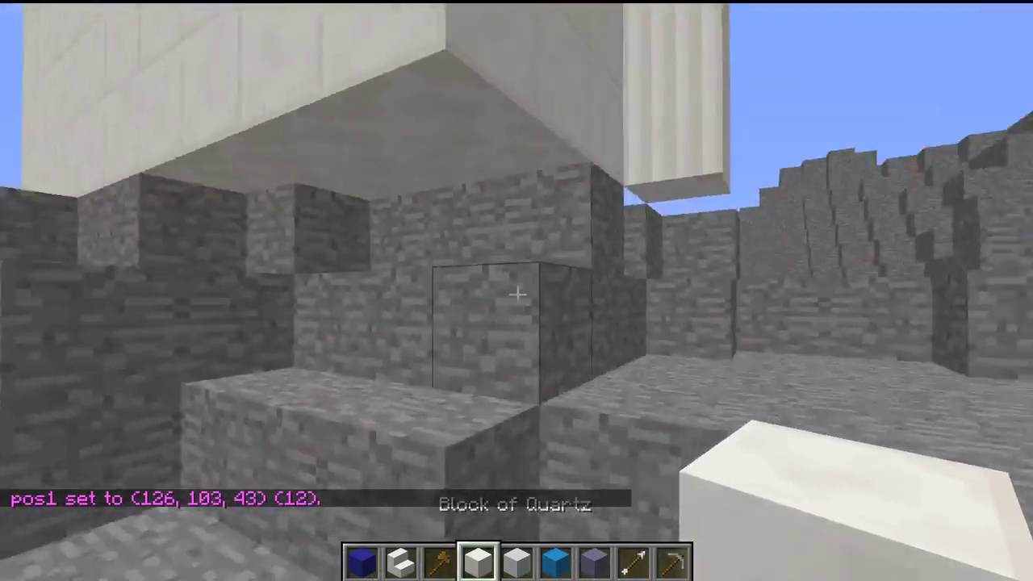
pyautogui.press('space')
pyautogui.rightClick(517, 294)
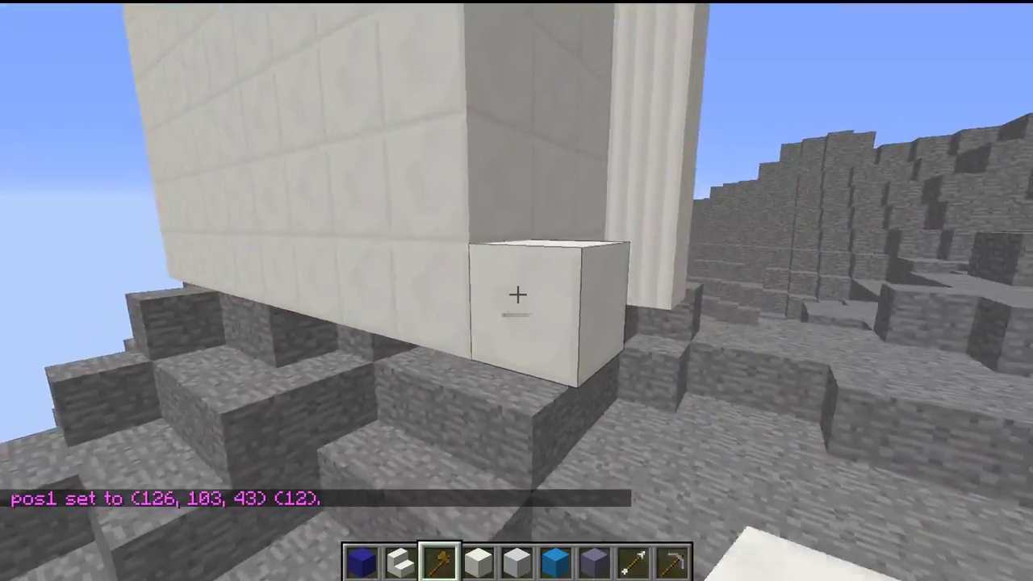
pyautogui.scroll(1, 517, 294)
# Fill the selection's empty space with quartz by running //replace air quartz_block
pyautogui.press('/')
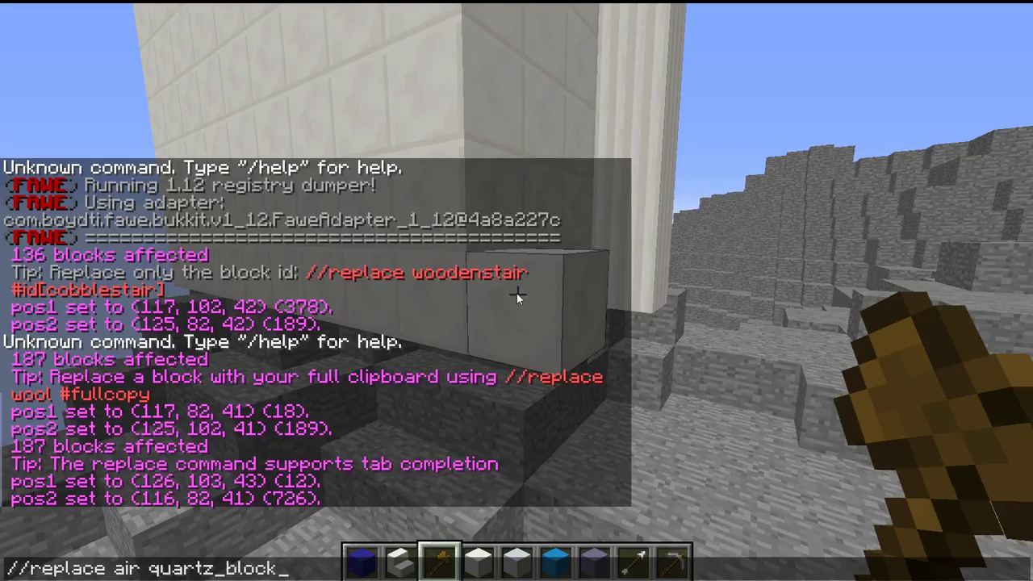
pyautogui.write('/replace air quartz_block')
pyautogui.press('Return')
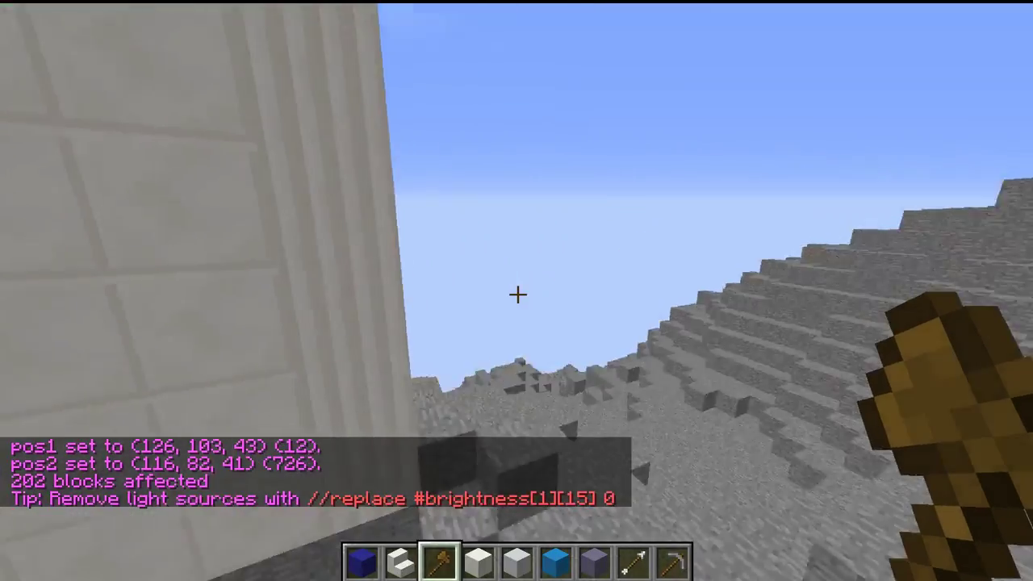
# Break out the quartz that covers the recessed light blue emblem on the tower's front, down to its base
pyautogui.scroll(-5, 517, 294)
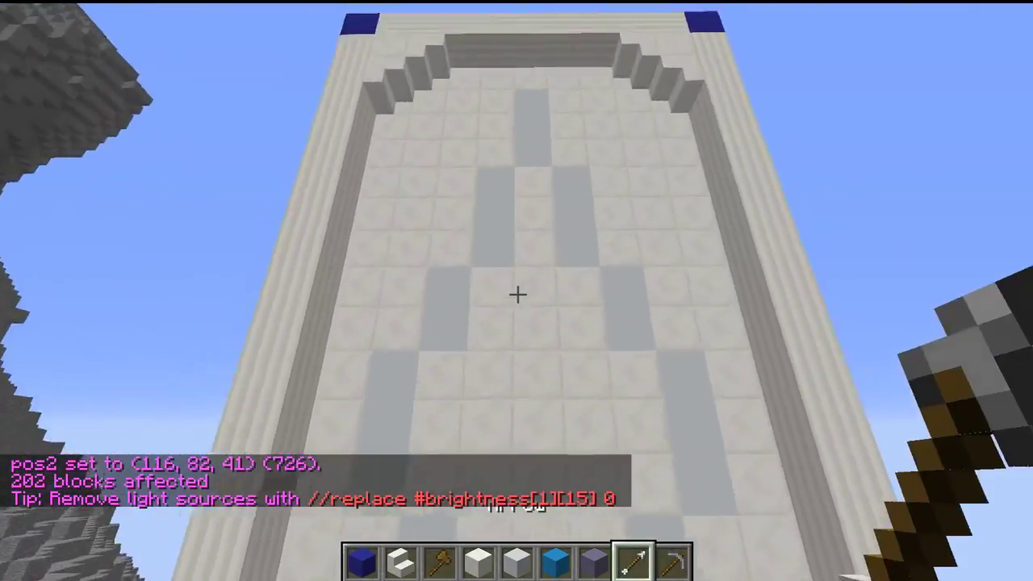
pyautogui.scroll(1, 518, 295)
pyautogui.click(517, 294)
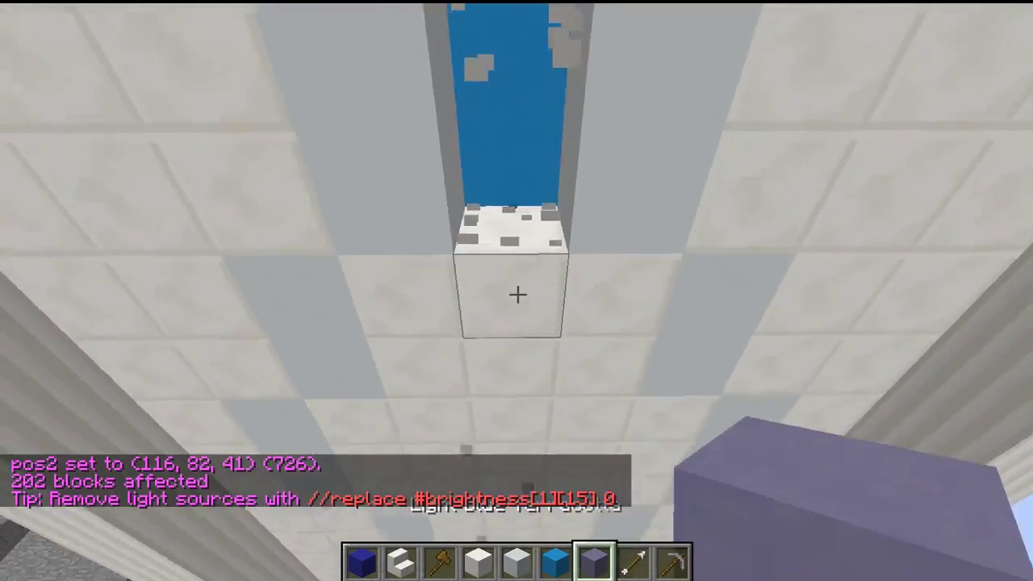
pyautogui.click(517, 294)
pyautogui.click(517, 295)
pyautogui.click(518, 294)
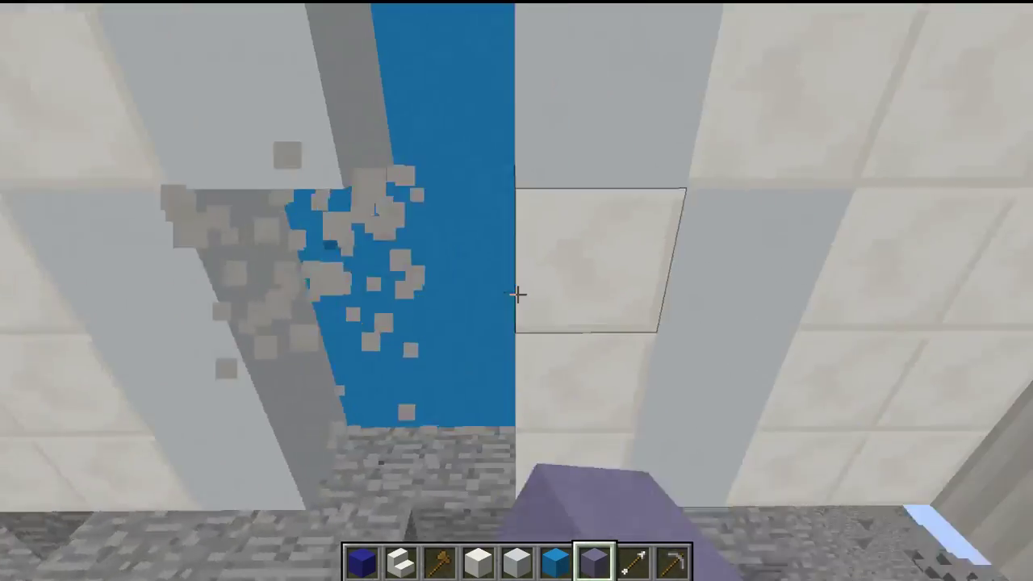
# Select the whole tower with the wooden axe, from a top rear corner to the diagonally opposite front base corner
pyautogui.press('s')
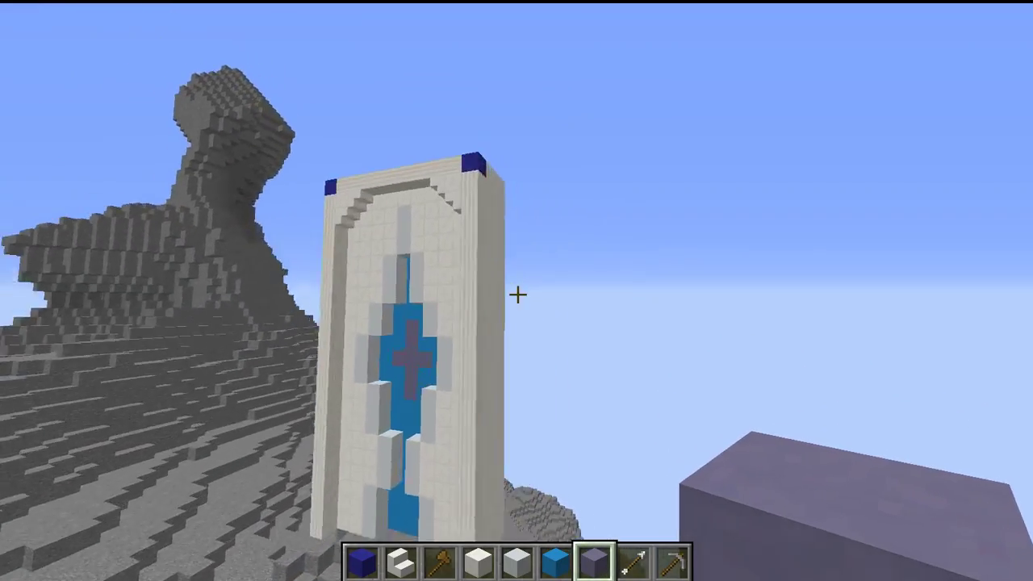
pyautogui.press('d')
pyautogui.press('space')
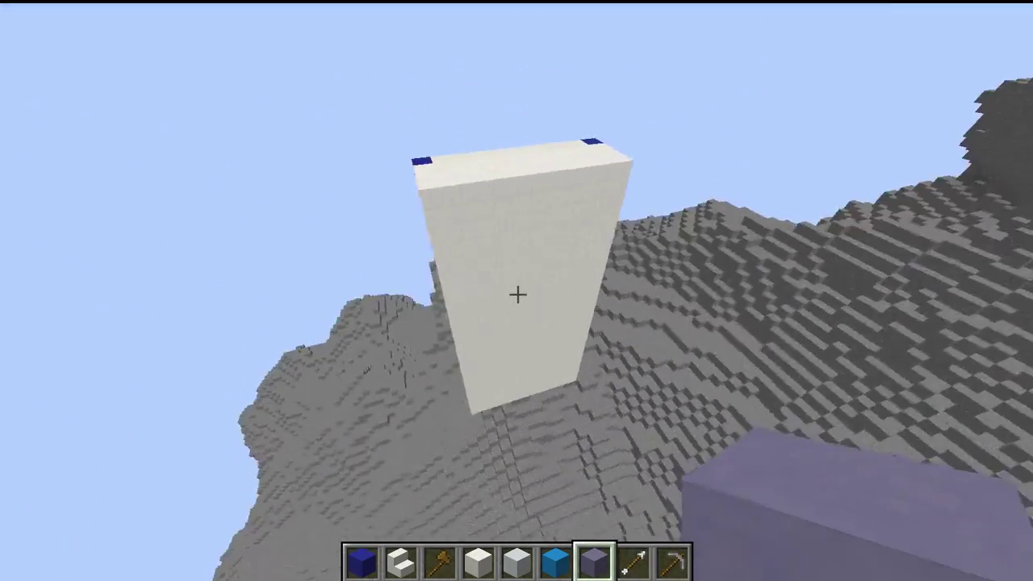
pyautogui.press('d')
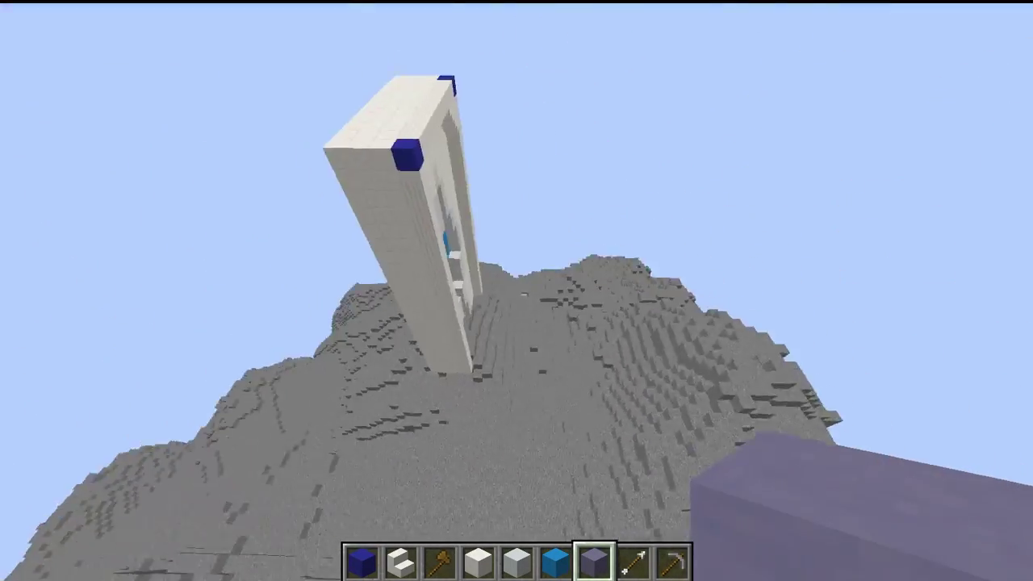
pyautogui.press('d')
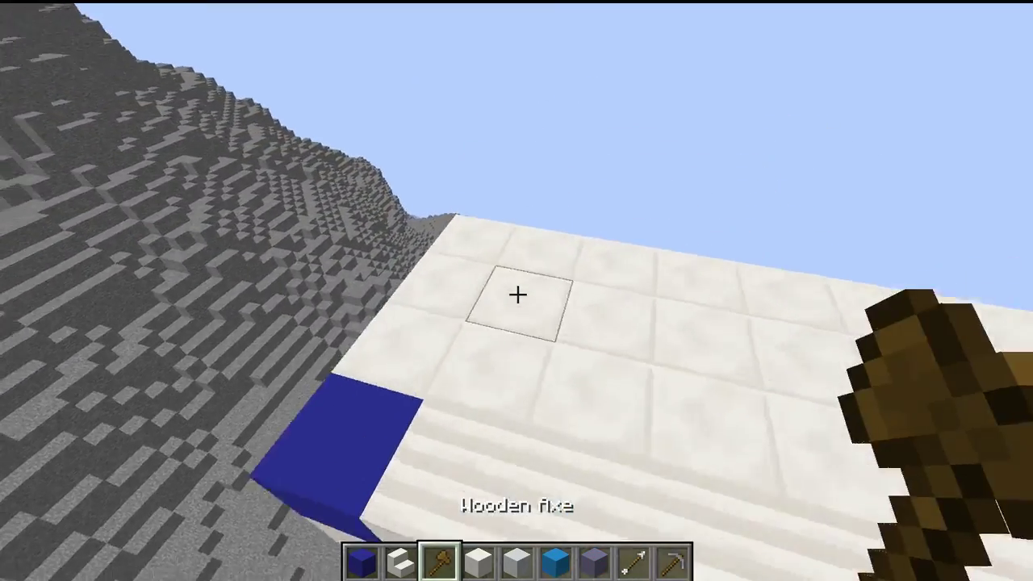
pyautogui.click(516, 294)
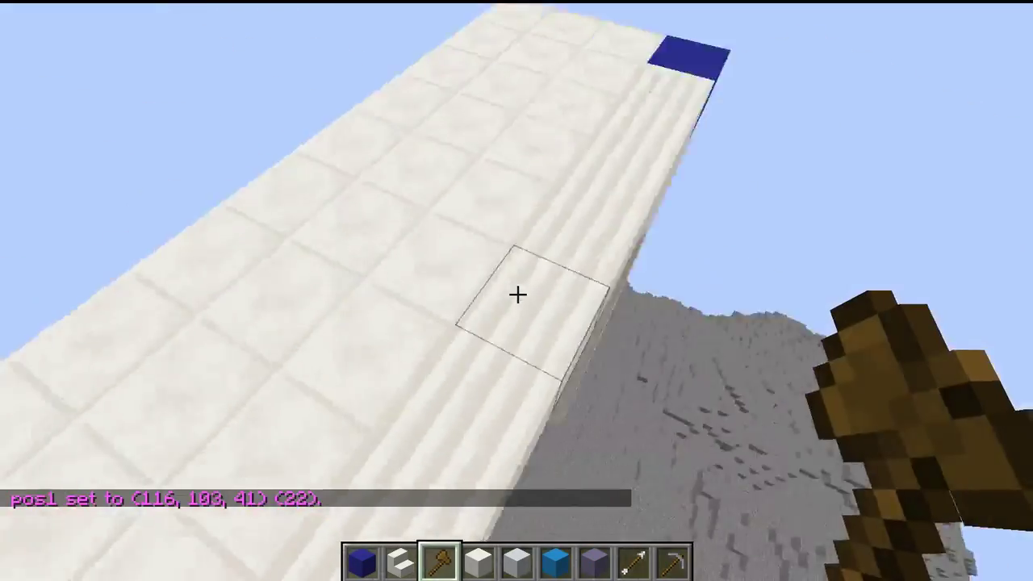
pyautogui.press('shift')
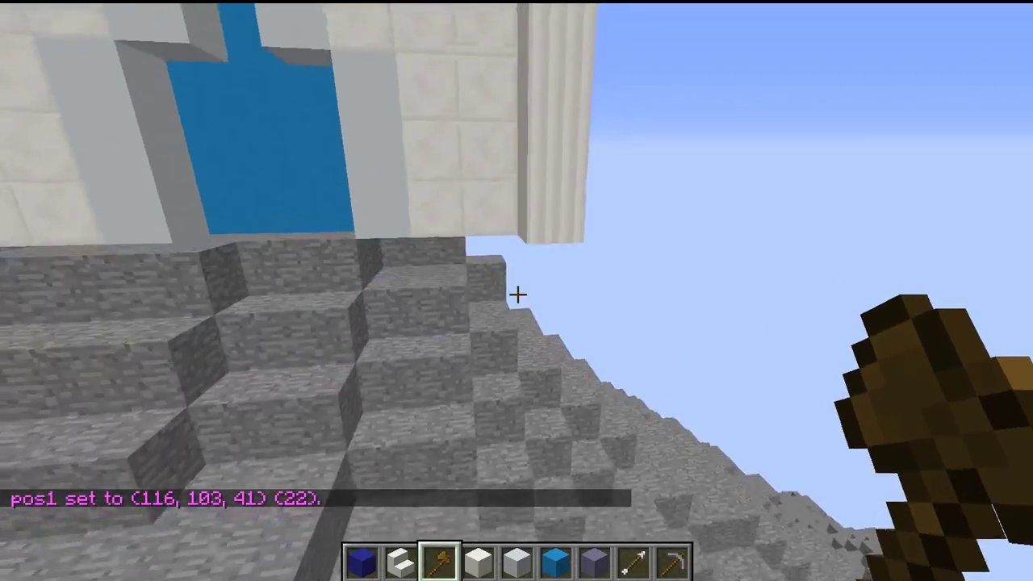
pyautogui.rightClick(517, 295)
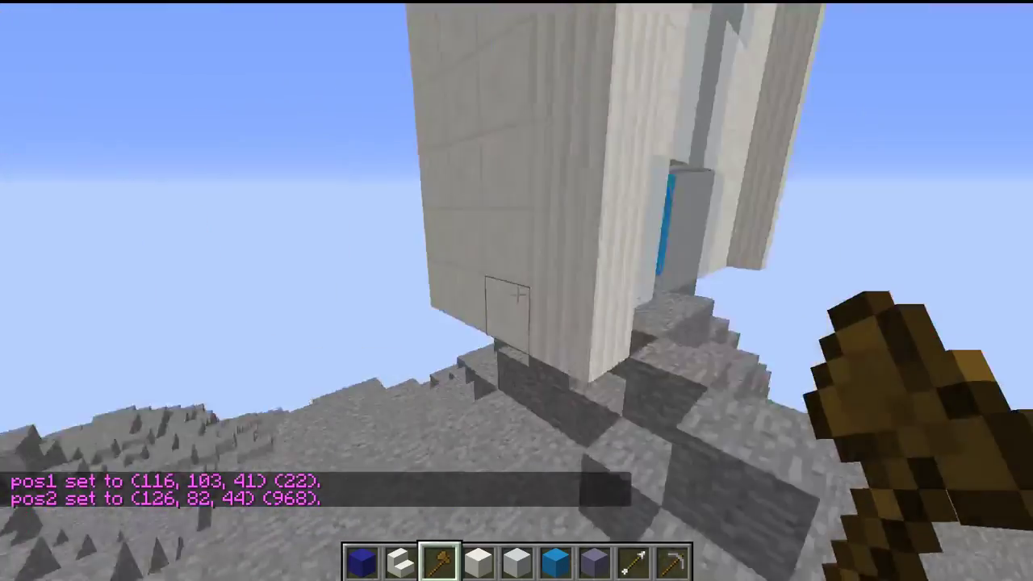
pyautogui.press('a')
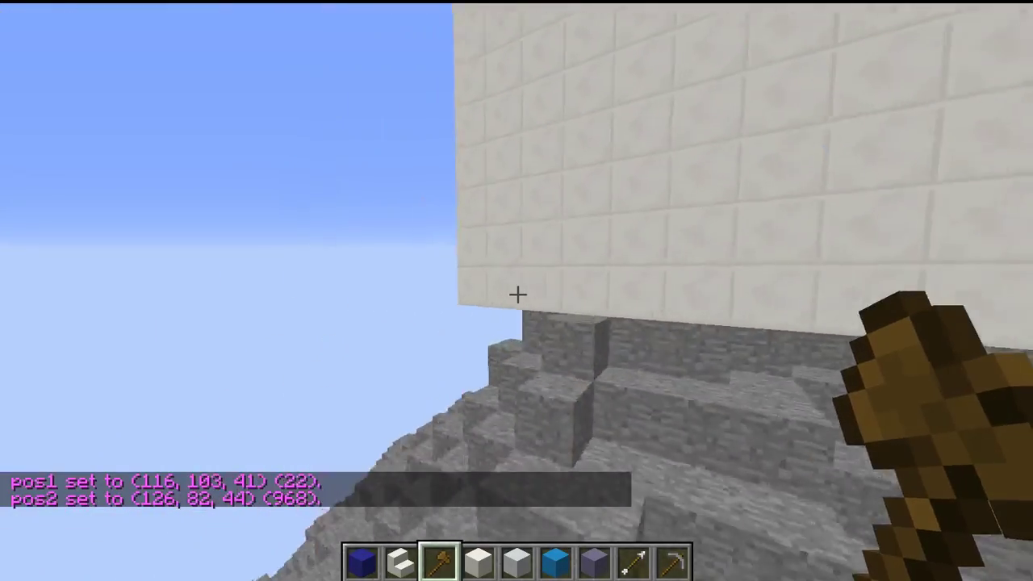
# Replace the blue concrete in the hotbar with stone taken from the ledge at the tower's front base
pyautogui.press('a')
pyautogui.press('w')
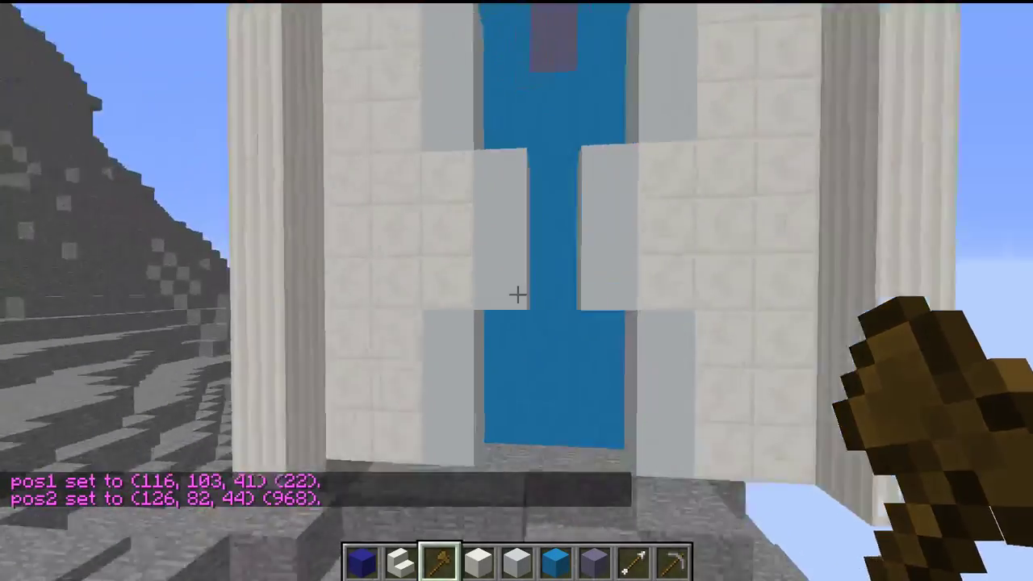
pyautogui.press('w')
pyautogui.press('shift')
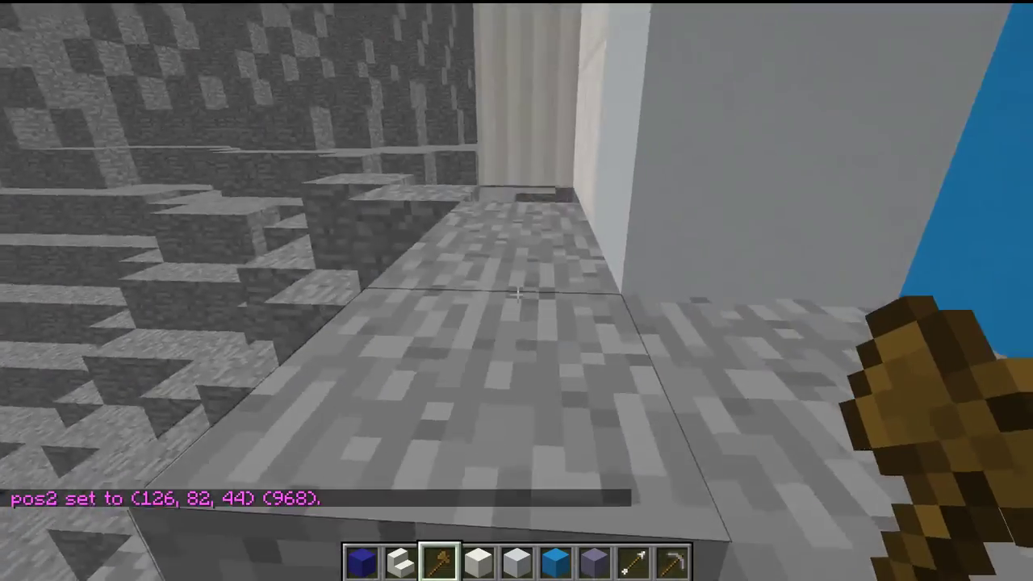
pyautogui.scroll(-3, 516, 290)
pyautogui.scroll(5, 517, 290)
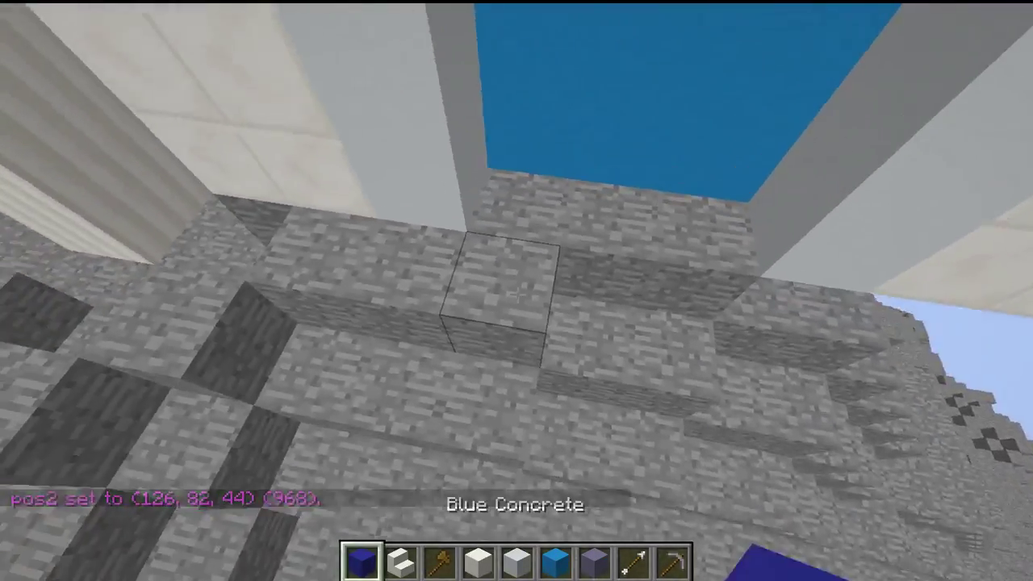
pyautogui.middleClick(517, 291)
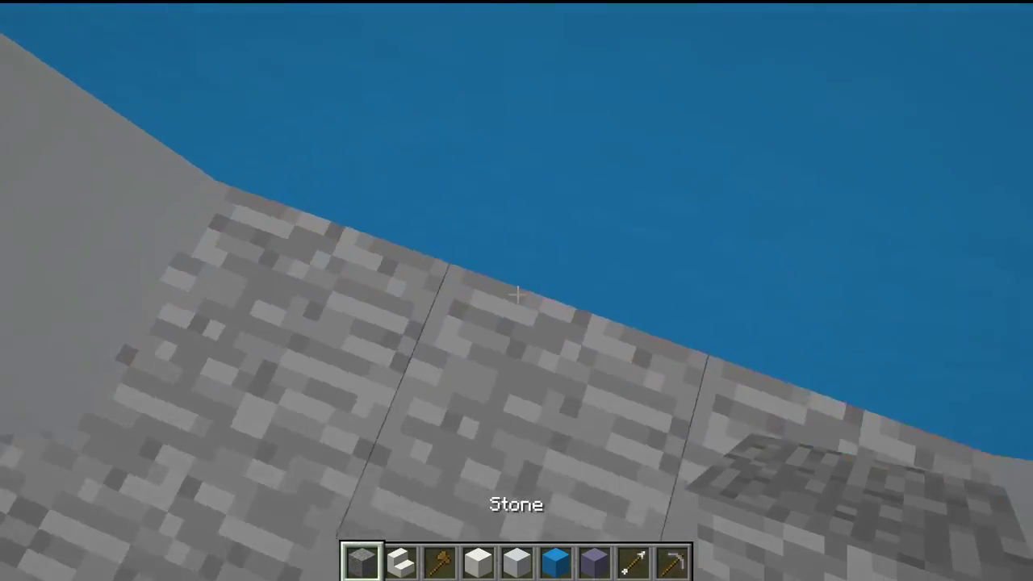
# Cut the selected tower to the clipboard with //cut while standing at its base in front of the emblem
pyautogui.press('/')
pyautogui.write('/co')
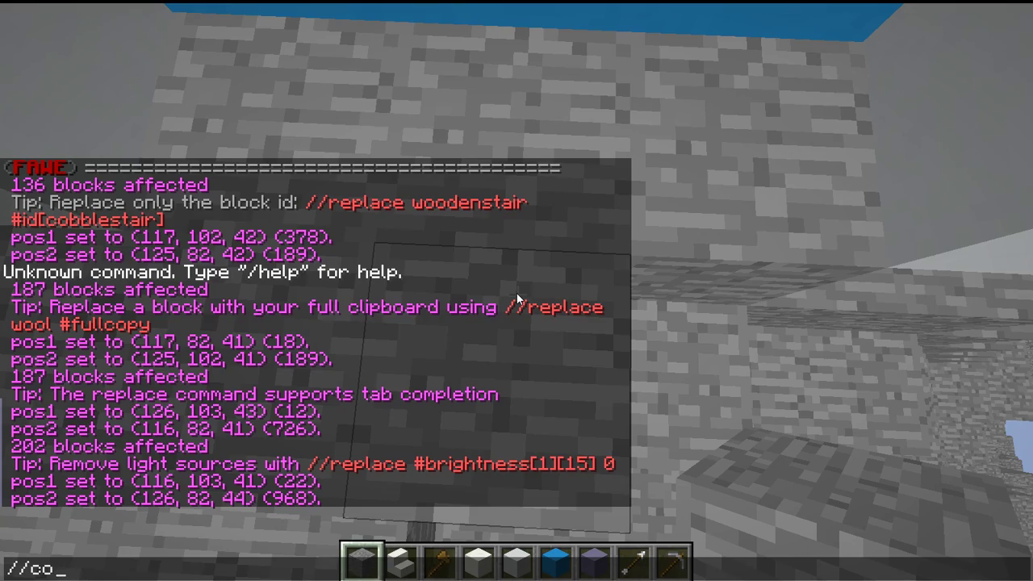
pyautogui.press('Return')
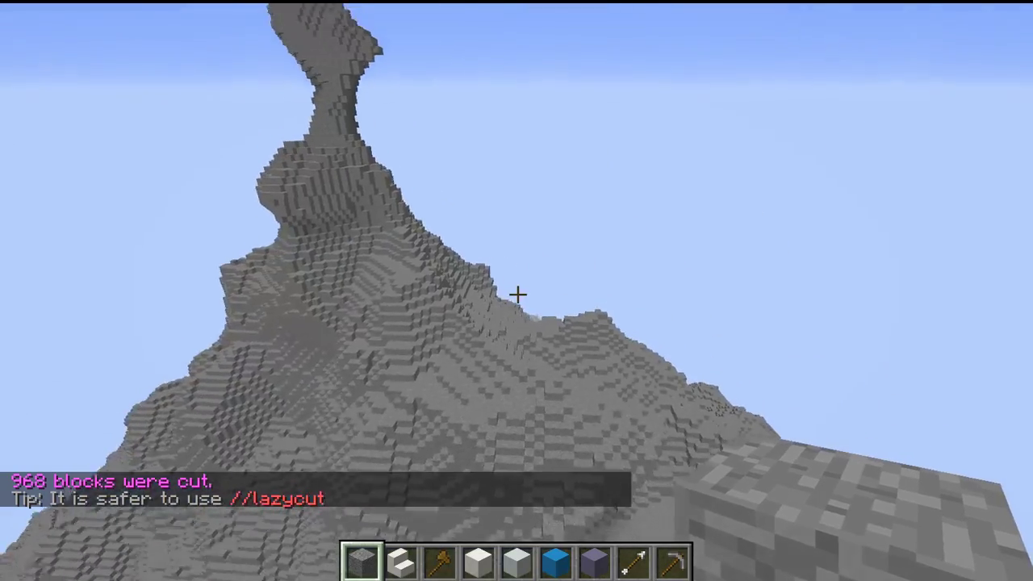
# Paste a copy of the tower in mid-air by the mountain by running //paste
pyautogui.press('/')
pyautogui.write('/paste')
pyautogui.press('Return')
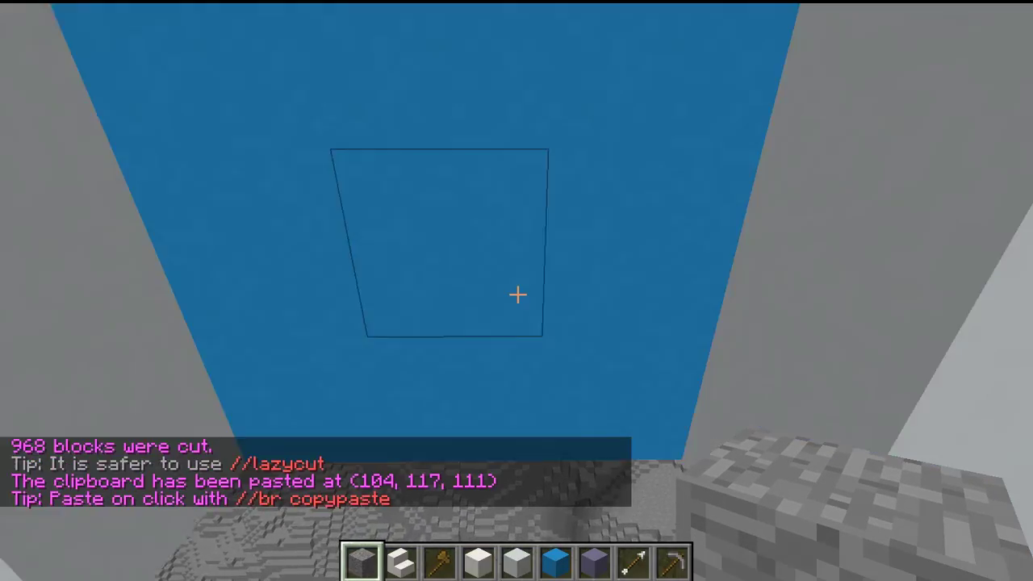
pyautogui.press('s')
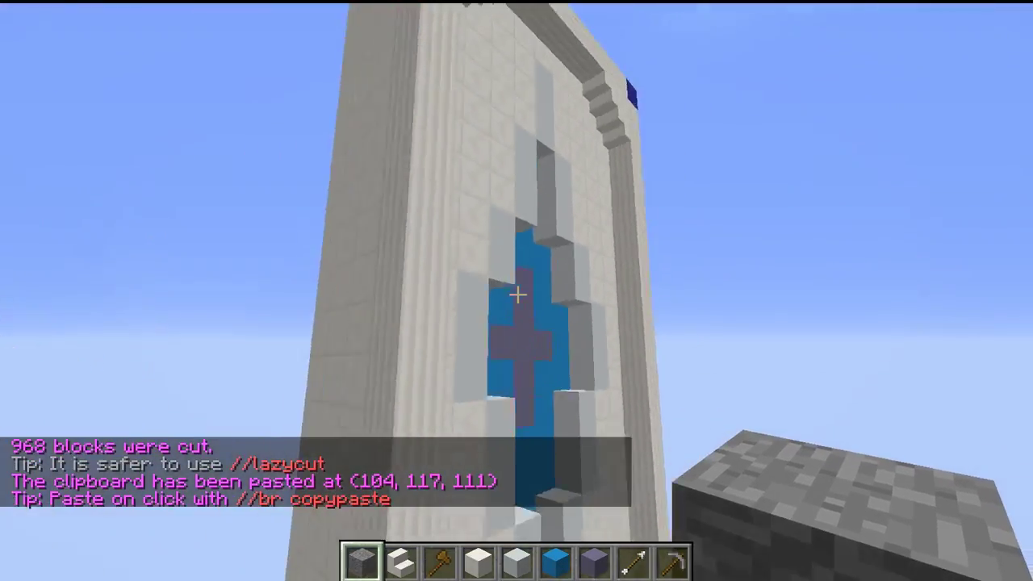
pyautogui.press('space')
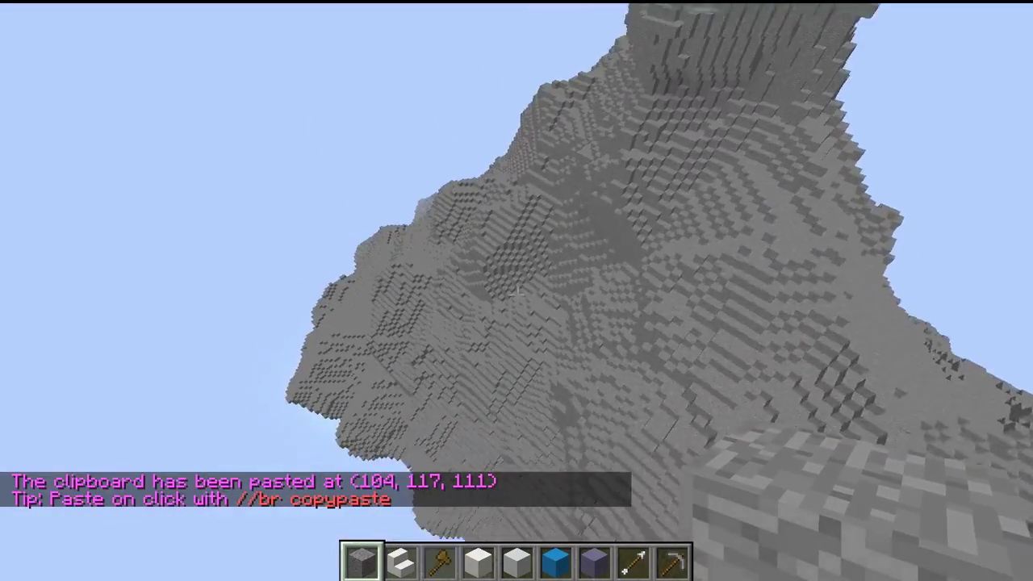
# Paste the tower without air into the mountain's stone hollow at about (70, 59, 52) by running //paste -a
pyautogui.press('w')
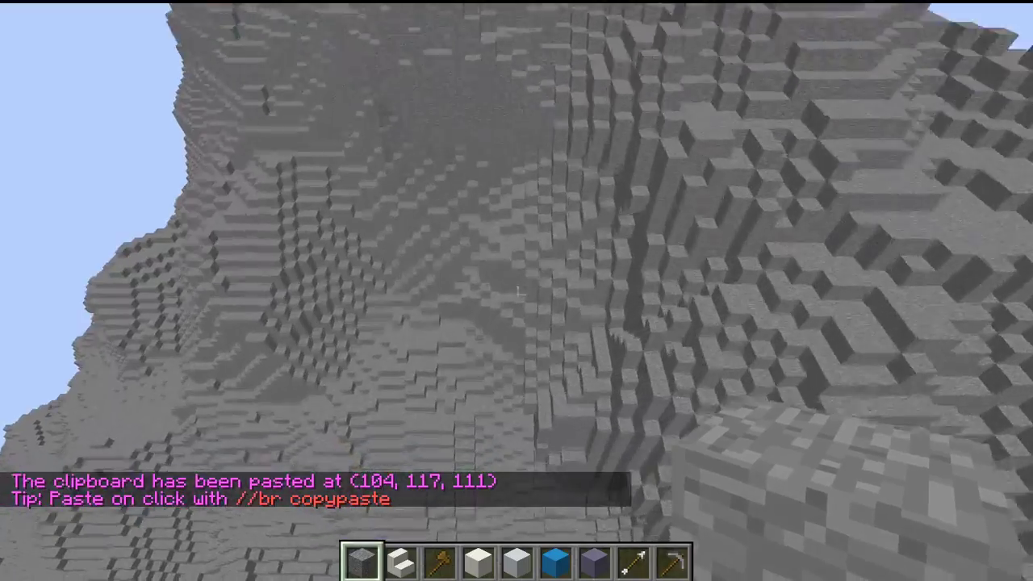
pyautogui.press('w')
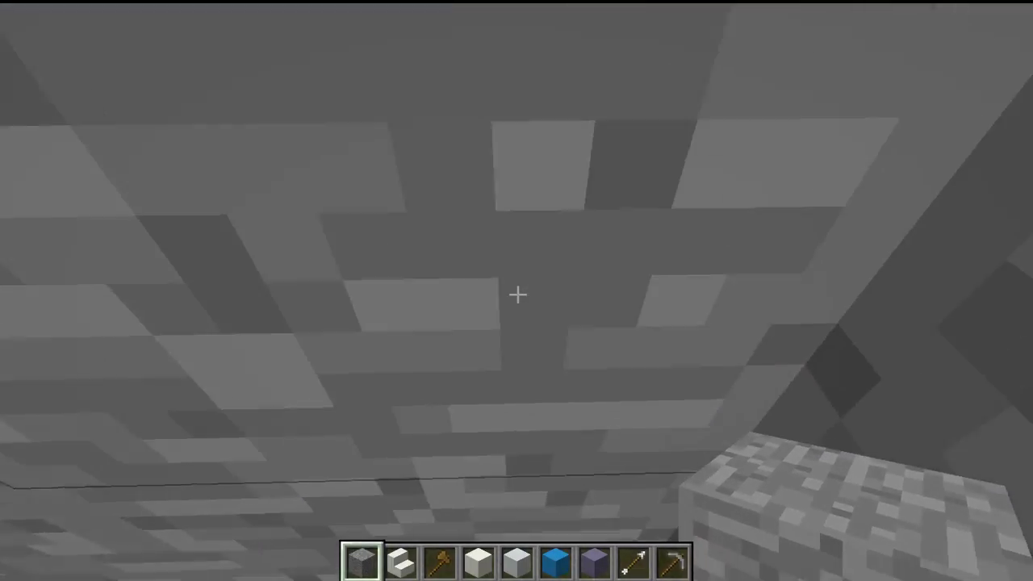
pyautogui.write('//')
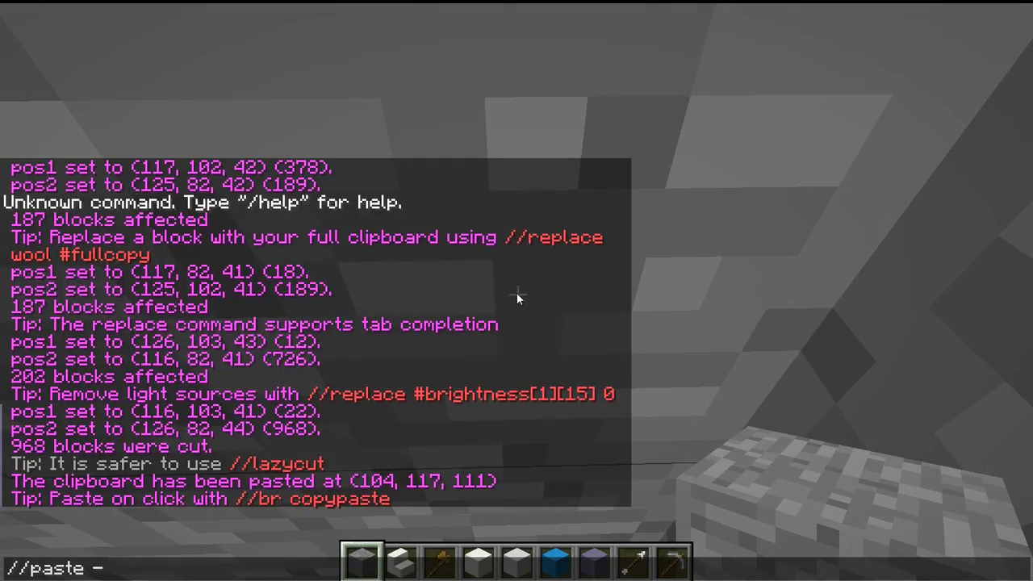
pyautogui.write('paste -')
pyautogui.press('Return')
pyautogui.press('s')
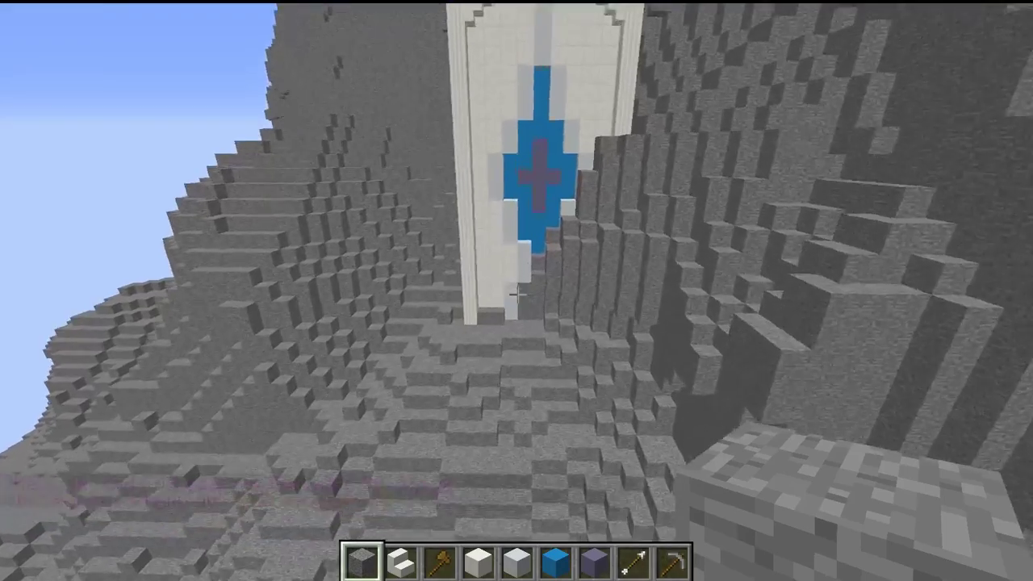
# Paste a second panel with //paste -a at (60, 59, 52), so it shares a quartz pillar with the first panel
pyautogui.press('w')
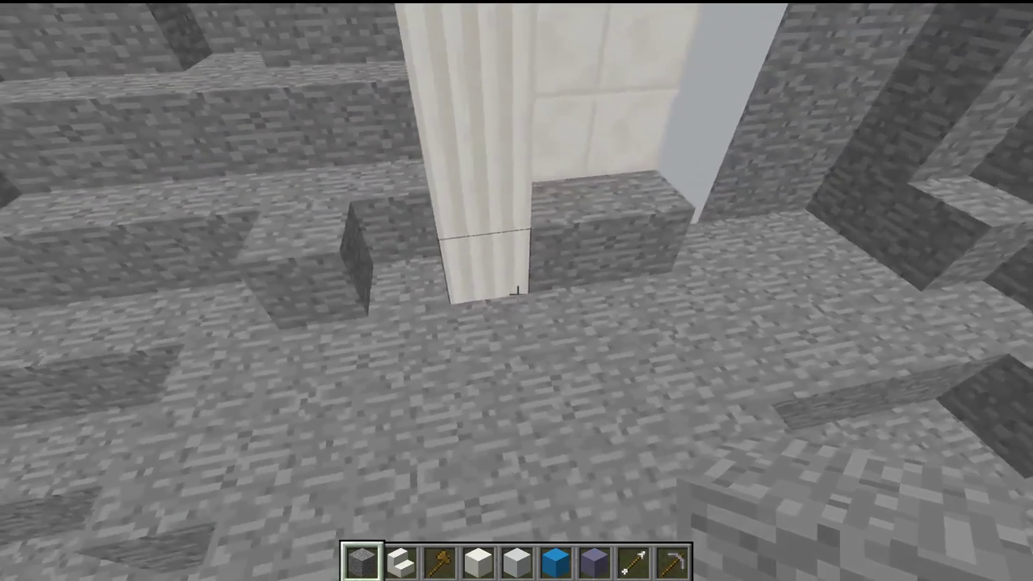
pyautogui.rightClick(516, 292)
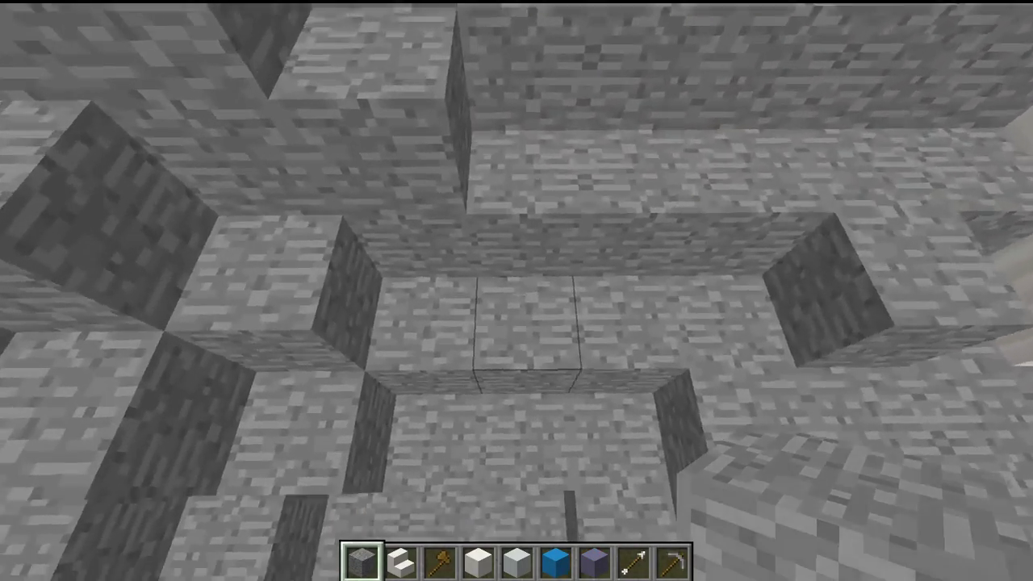
pyautogui.press('shift')
pyautogui.write('t//paste -a')
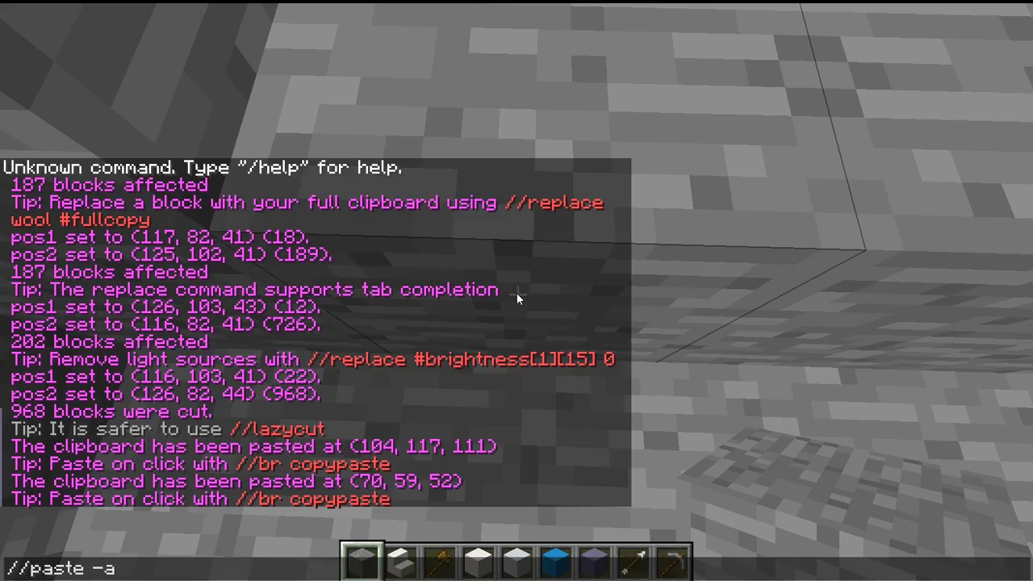
pyautogui.press('Return')
pyautogui.press('s')
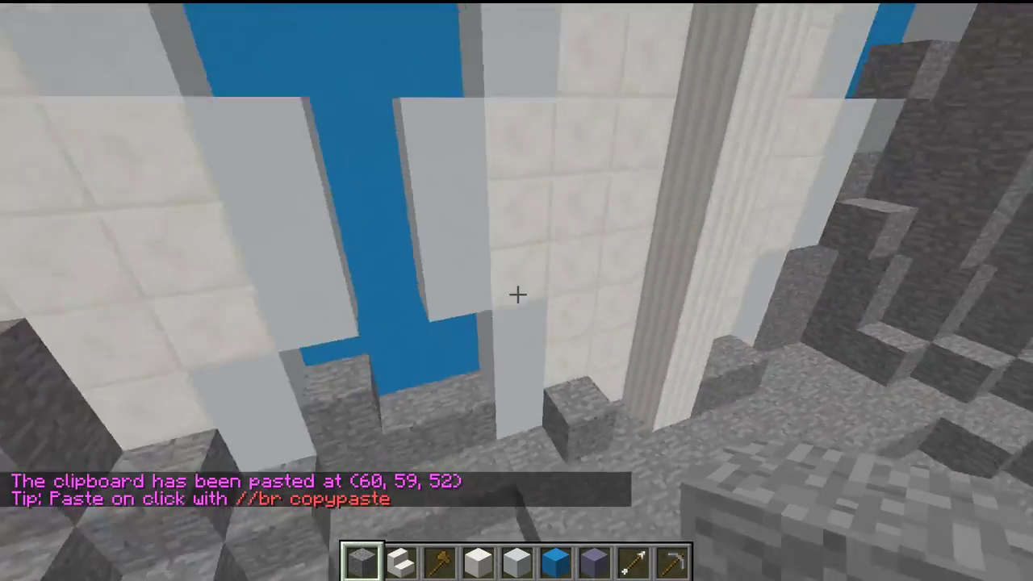
pyautogui.press('s')
pyautogui.press('w')
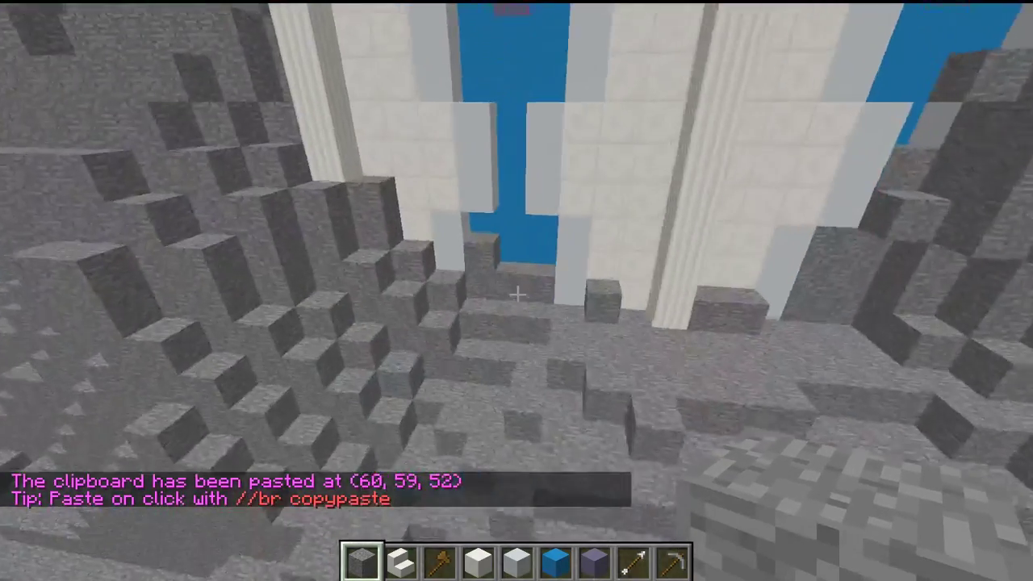
pyautogui.press('a')
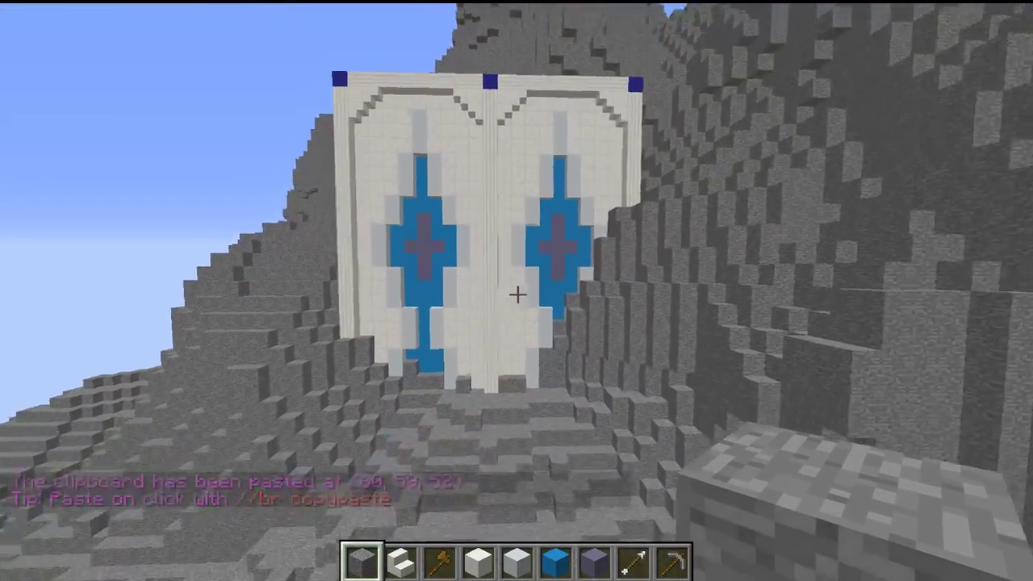
# Dig a tunnel into the stone slope left of the two panels and paste a third adjoining panel at (50, 59, 52)
pyautogui.press('w')
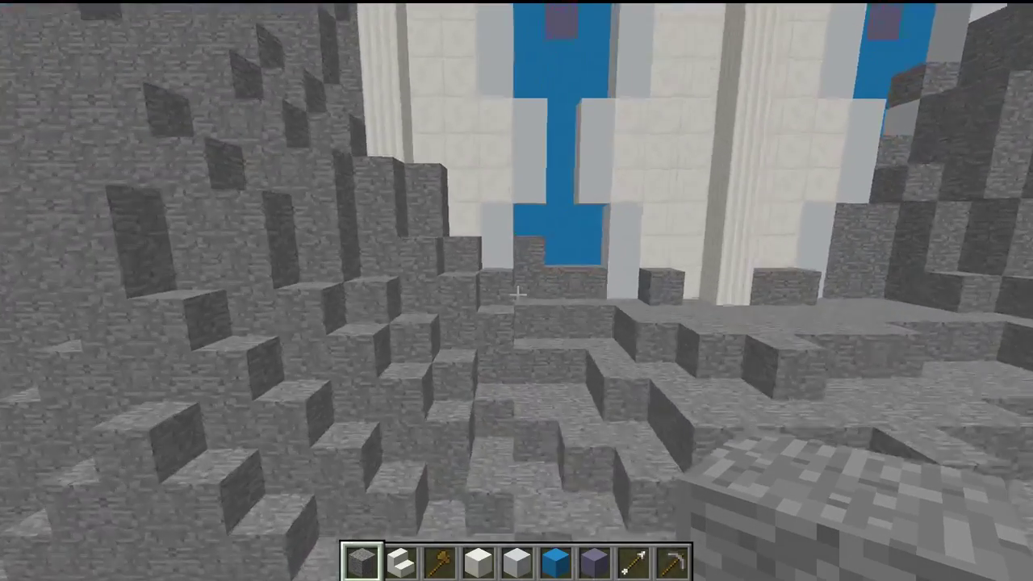
pyautogui.press('a')
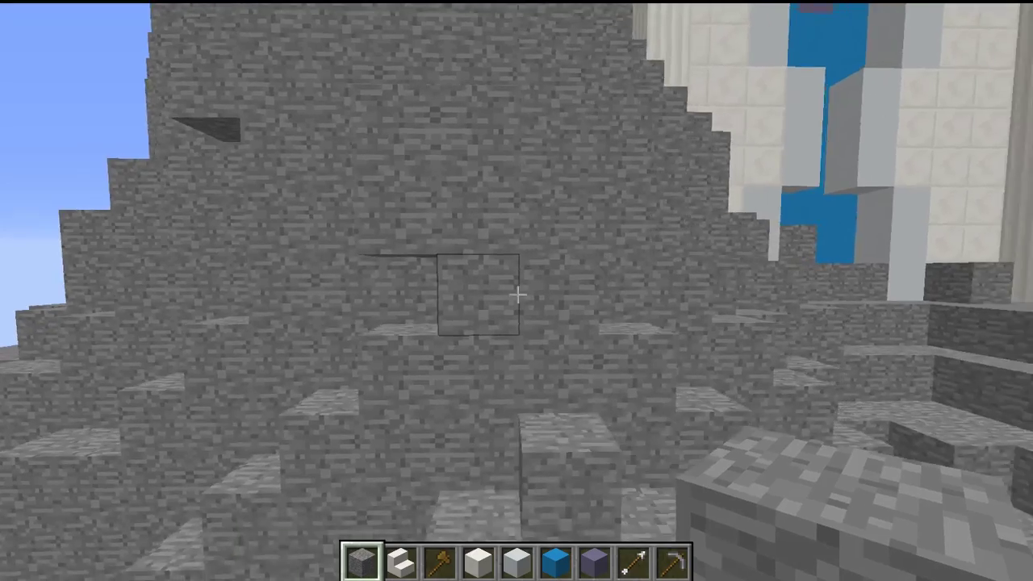
pyautogui.click(517, 296)
pyautogui.press('w')
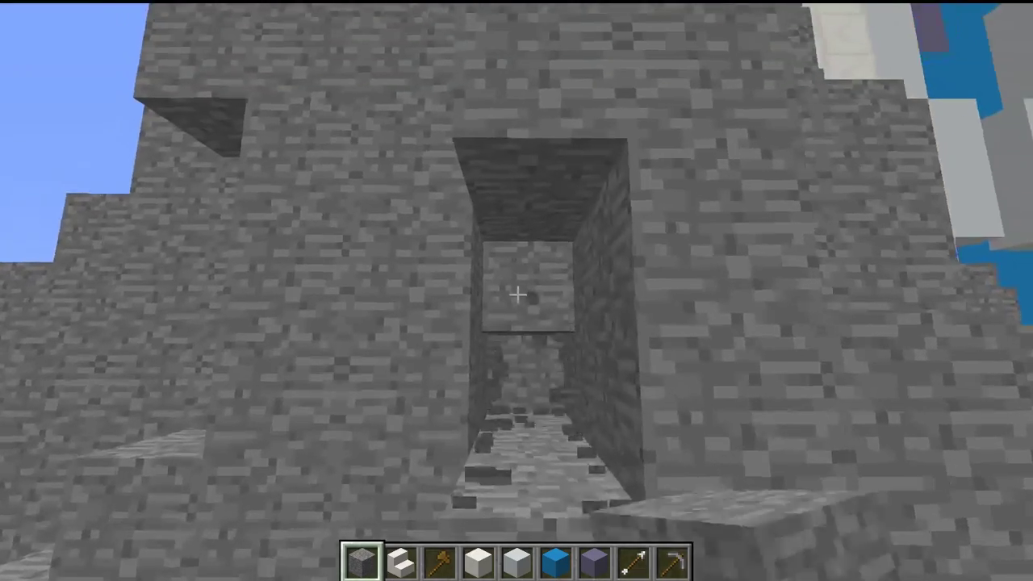
pyautogui.press('w')
pyautogui.click(517, 295)
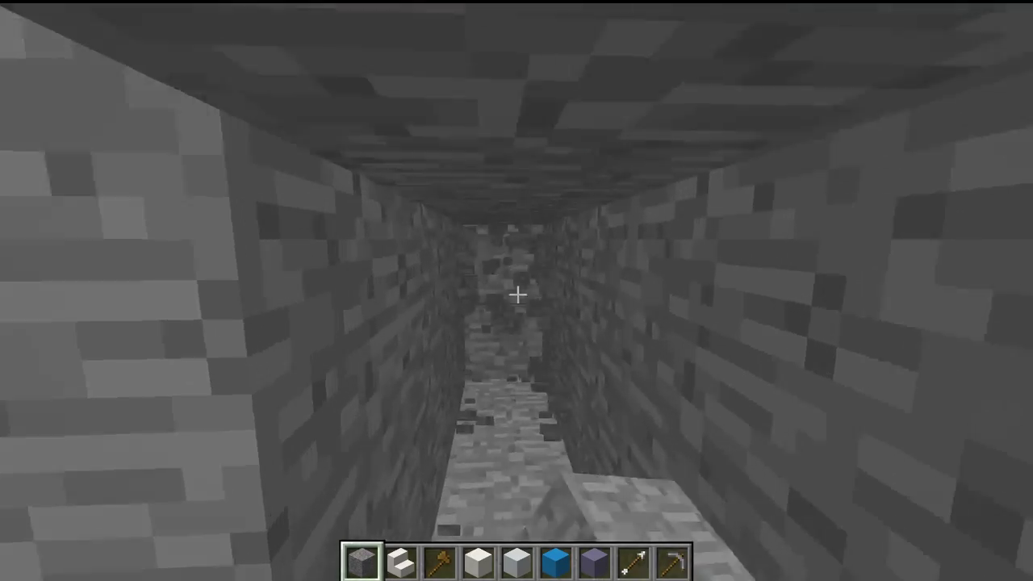
pyautogui.press('Return')
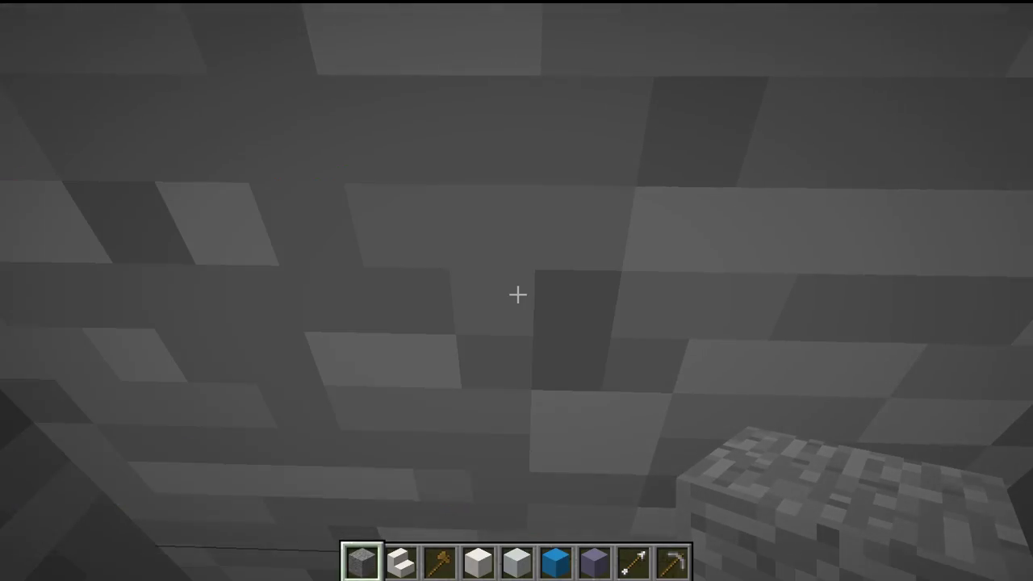
pyautogui.press('space')
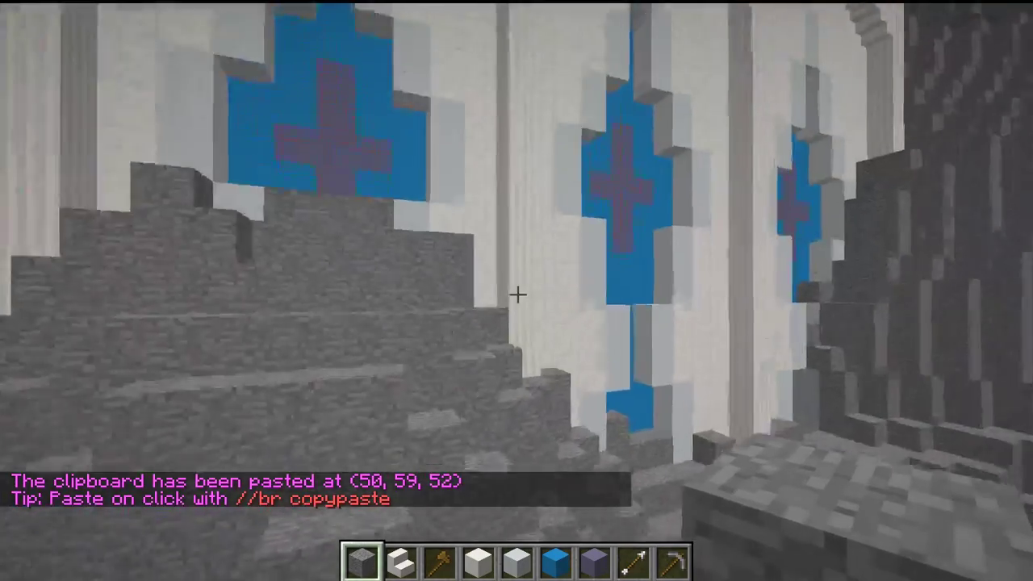
pyautogui.press('space')
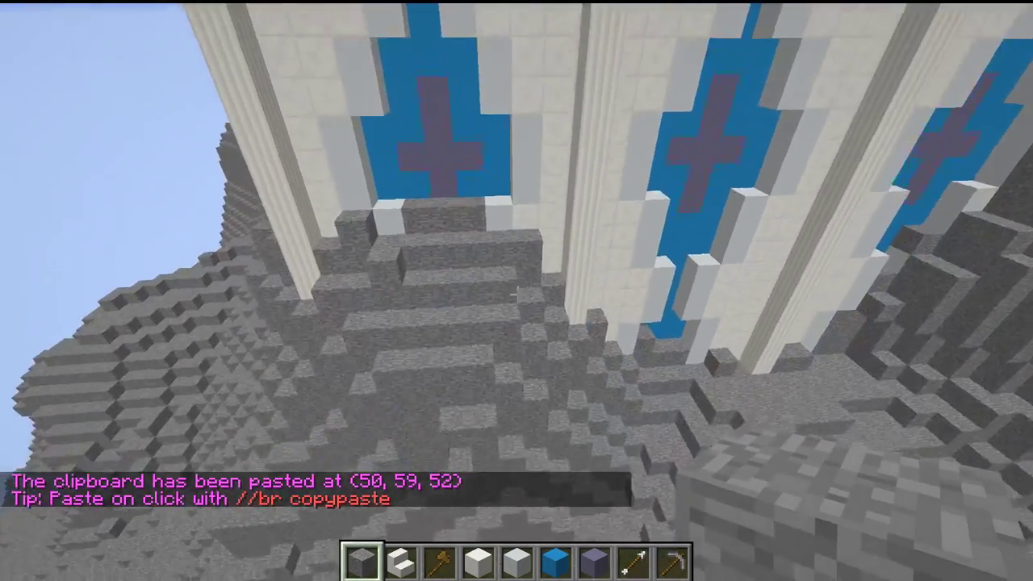
# Refill the tunnel dug into the slope below the third panel with stone blocks
pyautogui.press('w')
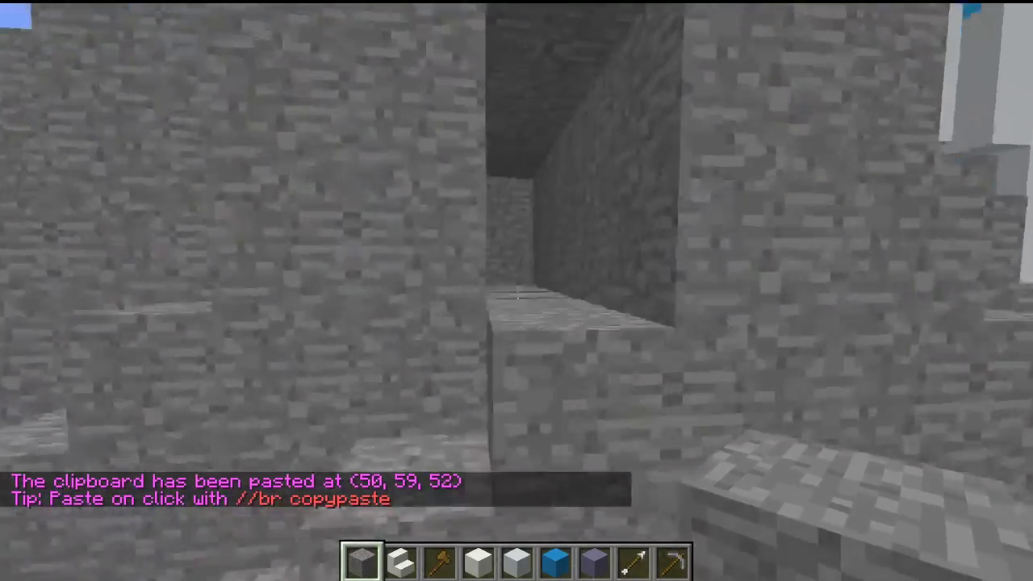
pyautogui.press('w')
pyautogui.press('s')
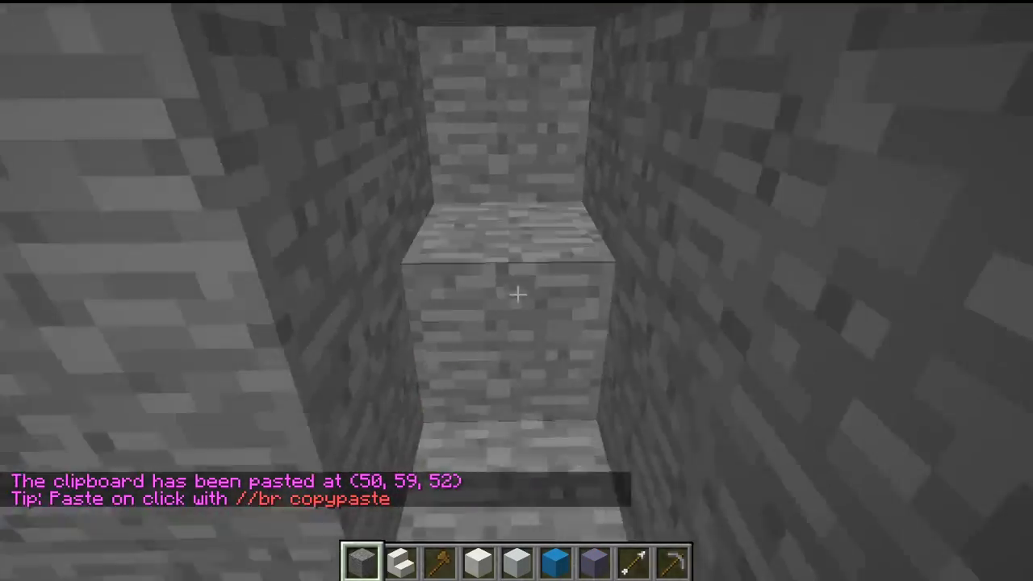
pyautogui.press('space')
pyautogui.press('s')
pyautogui.rightClick(518, 296)
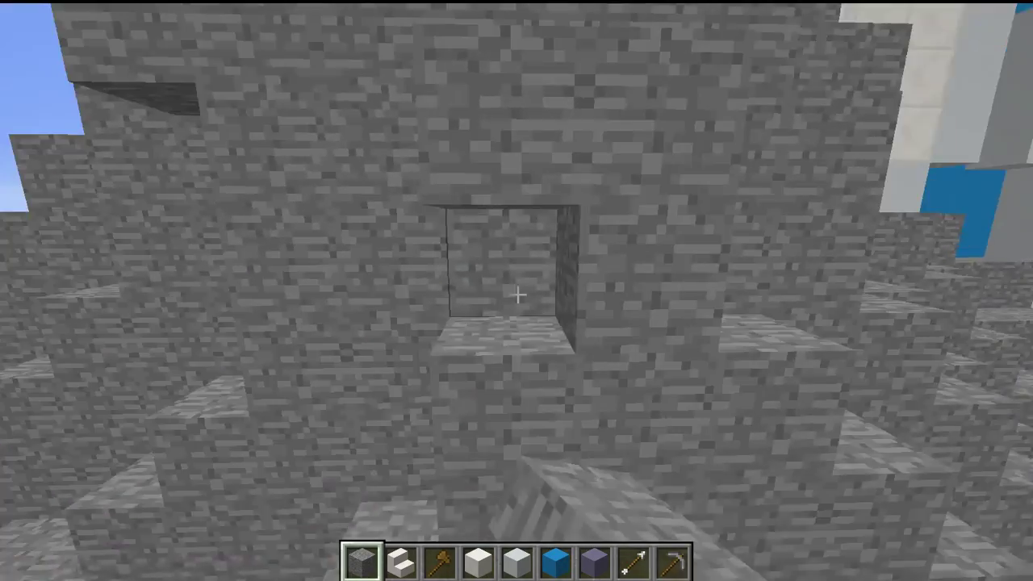
# Examine the rock slope beside the first mountainside panel and show the debug coordinates at the panel's base
pyautogui.press('d')
pyautogui.press('space')
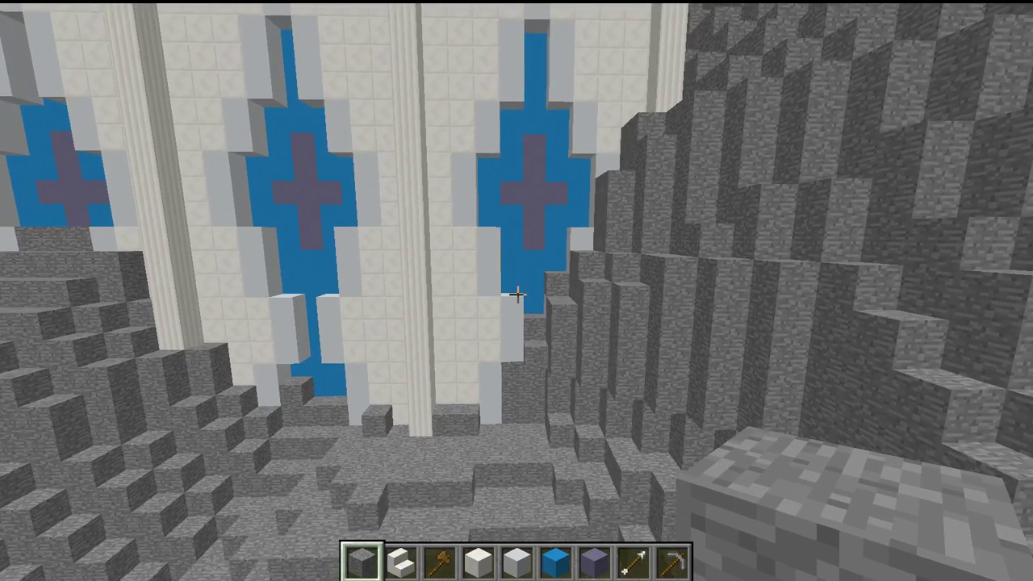
pyautogui.press('shift')
pyautogui.press('d')
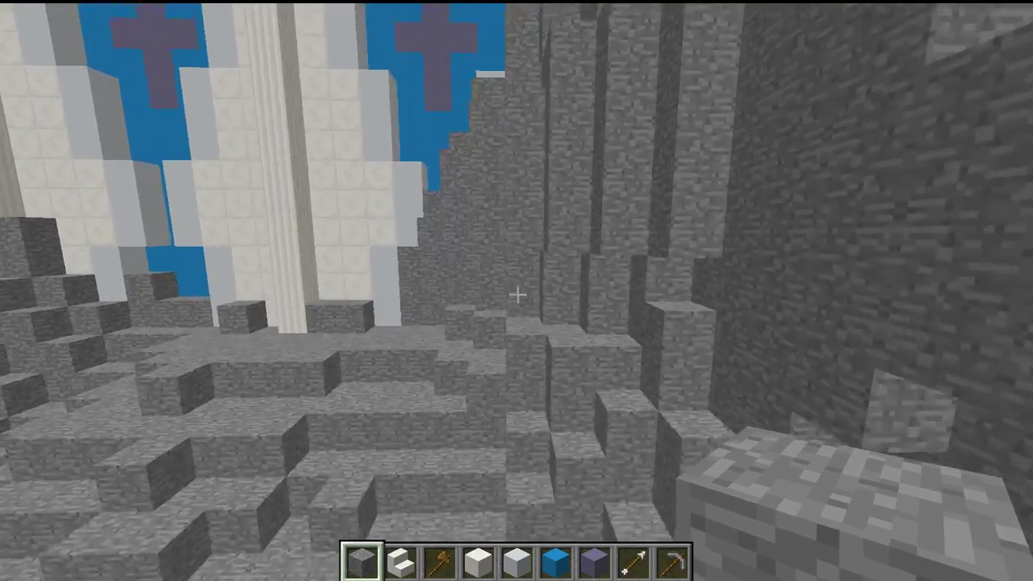
pyautogui.press('w')
pyautogui.press('s')
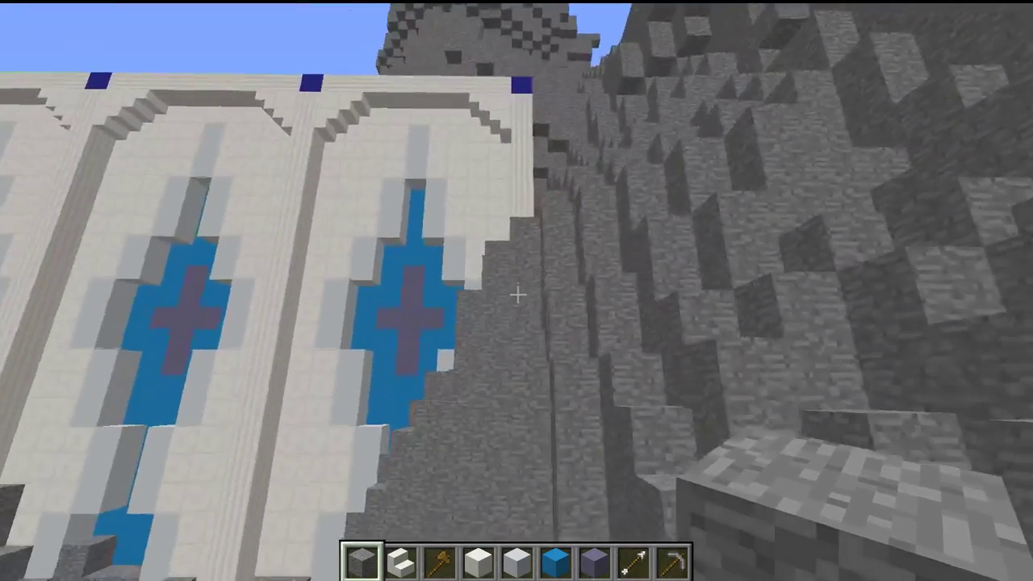
pyautogui.press('w')
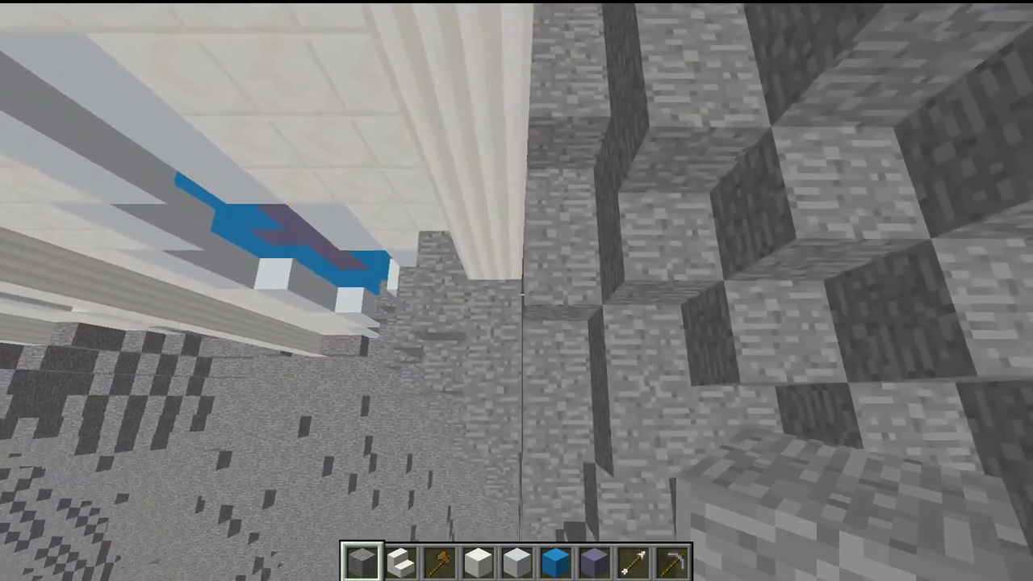
pyautogui.press('a')
pyautogui.press('shift')
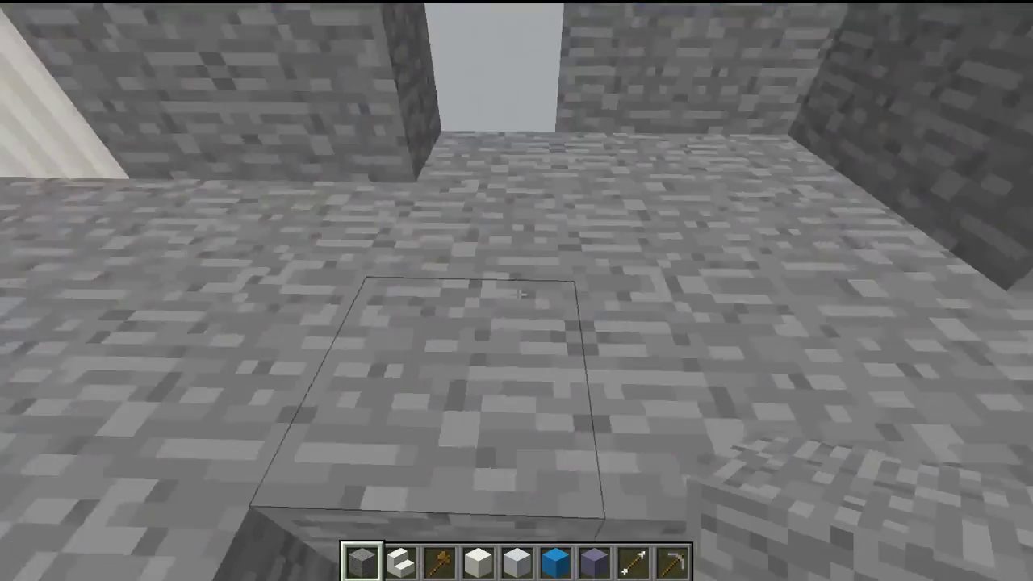
pyautogui.press('F3')
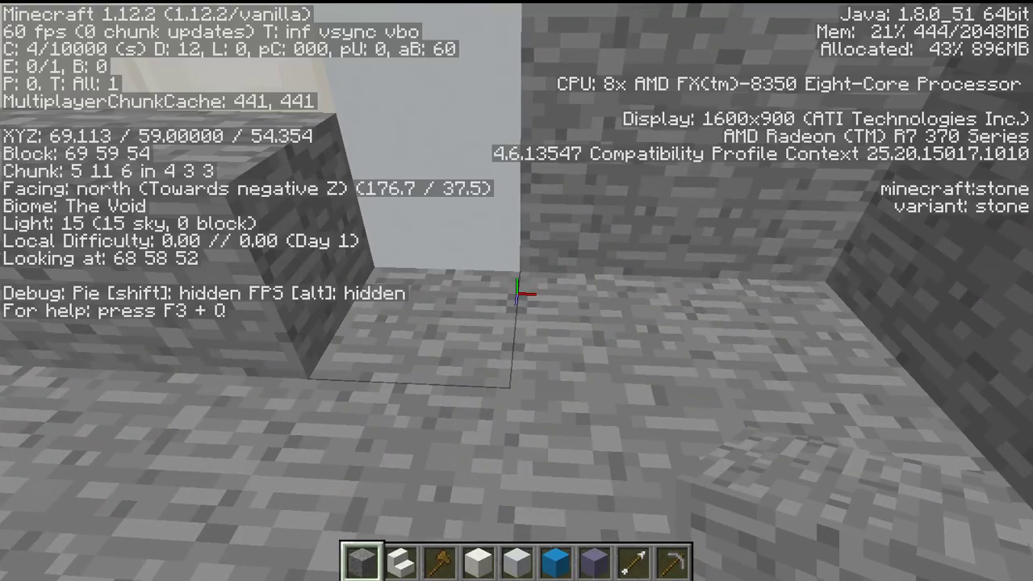
# Dig a shaft straight down through the rock slope beside the first mountainside panel to block (80, 59, 53)
pyautogui.press('F3')
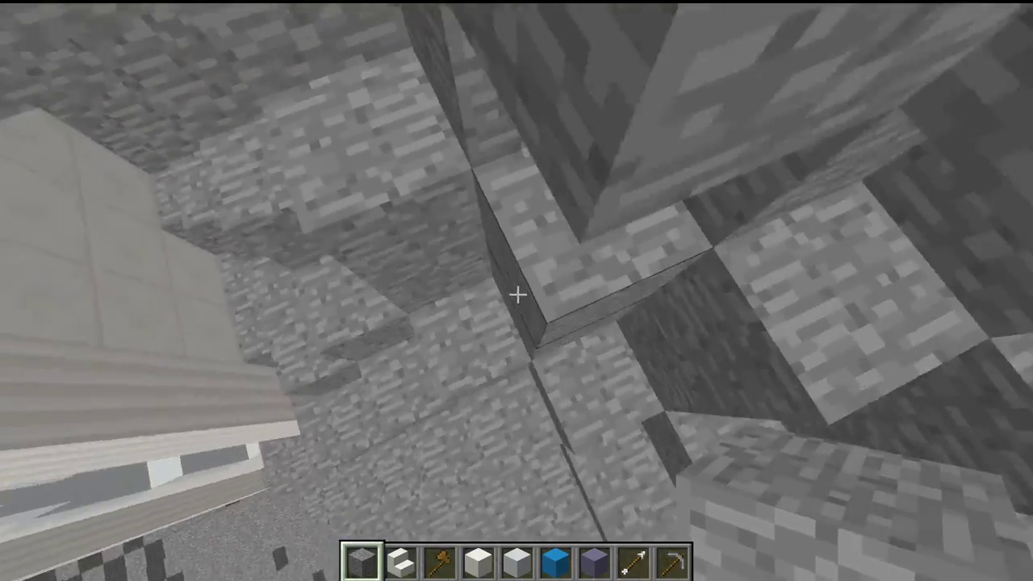
pyautogui.click(516, 294)
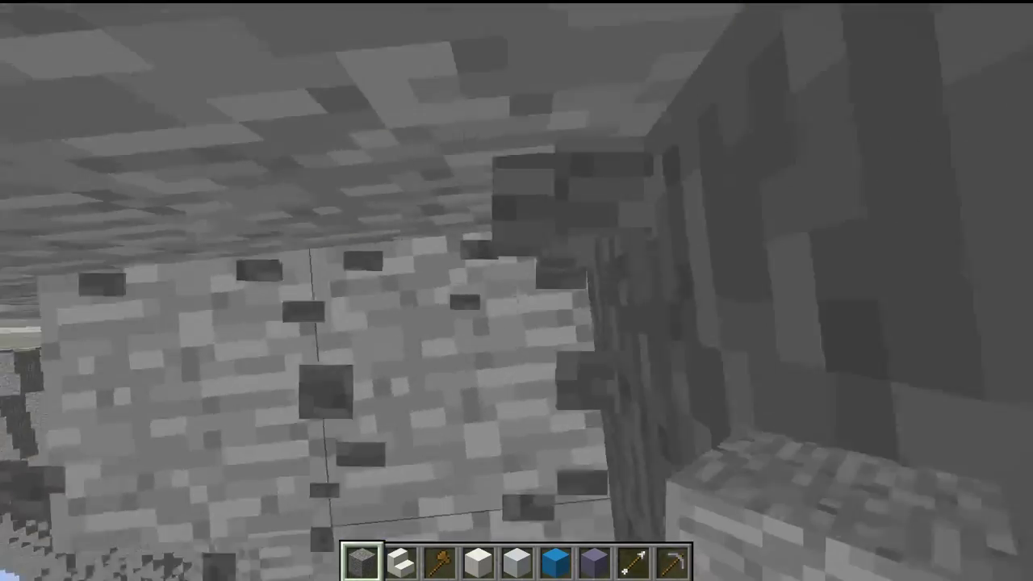
pyautogui.press('F3')
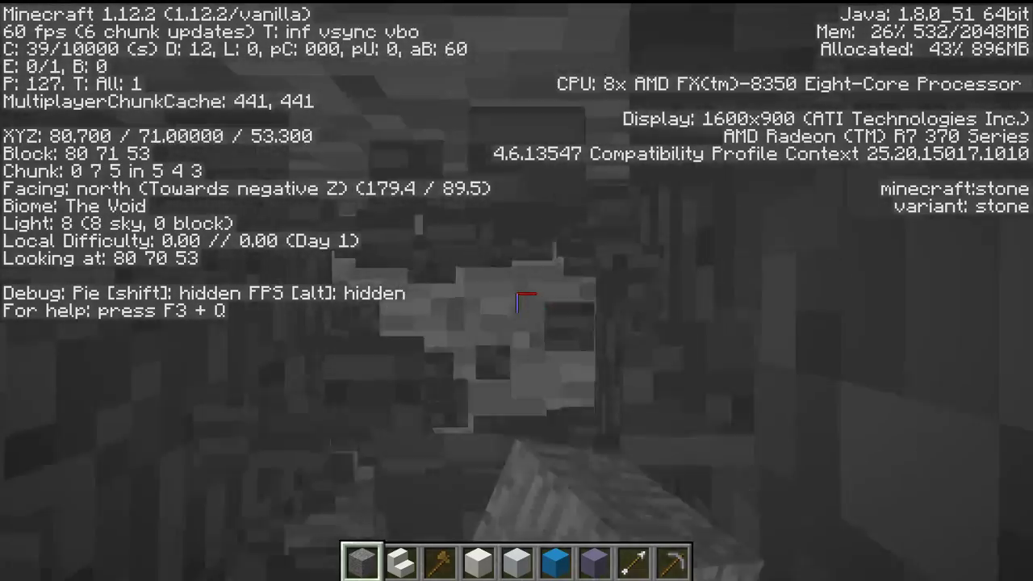
pyautogui.click(524, 303)
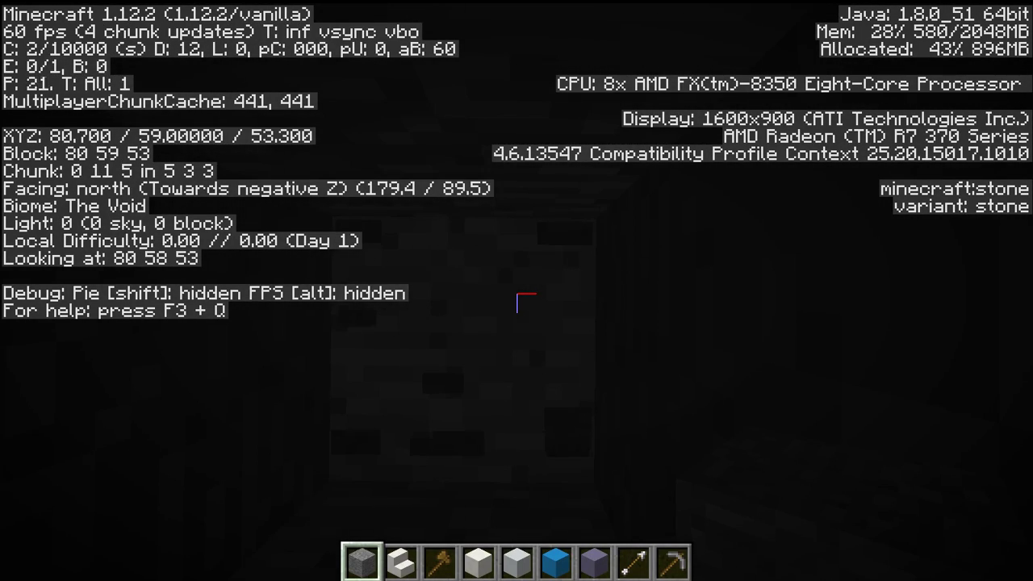
# Paste a fourth panel from the clipboard at (80, 59, 53) inside the shaft
pyautogui.press('t')
pyautogui.press('Up')
pyautogui.press('Return')
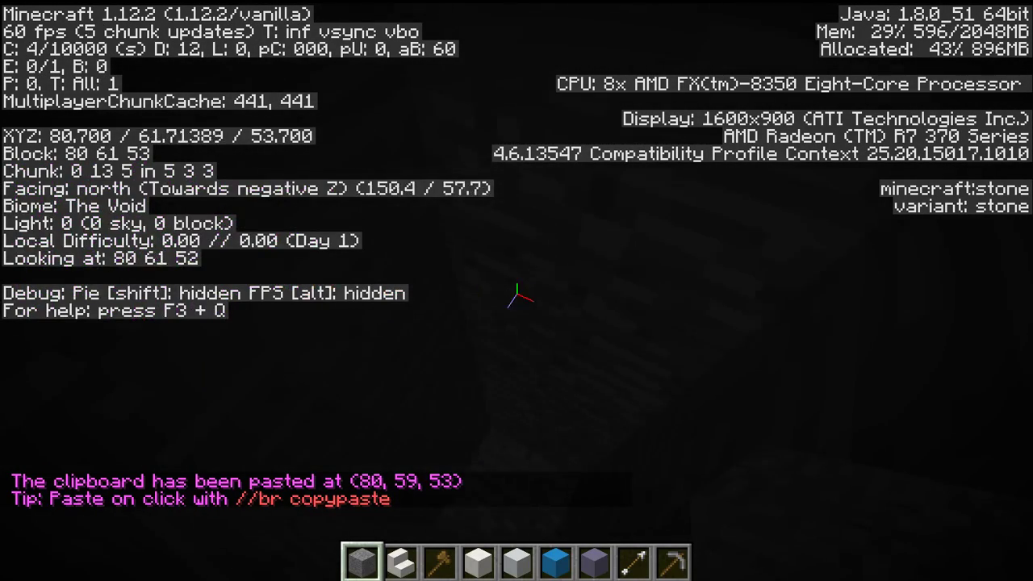
pyautogui.press('space')
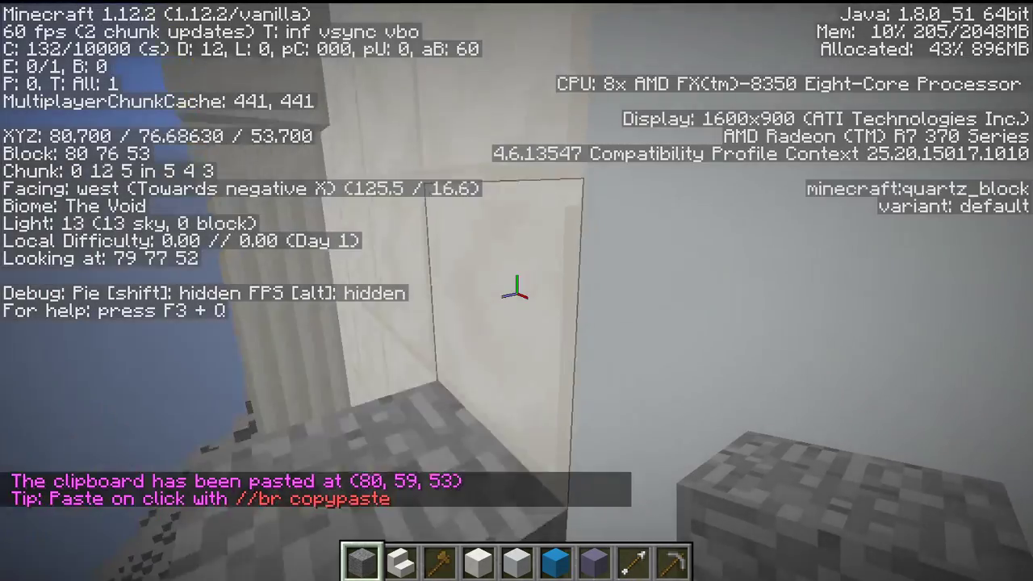
pyautogui.press('a')
pyautogui.press('s')
pyautogui.press('w')
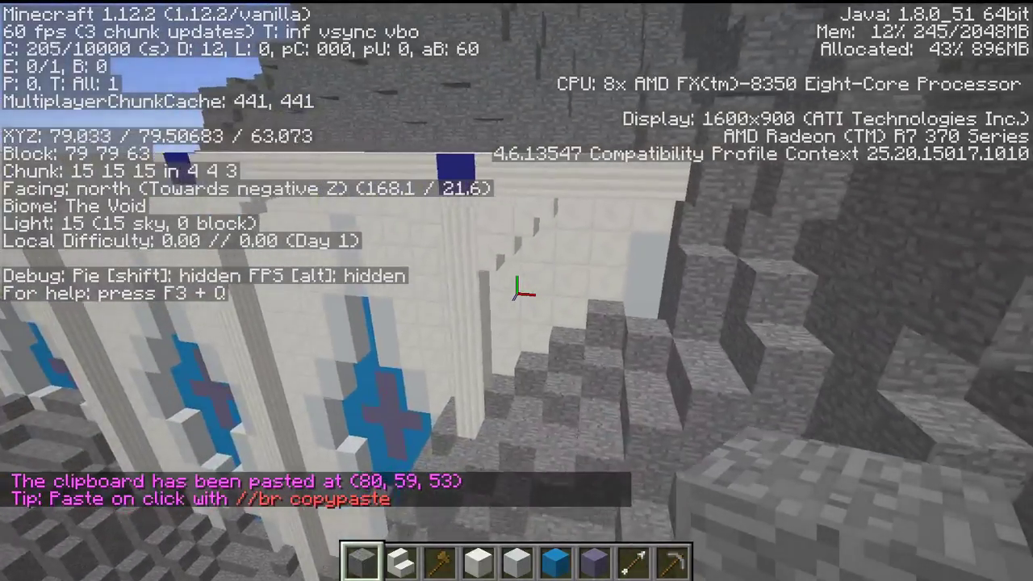
# Check from the front and from above how the new panel lines up with the rest of the wall
pyautogui.press('a')
pyautogui.press('s')
pyautogui.press('d')
pyautogui.press('w')
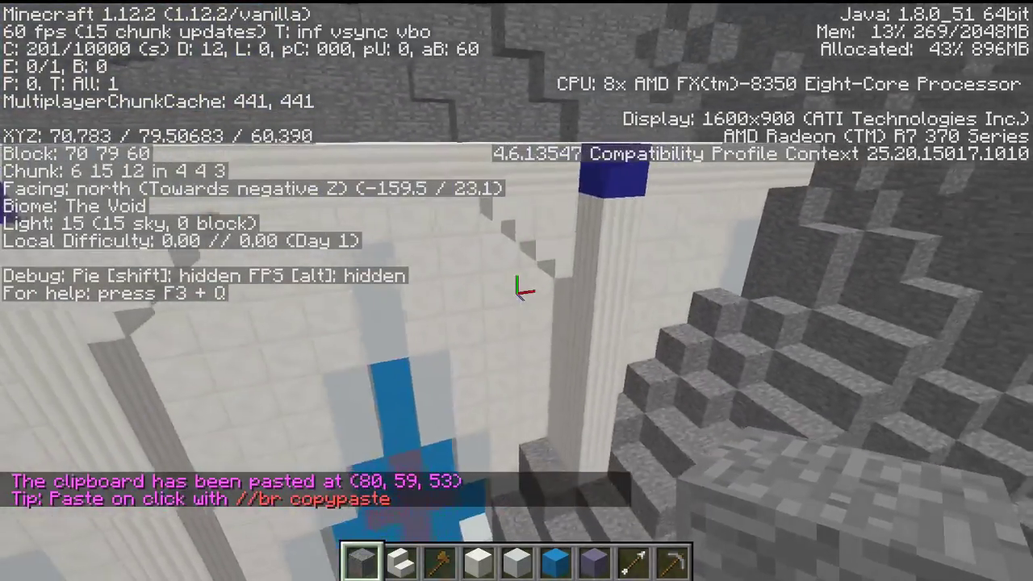
pyautogui.press('space')
pyautogui.press('a')
pyautogui.press('s')
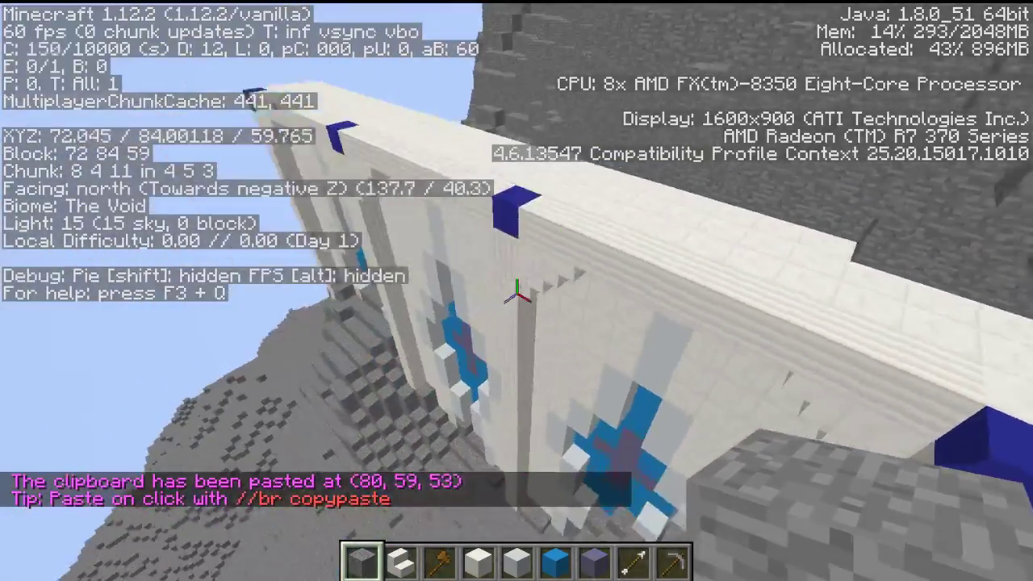
pyautogui.press('d')
pyautogui.press('w')
pyautogui.press('shift')
pyautogui.press('w')
pyautogui.press('d')
pyautogui.press('shift')
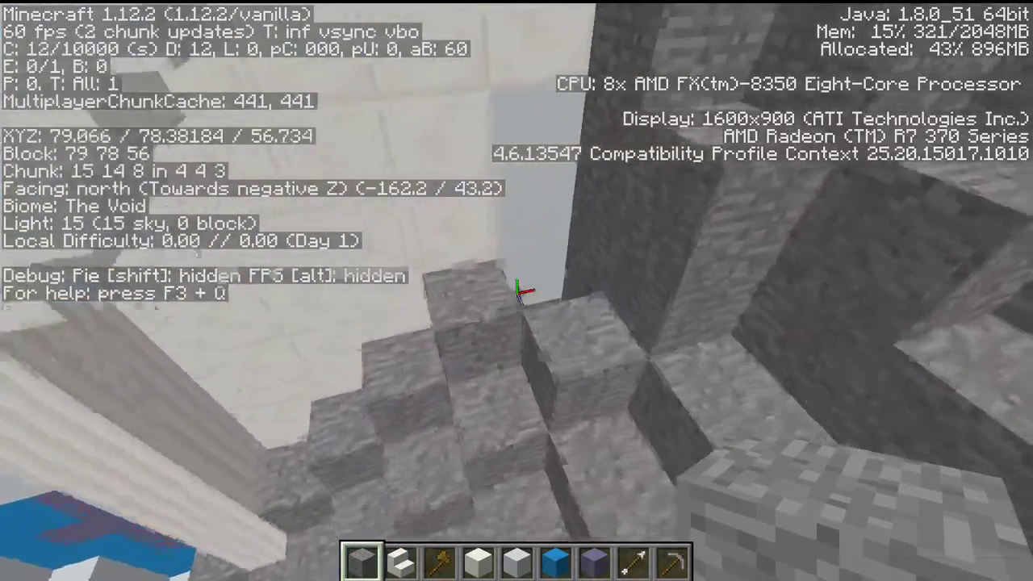
# Undo the last panel paste with //undo
pyautogui.press('/')
pyautogui.press('Up')
pyautogui.press('Down')
pyautogui.write('/')
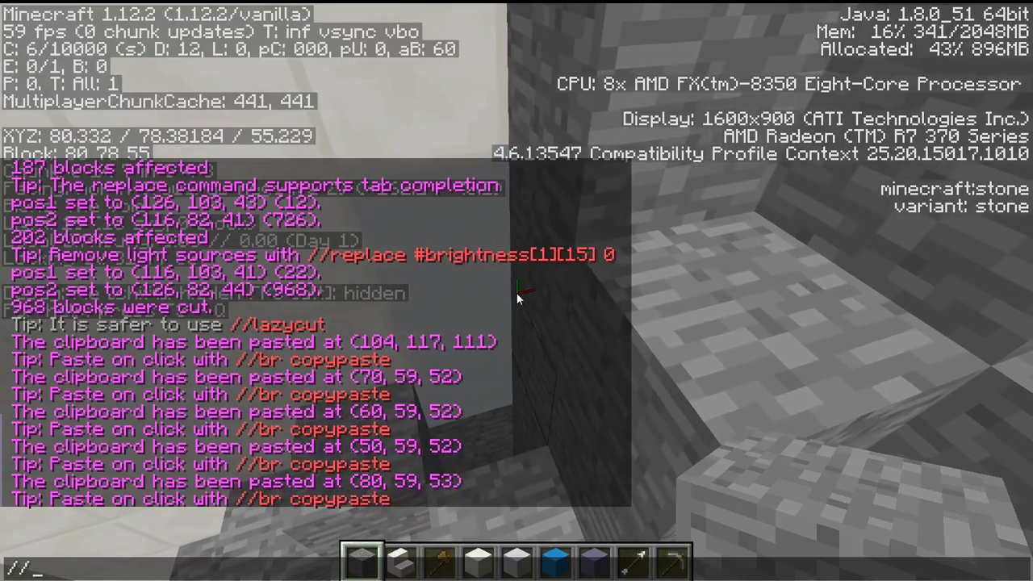
pyautogui.write('undo')
pyautogui.press('Return')
# Return to the bottom of the shaft and paste the fourth panel at (80, 59, 52), in line with the wall
pyautogui.press('w')
pyautogui.press('shift')
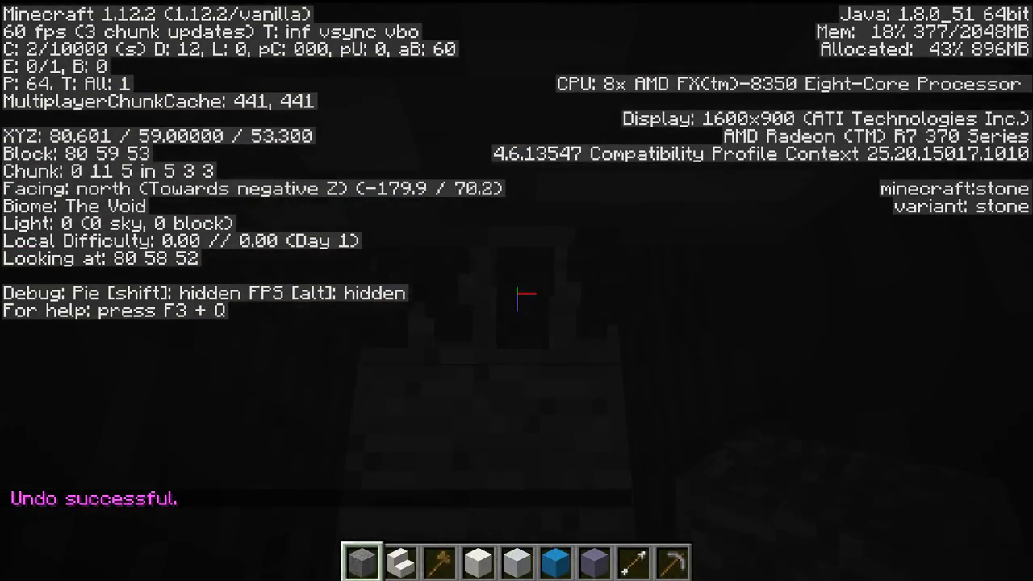
pyautogui.press('t')
pyautogui.press('Up')
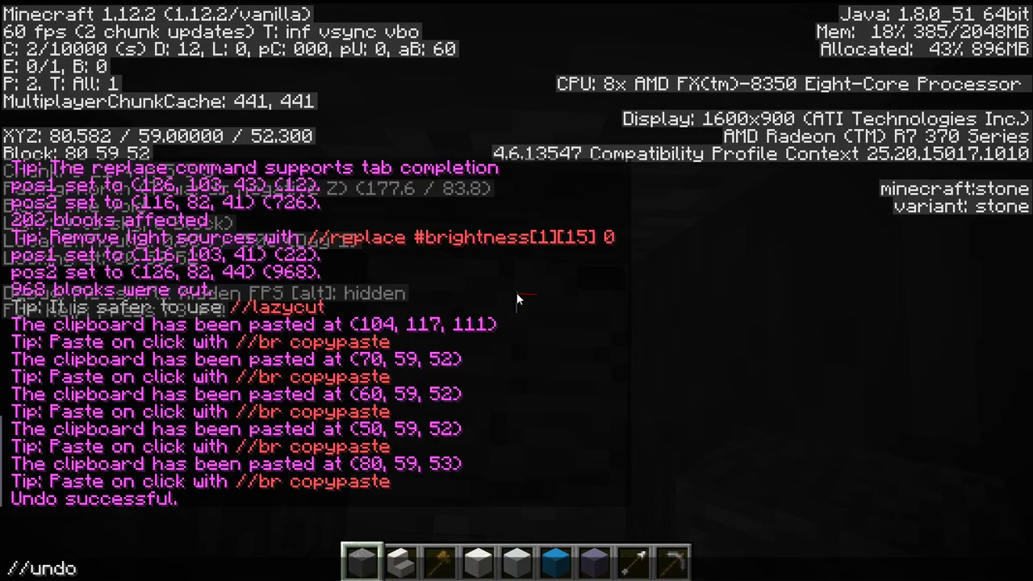
pyautogui.press('Return')
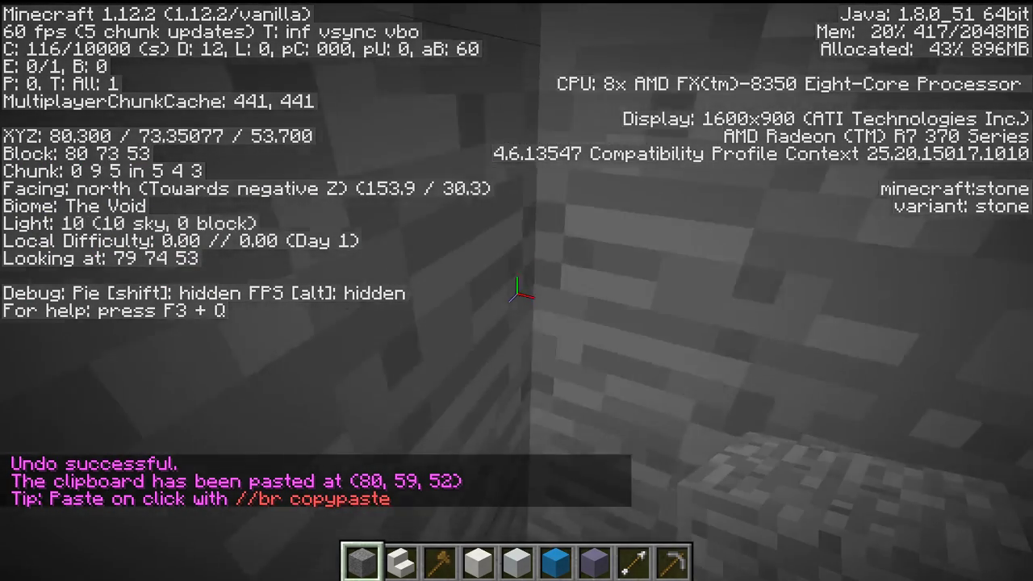
pyautogui.press('space')
pyautogui.press('a')
pyautogui.press('s')
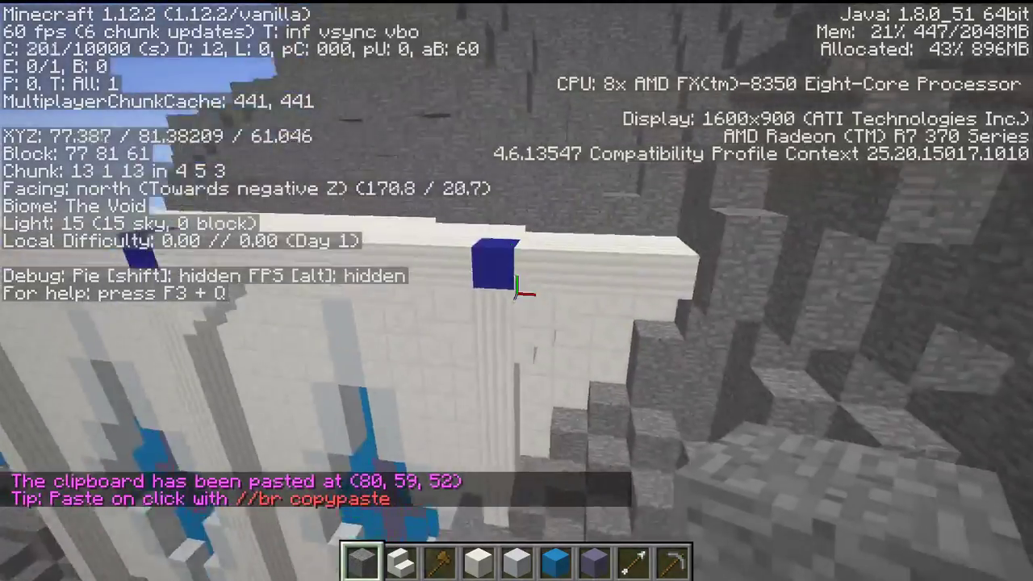
# Refill the shaft dug for the fourth panel with stone blocks up to the slope surface
pyautogui.press('w')
pyautogui.press('d')
pyautogui.press('shift')
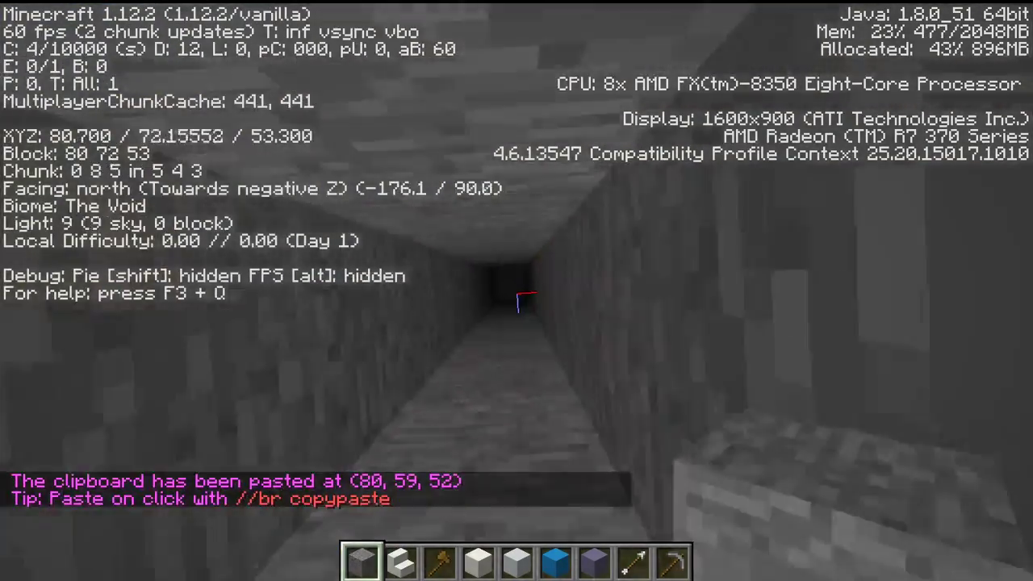
pyautogui.press('shift')
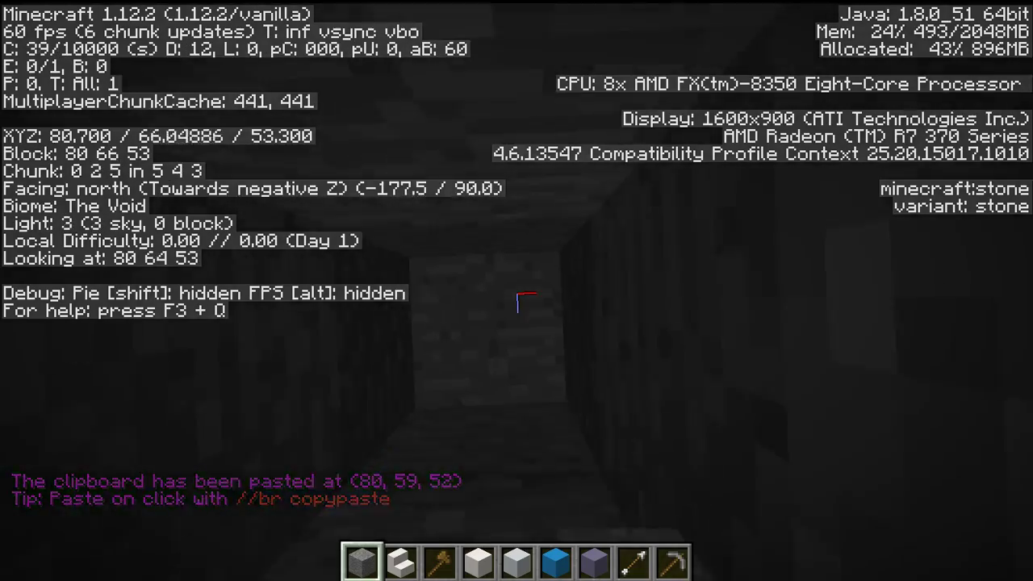
pyautogui.press('space')
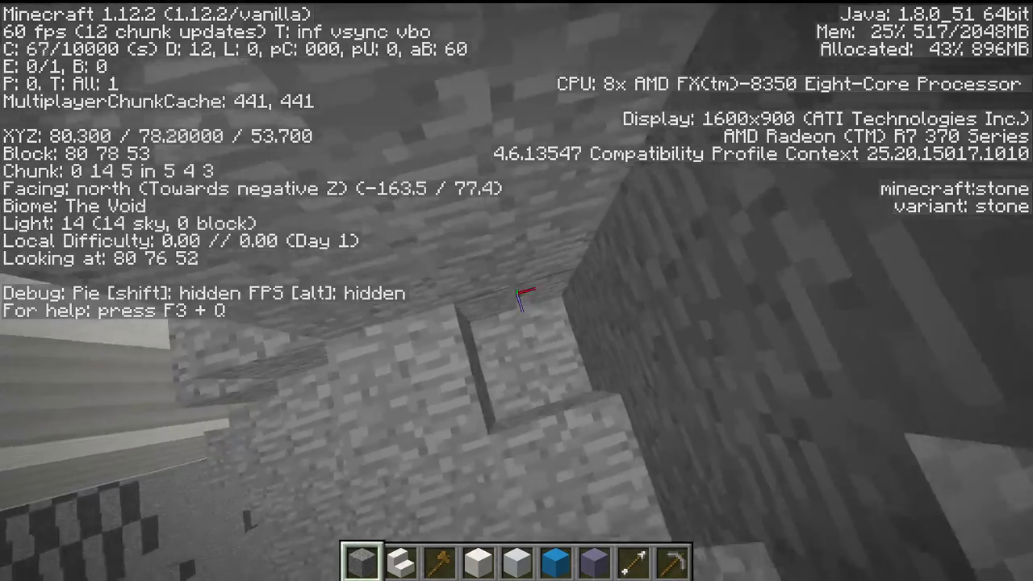
pyautogui.press('s')
pyautogui.press('s')
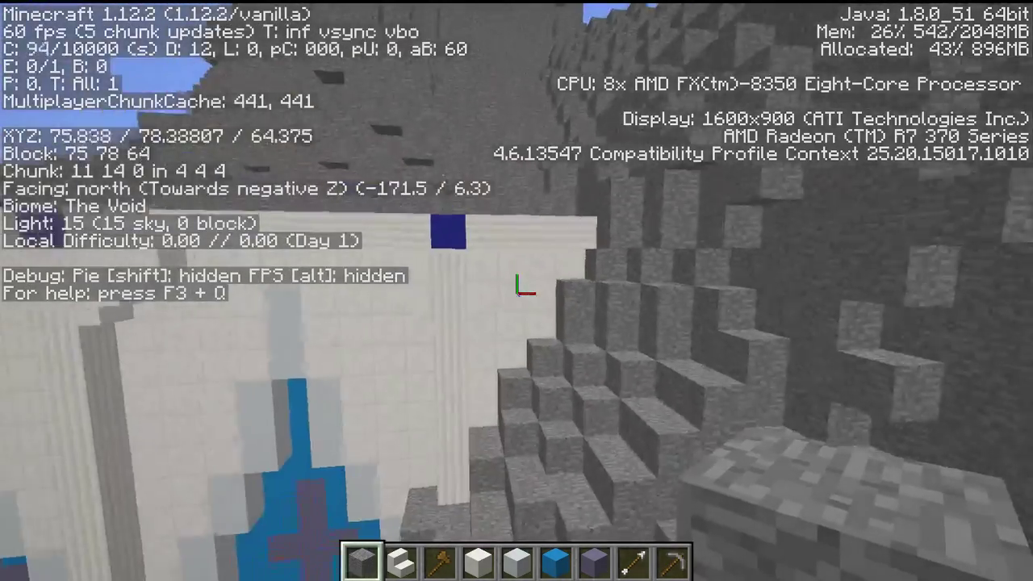
# Examine the four-panel wall from above and inspect its free end pillar at the mountain's edge
pyautogui.press('space')
pyautogui.press('a')
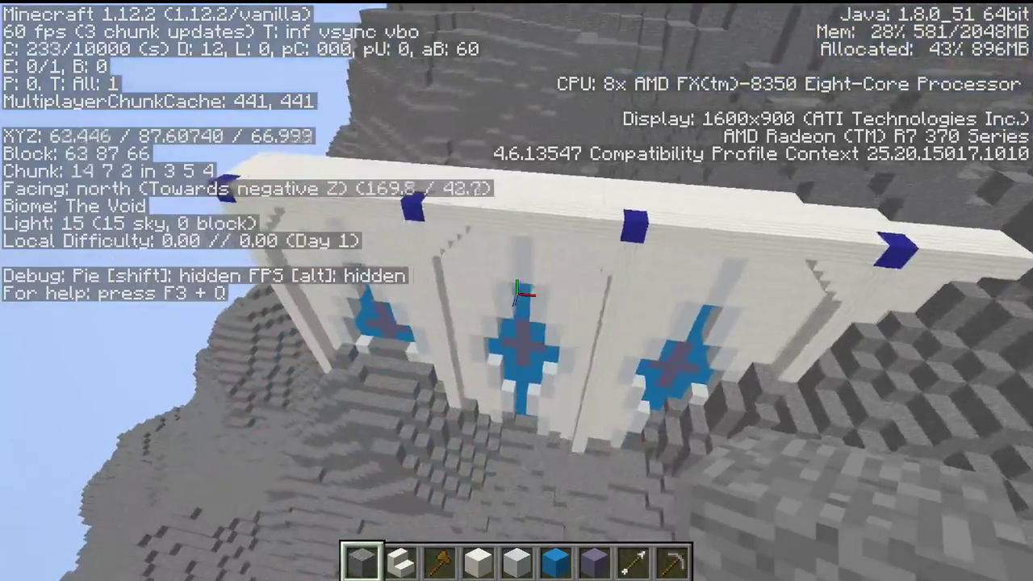
pyautogui.press('a')
pyautogui.press('s')
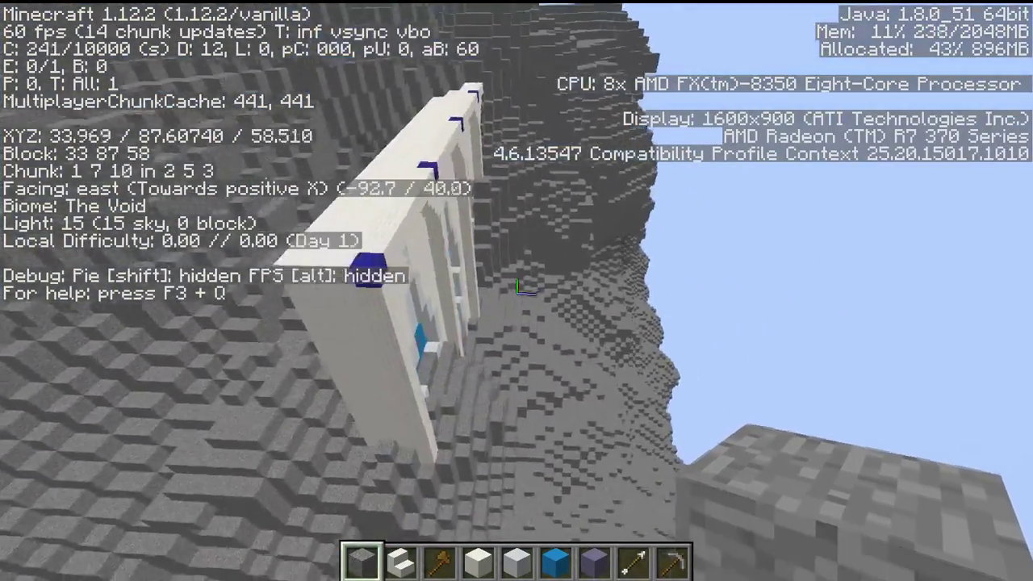
pyautogui.press('a')
pyautogui.press('d')
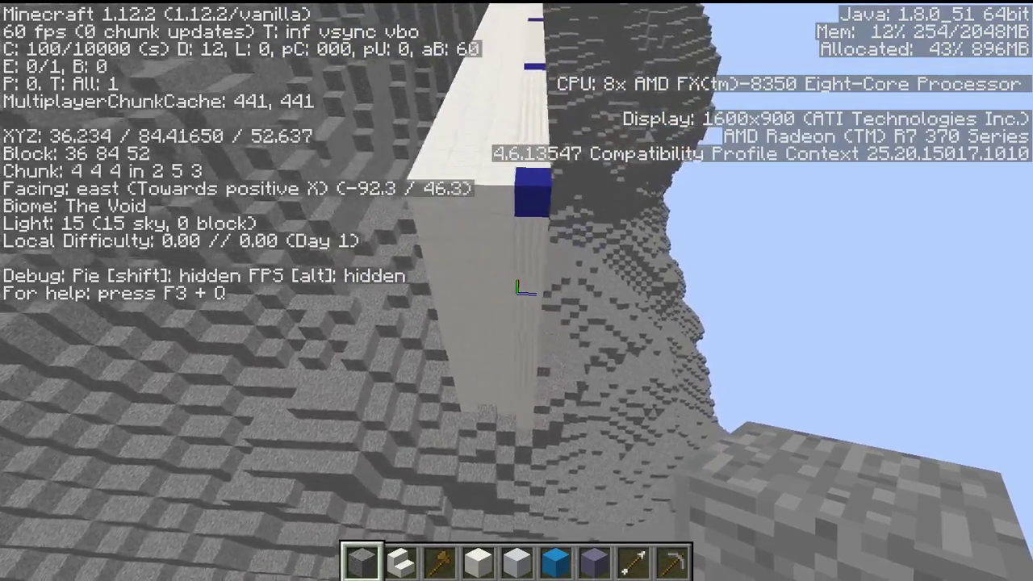
pyautogui.press('d')
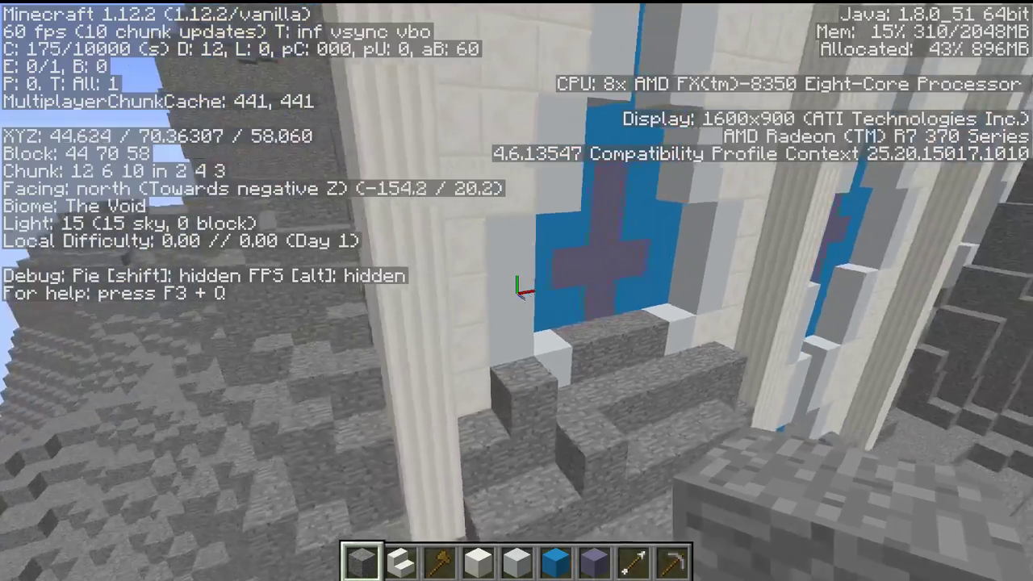
pyautogui.press('a')
pyautogui.press('d')
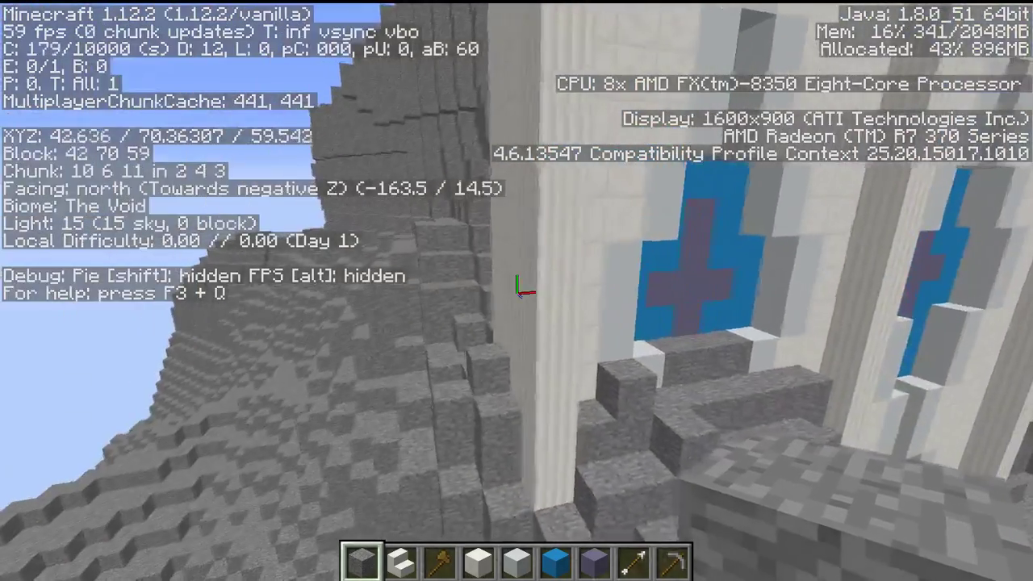
# Rotate the clipboard panel by 90 degrees with //rotate 90
pyautogui.press('/')
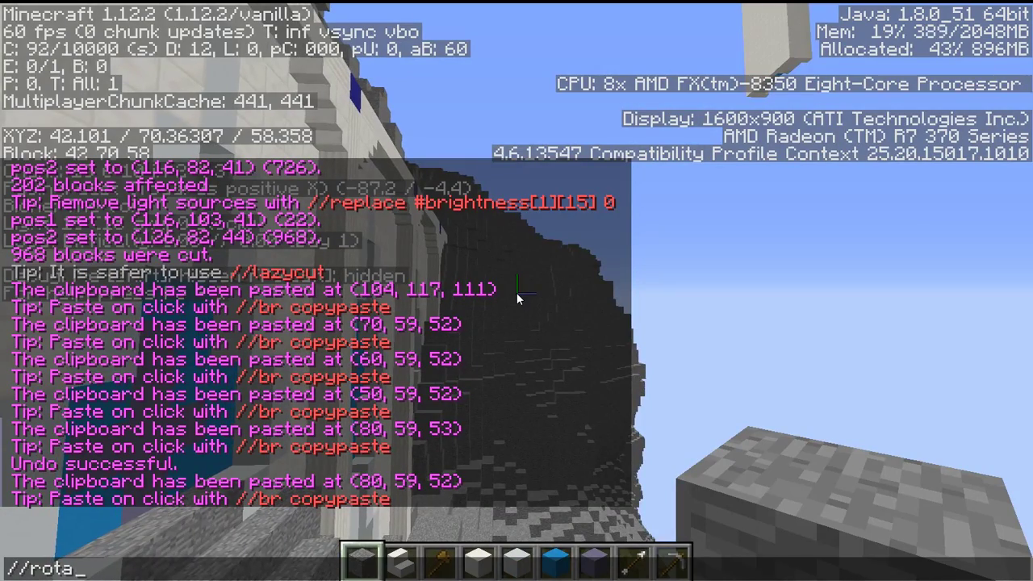
pyautogui.write('/rotate 90')
pyautogui.press('Return')
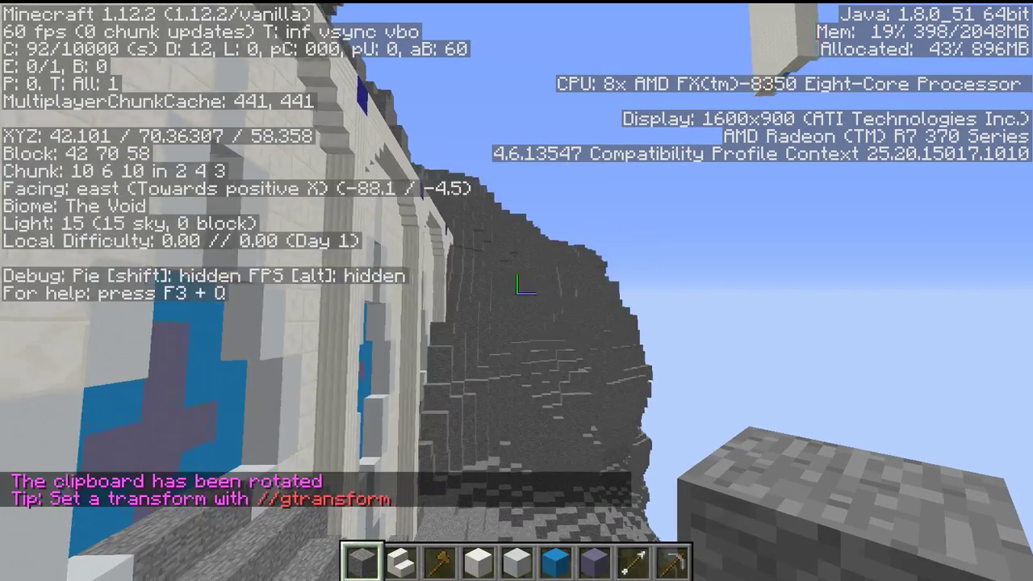
# Examine the coordinates around the end pillar and the third panel's centre to locate the rotated panel's paste position
pyautogui.press('w')
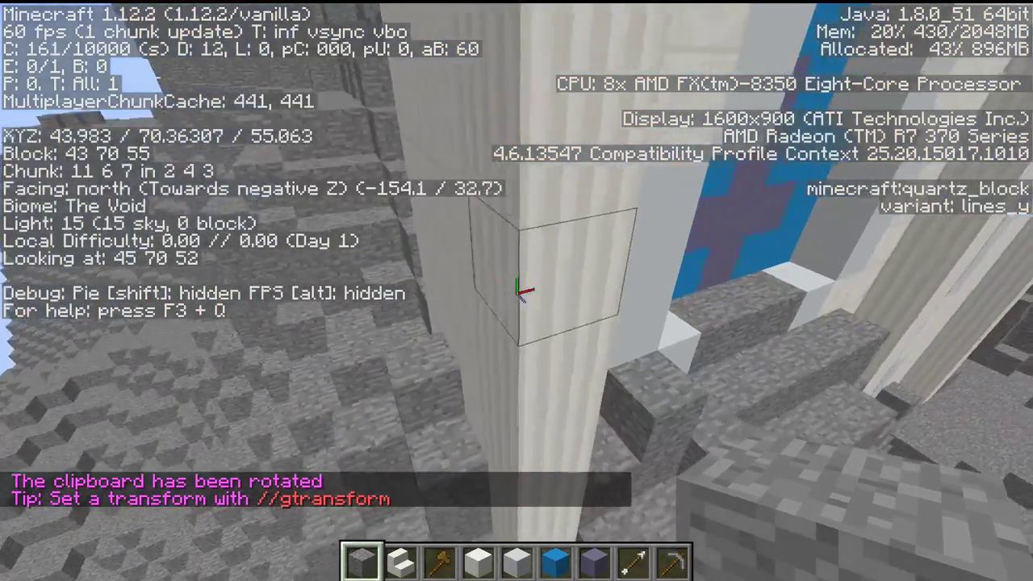
pyautogui.press('d')
pyautogui.press('d')
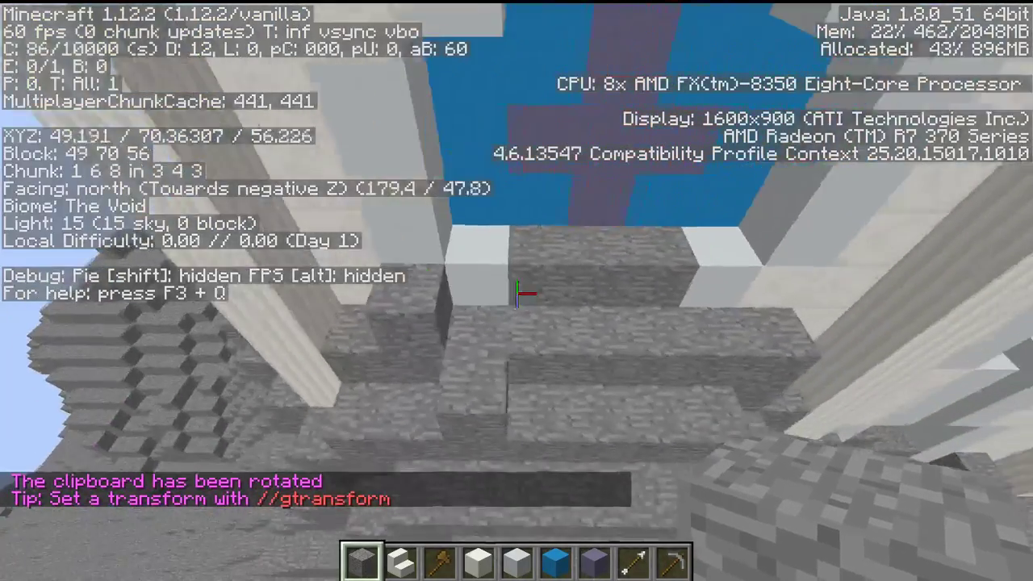
pyautogui.press('d')
pyautogui.press('shift')
pyautogui.press('w')
pyautogui.press('a')
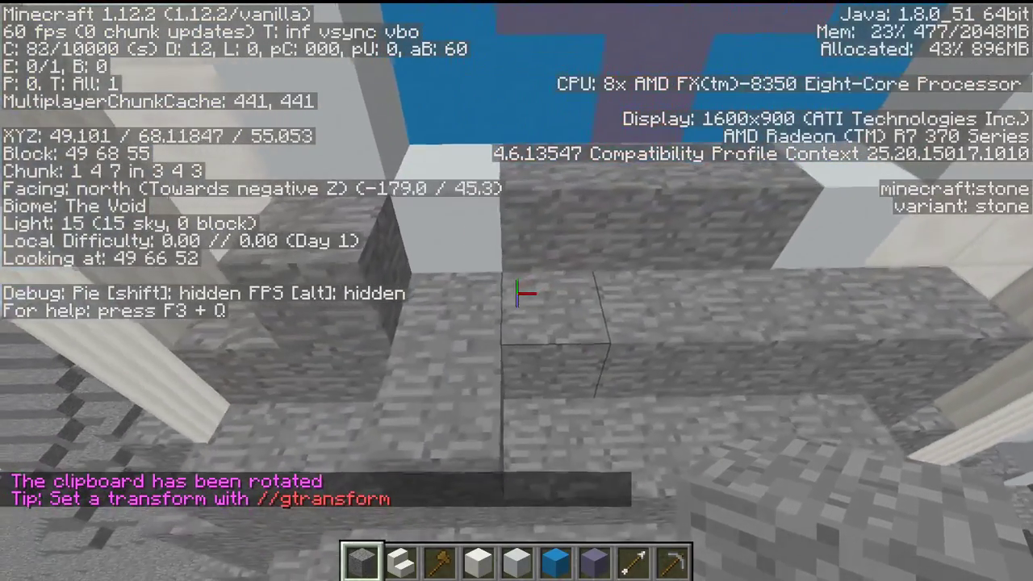
pyautogui.press('a')
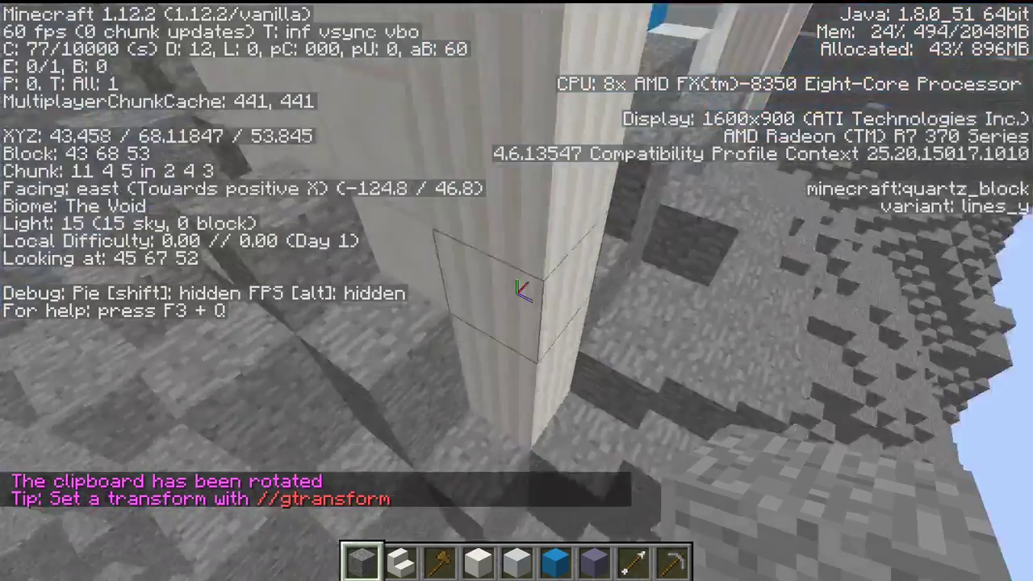
pyautogui.press('w')
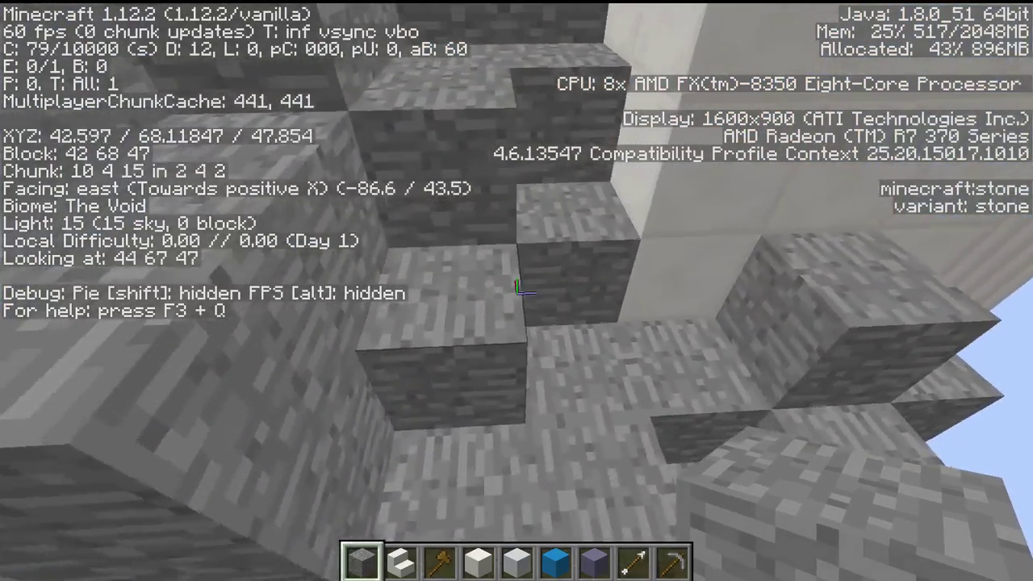
# Dig a shaft into the slope behind the wall's end pillar and paste the rotated panel at (44, 59, 46)
pyautogui.press('d')
pyautogui.press('space')
pyautogui.press('s')
pyautogui.press('w')
pyautogui.press('a')
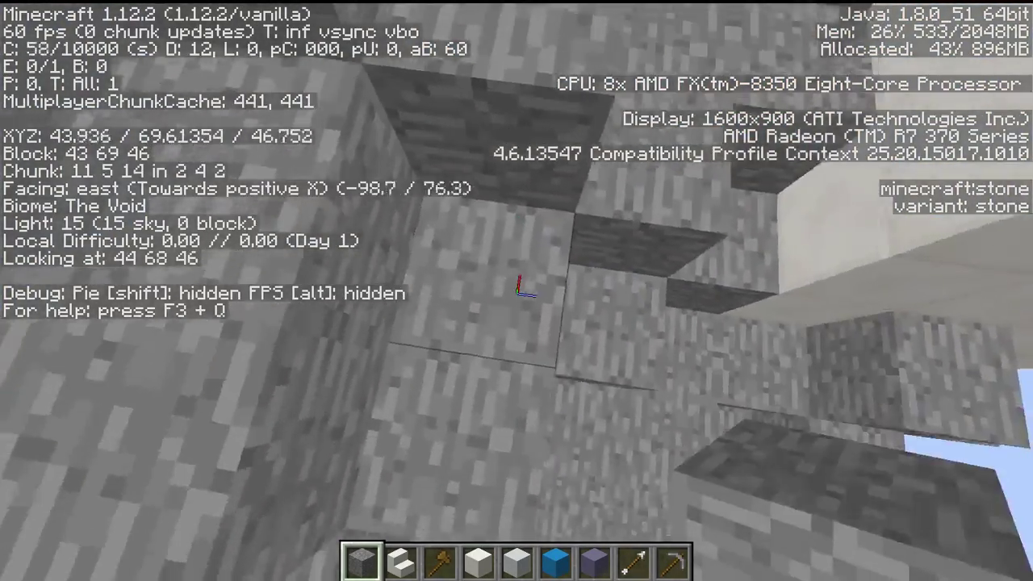
pyautogui.press('shift')
pyautogui.click(516, 291)
pyautogui.click(516, 290)
pyautogui.press('w')
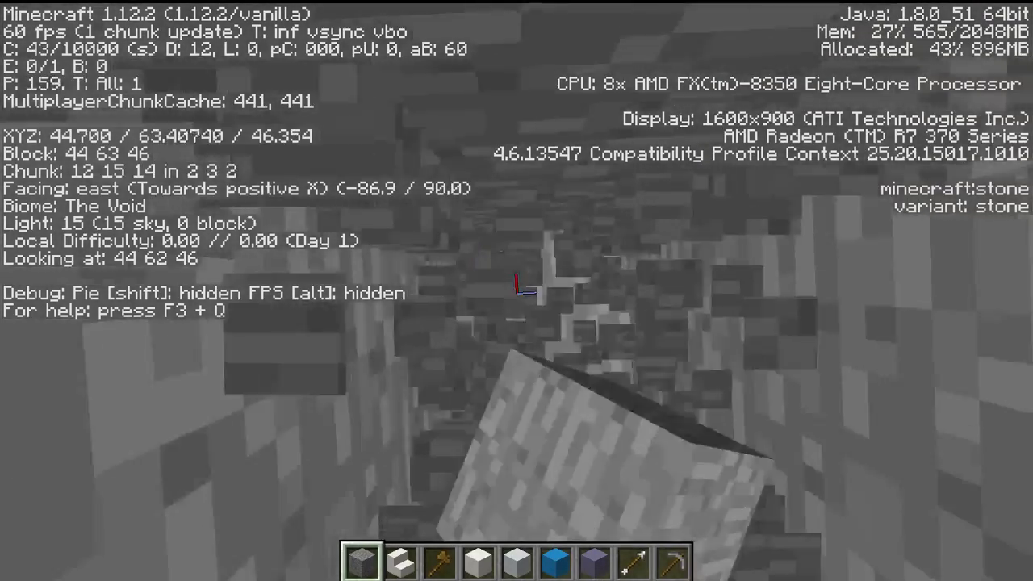
pyautogui.click(523, 291)
pyautogui.click(523, 291)
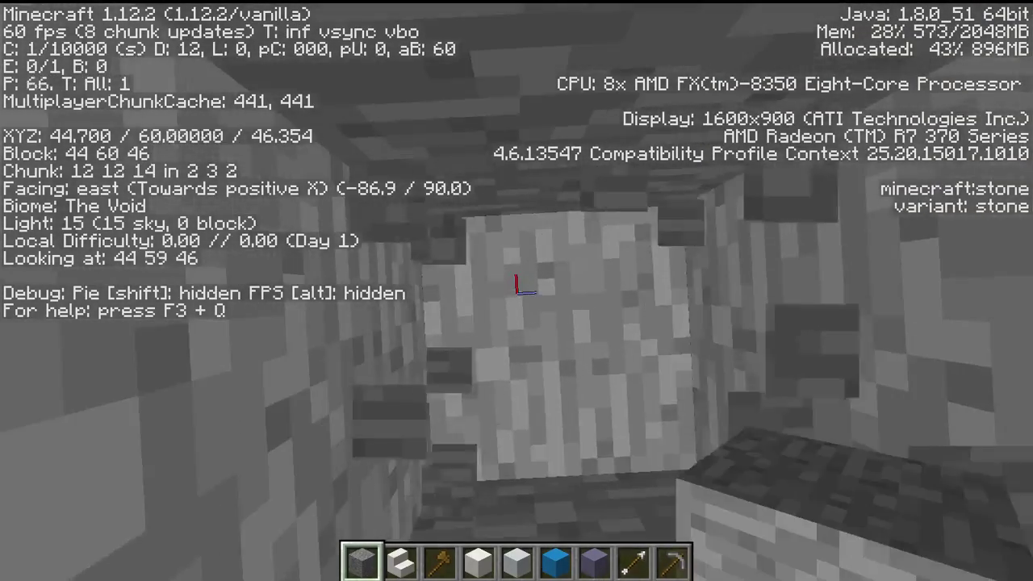
pyautogui.press('/')
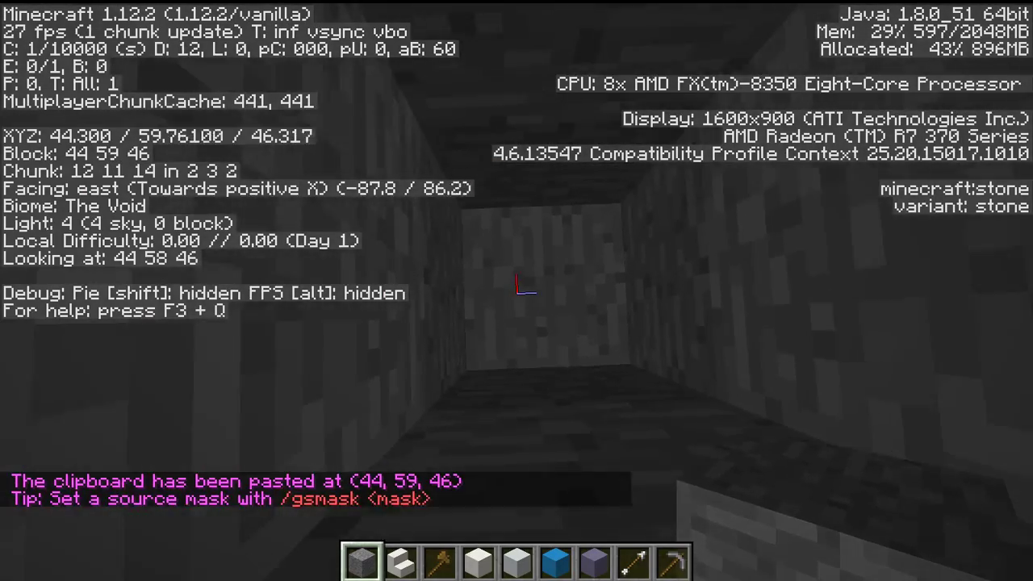
# Examine the rotated panel and the corner it forms with the four-panel wall from above and outside
pyautogui.press('space')
pyautogui.press('s')
pyautogui.press('d')
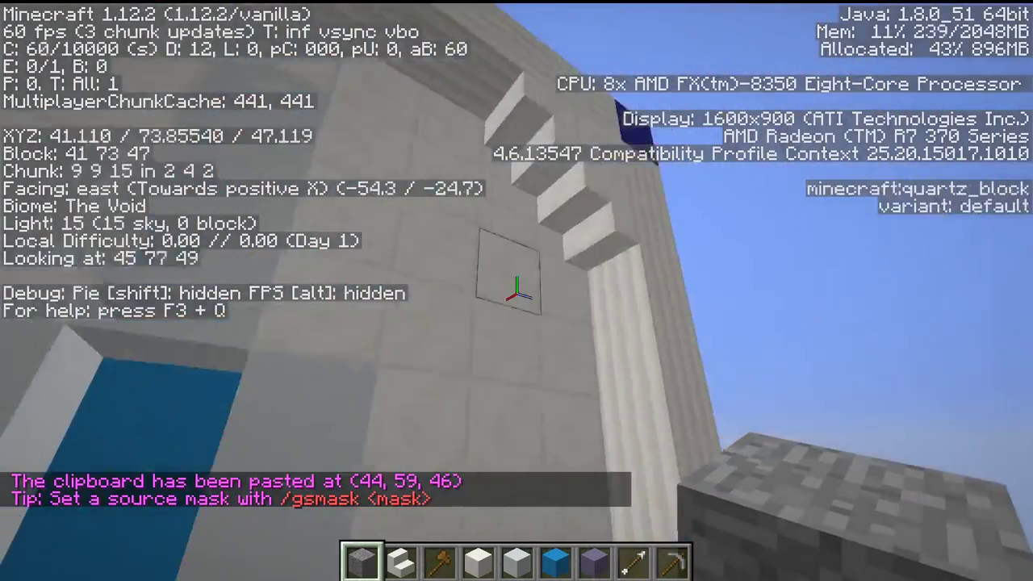
pyautogui.press('space')
pyautogui.press('d')
pyautogui.press('w')
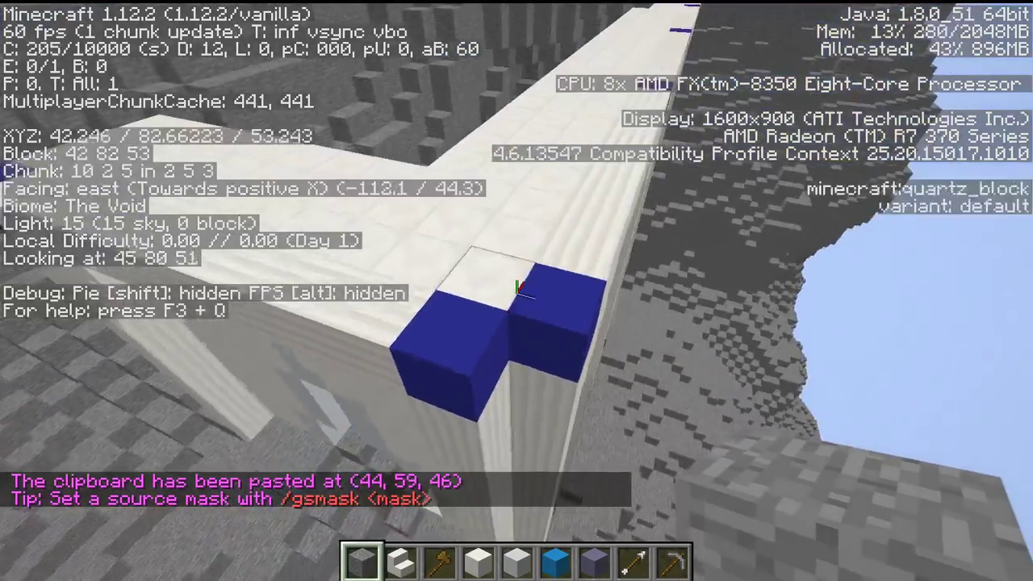
pyautogui.press('d')
pyautogui.press('s')
pyautogui.press('a')
pyautogui.press('shift')
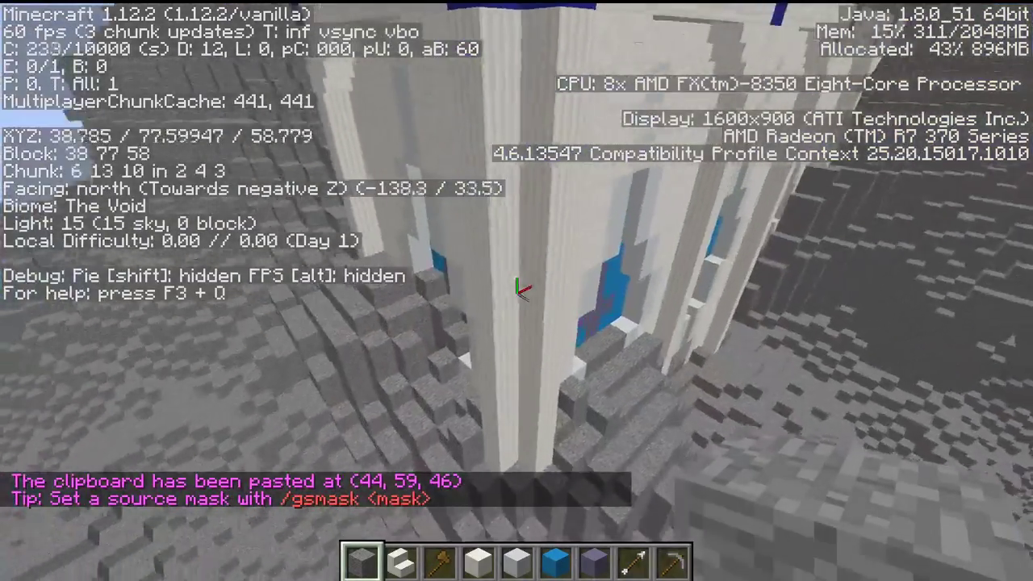
pyautogui.press('s')
pyautogui.press('shift')
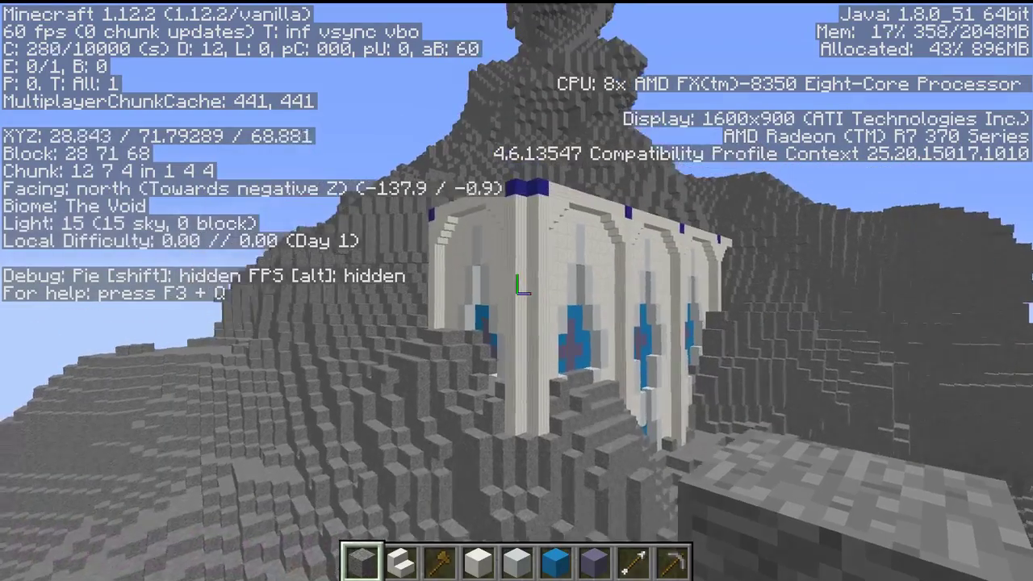
pyautogui.press('w')
pyautogui.press('space')
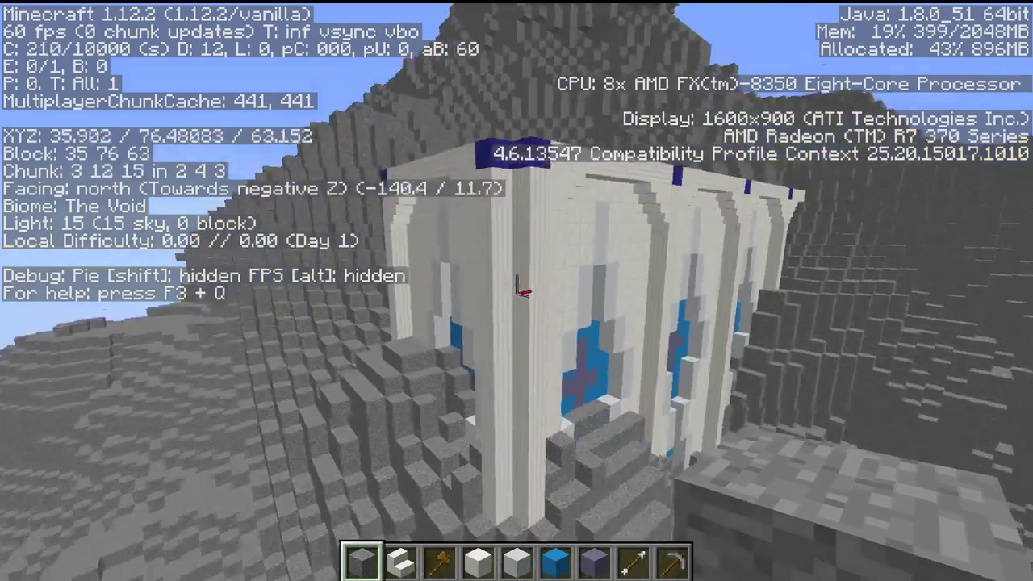
pyautogui.press('w')
pyautogui.press('shift')
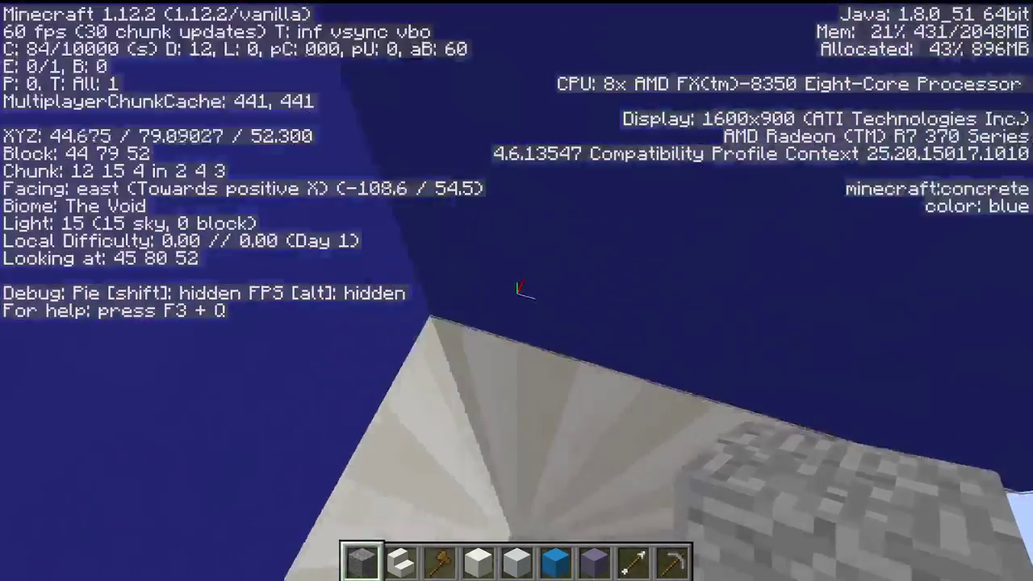
pyautogui.press('s')
pyautogui.press('space')
pyautogui.press('s')
pyautogui.press('shift')
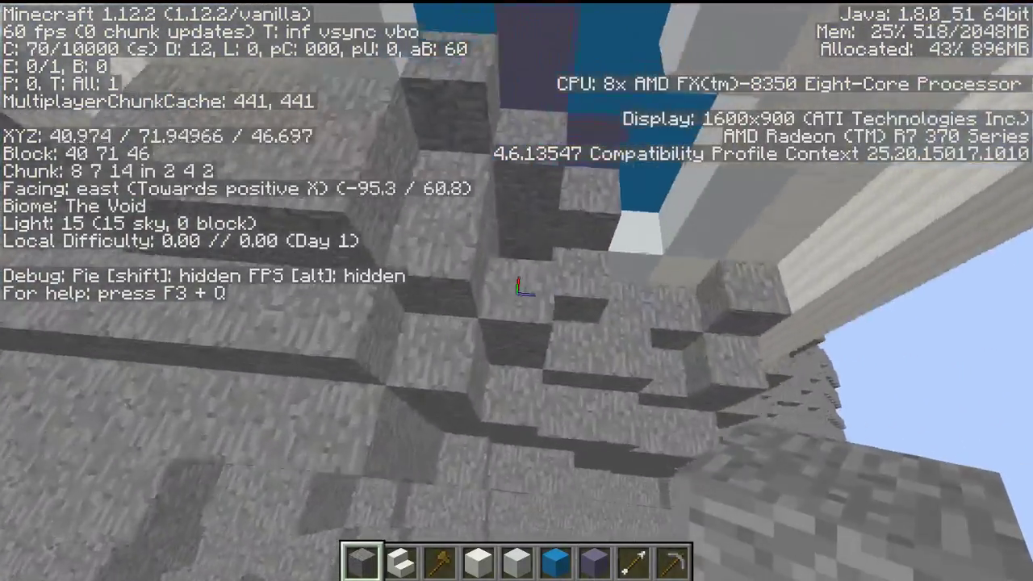
# Return to the paste position at (44, 59, 46) in the shaft and cap the shaft's opening with stone
pyautogui.press('w')
pyautogui.press('shift')
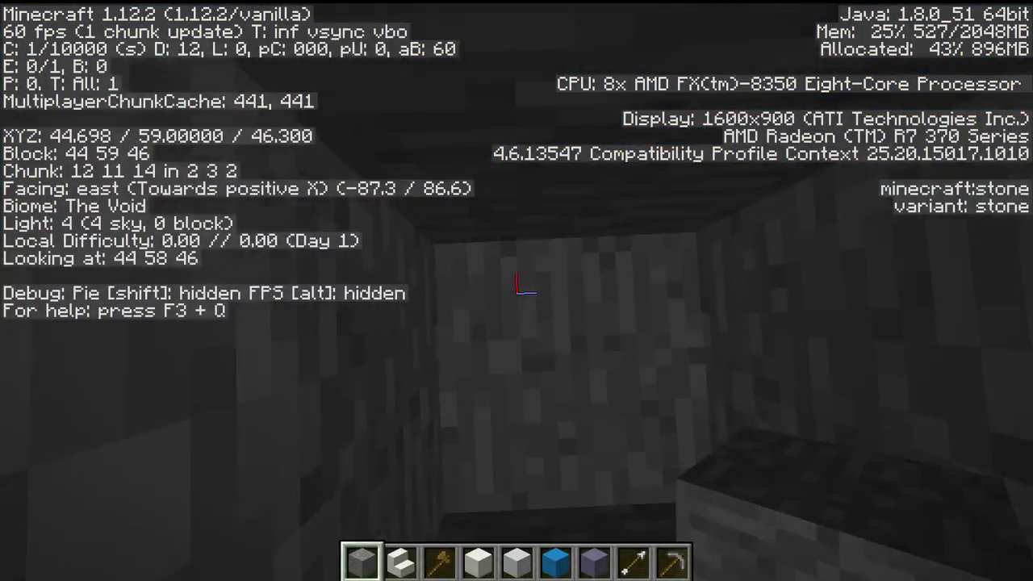
pyautogui.press('space')
pyautogui.press('s')
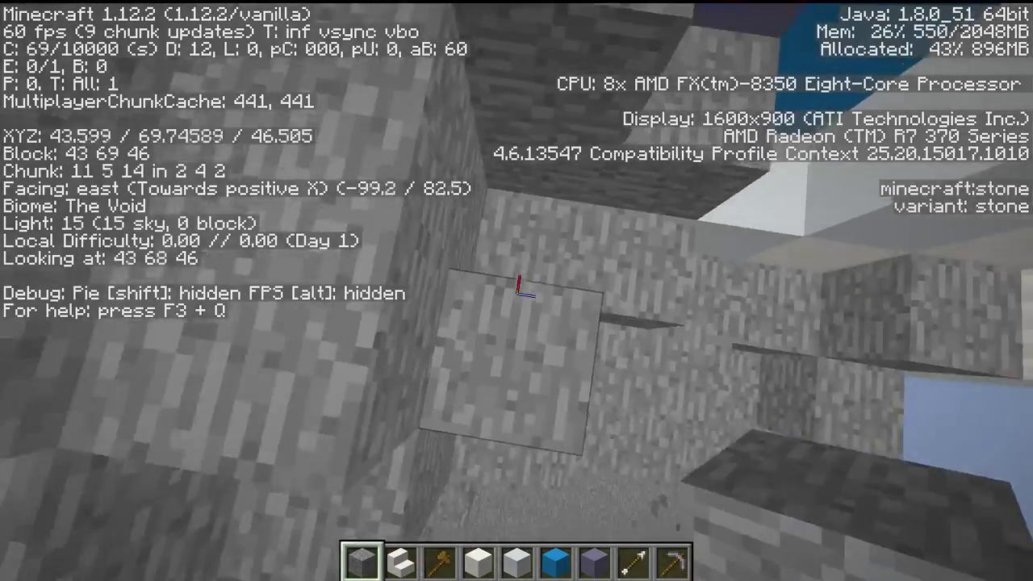
pyautogui.rightClick(517, 291)
pyautogui.press('s')
pyautogui.press('shift')
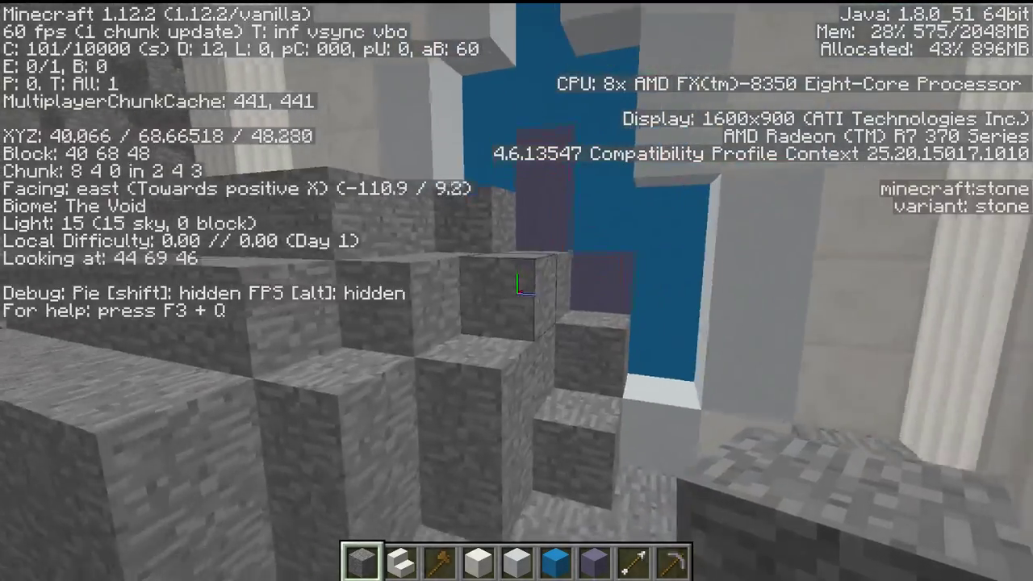
# Dig a shaft into the slope beyond the rotated panel and paste the clipboard at (44, 59, 36)
pyautogui.press('space')
pyautogui.press('a')
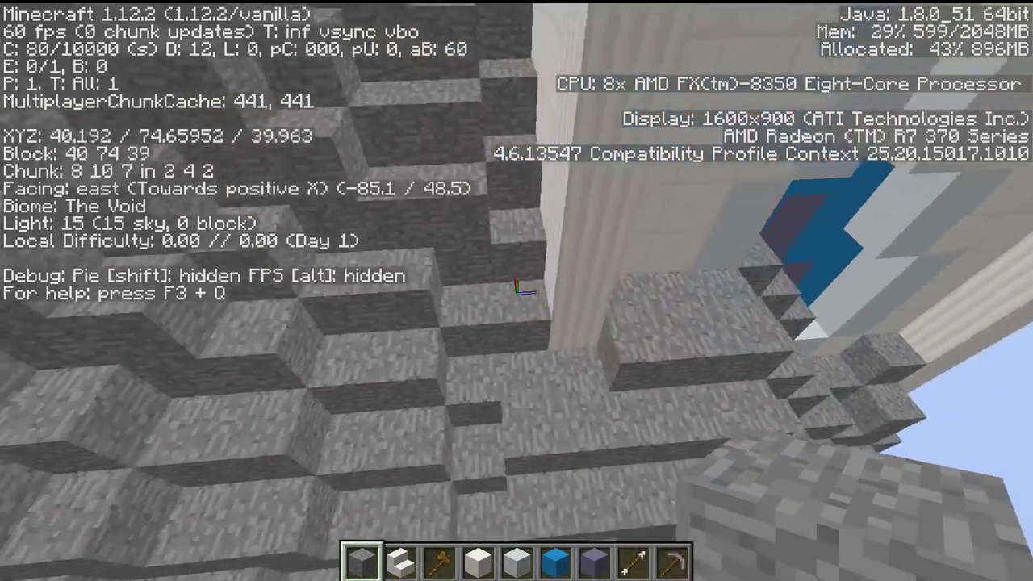
pyautogui.press('d')
pyautogui.press('s')
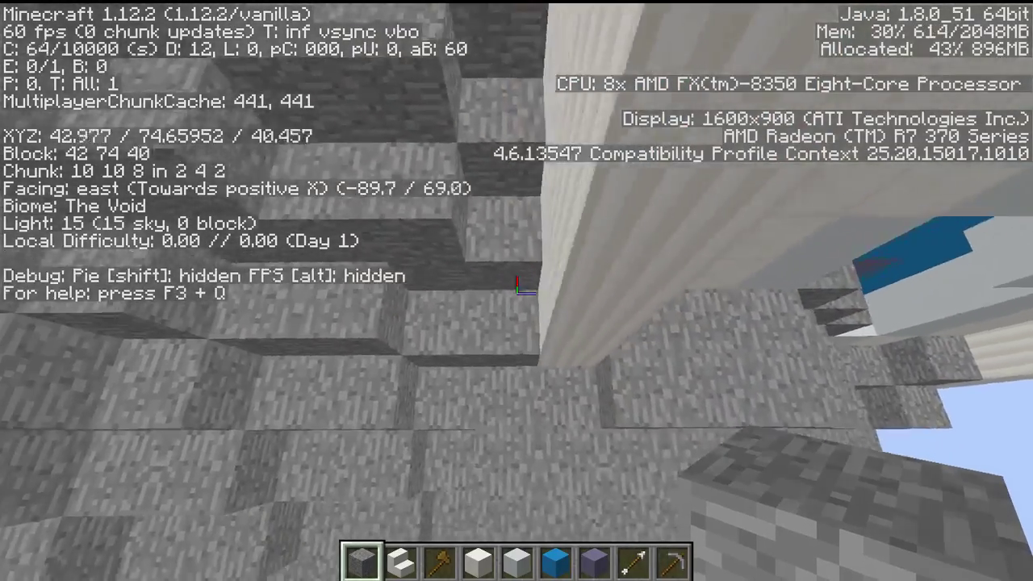
pyautogui.press('a')
pyautogui.press('a')
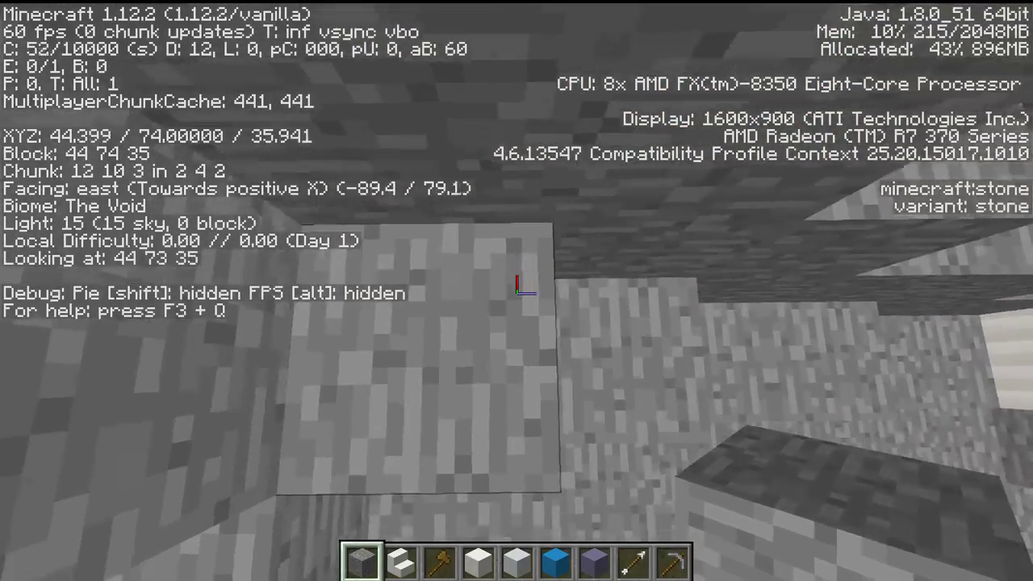
pyautogui.press('d')
pyautogui.click(517, 290)
pyautogui.click(516, 290)
pyautogui.click(516, 290)
pyautogui.click(516, 291)
pyautogui.click(517, 290)
pyautogui.click(516, 290)
pyautogui.click(516, 291)
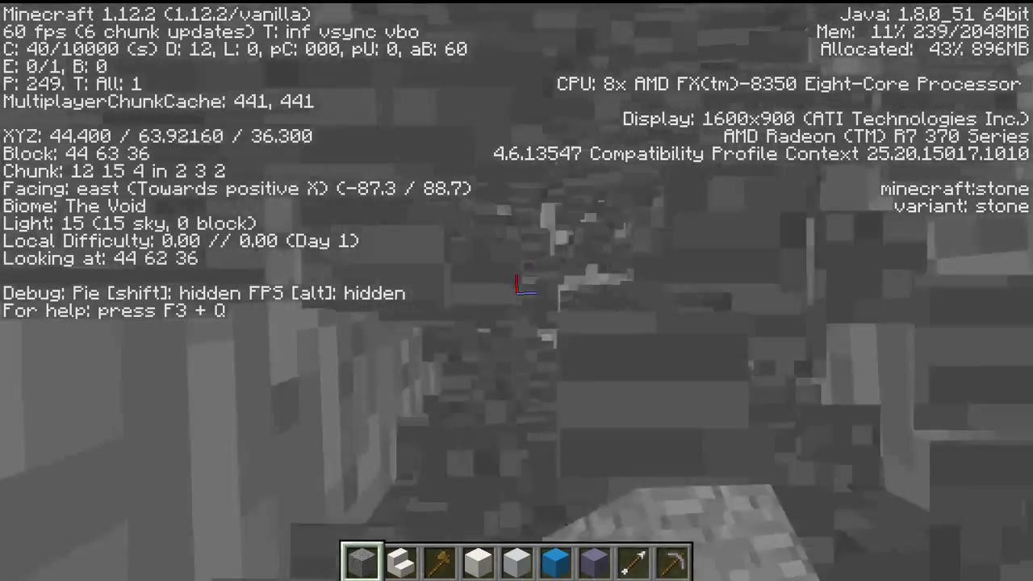
pyautogui.moveTo(525, 289); pyautogui.dragTo(525, 289)
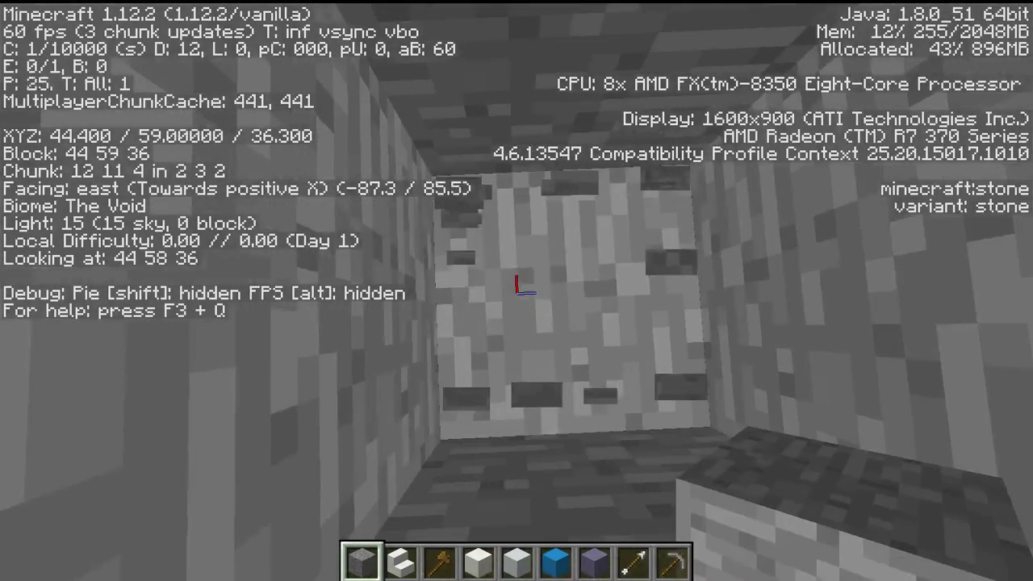
pyautogui.press('Return')
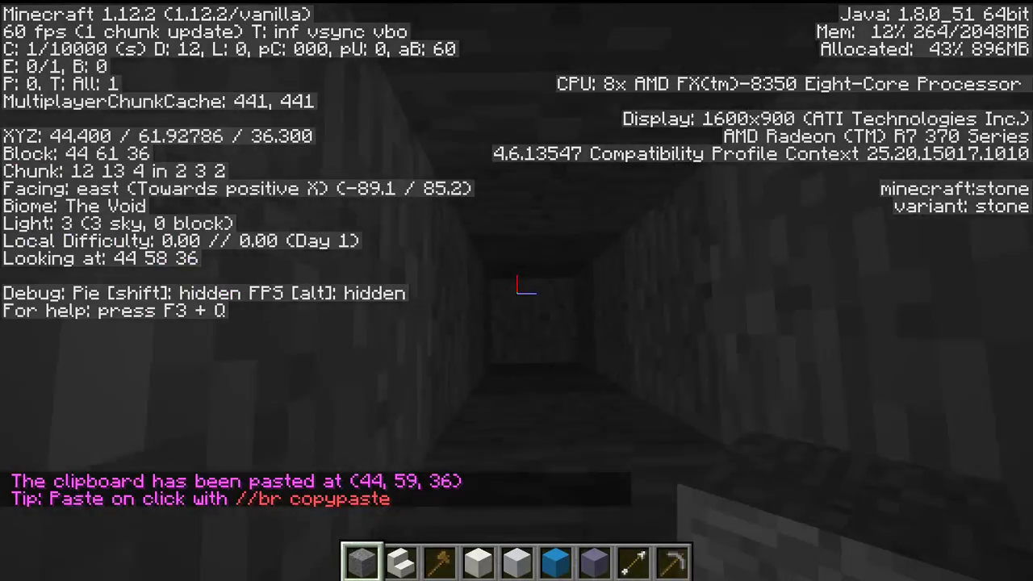
# Examine the extended side wall and the whole L-shaped structure from above and from a distance
pyautogui.press('space')
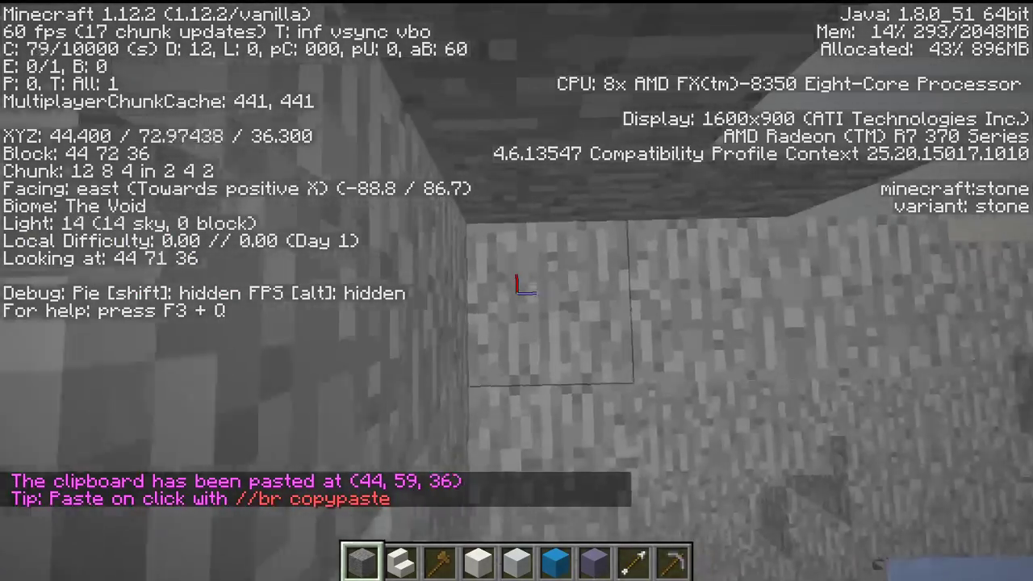
pyautogui.press('s')
pyautogui.press('d')
pyautogui.press('space')
pyautogui.press('a')
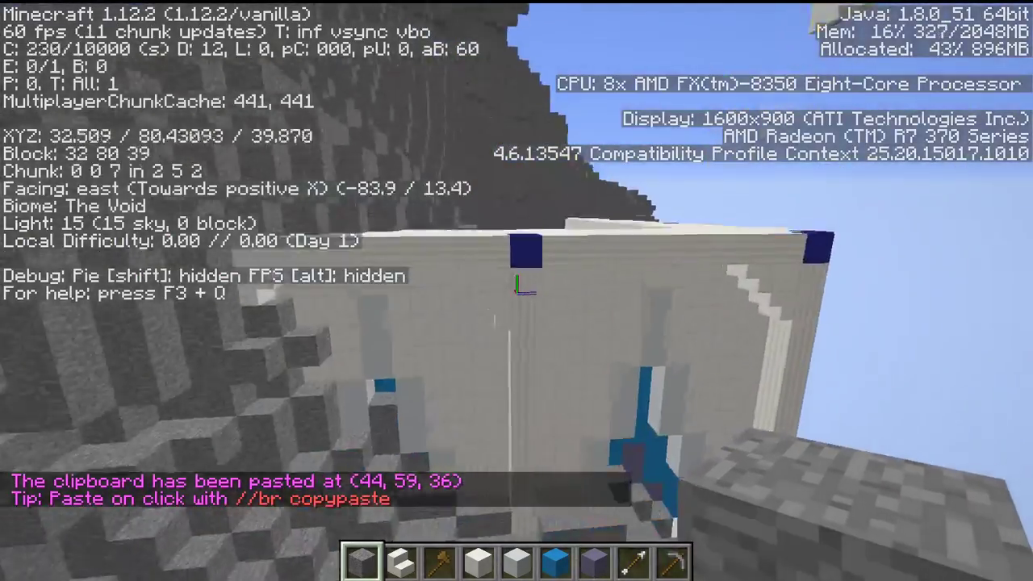
pyautogui.press('w')
pyautogui.press('space')
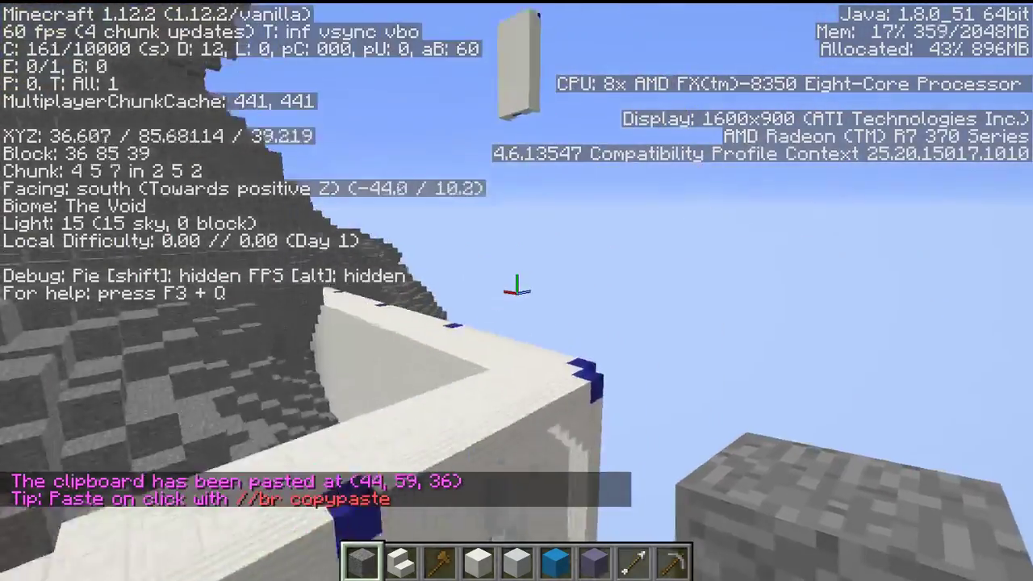
pyautogui.press('w')
pyautogui.press('space')
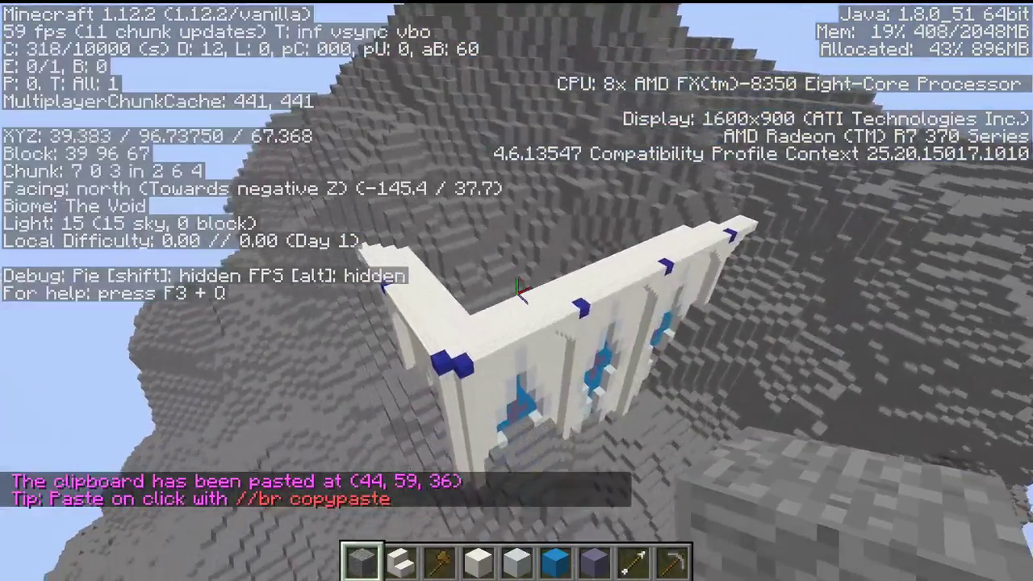
pyautogui.press('s')
pyautogui.press('shift')
pyautogui.press('s')
pyautogui.press('shift')
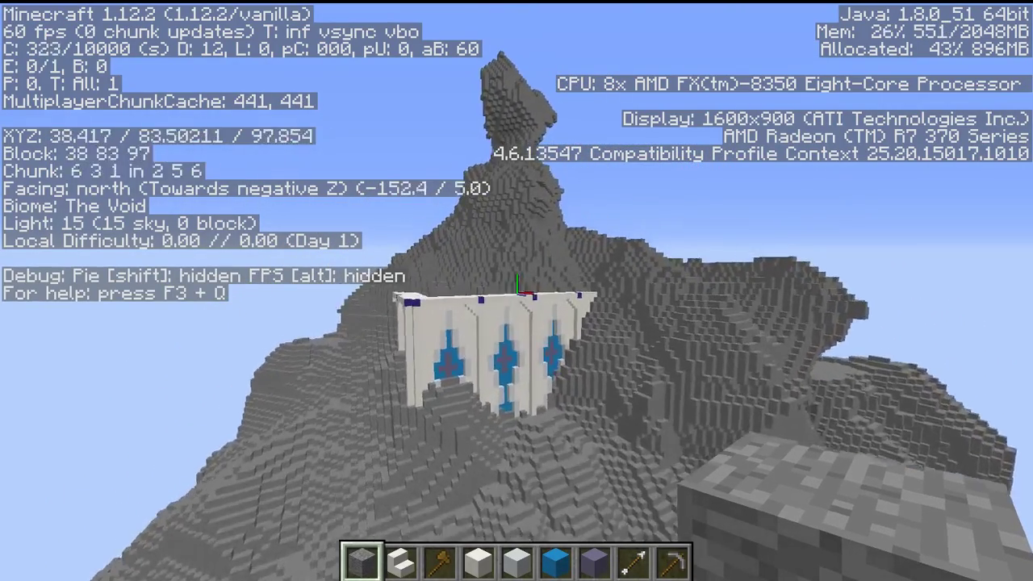
# Set the first WorldEdit selection position on the side wall's quartz at (47, 70, 48), inside the corner
pyautogui.press('w')
pyautogui.press('shift')
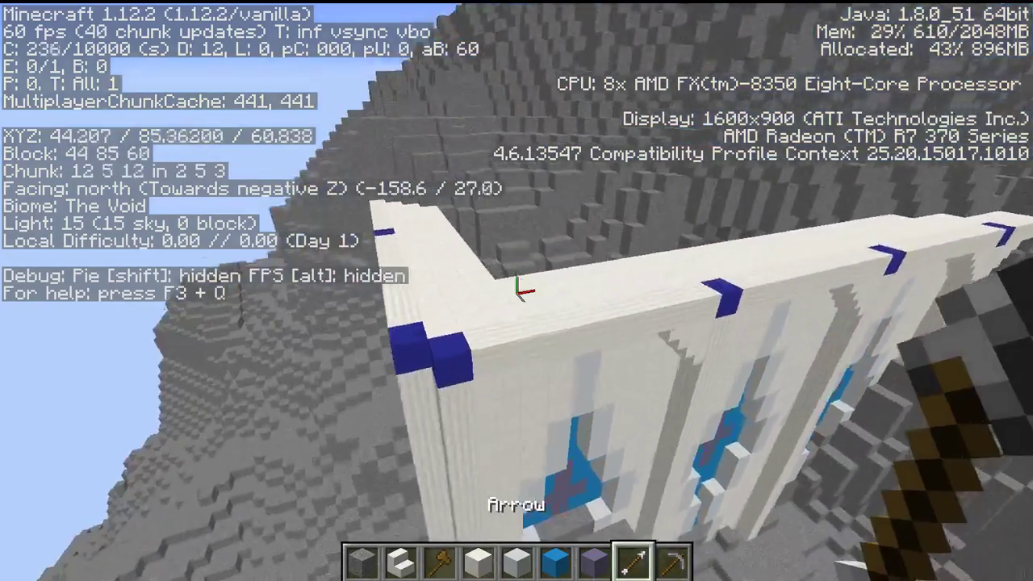
pyautogui.press('shift')
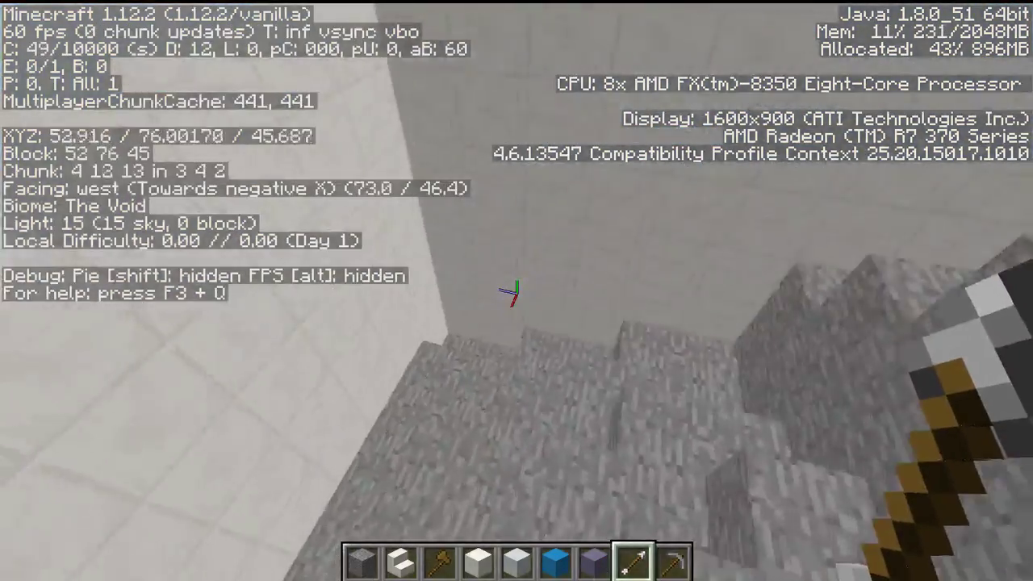
pyautogui.press('w')
pyautogui.press('a')
pyautogui.click(516, 293)
pyautogui.press('space')
pyautogui.press('space')
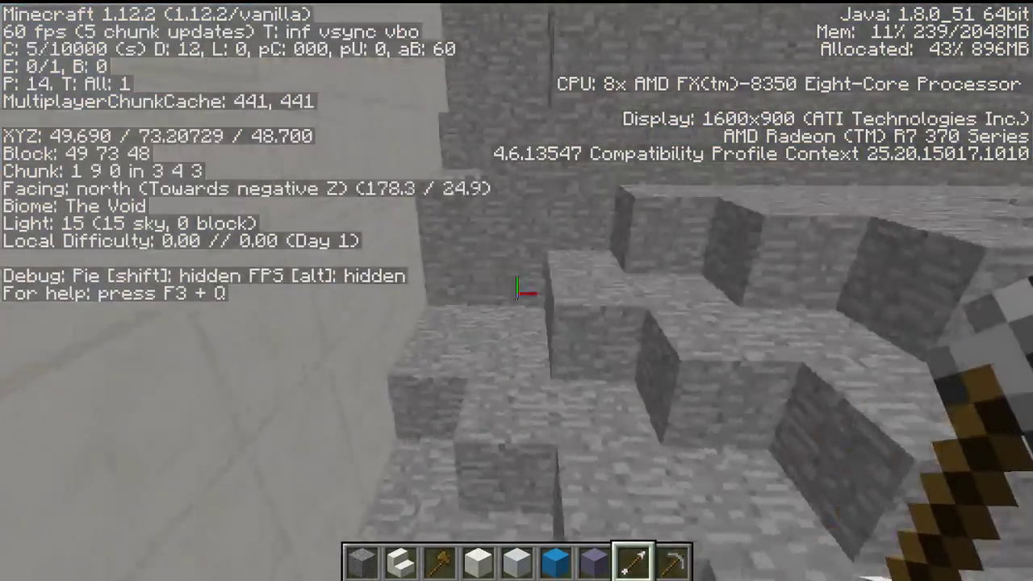
pyautogui.press('shift')
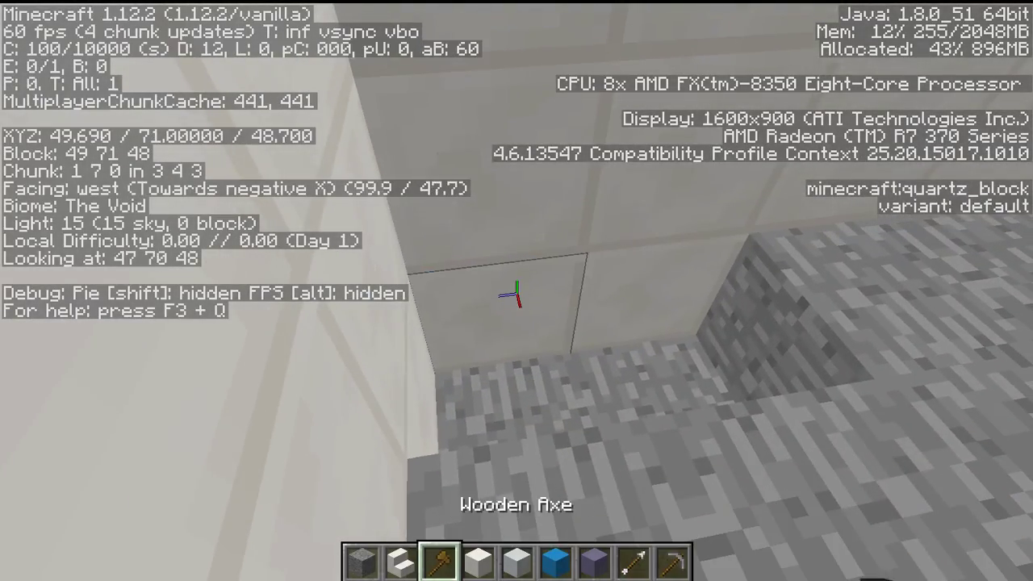
pyautogui.click(516, 295)
# Examine the space between the inner faces of the two walls and the mountain slope
pyautogui.press('space')
pyautogui.press('w')
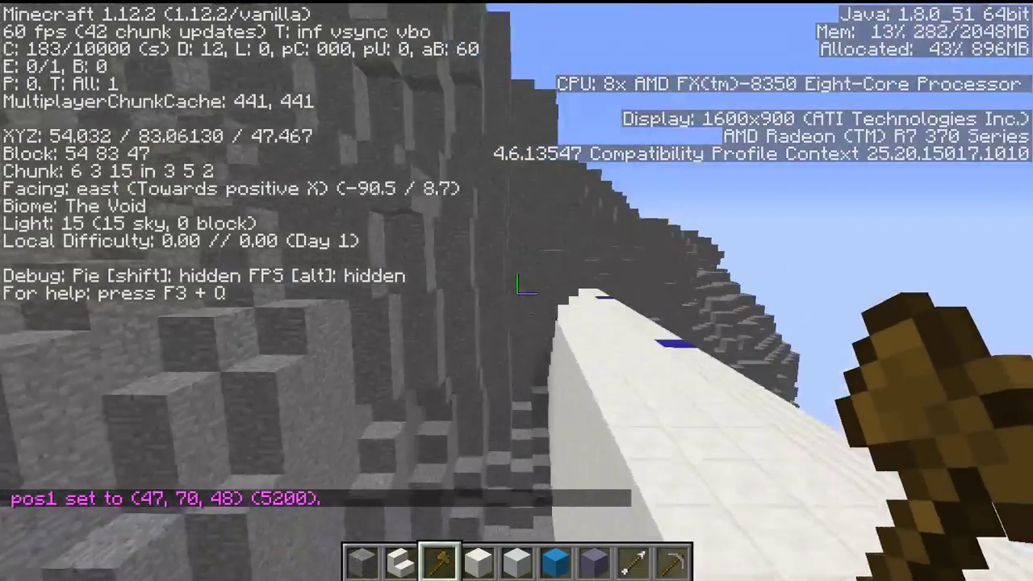
pyautogui.press('shift')
pyautogui.press('space')
pyautogui.press('w')
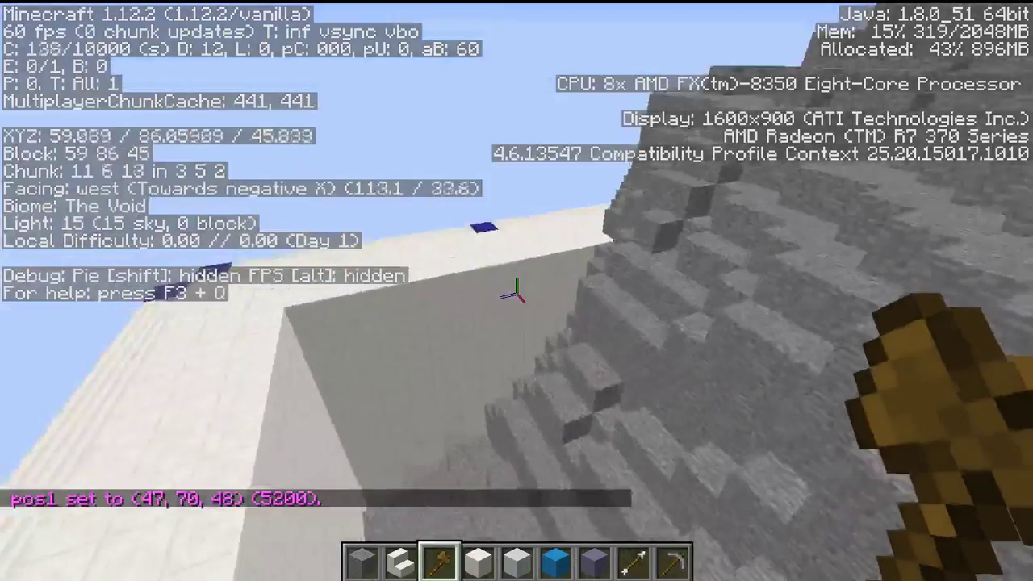
pyautogui.press('shift')
pyautogui.press('a')
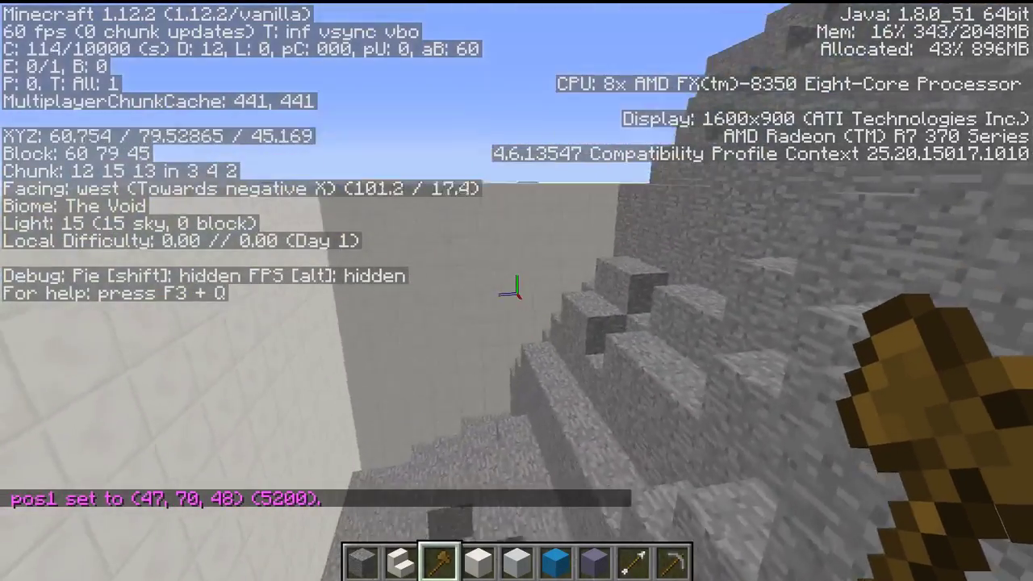
pyautogui.press('d')
pyautogui.press('w')
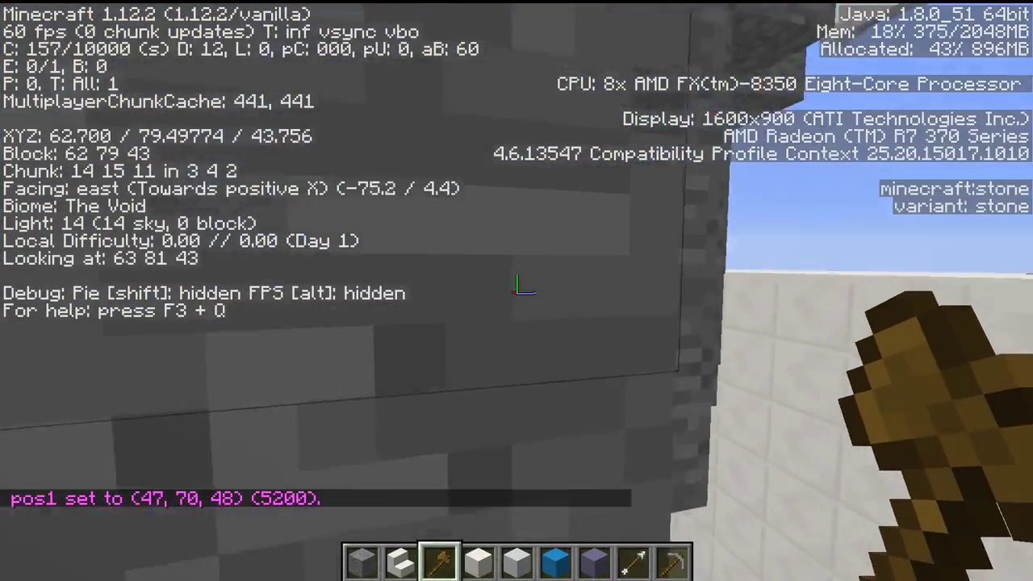
pyautogui.press('s')
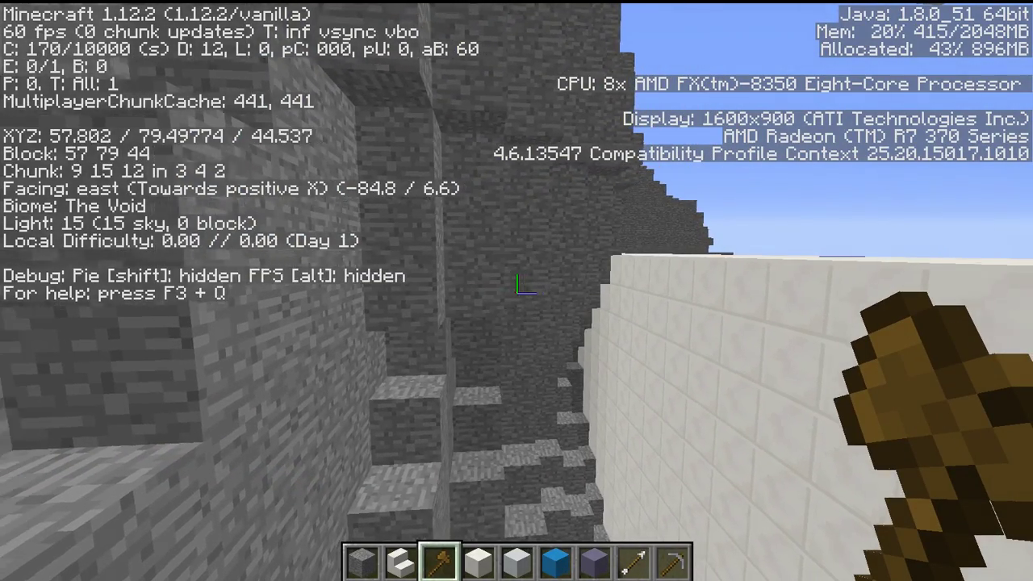
pyautogui.press('w')
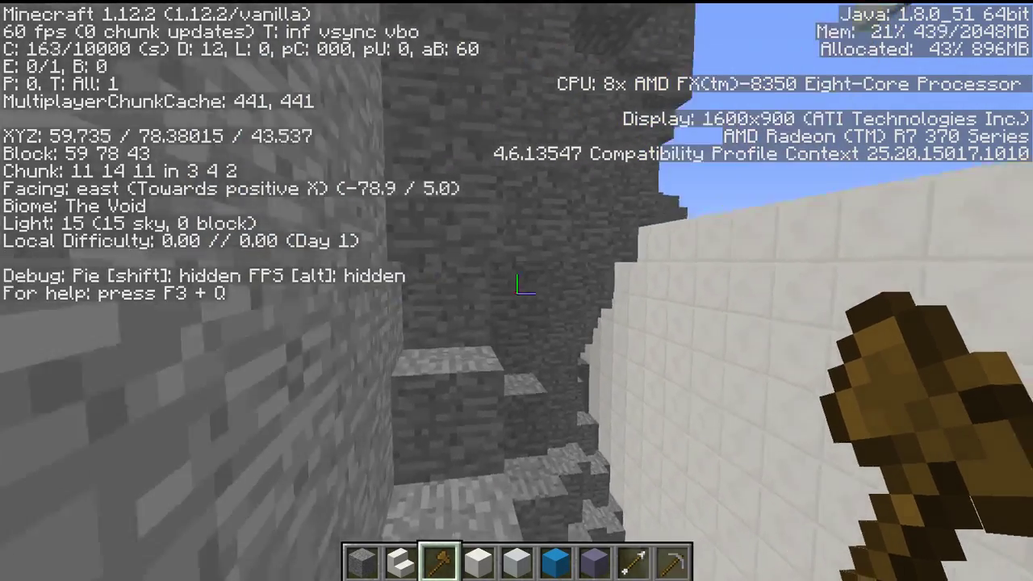
pyautogui.press('w')
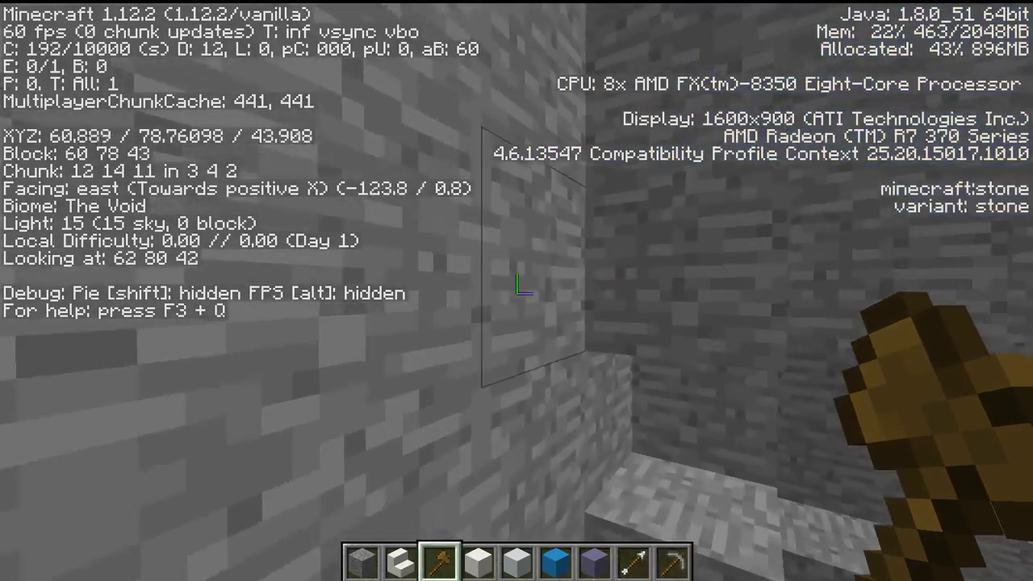
# Switch the game mode to Spectator and view the inner wall faces from within the mountain
pyautogui.press('/')
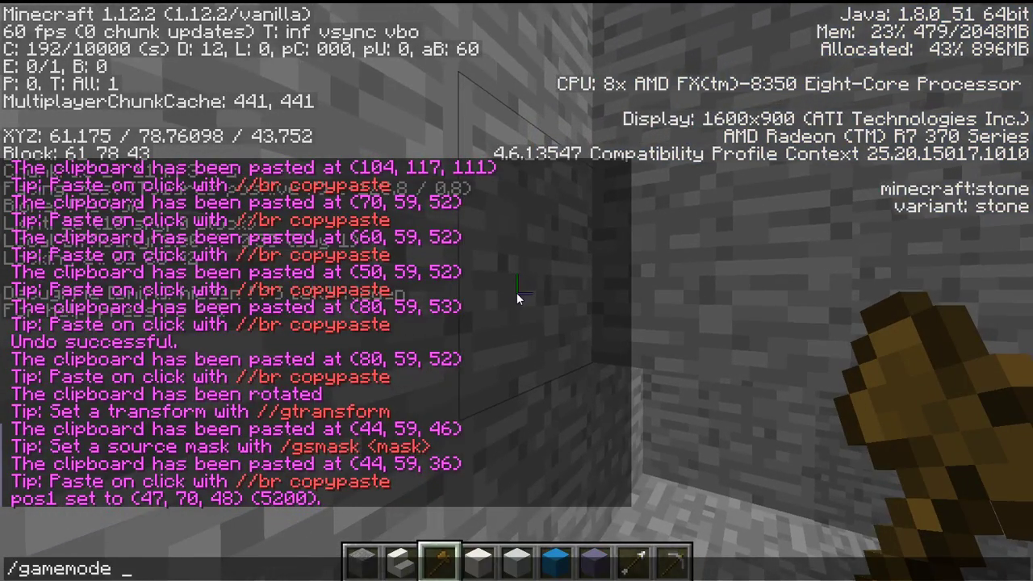
pyautogui.press('w')
pyautogui.press('s')
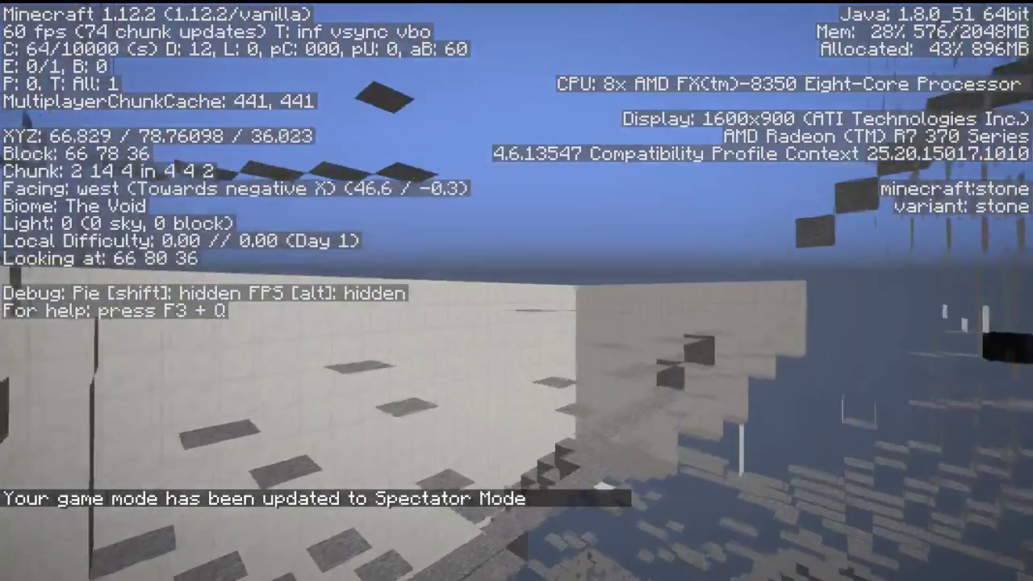
pyautogui.press('d')
pyautogui.press('s')
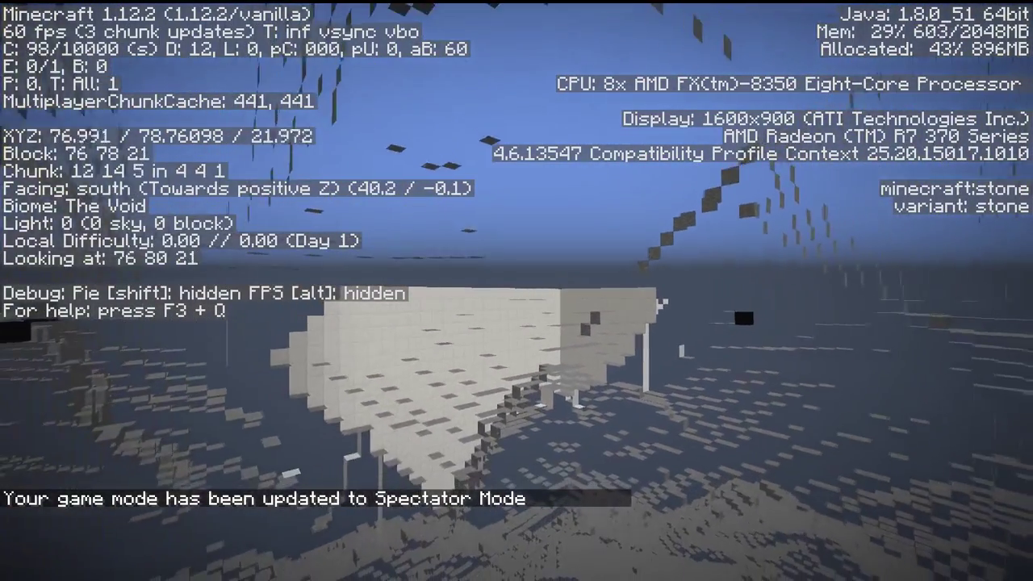
# Switch the game mode to Creative and set the second WorldEdit selection position inside the mountain at (78, 80, 20)
pyautogui.press('/')
pyautogui.press('Escape')
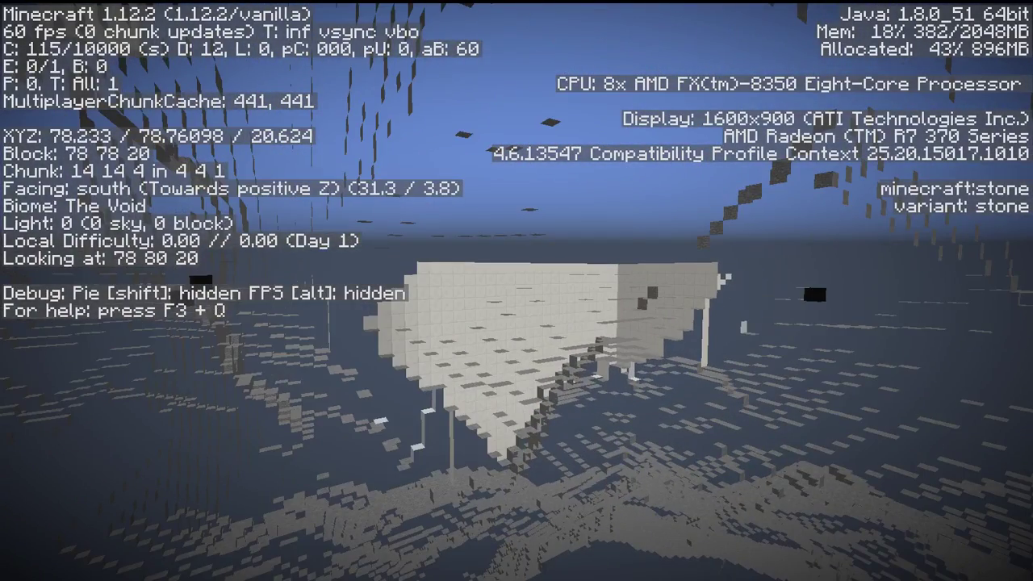
pyautogui.press('/')
pyautogui.press('BackSpace')
pyautogui.write('1')
pyautogui.press('Return')
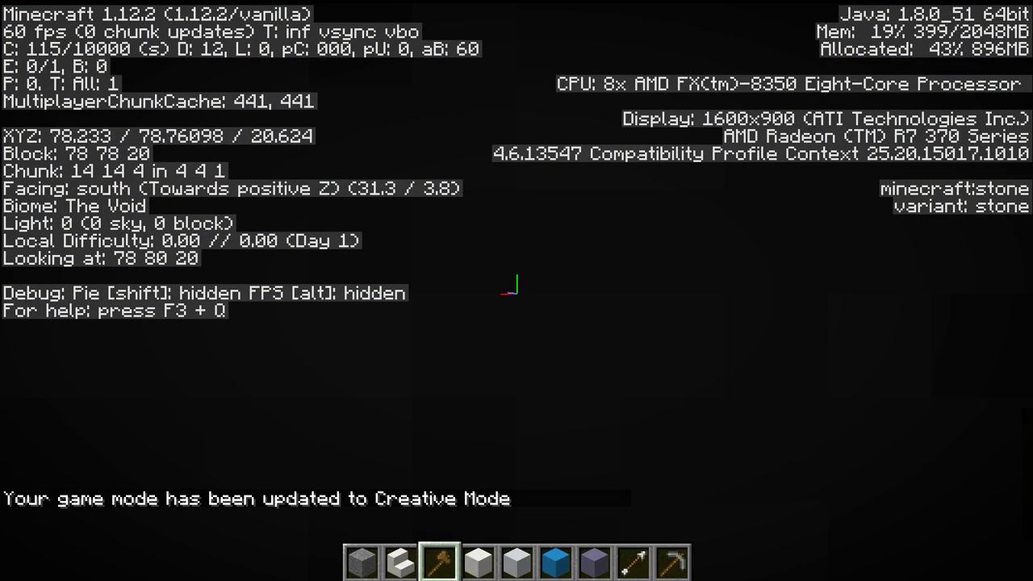
pyautogui.rightClick(509, 288)
# Switch the game mode back to Spectator inside the mountain
pyautogui.press('/')
pyautogui.press('Up')
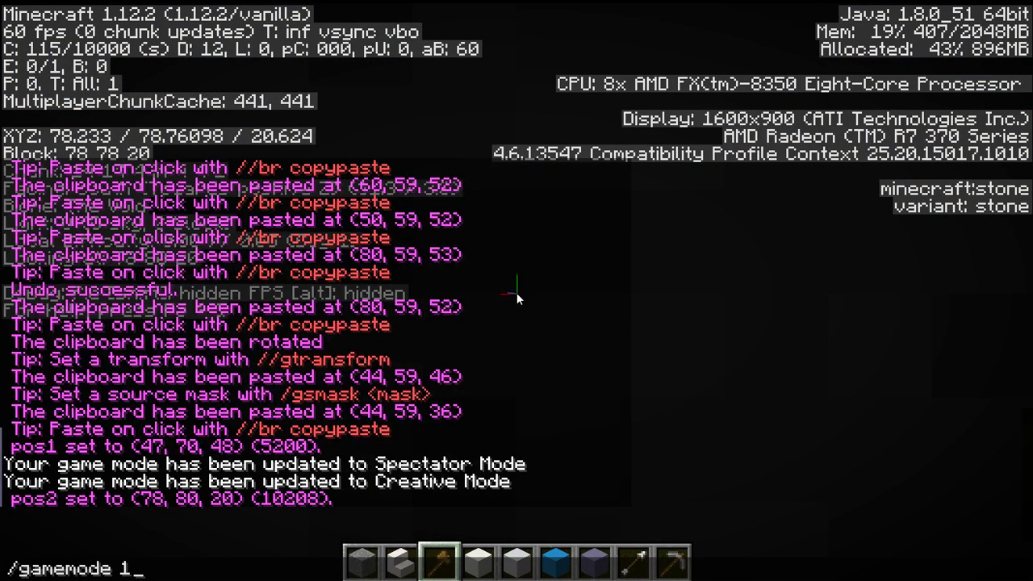
pyautogui.press('Return')
pyautogui.press('w')
# Replace the air in the WorldEdit selection with quartz_block
pyautogui.press('/')
pyautogui.press('Up')
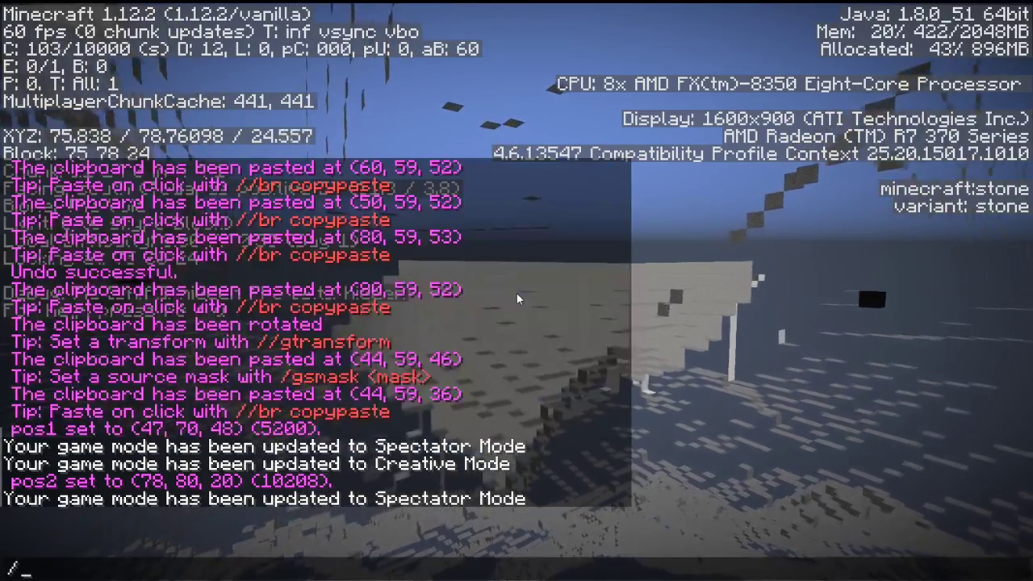
pyautogui.press('Up')
pyautogui.press('Up')
pyautogui.press('Up')
pyautogui.press('Up')
pyautogui.press('Up')
pyautogui.press('Down')
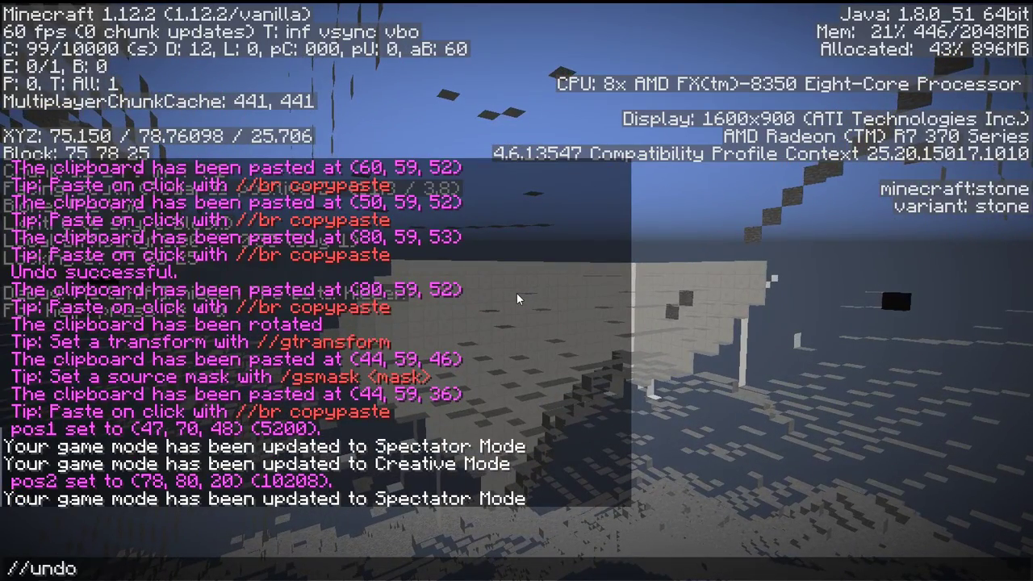
pyautogui.press('Return')
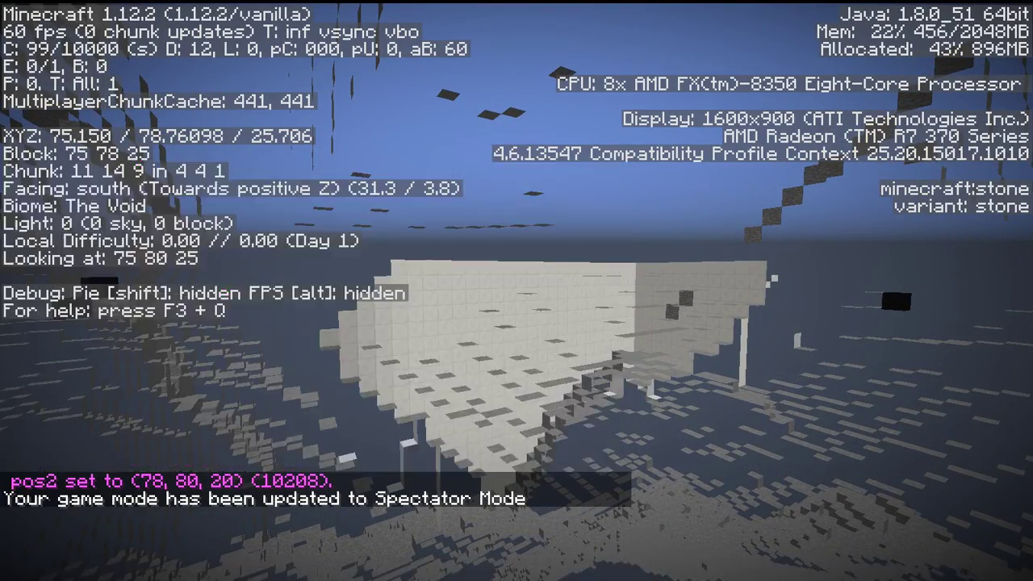
# Fly into the unfilled gap behind the front wall near (62, 66, 47) and switch to Creative mode
pyautogui.hotkey('shift', 'w')
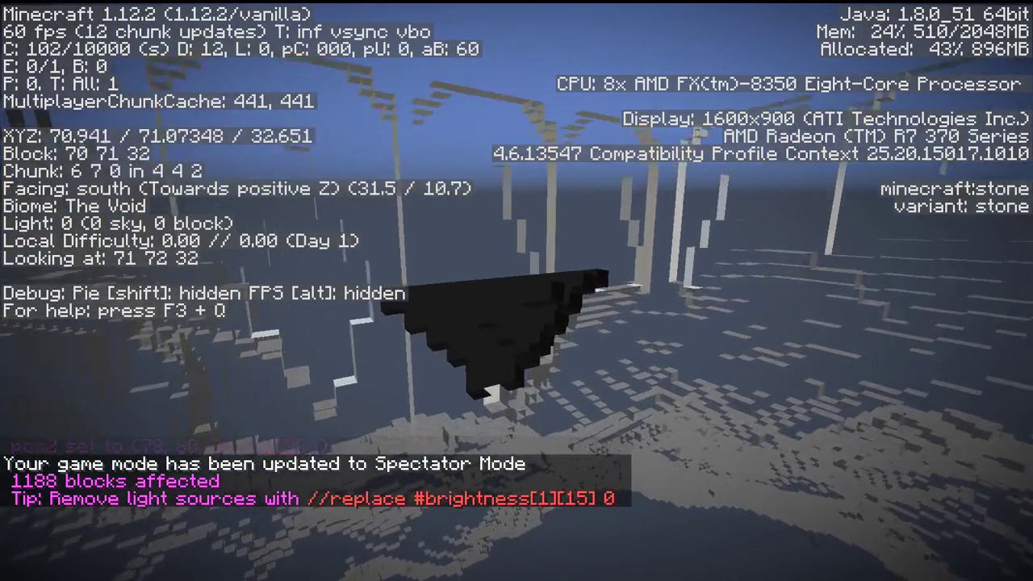
pyautogui.press('a')
pyautogui.press('shift')
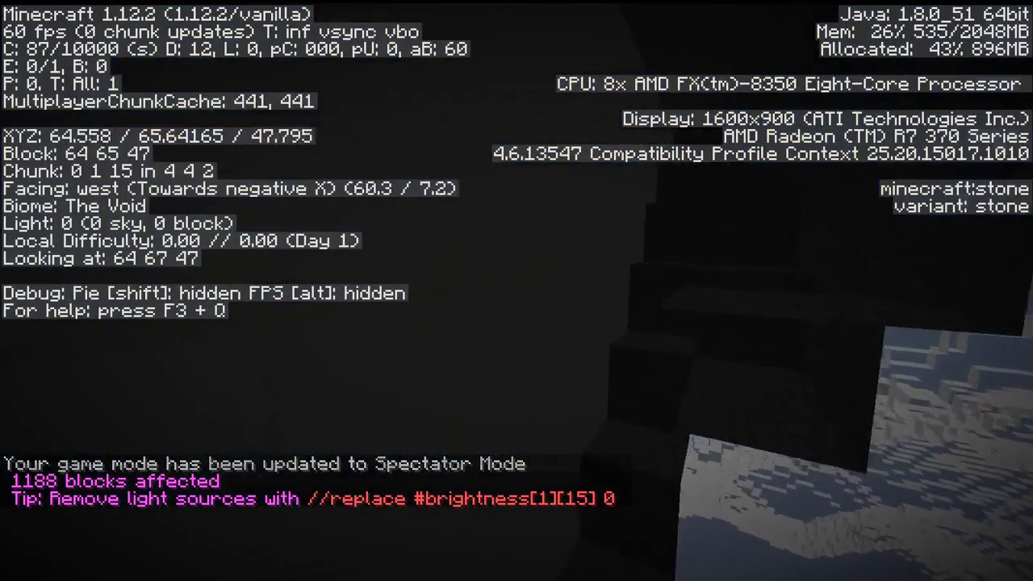
pyautogui.press('/')
pyautogui.press('Up')
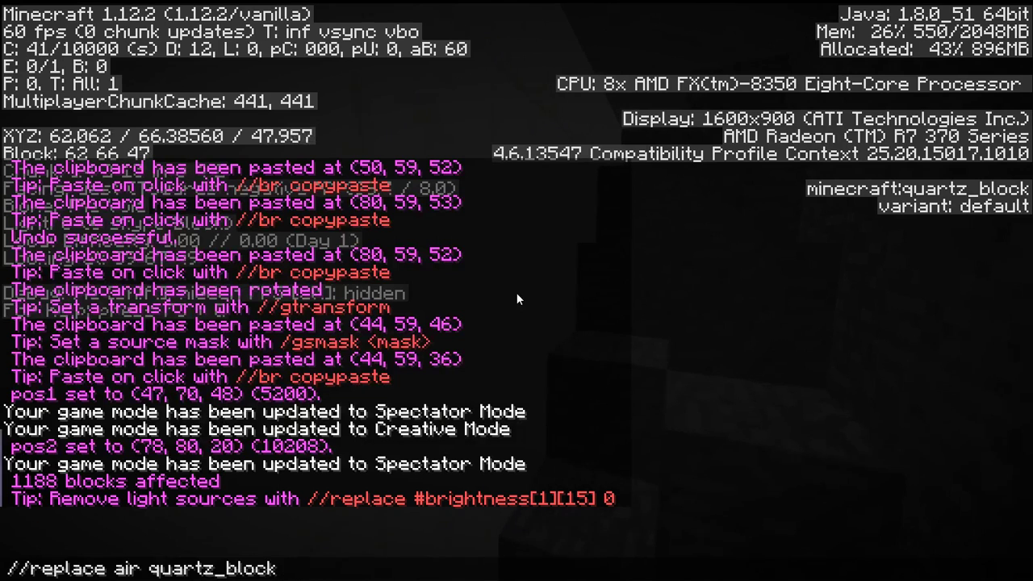
pyautogui.press('Return')
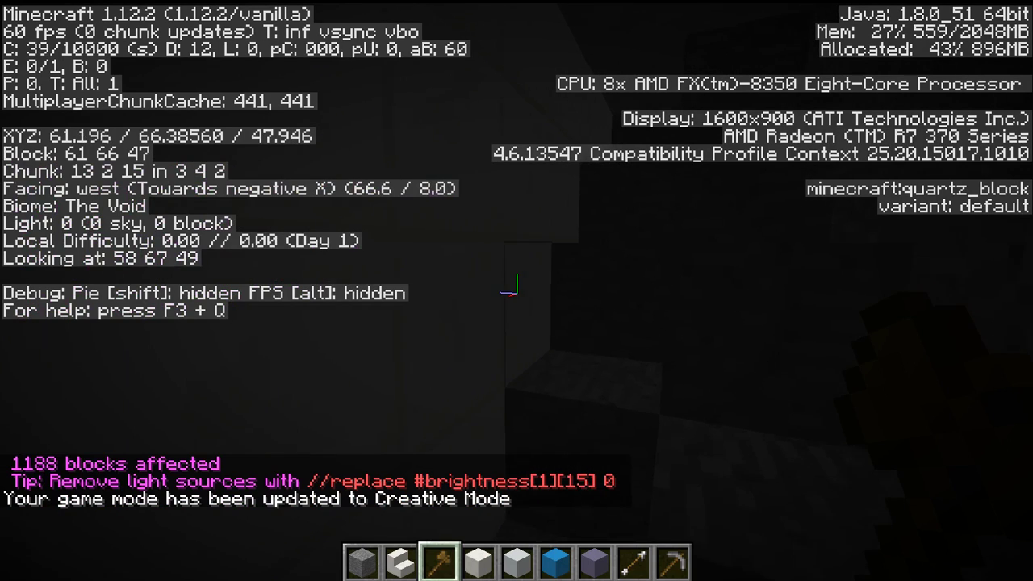
# Select the Block of Quartz and plug the lit hole in the gap's floor behind the front wall near (63, 64, 48)
pyautogui.press('w')
pyautogui.scroll(9, 516, 290)
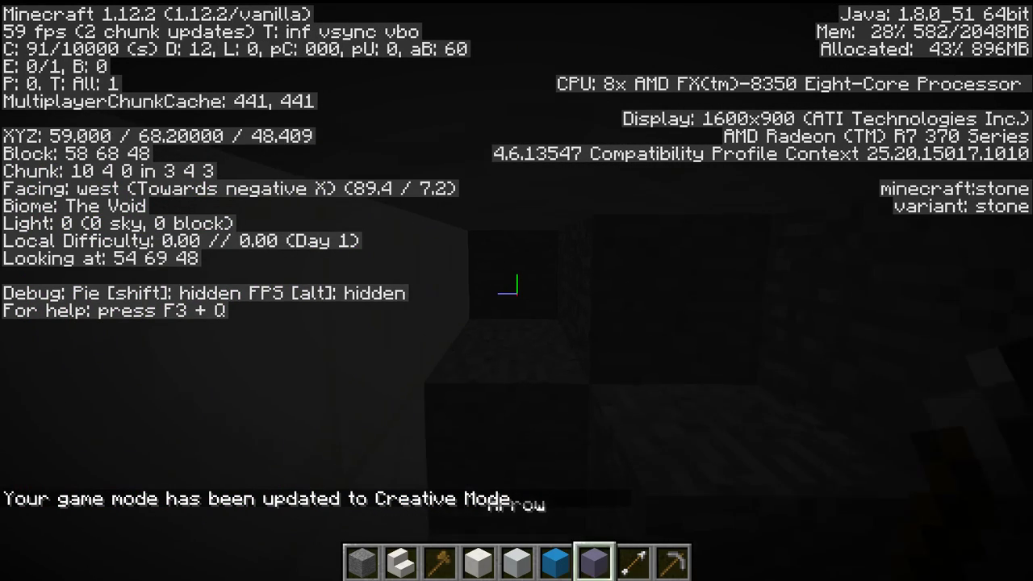
pyautogui.press('a')
pyautogui.scroll(-1, 516, 291)
pyautogui.press('s')
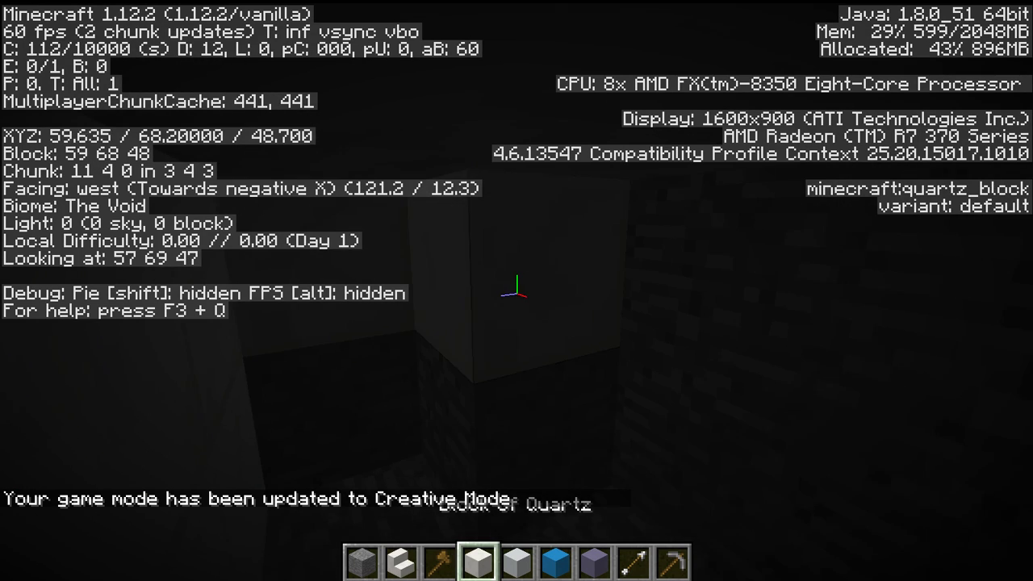
pyautogui.press('d')
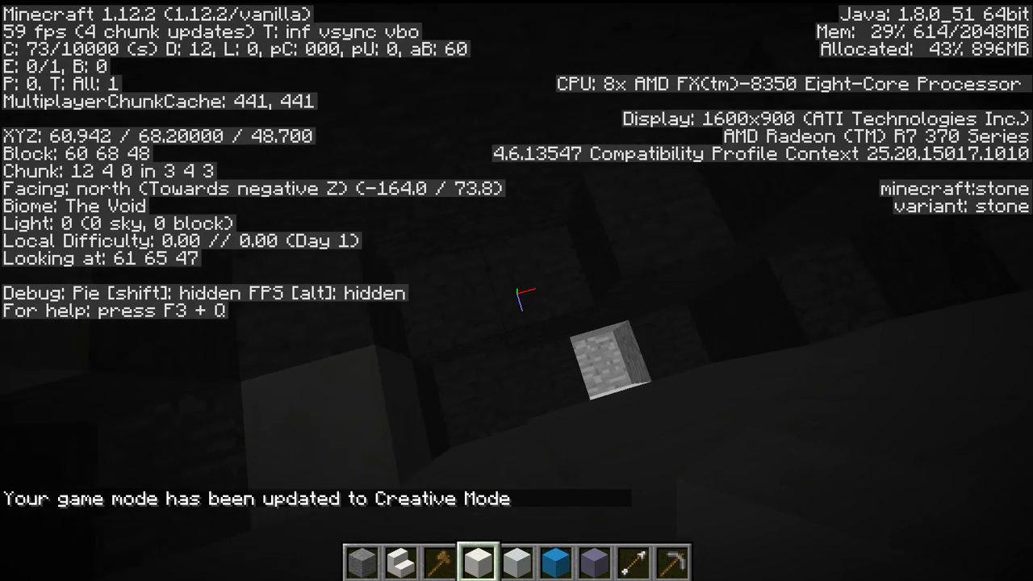
pyautogui.press('shift')
pyautogui.press('space')
pyautogui.press('d')
pyautogui.press('shift')
pyautogui.press('a')
pyautogui.rightClick(517, 290)
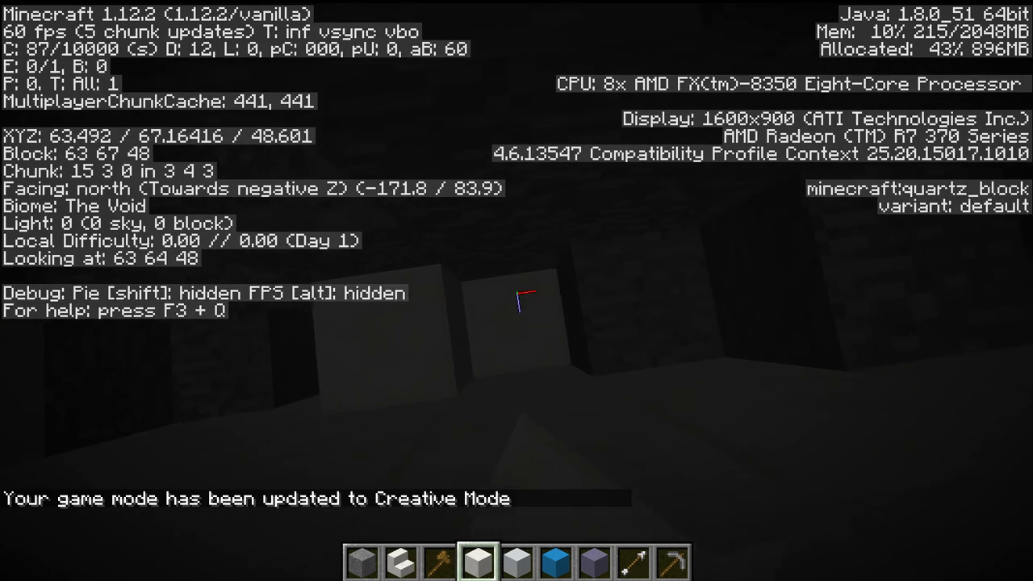
# Place quartz blocks in the eastern part of the gap behind the front wall, up to about (66, 69, 48)
pyautogui.press('space')
pyautogui.rightClick(516, 291)
pyautogui.press('d')
pyautogui.rightClick(516, 291)
pyautogui.rightClick(516, 291)
pyautogui.rightClick(516, 290)
pyautogui.press('s')
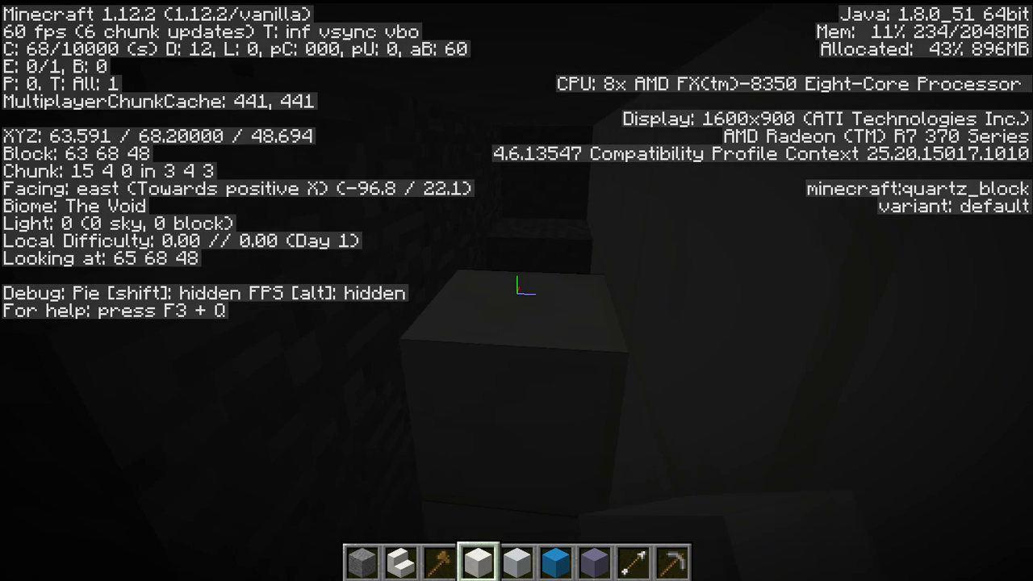
pyautogui.press('w')
pyautogui.rightClick(516, 290)
pyautogui.press('s')
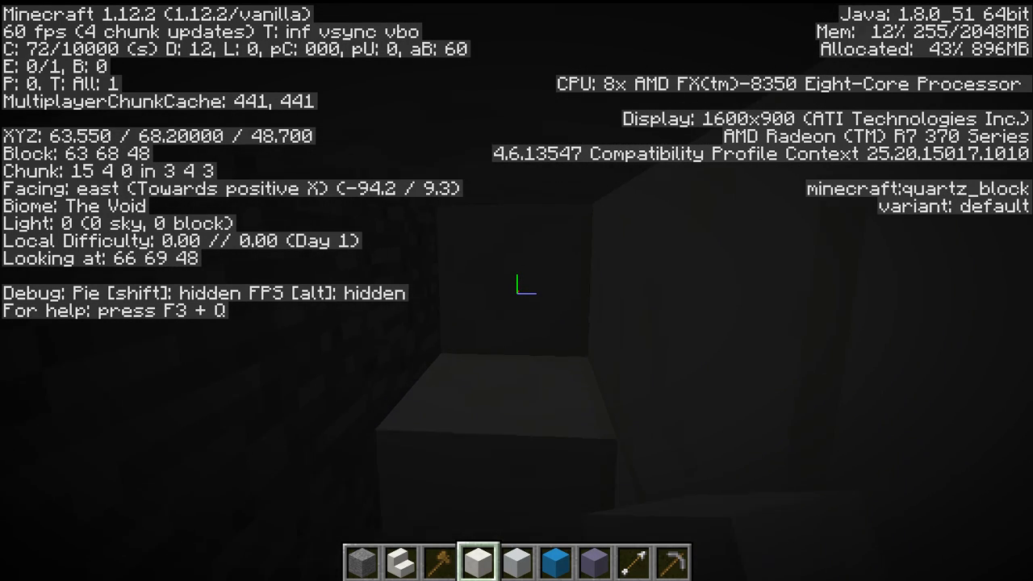
# Continue filling the gap westward with quartz blocks around (63, 68, 48), between the front wall and the stone
pyautogui.press('shift')
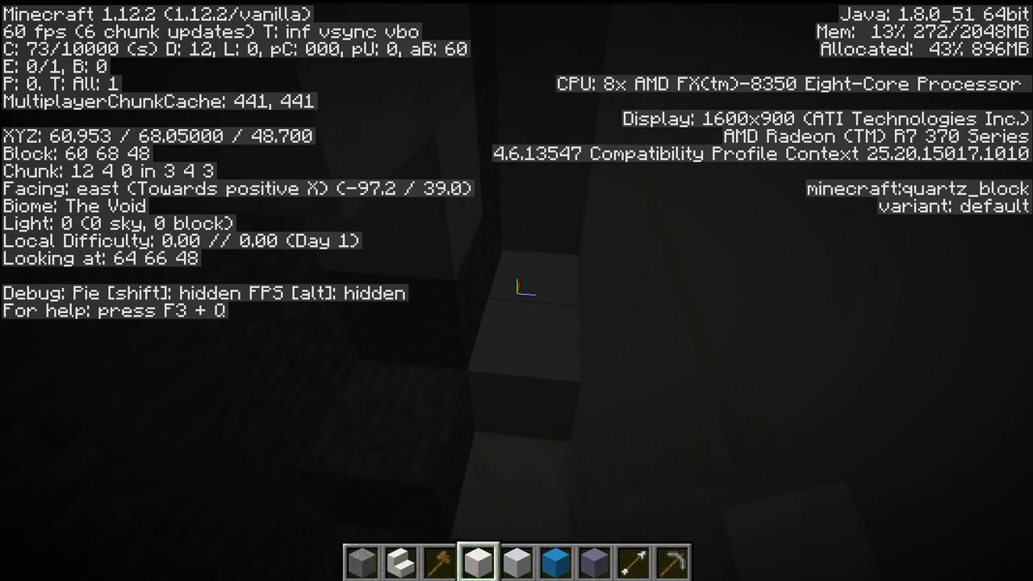
pyautogui.rightClick(517, 290)
pyautogui.press('w')
pyautogui.rightClick(516, 290)
pyautogui.press('s')
pyautogui.rightClick(516, 291)
pyautogui.press('s')
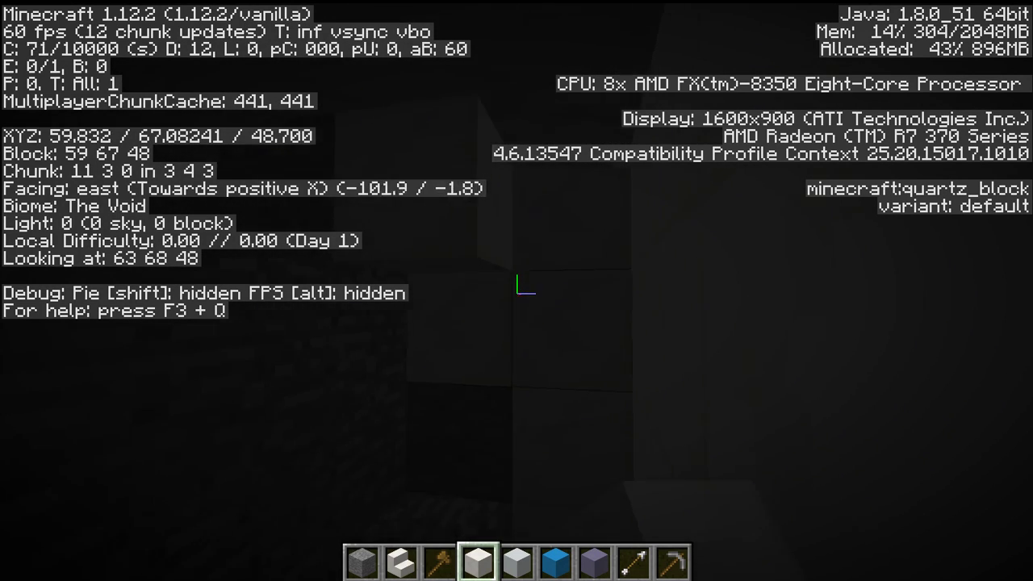
pyautogui.press('s')
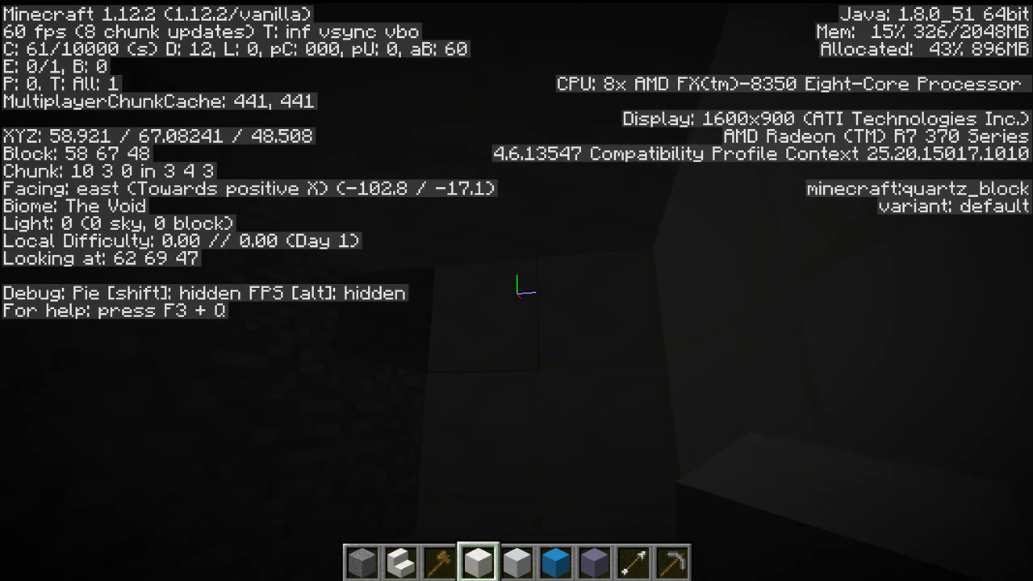
# Examine the remaining open spots in the narrow gap behind the front wall around (60, 68, 48)
pyautogui.press('d')
pyautogui.press('s')
pyautogui.press('d')
pyautogui.press('space')
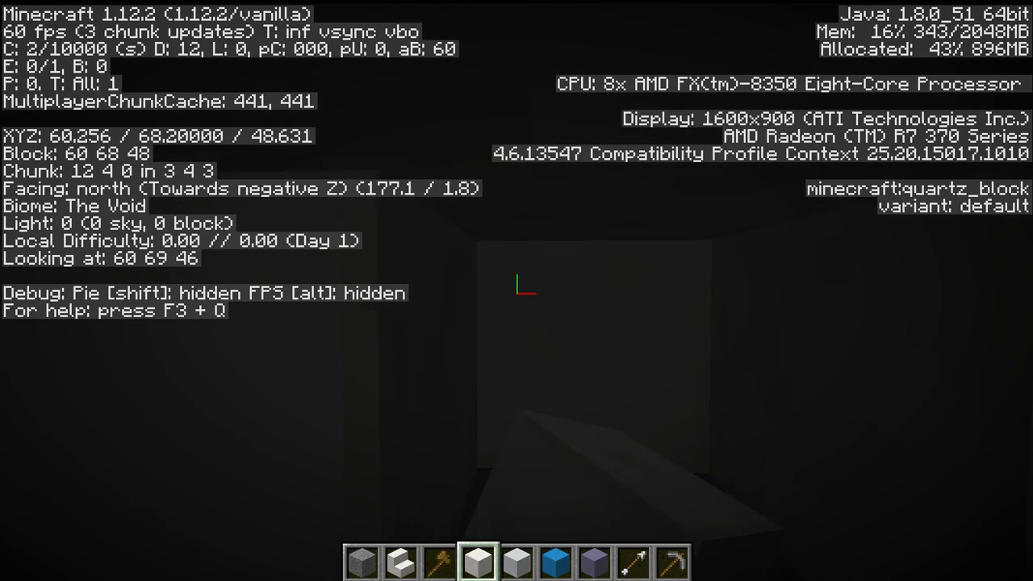
pyautogui.press('d')
pyautogui.press('shift')
pyautogui.press('w')
pyautogui.press('s')
pyautogui.press('space')
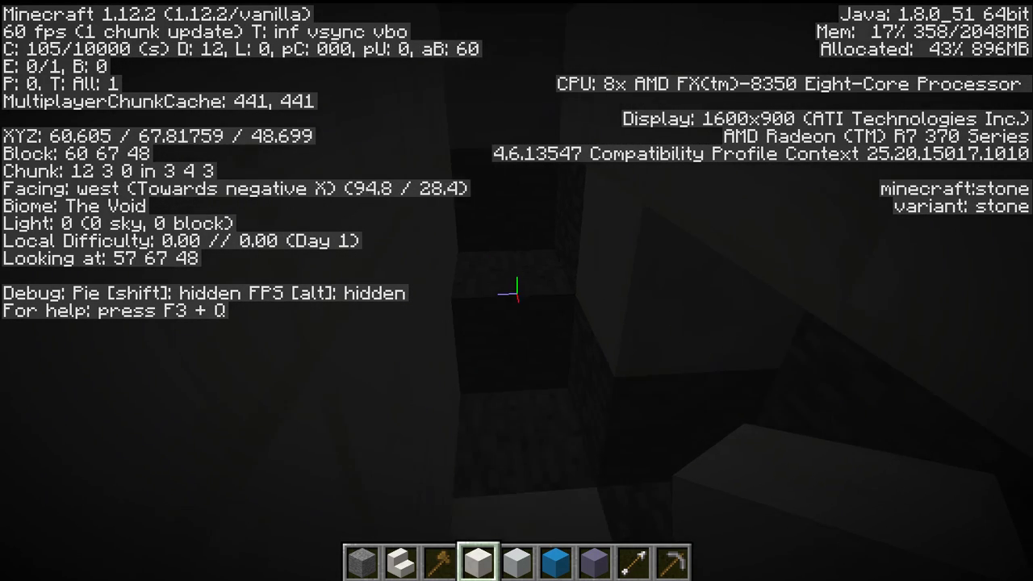
# Place quartz blocks over the exposed stone on the gap's north side around (59, 67, 47) and (60, 68, 47)
pyautogui.press('w')
pyautogui.press('s')
pyautogui.rightClick(516, 290)
pyautogui.rightClick(516, 291)
pyautogui.press('a')
pyautogui.rightClick(516, 291)
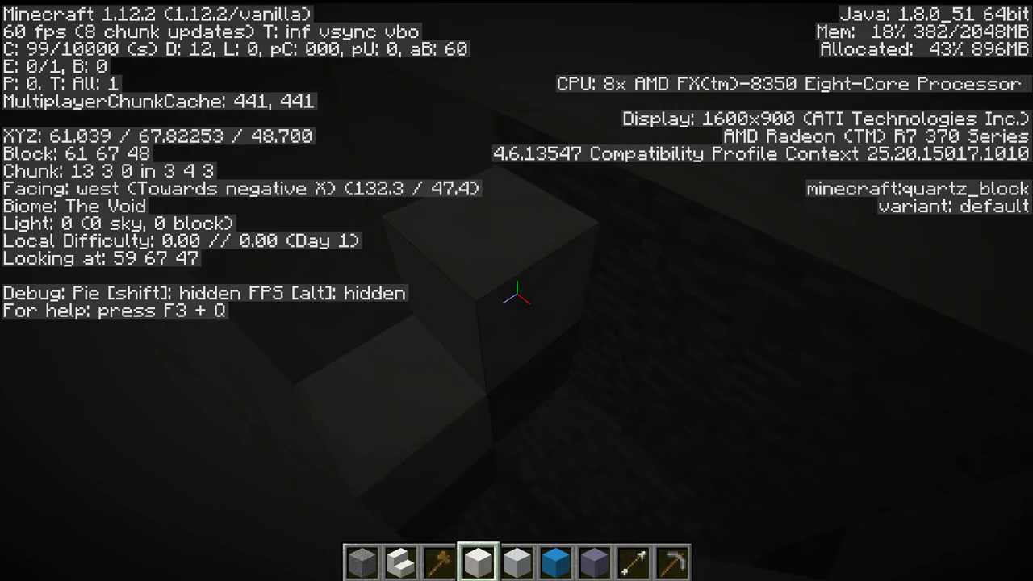
pyautogui.rightClick(516, 291)
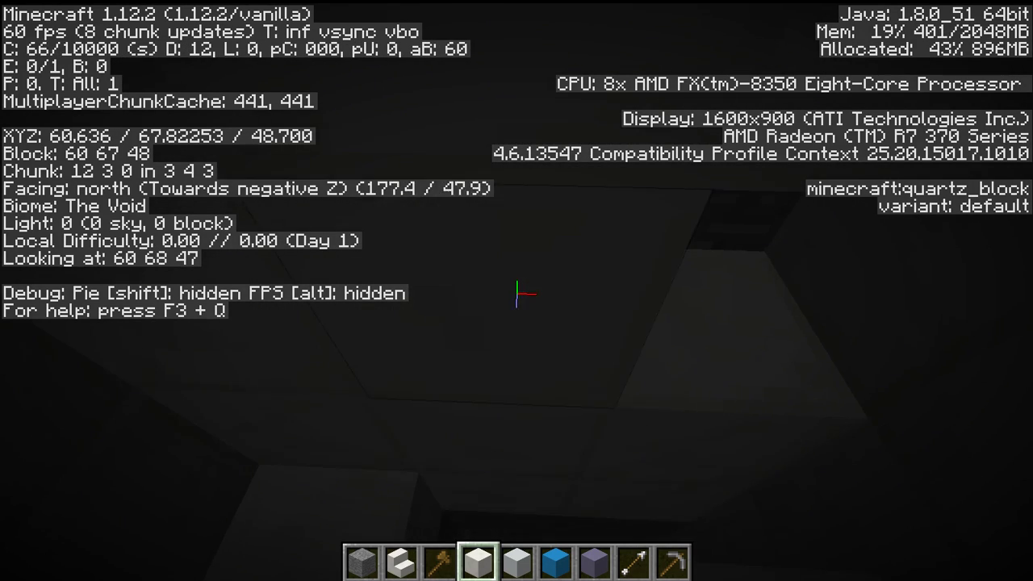
pyautogui.rightClick(516, 290)
# Fill the low part of the gap with quartz blocks from (61, 65, 48) upward and close its east side
pyautogui.press('space')
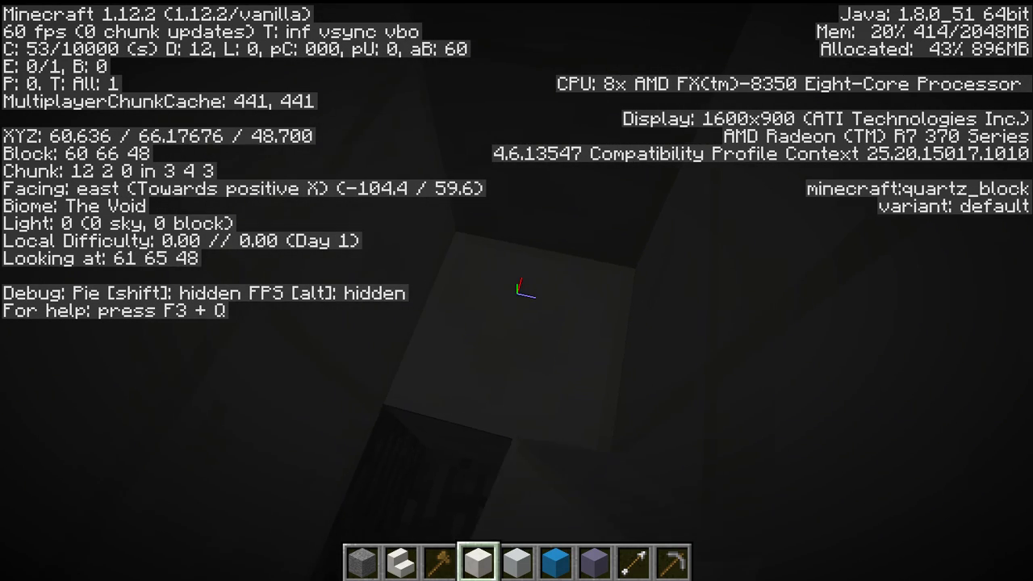
pyautogui.rightClick(517, 290)
pyautogui.press('space')
pyautogui.press('space')
pyautogui.rightClick(516, 290)
pyautogui.rightClick(516, 291)
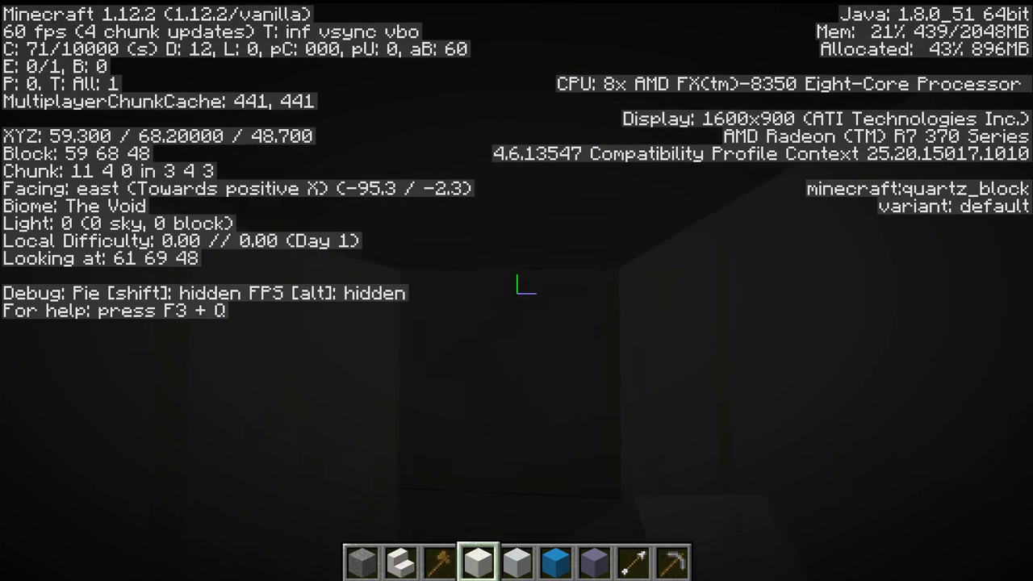
# Break an exit through the front wall's window near (59, 68, 50) and reseal it with quartz and light blue concrete
pyautogui.click(516, 291)
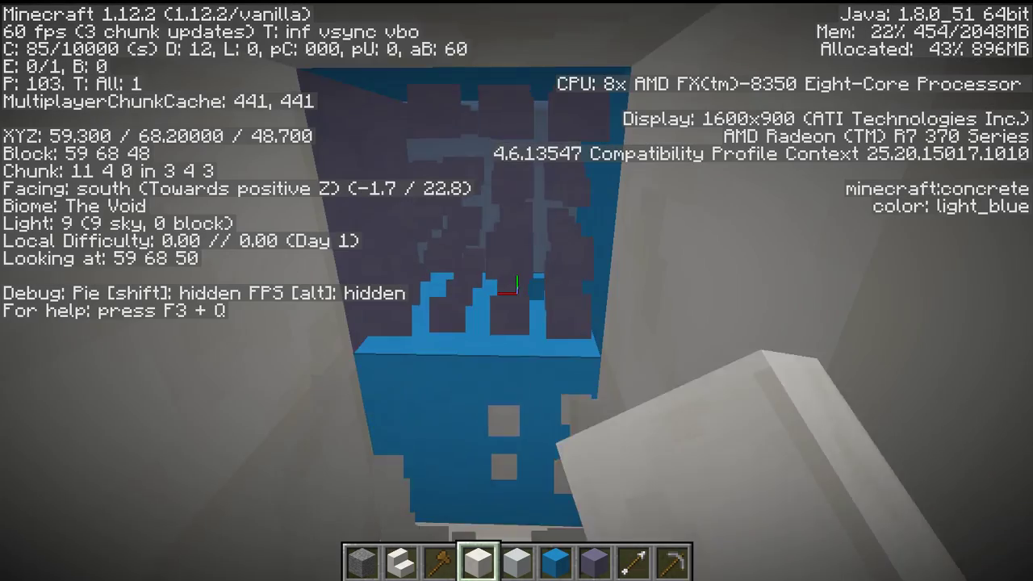
pyautogui.press('w')
pyautogui.rightClick(517, 290)
pyautogui.press('d')
pyautogui.rightClick(517, 291)
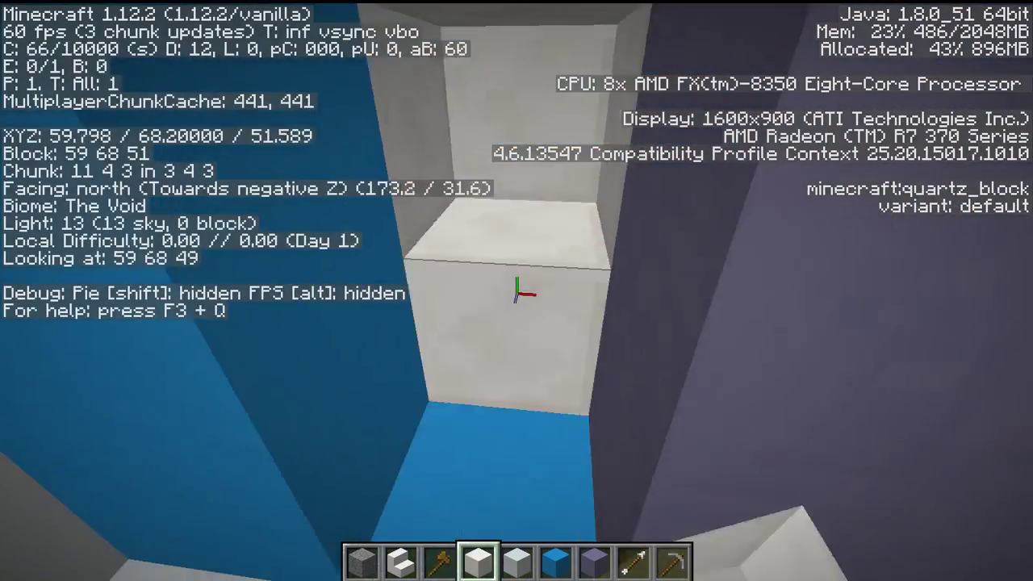
pyautogui.rightClick(517, 290)
pyautogui.press('s')
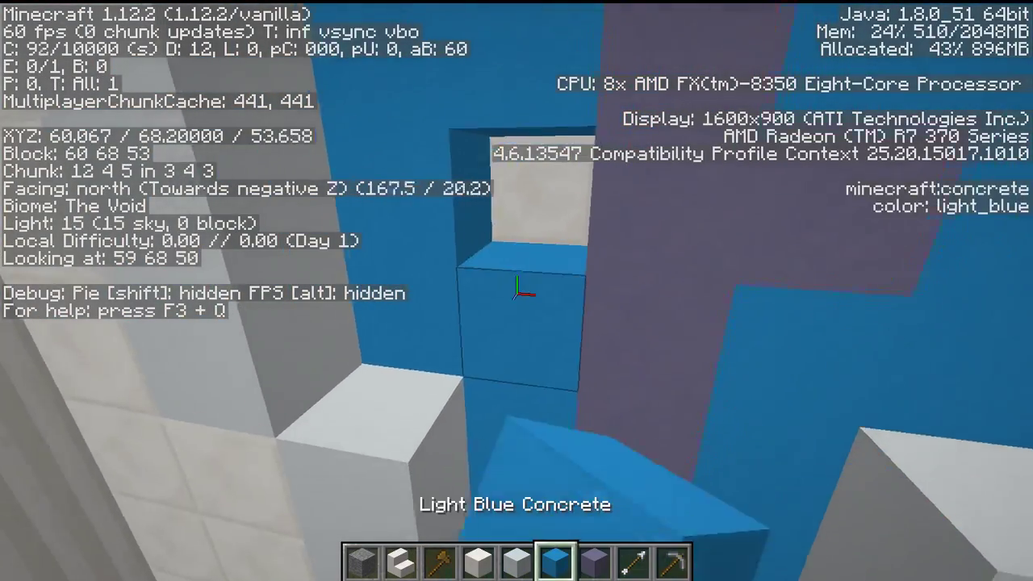
pyautogui.press('s')
pyautogui.press('space')
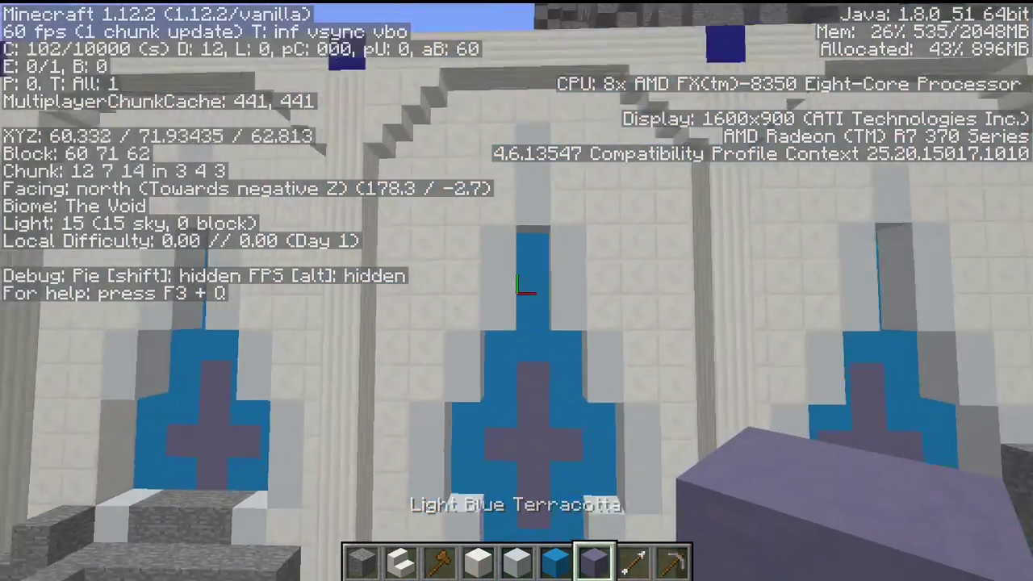
# Hide the debug overlay and examine the front wall, the filled quartz top and the side wall from outside
pyautogui.press('F3')
pyautogui.press('s')
pyautogui.press('space')
pyautogui.press('a')
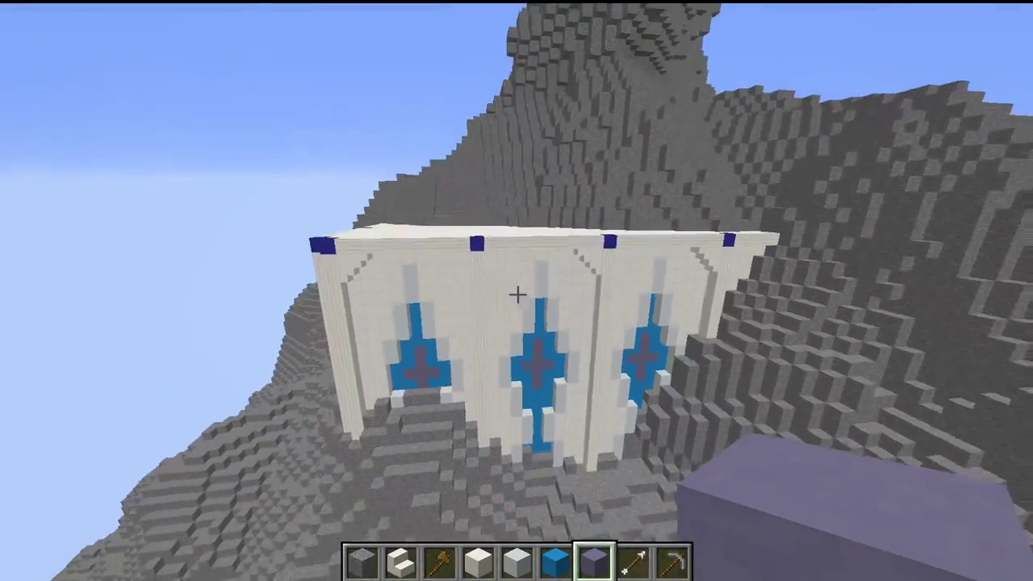
pyautogui.press('a')
pyautogui.press('space')
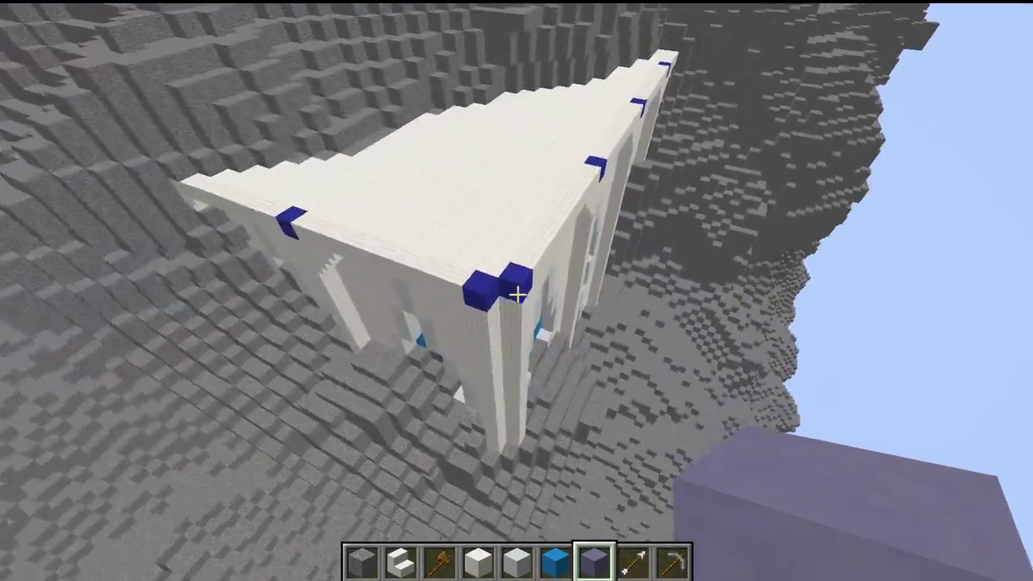
pyautogui.press('a')
pyautogui.press('shift')
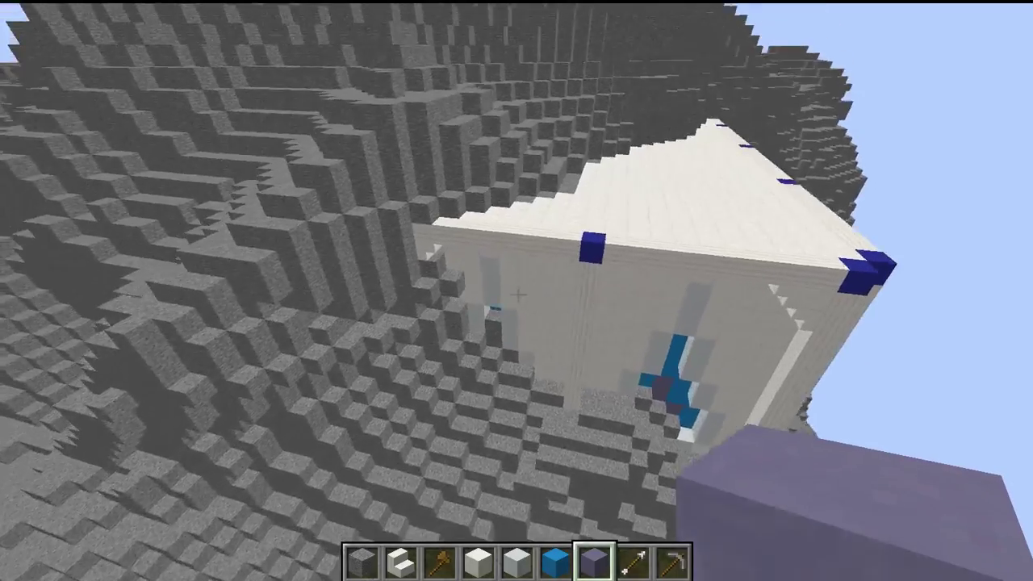
pyautogui.press('a')
pyautogui.press('shift')
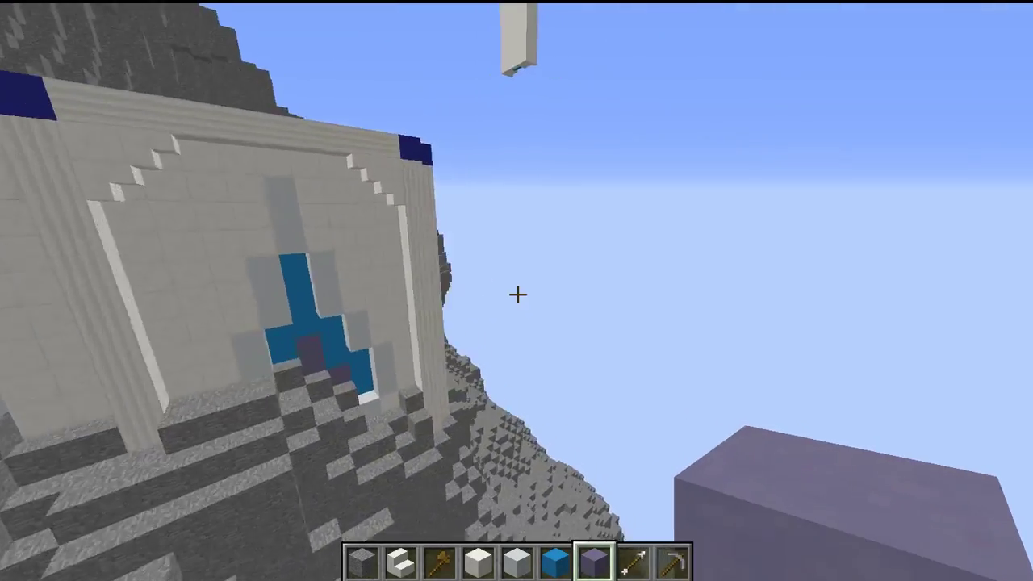
# Break the stone covering the lower edge of the light blue window in the side wall
pyautogui.press('s')
pyautogui.press('w')
pyautogui.press('w')
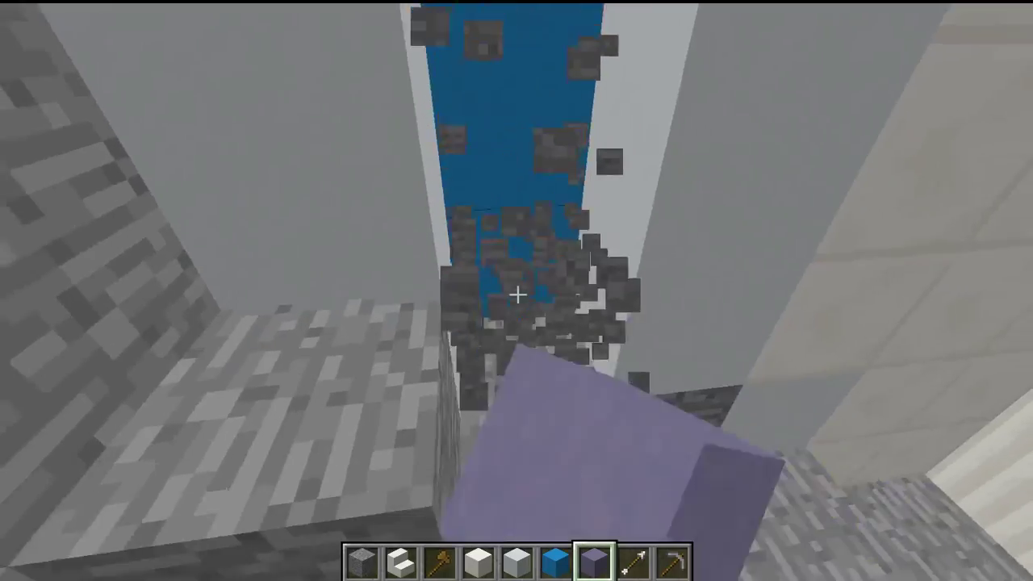
pyautogui.click(517, 294)
pyautogui.press('s')
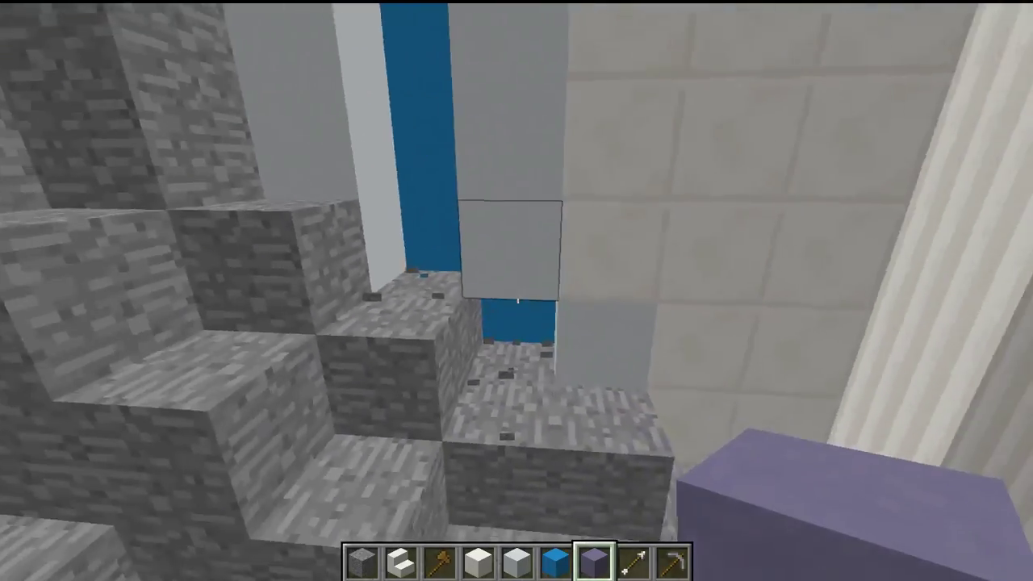
pyautogui.press('s')
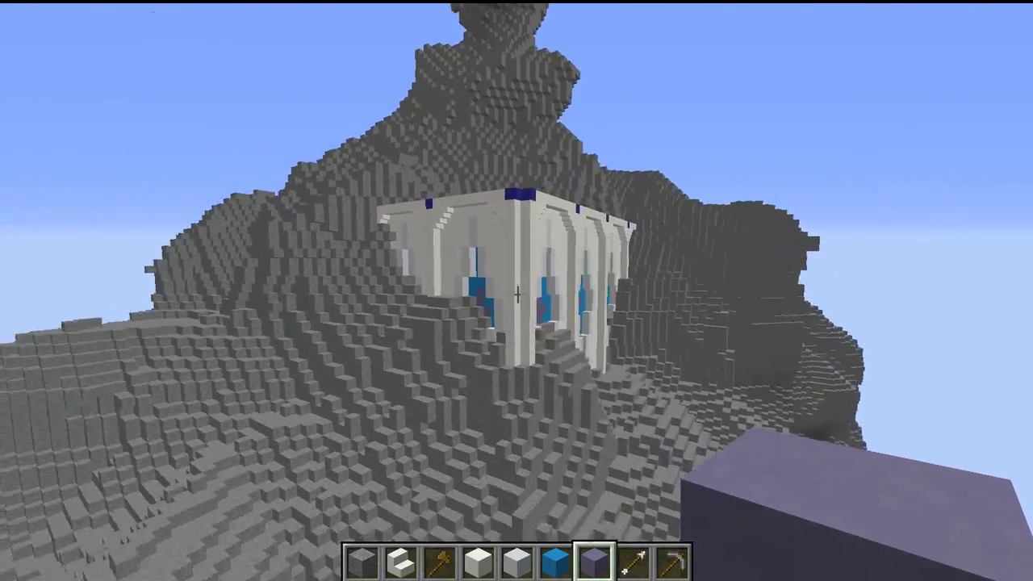
pyautogui.press('s')
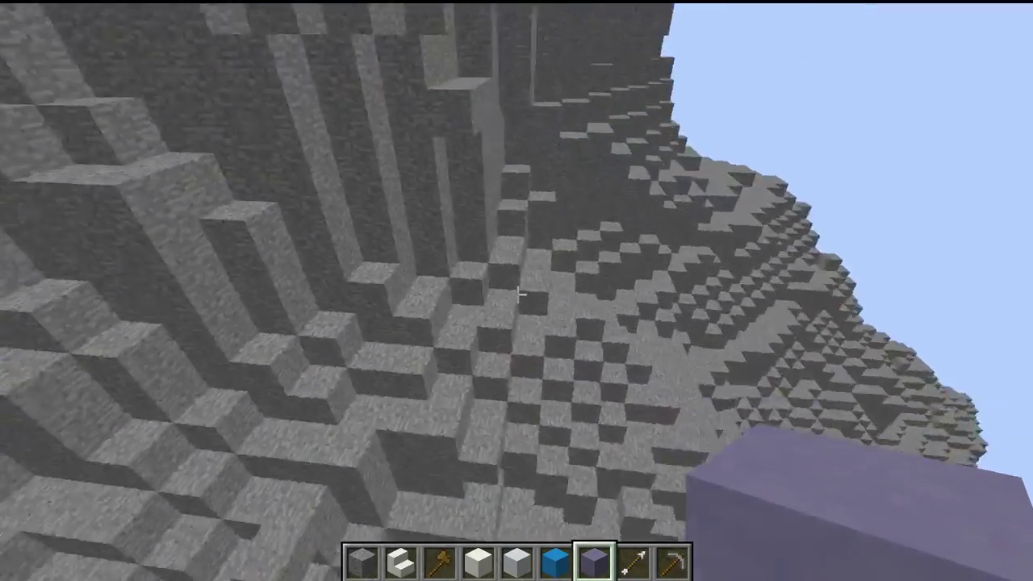
# Rotate the copied window panel with WorldEdit and paste it onto the mountain slope at (67, 88, 6)
pyautogui.press('/')
pyautogui.press('Up')
pyautogui.press('Up')
pyautogui.press('Down')
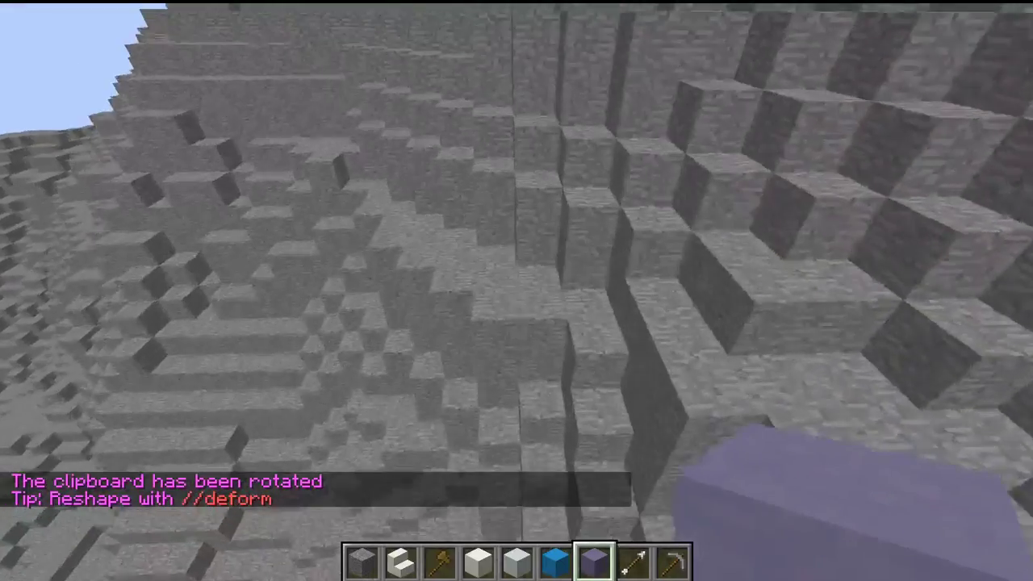
pyautogui.press('w')
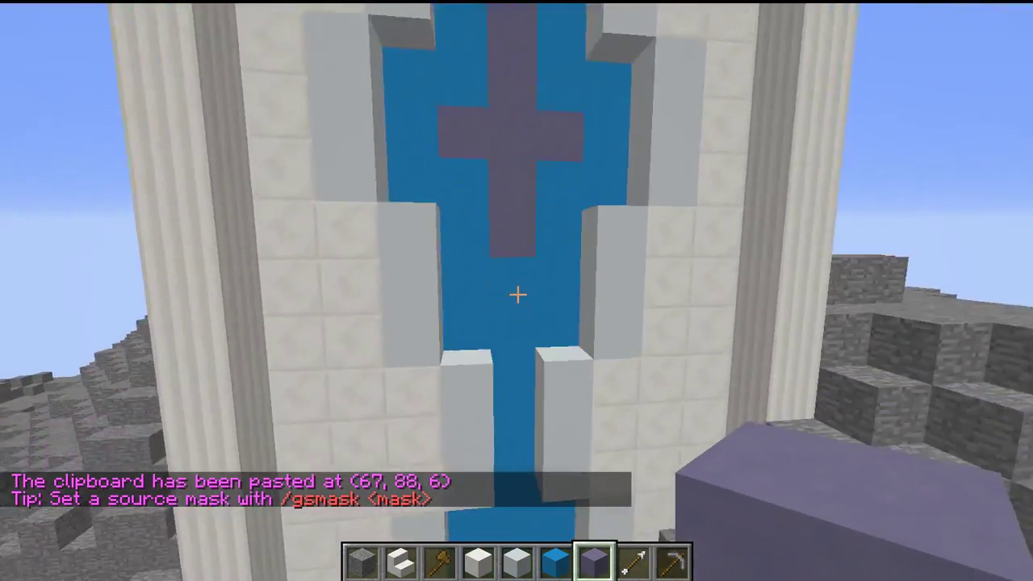
# Undo the panel paste and paste the clipboard again at (67, 88, 6)
pyautogui.write('t//u')
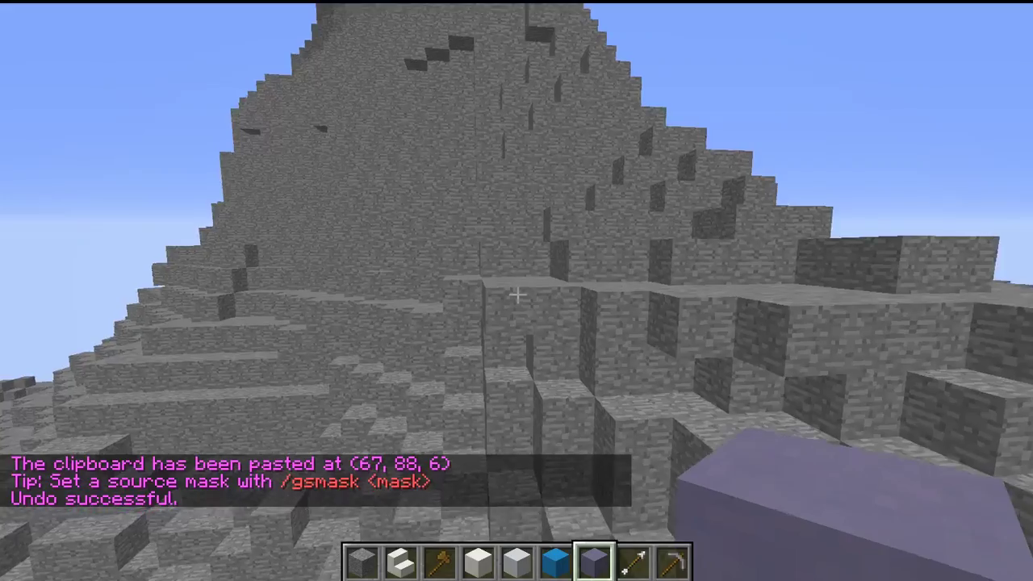
pyautogui.write('t//p')
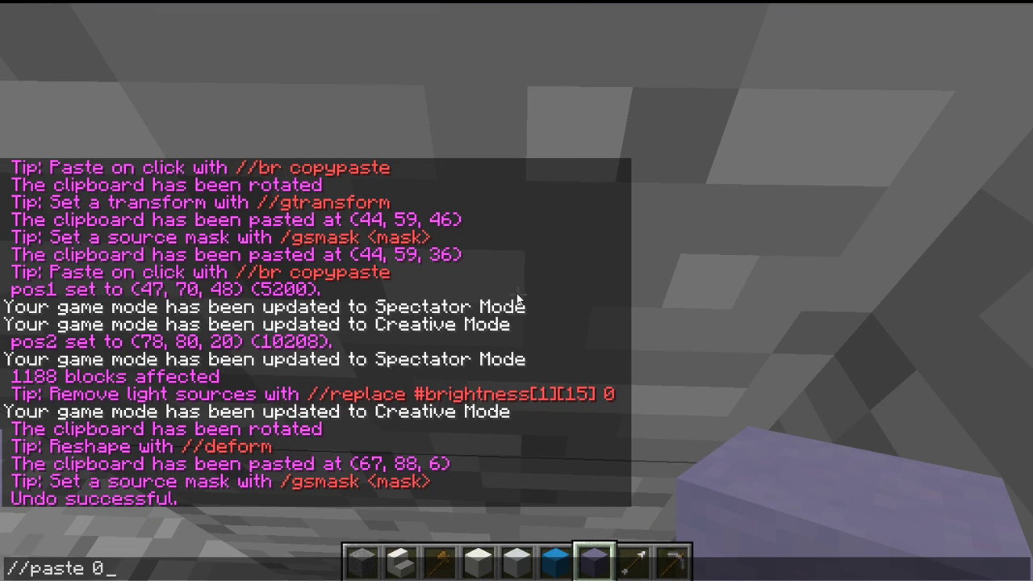
pyautogui.press('Return')
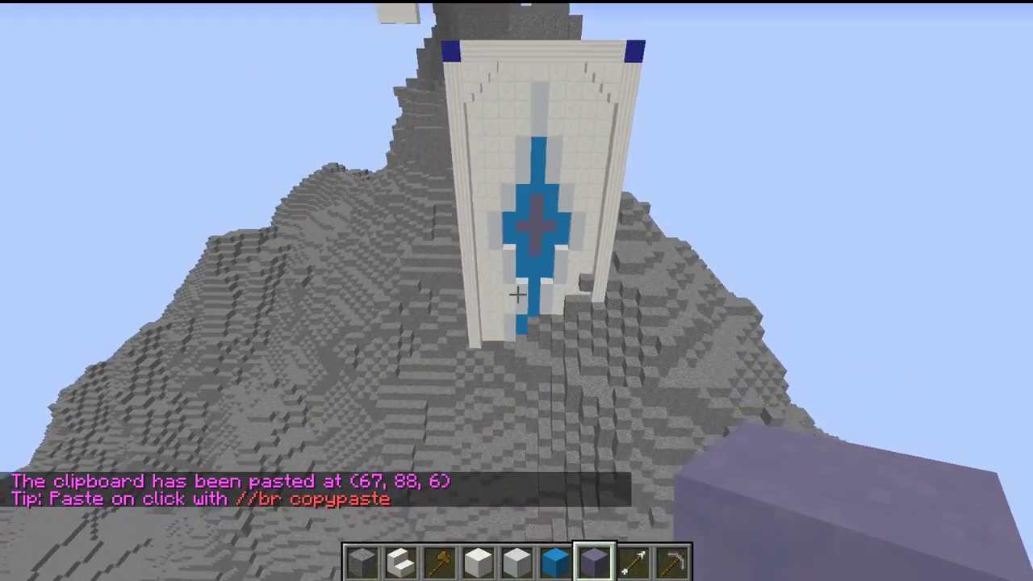
# Inspect the new panel's base and dig a shaft down into the stone in front of it
pyautogui.press('shift')
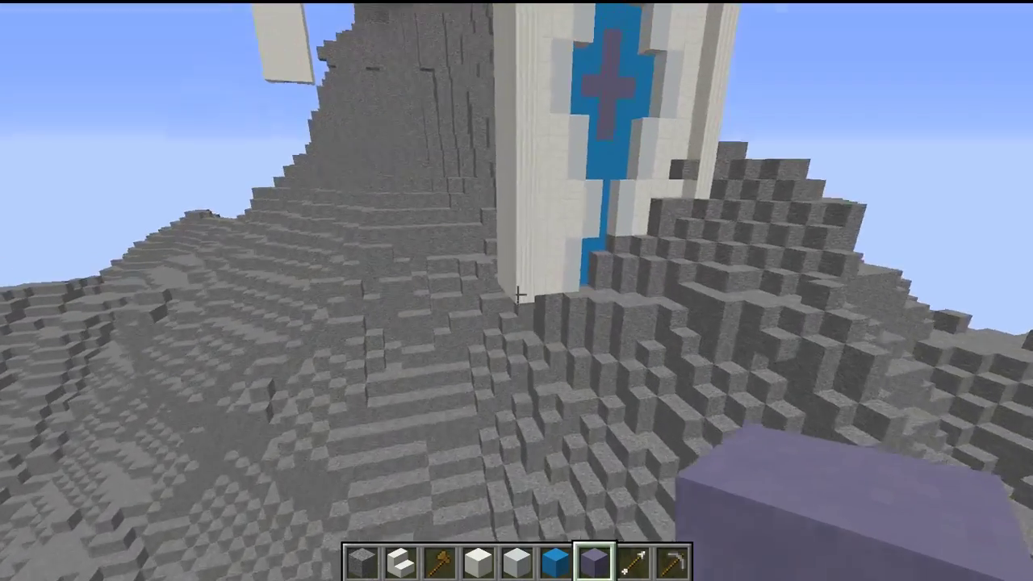
pyautogui.press('shift')
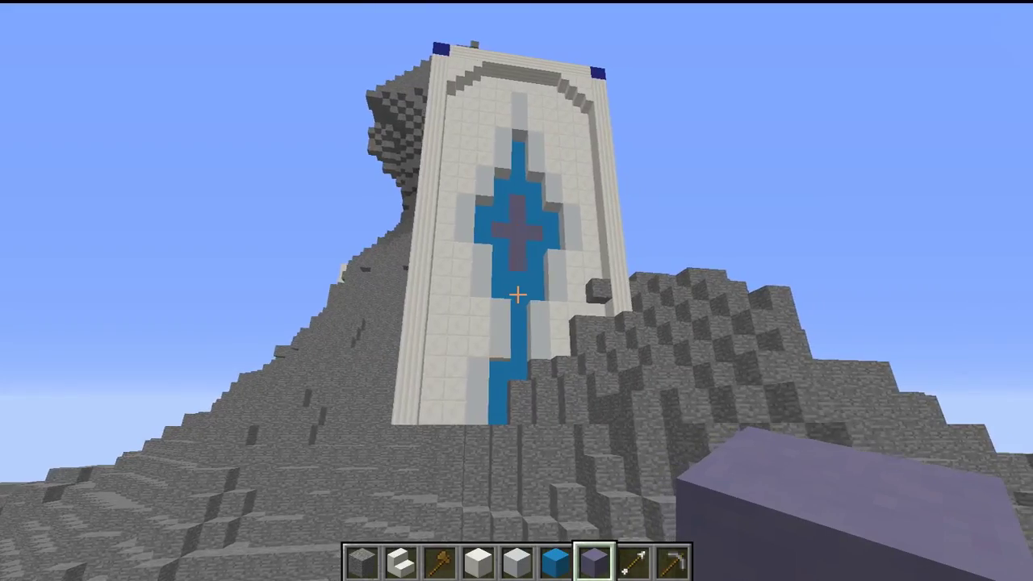
pyautogui.press('w')
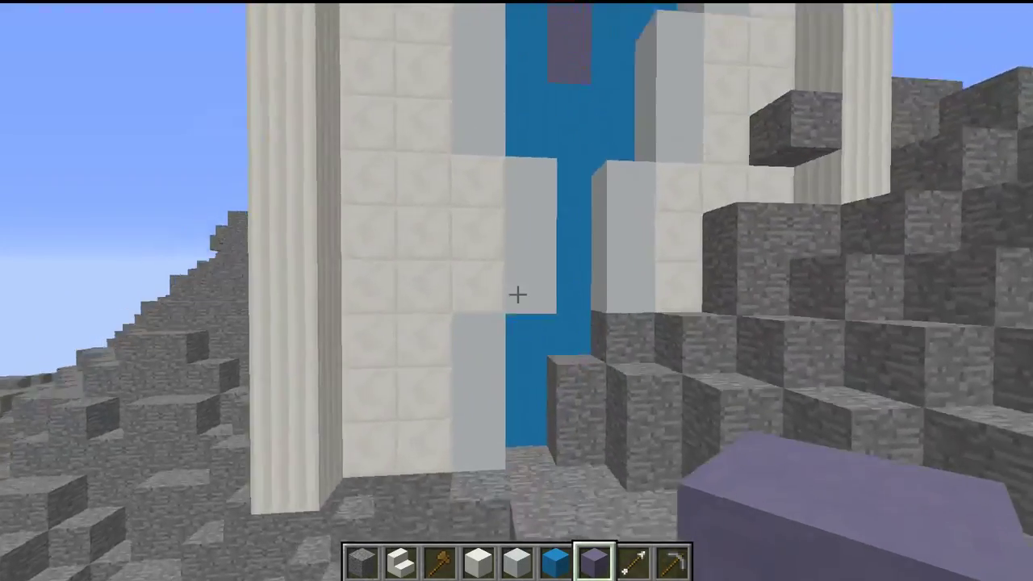
pyautogui.press('space')
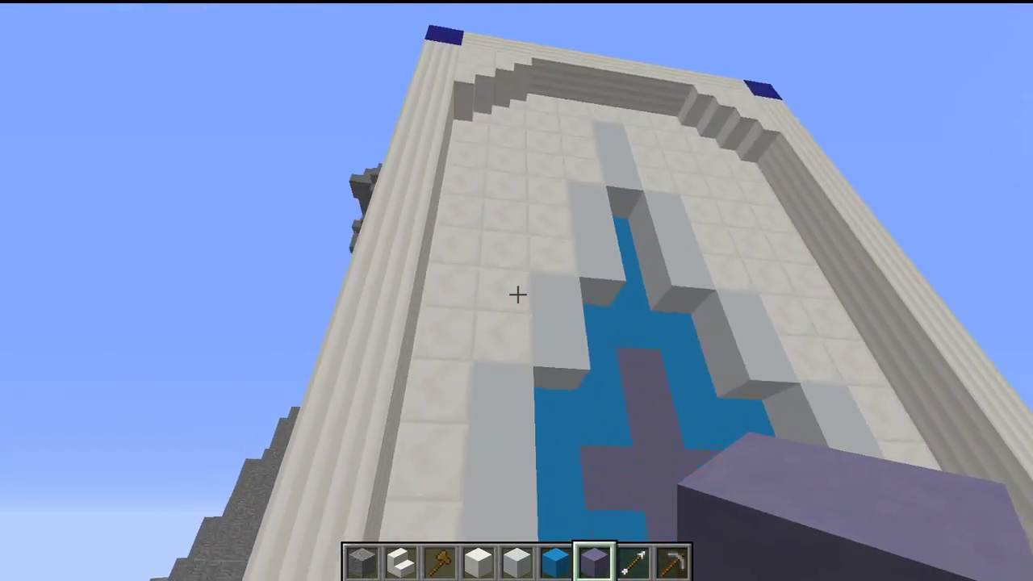
pyautogui.press('shift')
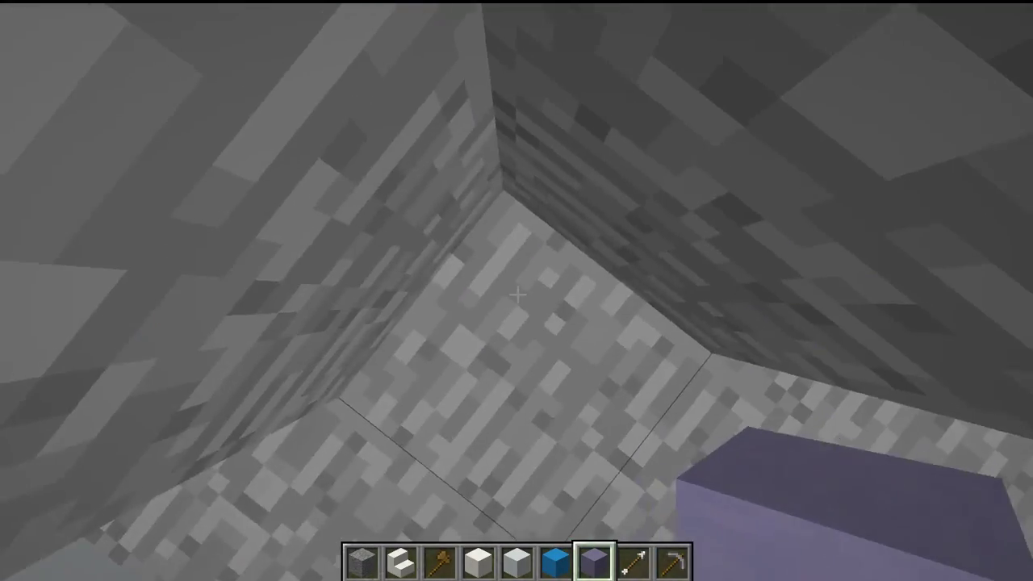
pyautogui.click(520, 296)
pyautogui.click(518, 295)
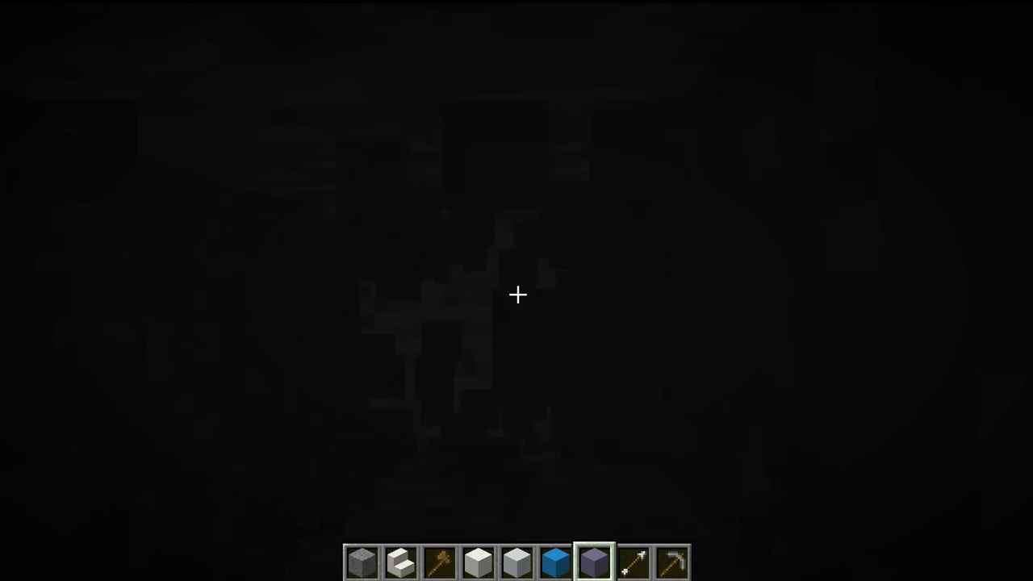
# Paste another panel copy below the first at (67, 67, 6) and break out of the shaft
pyautogui.press('/')
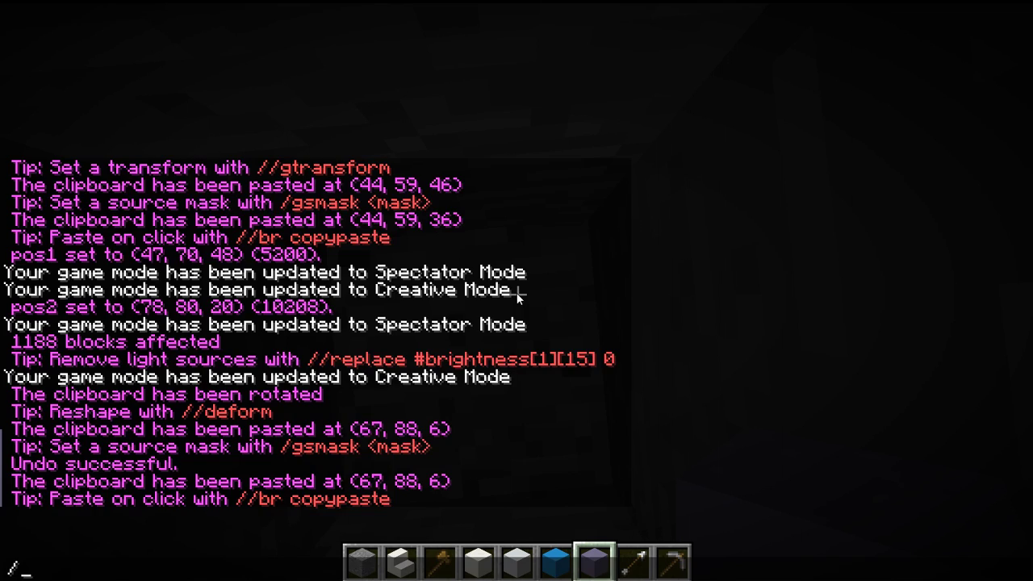
pyautogui.press('Return')
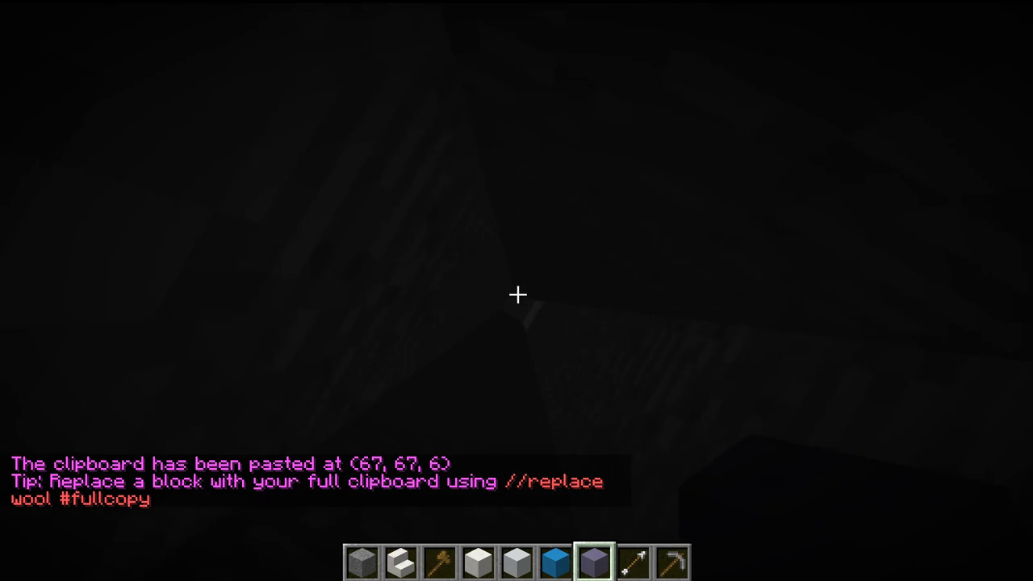
pyautogui.click(518, 294)
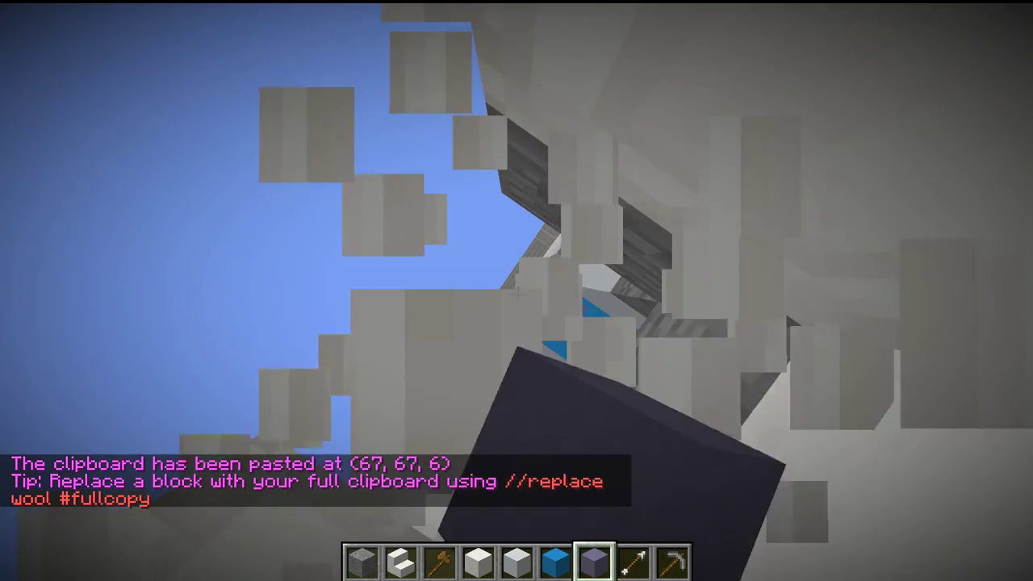
# Examine the joint between the two stacked panels and the stone on both sides of them
pyautogui.press('w')
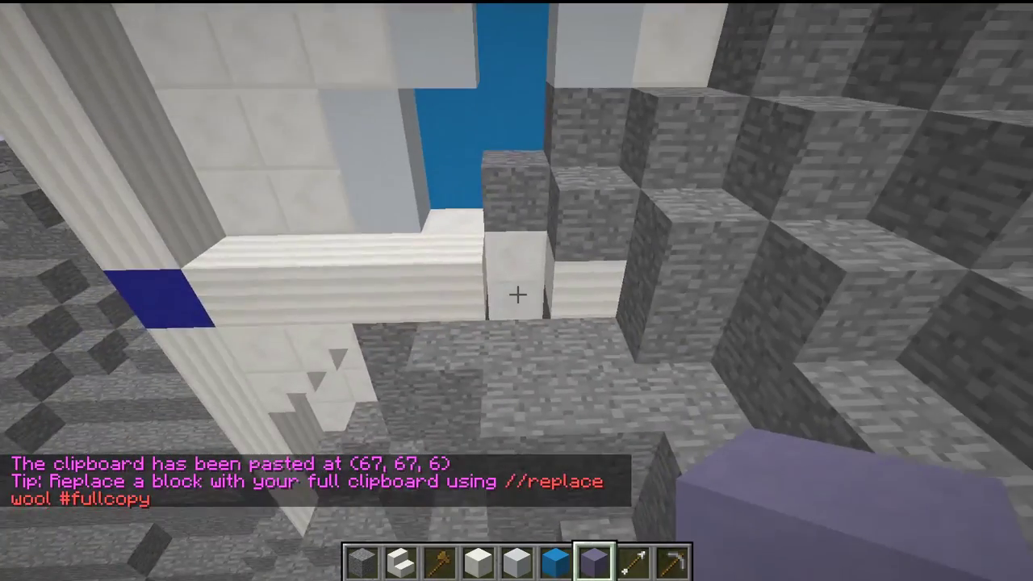
pyautogui.press('a')
pyautogui.press('s')
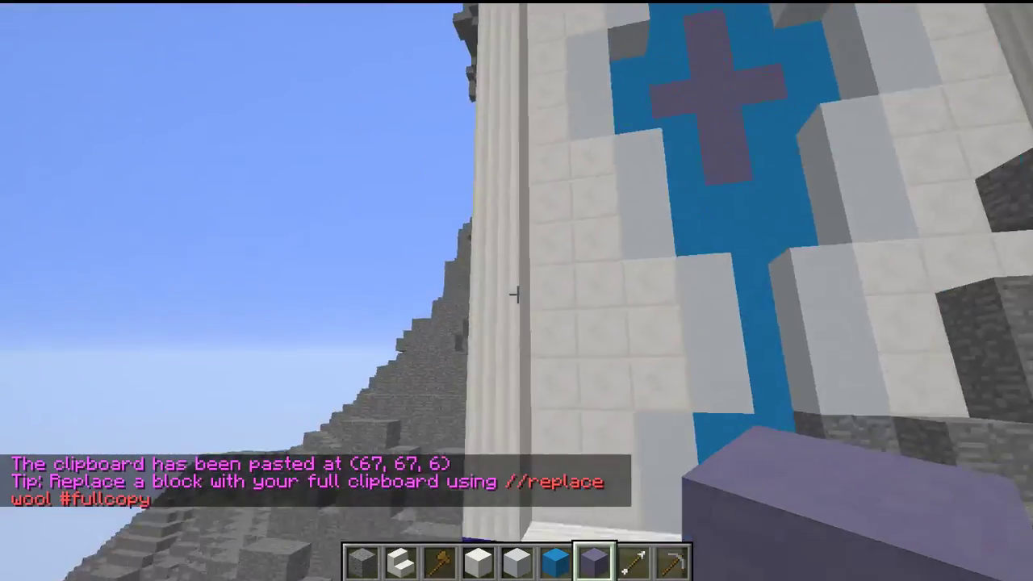
pyautogui.rightClick(518, 294)
pyautogui.press('a')
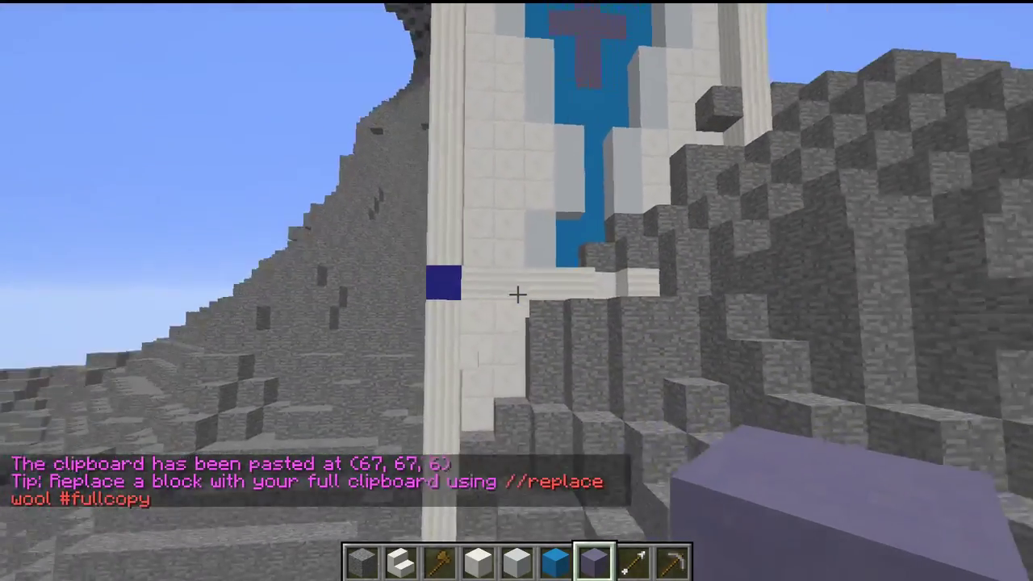
pyautogui.press('space')
pyautogui.press('d')
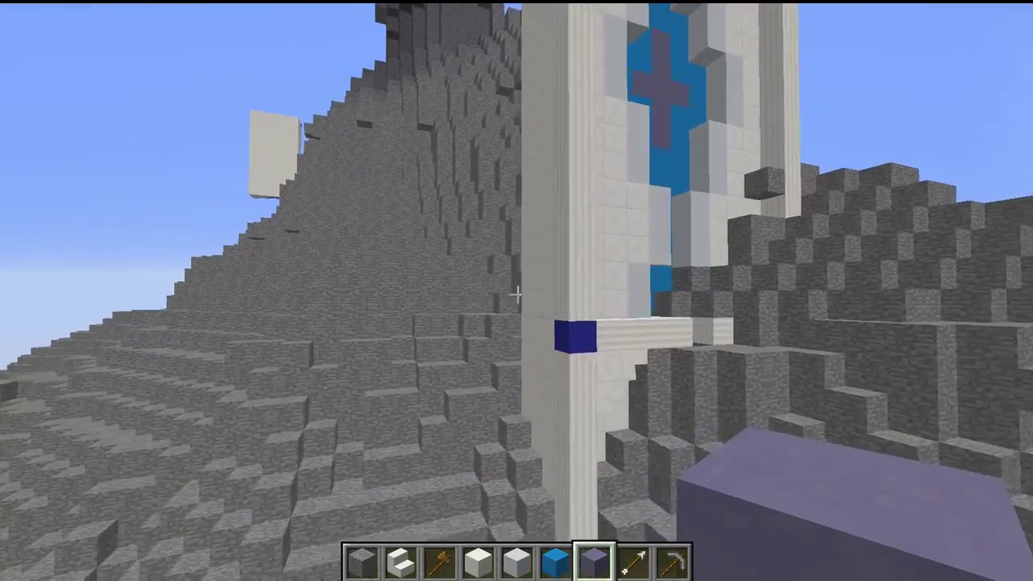
pyautogui.press('space')
pyautogui.press('w')
pyautogui.press('w')
pyautogui.press('d')
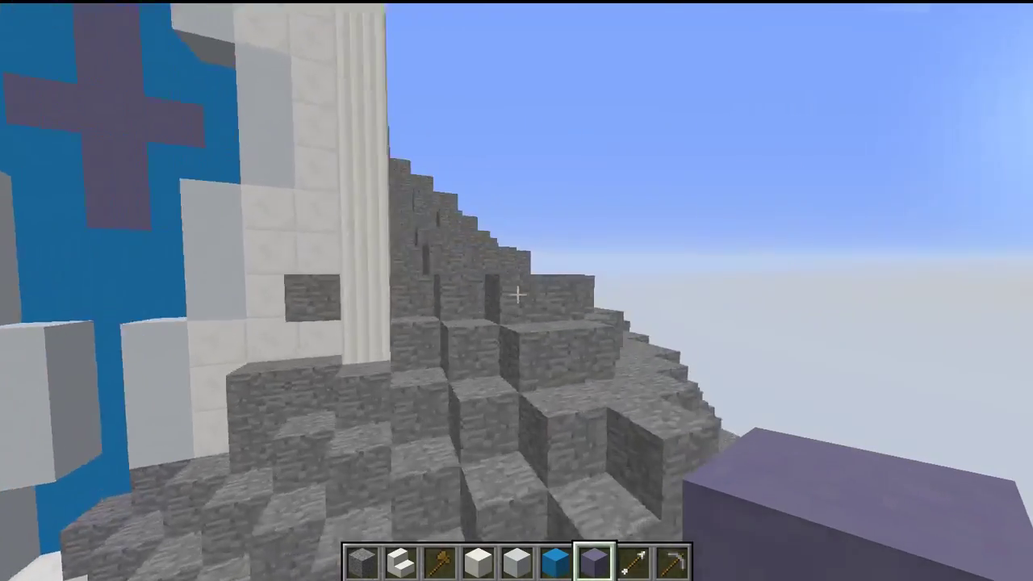
# Fly around the mountain to compare the new panels with the existing quartz structure and its roof trim
pyautogui.press('w')
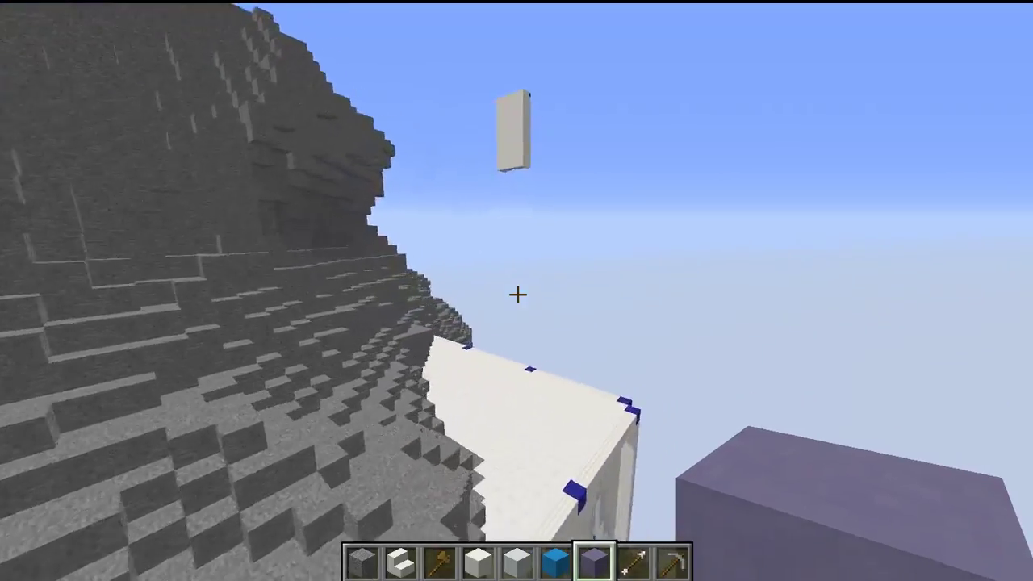
pyautogui.press('shift')
pyautogui.press('w')
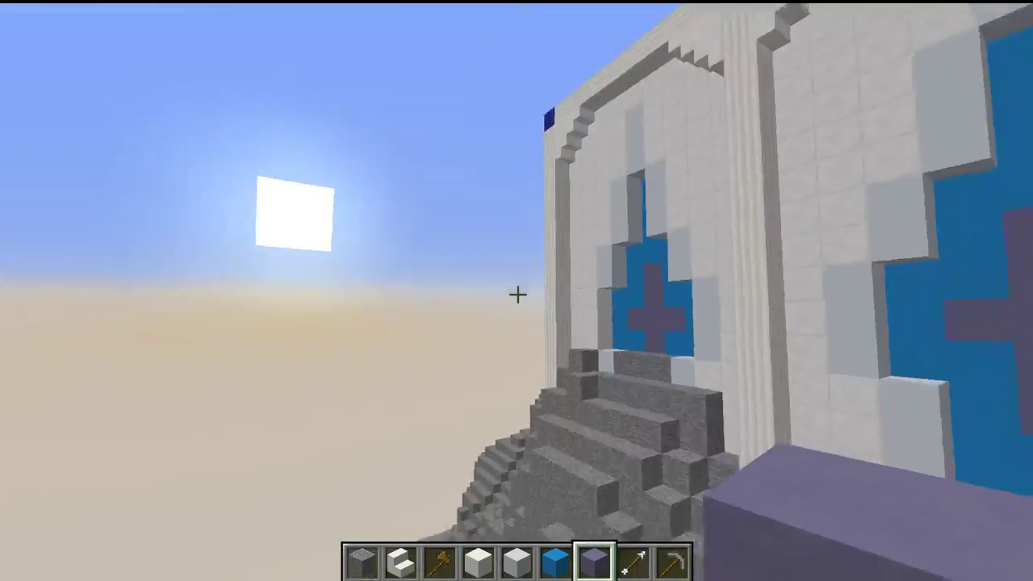
pyautogui.press('s')
pyautogui.press('space')
pyautogui.press('w')
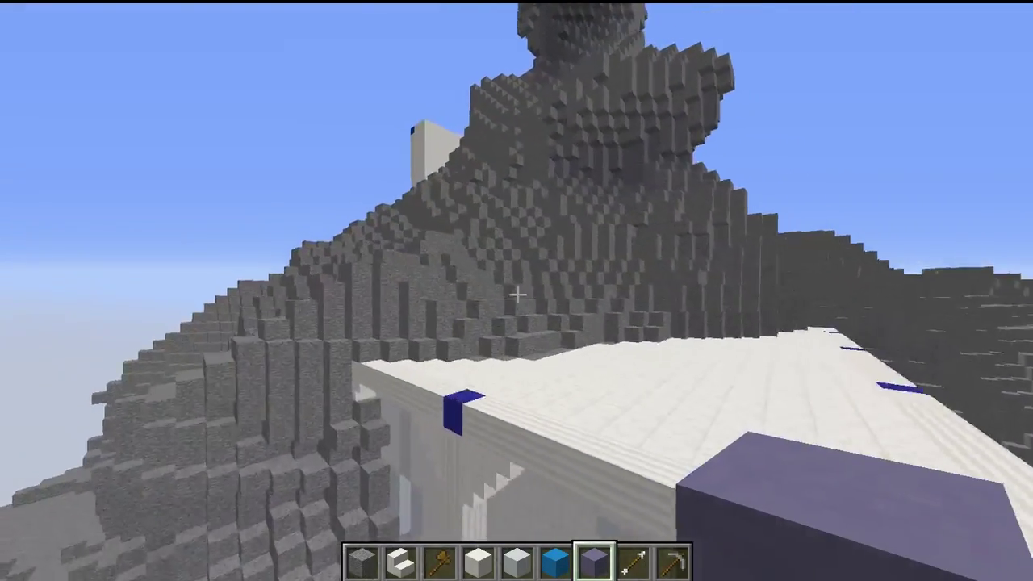
pyautogui.press('w')
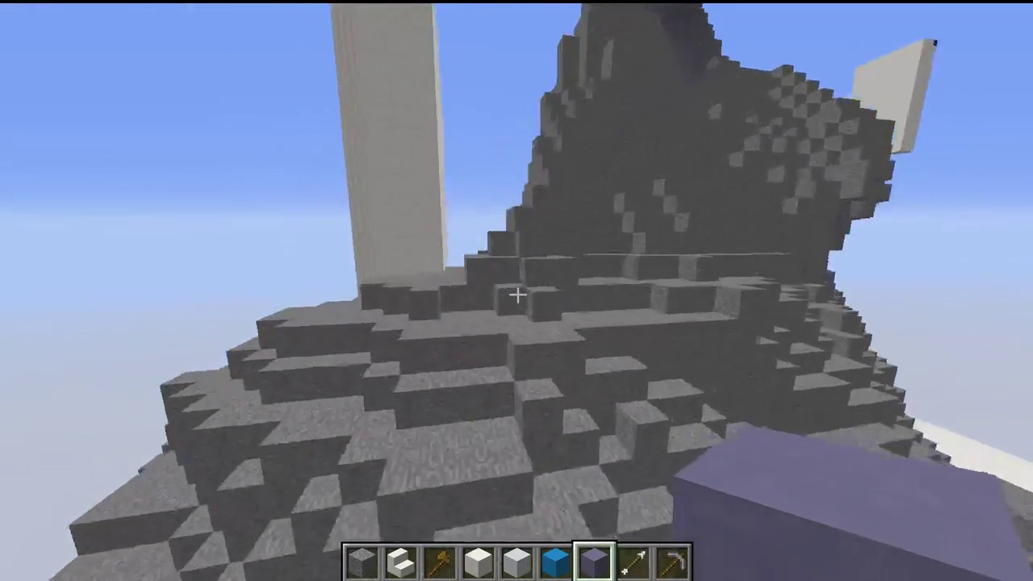
# Undo the lower panel's paste and paste it one block lower at (67, 66, 6) without air
pyautogui.press('/')
pyautogui.write('/undo')
pyautogui.press('Return')
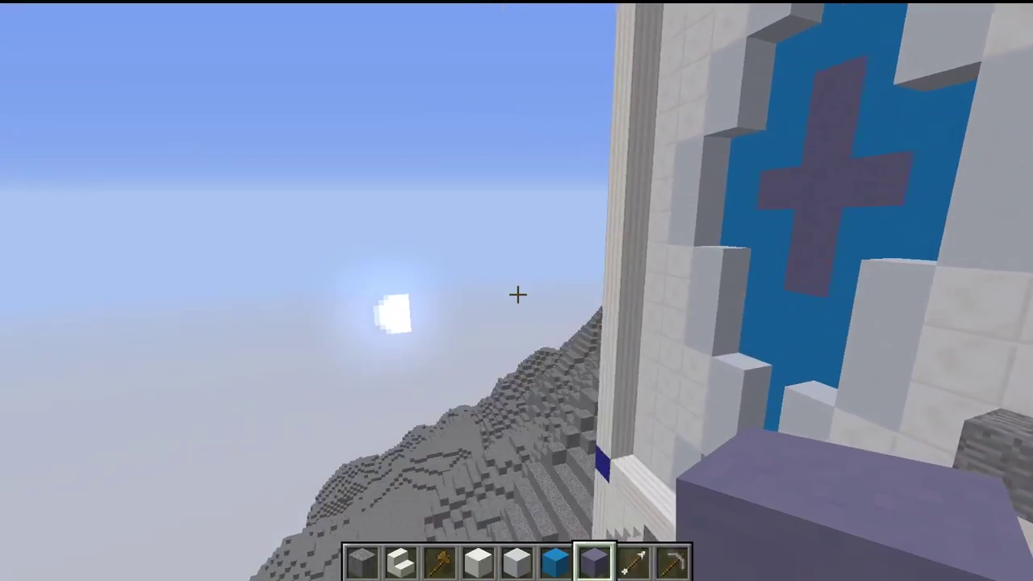
pyautogui.press('shift')
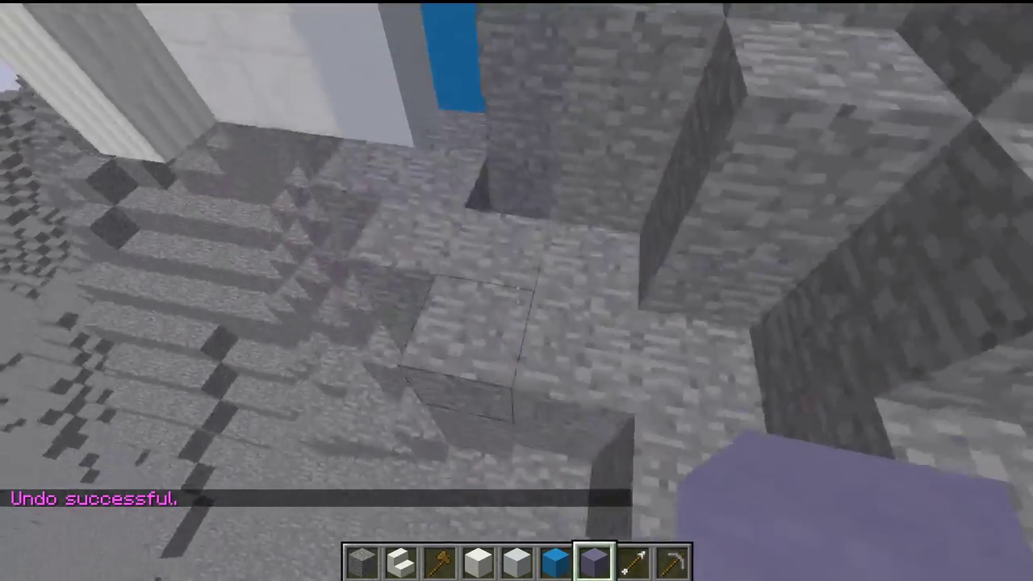
pyautogui.press('w')
pyautogui.press('w')
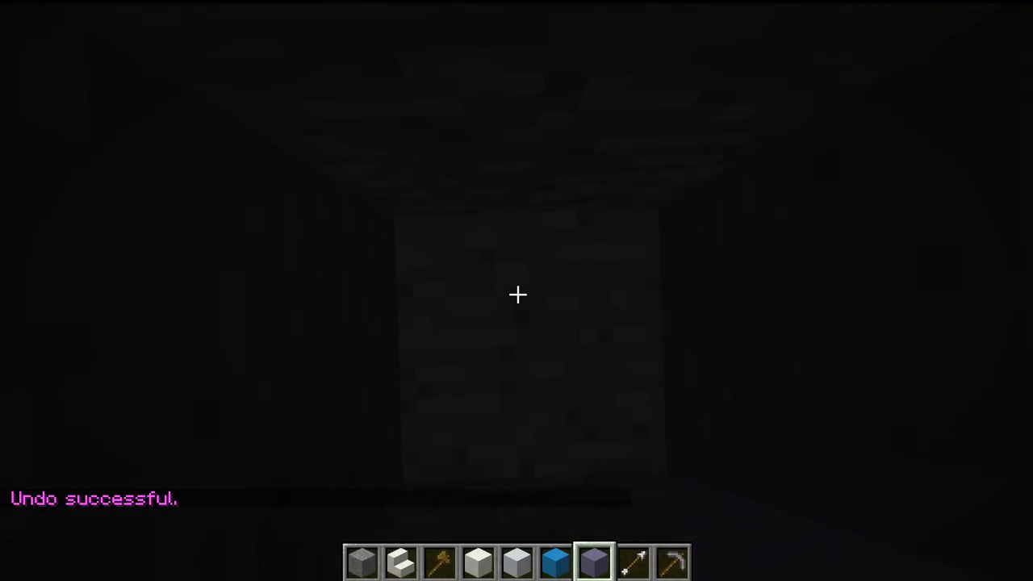
pyautogui.press('/')
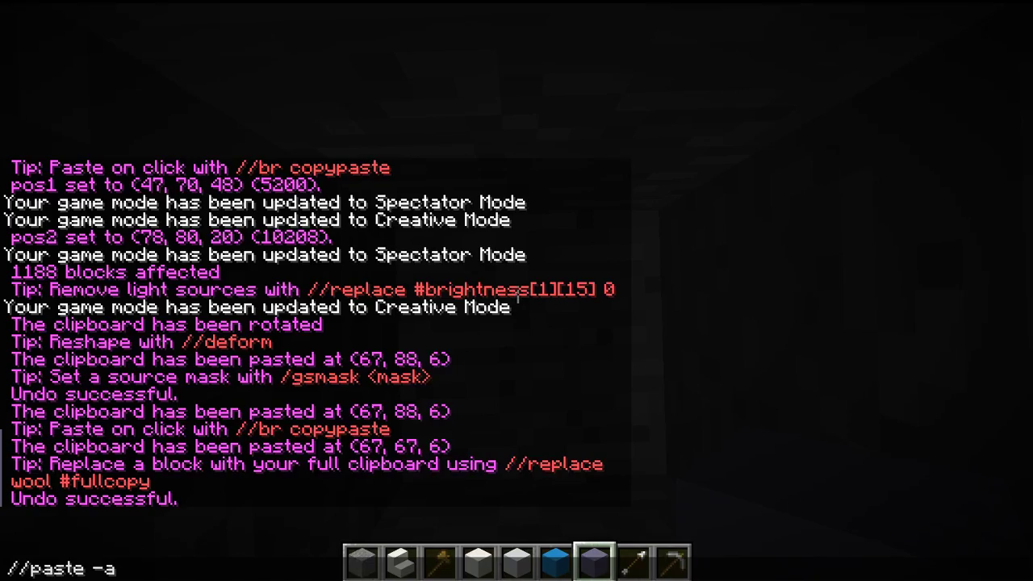
pyautogui.press('Return')
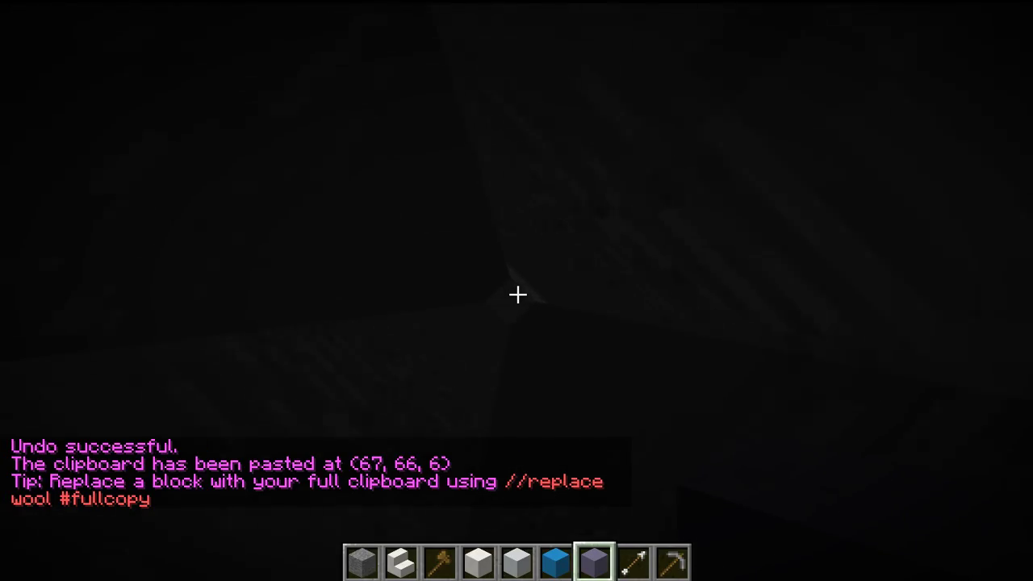
# Pick pillar quartz, patch the end of the beam between the stacked panels, and refill the shaft behind it with stone
pyautogui.press('w')
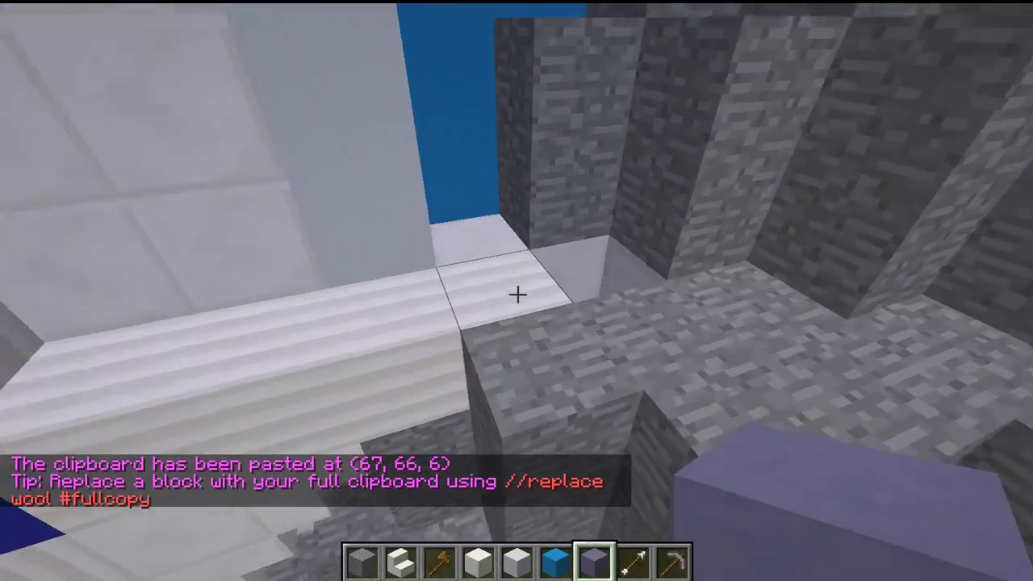
pyautogui.middleClick(517, 295)
pyautogui.click(517, 294)
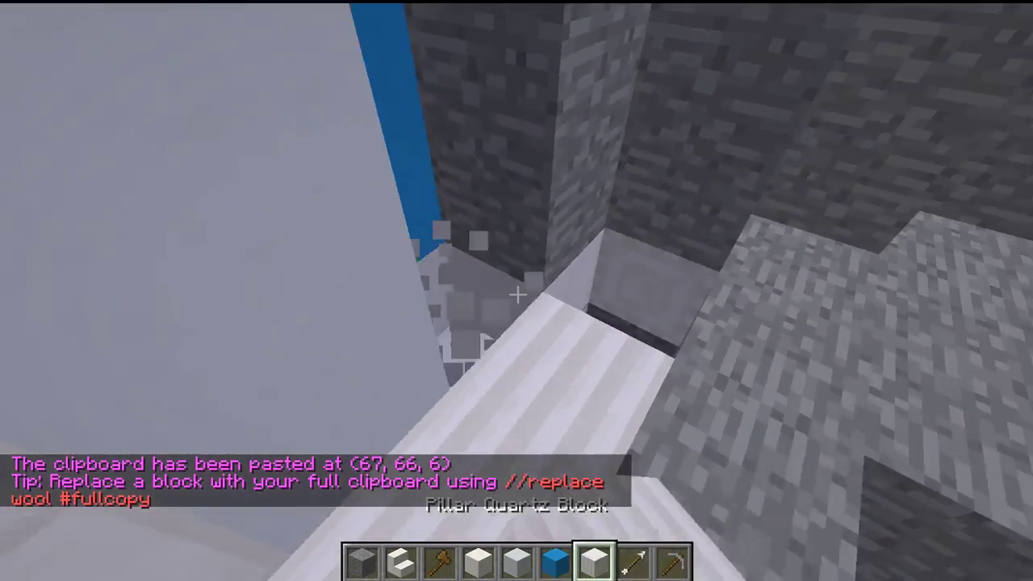
pyautogui.rightClick(517, 294)
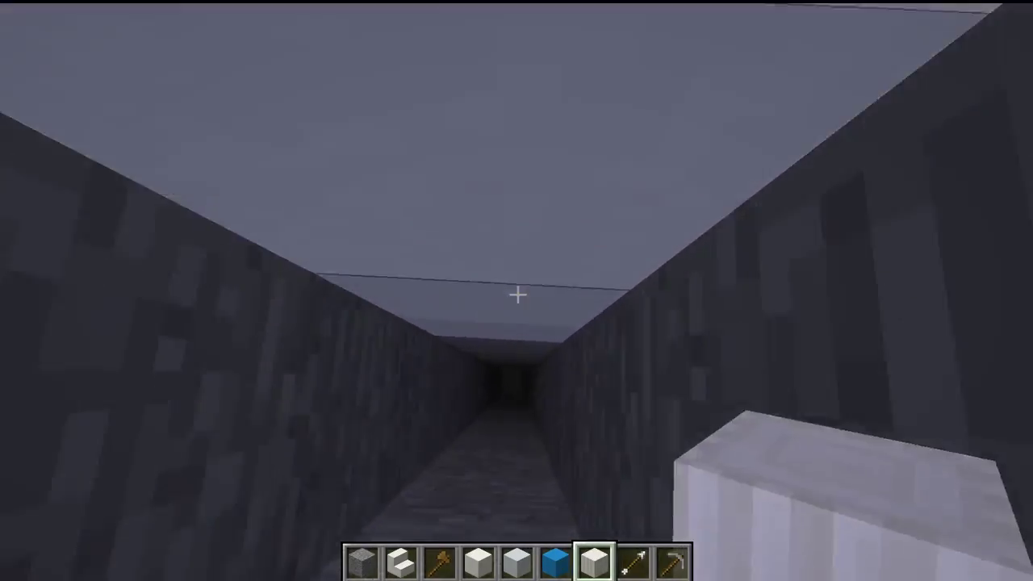
pyautogui.press('2')
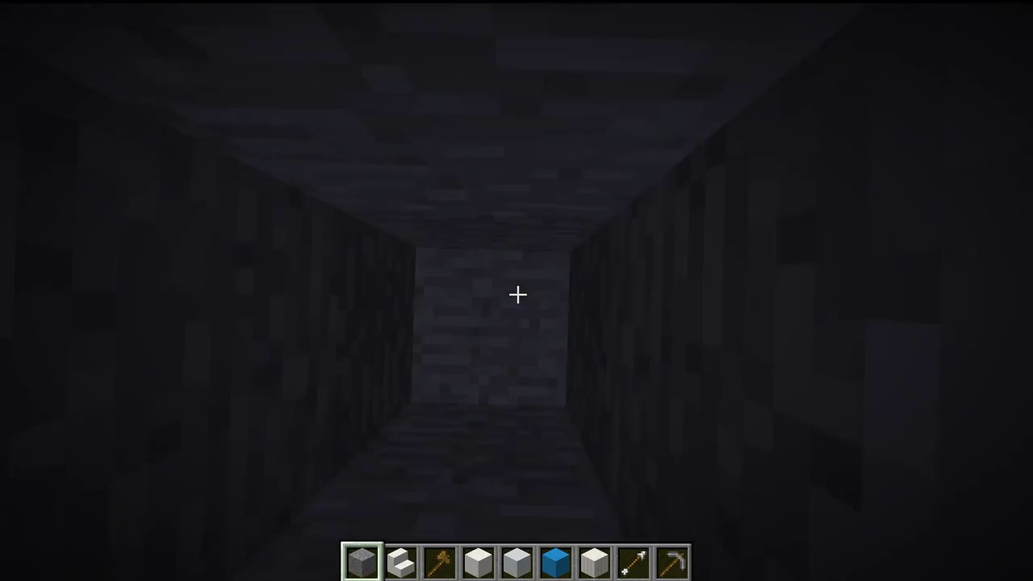
pyautogui.press('s')
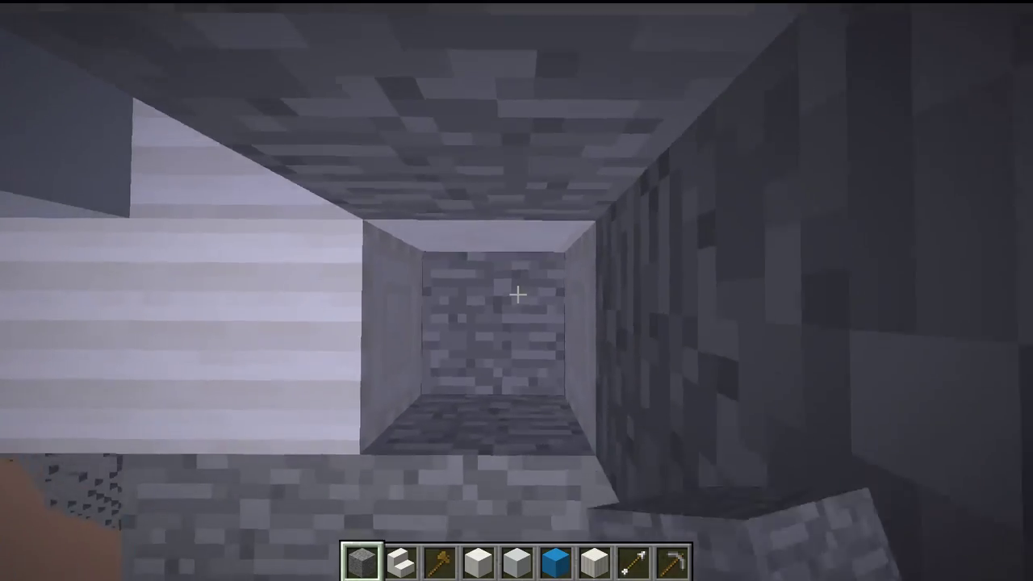
pyautogui.press('3')
pyautogui.press('s')
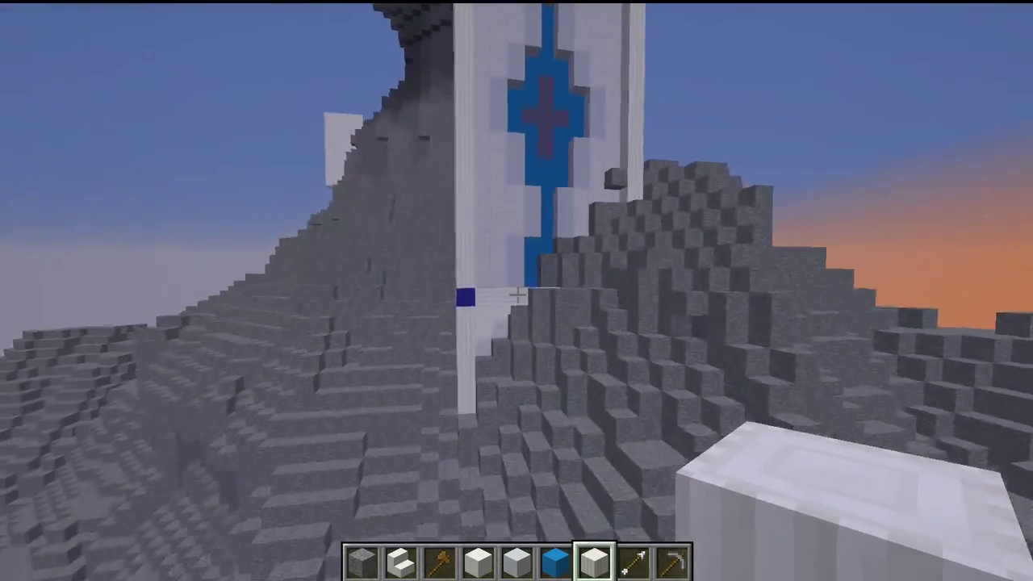
# Fly around the stacked panels and remove the stray stone block beside the column at the mountainside
pyautogui.press('w')
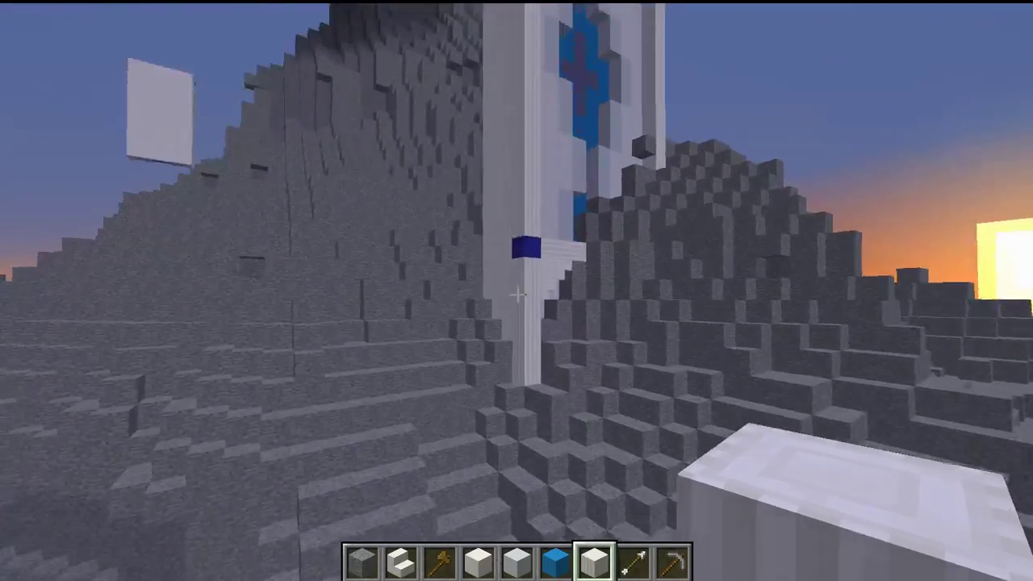
pyautogui.press('d')
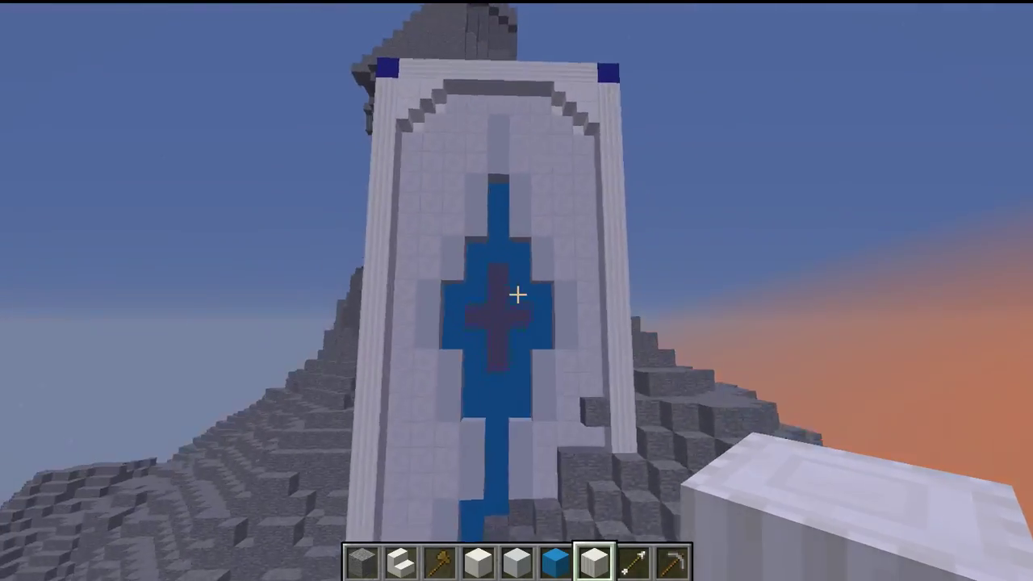
pyautogui.press('space')
pyautogui.press('d')
pyautogui.press('w')
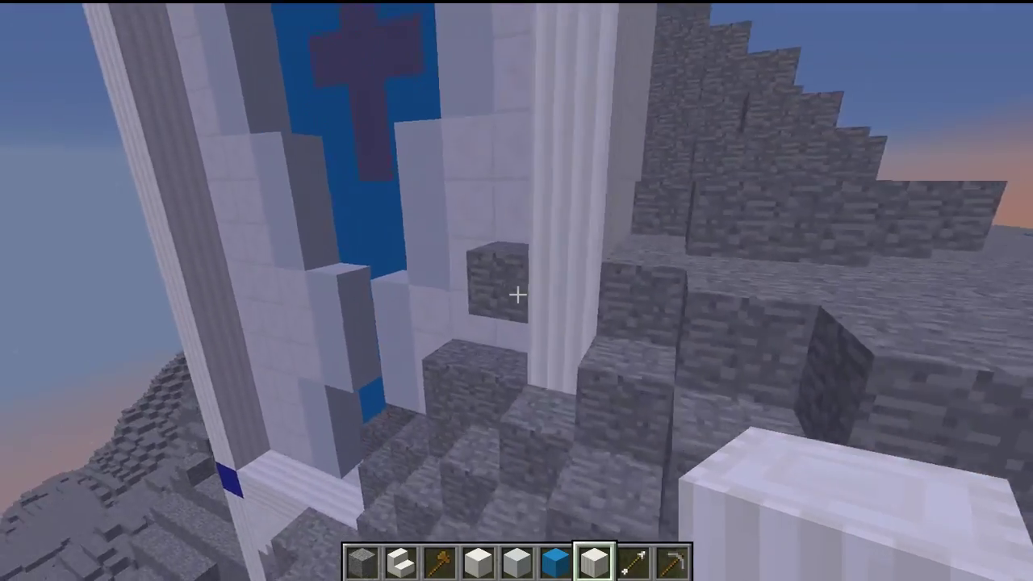
pyautogui.click(517, 294)
pyautogui.press('w')
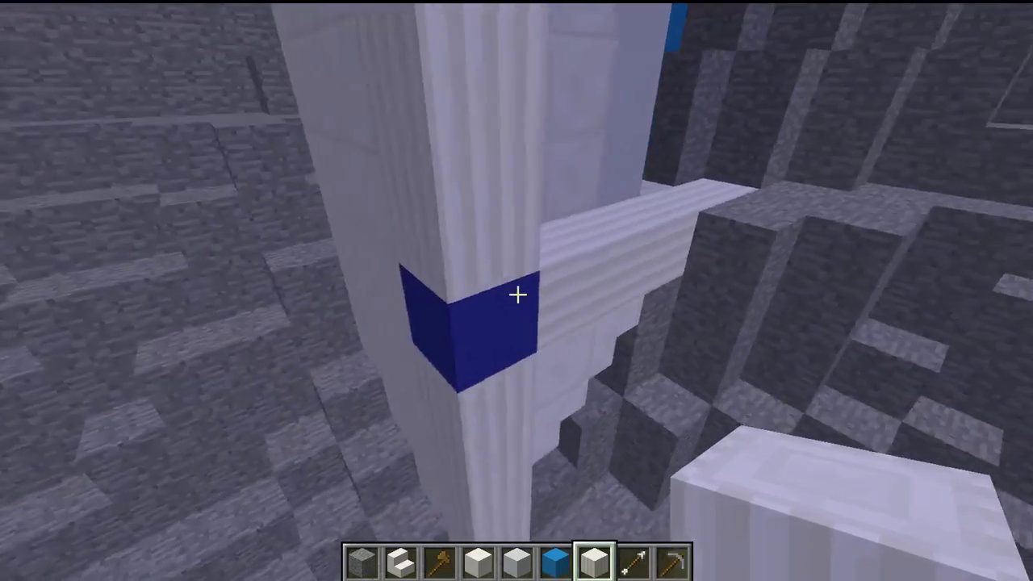
# Extend a pillar quartz beam outward from the blue corner block between the stacked panels
pyautogui.press('s')
pyautogui.rightClick(517, 294)
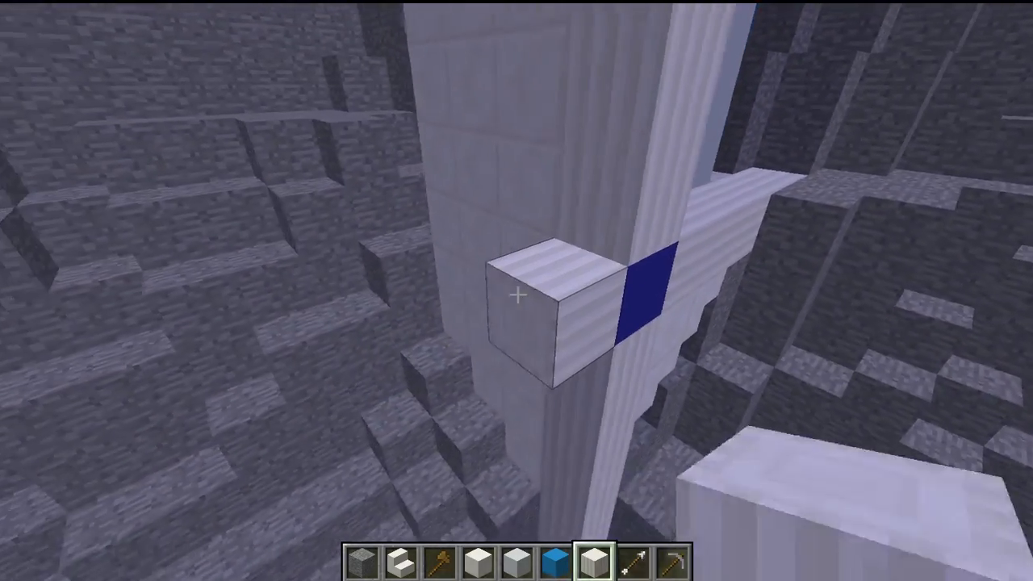
pyautogui.rightClick(516, 294)
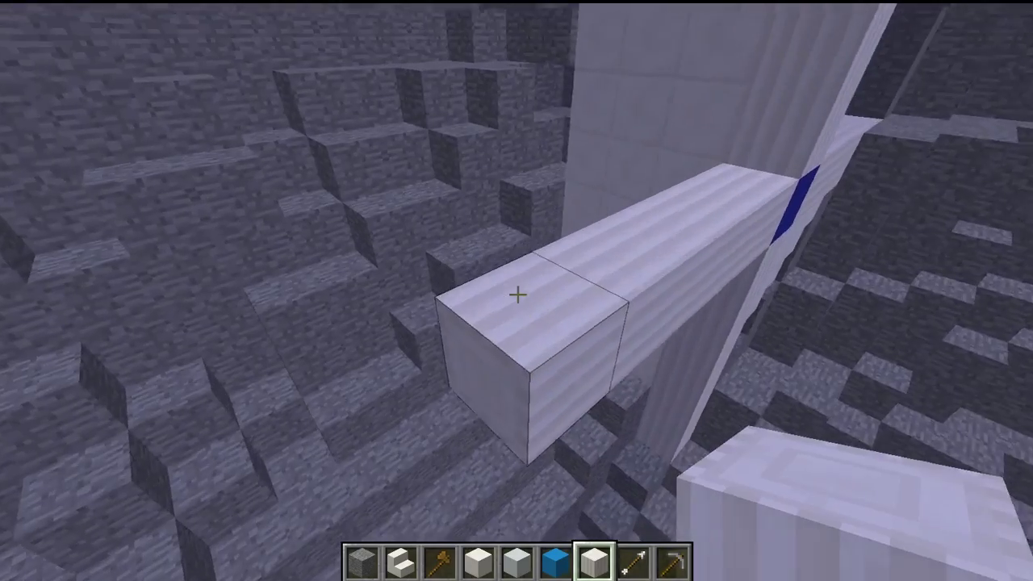
# Try pasting the panel copy without air at (77, 88, 7) and, after undoing it, at (77, 88, 5)
pyautogui.write('t//paste -a')
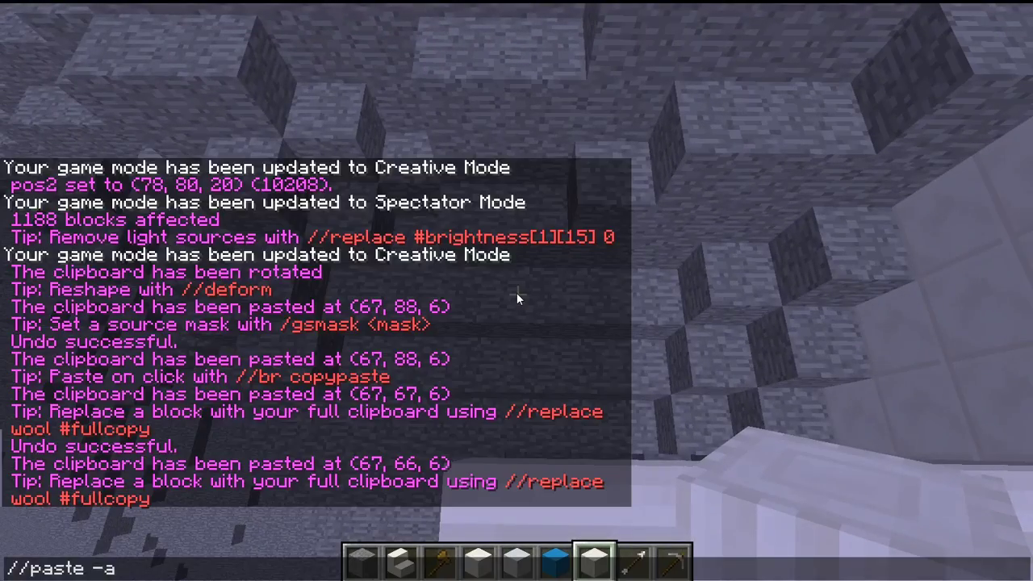
pyautogui.press('Return')
pyautogui.press('s')
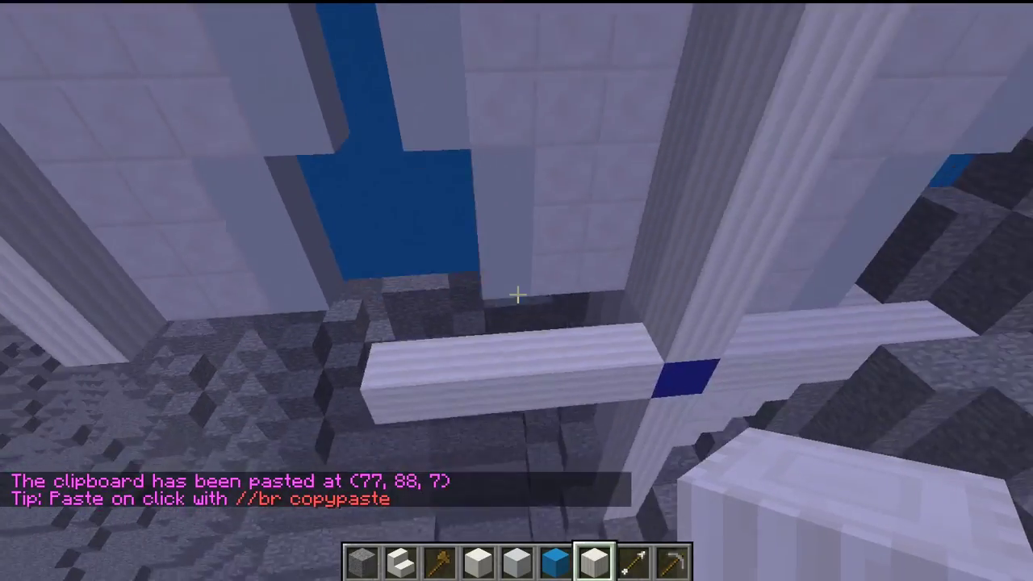
pyautogui.press('w')
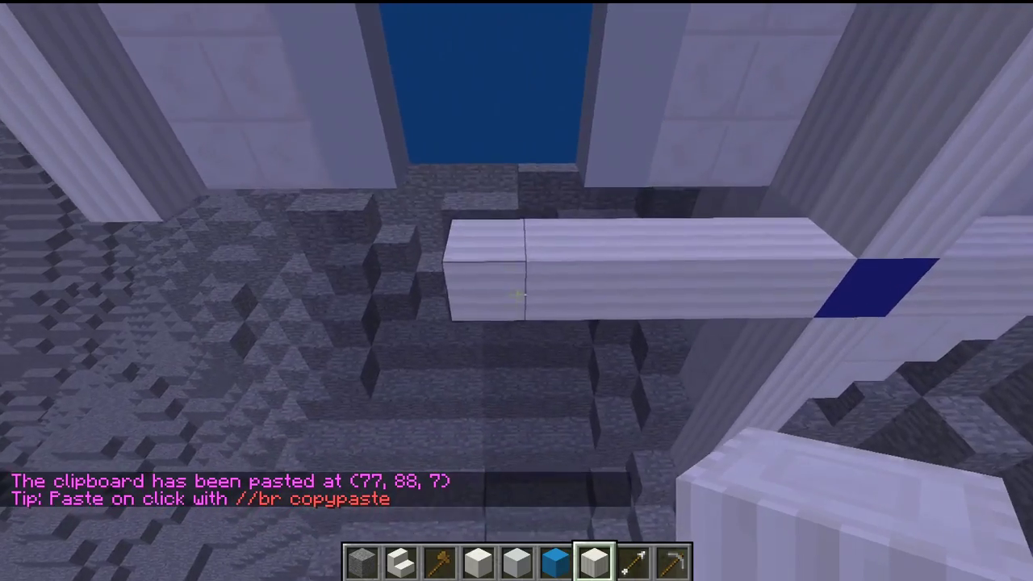
pyautogui.rightClick(517, 295)
pyautogui.write('//undo')
pyautogui.press('Return')
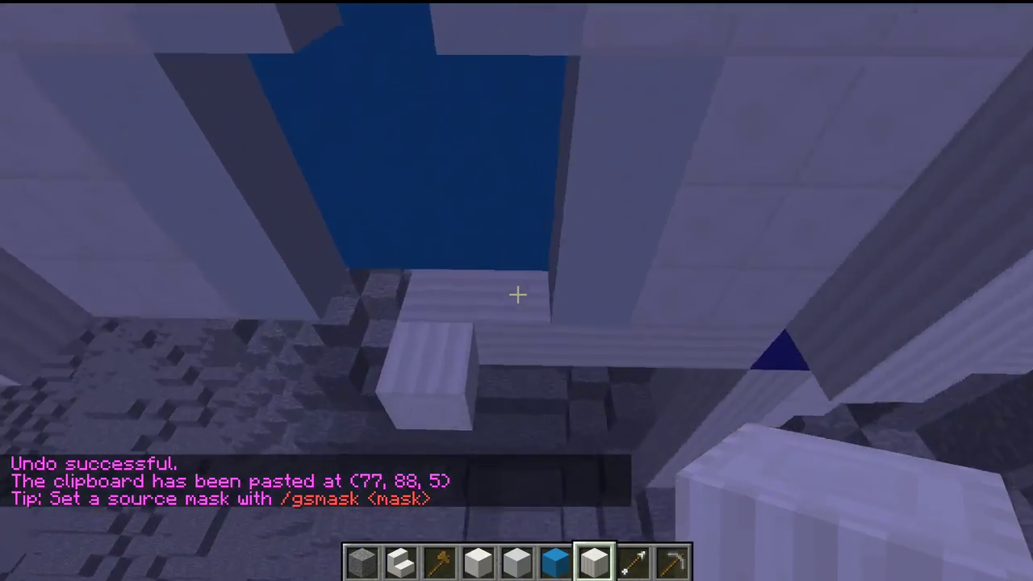
# Undo the misaligned paste and paste the panel copy without air at (77, 88, 6)
pyautogui.press('/')
pyautogui.write('/paste -a')
pyautogui.press('Return')
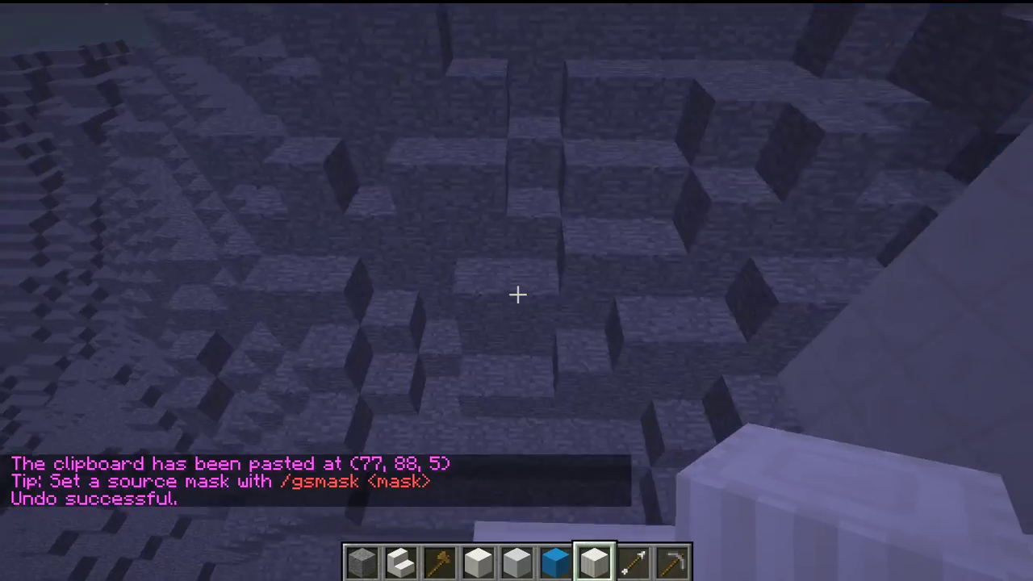
pyautogui.press('/')
pyautogui.press('Return')
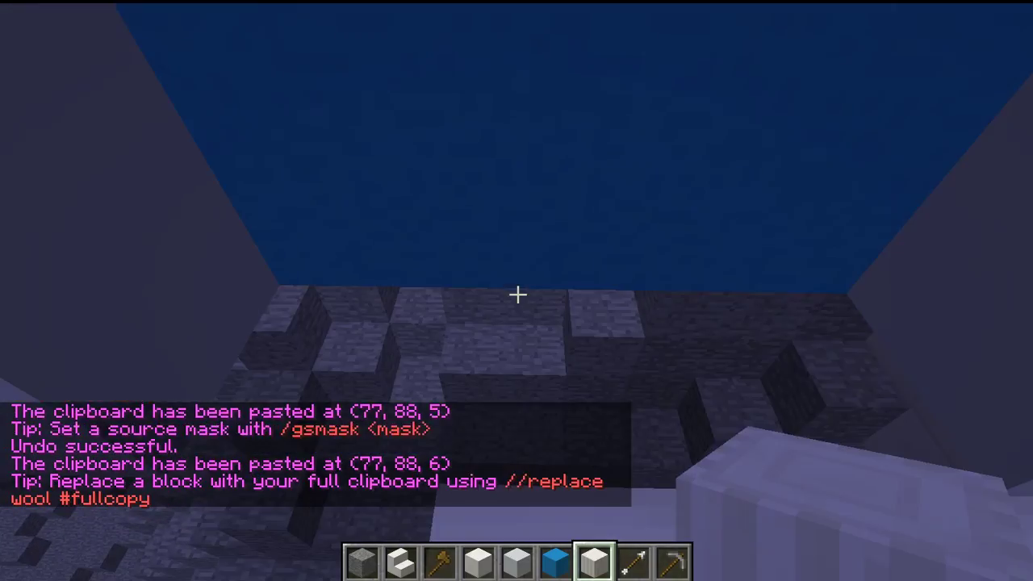
# Check the alignment of the two side-by-side panels and remove the extra quartz block in front of the beam
pyautogui.press('s')
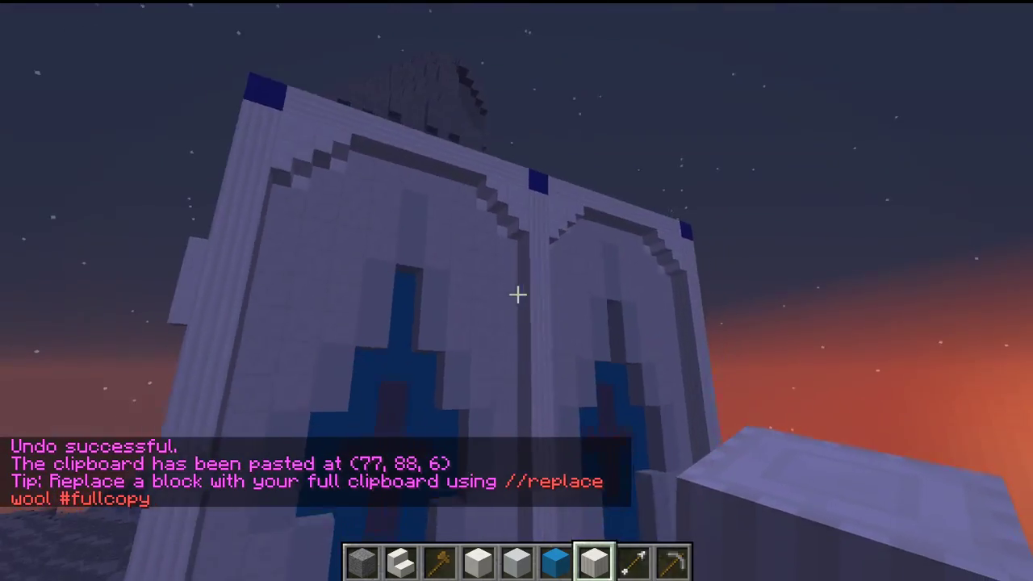
pyautogui.press('shift')
pyautogui.press('w')
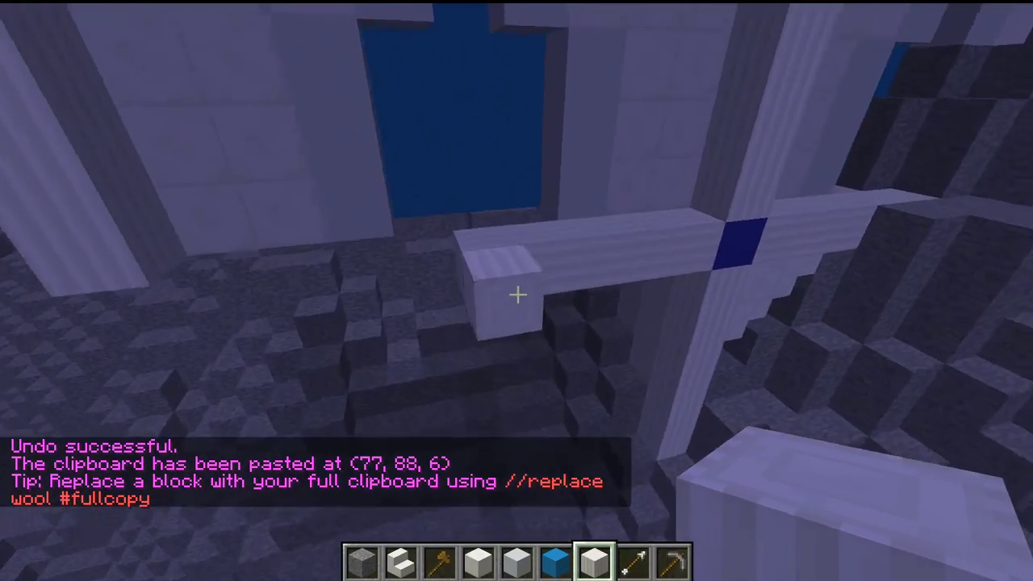
pyautogui.click(517, 295)
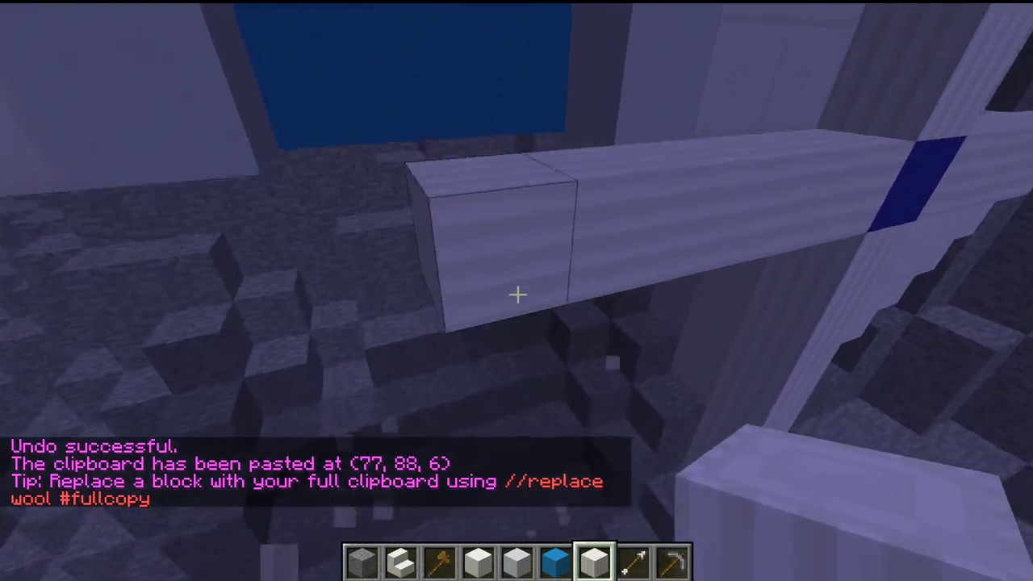
# Dig into the slope beneath the new beam and try pasting a lower panel without air at (77, 54, 6)
pyautogui.press('w')
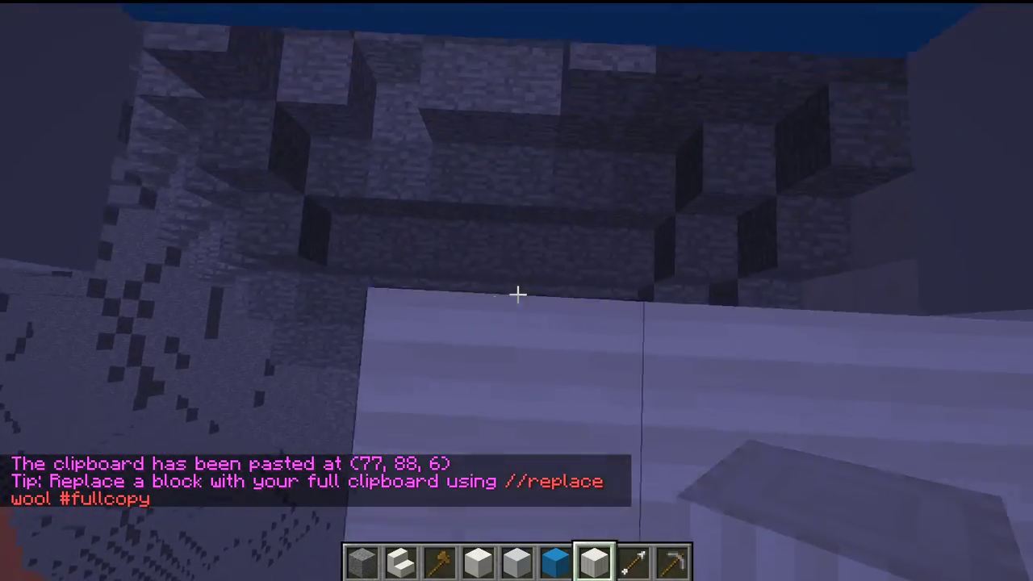
pyautogui.press('w')
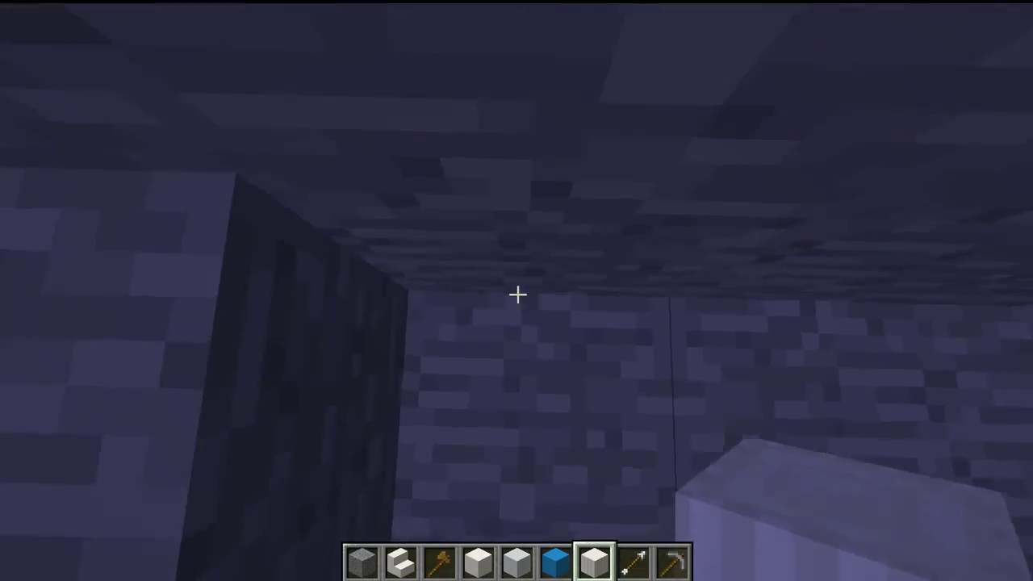
pyautogui.click(517, 295)
pyautogui.click(517, 294)
pyautogui.click(517, 295)
pyautogui.click(518, 295)
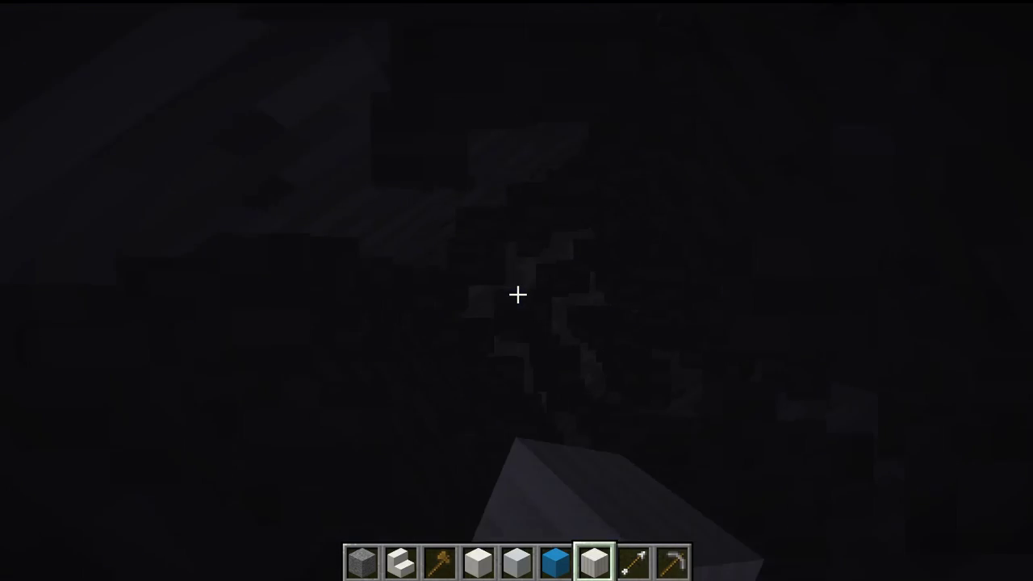
pyautogui.click(517, 294)
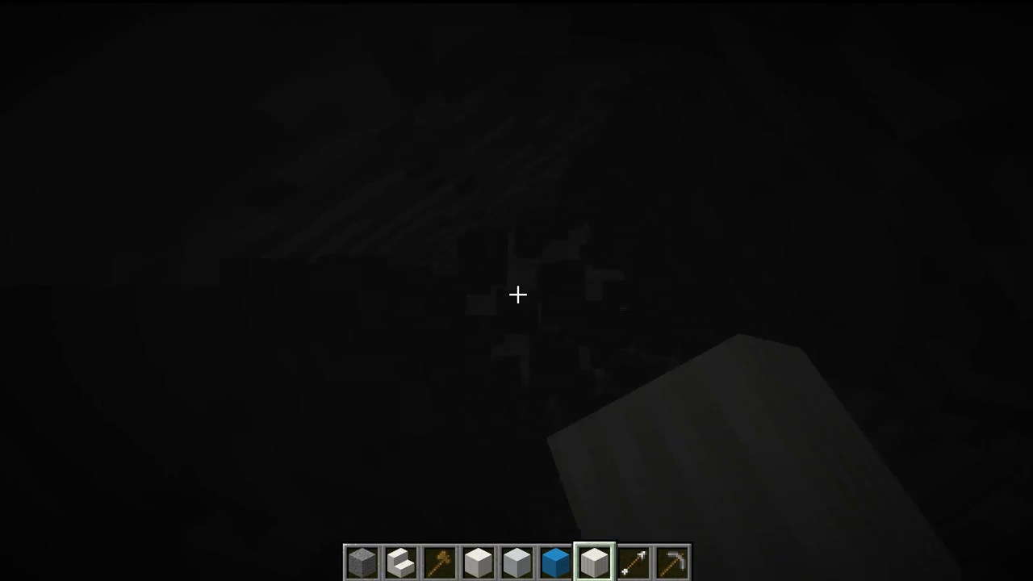
pyautogui.press('/')
pyautogui.press('Up')
pyautogui.press('Return')
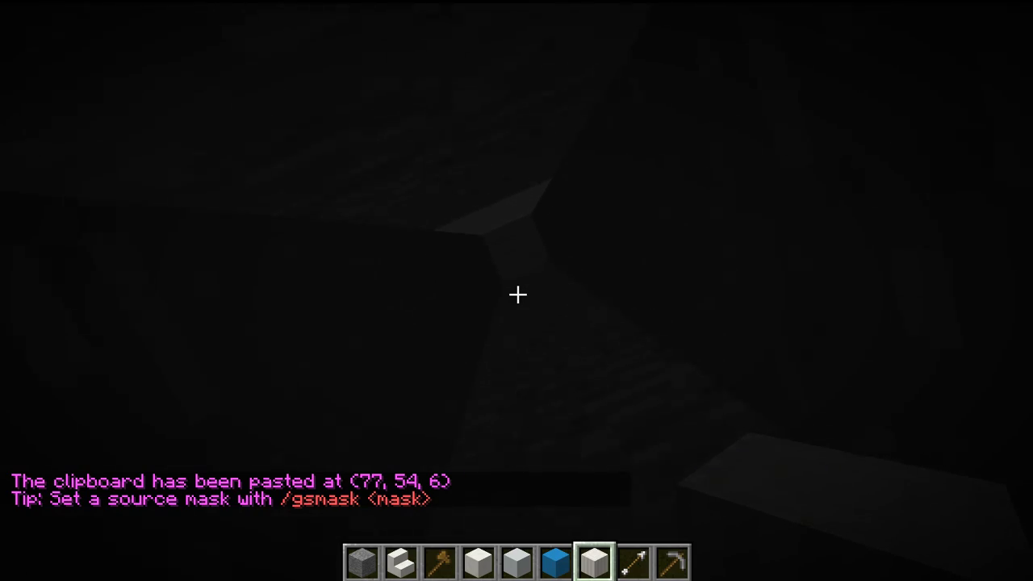
# Break out of the shaft to inspect the slope, and undo the lower panel's paste at (77, 54, 6)
pyautogui.click(517, 294)
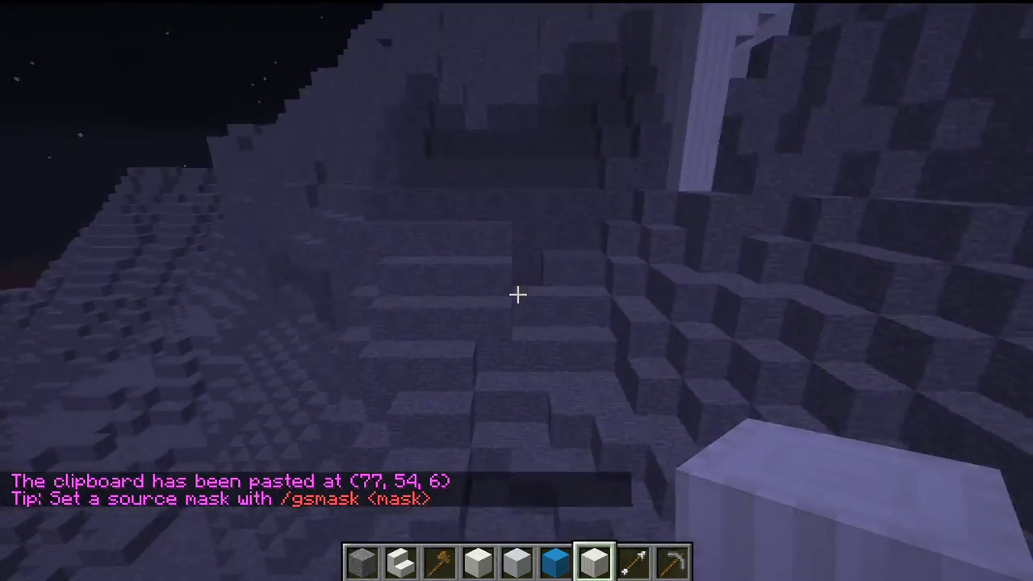
pyautogui.press('w')
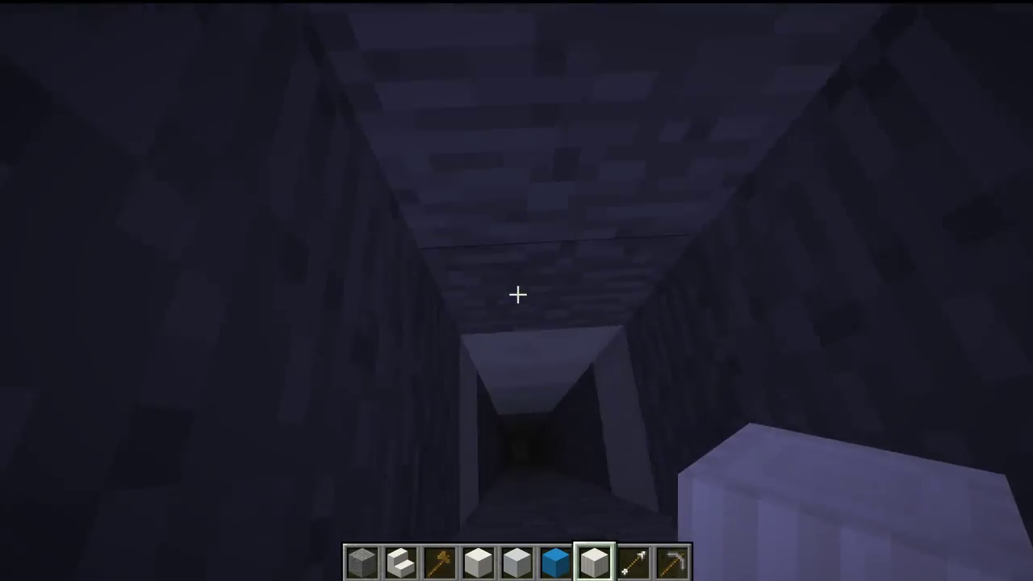
pyautogui.press('s')
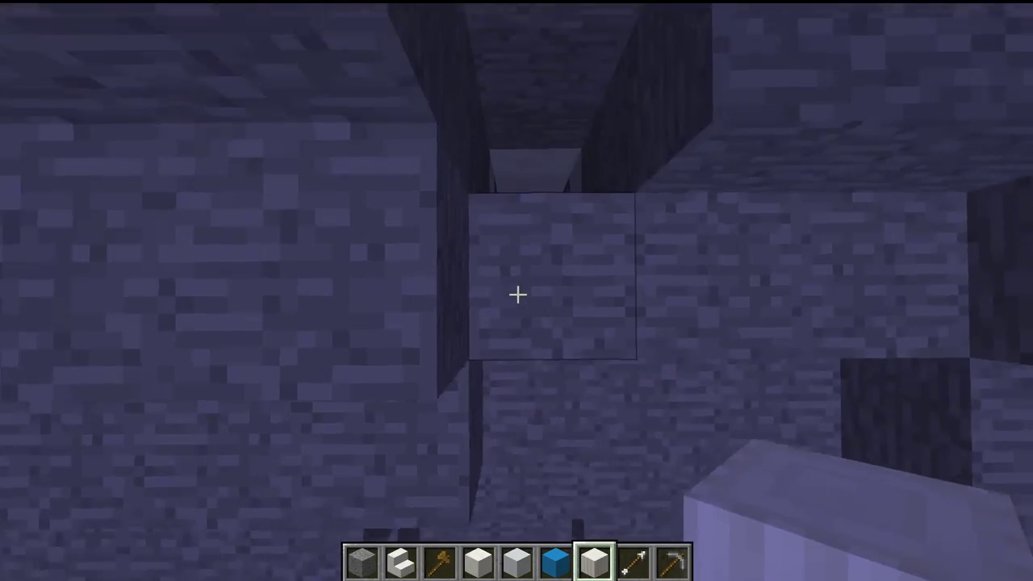
pyautogui.press('/')
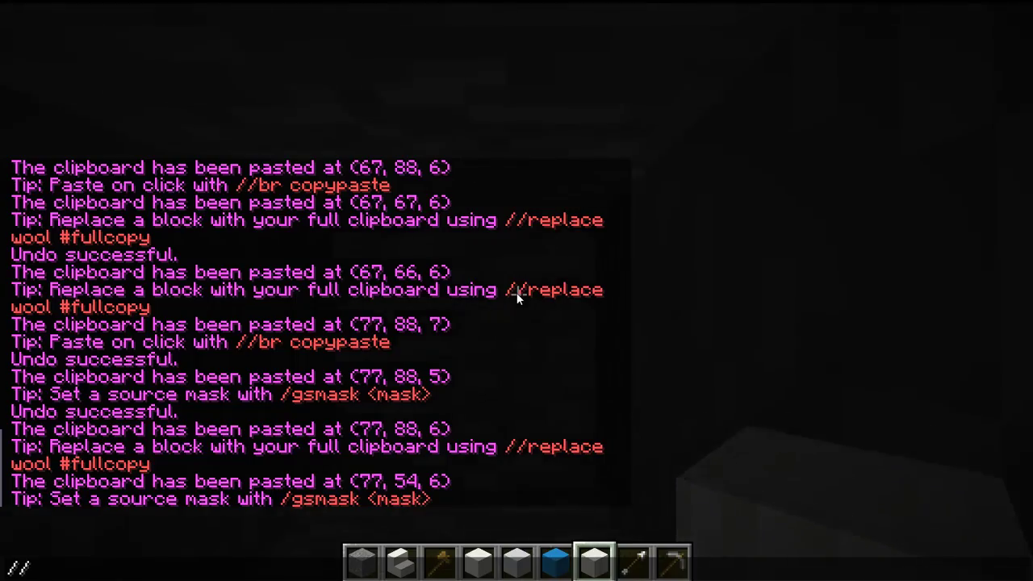
pyautogui.write('/undo')
pyautogui.press('Return')
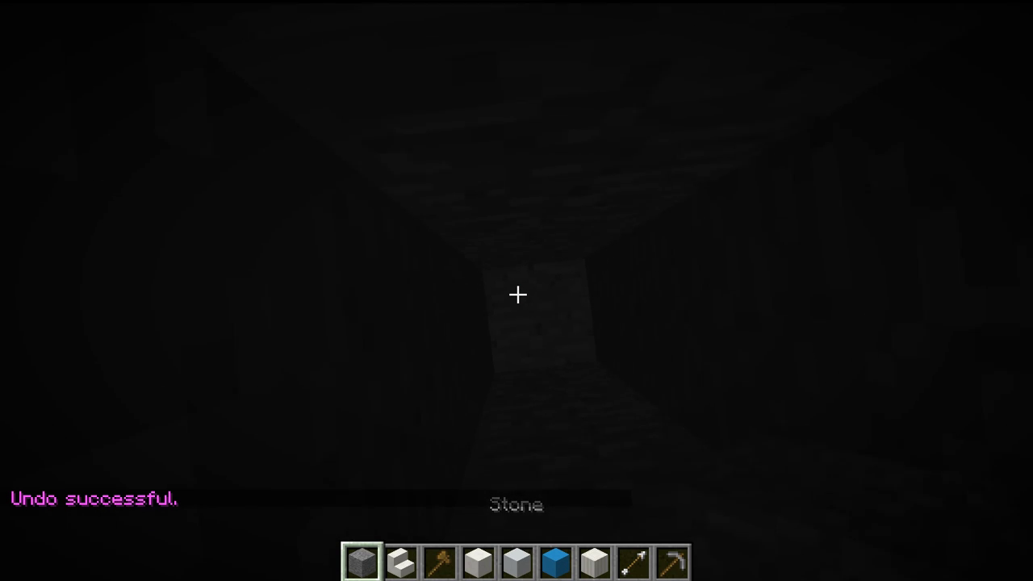
# Paste the lower panel without air at (77, 64, 6) and check its gap to the panel above
pyautogui.press('/')
pyautogui.press('Up')
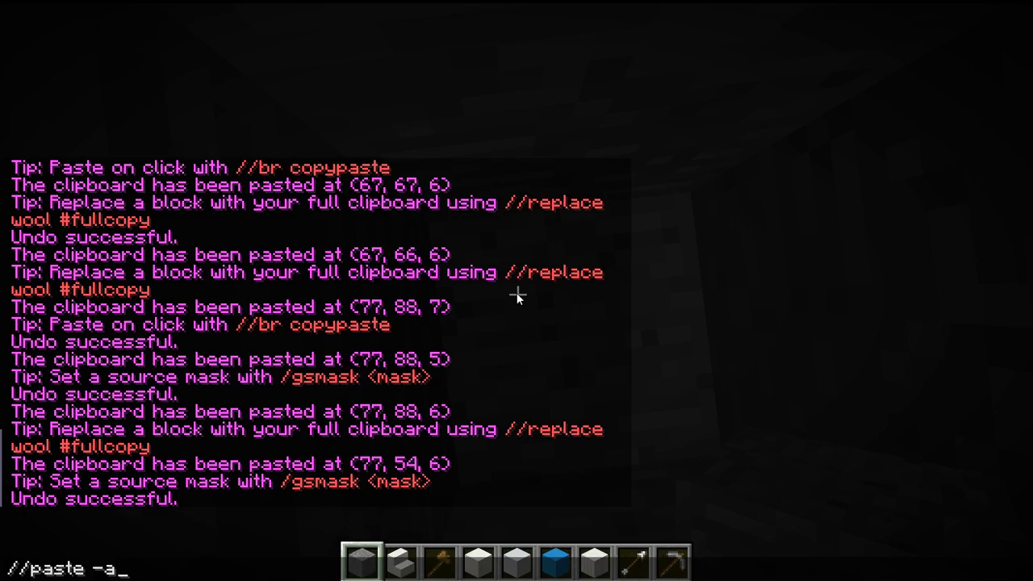
pyautogui.press('Return')
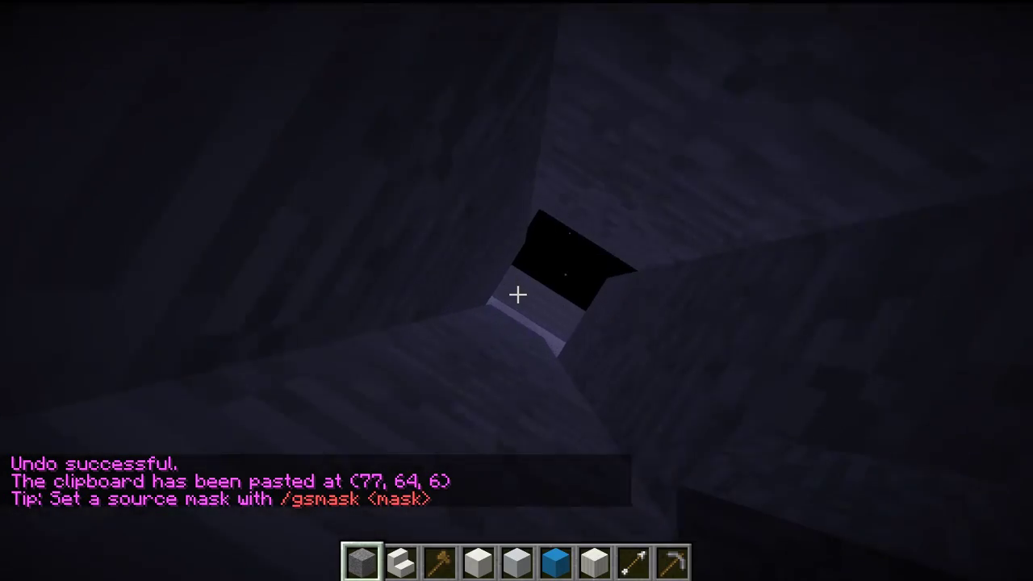
pyautogui.press('w')
pyautogui.press('s')
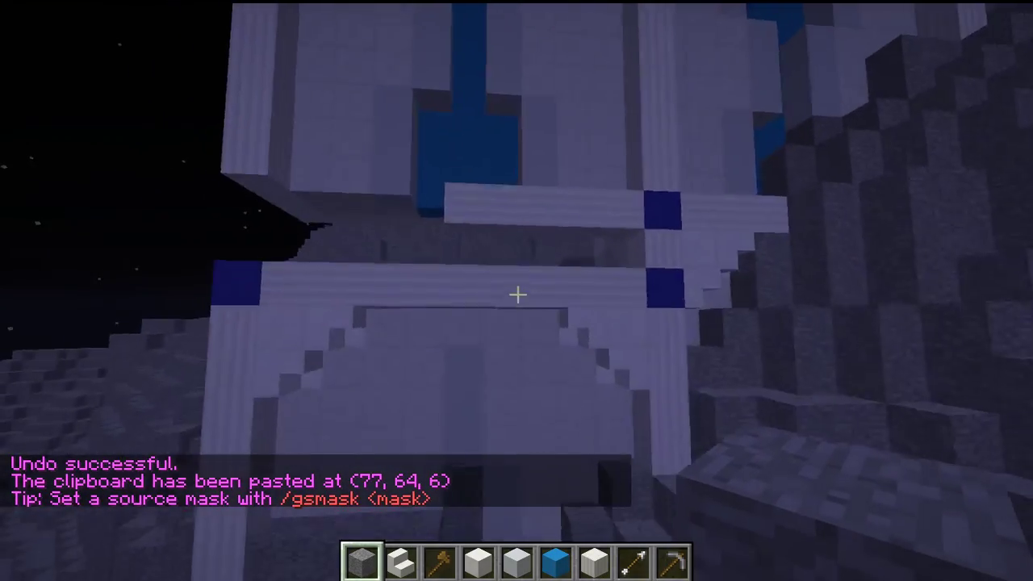
pyautogui.press('w')
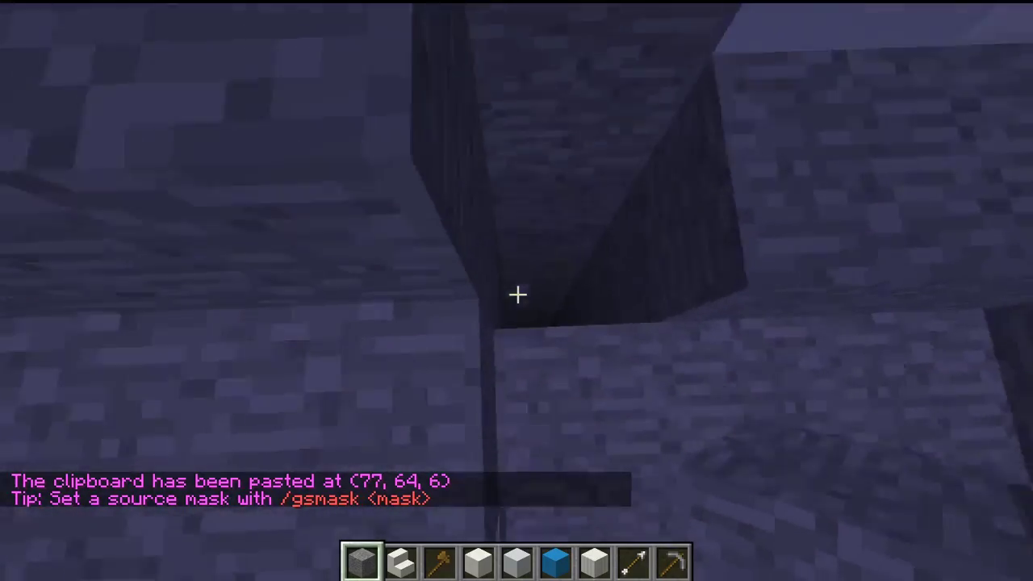
# Undo the lower panel's paste at (77, 64, 6) and paste it without air at (77, 66, 6)
pyautogui.press('t')
pyautogui.press('Up')
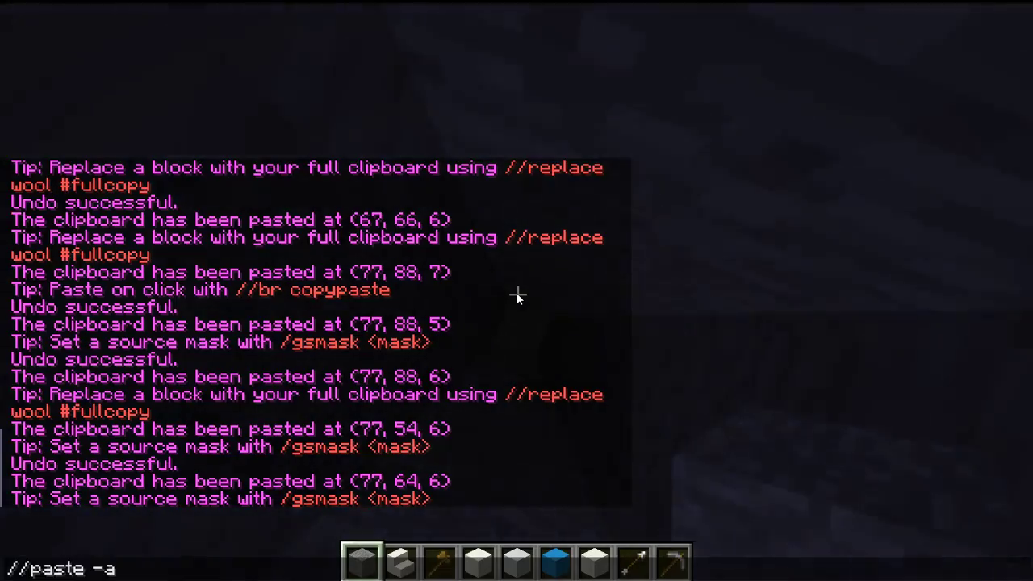
pyautogui.press('Up')
pyautogui.press('Return')
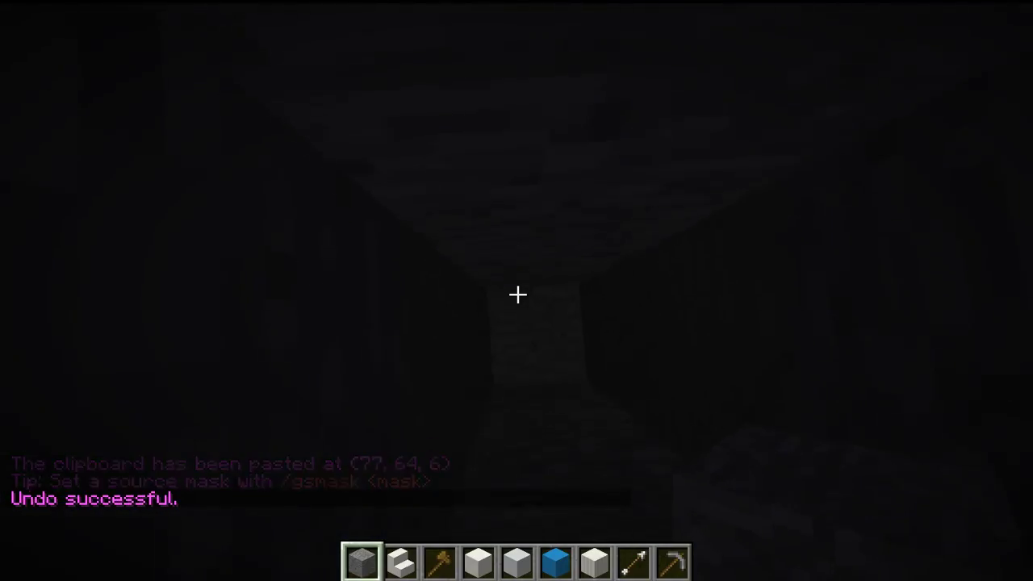
pyautogui.press('/')
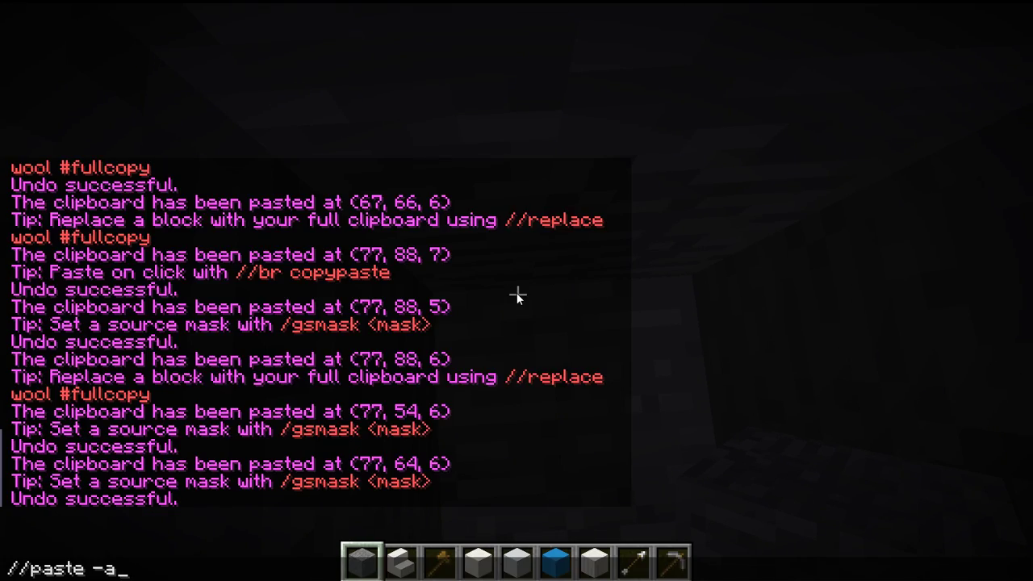
pyautogui.press('Return')
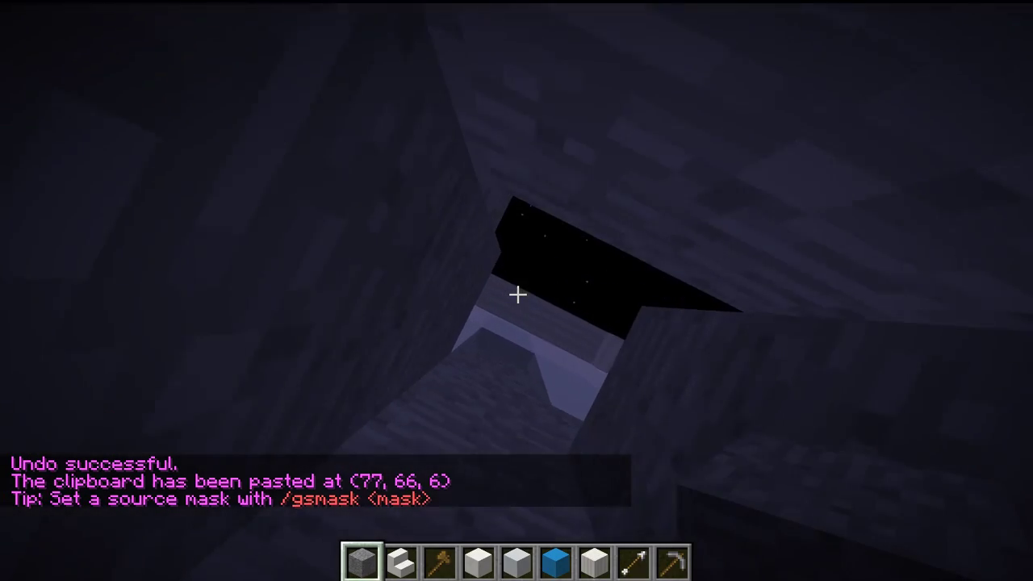
# Inspect how the lower panel meets the slope and the panels above, clearing the stone in front of the lower window's base
pyautogui.press('w')
pyautogui.press('s')
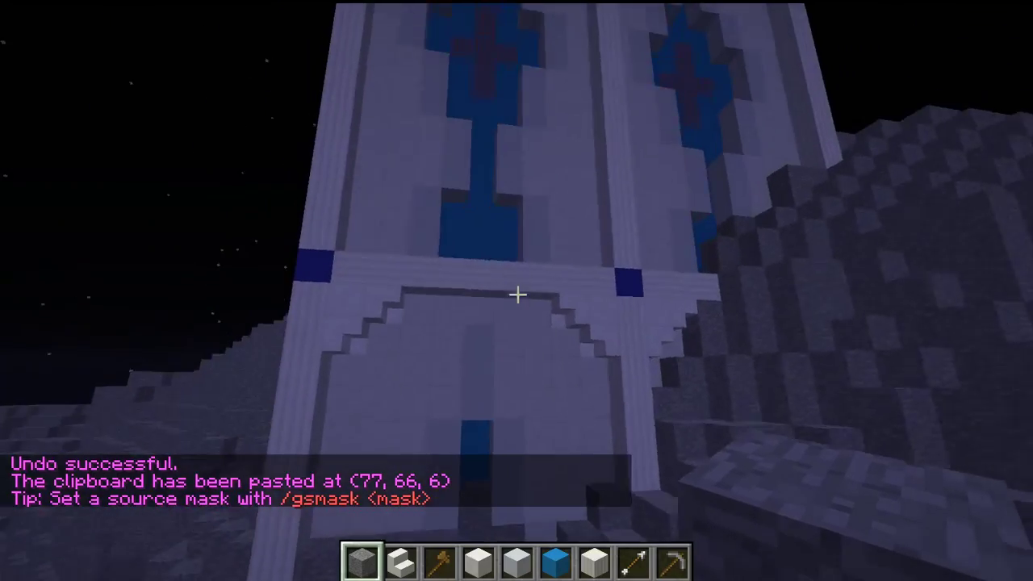
pyautogui.press('w')
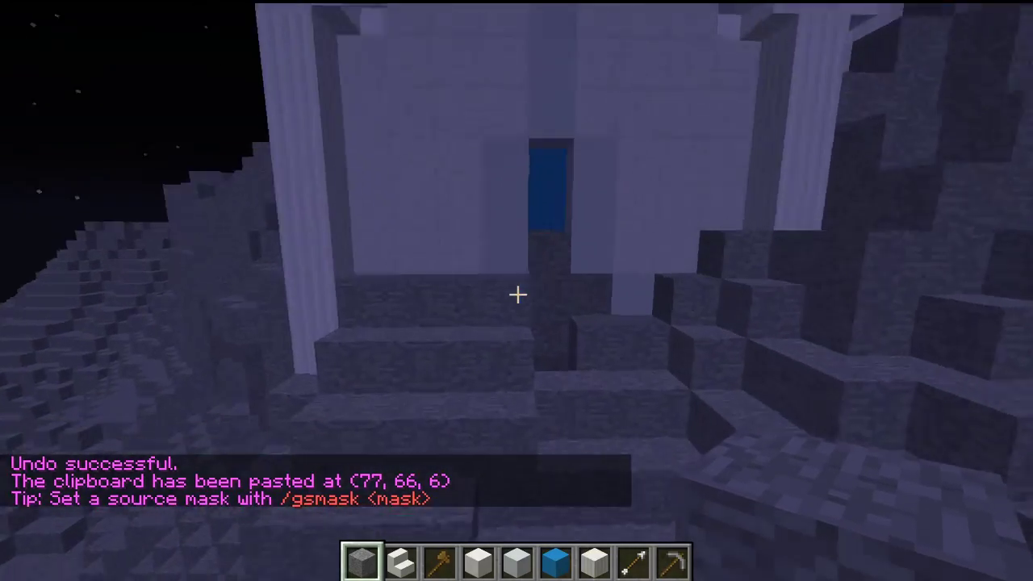
pyautogui.press('w')
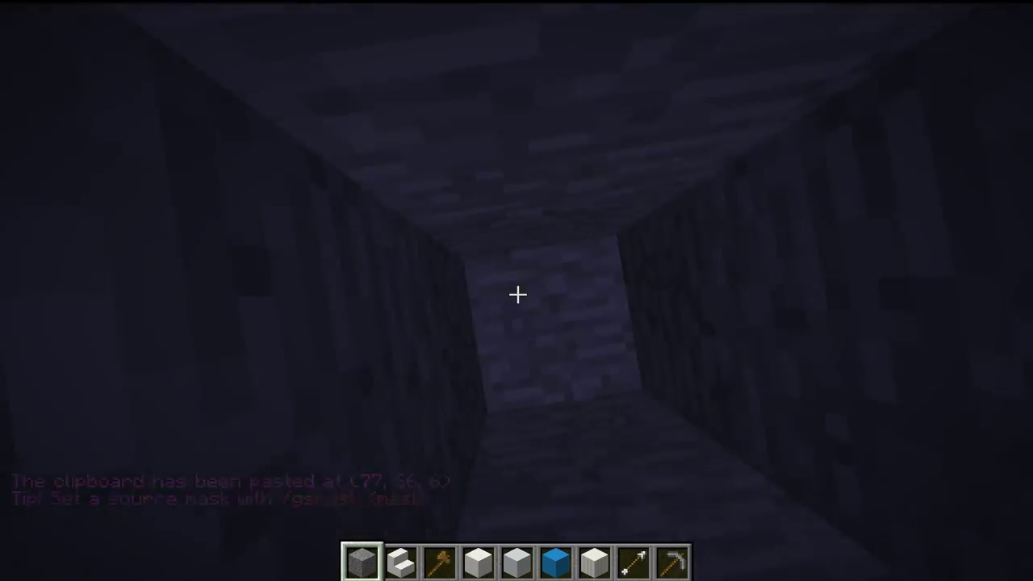
pyautogui.press('space')
pyautogui.press('s')
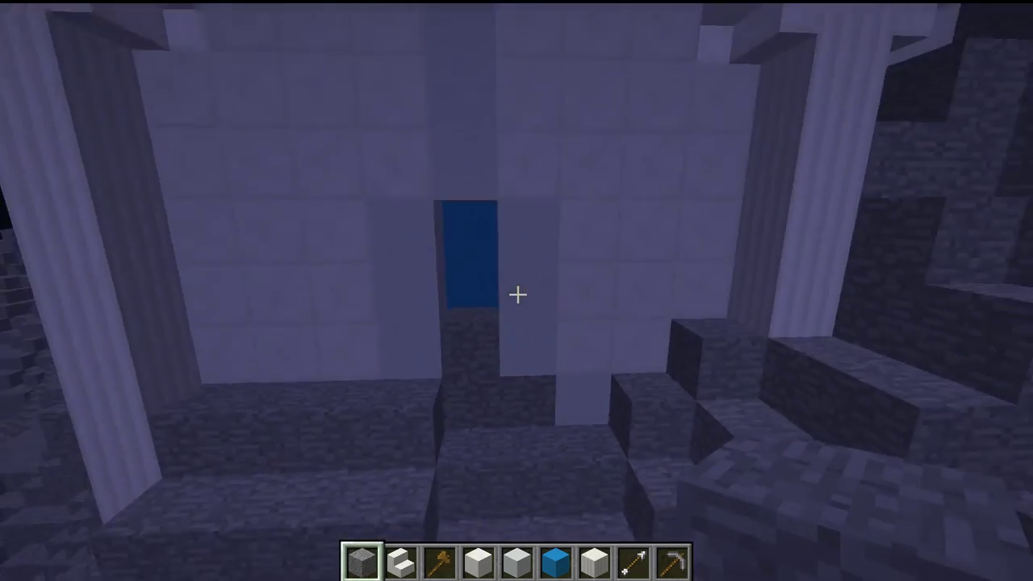
pyautogui.press('w')
pyautogui.click(517, 294)
pyautogui.press('s')
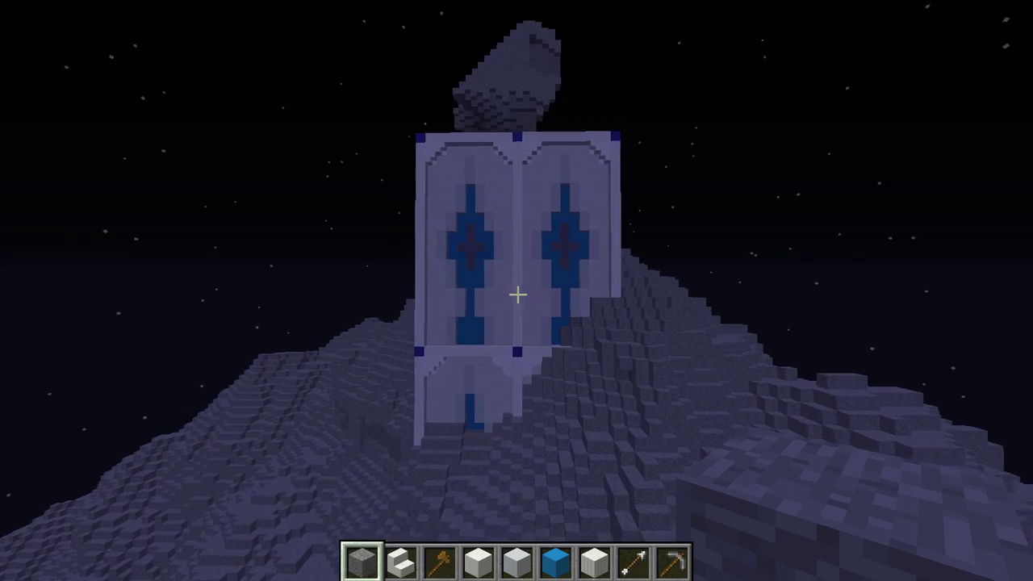
pyautogui.press('w')
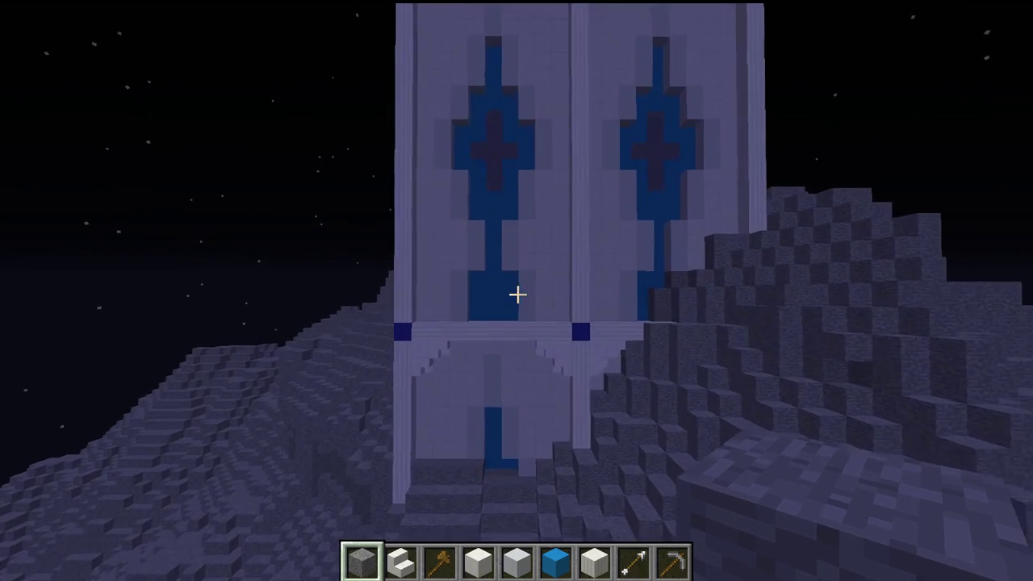
pyautogui.press('a')
pyautogui.press('space')
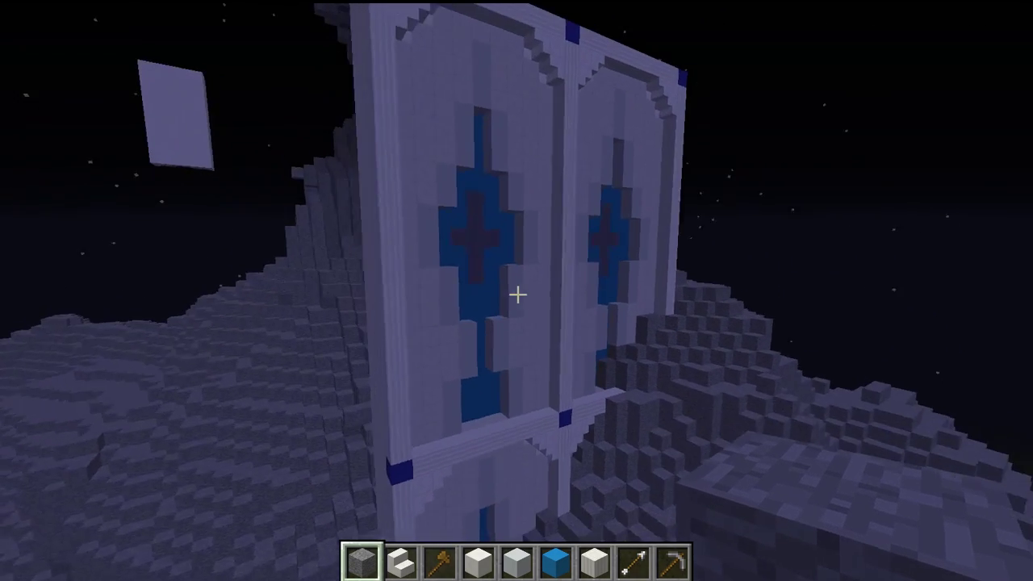
pyautogui.press('d')
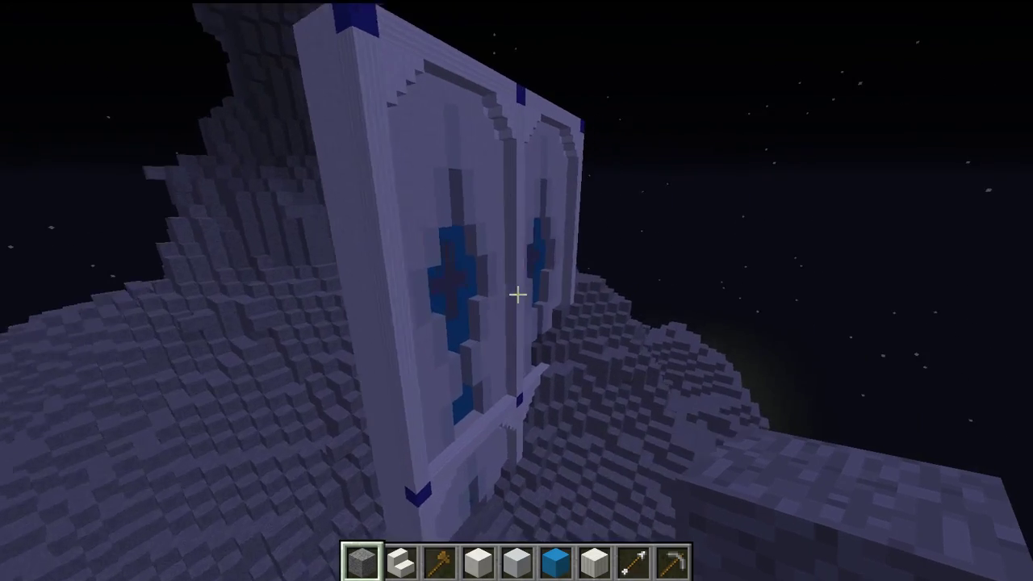
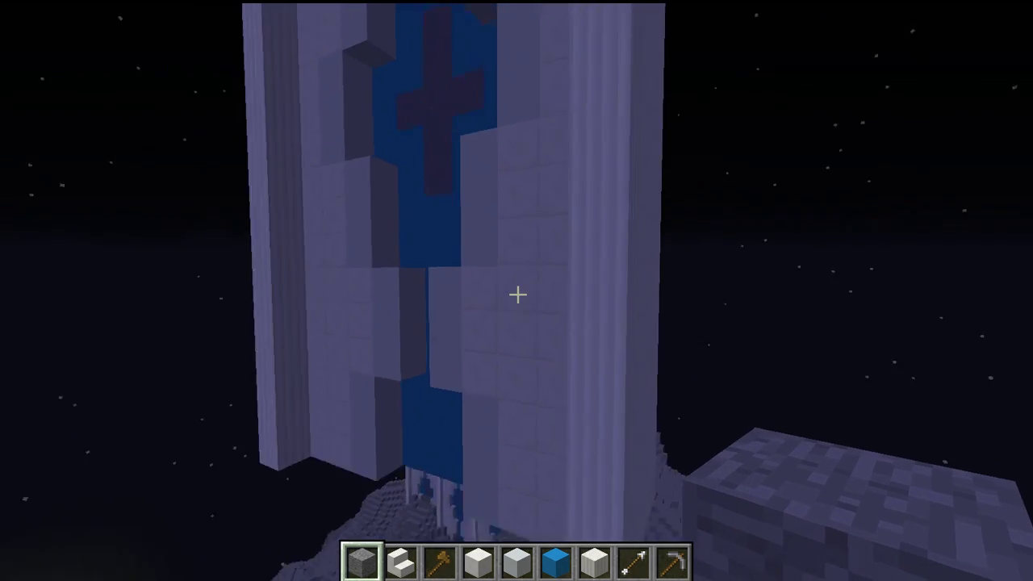
# Place a row of stone blocks along the base of the floating panel's side as a footing for the adjoining panel
pyautogui.press('shift')
pyautogui.press('d')
pyautogui.press('w')
pyautogui.press('d')
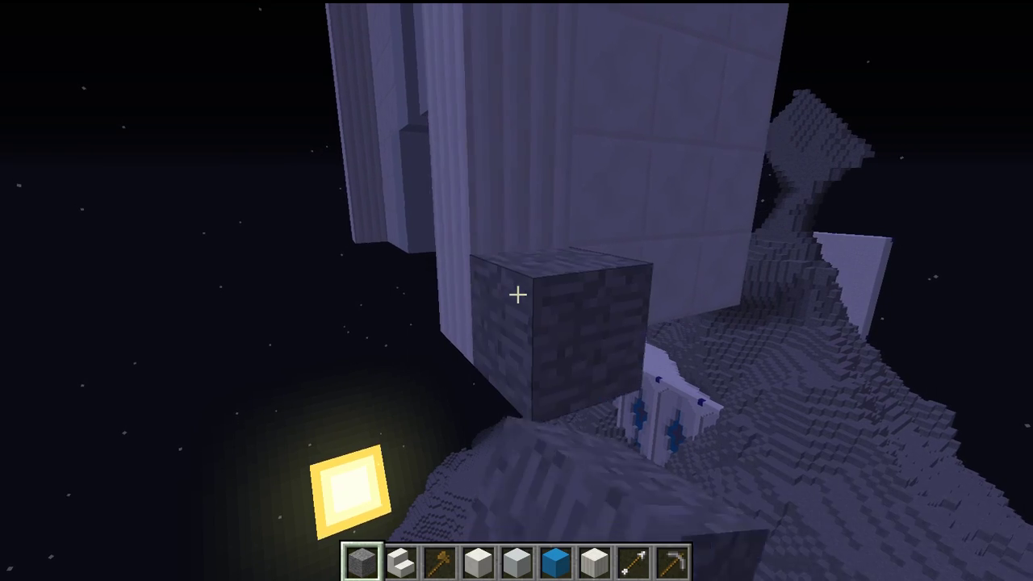
pyautogui.press('s')
pyautogui.rightClick(518, 295)
pyautogui.rightClick(518, 294)
pyautogui.rightClick(518, 295)
pyautogui.rightClick(518, 294)
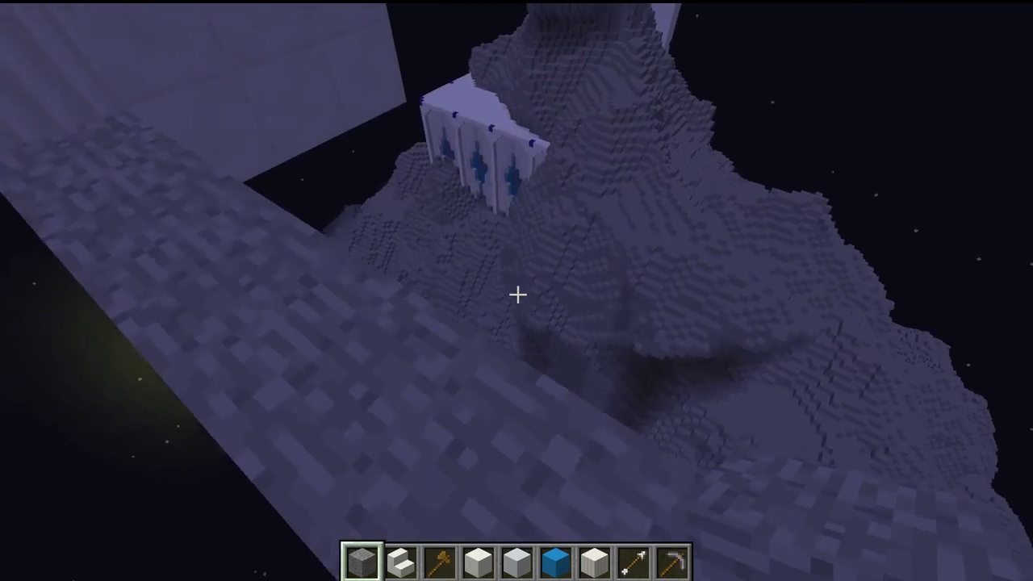
# Try pasting the panel without air at (114, 118, 111) beside the floating panel, and undo the paste
pyautogui.press('w')
pyautogui.press('t')
pyautogui.press('Up')
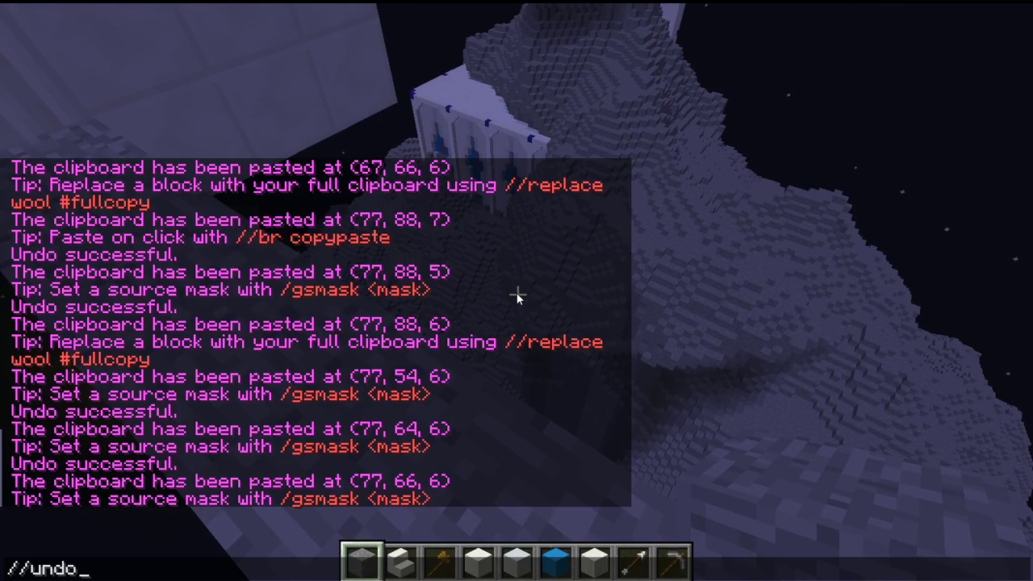
pyautogui.press('Down')
pyautogui.press('Return')
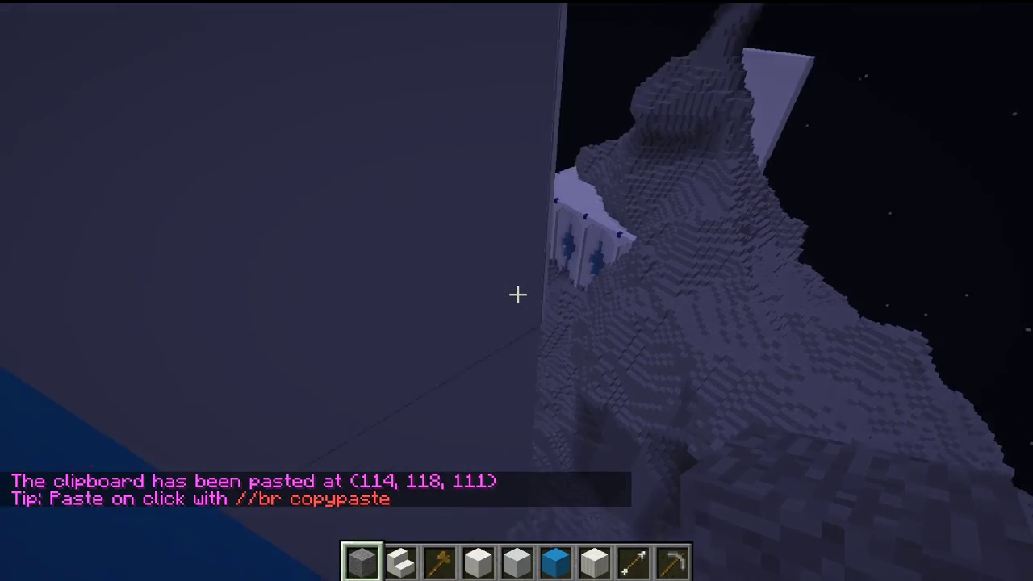
pyautogui.press('/')
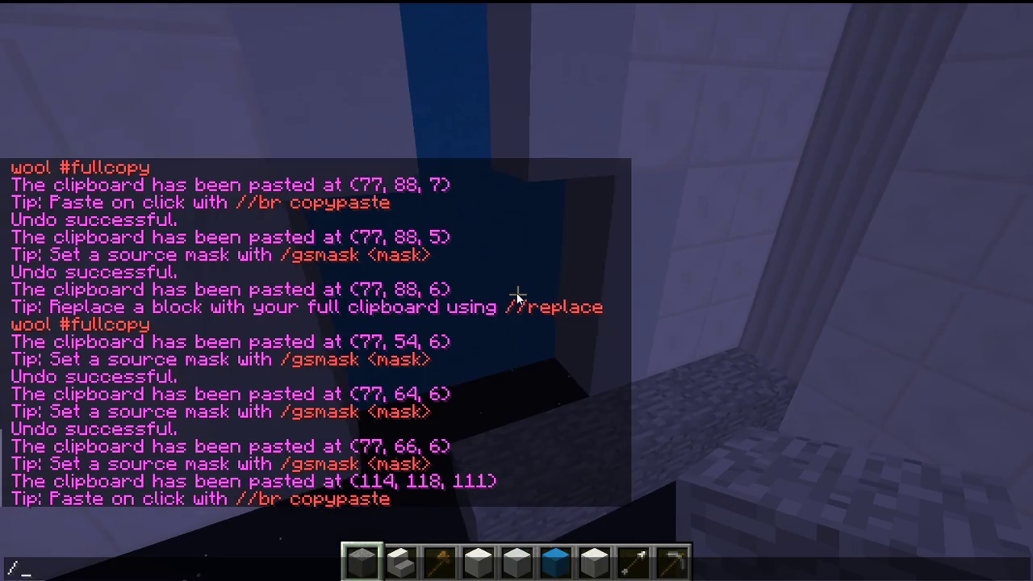
pyautogui.write('/undo')
pyautogui.press('Return')
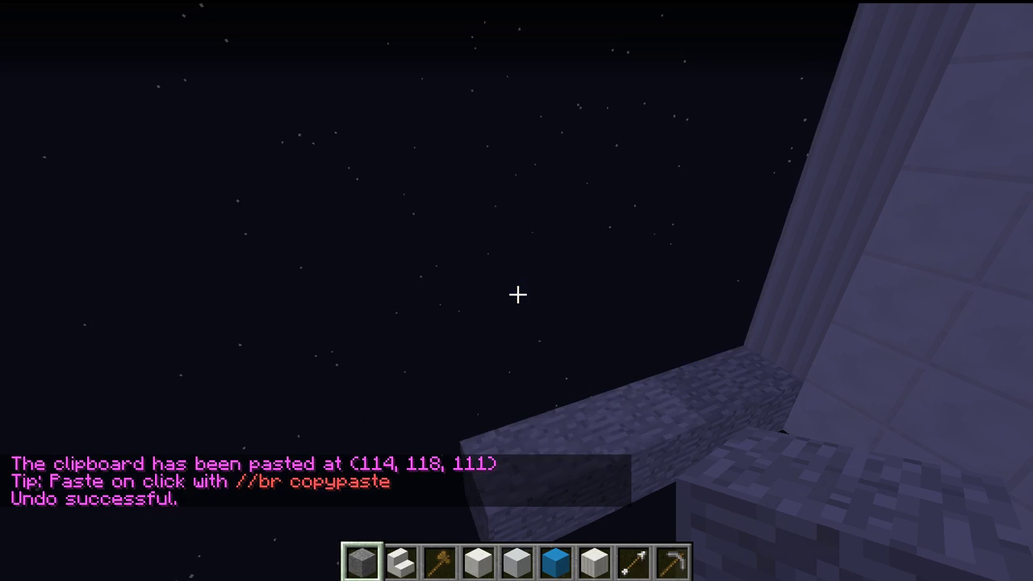
# Rotate the clipboard by 90 degrees twice and paste the panel without air at (114, 118, 111)
pyautogui.press('/')
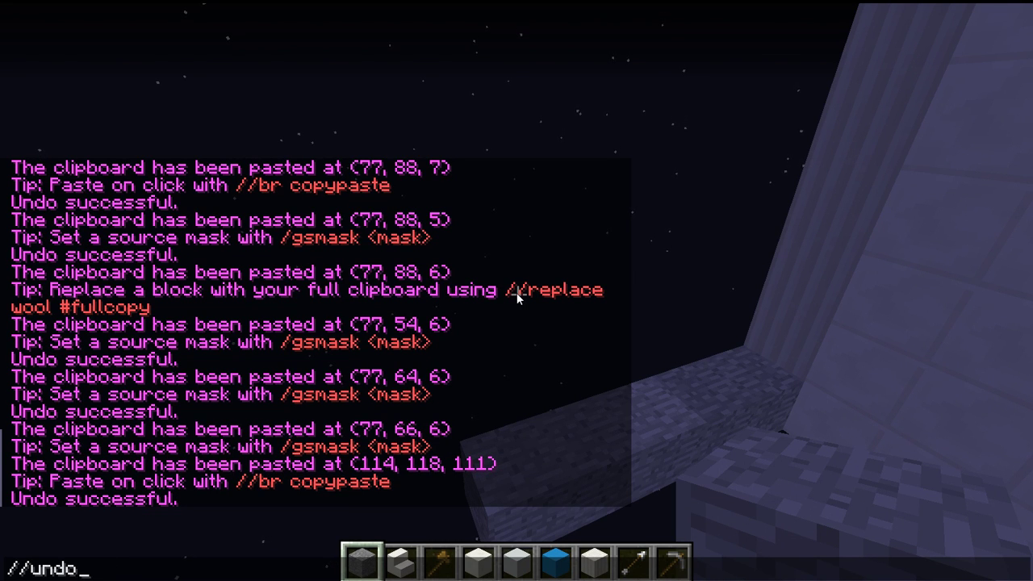
pyautogui.press('Return')
pyautogui.press('/')
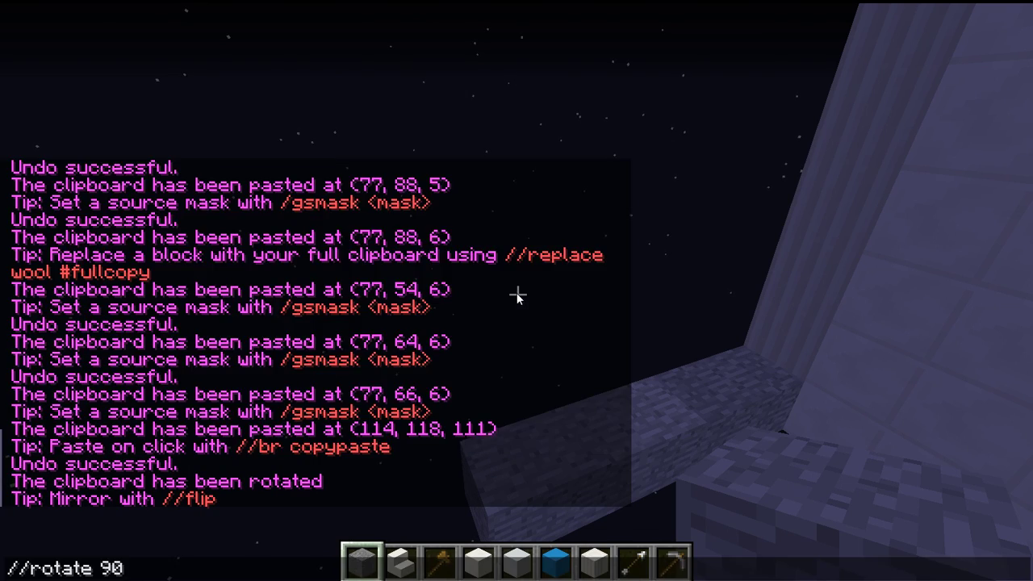
pyautogui.press('Return')
pyautogui.press('/')
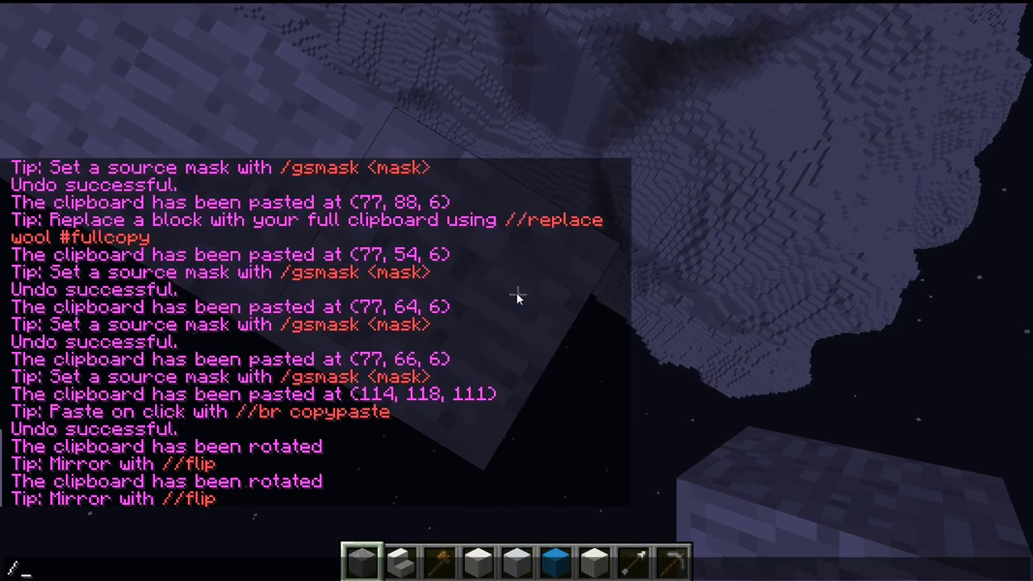
pyautogui.press('Return')
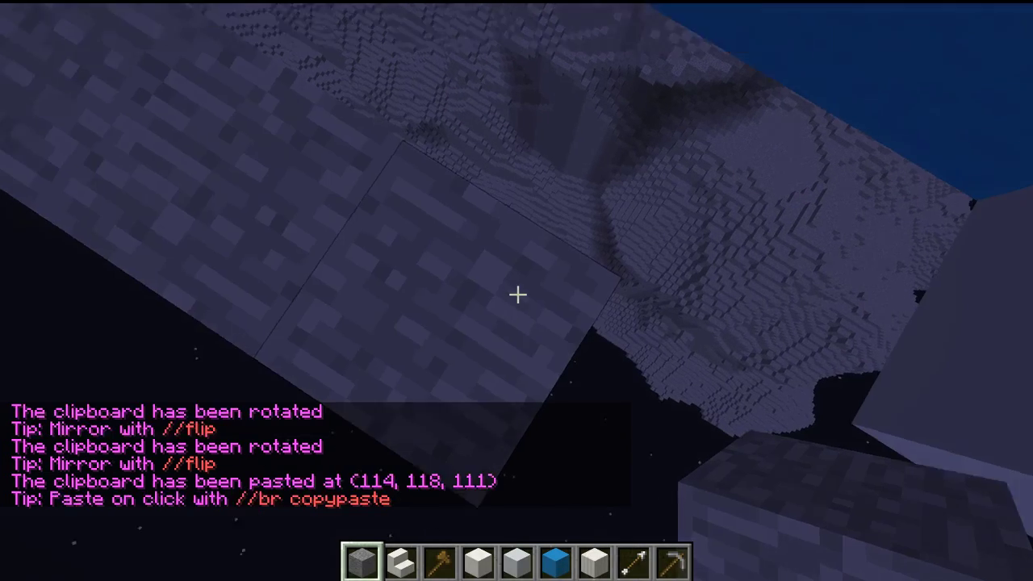
# Check the new panel's base against its neighbour, break the end of the stone row, and undo the paste at (114, 118, 111)
pyautogui.press('s')
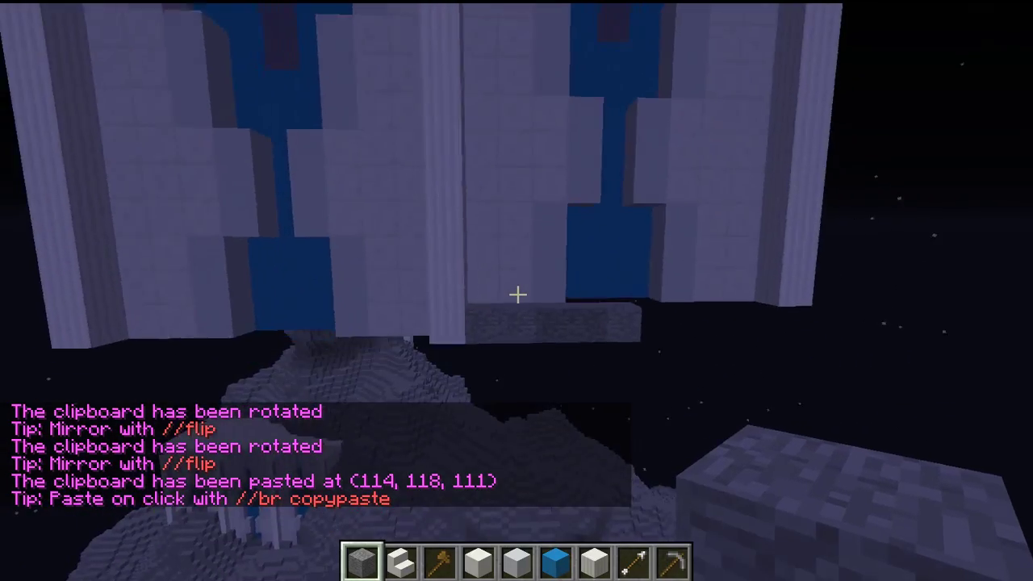
pyautogui.press('w')
pyautogui.press('shift')
pyautogui.press('w')
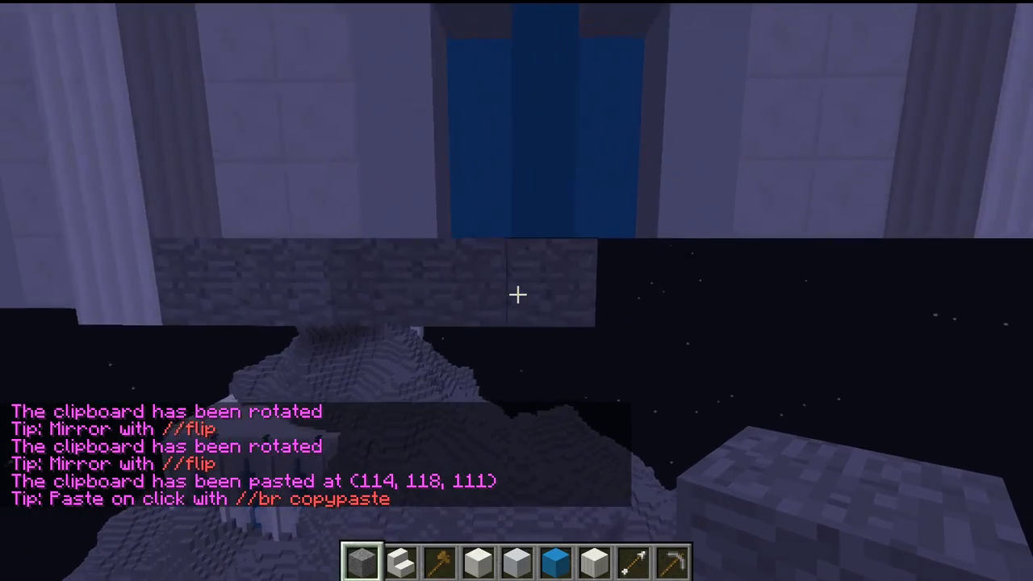
pyautogui.click(517, 295)
pyautogui.click(517, 295)
pyautogui.press('/')
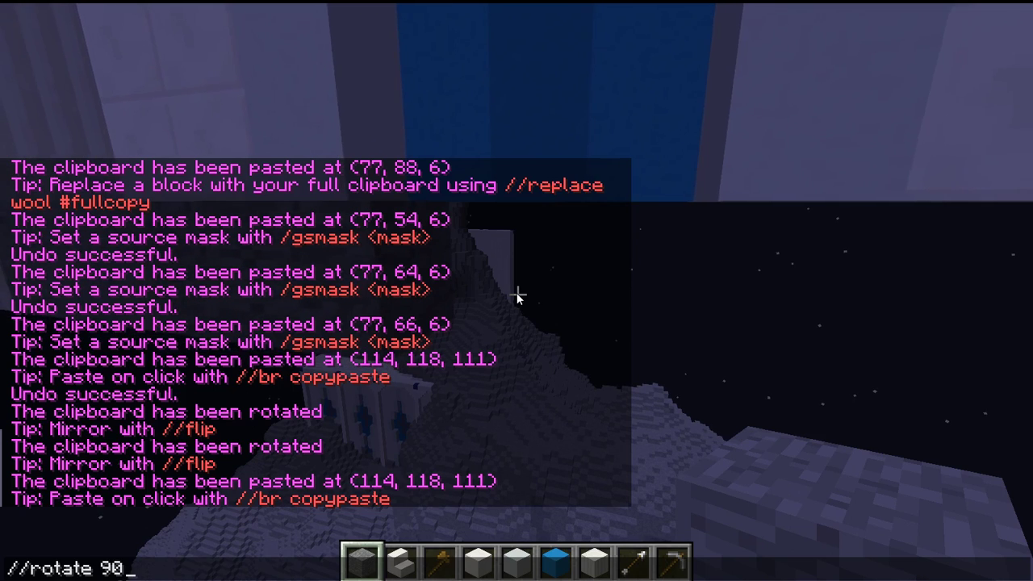
pyautogui.press('Return')
# Try pasting the panel without air at (114, 116, 111) and compare its base with the neighbouring panel
pyautogui.press('w')
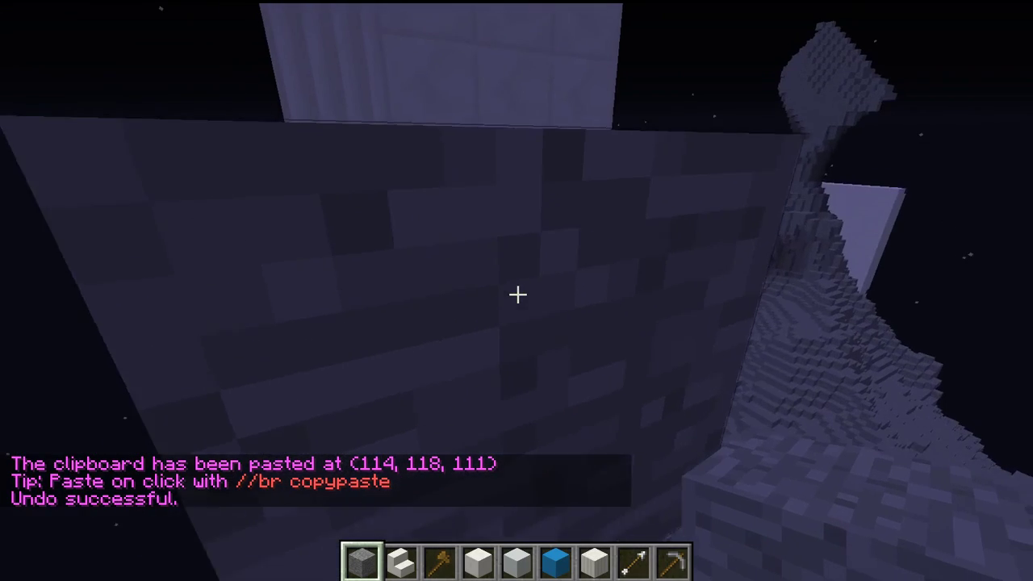
pyautogui.press('/')
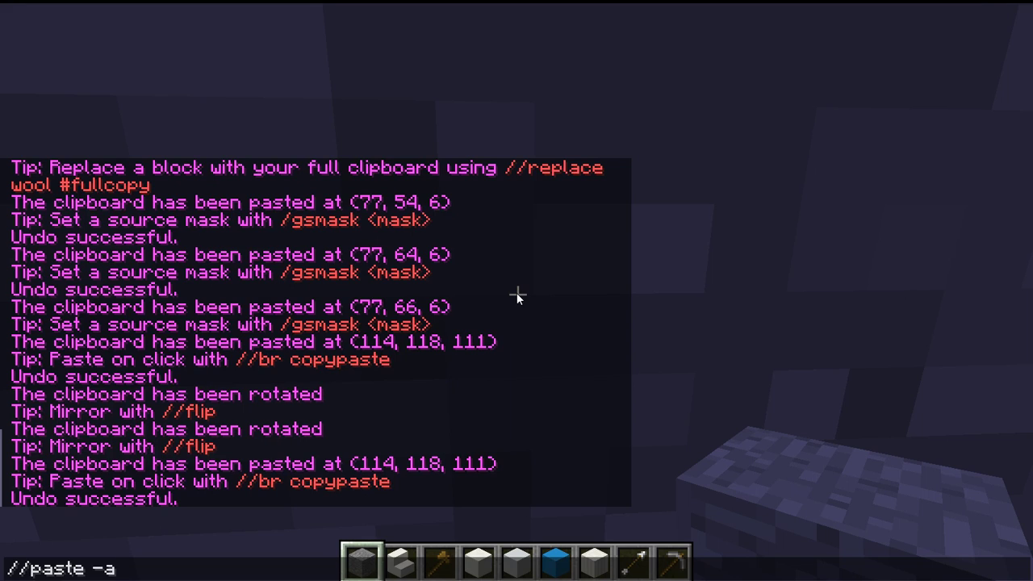
pyautogui.press('Return')
pyautogui.press('s')
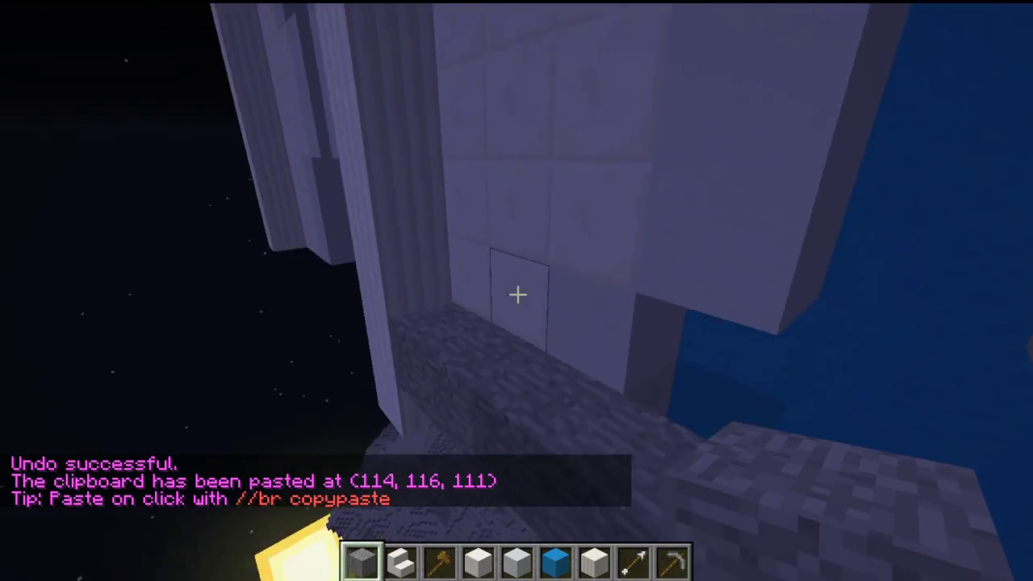
pyautogui.press('w')
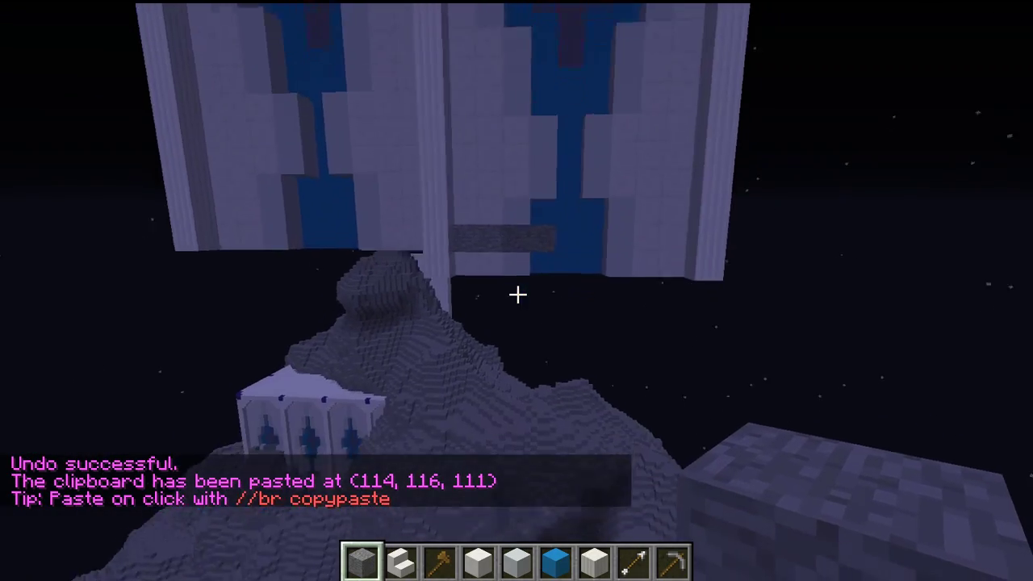
pyautogui.press('shift')
pyautogui.press('w')
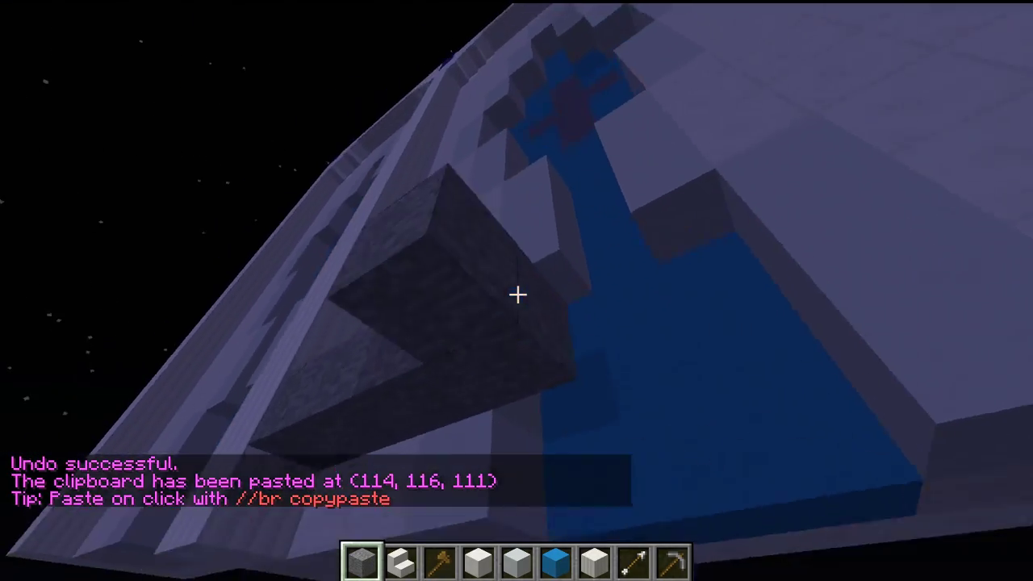
# Undo the paste at (114, 116, 111), paste the panel without air at (114, 117, 111), and check its alignment
pyautogui.press('w')
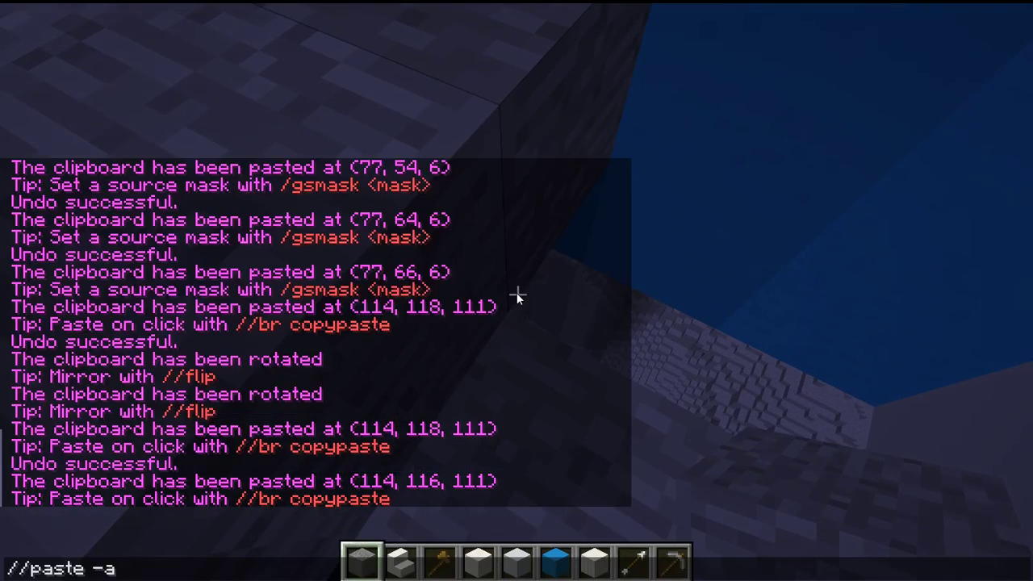
pyautogui.write('//paste -a')
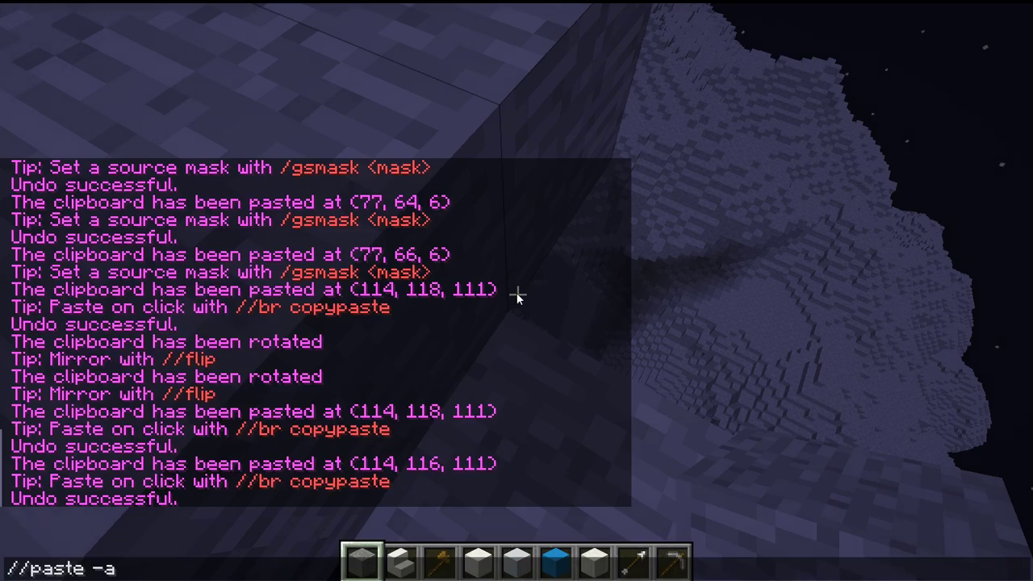
pyautogui.press('Return')
pyautogui.press('w')
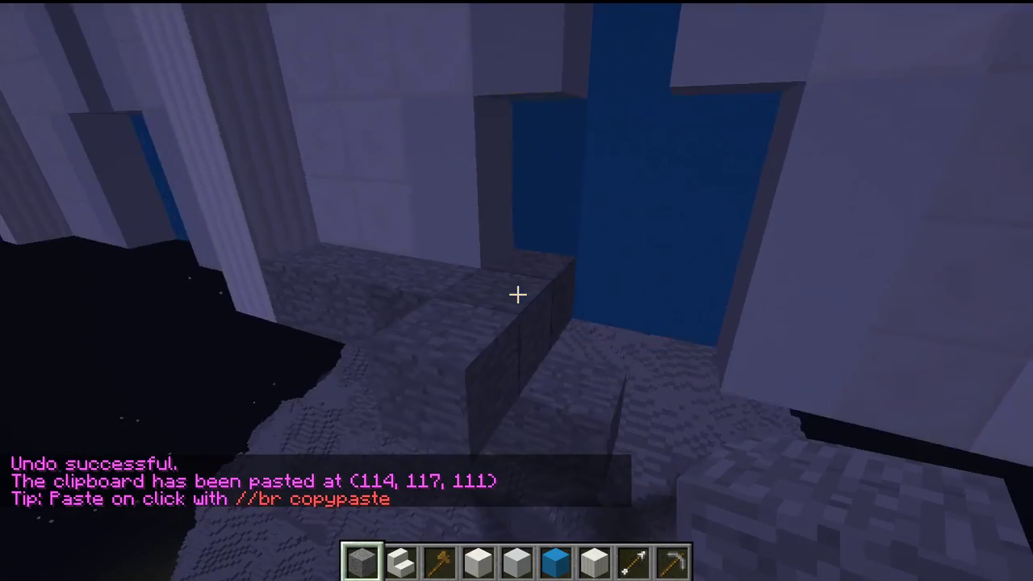
pyautogui.press('s')
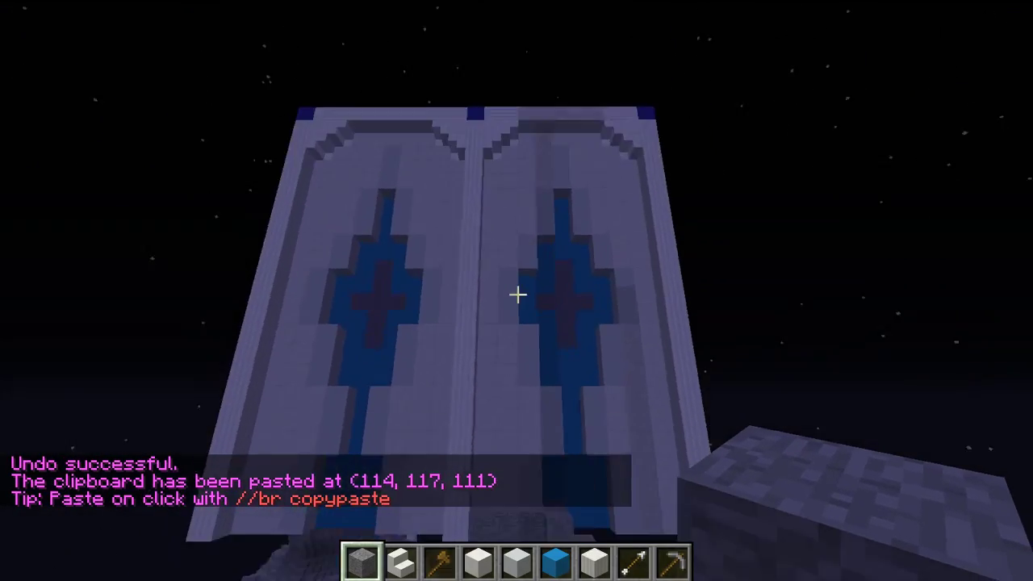
# Break the leftover stone row and the loose stone blocks at the base of the floating panels
pyautogui.press('w')
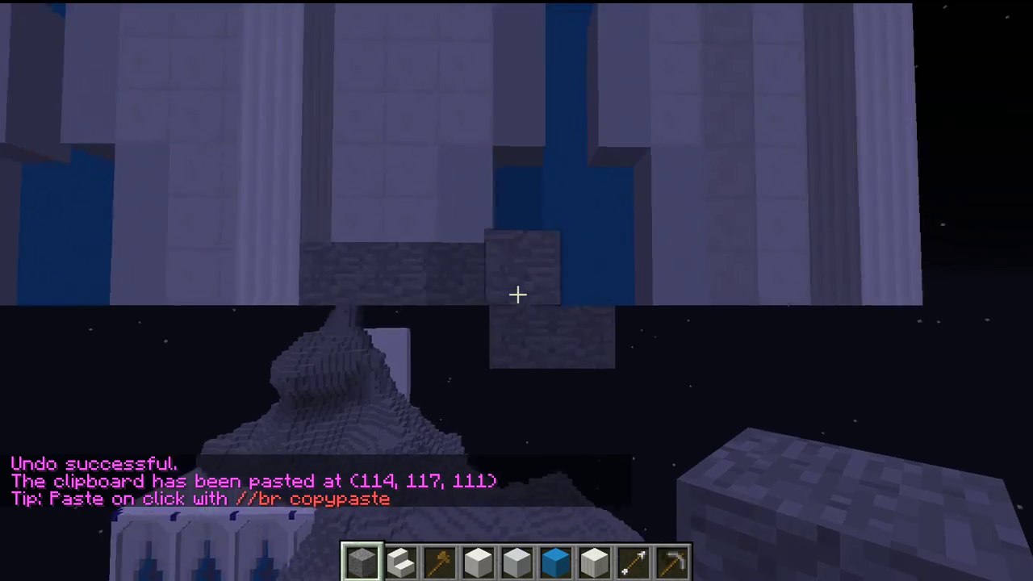
pyautogui.click(517, 294)
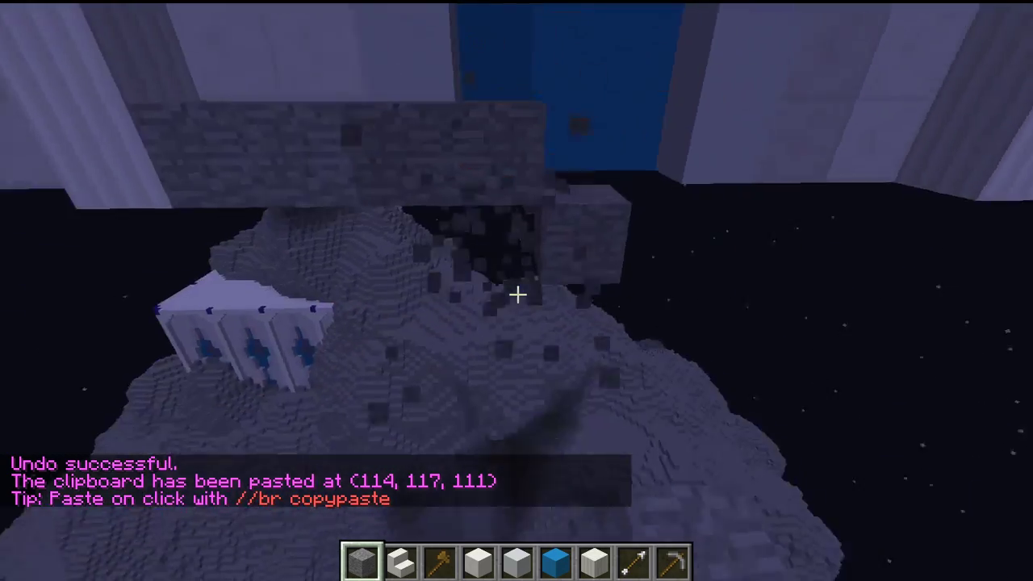
pyautogui.click(517, 294)
pyautogui.click(517, 295)
pyautogui.click(517, 294)
pyautogui.click(517, 294)
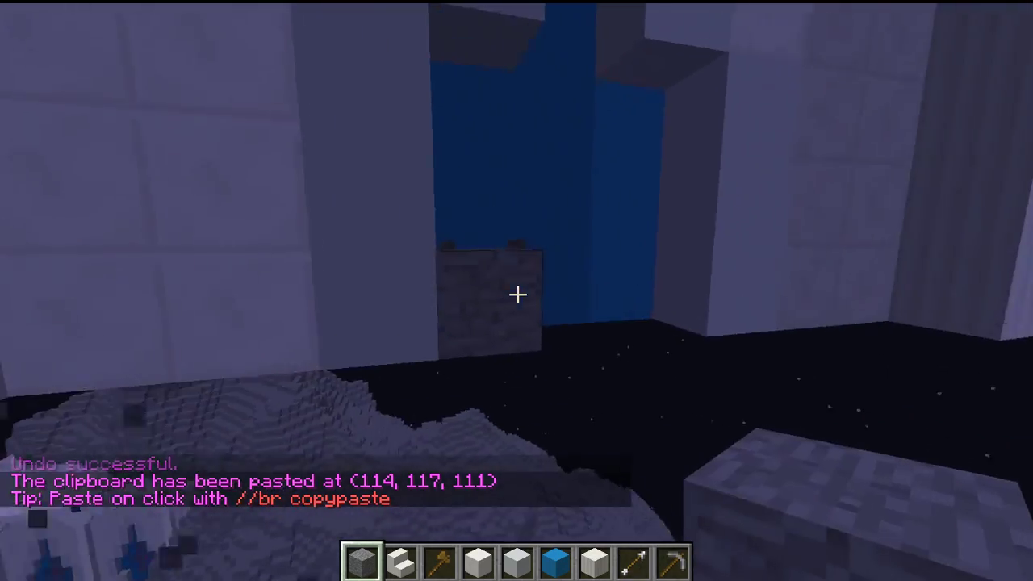
pyautogui.press('s')
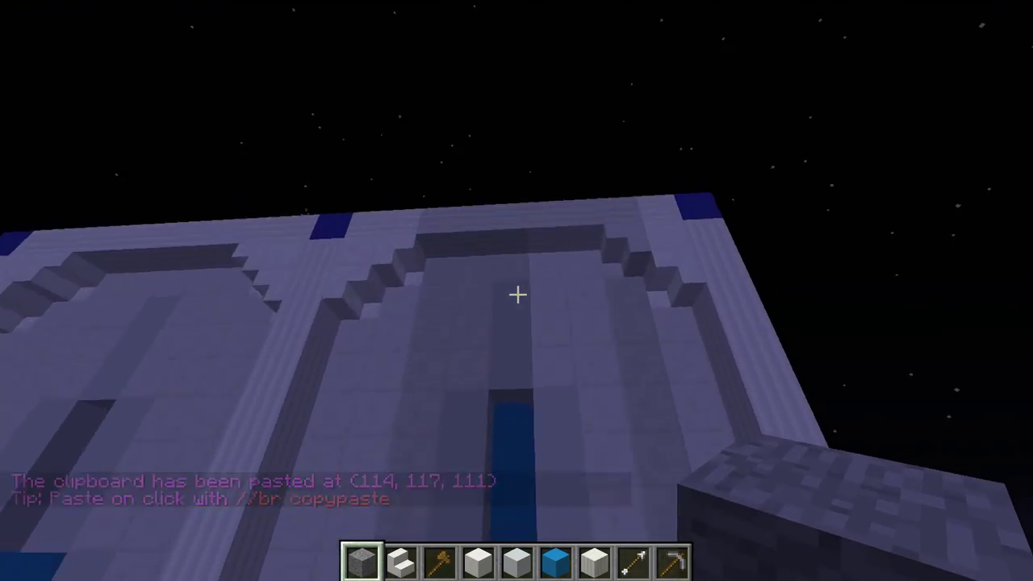
# Paste the panel on top of both floating panels, at (114, 139, 111) and (104, 139, 111)
pyautogui.press('w')
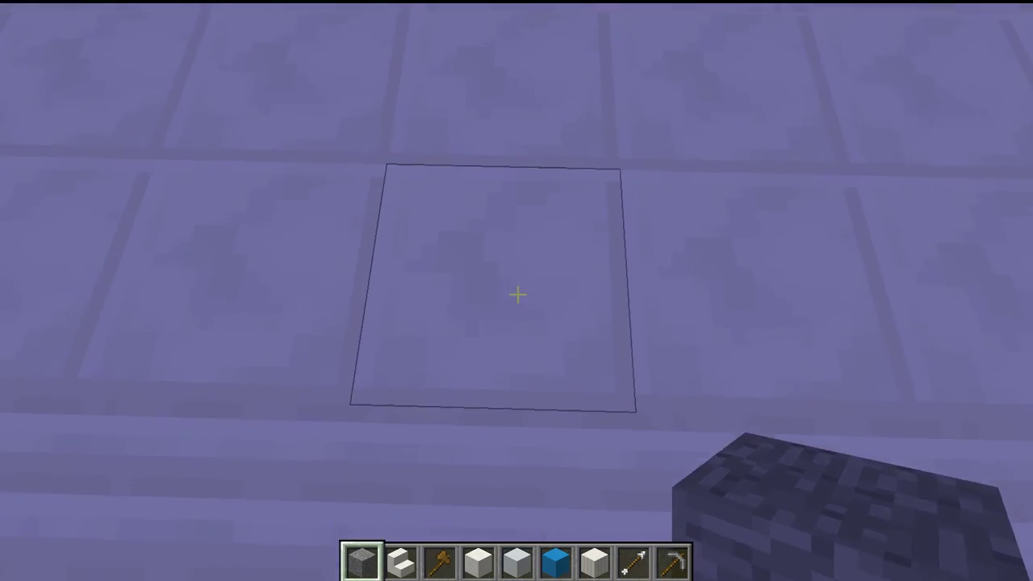
pyautogui.press('t')
pyautogui.press('Up')
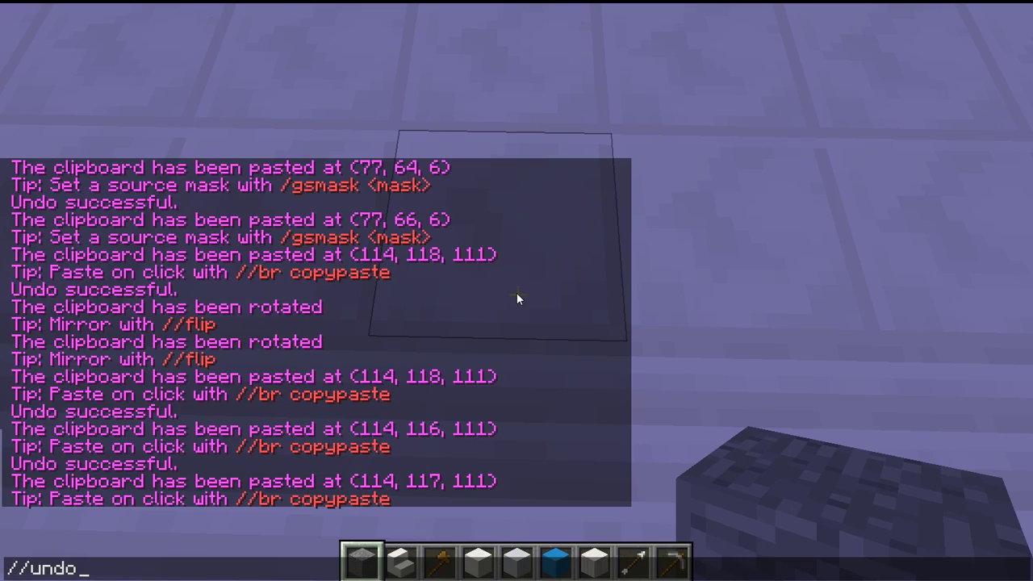
pyautogui.press('Down')
pyautogui.press('Return')
pyautogui.press('w')
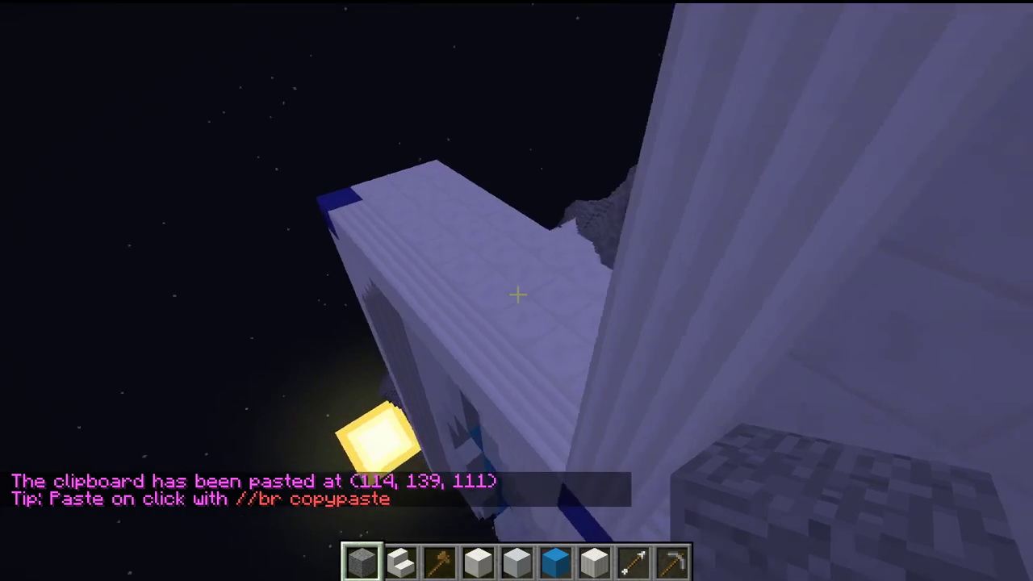
pyautogui.press('w')
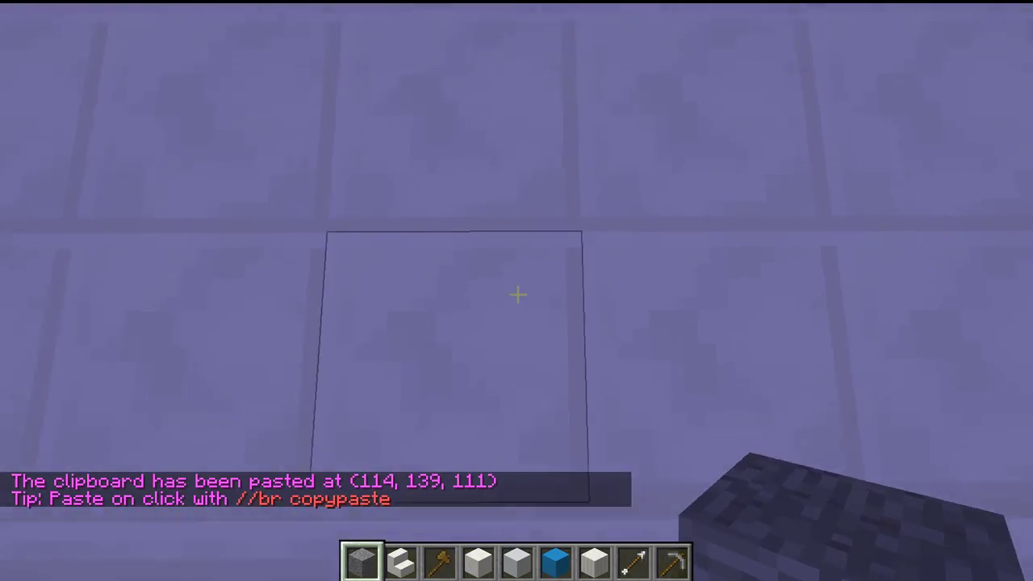
pyautogui.press('Up')
pyautogui.press('Return')
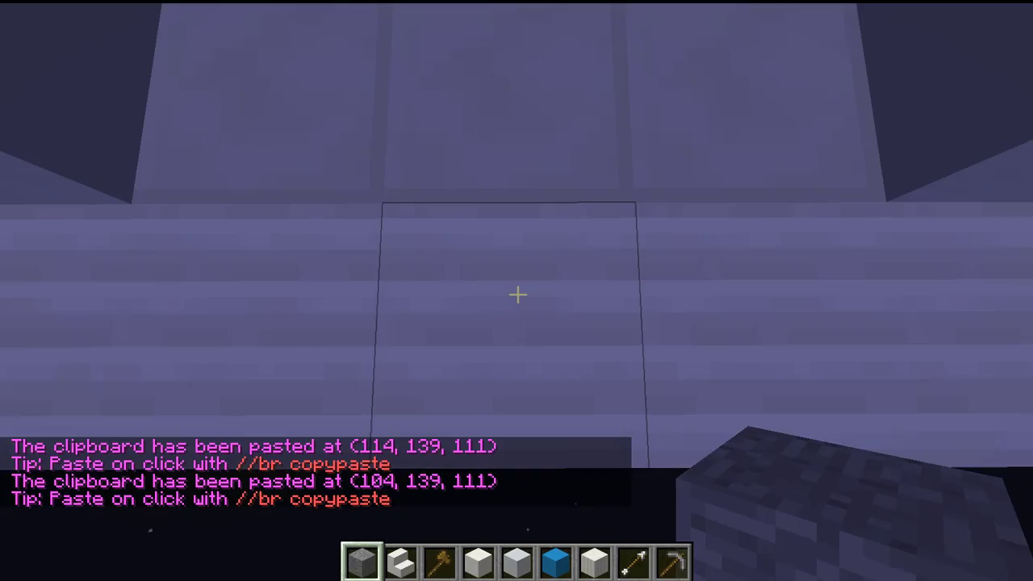
pyautogui.press('s')
# Select the whole four-panel floating wall from its top back corner (99, 160, 108) to its opposite lower front corner (119, 117, 111)
pyautogui.scroll(3, 517, 294)
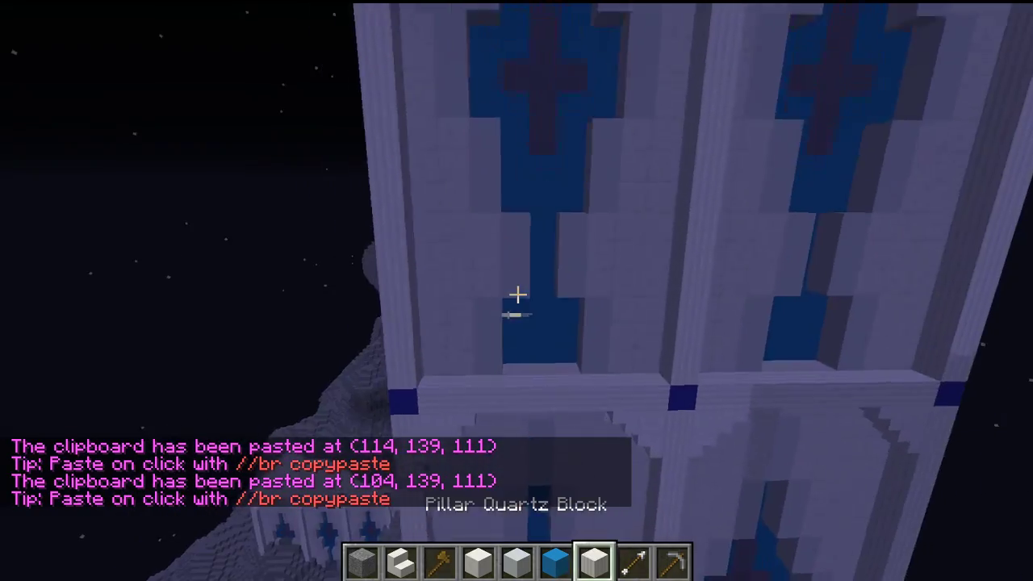
pyautogui.scroll(-1, 517, 294)
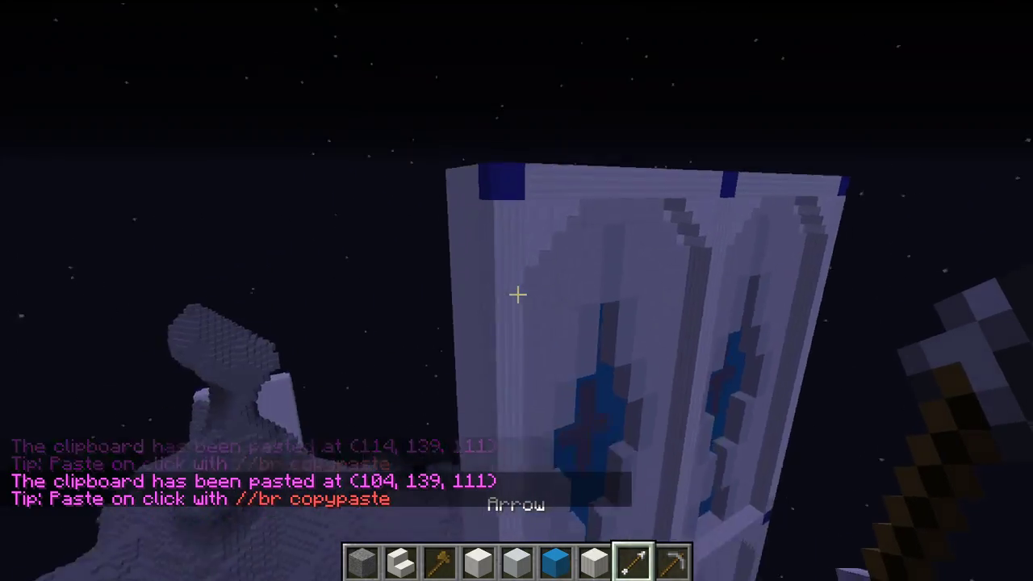
pyautogui.press('w')
pyautogui.click(517, 295)
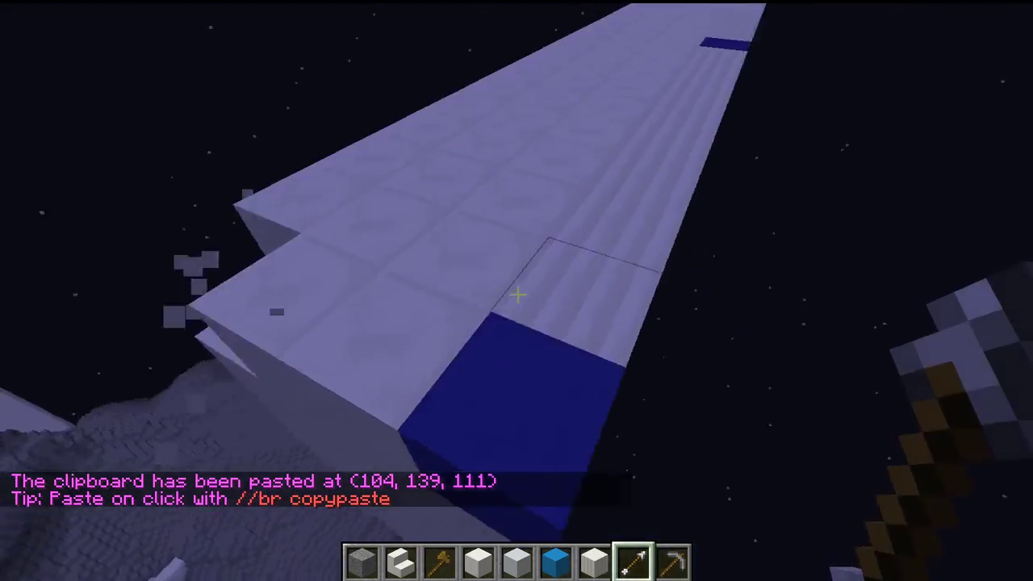
pyautogui.scroll(4, 517, 295)
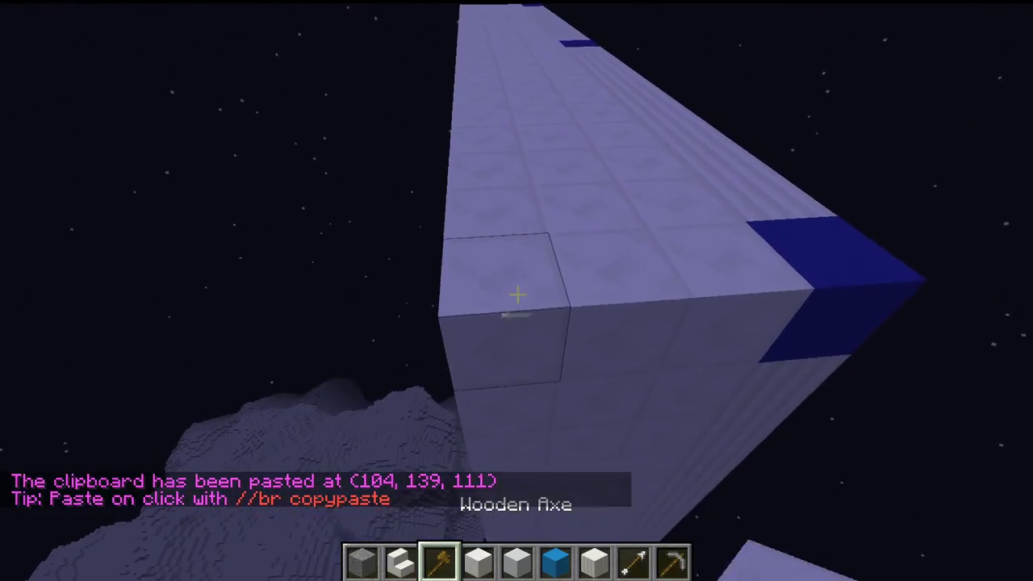
pyautogui.click(517, 295)
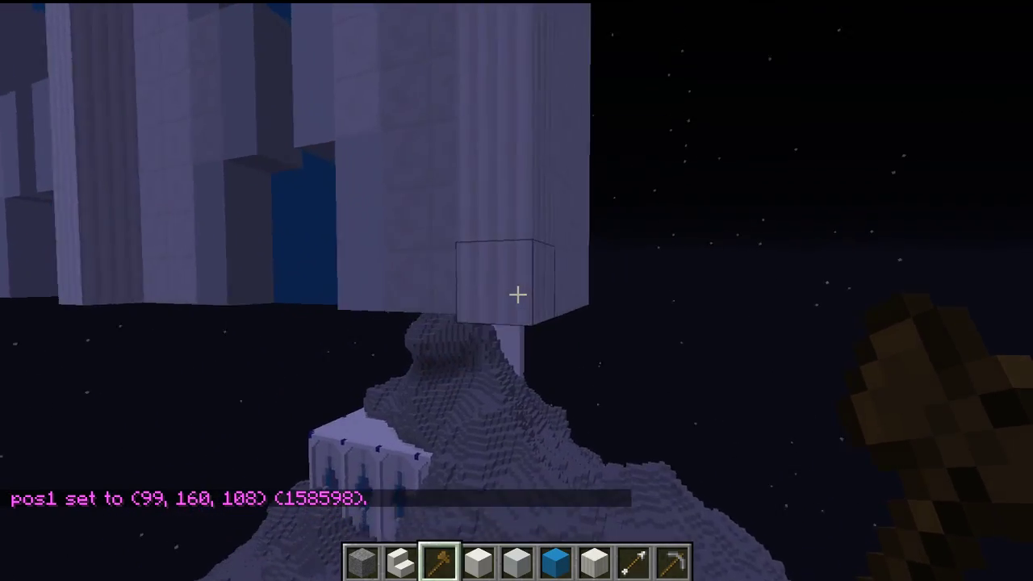
pyautogui.rightClick(517, 295)
# Copy the selected four-panel wall while standing at the sill of an upper window
pyautogui.scroll(5, 517, 295)
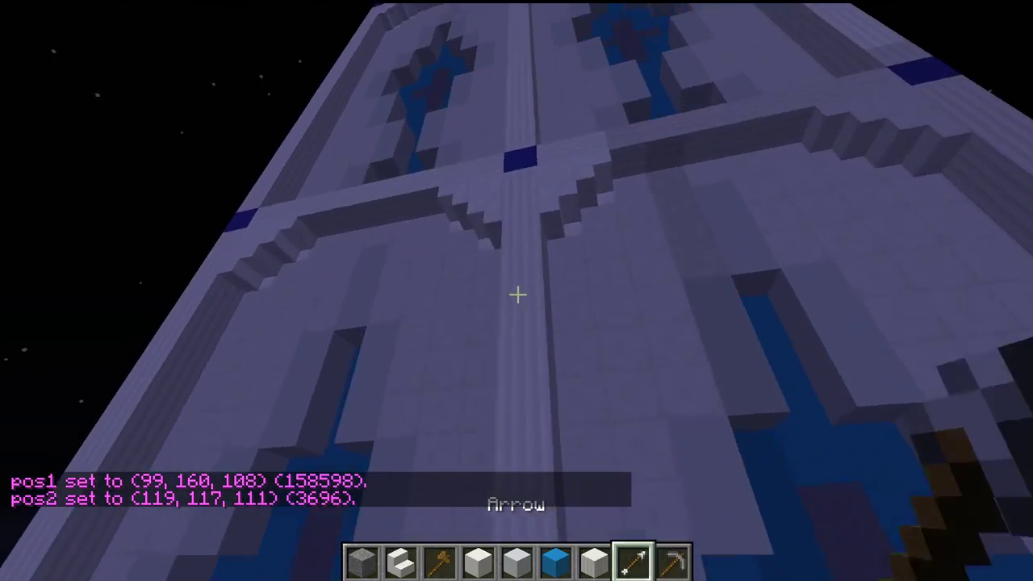
pyautogui.press('space')
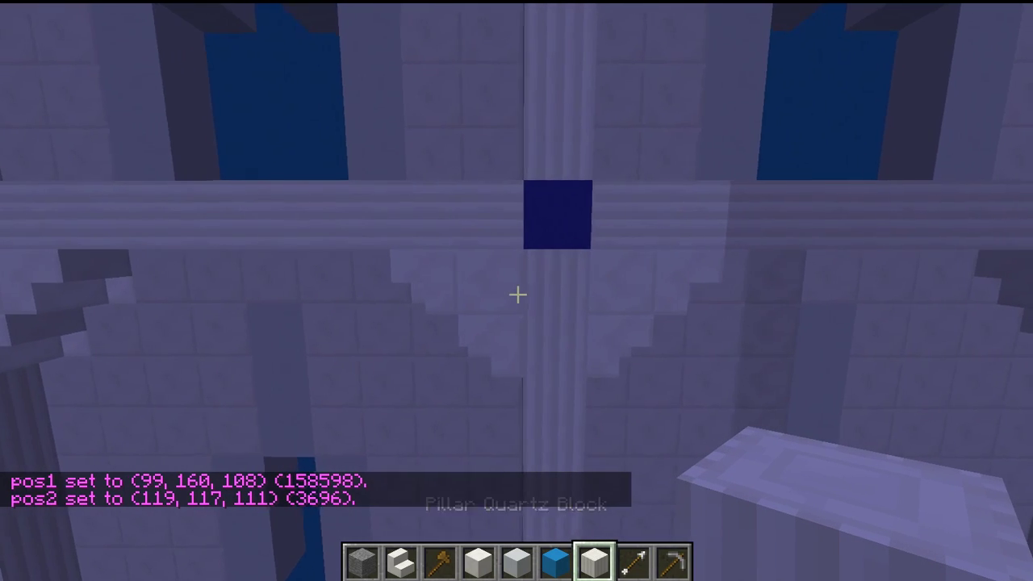
pyautogui.press('w')
pyautogui.press('a')
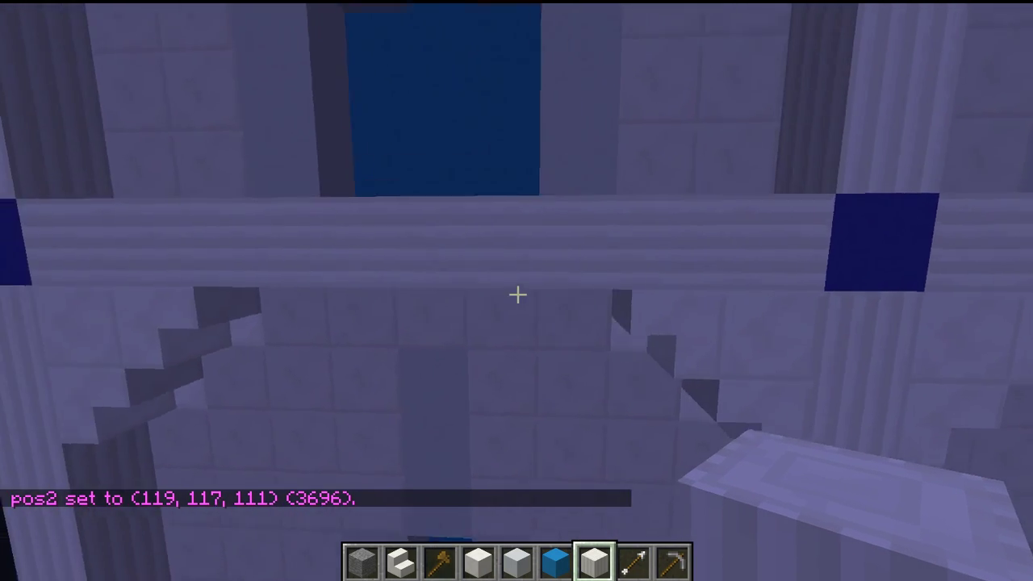
pyautogui.press('space')
pyautogui.press('shift')
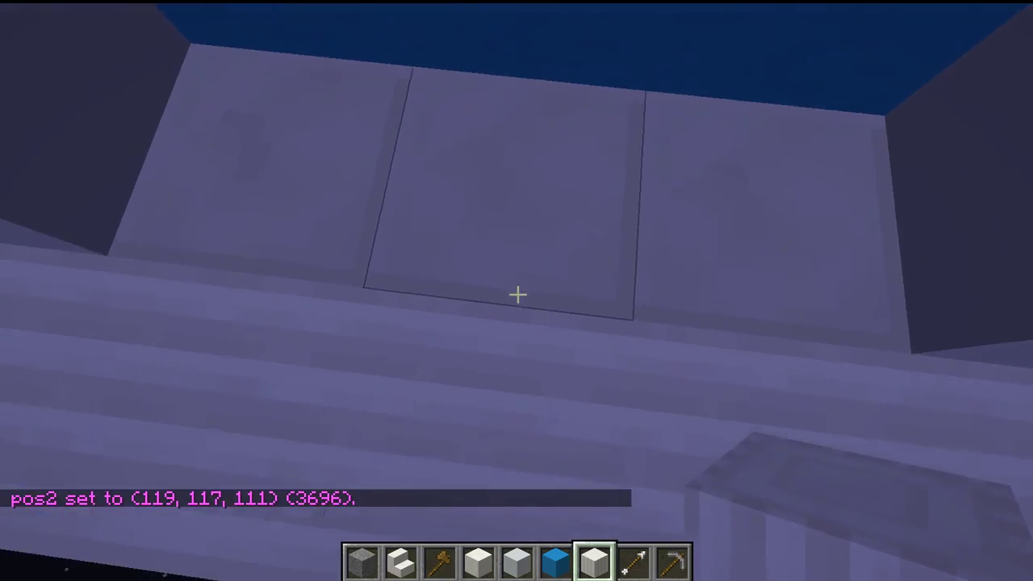
pyautogui.press('/')
pyautogui.write('//')
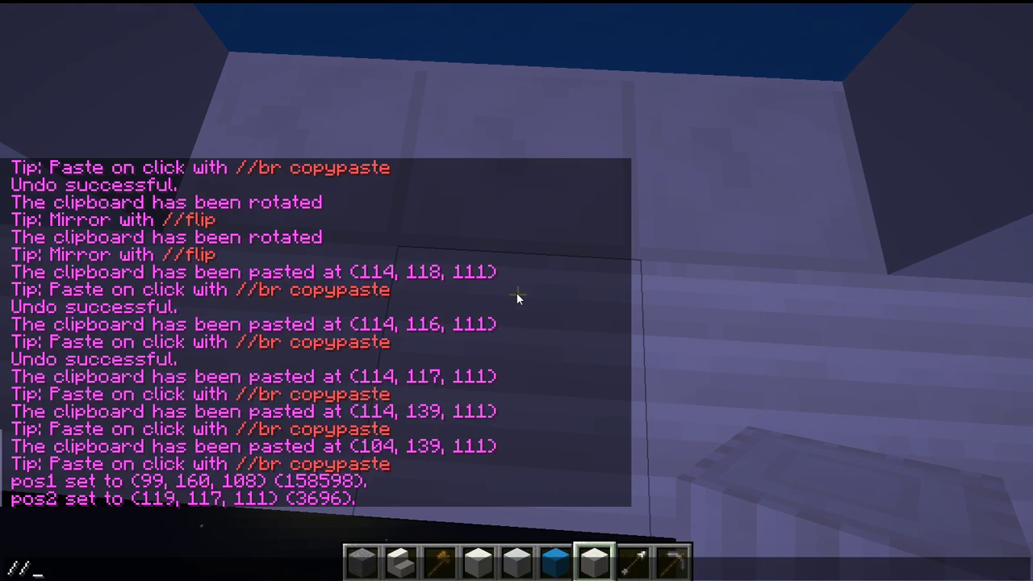
pyautogui.write('copy')
pyautogui.press('Return')
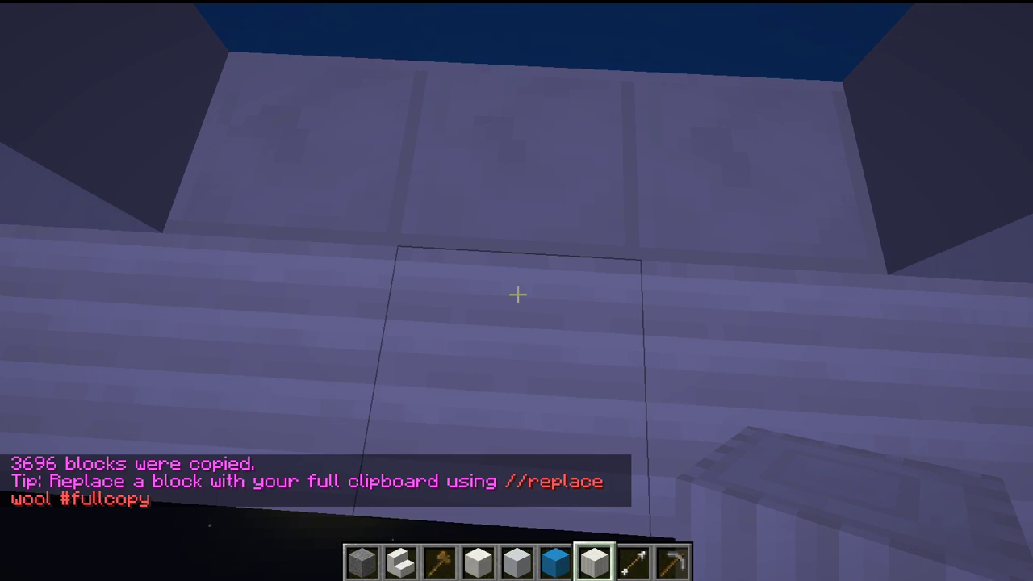
# Fly to the panel structure on the mountain and rotate the clipboard by 90 degrees twice
pyautogui.press('w')
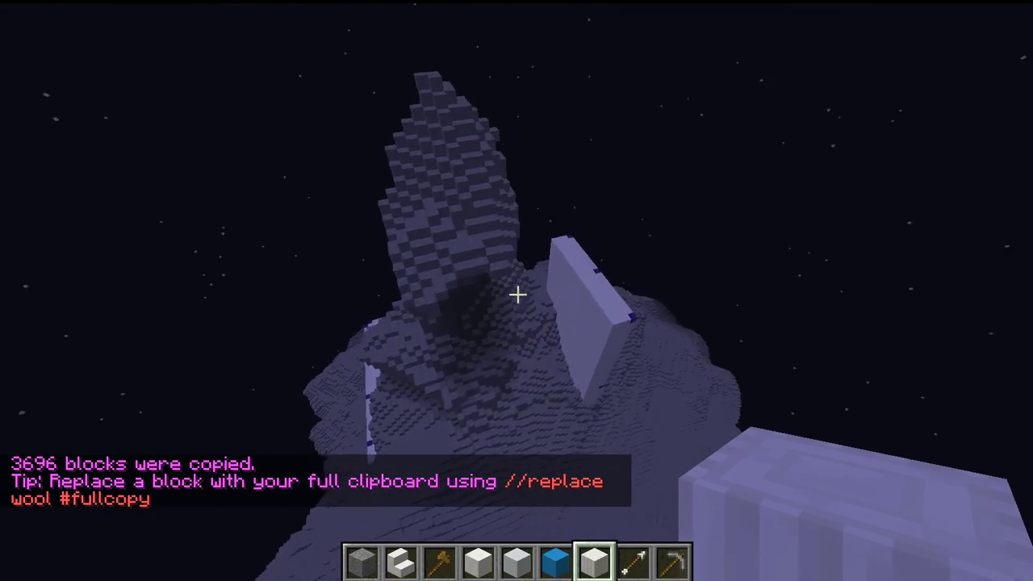
pyautogui.press('d')
pyautogui.write('w')
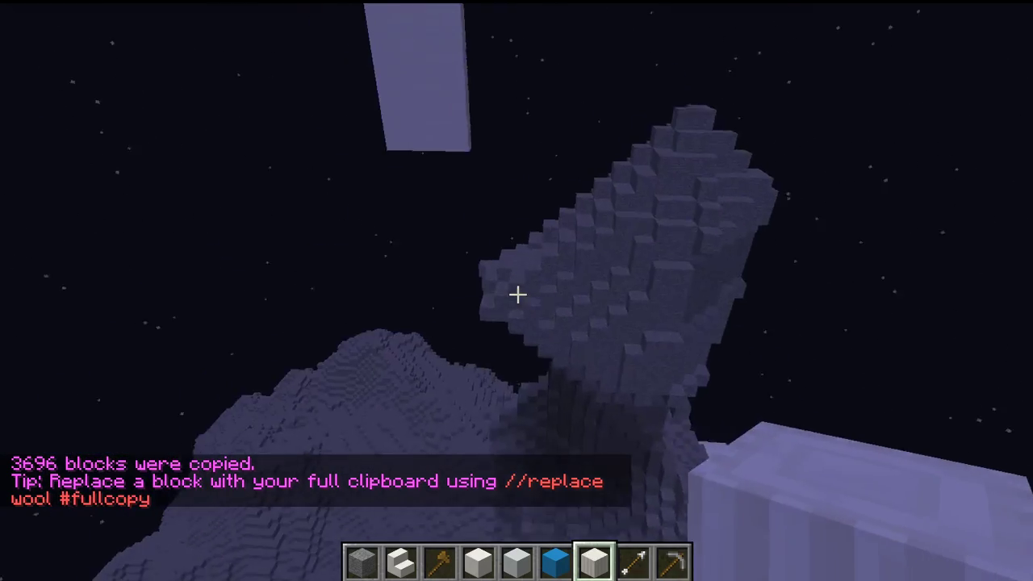
pyautogui.write('//')
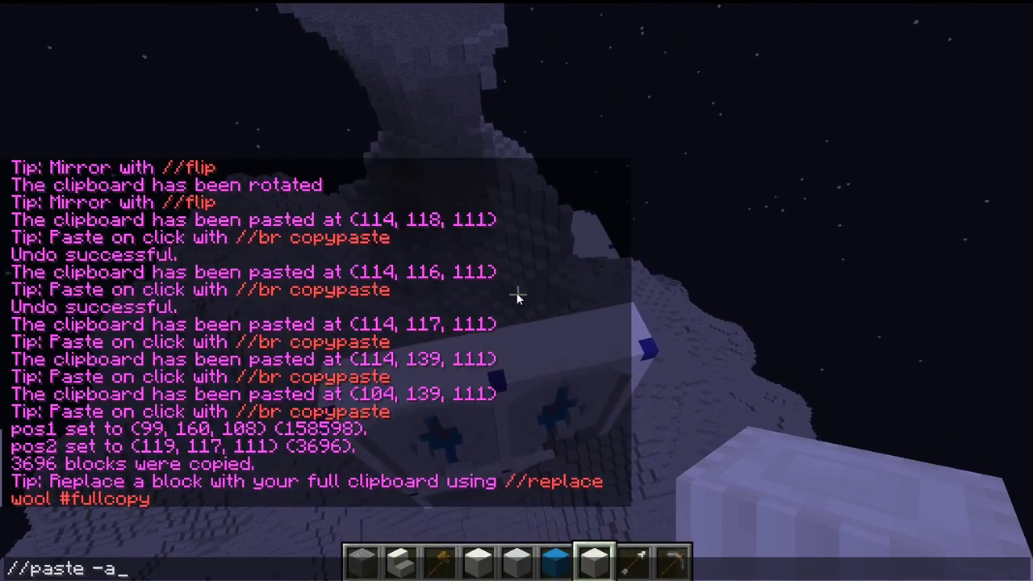
pyautogui.write('rotate 90')
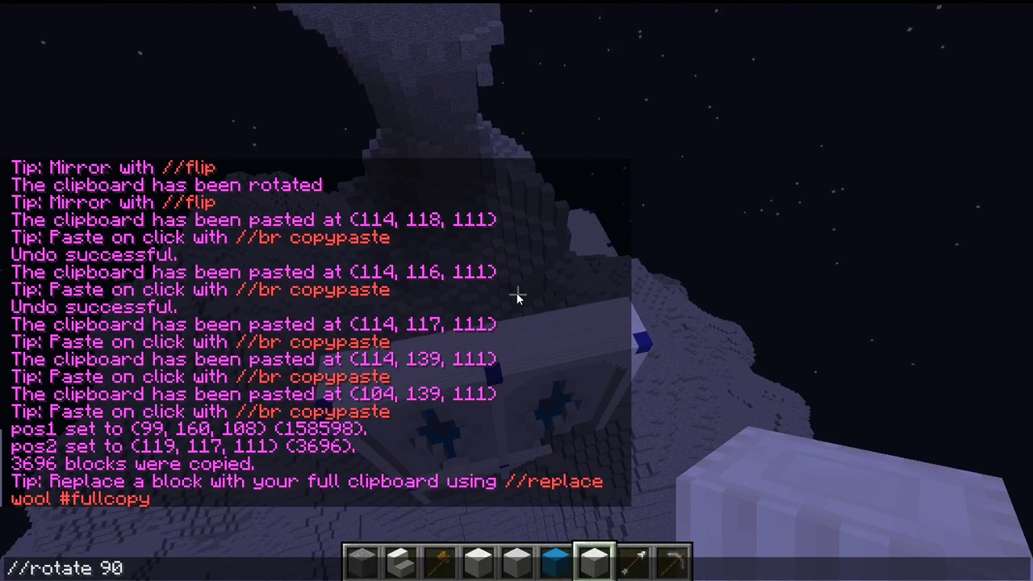
pyautogui.press('Return')
pyautogui.press('t')
pyautogui.press('Up')
pyautogui.press('Return')
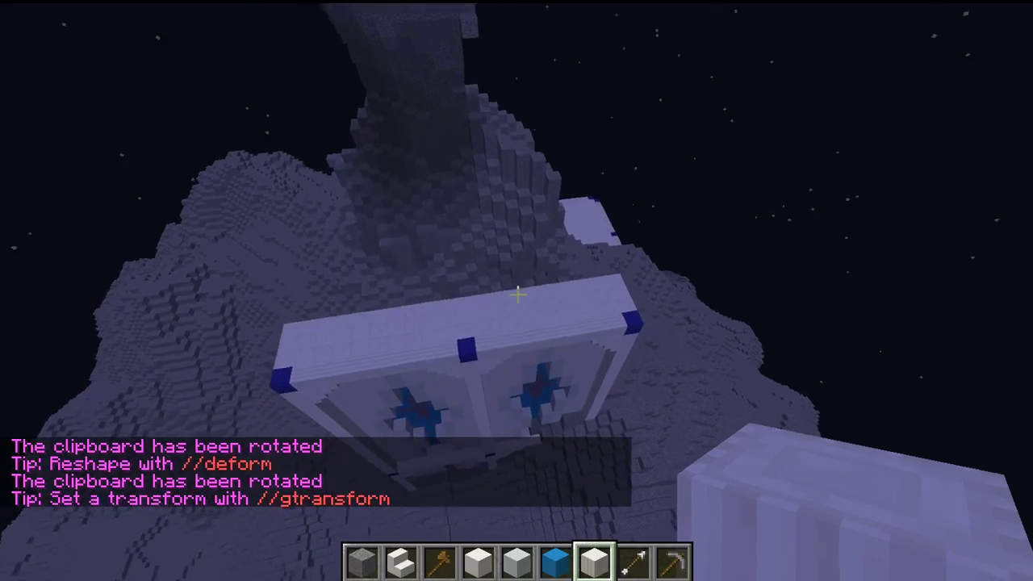
# Try pasting the rotated wall at (67, 88, 6) on the mountain structure and inspect its panels
pyautogui.press('w')
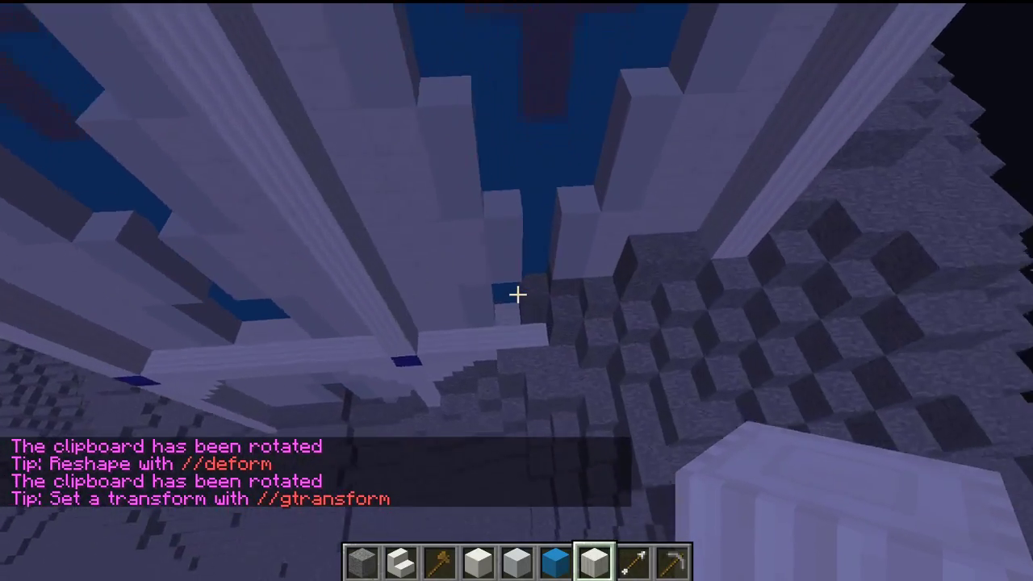
pyautogui.press('w')
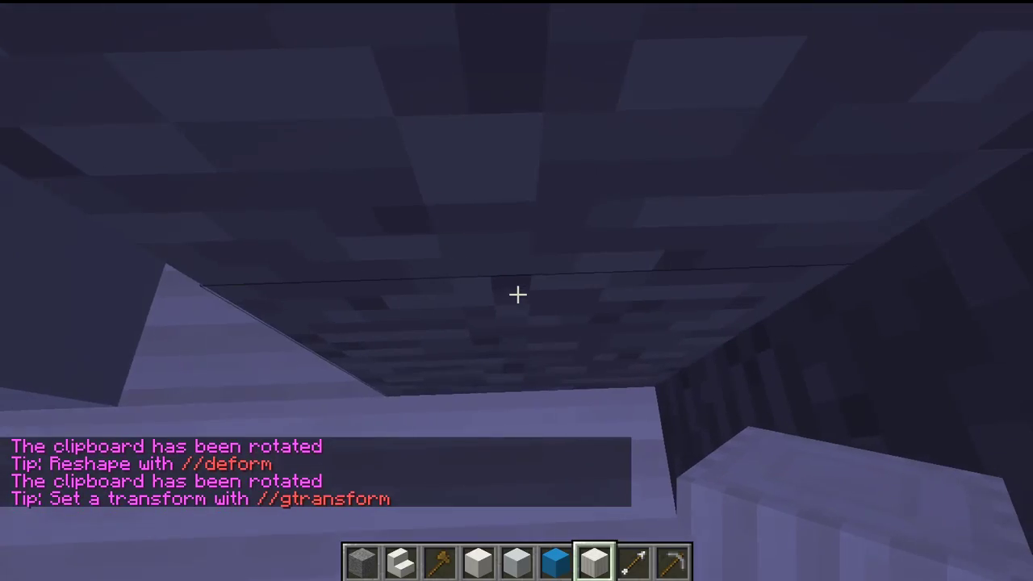
pyautogui.write('t//paste')
pyautogui.press('Return')
pyautogui.press('s')
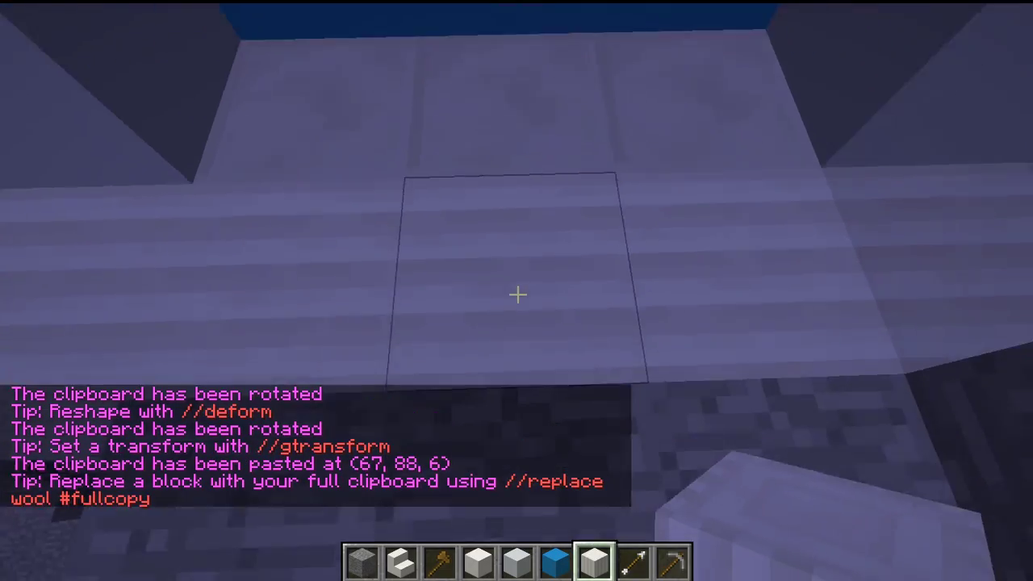
pyautogui.press('s')
pyautogui.press('w')
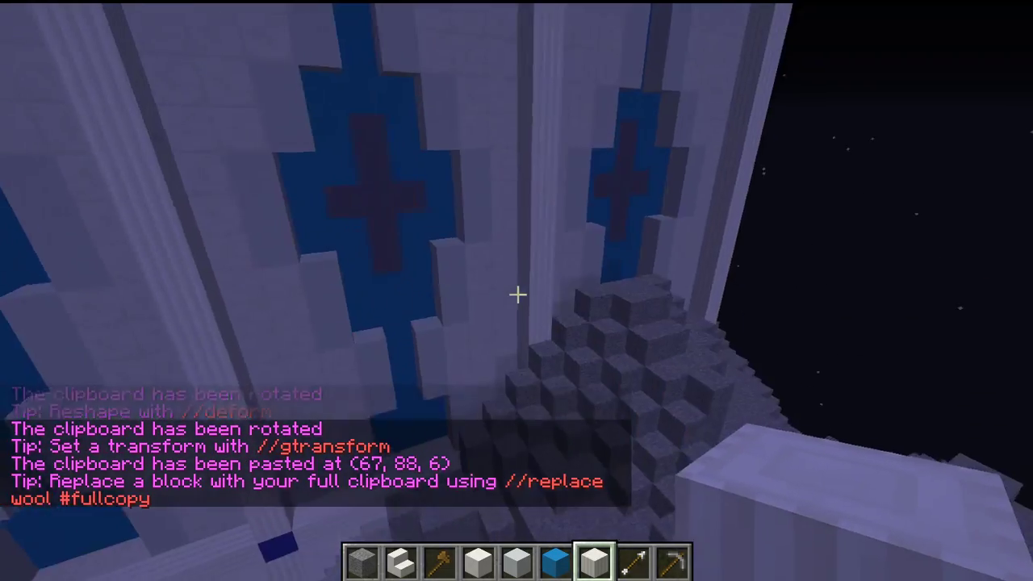
# Return to the window sill and undo the wall paste at (67, 88, 6)
pyautogui.press('w')
pyautogui.press('shift')
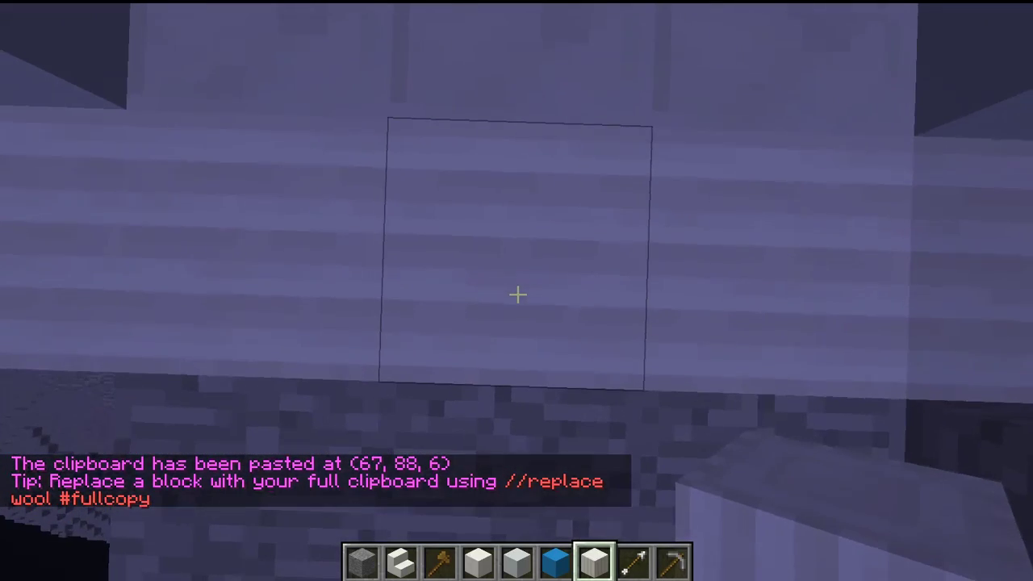
pyautogui.press('/')
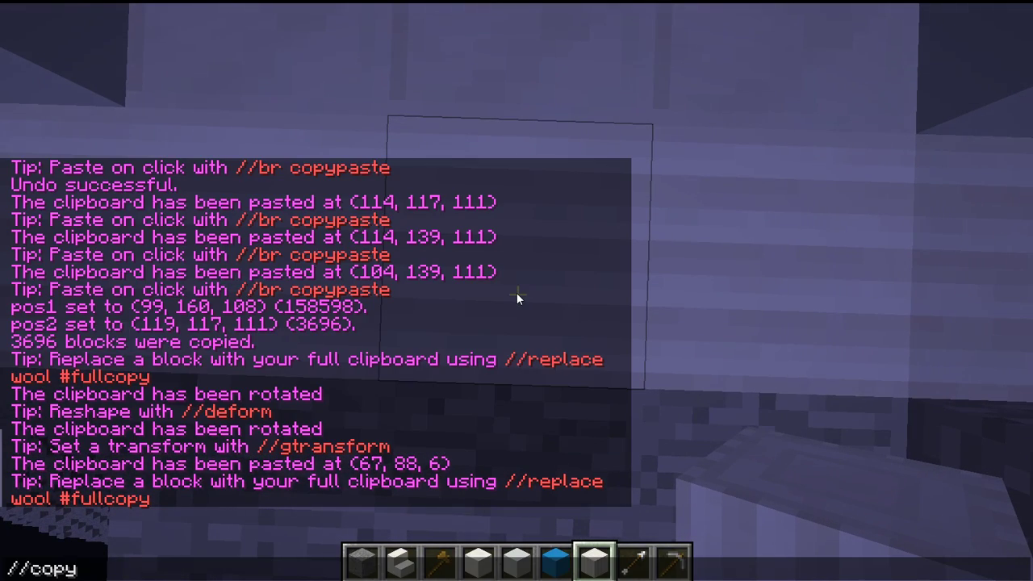
pyautogui.press('Up')
pyautogui.press('Return')
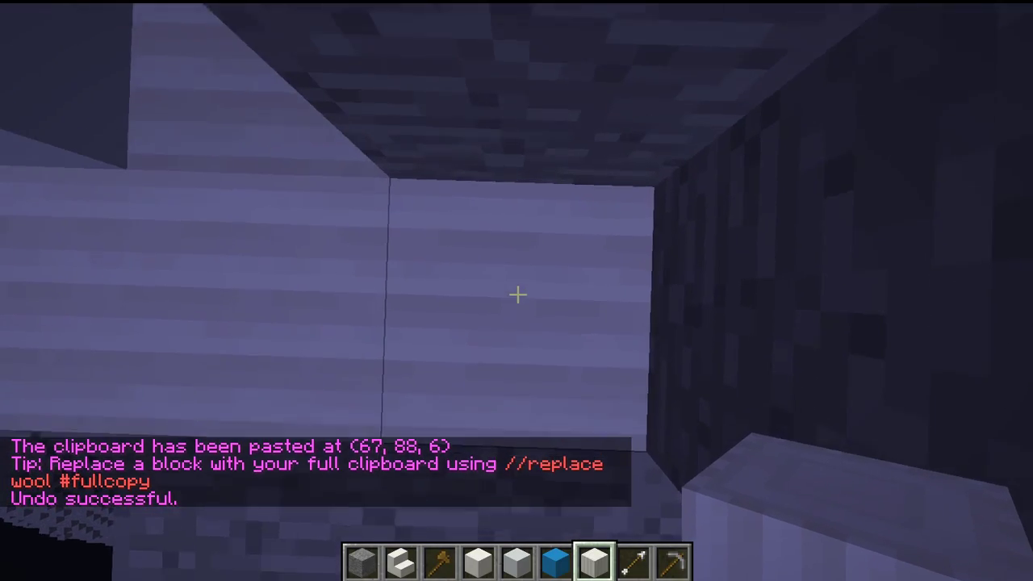
# Paste the rotated wall without air at (67, 88, 6) and check how it sits against the mountain
pyautogui.press('/')
pyautogui.press('Up')
pyautogui.press('Up')
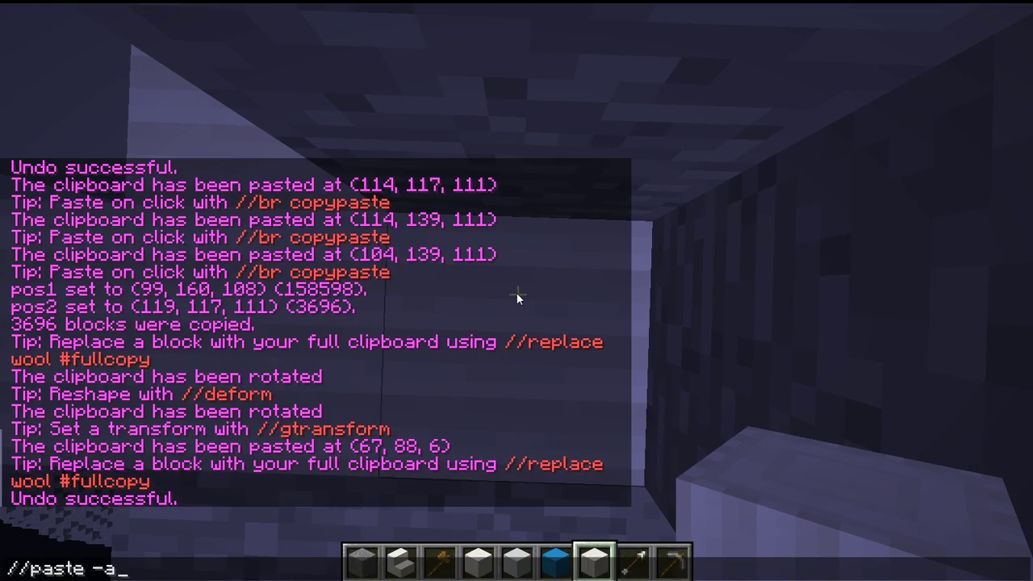
pyautogui.press('Return')
pyautogui.press('s')
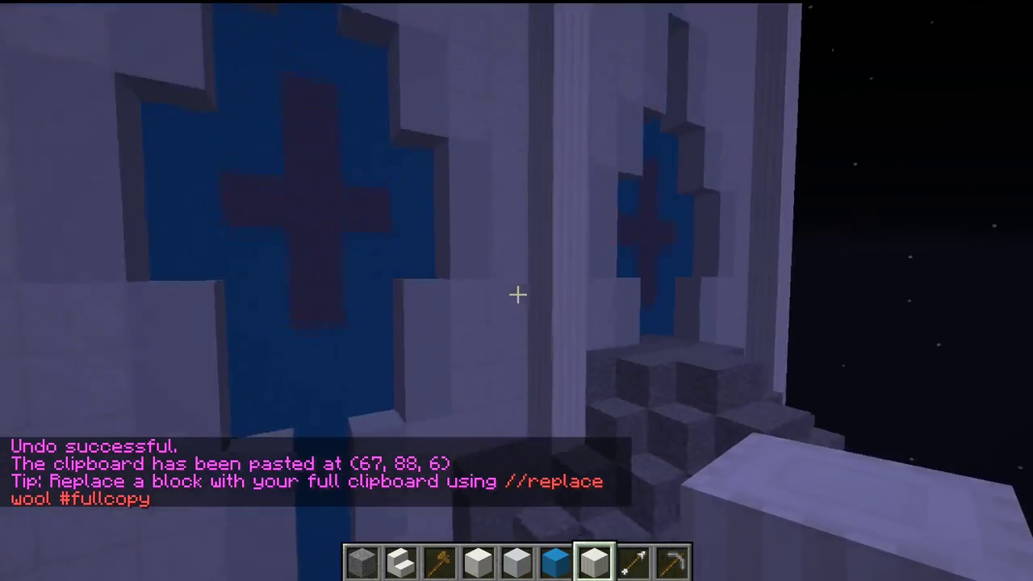
pyautogui.press('s')
pyautogui.press('space')
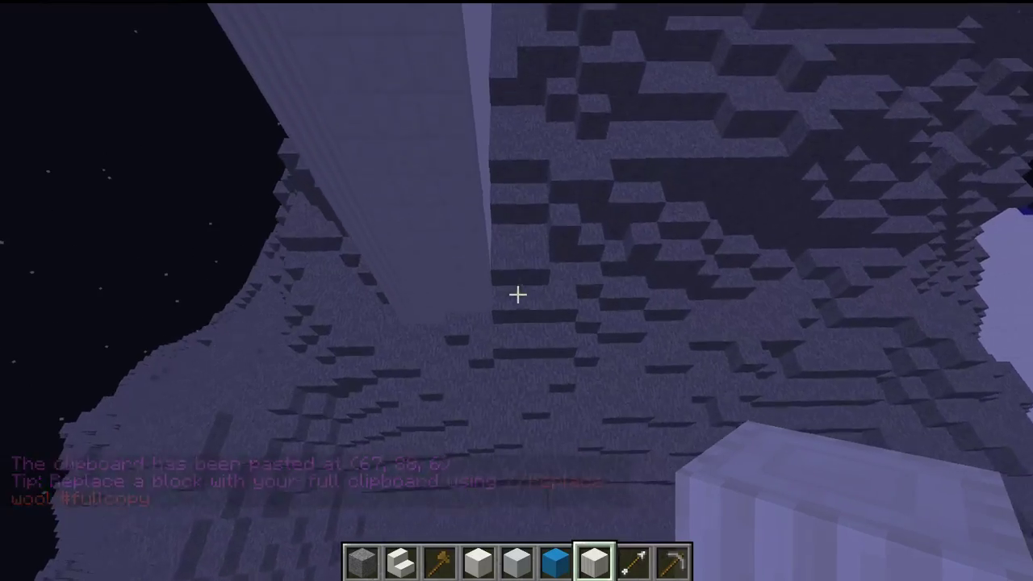
# Fly down to the foot of the pasted wall and break stone blocks beside it to open a paste position
pyautogui.press('w')
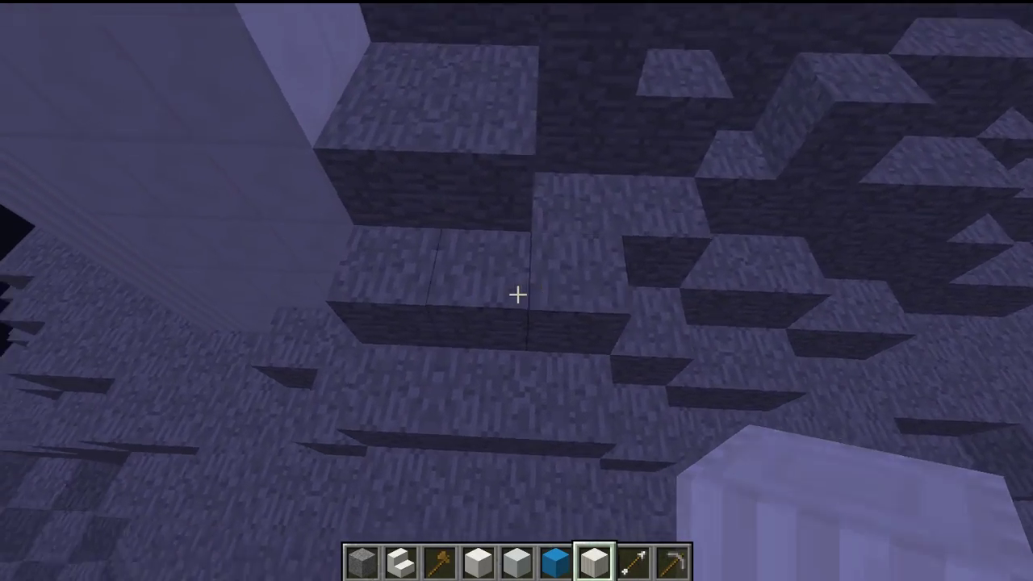
pyautogui.press('w')
pyautogui.click(517, 294)
pyautogui.click(517, 294)
pyautogui.press('s')
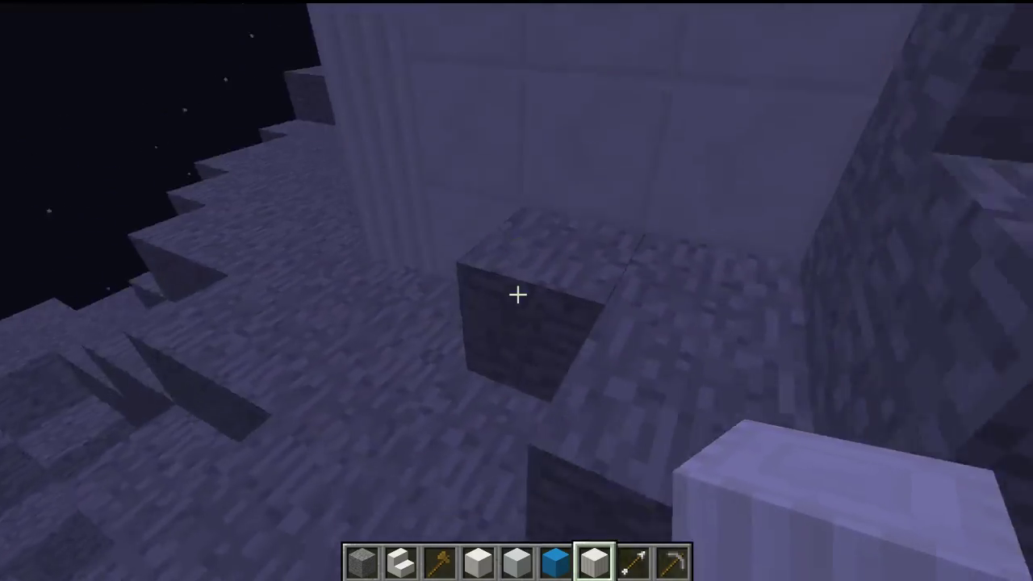
pyautogui.press('s')
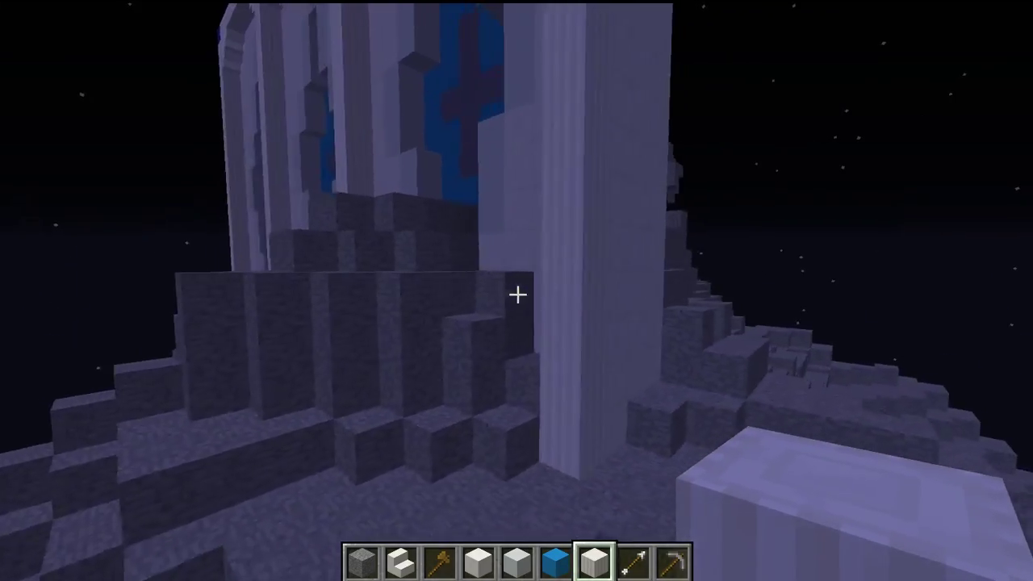
pyautogui.press('w')
pyautogui.press('w')
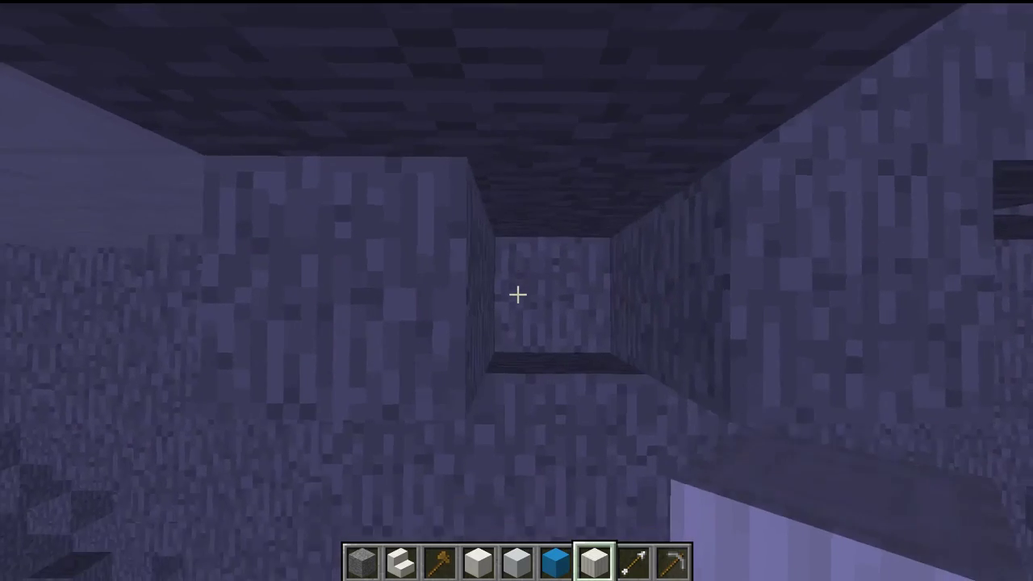
# Rotate the clipboard by 90 degrees and try pasting it without air at (51, 88, 11)
pyautogui.write('w/')
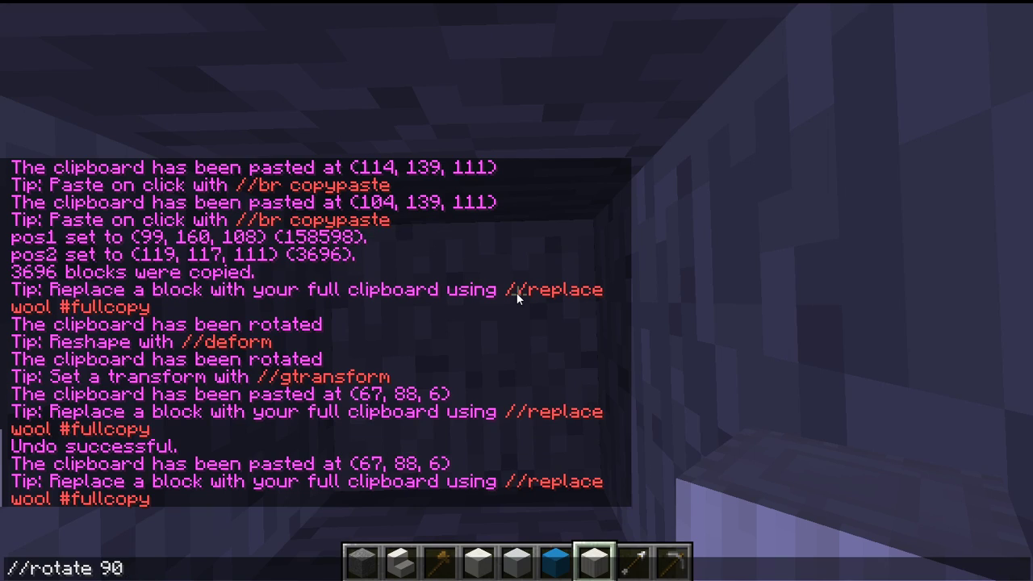
pyautogui.press('Return')
pyautogui.write('/')
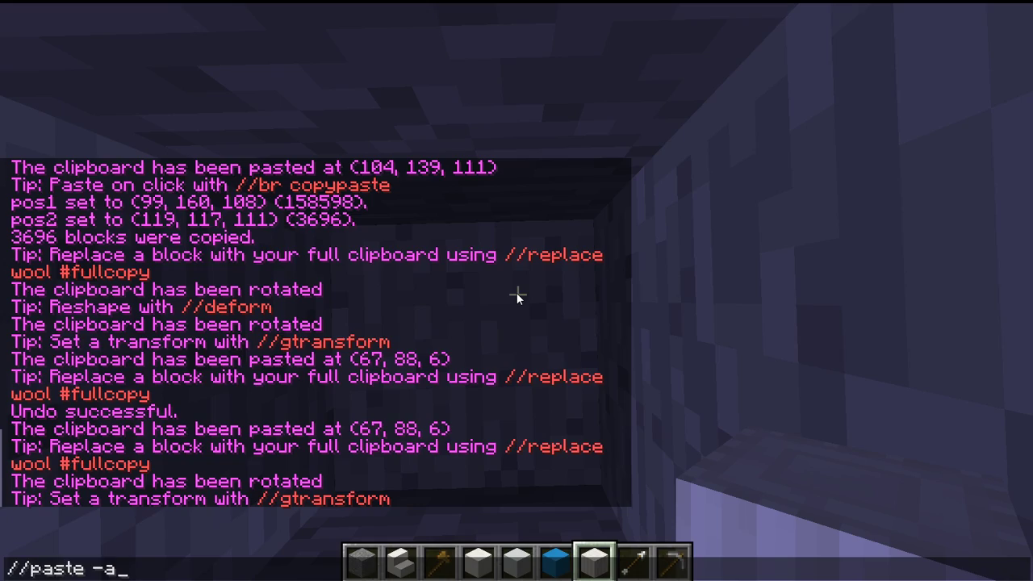
pyautogui.write('/paste -a')
pyautogui.press('Return')
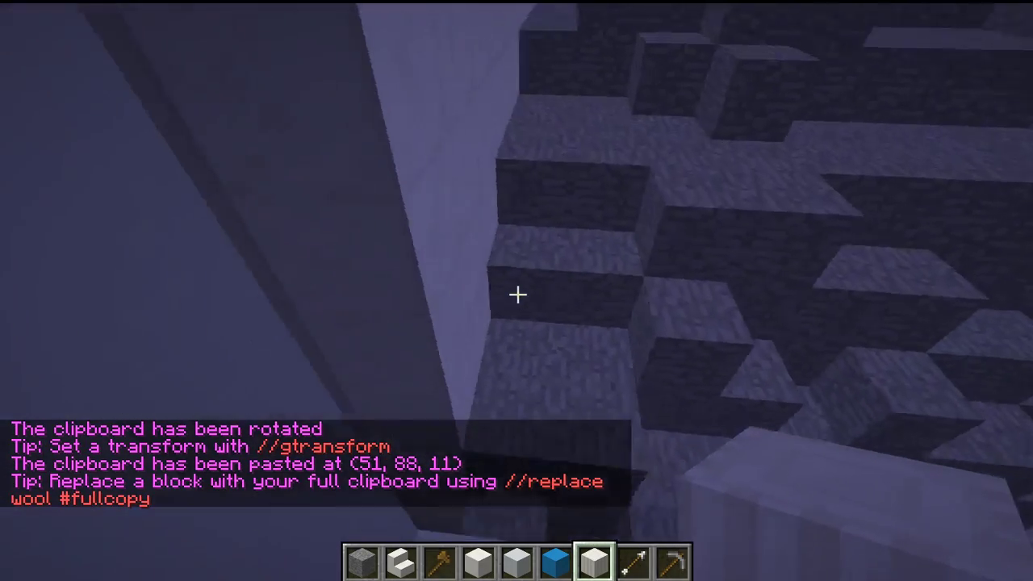
# Undo the wall paste at (51, 88, 11) and rotate the clipboard by 90 degrees twice more
pyautogui.write('/')
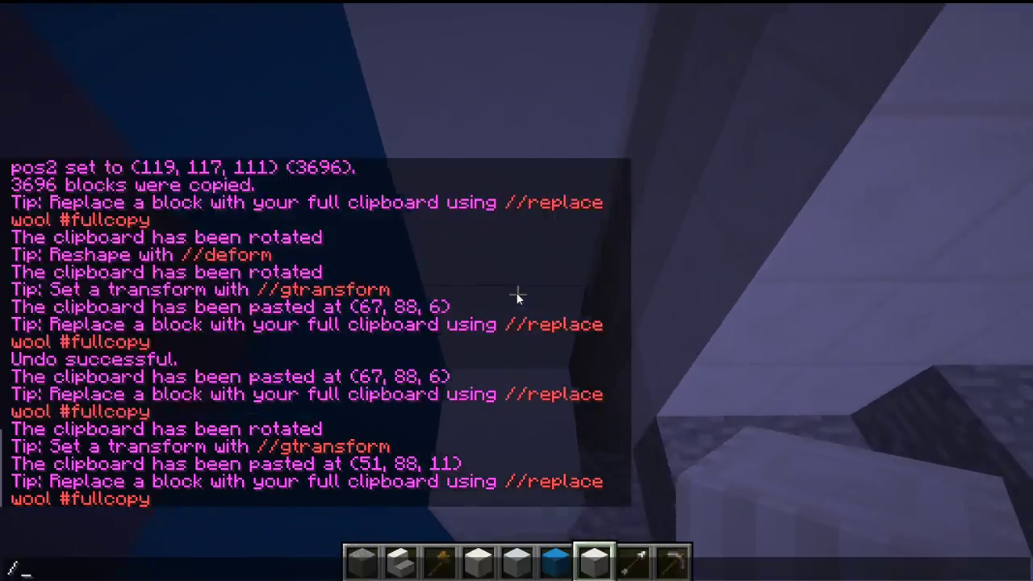
pyautogui.write('/undo')
pyautogui.press('Return')
pyautogui.write('/')
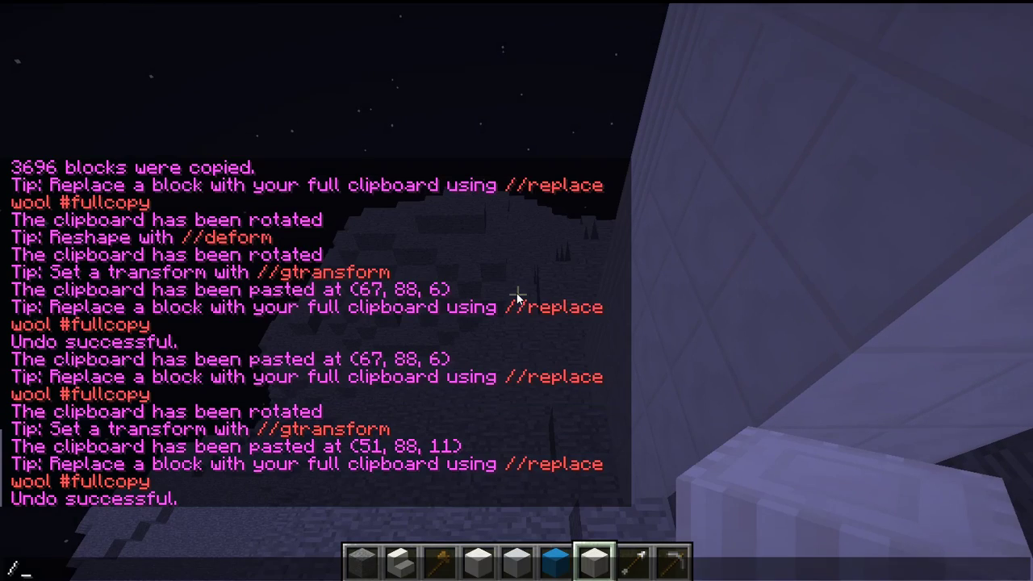
pyautogui.write('/rotate 90')
pyautogui.press('Escape')
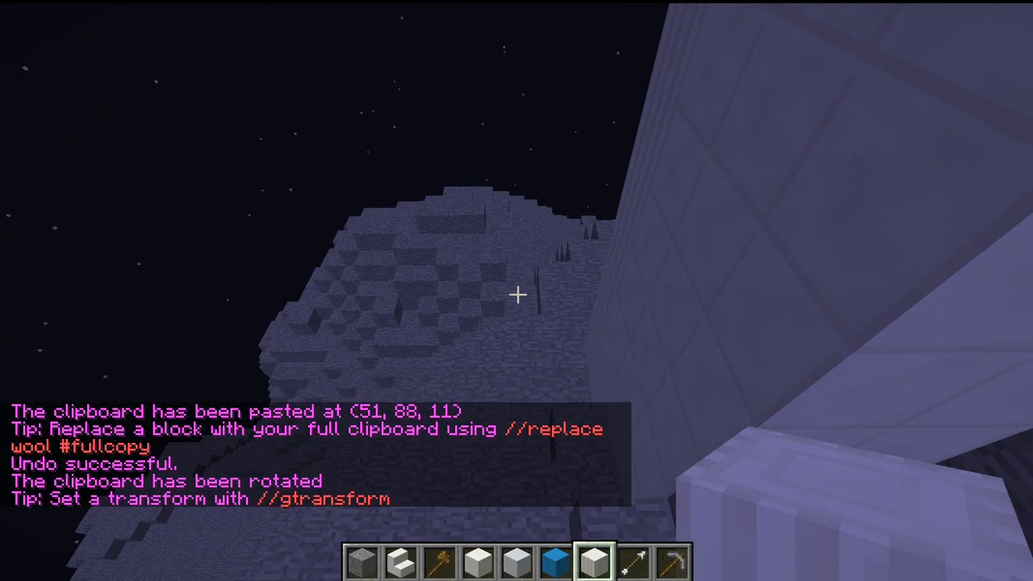
pyautogui.write('/')
pyautogui.press('Up')
pyautogui.press('Return')
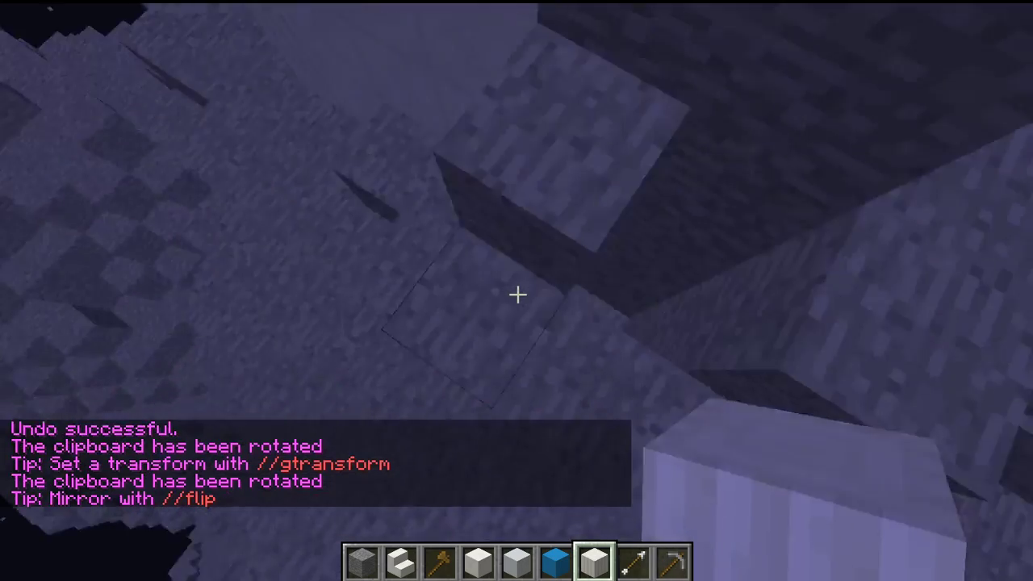
# Try pasting the re-rotated wall without air at (51, 88, 11), inspect its panels and undo the paste
pyautogui.write('//undo')
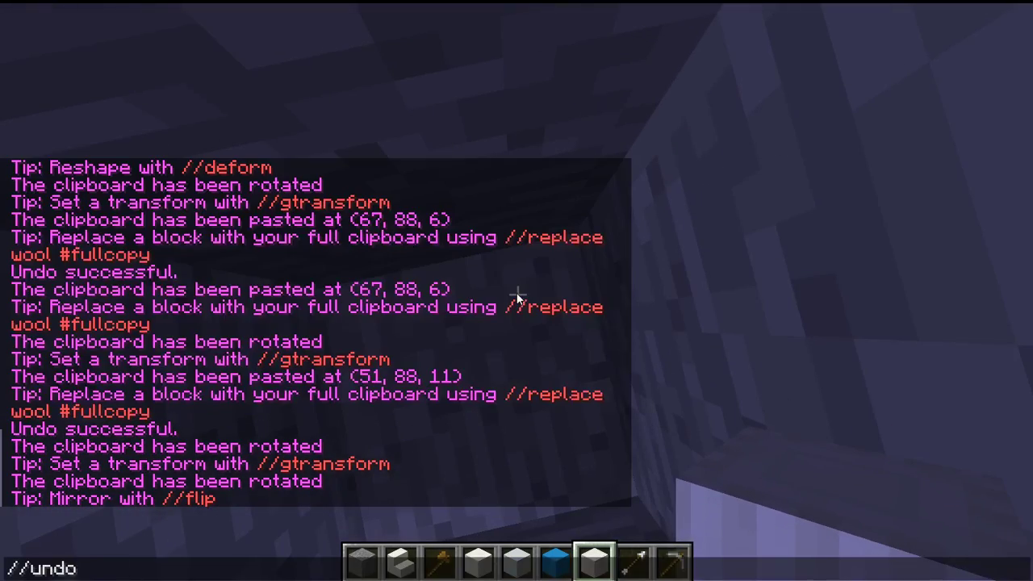
pyautogui.press('Return')
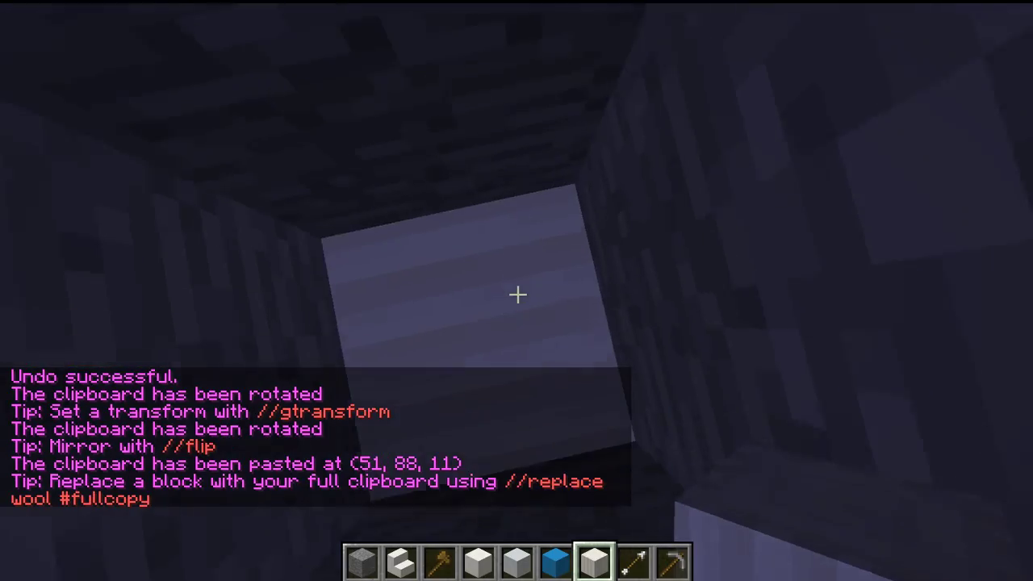
pyautogui.press('s')
pyautogui.press('space')
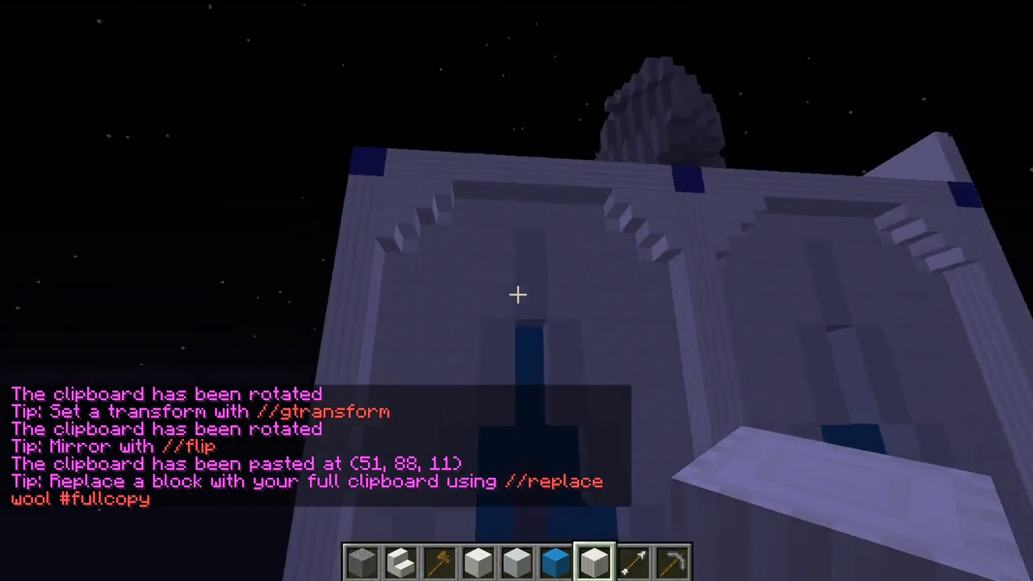
pyautogui.press('a')
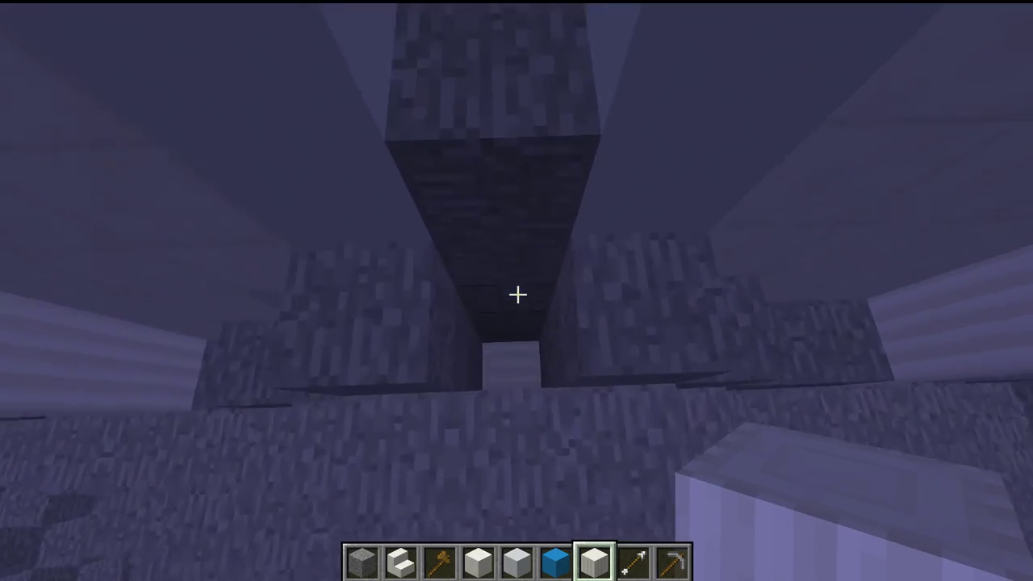
pyautogui.press('t')
pyautogui.press('Up')
pyautogui.press('Return')
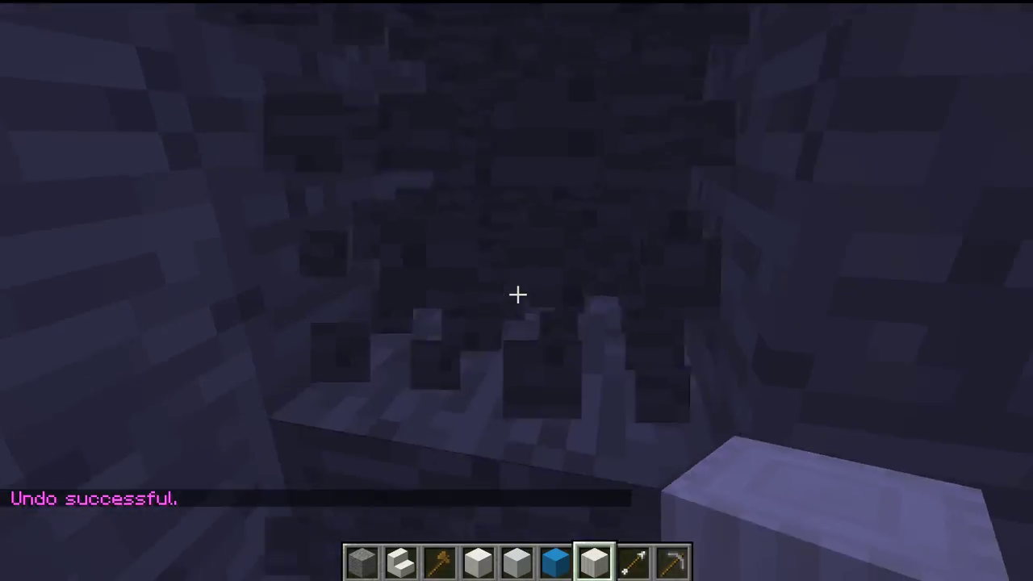
# Try pasting the wall without air at (50, 88, 12), check its fit against the mountain and undo it
pyautogui.press('t')
pyautogui.press('Up')
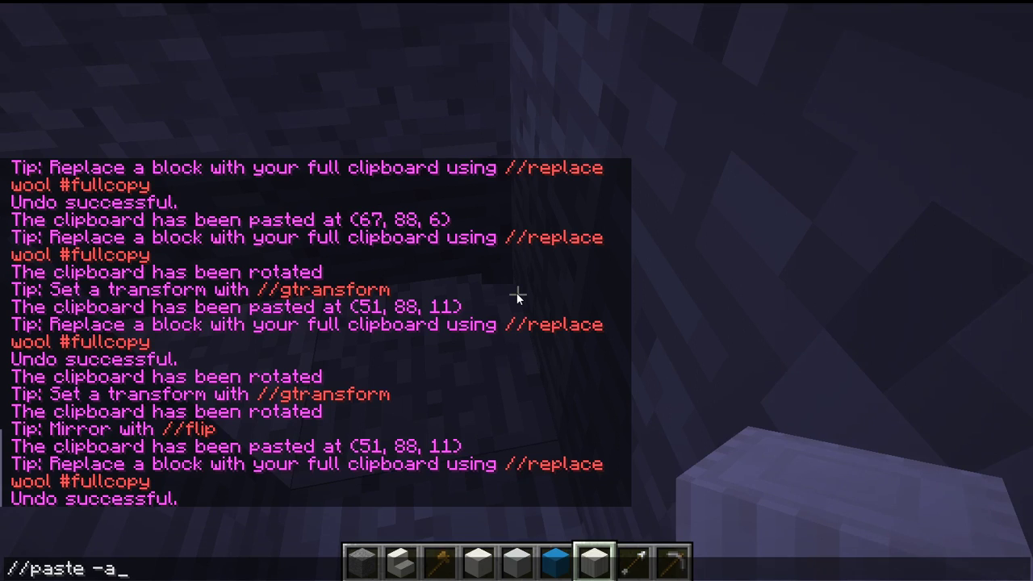
pyautogui.press('Return')
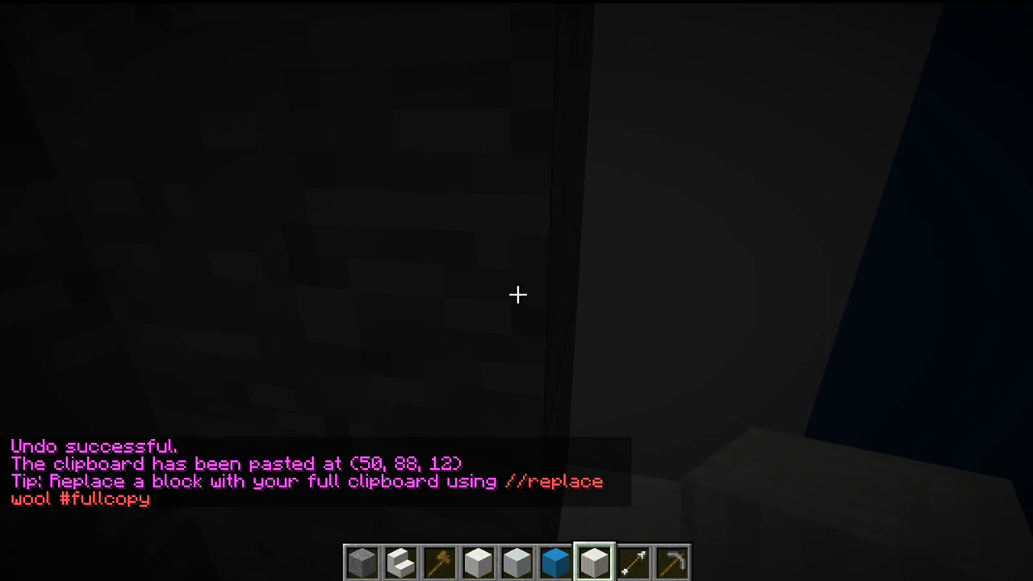
pyautogui.press('1')
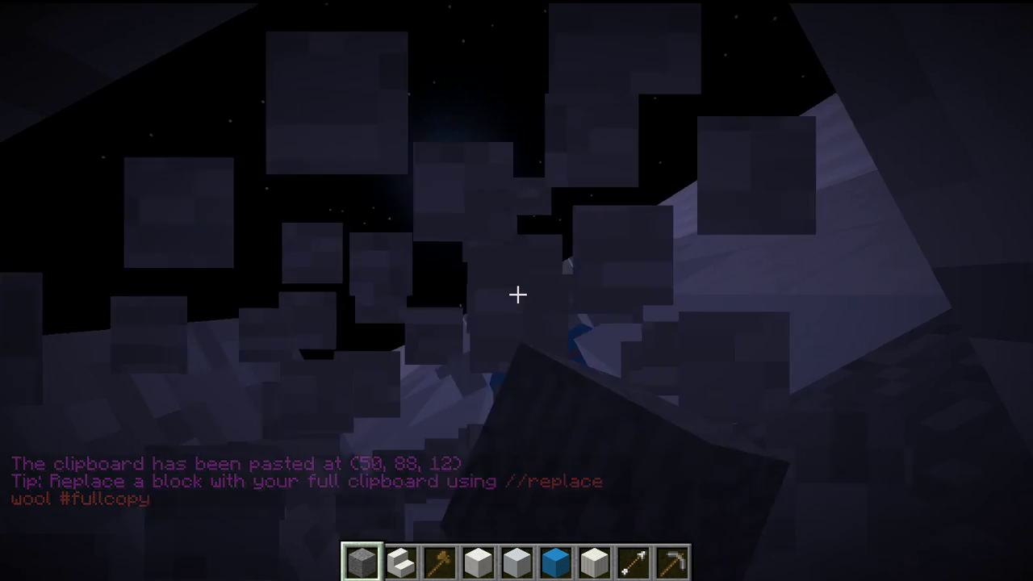
pyautogui.press('s')
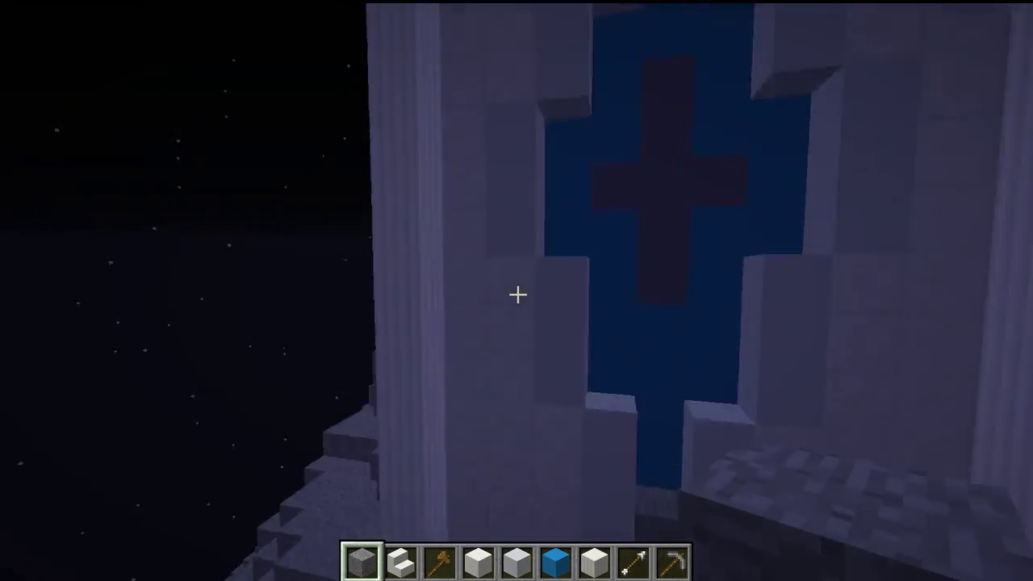
pyautogui.press('space')
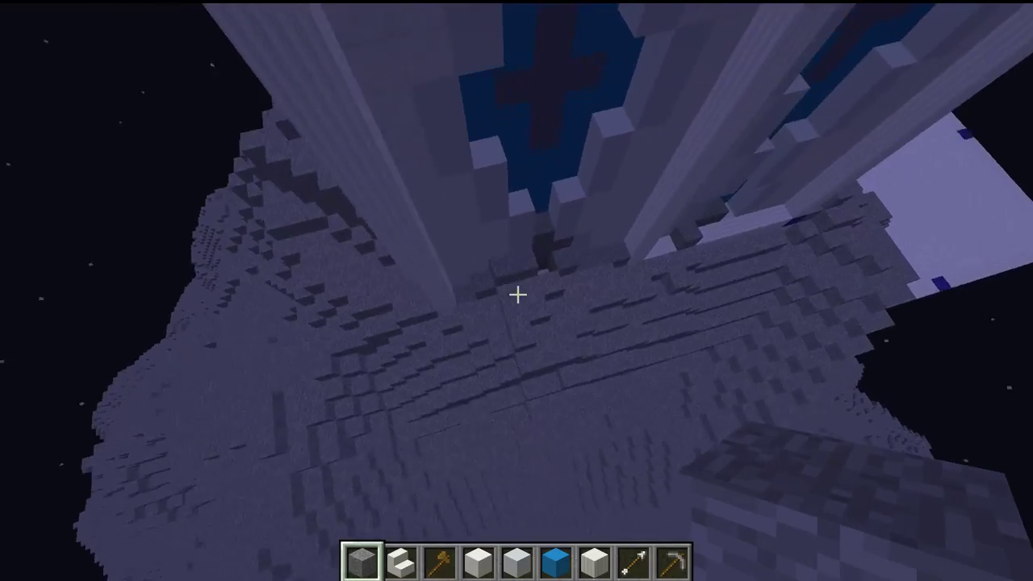
pyautogui.press('/')
pyautogui.write('//undo')
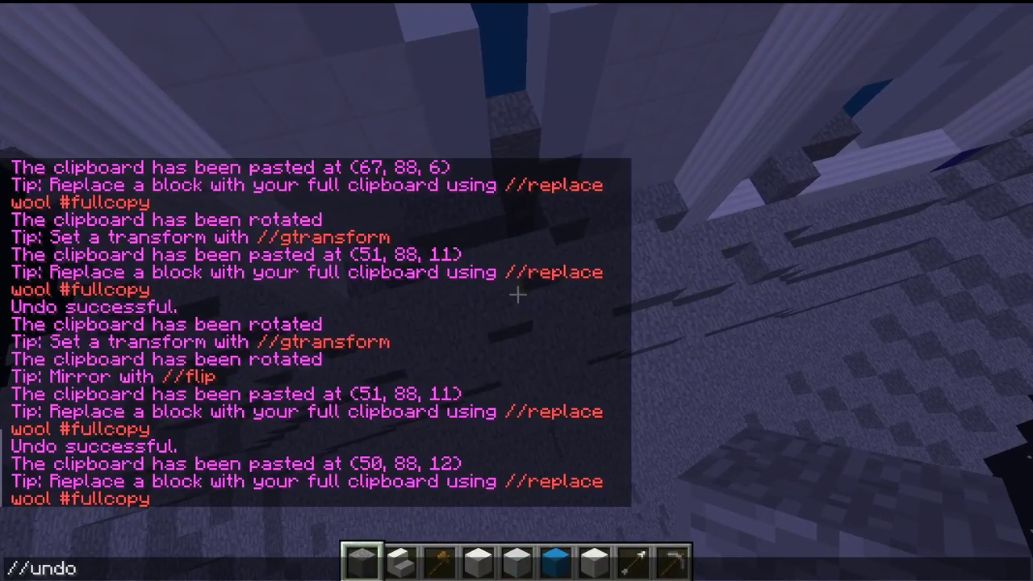
pyautogui.press('Return')
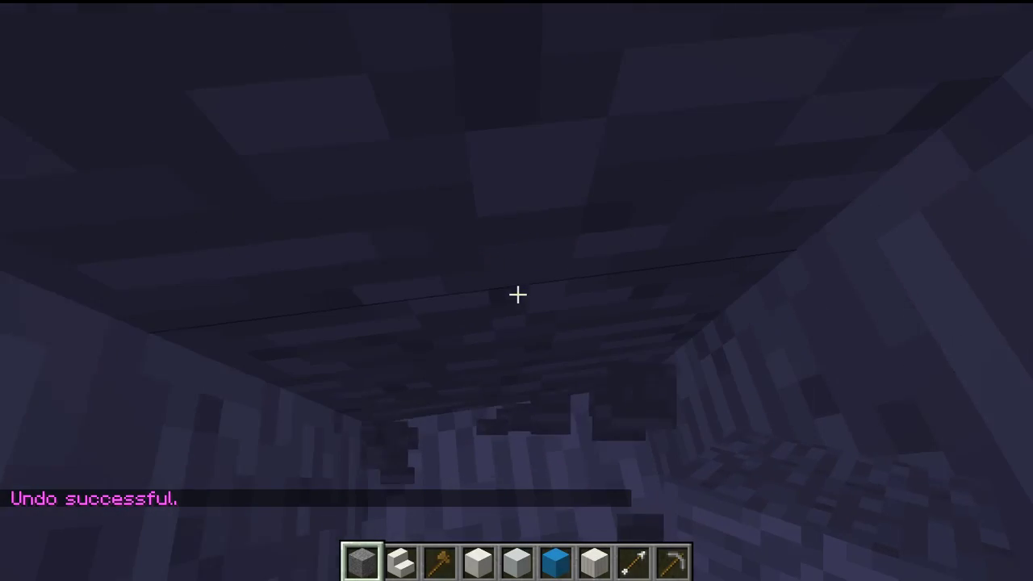
# Paste the wall without air at (51, 88, 12) and inspect the corner where it meets the neighbouring wall
pyautogui.press('/')
pyautogui.write('/paste -a')
pyautogui.press('Return')
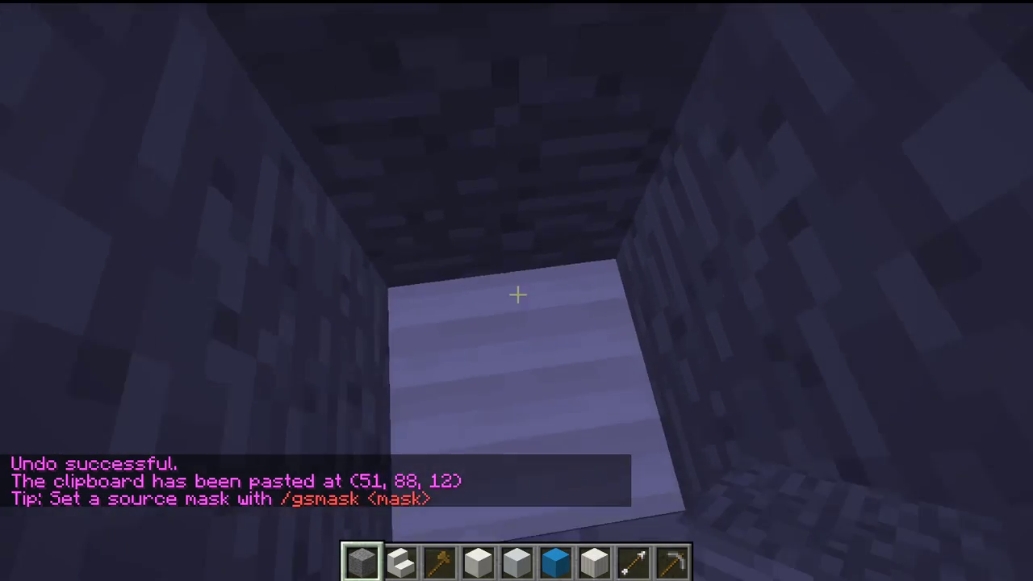
pyautogui.press('space')
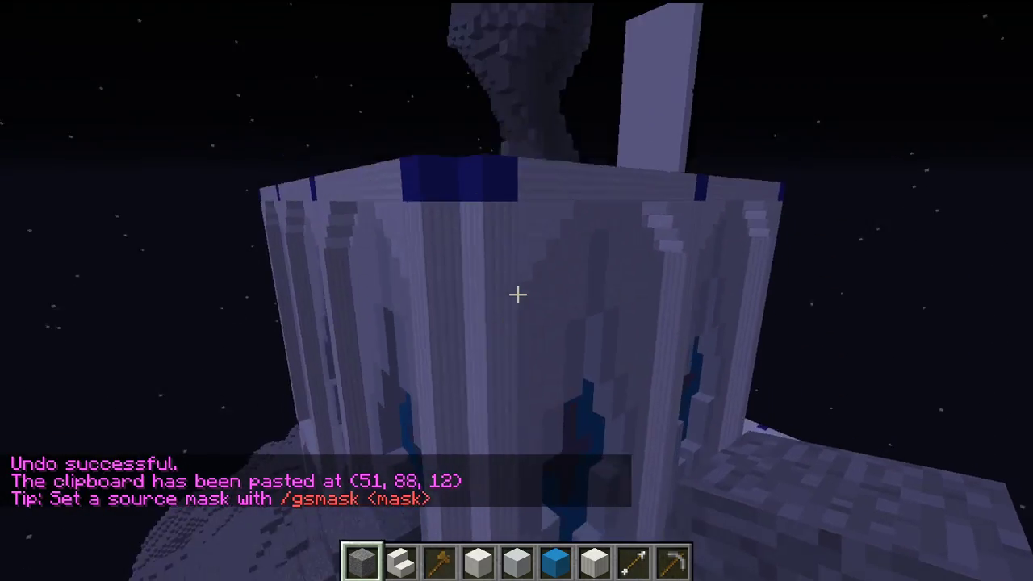
pyautogui.press('space')
pyautogui.press('shift')
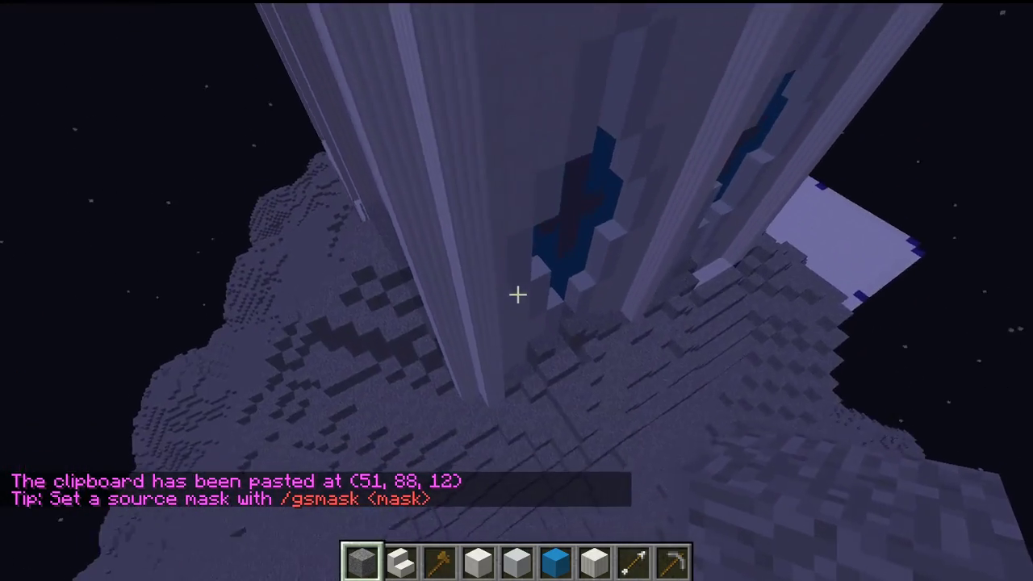
# Fill the dug-out hole beneath the first window panel with stone blocks
pyautogui.press('shift')
pyautogui.press('w')
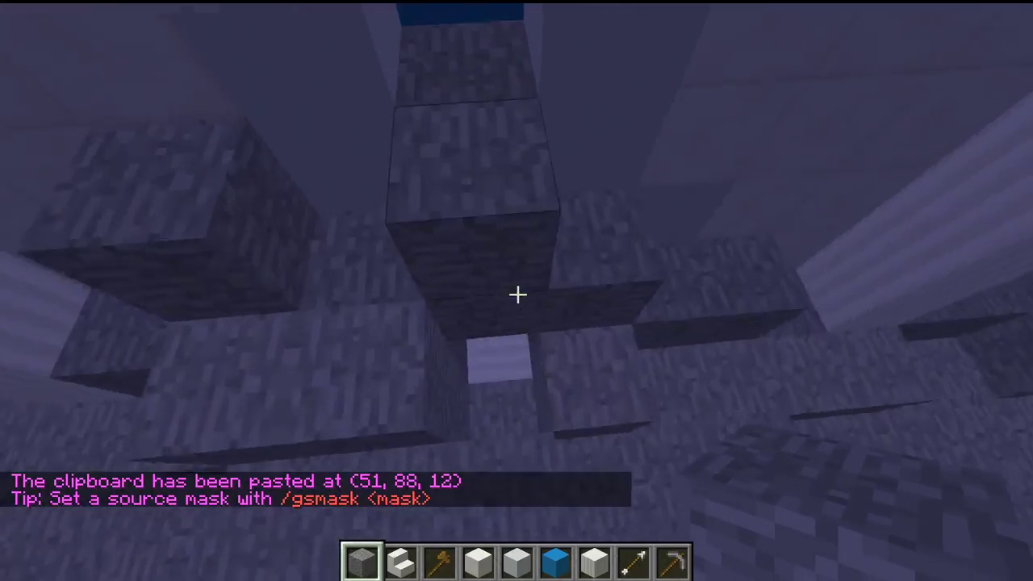
pyautogui.press('w')
pyautogui.rightClick(517, 294)
pyautogui.rightClick(517, 294)
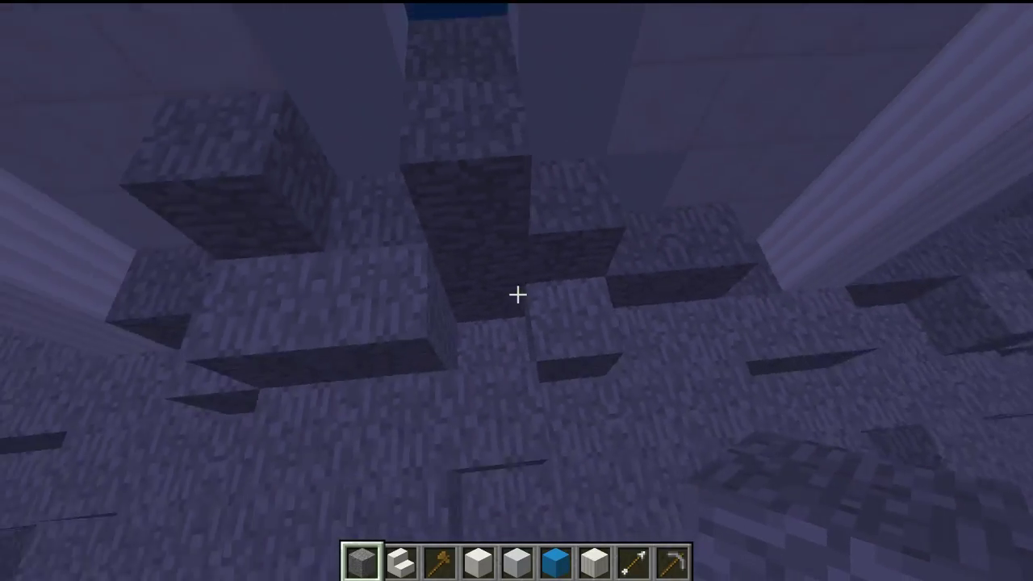
pyautogui.press('shift')
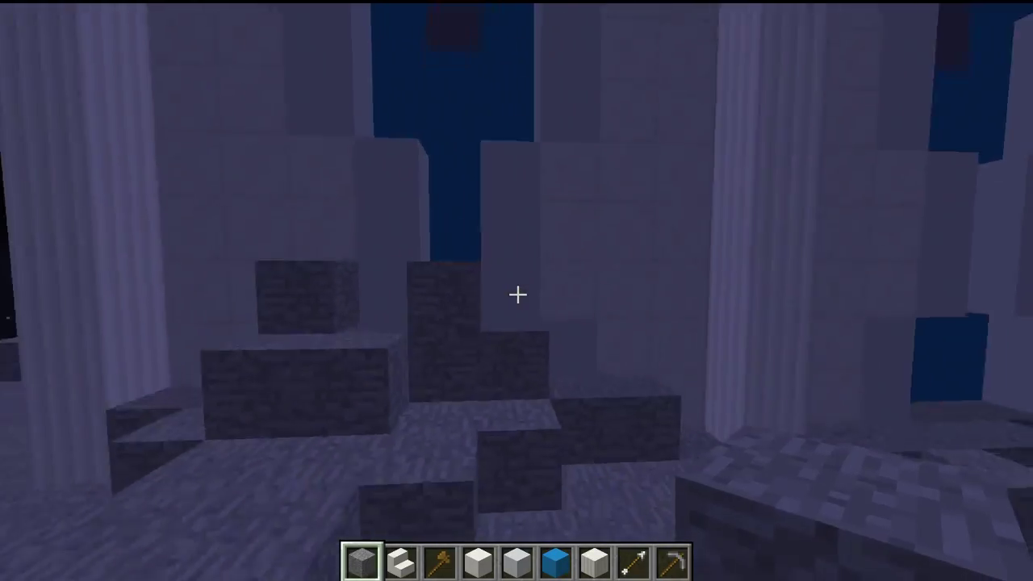
# Fly along the wall's base to the end panel and break the stone next to its quartz sill
pyautogui.press('s')
pyautogui.press('d')
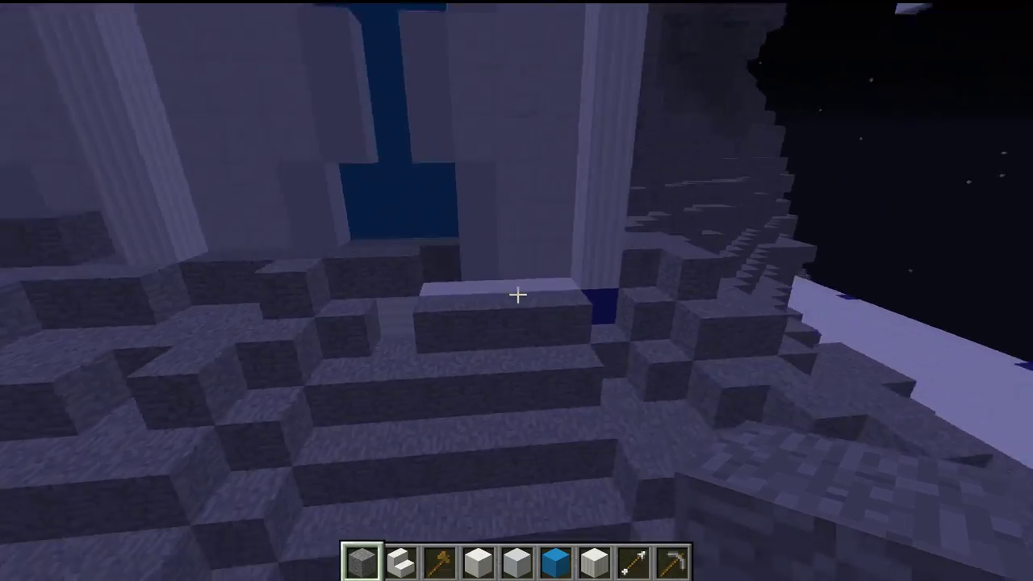
pyautogui.press('s')
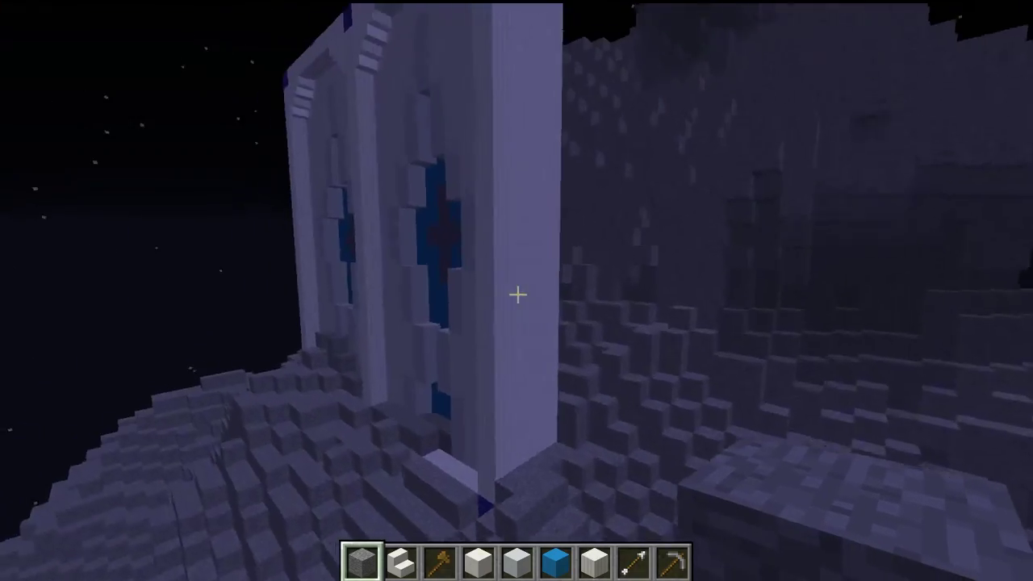
pyautogui.press('w')
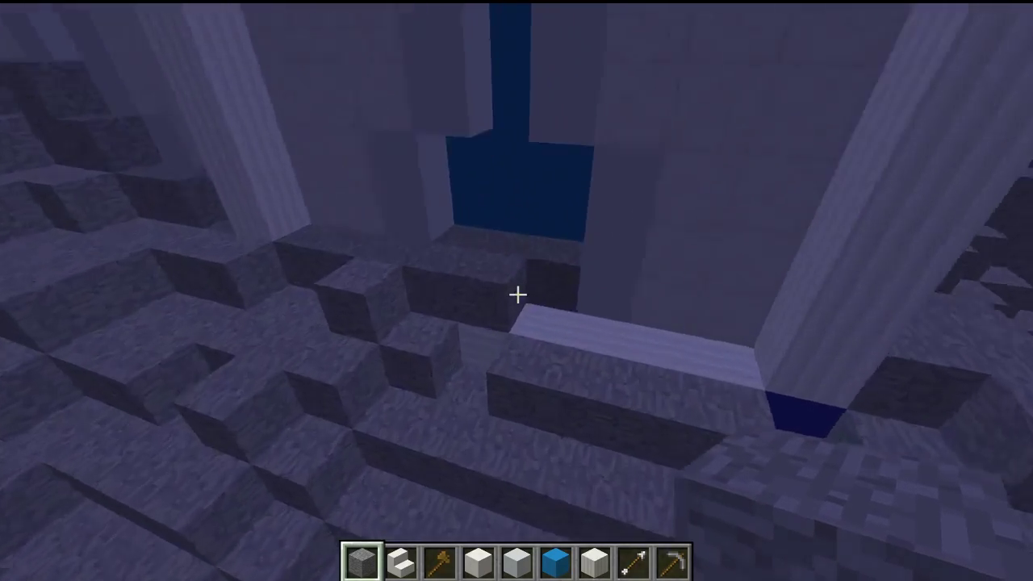
pyautogui.click(516, 295)
pyautogui.press('4')
pyautogui.scroll(-3, 516, 295)
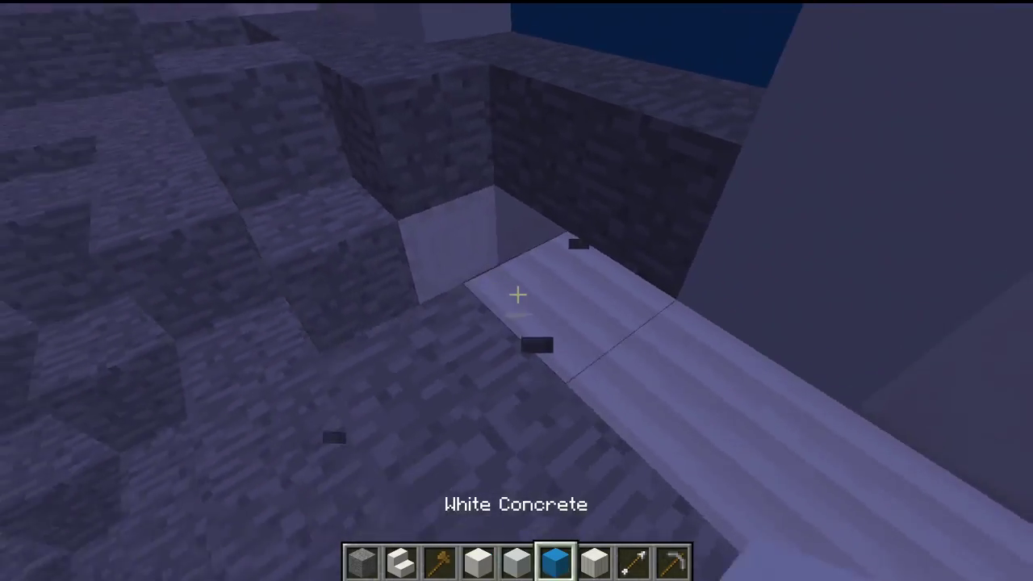
# Paste another copy of the wall without air at (51, 88, 22) and inspect its outer end against the mountain
pyautogui.press('/')
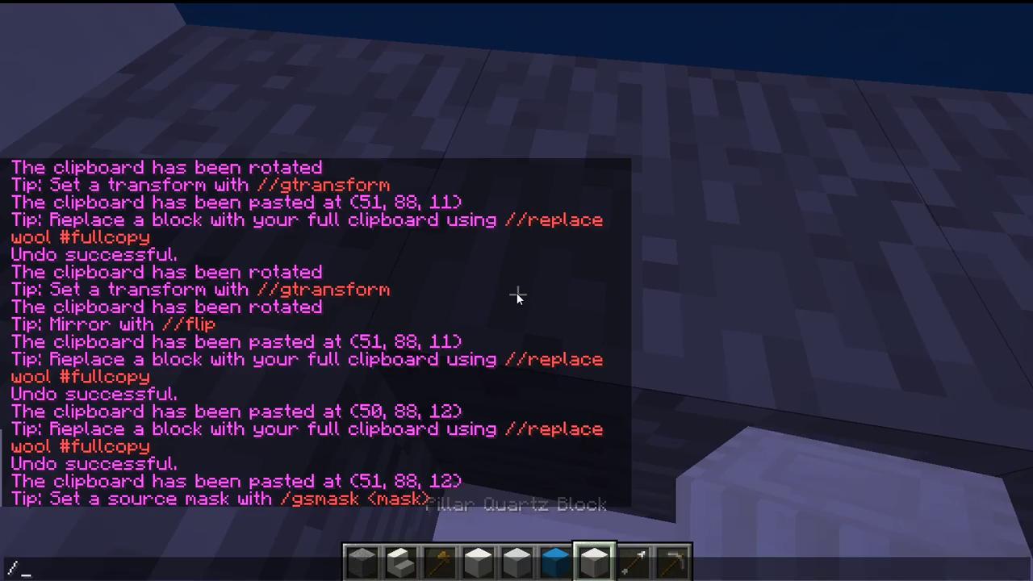
pyautogui.write('/paste -a')
pyautogui.press('Return')
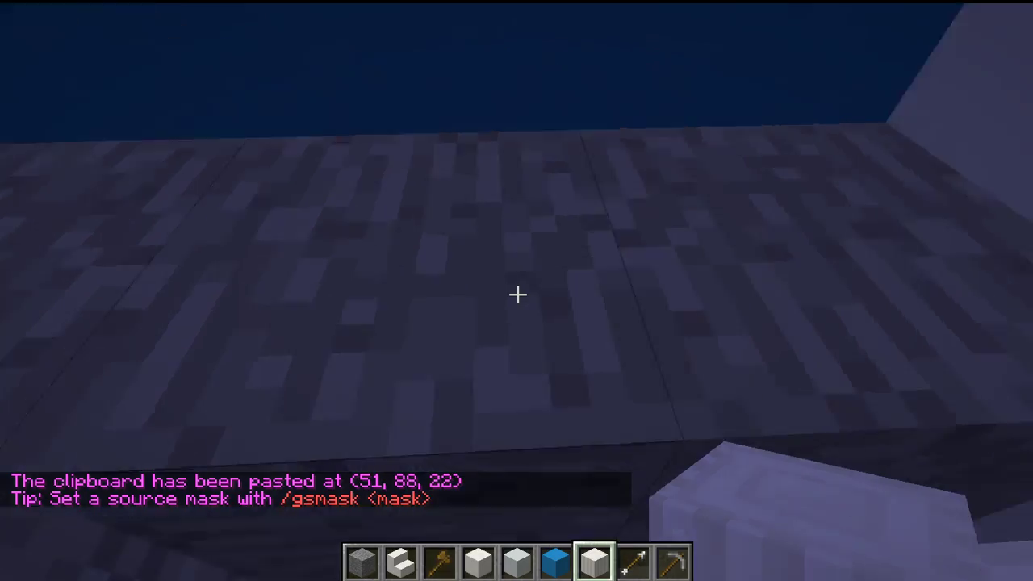
pyautogui.press('d')
pyautogui.press('shift')
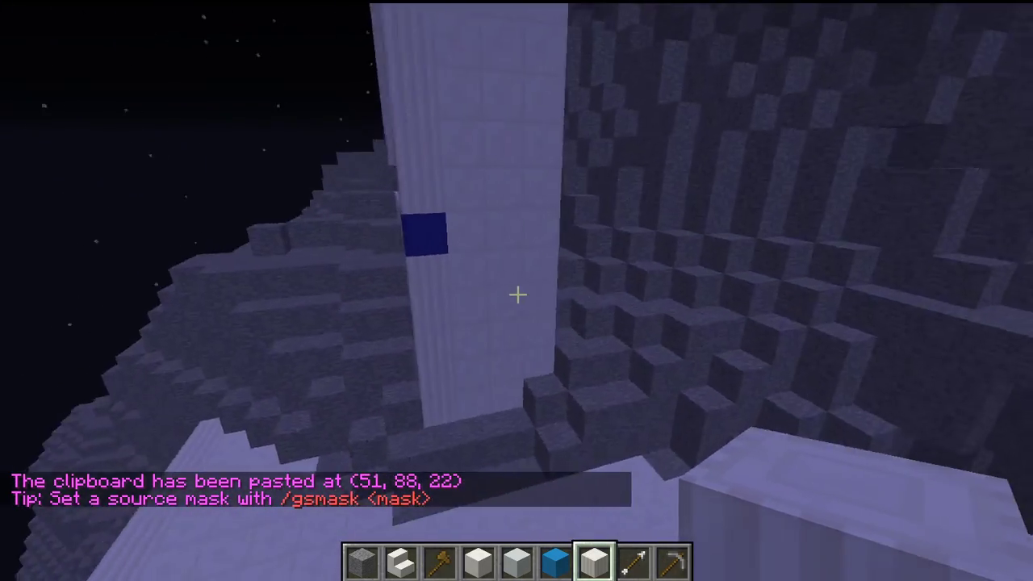
pyautogui.press('d')
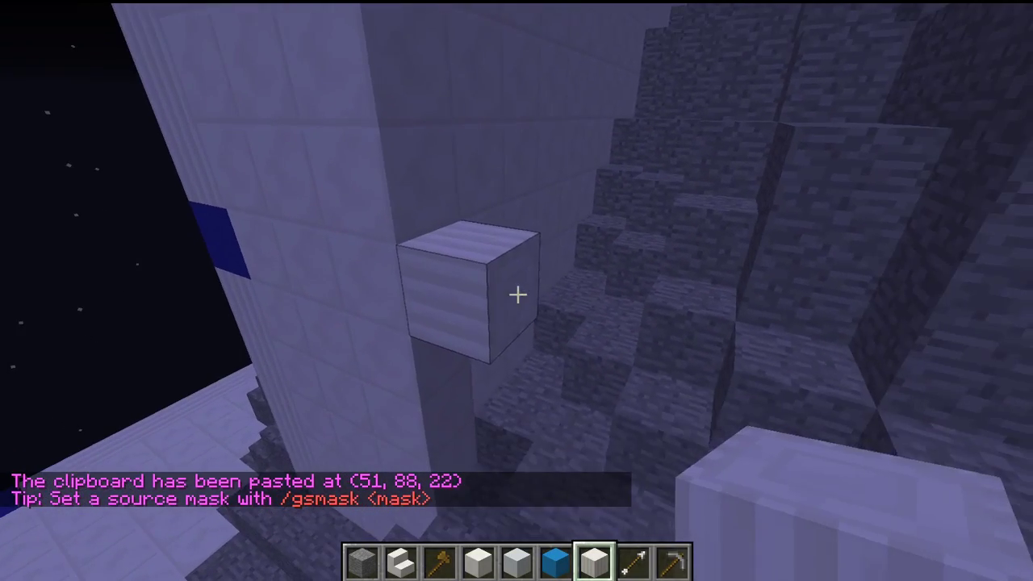
# Place quartz pillar blocks out from the wall edge, level with the blue band, as a standing position for pasting
pyautogui.rightClick(517, 294)
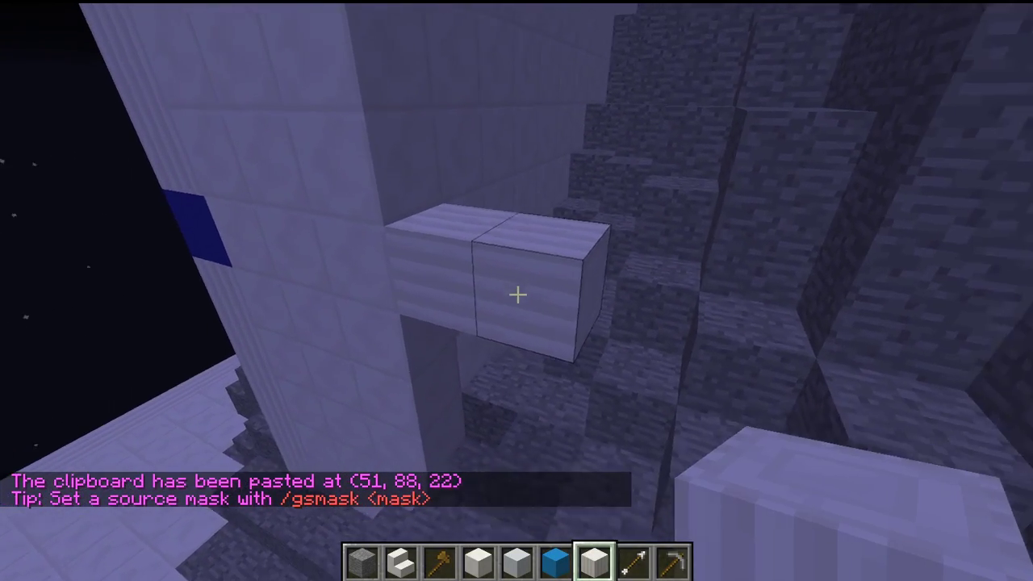
pyautogui.press('space')
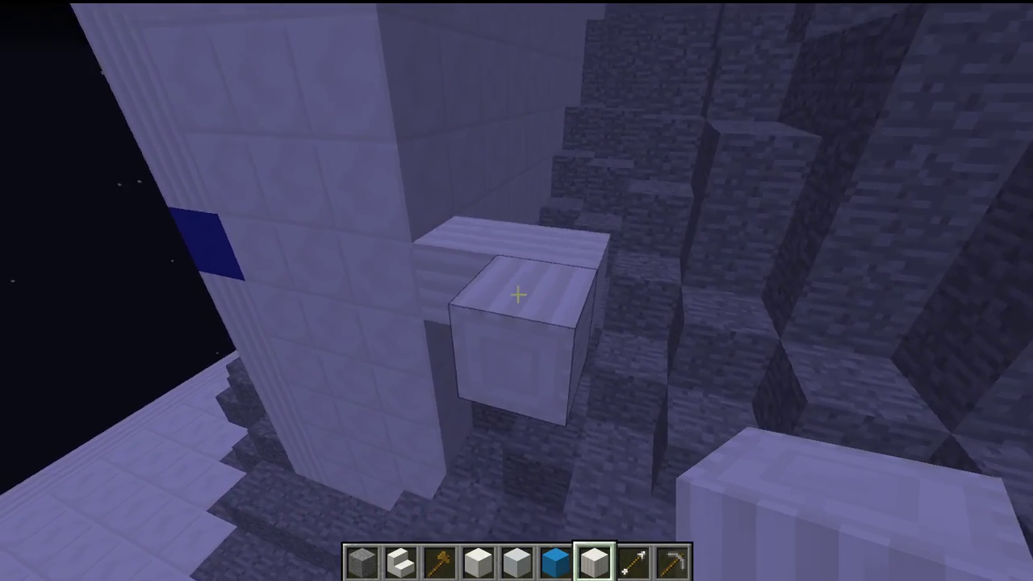
pyautogui.press('w')
pyautogui.press('shift')
pyautogui.press('s')
pyautogui.press('d')
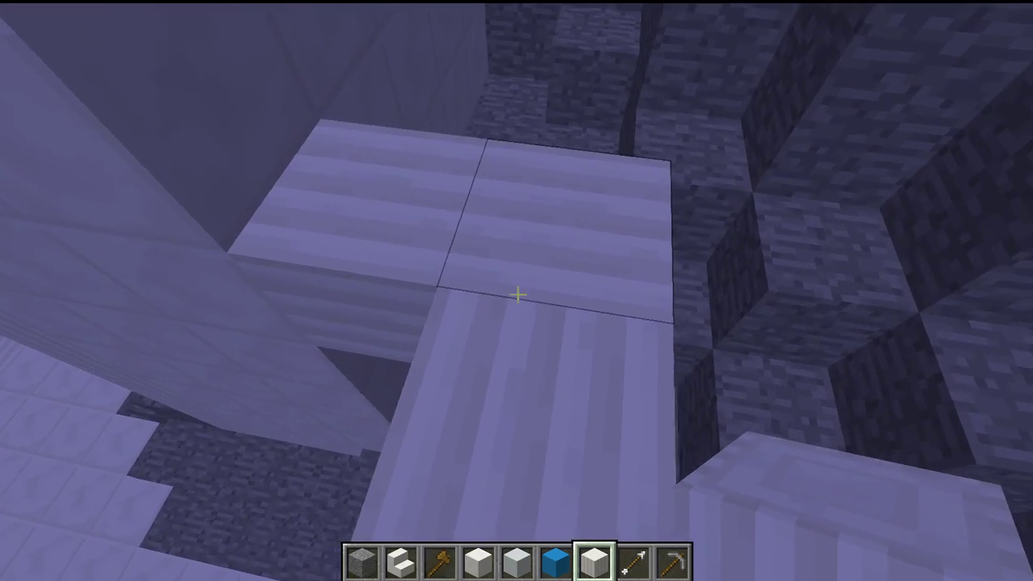
# Try pasting the copied wall section at (57, 88, 39) in its current orientation, and undo the paste
pyautogui.press('/')
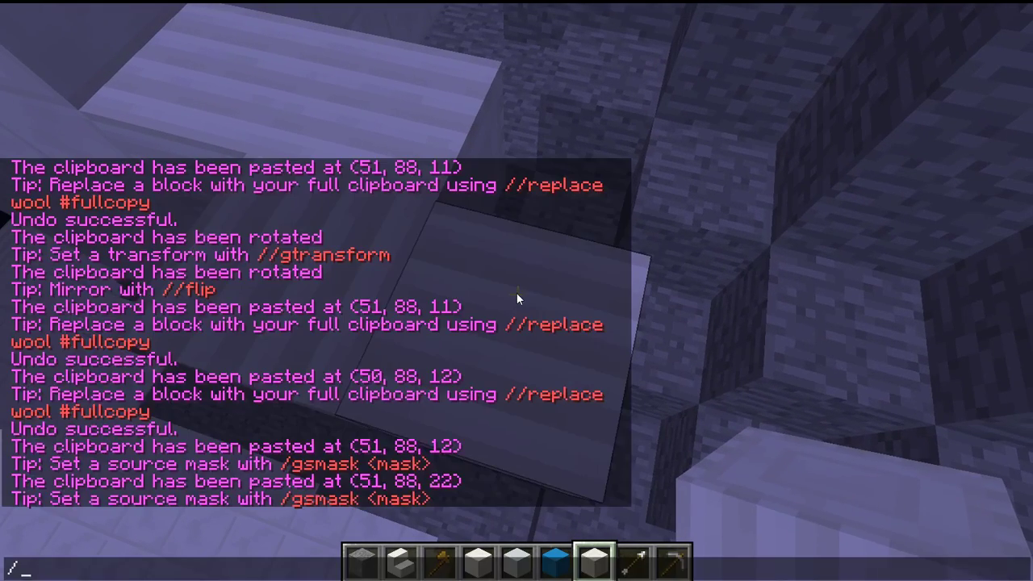
pyautogui.press('Down')
pyautogui.press('Return')
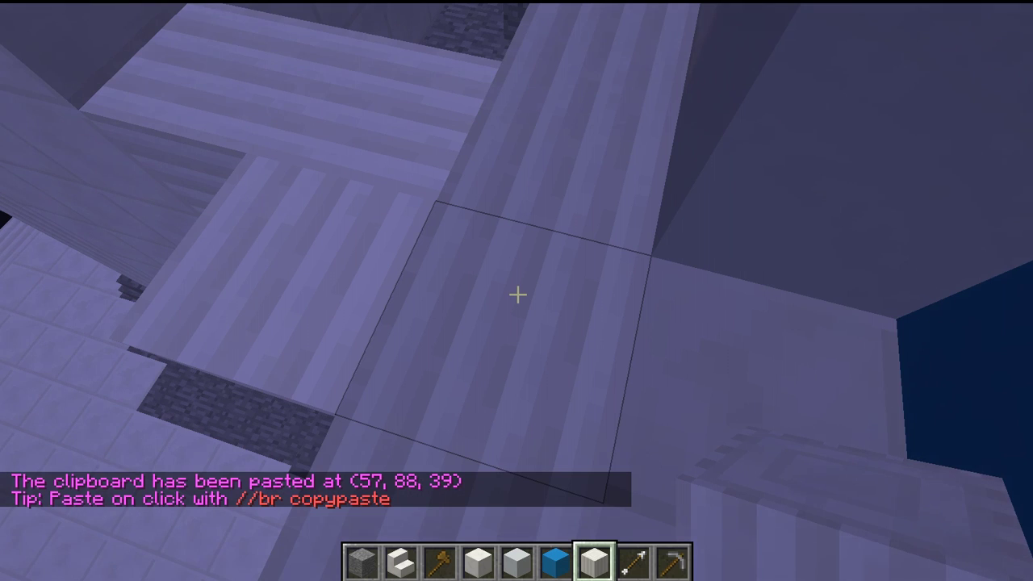
pyautogui.press('/')
pyautogui.write('/undo')
pyautogui.press('Return')
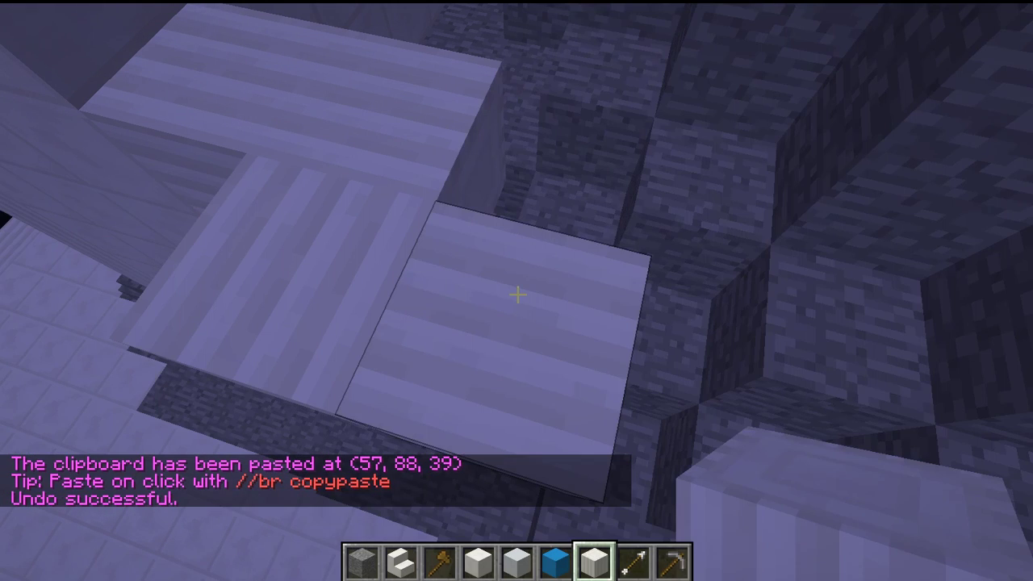
# Rotate the clipboard by 270 degrees with //rotate 270
pyautogui.press('/')
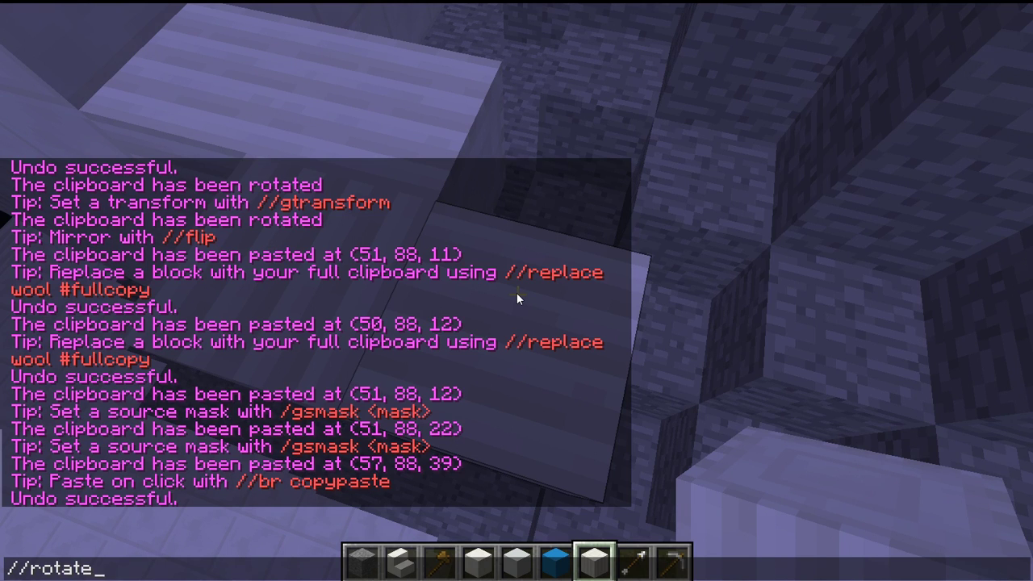
pyautogui.write('/rotate 270')
pyautogui.press('Return')
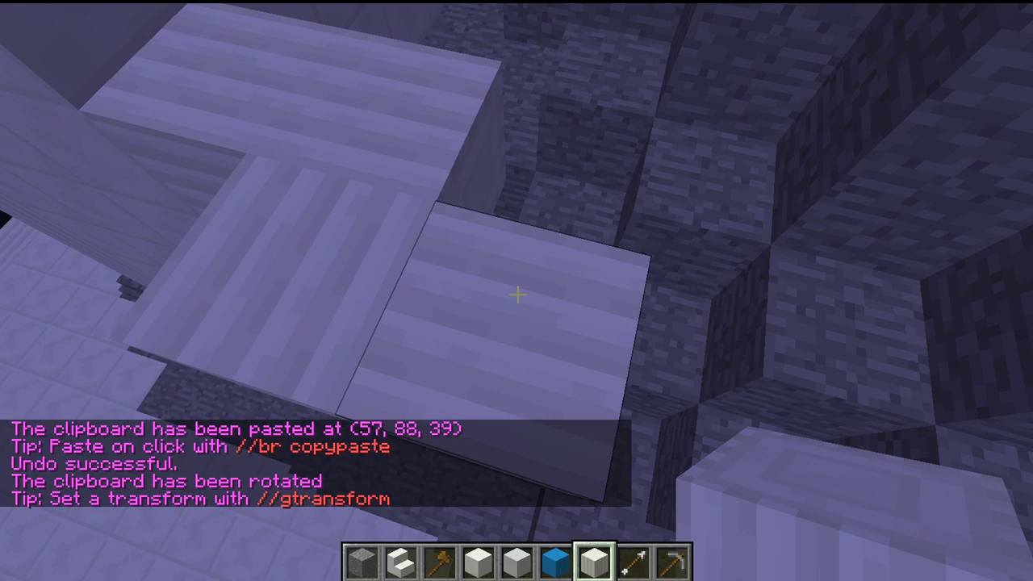
# Try pasting the rotated wall section without air at (57, 88, 39), check its fit at the corner, and undo it
pyautogui.press('/')
pyautogui.press('Up')
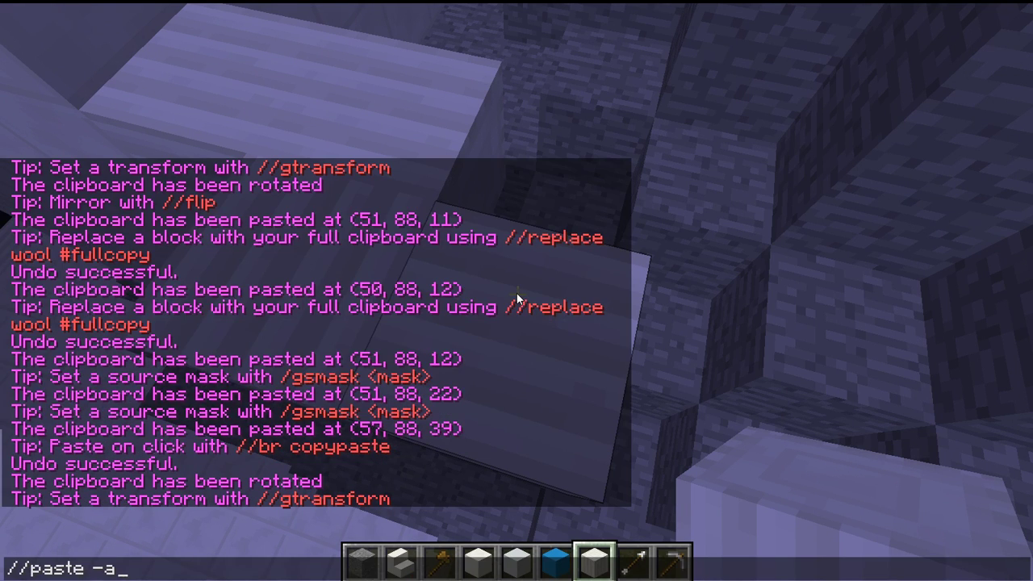
pyautogui.press('Return')
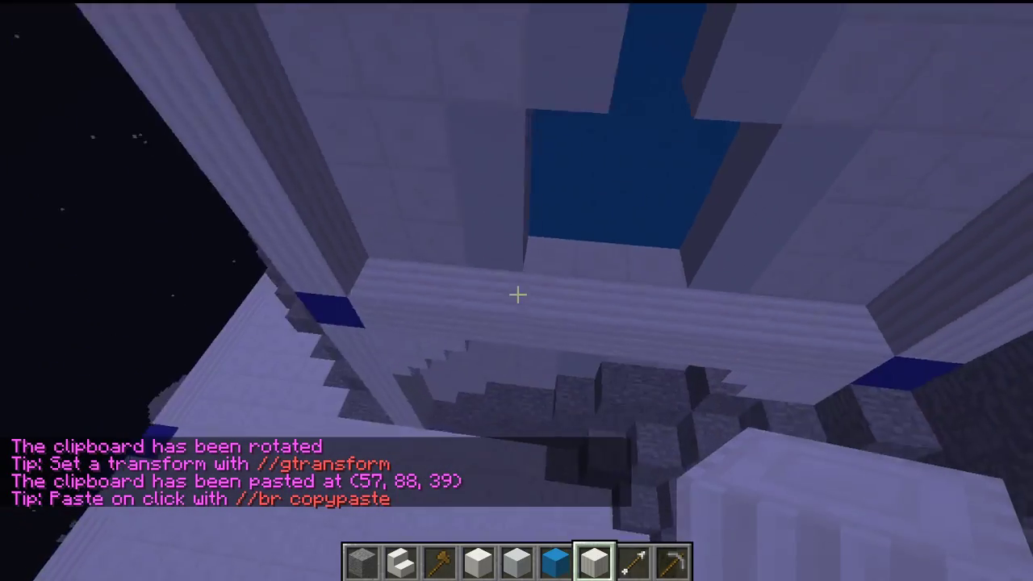
pyautogui.press('s')
pyautogui.press('a')
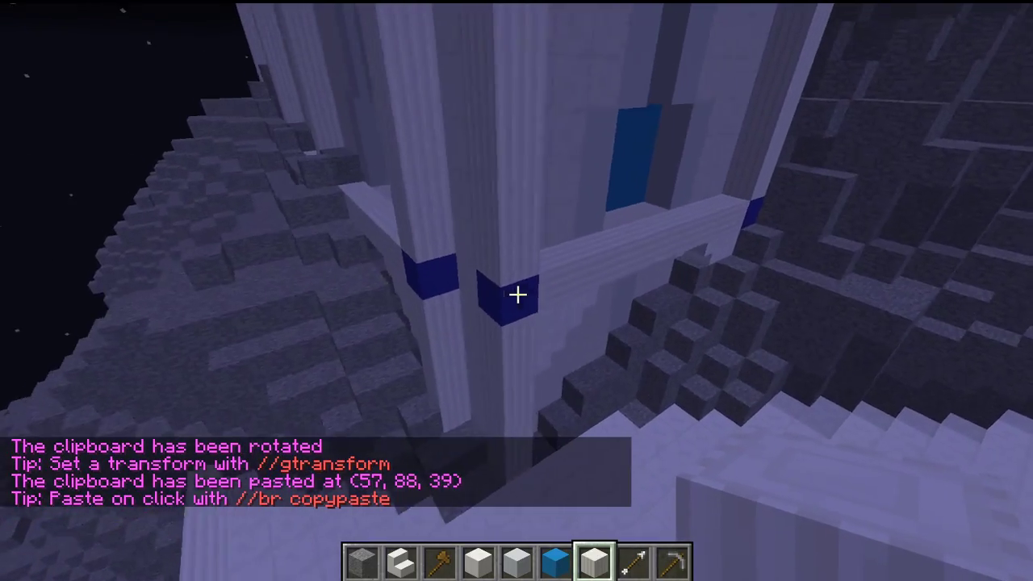
pyautogui.press('/')
pyautogui.write('/undo')
pyautogui.press('Return')
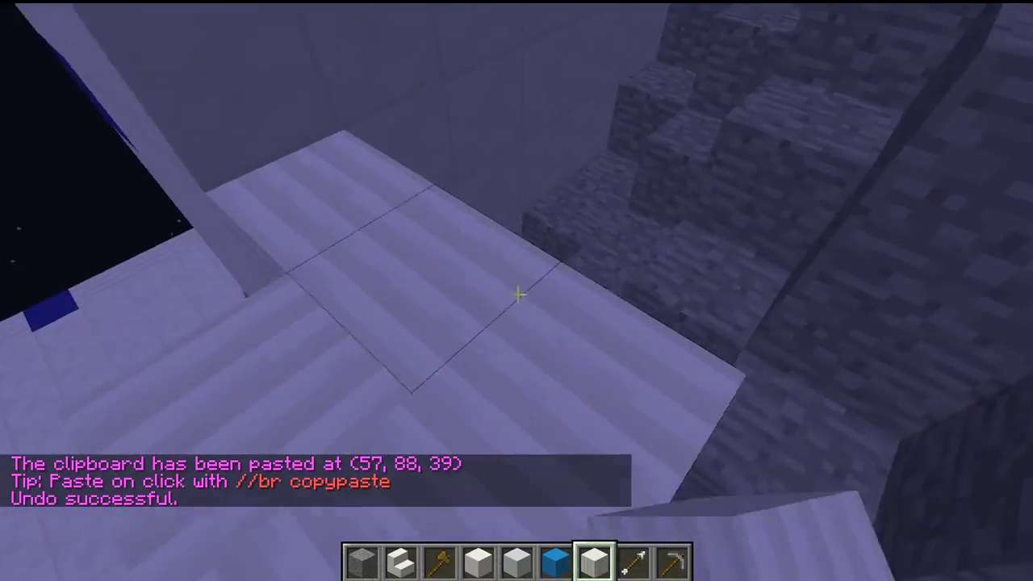
# Try pasting the wall section without air from two blocks further along, at (57, 88, 37), and undo it
pyautogui.press('/')
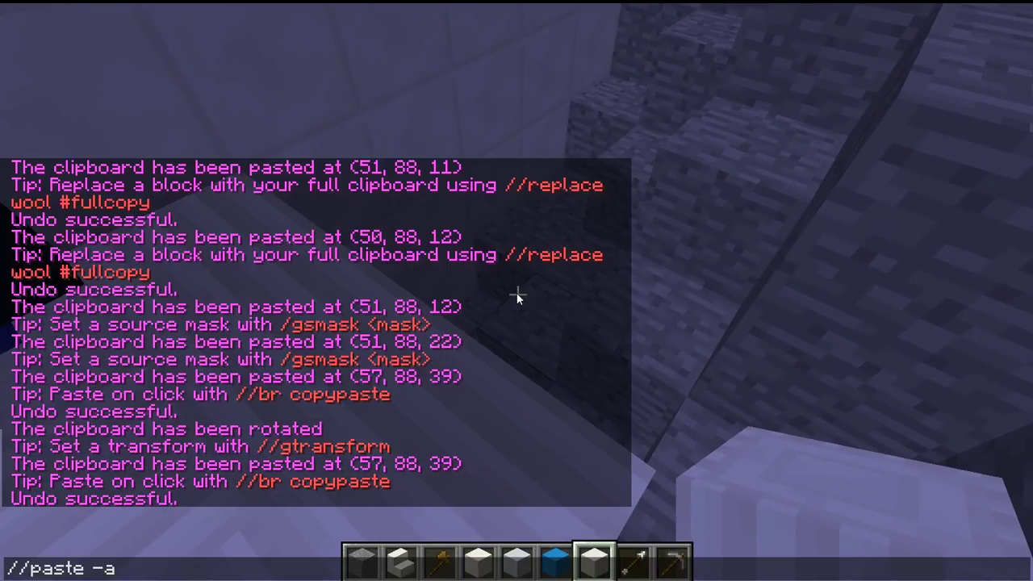
pyautogui.write('/paste -a')
pyautogui.press('Return')
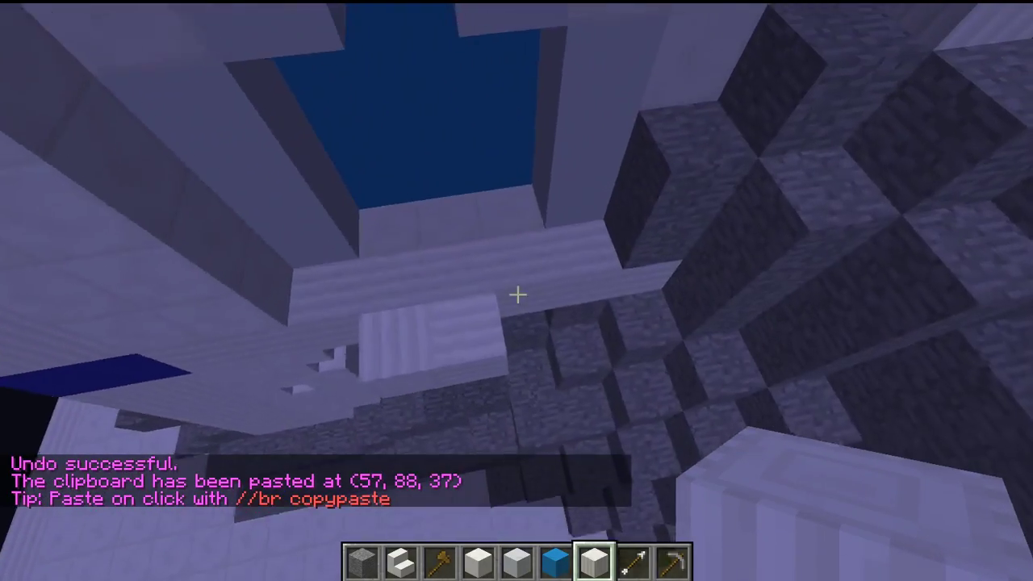
pyautogui.press('/')
pyautogui.write('/undo')
pyautogui.press('Return')
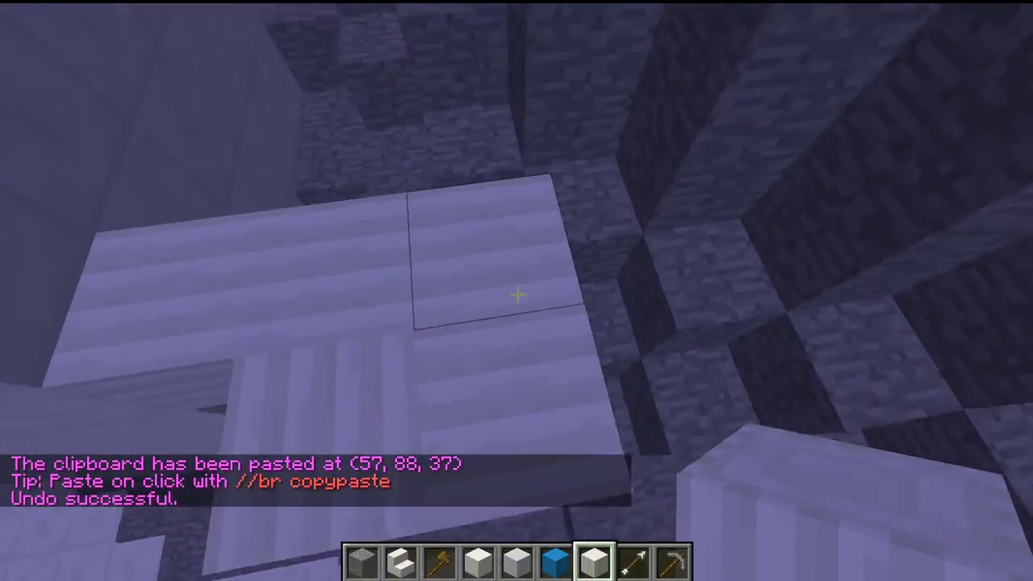
# Paste the wall section without air at (57, 88, 38) using //paste -a, and check the corner alignment from a distance
pyautogui.press('t')
pyautogui.press('Up')
pyautogui.press('BackSpace')
pyautogui.press('BackSpace')
pyautogui.press('BackSpace')
pyautogui.press('BackSpace')
pyautogui.write('paste -a')
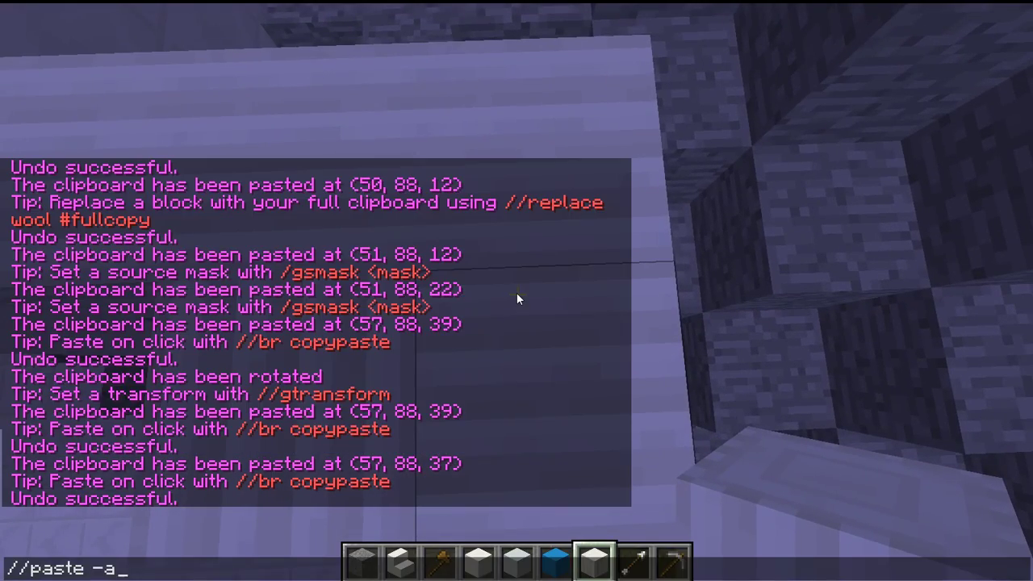
pyautogui.press('Return')
pyautogui.press('s')
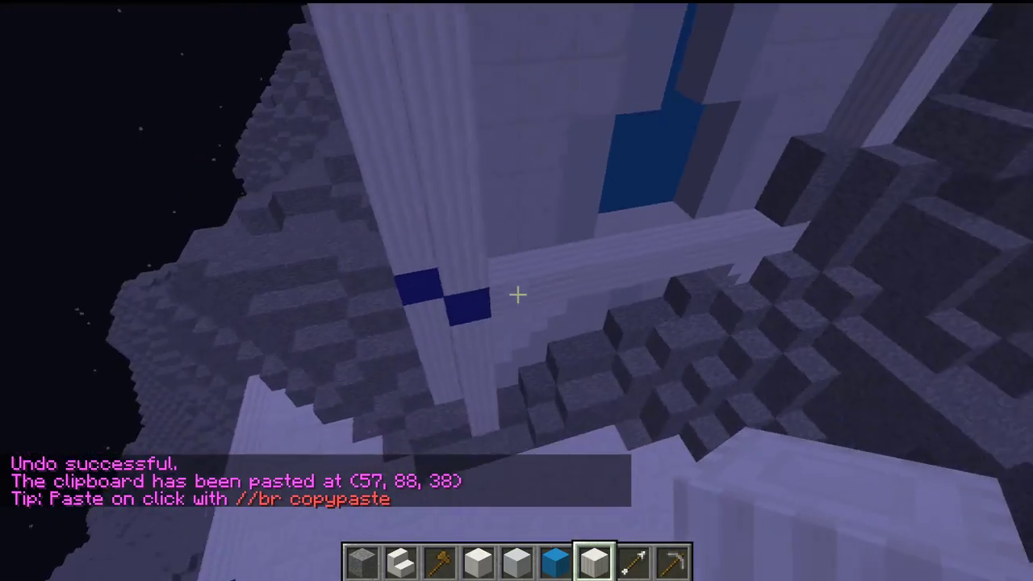
pyautogui.press('s')
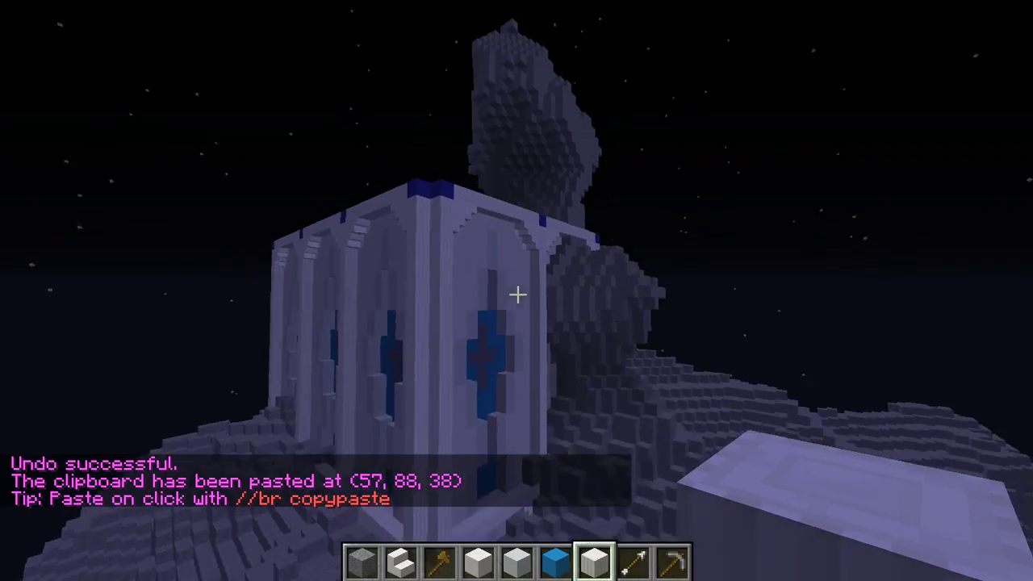
# Replace the stone beside the blue block at the rocky end of the roof edge with quartz pillar blocks
pyautogui.press('d')
pyautogui.press('space')
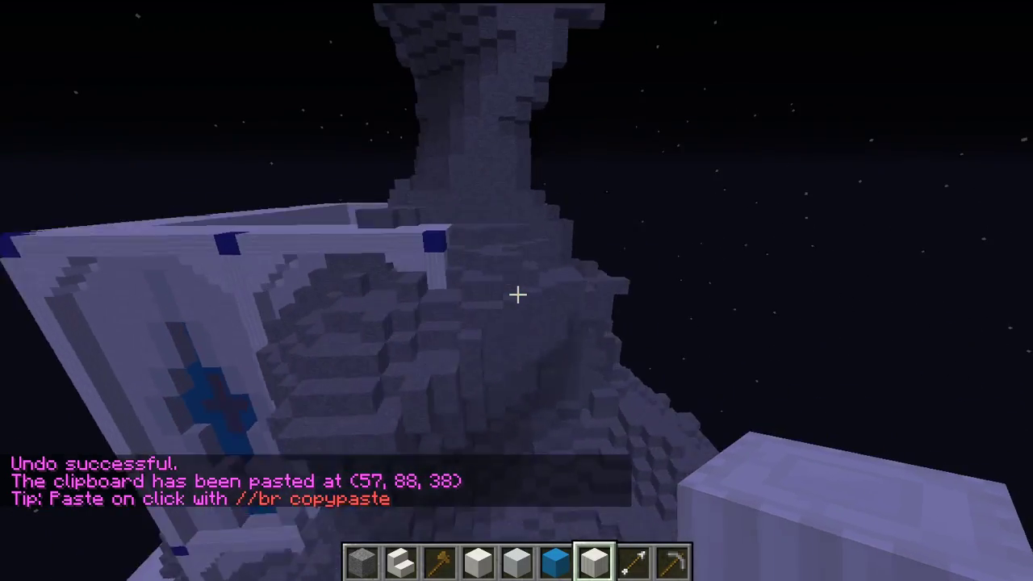
pyautogui.press('d')
pyautogui.press('space')
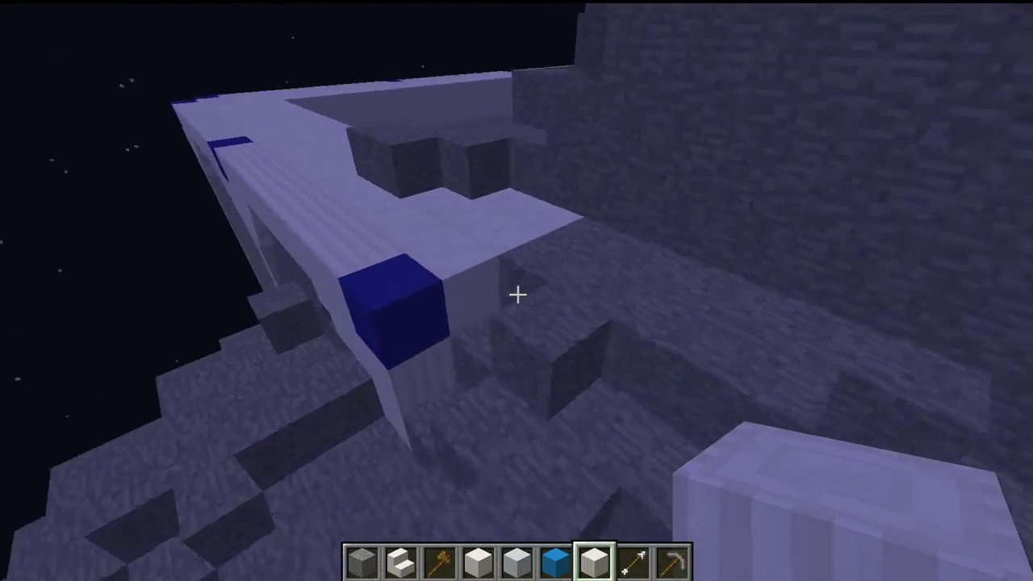
pyautogui.press('w')
pyautogui.click(517, 296)
pyautogui.click(517, 295)
pyautogui.click(517, 295)
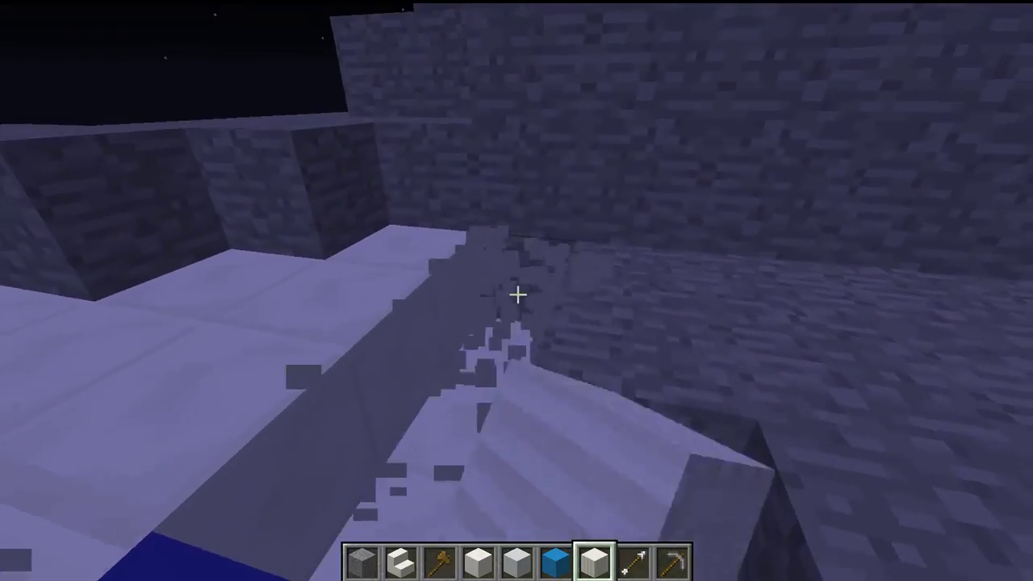
pyautogui.rightClick(517, 295)
pyautogui.rightClick(517, 295)
pyautogui.rightClick(517, 295)
pyautogui.press('s')
pyautogui.press('a')
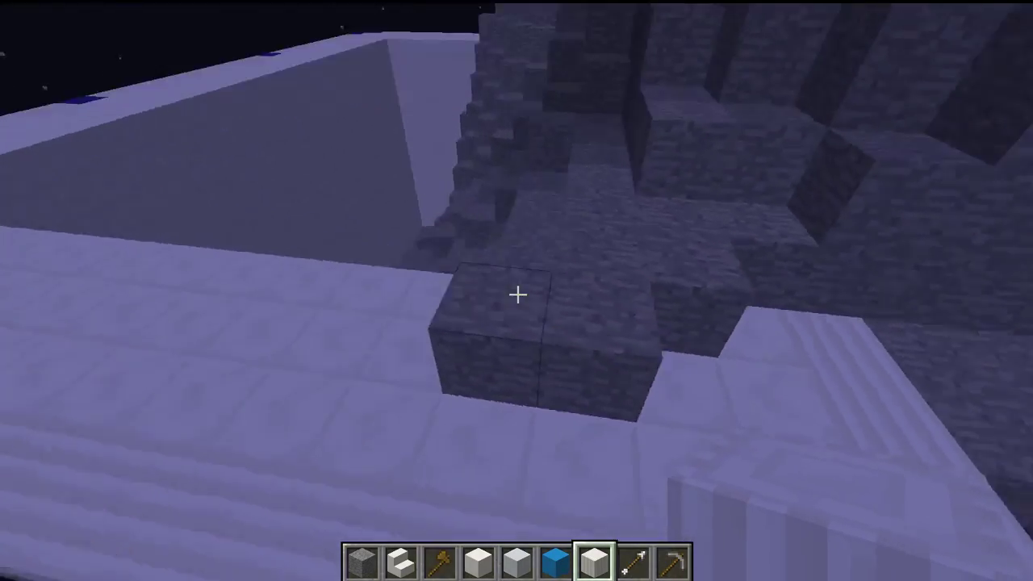
# Examine the upper building and the lower terrace from several sides, including the unfinished wall end behind the rock
pyautogui.press('space')
pyautogui.press('space')
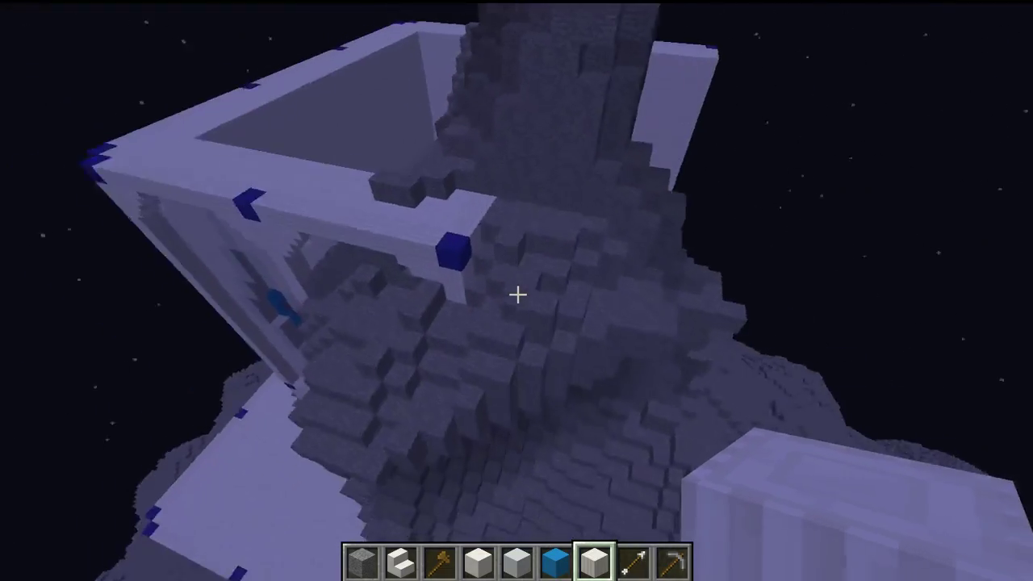
pyautogui.press('w')
pyautogui.press('shift')
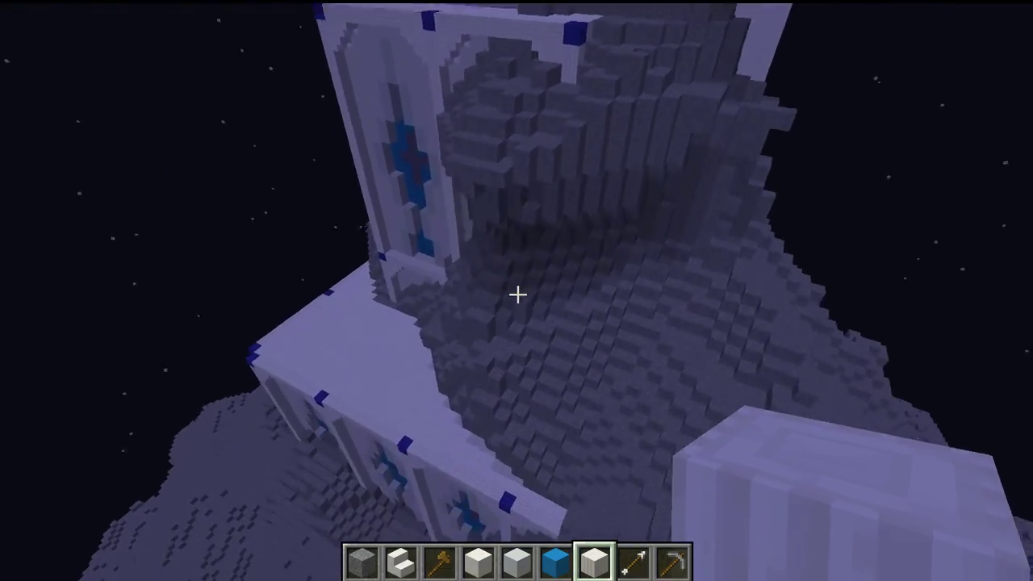
pyautogui.press('s')
pyautogui.press('a')
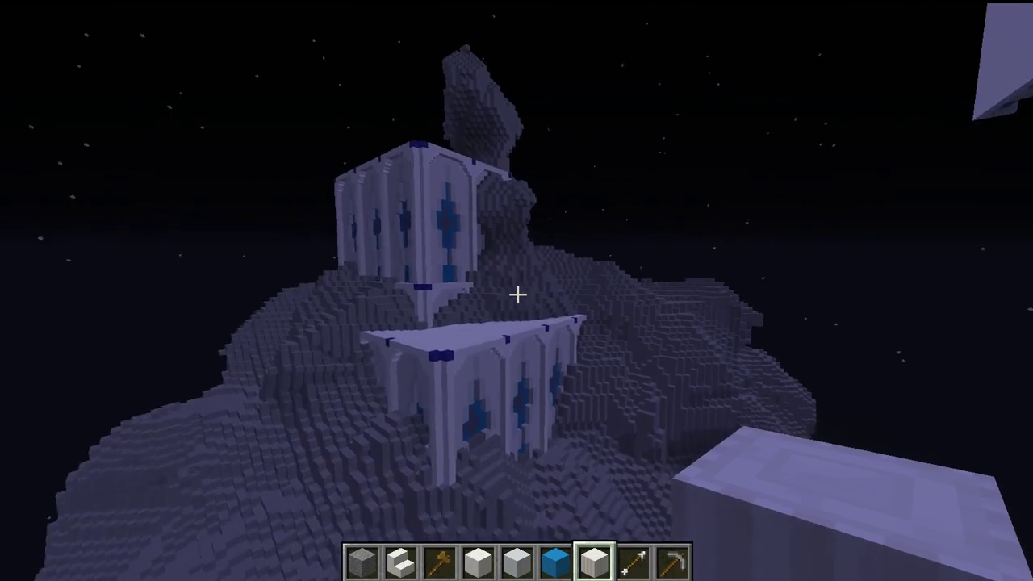
pyautogui.press('w')
pyautogui.press('w')
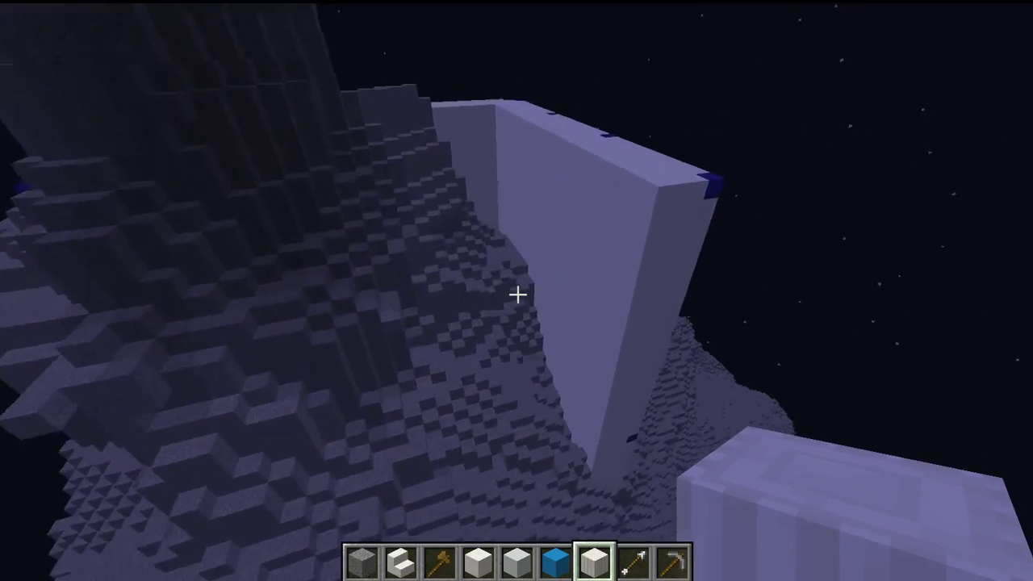
# Rotate the clipboard again for the open wall end on the far side of the building
pyautogui.press('/')
pyautogui.write('/paste -a')
pyautogui.press('Up')
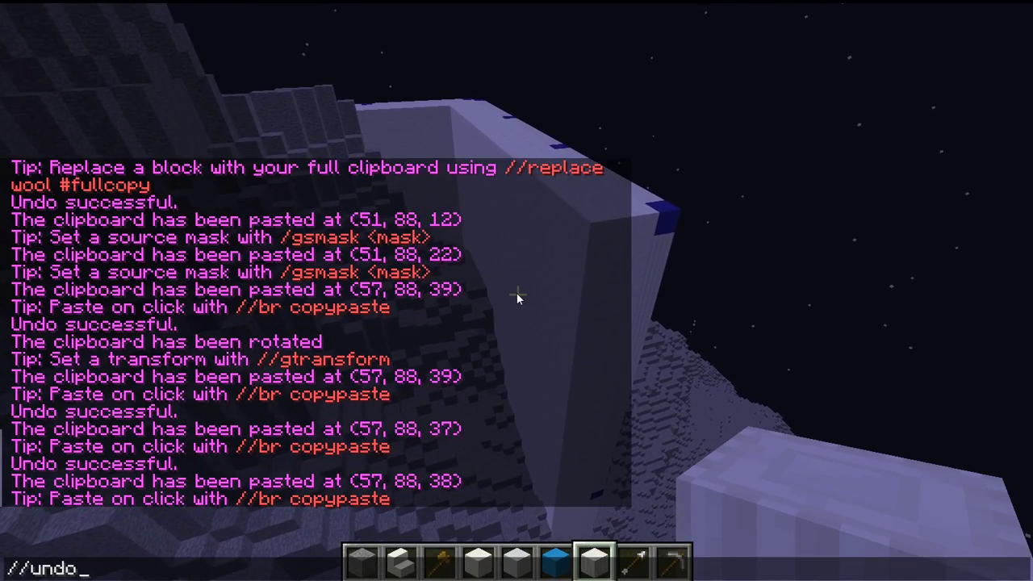
pyautogui.press('Return')
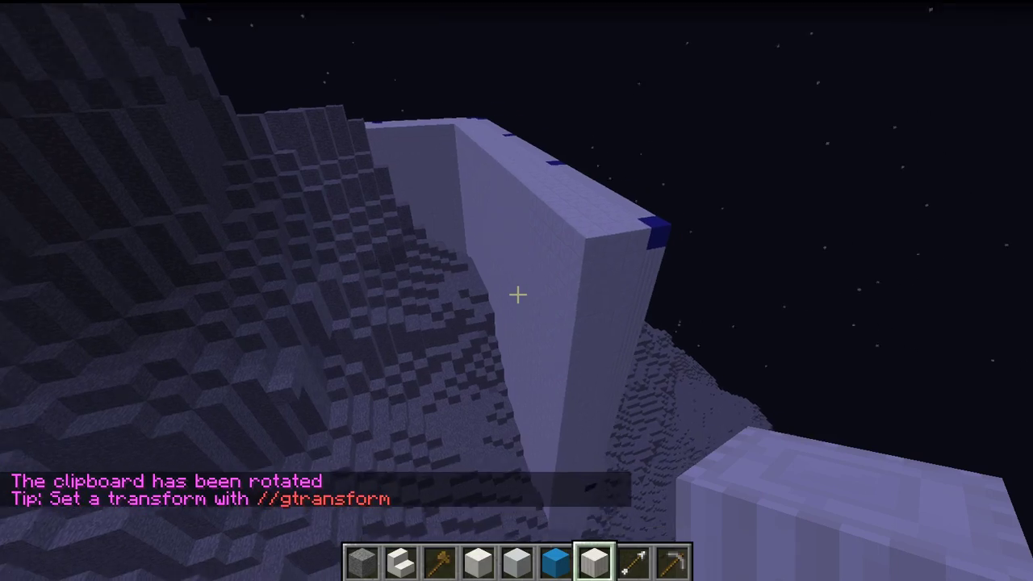
# Place two quartz pillar blocks out from the far wall's end, level with its blue block, as a paste position
pyautogui.press('w')
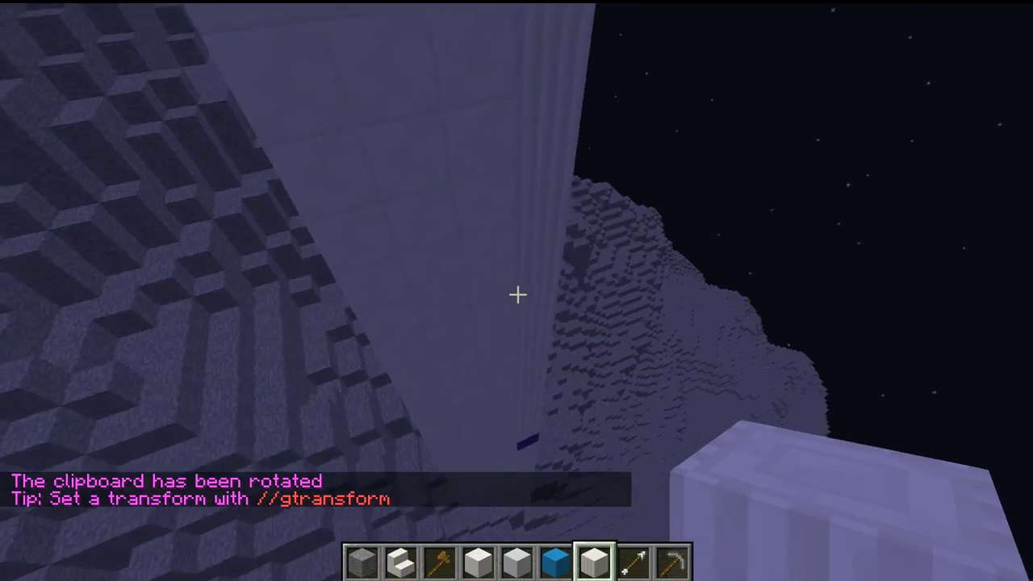
pyautogui.press('a')
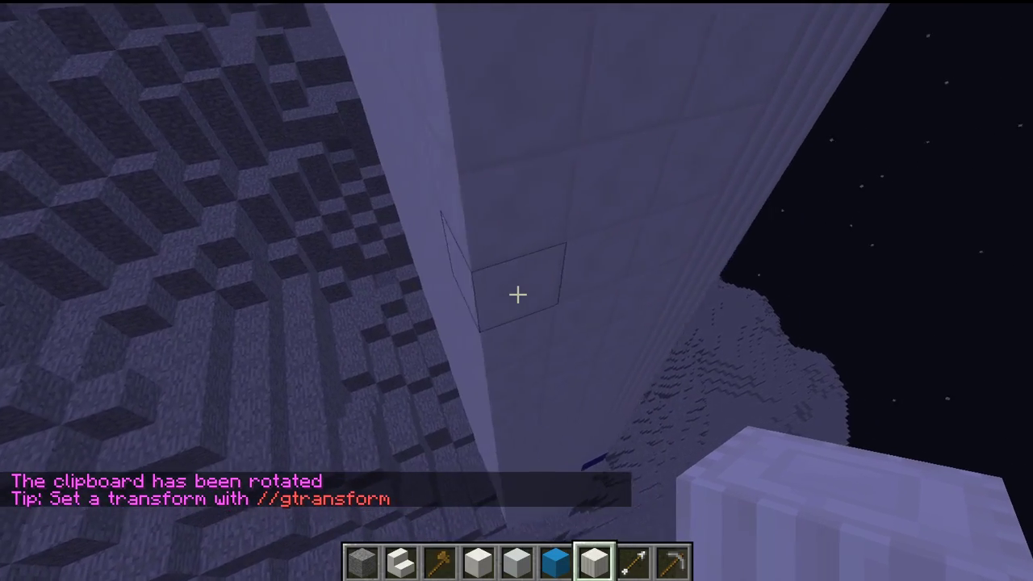
pyautogui.press('w')
pyautogui.press('d')
pyautogui.press('shift')
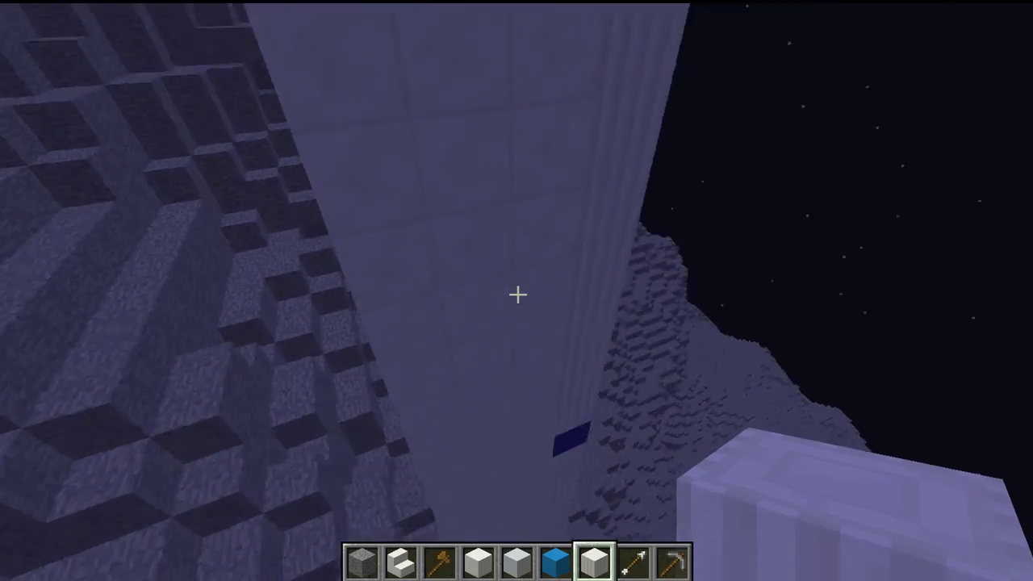
pyautogui.press('w')
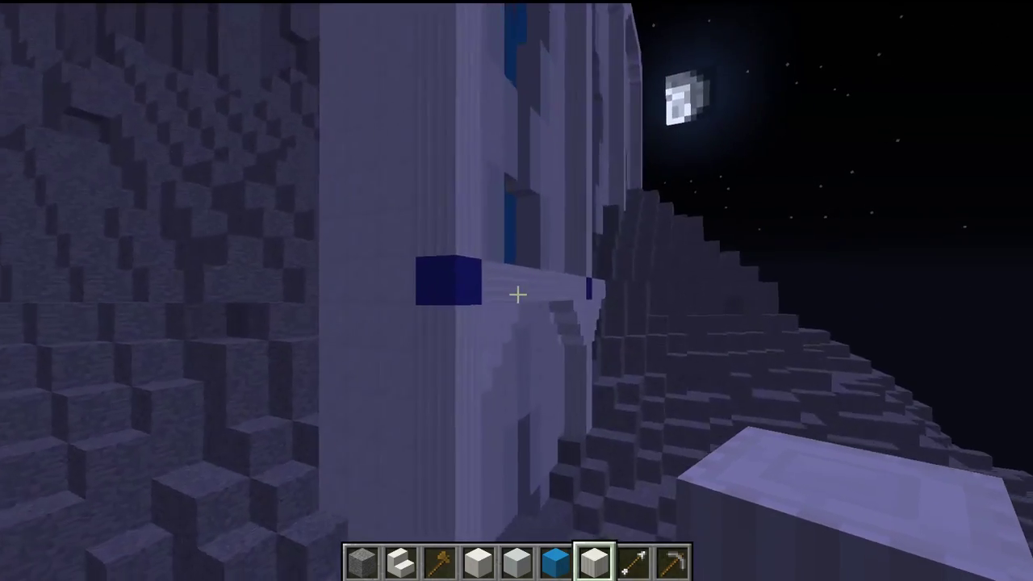
pyautogui.press('a')
pyautogui.rightClick(517, 294)
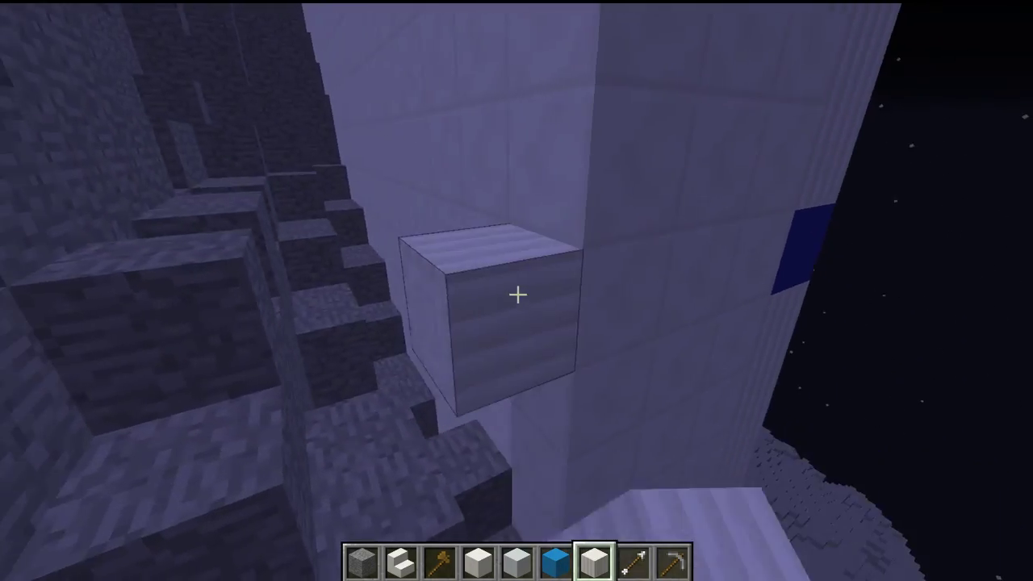
pyautogui.press('w')
pyautogui.press('space')
pyautogui.press('a')
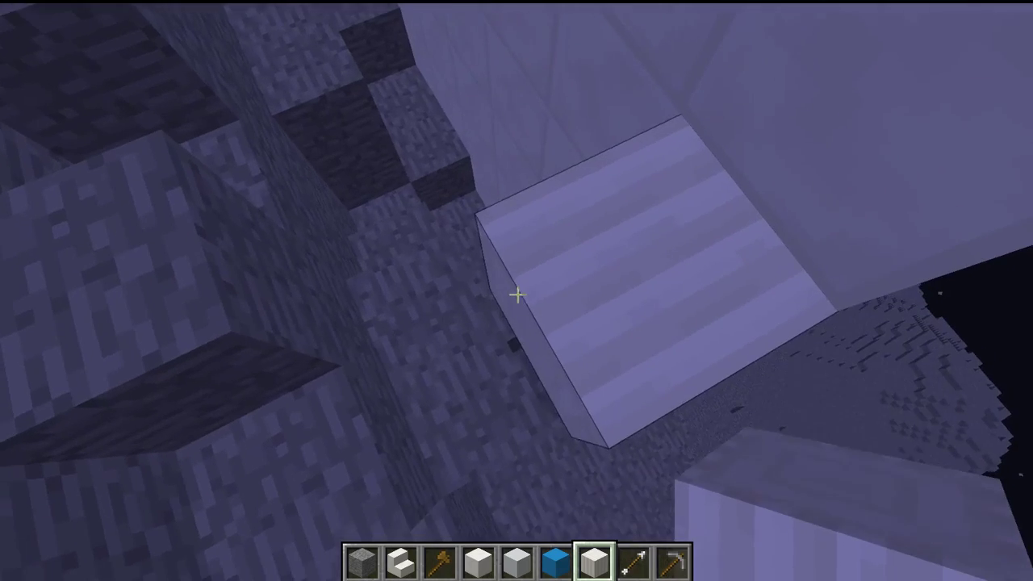
pyautogui.rightClick(517, 295)
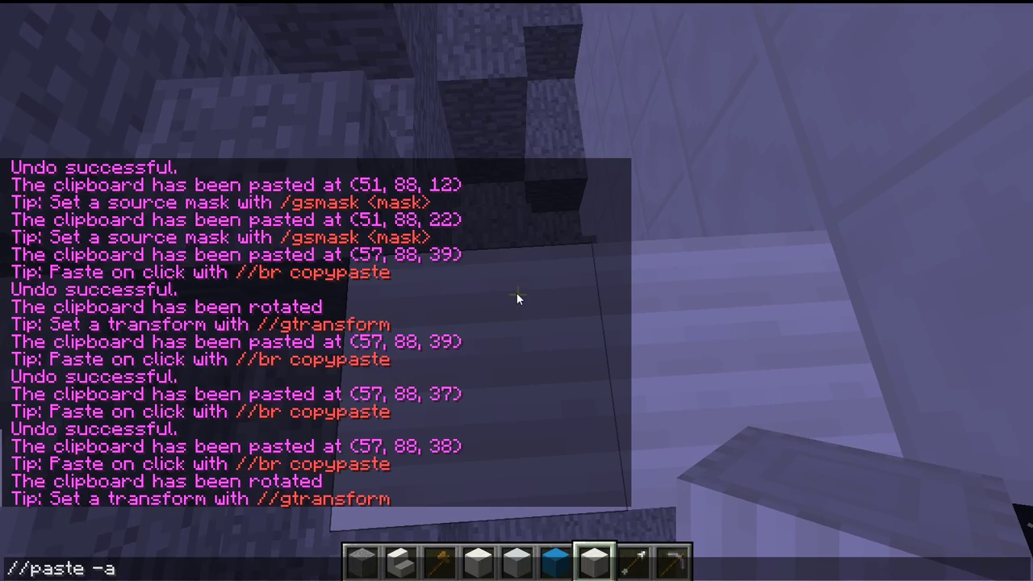
# Try pasting the rotated clipboard without air at (82, 88, 11) and check its fit against the far wall
pyautogui.press('Down')
pyautogui.press('Return')
pyautogui.press('s')
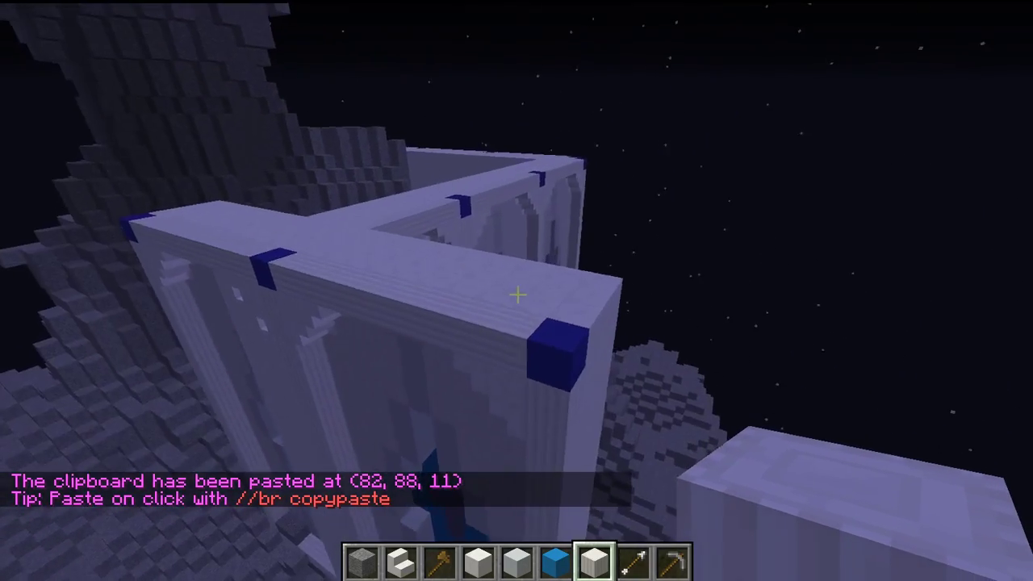
pyautogui.press('a')
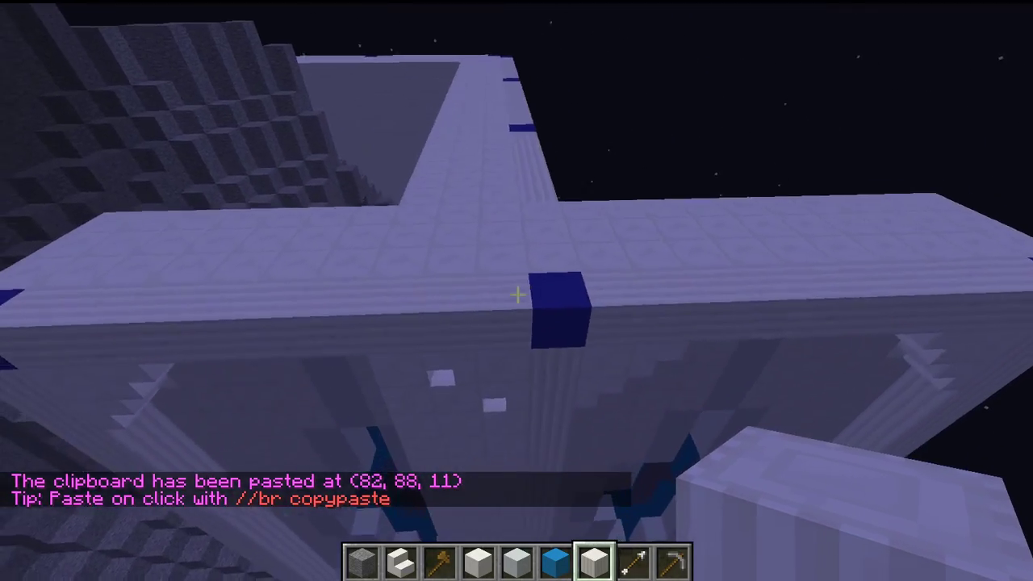
pyautogui.press('shift')
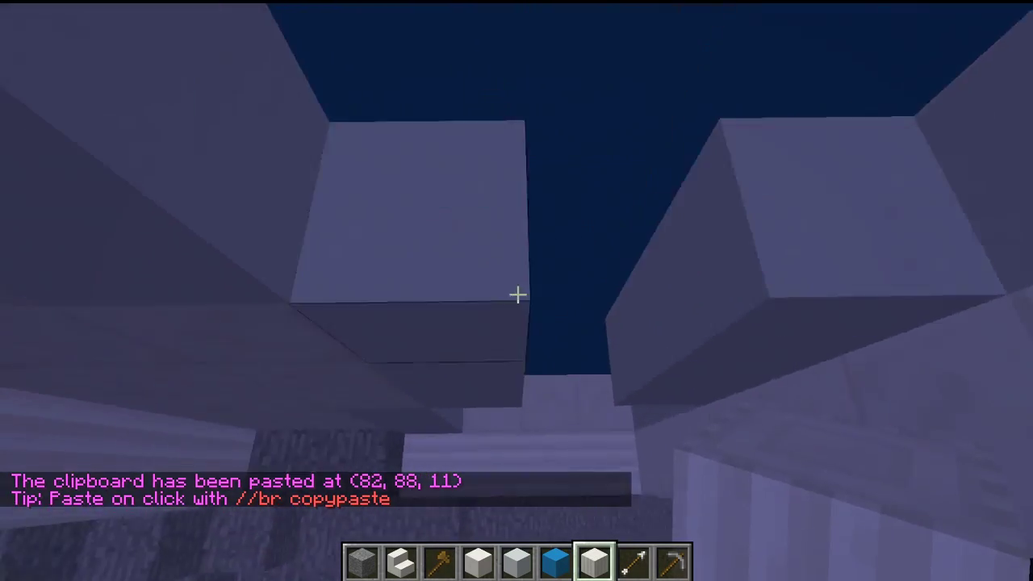
# Undo the wall section paste at the far end of the building
pyautogui.write('//rotate 270')
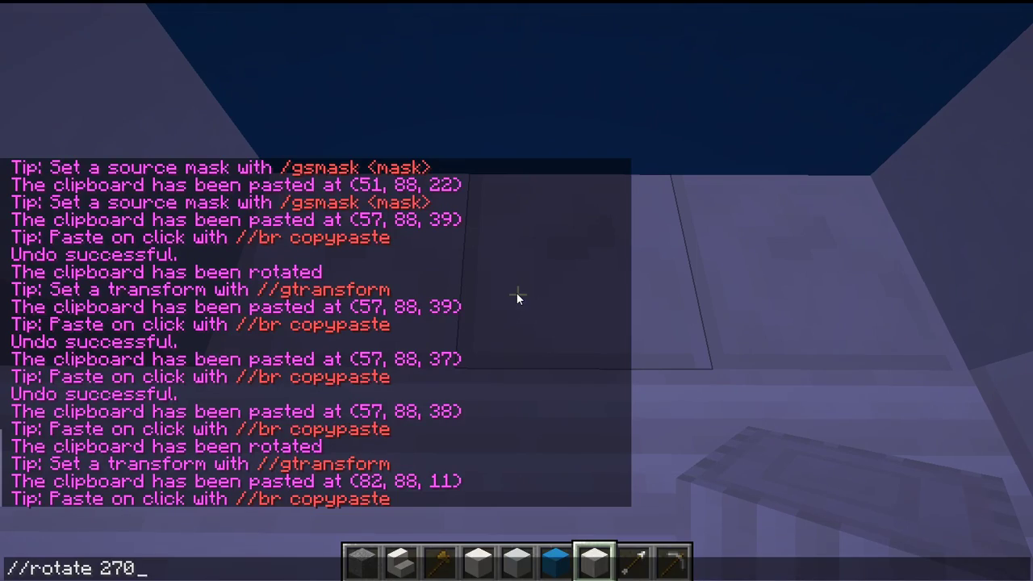
pyautogui.write('paste -a')
pyautogui.press('BackSpace')
pyautogui.press('BackSpace')
pyautogui.press('BackSpace')
pyautogui.press('BackSpace')
pyautogui.press('BackSpace')
pyautogui.press('BackSpace')
pyautogui.press('BackSpace')
pyautogui.press('BackSpace')
pyautogui.write('undo')
pyautogui.press('Return')
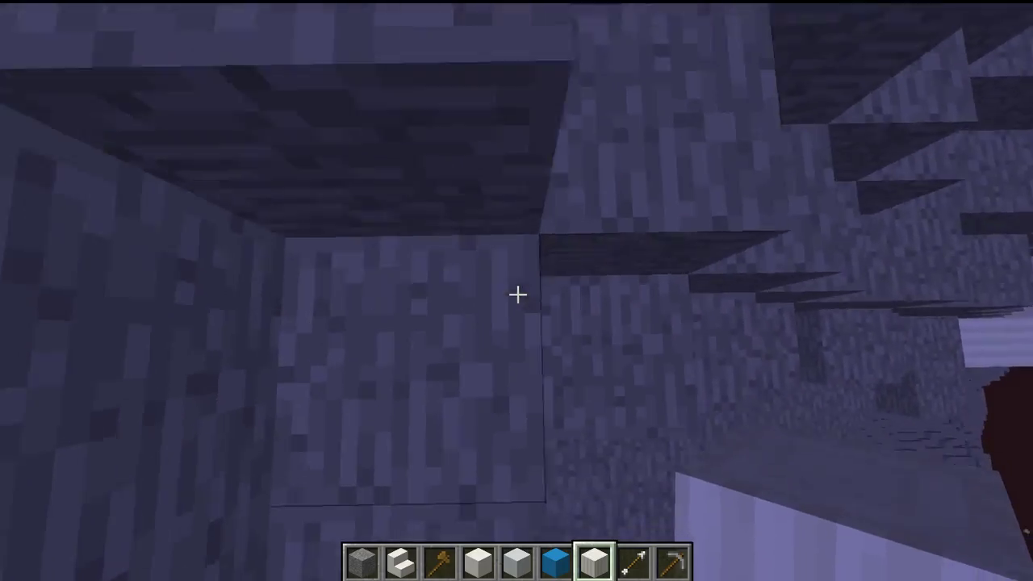
# Remove a block in the rock and try pasting the wall section without air at (82, 89, 22), checking the corner
pyautogui.click(517, 294)
pyautogui.press('/')
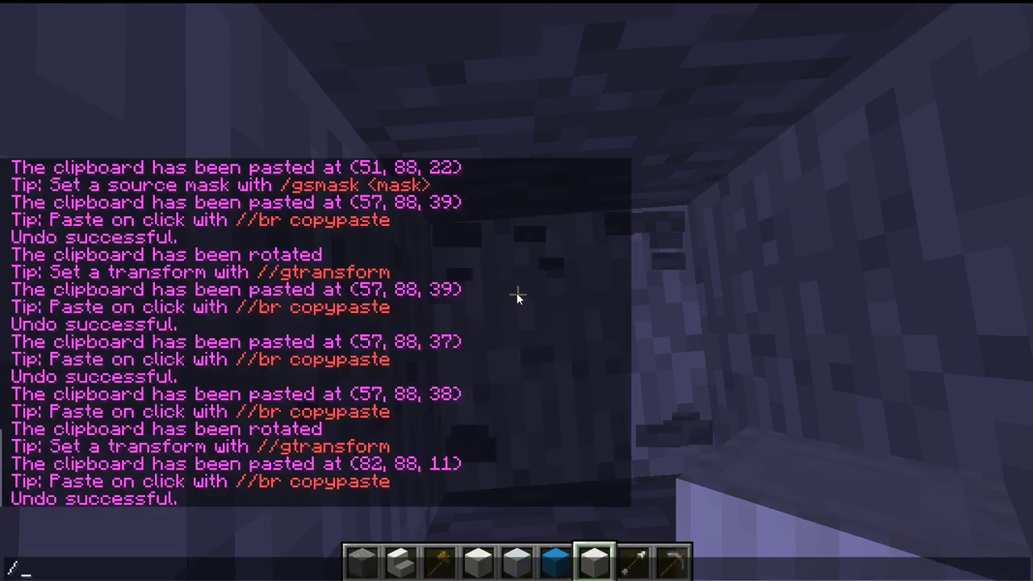
pyautogui.press('Return')
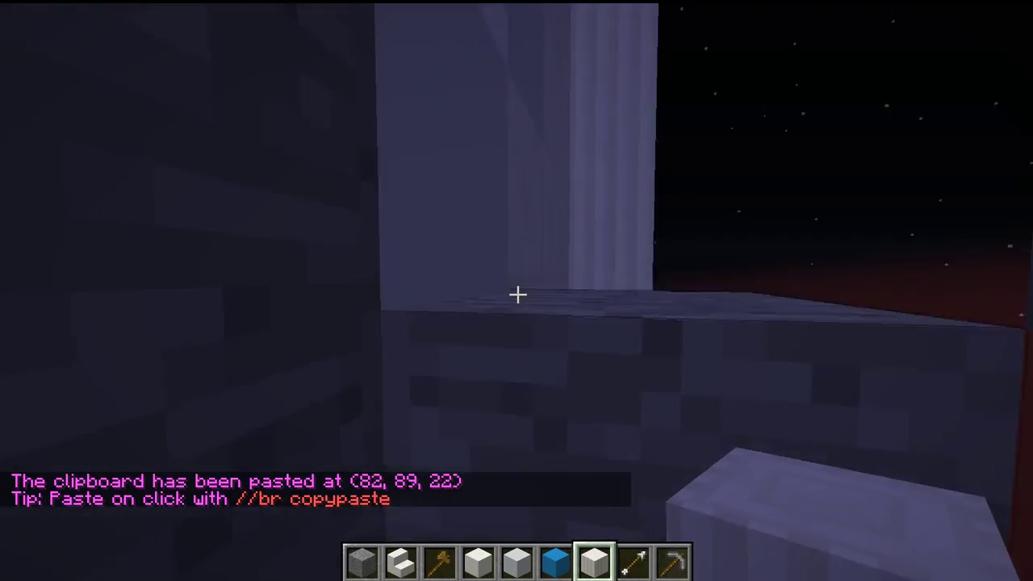
pyautogui.press('s')
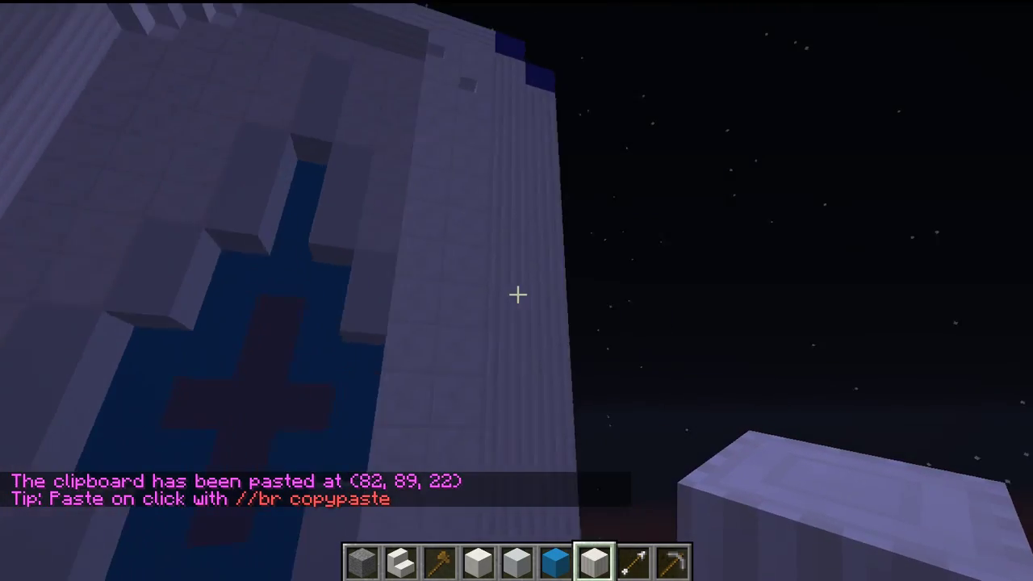
pyautogui.press('space')
pyautogui.press('d')
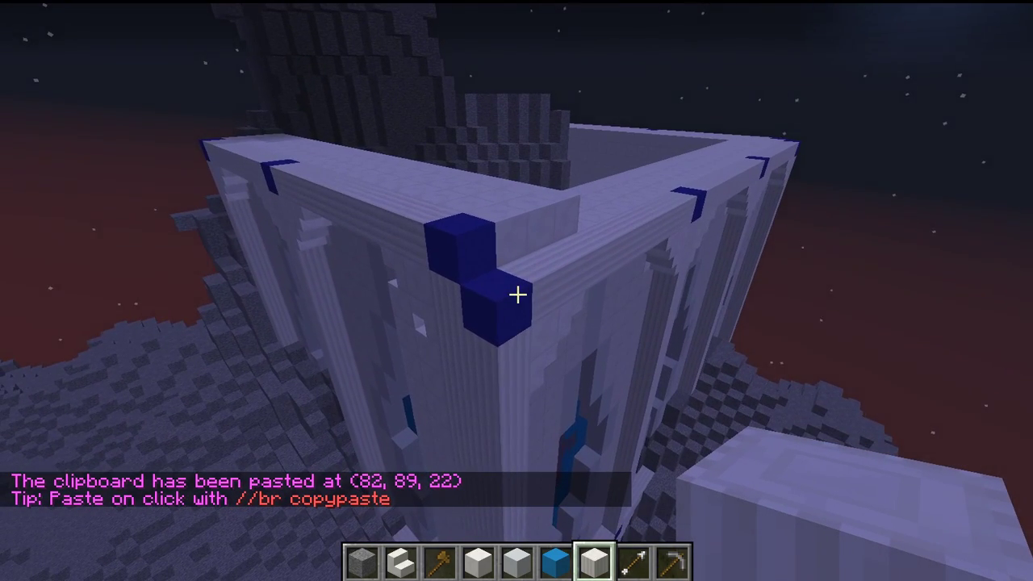
pyautogui.press('w')
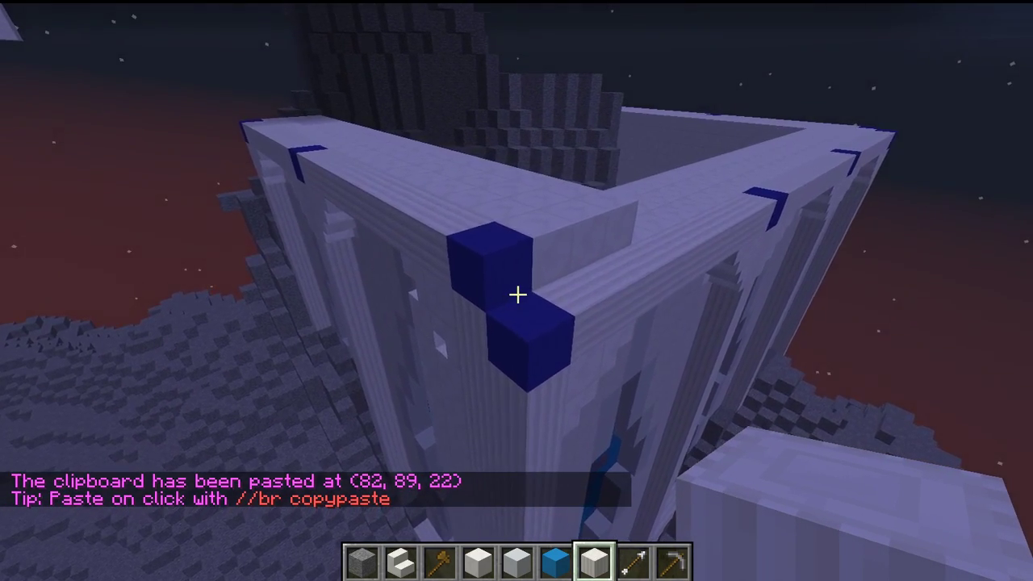
# Undo the wall section paste made from inside the rock
pyautogui.press('/')
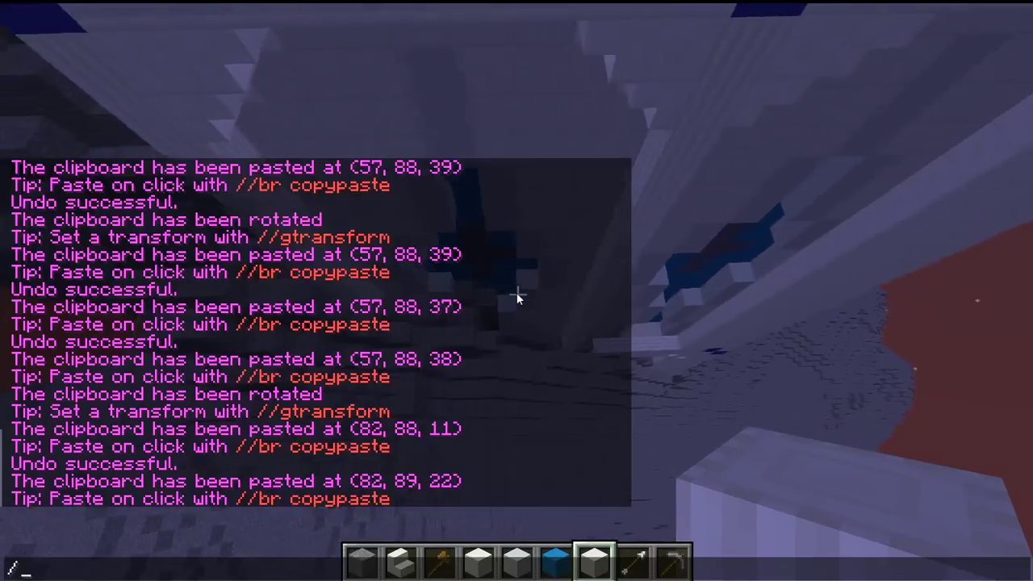
pyautogui.write('/undo')
pyautogui.press('Return')
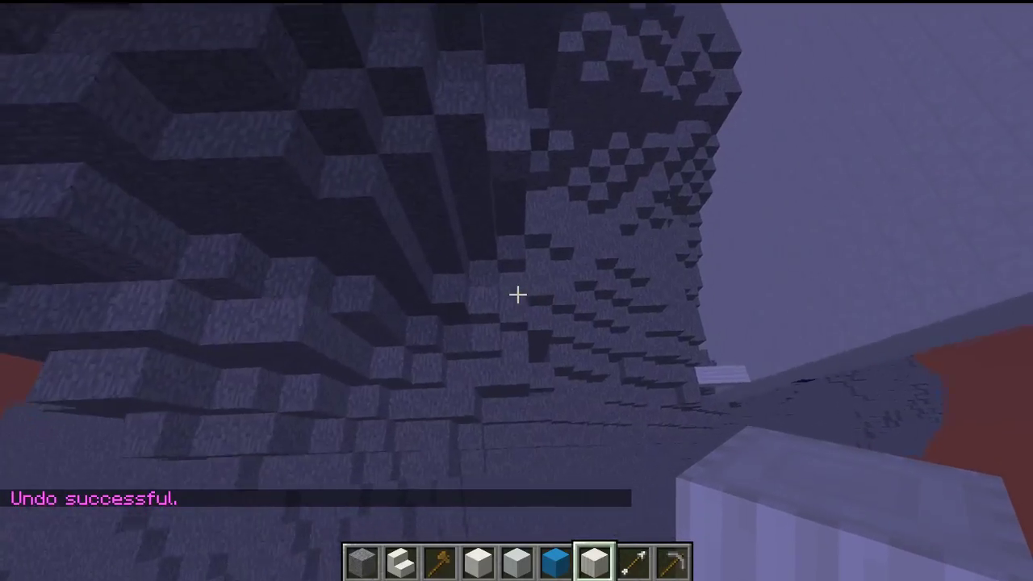
# Dig stone out of the rock beside the open wall end and paste the wall section without air at (83, 88, 22)
pyautogui.press('w')
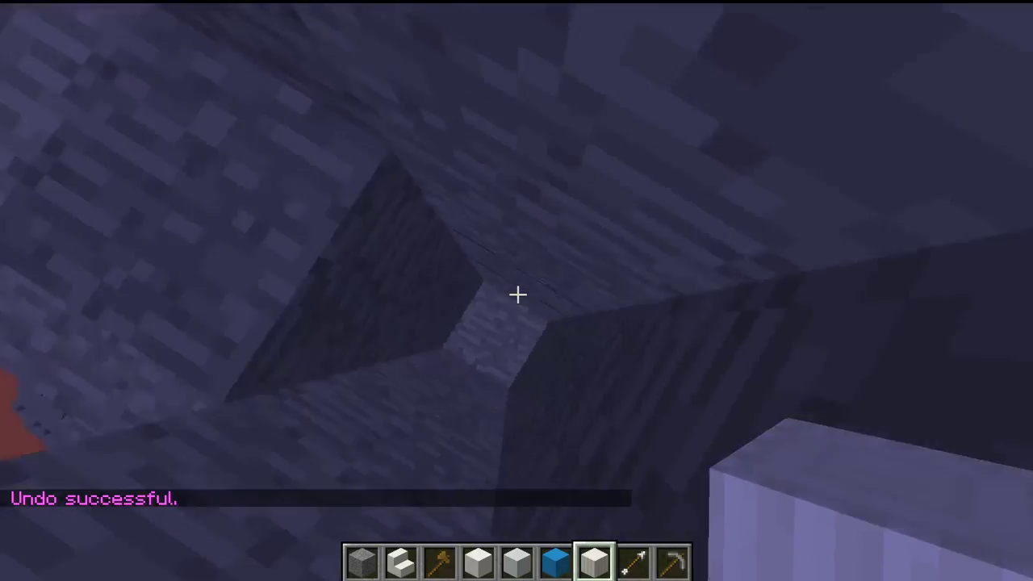
pyautogui.press('w')
pyautogui.click(517, 294)
pyautogui.click(518, 295)
pyautogui.click(517, 295)
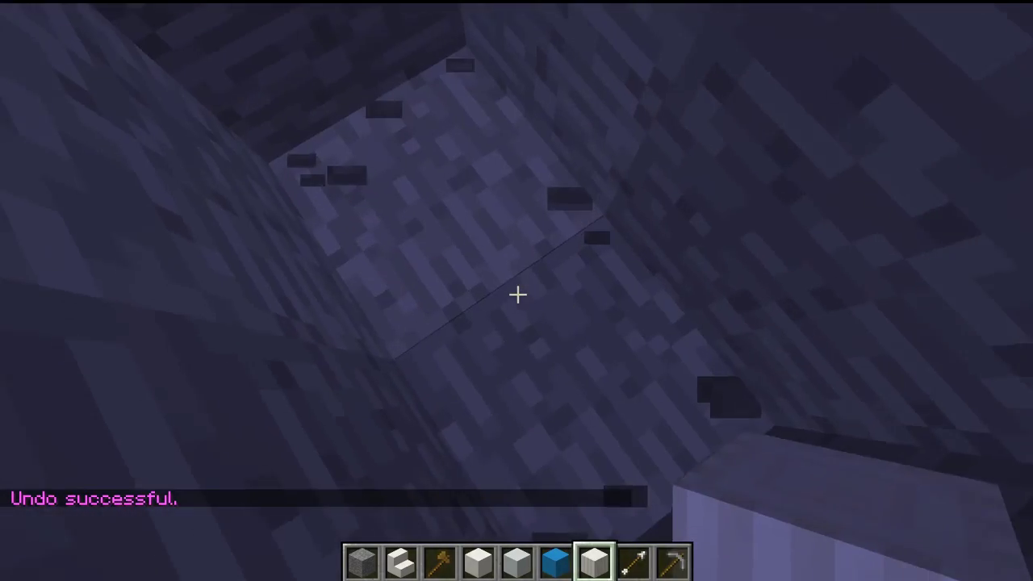
pyautogui.press('/')
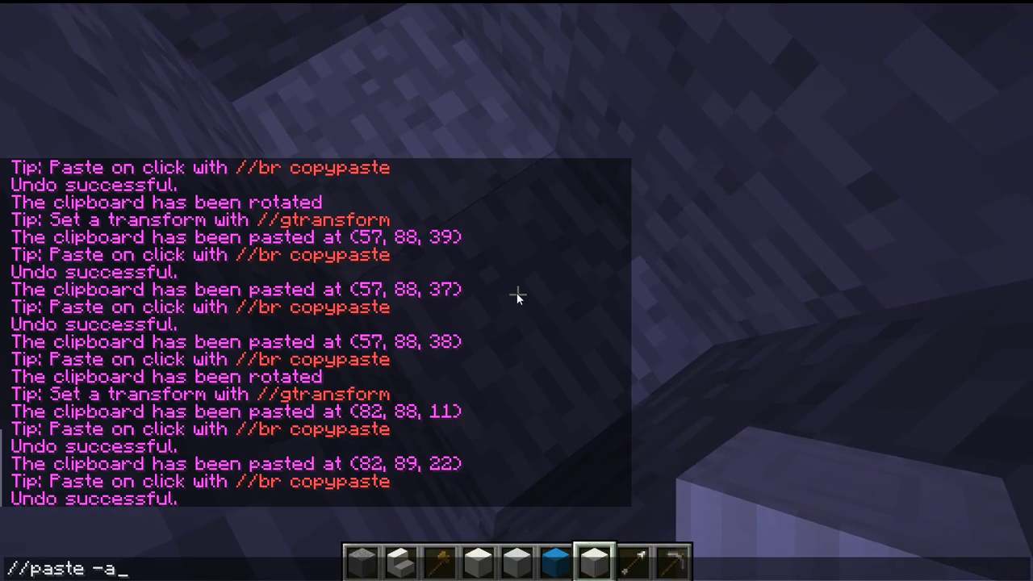
pyautogui.press('Return')
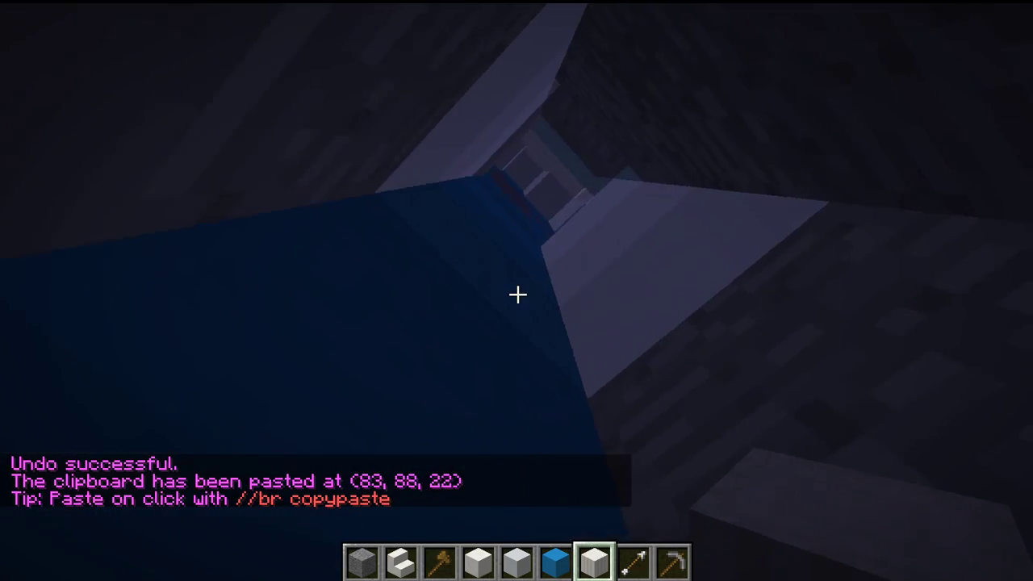
# Clear leftover blocks inside the dug rock and reshape the stone at the foot of the new wall's arched window
pyautogui.press('w')
pyautogui.rightClick(517, 294)
pyautogui.click(517, 295)
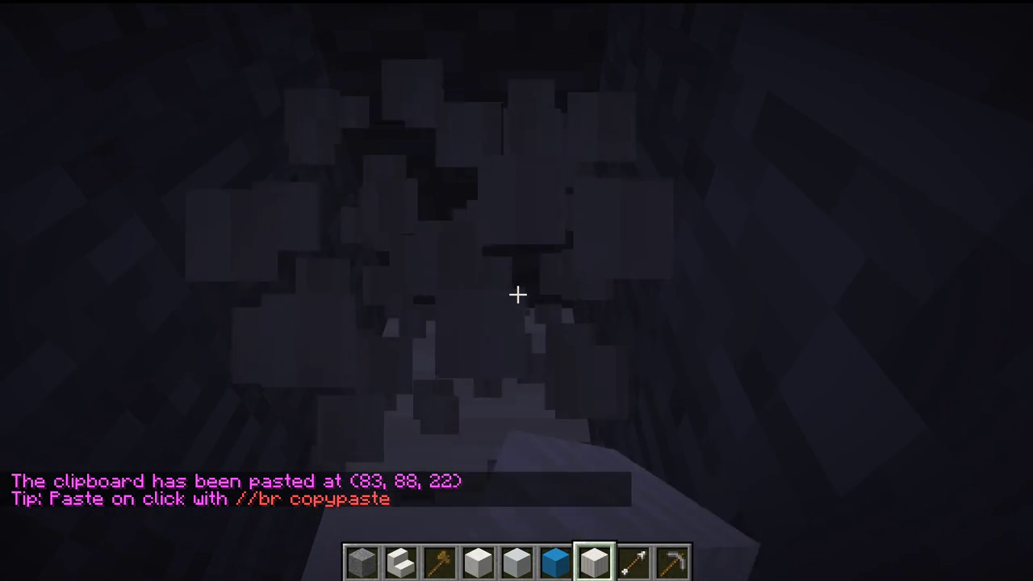
pyautogui.press('w')
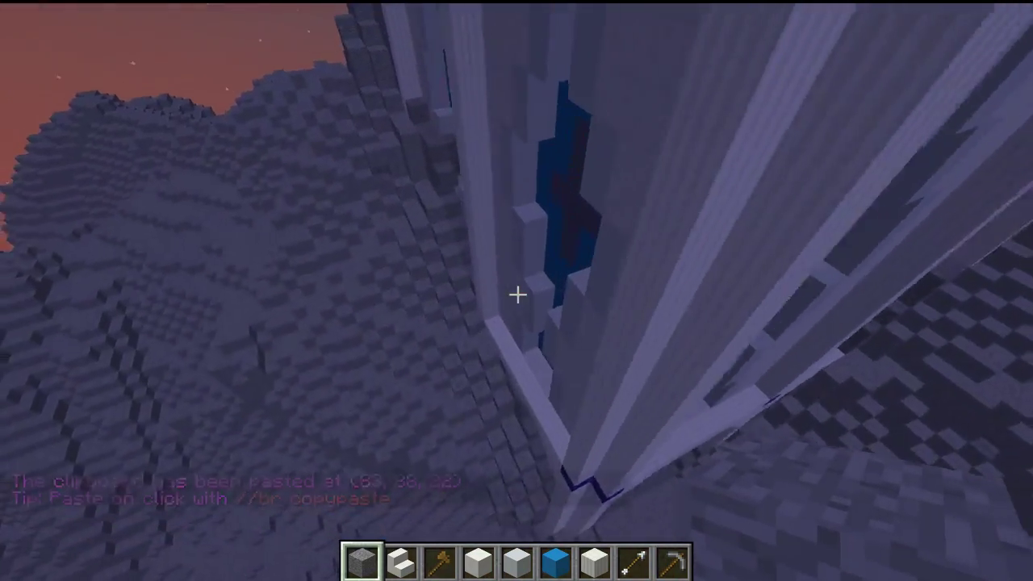
pyautogui.press('w')
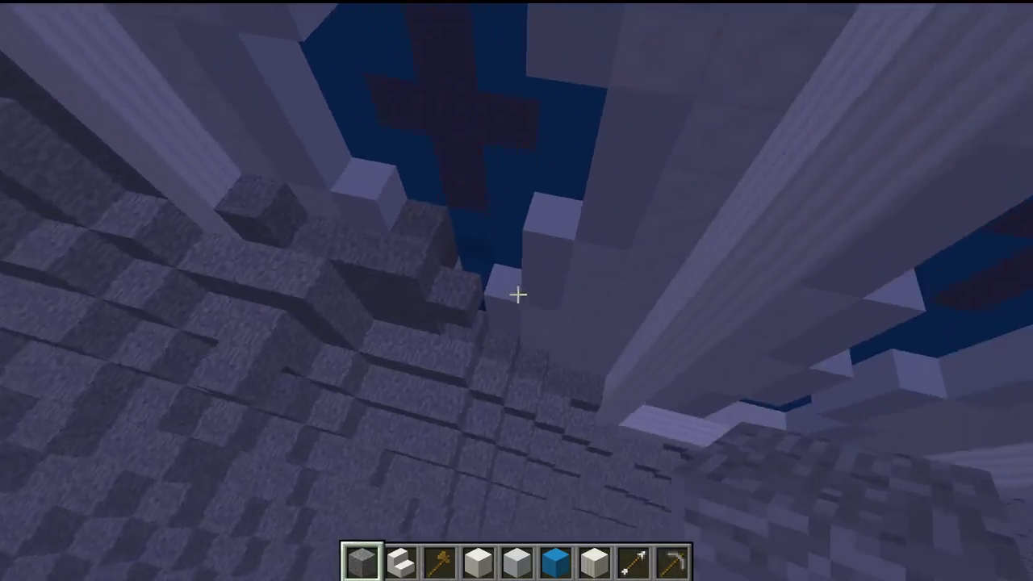
pyautogui.press('w')
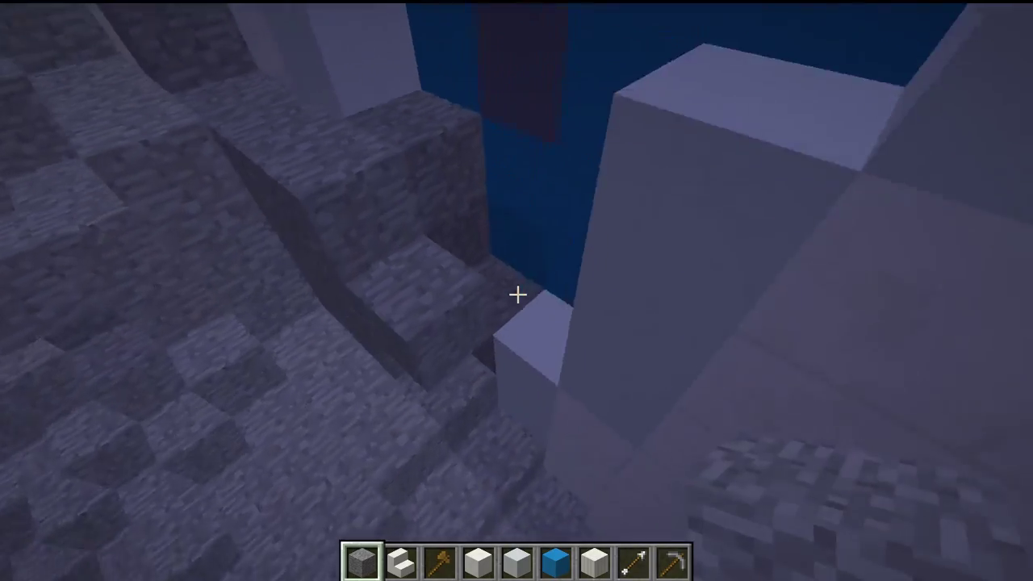
pyautogui.rightClick(517, 295)
pyautogui.click(518, 294)
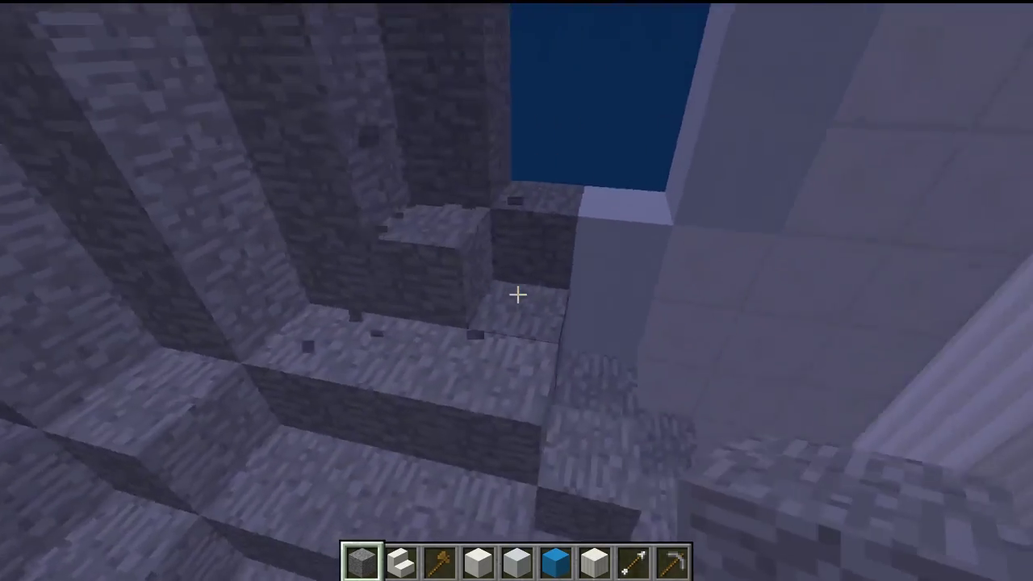
# Replace the quartz beside the corner's blue block with horizontal quartz pillar blocks, extending the roof edge to the rock
pyautogui.press('s')
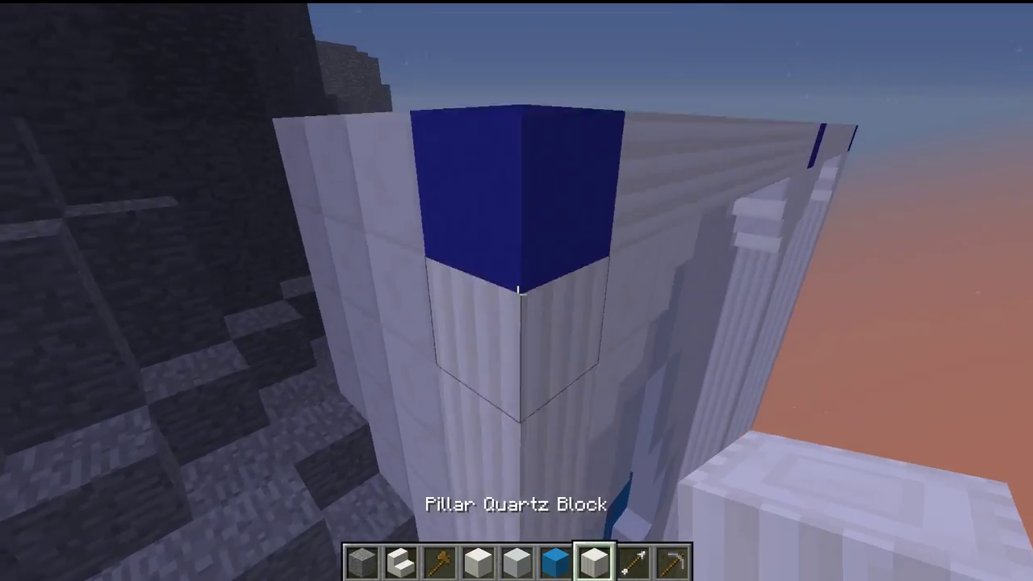
pyautogui.press('space')
pyautogui.click(517, 295)
pyautogui.click(517, 295)
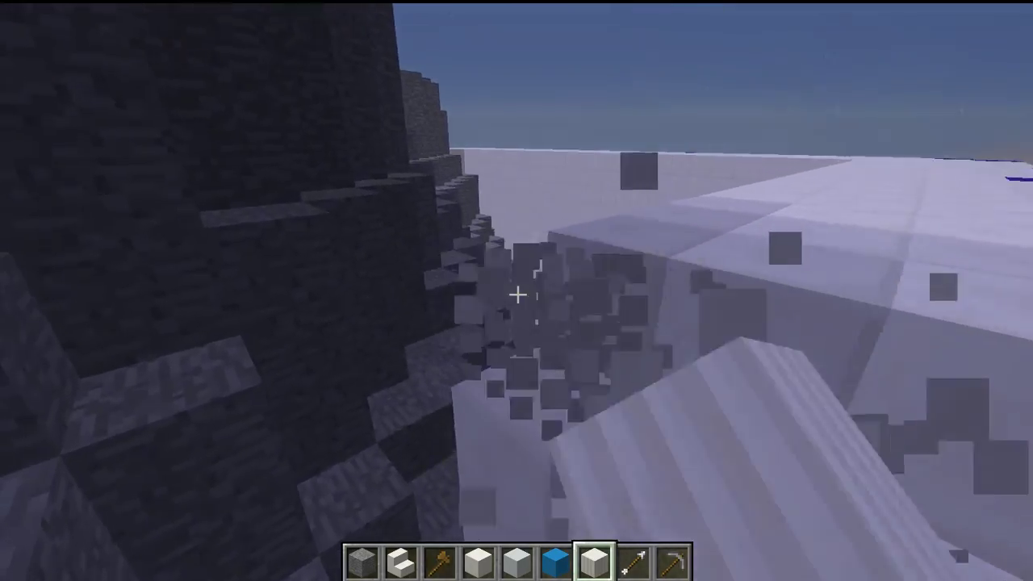
pyautogui.rightClick(518, 294)
pyautogui.rightClick(518, 294)
pyautogui.rightClick(518, 294)
pyautogui.rightClick(518, 295)
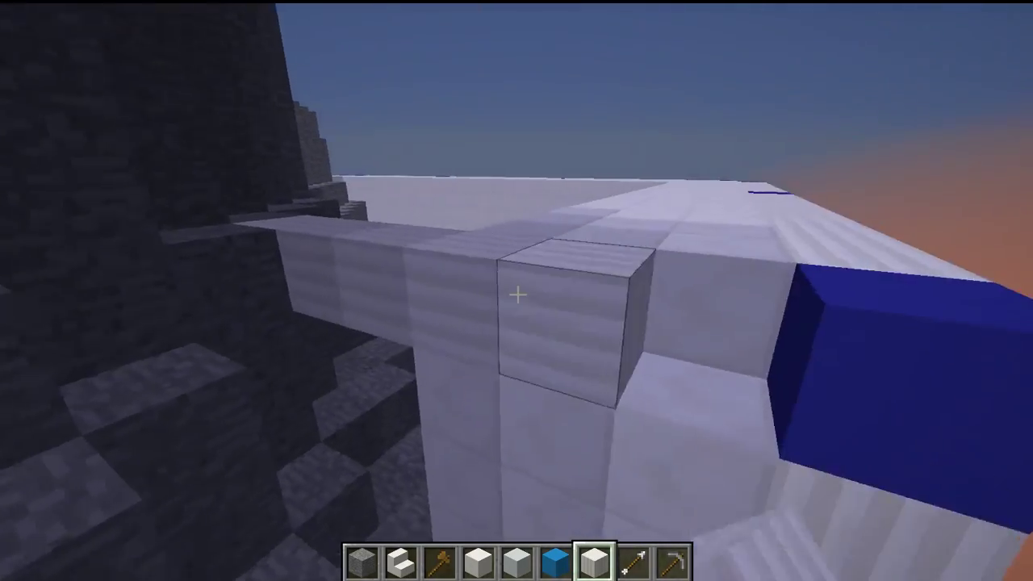
pyautogui.rightClick(518, 295)
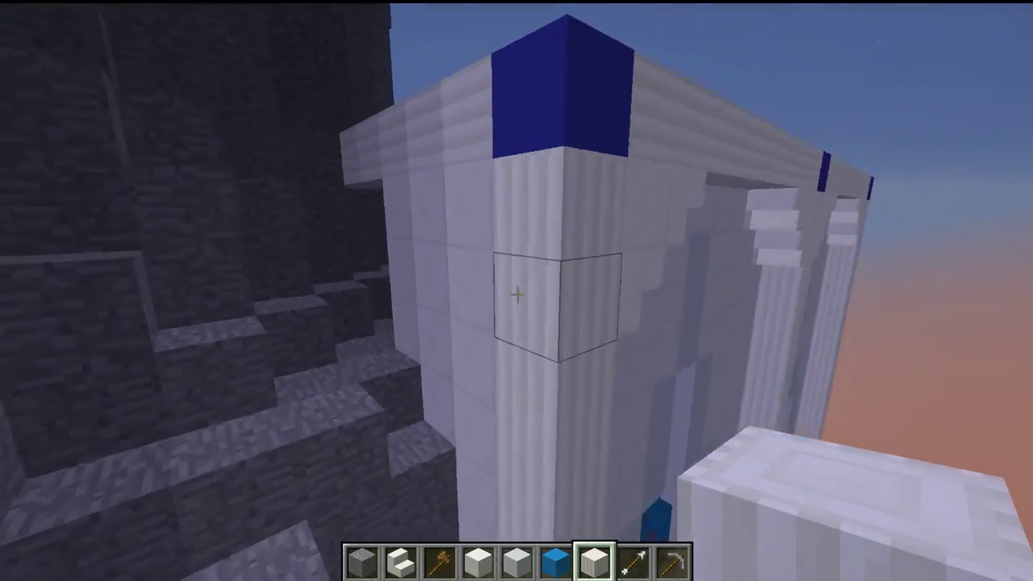
# Carve a stepped half-arch recess into the quartz beneath the new roof edge beside the corner pillar
pyautogui.click(518, 295)
pyautogui.click(518, 295)
pyautogui.click(518, 294)
pyautogui.click(518, 294)
pyautogui.click(518, 294)
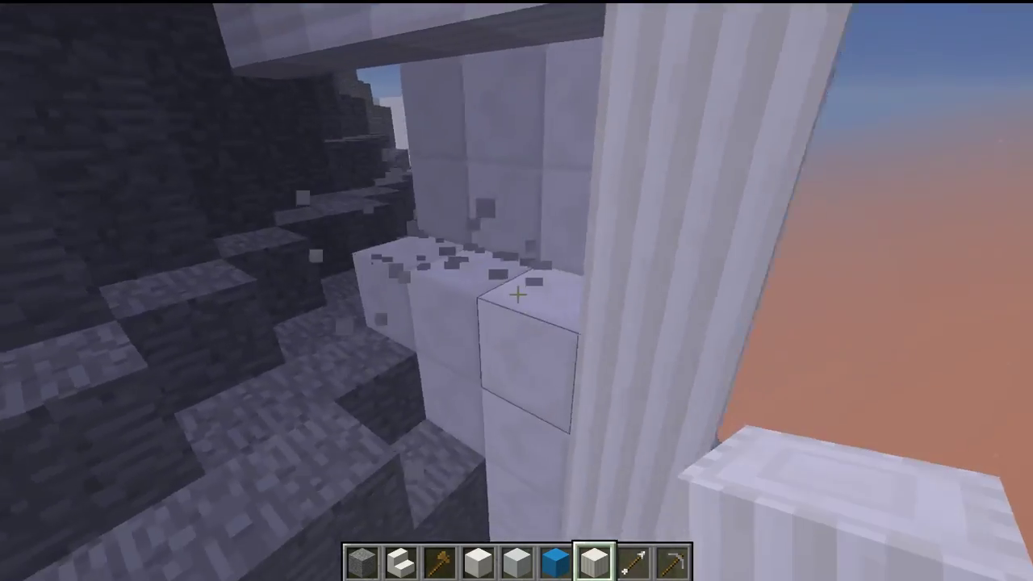
pyautogui.press('s')
pyautogui.press('d')
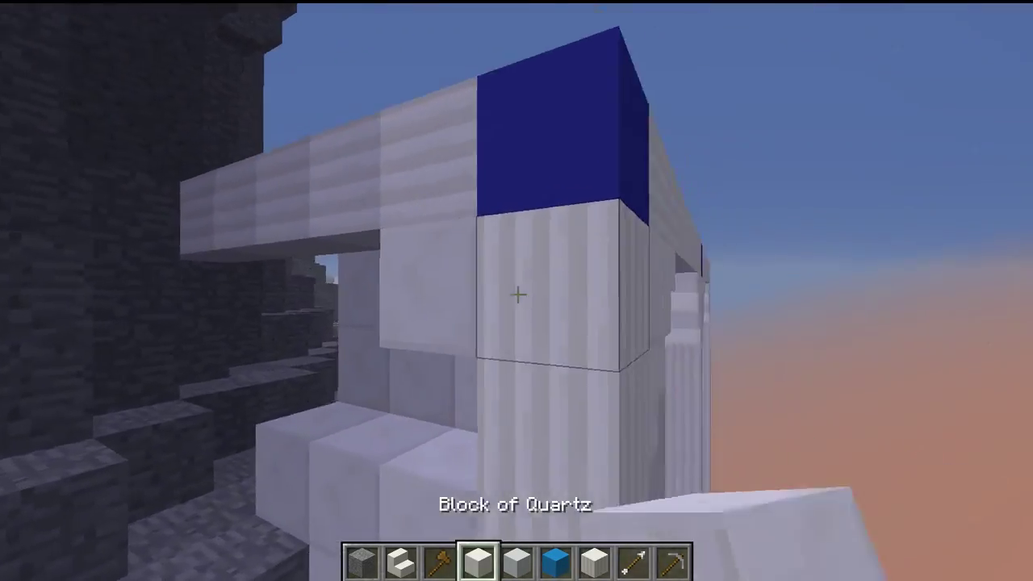
pyautogui.scroll(-3, 517, 294)
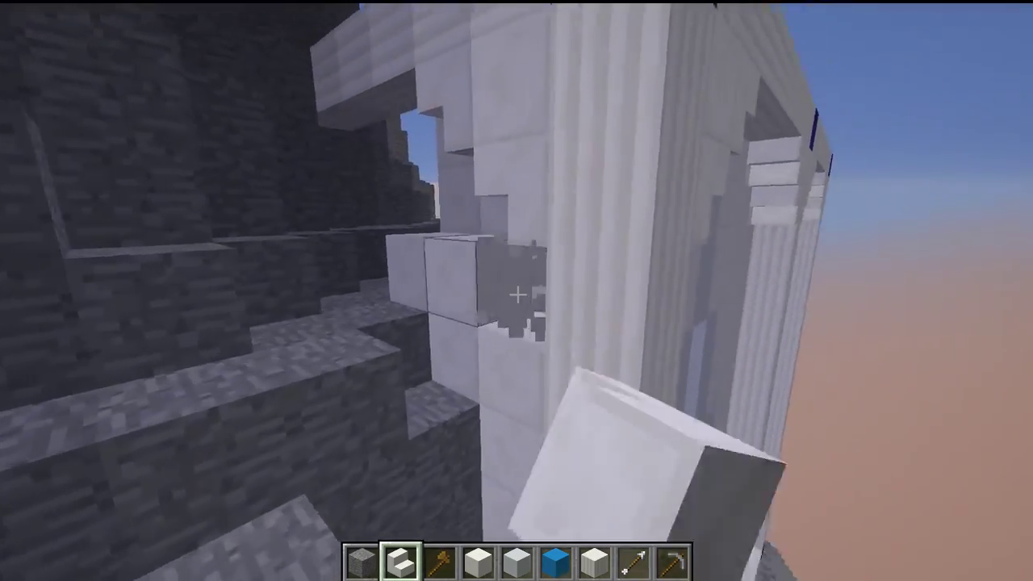
pyautogui.moveTo(517, 294); pyautogui.dragTo(517, 294)
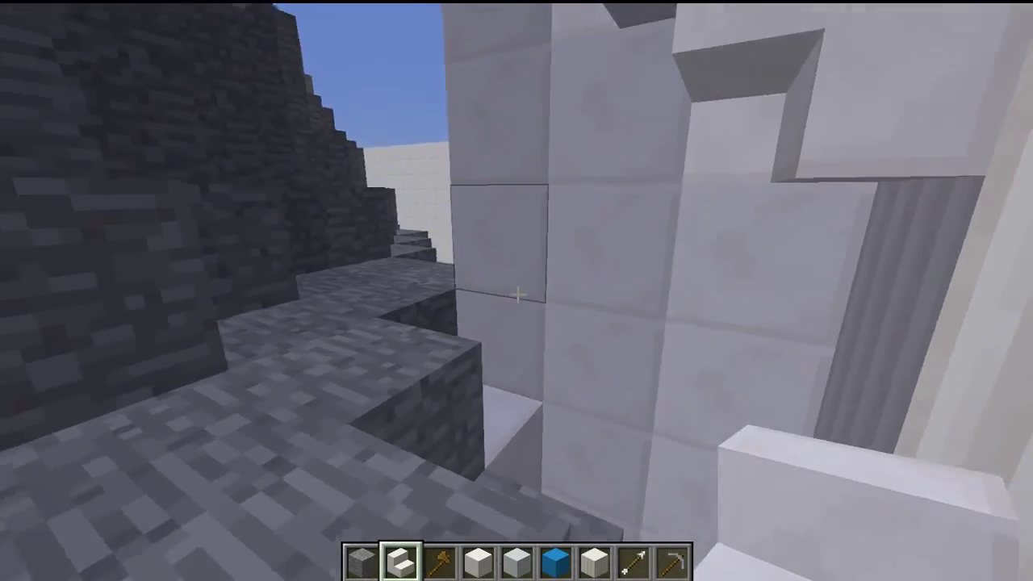
# Extend the recess's back wall toward the rock with a quartz block and a white concrete block
pyautogui.press('4')
pyautogui.rightClick(517, 295)
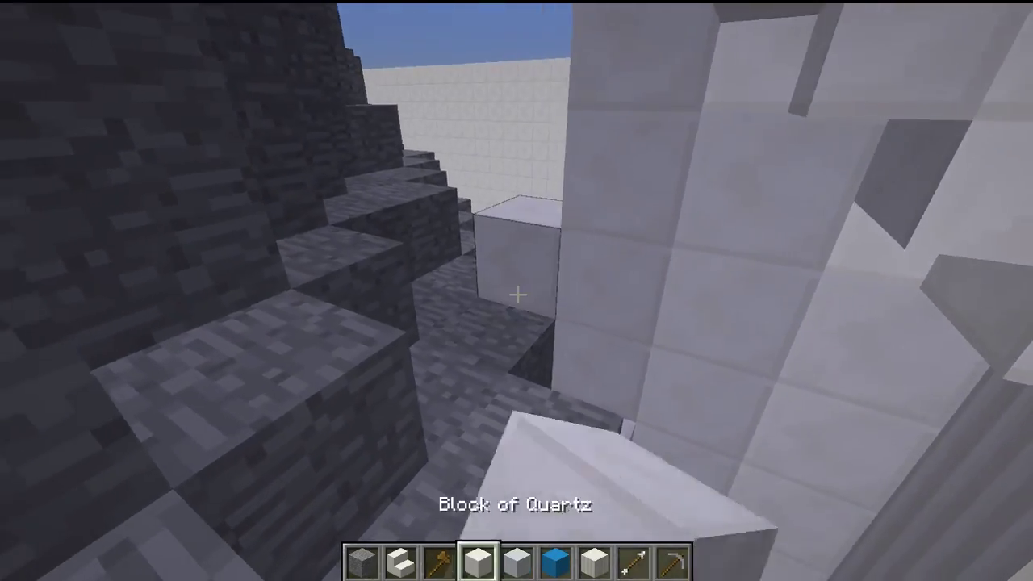
pyautogui.scroll(-1, 517, 294)
pyautogui.rightClick(517, 294)
pyautogui.click(518, 295)
pyautogui.rightClick(517, 295)
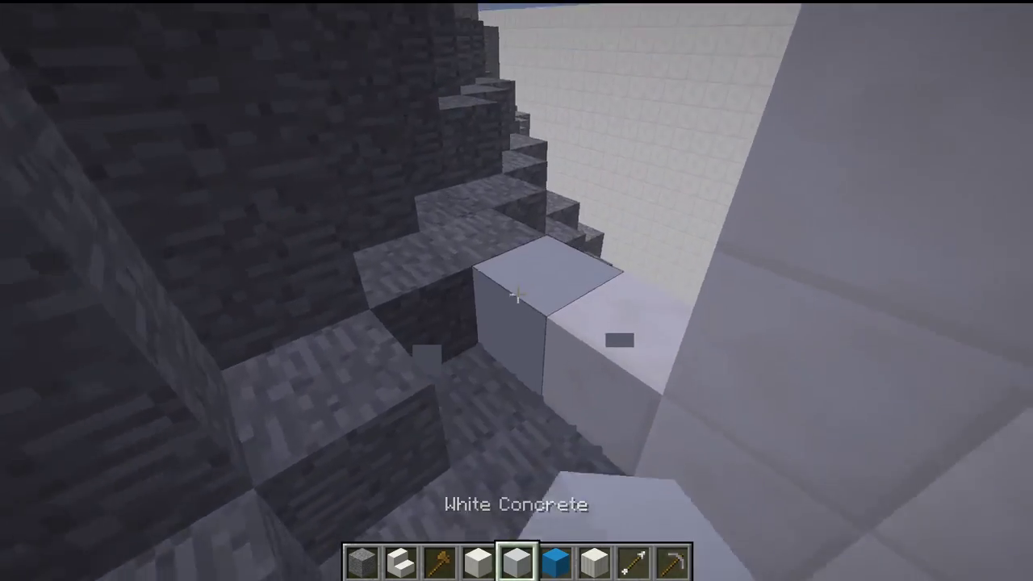
# Fill the back wall gap beneath the roof edge with quartz blocks up to the rock
pyautogui.scroll(1, 518, 295)
pyautogui.rightClick(517, 295)
pyautogui.rightClick(517, 294)
pyautogui.rightClick(517, 295)
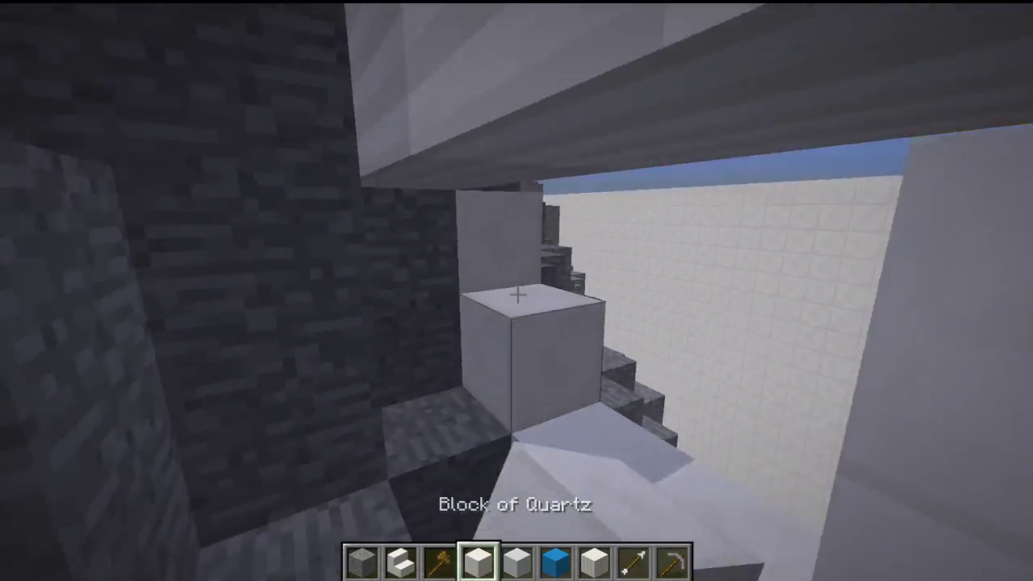
pyautogui.rightClick(517, 294)
pyautogui.rightClick(517, 294)
pyautogui.press('s')
pyautogui.rightClick(517, 294)
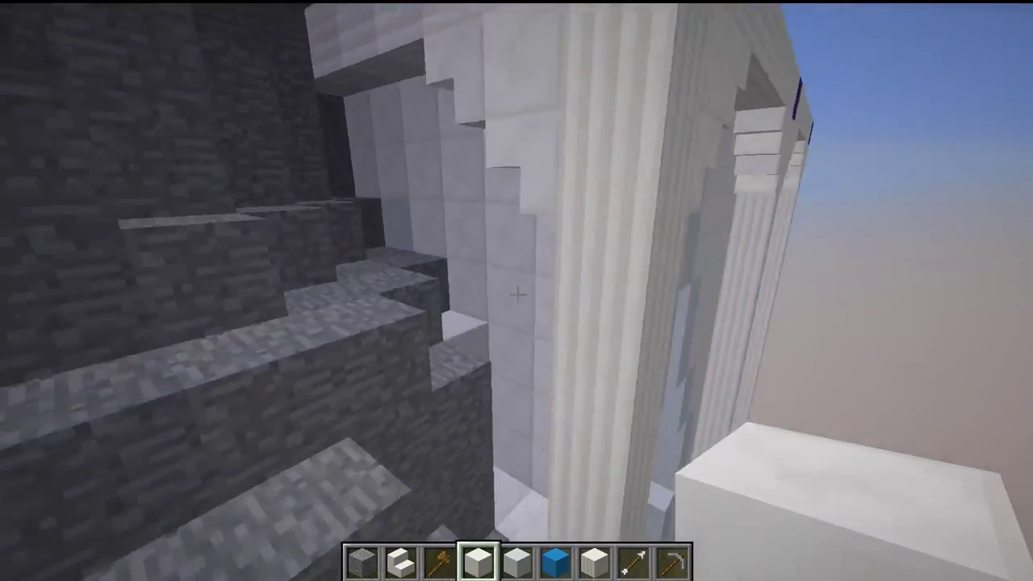
# Add white concrete to the recessed back wall beside the rock and check the corner from outside
pyautogui.press('w')
pyautogui.press('5')
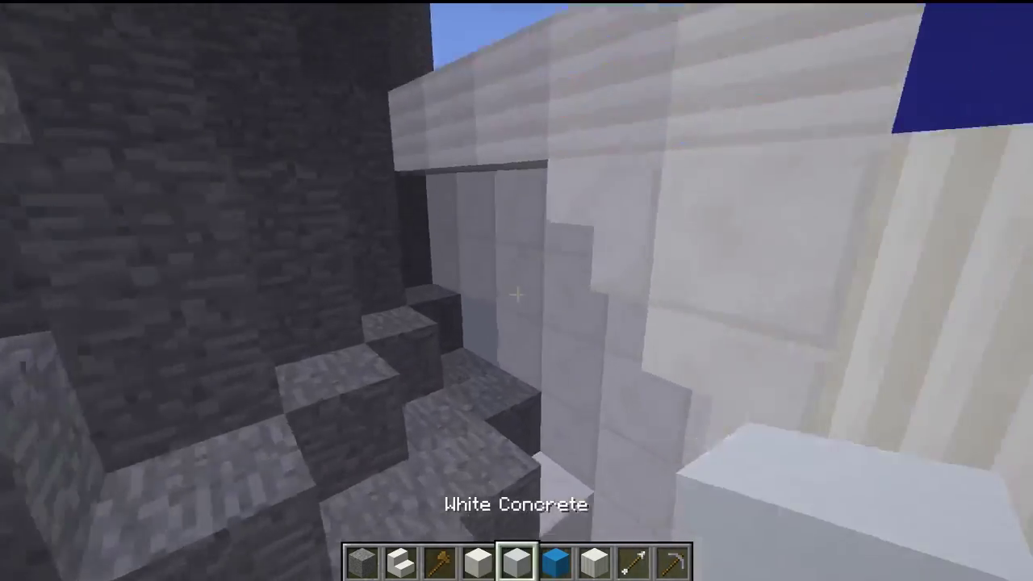
pyautogui.rightClick(518, 294)
pyautogui.press('s')
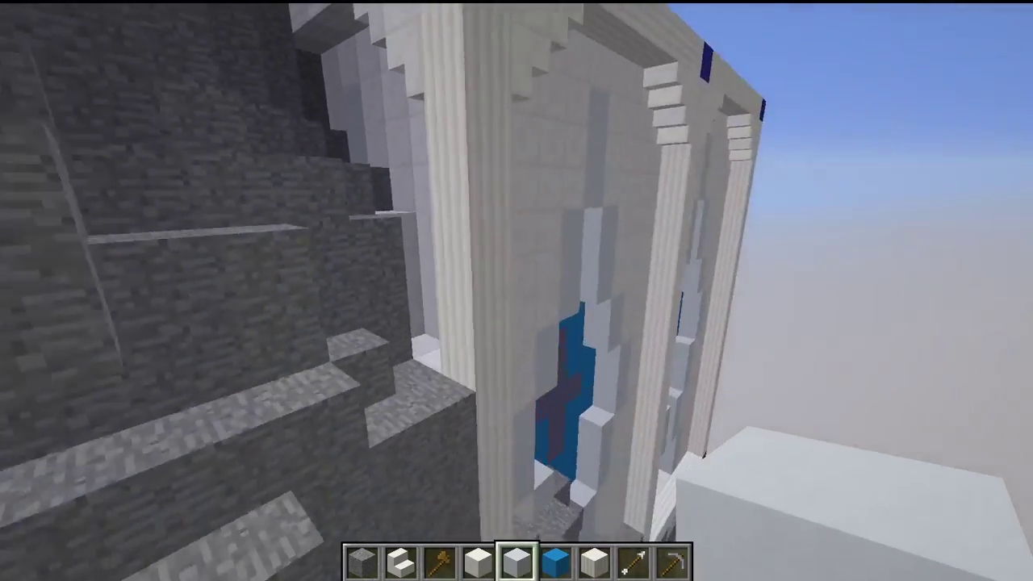
# Break the protruding white blocks between the rock and the quartz wall behind the corner pillar
pyautogui.press('w')
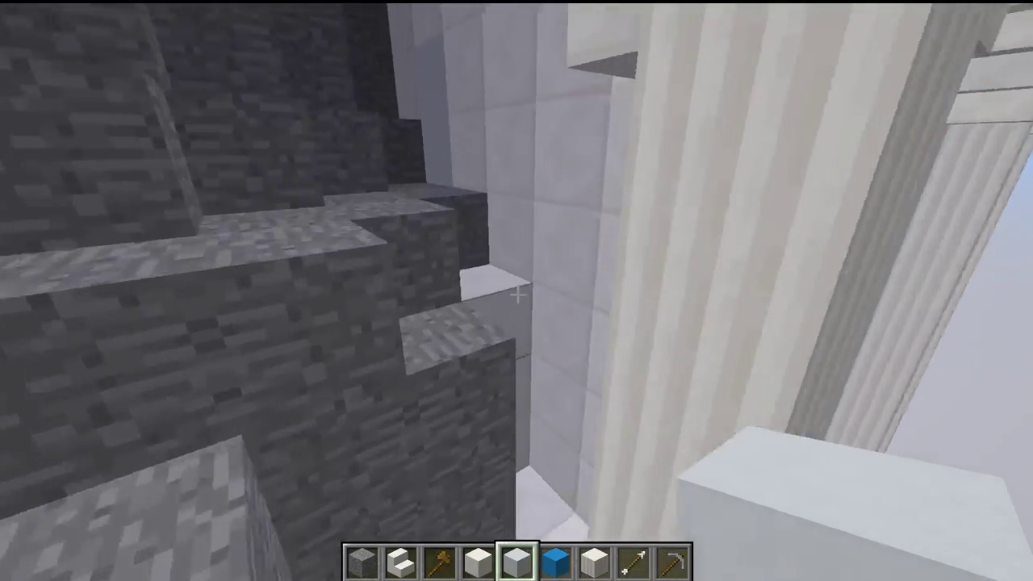
pyautogui.click(517, 295)
pyautogui.click(517, 294)
pyautogui.press('s')
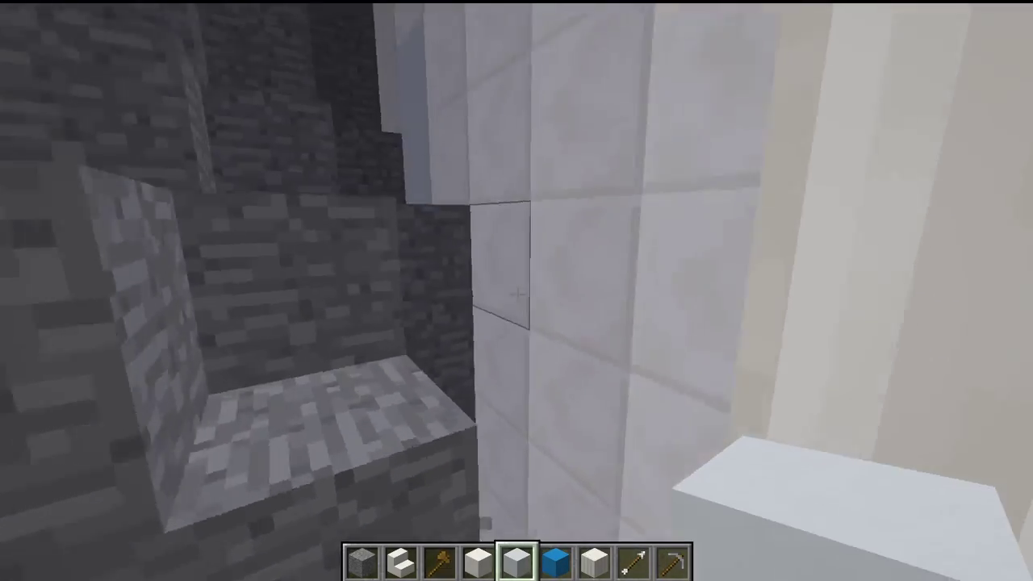
pyautogui.press('s')
pyautogui.press('shift')
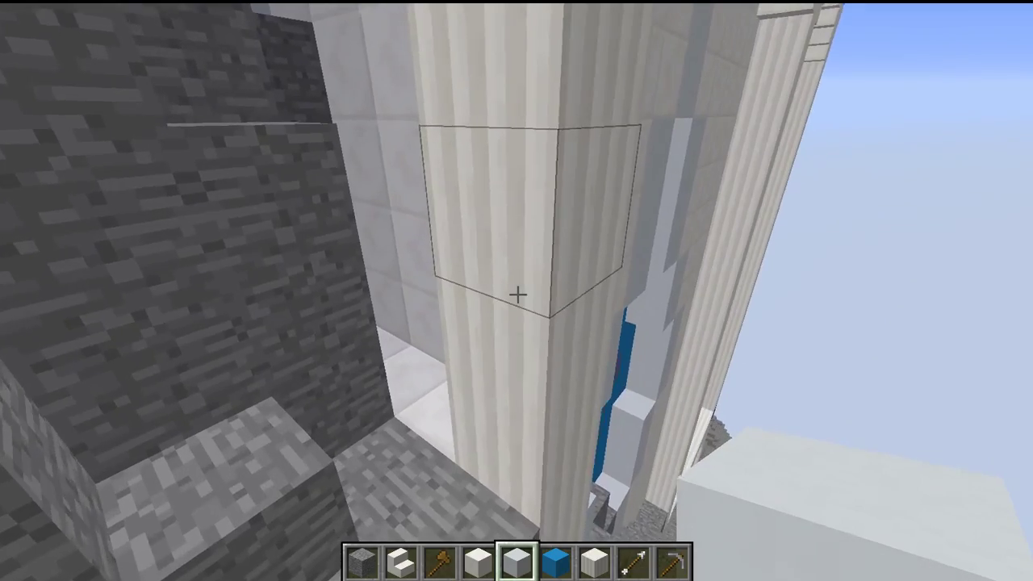
# Fill the gap between the rock and the quartz wall behind the corner pillar with stone and check the corner from outside
pyautogui.press('1')
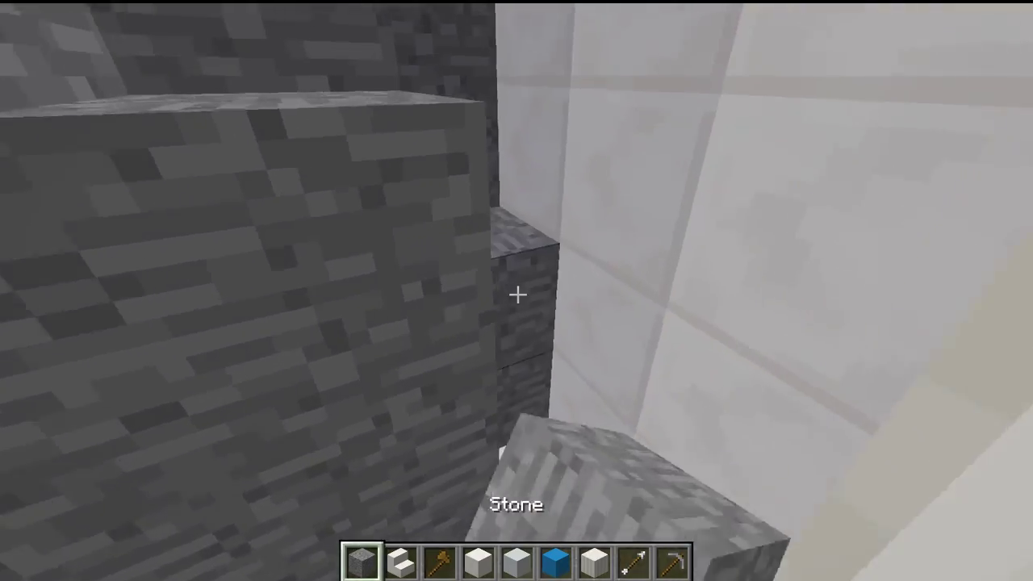
pyautogui.rightClick(517, 294)
pyautogui.rightClick(518, 294)
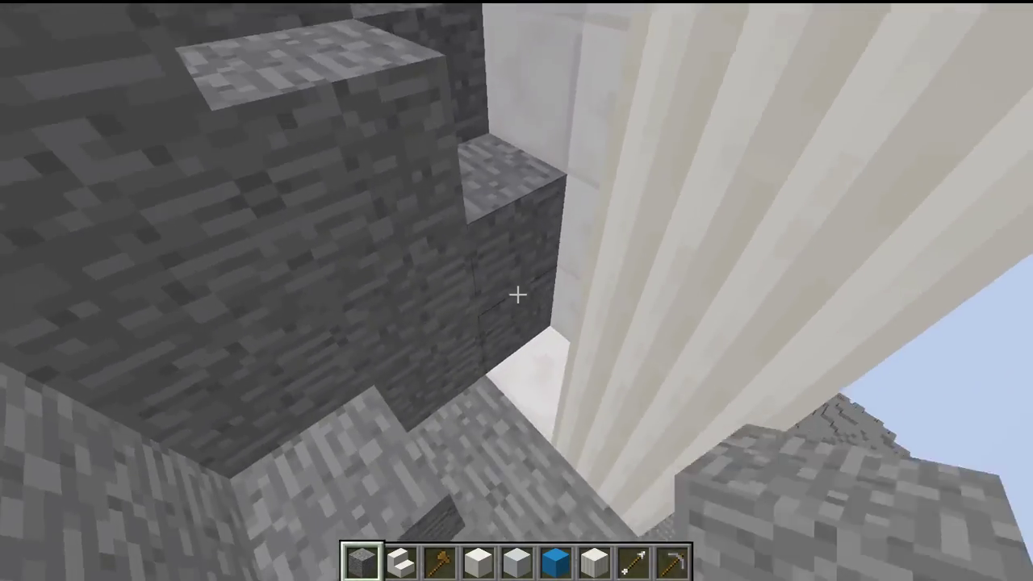
pyautogui.rightClick(517, 294)
pyautogui.press('s')
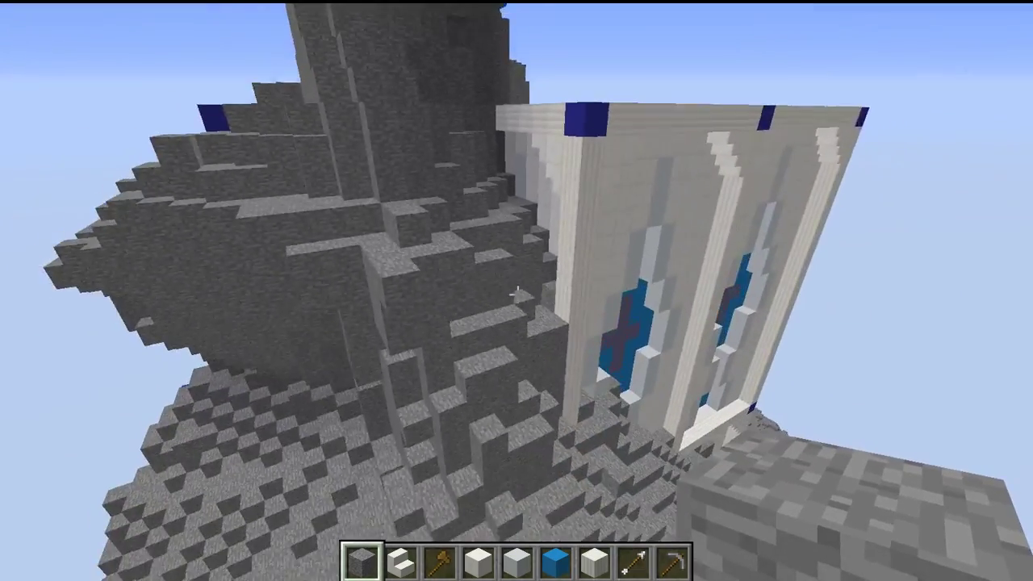
pyautogui.press('s')
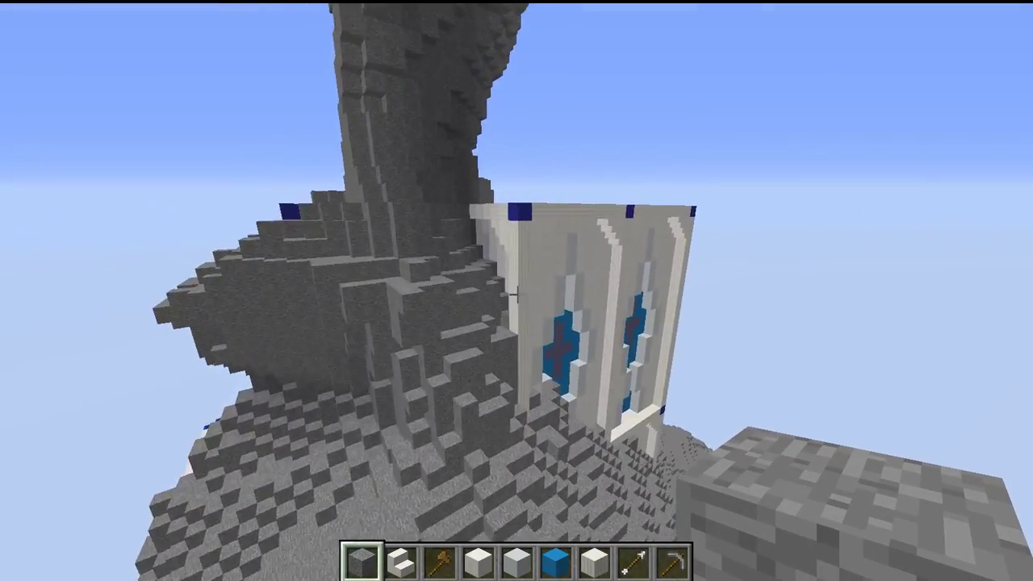
# Select the open space inside the walls with the WorldEdit wand, from (79, 83, 9) to (55, 109, 35) at roof level
pyautogui.press('w')
pyautogui.press('space')
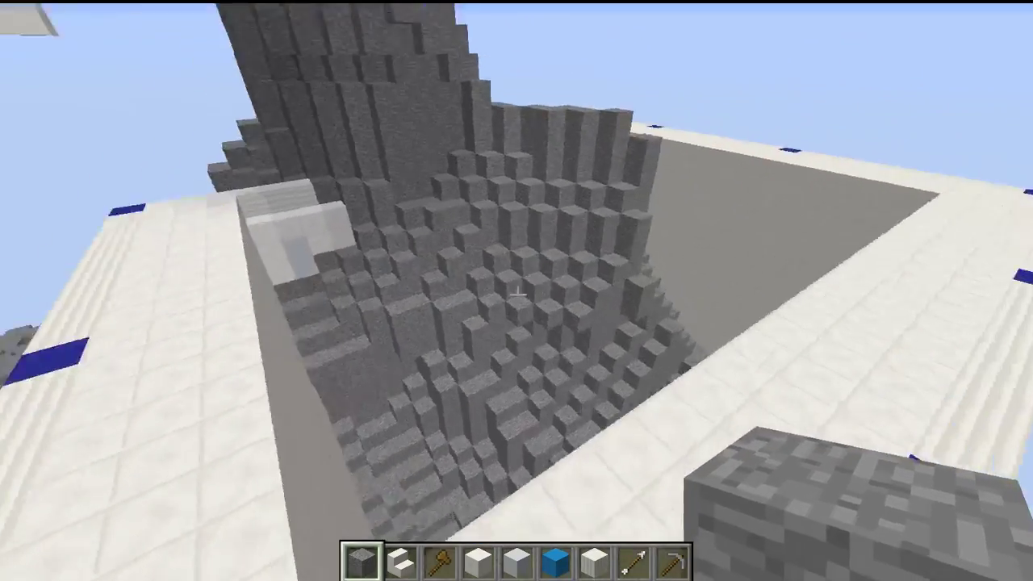
pyautogui.press('6')
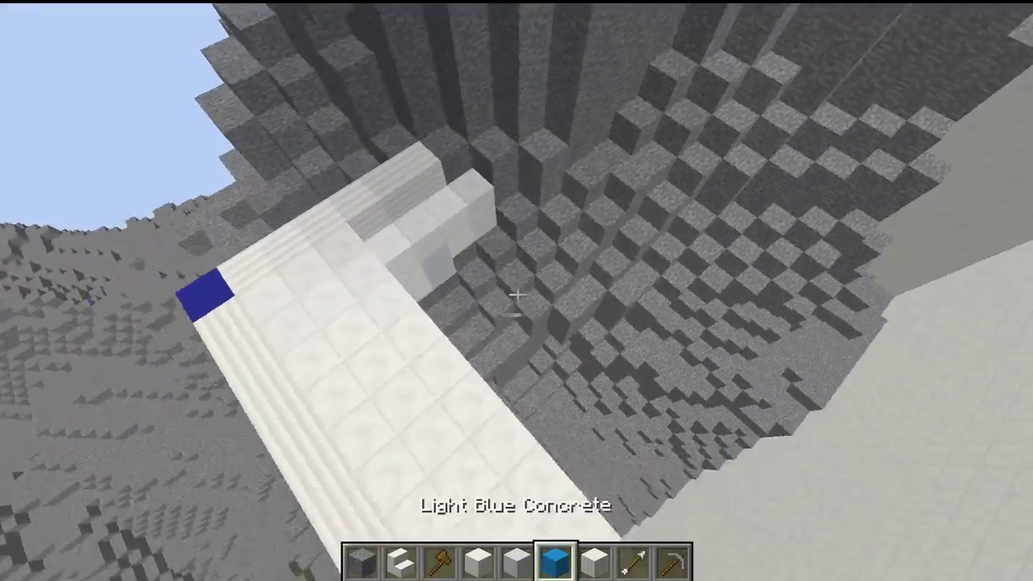
pyautogui.press('3')
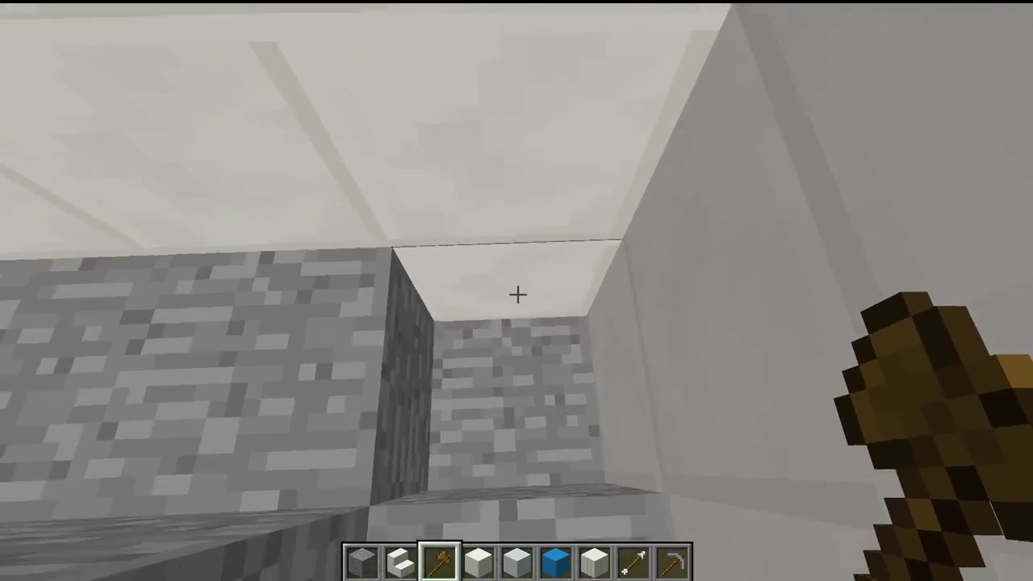
pyautogui.click(517, 295)
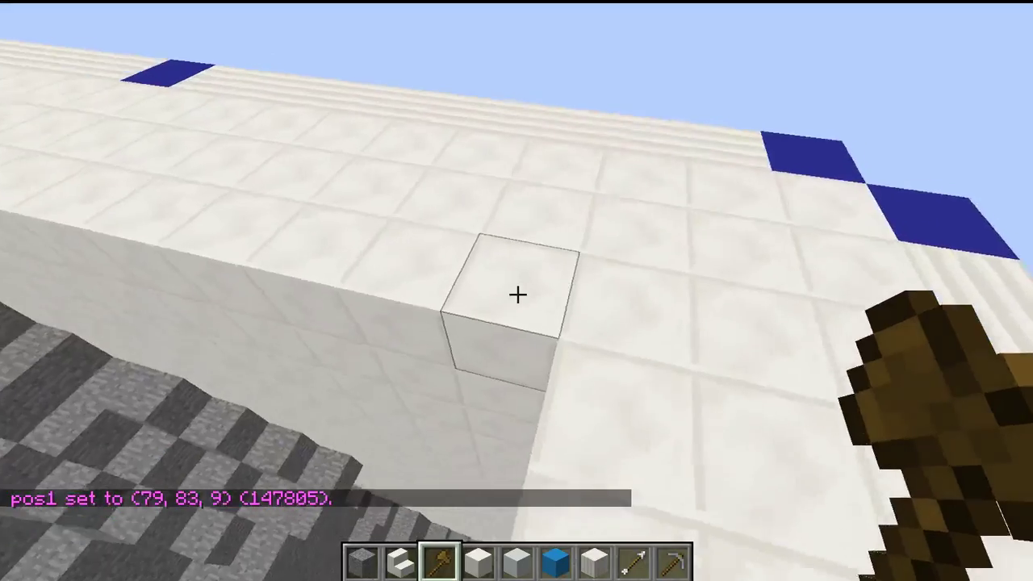
pyautogui.rightClick(516, 291)
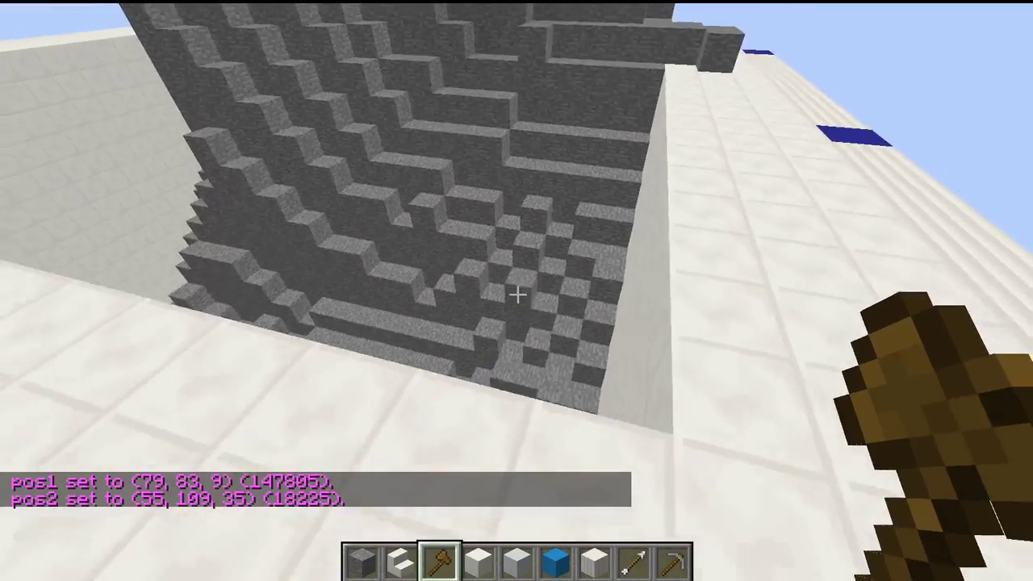
# Fill the air in the selected region with quartz using a WorldEdit replace command and check the roof from a distance
pyautogui.press('t')
pyautogui.press('Up')
pyautogui.press('Up')
pyautogui.press('Down')
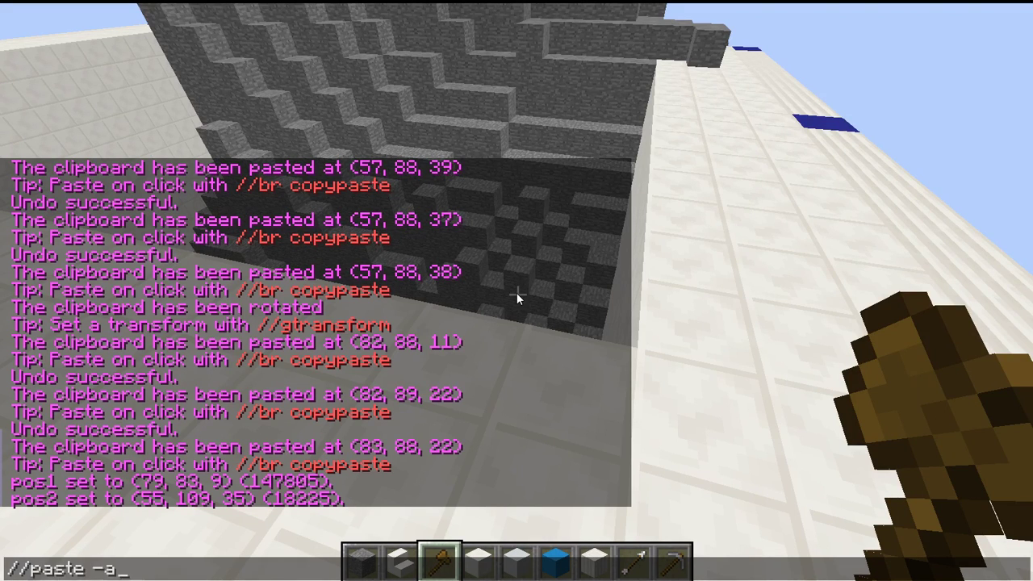
pyautogui.press('Return')
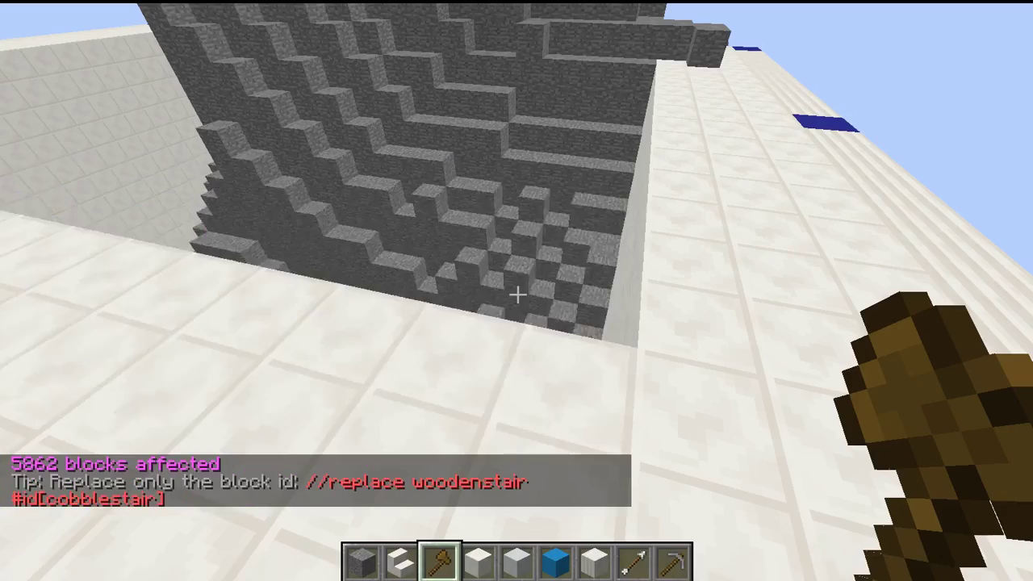
pyautogui.press('s')
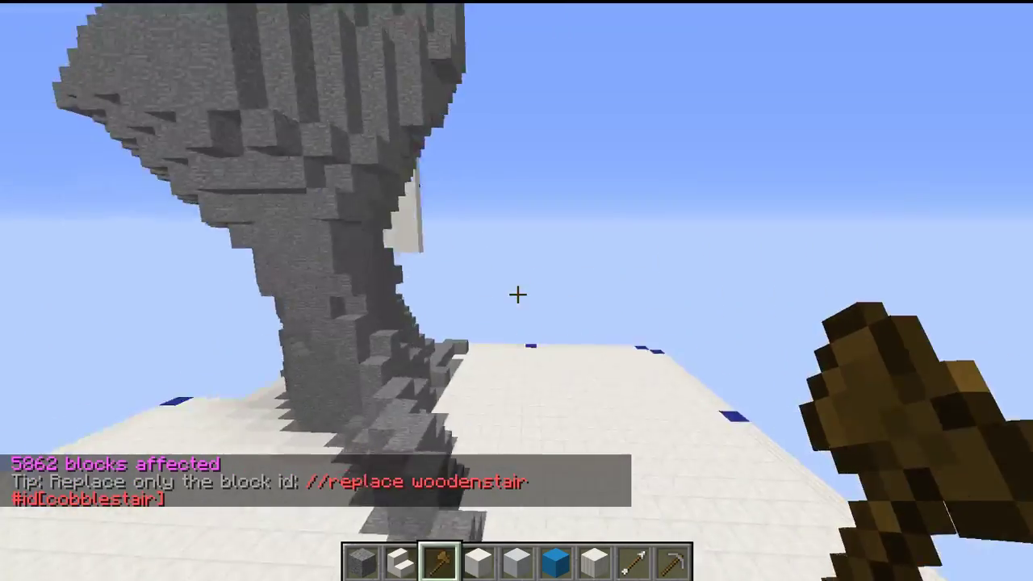
pyautogui.press('space')
pyautogui.press('s')
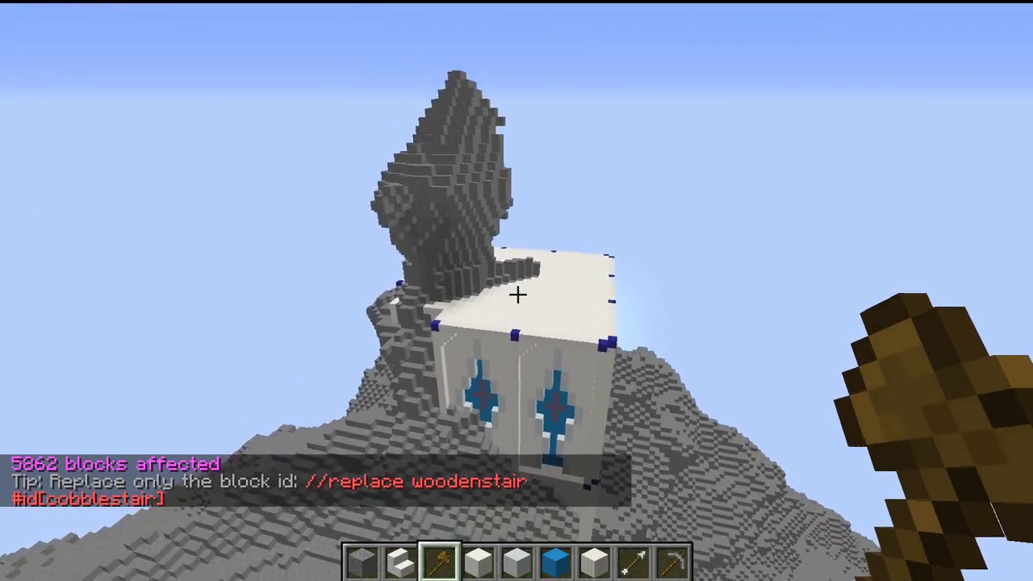
pyautogui.press('shift')
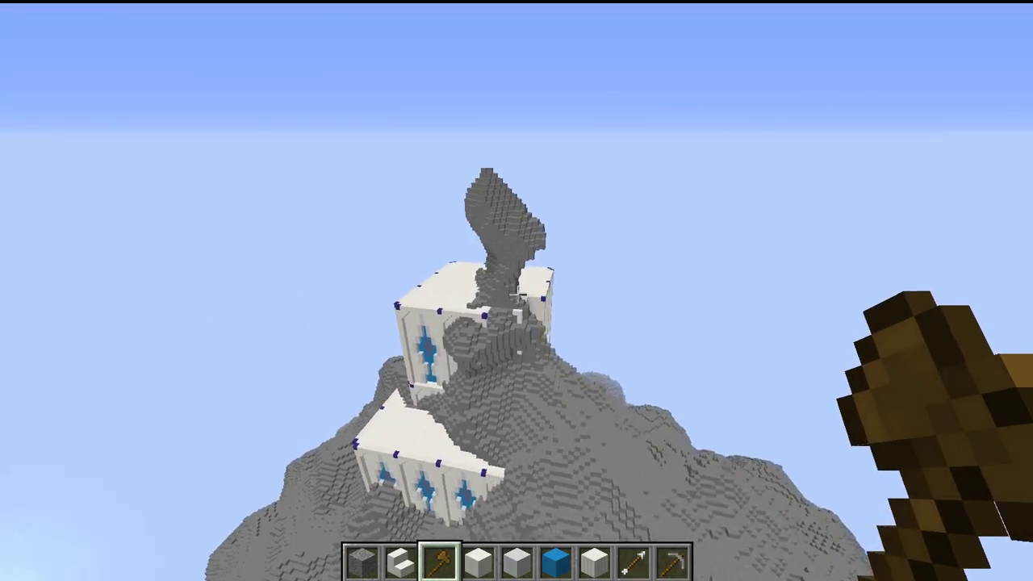
# Remove the leftover quartz column sticking out of the rock behind the building
pyautogui.press('w')
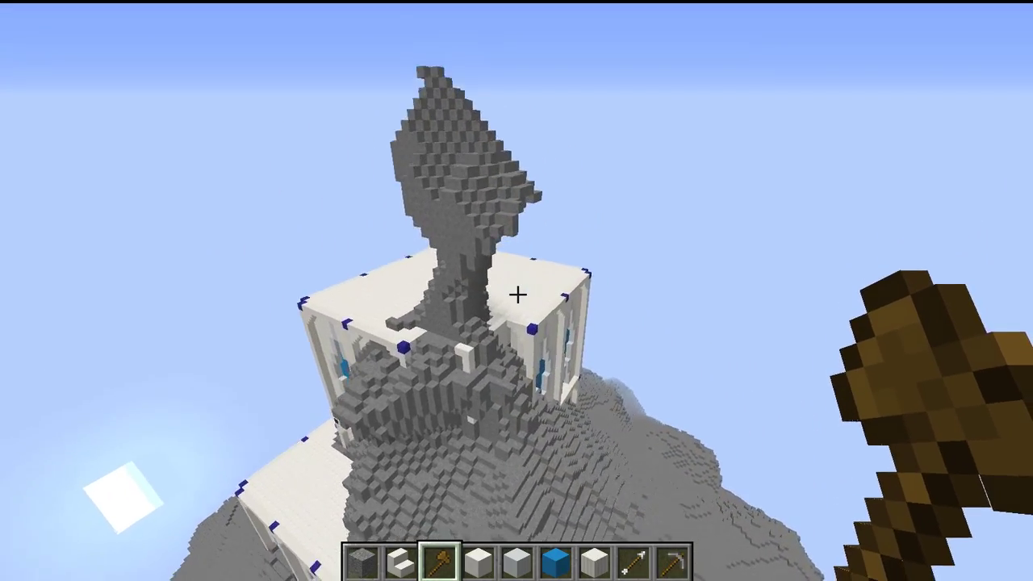
pyautogui.press('w')
pyautogui.press('shift')
pyautogui.press('w')
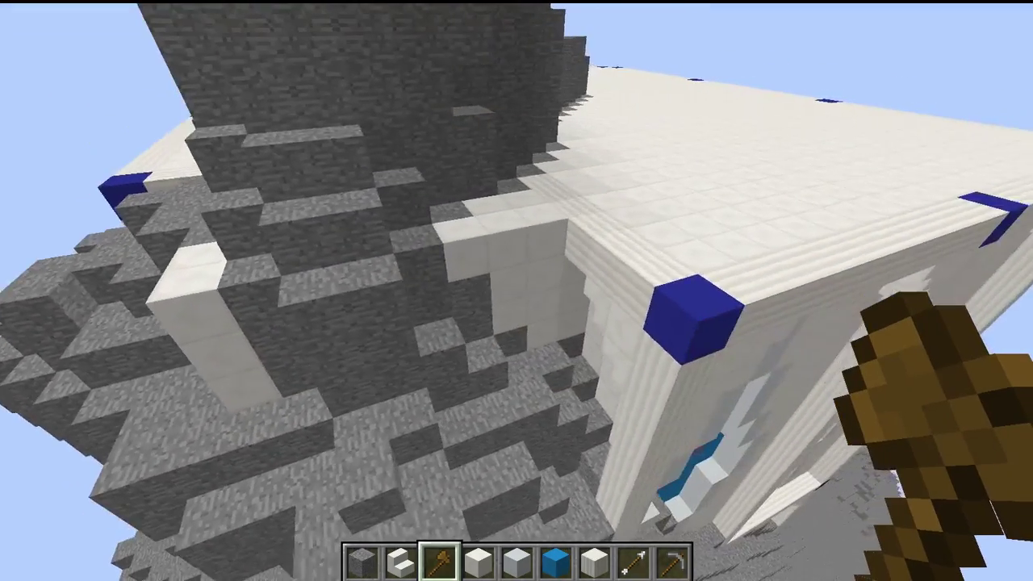
pyautogui.press('w')
pyautogui.press('w')
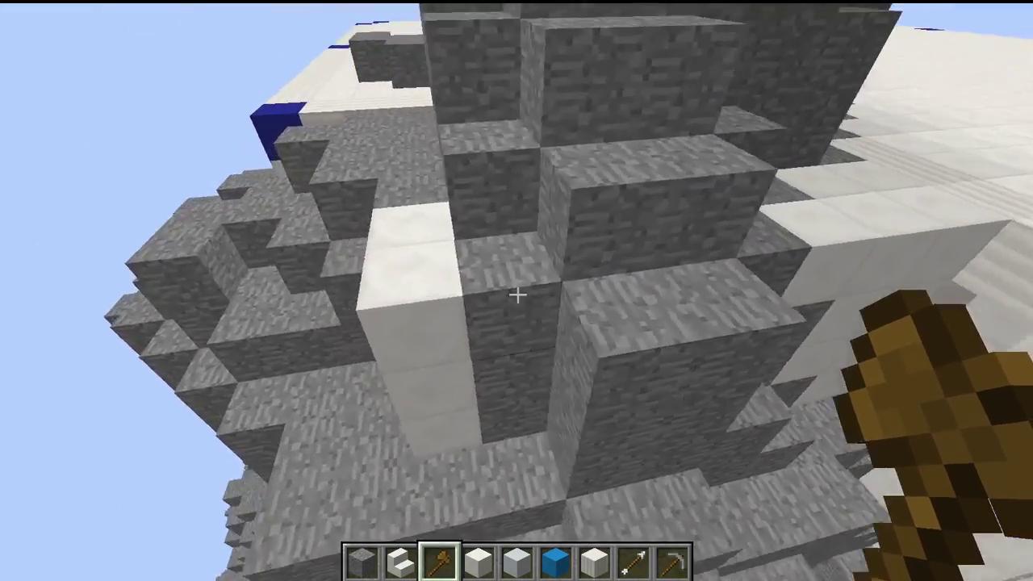
pyautogui.click(514, 296)
pyautogui.click(516, 295)
pyautogui.press('4')
pyautogui.click(516, 295)
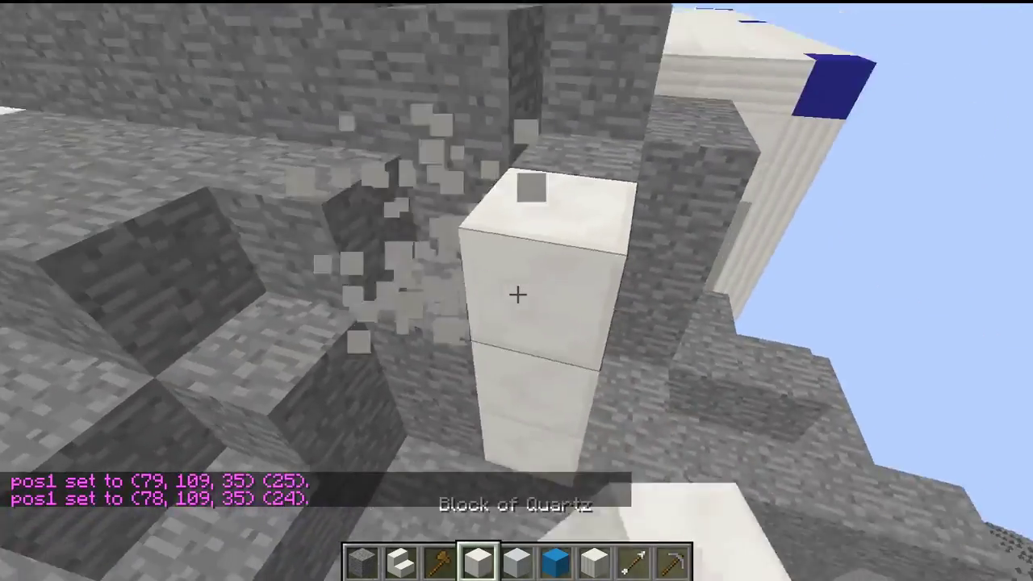
pyautogui.click(516, 295)
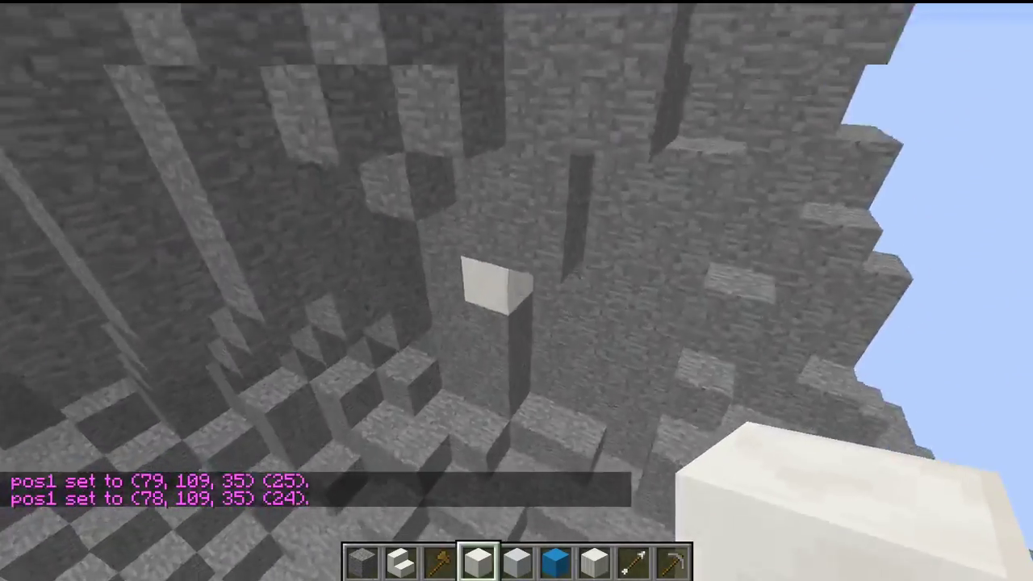
pyautogui.click(516, 296)
# Break away the upper quartz blocks of the short wall stub between the roof edge and the rock
pyautogui.press('space')
pyautogui.press('w')
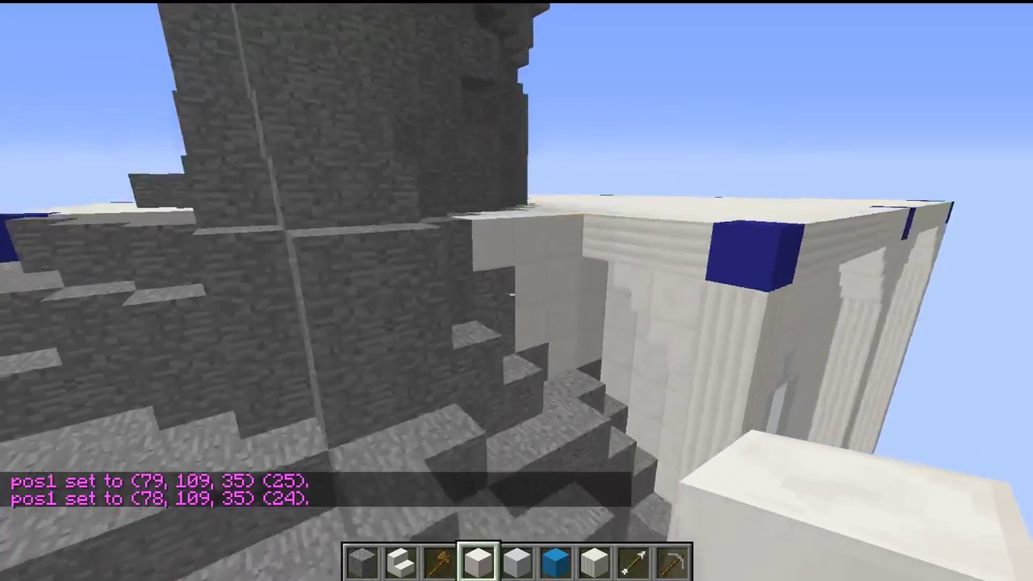
pyautogui.click(517, 295)
pyautogui.click(517, 295)
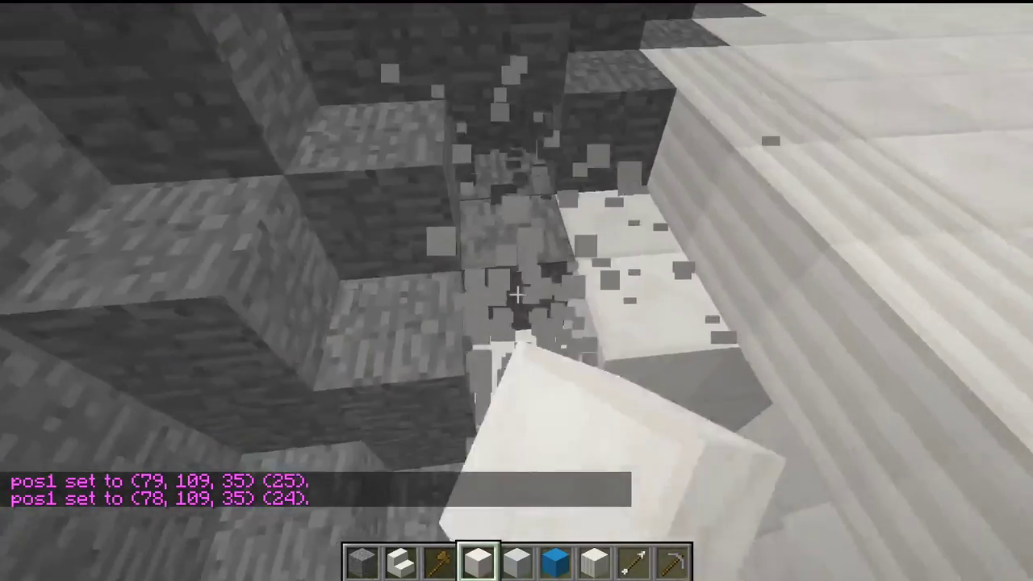
pyautogui.scroll(2, 516, 295)
pyautogui.scroll(1, 516, 295)
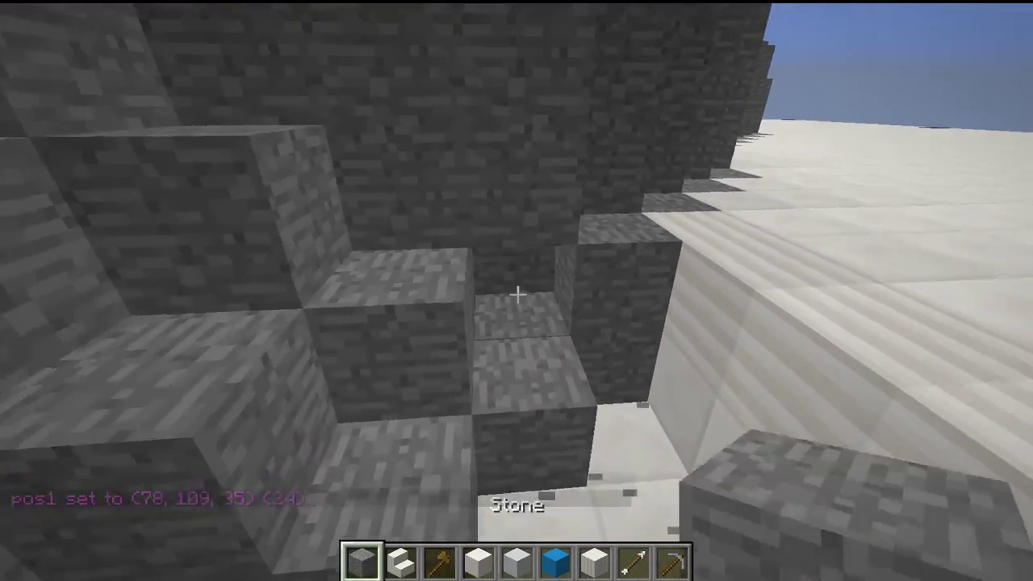
# Clear the remaining quartz blocks of the wall stub beneath the roof edge down to the stone slope
pyautogui.click(516, 296)
pyautogui.click(516, 295)
pyautogui.click(518, 294)
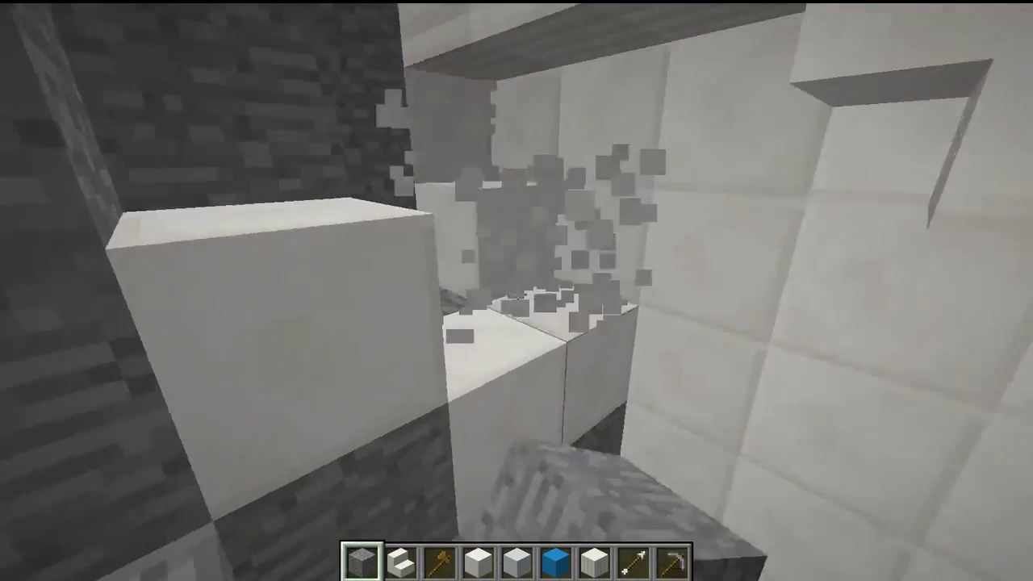
pyautogui.click(518, 295)
pyautogui.click(518, 296)
pyautogui.click(517, 295)
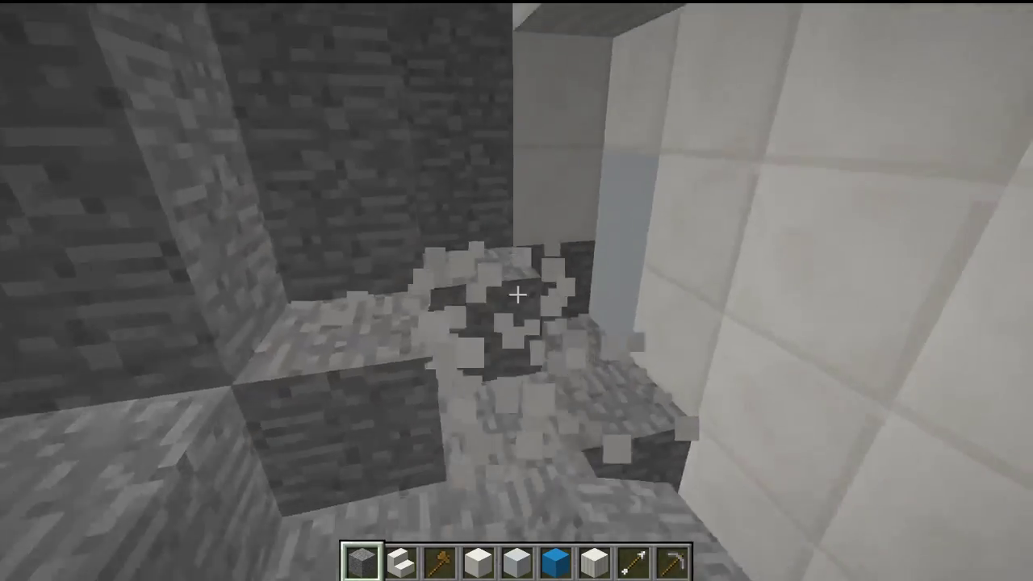
pyautogui.click(517, 295)
pyautogui.click(517, 294)
pyautogui.press('s')
pyautogui.press('space')
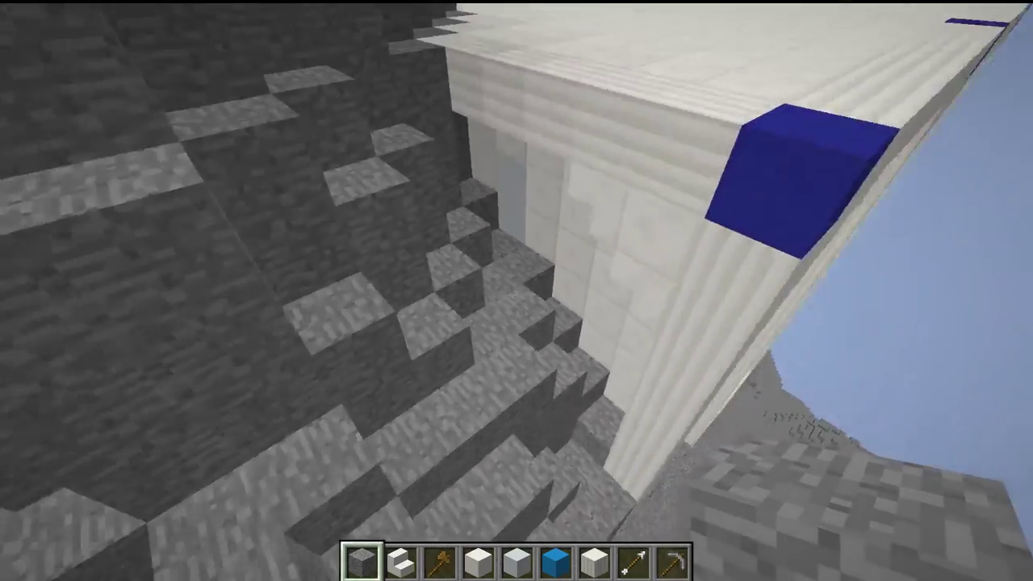
# Inspect the building and the surrounding mountain slopes from a distance and from lower down
pyautogui.press('s')
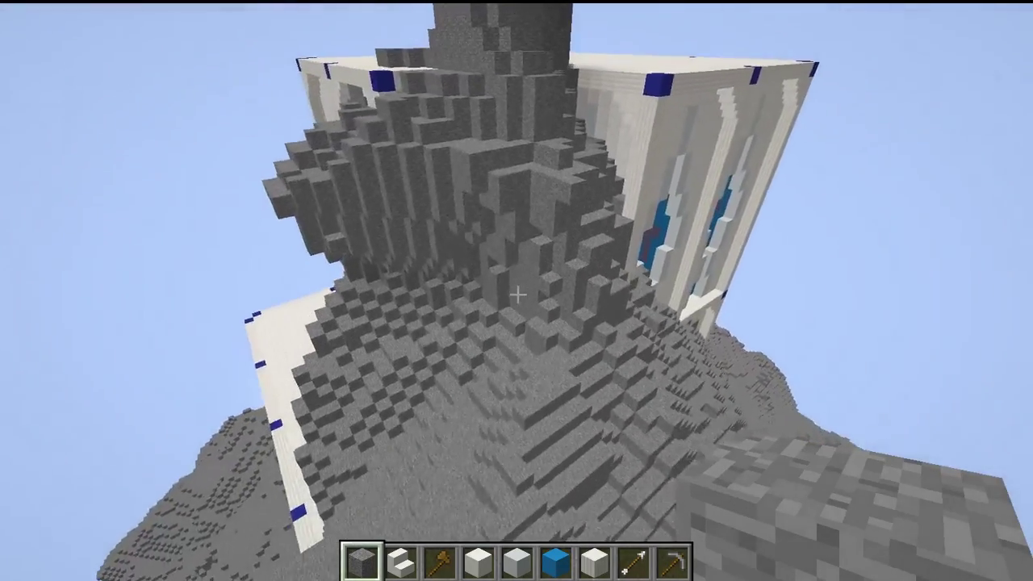
pyautogui.press('s')
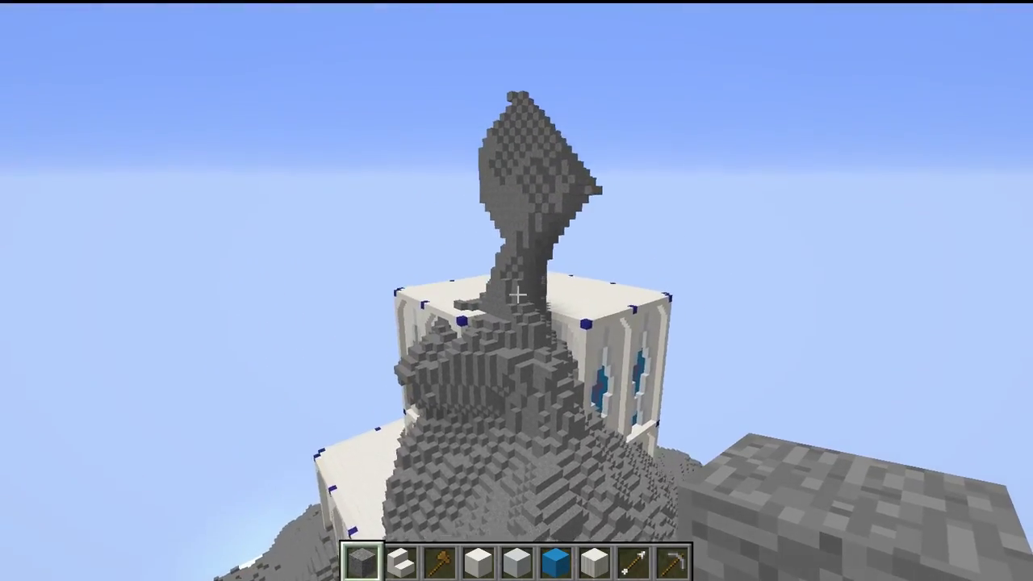
pyautogui.press('s')
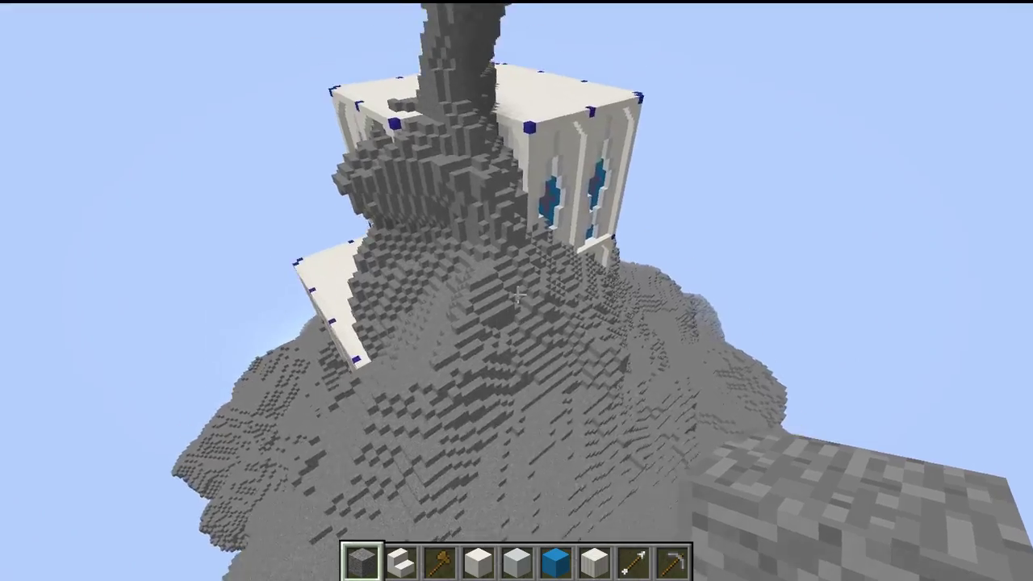
pyautogui.press('shift')
pyautogui.press('shift')
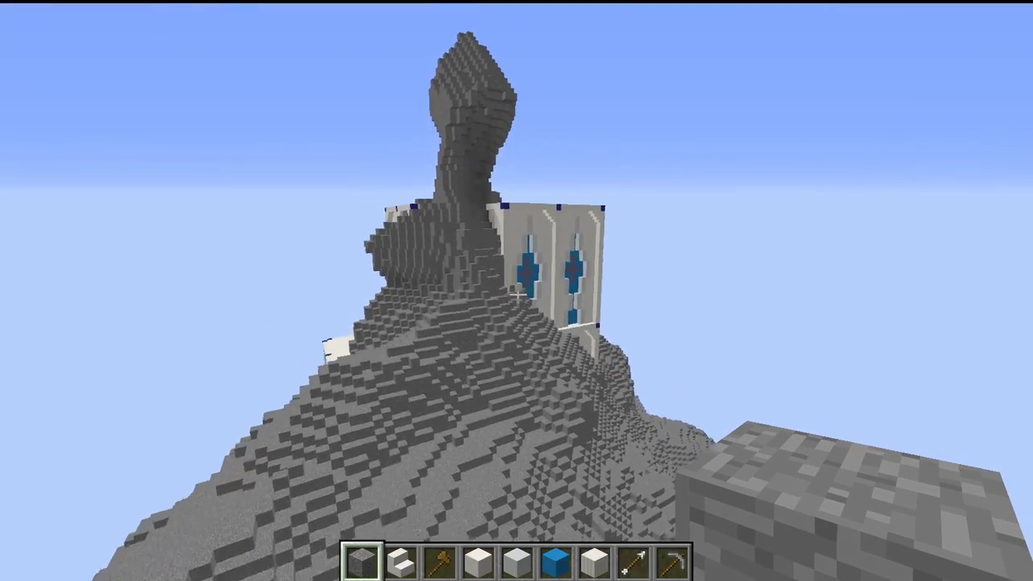
pyautogui.press('shift')
pyautogui.press('shift')
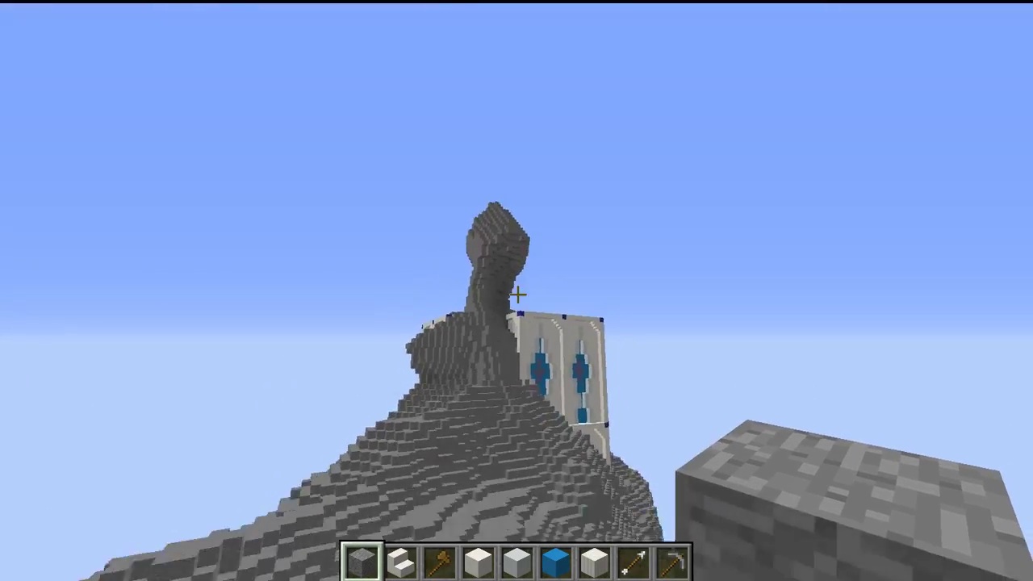
pyautogui.press('shift')
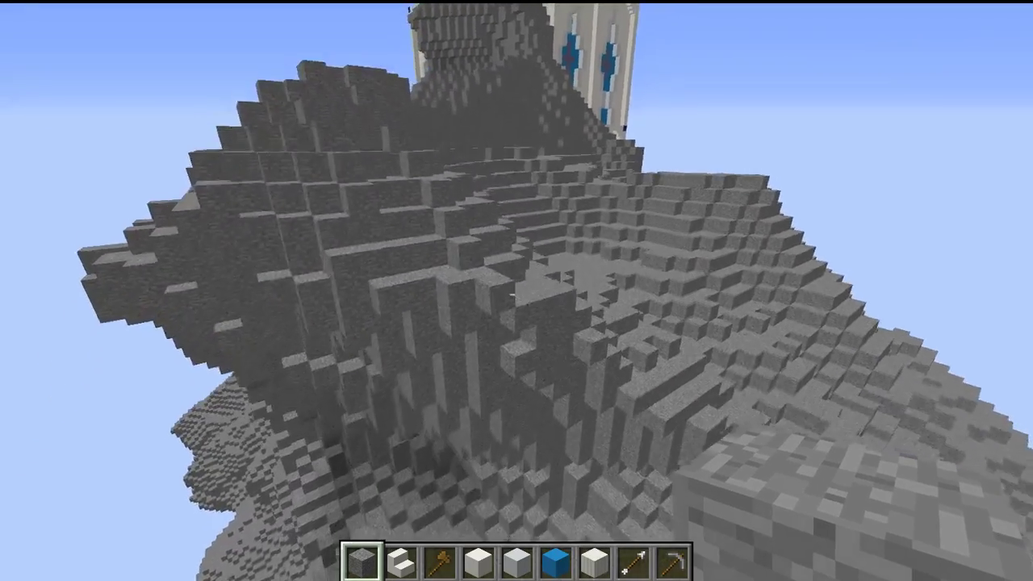
pyautogui.press('w')
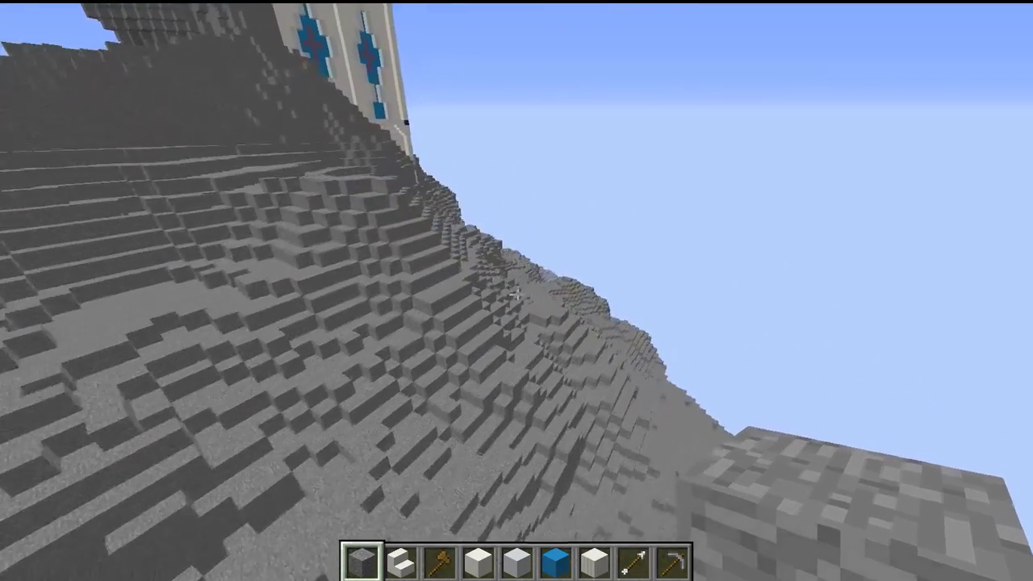
# Try pasting the copied facade into the stone slope at 161, 73, 44, leaving out air, and undo the paste
pyautogui.press('shift')
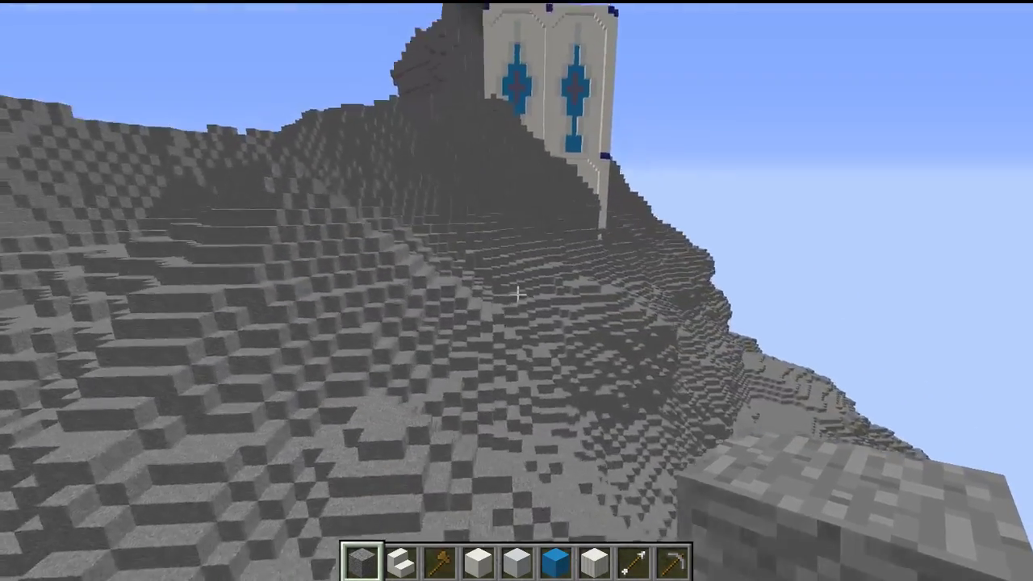
pyautogui.press('a')
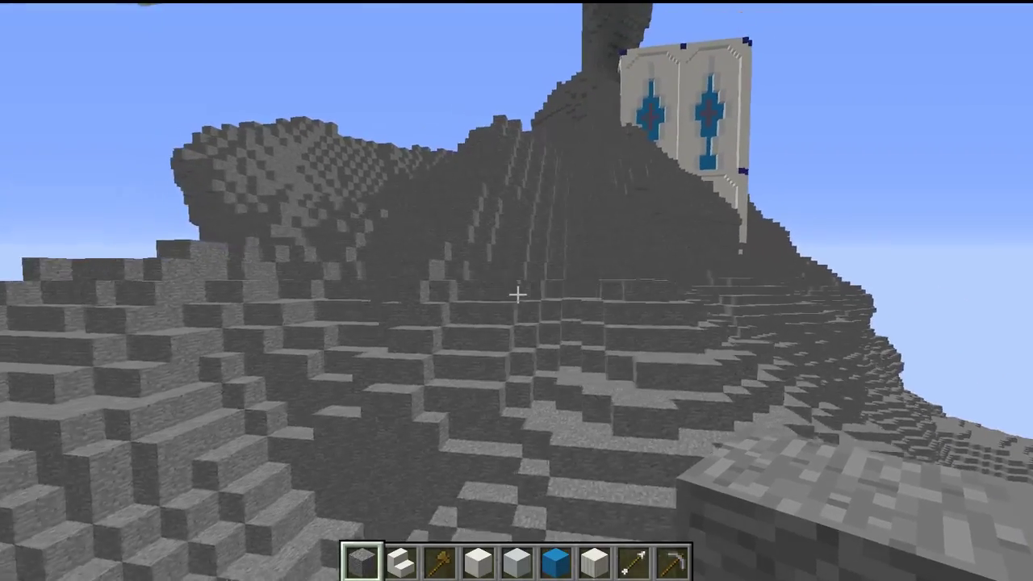
pyautogui.press('/')
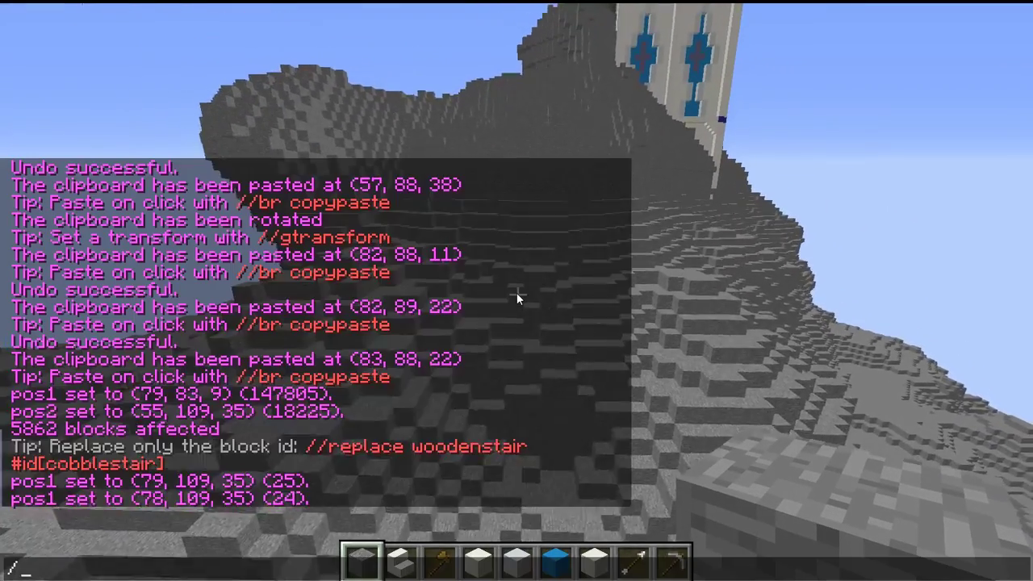
pyautogui.press('Return')
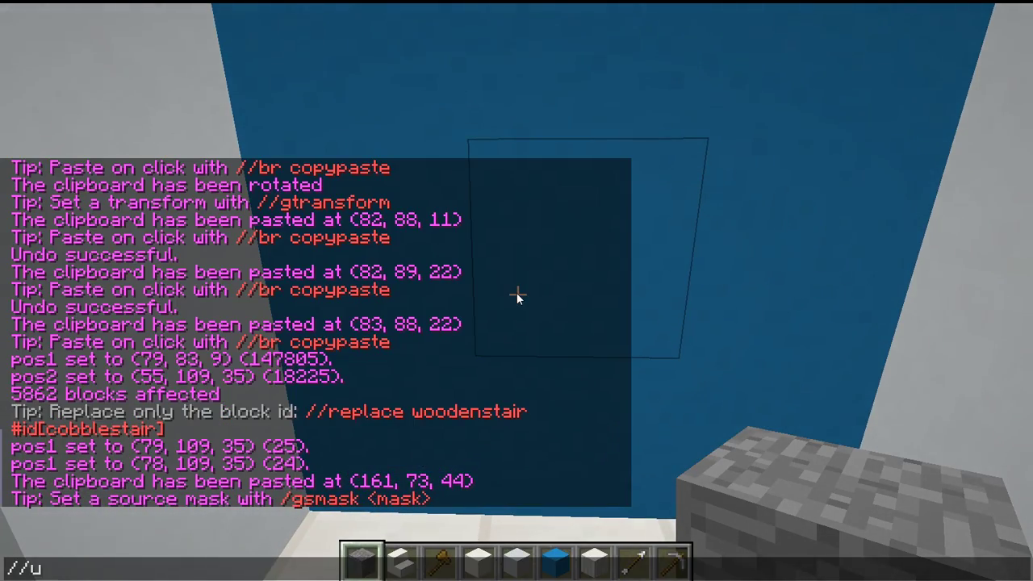
pyautogui.press('Return')
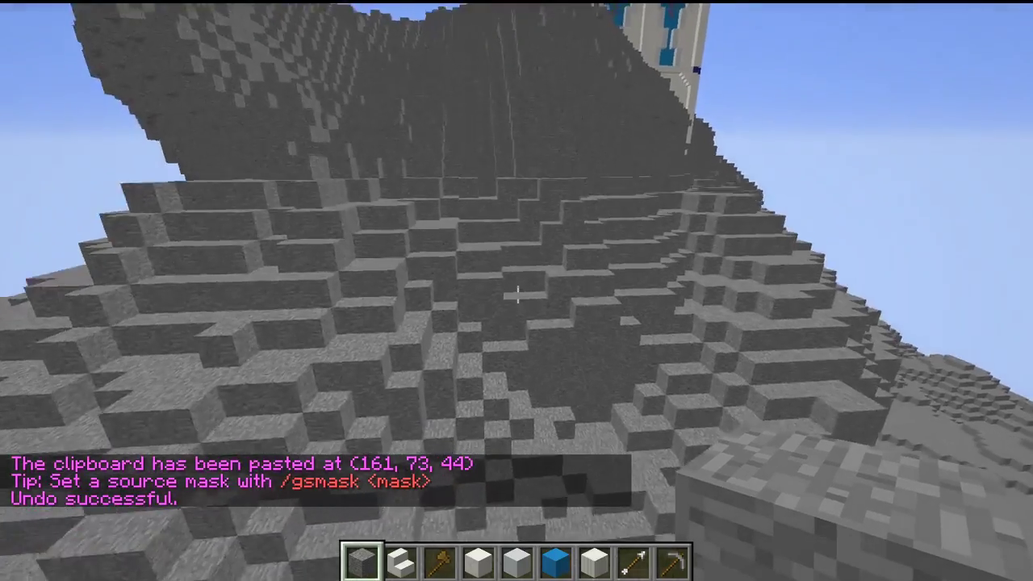
# Paste the copied facade without air into the rock at 142, 59, 42
pyautogui.press('w')
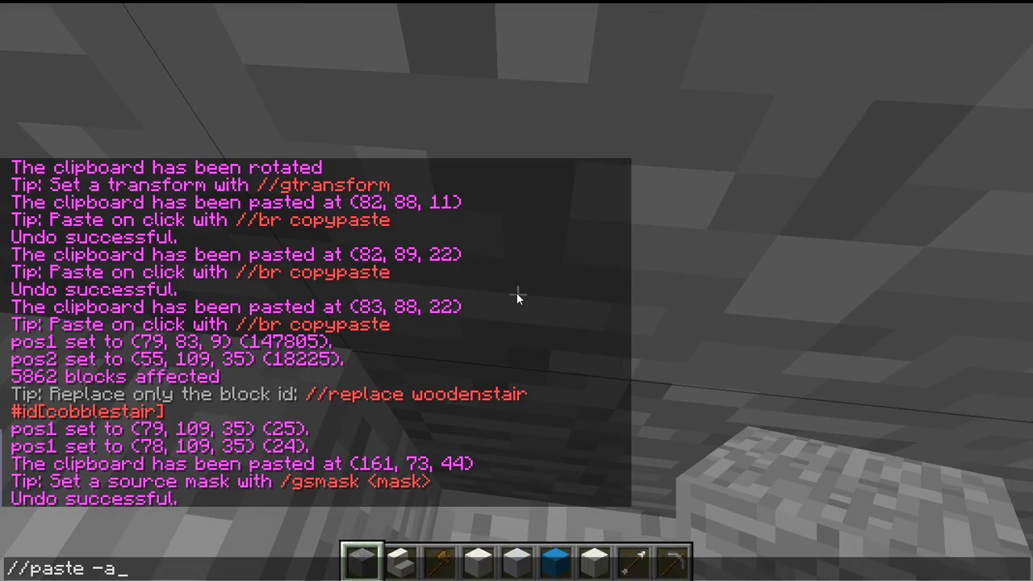
pyautogui.press('s')
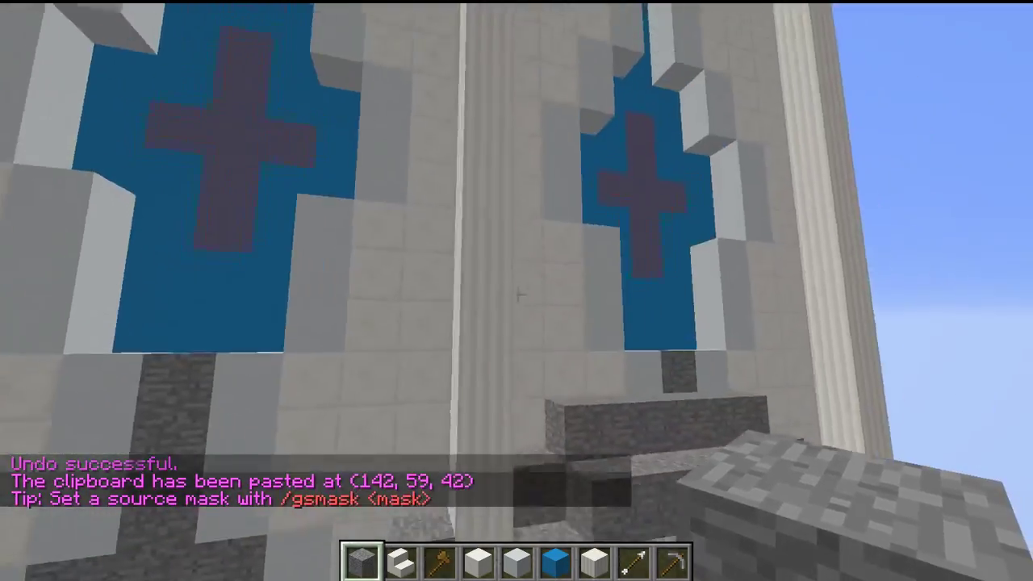
pyautogui.press('s')
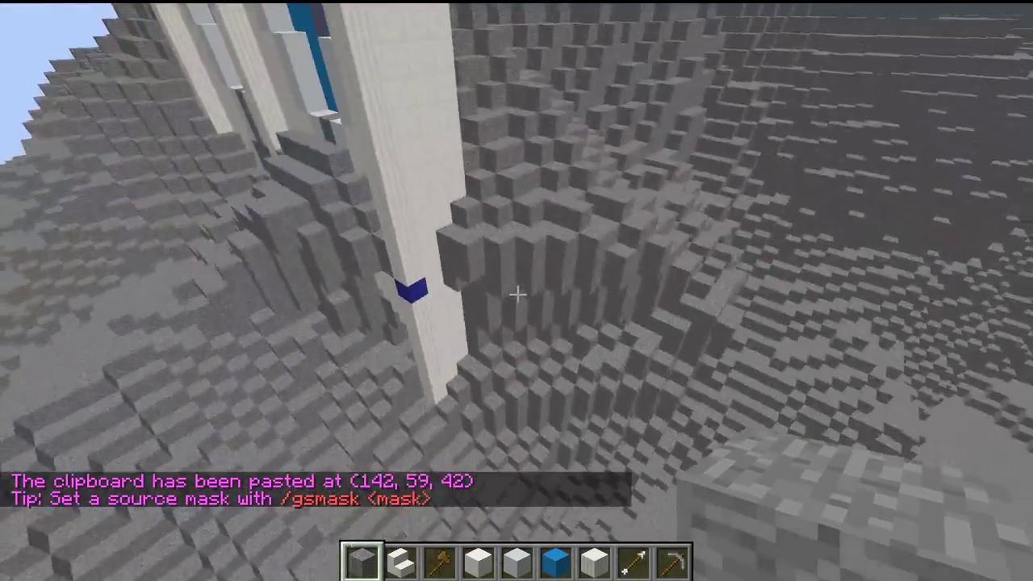
# Break into the stone slope beside the plain quartz side wall of the newly pasted facade
pyautogui.press('d')
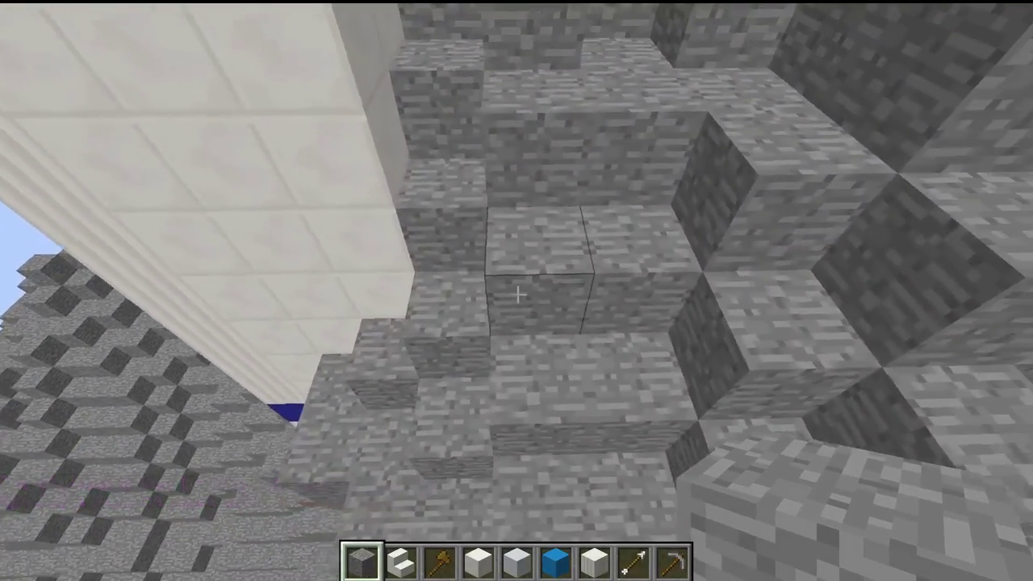
pyautogui.click(516, 290)
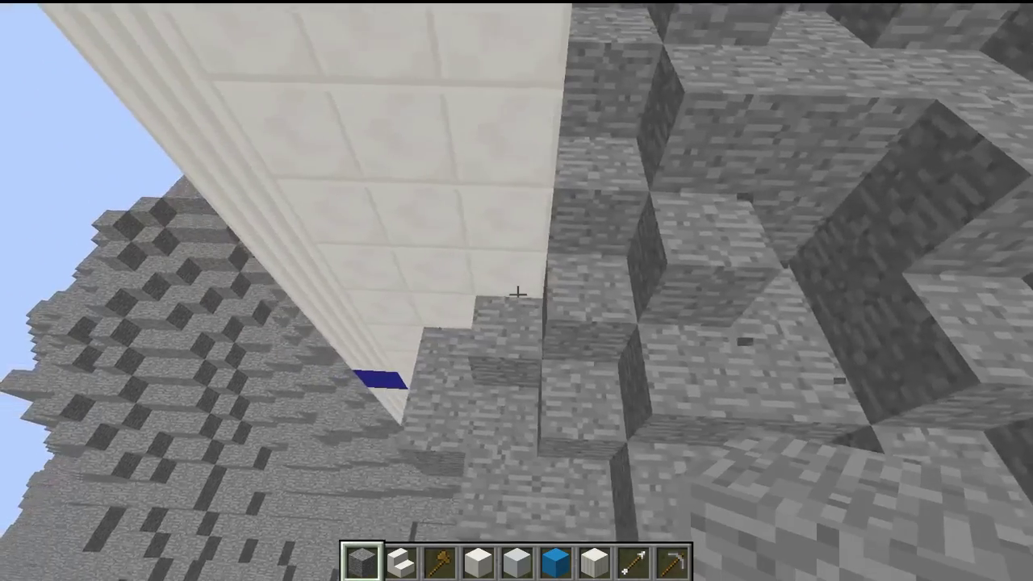
pyautogui.press('w')
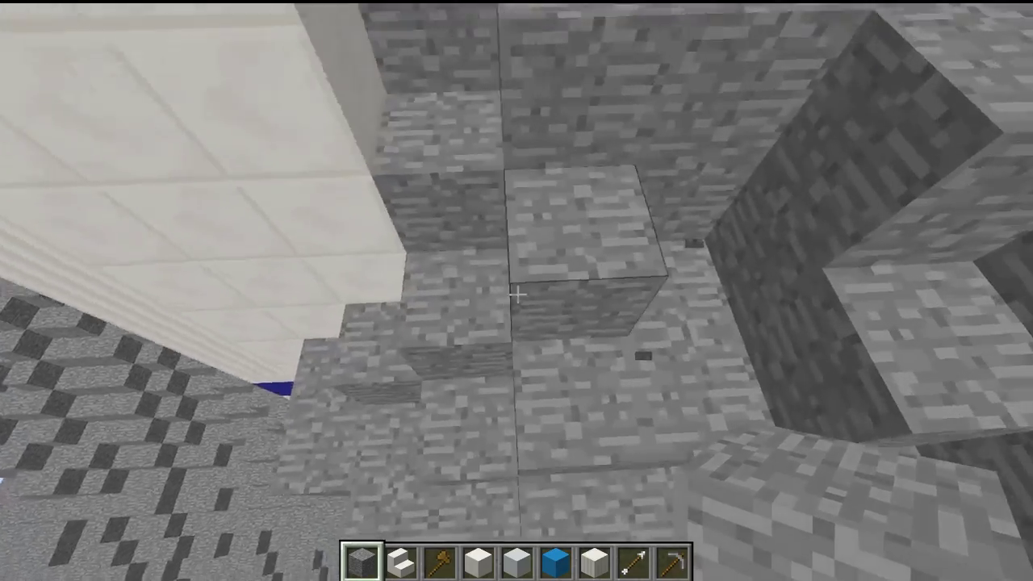
pyautogui.press('s')
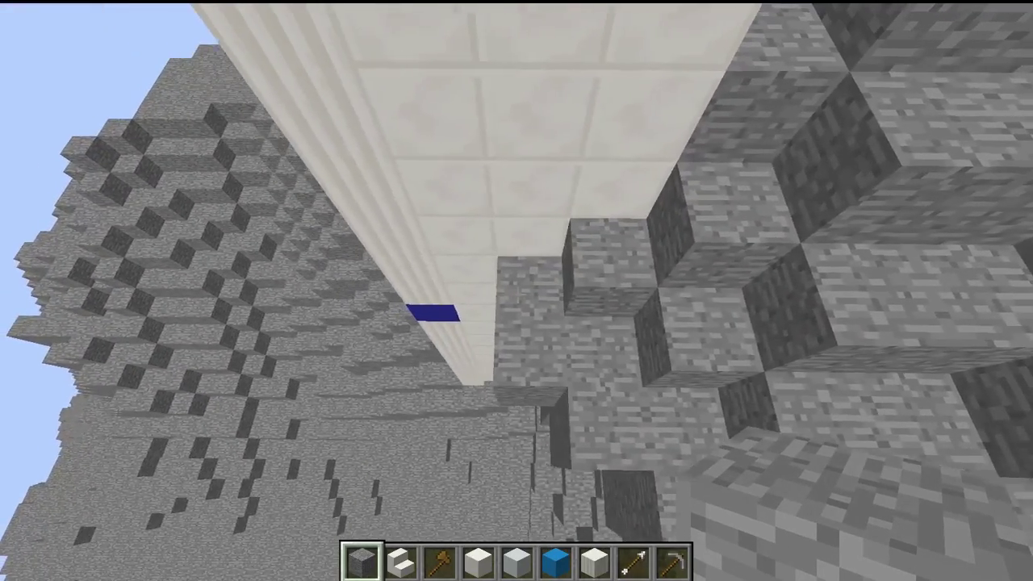
pyautogui.press('w')
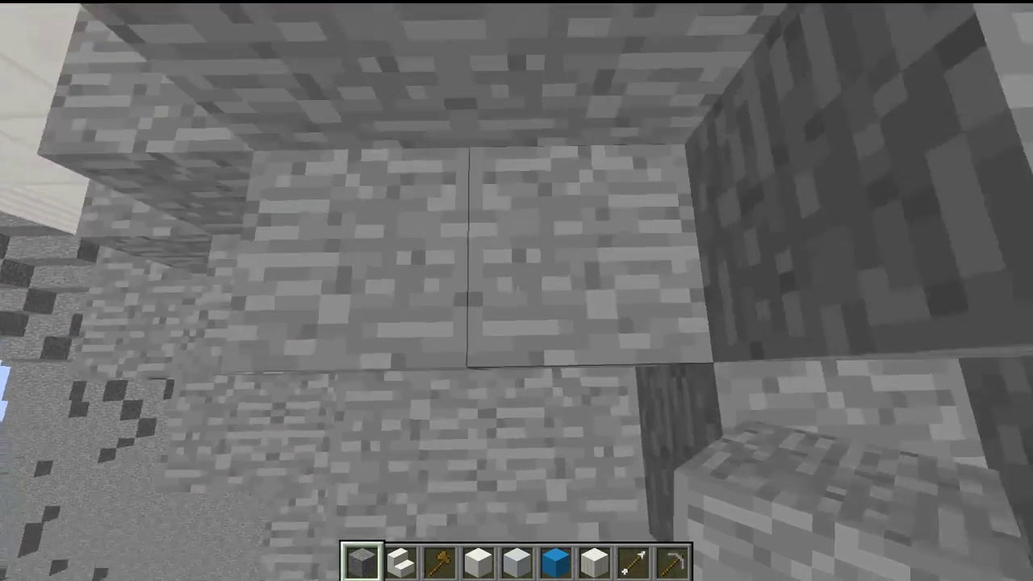
pyautogui.click(517, 294)
# Try pasting the unrotated facade without air at 136, 60, 25, and undo the paste
pyautogui.press('t')
pyautogui.press('Up')
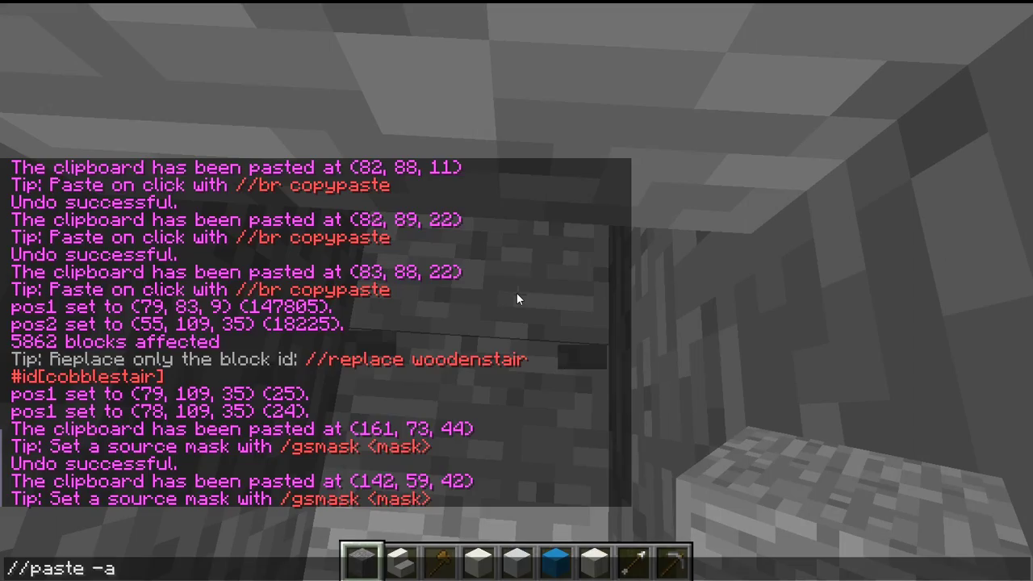
pyautogui.press('Down')
pyautogui.press('Return')
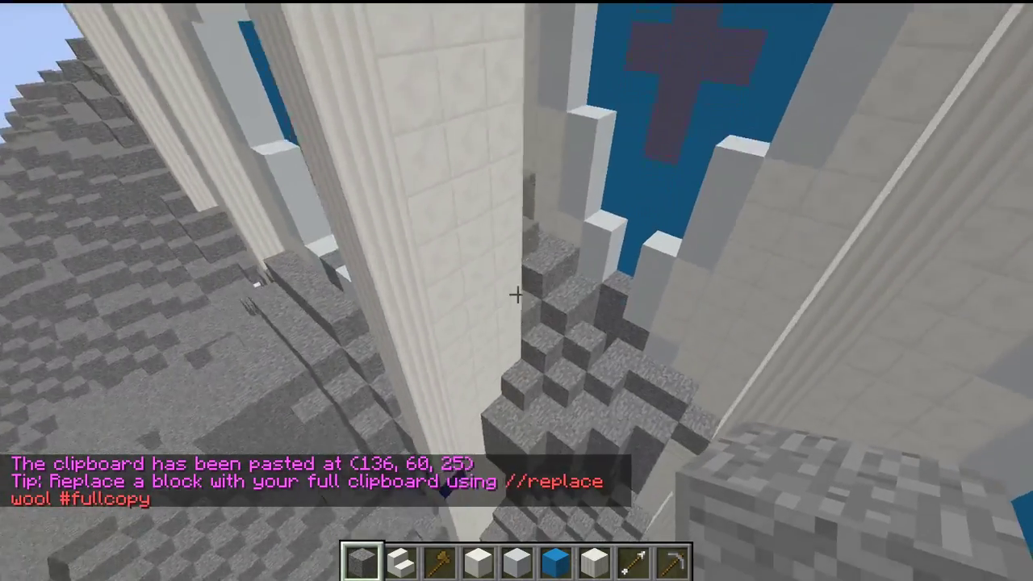
pyautogui.press('/')
pyautogui.write('/undo')
pyautogui.press('Return')
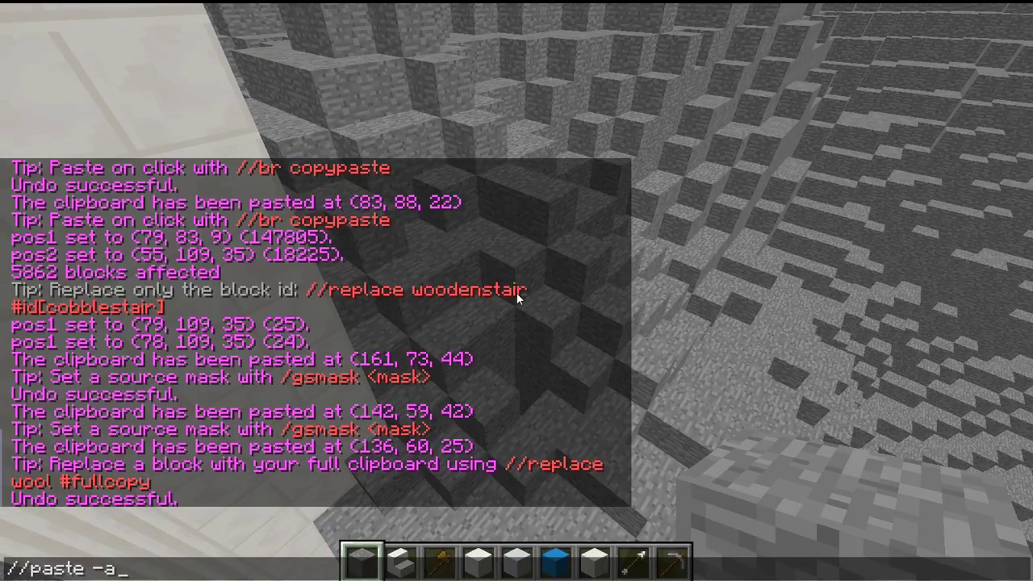
# Rotate the clipboard by 270 degrees, test it with an air-free paste at 136, 60, 25, and undo that paste
pyautogui.press('Escape')
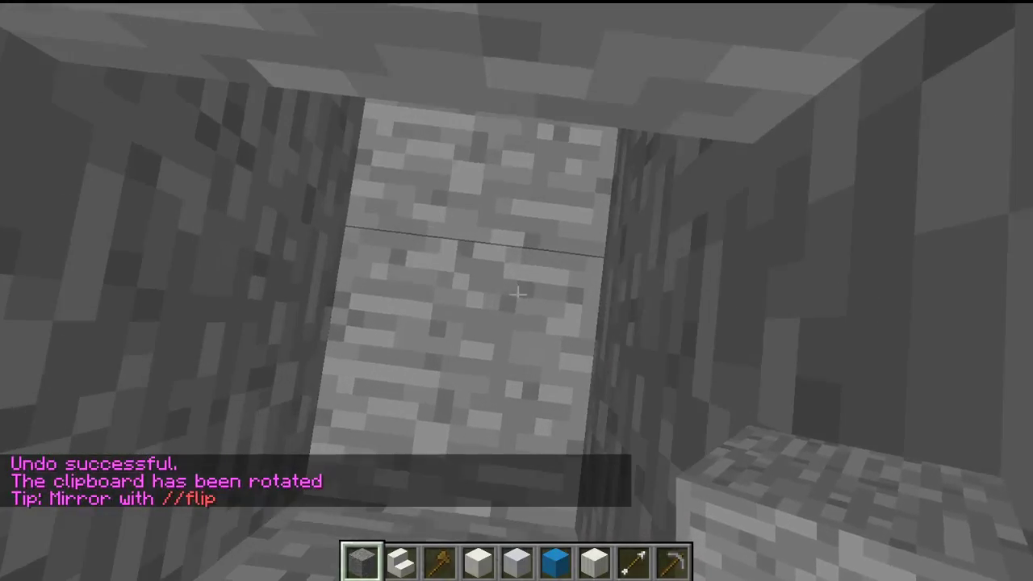
pyautogui.press('/')
pyautogui.write('/rotate 270')
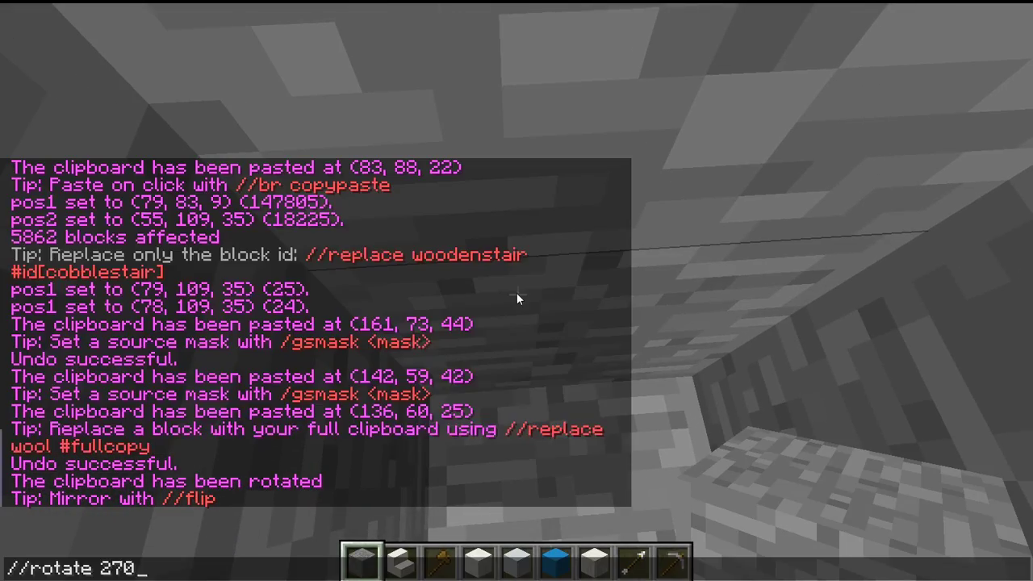
pyautogui.press('Return')
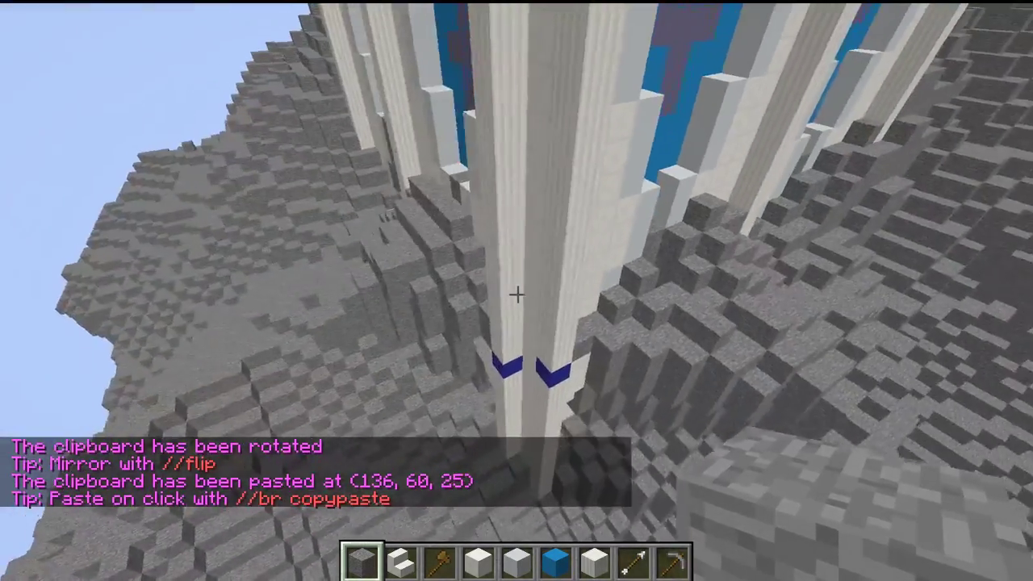
pyautogui.press('/')
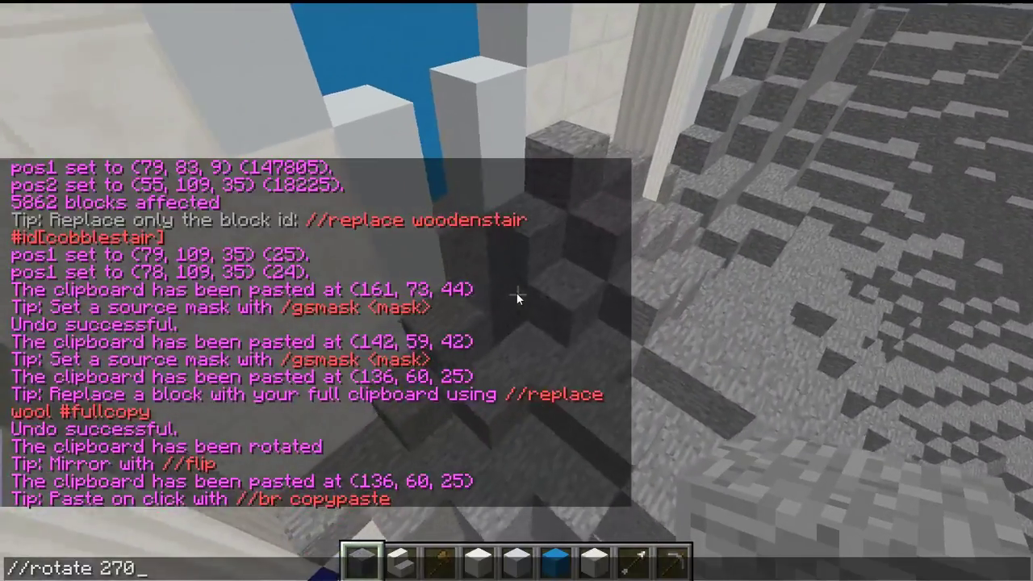
pyautogui.press('Return')
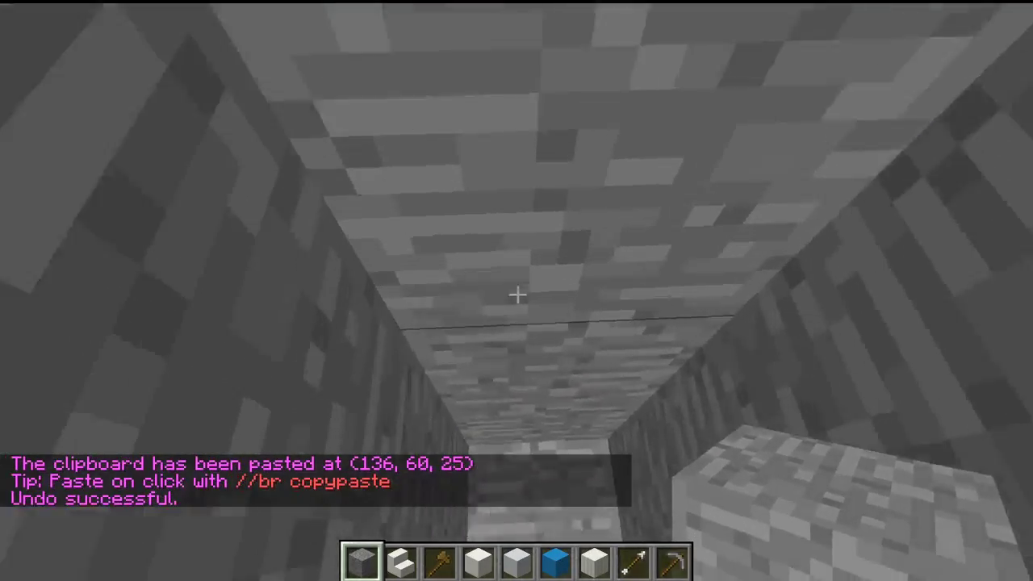
# Try pasting the rotated facade without air one block over, at 136, 60, 26
pyautogui.press('/')
pyautogui.press('Up')
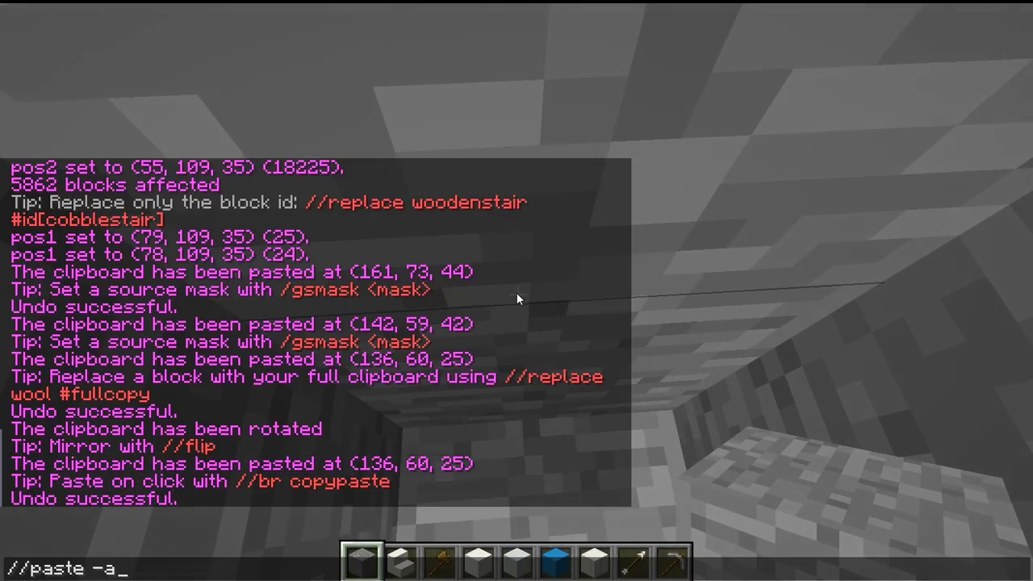
pyautogui.press('Return')
# Refill the dug shaft with stone and check how the rotated facade meets the slope and corner
pyautogui.press('space')
pyautogui.rightClick(517, 295)
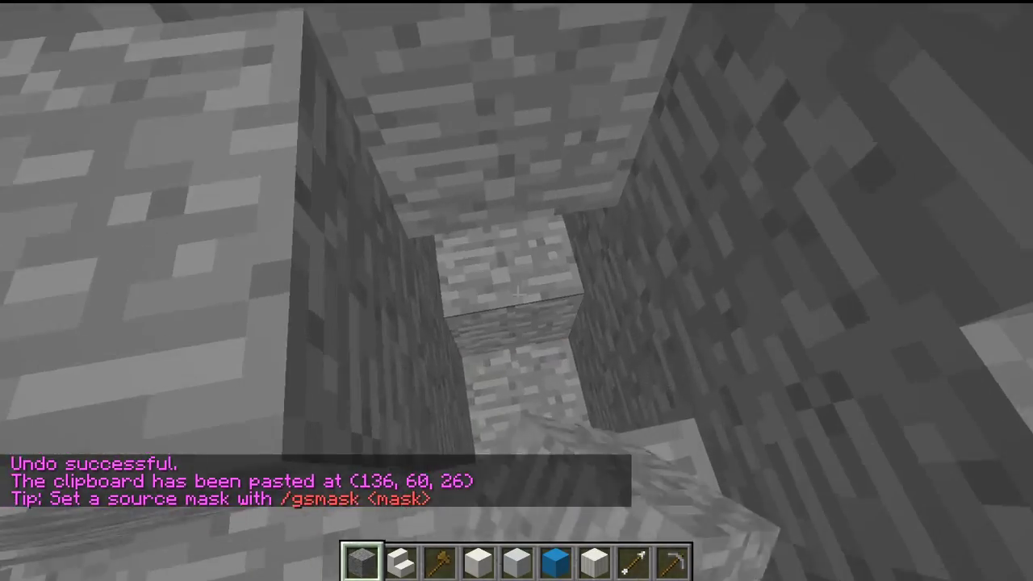
pyautogui.rightClick(517, 294)
pyautogui.press('space')
pyautogui.click(518, 294)
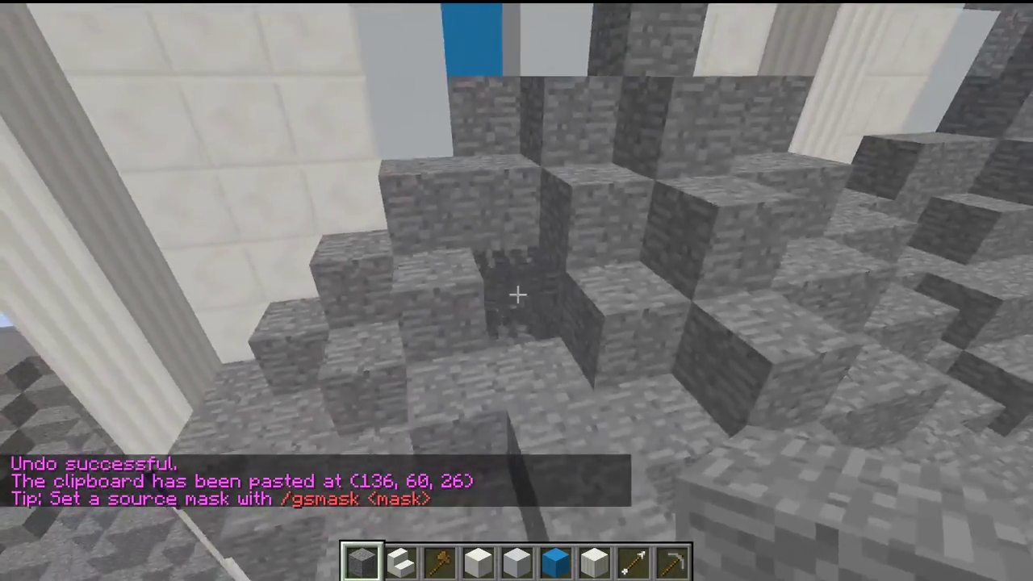
pyautogui.press('w')
pyautogui.press('s')
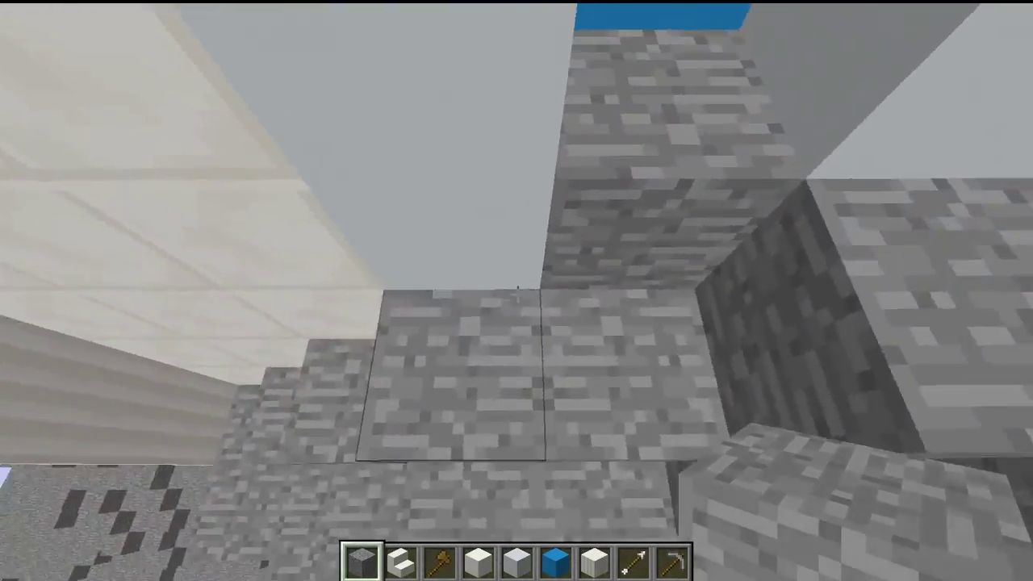
# Undo the last facade paste and paste it without air one block lower, at 136, 59, 26
pyautogui.press('/')
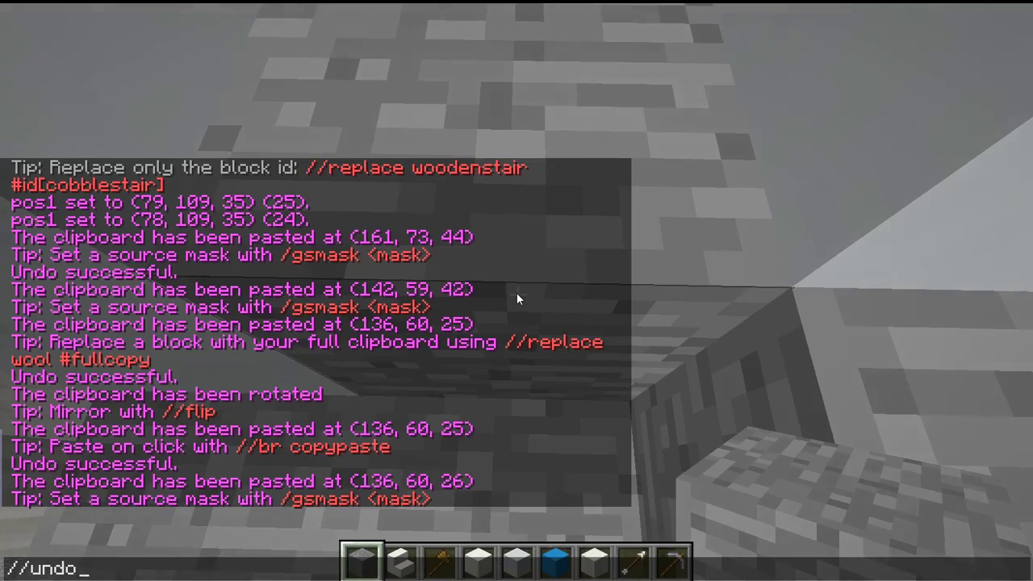
pyautogui.press('Return')
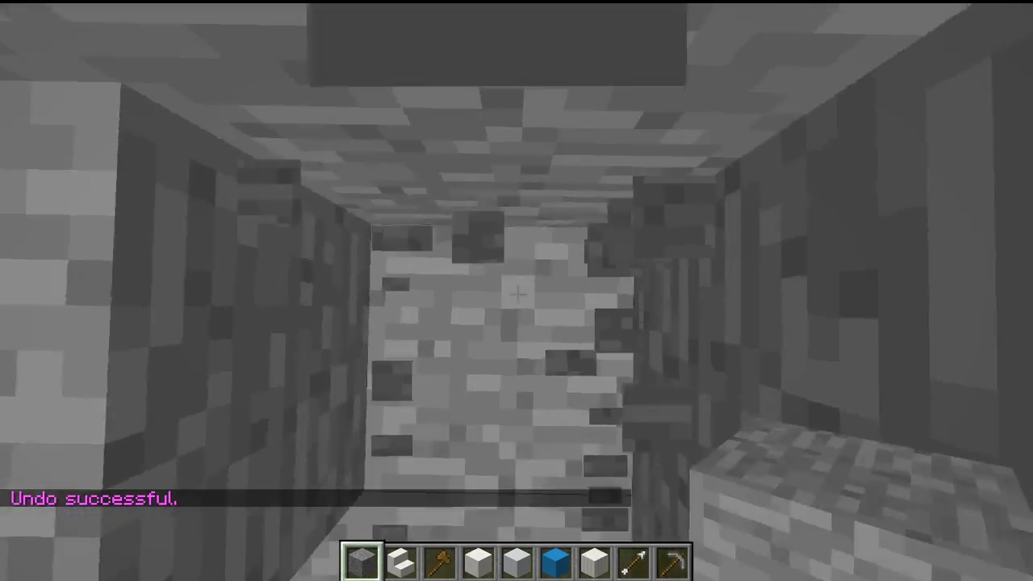
pyautogui.press('/')
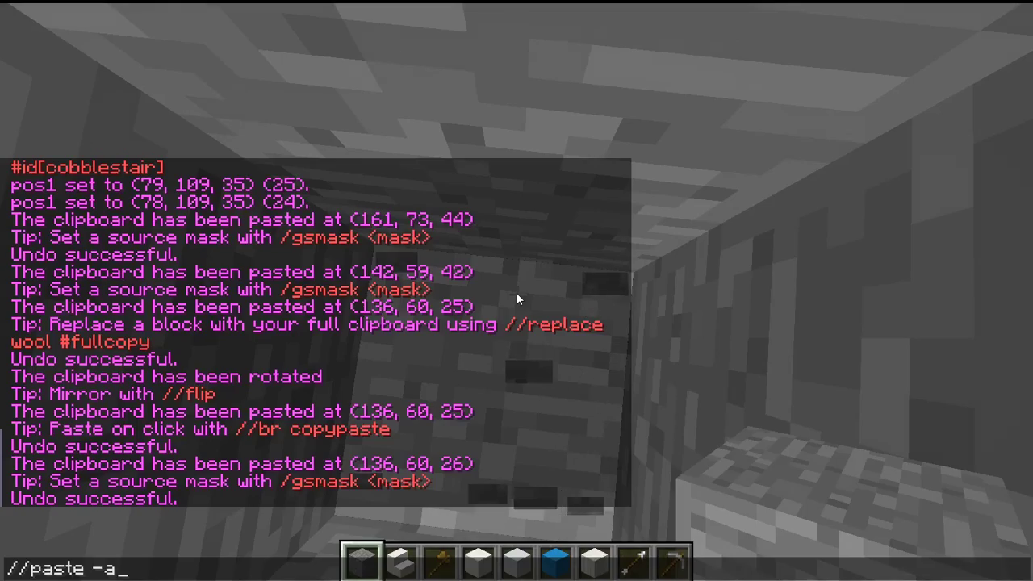
pyautogui.press('Return')
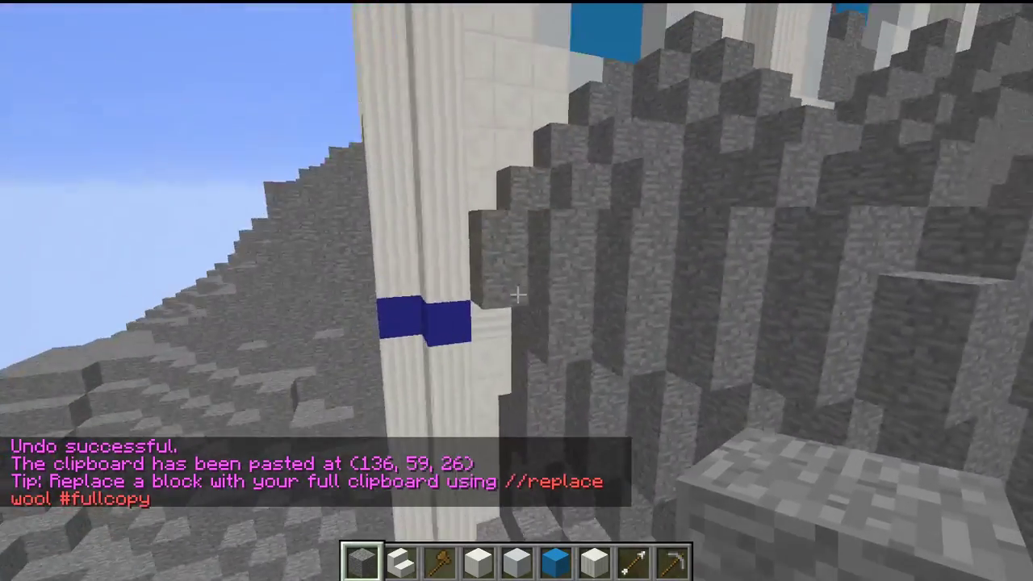
# Check the position inside the dug shaft at the facade and refill the shaft with stone
pyautogui.press('space')
pyautogui.press('w')
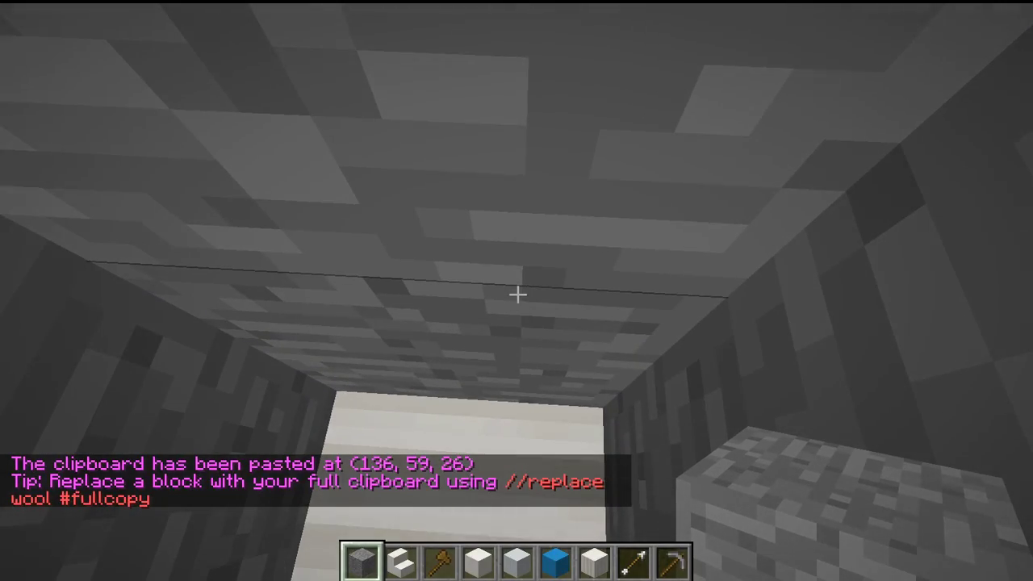
pyautogui.press('F3')
pyautogui.press('F3')
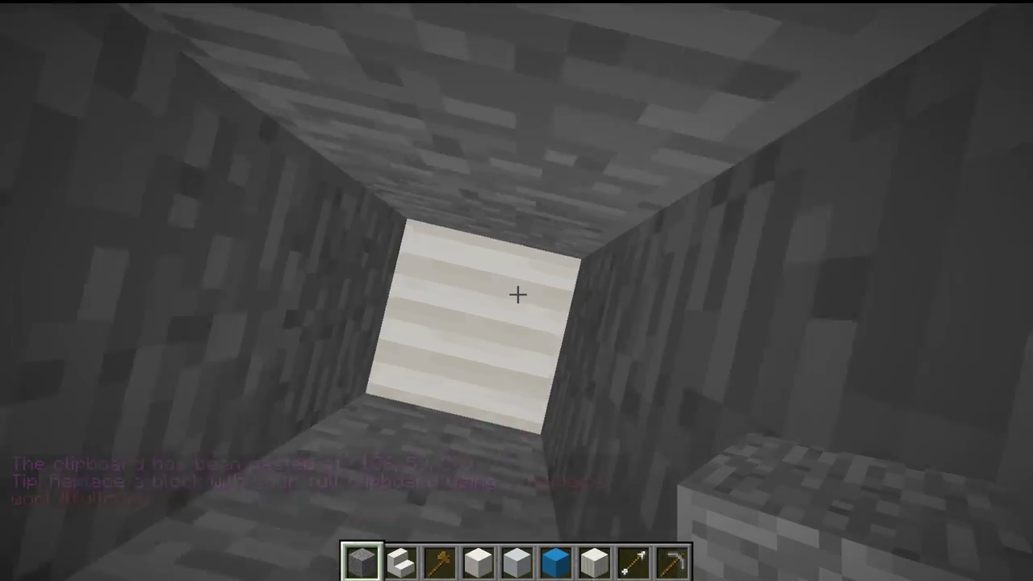
pyautogui.press('s')
pyautogui.rightClick(517, 294)
pyautogui.rightClick(517, 295)
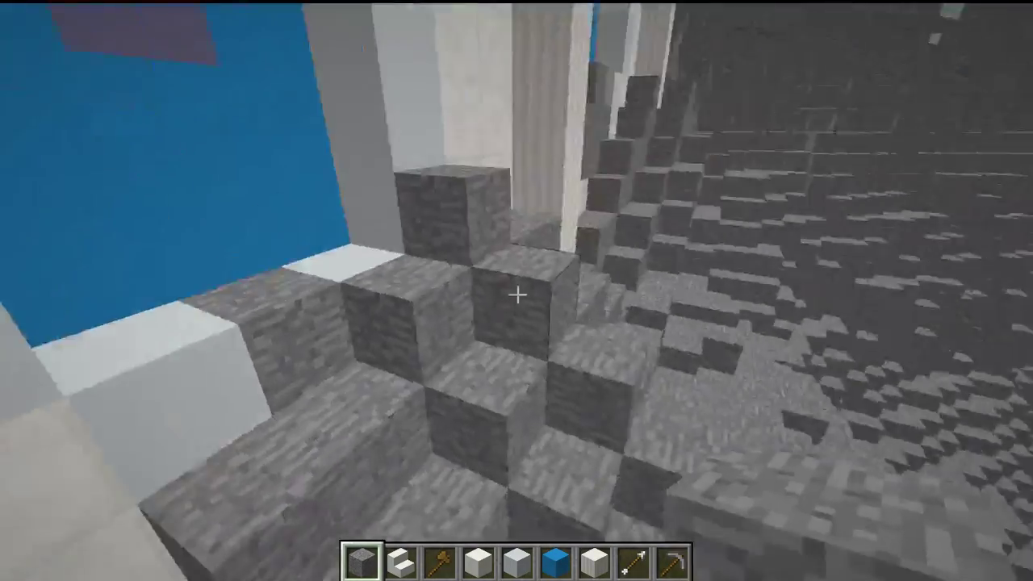
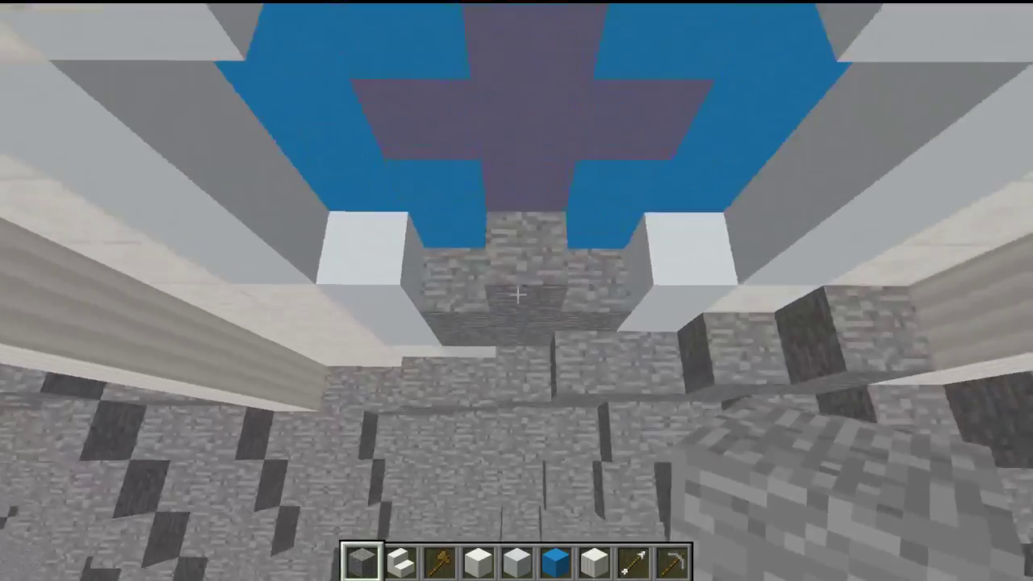
# Paste the copied facade without air at 126, 59, 26 from the bottom of the dug shaft
pyautogui.rightClick(517, 295)
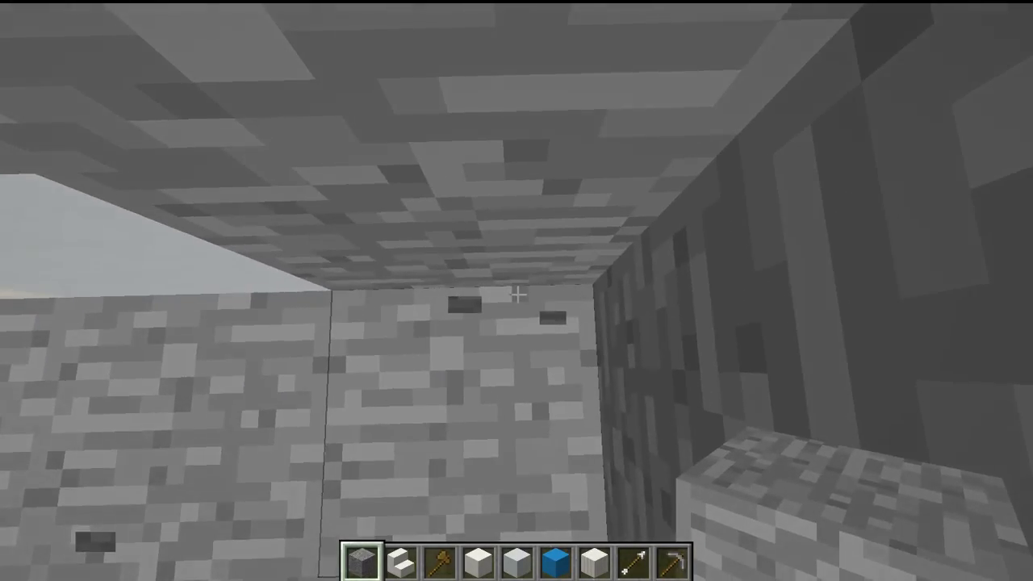
pyautogui.press('F3')
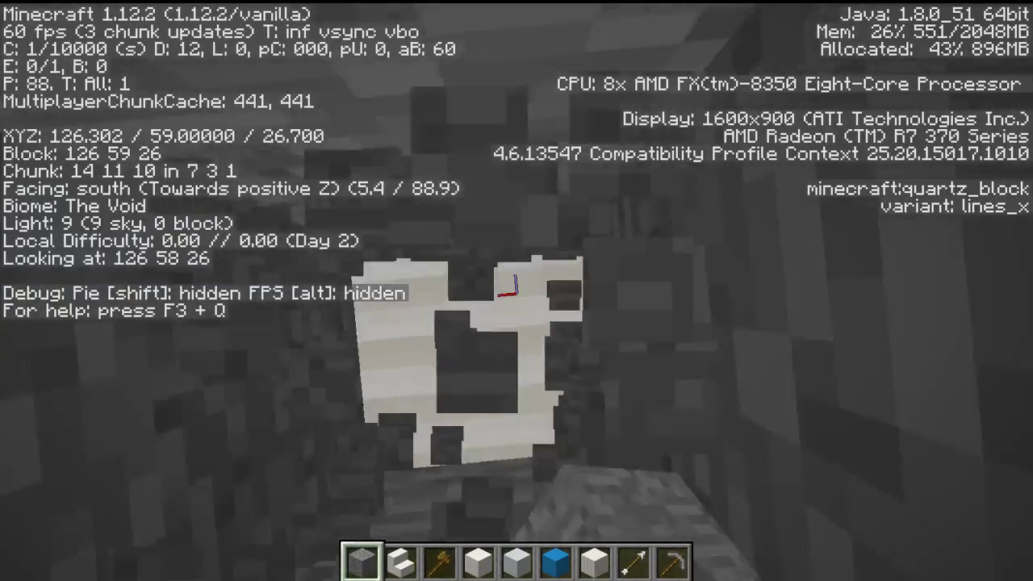
pyautogui.press('t')
pyautogui.press('Up')
pyautogui.press('Return')
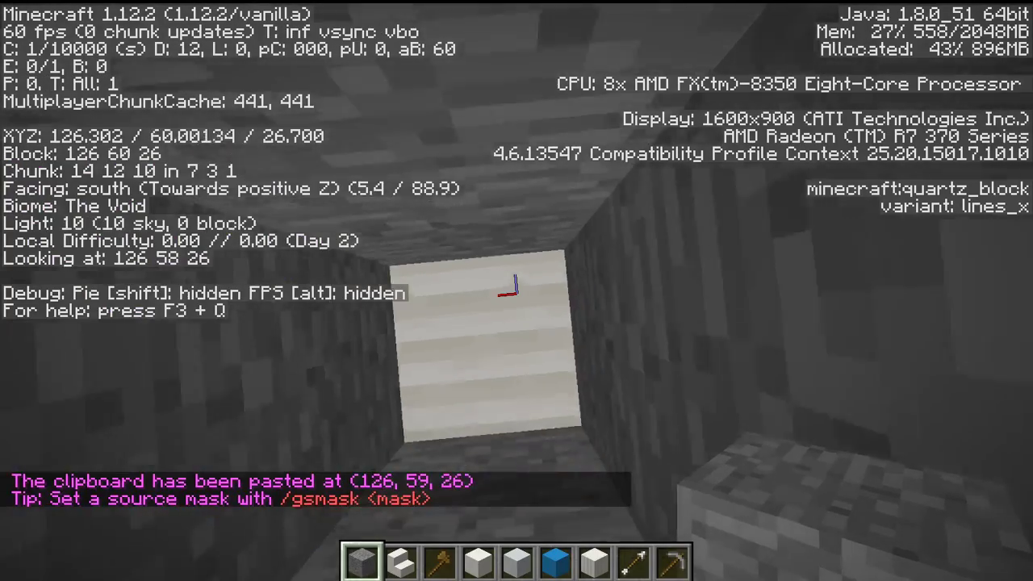
# Leave the shaft and check how the newly pasted facade section lines up with its neighbours and the slope
pyautogui.press('s')
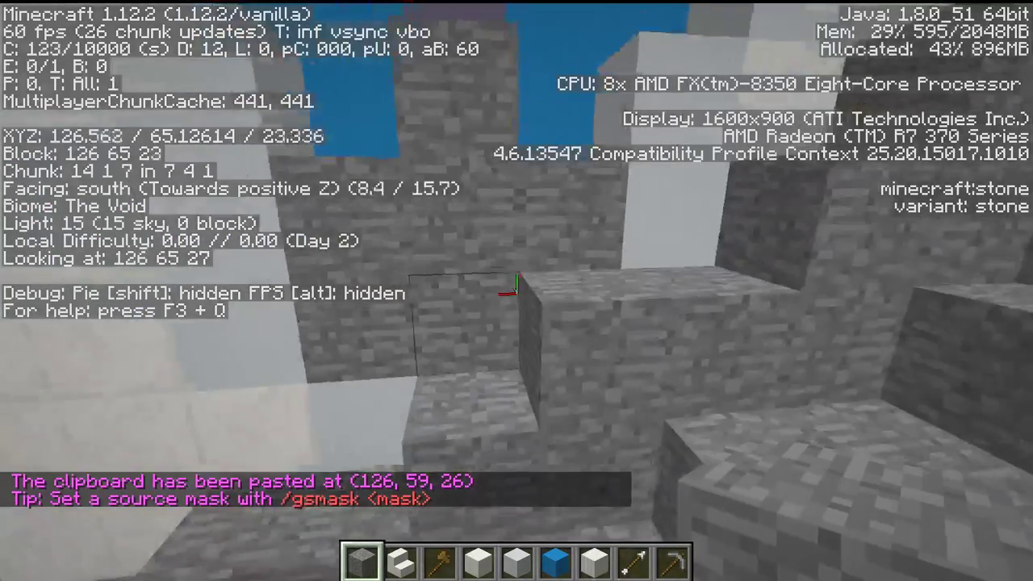
pyautogui.press('w')
pyautogui.press('s')
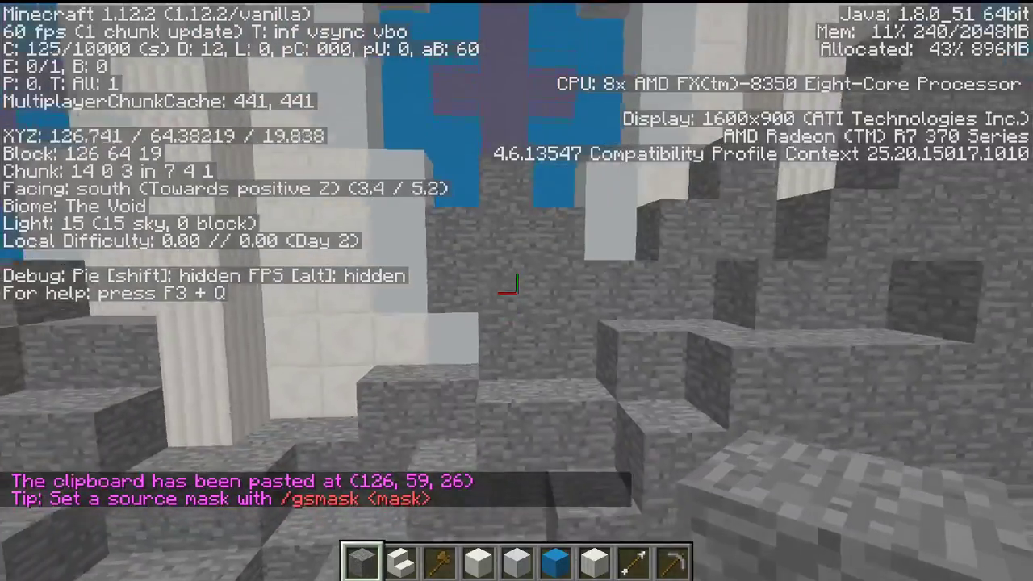
pyautogui.press('w')
pyautogui.click(517, 290)
pyautogui.press('a')
pyautogui.press('s')
pyautogui.press('space')
pyautogui.press('d')
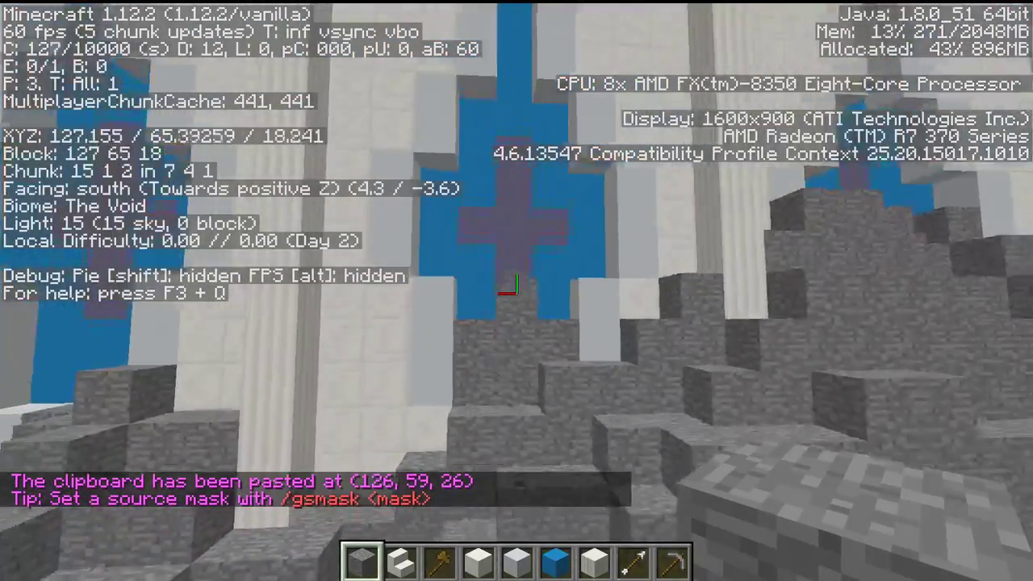
pyautogui.press('s')
pyautogui.press('space')
pyautogui.press('d')
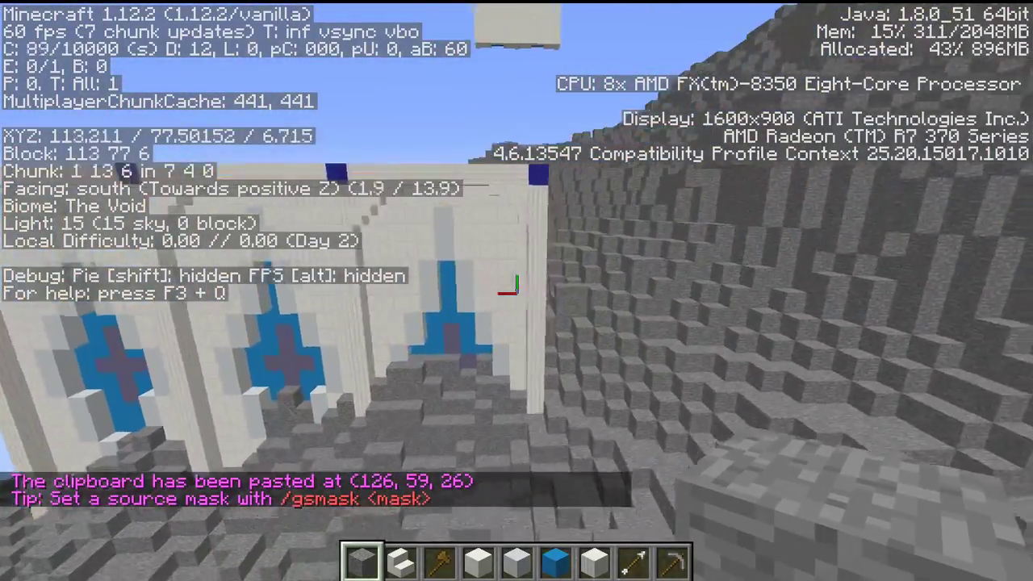
# Dig a shaft through the stone in front of the next bay, down to 116, 59, 26
pyautogui.press('space')
pyautogui.press('w')
pyautogui.press('shift')
pyautogui.press('a')
pyautogui.press('w')
pyautogui.press('shift')
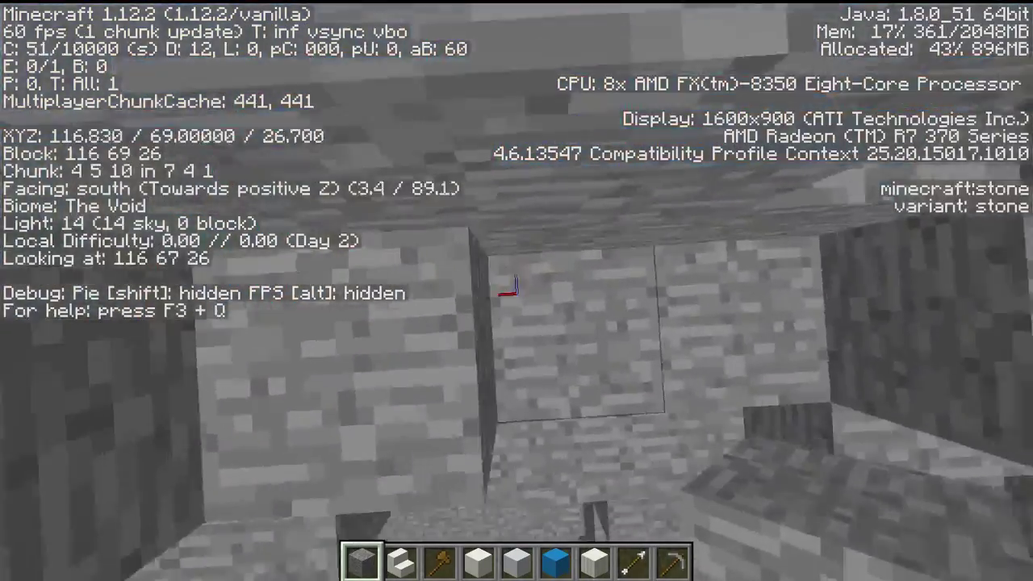
pyautogui.click(516, 291)
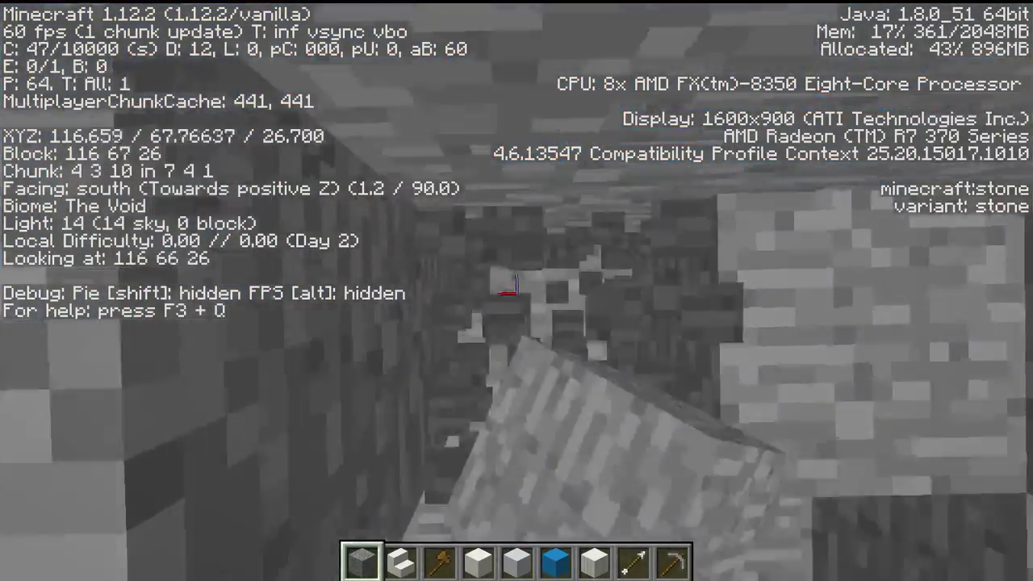
pyautogui.click(516, 290)
pyautogui.click(516, 290)
pyautogui.click(517, 291)
pyautogui.click(517, 290)
pyautogui.click(517, 290)
pyautogui.click(516, 290)
pyautogui.click(517, 290)
pyautogui.press('shift')
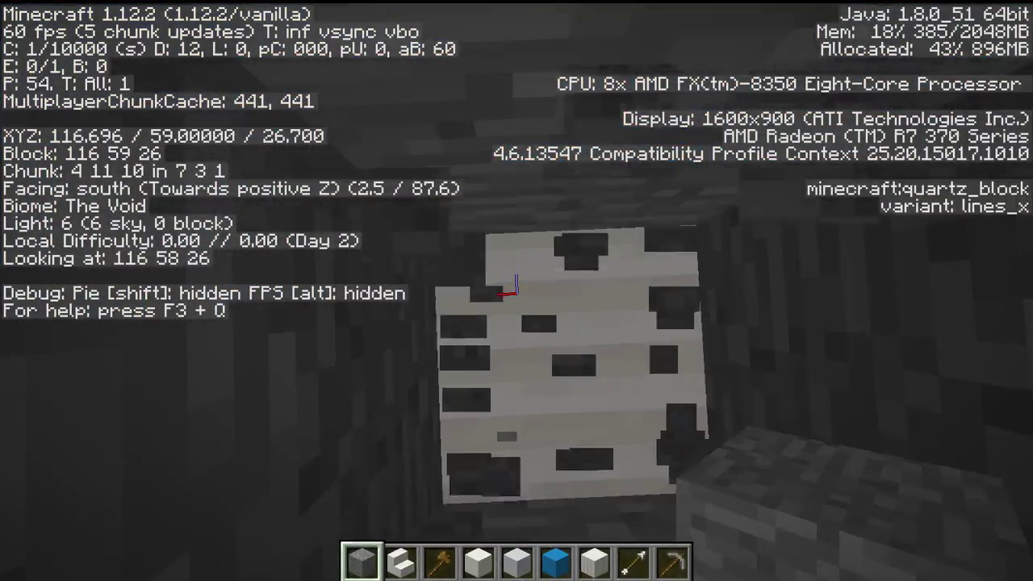
# Paste the facade without air at 116, 59, 26 and refill the shaft with stone
pyautogui.write('t//paste -a')
pyautogui.press('Return')
pyautogui.press('space')
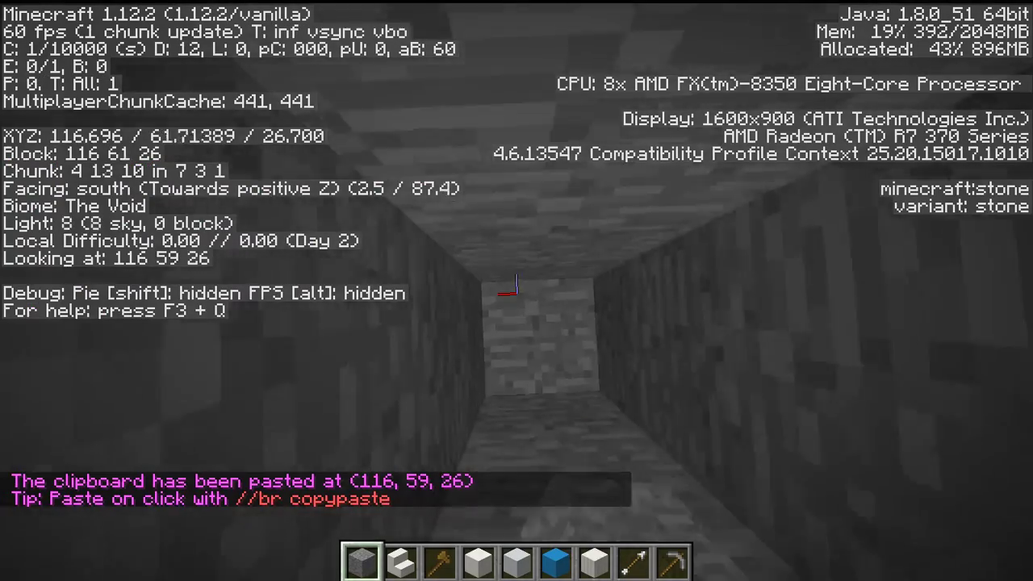
pyautogui.press('s')
pyautogui.press('d')
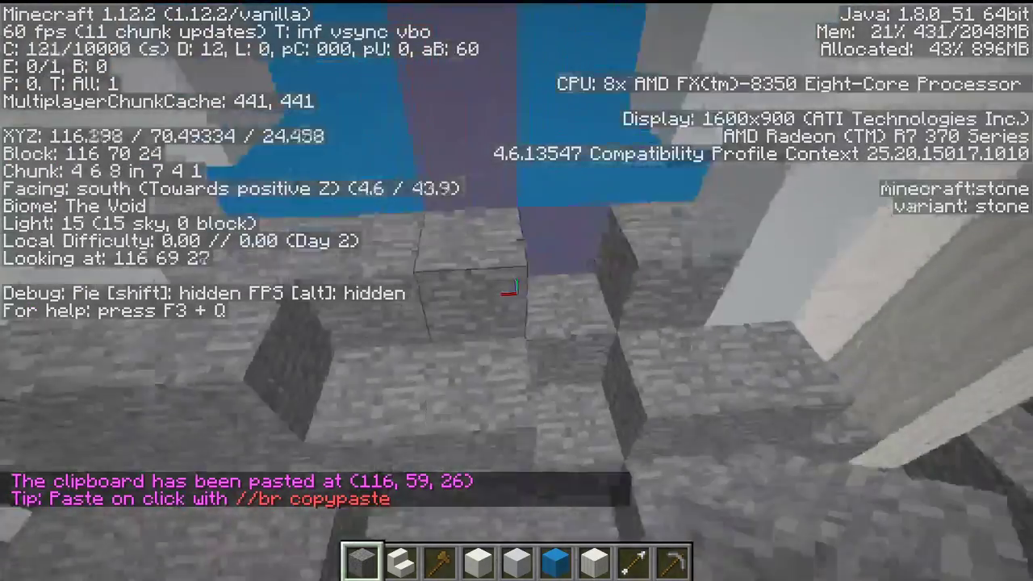
# Inspect the facade row's end against the mountain, its rear side and the building's east side
pyautogui.press('space')
pyautogui.press('w')
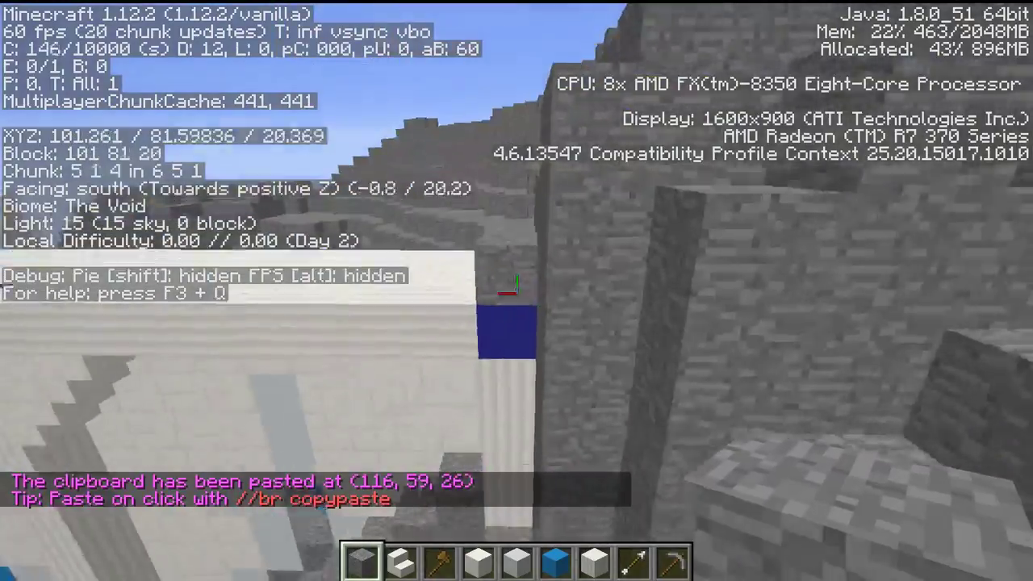
pyautogui.press('space')
pyautogui.press('a')
pyautogui.press('w')
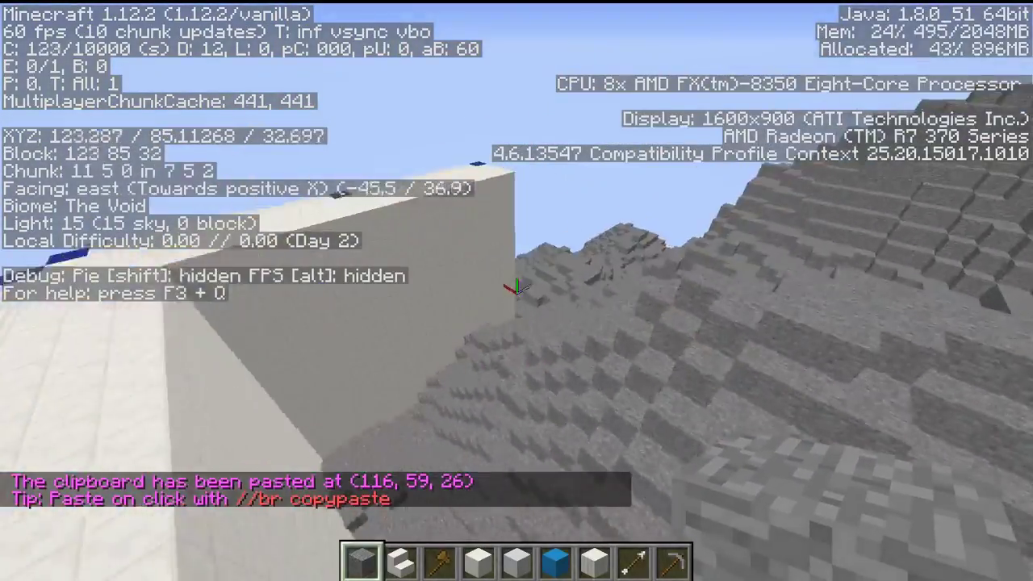
pyautogui.press('a')
pyautogui.press('s')
pyautogui.press('shift')
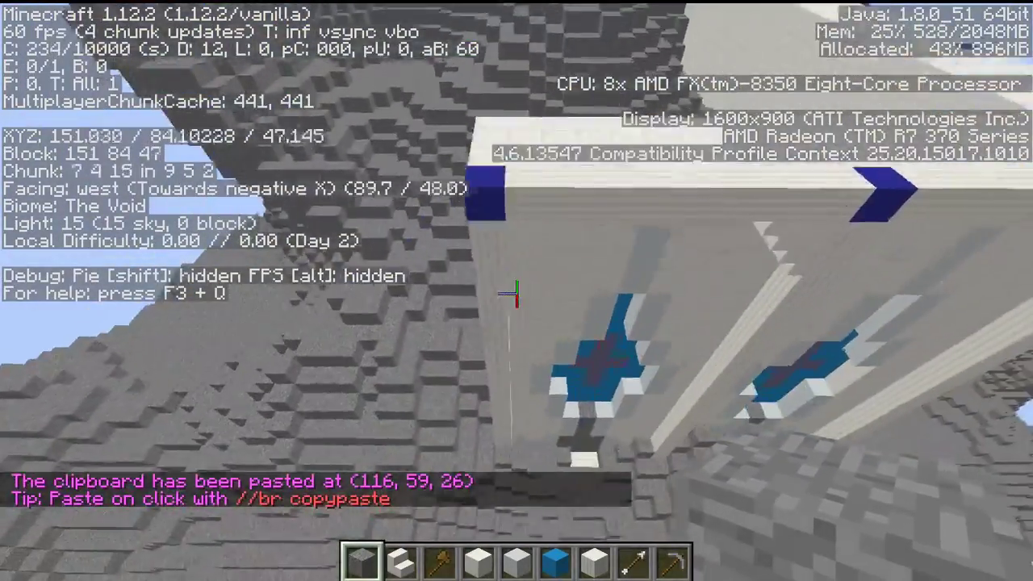
# Rotate the clipboard three times to match the building's east-facing side
pyautogui.press('shift')
pyautogui.press('shift')
pyautogui.press('t')
pyautogui.press('Up')
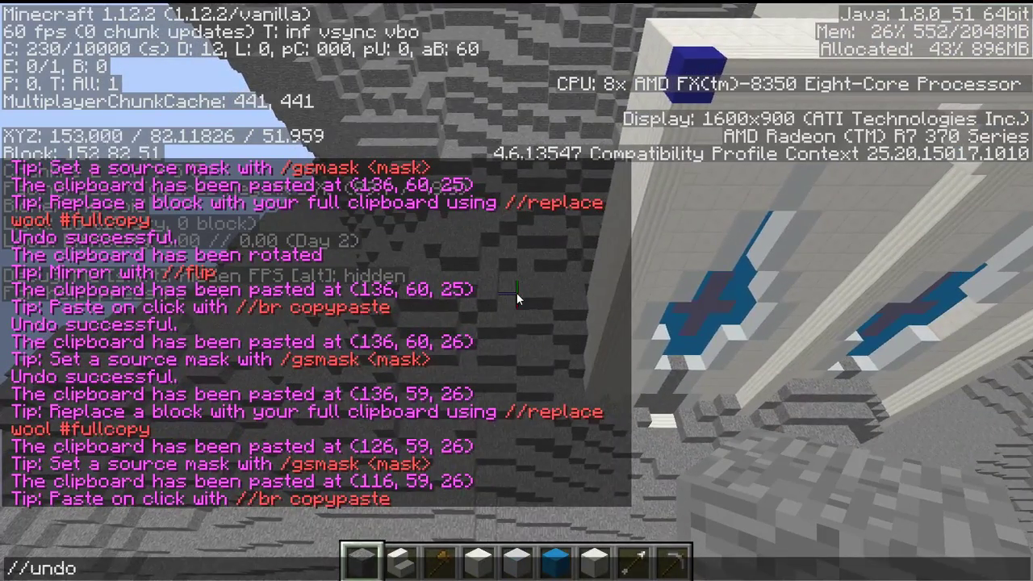
pyautogui.press('Return')
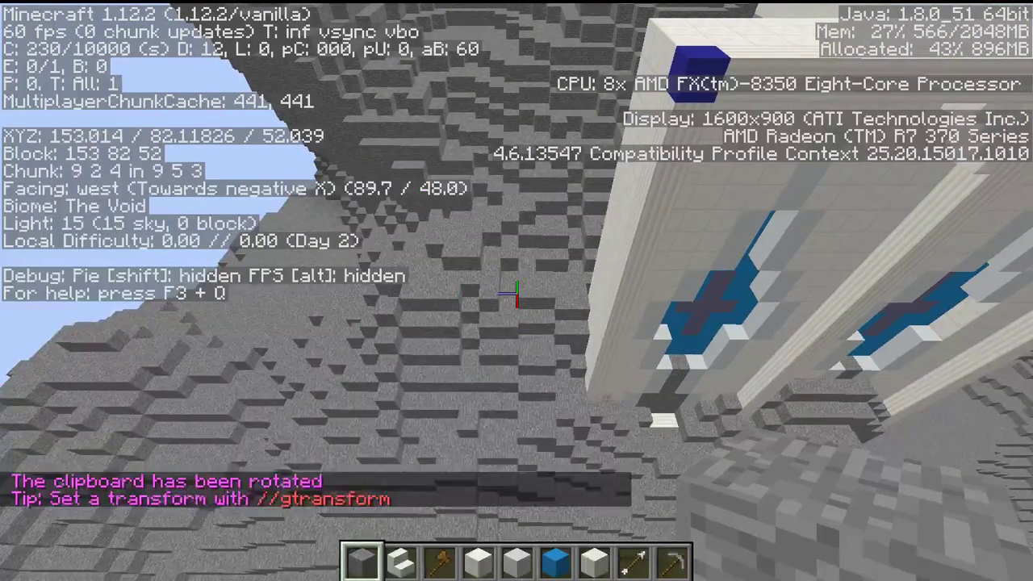
pyautogui.press('shift')
pyautogui.press('w')
pyautogui.press('a')
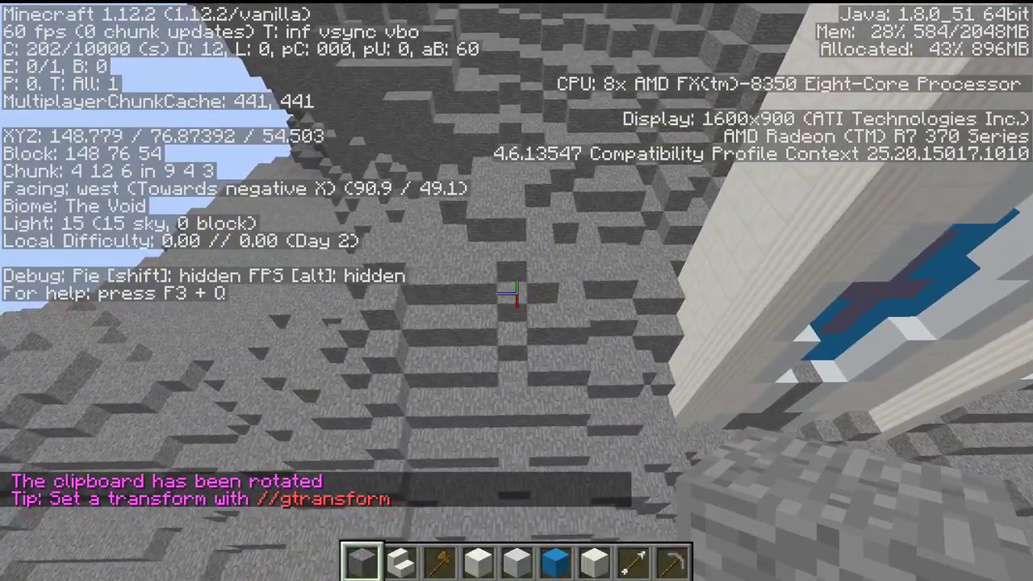
pyautogui.press('/')
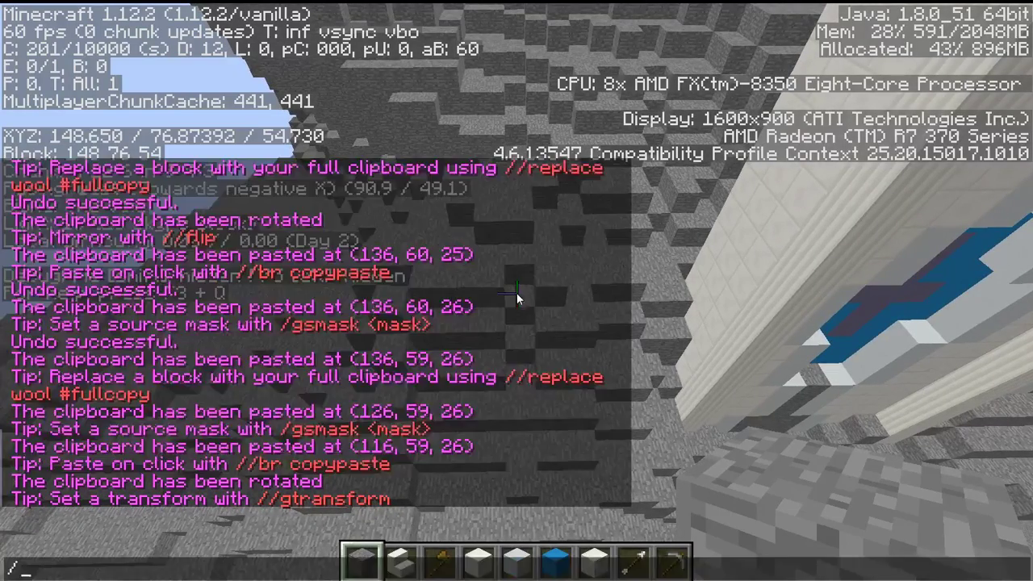
pyautogui.press('Up')
pyautogui.press('Return')
pyautogui.press('/')
pyautogui.press('Up')
pyautogui.press('Return')
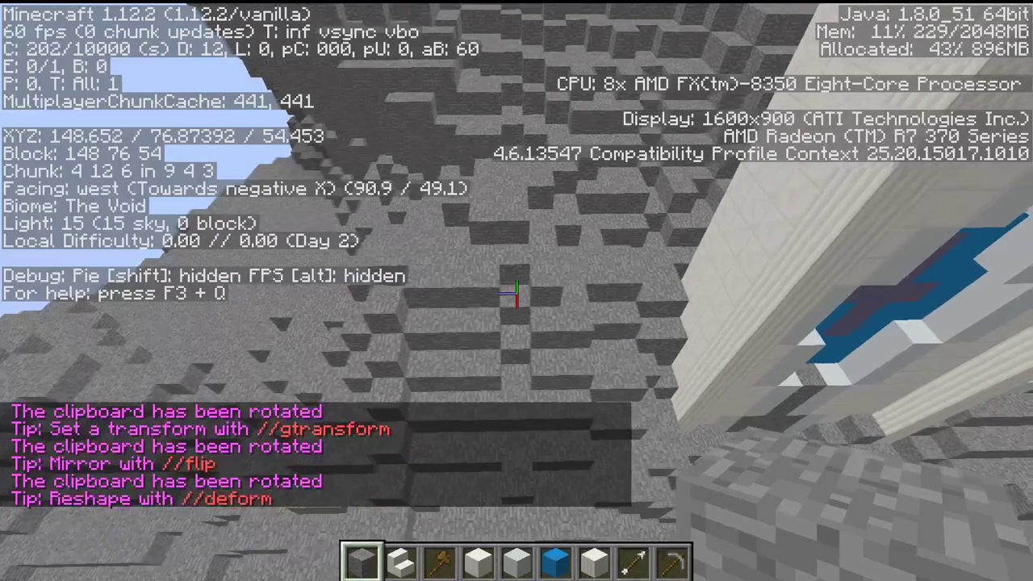
# Dig a shaft into the slope beside the east wall's end, down to 142, 59, 52
pyautogui.press('d')
pyautogui.press('shift')
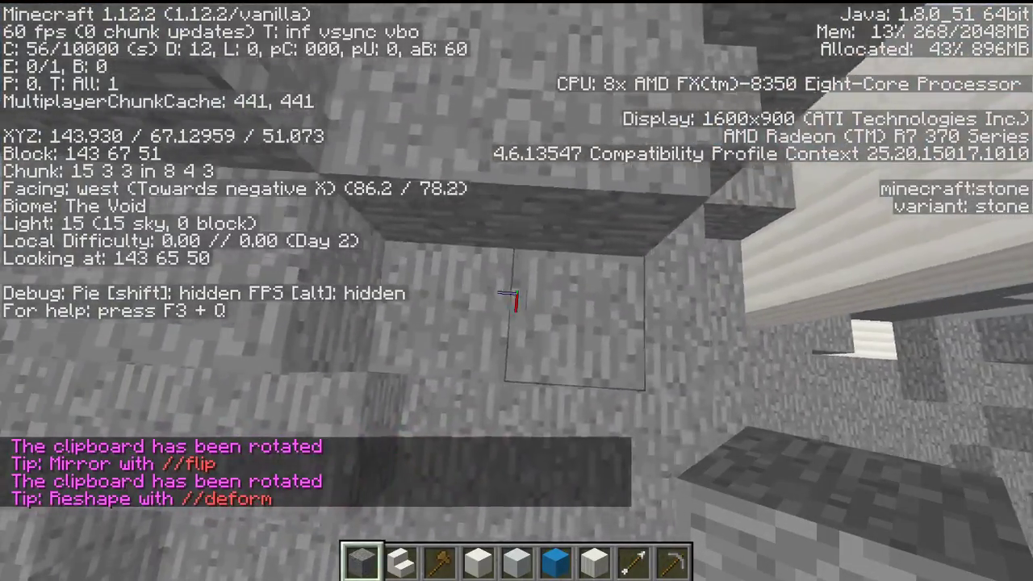
pyautogui.press('space')
pyautogui.press('w')
pyautogui.press('d')
pyautogui.press('s')
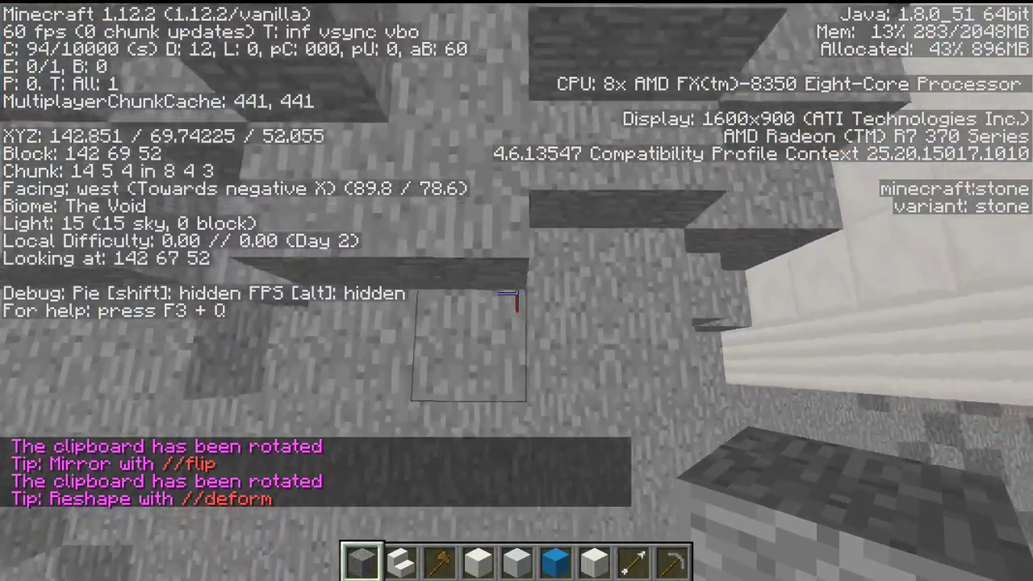
pyautogui.press('s')
pyautogui.press('shift')
pyautogui.press('d')
pyautogui.press('a')
pyautogui.press('w')
pyautogui.press('shift')
pyautogui.click(516, 292)
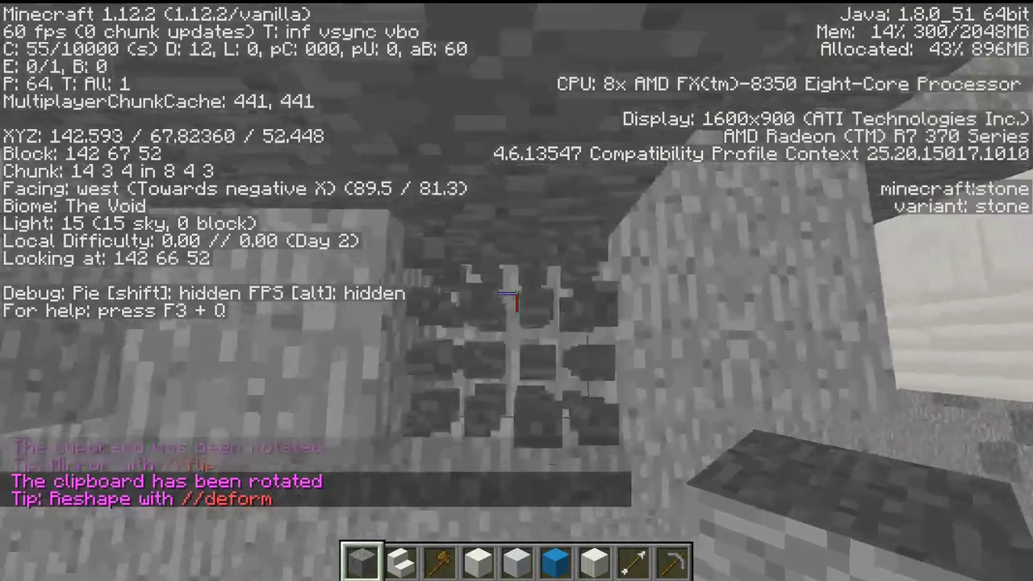
pyautogui.click(516, 292)
pyautogui.click(516, 292)
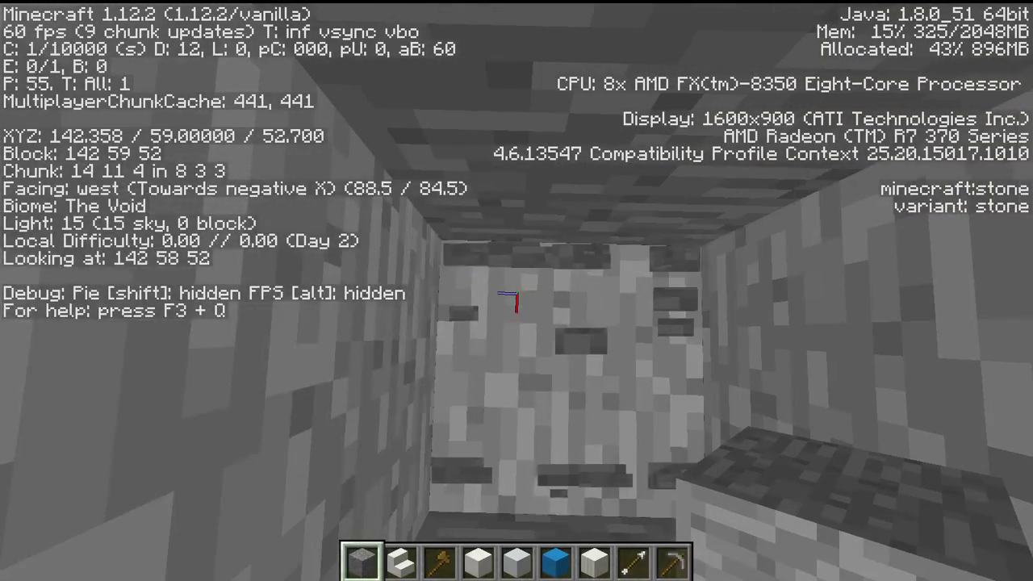
# Paste the rotated facade without air at 142, 59, 52 and check its alignment with the east wall
pyautogui.press('t')
pyautogui.press('Up')
pyautogui.press('Return')
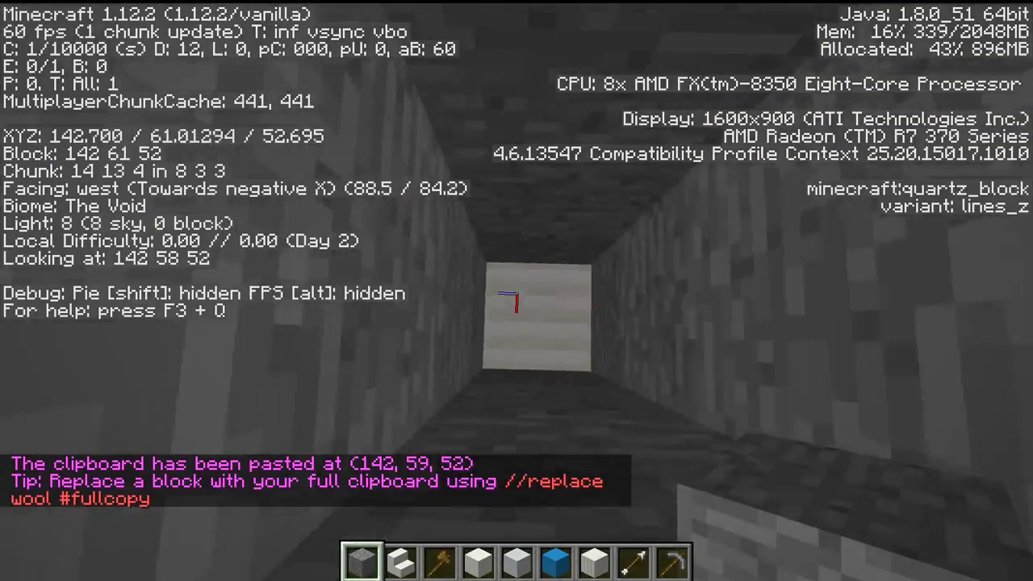
pyautogui.press('space')
pyautogui.press('d')
pyautogui.press('s')
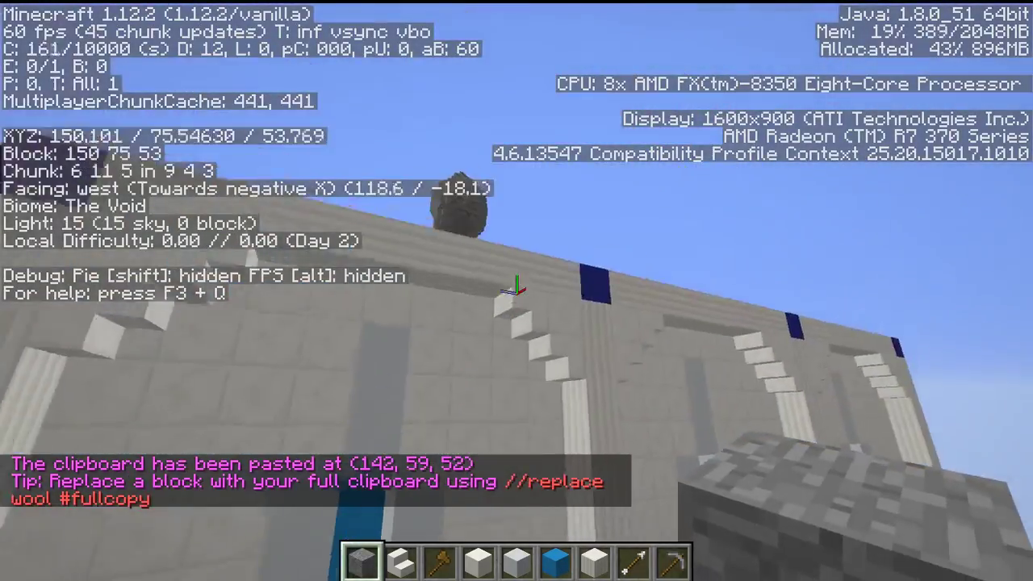
# Go back into the shaft at 142, 52 and refill it with stone
pyautogui.press('shift')
pyautogui.press('w')
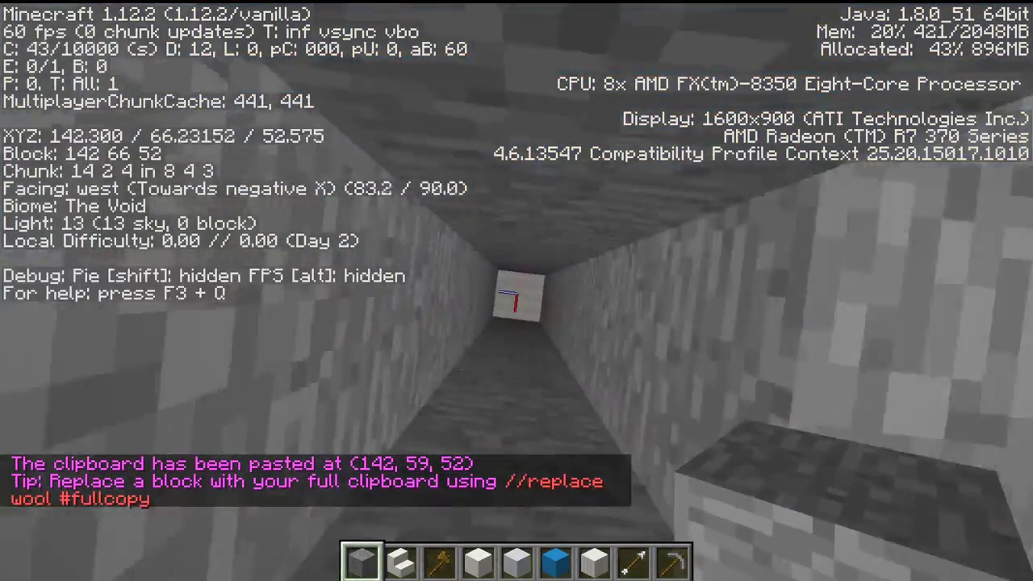
pyautogui.press('shift')
pyautogui.press('space')
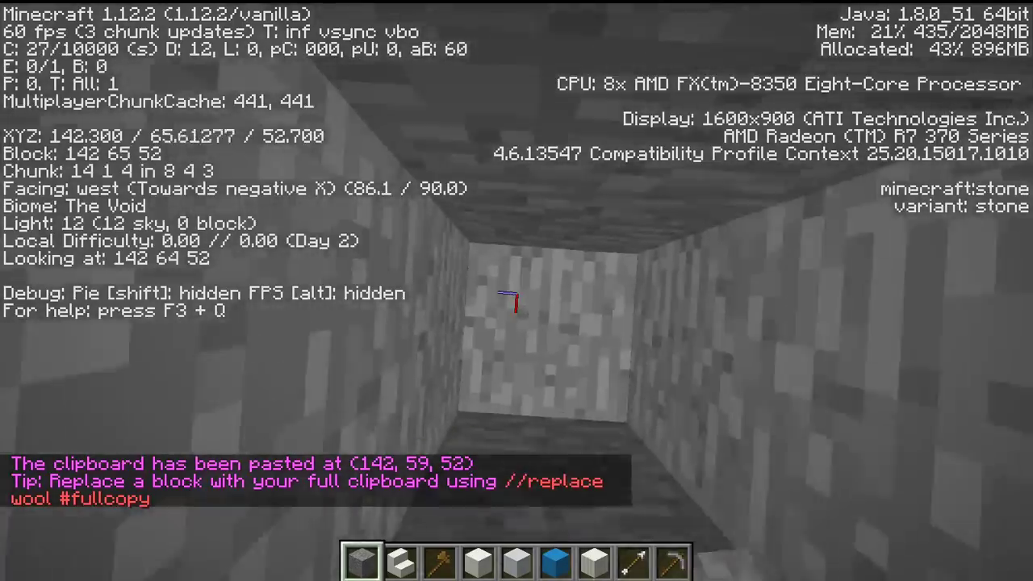
pyautogui.press('space')
# Dig another shaft past the new east facade section, down to 142, 59, 62
pyautogui.press('s')
pyautogui.press('a')
pyautogui.press('shift')
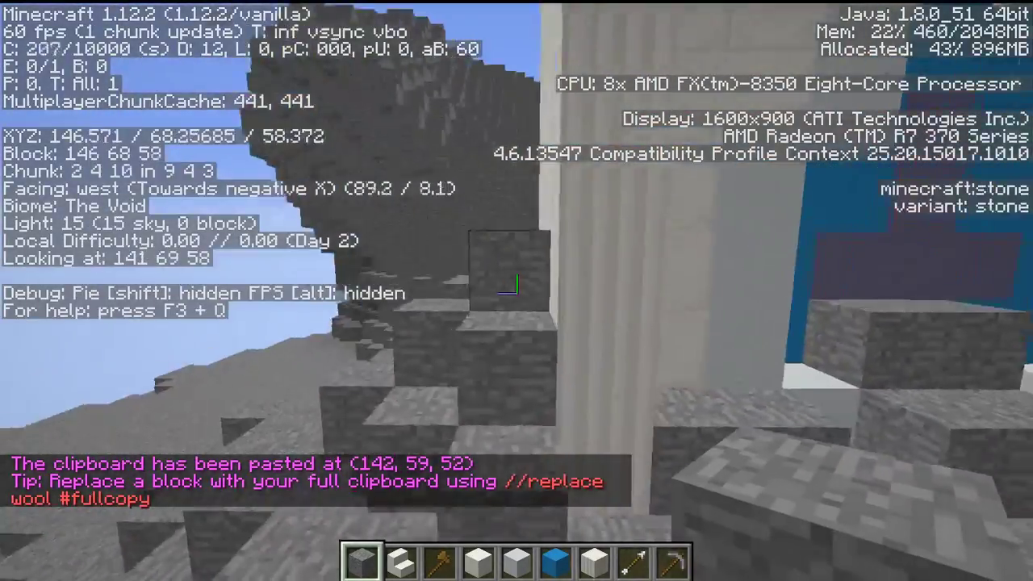
pyautogui.press('space')
pyautogui.press('a')
pyautogui.press('shift')
pyautogui.press('w')
pyautogui.press('d')
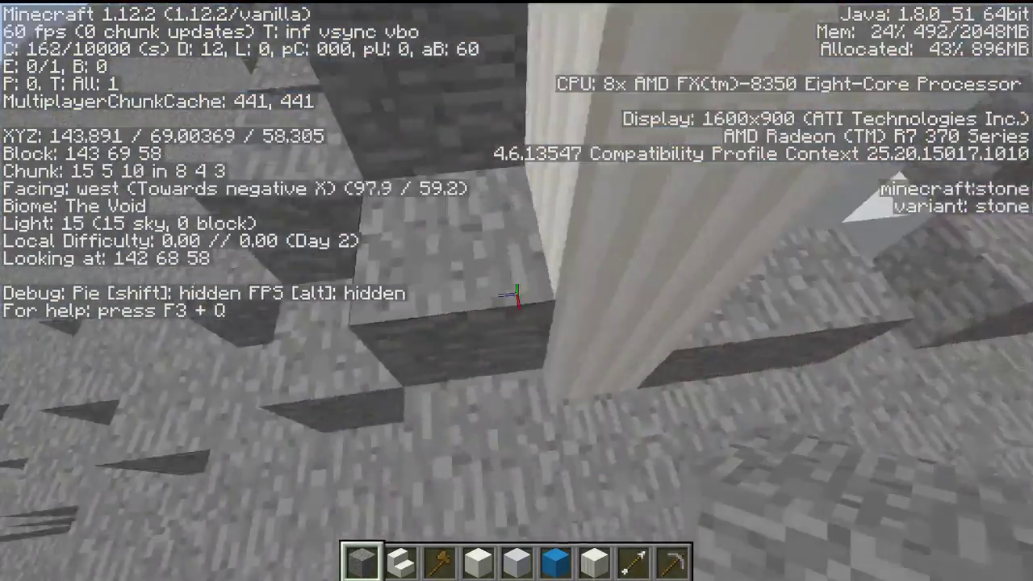
pyautogui.press('a')
pyautogui.press('s')
pyautogui.press('shift')
pyautogui.press('w')
pyautogui.click(517, 293)
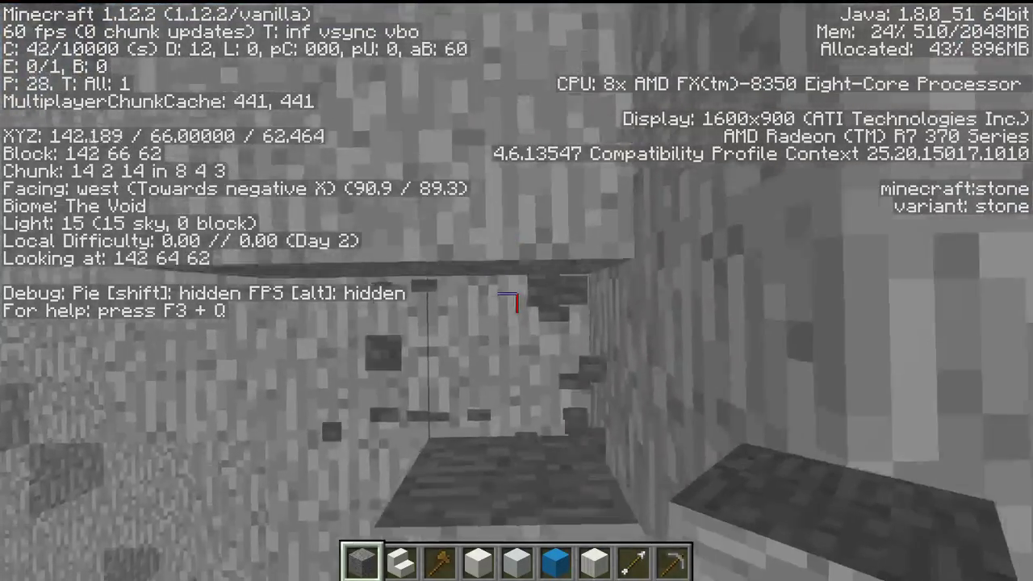
pyautogui.press('shift')
# Paste the rotated facade without air at 142, 59, 62, refill the shaft with stone and view the extended wall
pyautogui.press('/')
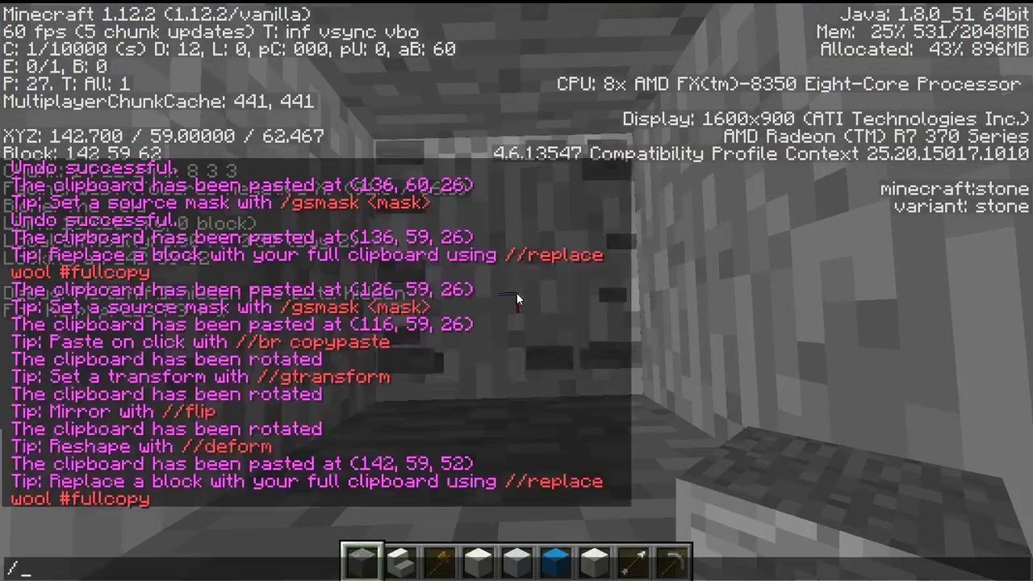
pyautogui.write('/paste -a')
pyautogui.press('Return')
pyautogui.press('space')
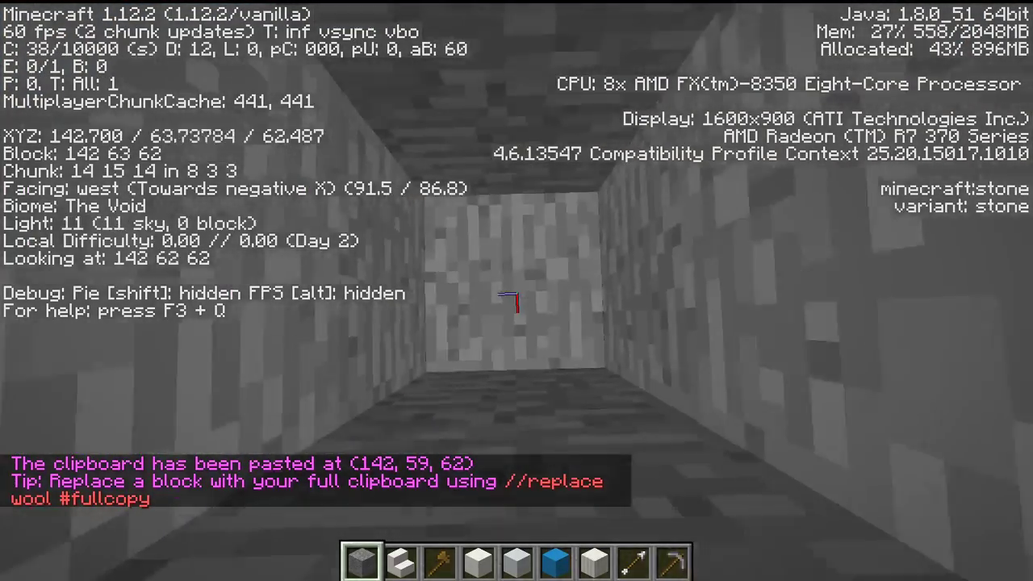
pyautogui.press('s')
pyautogui.press('a')
pyautogui.press('space')
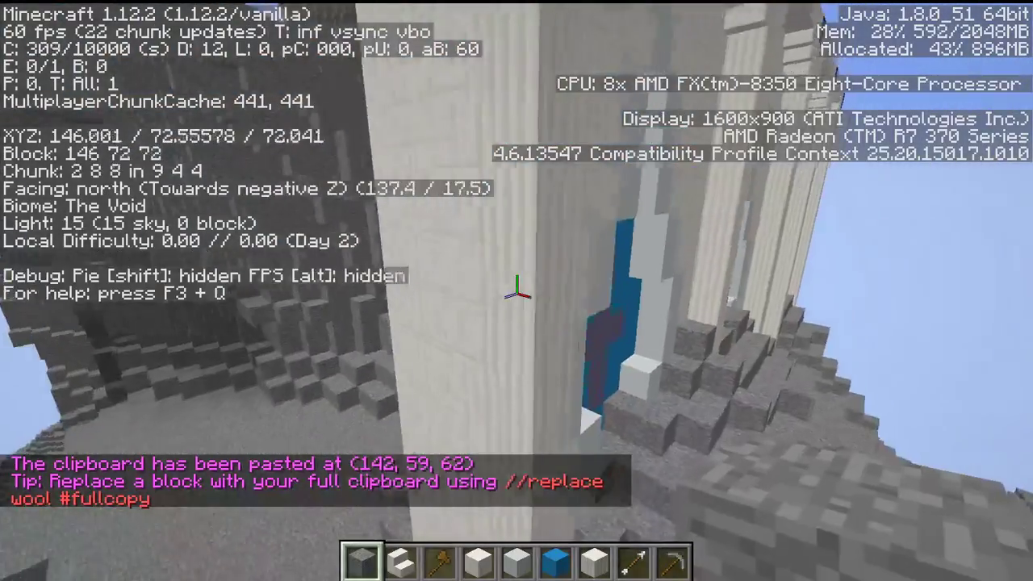
pyautogui.press('s')
pyautogui.press('a')
pyautogui.press('space')
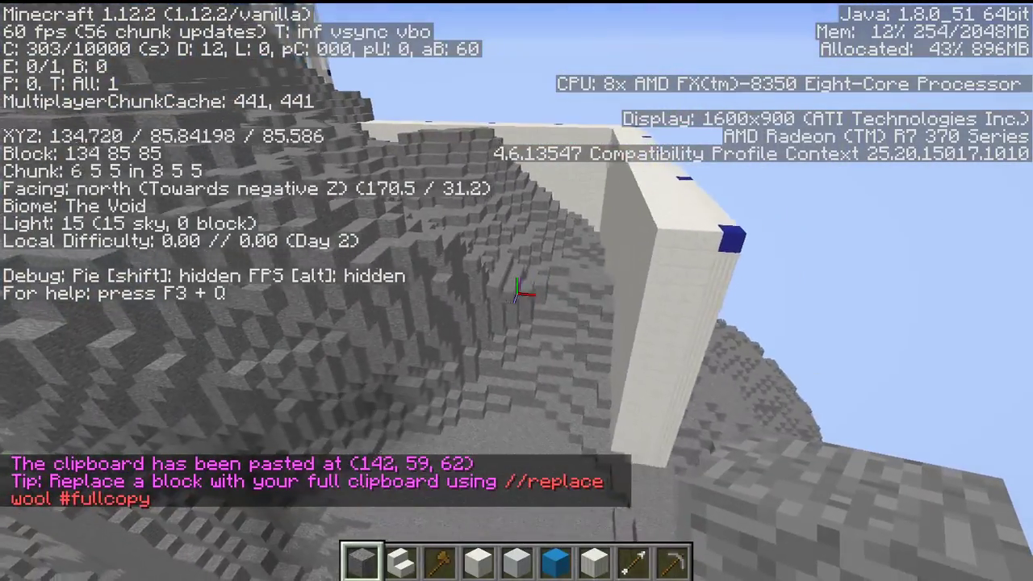
# Rotate the copied facade by 270 degrees for the wall turning west at the south end of the east wall
pyautogui.press('d')
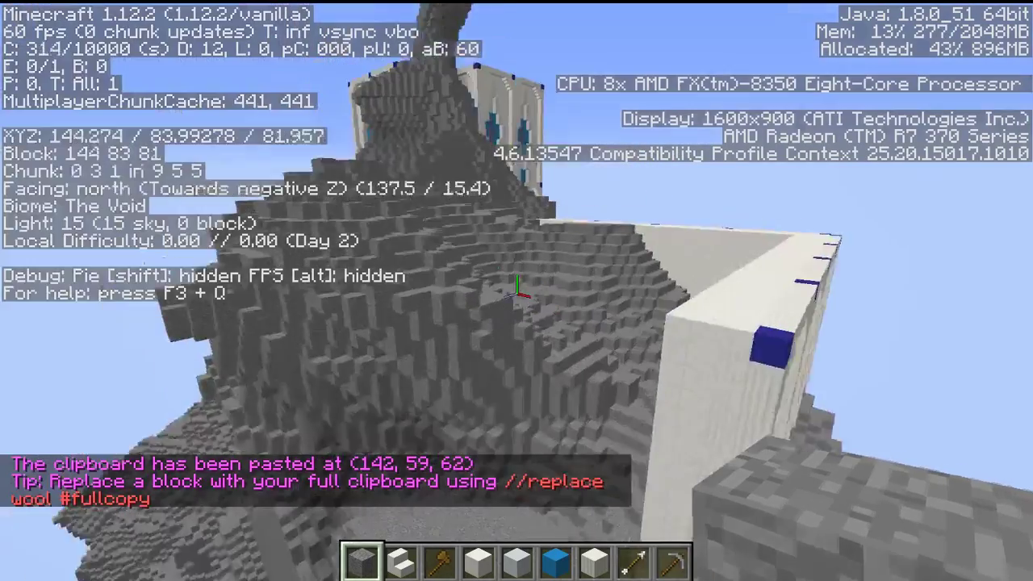
pyautogui.press('w')
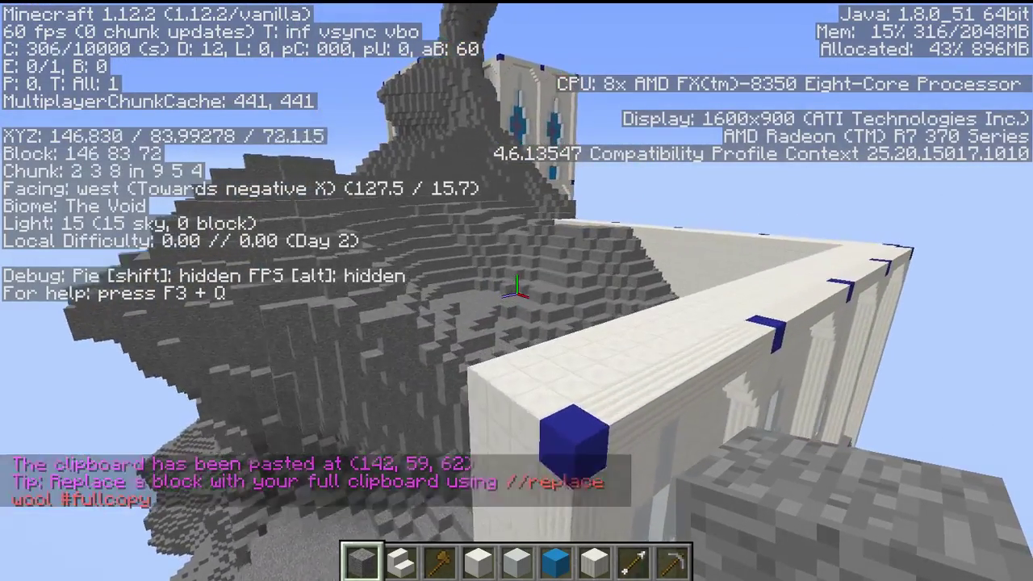
pyautogui.press('space')
pyautogui.press('shift')
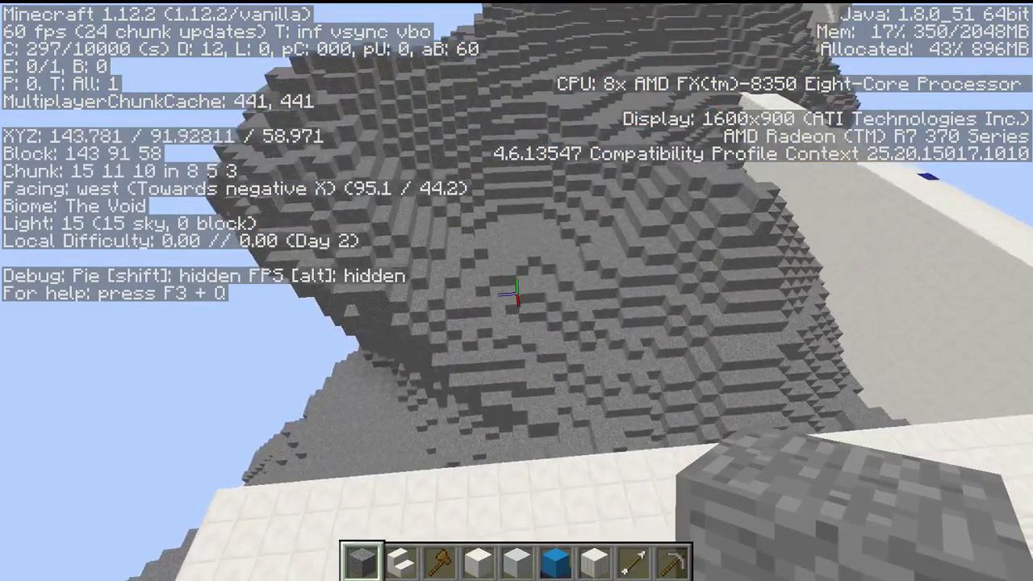
pyautogui.press('a')
pyautogui.press('a')
pyautogui.press('shift')
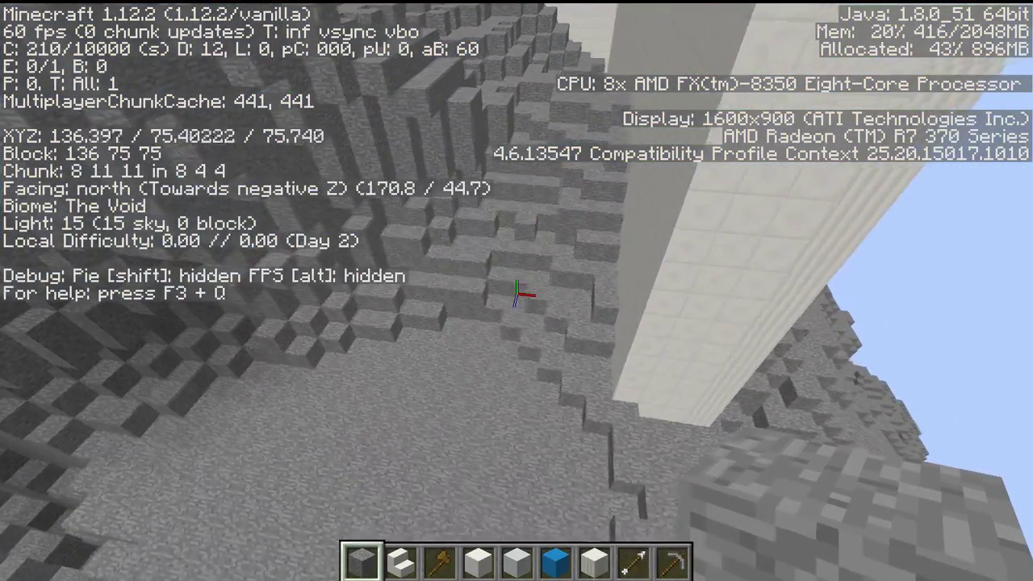
pyautogui.write('//paste -a')
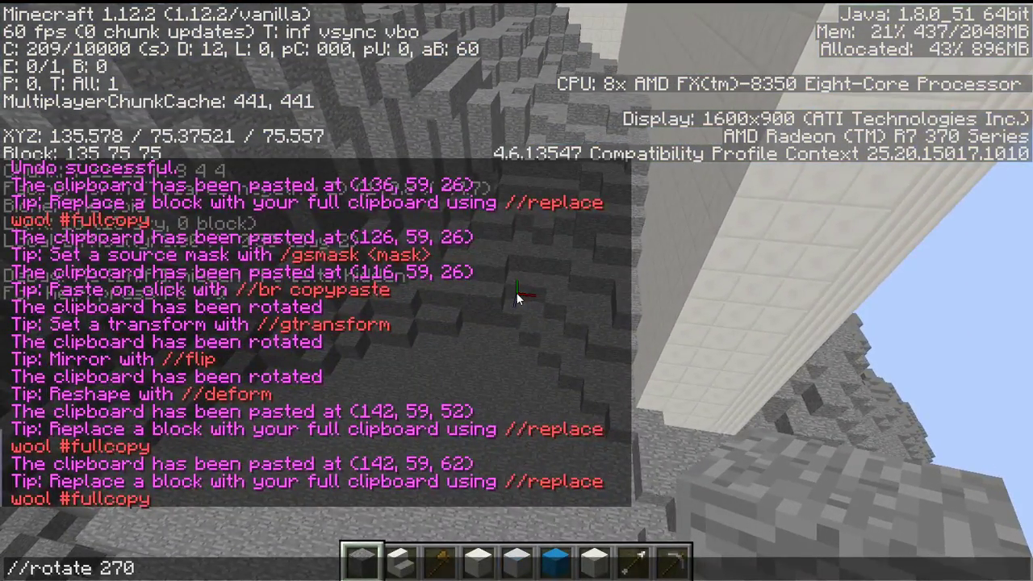
pyautogui.press('Return')
# Dig a one-block shaft into the rock beside the east wall's south end, down to 136, 59, 68
pyautogui.press('shift')
pyautogui.press('d')
pyautogui.press('w')
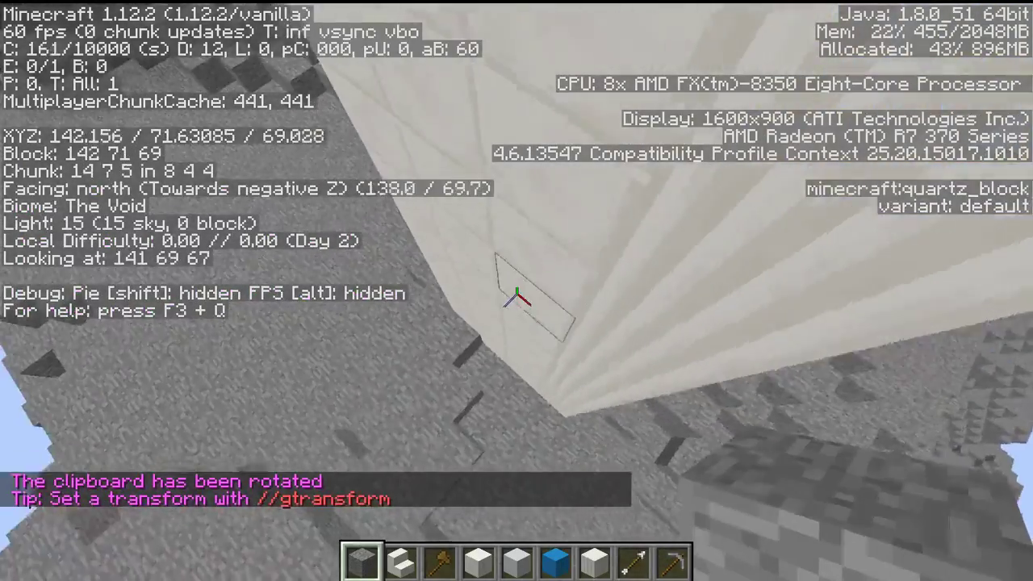
pyautogui.press('a')
pyautogui.press('shift')
pyautogui.press('w')
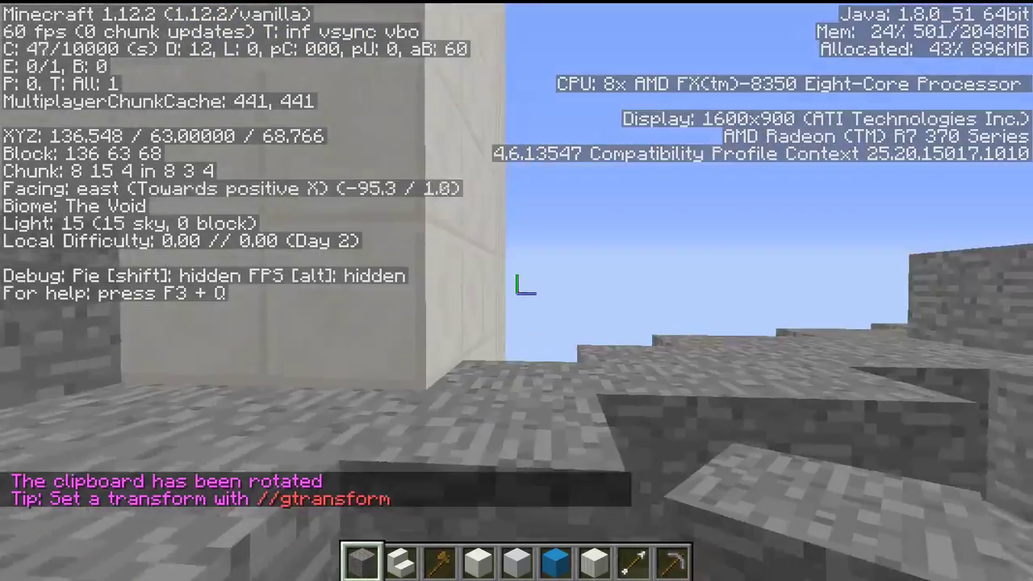
pyautogui.press('a')
pyautogui.press('d')
pyautogui.press('w')
pyautogui.click(516, 290)
pyautogui.click(516, 291)
pyautogui.click(516, 290)
pyautogui.press('a')
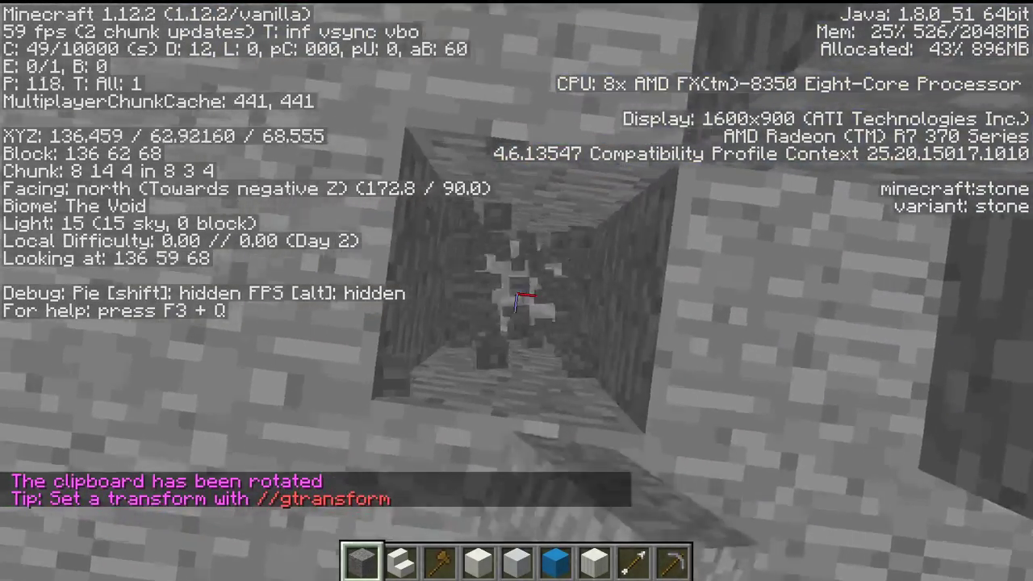
# Try pasting the rotated facade without air at 136, 59, 68 and check which way it faces
pyautogui.press('/')
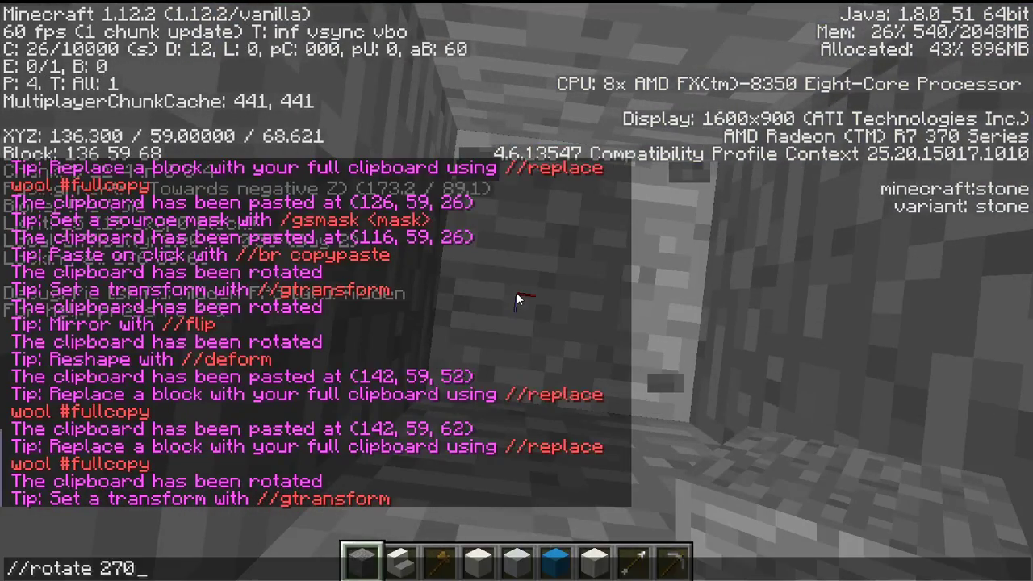
pyautogui.press('Up')
pyautogui.press('Return')
pyautogui.press('space')
pyautogui.press('space')
pyautogui.press('d')
pyautogui.press('s')
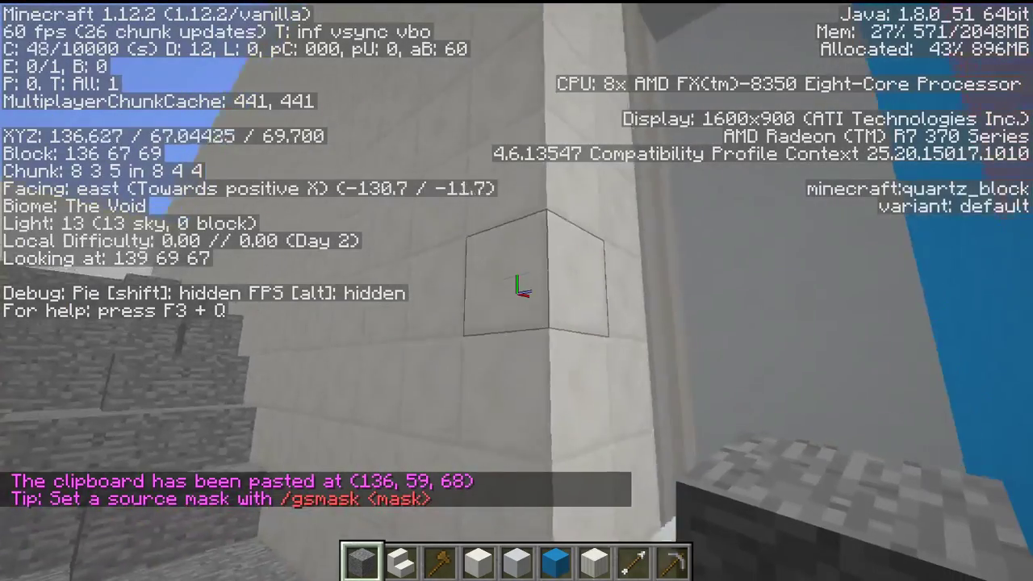
pyautogui.press('space')
pyautogui.press('s')
pyautogui.press('a')
pyautogui.press('w')
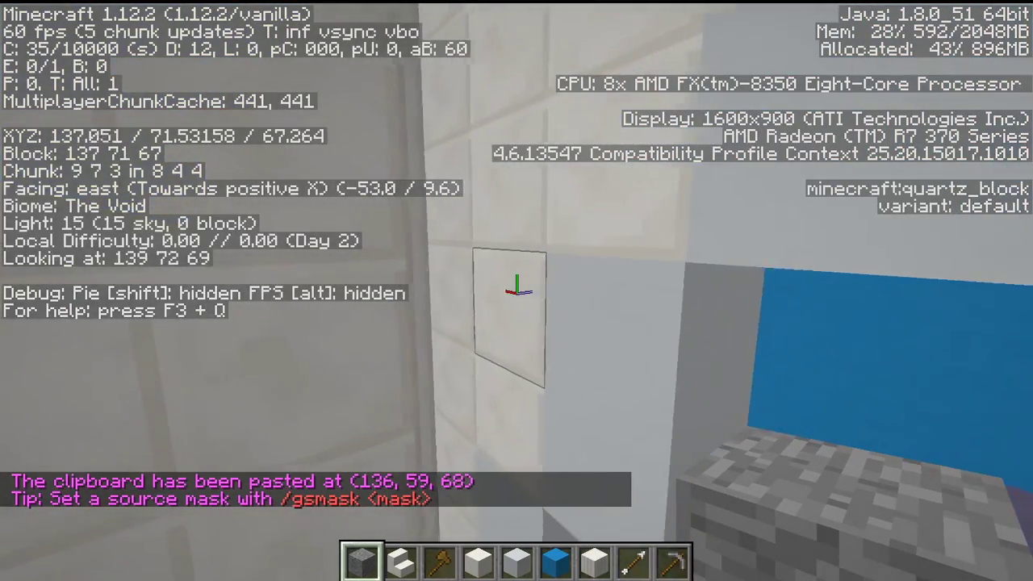
# Undo the facade paste made at 136, 59, 68
pyautogui.press('/')
pyautogui.write('/undo')
pyautogui.press('Return')
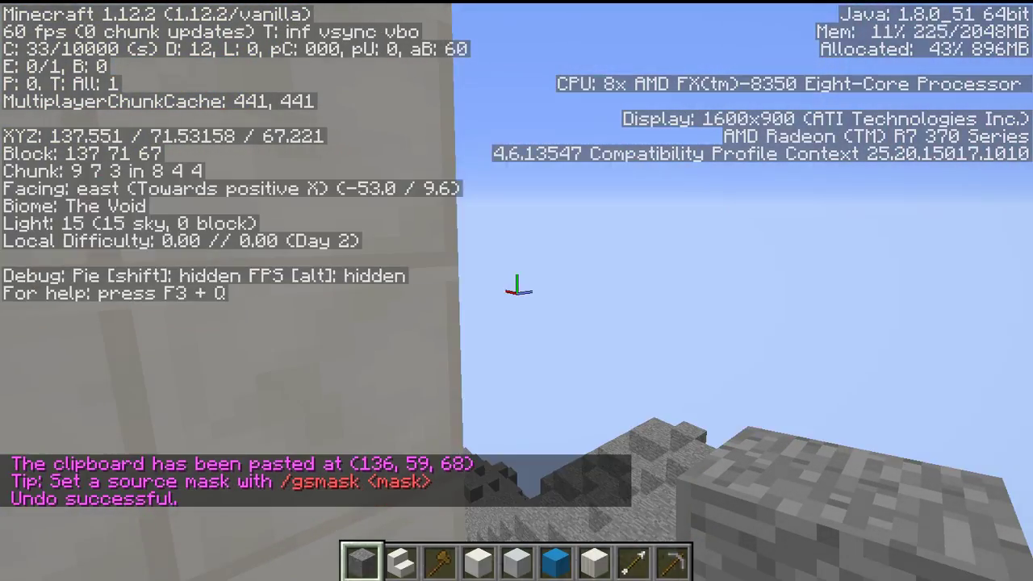
# Rotate the copied facade by 270 degrees six more times to turn it to the opposite direction
pyautogui.press('/')
pyautogui.press('Return')
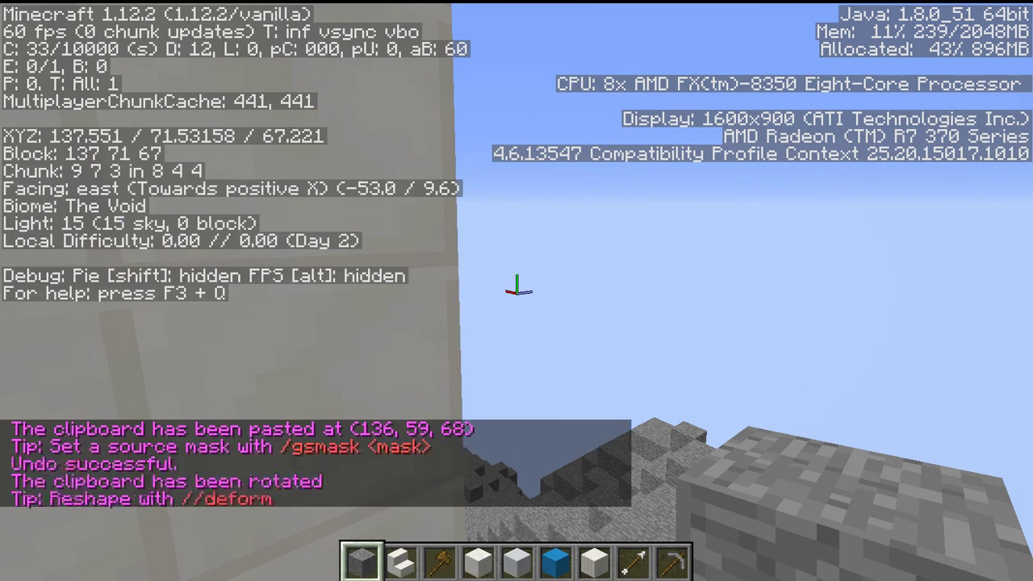
pyautogui.press('/')
pyautogui.press('Up')
pyautogui.press('Return')
pyautogui.press('/')
pyautogui.press('Escape')
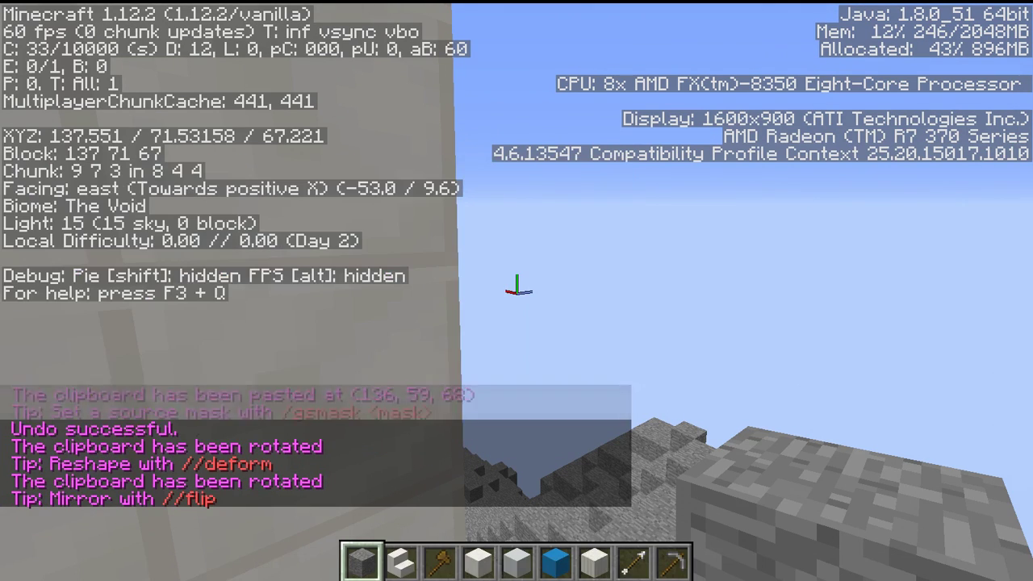
pyautogui.press('/')
pyautogui.press('Up')
pyautogui.press('Return')
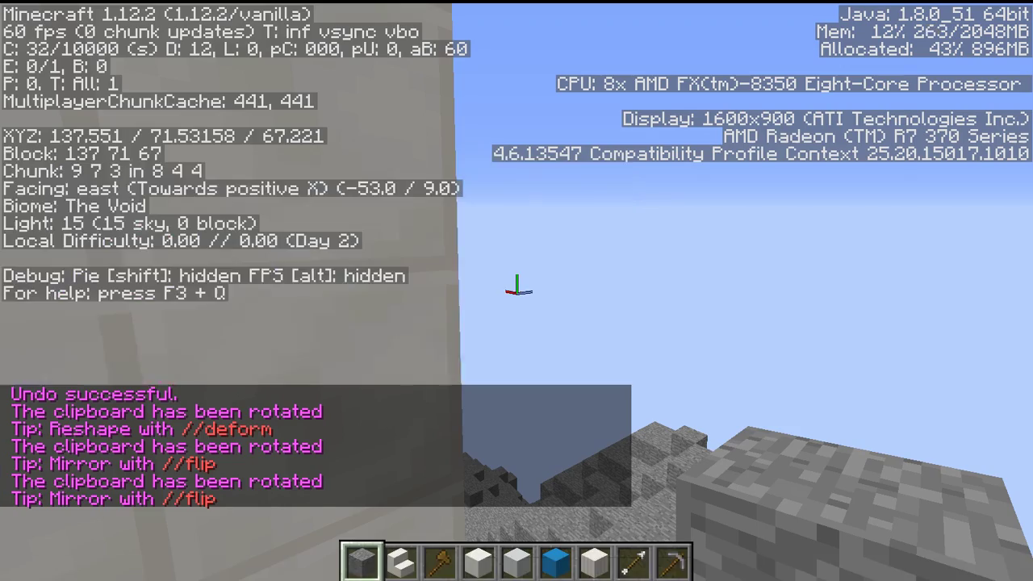
pyautogui.press('/')
pyautogui.press('Up')
pyautogui.press('Return')
pyautogui.press('/')
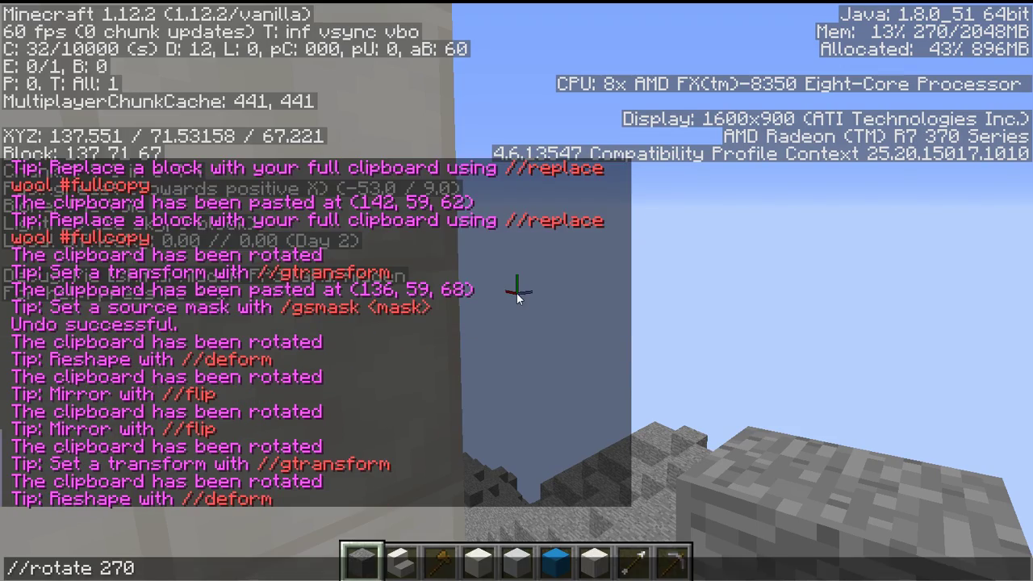
pyautogui.press('Return')
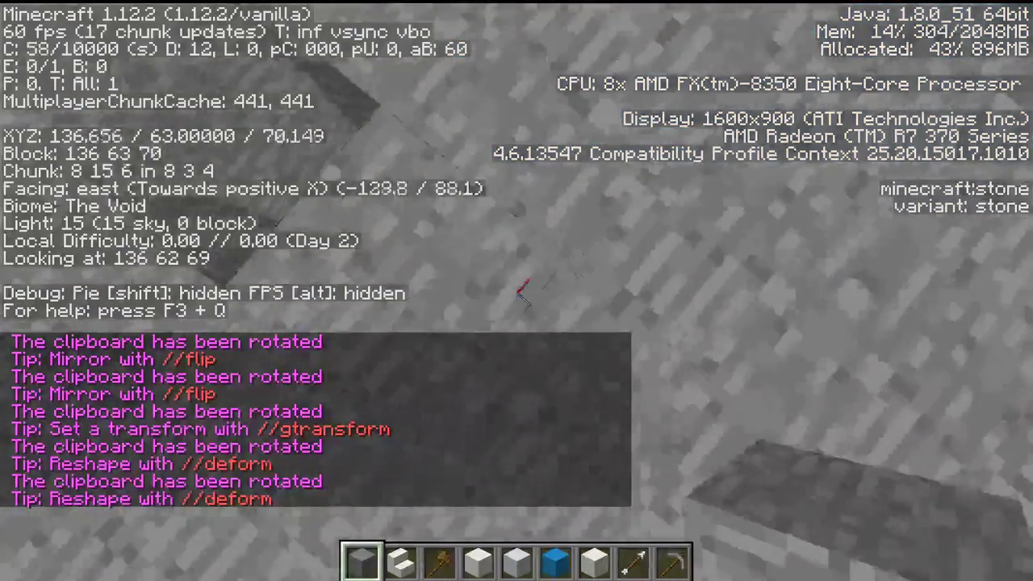
# Go back into the shaft and try pasting the turned facade without air at 136, 59, 68
pyautogui.press('w')
pyautogui.press('/')
pyautogui.write('/undo')
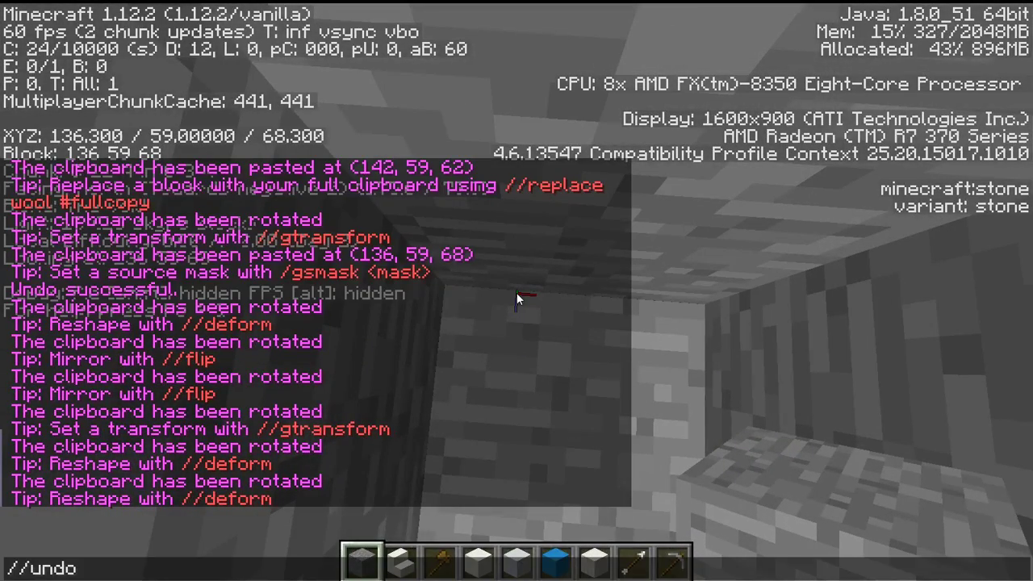
pyautogui.press('Return')
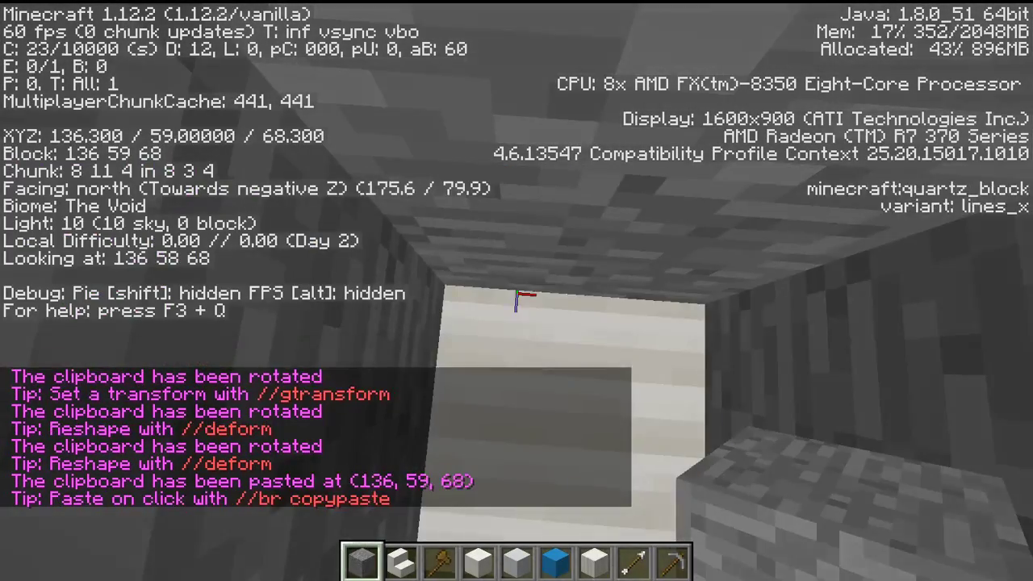
pyautogui.press('space')
pyautogui.press('space')
pyautogui.press('d')
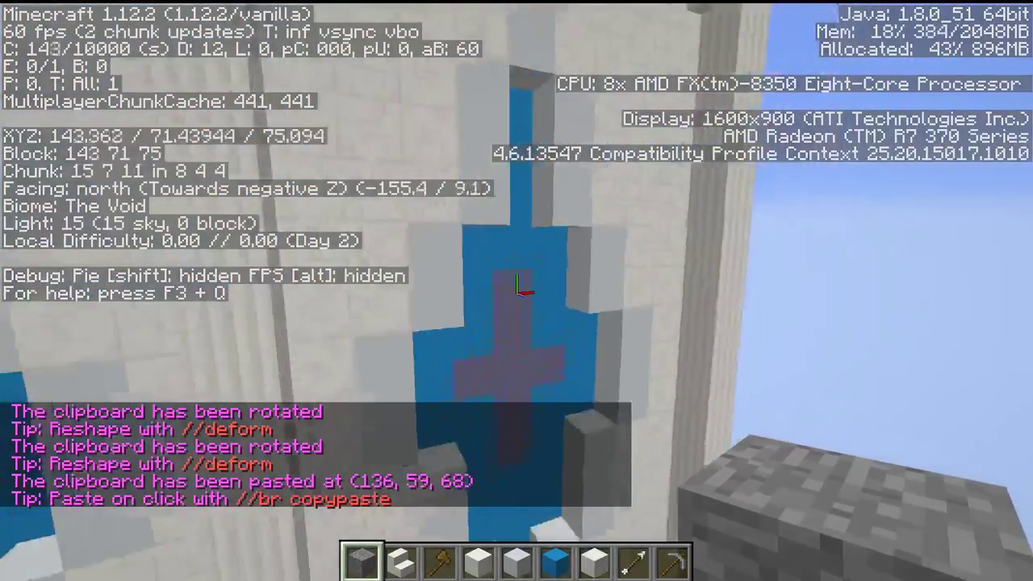
# Examine from above and along its front how the pasted south facade meets the east wall
pyautogui.press('w')
pyautogui.press('space')
pyautogui.press('d')
pyautogui.press('w')
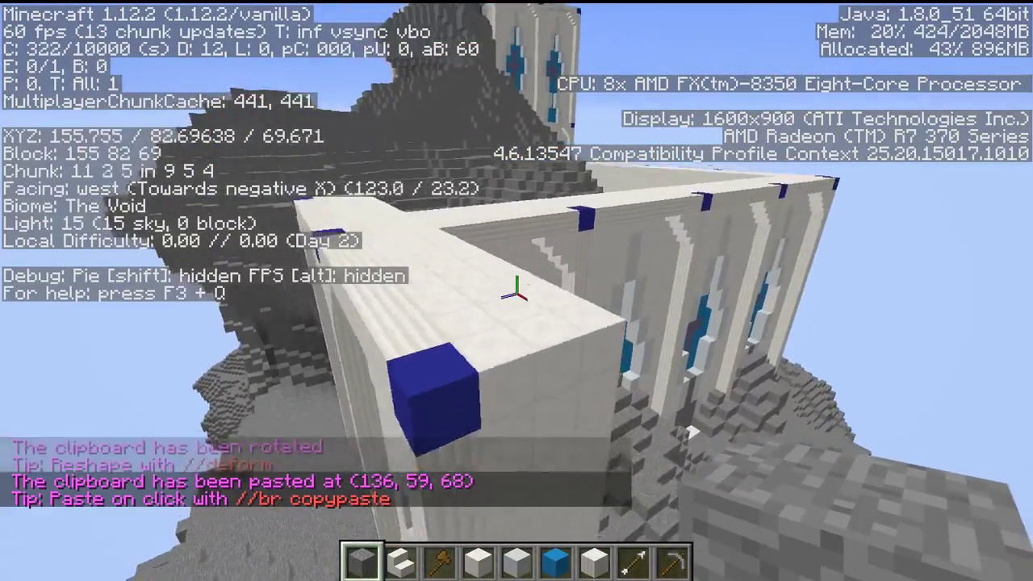
pyautogui.press('a')
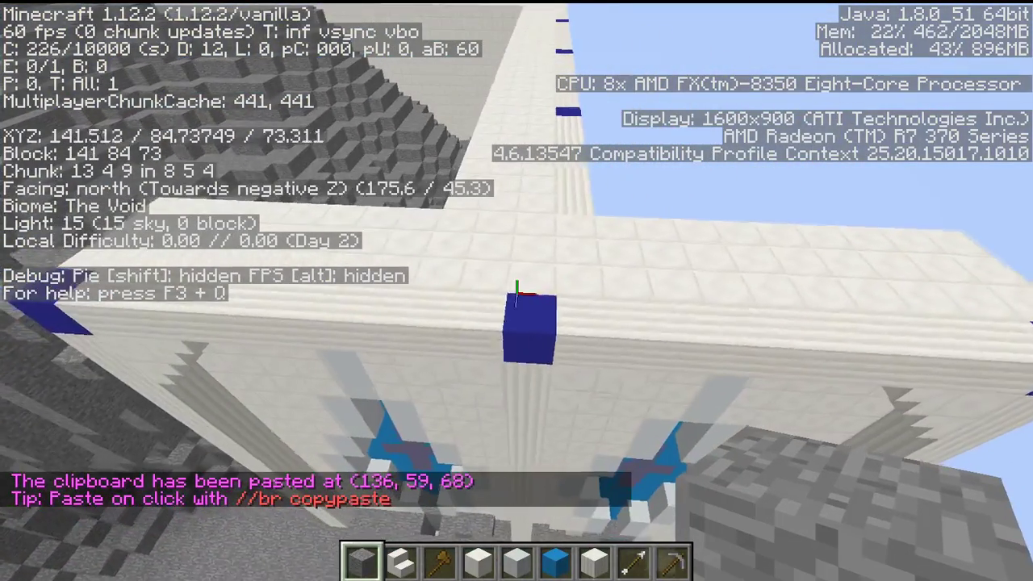
pyautogui.press('shift')
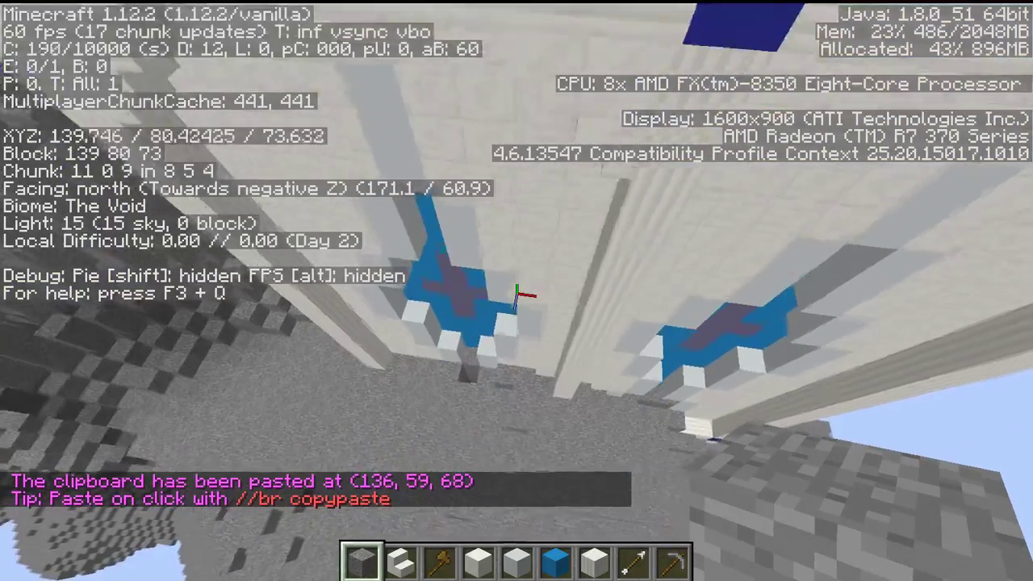
pyautogui.press('shift')
pyautogui.press('shift')
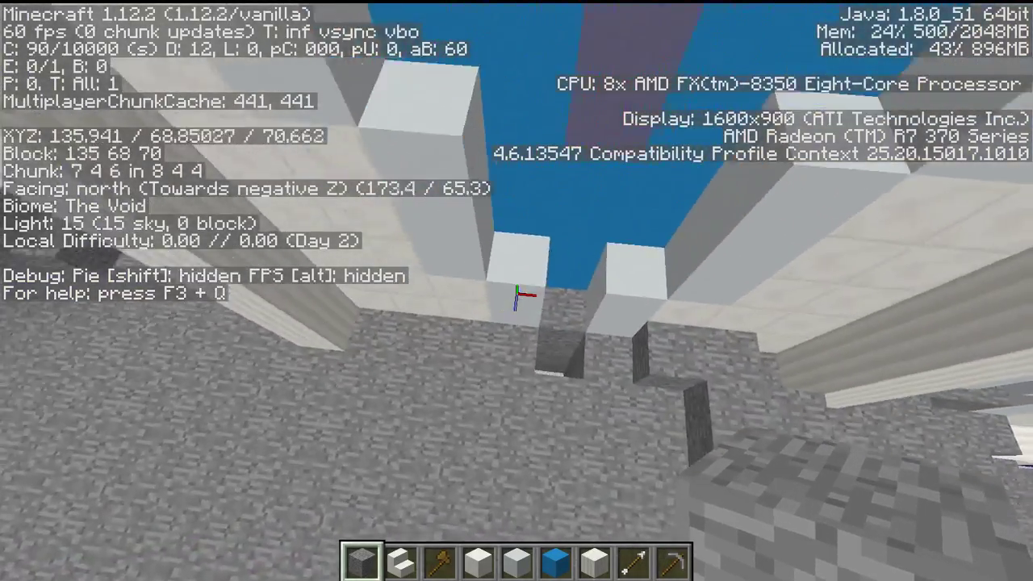
# Undo the turned facade paste at the south end of the east wall
pyautogui.press('s')
pyautogui.press('t')
pyautogui.press('Up')
pyautogui.press('Up')
pyautogui.press('Up')
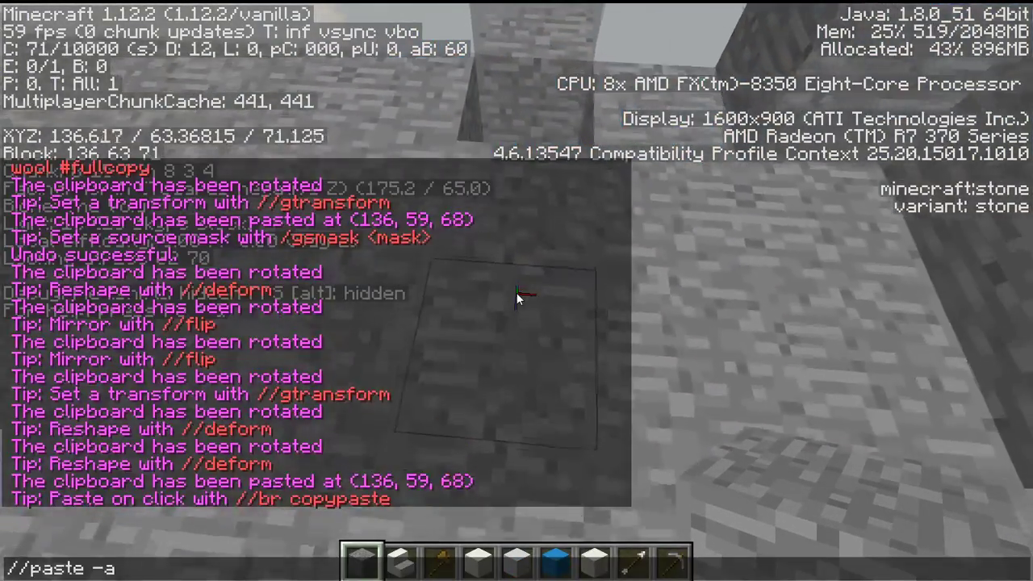
pyautogui.press('Return')
pyautogui.press('space')
# Place a pillar quartz block on the rock as a marker about five blocks west of the open shaft
pyautogui.press('a')
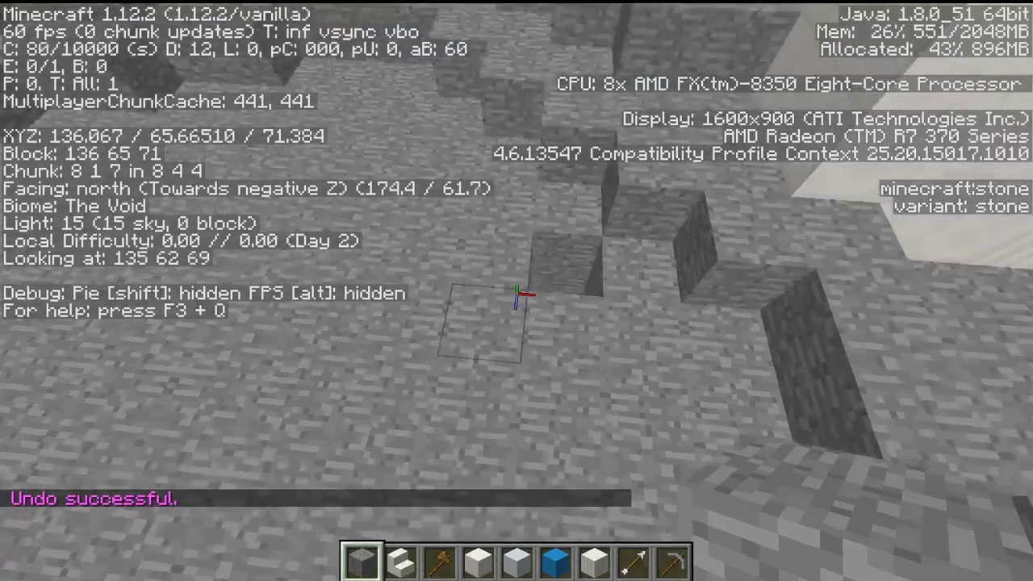
pyautogui.press('shift')
pyautogui.press('a')
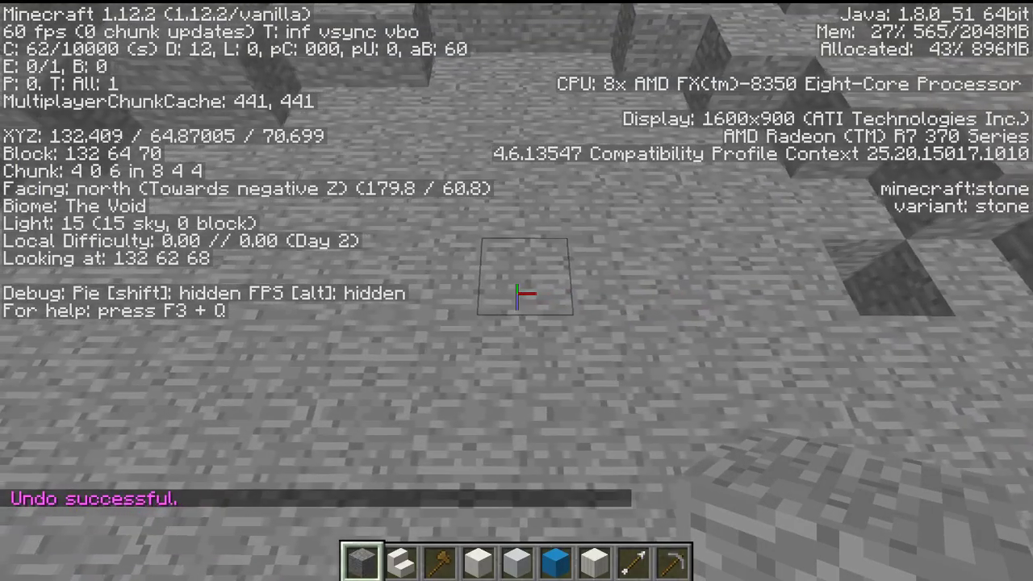
pyautogui.press('a')
pyautogui.scroll(-6, 516, 290)
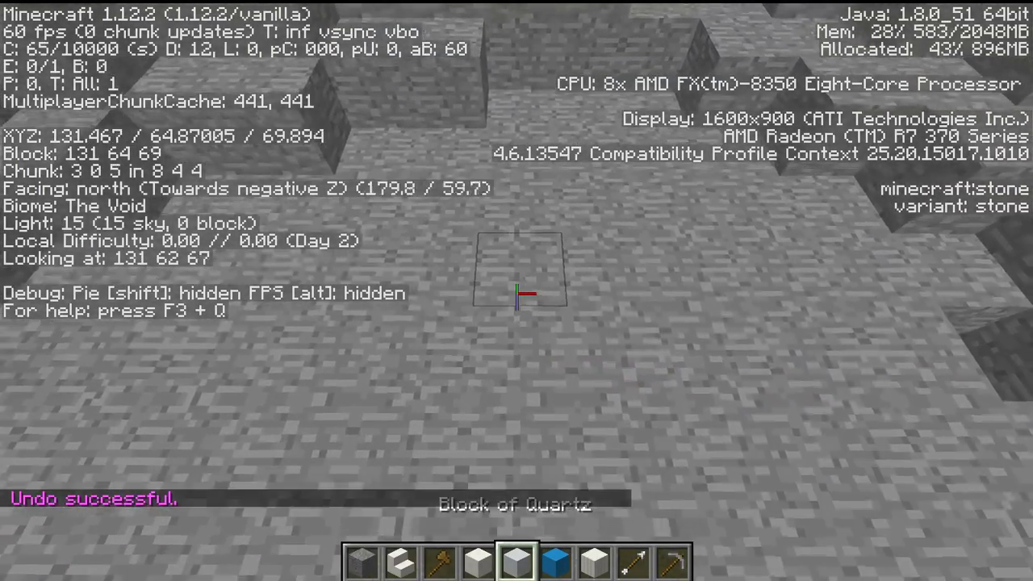
pyautogui.press('s')
pyautogui.rightClick(521, 294)
# Dig a new shaft ten blocks west of the first one, down to 126, 59, 68
pyautogui.press('a')
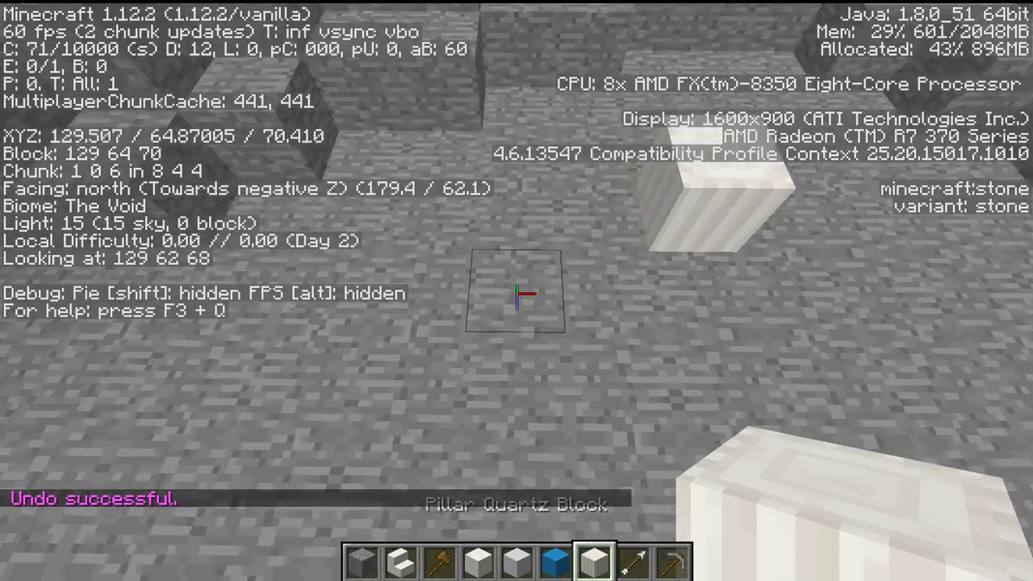
pyautogui.press('w')
pyautogui.press('shift')
pyautogui.click(516, 293)
pyautogui.click(517, 293)
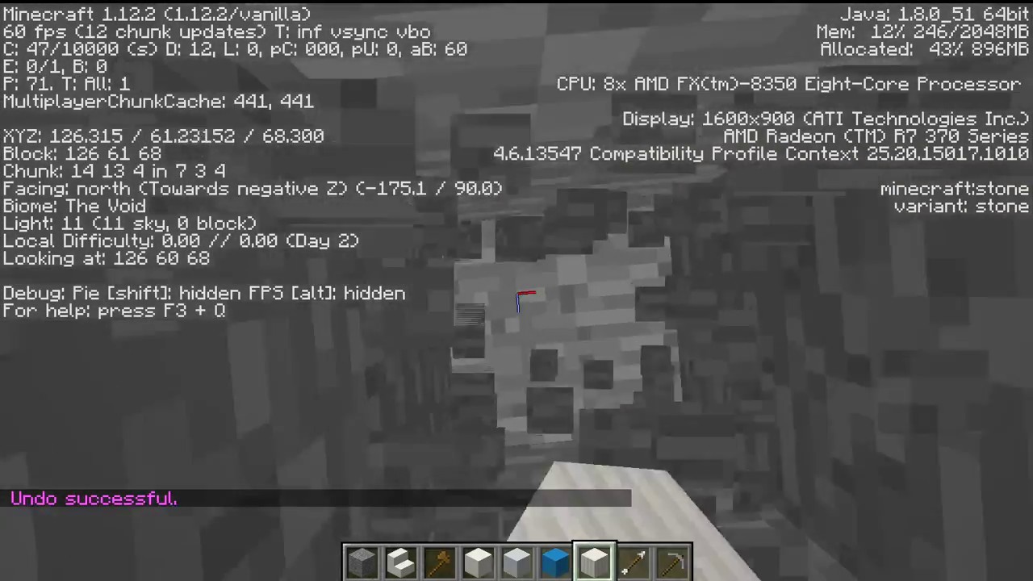
pyautogui.click(516, 293)
pyautogui.click(516, 293)
# Paste the turned facade without air at 126, 59, 68 and check the southeast corner of the building
pyautogui.write('t')
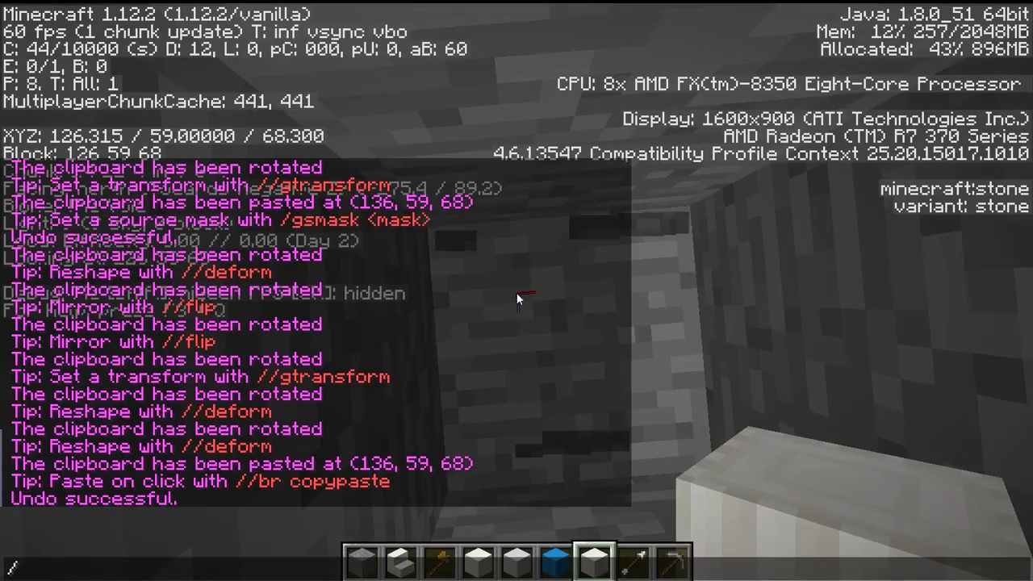
pyautogui.write('//paste -a')
pyautogui.press('Return')
pyautogui.press('space')
pyautogui.press('space')
pyautogui.press('s')
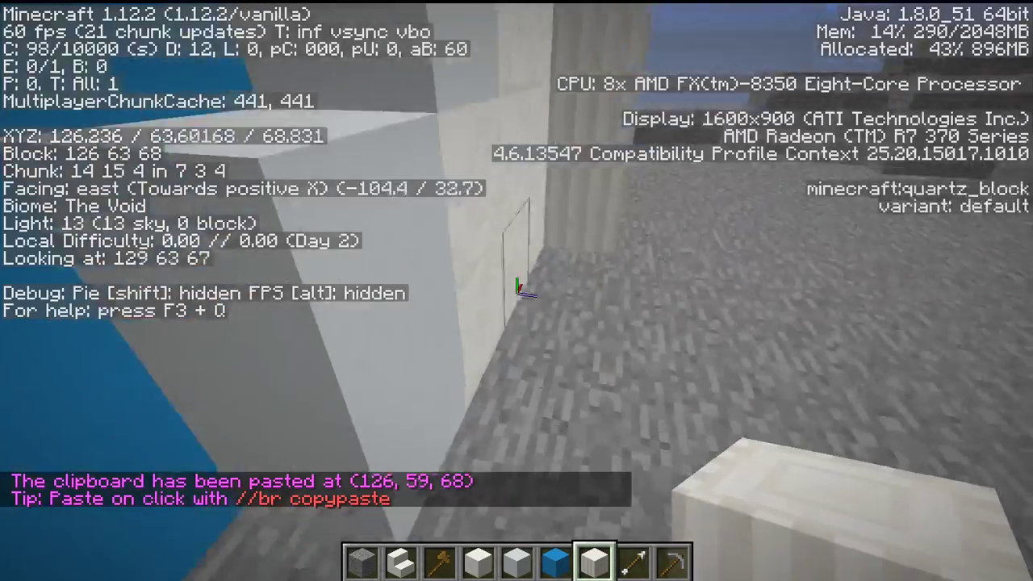
pyautogui.press('d')
pyautogui.press('w')
pyautogui.press('w')
pyautogui.press('d')
pyautogui.press('space')
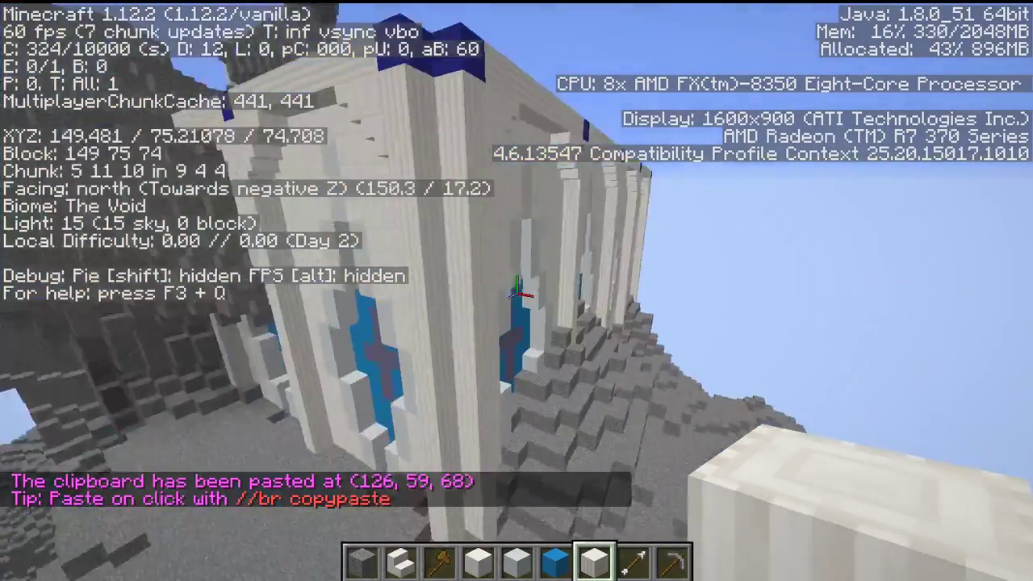
# Fill the open shaft at 136, 68 beside the south facade with stone up to ground level
pyautogui.press('shift')
pyautogui.press('w')
pyautogui.press('a')
pyautogui.press('shift')
pyautogui.scroll(7, 516, 290)
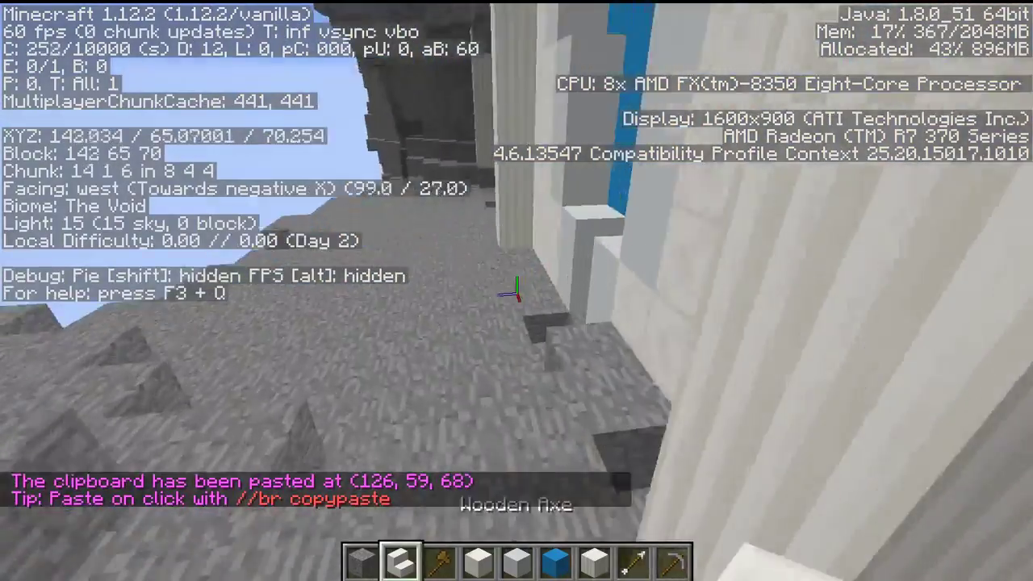
pyautogui.scroll(-1, 516, 294)
pyautogui.press('s')
pyautogui.press('shift')
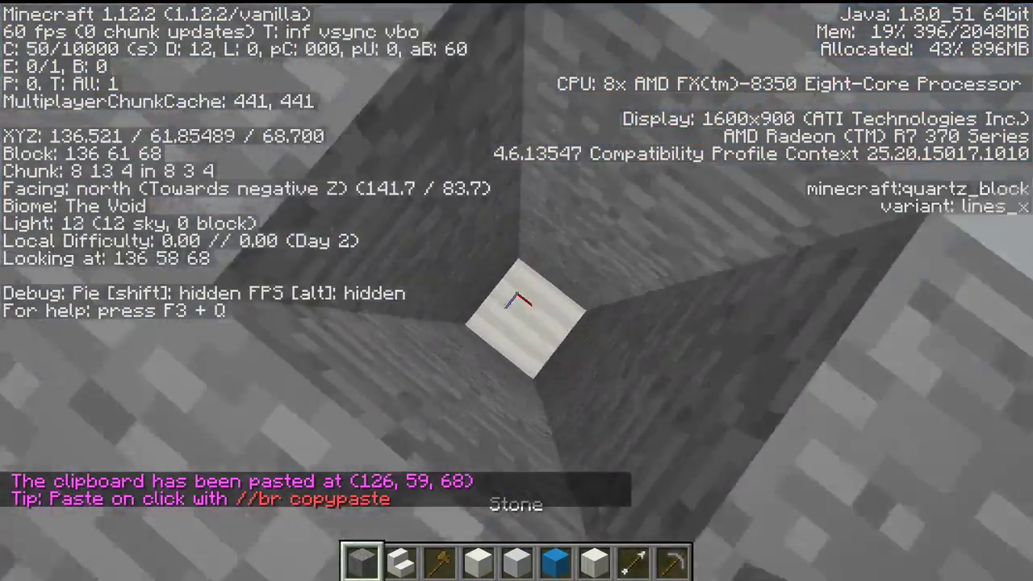
pyautogui.press('space')
pyautogui.rightClick(516, 294)
pyautogui.rightClick(516, 294)
pyautogui.rightClick(516, 294)
pyautogui.press('a')
pyautogui.press('space')
pyautogui.rightClick(516, 293)
pyautogui.press('s')
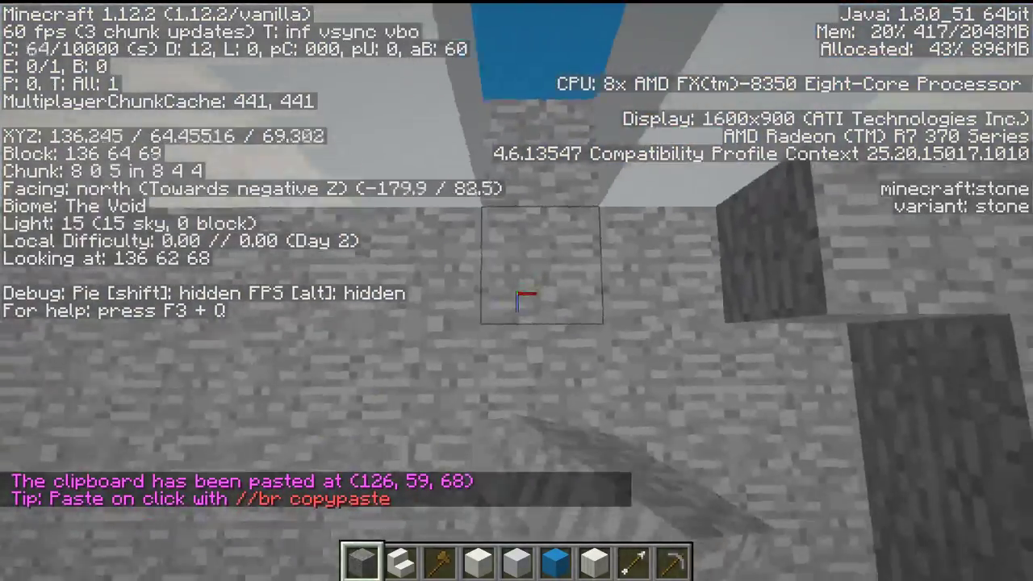
# Fill the second shaft at 126, 68 with stone up to the ground and check the south facade
pyautogui.press('a')
pyautogui.press('w')
pyautogui.press('shift')
pyautogui.press('w')
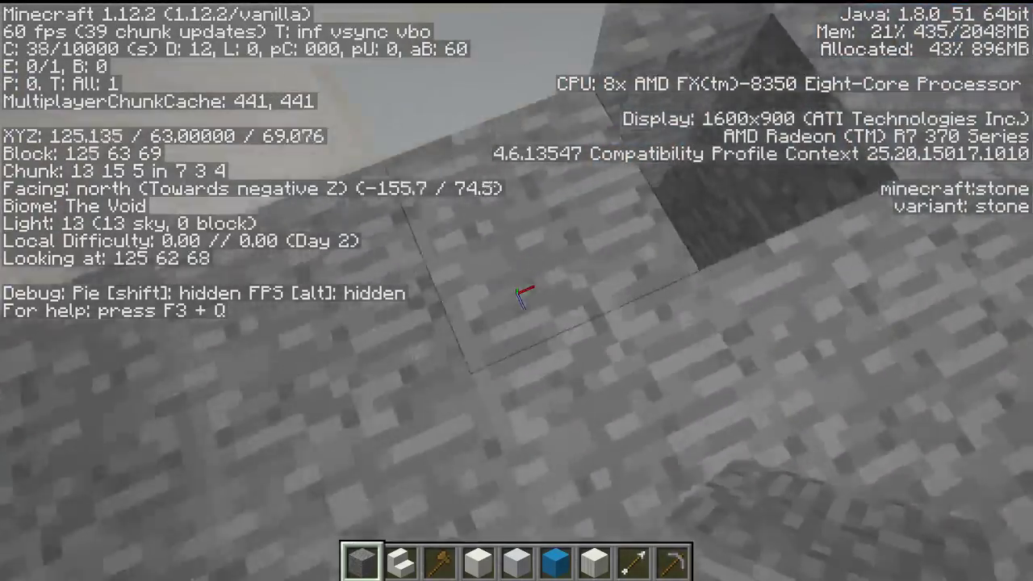
pyautogui.press('d')
pyautogui.press('space')
pyautogui.rightClick(517, 293)
pyautogui.rightClick(516, 294)
pyautogui.rightClick(516, 293)
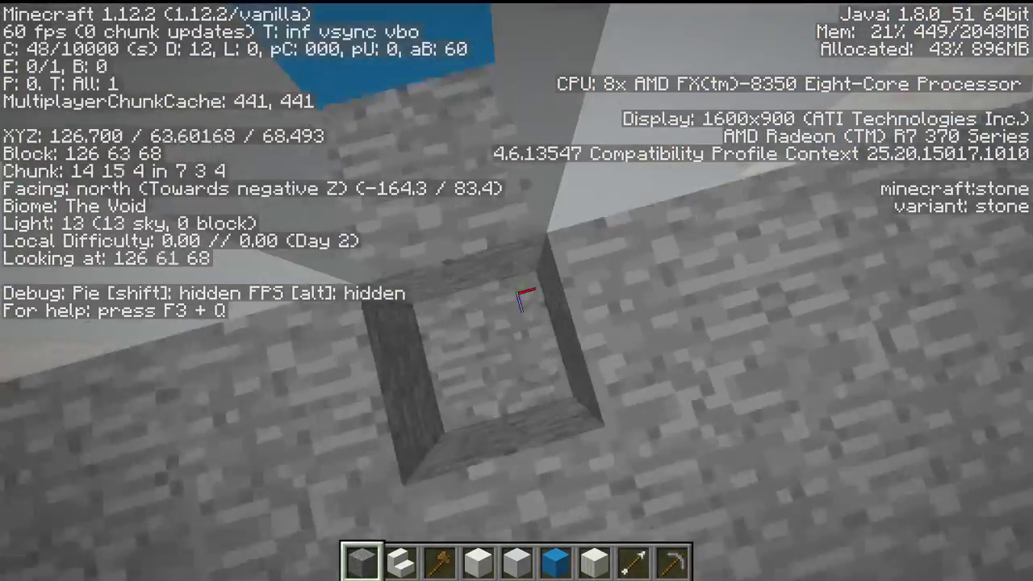
pyautogui.press('s')
pyautogui.rightClick(516, 294)
pyautogui.press('d')
pyautogui.press('s')
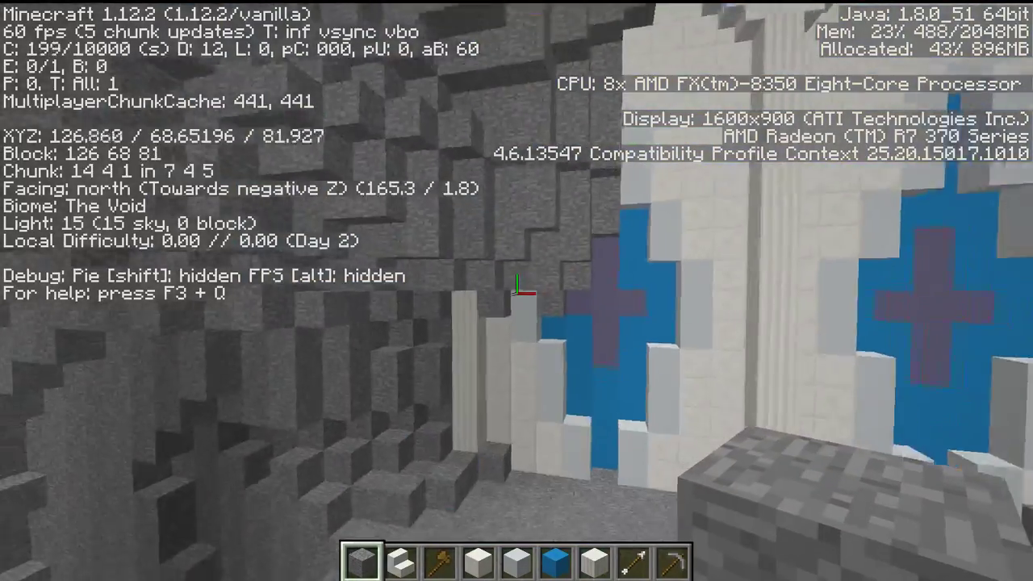
pyautogui.press('w')
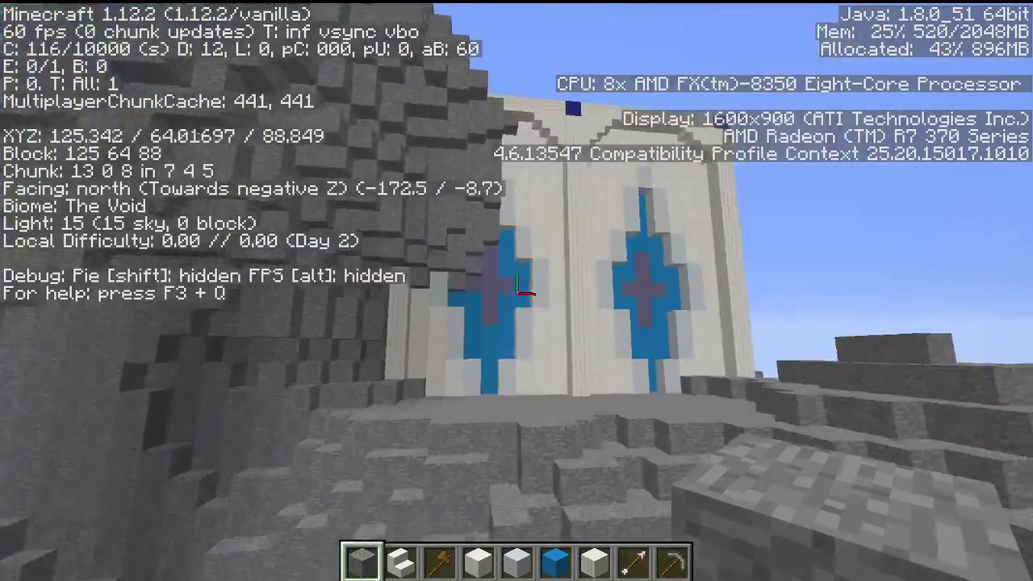
# Dig down through the rock in the inner southeast corner of the quartz walls to 138, 58, 64
pyautogui.press('space')
pyautogui.press('d')
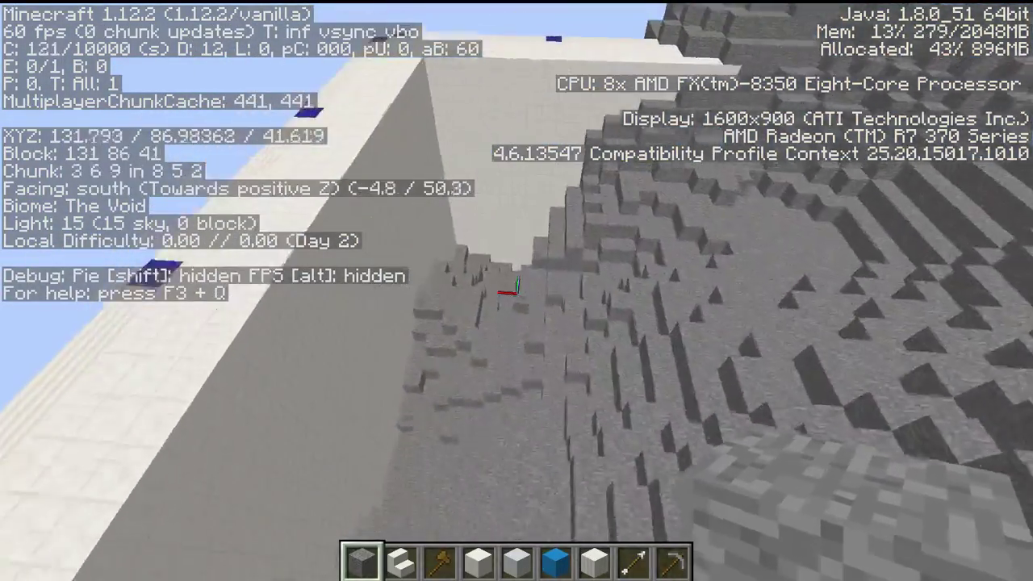
pyautogui.press('w')
pyautogui.press('shift')
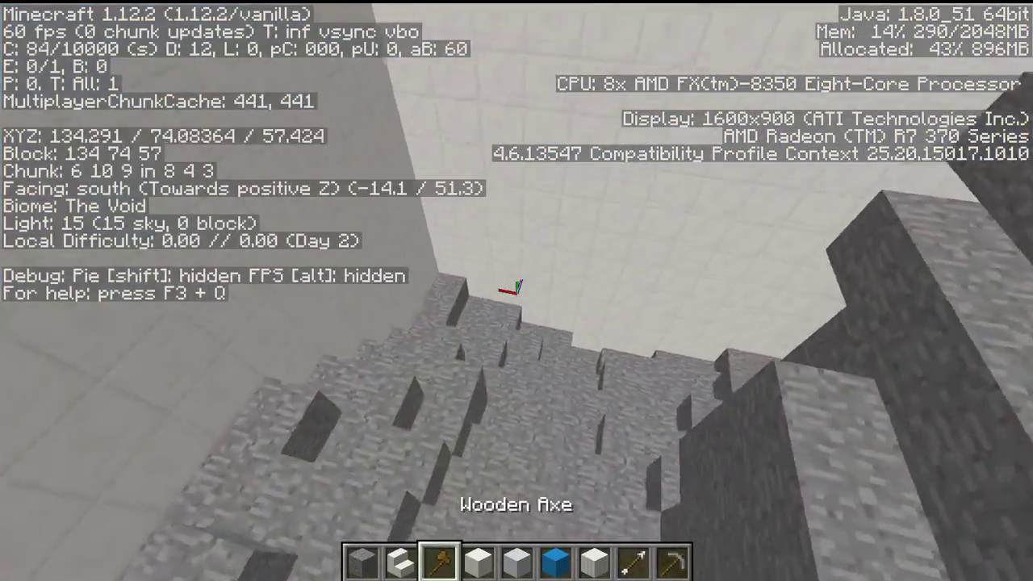
pyautogui.press('w')
pyautogui.press('space')
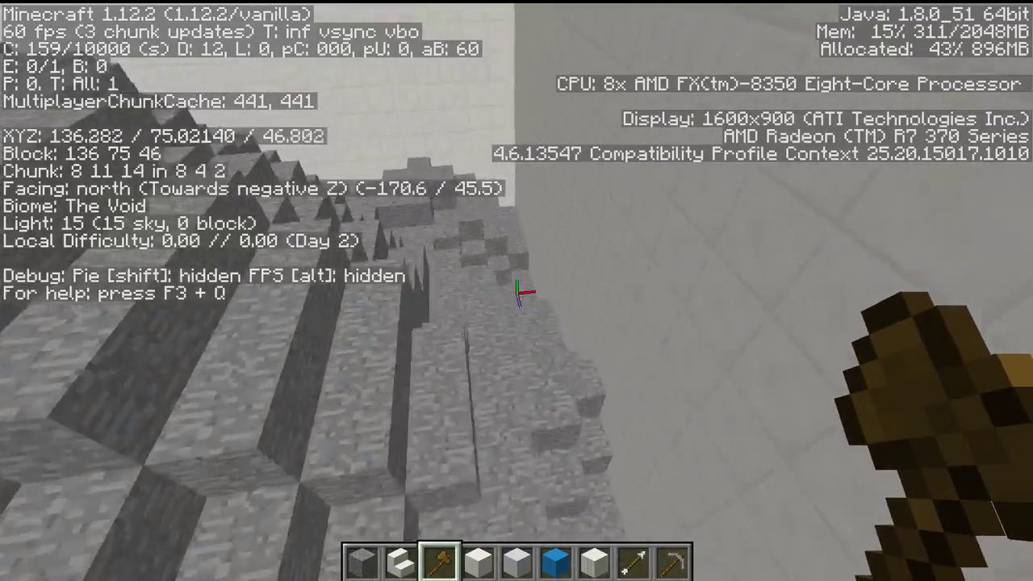
pyautogui.press('w')
pyautogui.press('shift')
pyautogui.scroll(-4, 516, 291)
pyautogui.scroll(2, 516, 291)
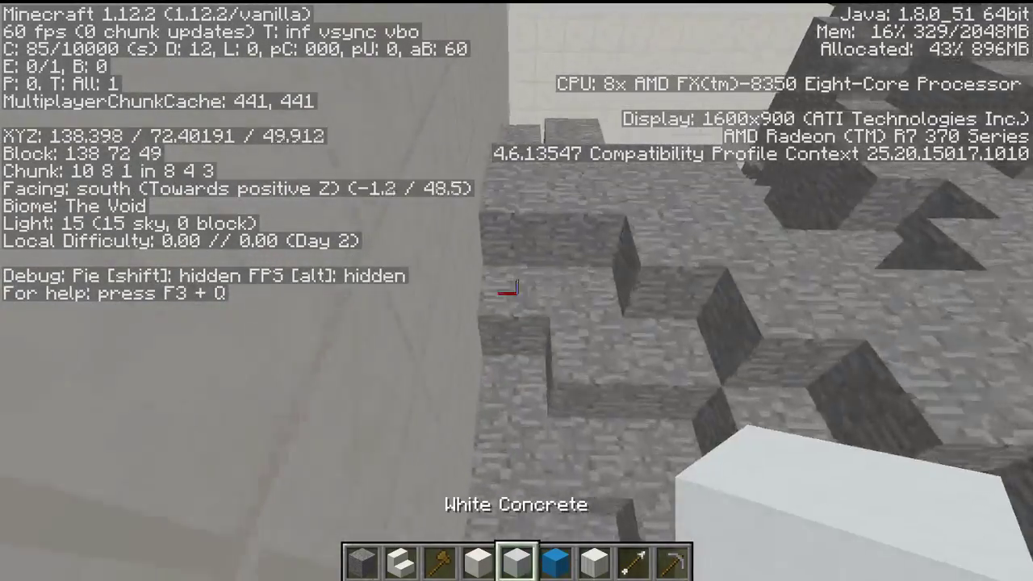
pyautogui.press('w')
pyautogui.press('shift')
pyautogui.scroll(1, 516, 291)
pyautogui.press('w')
pyautogui.press('space')
pyautogui.press('shift')
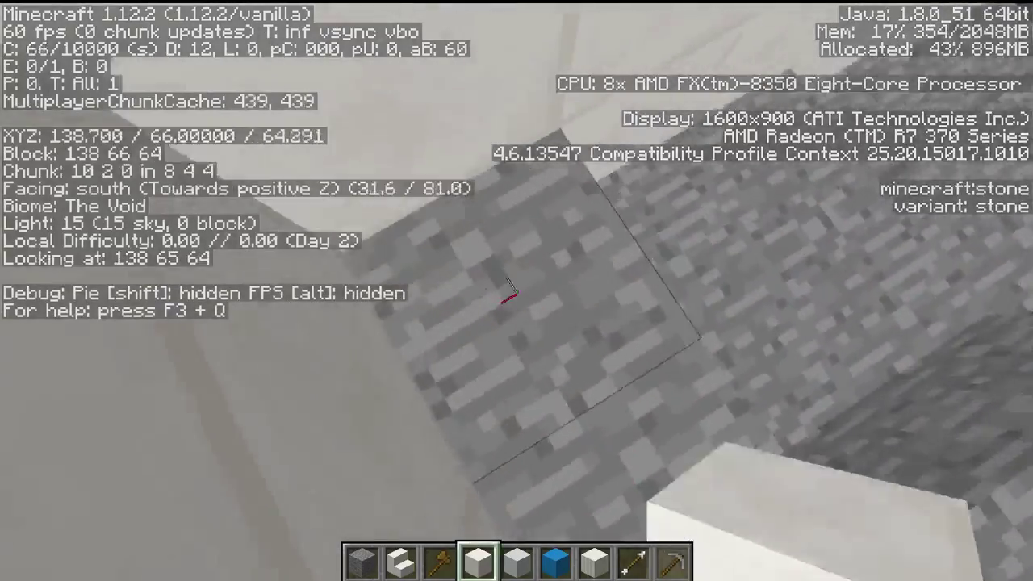
pyautogui.click(516, 290)
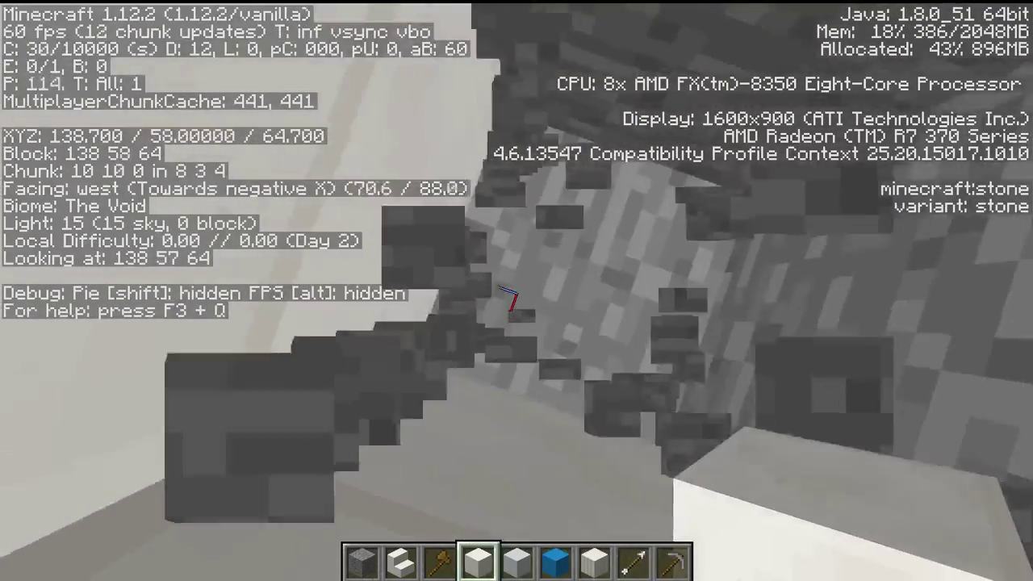
# Select the building's interior with WorldEdit from 138, 57, 64 to the roof-level quartz block at 101, 80, 29
pyautogui.scroll(1, 516, 291)
pyautogui.click(517, 291)
pyautogui.press('space')
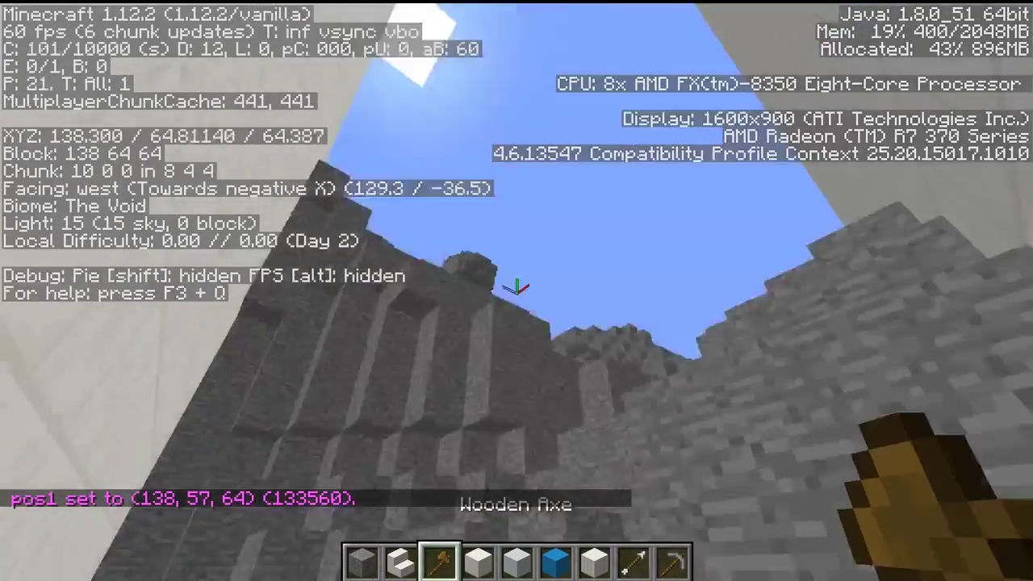
pyautogui.press('w')
pyautogui.press('w')
pyautogui.press('space')
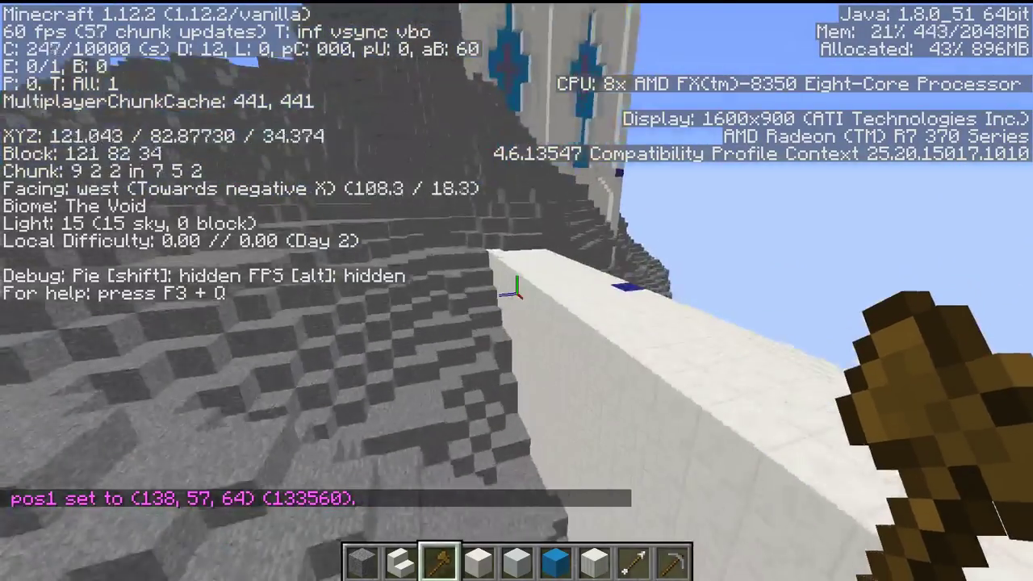
pyautogui.press('shift')
pyautogui.rightClick(516, 290)
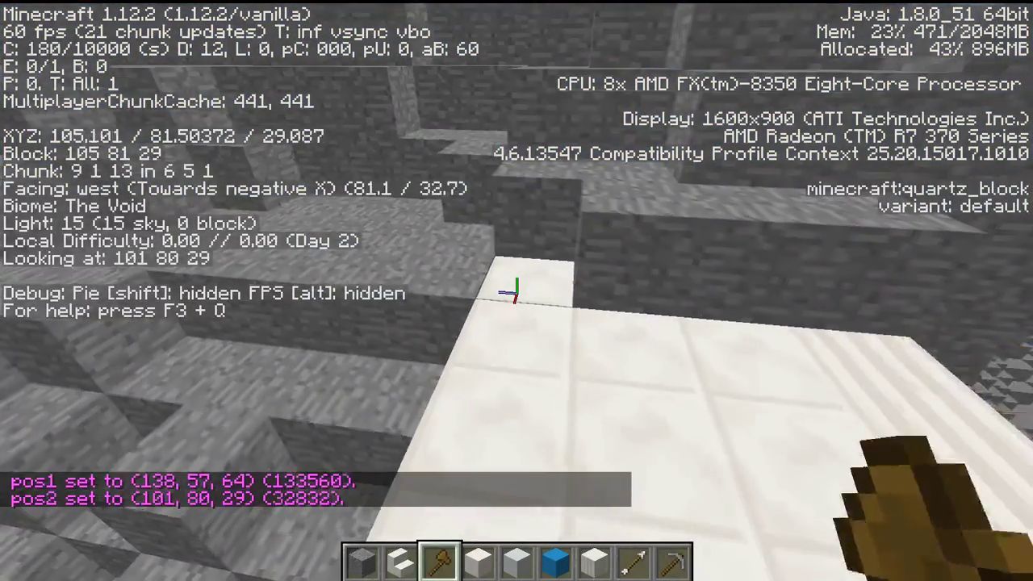
# Fill the empty space inside the selection with quartz blocks and check the roof surface
pyautogui.press('/')
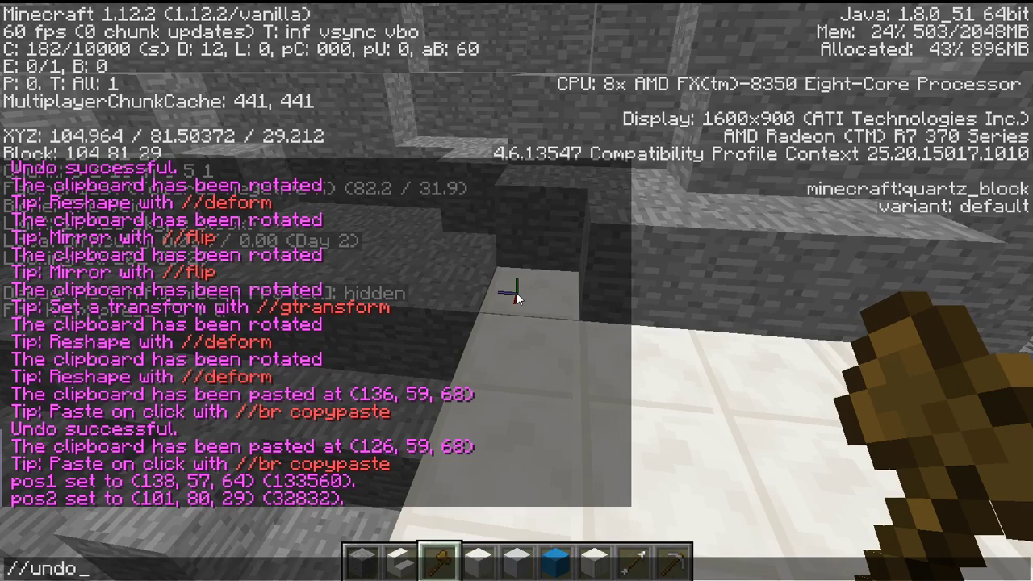
pyautogui.press('Return')
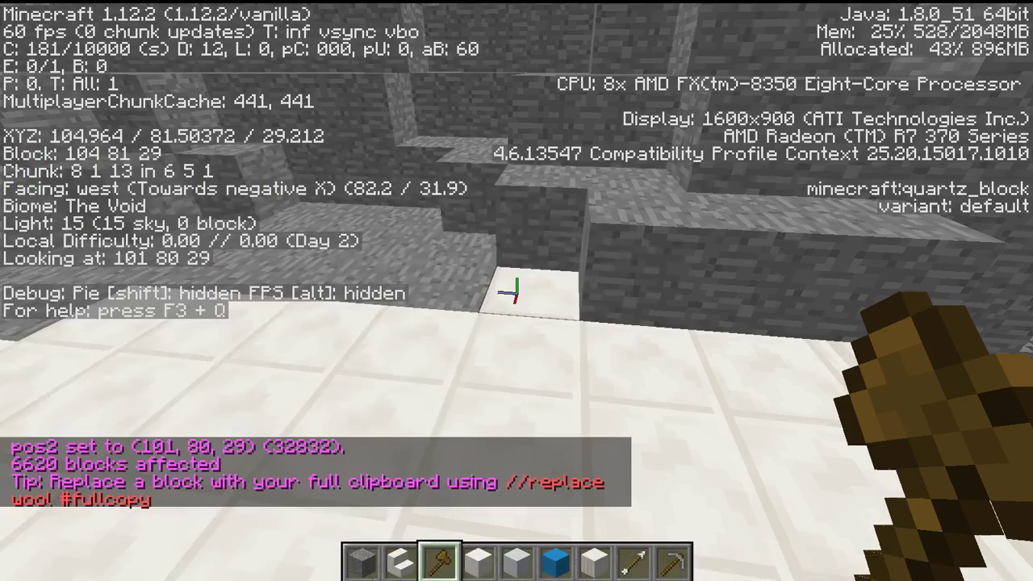
pyautogui.press('w')
pyautogui.press('space')
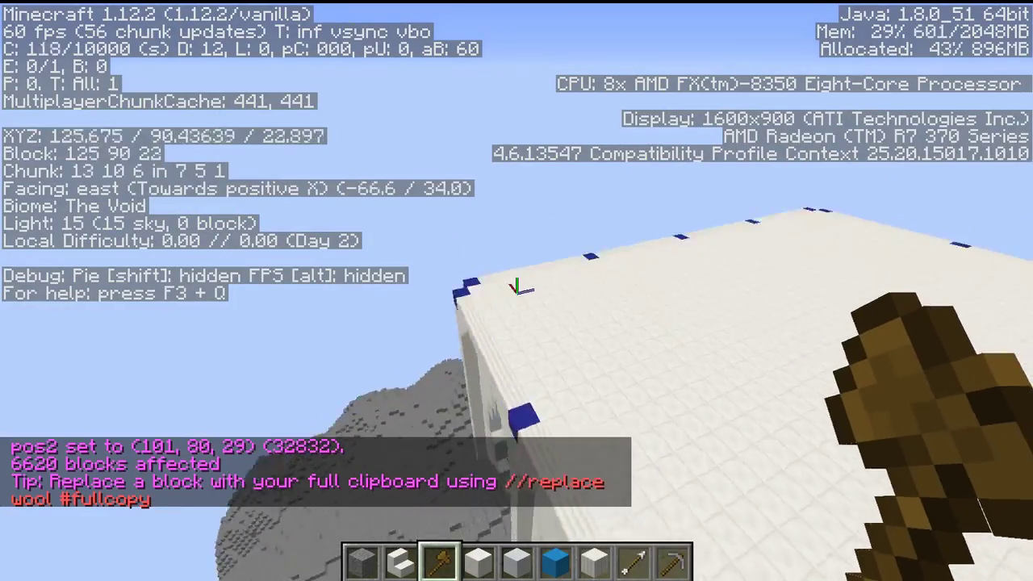
pyautogui.press('space')
pyautogui.press('a')
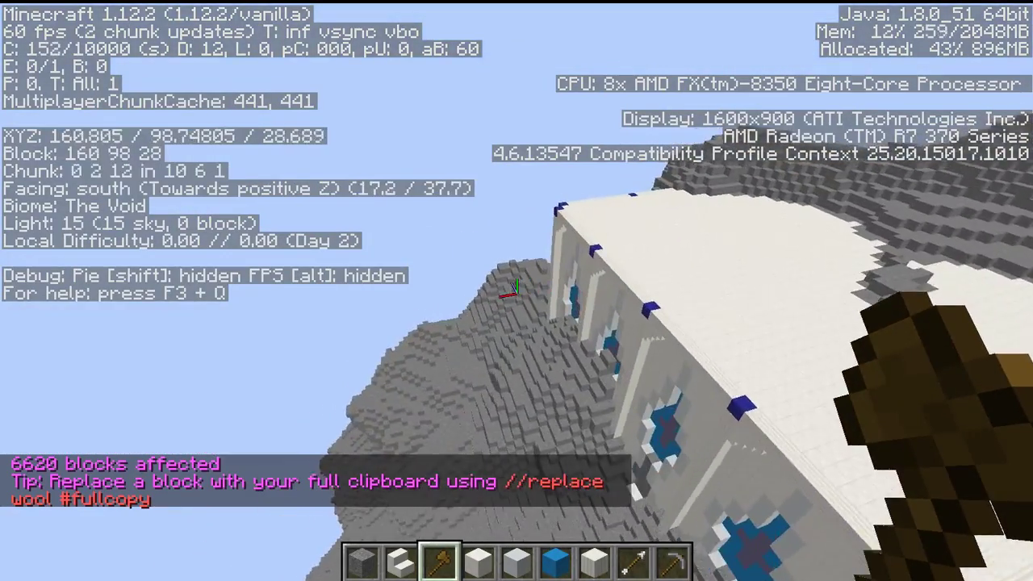
# Hide the debug overlay and examine the filled building and the surrounding mountain slopes from several sides
pyautogui.press('F3')
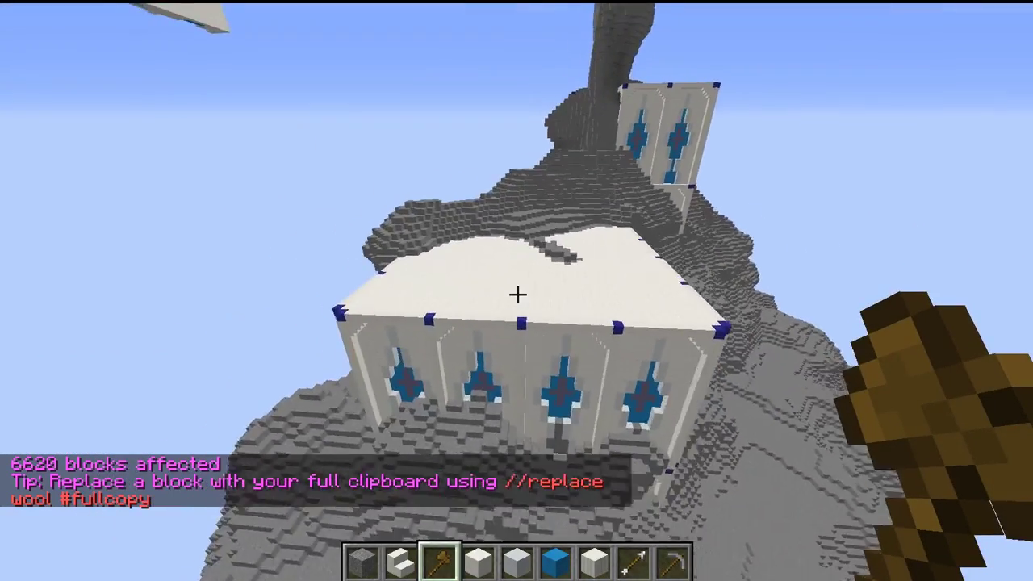
pyautogui.press('w')
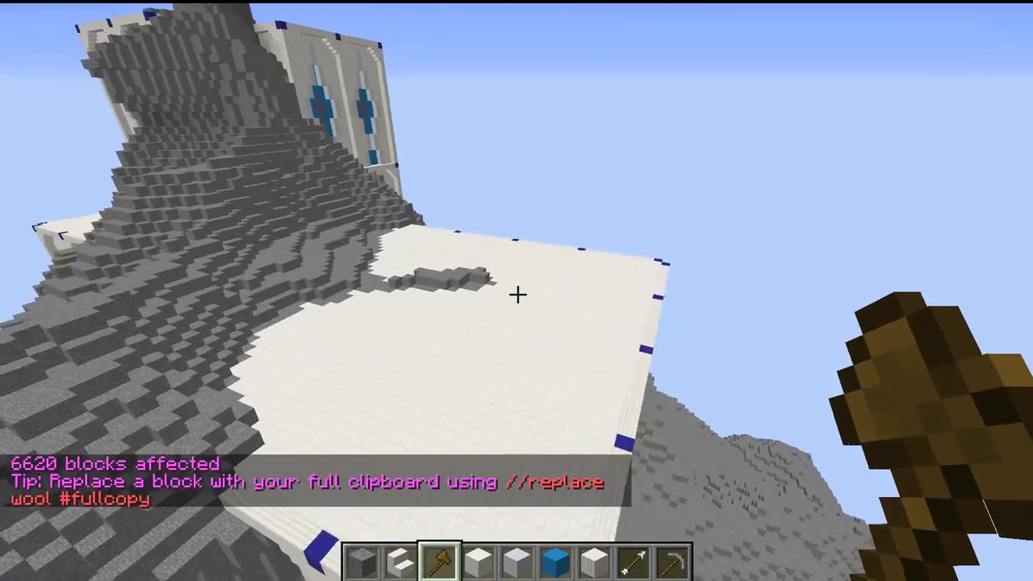
pyautogui.press('s')
pyautogui.press('shift')
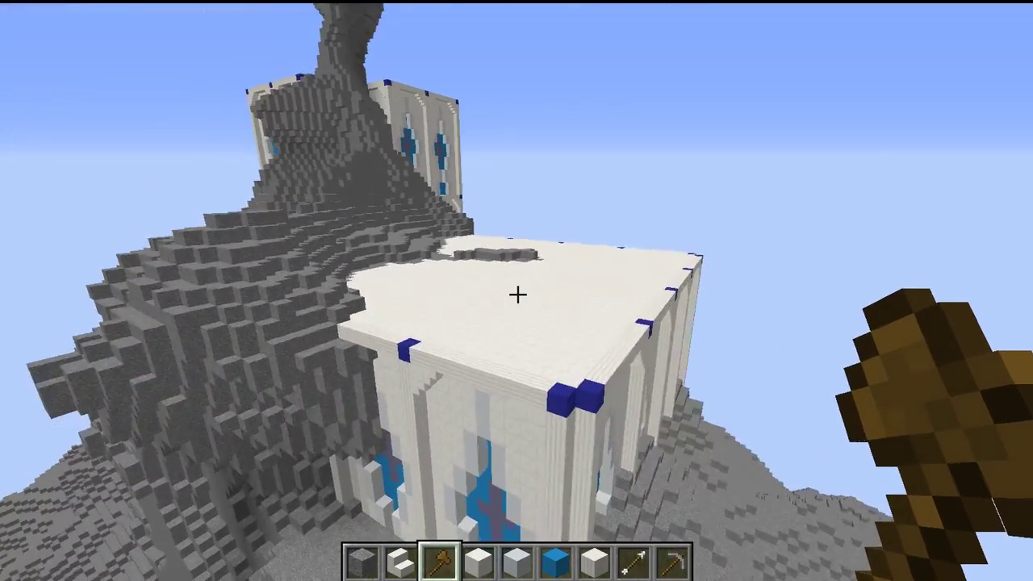
pyautogui.press('s')
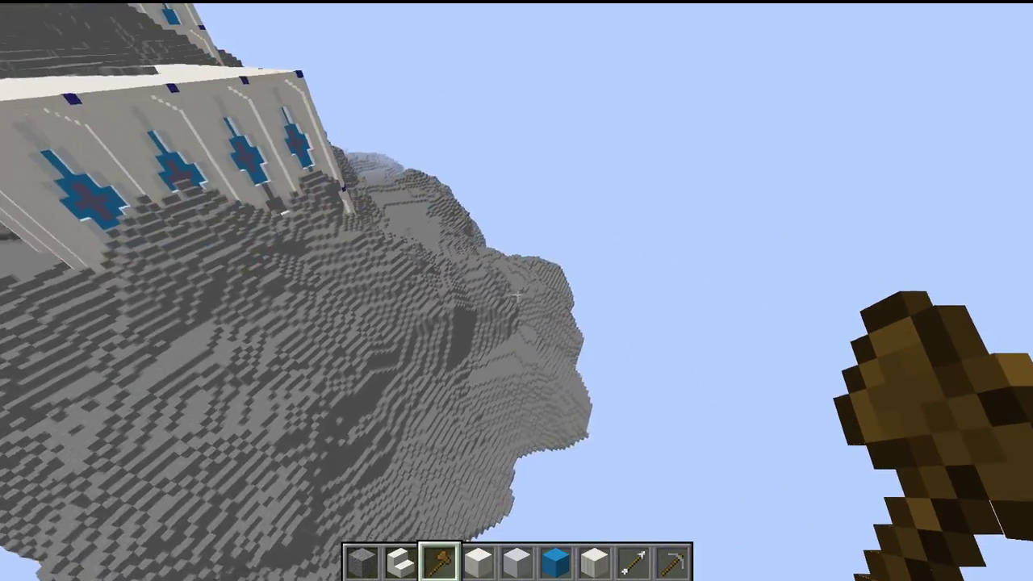
pyautogui.press('d')
pyautogui.press('d')
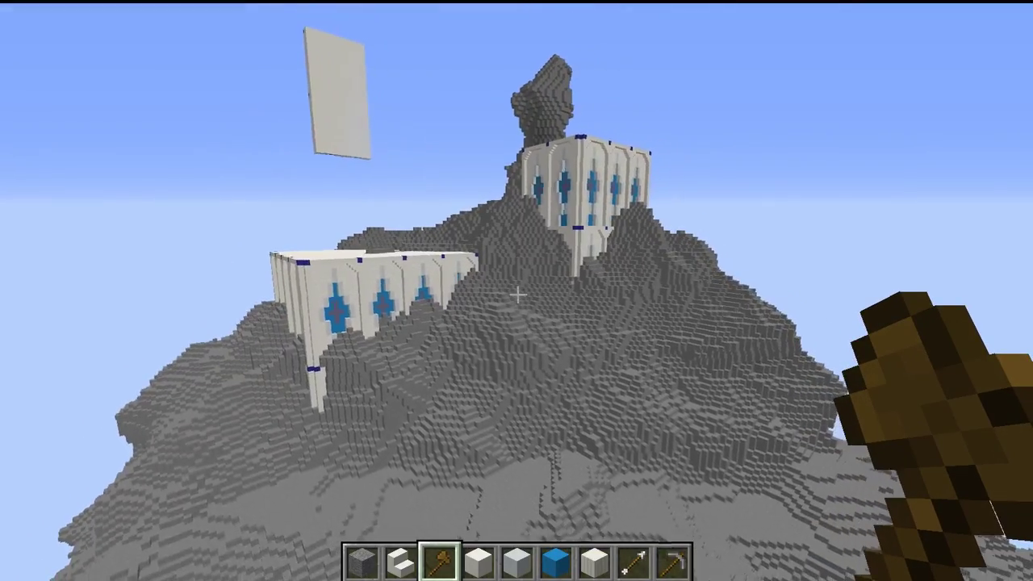
pyautogui.press('s')
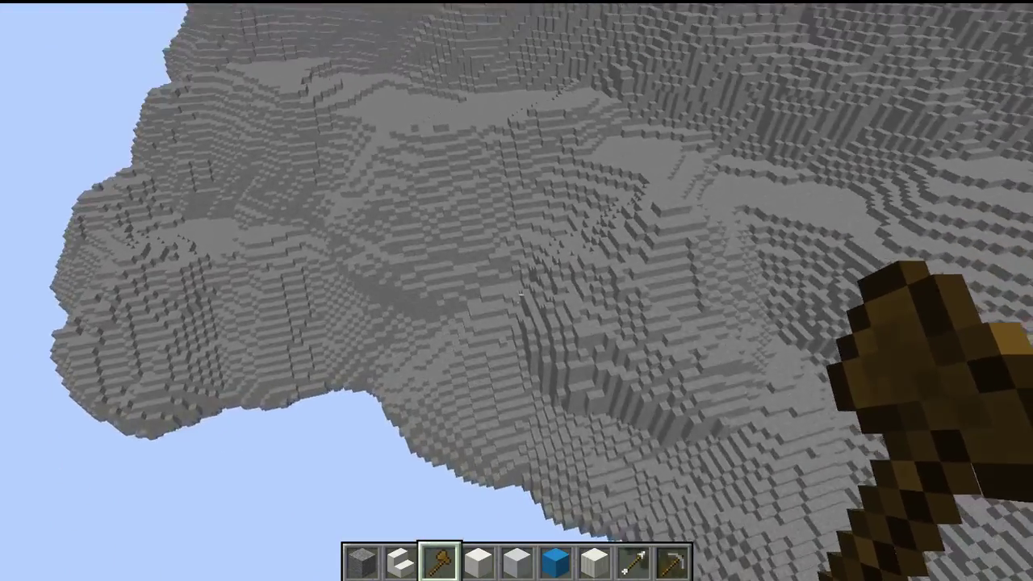
# Reshape the rock ledges on the mountain's lower slope with the arrow brush
pyautogui.scroll(-5, 517, 294)
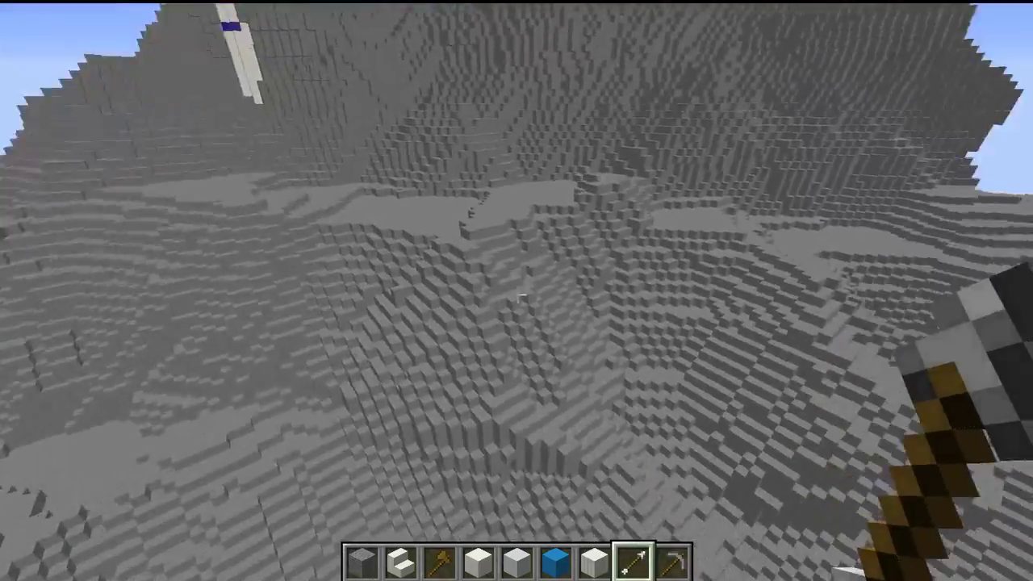
pyautogui.rightClick(520, 296)
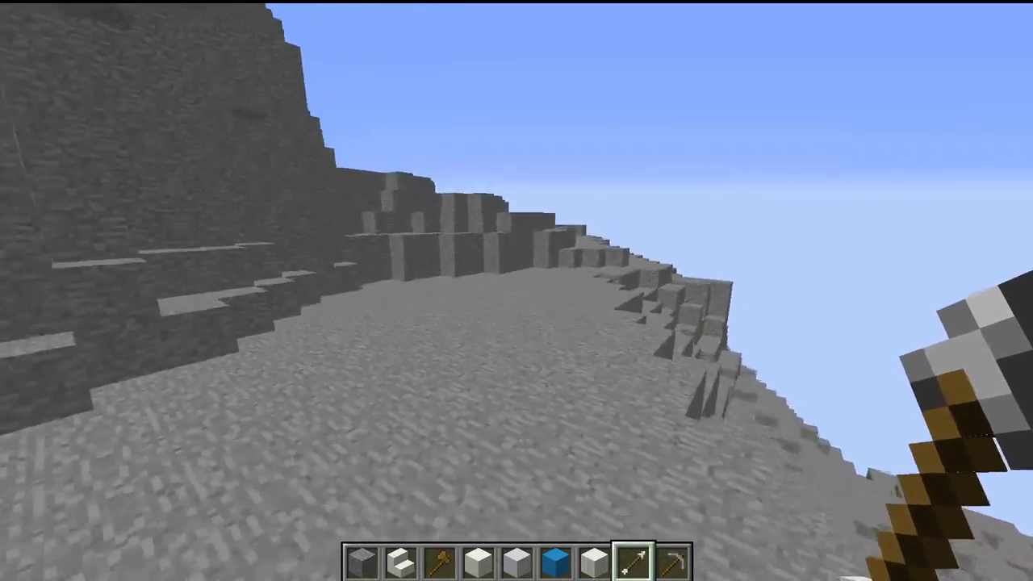
pyautogui.press('w')
pyautogui.press('space')
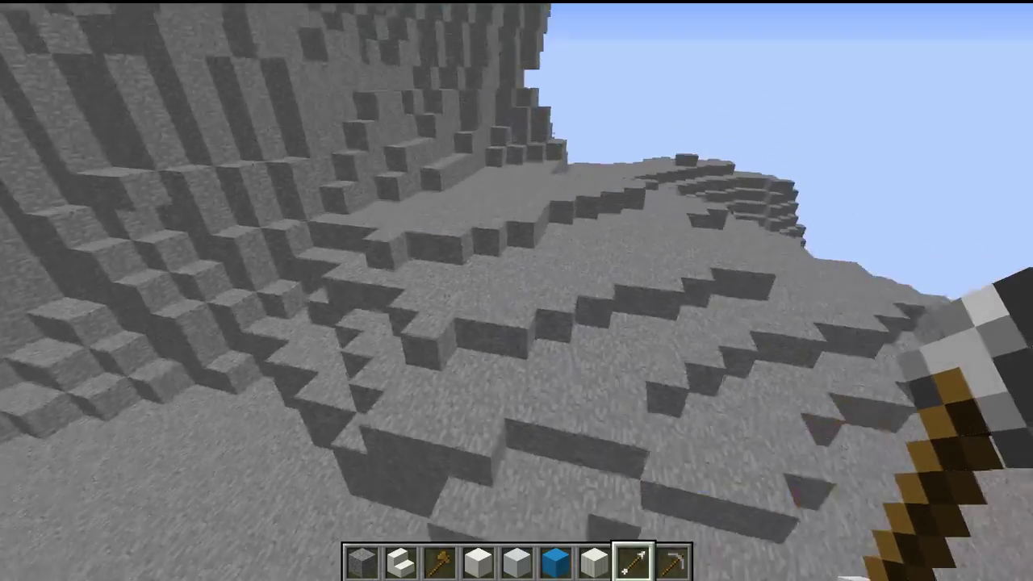
pyautogui.rightClick(518, 296)
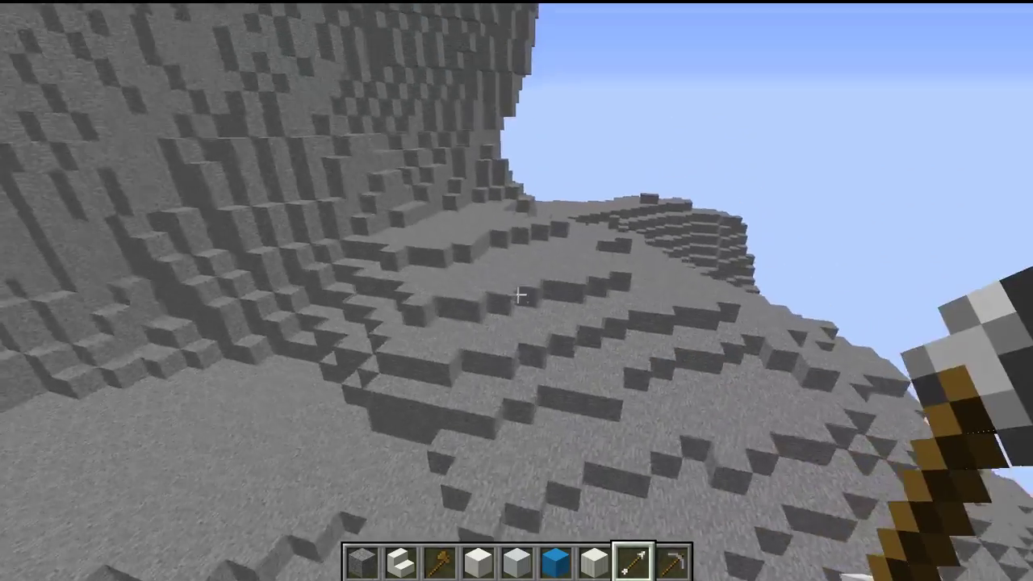
pyautogui.rightClick(518, 296)
pyautogui.press('w')
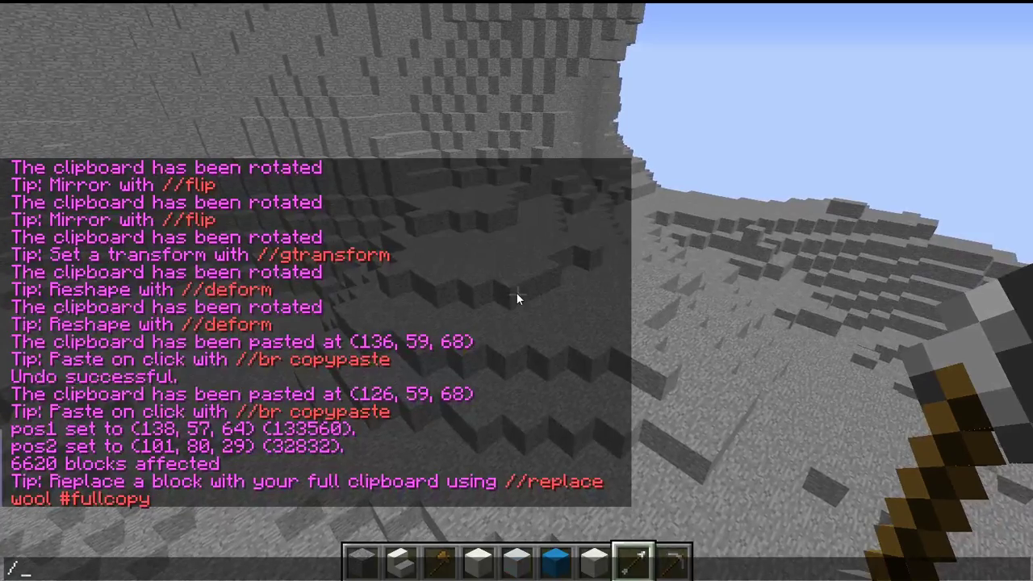
# Set the arrow brush size to 10 and continue sculpting the mountain's lower slopes
pyautogui.press('Return')
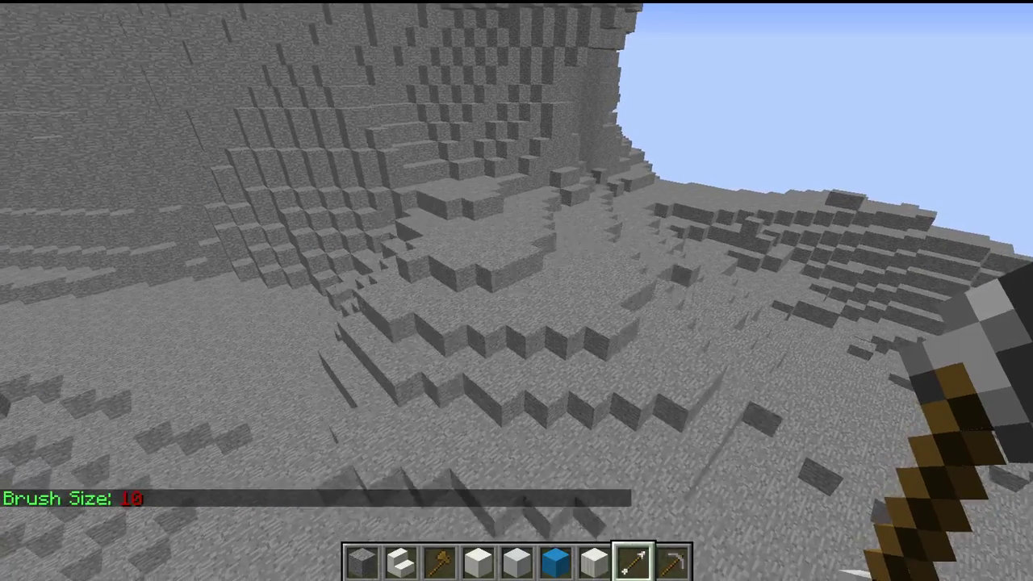
pyautogui.rightClick(517, 299)
pyautogui.rightClick(517, 299)
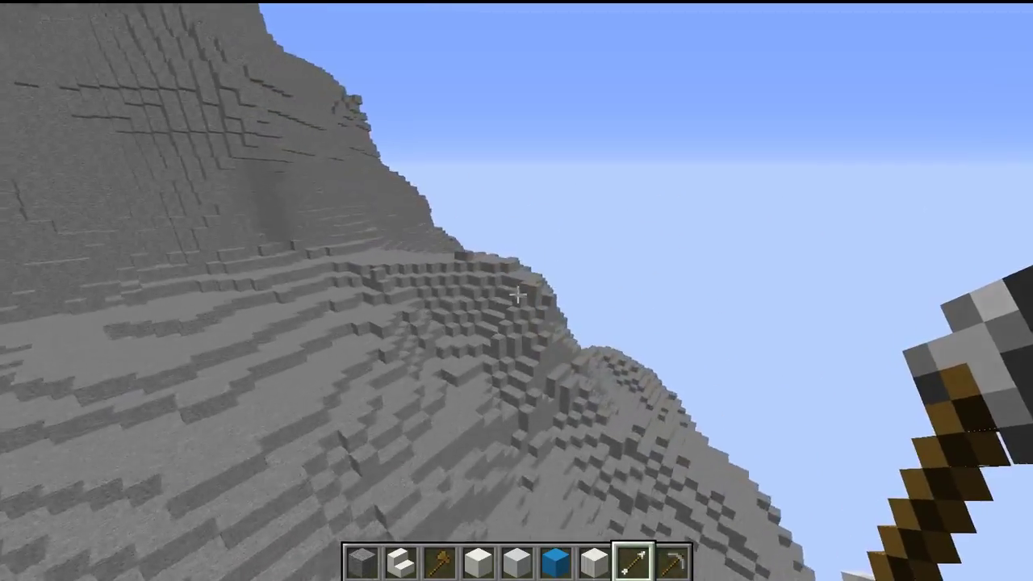
pyautogui.rightClick(517, 296)
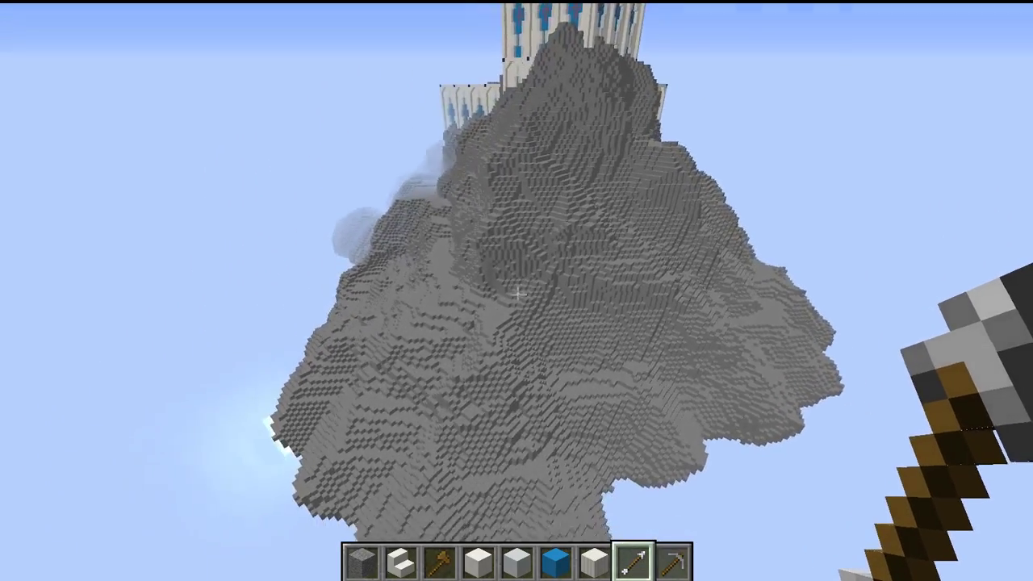
pyautogui.press('w')
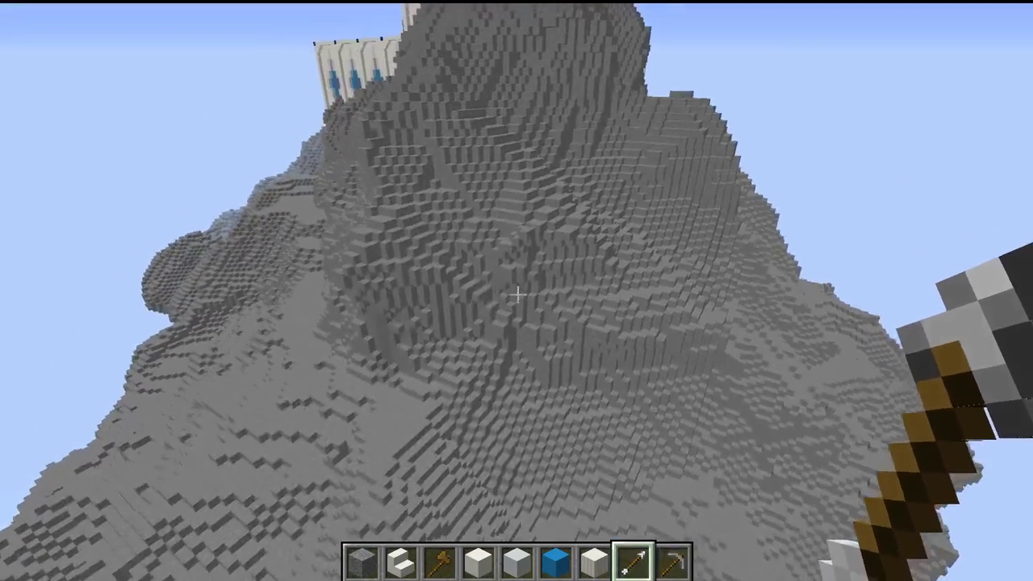
# Rotate the copied facade 180 degrees on the clipboard at the mountain's lower slope
pyautogui.press('shift')
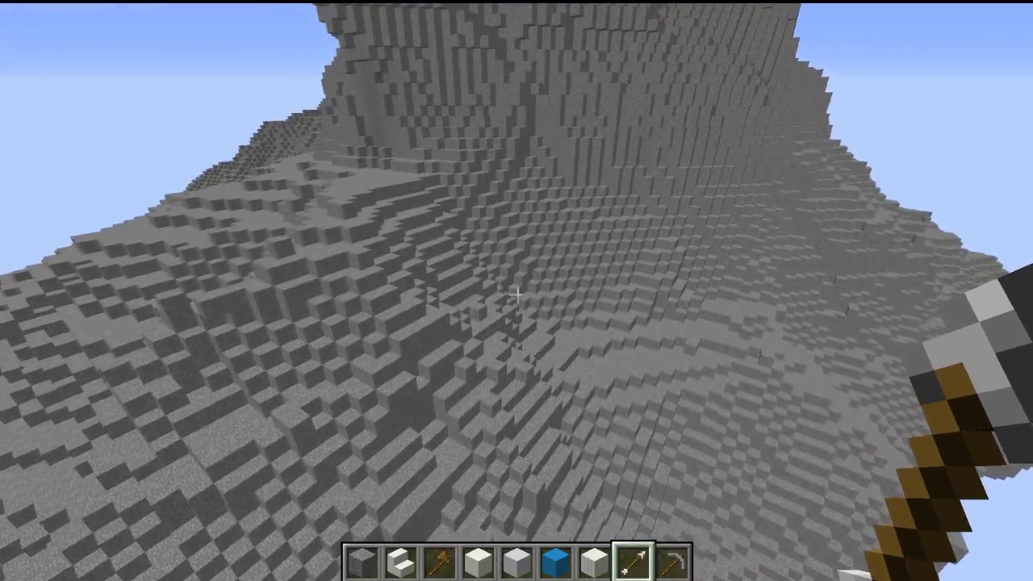
pyautogui.press('/')
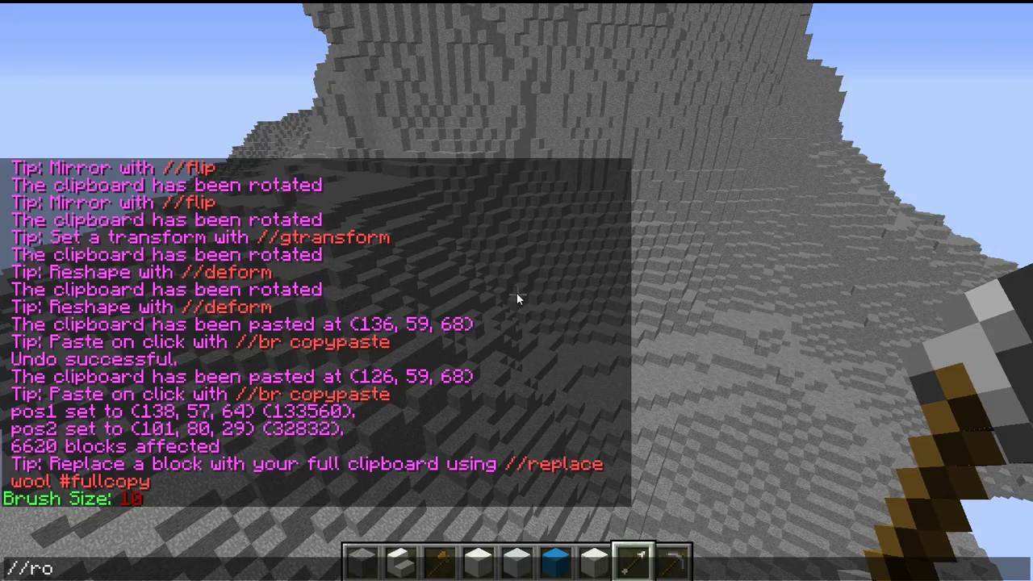
pyautogui.write('/rotate 18')
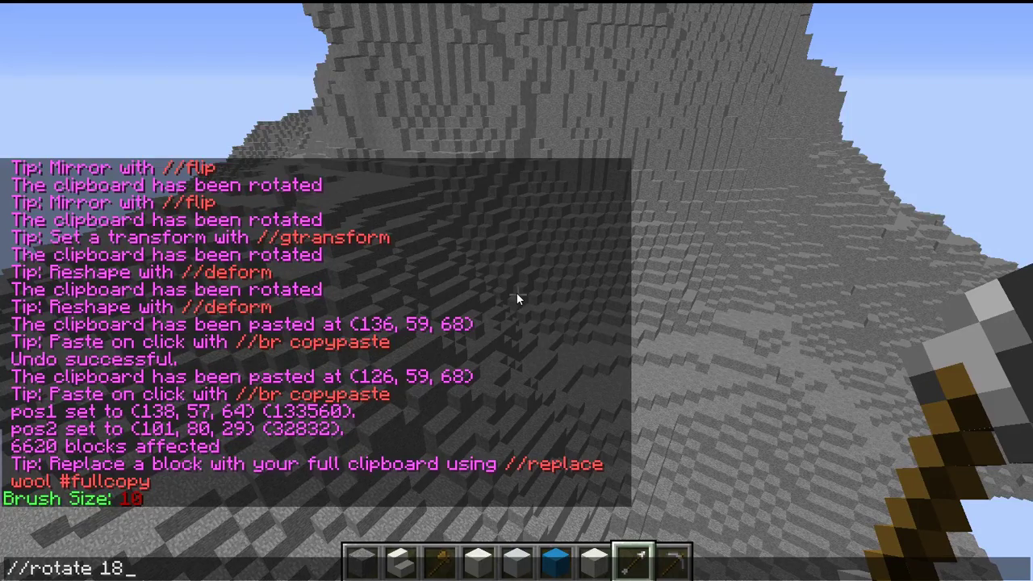
pyautogui.write('0')
pyautogui.press('Return')
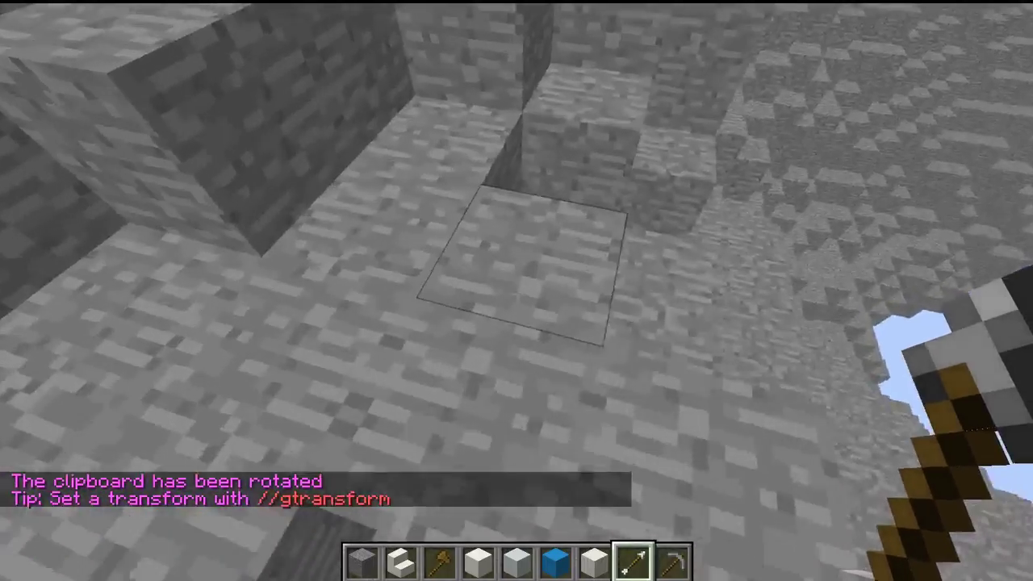
# Paste the rotated facade at (20, 18, -60), undo that paste, and paste it again at the same spot without air blocks
pyautogui.press('/')
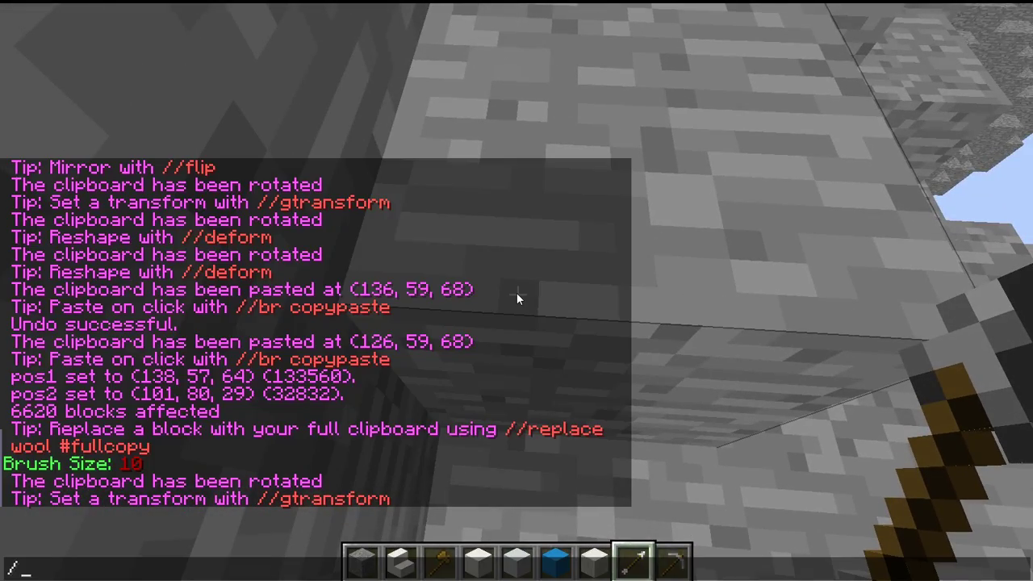
pyautogui.write('/paste')
pyautogui.press('Return')
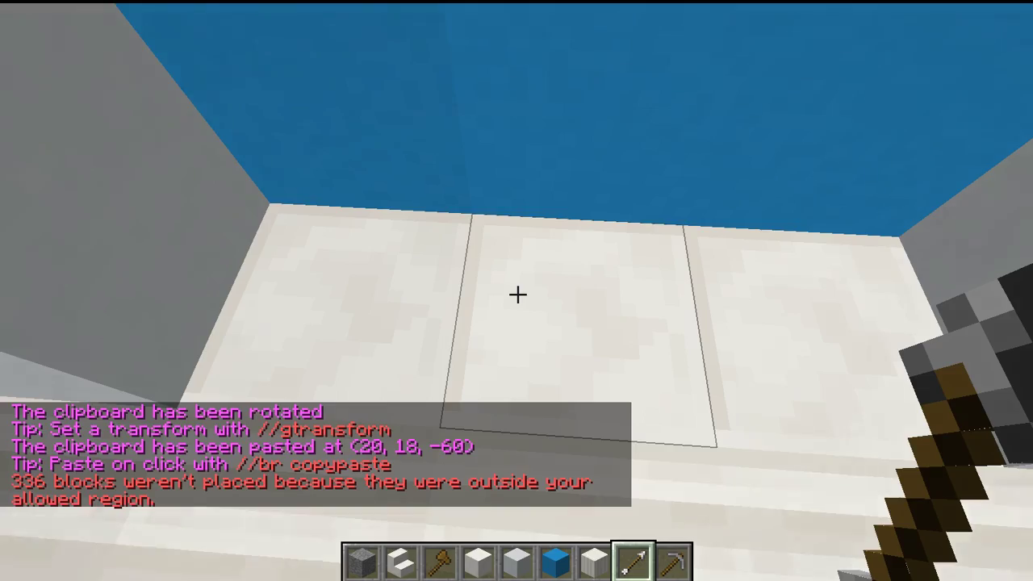
pyautogui.press('/')
pyautogui.write('//')
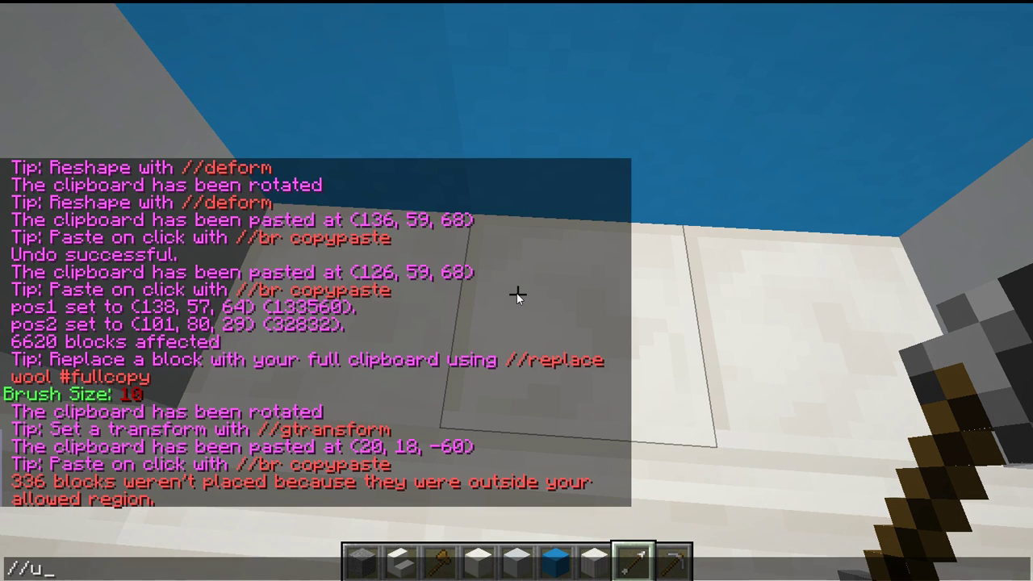
pyautogui.write('undo')
pyautogui.press('Return')
pyautogui.press('/')
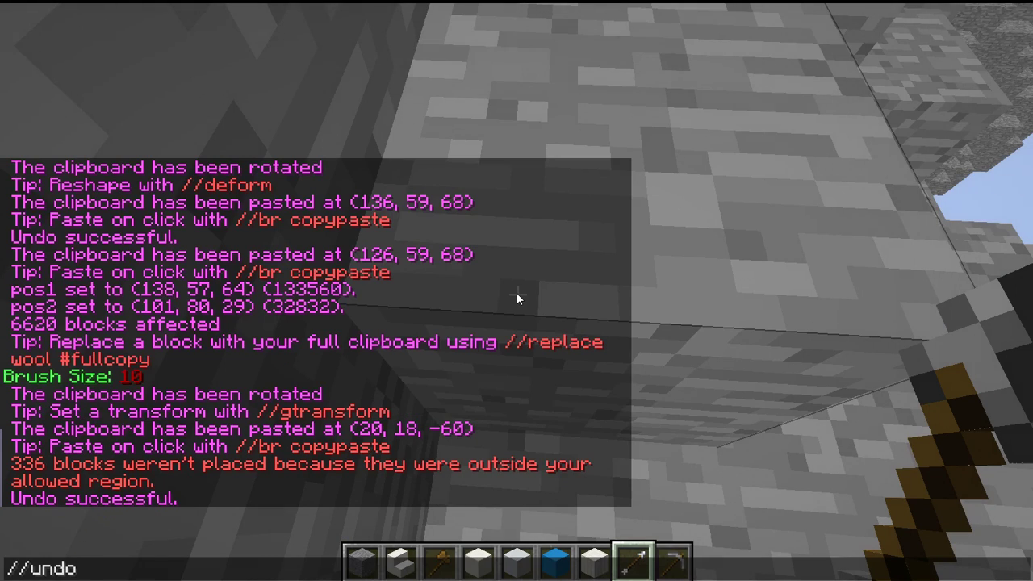
pyautogui.press('Return')
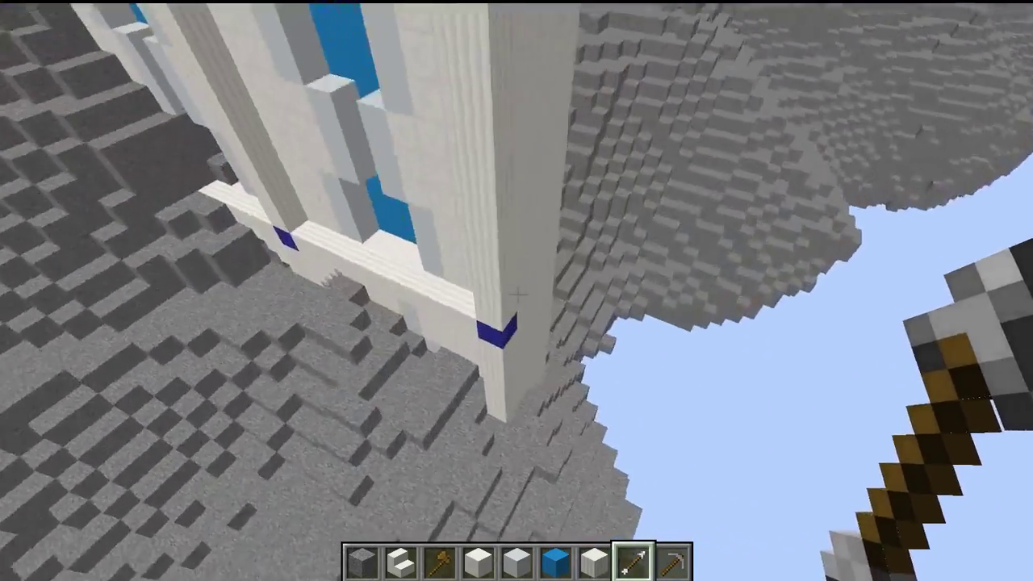
# Select white concrete at the new quartz wall's corner and rotate the copied facade 270 degrees
pyautogui.scroll(5, 516, 295)
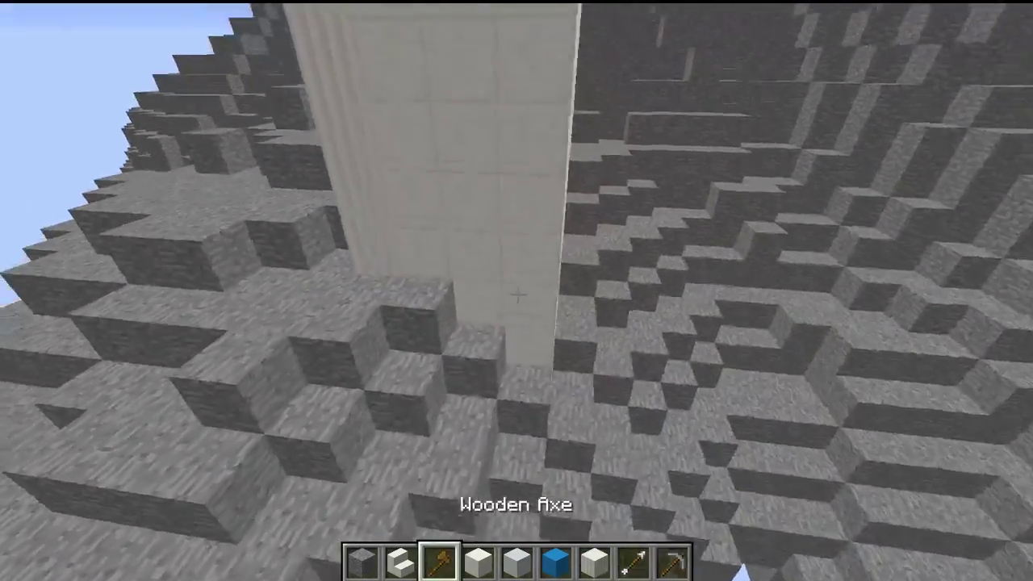
pyautogui.scroll(-2, 516, 295)
pyautogui.middleClick(517, 295)
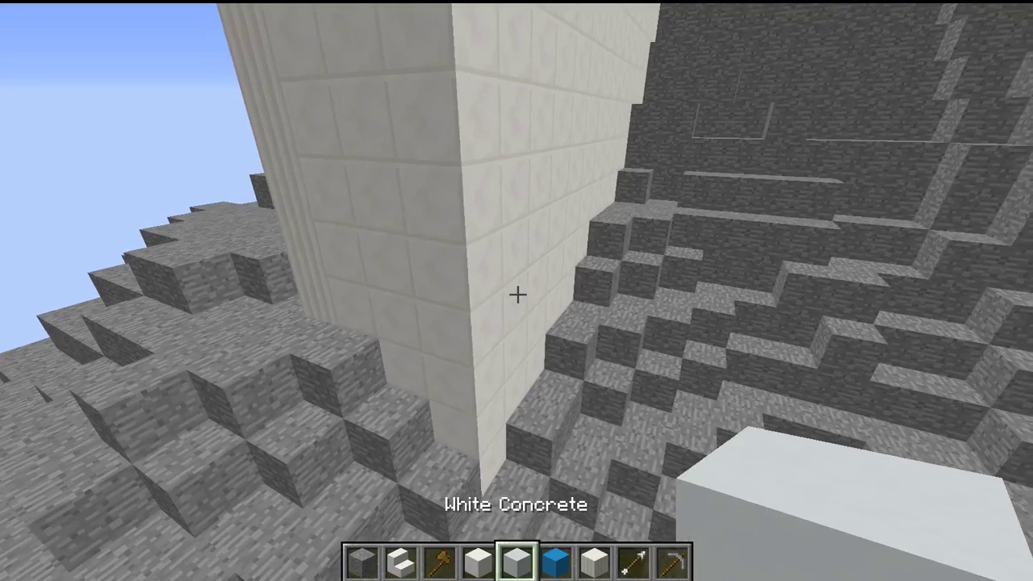
pyautogui.press('/')
pyautogui.write('//rotate')
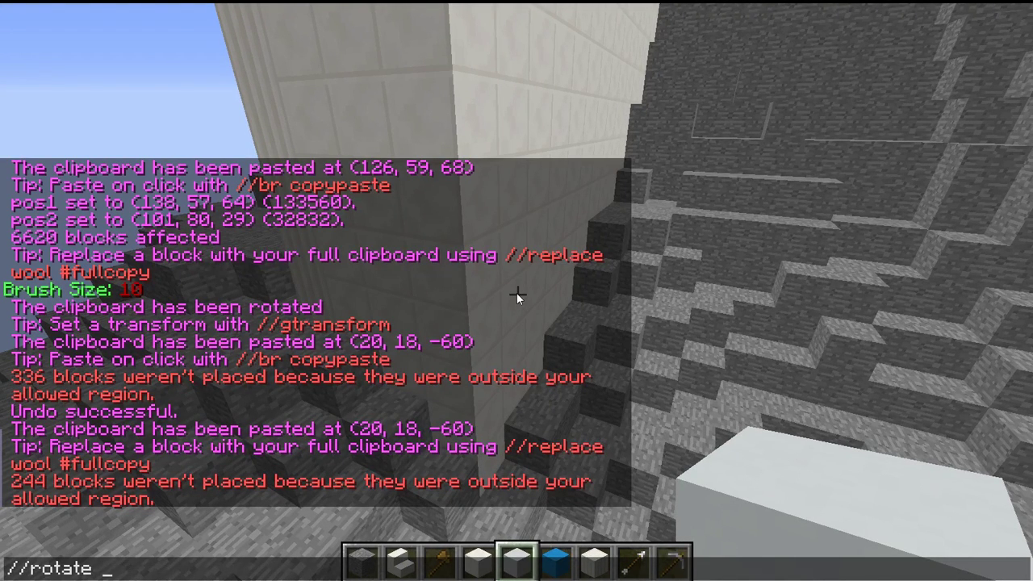
pyautogui.write(' 270')
pyautogui.press('Return')
# Try to paste the facade without air at (1, 12, -54) beside the wall's corner, and undo the paste
pyautogui.press('/')
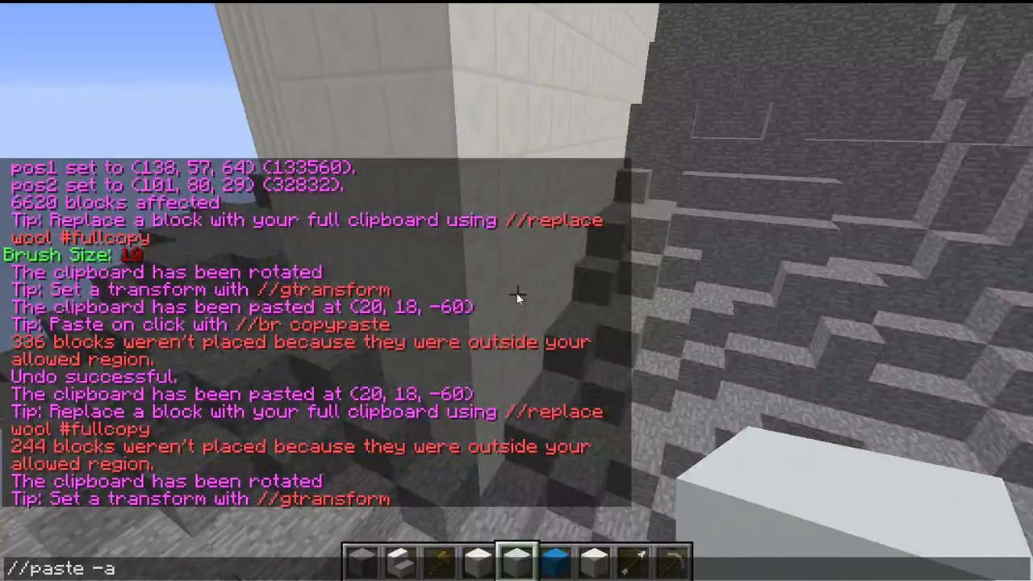
pyautogui.press('Return')
pyautogui.press('/')
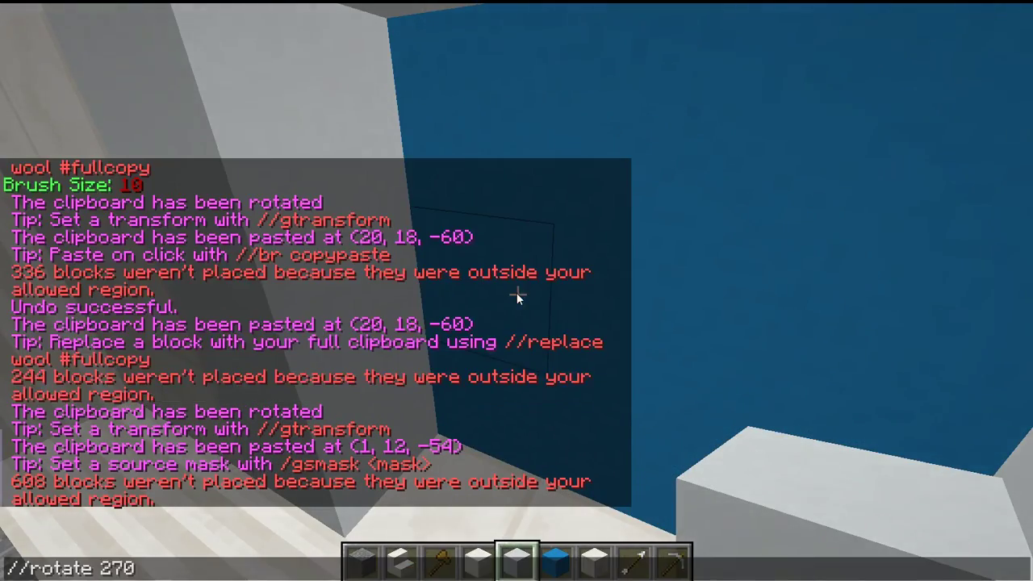
pyautogui.press('Return')
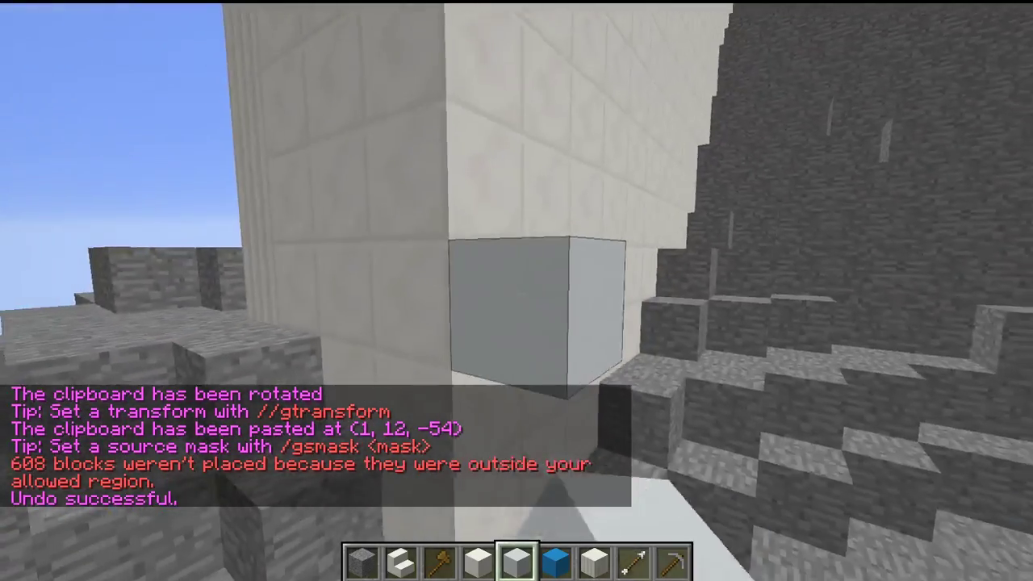
# Place white concrete marker blocks outward from the quartz wall's corner and undo the facade paste tried there
pyautogui.rightClick(518, 295)
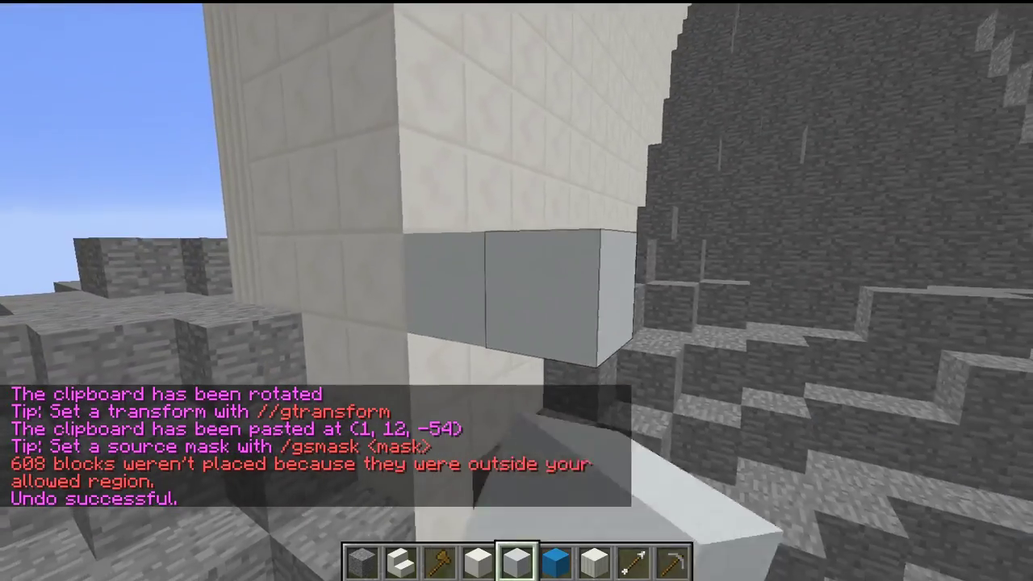
pyautogui.rightClick(517, 294)
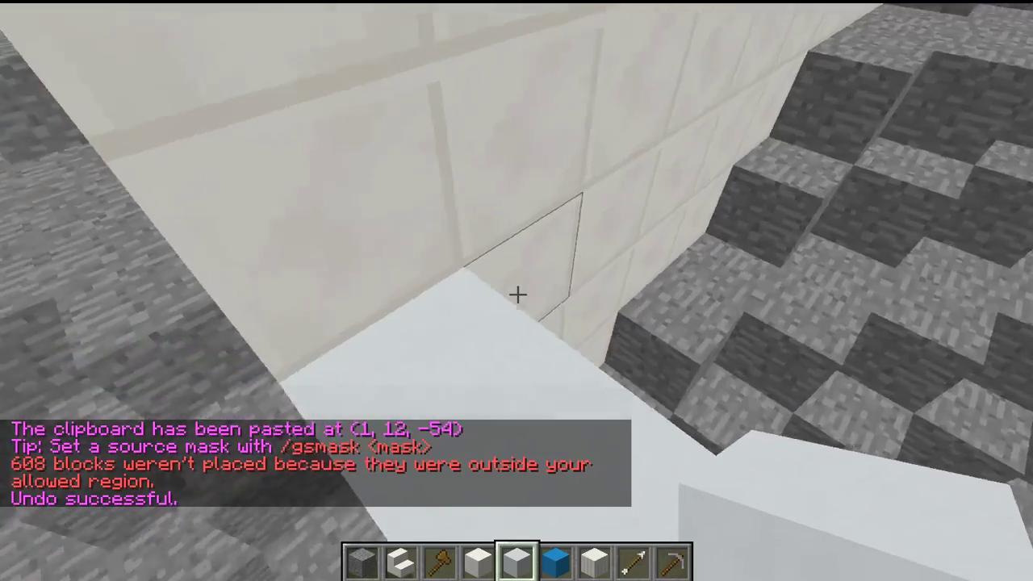
pyautogui.press('/')
pyautogui.write('/')
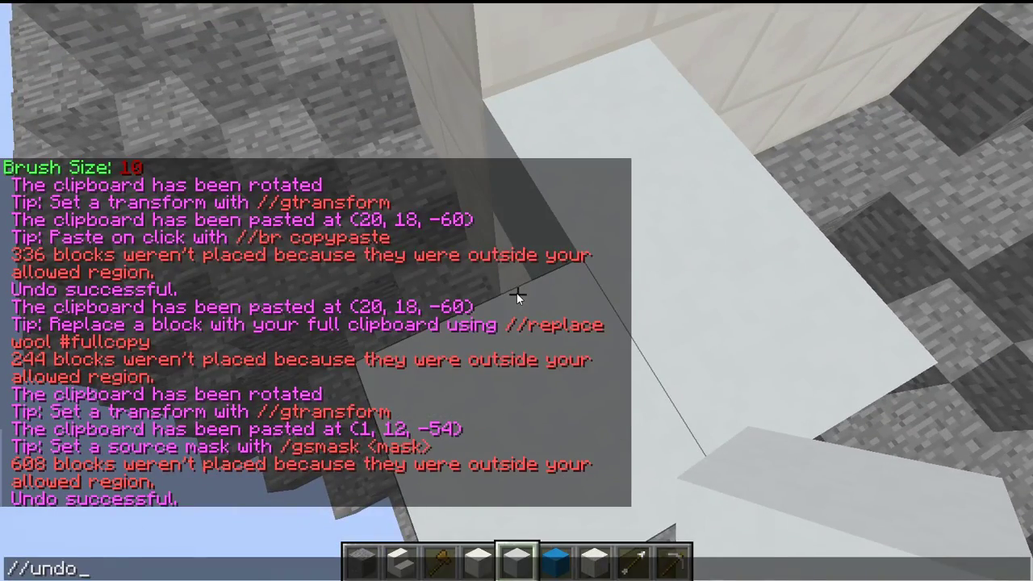
pyautogui.write('paste -a')
pyautogui.press('Return')
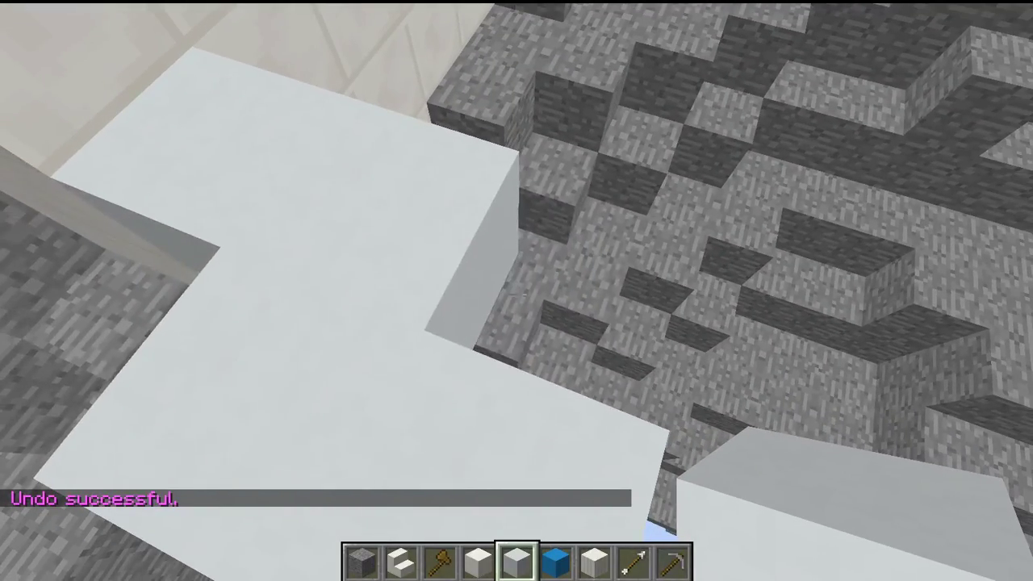
# Extend the quartz wall along the mountain by pasting the facade without air at (4, 18, -44) and (4, 18, -34)
pyautogui.press('t')
pyautogui.press('Up')
pyautogui.press('Return')
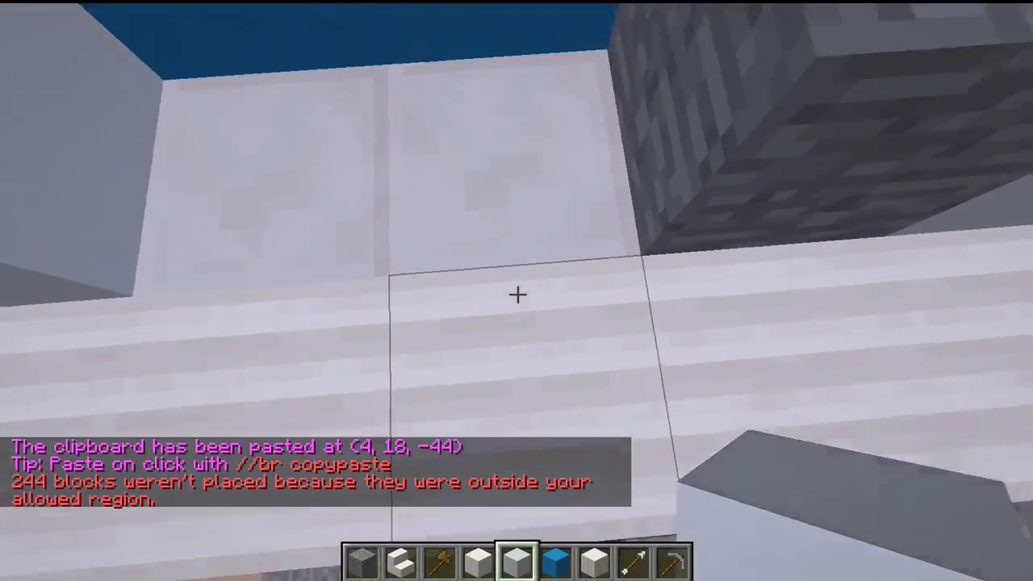
pyautogui.press('/')
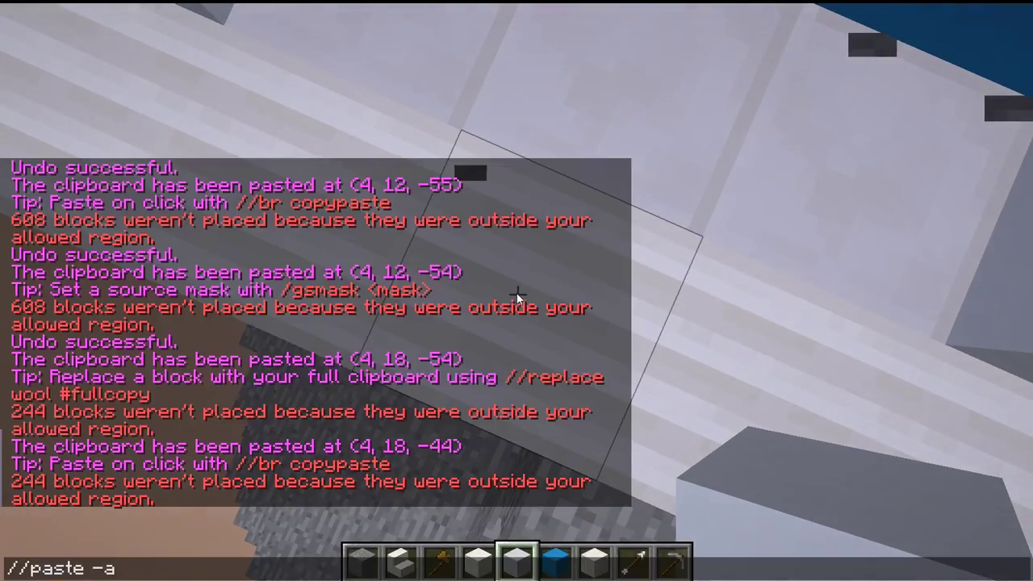
pyautogui.write('/paste -a')
pyautogui.press('Return')
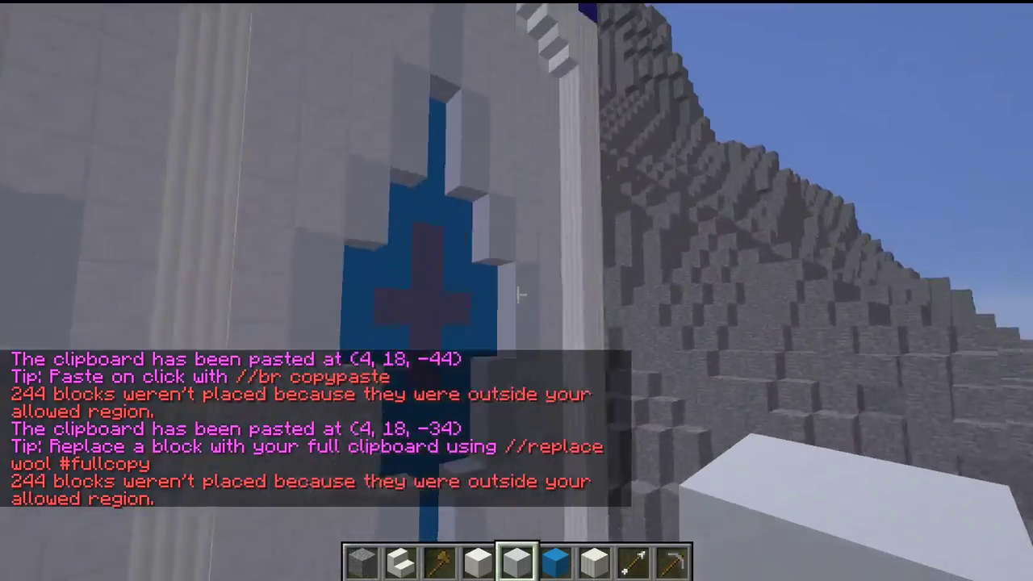
# Paste another facade section without air at (4, 18, -24), continuing from the end of the quartz wall
pyautogui.press('space')
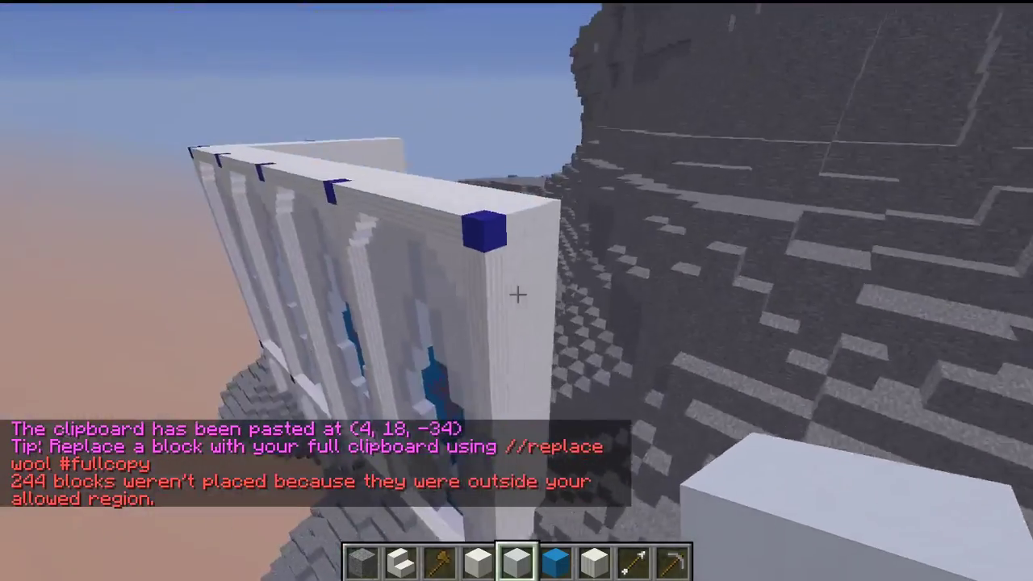
pyautogui.press('d')
pyautogui.press('space')
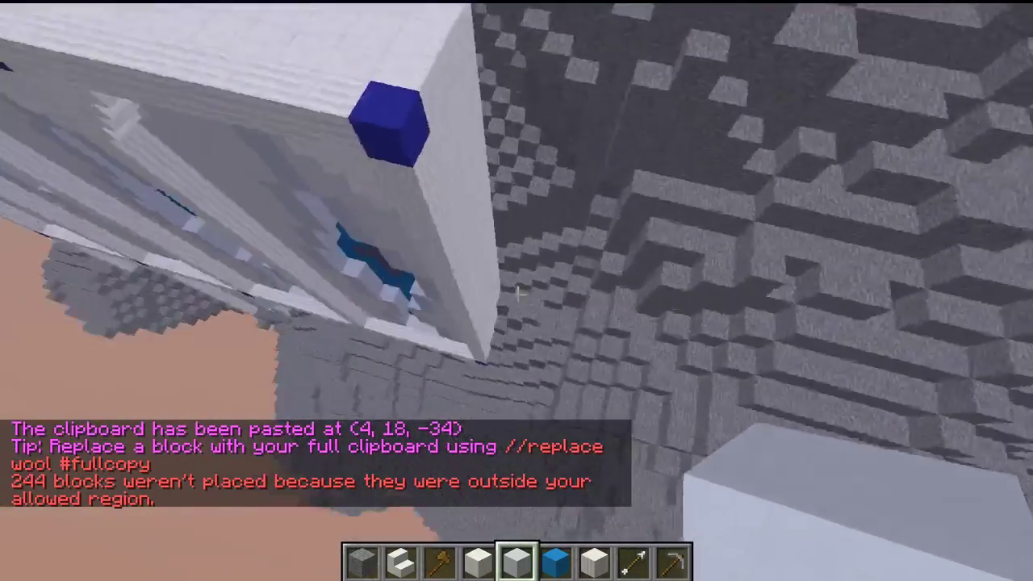
pyautogui.press('a')
pyautogui.press('shift')
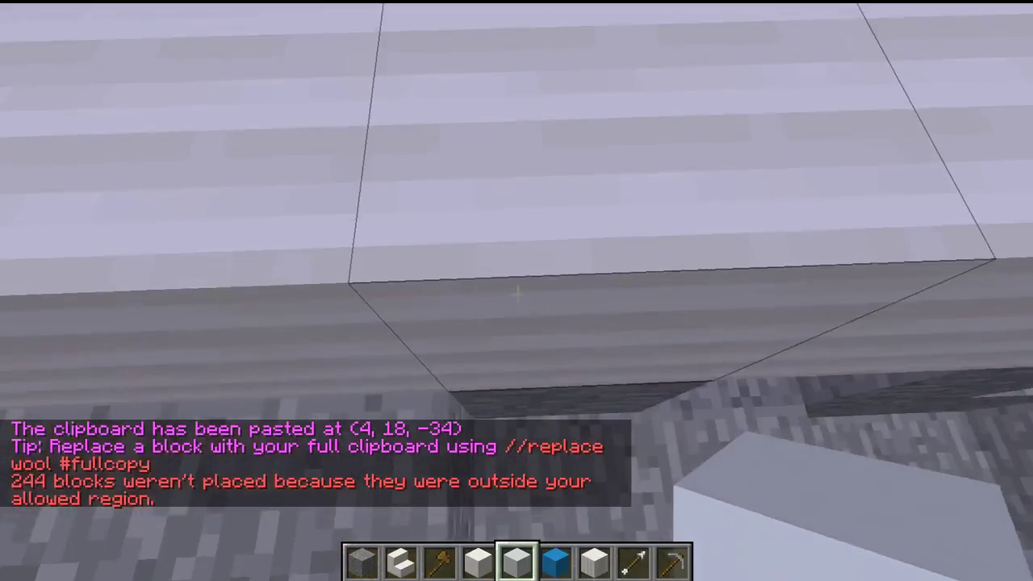
pyautogui.press('/')
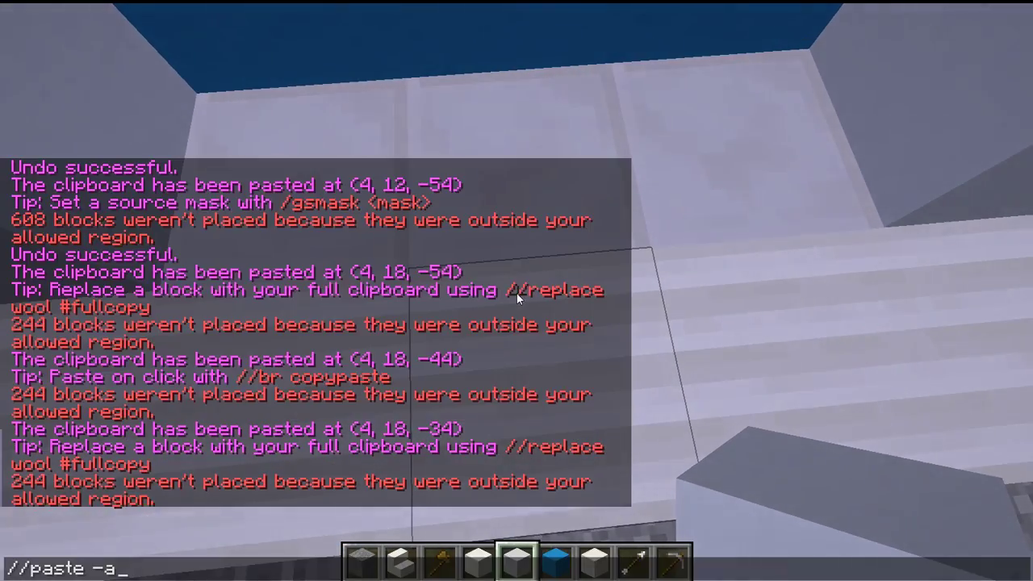
pyautogui.press('Return')
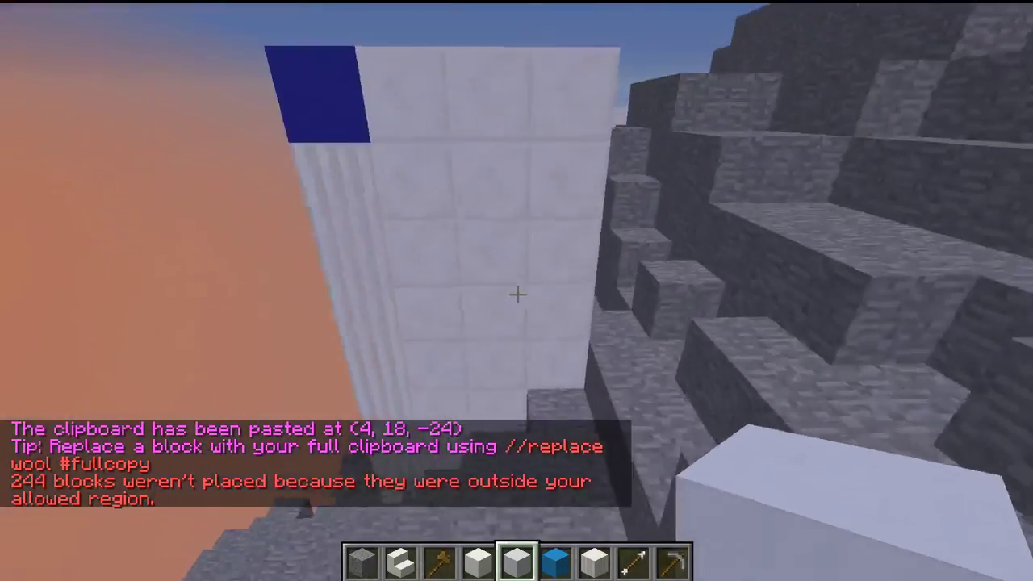
# Rotate the copied facade another 270 degrees for the wall's next side
pyautogui.press('/')
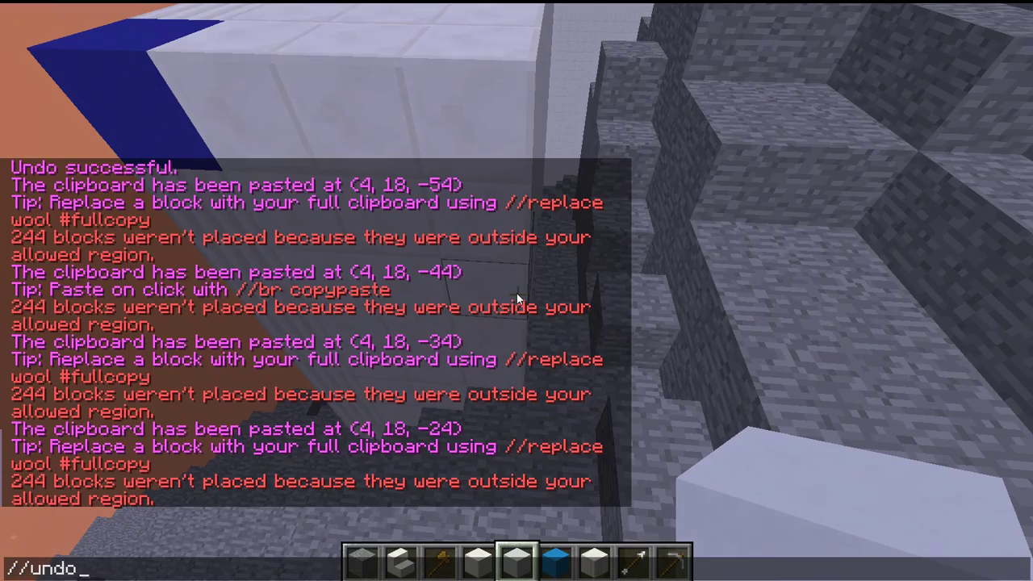
pyautogui.write('/rotate 270')
pyautogui.press('Return')
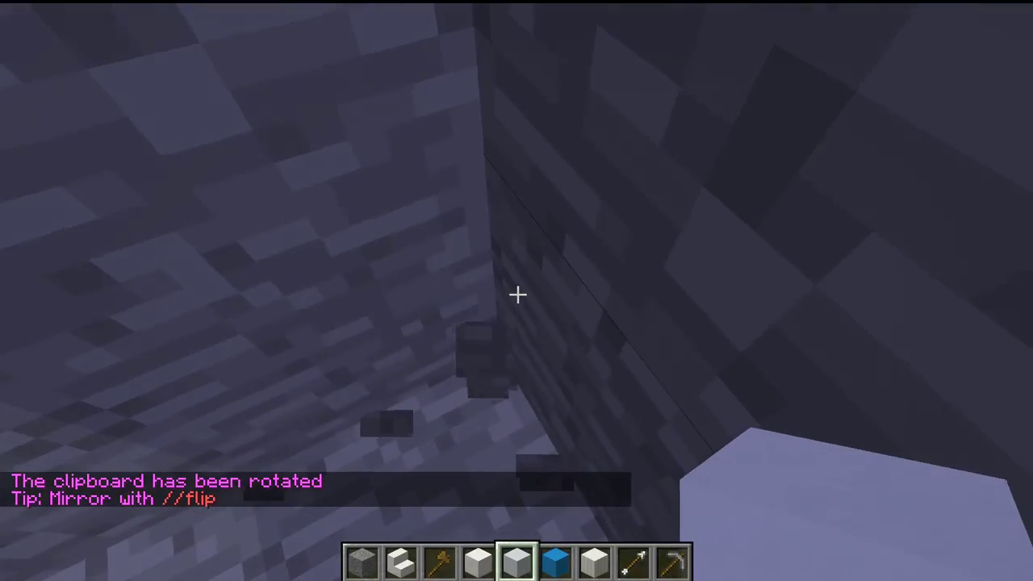
# Try to paste the turned facade without air at (10, 29, -8) near the end of the wall, and undo it
pyautogui.press('/')
pyautogui.press('Up')
pyautogui.press('Return')
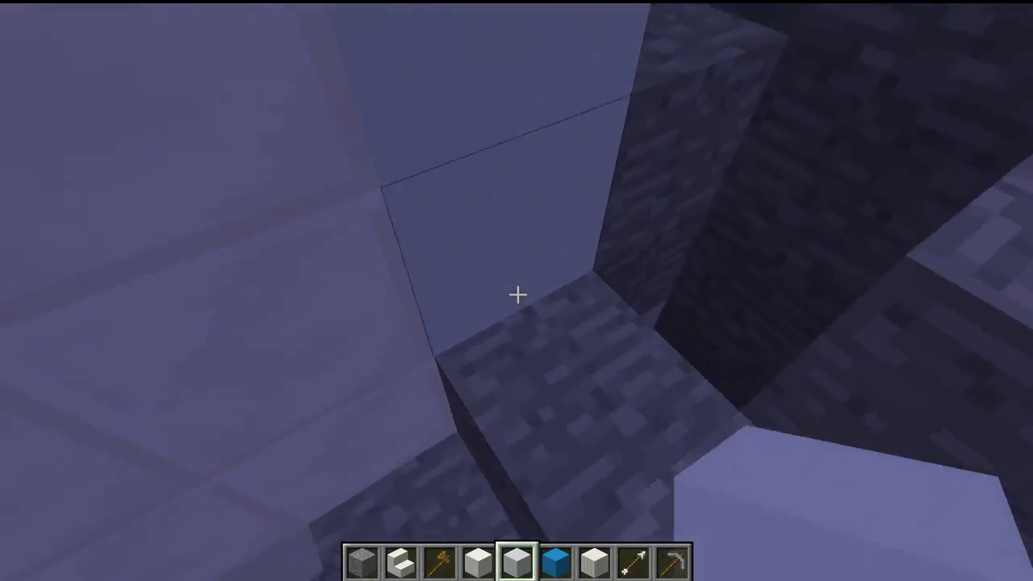
pyautogui.press('w')
pyautogui.press('/')
pyautogui.press('Up')
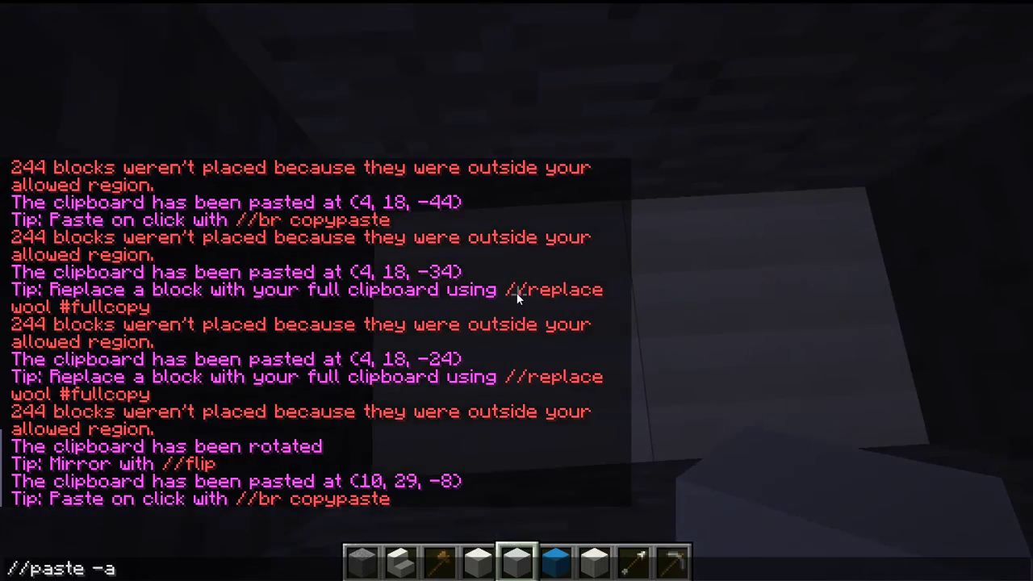
pyautogui.press('Return')
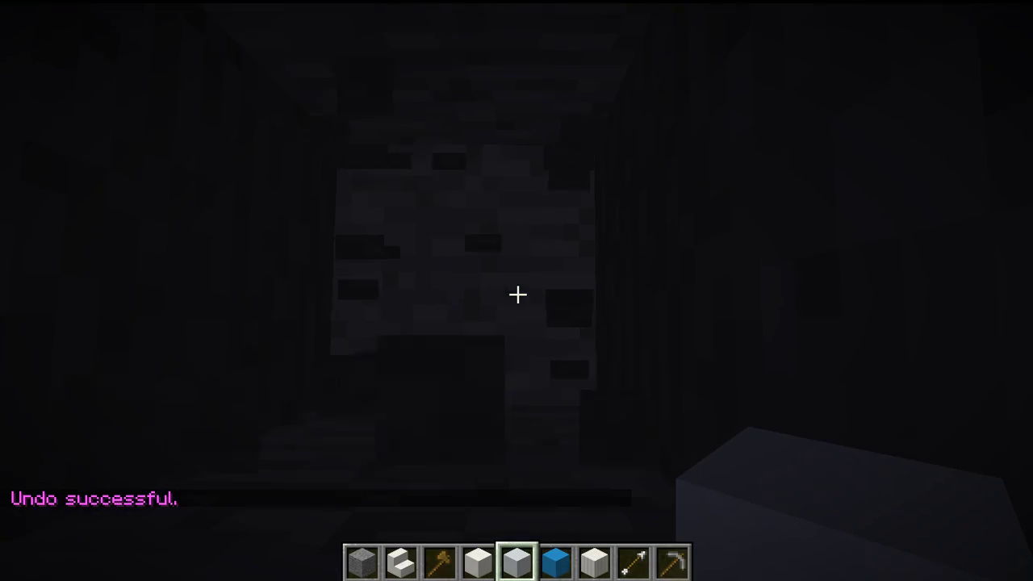
# Try to paste the turned facade at (10, 19, -8) near the end of the quartz wall, and undo it
pyautogui.press('/')
pyautogui.press('Return')
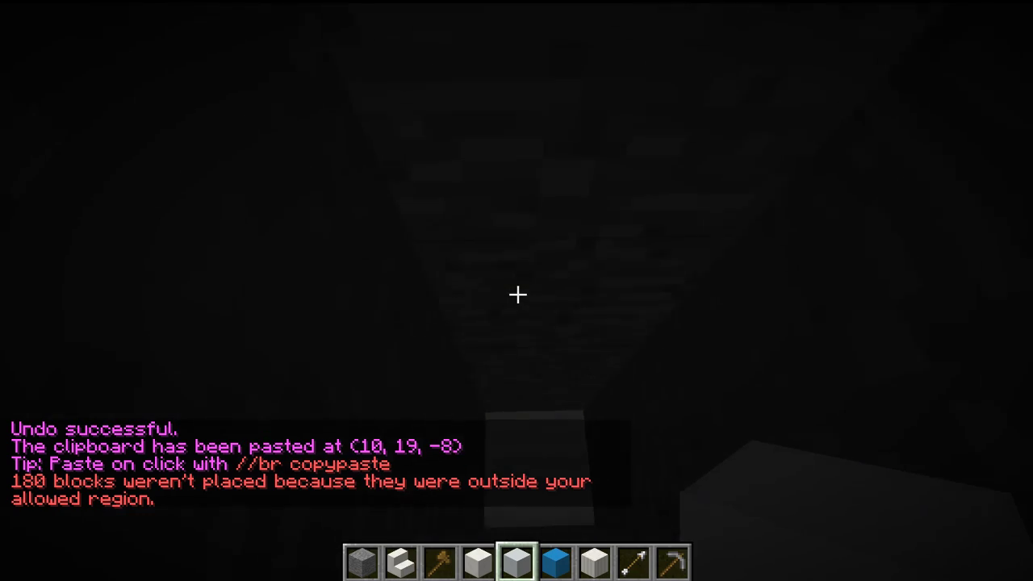
pyautogui.press('s')
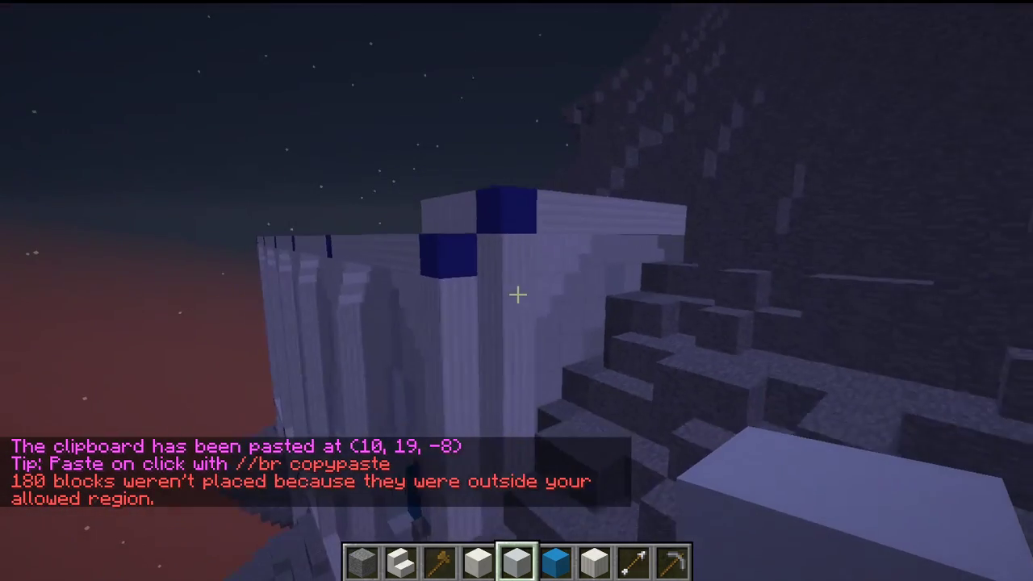
pyautogui.press('/')
pyautogui.write('/undo')
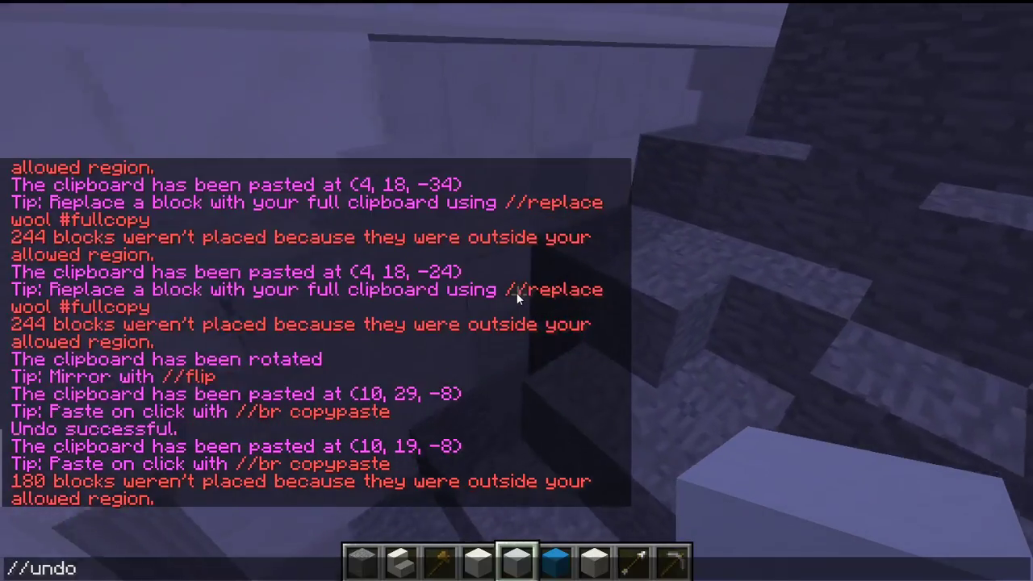
pyautogui.press('Return')
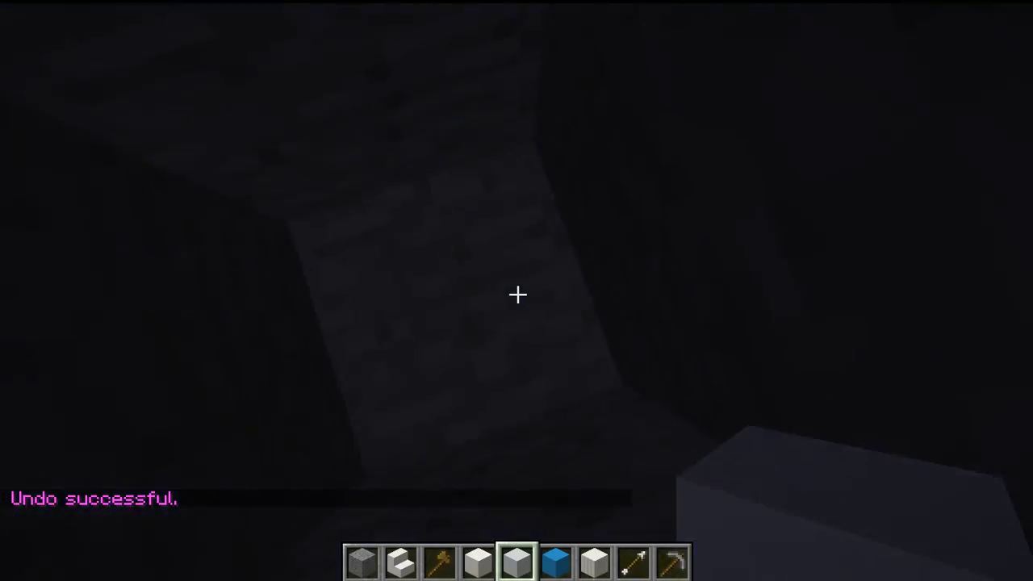
# Paste the turned facade at (10, 18, -8) to form the next side of the lower quartz wall
pyautogui.press('t')
pyautogui.press('Up')
pyautogui.press('Return')
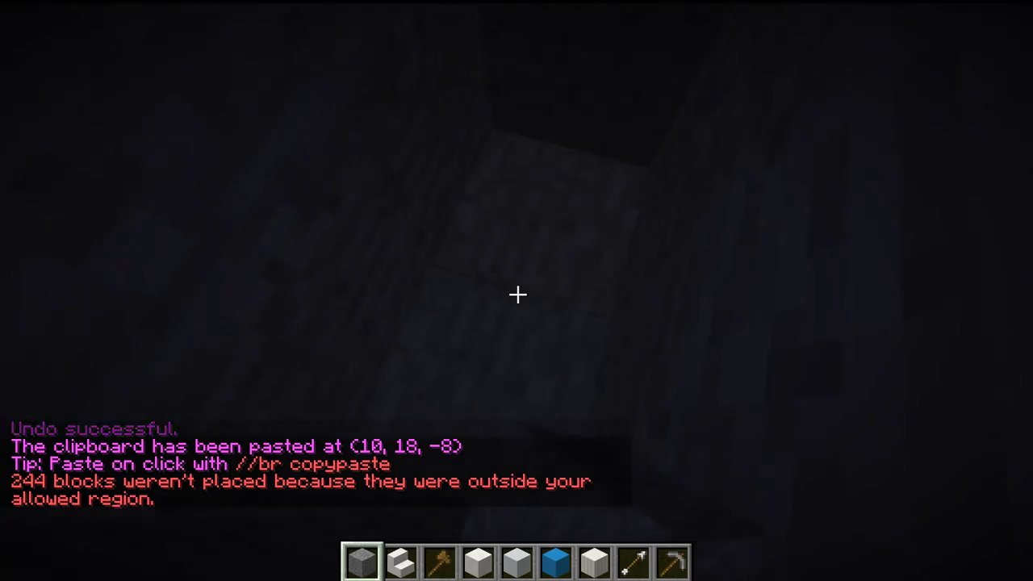
# Select the floating template facade from (99, 117, 108) to (119, 160, 108) and copy it
pyautogui.press('space')
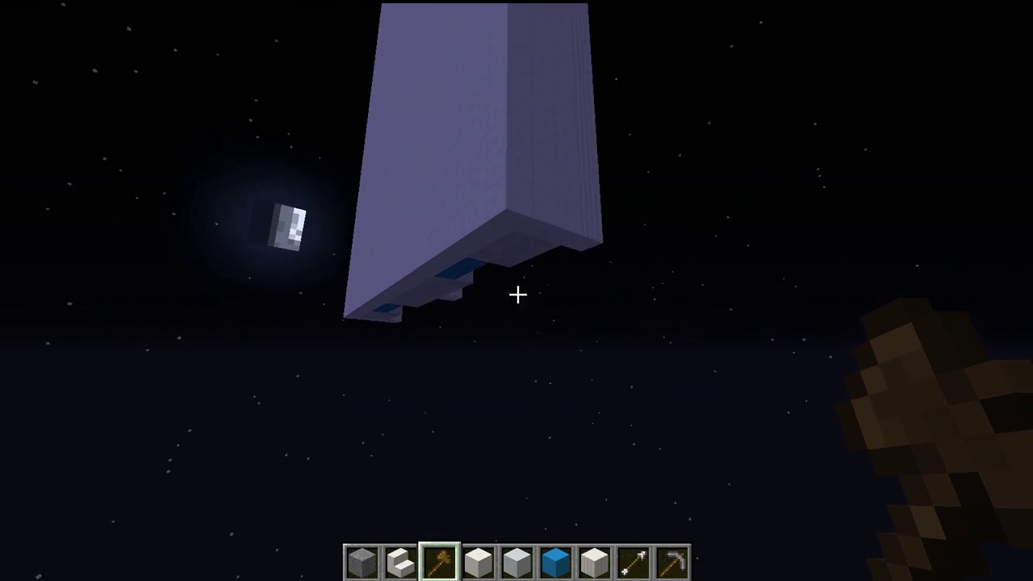
pyautogui.click(517, 294)
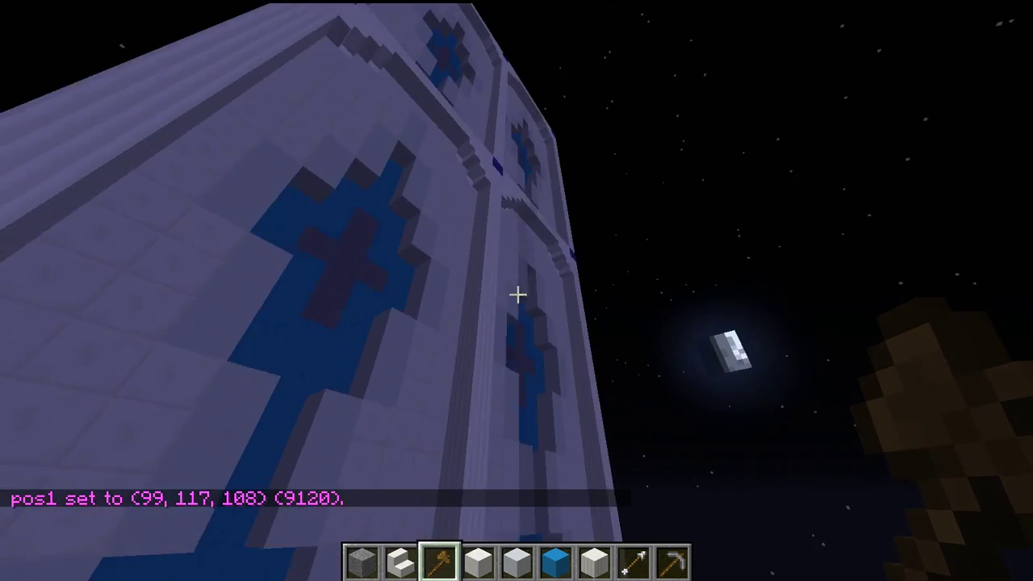
pyautogui.press('d')
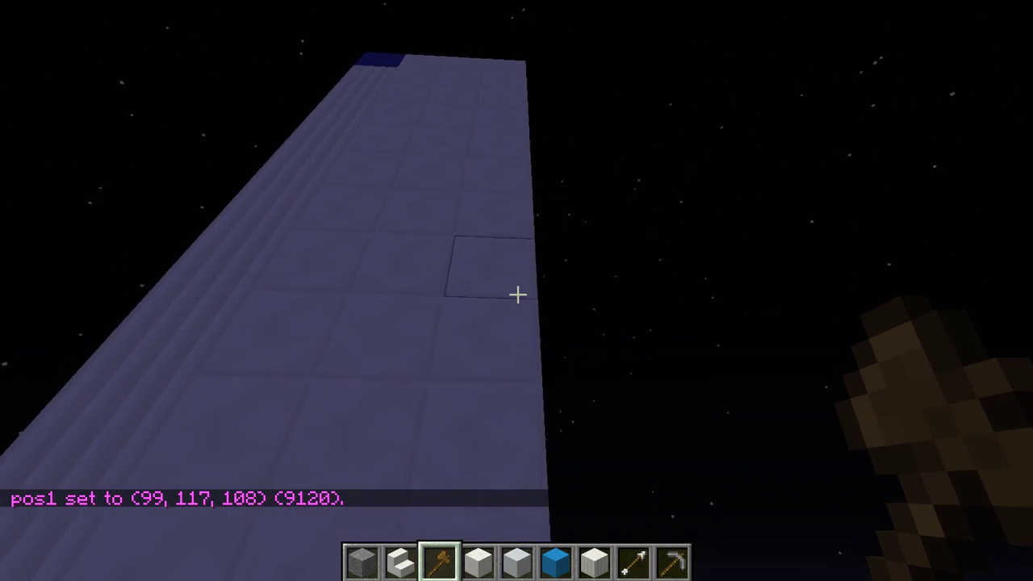
pyautogui.rightClick(517, 295)
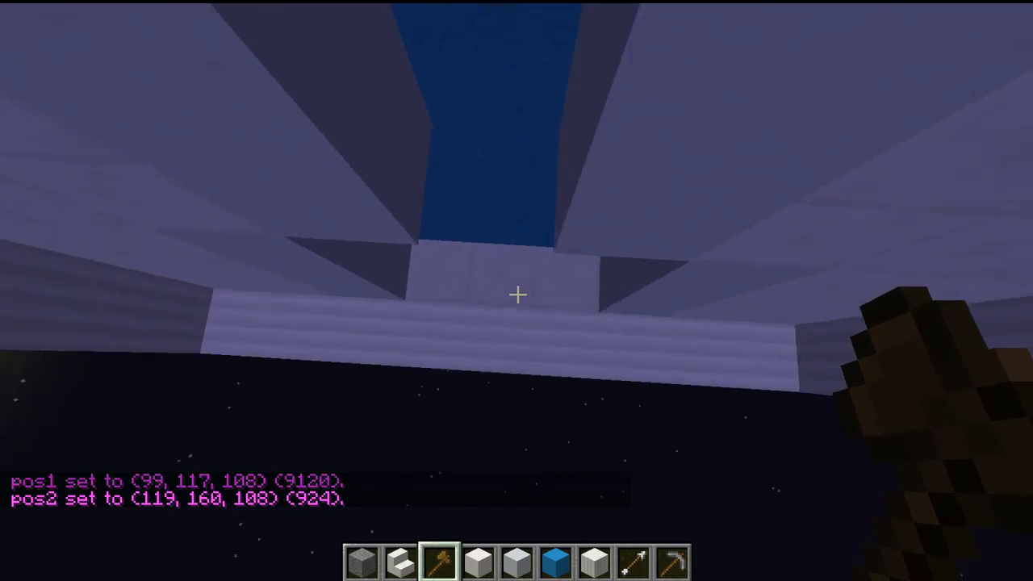
pyautogui.write('//c')
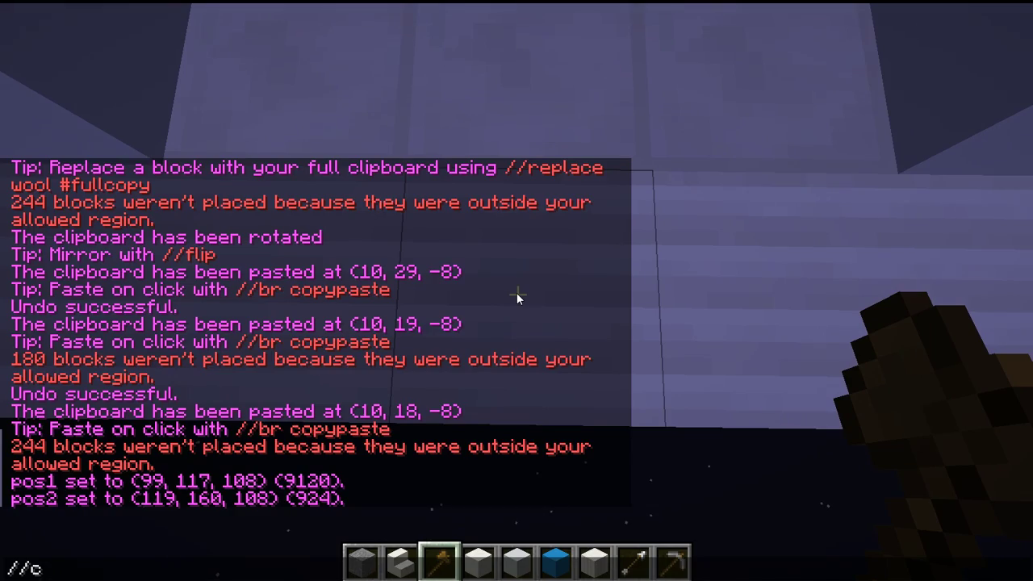
pyautogui.write('opy')
pyautogui.press('Return')
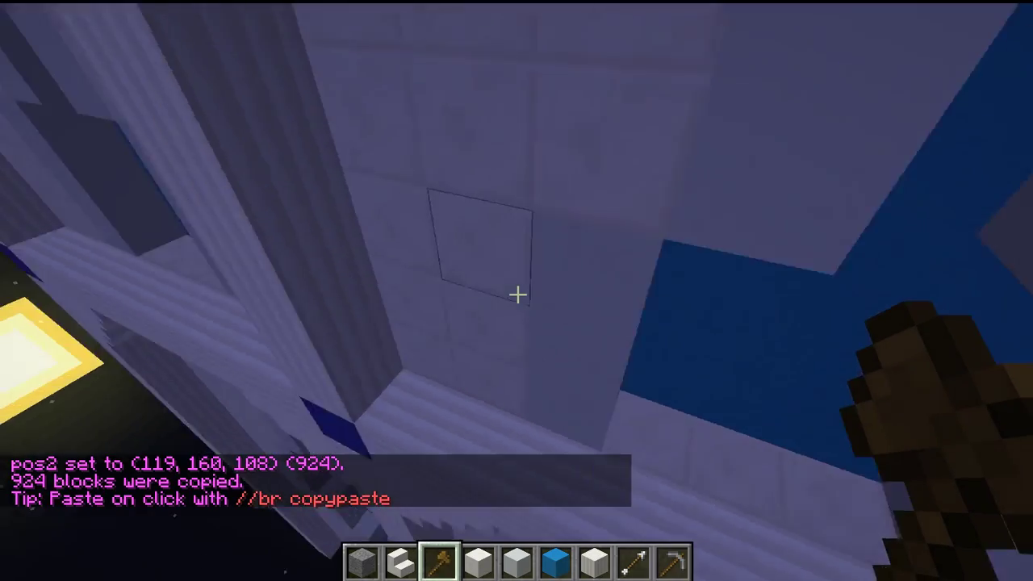
# Rotate the copied facade for the side at the other end of the lower wall
pyautogui.press('t')
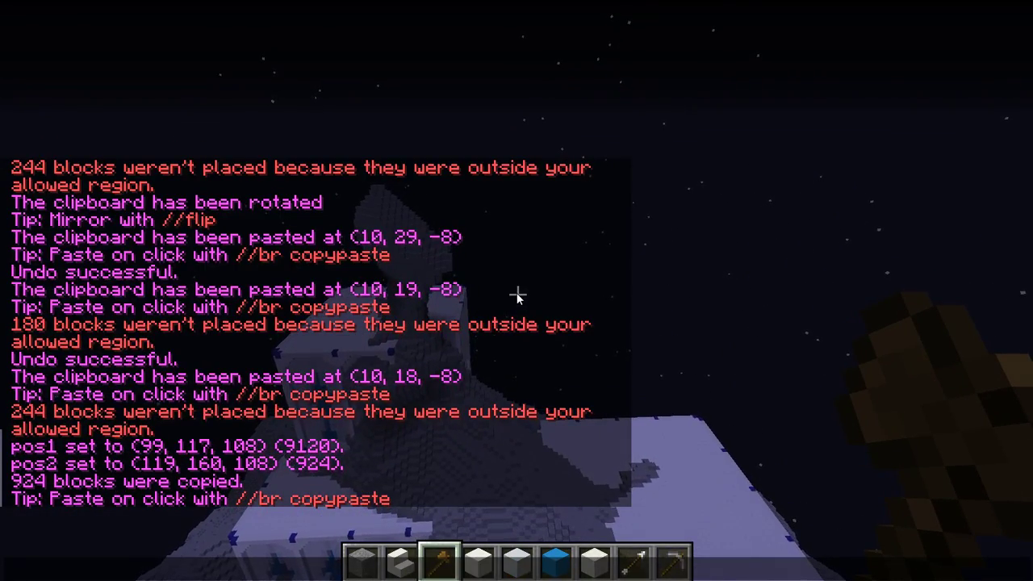
pyautogui.press('Escape')
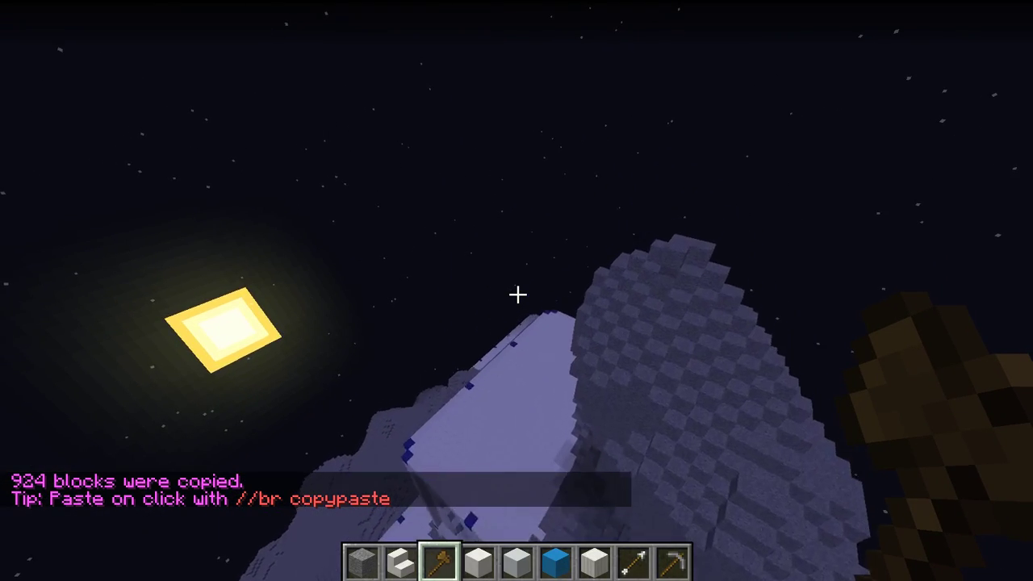
pyautogui.press('t')
pyautogui.press('Up')
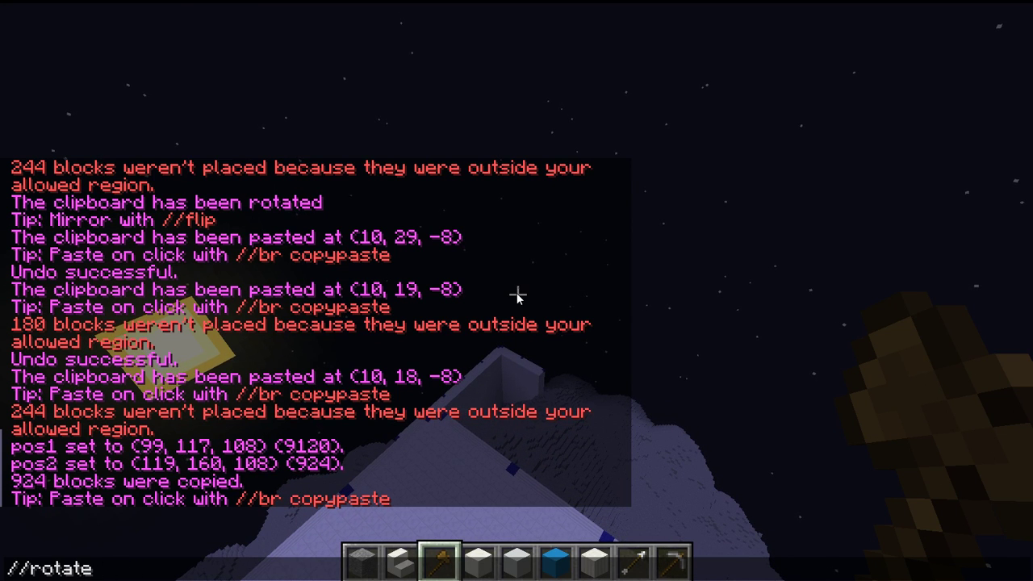
pyautogui.press('Return')
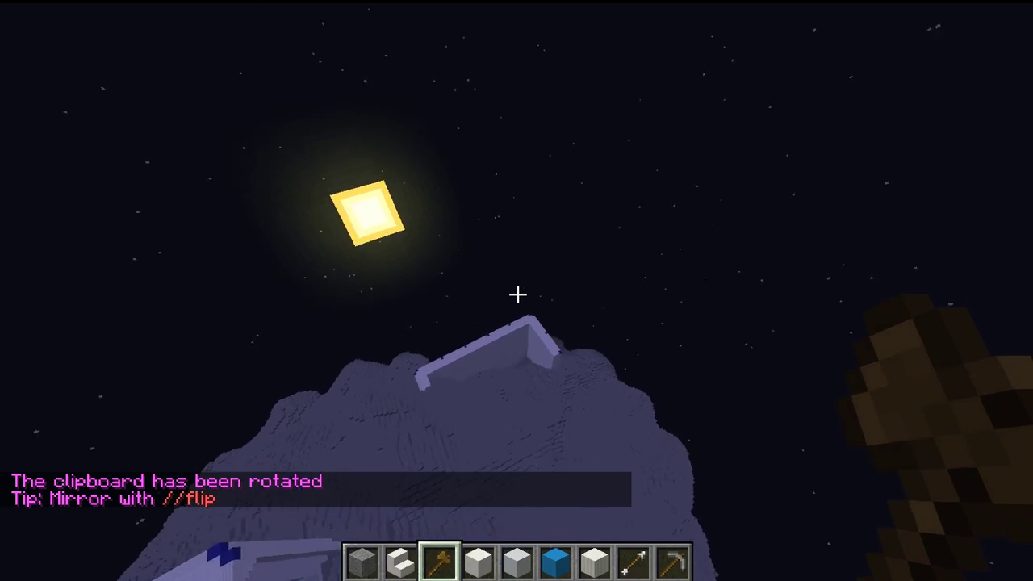
# Paste the rotated copy at (20, 18, -60), at the other end of the lower quartz wall
pyautogui.press('w')
pyautogui.press('w')
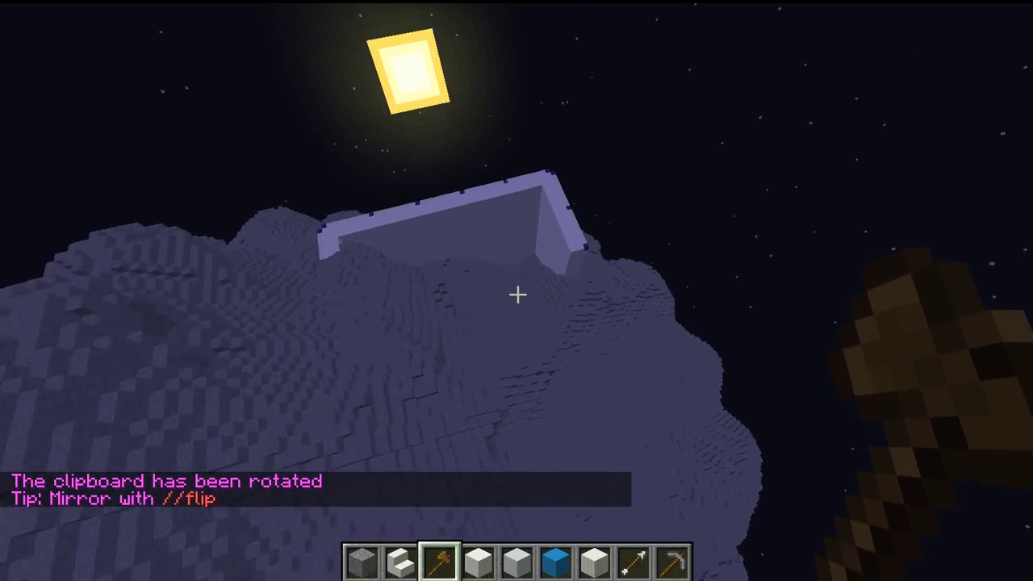
pyautogui.press('w')
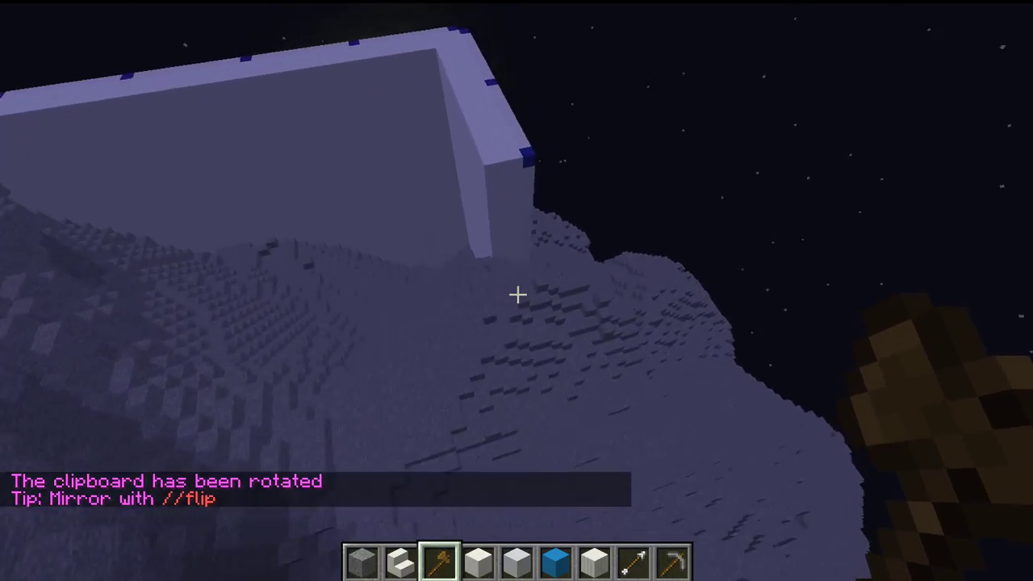
pyautogui.press('w')
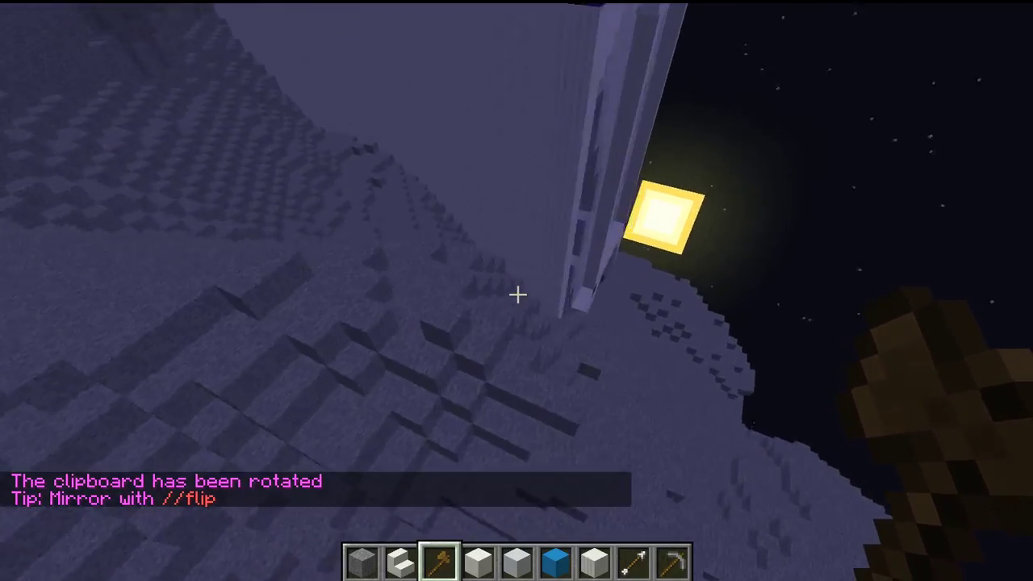
pyautogui.press('w')
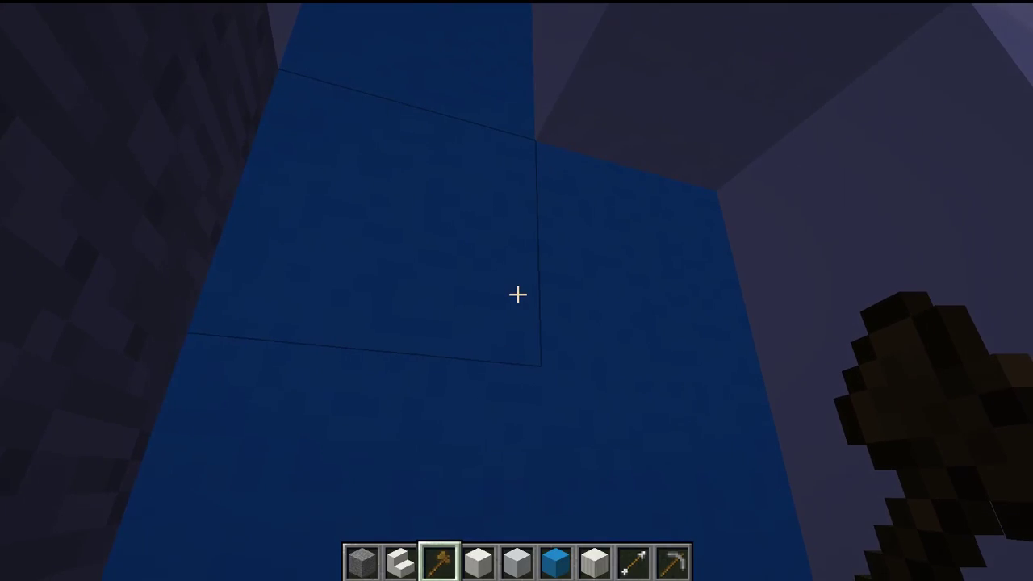
pyautogui.write('//copy')
pyautogui.press('Return')
pyautogui.press('s')
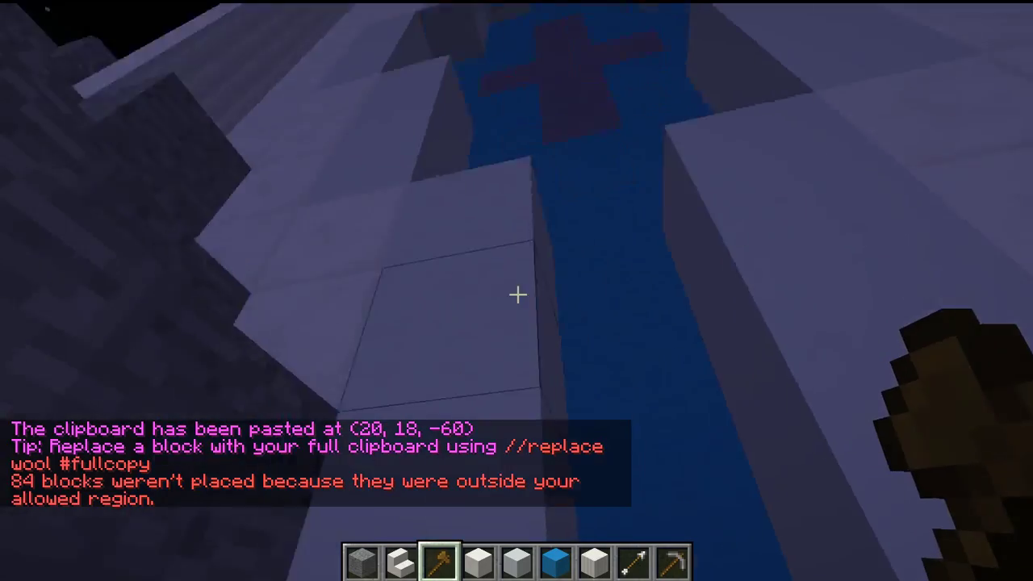
# Check the pasted section against the neighbouring facades from a distance and undo the paste
pyautogui.press('space')
pyautogui.press('a')
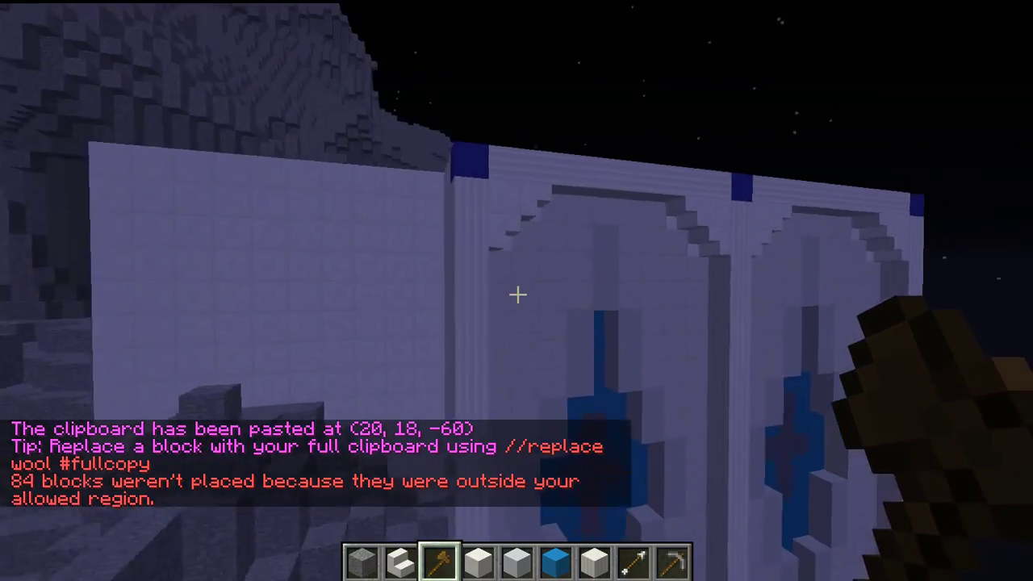
pyautogui.press('a')
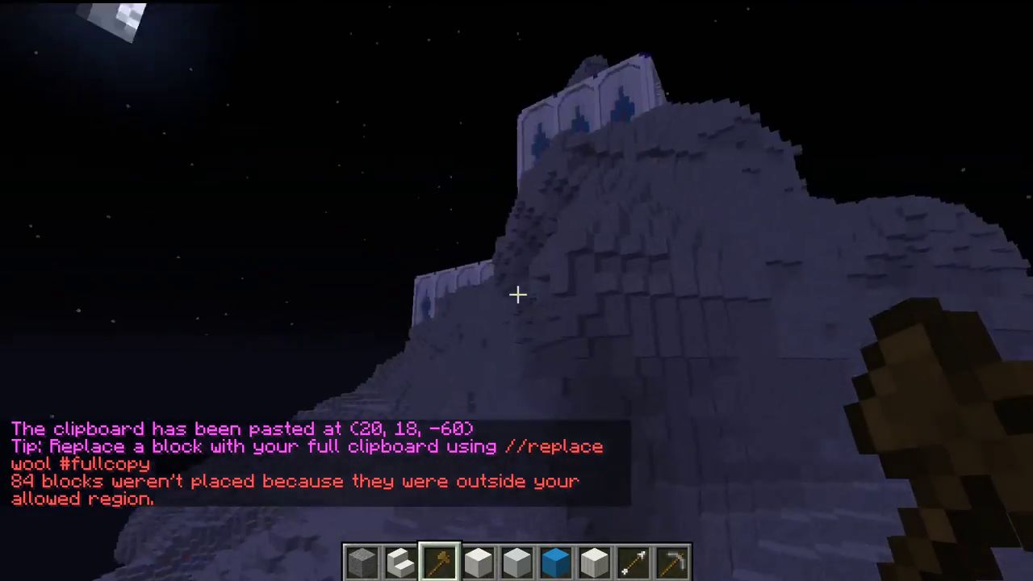
pyautogui.press('w')
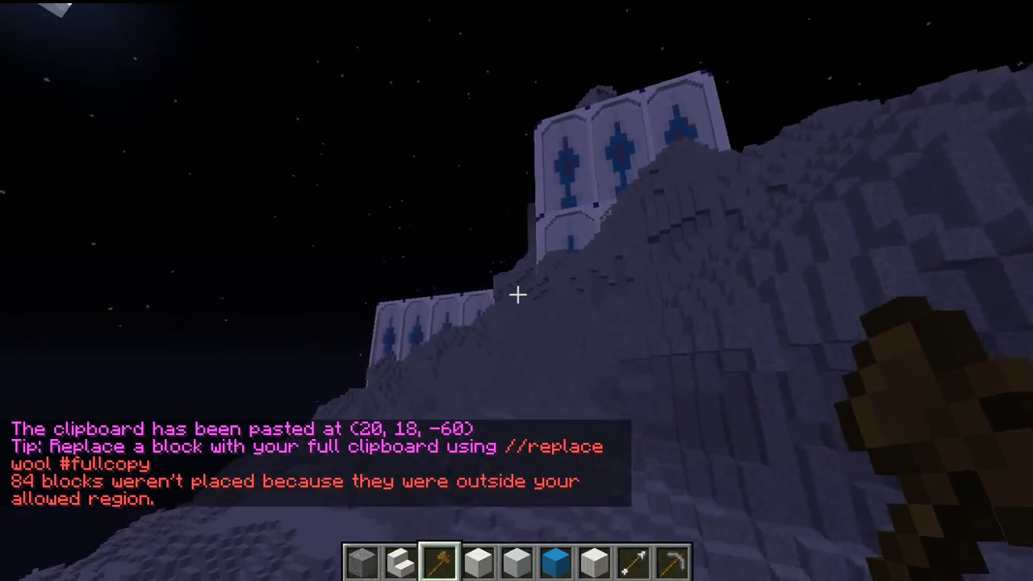
pyautogui.write('t//undo')
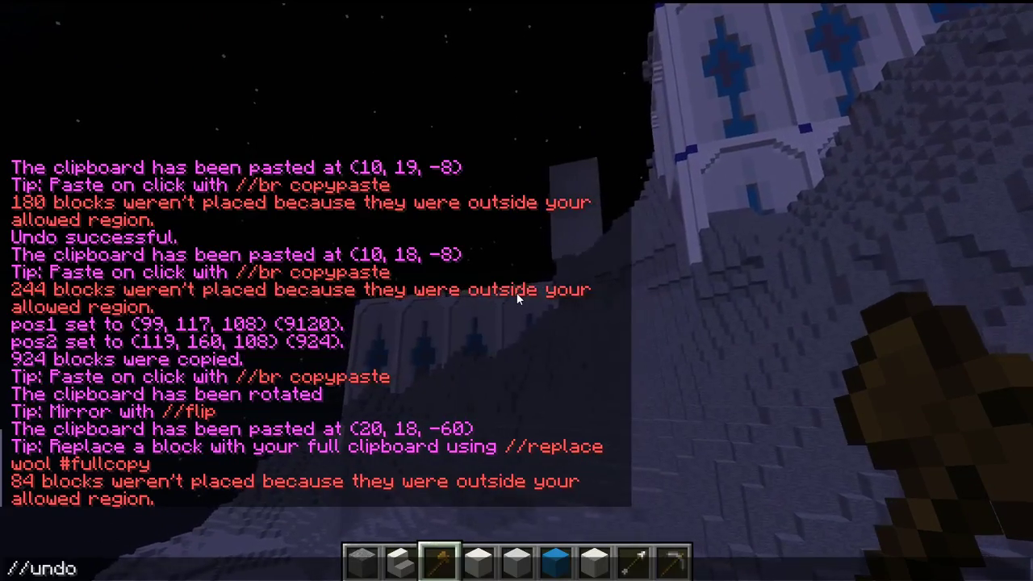
pyautogui.press('Return')
# Reselect the floating template facade through its full depth, from its lower back corner to the upper front corner at (119, 160, 111)
pyautogui.press('w')
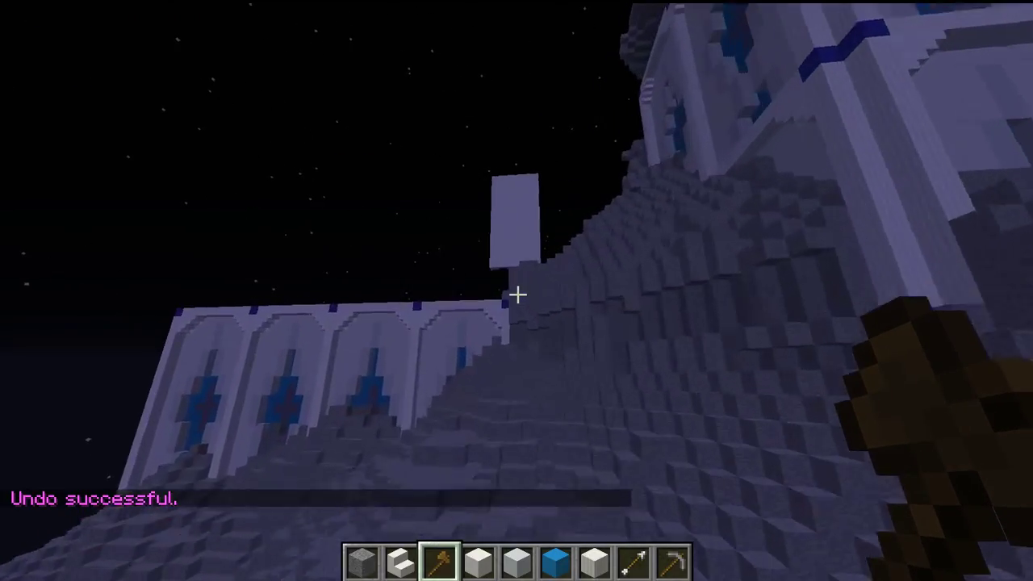
pyautogui.press('w')
pyautogui.press('space')
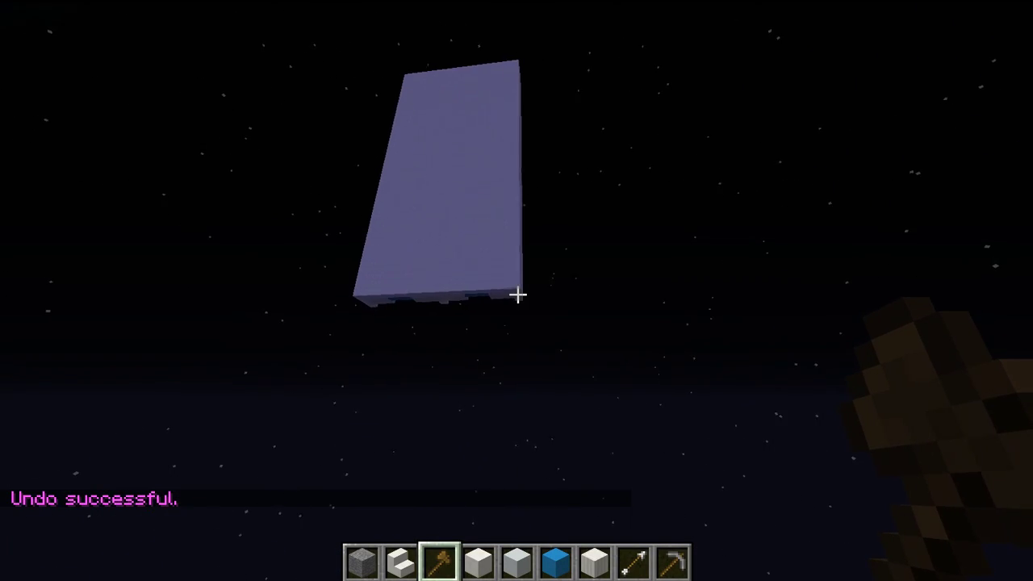
pyautogui.press('w')
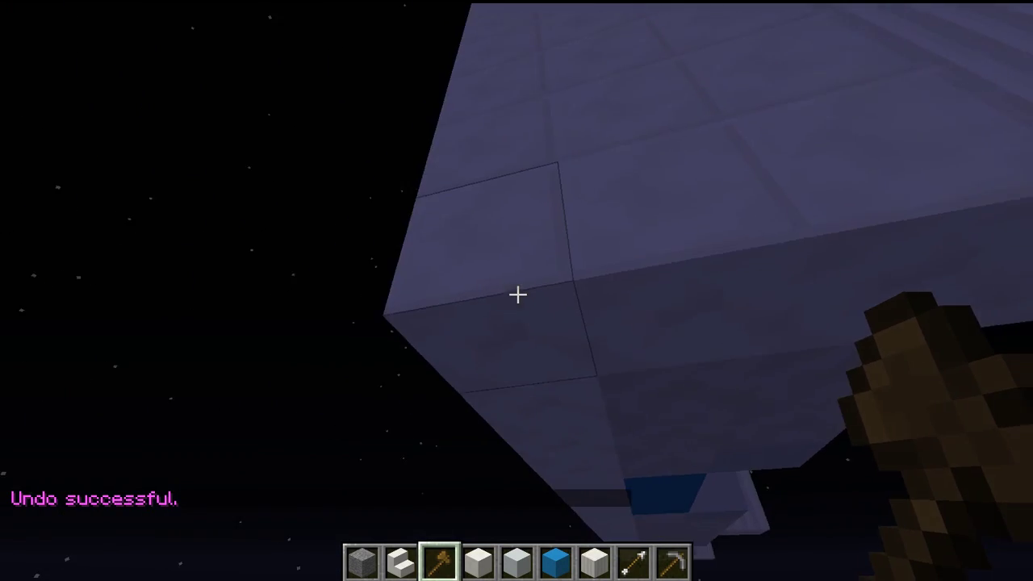
pyautogui.click(517, 294)
pyautogui.press('space')
pyautogui.press('w')
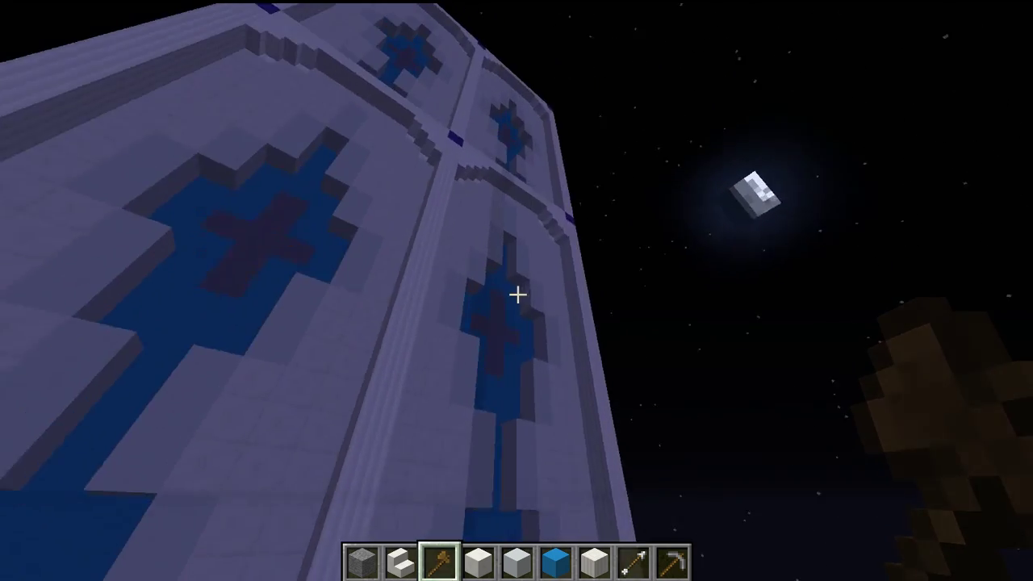
pyautogui.press('space')
pyautogui.press('d')
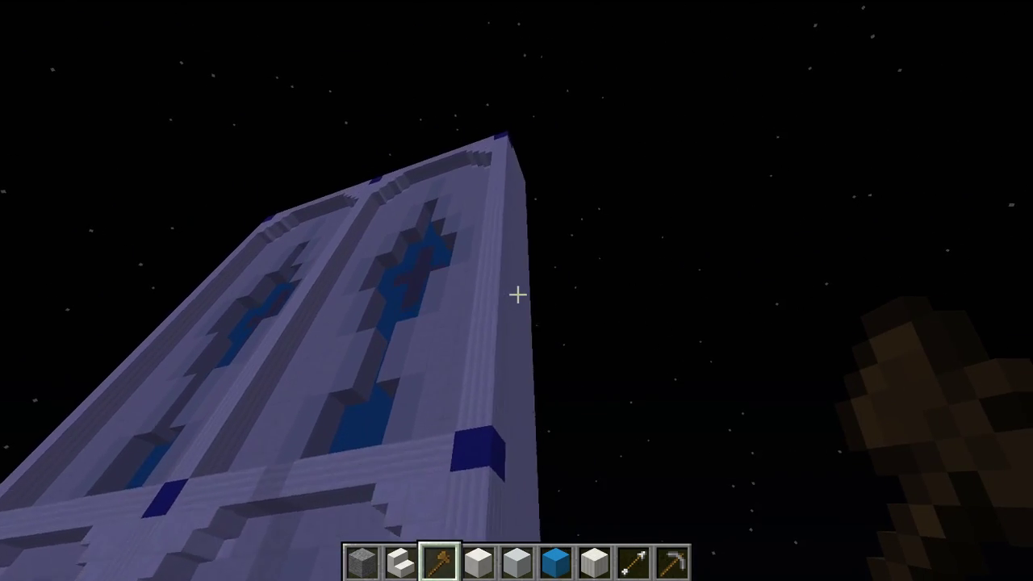
pyautogui.press('w')
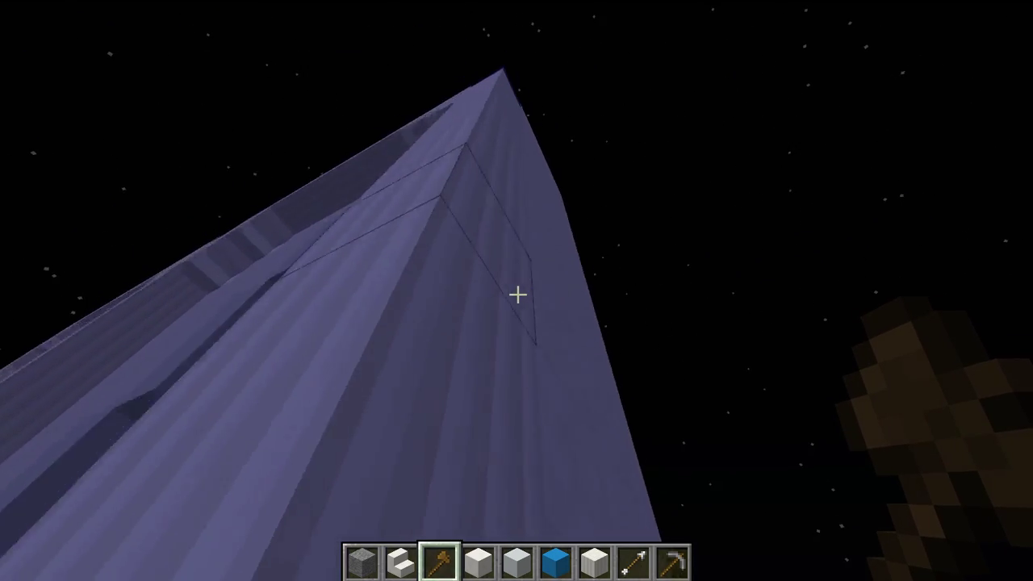
pyautogui.press('space')
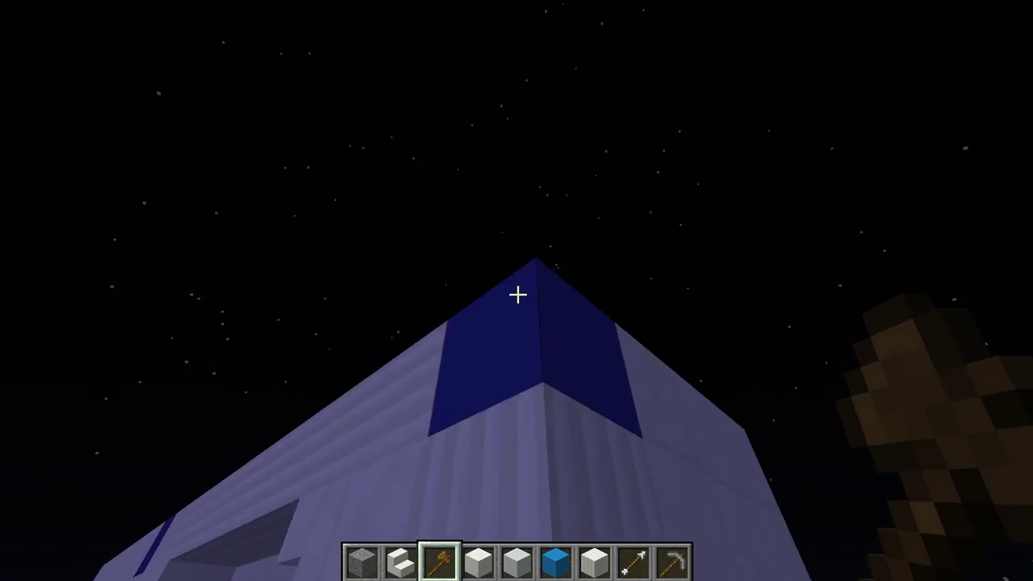
pyautogui.rightClick(517, 294)
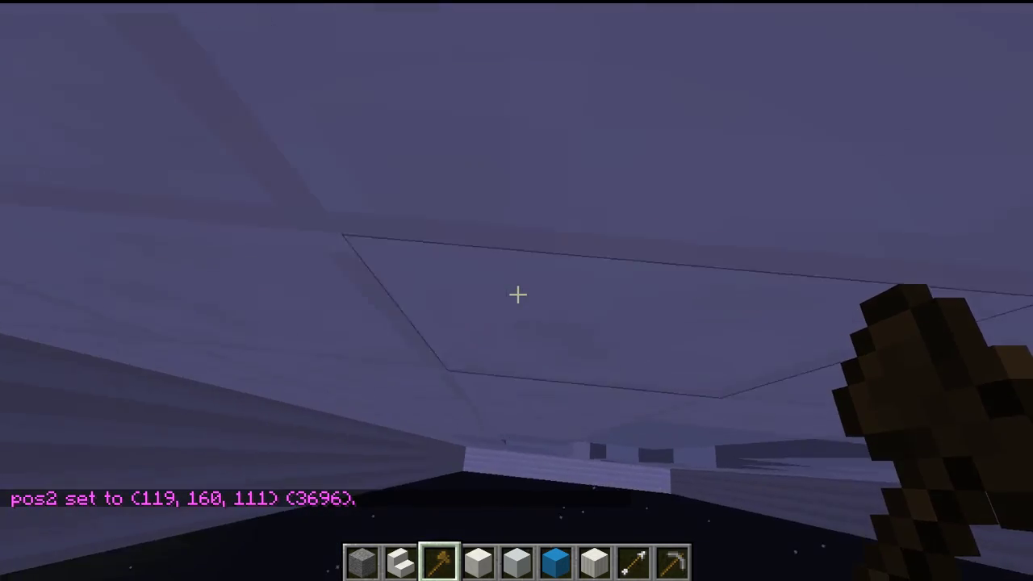
# Copy the selected full-depth template facade to the clipboard
pyautogui.press('w')
pyautogui.press('w')
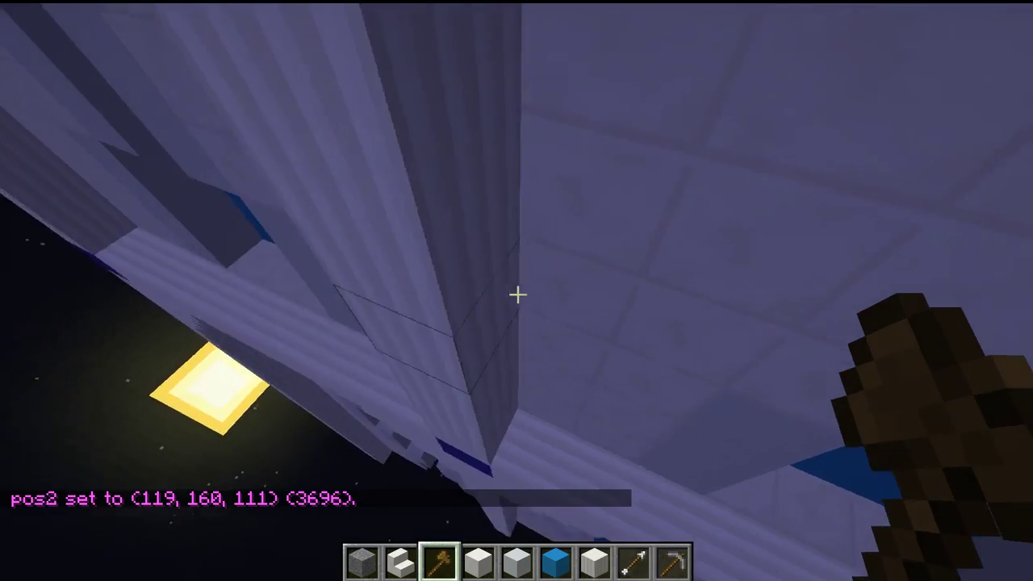
pyautogui.write('w')
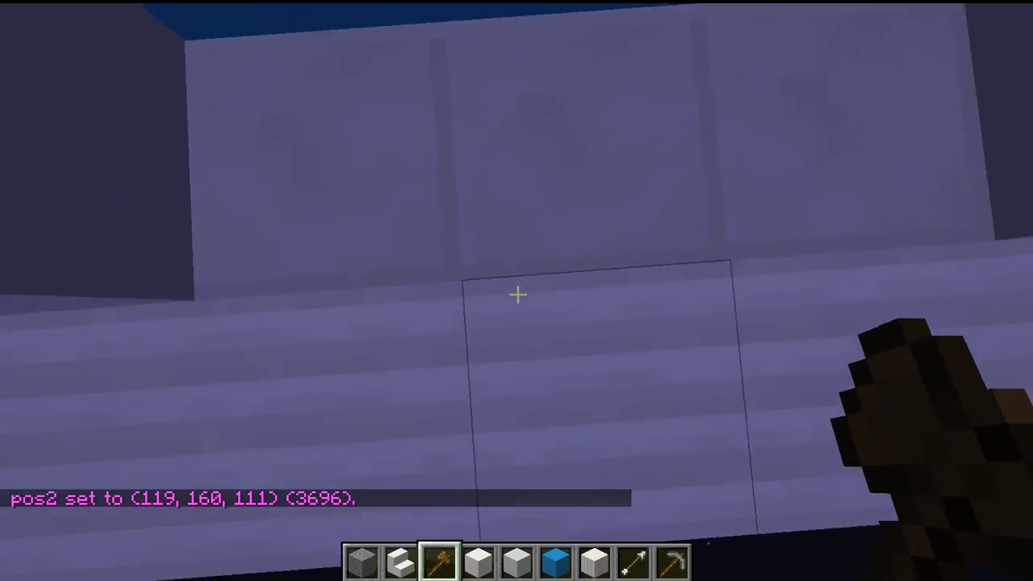
pyautogui.write('//copt')
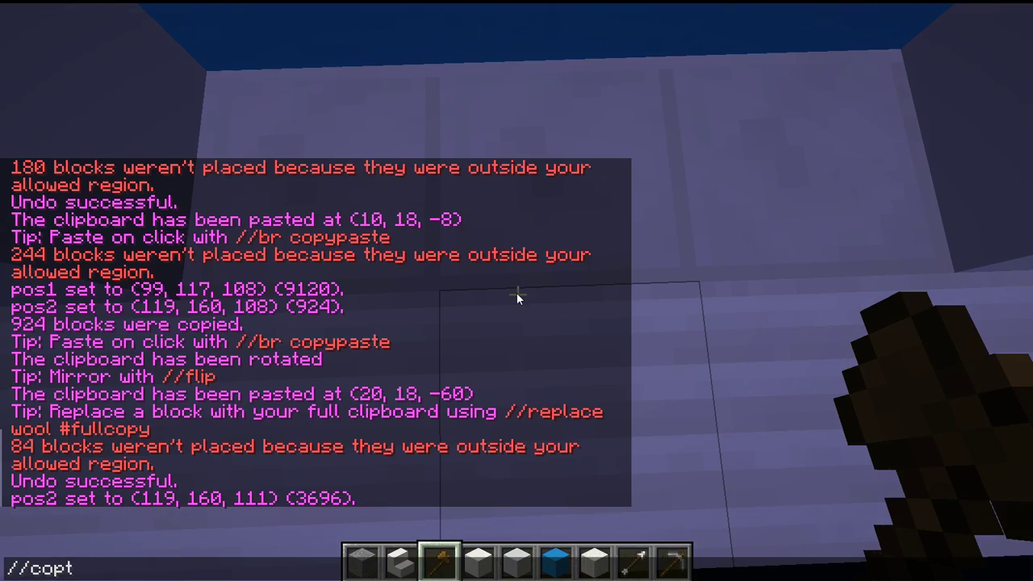
pyautogui.press('BackSpace')
pyautogui.write('y')
pyautogui.press('Return')
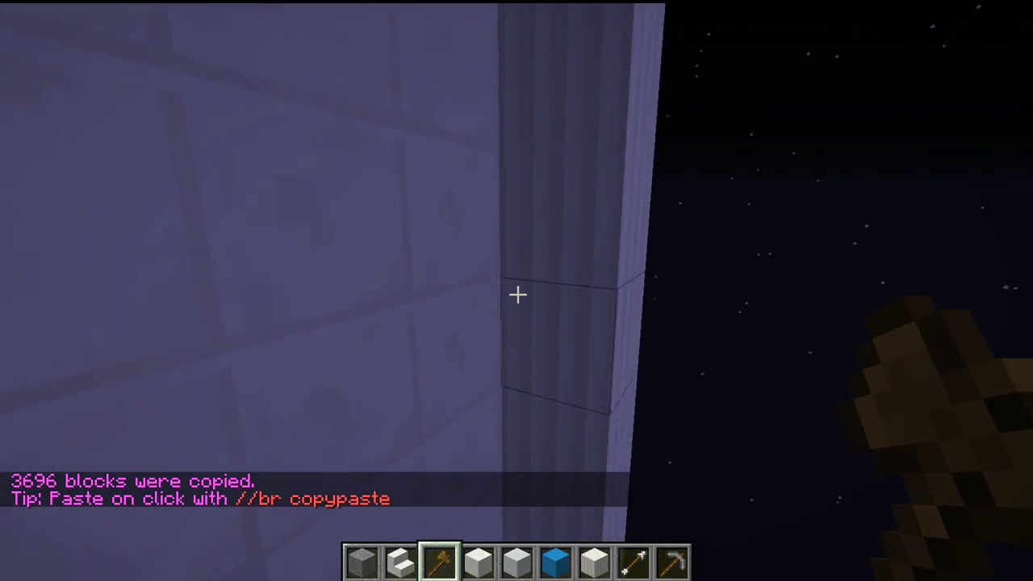
# Rotate the copied facade by 180 degrees and paste it at (20, 18, -60) on the lower slope
pyautogui.write('//rotate 180')
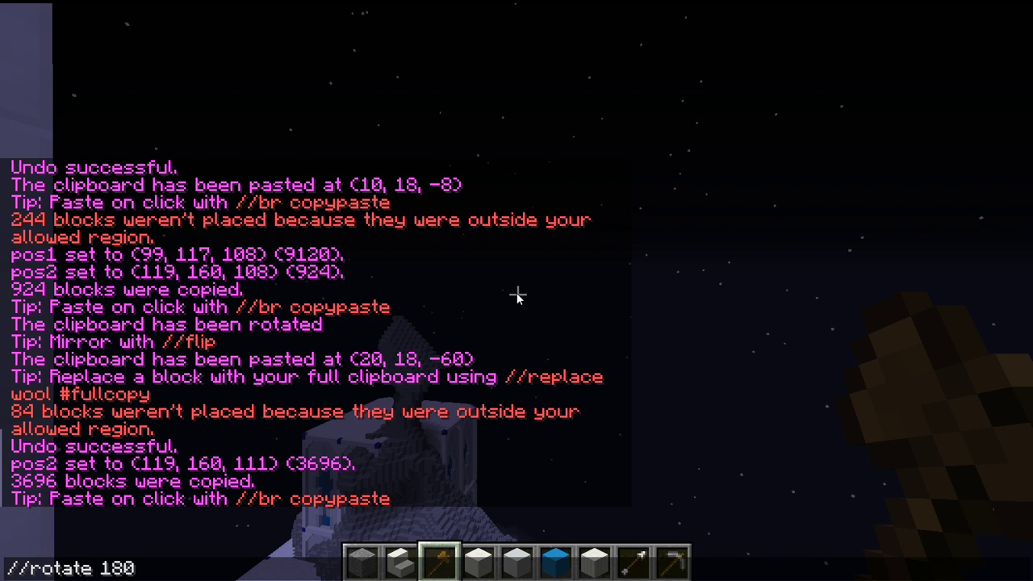
pyautogui.press('Return')
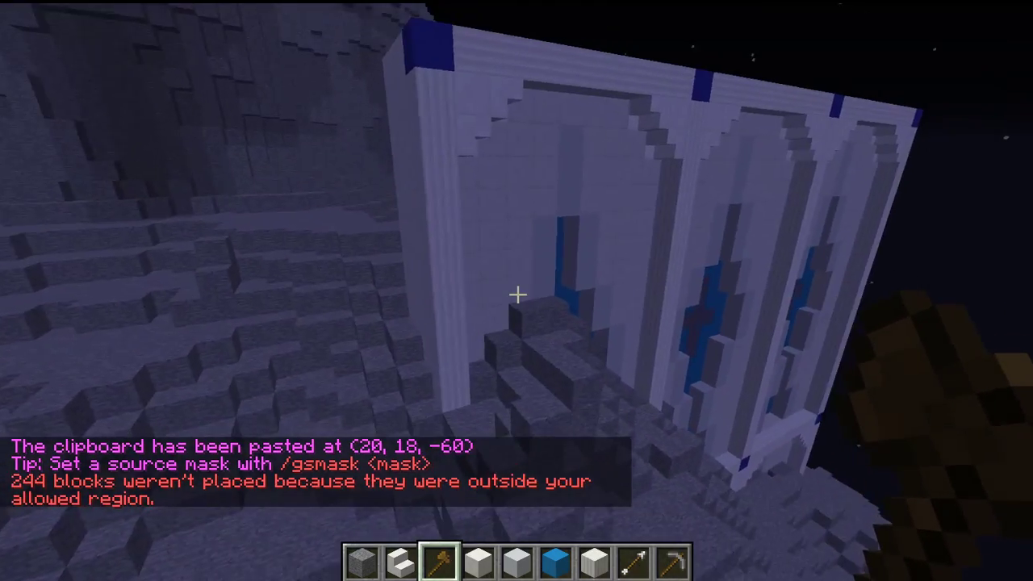
# Show the coordinates and dig down through the stone along the new facade to block (30, 18, -60)
pyautogui.scroll(6, 517, 295)
pyautogui.scroll(-1, 517, 295)
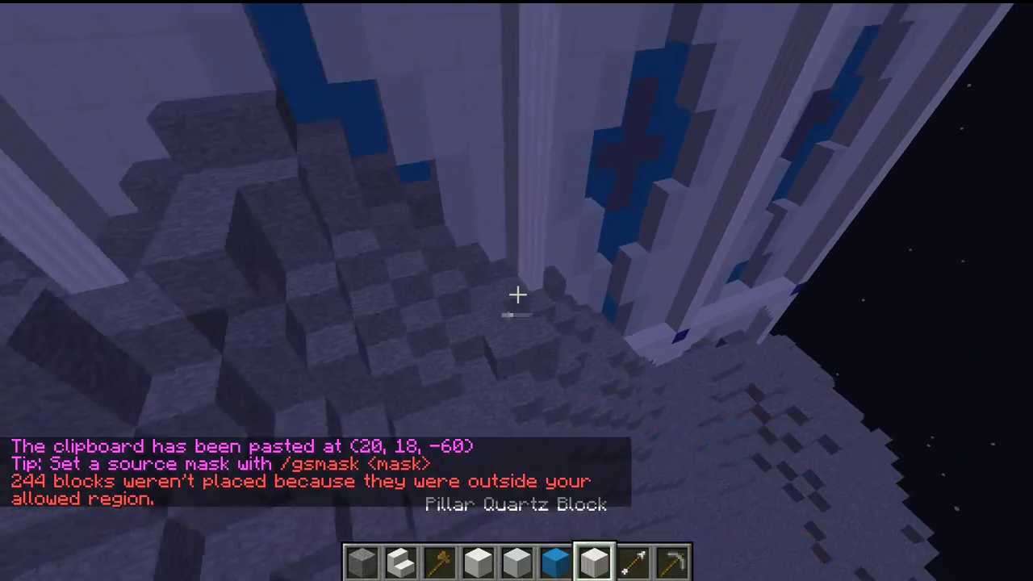
pyautogui.scroll(-1, 517, 296)
pyautogui.hotkey('shift', 'F3')
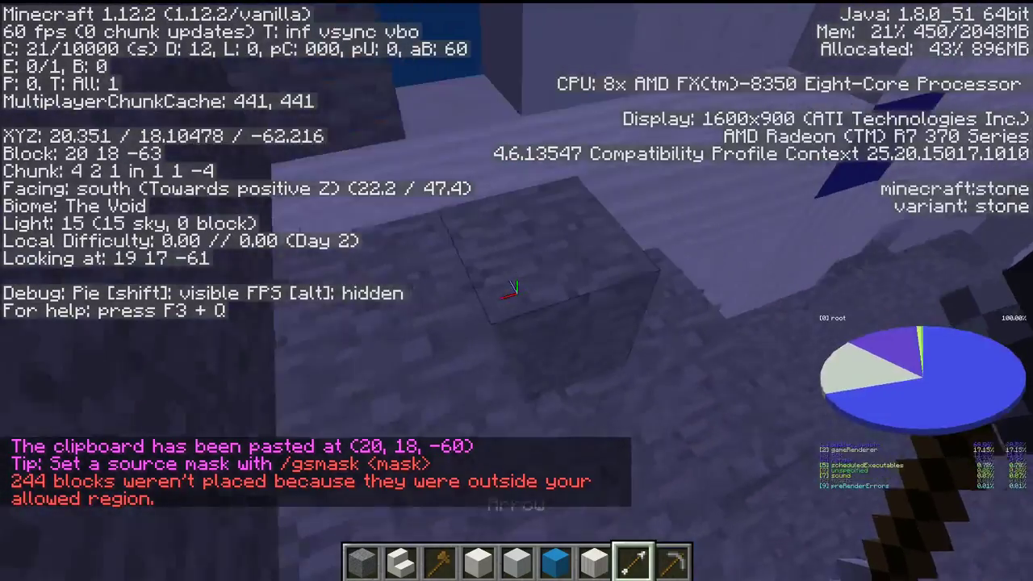
pyautogui.press('w')
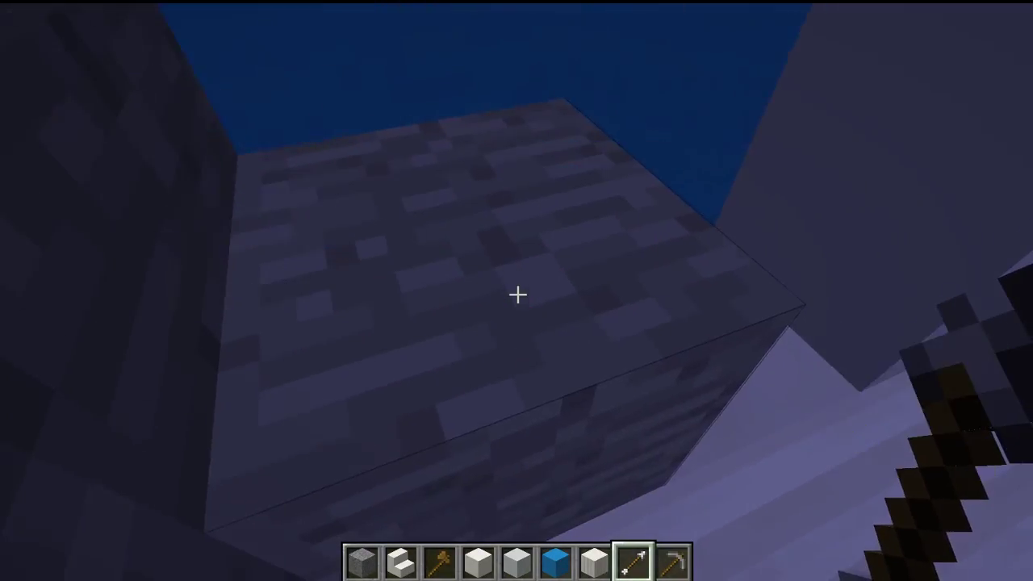
pyautogui.scroll(1, 517, 295)
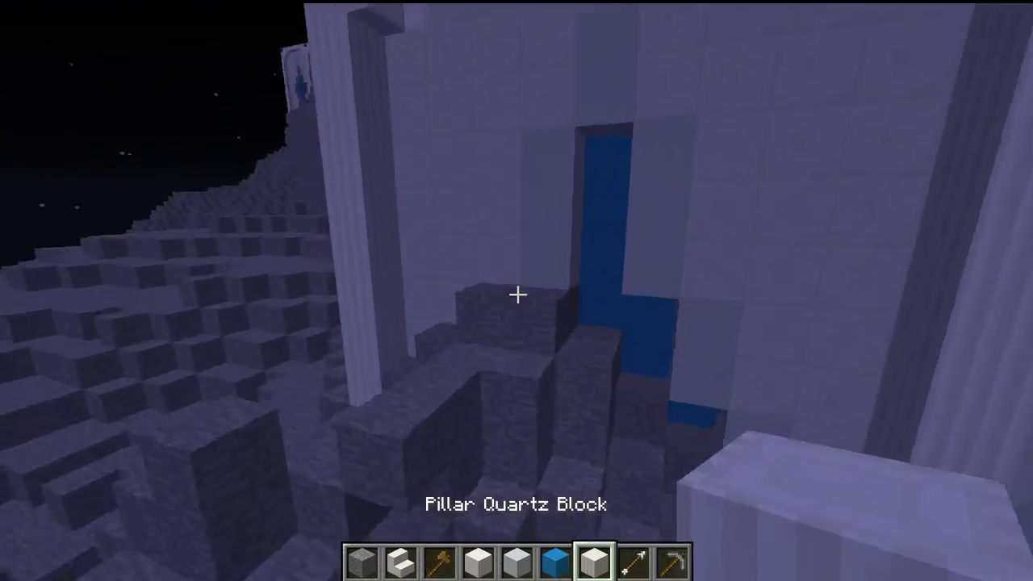
pyautogui.press('space')
pyautogui.press('w')
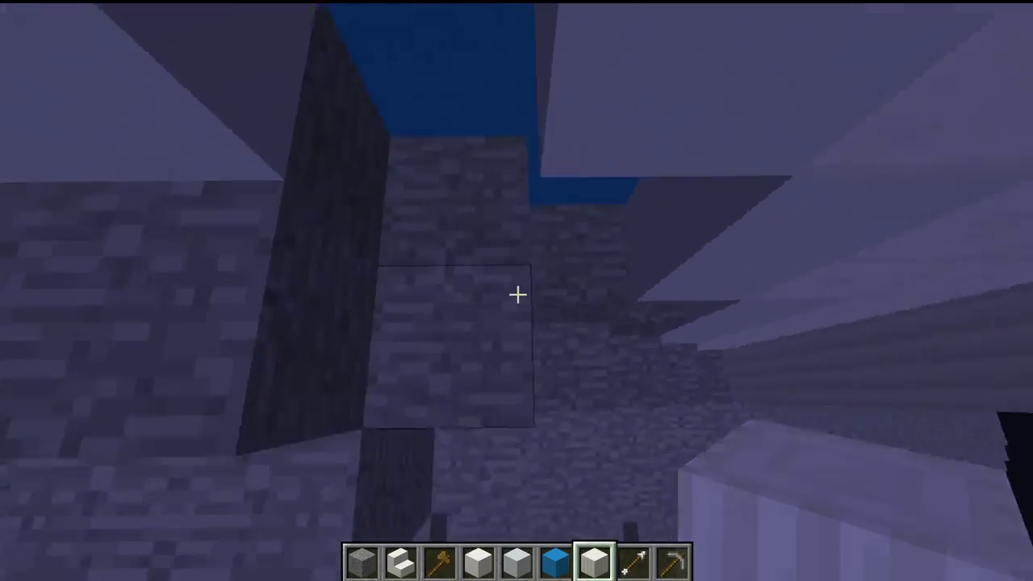
pyautogui.press('F3')
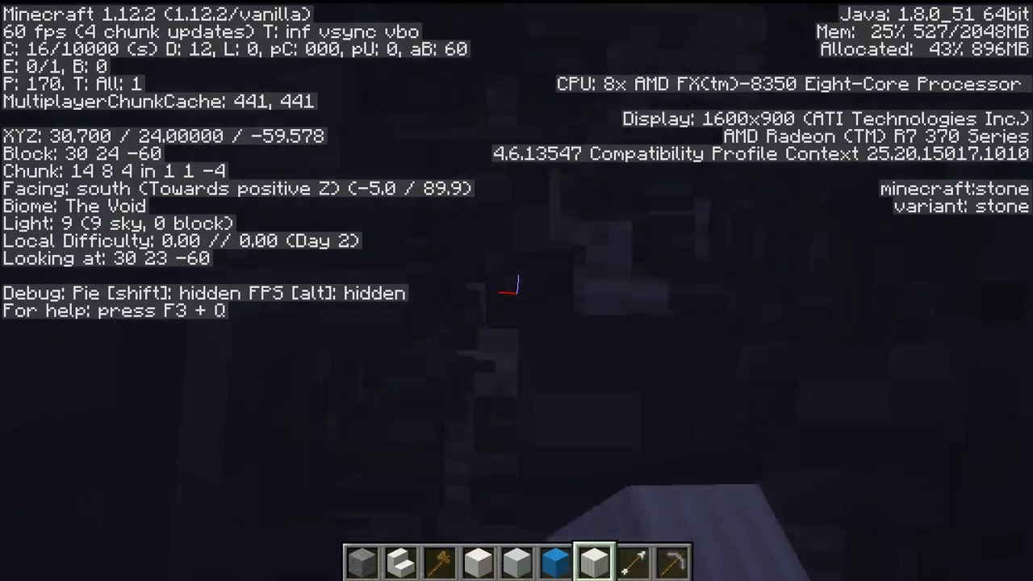
pyautogui.click(516, 292)
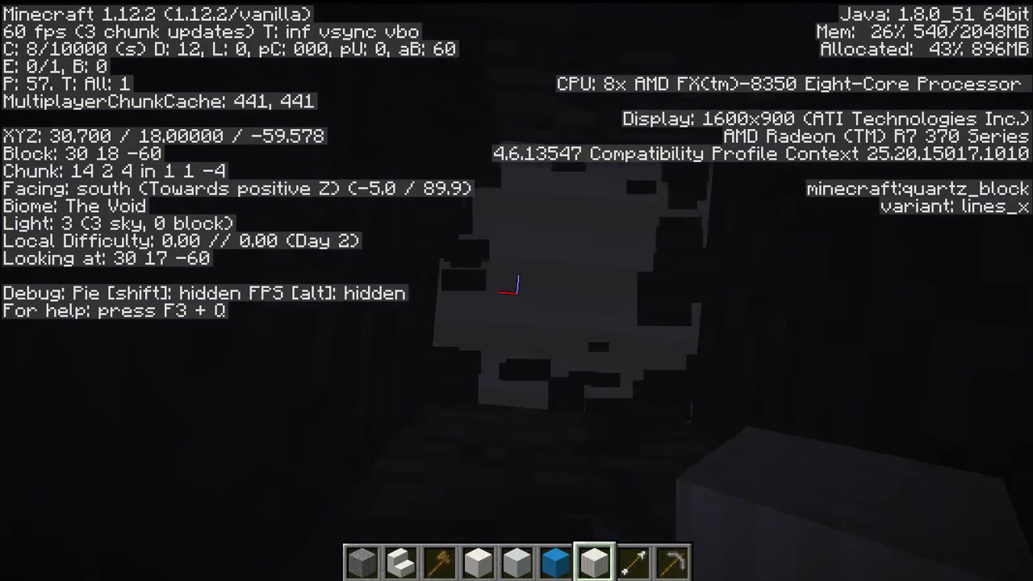
# Paste the facade again at (30, 18, -60) to extend the wall along the slope
pyautogui.press('t')
pyautogui.press('Up')
pyautogui.press('Return')
pyautogui.scroll(6, 516, 290)
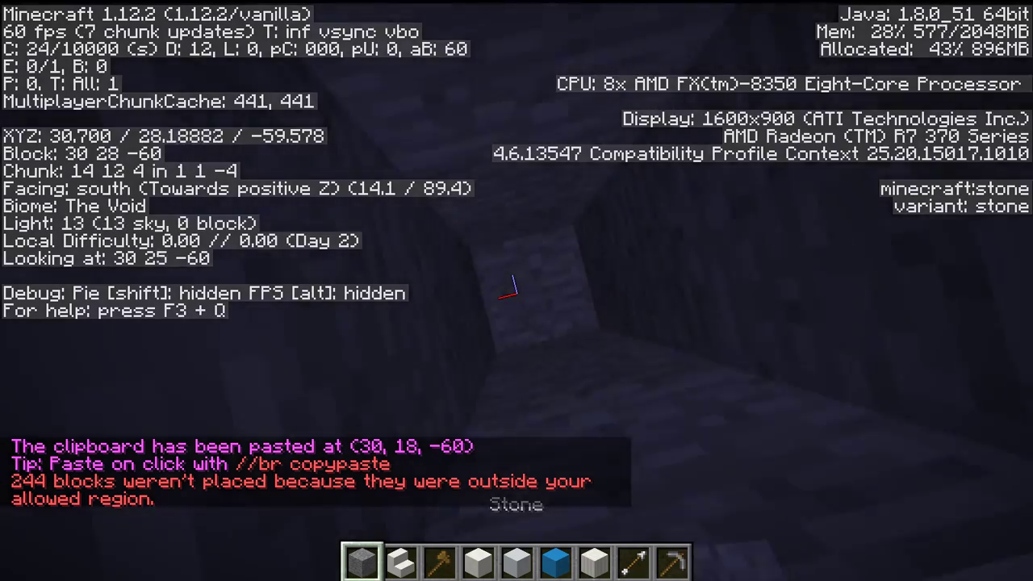
# Rotate the copied facade for the side at the open end of the extended wall
pyautogui.press('space')
pyautogui.press('s')
pyautogui.press('a')
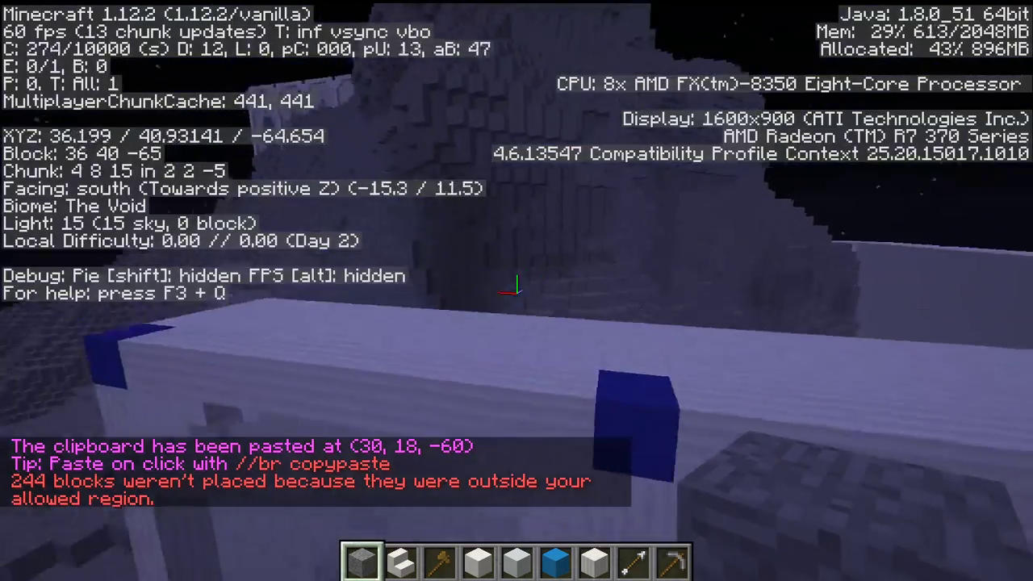
pyautogui.press('space')
pyautogui.press('a')
pyautogui.press('shift')
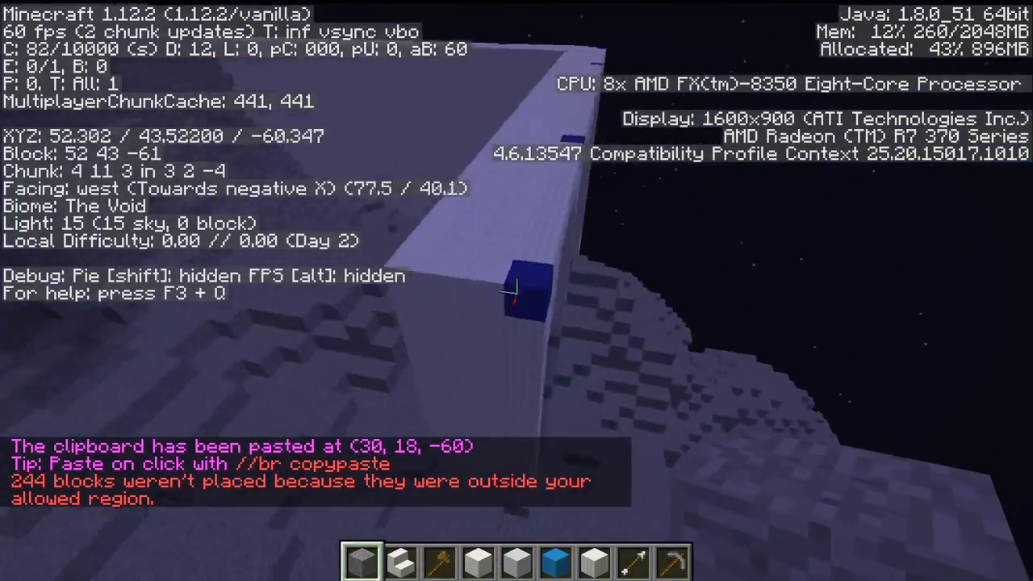
pyautogui.press('w')
pyautogui.press('shift')
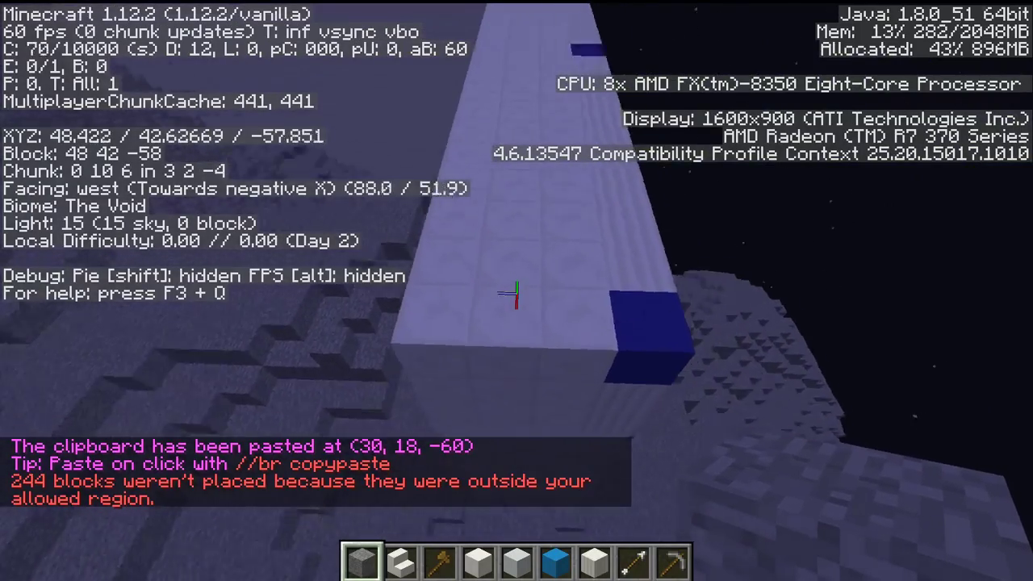
pyautogui.press('shift')
pyautogui.press('/')
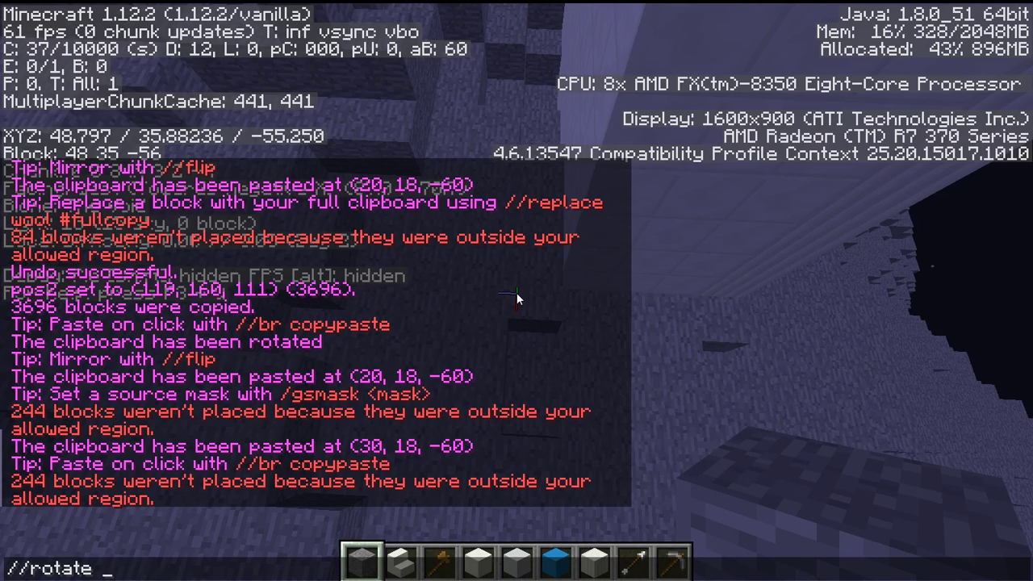
pyautogui.write('/rotate')
pyautogui.press('Return')
# Paste the rotated facade at (67, 50, -68), clear of the wall, as an orientation test
pyautogui.press('d')
pyautogui.press('s')
pyautogui.press('space')
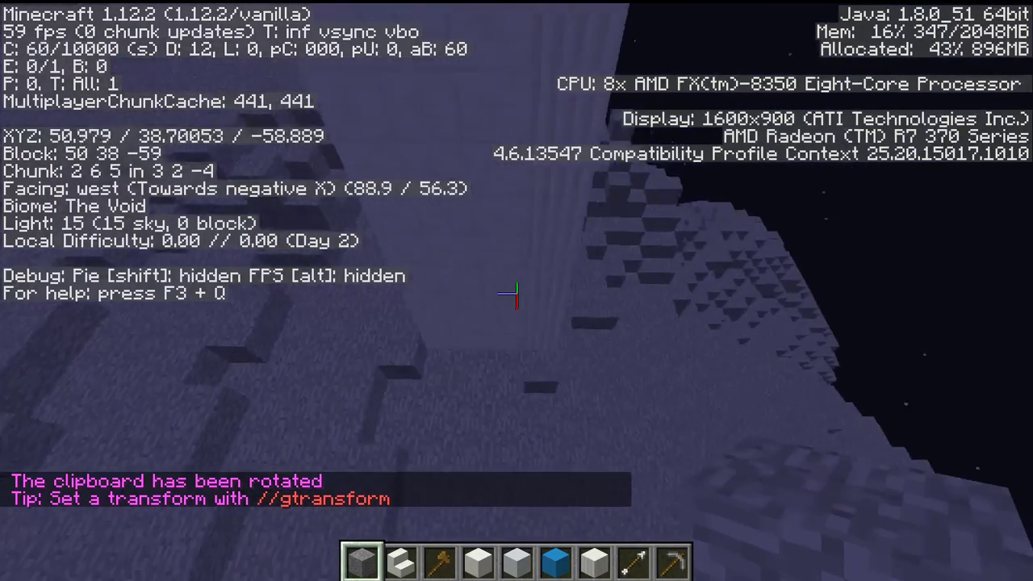
pyautogui.press('/')
pyautogui.write('//')
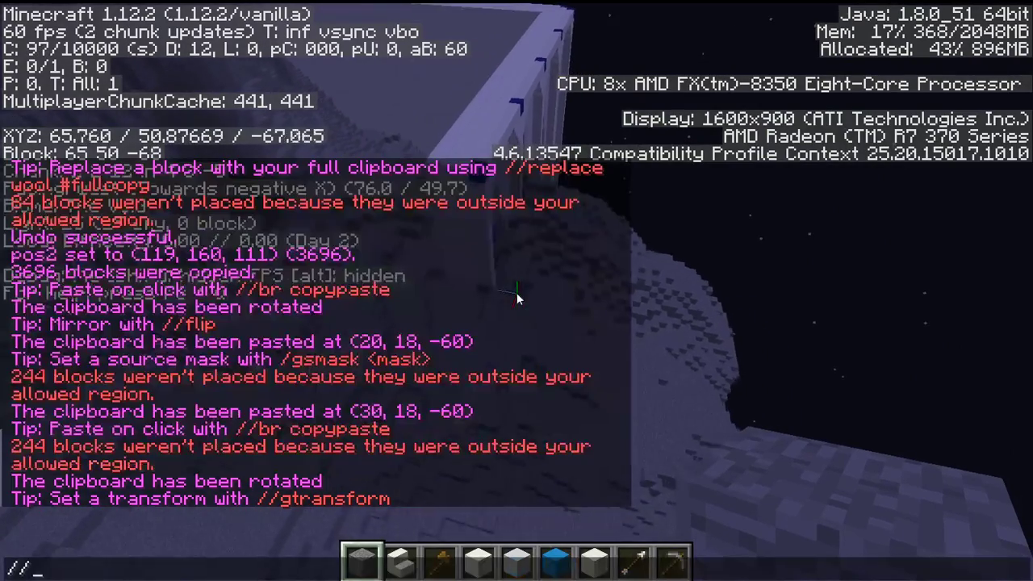
pyautogui.write('paste')
pyautogui.press('Return')
pyautogui.press('s')
pyautogui.press('space')
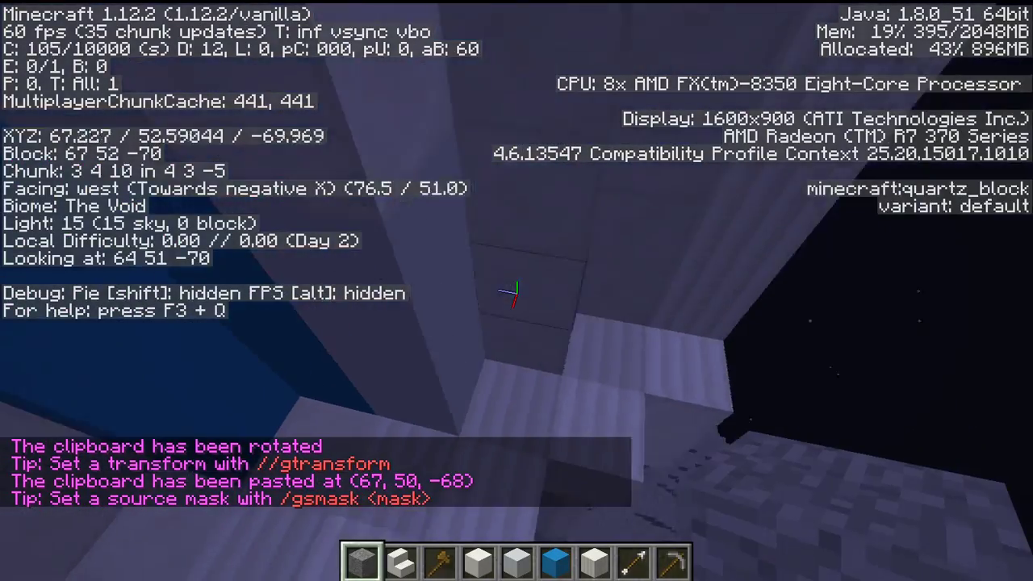
# Examine the orientation of the test facade from a distance and up close
pyautogui.press('s')
pyautogui.press('space')
pyautogui.press('a')
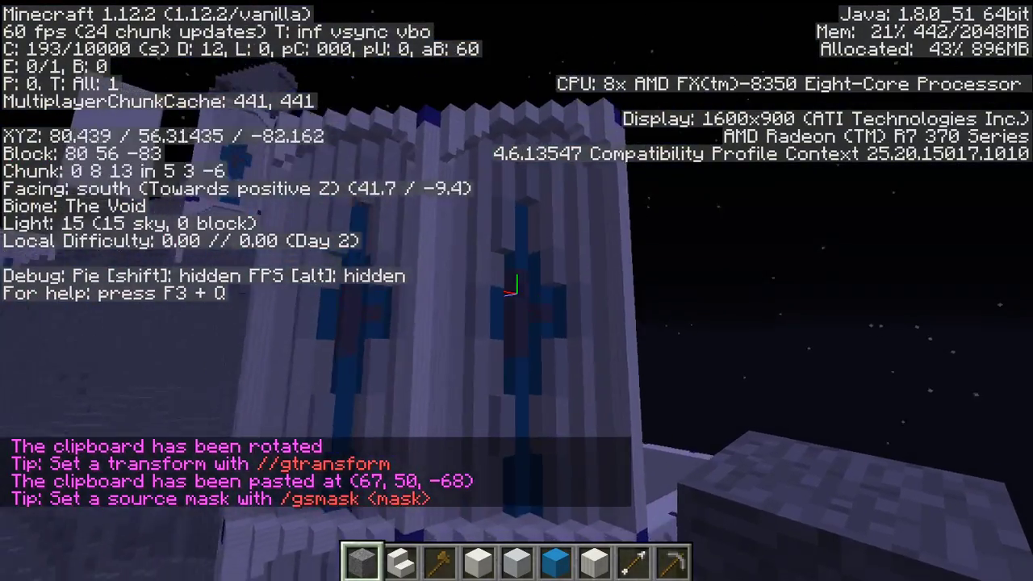
pyautogui.press('w')
pyautogui.press('d')
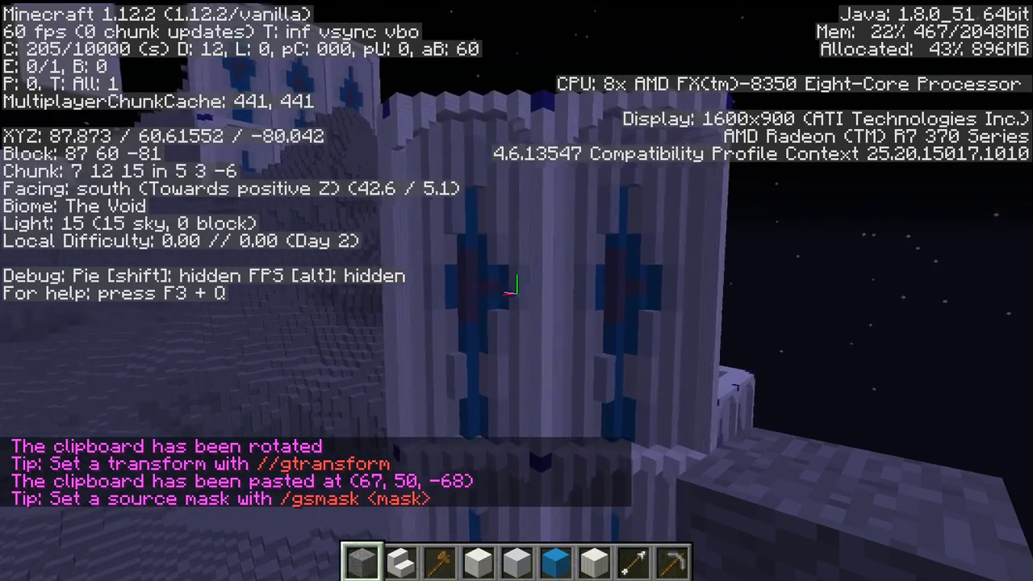
pyautogui.press('a')
pyautogui.press('a')
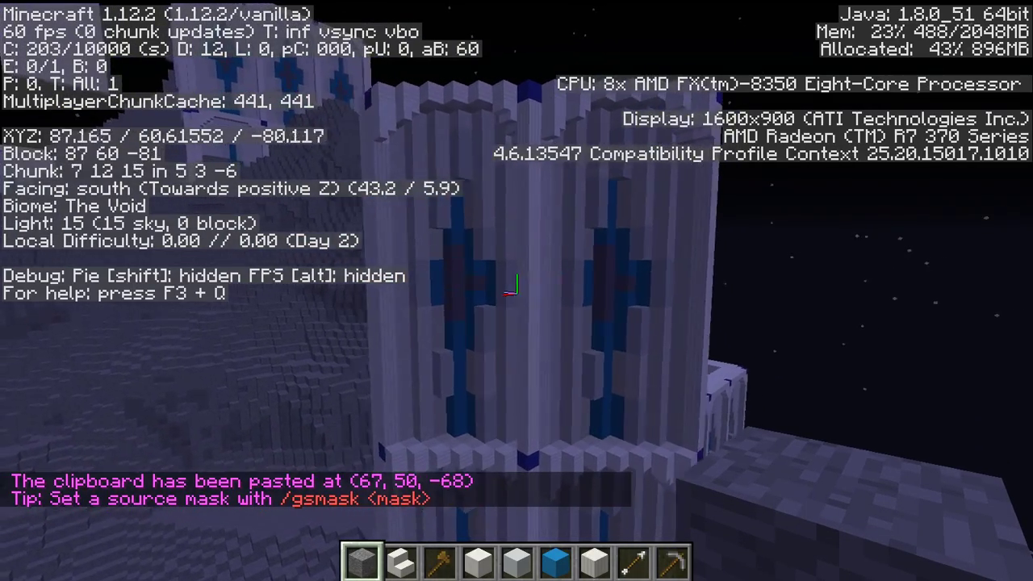
pyautogui.press('shift')
pyautogui.press('w')
pyautogui.press('space')
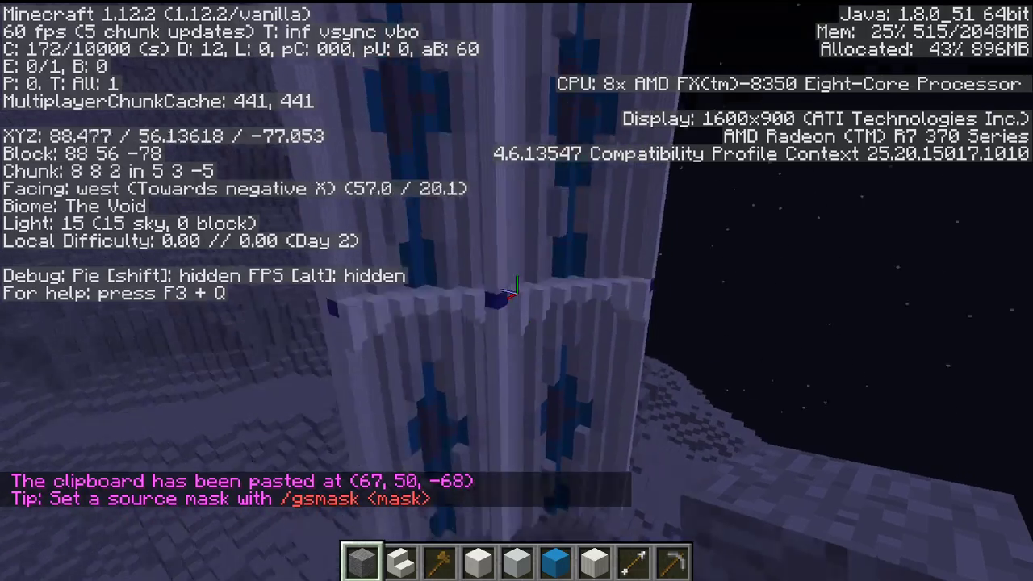
pyautogui.press('w')
pyautogui.press('shift')
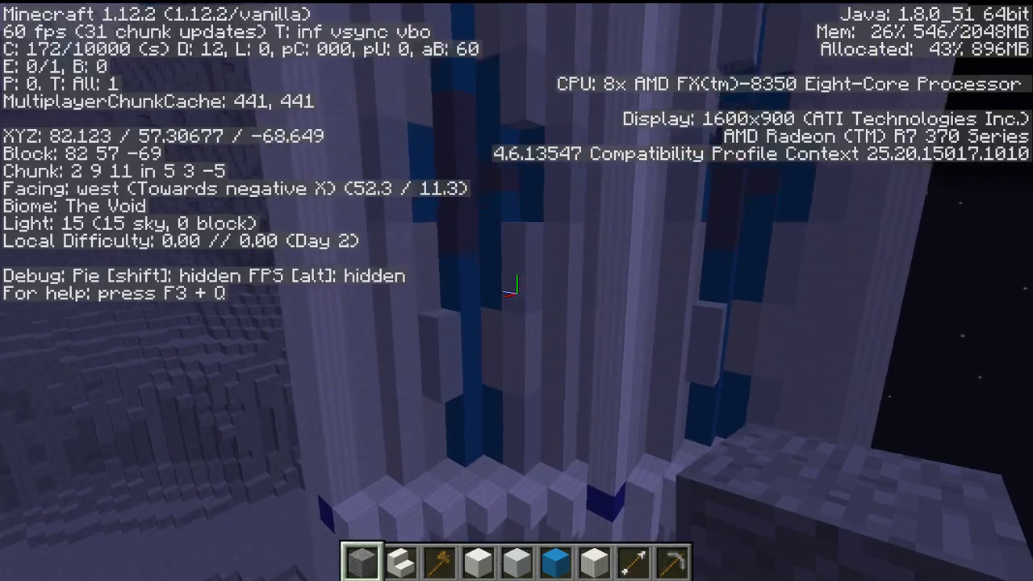
pyautogui.press('s')
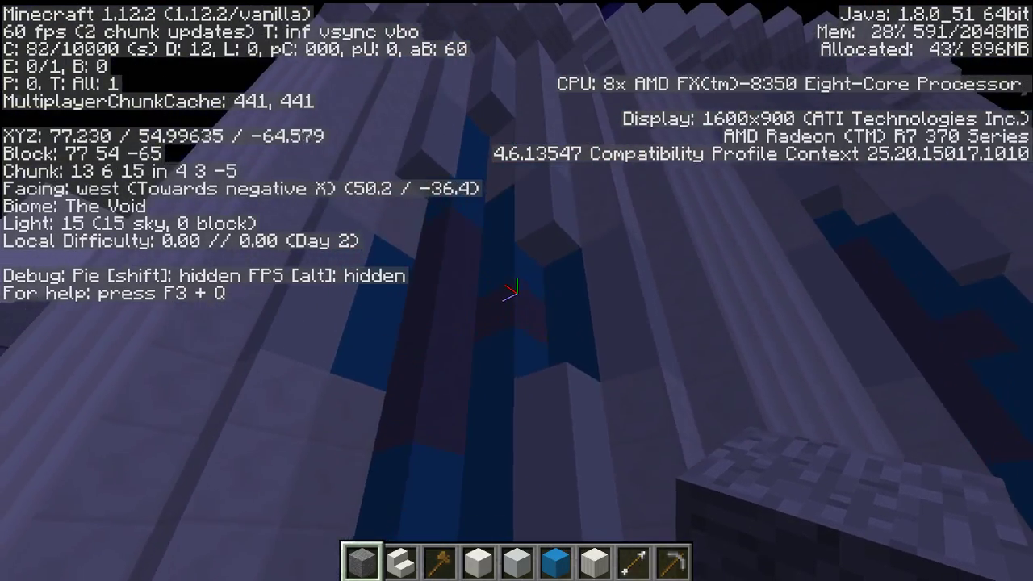
# Undo the test paste, and paste the facade with a further rotation at (81, 59, -70)
pyautogui.press('a')
pyautogui.press('space')
pyautogui.press('d')
pyautogui.press('s')
pyautogui.press('s')
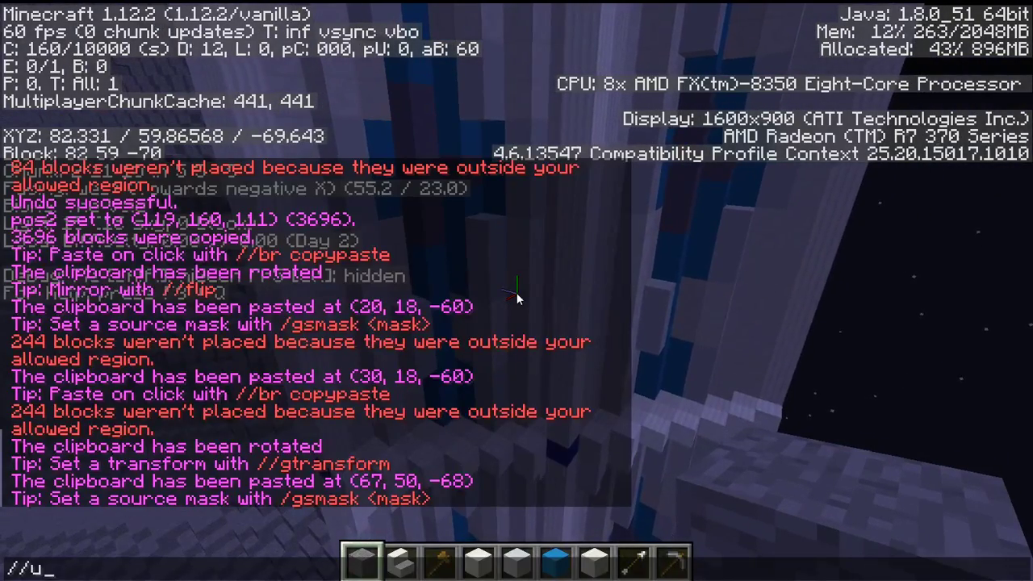
pyautogui.press('Return')
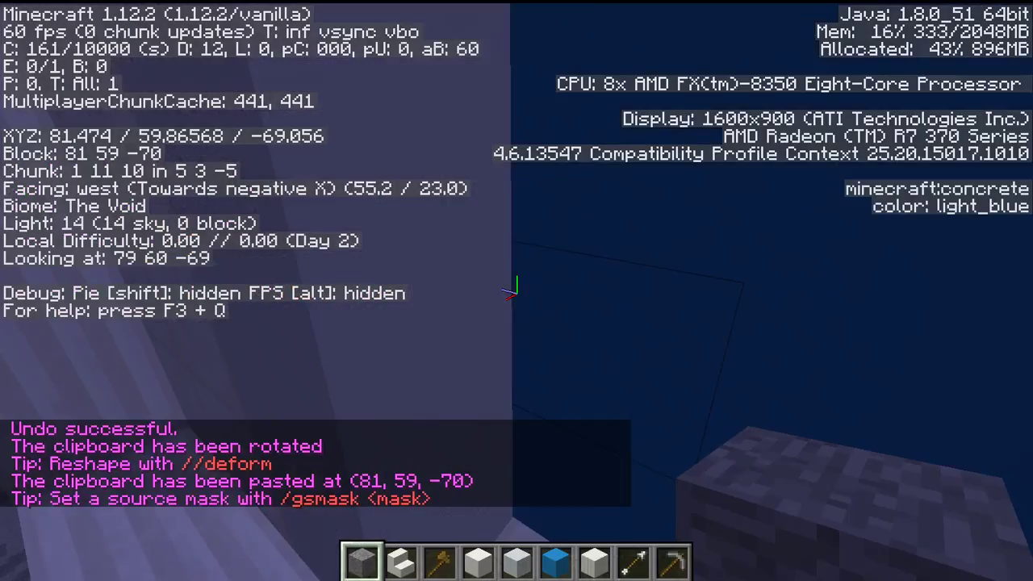
# Check the orientation of the second test facade against the wall and undo its paste
pyautogui.press('s')
pyautogui.press('space')
pyautogui.write('a')
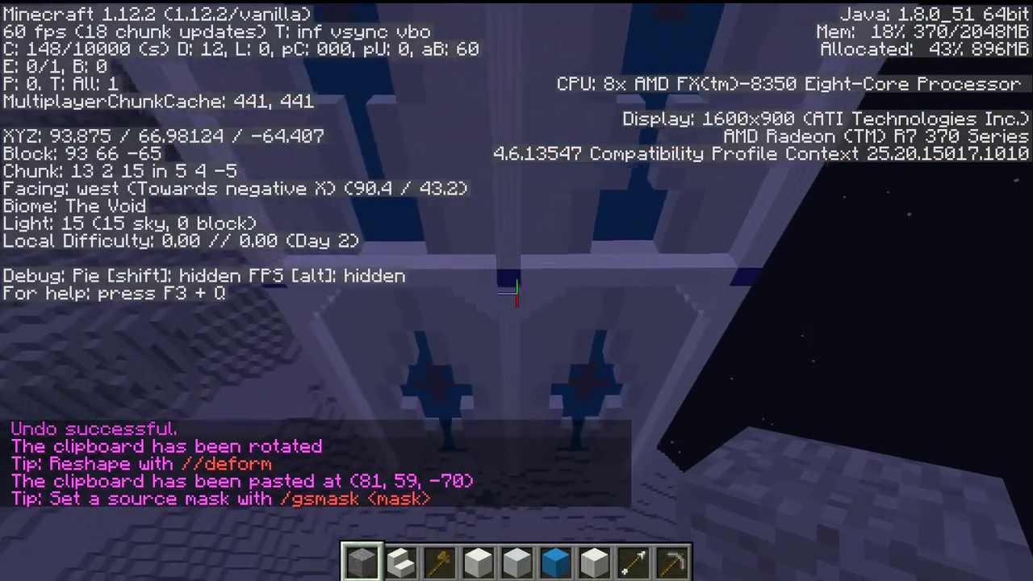
pyautogui.write('//')
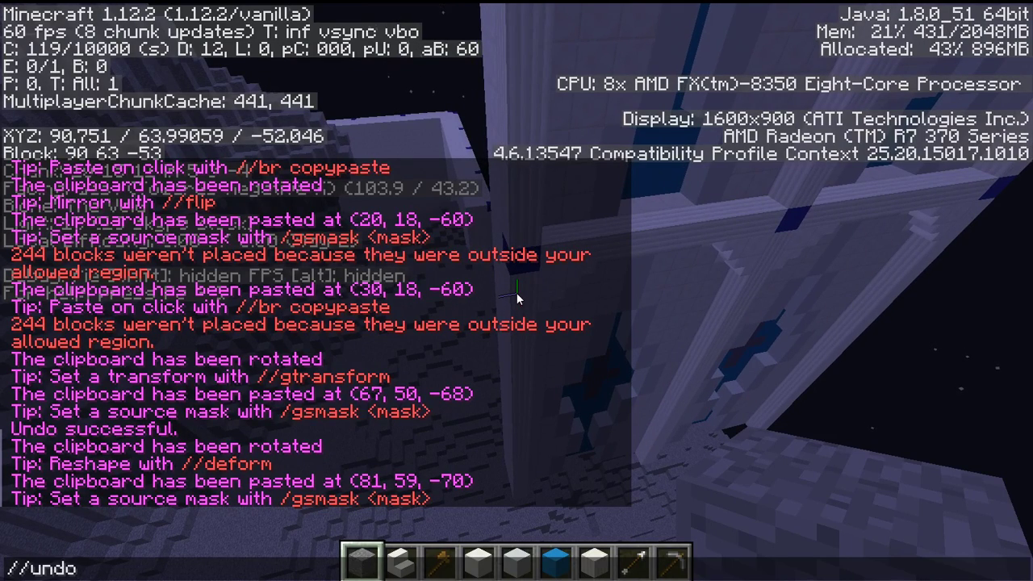
pyautogui.write('undo')
pyautogui.press('Return')
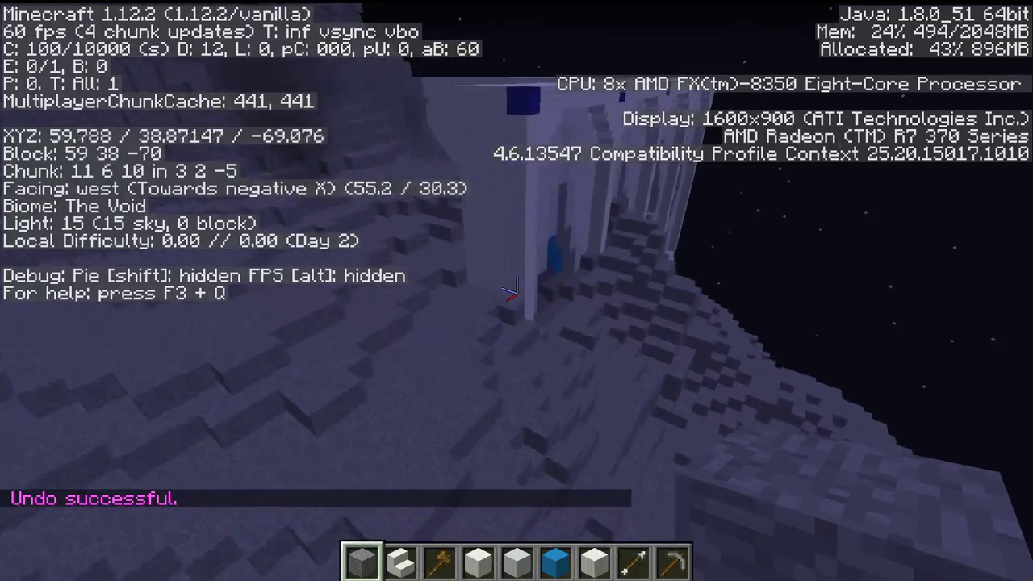
# Fly down to the near end of the lower quartz wall and stand on the stone beside it, around block (46, 31, -55)
pyautogui.press('w')
pyautogui.press('d')
pyautogui.press('shift')
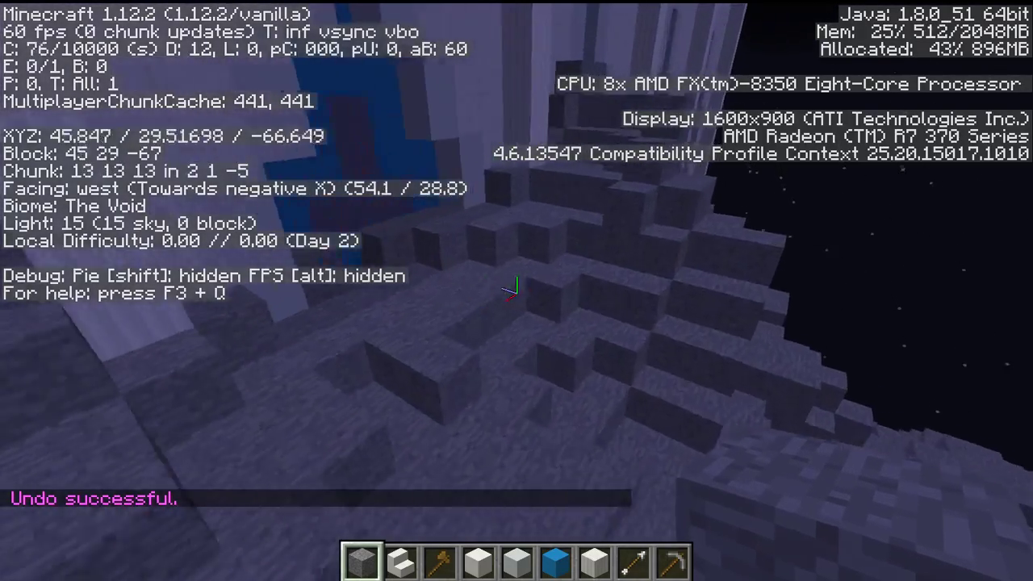
pyautogui.press('a')
pyautogui.press('space')
pyautogui.press('w')
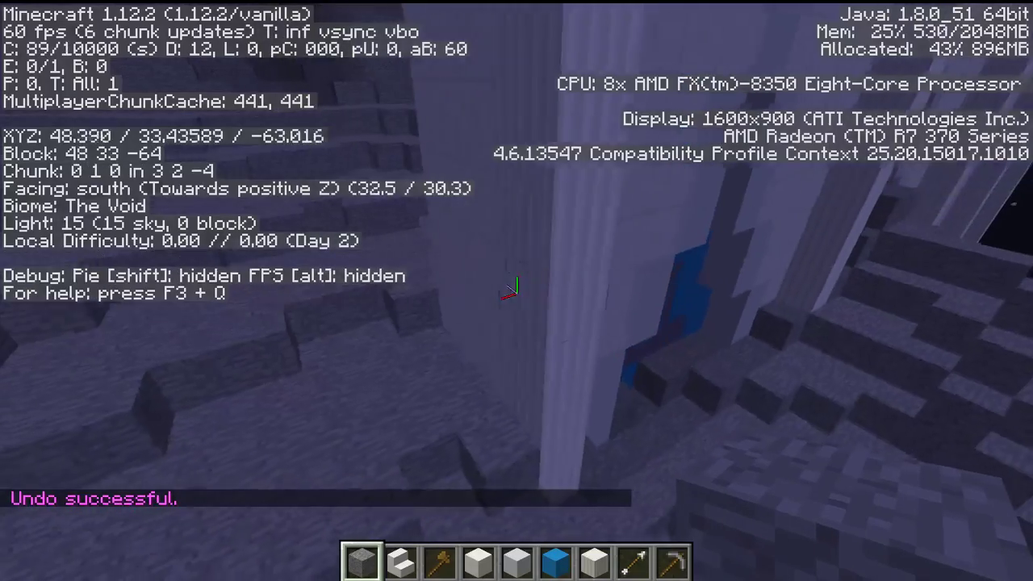
pyautogui.press('w')
pyautogui.press('a')
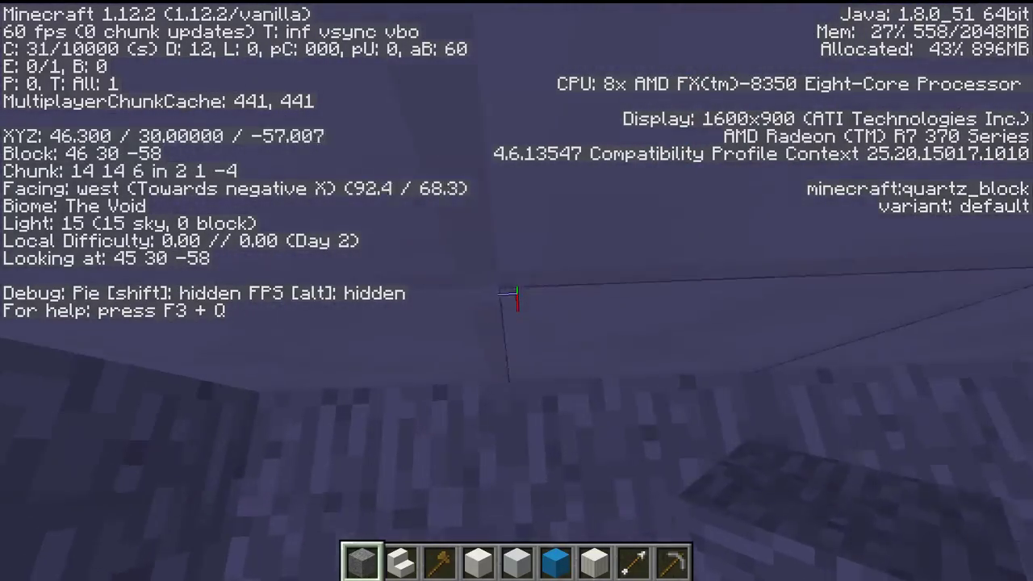
pyautogui.press('a')
pyautogui.press('s')
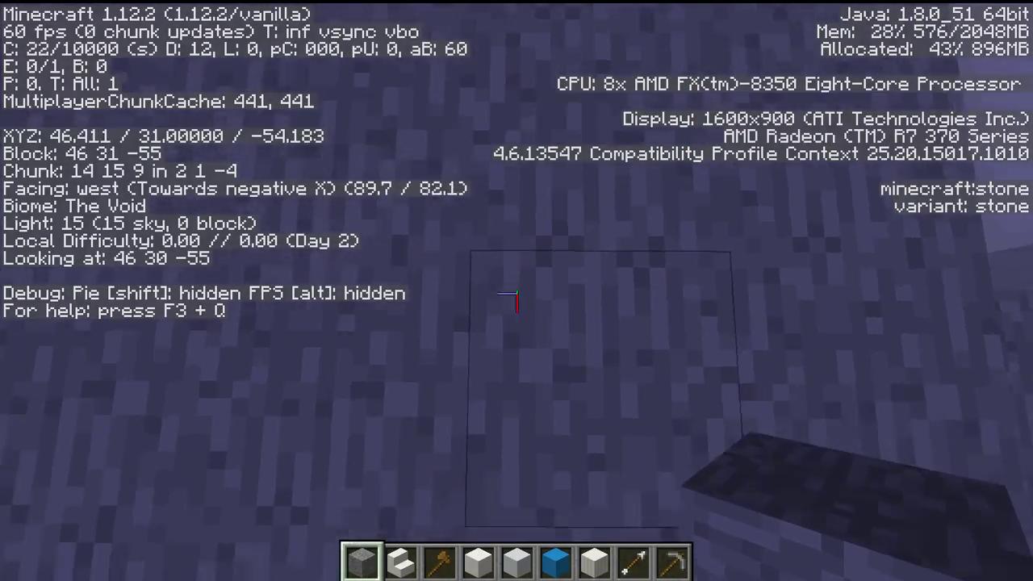
pyautogui.press('w')
pyautogui.press('a')
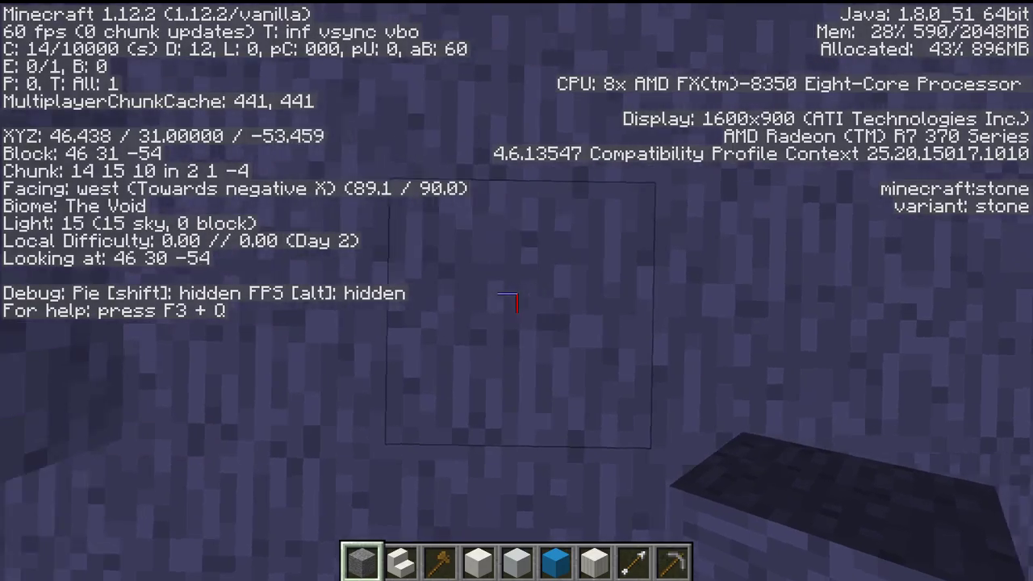
pyautogui.press('d')
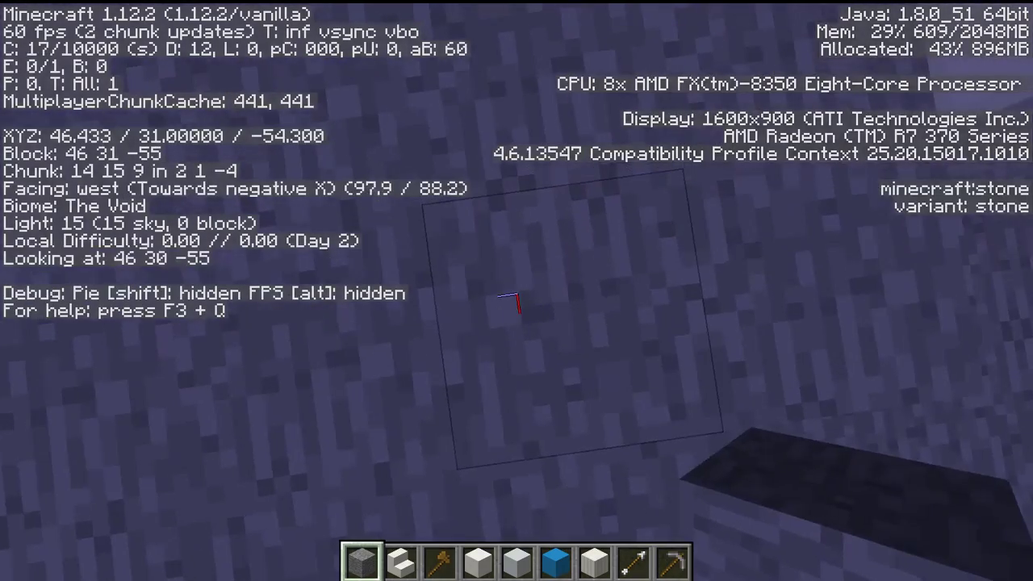
# Dig a vertical shaft through the stone at X 47, Z -55 down to standing level Y 19
pyautogui.press('s')
pyautogui.press('d')
pyautogui.click(516, 294)
pyautogui.click(516, 293)
pyautogui.click(516, 294)
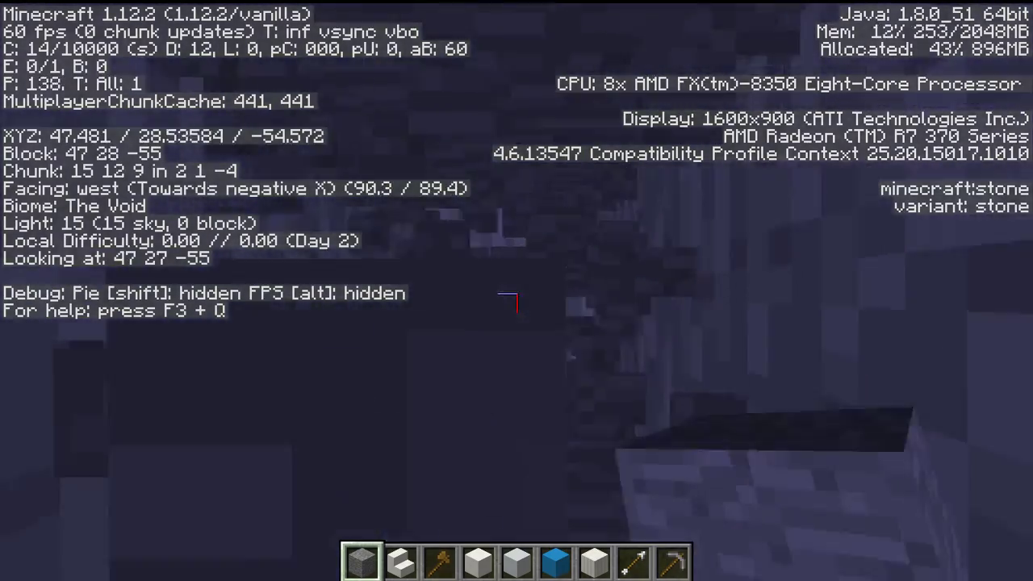
pyautogui.click(516, 294)
pyautogui.click(516, 293)
pyautogui.click(516, 294)
pyautogui.click(516, 302)
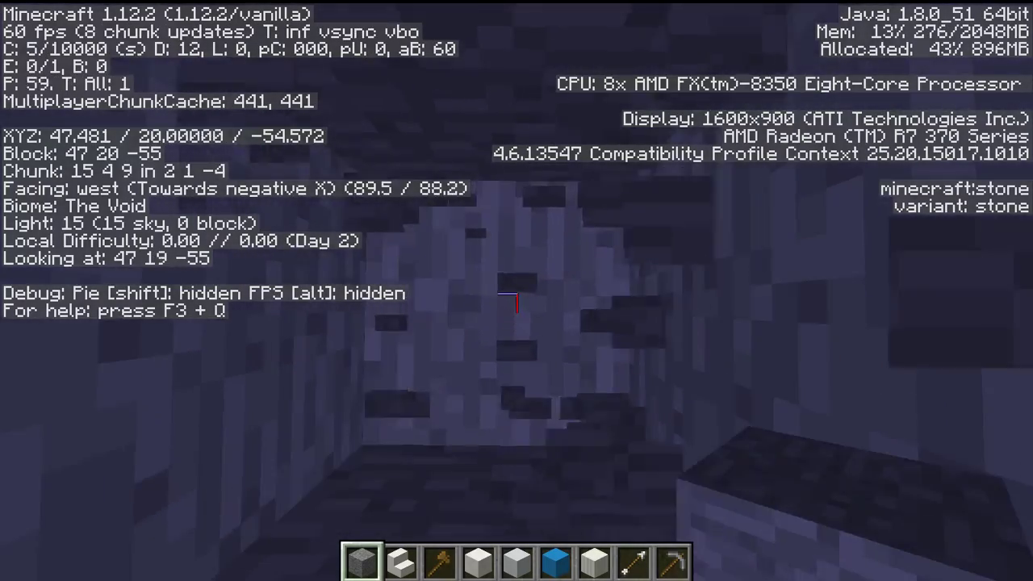
pyautogui.click(516, 303)
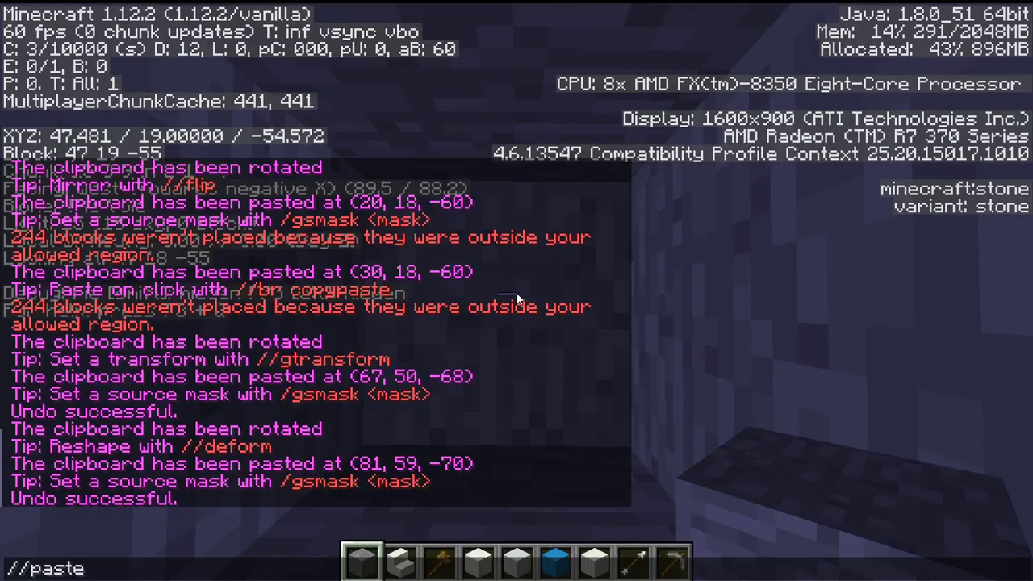
# Try pasting the clipboard including air at block (47, 19, -55), and undo it
pyautogui.press('Return')
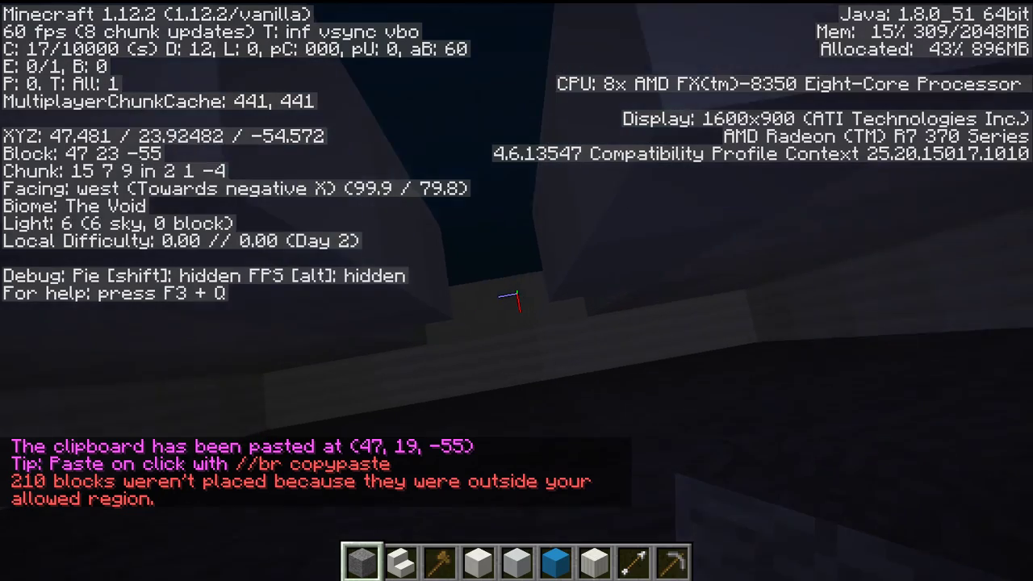
pyautogui.write('//undo')
pyautogui.press('Return')
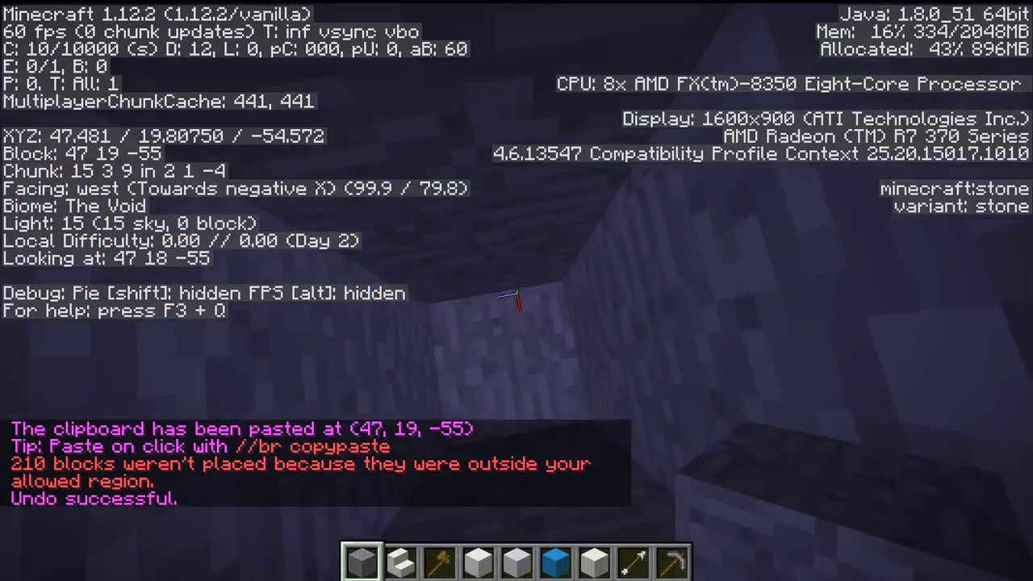
# Try pasting the clipboard without air blocks at (47, 19, -55)
pyautogui.write('//paste -a')
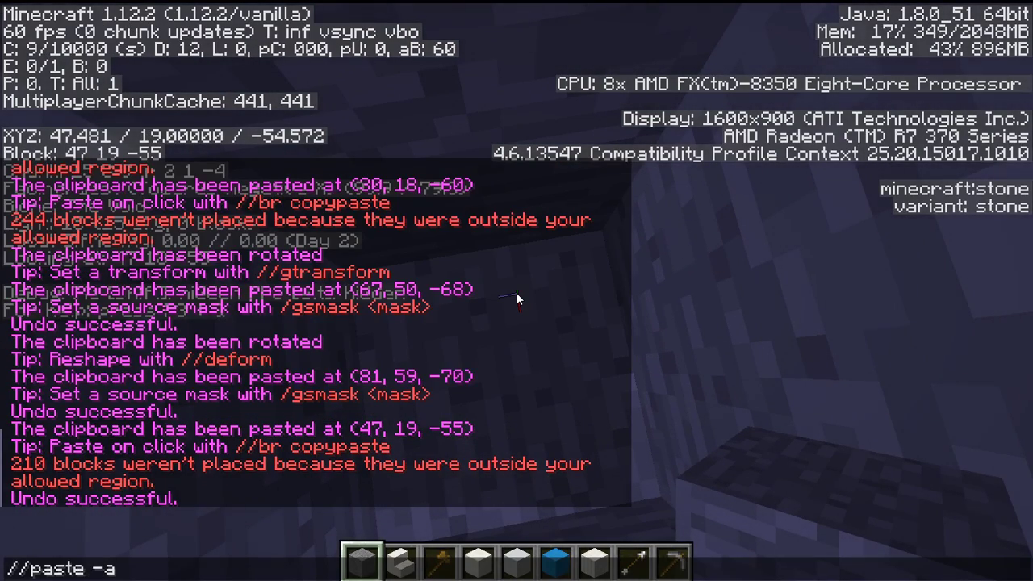
pyautogui.press('Return')
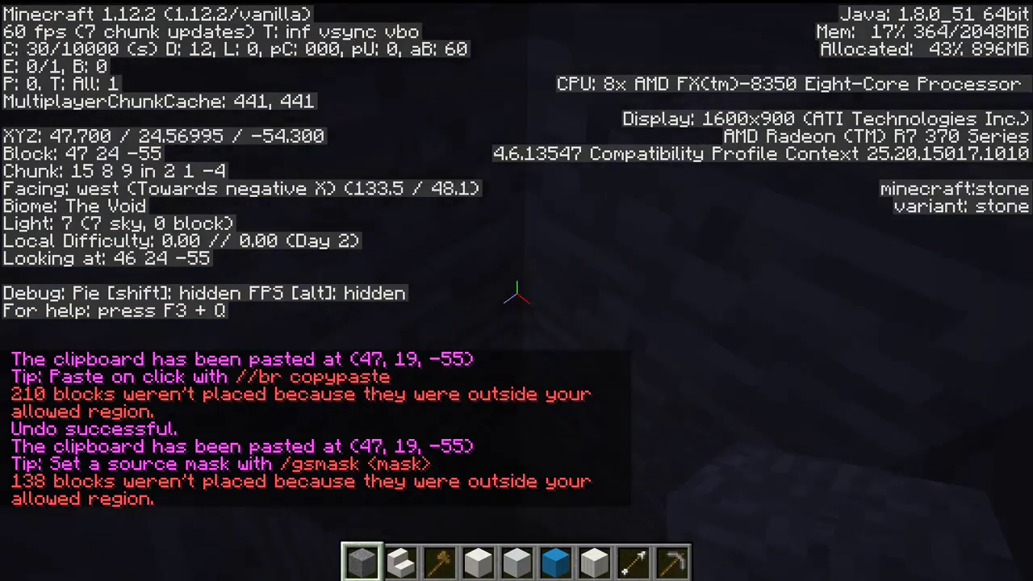
pyautogui.press('space')
pyautogui.press('d')
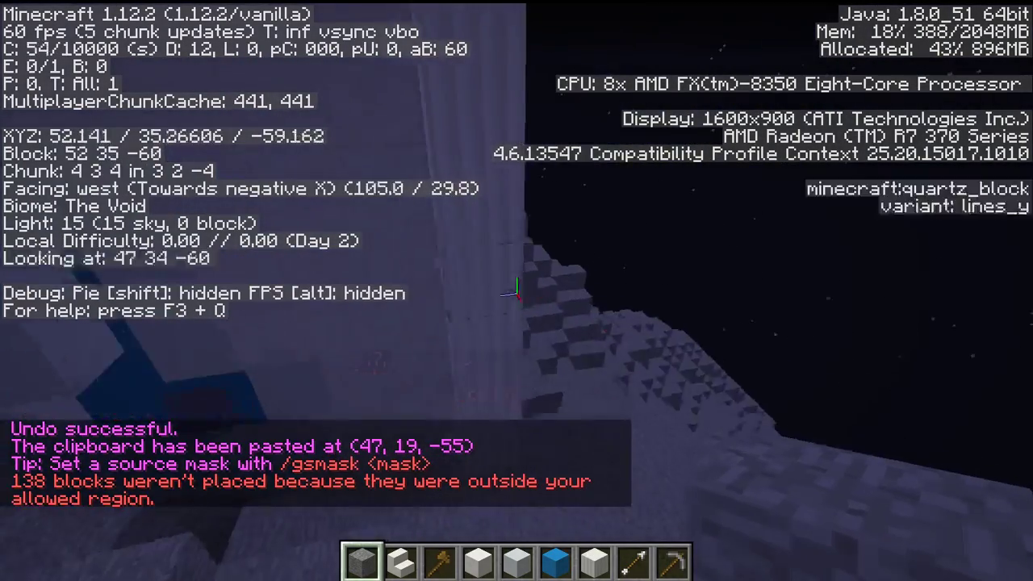
# Examine how the pasted wall section lines up with the neighbouring quartz wall at the corner, from above and outside
pyautogui.press('space')
pyautogui.press('d')
pyautogui.press('w')
pyautogui.press('a')
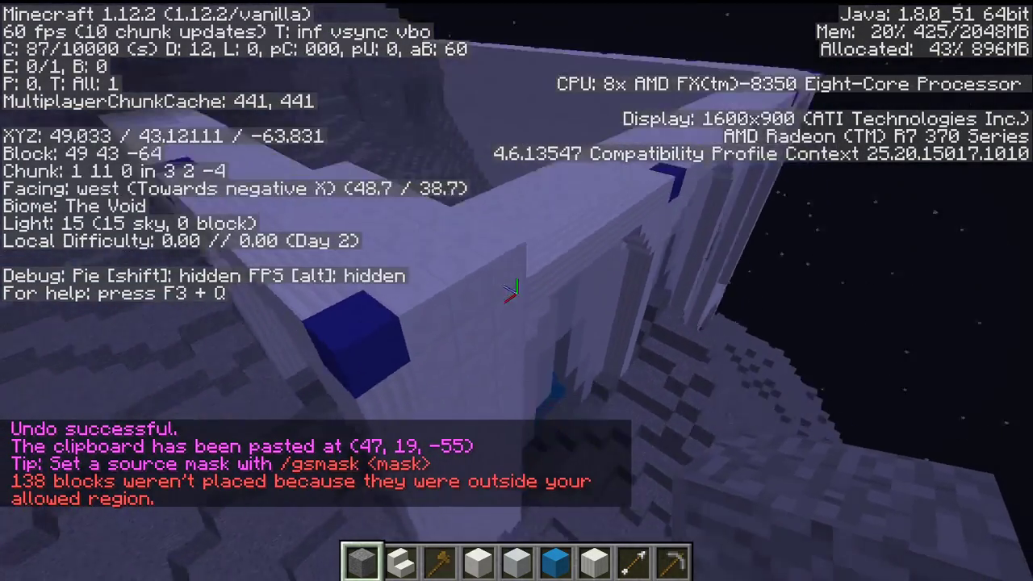
pyautogui.press('a')
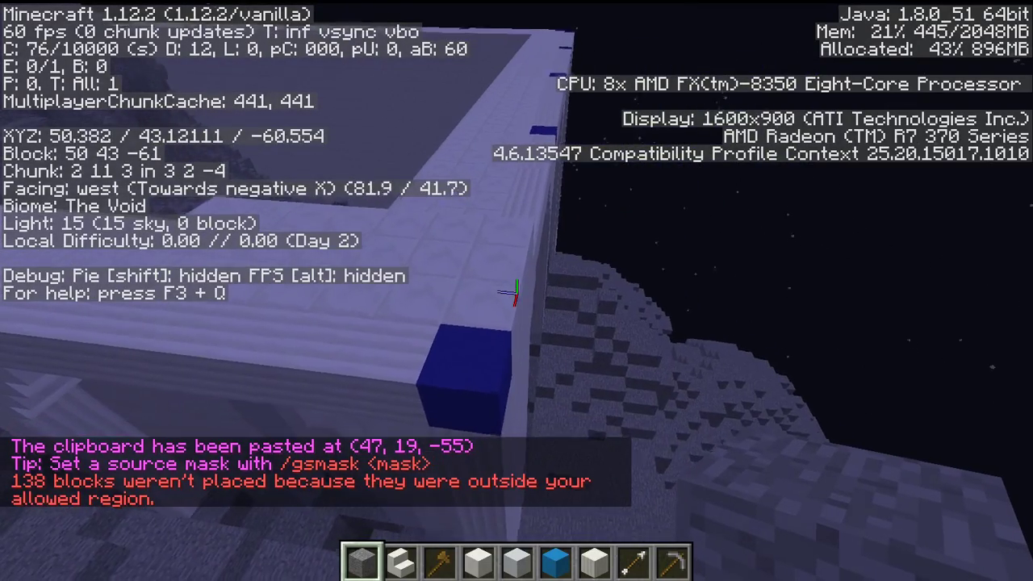
pyautogui.press('w')
pyautogui.press('a')
pyautogui.press('a')
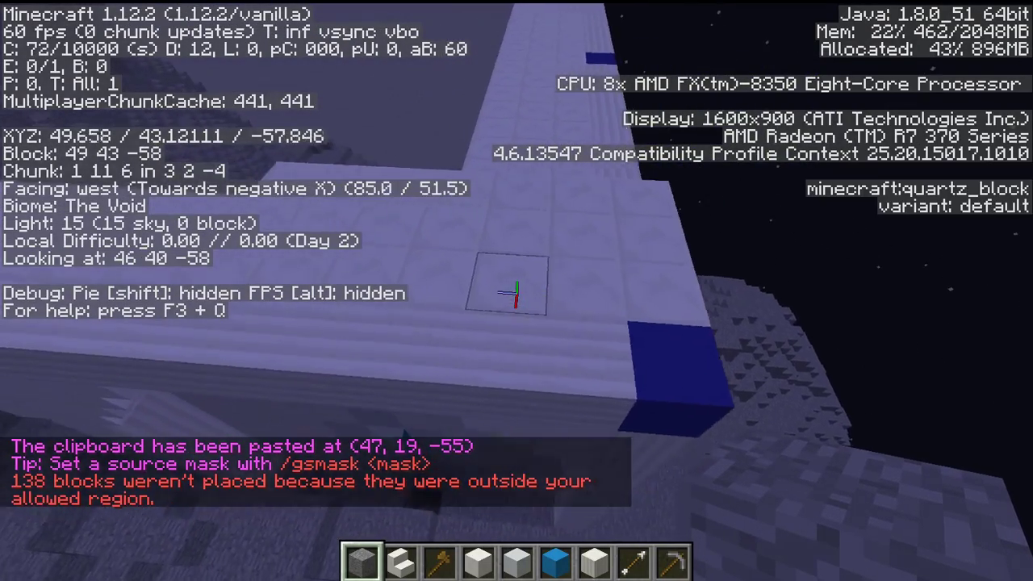
pyautogui.press('w')
pyautogui.press('d')
pyautogui.press('s')
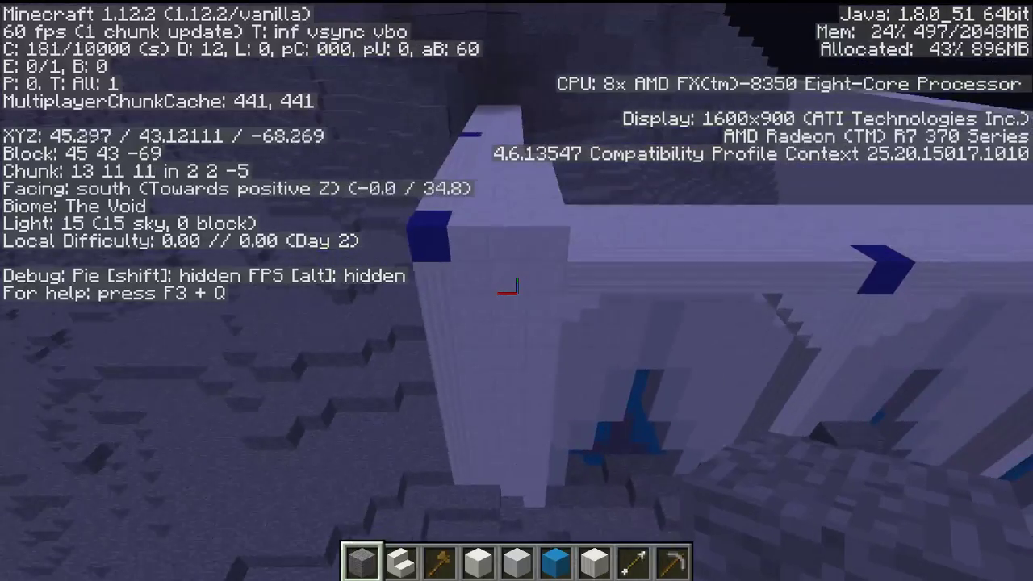
pyautogui.press('w')
pyautogui.press('a')
pyautogui.press('shift')
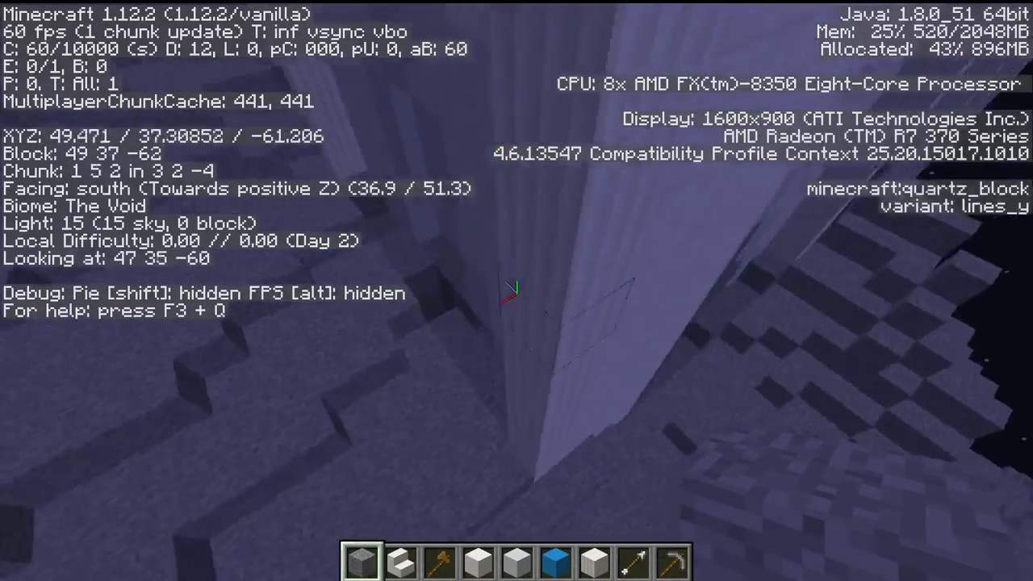
# Return to the bottom of the stone shaft and undo the misaligned paste
pyautogui.press('w')
pyautogui.press('d')
pyautogui.press('shift')
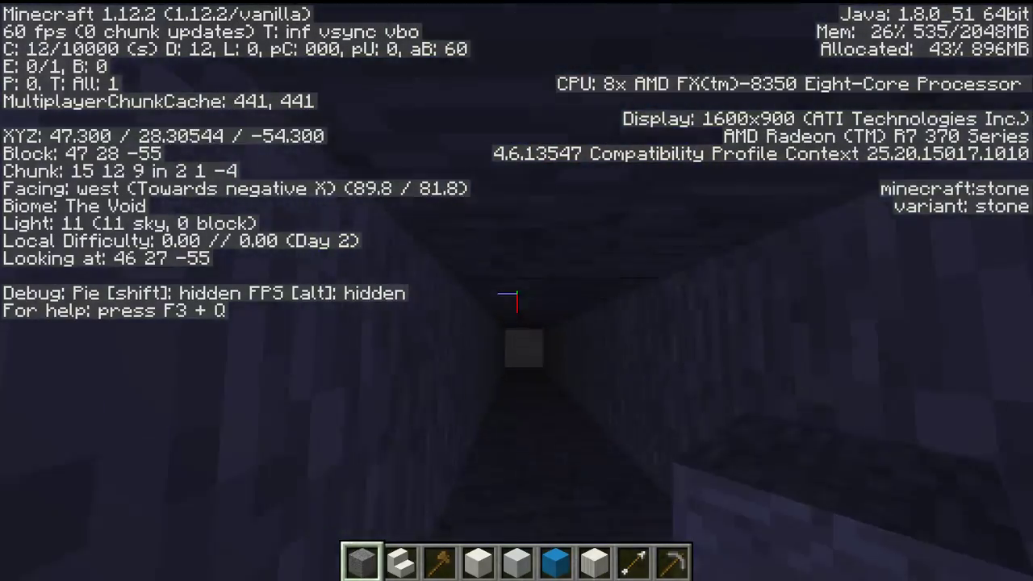
pyautogui.press('t')
pyautogui.press('Up')
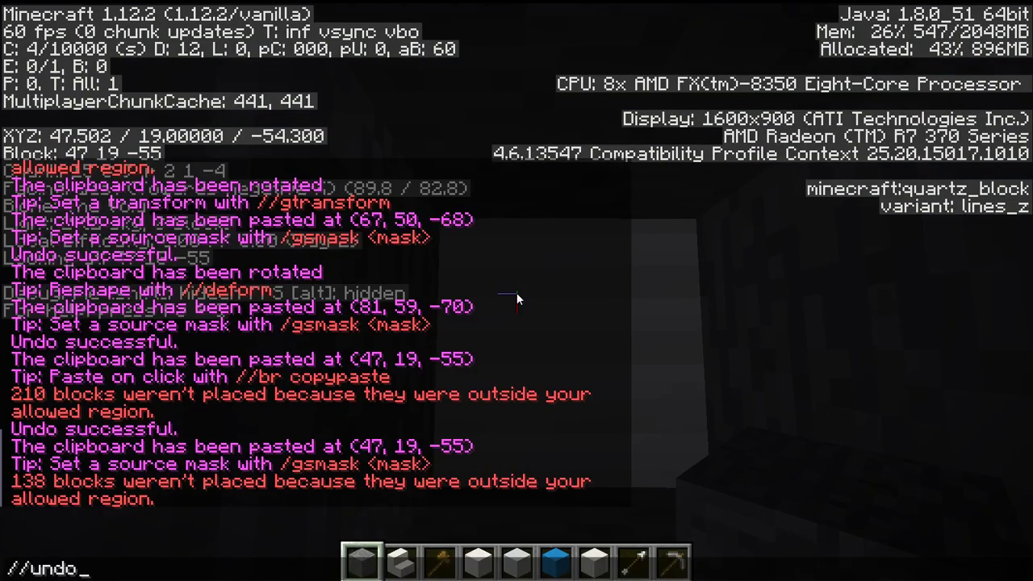
pyautogui.press('Return')
# Dig one block deeper and one block further south in the shaft to shift the paste origin
pyautogui.click(516, 292)
pyautogui.click(517, 292)
pyautogui.click(516, 292)
pyautogui.press('w')
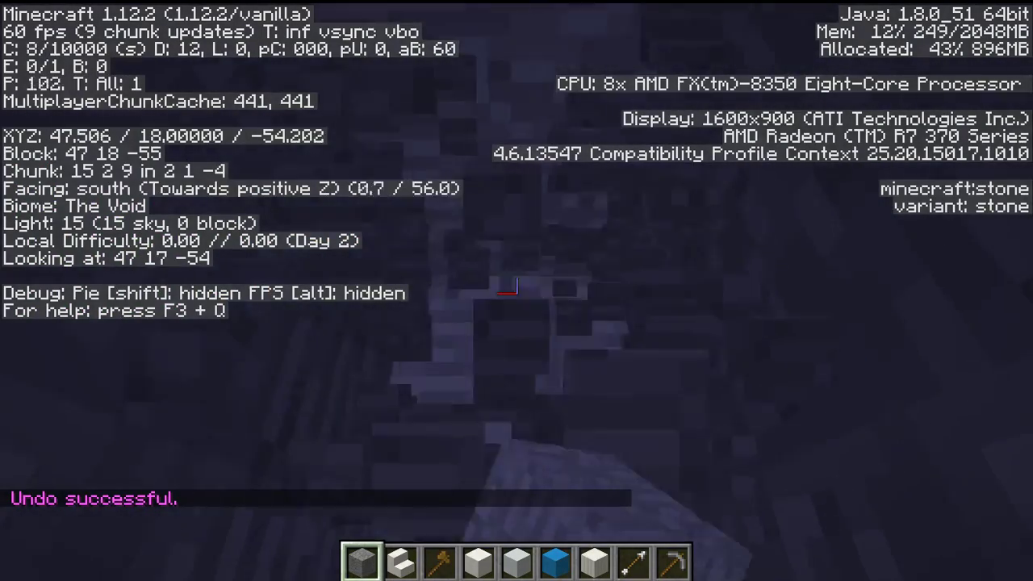
# Try pasting the clipboard without air at (47, 18, -54) and check the wall corner's alignment from outside
pyautogui.press('/')
pyautogui.press('Return')
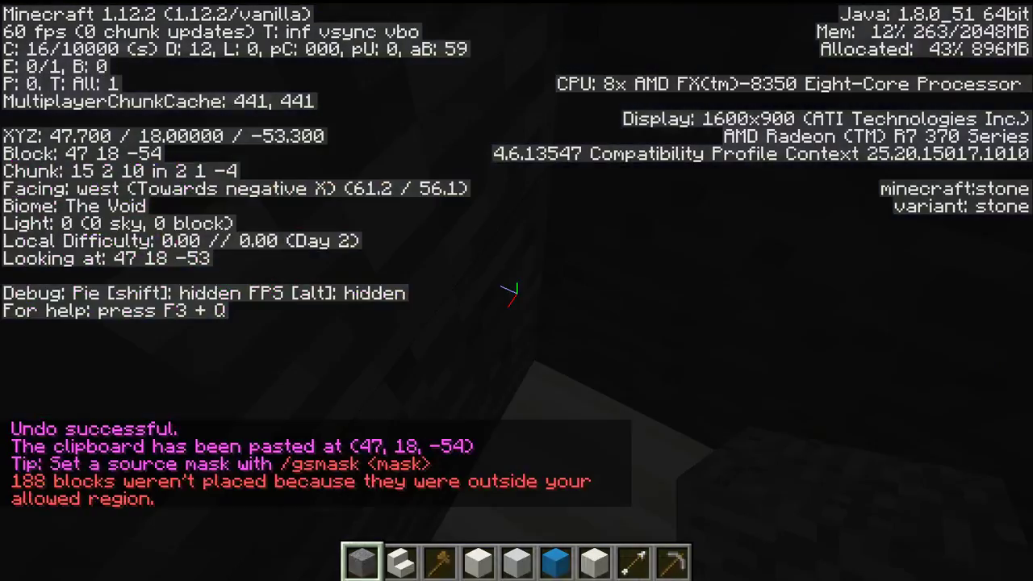
pyautogui.press('space')
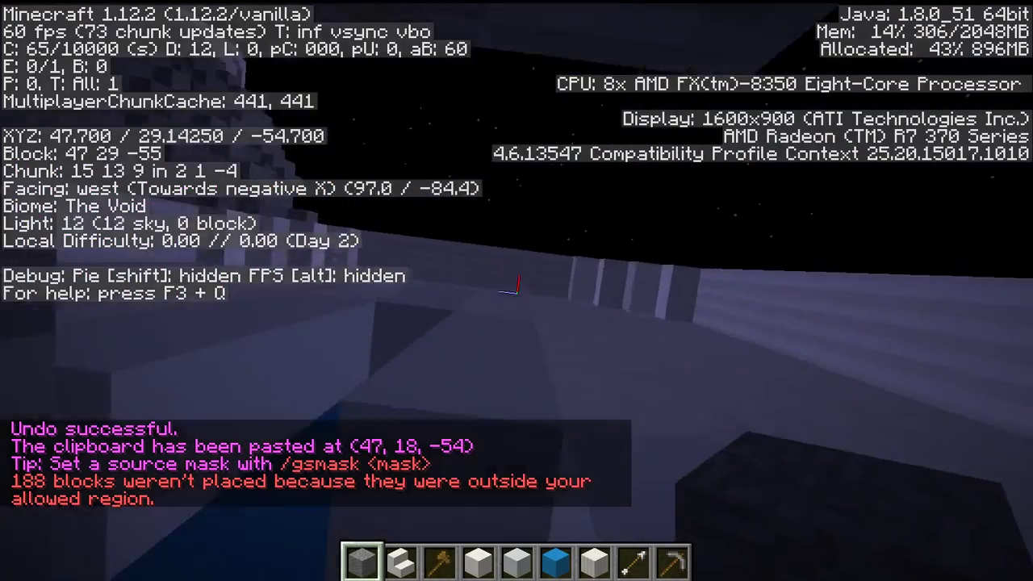
pyautogui.press('d')
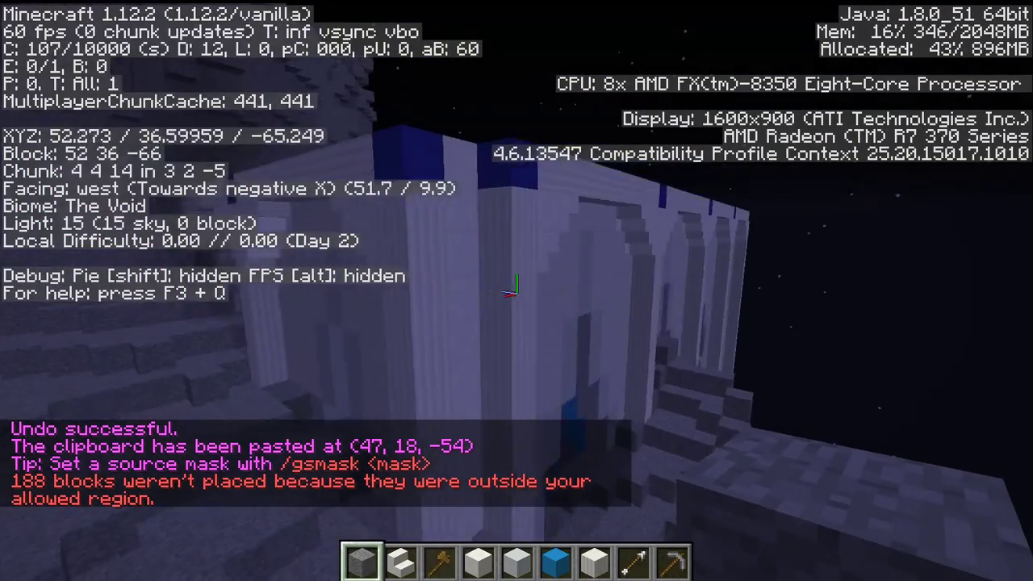
pyautogui.press('space')
pyautogui.press('w')
pyautogui.press('a')
pyautogui.press('shift')
pyautogui.press('w')
pyautogui.press('a')
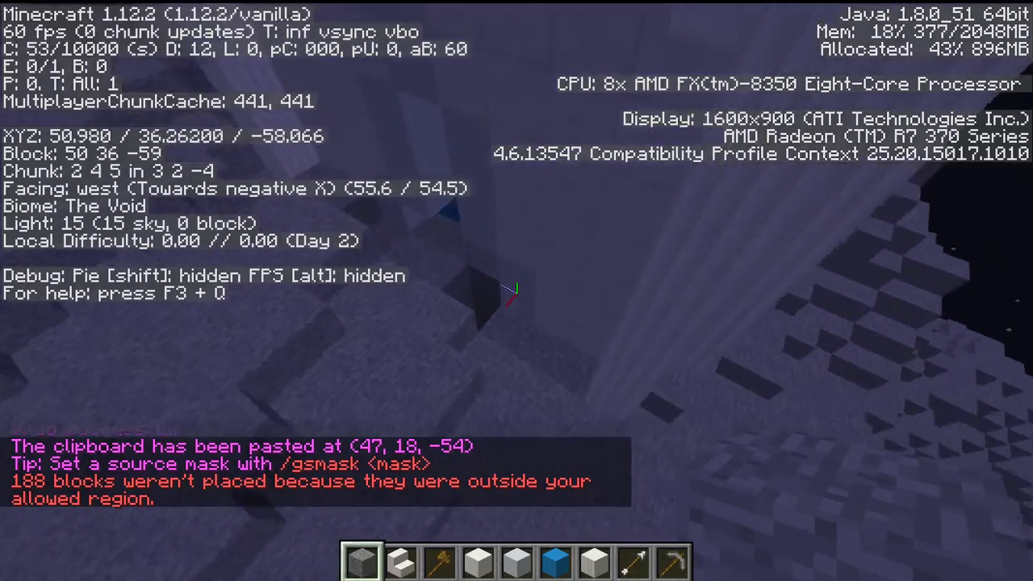
# Go back down the shaft and undo the paste made at (47, 18, -54)
pyautogui.press('shift')
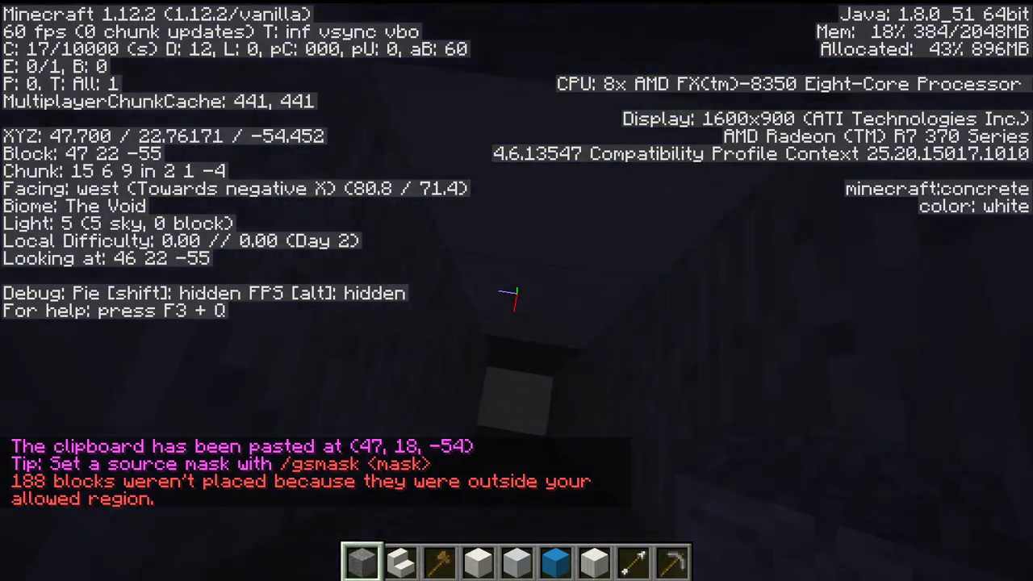
pyautogui.press('shift')
pyautogui.press('/')
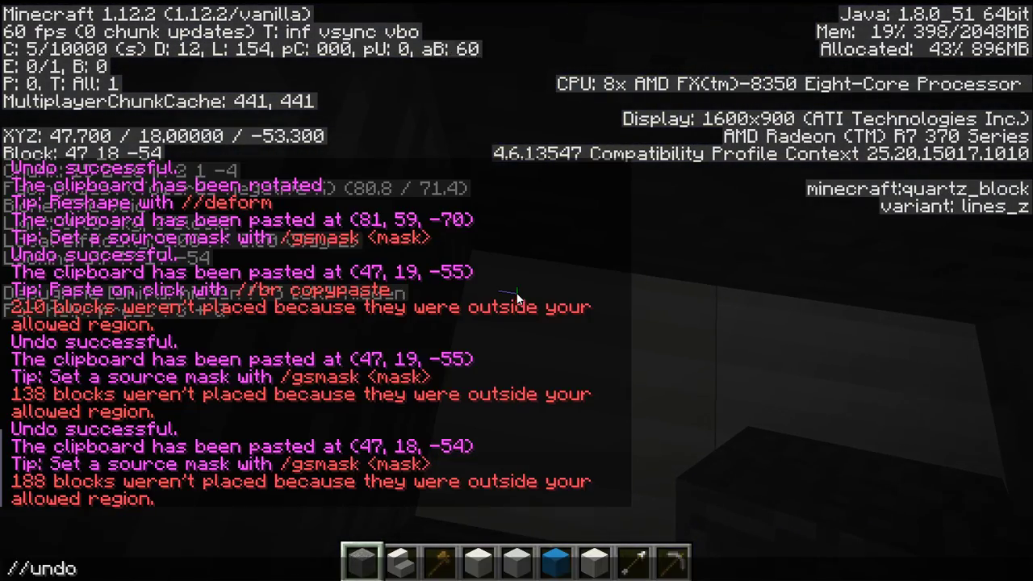
pyautogui.press('Return')
# Paste the clipboard without air one block further west, at (46, 18, -54)
pyautogui.press('w')
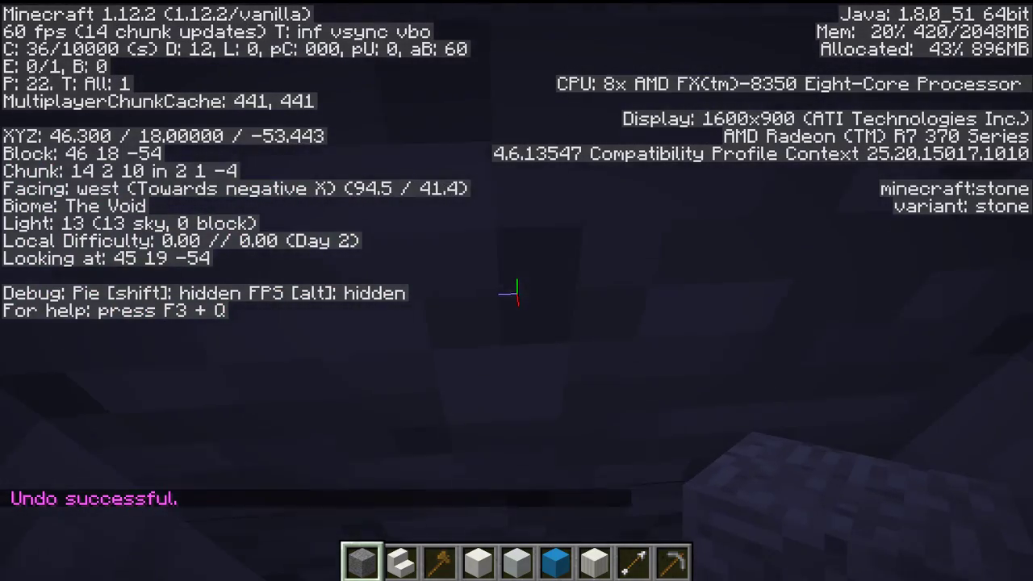
pyautogui.press('/')
pyautogui.write('/paste -a')
pyautogui.press('Return')
# Leave the access shaft and refill it with stone on the way up
pyautogui.press('s')
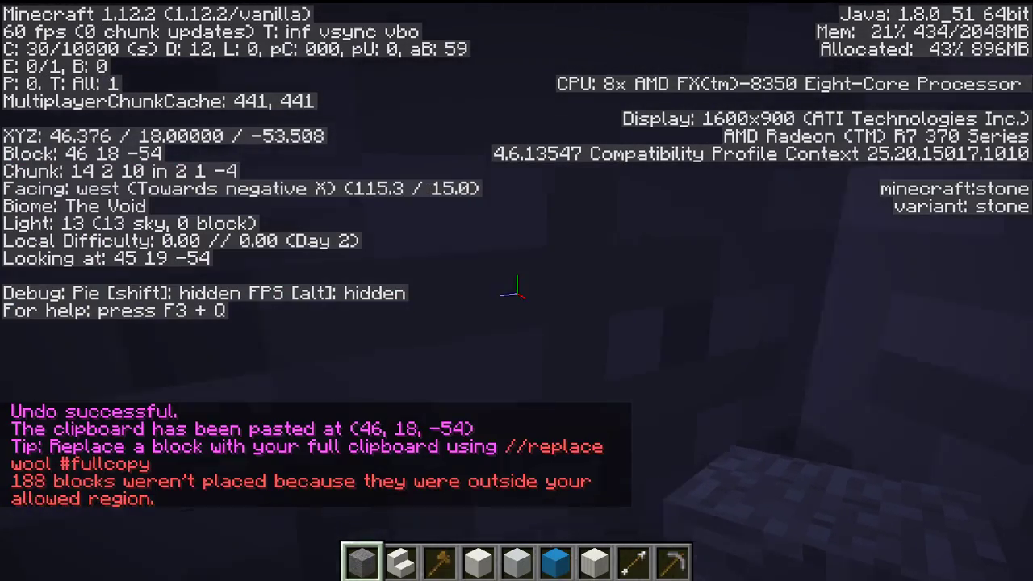
pyautogui.press('s')
pyautogui.press('space')
pyautogui.press('space')
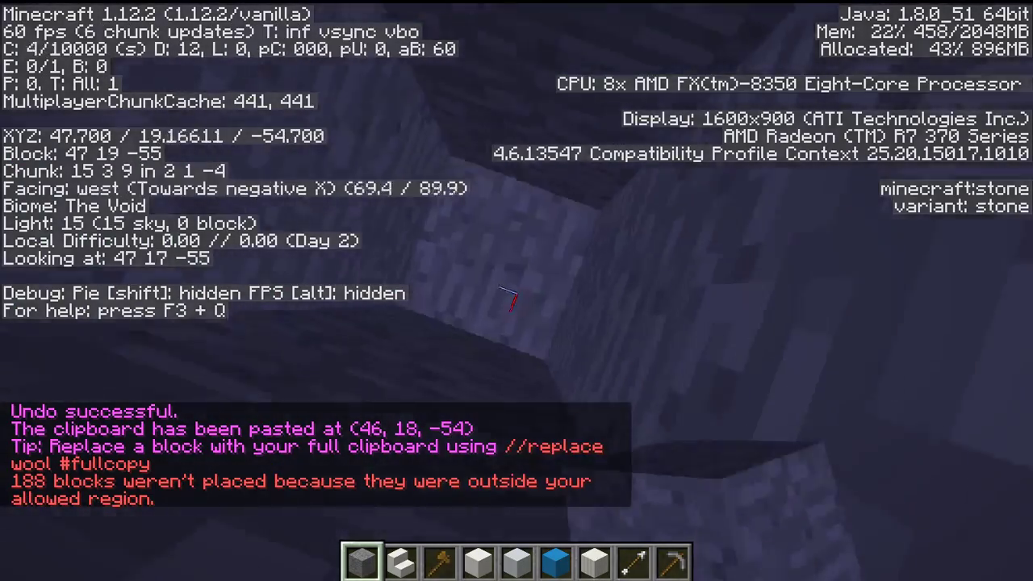
pyautogui.rightClick(516, 292)
pyautogui.rightClick(516, 292)
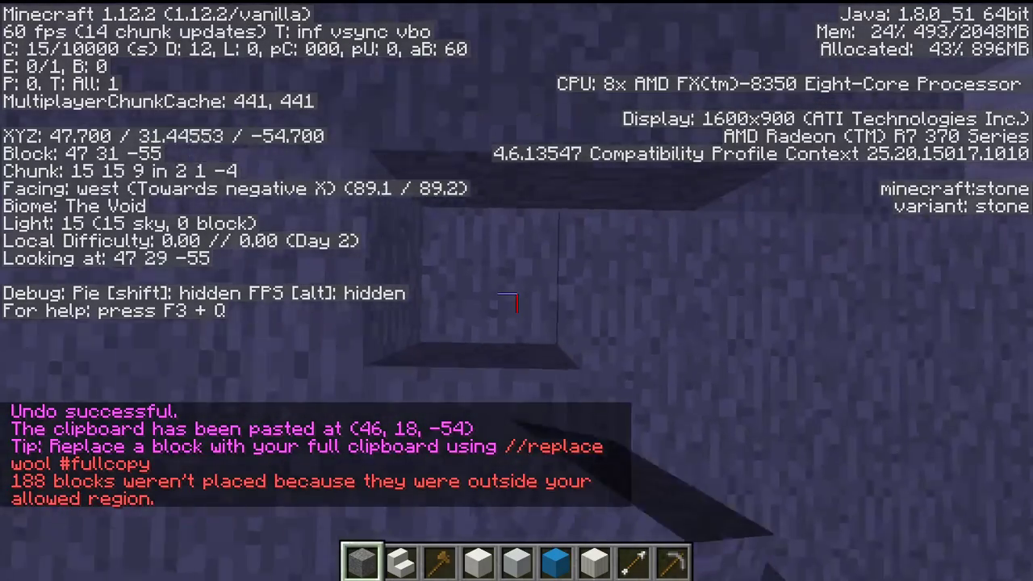
# Examine the newly pasted wall's corner, outer face and junction with the surrounding terrain
pyautogui.press('s')
pyautogui.press('s')
pyautogui.press('space')
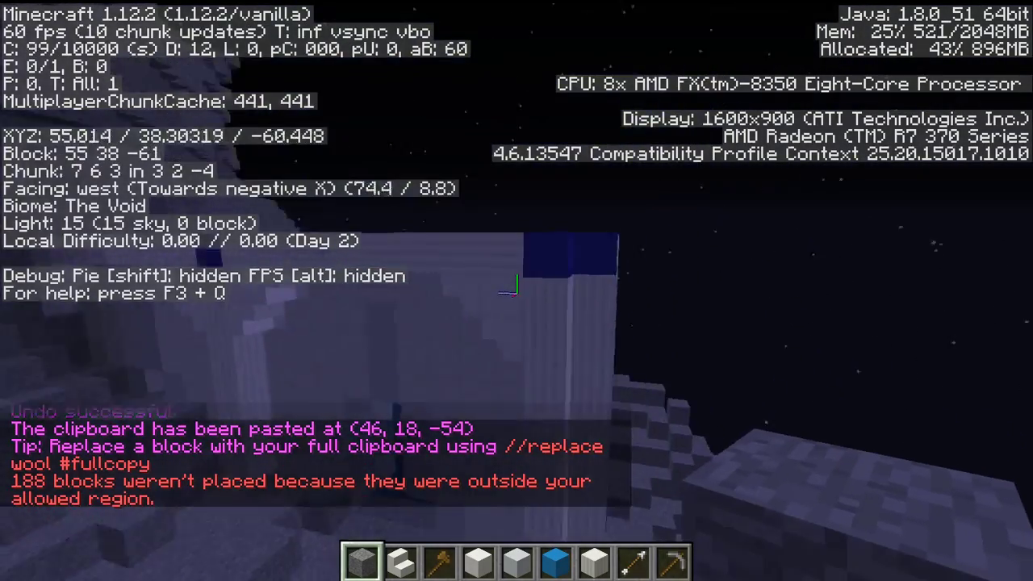
pyautogui.press('w')
pyautogui.press('a')
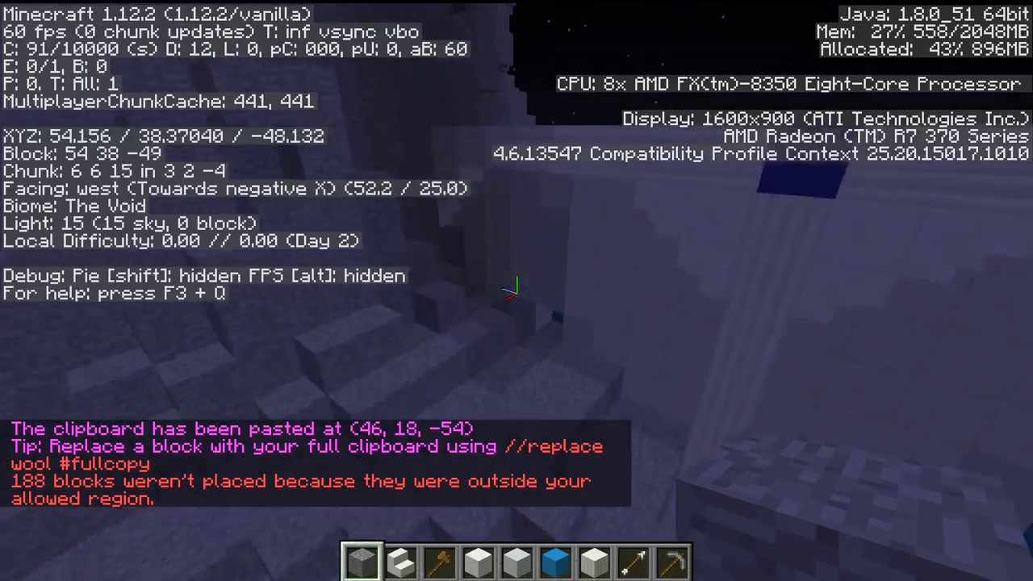
pyautogui.press('space')
pyautogui.press('w')
pyautogui.press('space')
pyautogui.press('d')
pyautogui.press('space')
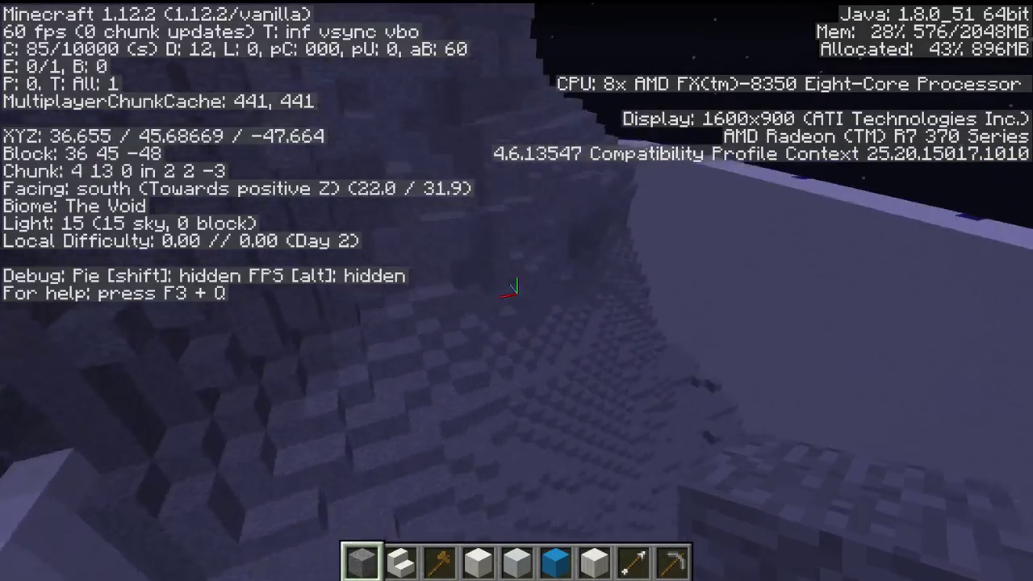
# Dig a shaft down through the stone in the inner wall corner near x 8, z -56, to the base
pyautogui.press('w')
pyautogui.press('shift')
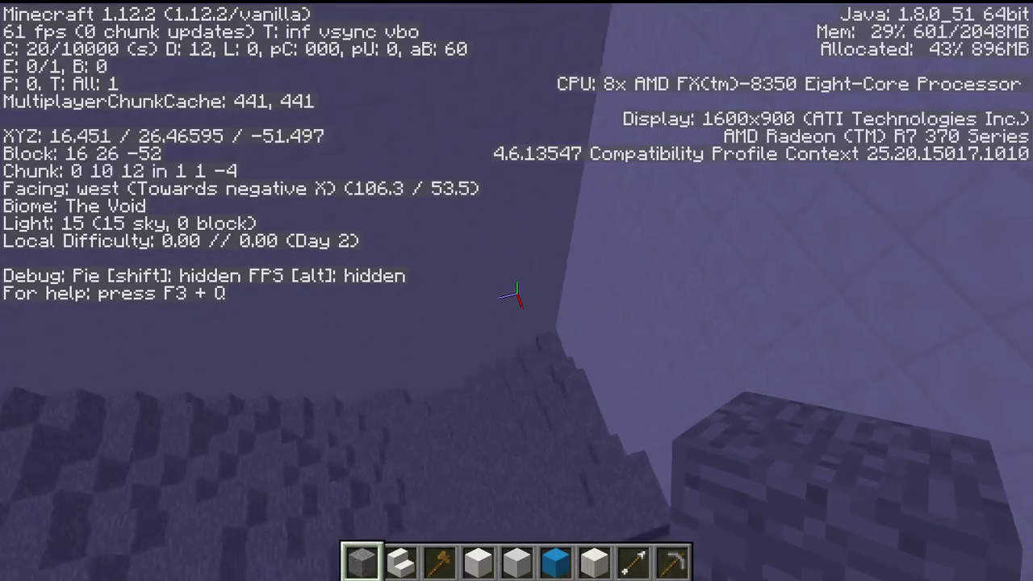
pyautogui.press('w')
pyautogui.press('shift')
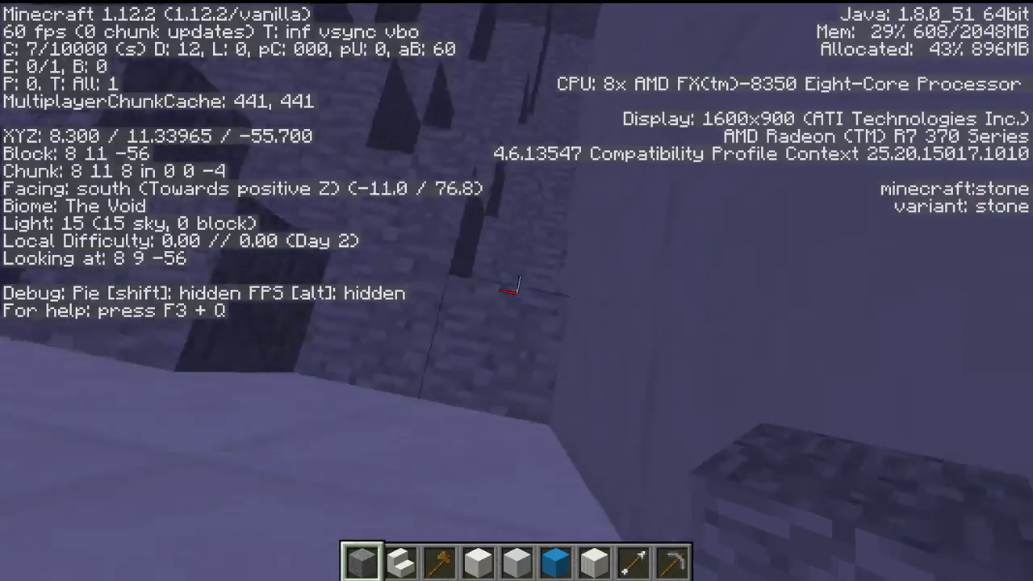
pyautogui.click(516, 292)
pyautogui.click(517, 292)
pyautogui.click(517, 292)
pyautogui.click(517, 292)
pyautogui.click(516, 292)
pyautogui.click(517, 292)
pyautogui.click(516, 292)
pyautogui.click(517, 292)
pyautogui.click(517, 292)
# Set the first selection position at (8, 0, -56) with the wooden axe
pyautogui.scroll(-4, 517, 292)
pyautogui.press('s')
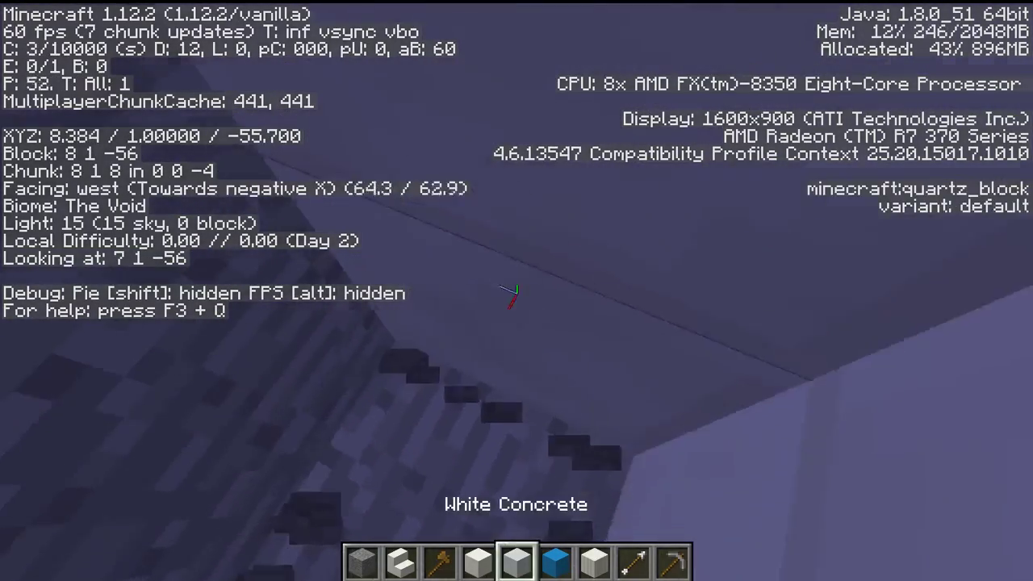
pyautogui.scroll(2, 517, 292)
pyautogui.click(513, 297)
# Set the second selection position at (44, 39, -40), on the stone at the far end of the pasted wall
pyautogui.press('space')
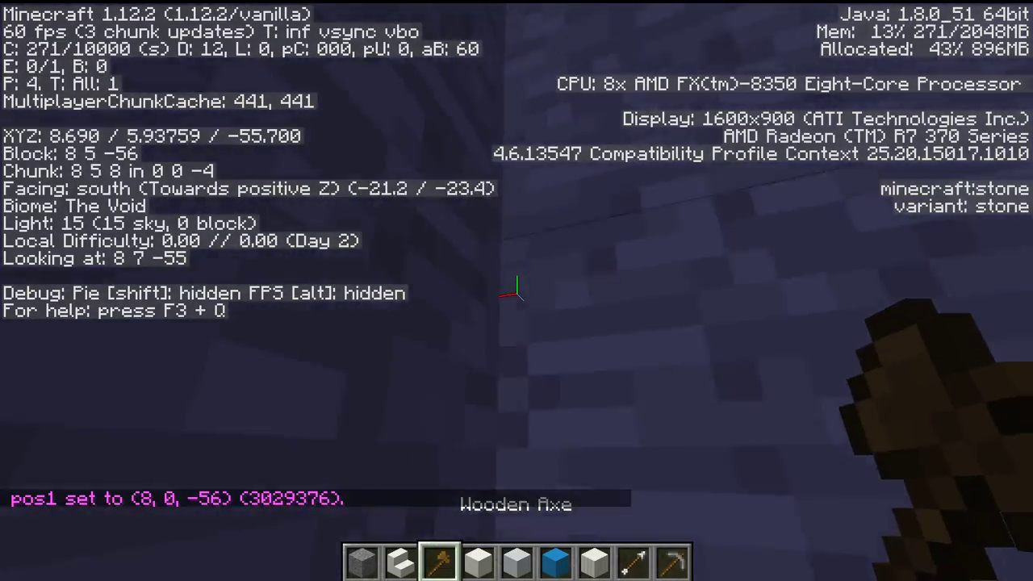
pyautogui.press('w')
pyautogui.press('space')
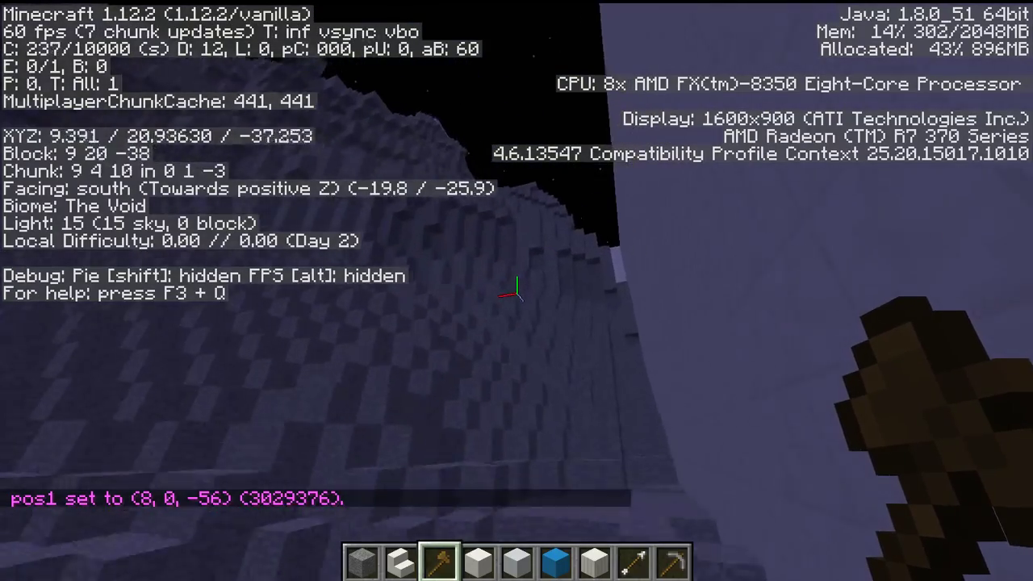
pyautogui.press('space')
pyautogui.press('w')
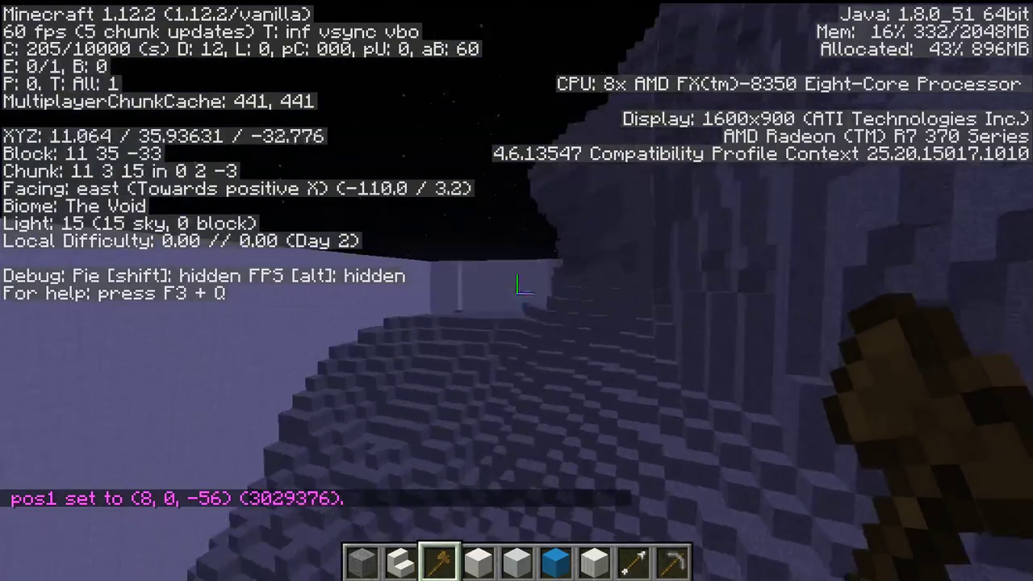
pyautogui.press('w')
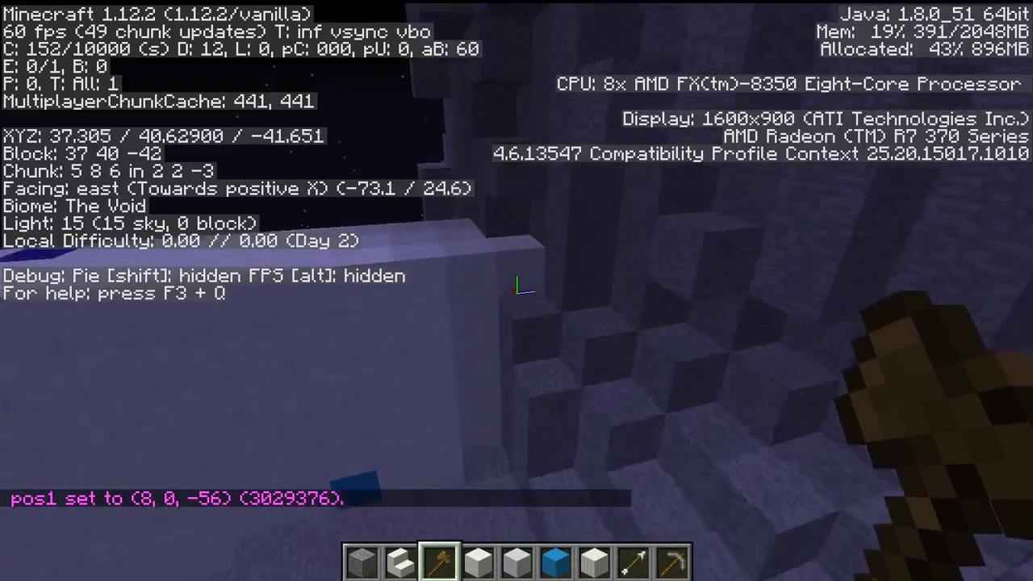
pyautogui.rightClick(517, 289)
# Replace the air inside the selected region with quartz_block using the WorldEdit replace command
pyautogui.press('space')
pyautogui.press('s')
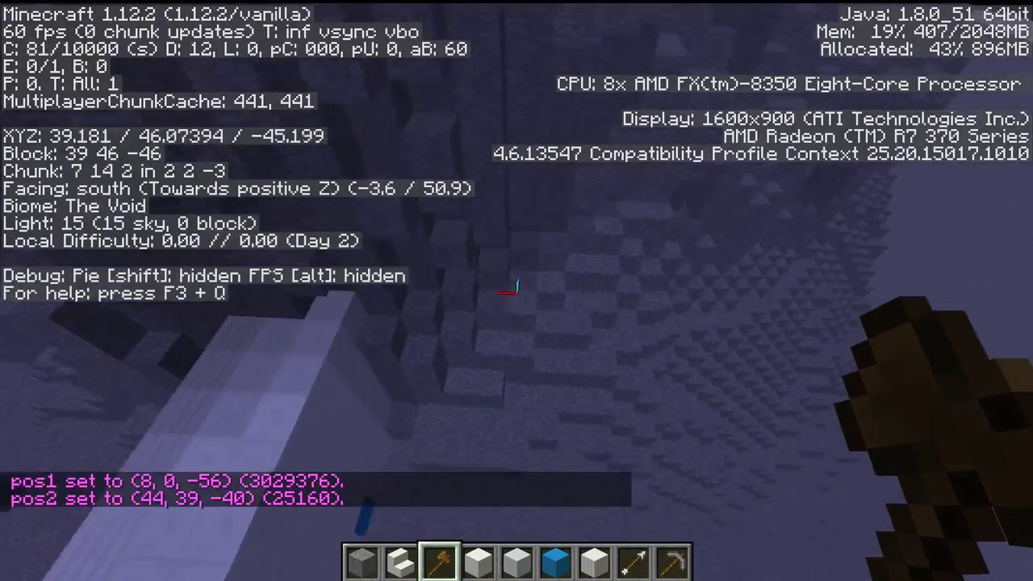
pyautogui.press('t')
pyautogui.press('Up')
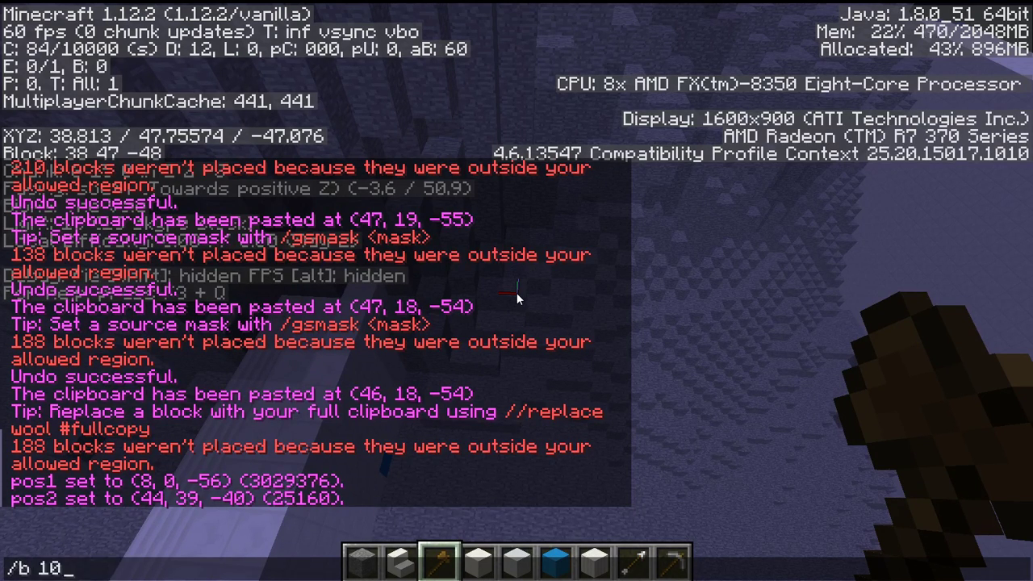
pyautogui.press('Return')
# Dig a shaft down through the stone in the inner wall corner near x 8, z -12, to the base at y 0
pyautogui.press('w')
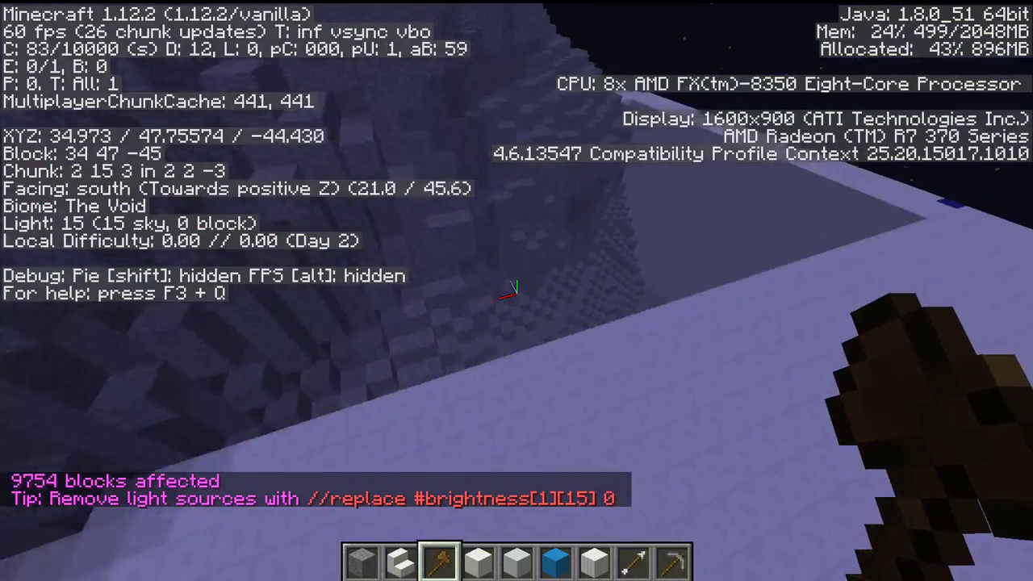
pyautogui.press('w')
pyautogui.press('shift')
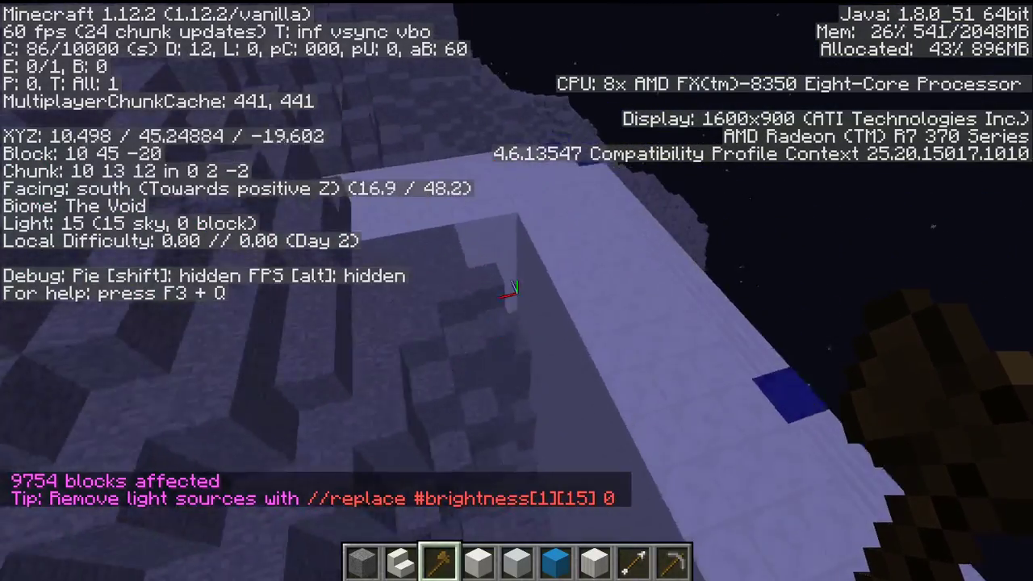
pyautogui.press('7')
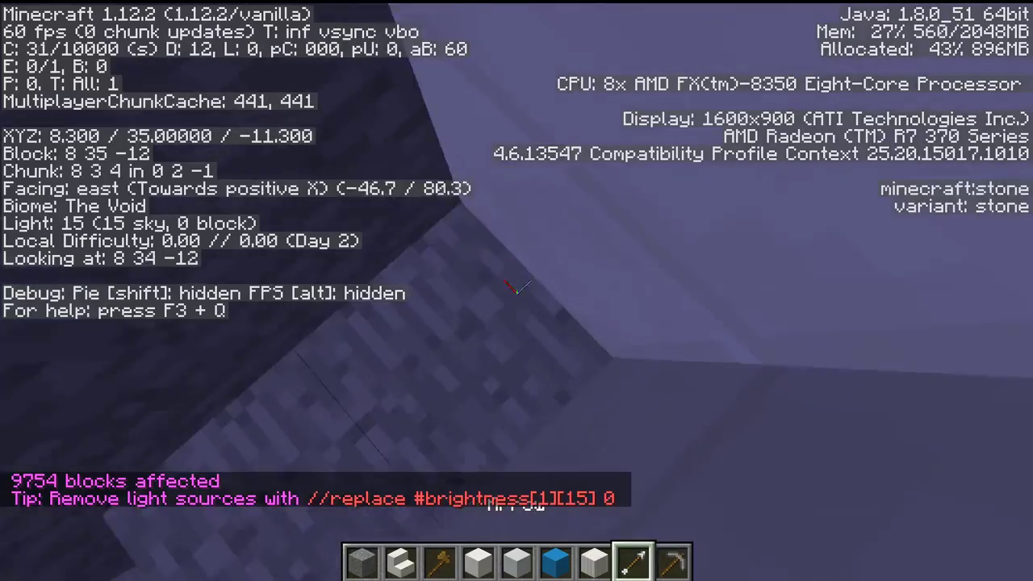
pyautogui.press('shift')
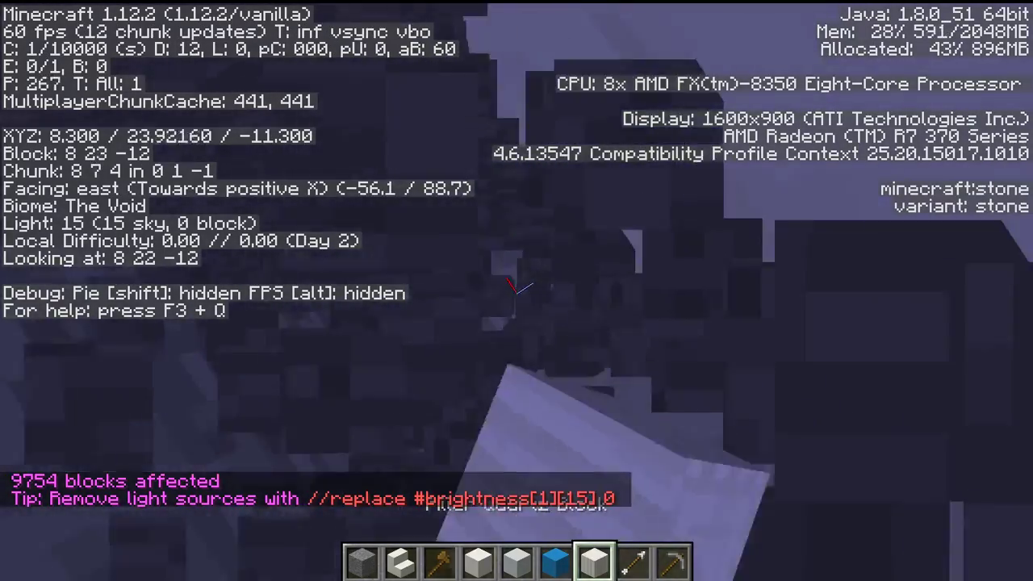
pyautogui.press('shift')
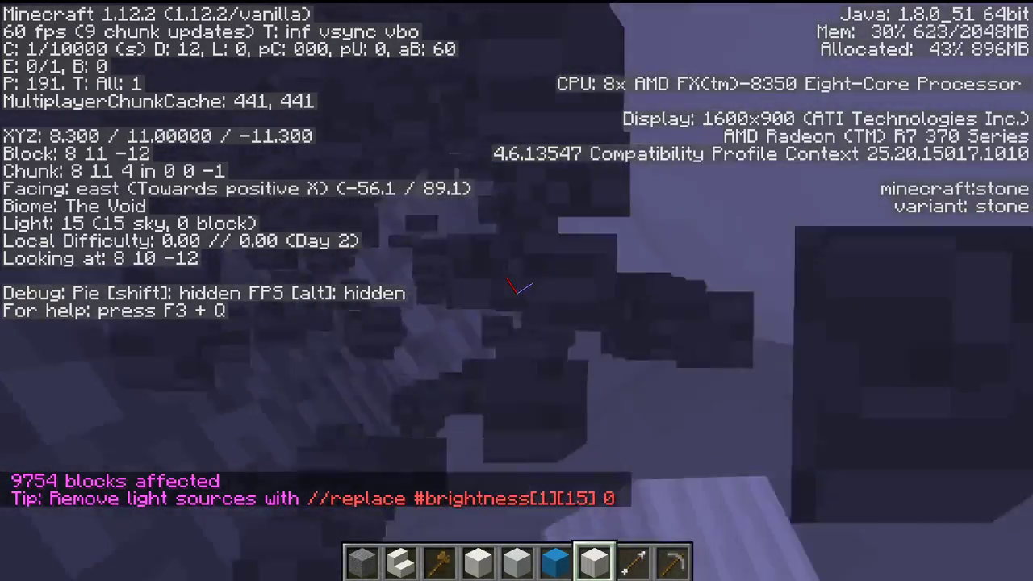
pyautogui.press('shift')
pyautogui.scroll(3, 516, 290)
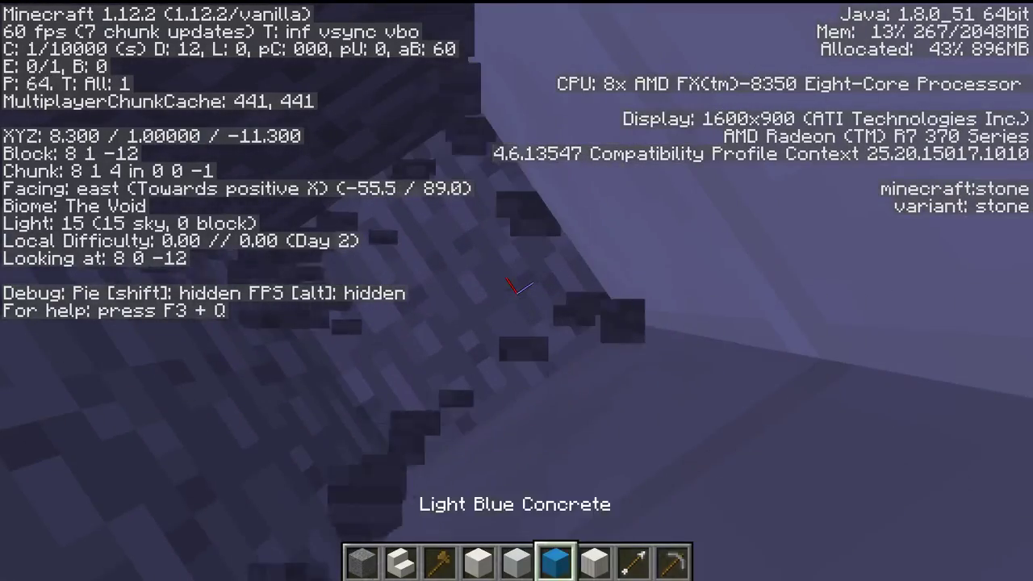
# Select the region from (8, 0, -12) at the shaft's base to the quartz block at (44, 39, -40) with the wooden axe
pyautogui.press('space')
pyautogui.rightClick(516, 290)
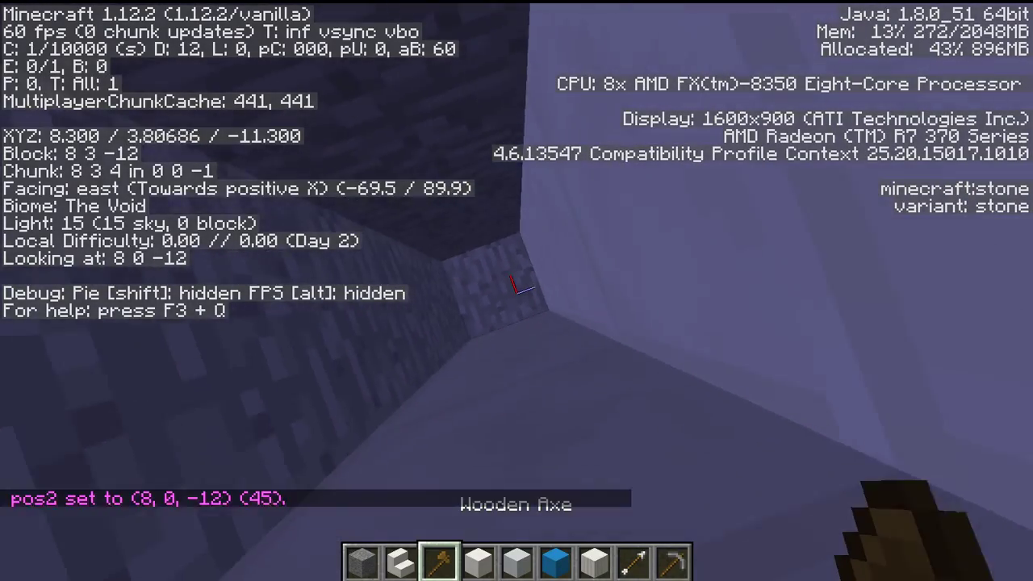
pyautogui.press('space')
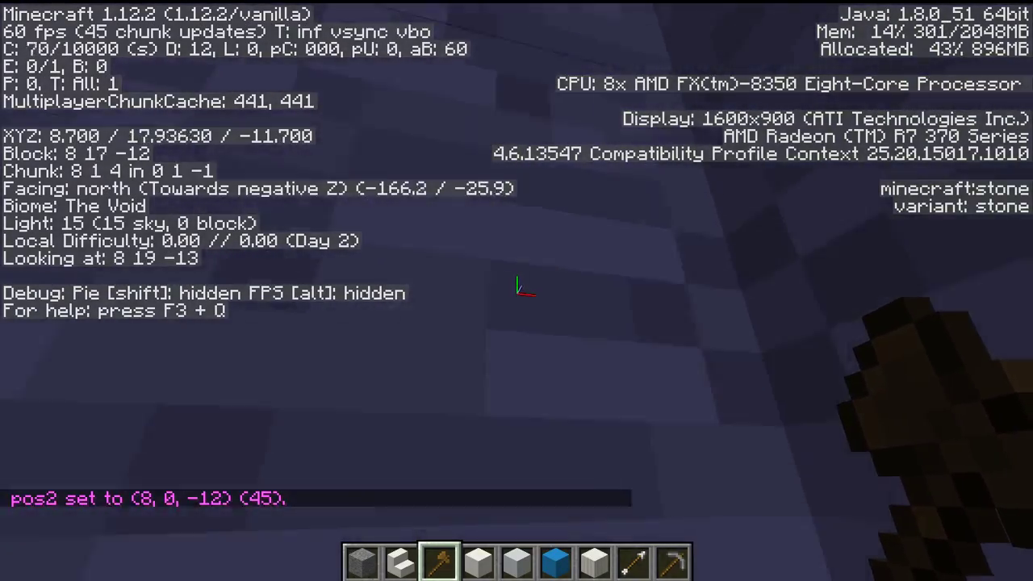
pyautogui.press('space')
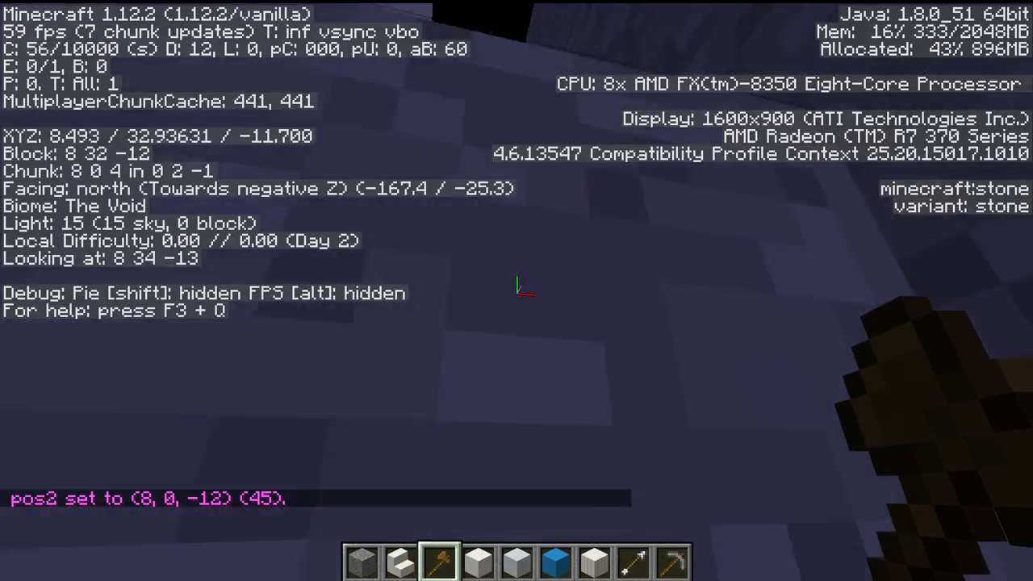
pyautogui.press('w')
pyautogui.press('w')
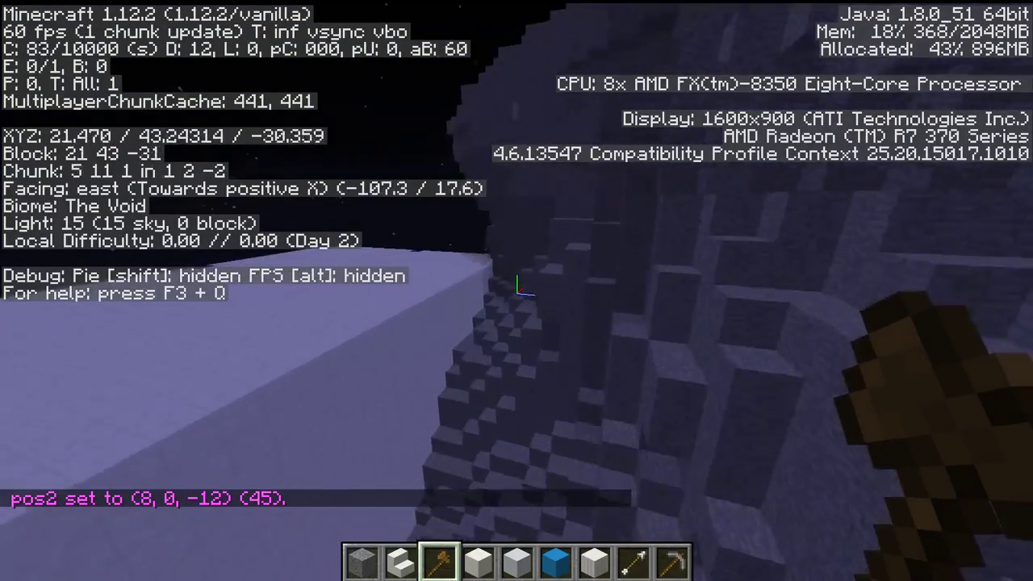
pyautogui.press('w')
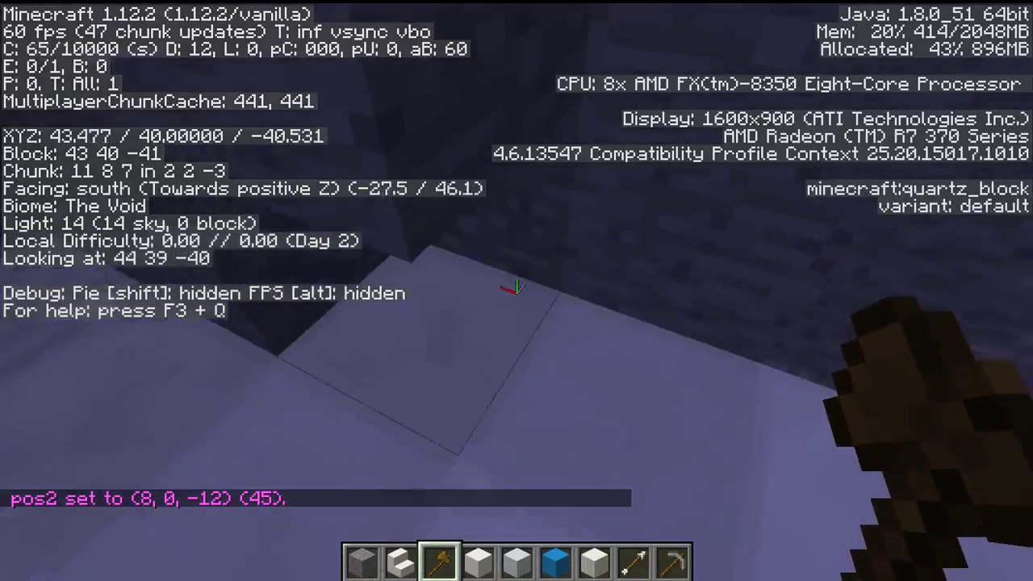
pyautogui.click(516, 290)
# Fill the remaining air between the wall and the mountain by running //replace air quartz_block on the new selection
pyautogui.press('d')
pyautogui.press('space')
pyautogui.press('t')
pyautogui.press('Up')
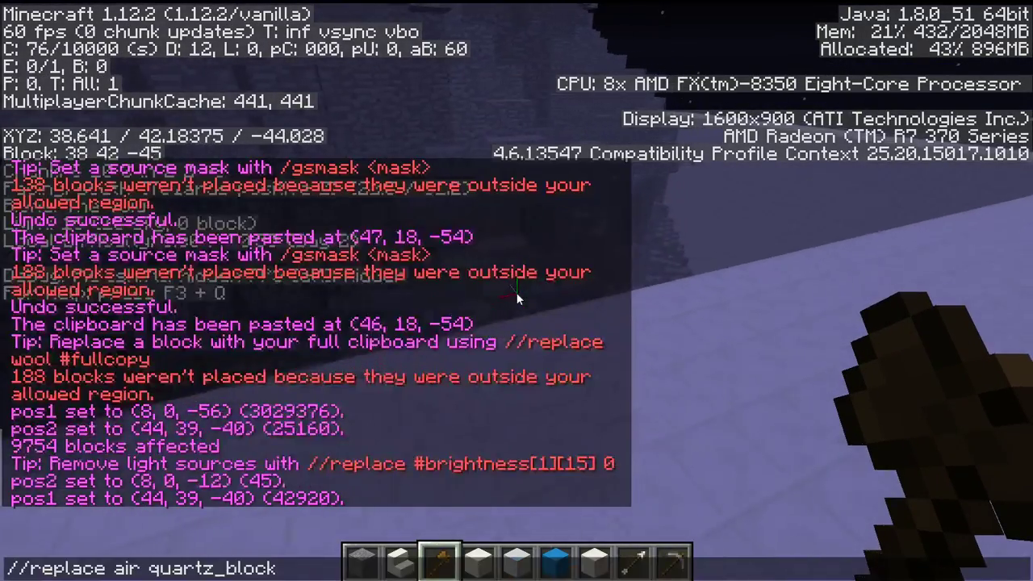
pyautogui.press('Return')
pyautogui.press('d')
pyautogui.press('space')
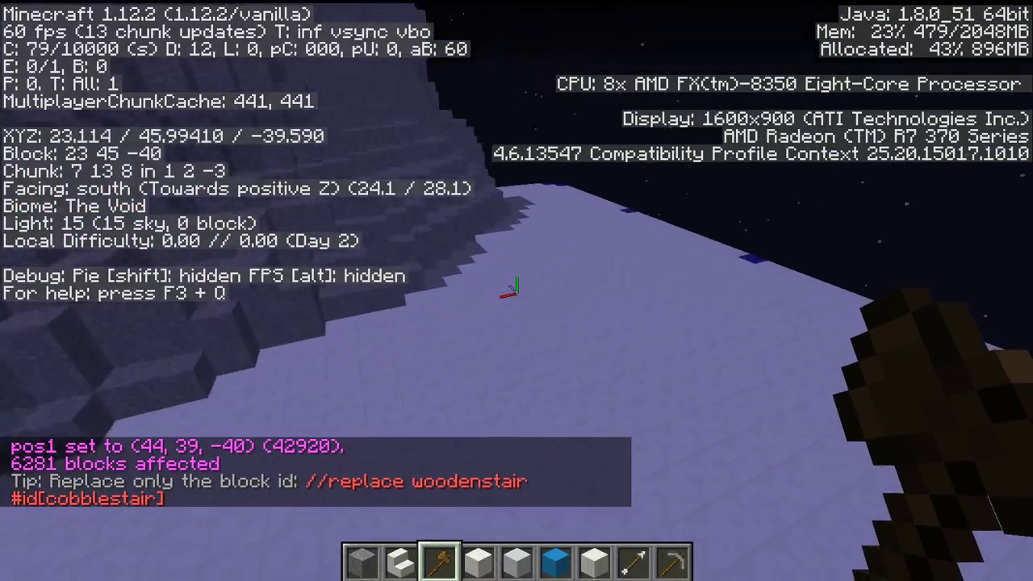
# Change the game mode to Spectator with the command /gamemode 3
pyautogui.press('/')
pyautogui.write('gamemode ')
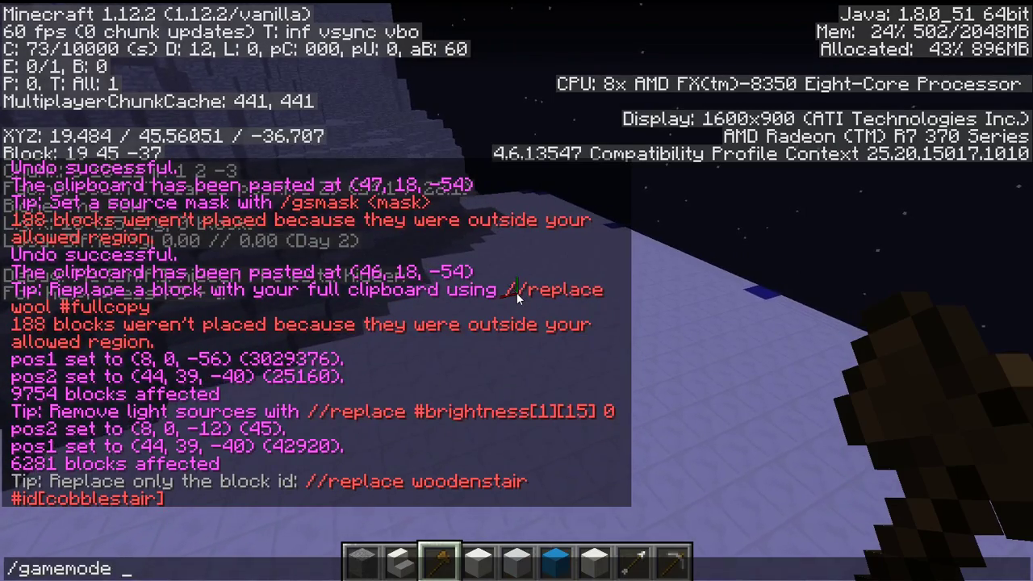
pyautogui.write('3')
pyautogui.press('Return')
# Examine the inside of the filled quartz volume and its stone boundaries from within the blocks
pyautogui.press('shift')
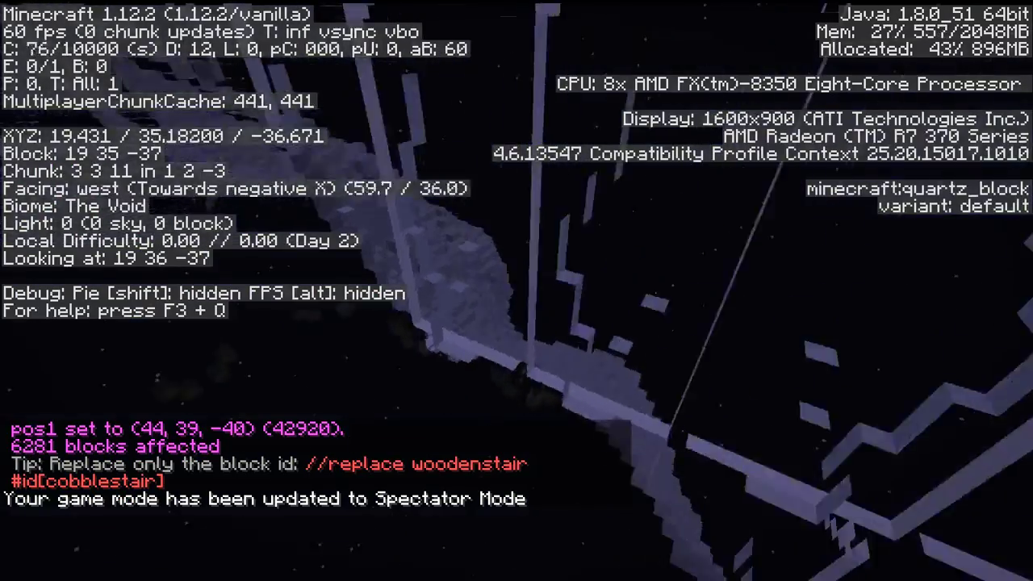
pyautogui.press('shift')
pyautogui.press('a')
pyautogui.press('shift')
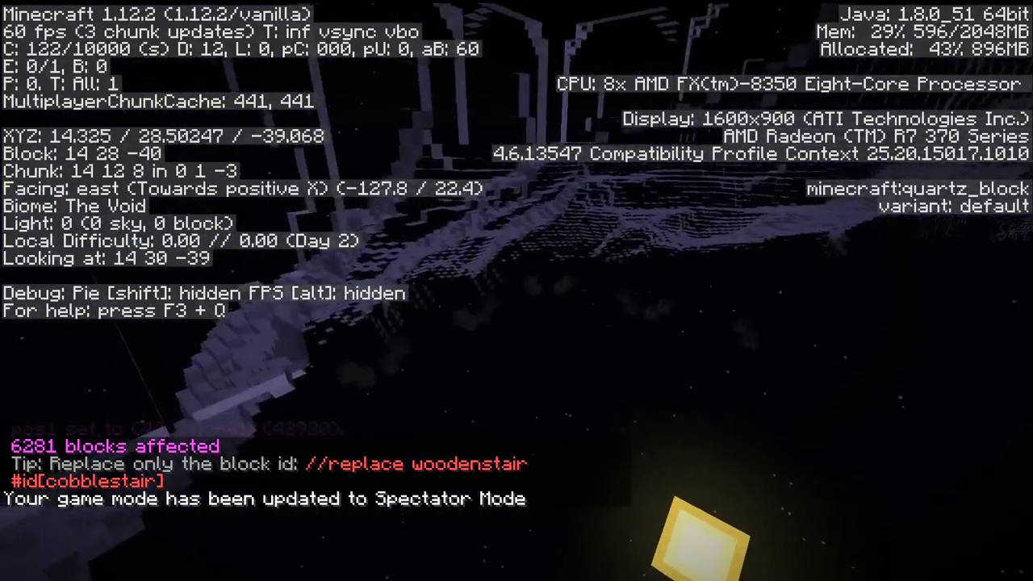
pyautogui.press('w')
pyautogui.press('shift')
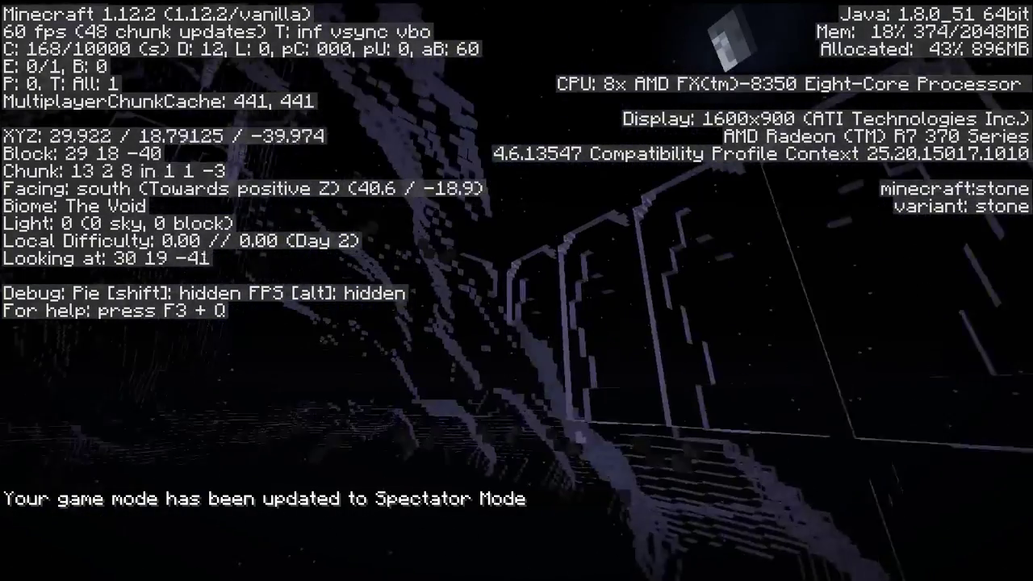
pyautogui.press('space')
pyautogui.press('w')
pyautogui.press('d')
pyautogui.press('s')
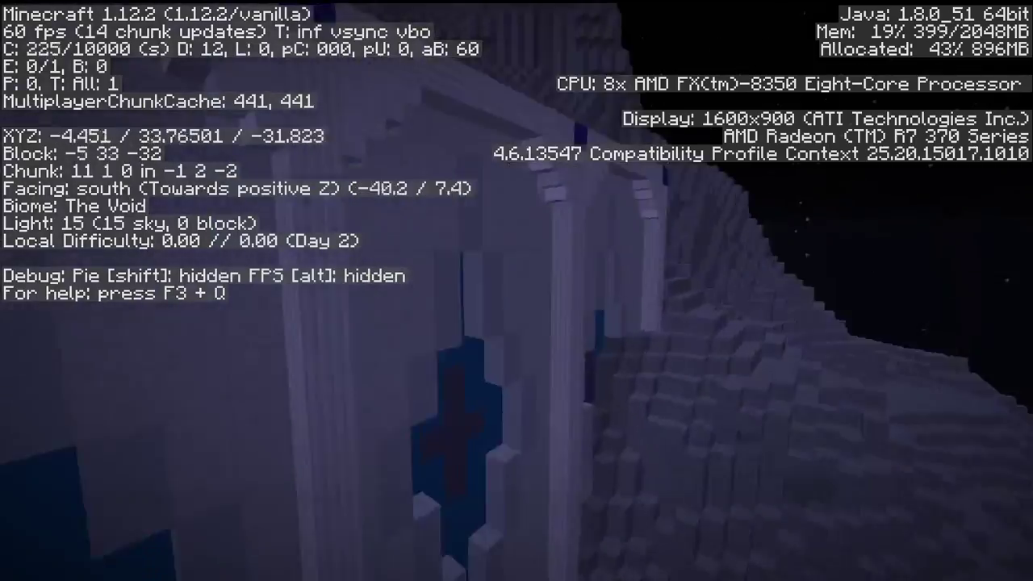
# Examine the filled platform from outside, checking its wall panels, top surface, lower arches and the underside at the world's base
pyautogui.press('space')
pyautogui.press('s')
pyautogui.press('a')
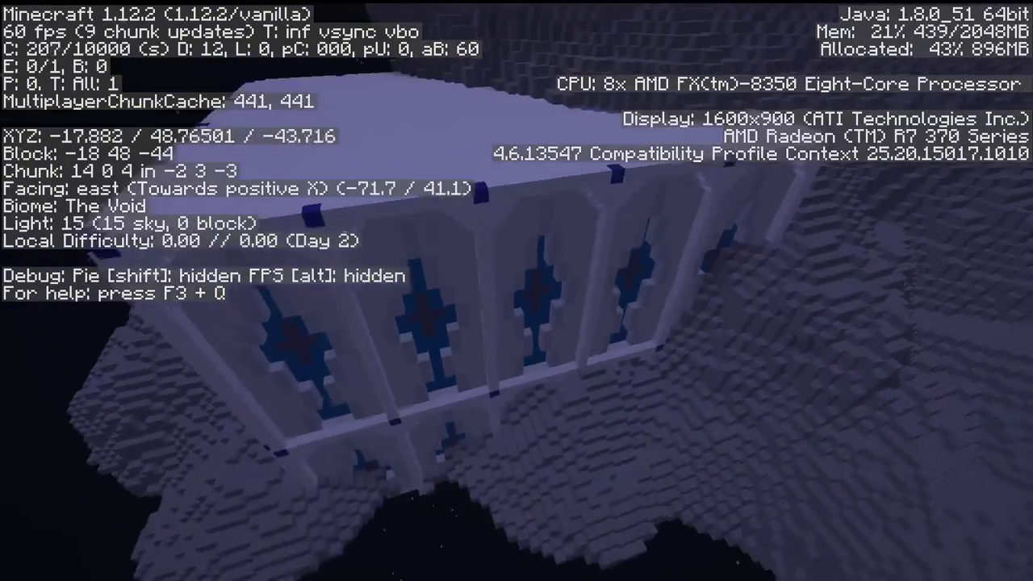
pyautogui.press('a')
pyautogui.press('space')
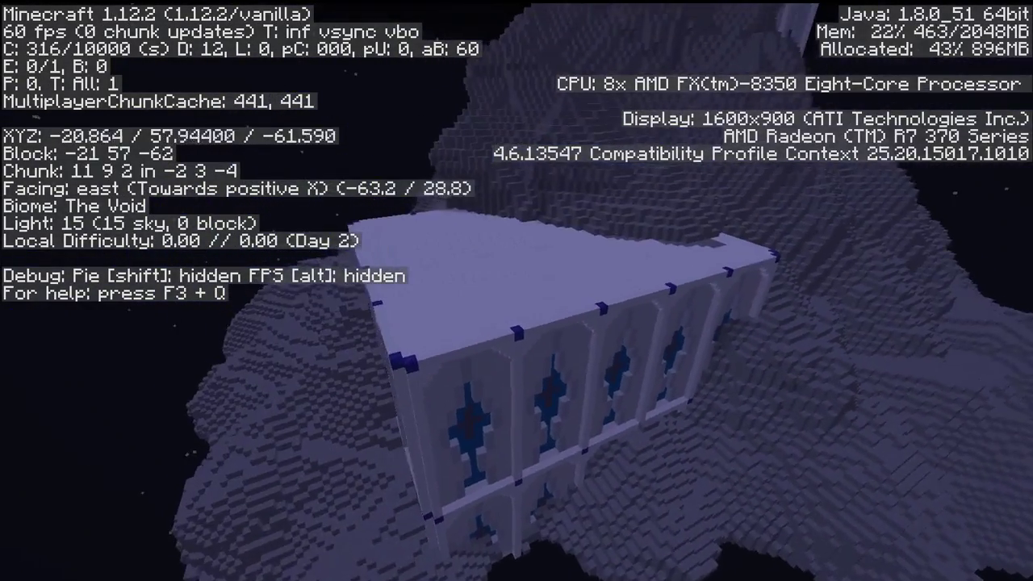
pyautogui.press('d')
pyautogui.press('shift')
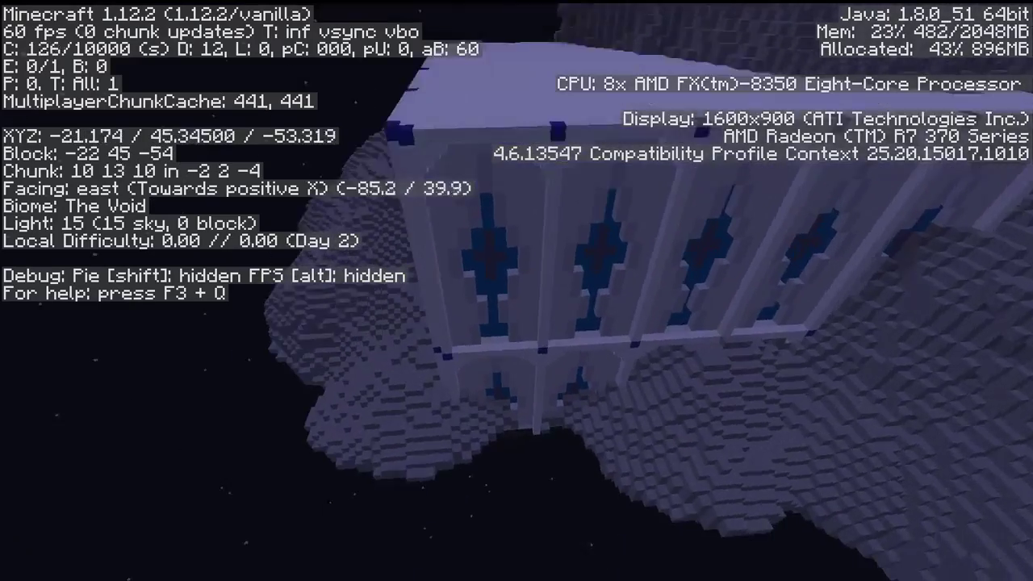
pyautogui.press('shift')
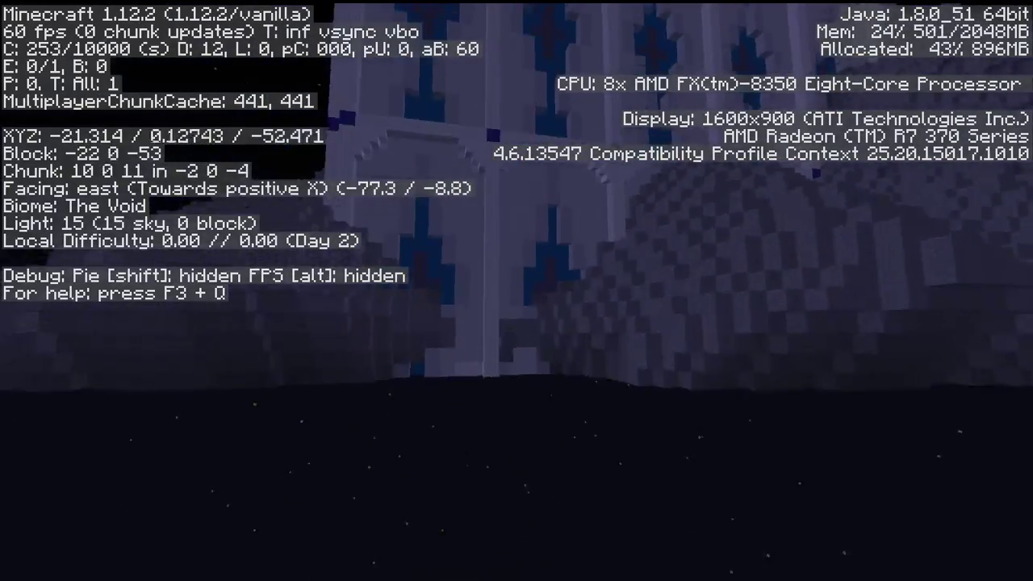
pyautogui.press('w')
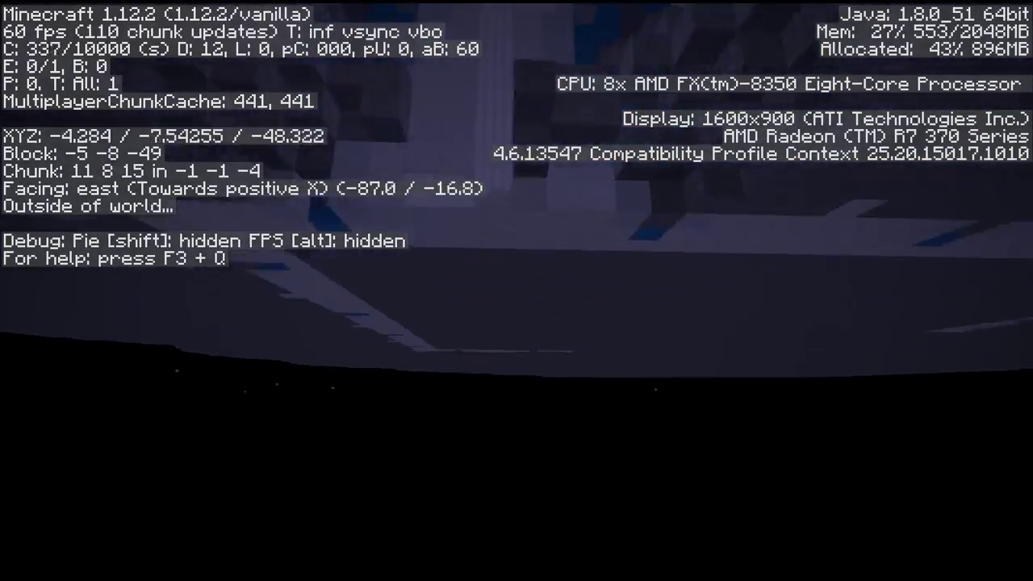
pyautogui.press('space')
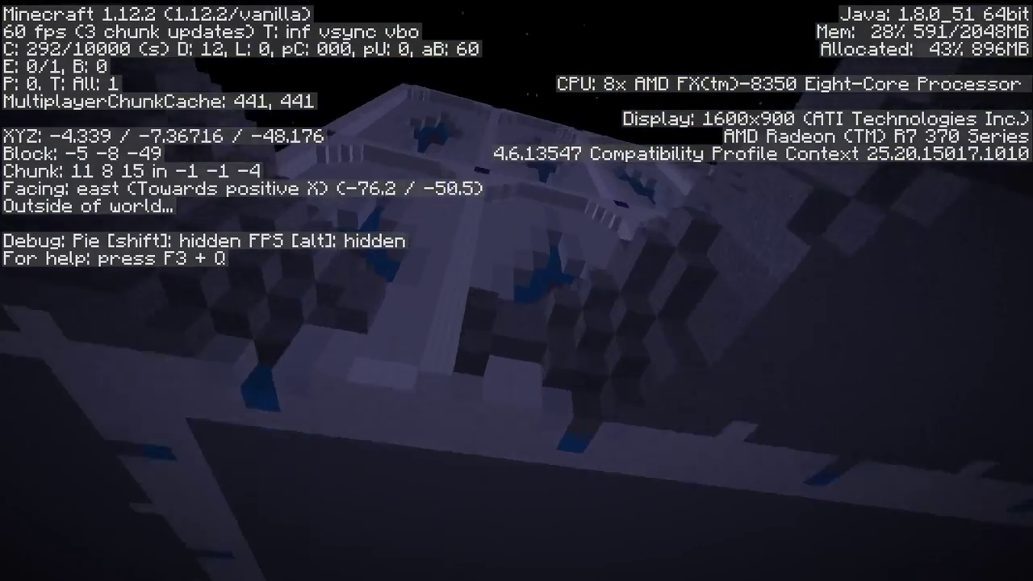
pyautogui.press('s')
pyautogui.press('space')
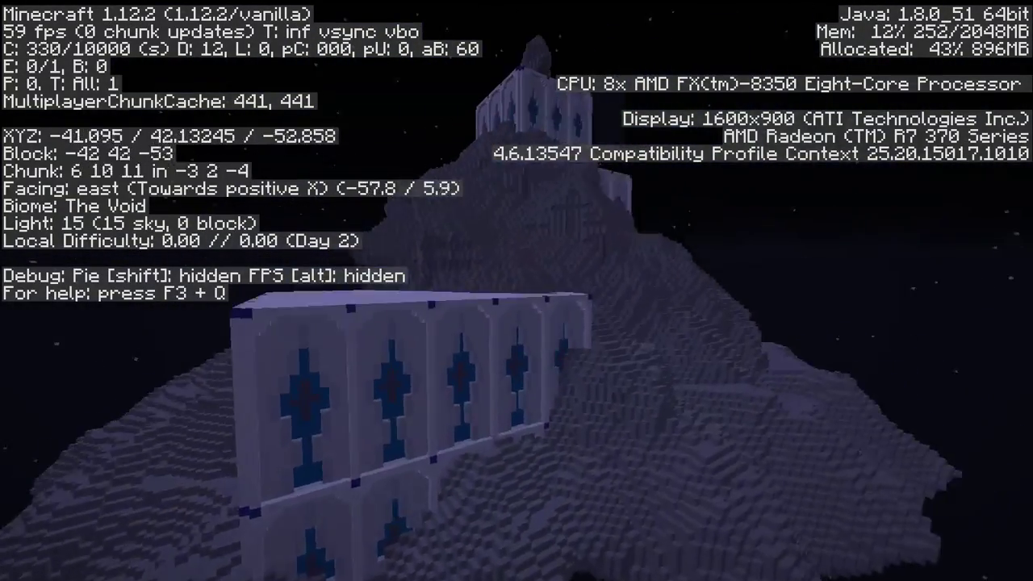
# Survey the whole mountain from above, comparing the filled platform with the other quartz terraces and the bare slopes
pyautogui.press('w')
pyautogui.press('d')
pyautogui.press('space')
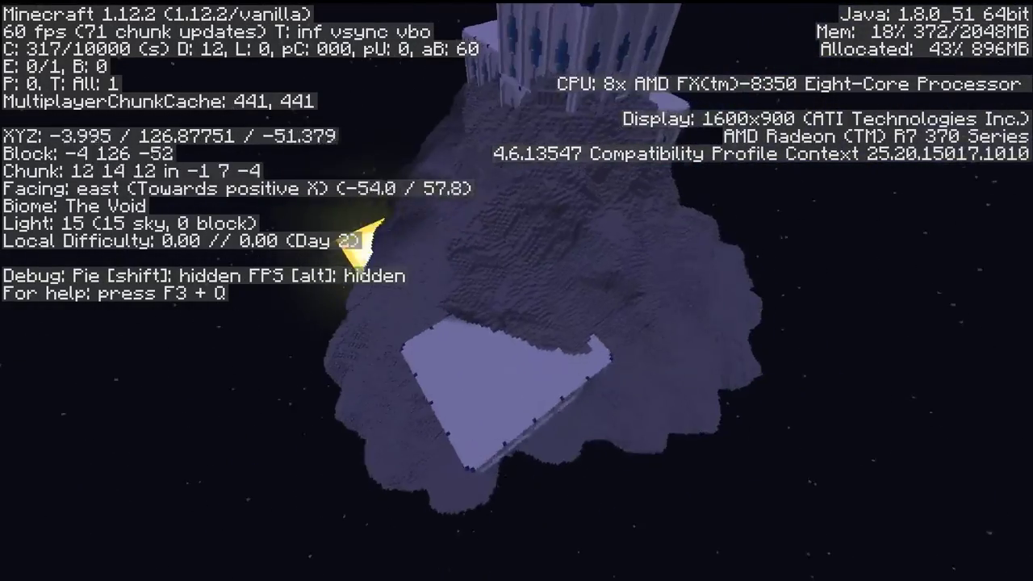
pyautogui.press('a')
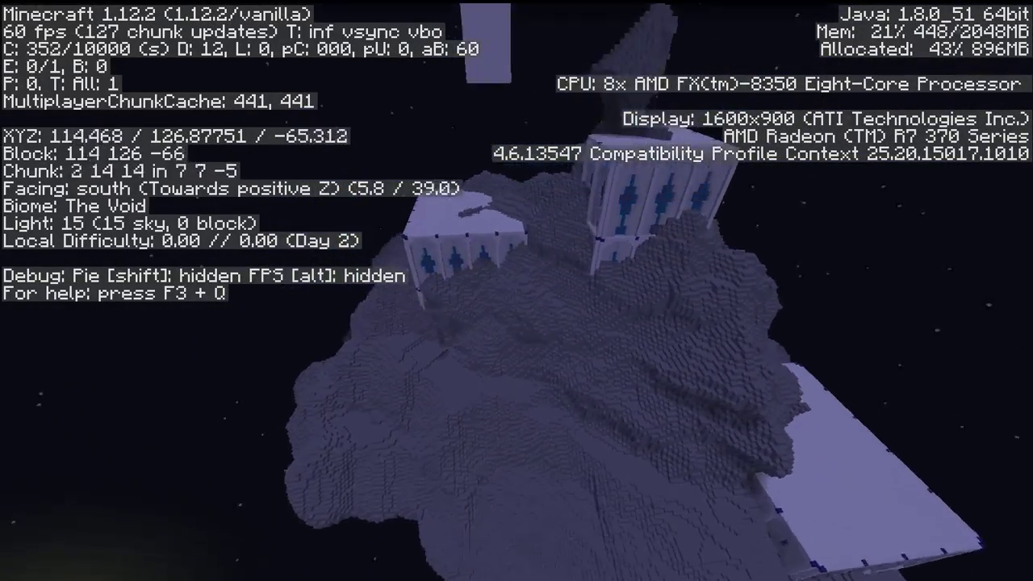
pyautogui.press('d')
pyautogui.press('s')
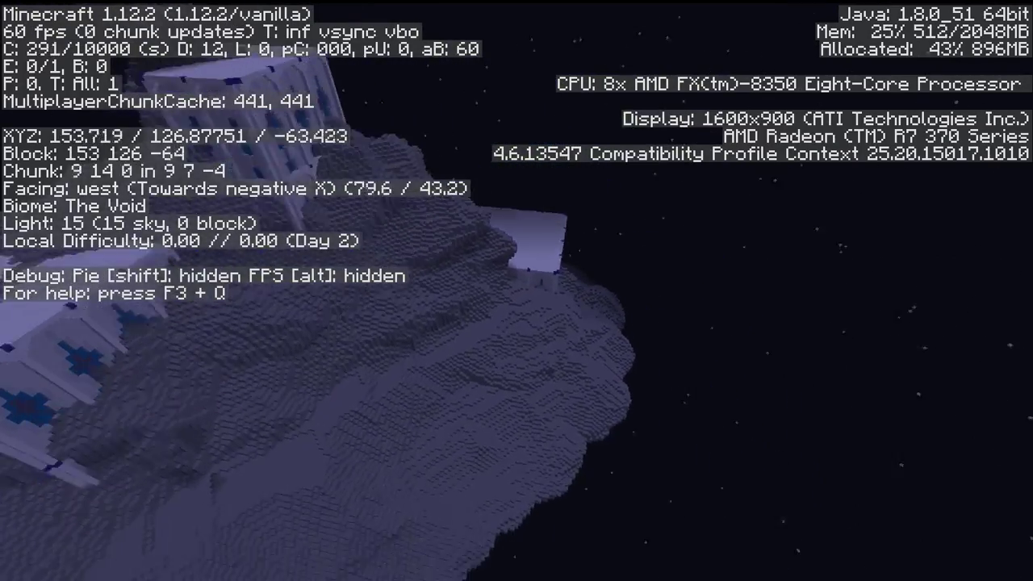
pyautogui.press('a')
pyautogui.press('a')
# Hide the debug overlay and examine the bare lower slopes and the quartz terrace's edge against the terrain
pyautogui.press('F3')
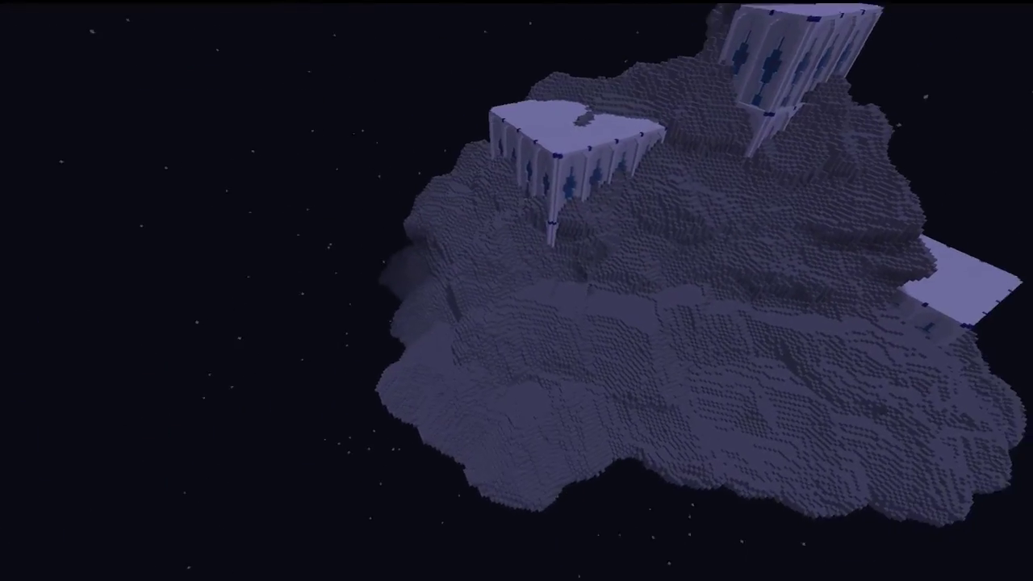
pyautogui.press('w')
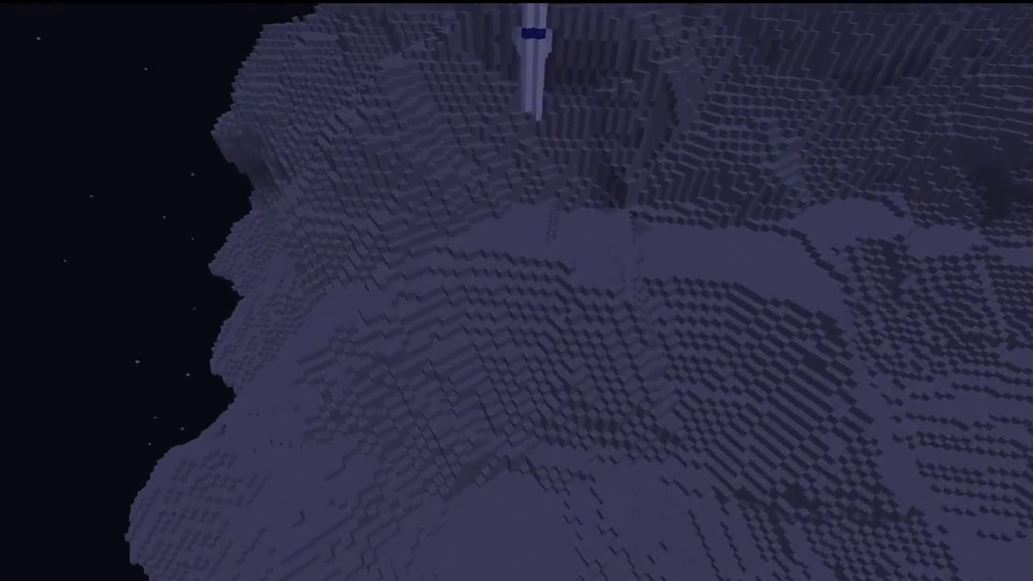
pyautogui.press('w')
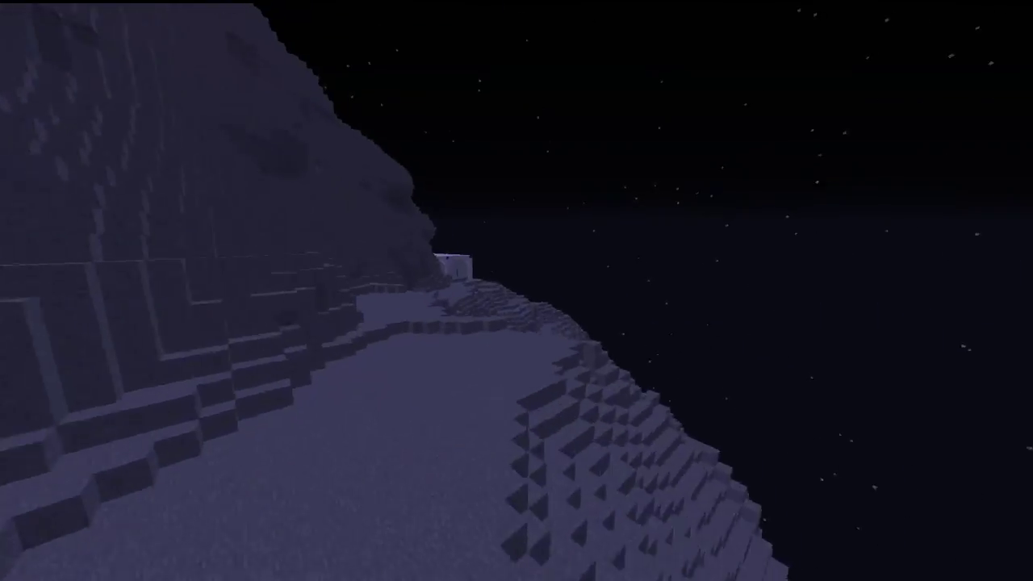
pyautogui.press('d')
pyautogui.press('space')
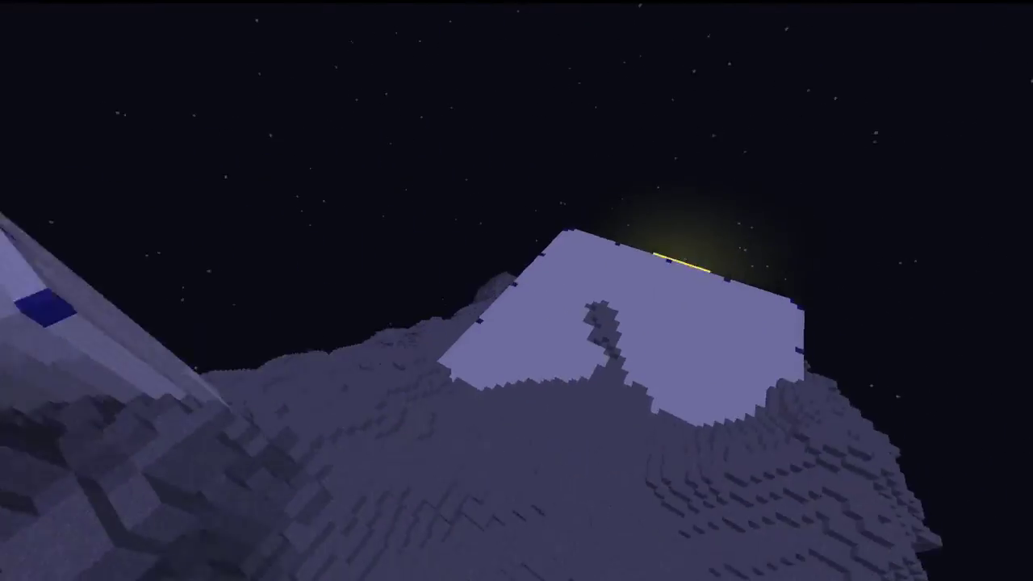
pyautogui.press('w')
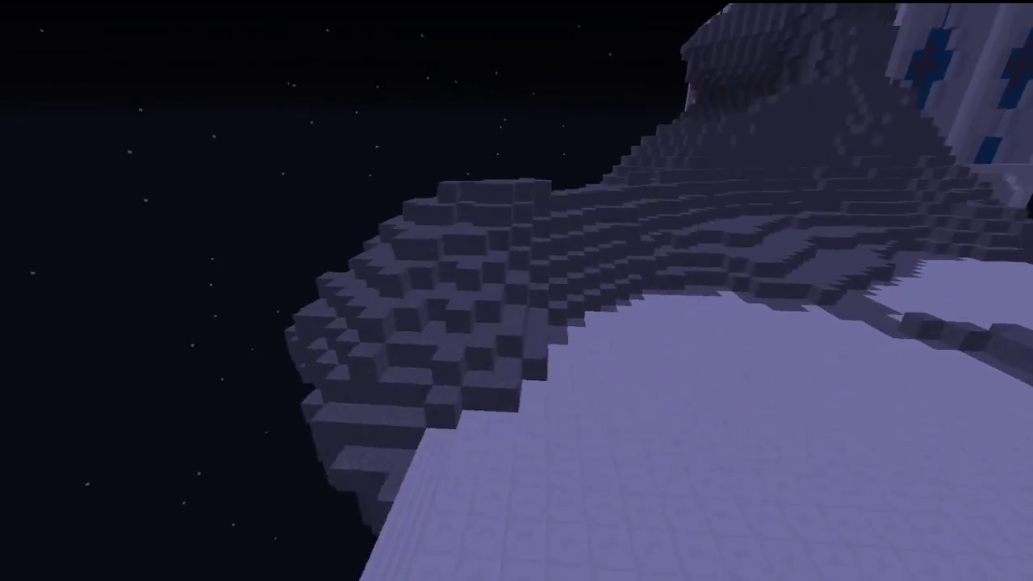
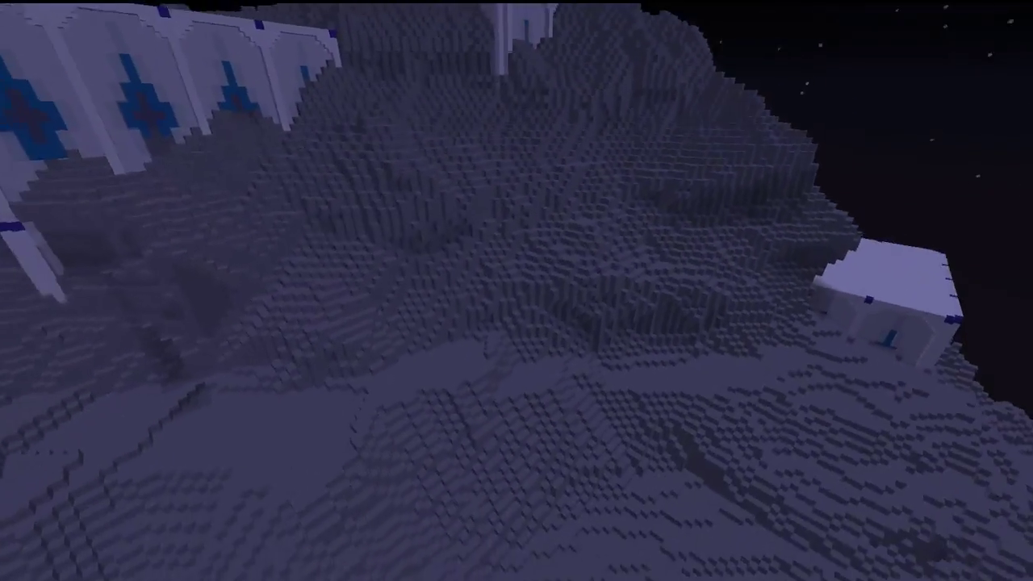
# Switch the game mode to Creative with the gamemode 1 command
pyautogui.press('/')
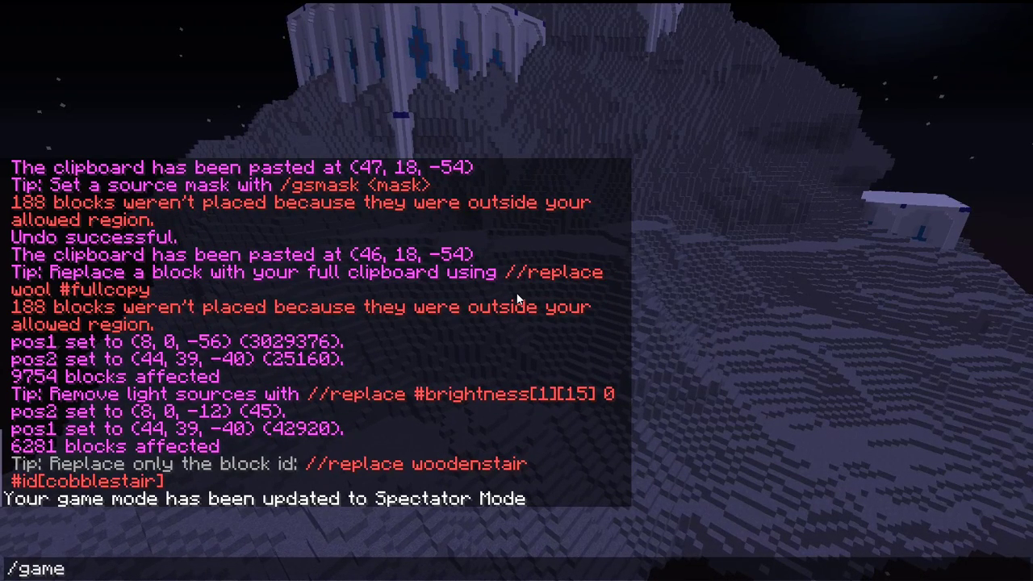
pyautogui.write('gamemode 1')
pyautogui.press('Return')
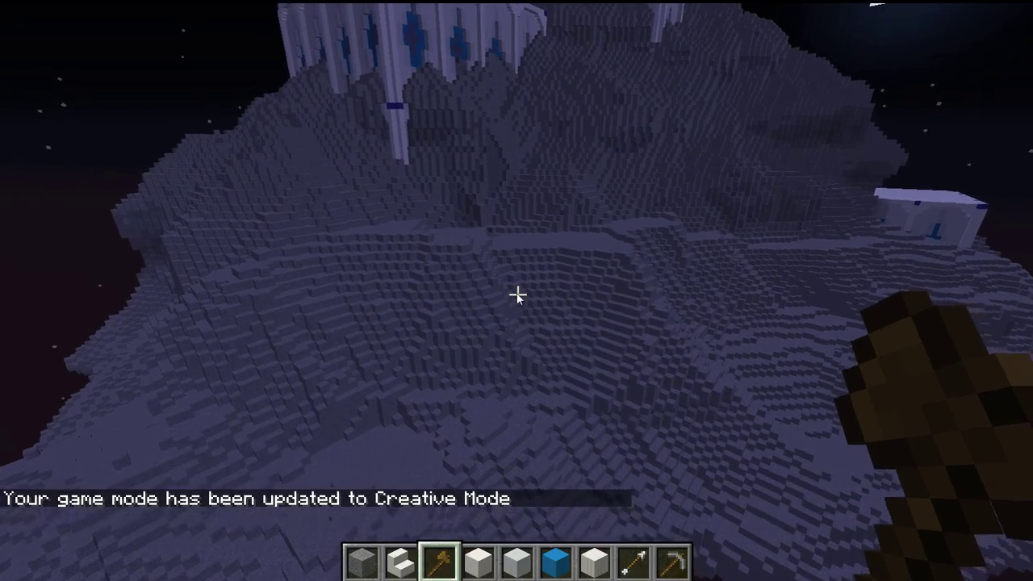
# Put a diamond pickaxe from the Tools items into the first hotbar slot
pyautogui.press('e')
pyautogui.click(466, 446)
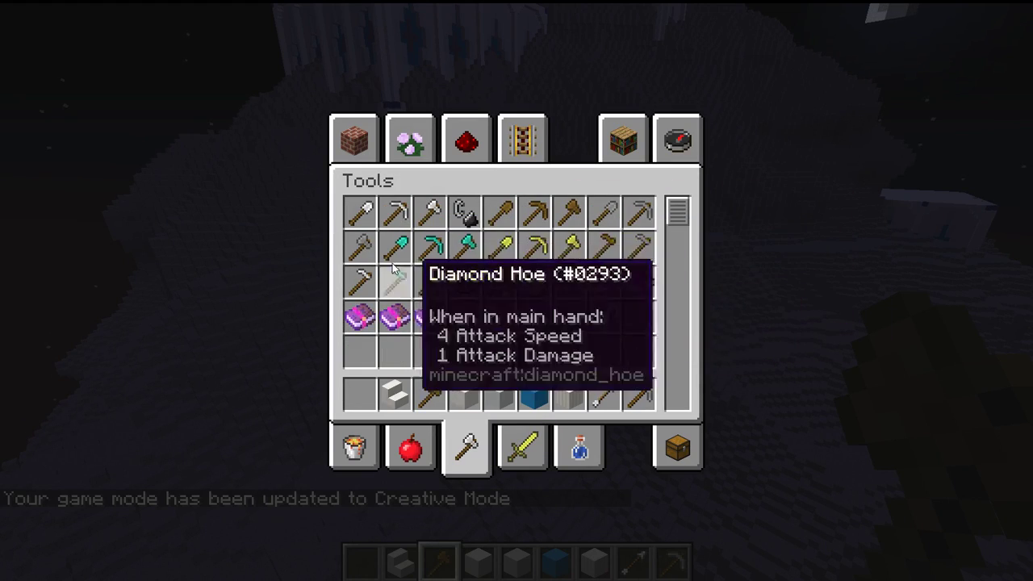
pyautogui.click(432, 246)
pyautogui.click(351, 391)
pyautogui.press('e')
# Hold the stone pickaxe and bind a WorldEdit sphere brush of stone with radius 20 to it
pyautogui.scroll(-5, 516, 291)
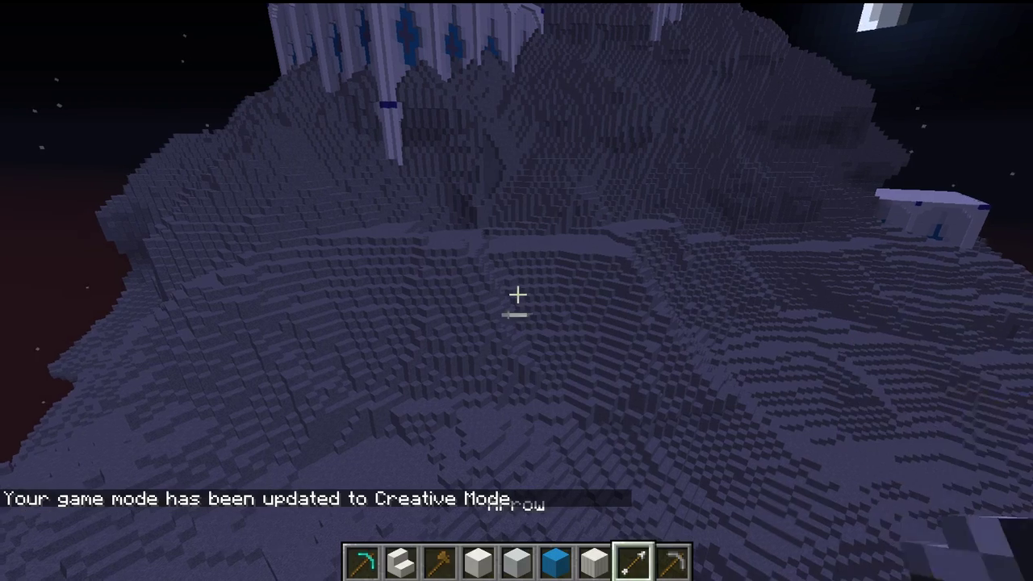
pyautogui.scroll(6, 516, 290)
pyautogui.scroll(2, 516, 290)
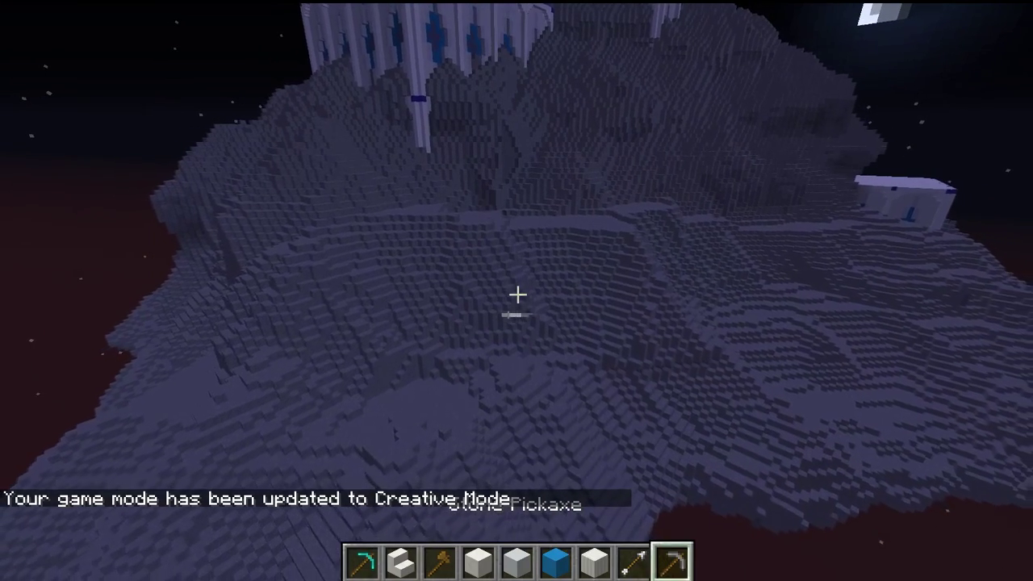
pyautogui.press('/')
pyautogui.write('brush ')
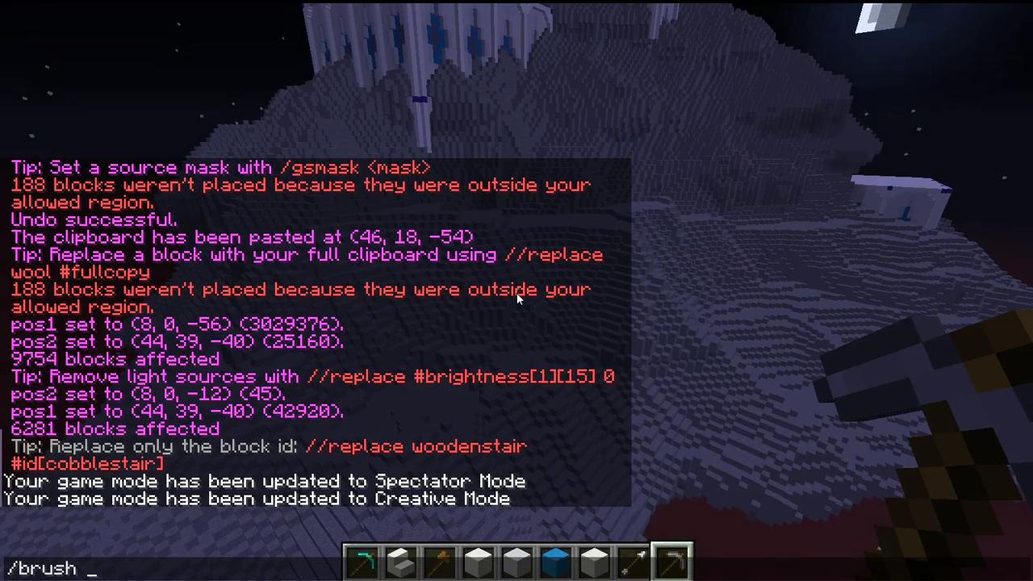
pyautogui.write('speher')
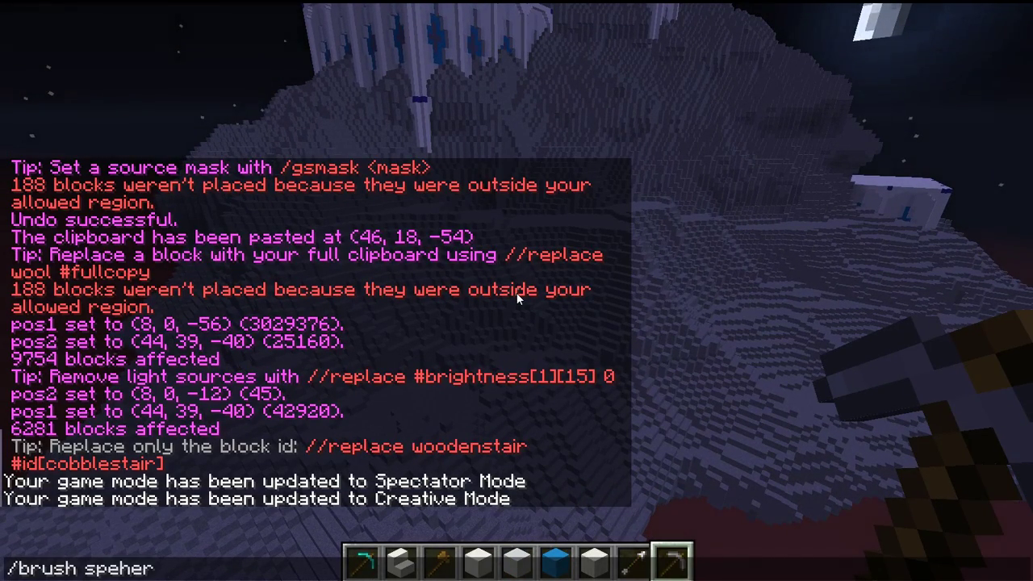
pyautogui.press('BackSpace')
pyautogui.press('BackSpace')
pyautogui.press('BackSpace')
pyautogui.press('BackSpace')
pyautogui.write('here atoe')
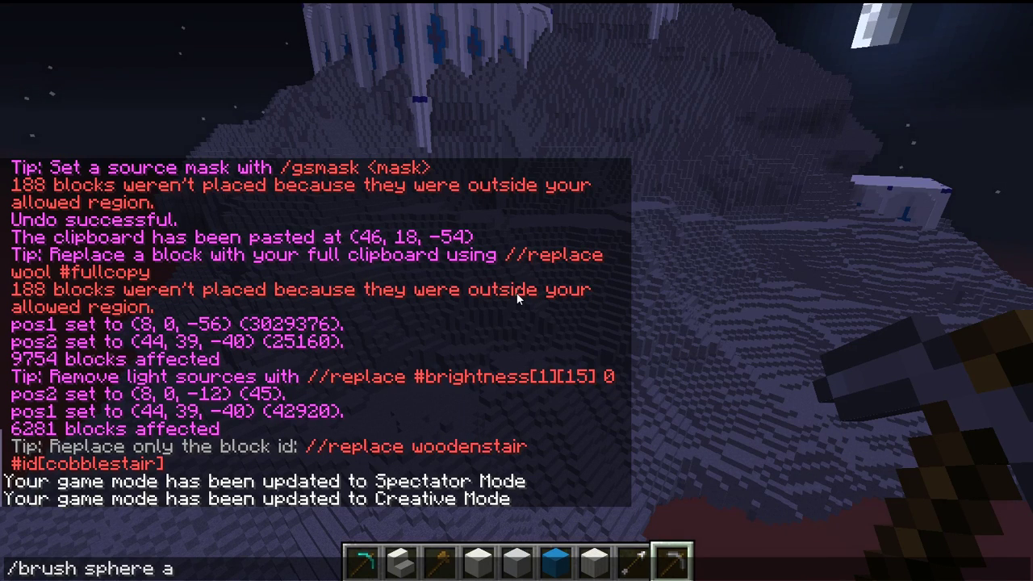
pyautogui.press('BackSpace')
pyautogui.press('BackSpace')
pyautogui.press('BackSpace')
pyautogui.press('BackSpace')
pyautogui.write('s')
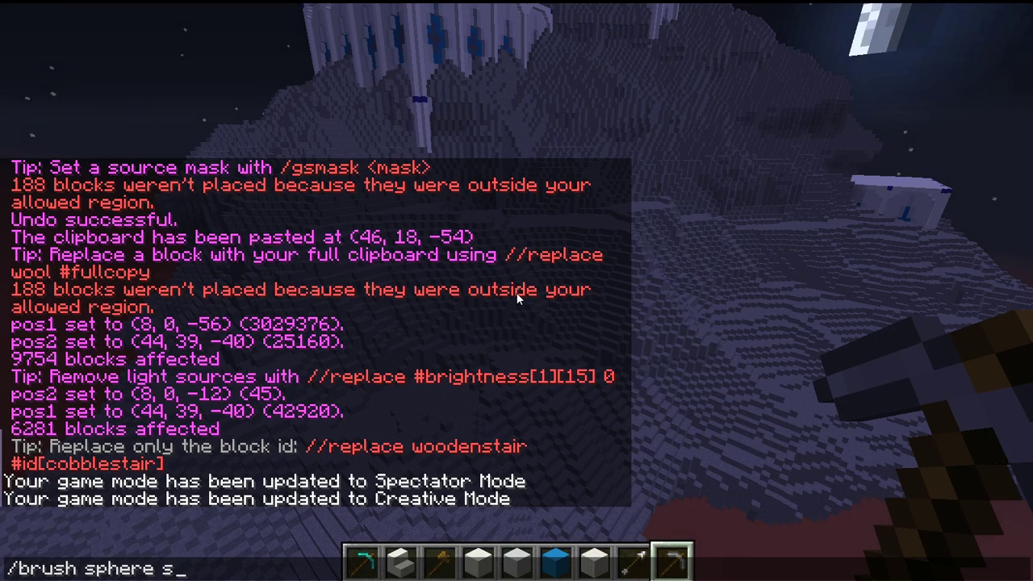
pyautogui.write('tone 1')
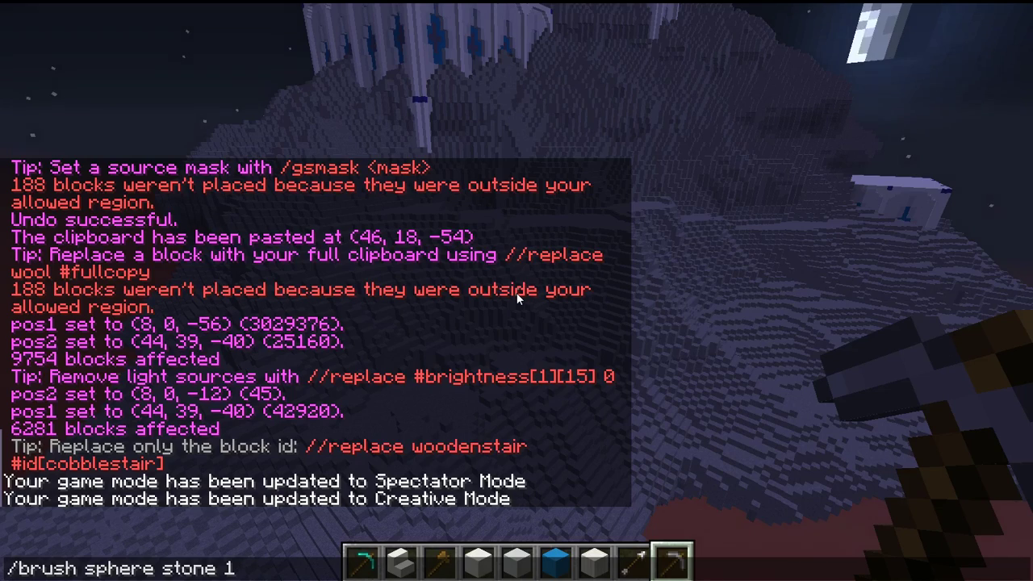
pyautogui.press('BackSpace')
pyautogui.write('3')
pyautogui.press('Return')
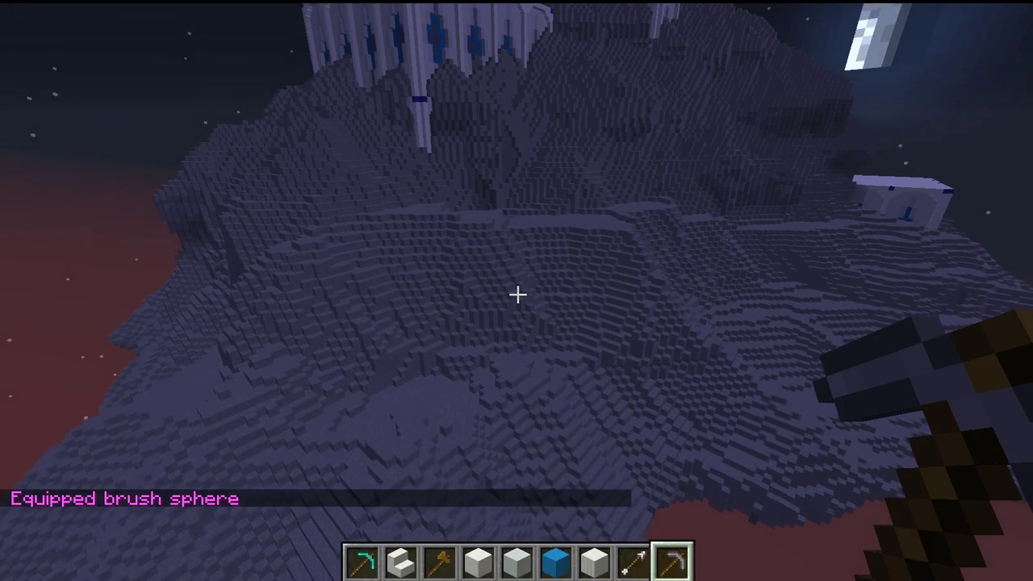
# Set the brush mask to stone
pyautogui.write('/mask ')
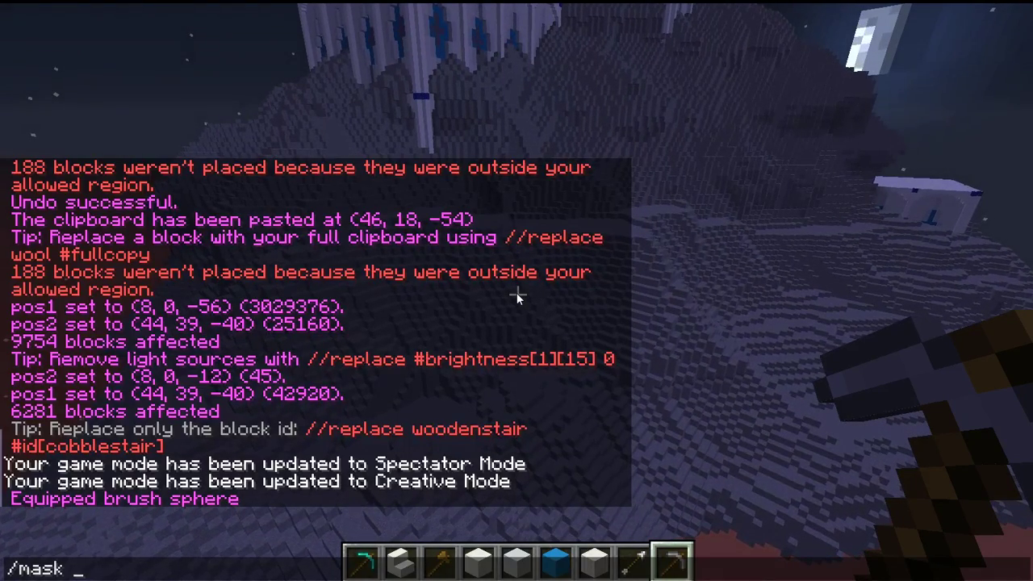
pyautogui.write('stone')
pyautogui.press('Return')
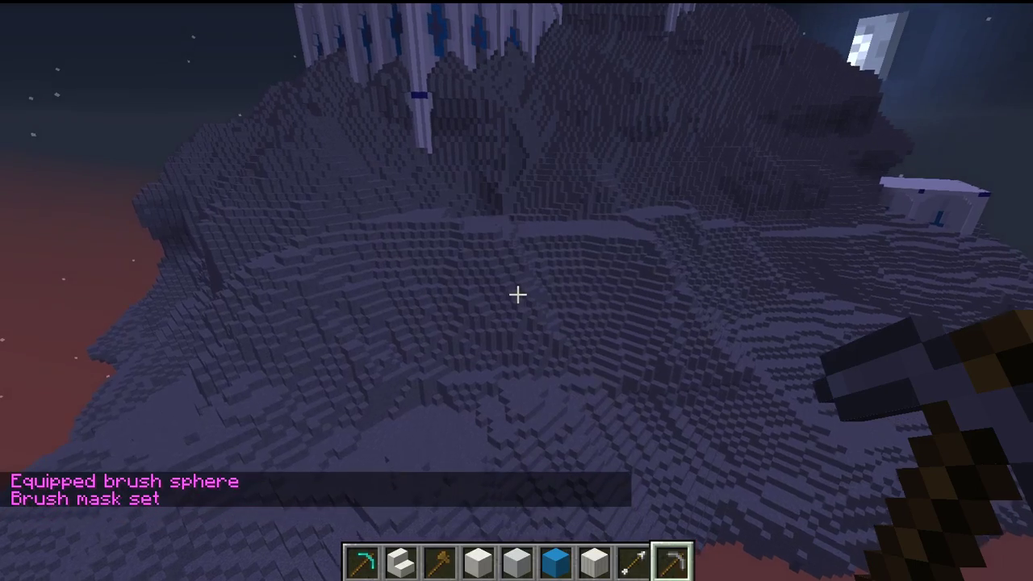
# Recall the sphere brush command and replace its stone pattern with three 1:5 entries, keeping radius 20
pyautogui.press('t')
pyautogui.press('Up')
pyautogui.press('Up')
pyautogui.press('Left')
pyautogui.press('Left')
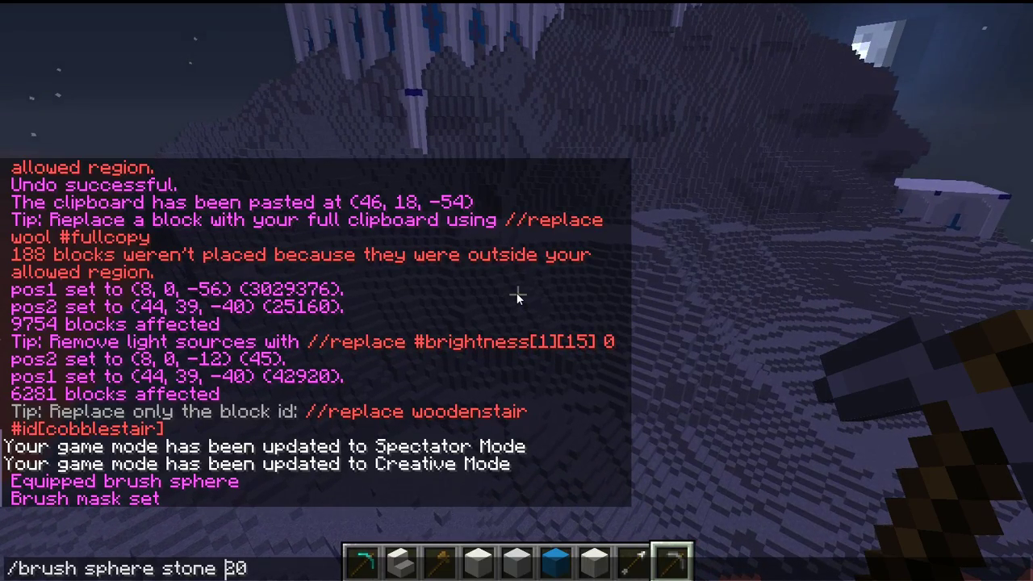
pyautogui.press('Left')
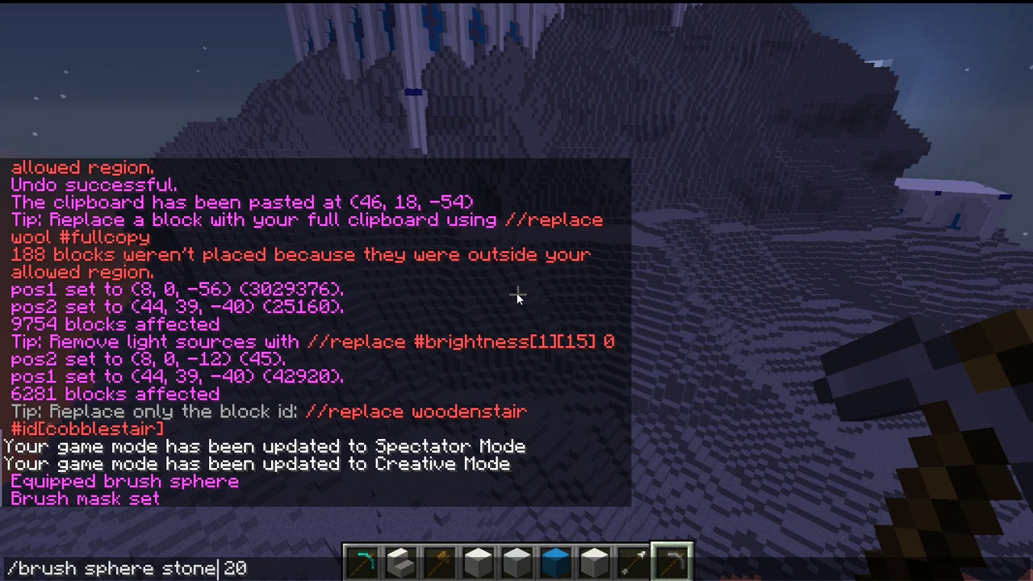
pyautogui.press('BackSpace')
pyautogui.press('BackSpace')
pyautogui.press('BackSpace')
pyautogui.press('BackSpace')
pyautogui.press('BackSpace')
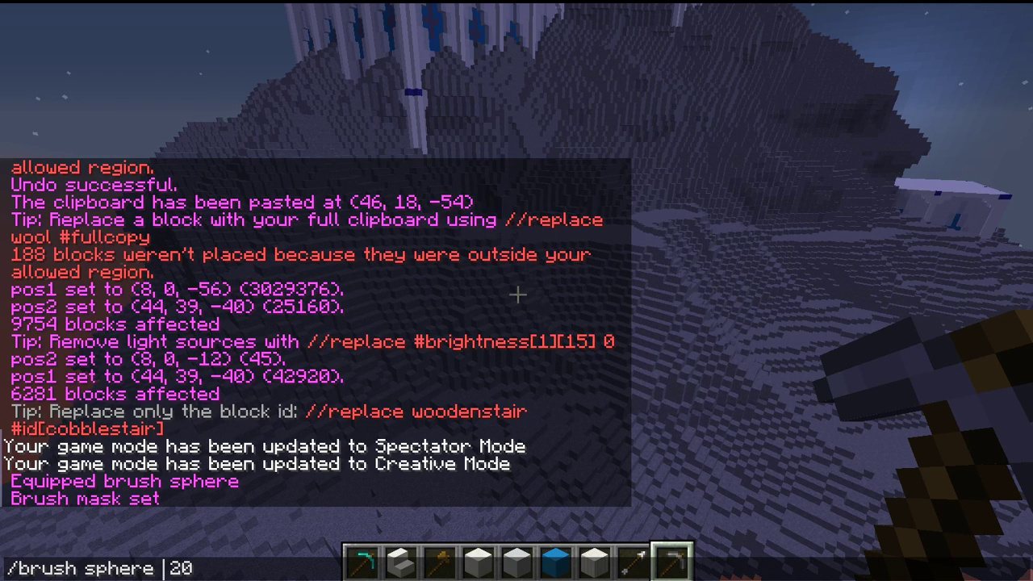
pyautogui.write('1')
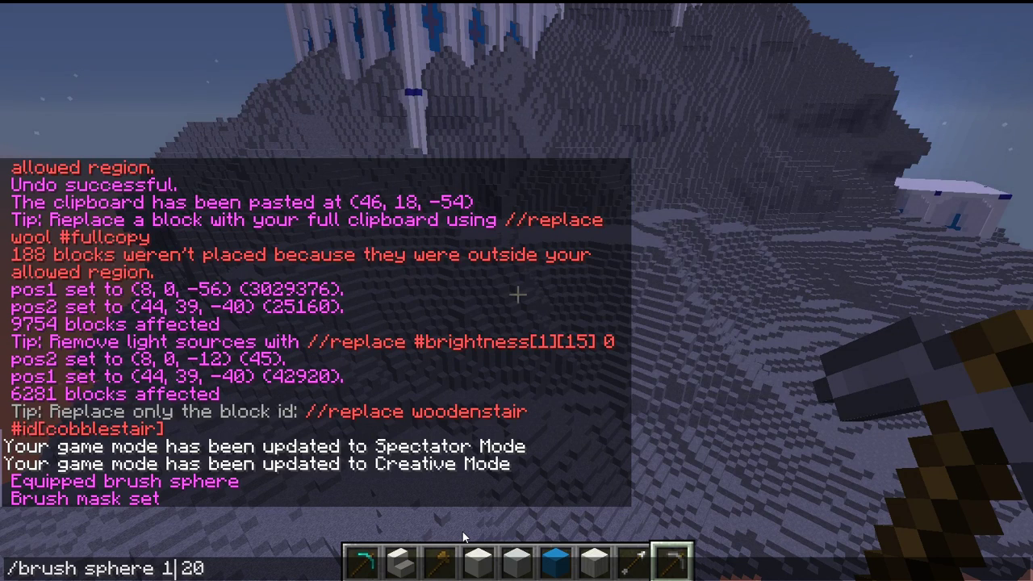
pyautogui.write(':5,1:')
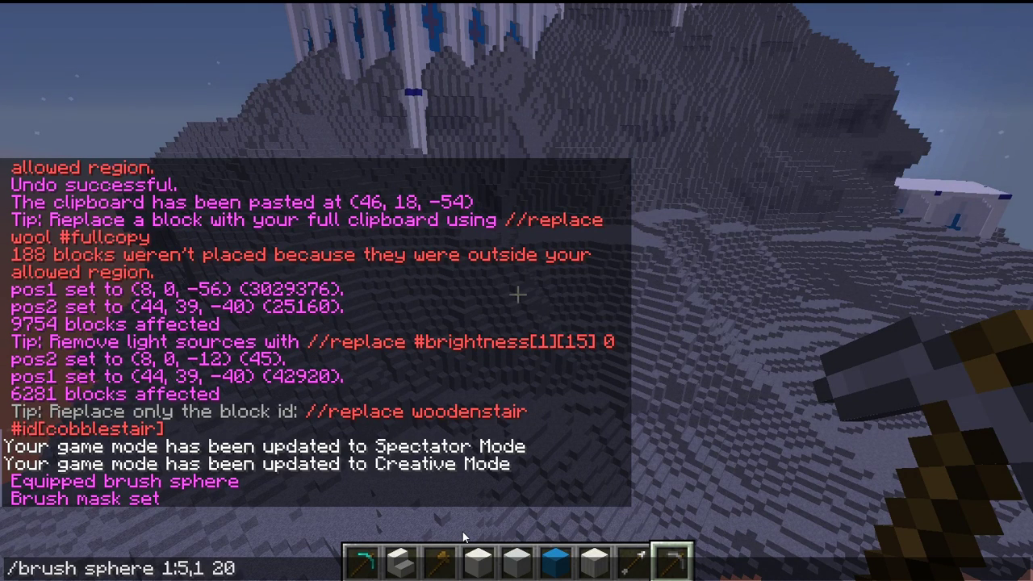
pyautogui.write('5,1:5,')
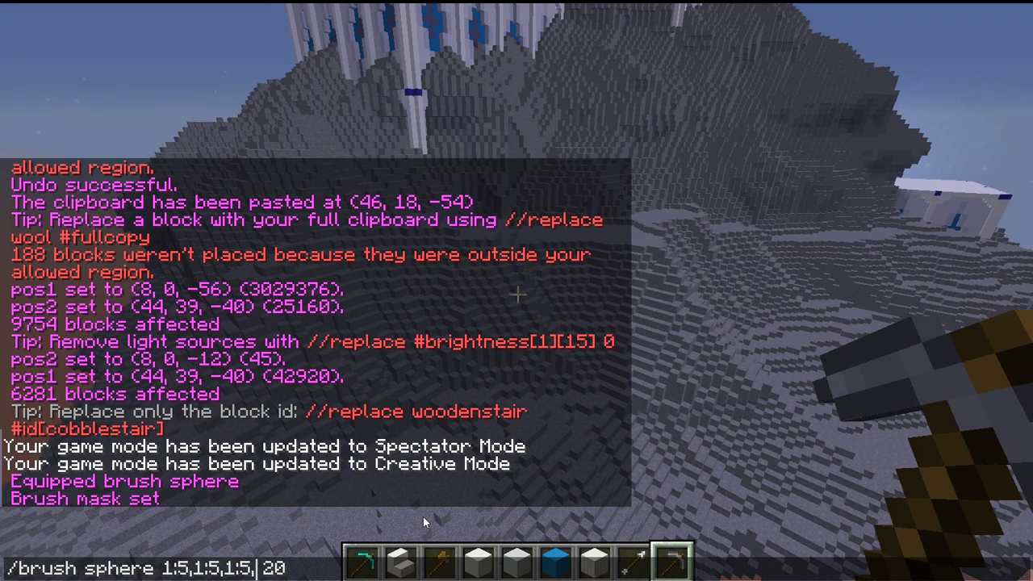
# Extend the brush pattern with 4, 168, 152 and 252:3 and equip the radius 20 sphere brush
pyautogui.write('4,')
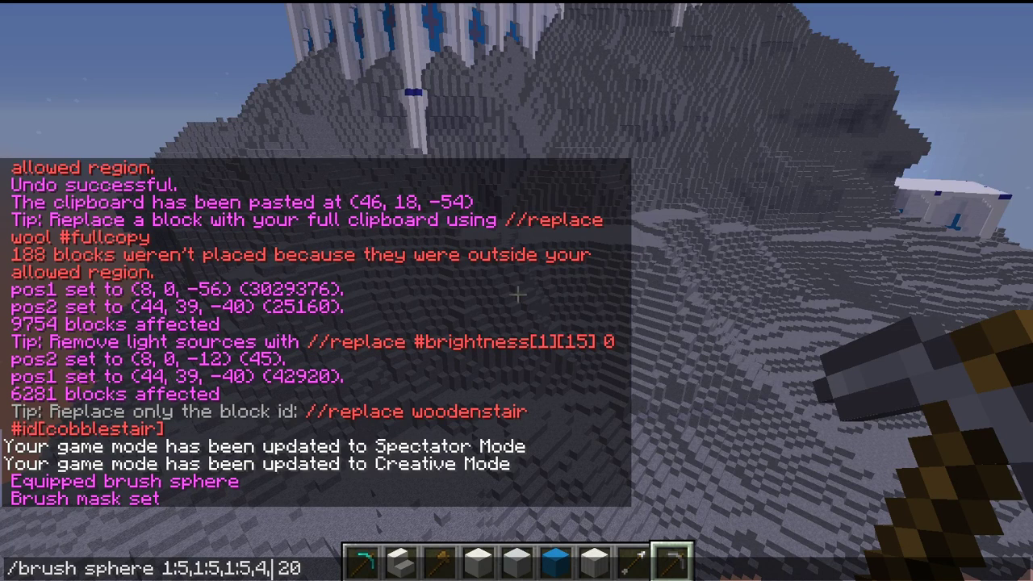
pyautogui.write('1')
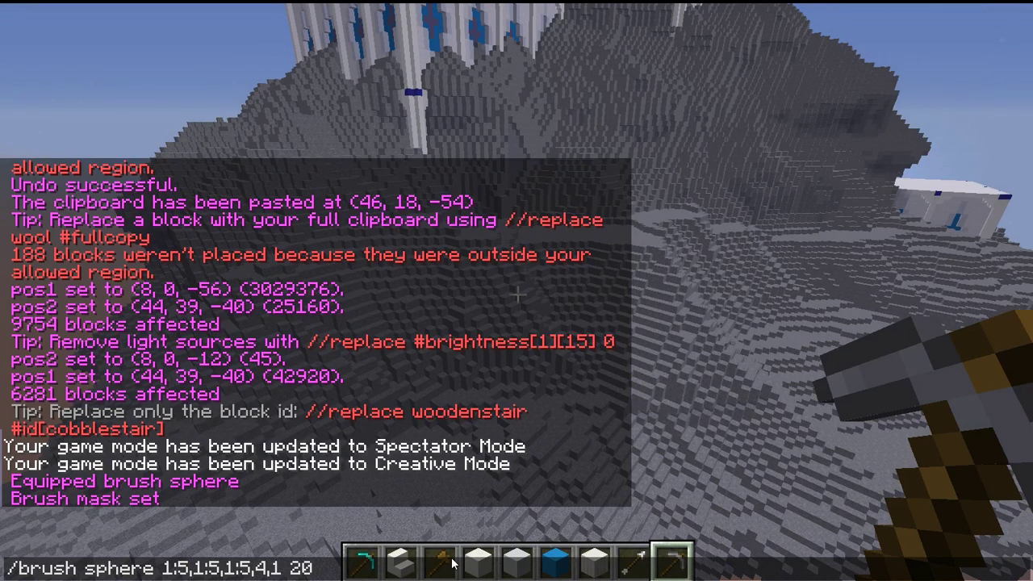
pyautogui.write('68,')
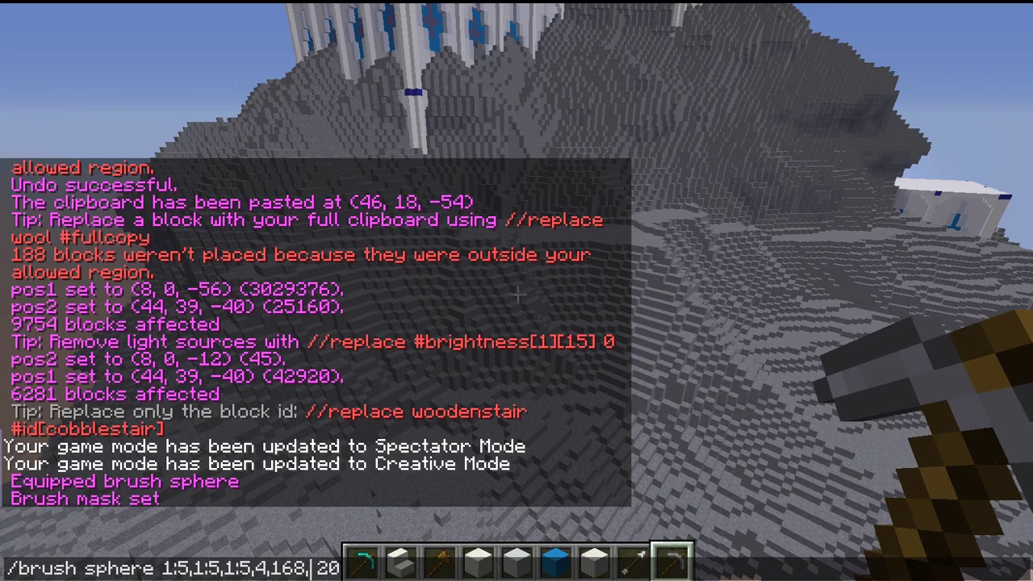
pyautogui.write('152,')
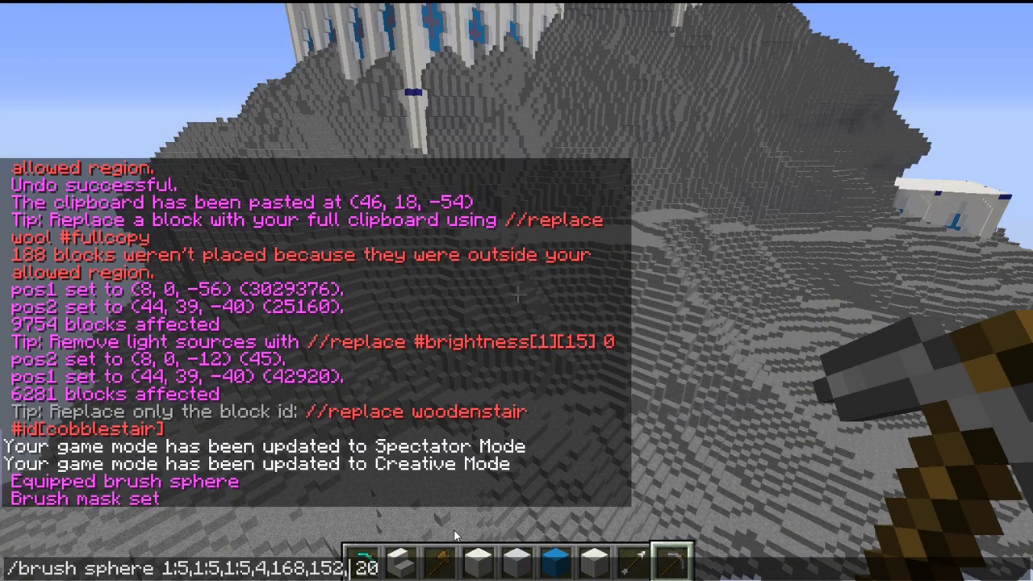
pyautogui.write('252')
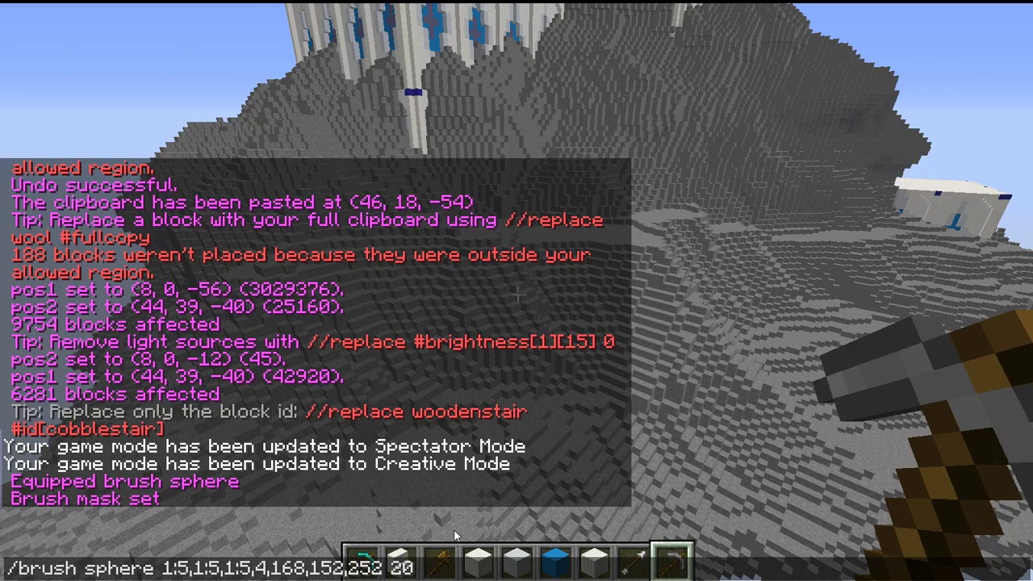
pyautogui.write(':3')
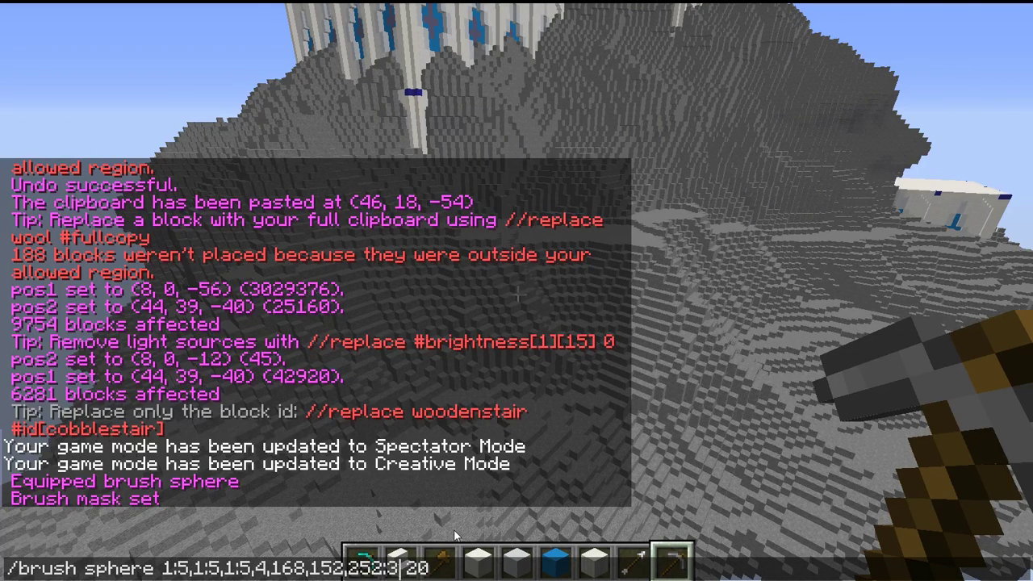
pyautogui.press('Return')
# Test the mixed-block sphere brush on the bare slope below the castle, and undo the painted sphere
pyautogui.rightClick(516, 291)
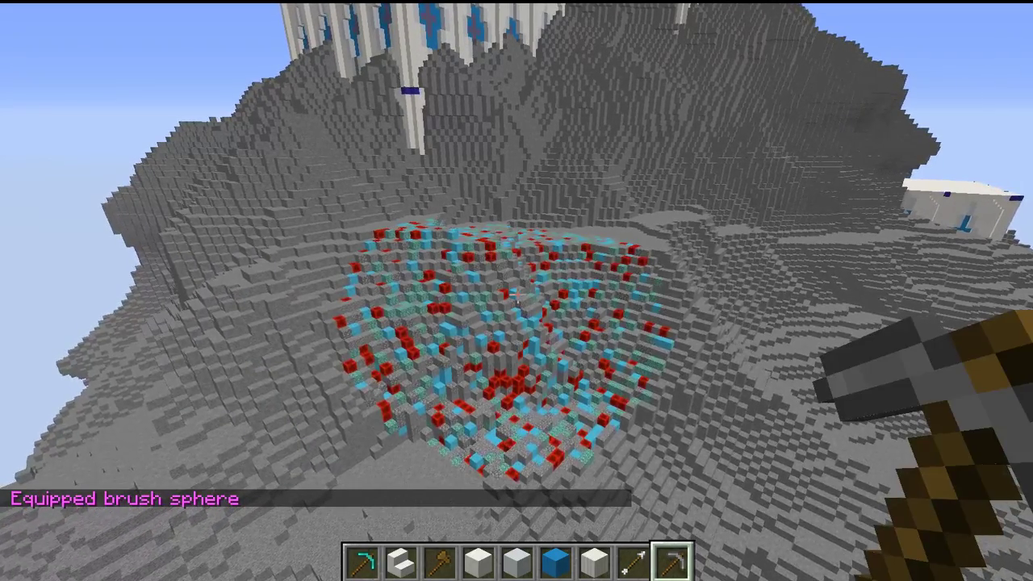
pyautogui.write('/mask stone')
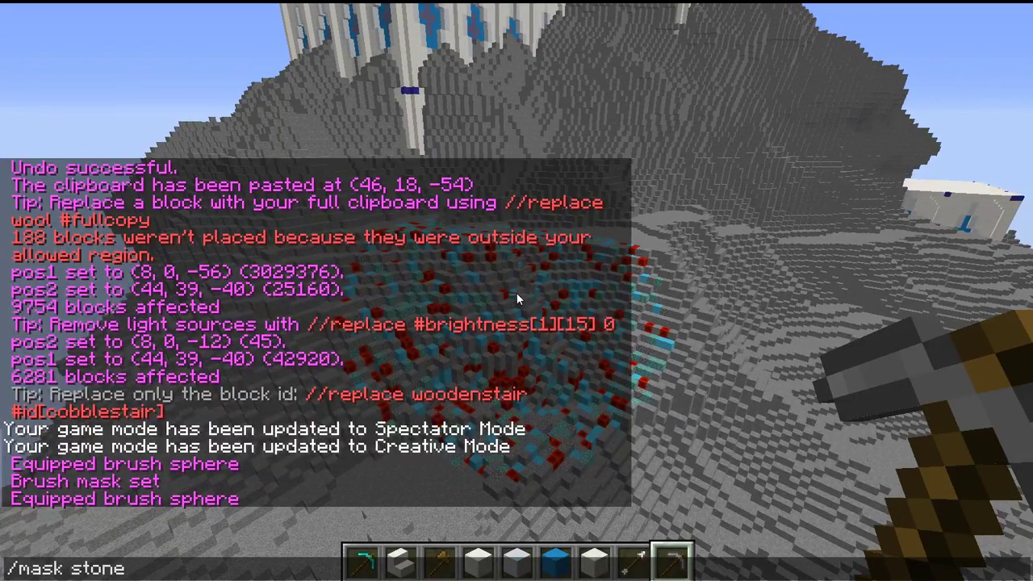
pyautogui.press('BackSpace')
pyautogui.press('BackSpace')
pyautogui.press('BackSpace')
pyautogui.press('BackSpace')
pyautogui.press('BackSpace')
pyautogui.press('BackSpace')
pyautogui.press('BackSpace')
pyautogui.press('BackSpace')
pyautogui.press('BackSpace')
pyautogui.press('BackSpace')
pyautogui.write('und')
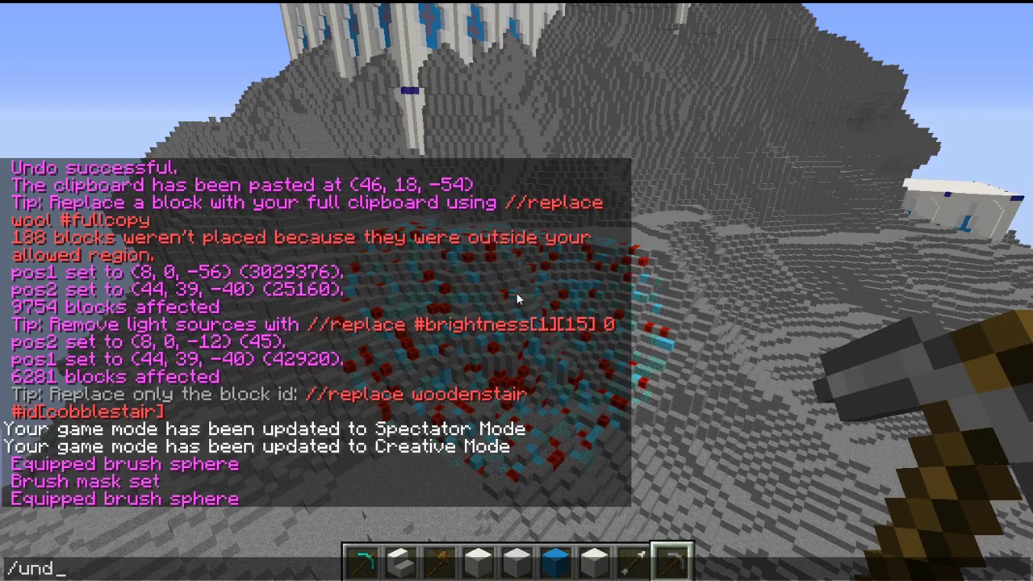
pyautogui.write('o')
pyautogui.press('Return')
# Swap block 152 in the sphere brush pattern for a white block, paint the slope again and inspect the mix up close
pyautogui.press('/')
pyautogui.press('Up')
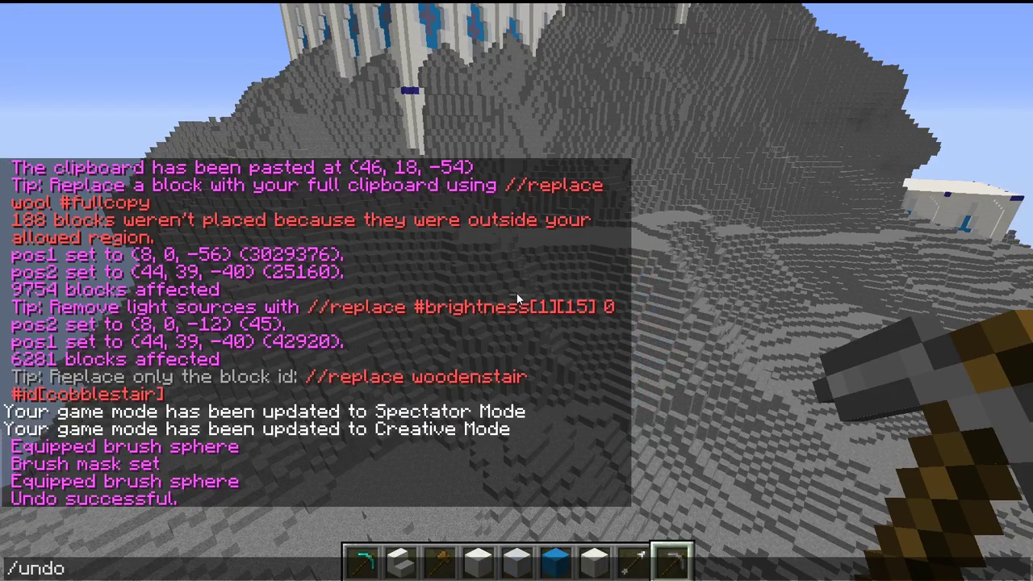
pyautogui.press('Up')
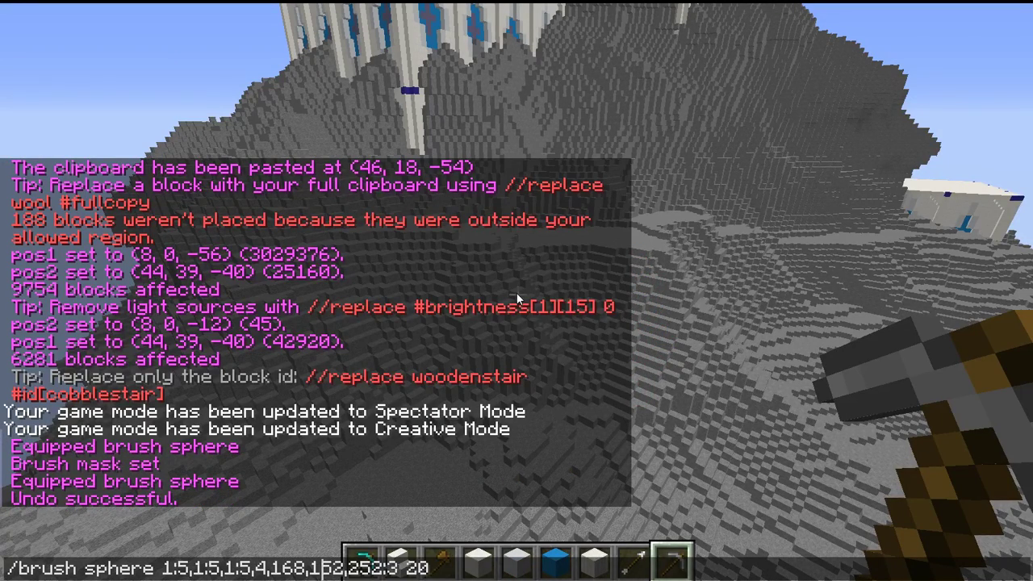
pyautogui.press('Return')
pyautogui.rightClick(516, 291)
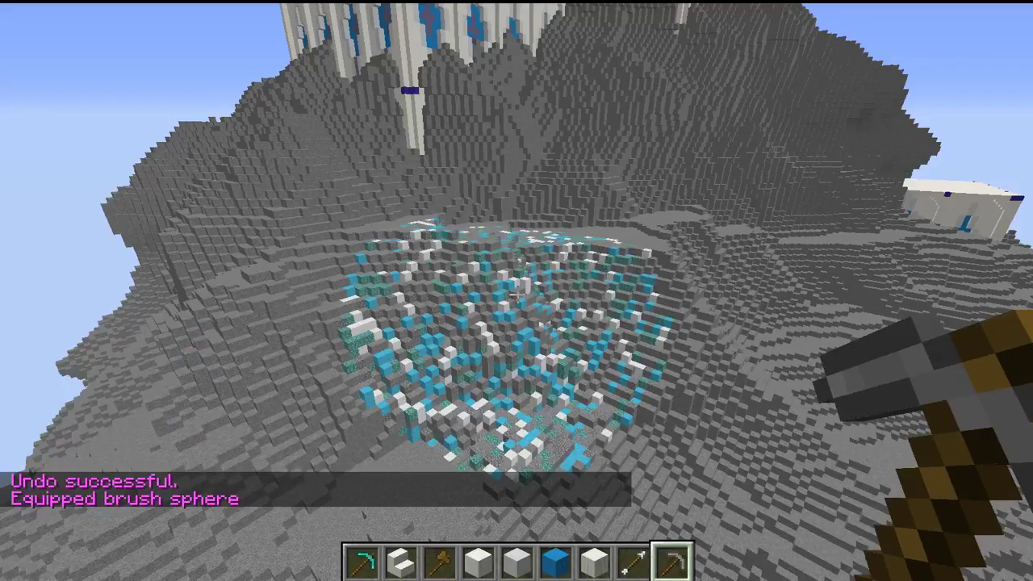
pyautogui.press('w')
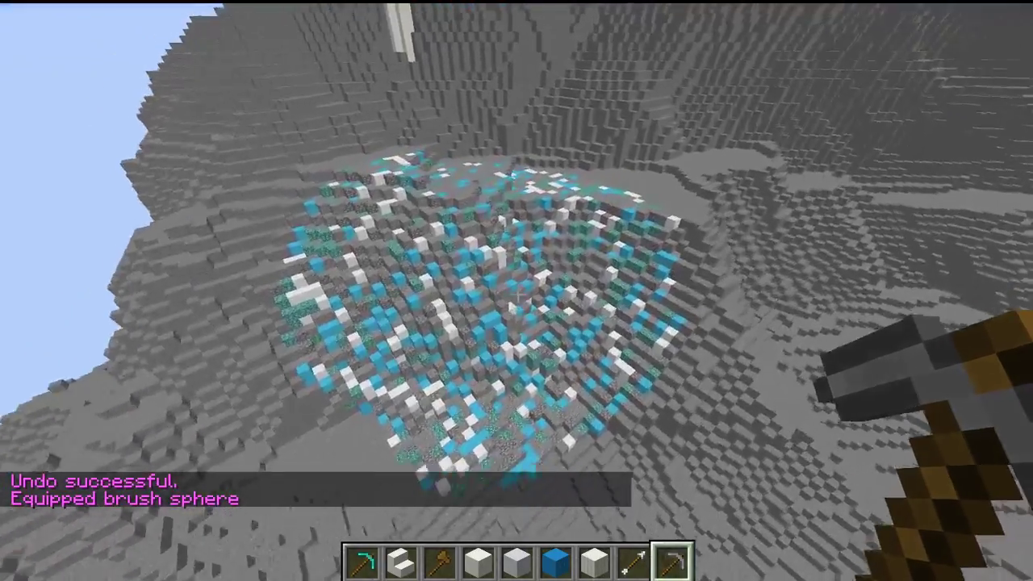
pyautogui.press('w')
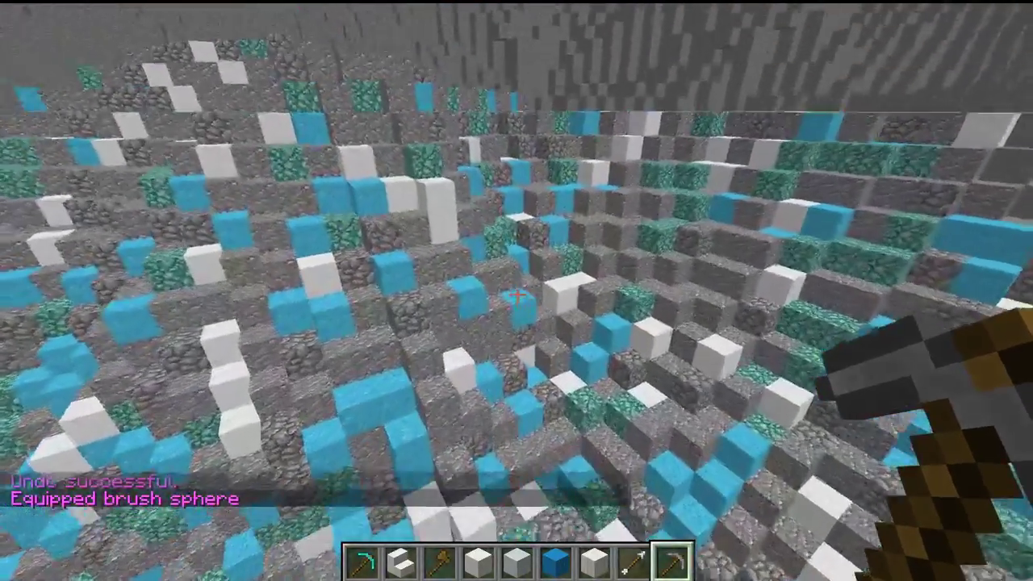
pyautogui.press('shift')
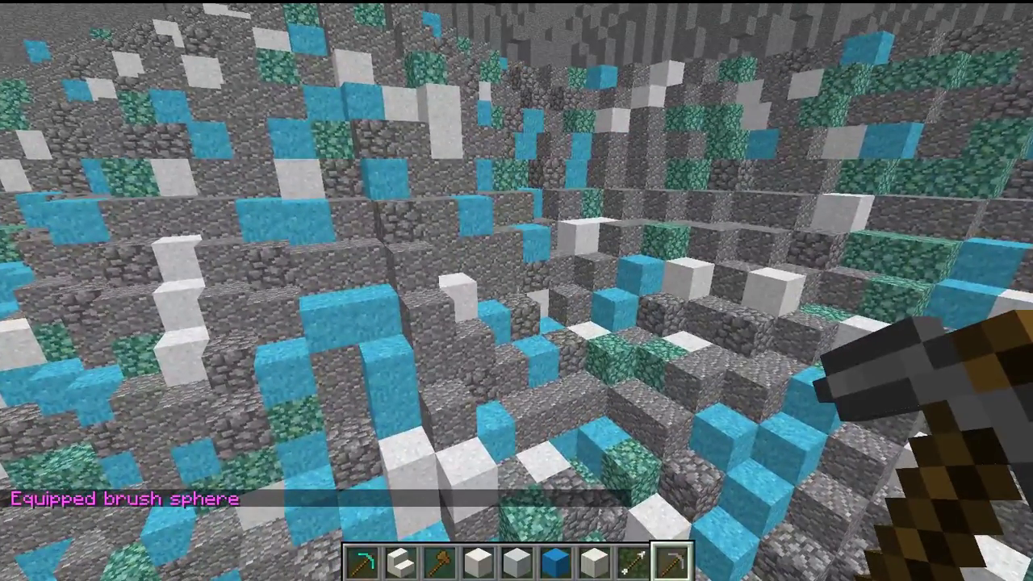
# Examine the painted mix on the slope from farther away and undo the painted sphere
pyautogui.press('s')
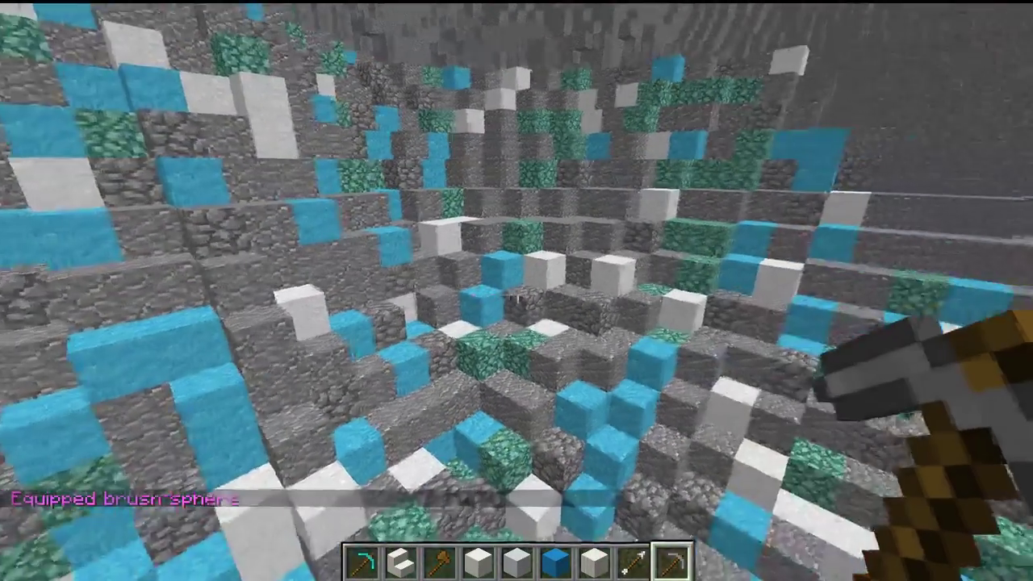
pyautogui.press('s')
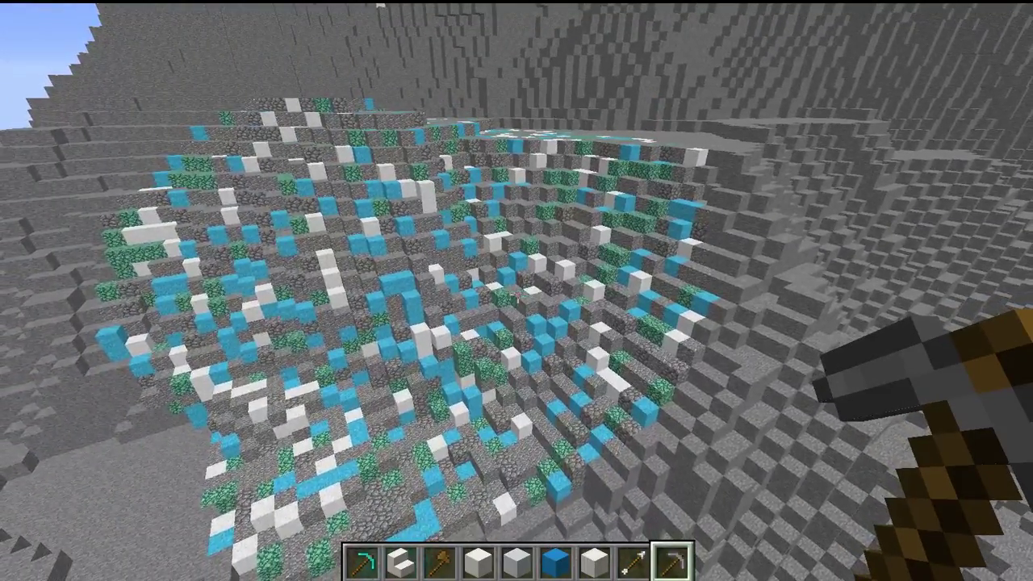
pyautogui.press('space')
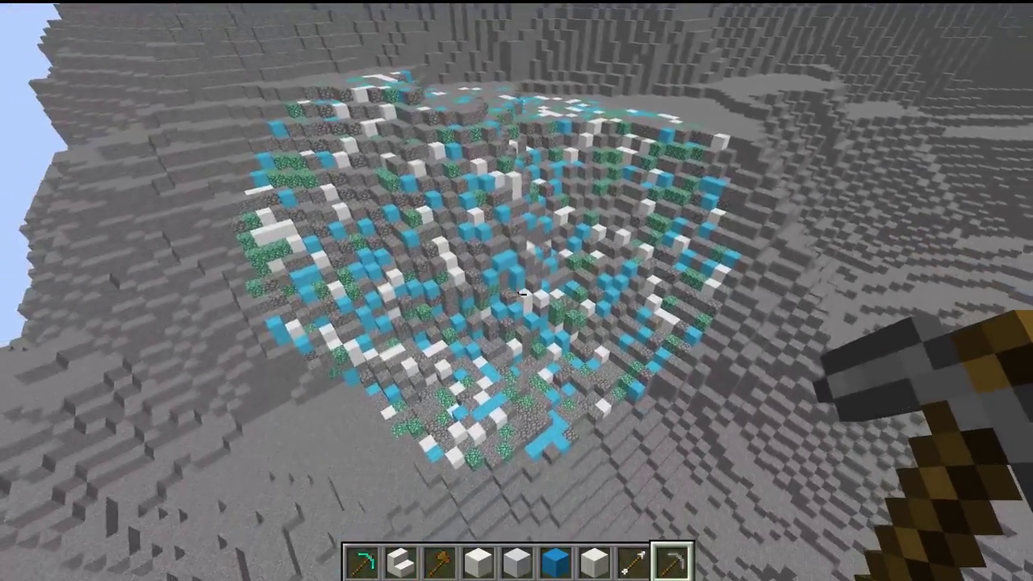
pyautogui.press('w')
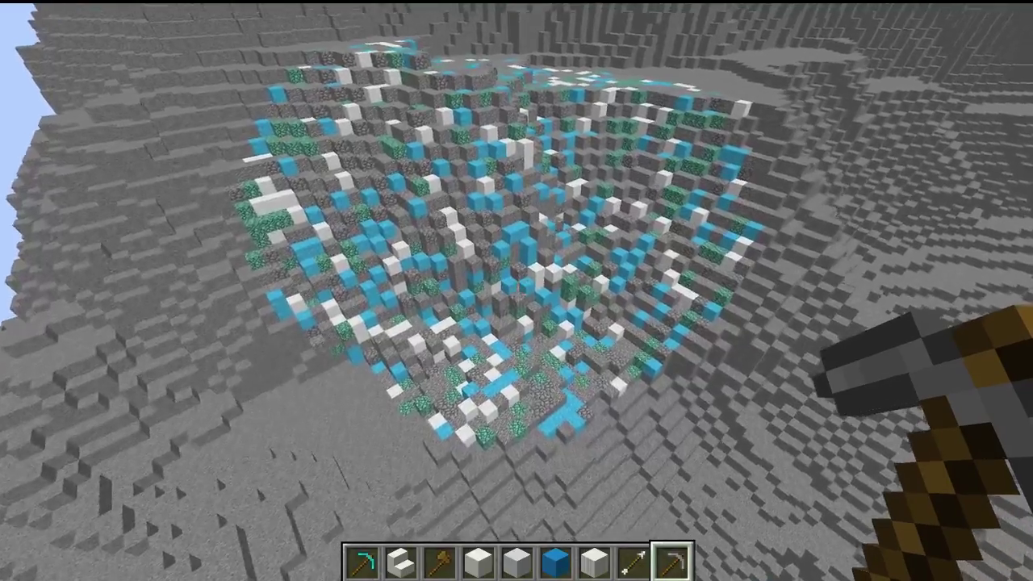
pyautogui.press('s')
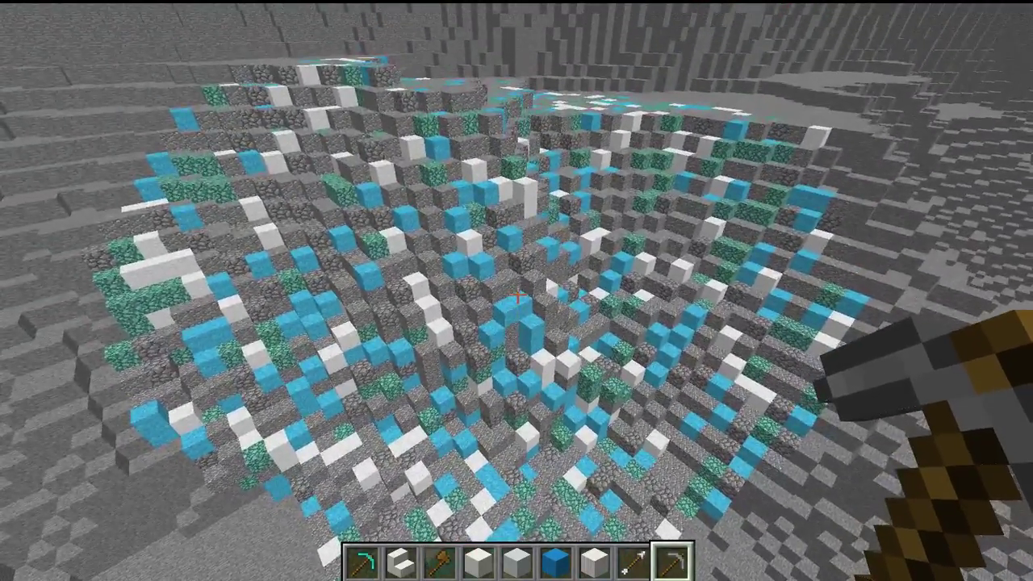
pyautogui.press('/')
pyautogui.write('undo')
pyautogui.press('Return')
# Recall the sphere brush command, set the pattern entry after 168 to 159:3 and equip the radius 20 brush
pyautogui.press('t')
pyautogui.press('Up')
pyautogui.press('Up')
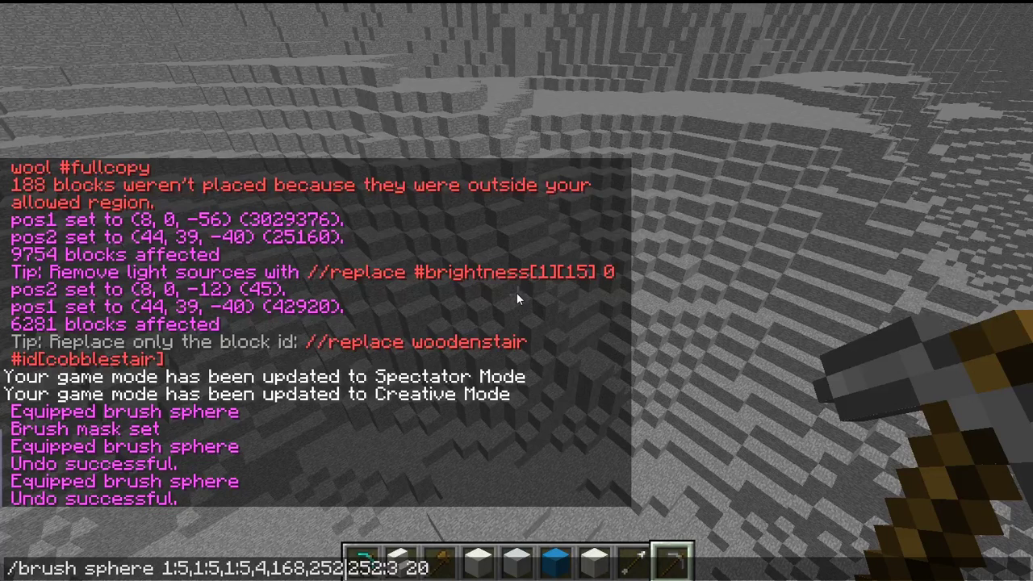
pyautogui.press('BackSpace')
pyautogui.press('BackSpace')
pyautogui.press('BackSpace')
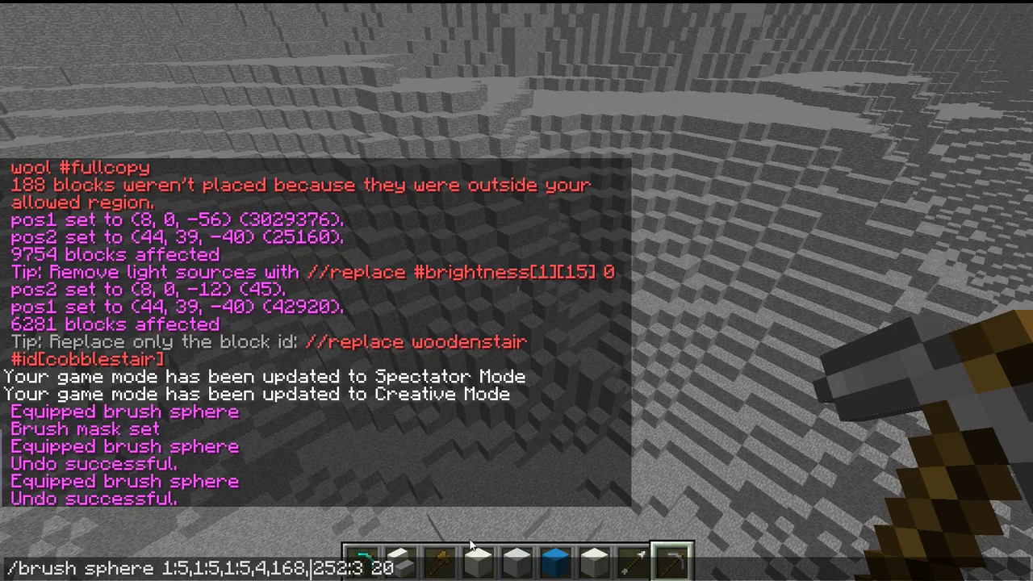
pyautogui.write('159,')
pyautogui.press('Return')
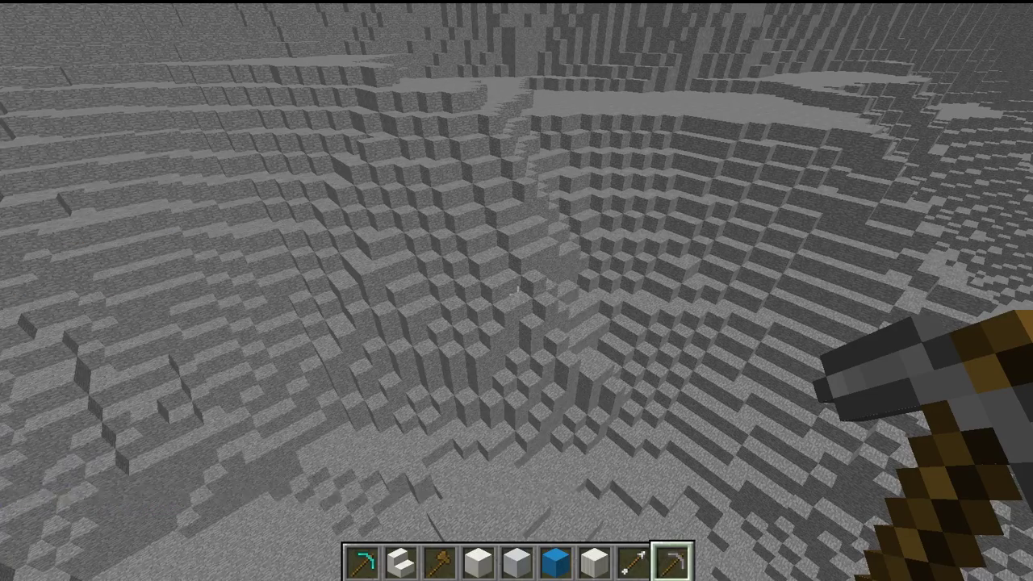
# Test the brush with the 159:3 mix on the bare slope, inspect it from afar and up close, and undo it
pyautogui.rightClick(516, 290)
pyautogui.press('s')
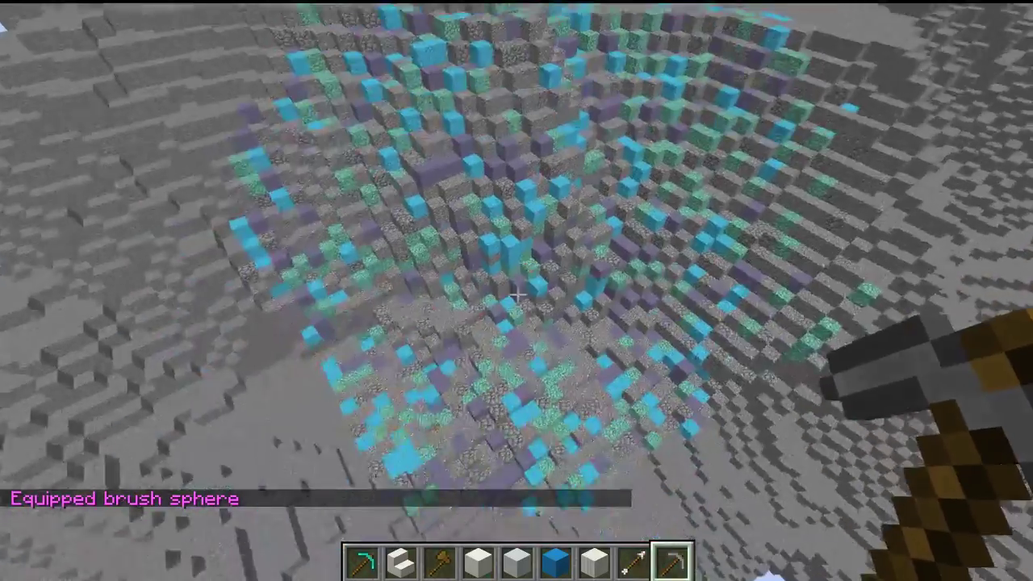
pyautogui.press('s')
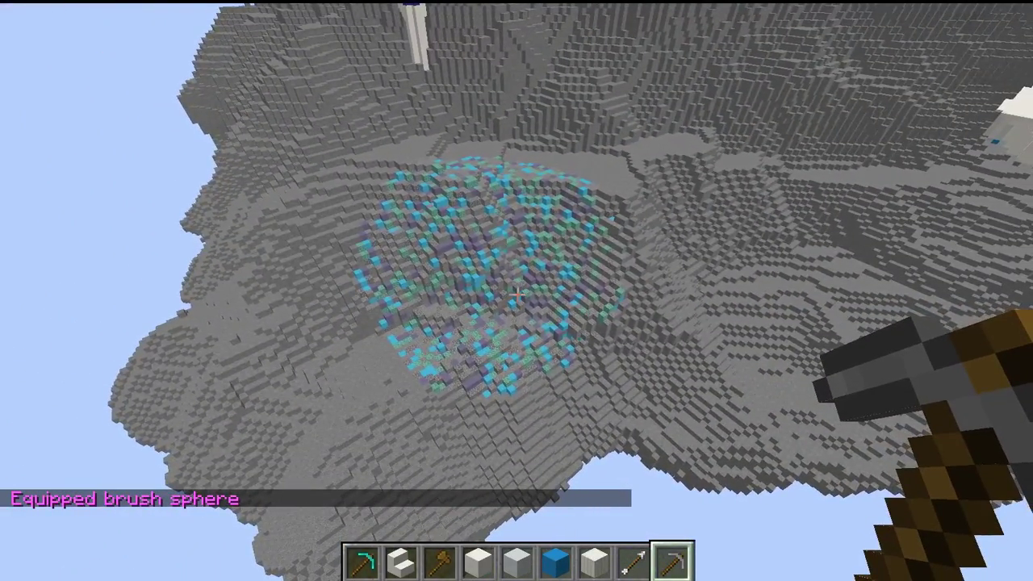
pyautogui.press('w')
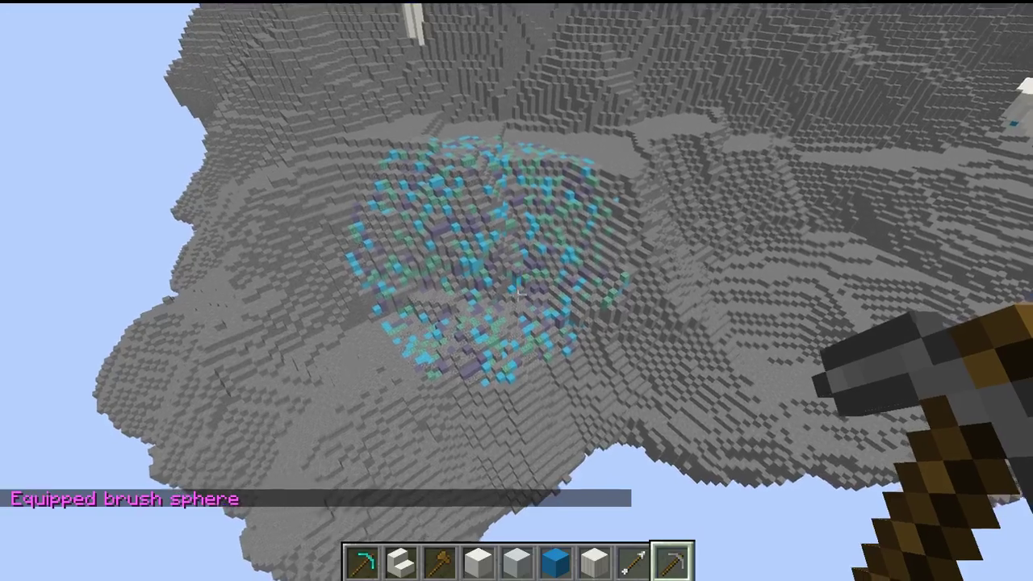
pyautogui.press('w')
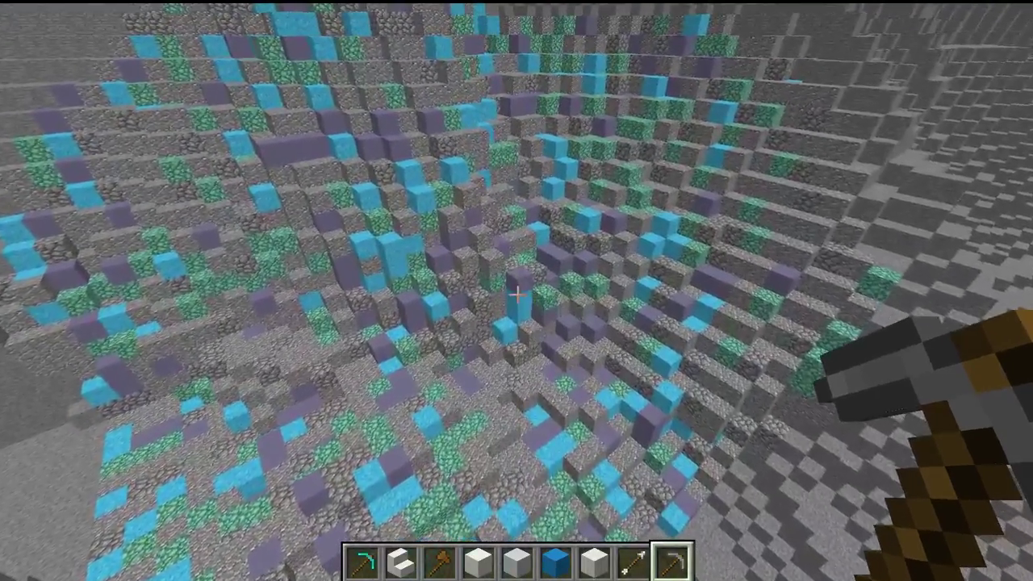
pyautogui.press('/')
pyautogui.write('/undo')
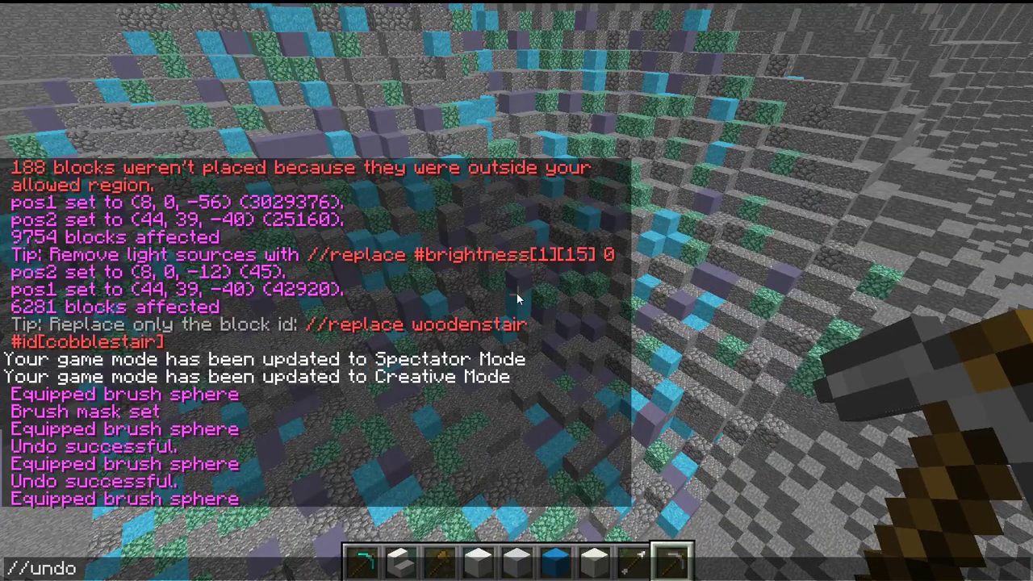
pyautogui.press('Return')
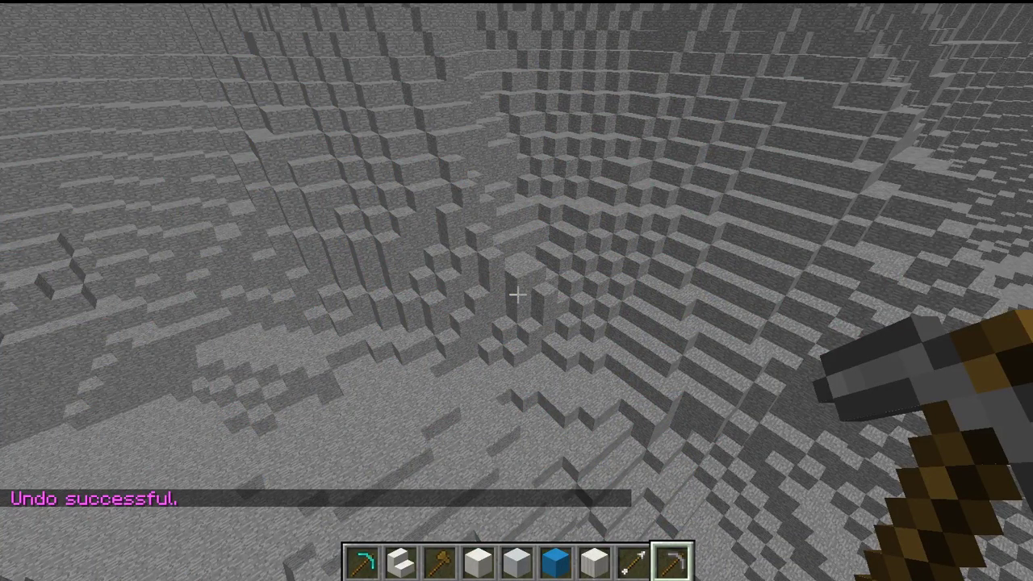
# Recall the sphere brush command, set the pattern entry between 168 and 252:3 to 95, and equip the brush
pyautogui.press('s')
pyautogui.press('space')
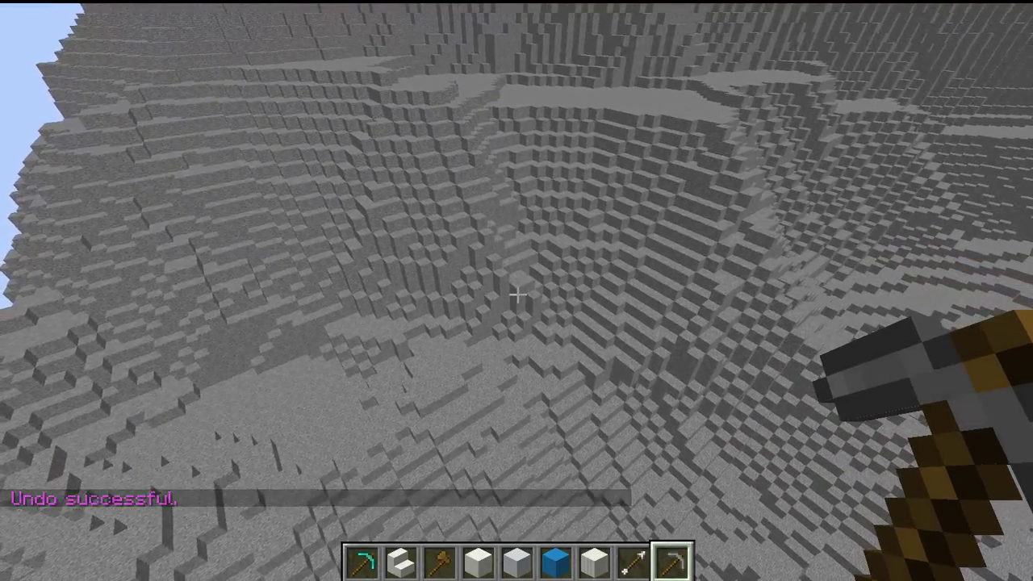
pyautogui.press('/')
pyautogui.press('Up')
pyautogui.press('Up')
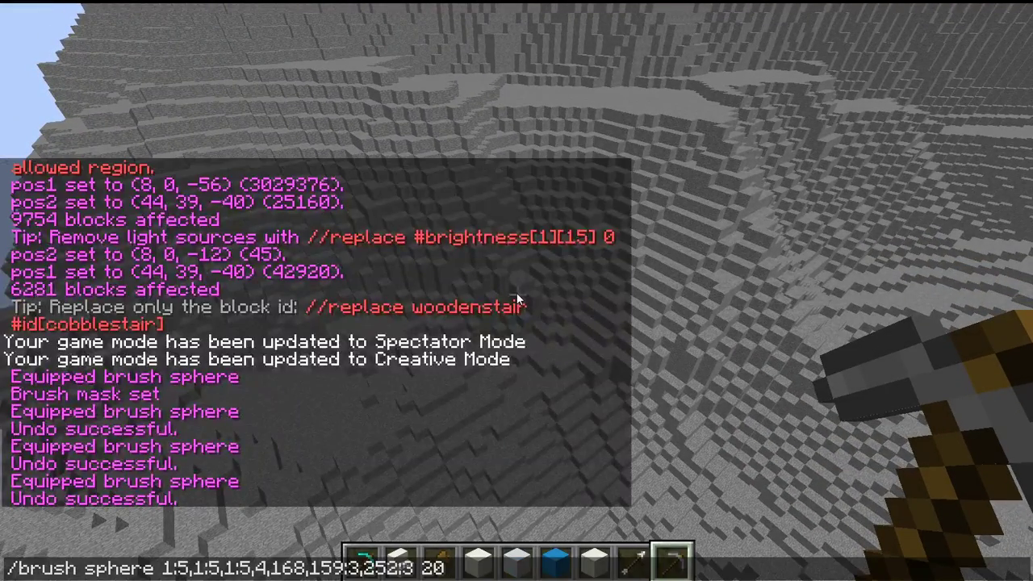
pyautogui.press('Up')
pyautogui.press('Down')
pyautogui.press('BackSpace')
pyautogui.press('BackSpace')
pyautogui.press('BackSpace')
pyautogui.press('BackSpace')
pyautogui.press('BackSpace')
pyautogui.press('BackSpace')
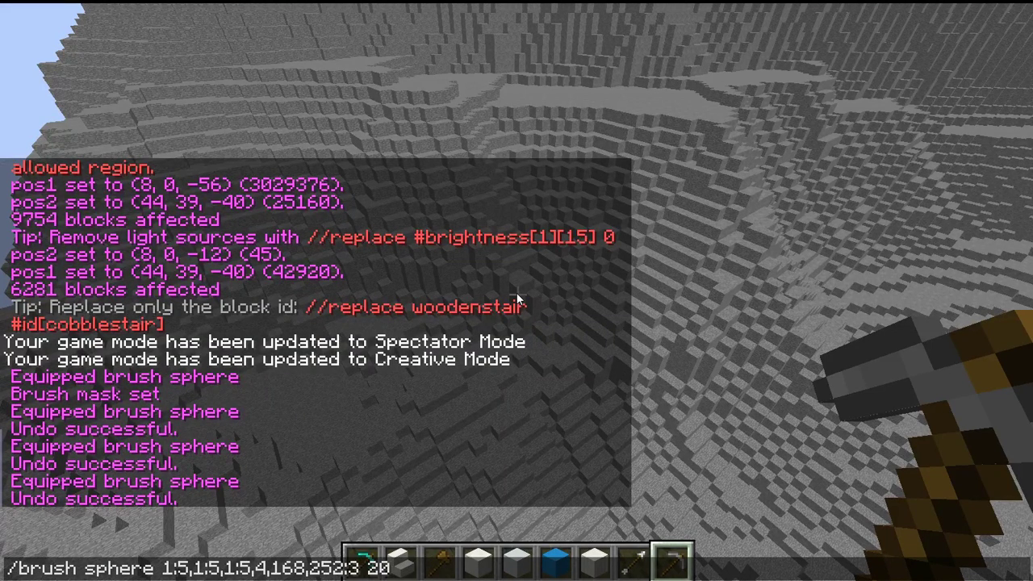
pyautogui.write(',')
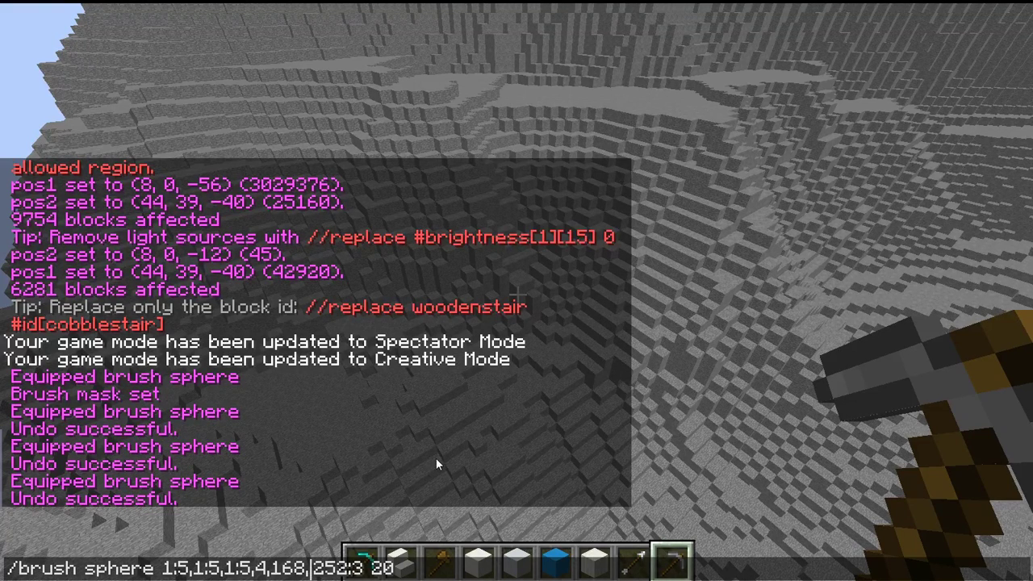
pyautogui.press('Return')
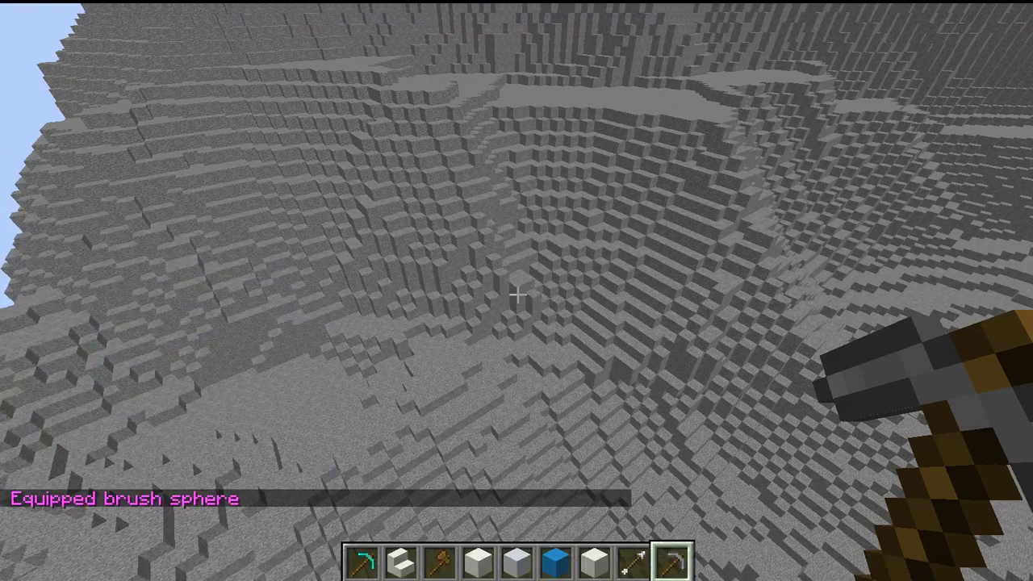
# Paint the slope and the ledge above it with the sphere brush containing block 95
pyautogui.rightClick(517, 291)
pyautogui.press('w')
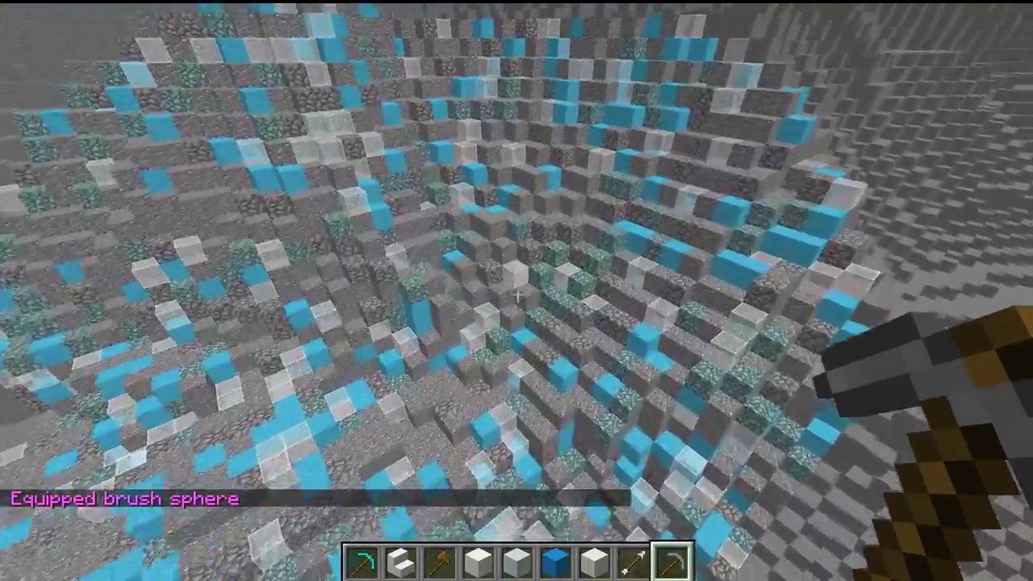
pyautogui.press('w')
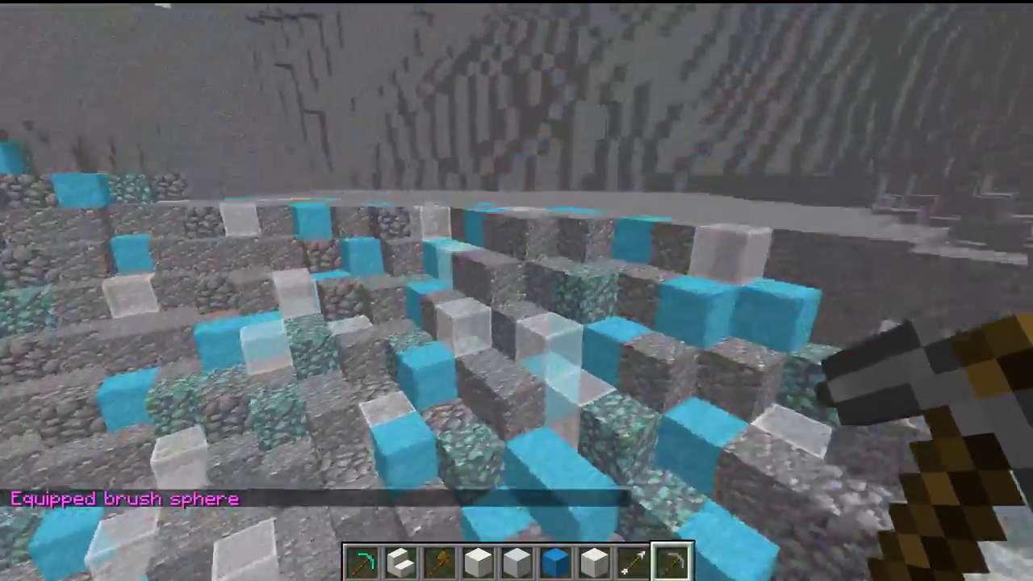
pyautogui.press('s')
pyautogui.press('space')
pyautogui.rightClick(518, 297)
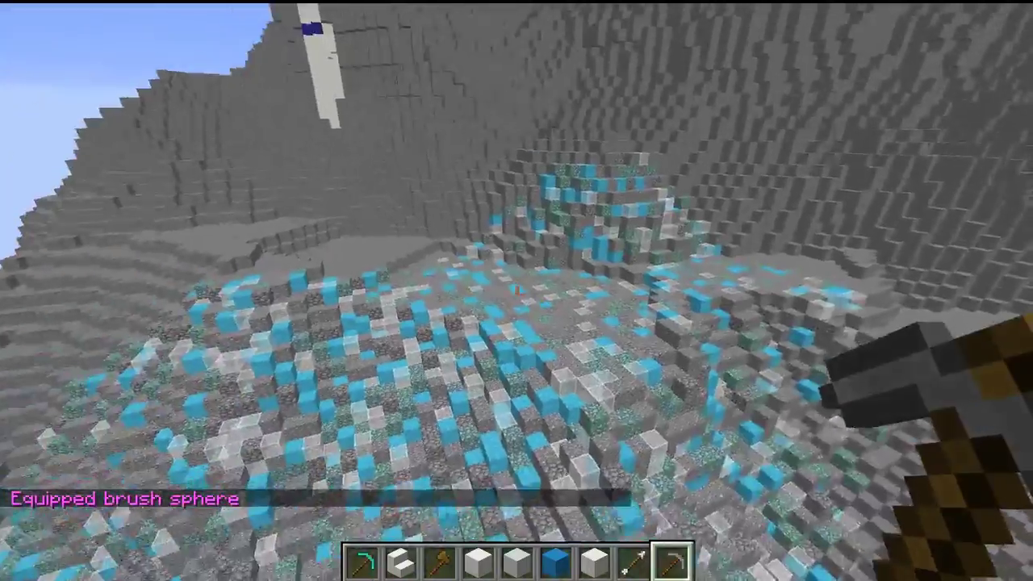
# Inspect the mix containing block 95 from afar and up close, and undo the painted spheres
pyautogui.press('s')
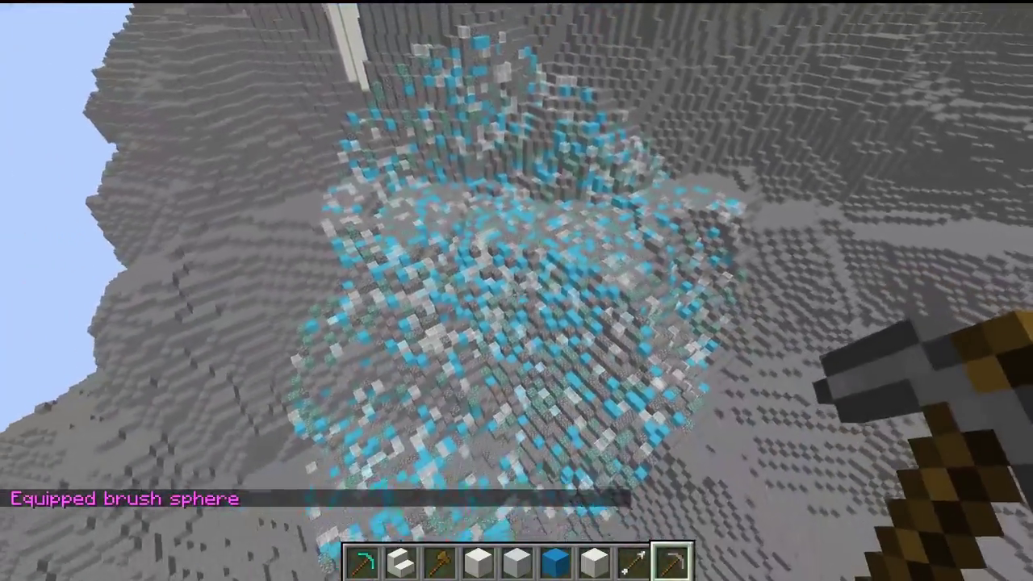
pyautogui.press('w')
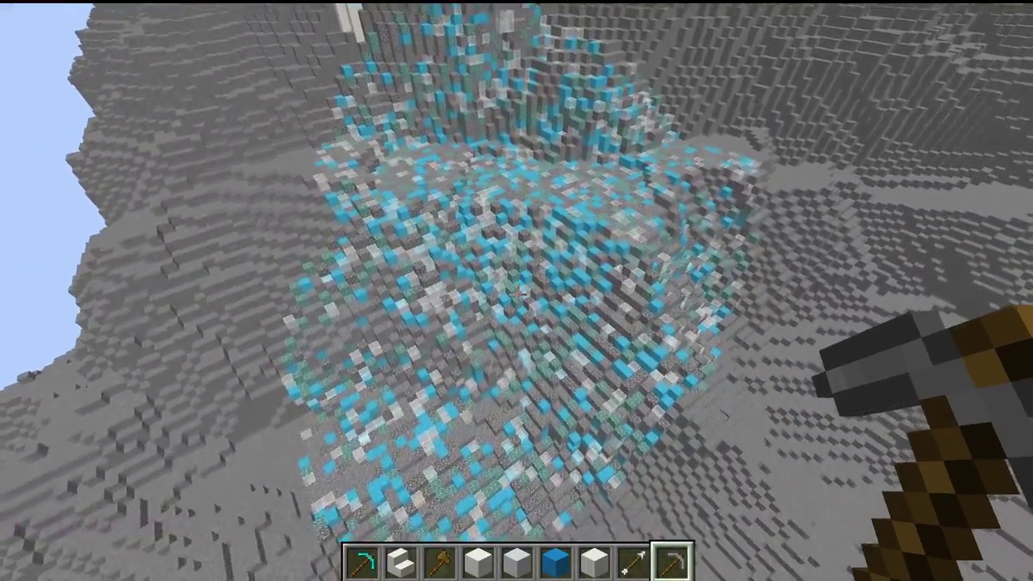
pyautogui.press('w')
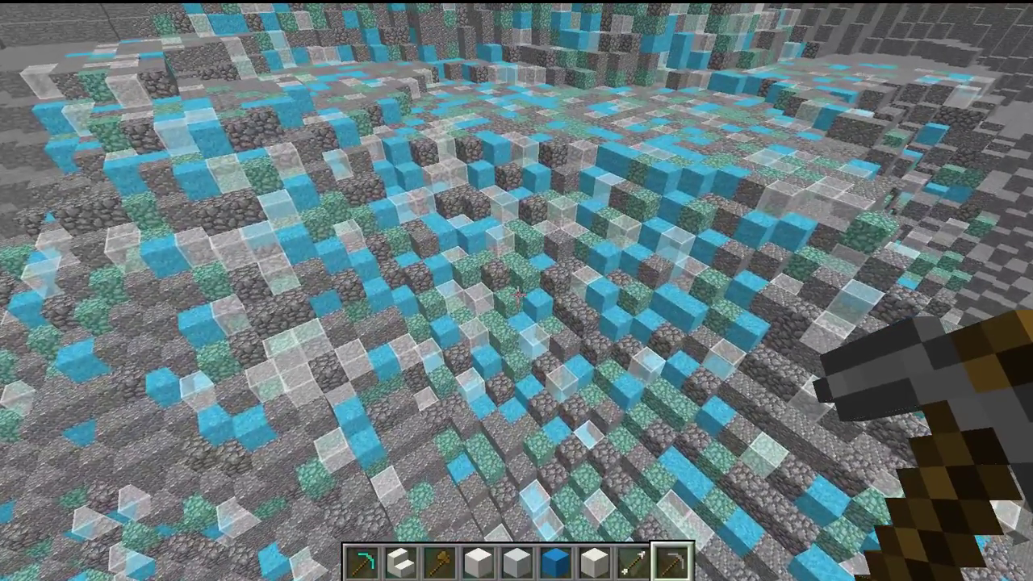
pyautogui.press('/')
pyautogui.press('Up')
pyautogui.press('Up')
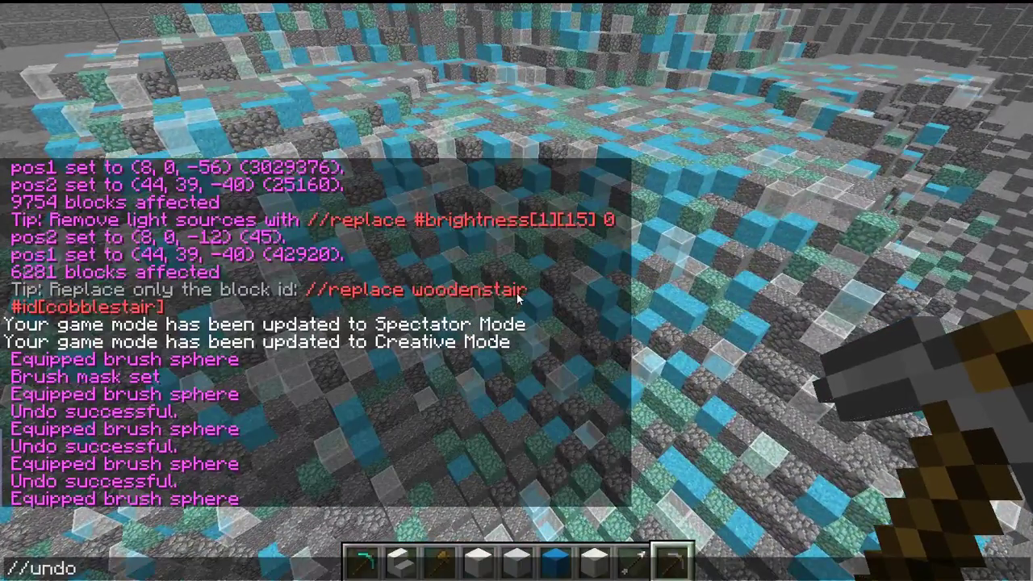
pyautogui.press('Return')
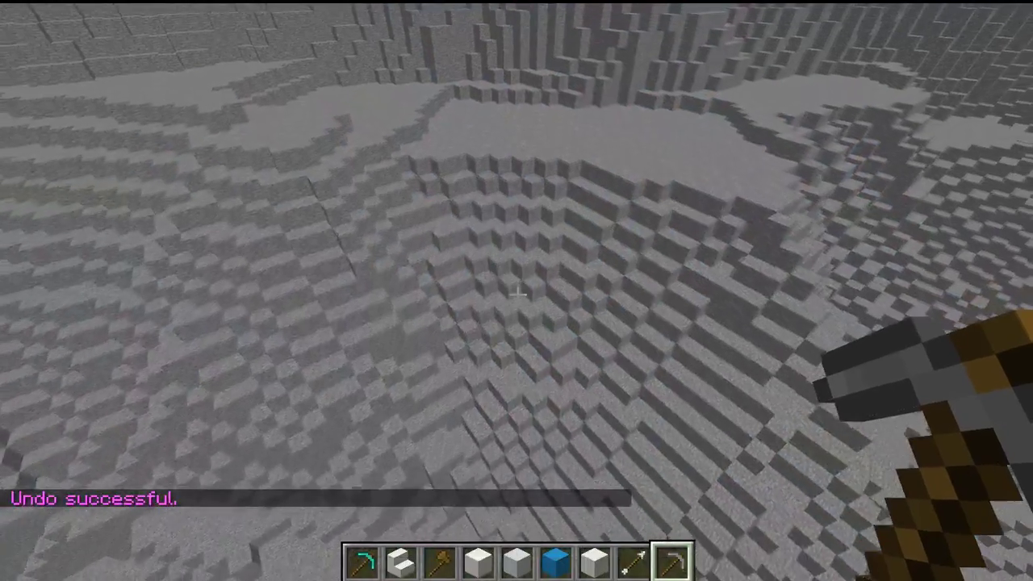
# Replace block 95 in the sphere brush pattern with 73 and 174, keep radius 20, and equip the brush
pyautogui.press('e')
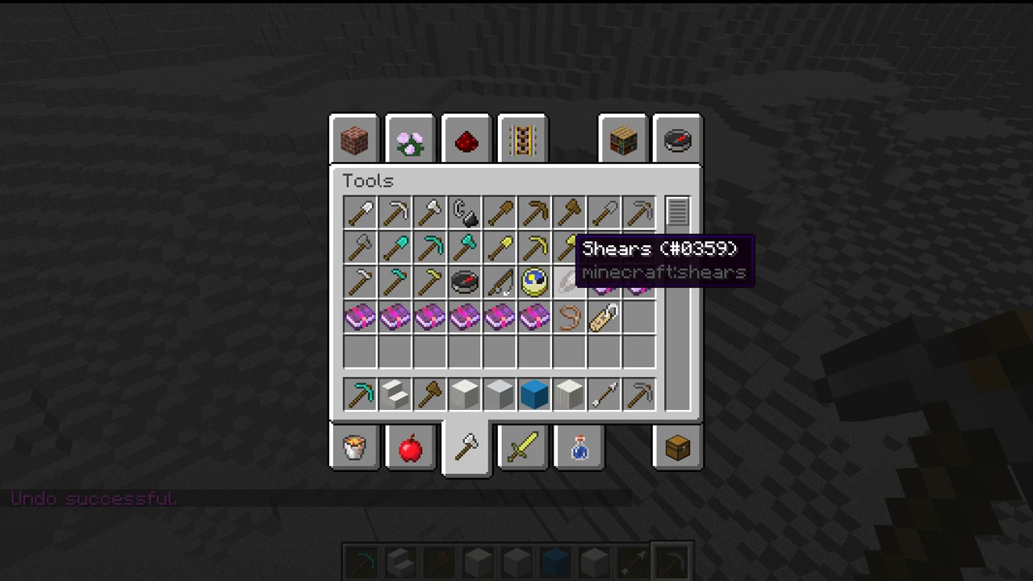
pyautogui.press('e')
pyautogui.press('/')
pyautogui.press('Up')
pyautogui.write('3')
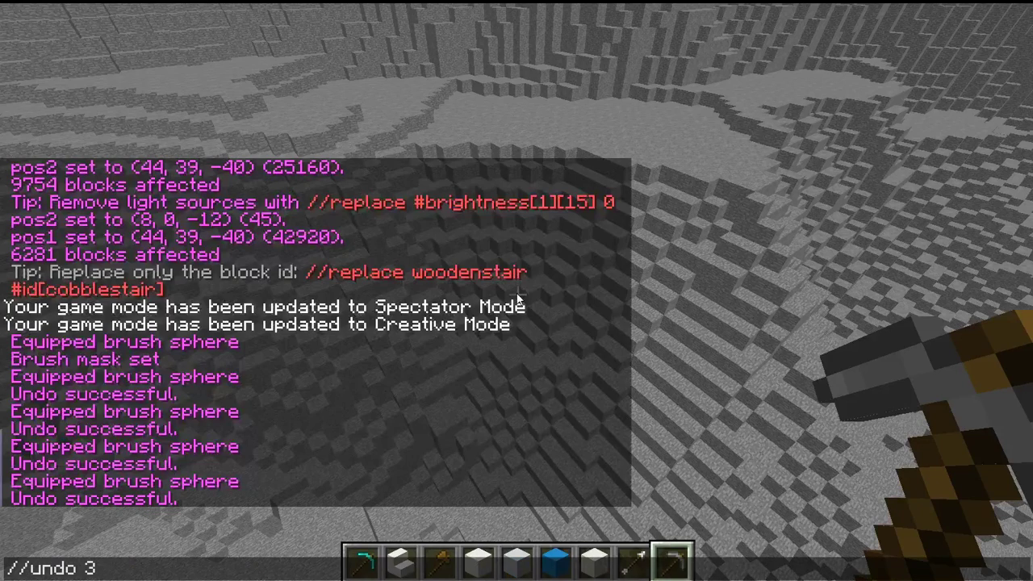
pyautogui.press('Up')
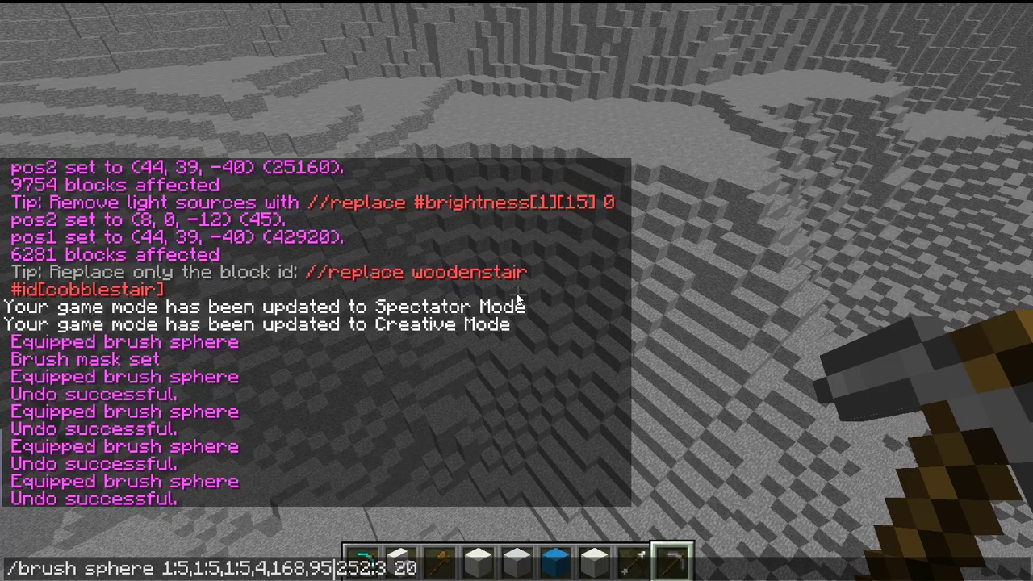
pyautogui.press('BackSpace')
pyautogui.press('BackSpace')
pyautogui.write('73,')
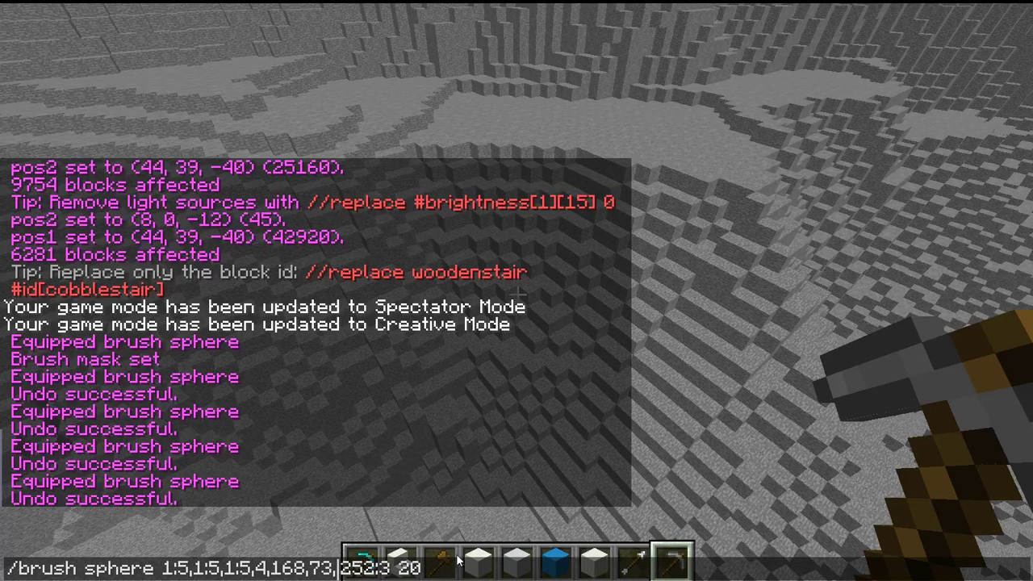
pyautogui.write('1,74')
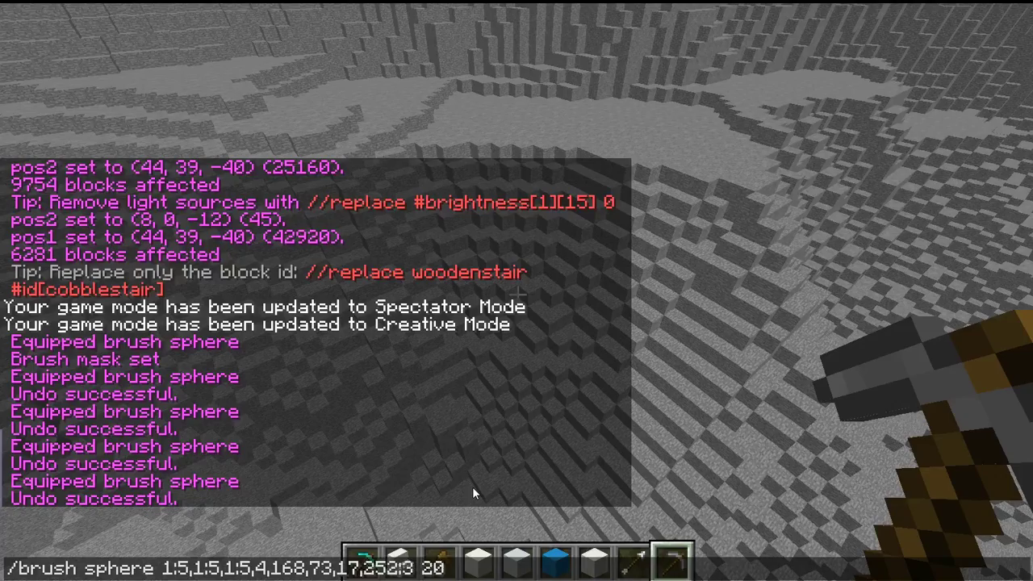
pyautogui.press('Return')
# Test the brush with the 73 and 174 mix on the slope, and run the undo command for 1 edit
pyautogui.rightClick(517, 293)
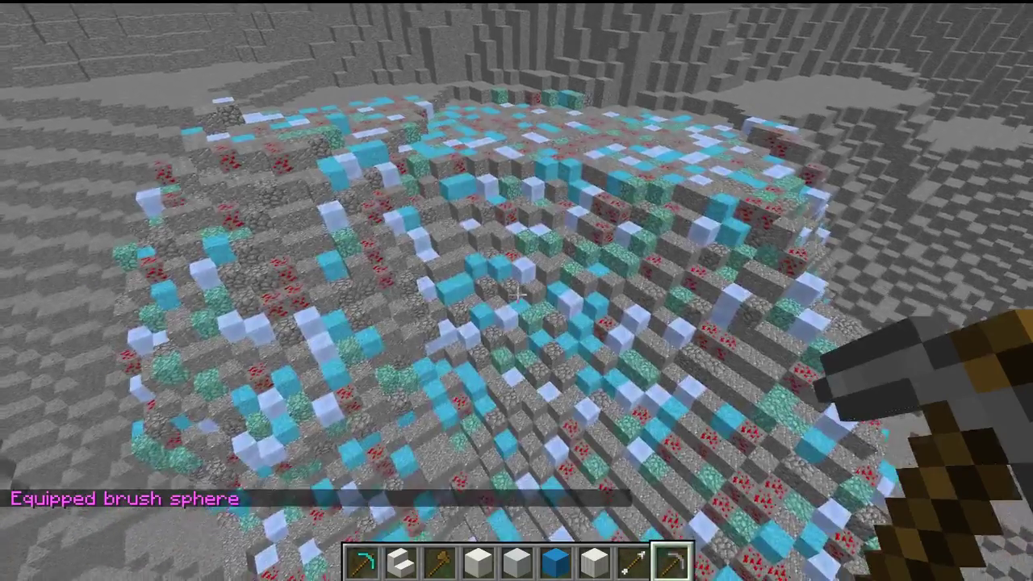
pyautogui.press('t')
pyautogui.press('Up')
pyautogui.press('Up')
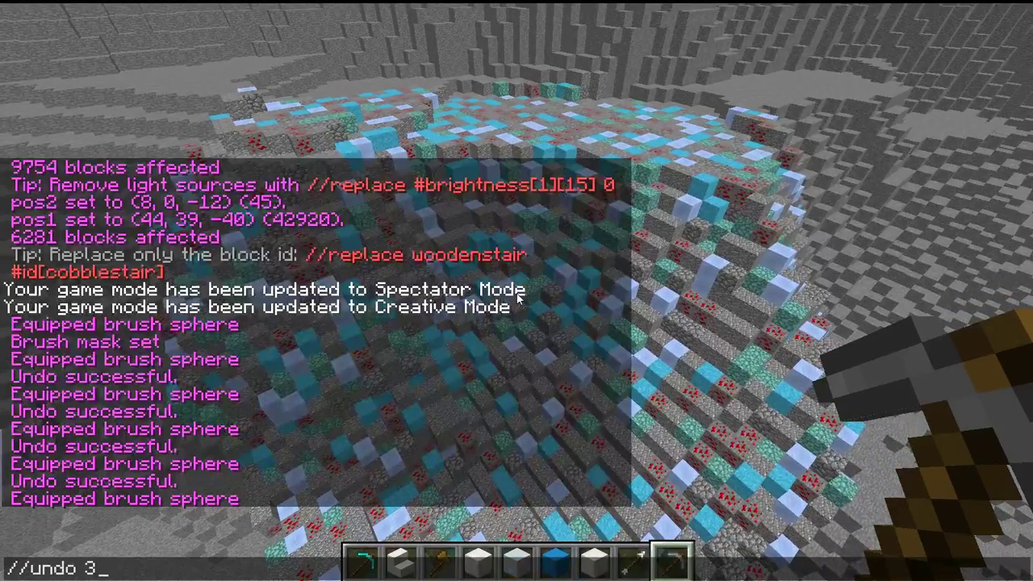
pyautogui.press('BackSpace')
pyautogui.write('1')
pyautogui.press('Return')
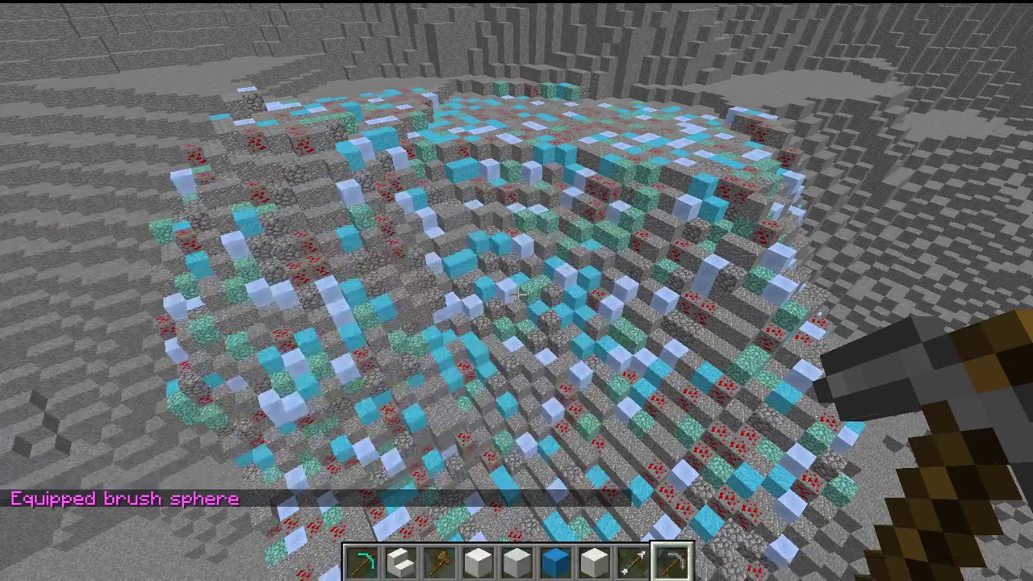
# Replace block 73 with 79 in the sphere brush pattern, keep radius 20, and paint the slope with it
pyautogui.press('t')
pyautogui.press('Up')
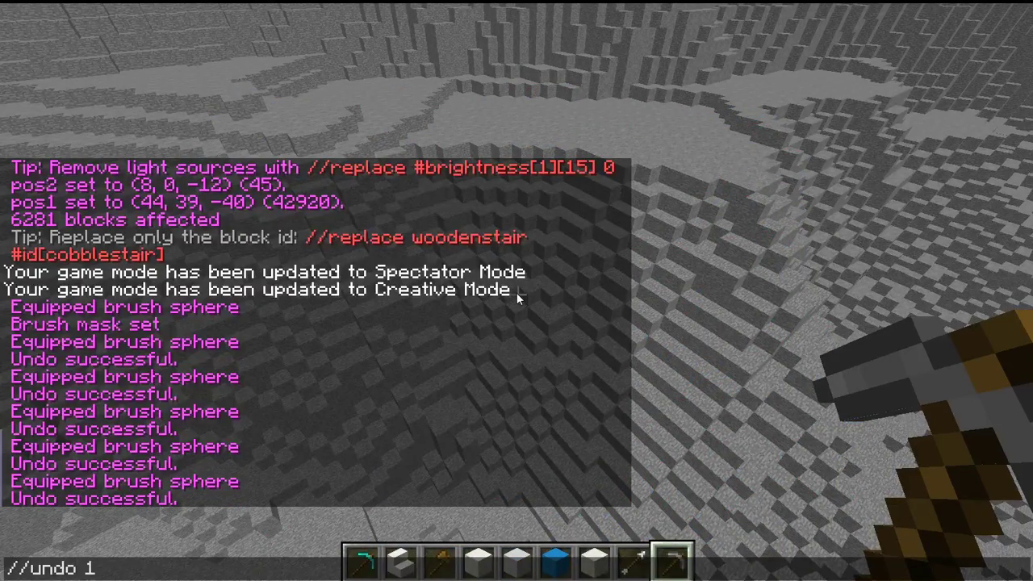
pyautogui.press('Up')
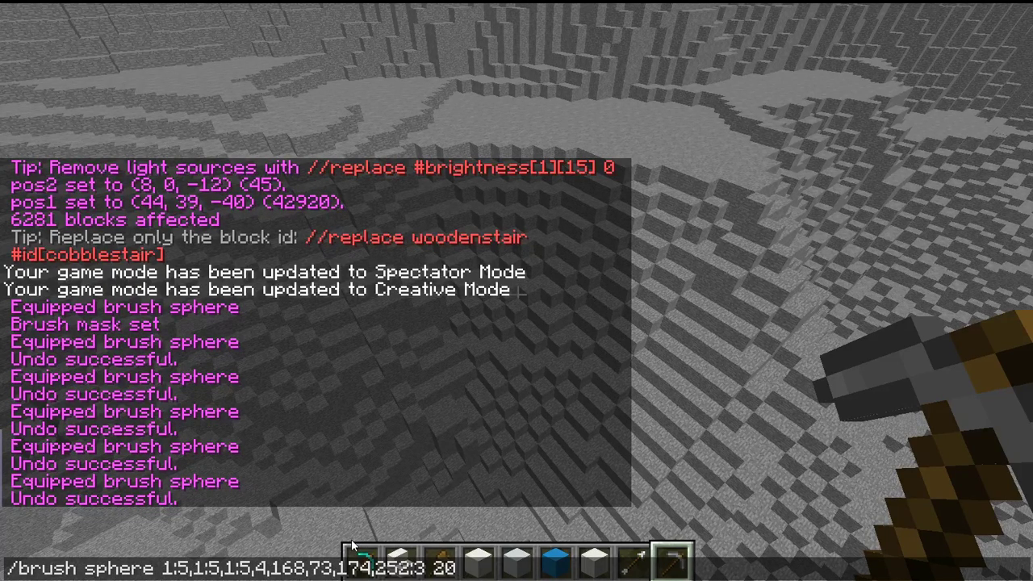
pyautogui.press('Return')
pyautogui.rightClick(516, 291)
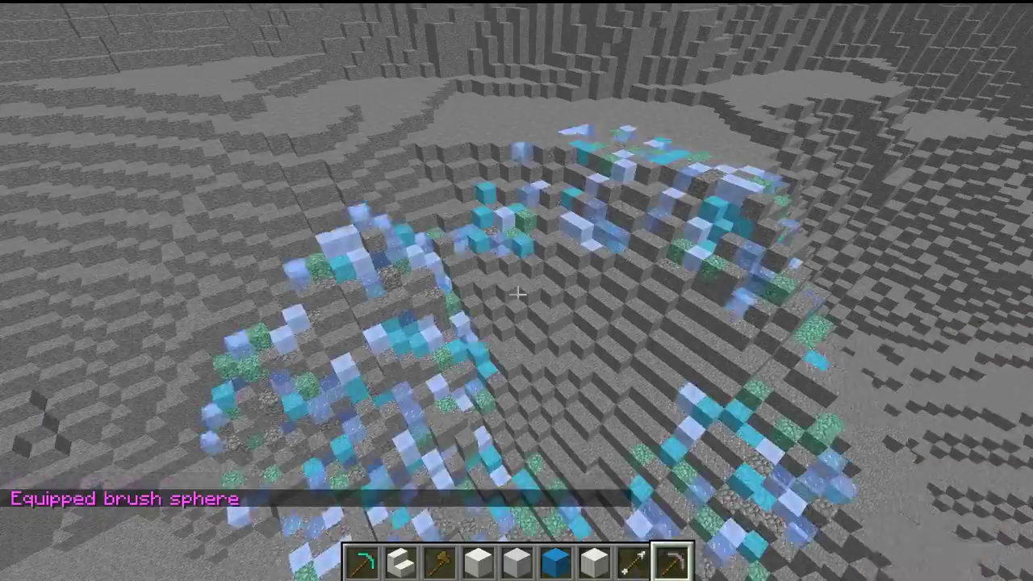
# Inspect the mix containing block 79 up close and from above, and undo the painted sphere
pyautogui.press('w')
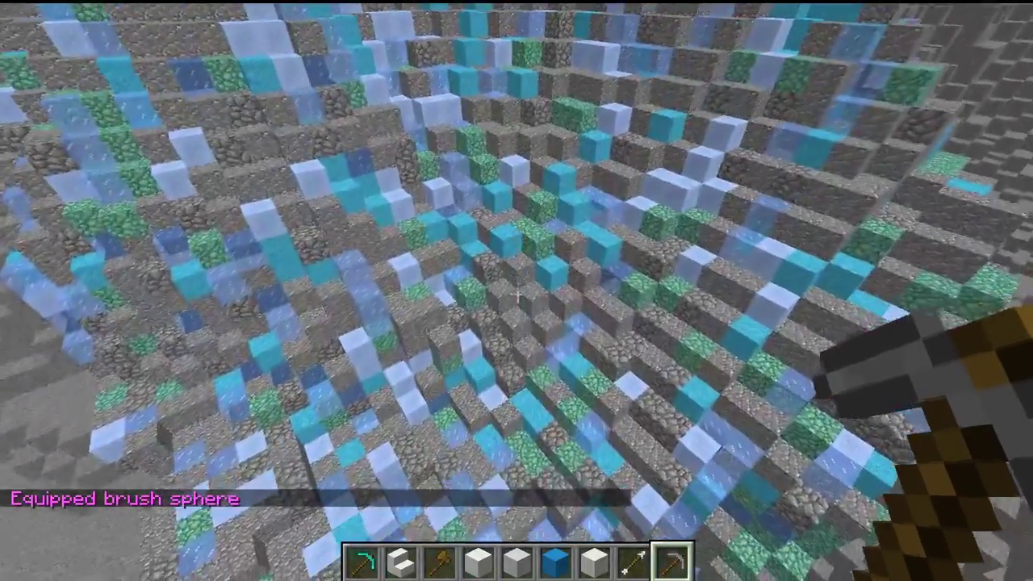
pyautogui.press('w')
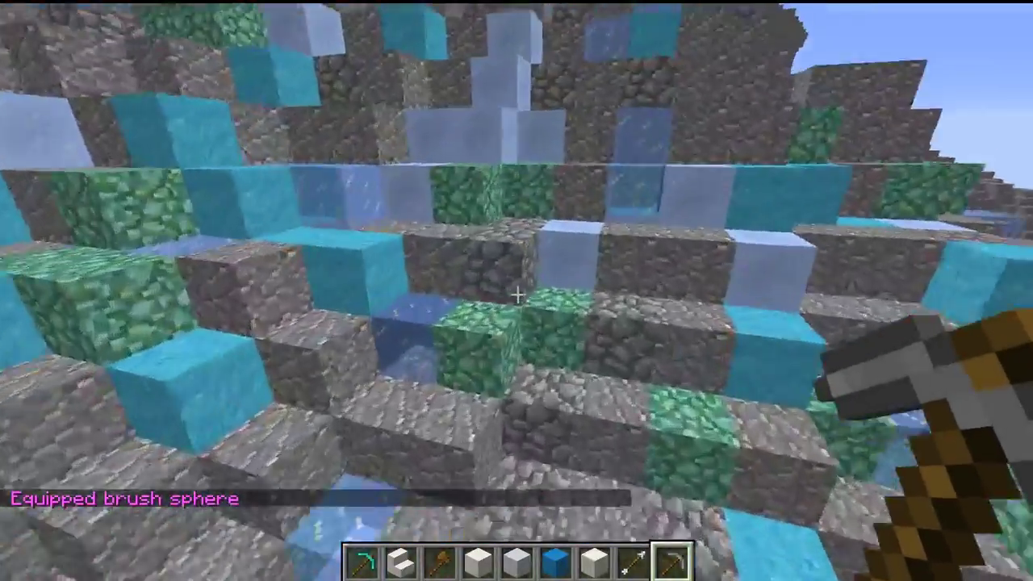
pyautogui.press('s')
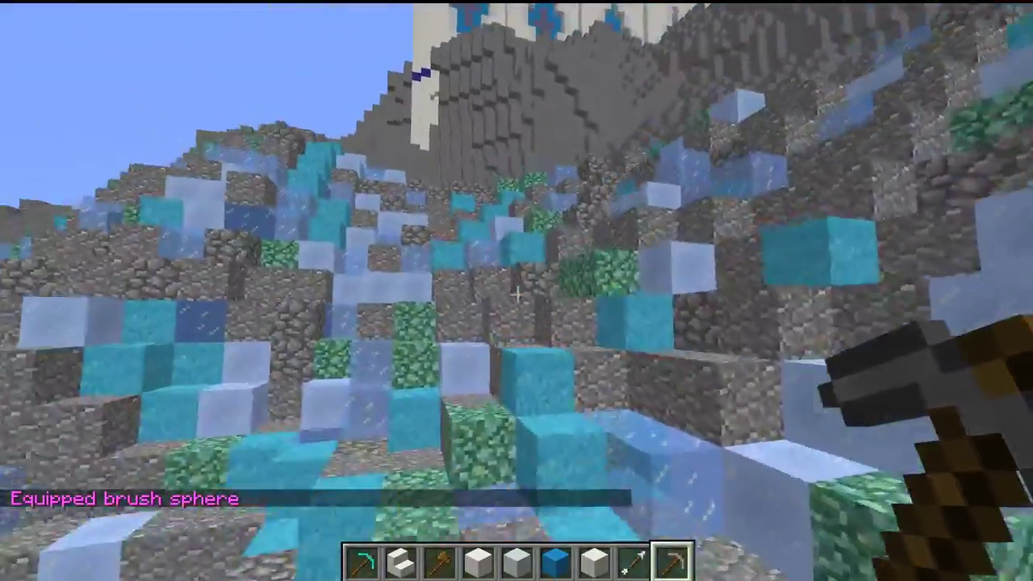
pyautogui.press('w')
pyautogui.press('space')
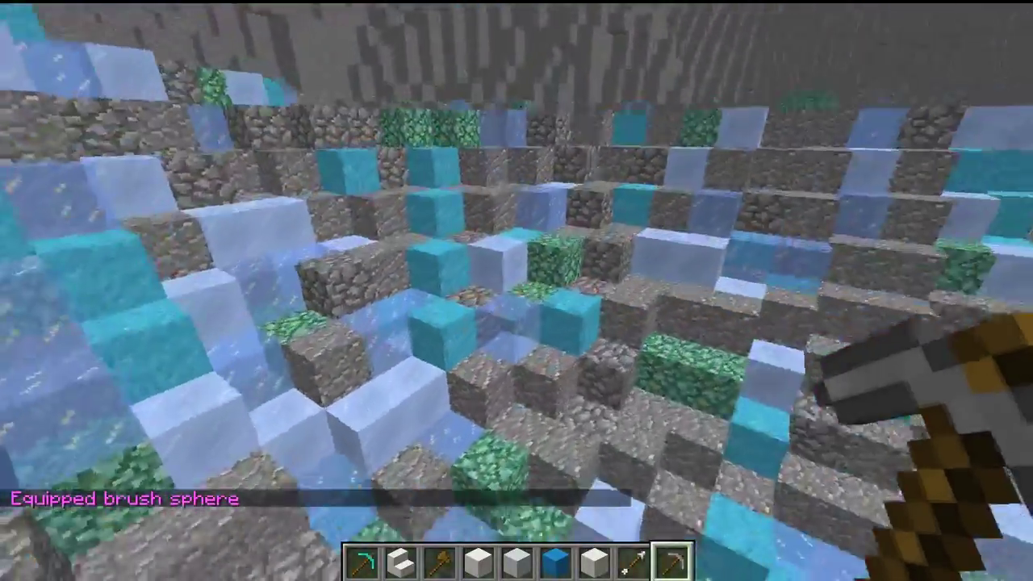
pyautogui.press('s')
pyautogui.press('space')
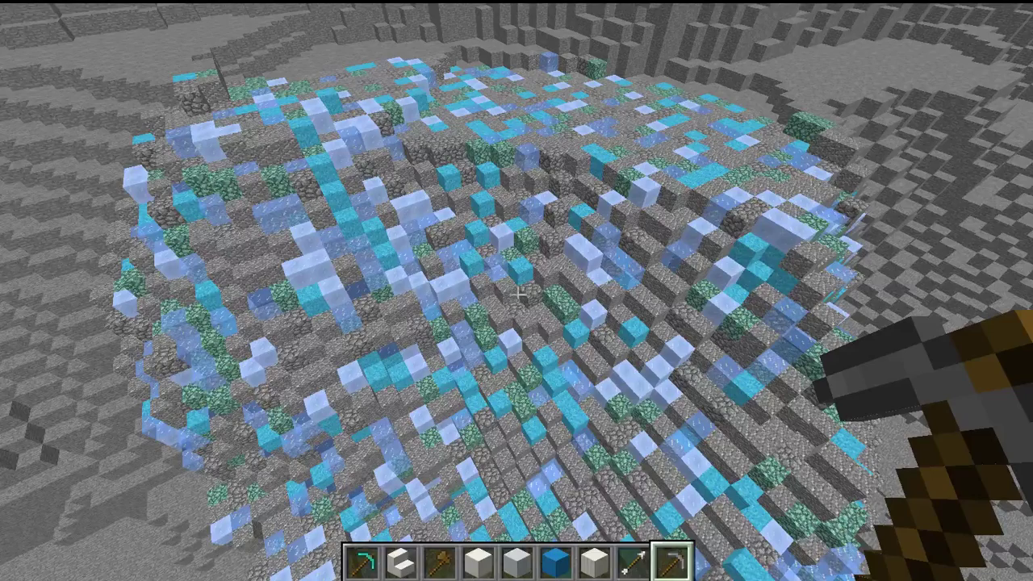
pyautogui.press('t')
pyautogui.press('Up')
pyautogui.press('Up')
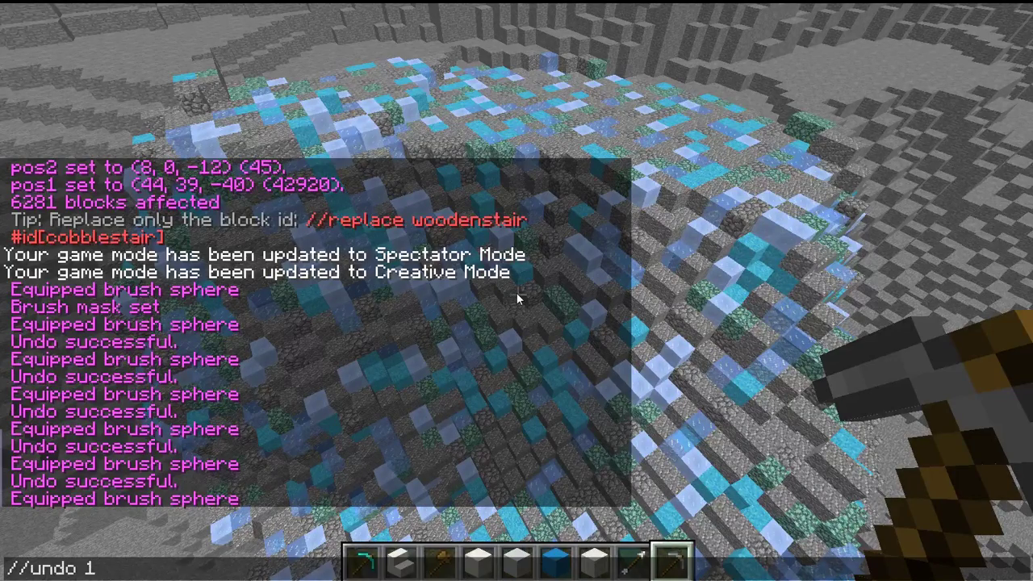
pyautogui.press('Return')
# Replace block 79 in the sphere brush pattern with two more entries of 174
pyautogui.press('t')
pyautogui.press('Up')
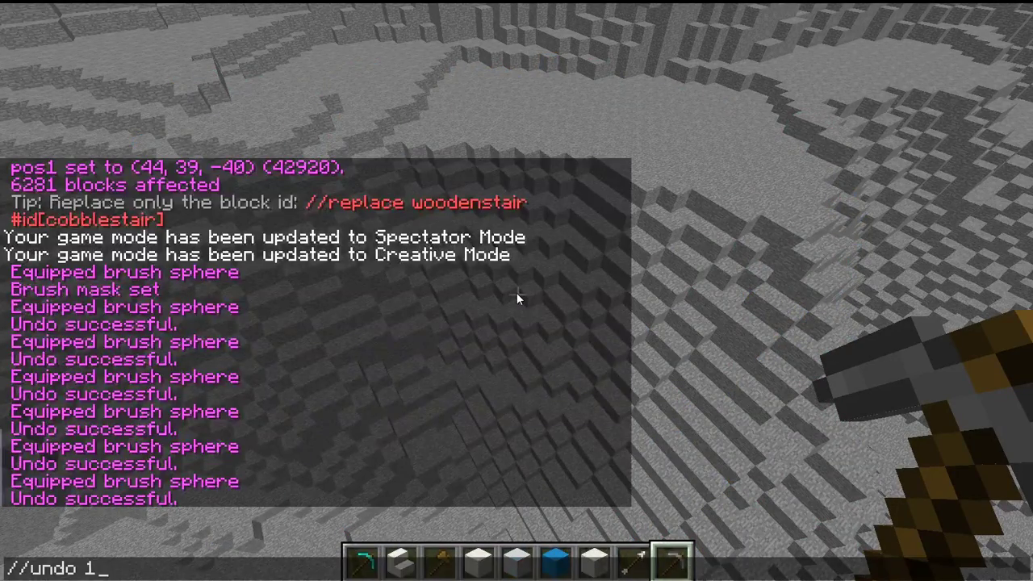
pyautogui.press('Up')
pyautogui.press('Left')
pyautogui.press('Left')
pyautogui.press('Left')
pyautogui.press('Left')
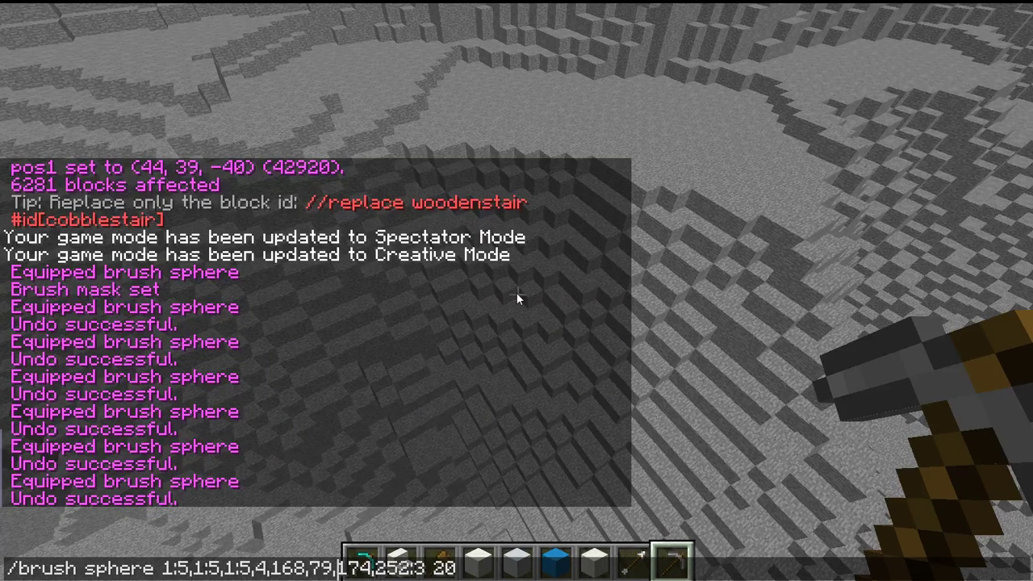
pyautogui.press('BackSpace')
pyautogui.press('BackSpace')
pyautogui.press('BackSpace')
pyautogui.write('174')
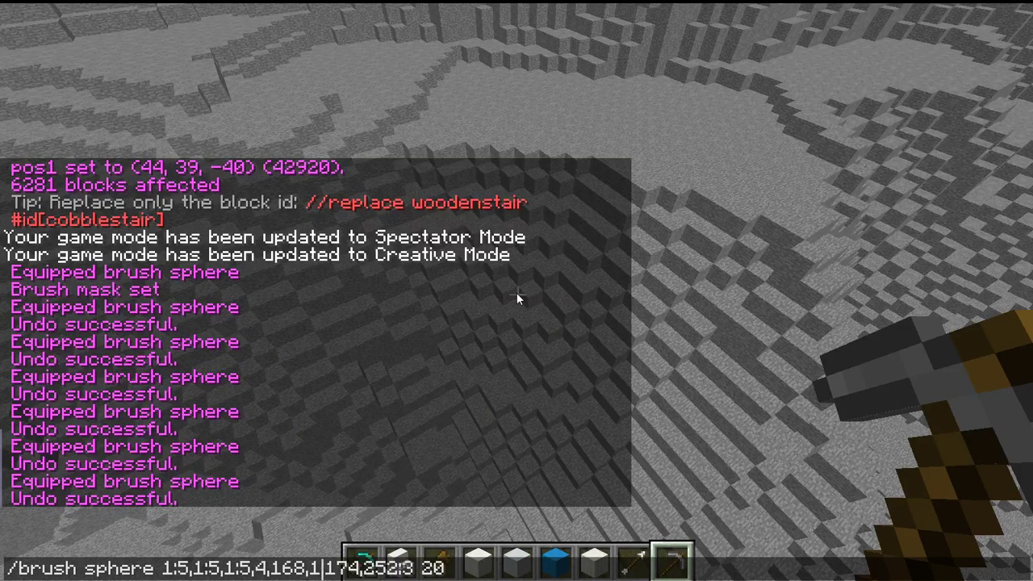
pyautogui.write(',')
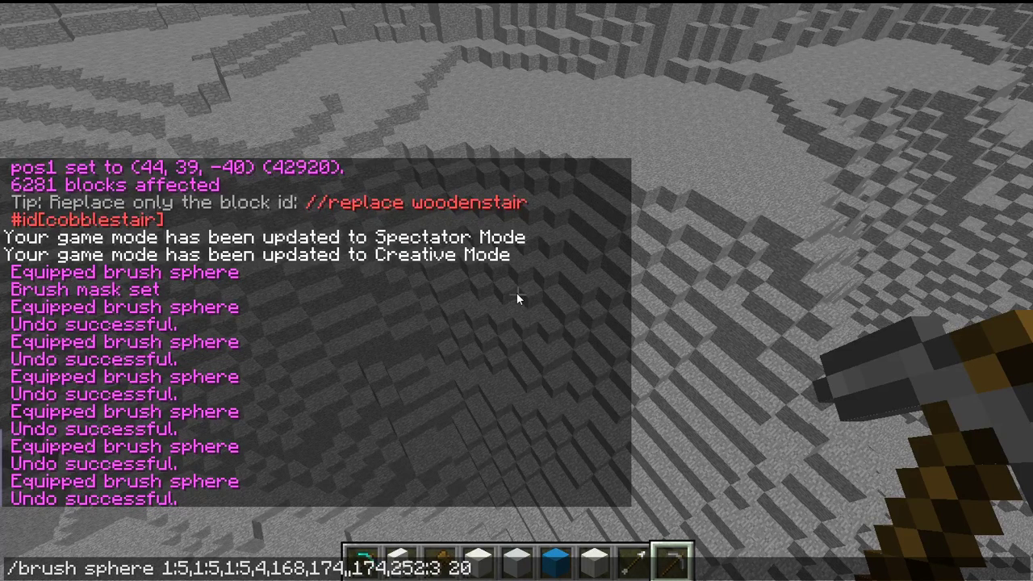
pyautogui.write('174')
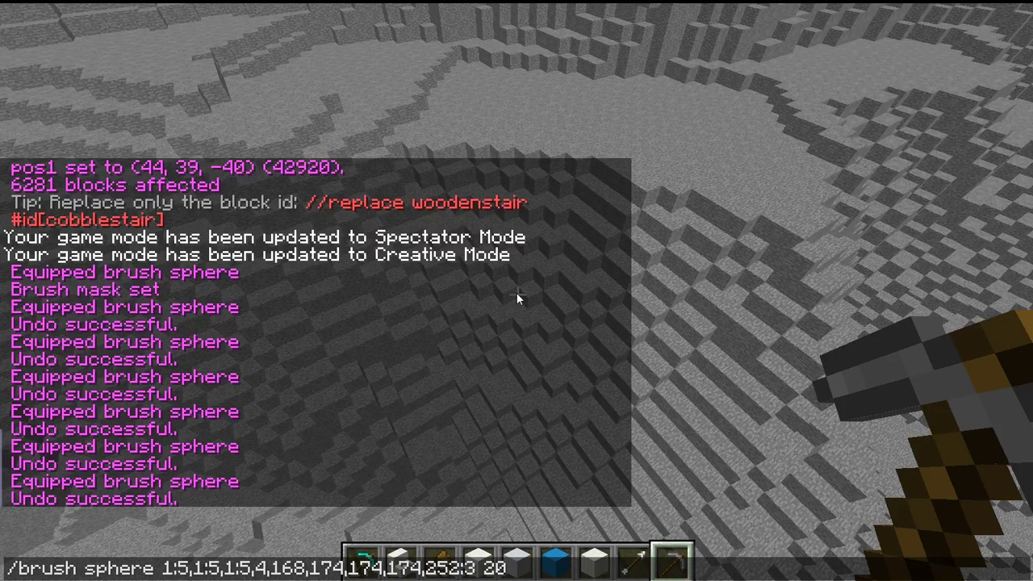
# Remove one 1:5 entry, add a second 168 to the pattern, and equip the sphere brush with radius 20
pyautogui.press('BackSpace')
pyautogui.press('BackSpace')
pyautogui.press('BackSpace')
pyautogui.press('BackSpace')
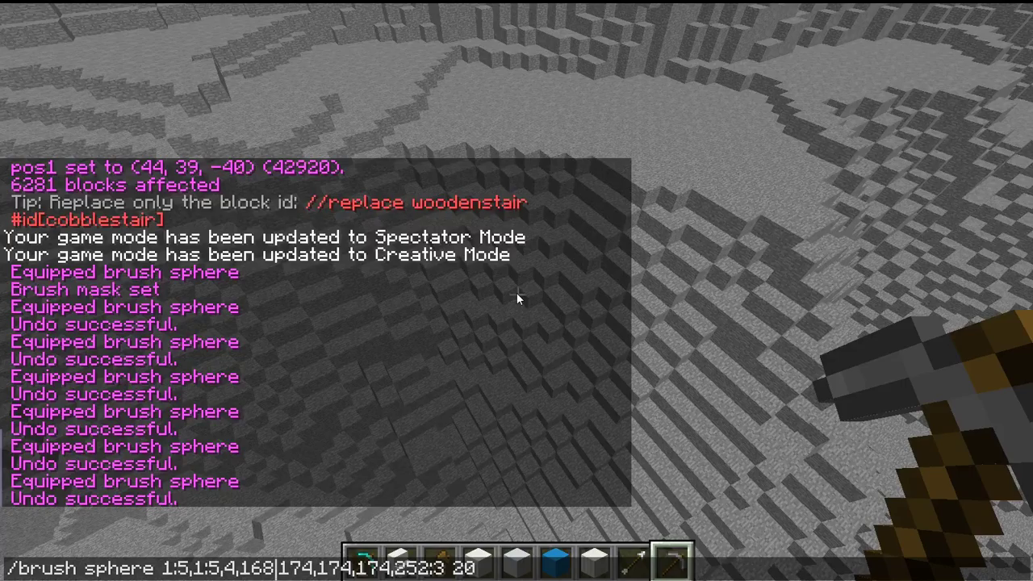
pyautogui.write('168,')
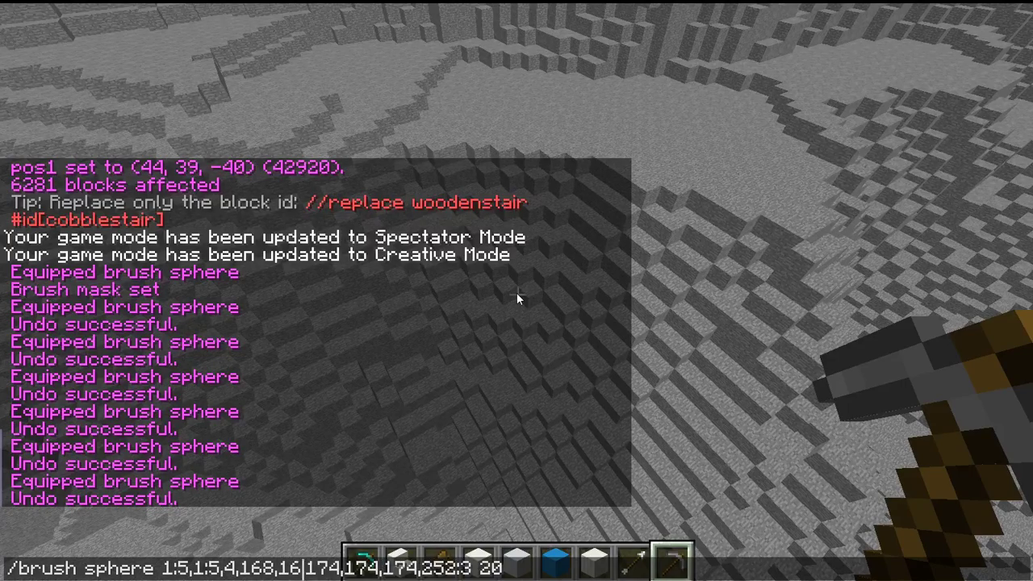
pyautogui.press('Return')
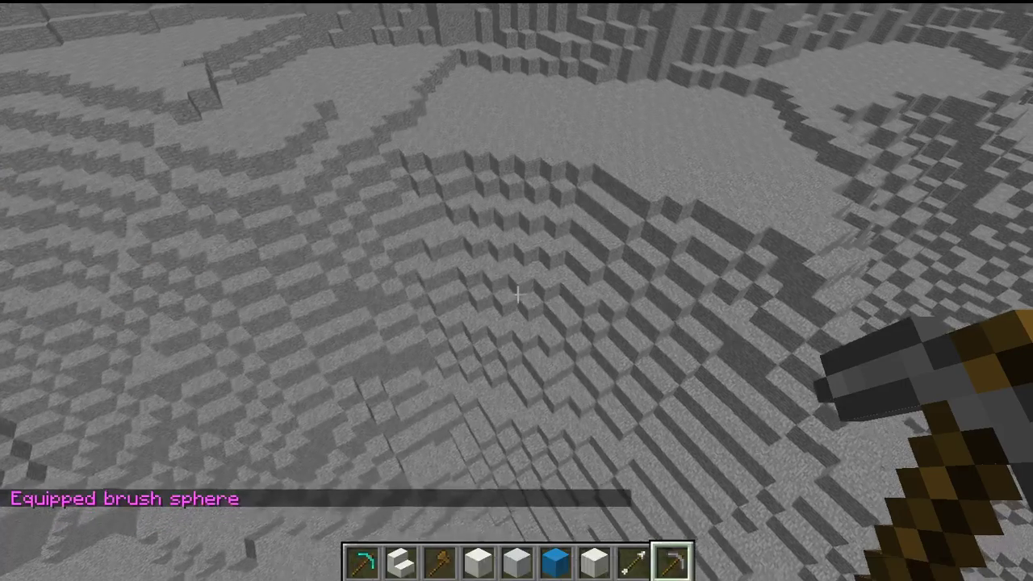
# Paint a test sphere of the mix with triple 174 on the slope and view it from a distance
pyautogui.rightClick(516, 290)
pyautogui.press('s')
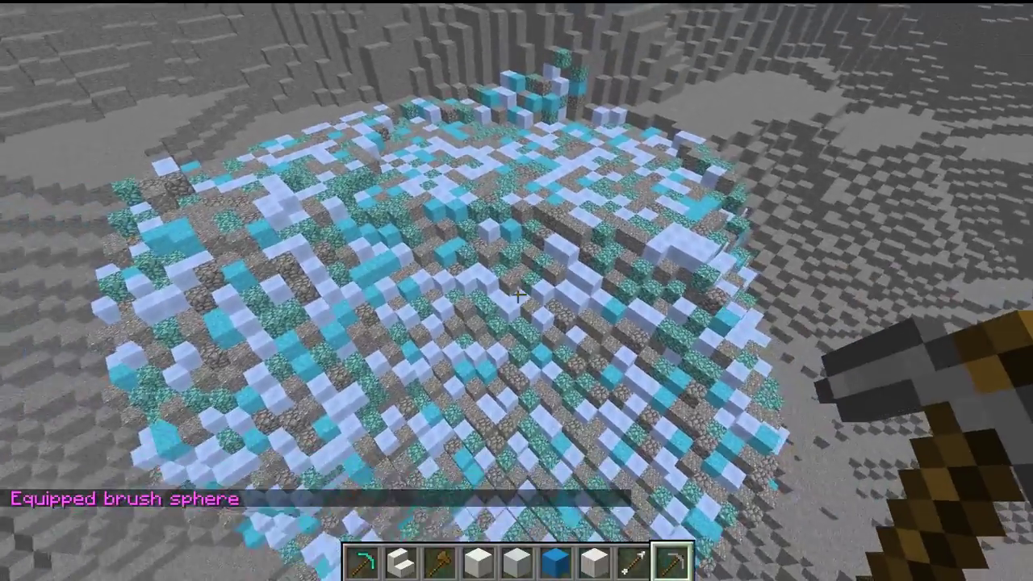
pyautogui.press('s')
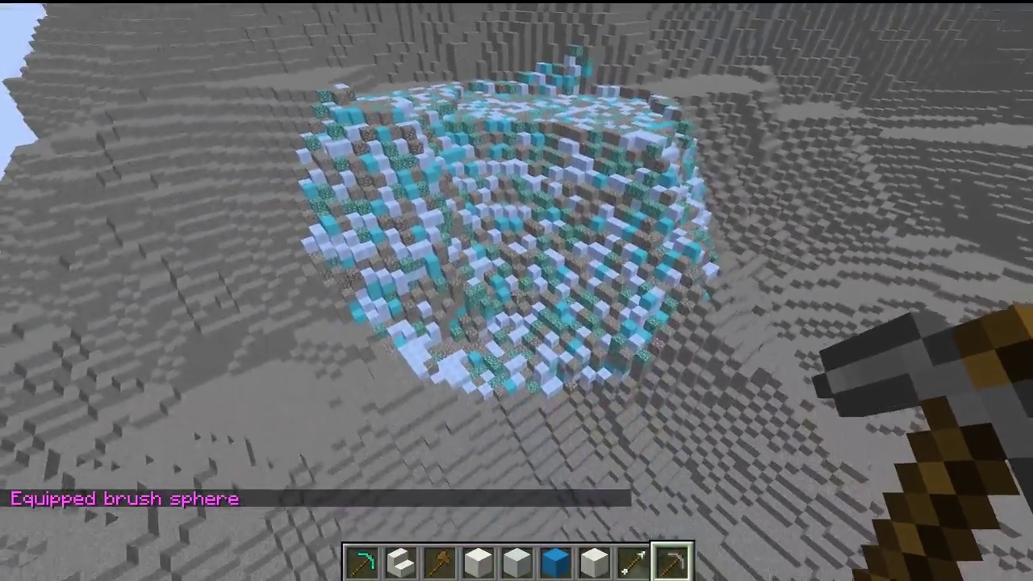
pyautogui.press('s')
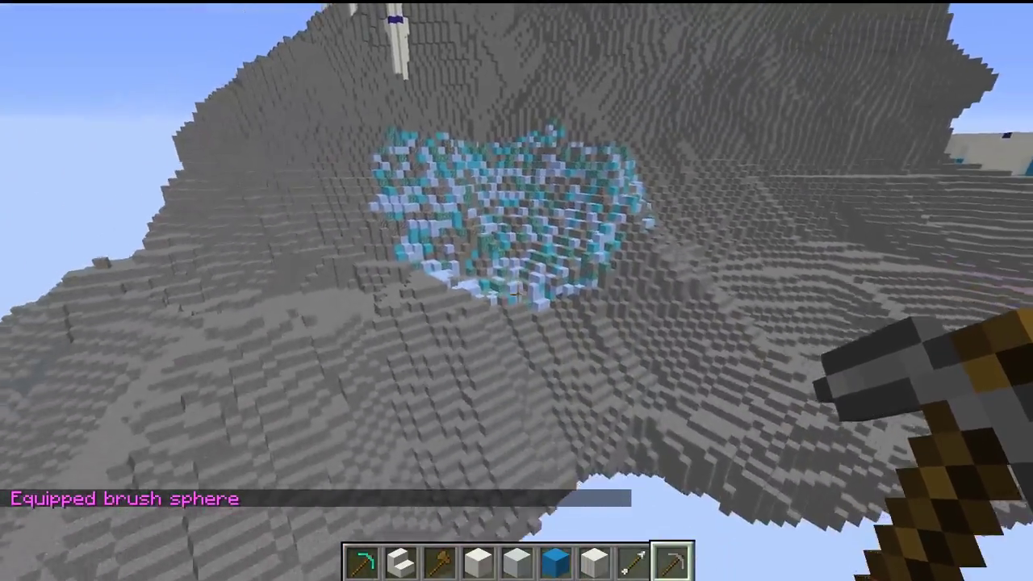
pyautogui.press('space')
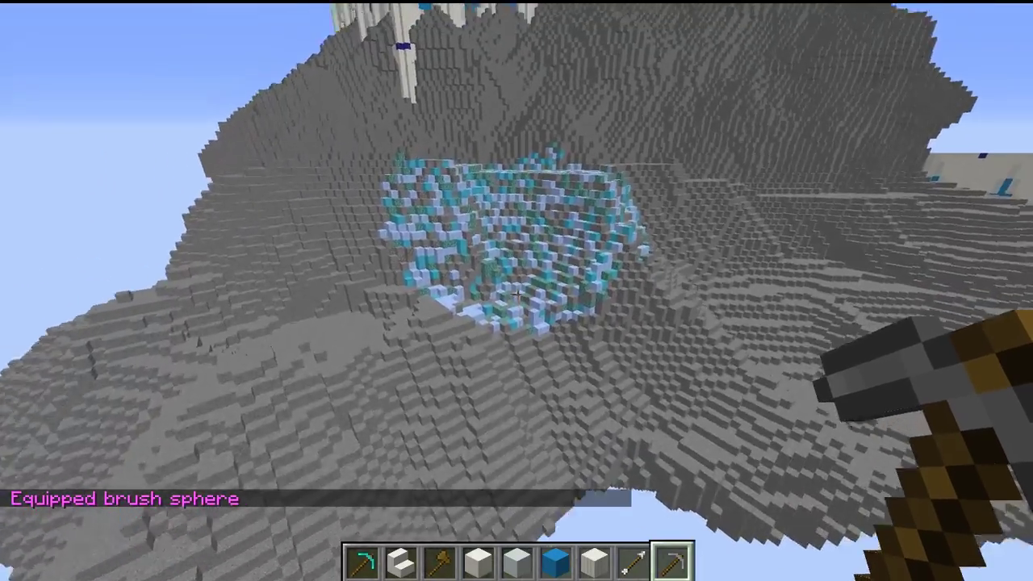
# Return to the slope and undo the sphere painted with the triple 174 mix
pyautogui.press('w')
pyautogui.write('wt')
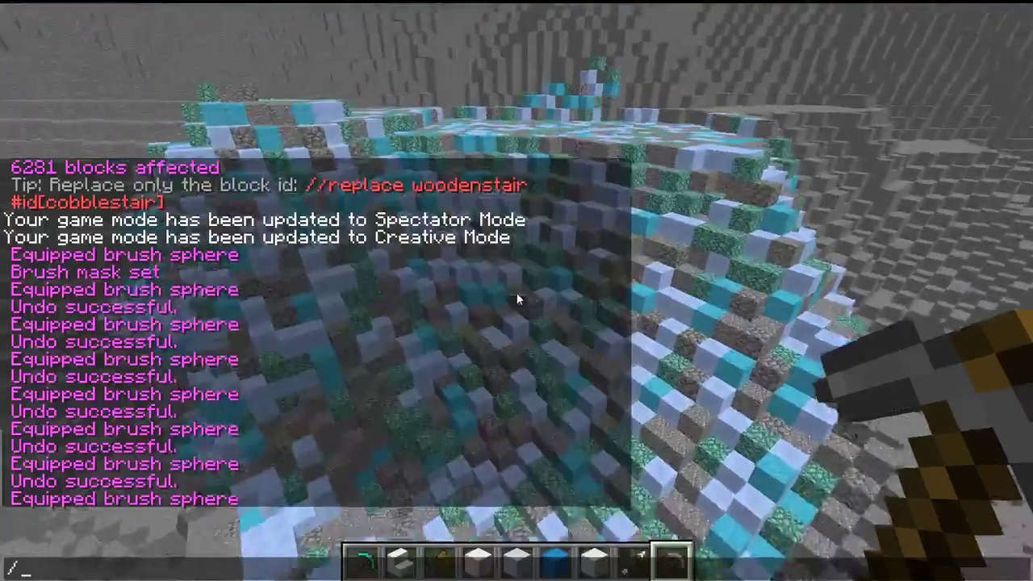
pyautogui.write('//undo 1')
pyautogui.press('Return')
# Extend the last sphere brush pattern with two more 252:3 entries and two more 174 entries
pyautogui.press('/')
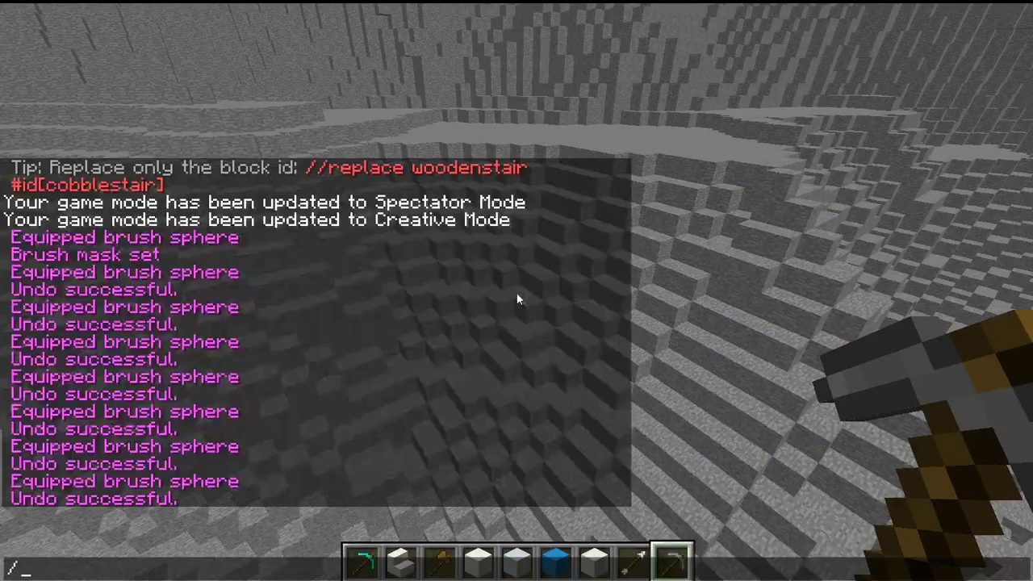
pyautogui.press('Up')
pyautogui.press('Up')
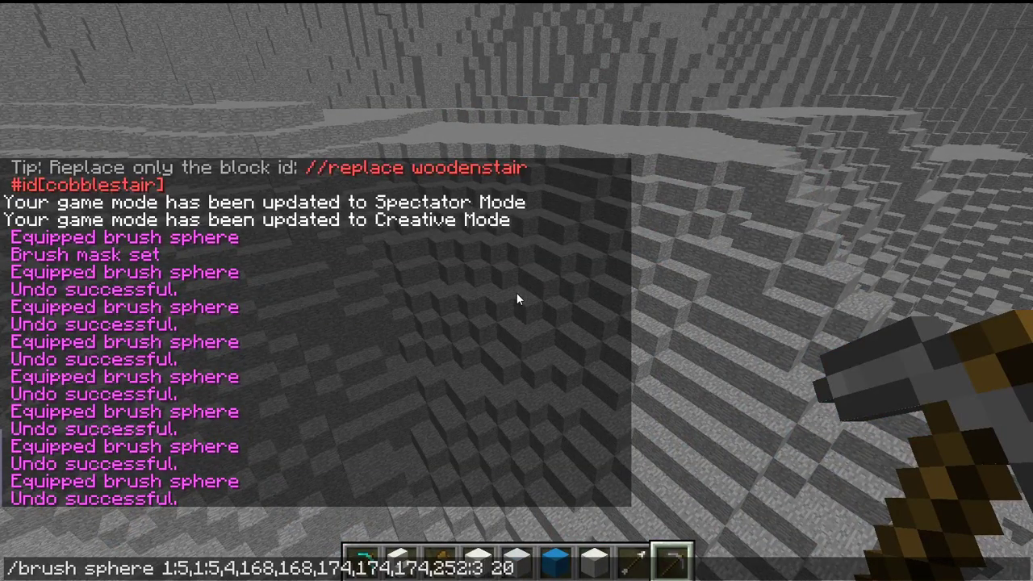
pyautogui.write(',25')
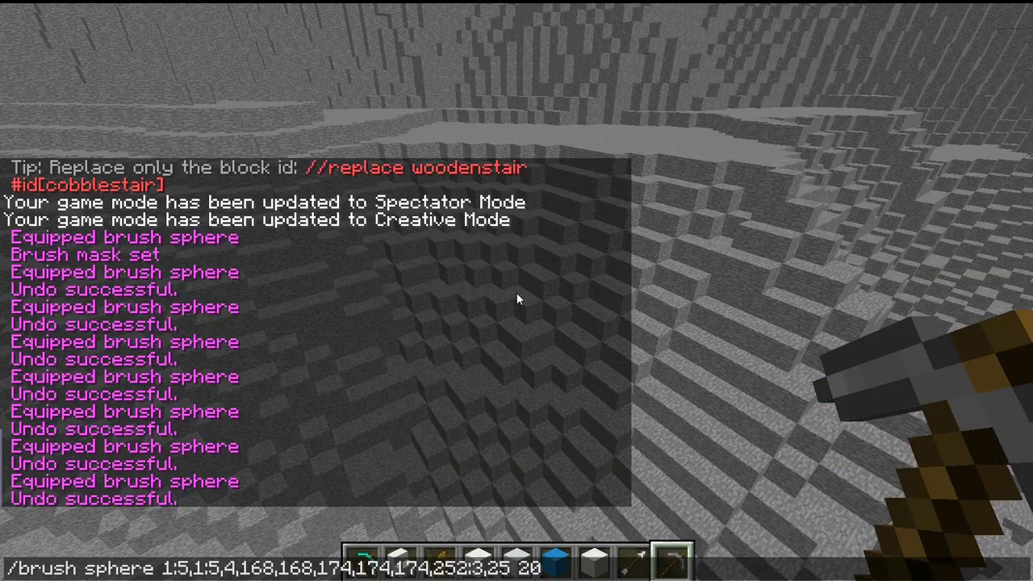
pyautogui.write('2:3,2')
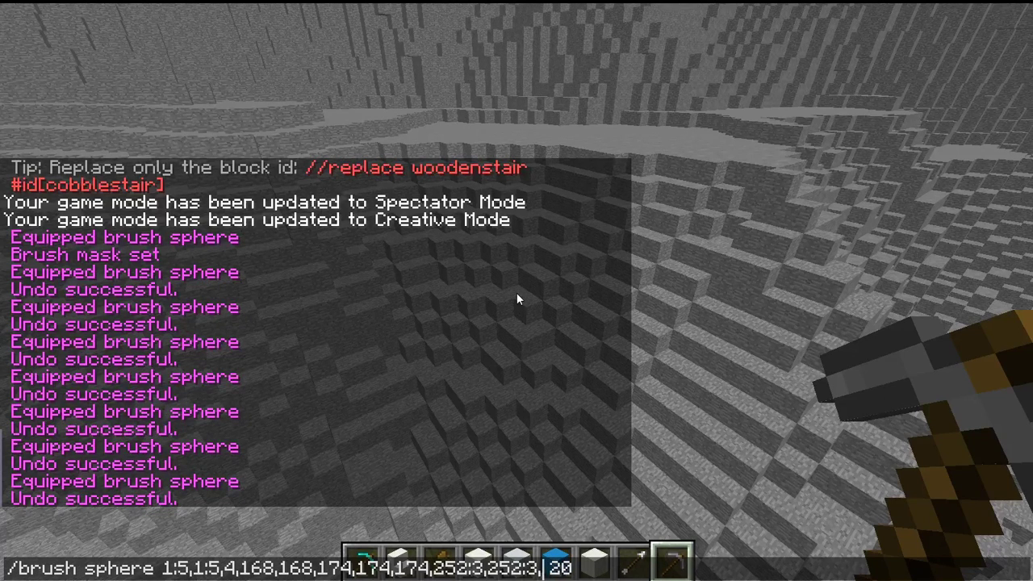
pyautogui.write('52:')
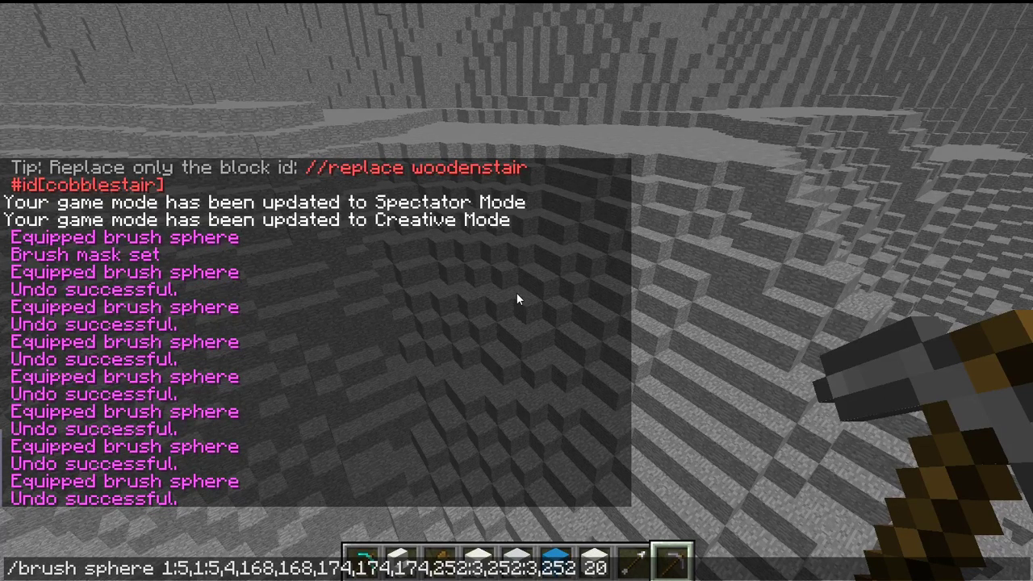
pyautogui.write('3')
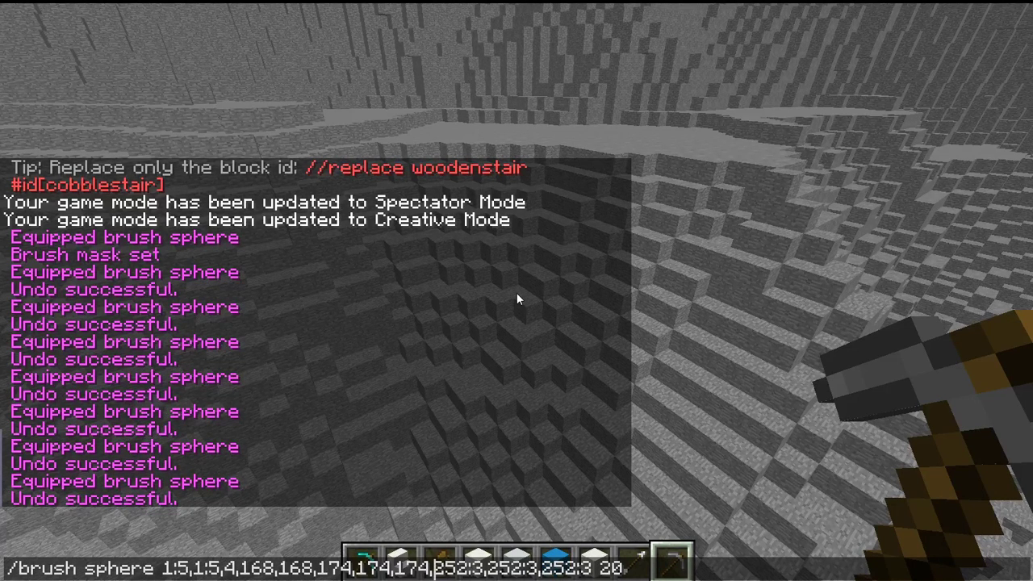
pyautogui.write('174,')
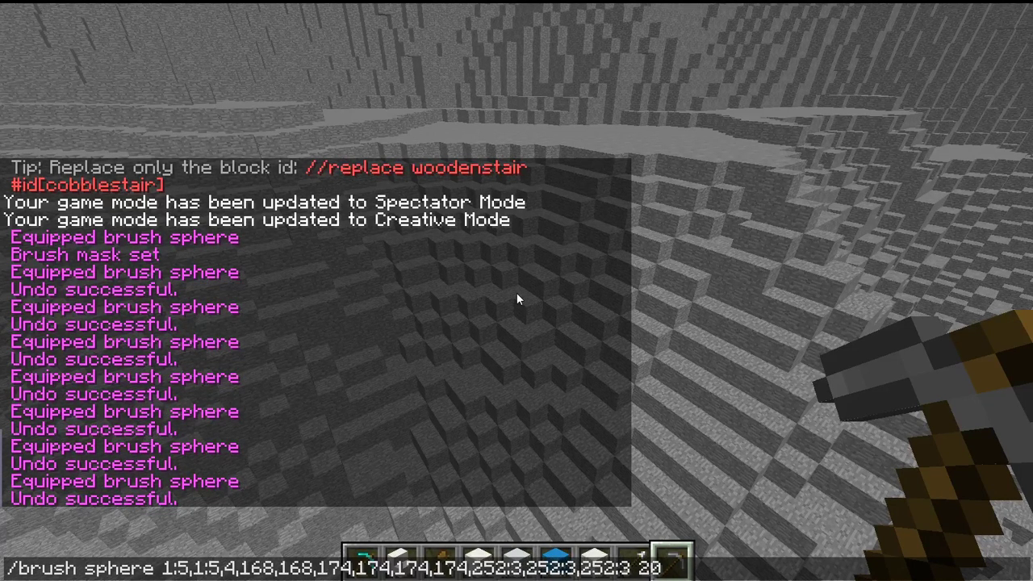
pyautogui.write('174,')
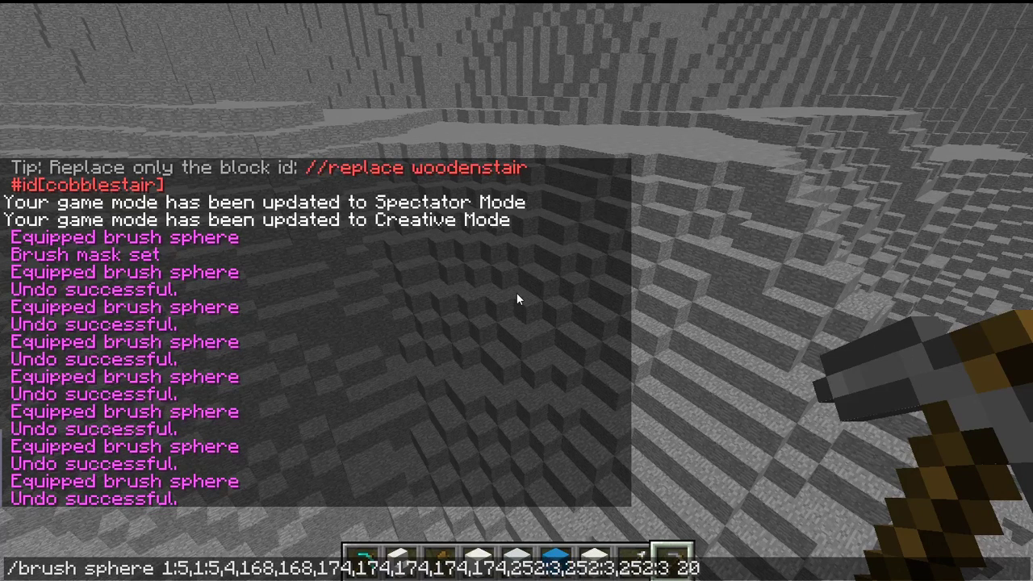
# Remove block 4 from the sphere brush pattern, leaving the 1:5 and 168 entries separated by a comma
pyautogui.press('Left')
pyautogui.press('Left')
pyautogui.press('Left')
pyautogui.press('Left')
pyautogui.press('Left')
pyautogui.press('Left')
pyautogui.press('Left')
pyautogui.press('Left')
pyautogui.press('Left')
pyautogui.press('Left')
pyautogui.press('Left')
pyautogui.press('Left')
pyautogui.press('Left')
pyautogui.press('Left')
pyautogui.press('Left')
pyautogui.press('Left')
pyautogui.press('Left')
pyautogui.press('Left')
pyautogui.press('Right')
pyautogui.press('Left')
pyautogui.press('Left')
pyautogui.press('Left')
pyautogui.press('Left')
pyautogui.press('Left')
pyautogui.press('Left')
pyautogui.press('Left')
pyautogui.press('Left')
pyautogui.write(',')
pyautogui.press('BackSpace')
pyautogui.press('BackSpace')
pyautogui.press('BackSpace')
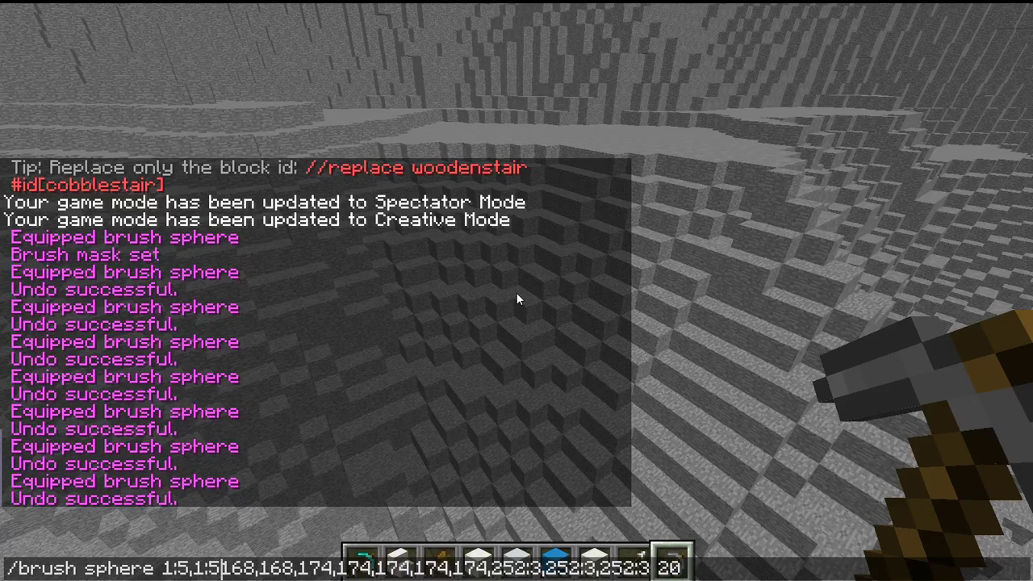
pyautogui.write(',')
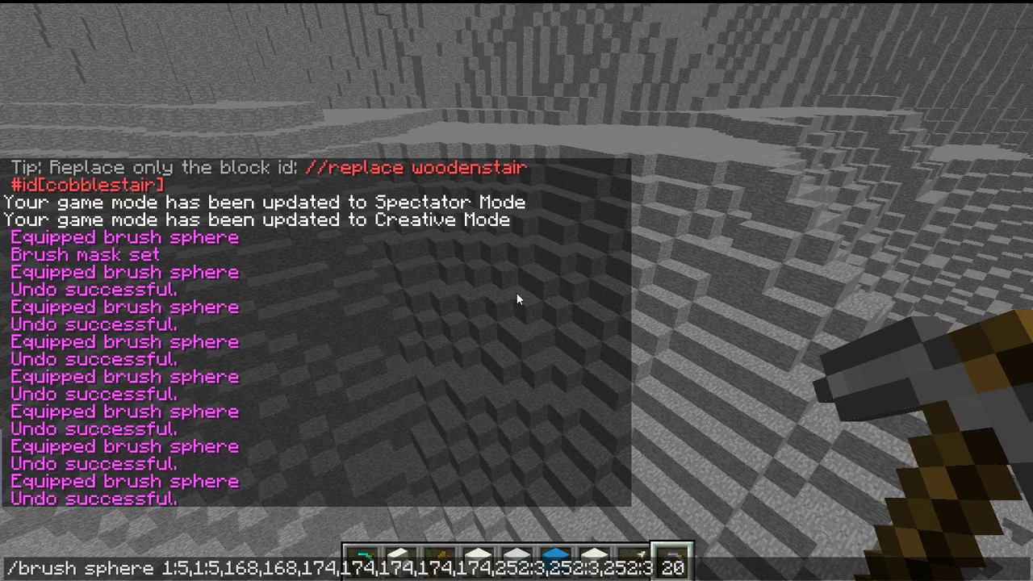
# Equip the sphere brush with a third 168 entry and radius 20, and paint the slope with it
pyautogui.write('168')
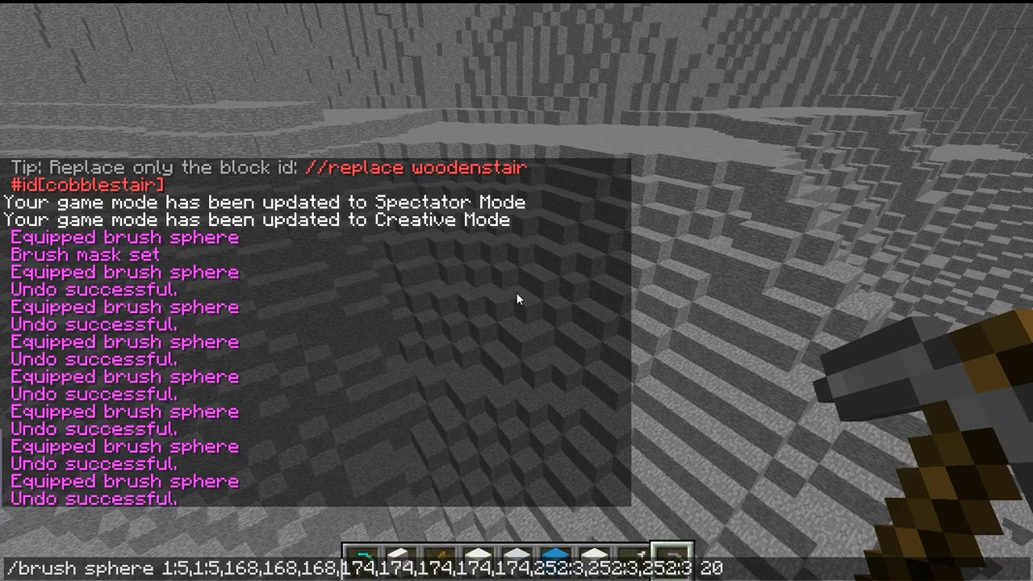
pyautogui.press('Return')
pyautogui.rightClick(516, 291)
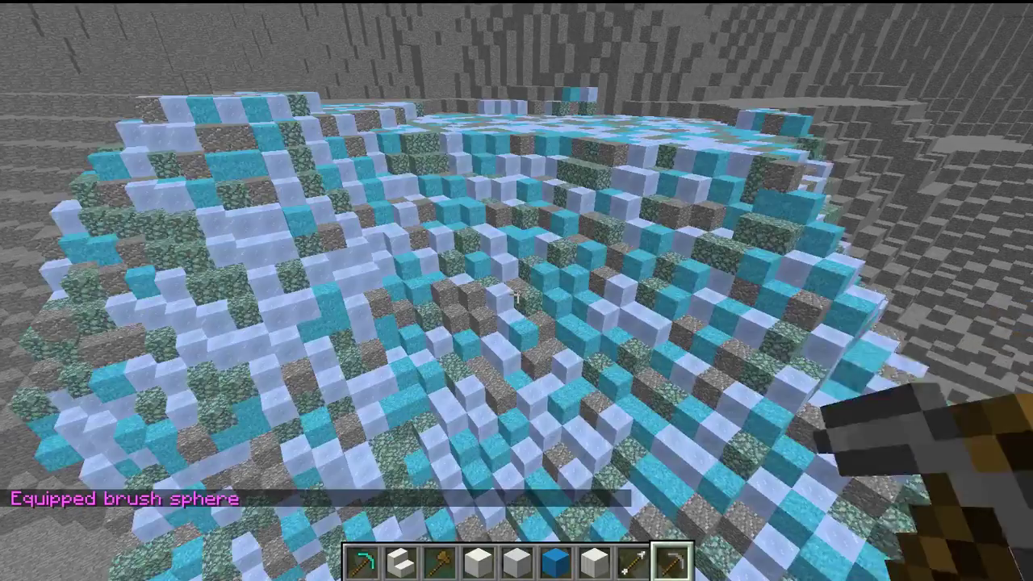
pyautogui.press('s')
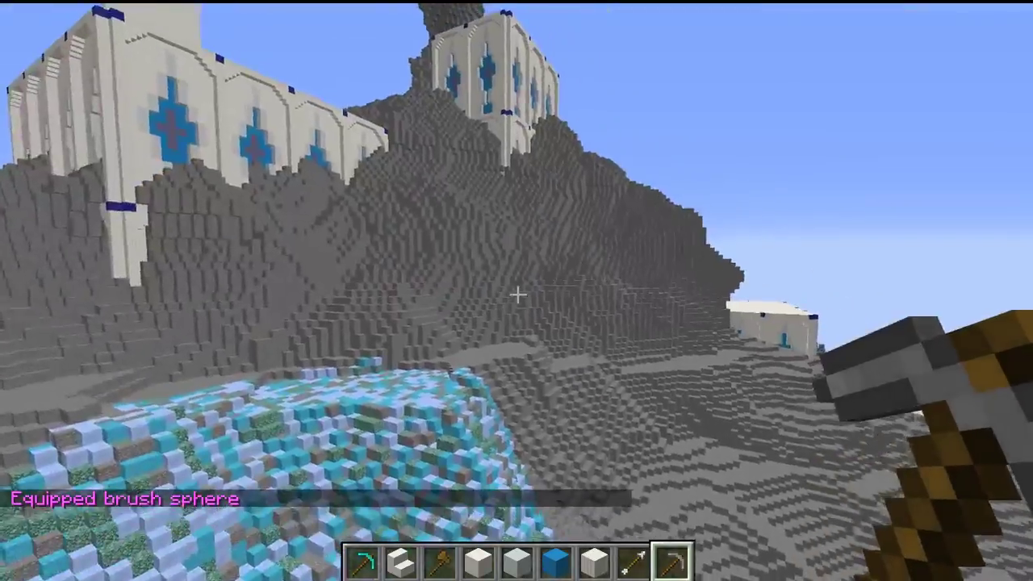
# Paint two more spheres on the lower slope with the current block mix and inspect the resulting texture up close
pyautogui.rightClick(518, 294)
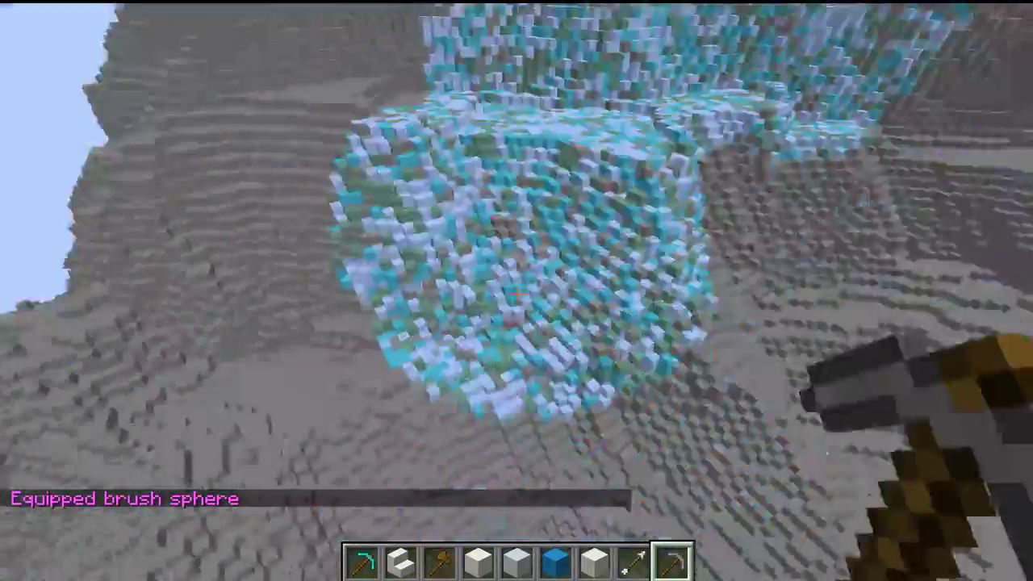
pyautogui.rightClick(516, 290)
pyautogui.press('s')
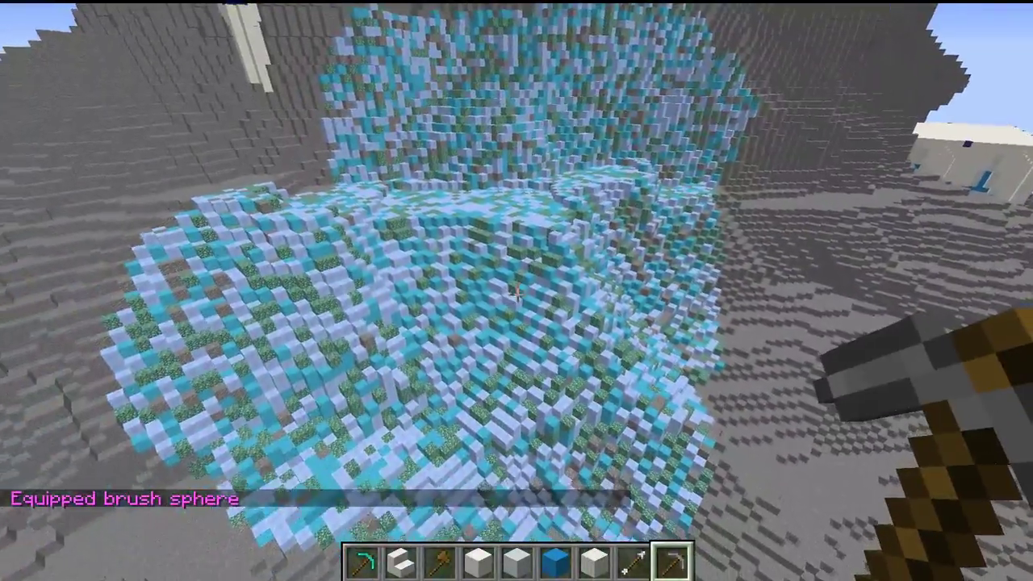
pyautogui.press('s')
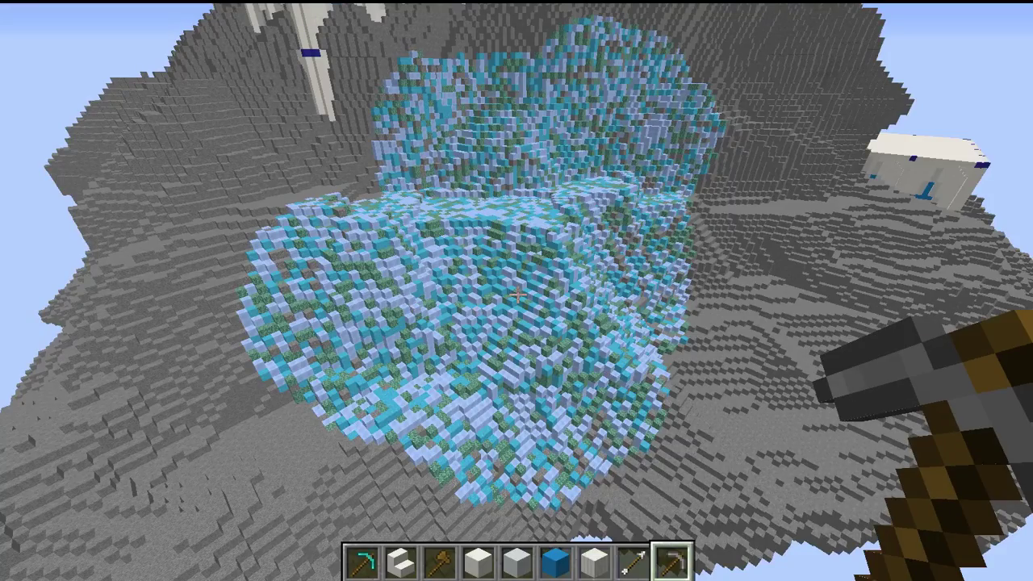
pyautogui.press('w')
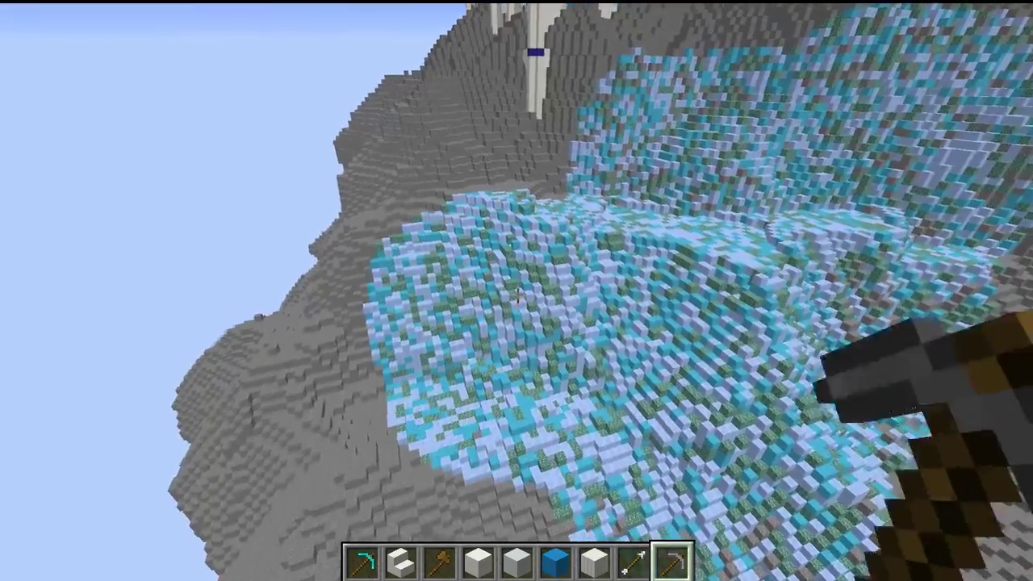
pyautogui.press('w')
pyautogui.press('w')
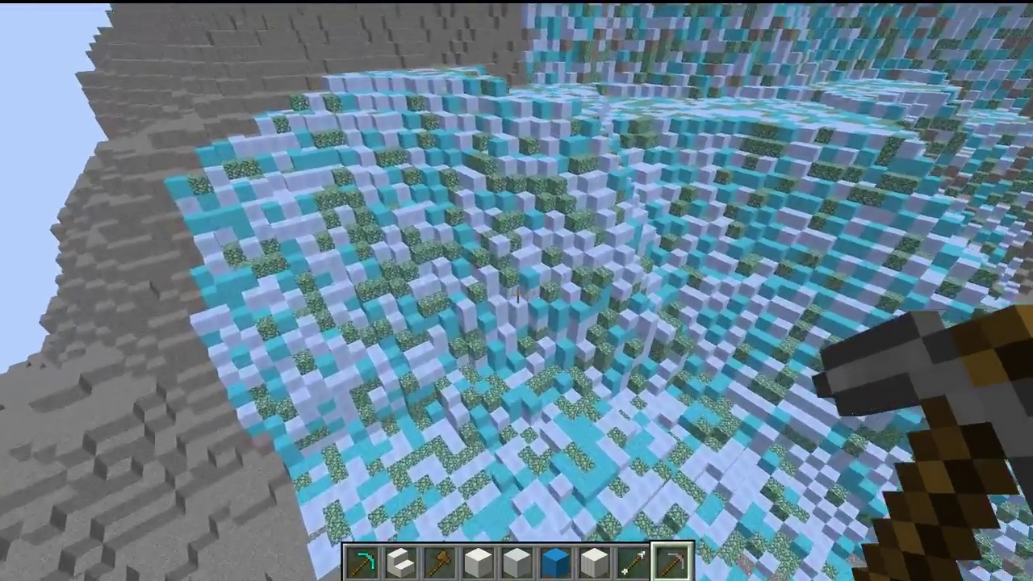
pyautogui.press('w')
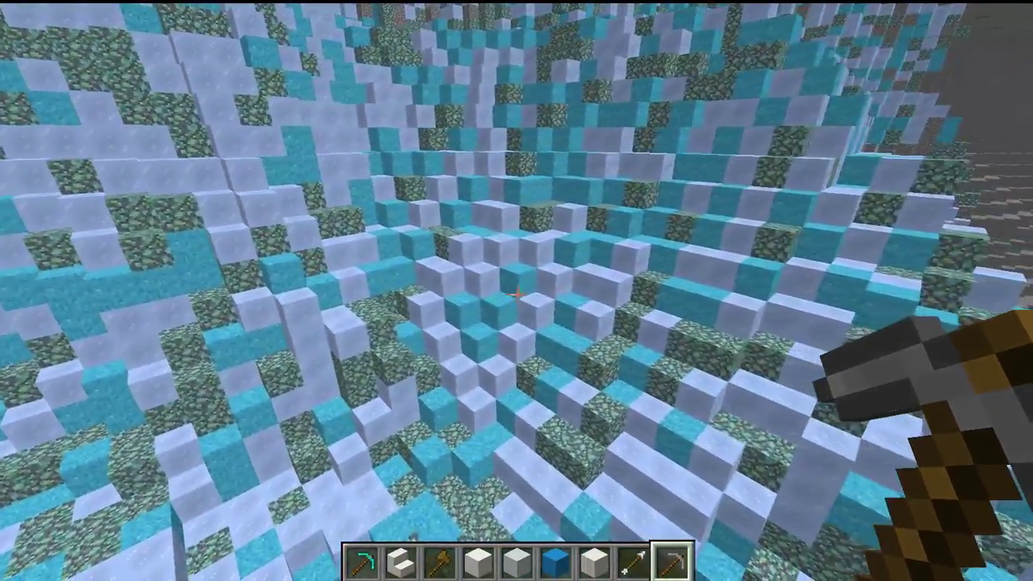
# Equip the sphere brush with 168,168,168,174,174,174,174,174,252:3,252:3,252:3 at radius 20, leaving out 1:5, and repaint the test patch
pyautogui.press('t')
pyautogui.press('Up')
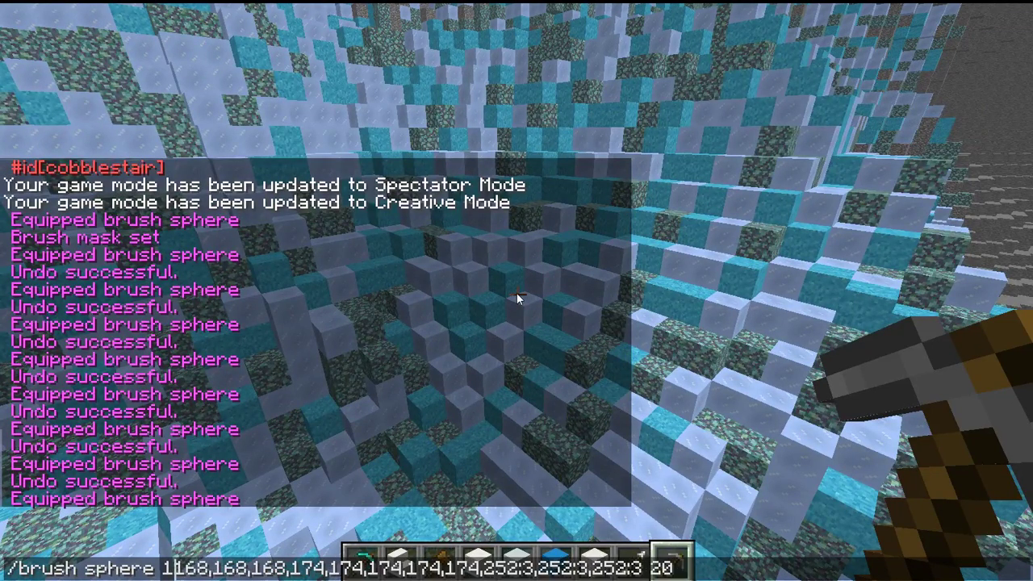
pyautogui.press('Return')
pyautogui.press('s')
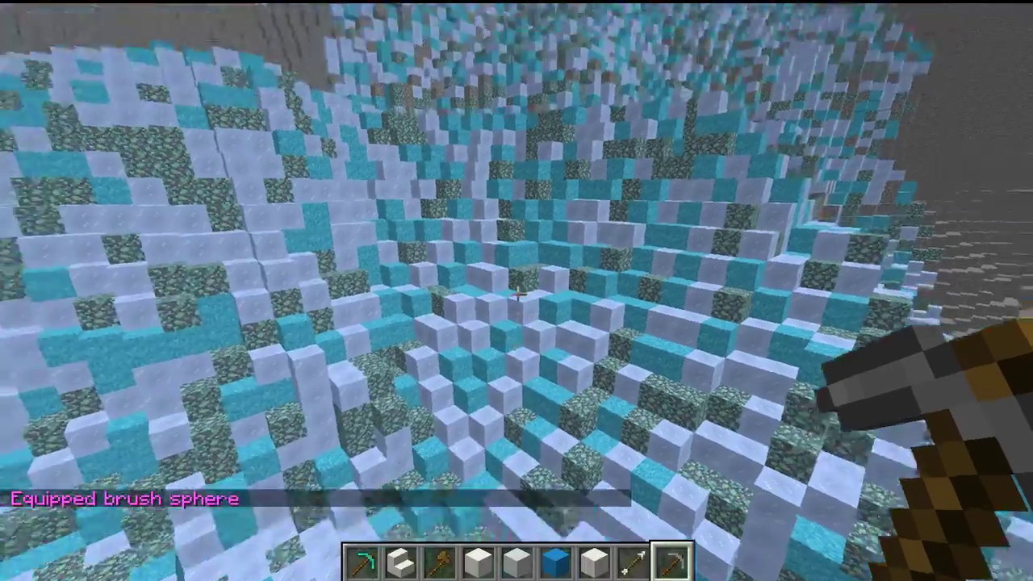
pyautogui.rightClick(518, 292)
pyautogui.rightClick(518, 292)
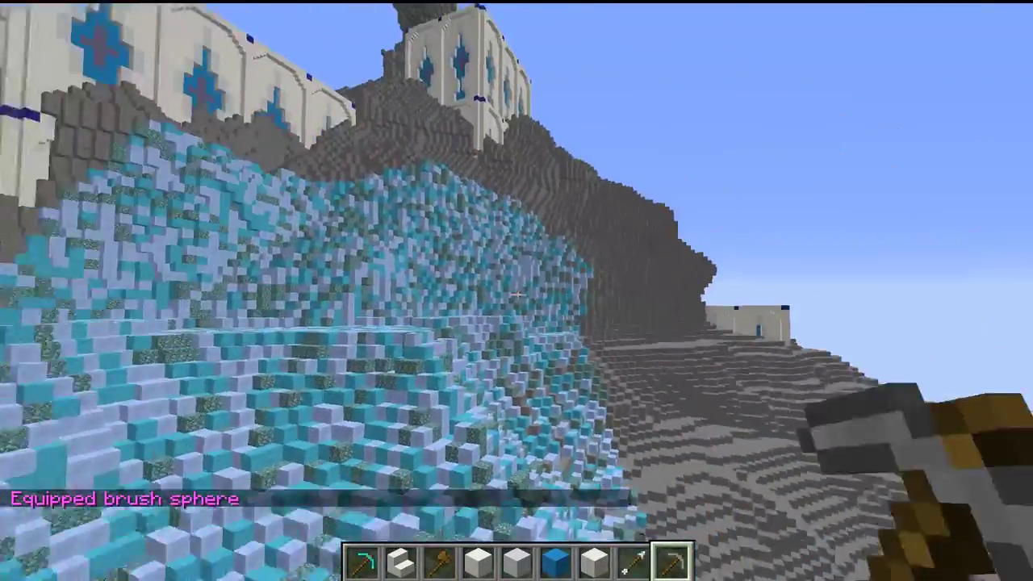
pyautogui.rightClick(518, 292)
pyautogui.press('s')
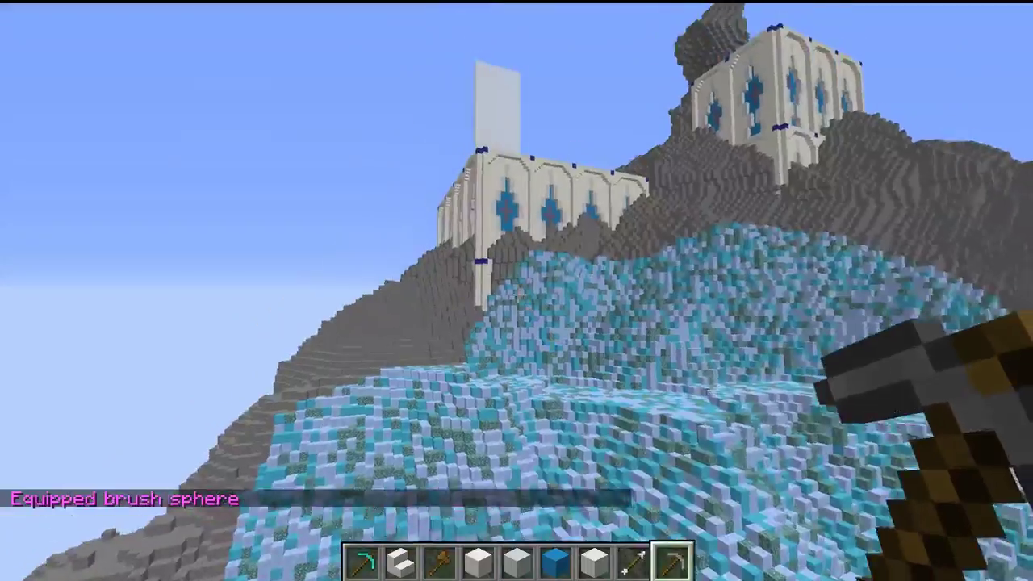
pyautogui.press('s')
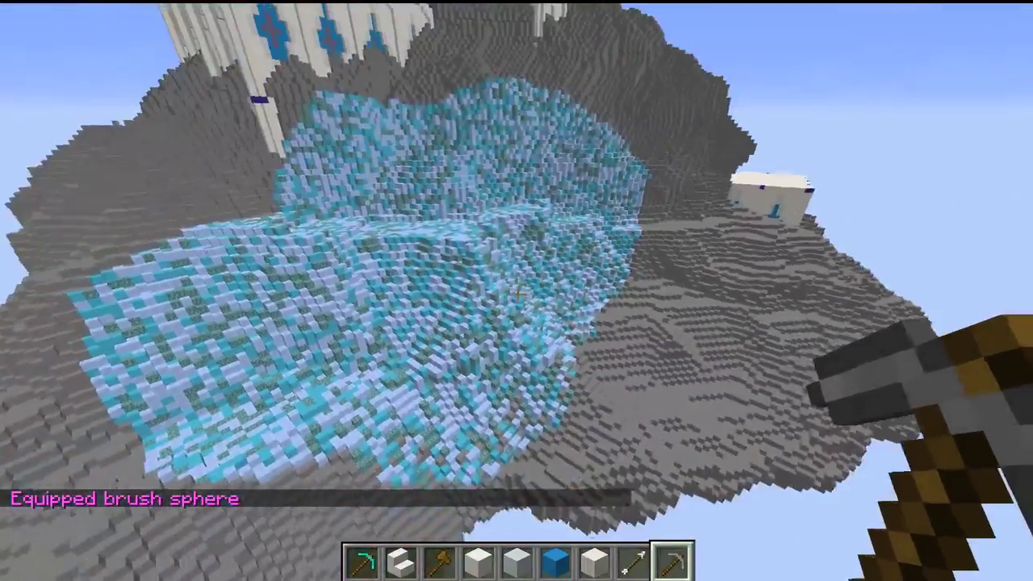
# Paint the bare stone slope up to and around the base of the upper quartz terrace with the sphere brush
pyautogui.press('w')
pyautogui.press('w')
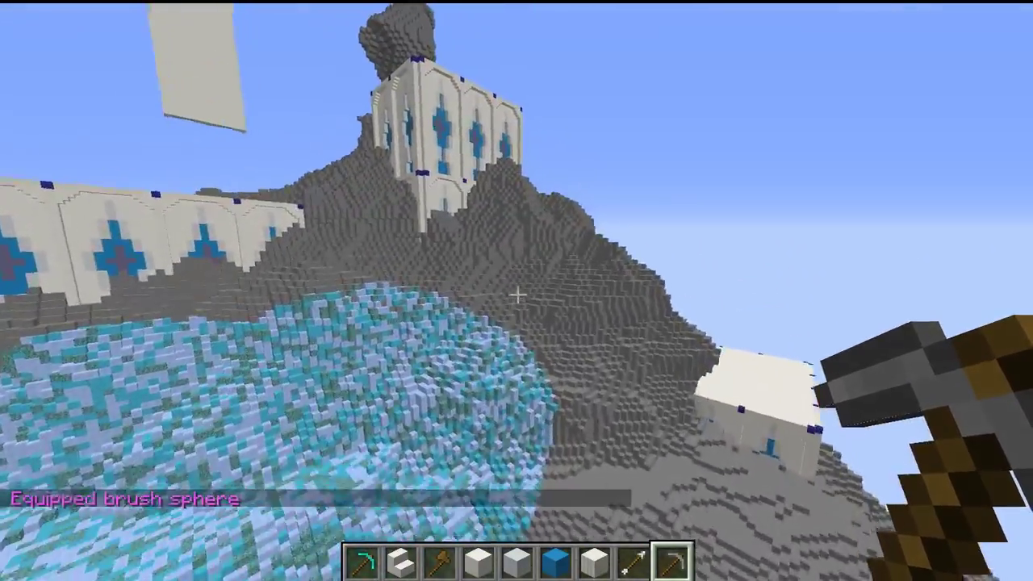
pyautogui.press('s')
pyautogui.press('w')
pyautogui.rightClick(517, 294)
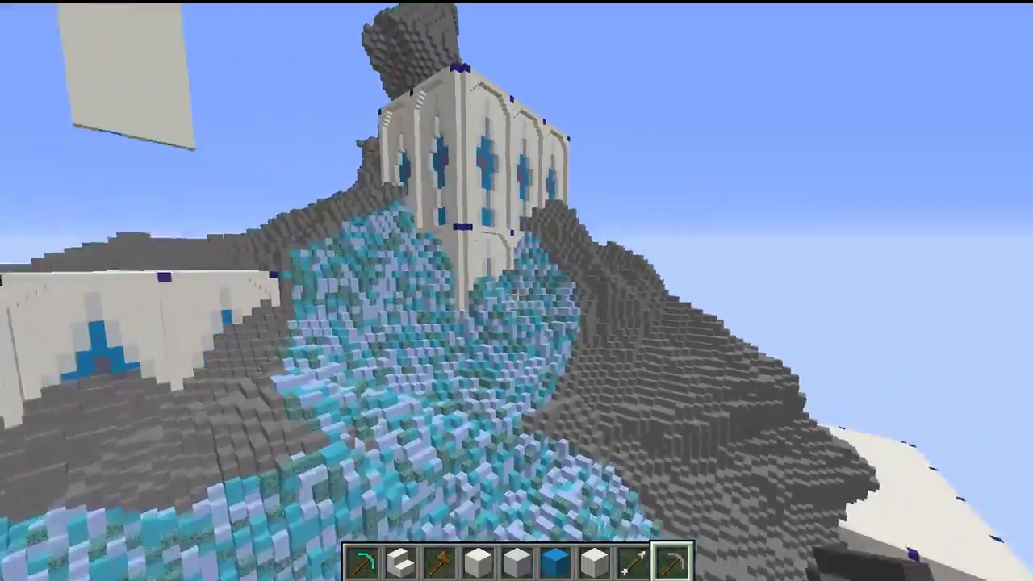
pyautogui.rightClick(517, 295)
pyautogui.rightClick(517, 295)
# Cover the remaining stone along the patterned wall of the lower quartz terrace and the slope beside it
pyautogui.press('space')
pyautogui.rightClick(516, 296)
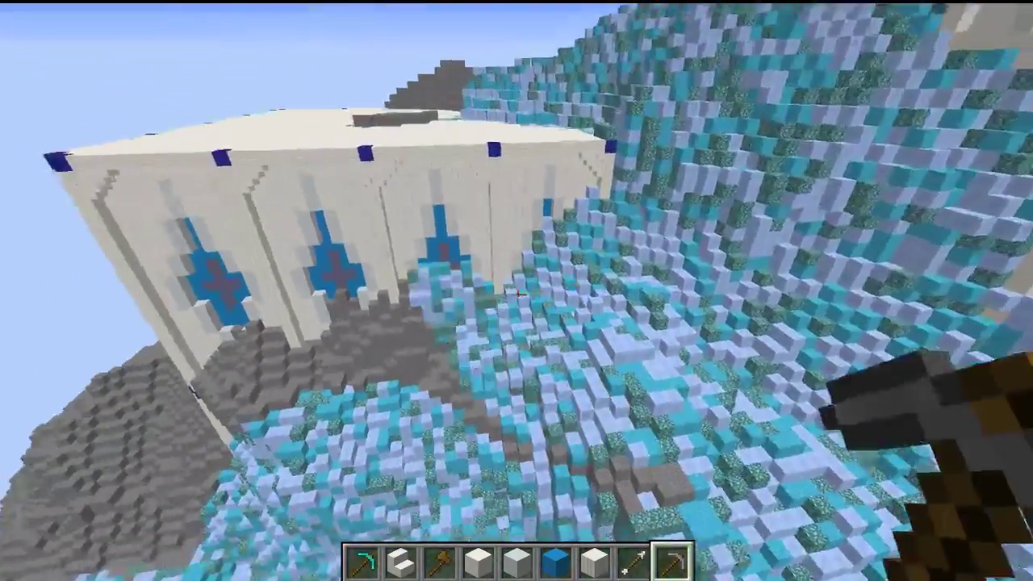
pyautogui.rightClick(516, 296)
pyautogui.press('s')
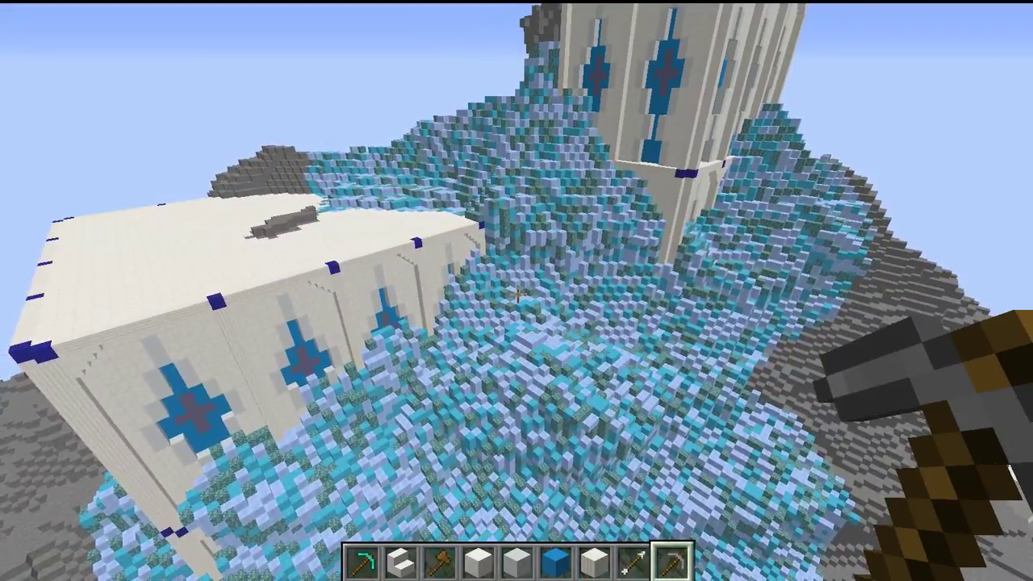
pyautogui.press('s')
pyautogui.rightClick(517, 295)
# Paint the mountain's outer flank below the corner of the lower terrace with the radius 20 sphere brush
pyautogui.press('w')
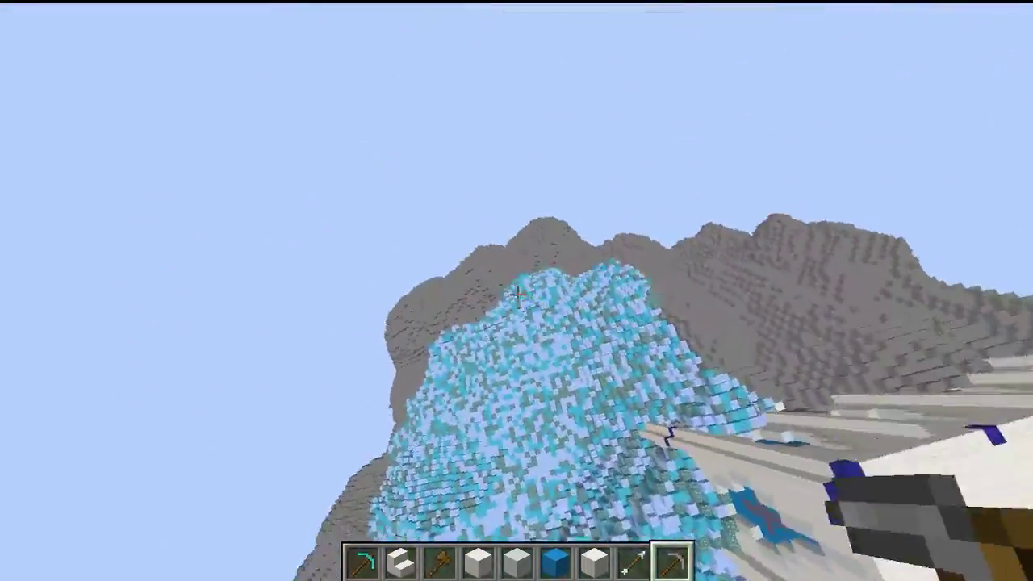
pyautogui.press('w')
pyautogui.rightClick(516, 294)
pyautogui.rightClick(516, 294)
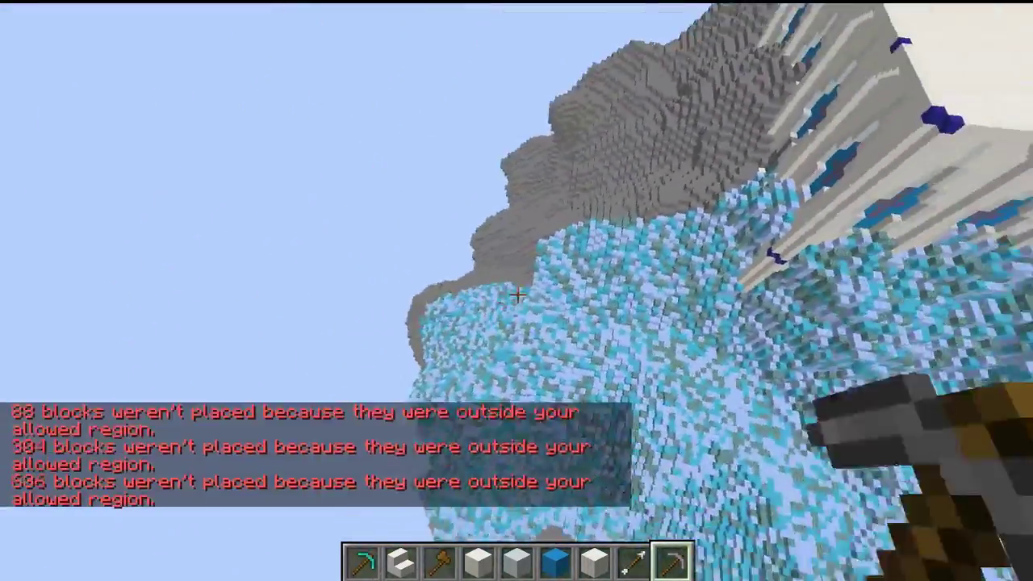
pyautogui.rightClick(516, 294)
pyautogui.rightClick(516, 295)
pyautogui.rightClick(516, 295)
pyautogui.rightClick(517, 295)
pyautogui.rightClick(516, 294)
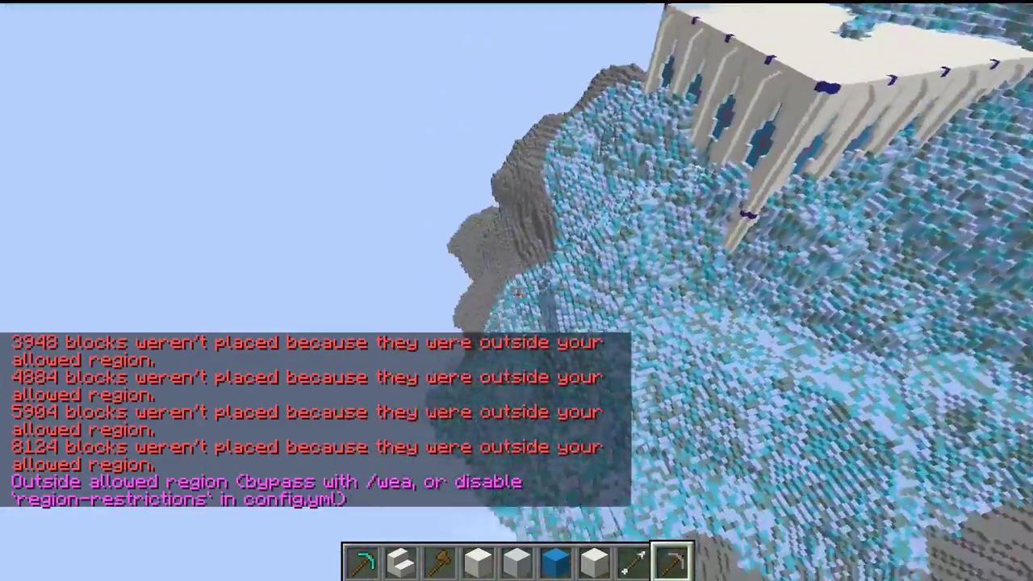
# Extend the block mix along the mountain's outer edge beneath the lower terrace's long wall
pyautogui.rightClick(517, 295)
pyautogui.rightClick(516, 295)
pyautogui.rightClick(516, 294)
pyautogui.rightClick(516, 294)
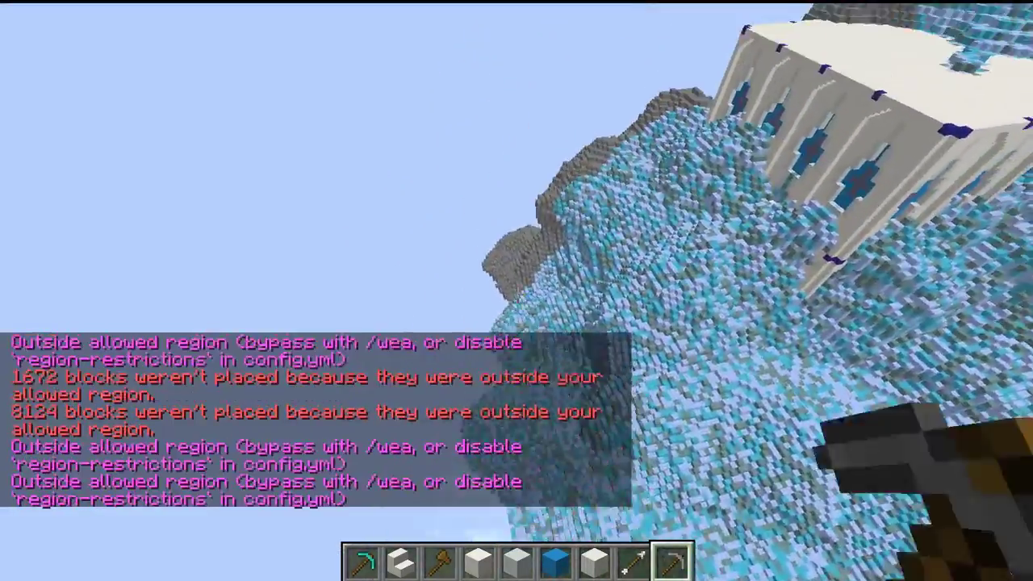
pyautogui.rightClick(517, 294)
pyautogui.rightClick(516, 294)
pyautogui.rightClick(516, 295)
pyautogui.rightClick(517, 293)
pyautogui.rightClick(518, 294)
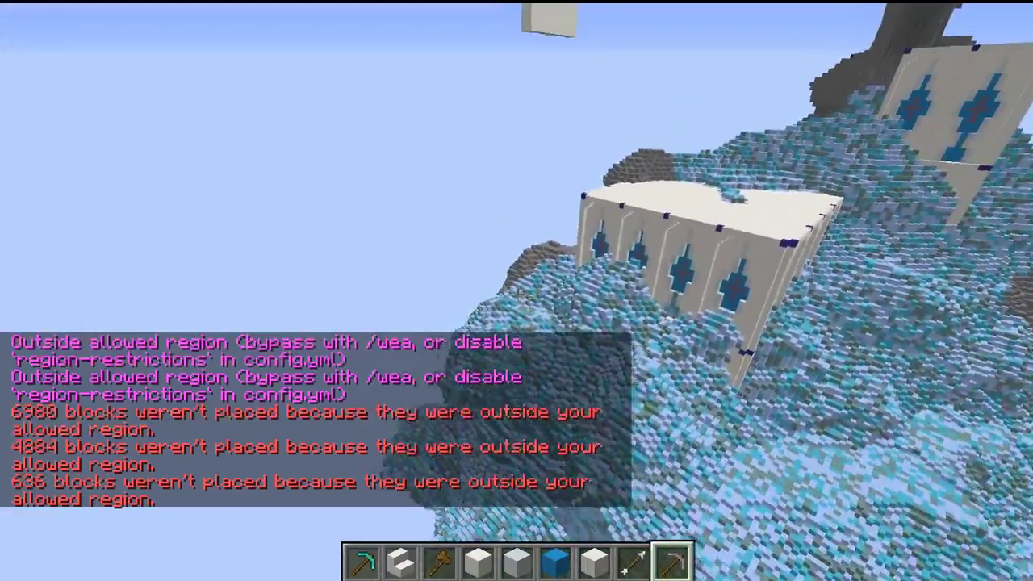
# Try to equip the sphere brush with the same block pattern and a larger radius
pyautogui.press('w')
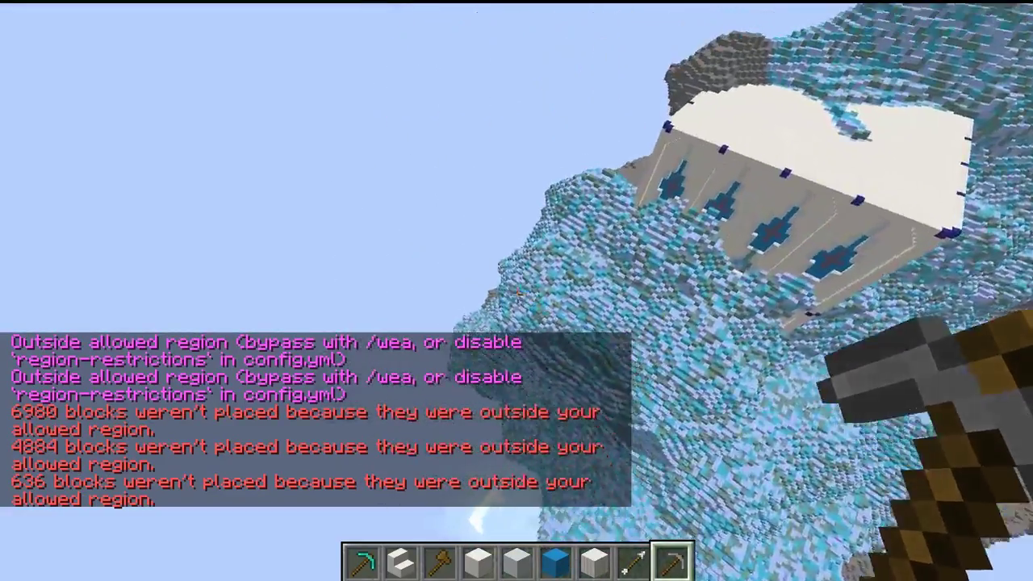
pyautogui.press('t')
pyautogui.press('Up')
pyautogui.press('Up')
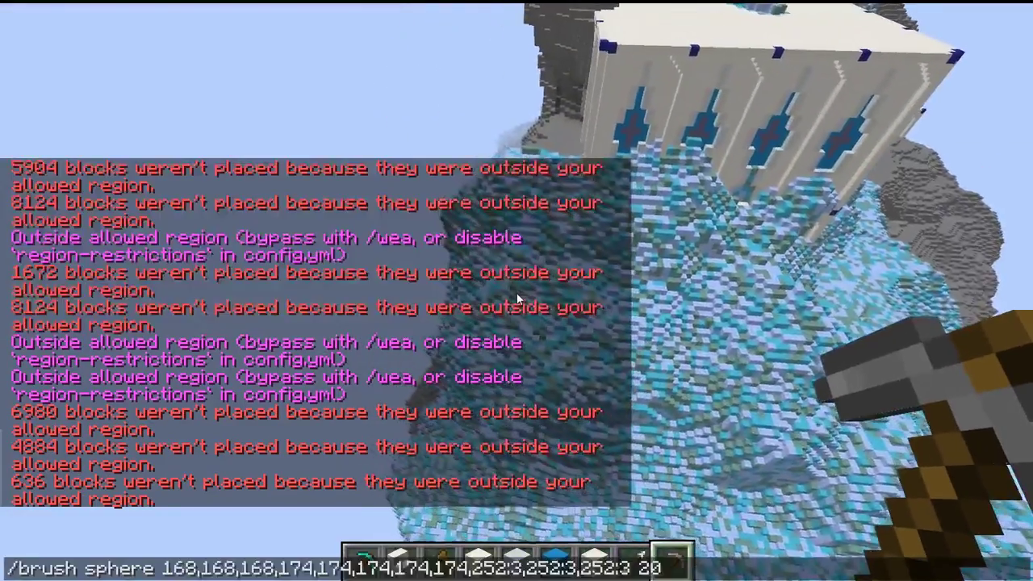
pyautogui.press('Down')
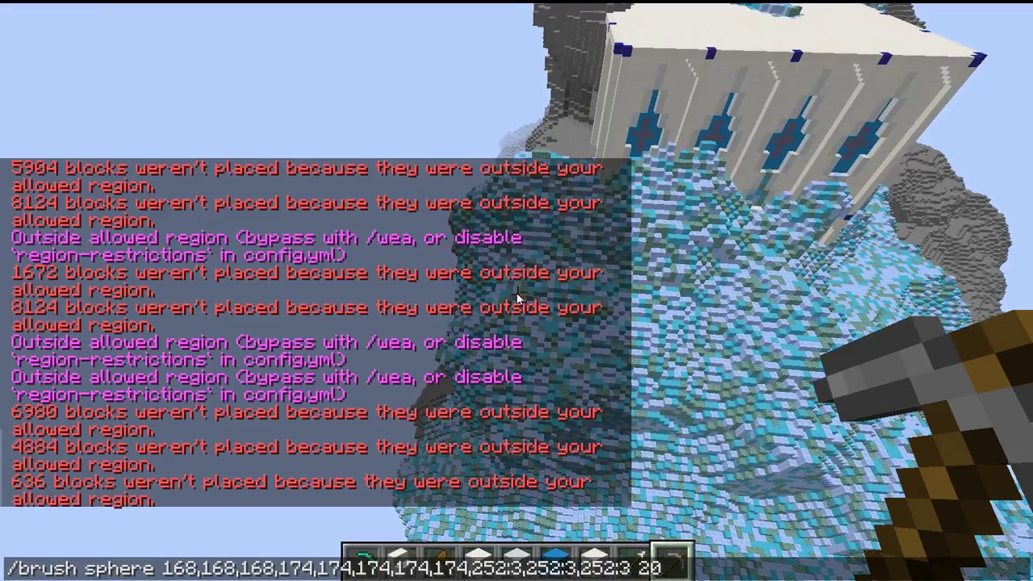
pyautogui.press('Return')
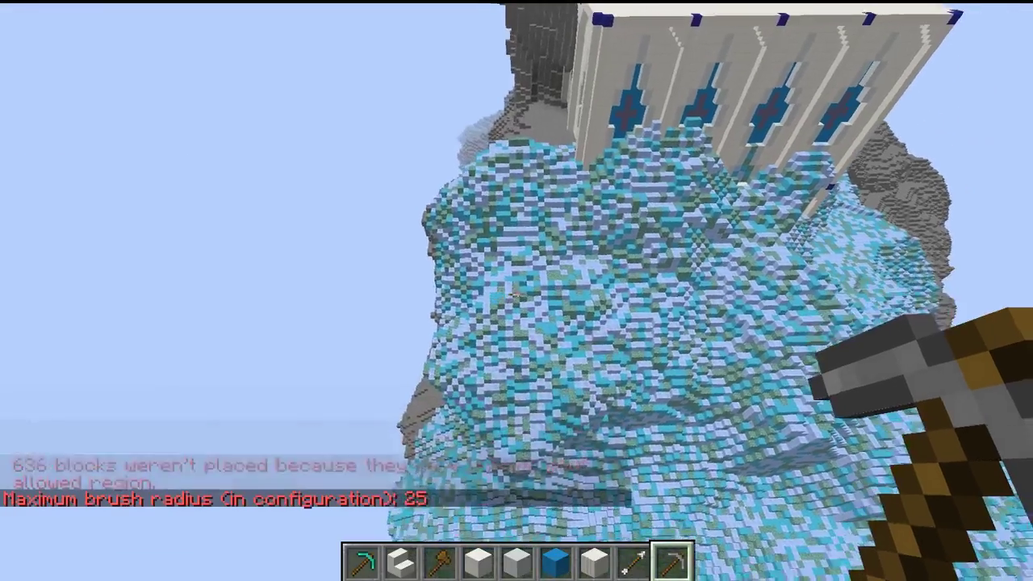
# Equip the sphere brush with the same block pattern at radius 25
pyautogui.press('t')
pyautogui.press('Up')
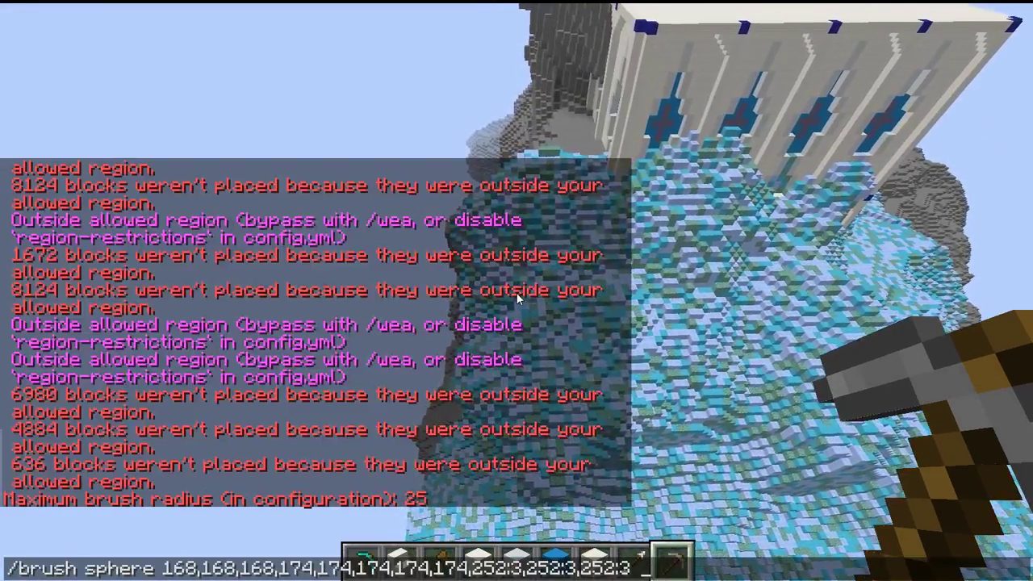
pyautogui.write('25')
pyautogui.press('Return')
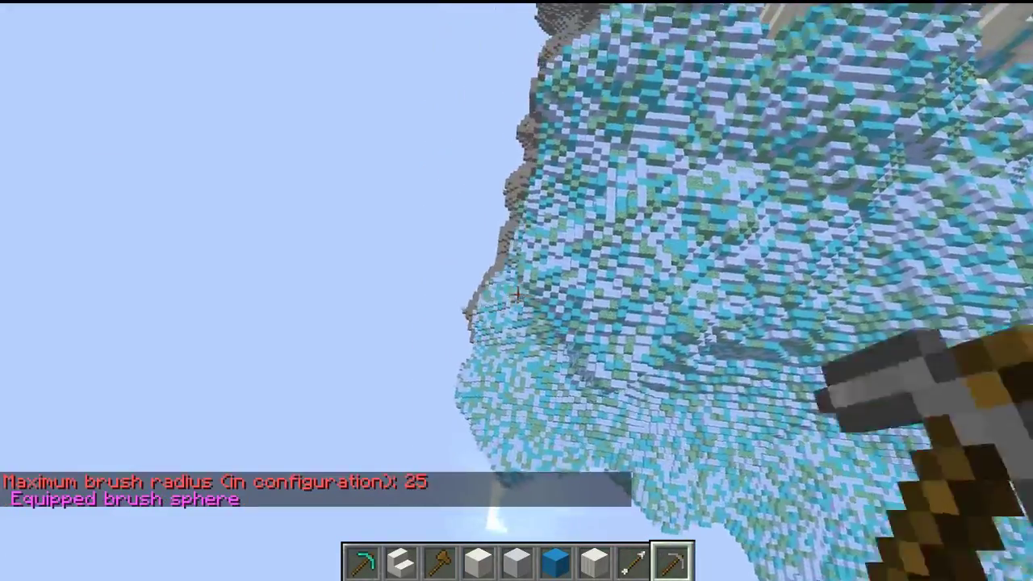
# Paint the stone around the lower terrace's far corner and down to the mountain's bottom rim with the radius 25 brush
pyautogui.rightClick(516, 290)
pyautogui.rightClick(516, 290)
pyautogui.rightClick(516, 291)
pyautogui.rightClick(517, 291)
pyautogui.rightClick(517, 290)
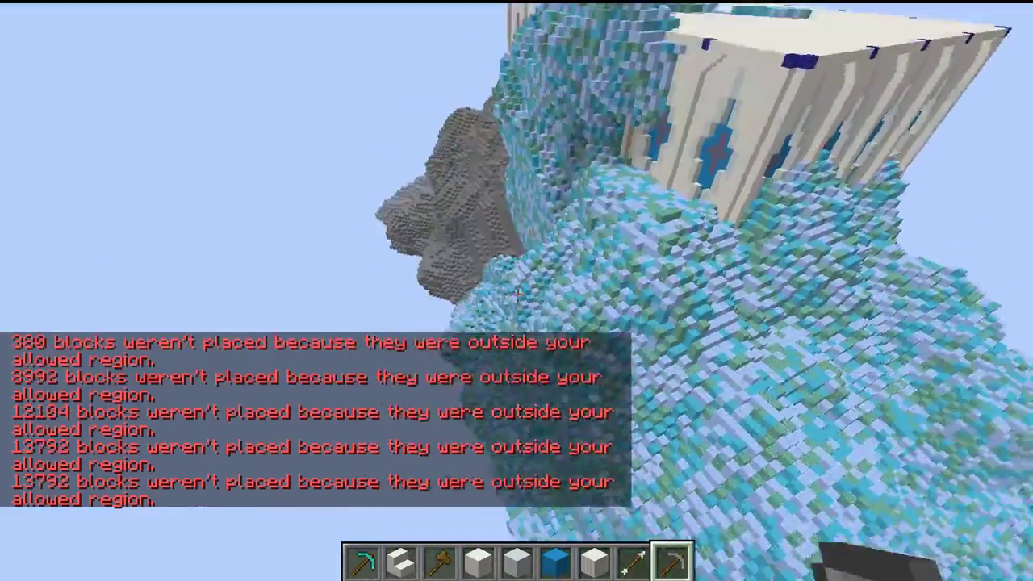
pyautogui.rightClick(517, 290)
pyautogui.rightClick(517, 291)
pyautogui.rightClick(516, 290)
pyautogui.rightClick(516, 291)
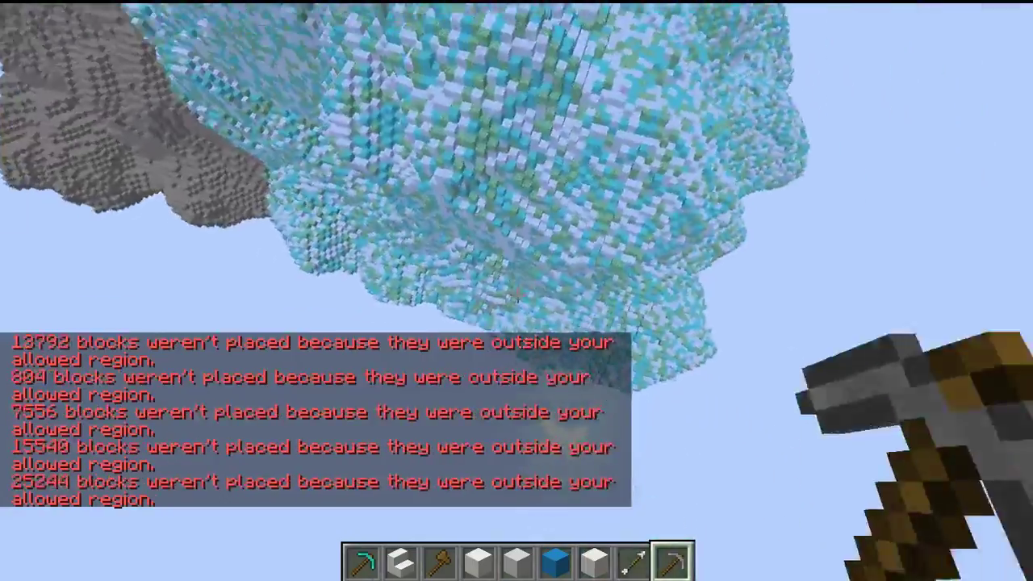
# Cover the slope behind the lower terrace, from the mountain's bottom edge up toward the narrow peak
pyautogui.rightClick(516, 291)
pyautogui.rightClick(516, 291)
pyautogui.rightClick(517, 290)
pyautogui.rightClick(516, 291)
pyautogui.rightClick(516, 290)
pyautogui.rightClick(517, 291)
pyautogui.rightClick(516, 290)
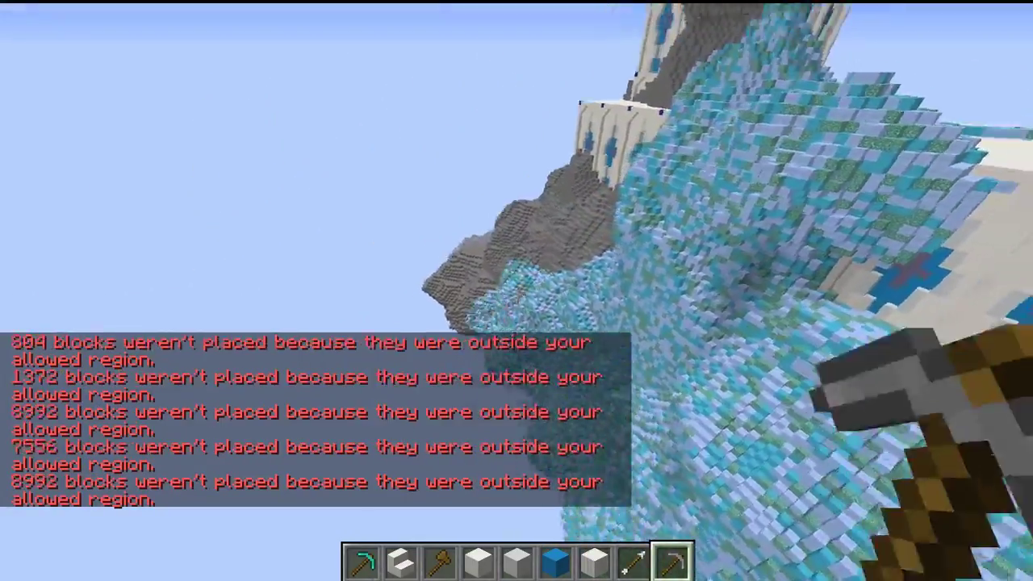
pyautogui.rightClick(516, 291)
pyautogui.rightClick(518, 295)
pyautogui.rightClick(518, 296)
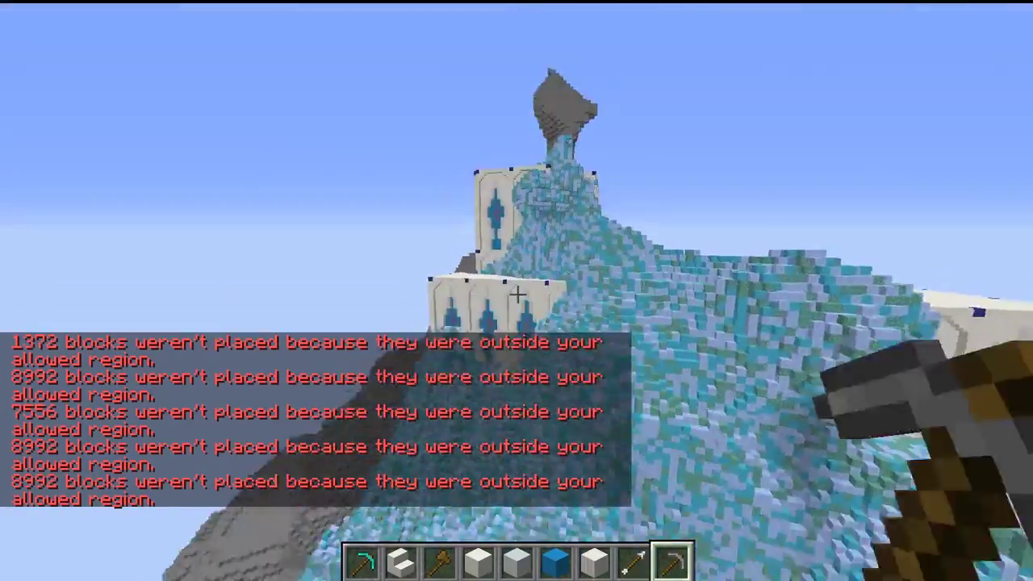
# Paint the outer flank below the next quartz terrace, working toward the bare ridge beyond it
pyautogui.rightClick(518, 295)
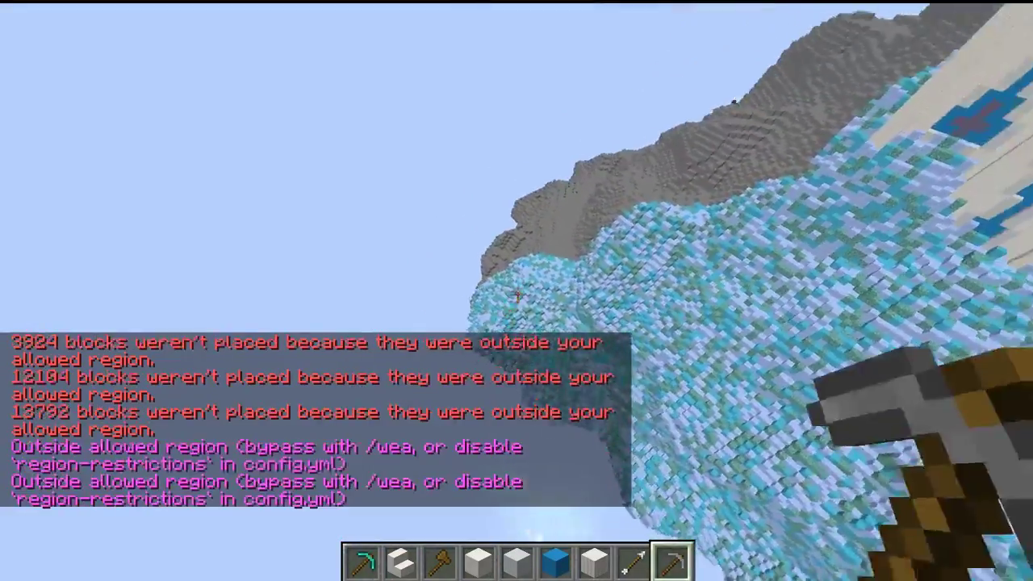
pyautogui.rightClick(516, 291)
pyautogui.rightClick(517, 290)
pyautogui.rightClick(516, 290)
pyautogui.rightClick(516, 290)
pyautogui.rightClick(516, 291)
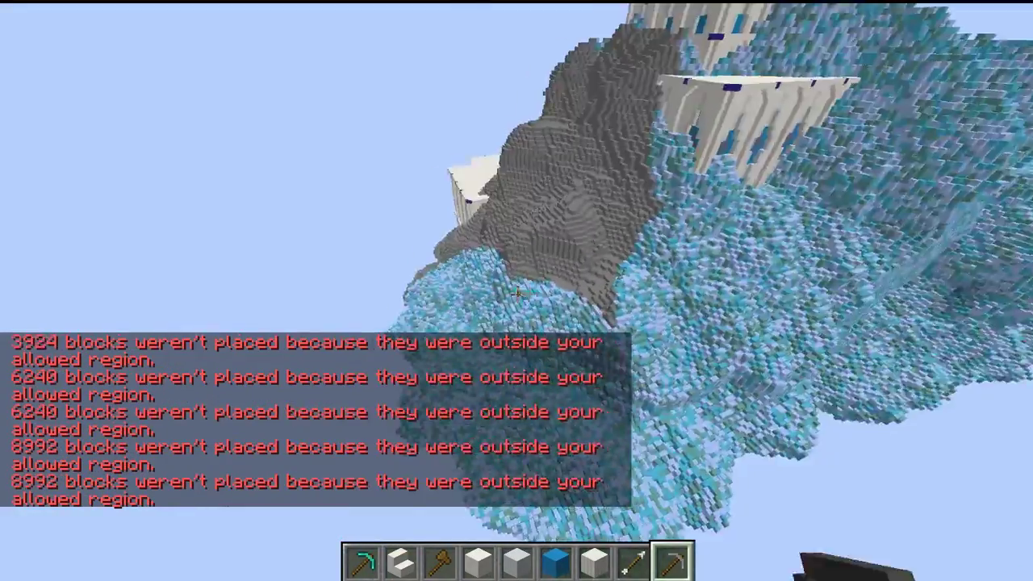
pyautogui.rightClick(517, 291)
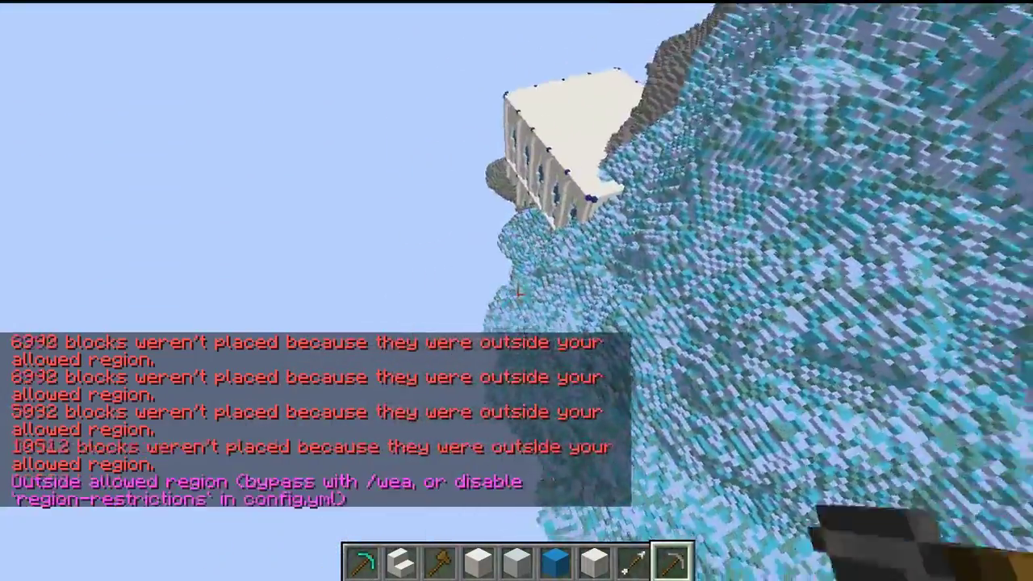
# Paint the bare stone around the quartz terrace's outer corner and along the ridge behind it
pyautogui.rightClick(516, 290)
pyautogui.rightClick(516, 291)
pyautogui.rightClick(516, 290)
pyautogui.rightClick(516, 290)
pyautogui.rightClick(517, 291)
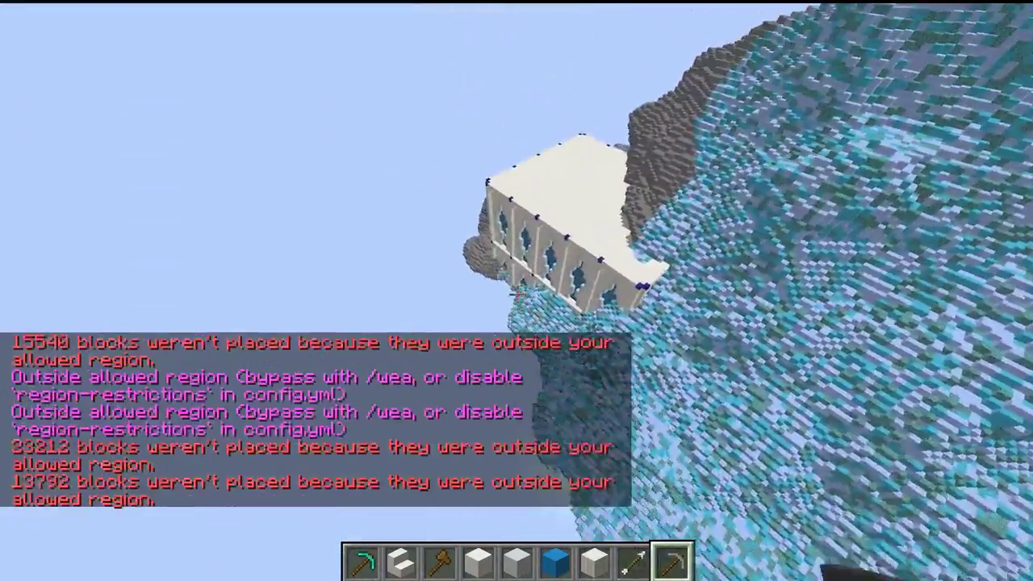
pyautogui.rightClick(517, 290)
pyautogui.rightClick(516, 290)
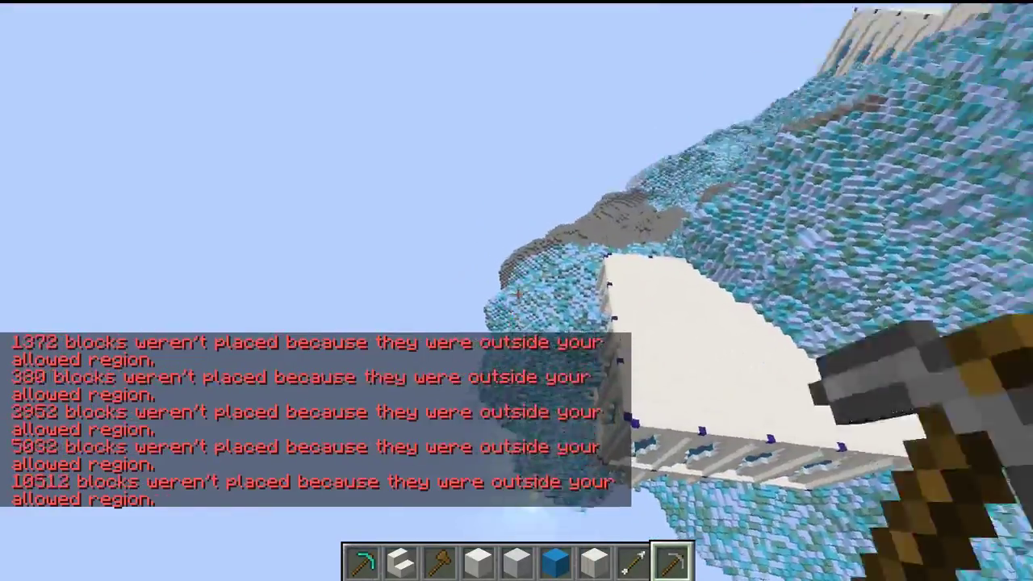
# Cover the remaining stone patches on the far flank beyond the terrace with the sphere brush
pyautogui.rightClick(516, 290)
pyautogui.rightClick(516, 290)
pyautogui.rightClick(517, 290)
pyautogui.rightClick(516, 291)
pyautogui.rightClick(516, 291)
pyautogui.rightClick(516, 291)
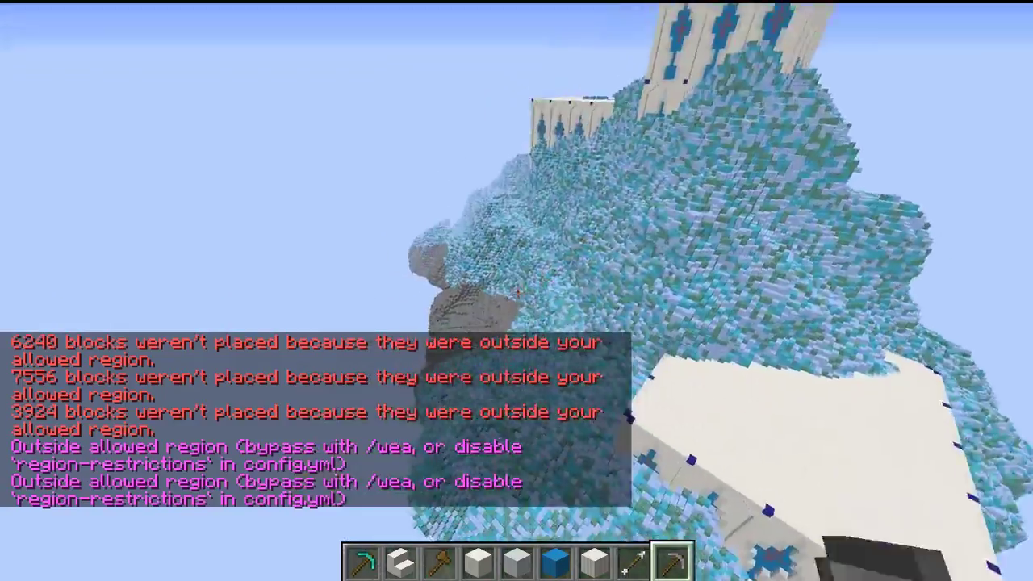
pyautogui.rightClick(516, 290)
pyautogui.rightClick(516, 291)
pyautogui.rightClick(517, 291)
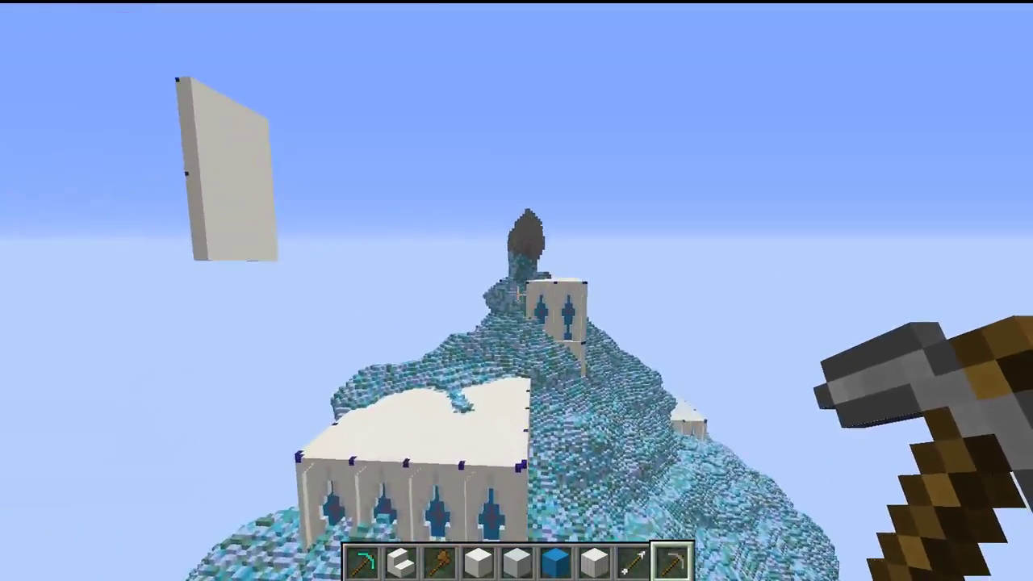
# Inspect the textured mountain and its terraces from above and up close, and review the brush's block pattern
pyautogui.press('w')
pyautogui.press('space')
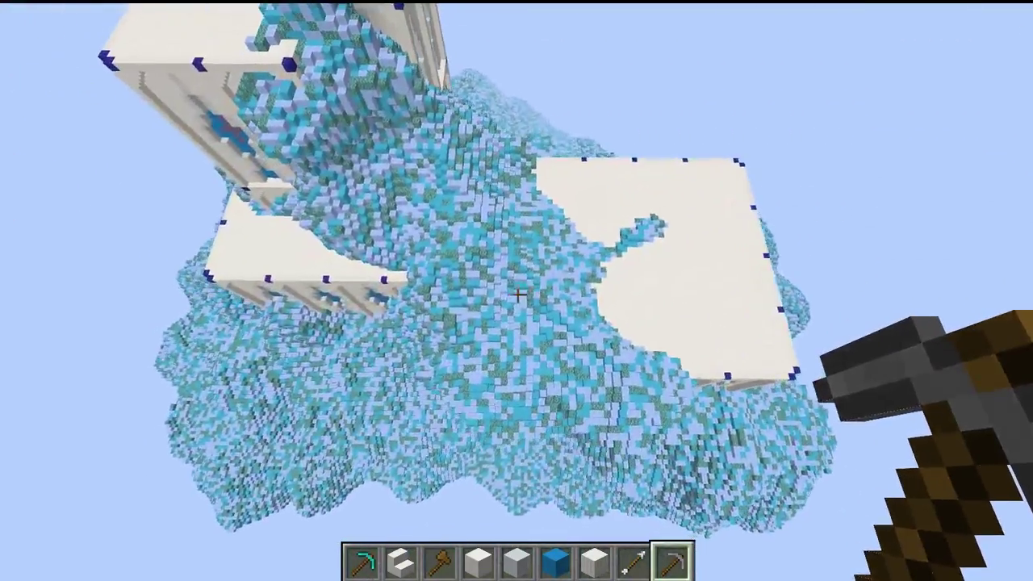
pyautogui.press('shift')
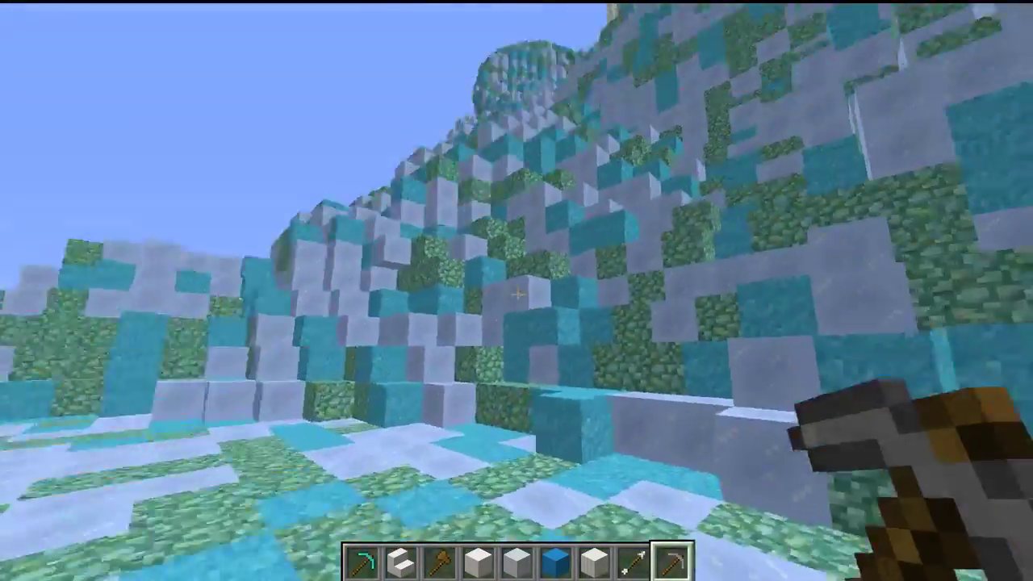
pyautogui.press('s')
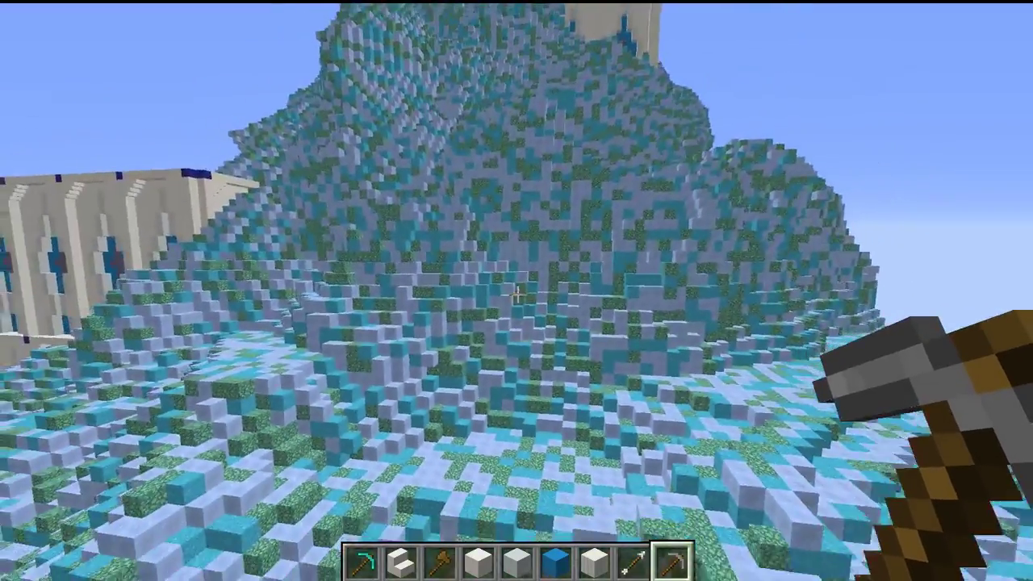
pyautogui.press('t')
pyautogui.press('Up')
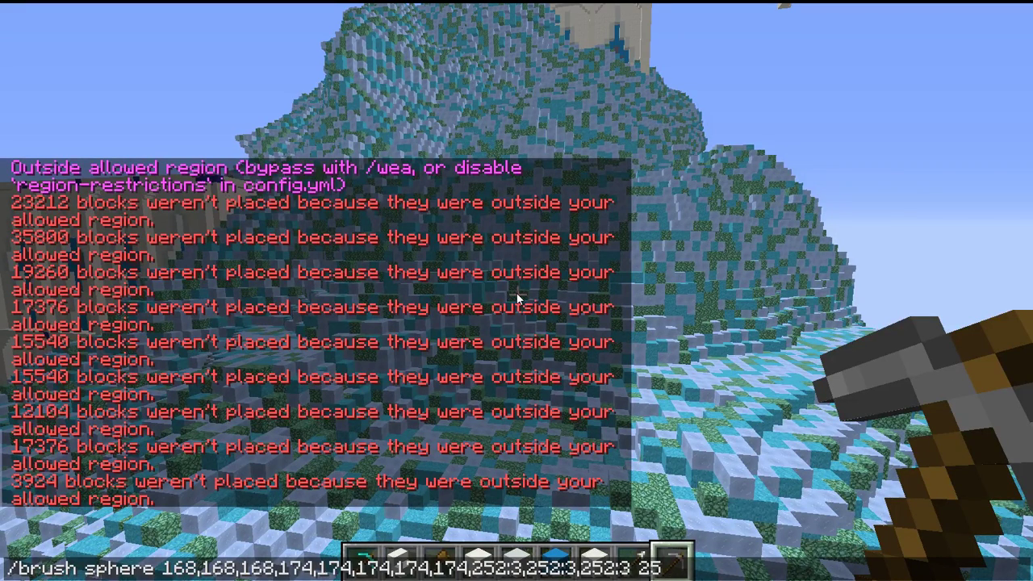
pyautogui.press('Escape')
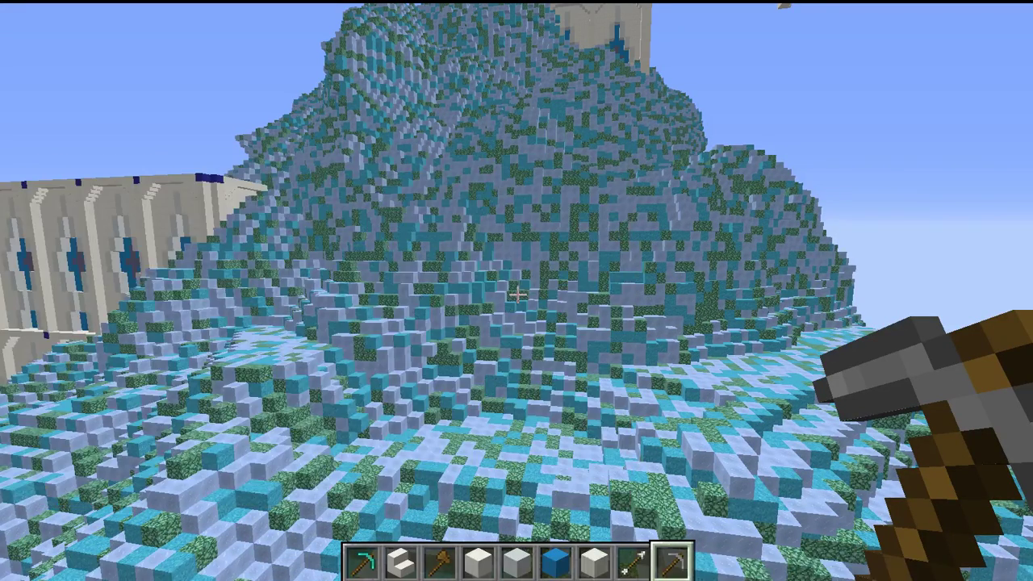
pyautogui.press('w')
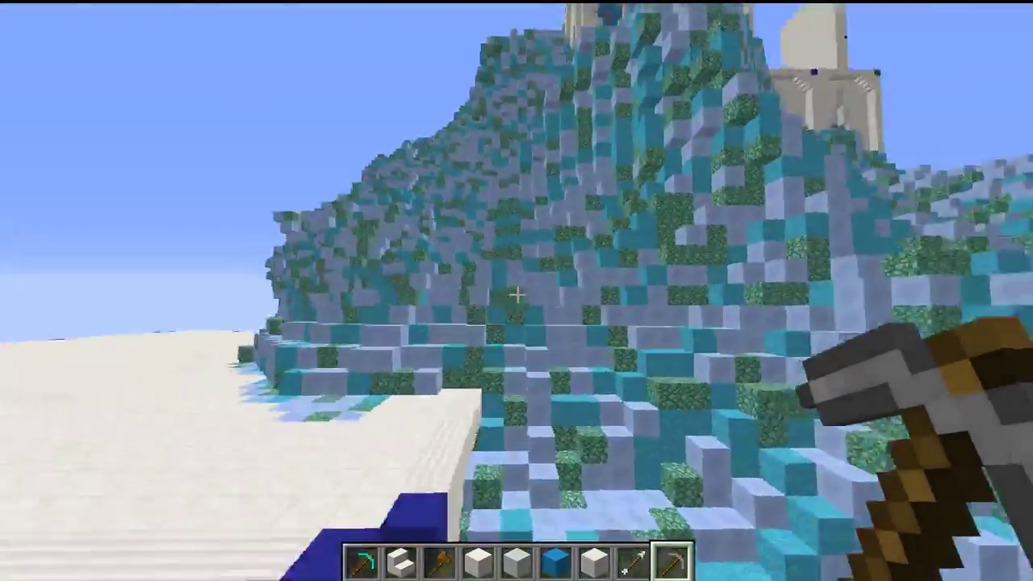
pyautogui.press('w')
pyautogui.press('w')
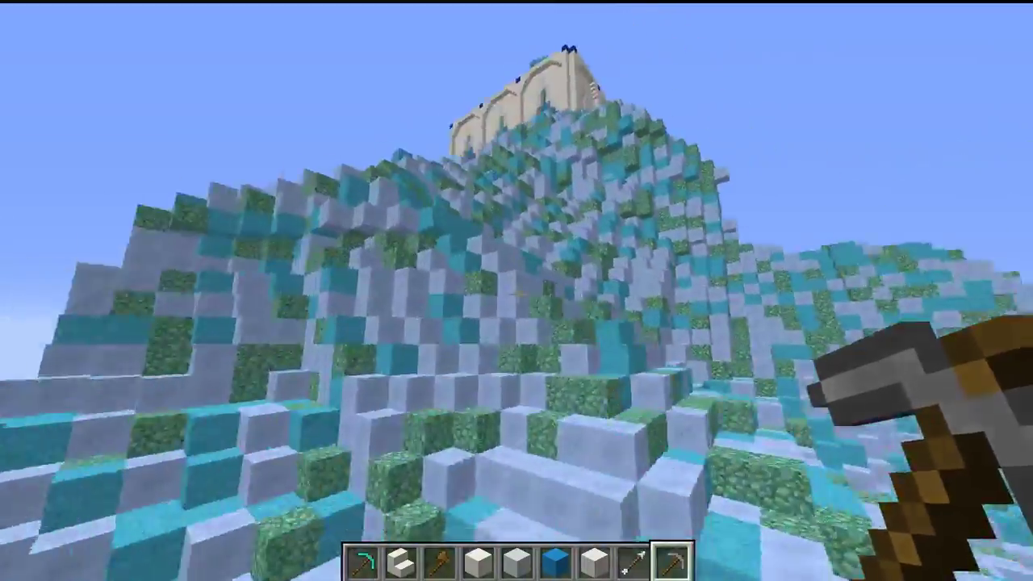
pyautogui.press('w')
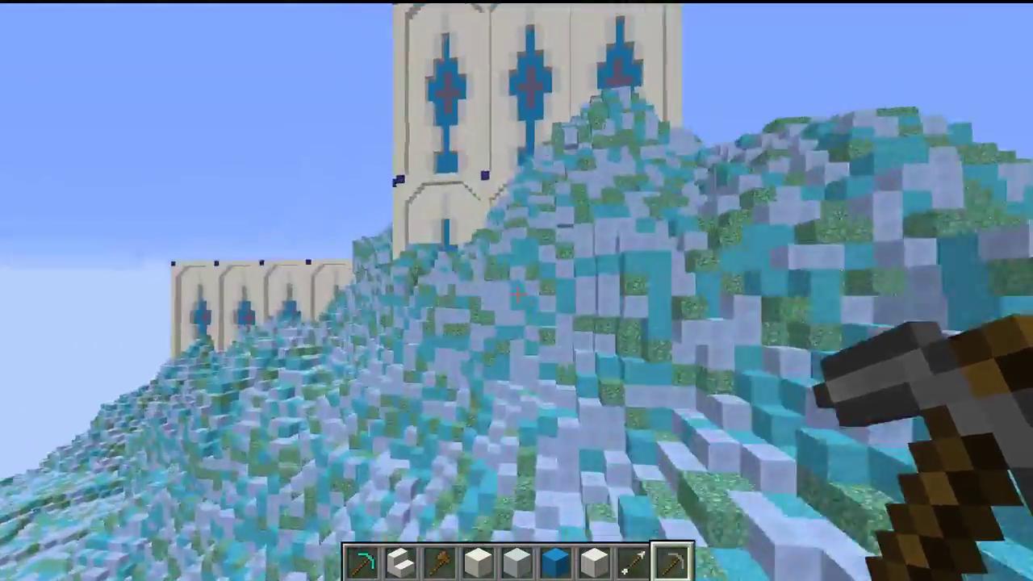
# Set the world time to 18000 for night
pyautogui.press('/')
pyautogui.write('/time set 180')
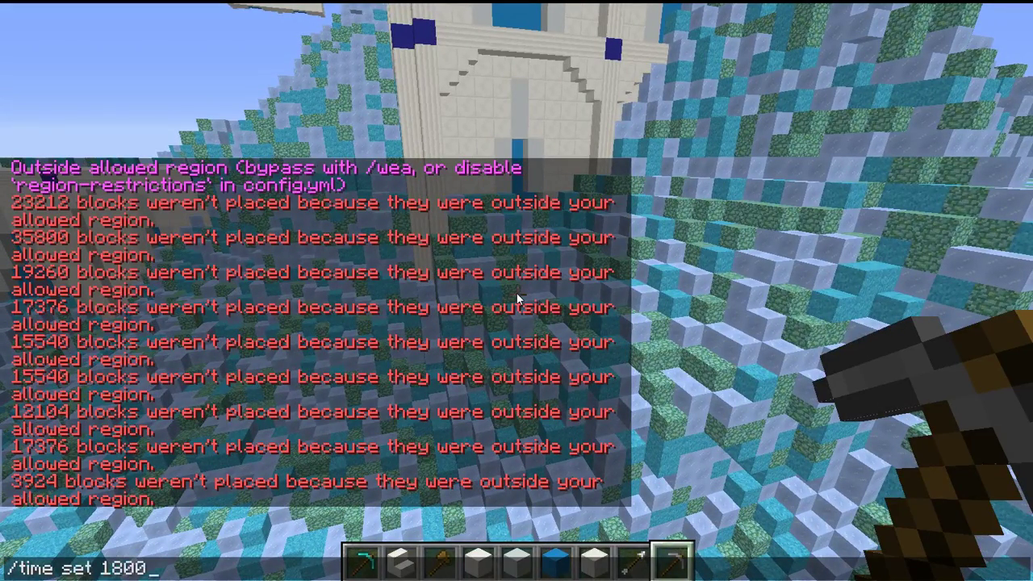
pyautogui.write('0')
pyautogui.press('Return')
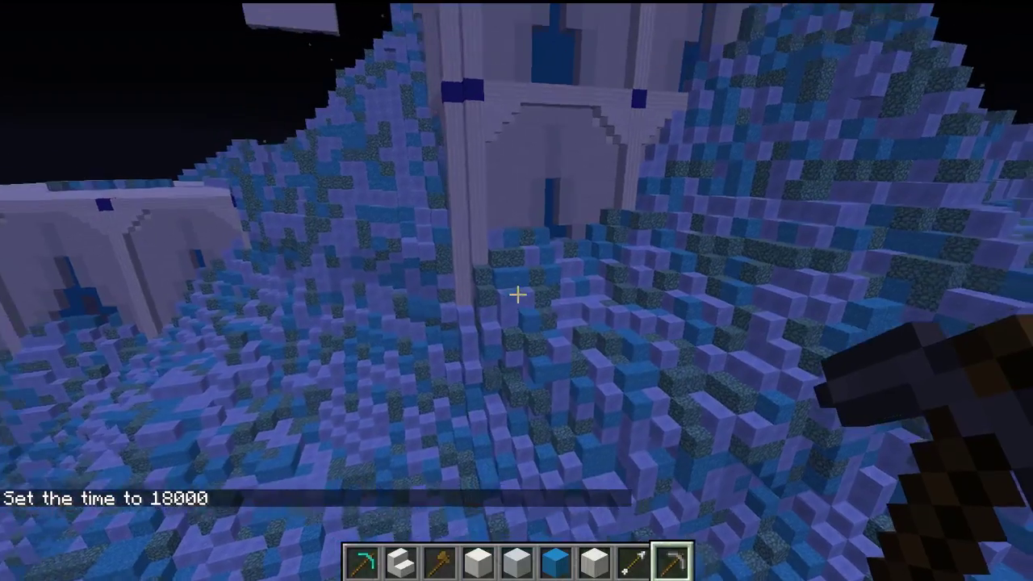
# Equip the hotbar with Birch Leaves and Birch Wood from the creative inventory and take the leaves in hand
pyautogui.press('s')
pyautogui.press('space')
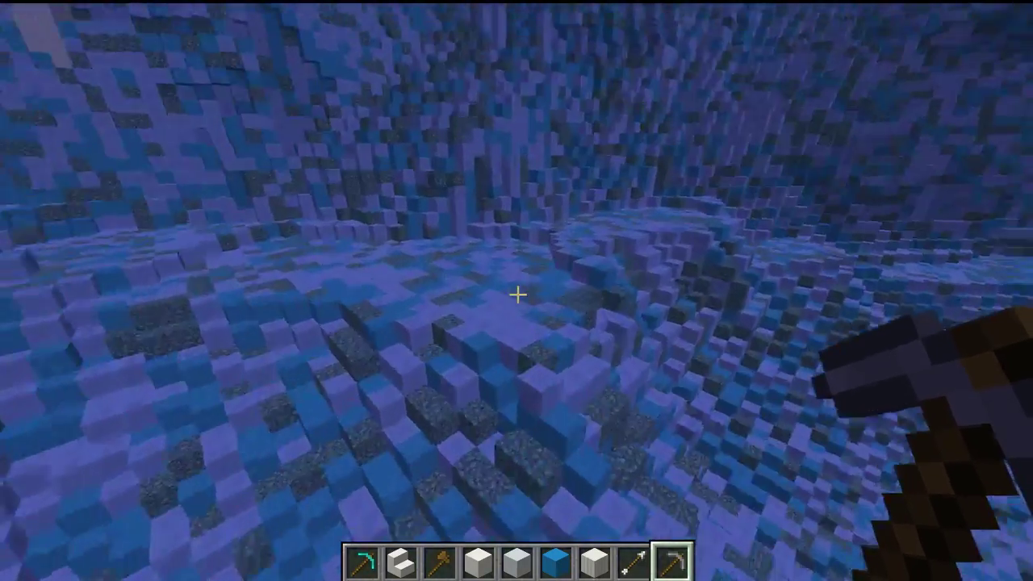
pyautogui.press('e')
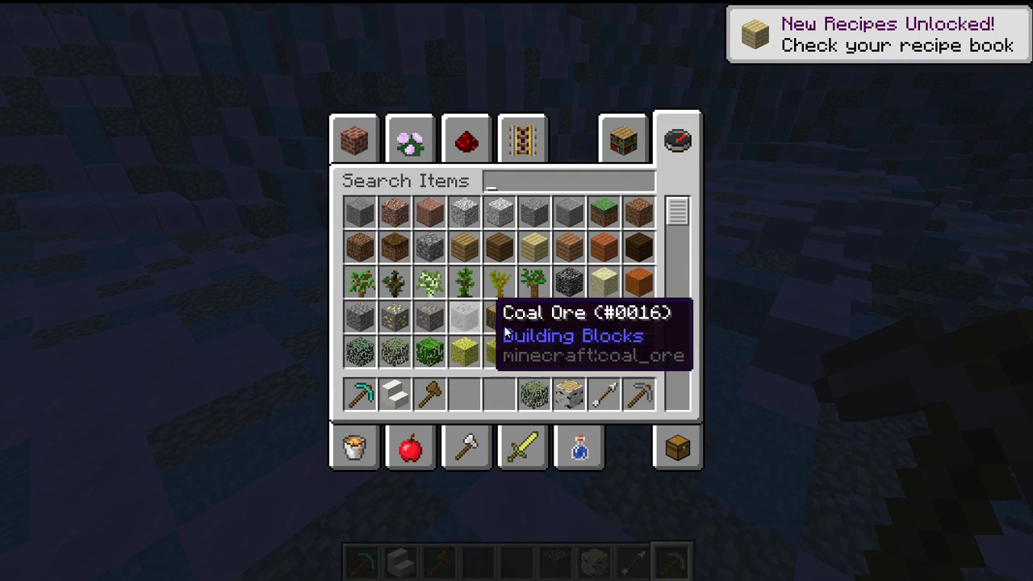
pyautogui.press('e')
pyautogui.press('1')
pyautogui.press('6')
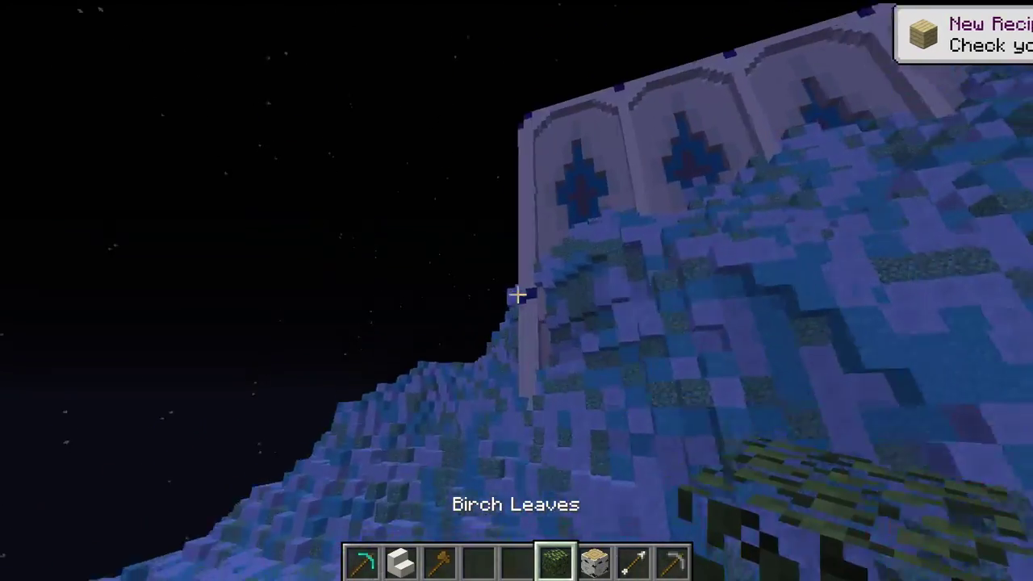
# Fly onto the large quartz terrace and stack two quartz blocks near its edge as a temporary support
pyautogui.press('w')
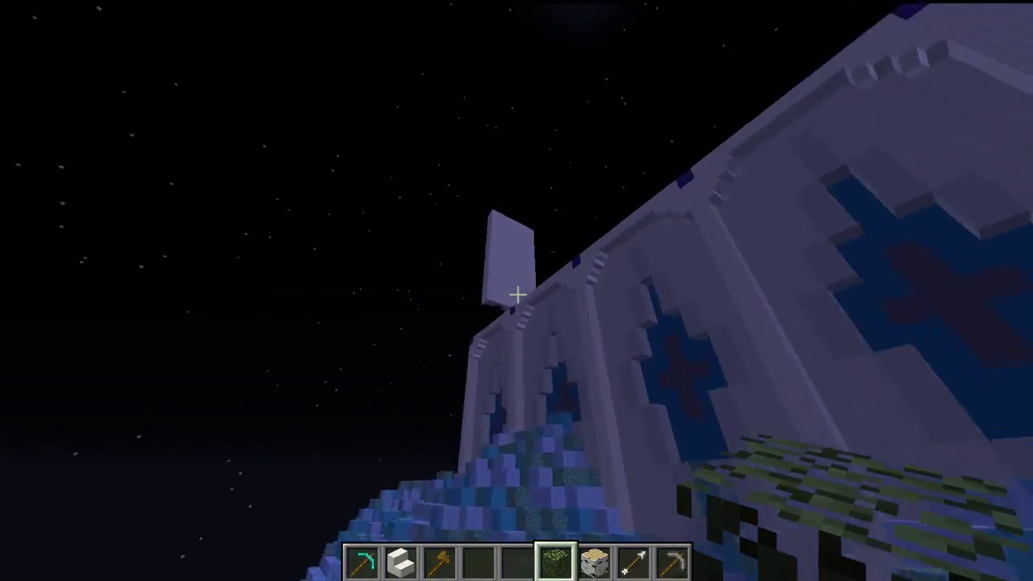
pyautogui.press('5')
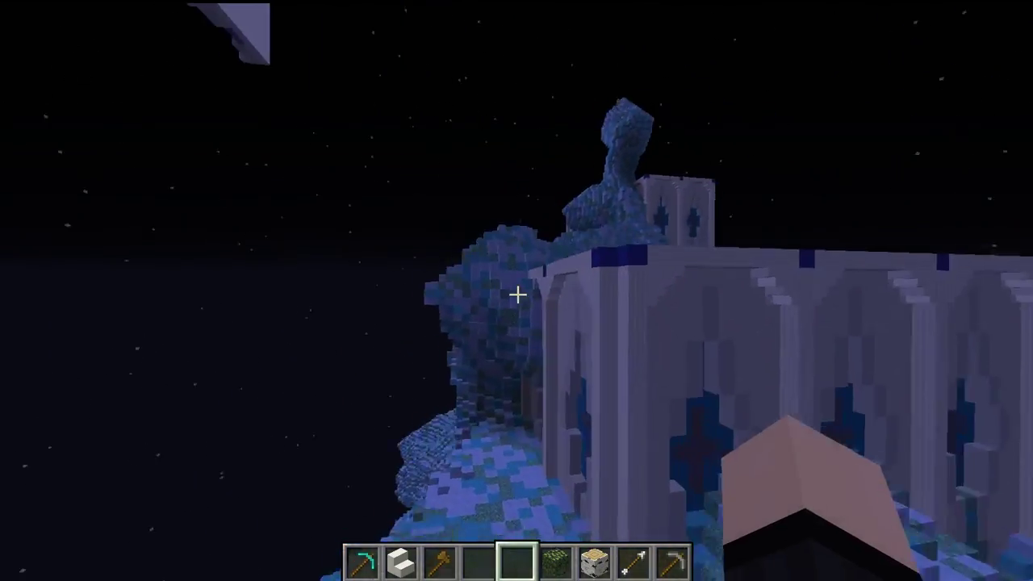
pyautogui.press('w')
pyautogui.press('space')
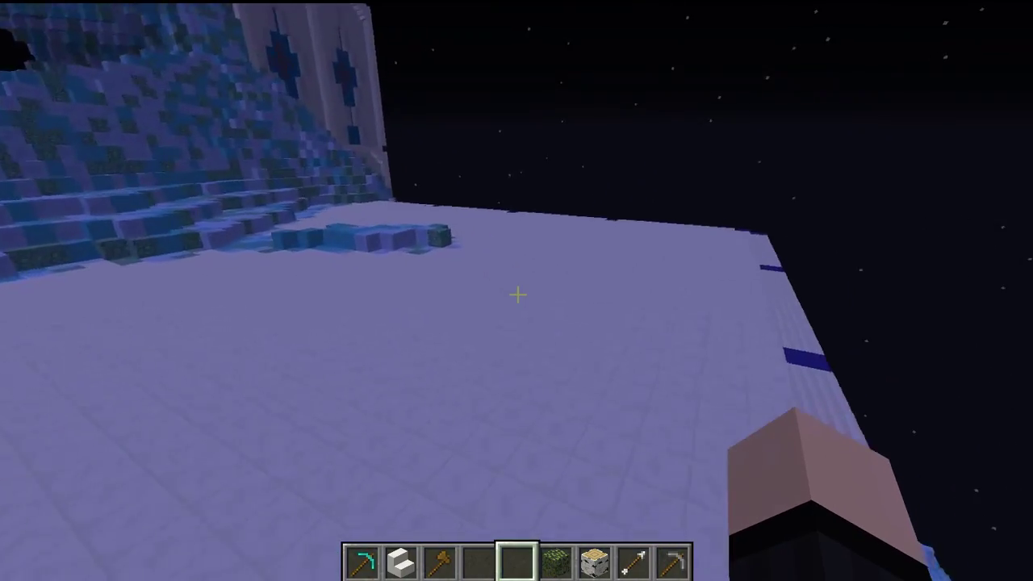
pyautogui.press('6')
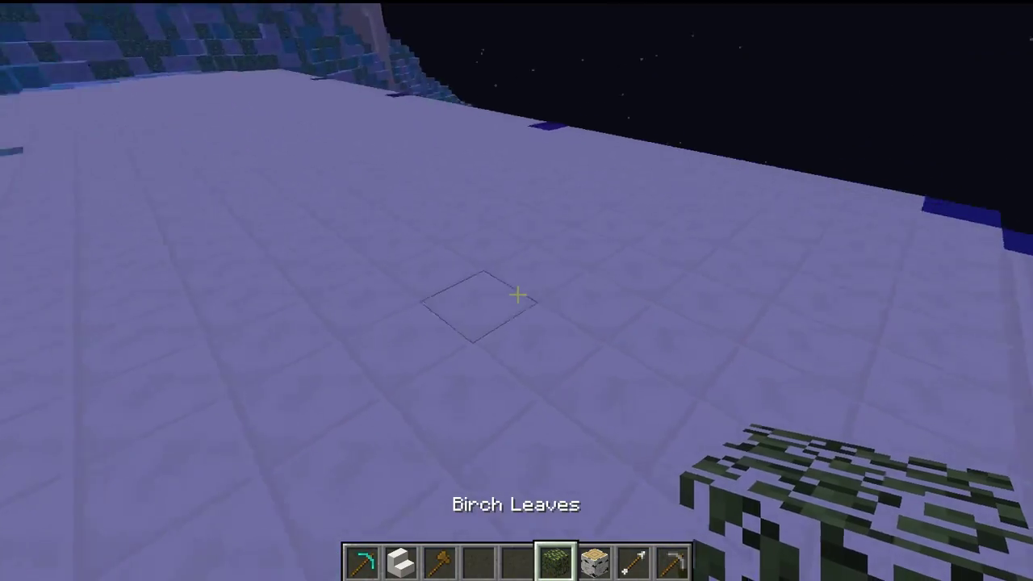
pyautogui.press('7')
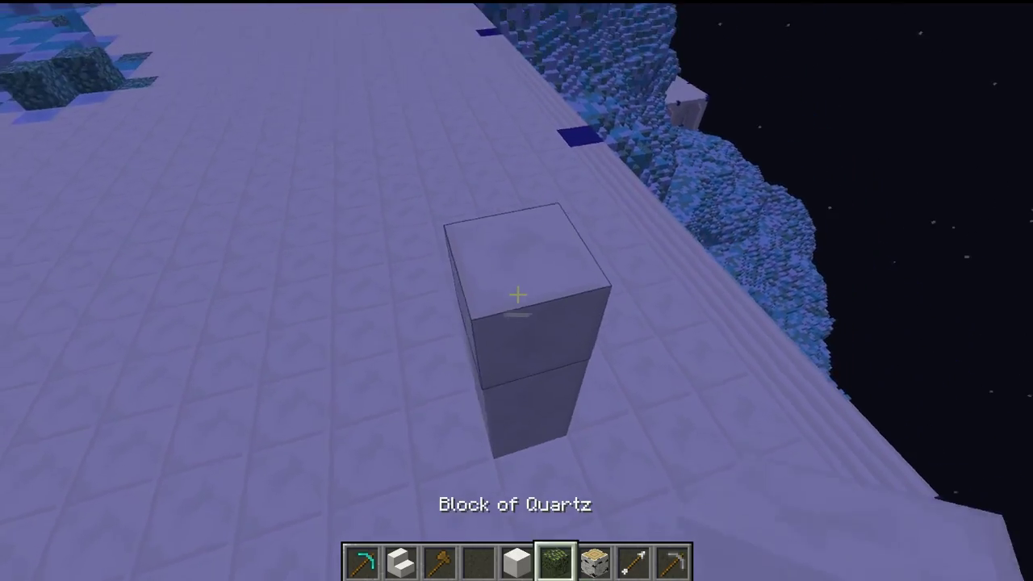
# Stack a four-block Birch Wood trunk at the quartz support and break the support away
pyautogui.scroll(-1, 517, 295)
pyautogui.rightClick(517, 295)
pyautogui.click(517, 295)
pyautogui.press('space')
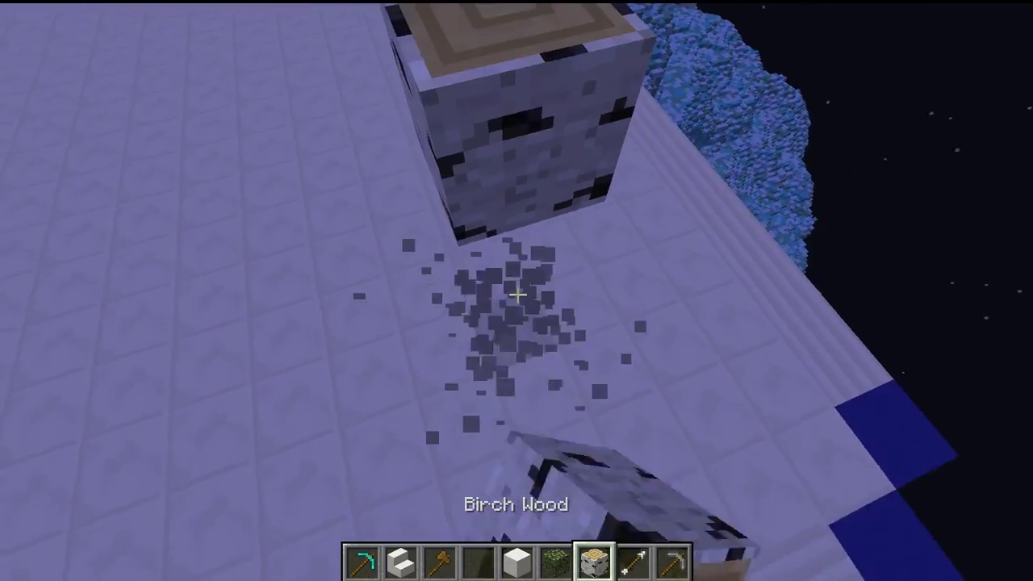
pyautogui.rightClick(517, 295)
pyautogui.rightClick(517, 295)
pyautogui.rightClick(517, 294)
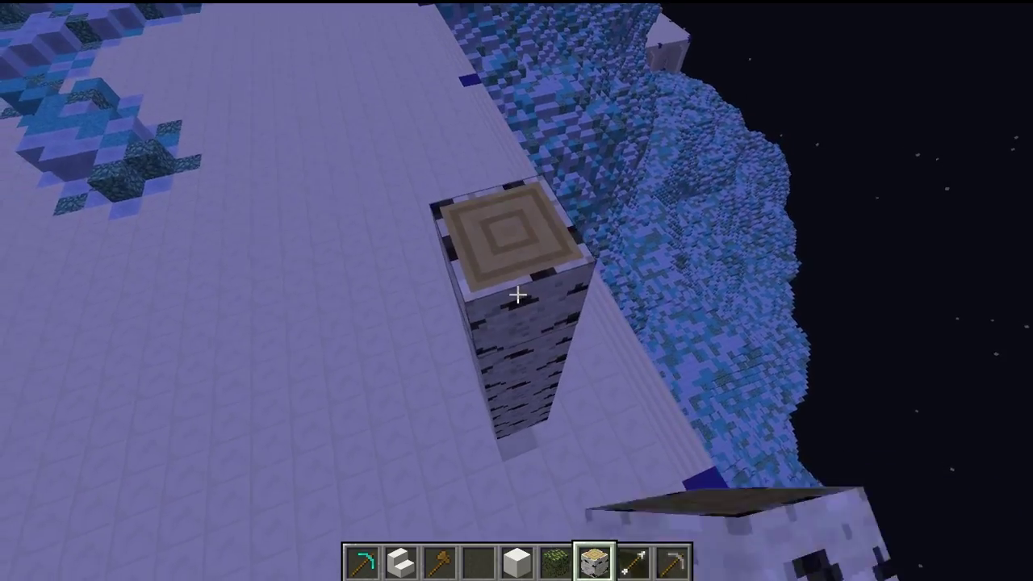
# Build a Birch Leaves crown around and on top of the trunk to form a small tree
pyautogui.scroll(1, 517, 295)
pyautogui.rightClick(517, 294)
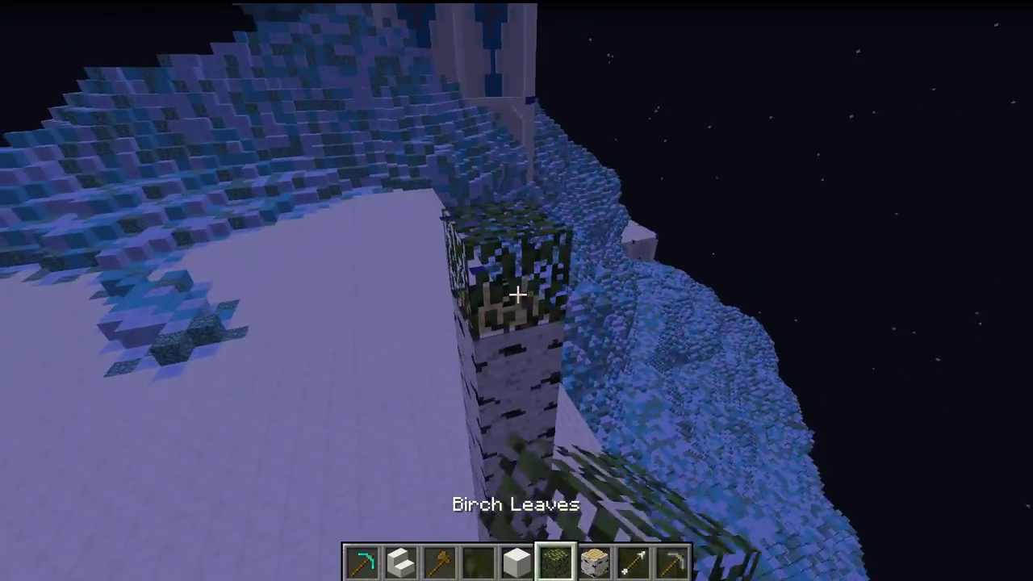
pyautogui.rightClick(517, 295)
pyautogui.rightClick(517, 295)
pyautogui.rightClick(517, 295)
pyautogui.press('shift')
pyautogui.rightClick(517, 294)
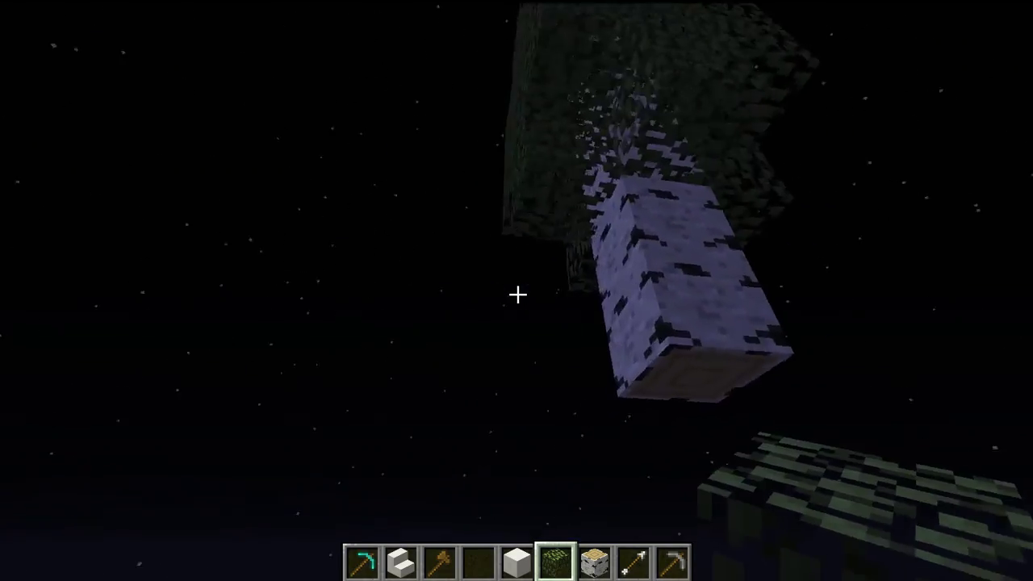
pyautogui.press('space')
pyautogui.press('s')
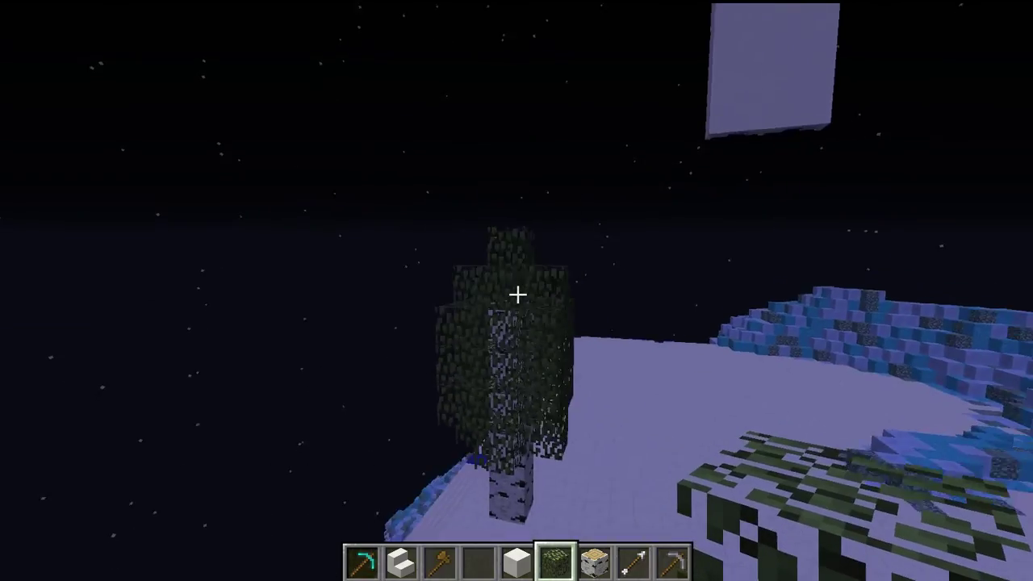
# Place a temporary quartz marker beside the trunk's base and set WorldEdit position 1 there with the wooden axe
pyautogui.press('w')
pyautogui.press('space')
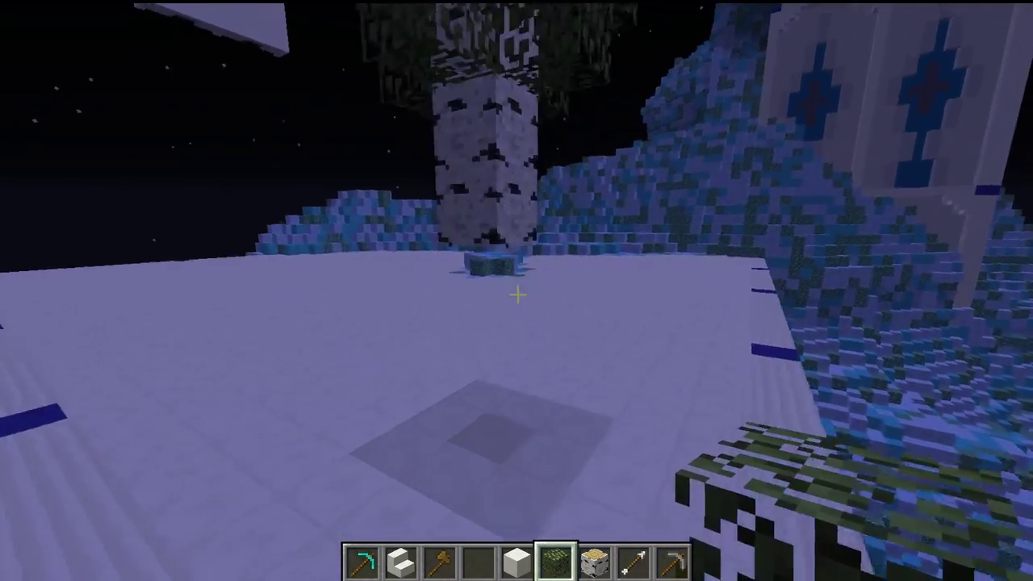
pyautogui.scroll(1, 517, 294)
pyautogui.rightClick(517, 295)
pyautogui.rightClick(517, 296)
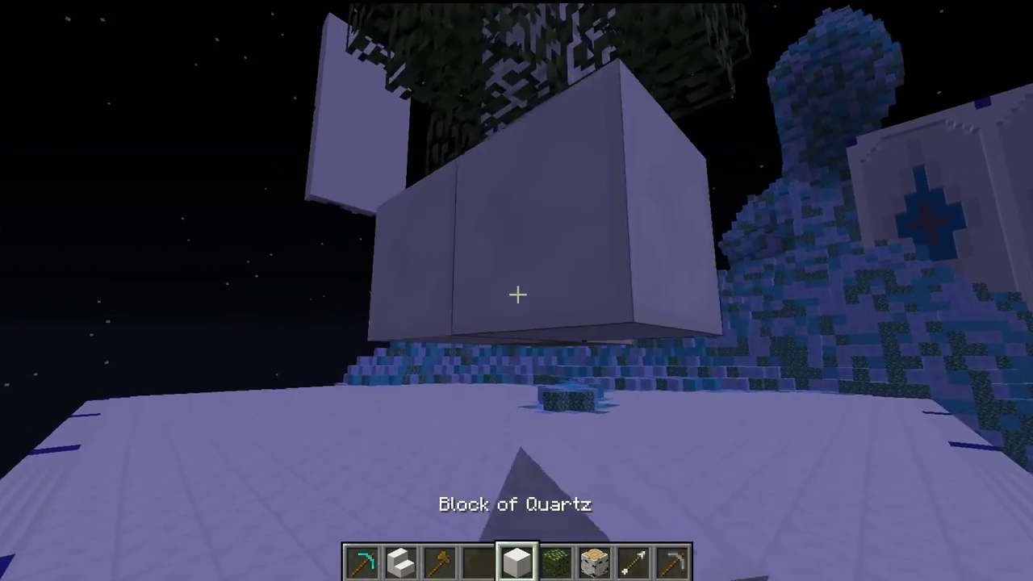
pyautogui.click(517, 295)
pyautogui.click(517, 296)
pyautogui.scroll(-4, 517, 296)
pyautogui.scroll(2, 517, 296)
pyautogui.scroll(4, 517, 295)
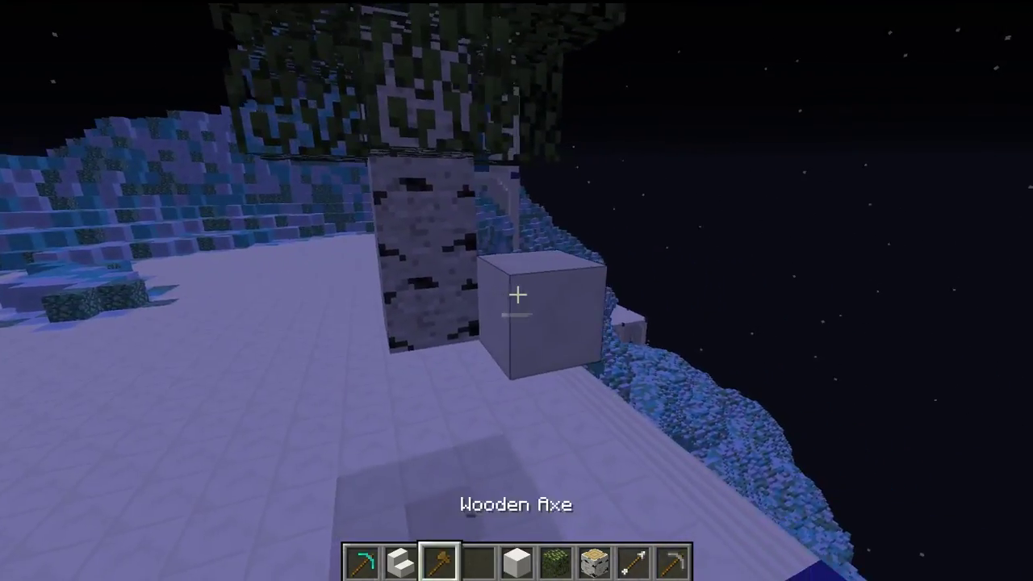
pyautogui.scroll(-1, 517, 296)
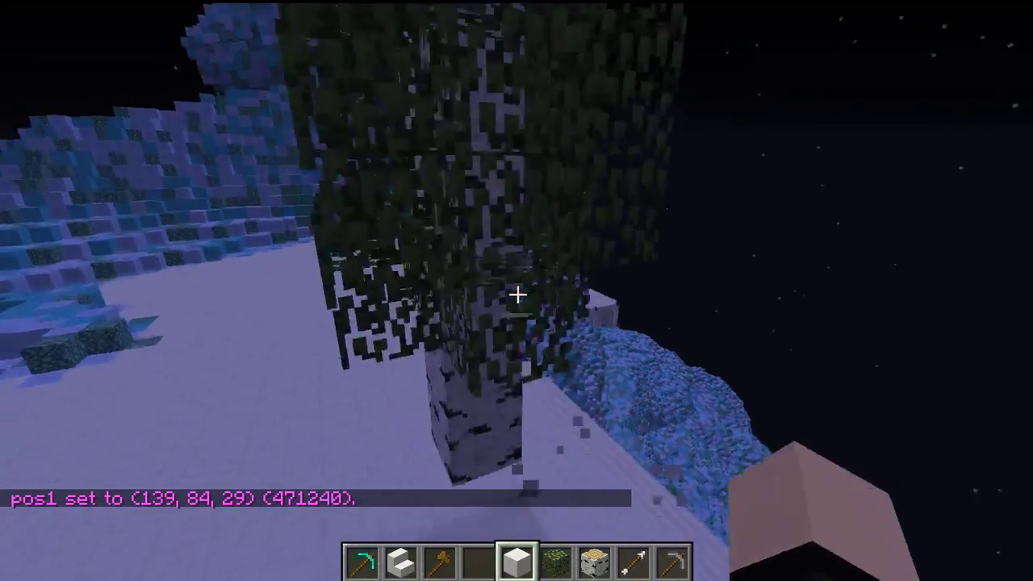
# Mark the tree's diagonally opposite top corner with temporary quartz blocks and set it as WorldEdit position 2
pyautogui.rightClick(517, 296)
pyautogui.rightClick(517, 295)
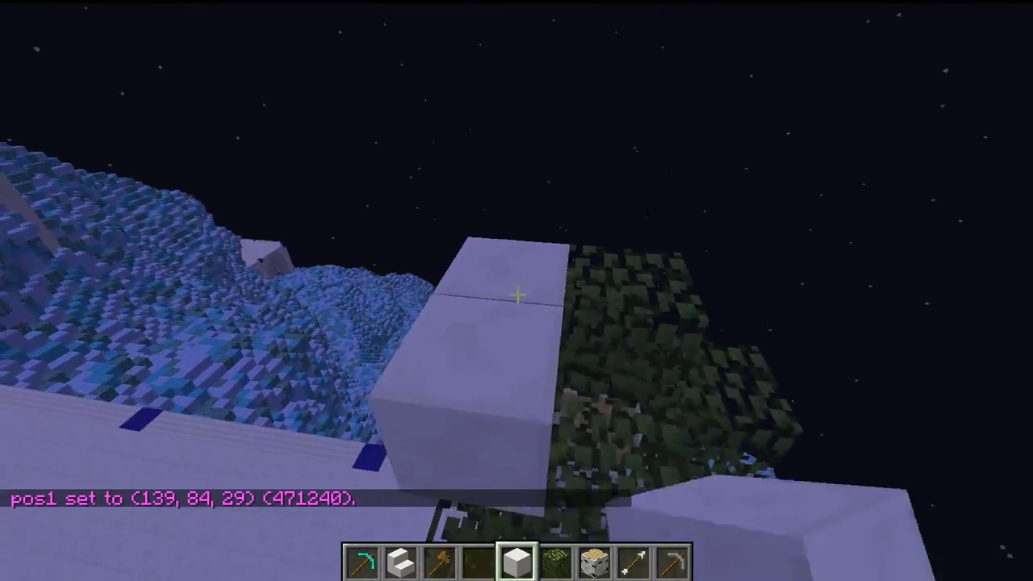
pyautogui.click(517, 295)
pyautogui.scroll(2, 517, 295)
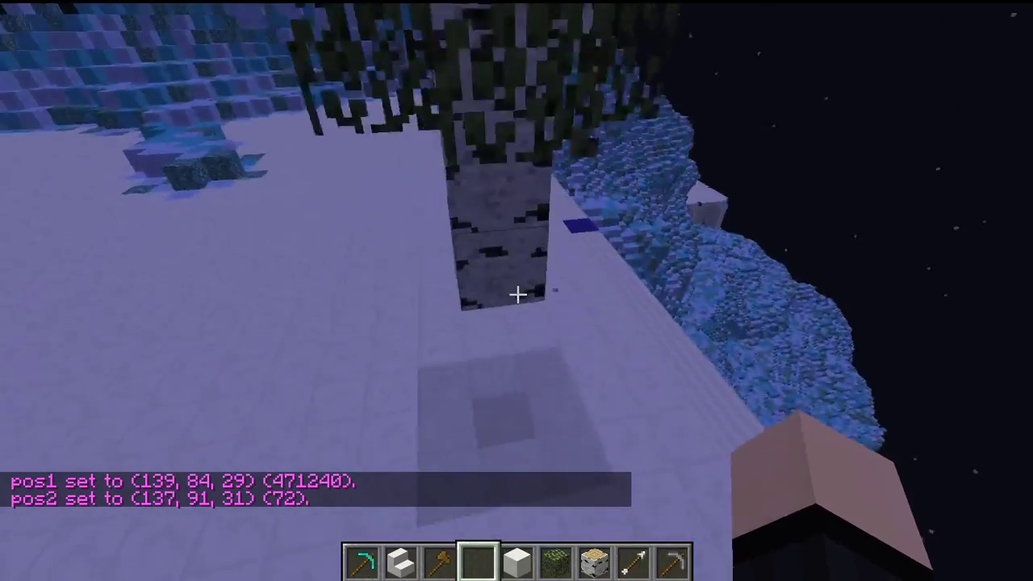
# Move up against the birch trunk and copy the selected tree with //copy
pyautogui.press('w')
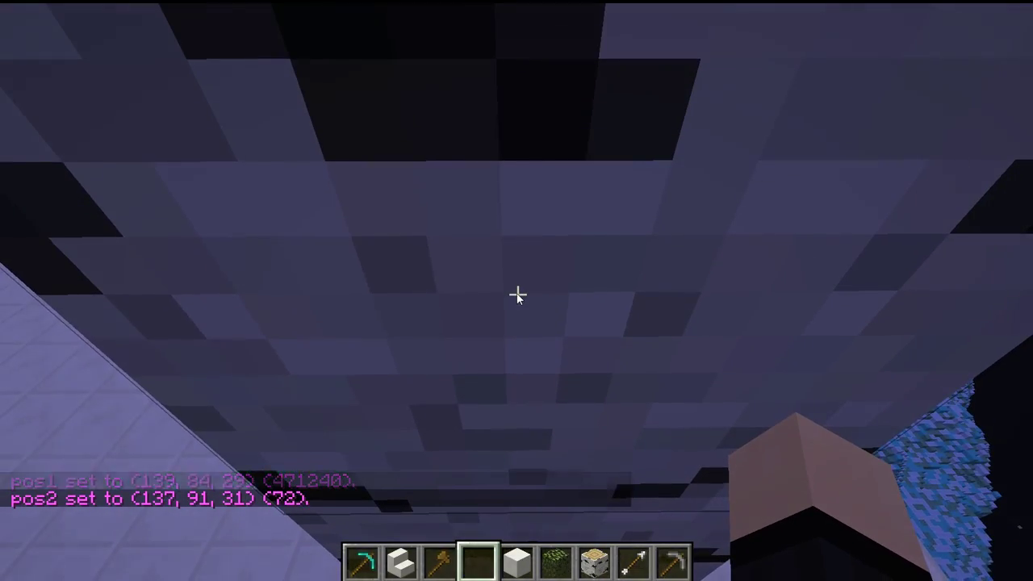
pyautogui.write('//copy')
pyautogui.press('Return')
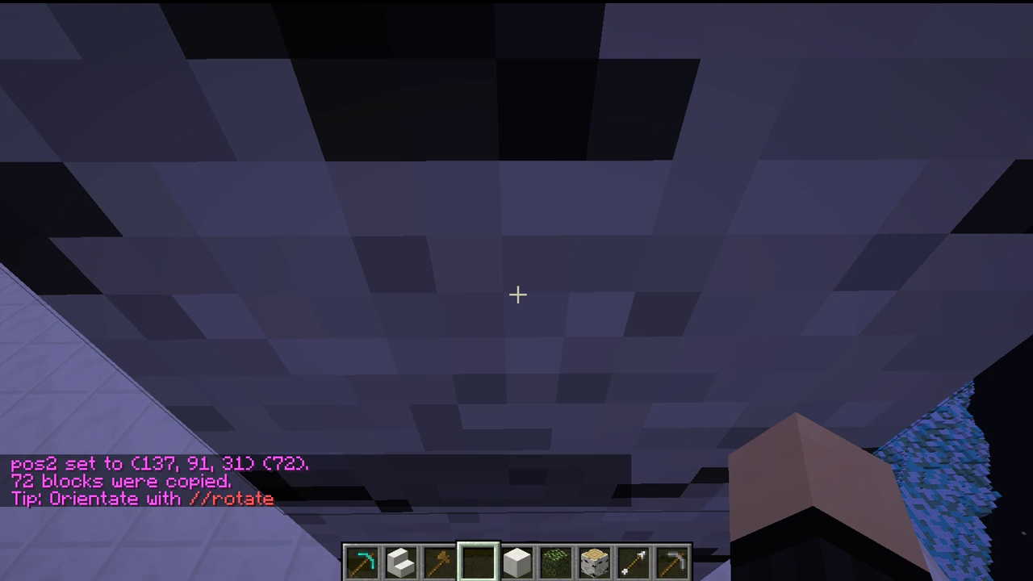
# Repeat //copy three more times on the selected birch tree from beside its trunk
pyautogui.press('t')
pyautogui.press('Up')
pyautogui.press('Return')
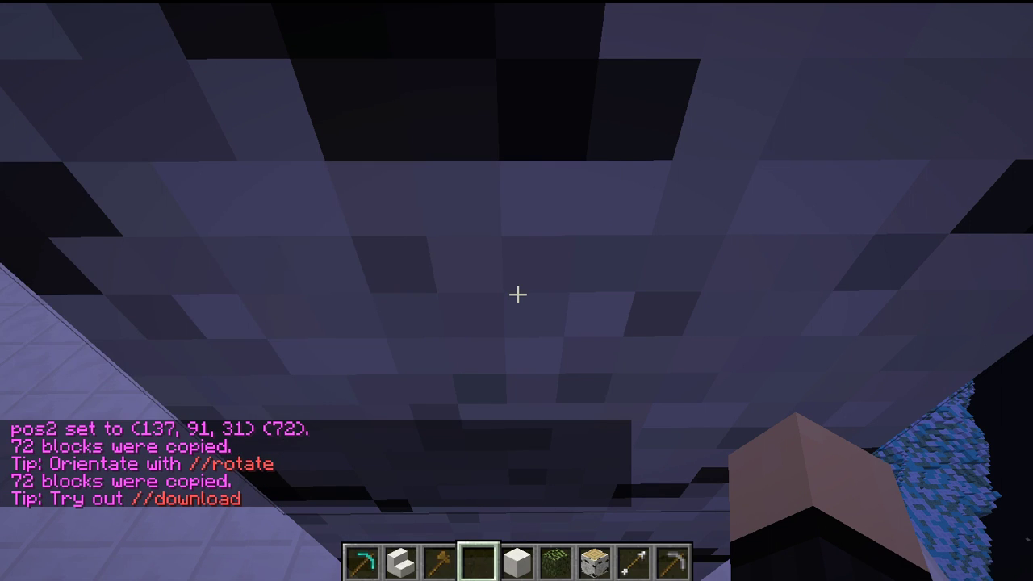
pyautogui.press('t')
pyautogui.press('Up')
pyautogui.press('Return')
pyautogui.press('t')
pyautogui.press('Up')
pyautogui.press('Return')
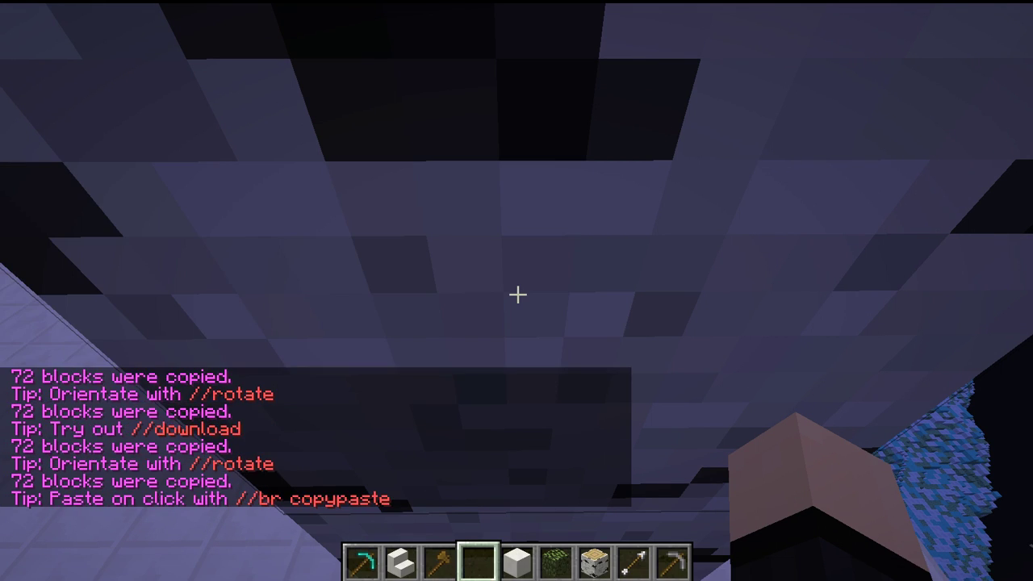
# Put an Iron Pickaxe from the creative tools into the empty fourth hotbar slot and return to the terrace
pyautogui.press('/')
pyautogui.press('Escape')
pyautogui.press('e')
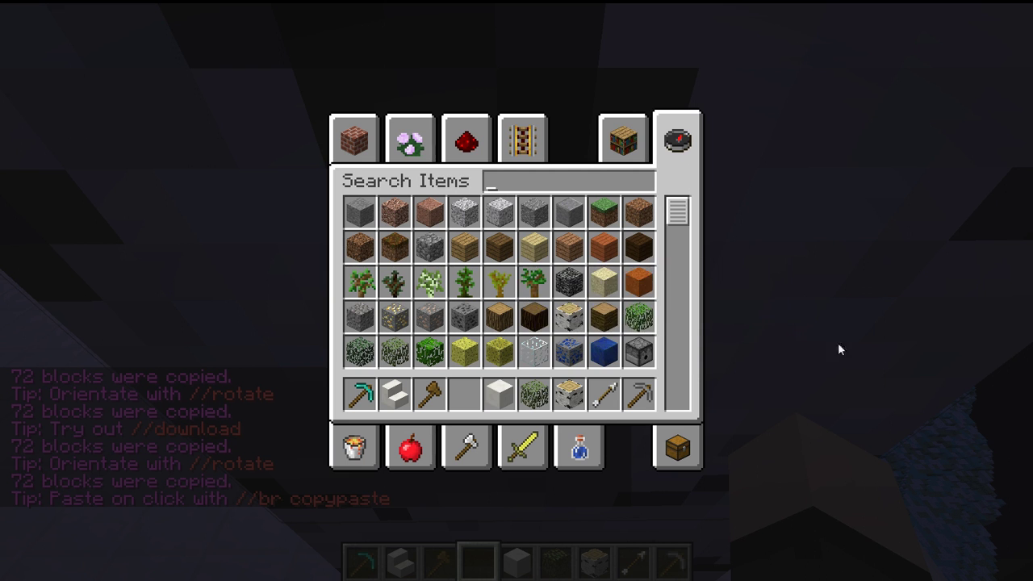
pyautogui.click(499, 413)
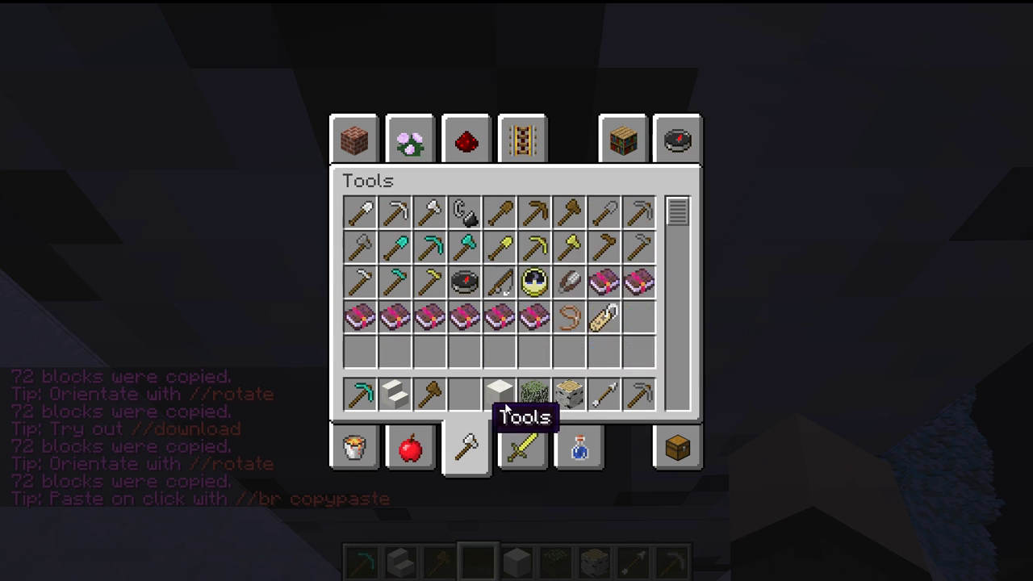
pyautogui.click(395, 211)
pyautogui.click(463, 393)
pyautogui.press('e')
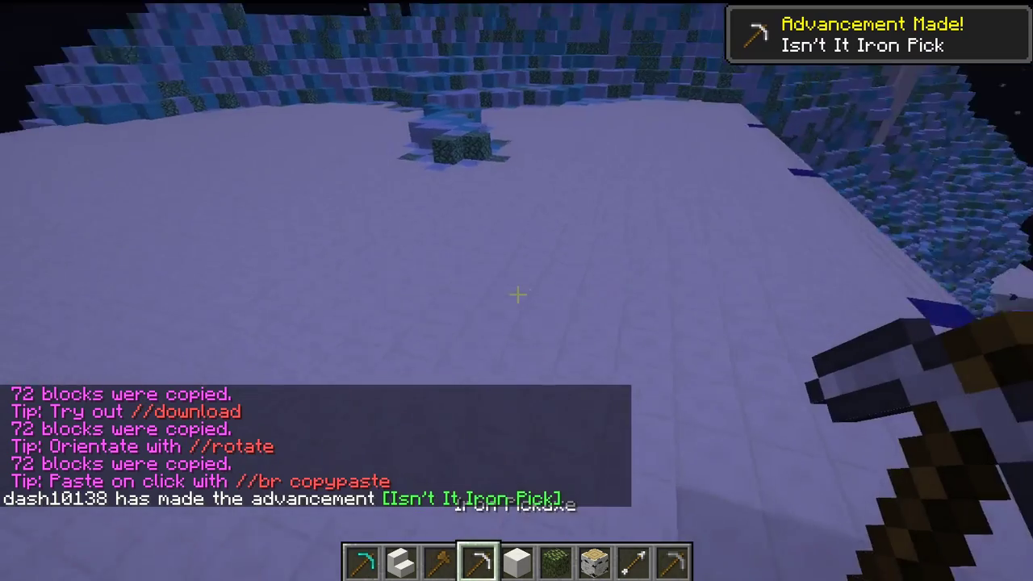
# Bind the copypaste brush to the iron pickaxe with //br copypaste
pyautogui.press('/')
pyautogui.write('/br copypaste')
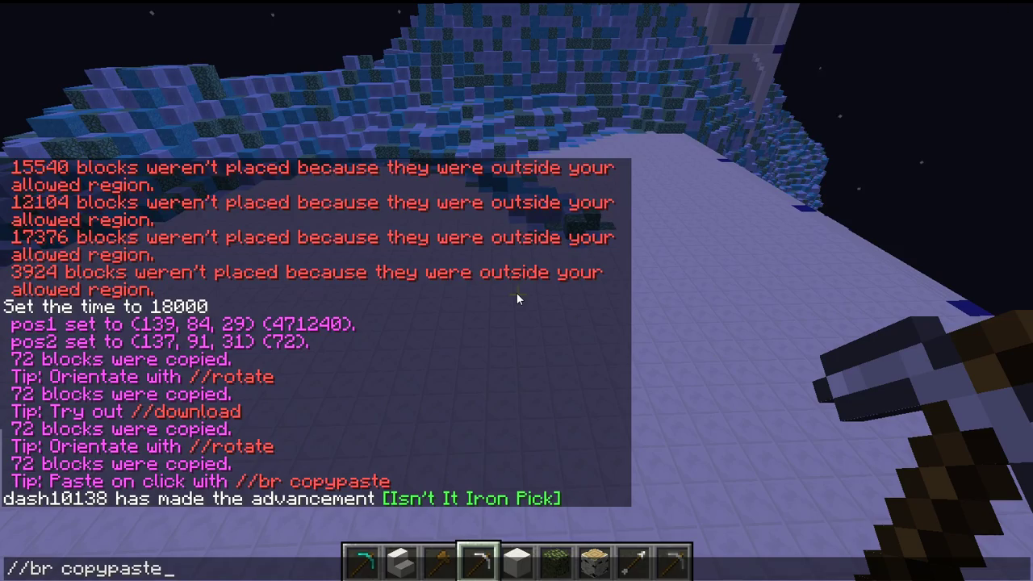
pyautogui.press('Return')
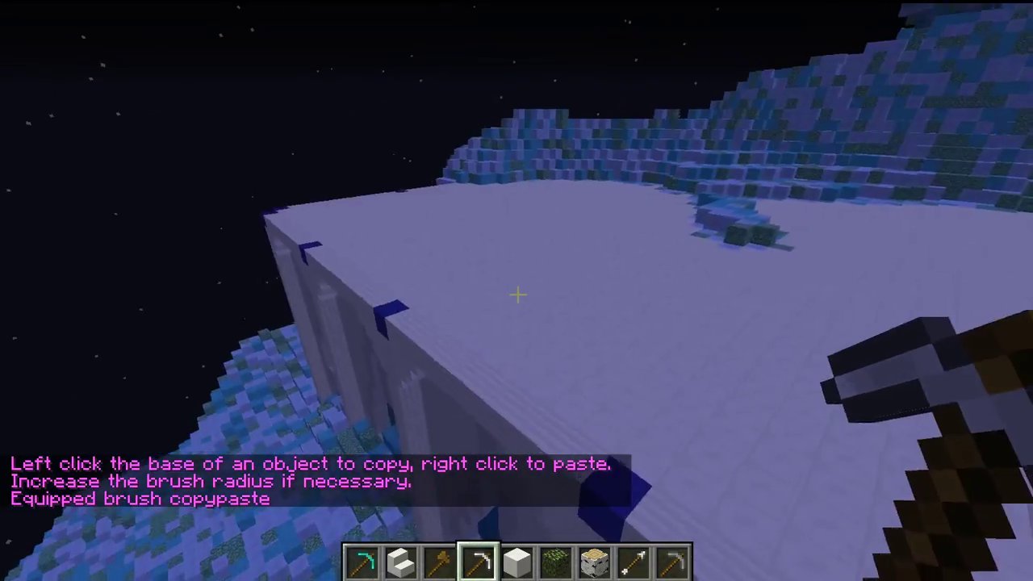
# Try copying and pasting the birch tree with the copypaste brush, and undo the paste with //undo
pyautogui.click(517, 294)
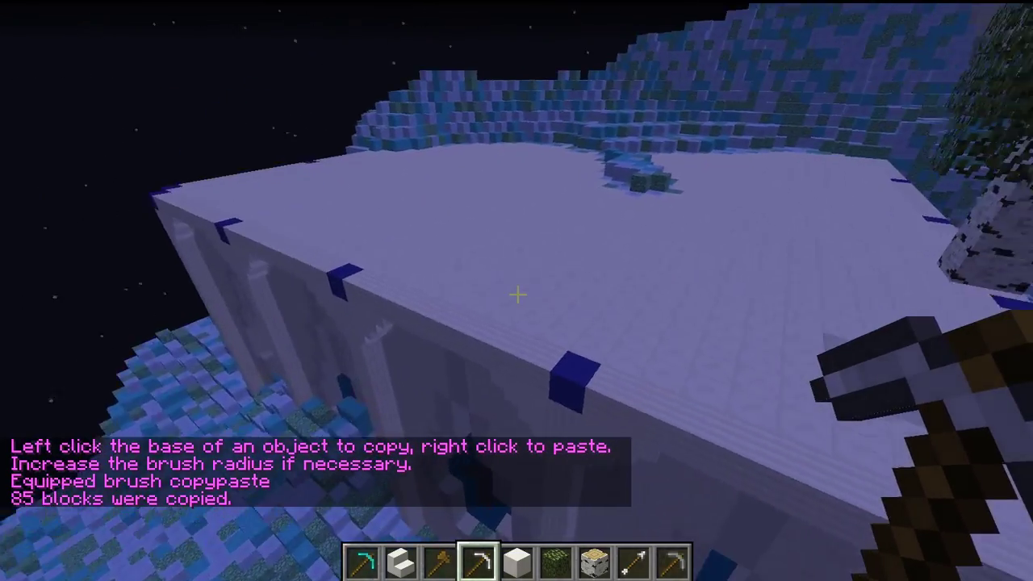
pyautogui.press('w')
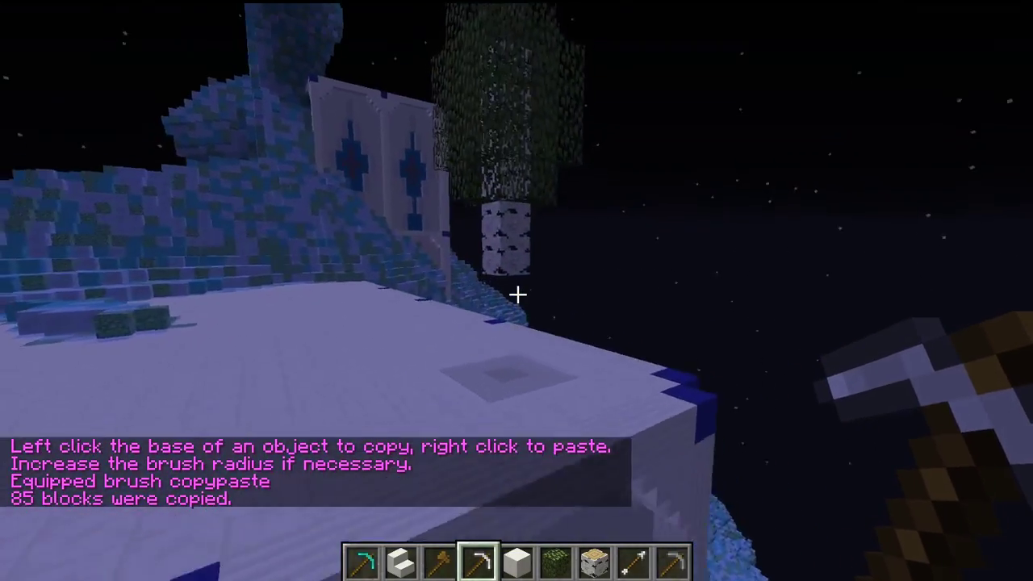
pyautogui.rightClick(517, 294)
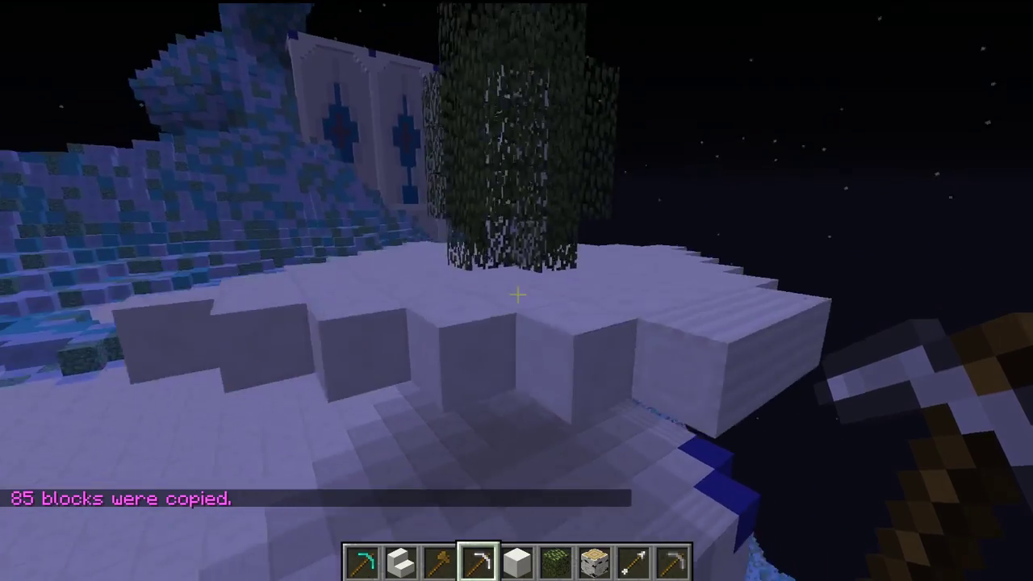
pyautogui.press('/')
pyautogui.write('//undo')
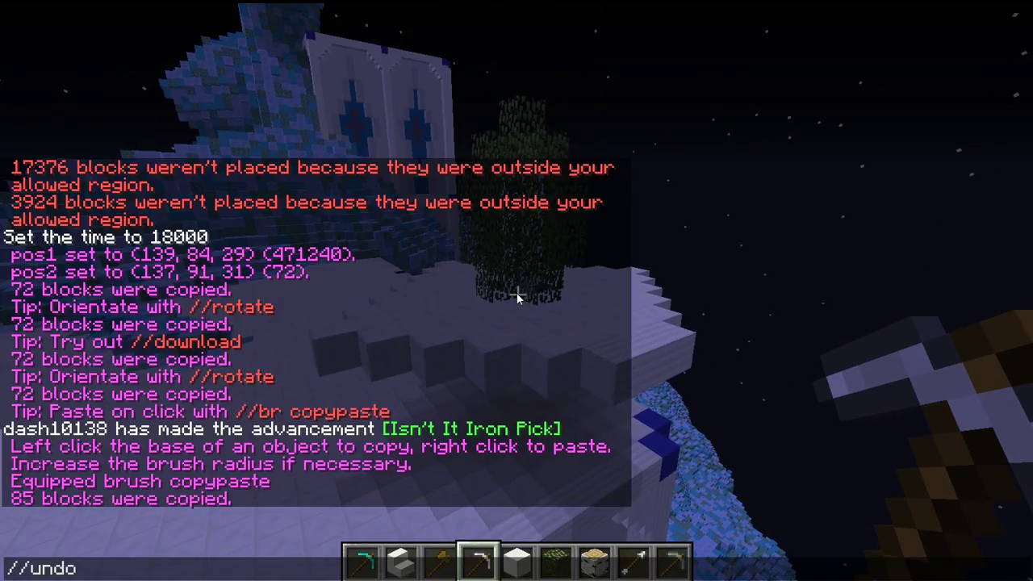
pyautogui.press('Return')
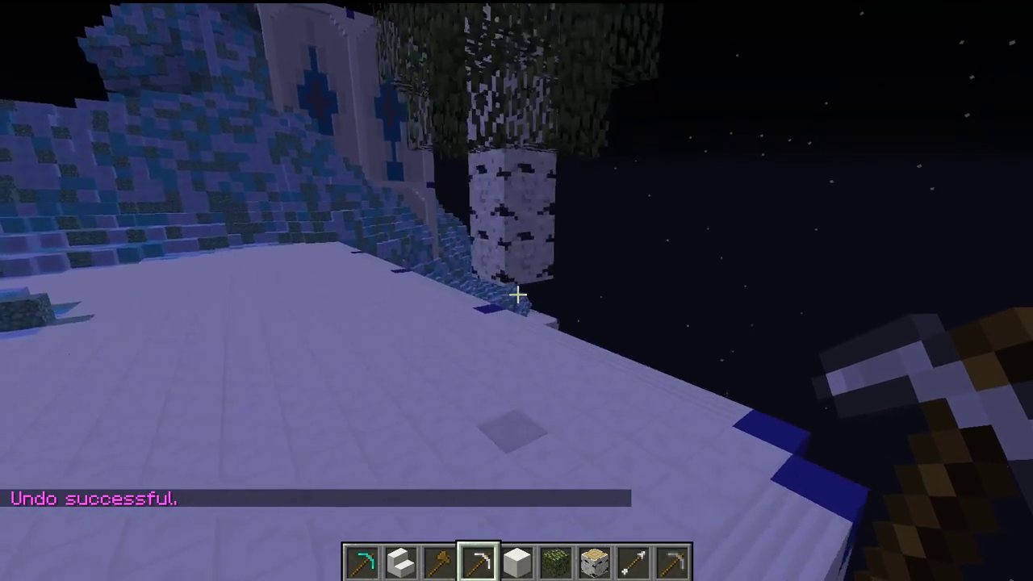
# Try pasting the copied tree again beside the terrace corner, and revert the pasted blocks with repeated //undo
pyautogui.press('t')
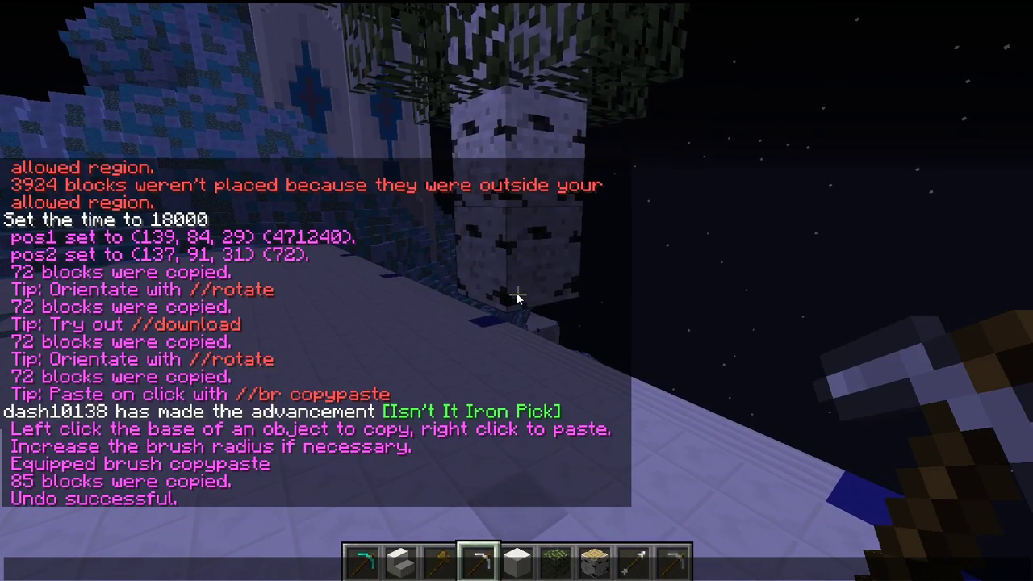
pyautogui.press('Escape')
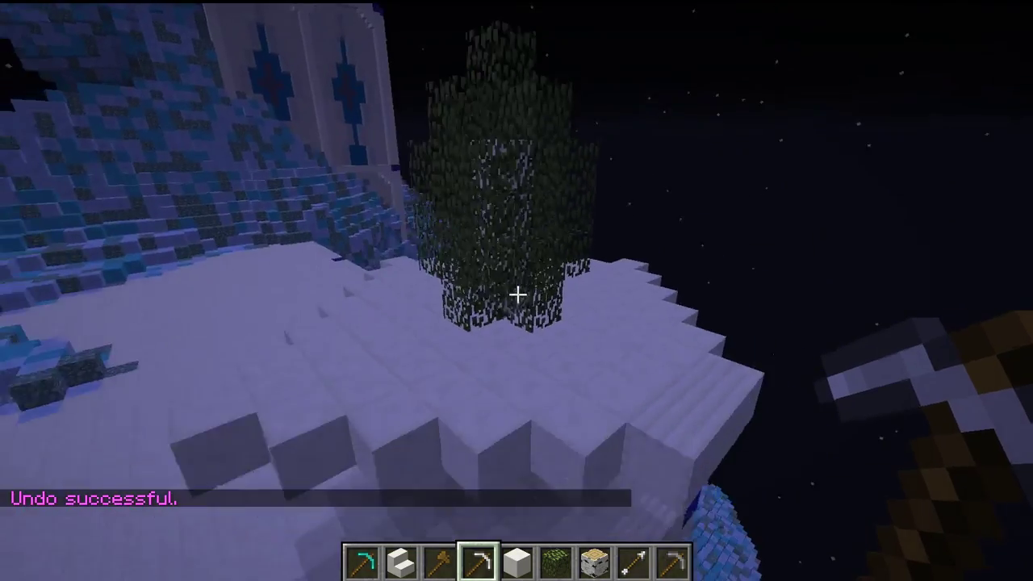
pyautogui.press('/')
pyautogui.write('/undo')
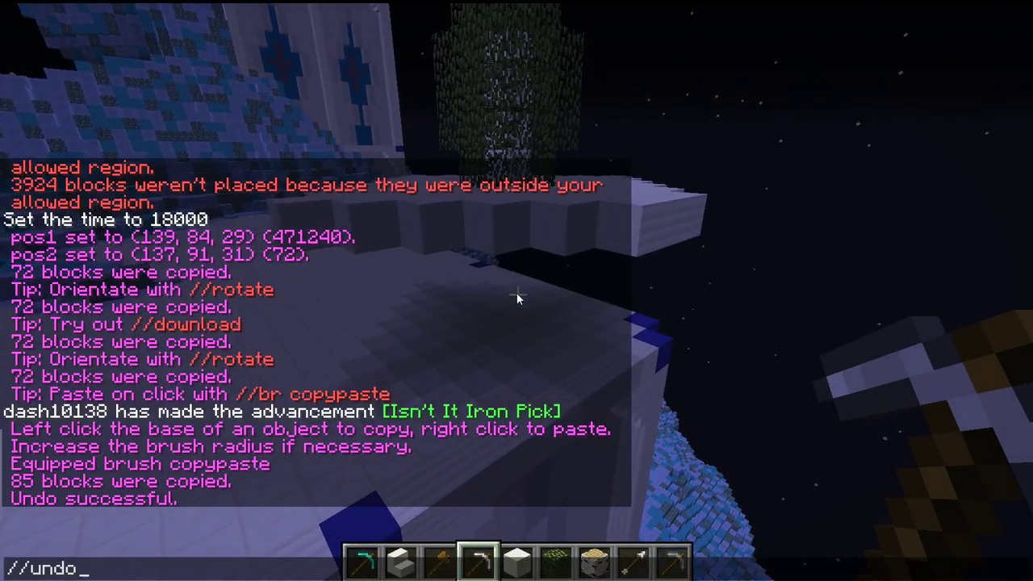
pyautogui.press('Return')
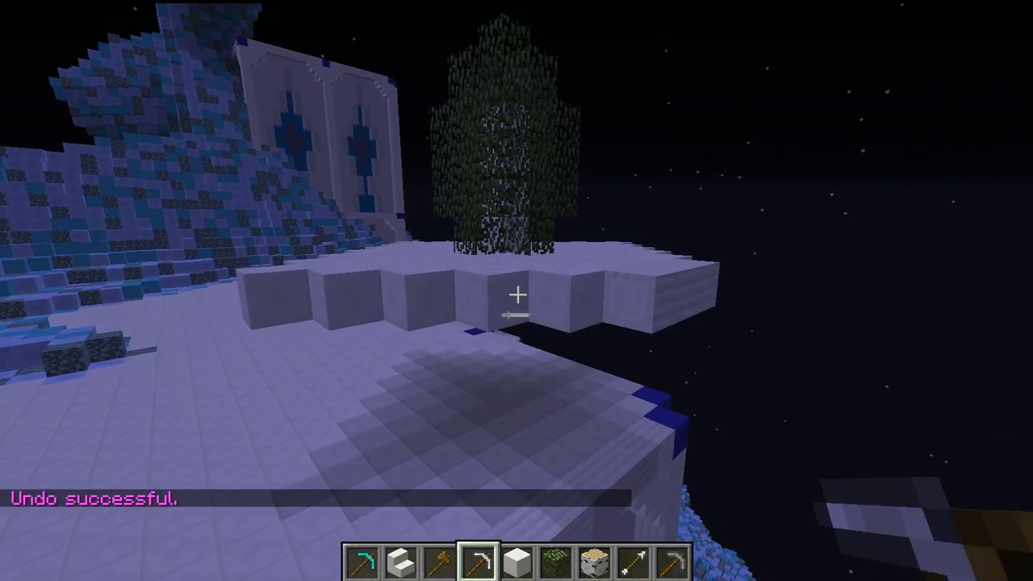
pyautogui.press('/')
pyautogui.press('Up')
pyautogui.press('Return')
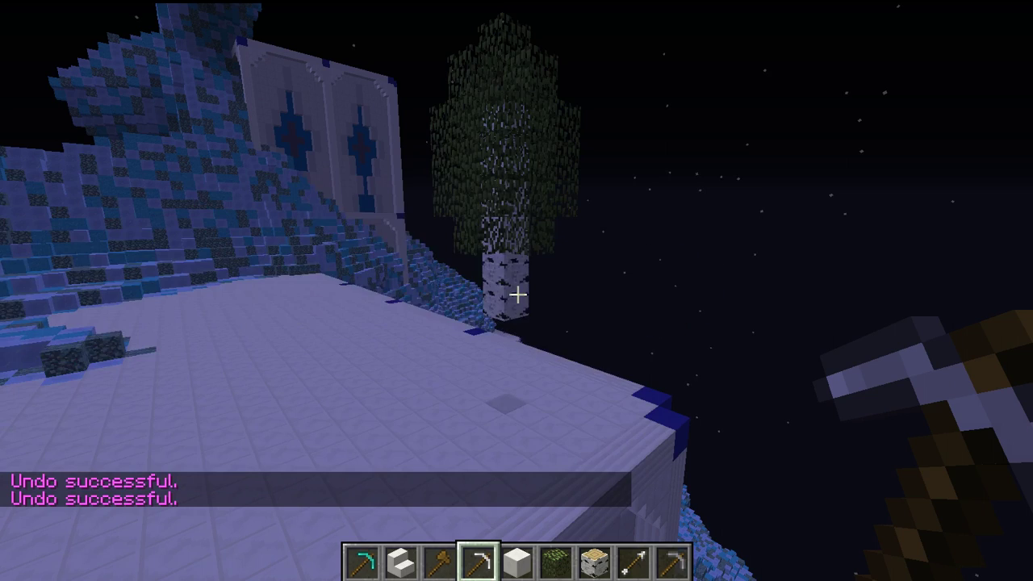
# Equip the copypaste brush again with //br copypaste and copy the birch tree by its trunk
pyautogui.press('/')
pyautogui.press('Up')
pyautogui.press('Return')
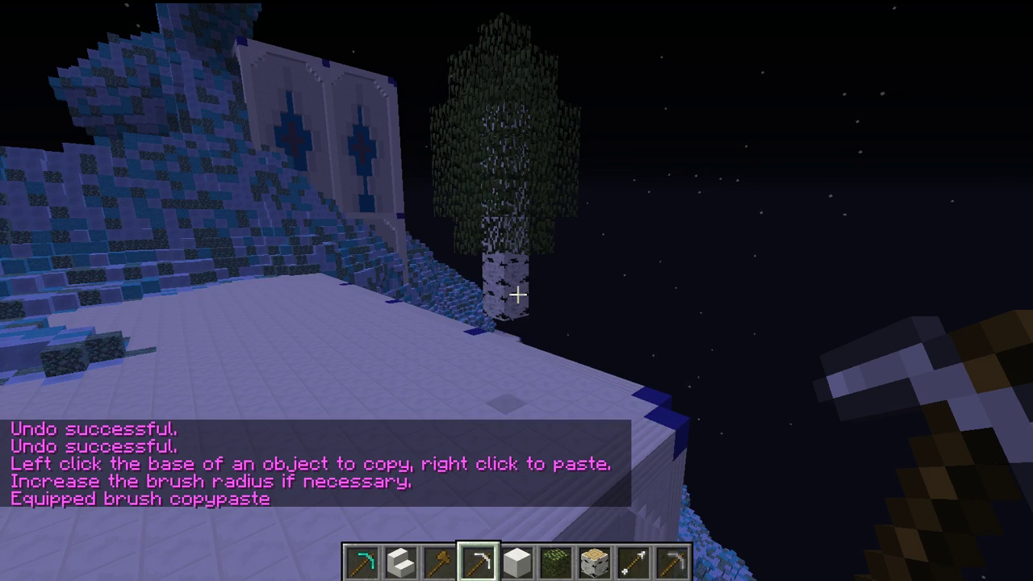
pyautogui.click(516, 296)
# Paste five copies of the birch tree spaced across the quartz terrace top and undo the last paste
pyautogui.rightClick(516, 296)
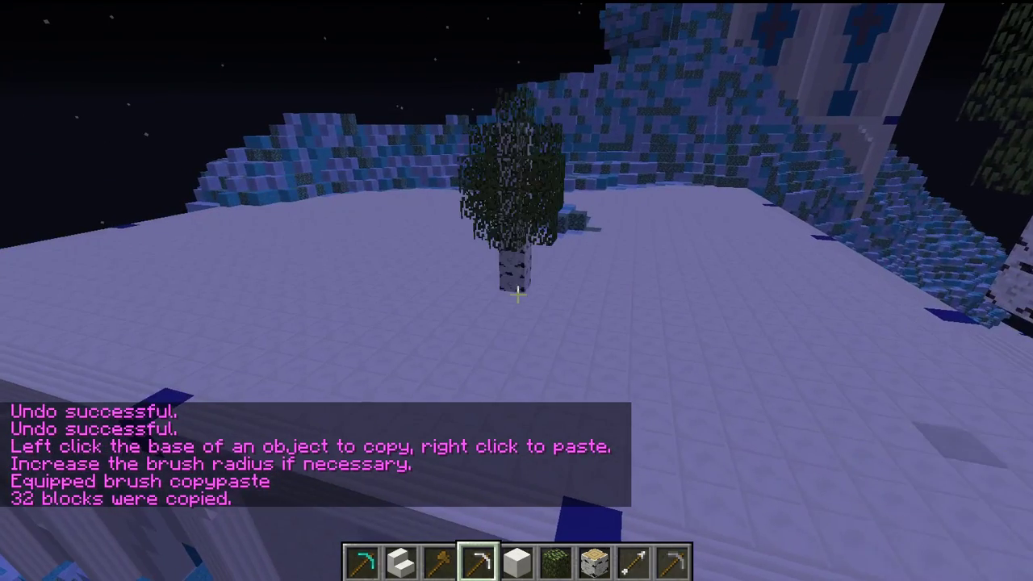
pyautogui.press('space')
pyautogui.press('w')
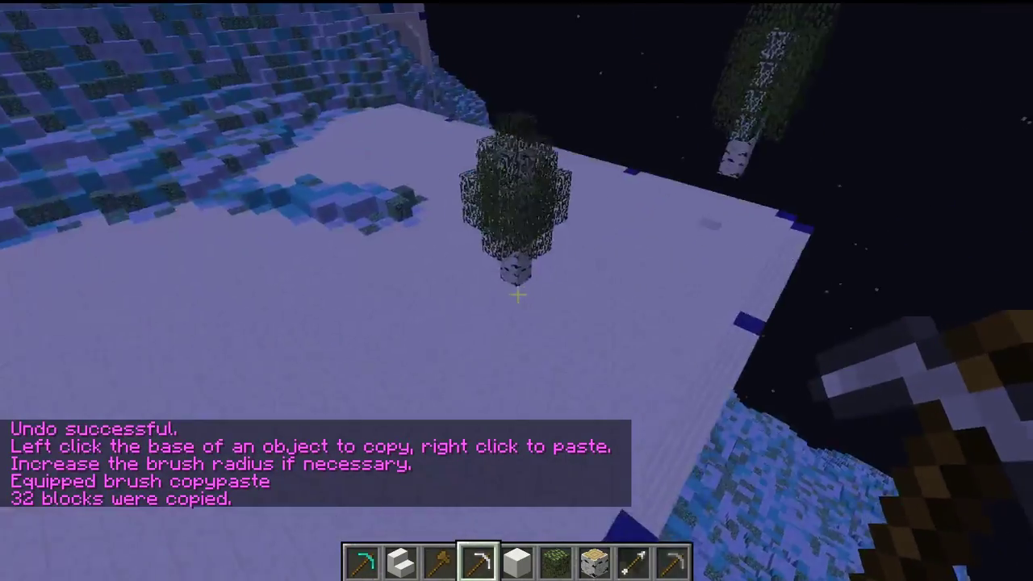
pyautogui.rightClick(517, 295)
pyautogui.rightClick(516, 295)
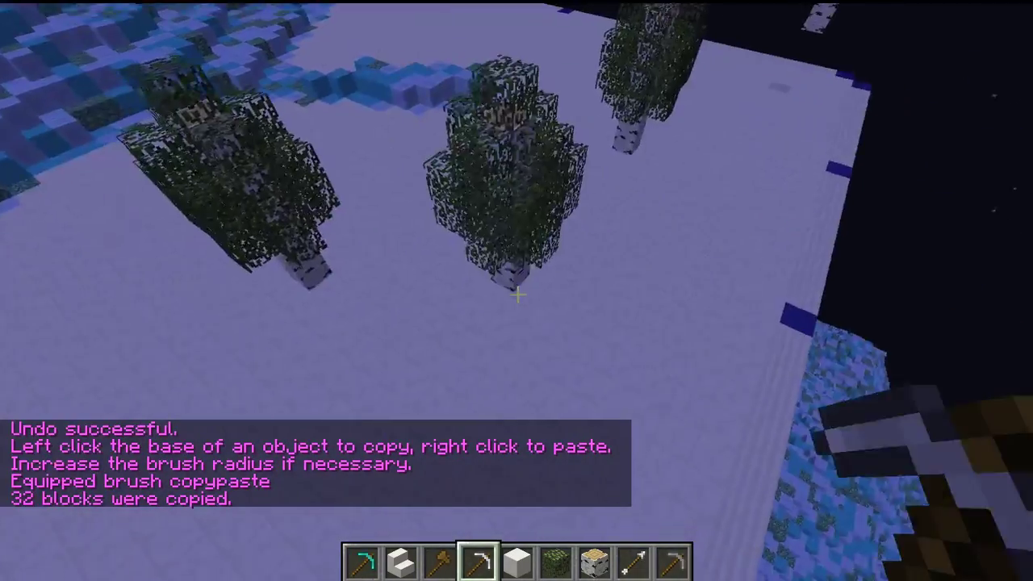
pyautogui.rightClick(517, 295)
pyautogui.rightClick(517, 295)
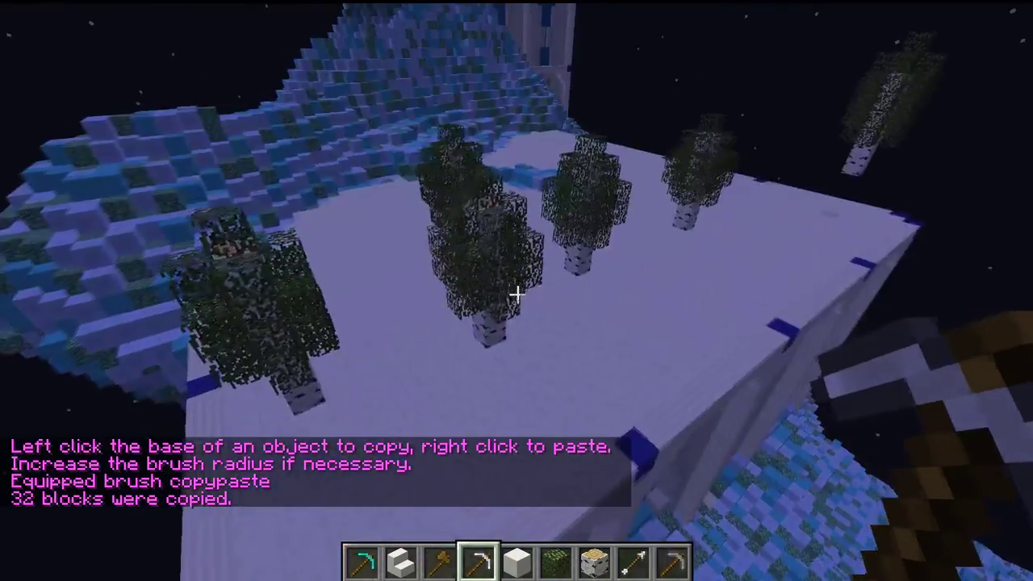
pyautogui.press('/')
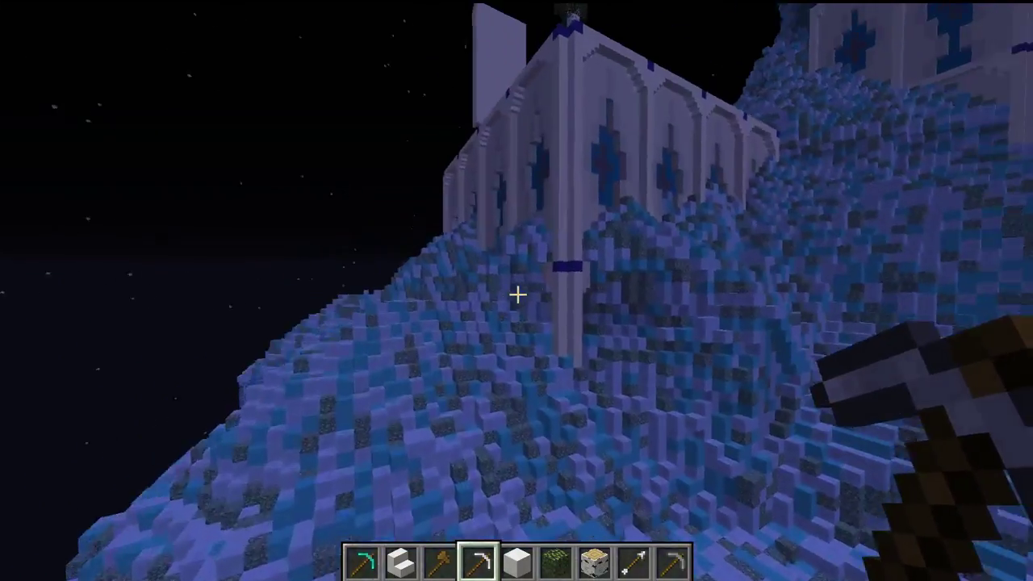
# Fly past the quartz terrace walls and out over the mountain's bare lower slope
pyautogui.press('w')
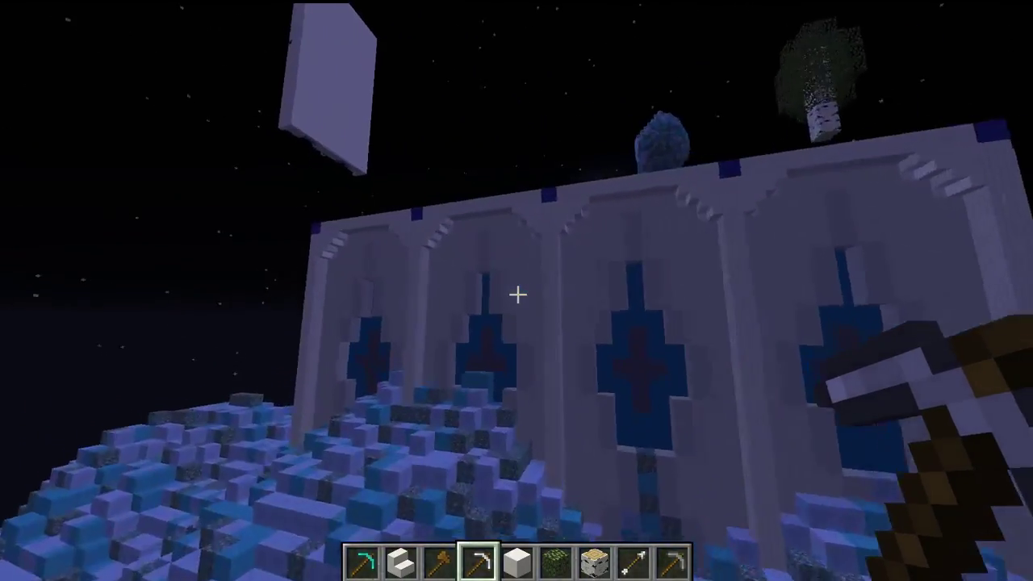
pyautogui.press('space')
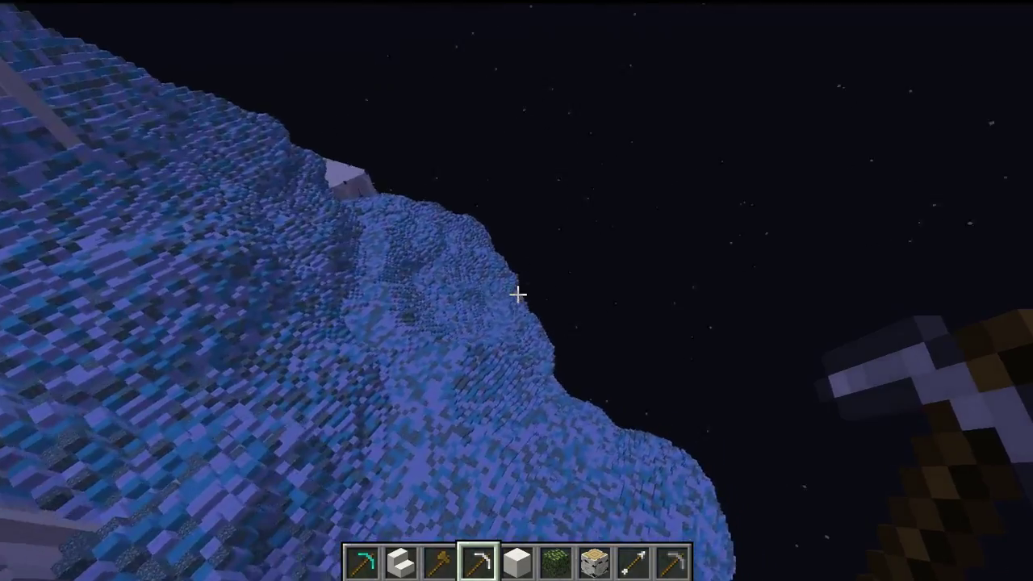
pyautogui.press('w')
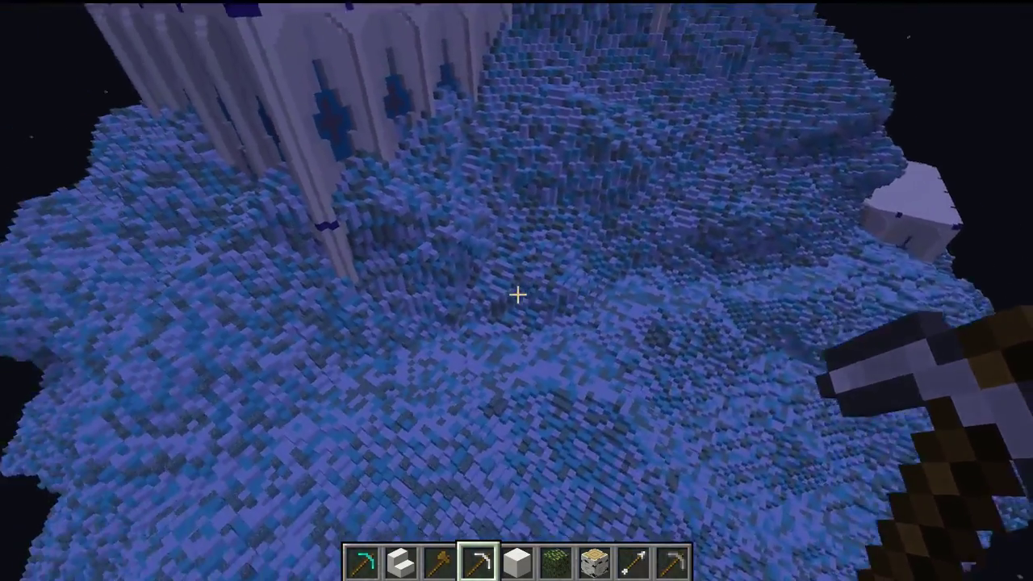
pyautogui.press('w')
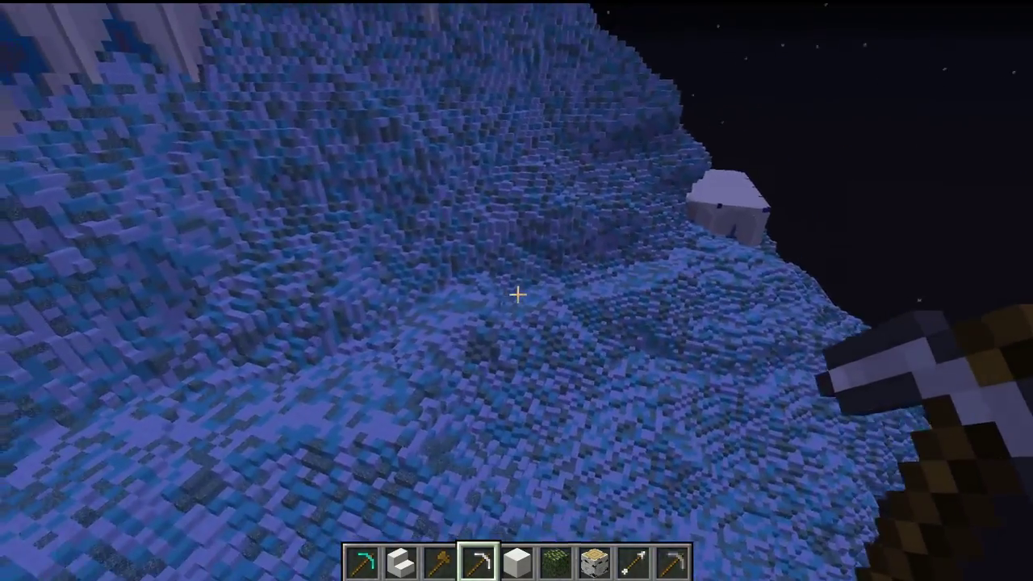
# Clear the building blocks from the hotbar, add a Golden Pickaxe to the second slot and hold it
pyautogui.scroll(-1, 516, 290)
pyautogui.press('e')
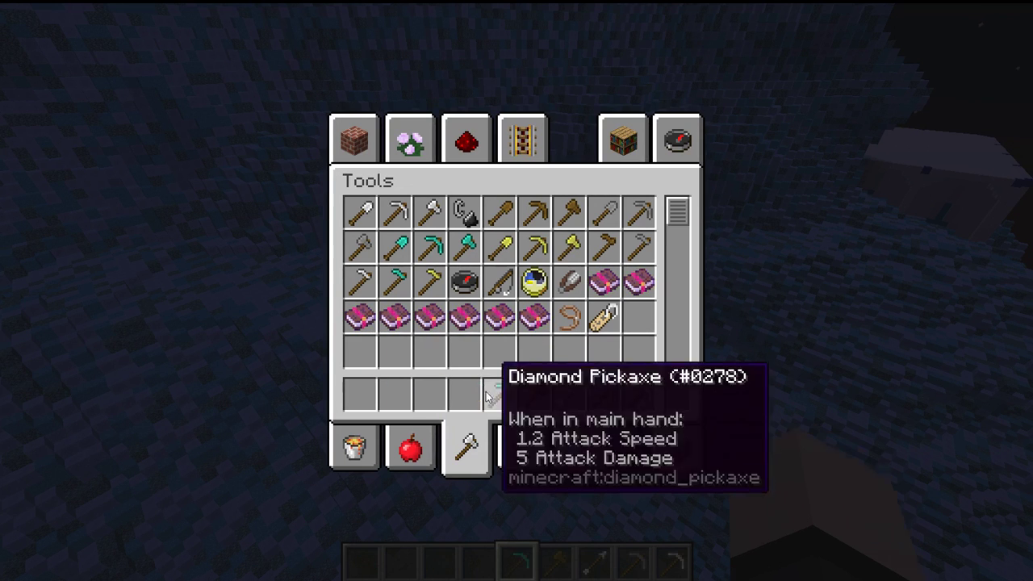
pyautogui.click(538, 246)
pyautogui.press('e')
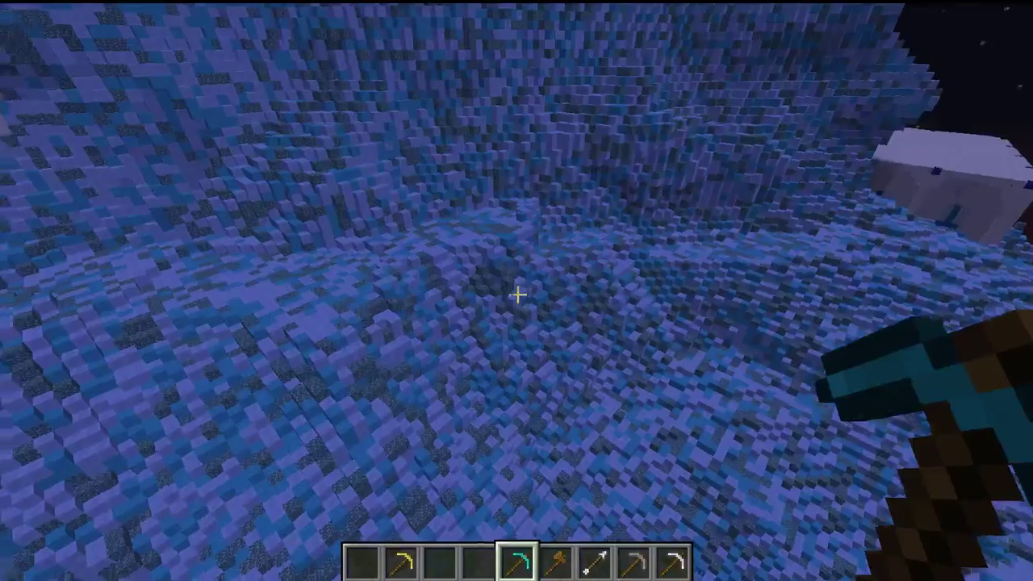
pyautogui.press('2')
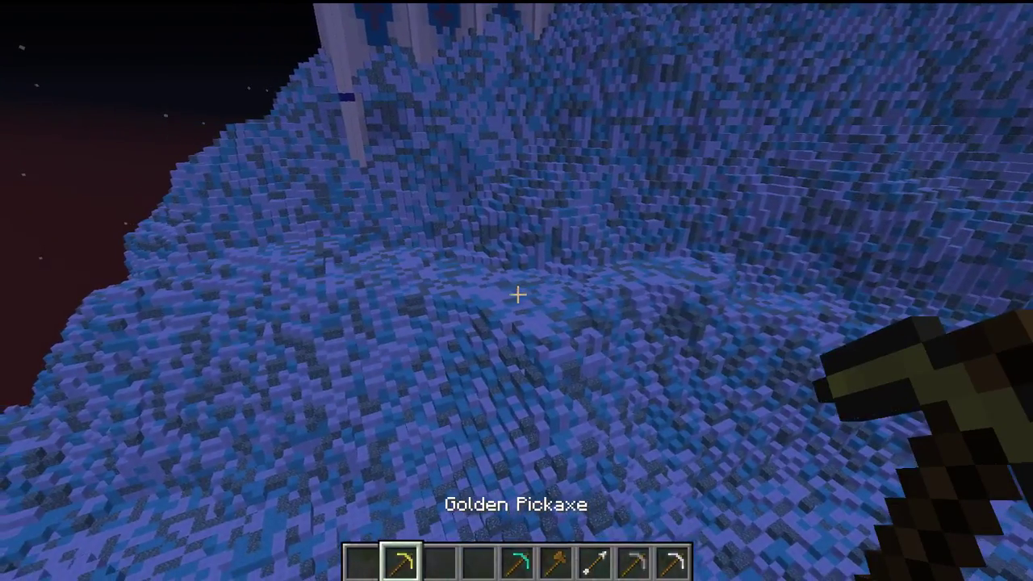
# Move down close to the slope and try to set a brush mask on the golden pickaxe with /mask ![air
pyautogui.press('w')
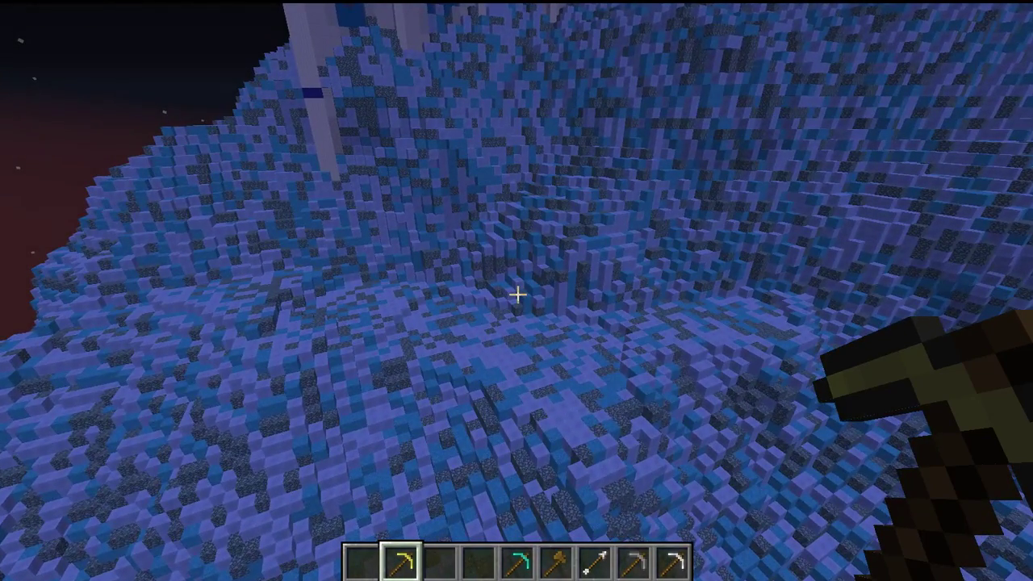
pyautogui.press('shift')
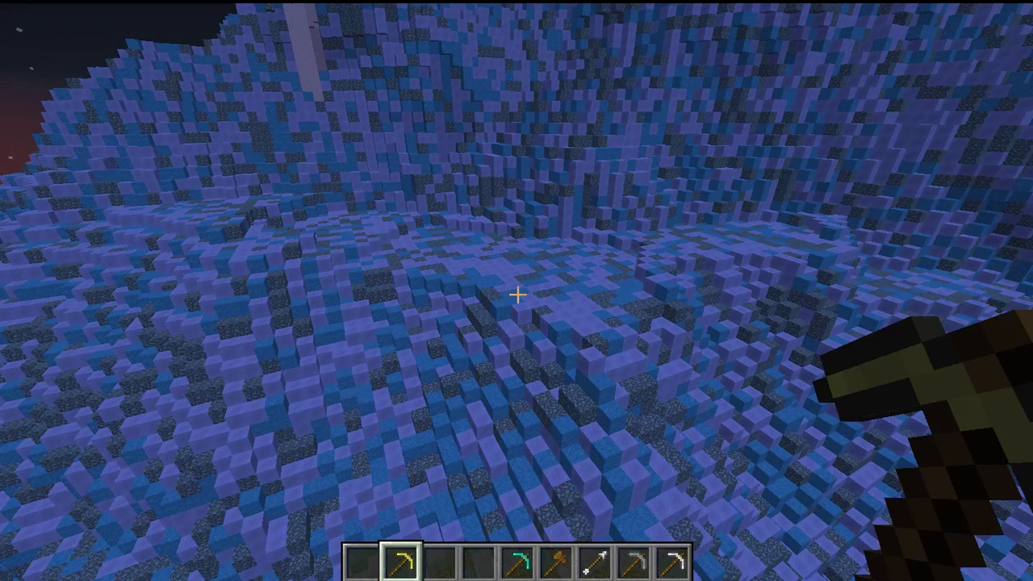
pyautogui.press('/')
pyautogui.write('mask ![air')
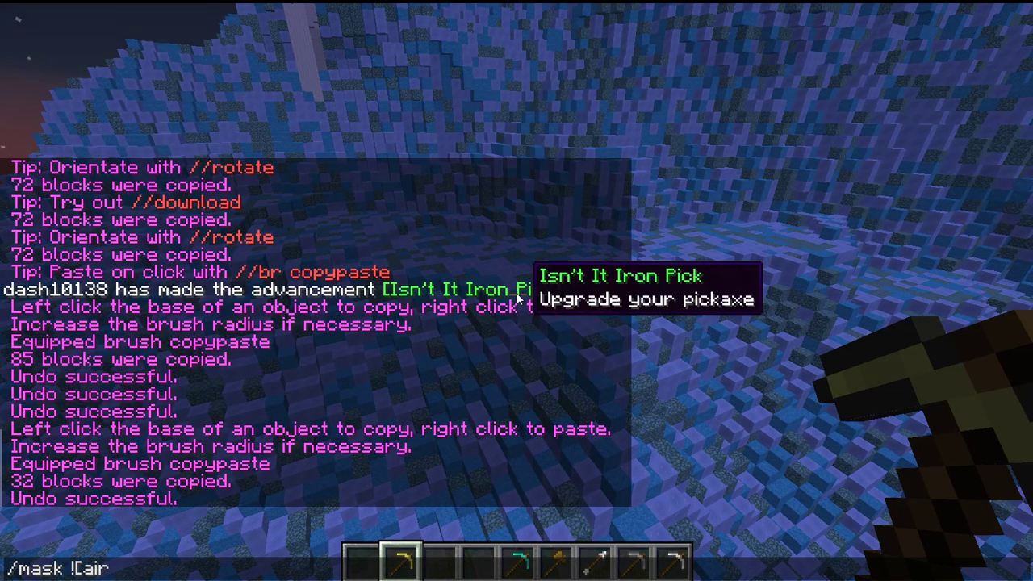
pyautogui.press('Return')
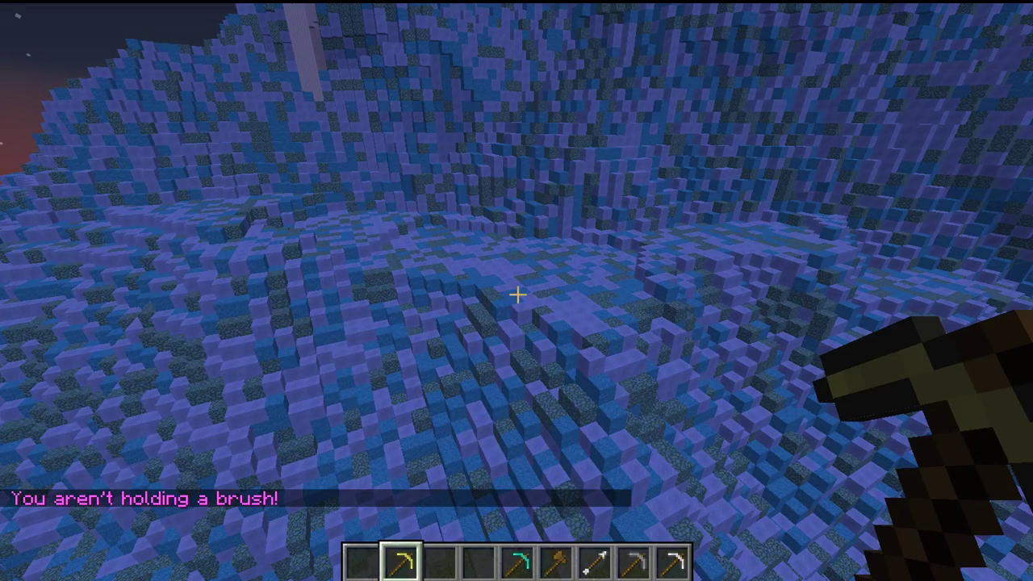
# Equip the golden pickaxe with a sphere brush of block 252:3 at radius 5 and set its brush mask to ![air]
pyautogui.press('/')
pyautogui.write('sphere')
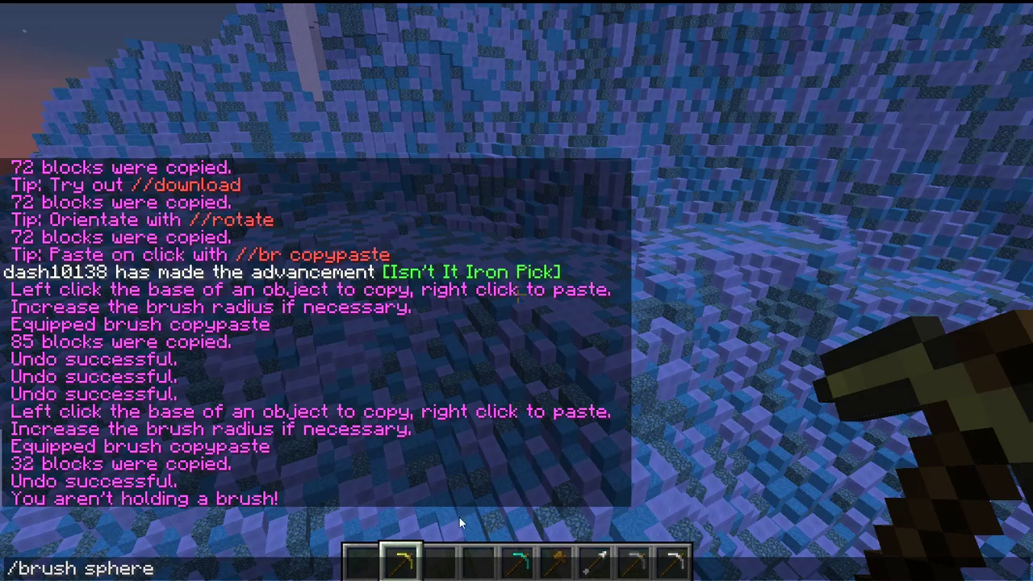
pyautogui.write('252:3 5')
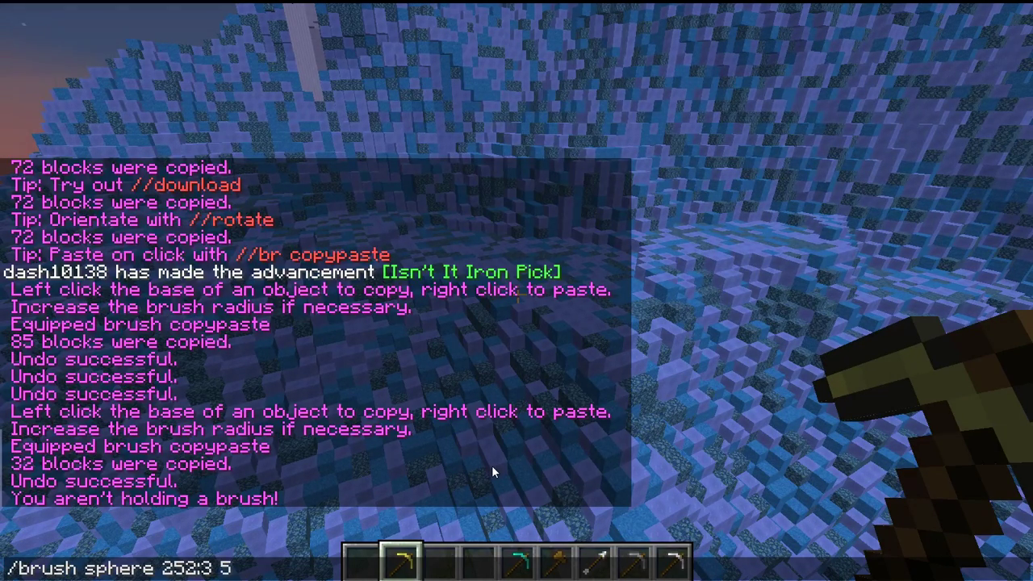
pyautogui.press('Return')
pyautogui.press('t')
pyautogui.press('Up')
pyautogui.press('Up')
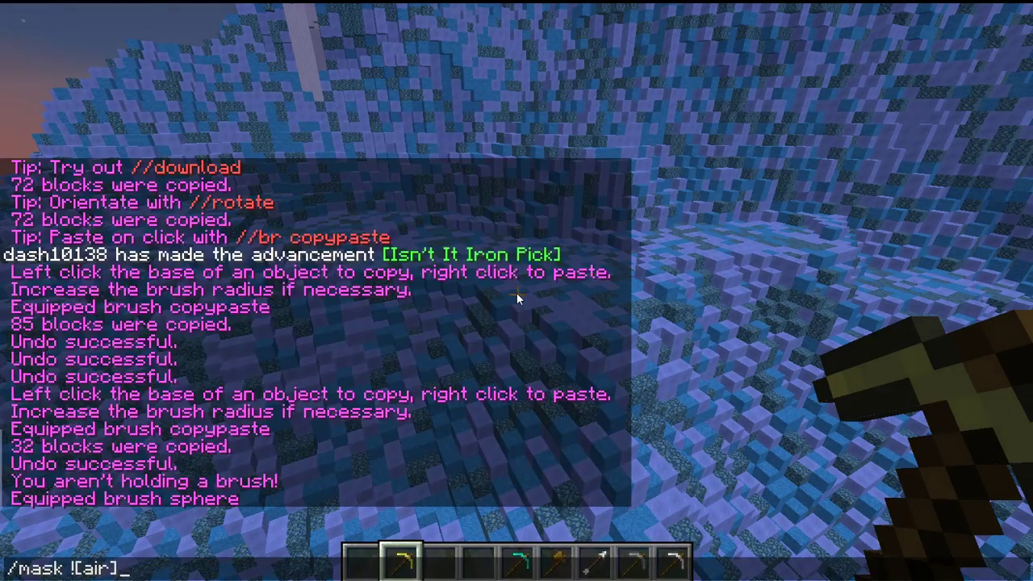
pyautogui.press('Return')
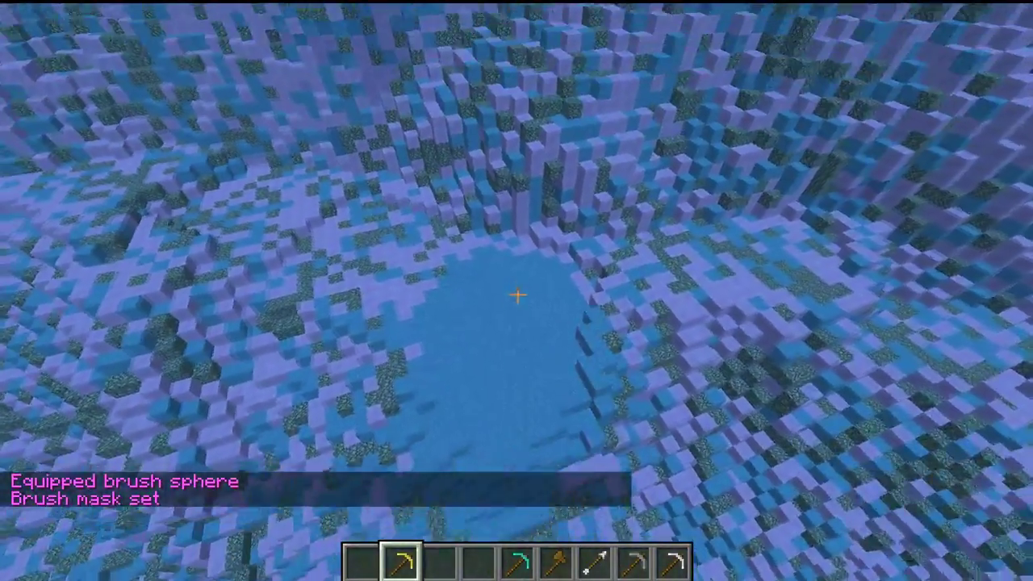
# Paint a continuous light-blue path along the ledge at the foot of the mountain slope up to the quartz terrace wall
pyautogui.rightClick(516, 292)
pyautogui.rightClick(516, 292)
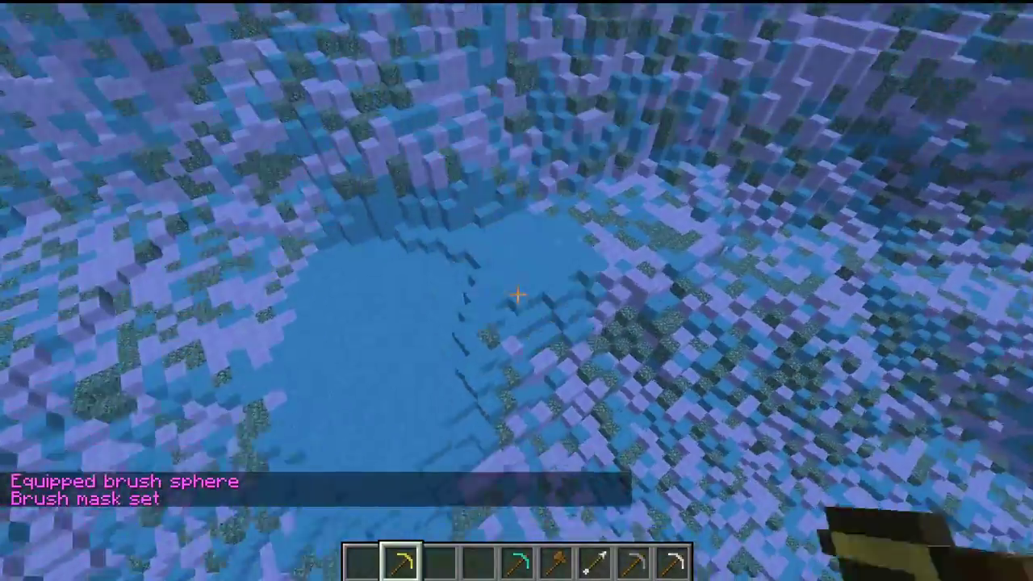
pyautogui.rightClick(516, 295)
pyautogui.rightClick(518, 294)
pyautogui.rightClick(518, 295)
pyautogui.rightClick(518, 295)
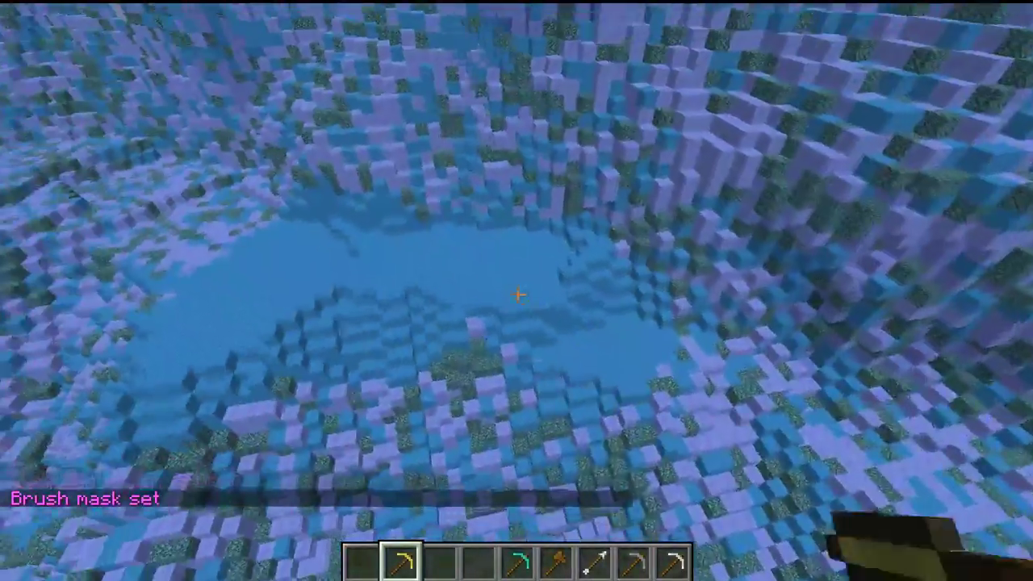
pyautogui.rightClick(517, 294)
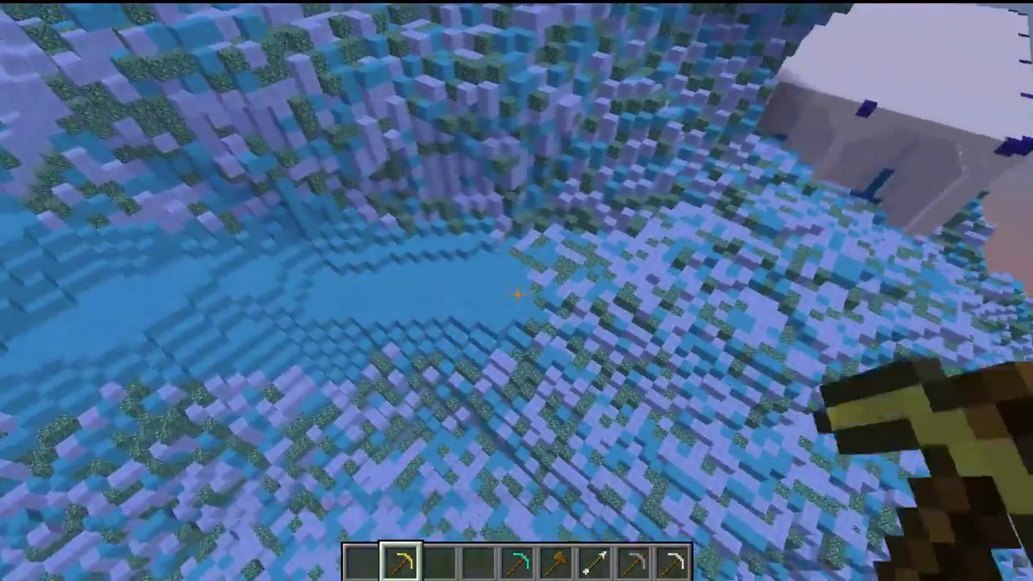
pyautogui.rightClick(517, 295)
pyautogui.rightClick(518, 295)
pyautogui.rightClick(517, 295)
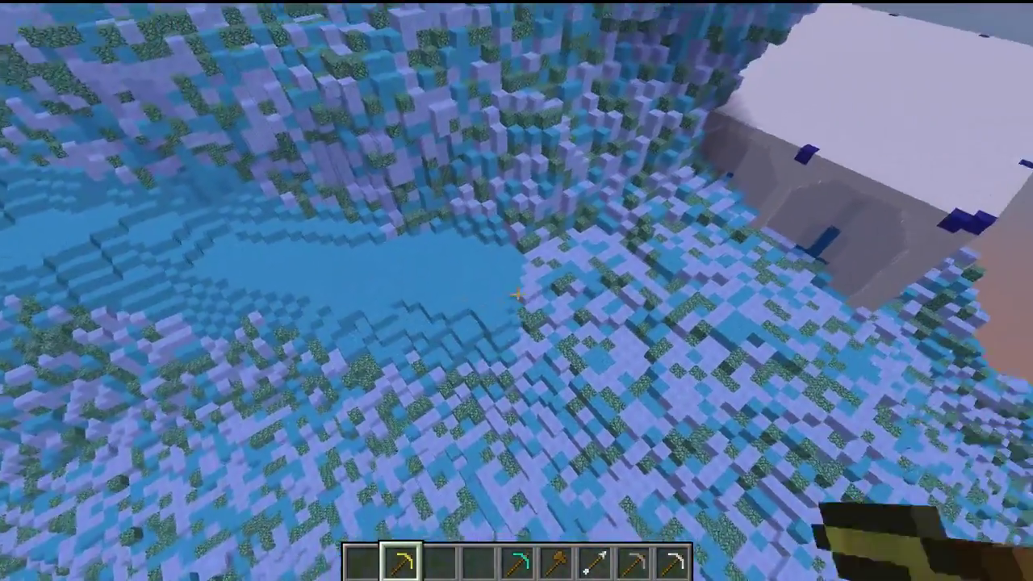
pyautogui.rightClick(517, 294)
pyautogui.rightClick(517, 294)
pyautogui.rightClick(517, 294)
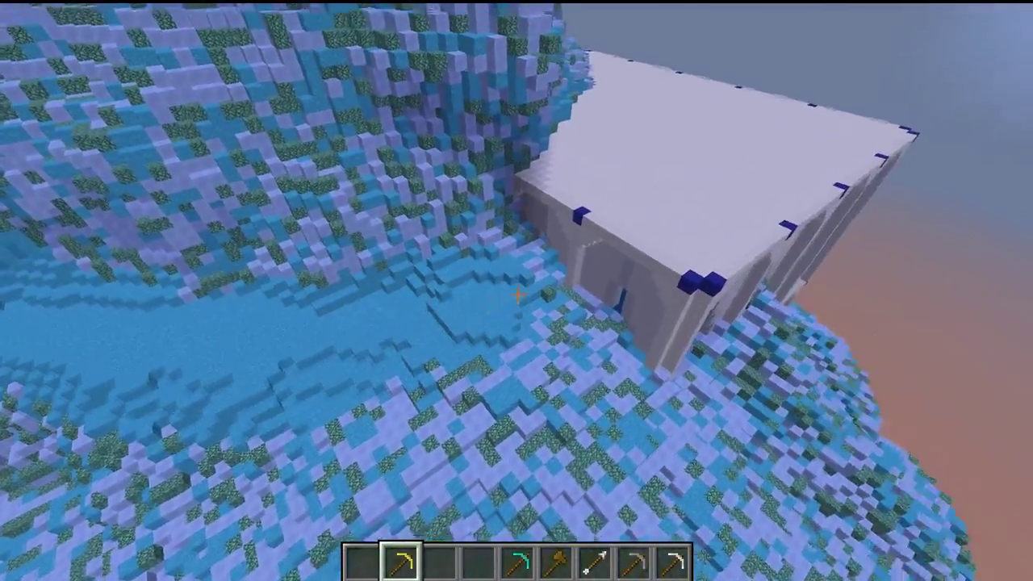
pyautogui.rightClick(517, 295)
# Undo the last three brush strokes beside the quartz wall and fly back along the painted path holding the Golden Pickaxe
pyautogui.press('shift')
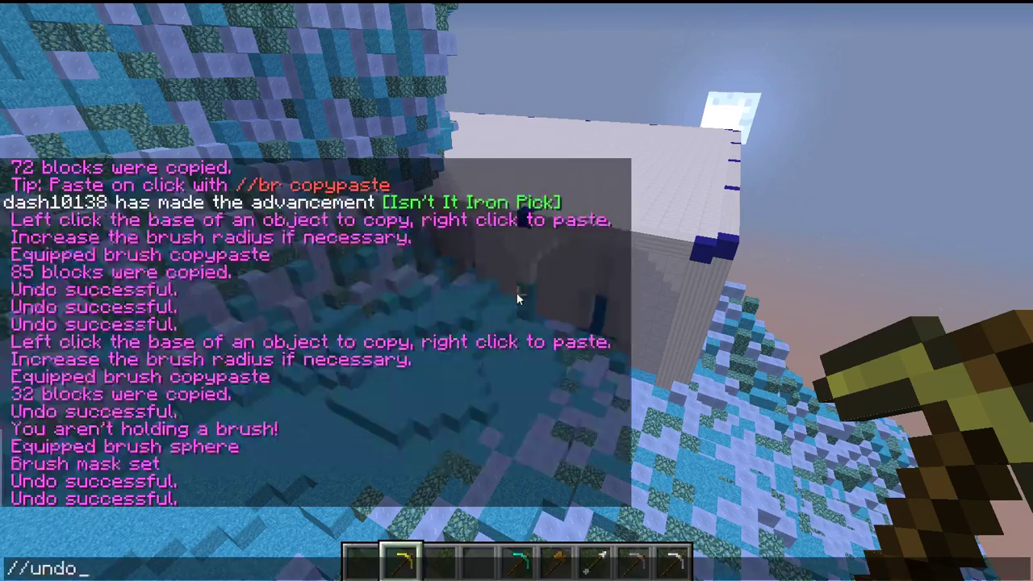
pyautogui.press('Return')
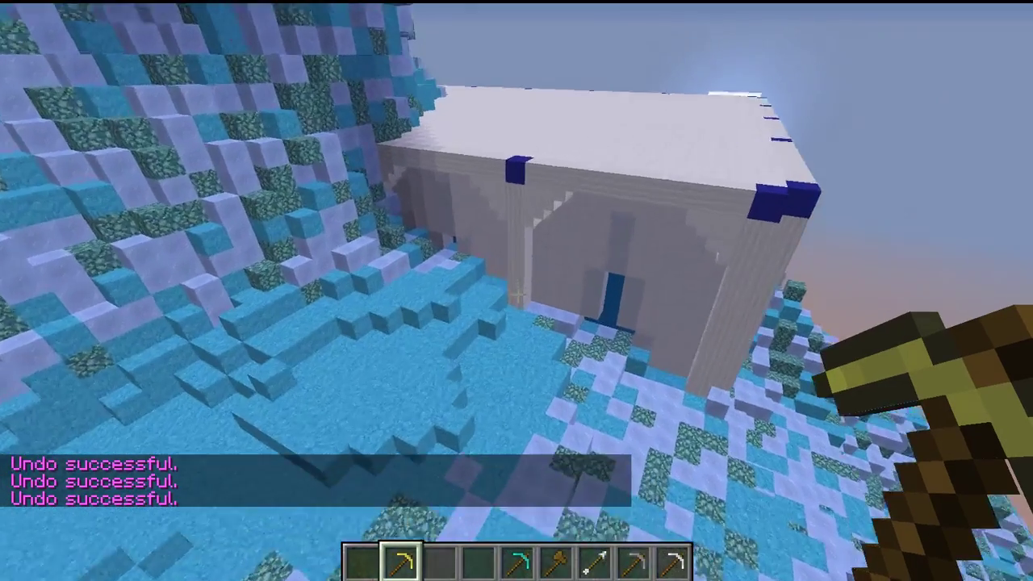
pyautogui.press('w')
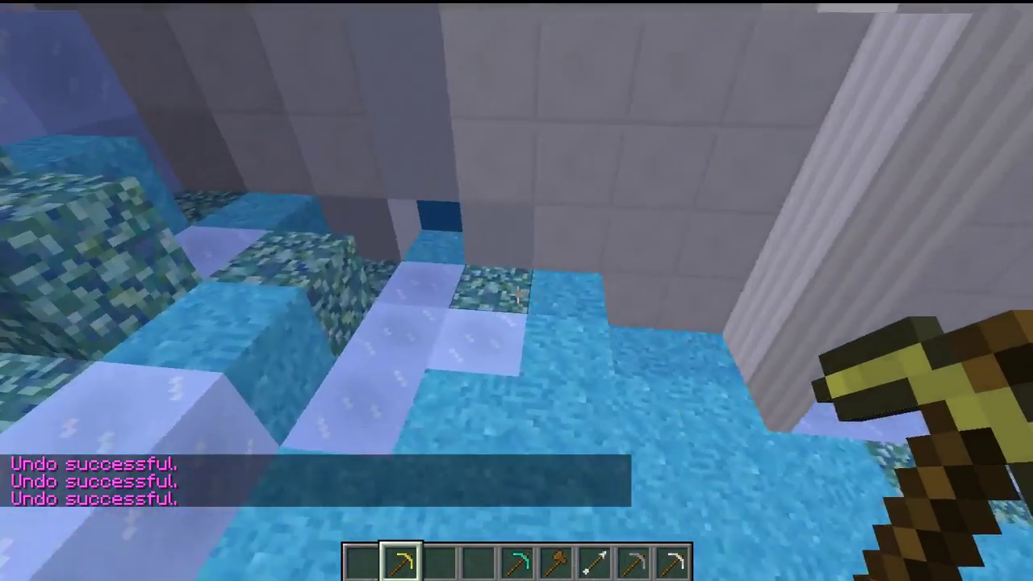
pyautogui.press('7')
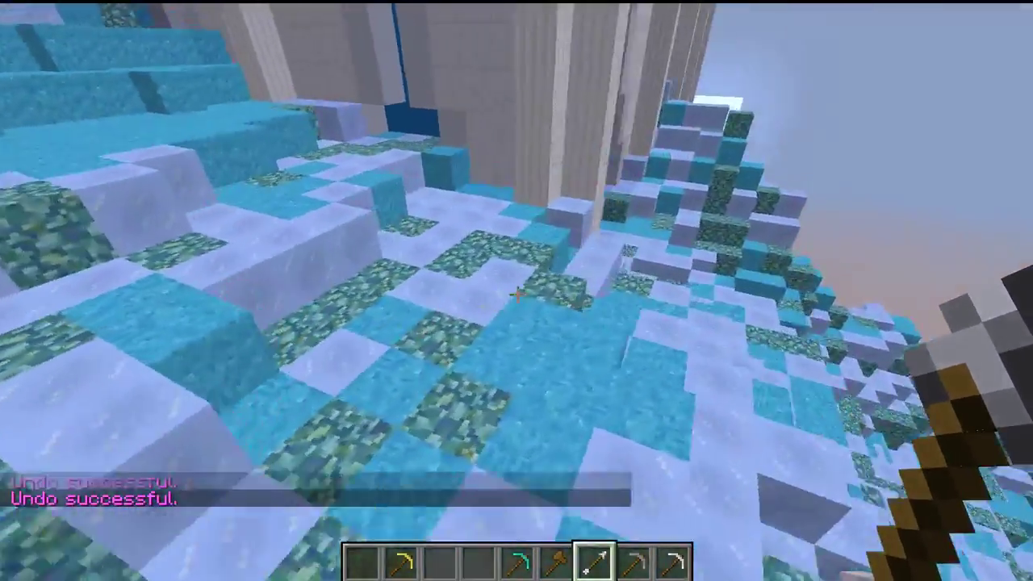
pyautogui.press('4')
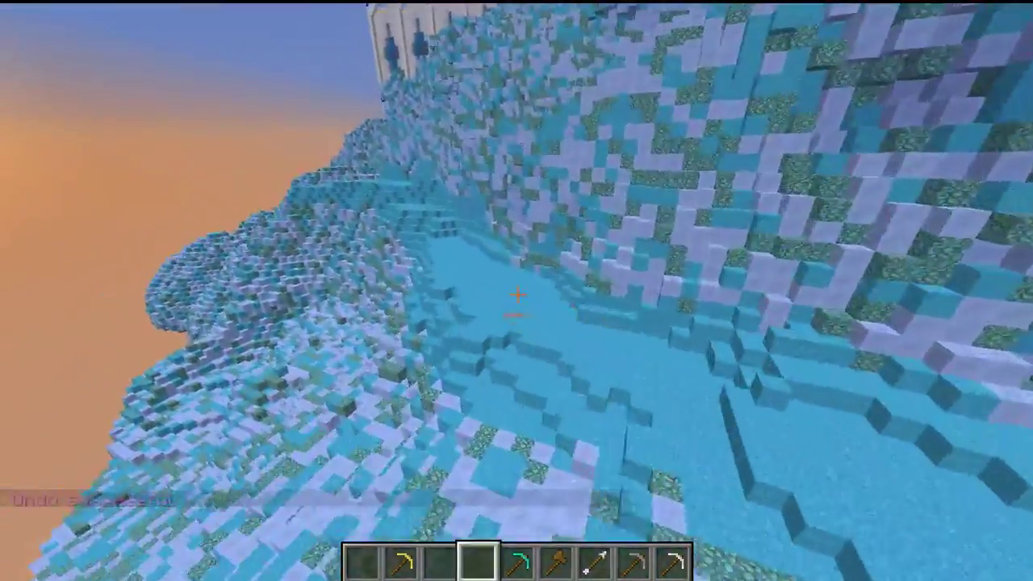
pyautogui.press('2')
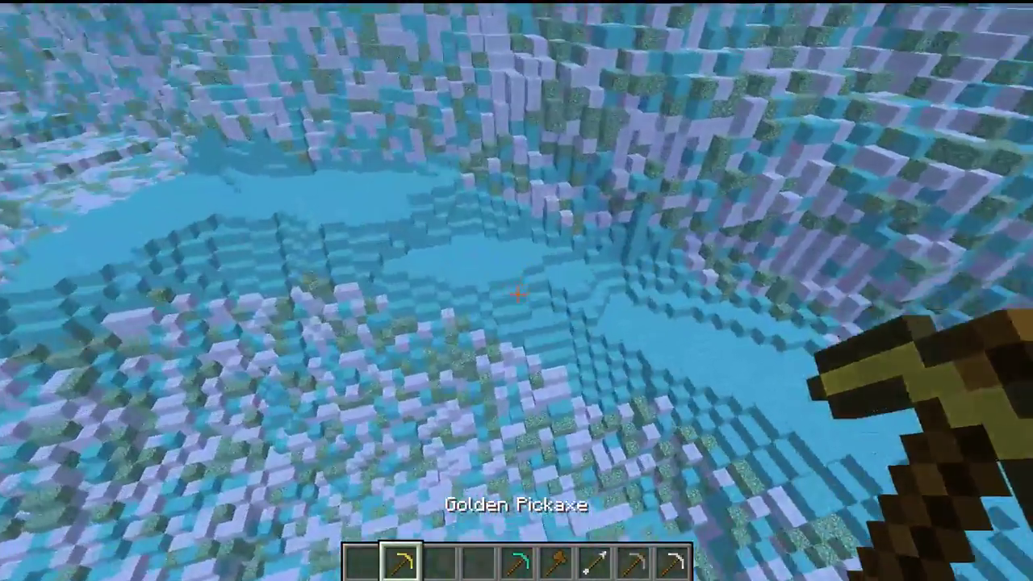
pyautogui.press('w')
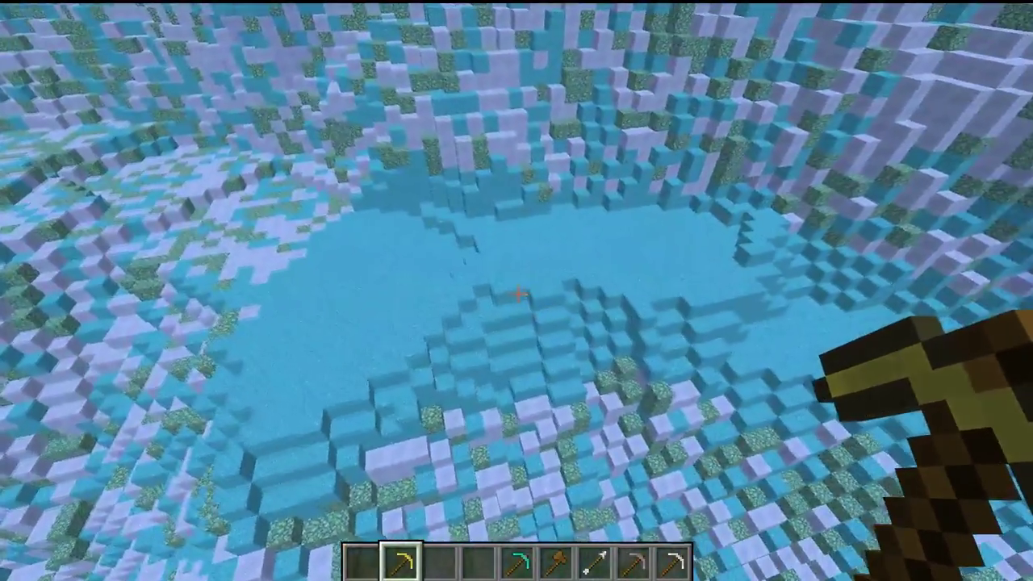
# Re-equip the sphere brush with the pattern 252:3,252:3,252:3,252:3,168 at radius 5
pyautogui.press('/')
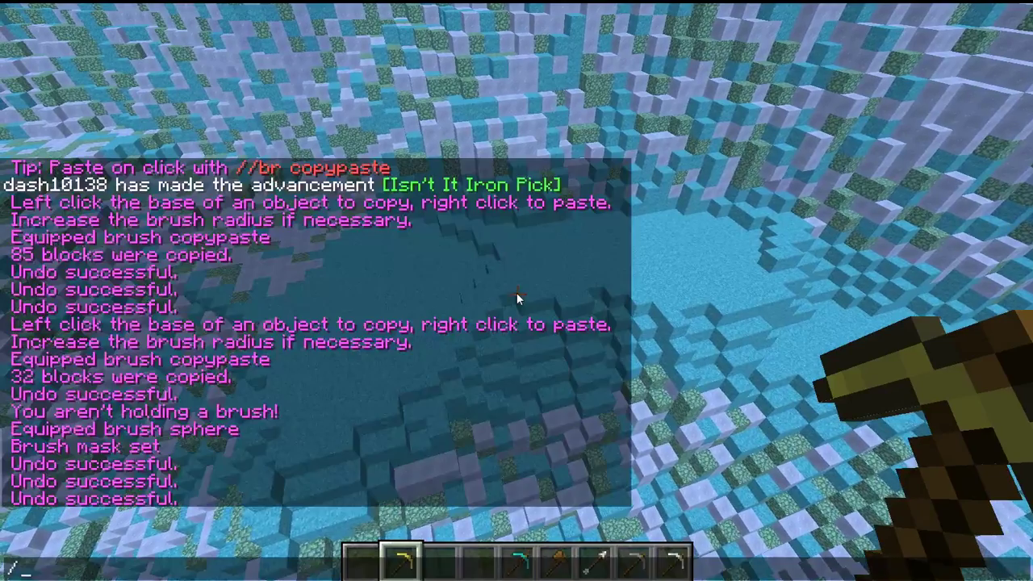
pyautogui.press('Up')
pyautogui.press('Up')
pyautogui.press('Up')
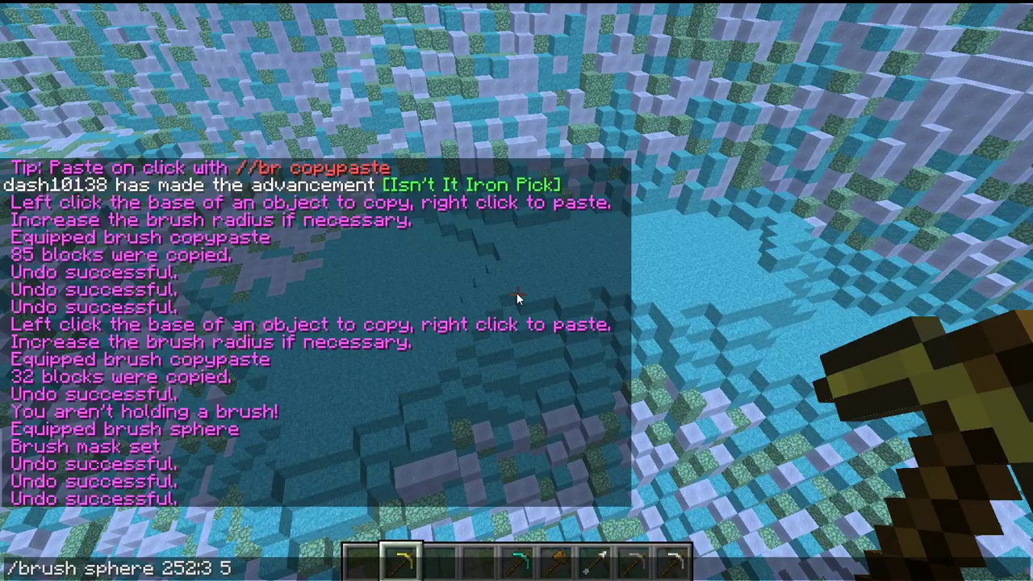
pyautogui.write(',252')
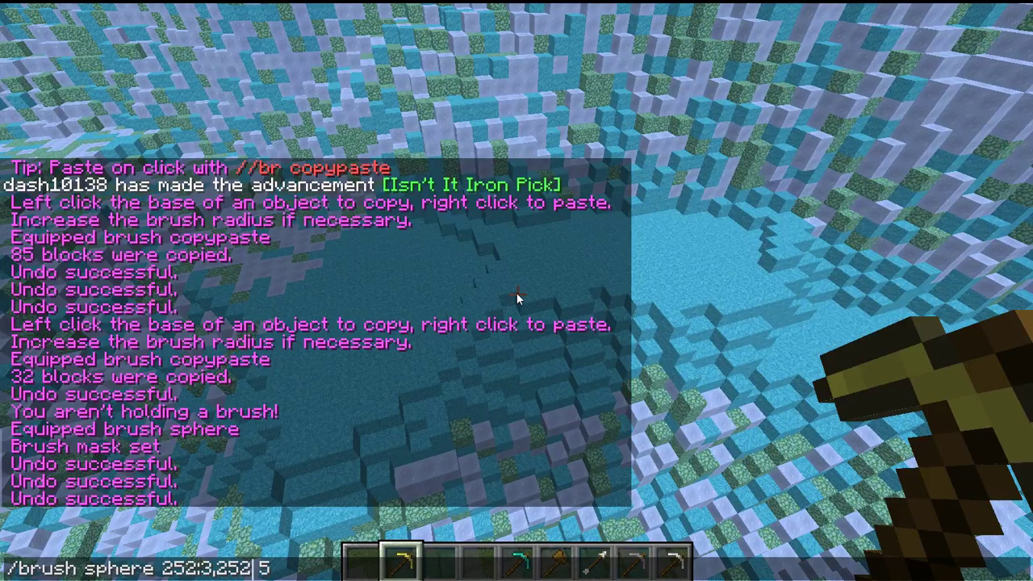
pyautogui.write(':3,252')
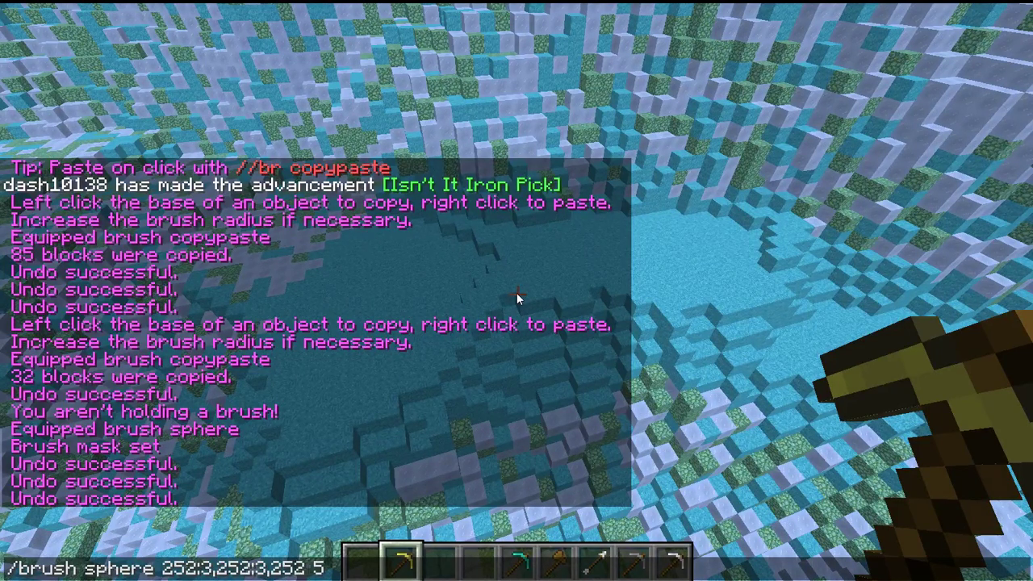
pyautogui.write(':3,252')
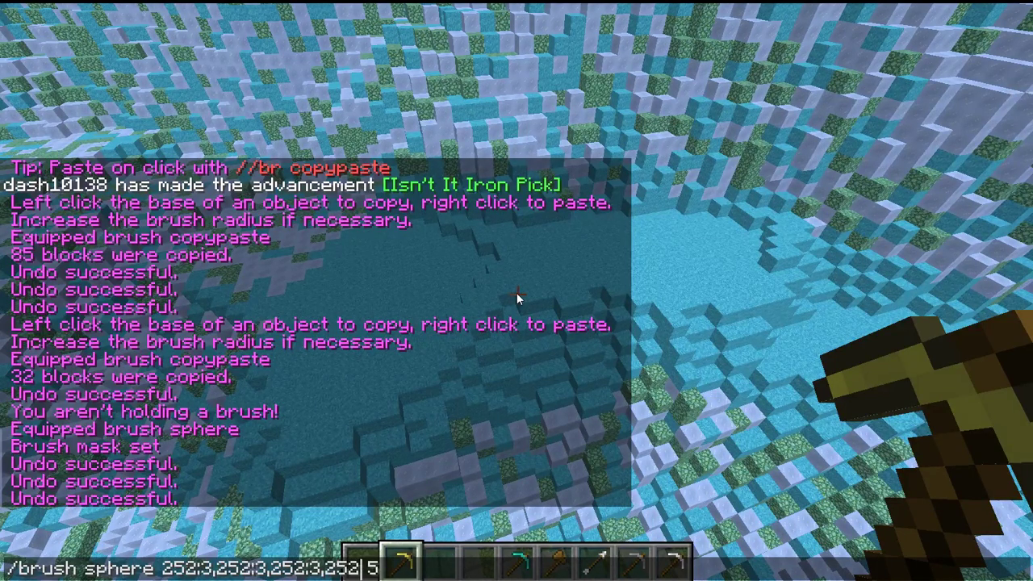
pyautogui.write(':3,')
pyautogui.write('168')
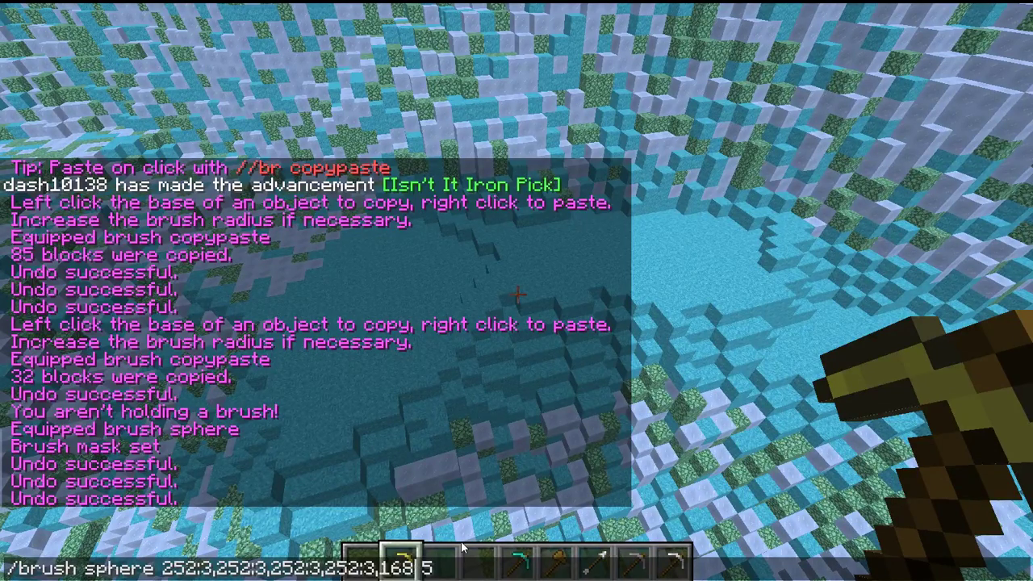
pyautogui.press('Return')
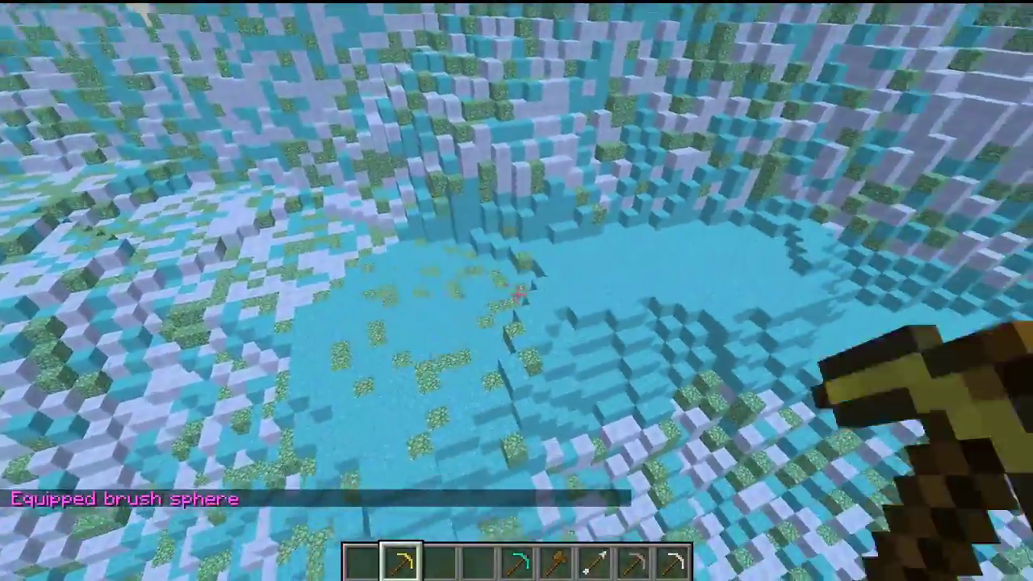
# Paint the mixed 252:3 and 168 pattern over the far end of the blue path and undo the last stroke
pyautogui.rightClick(518, 292)
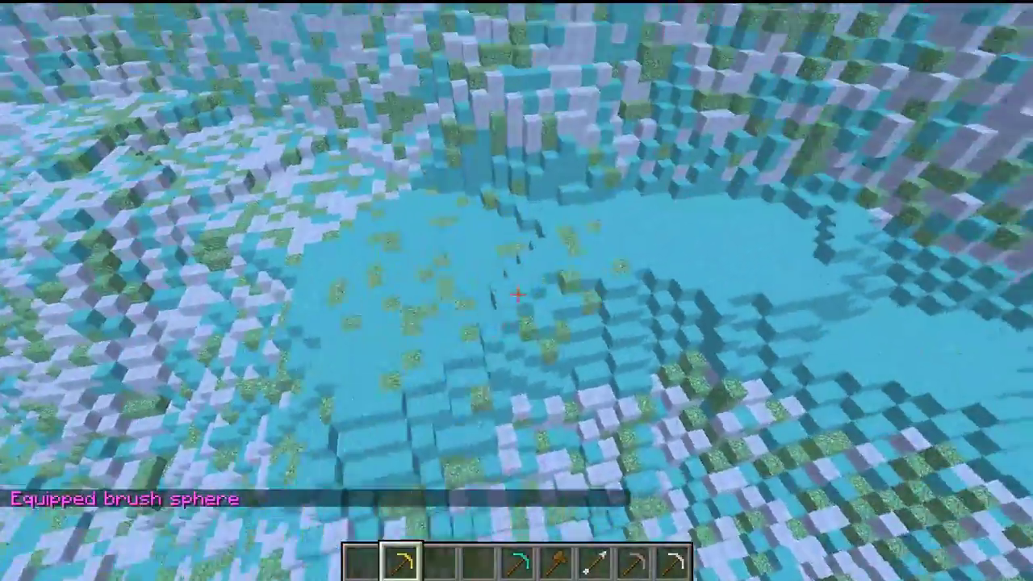
pyautogui.rightClick(519, 292)
pyautogui.rightClick(519, 292)
pyautogui.rightClick(519, 292)
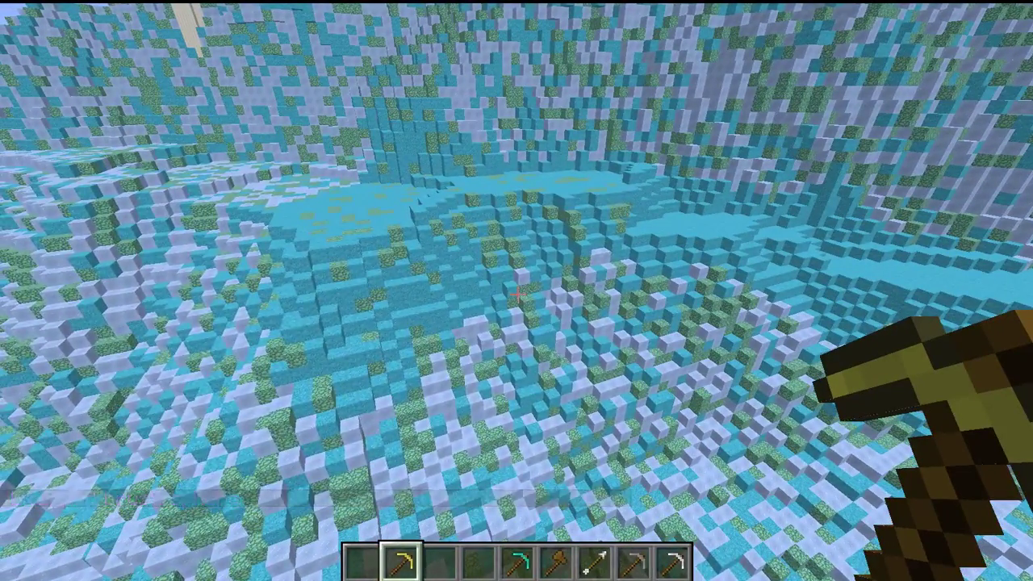
pyautogui.press('t')
pyautogui.press('Up')
pyautogui.press('Up')
pyautogui.press('Return')
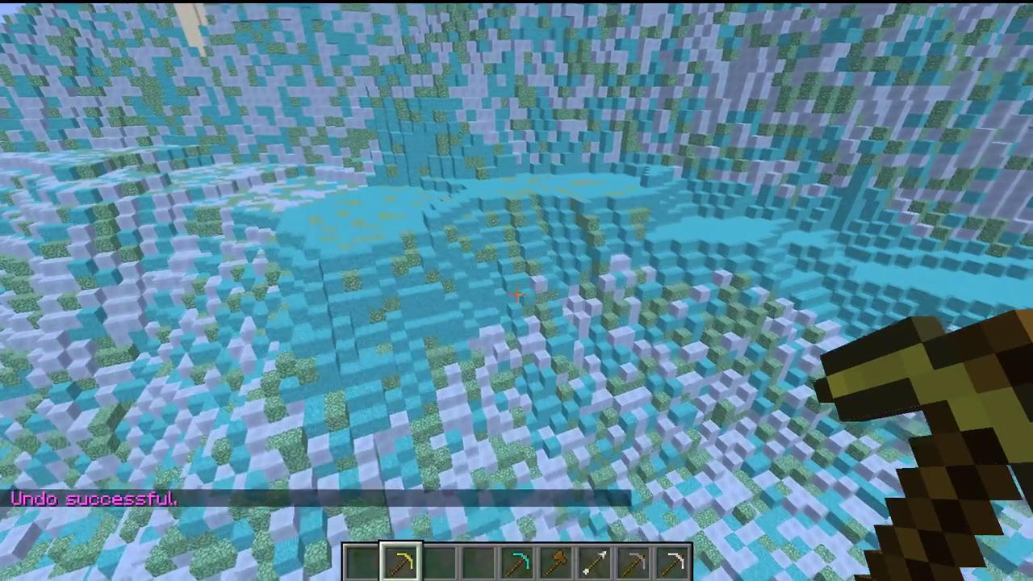
# Re-equip the radius 5 sphere brush with the same pattern, replacing block 168 with 252:9
pyautogui.press('t')
pyautogui.press('Up')
pyautogui.press('Up')
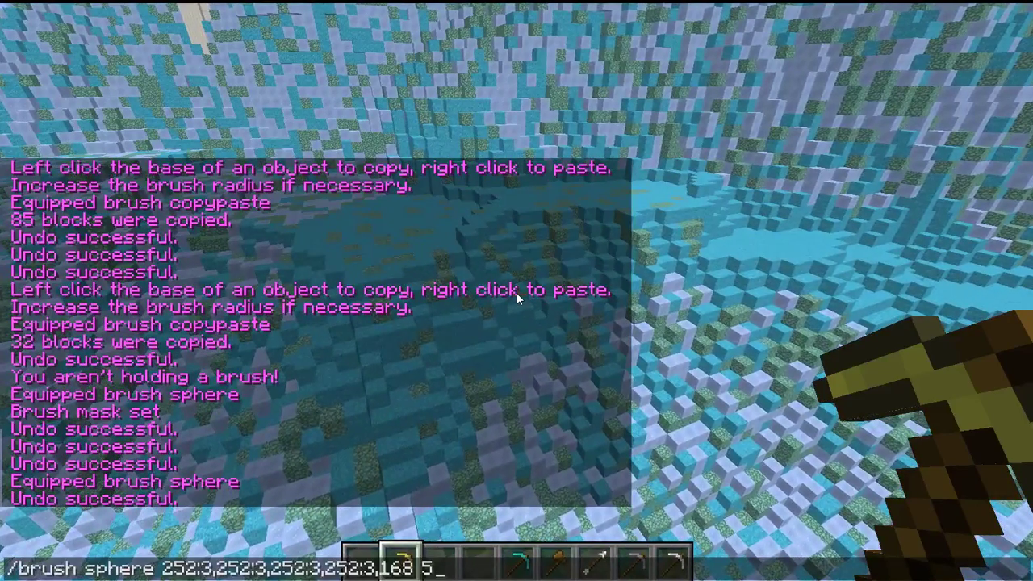
pyautogui.press('BackSpace')
pyautogui.press('BackSpace')
pyautogui.press('BackSpace')
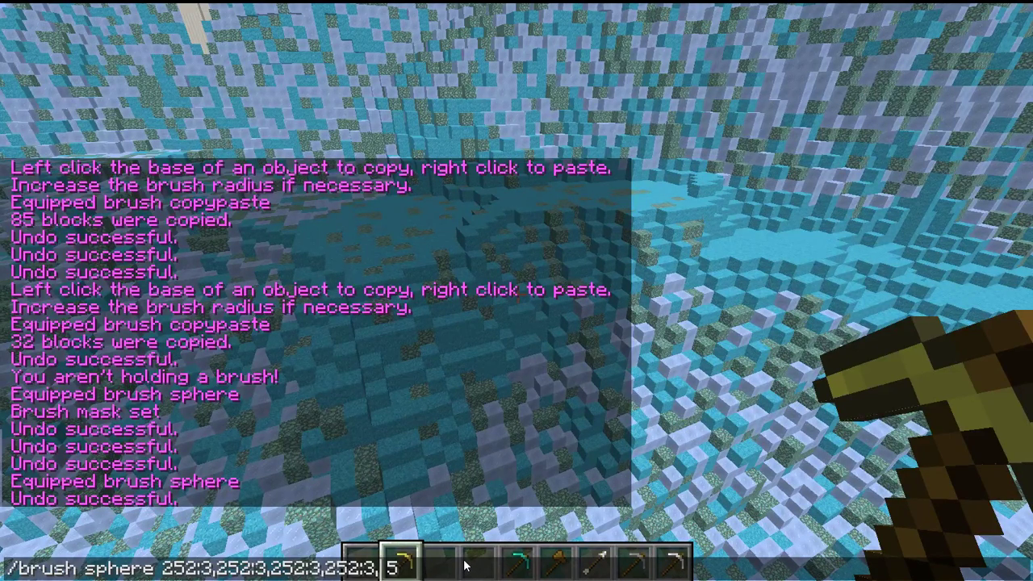
pyautogui.write('252:')
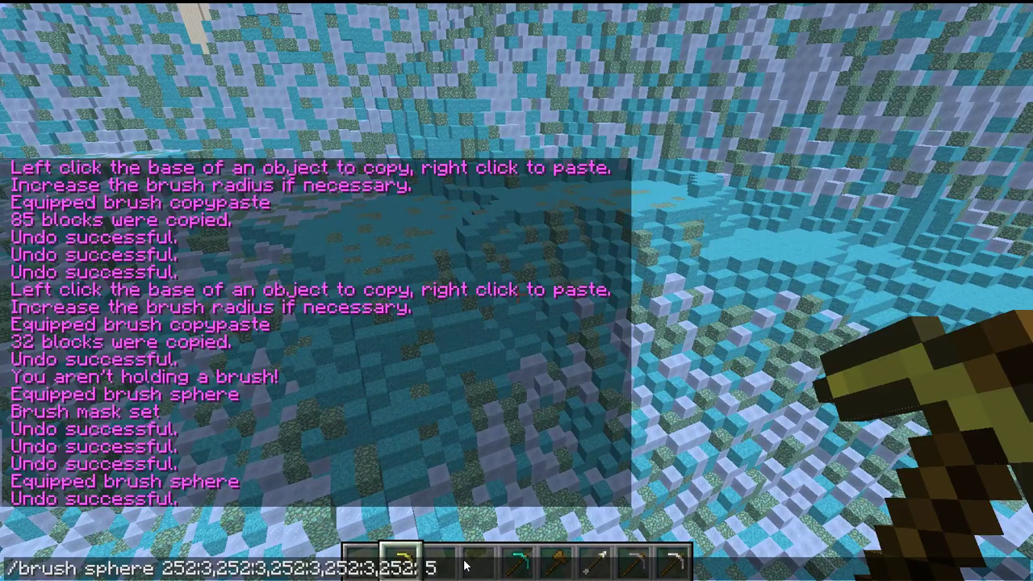
pyautogui.write('3')
pyautogui.press('Return')
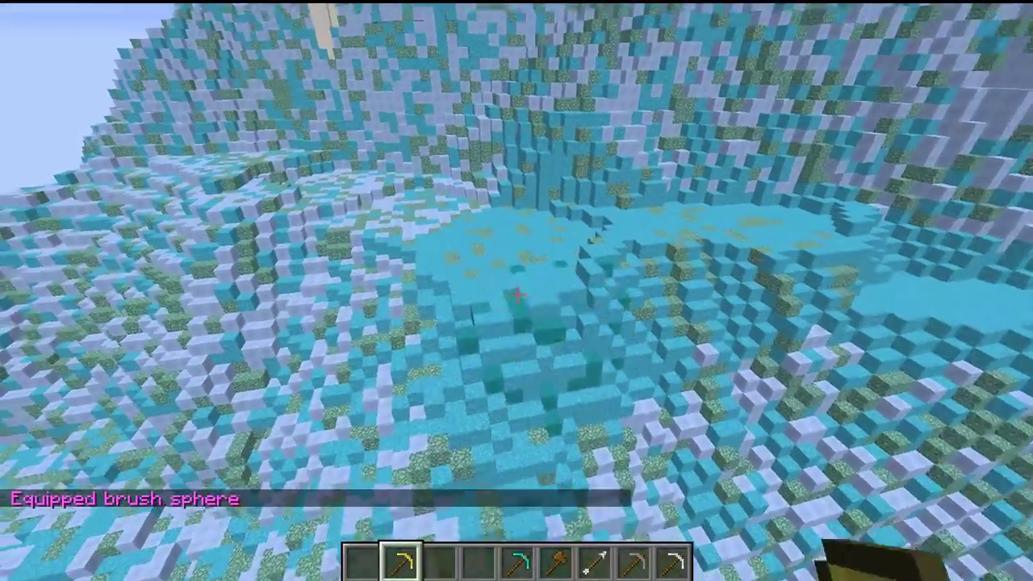
# Paint the mixed 252:3 and 252:9 pattern over the speckled end of the path and its outer edge
pyautogui.rightClick(518, 294)
pyautogui.rightClick(518, 295)
pyautogui.rightClick(518, 294)
pyautogui.rightClick(518, 295)
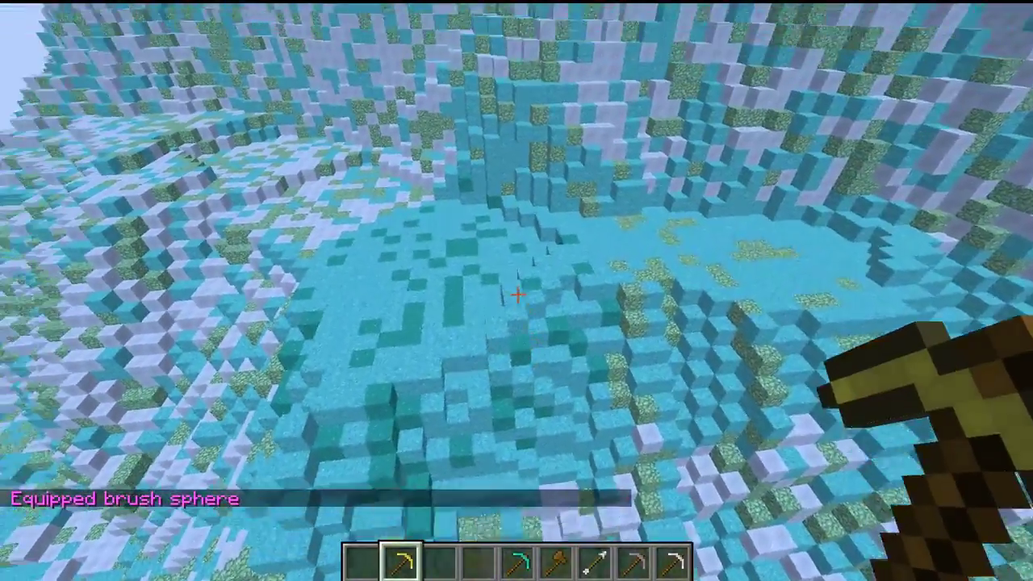
pyautogui.press('space')
pyautogui.rightClick(518, 294)
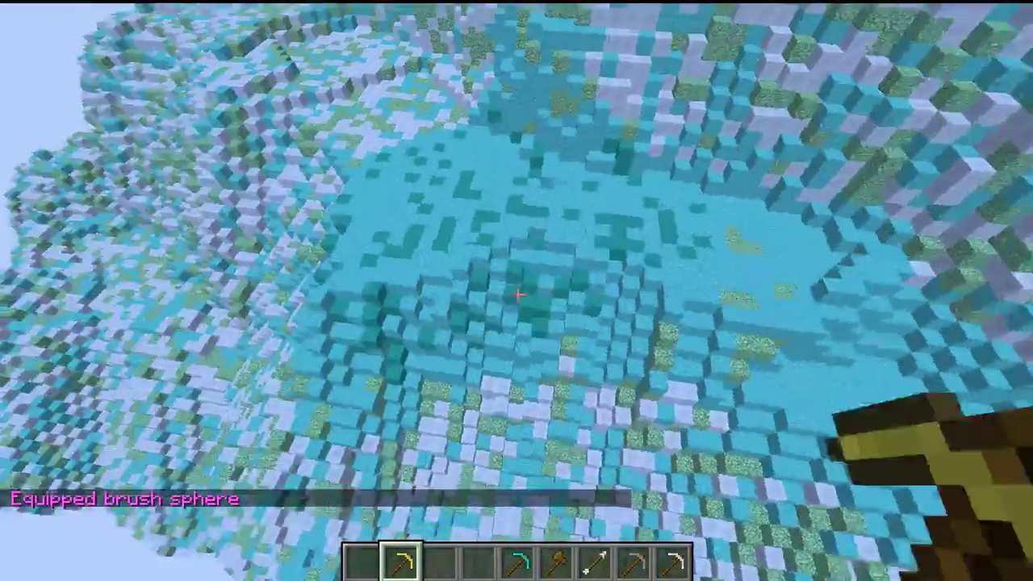
pyautogui.rightClick(518, 294)
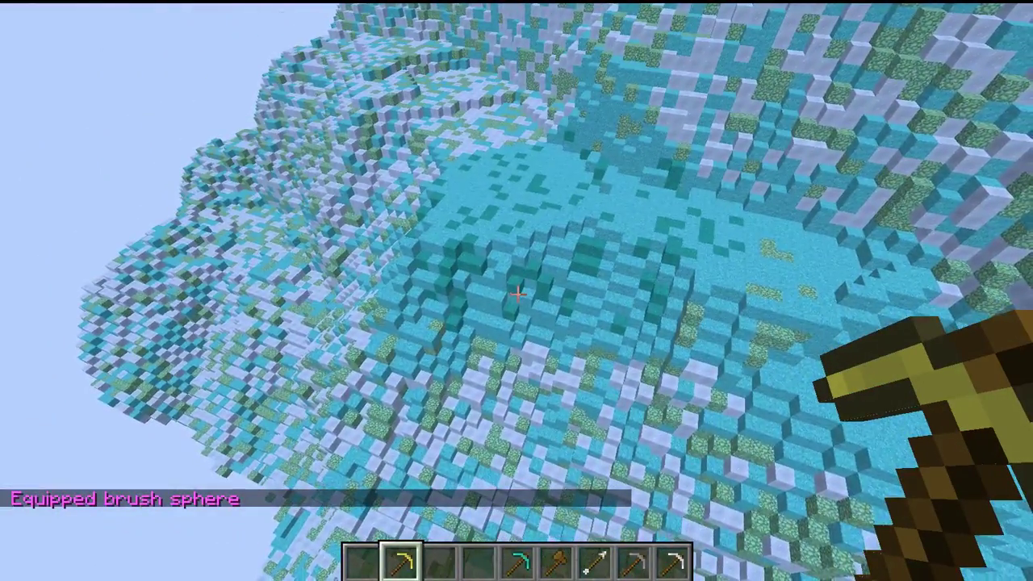
# Re-equip the sphere brush with the single block 252:9 at radius 5
pyautogui.press('/')
pyautogui.press('Up')
pyautogui.press('Up')
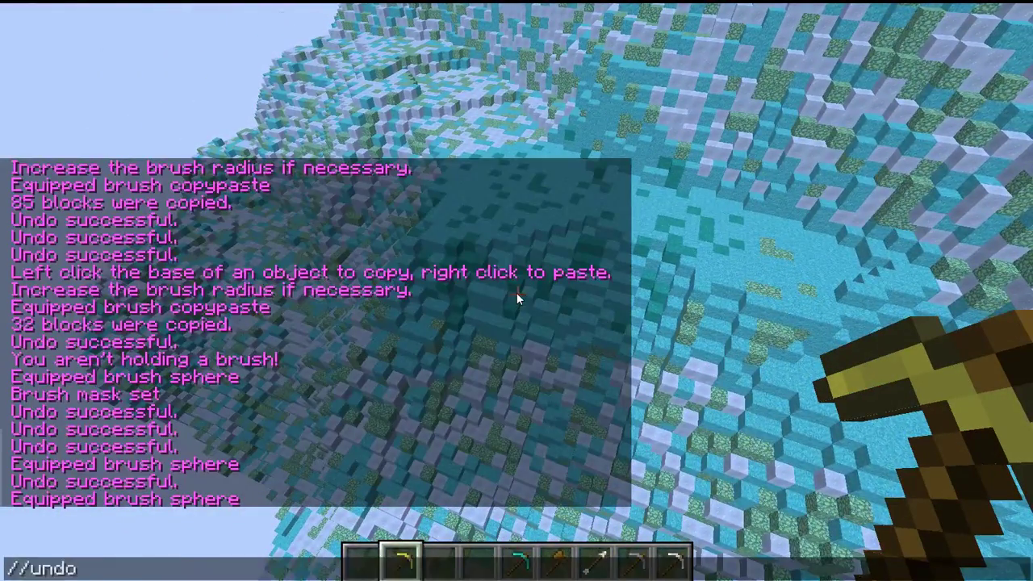
pyautogui.press('Down')
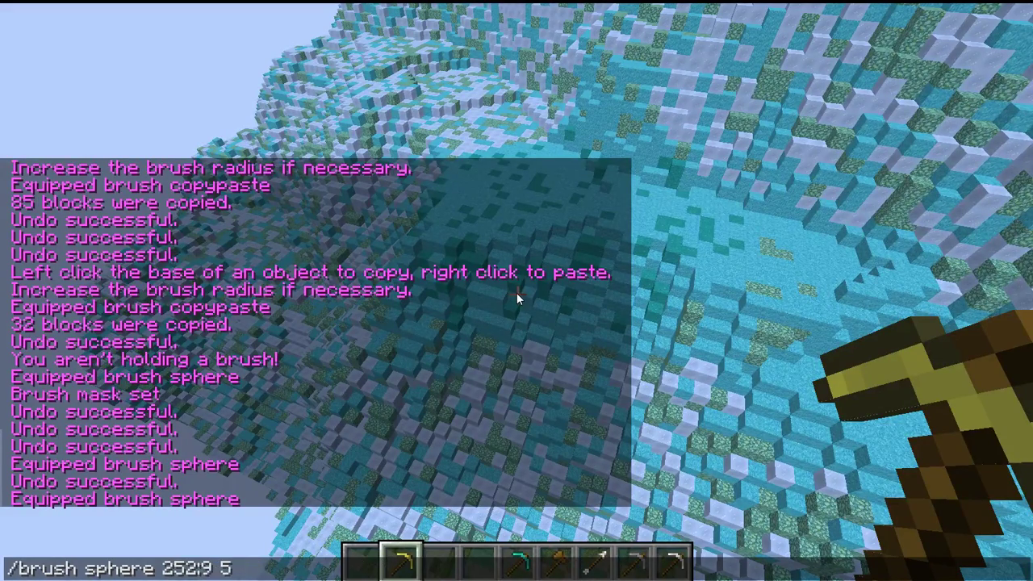
pyautogui.press('Return')
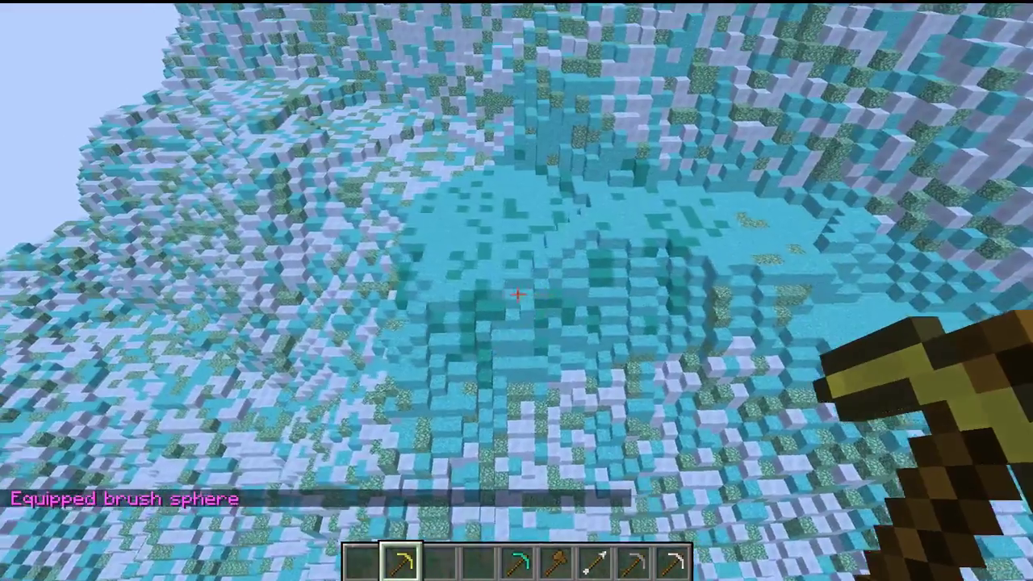
# Undo the speckled strokes over the end of the blue path in batches of 10 edits
pyautogui.press('/')
pyautogui.write('/undo')
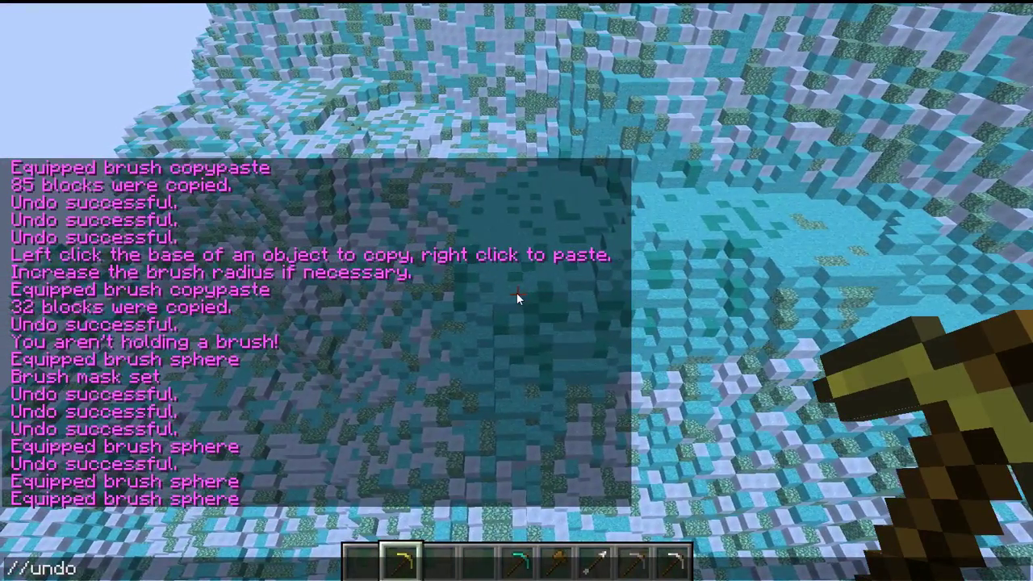
pyautogui.write(' 10')
pyautogui.press('Return')
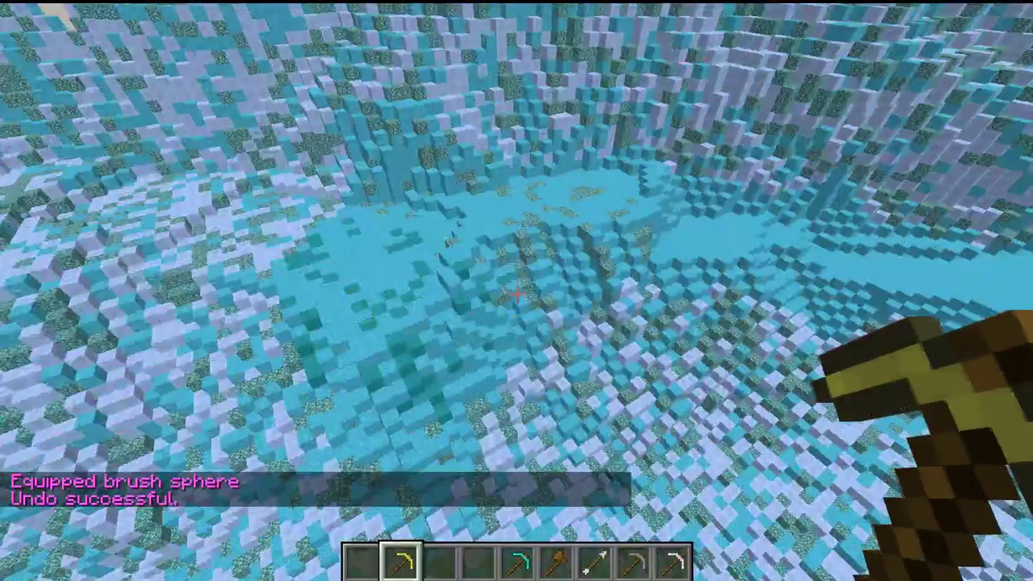
pyautogui.press('/')
pyautogui.press('Up')
pyautogui.press('Return')
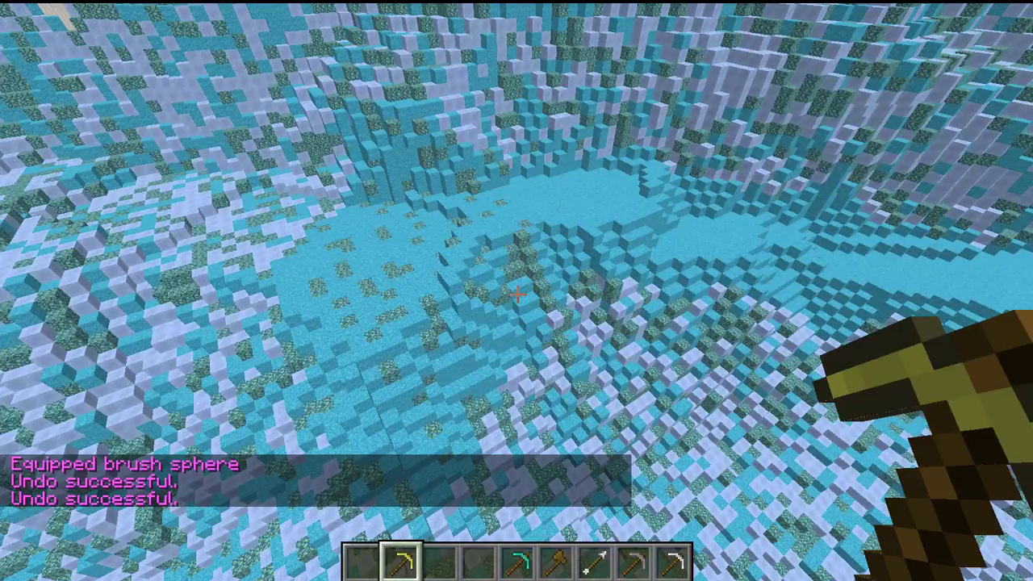
pyautogui.press('/')
pyautogui.press('Up')
pyautogui.press('Return')
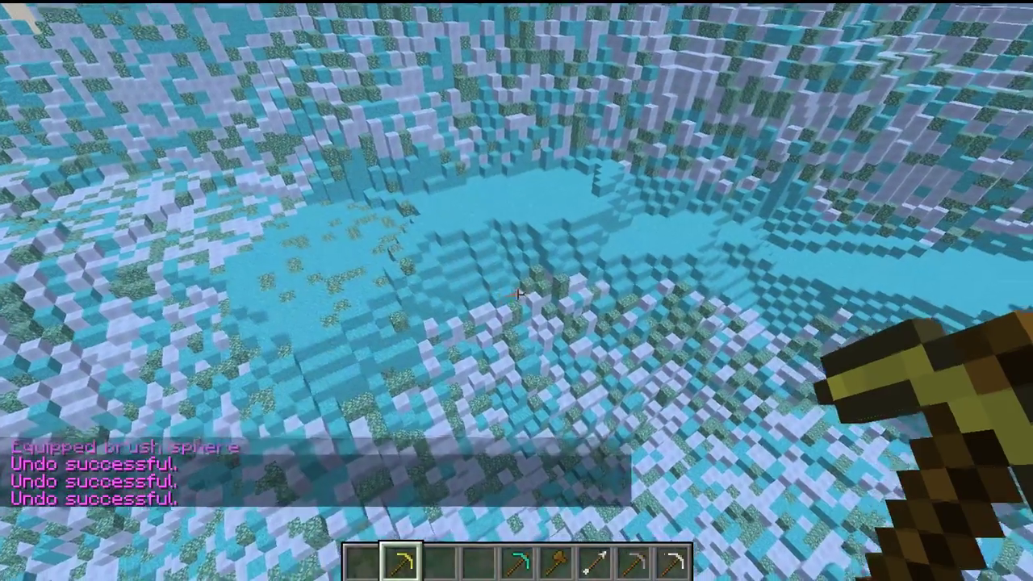
pyautogui.press('/')
pyautogui.press('Up')
pyautogui.press('Return')
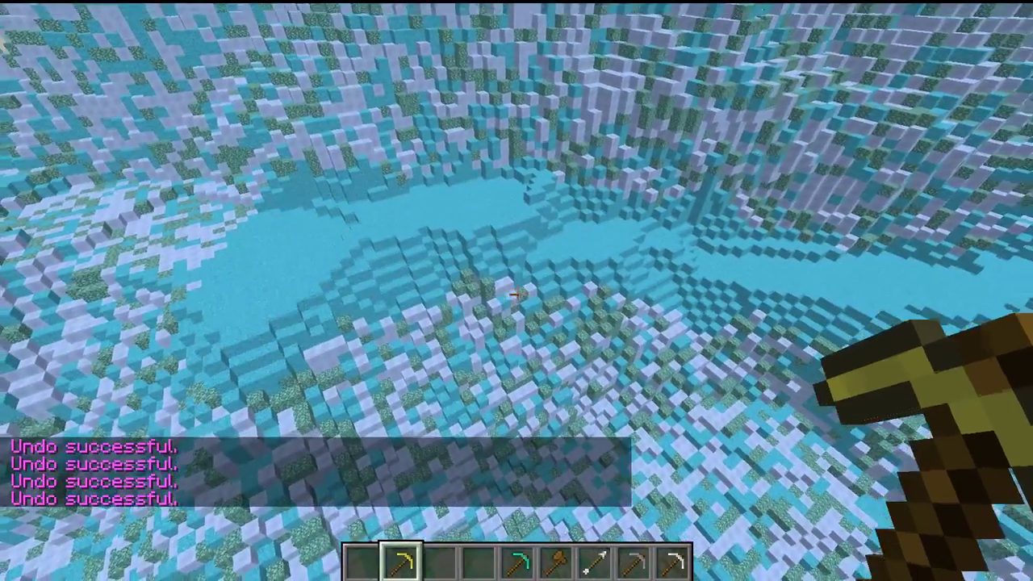
# Keep undoing 10 edits at a time to remove the plain light-blue path from the slope
pyautogui.press('/')
pyautogui.press('Up')
pyautogui.press('Return')
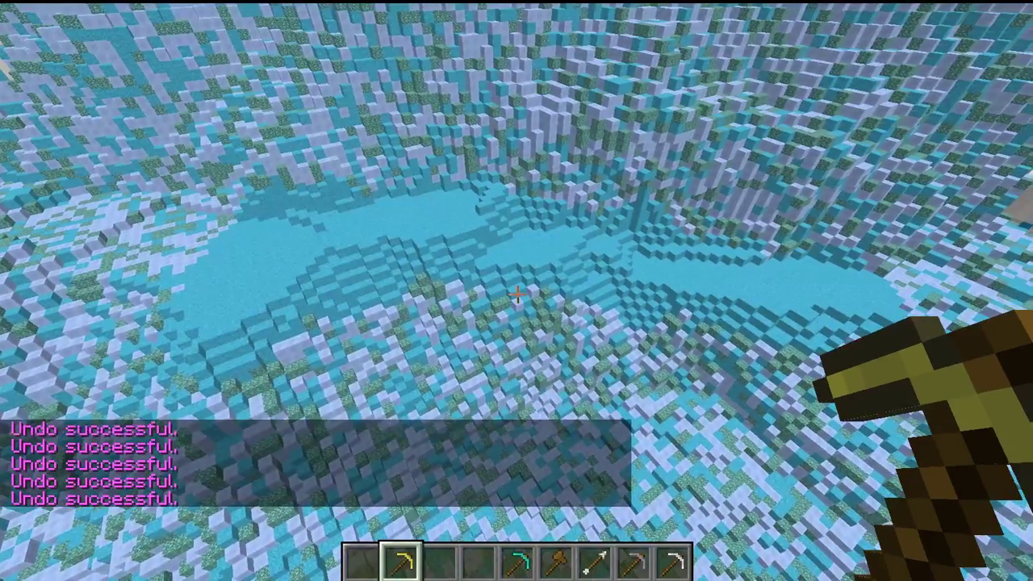
pyautogui.press('/')
pyautogui.press('Up')
pyautogui.press('Return')
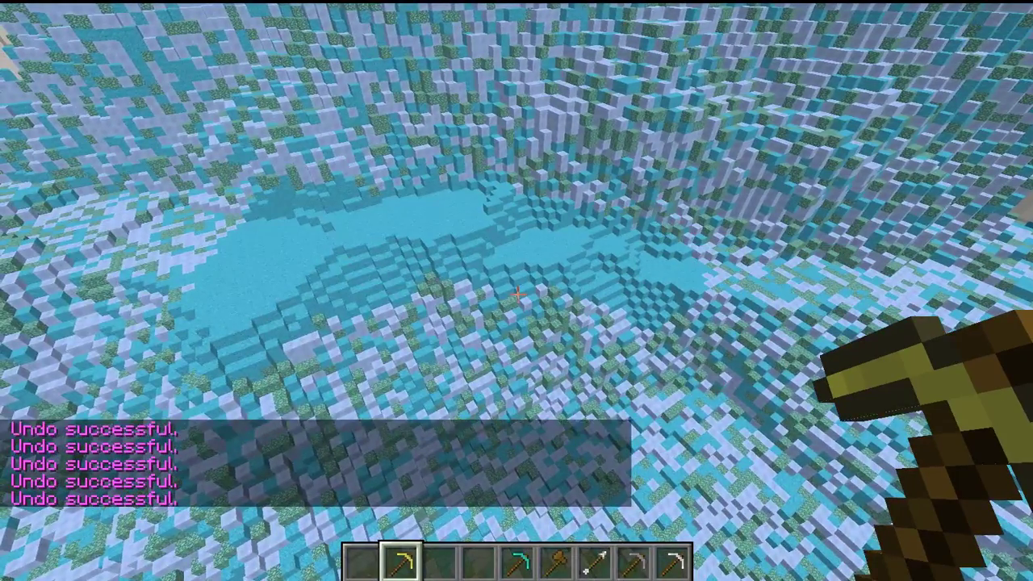
pyautogui.press('/')
pyautogui.press('Up')
pyautogui.press('Return')
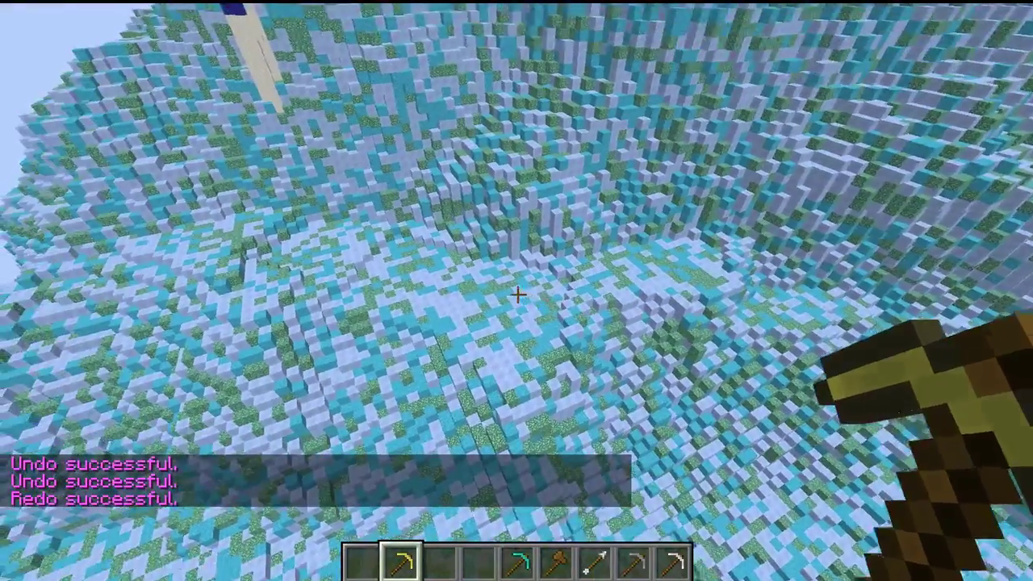
# Paint a solid 252:9 path along the mountain ledge up to the corner of the quartz terrace
pyautogui.rightClick(516, 294)
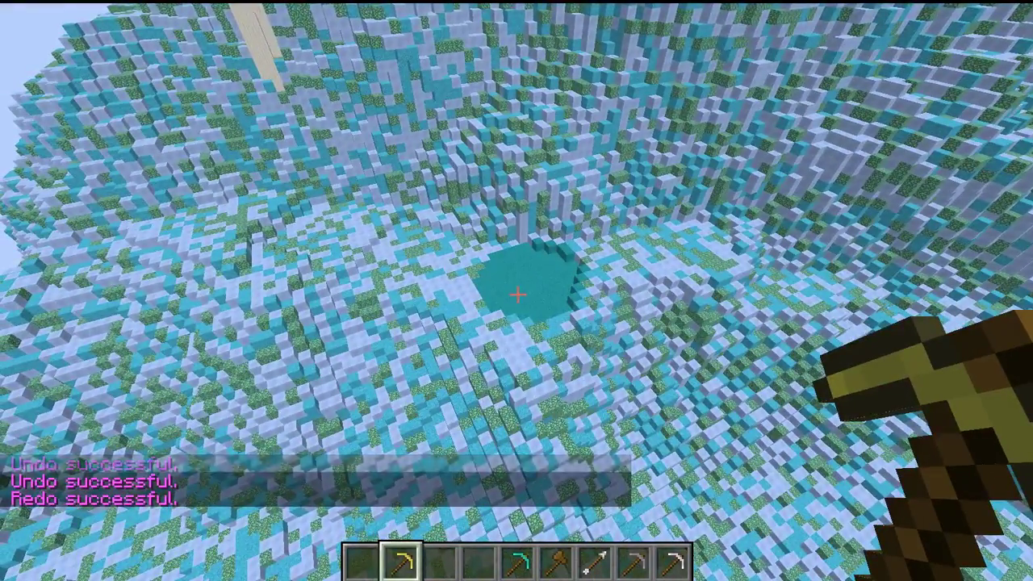
pyautogui.rightClick(518, 295)
pyautogui.rightClick(518, 294)
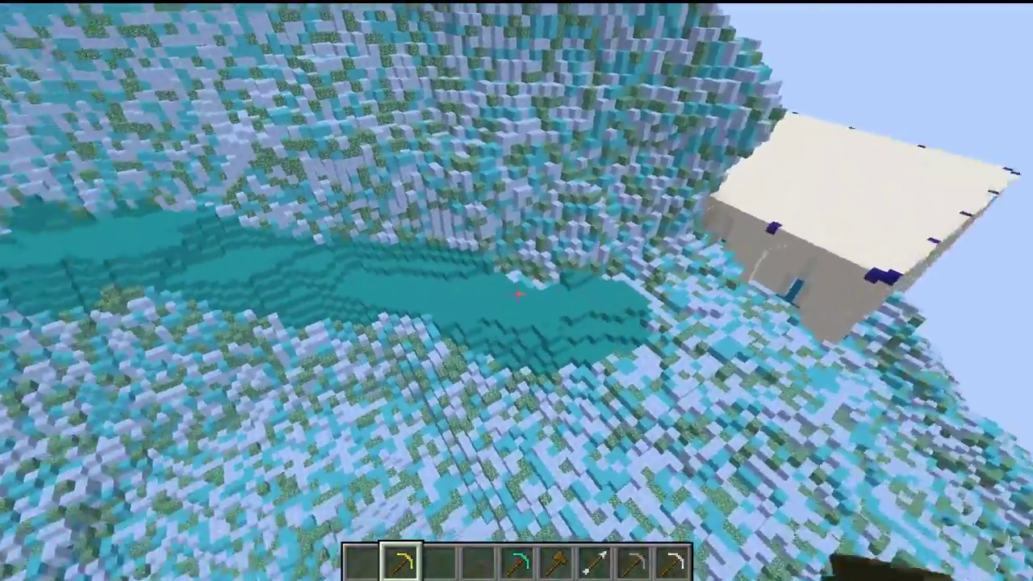
pyautogui.press('s')
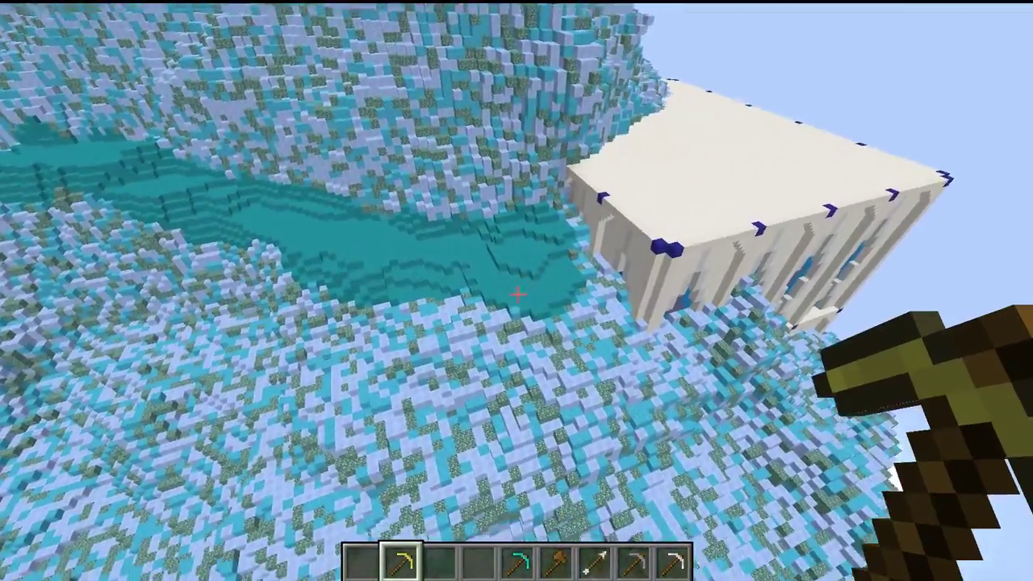
pyautogui.press('w')
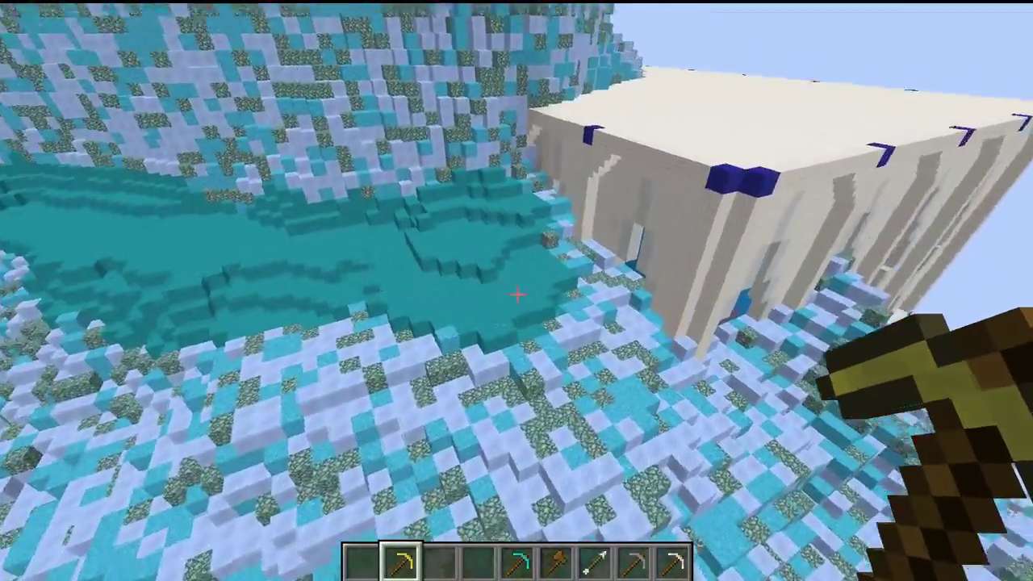
pyautogui.press('d')
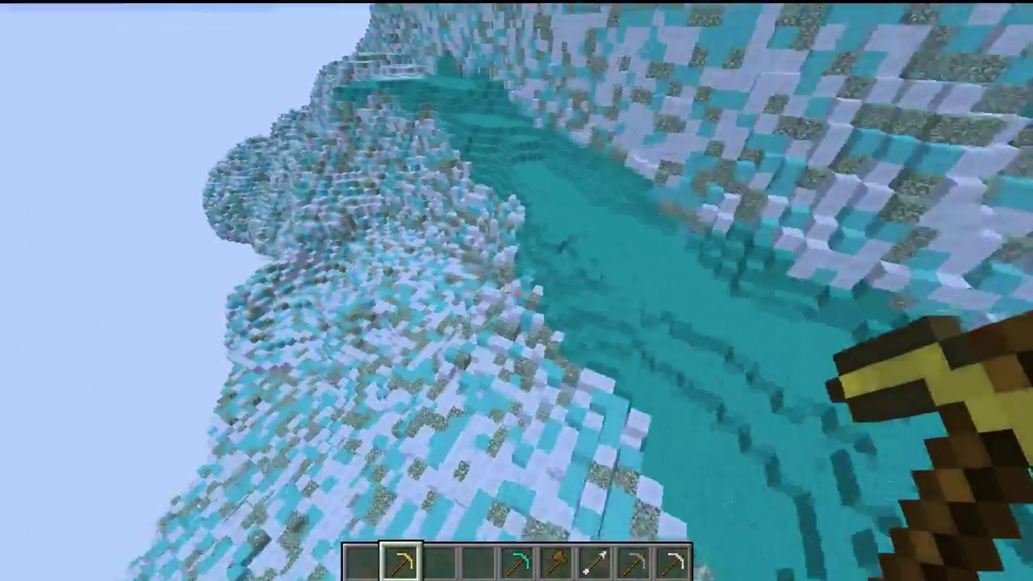
# Paint a separate 252:9 patch on the slope below the ledge path
pyautogui.press('w')
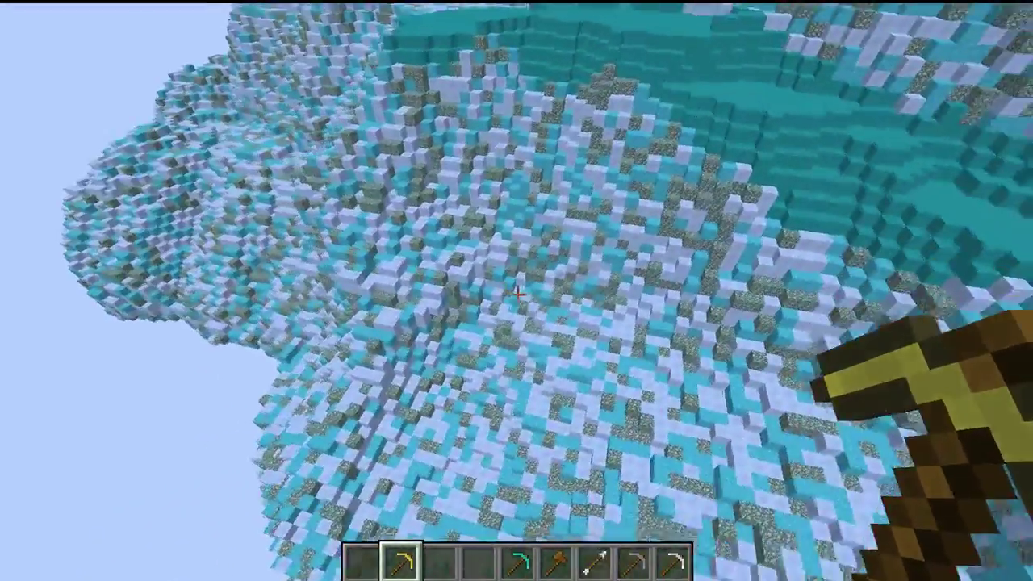
pyautogui.rightClick(517, 293)
pyautogui.rightClick(517, 293)
pyautogui.rightClick(517, 293)
pyautogui.rightClick(517, 294)
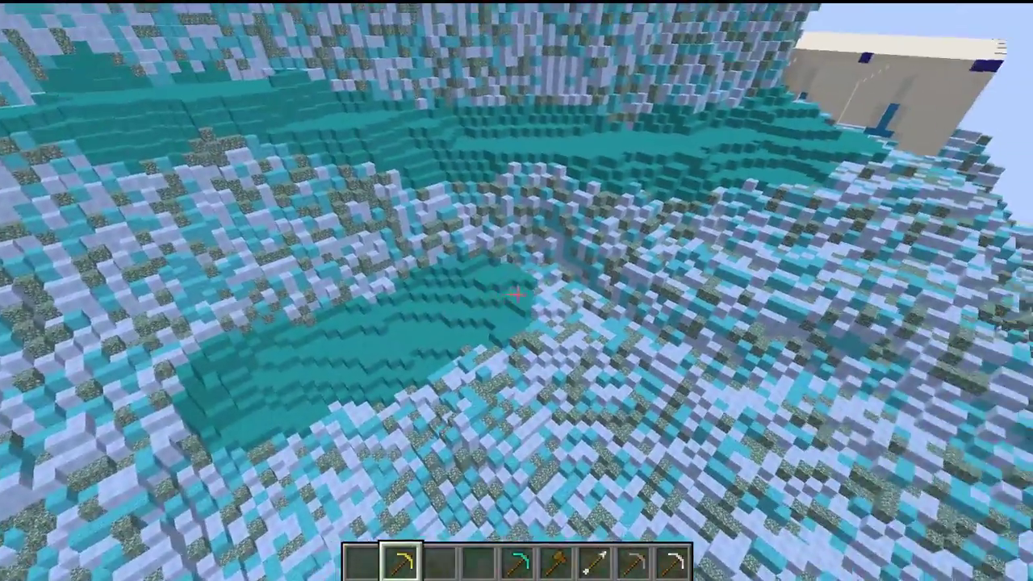
pyautogui.rightClick(517, 294)
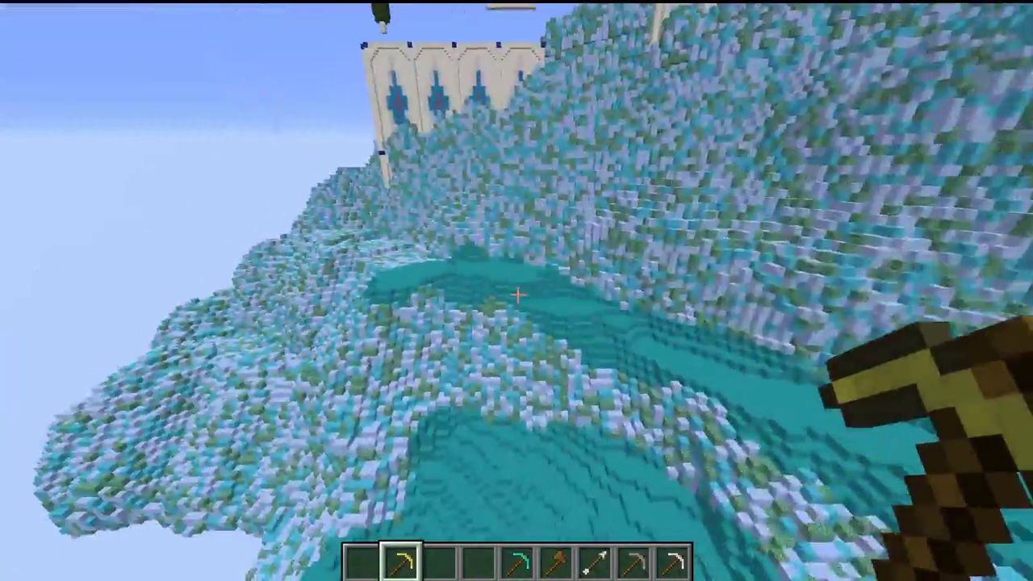
# Paint a rounded 252:9 patch on the slope between the tree terrace and the tall quartz tower
pyautogui.press('w')
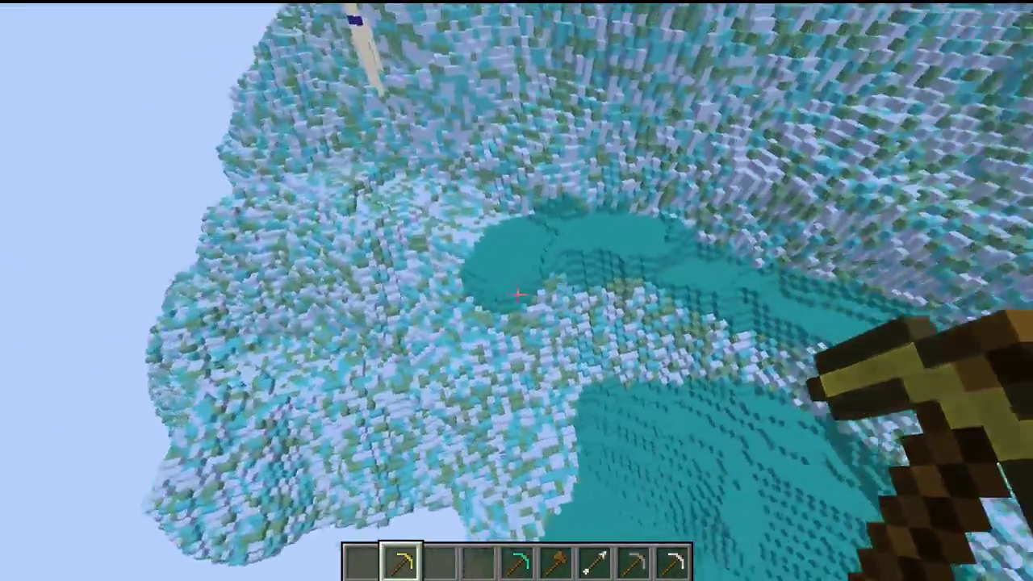
pyautogui.press('w')
pyautogui.press('shift')
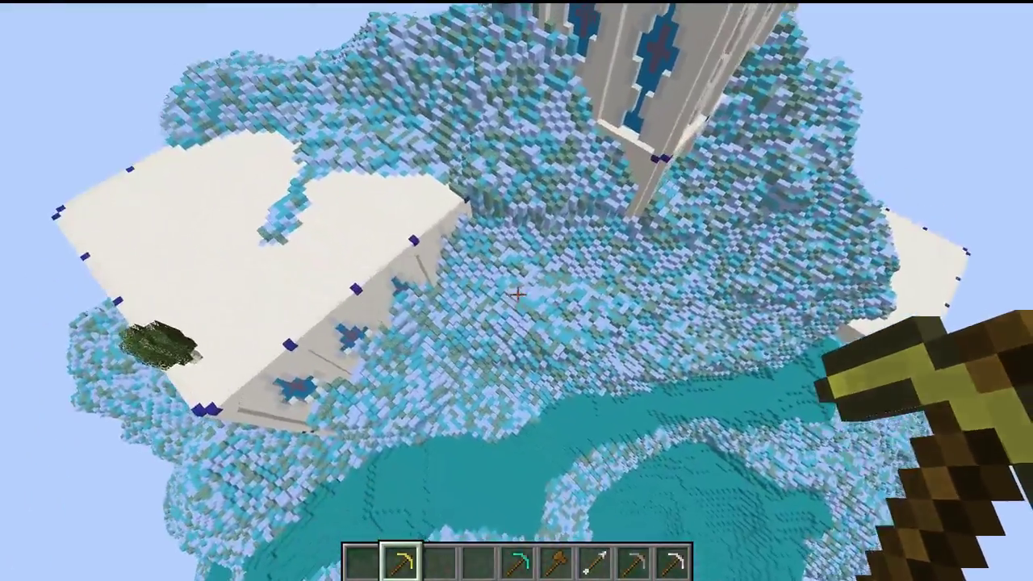
pyautogui.rightClick(517, 295)
pyautogui.rightClick(517, 294)
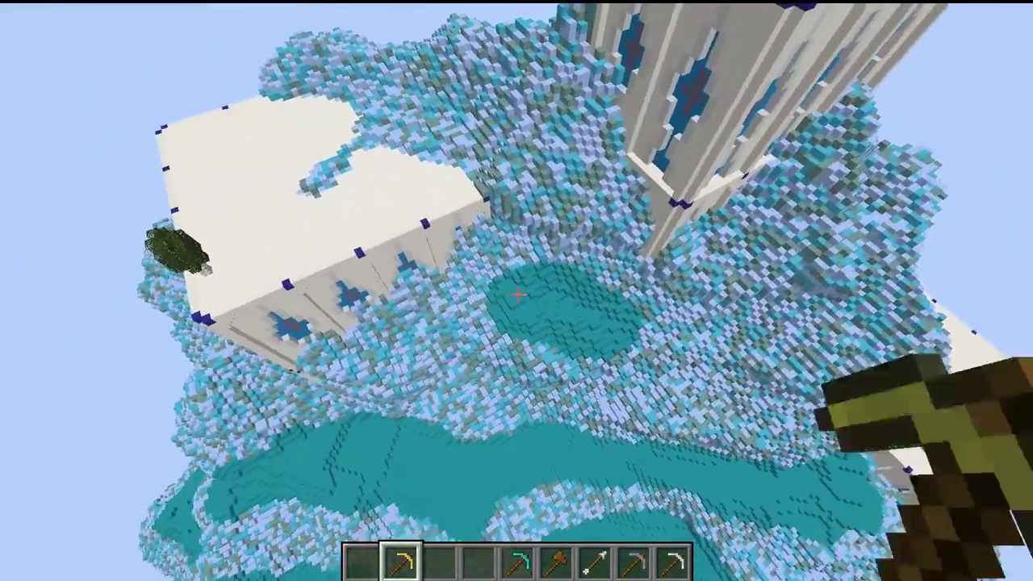
pyautogui.rightClick(517, 294)
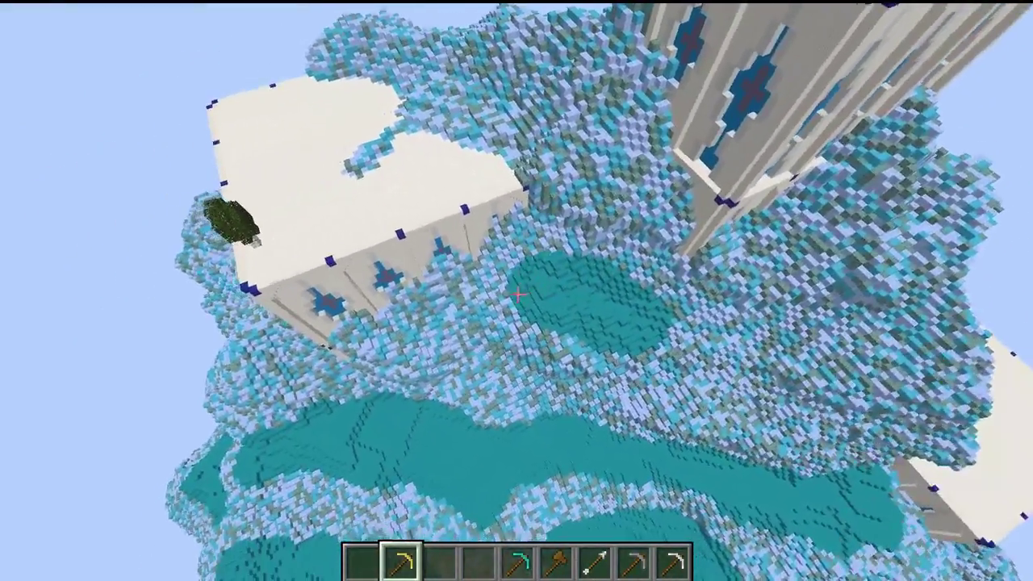
pyautogui.rightClick(517, 294)
pyautogui.rightClick(517, 294)
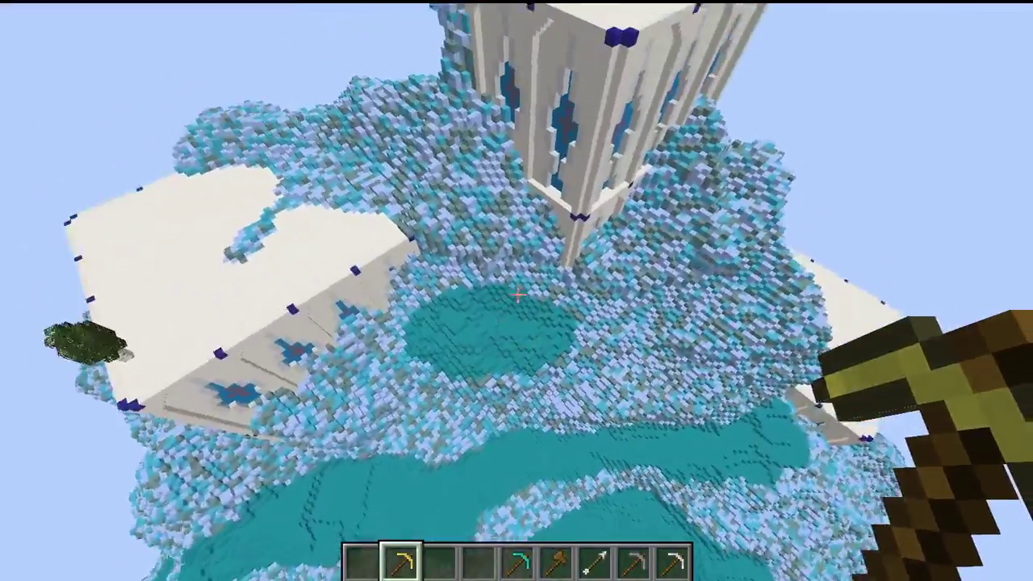
# Extend the lower 252:9 patch up the slope toward the quartz block on the mountain's other side
pyautogui.press('w')
pyautogui.press('shift')
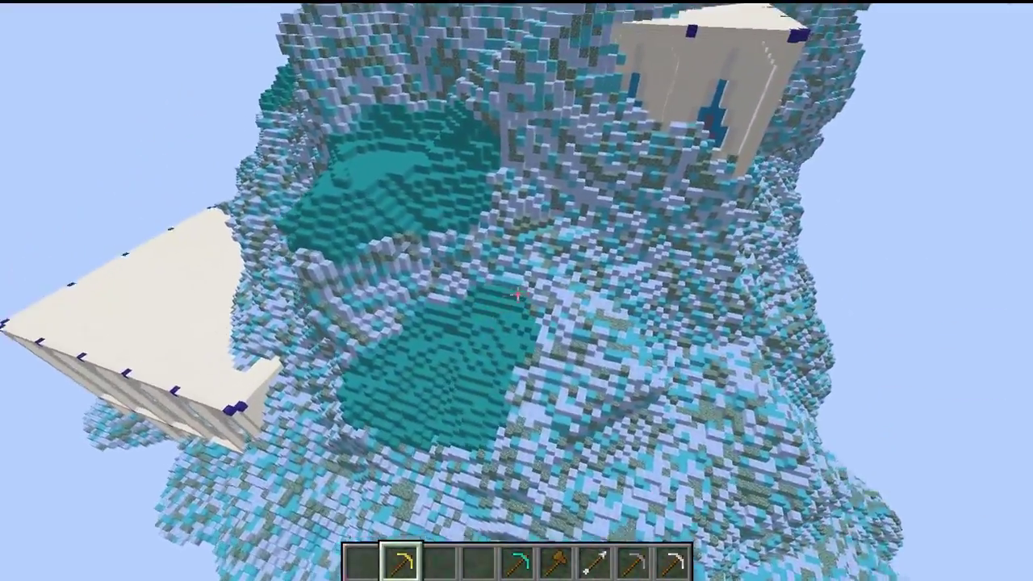
pyautogui.rightClick(517, 293)
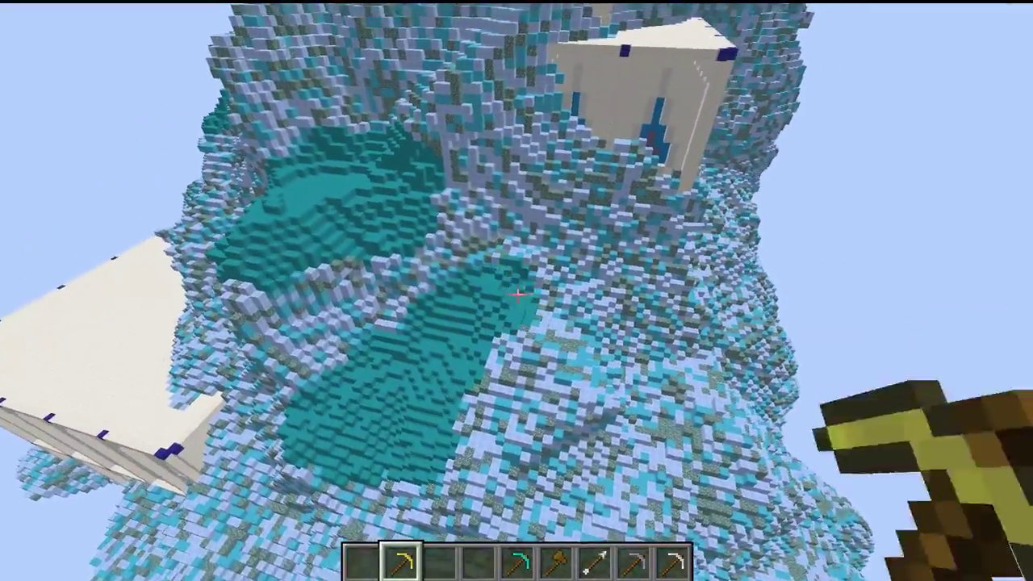
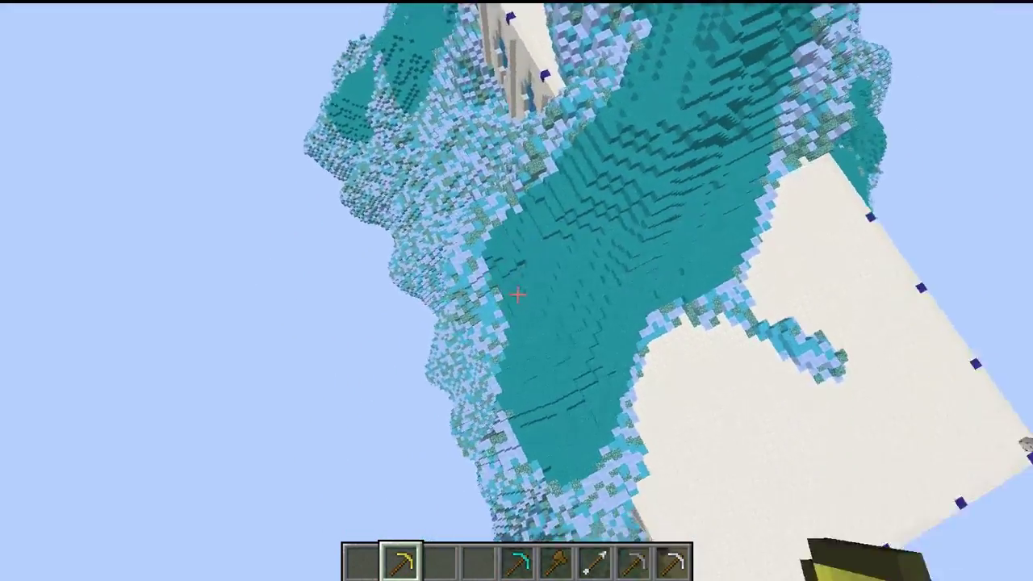
# Examine the painted 252:9 areas and the unpainted slopes all around the mountain
pyautogui.press('s')
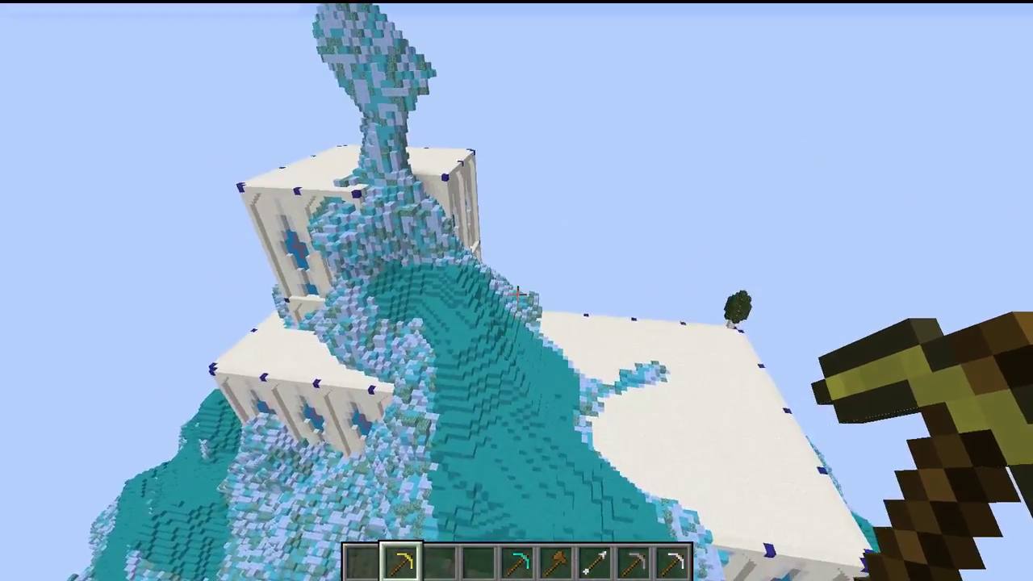
pyautogui.press('s')
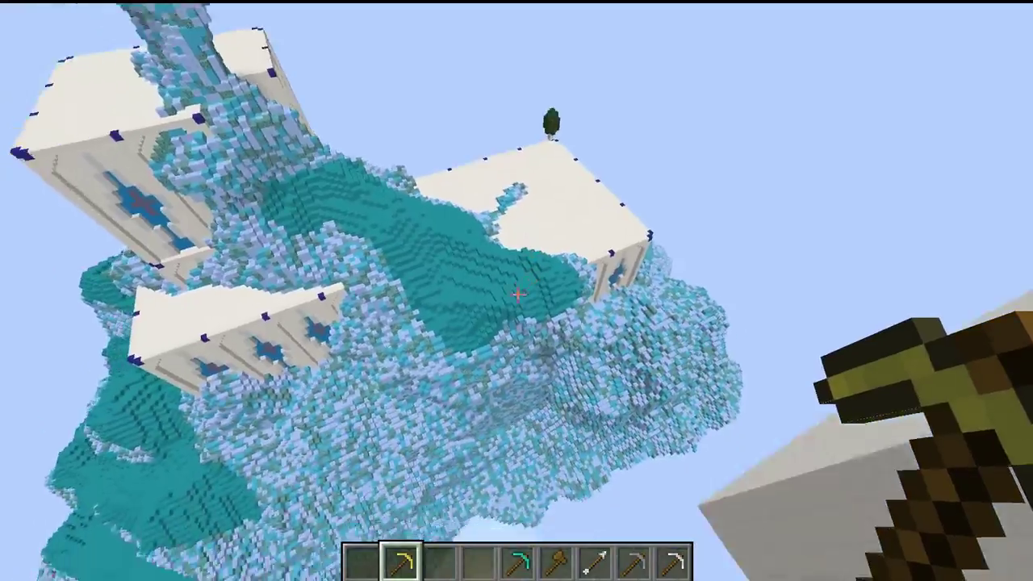
pyautogui.press('s')
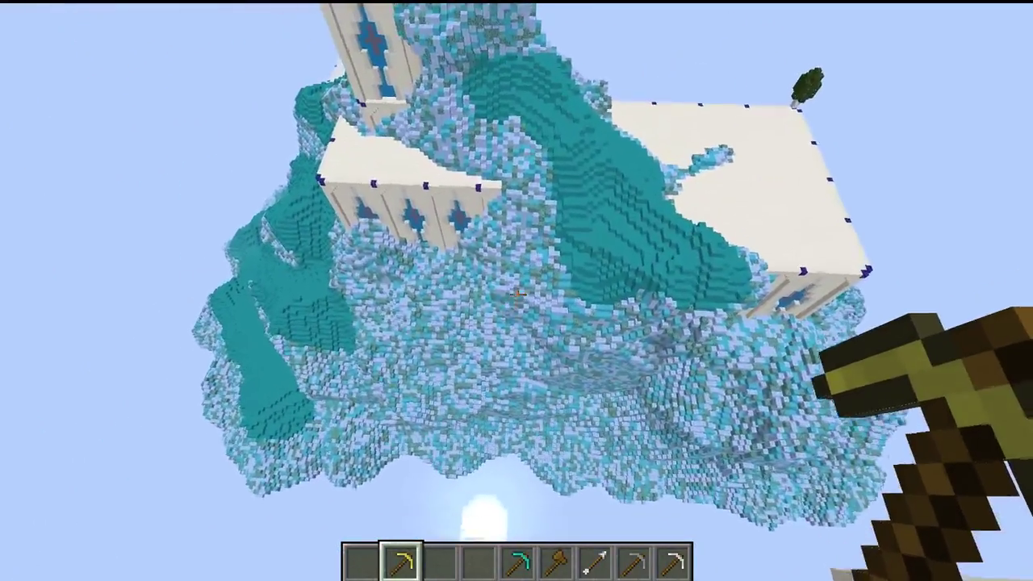
pyautogui.press('w')
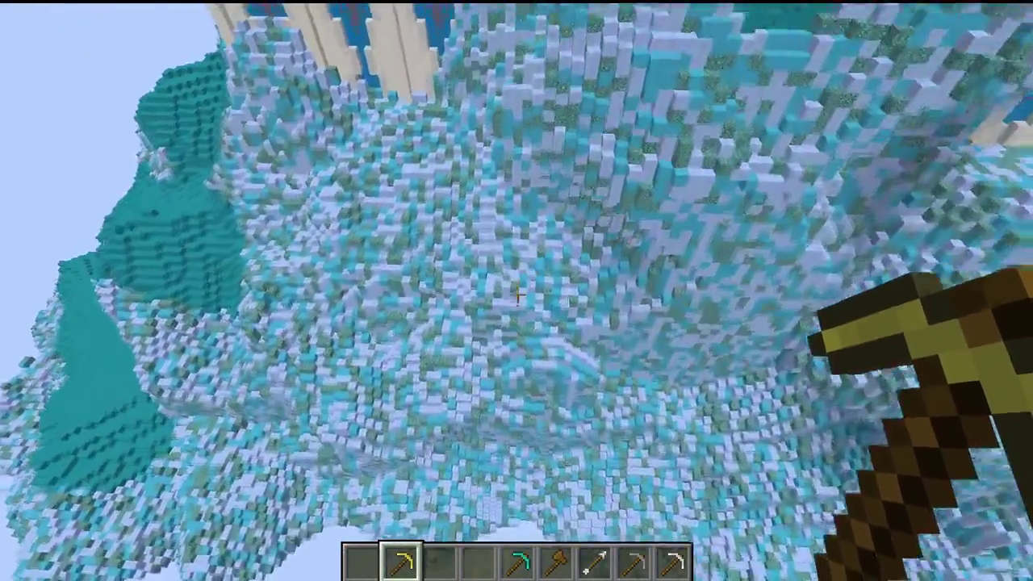
pyautogui.press('w')
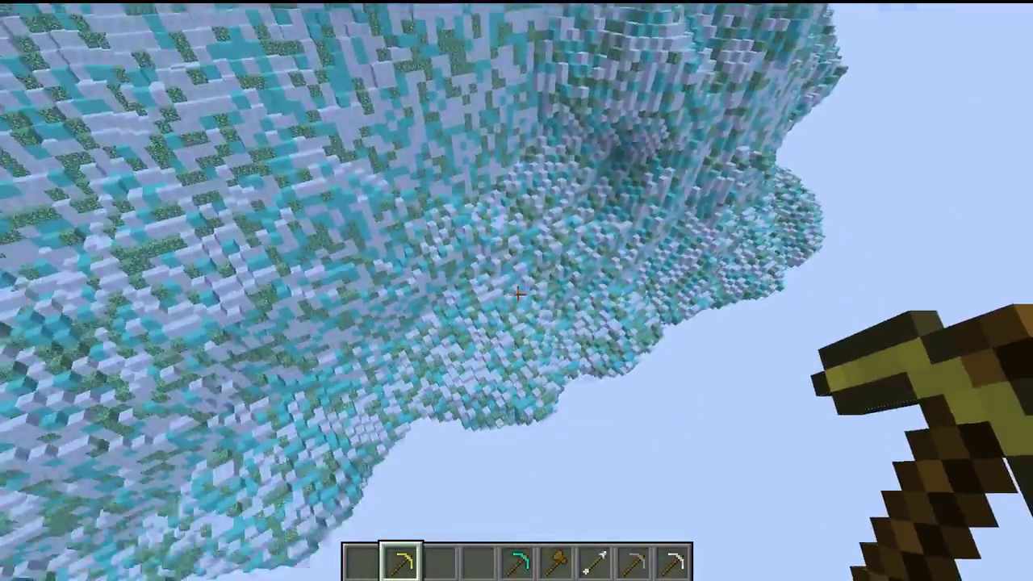
pyautogui.press('w')
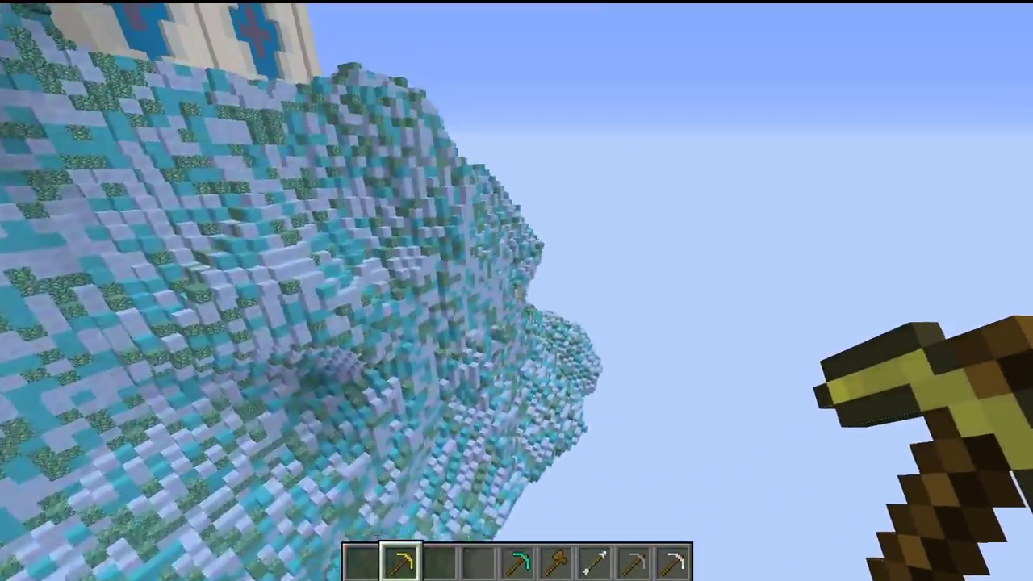
pyautogui.press('w')
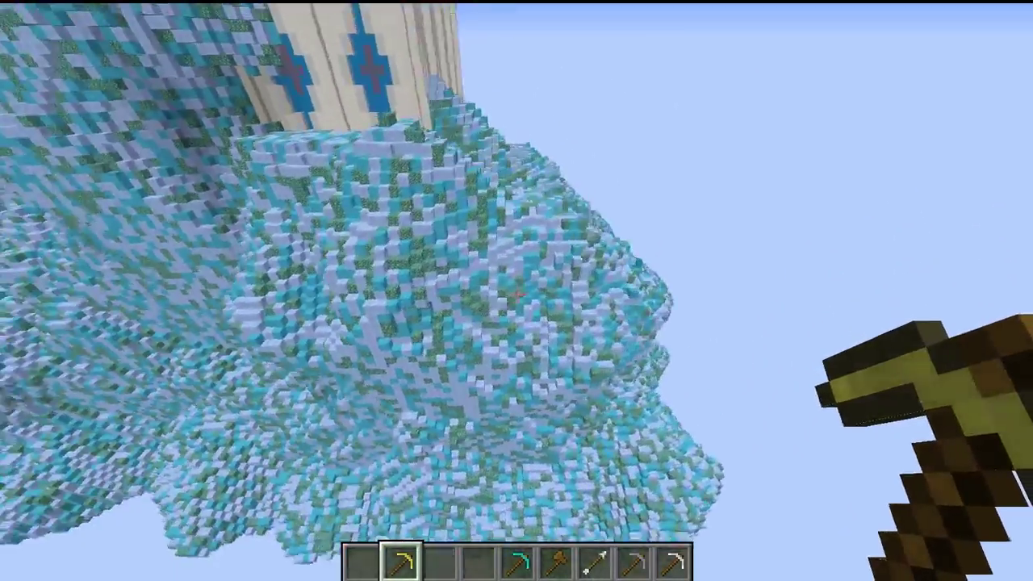
pyautogui.press('d')
pyautogui.press('space')
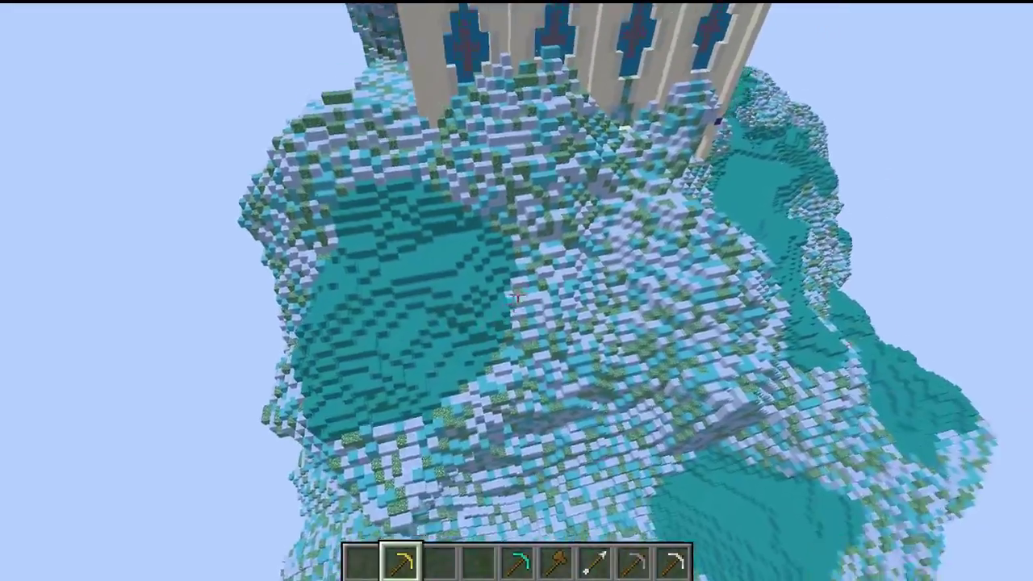
# Extend the 252:9 area along the ground at the foot of the quartz terrace wall
pyautogui.press('w')
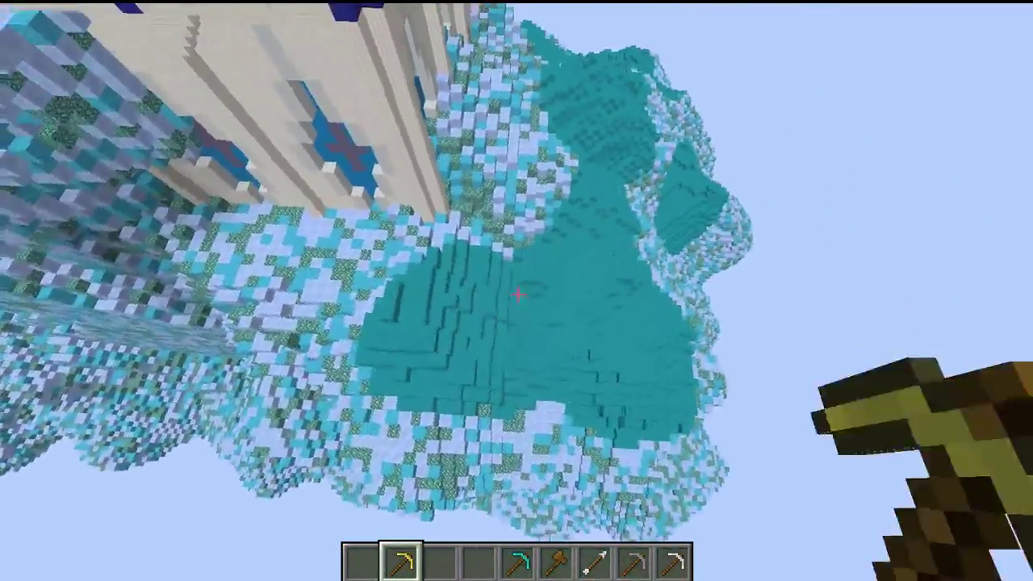
pyautogui.click(518, 294)
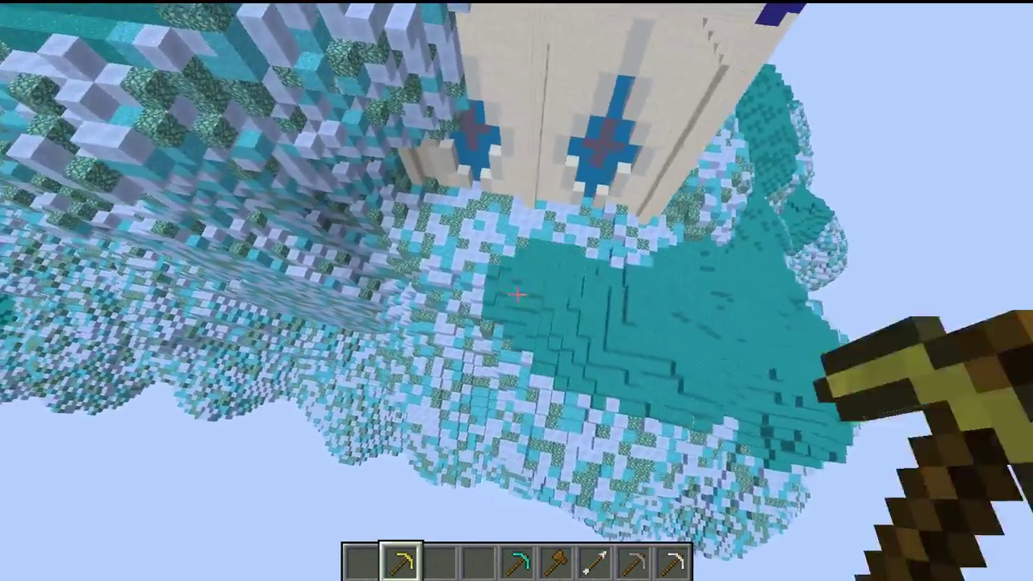
pyautogui.click(518, 294)
pyautogui.rightClick(518, 294)
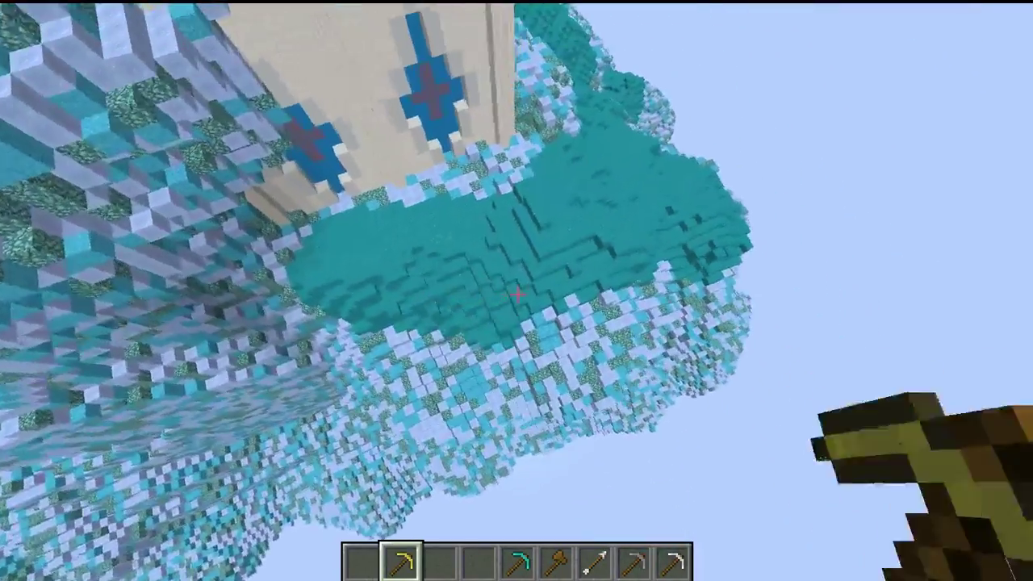
# Apply the golden pickaxe's brush to the teal ledge at the foot of the quartz building
pyautogui.rightClick(518, 295)
pyautogui.rightClick(517, 295)
pyautogui.press('w')
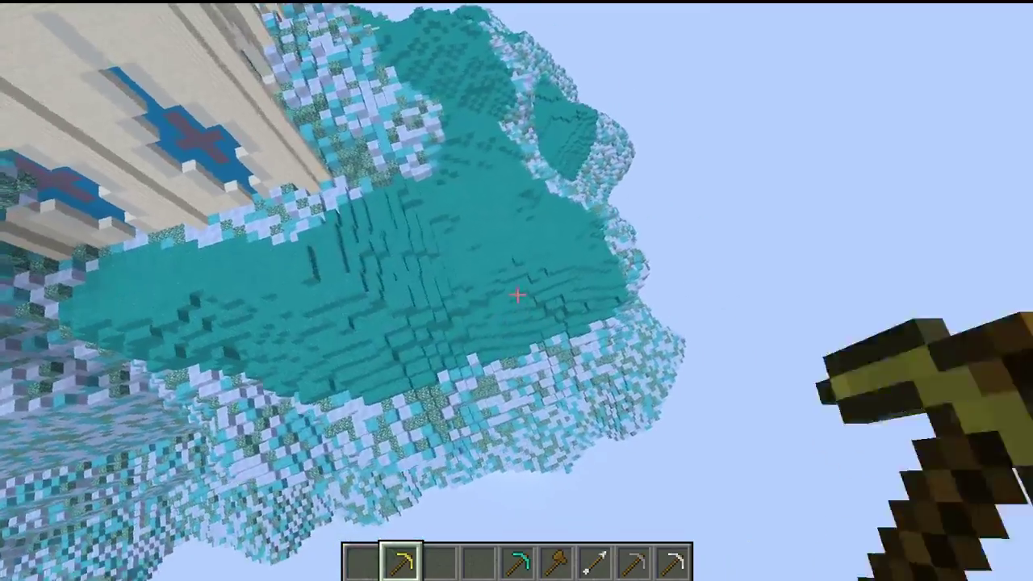
pyautogui.press('w')
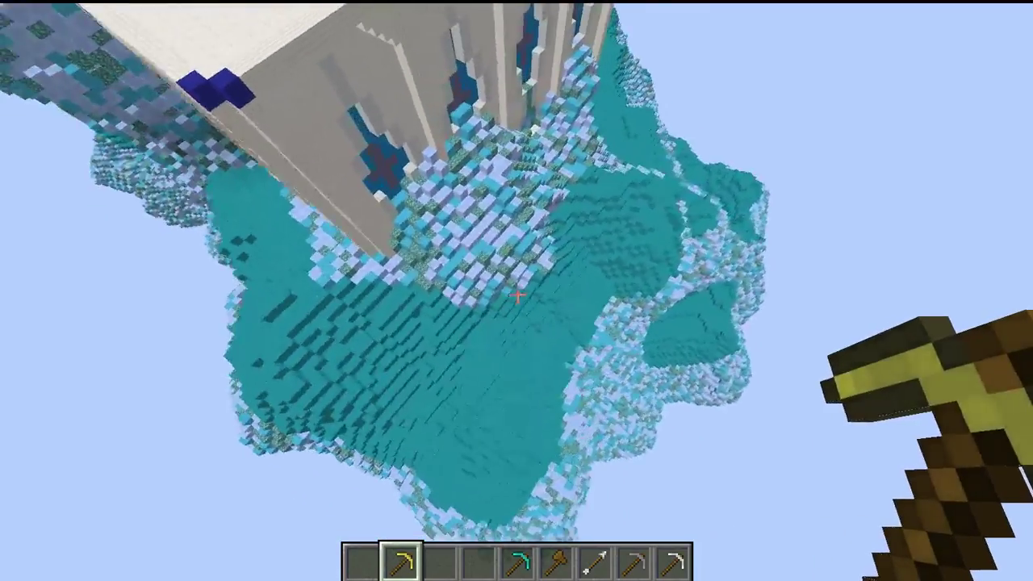
# Examine the island's teal patches and slopes around the quartz buildings from above and from a distance
pyautogui.press('d')
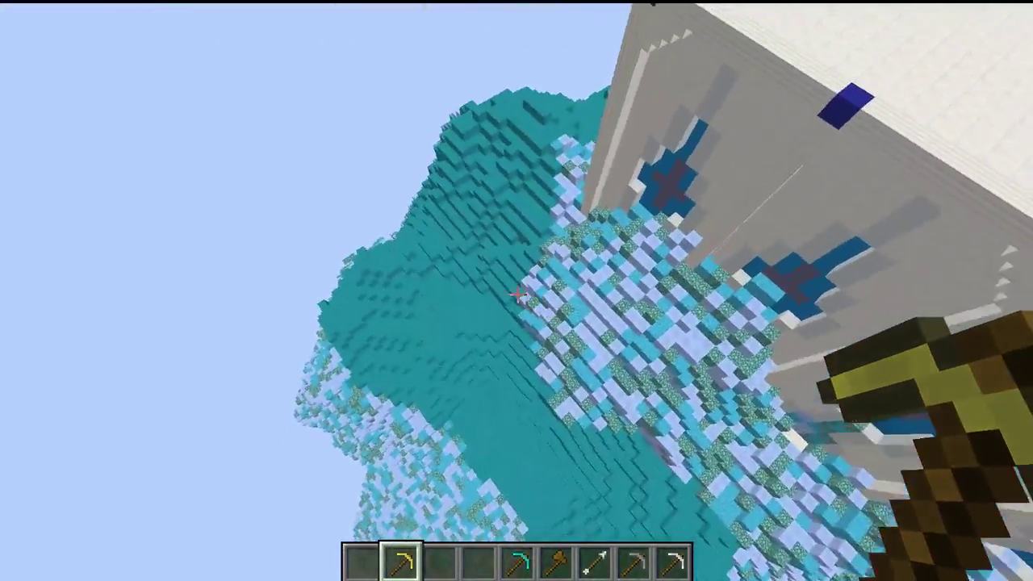
pyautogui.press('space')
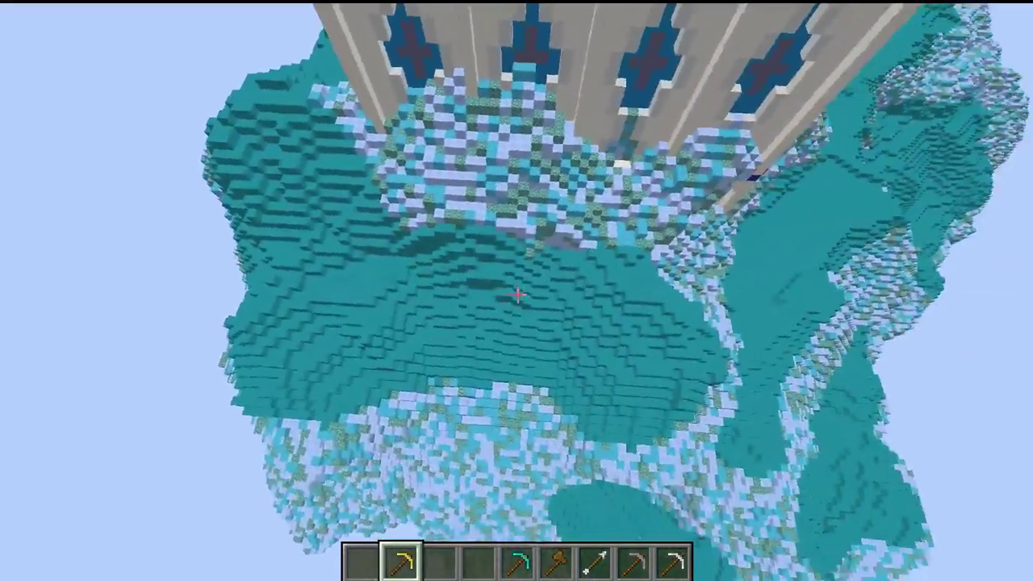
pyautogui.press('space')
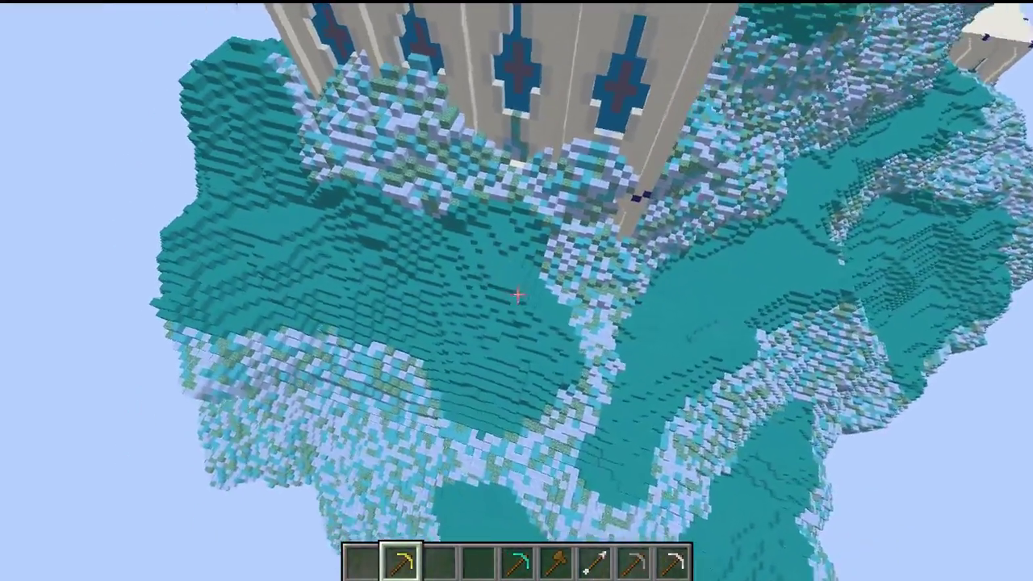
pyautogui.press('space')
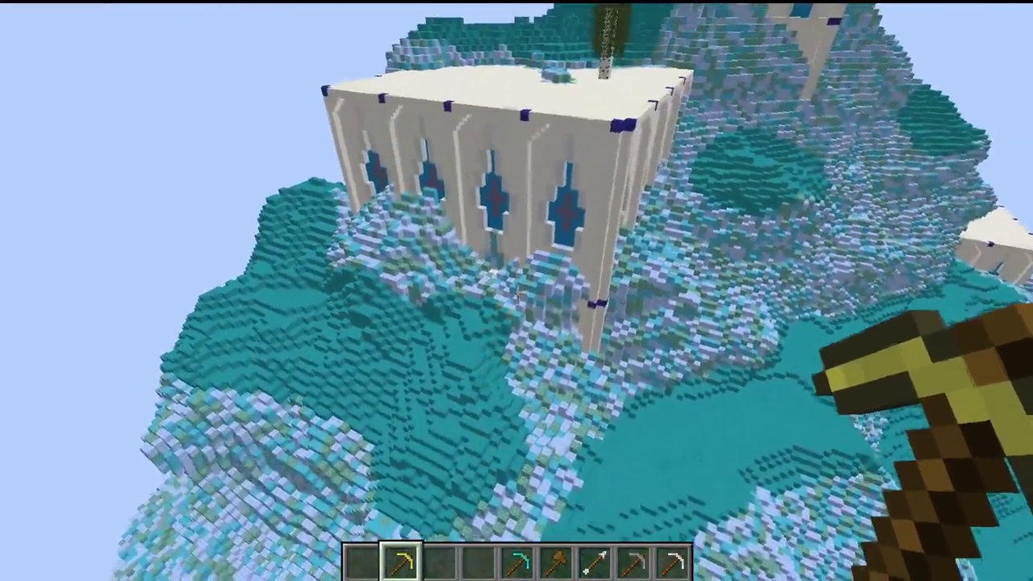
pyautogui.press('shift')
pyautogui.press('s')
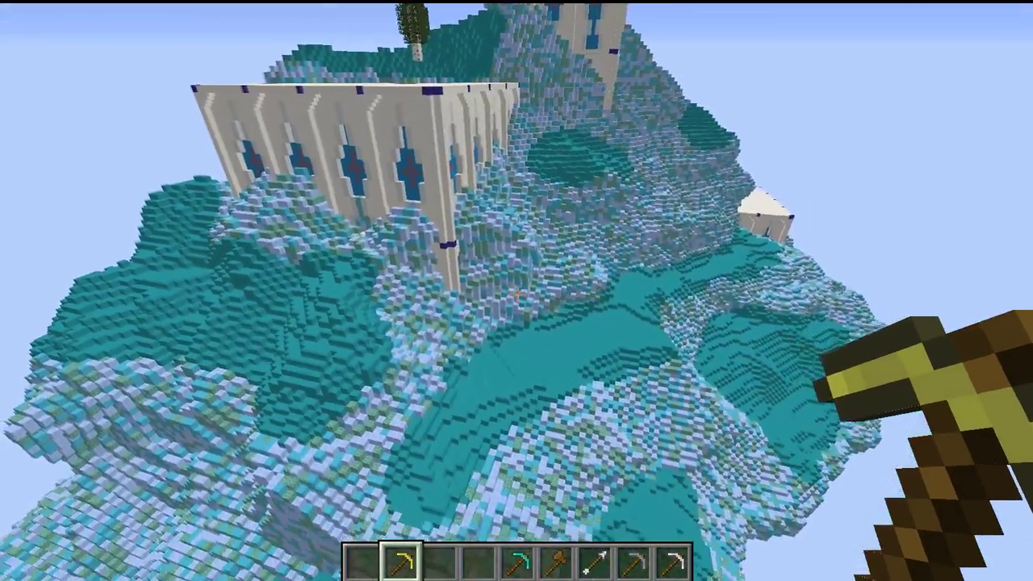
pyautogui.press('s')
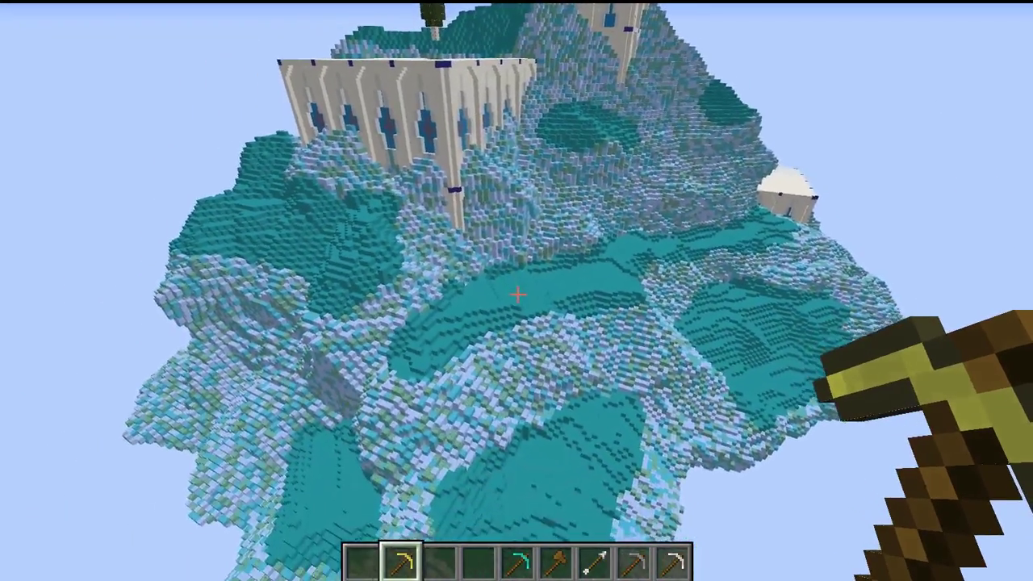
pyautogui.press('w')
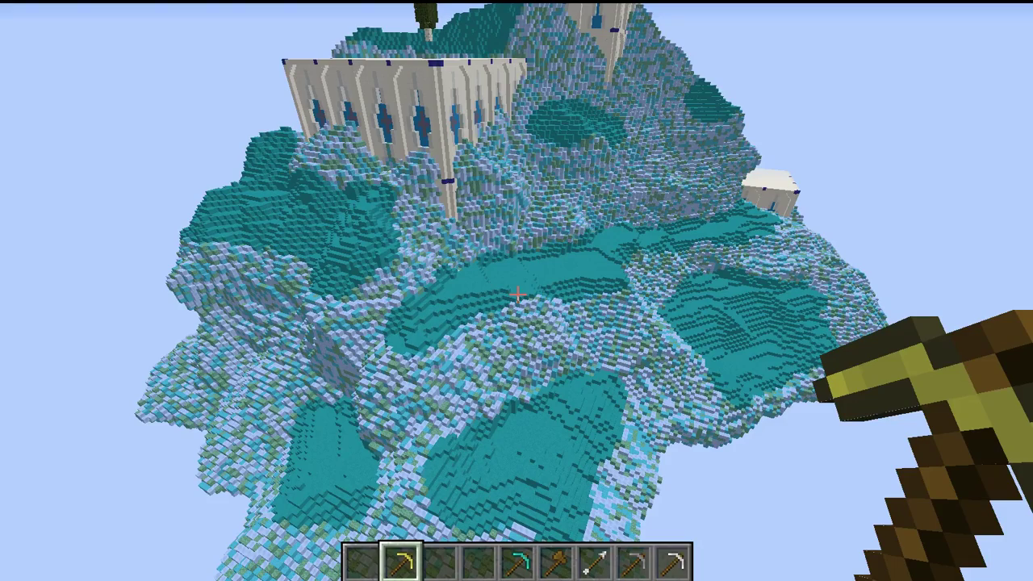
pyautogui.press('w')
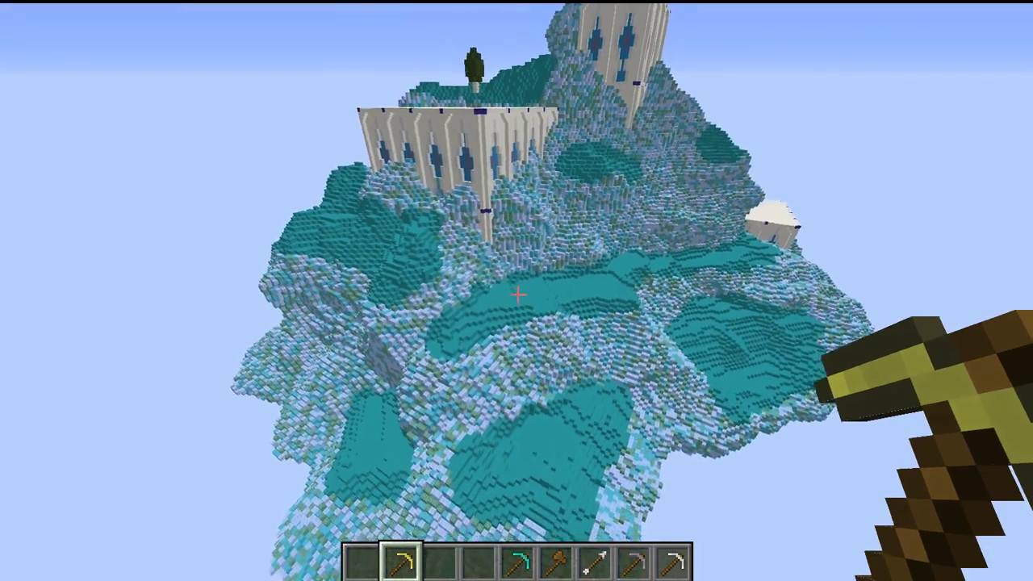
pyautogui.press('w')
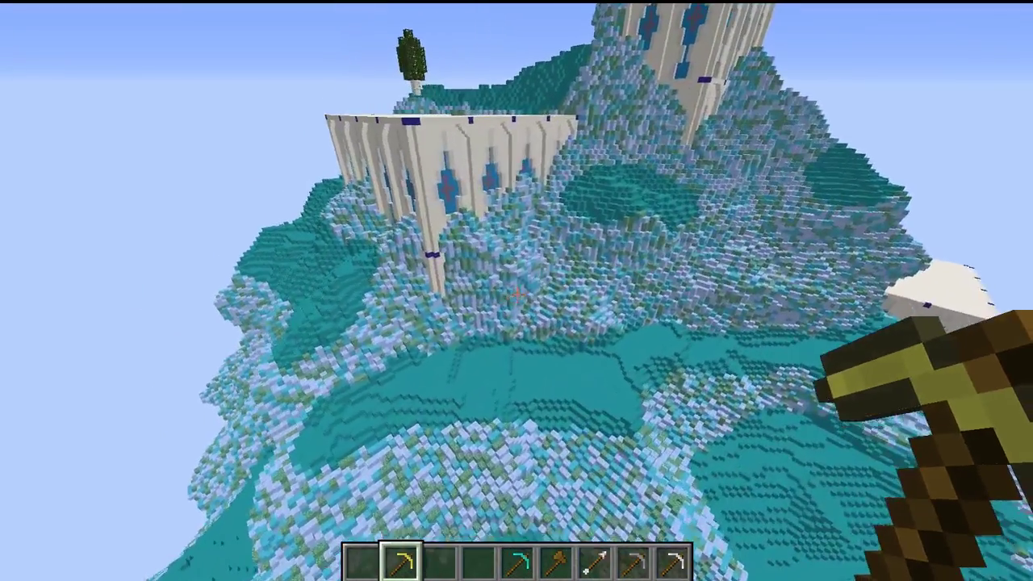
# Break the raised ice, teal and mossy green blocks standing on the quartz terrace behind the tree, with an empty hand
pyautogui.press('w')
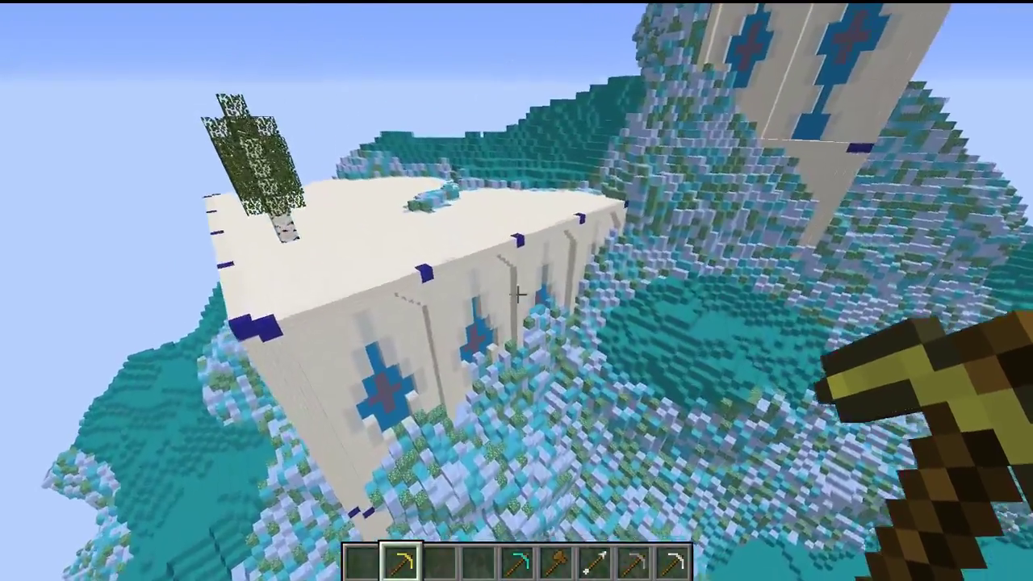
pyautogui.press('w')
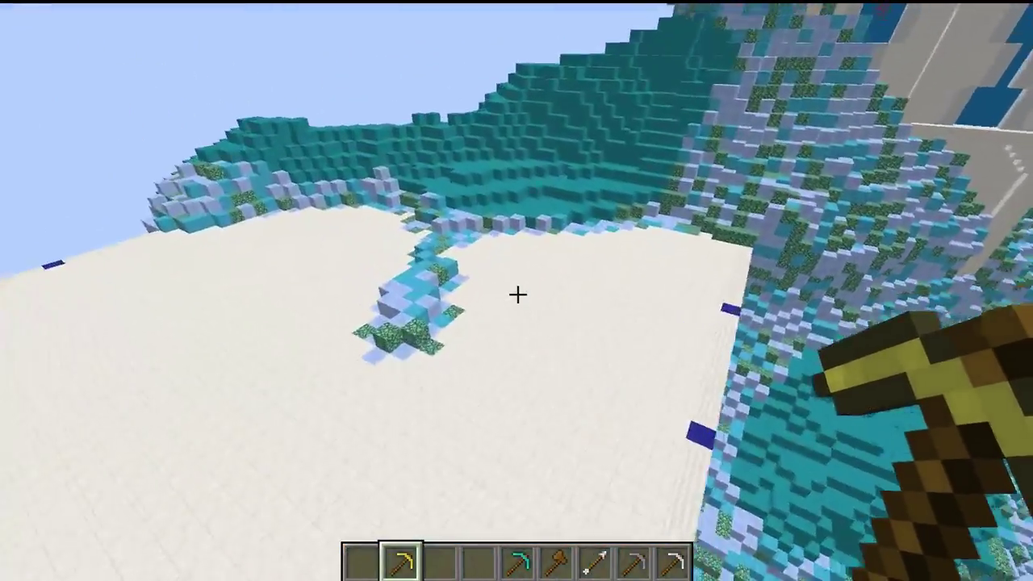
pyautogui.scroll(6, 516, 291)
pyautogui.scroll(2, 516, 294)
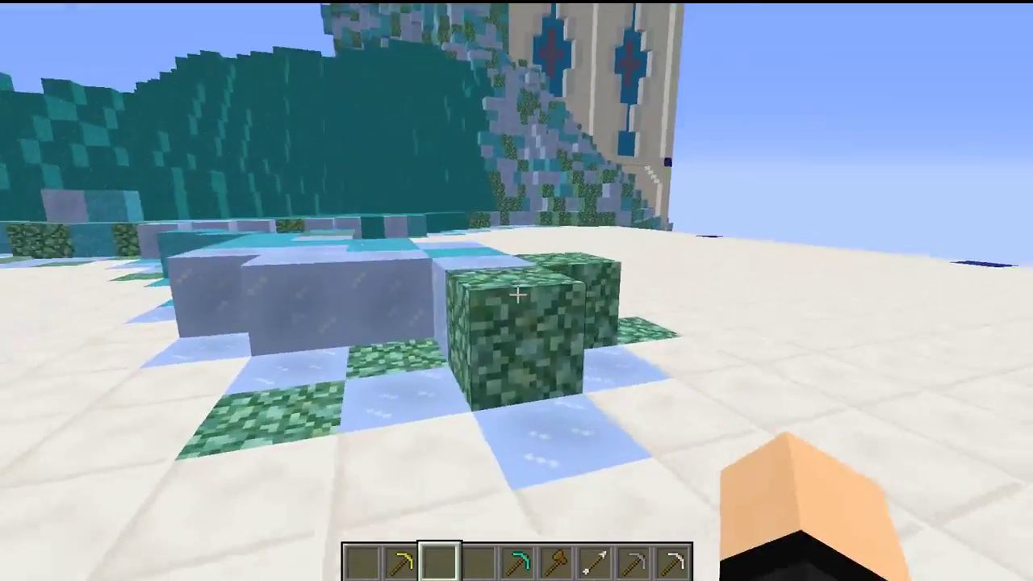
pyautogui.click(516, 294)
pyautogui.click(516, 295)
pyautogui.click(516, 295)
pyautogui.click(517, 294)
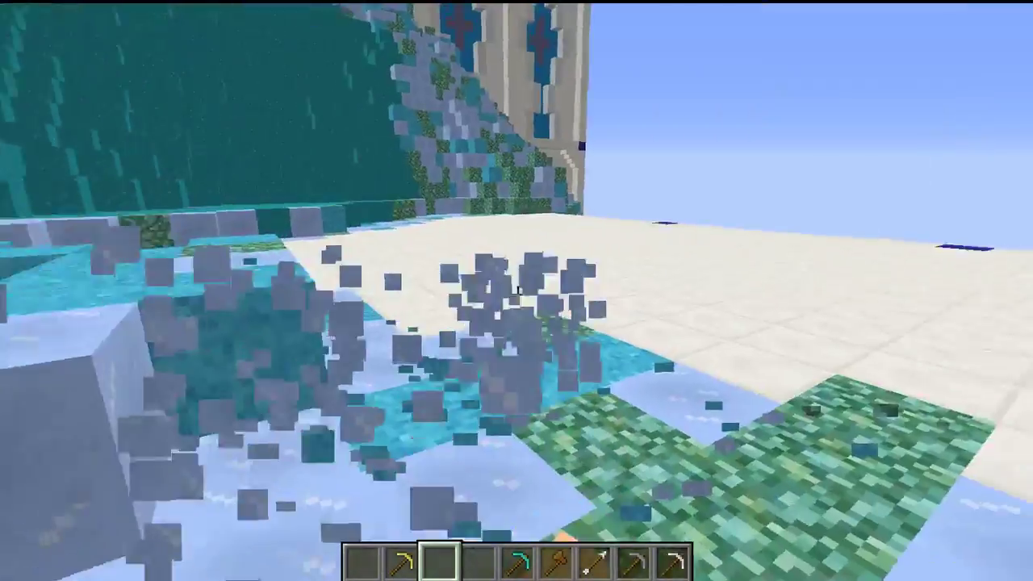
pyautogui.click(516, 294)
pyautogui.click(516, 295)
pyautogui.click(516, 294)
pyautogui.click(516, 294)
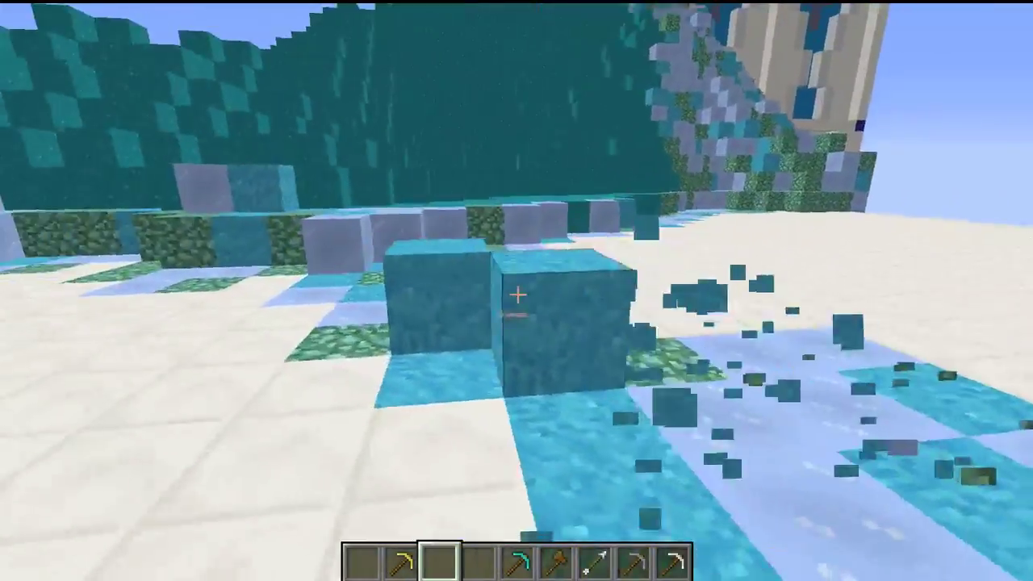
pyautogui.click(516, 294)
pyautogui.click(517, 295)
pyautogui.click(516, 295)
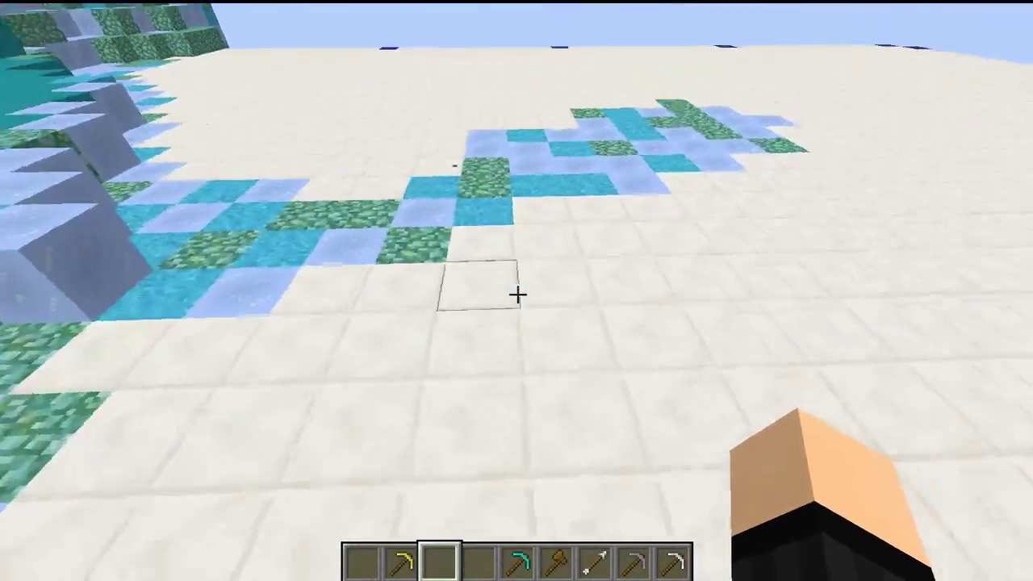
# Select the terrace floor region with the wooden axe, from (113, 80, 49) to (131, 80, 35)
pyautogui.scroll(-2, 516, 295)
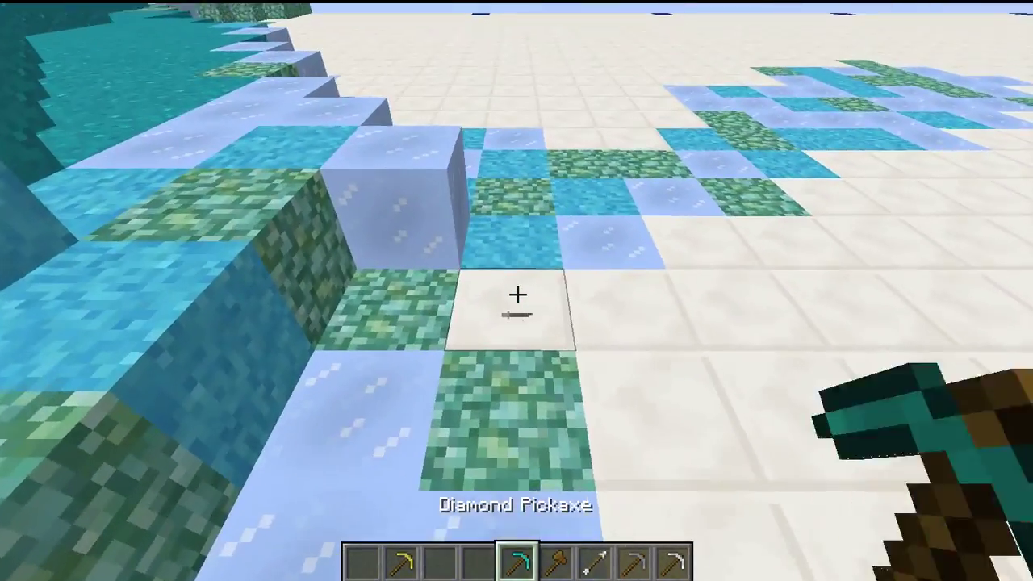
pyautogui.scroll(-1, 517, 295)
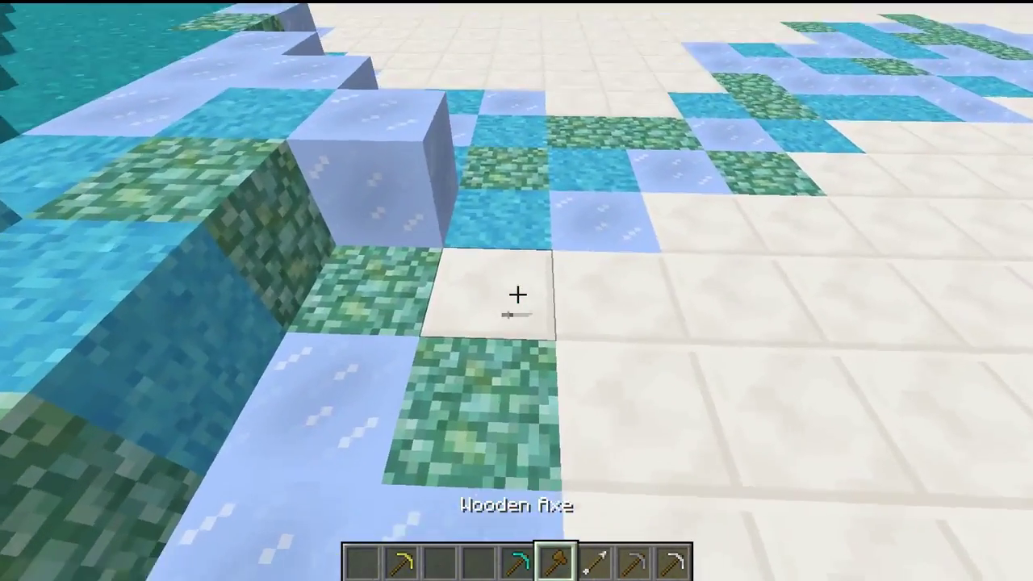
pyautogui.click(516, 295)
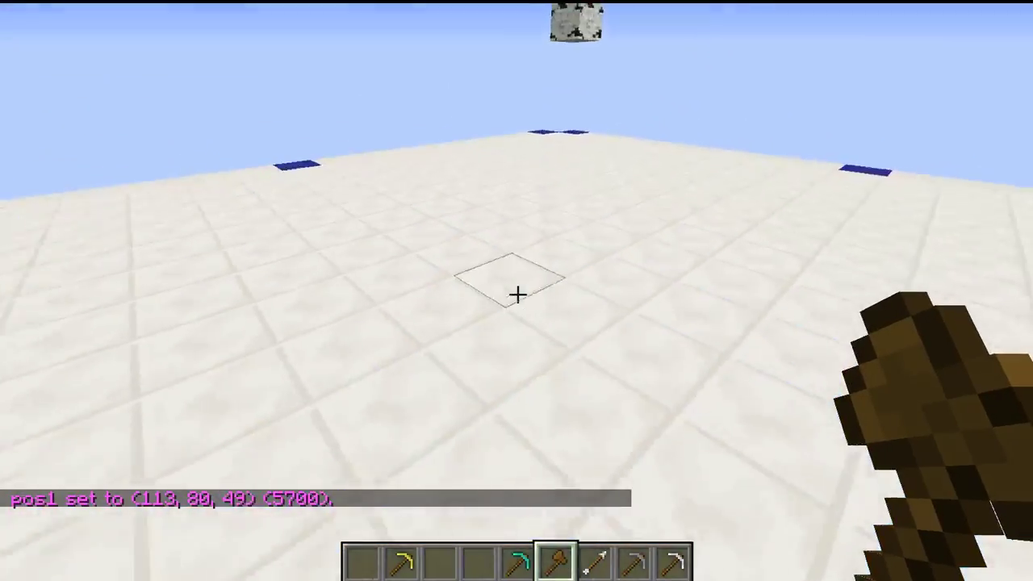
pyautogui.rightClick(517, 295)
# Replace the selected terrace floor blocks with quartz, reusing the earlier //replace quartz command
pyautogui.write('//redo')
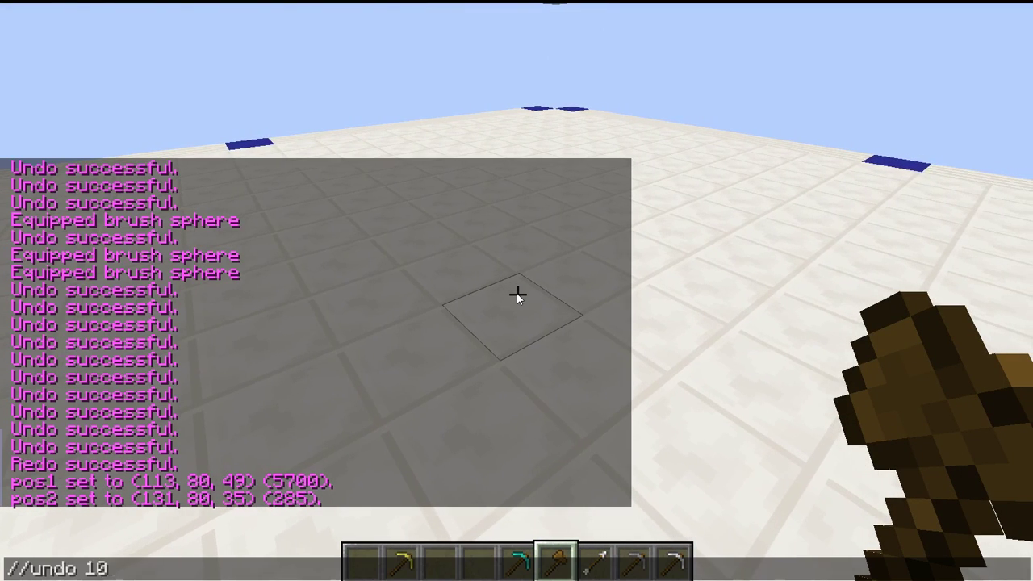
pyautogui.press('Up')
pyautogui.press('Up')
pyautogui.press('Up')
pyautogui.press('Up')
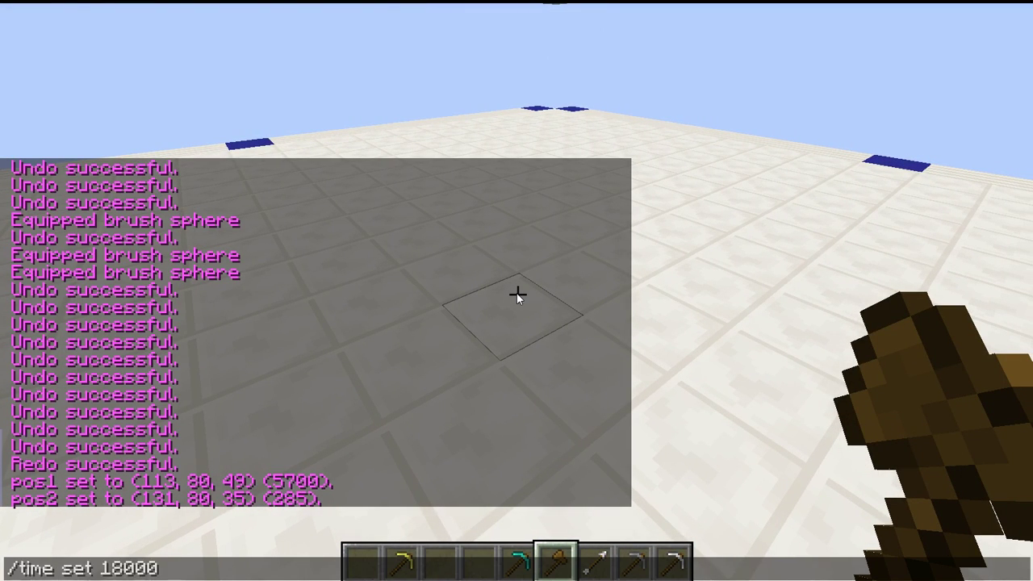
pyautogui.press('Up')
pyautogui.press('Up')
pyautogui.press('Up')
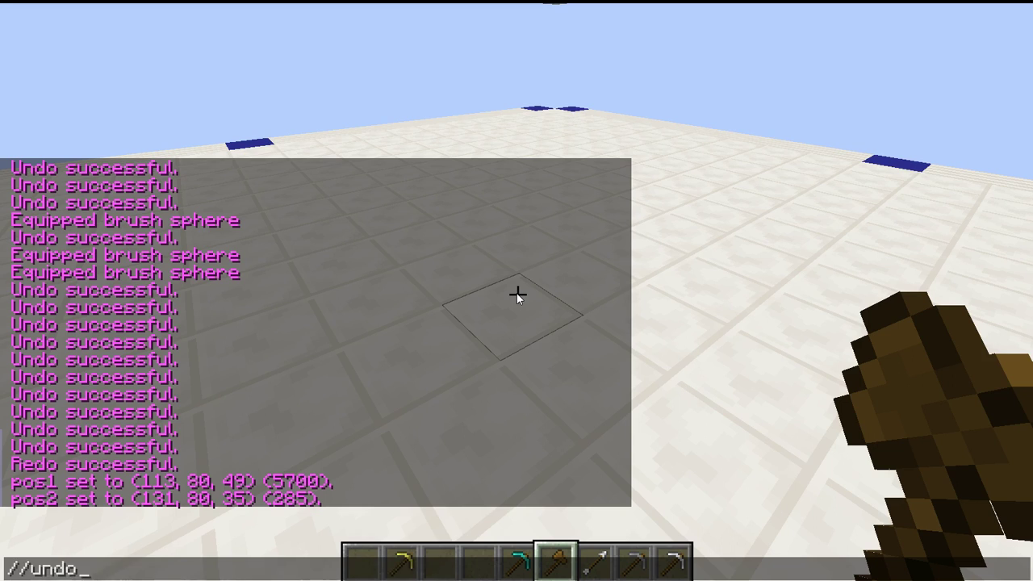
pyautogui.press('Up')
pyautogui.press('Up')
pyautogui.press('Up')
pyautogui.press('Up')
pyautogui.press('Up')
pyautogui.press('Up')
pyautogui.press('Up')
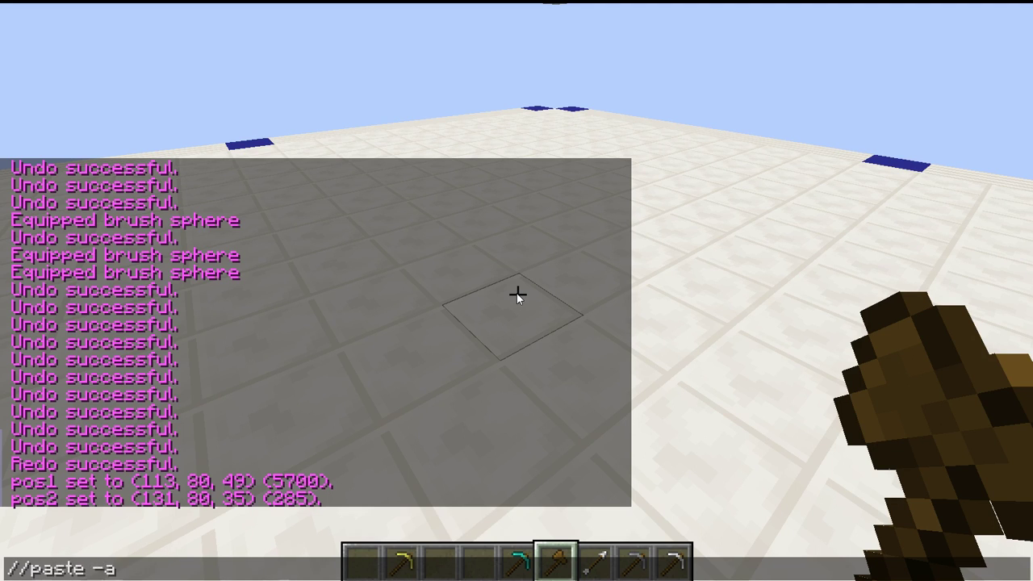
pyautogui.press('Up')
pyautogui.press('Up')
pyautogui.press('Up')
pyautogui.press('Up')
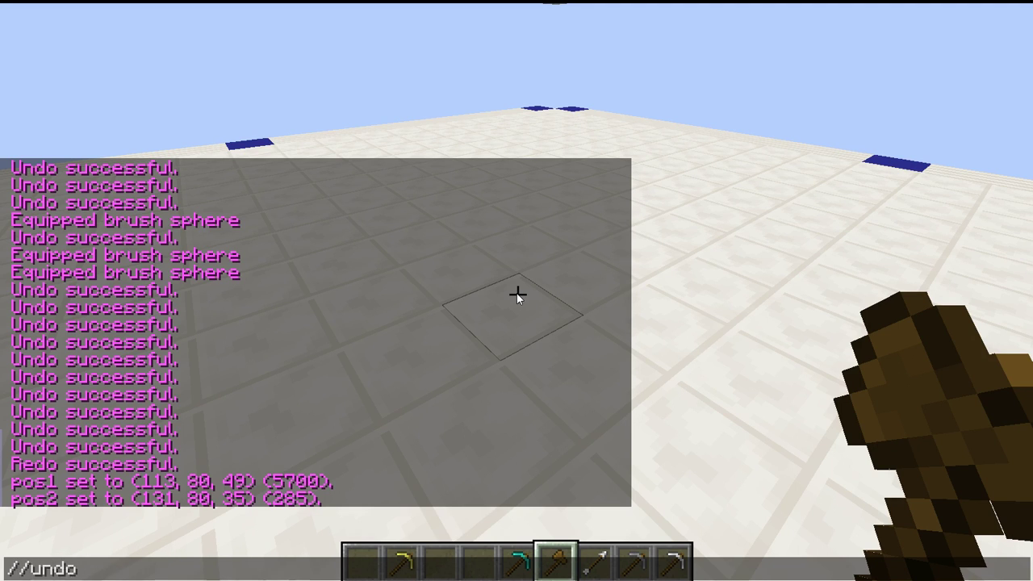
pyautogui.press('Up')
pyautogui.press('Up')
pyautogui.press('BackSpace')
pyautogui.press('BackSpace')
pyautogui.press('BackSpace')
pyautogui.press('BackSpace')
pyautogui.press('BackSpace')
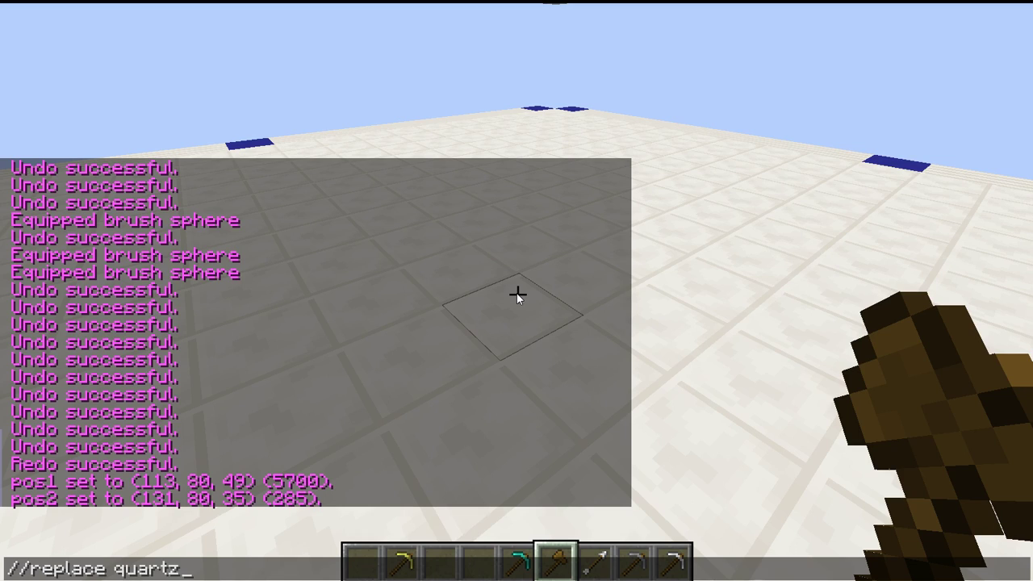
pyautogui.write('ck')
pyautogui.press('Return')
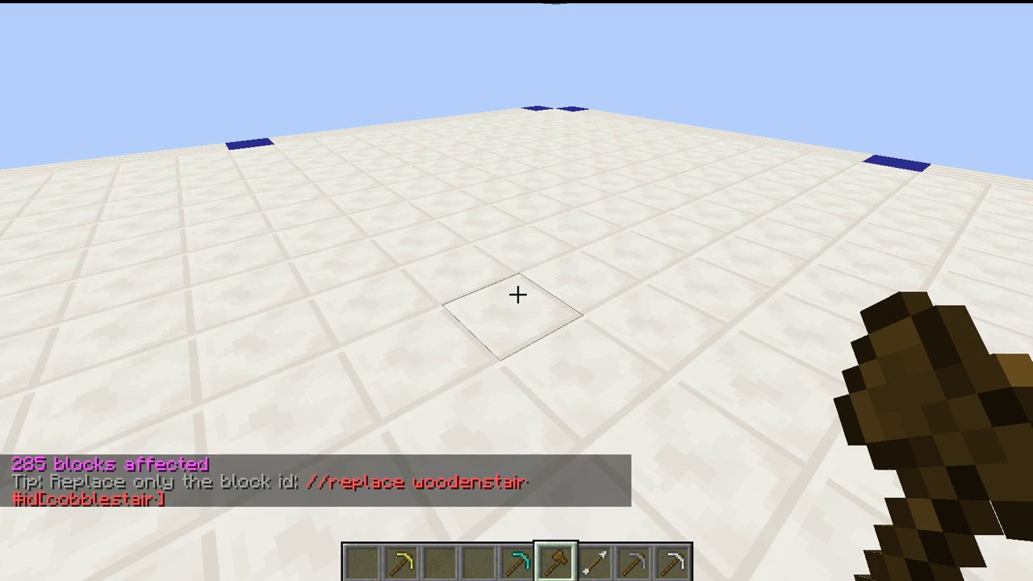
# Switch to the golden pickaxe and apply it to the large teal hollow on the island's lower slope
pyautogui.press('w')
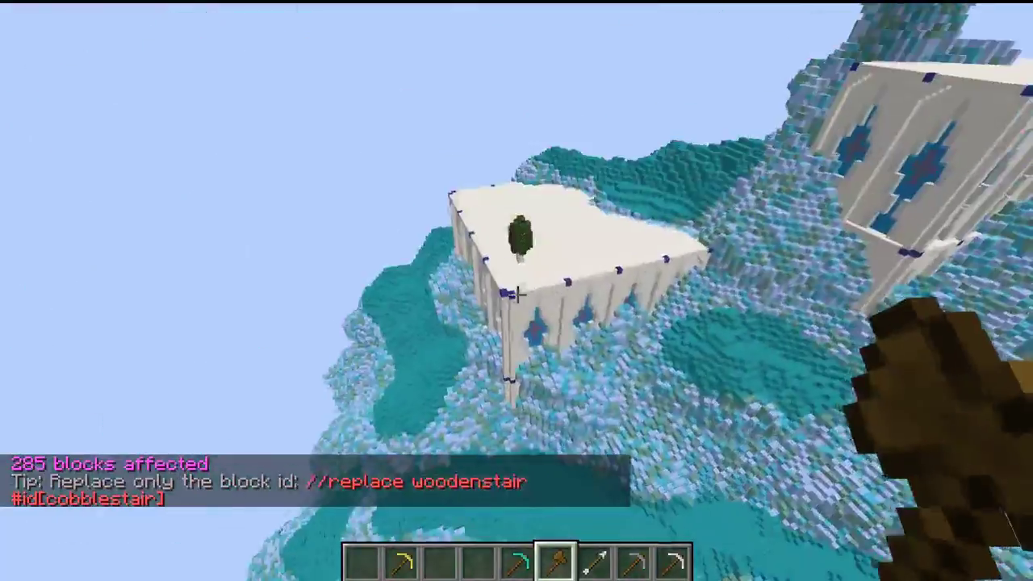
pyautogui.scroll(4, 516, 294)
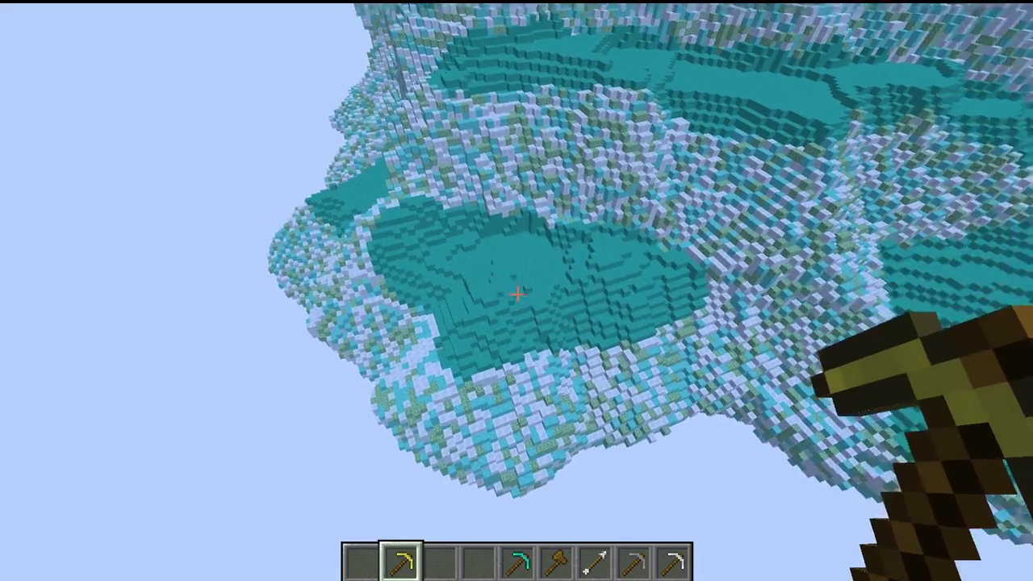
pyautogui.press('w')
pyautogui.press('w')
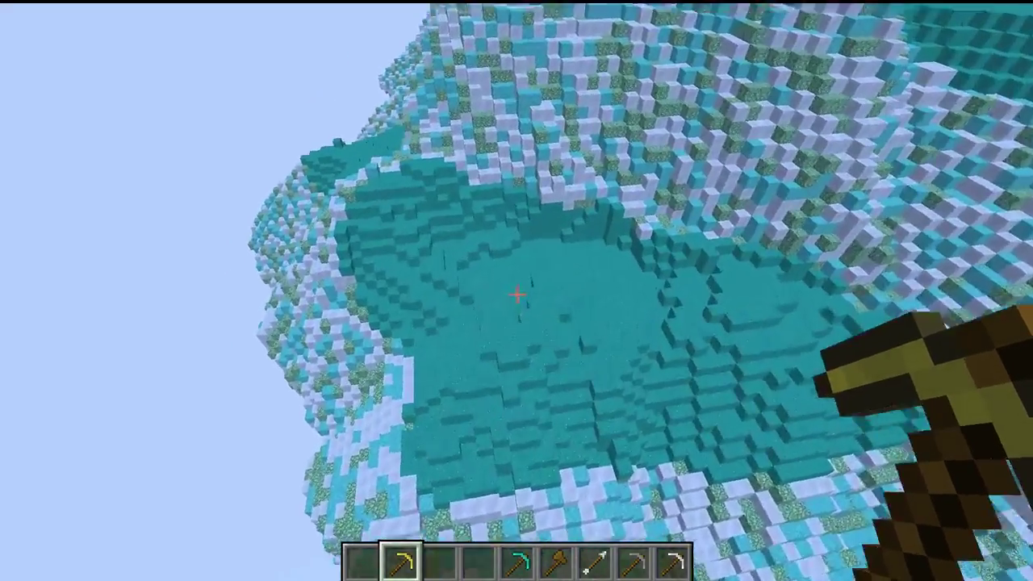
pyautogui.click(517, 294)
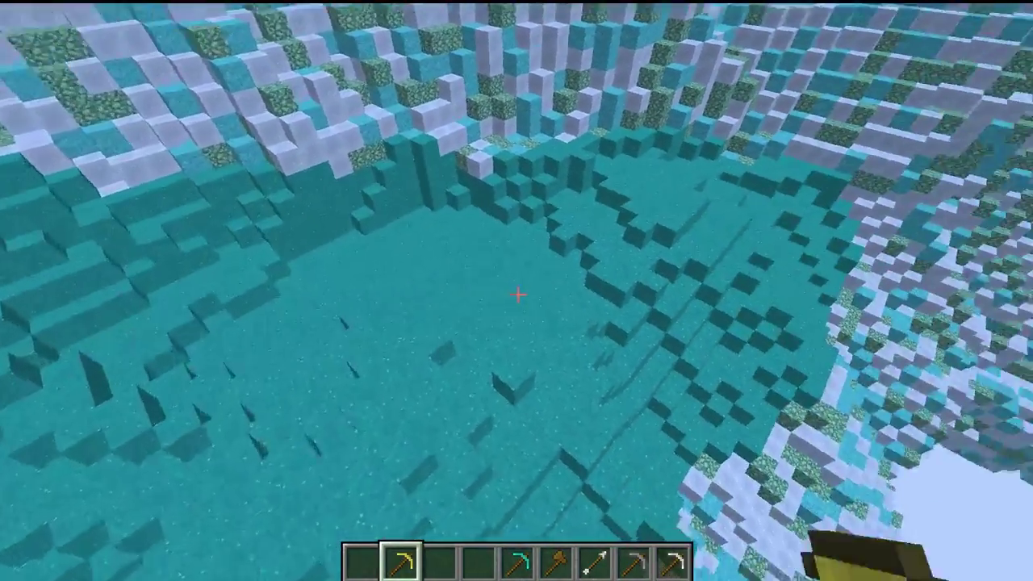
# Examine the quartz buildings from below and rise to the terrace edge facing the tree
pyautogui.press('w')
pyautogui.press('w')
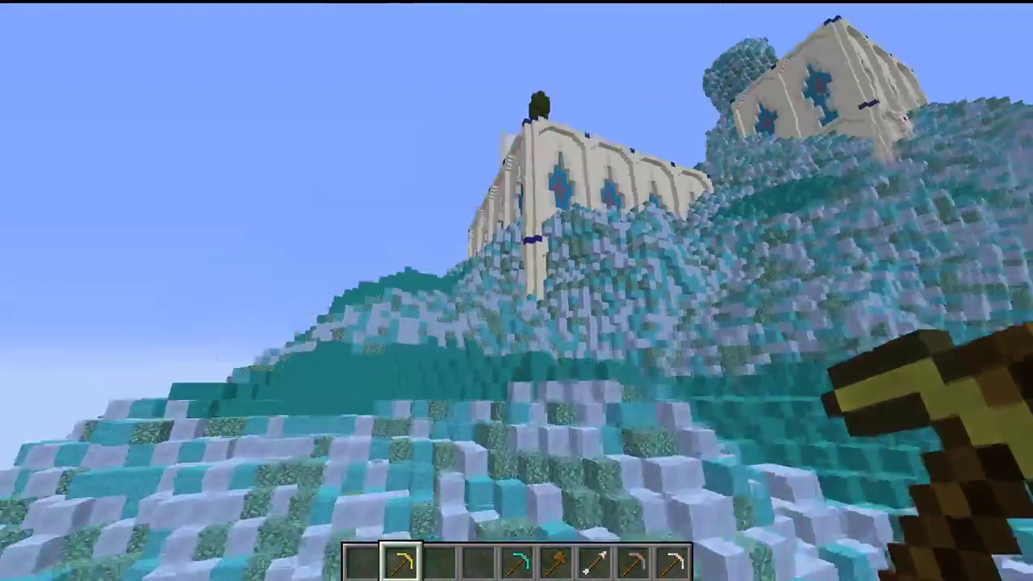
pyautogui.press('w')
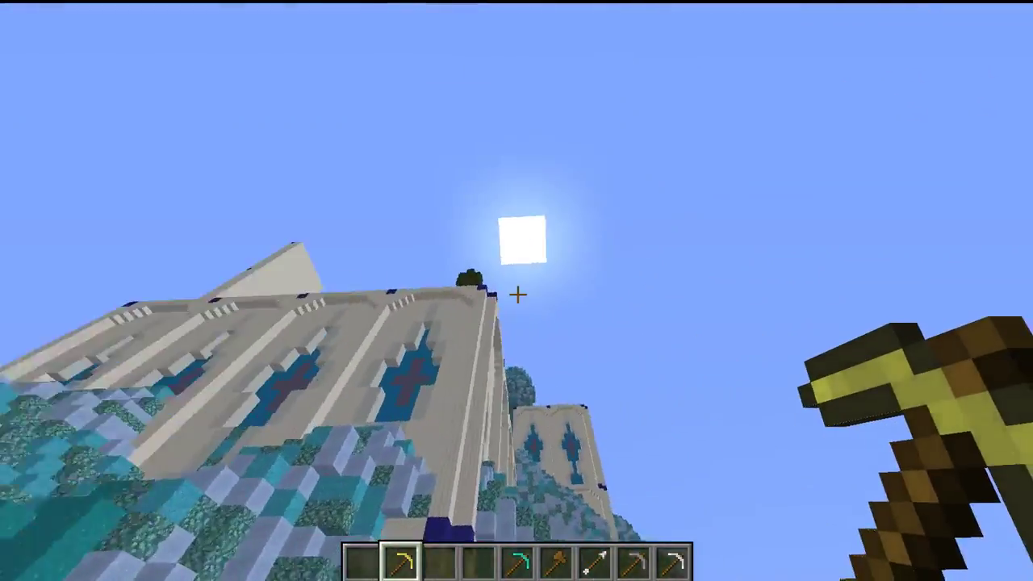
pyautogui.press('w')
pyautogui.press('space')
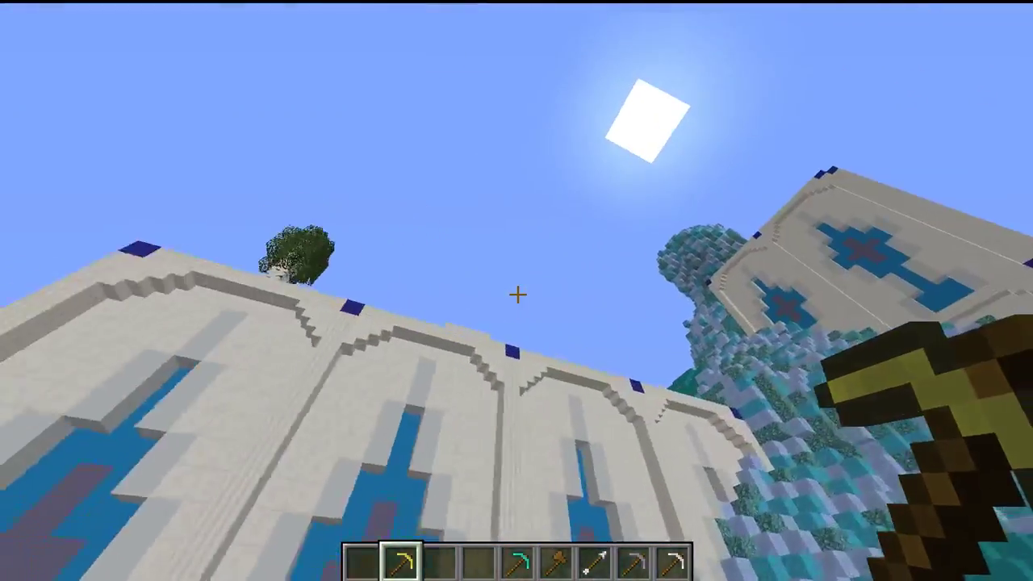
pyautogui.press('space')
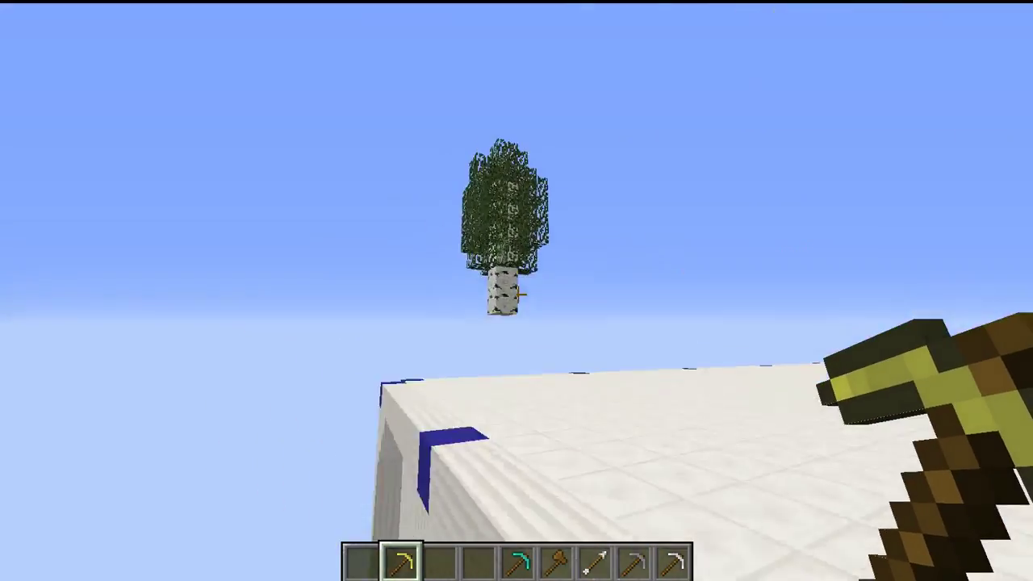
# Try the golden pickaxe brush on the quartz terrace floor near the tree and undo the teal patch
pyautogui.press('w')
pyautogui.rightClick(517, 295)
pyautogui.press('s')
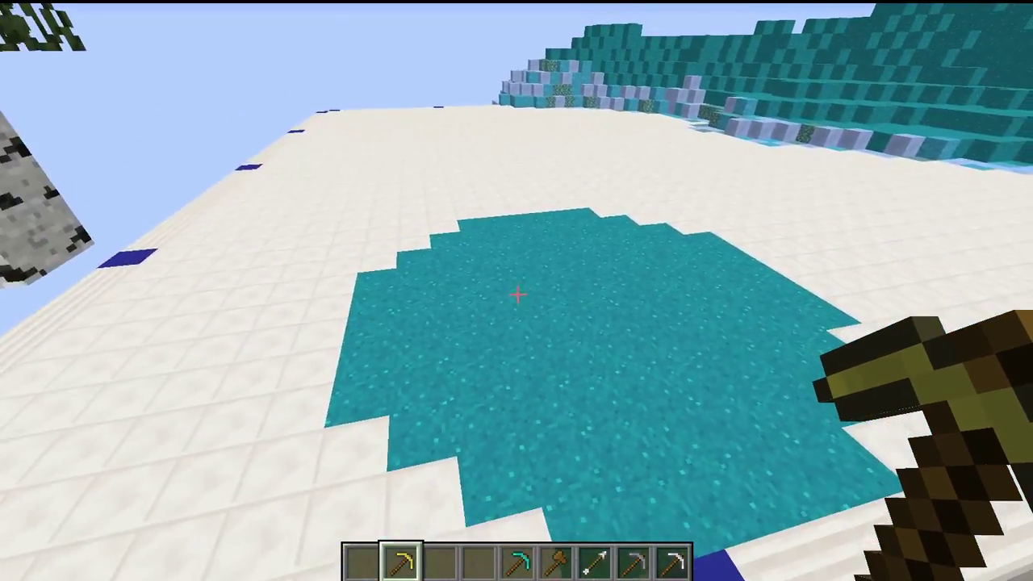
pyautogui.press('/')
pyautogui.write('/undo')
pyautogui.press('Return')
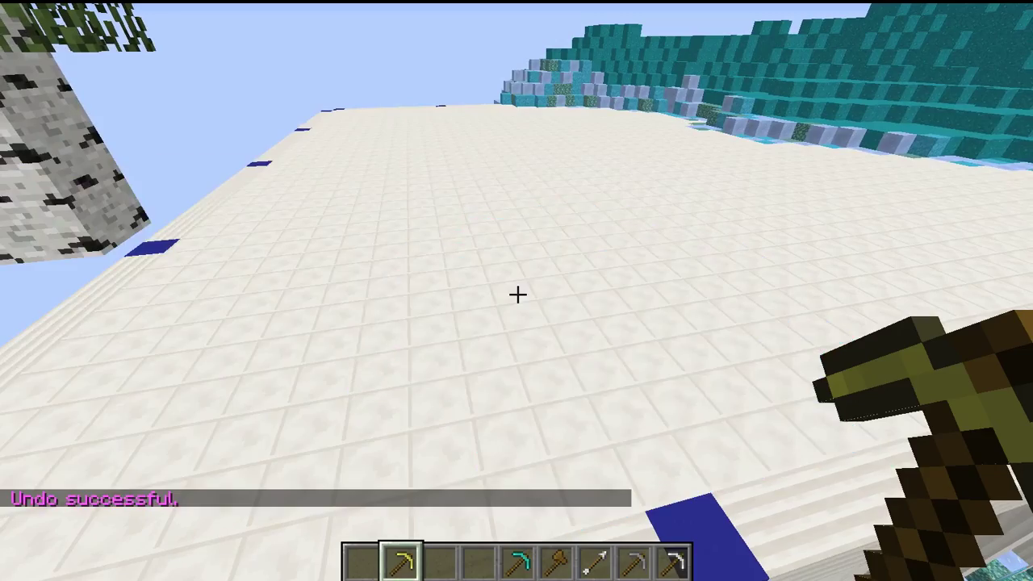
# Switch to the iron pickaxe, try its tree brush on the quartz terrace, and undo the placed tree
pyautogui.press('5')
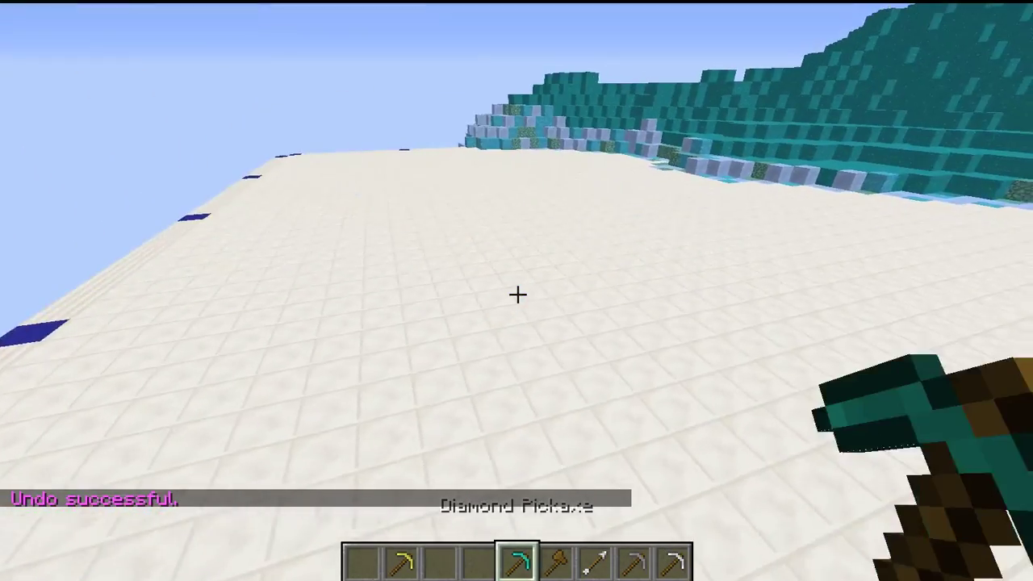
pyautogui.scroll(-3, 516, 295)
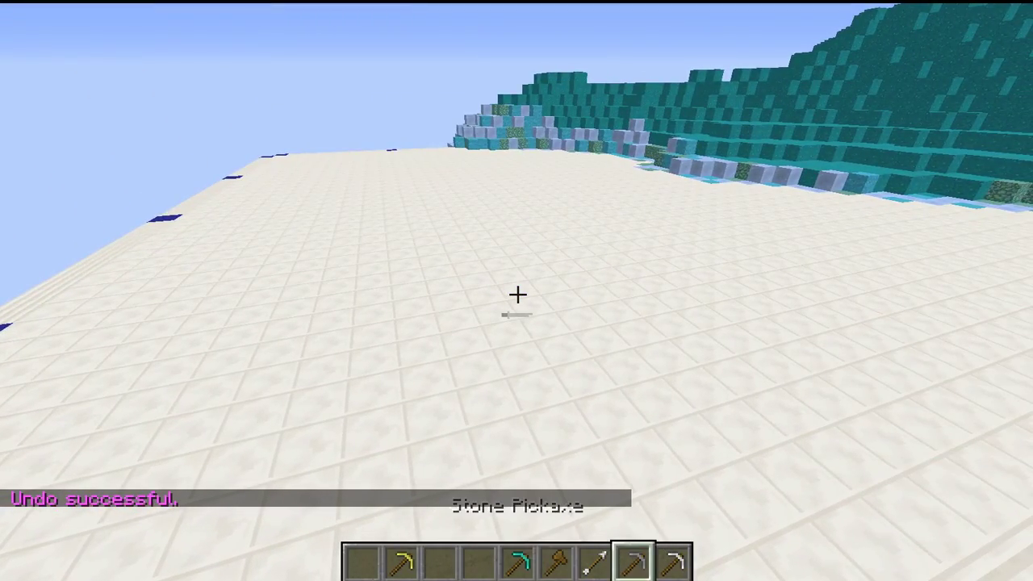
pyautogui.scroll(-1, 516, 294)
pyautogui.rightClick(516, 294)
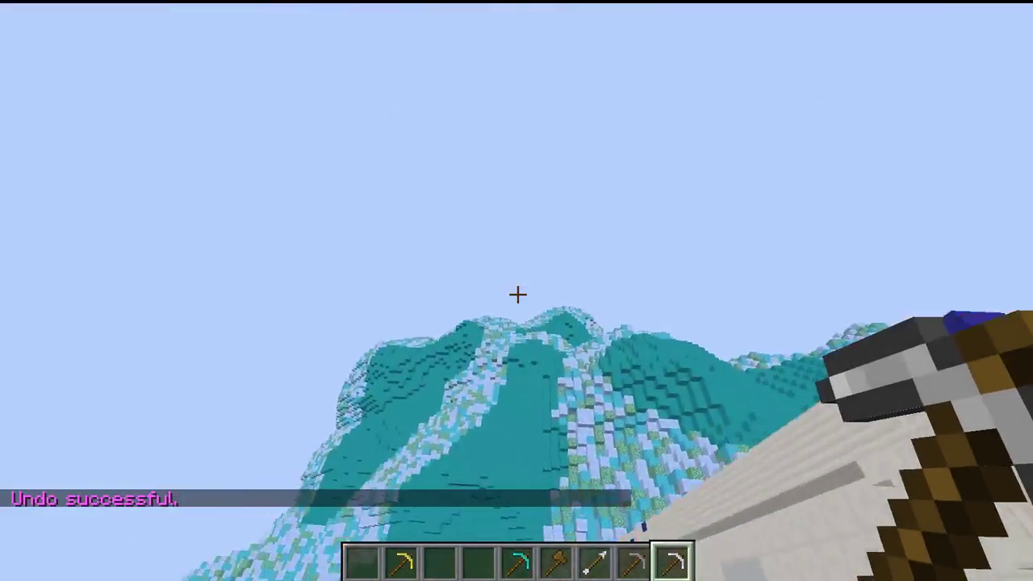
pyautogui.write('//undo')
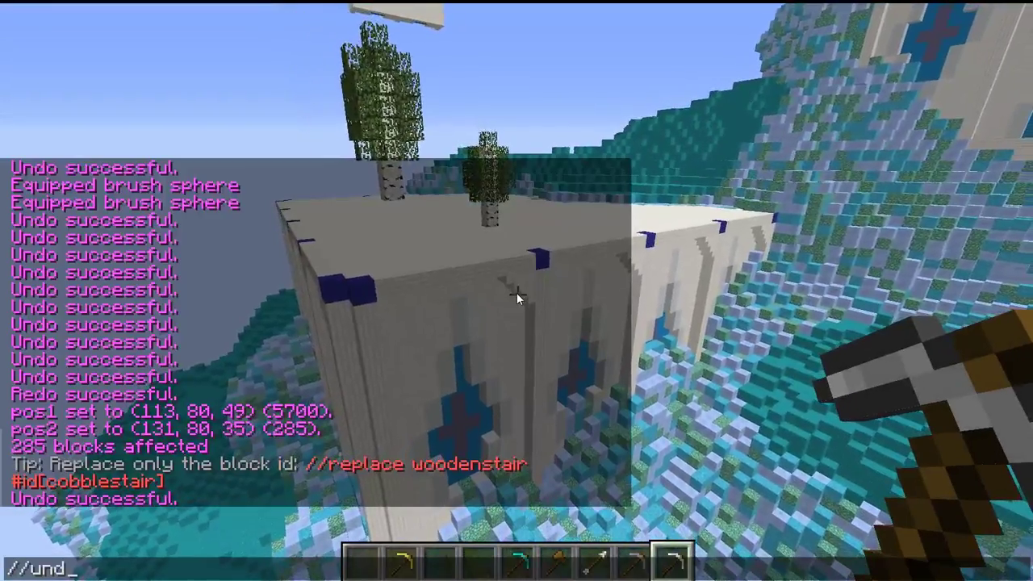
pyautogui.press('Return')
# Plant scattered birch trees with the iron pickaxe across the teal hollow at the island's outer lower slope
pyautogui.press('w')
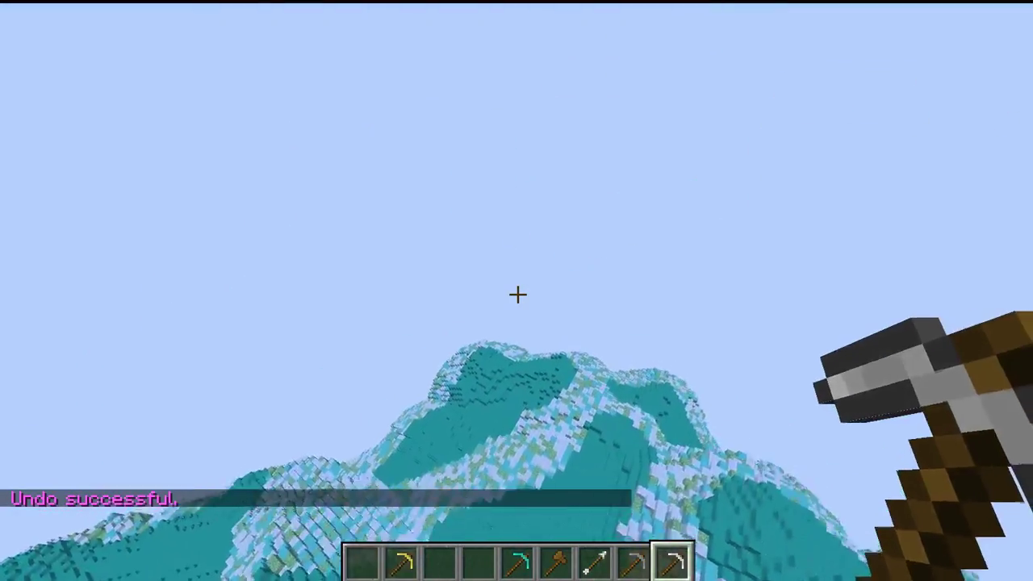
pyautogui.press('space')
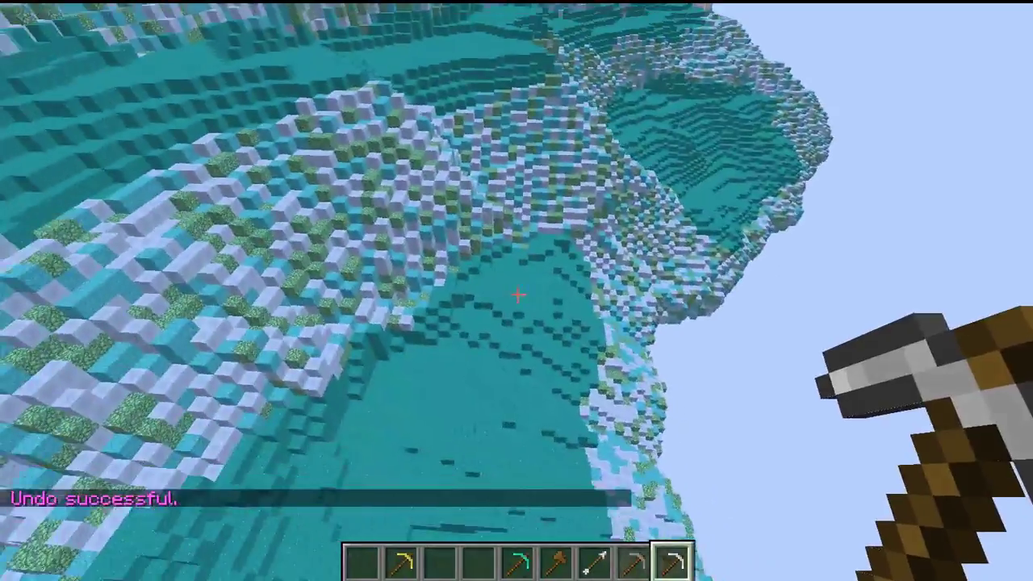
pyautogui.rightClick(517, 294)
pyautogui.press('w')
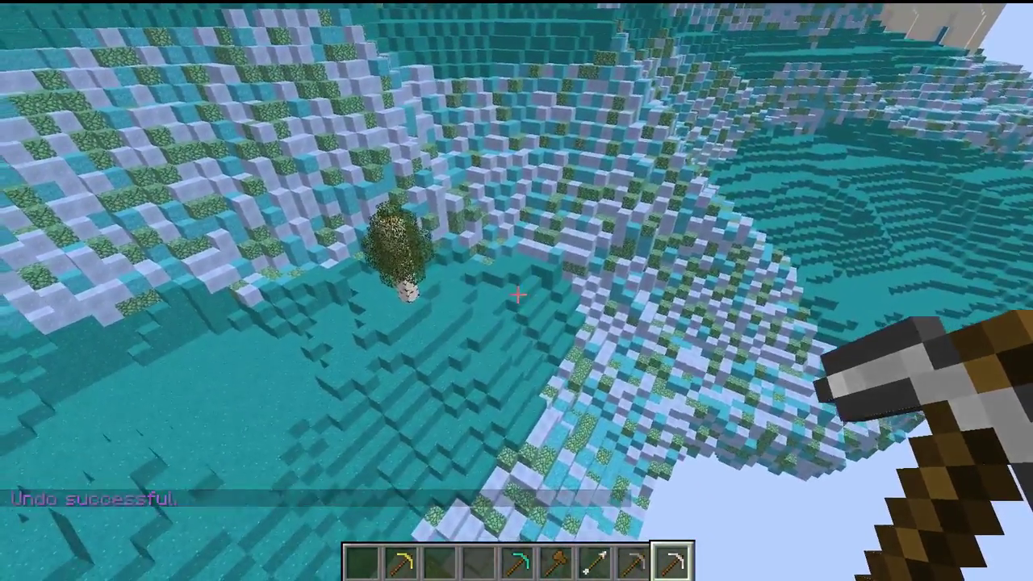
pyautogui.rightClick(518, 295)
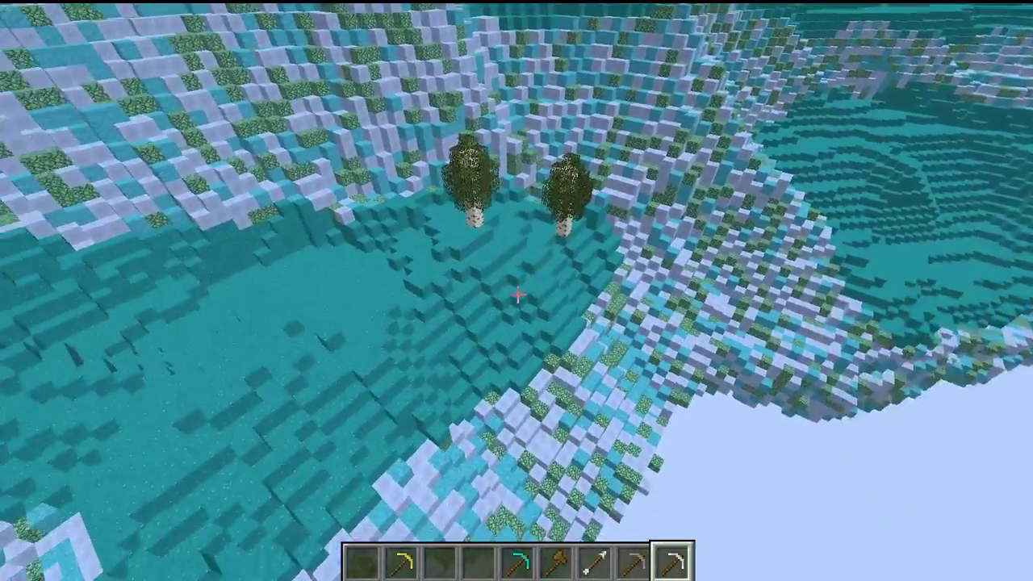
pyautogui.rightClick(516, 296)
pyautogui.rightClick(516, 296)
pyautogui.rightClick(517, 295)
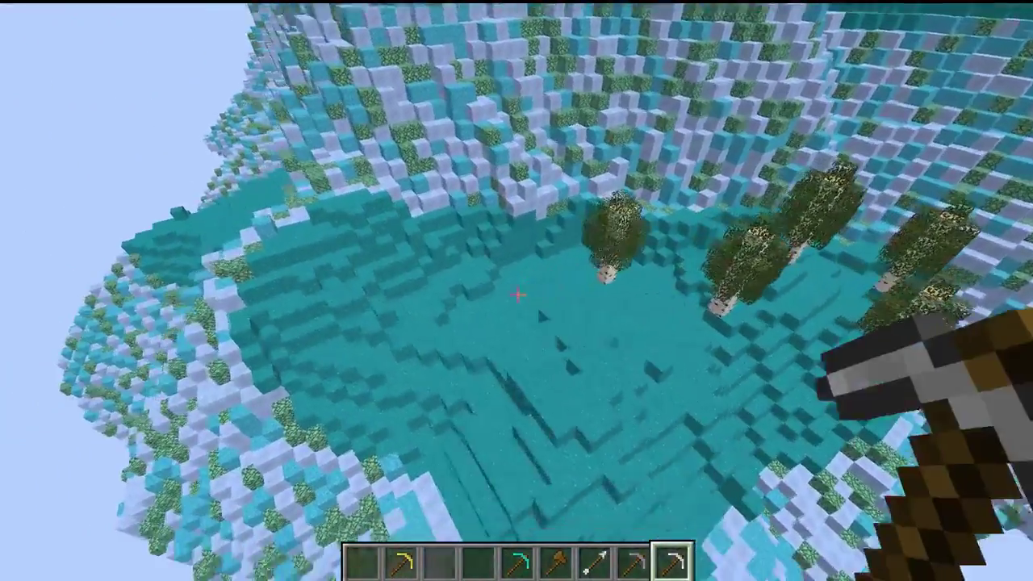
pyautogui.rightClick(517, 295)
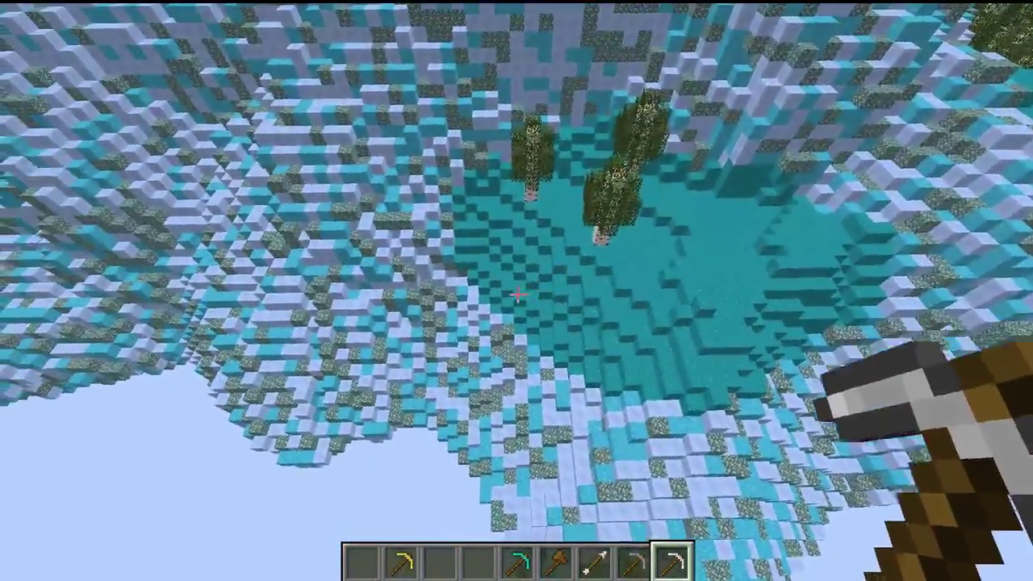
# Plant more birch trees in the small teal hollow and across the large one, undoing the last placement
pyautogui.rightClick(517, 295)
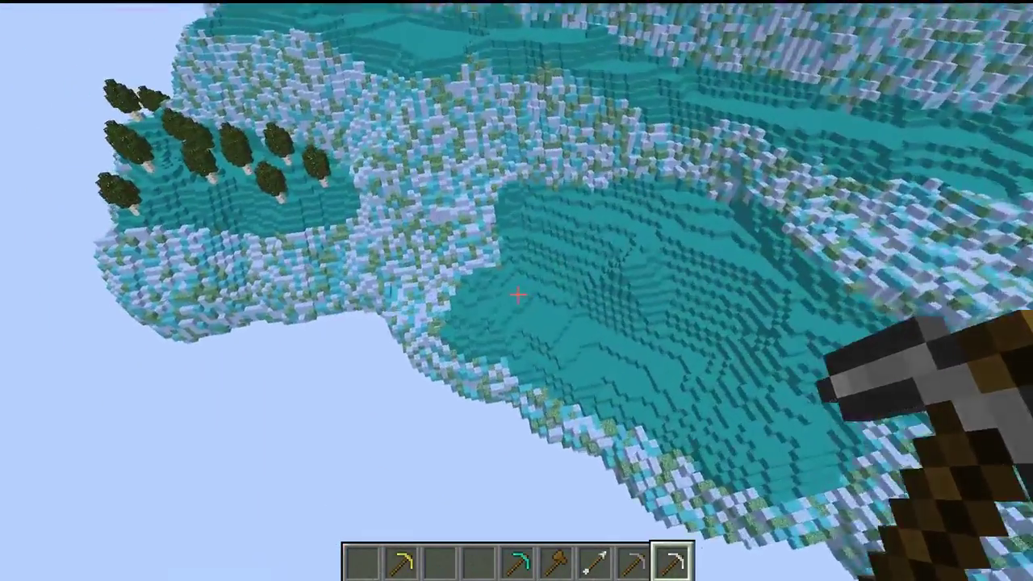
pyautogui.rightClick(518, 295)
pyautogui.rightClick(518, 295)
pyautogui.rightClick(518, 294)
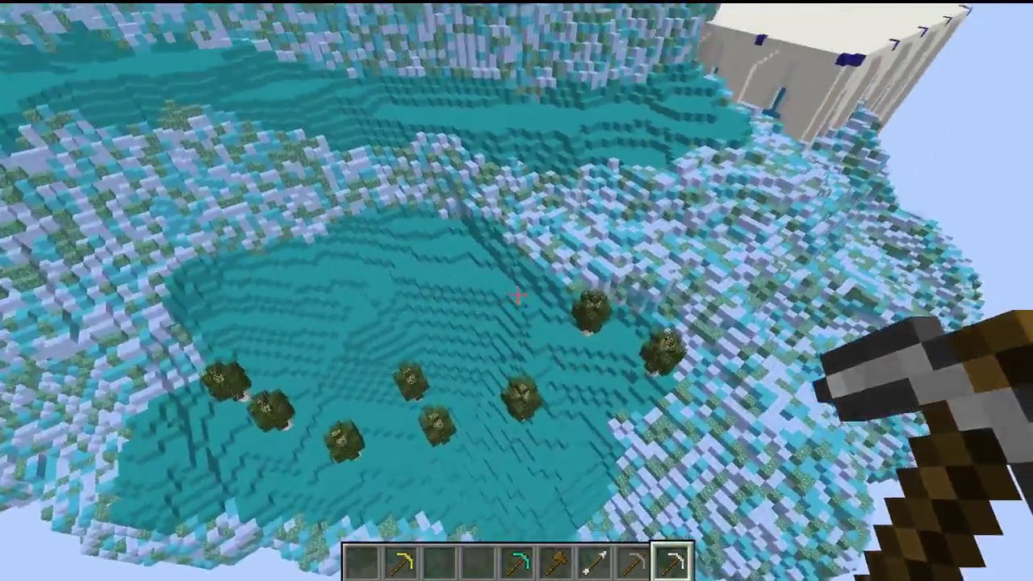
pyautogui.rightClick(518, 294)
pyautogui.rightClick(517, 295)
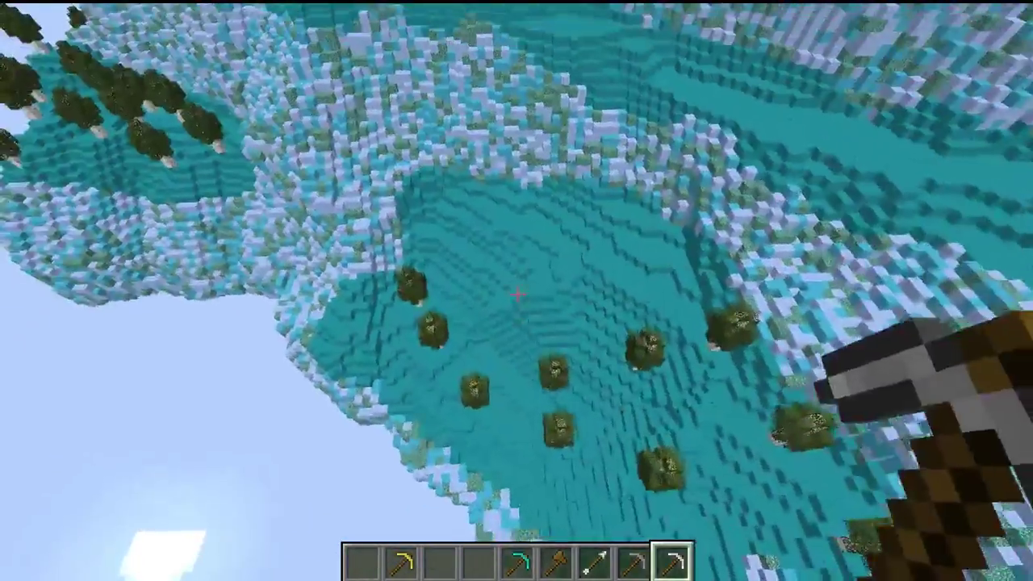
pyautogui.rightClick(518, 295)
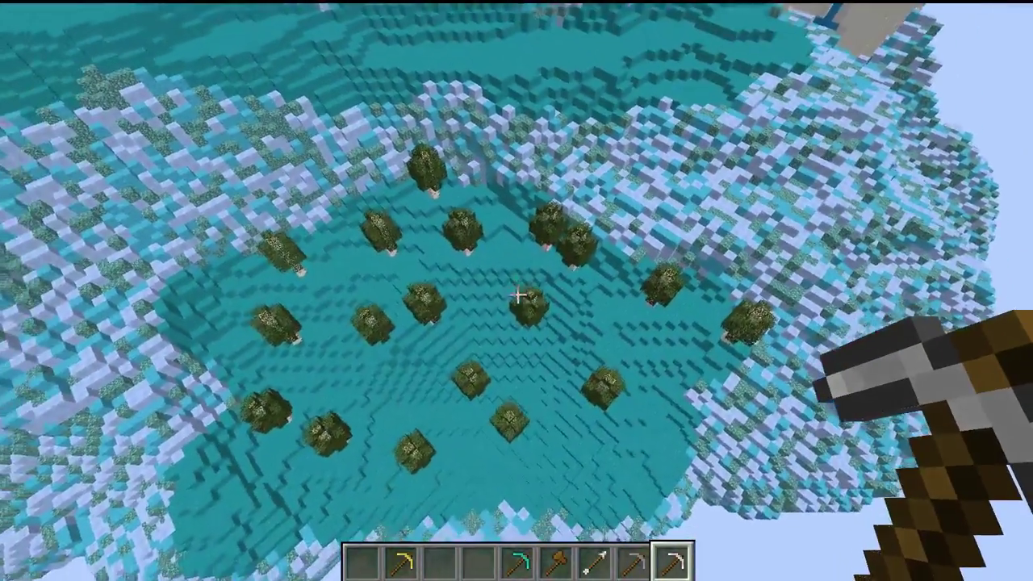
pyautogui.write('//undo')
pyautogui.press('Return')
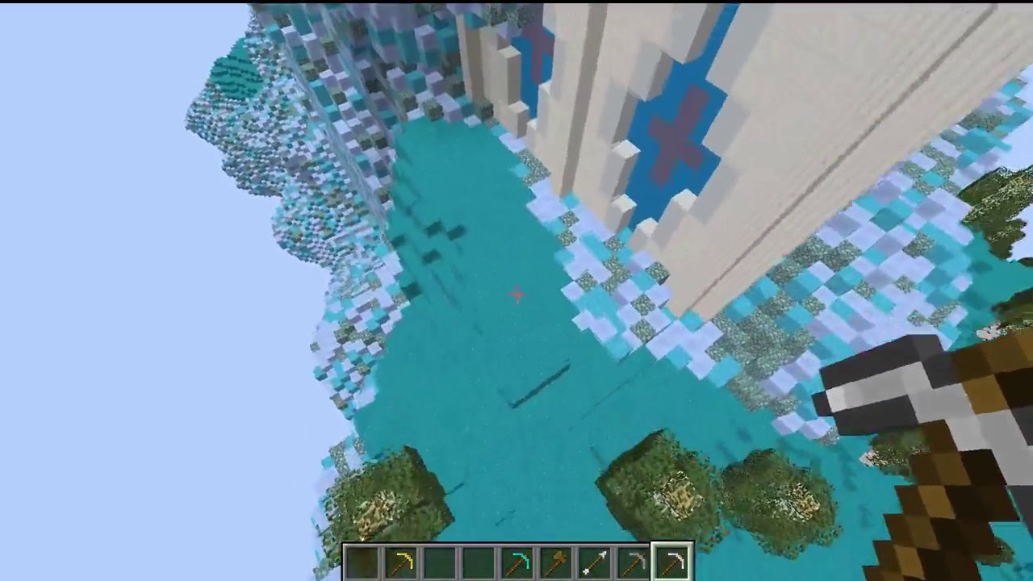
# Plant several birch trees in the round teal hollow on the slope between the quartz terrace and the tower
pyautogui.press('s')
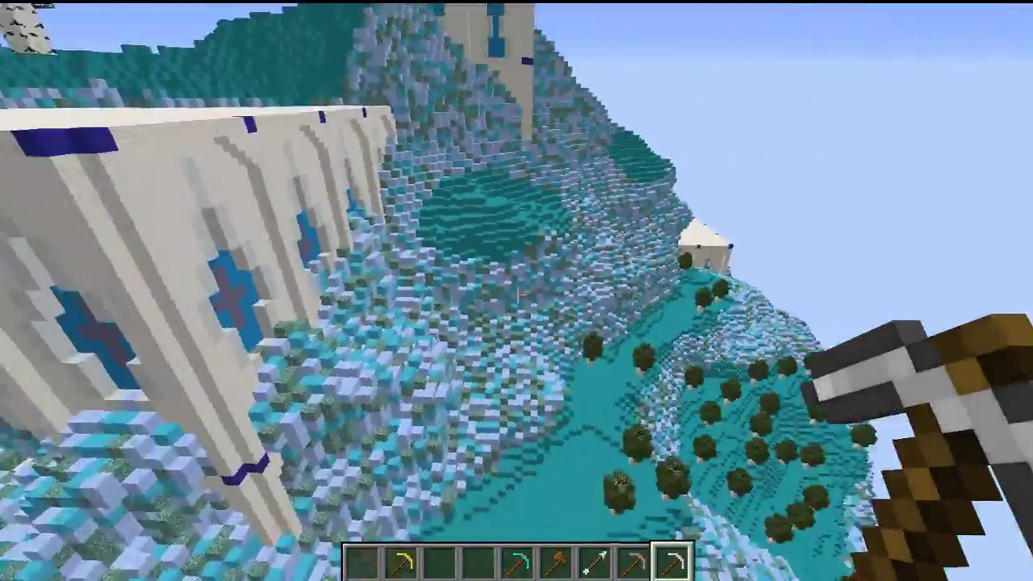
pyautogui.press('w')
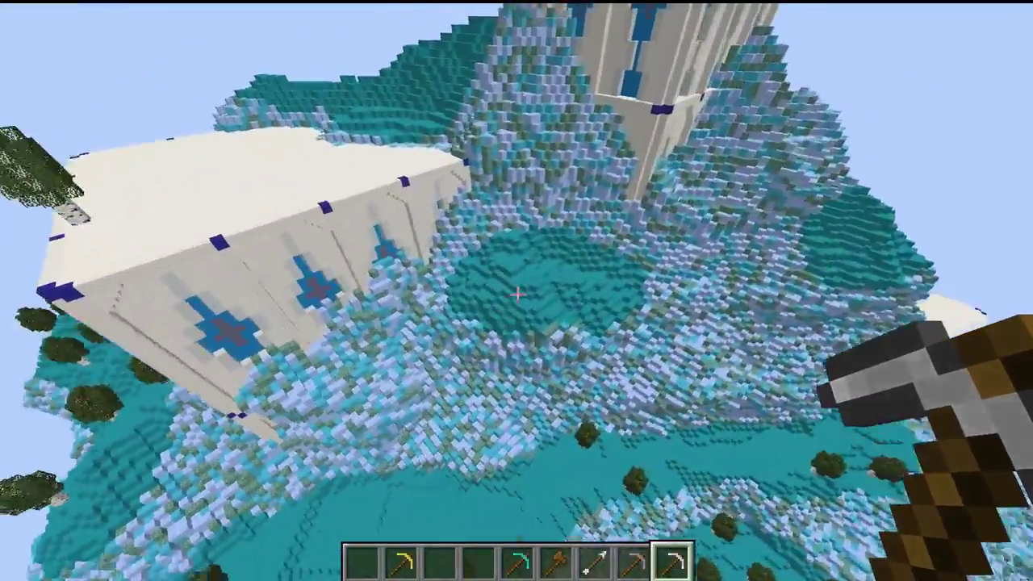
pyautogui.rightClick(518, 294)
pyautogui.rightClick(517, 295)
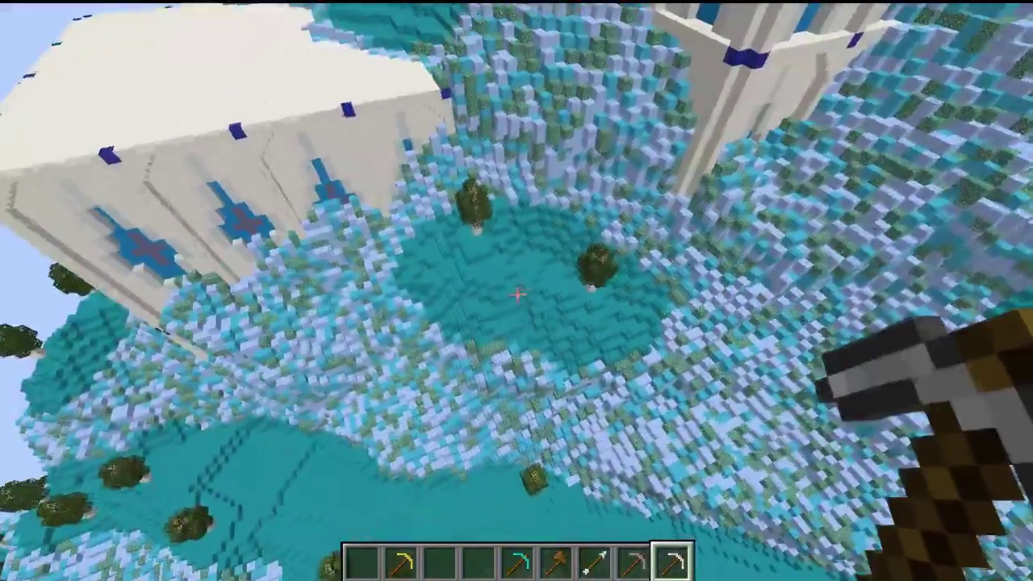
pyautogui.rightClick(518, 295)
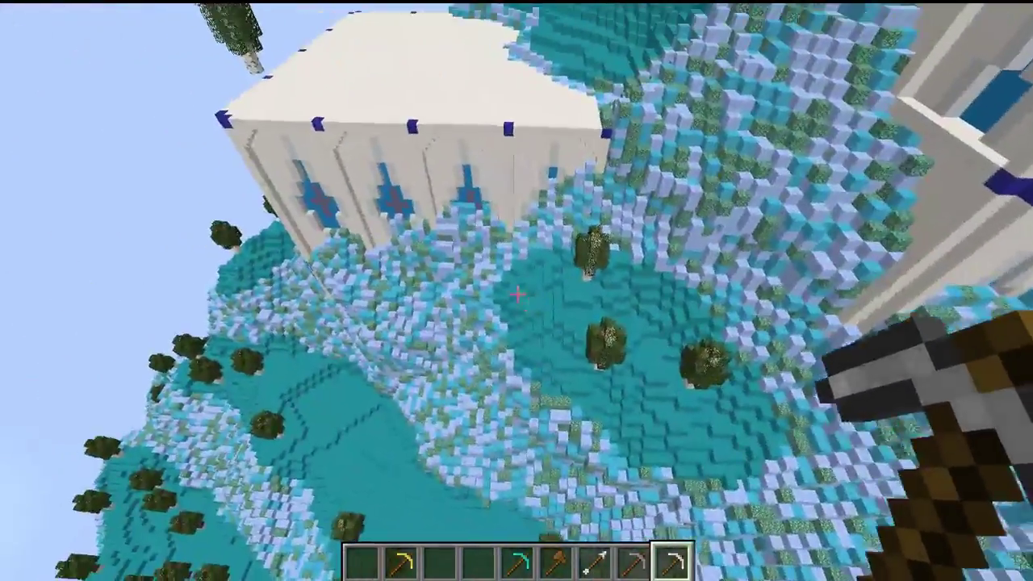
pyautogui.rightClick(517, 294)
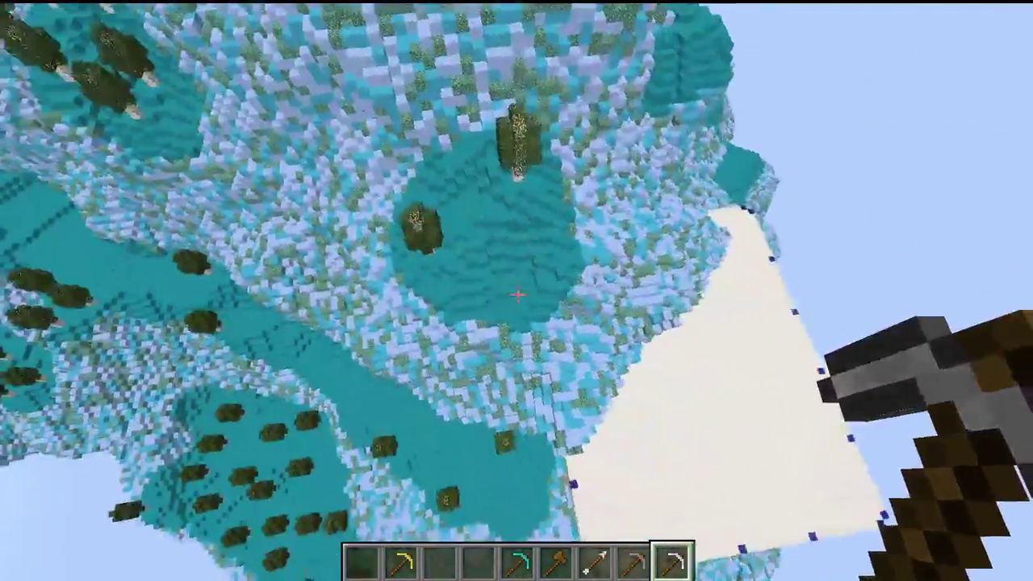
# Plant a small group of birch trees in the upper teal hollow below the tall quartz building
pyautogui.press('w')
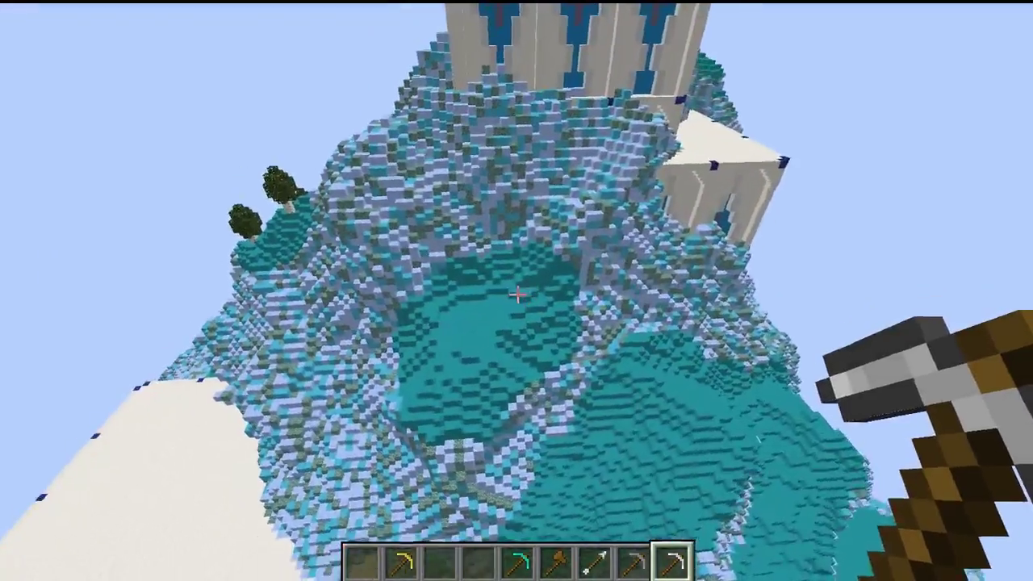
pyautogui.rightClick(517, 294)
pyautogui.rightClick(517, 294)
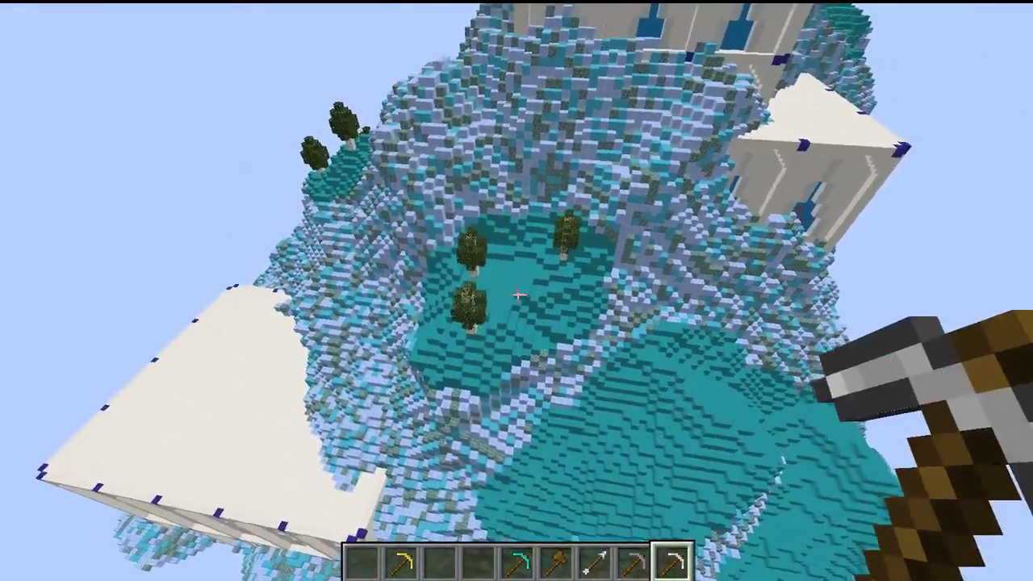
pyautogui.rightClick(517, 294)
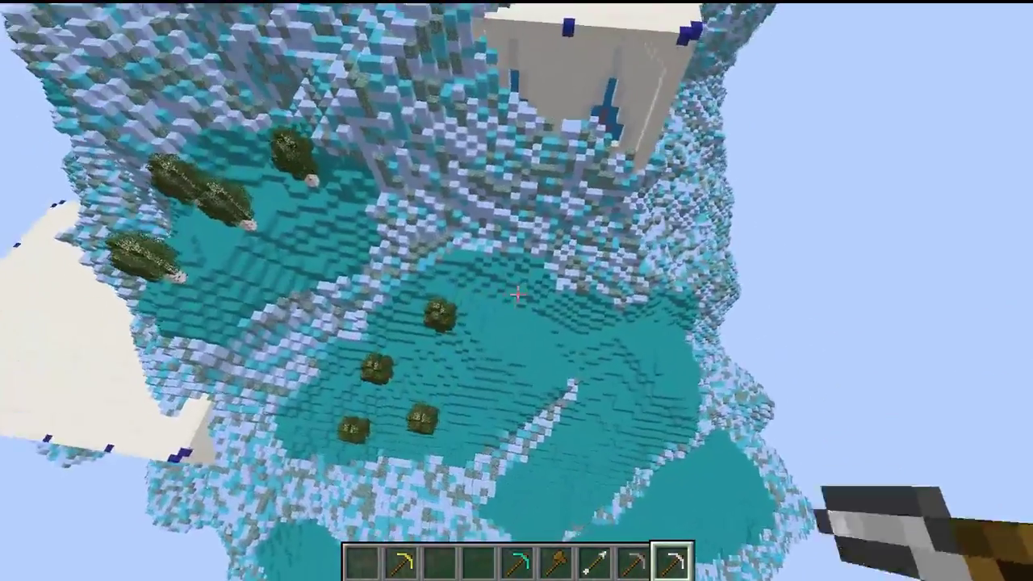
# Spread birch trees across the broad, ridge-divided teal hollow below the quartz balcony
pyautogui.rightClick(517, 295)
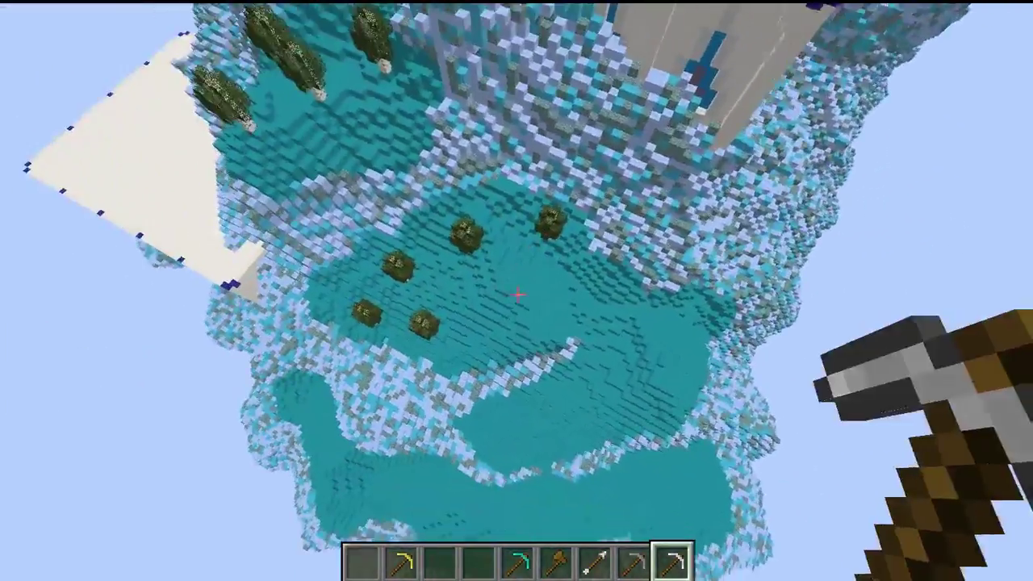
pyautogui.rightClick(517, 294)
pyautogui.rightClick(517, 294)
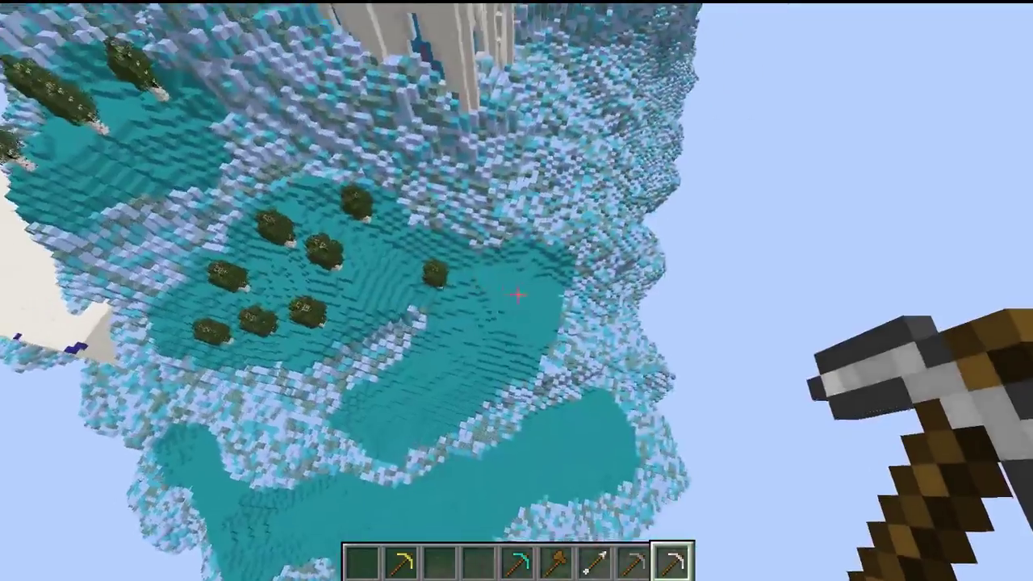
pyautogui.rightClick(517, 294)
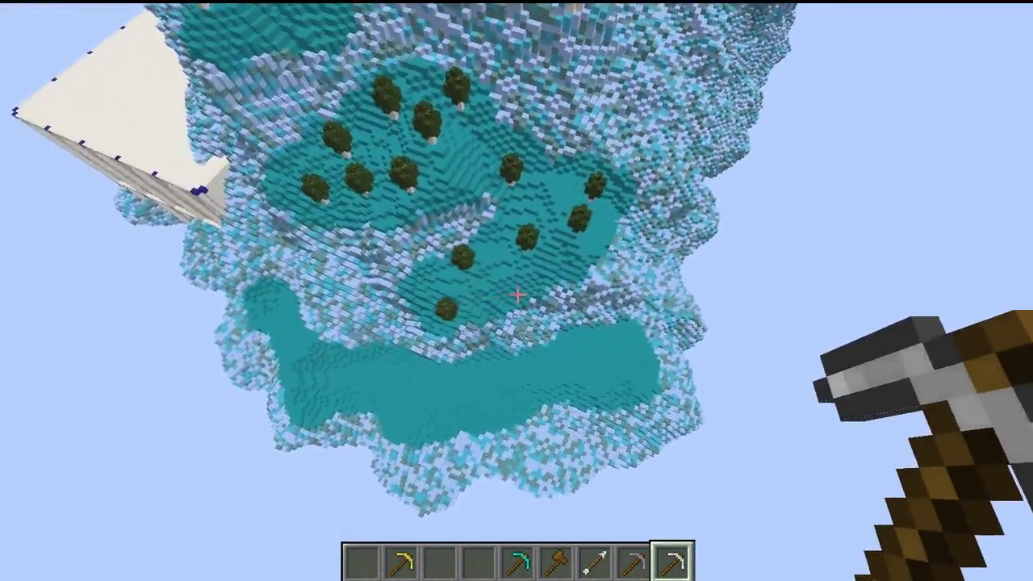
pyautogui.rightClick(517, 295)
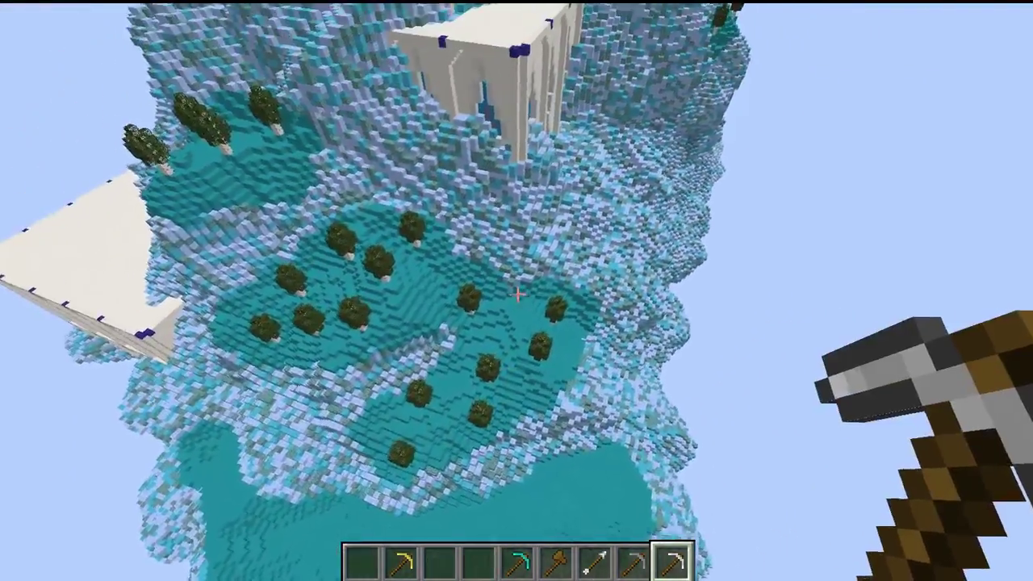
pyautogui.rightClick(517, 294)
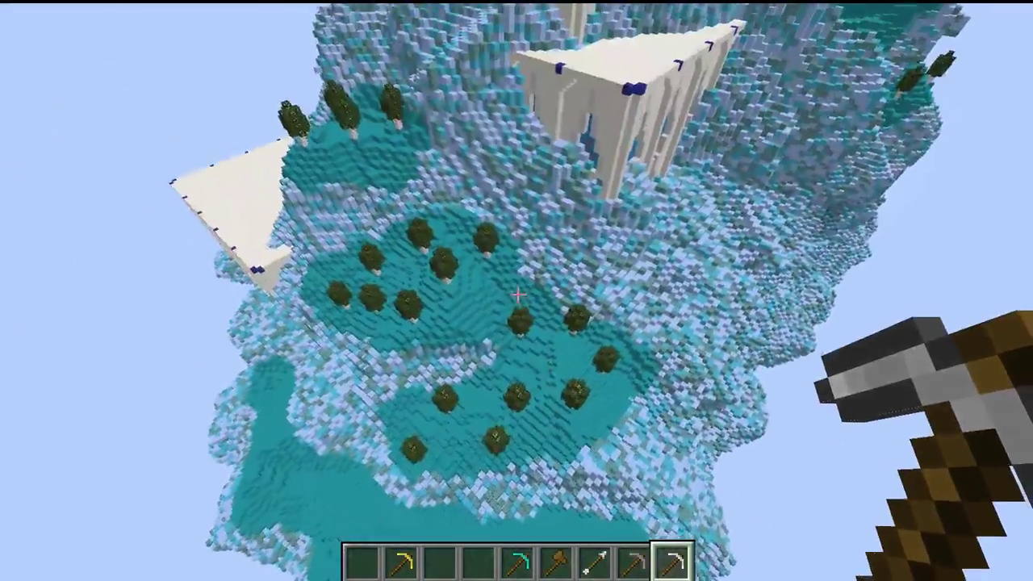
pyautogui.rightClick(517, 294)
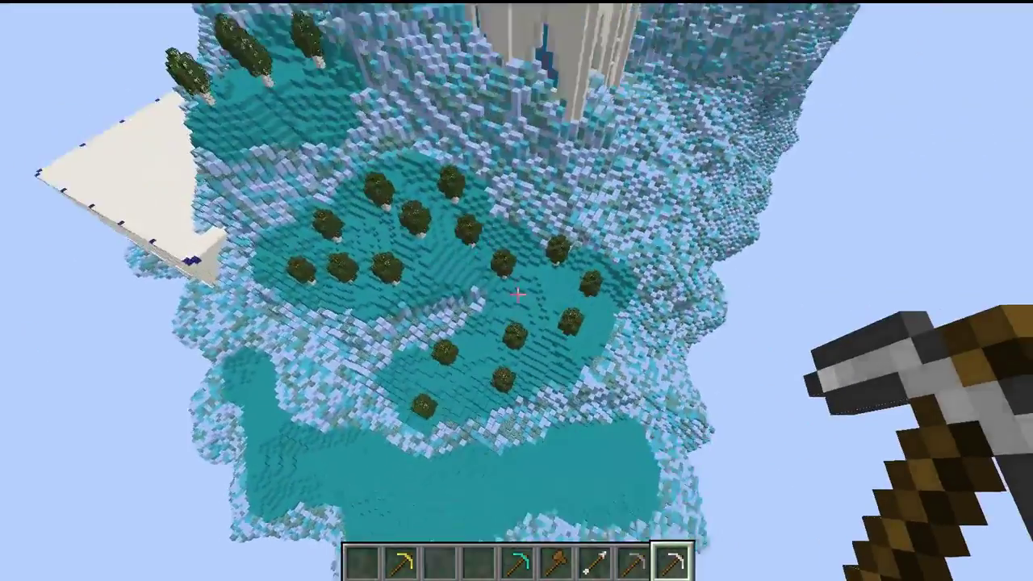
# Plant birch trees along the whole length of the long, narrow teal hollow at the island's lower edge
pyautogui.press('d')
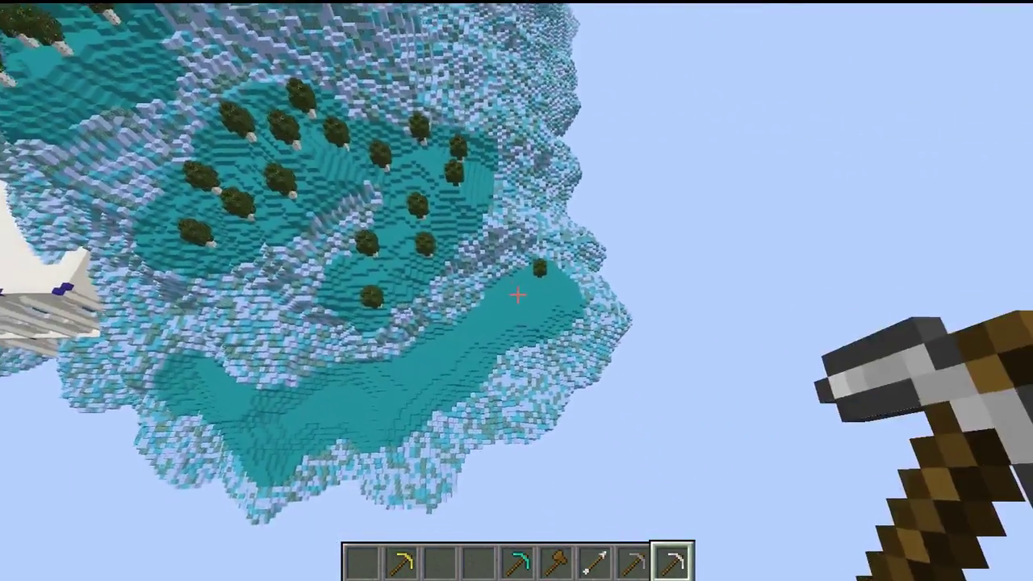
pyautogui.rightClick(517, 294)
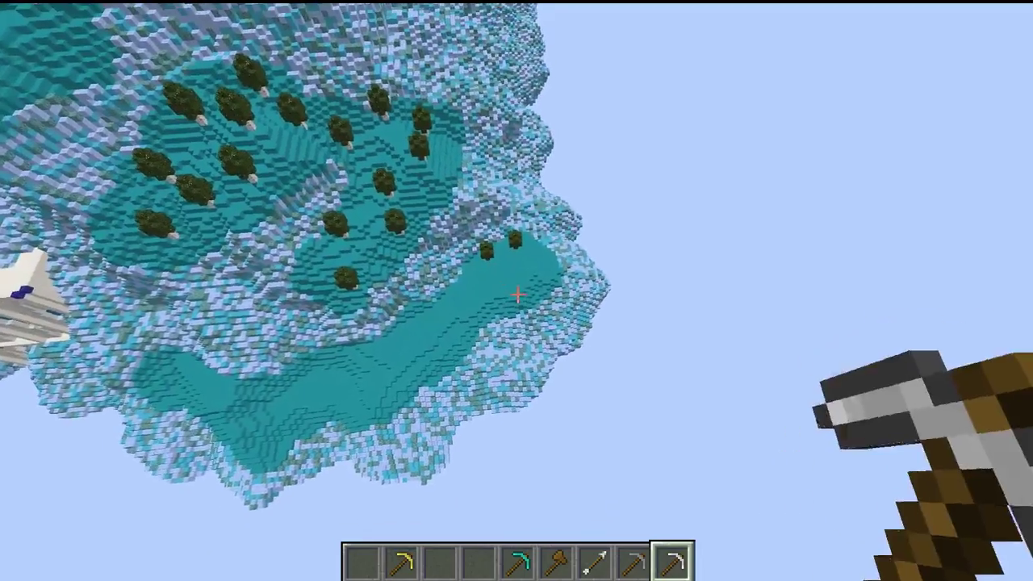
pyautogui.rightClick(517, 294)
pyautogui.rightClick(517, 295)
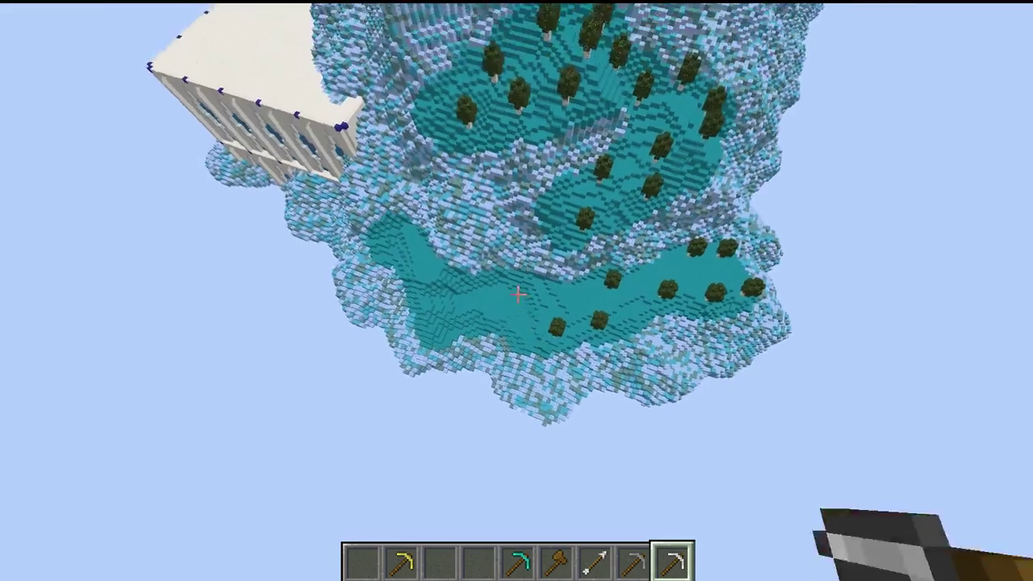
pyautogui.rightClick(517, 295)
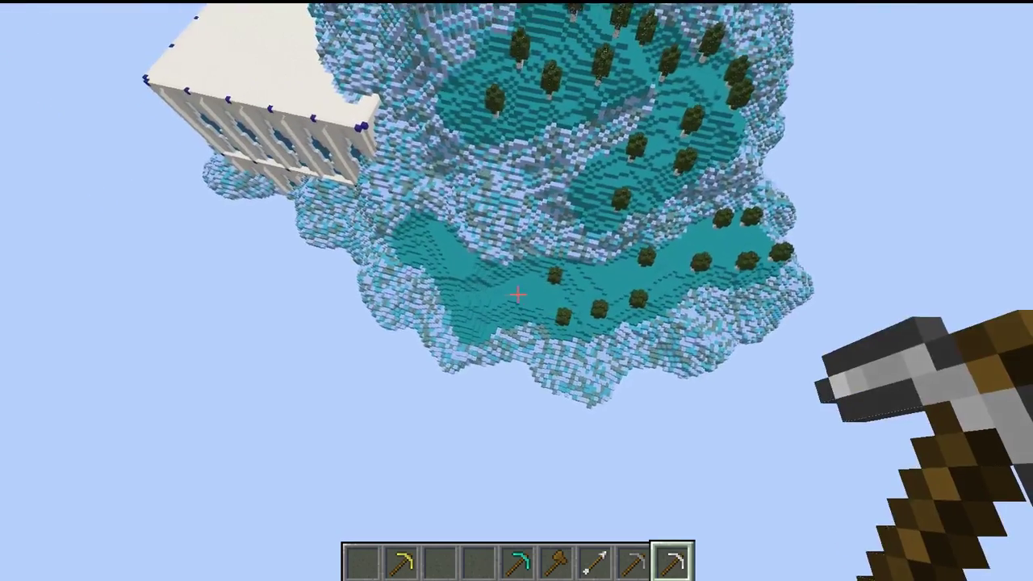
pyautogui.rightClick(517, 295)
pyautogui.rightClick(518, 294)
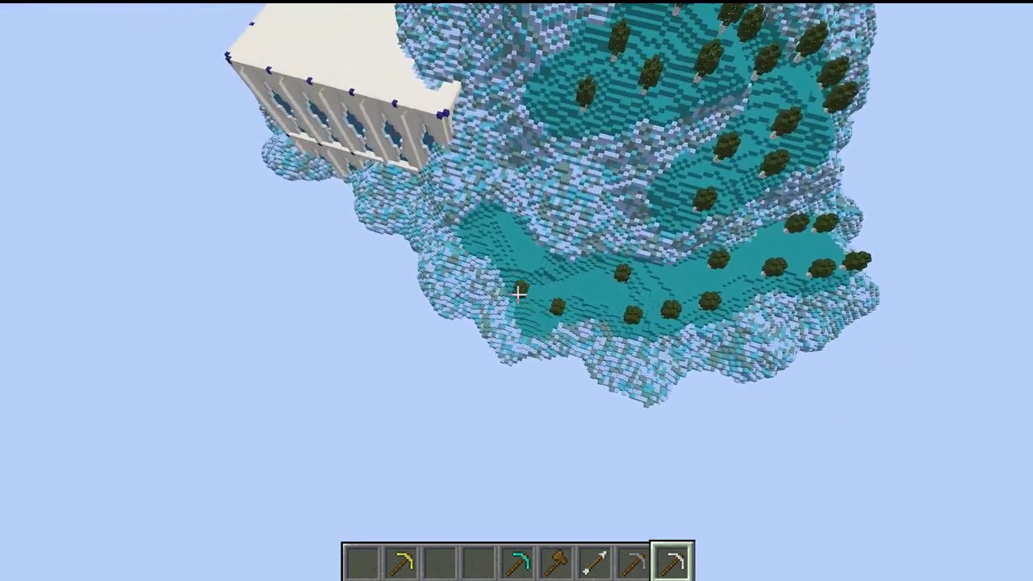
pyautogui.press('a')
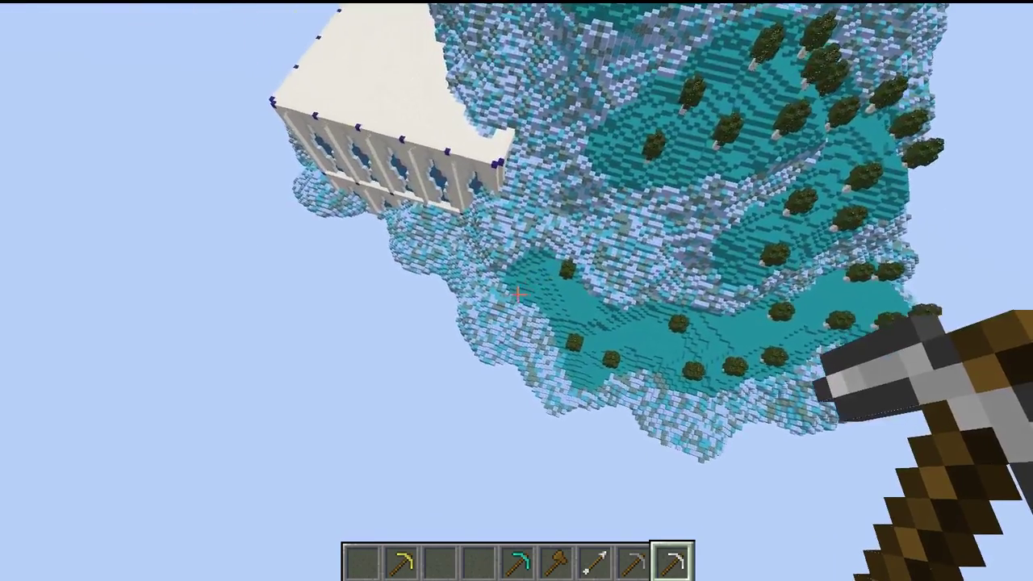
pyautogui.rightClick(517, 295)
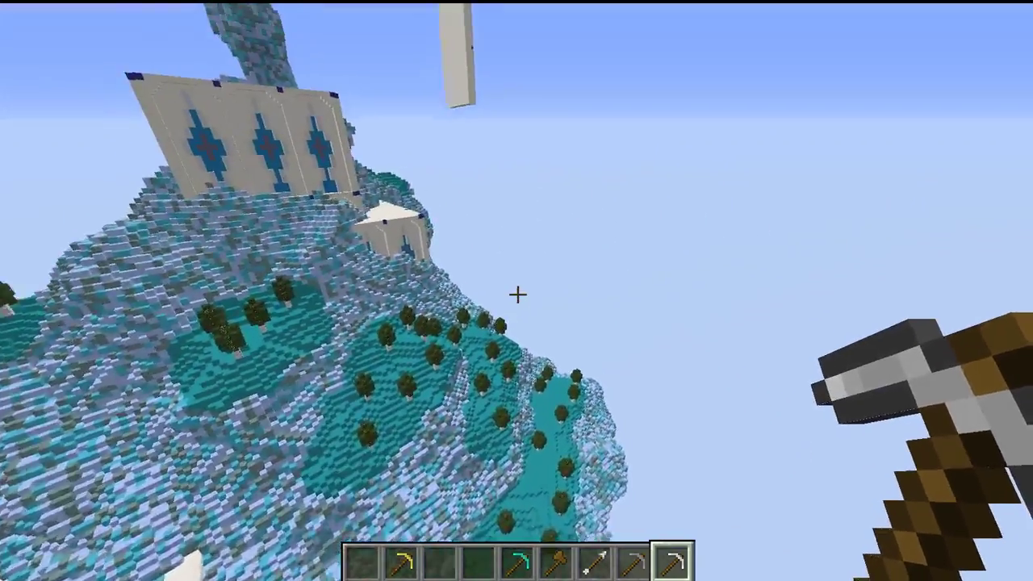
# Plant birch trees on the outer end of the upper teal slope beside the large flat quartz roof
pyautogui.press('w')
pyautogui.press('w')
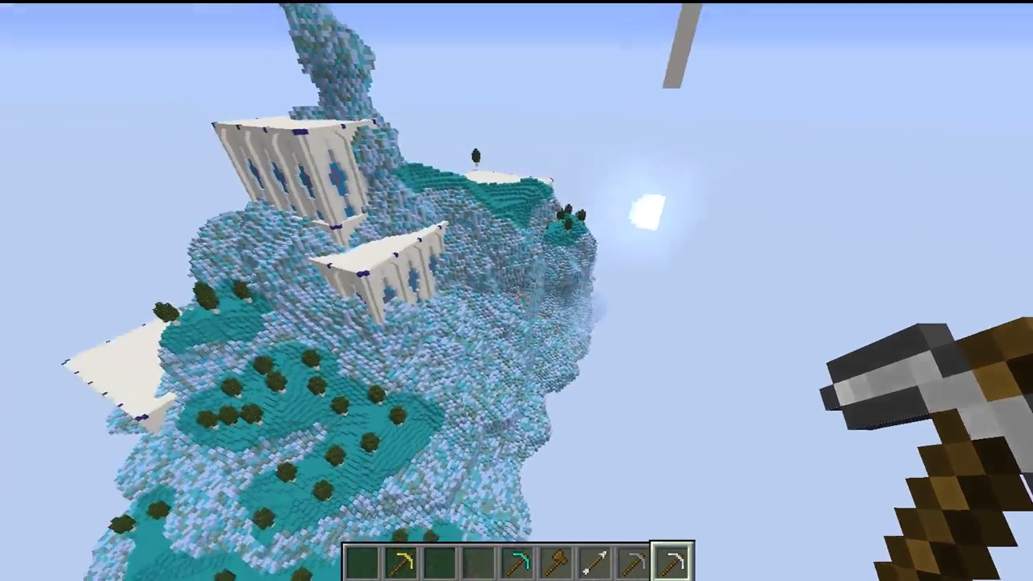
pyautogui.press('w')
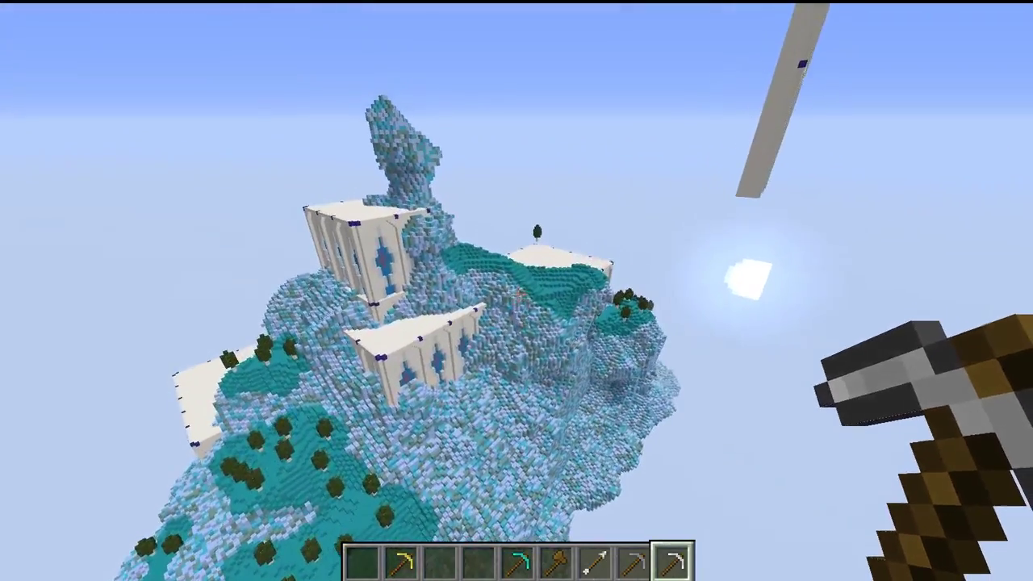
pyautogui.press('w')
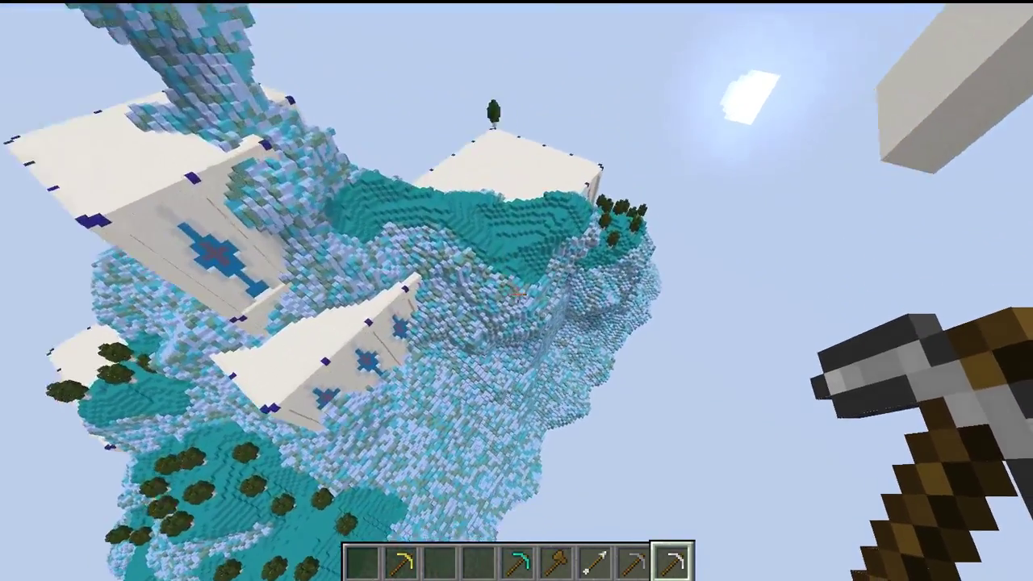
pyautogui.press('w')
pyautogui.press('w')
pyautogui.rightClick(517, 294)
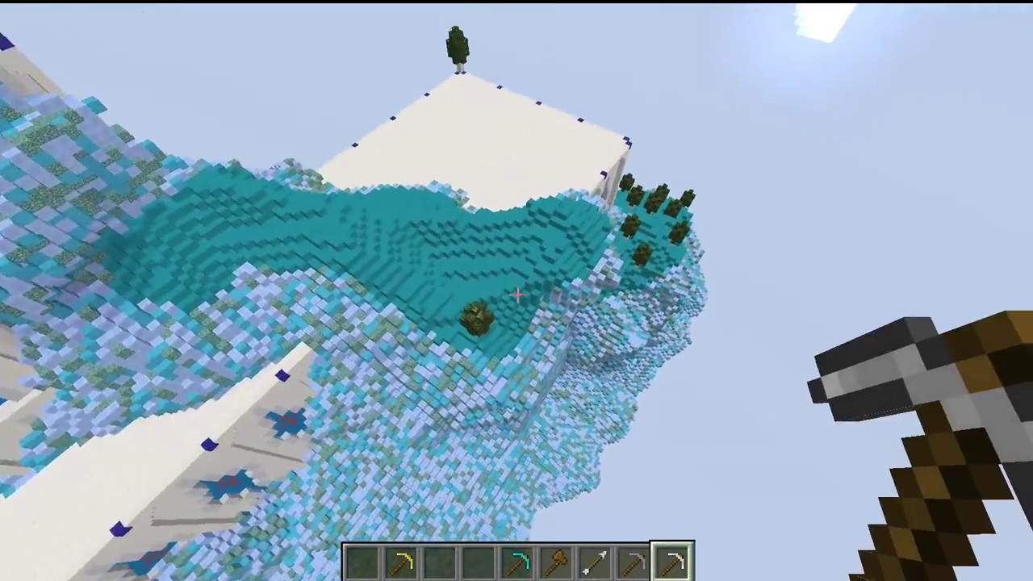
pyautogui.press('w')
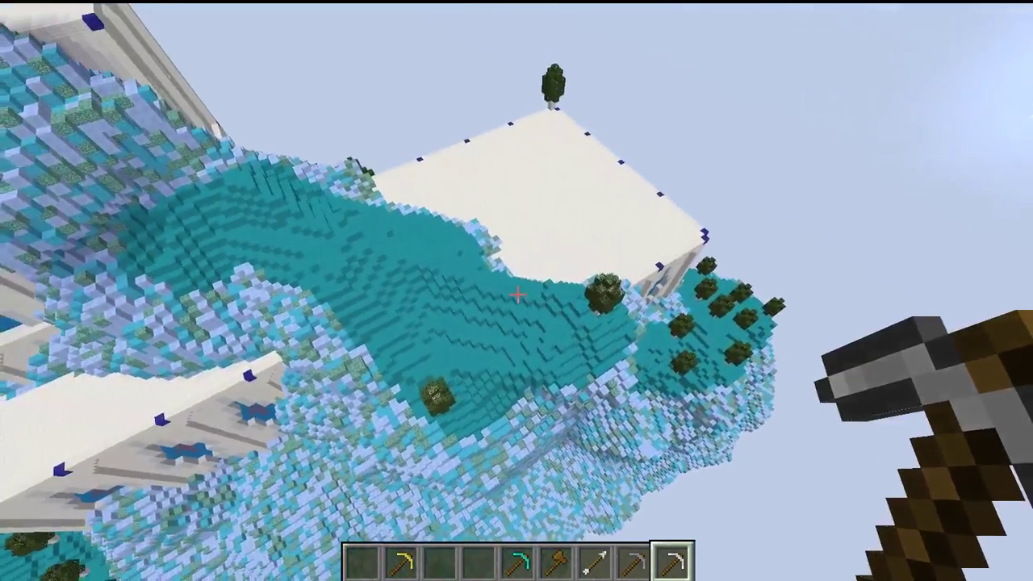
pyautogui.press('w')
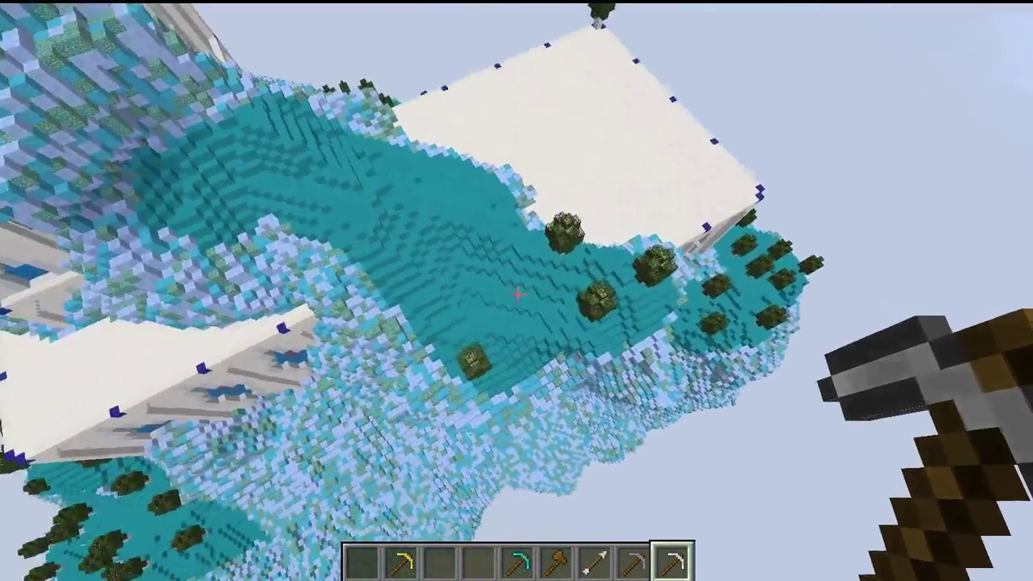
pyautogui.press('w')
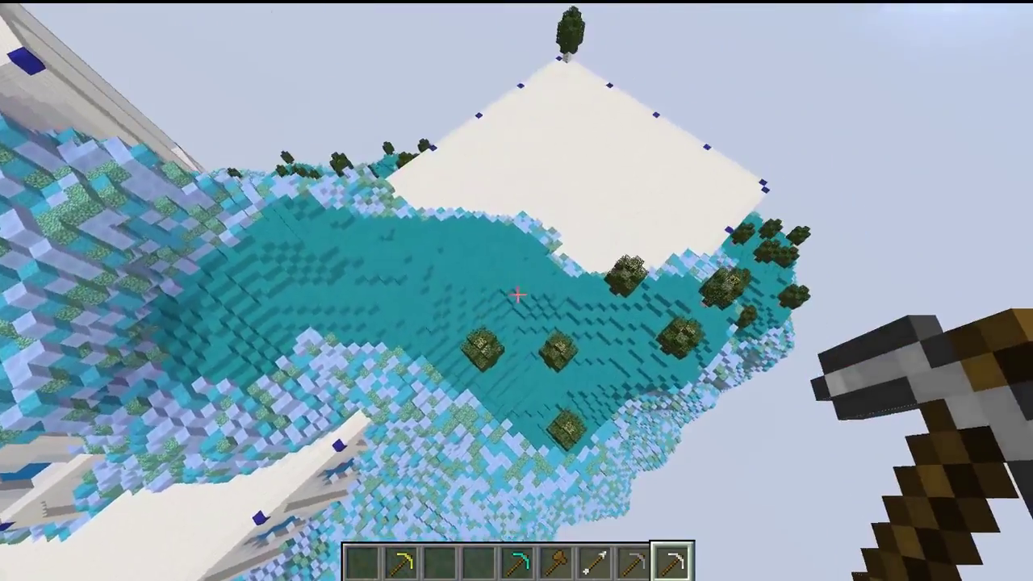
# Spread birch trees over the inner part of the upper teal slope up to the foot of the rock spire
pyautogui.press('w')
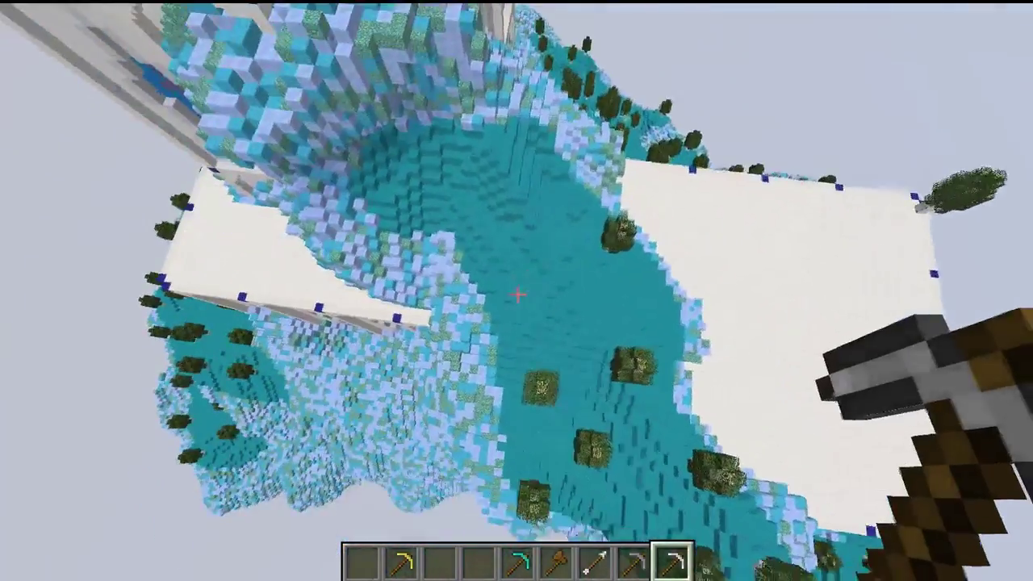
pyautogui.rightClick(518, 294)
pyautogui.rightClick(518, 295)
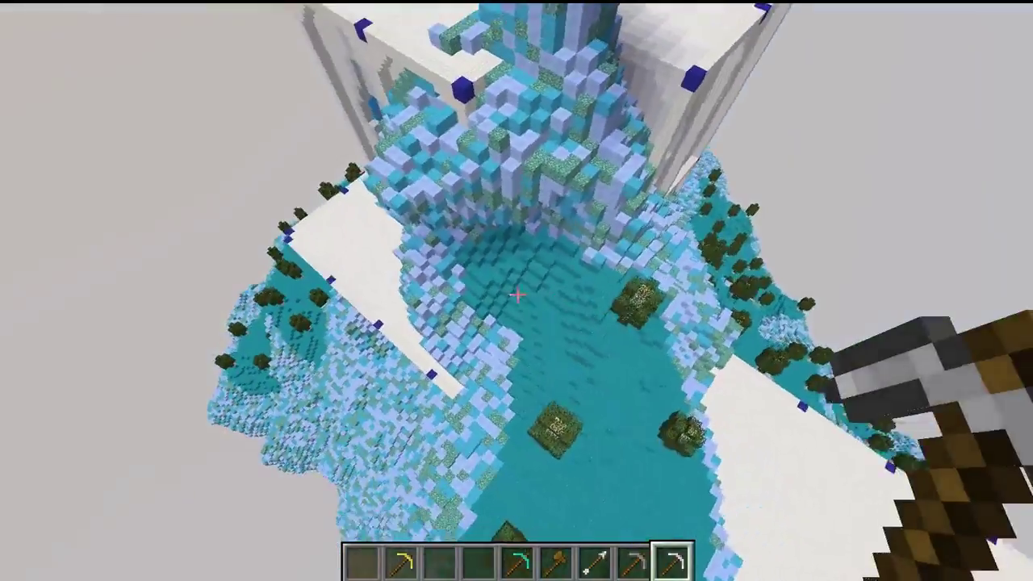
pyautogui.press('a')
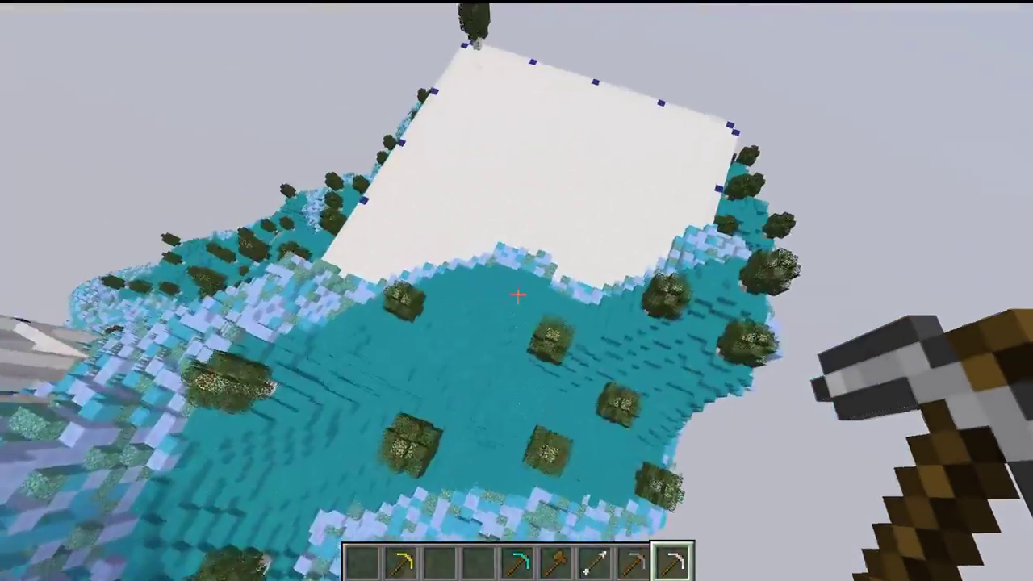
# Examine the upper slope's birch trees, terrain edges and the rock spire's base from close range
pyautogui.press('w')
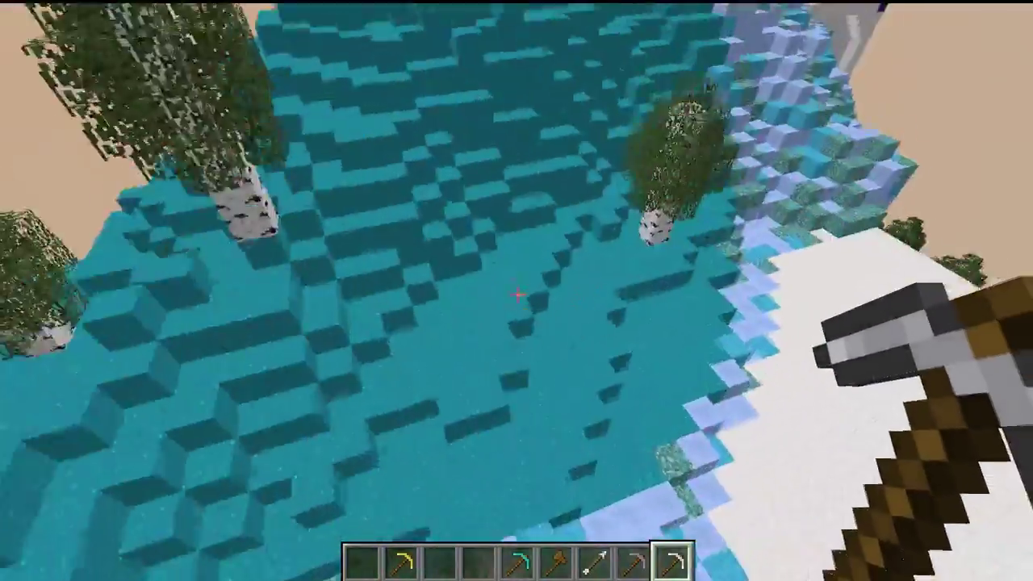
pyautogui.press('s')
pyautogui.press('shift')
pyautogui.press('s')
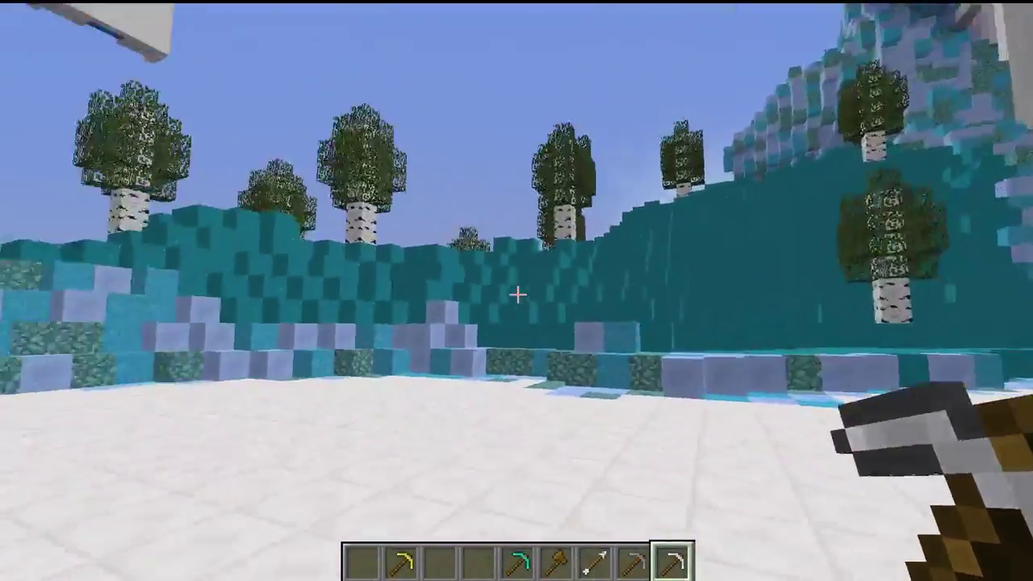
pyautogui.press('w')
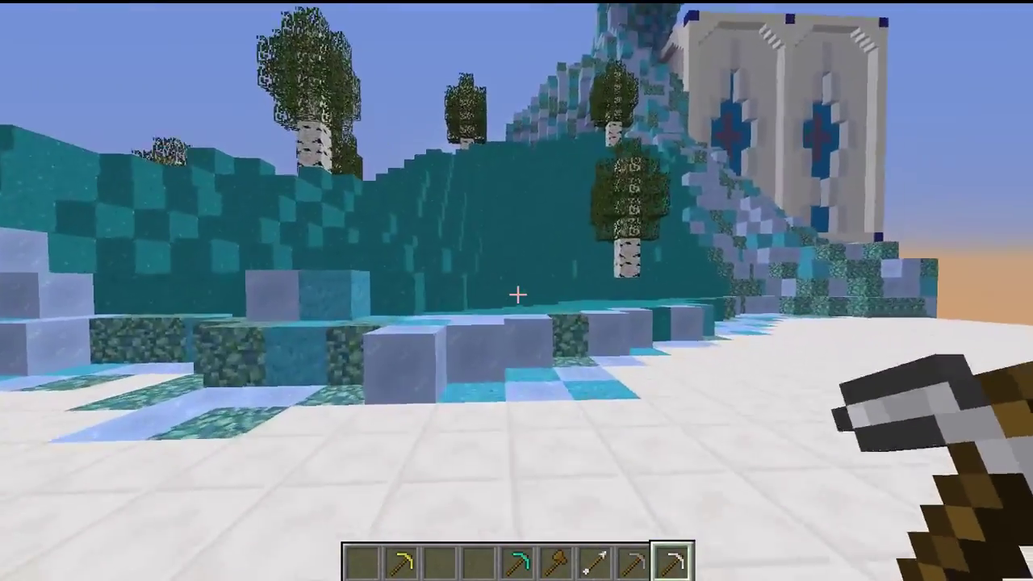
pyautogui.press('w')
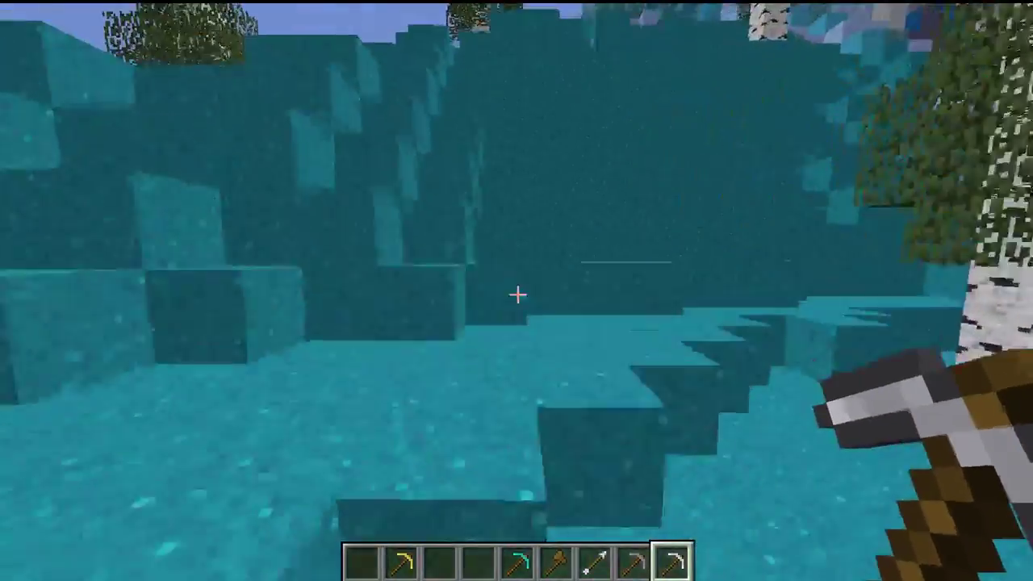
pyautogui.press('w')
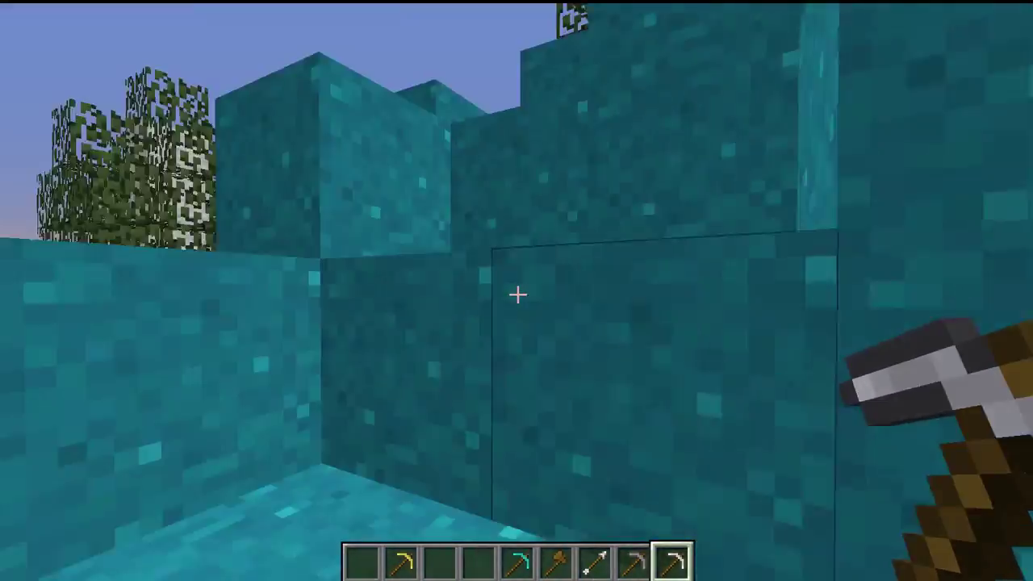
pyautogui.press('w')
pyautogui.press('space')
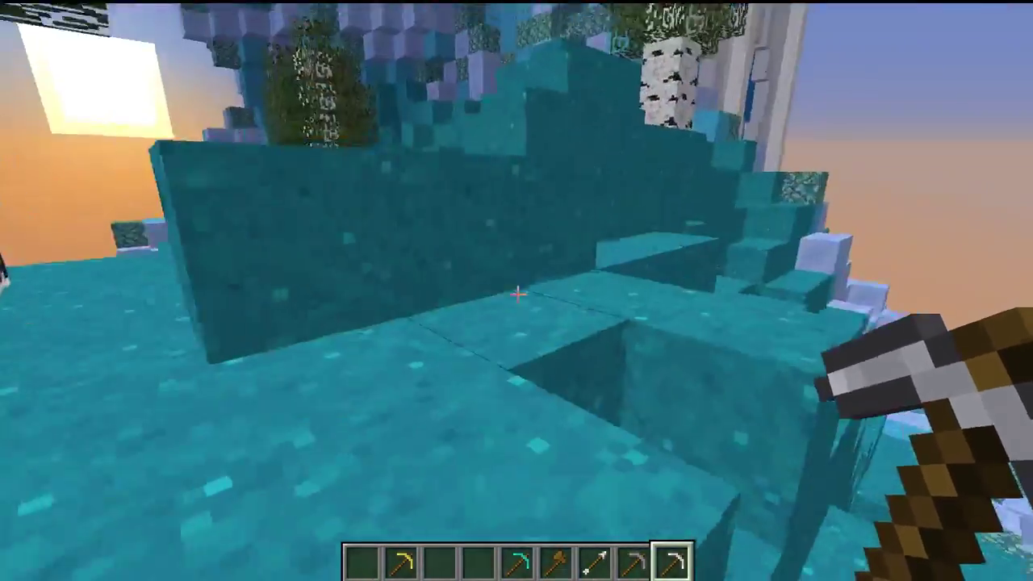
pyautogui.press('w')
pyautogui.press('space')
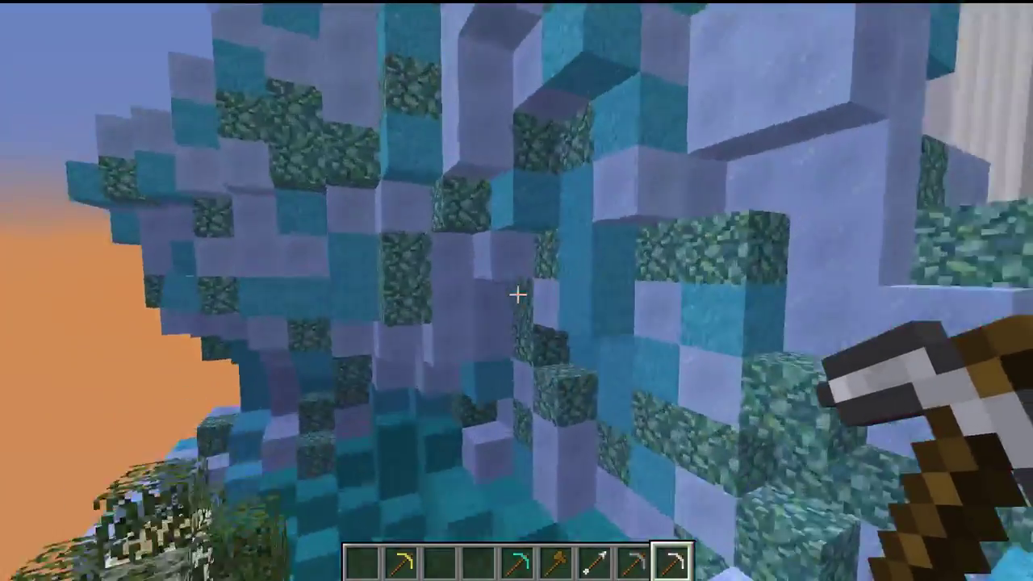
pyautogui.press('space')
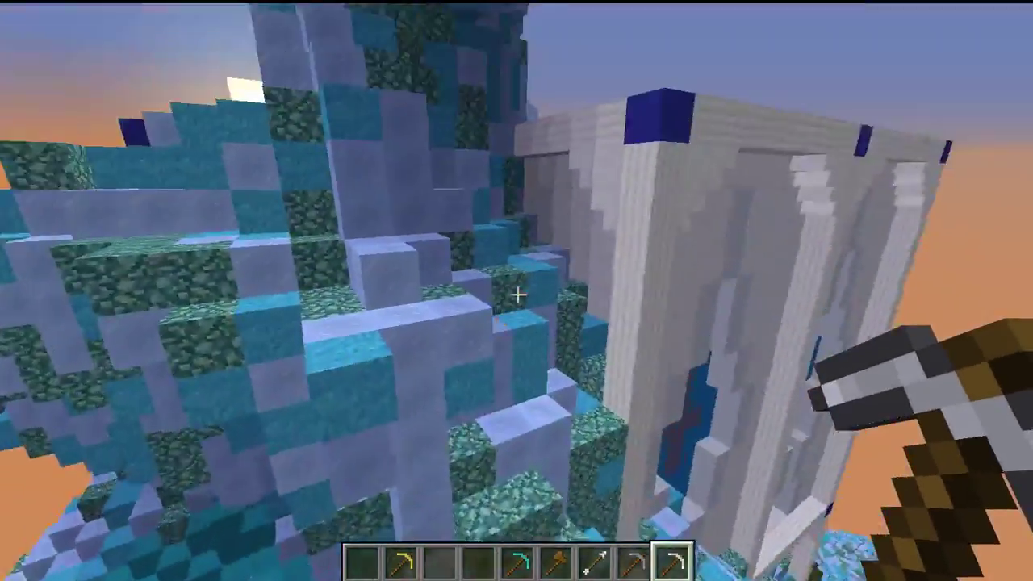
pyautogui.press('w')
pyautogui.press('w')
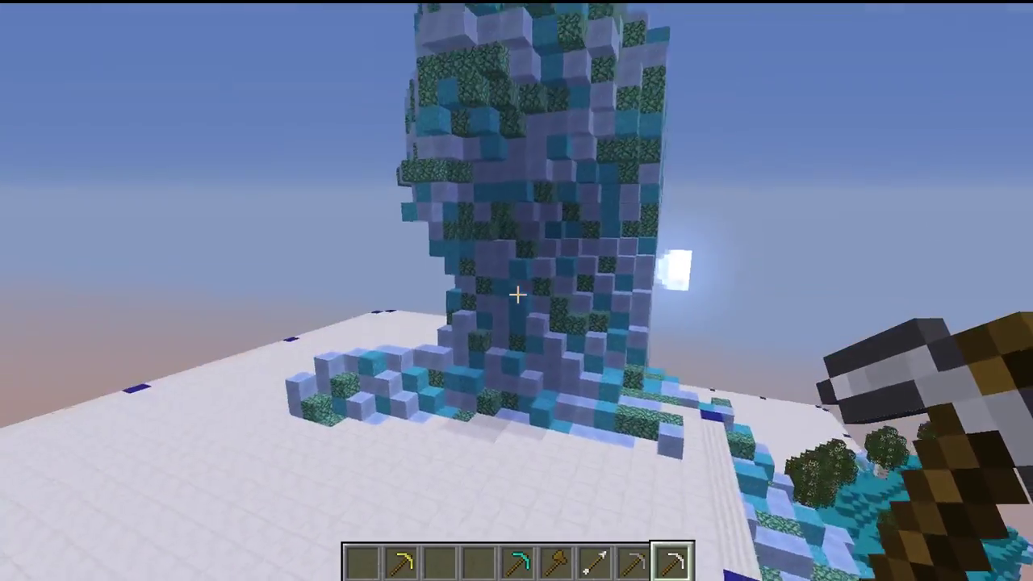
# Examine the distribution of trees and quartz buildings over the whole island from a distance
pyautogui.press('w')
pyautogui.press('s')
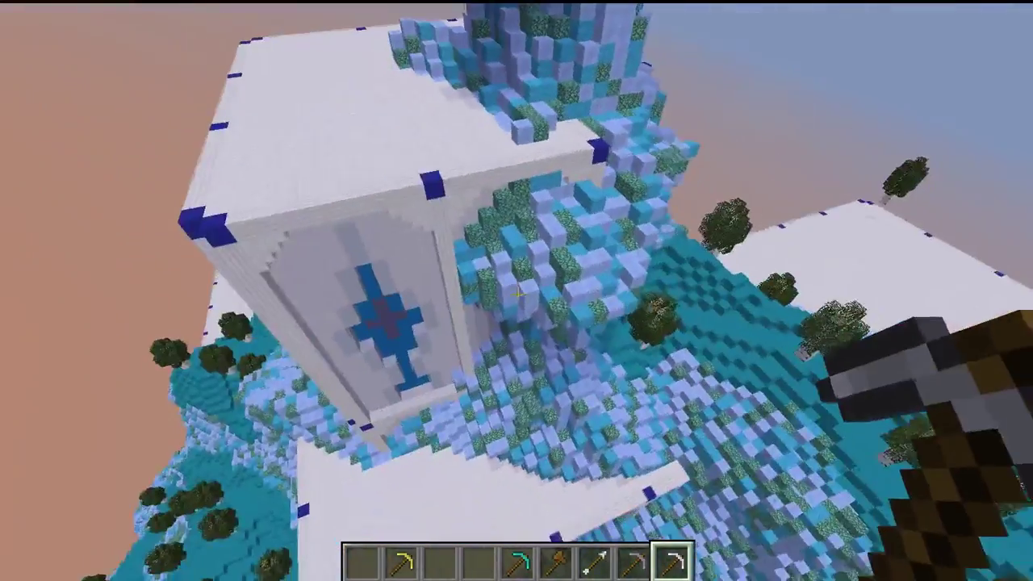
pyautogui.press('s')
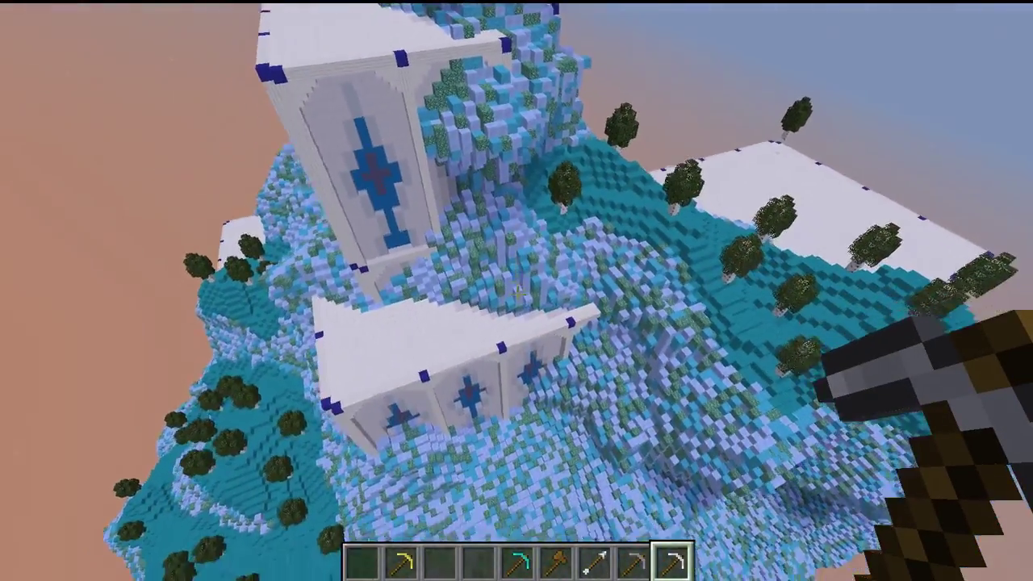
pyautogui.press('s')
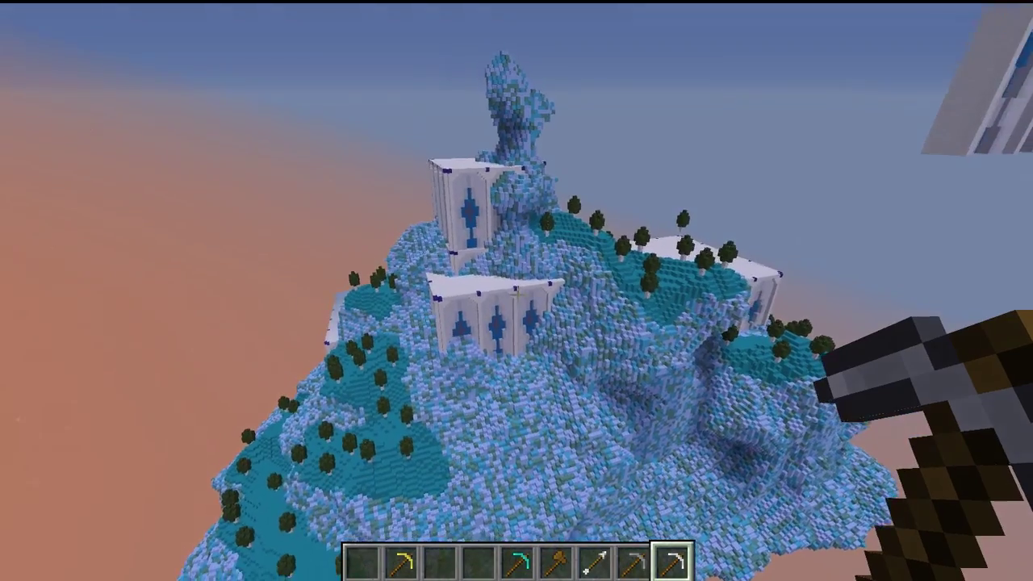
pyautogui.press('s')
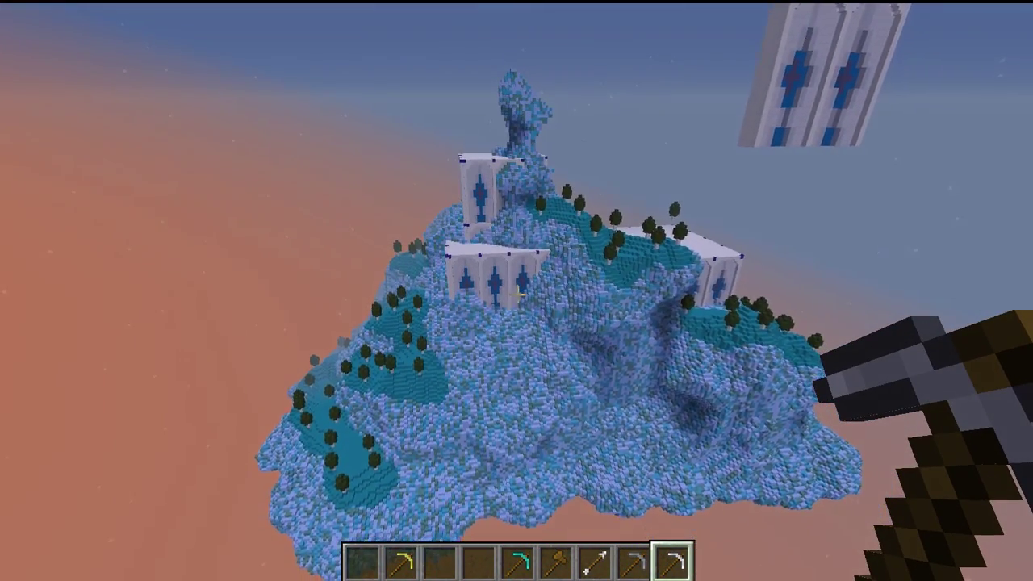
pyautogui.press('w')
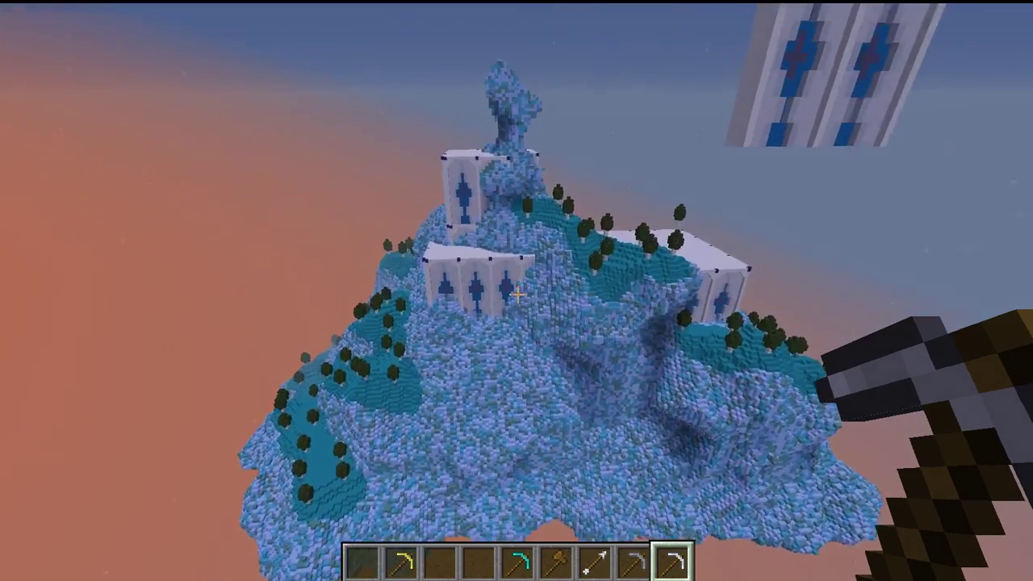
pyautogui.press('w')
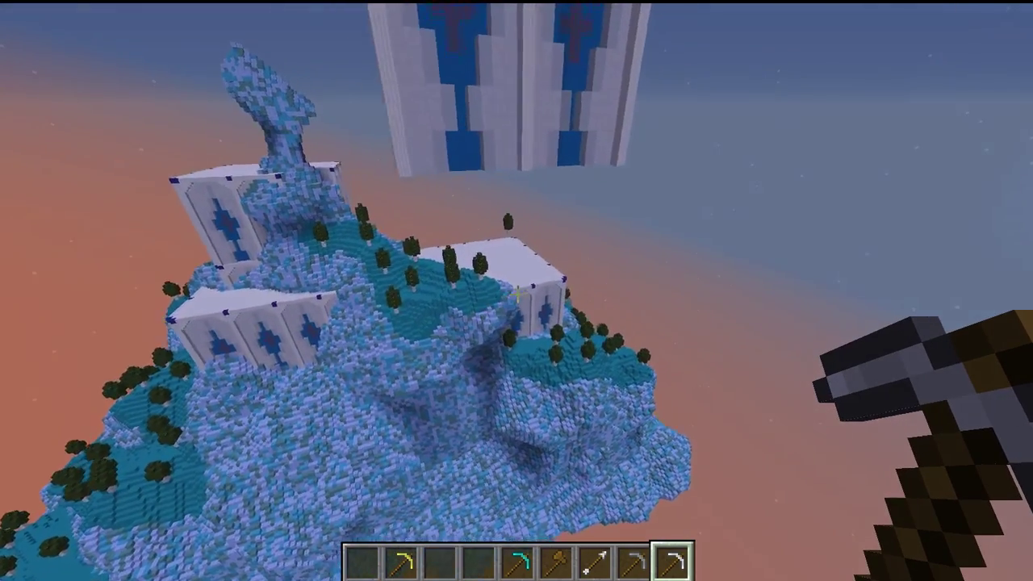
pyautogui.press('w')
# Break the trunk of the stray birch tree on the corner of the large flat quartz roof
pyautogui.scroll(4, 517, 295)
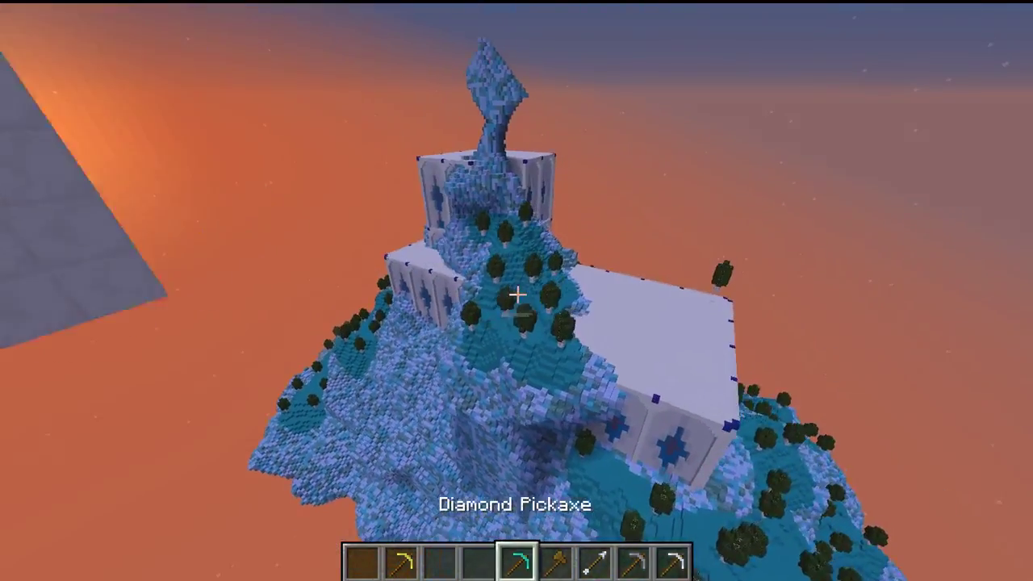
pyautogui.scroll(1, 517, 294)
pyautogui.press('w')
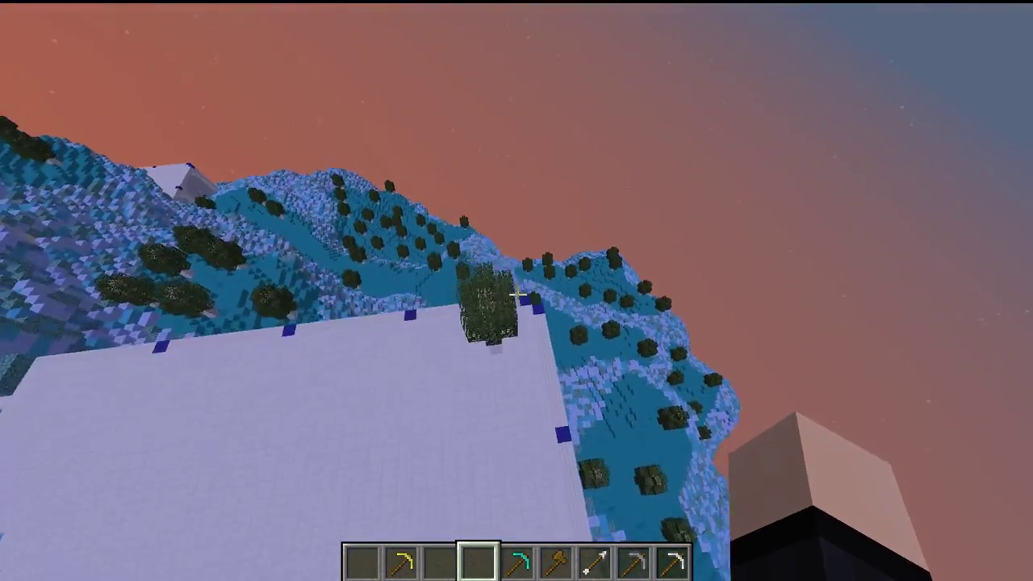
pyautogui.press('w')
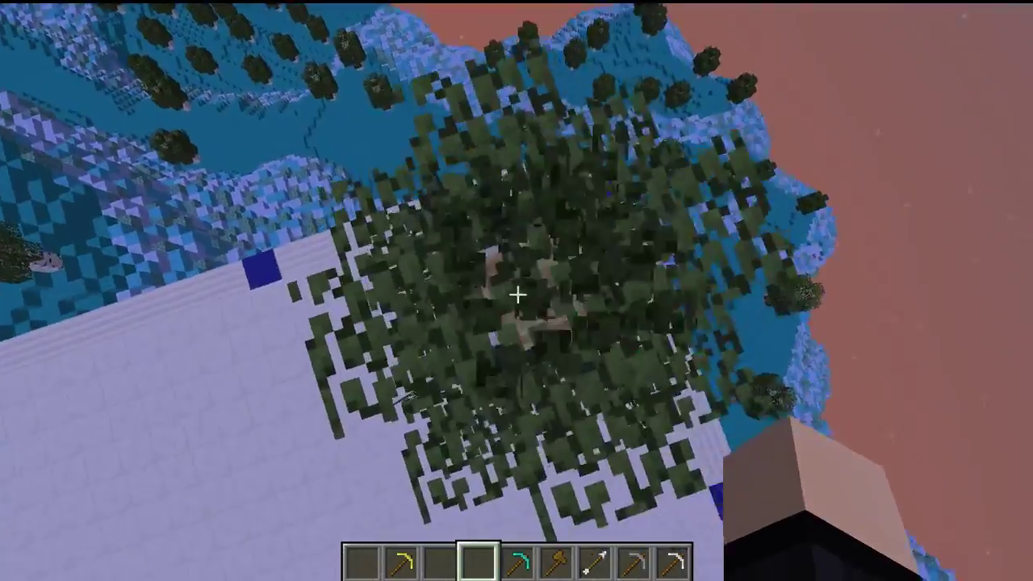
pyautogui.click(516, 295)
pyautogui.click(517, 295)
pyautogui.click(517, 294)
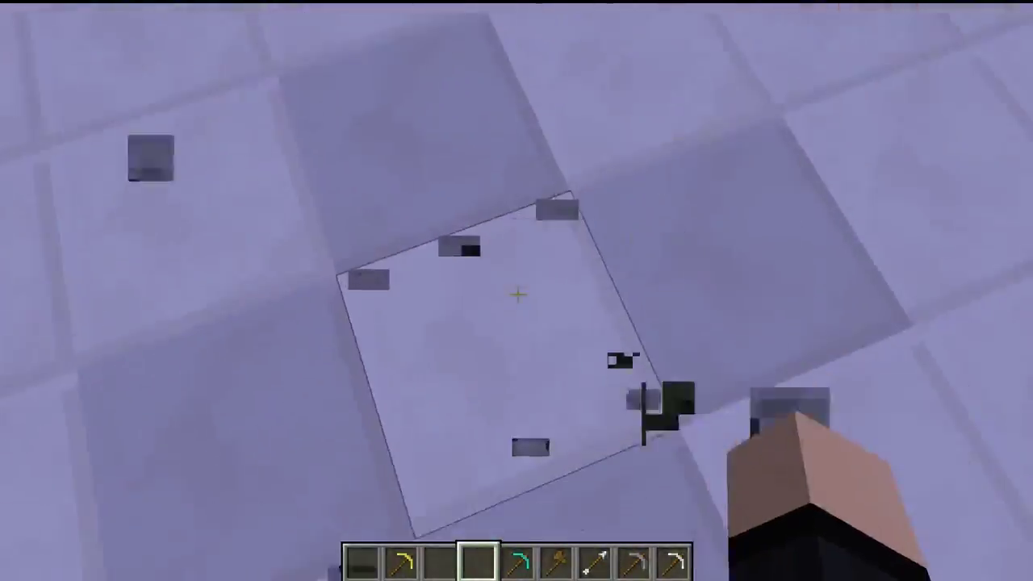
# Clear the stray birch tree's leftover leaves from above the large flat quartz roof
pyautogui.press('w')
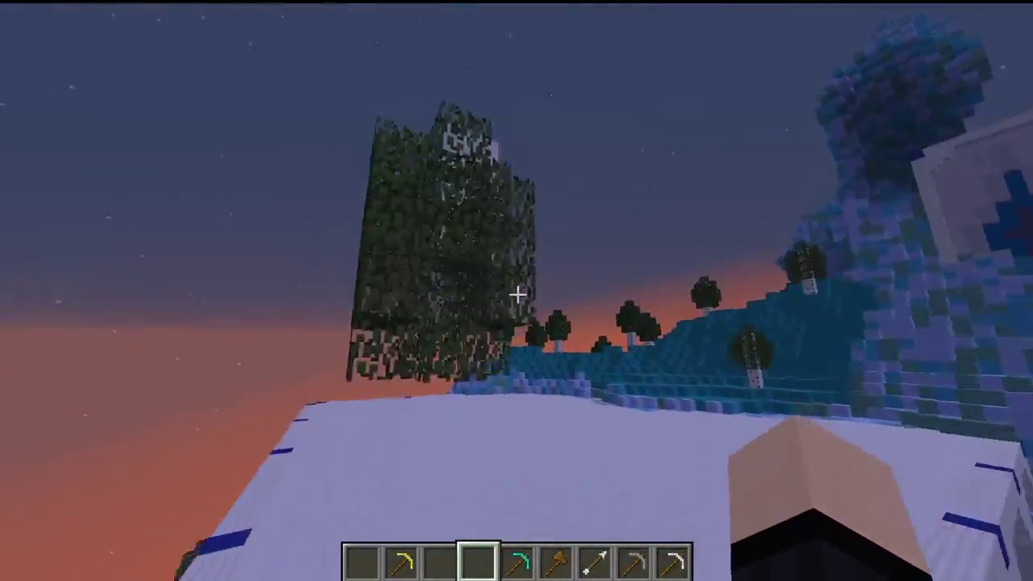
pyautogui.click(517, 294)
pyautogui.press('s')
pyautogui.click(518, 294)
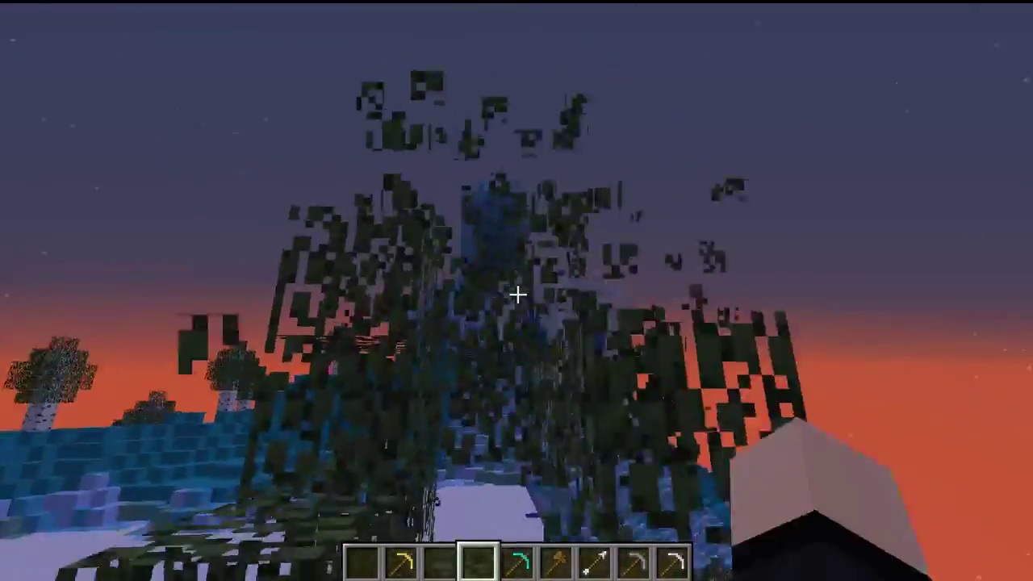
pyautogui.press('w')
pyautogui.click(517, 294)
pyautogui.click(517, 294)
pyautogui.click(517, 296)
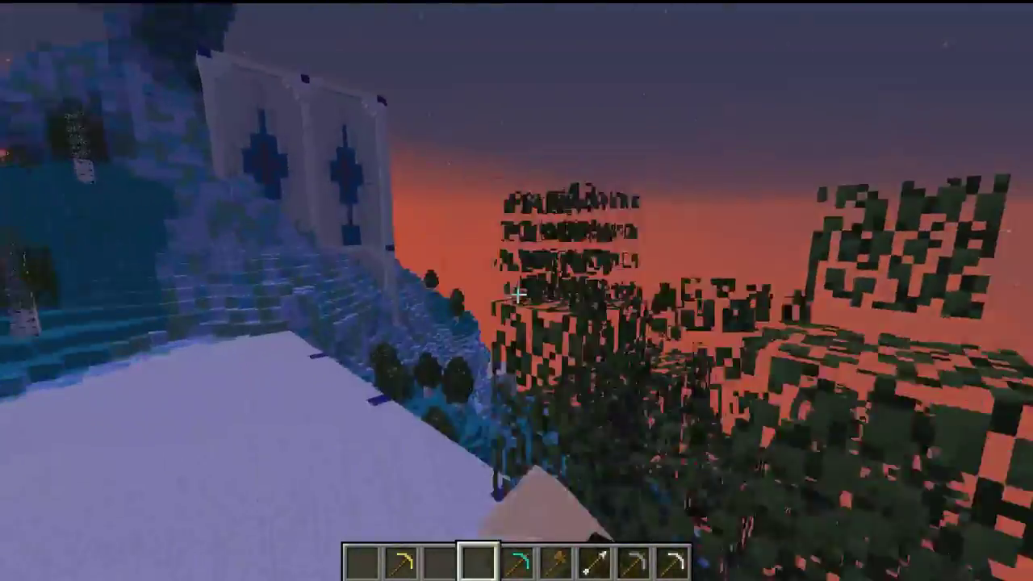
pyautogui.click(517, 295)
pyautogui.click(517, 296)
pyautogui.click(517, 295)
pyautogui.click(517, 294)
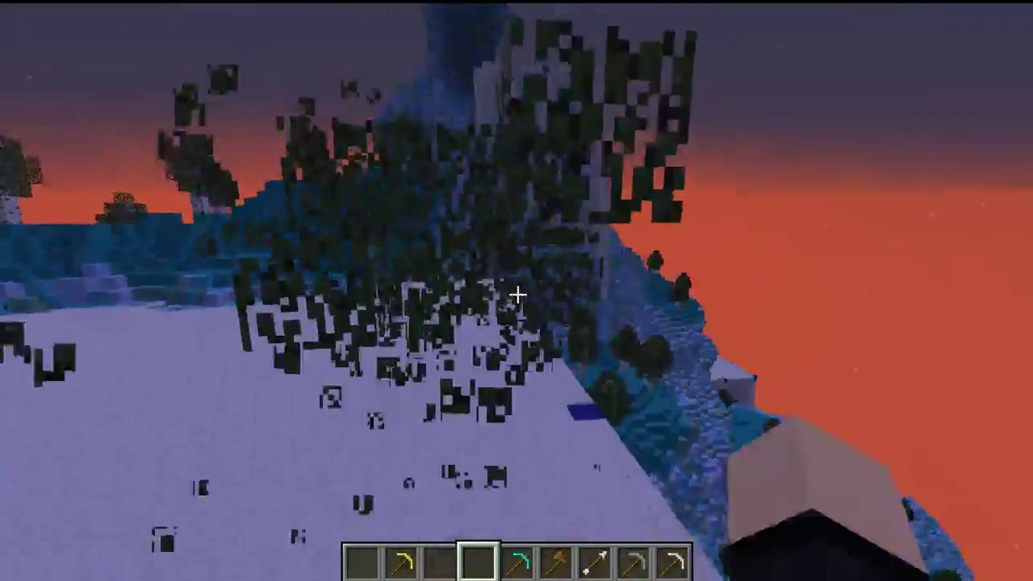
pyautogui.click(517, 294)
pyautogui.click(517, 295)
pyautogui.click(517, 295)
pyautogui.click(517, 296)
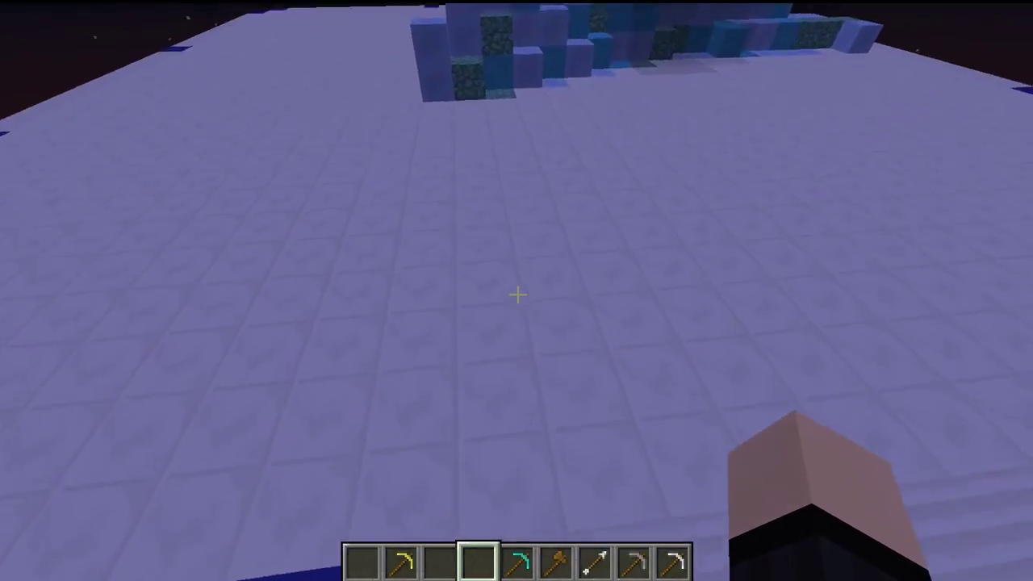
# Switch the game mode to 3 (Spectator)
pyautogui.press('/')
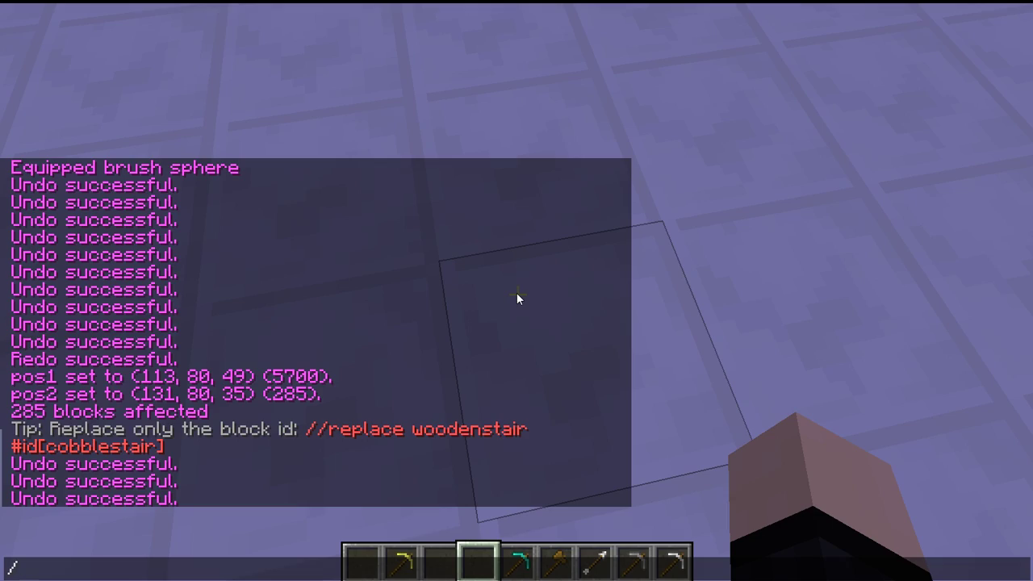
pyautogui.write('gamemode 3')
pyautogui.press('Return')
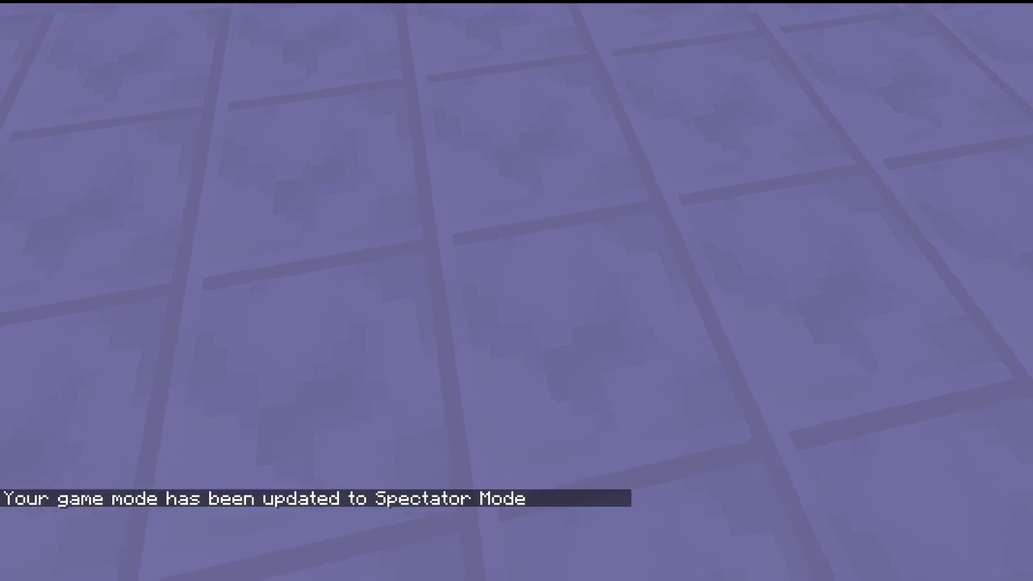
# Examine the island's interior and the inside of the quartz buildings from within the terrain
pyautogui.press('w')
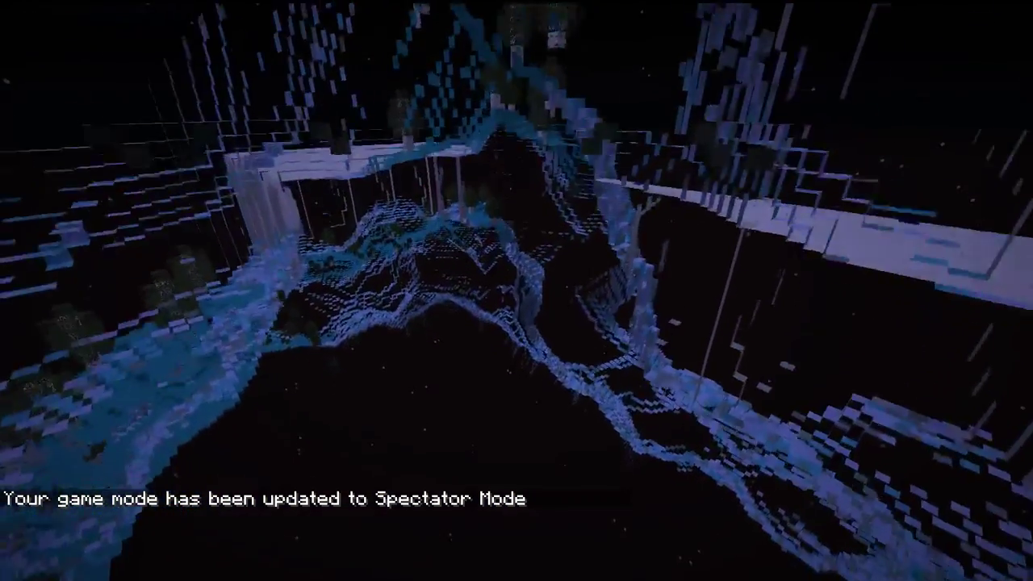
pyautogui.press('w')
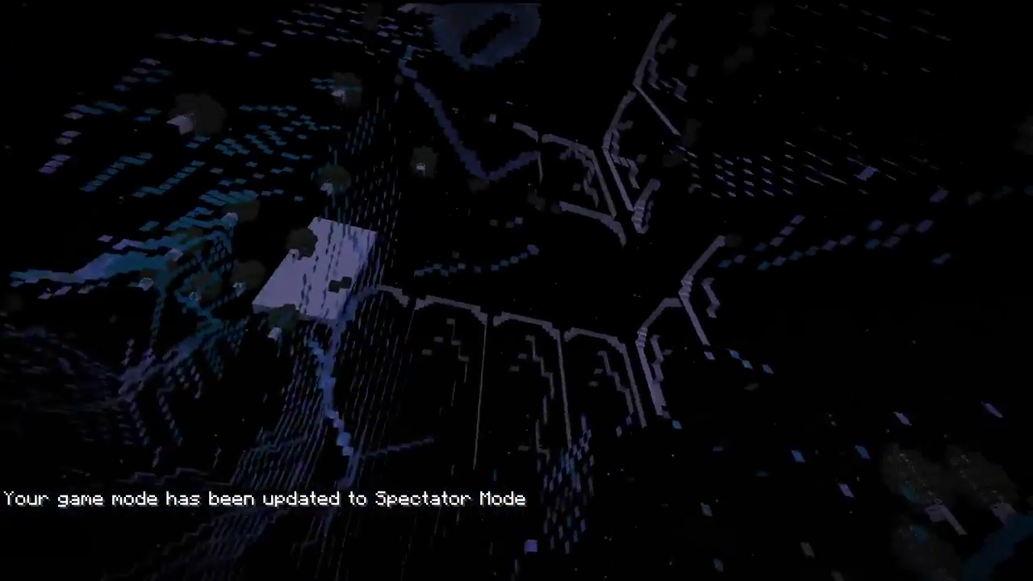
pyautogui.press('w')
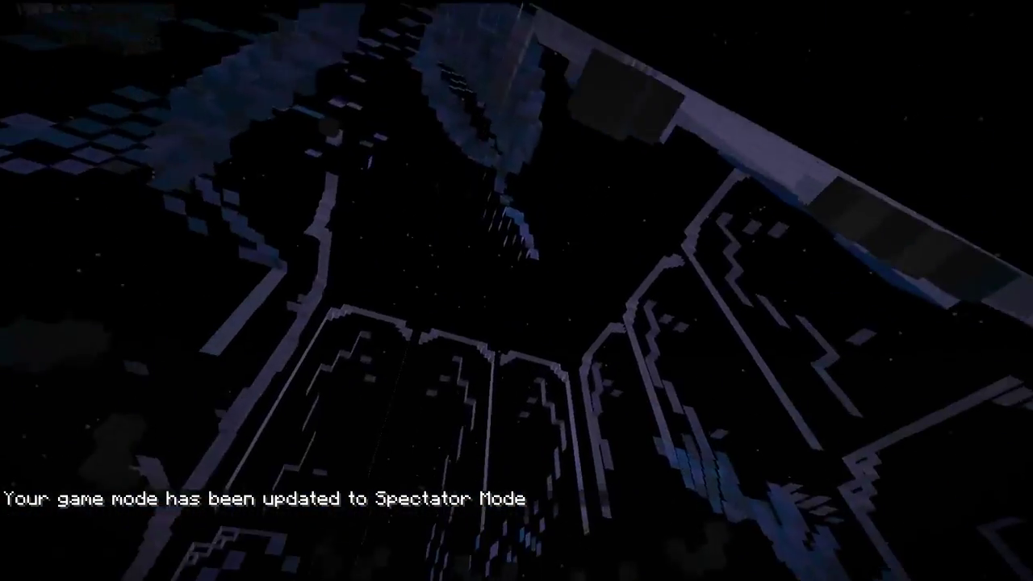
pyautogui.press('w')
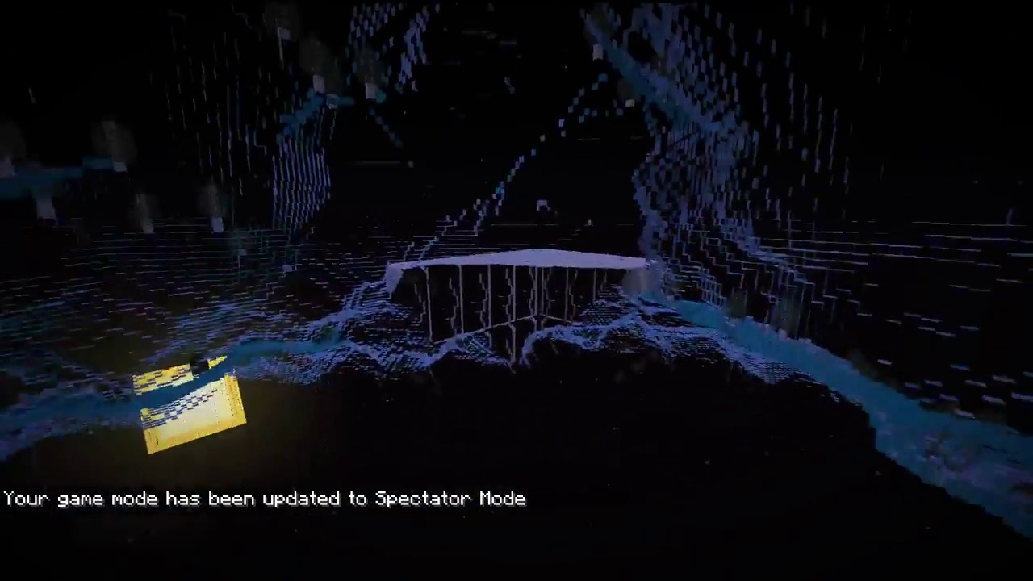
pyautogui.press('w')
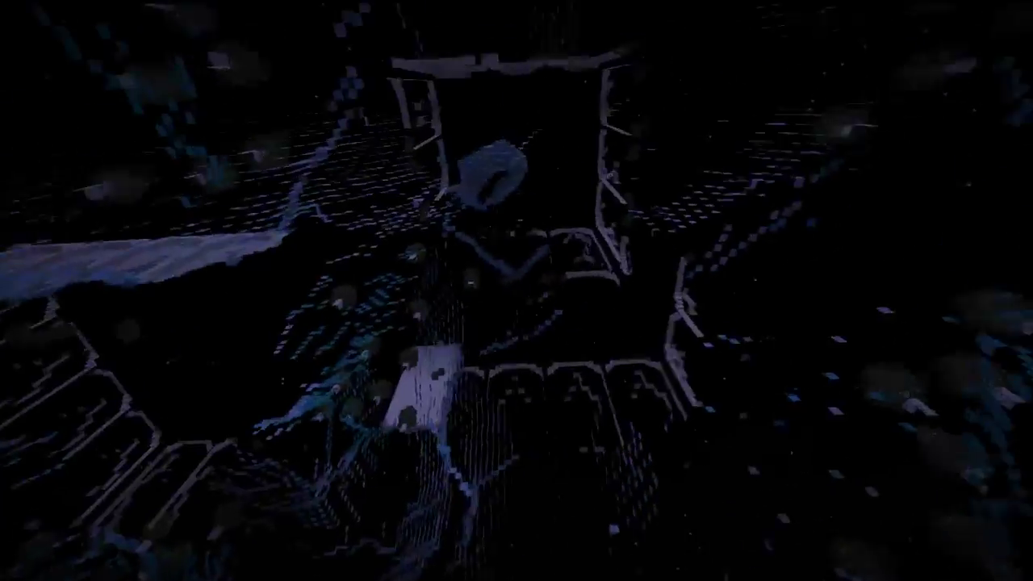
pyautogui.press('w')
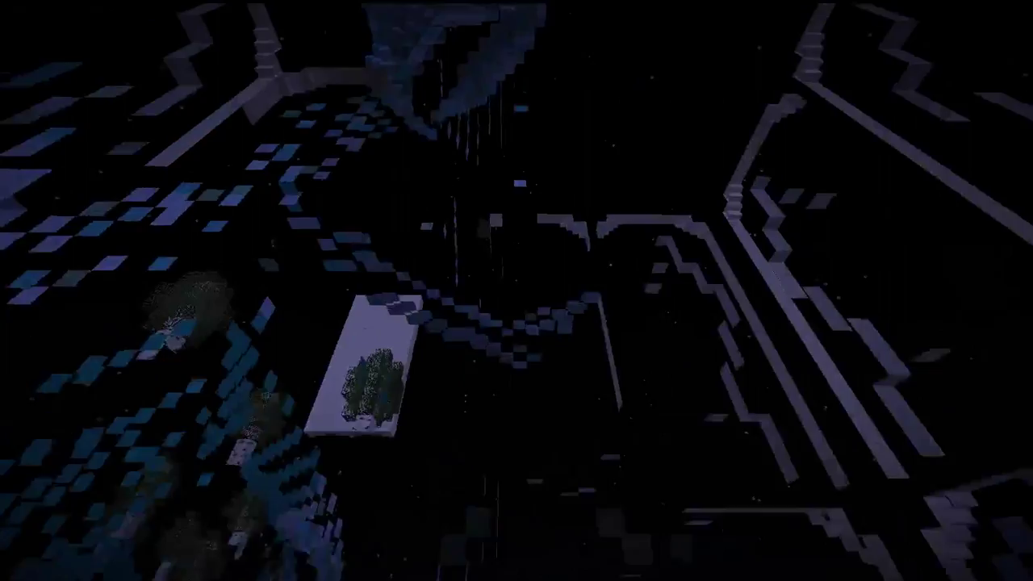
pyautogui.press('w')
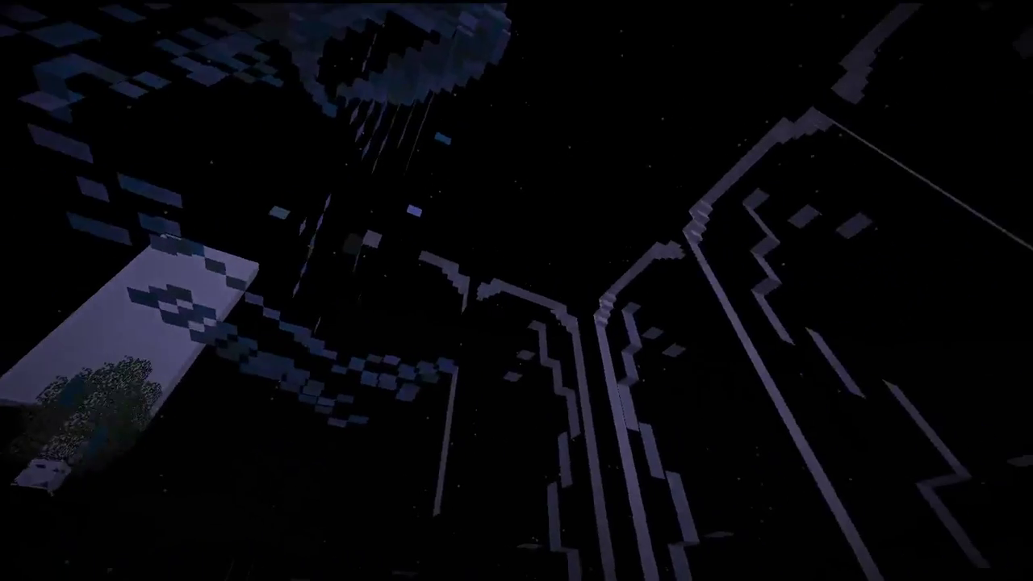
pyautogui.press('w')
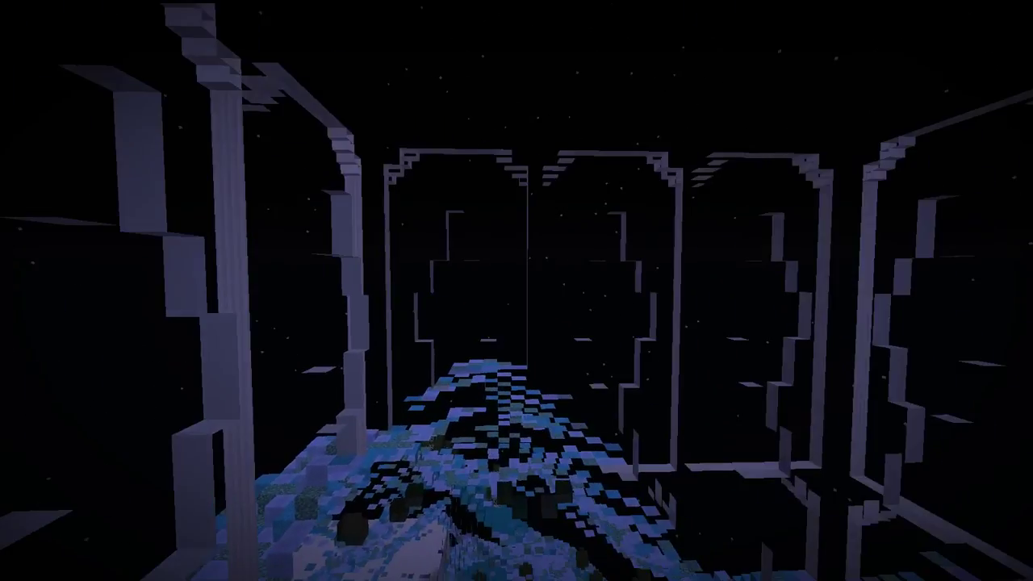
pyautogui.press('w')
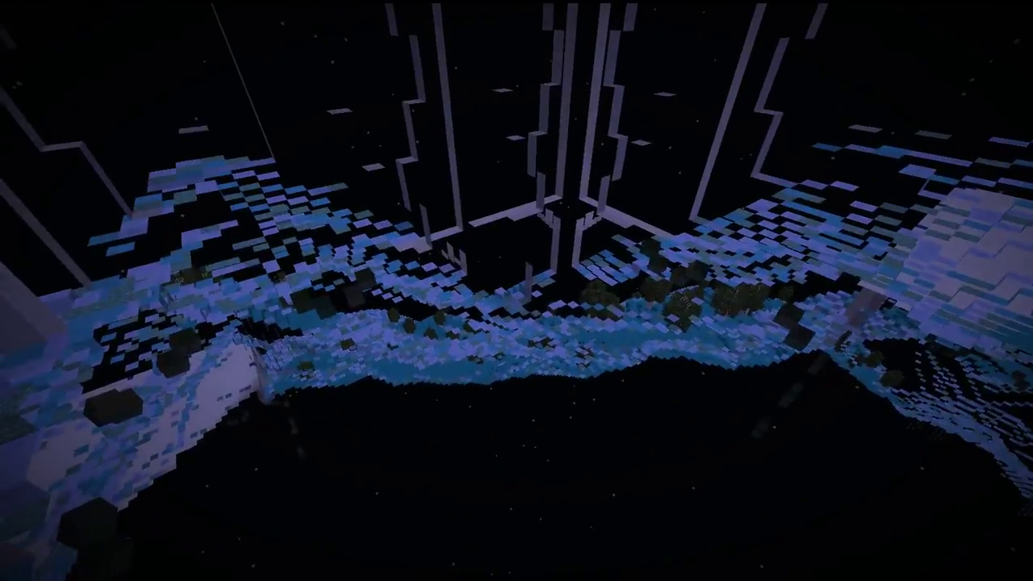
# Return to Creative mode at the quartz building's upper inner corner and set the first WorldEdit position at (77, 104, 12)
pyautogui.press('w')
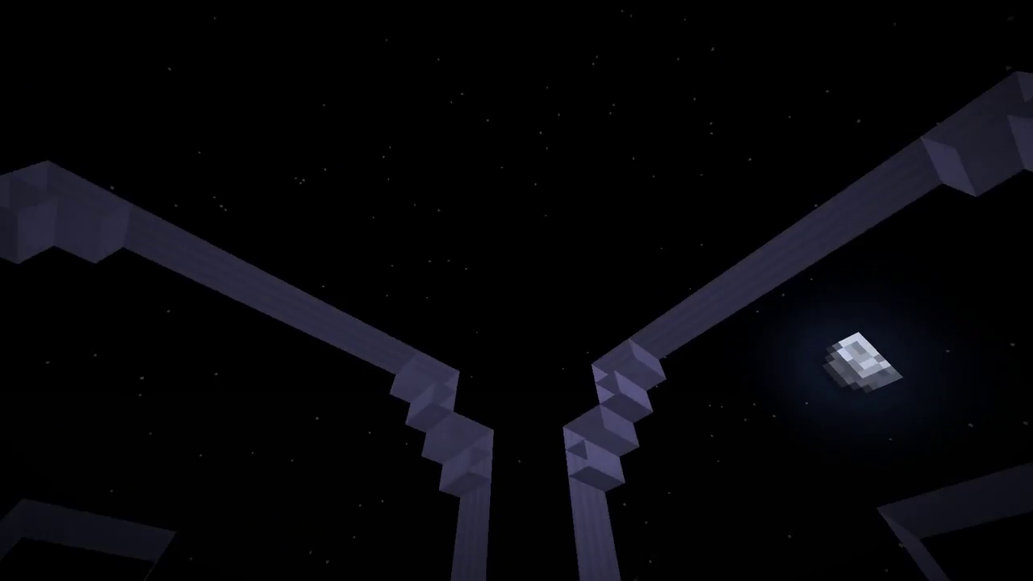
pyautogui.press('/')
pyautogui.press('Up')
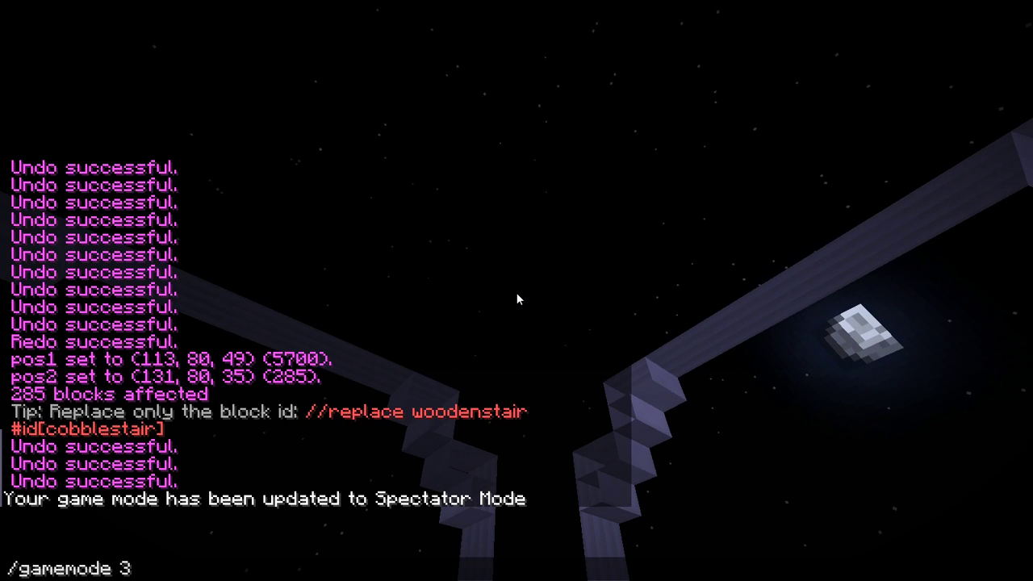
pyautogui.press('Return')
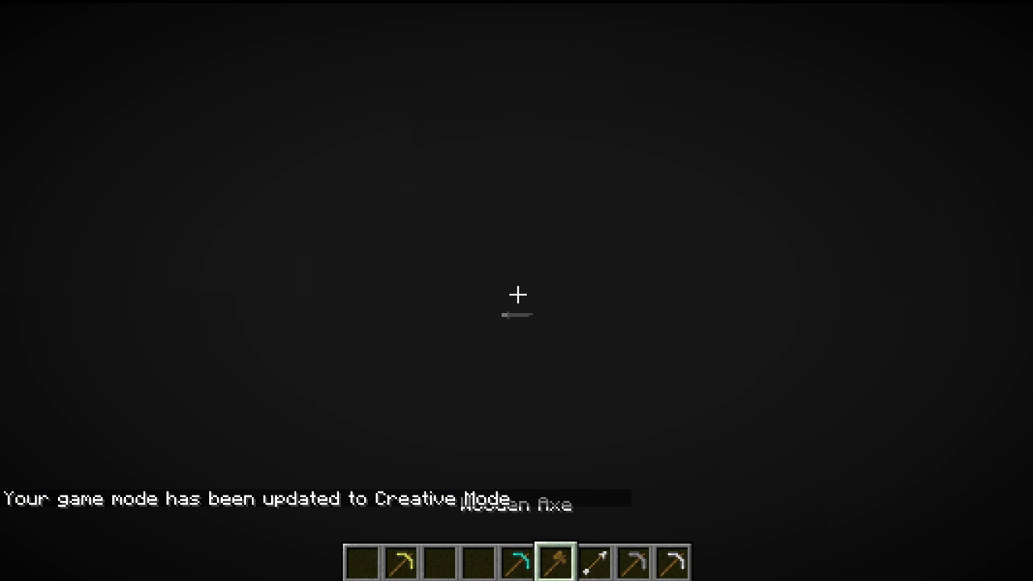
pyautogui.click(517, 295)
# Cross to the building's opposite lower inner corner in Spectator mode, then set the second position at (59, 71, 30) in Creative mode
pyautogui.press('/')
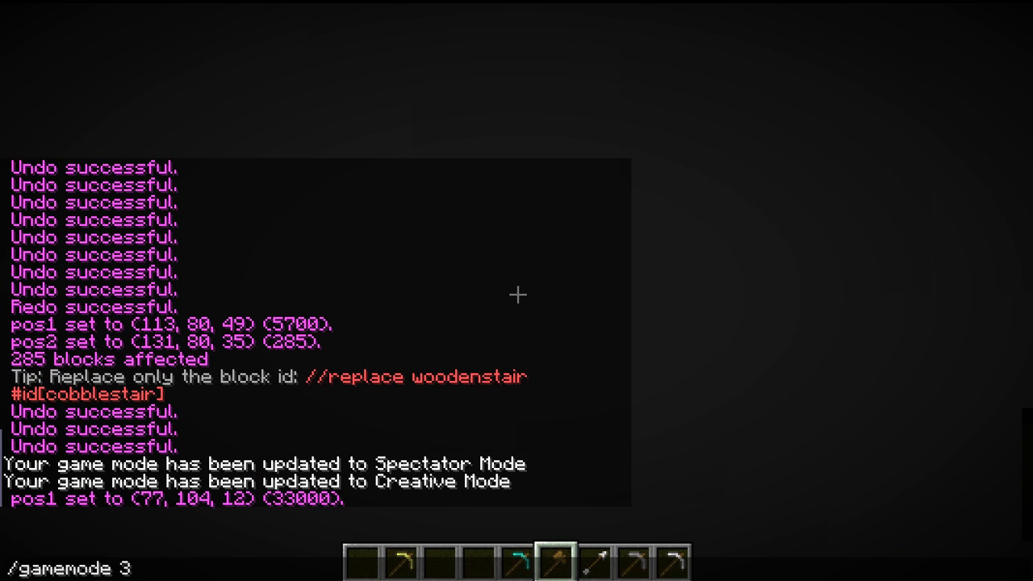
pyautogui.write('gamemode 3')
pyautogui.press('Return')
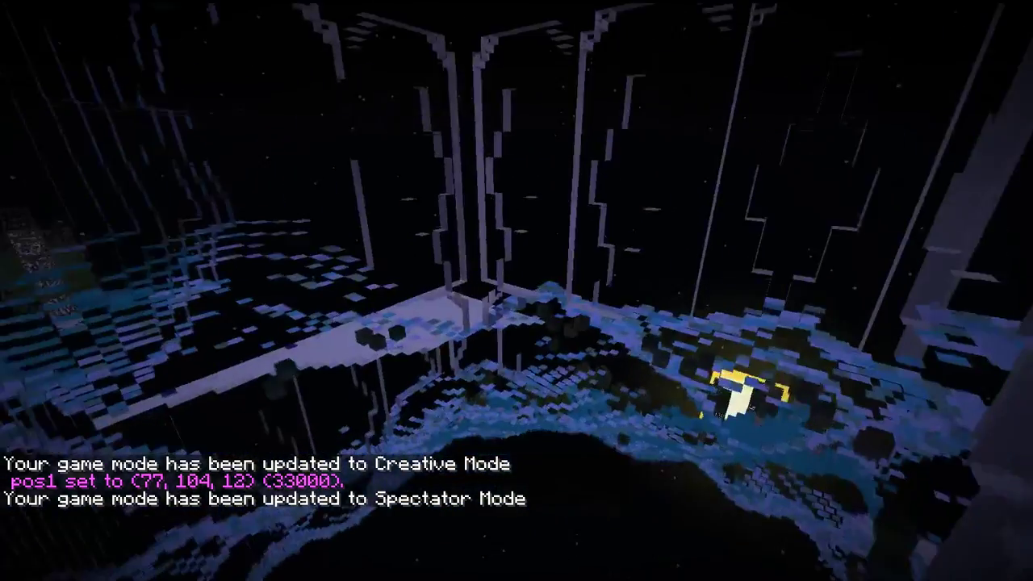
pyautogui.press('w')
pyautogui.press('shift')
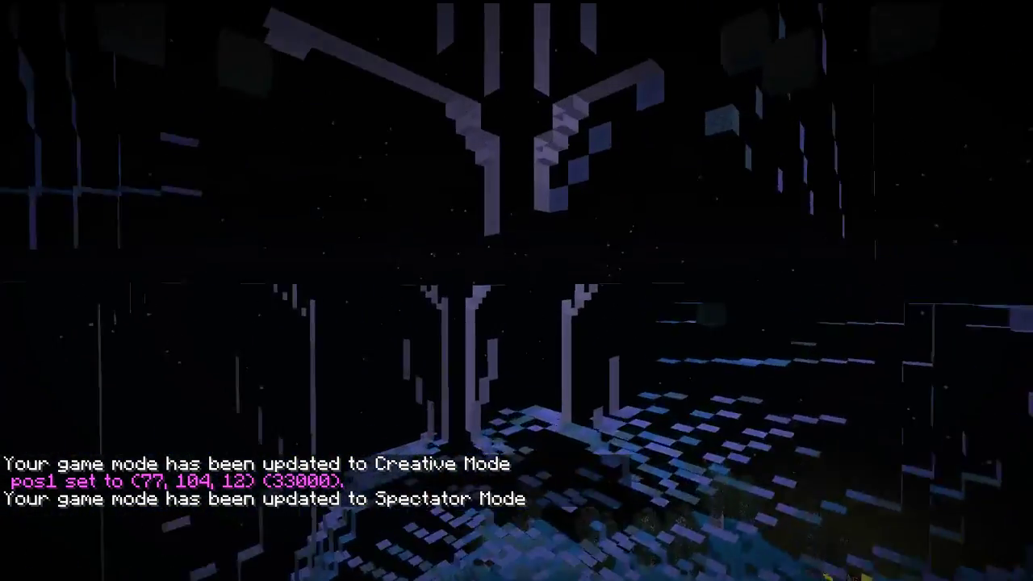
pyautogui.press('/')
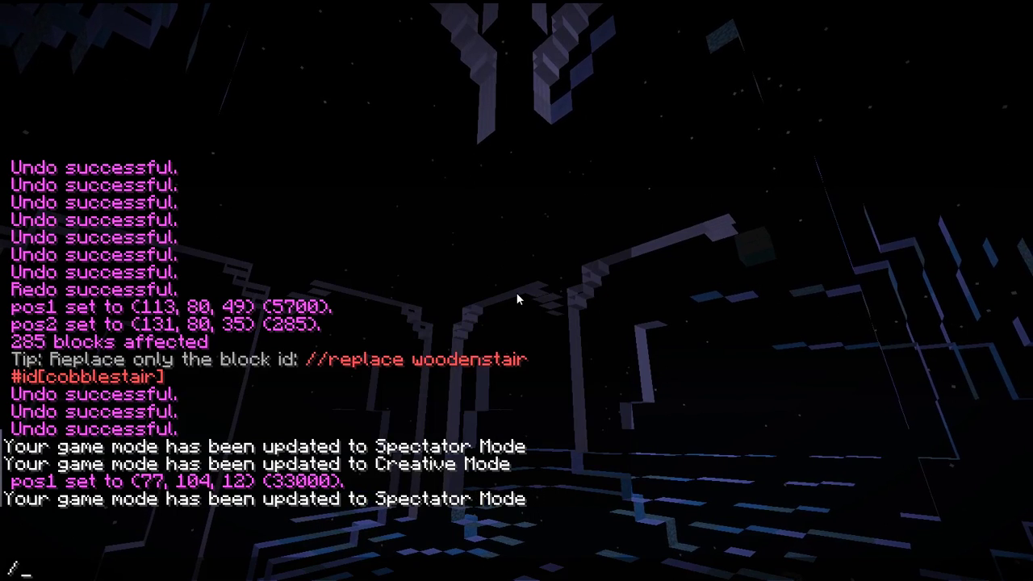
pyautogui.write('gamemode 1')
pyautogui.press('Return')
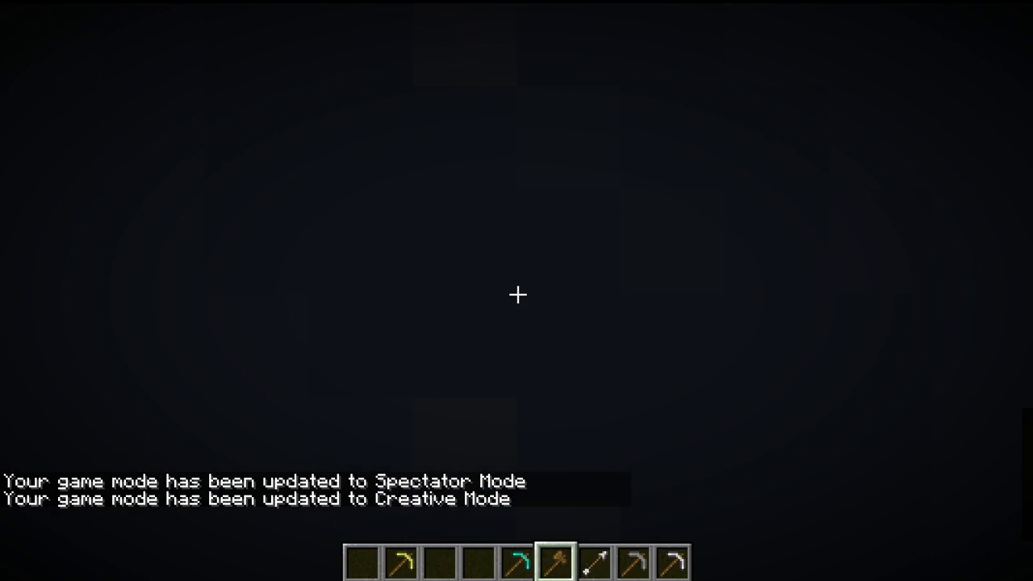
# Switch back to Spectator mode and replace the blocks in the WorldEdit selection with air to hollow out the building
pyautogui.press('/')
pyautogui.press('Up')
pyautogui.write('3')
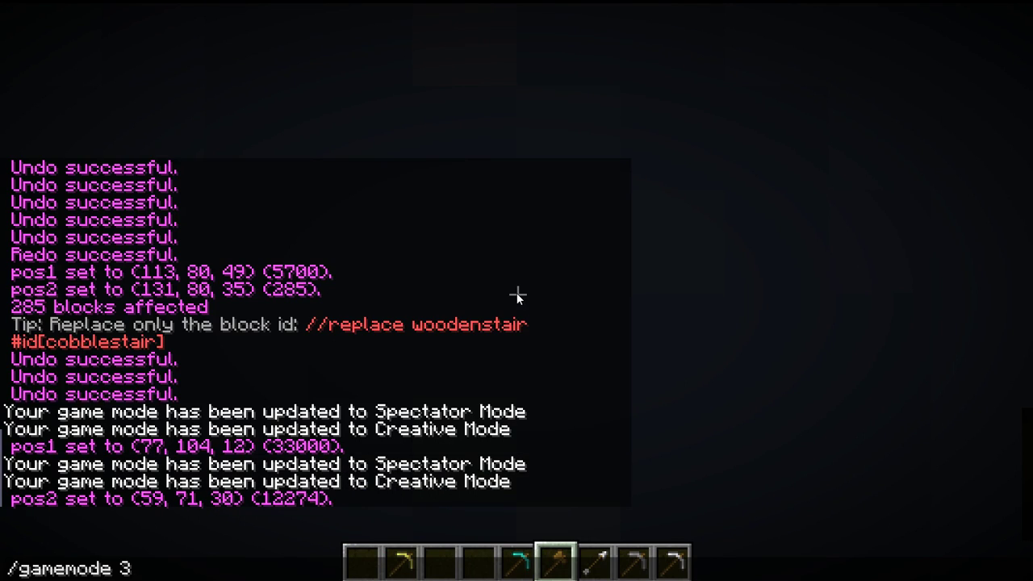
pyautogui.press('Return')
pyautogui.press('/')
pyautogui.write('/replace')
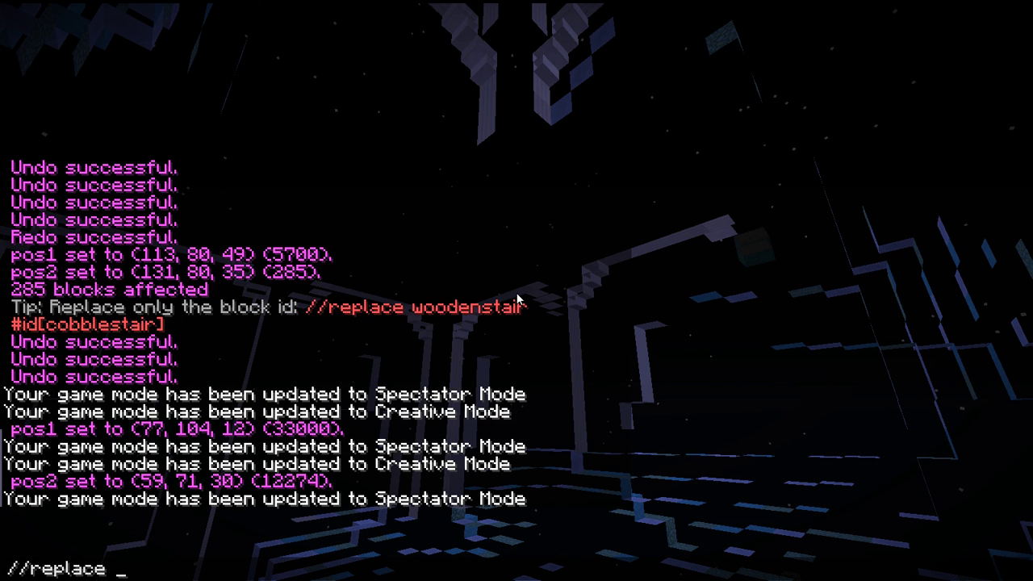
pyautogui.write(' air')
pyautogui.press('Return')
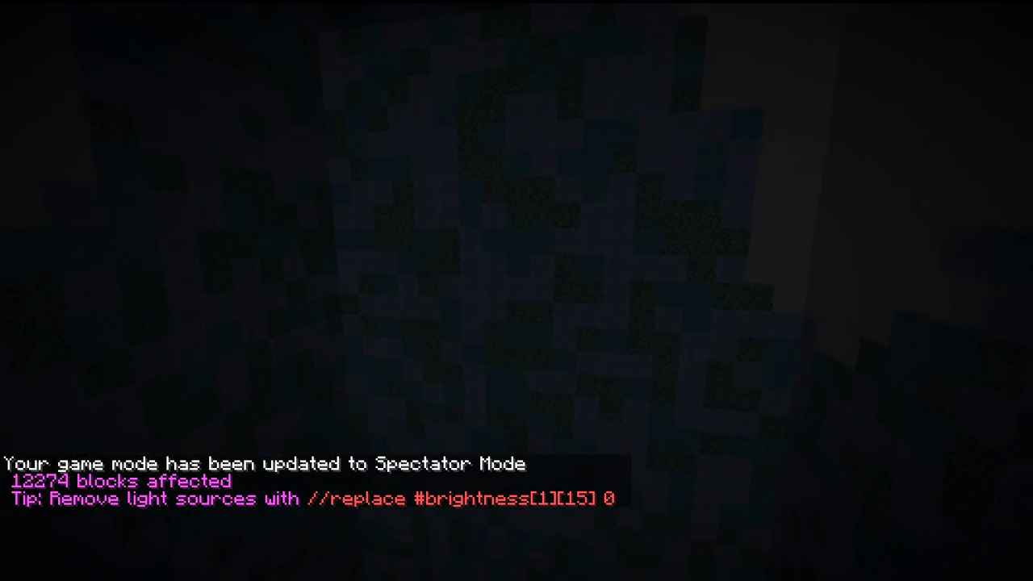
# Try to apply the minecraft:night_vision effect to the player with the values 1 and 99999
pyautogui.press('/')
pyautogui.write('/')
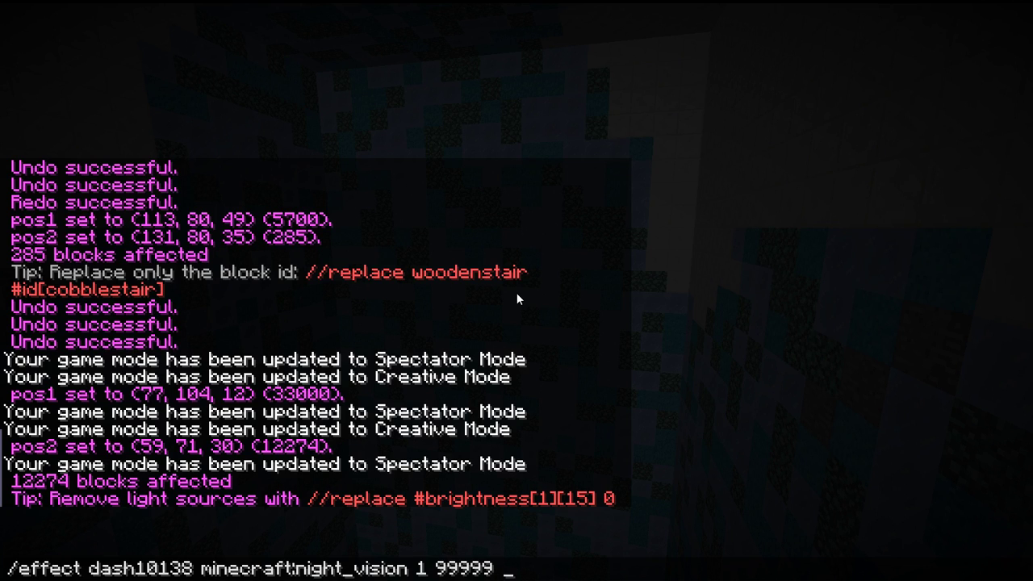
pyautogui.write('e')
pyautogui.press('Return')
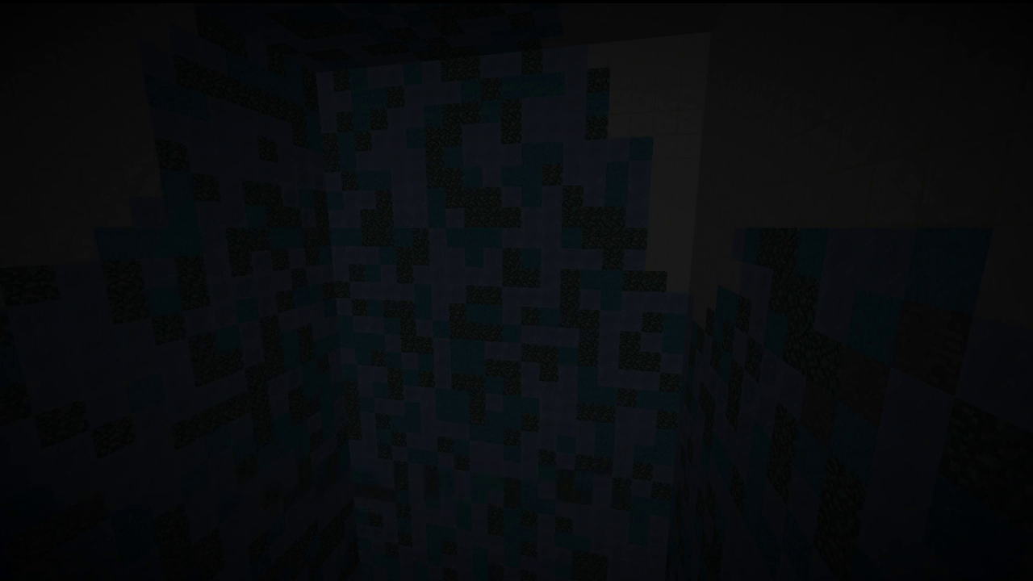
# Give the player the minecraft:night_vision effect for 99999 seconds with amplifier 1
pyautogui.press('/')
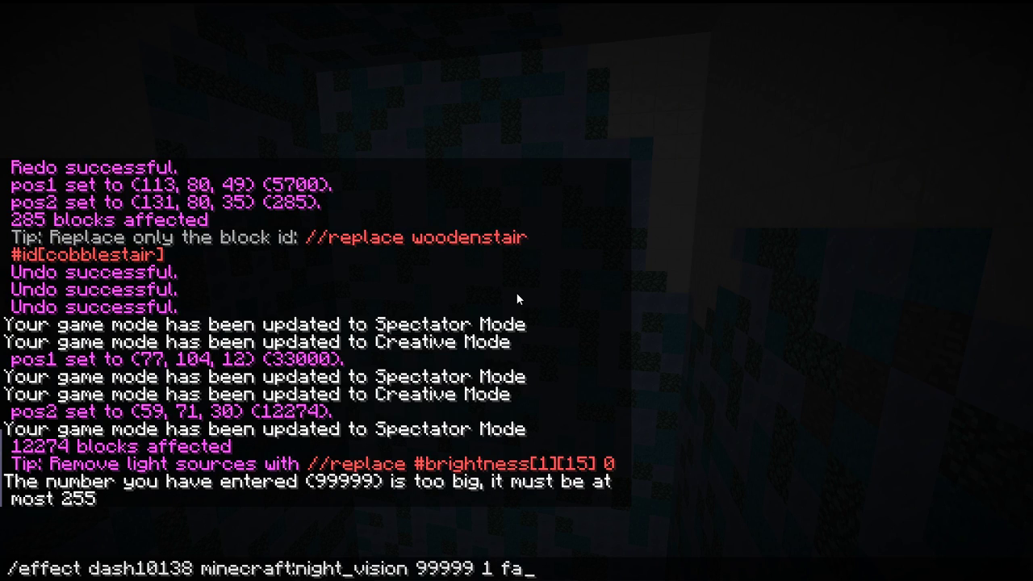
pyautogui.press('Return')
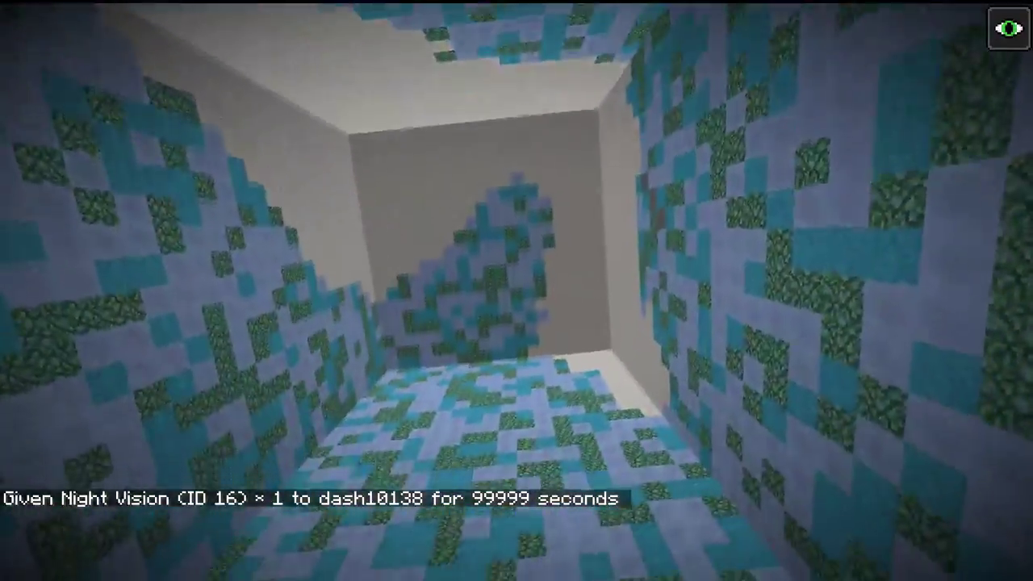
pyautogui.press('e')
pyautogui.press('e')
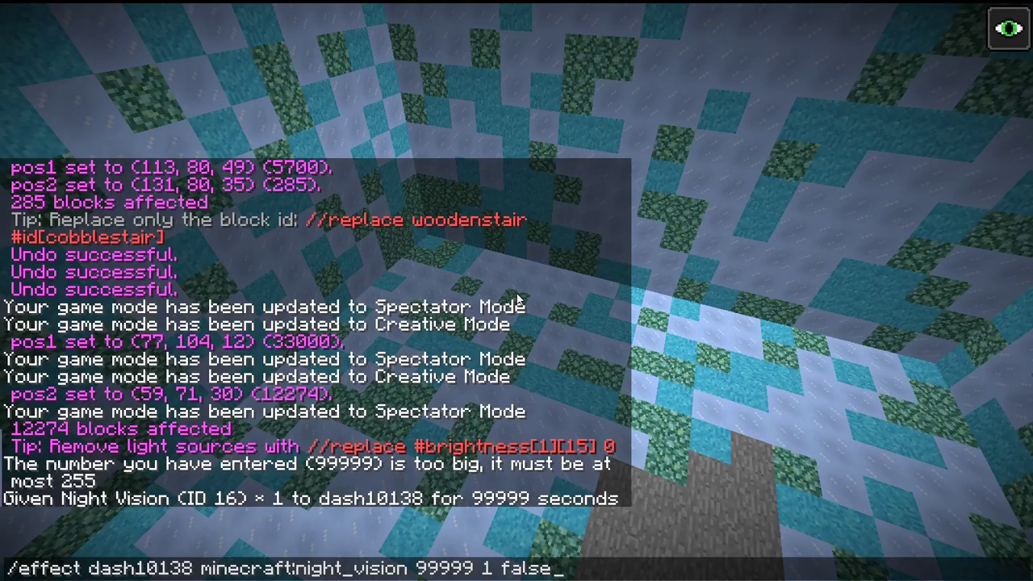
pyautogui.press('Escape')
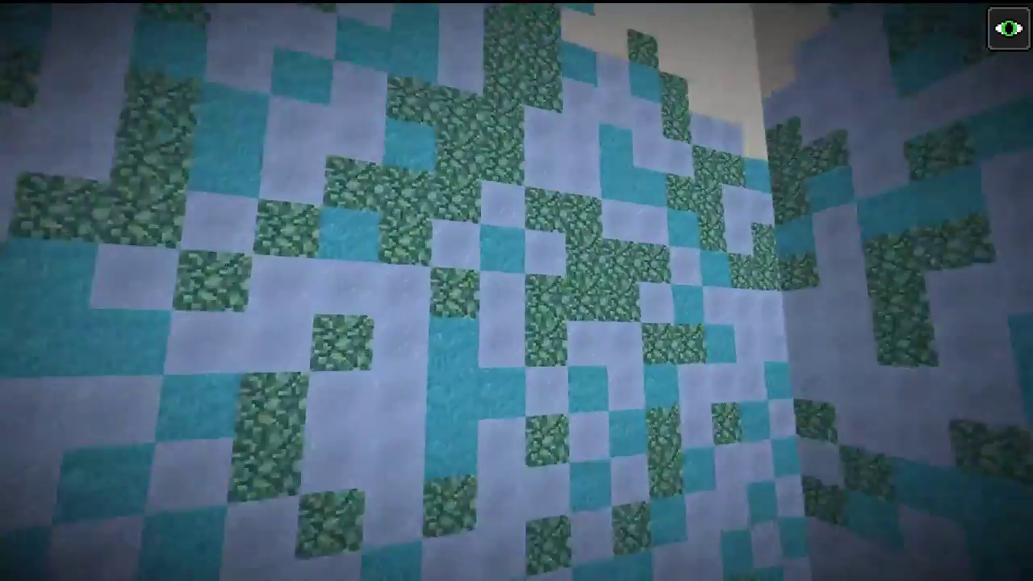
# Fly around the outside of the floating island to examine its quartz buildings, terraces and trees, and return inside the hollowed building
pyautogui.press('w')
pyautogui.press('s')
pyautogui.press('space')
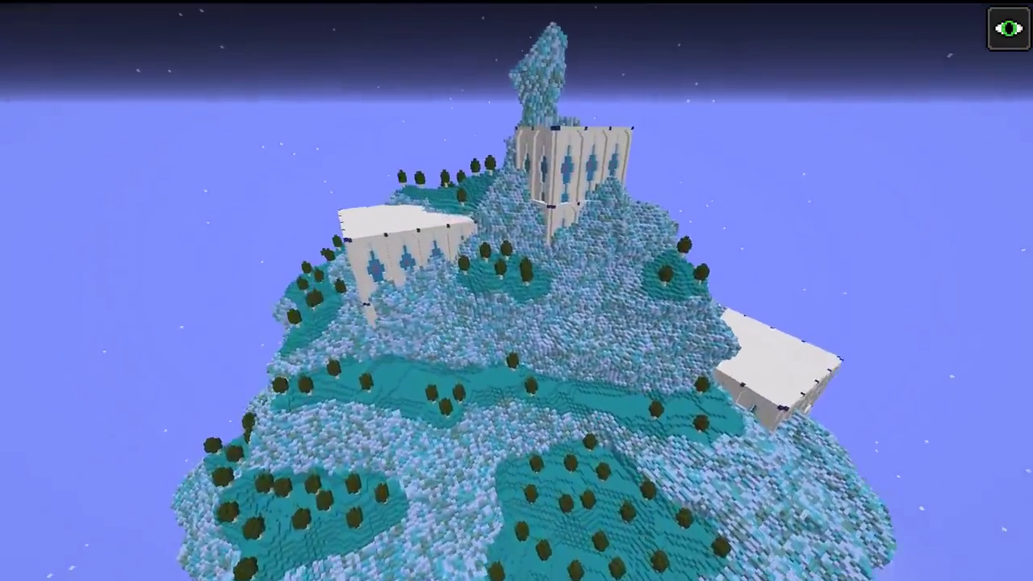
pyautogui.press('w')
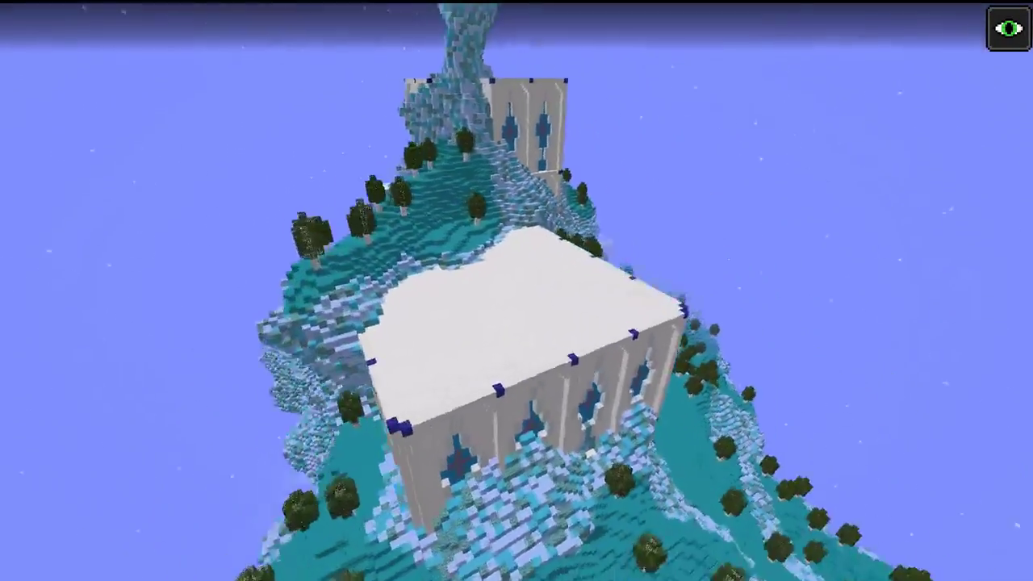
pyautogui.press('a')
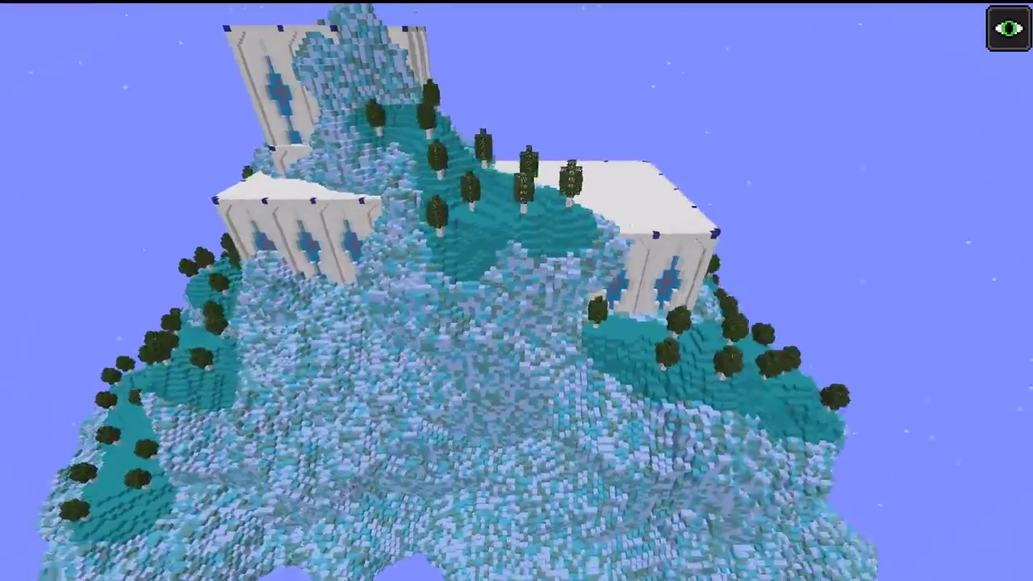
pyautogui.press('a')
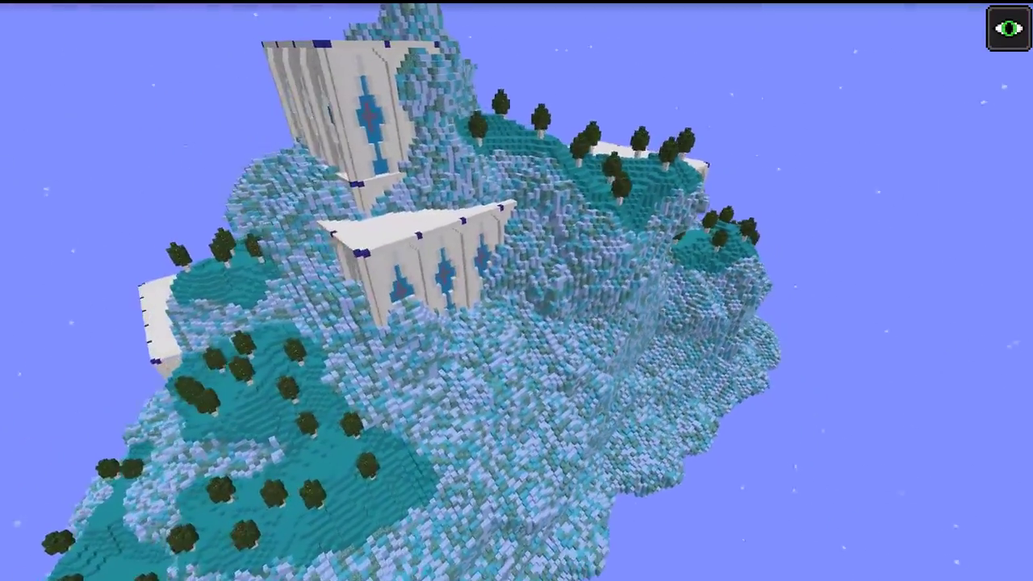
pyautogui.press('a')
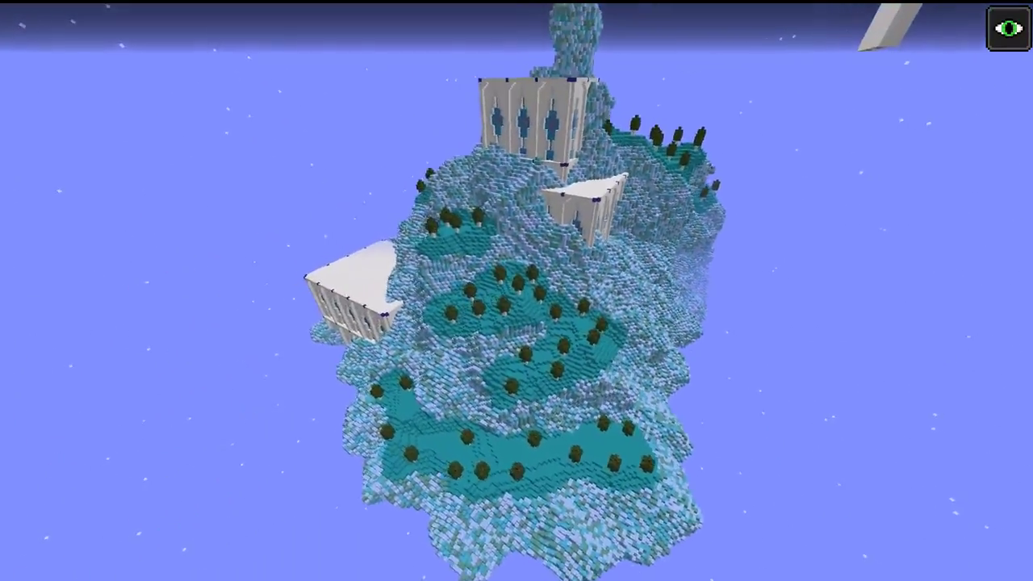
pyautogui.press('w')
pyautogui.press('w')
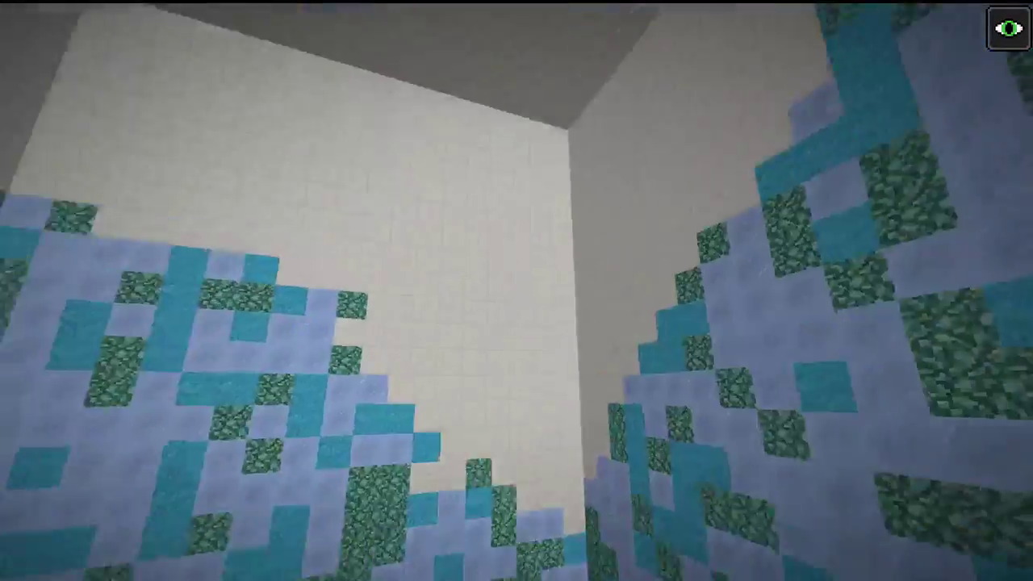
# Switch the game mode to Creative inside the hollowed building
pyautogui.press('/')
pyautogui.press('Up')
pyautogui.press('Up')
pyautogui.press('Up')
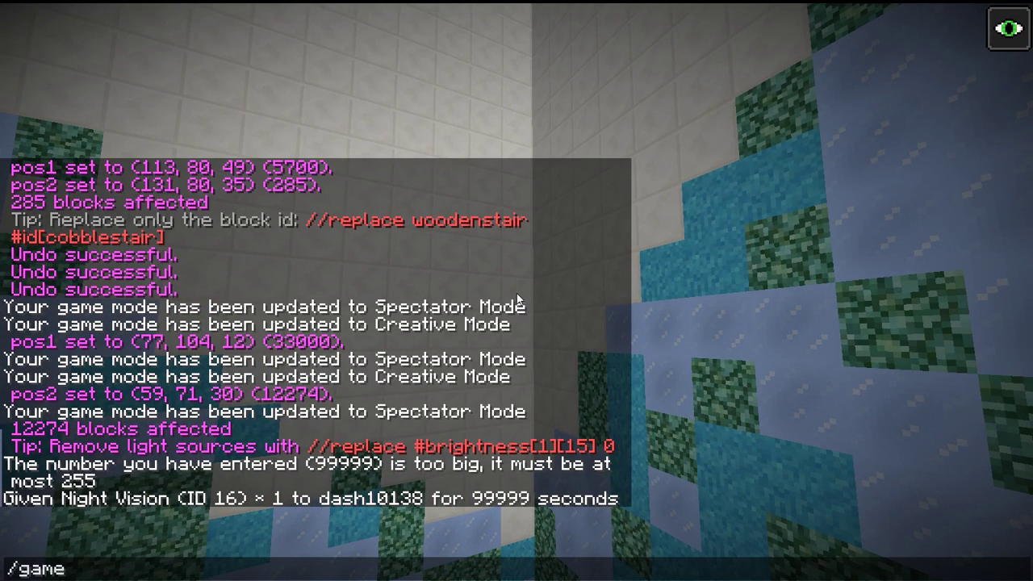
pyautogui.press('Return')
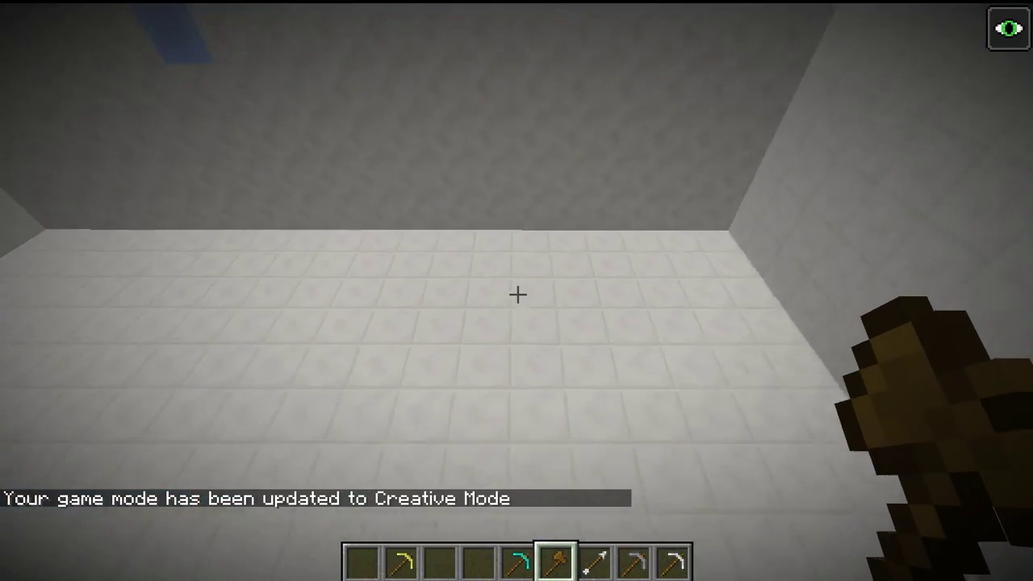
# Clear the entire inventory and put a Polished Granite block in the second hotbar slot
pyautogui.press('e')
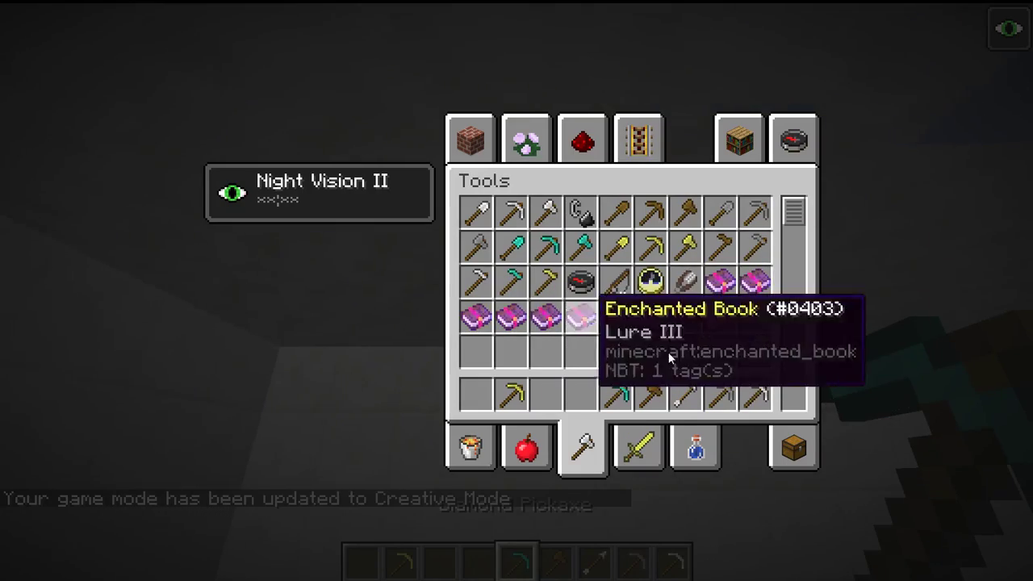
pyautogui.click(802, 432)
pyautogui.keyDown('shift'); pyautogui.click(793, 394); pyautogui.keyUp('shift')
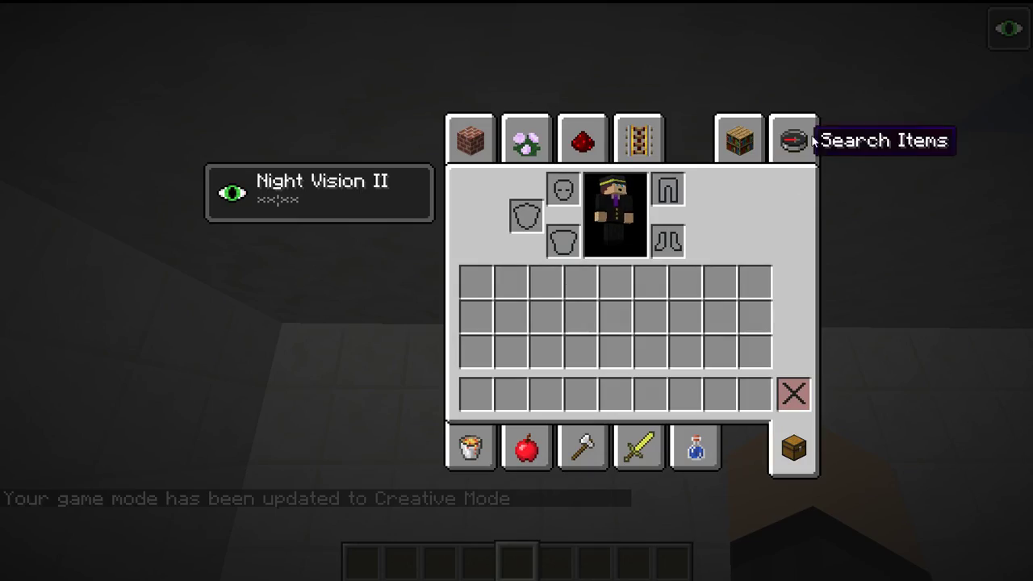
pyautogui.click(489, 142)
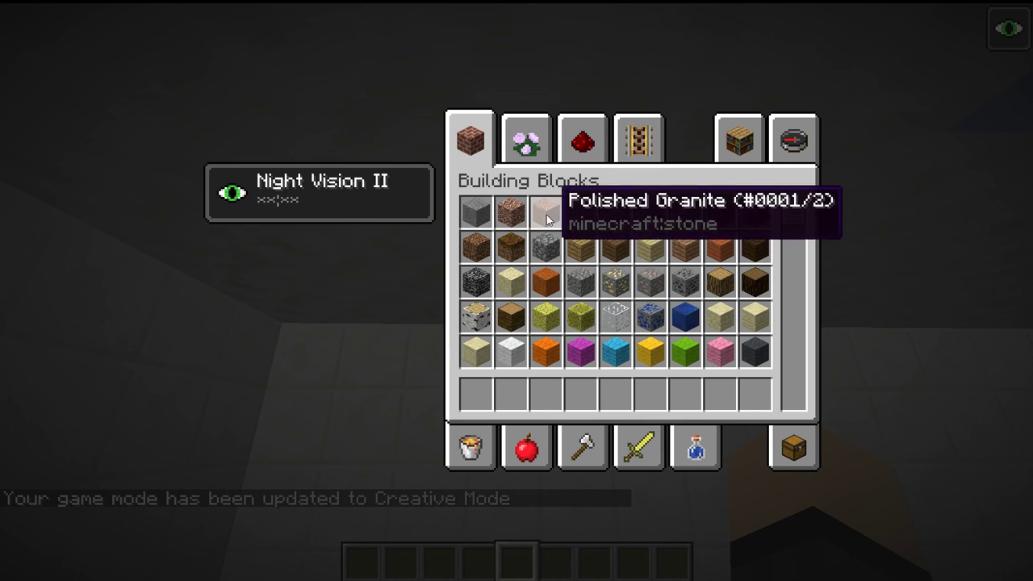
pyautogui.click(511, 394)
pyautogui.press('e')
pyautogui.press('1')
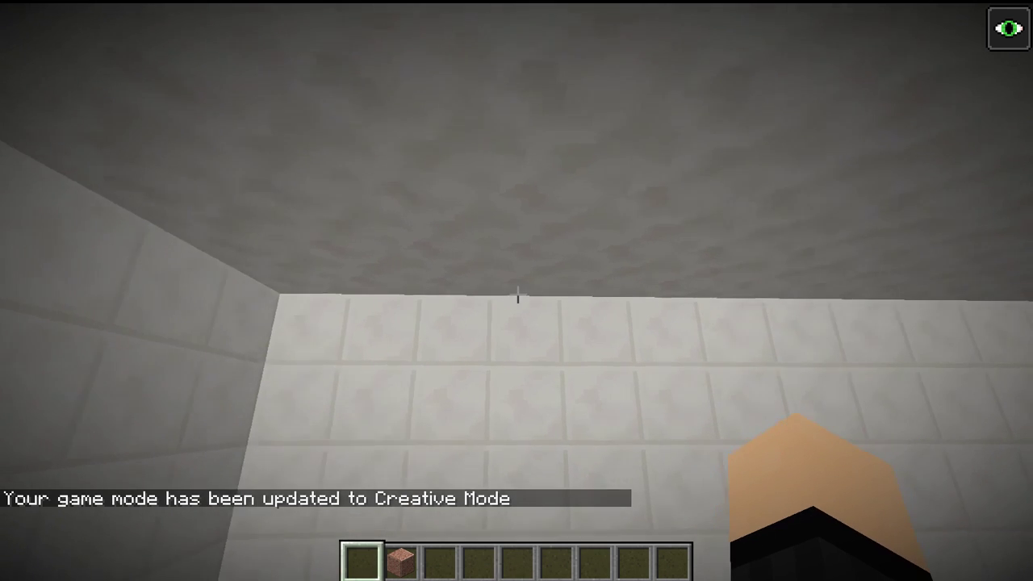
# Place spaced Polished Granite marker blocks along the top row of the interior quartz walls
pyautogui.press('2')
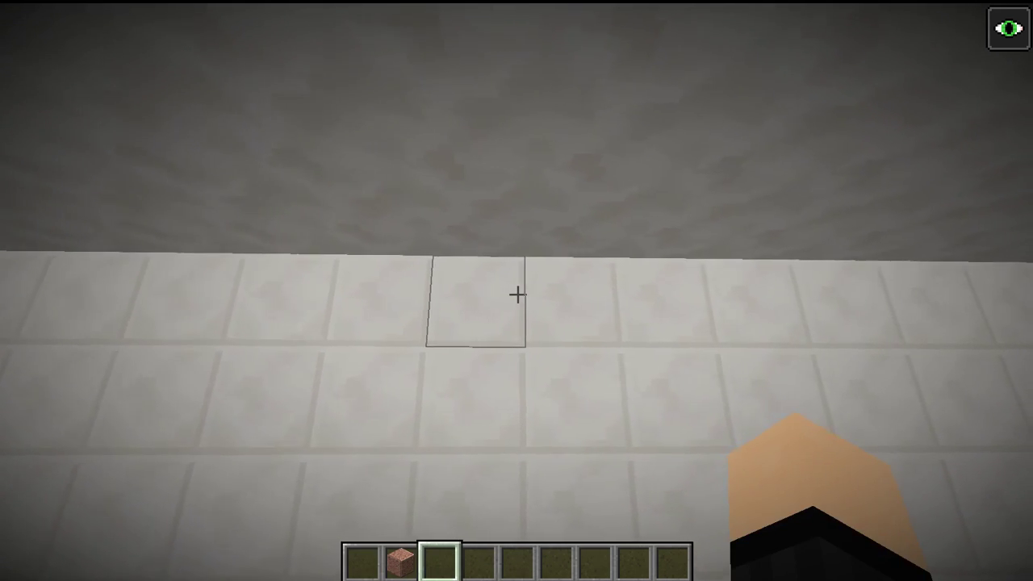
pyautogui.rightClick(517, 295)
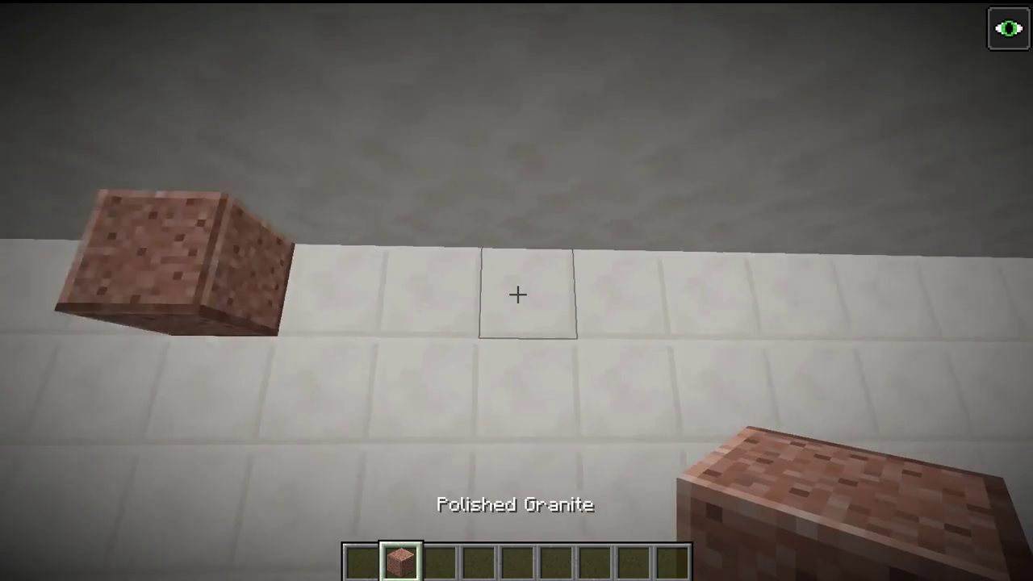
pyautogui.rightClick(517, 294)
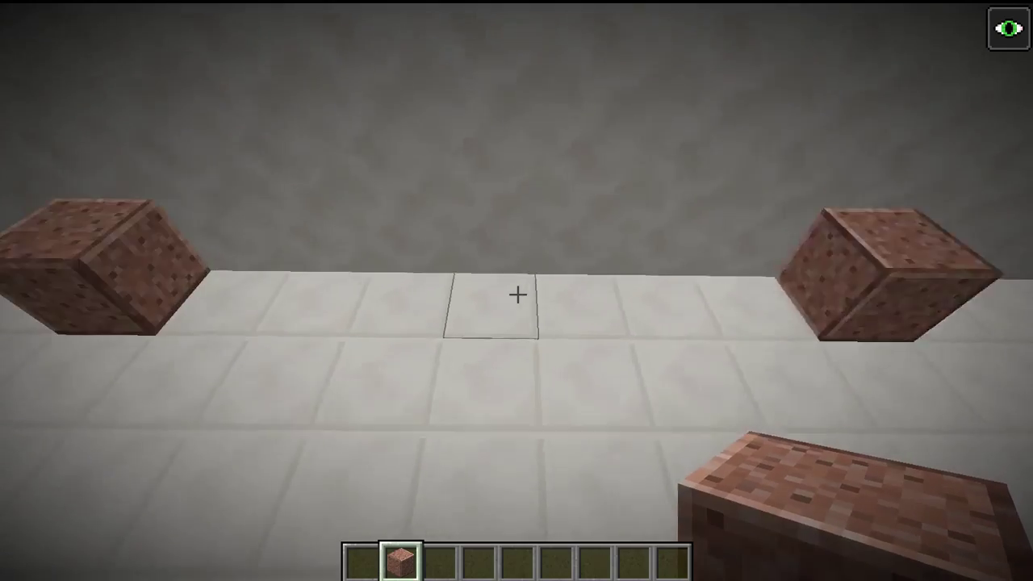
pyautogui.rightClick(517, 295)
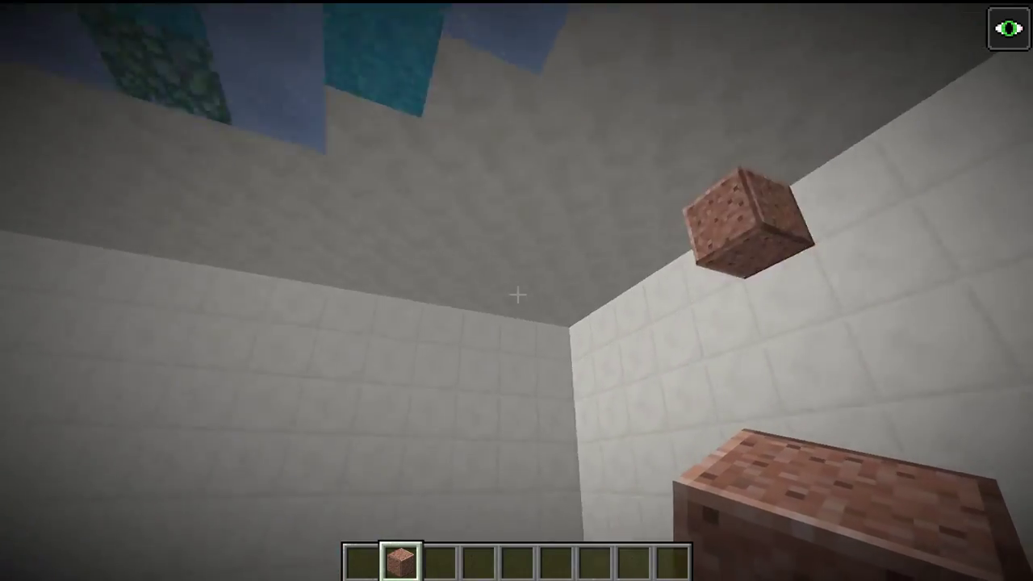
pyautogui.rightClick(517, 294)
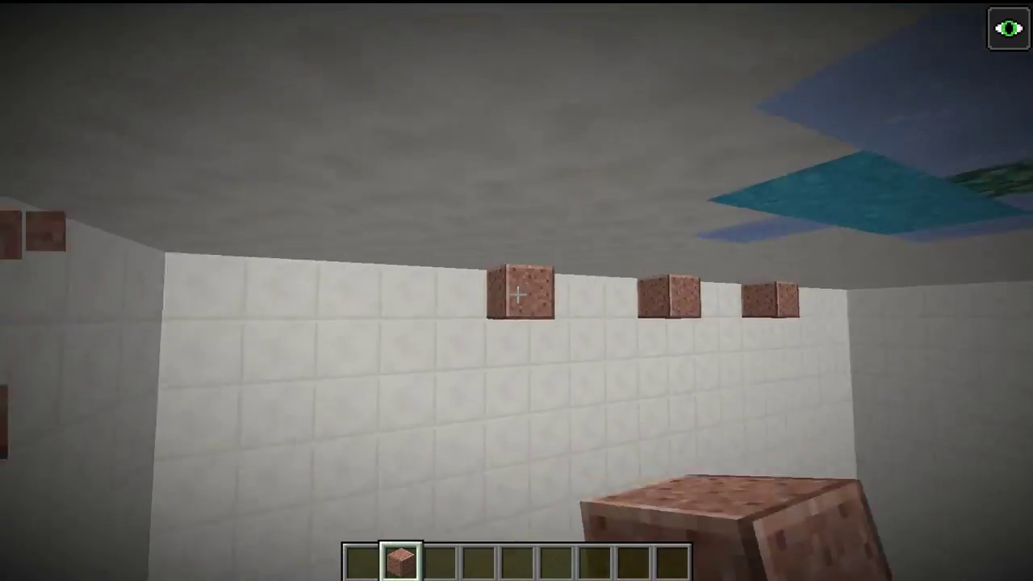
# Break the Polished Granite marker blocks along the top of the quartz walls
pyautogui.click(518, 294)
pyautogui.click(517, 295)
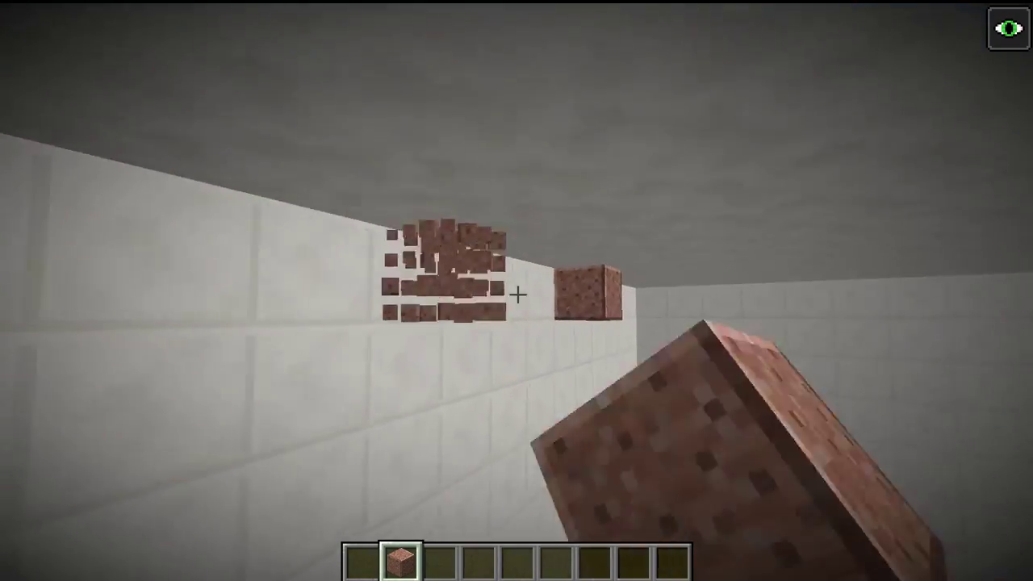
pyautogui.click(517, 295)
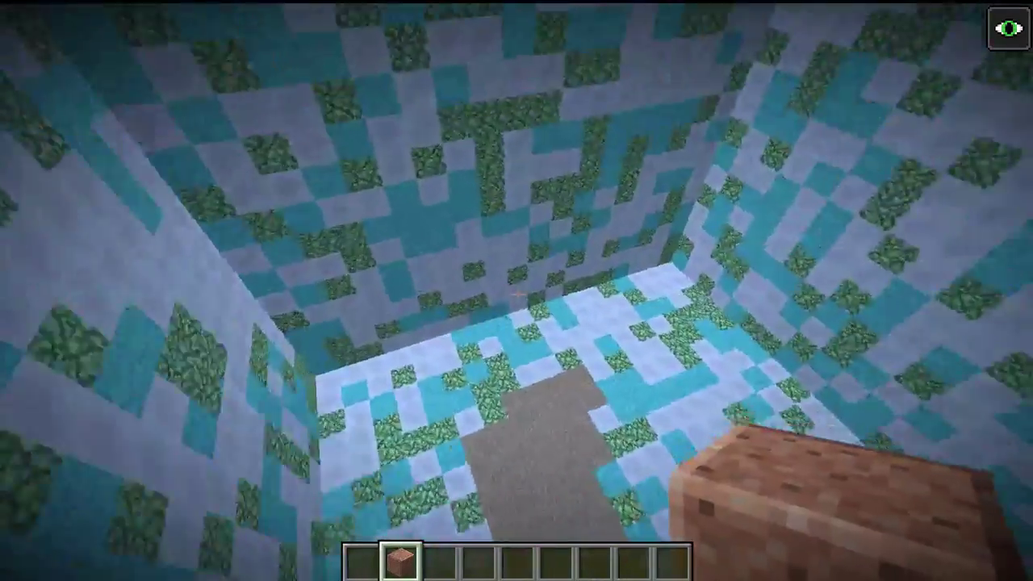
# Add the wooden axe to the fifth hotbar slot
pyautogui.press('e')
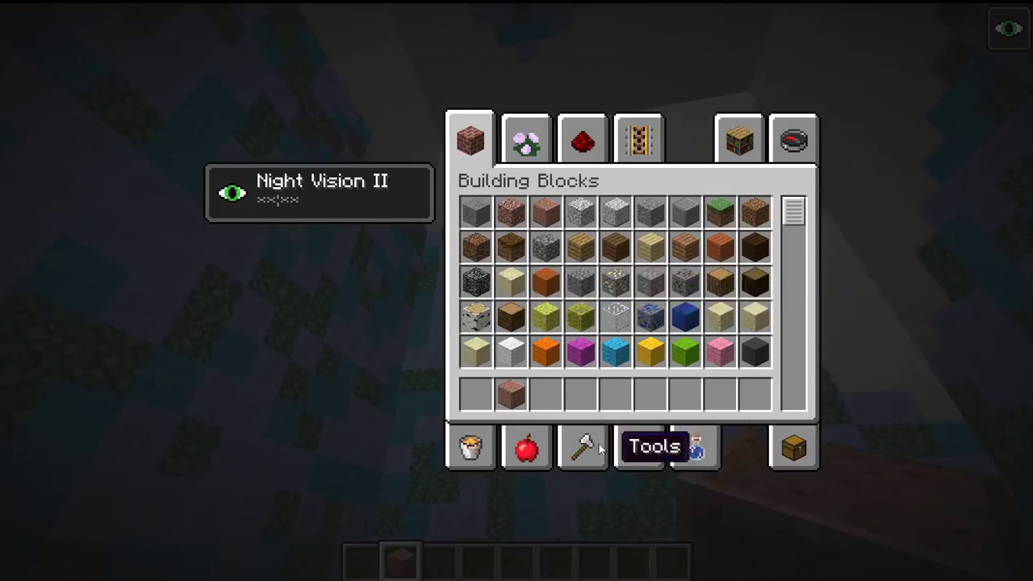
pyautogui.click(632, 400)
pyautogui.press('e')
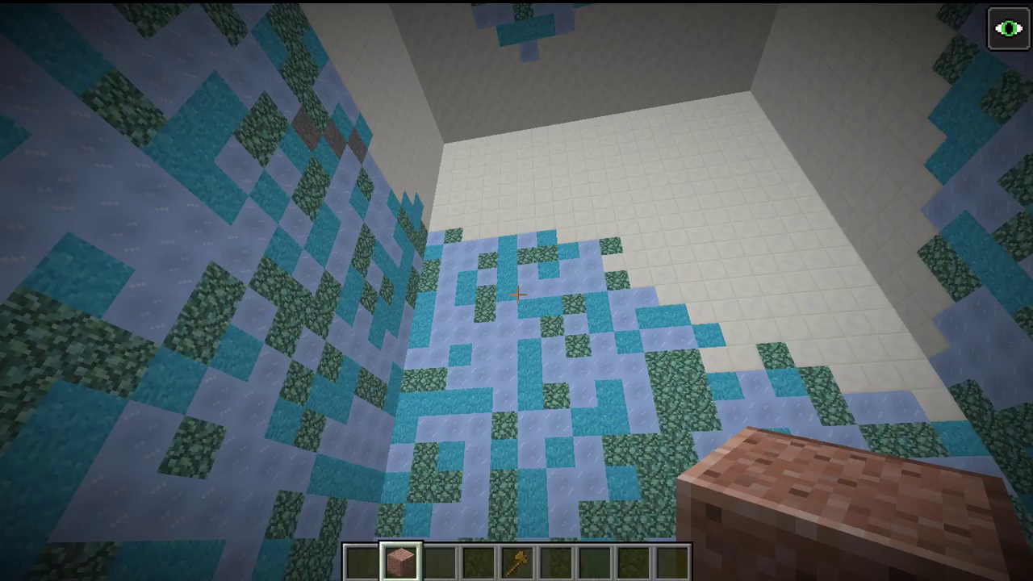
# Select the interior wall from (59, 104, 11) to (77, 71, 11) with the WorldEdit axe and replace its blocks with black concrete
pyautogui.press('5')
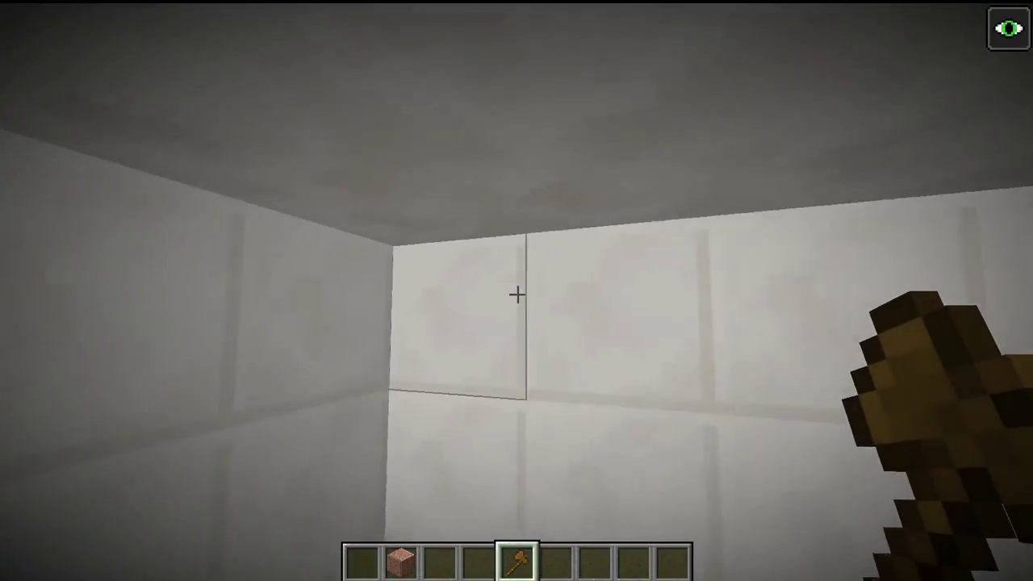
pyautogui.click(517, 295)
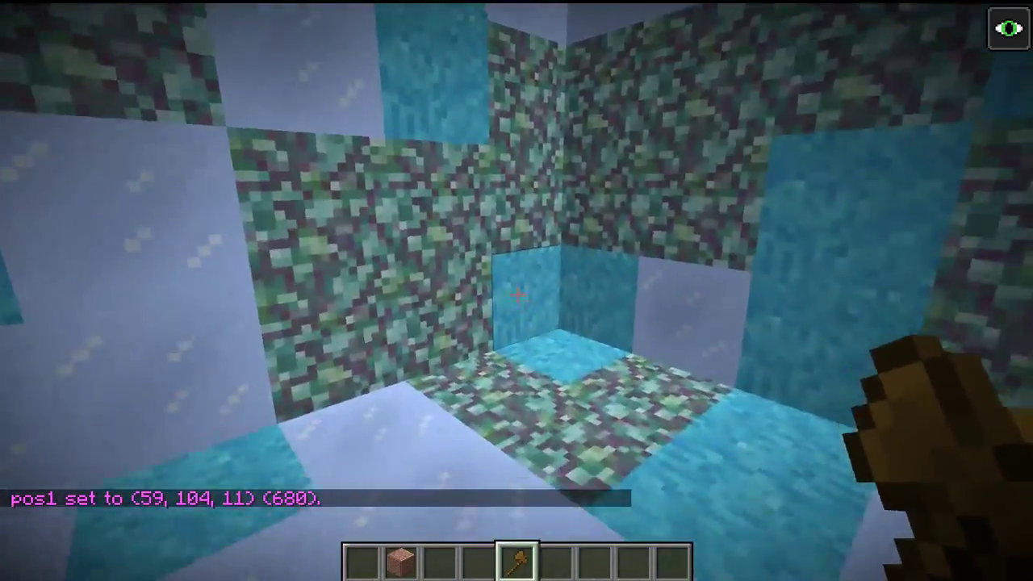
pyautogui.rightClick(516, 295)
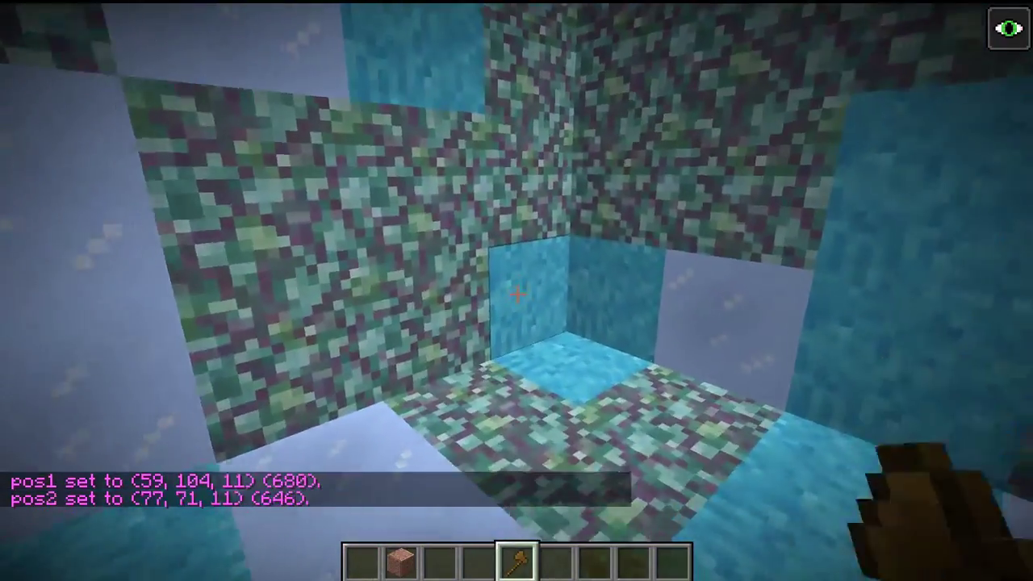
pyautogui.press('/')
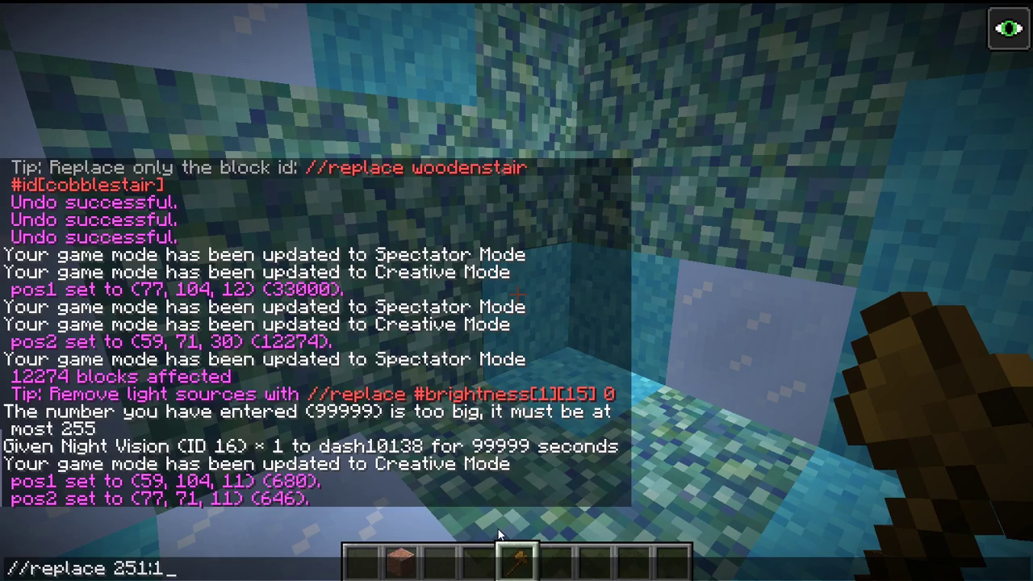
pyautogui.press('Return')
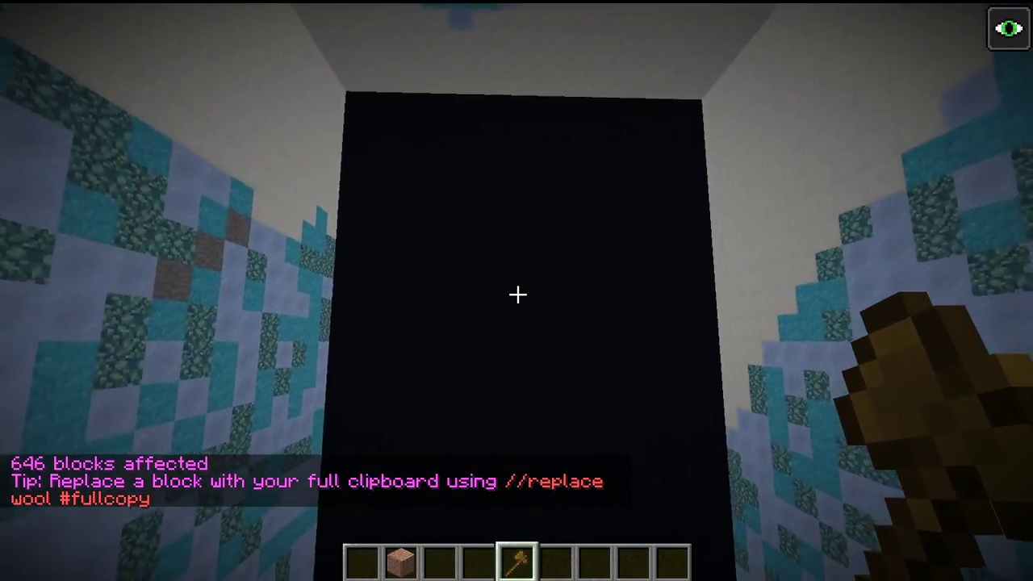
# Place Polished Granite marker blocks near both side edges of the black wall, just below the ceiling
pyautogui.scroll(1, 517, 295)
pyautogui.scroll(2, 517, 294)
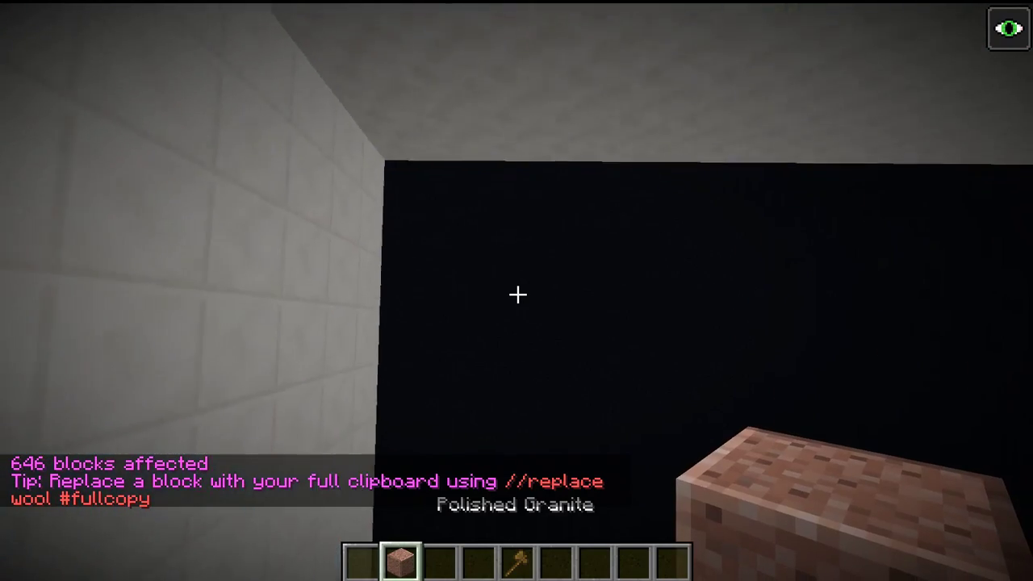
pyautogui.rightClick(517, 295)
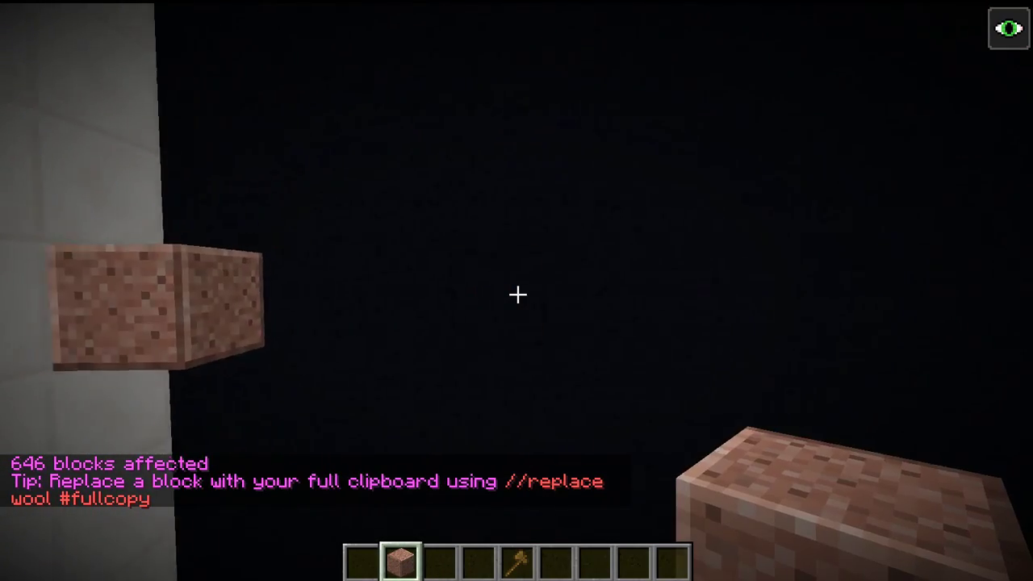
pyautogui.rightClick(517, 295)
pyautogui.click(517, 294)
pyautogui.rightClick(517, 295)
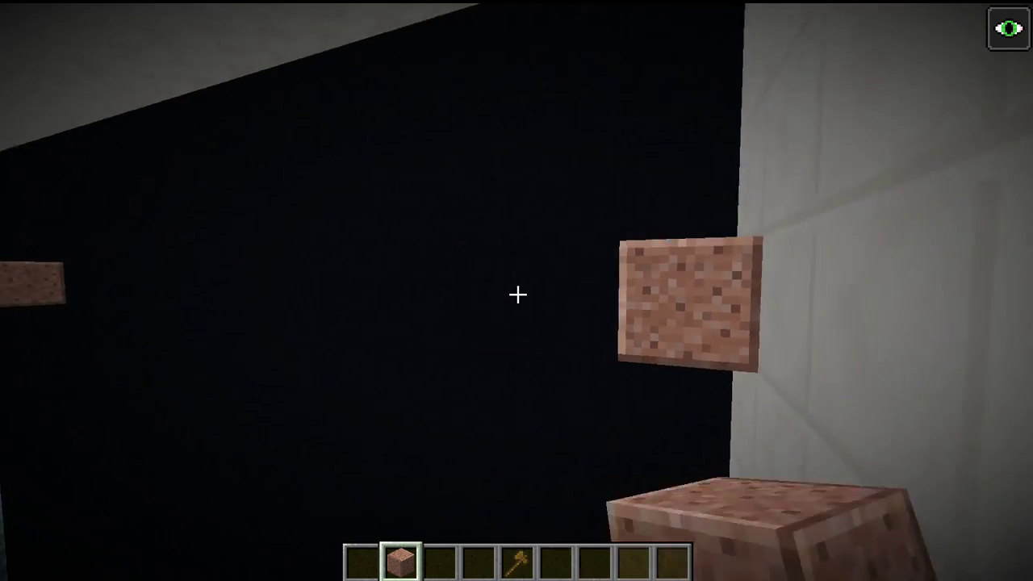
# Space more Polished Granite markers between the edge ones and patch the gap in the black wall with the same black block
pyautogui.rightClick(517, 294)
pyautogui.click(517, 295)
pyautogui.rightClick(517, 295)
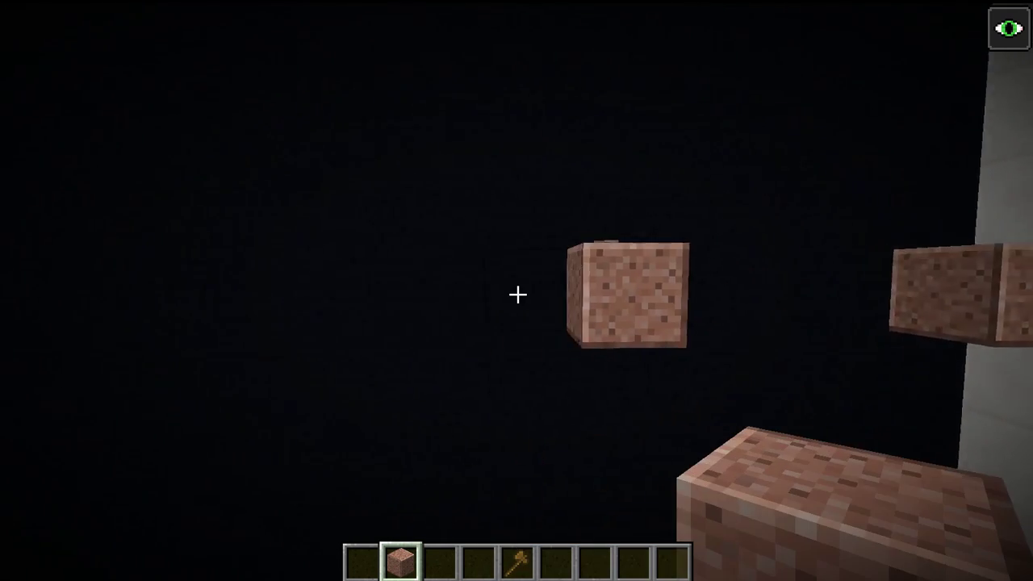
pyautogui.rightClick(517, 295)
pyautogui.rightClick(517, 294)
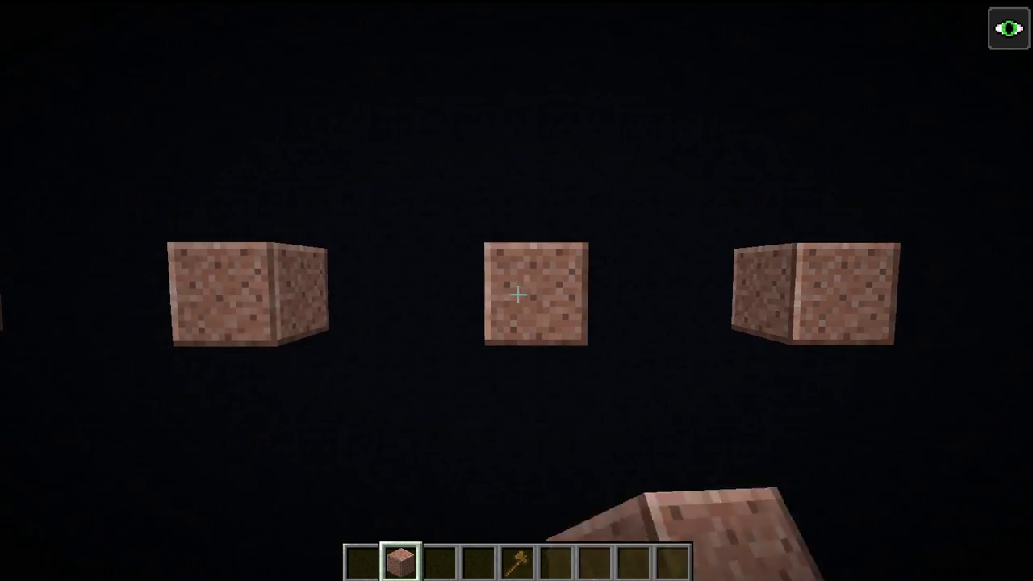
pyautogui.click(517, 295)
pyautogui.rightClick(517, 295)
pyautogui.press('3')
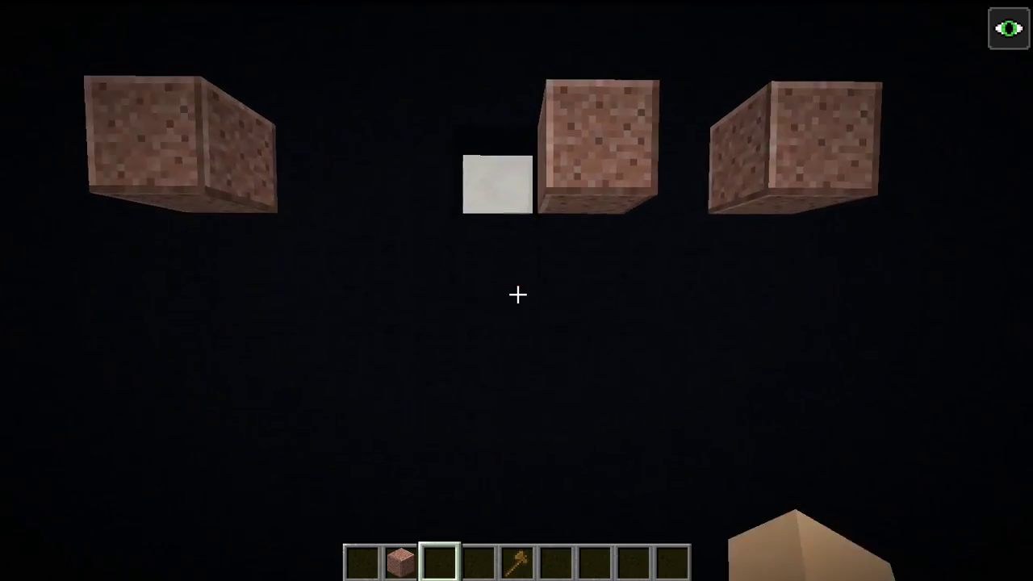
pyautogui.press('2')
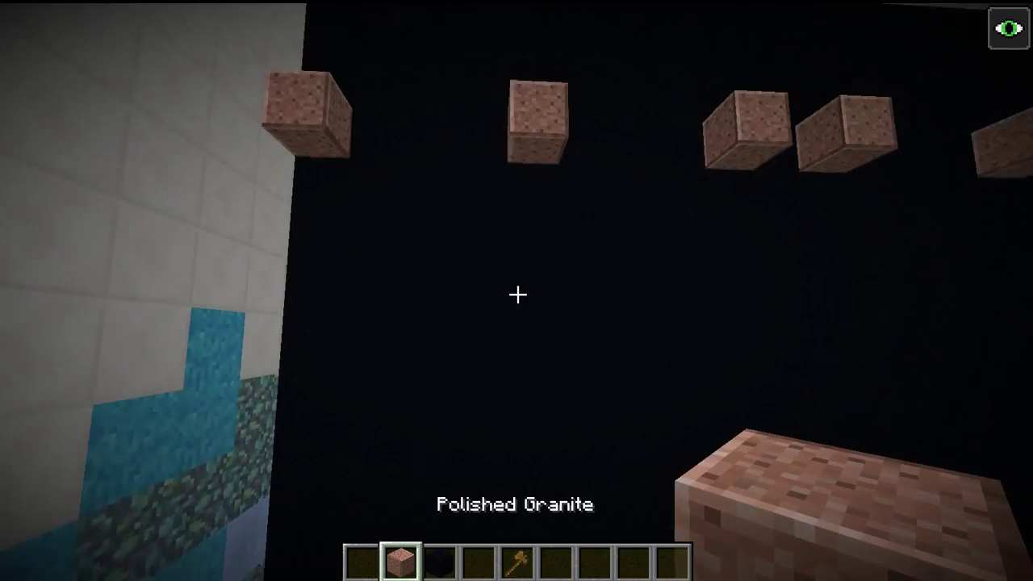
# Place a second row of Polished Granite markers across the black wall, a few blocks below the first row
pyautogui.rightClick(517, 294)
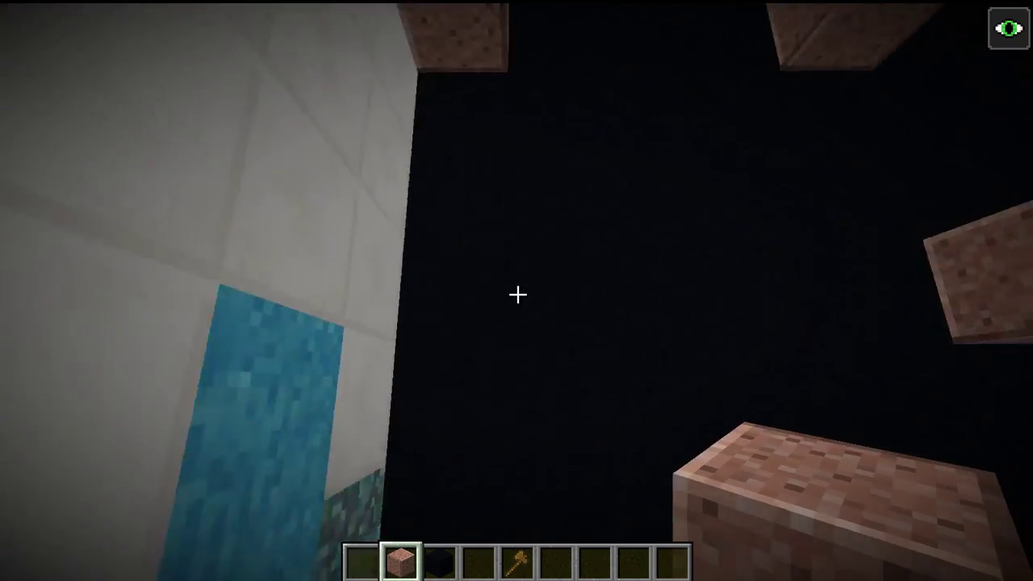
pyautogui.rightClick(517, 295)
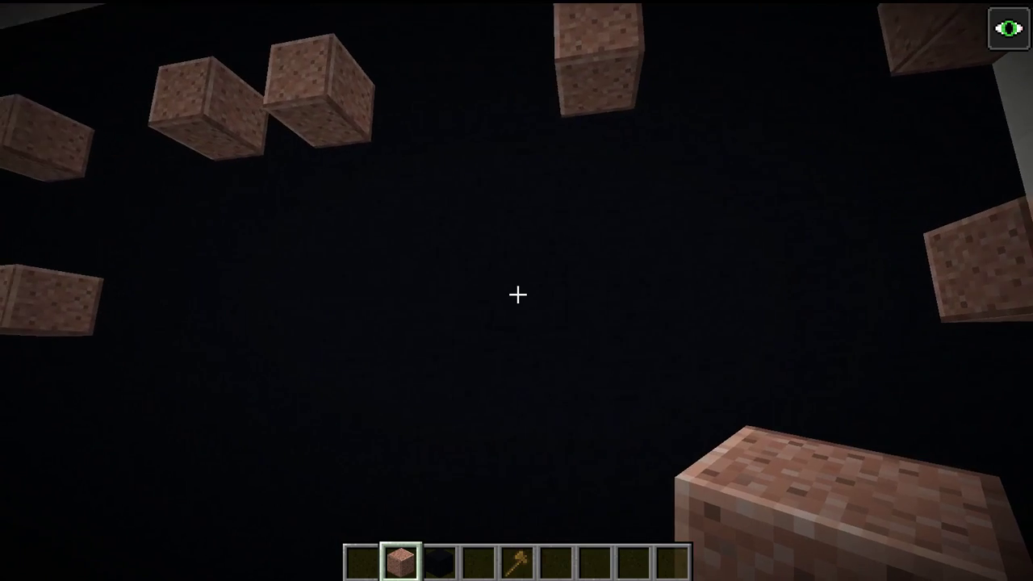
pyautogui.rightClick(517, 294)
pyautogui.rightClick(518, 295)
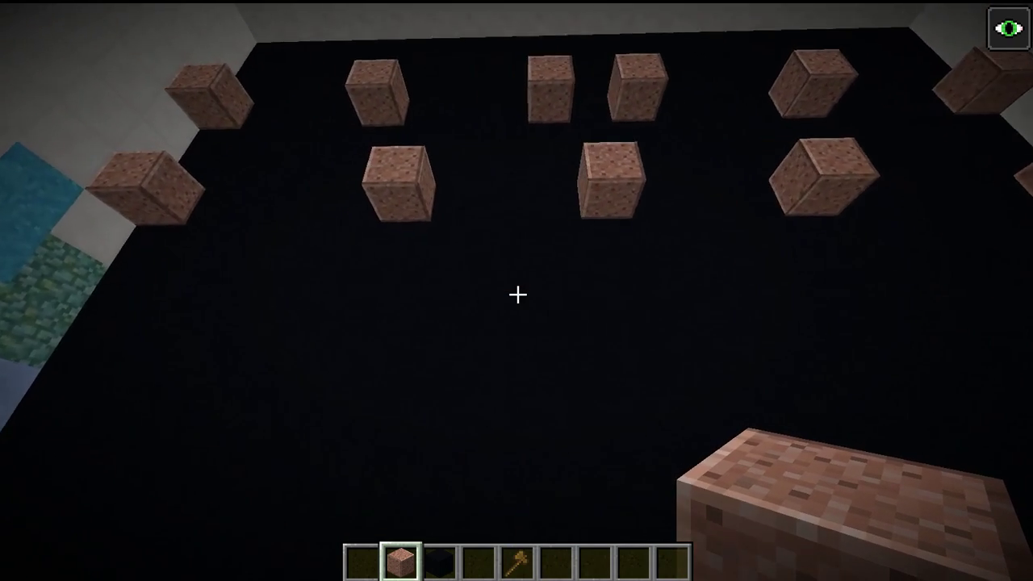
# Place a third row of four spaced Polished Granite markers across the black wall, below the second row
pyautogui.rightClick(517, 295)
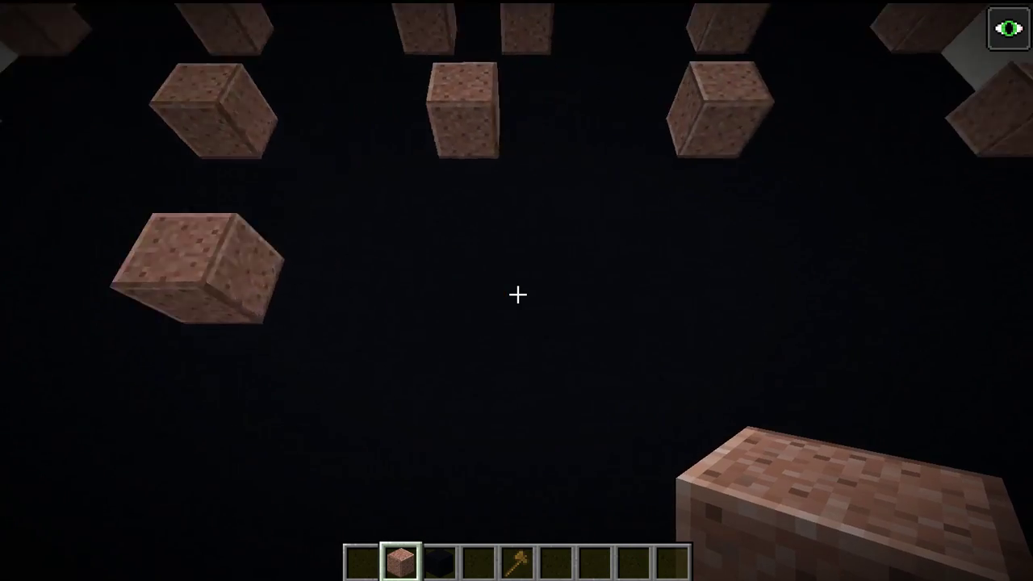
pyautogui.rightClick(517, 294)
pyautogui.rightClick(517, 295)
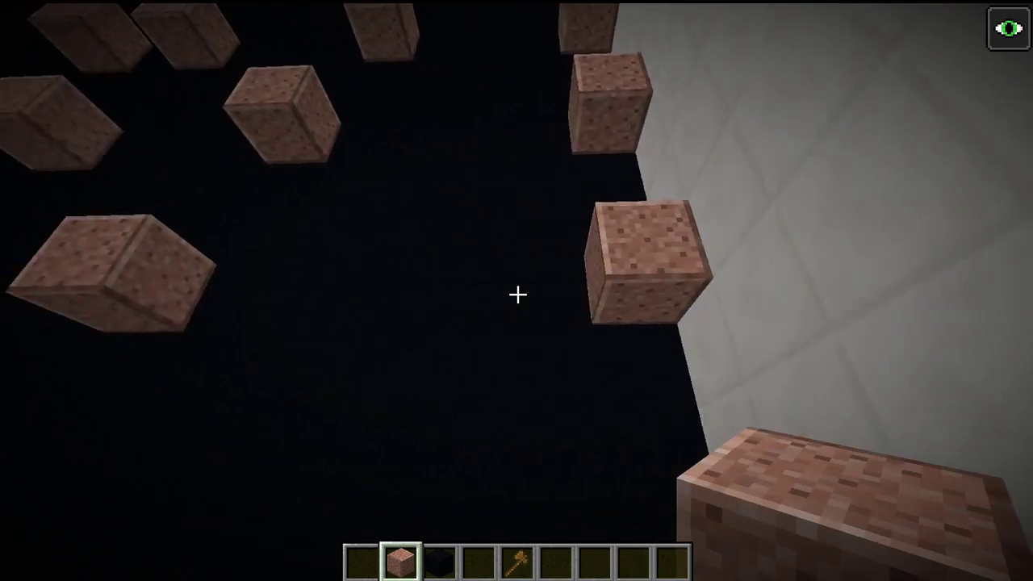
pyautogui.rightClick(517, 294)
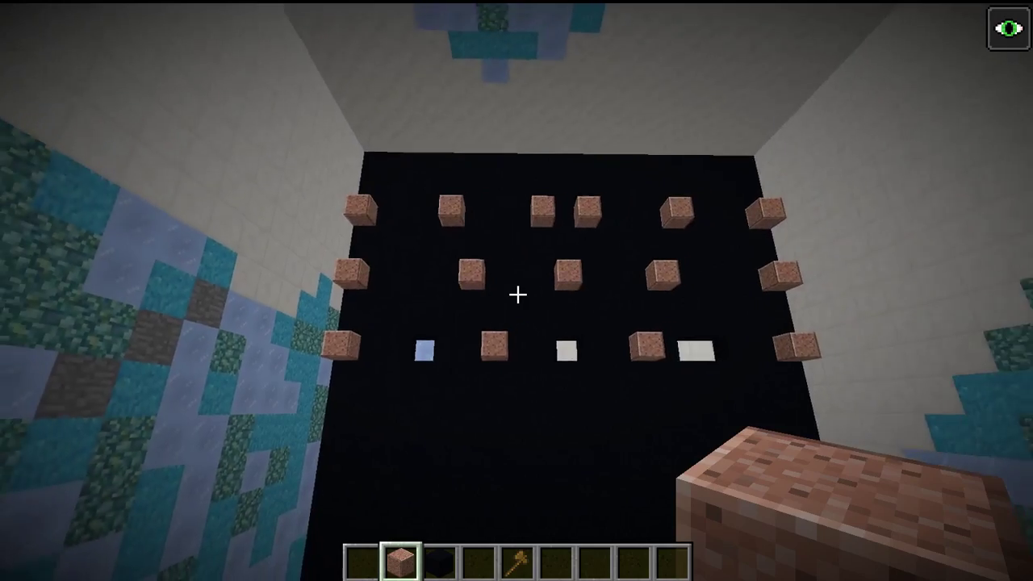
# Remove the two upper rows of Polished Granite markers and patch the gaps in the black wall with Black Concrete
pyautogui.press('w')
pyautogui.press('space')
pyautogui.click(517, 295)
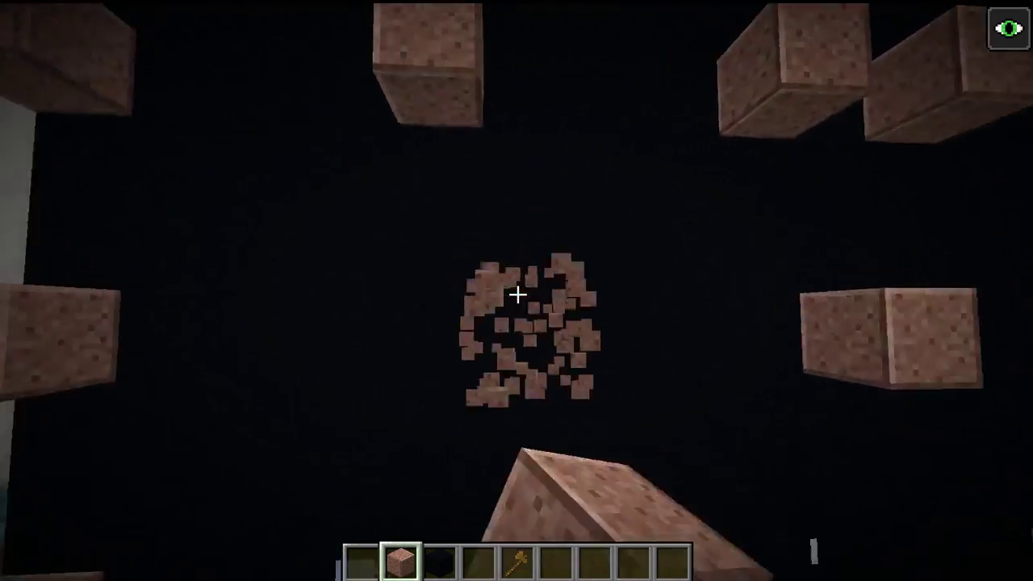
pyautogui.click(517, 294)
pyautogui.click(517, 294)
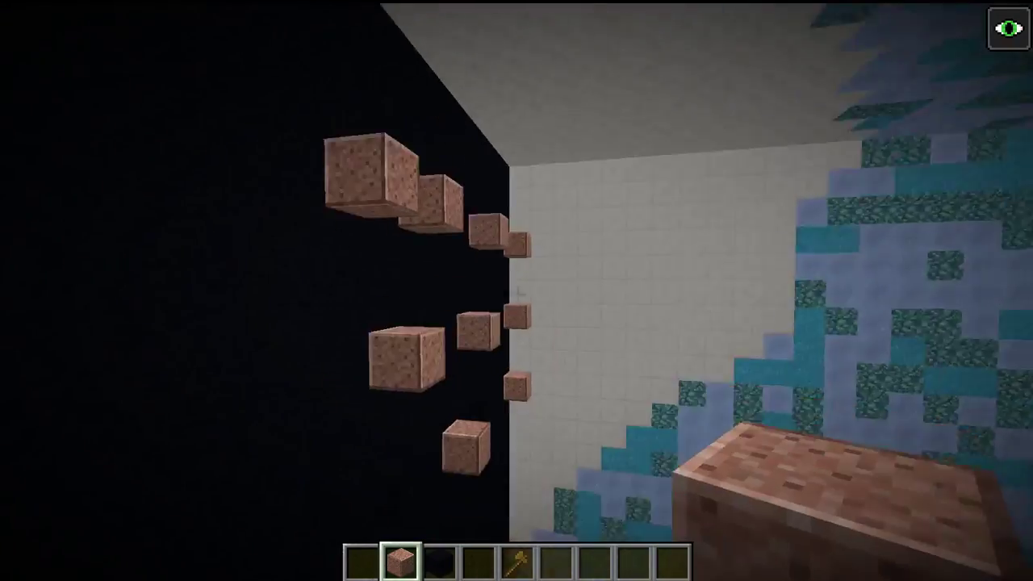
pyautogui.press('w')
pyautogui.click(518, 295)
pyautogui.click(517, 294)
pyautogui.click(517, 295)
pyautogui.click(518, 295)
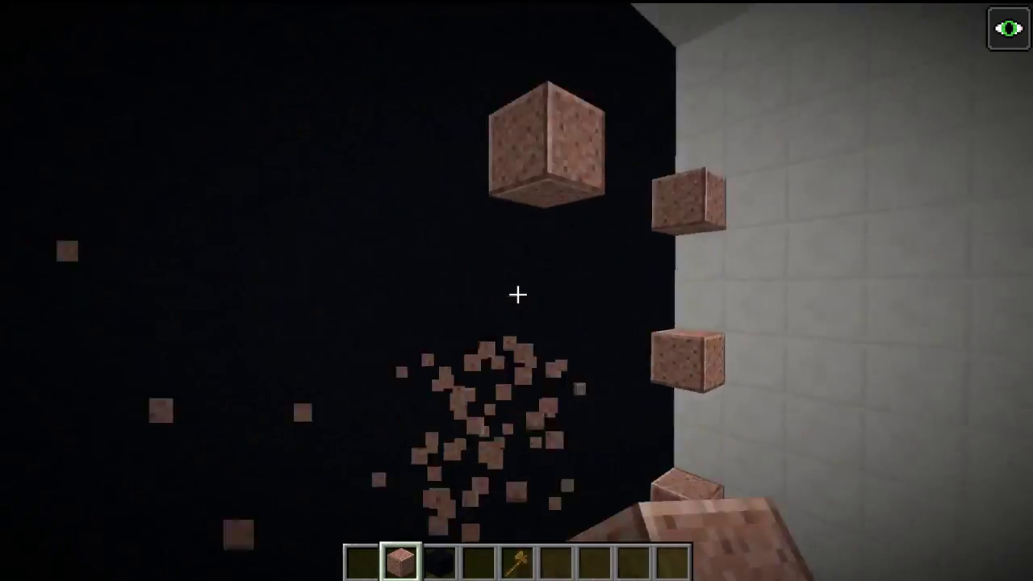
pyautogui.click(517, 295)
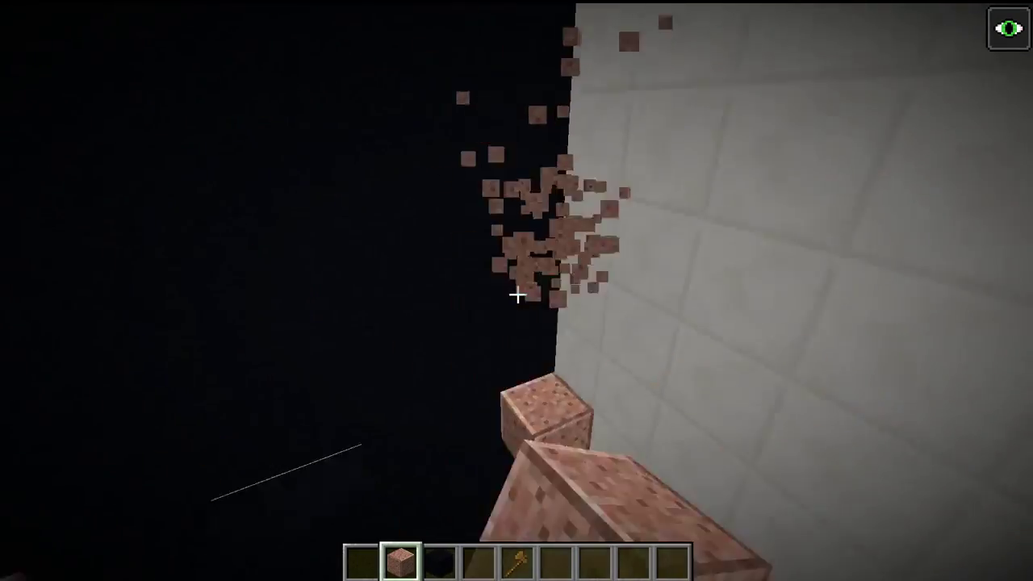
pyautogui.press('3')
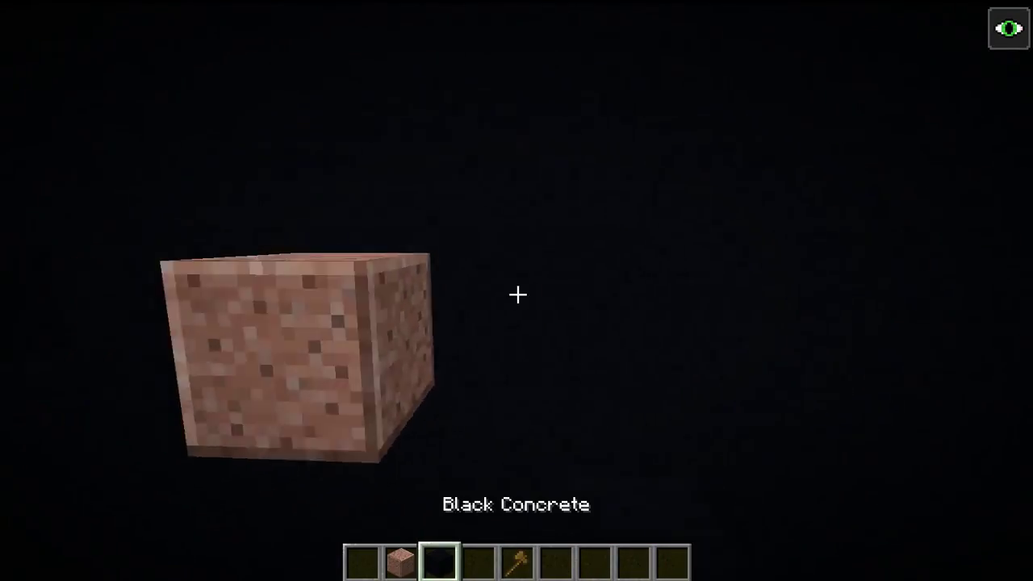
pyautogui.click(518, 295)
# Add Black Concrete Powder to the ninth hotbar slot and set one block into the wall between the two middle granite markers
pyautogui.press('e')
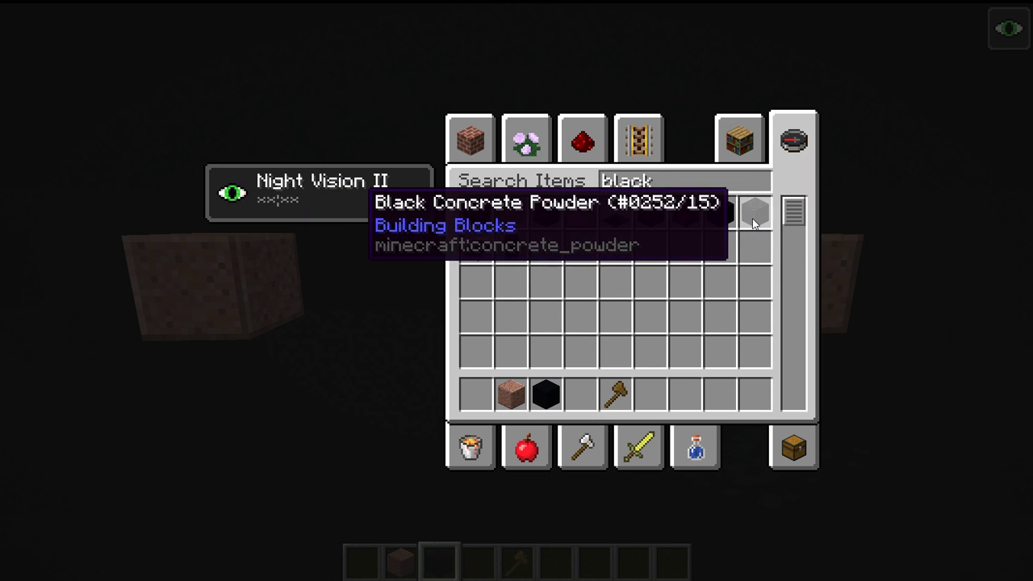
pyautogui.click(751, 218)
pyautogui.press('e')
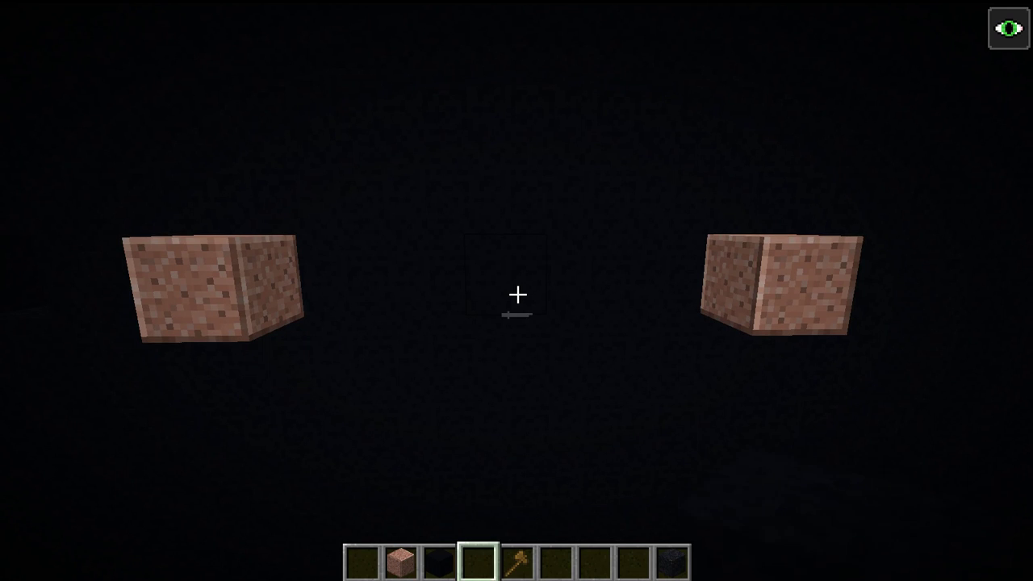
pyautogui.press('9')
pyautogui.rightClick(517, 295)
pyautogui.press('s')
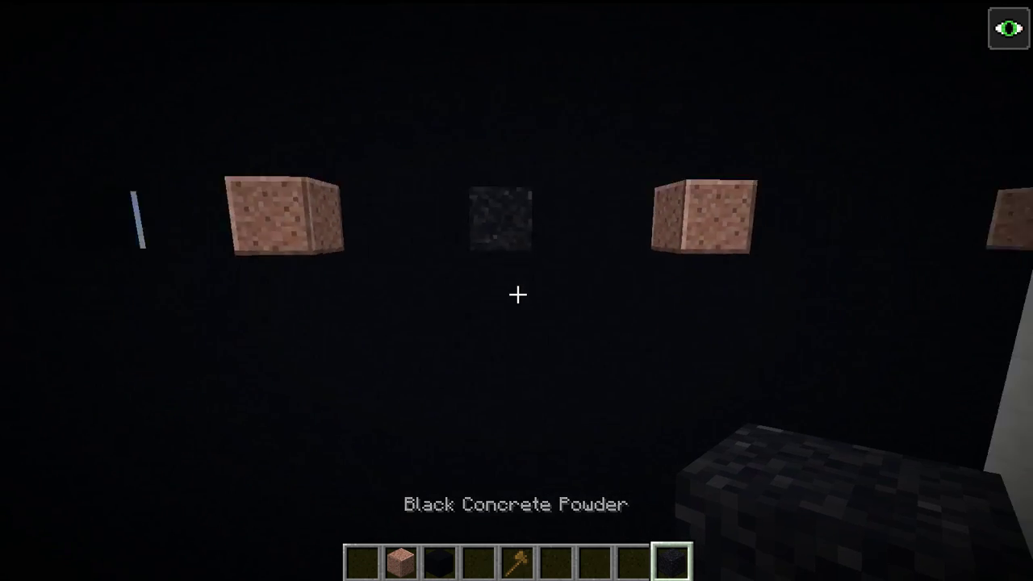
# Search the inventory for gray blocks and add Gray Terracotta and gray concrete to the seventh and eighth hotbar slots
pyautogui.scroll(6, 517, 295)
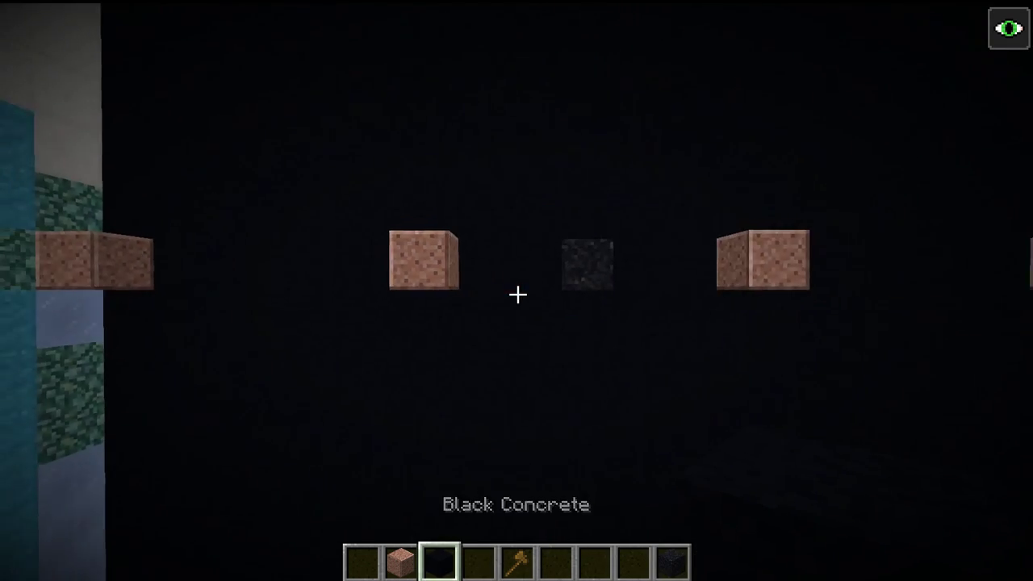
pyautogui.press('e')
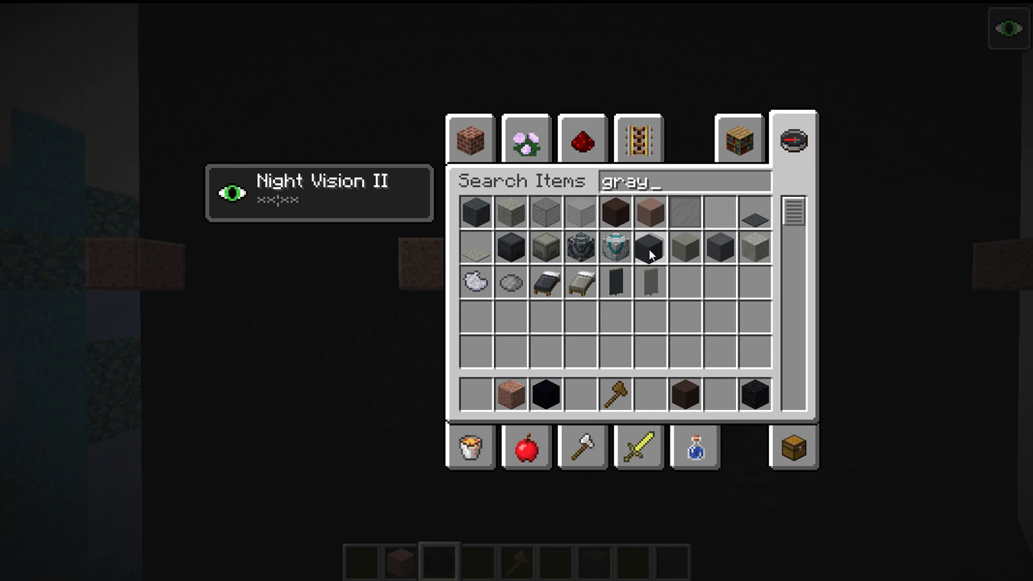
pyautogui.click(716, 405)
pyautogui.press('Escape')
# Try Gray Terracotta and gray concrete as test blocks beside the Black Concrete Powder block, removing each again
pyautogui.press('7')
pyautogui.press('w')
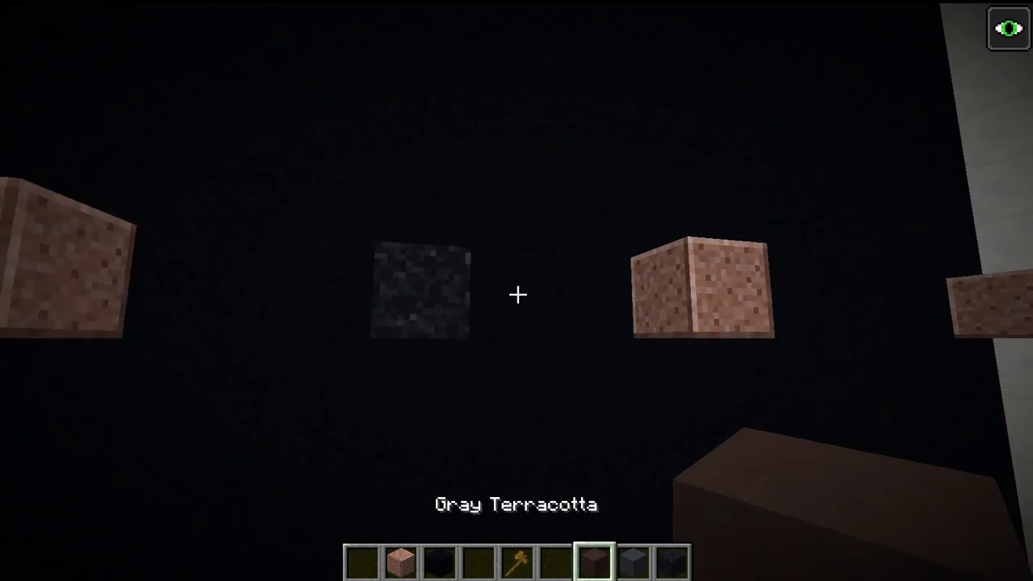
pyautogui.rightClick(517, 294)
pyautogui.press('s')
pyautogui.click(517, 295)
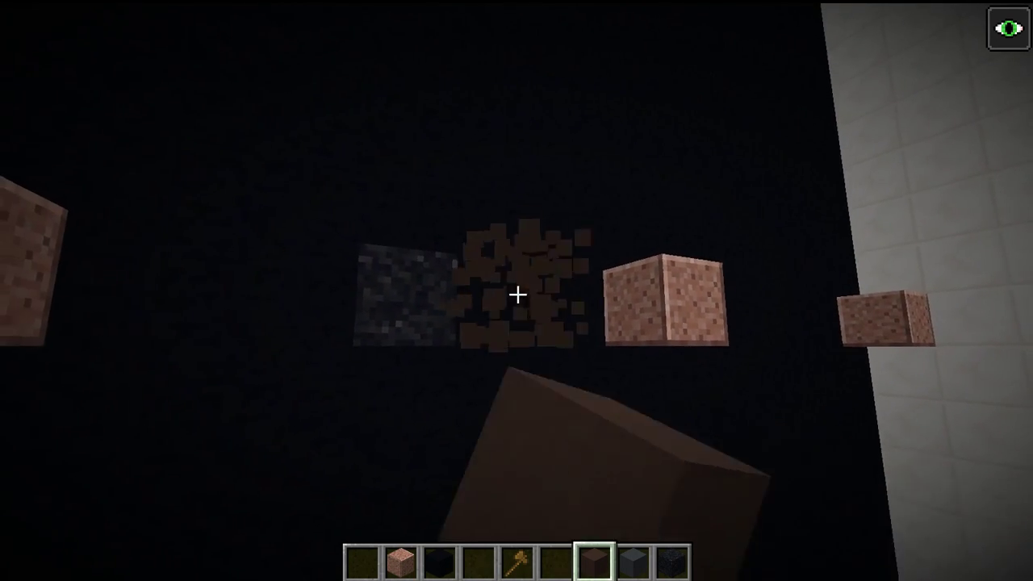
pyautogui.press('8')
pyautogui.rightClick(517, 294)
pyautogui.press('s')
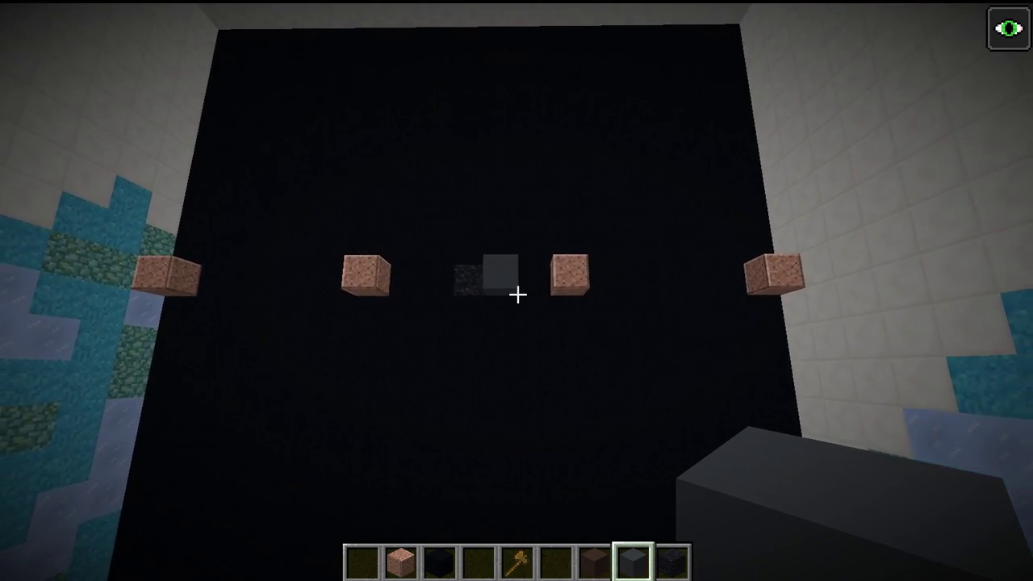
pyautogui.press('w')
pyautogui.click(517, 295)
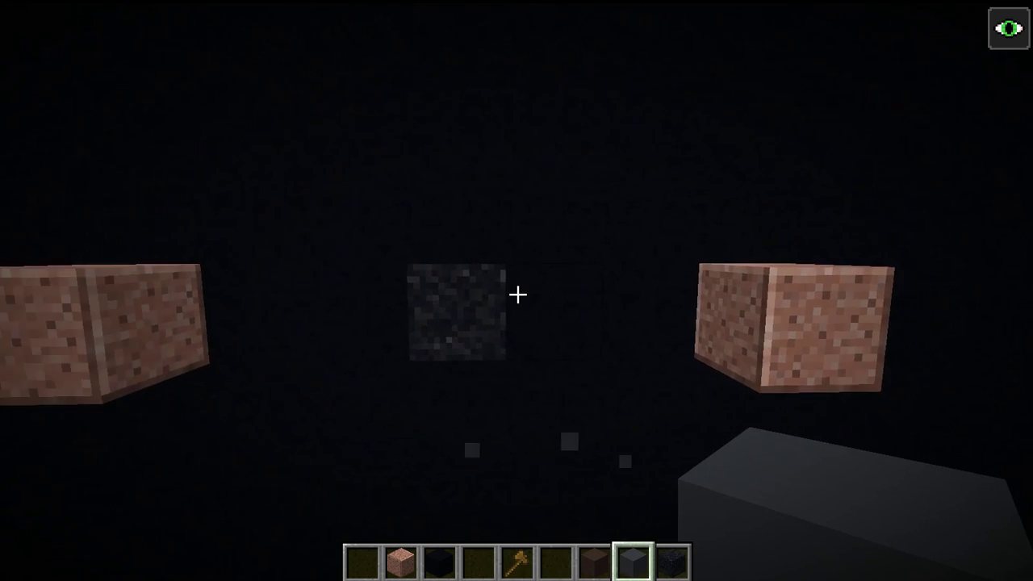
# Cut a vertical slot in the black wall between the middle granite markers and fill it with Black Concrete Powder
pyautogui.press('9')
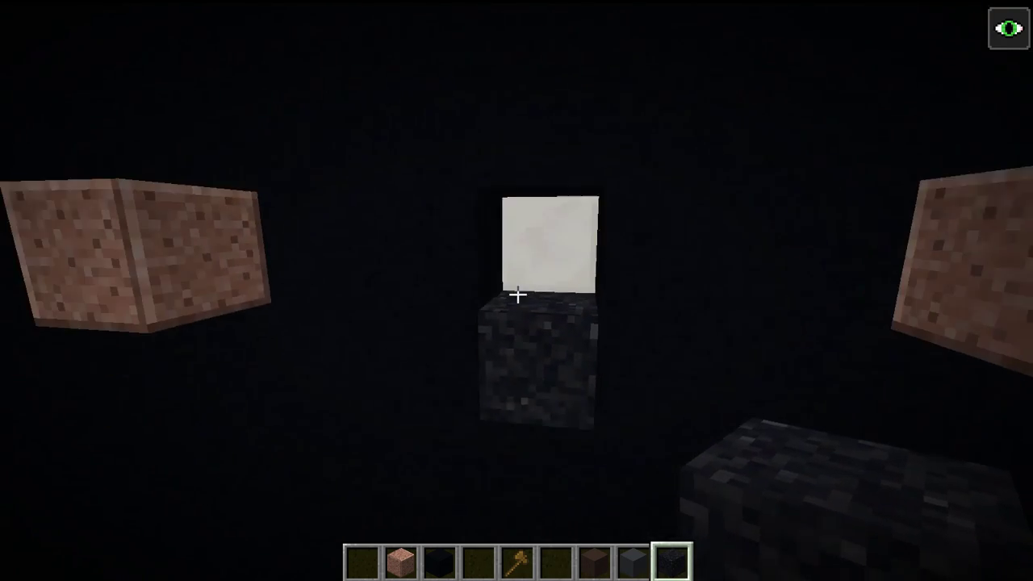
pyautogui.click(517, 294)
pyautogui.click(518, 295)
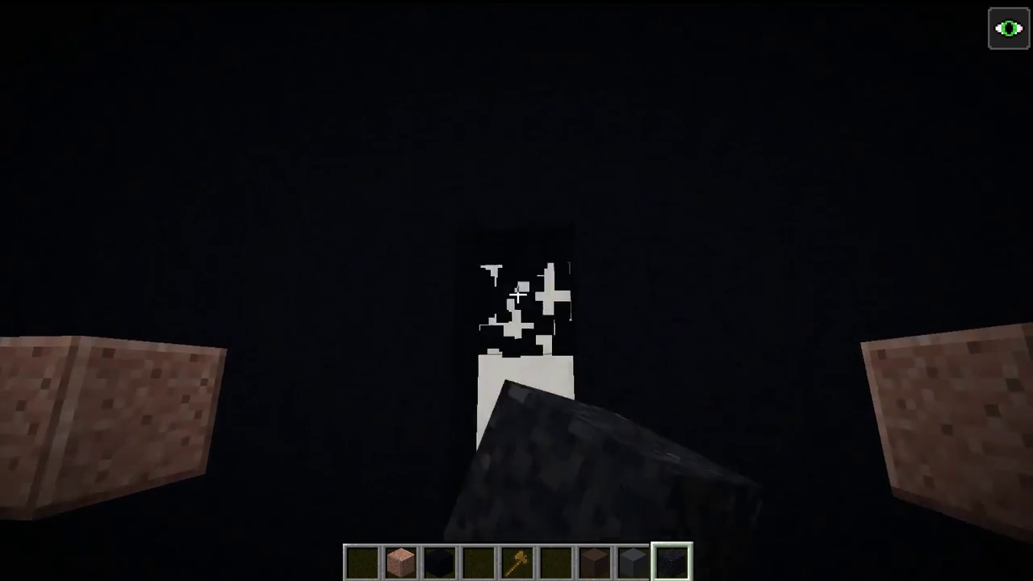
pyautogui.click(517, 294)
pyautogui.press('shift')
pyautogui.click(517, 294)
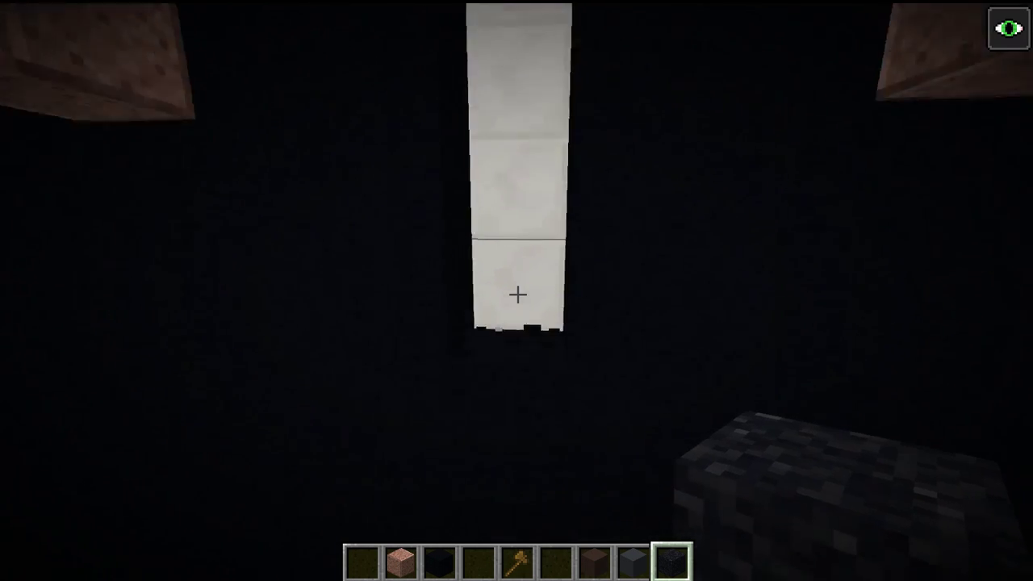
pyautogui.press('space')
pyautogui.rightClick(517, 295)
pyautogui.rightClick(517, 294)
pyautogui.rightClick(517, 295)
pyautogui.rightClick(517, 294)
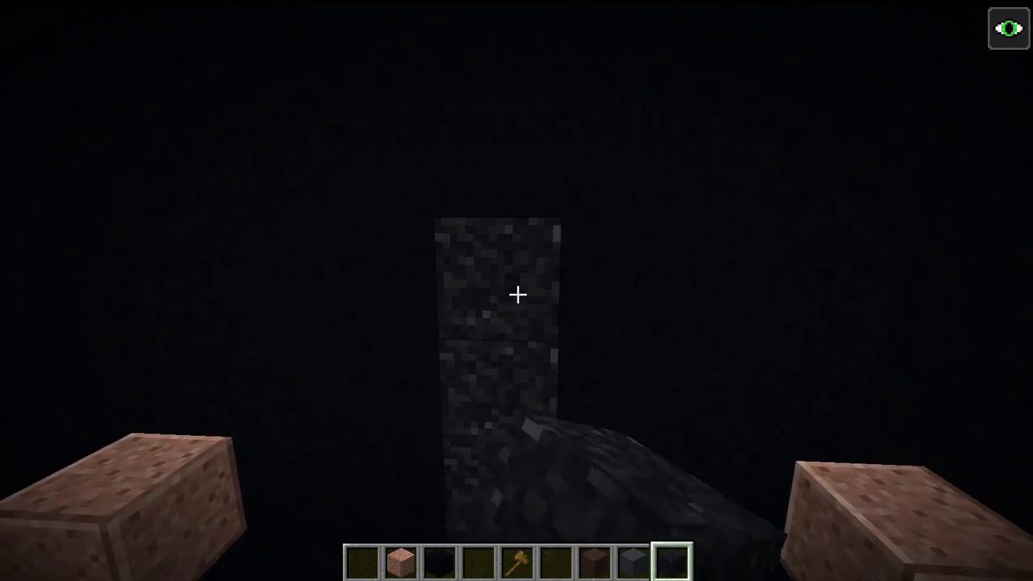
# Inlay three-block-tall gray concrete strips on both sides of the powder column's upper end
pyautogui.click(518, 295)
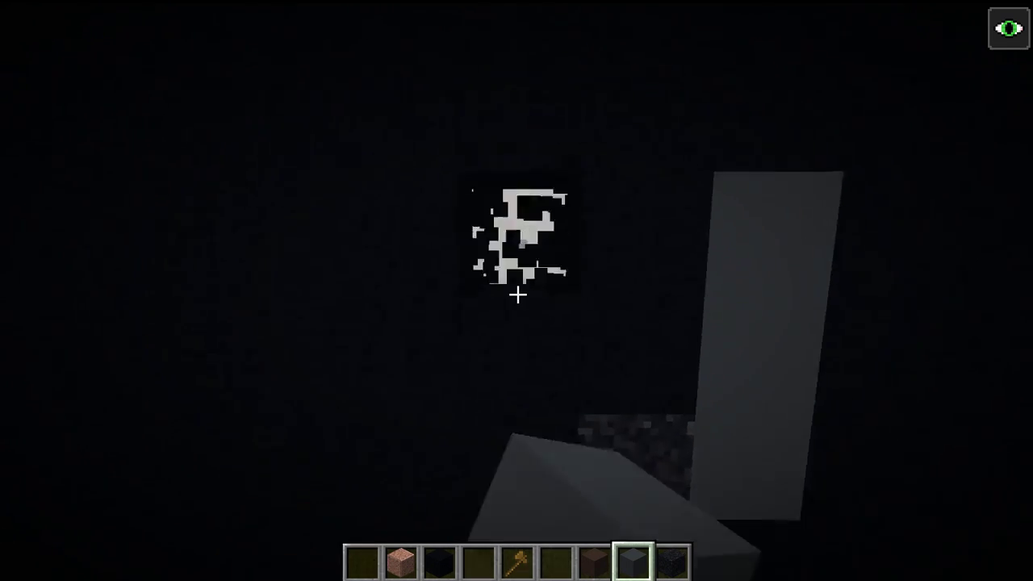
pyautogui.click(517, 294)
pyautogui.click(517, 295)
pyautogui.rightClick(517, 294)
pyautogui.rightClick(517, 294)
pyautogui.rightClick(517, 294)
# Inlay a matching pair of three-block-tall gray concrete strips beside the powder column's lower end
pyautogui.press('shift')
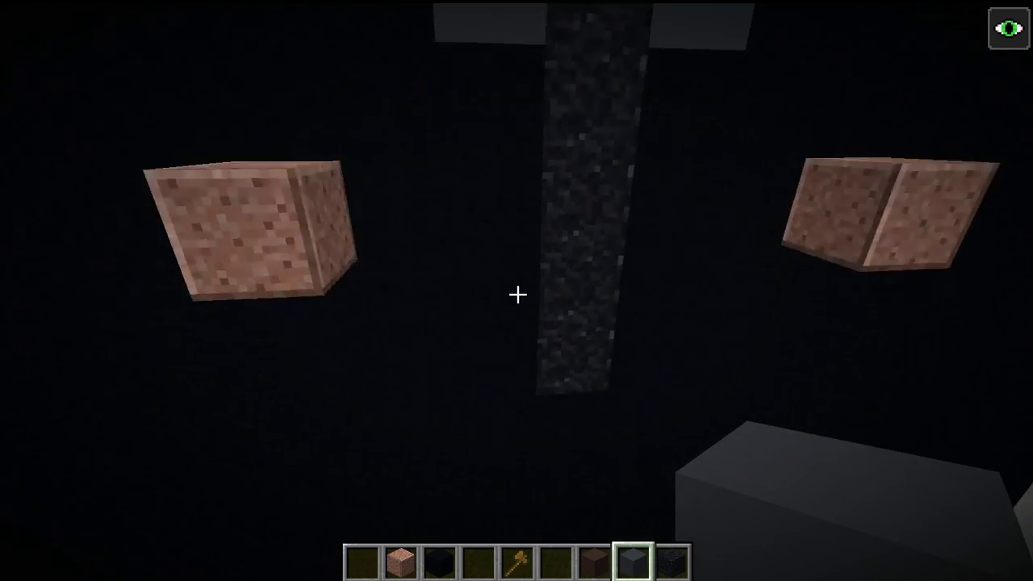
pyautogui.press('shift')
pyautogui.rightClick(517, 294)
pyautogui.rightClick(517, 295)
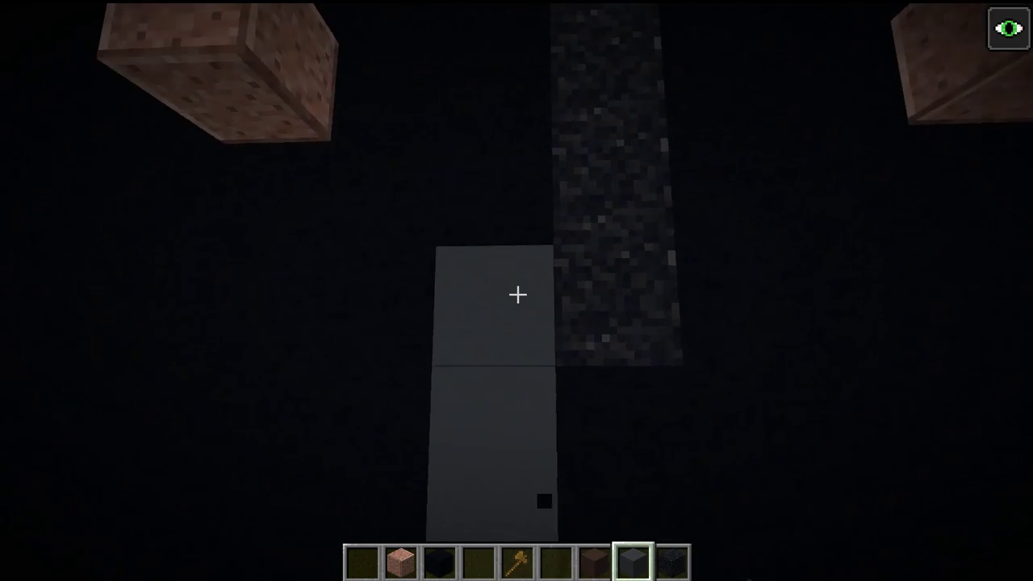
pyautogui.click(517, 294)
pyautogui.click(517, 295)
pyautogui.click(517, 294)
pyautogui.rightClick(517, 294)
pyautogui.rightClick(517, 295)
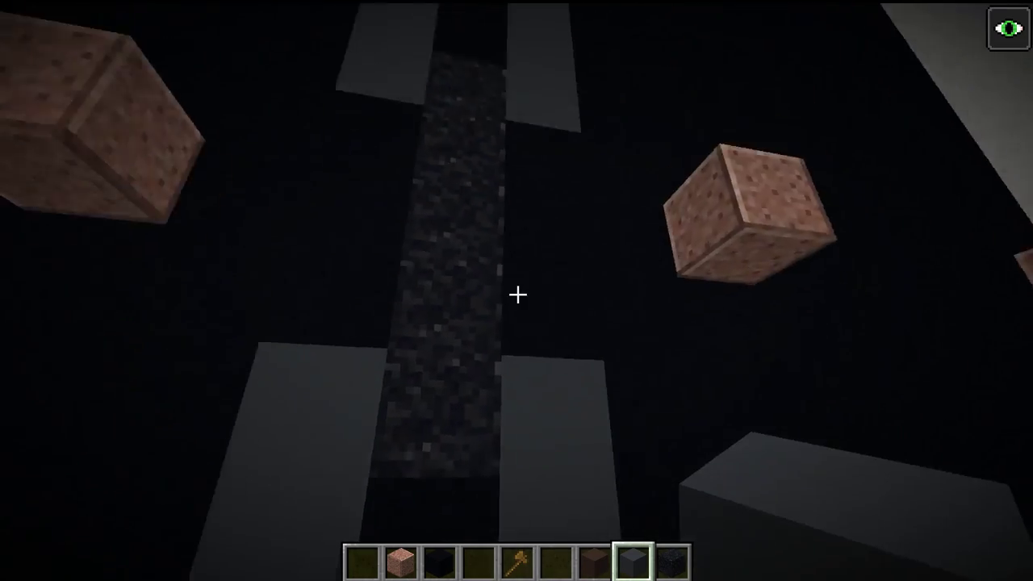
# Continue the Black Concrete Powder column downward past the lower gray strips, leaving one black block between them
pyautogui.scroll(-1, 517, 294)
pyautogui.press('w')
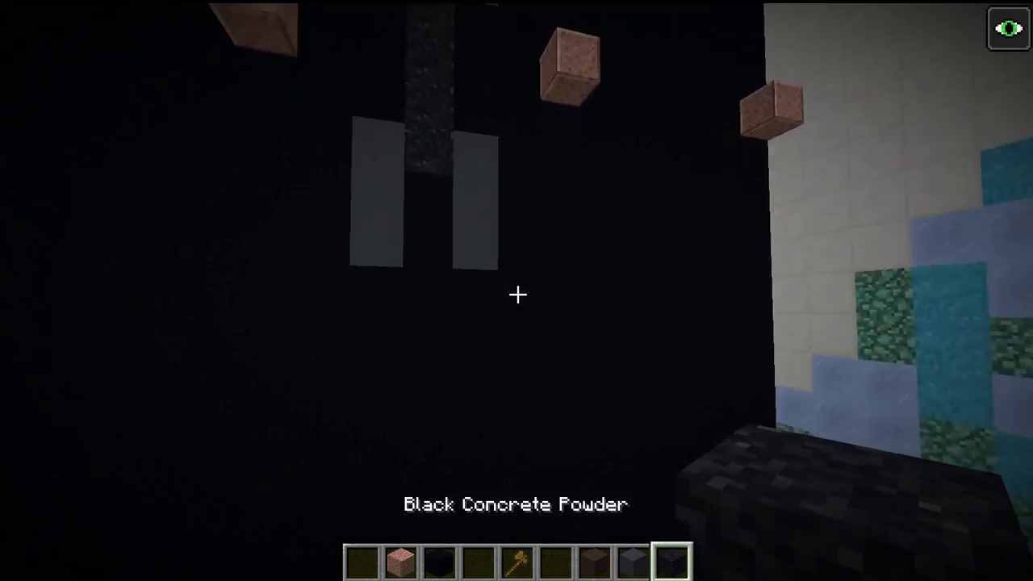
pyautogui.click(517, 295)
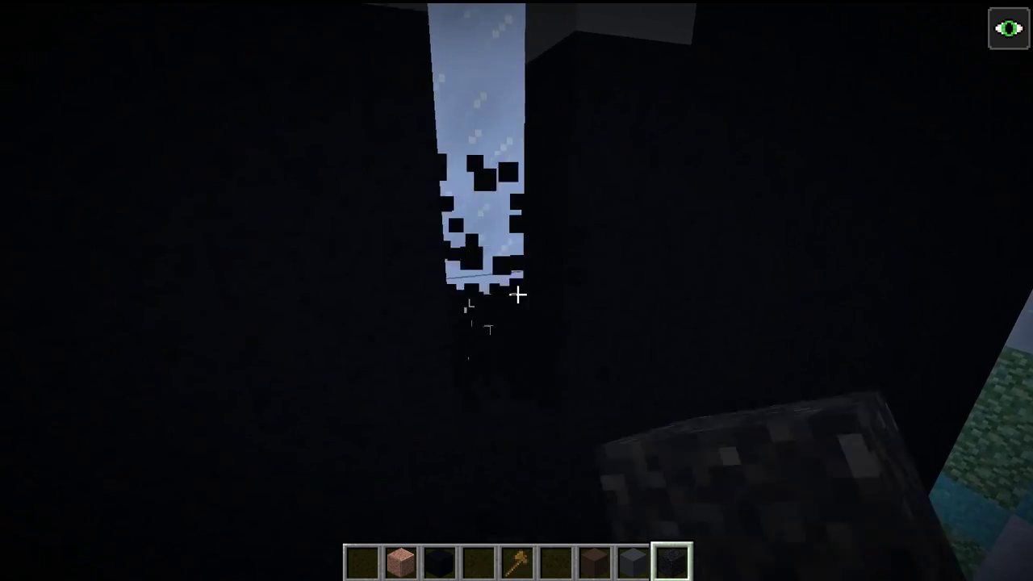
pyautogui.press('space')
pyautogui.rightClick(517, 294)
pyautogui.rightClick(517, 294)
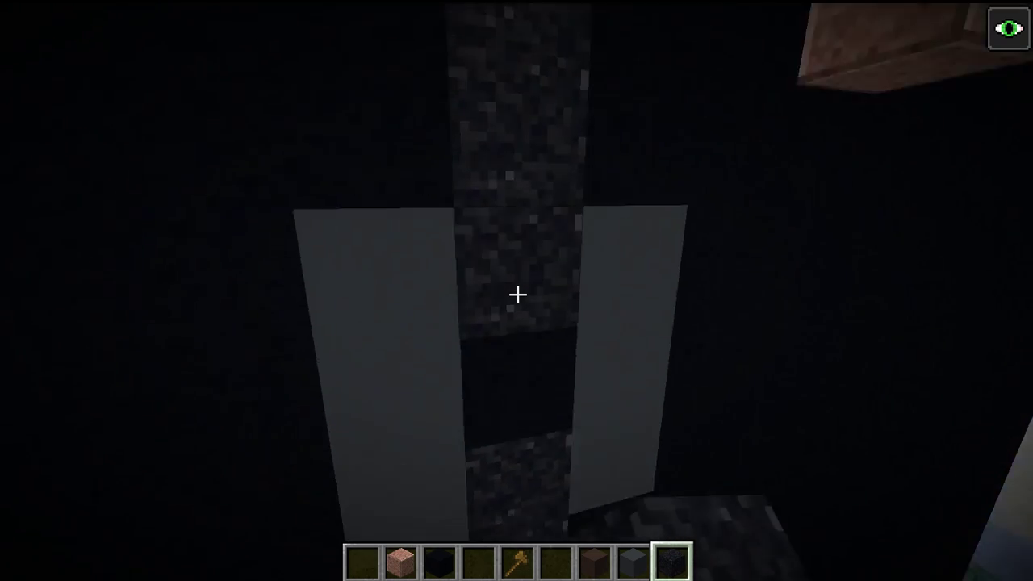
pyautogui.rightClick(517, 295)
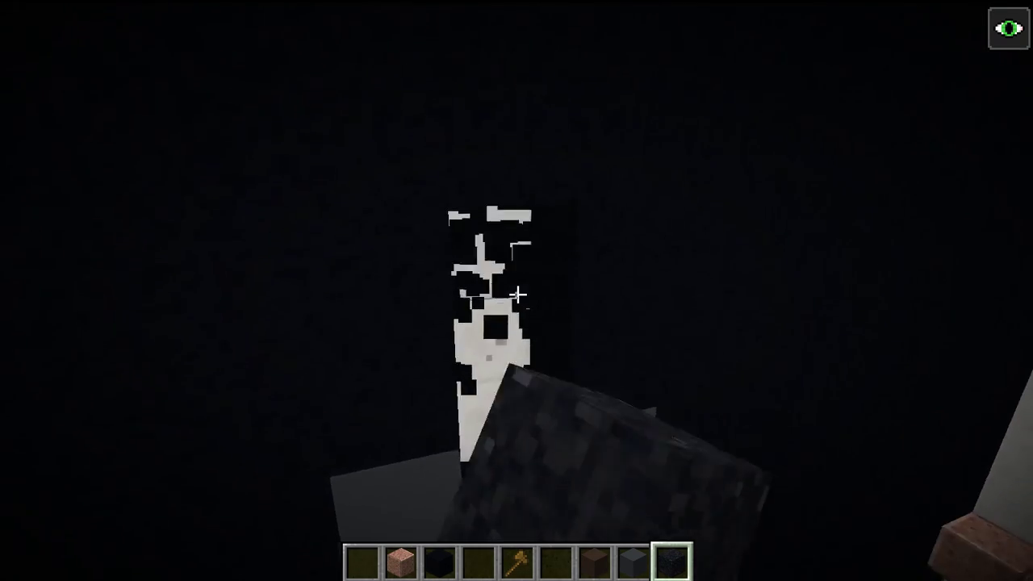
# Continue the Black Concrete Powder column upward above the upper gray strips by replacing the wall blocks there
pyautogui.click(517, 295)
pyautogui.click(517, 295)
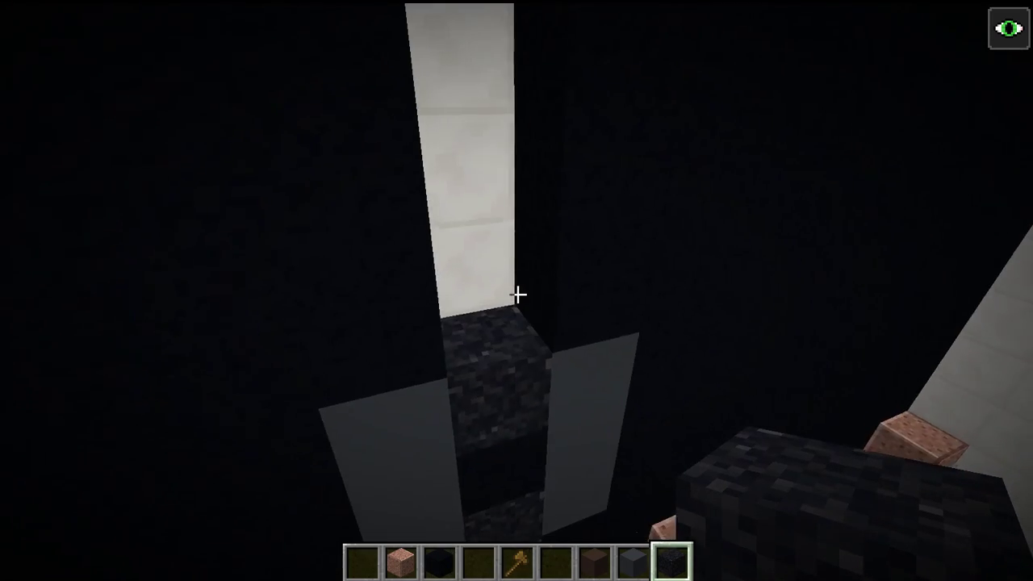
pyautogui.rightClick(517, 294)
pyautogui.rightClick(517, 295)
pyautogui.press('s')
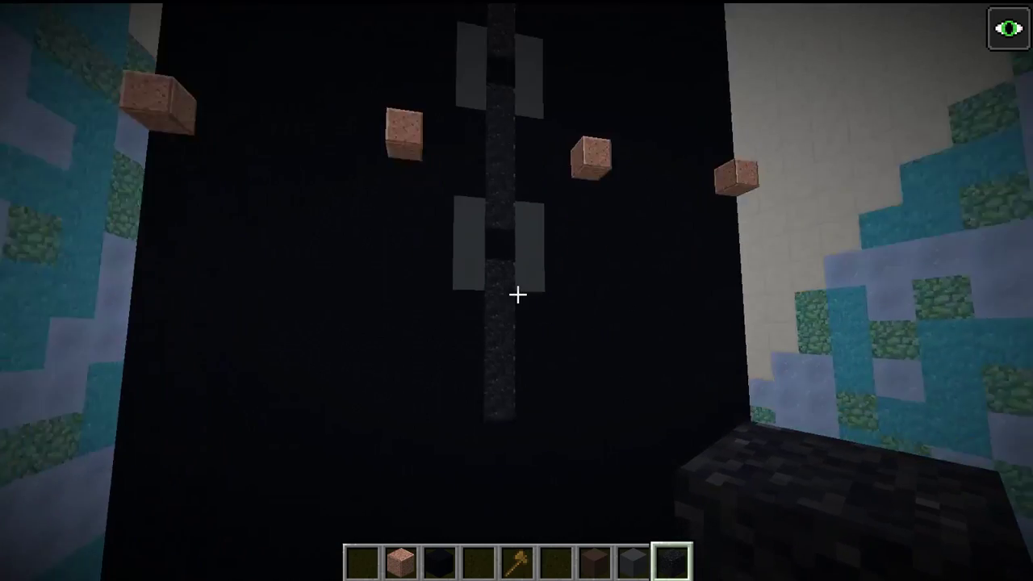
pyautogui.scroll(1, 517, 294)
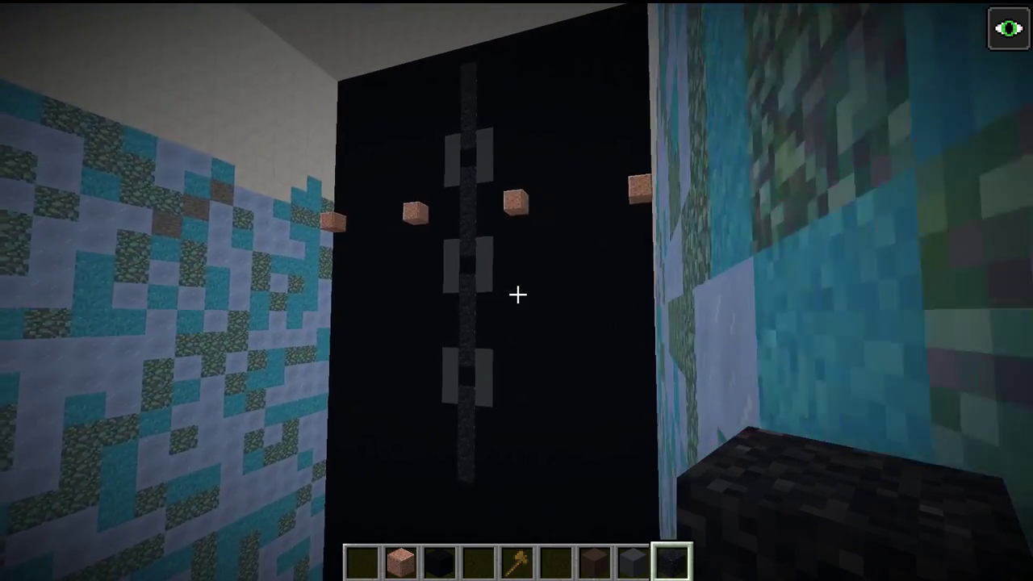
# Inlay a pair of Gray Concrete strips on both sides of the powder column, directly below the ceiling
pyautogui.scroll(1, 517, 294)
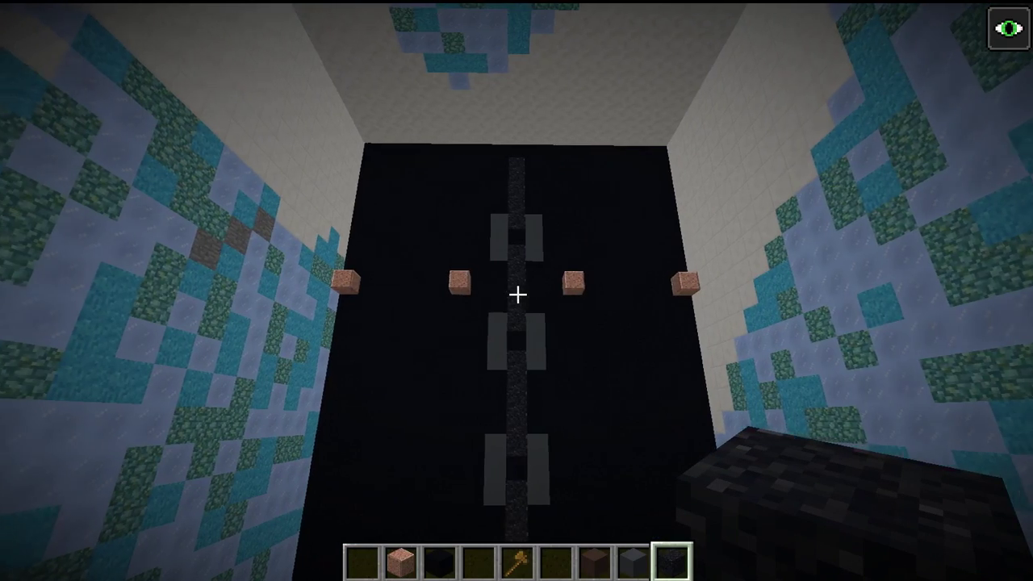
pyautogui.press('space')
pyautogui.scroll(1, 517, 295)
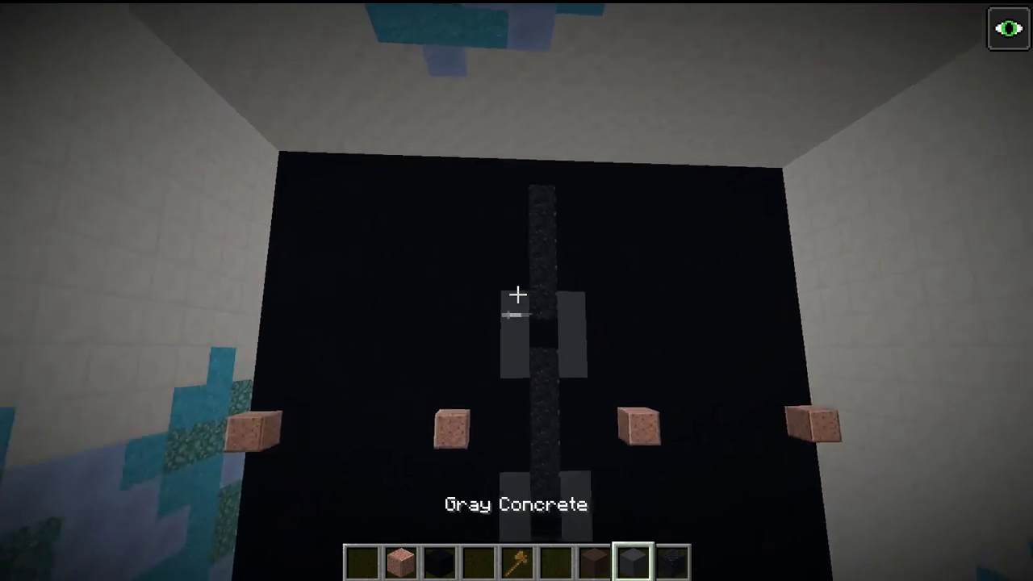
pyautogui.press('w')
pyautogui.click(518, 294)
pyautogui.click(517, 295)
pyautogui.rightClick(517, 295)
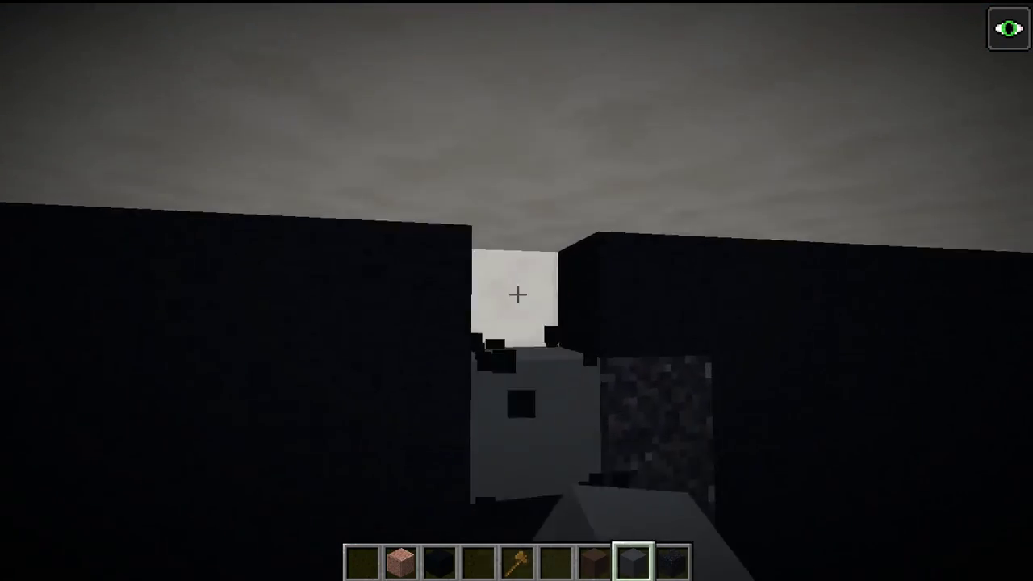
pyautogui.rightClick(517, 294)
pyautogui.click(517, 295)
pyautogui.click(518, 294)
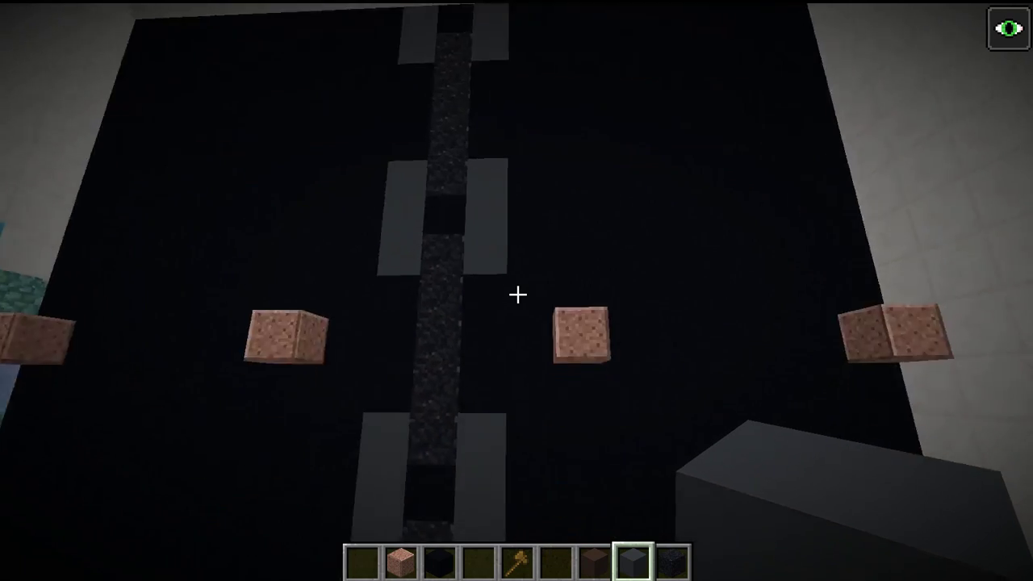
# Find the Block of Coal in the creative inventory and add it to the empty hotbar slot beside the Wooden Axe
pyautogui.press('5')
pyautogui.press('space')
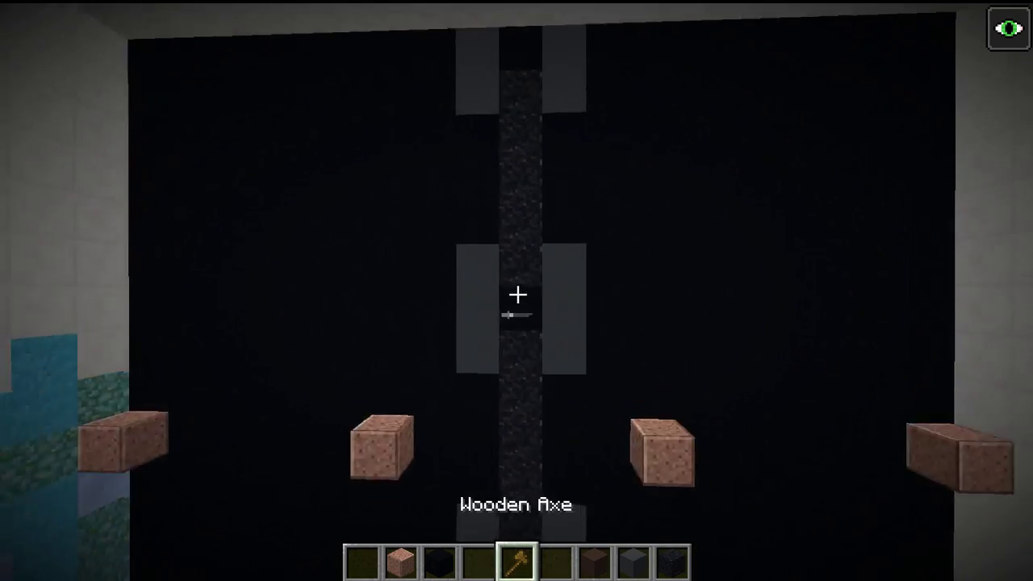
pyautogui.press('w')
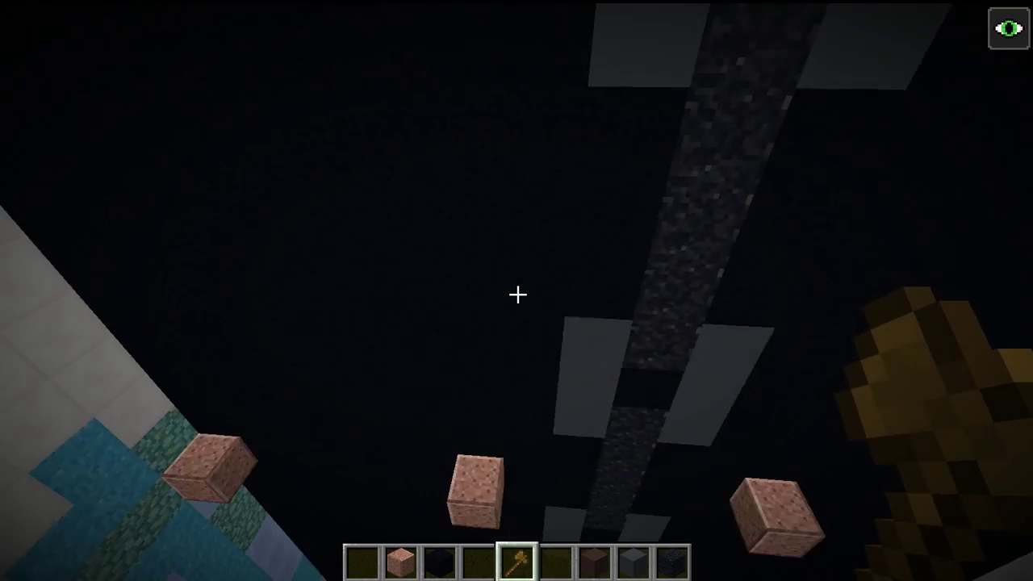
pyautogui.press('e')
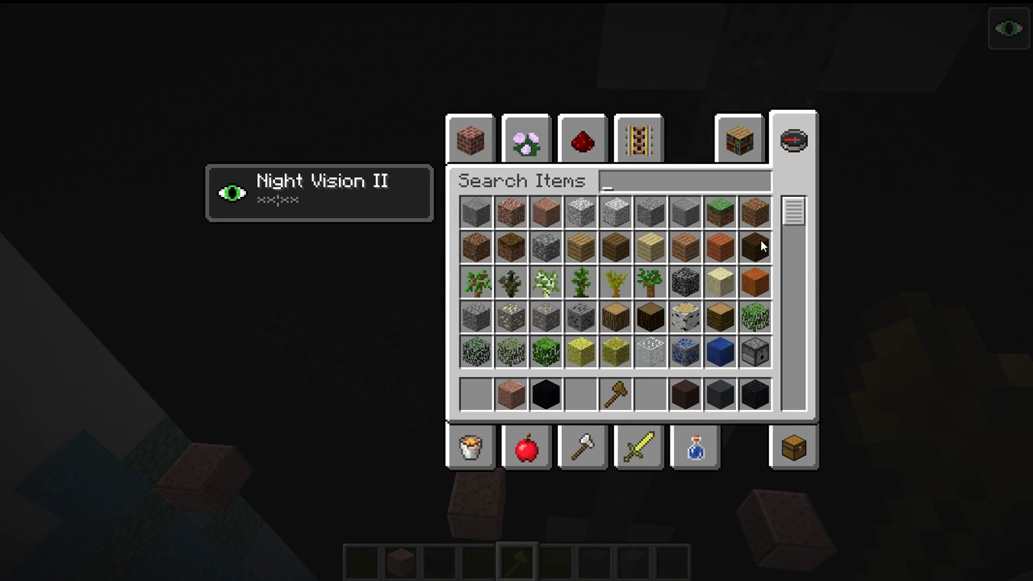
pyautogui.scroll(-1, 778, 285)
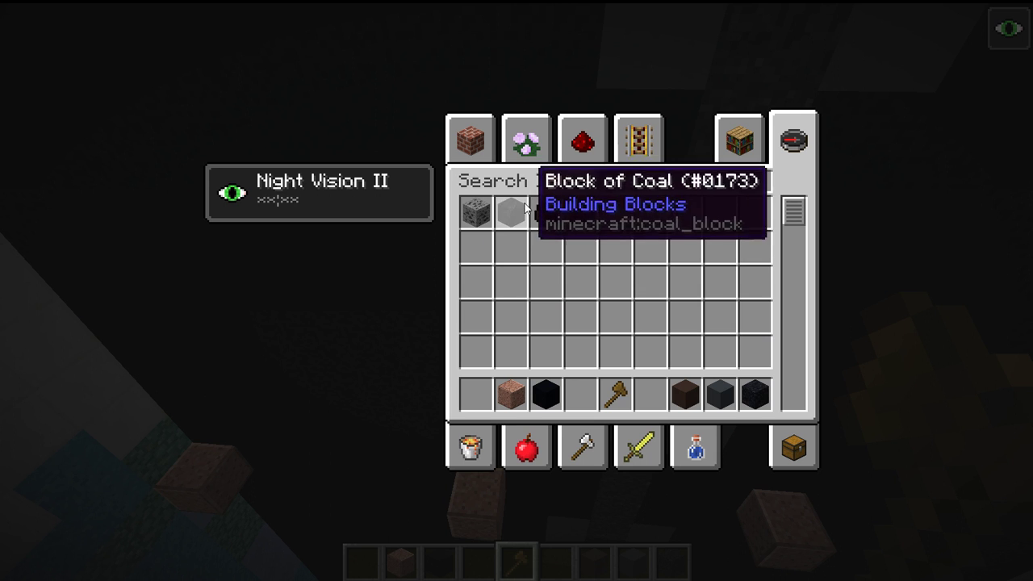
pyautogui.click(652, 404)
pyautogui.press('Escape')
# Replace wall blocks left of the gray strips with a vertical Block of Coal column reaching up to the ceiling
pyautogui.scroll(2, 517, 294)
pyautogui.press('w')
pyautogui.scroll(-3, 518, 294)
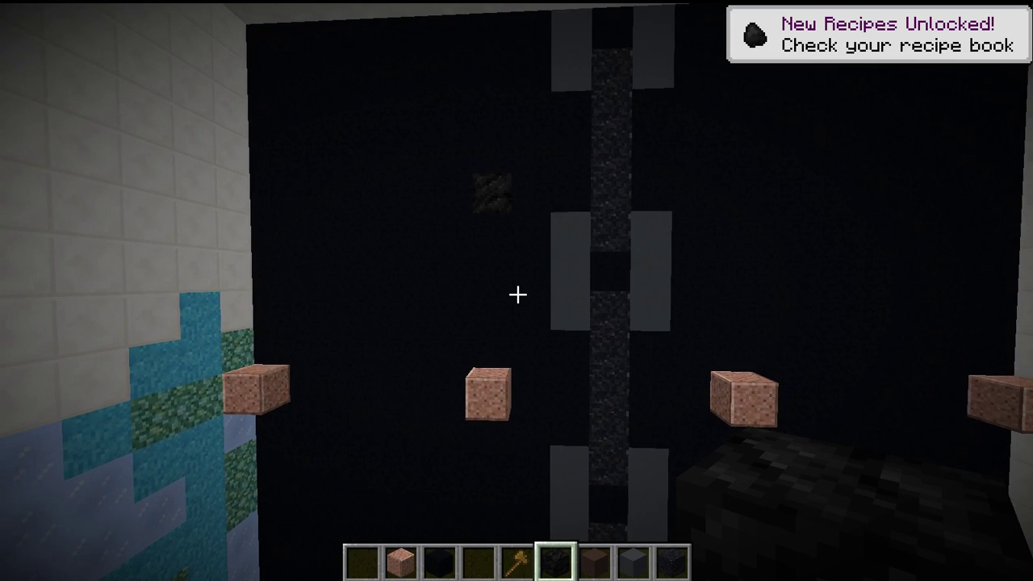
pyautogui.press('w')
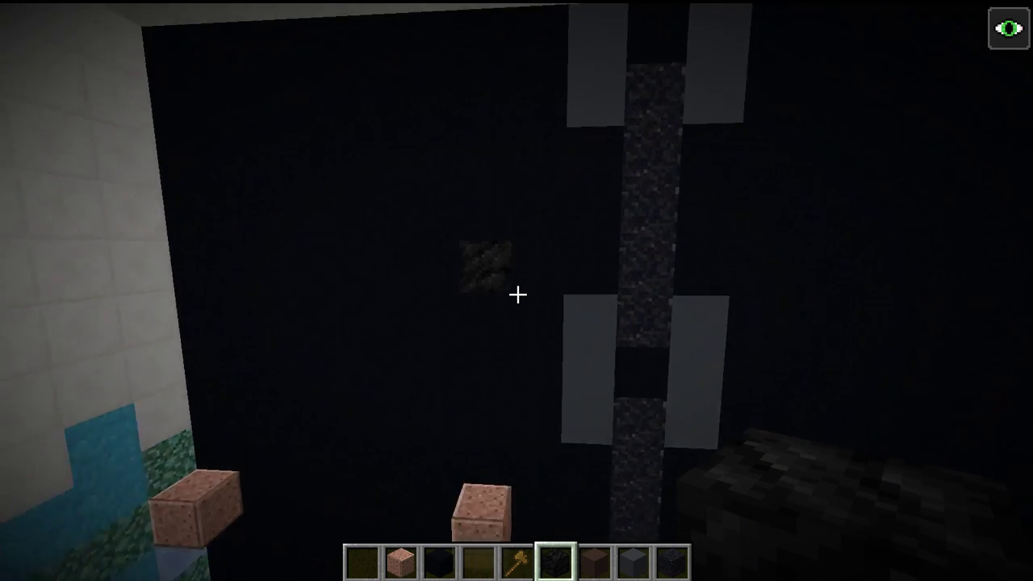
pyautogui.click(518, 294)
pyautogui.click(517, 294)
pyautogui.click(517, 295)
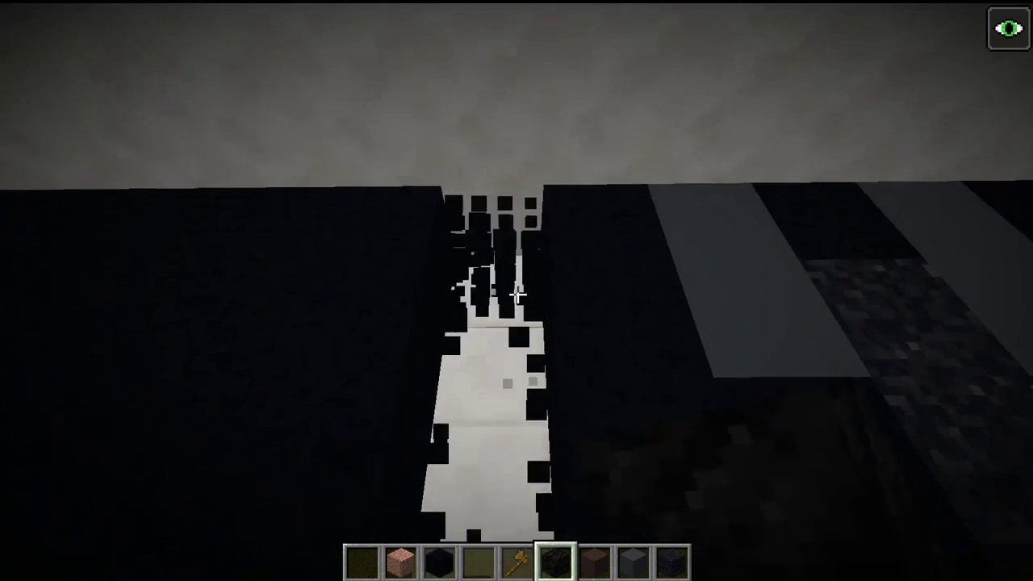
pyautogui.rightClick(517, 295)
pyautogui.rightClick(517, 294)
pyautogui.rightClick(517, 294)
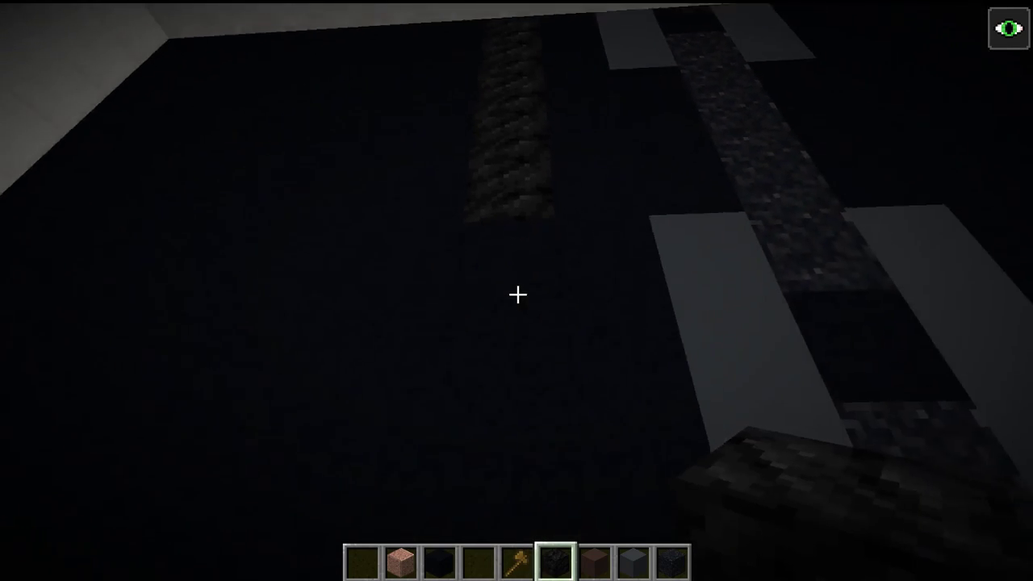
# Continue the left Block of Coal column downward to the floor, replacing the black wall blocks
pyautogui.click(517, 294)
pyautogui.click(517, 294)
pyautogui.click(517, 294)
pyautogui.click(517, 294)
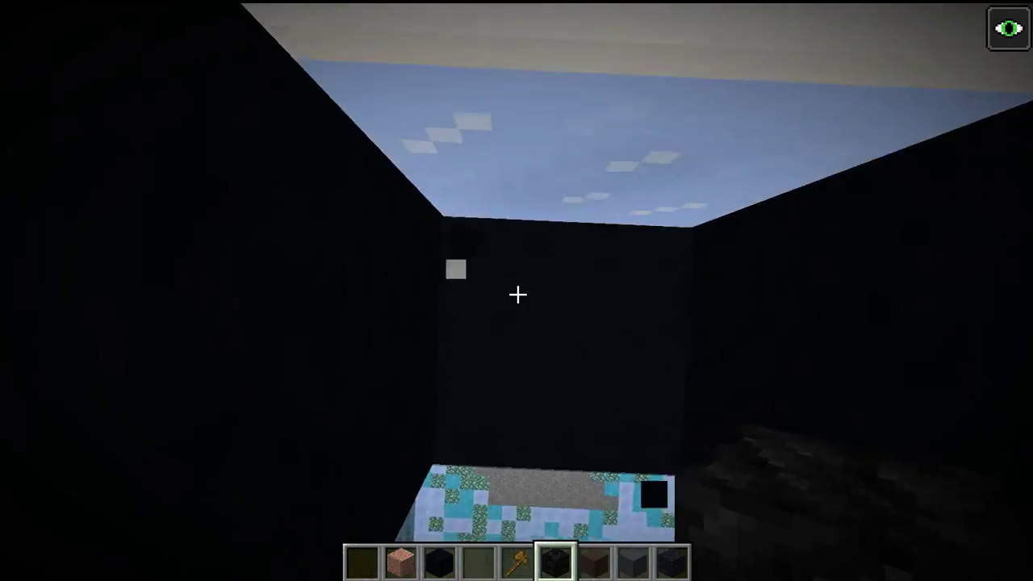
pyautogui.rightClick(517, 294)
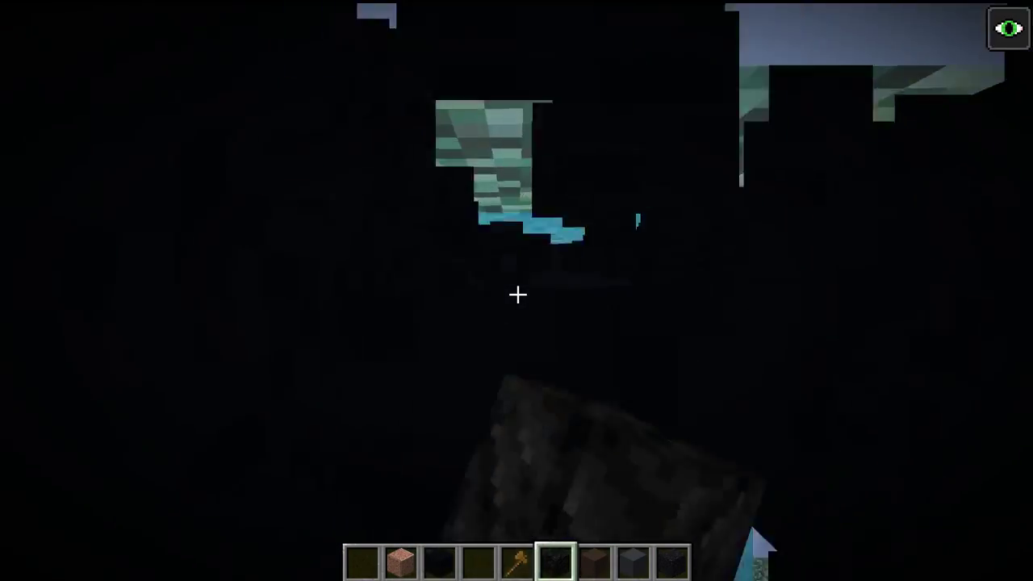
pyautogui.rightClick(517, 295)
pyautogui.rightClick(517, 294)
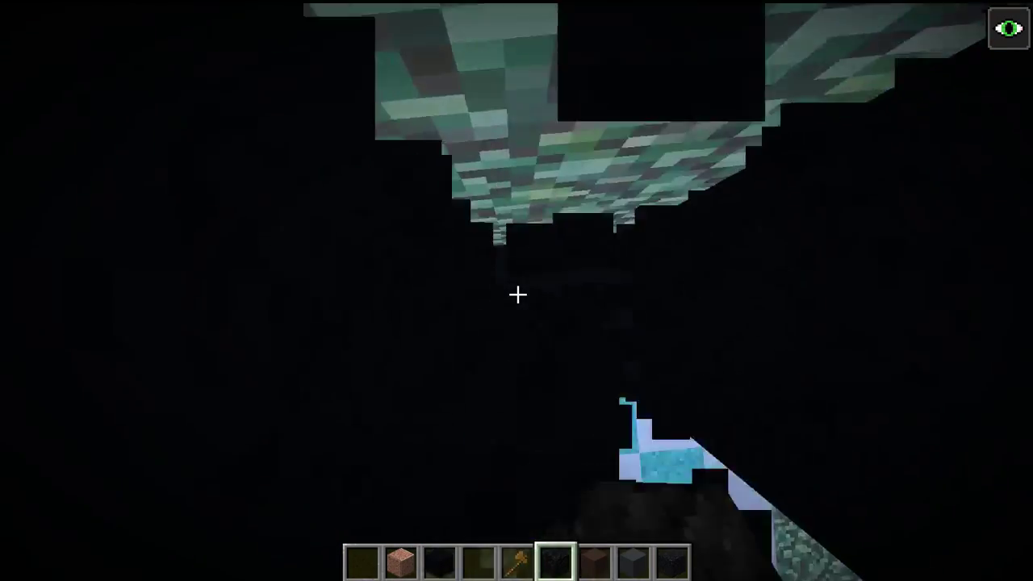
pyautogui.click(517, 294)
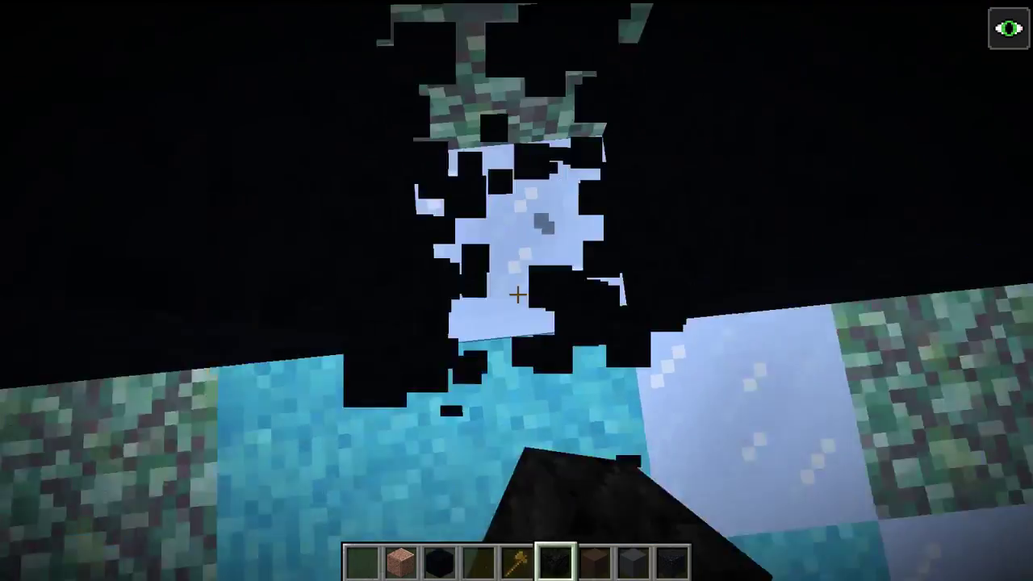
pyautogui.rightClick(517, 295)
pyautogui.rightClick(517, 295)
pyautogui.press('space')
pyautogui.rightClick(517, 294)
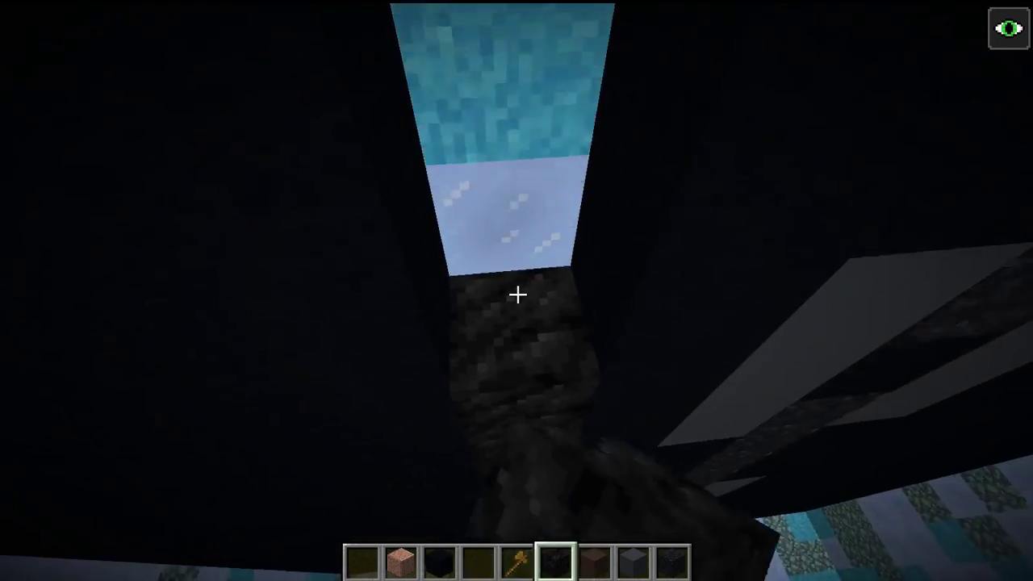
pyautogui.rightClick(517, 295)
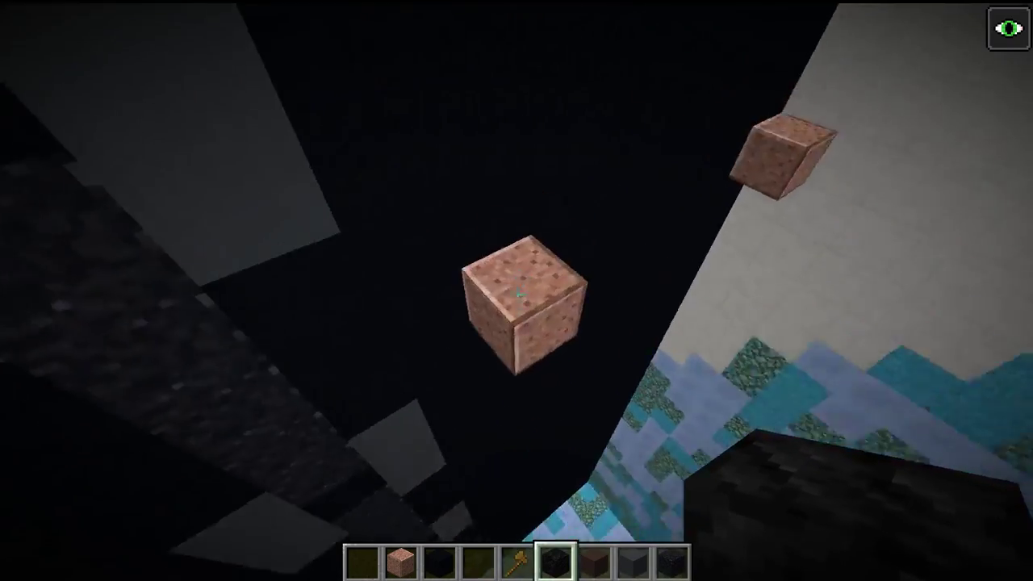
# Inlay the upper part of a matching Block of Coal column to the right of the gray strips
pyautogui.click(517, 295)
pyautogui.rightClick(517, 295)
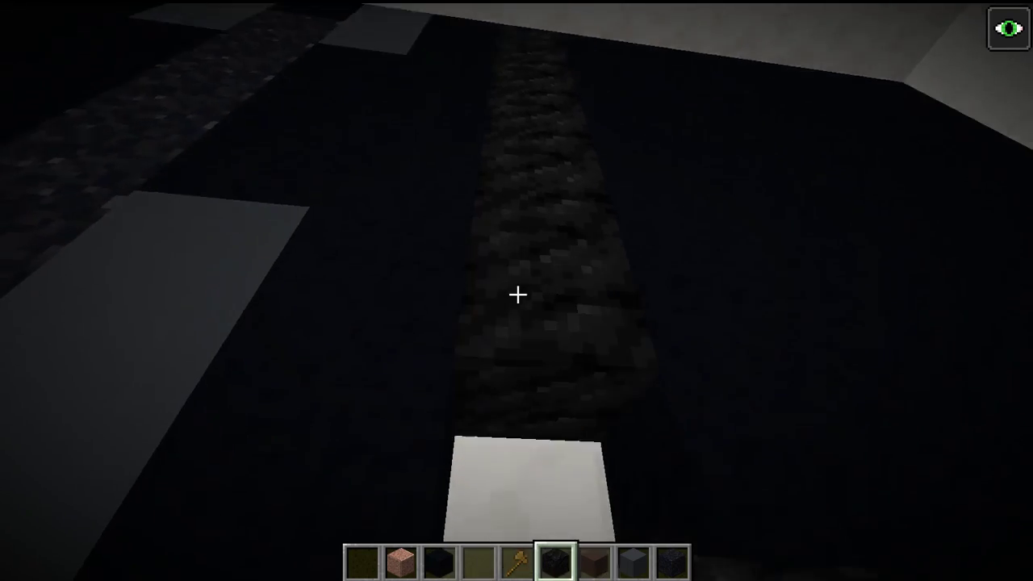
pyautogui.press('s')
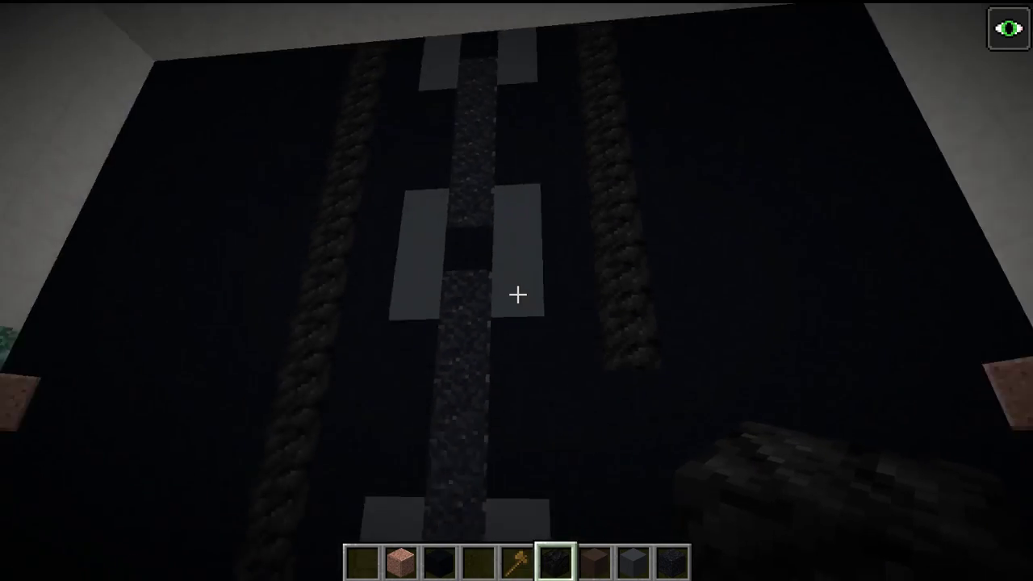
# Search the creative inventory for "cyan" and add a solid cyan block to the hotbar
pyautogui.press('e')
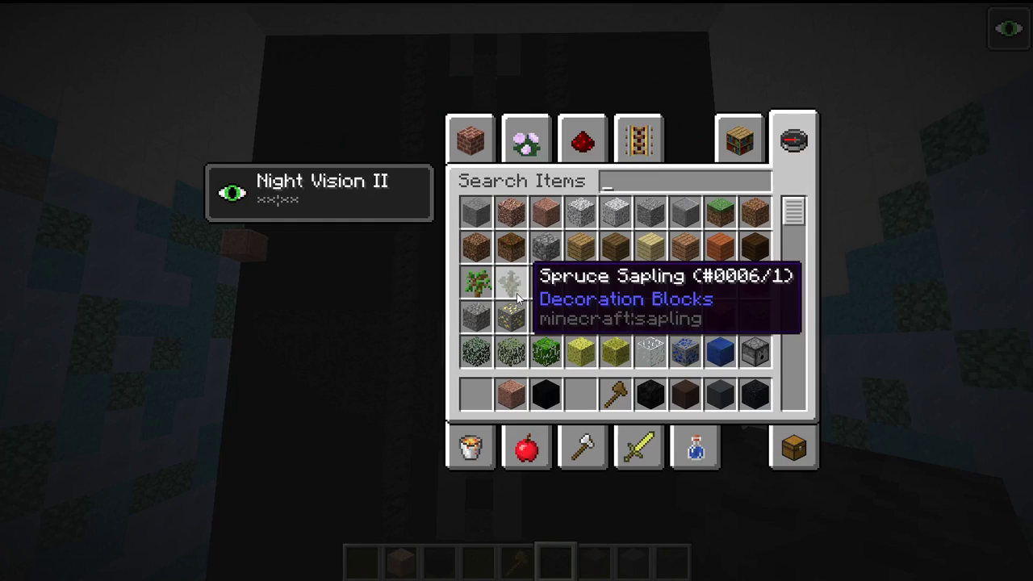
pyautogui.write('cu')
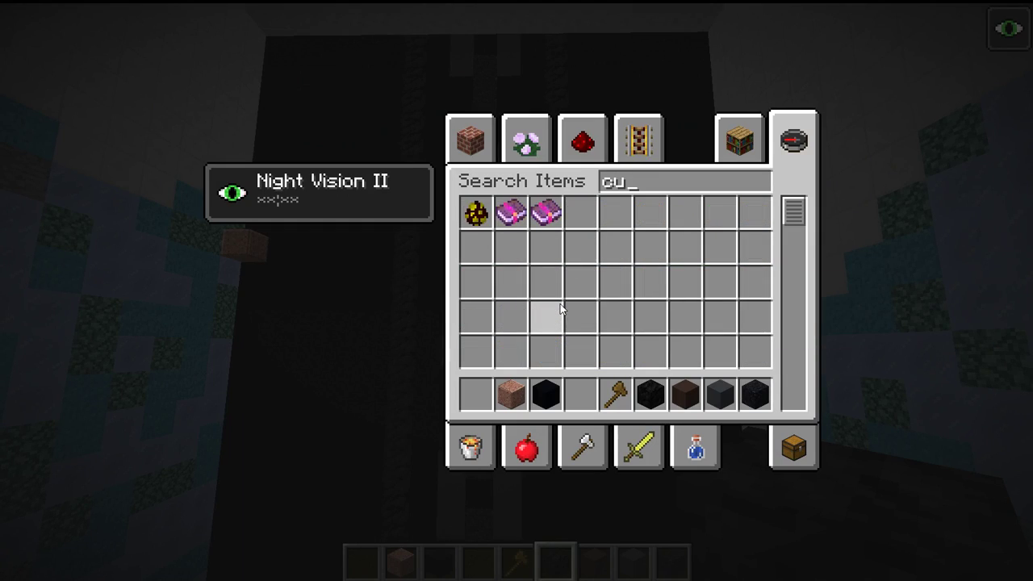
pyautogui.press('BackSpace')
pyautogui.write('yan')
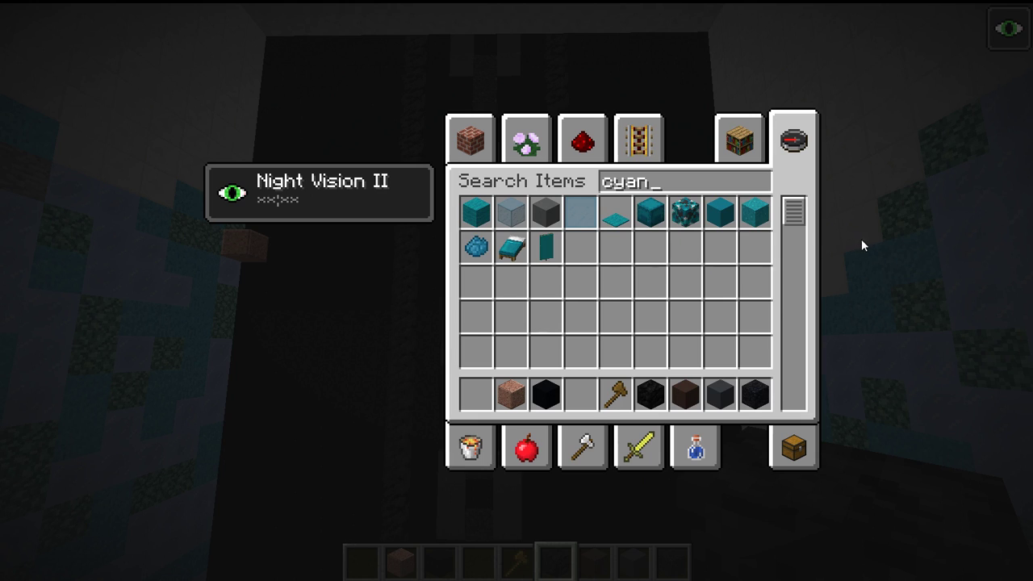
pyautogui.click(580, 395)
pyautogui.press('e')
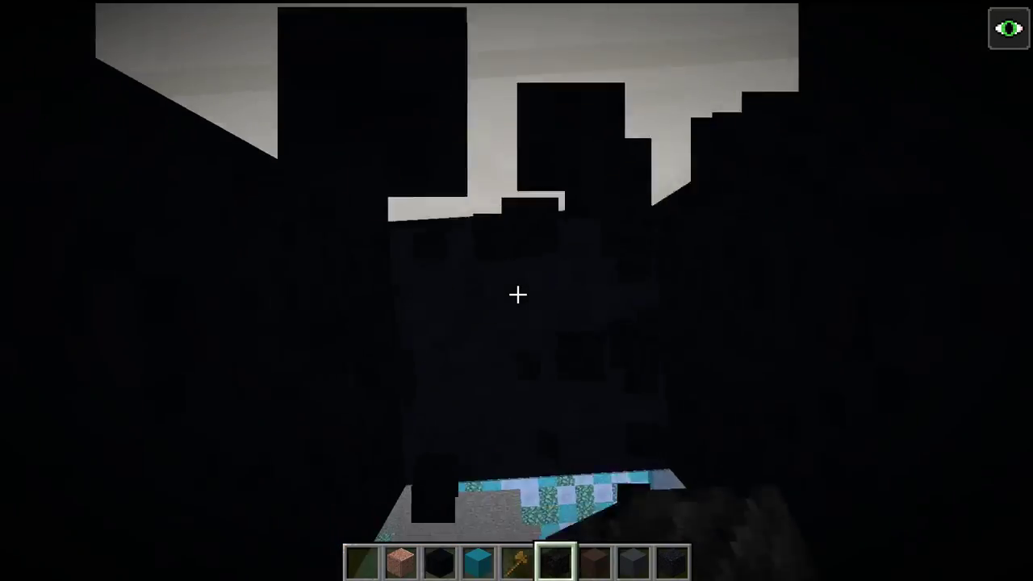
# Extend the right Block of Coal column down to the floor, replacing the remaining black wall blocks
pyautogui.rightClick(518, 295)
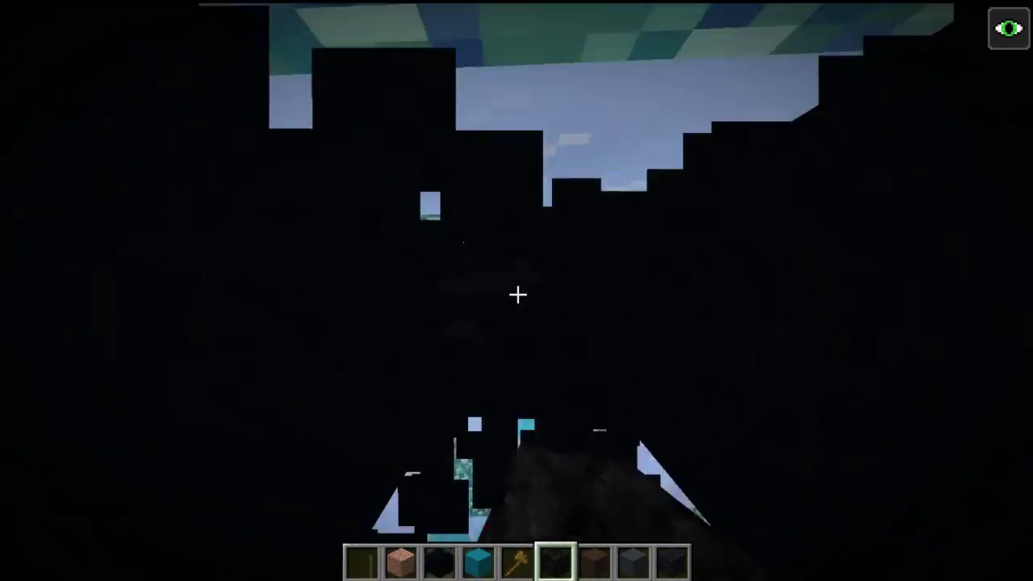
pyautogui.rightClick(518, 294)
pyautogui.rightClick(517, 294)
pyautogui.rightClick(518, 294)
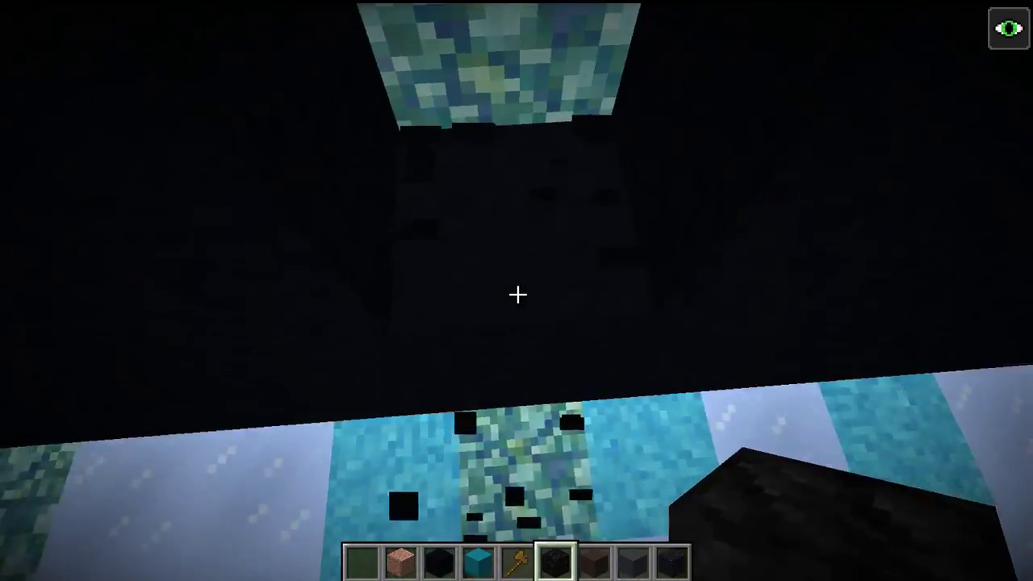
pyautogui.rightClick(518, 294)
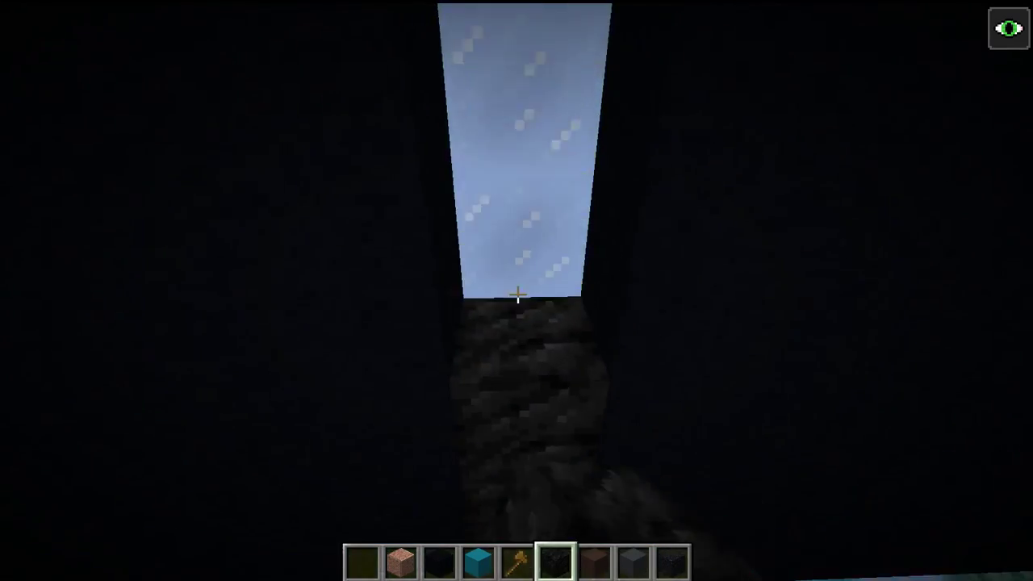
pyautogui.rightClick(518, 294)
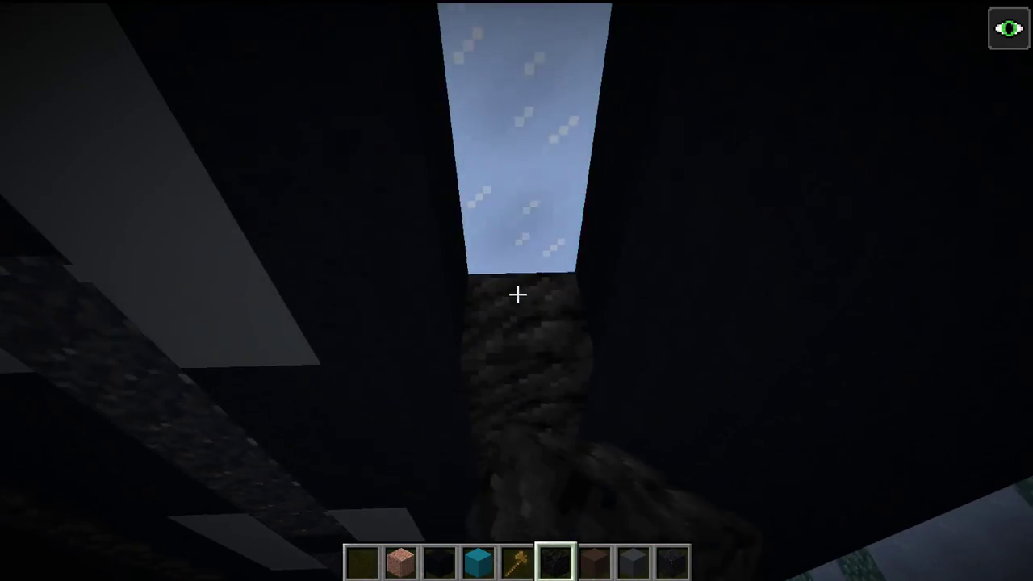
pyautogui.rightClick(517, 295)
pyautogui.rightClick(518, 294)
pyautogui.rightClick(518, 294)
pyautogui.rightClick(518, 295)
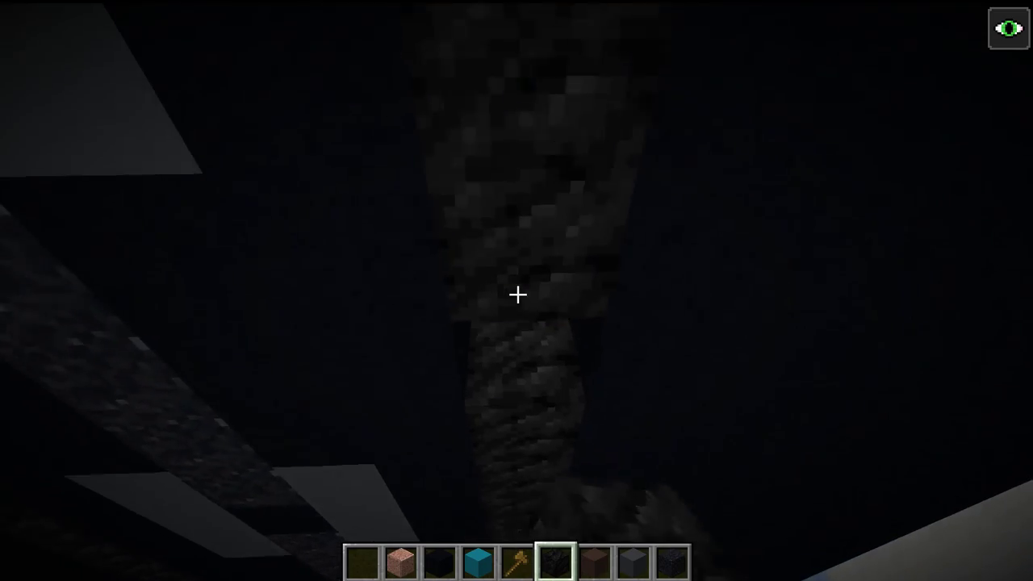
pyautogui.click(518, 295)
pyautogui.rightClick(518, 294)
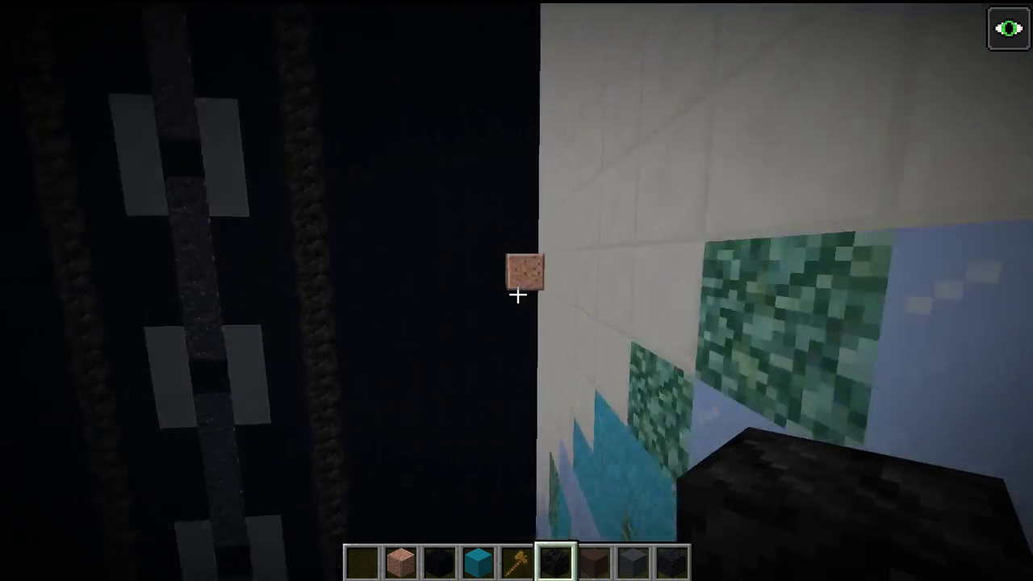
# Remove the remaining granite marker blocks at both outer edges of the black wall
pyautogui.click(518, 295)
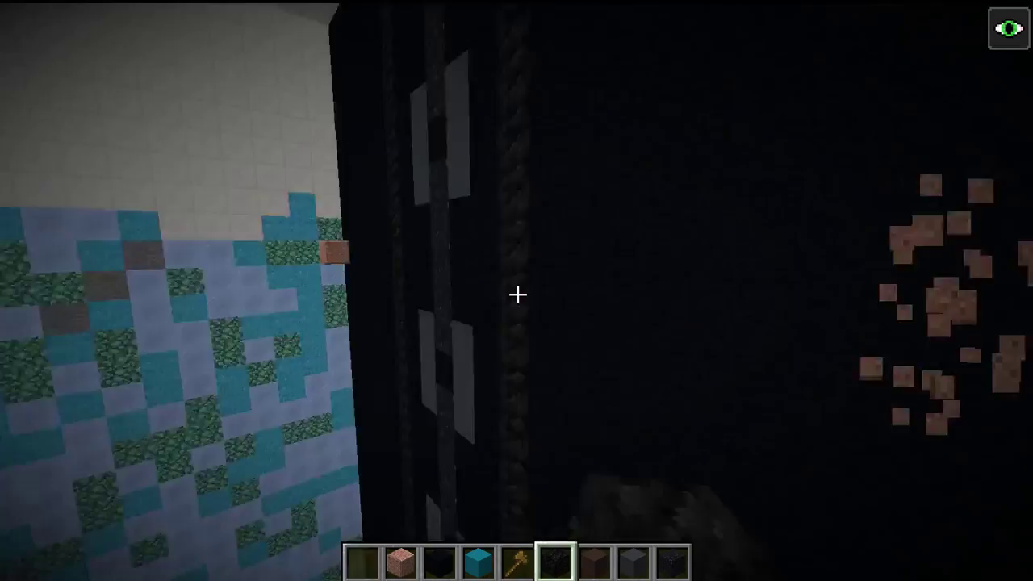
pyautogui.rightClick(518, 295)
pyautogui.click(518, 295)
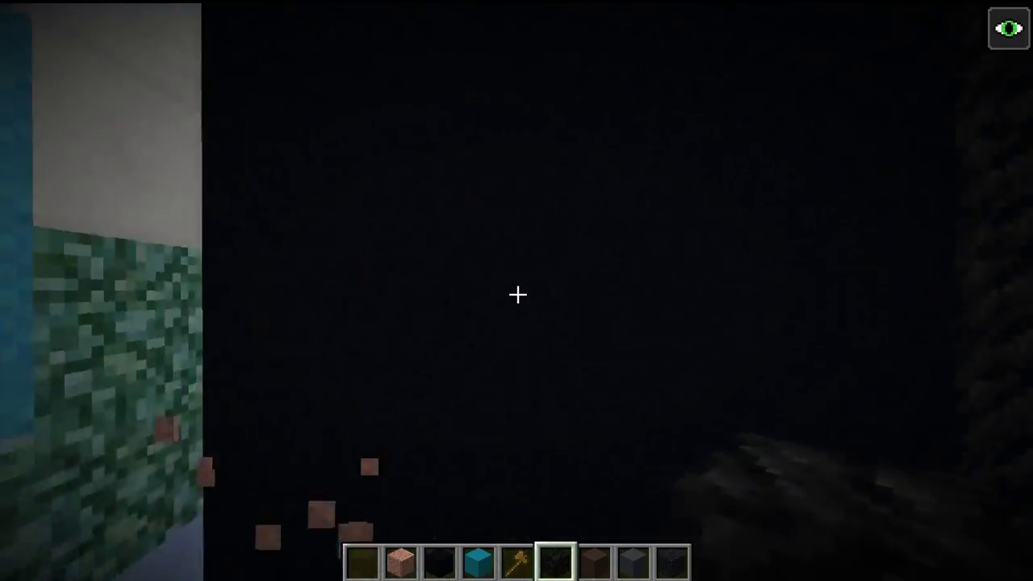
# Select the wall section between the coal columns with the Wooden Axe, from one column's top to the other's base
pyautogui.press('4')
pyautogui.press('5')
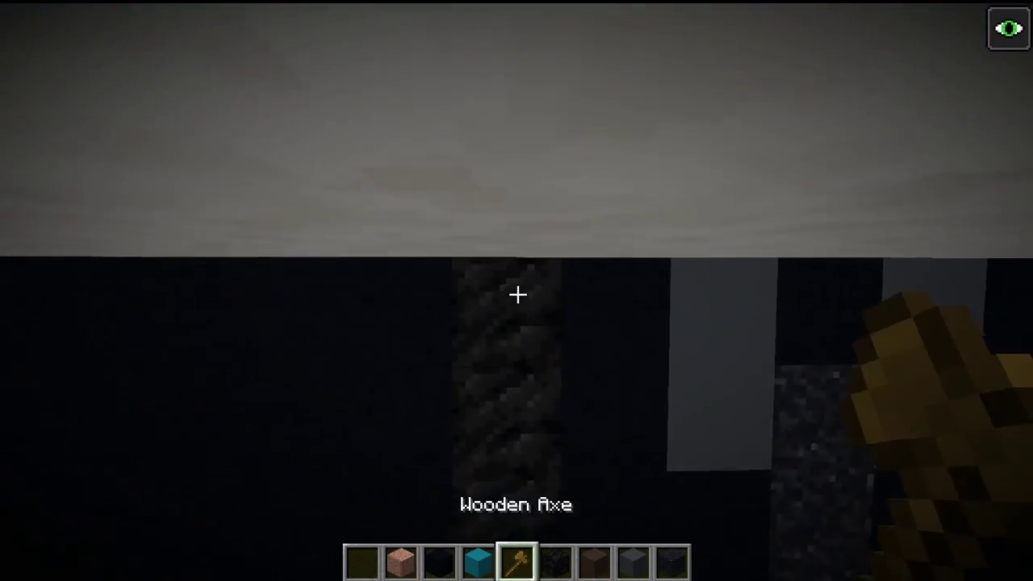
pyautogui.click(518, 295)
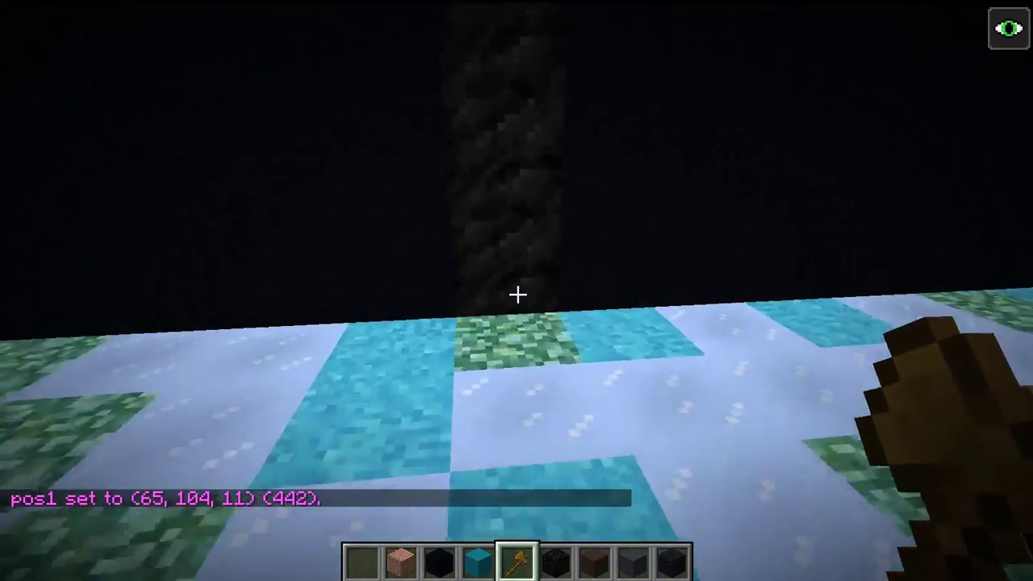
pyautogui.rightClick(518, 294)
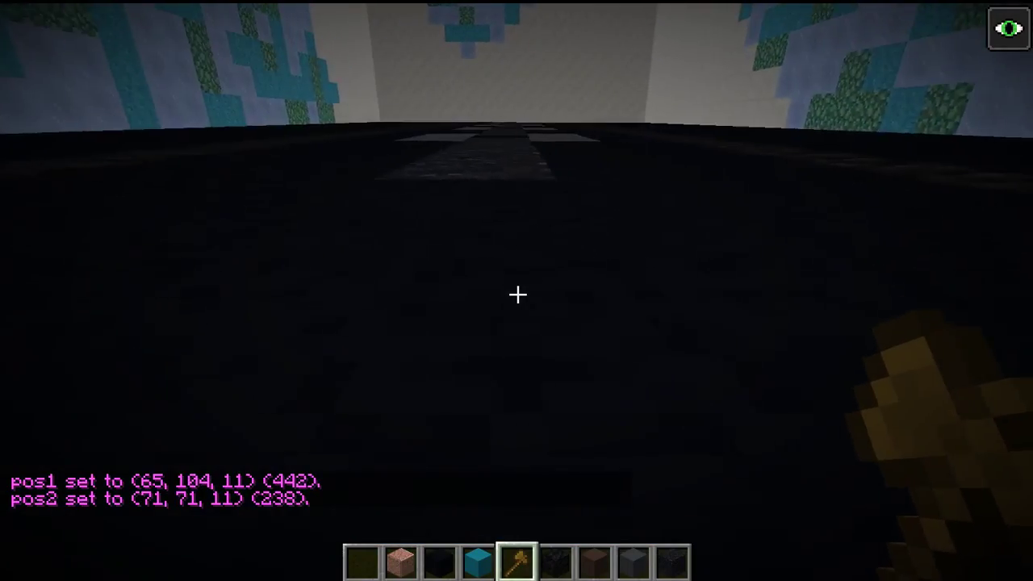
# Copy the selected wall section between the coal columns and paste it over the left part of the black wall
pyautogui.press('/')
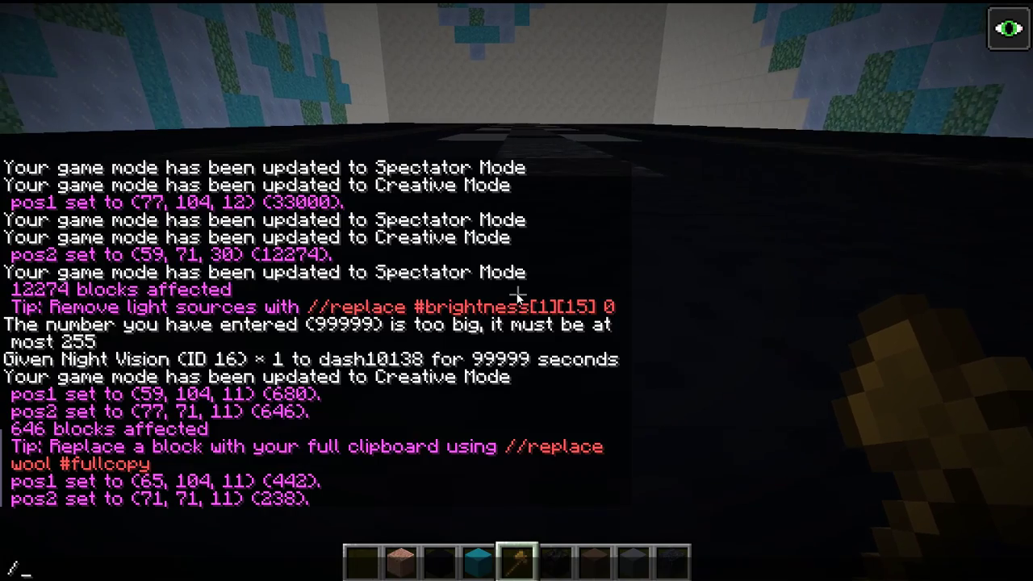
pyautogui.write('/copy')
pyautogui.press('Return')
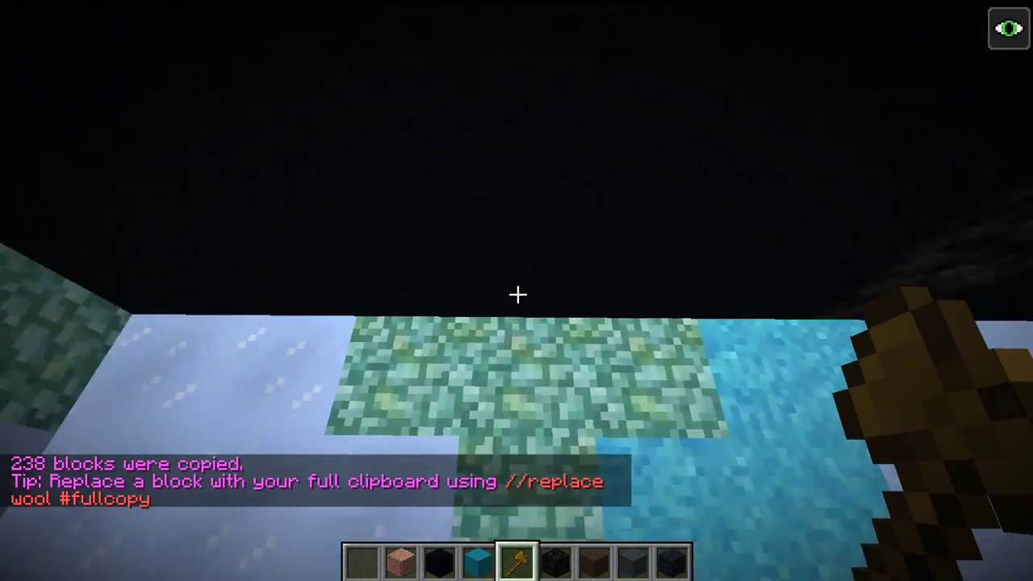
pyautogui.press('/')
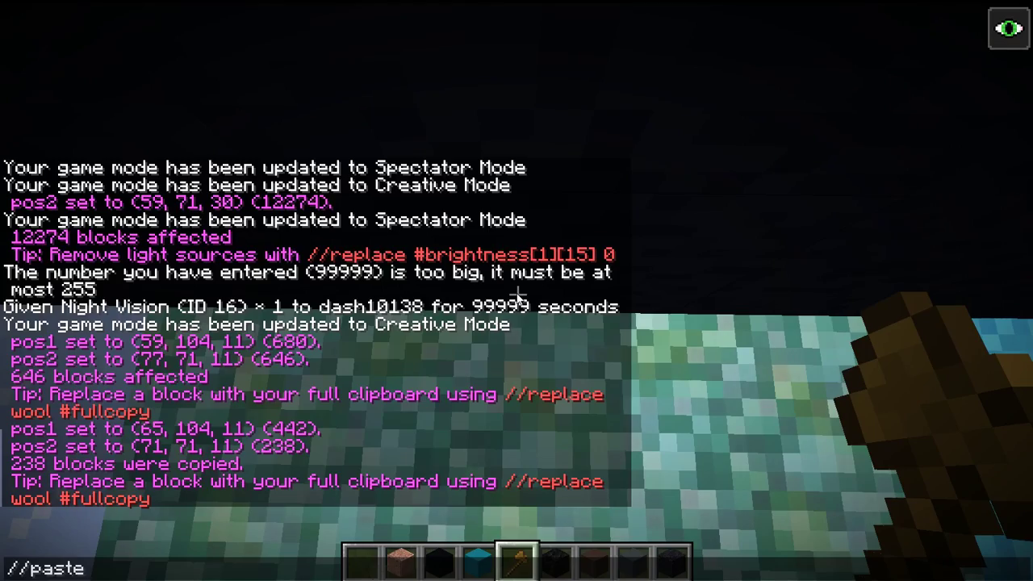
pyautogui.write('/paste')
pyautogui.press('Return')
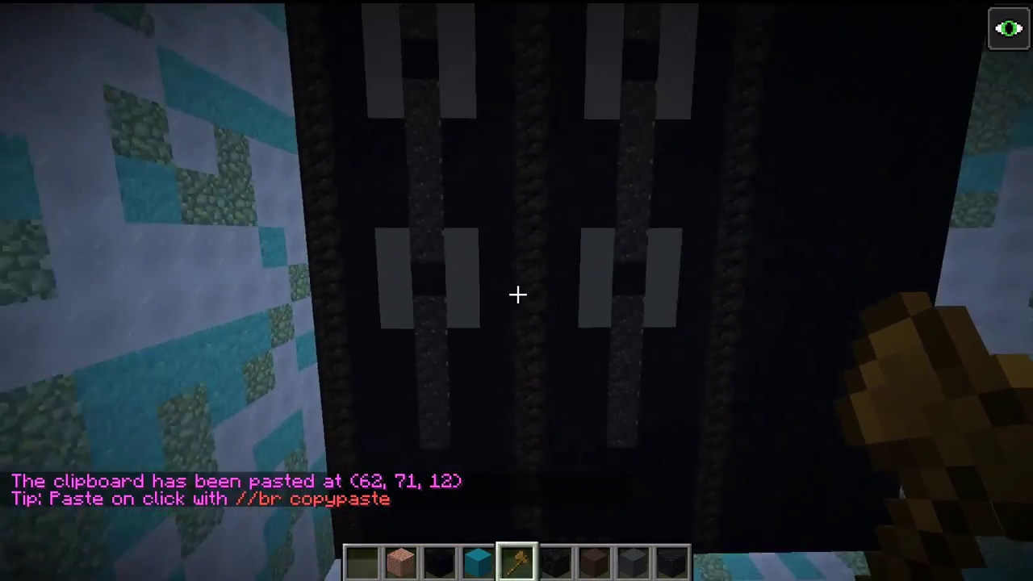
# Paste the copied wall section over the plain right part of the black wall
pyautogui.press('d')
pyautogui.press('w')
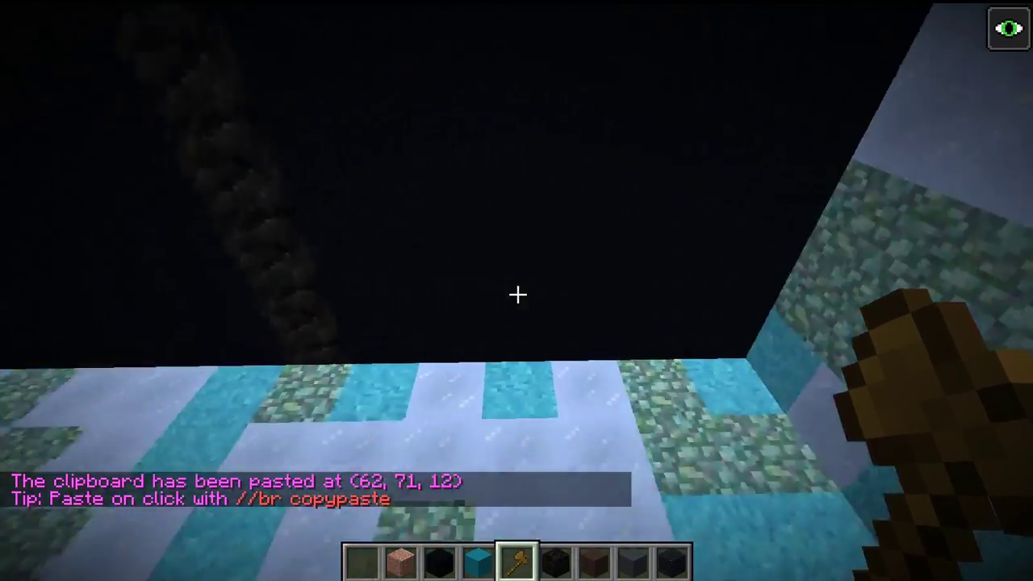
pyautogui.press('/')
pyautogui.write('/paste')
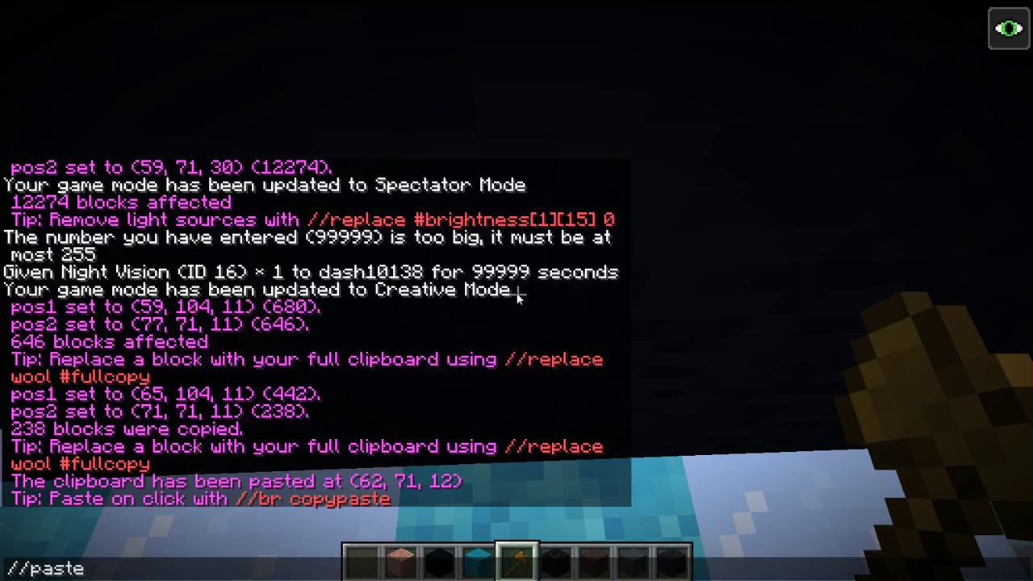
pyautogui.press('Return')
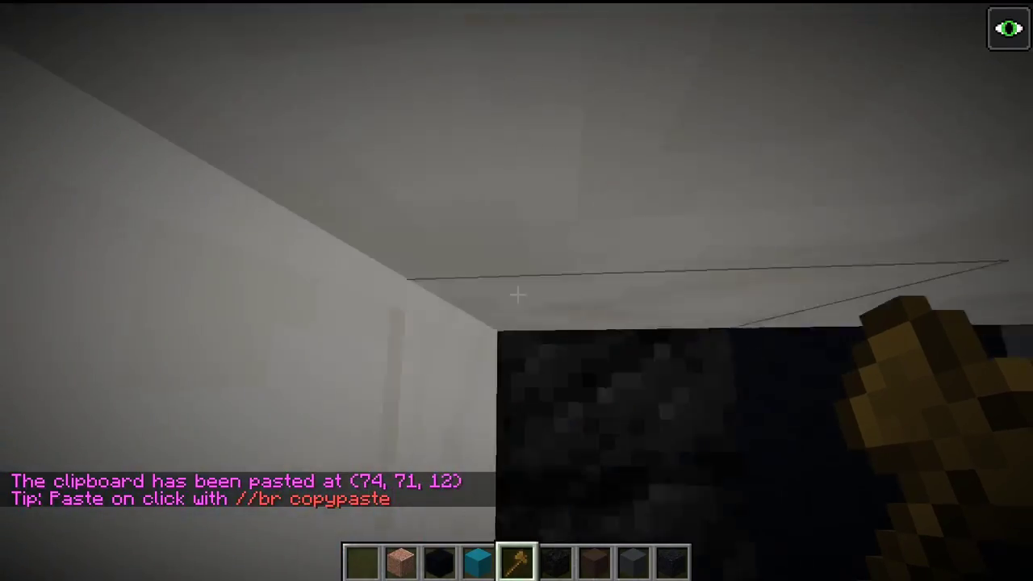
# Select the whole patterned wall from upper left to lower right corner, copy it, and rotate the clipboard 90 degrees
pyautogui.click(517, 294)
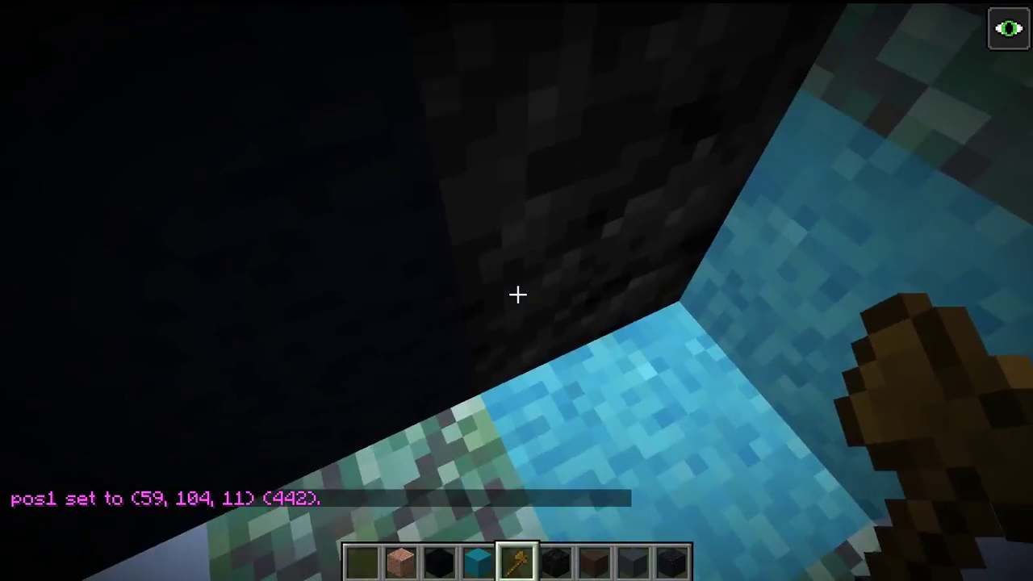
pyautogui.rightClick(517, 295)
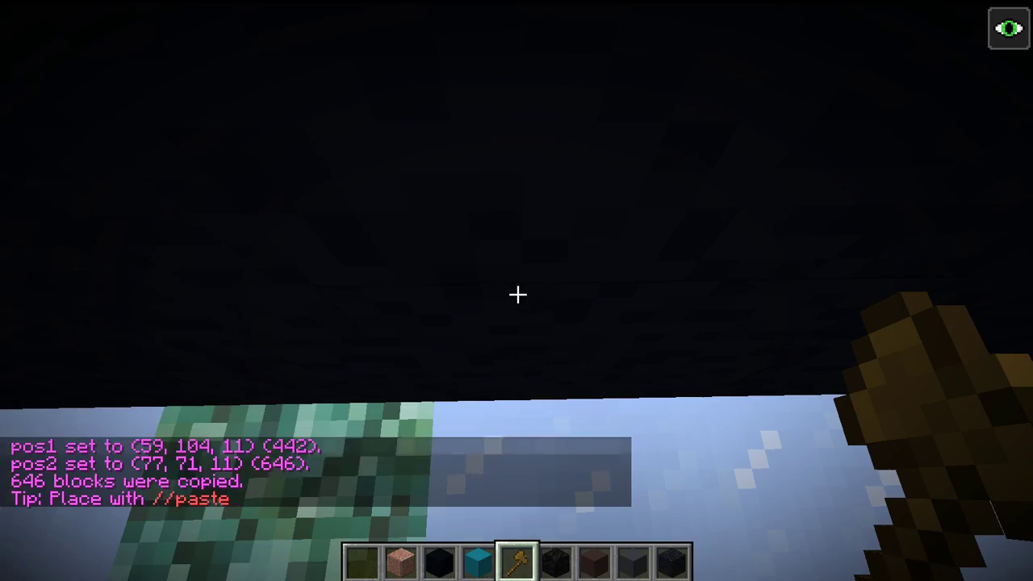
pyautogui.press('/')
pyautogui.write('/r')
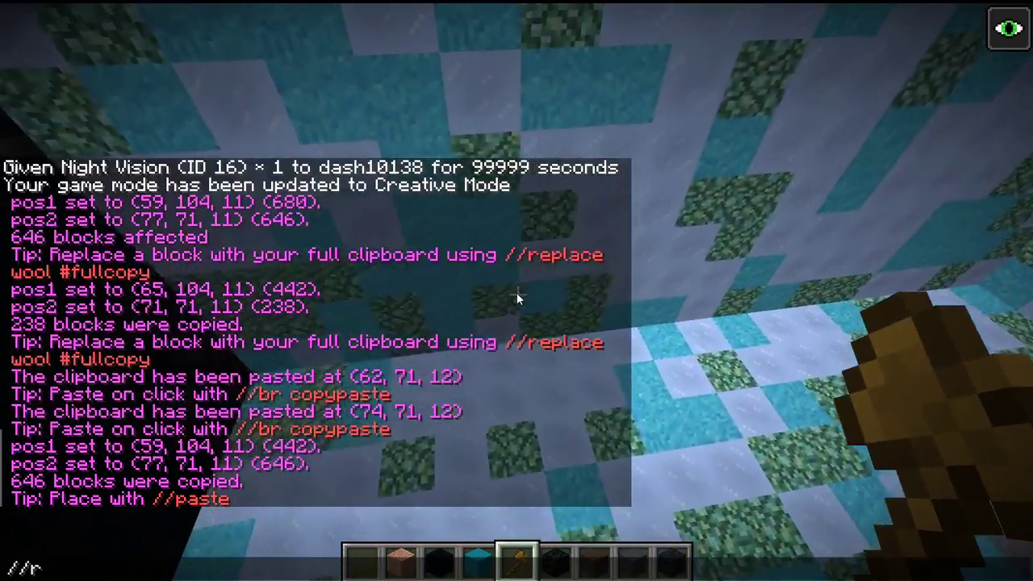
pyautogui.write('otate 90')
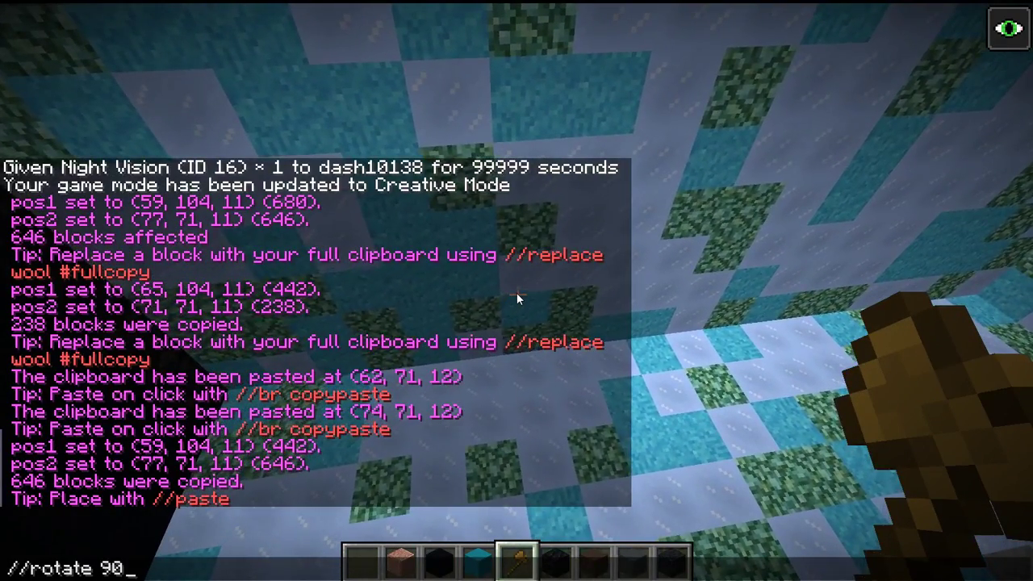
pyautogui.press('Return')
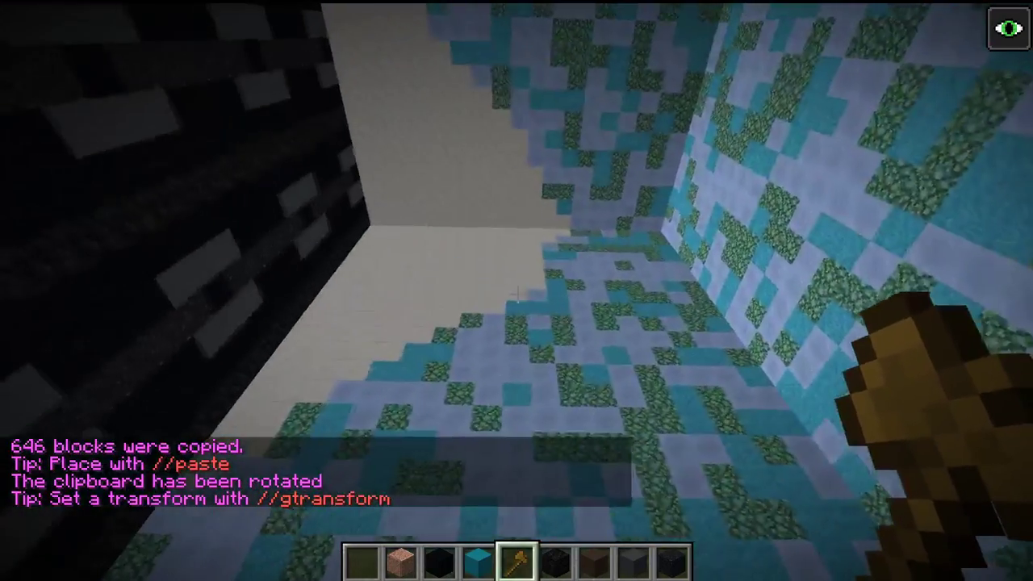
# Paste the rotated wall pattern onto the adjacent side wall to the right of the first patterned wall
pyautogui.press('w')
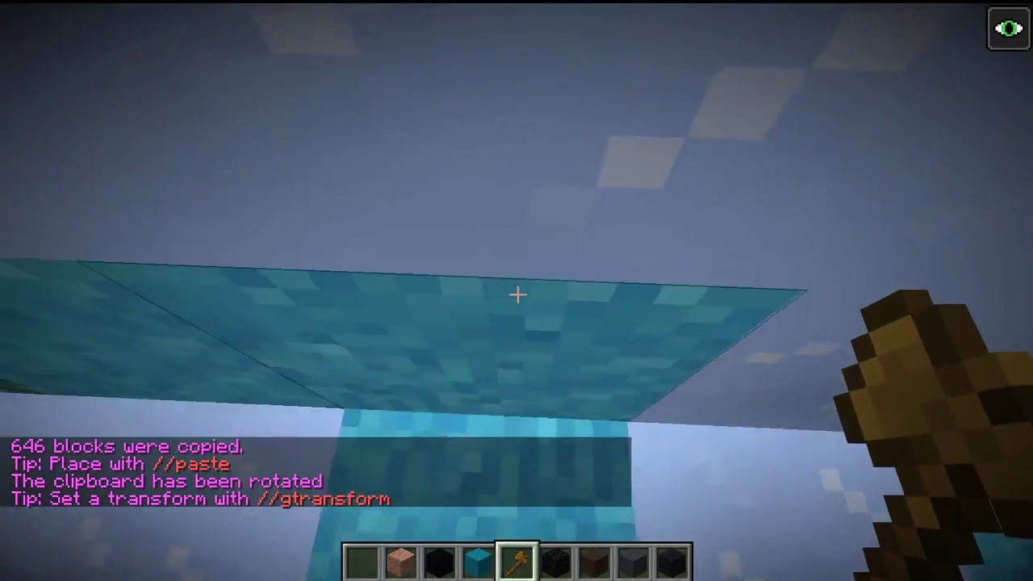
pyautogui.write('//paste')
pyautogui.press('Return')
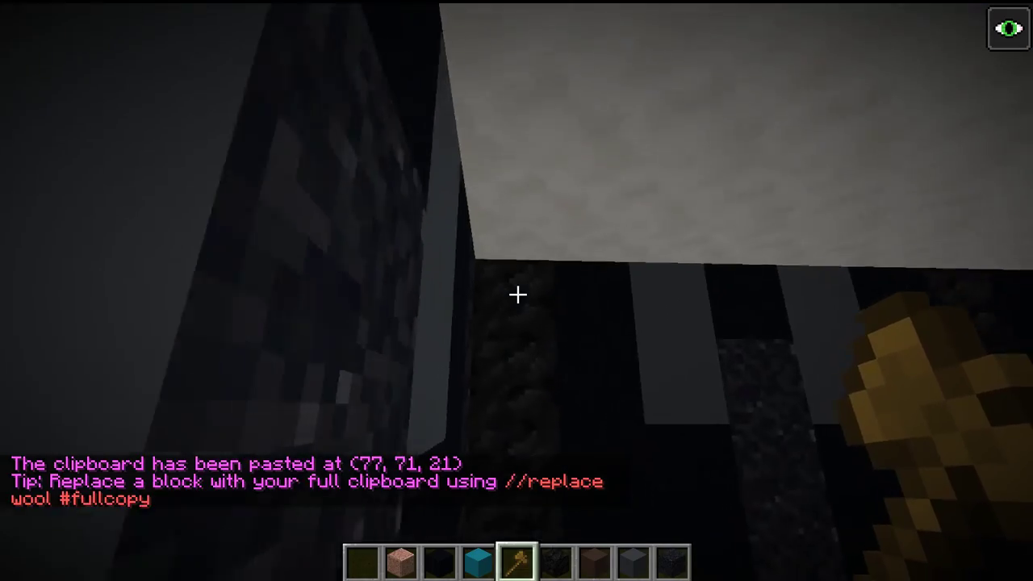
# Select the newly patterned side wall corner to corner and replace its coal_block columns with block 159:9
pyautogui.click(517, 295)
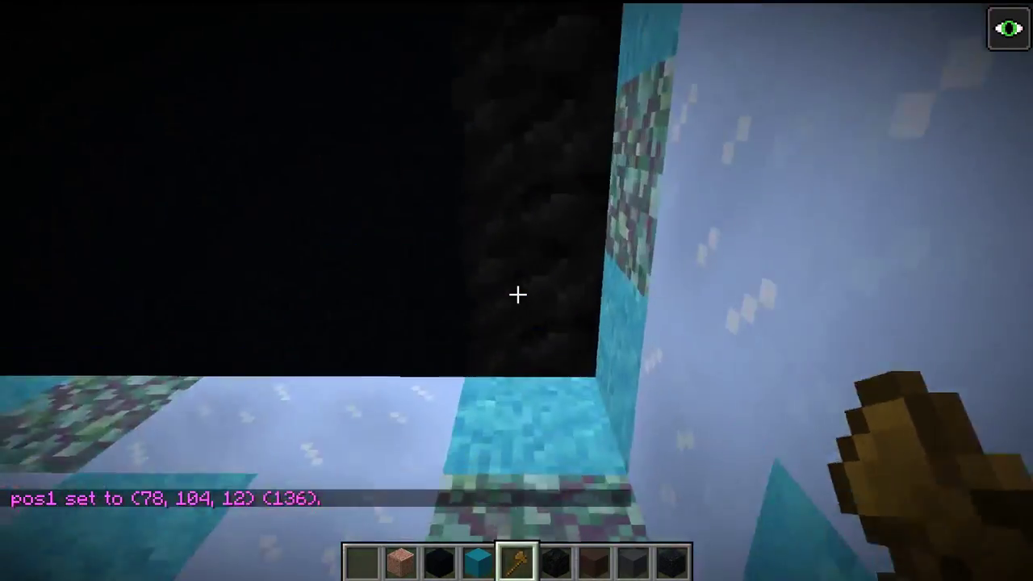
pyautogui.rightClick(517, 295)
pyautogui.press('/')
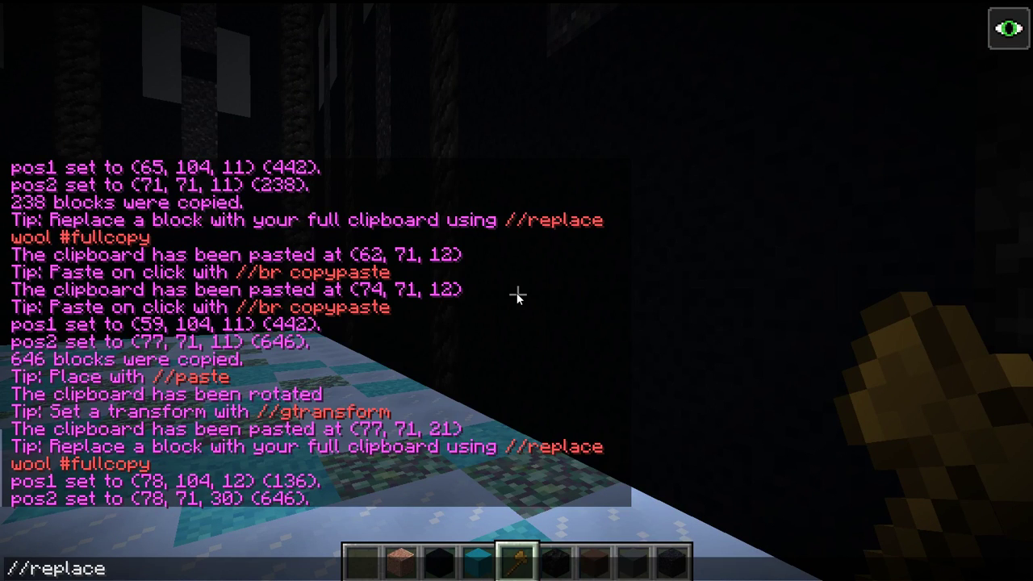
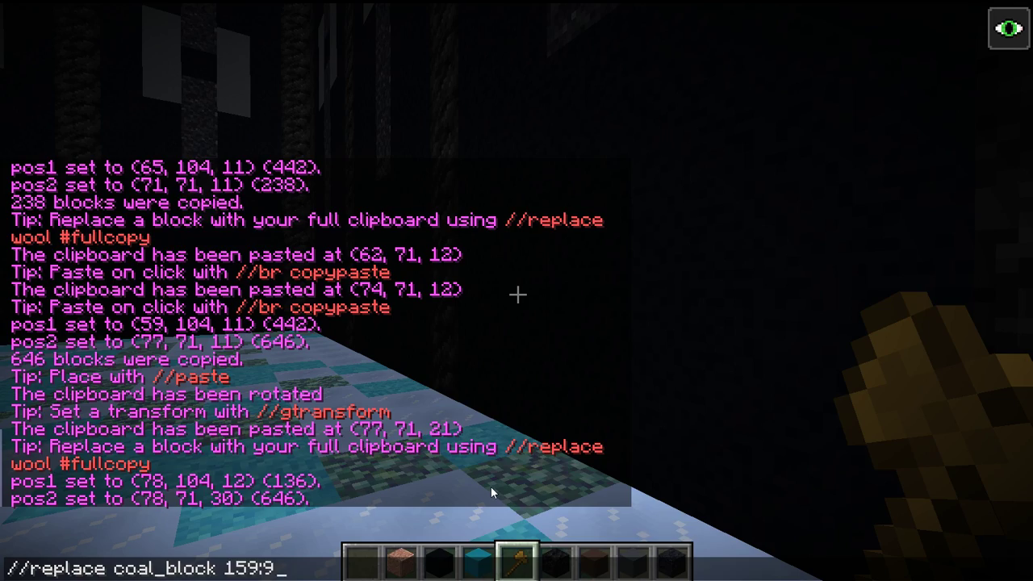
pyautogui.press('Return')
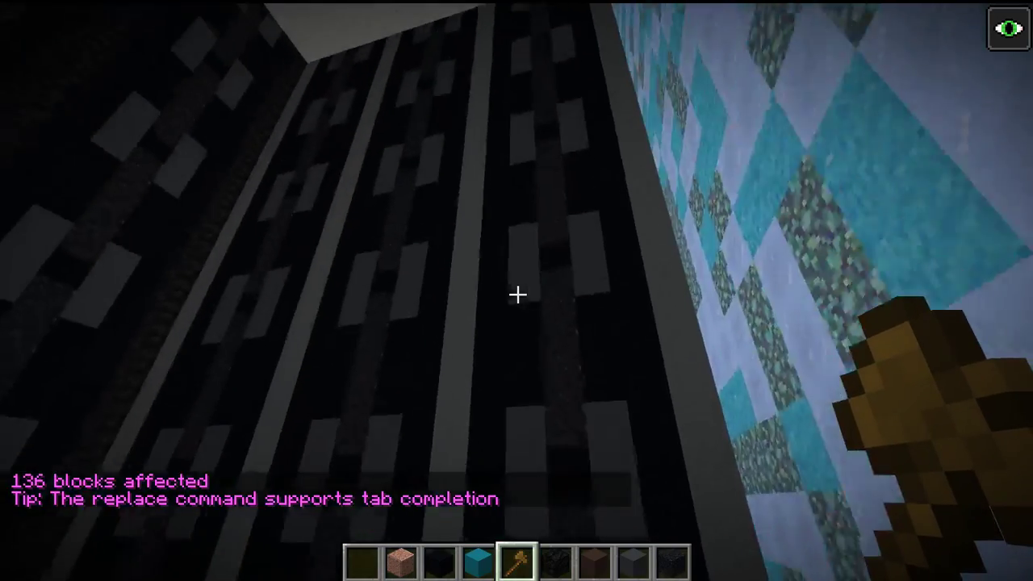
pyautogui.press('s')
pyautogui.press('space')
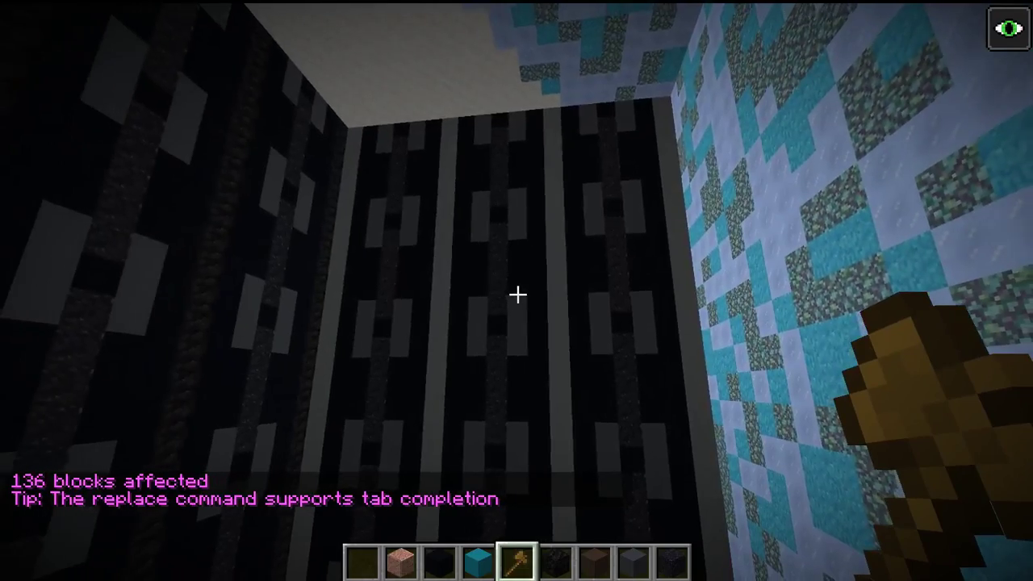
pyautogui.press('space')
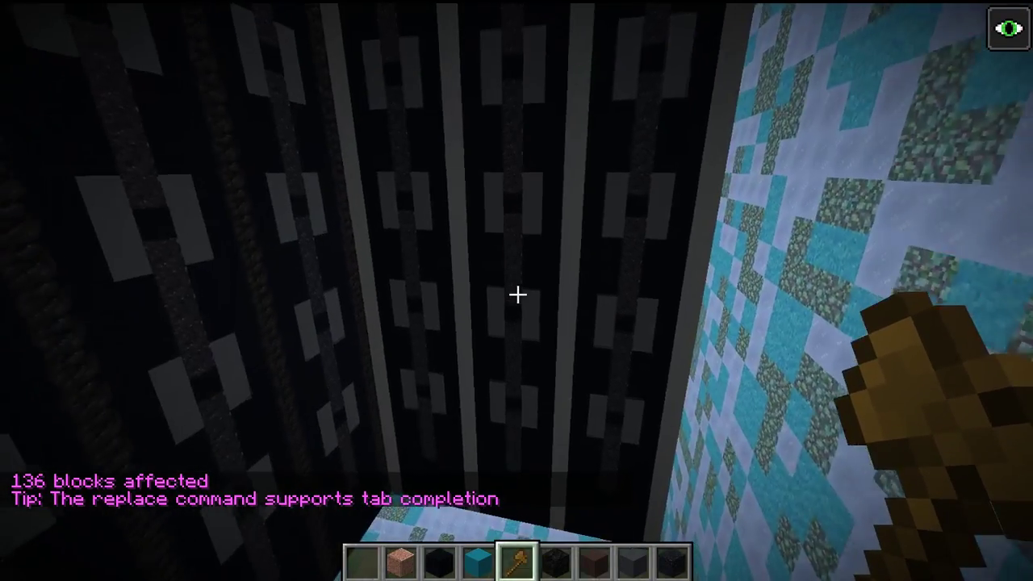
# Replace the side wall's 159:9 columns with block 252:9
pyautogui.press('4')
pyautogui.press('8')
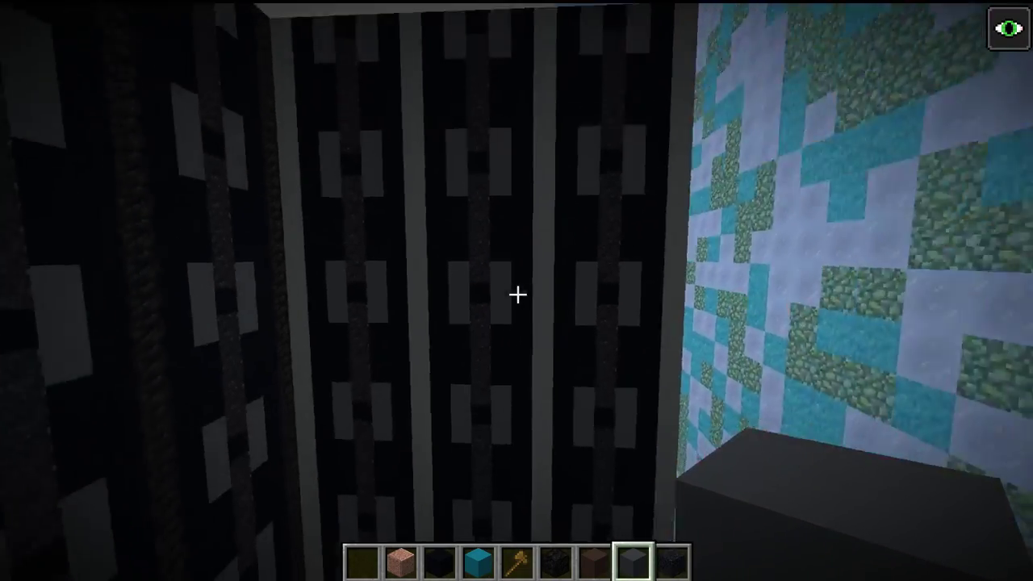
pyautogui.press('/')
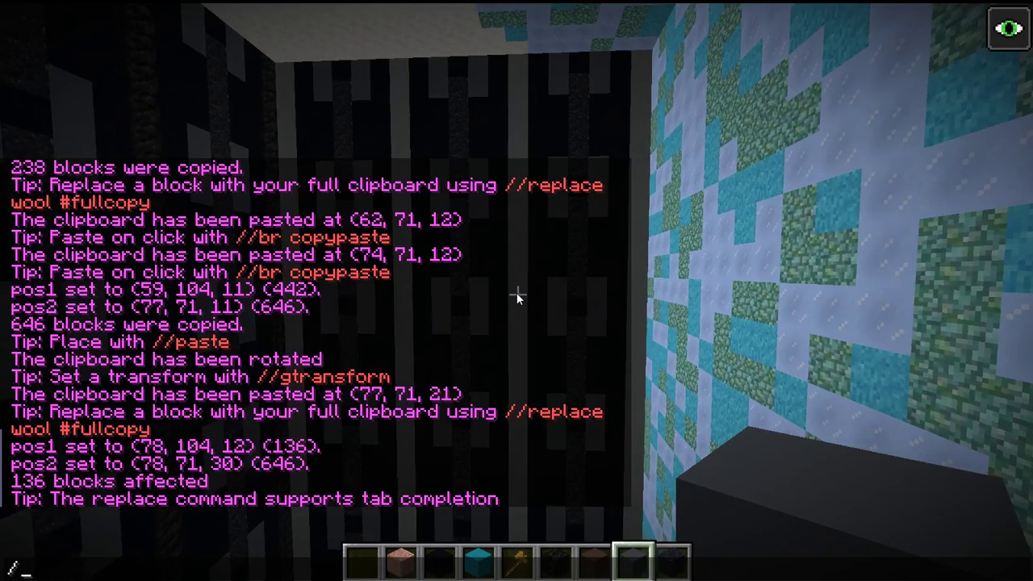
pyautogui.press('Up')
pyautogui.press('Up')
pyautogui.press('Down')
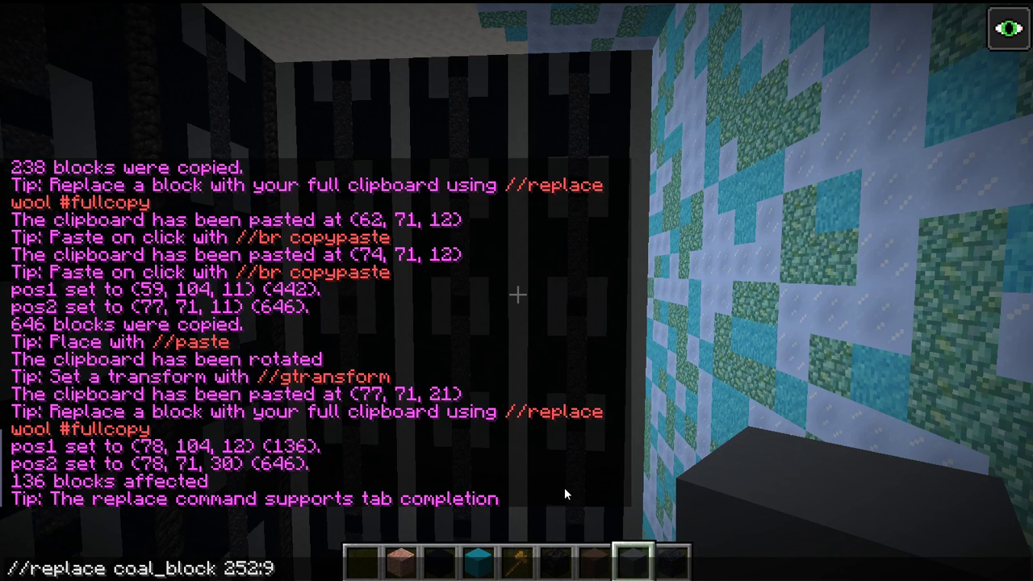
pyautogui.press('Up')
pyautogui.press('Up')
pyautogui.press('Down')
pyautogui.press('Down')
pyautogui.press('Down')
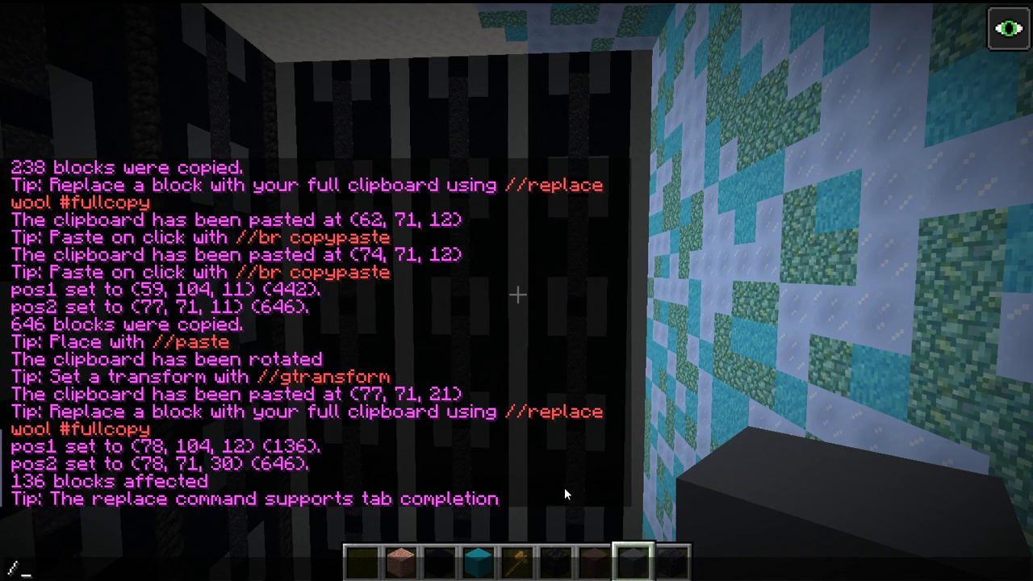
pyautogui.press('Escape')
pyautogui.press('t')
pyautogui.press('Up')
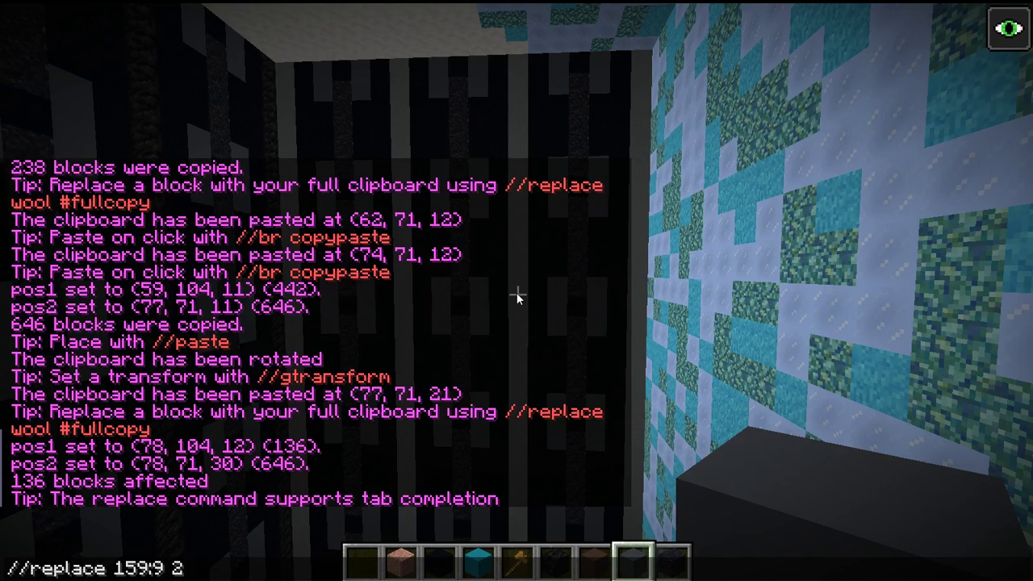
pyautogui.write('252:9')
pyautogui.press('Return')
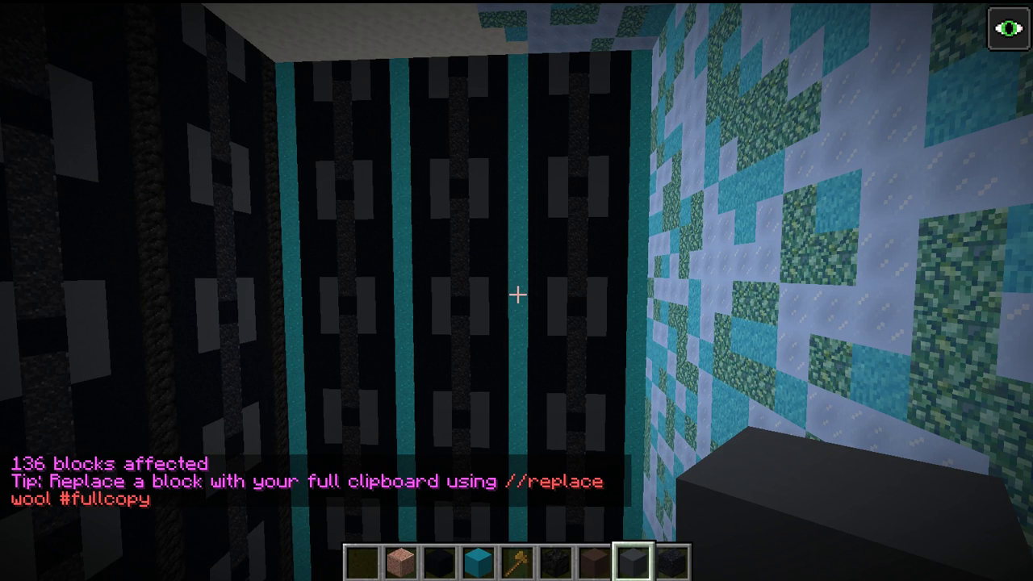
# Undo the last block replacement on the side wall's columns
pyautogui.press('t')
pyautogui.press('Up')
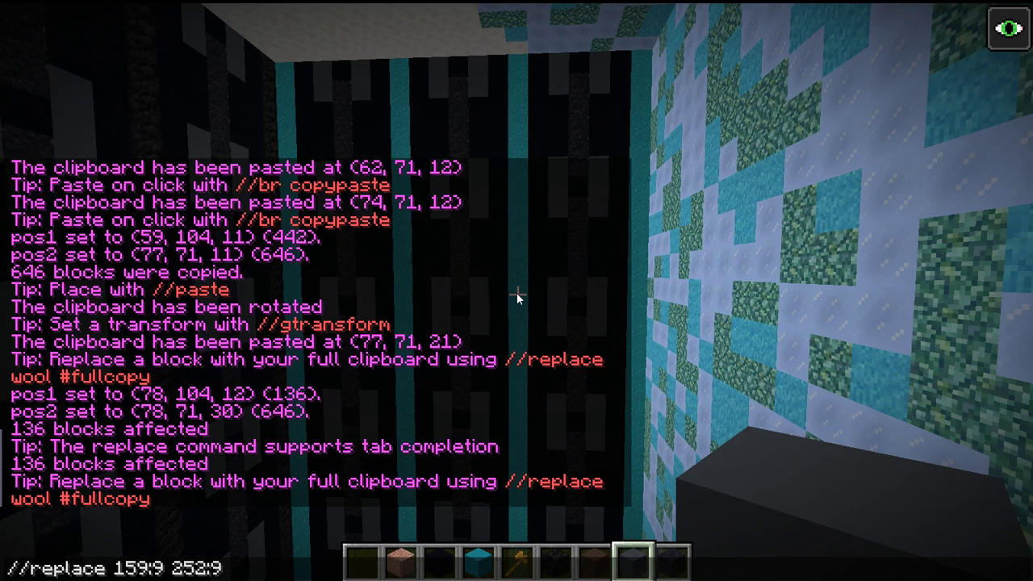
pyautogui.press('Up')
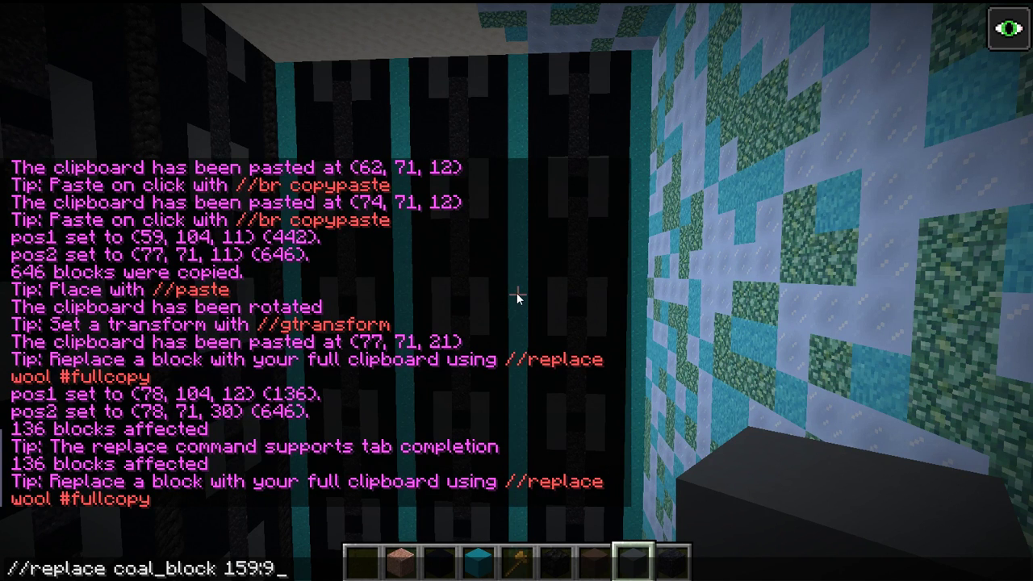
pyautogui.press('Down')
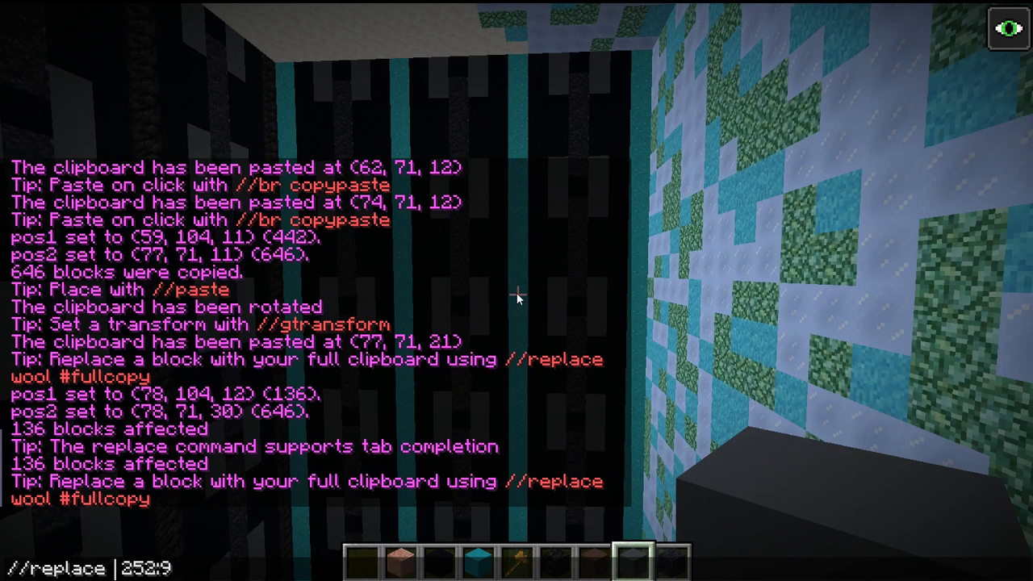
pyautogui.press('BackSpace')
pyautogui.press('BackSpace')
pyautogui.press('BackSpace')
pyautogui.press('BackSpace')
pyautogui.press('BackSpace')
pyautogui.press('BackSpace')
pyautogui.press('BackSpace')
pyautogui.press('BackSpace')
pyautogui.press('BackSpace')
pyautogui.press('BackSpace')
pyautogui.press('BackSpace')
pyautogui.press('BackSpace')
pyautogui.press('BackSpace')
pyautogui.press('BackSpace')
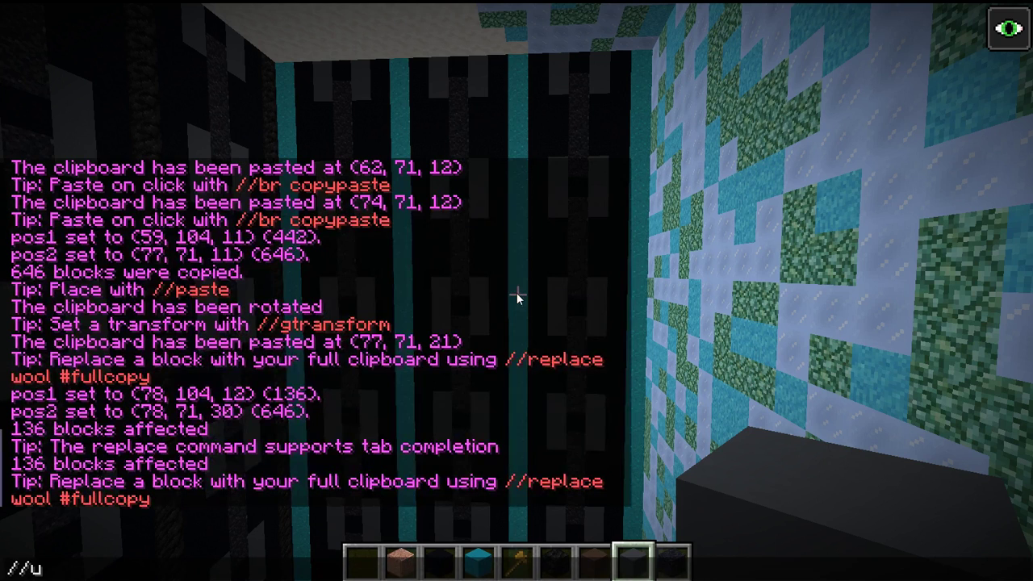
pyautogui.write('/undo')
pyautogui.press('Return')
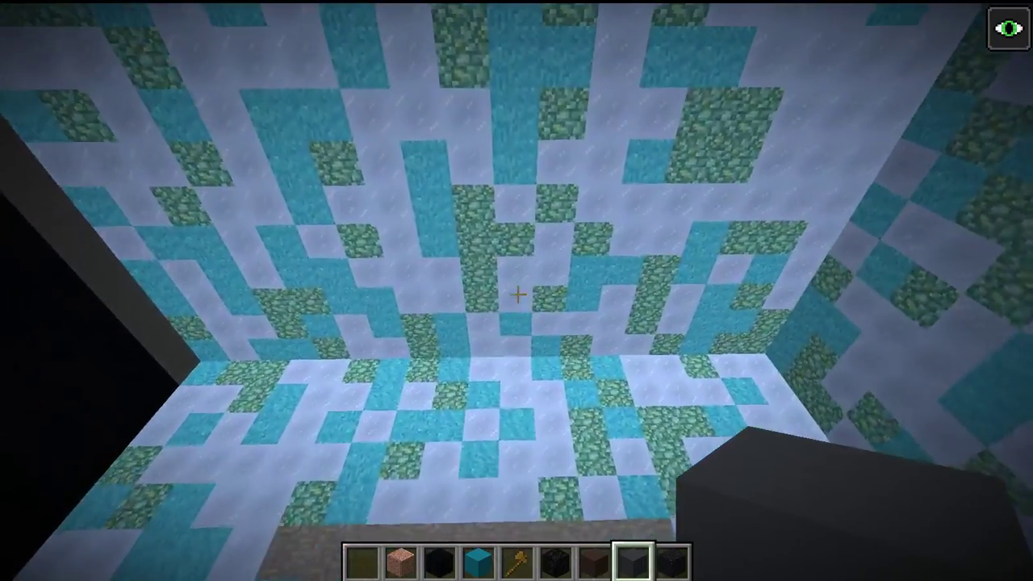
# Rotate the clipboard 90 degrees and paste the pattern onto the wall opposite the first patterned wall
pyautogui.press('/')
pyautogui.write('/rotate 90')
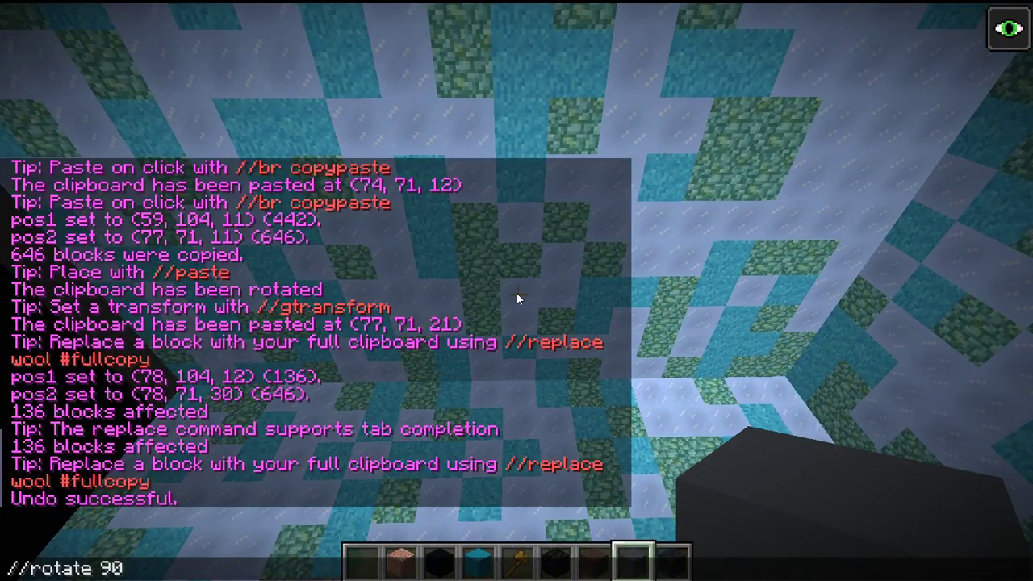
pyautogui.press('Return')
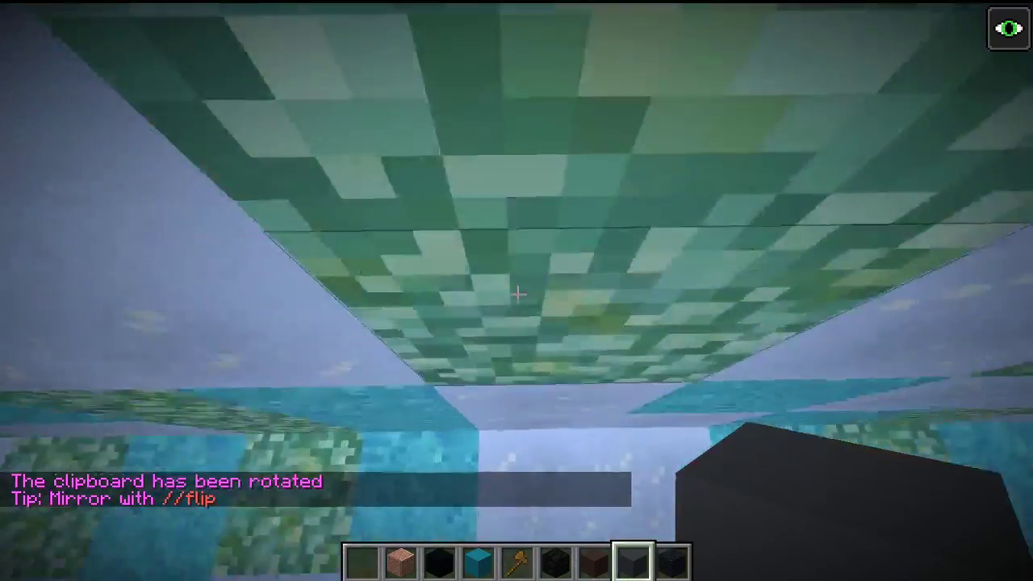
pyautogui.press('/')
pyautogui.write('/paste')
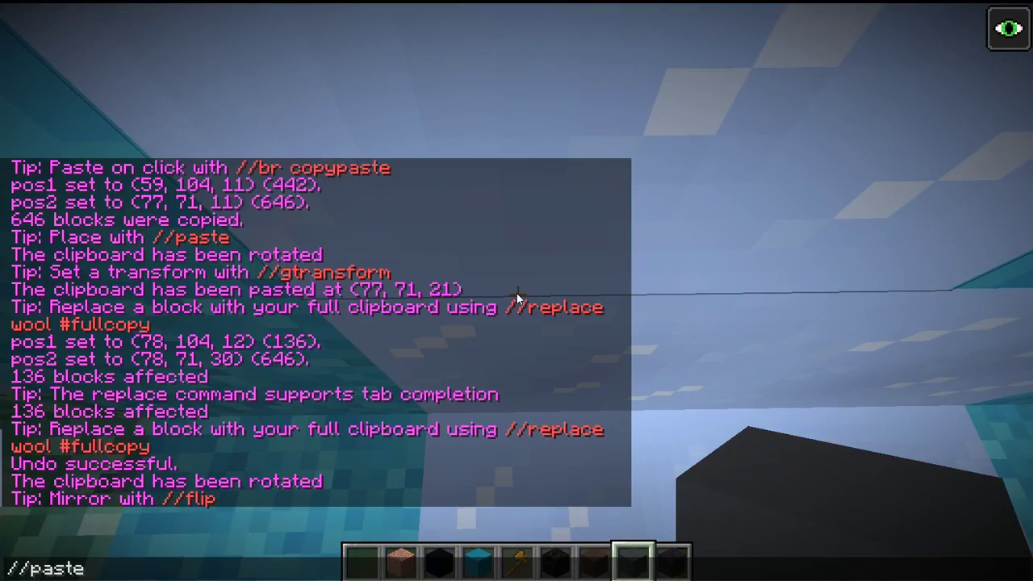
pyautogui.press('Return')
# Rotate the clipboard 90 degrees and paste the pattern onto the last unpatterned wall of the hollow interior
pyautogui.press('/')
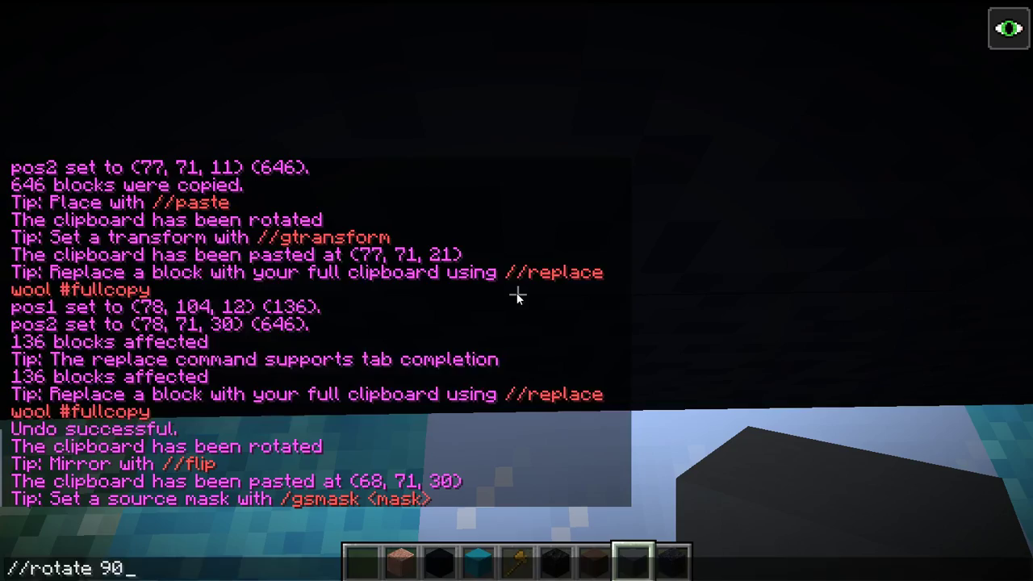
pyautogui.write('/rotate 90')
pyautogui.press('Return')
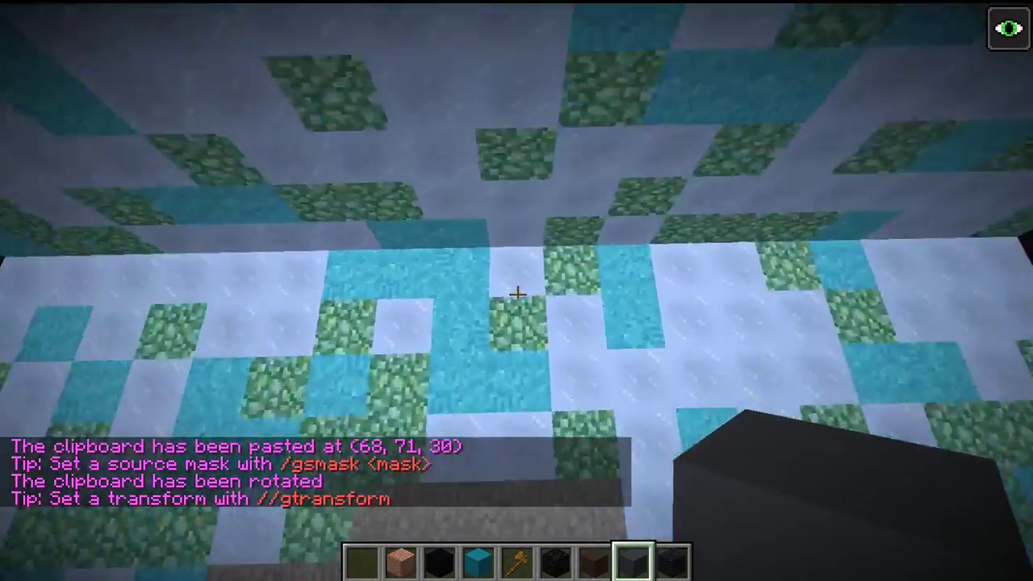
pyautogui.press('/')
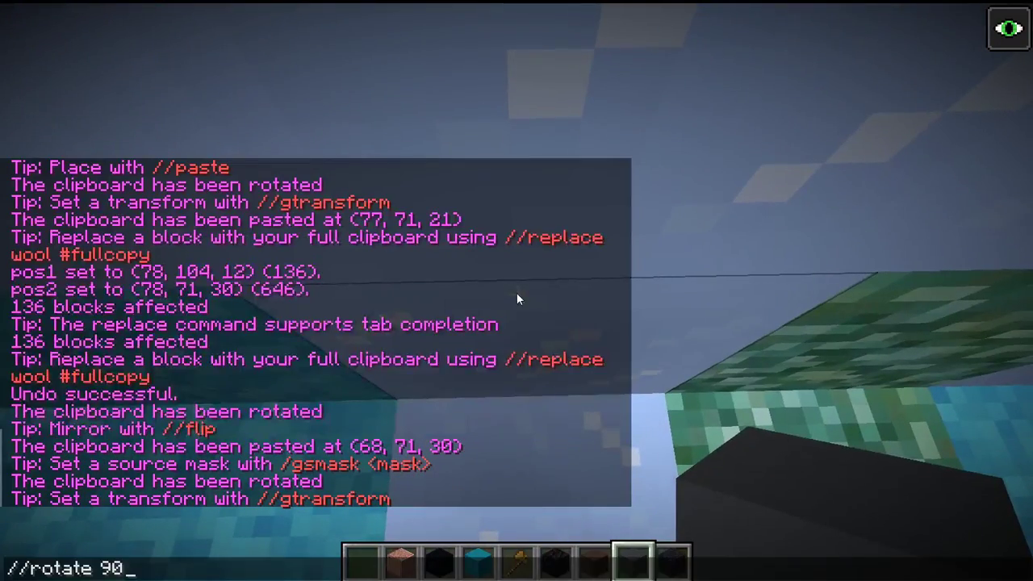
pyautogui.write('/paste')
pyautogui.press('Return')
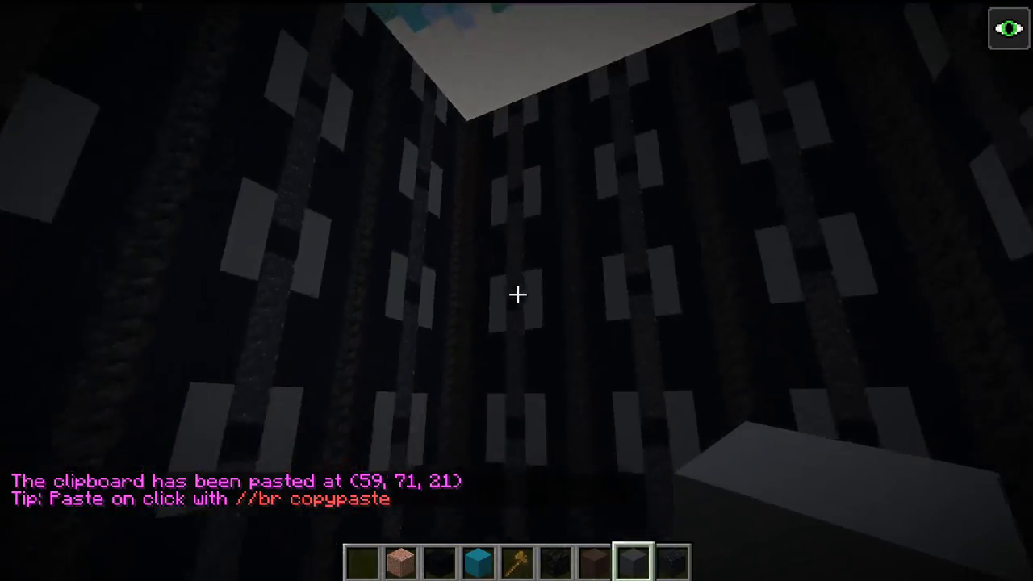
# Select the newly pasted wall from its upper corner to its lower corner and replace its coal_block columns with block 159:9
pyautogui.scroll(4, 517, 295)
pyautogui.scroll(-1, 517, 296)
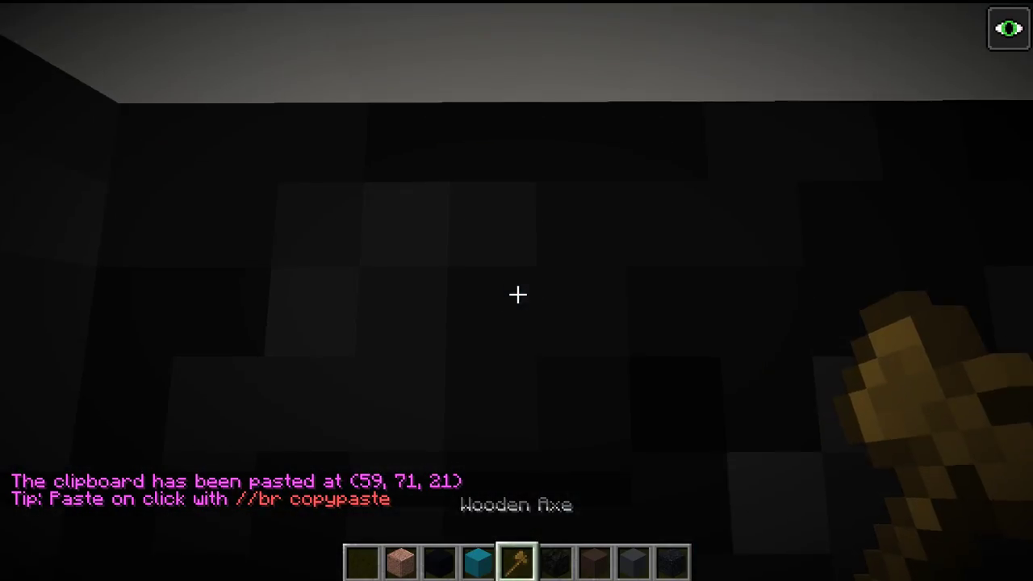
pyautogui.click(517, 295)
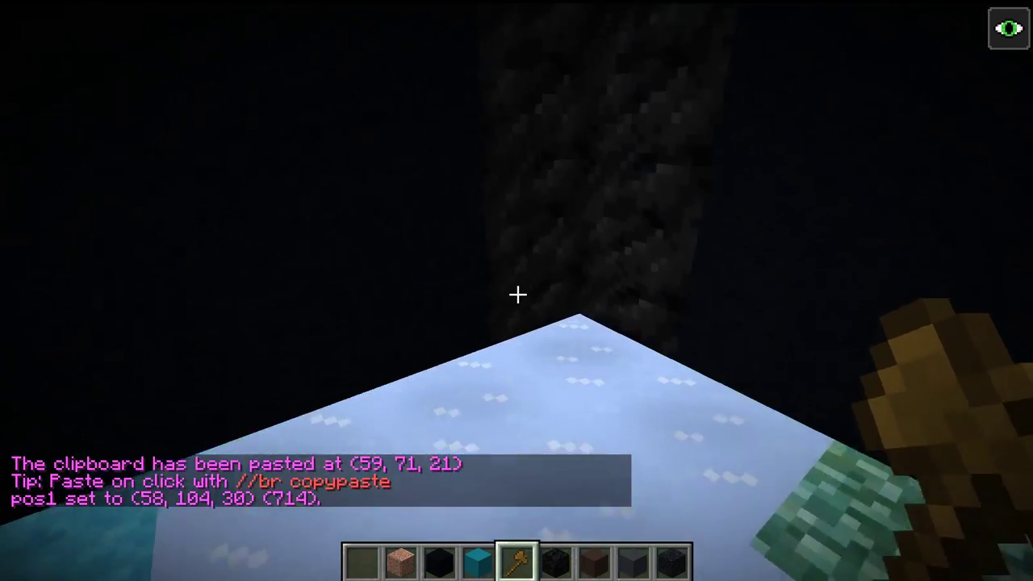
pyautogui.press('/')
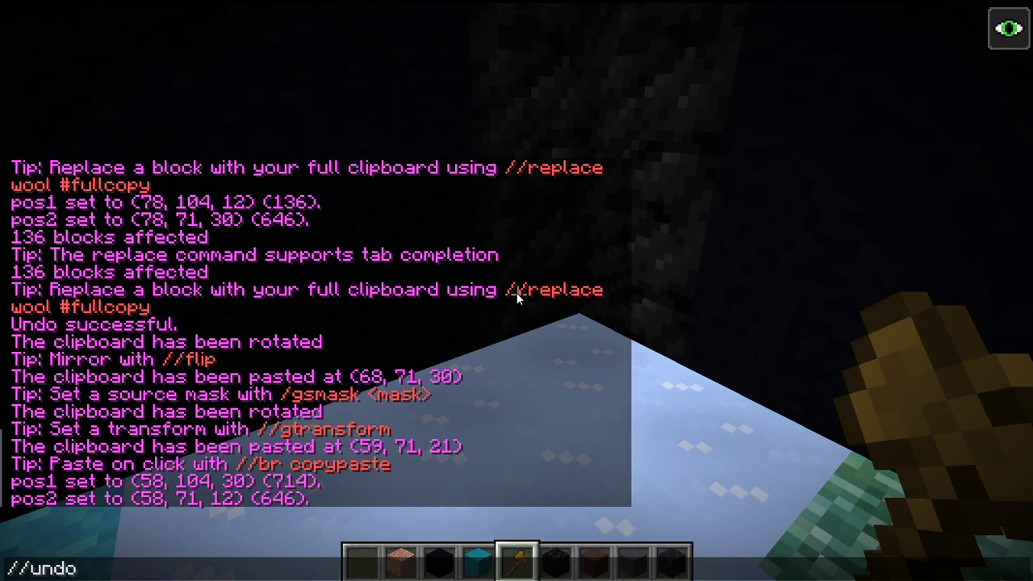
pyautogui.write('/paste')
pyautogui.press('Return')
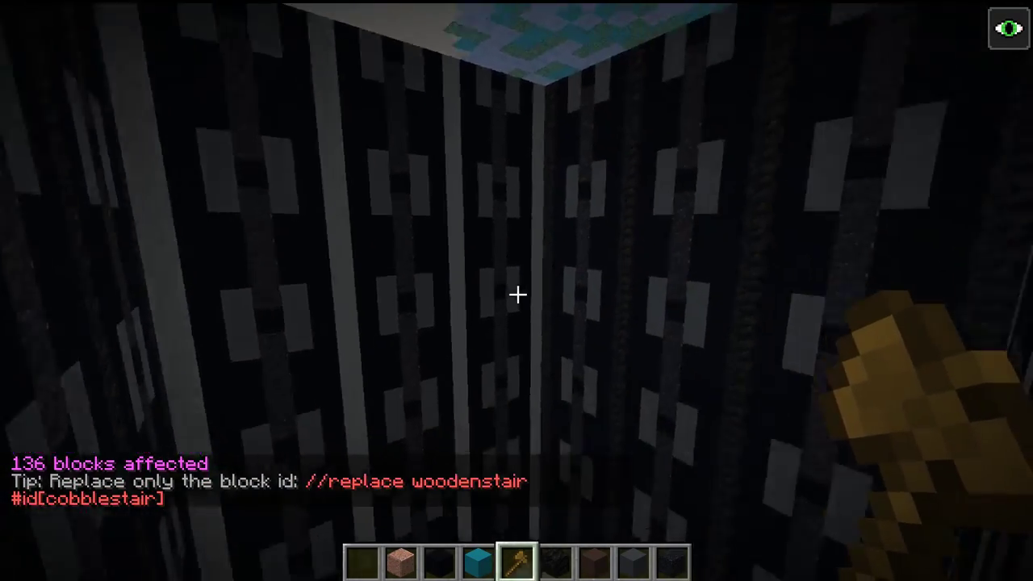
# Select the ceiling layer above the hollow interior from corner to corner and replace it with black blocks
pyautogui.press('space')
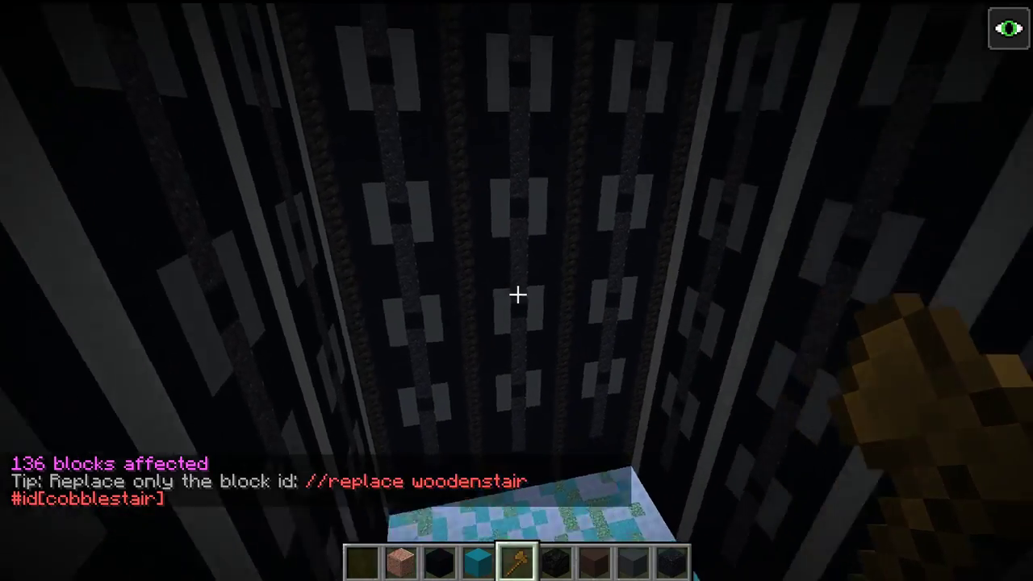
pyautogui.press('shift')
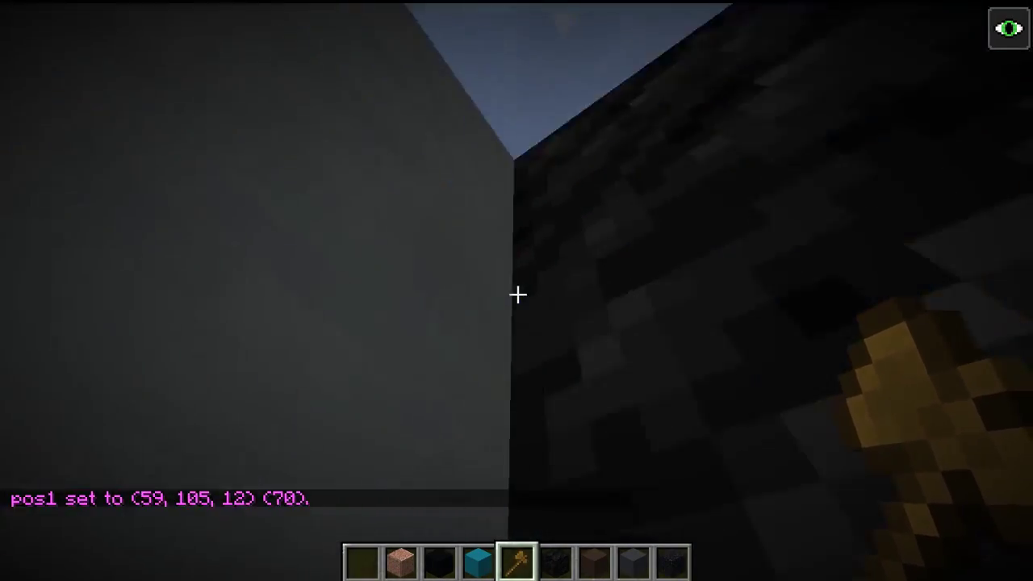
pyautogui.rightClick(517, 295)
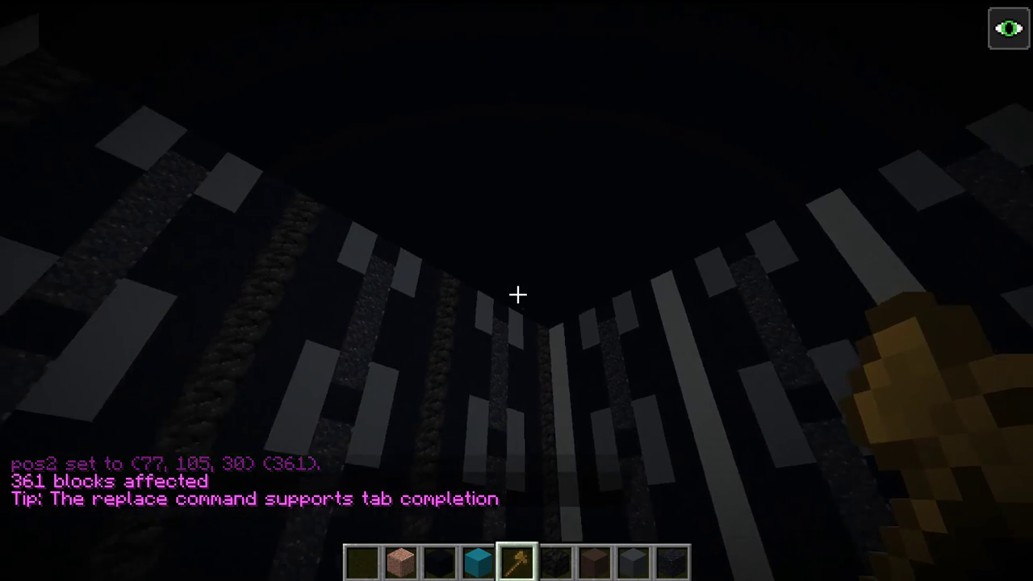
# Select the volume beneath the interior from floor corner (59, 70, 12) down to (77, 0, 30) and replace its blocks with air
pyautogui.press('w')
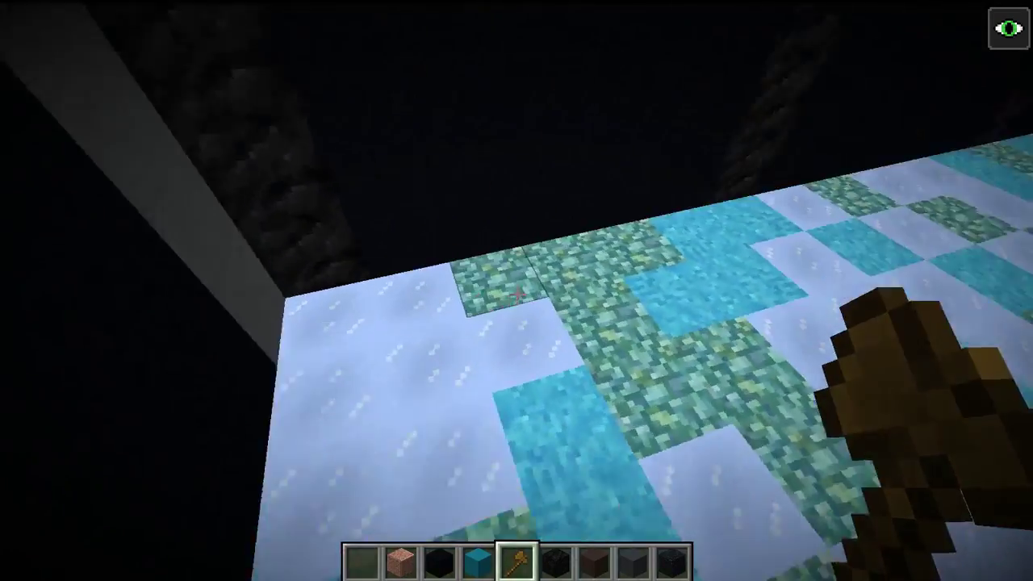
pyautogui.click(516, 295)
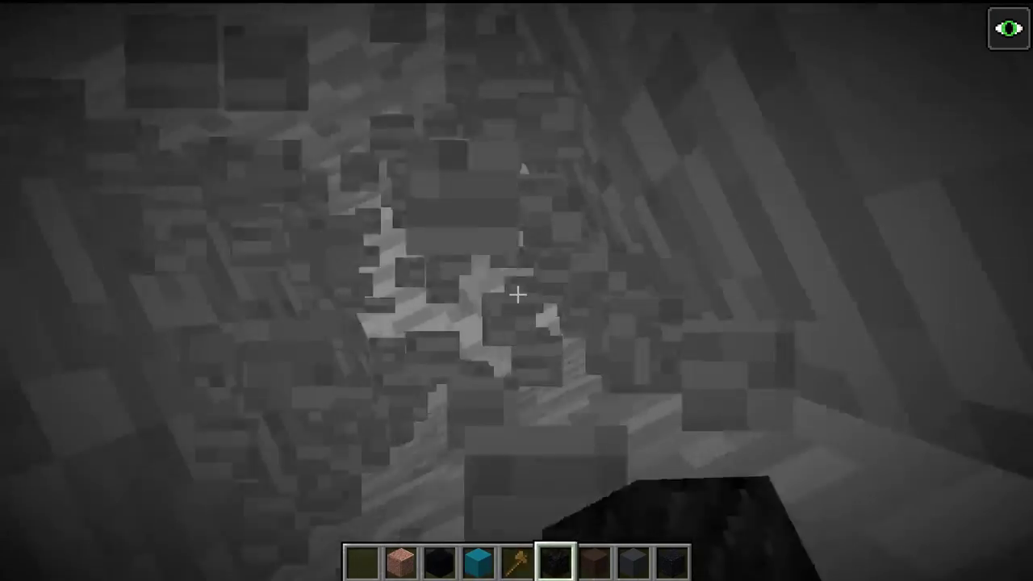
pyautogui.press('F3')
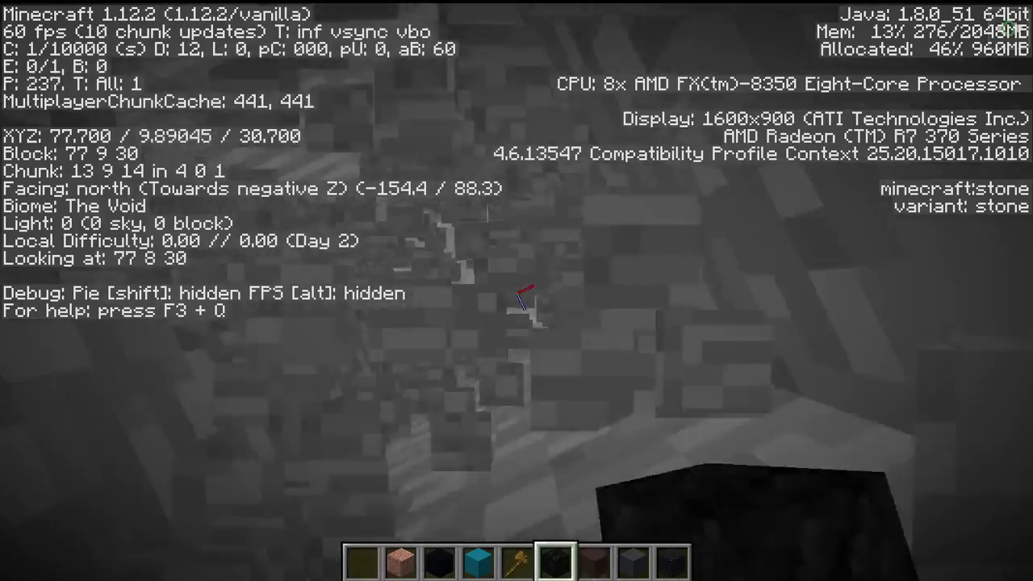
pyautogui.press('F3')
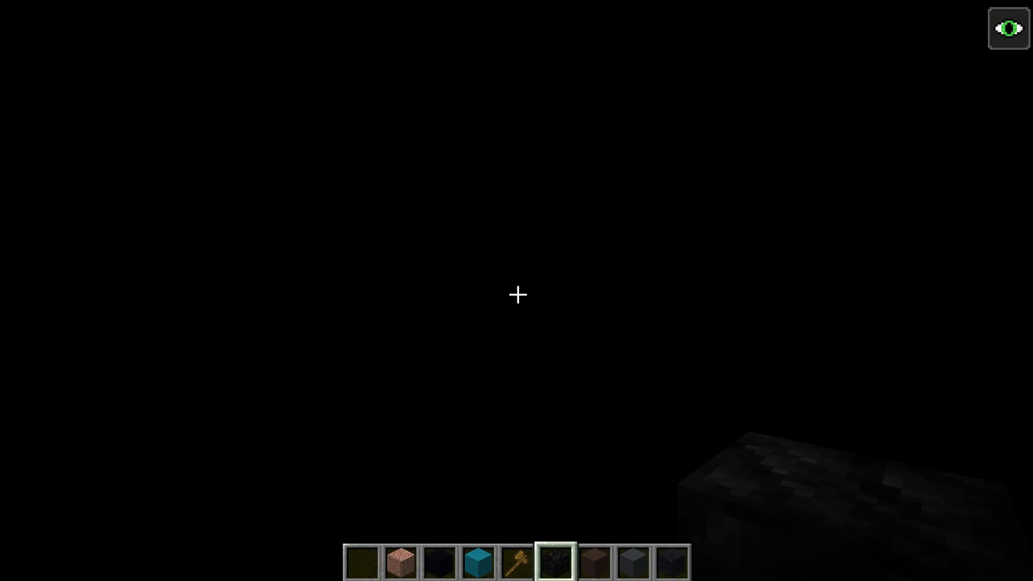
pyautogui.press('5')
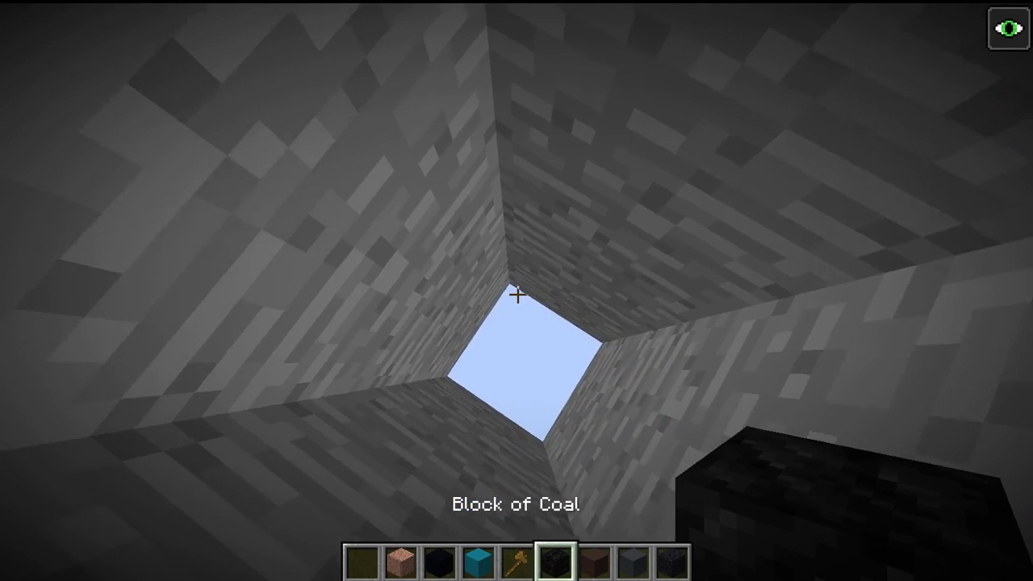
pyautogui.rightClick(517, 295)
pyautogui.rightClick(517, 295)
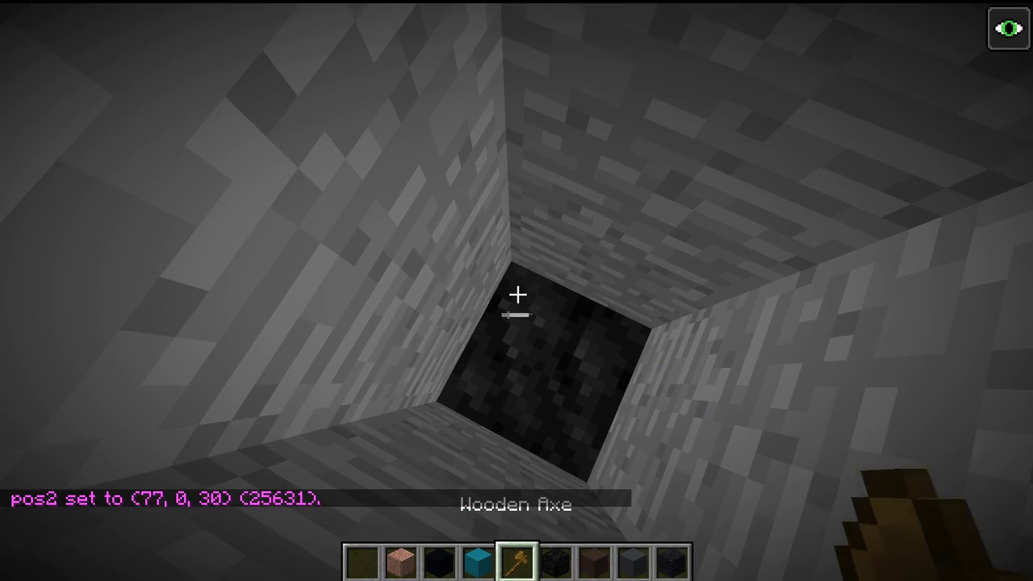
pyautogui.write('//')
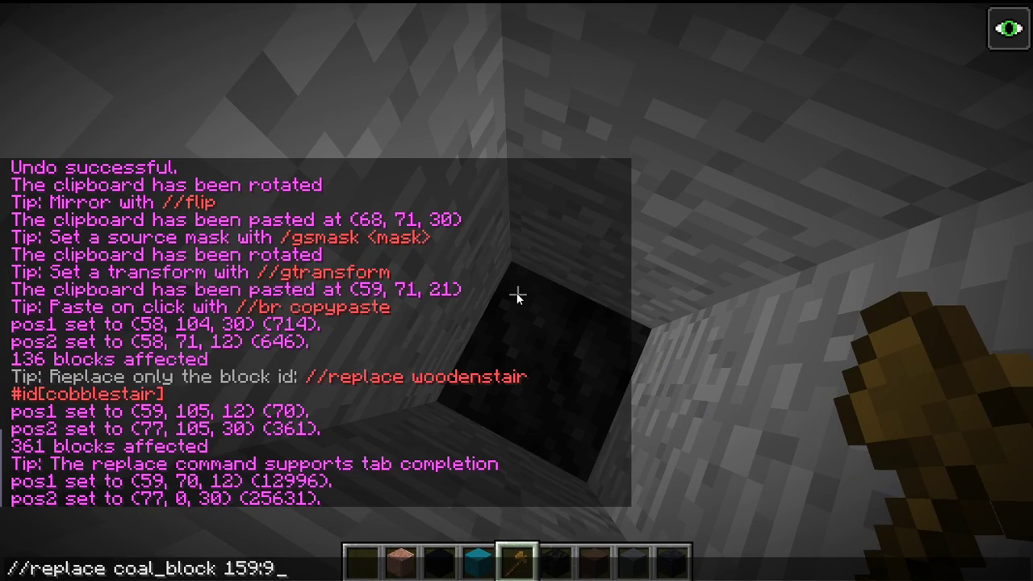
pyautogui.write('replace ai')
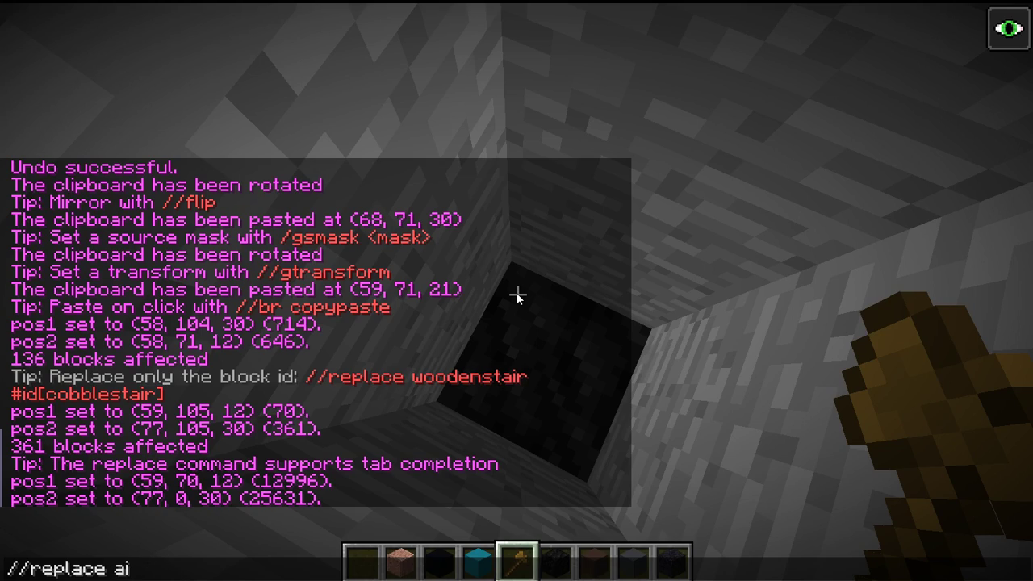
pyautogui.write('r')
pyautogui.press('Return')
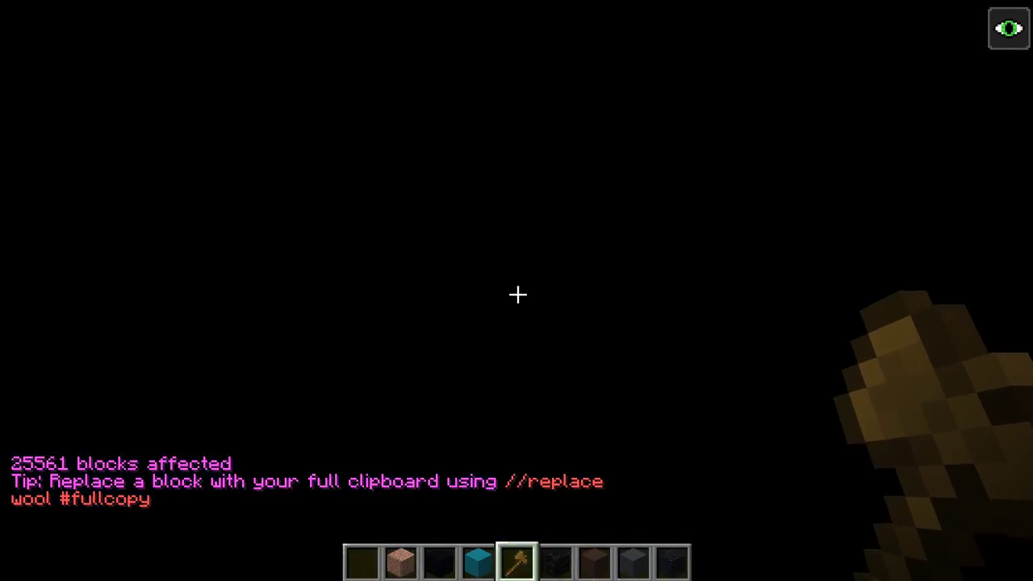
# Set the first selection point at the shaft's outer bottom corner (78, 0, 31) and patch the opened corner with stone
pyautogui.scroll(-1, 517, 295)
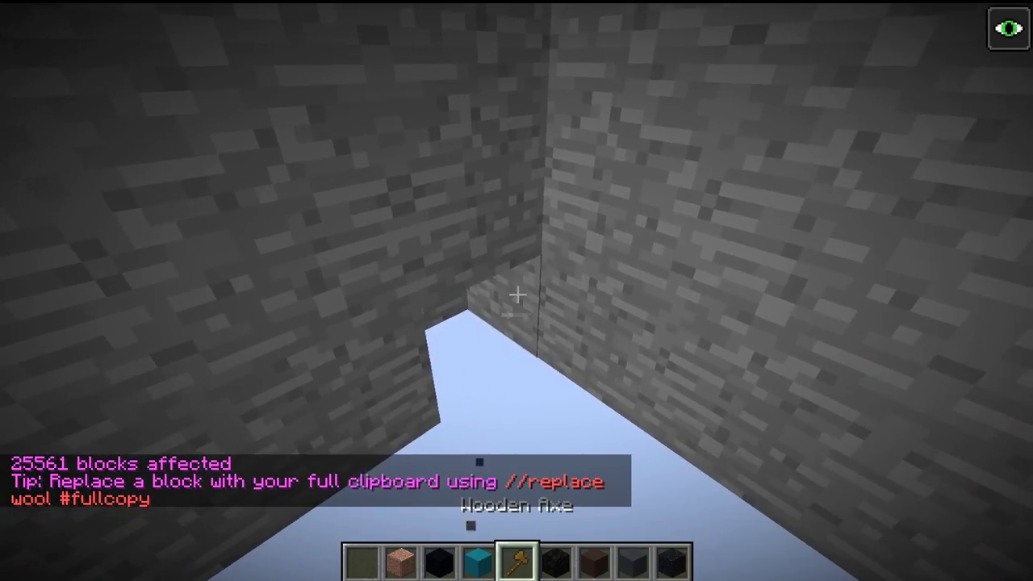
pyautogui.click(517, 294)
pyautogui.scroll(1, 517, 295)
pyautogui.scroll(-1, 517, 294)
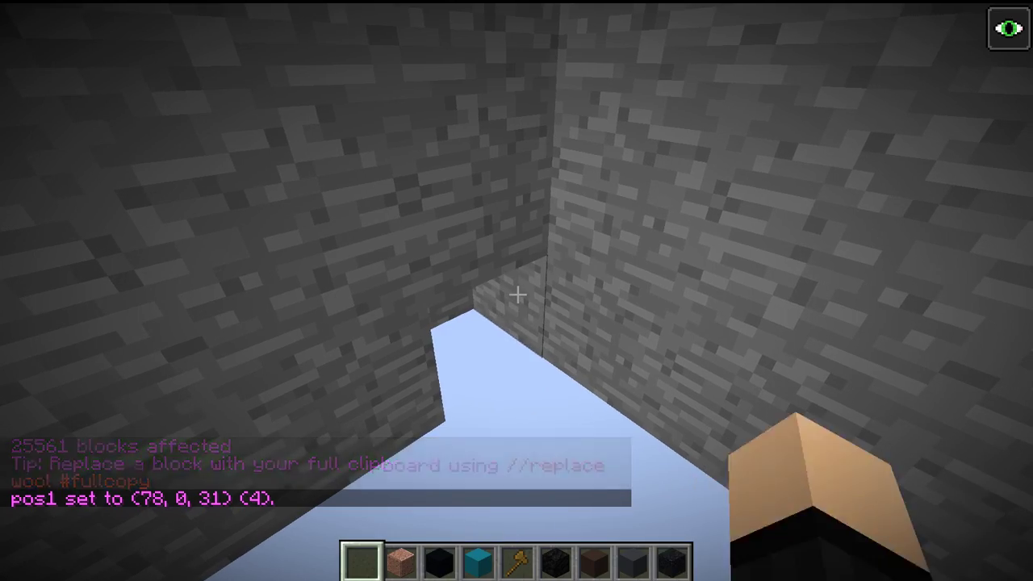
pyautogui.middleClick(517, 294)
pyautogui.rightClick(517, 295)
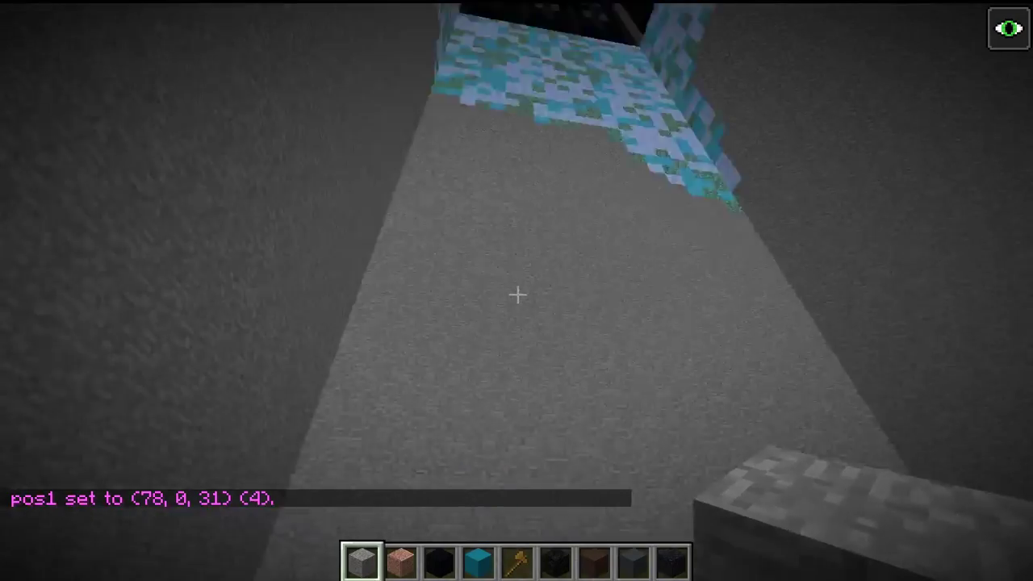
# Set the second point at the shaft's opposite upper corner (58, 70, 11), patch it with black concrete, and replace the shaft walls with black blocks
pyautogui.press('space')
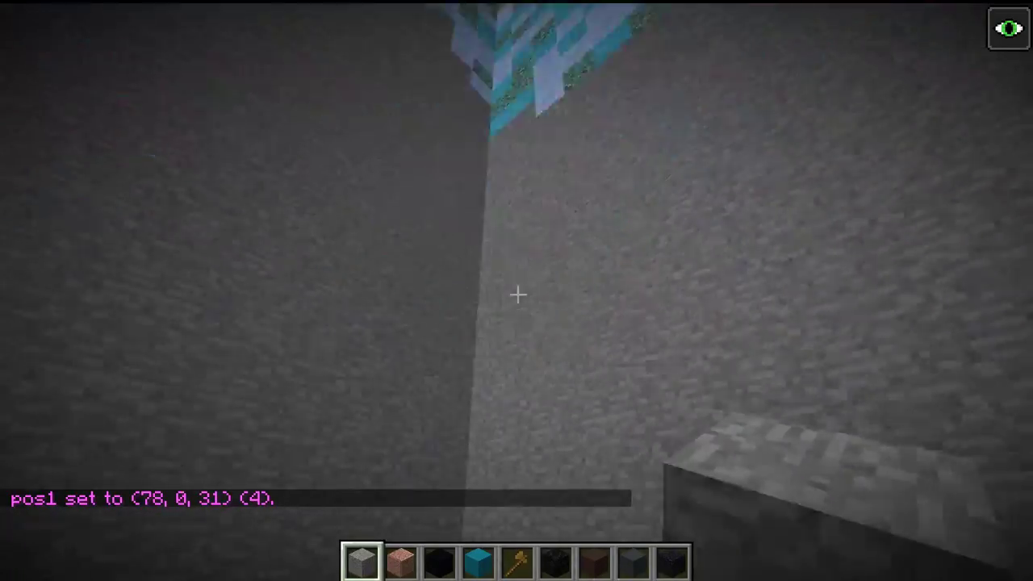
pyautogui.press('space')
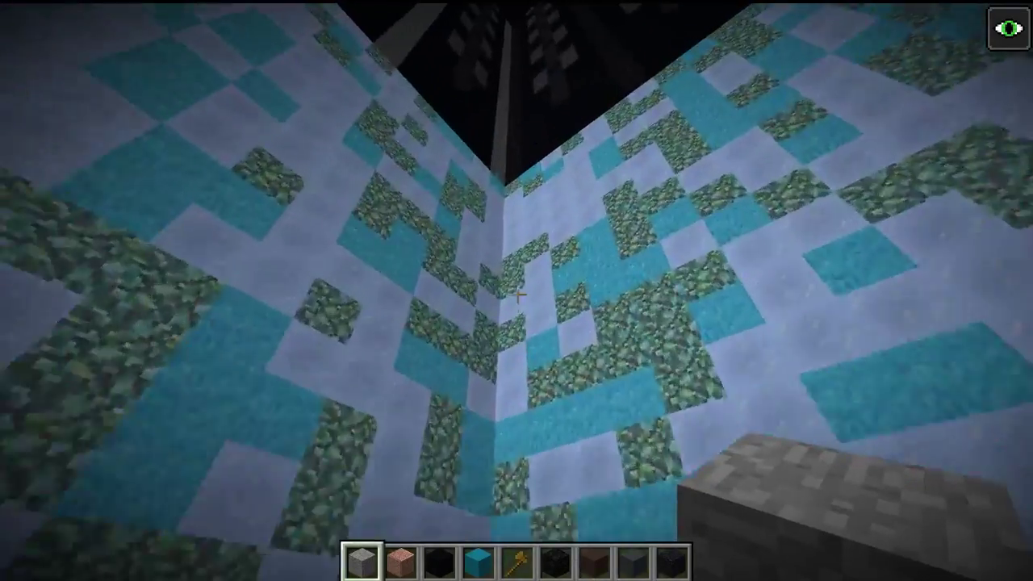
pyautogui.press('space')
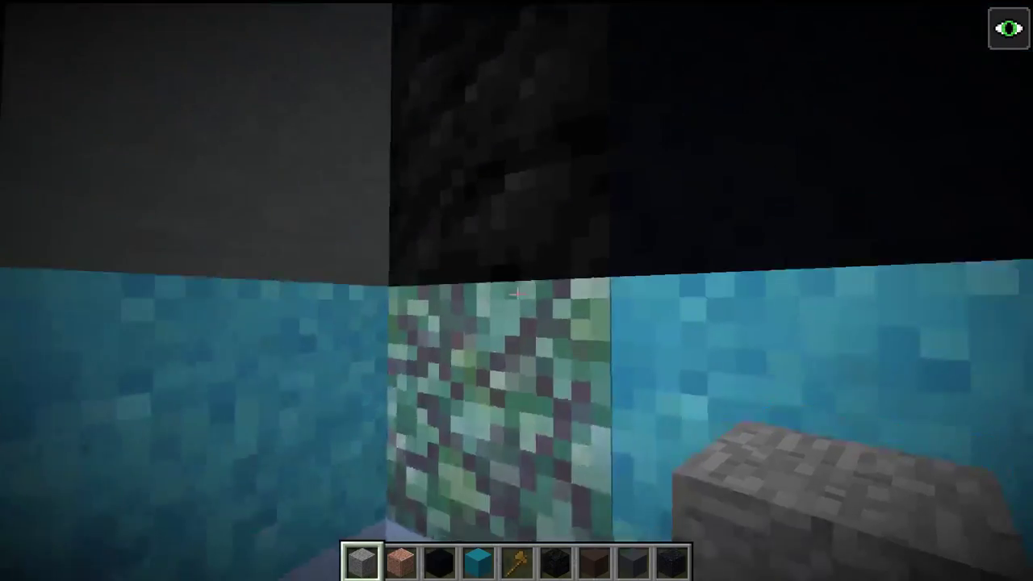
pyautogui.press('shift')
pyautogui.click(517, 295)
pyautogui.scroll(-3, 517, 295)
pyautogui.scroll(-1, 518, 295)
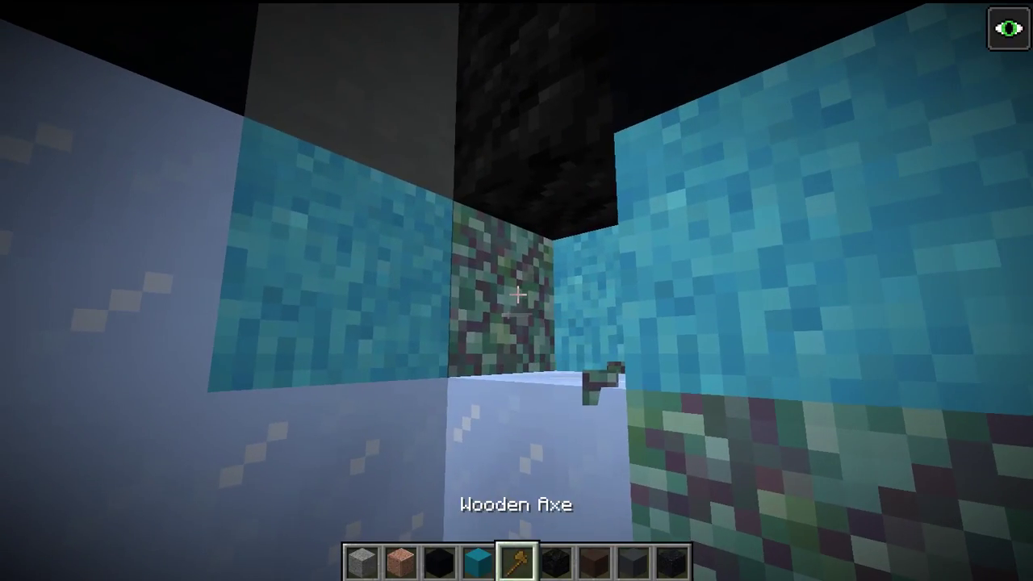
pyautogui.rightClick(517, 295)
pyautogui.scroll(2, 517, 295)
pyautogui.rightClick(517, 295)
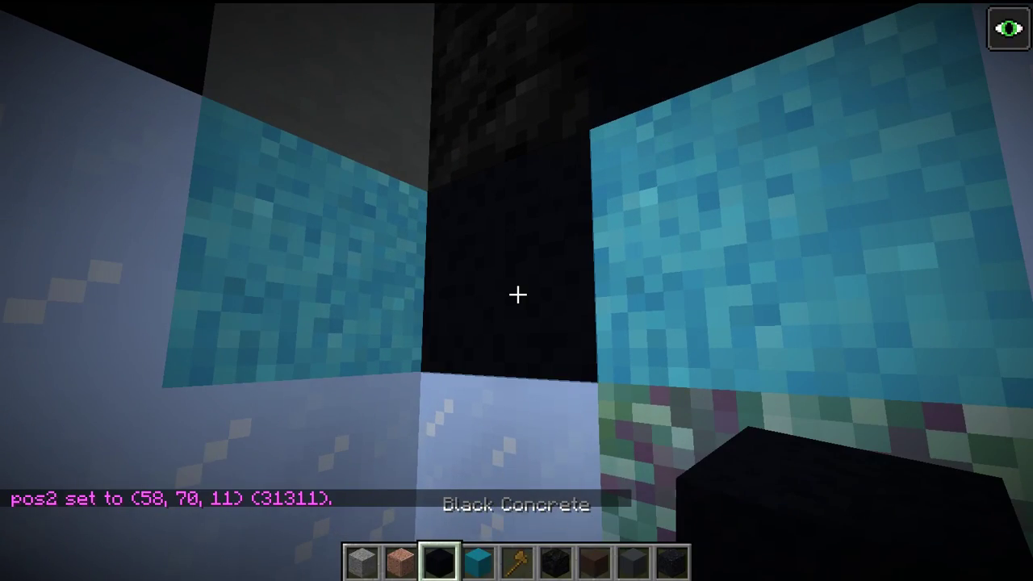
pyautogui.press('/')
pyautogui.write('/replace air')
pyautogui.press('Return')
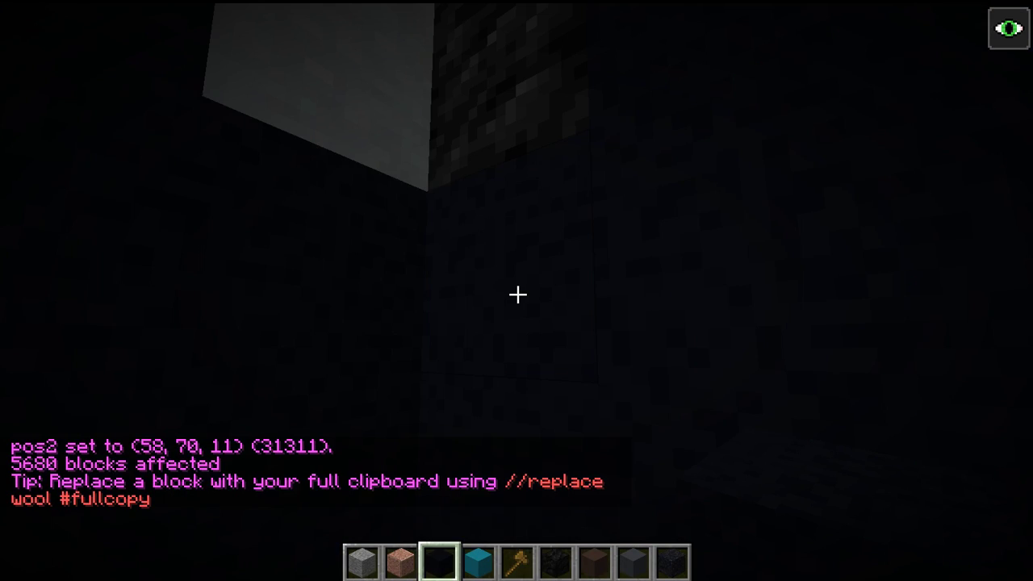
# Set the first selection point at the shaft's upper corner (78, 70, 11) and pick cyan terracotta from the adjacent trim
pyautogui.press('shift')
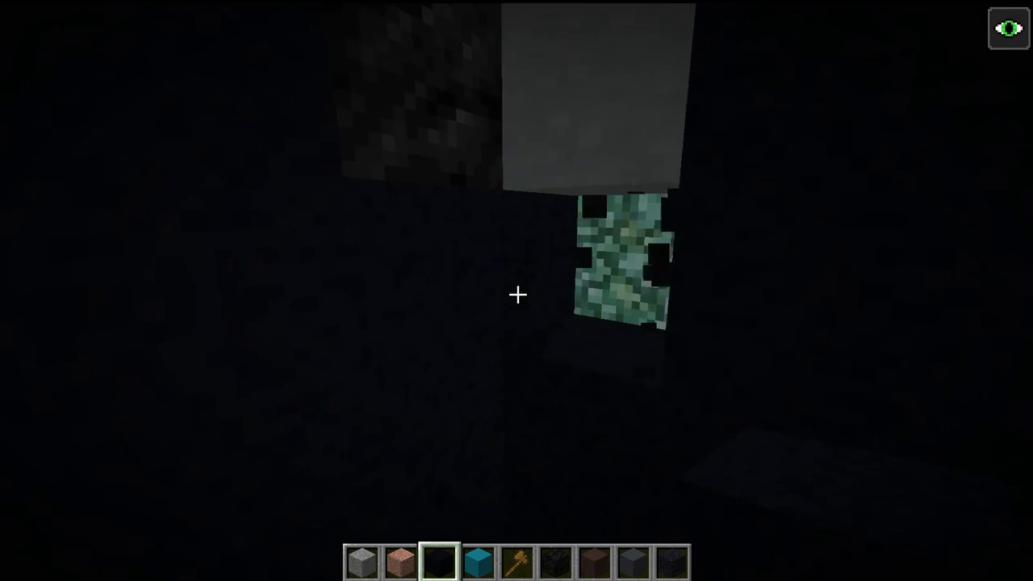
pyautogui.scroll(-2, 517, 295)
pyautogui.click(517, 294)
pyautogui.scroll(4, 517, 295)
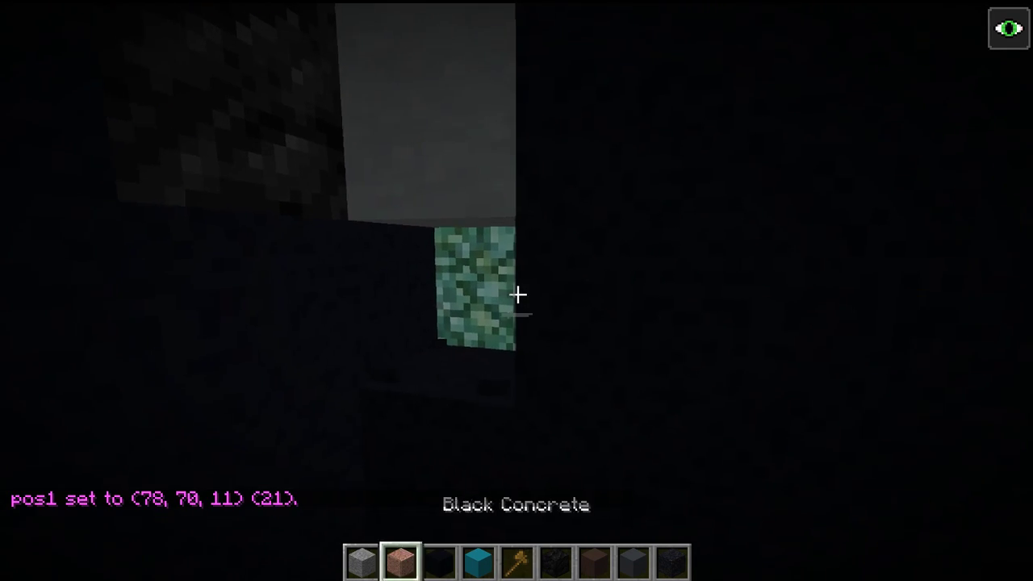
pyautogui.middleClick(517, 295)
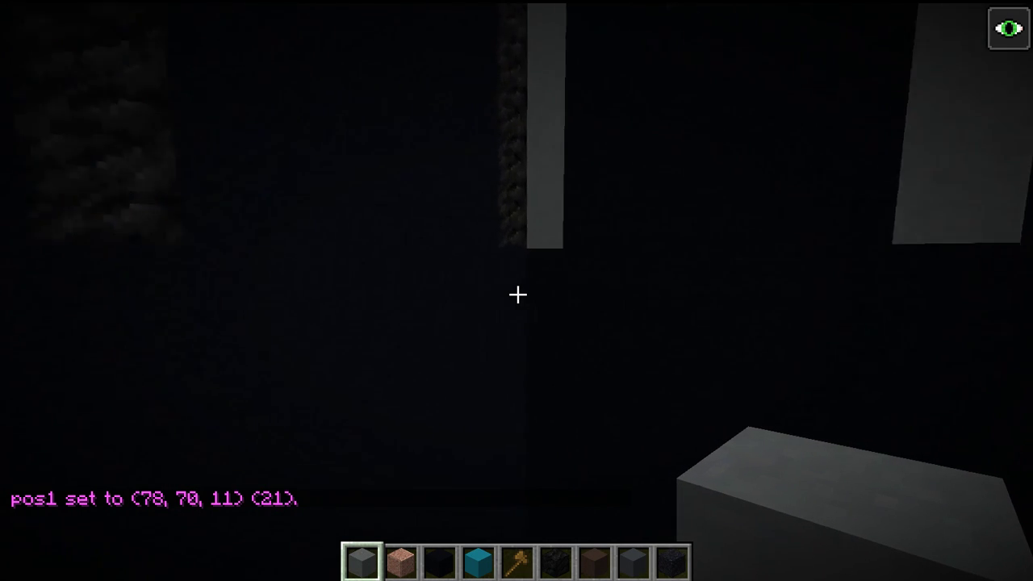
# Set the second point at the opposite upper corner (58, 70, 31) and replace the selected ring with cyan terracotta, 159:9
pyautogui.scroll(-5, 518, 295)
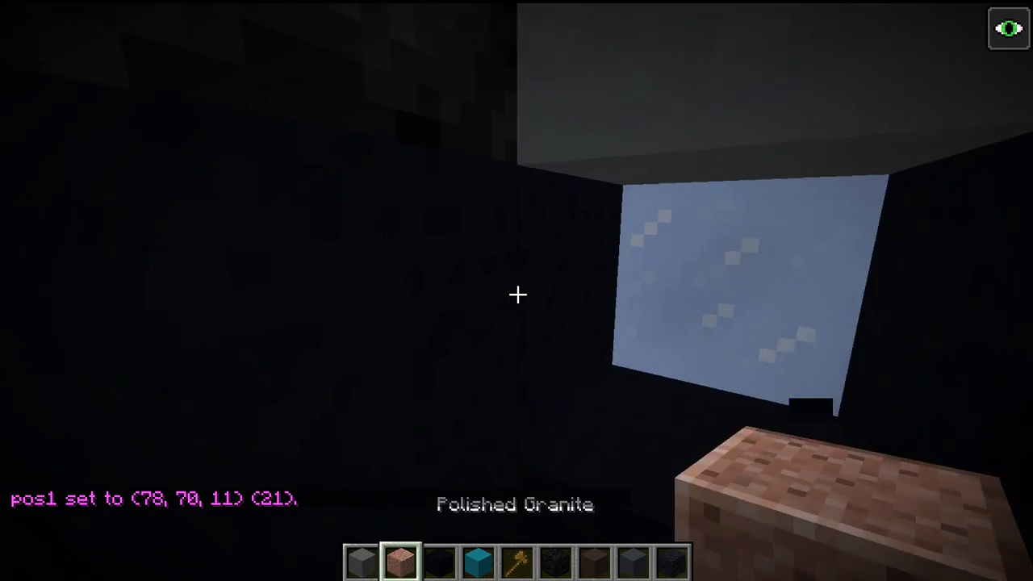
pyautogui.scroll(1, 517, 295)
pyautogui.rightClick(517, 294)
pyautogui.scroll(2, 517, 294)
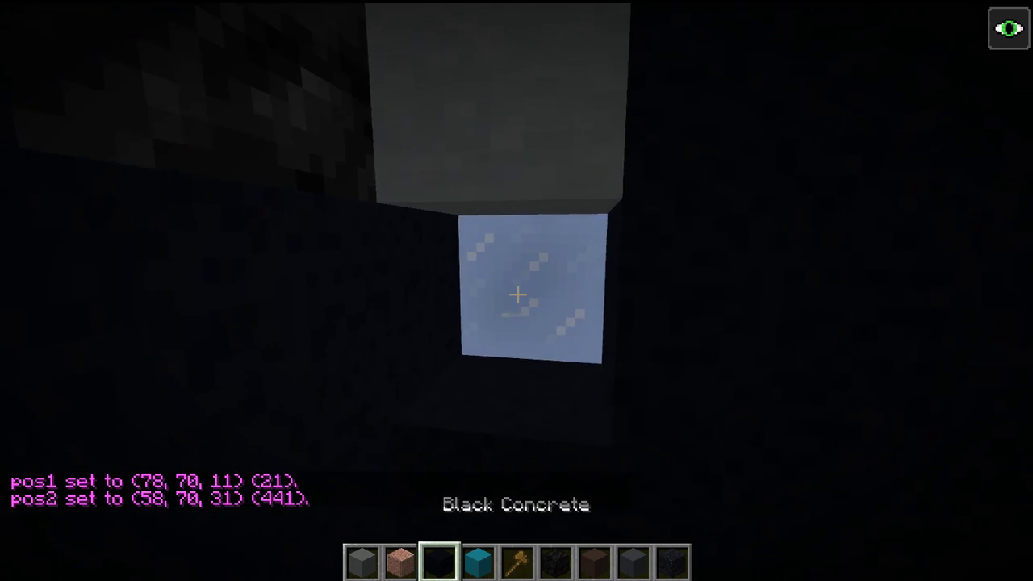
pyautogui.press('/')
pyautogui.press('Up')
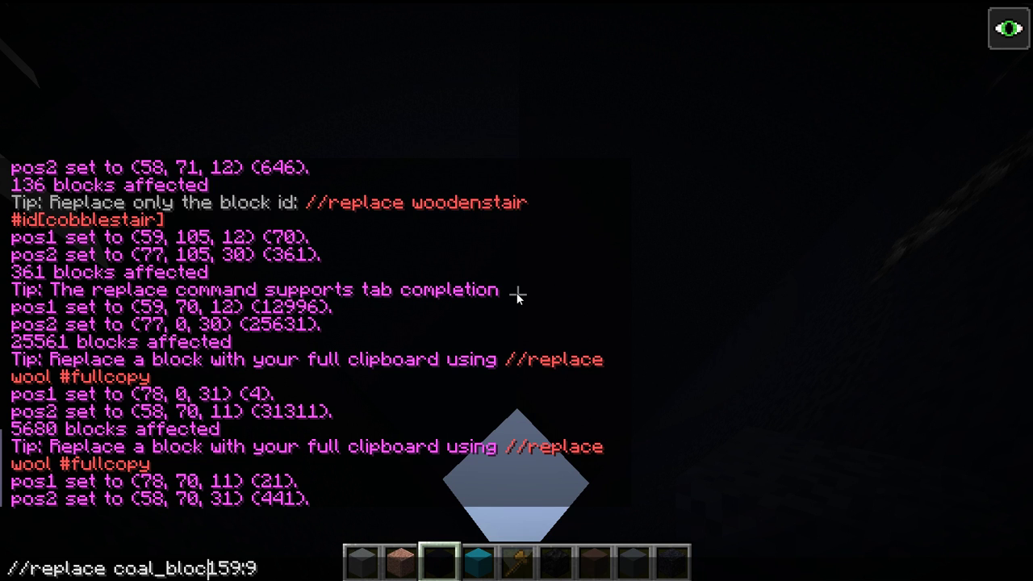
pyautogui.press('Return')
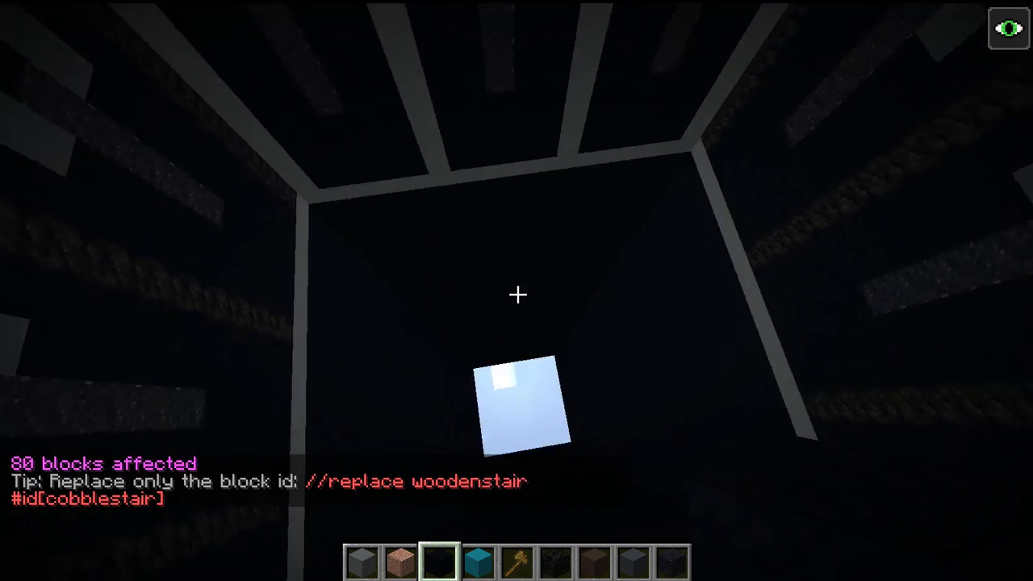
# Inspect the black shaft from below and the patterned interior walls up to the ceiling
pyautogui.press('shift')
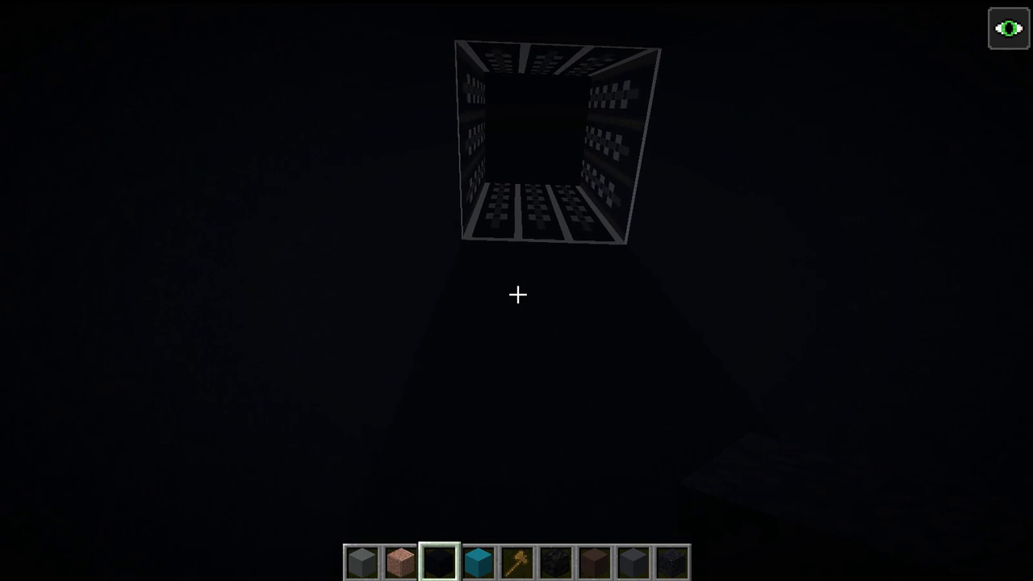
pyautogui.press('space')
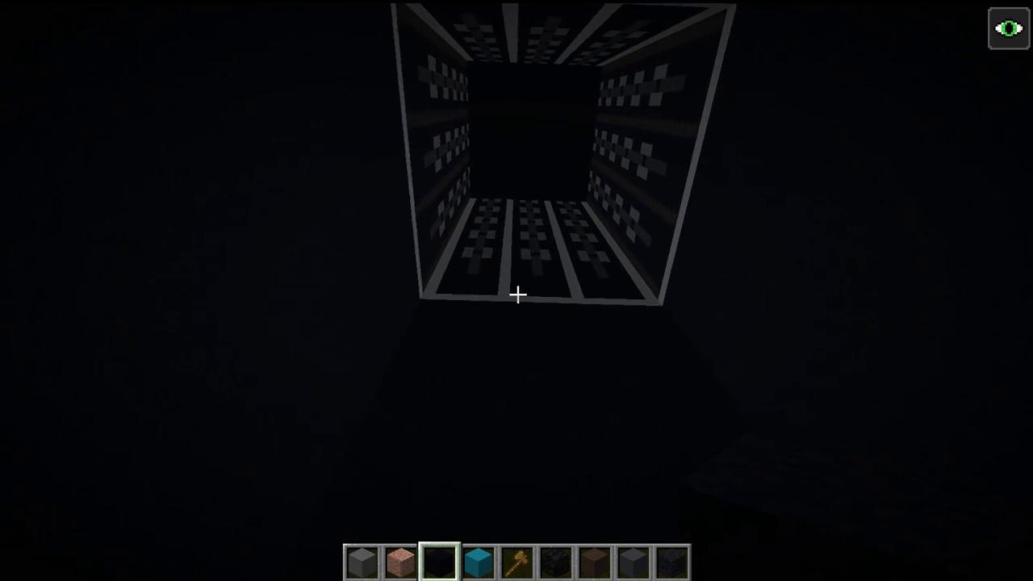
pyautogui.press('space')
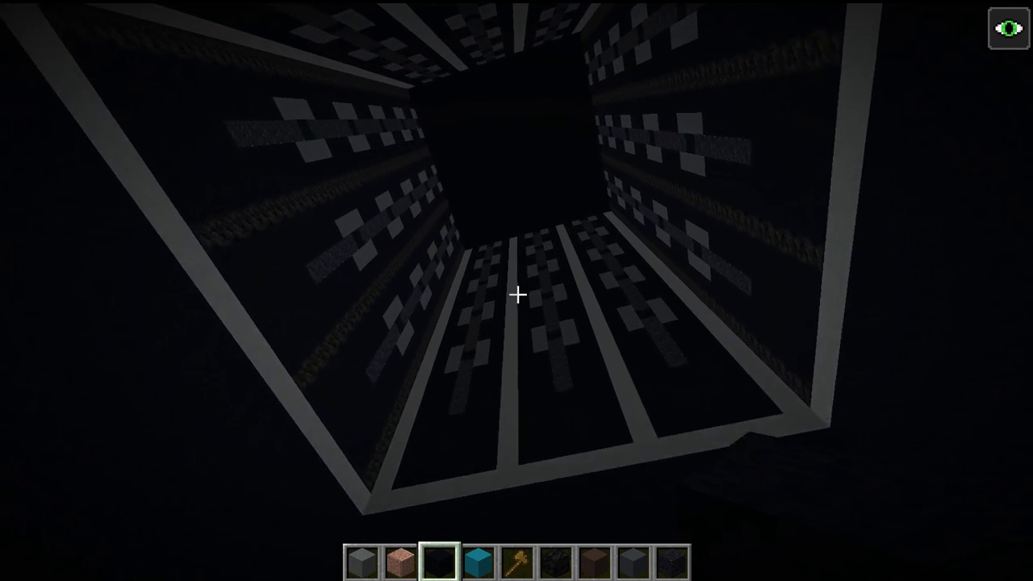
pyautogui.press('space')
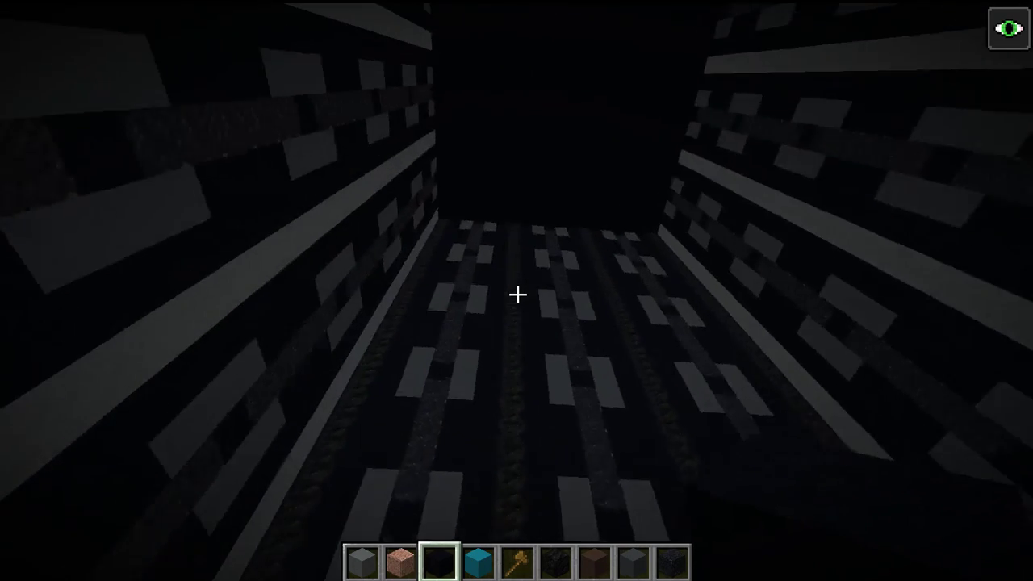
pyautogui.press('space')
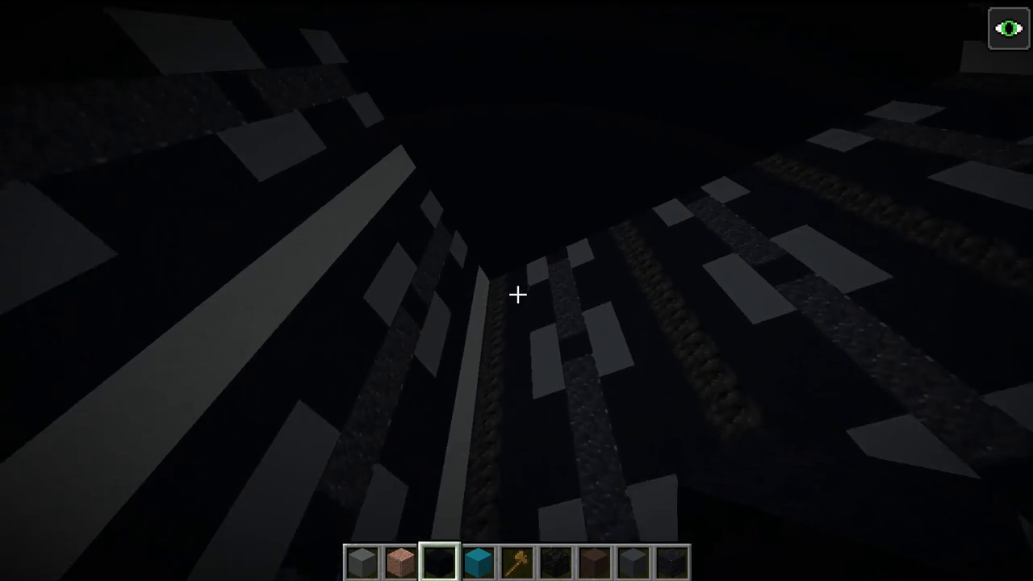
pyautogui.scroll(-1, 517, 294)
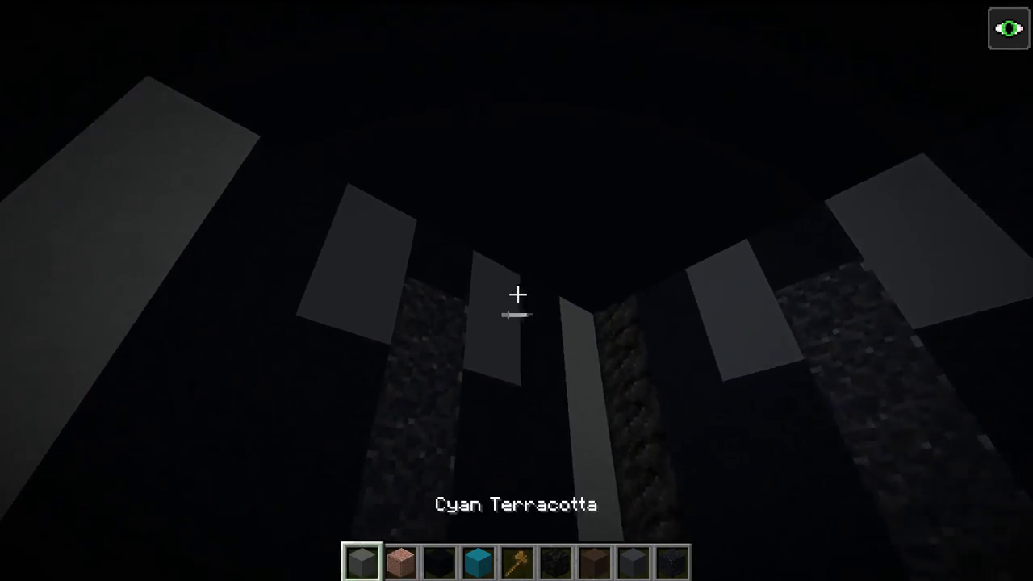
pyautogui.scroll(-4, 517, 294)
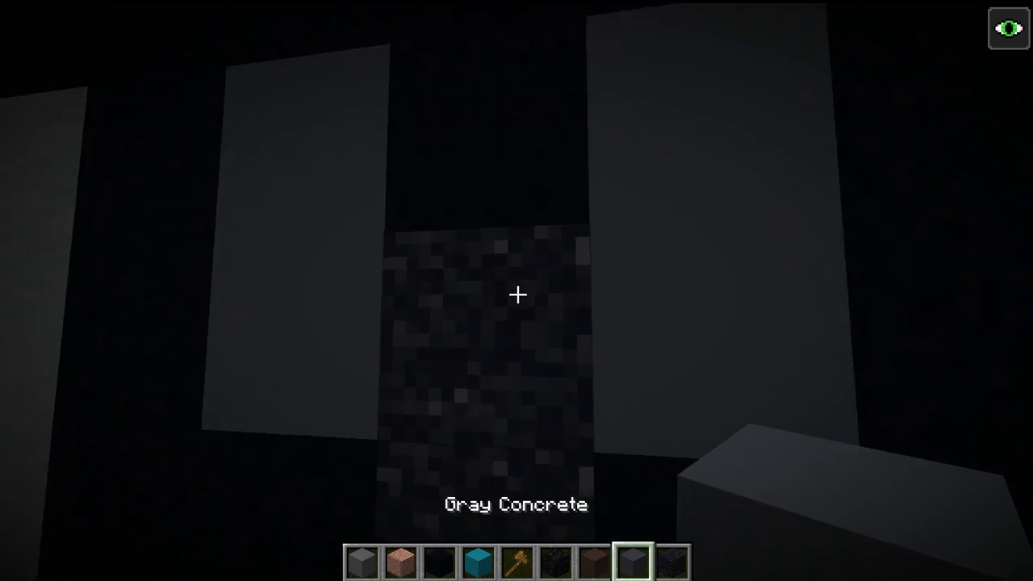
pyautogui.scroll(4, 517, 295)
pyautogui.scroll(3, 517, 295)
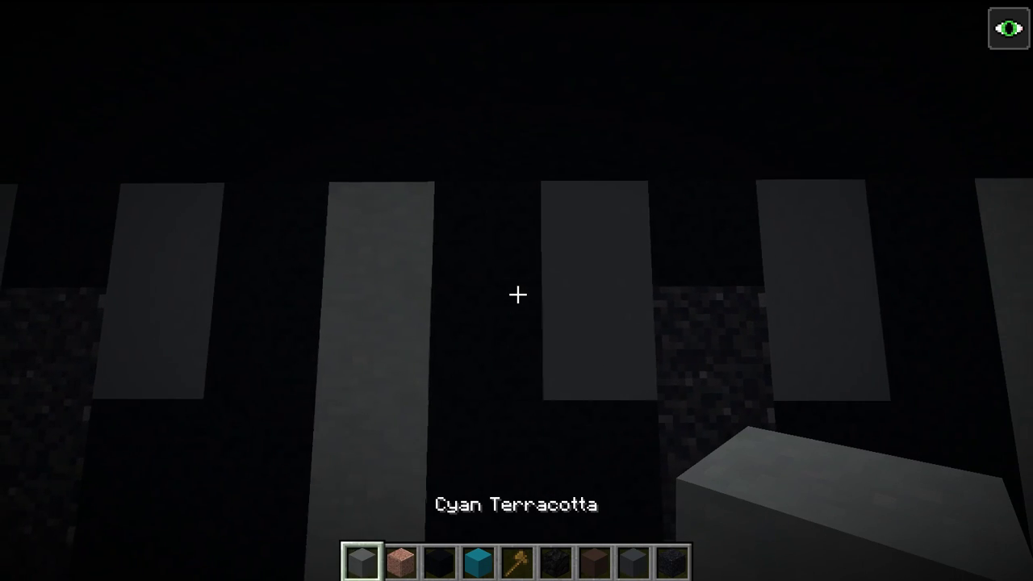
# Move the cyan terracotta from the first to the last hotbar slot and take gray concrete in hand
pyautogui.press('e')
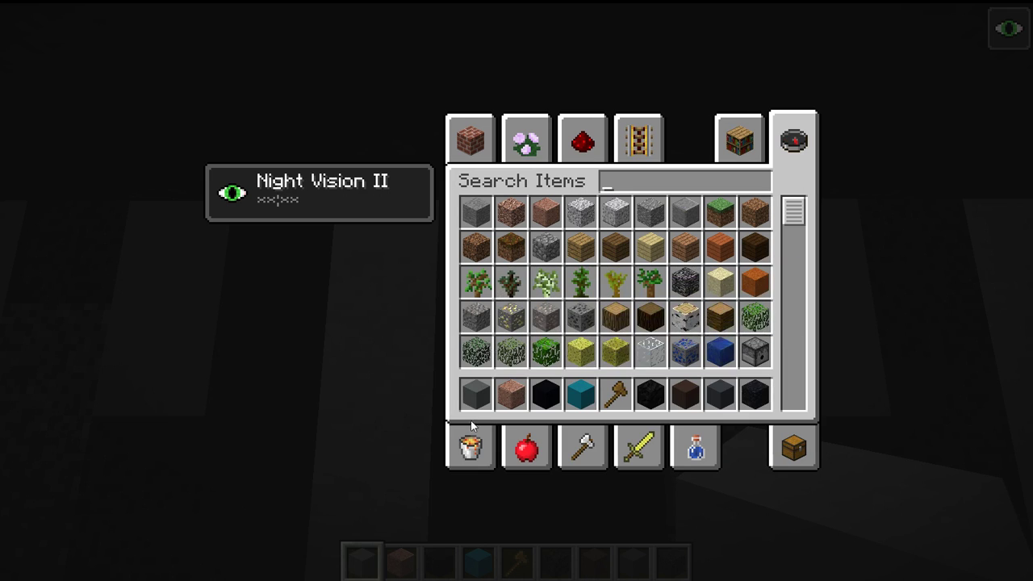
pyautogui.click(476, 393)
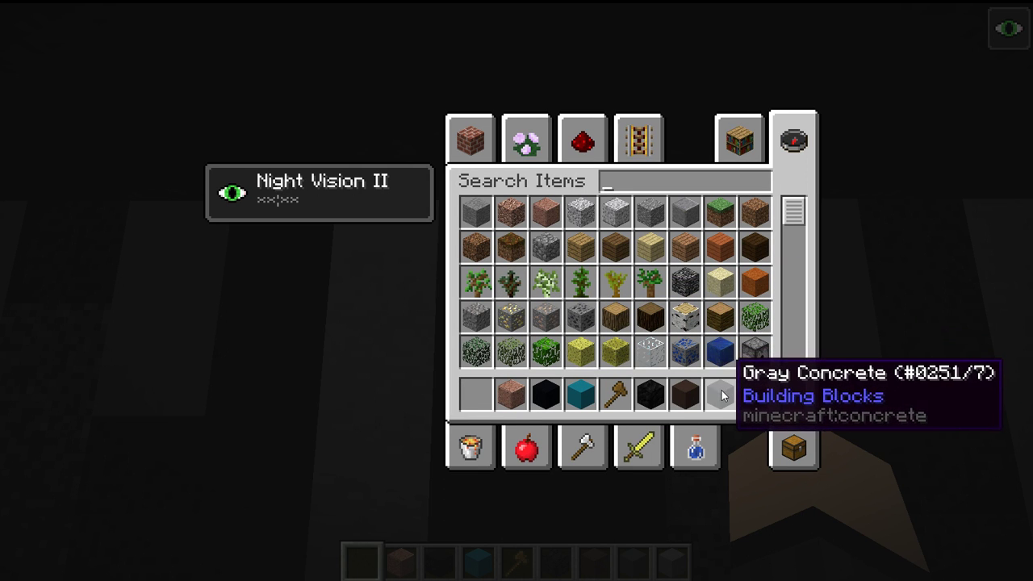
pyautogui.press('e')
pyautogui.scroll(-7, 517, 295)
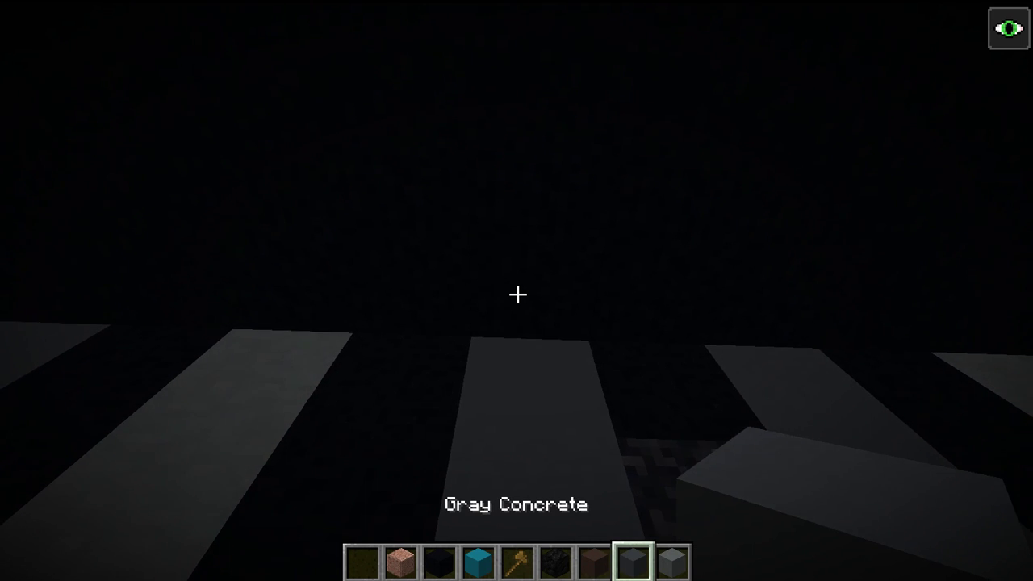
# Break a hole above the gray strip at the ceiling edge, pick the white concrete, and close the hole with black concrete
pyautogui.click(517, 295)
pyautogui.click(517, 294)
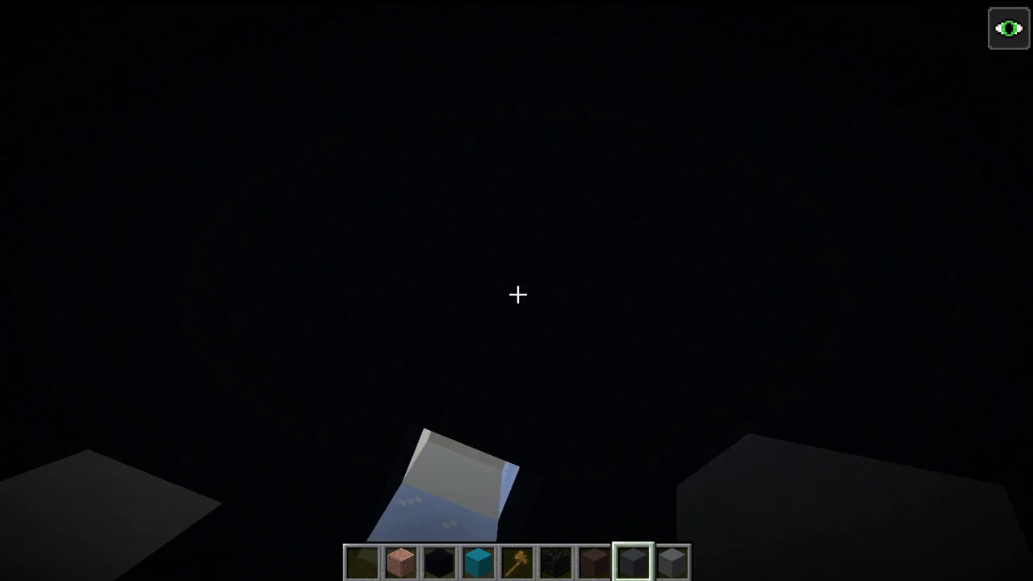
pyautogui.scroll(6, 517, 295)
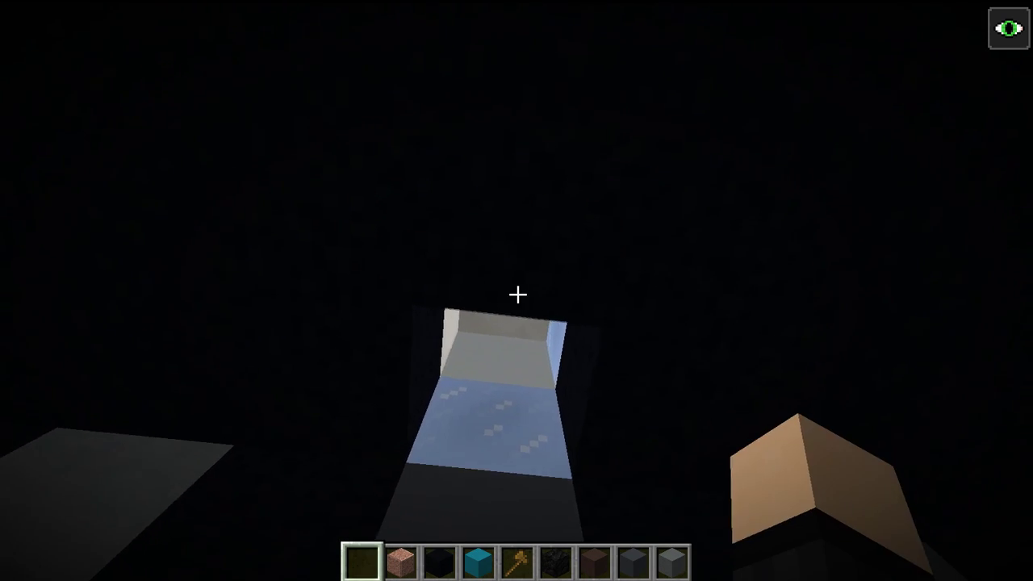
pyautogui.middleClick(517, 295)
pyautogui.scroll(-4, 517, 294)
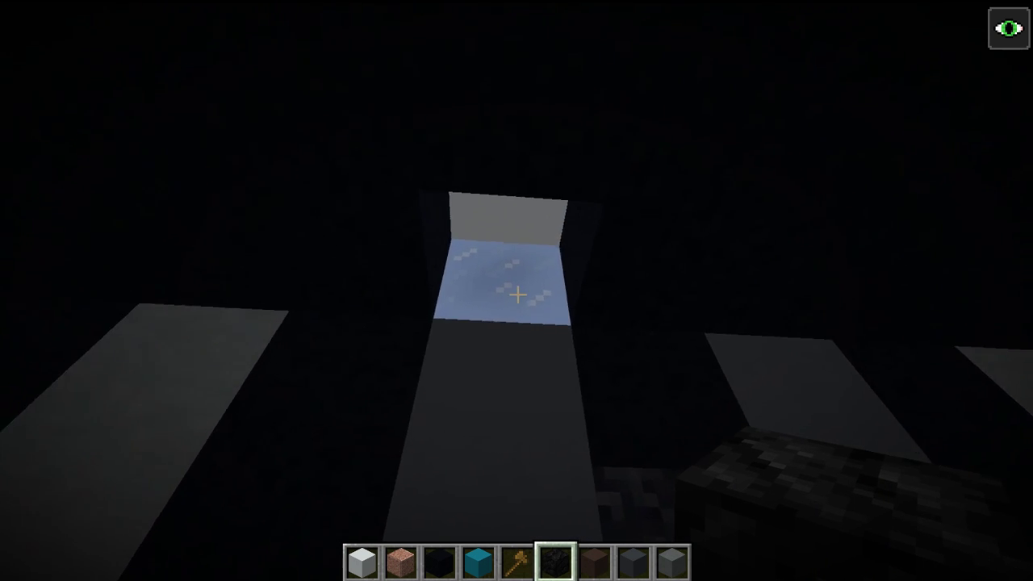
pyautogui.scroll(3, 517, 294)
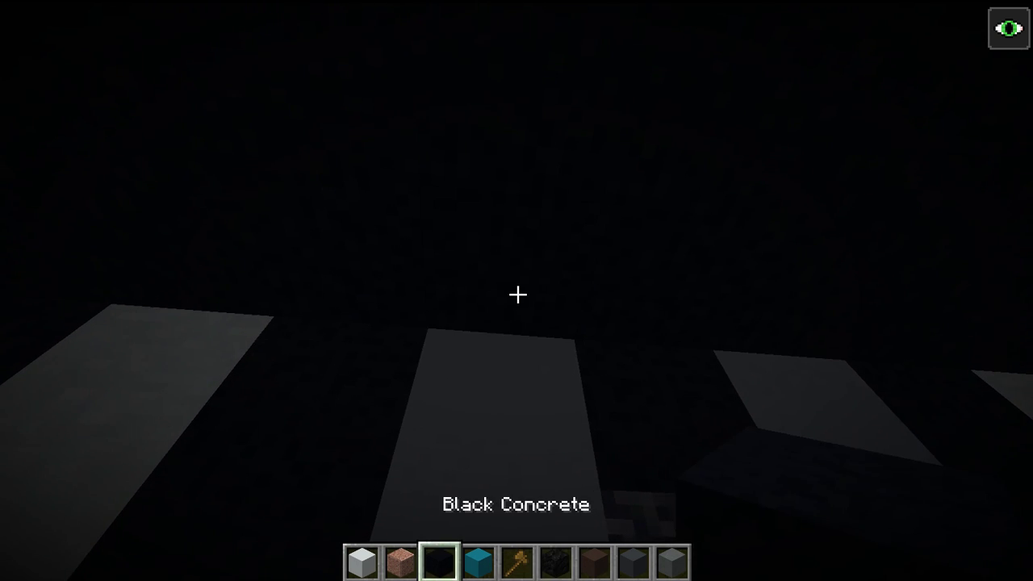
pyautogui.click(517, 295)
pyautogui.click(517, 295)
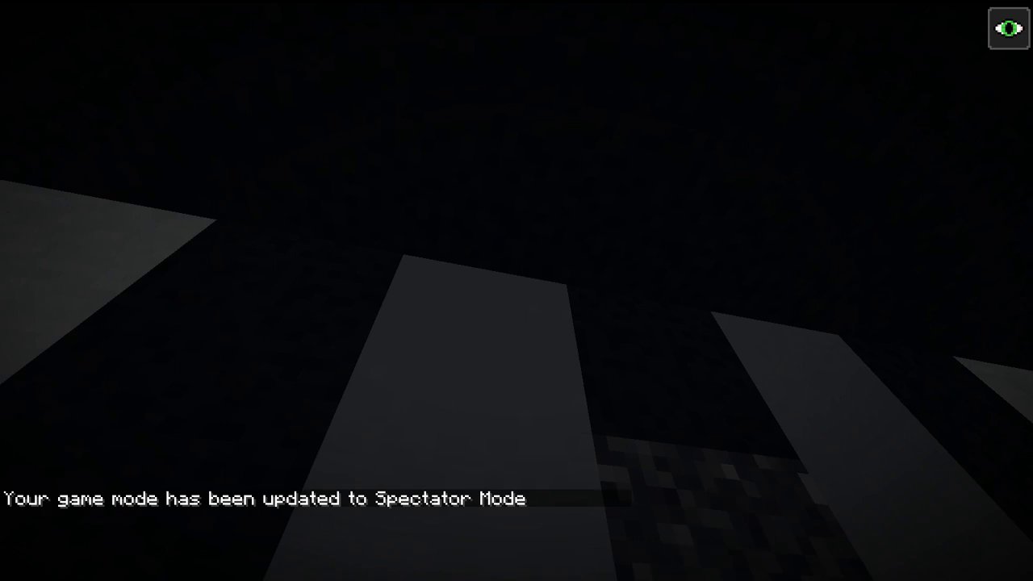
# Fly around the top of the black interior in spectator mode to examine its upper edge and the surrounding roof blocks
pyautogui.press('space')
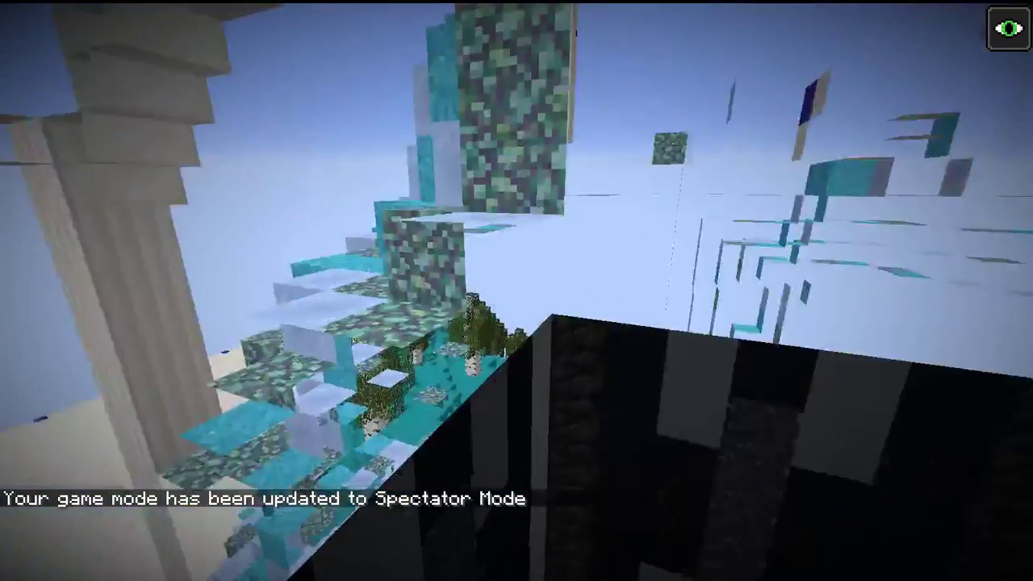
pyautogui.press('w')
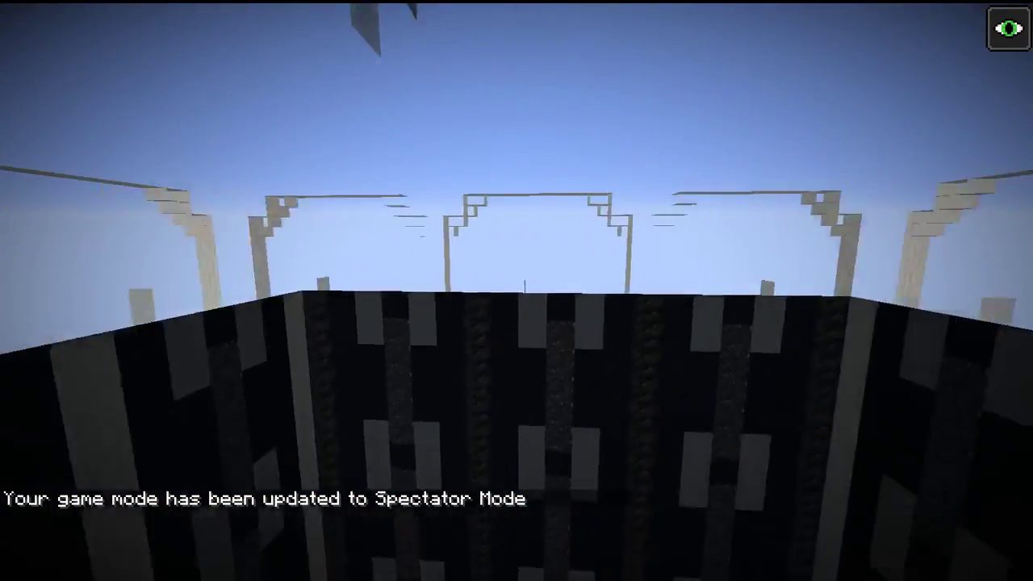
pyautogui.press('w')
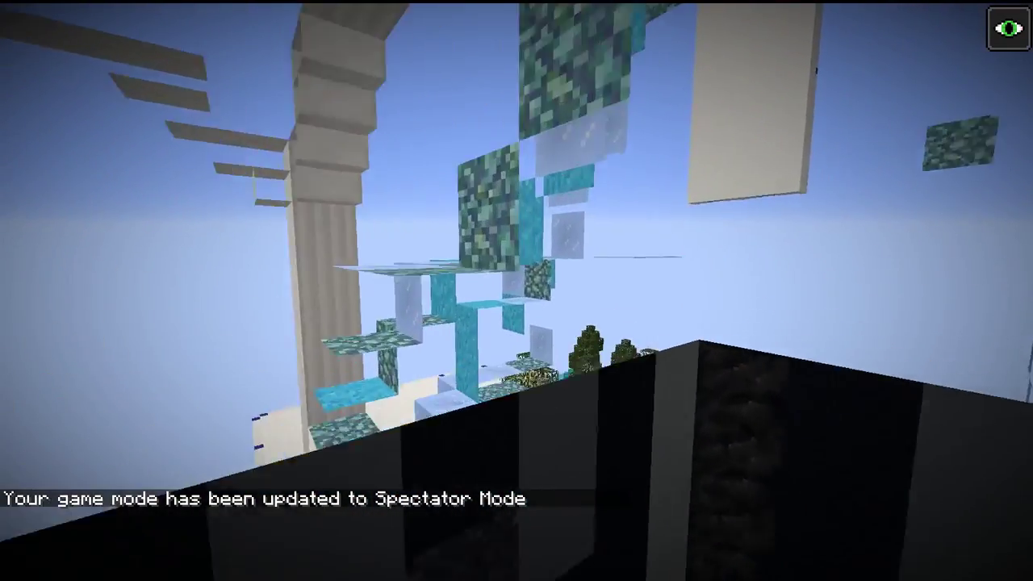
pyautogui.press('w')
pyautogui.press('s')
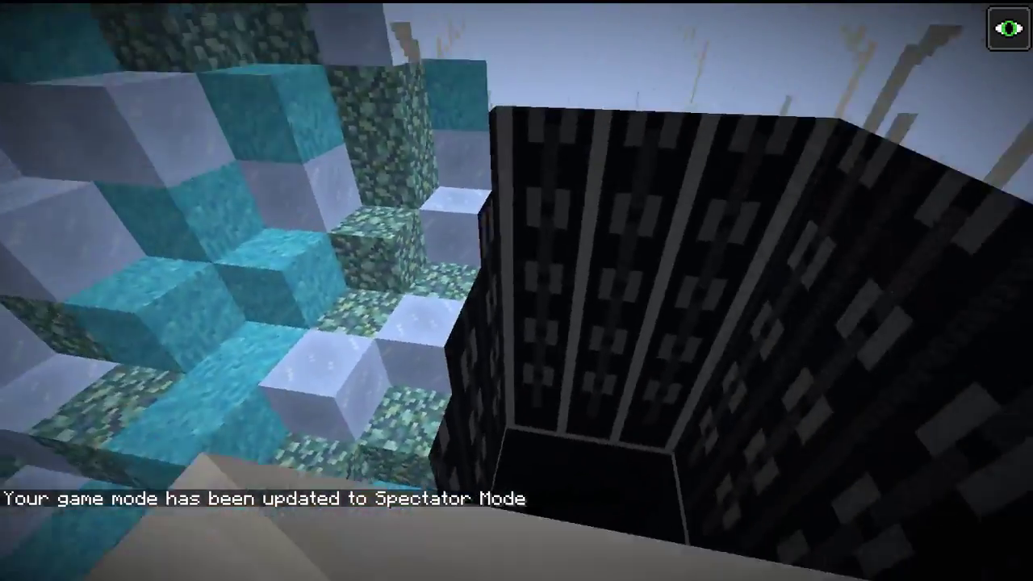
pyautogui.press('s')
pyautogui.press('w')
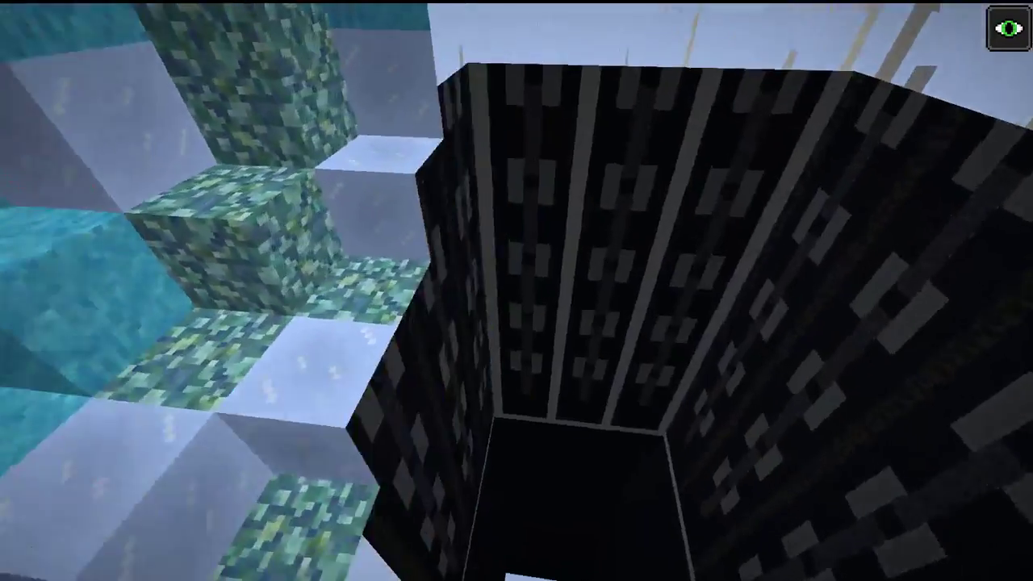
pyautogui.press('w')
# Switch the game mode to creative with /gamemode 1 and set the first selection point at ceiling corner (77, 106, 30)
pyautogui.press('t')
pyautogui.press('Up')
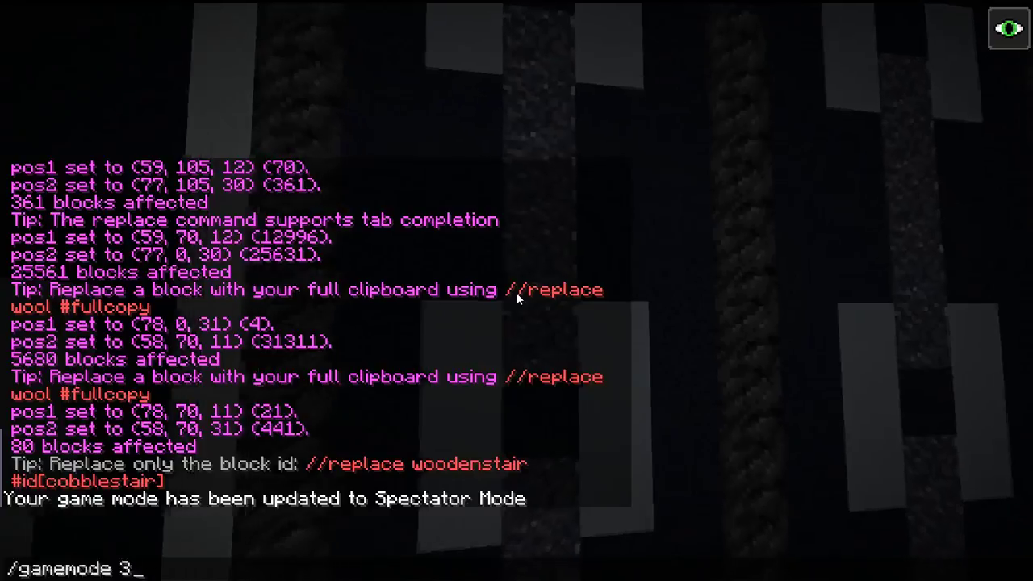
pyautogui.write('1')
pyautogui.press('Return')
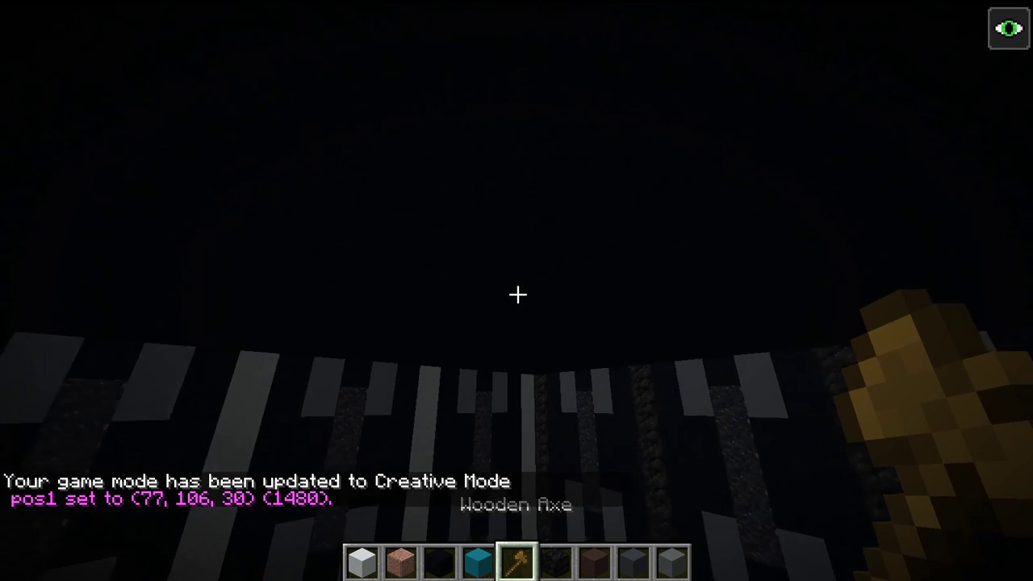
# Set the second point at the opposite ceiling corner (59, 106, 12) and replace the selected layer with black coal blocks
pyautogui.press('1')
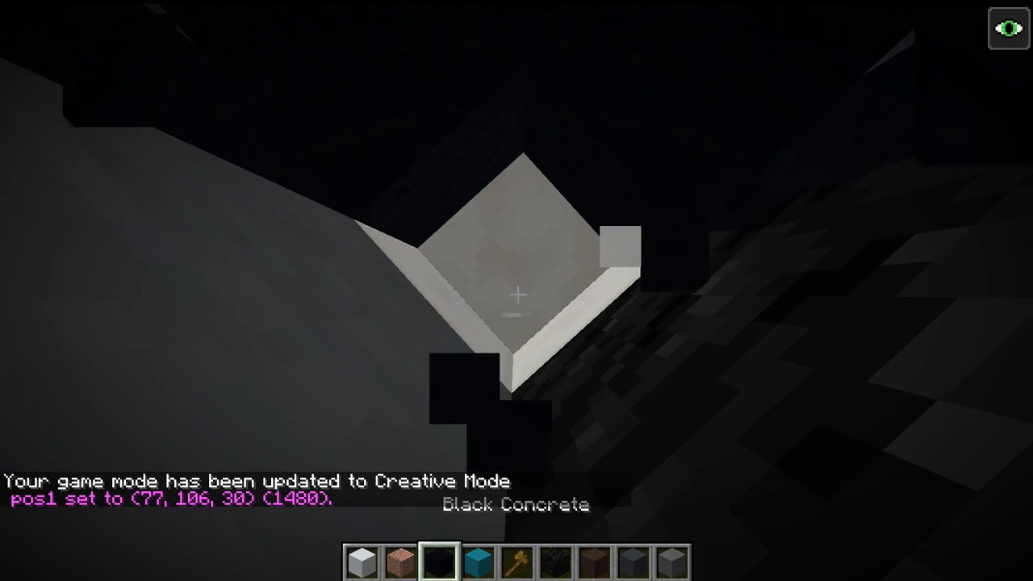
pyautogui.press('/')
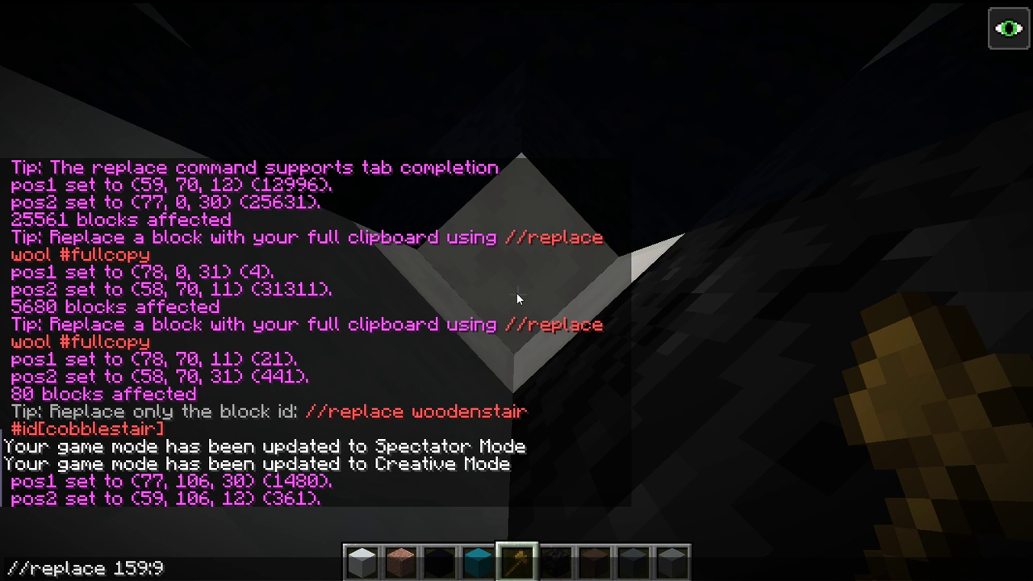
pyautogui.press('Up')
pyautogui.press('Return')
pyautogui.scroll(2, 517, 290)
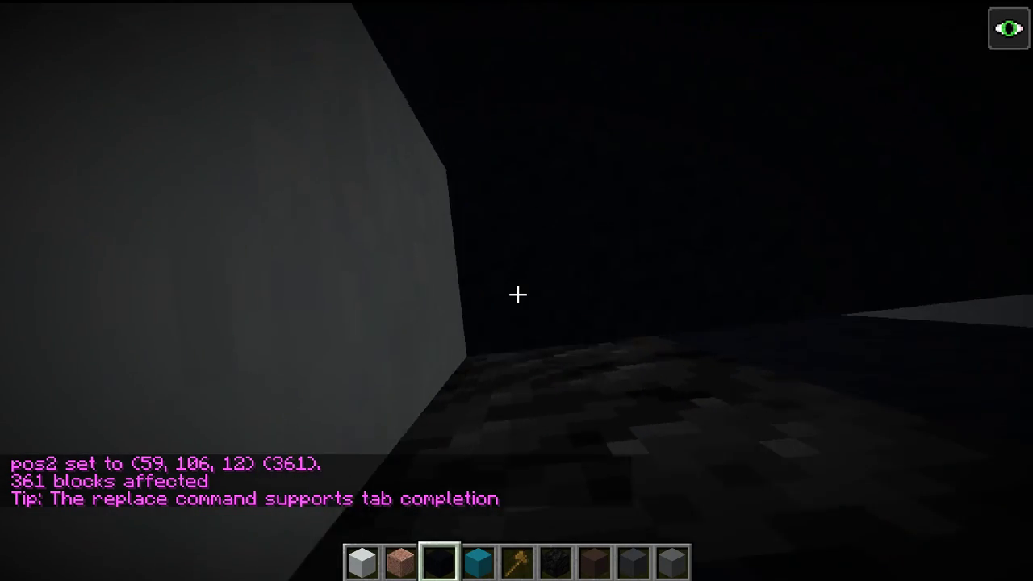
# Replace black ceiling blocks at the ends of the wall's short gray strips with gray concrete to continue the strips overhead
pyautogui.scroll(-1, 516, 291)
pyautogui.scroll(1, 517, 295)
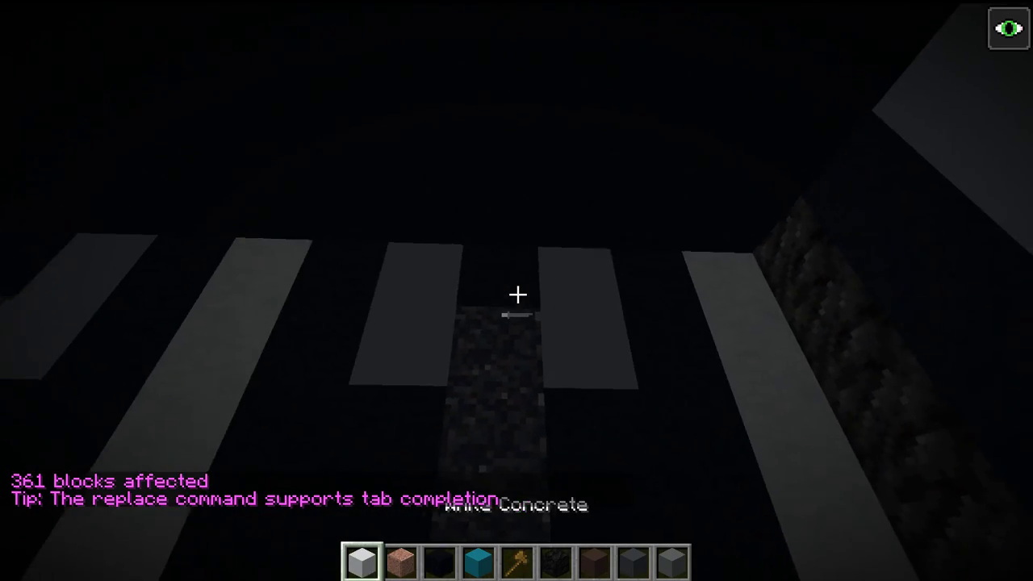
pyautogui.scroll(-3, 517, 295)
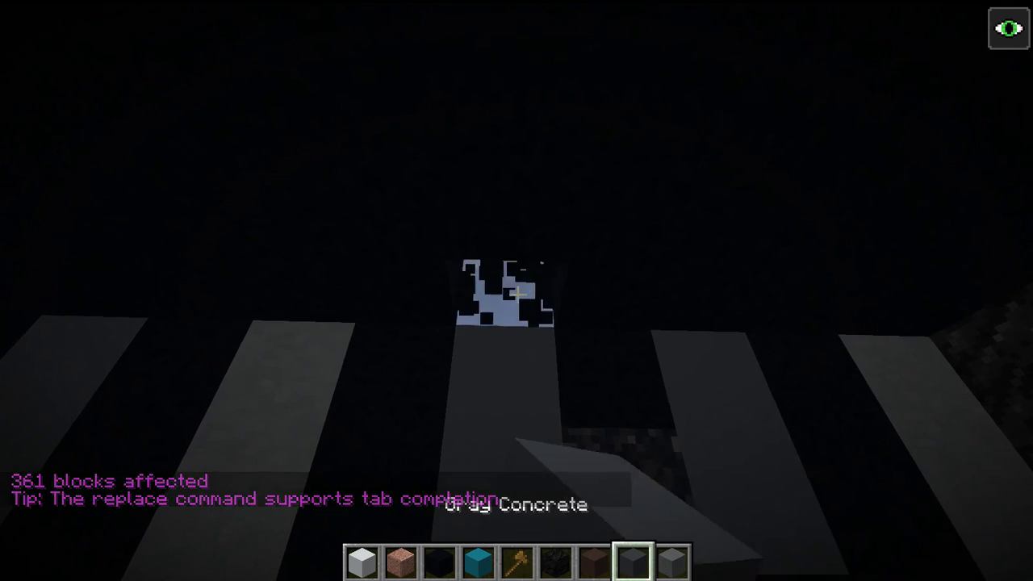
pyautogui.rightClick(517, 295)
pyautogui.click(517, 294)
pyautogui.rightClick(517, 295)
pyautogui.click(518, 294)
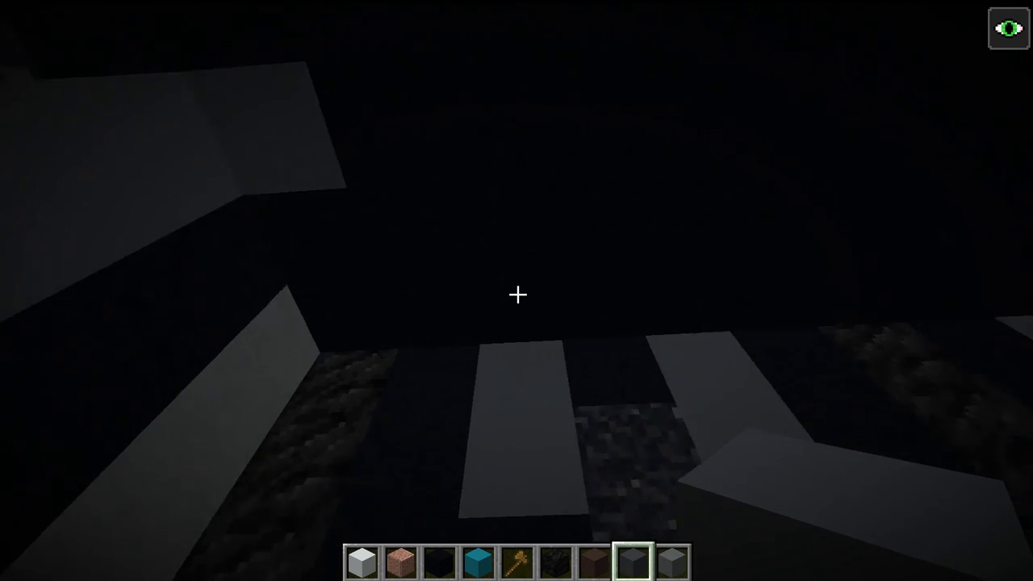
# Continue the next pair of gray wall strips onto the ceiling by swapping its black edge blocks for gray concrete
pyautogui.click(517, 295)
pyautogui.press('d')
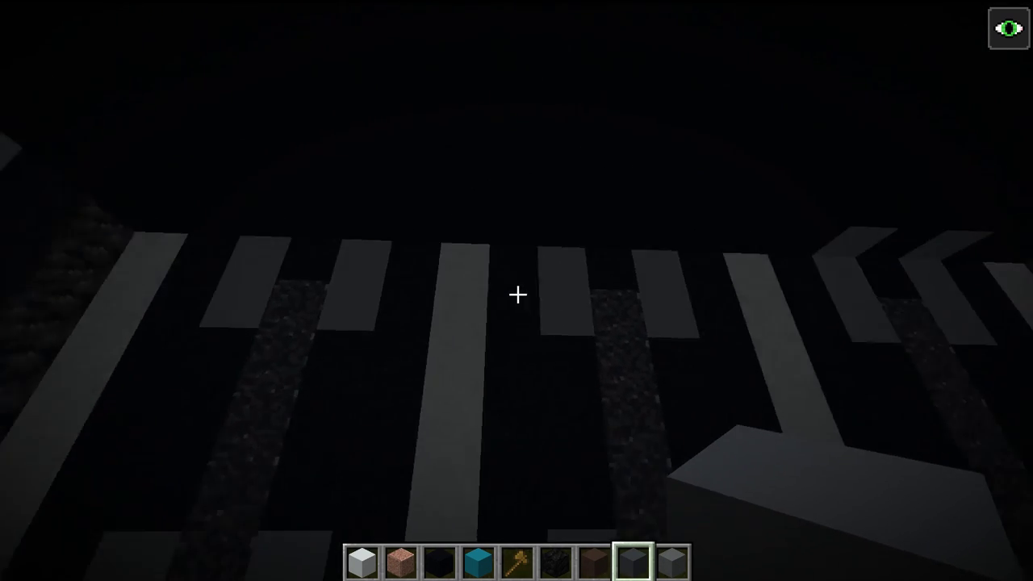
pyautogui.rightClick(517, 294)
pyautogui.click(517, 294)
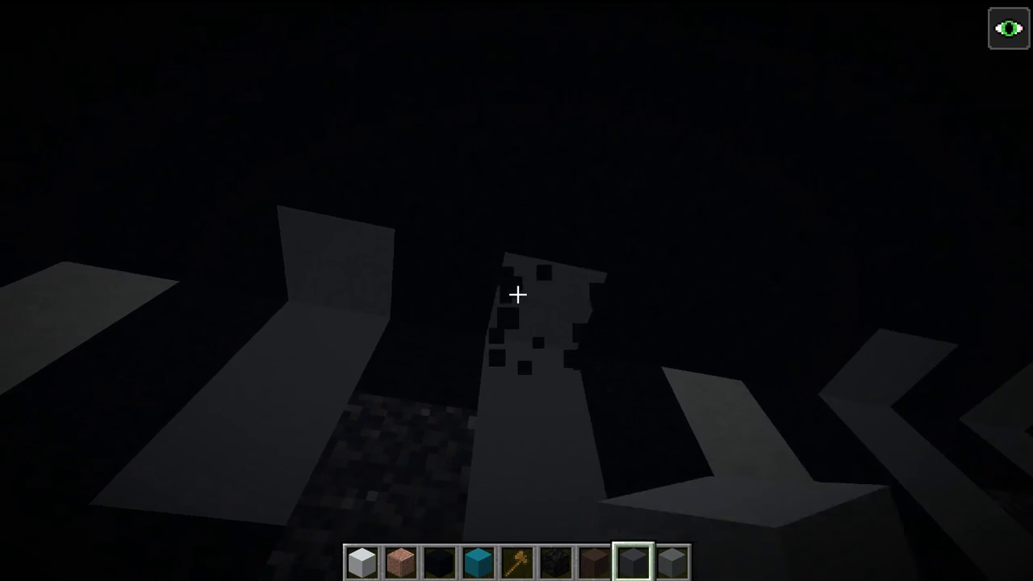
pyautogui.rightClick(517, 294)
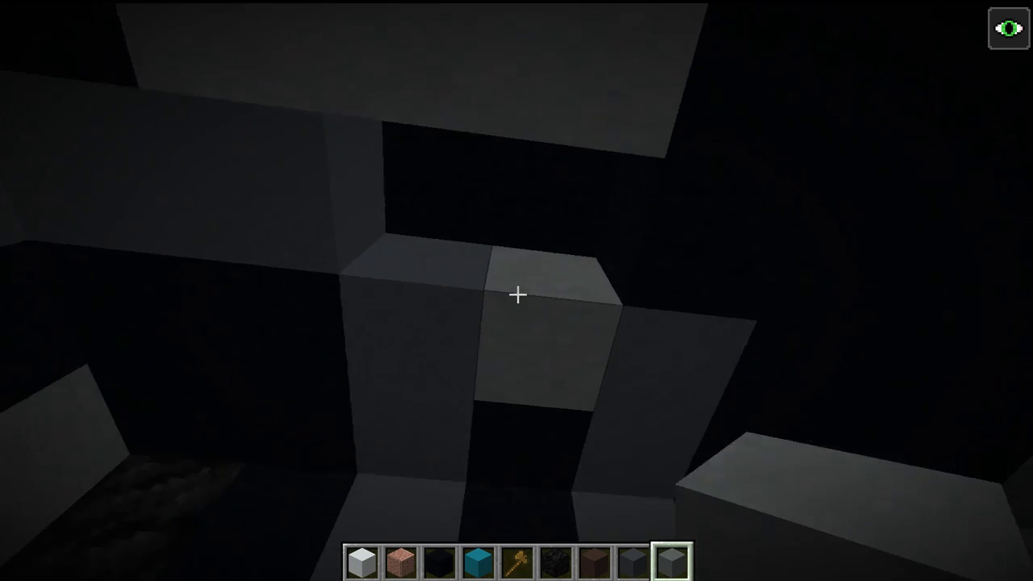
# Run a lighter gray band between the paired gray ceiling strips and remove the excess gray block beside it
pyautogui.rightClick(517, 294)
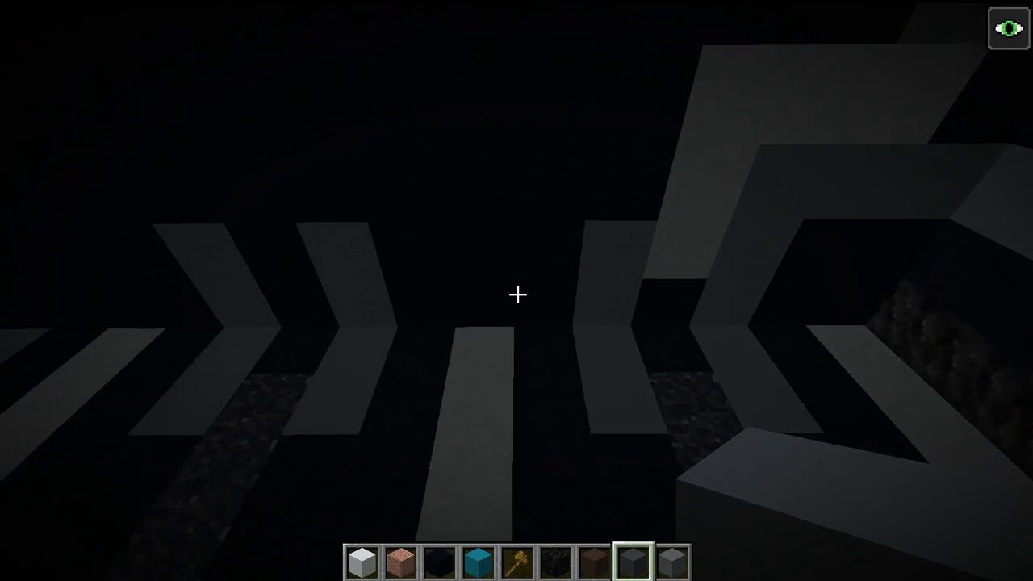
pyautogui.scroll(-1, 517, 295)
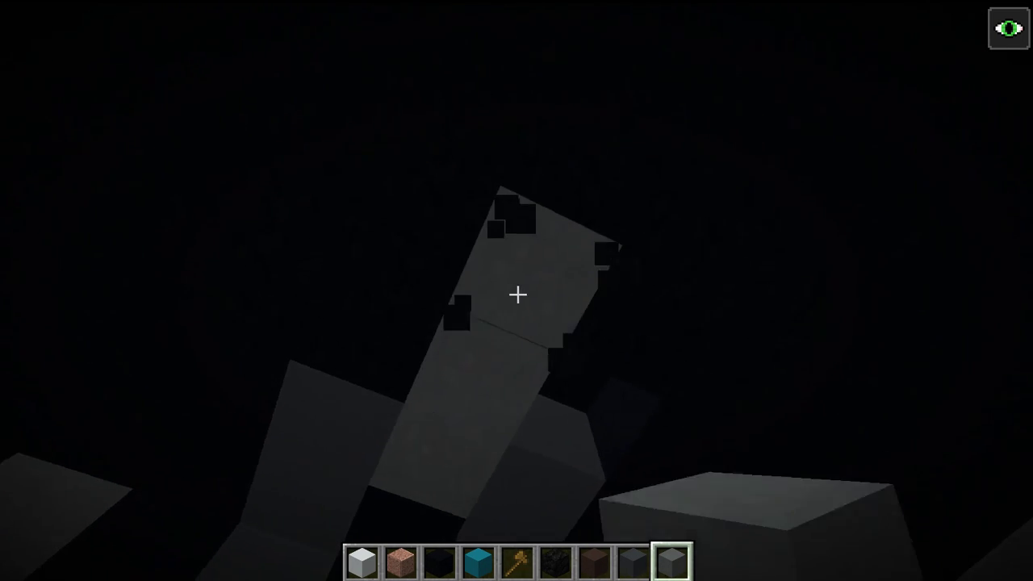
pyautogui.scroll(1, 517, 294)
pyautogui.scroll(5, 517, 295)
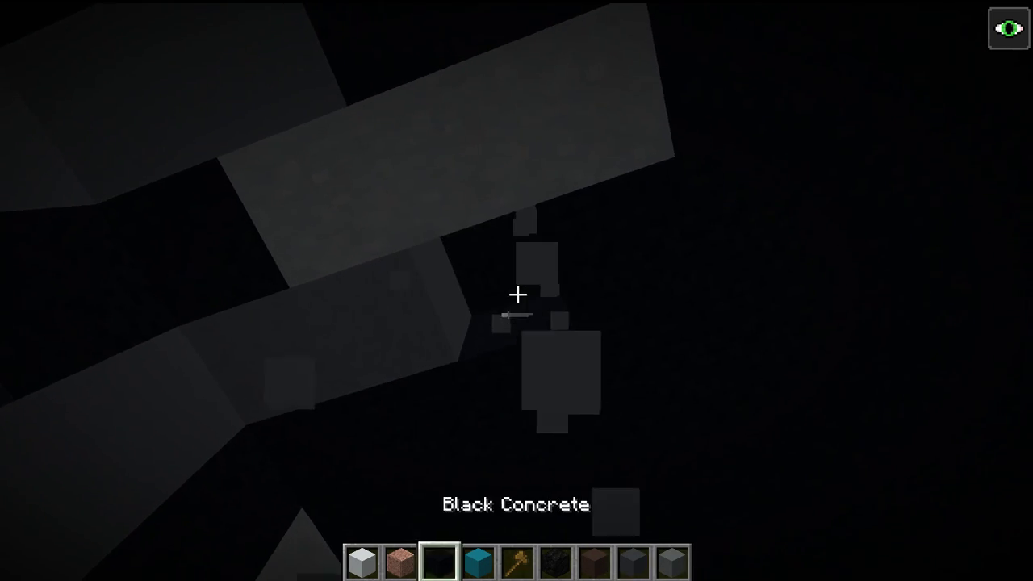
# Lengthen the outlining strips of the larger ceiling band by replacing black blocks at their ends with gray concrete
pyautogui.scroll(-5, 517, 294)
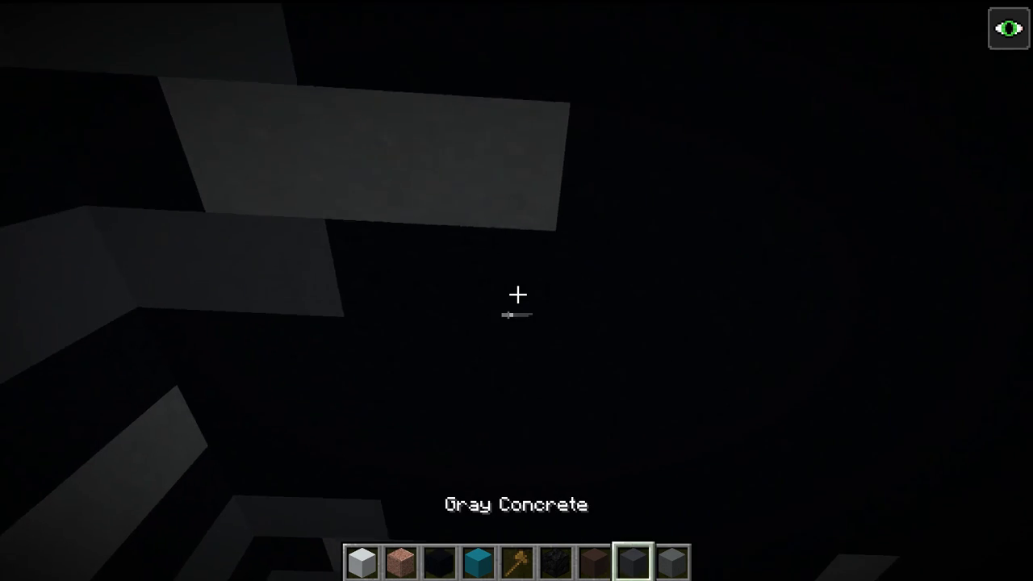
pyautogui.click(517, 295)
pyautogui.rightClick(517, 295)
pyautogui.click(517, 295)
pyautogui.rightClick(517, 295)
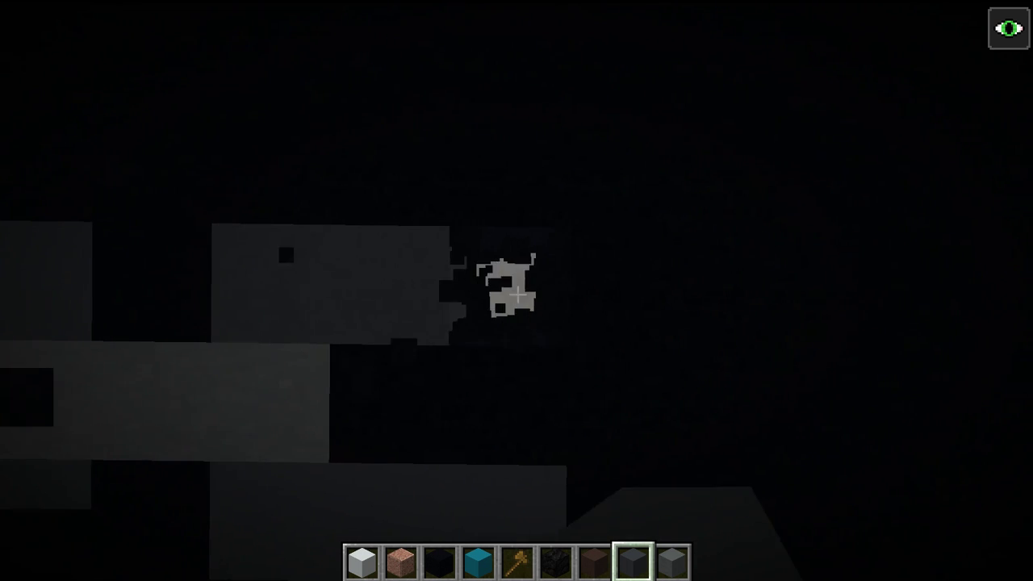
# Complete the larger L-shaped ceiling band with its lighter gray core and gray concrete borders down to the wall strips
pyautogui.scroll(2, 518, 294)
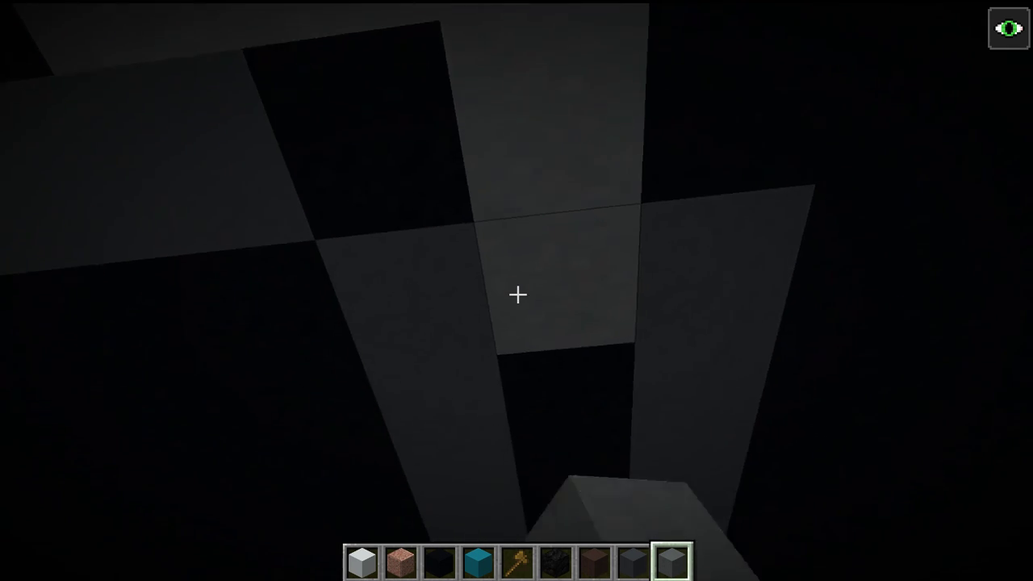
pyautogui.scroll(1, 517, 294)
pyautogui.click(517, 294)
pyautogui.rightClick(517, 294)
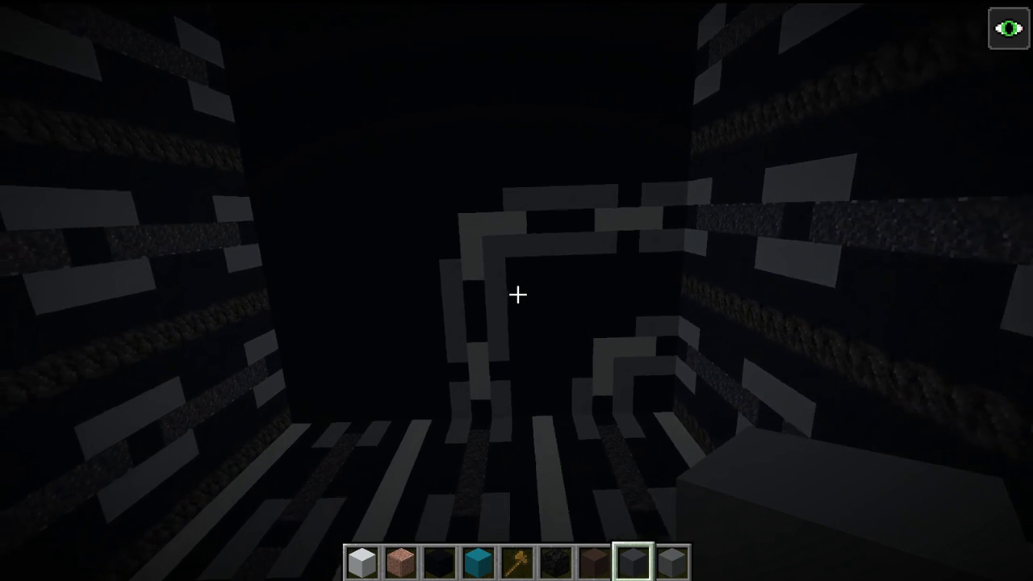
# Continue the terracotta cross pattern on the shaft's ceiling and set black concrete into the cross's centre
pyautogui.scroll(-1, 517, 295)
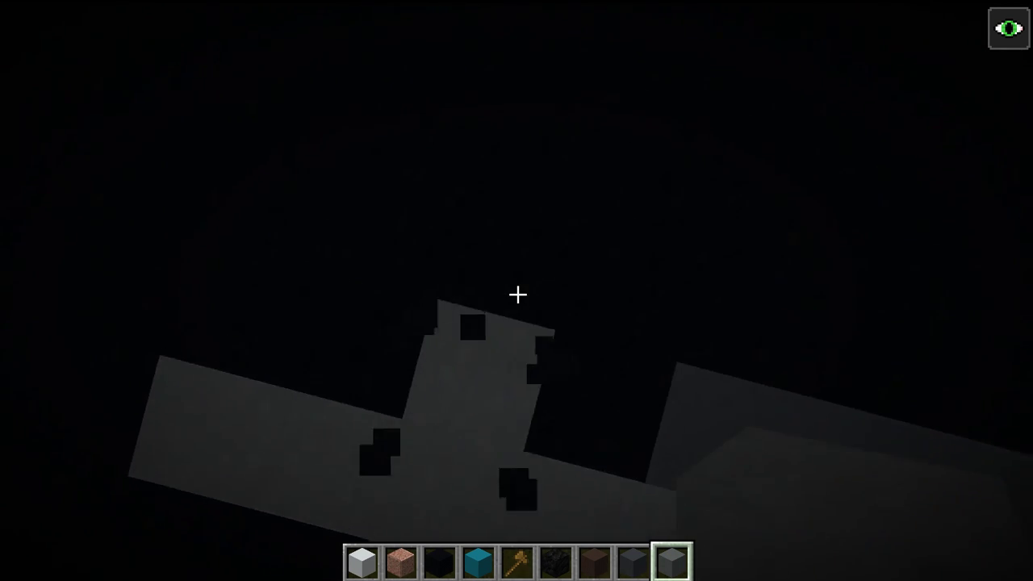
pyautogui.scroll(1, 517, 294)
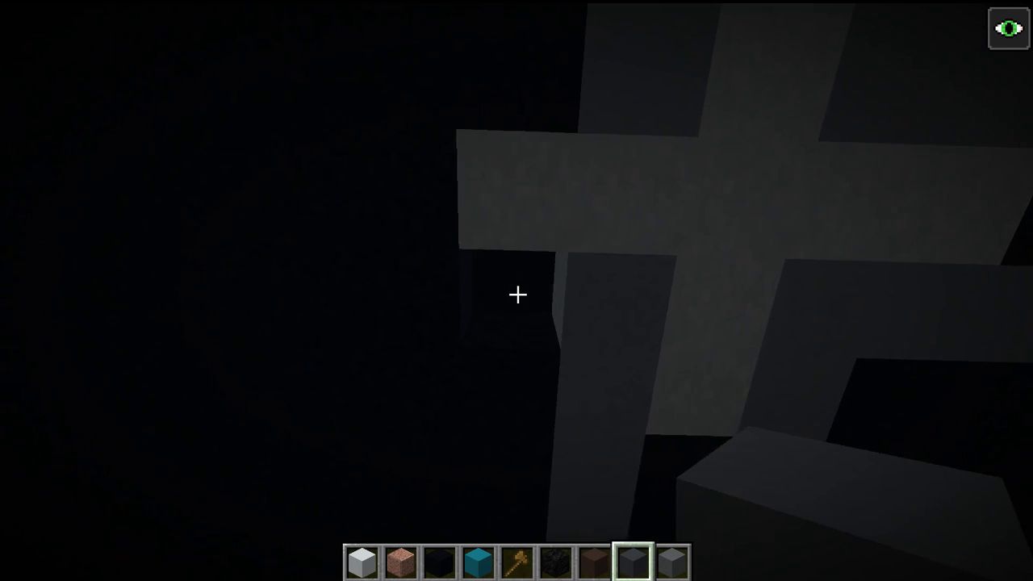
pyautogui.scroll(5, 517, 295)
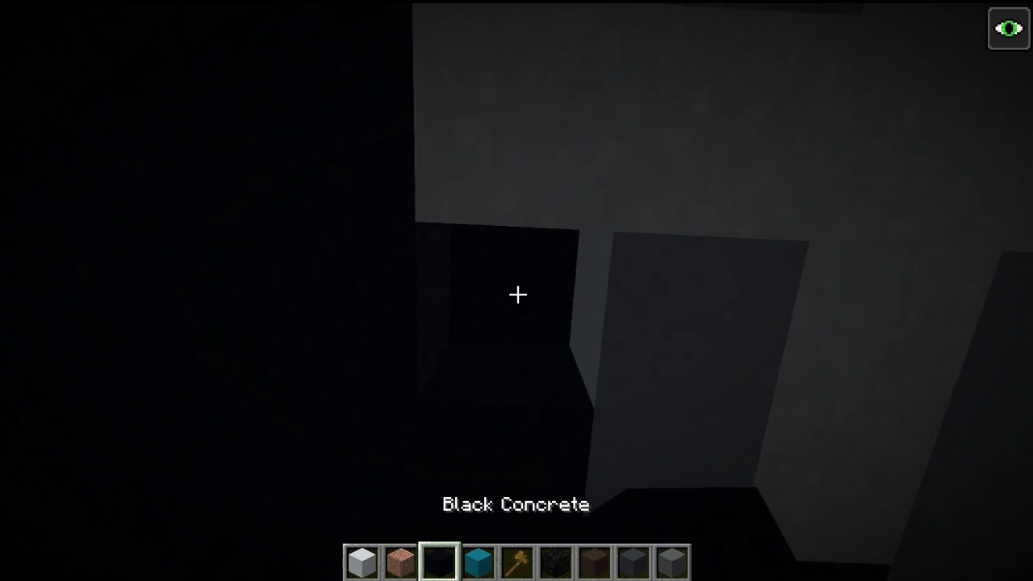
pyautogui.click(517, 294)
pyautogui.rightClick(517, 295)
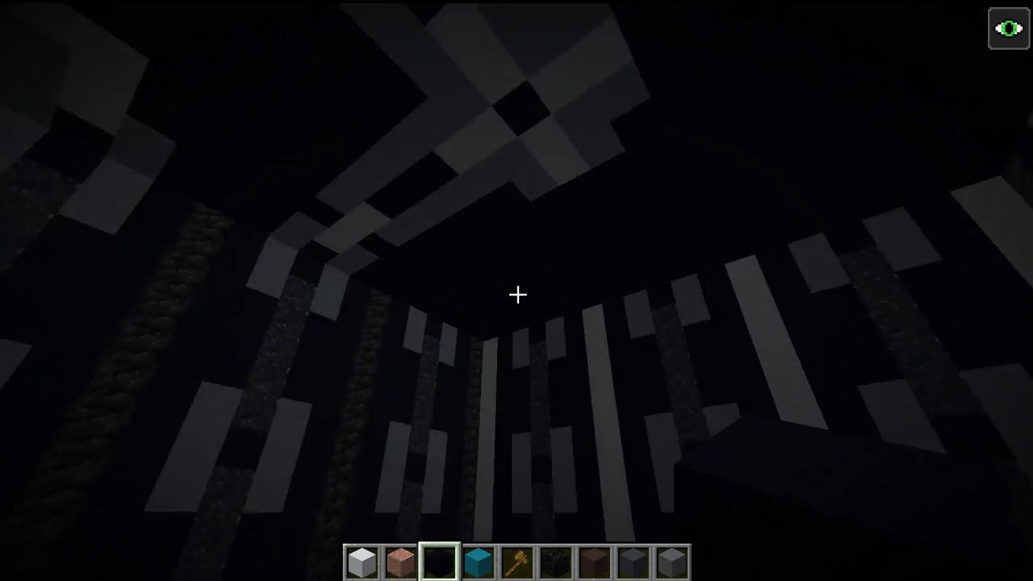
# Get iron bars from the item search and hang a column of them from the ceiling's black centre block
pyautogui.write('e')
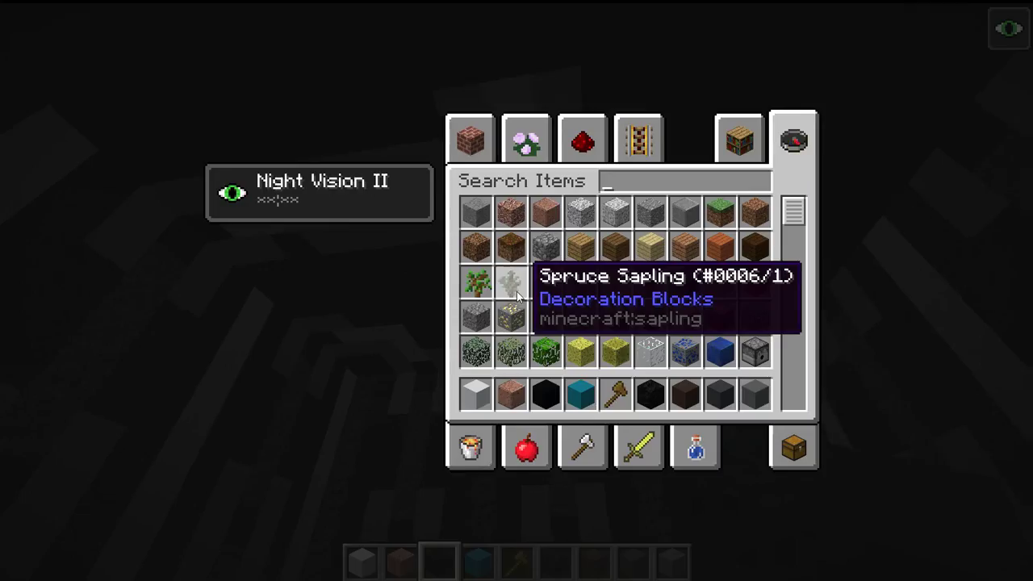
pyautogui.write('ir')
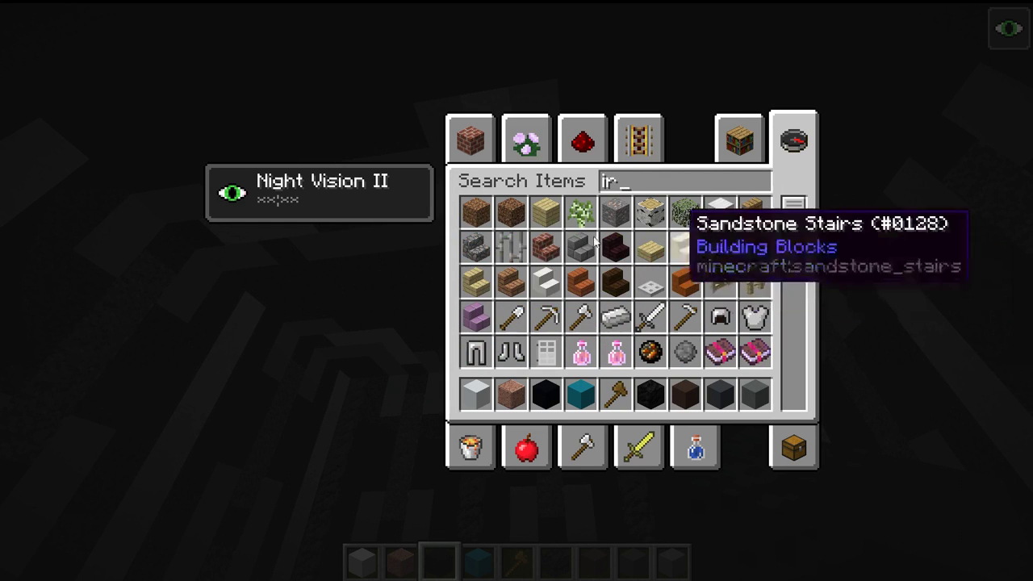
pyautogui.click(488, 403)
pyautogui.press('Escape')
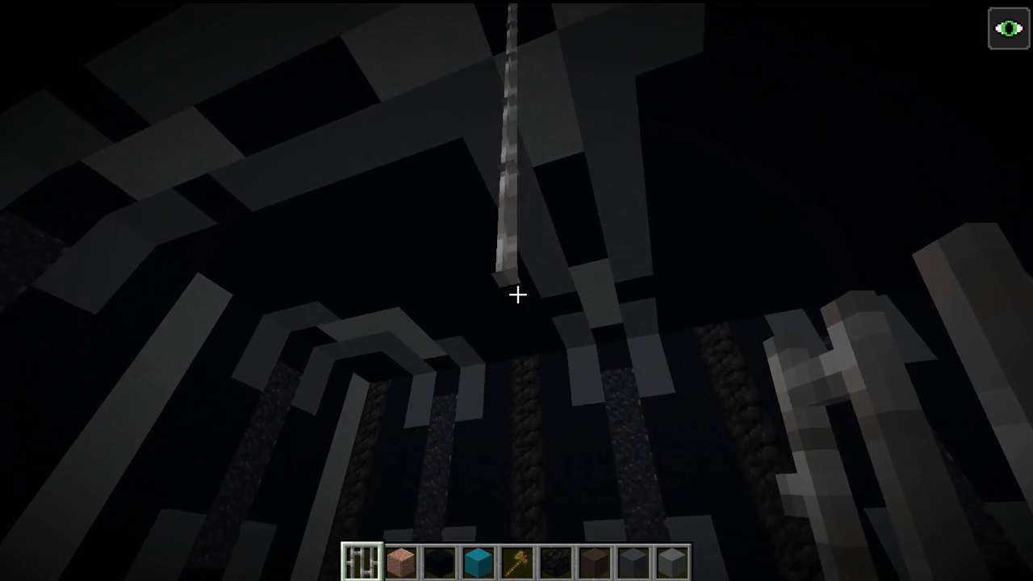
# Get stone slabs and build a 3x3 slab roof with a raised centre slab beneath the hanging iron bars
pyautogui.press('e')
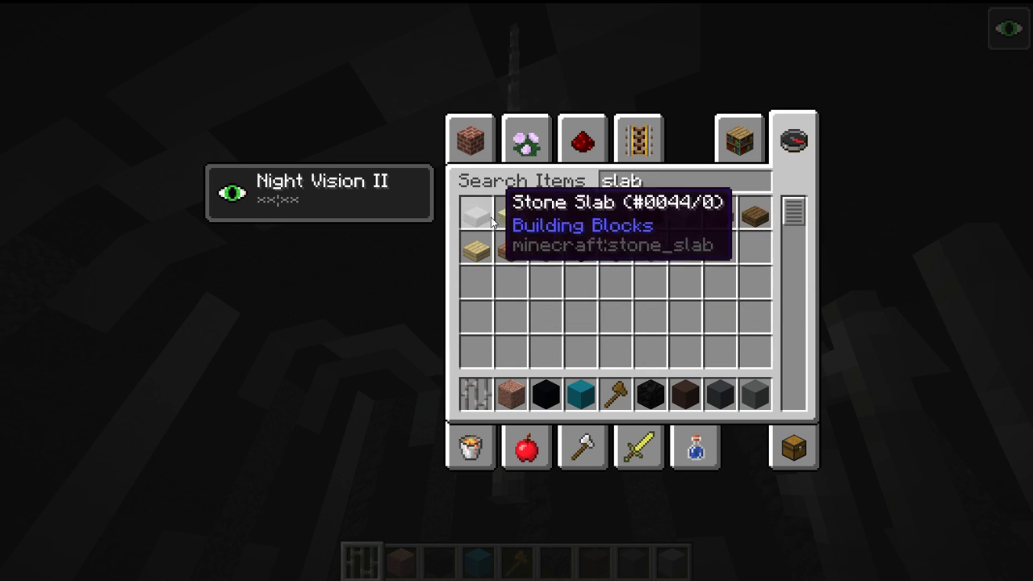
pyautogui.press('e')
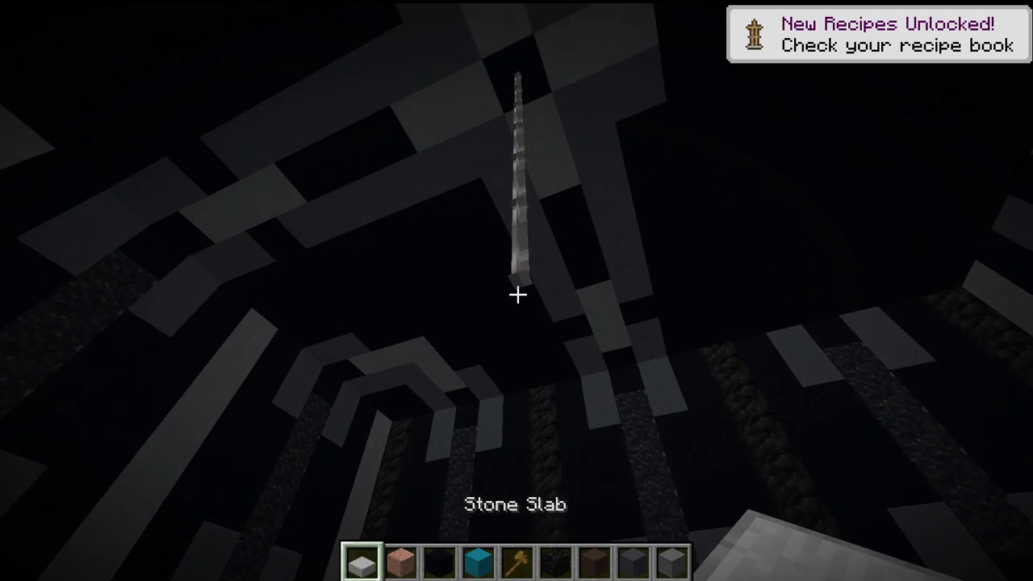
pyautogui.rightClick(517, 294)
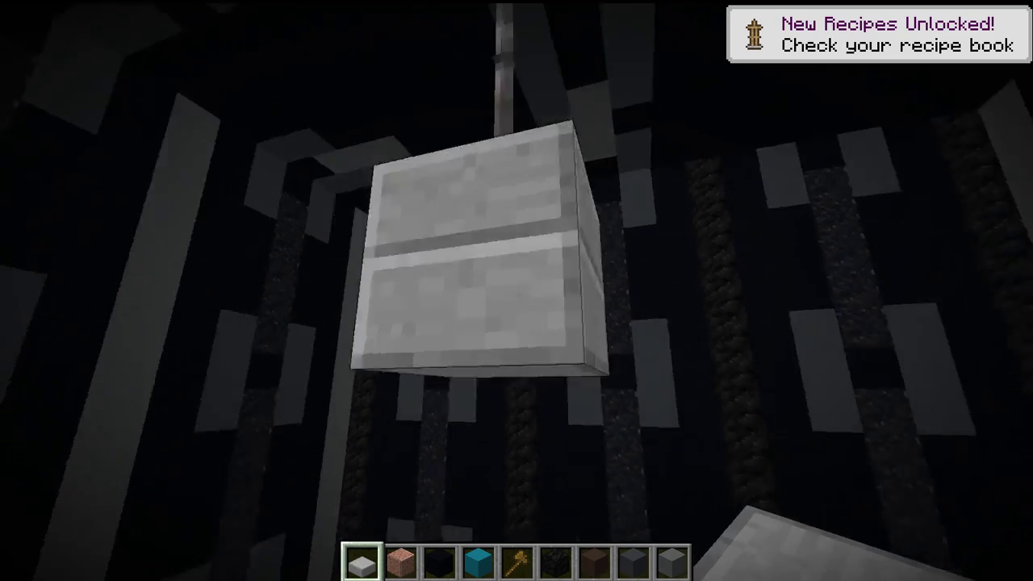
pyautogui.rightClick(516, 292)
pyautogui.rightClick(517, 292)
pyautogui.rightClick(516, 292)
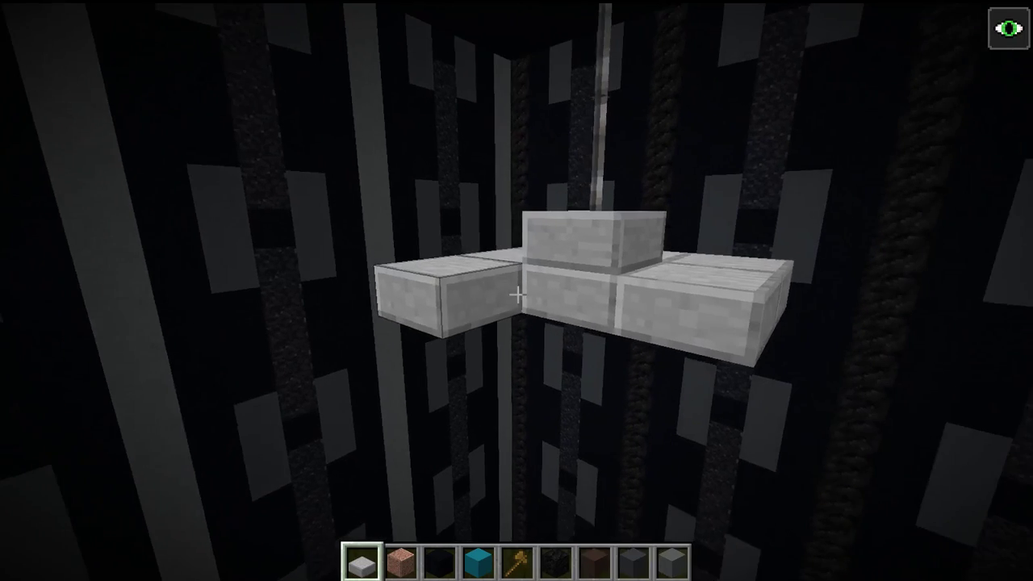
# Get iron bars and an iron trapdoor, and build the iron-bar cage walls around the underside of the slab roof
pyautogui.press('e')
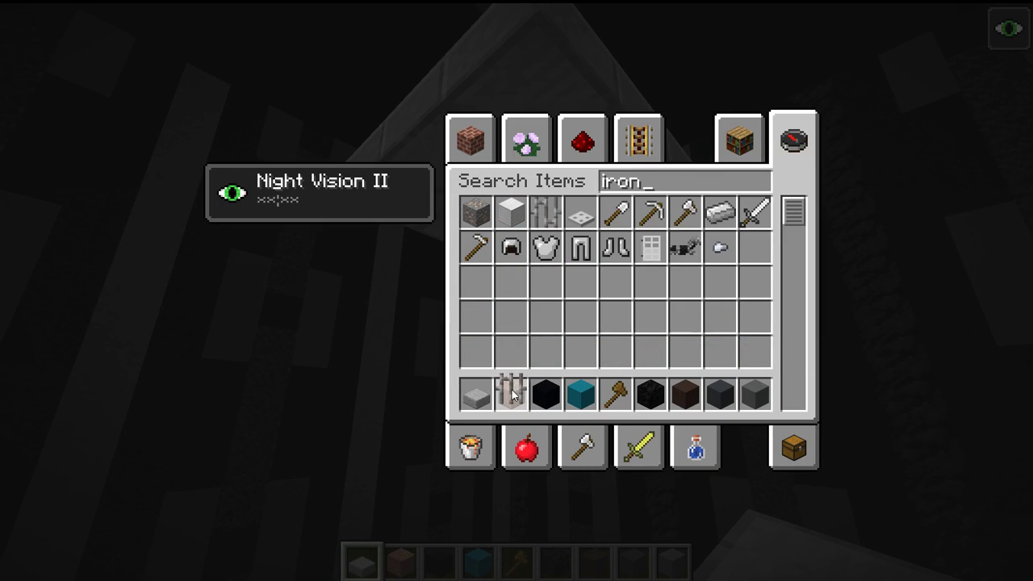
pyautogui.press('Escape')
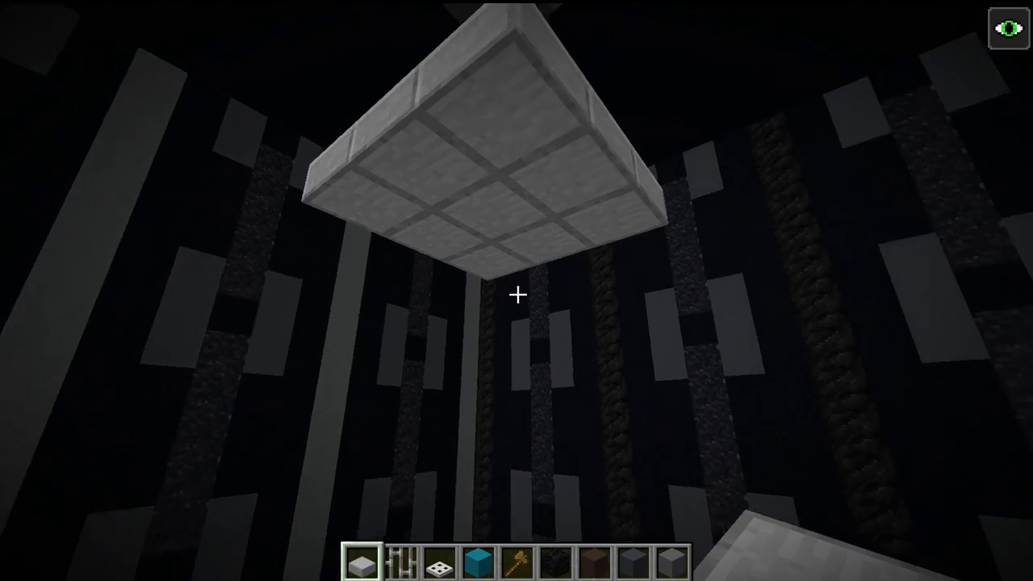
pyautogui.press('2')
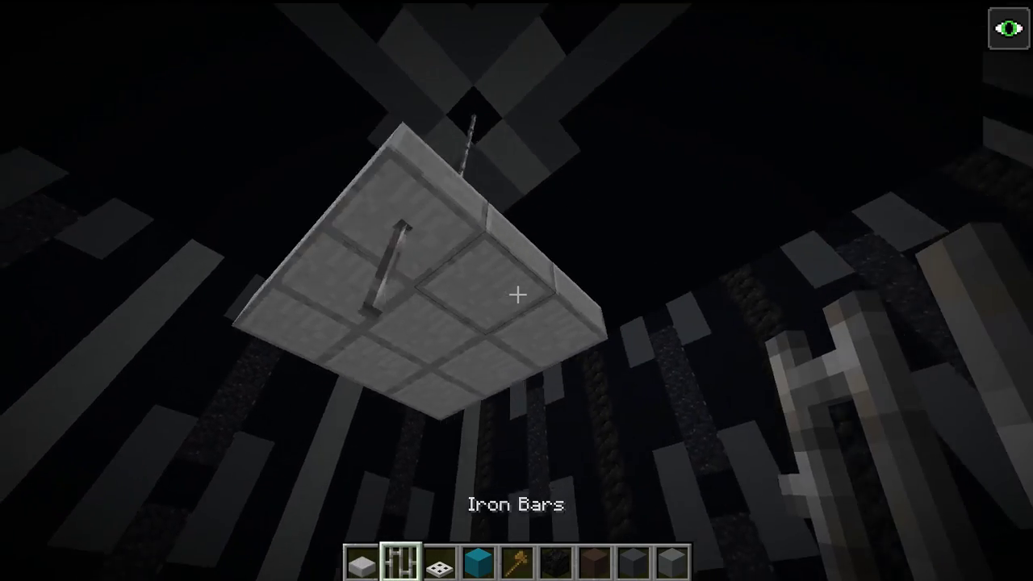
pyautogui.rightClick(518, 294)
pyautogui.rightClick(517, 295)
pyautogui.rightClick(518, 295)
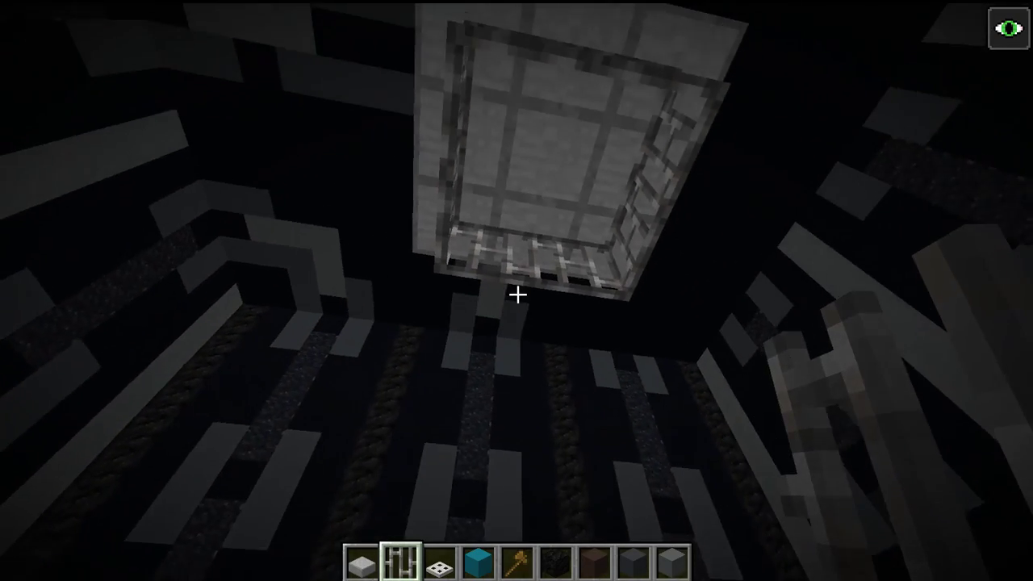
pyautogui.rightClick(516, 295)
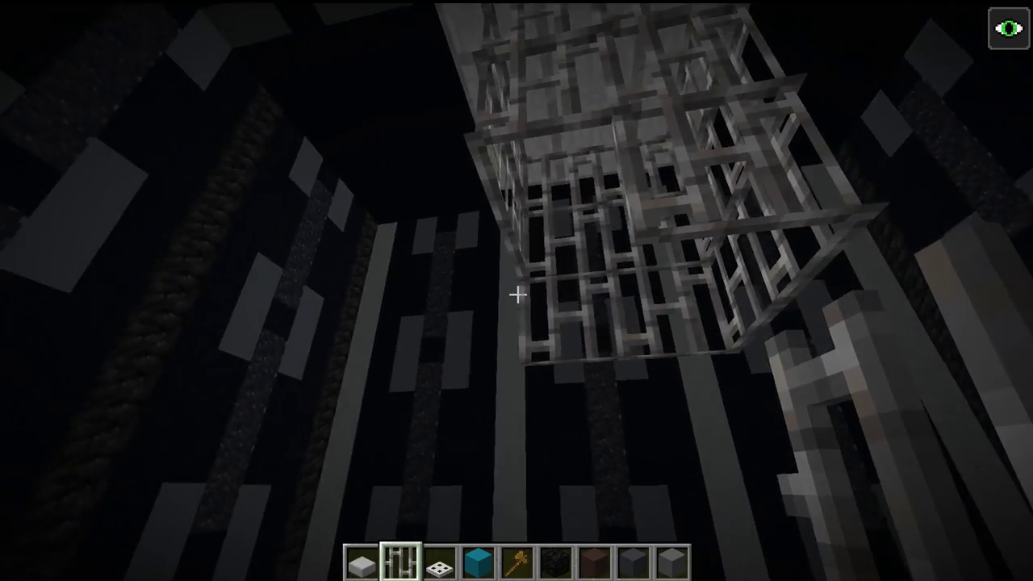
pyautogui.rightClick(517, 294)
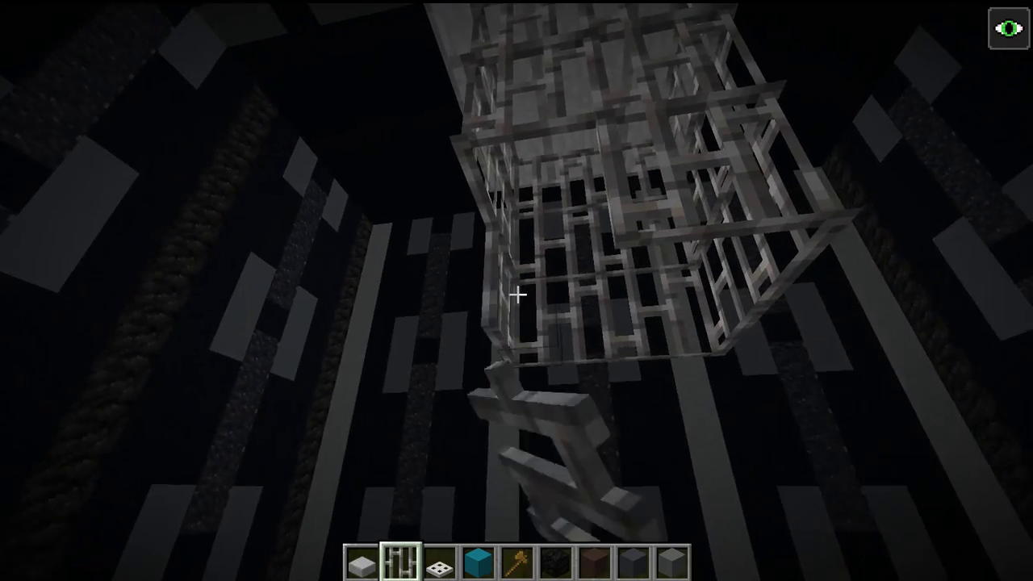
# Build a 3x3 stone slab floor under the iron-bar cage, leaving the centre open
pyautogui.scroll(-1, 516, 296)
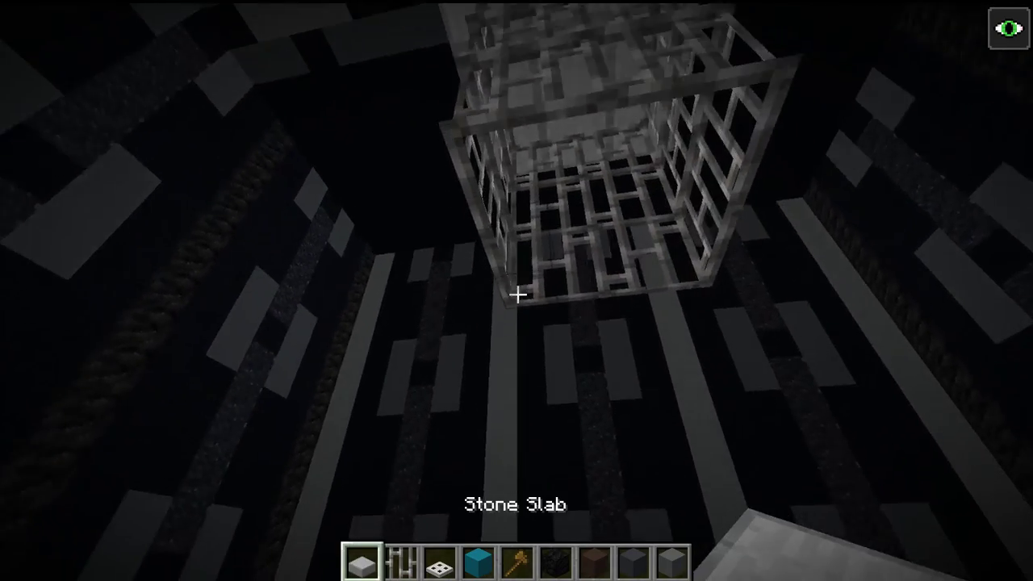
pyautogui.rightClick(517, 295)
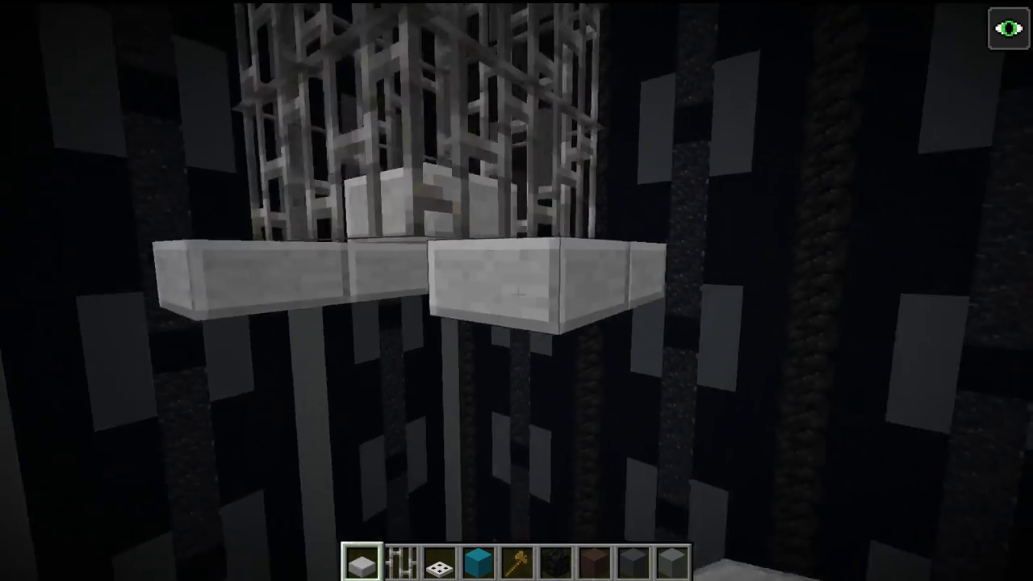
pyautogui.rightClick(517, 294)
pyautogui.rightClick(517, 295)
pyautogui.rightClick(517, 294)
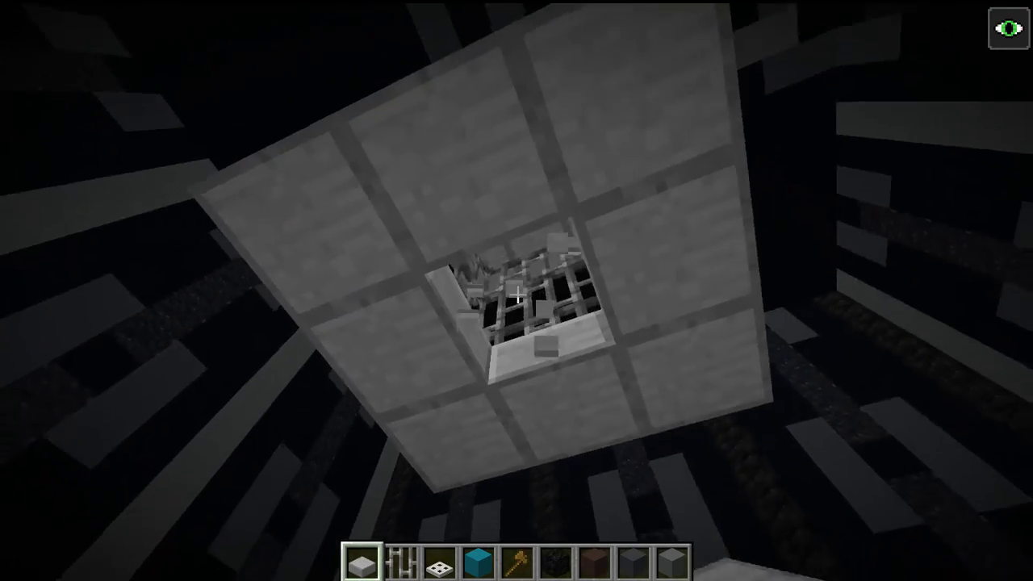
# Fit an iron trapdoor into the centre opening of the cage floor and check the cage inside and out
pyautogui.press('3')
pyautogui.rightClick(516, 291)
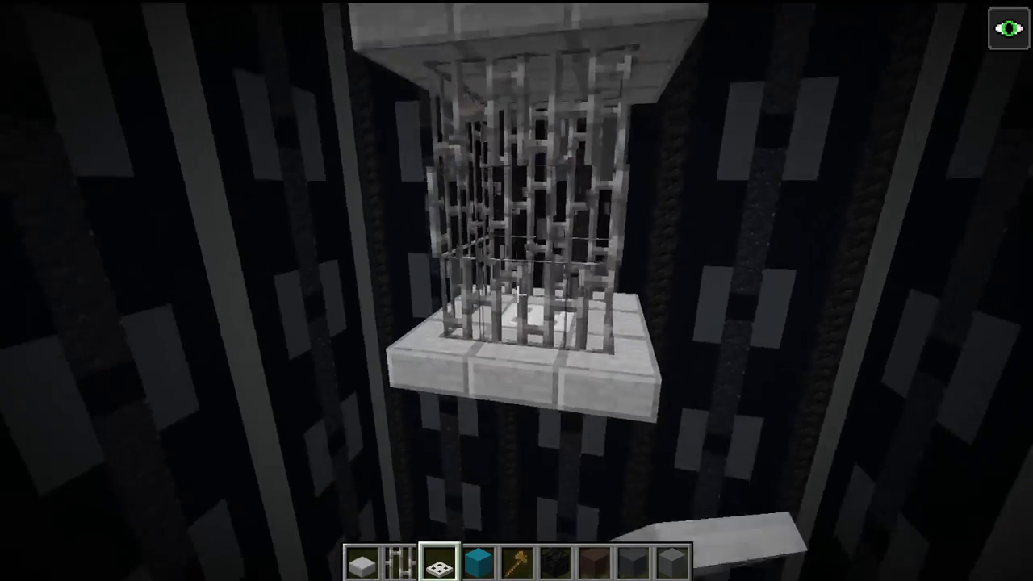
pyautogui.click(518, 295)
pyautogui.click(518, 296)
pyautogui.press('w')
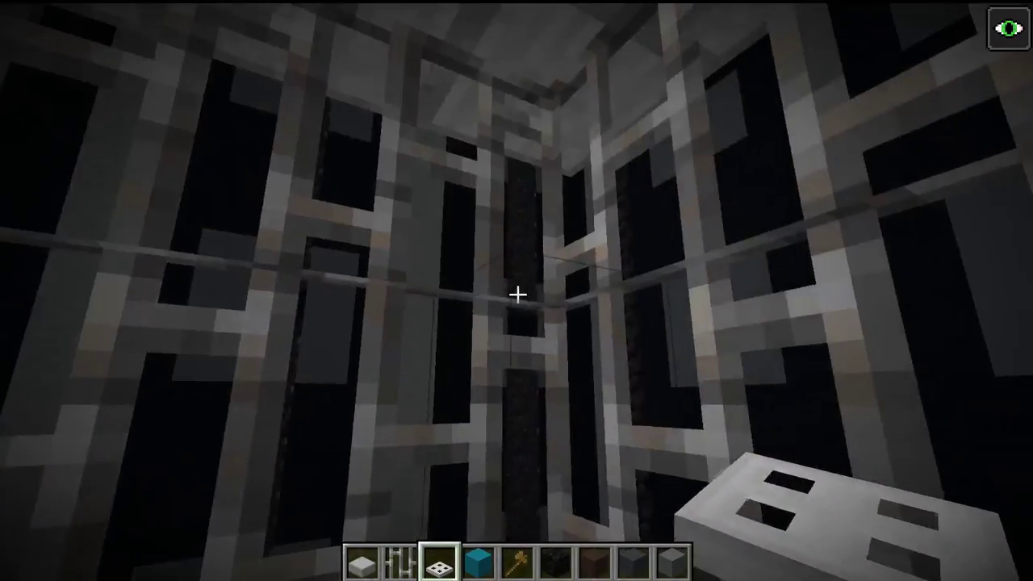
pyautogui.press('d')
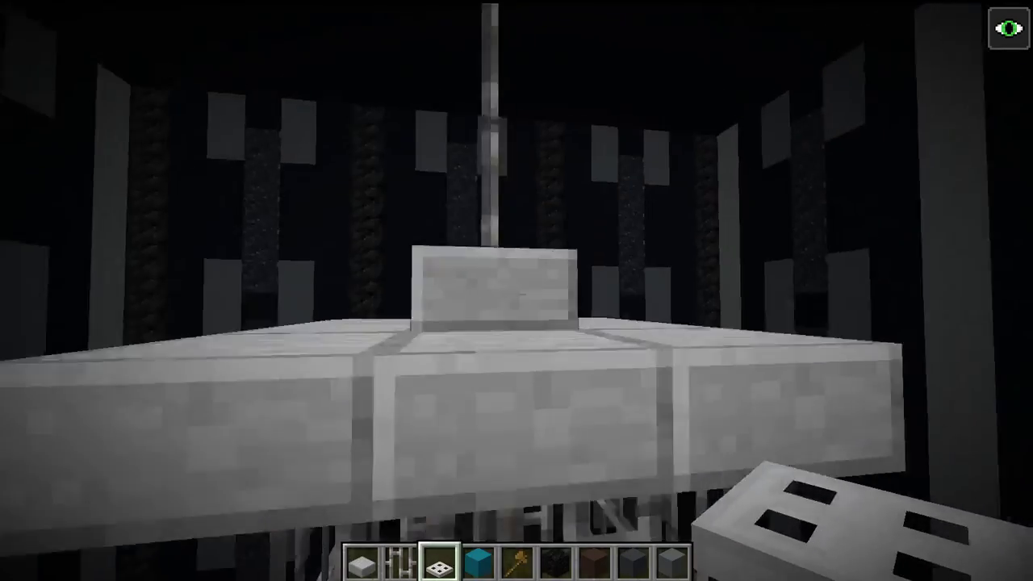
pyautogui.press('a')
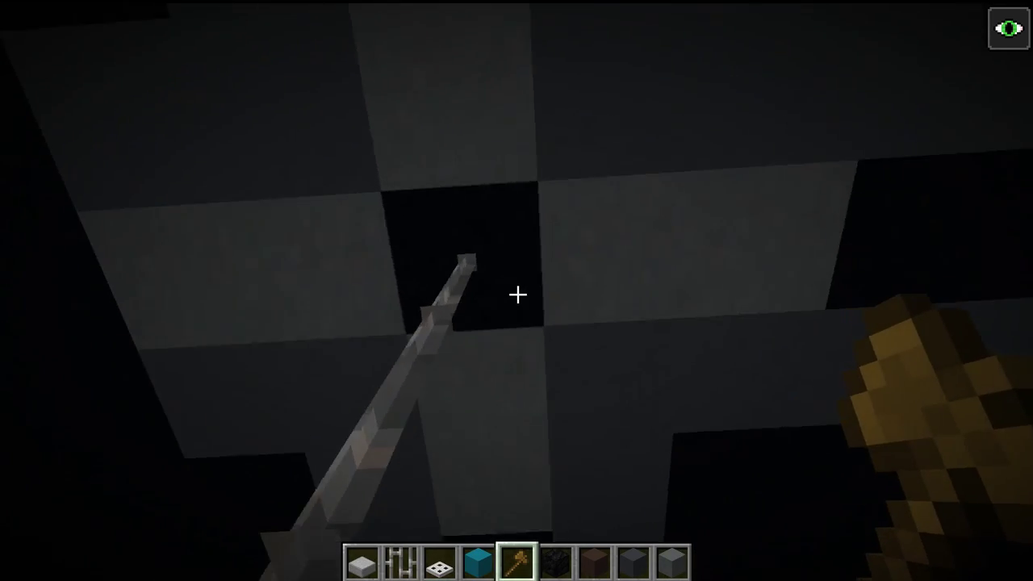
# Copy the ceiling quarter from (68, 105, 21) to (77, 105, 30) with WorldEdit and rotate the clipboard 90 degrees
pyautogui.click(517, 295)
pyautogui.press('w')
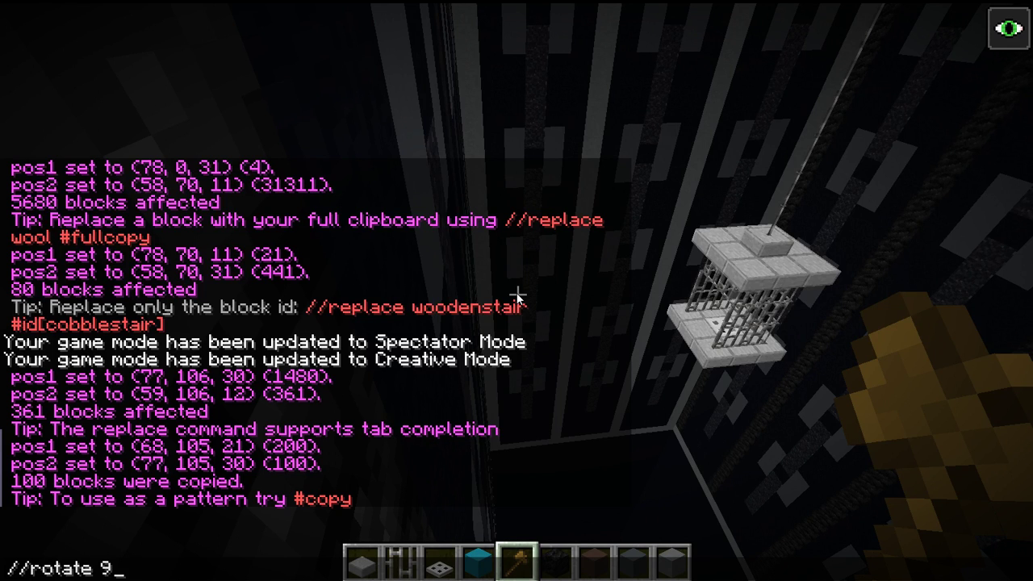
pyautogui.write('0')
pyautogui.press('Return')
# Paste the rotated ceiling quarter at (59, 103, 30) and rotate the clipboard again for the next corner
pyautogui.press('w')
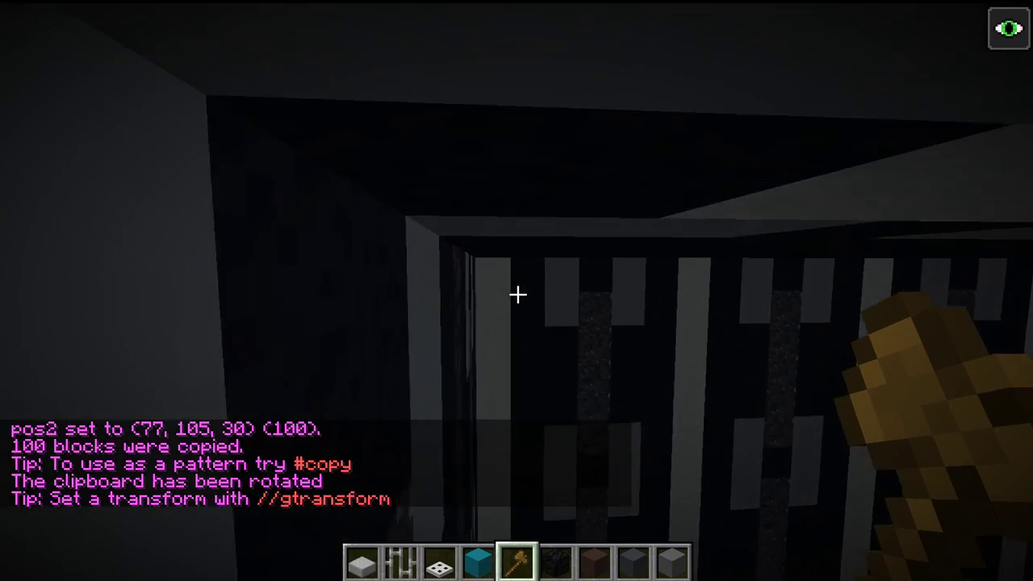
pyautogui.press('/')
pyautogui.write('/paste')
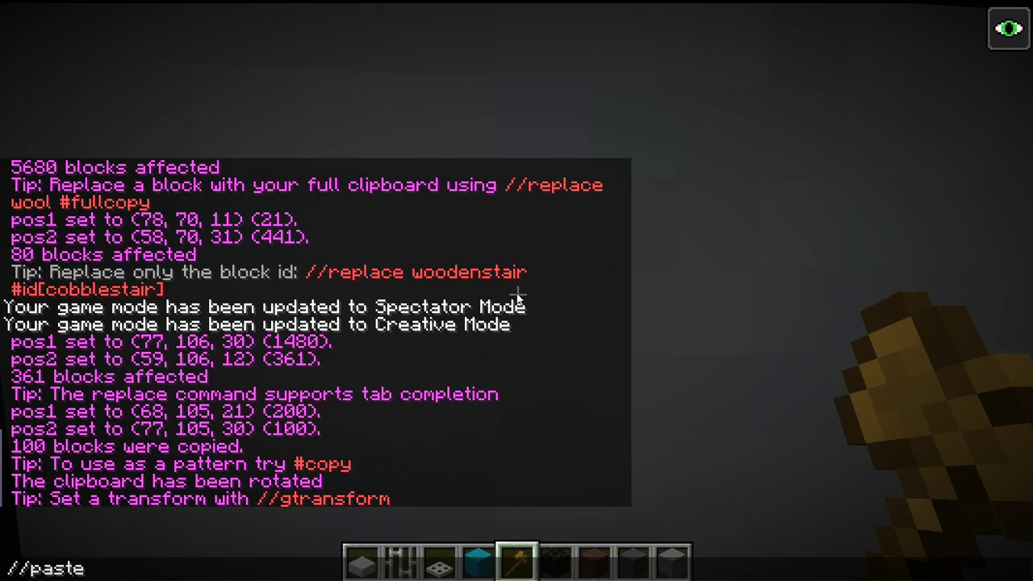
pyautogui.press('Return')
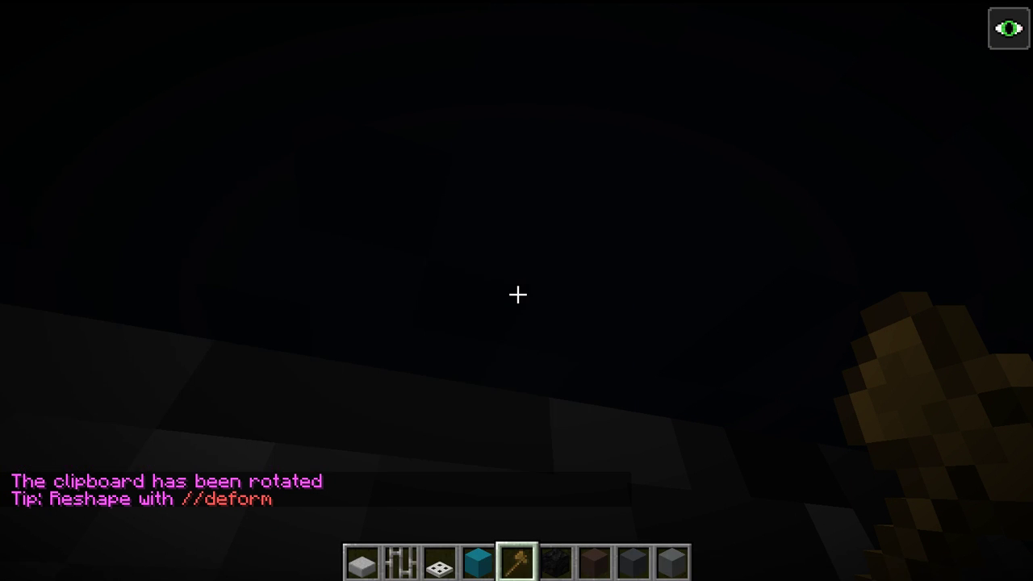
# Paste the ceiling quarter at (59, 103, 12), rotate the clipboard once more and paste it at (77, 103, 12)
pyautogui.press('w')
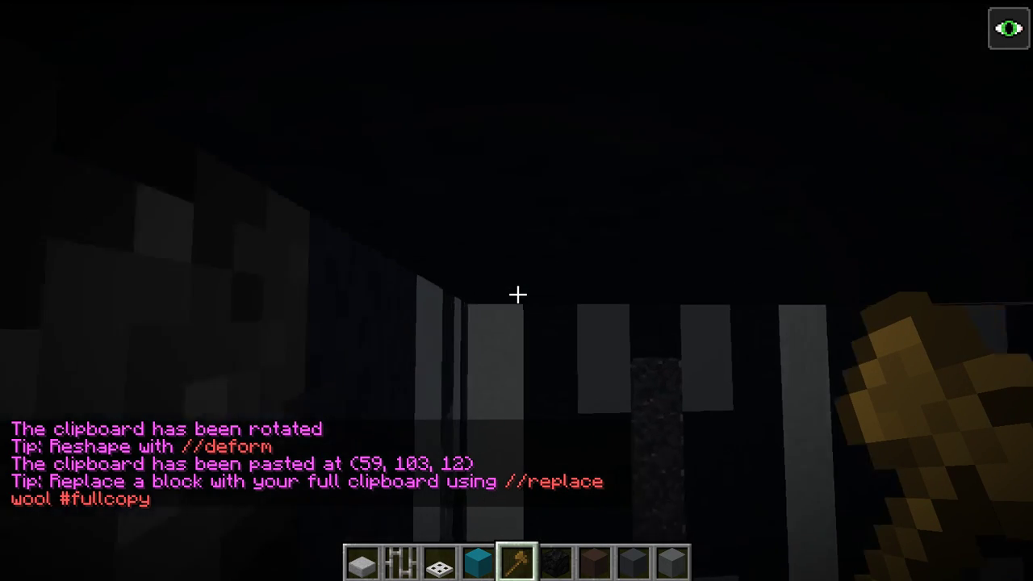
pyautogui.press('Return')
pyautogui.press('/')
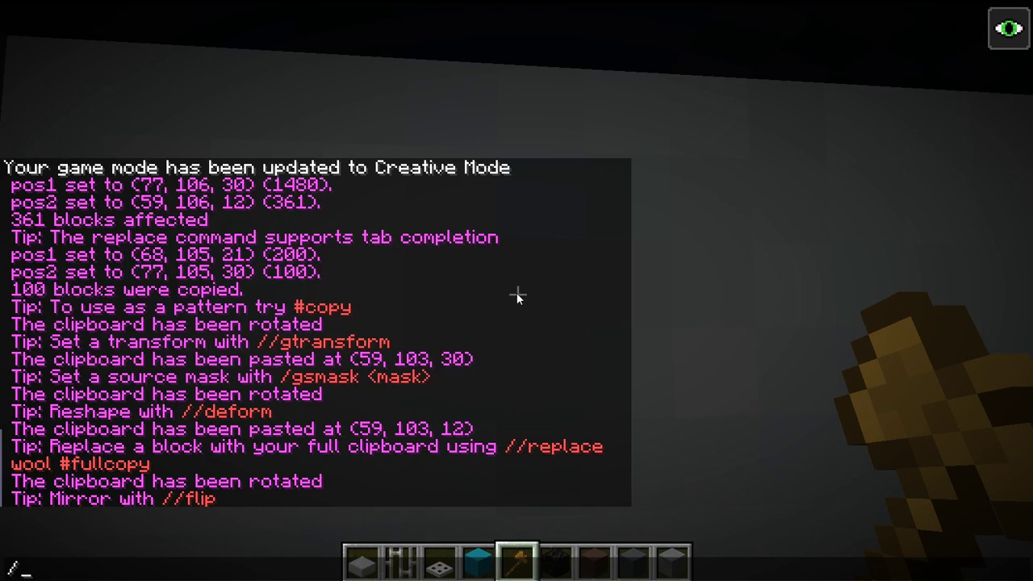
pyautogui.press('Return')
pyautogui.press('w')
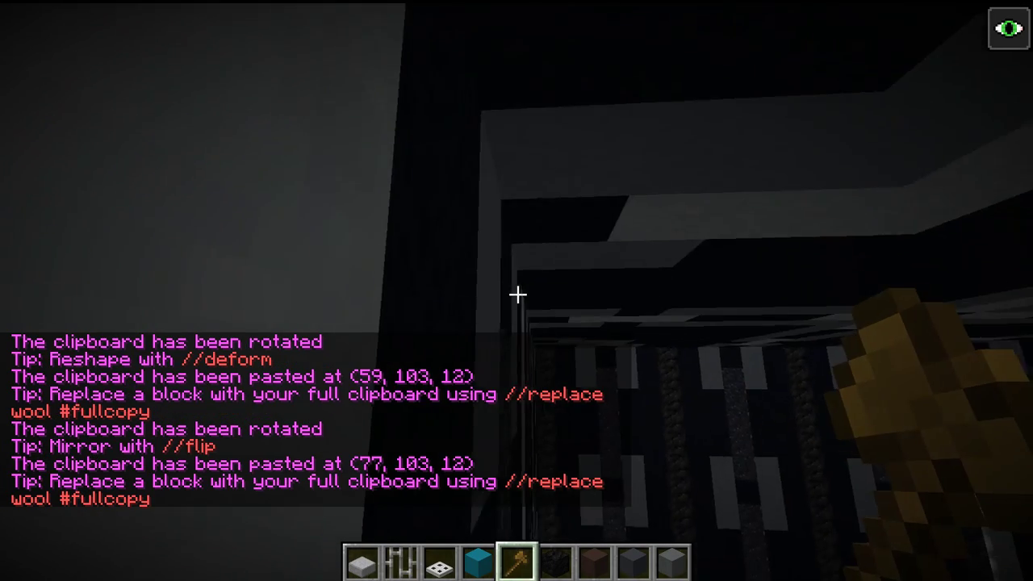
# Check the pasted ceiling pattern and extend the cyan terracotta wall stripe onto the black ceiling between the grey outlines
pyautogui.press('w')
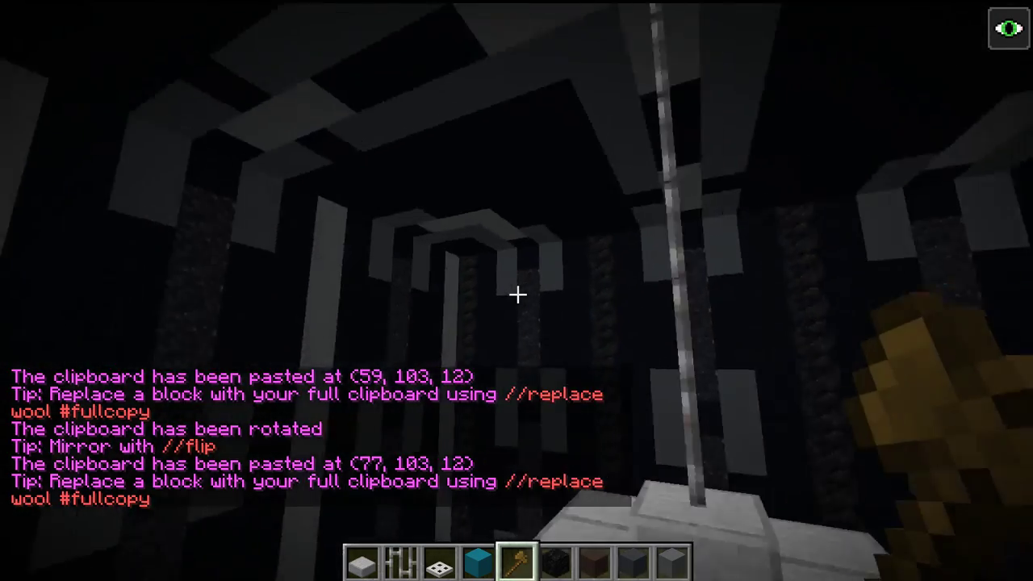
pyautogui.press('w')
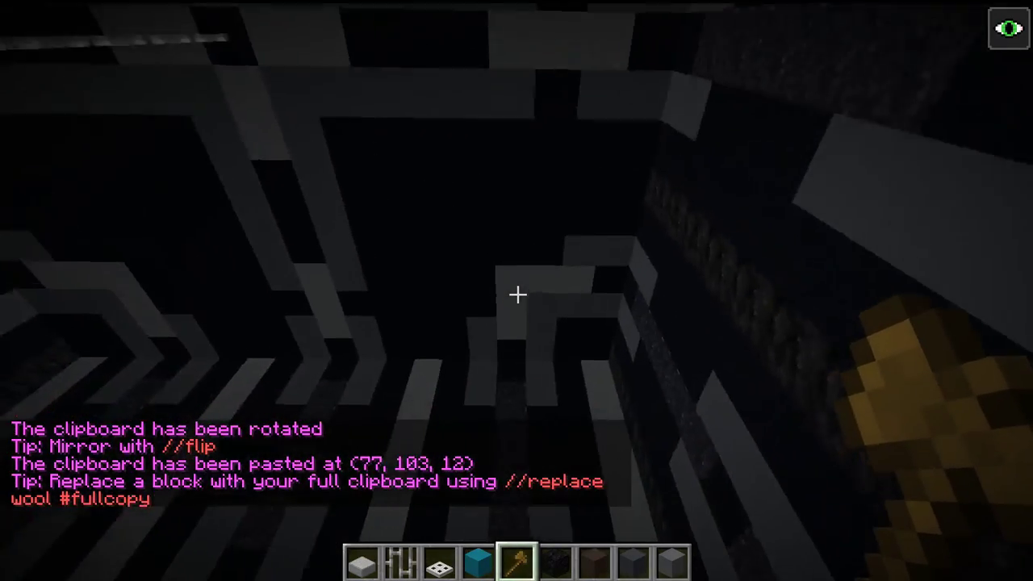
pyautogui.scroll(-1, 517, 295)
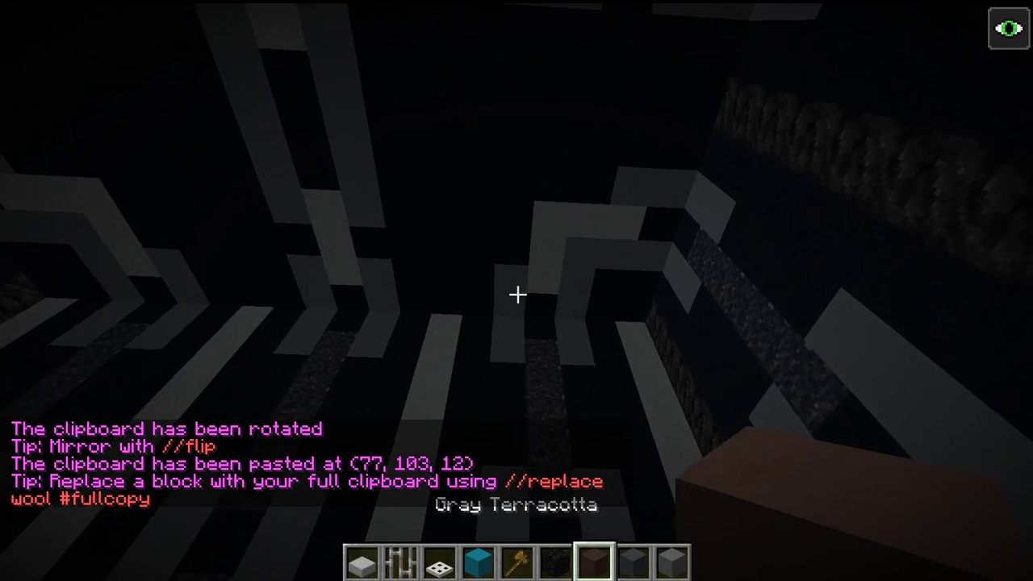
pyautogui.scroll(-2, 517, 295)
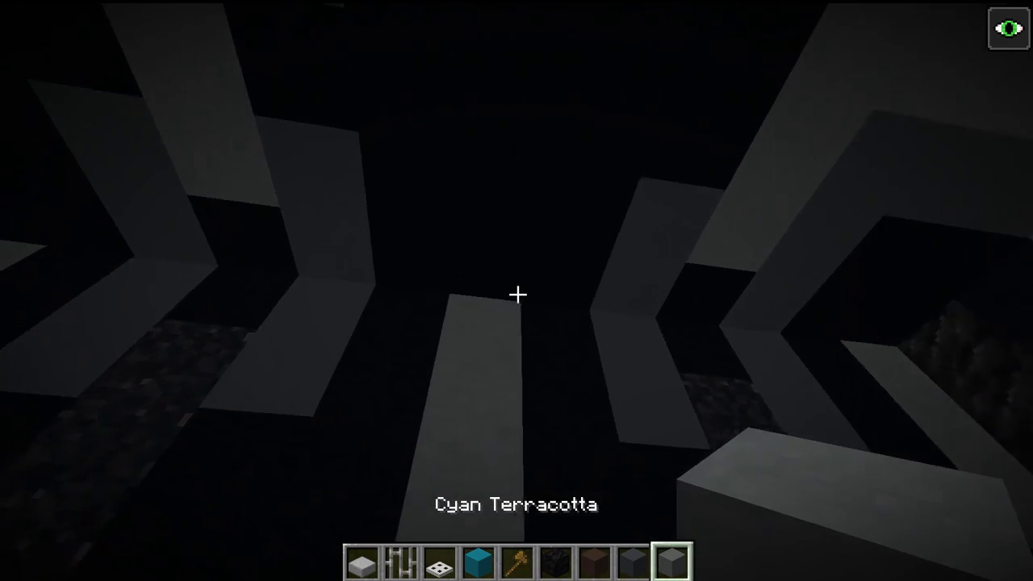
pyautogui.click(517, 295)
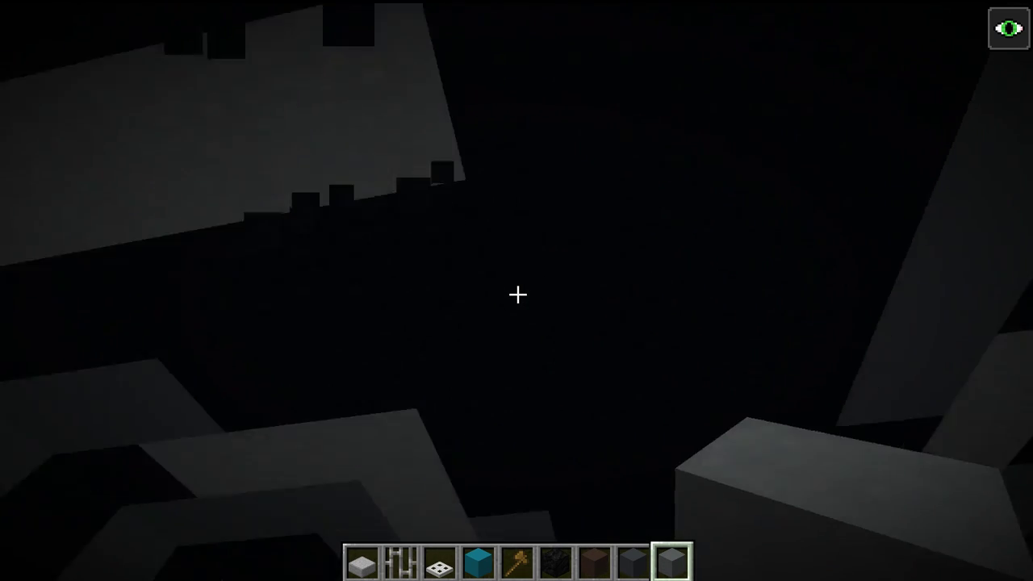
# Swap ceiling blocks for blocks of coal to continue the wall's coal column, and pick black concrete for patching the hole
pyautogui.press('4')
pyautogui.press('6')
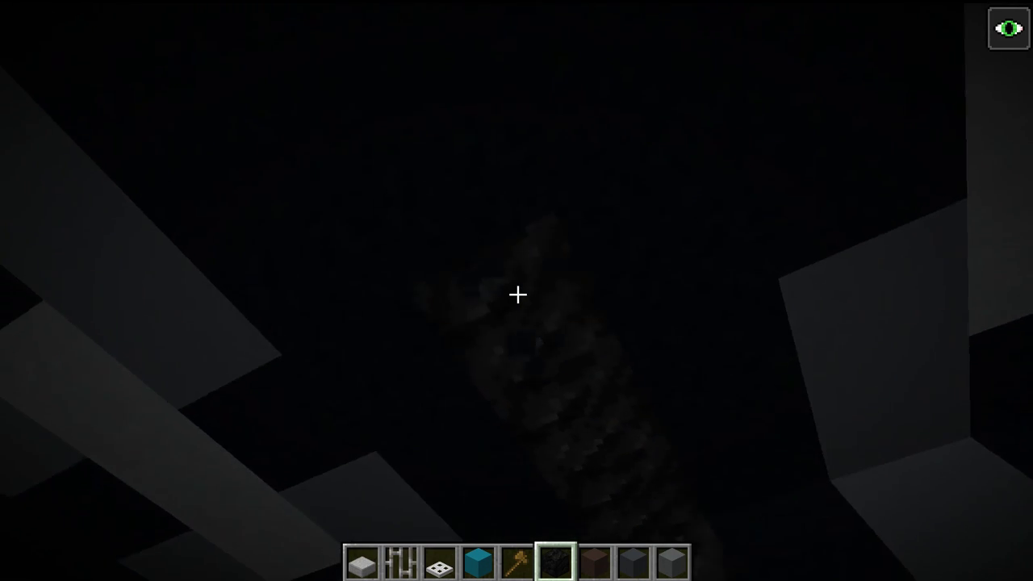
pyautogui.click(517, 294)
pyautogui.click(517, 294)
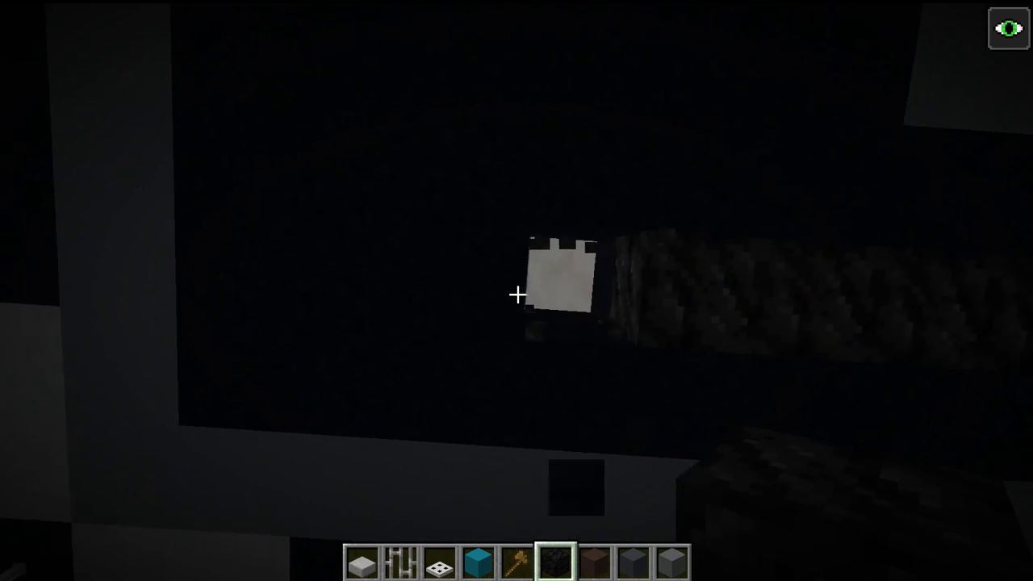
pyautogui.scroll(3, 517, 295)
pyautogui.scroll(-3, 517, 295)
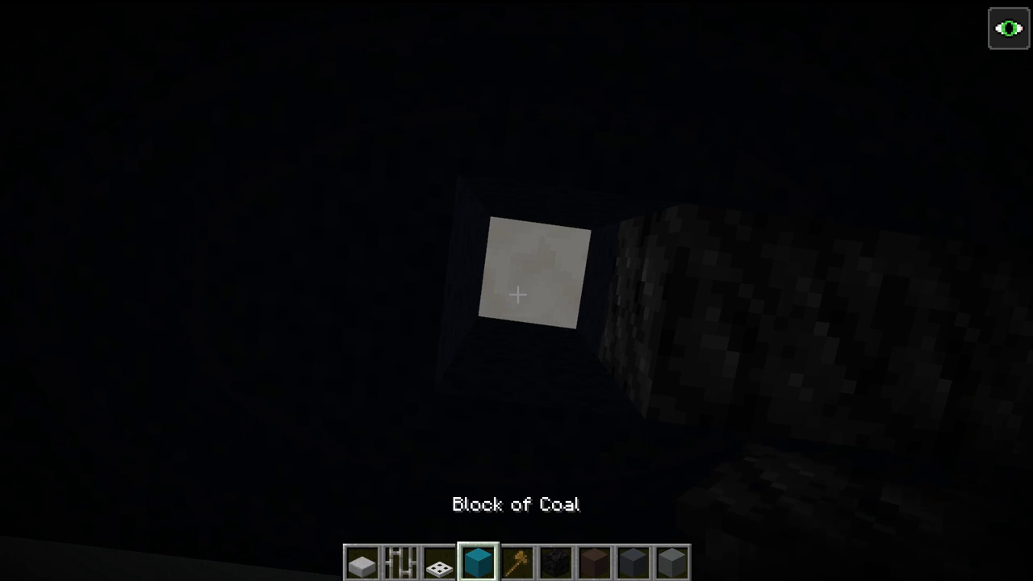
pyautogui.middleClick(517, 295)
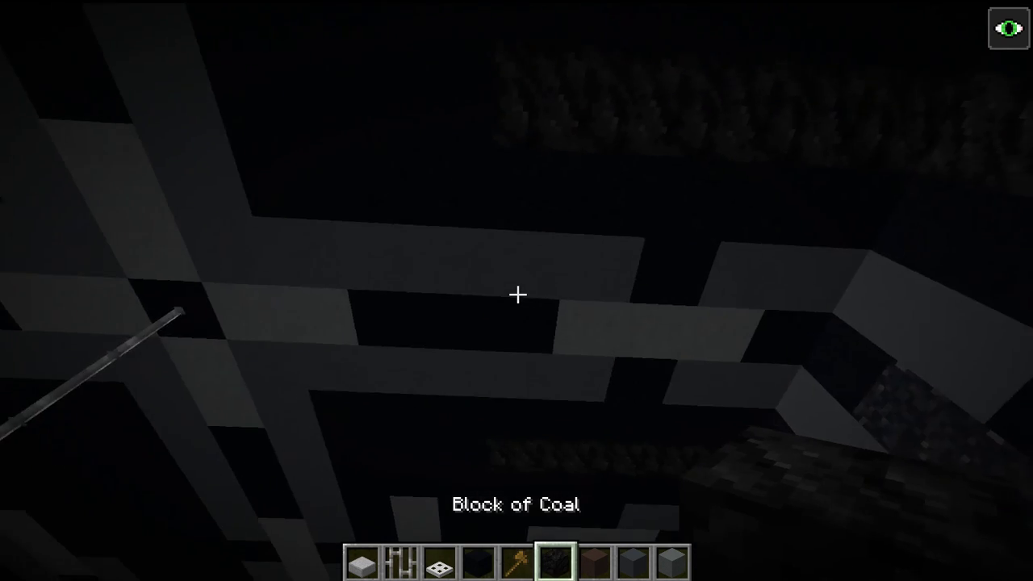
# Run another cyan terracotta stripe onto the ceiling and replace its surplus end block with black concrete
pyautogui.scroll(-1, 517, 294)
pyautogui.scroll(-2, 517, 294)
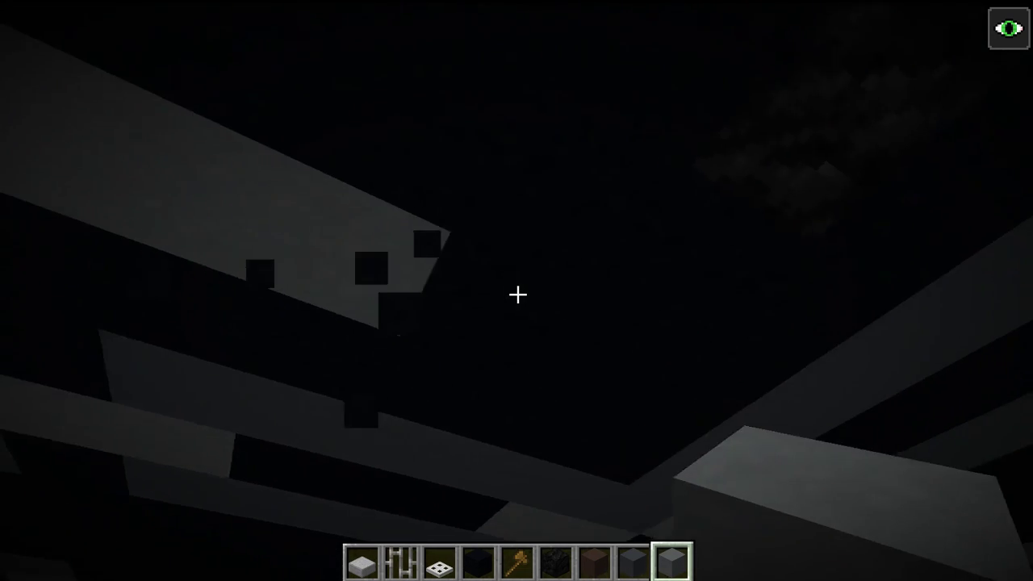
pyautogui.scroll(1, 517, 294)
pyautogui.scroll(3, 517, 295)
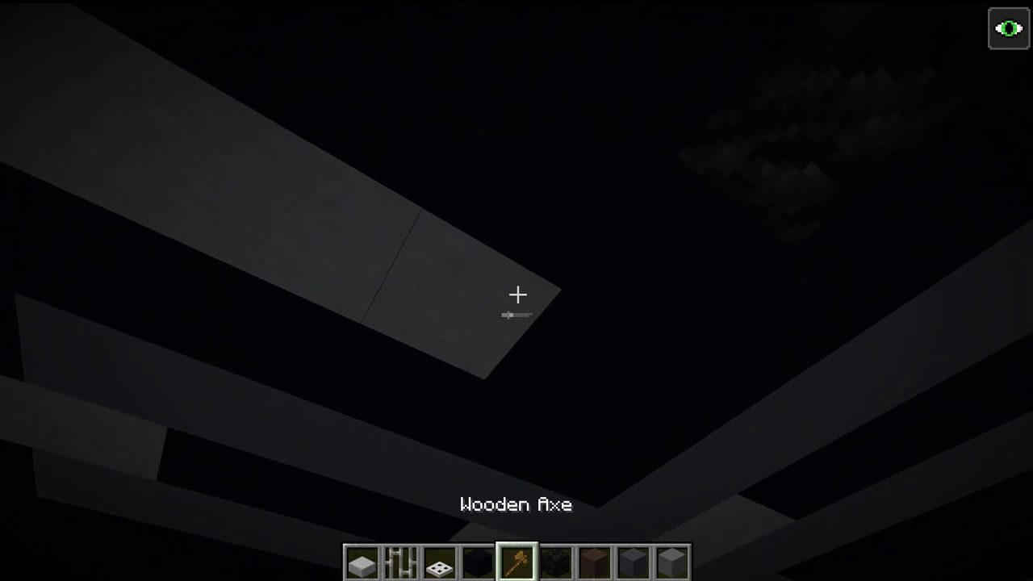
pyautogui.click(517, 295)
pyautogui.rightClick(518, 294)
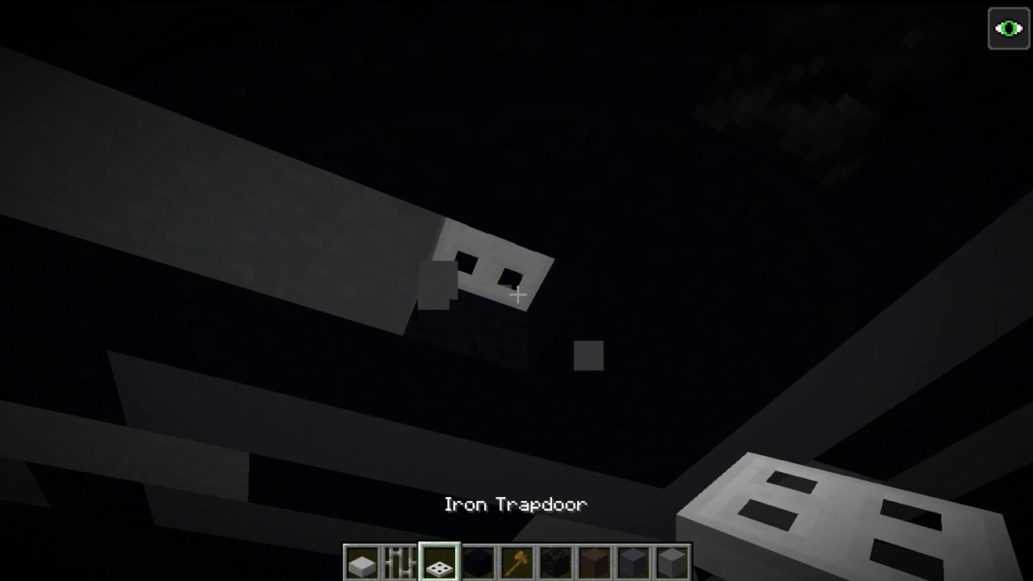
pyautogui.click(517, 294)
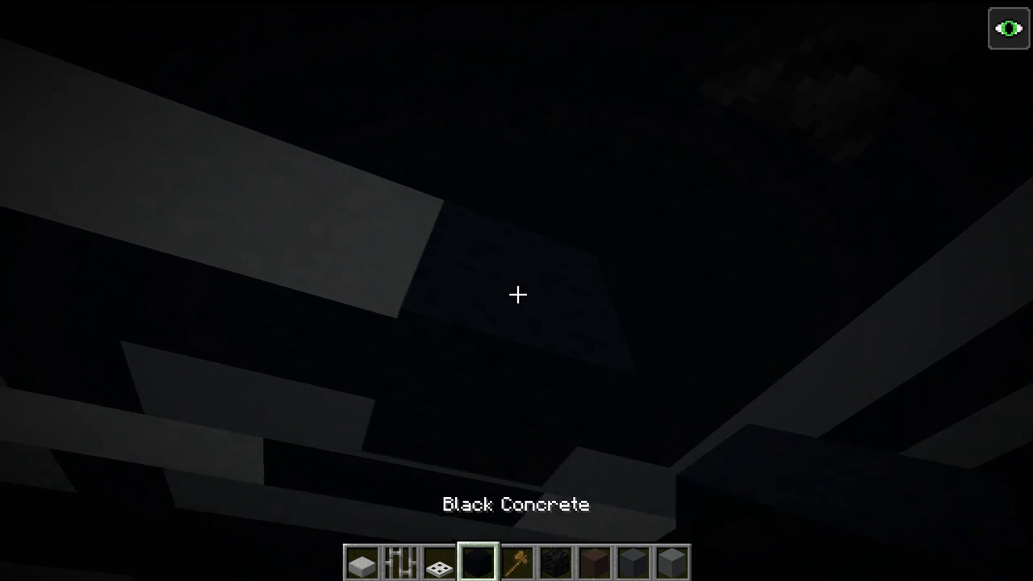
# Extend the next wall stripe onto the ceiling with three cyan terracotta blocks and restore the black concrete beside its end
pyautogui.press('shift')
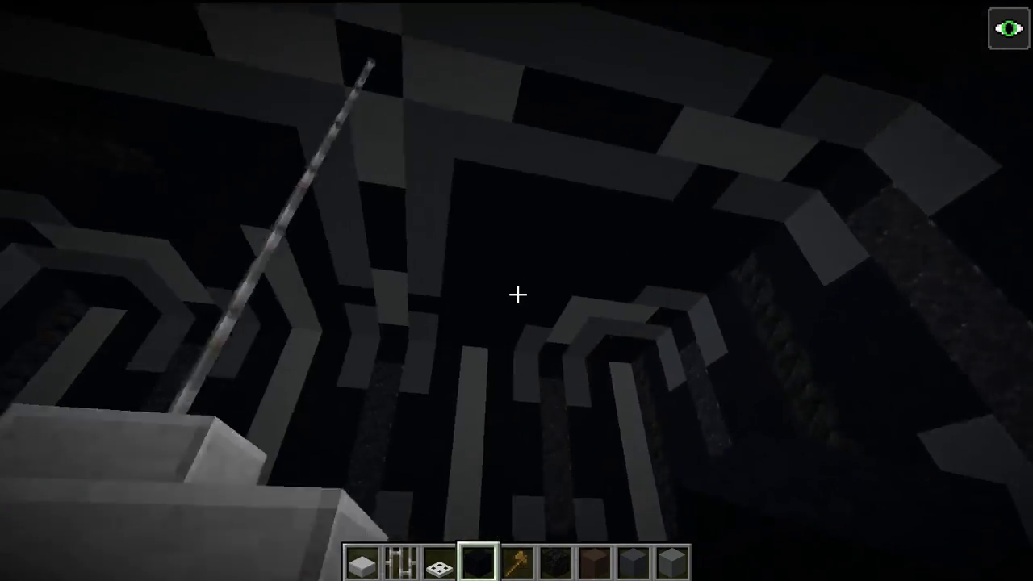
pyautogui.scroll(-2, 517, 294)
pyautogui.scroll(-2, 517, 295)
pyautogui.scroll(-2, 517, 294)
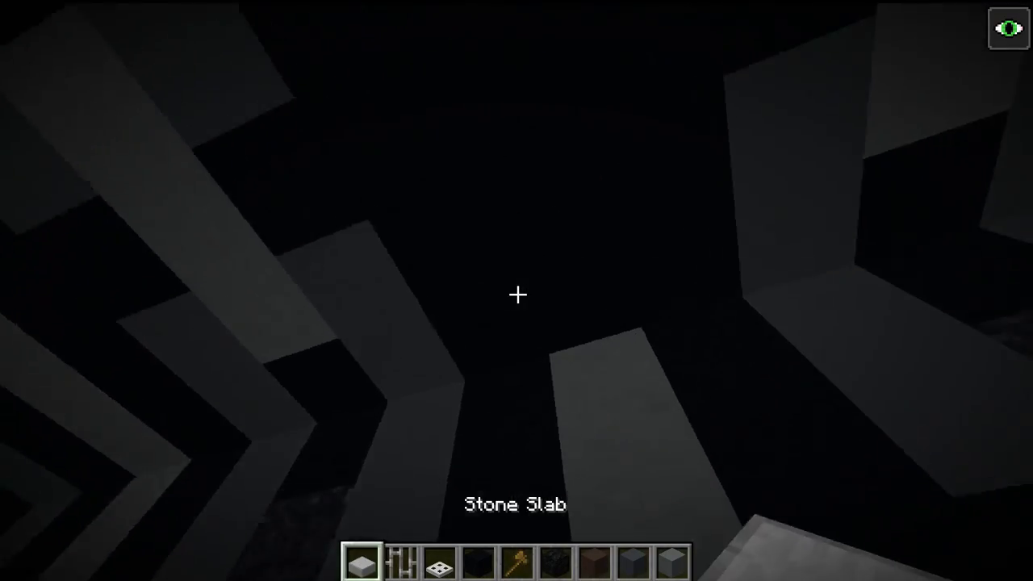
pyautogui.scroll(1, 517, 294)
pyautogui.click(517, 295)
pyautogui.click(517, 294)
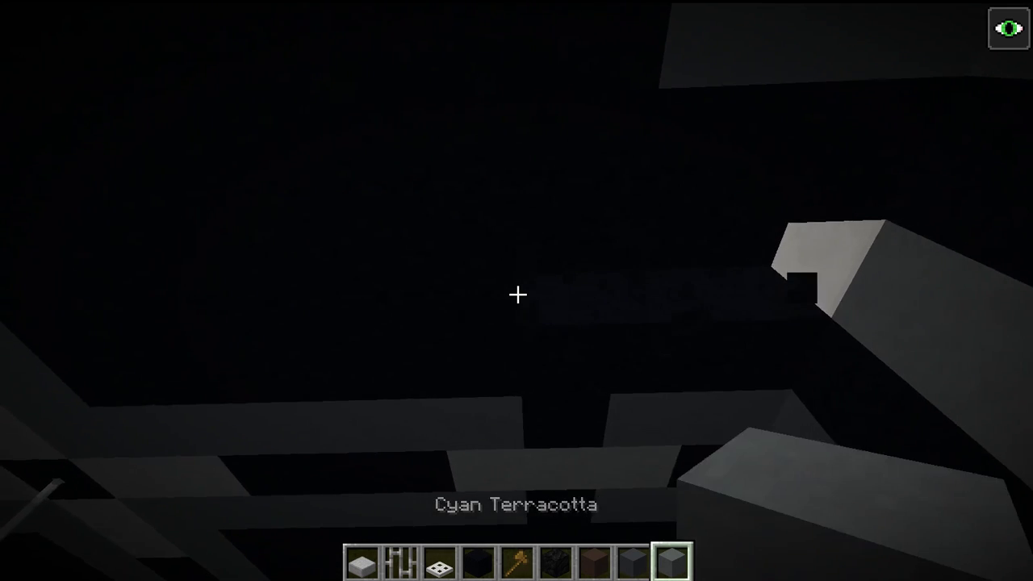
pyautogui.rightClick(517, 295)
pyautogui.rightClick(517, 295)
pyautogui.rightClick(517, 294)
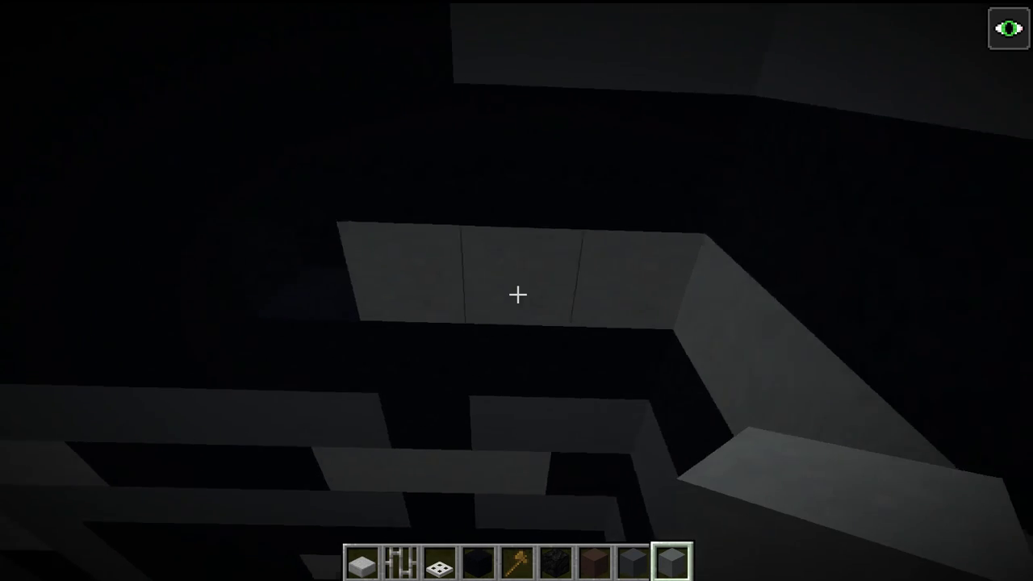
pyautogui.click(517, 294)
pyautogui.rightClick(517, 295)
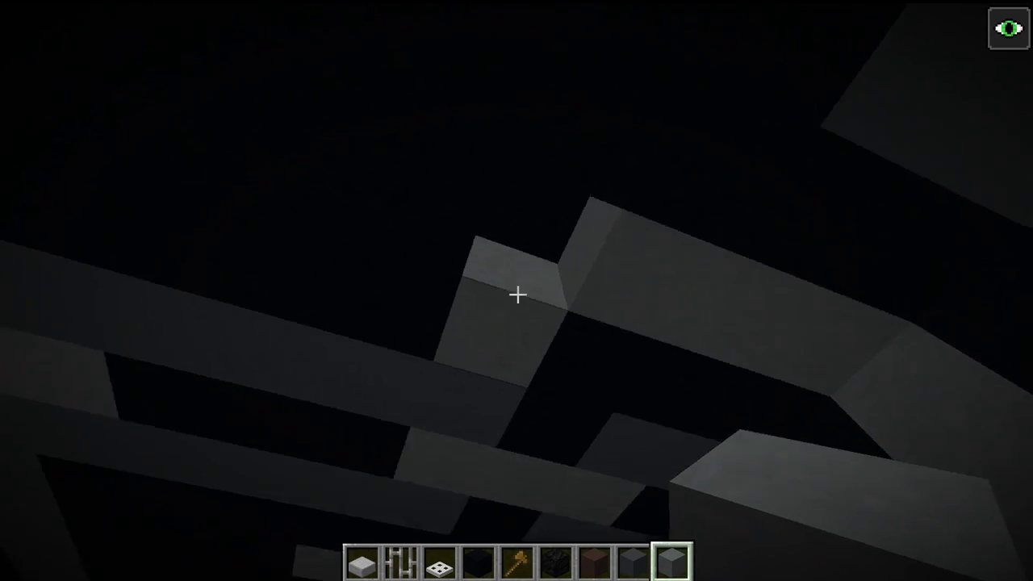
pyautogui.scroll(4, 517, 294)
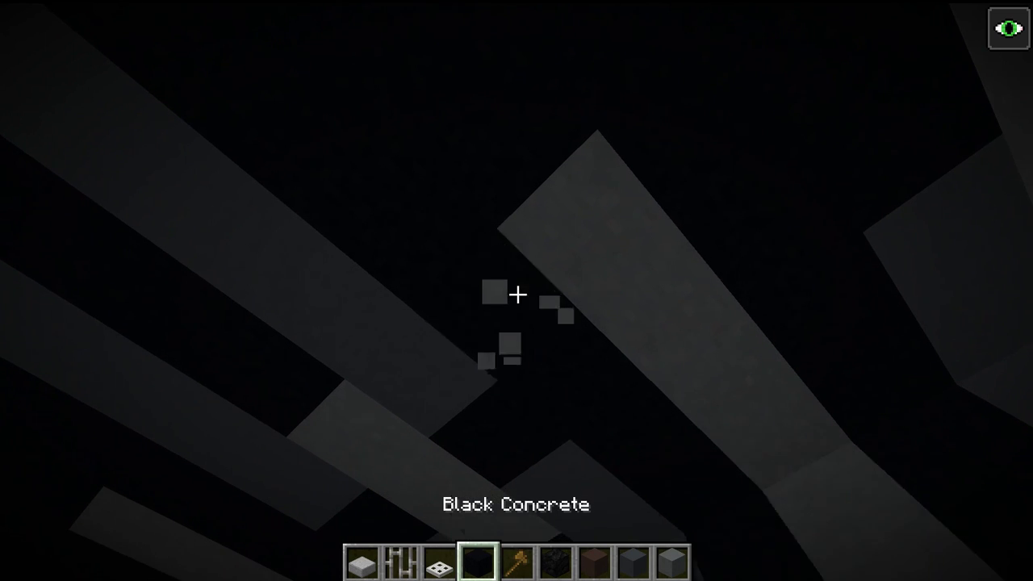
# Continue the coal column onto this corner of the ceiling and extend the neighbouring stripe with cyan terracotta
pyautogui.scroll(-2, 517, 295)
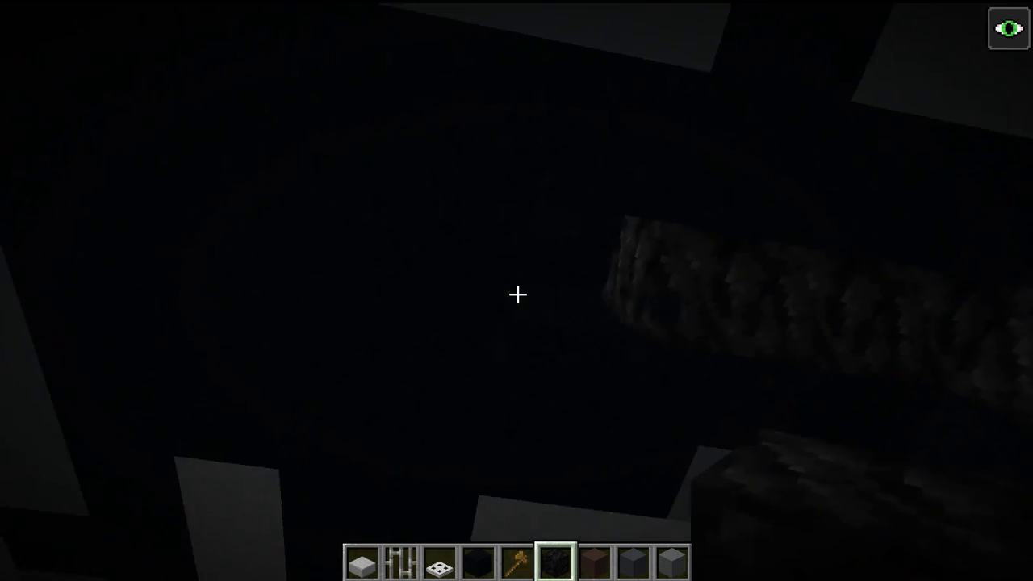
pyautogui.click(517, 295)
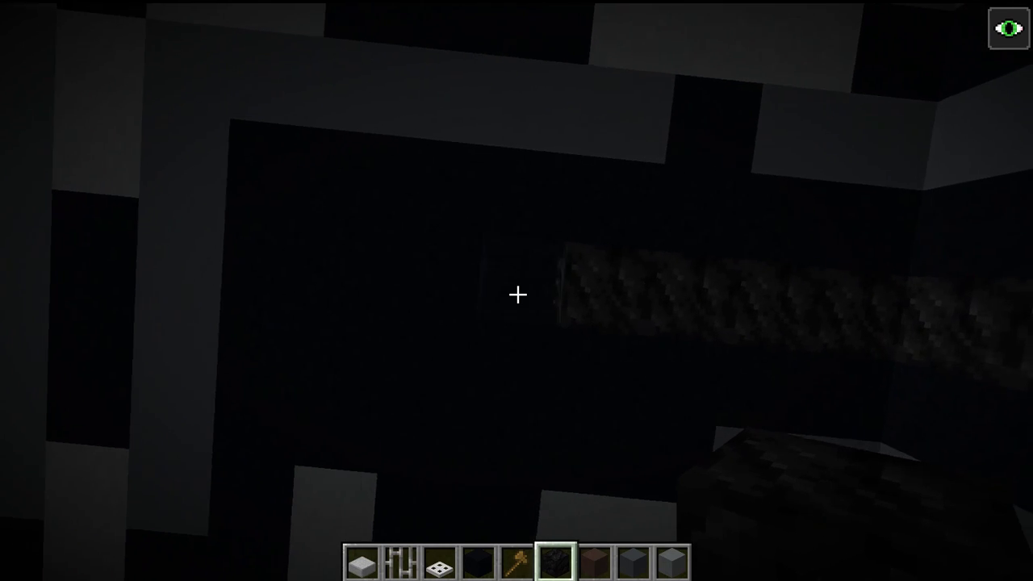
pyautogui.scroll(-2, 517, 295)
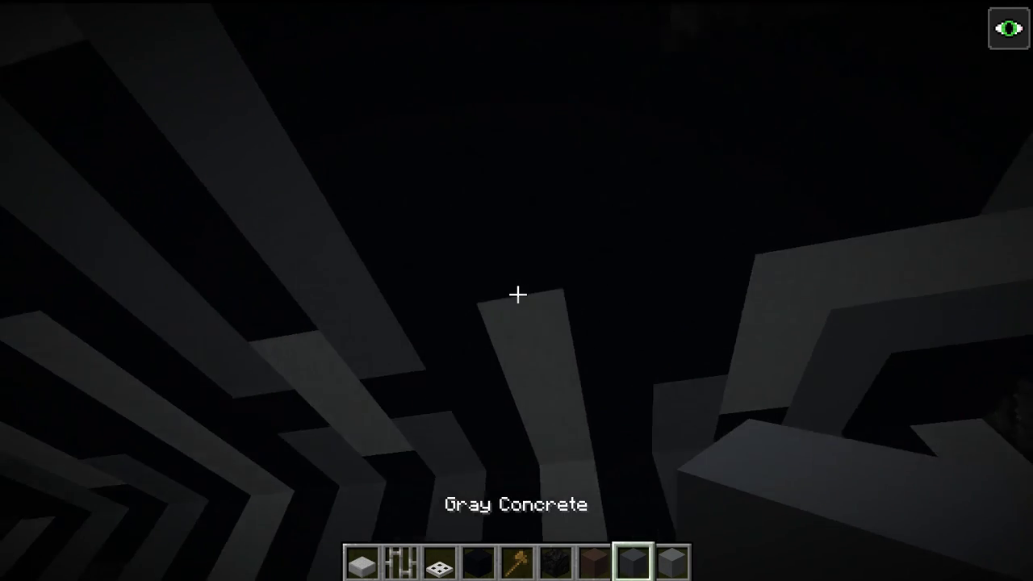
pyautogui.scroll(-1, 517, 295)
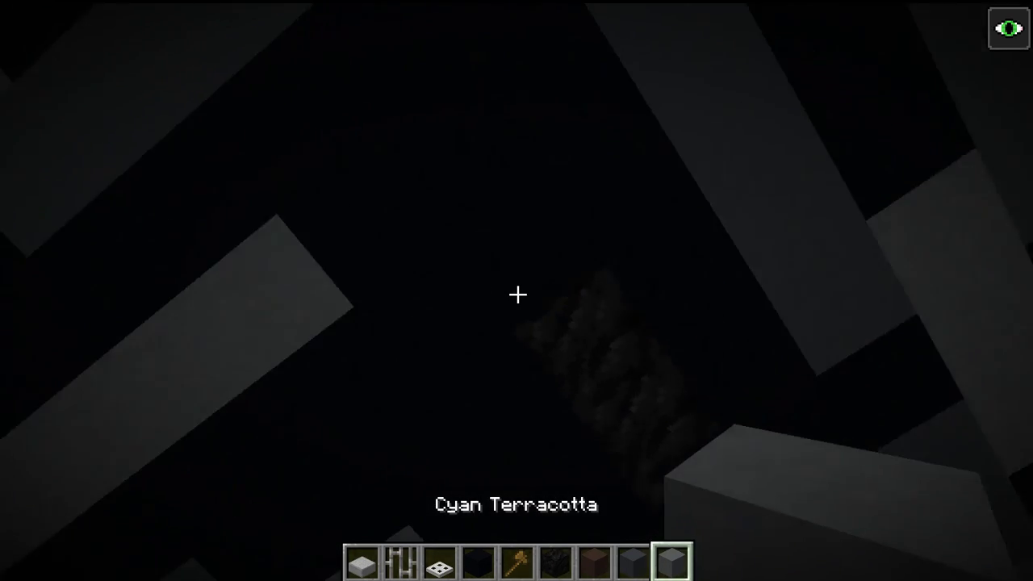
# Carry the next corner's coal column onto the ceiling and extend the adjoining wall stripe with cyan terracotta
pyautogui.scroll(1, 517, 294)
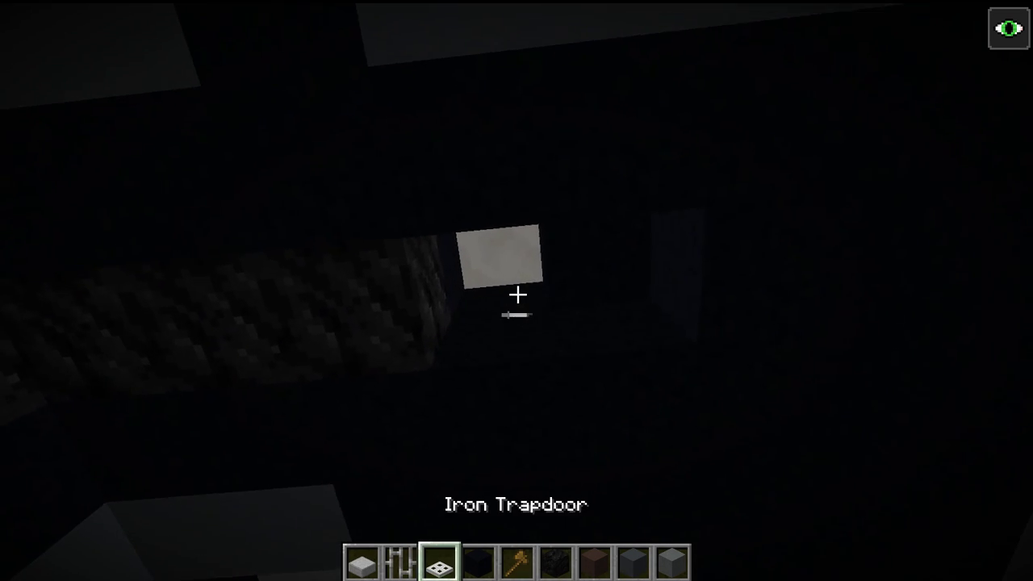
pyautogui.scroll(-1, 517, 295)
pyautogui.scroll(-1, 517, 295)
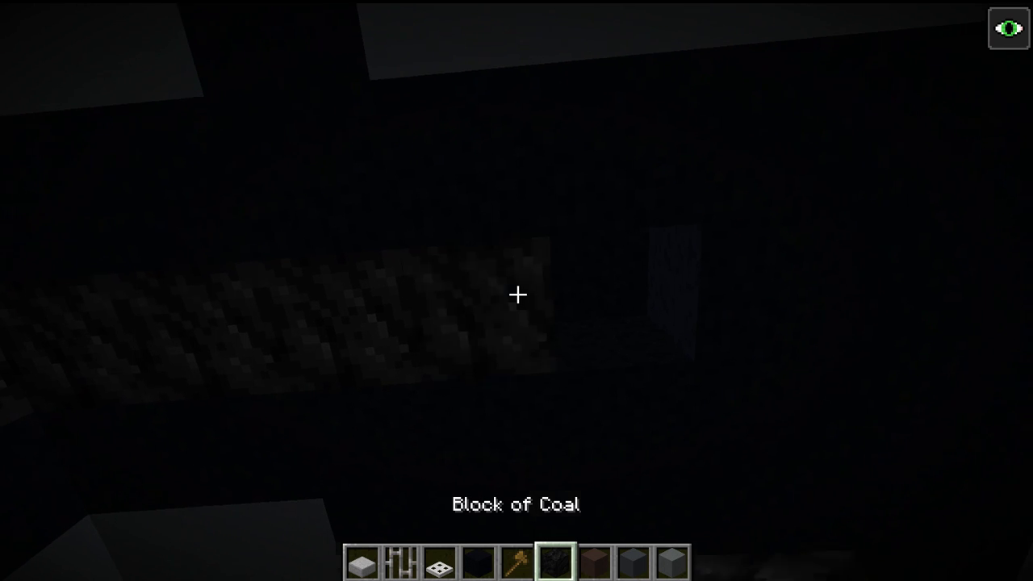
pyautogui.scroll(-3, 517, 295)
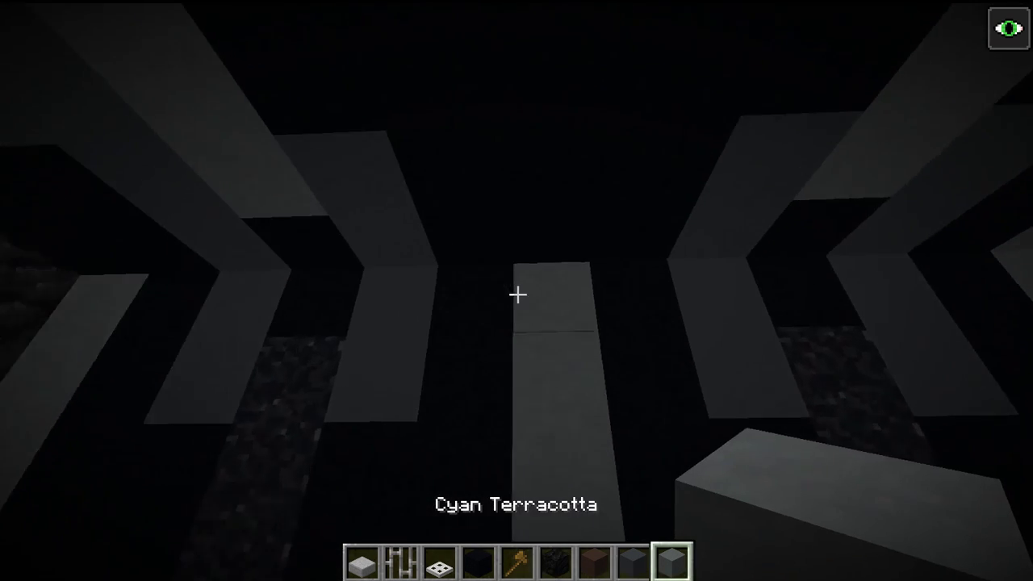
pyautogui.click(517, 295)
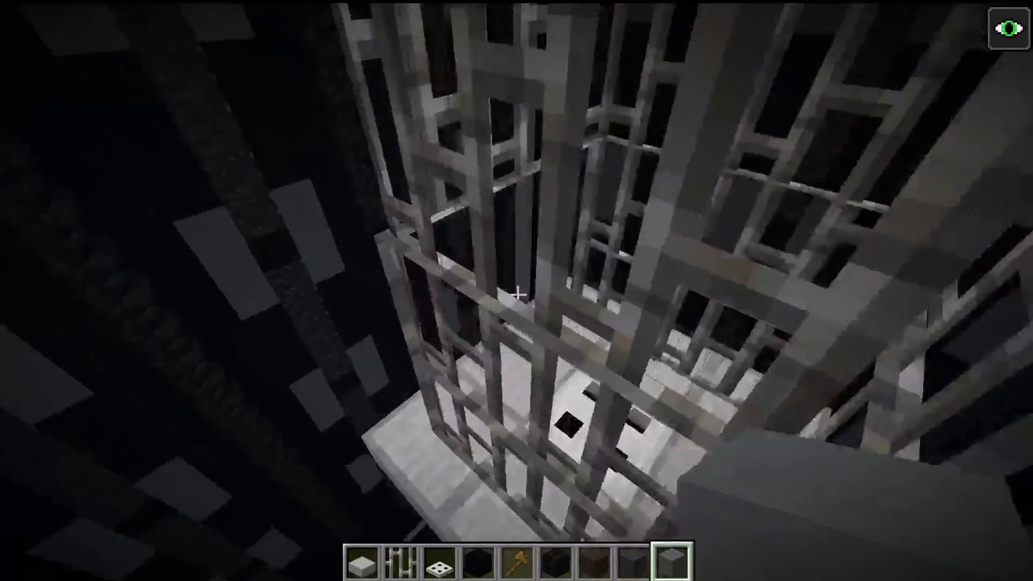
# Try to clear the active status effects with the effect clear command without naming a player
pyautogui.write('//effect')
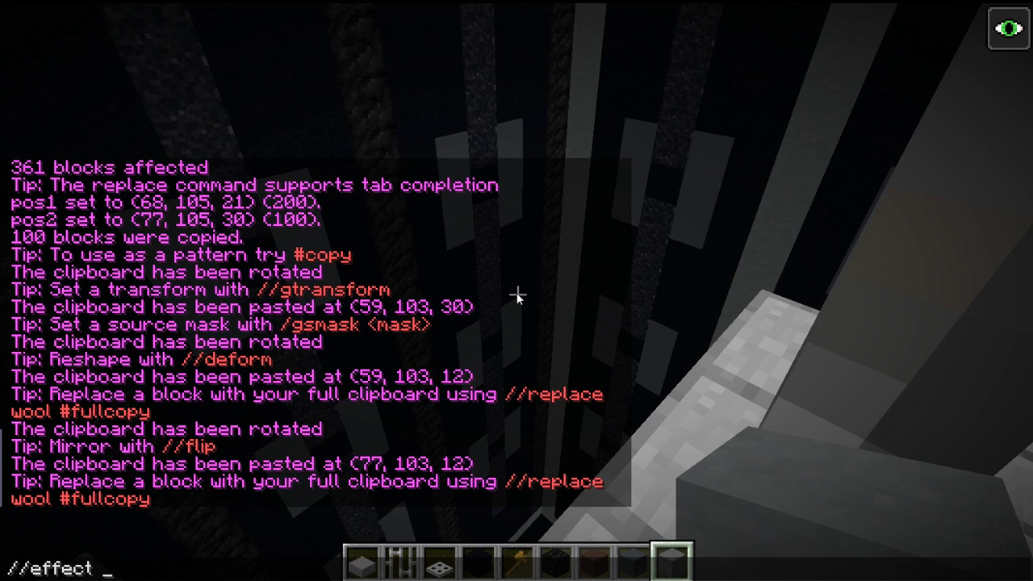
pyautogui.write(' clea')
pyautogui.press('Return')
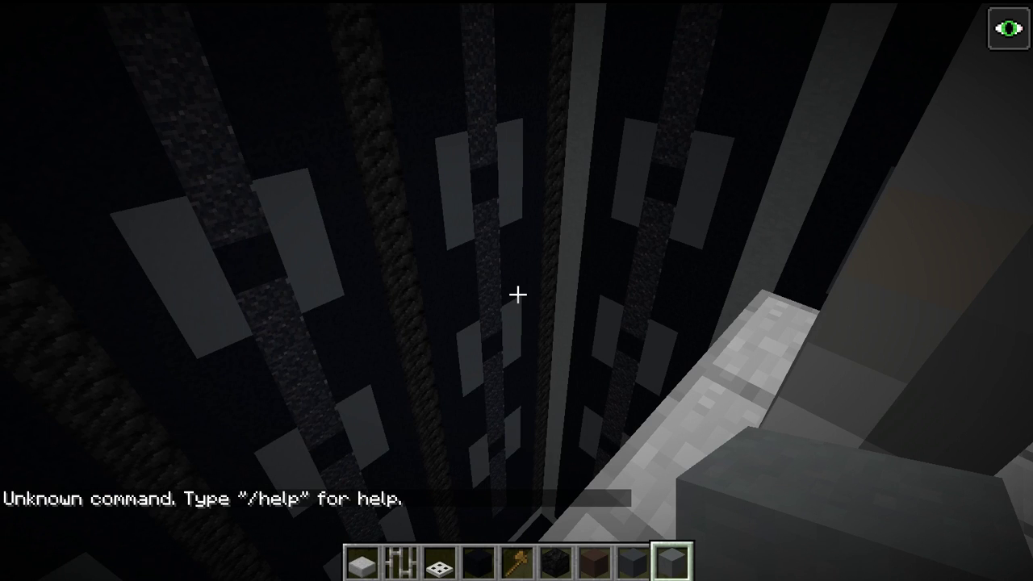
pyautogui.press('t')
pyautogui.press('Up')
pyautogui.write('t')
pyautogui.press('Return')
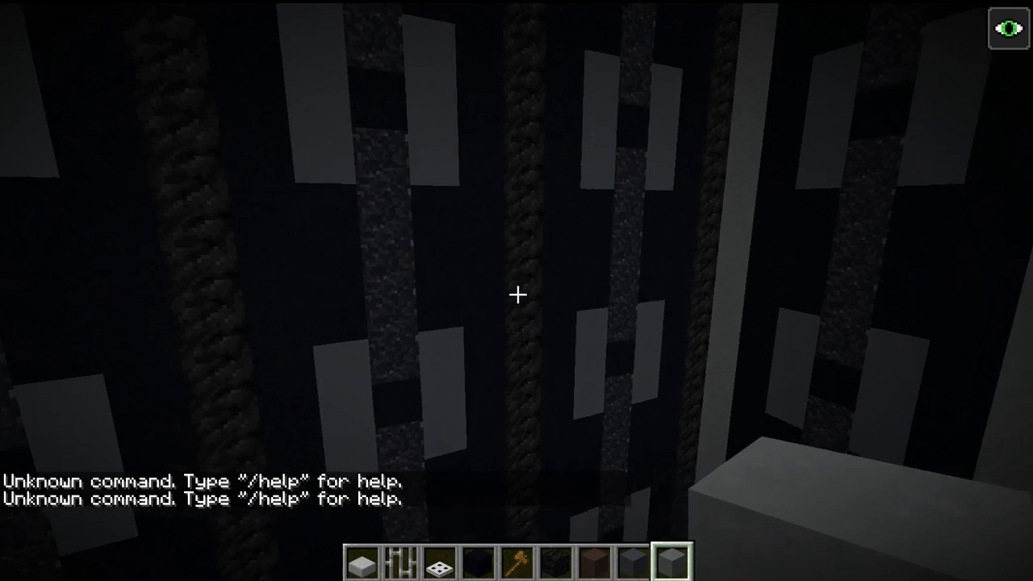
pyautogui.write('//effect clear')
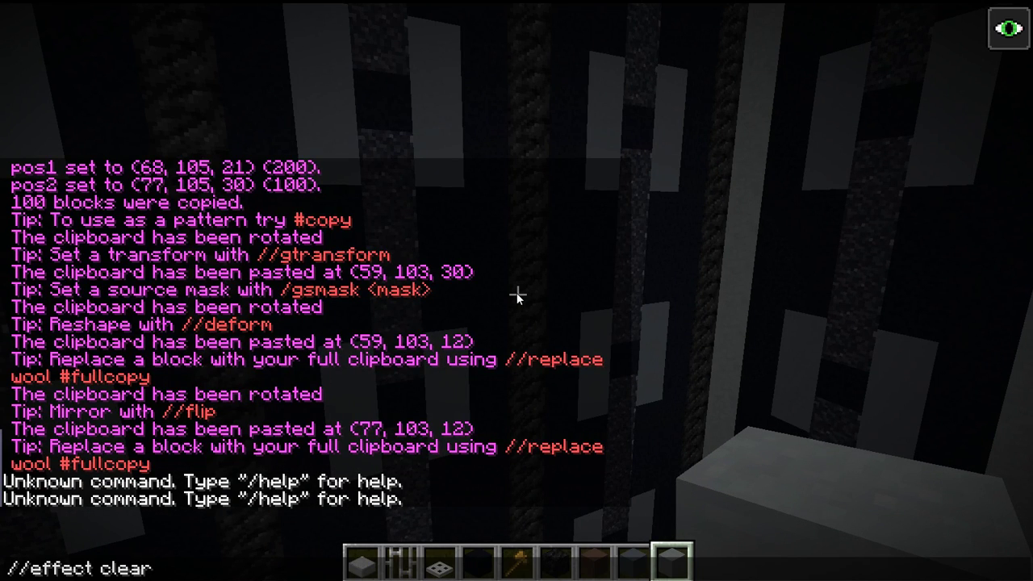
pyautogui.press('BackSpace')
pyautogui.press('Return')
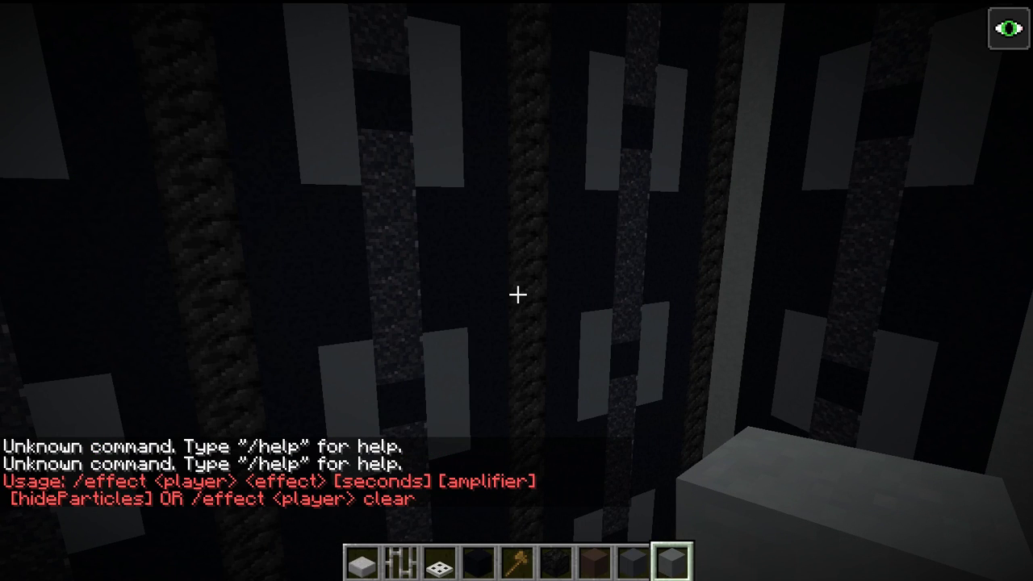
# Remove all status effects by running /effect with the player's name and the clear option
pyautogui.press('t')
pyautogui.press('Up')
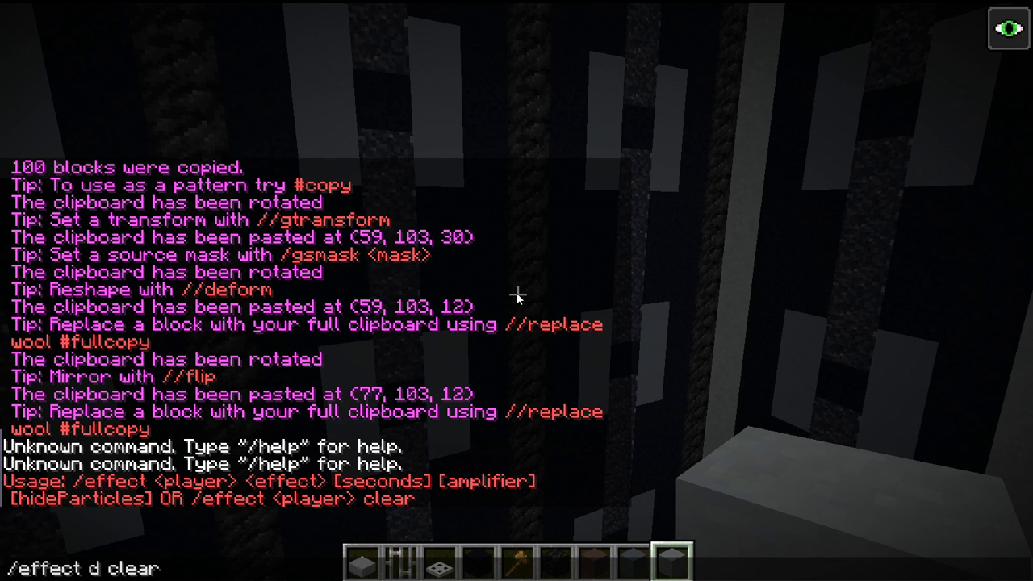
pyautogui.press('Return')
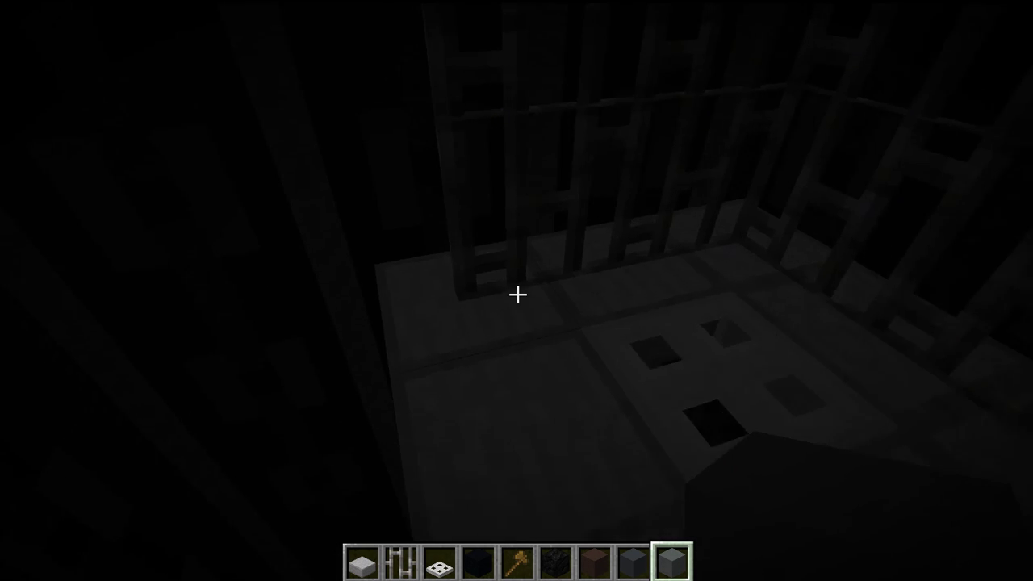
# Give the player the minecraft:night_vision effect for 99999 seconds with the /effect command
pyautogui.press('/')
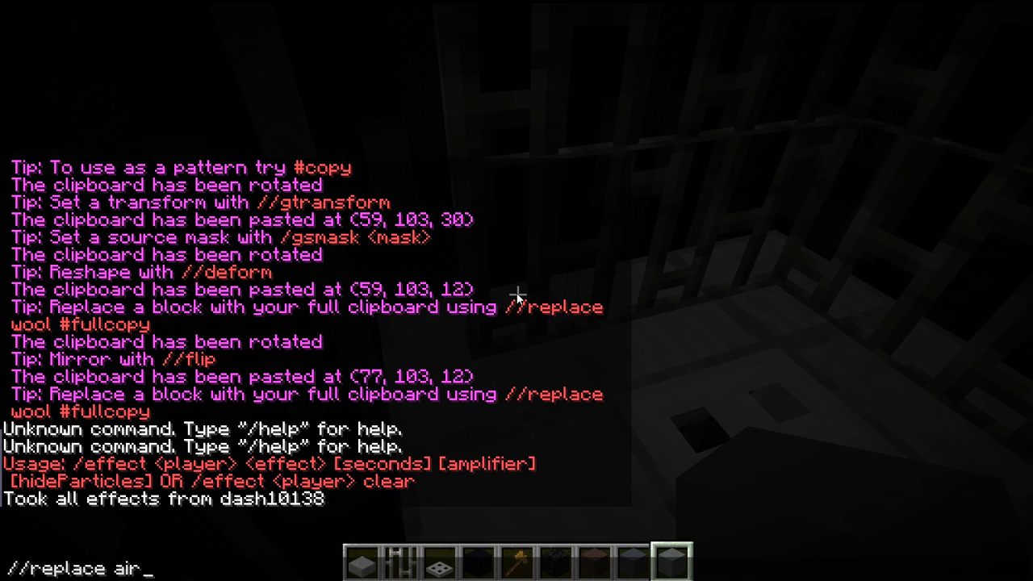
pyautogui.press('Escape')
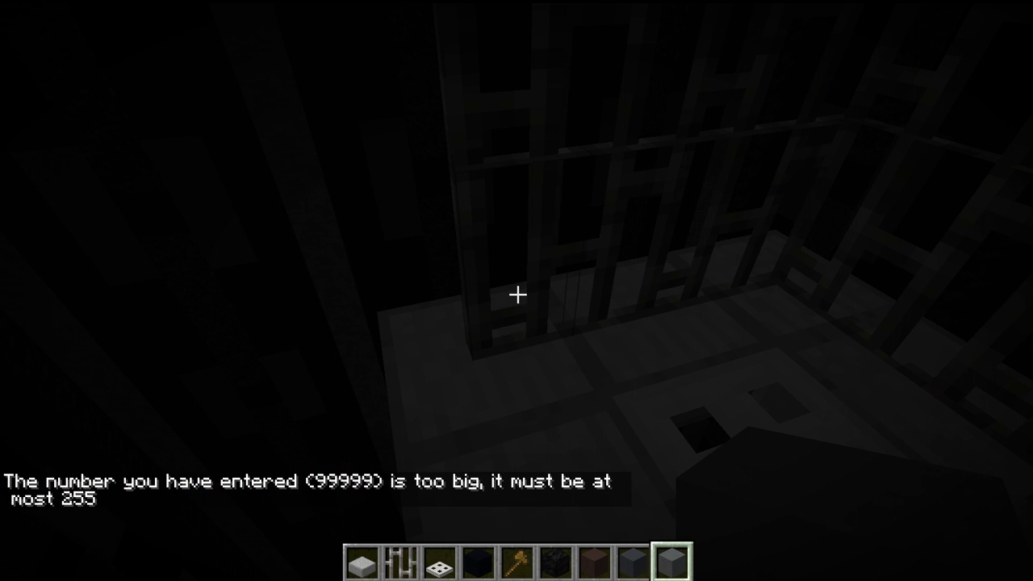
pyautogui.press('/')
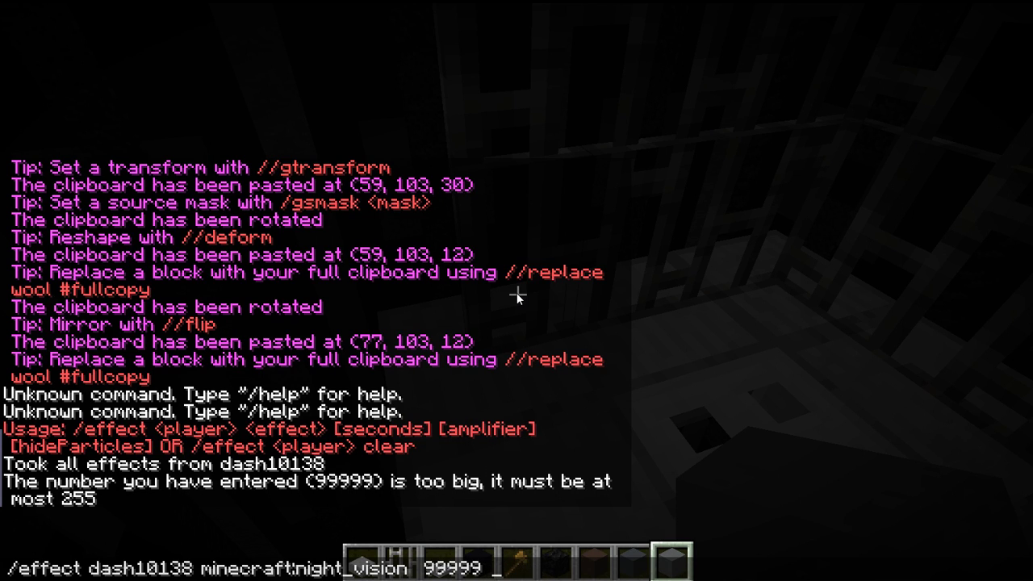
pyautogui.write('lse')
pyautogui.press('Return')
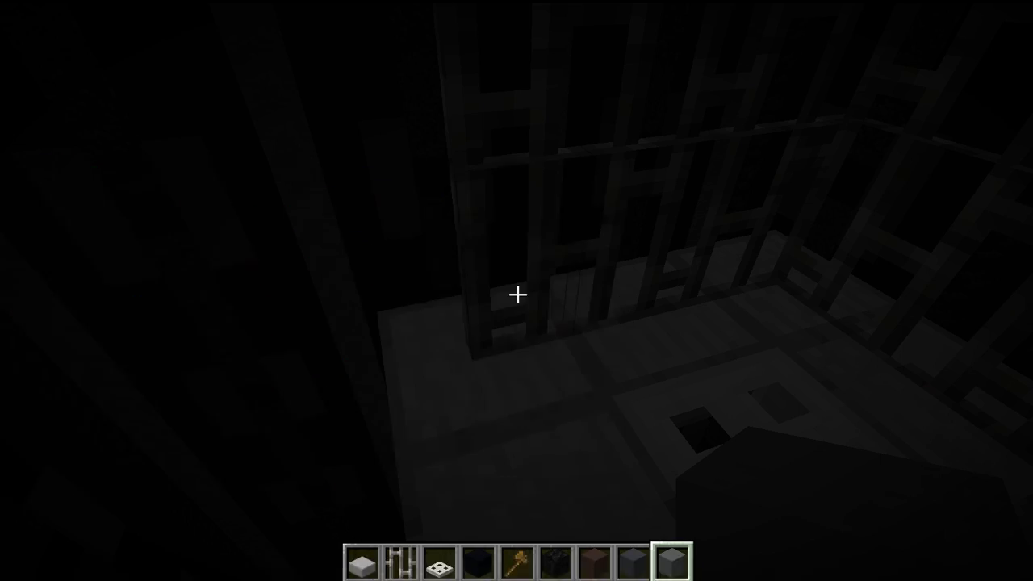
# Examine the hanging cage and the surrounding shaft walls from below, the side and inside the cage
pyautogui.press('s')
pyautogui.press('shift')
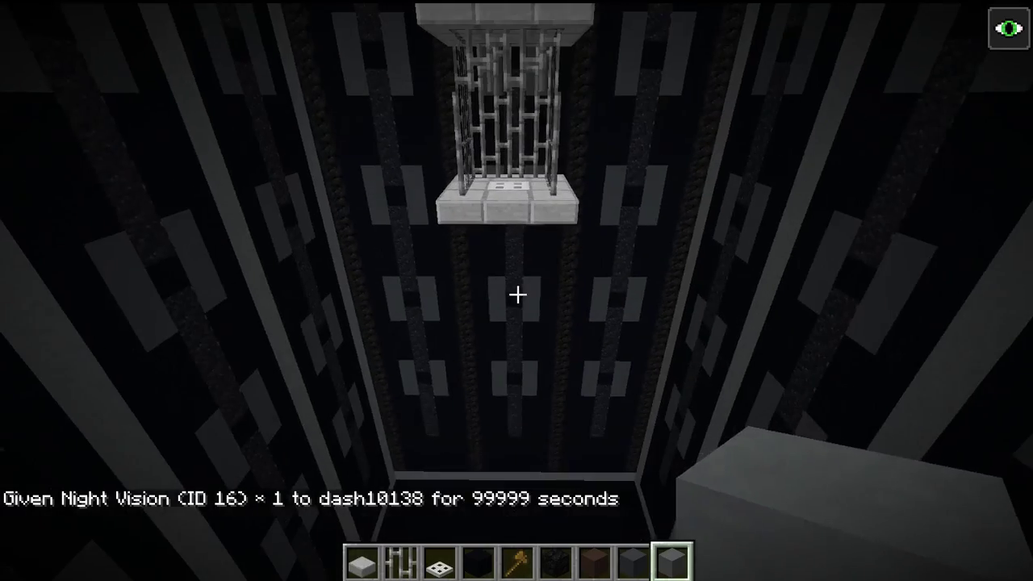
pyautogui.press('shift')
pyautogui.press('a')
pyautogui.press('shift')
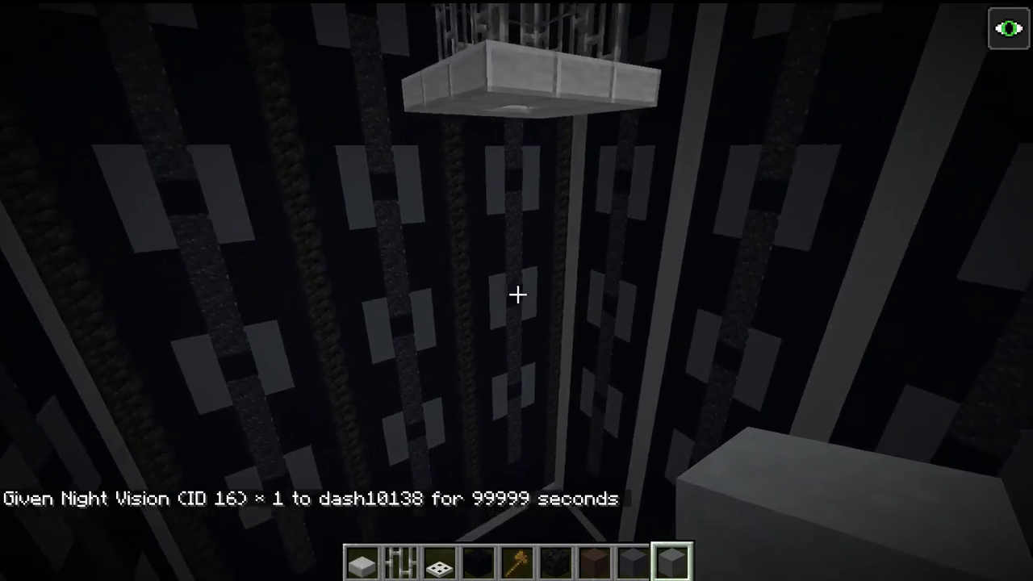
pyautogui.press('a')
pyautogui.scroll(5, 516, 295)
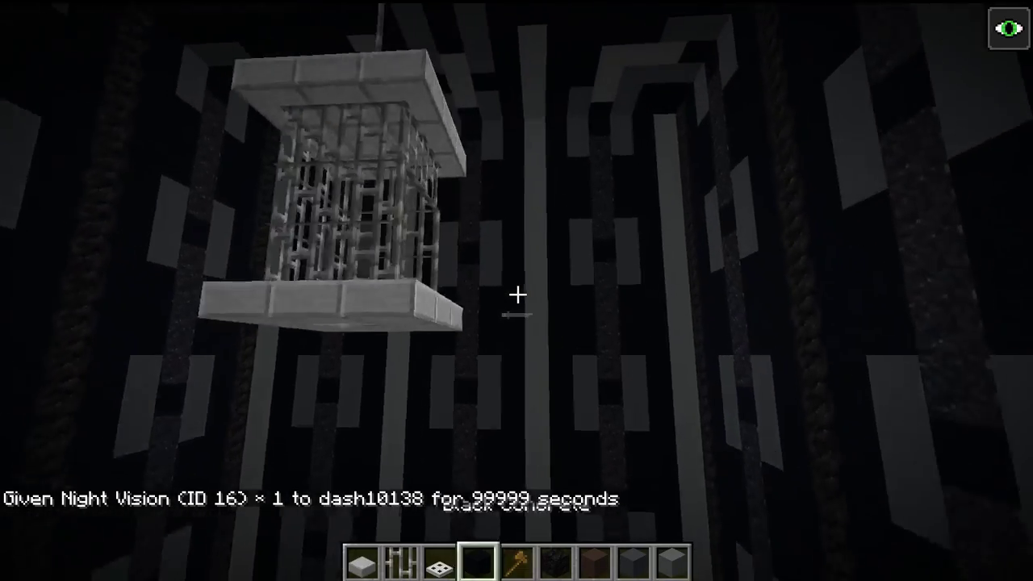
pyautogui.press('w')
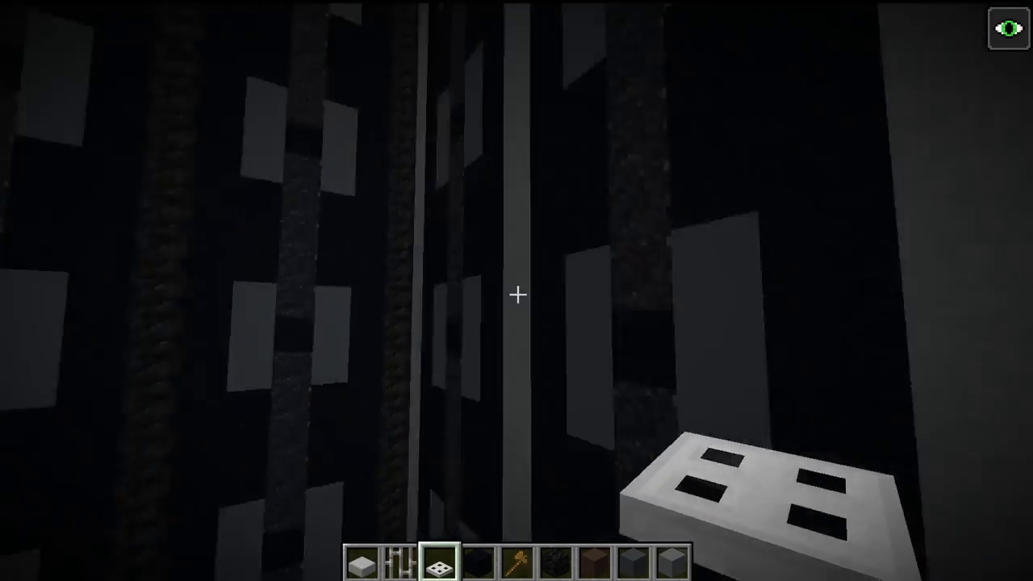
pyautogui.press('w')
pyautogui.press('space')
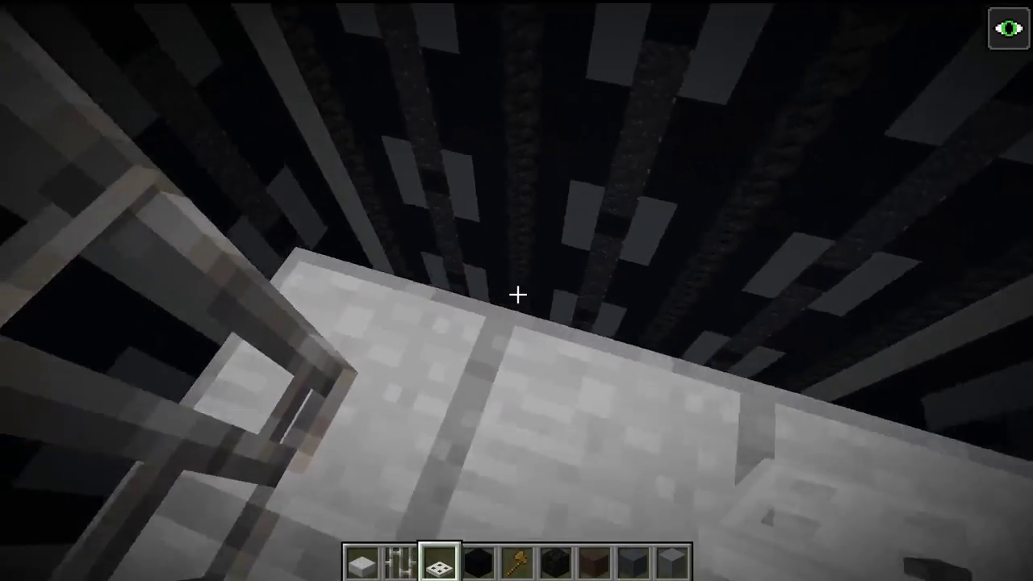
pyautogui.press('space')
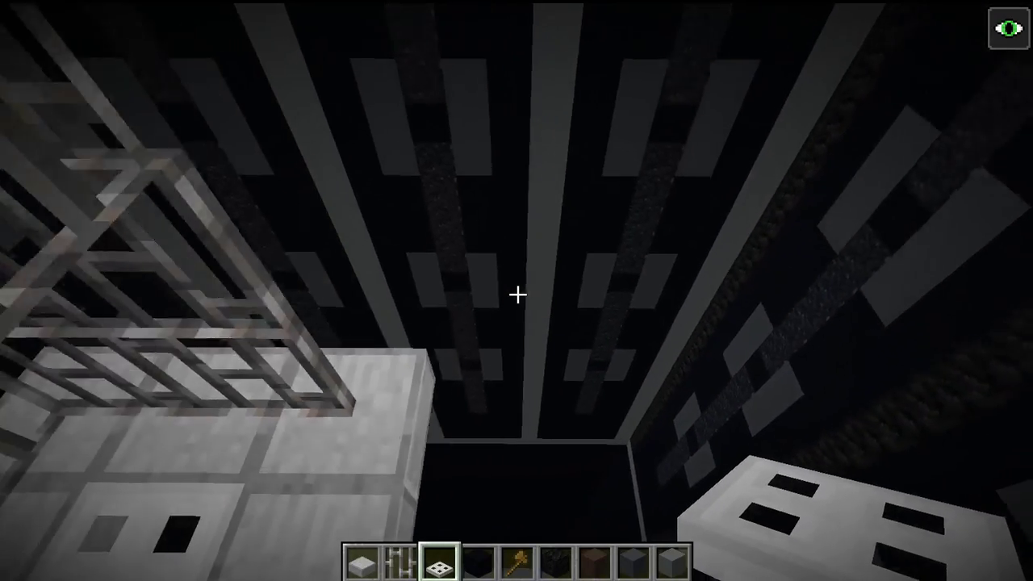
pyautogui.press('d')
pyautogui.press('shift')
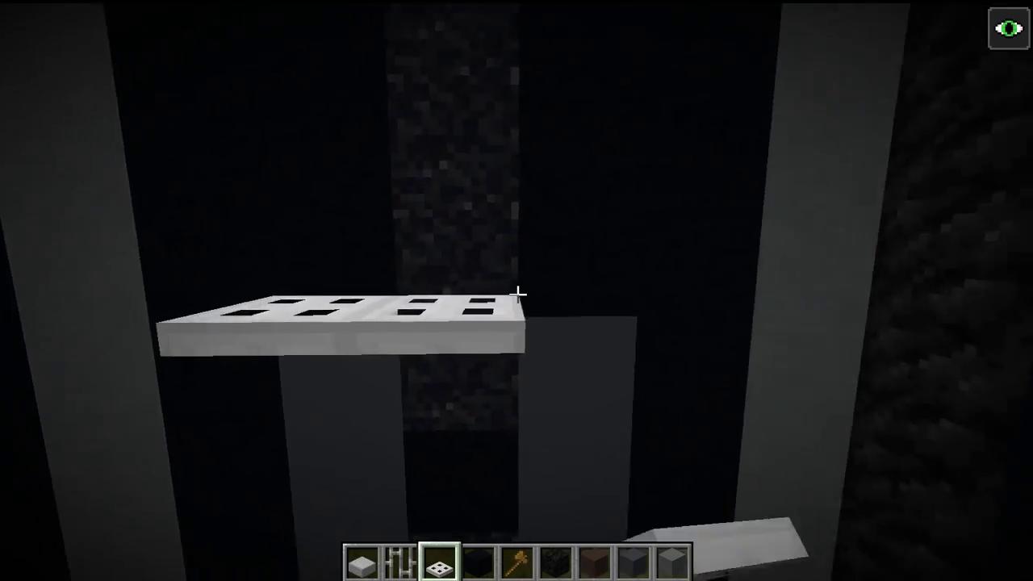
pyautogui.rightClick(517, 294)
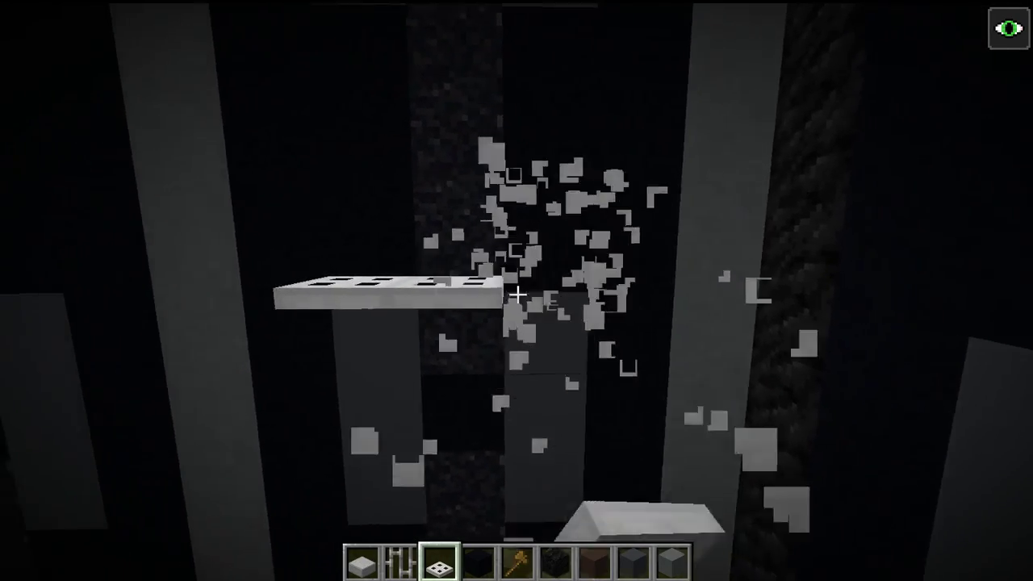
pyautogui.click(517, 294)
pyautogui.click(518, 293)
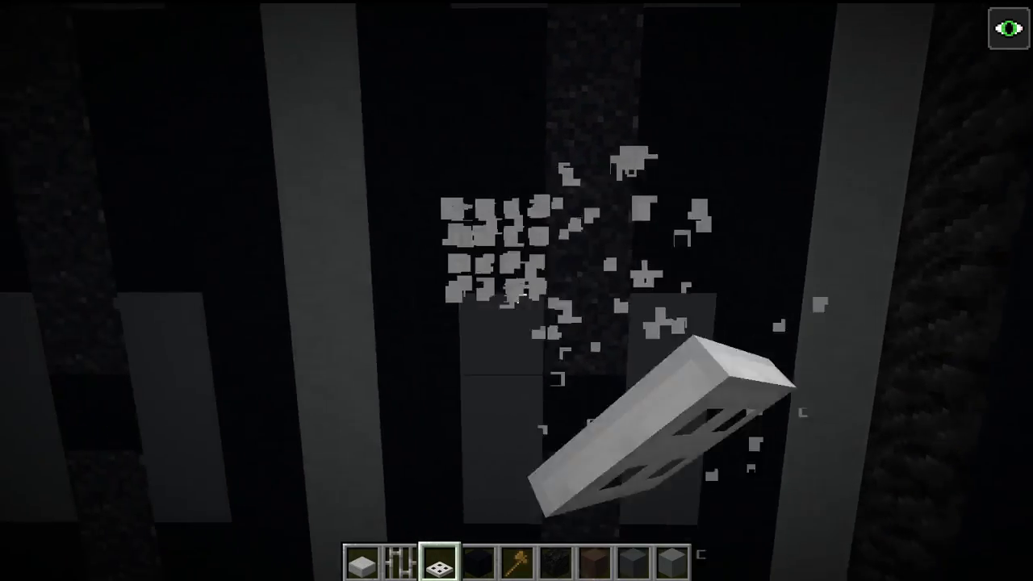
# Start a walkway three iron trapdoors wide on the shaft wall by placing its first two rows
pyautogui.rightClick(517, 294)
pyautogui.rightClick(517, 293)
pyautogui.rightClick(517, 294)
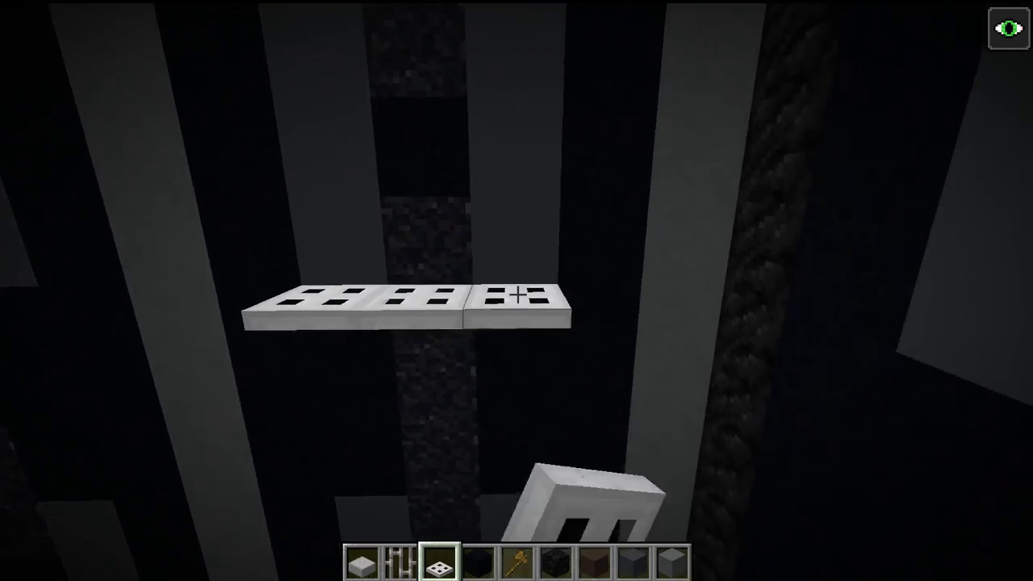
pyautogui.rightClick(517, 294)
pyautogui.rightClick(517, 294)
pyautogui.rightClick(517, 293)
pyautogui.press('s')
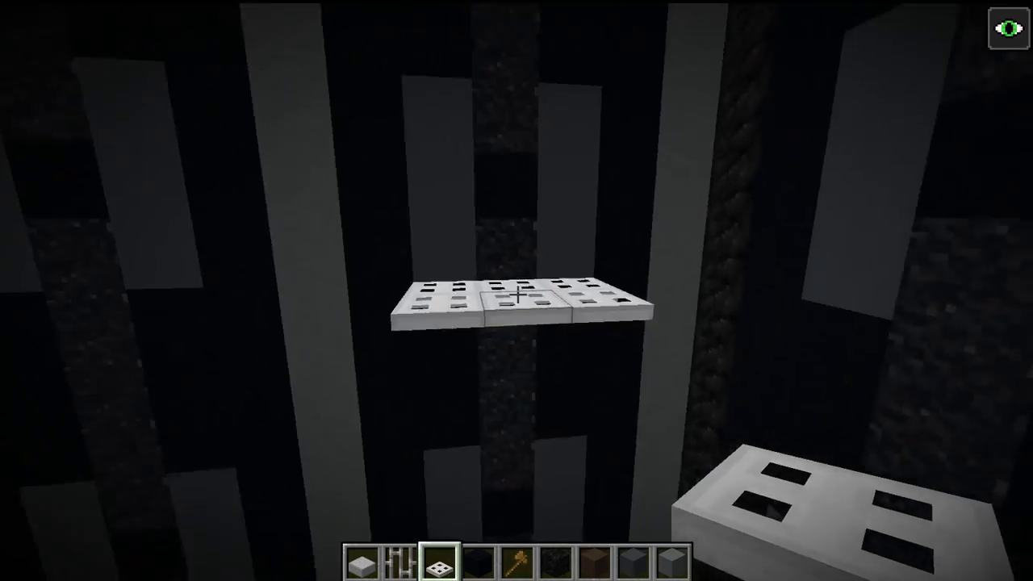
# Extend the three-wide iron trapdoor walkway row by row away from the wall, across the length of the shaft
pyautogui.press('w')
pyautogui.rightClick(517, 293)
pyautogui.rightClick(517, 294)
pyautogui.rightClick(517, 294)
pyautogui.press('s')
pyautogui.rightClick(517, 294)
pyautogui.rightClick(517, 293)
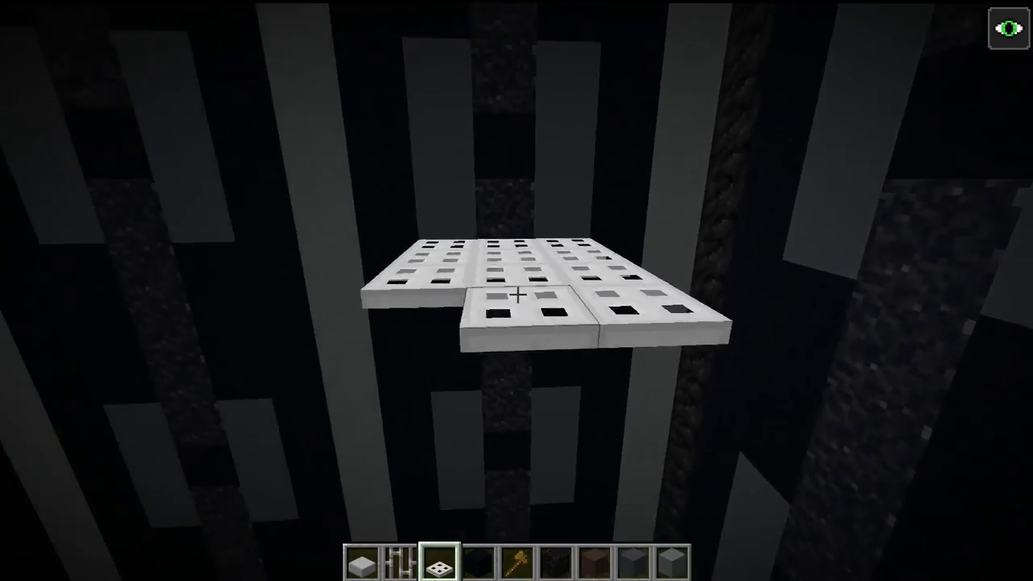
pyautogui.rightClick(517, 293)
pyautogui.press('s')
pyautogui.rightClick(517, 294)
pyautogui.rightClick(517, 293)
pyautogui.rightClick(517, 294)
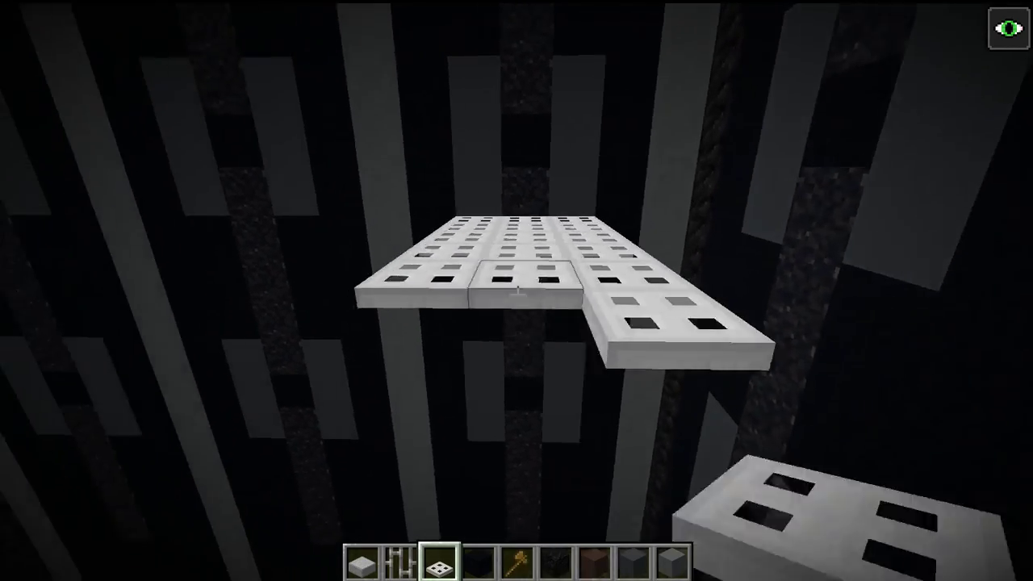
pyautogui.rightClick(517, 293)
pyautogui.rightClick(518, 293)
pyautogui.press('s')
pyautogui.rightClick(517, 294)
pyautogui.rightClick(517, 294)
pyautogui.rightClick(517, 293)
pyautogui.press('s')
pyautogui.rightClick(517, 293)
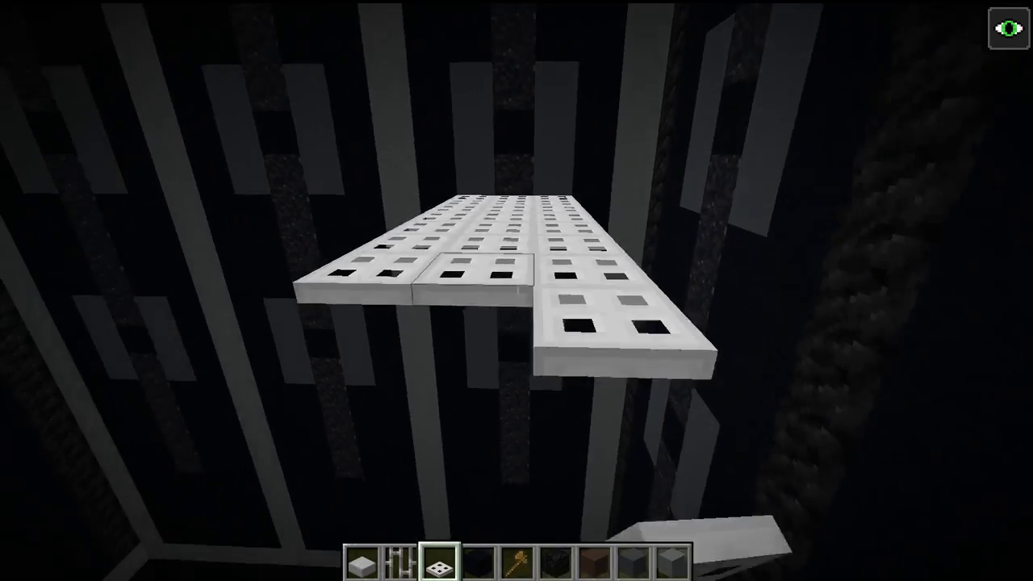
pyautogui.rightClick(517, 293)
pyautogui.rightClick(517, 293)
pyautogui.rightClick(517, 294)
pyautogui.rightClick(517, 294)
pyautogui.rightClick(518, 293)
pyautogui.press('s')
pyautogui.rightClick(517, 294)
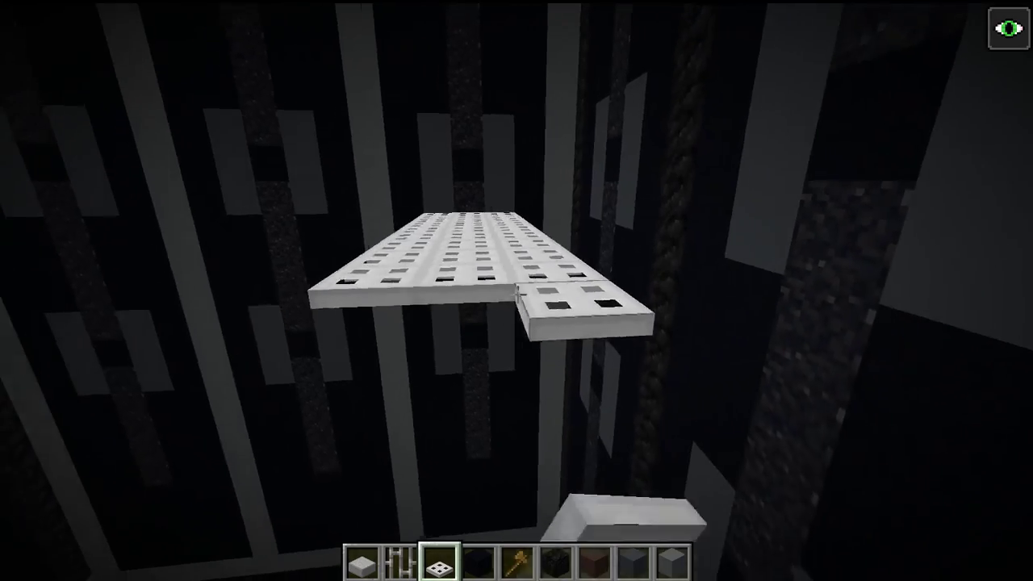
pyautogui.rightClick(517, 294)
pyautogui.rightClick(517, 293)
pyautogui.press('a')
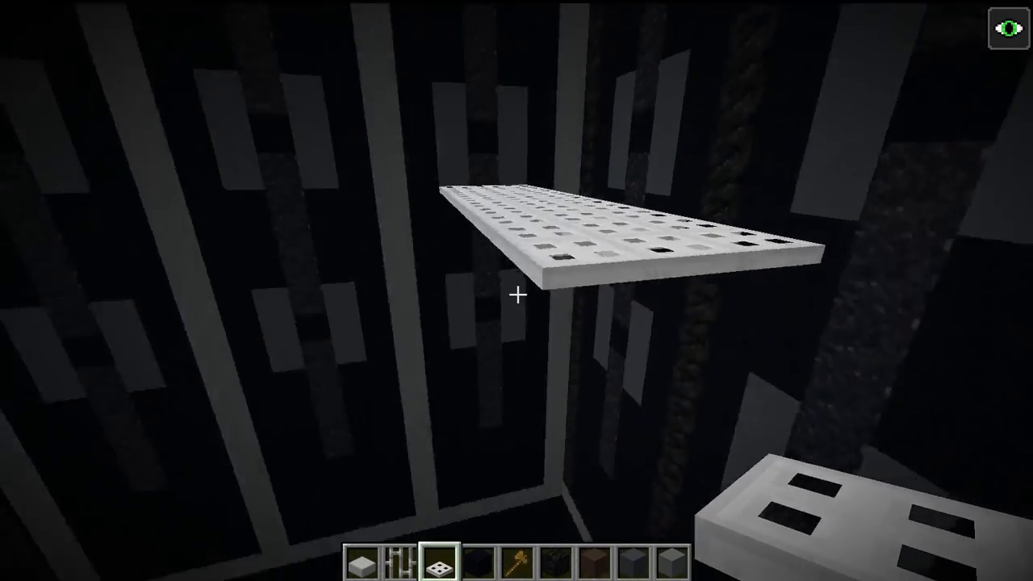
pyautogui.rightClick(517, 294)
pyautogui.rightClick(517, 293)
pyautogui.rightClick(517, 294)
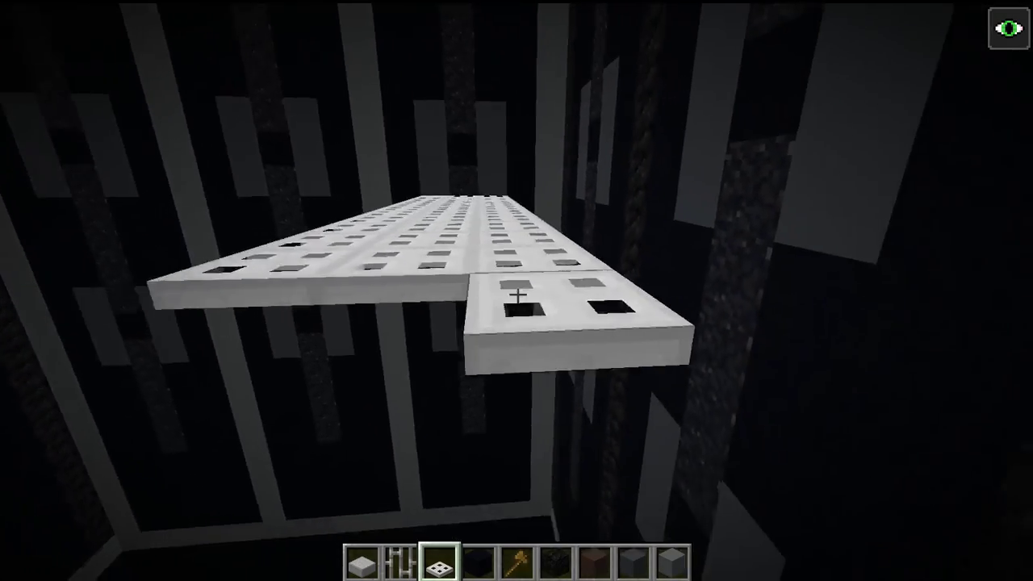
pyautogui.rightClick(517, 294)
pyautogui.rightClick(517, 294)
pyautogui.press('s')
pyautogui.rightClick(517, 294)
pyautogui.rightClick(517, 294)
pyautogui.rightClick(518, 293)
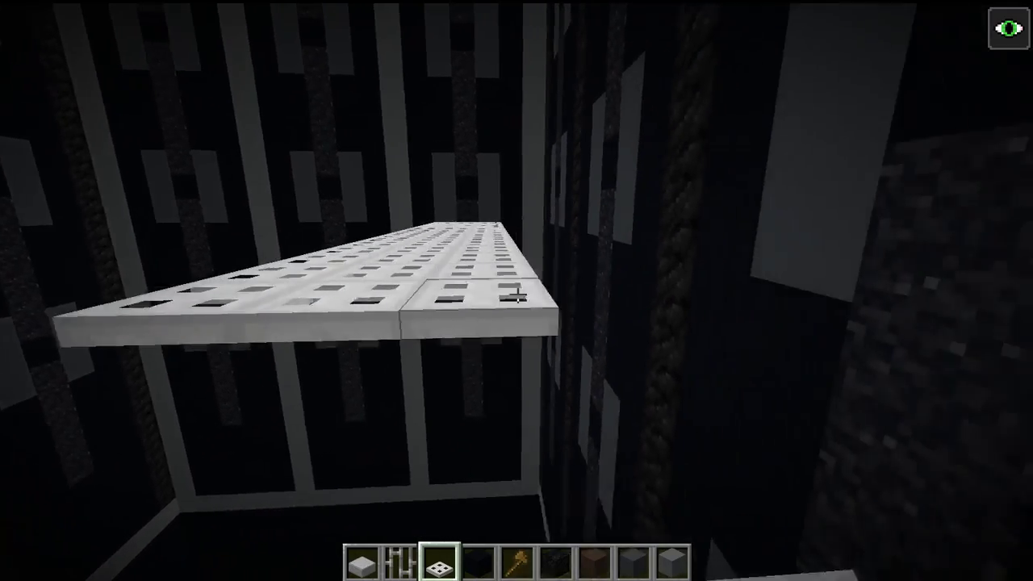
pyautogui.rightClick(517, 293)
pyautogui.rightClick(517, 293)
pyautogui.rightClick(517, 293)
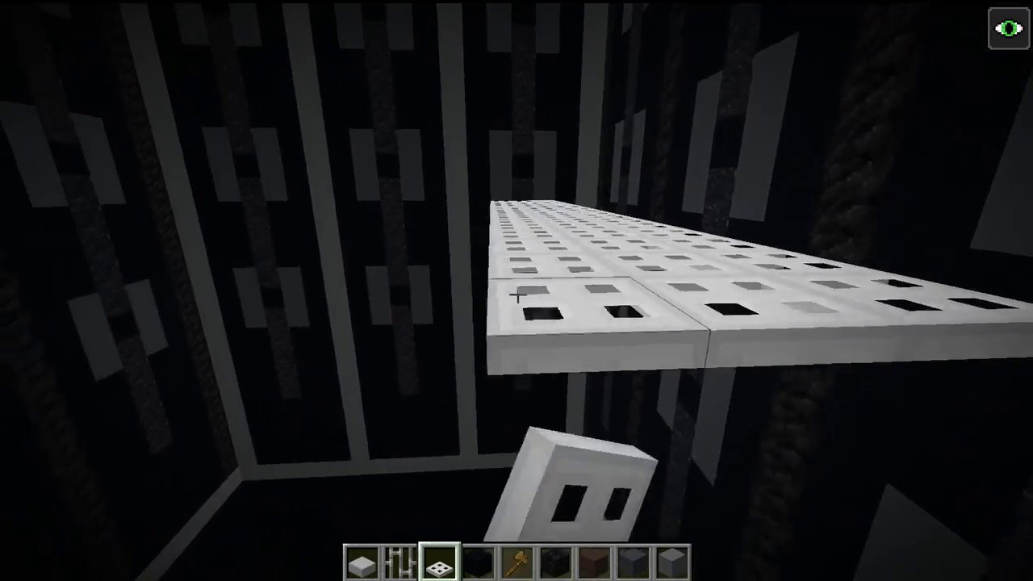
# Join the walkway's end to the adjoining wall with a side branch of iron trapdoors, three wide and two deep
pyautogui.rightClick(517, 293)
pyautogui.rightClick(517, 294)
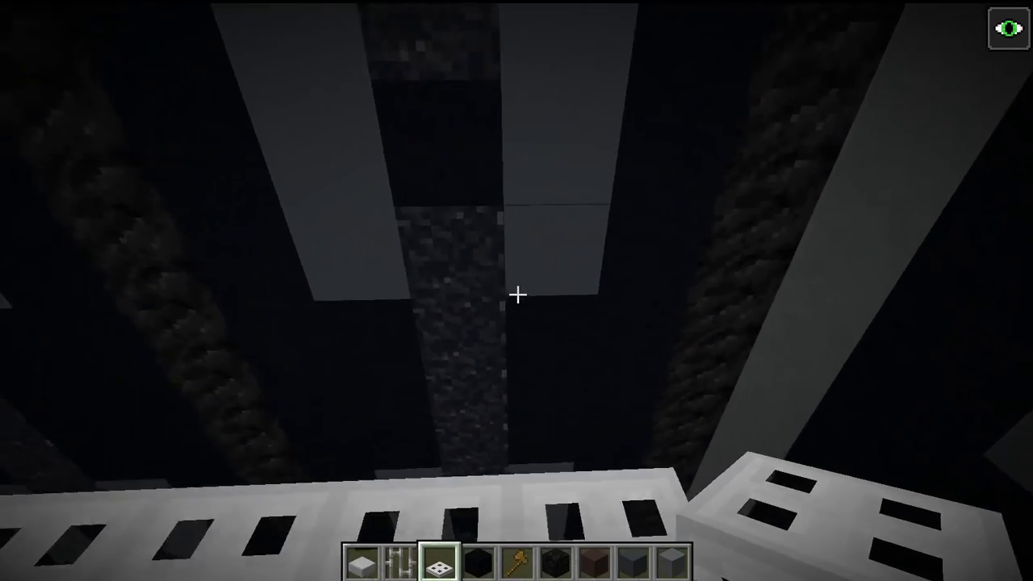
pyautogui.rightClick(517, 294)
pyautogui.rightClick(517, 294)
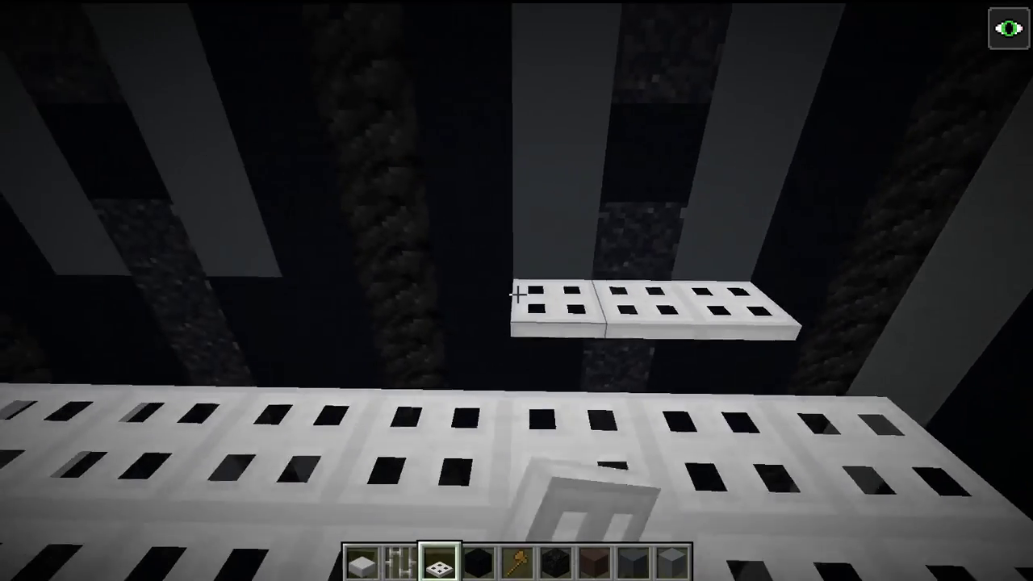
# Place an iron-bar railing along the walkway's end edge, including the side branch
pyautogui.scroll(1, 518, 293)
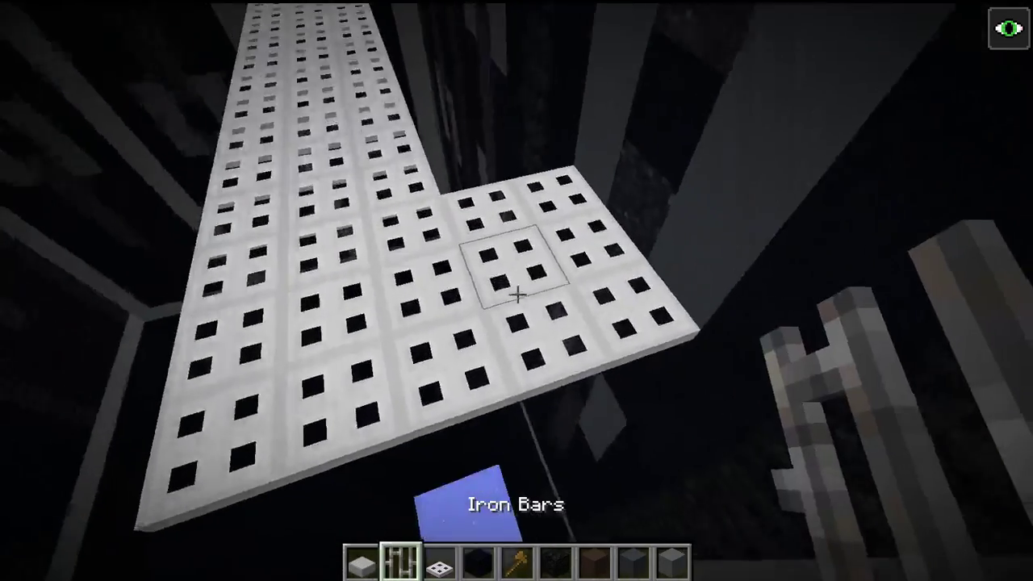
pyautogui.rightClick(517, 293)
pyautogui.rightClick(517, 293)
pyautogui.press('a')
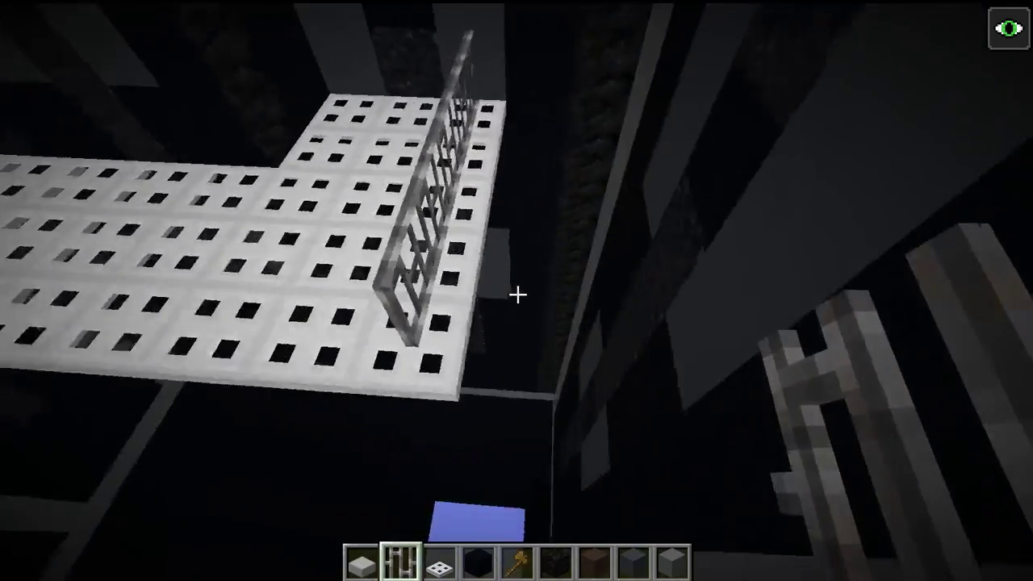
# Run the iron-bar railing around the corner and along the walkway's long outer edge to its starting wall
pyautogui.rightClick(517, 295)
pyautogui.rightClick(517, 295)
pyautogui.rightClick(517, 295)
pyautogui.rightClick(517, 296)
pyautogui.press('a')
pyautogui.rightClick(517, 294)
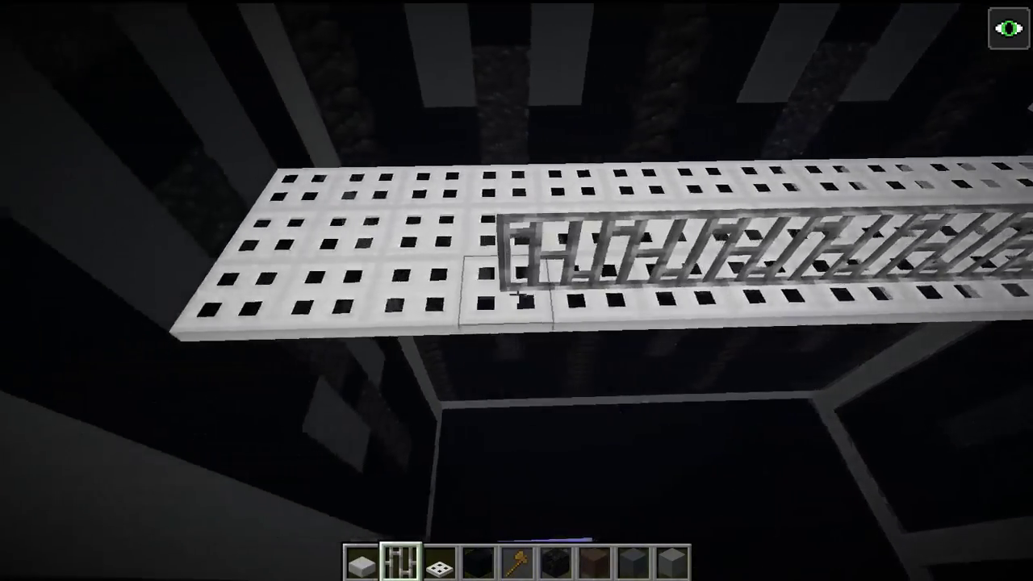
pyautogui.press('a')
pyautogui.rightClick(517, 294)
pyautogui.rightClick(517, 294)
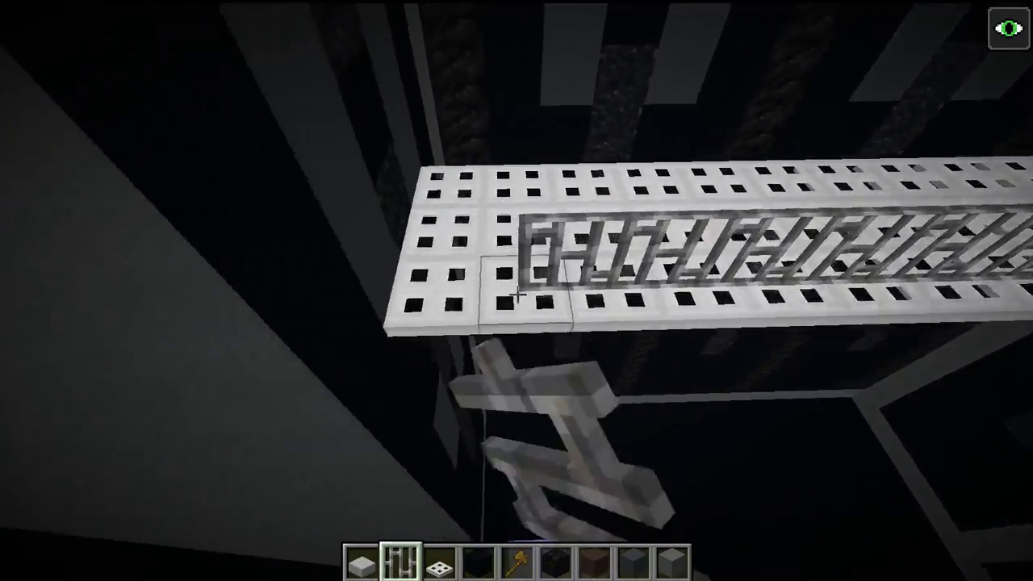
pyautogui.rightClick(517, 294)
# Build a matching iron-bar railing along the walkway's inner edge and turn it onto the side branch towards the wall
pyautogui.press('w')
pyautogui.rightClick(518, 295)
pyautogui.rightClick(517, 295)
pyautogui.rightClick(518, 296)
pyautogui.rightClick(517, 295)
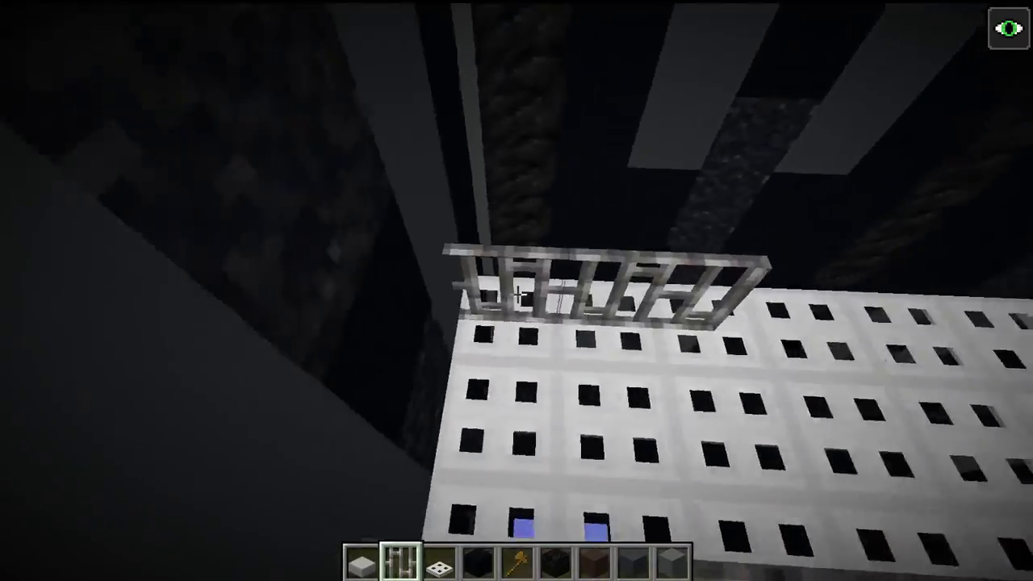
pyautogui.press('d')
pyautogui.rightClick(517, 295)
pyautogui.rightClick(517, 295)
pyautogui.rightClick(517, 295)
pyautogui.press('d')
pyautogui.rightClick(517, 295)
pyautogui.rightClick(517, 295)
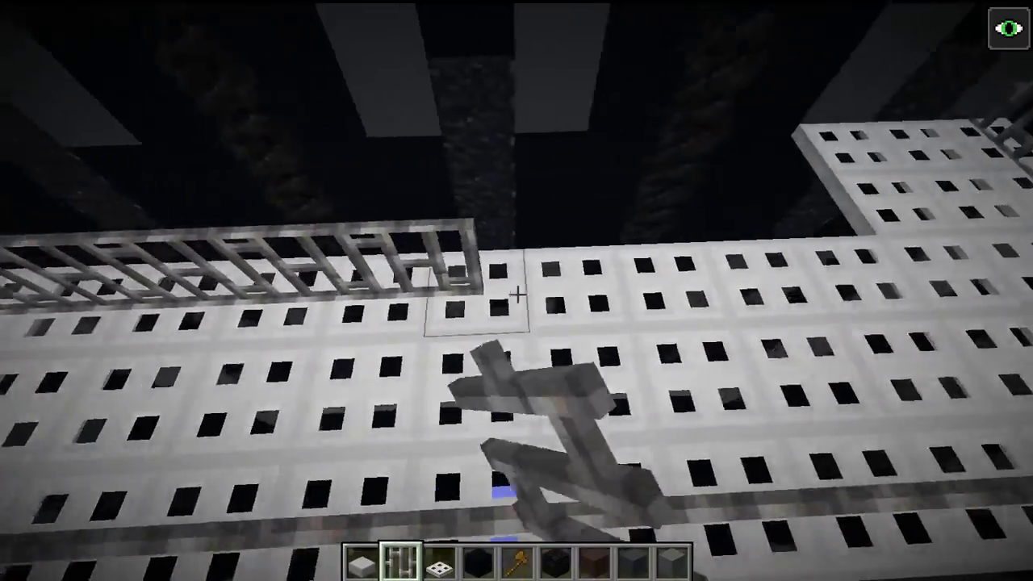
pyautogui.rightClick(517, 294)
pyautogui.rightClick(517, 295)
pyautogui.rightClick(517, 294)
pyautogui.rightClick(517, 295)
pyautogui.rightClick(517, 295)
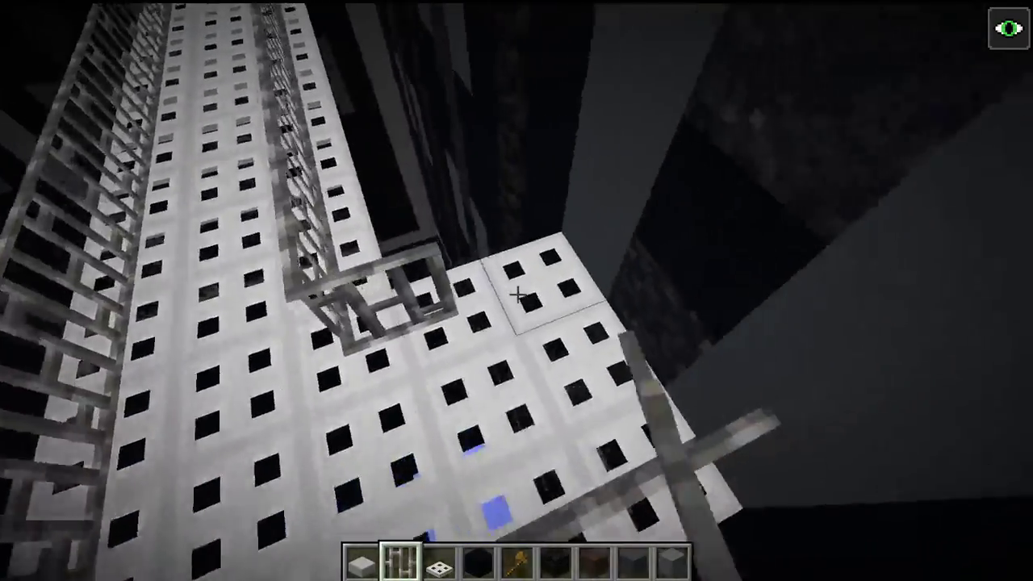
pyautogui.rightClick(517, 295)
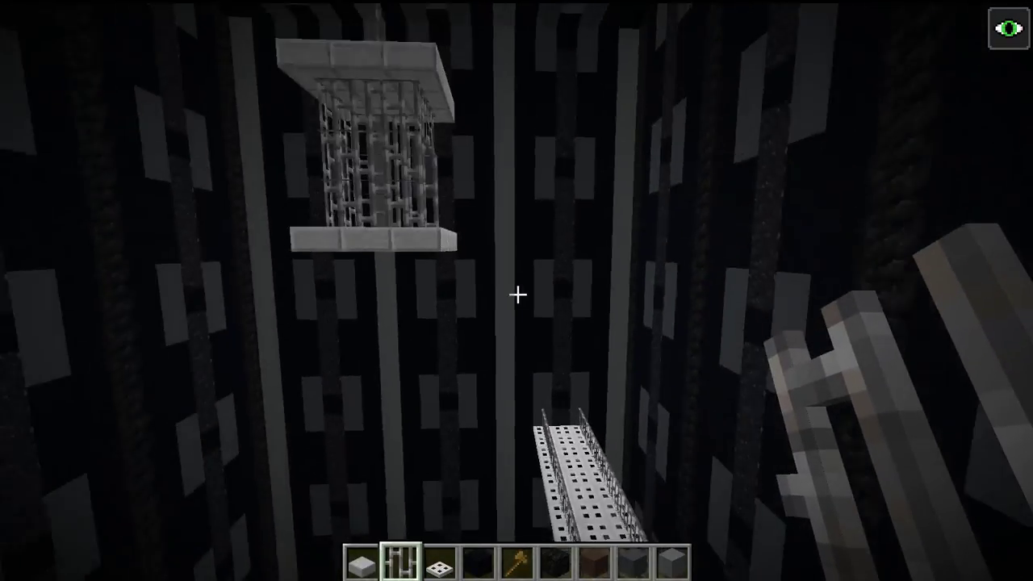
# Switch the game mode to Survival with /gamemode 0 and drop from the cage onto the railed walkway
pyautogui.press('w')
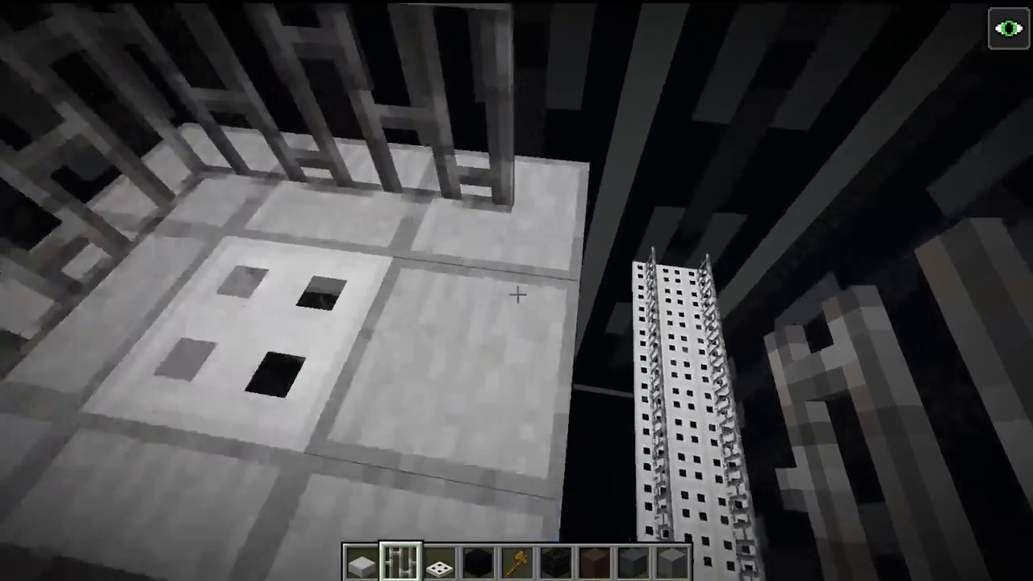
pyautogui.press('/')
pyautogui.write('g')
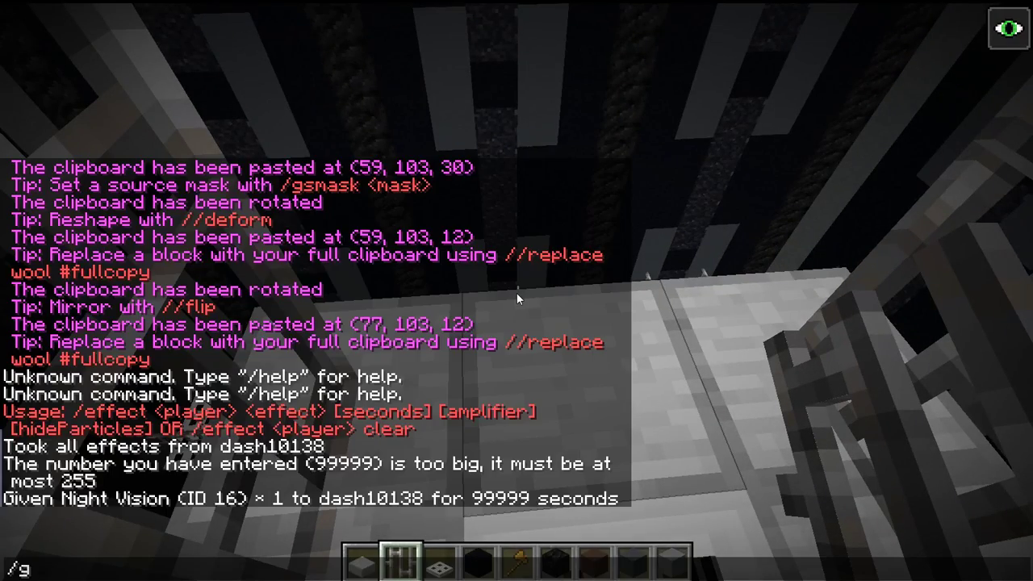
pyautogui.write('amemode 0')
pyautogui.press('Return')
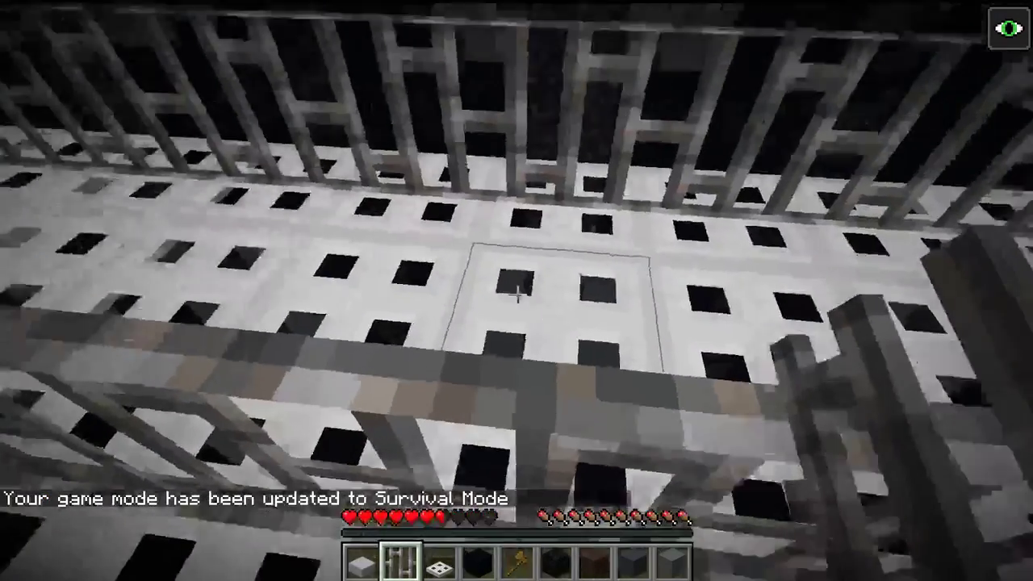
# Return to Creative mode with /gamemode 1 and fly up above the walkway
pyautogui.press('t')
pyautogui.press('Up')
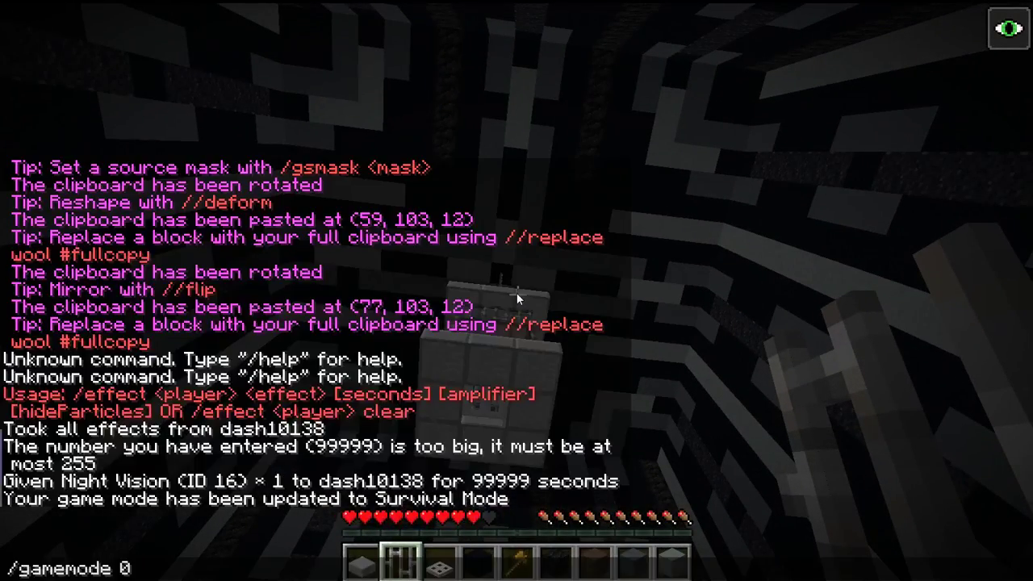
pyautogui.press('BackSpace')
pyautogui.write('1')
pyautogui.press('Return')
pyautogui.press('space')
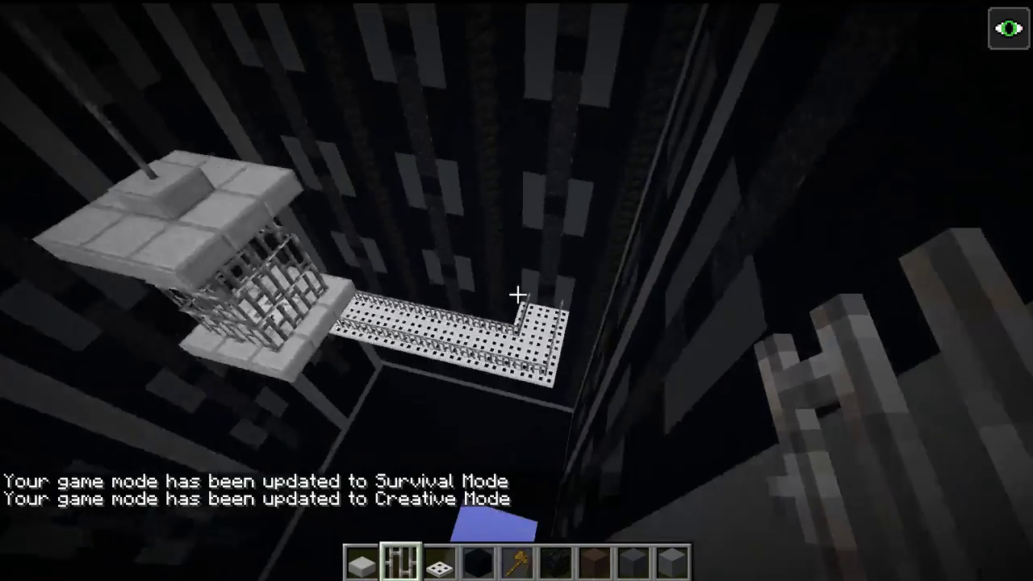
# Start a second iron trapdoor walkway, three wide, on the wall above the railed walkway
pyautogui.press('a')
pyautogui.press('shift')
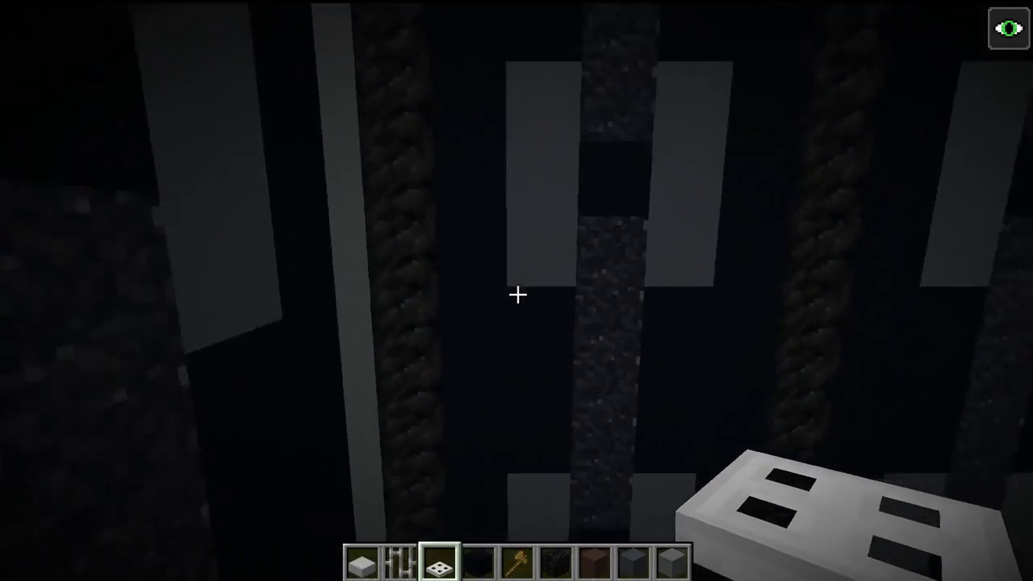
pyautogui.rightClick(517, 295)
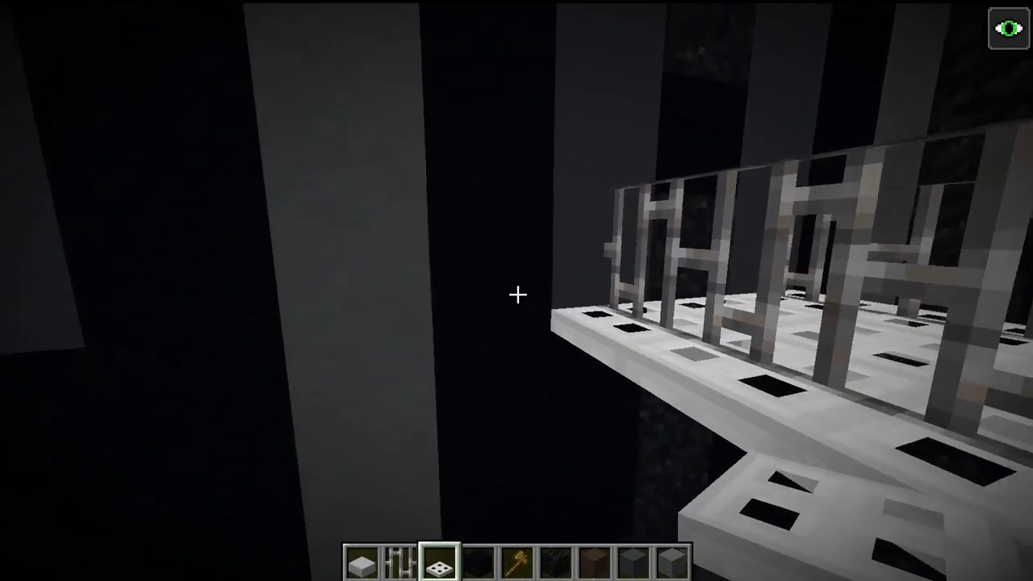
pyautogui.rightClick(517, 294)
pyautogui.press('space')
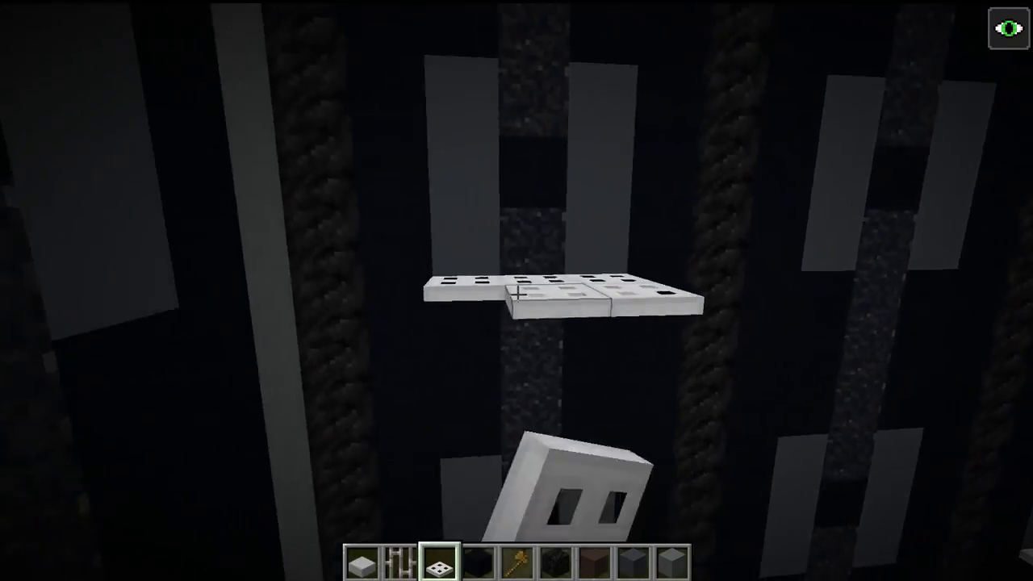
pyautogui.rightClick(517, 294)
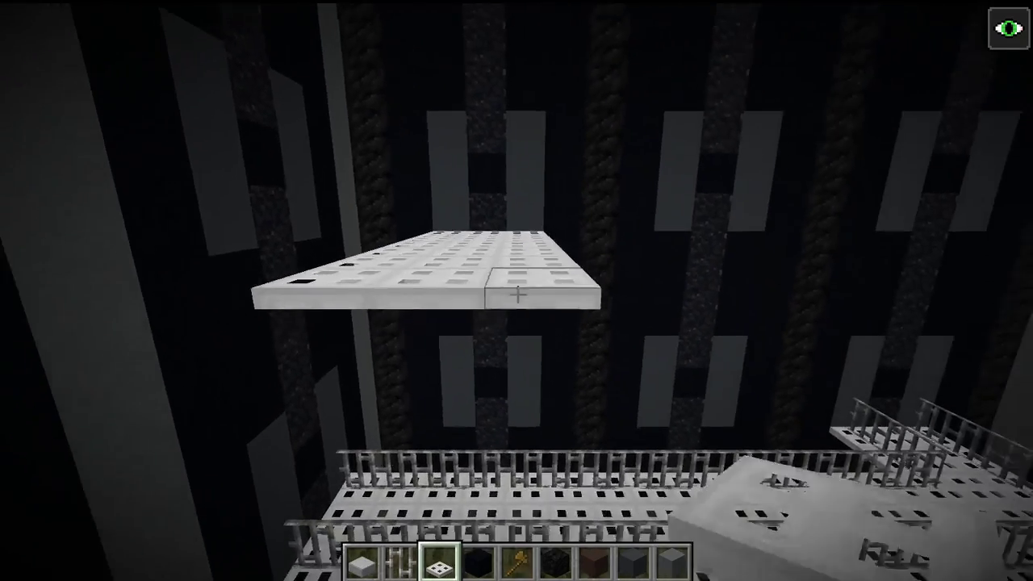
# Extend the second trapdoor walkway outward from its starting wall, keeping it three wide
pyautogui.rightClick(517, 295)
pyautogui.rightClick(517, 295)
pyautogui.rightClick(517, 295)
pyautogui.rightClick(517, 295)
pyautogui.rightClick(517, 295)
pyautogui.rightClick(517, 295)
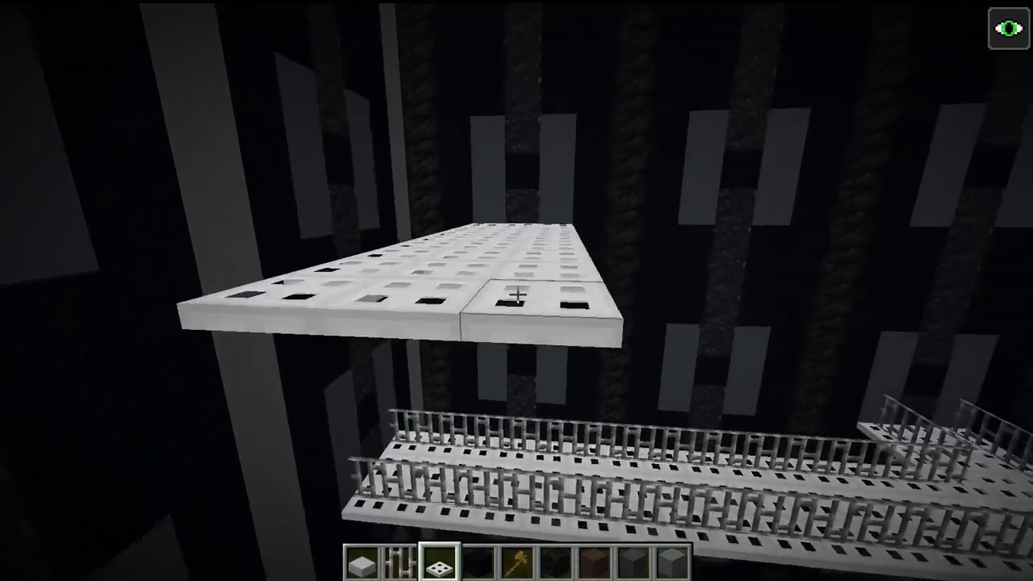
pyautogui.rightClick(517, 294)
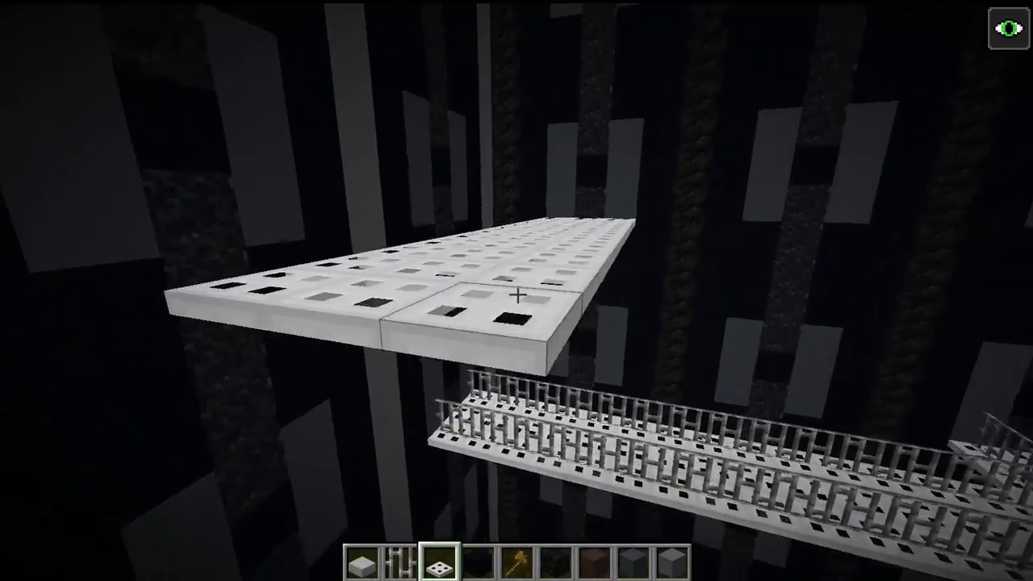
pyautogui.rightClick(517, 295)
pyautogui.rightClick(518, 294)
# Join the second walkway's end to the adjoining wall with a three-wide side branch of iron trapdoors
pyautogui.rightClick(517, 295)
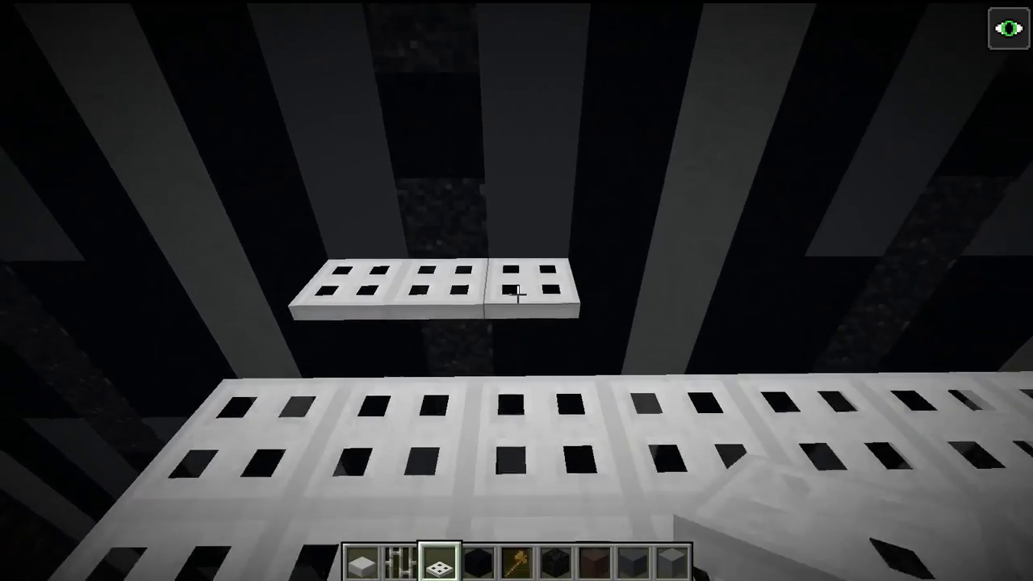
pyautogui.rightClick(517, 294)
pyautogui.rightClick(517, 295)
pyautogui.rightClick(517, 294)
pyautogui.rightClick(517, 294)
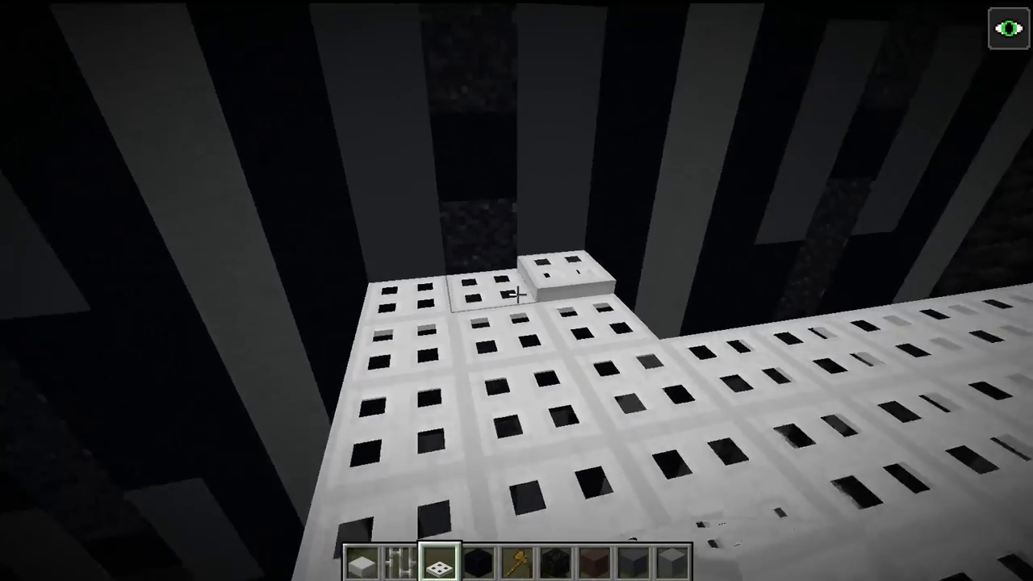
pyautogui.click(517, 294)
# Place an iron-bar railing along the side branch's inner edge and turn it onto the second walkway's inner edge
pyautogui.scroll(-1, 518, 295)
pyautogui.scroll(2, 517, 294)
pyautogui.rightClick(517, 294)
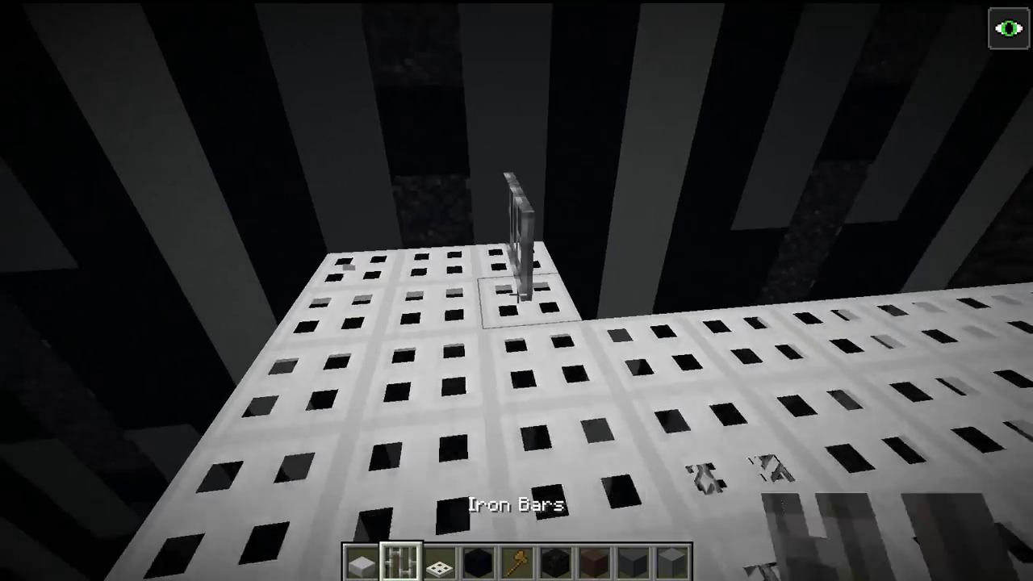
pyautogui.press('d')
pyautogui.rightClick(517, 294)
pyautogui.rightClick(518, 294)
pyautogui.press('d')
pyautogui.rightClick(517, 295)
pyautogui.rightClick(517, 294)
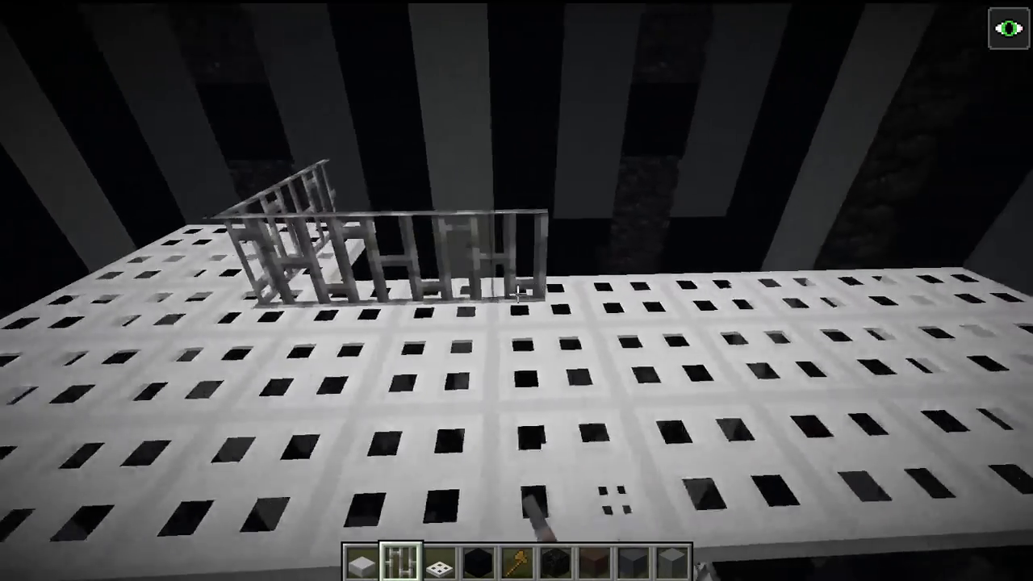
# Continue the inner iron-bar railing along the second walkway to its starting wall, removing any stray bar
pyautogui.press('d')
pyautogui.rightClick(517, 295)
pyautogui.rightClick(517, 295)
pyautogui.rightClick(517, 294)
pyautogui.rightClick(517, 294)
pyautogui.rightClick(517, 294)
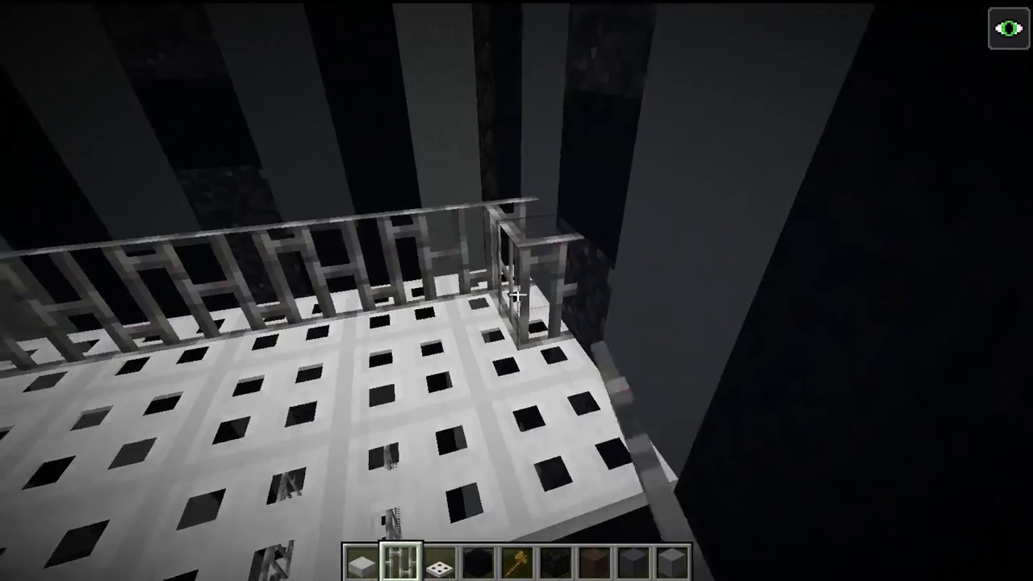
pyautogui.click(517, 294)
# Build an iron-bar railing along the second walkway's outer edge from the starting wall to the far end
pyautogui.rightClick(517, 295)
pyautogui.rightClick(517, 294)
pyautogui.rightClick(517, 294)
pyautogui.rightClick(518, 295)
pyautogui.rightClick(517, 295)
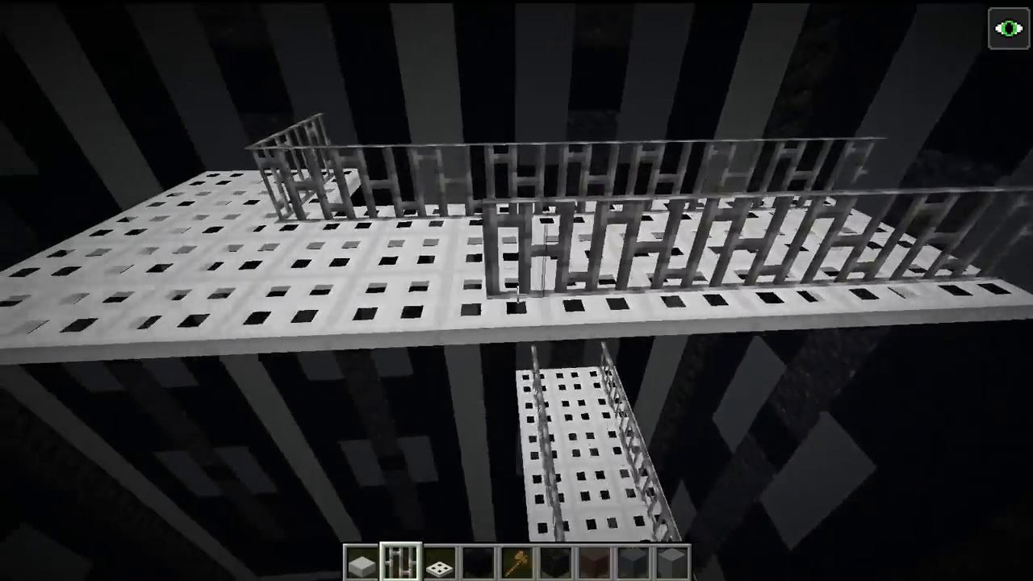
pyautogui.press('a')
pyautogui.rightClick(517, 294)
pyautogui.rightClick(517, 295)
pyautogui.rightClick(517, 294)
pyautogui.rightClick(517, 295)
pyautogui.rightClick(518, 294)
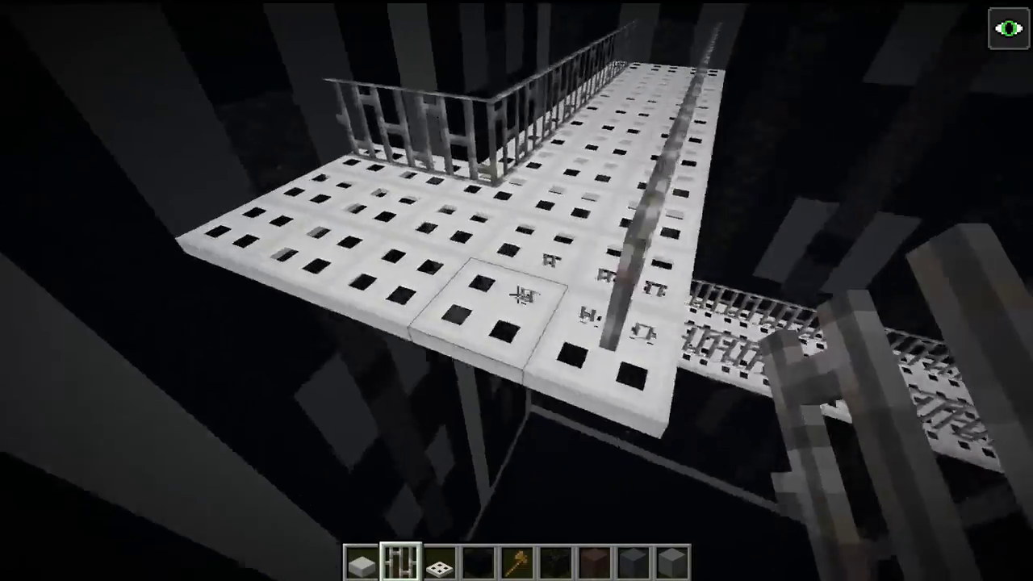
# Turn the outer railing along the second walkway's end edge and run it to the adjoining wall
pyautogui.rightClick(517, 294)
pyautogui.rightClick(517, 295)
pyautogui.rightClick(517, 295)
pyautogui.rightClick(517, 294)
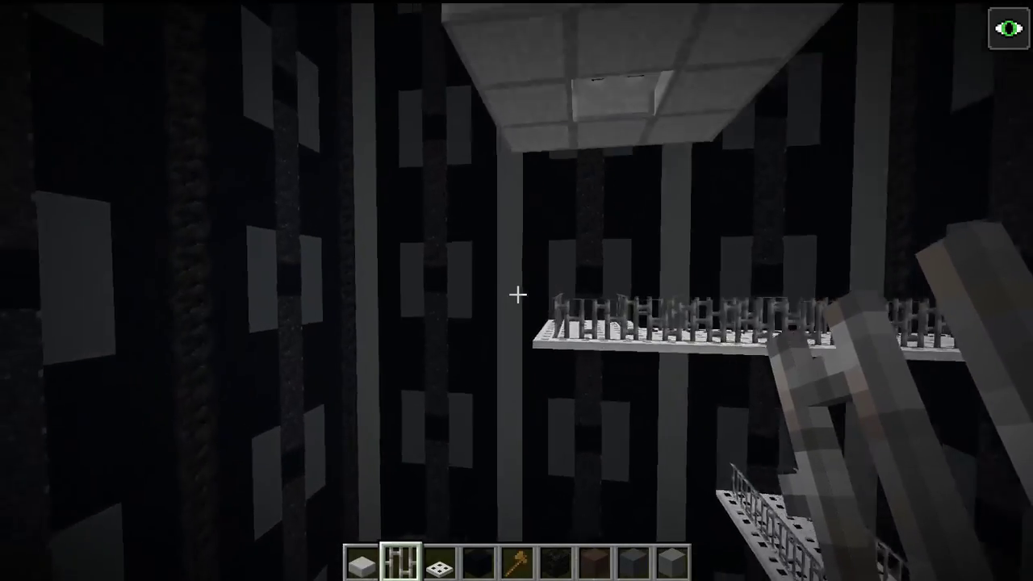
# Build a third iron trapdoor platform, three wide, out from the wall near the second walkway
pyautogui.scroll(-1, 517, 295)
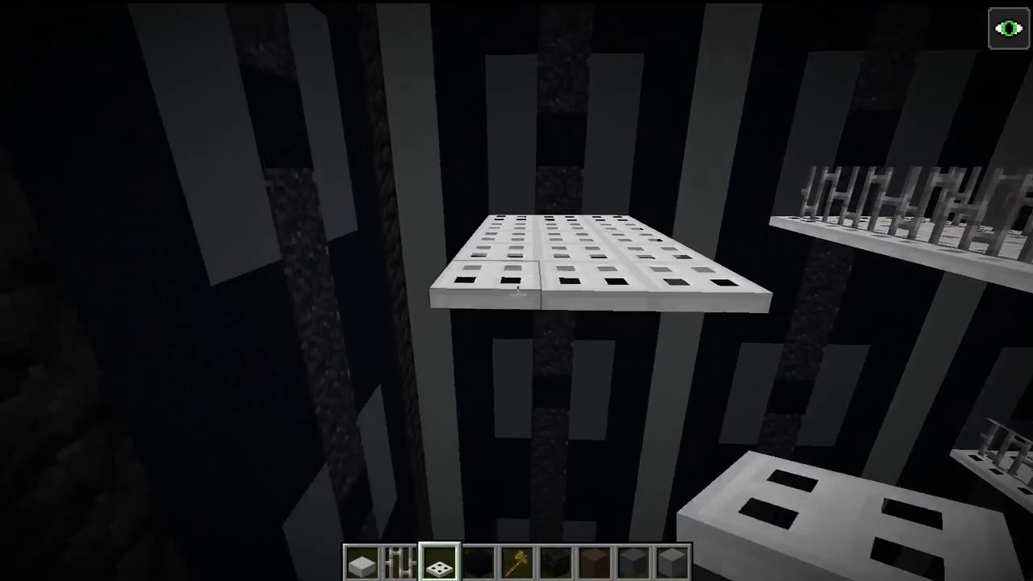
pyautogui.rightClick(518, 292)
pyautogui.rightClick(518, 292)
pyautogui.rightClick(518, 292)
pyautogui.press('space')
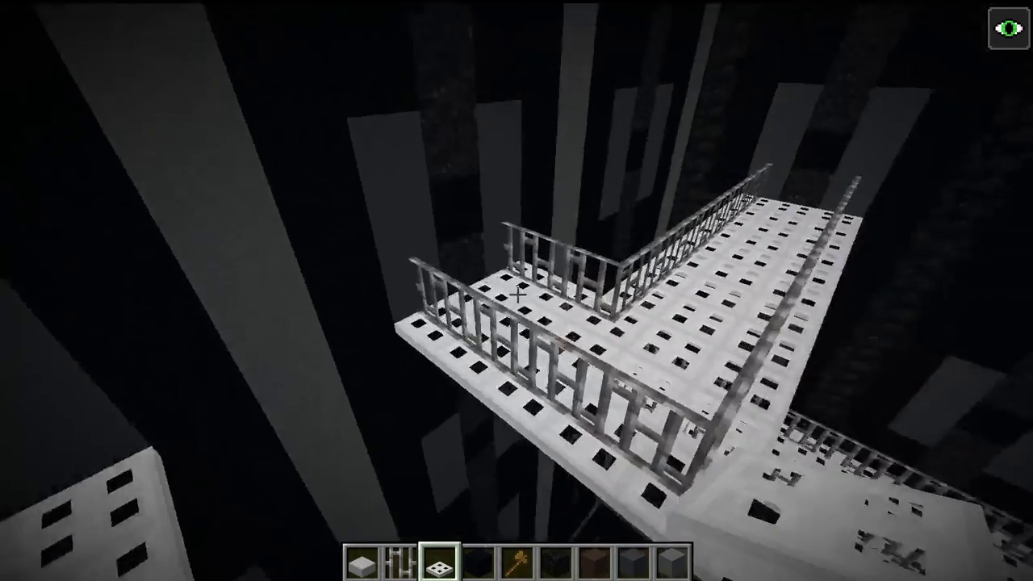
# Place an iron-bar railing along the third platform's edge facing the other walkways, leaving a gap near the wall
pyautogui.scroll(1, 516, 290)
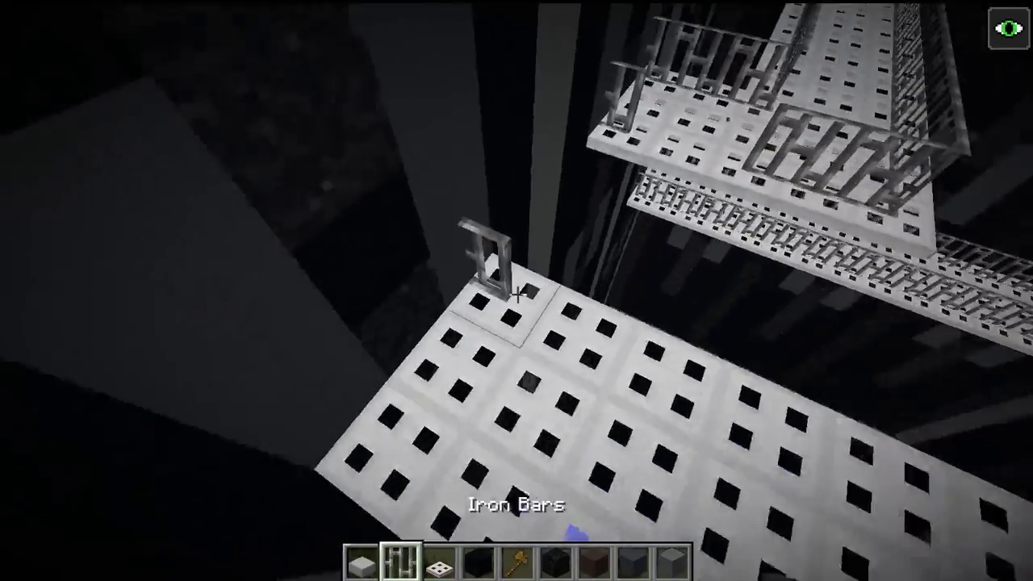
pyautogui.rightClick(518, 295)
pyautogui.press('d')
pyautogui.rightClick(518, 294)
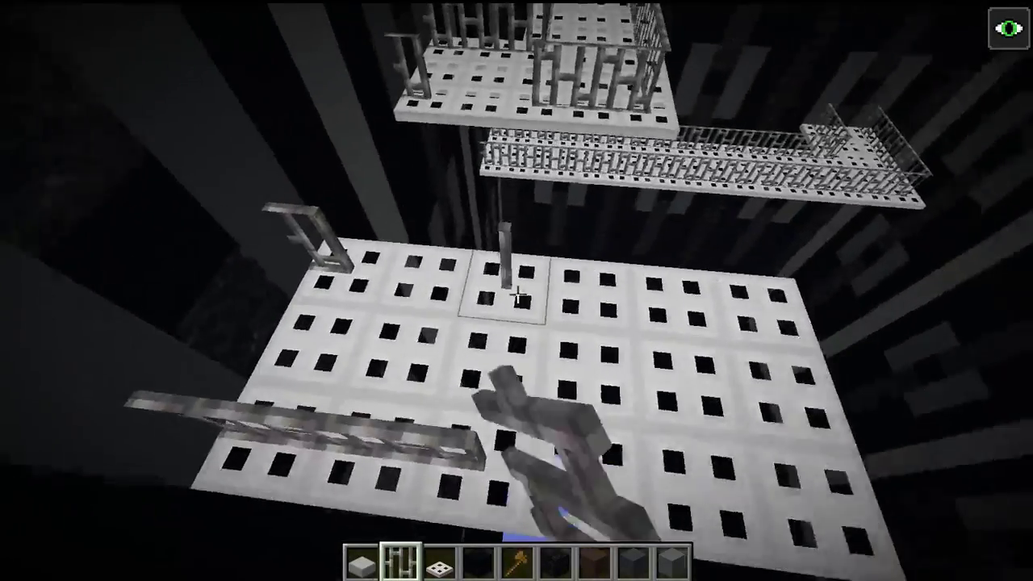
pyautogui.press('d')
pyautogui.rightClick(518, 294)
pyautogui.rightClick(517, 295)
pyautogui.rightClick(518, 295)
pyautogui.rightClick(518, 295)
# Extend the railing along the third platform's opposite edge and clear the bars from its open end
pyautogui.press('a')
pyautogui.rightClick(518, 294)
pyautogui.rightClick(518, 295)
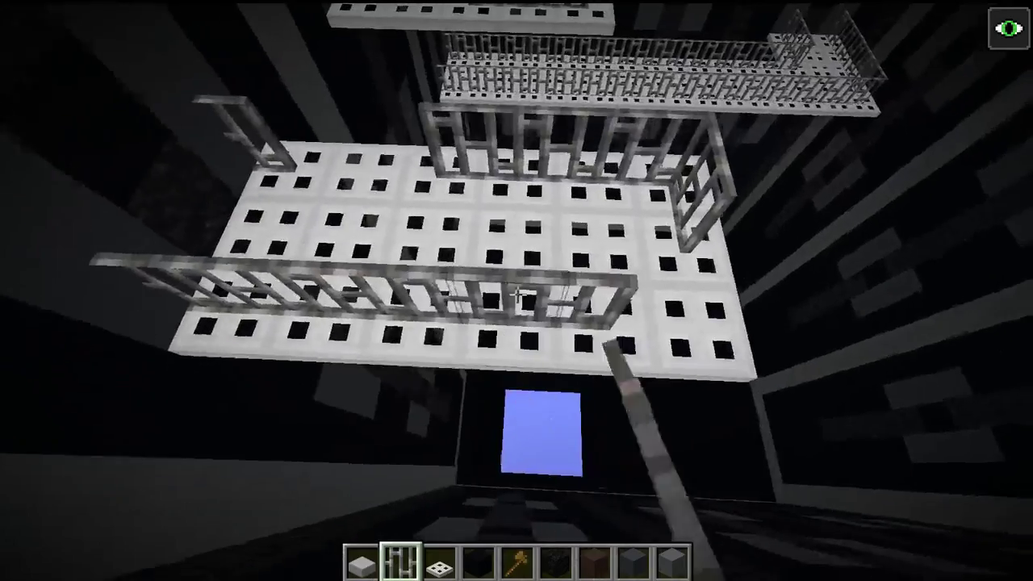
pyautogui.press('d')
pyautogui.rightClick(518, 294)
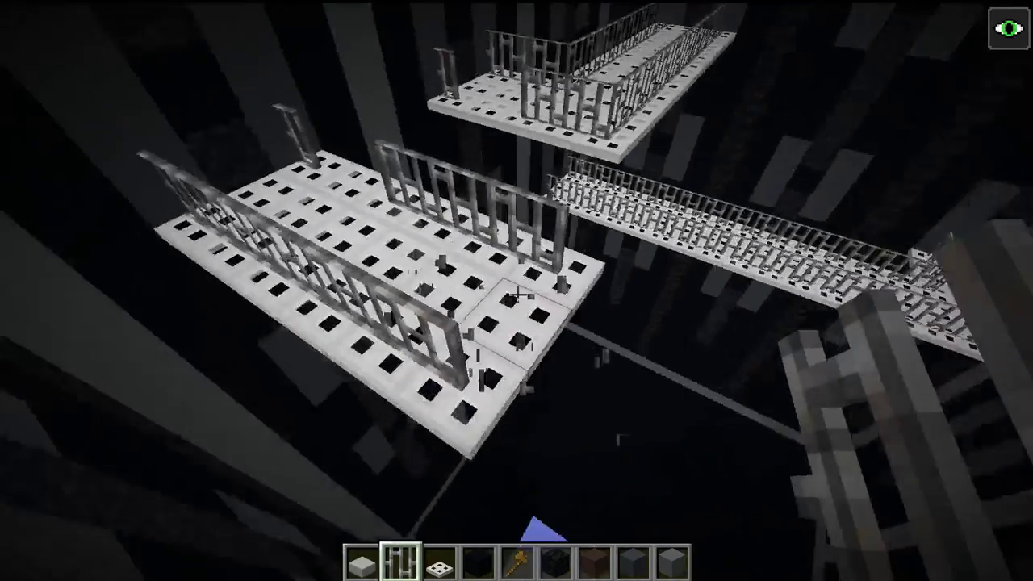
# Extend the third platform into a long three-wide trapdoor walkway and turn it ninety degrees at the corner
pyautogui.scroll(-1, 516, 290)
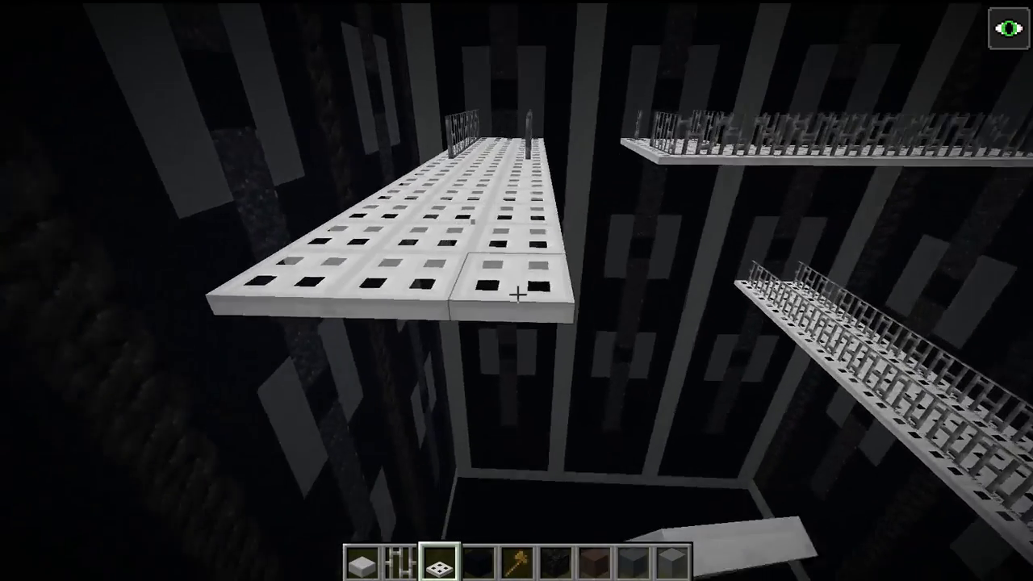
pyautogui.rightClick(516, 294)
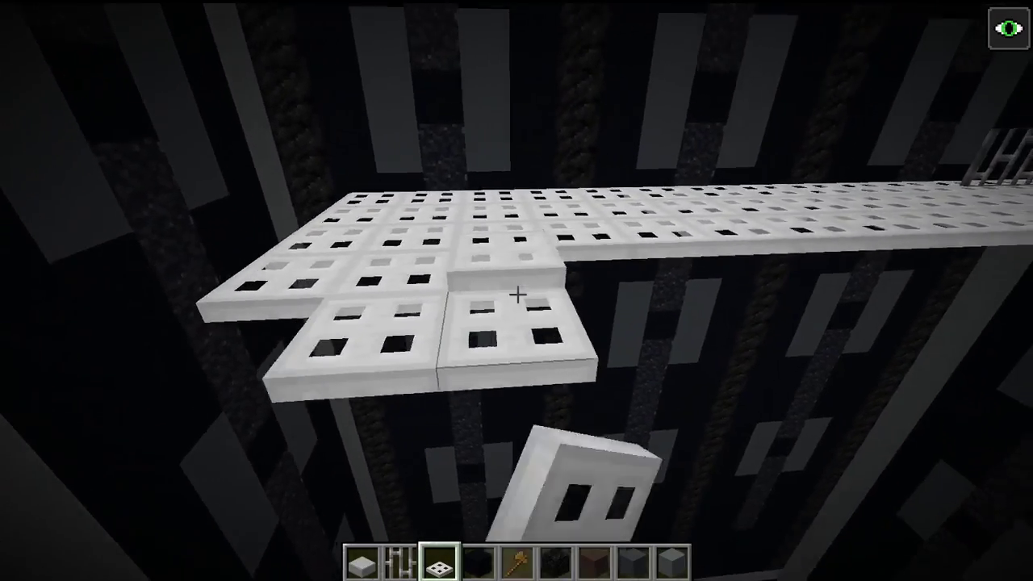
pyautogui.click(517, 294)
pyautogui.rightClick(517, 294)
pyautogui.rightClick(517, 295)
pyautogui.rightClick(517, 295)
pyautogui.rightClick(517, 295)
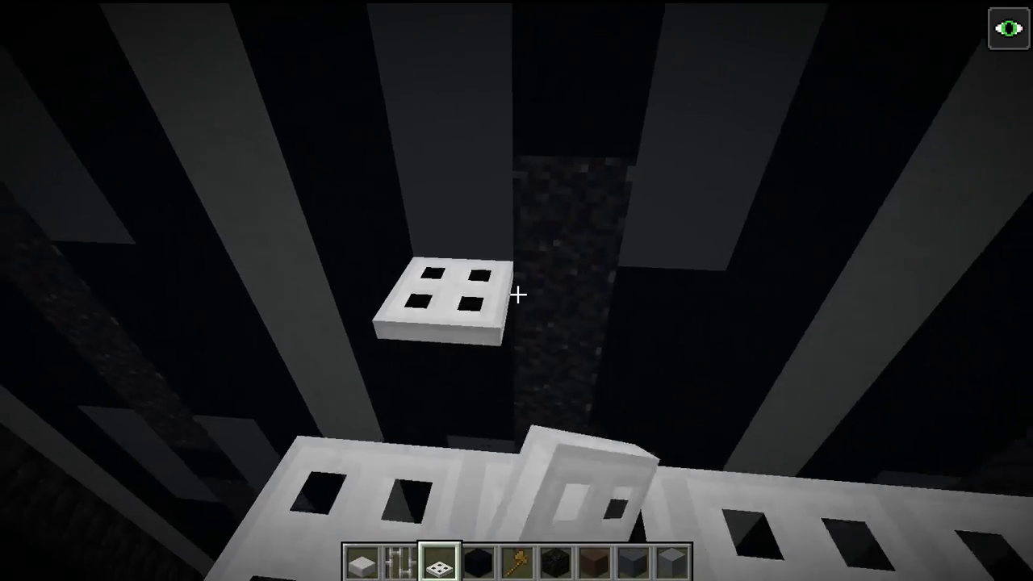
# Connect the end of the third walkway's second leg to the wall with a three-wide trapdoor side branch
pyautogui.rightClick(517, 294)
pyautogui.rightClick(517, 294)
pyautogui.rightClick(517, 294)
pyautogui.rightClick(517, 295)
pyautogui.rightClick(517, 295)
pyautogui.rightClick(517, 295)
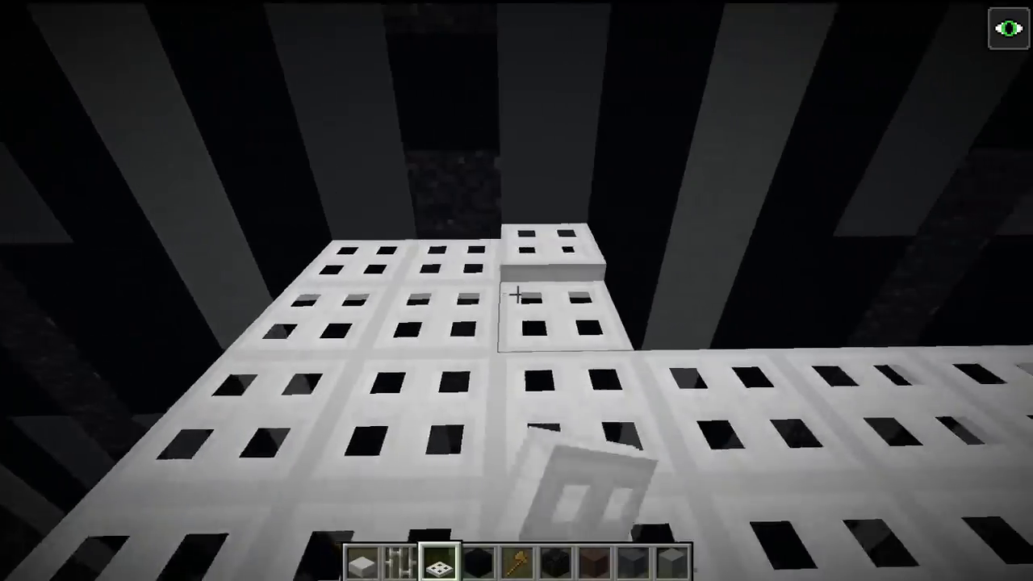
pyautogui.click(516, 296)
# Add another iron-bar railing section on the third walkway's inner edge up to the corner, leaving a gap after the first section
pyautogui.scroll(-1, 516, 295)
pyautogui.scroll(2, 516, 295)
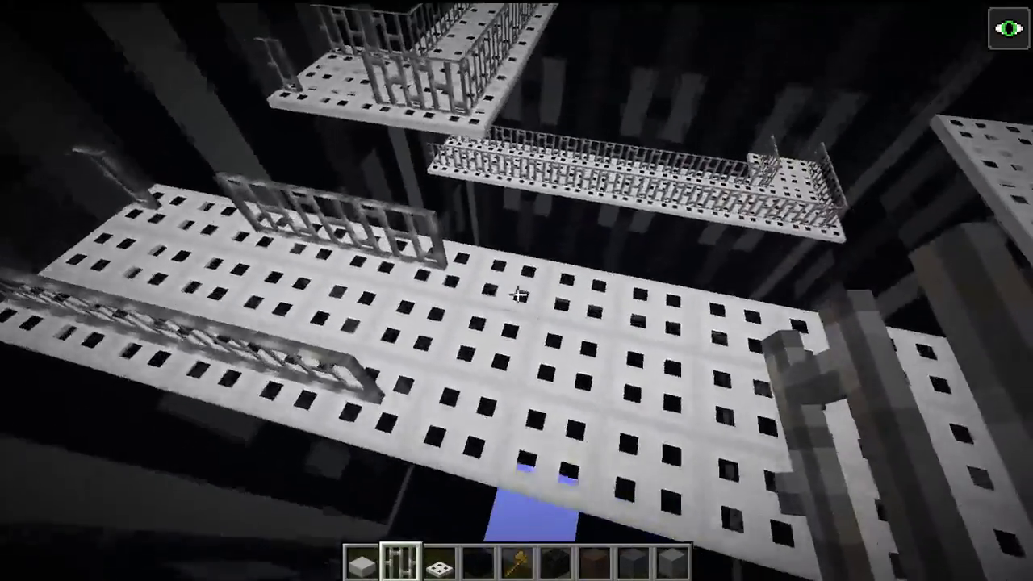
pyautogui.press('d')
pyautogui.rightClick(517, 294)
pyautogui.rightClick(518, 294)
pyautogui.rightClick(517, 294)
pyautogui.rightClick(517, 295)
pyautogui.rightClick(517, 294)
pyautogui.rightClick(517, 294)
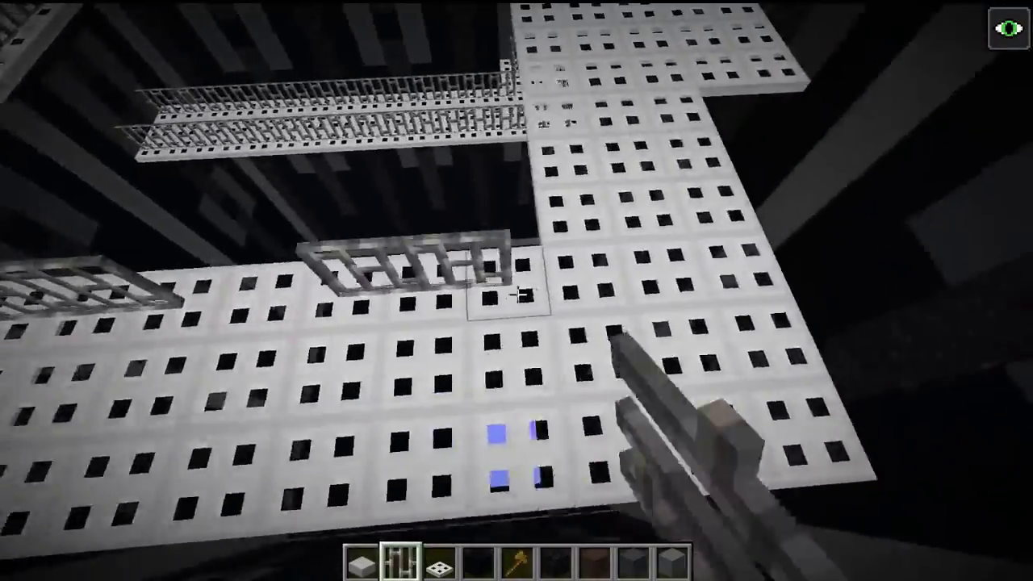
# Run the iron-bar railing around the inner corner and along the third walkway's second leg
pyautogui.press('d')
pyautogui.rightClick(517, 294)
pyautogui.rightClick(517, 295)
pyautogui.rightClick(517, 295)
pyautogui.rightClick(517, 294)
pyautogui.rightClick(518, 294)
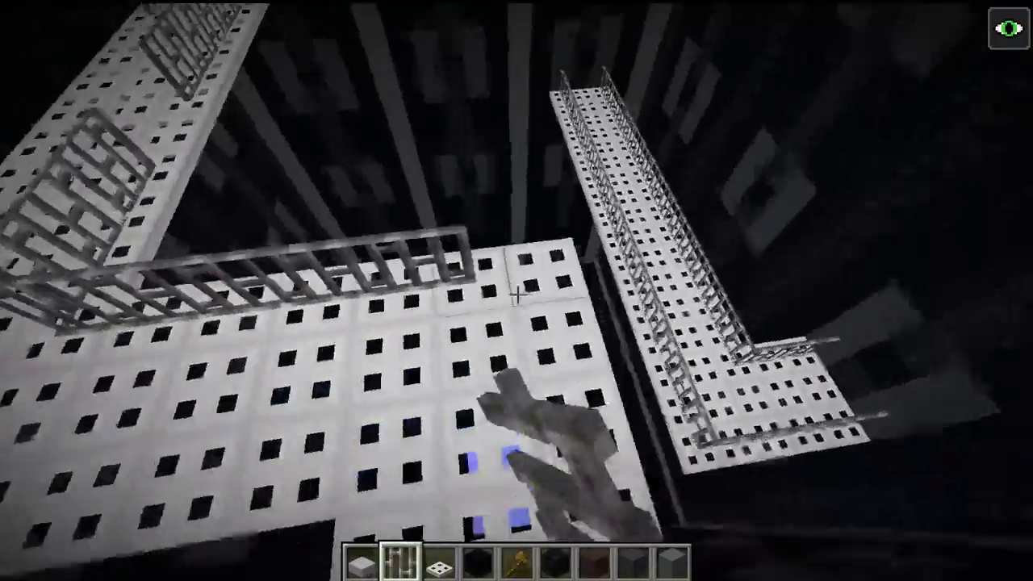
# Finish the second leg's inner railing and turn it along the end edge to the side branch's wall
pyautogui.rightClick(517, 295)
pyautogui.press('s')
pyautogui.rightClick(517, 295)
pyautogui.rightClick(517, 295)
pyautogui.rightClick(517, 294)
pyautogui.rightClick(517, 294)
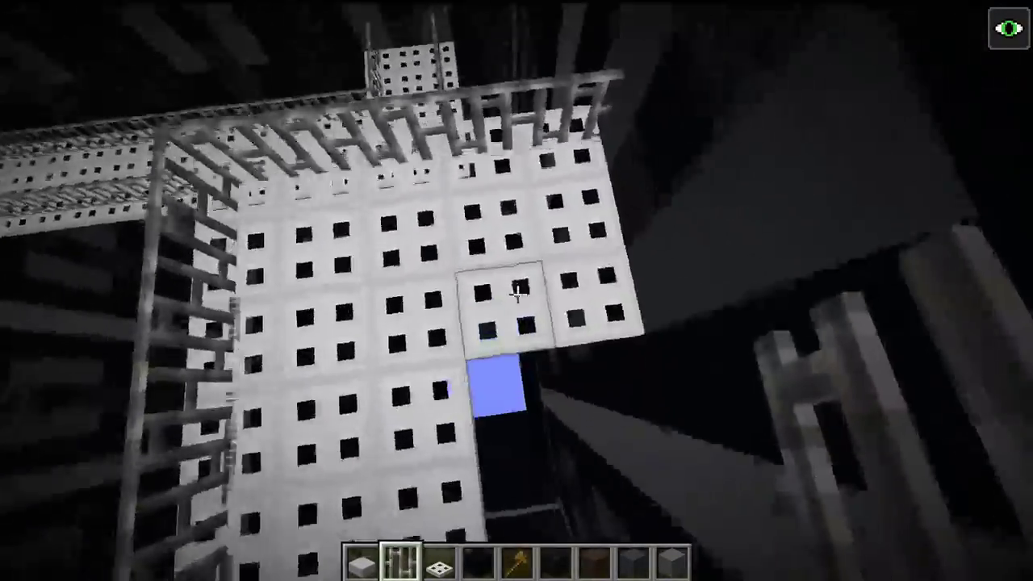
# Add iron-bar railing sections along the remaining side of the third walkway's side branch
pyautogui.rightClick(517, 295)
pyautogui.rightClick(517, 295)
pyautogui.rightClick(517, 295)
pyautogui.rightClick(517, 294)
pyautogui.rightClick(517, 295)
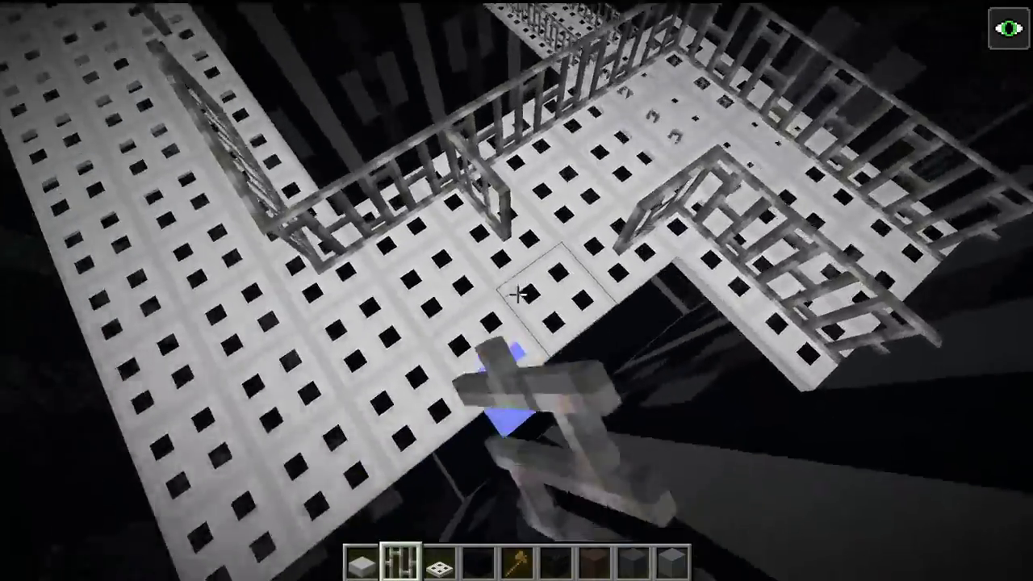
pyautogui.rightClick(517, 295)
pyautogui.press('d')
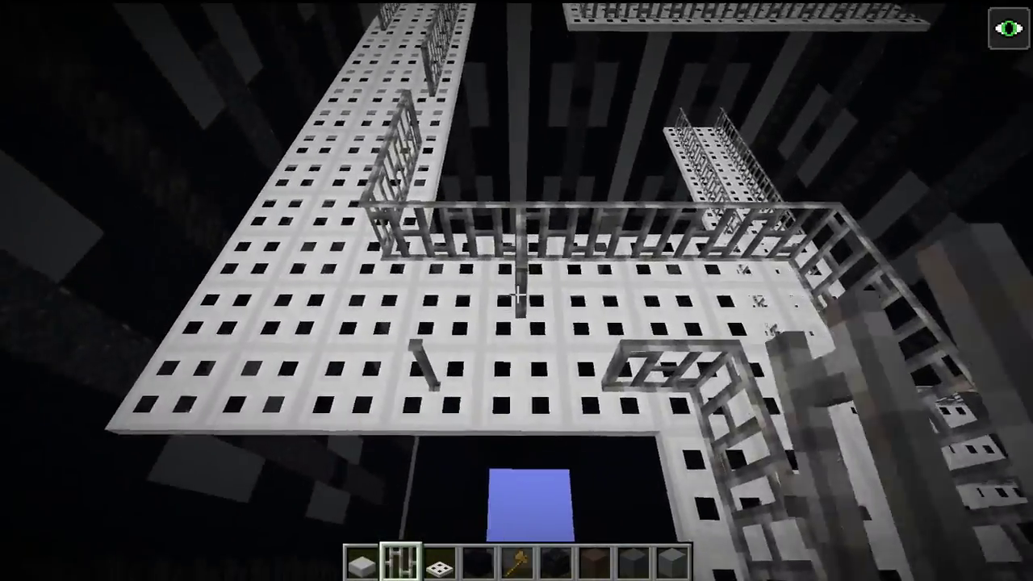
# Remove the misplaced bar protruding into the third walkway and continue the iron-bar railing toward its outer corner
pyautogui.click(517, 294)
pyautogui.rightClick(517, 294)
pyautogui.press('a')
pyautogui.rightClick(517, 295)
pyautogui.rightClick(517, 295)
pyautogui.rightClick(517, 294)
pyautogui.rightClick(517, 295)
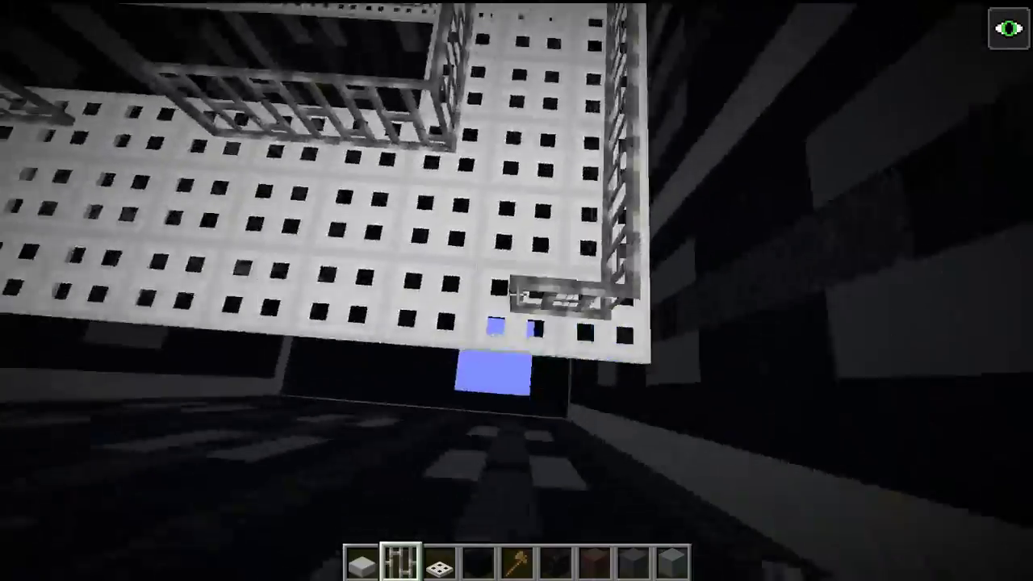
# Run the iron-bar railing from the outer corner along the full outer edge of the third walkway
pyautogui.press('a')
pyautogui.rightClick(517, 294)
pyautogui.rightClick(517, 295)
pyautogui.rightClick(517, 294)
pyautogui.rightClick(517, 295)
pyautogui.rightClick(517, 295)
pyautogui.rightClick(517, 294)
pyautogui.rightClick(517, 294)
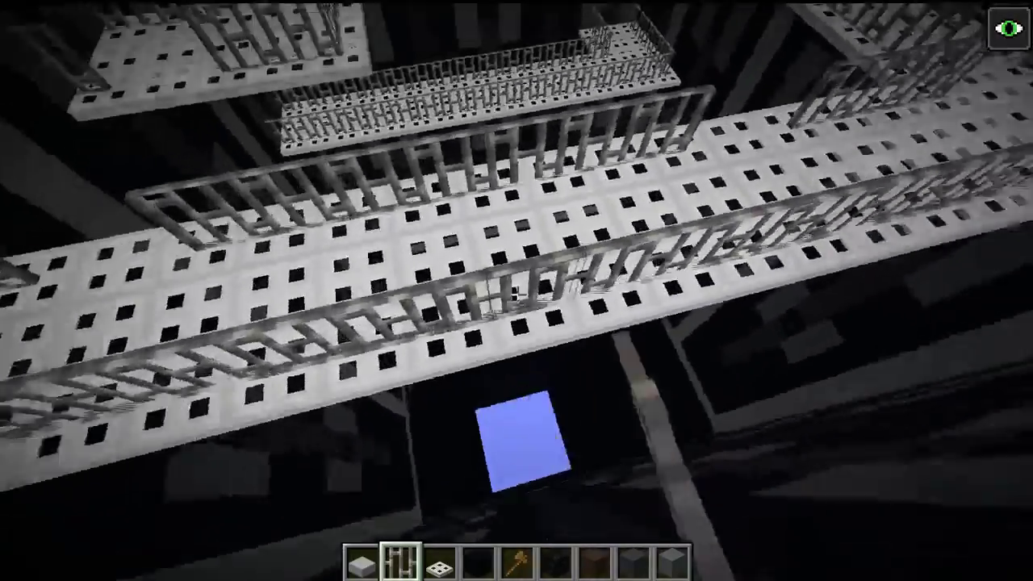
pyautogui.rightClick(517, 295)
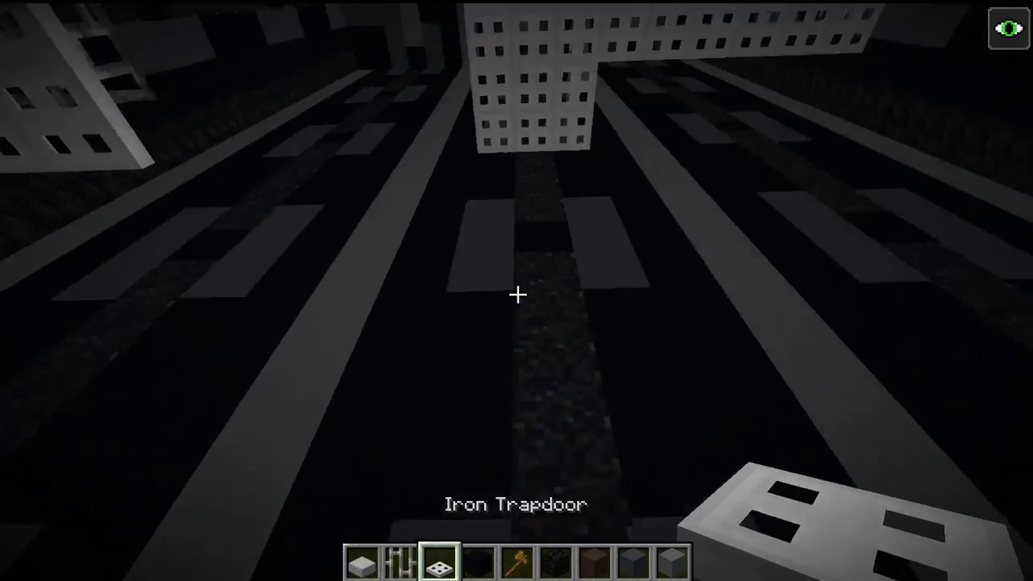
# Start a fourth iron trapdoor walkway from the wall lower in the shaft, three blocks wide
pyautogui.rightClick(518, 295)
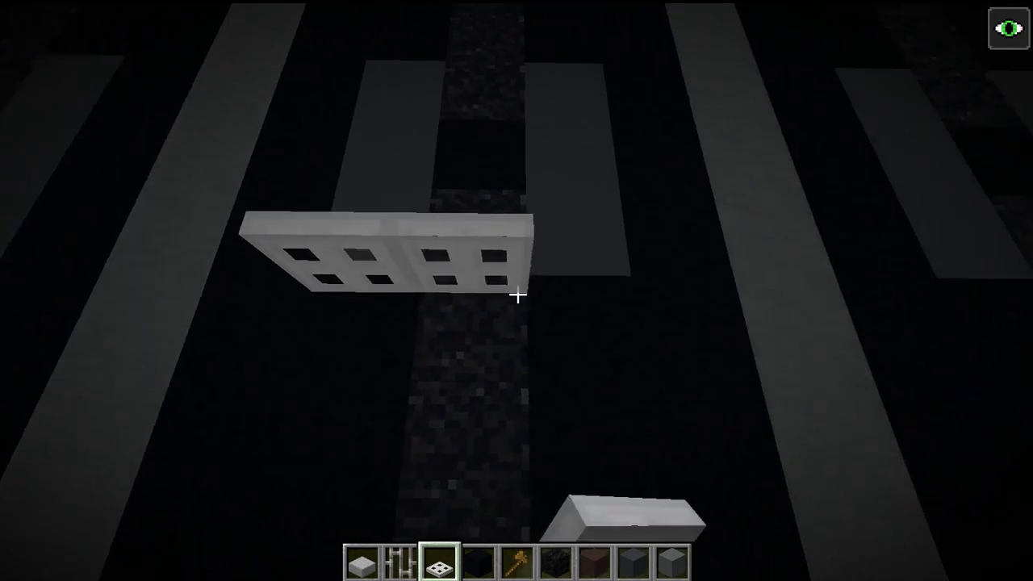
pyautogui.rightClick(517, 295)
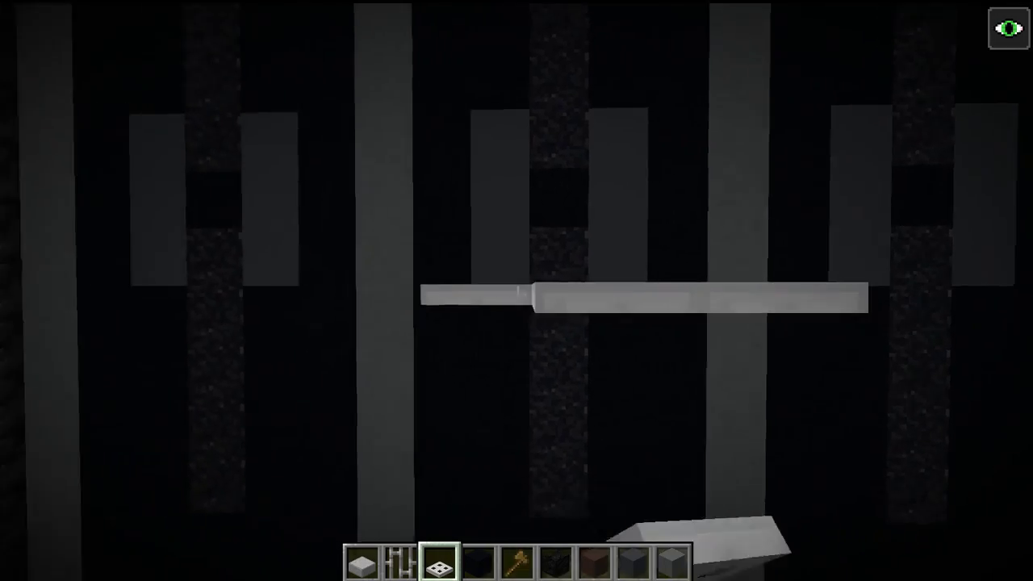
pyautogui.rightClick(518, 292)
pyautogui.rightClick(517, 292)
pyautogui.rightClick(517, 292)
pyautogui.rightClick(517, 292)
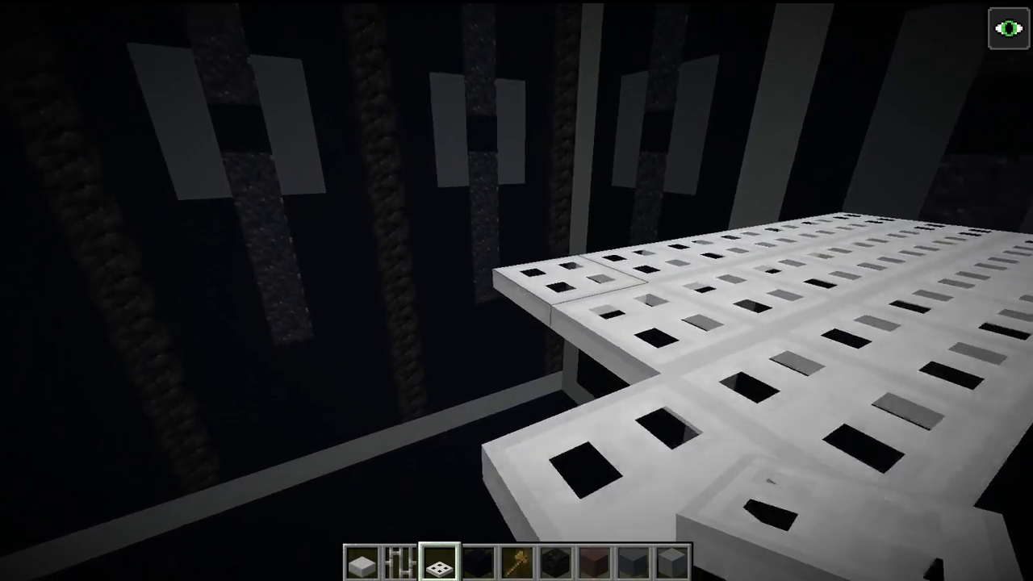
# Extend the fourth walkway's first leg at full width and remove the trapdoor stacked on top of it
pyautogui.rightClick(517, 292)
pyautogui.rightClick(517, 292)
pyautogui.rightClick(516, 290)
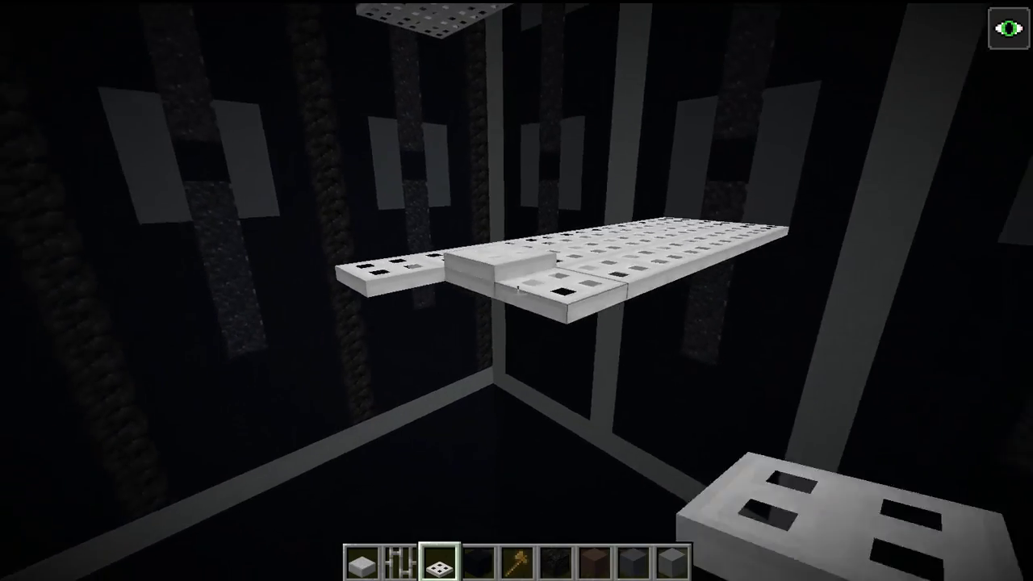
pyautogui.click(516, 292)
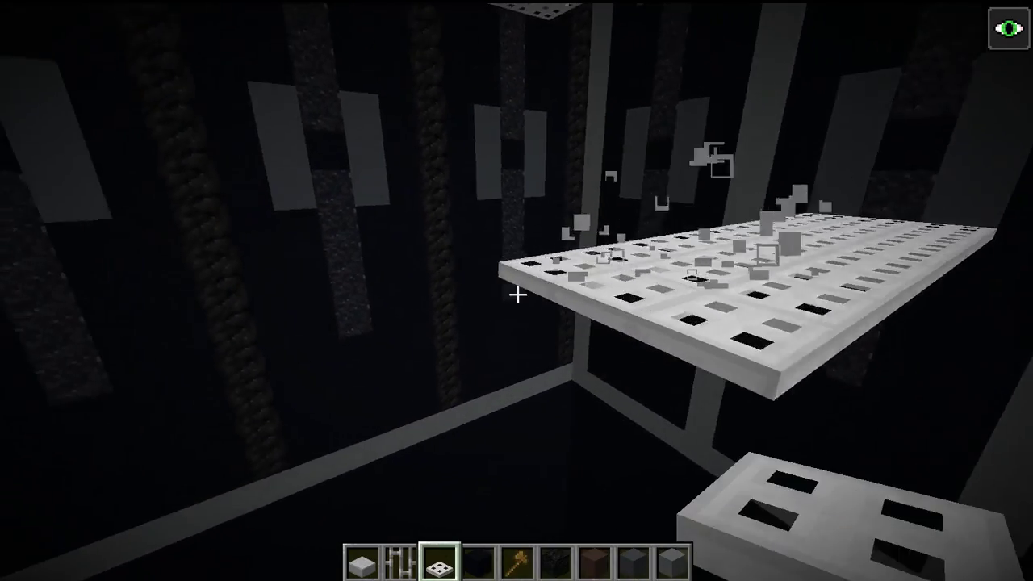
pyautogui.rightClick(517, 292)
# Turn the fourth walkway at its end and begin a second leg three trapdoors wide
pyautogui.rightClick(518, 292)
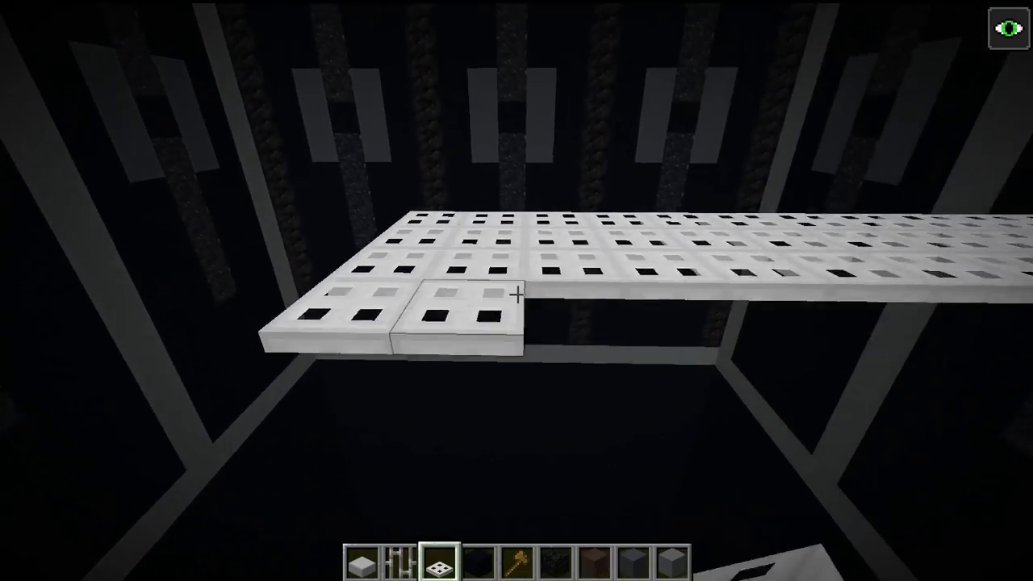
pyautogui.rightClick(517, 292)
pyautogui.rightClick(516, 294)
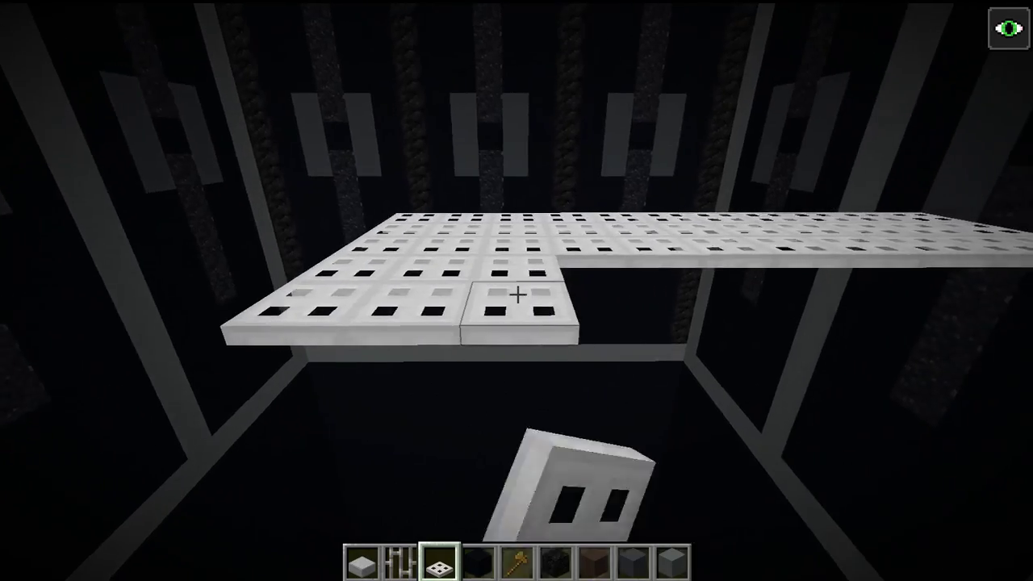
pyautogui.rightClick(516, 294)
pyautogui.rightClick(517, 295)
pyautogui.rightClick(517, 295)
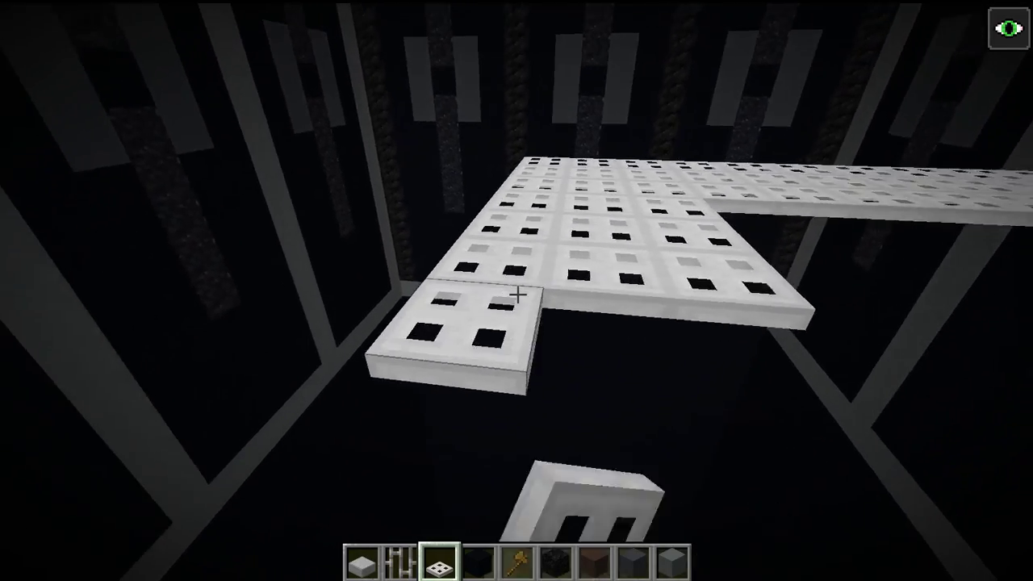
# Lengthen the fourth walkway's second leg with more trapdoor rows and turn it sideways at its end
pyautogui.rightClick(517, 295)
pyautogui.rightClick(517, 294)
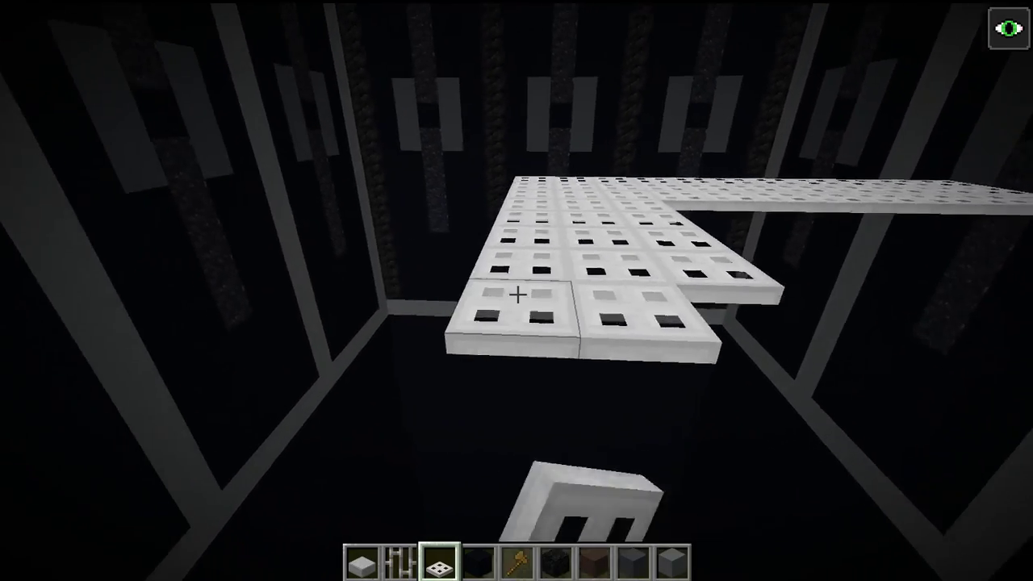
pyautogui.rightClick(517, 295)
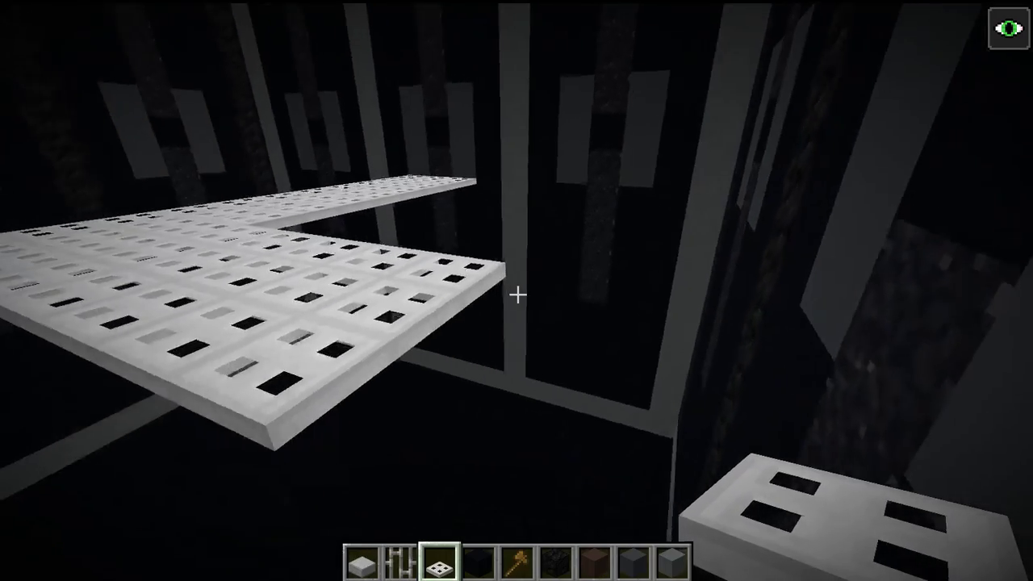
pyautogui.rightClick(518, 294)
pyautogui.rightClick(517, 295)
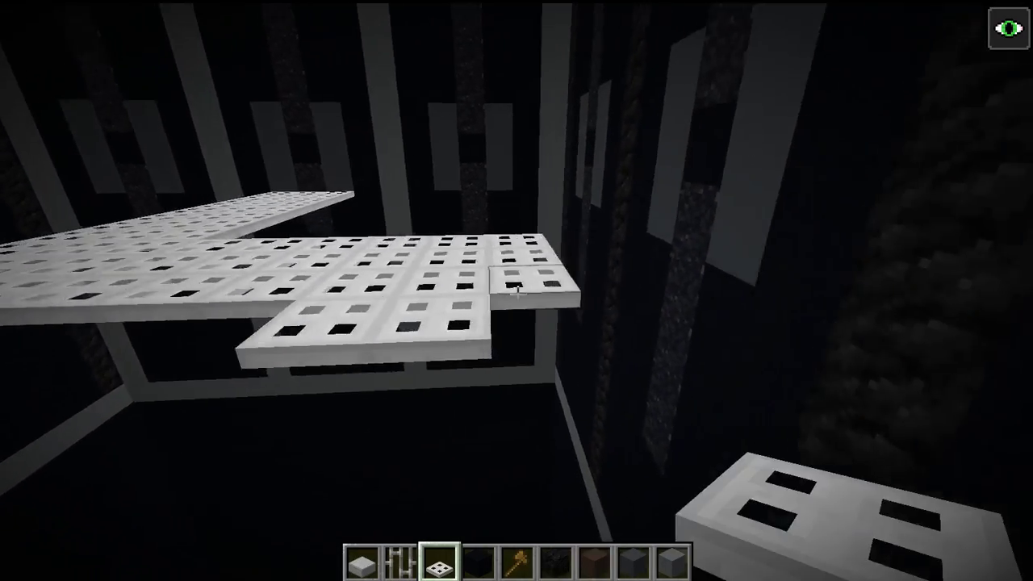
# Extend the fourth walkway's next leg along the shaft, three trapdoors wide
pyautogui.rightClick(516, 292)
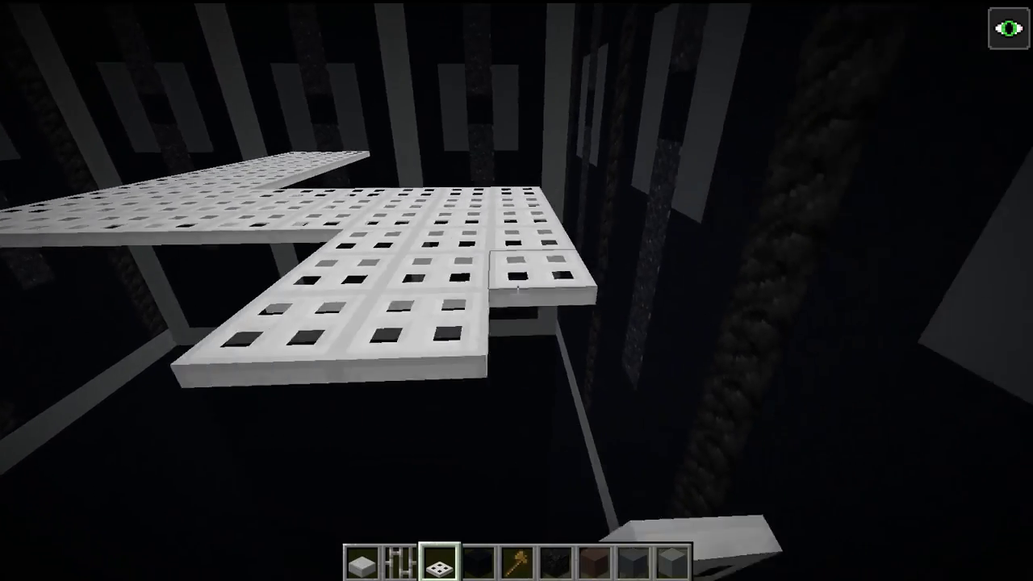
pyautogui.rightClick(516, 292)
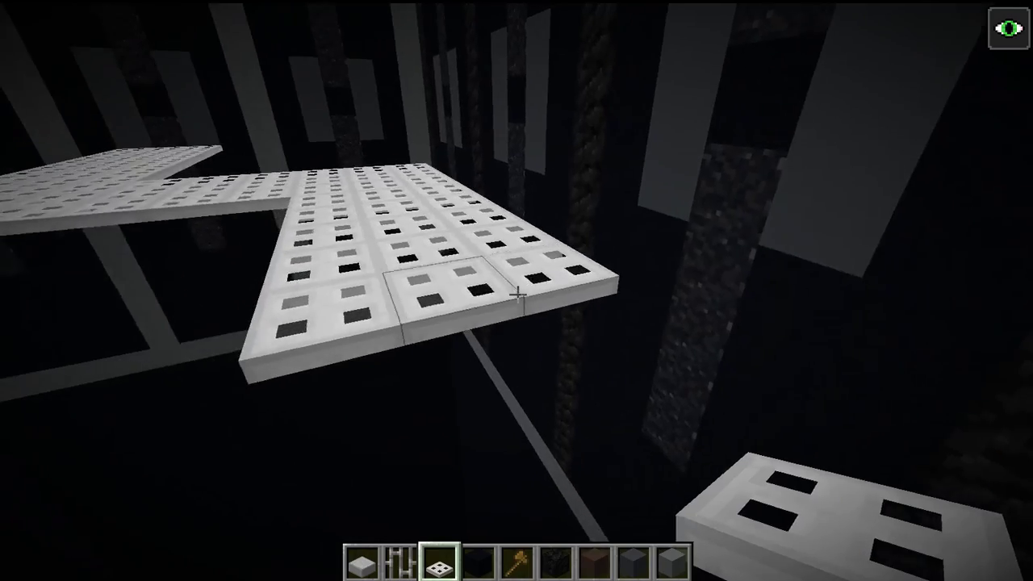
pyautogui.rightClick(517, 295)
pyautogui.rightClick(517, 295)
pyautogui.rightClick(517, 295)
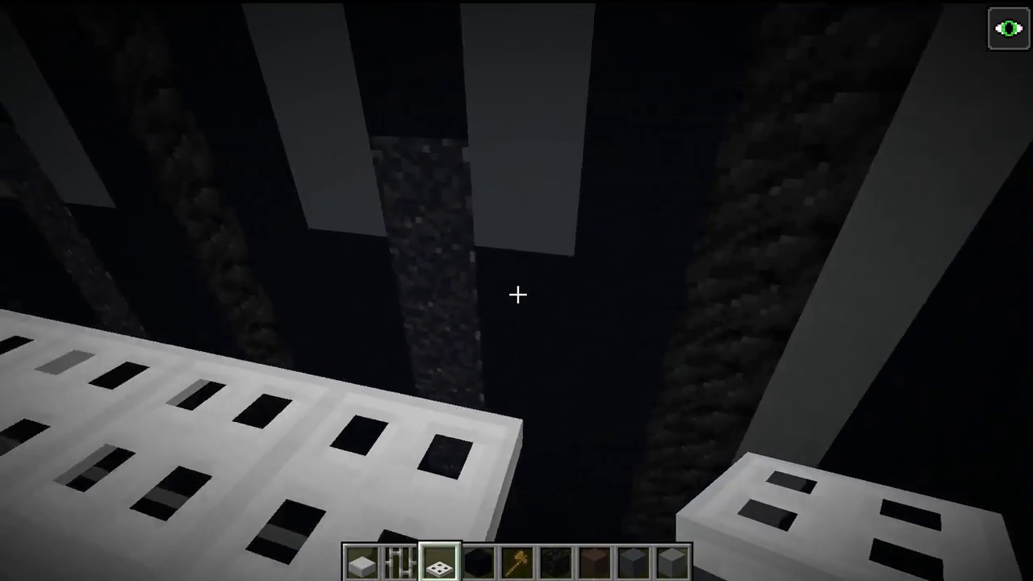
# Connect the side of the new leg to the wall with a three-wide trapdoor branch
pyautogui.rightClick(516, 292)
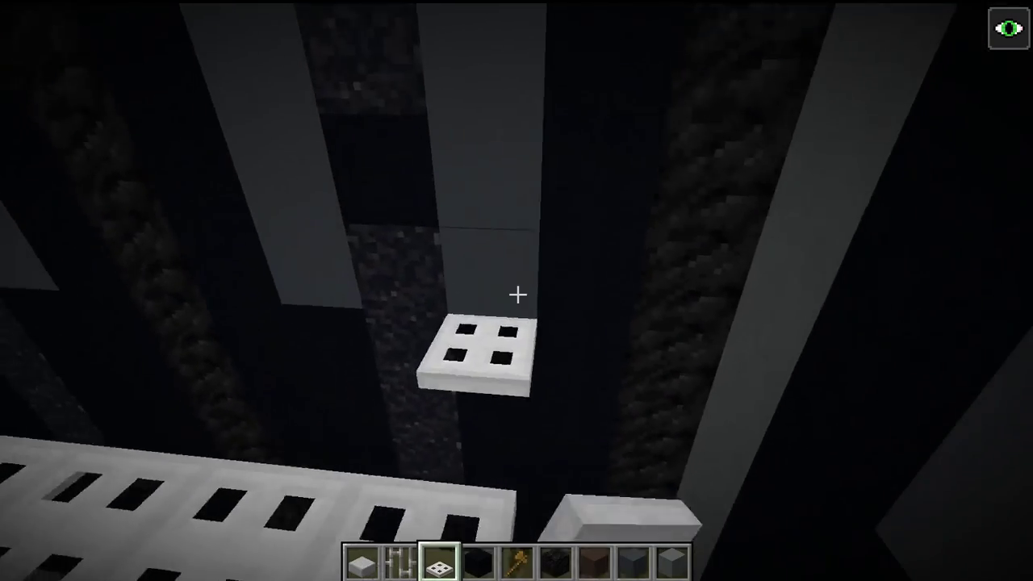
pyautogui.rightClick(517, 295)
pyautogui.rightClick(516, 295)
pyautogui.rightClick(516, 294)
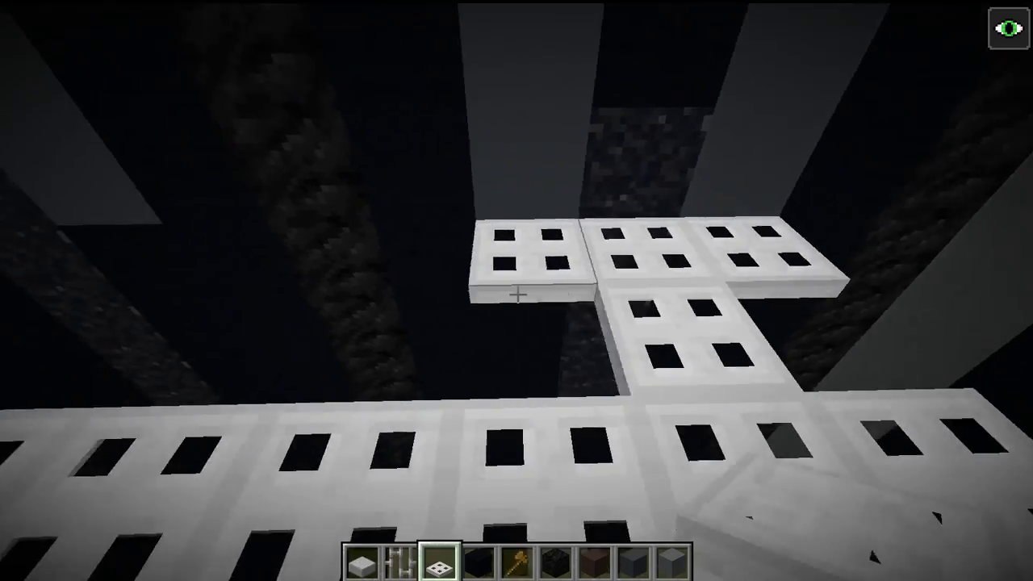
pyautogui.rightClick(517, 295)
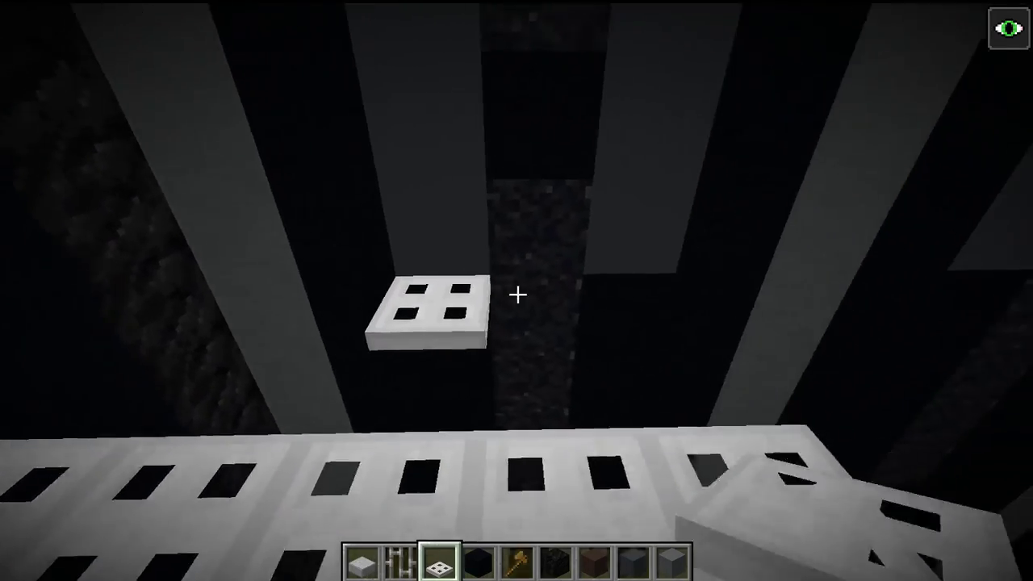
# Join the end of the leg to the adjacent wall with another three-wide trapdoor section
pyautogui.rightClick(516, 295)
pyautogui.rightClick(516, 294)
pyautogui.rightClick(517, 295)
pyautogui.rightClick(517, 295)
pyautogui.rightClick(517, 294)
pyautogui.press('space')
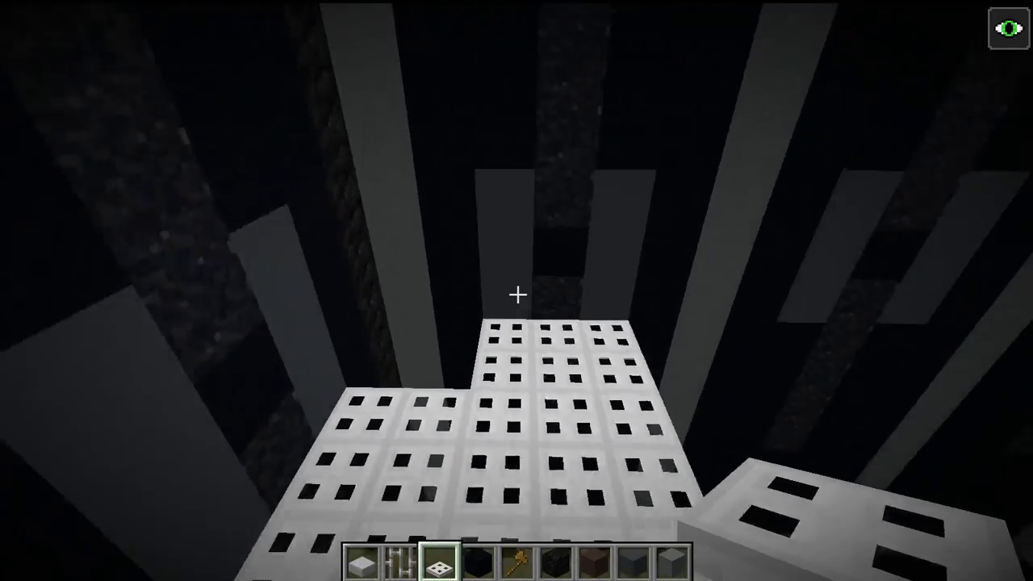
# Add a three-wide trapdoor branch off the fourth walkway's middle leg, removing the trapdoor stacked at its end
pyautogui.press('s')
pyautogui.press('d')
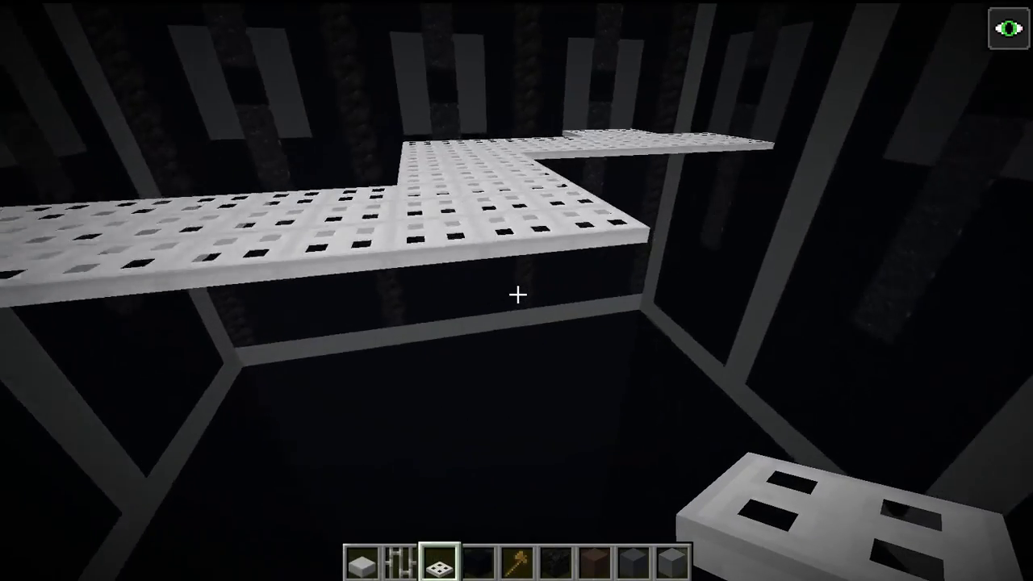
pyautogui.press('d')
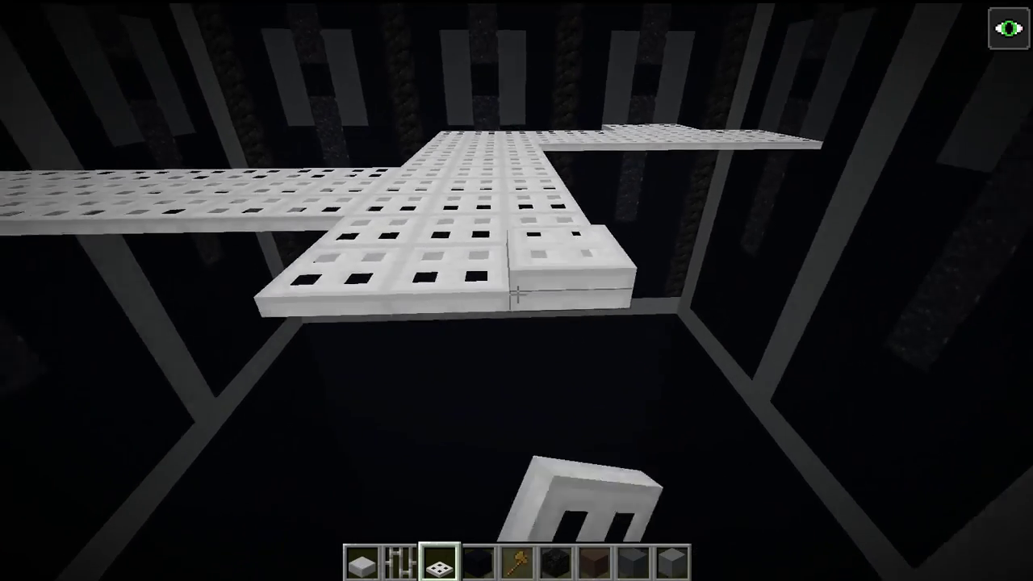
pyautogui.click(517, 295)
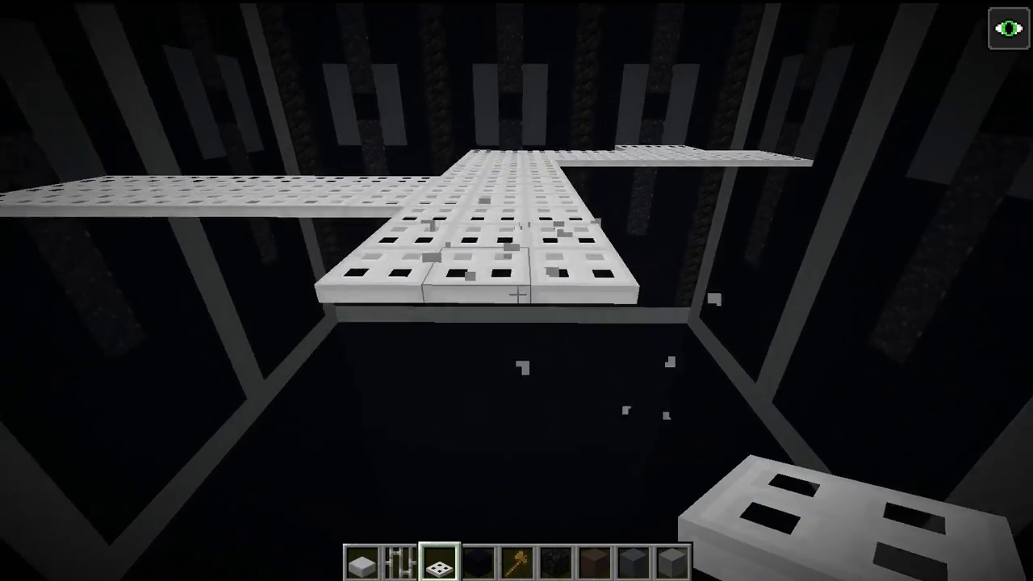
pyautogui.rightClick(517, 294)
pyautogui.rightClick(517, 294)
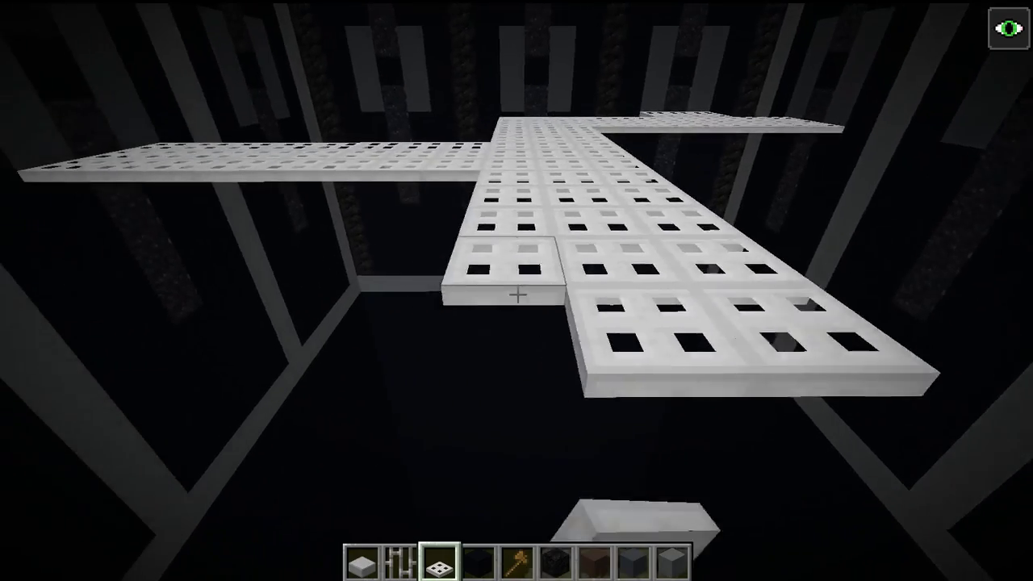
# Lengthen the middle leg's trapdoor branch and remove the two trapdoors stacked on top of it
pyautogui.rightClick(517, 294)
pyautogui.rightClick(517, 294)
pyautogui.rightClick(517, 295)
pyautogui.rightClick(517, 294)
pyautogui.rightClick(517, 295)
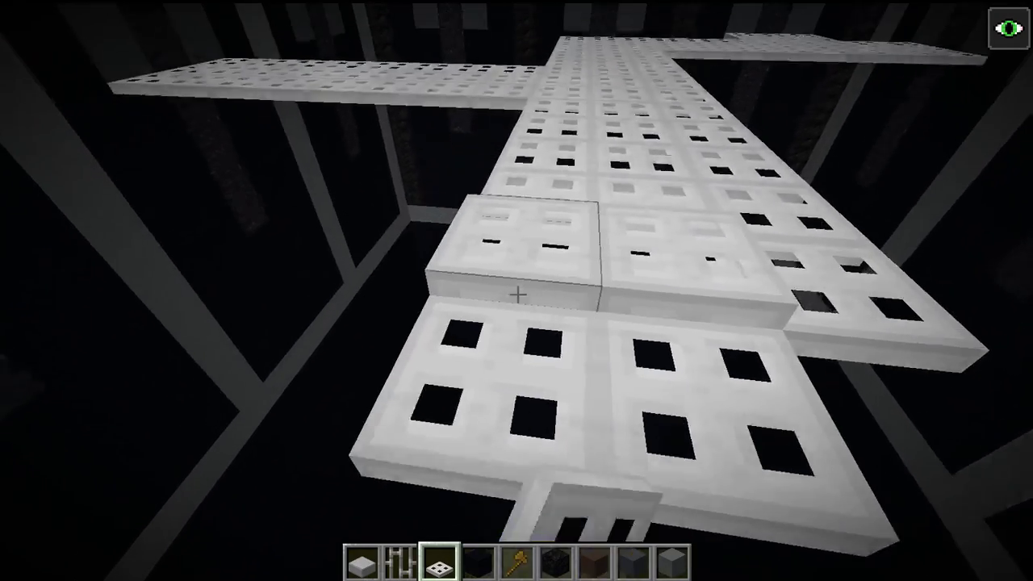
pyautogui.click(517, 295)
pyautogui.click(517, 295)
pyautogui.rightClick(517, 294)
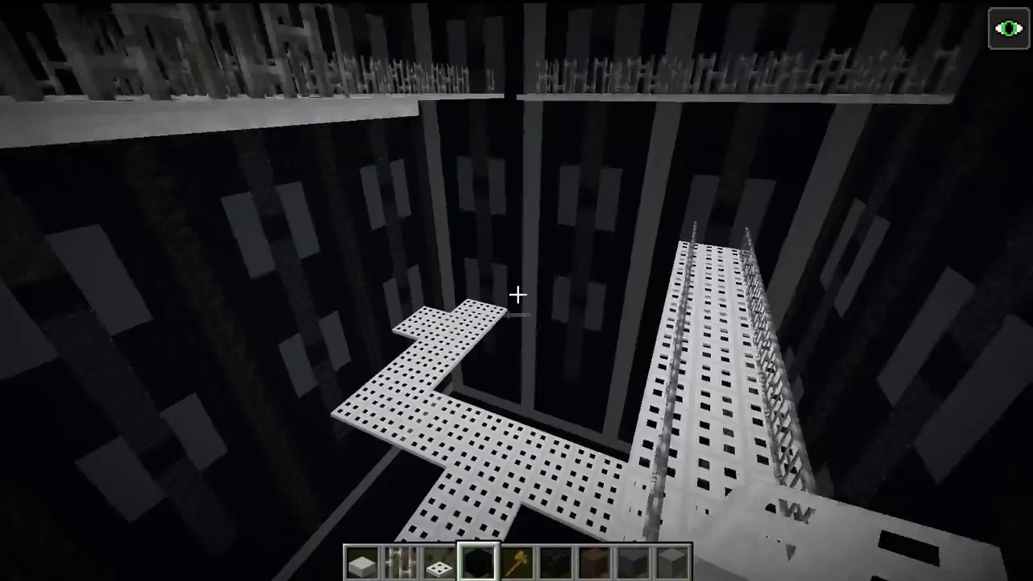
# Place iron-bar railing along one side of the fourth walkway's wall branch and around its inner corner
pyautogui.scroll(-1, 516, 294)
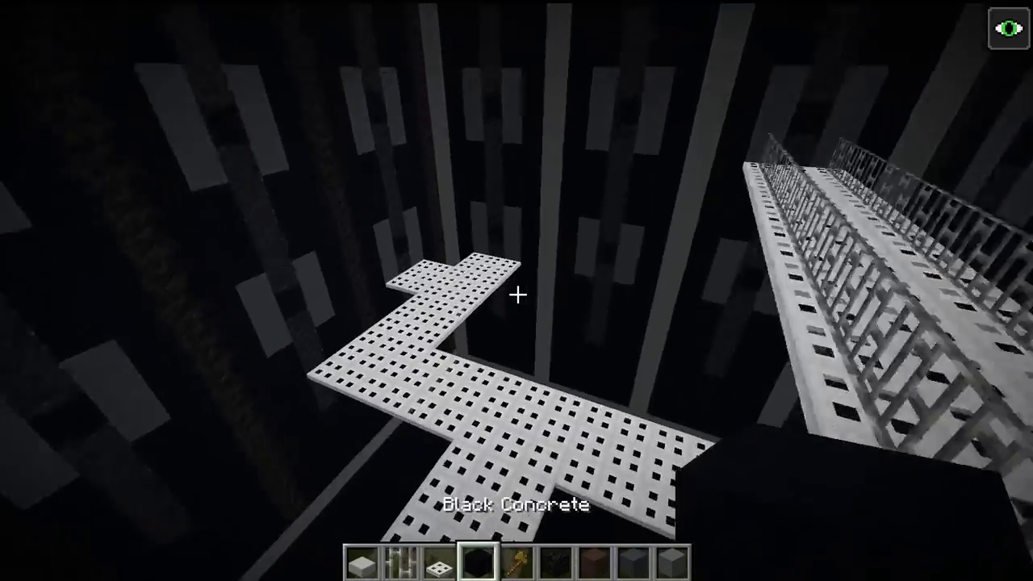
pyautogui.scroll(1, 516, 294)
pyautogui.scroll(1, 517, 295)
pyautogui.rightClick(516, 295)
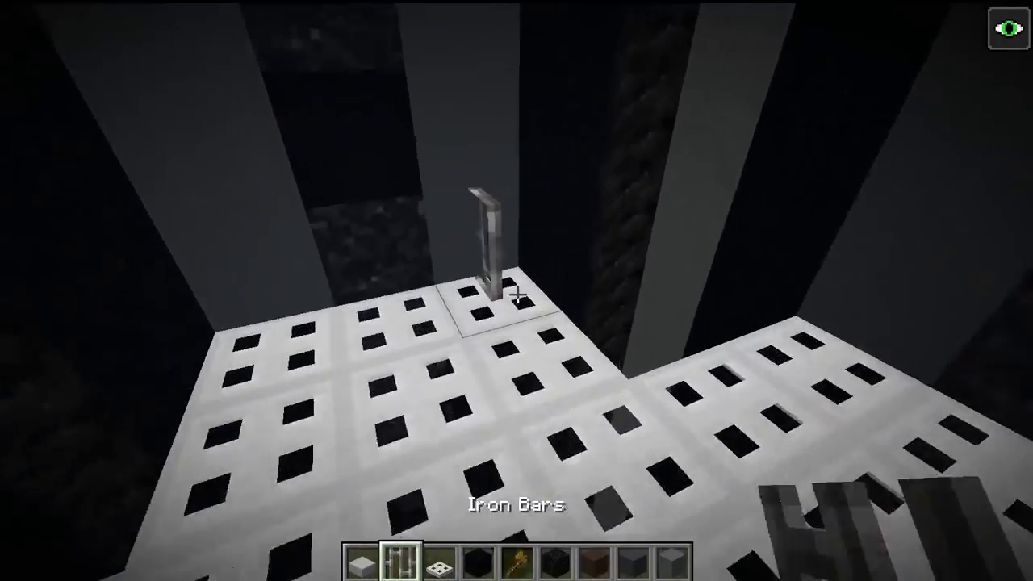
pyautogui.rightClick(516, 294)
pyautogui.rightClick(516, 294)
pyautogui.rightClick(516, 294)
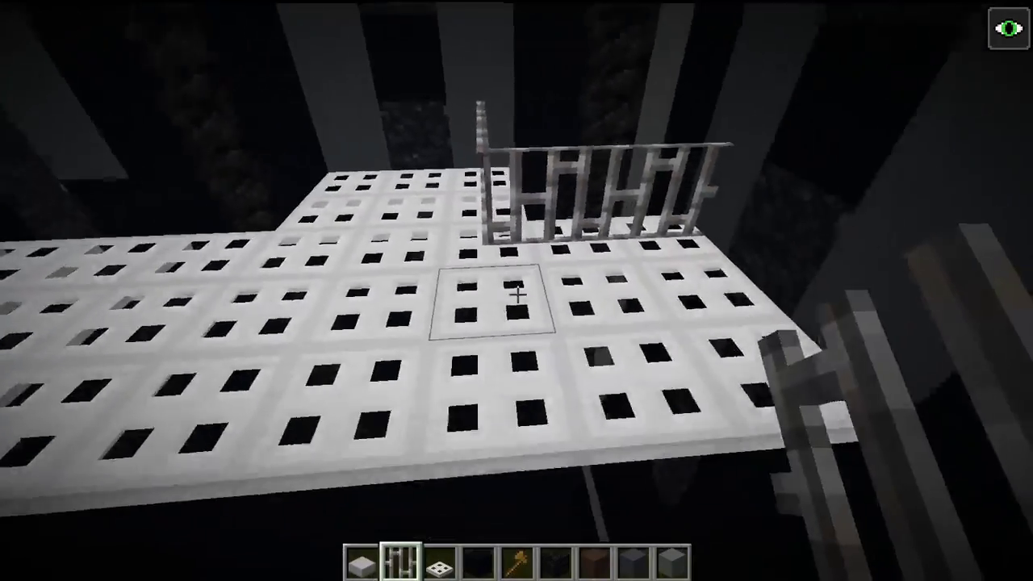
# Run an iron-bar railing along the inner edge of the fourth walkway's end leg toward the next corner
pyautogui.rightClick(516, 295)
pyautogui.rightClick(517, 294)
pyautogui.rightClick(517, 295)
pyautogui.rightClick(518, 294)
pyautogui.rightClick(517, 295)
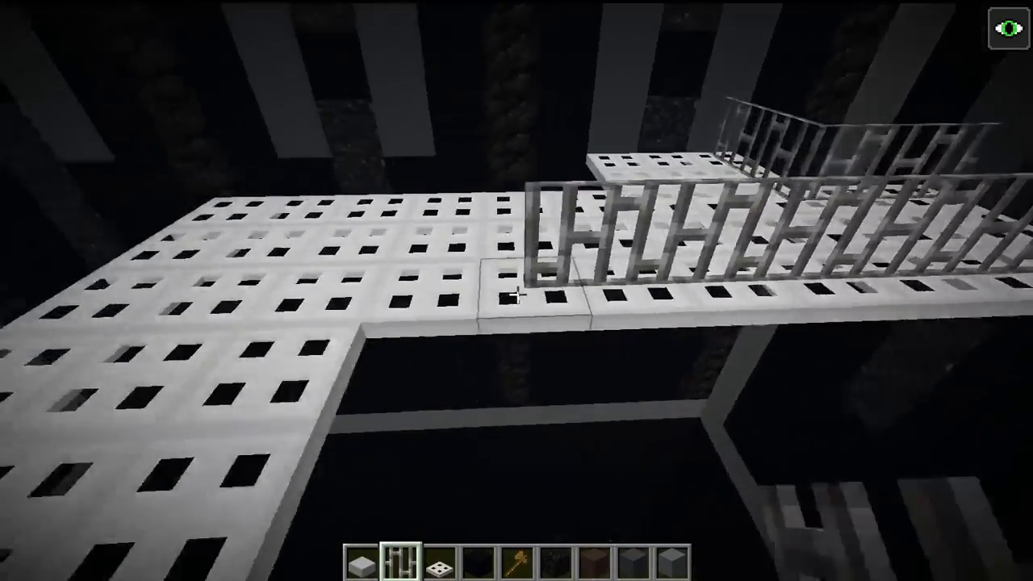
# Rail the other side of the wall branch with iron bars and turn onto the leg's outer edge
pyautogui.rightClick(517, 294)
pyautogui.rightClick(517, 295)
pyautogui.rightClick(517, 294)
pyautogui.press('s')
pyautogui.rightClick(517, 294)
pyautogui.rightClick(517, 295)
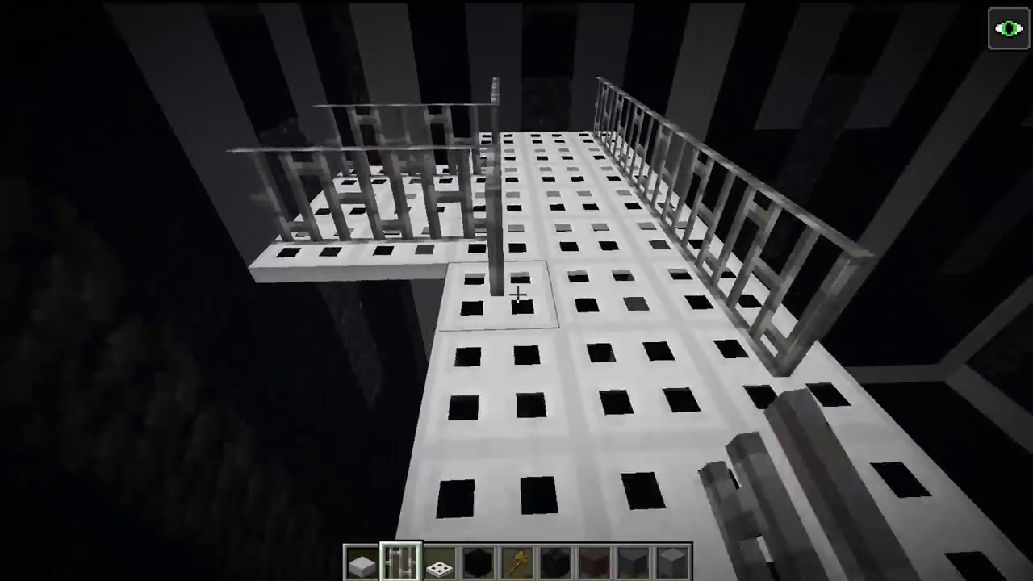
# Run the iron-bar railing along the walkway leg's outer edge to the corner and remove the overshooting bar
pyautogui.rightClick(517, 295)
pyautogui.press('s')
pyautogui.rightClick(517, 294)
pyautogui.rightClick(517, 294)
pyautogui.rightClick(517, 294)
pyautogui.press('d')
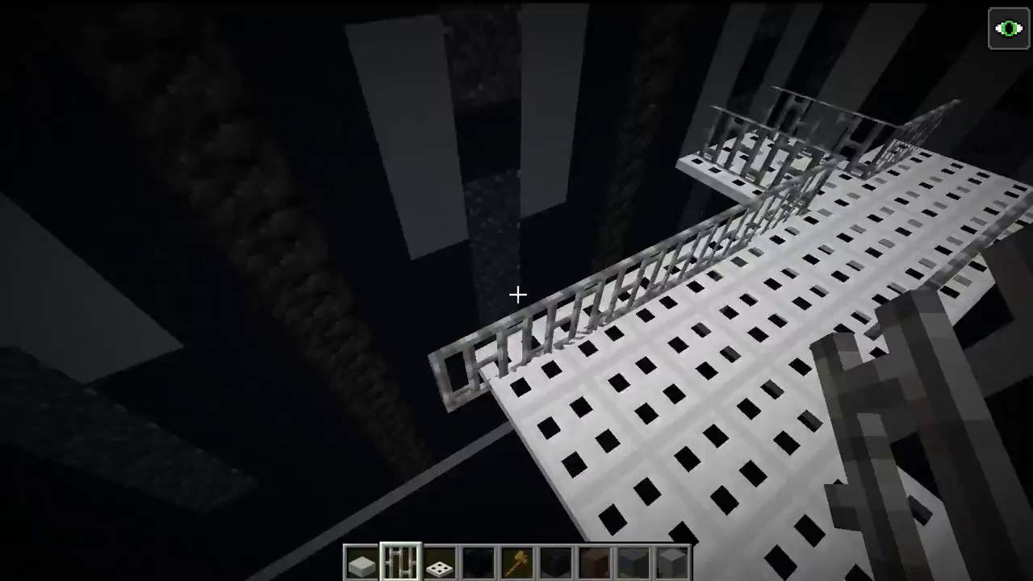
pyautogui.click(517, 294)
# Turn the outer iron-bar railing around the walkway's corner and start railing the opposite inner corner
pyautogui.rightClick(517, 295)
pyautogui.rightClick(517, 294)
pyautogui.rightClick(517, 294)
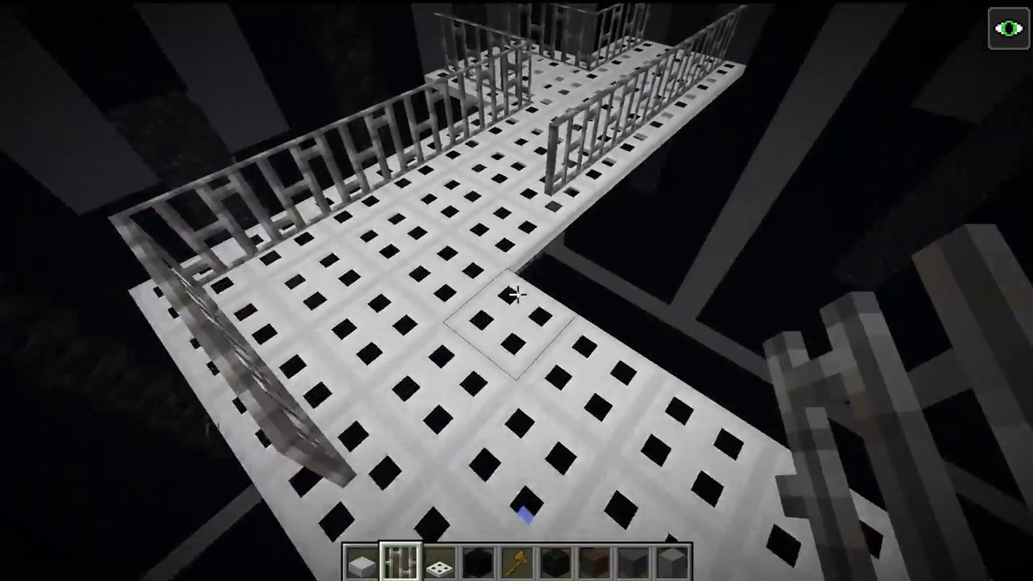
pyautogui.rightClick(517, 295)
pyautogui.rightClick(517, 295)
pyautogui.rightClick(517, 295)
# Run an iron-bar railing along the inner edge of the next walkway leg up to its far end
pyautogui.press('d')
pyautogui.rightClick(517, 295)
pyautogui.rightClick(517, 295)
pyautogui.rightClick(517, 294)
pyautogui.rightClick(517, 294)
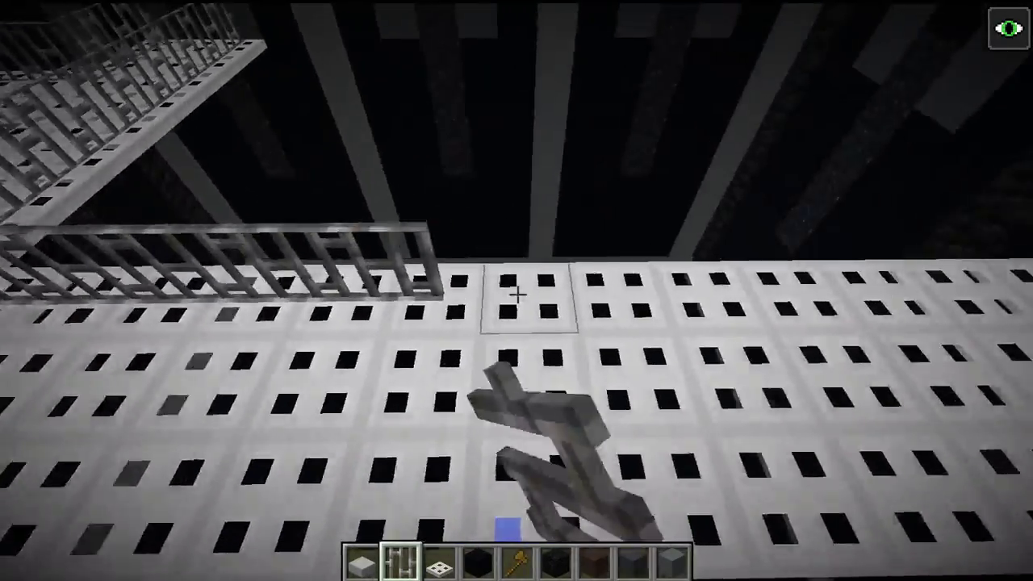
pyautogui.rightClick(517, 295)
pyautogui.rightClick(517, 295)
pyautogui.rightClick(517, 295)
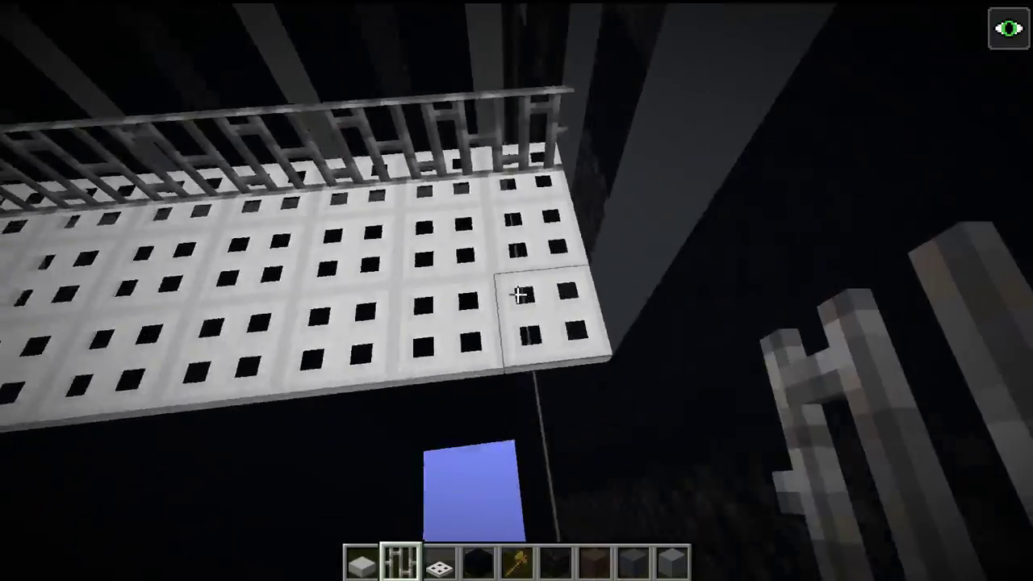
# Rail the leg's opposite edge on both sides of the side-branch junction and remove the misplaced iron bar
pyautogui.rightClick(516, 295)
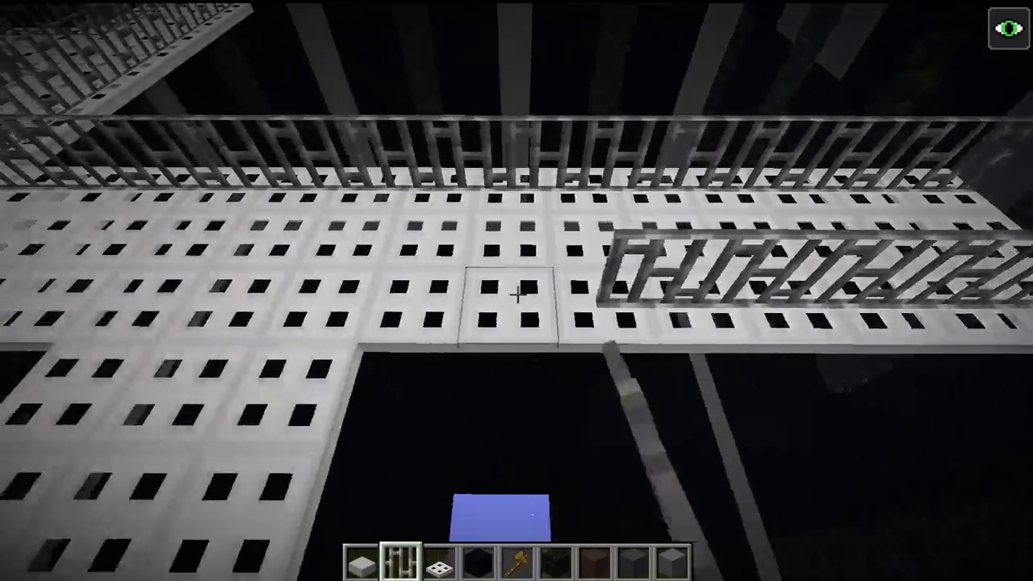
pyautogui.rightClick(516, 295)
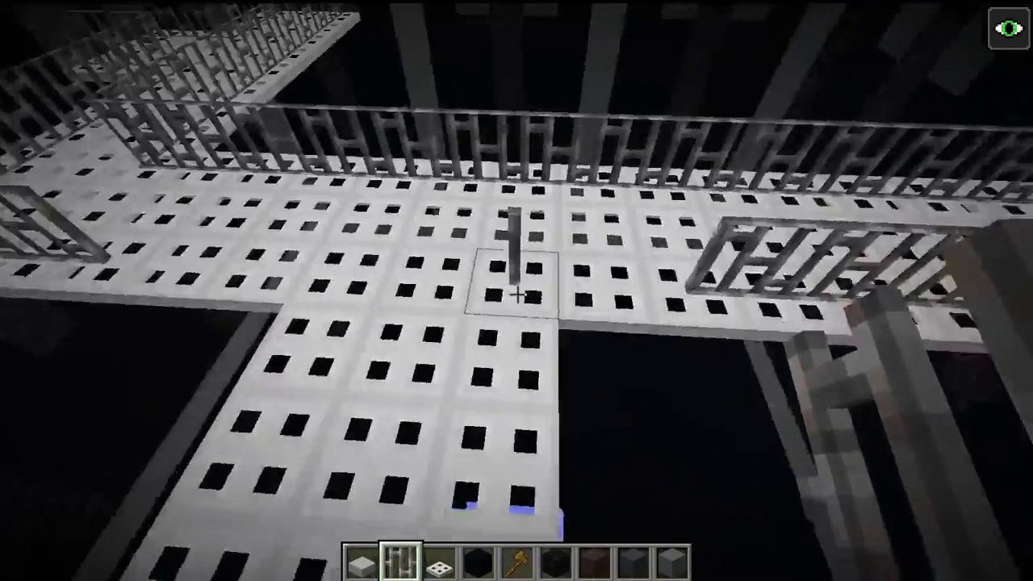
pyautogui.rightClick(516, 295)
pyautogui.click(516, 295)
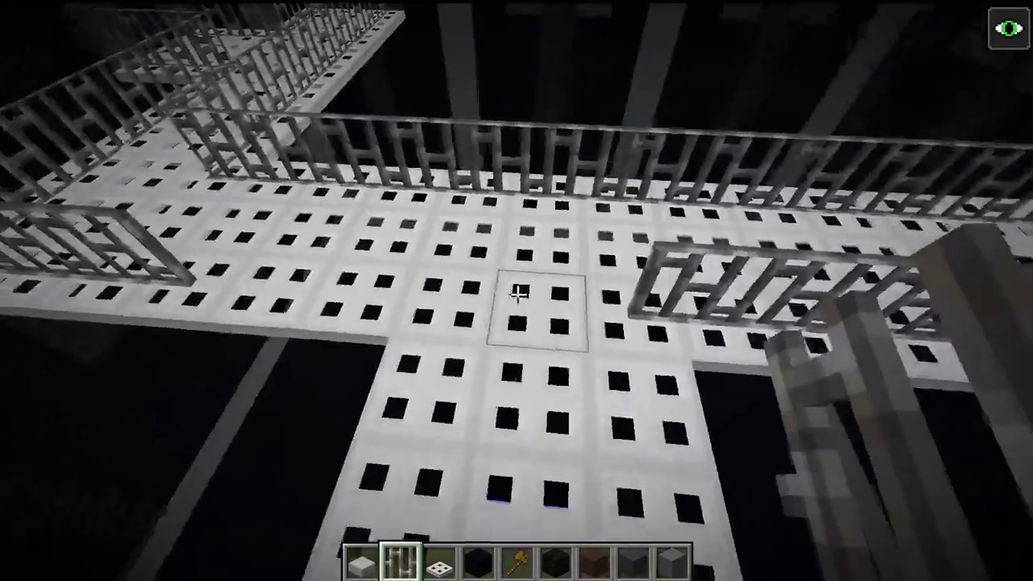
# Turn the iron-bar railings around both inner corners of the junction and start them along the side branch
pyautogui.rightClick(516, 294)
pyautogui.rightClick(516, 295)
pyautogui.rightClick(518, 294)
pyautogui.rightClick(518, 294)
pyautogui.rightClick(518, 295)
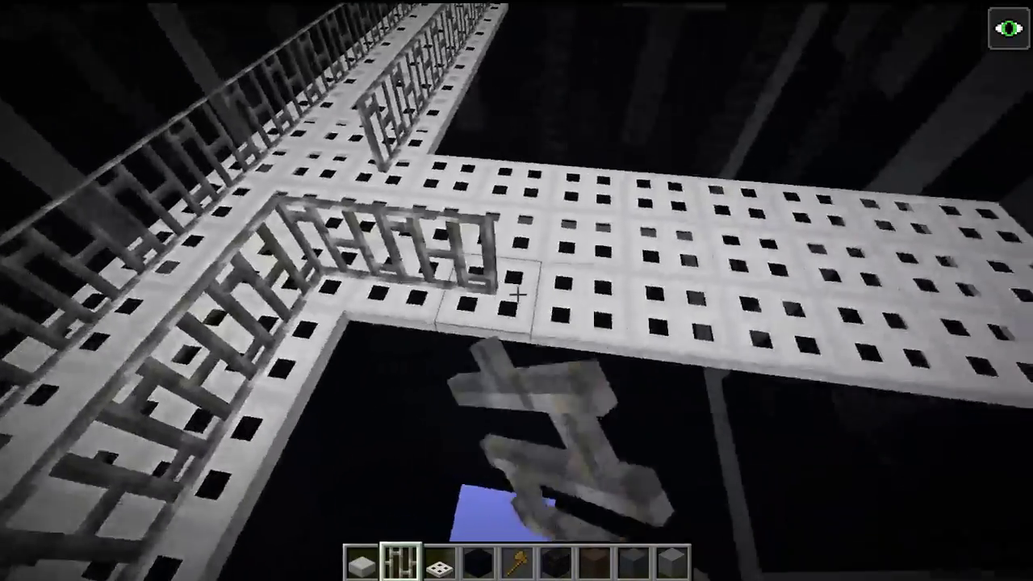
pyautogui.rightClick(518, 294)
pyautogui.rightClick(517, 294)
pyautogui.rightClick(518, 294)
pyautogui.rightClick(518, 295)
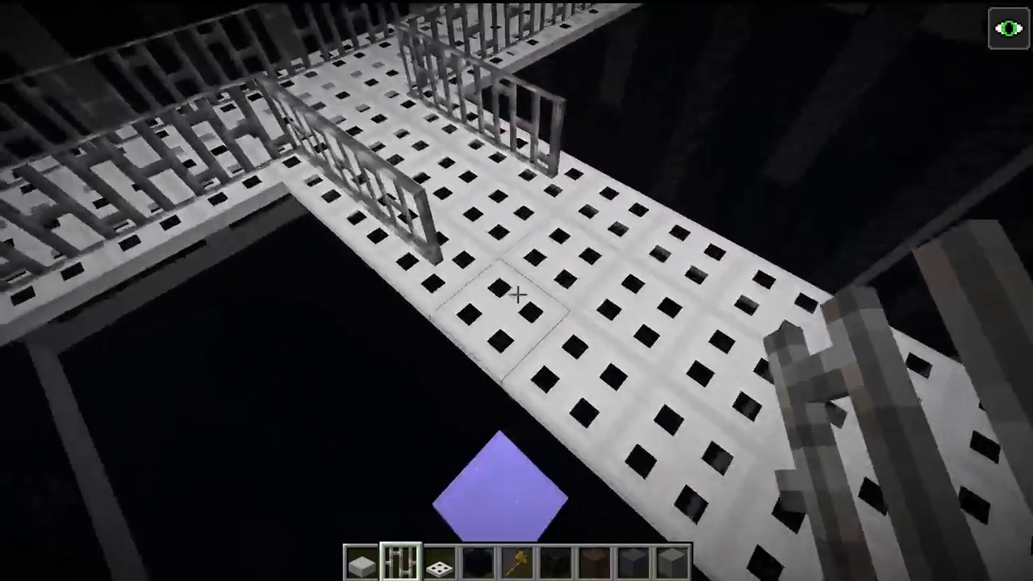
# Extend the iron-bar railings along the side branch toward its end at the wall
pyautogui.rightClick(517, 294)
pyautogui.rightClick(518, 294)
pyautogui.rightClick(517, 294)
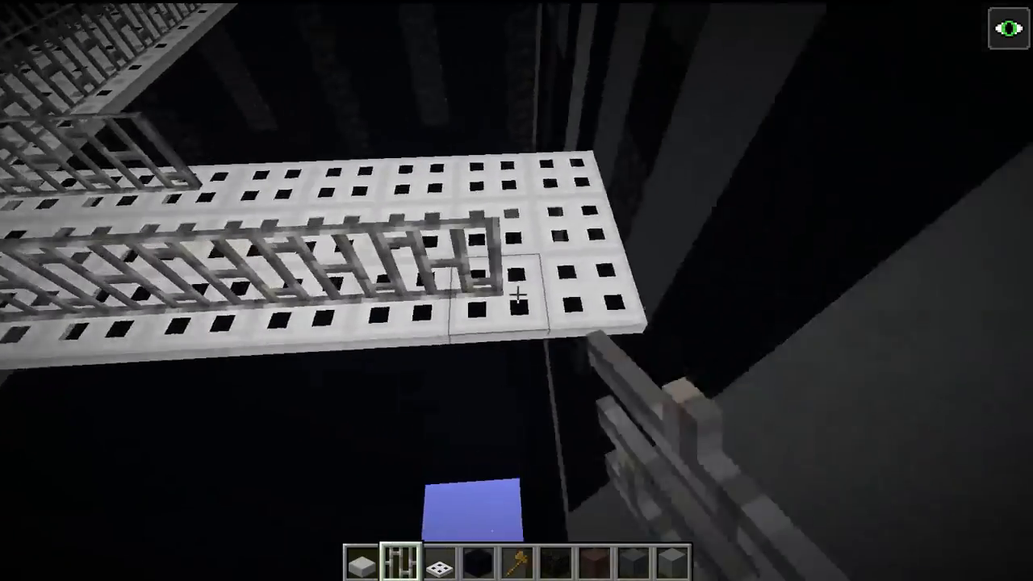
pyautogui.rightClick(517, 294)
pyautogui.rightClick(518, 295)
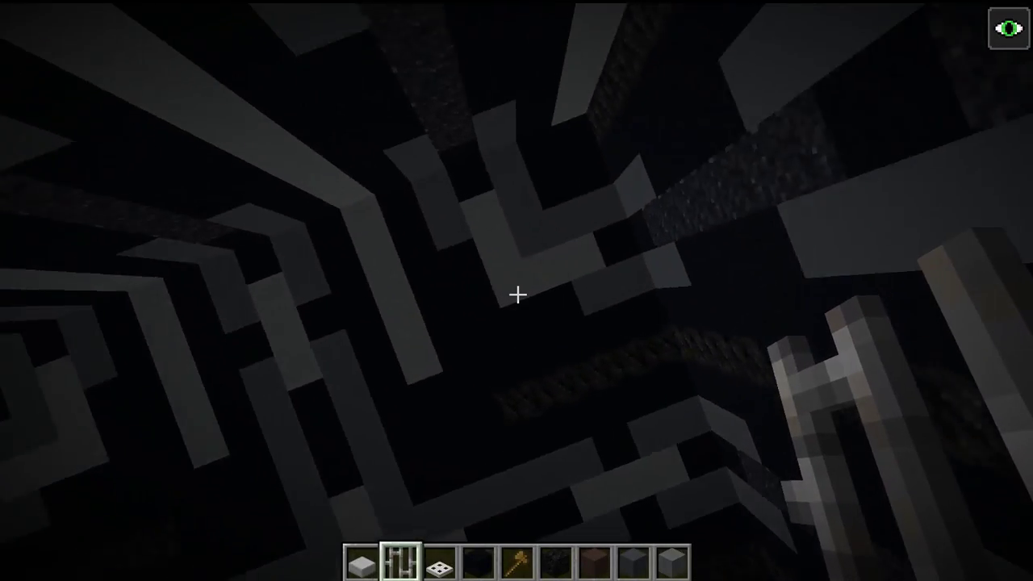
# Hang a vertical line of iron bars from the ceiling and attach a stone slab at its lower end
pyautogui.rightClick(517, 294)
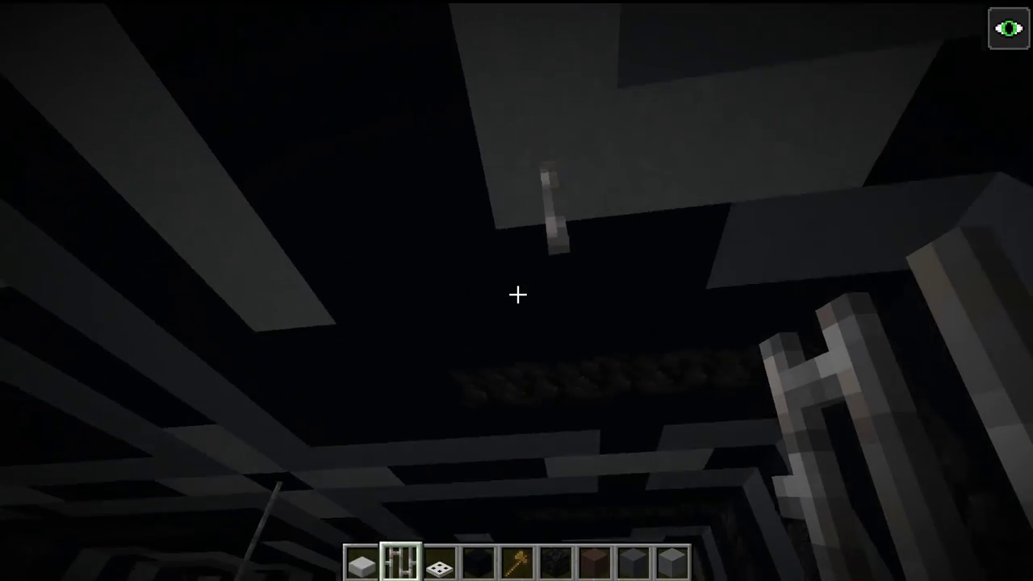
pyautogui.rightClick(517, 294)
pyautogui.click(517, 295)
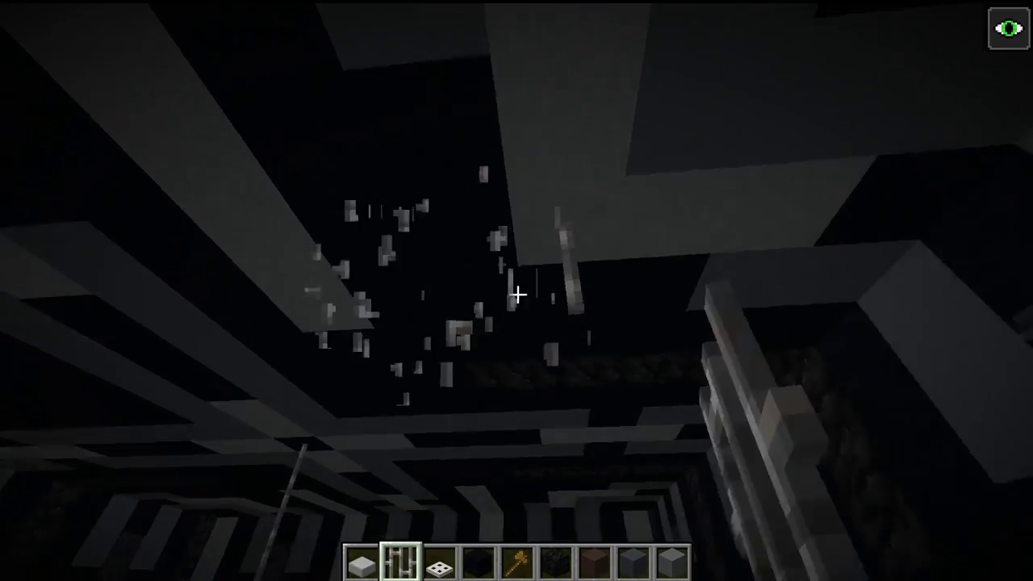
pyautogui.rightClick(517, 295)
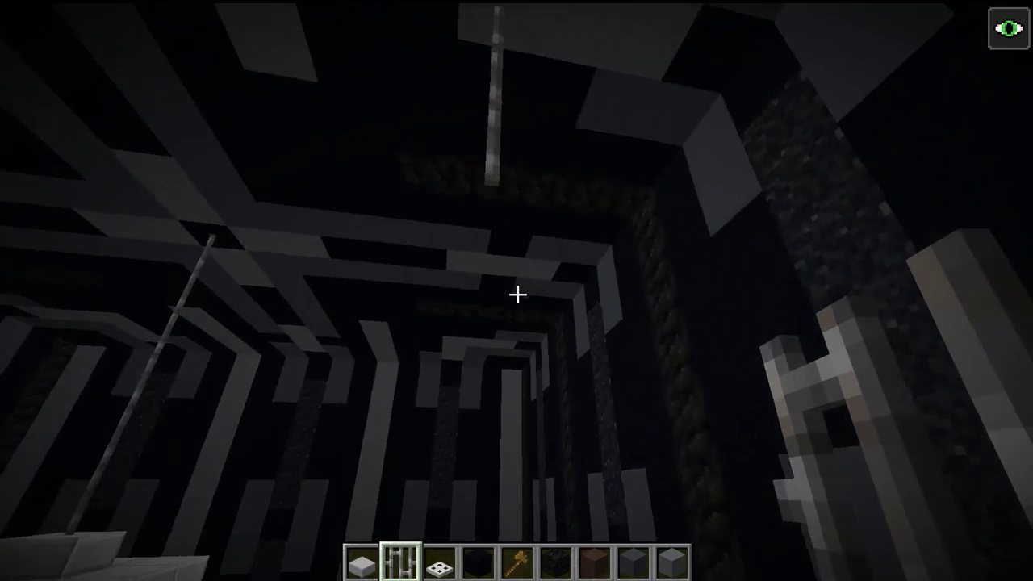
pyautogui.press('1')
pyautogui.rightClick(517, 295)
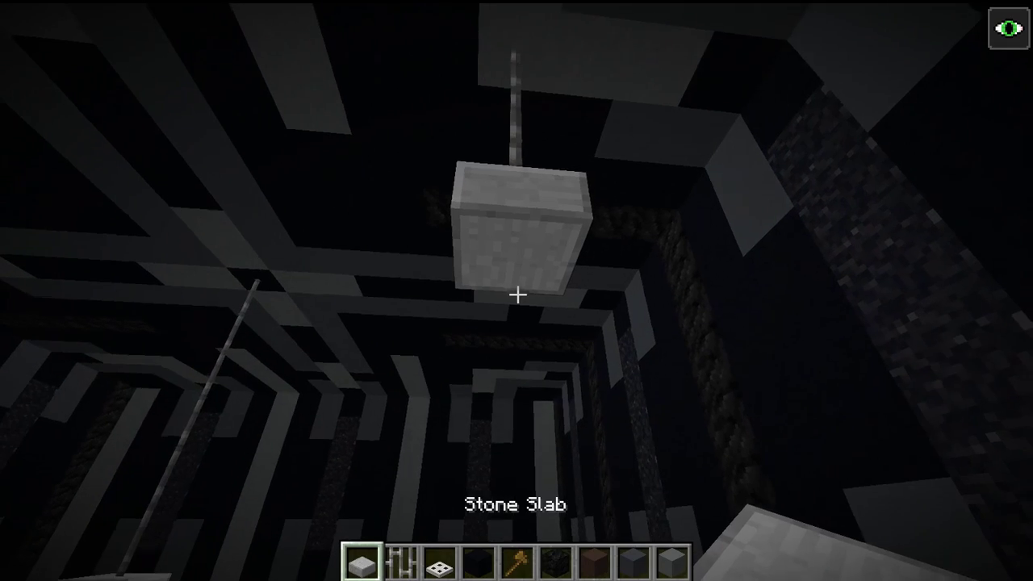
# Build a 3×3 stone slab roof directly beneath the hanging slab
pyautogui.press('space')
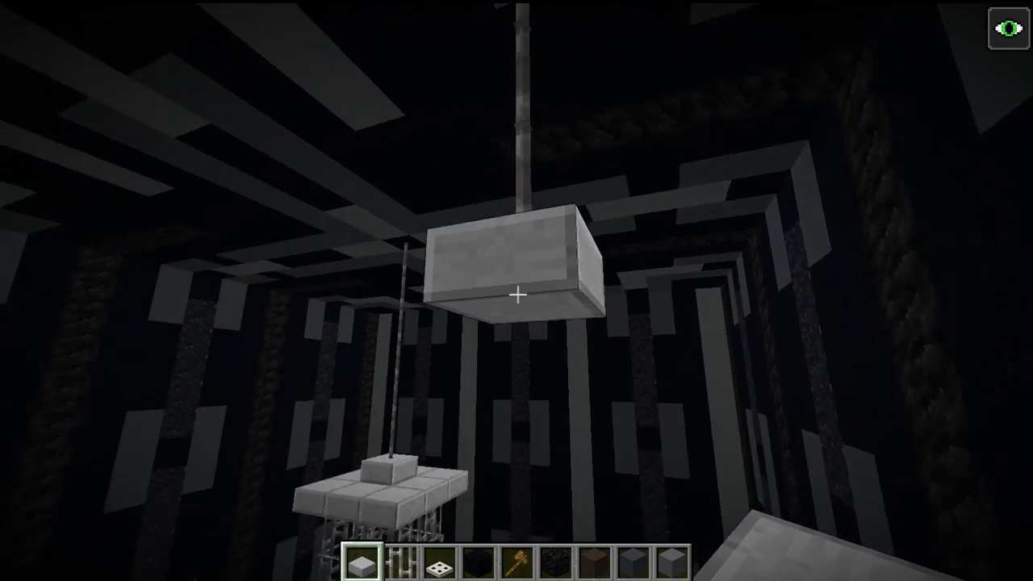
pyautogui.rightClick(517, 294)
pyautogui.rightClick(517, 295)
pyautogui.click(517, 294)
pyautogui.rightClick(517, 295)
pyautogui.rightClick(517, 295)
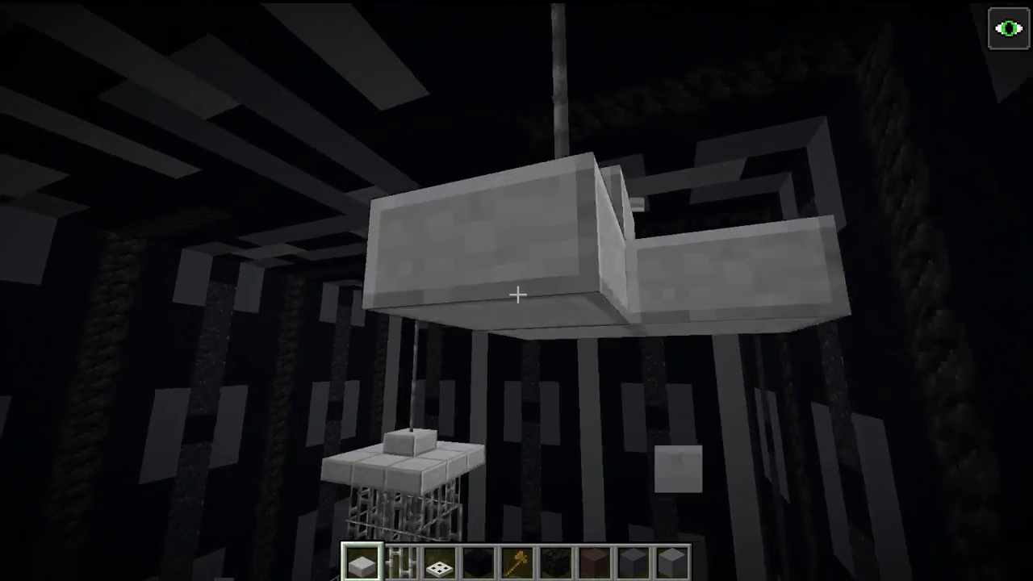
pyautogui.press('a')
pyautogui.rightClick(517, 294)
pyautogui.press('a')
pyautogui.press('space')
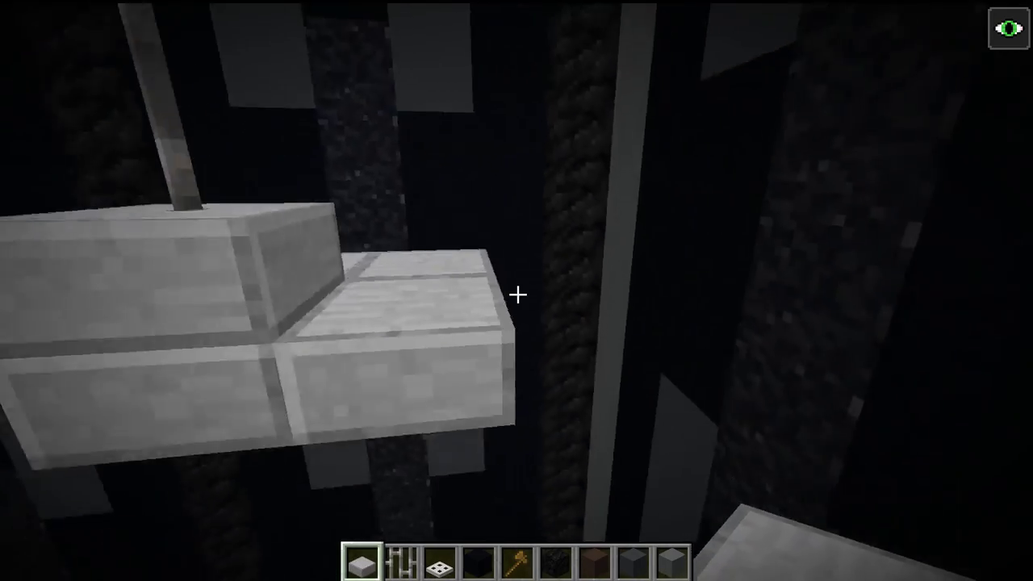
pyautogui.rightClick(517, 294)
pyautogui.rightClick(517, 295)
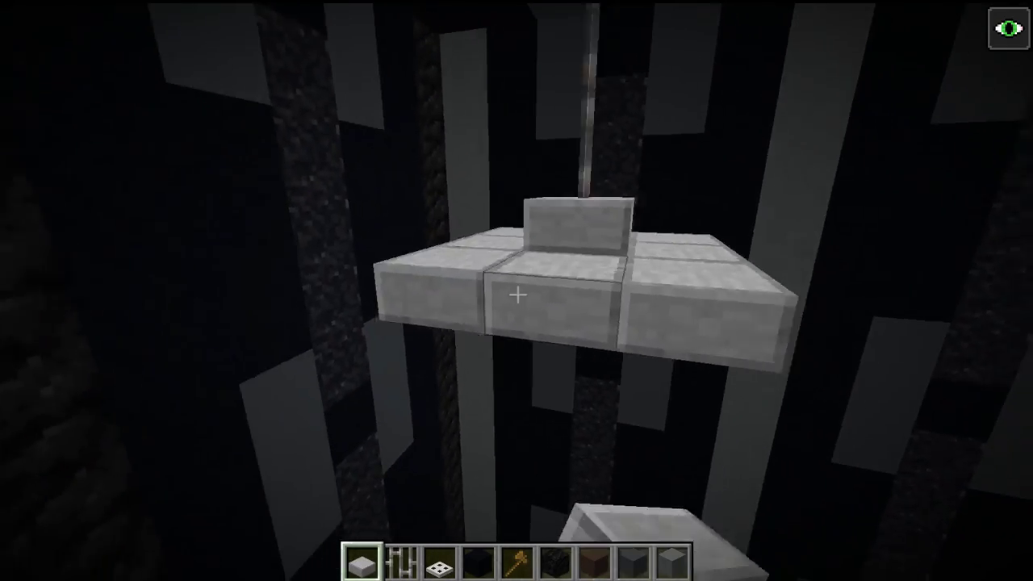
# Build the upper iron-bar walls of the second cage around the underside of its slab roof
pyautogui.scroll(-1, 517, 295)
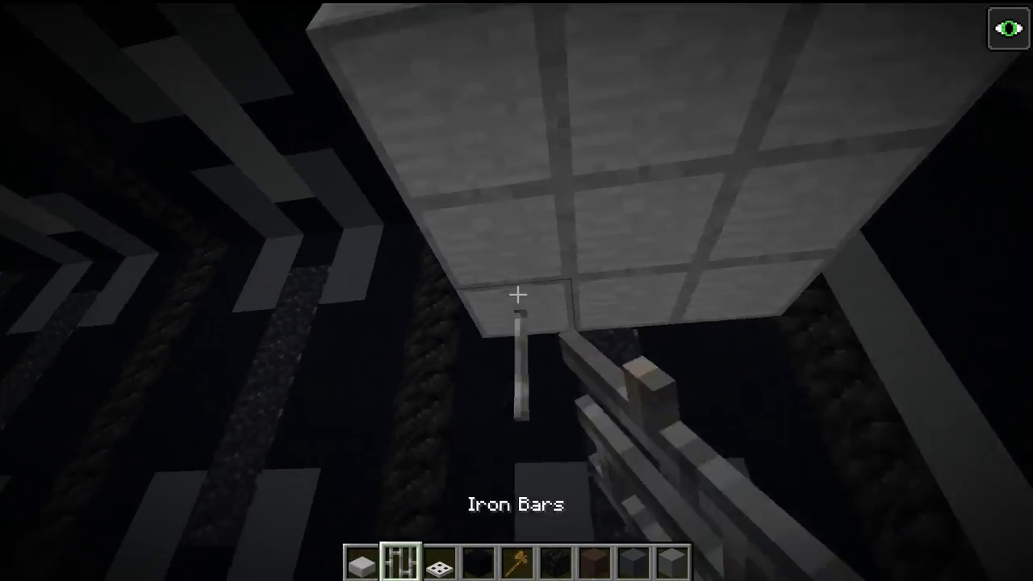
pyautogui.rightClick(517, 295)
pyautogui.rightClick(517, 295)
pyautogui.rightClick(517, 295)
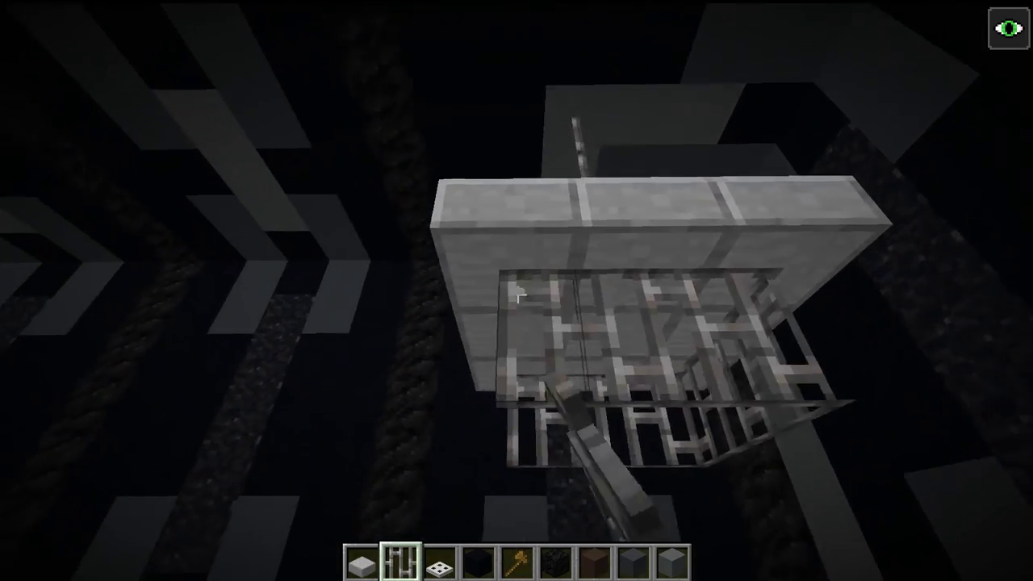
pyautogui.rightClick(517, 294)
pyautogui.rightClick(517, 295)
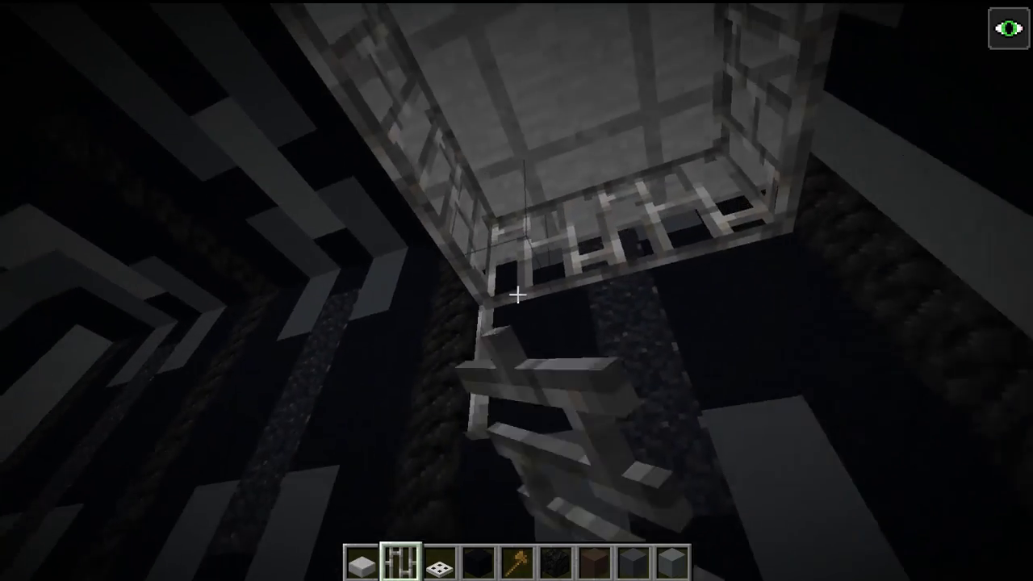
pyautogui.rightClick(517, 295)
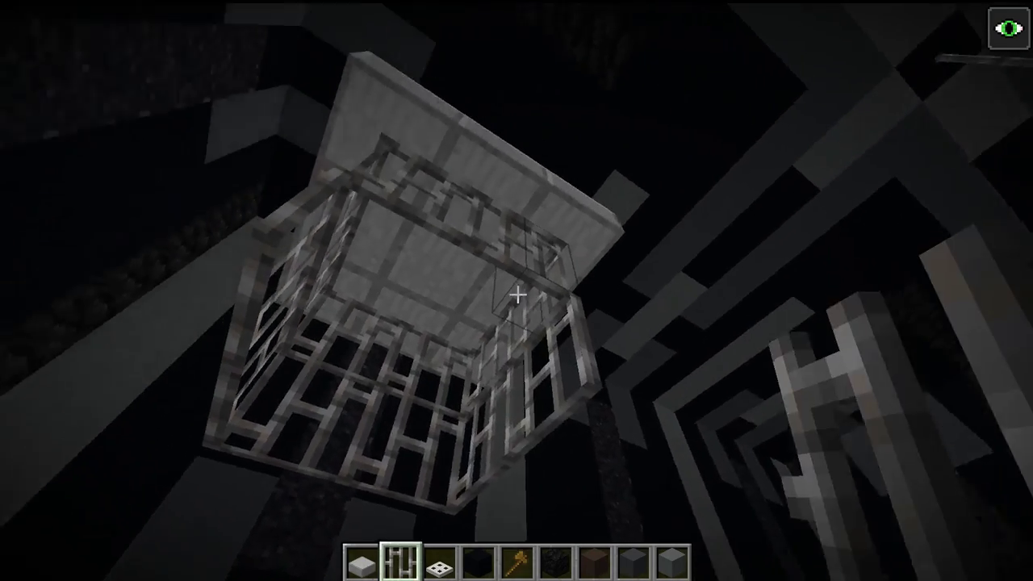
# Extend the cage's iron-bar walls downward and lay a stone slab floor beneath them
pyautogui.rightClick(517, 294)
pyautogui.rightClick(517, 294)
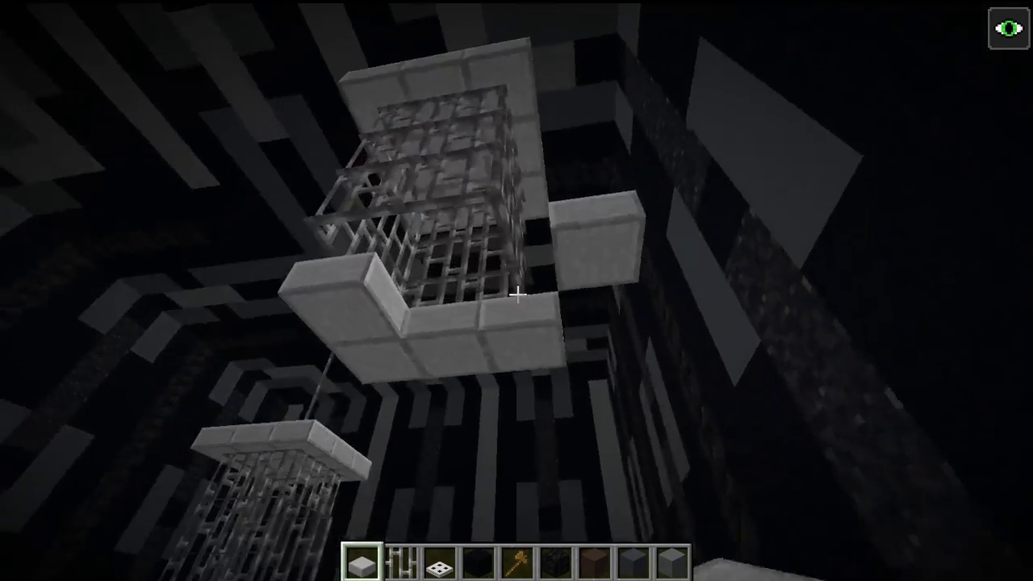
pyautogui.rightClick(517, 294)
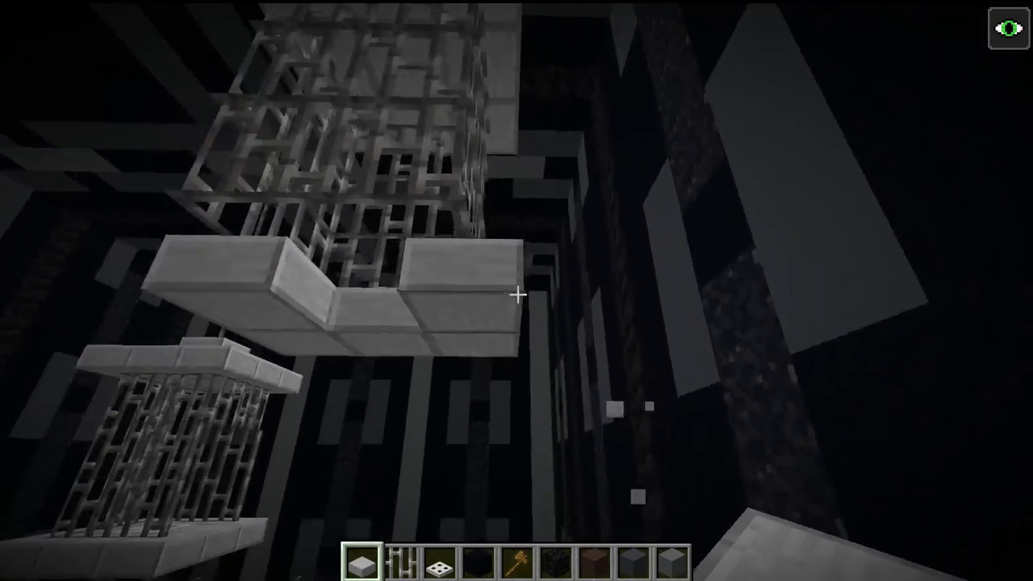
pyautogui.rightClick(517, 294)
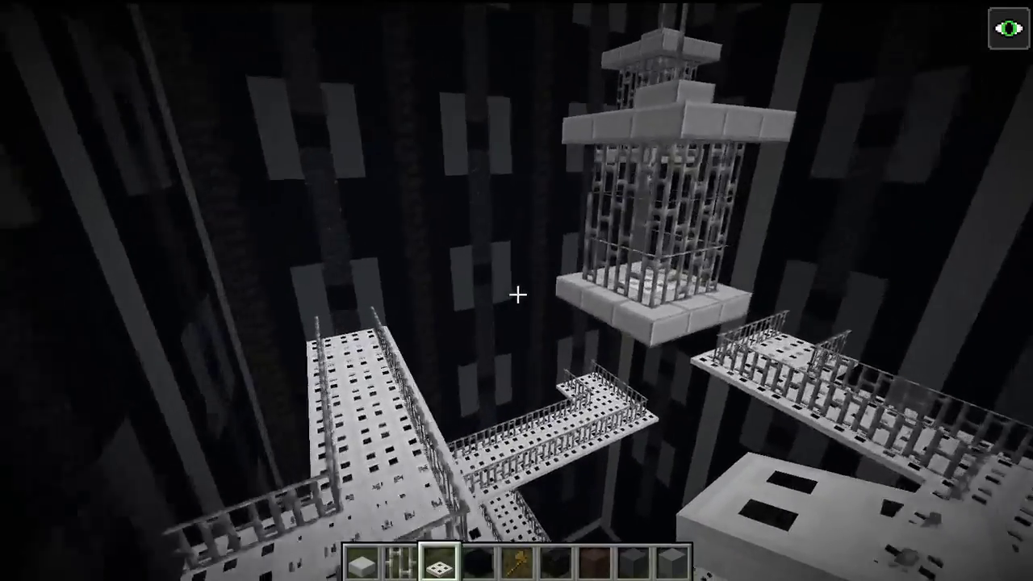
# Build an L-shaped black concrete beam across the shaft's corner, linking the gravel columns of two adjacent walls
pyautogui.press('w')
pyautogui.press('shift')
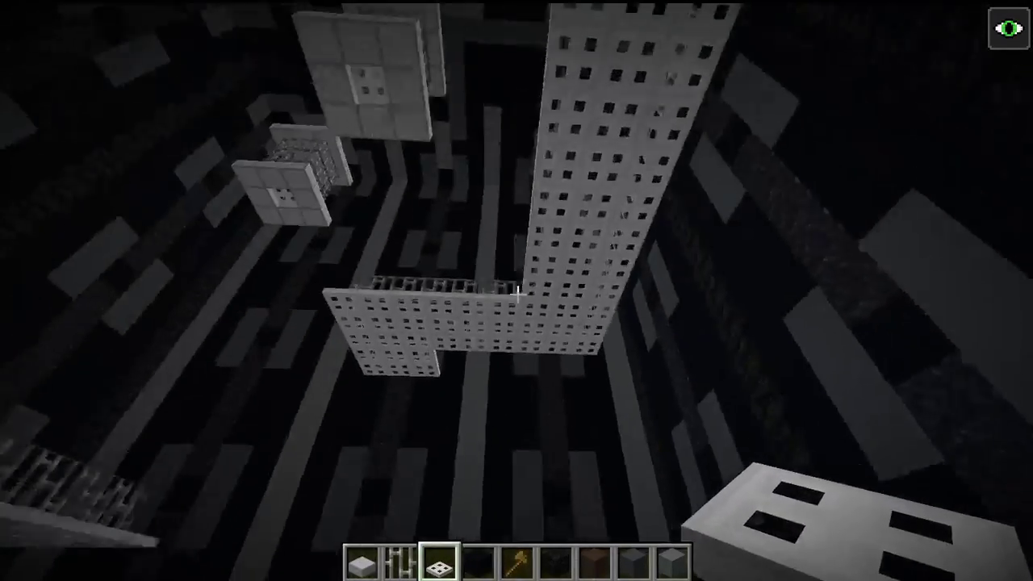
pyautogui.scroll(-1, 517, 295)
pyautogui.scroll(-4, 517, 295)
pyautogui.scroll(4, 518, 295)
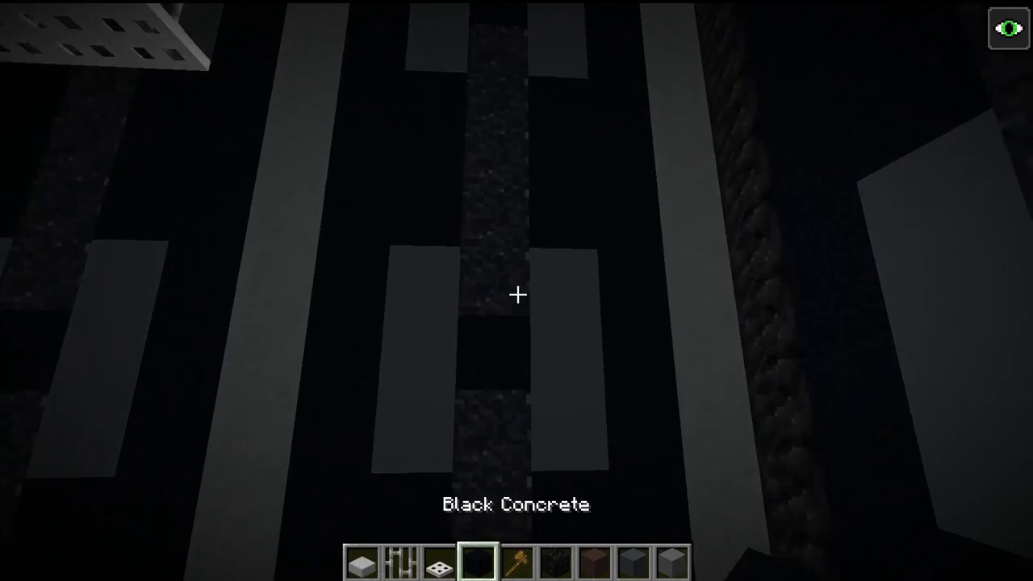
pyautogui.rightClick(517, 294)
pyautogui.rightClick(517, 294)
pyautogui.rightClick(517, 294)
pyautogui.rightClick(517, 294)
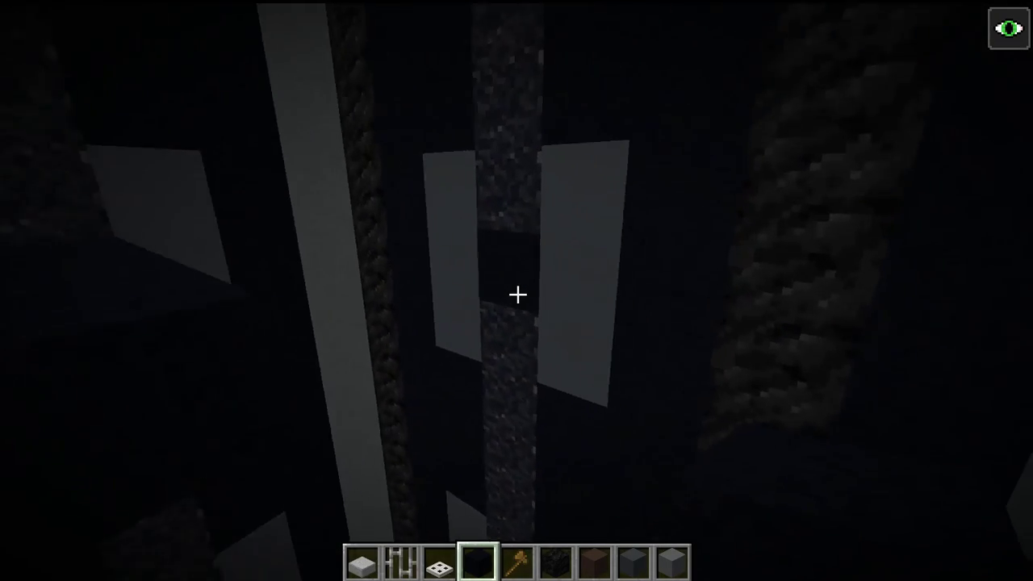
# Cap the top of the L-shaped black concrete beam with stone slabs along both arms
pyautogui.scroll(3, 517, 296)
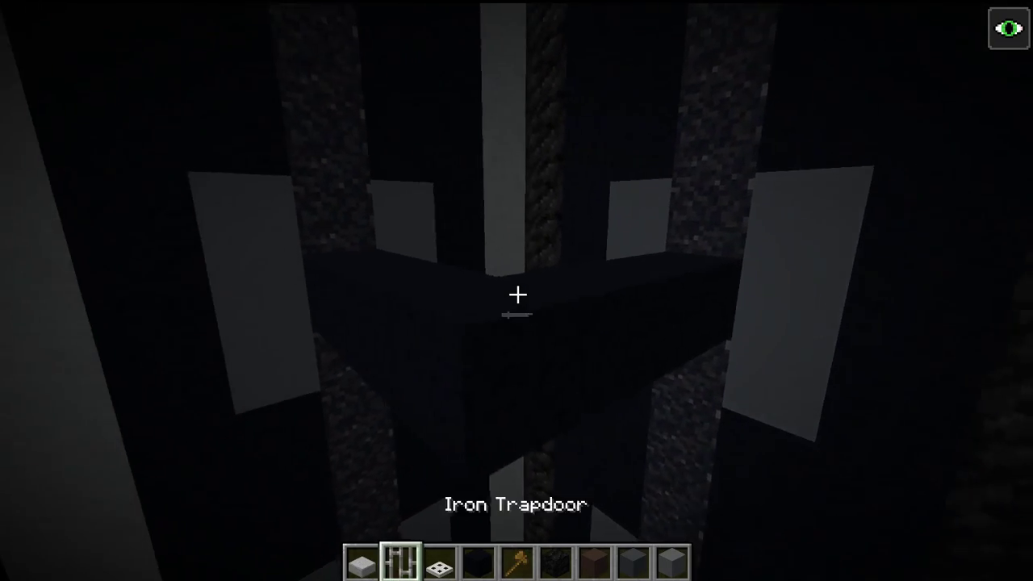
pyautogui.rightClick(518, 295)
pyautogui.rightClick(517, 295)
pyautogui.rightClick(517, 295)
pyautogui.rightClick(517, 296)
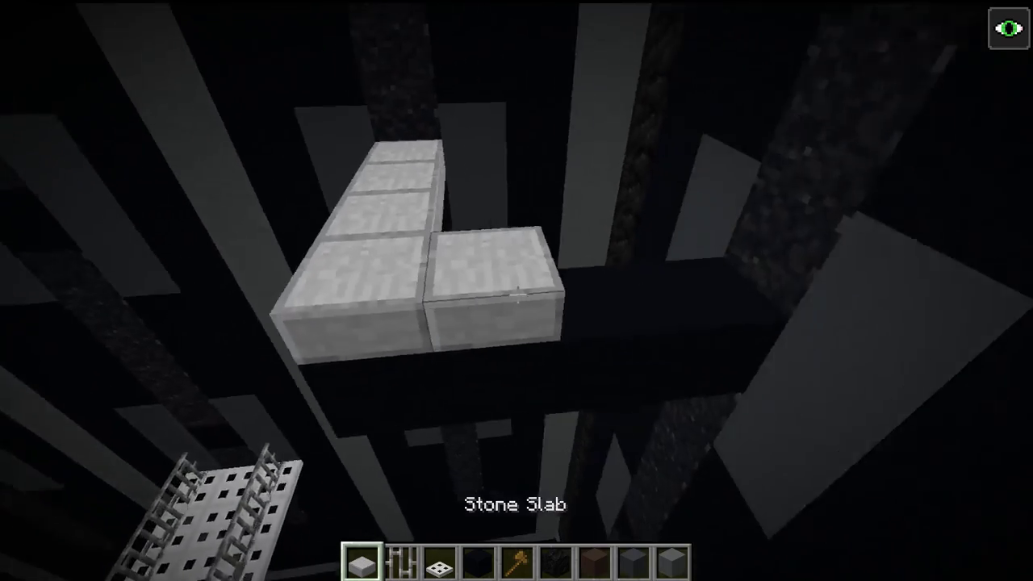
pyautogui.rightClick(517, 295)
pyautogui.rightClick(517, 295)
pyautogui.rightClick(517, 295)
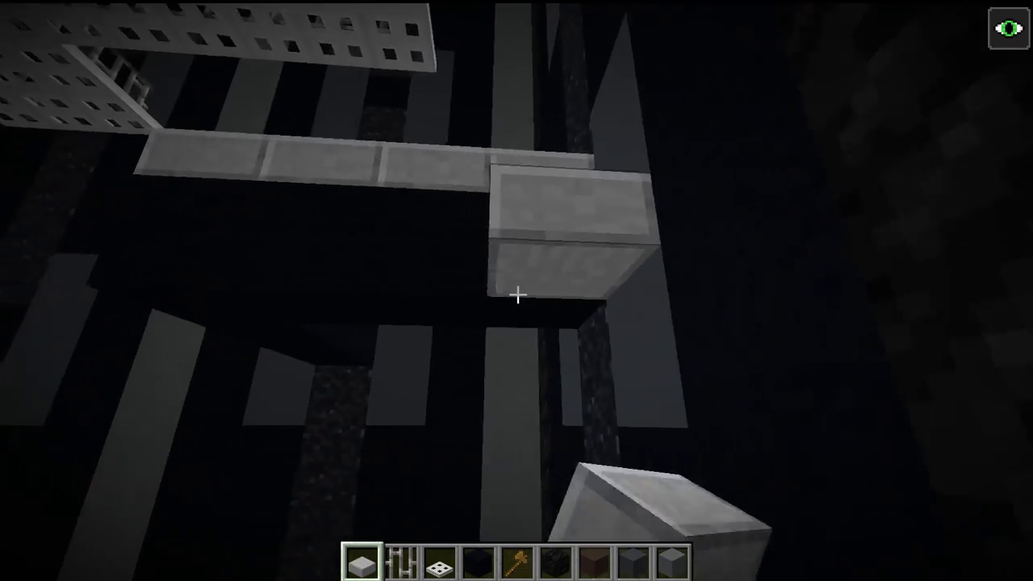
# Line the underside of the L-shaped black concrete beam with stone slabs along both arms, removing misplaced slabs
pyautogui.rightClick(517, 295)
pyautogui.rightClick(517, 295)
pyautogui.click(517, 295)
pyautogui.click(517, 295)
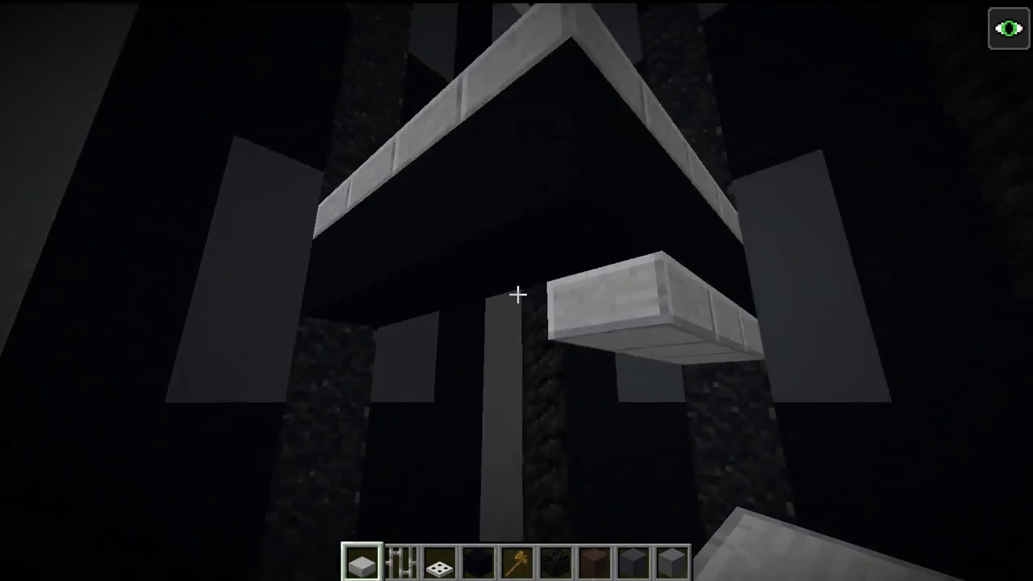
pyautogui.rightClick(517, 295)
pyautogui.rightClick(517, 294)
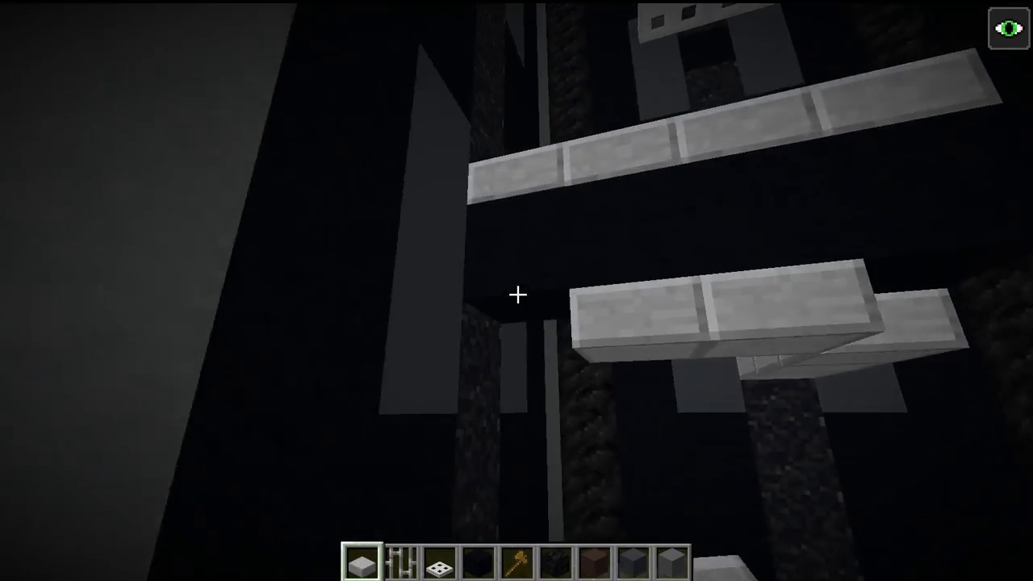
pyautogui.rightClick(517, 295)
pyautogui.rightClick(517, 294)
pyautogui.rightClick(517, 295)
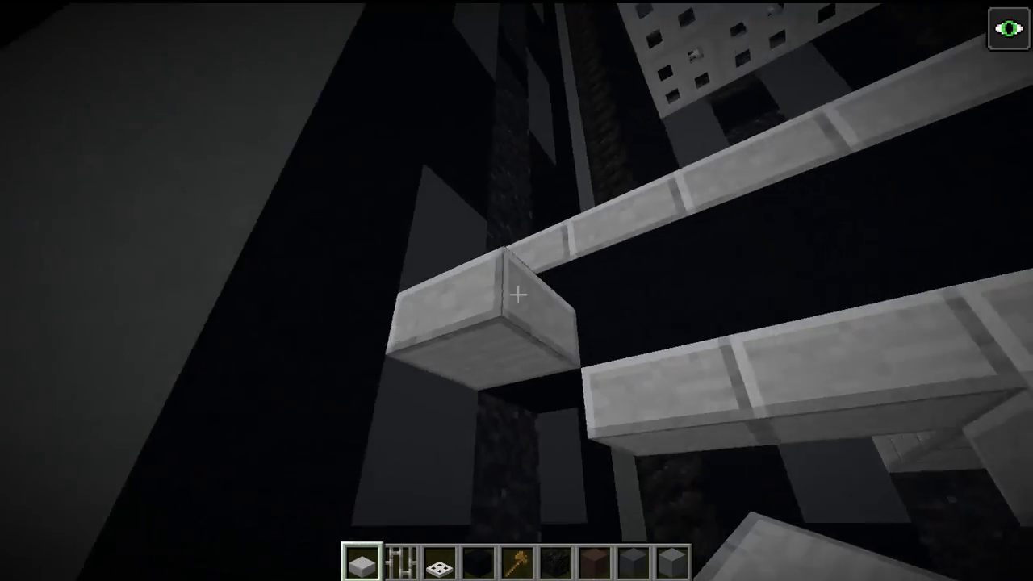
pyautogui.click(517, 296)
pyautogui.click(517, 295)
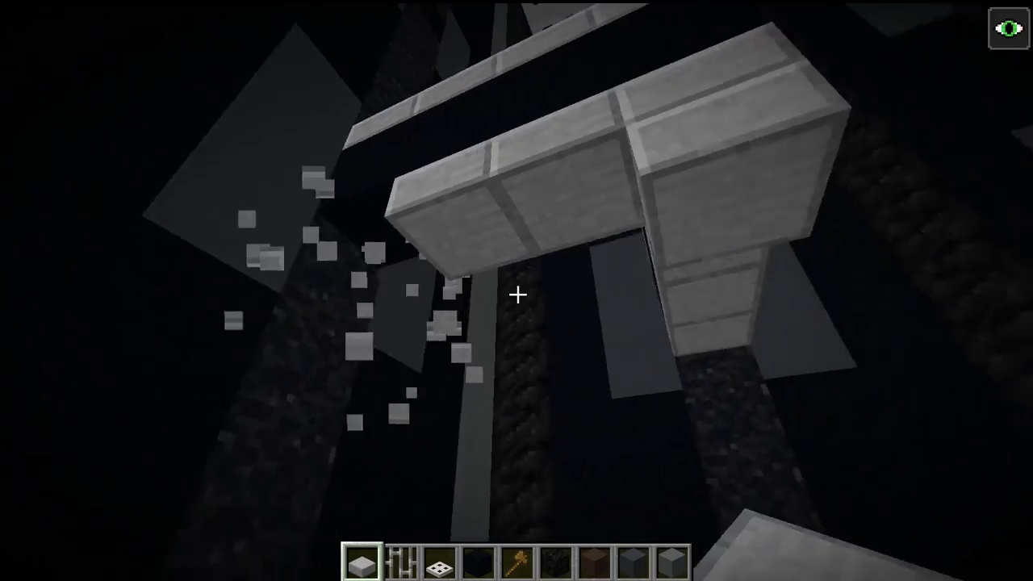
# Hang a chain of iron bars from the slab-trimmed underside at the corner of the black concrete beam
pyautogui.press('2')
pyautogui.rightClick(517, 296)
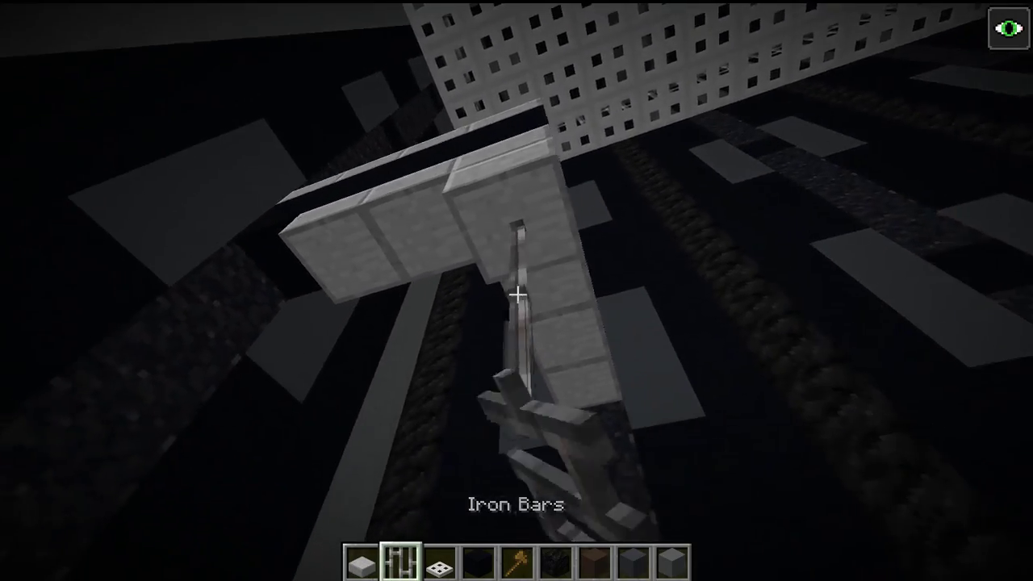
pyautogui.click(517, 295)
pyautogui.press('1')
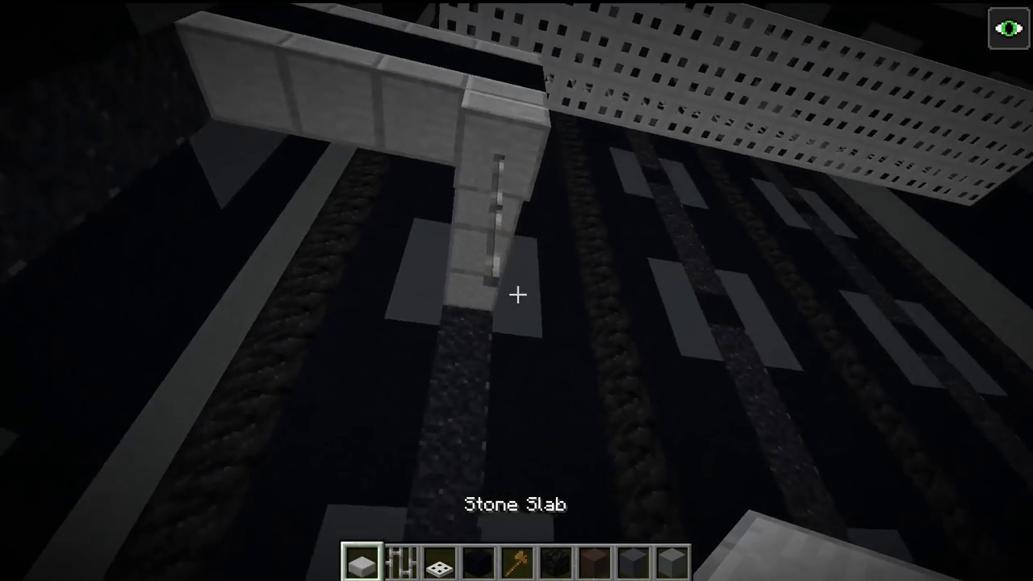
pyautogui.press('2')
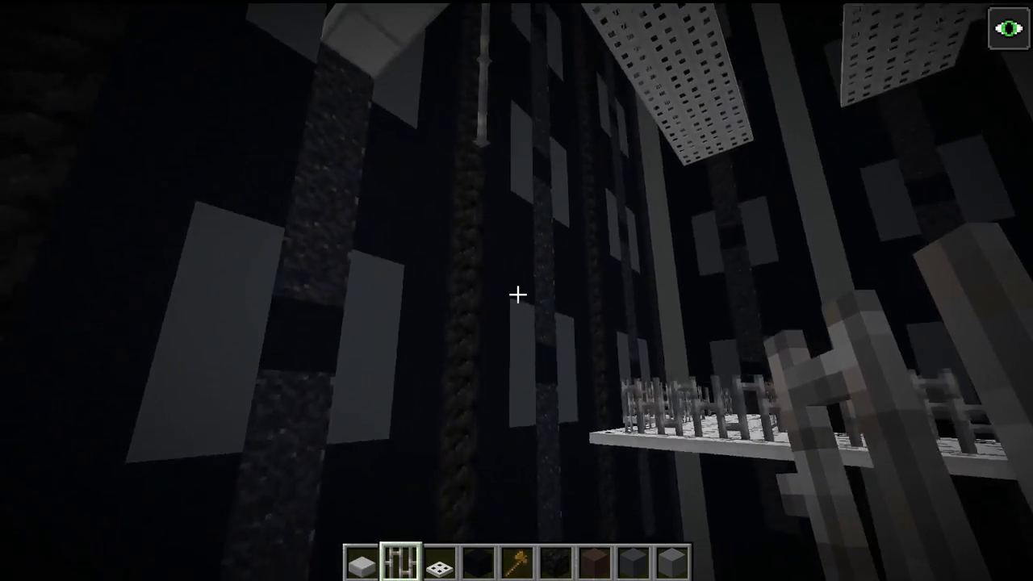
# Build a stone slab cage roof at the end of the hanging chain and add iron-bar walls beneath it
pyautogui.press('1')
pyautogui.rightClick(517, 295)
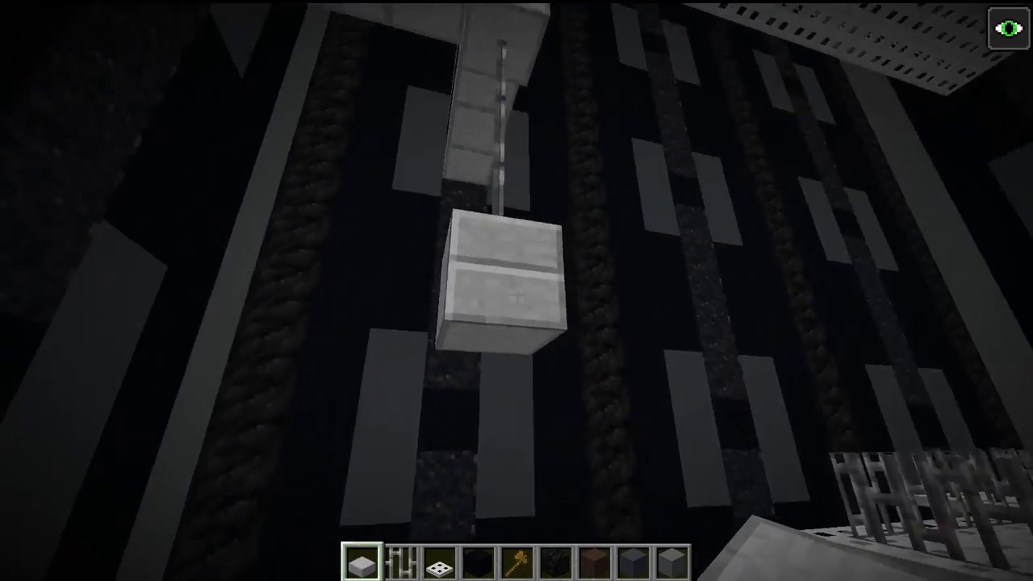
pyautogui.rightClick(517, 295)
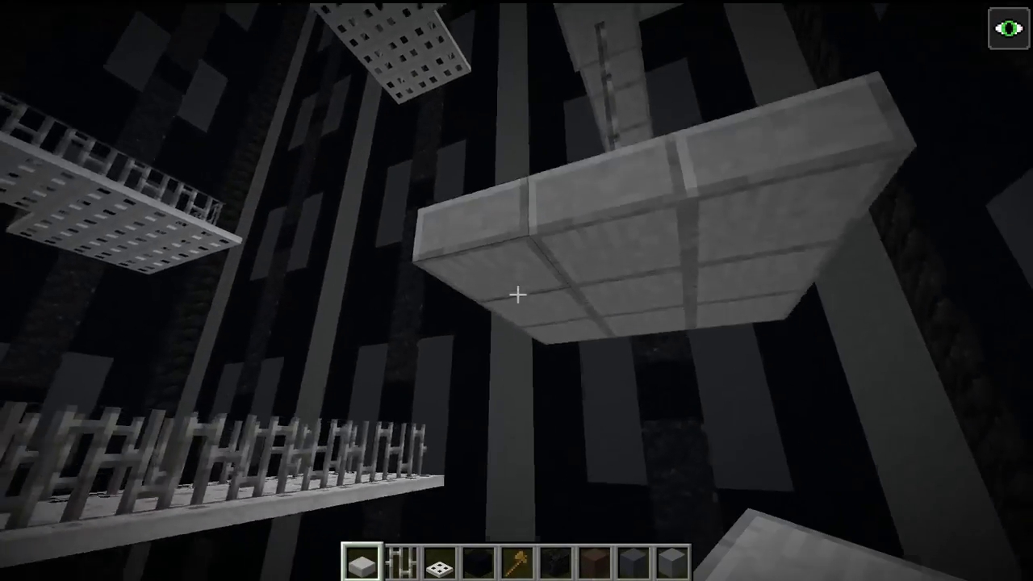
pyautogui.scroll(-1, 517, 296)
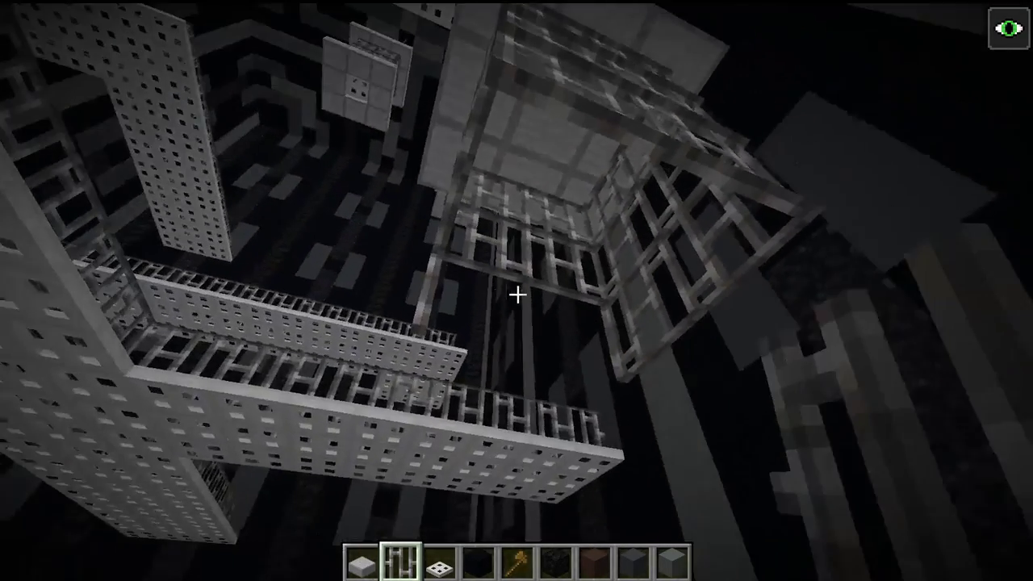
pyautogui.rightClick(517, 295)
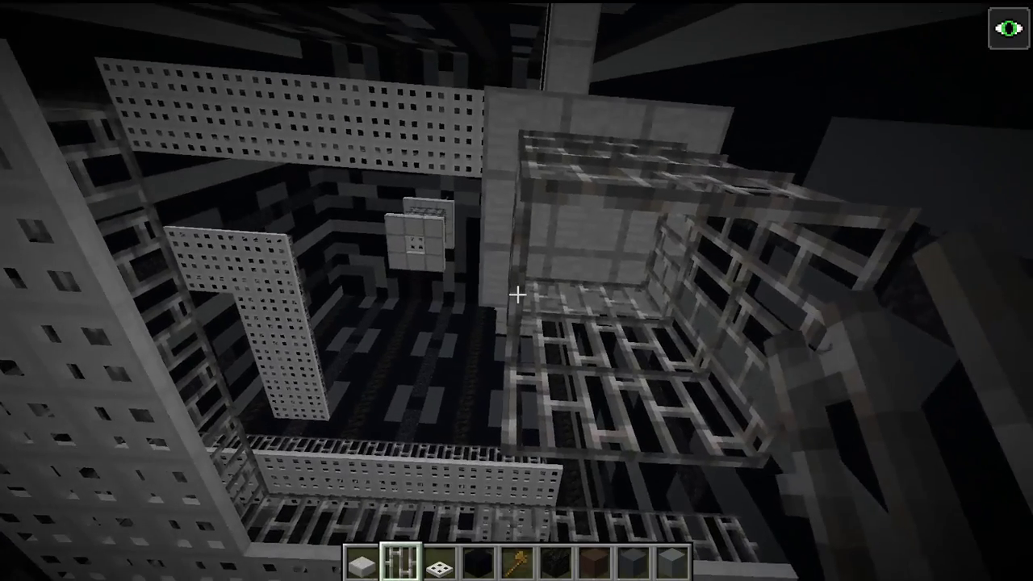
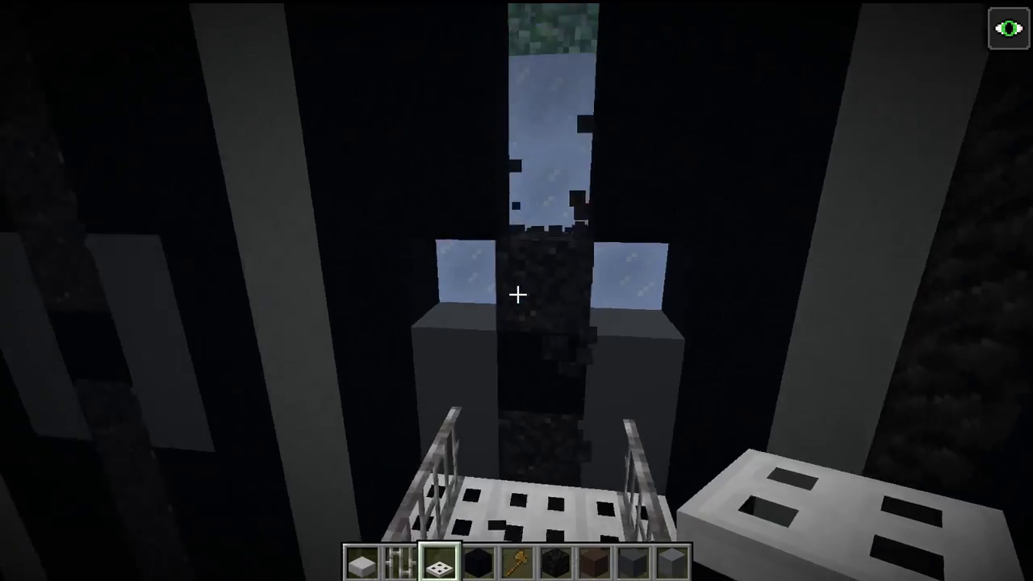
# Break out the gravel and concrete wall blocks at the end of the railed walkway to open a doorway
pyautogui.click(517, 294)
pyautogui.click(517, 295)
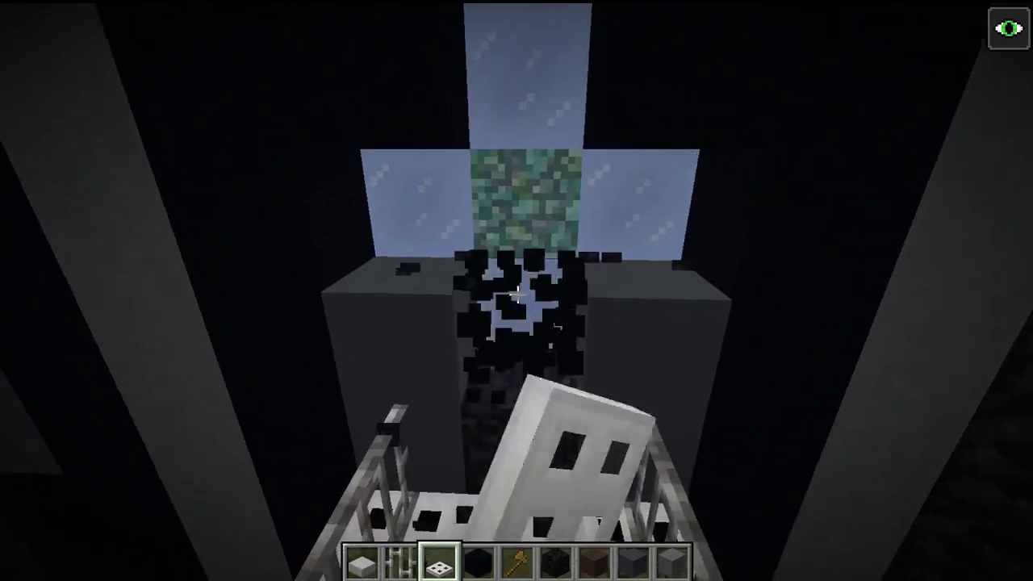
pyautogui.click(517, 295)
pyautogui.click(517, 294)
pyautogui.click(518, 295)
pyautogui.click(517, 294)
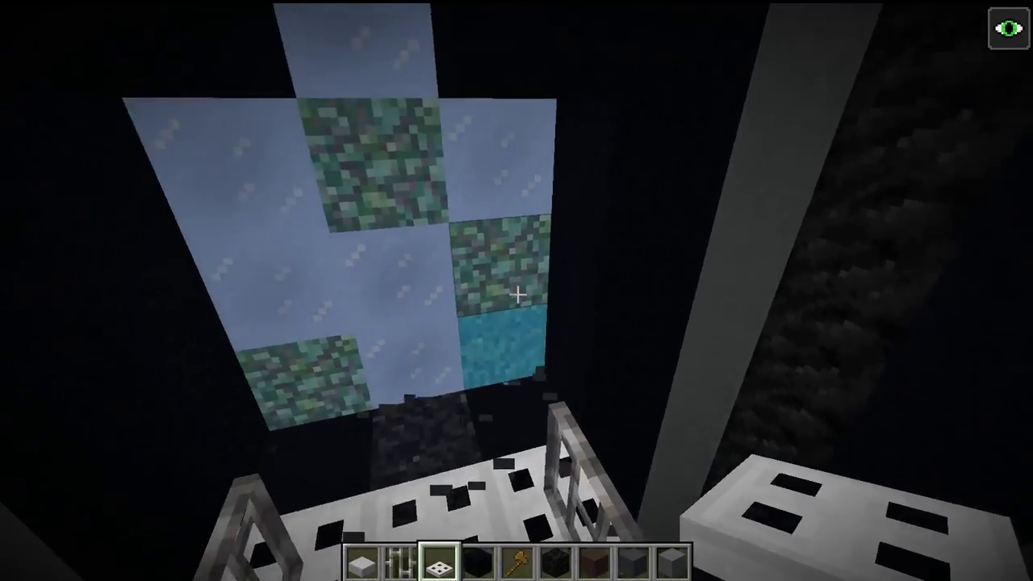
# Dig through the ice and prismarine layer behind the doorway to reach the space in front of the quartz wall
pyautogui.click(517, 295)
pyautogui.click(517, 295)
pyautogui.click(516, 295)
pyautogui.click(517, 295)
pyautogui.click(517, 295)
pyautogui.click(516, 295)
pyautogui.click(517, 295)
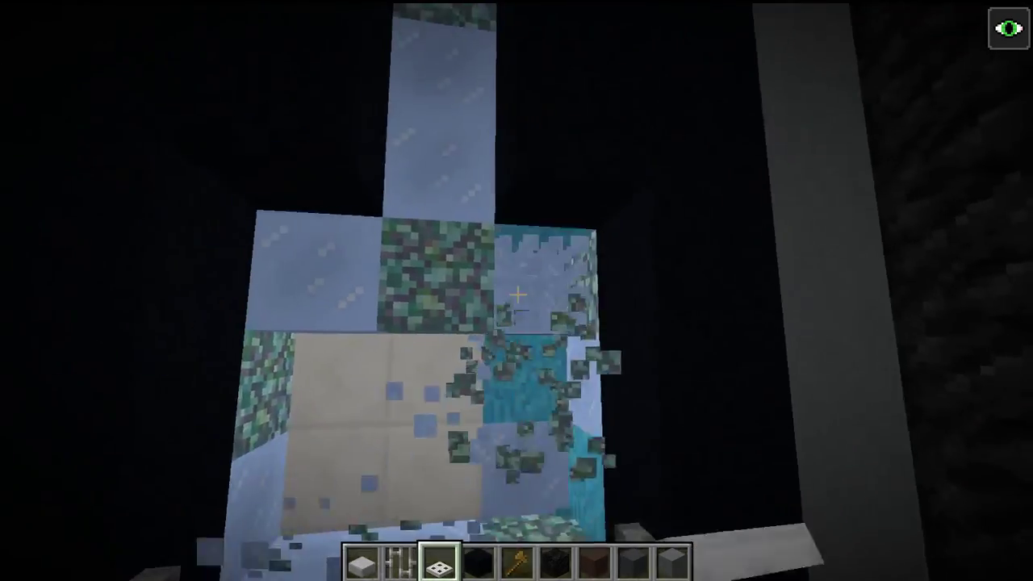
pyautogui.click(516, 295)
pyautogui.click(516, 295)
pyautogui.click(518, 295)
pyautogui.click(517, 295)
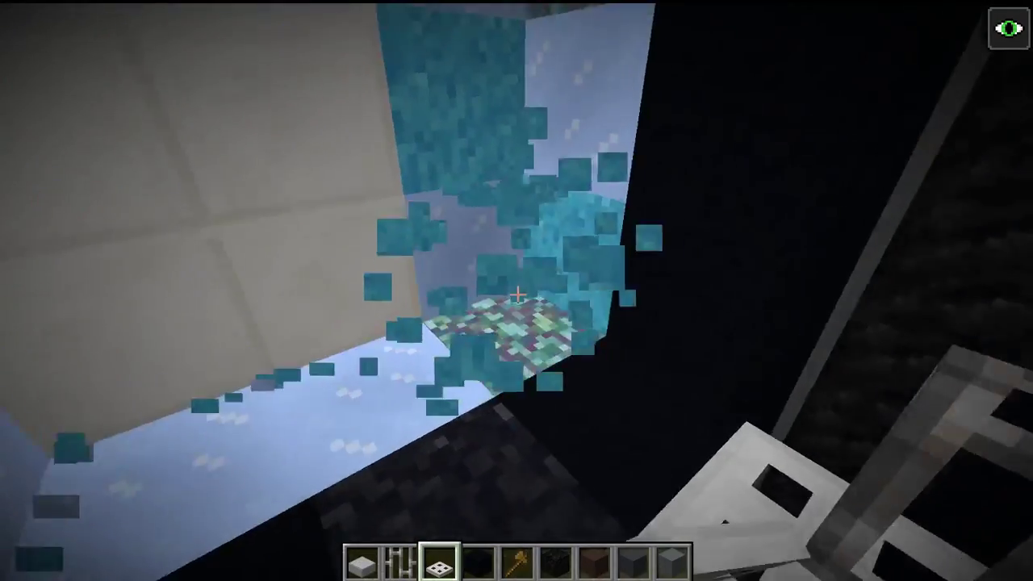
# Deepen the passage by breaking further blocks around its quartz wall, ice ceiling and prismarine side
pyautogui.click(518, 294)
pyautogui.click(517, 294)
pyautogui.click(517, 294)
pyautogui.click(517, 295)
pyautogui.click(517, 294)
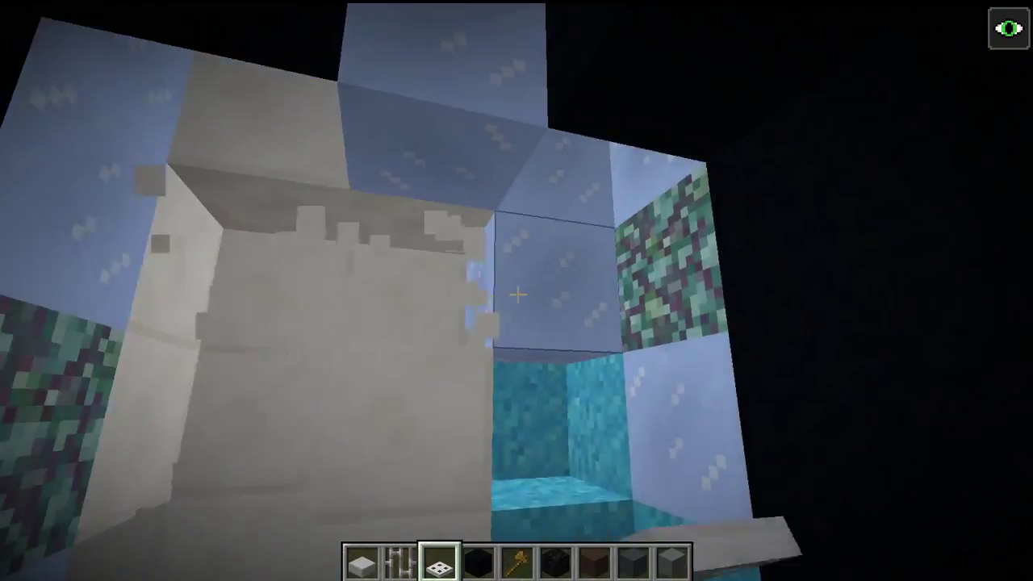
pyautogui.click(518, 295)
pyautogui.click(517, 294)
pyautogui.click(518, 295)
pyautogui.click(517, 295)
pyautogui.click(517, 294)
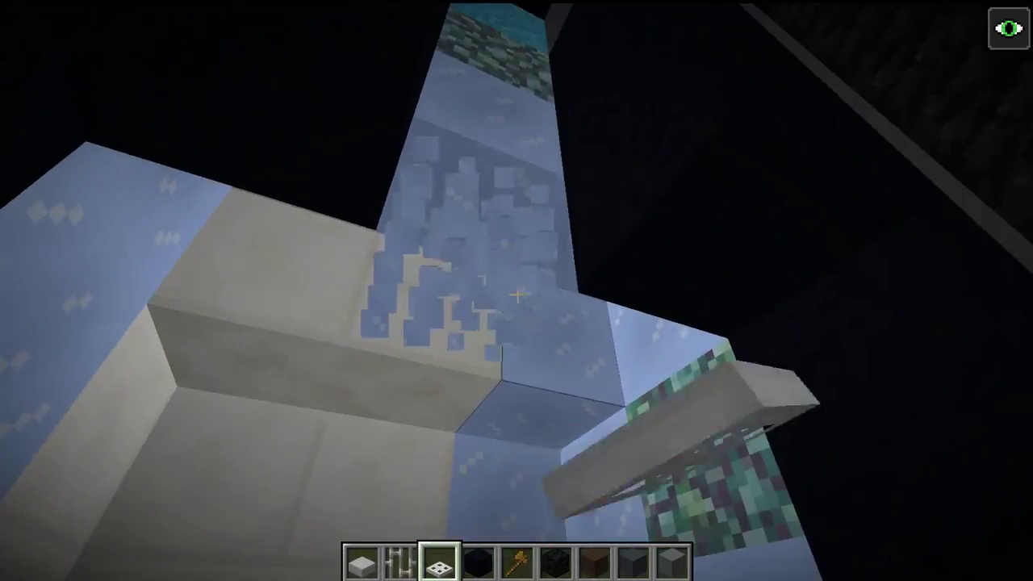
# Pick the quartz block from the passage wall and set the first WorldEdit selection corner at (80, 88, 26)
pyautogui.press('5')
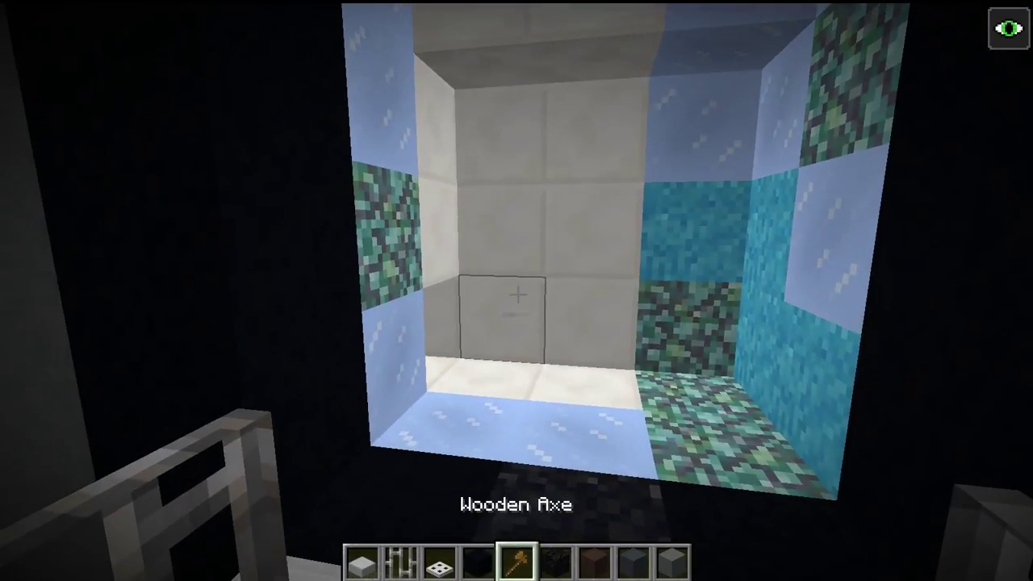
pyautogui.press('w')
pyautogui.press('4')
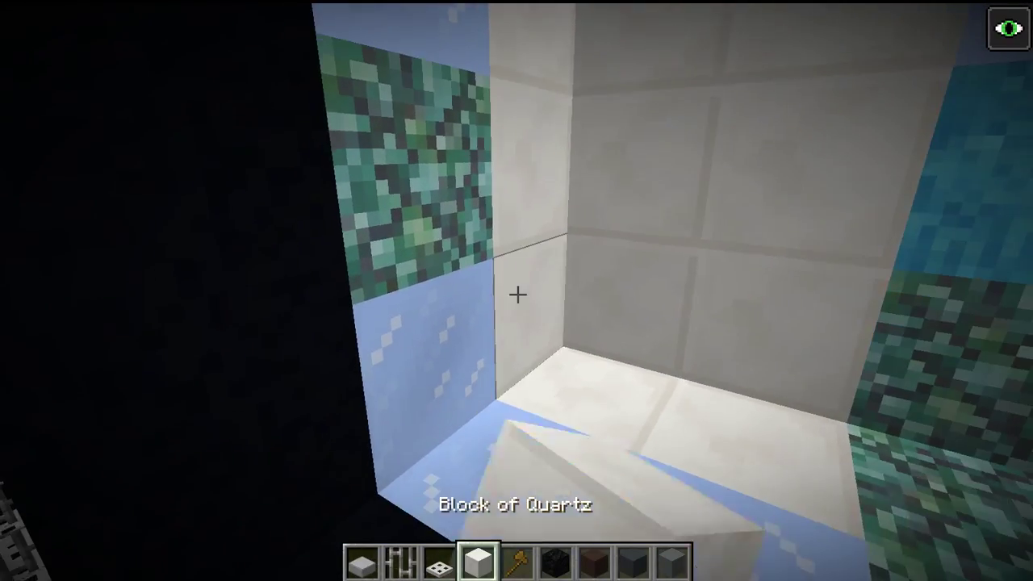
pyautogui.press('5')
pyautogui.click(516, 295)
pyautogui.press('w')
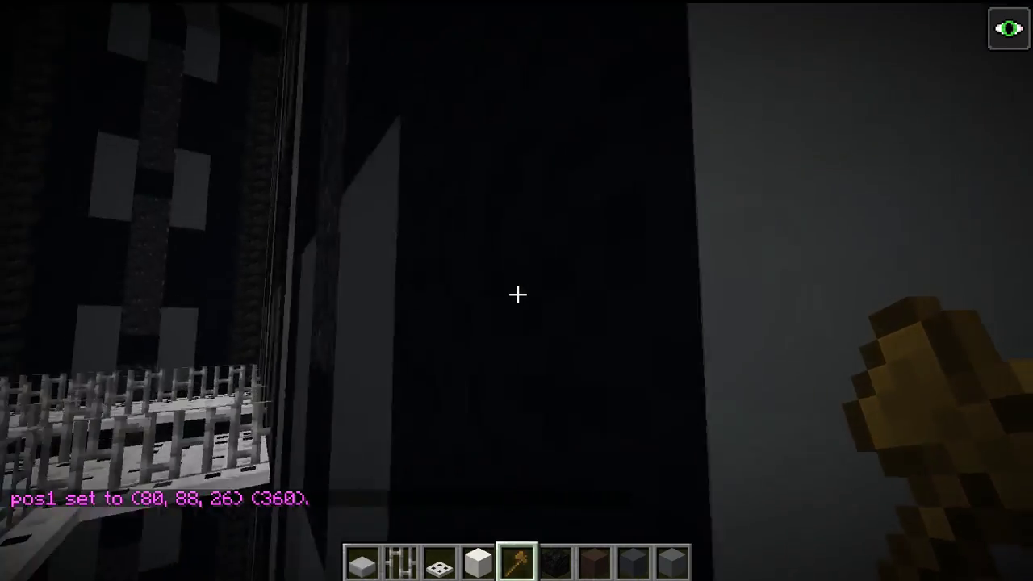
# Set the second selection corner at (80, 93, 28) through an opening in the upper wall and run //replace on the selection
pyautogui.press('6')
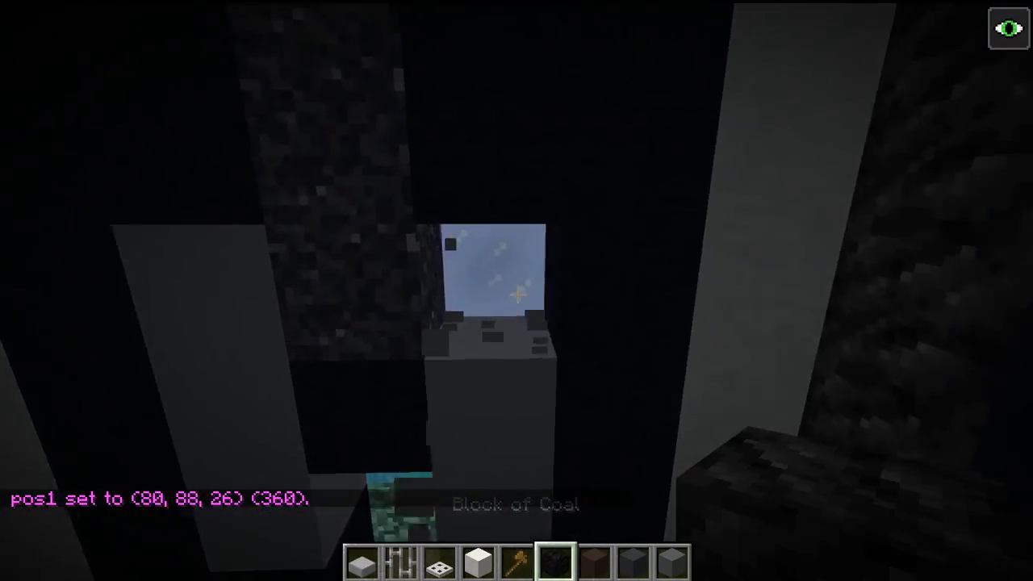
pyautogui.press('5')
pyautogui.press('w')
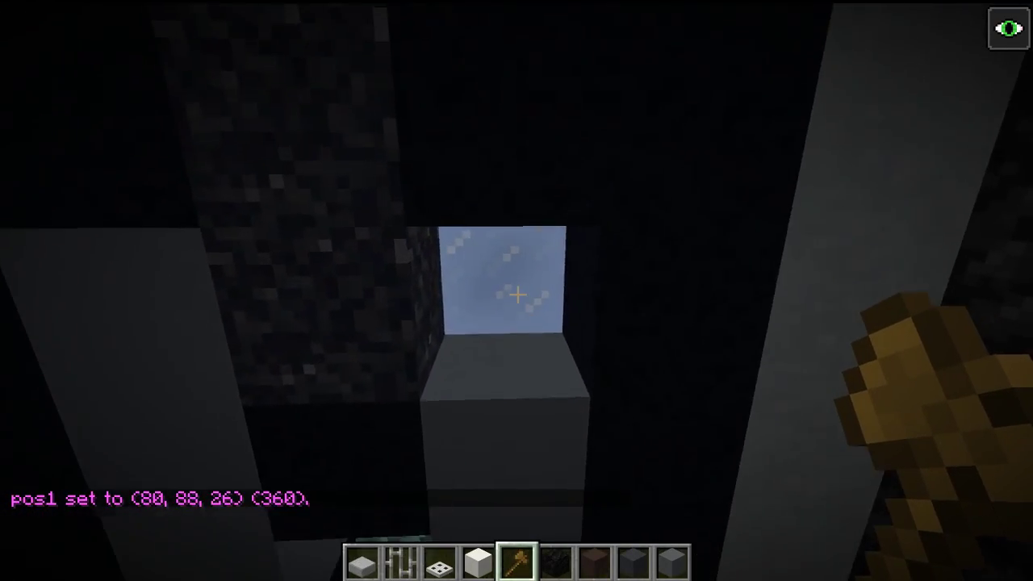
pyautogui.rightClick(517, 294)
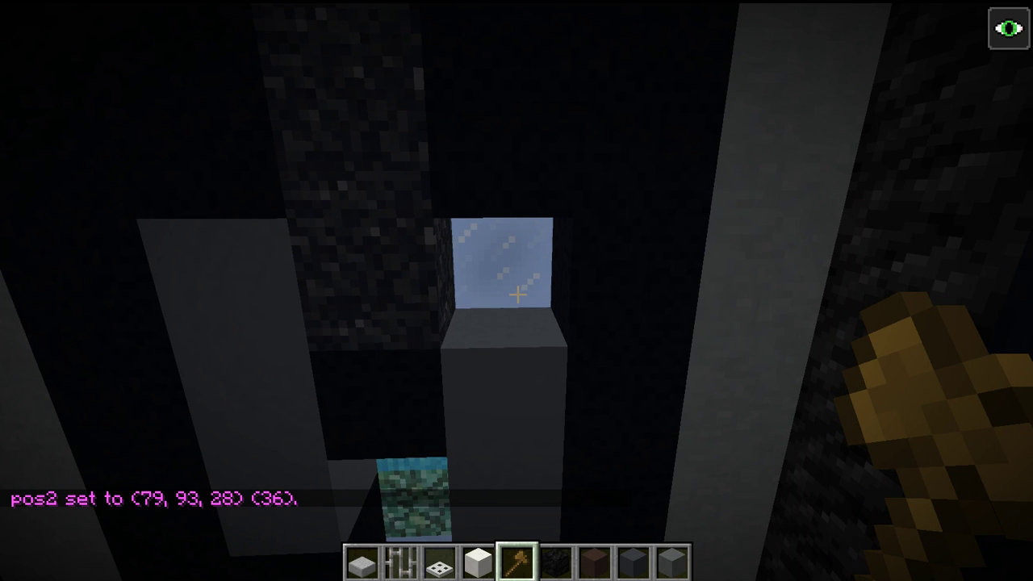
pyautogui.scroll(-2, 518, 294)
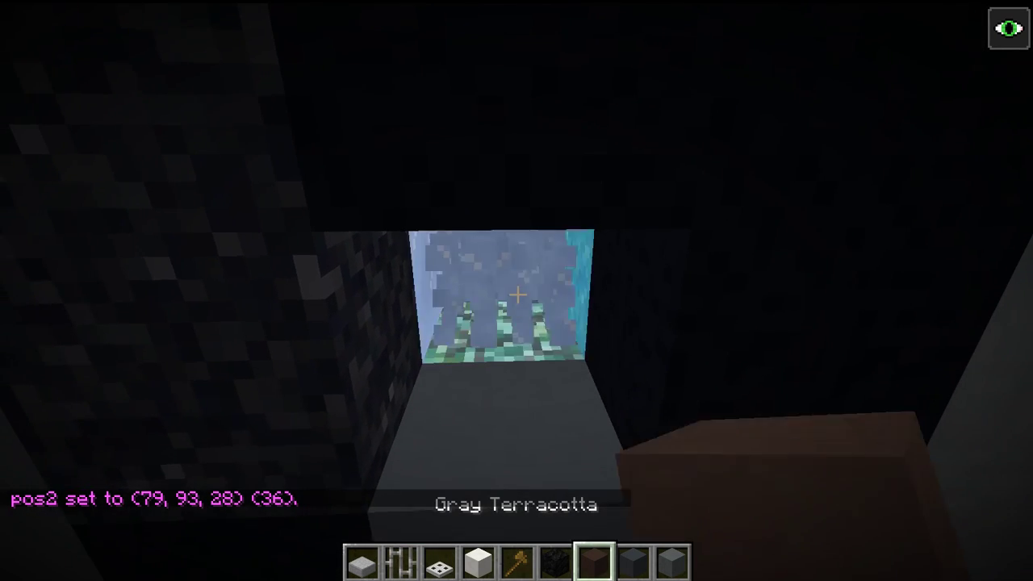
pyautogui.scroll(2, 517, 295)
pyautogui.rightClick(518, 295)
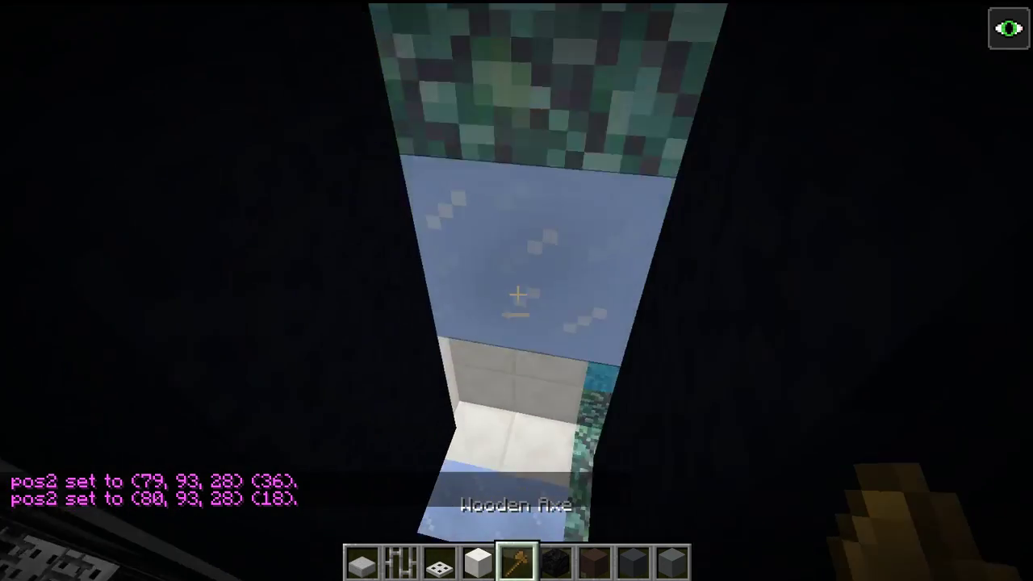
pyautogui.write('/gamemode 0')
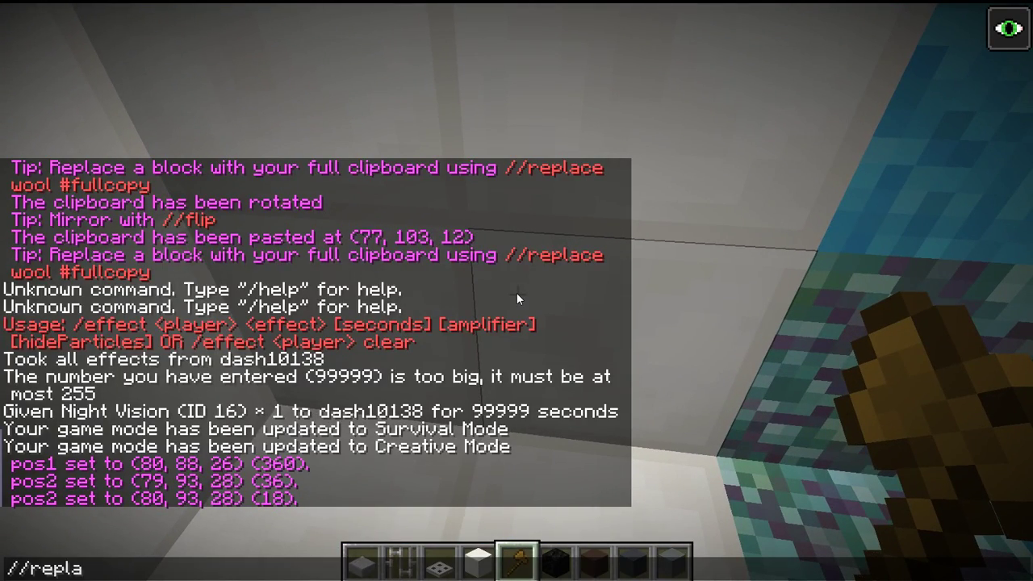
pyautogui.press('Return')
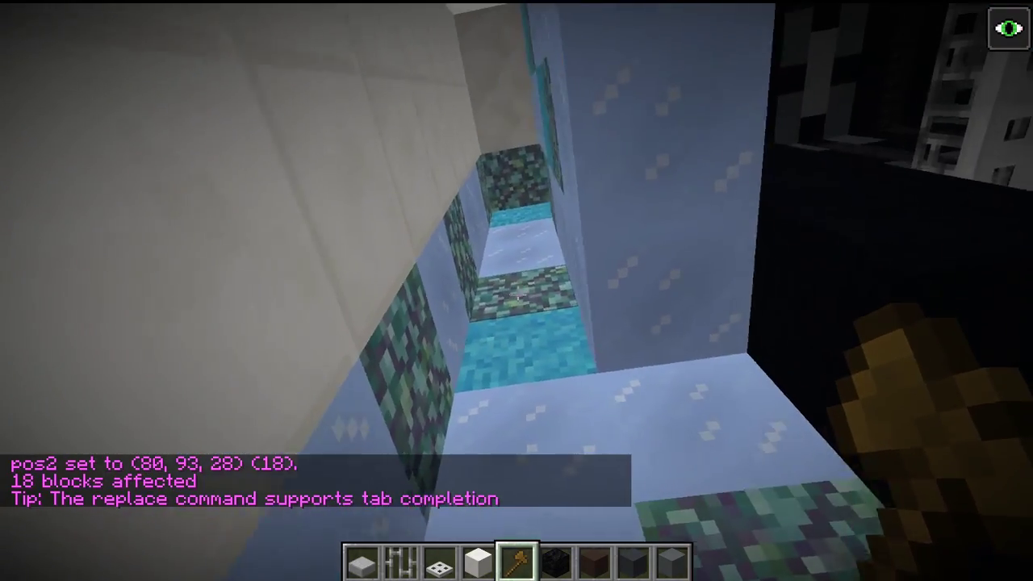
# Select the next quartz layer from (81, 85, 28) to (81, 93, 26) and run the replacement on it
pyautogui.press('w')
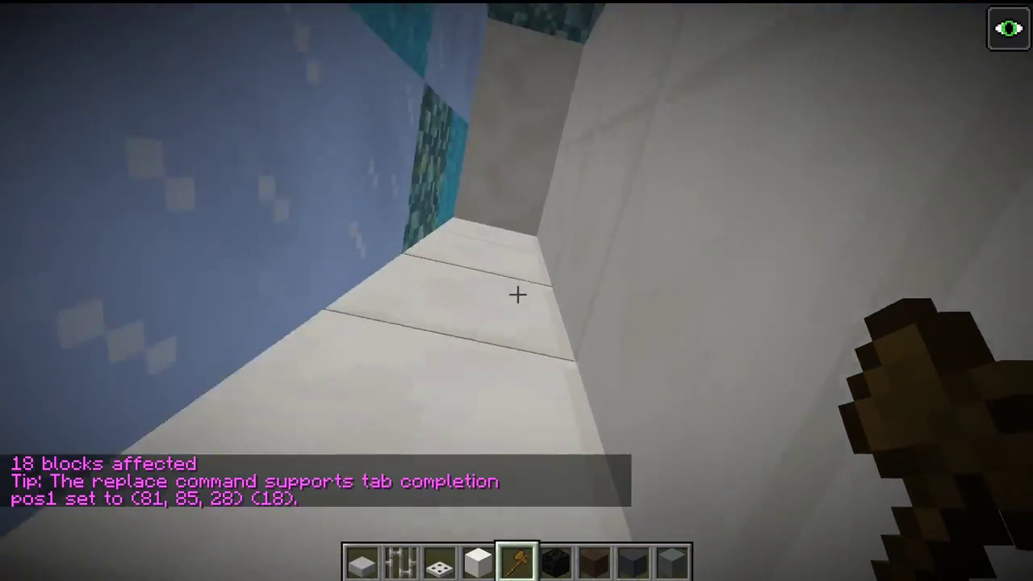
pyautogui.press('/')
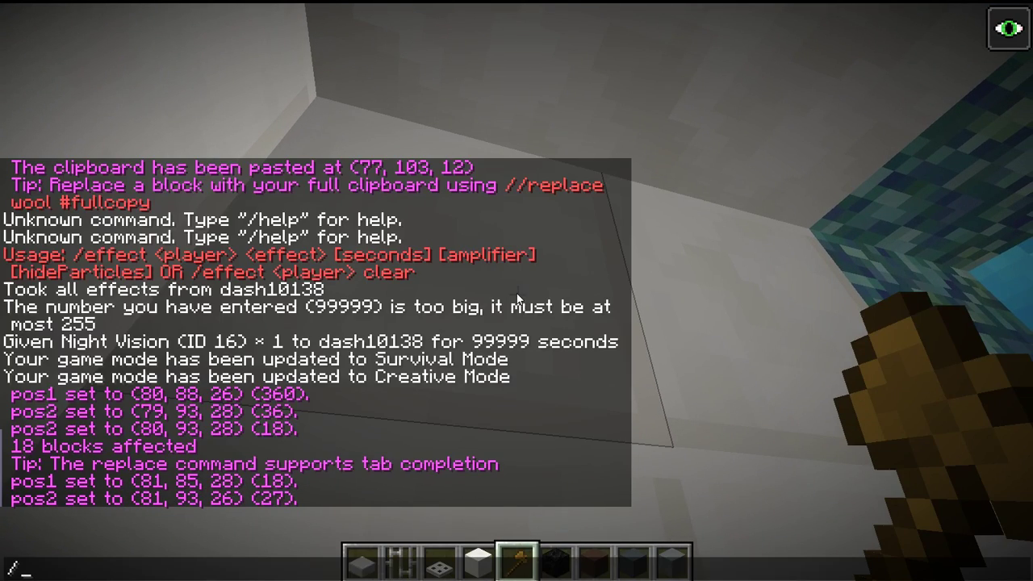
pyautogui.press('Return')
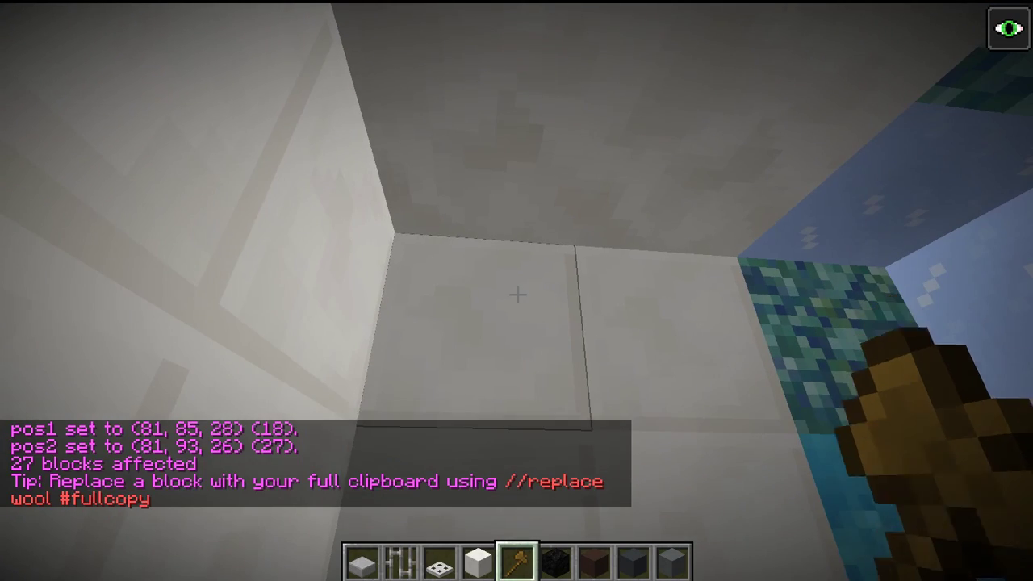
# Select the quartz layer behind the previous one and repeat the last WorldEdit command on it
pyautogui.rightClick(516, 295)
pyautogui.press('/')
pyautogui.press('Up')
pyautogui.press('Return')
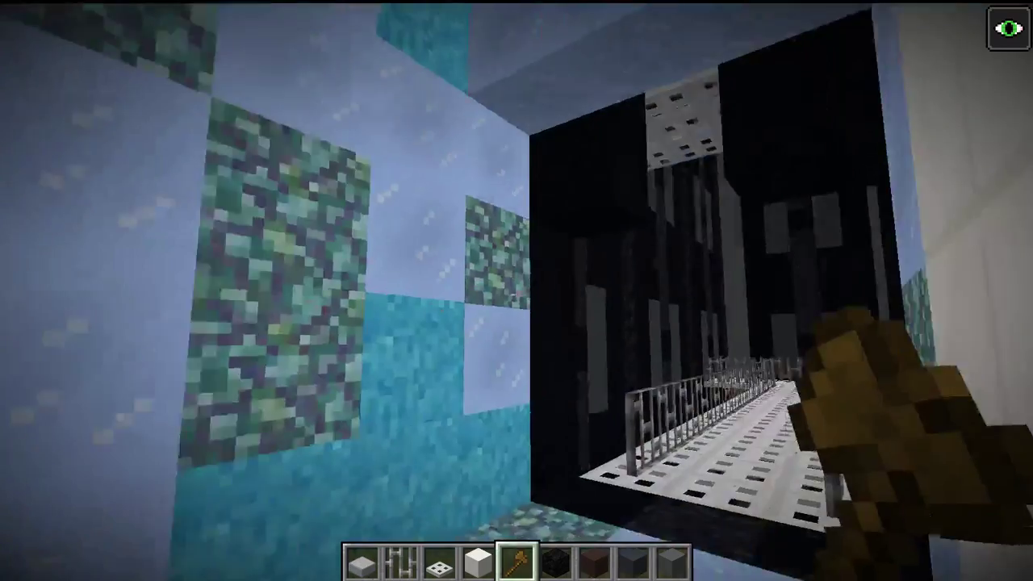
# Examine the passage doorway and the holes in the wall above it from inside the shaft
pyautogui.press('w')
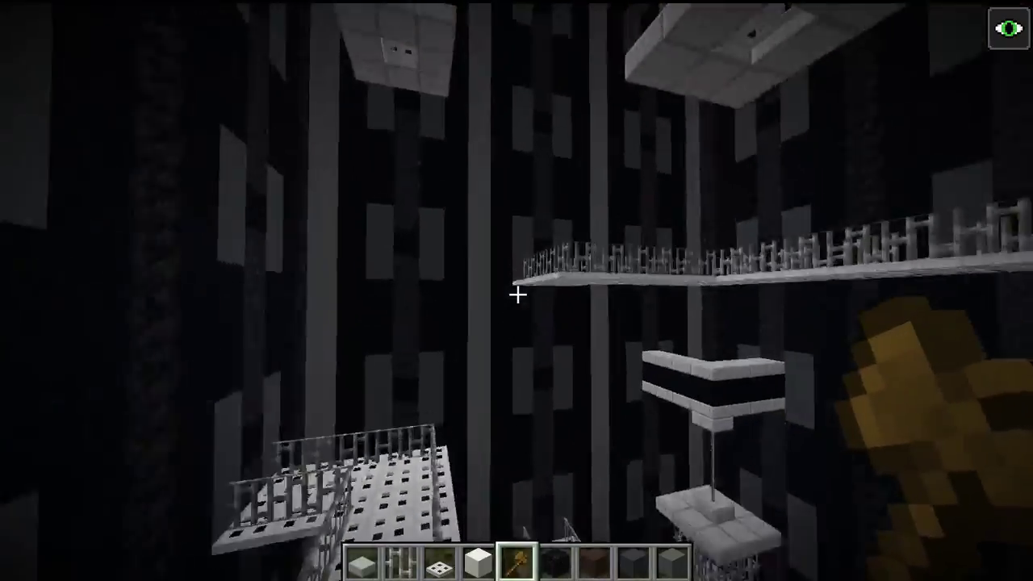
pyautogui.press('w')
pyautogui.press('space')
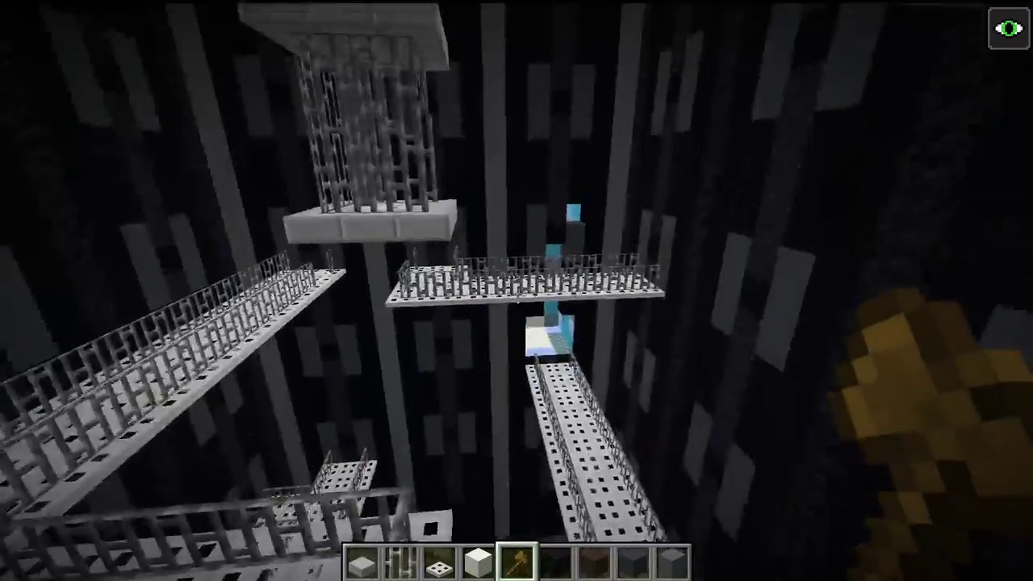
pyautogui.press('w')
pyautogui.press('space')
pyautogui.scroll(-3, 517, 294)
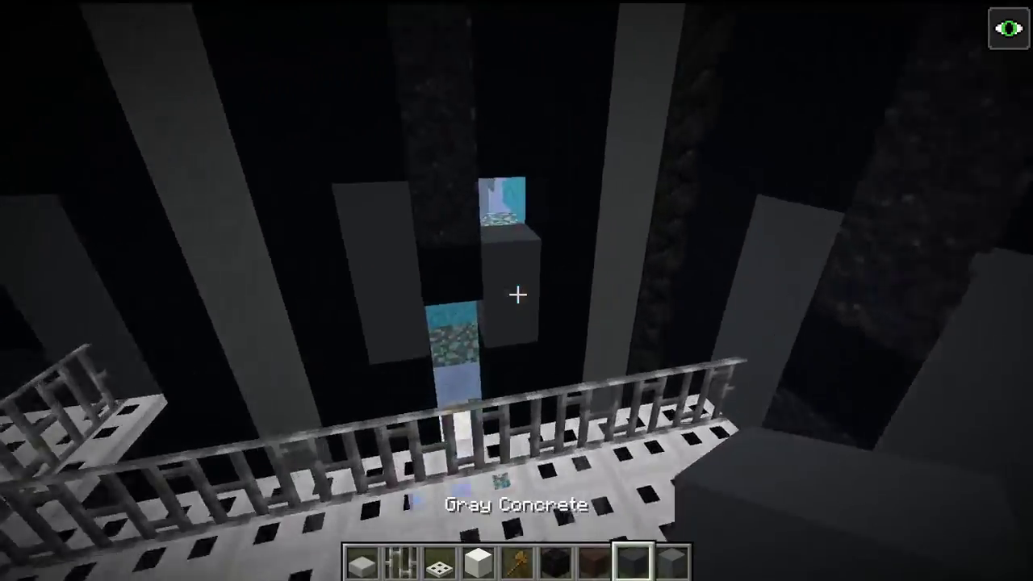
pyautogui.press('w')
pyautogui.press('w')
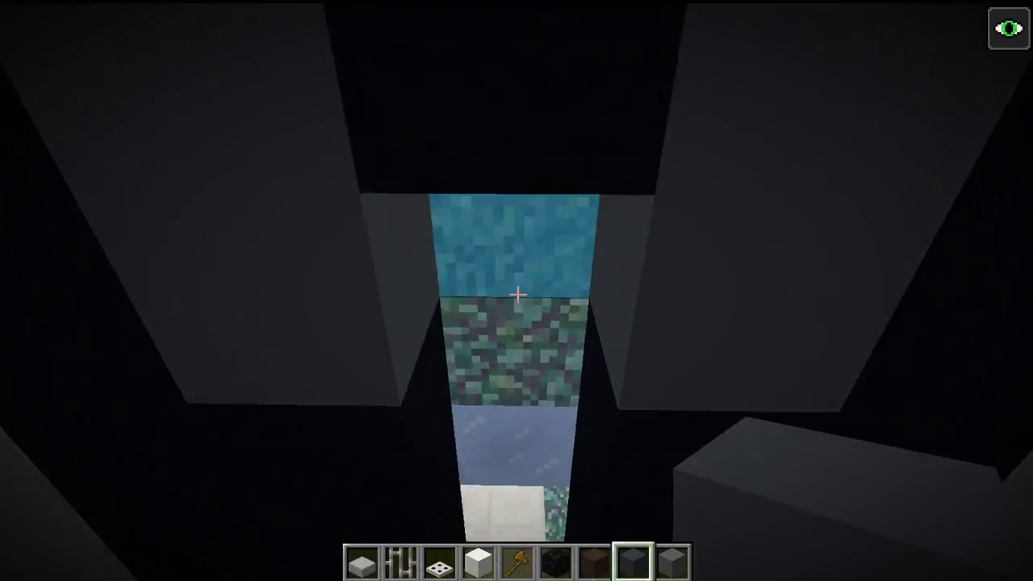
pyautogui.scroll(4, 518, 295)
pyautogui.scroll(-2, 517, 294)
pyautogui.press('w')
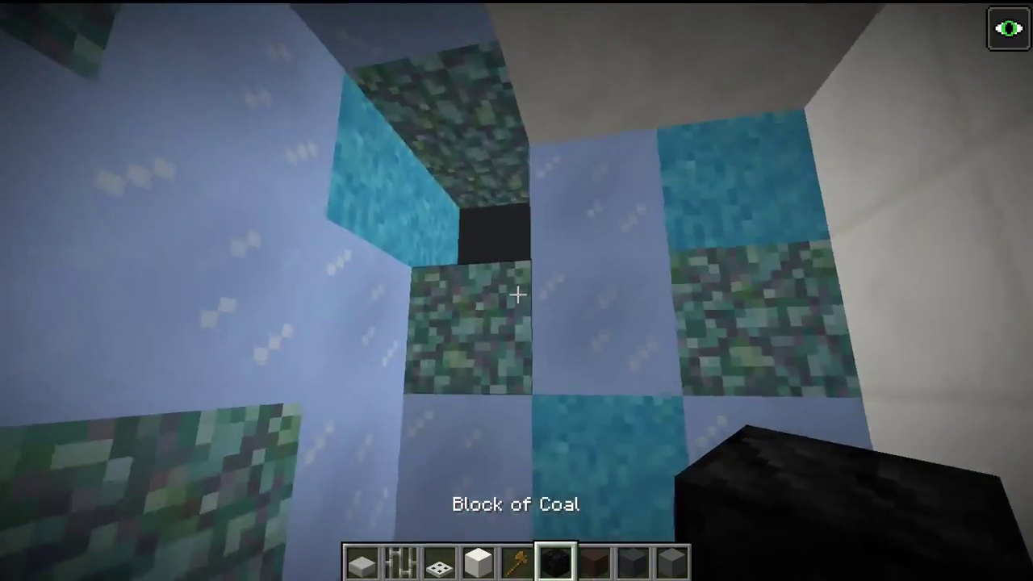
# Pick black concrete and replace the row of blocks directly under the passage ceiling above the doorway with it
pyautogui.scroll(2, 517, 295)
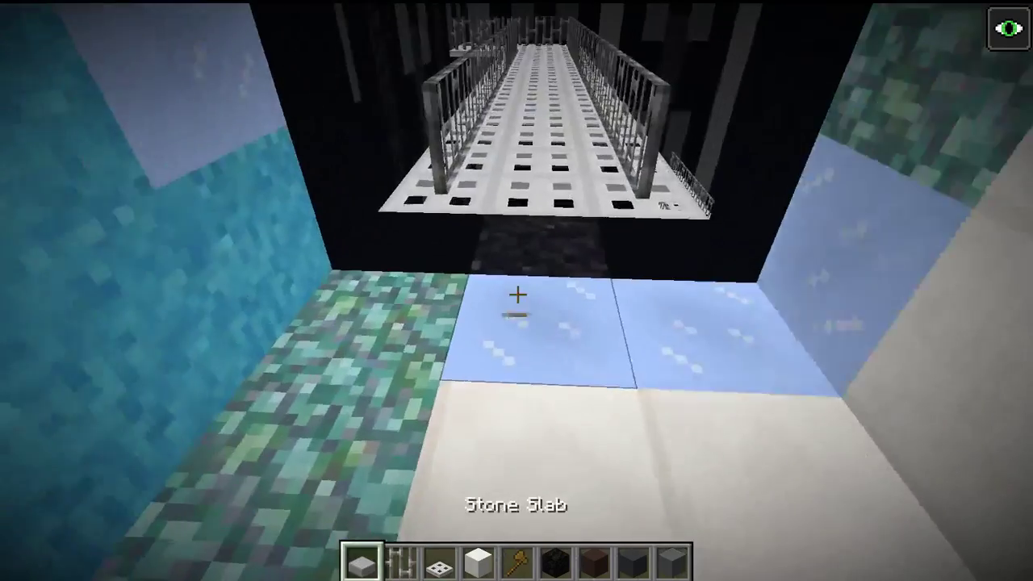
pyautogui.middleClick(517, 294)
pyautogui.click(517, 295)
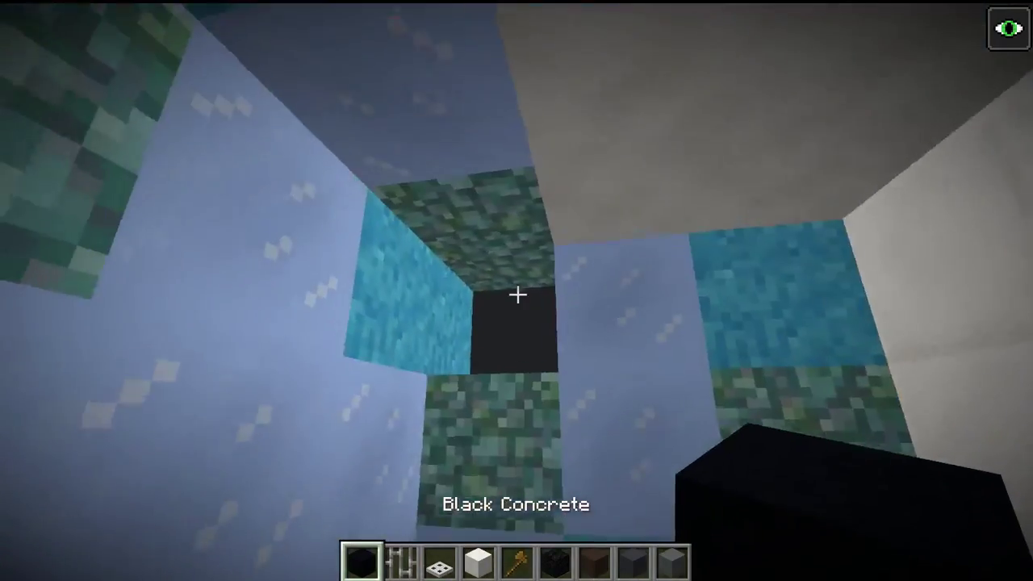
pyautogui.rightClick(517, 294)
pyautogui.click(517, 295)
pyautogui.rightClick(517, 295)
pyautogui.click(517, 295)
pyautogui.click(517, 295)
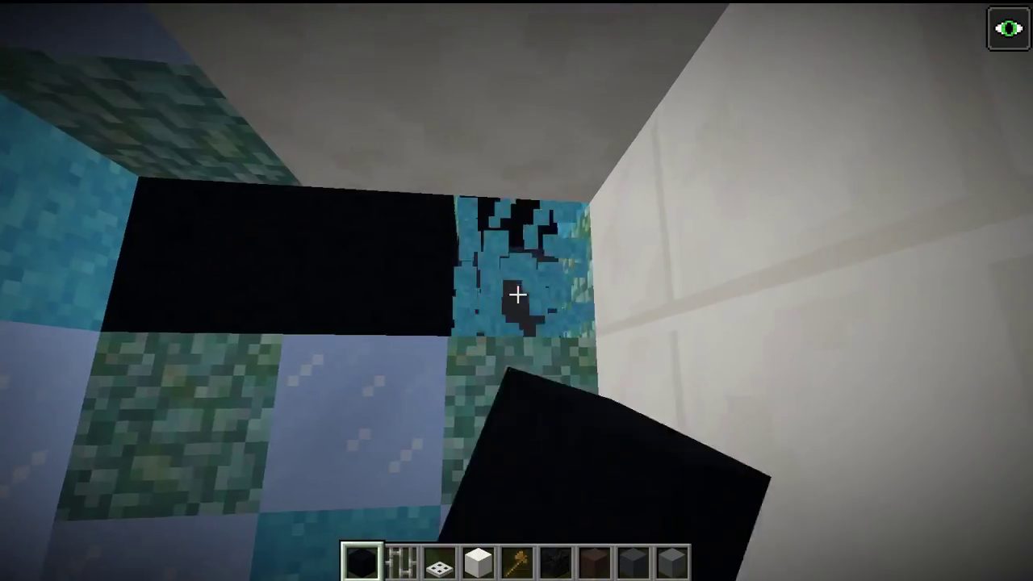
pyautogui.press('w')
pyautogui.rightClick(517, 295)
# Replace the next row of prismarine and ice blocks above the doorway with black concrete
pyautogui.click(517, 295)
pyautogui.rightClick(517, 294)
pyautogui.click(518, 294)
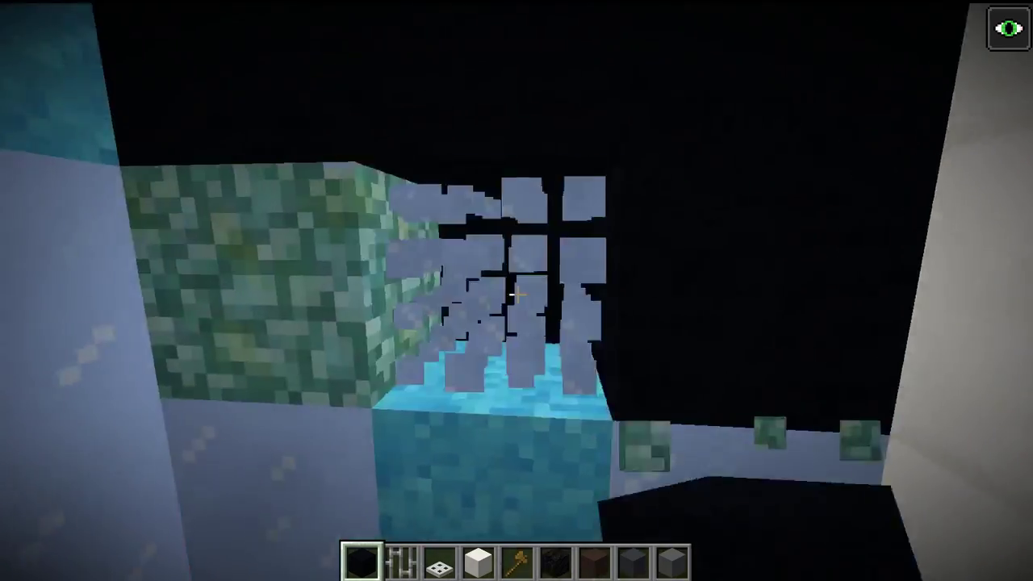
pyautogui.rightClick(517, 295)
pyautogui.click(517, 295)
pyautogui.rightClick(517, 294)
pyautogui.click(518, 295)
pyautogui.rightClick(517, 294)
pyautogui.click(518, 295)
pyautogui.click(517, 294)
pyautogui.click(517, 294)
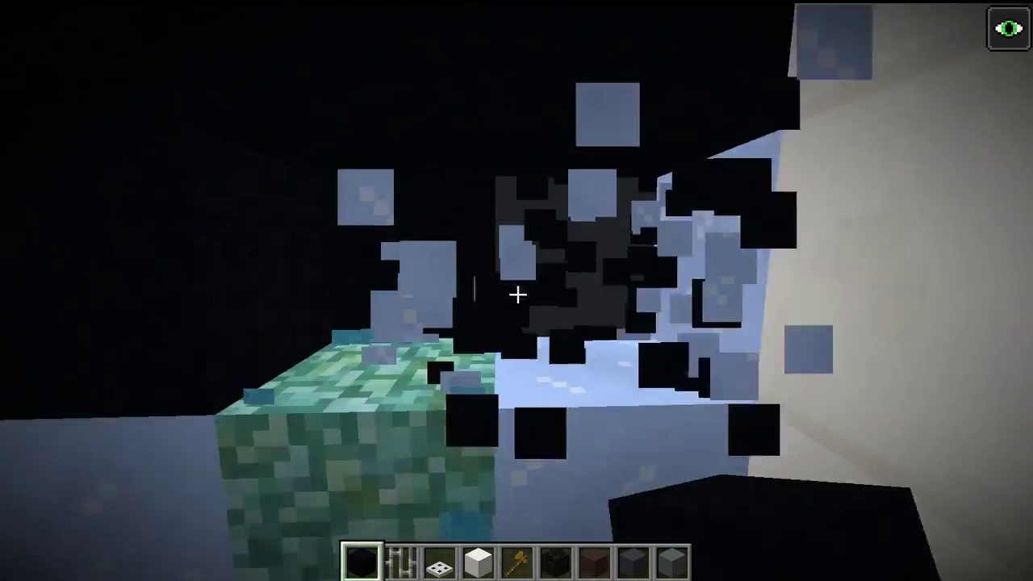
# Swap the prismarine and ice blocks around the doorway's upper corners for black concrete
pyautogui.rightClick(517, 294)
pyautogui.rightClick(517, 294)
pyautogui.click(517, 294)
pyautogui.click(517, 295)
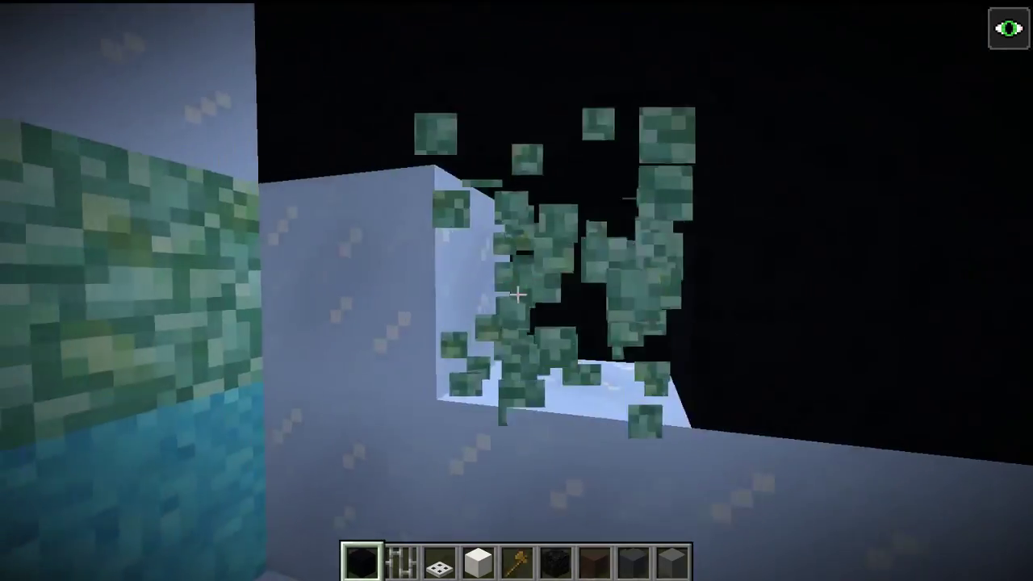
pyautogui.click(517, 295)
pyautogui.click(517, 295)
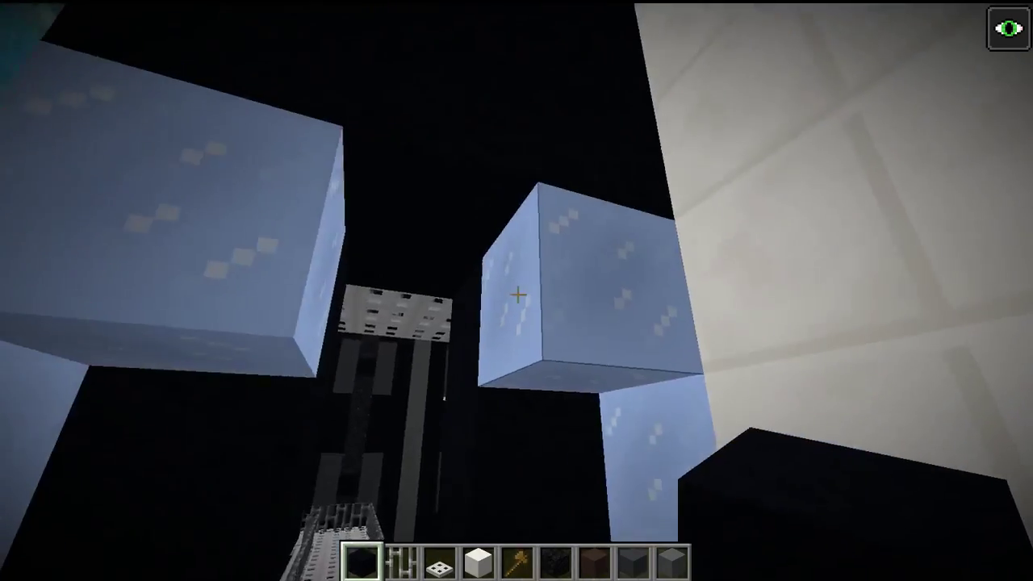
pyautogui.click(517, 295)
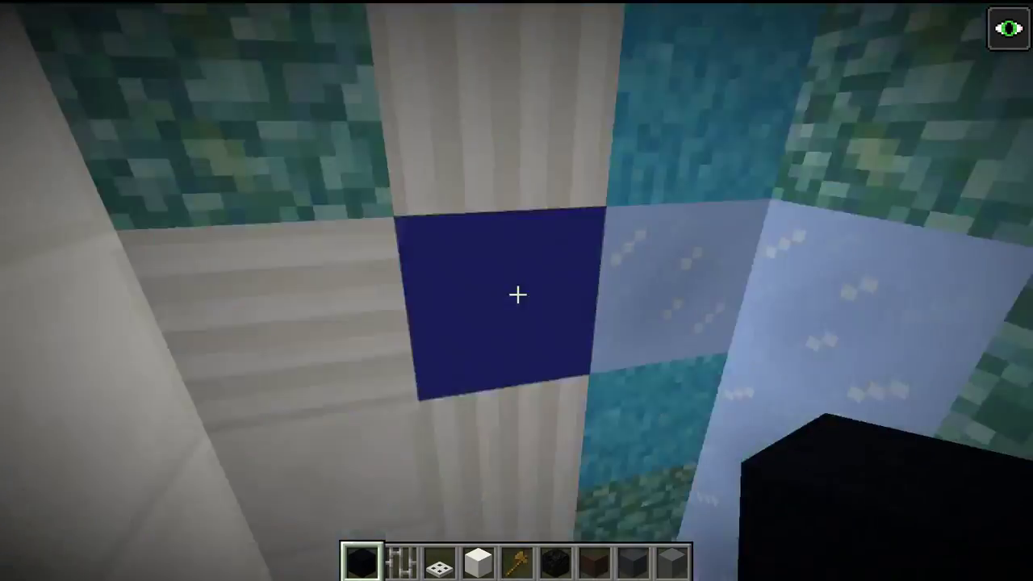
# Wall off the passage a short distance behind the doorway with black concrete
pyautogui.press('shift')
pyautogui.press('s')
pyautogui.rightClick(517, 294)
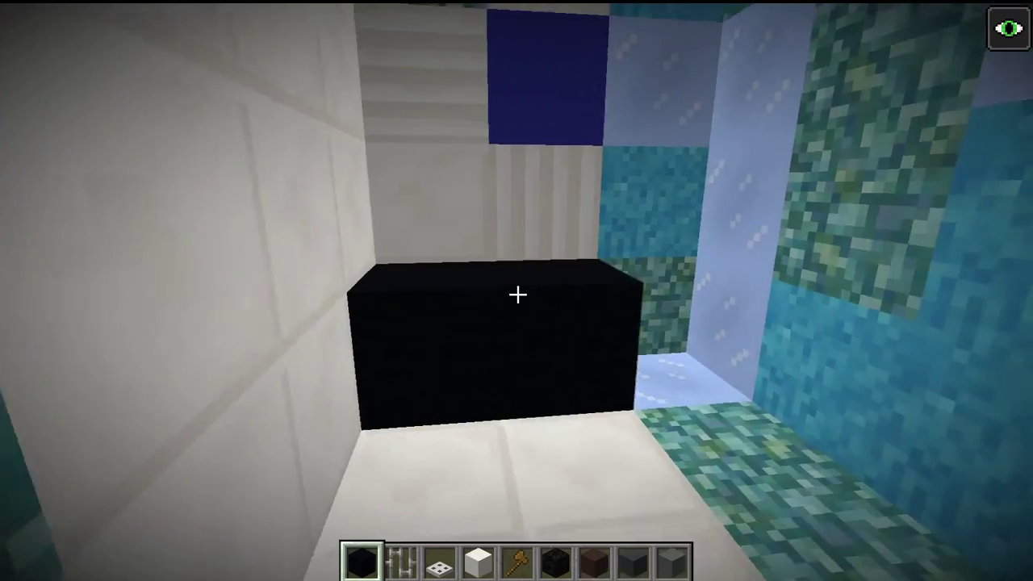
pyautogui.rightClick(517, 294)
pyautogui.press('s')
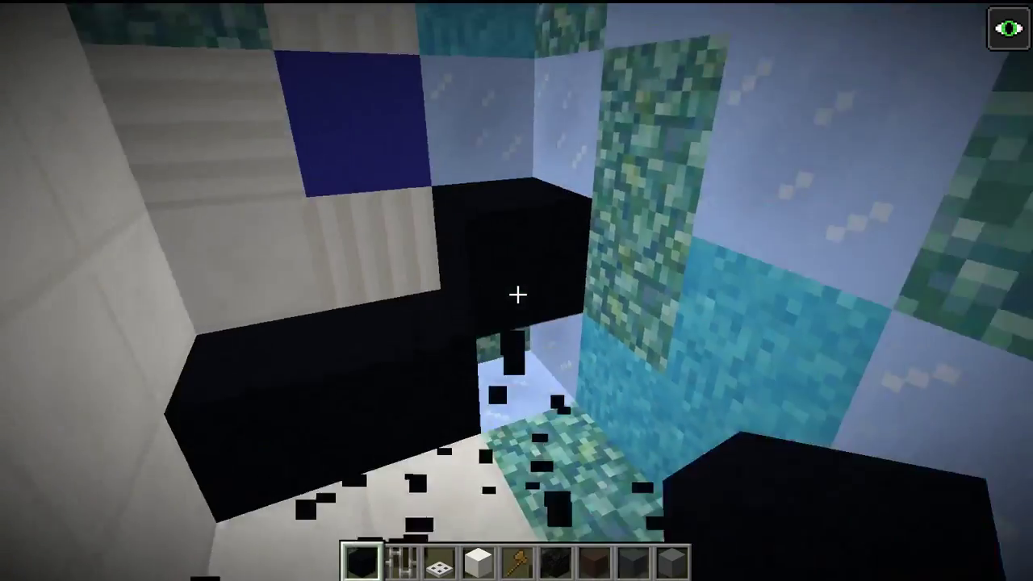
pyautogui.rightClick(517, 295)
pyautogui.press('space')
pyautogui.rightClick(517, 294)
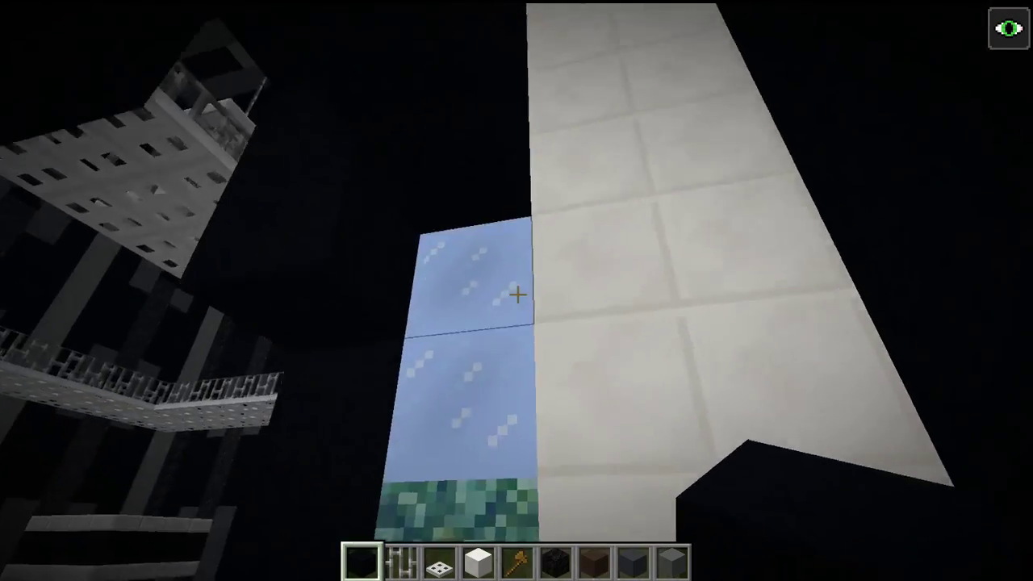
# Replace the ice and prismarine strip between the doorway and the quartz side wall with black concrete
pyautogui.click(518, 294)
pyautogui.click(517, 295)
pyautogui.click(517, 295)
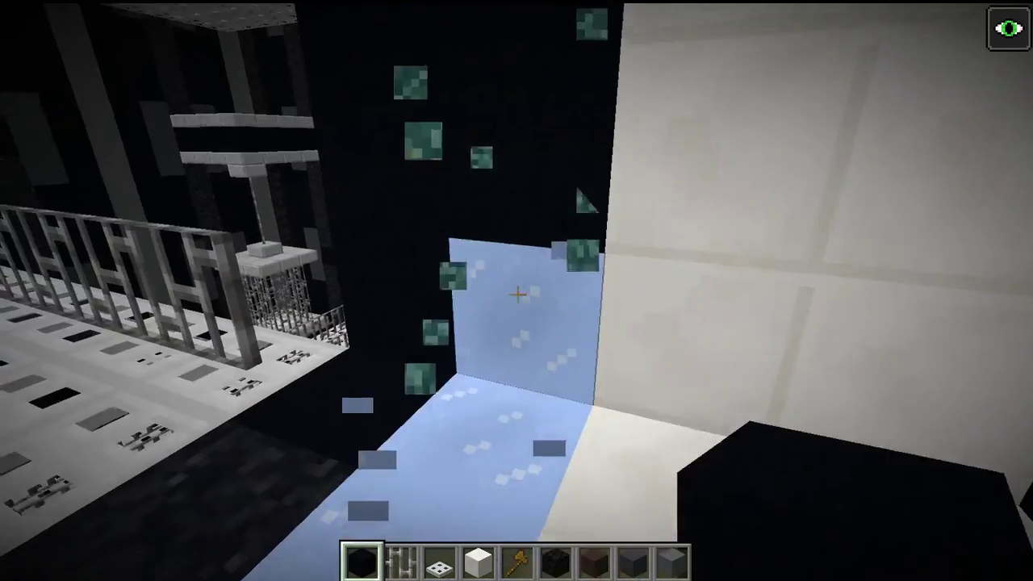
pyautogui.click(517, 295)
pyautogui.click(516, 295)
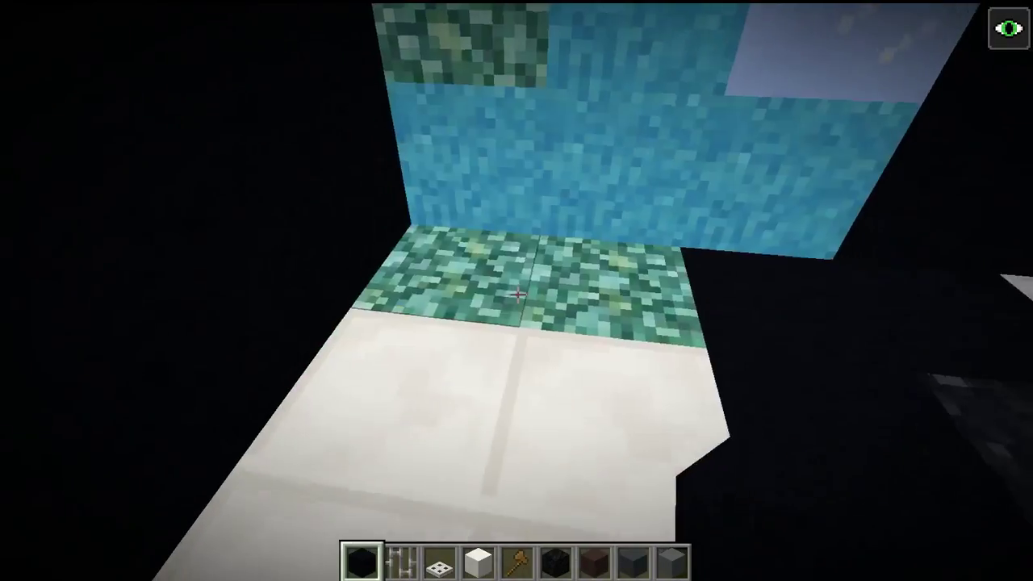
# Replace the prismarine strip and quartz tiles of the passage floor with black concrete
pyautogui.click(518, 295)
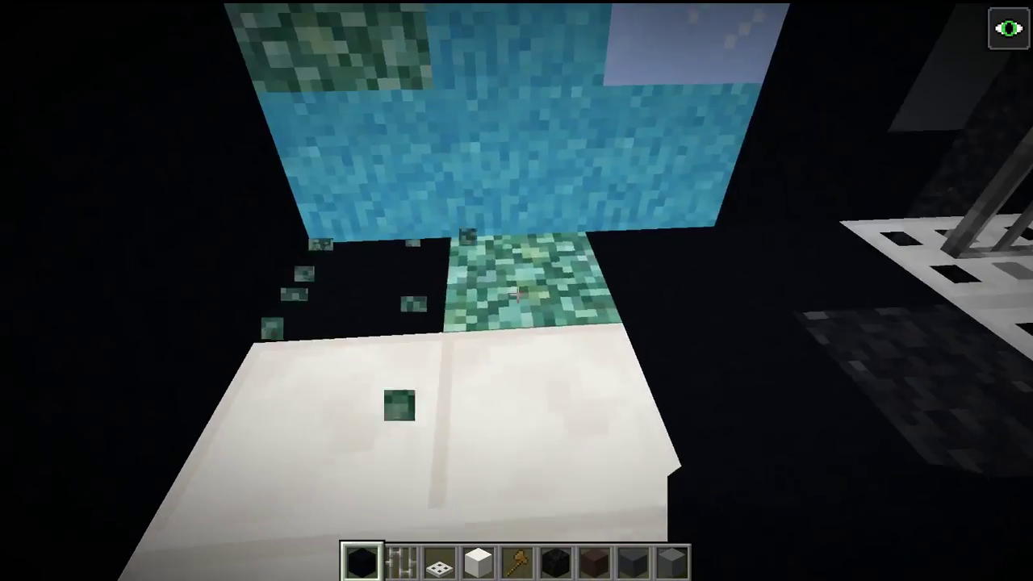
pyautogui.click(517, 294)
pyautogui.click(518, 294)
pyautogui.click(517, 295)
pyautogui.click(518, 295)
pyautogui.click(517, 295)
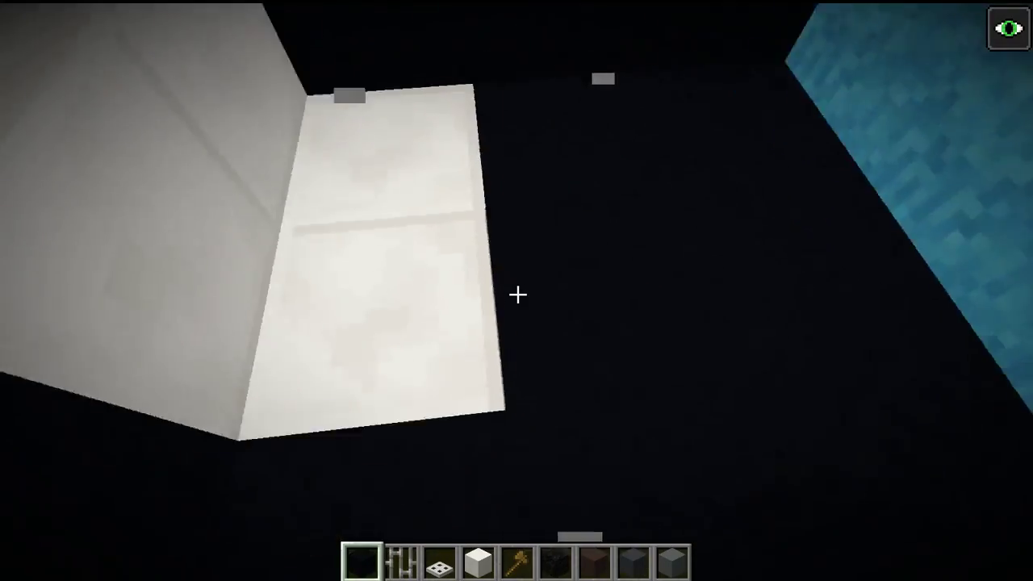
pyautogui.click(517, 294)
pyautogui.click(517, 294)
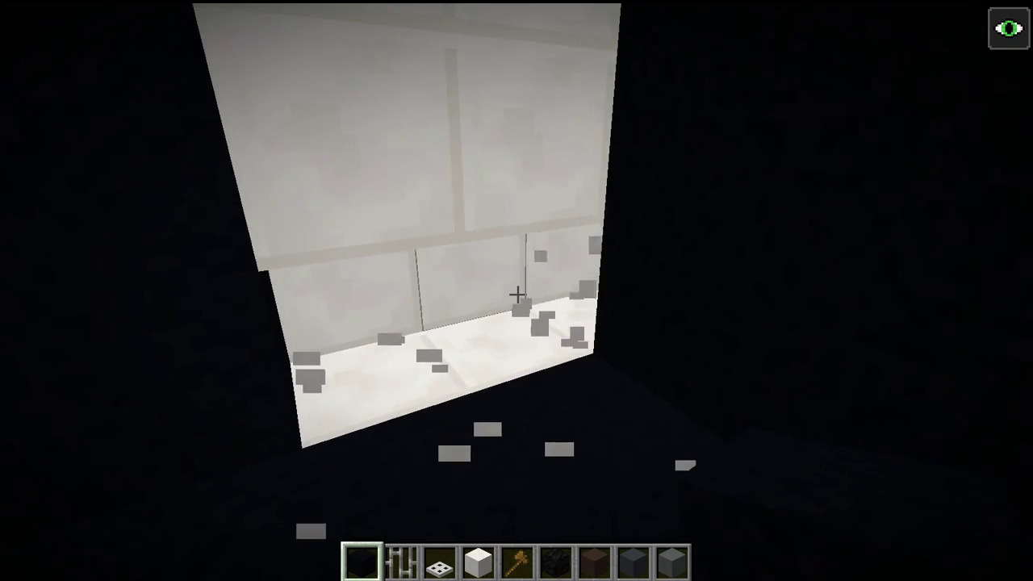
# Replace the lower quartz blocks of the passage's side wall with black concrete
pyautogui.press('w')
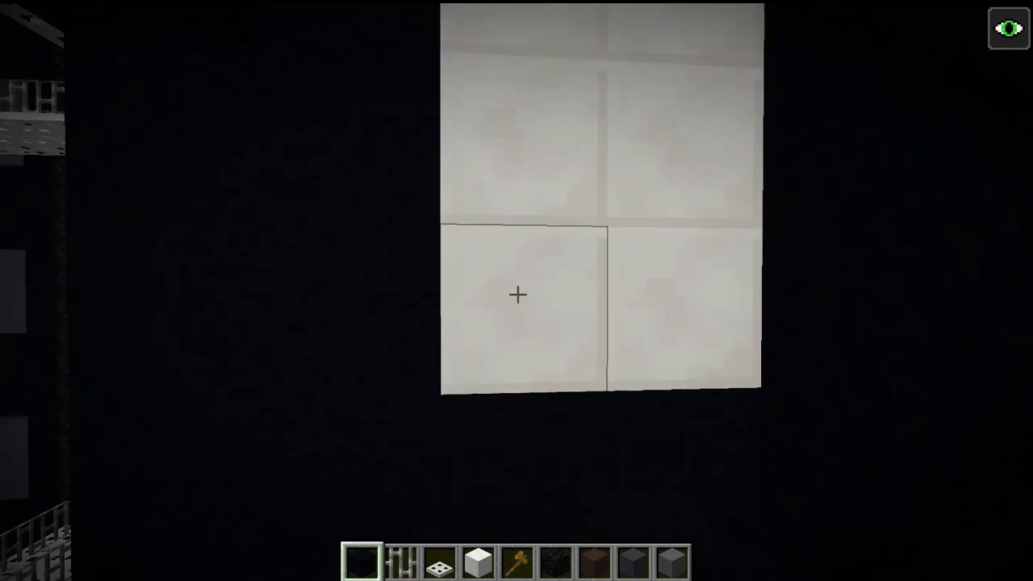
pyautogui.click(517, 295)
pyautogui.rightClick(517, 295)
pyautogui.click(517, 294)
pyautogui.rightClick(517, 295)
pyautogui.click(517, 295)
pyautogui.rightClick(517, 294)
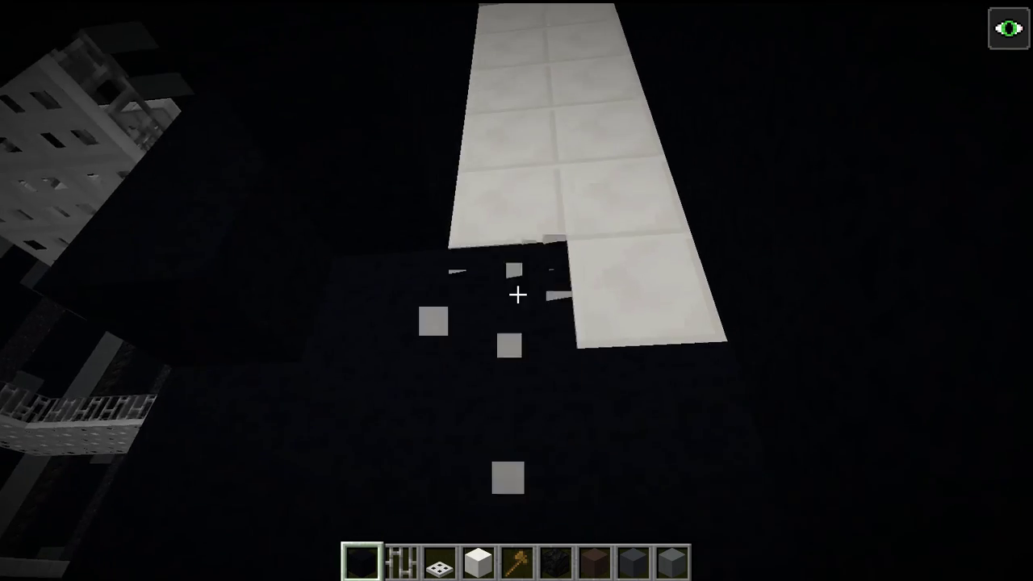
pyautogui.click(517, 294)
pyautogui.rightClick(518, 294)
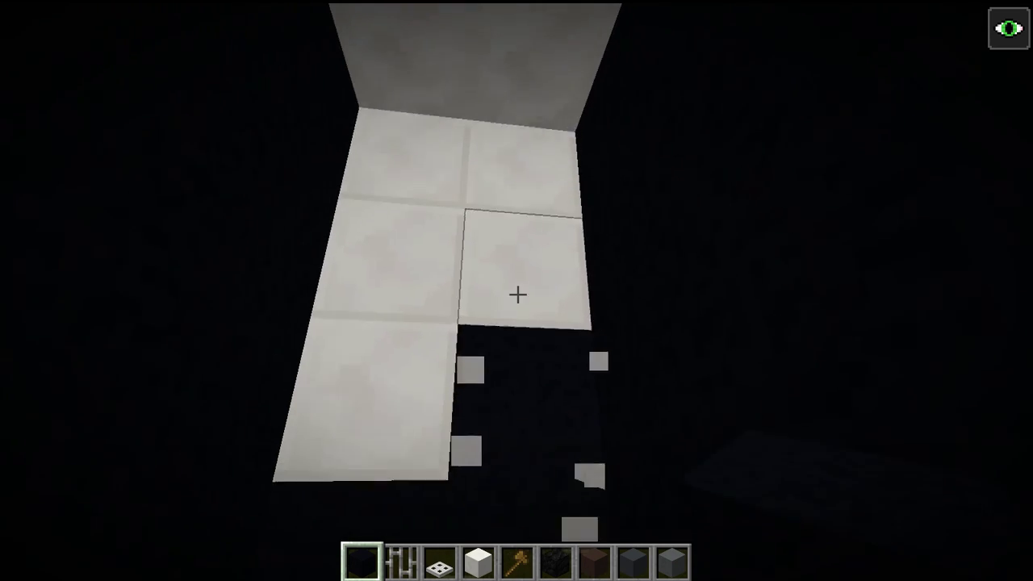
# Replace the remaining quartz blocks of the side wall and the passage ceiling with black concrete
pyautogui.click(517, 294)
pyautogui.rightClick(518, 294)
pyautogui.click(517, 294)
pyautogui.rightClick(517, 294)
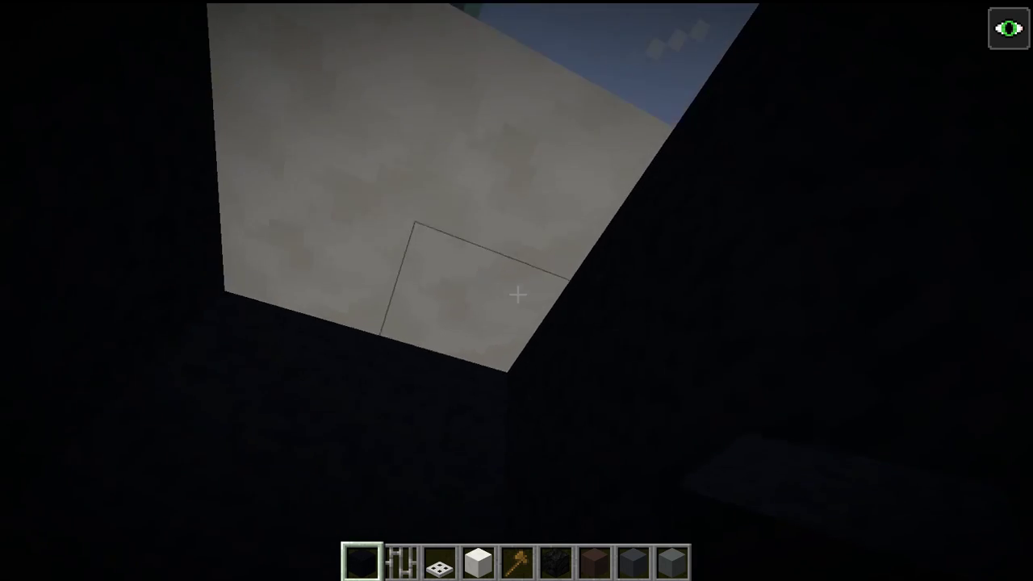
pyautogui.click(517, 294)
pyautogui.click(517, 295)
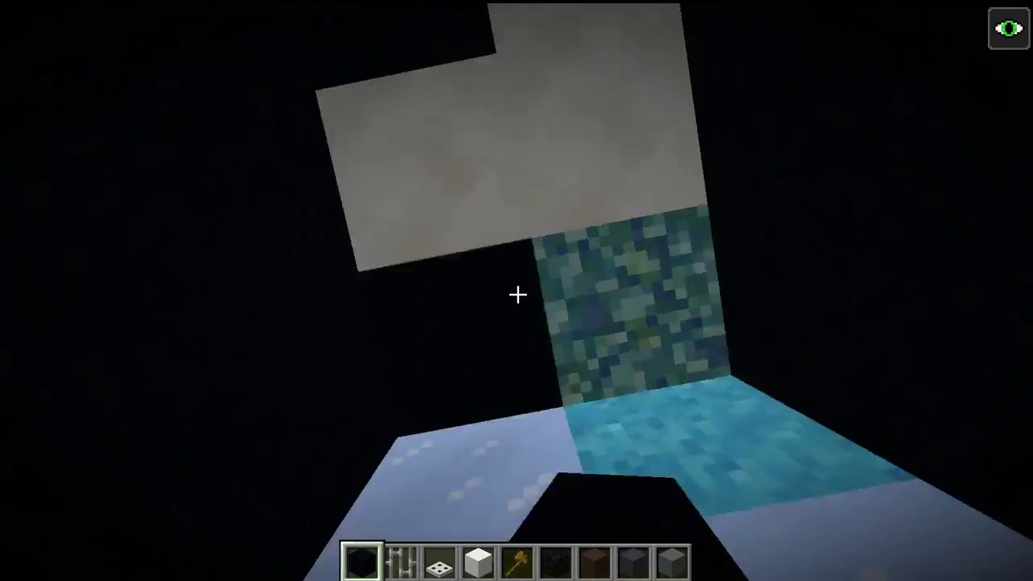
pyautogui.click(517, 295)
pyautogui.click(517, 294)
pyautogui.click(517, 295)
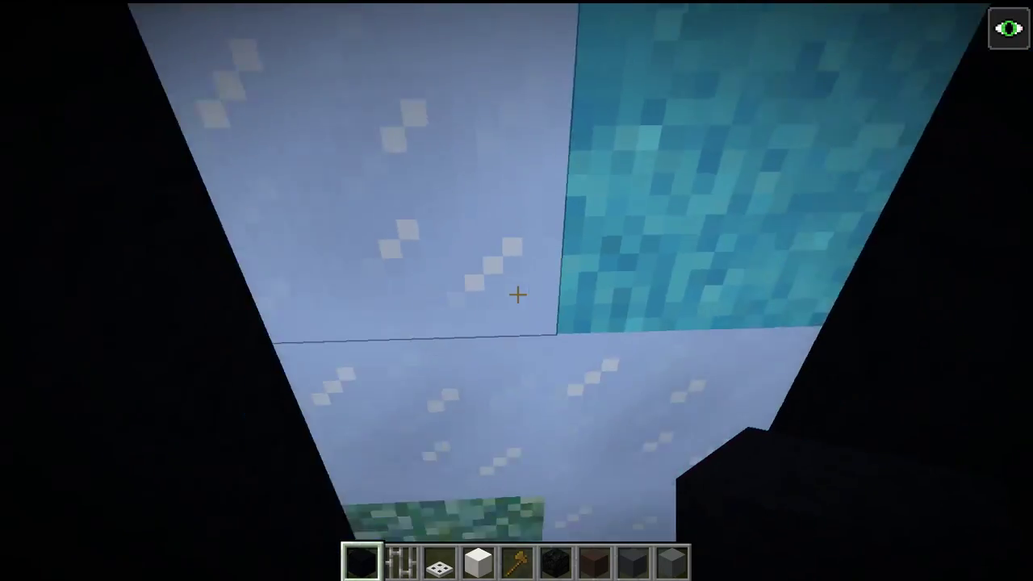
# Break the upper ice and prismarine blocks out of the remaining patterned side wall
pyautogui.click(517, 294)
pyautogui.click(517, 294)
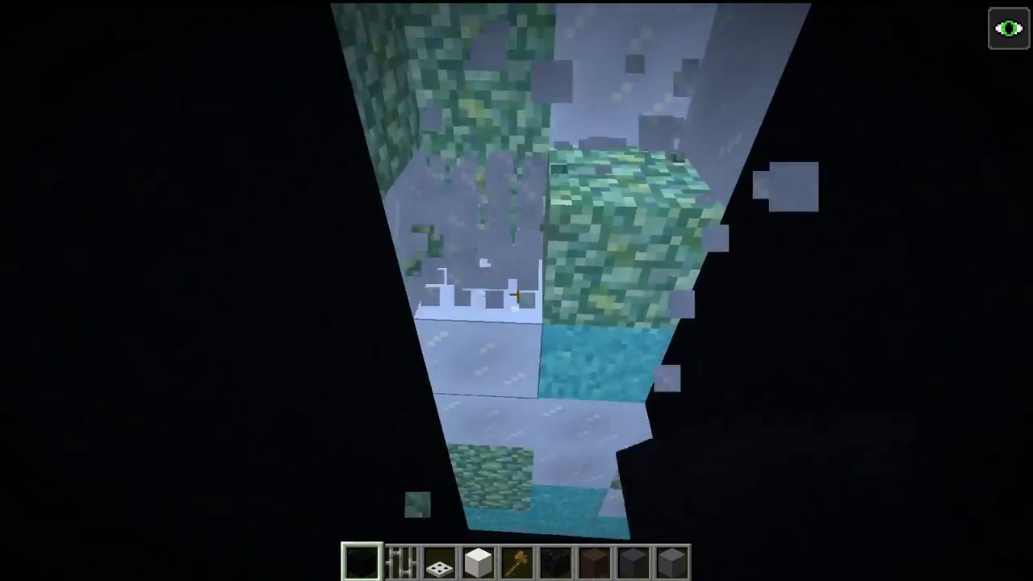
pyautogui.click(517, 295)
pyautogui.click(517, 295)
pyautogui.click(517, 294)
pyautogui.click(517, 294)
pyautogui.click(517, 294)
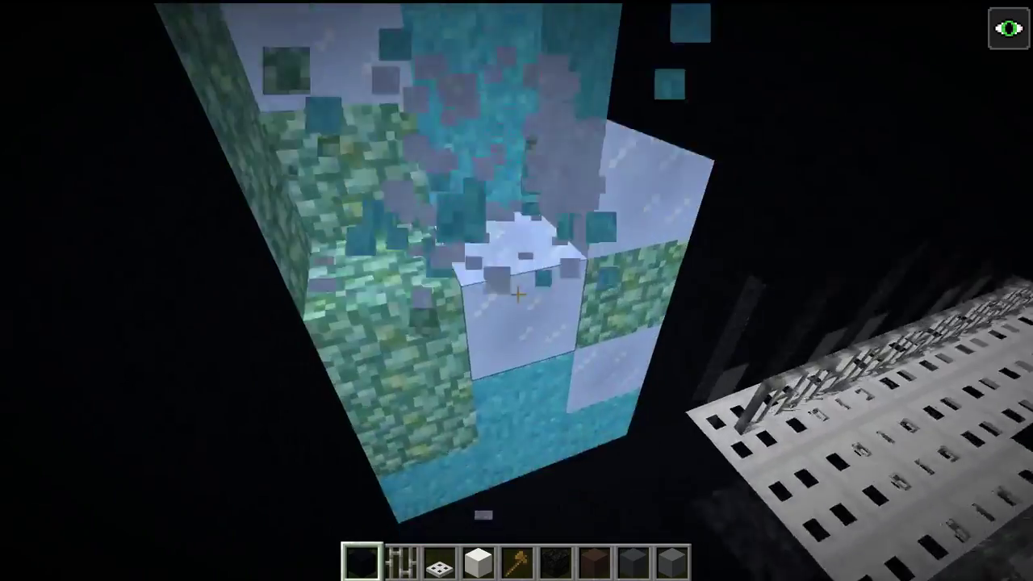
# Break out the lower ice and prismarine blocks of the patterned side wall down to the floor
pyautogui.click(517, 294)
pyautogui.click(518, 294)
pyautogui.click(518, 295)
pyautogui.click(518, 295)
pyautogui.click(517, 295)
pyautogui.click(518, 294)
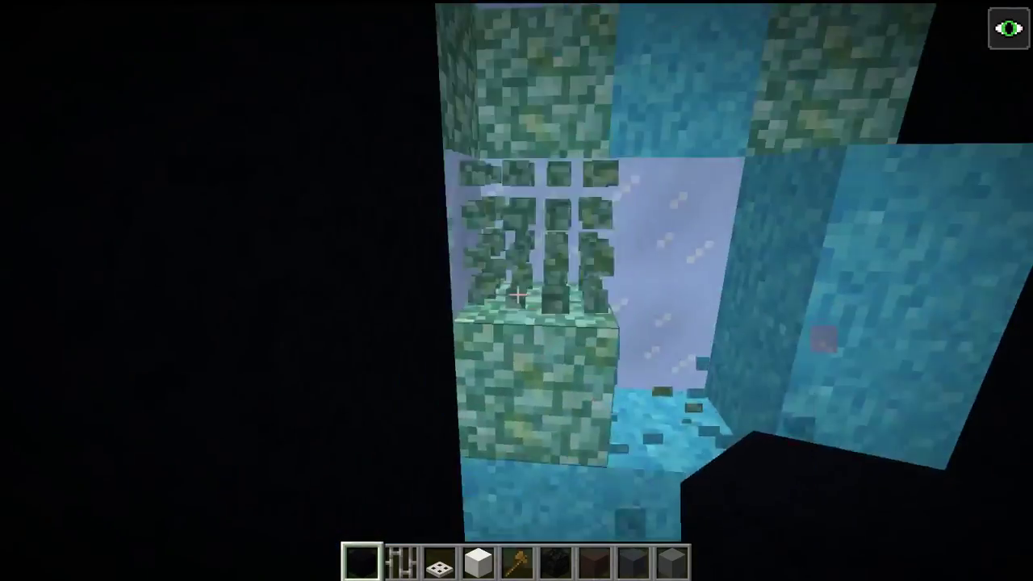
pyautogui.click(518, 295)
pyautogui.click(518, 295)
pyautogui.click(518, 295)
pyautogui.click(518, 296)
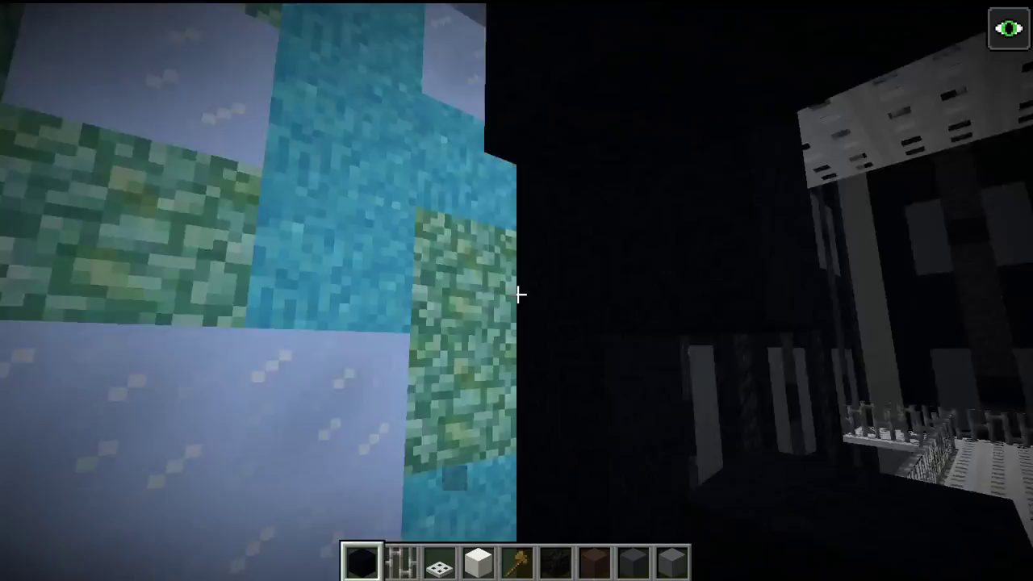
pyautogui.click(518, 295)
pyautogui.click(518, 294)
pyautogui.click(518, 294)
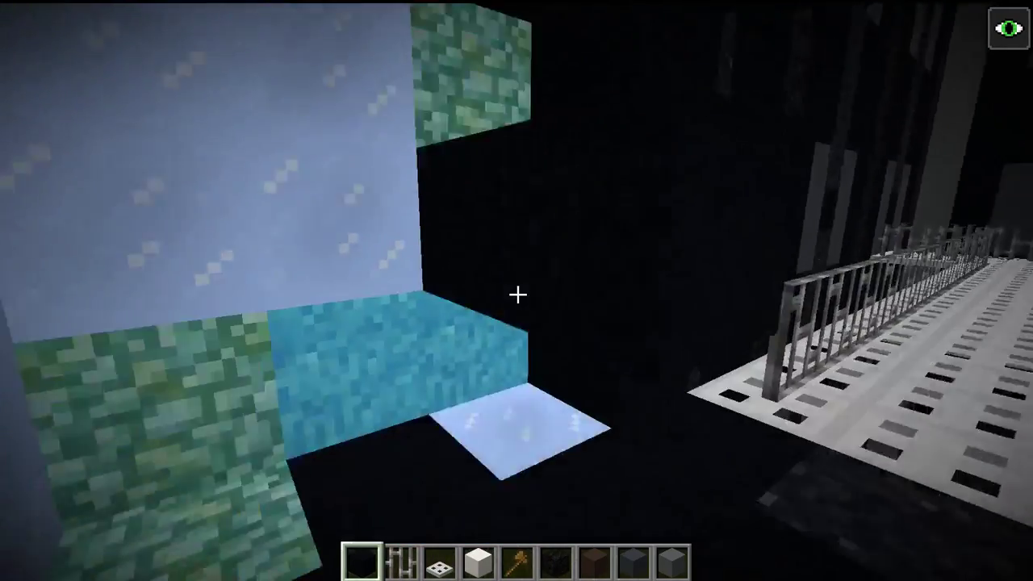
# Fill the floor gap and lowest courses of the carved-out side wall with black concrete
pyautogui.rightClick(518, 295)
pyautogui.rightClick(518, 295)
pyautogui.rightClick(518, 294)
pyautogui.rightClick(517, 294)
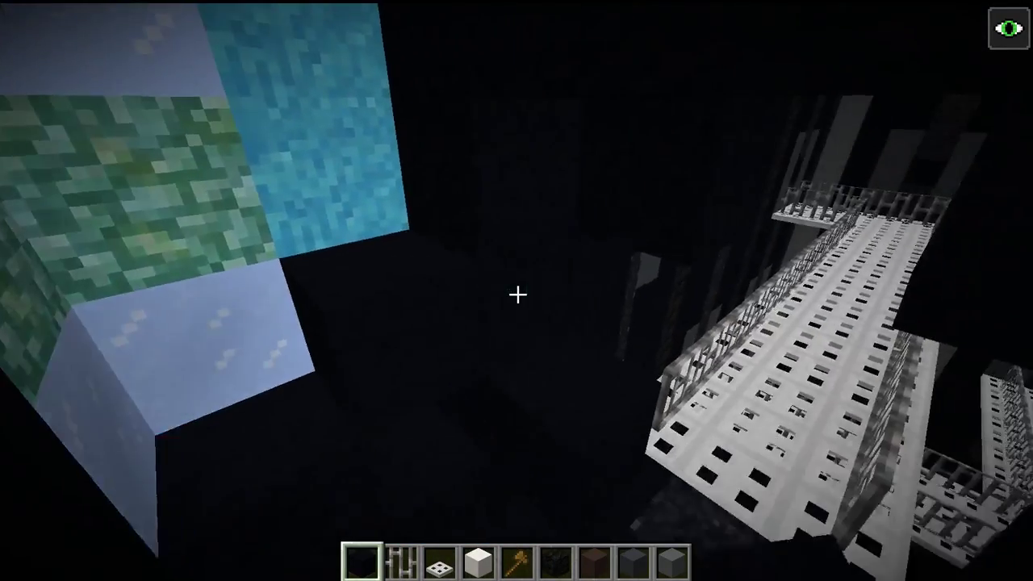
pyautogui.click(518, 294)
pyautogui.rightClick(517, 294)
pyautogui.rightClick(517, 295)
pyautogui.rightClick(517, 295)
pyautogui.rightClick(517, 295)
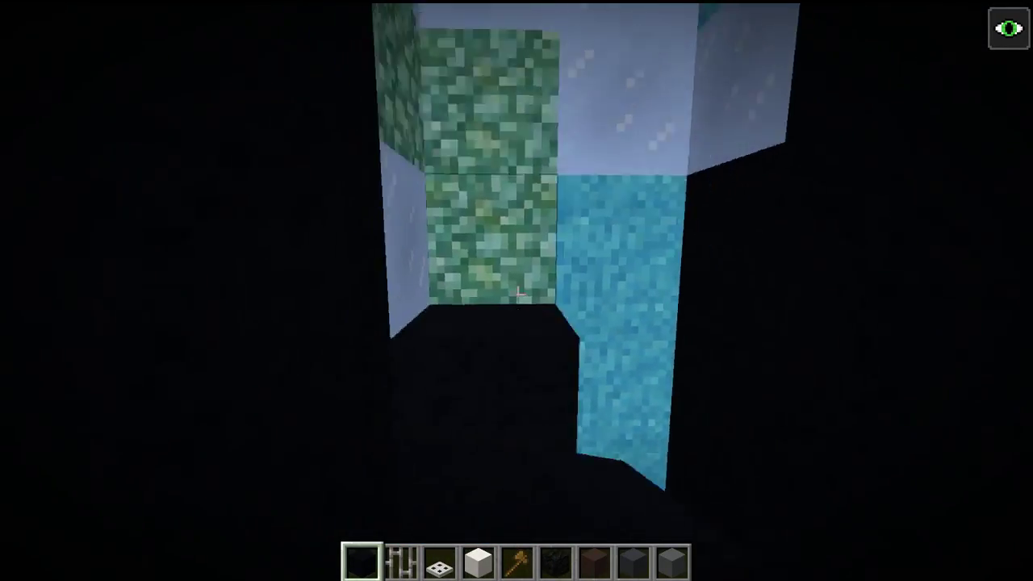
# Cover the remaining exposed prismarine and ice in the carved-out side wall with black concrete
pyautogui.rightClick(518, 295)
pyautogui.rightClick(518, 294)
pyautogui.rightClick(518, 294)
pyautogui.rightClick(518, 294)
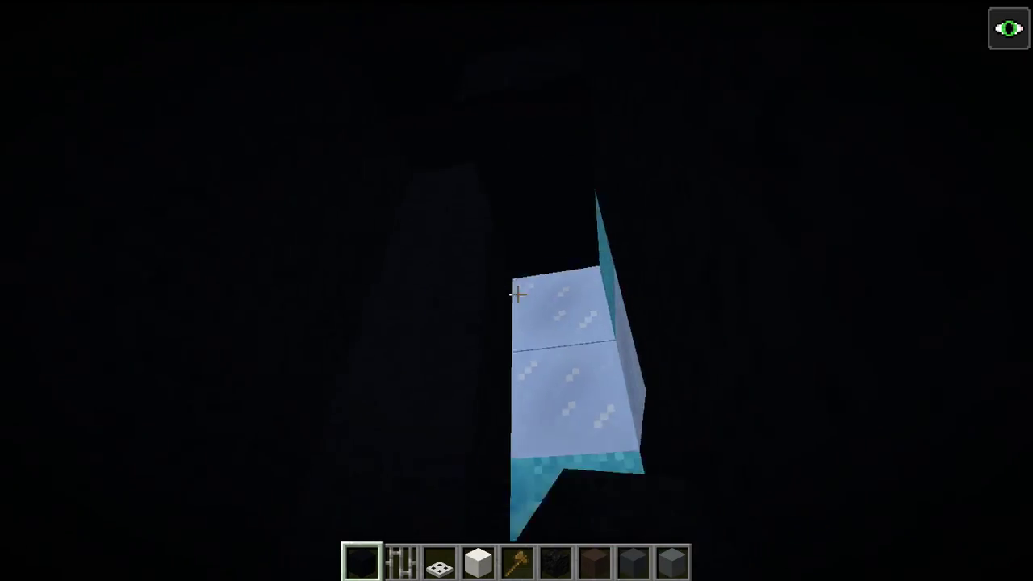
pyautogui.click(517, 294)
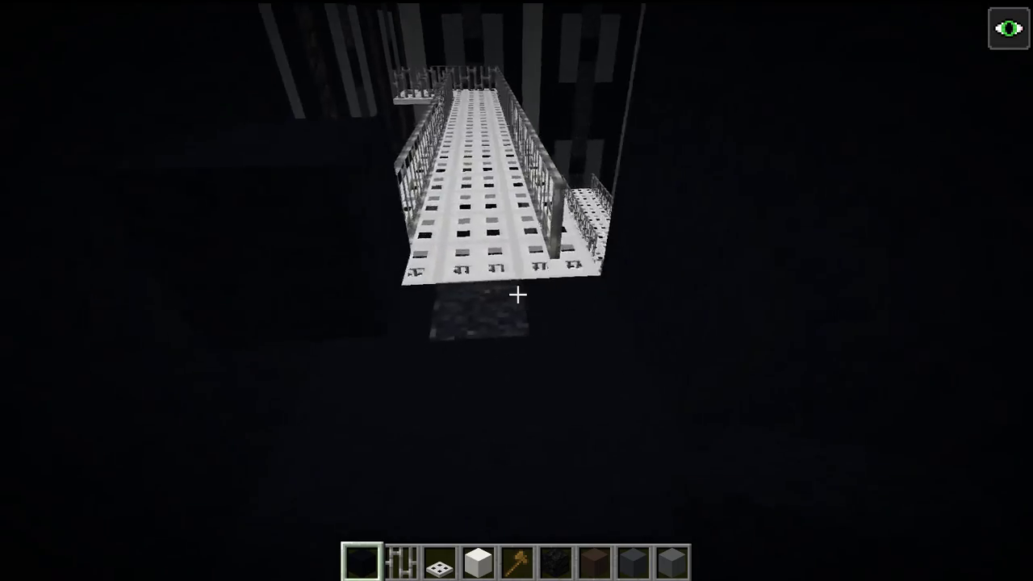
# Replace the middle strip of the passage floor with black concrete powder, continuing inward from the walkway
pyautogui.press('5')
pyautogui.click(517, 294)
pyautogui.press('4')
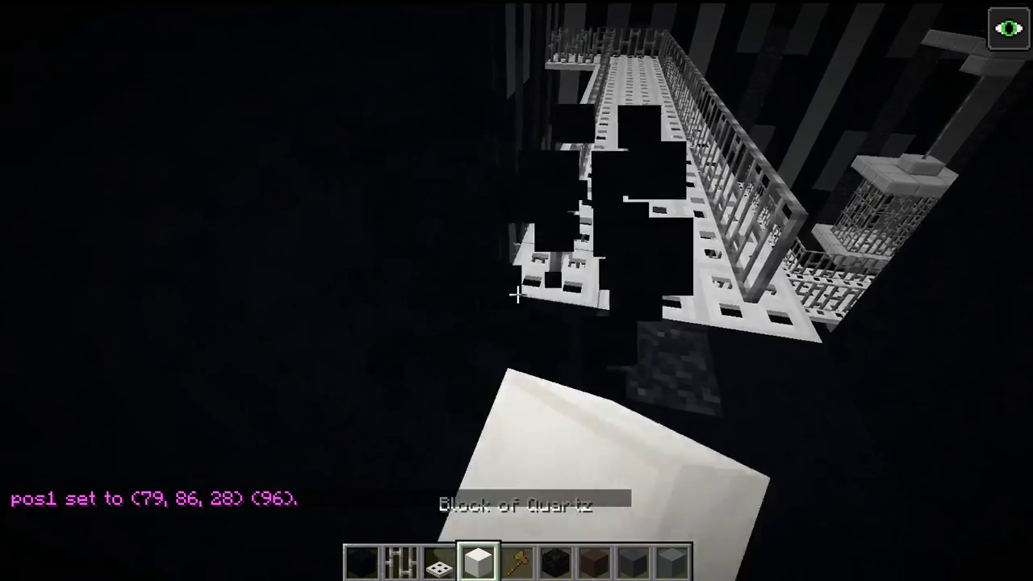
pyautogui.middleClick(517, 294)
pyautogui.click(518, 295)
pyautogui.click(517, 295)
pyautogui.rightClick(517, 294)
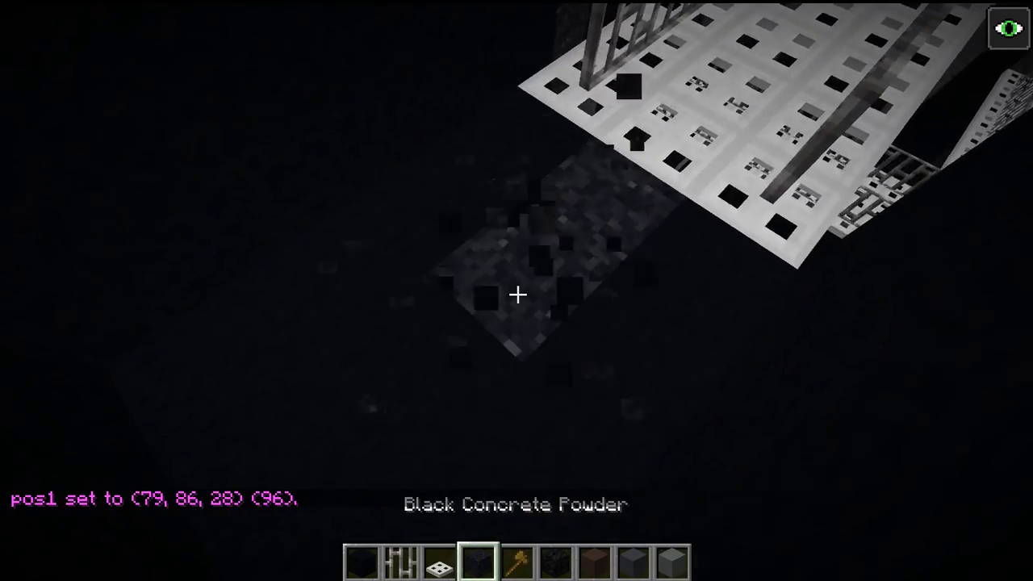
pyautogui.click(517, 295)
pyautogui.rightClick(517, 294)
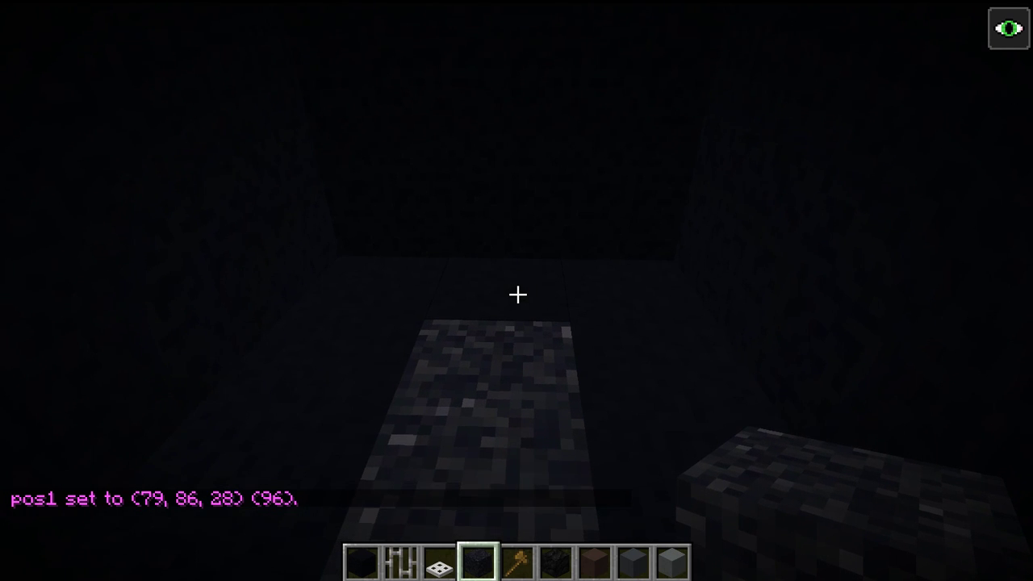
# Replace the middle column of the passage's end wall with gray concrete
pyautogui.press('9')
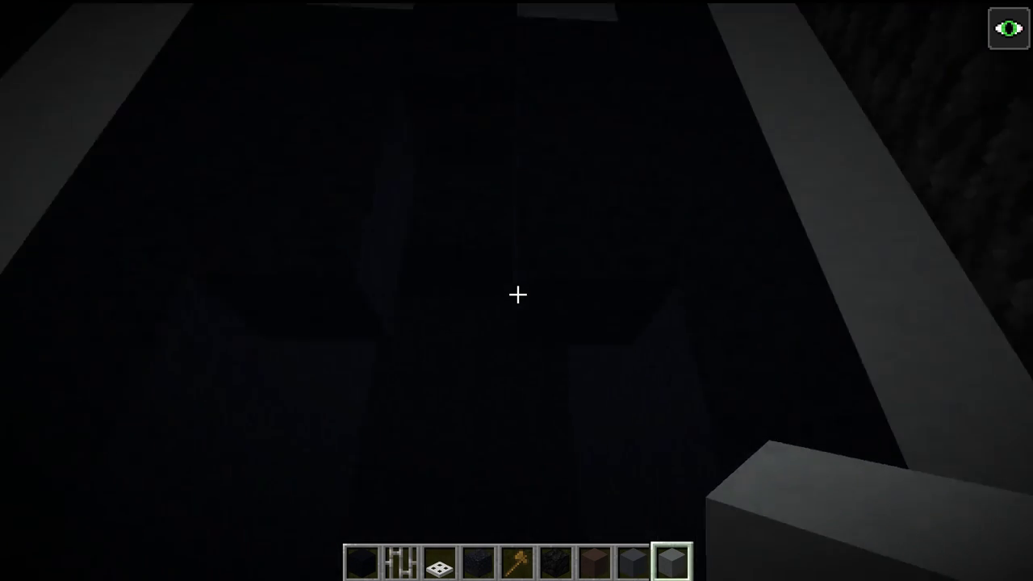
pyautogui.press('8')
pyautogui.press('w')
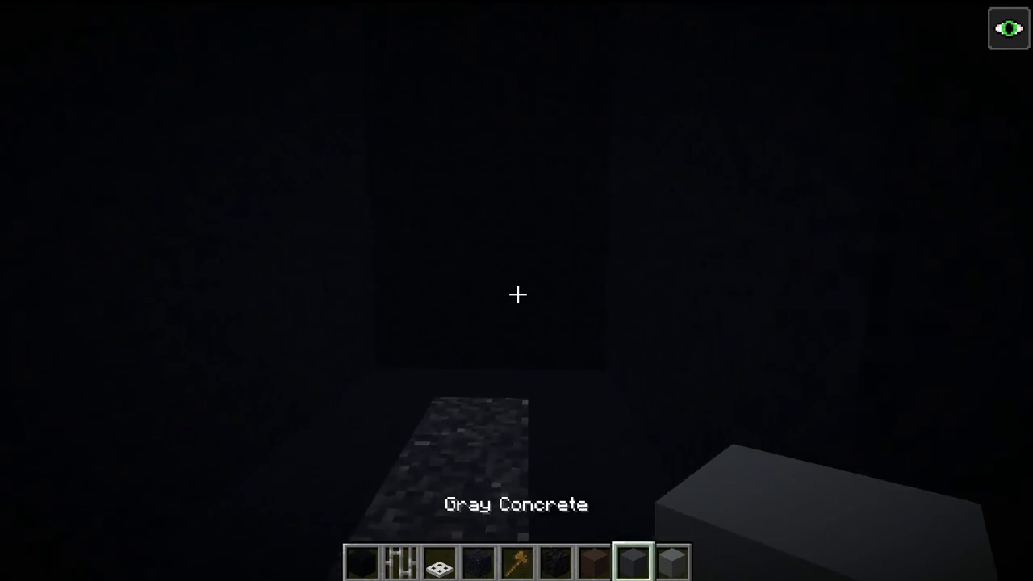
pyautogui.click(518, 294)
pyautogui.rightClick(517, 295)
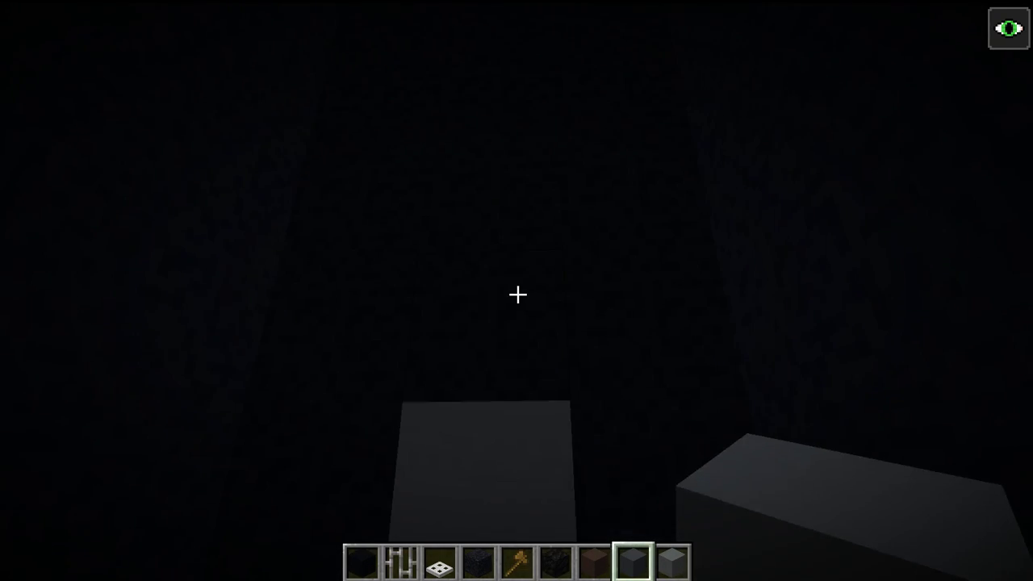
pyautogui.click(517, 295)
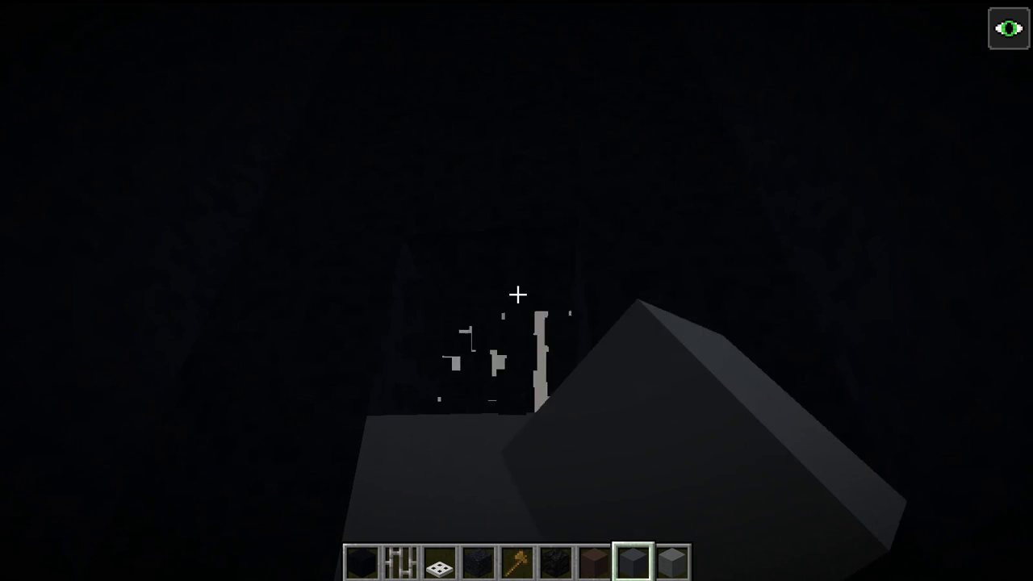
pyautogui.rightClick(517, 295)
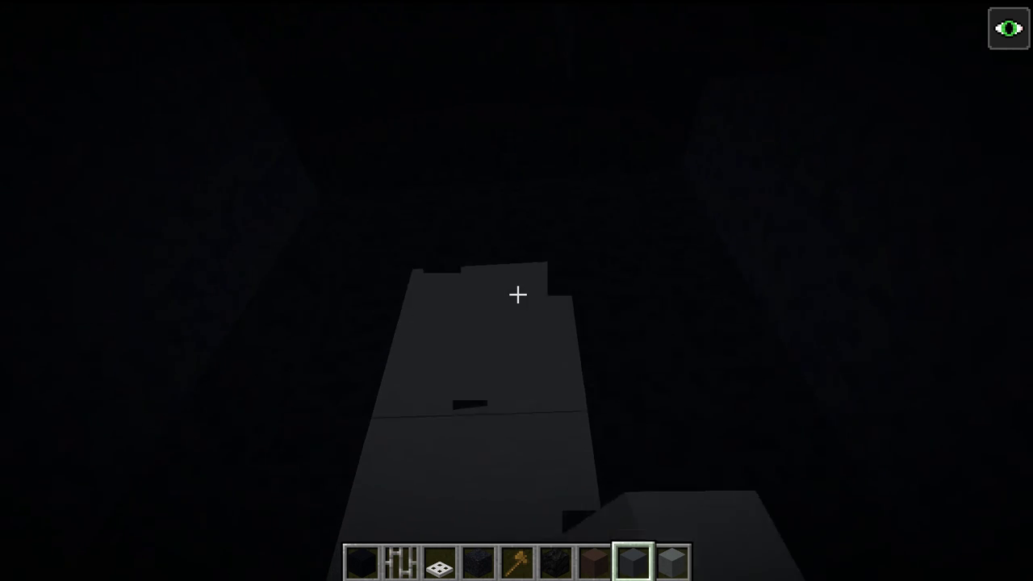
pyautogui.press('w')
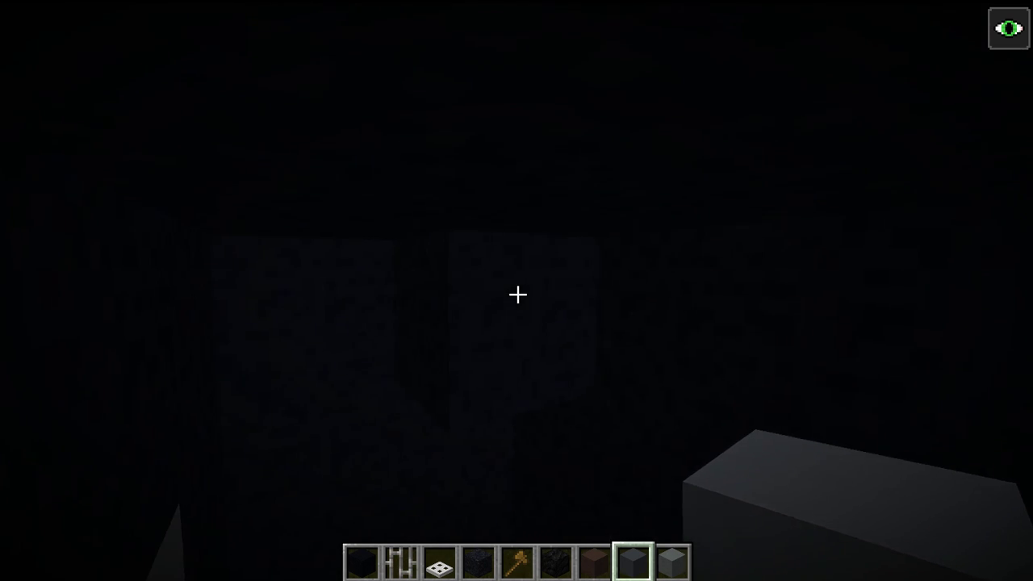
# Find glowstone among the creative items, swap it in for the iron trapdoor and set a block into the passage ceiling
pyautogui.write('e')
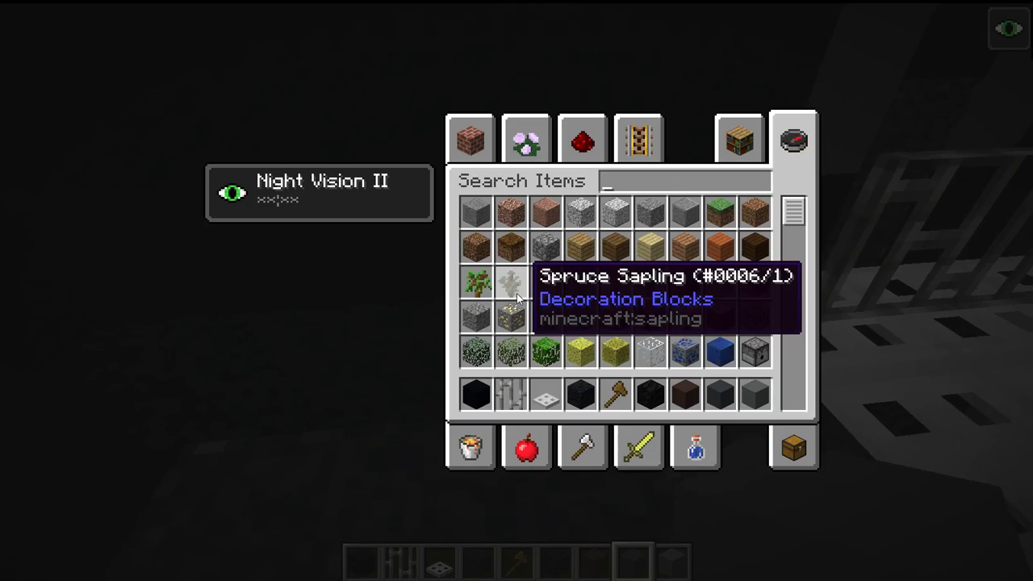
pyautogui.write('glow')
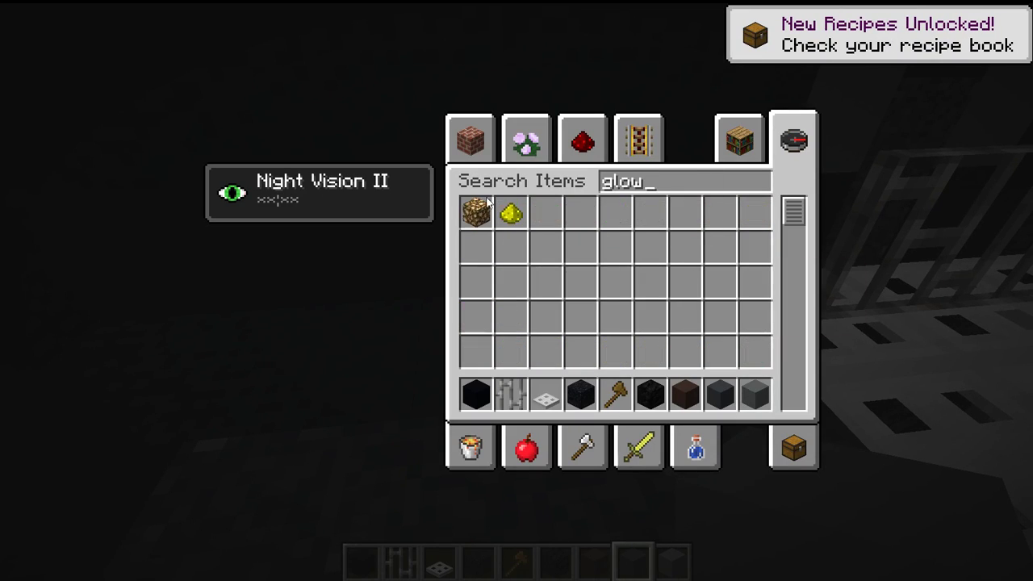
pyautogui.click(476, 213)
pyautogui.press('e')
pyautogui.scroll(5, 517, 295)
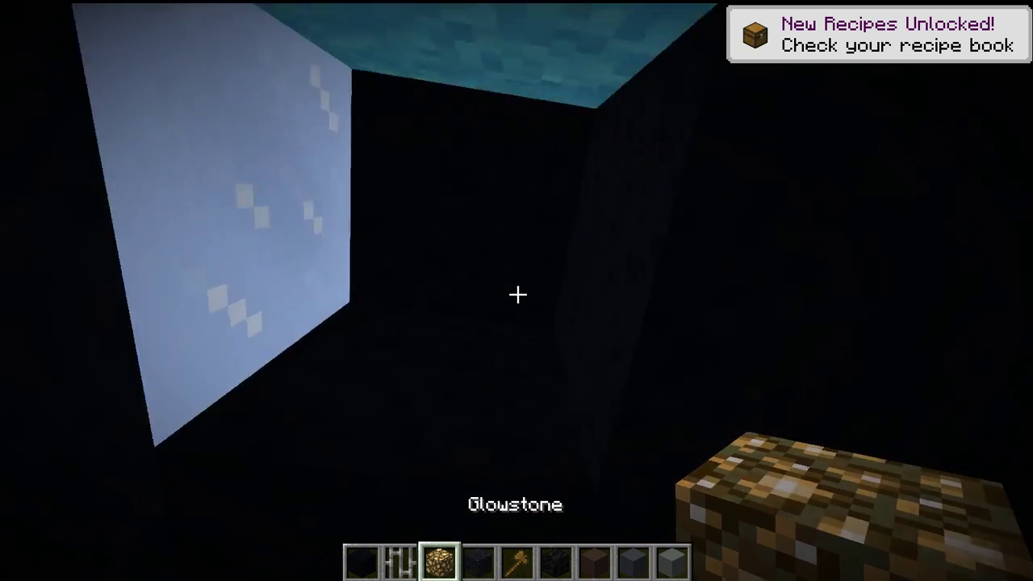
pyautogui.rightClick(517, 294)
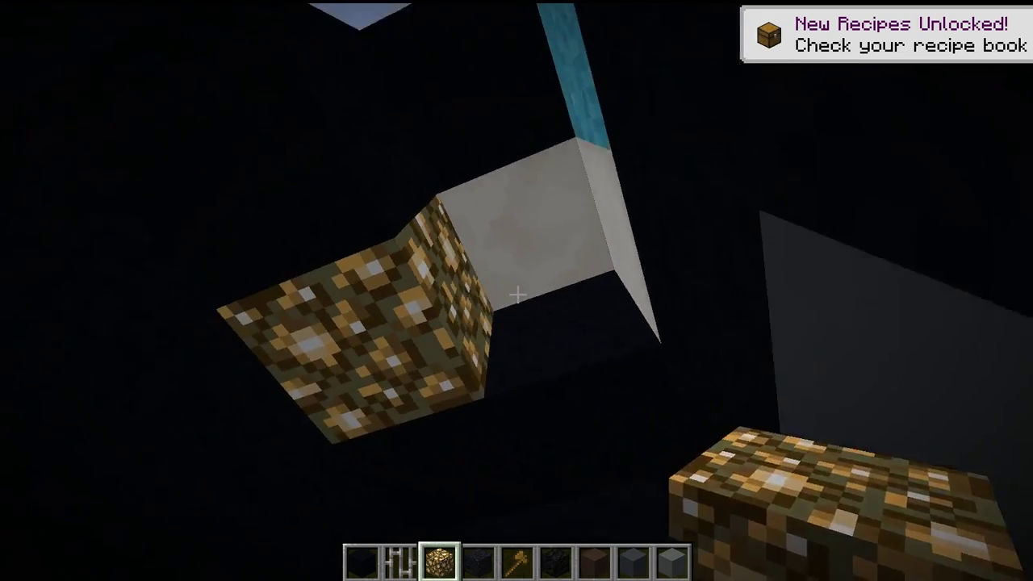
pyautogui.press('5')
pyautogui.press('1')
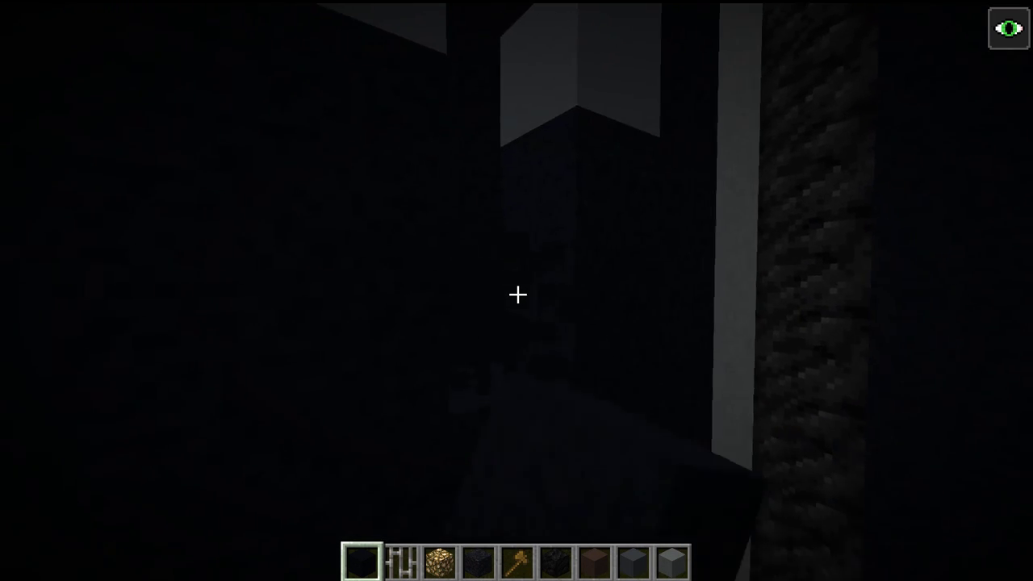
# Find the ladder item, swap it in for black concrete and run ladders up the gray column of the end wall
pyautogui.press('4')
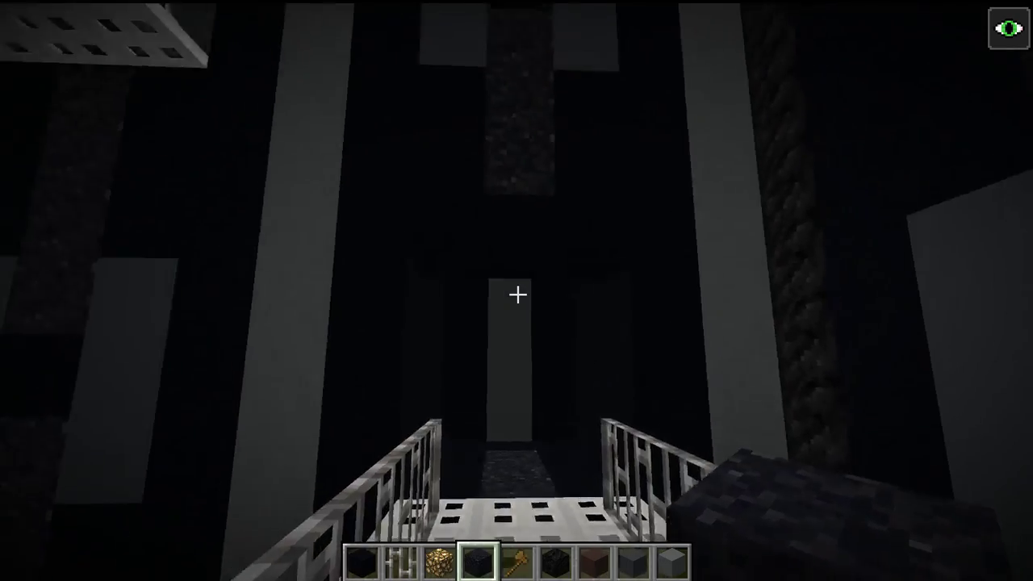
pyautogui.press('w')
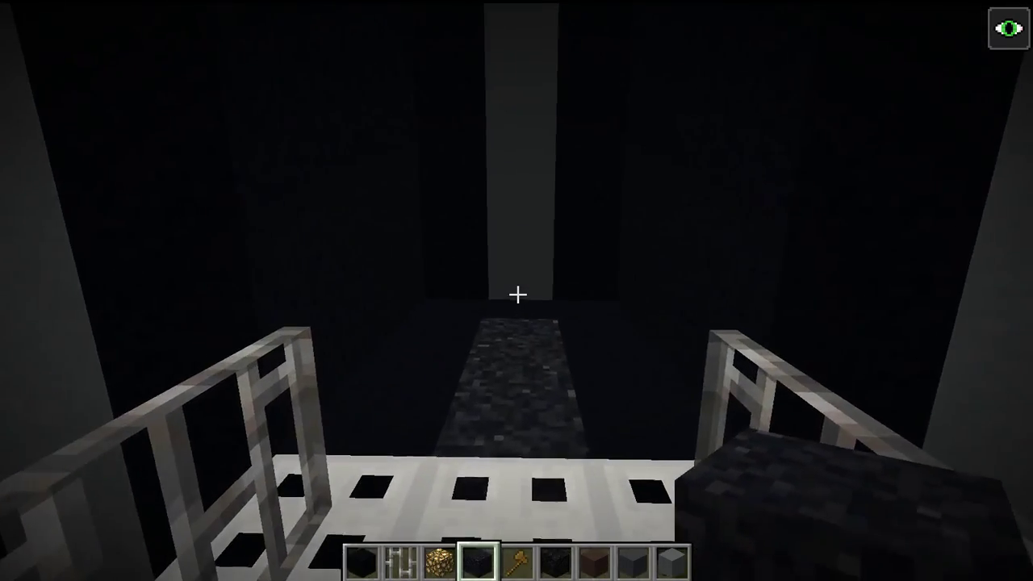
pyautogui.press('s')
pyautogui.press('shift')
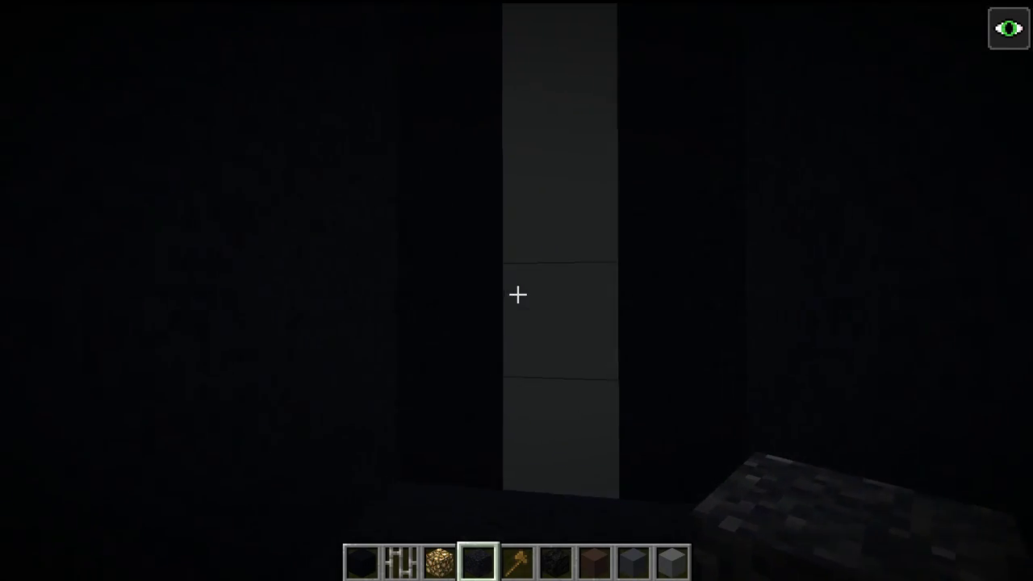
pyautogui.press('e')
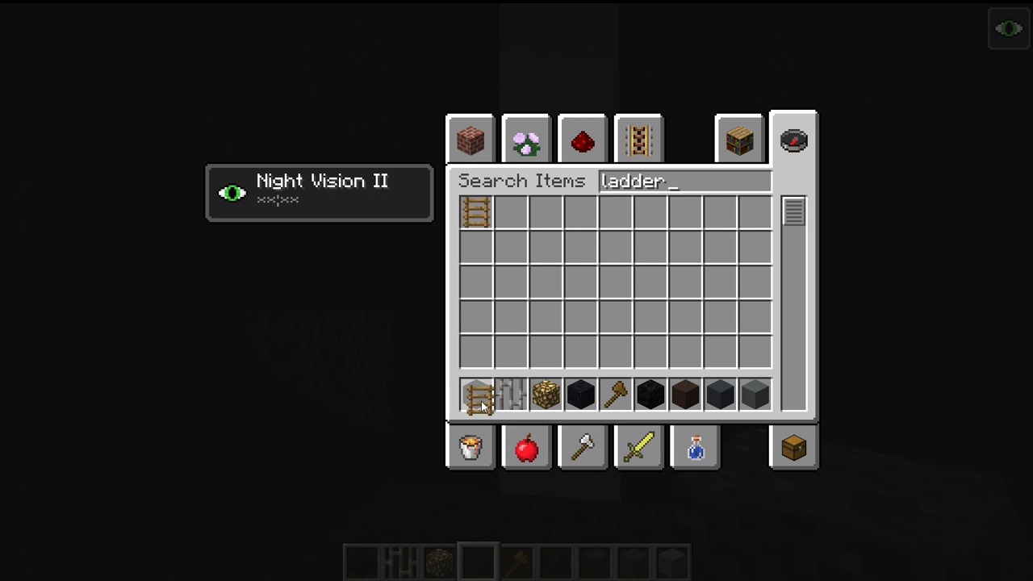
pyautogui.click(480, 406)
pyautogui.press('Escape')
pyautogui.scroll(2, 516, 293)
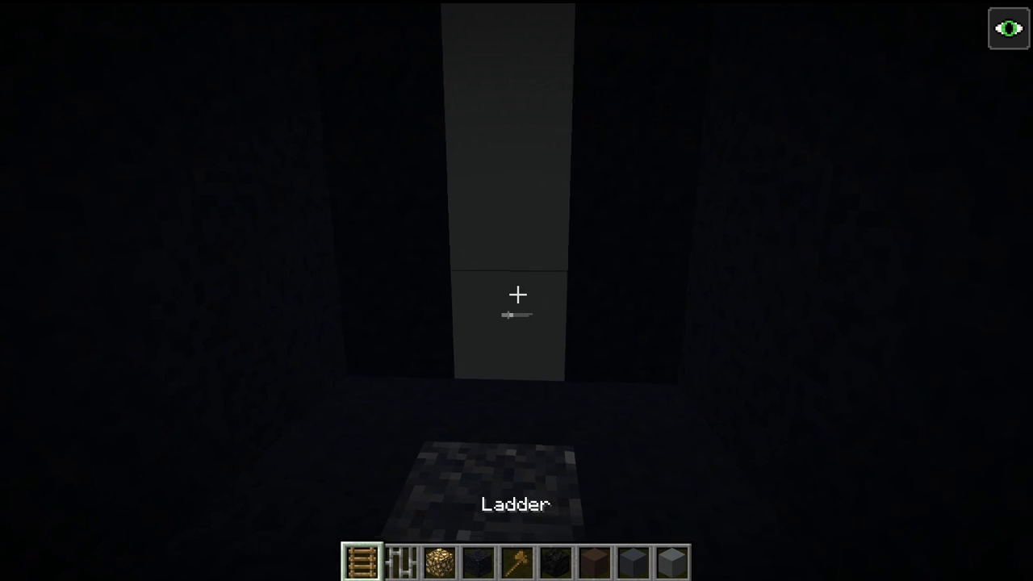
pyautogui.rightClick(517, 294)
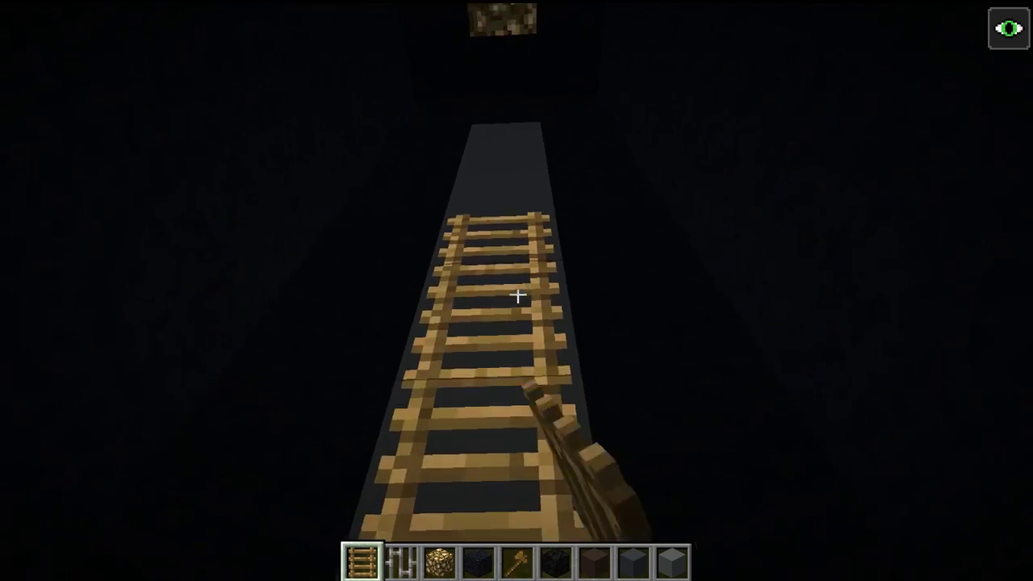
pyautogui.press('space')
pyautogui.rightClick(517, 294)
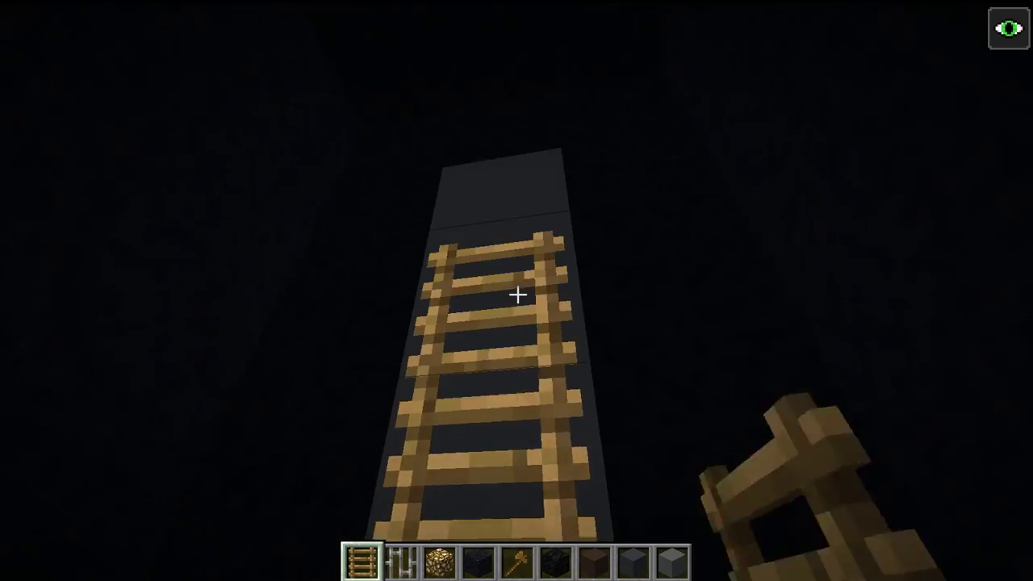
# Take an iron trapdoor matching the walkway floor and place trapdoors as a small platform beside the ladder, removing misplaced ones
pyautogui.press('2')
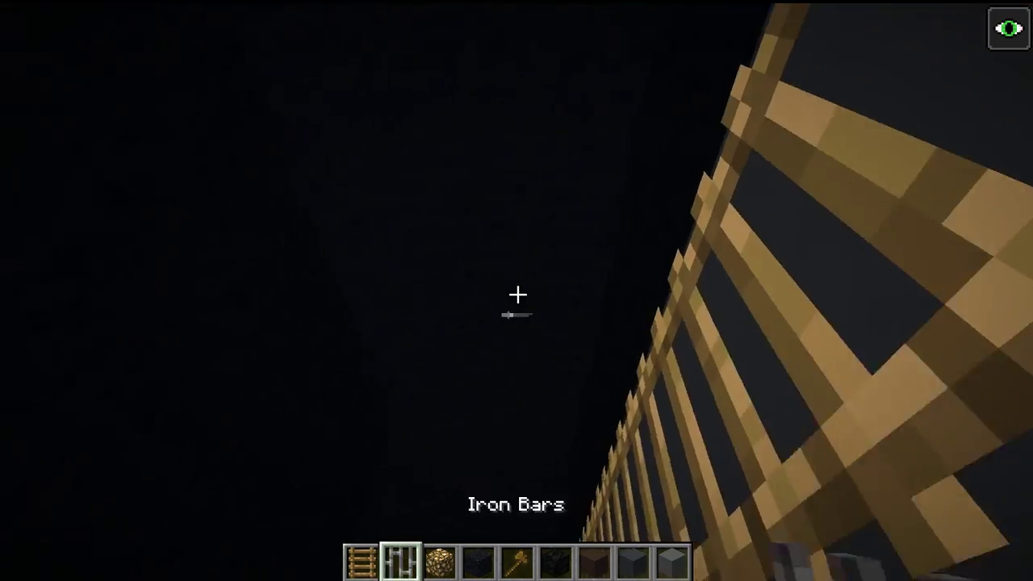
pyautogui.scroll(-2, 516, 295)
pyautogui.scroll(3, 517, 294)
pyautogui.scroll(-1, 516, 295)
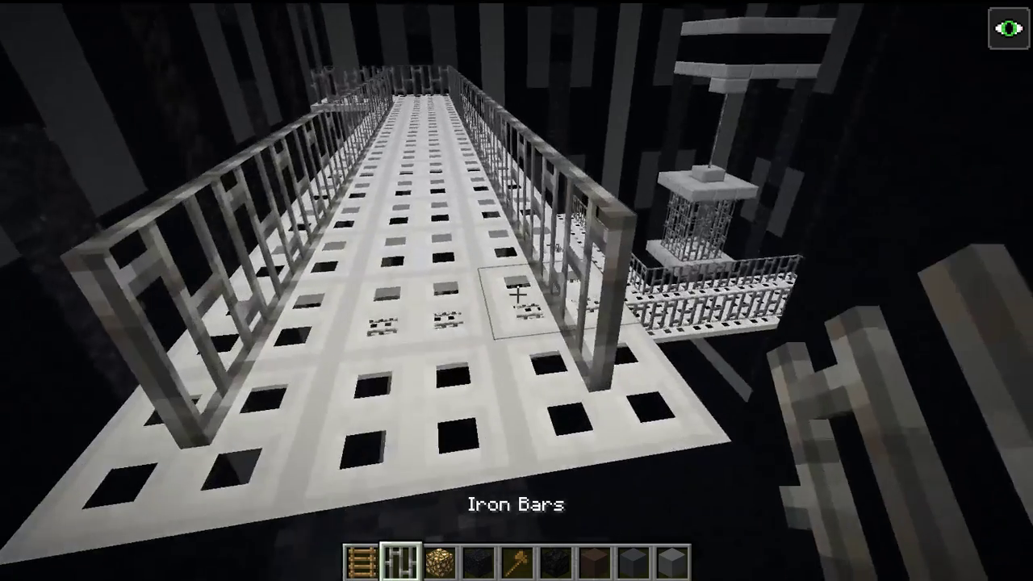
pyautogui.middleClick(517, 294)
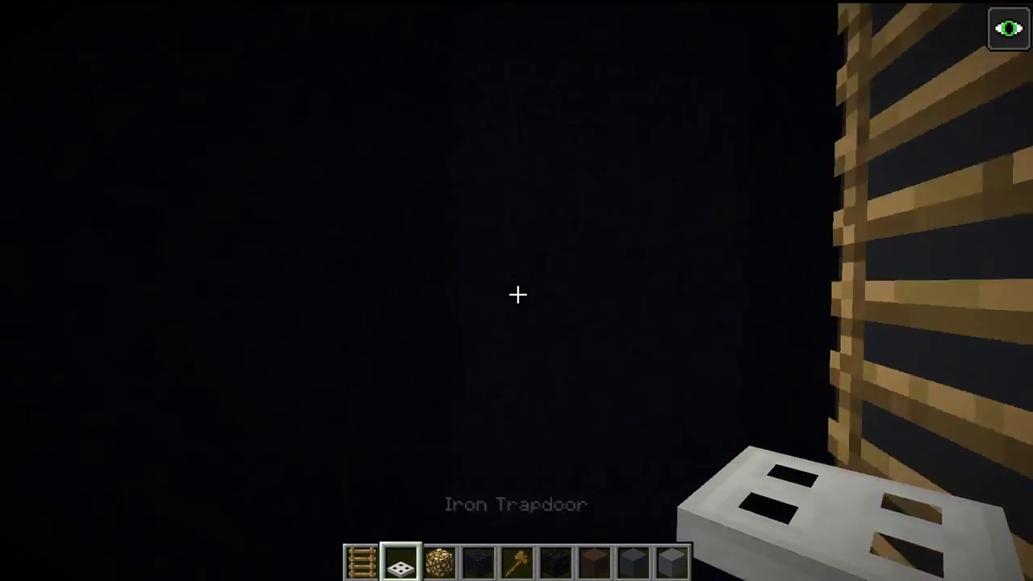
pyautogui.rightClick(517, 294)
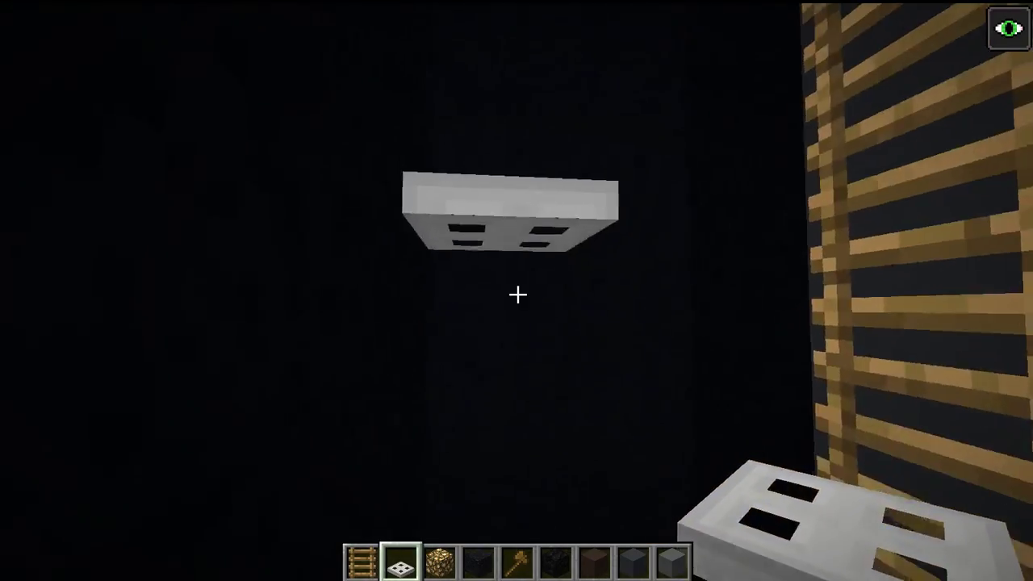
pyautogui.rightClick(518, 294)
pyautogui.click(518, 295)
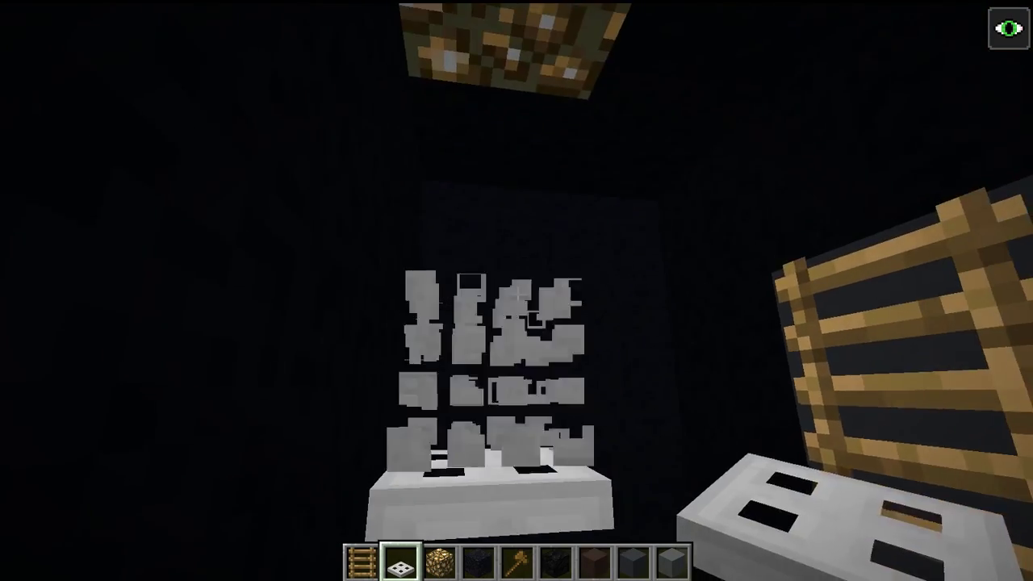
pyautogui.rightClick(518, 294)
pyautogui.click(518, 294)
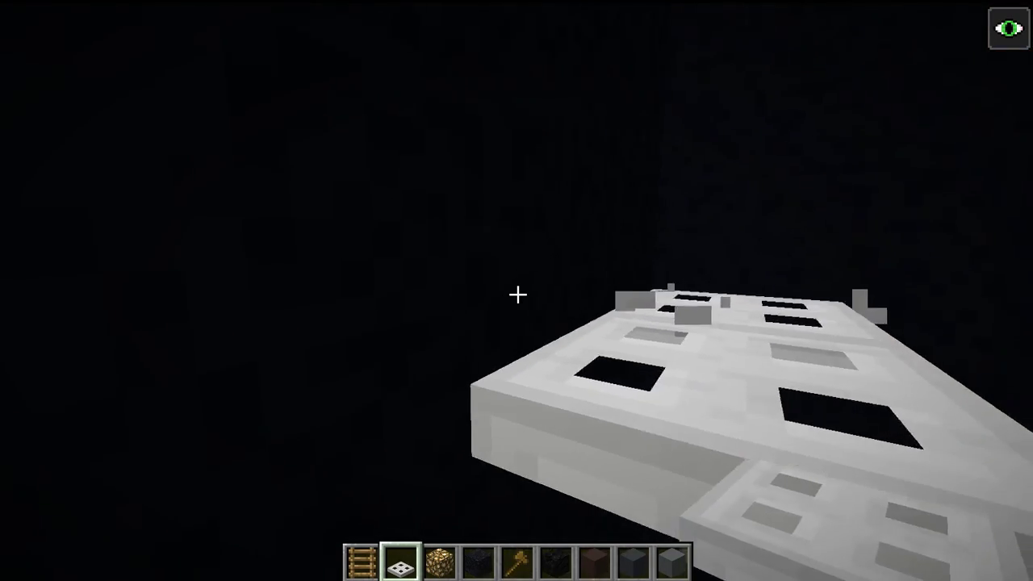
pyautogui.click(516, 294)
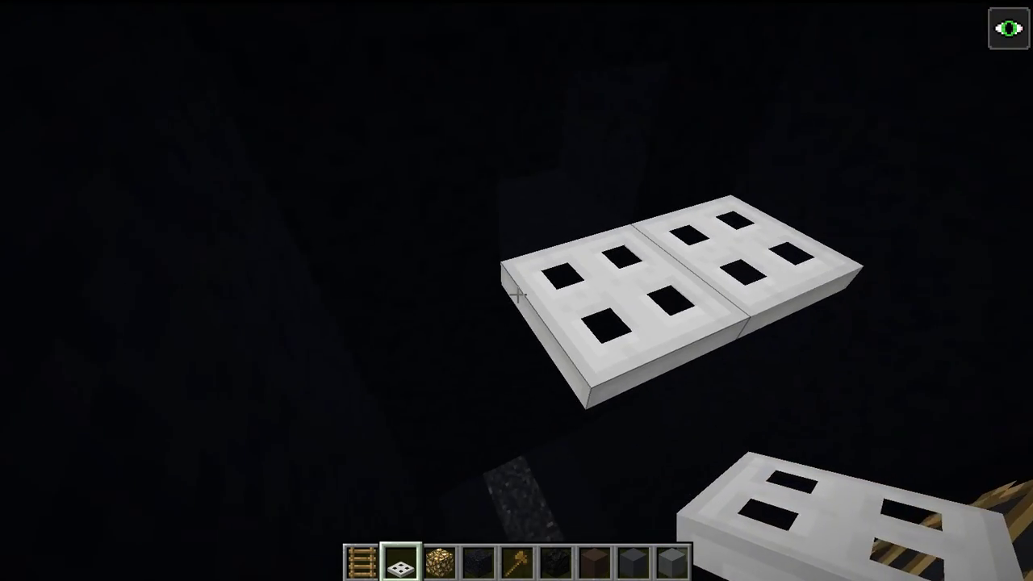
pyautogui.rightClick(517, 294)
# Equip black concrete and break out the prismarine and quartz blocks behind the shaft wall
pyautogui.middleClick(517, 295)
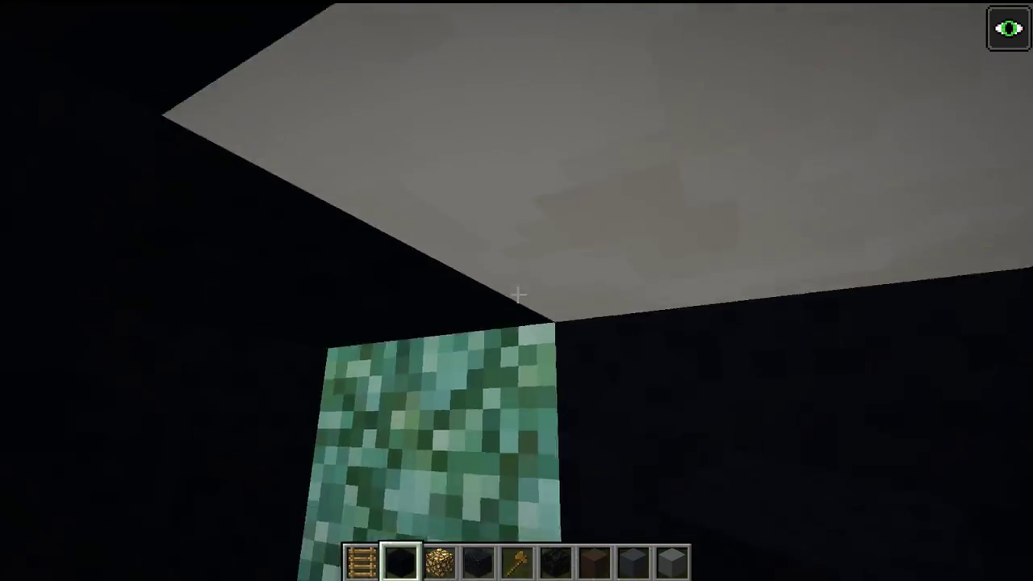
pyautogui.click(516, 294)
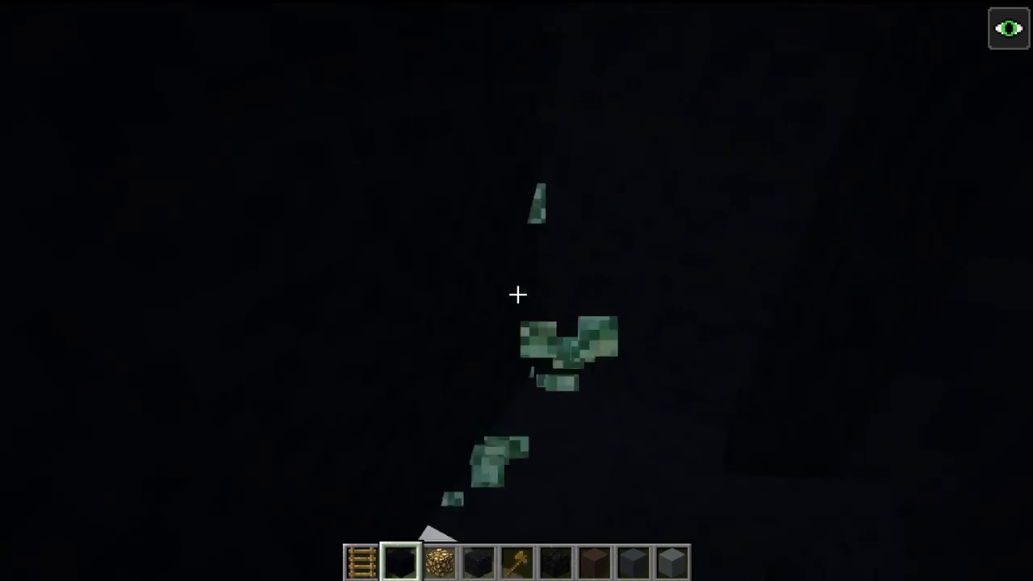
pyautogui.click(517, 294)
pyautogui.click(517, 294)
pyautogui.click(517, 294)
pyautogui.click(517, 294)
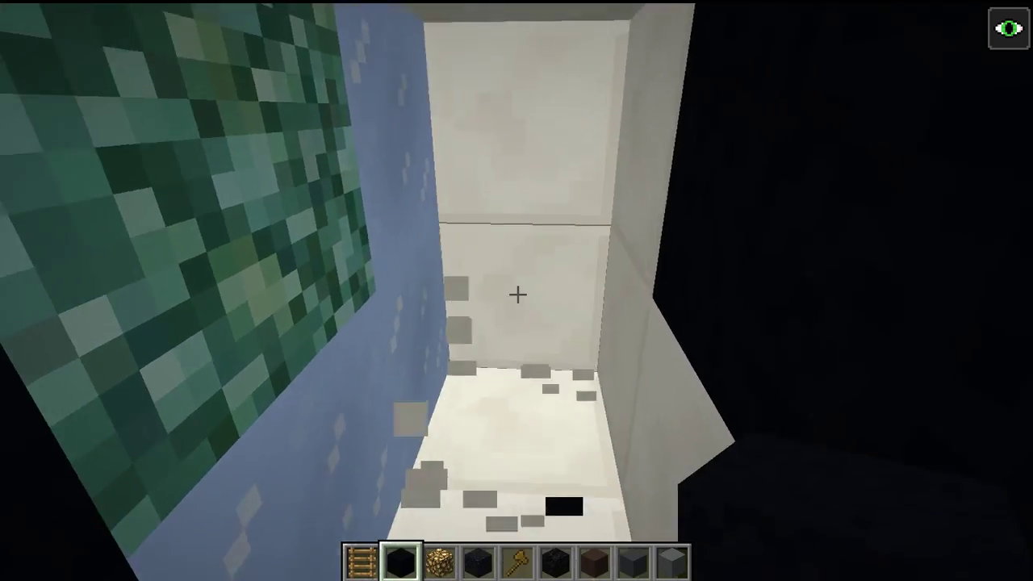
# Clear the remaining quartz behind the wall and break through the black concrete to the railed walkway
pyautogui.click(517, 295)
pyautogui.click(517, 295)
pyautogui.click(517, 295)
pyautogui.click(517, 294)
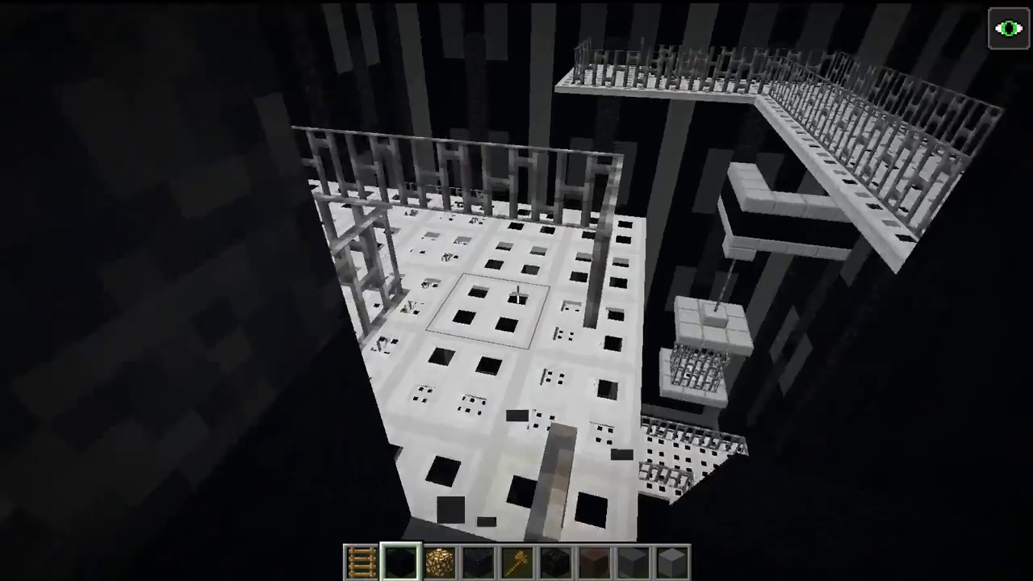
pyautogui.click(517, 295)
pyautogui.click(517, 295)
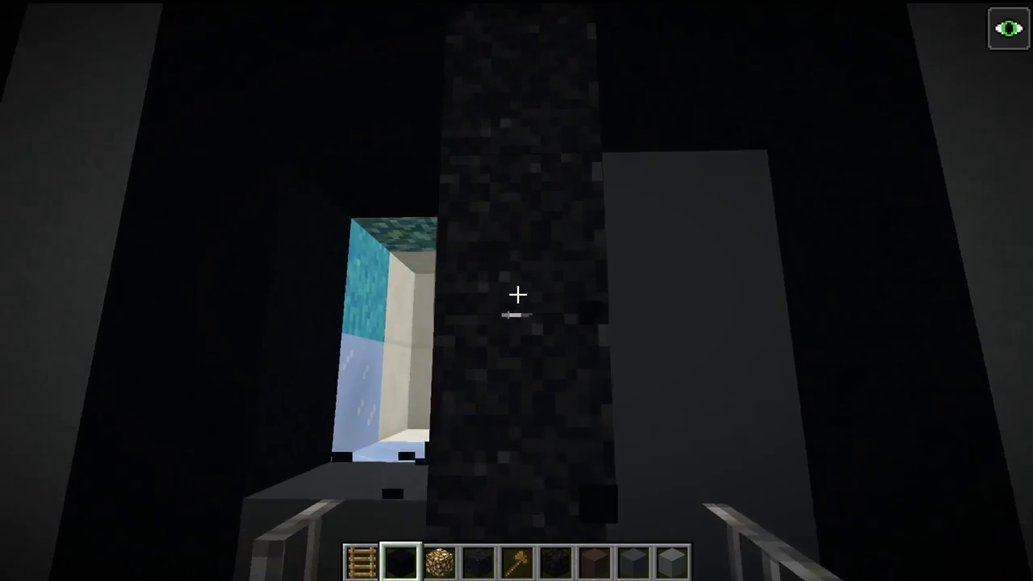
# Break the black concrete powder column at the walkway's end and refill the wall above the doorway opening
pyautogui.click(517, 295)
pyautogui.click(517, 295)
pyautogui.click(517, 294)
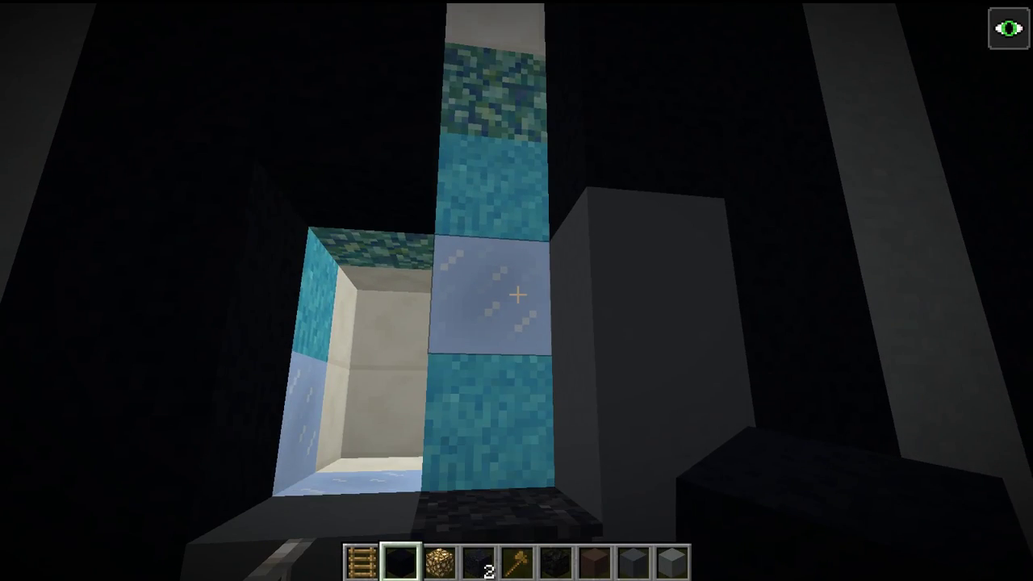
pyautogui.rightClick(517, 294)
pyautogui.rightClick(517, 294)
pyautogui.scroll(-1, 517, 295)
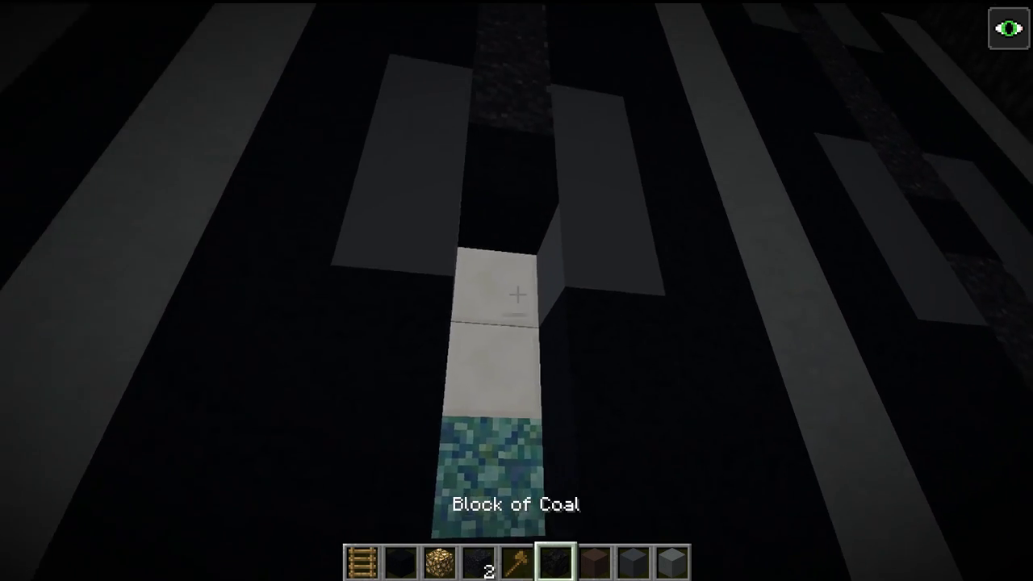
pyautogui.click(517, 294)
pyautogui.scroll(2, 517, 294)
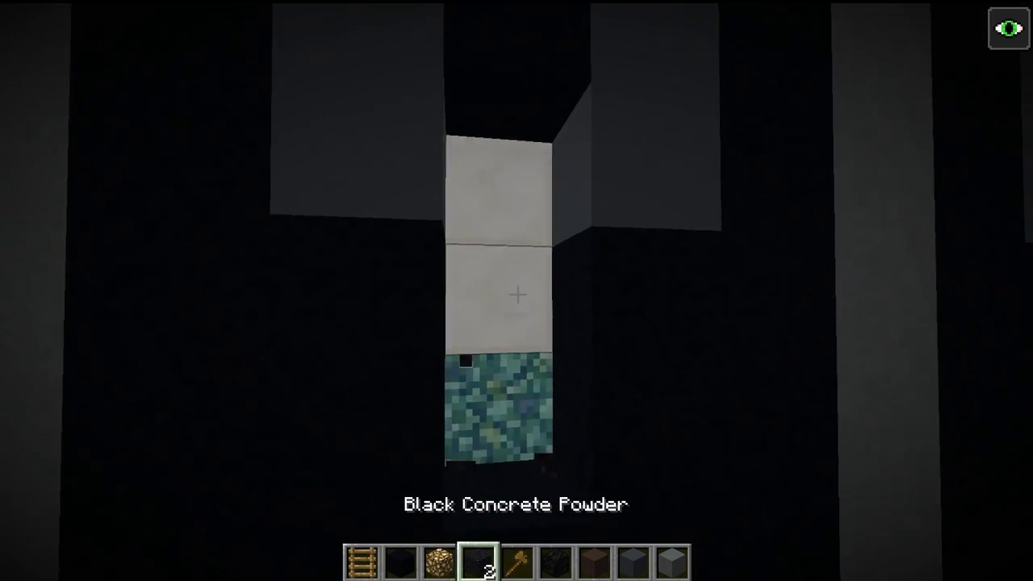
pyautogui.rightClick(517, 294)
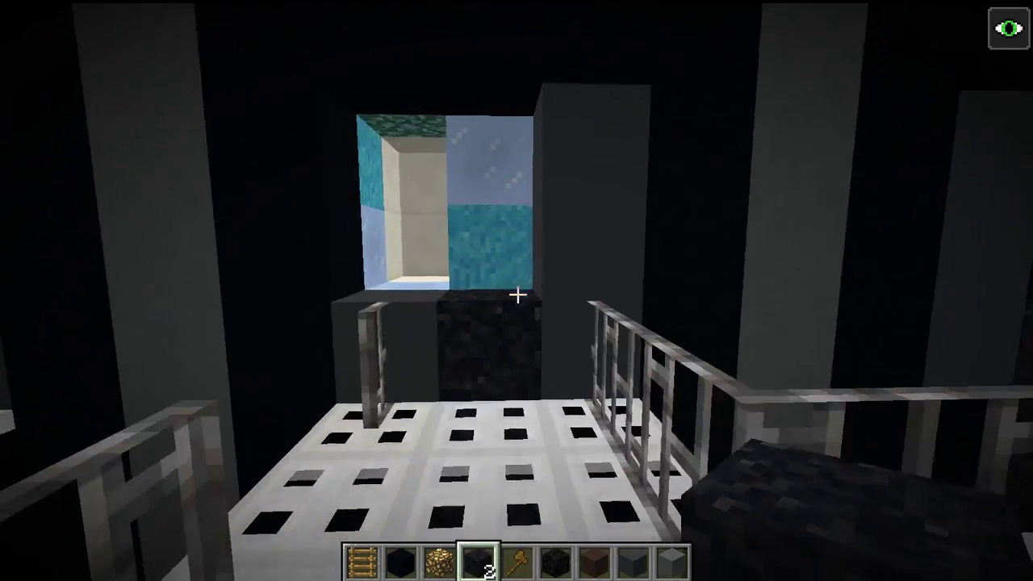
# Break out the prismarine, ice and quartz blocks behind the doorway to deepen the passage
pyautogui.click(517, 294)
pyautogui.click(516, 294)
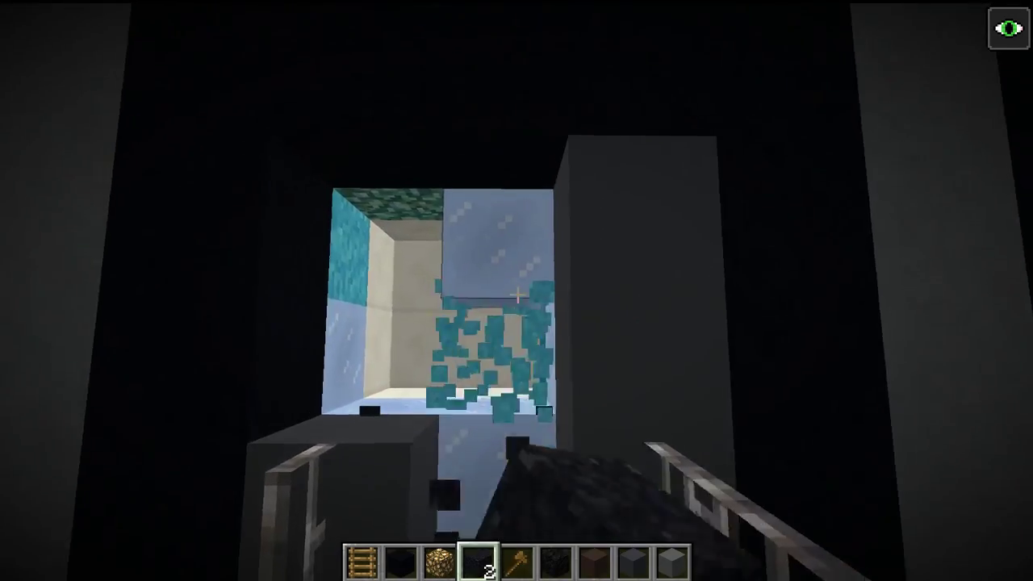
pyautogui.click(516, 295)
pyautogui.click(516, 295)
pyautogui.click(516, 294)
pyautogui.press('w')
pyautogui.click(517, 294)
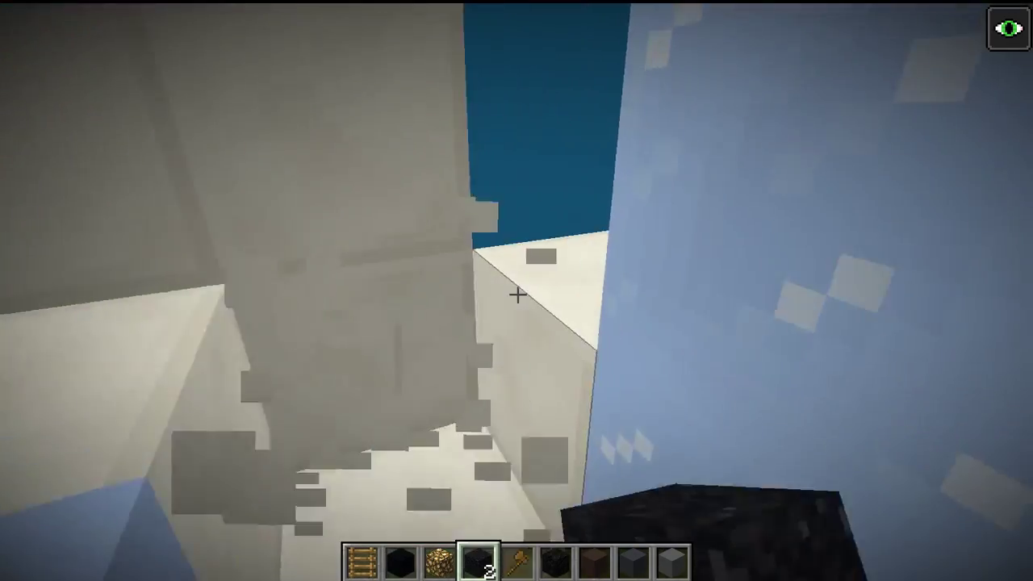
pyautogui.click(517, 295)
pyautogui.click(517, 294)
pyautogui.click(518, 294)
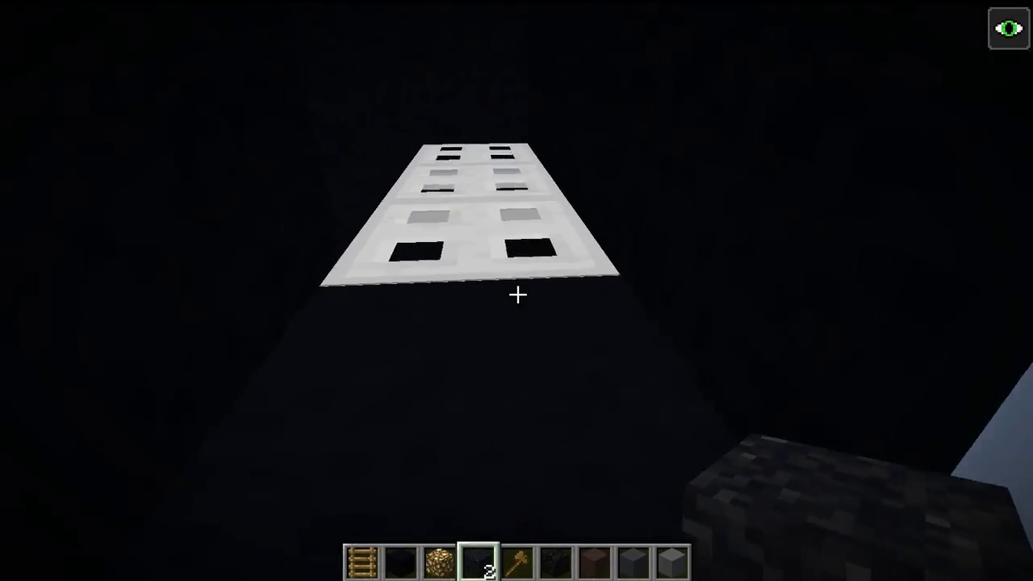
# Equip black concrete and replace the exposed quartz along the passage floor with it
pyautogui.press('2')
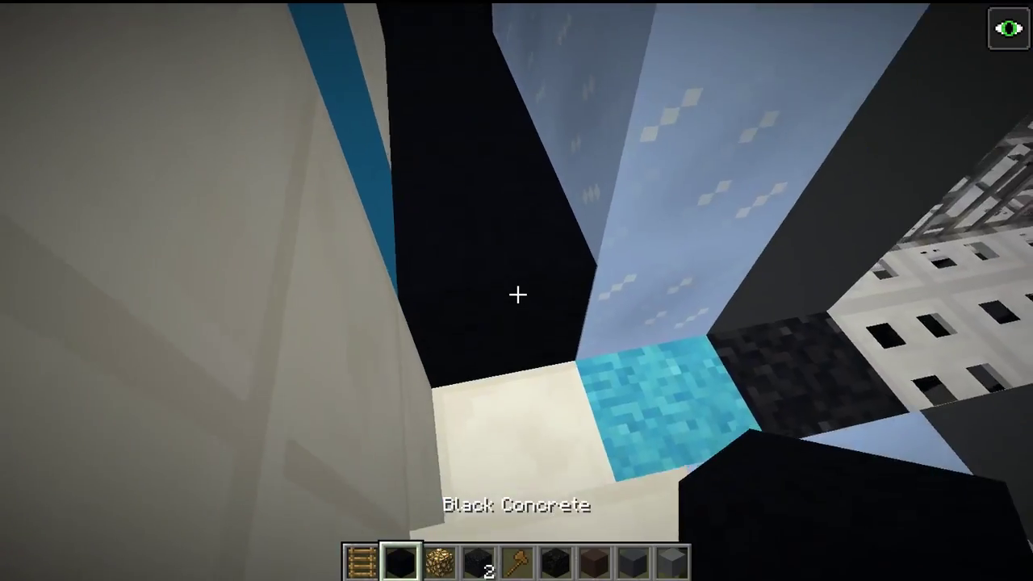
pyautogui.click(517, 294)
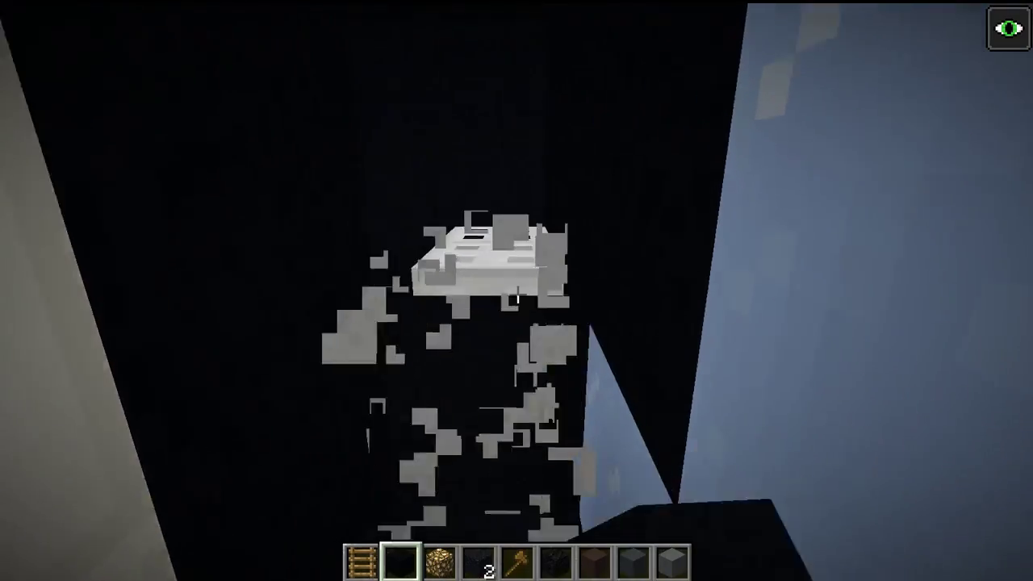
pyautogui.click(517, 294)
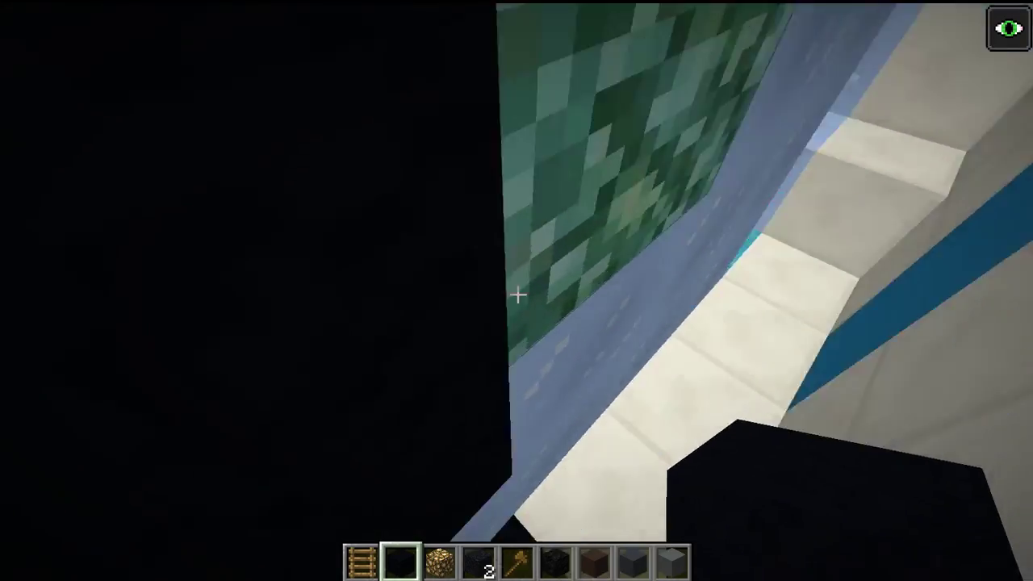
pyautogui.click(518, 295)
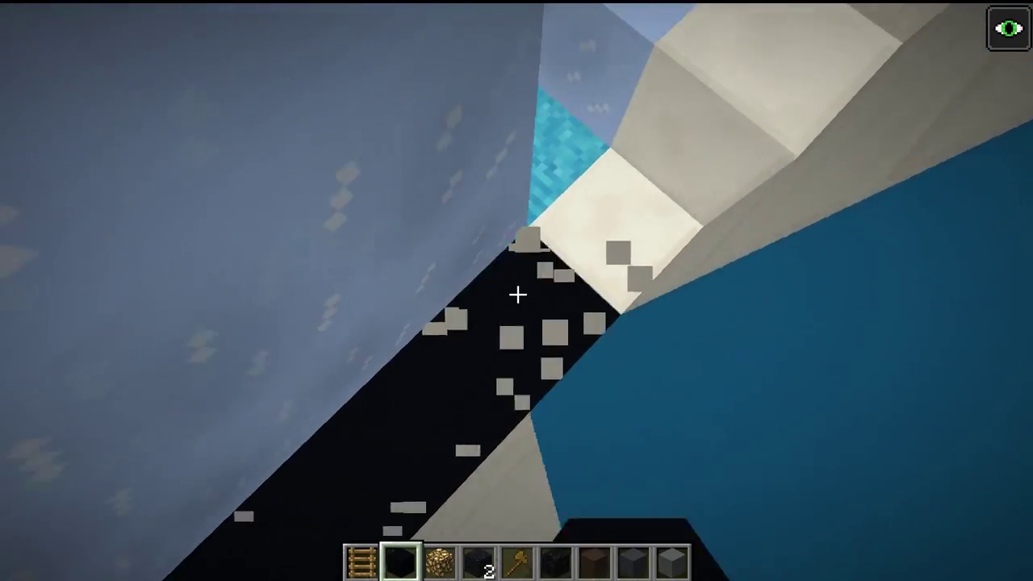
pyautogui.click(518, 294)
pyautogui.click(517, 294)
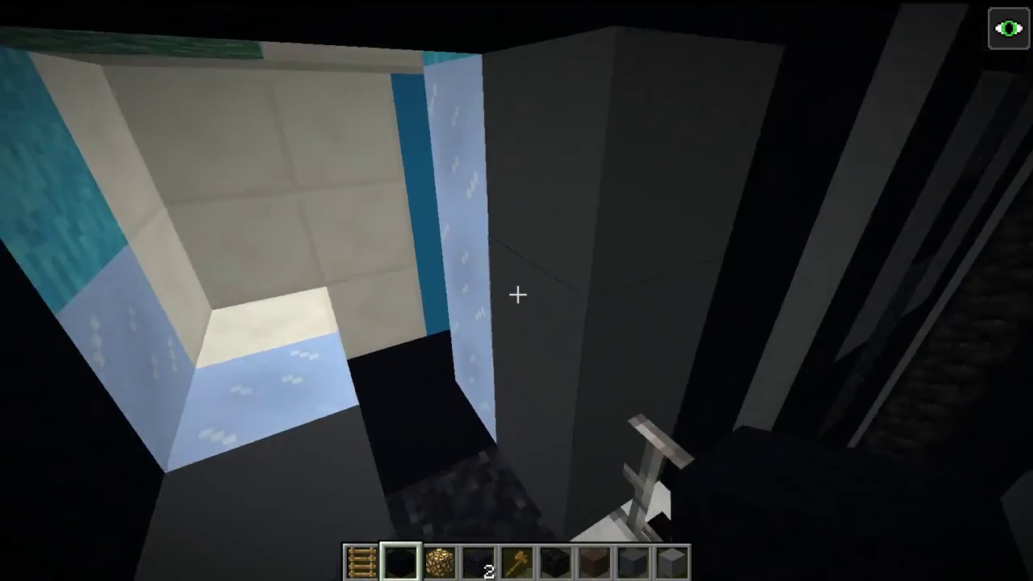
# Rework the side of the doorway frame with gray concrete and switch back to black concrete
pyautogui.scroll(-4, 517, 294)
pyautogui.scroll(-2, 517, 294)
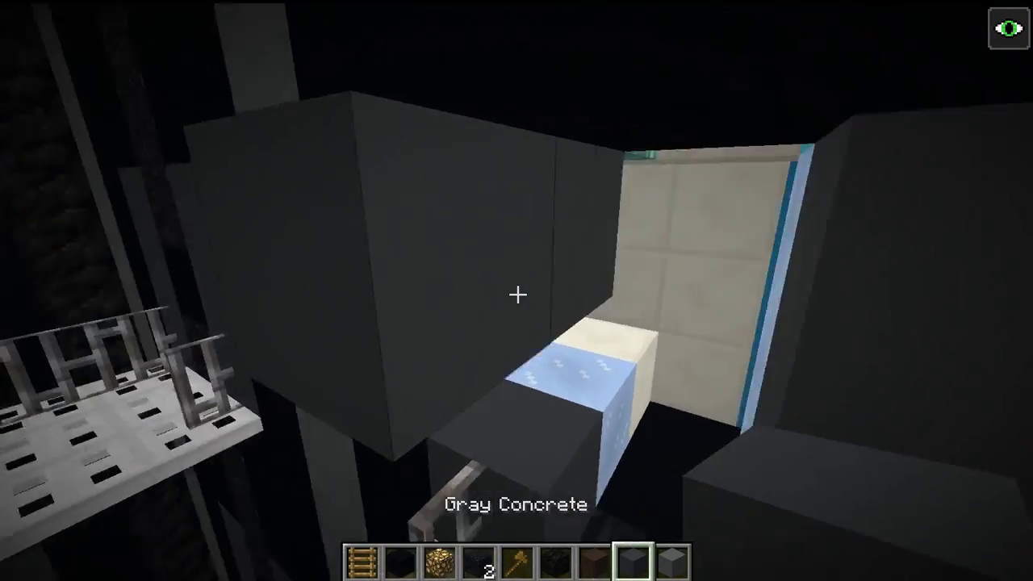
pyautogui.click(517, 294)
pyautogui.rightClick(517, 295)
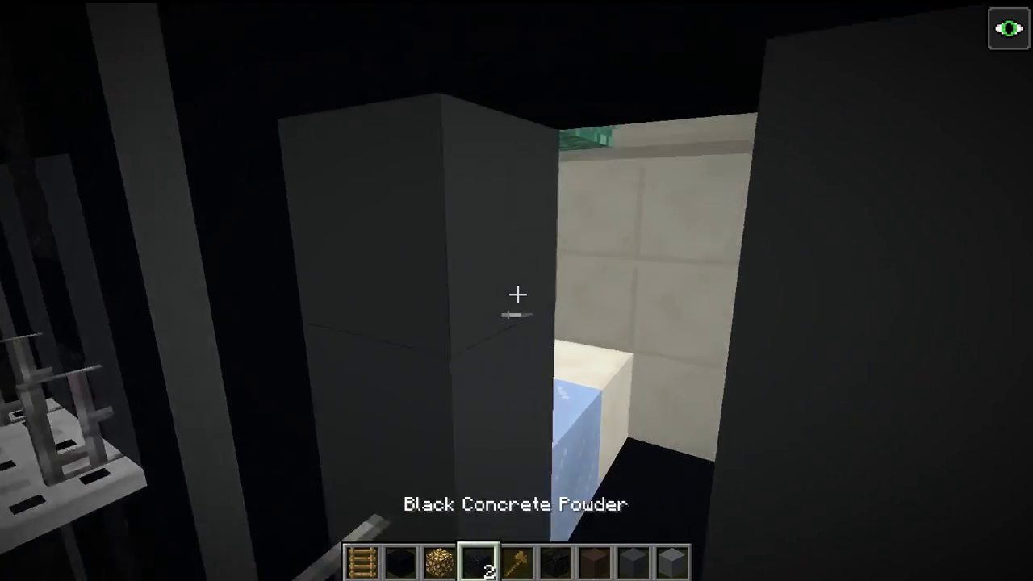
pyautogui.scroll(2, 517, 295)
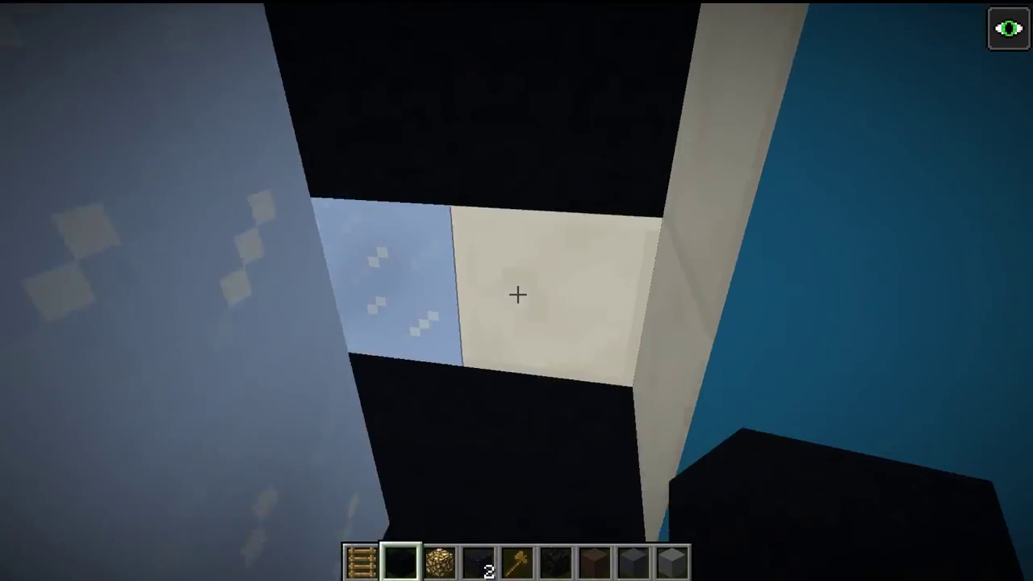
# Swap the leftover ice and quartz blocks inside the passage for black concrete
pyautogui.click(517, 294)
pyautogui.rightClick(518, 294)
pyautogui.click(517, 295)
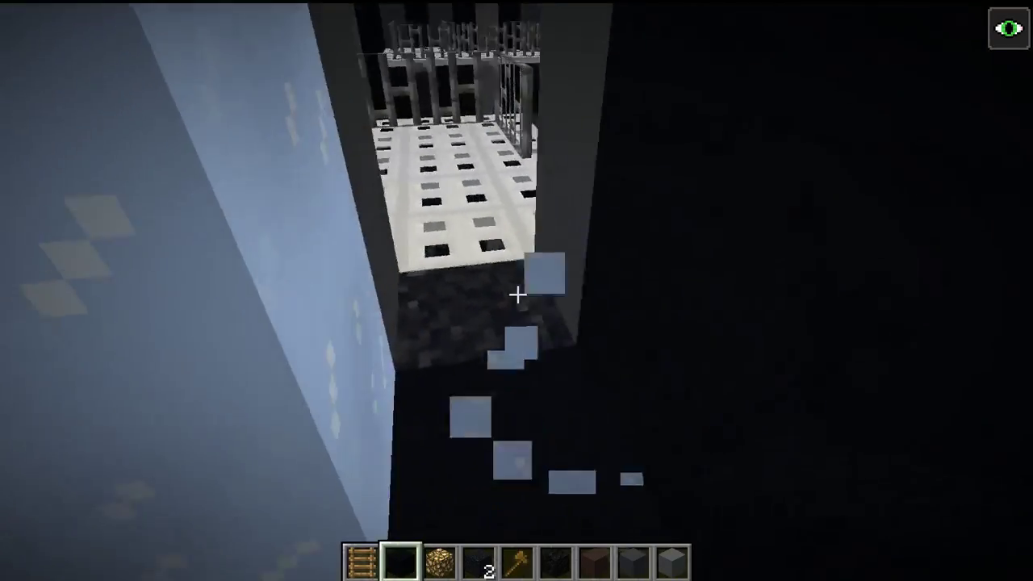
pyautogui.click(517, 295)
pyautogui.rightClick(517, 295)
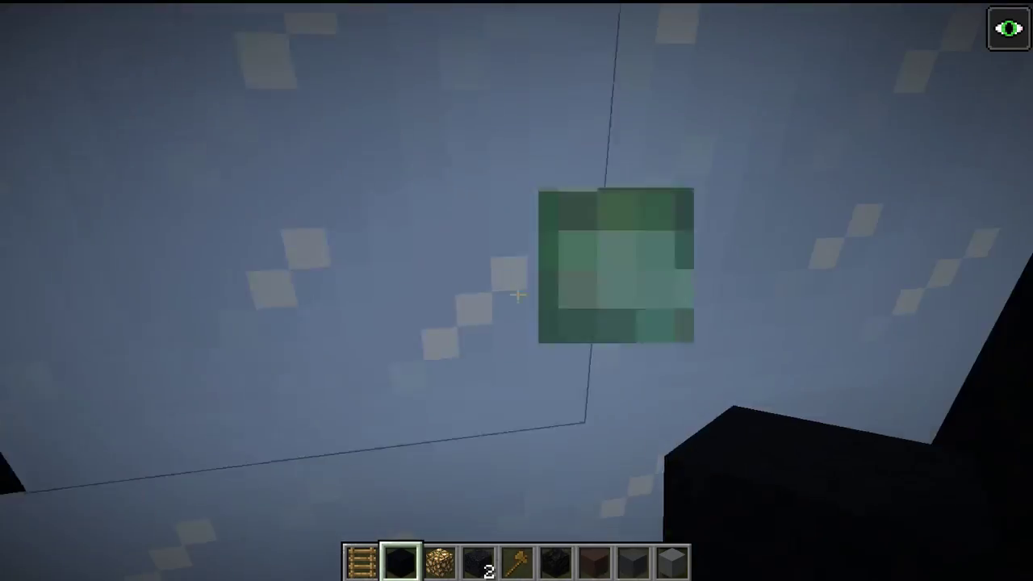
# Replace the remaining exposed quartz strip with black concrete to close off the passage
pyautogui.click(517, 294)
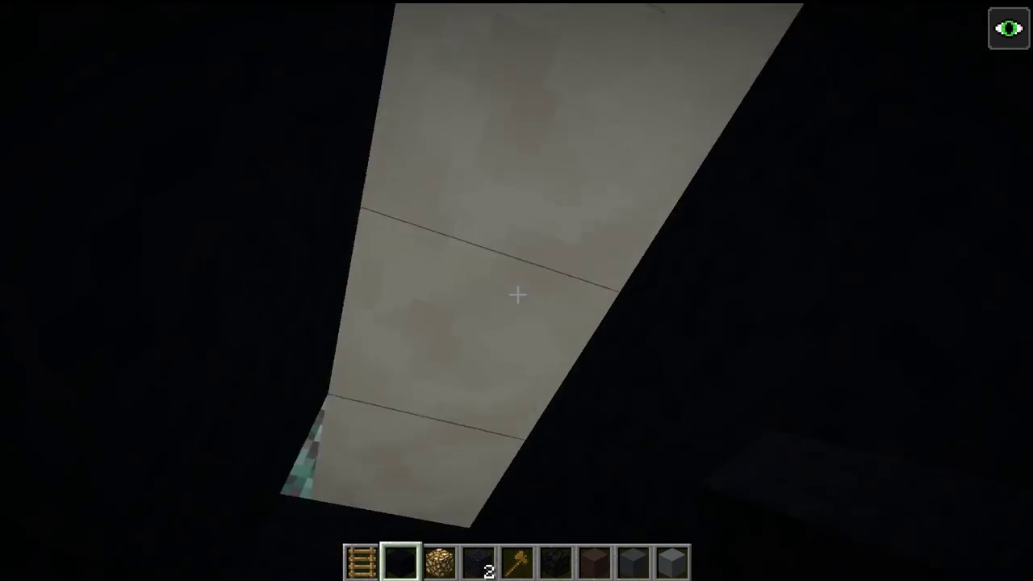
pyautogui.click(517, 294)
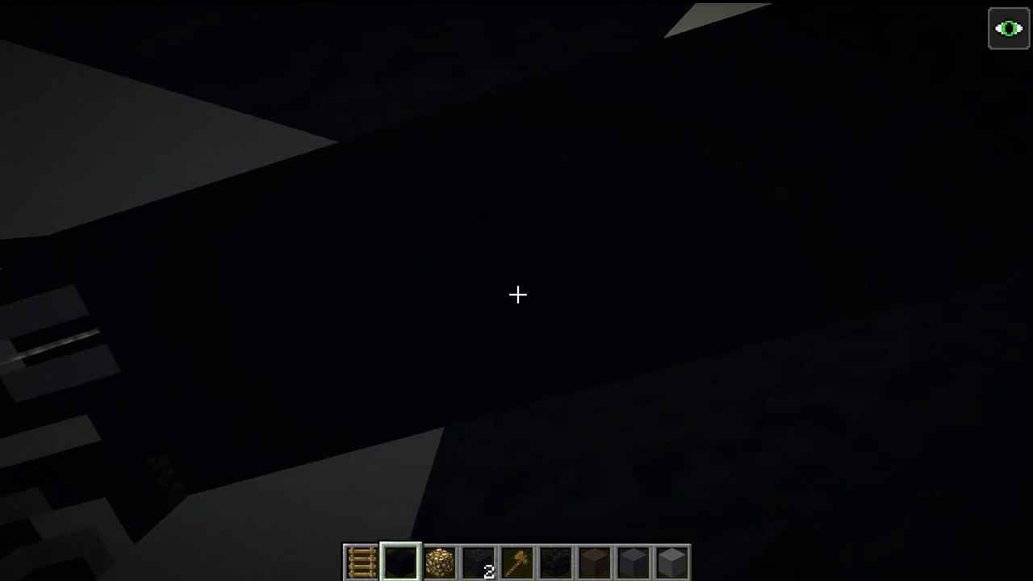
pyautogui.click(517, 295)
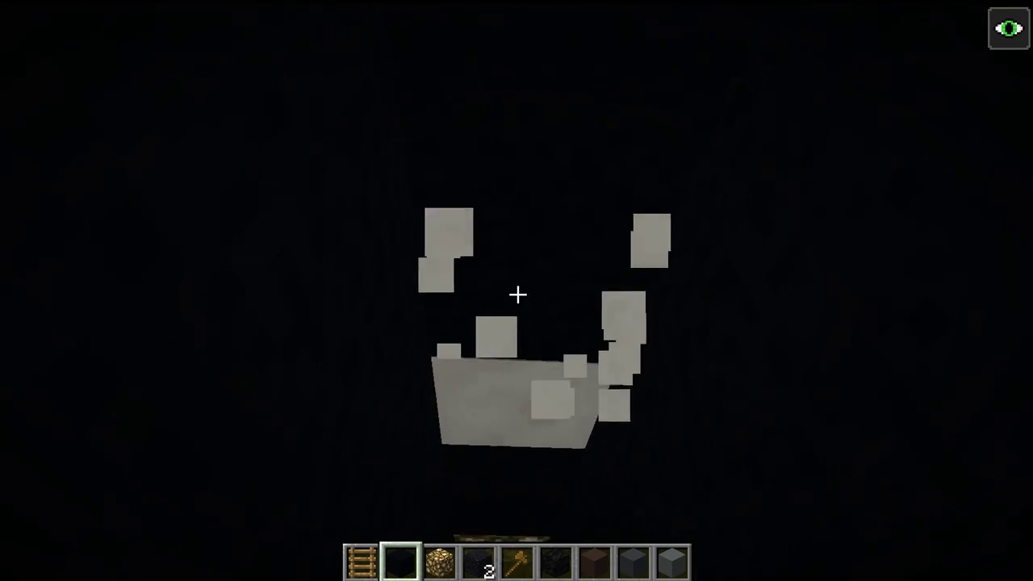
pyautogui.click(517, 294)
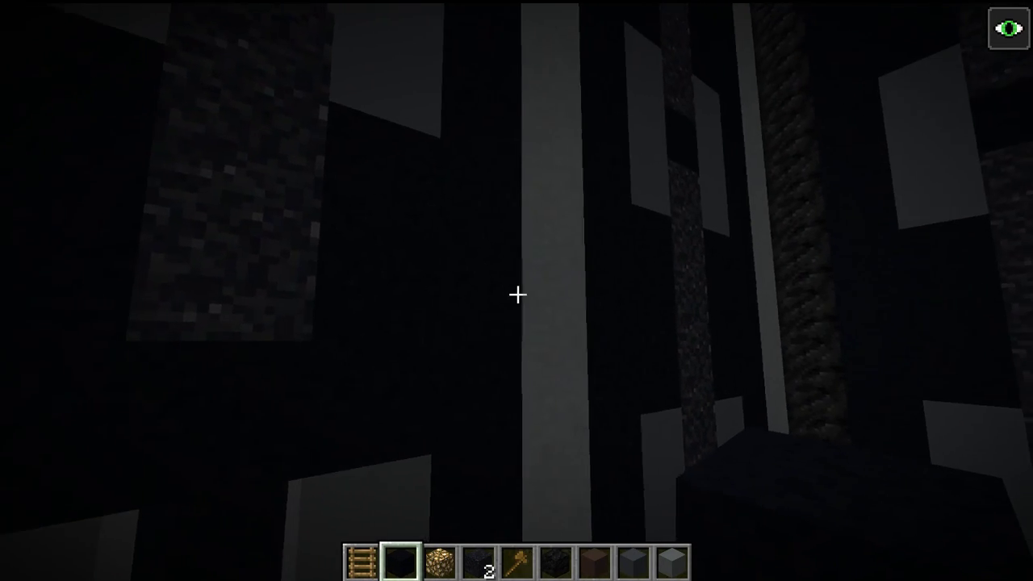
# Detail the laddered end of the passage with light gray blocks, black concrete powder and black concrete
pyautogui.press('9')
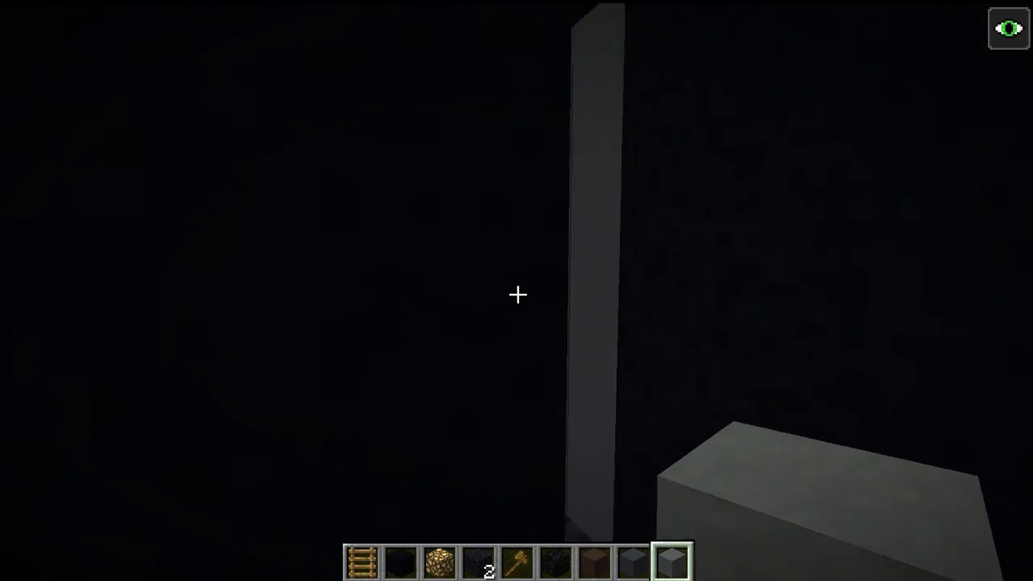
pyautogui.press('4')
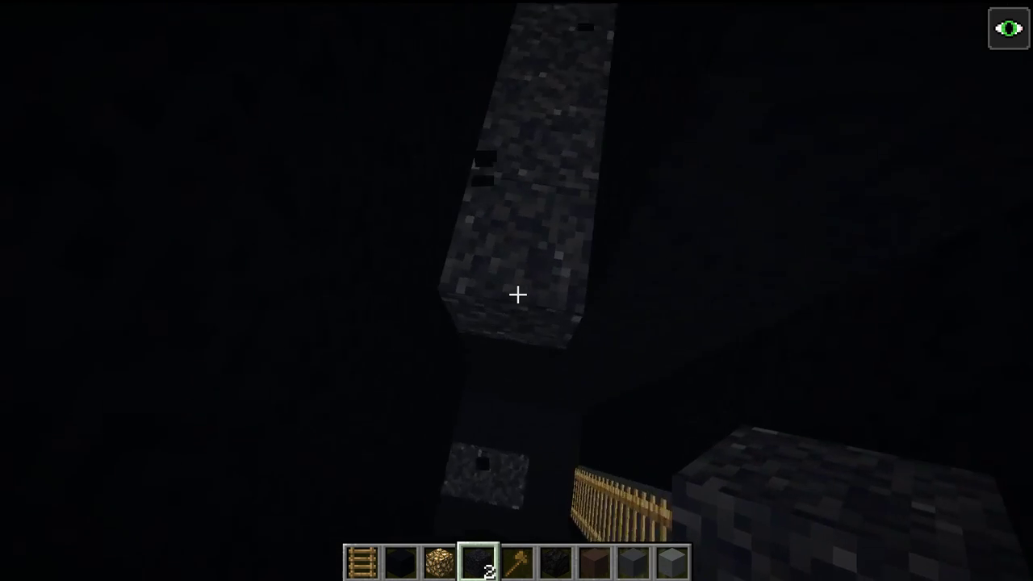
pyautogui.press('2')
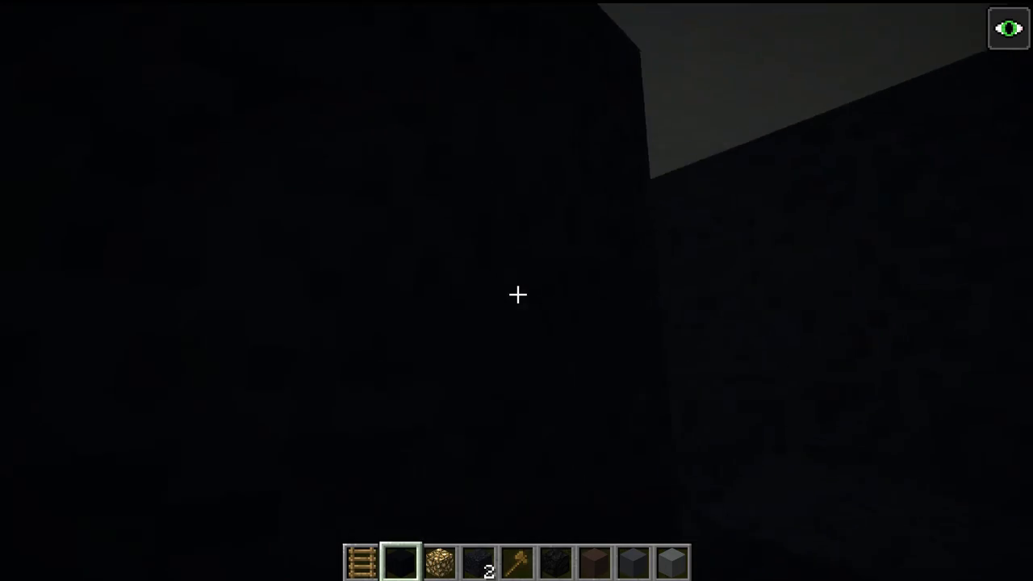
pyautogui.press('w')
pyautogui.press('w')
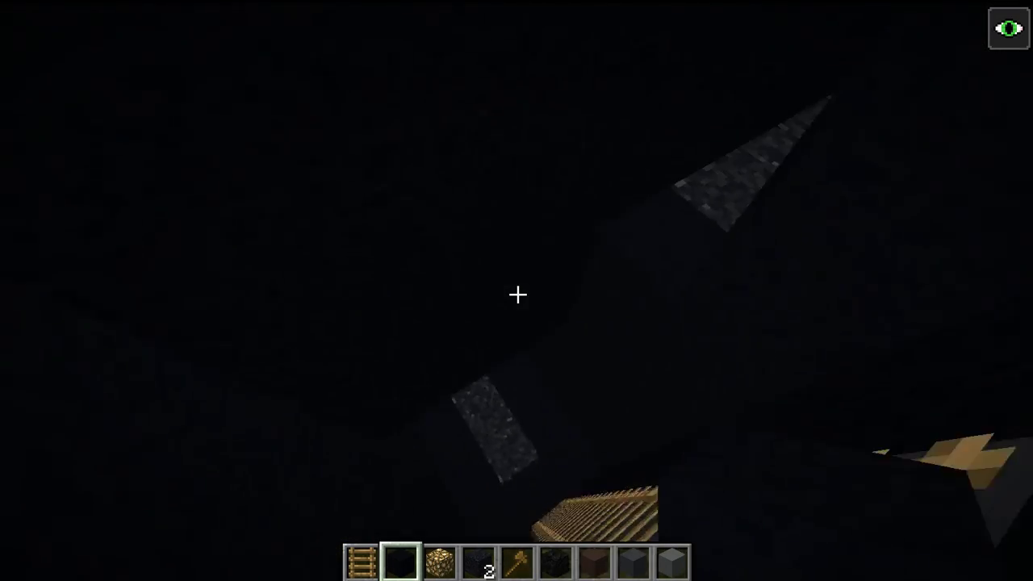
# Search the creative items for "trap" and swap the ladder in the hotbar for an iron trapdoor
pyautogui.press('e')
pyautogui.write('tr')
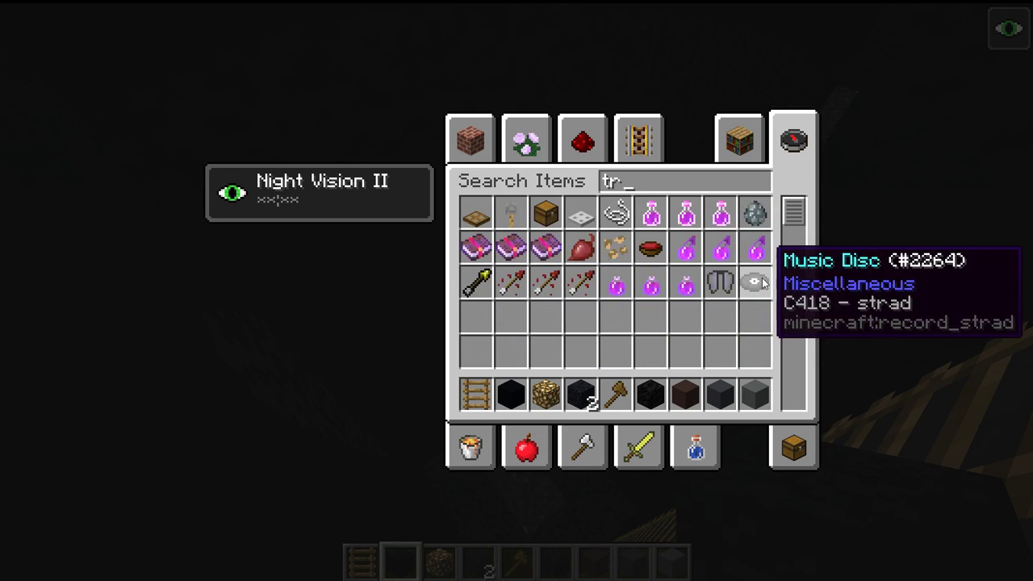
pyautogui.write('ap')
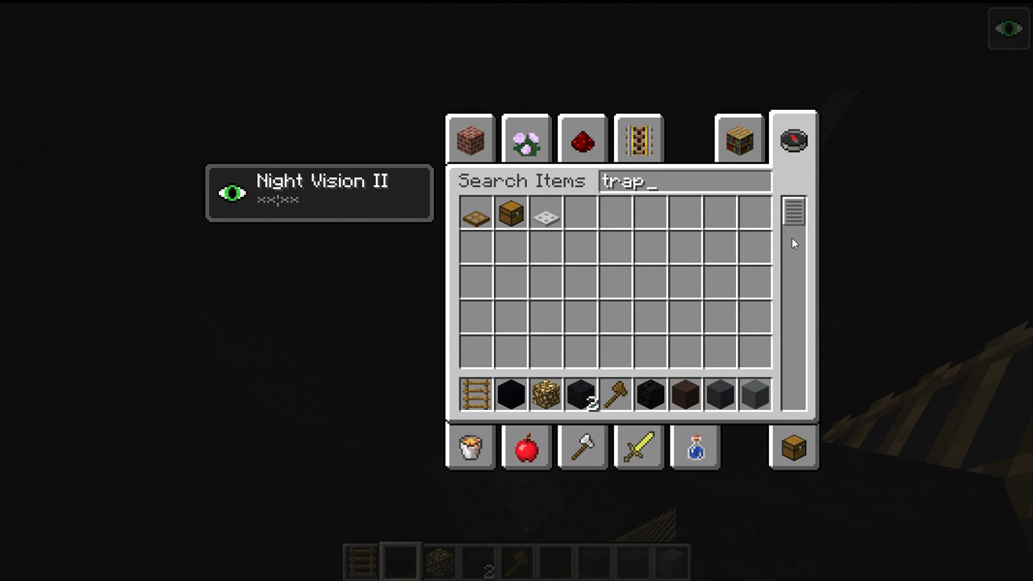
pyautogui.click(477, 404)
pyautogui.press('e')
pyautogui.press('e')
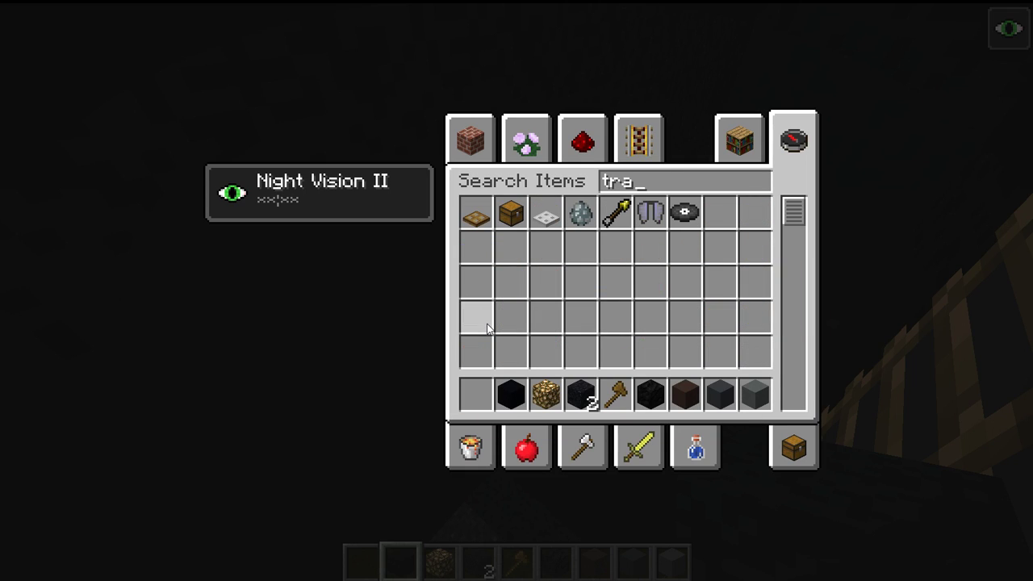
pyautogui.click(545, 216)
pyautogui.click(484, 386)
pyautogui.press('Escape')
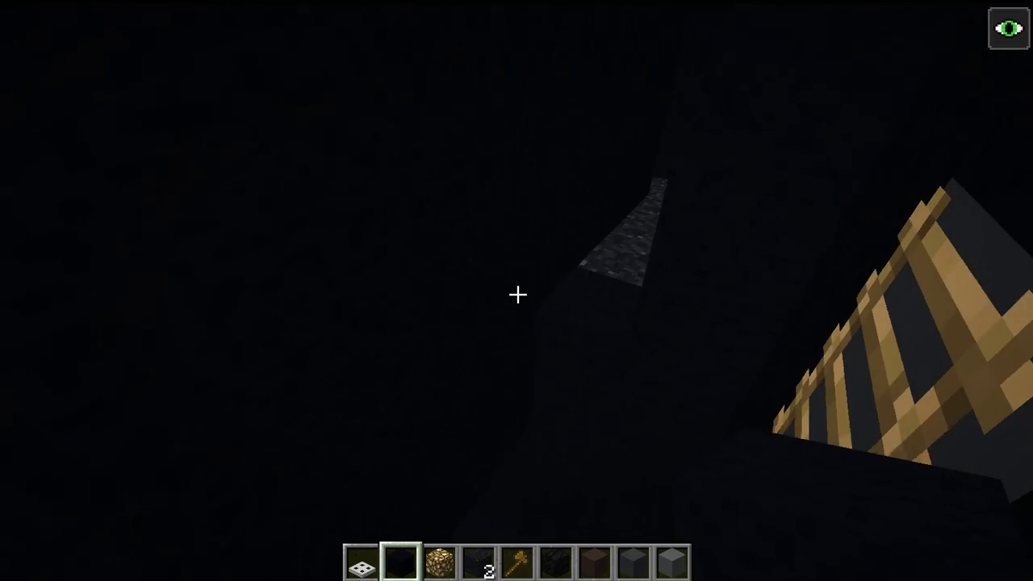
# Place iron trapdoors as a small platform beside the ladder
pyautogui.rightClick(517, 295)
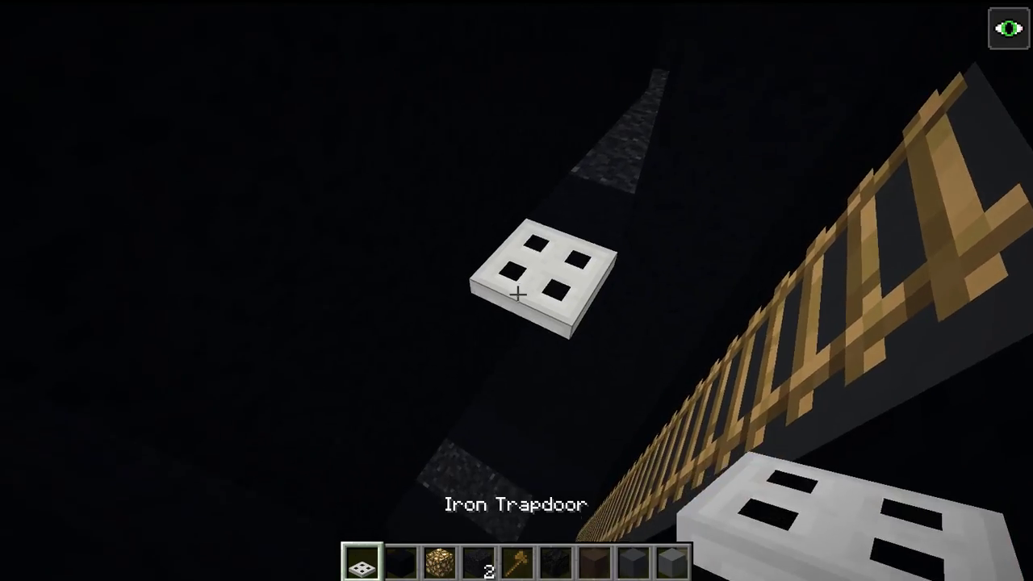
pyautogui.rightClick(517, 294)
pyautogui.rightClick(517, 294)
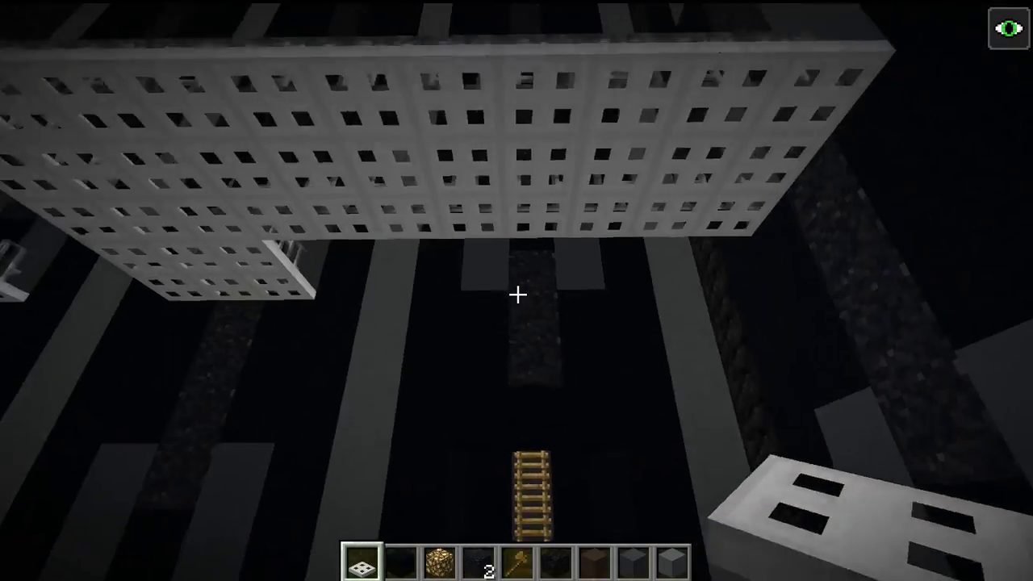
pyautogui.press('s')
pyautogui.press('space')
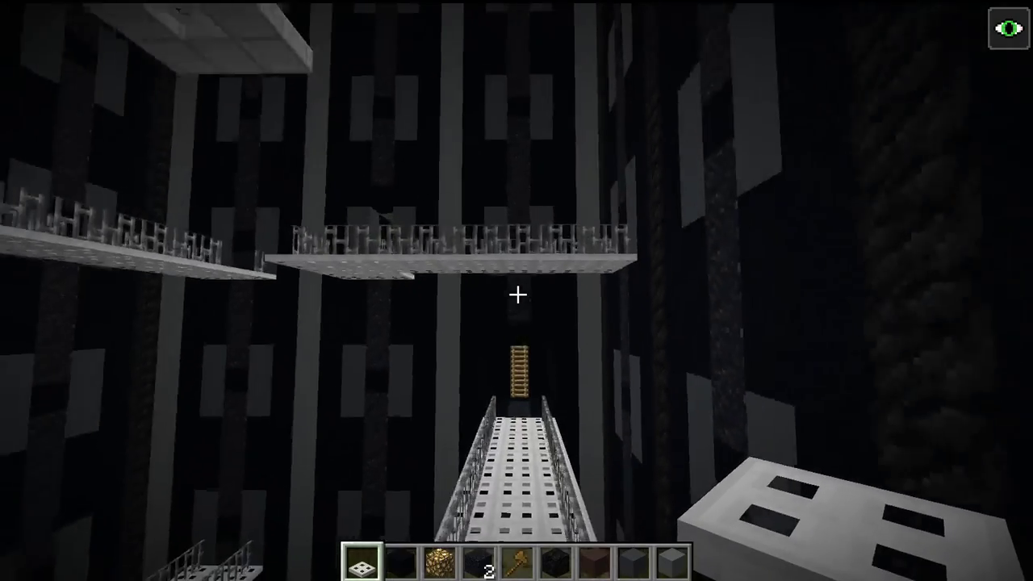
pyautogui.press('w')
pyautogui.press('shift')
pyautogui.press('space')
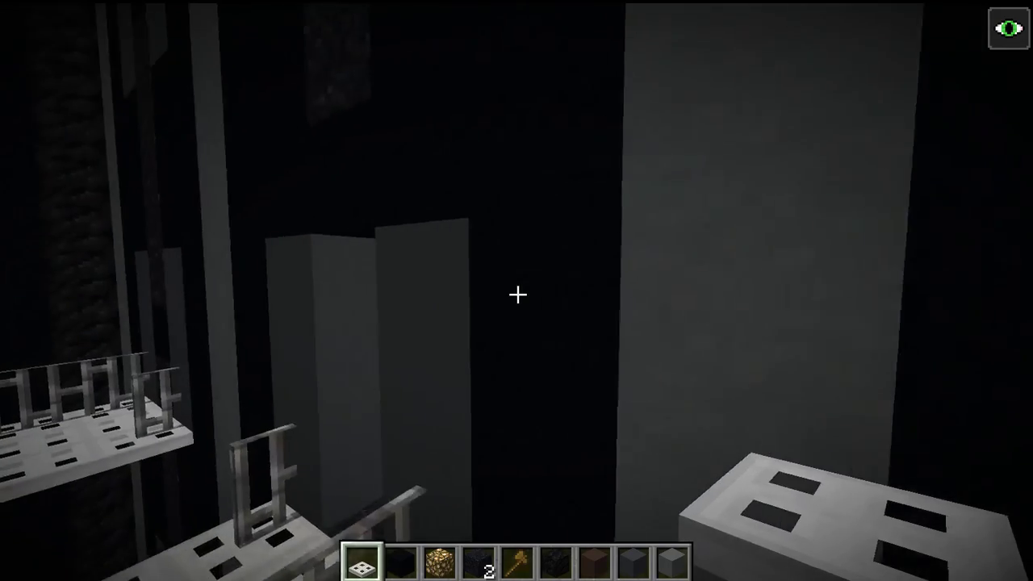
# Place gray blocks as a pillar framing the laddered passage entrance beside the railed walkway
pyautogui.press('8')
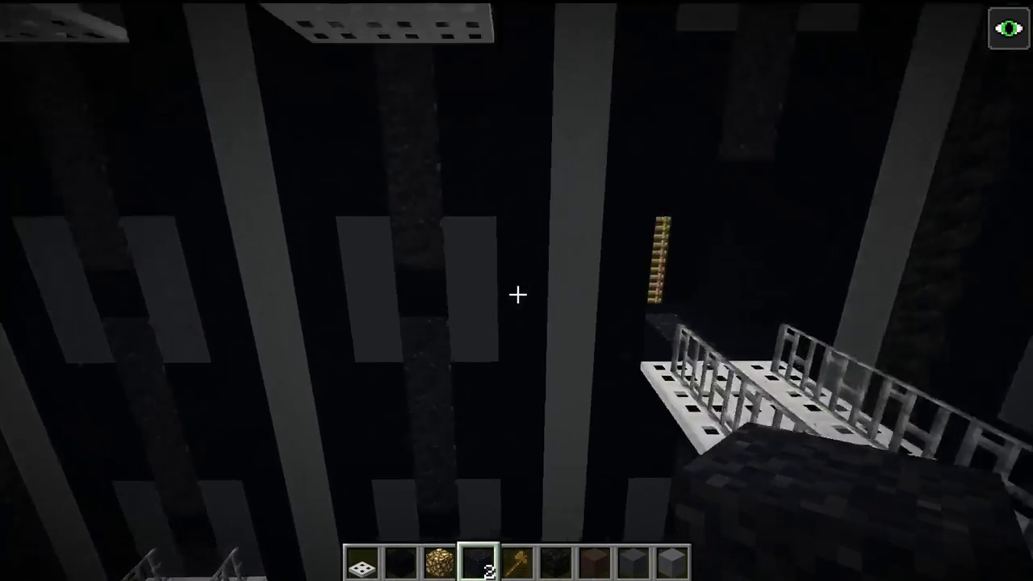
pyautogui.press('8')
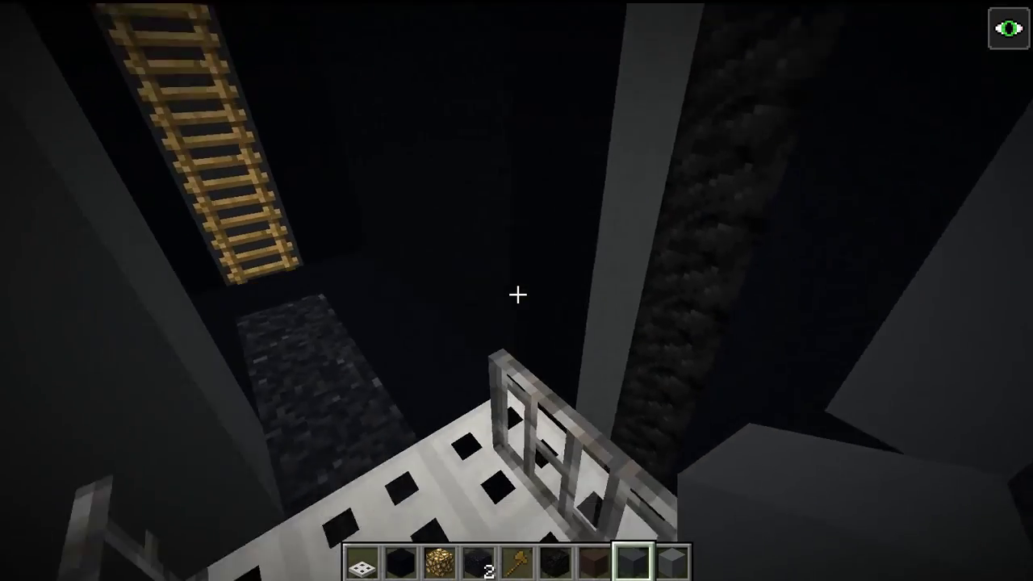
pyautogui.rightClick(518, 295)
pyautogui.rightClick(517, 294)
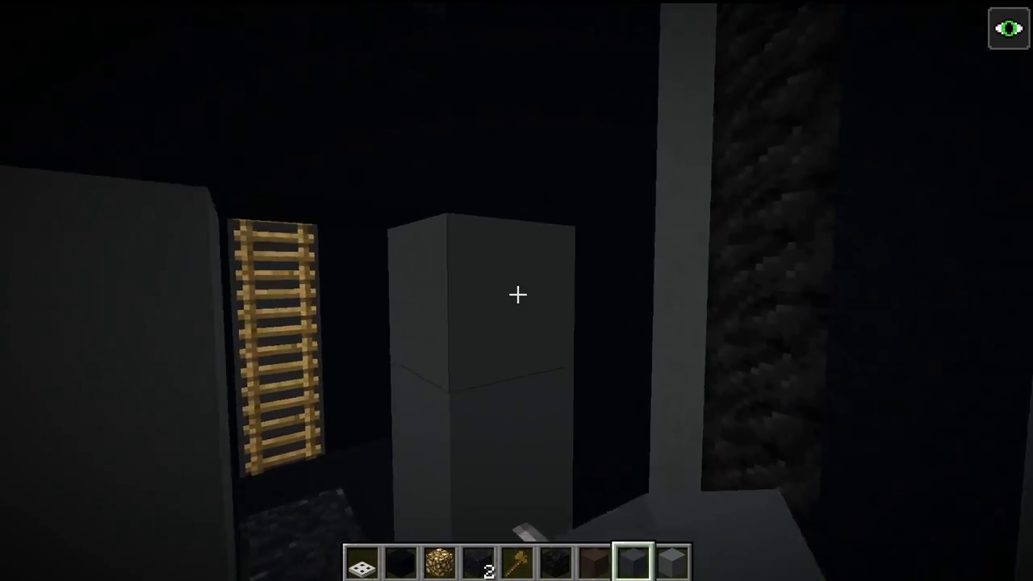
pyautogui.rightClick(518, 295)
pyautogui.press('space')
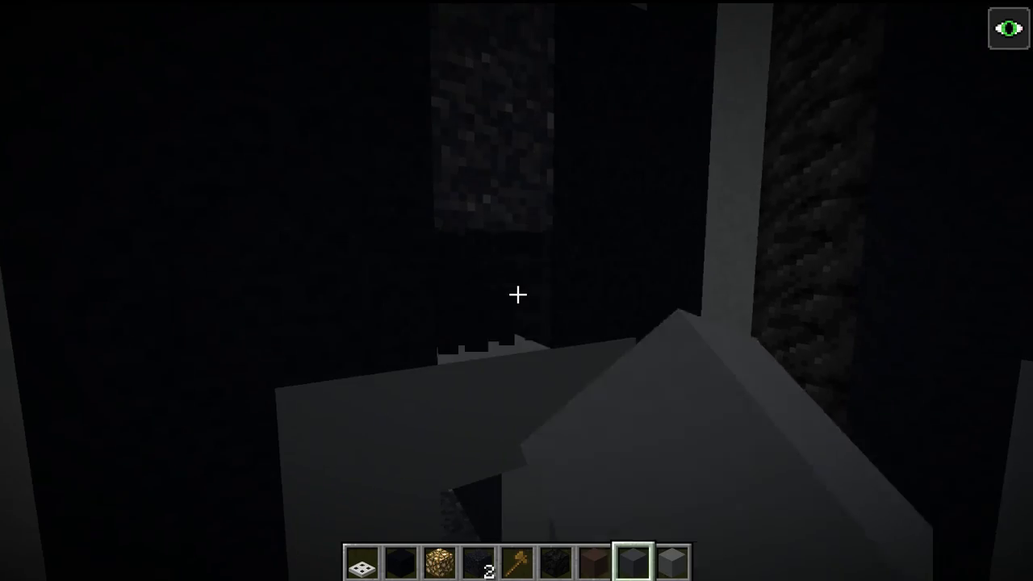
pyautogui.press('4')
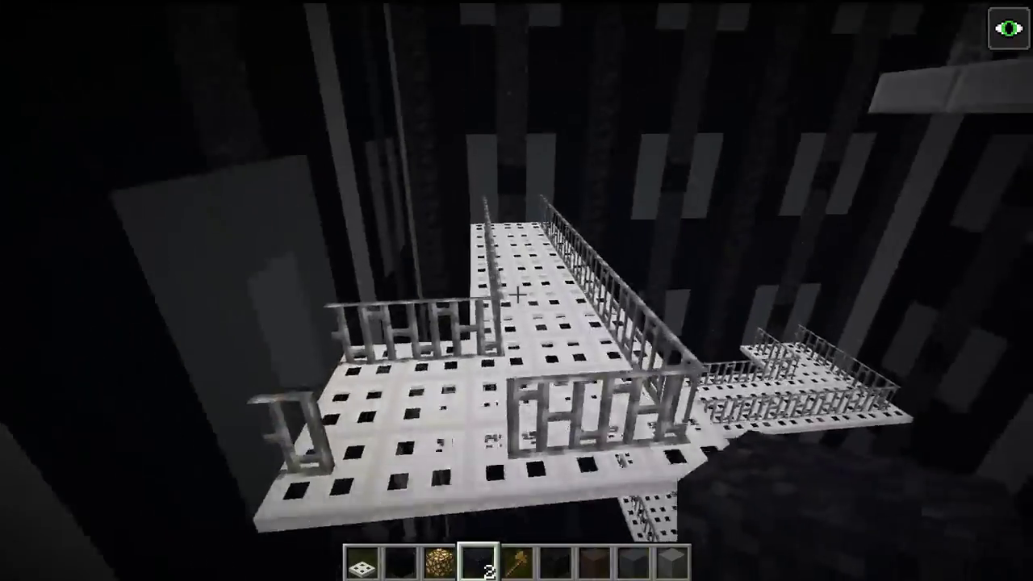
# Search the creative items for "ches", replace the iron trapdoor in the hotbar with a chest and place it on the railed walkway
pyautogui.scroll(1, 516, 295)
pyautogui.press('e')
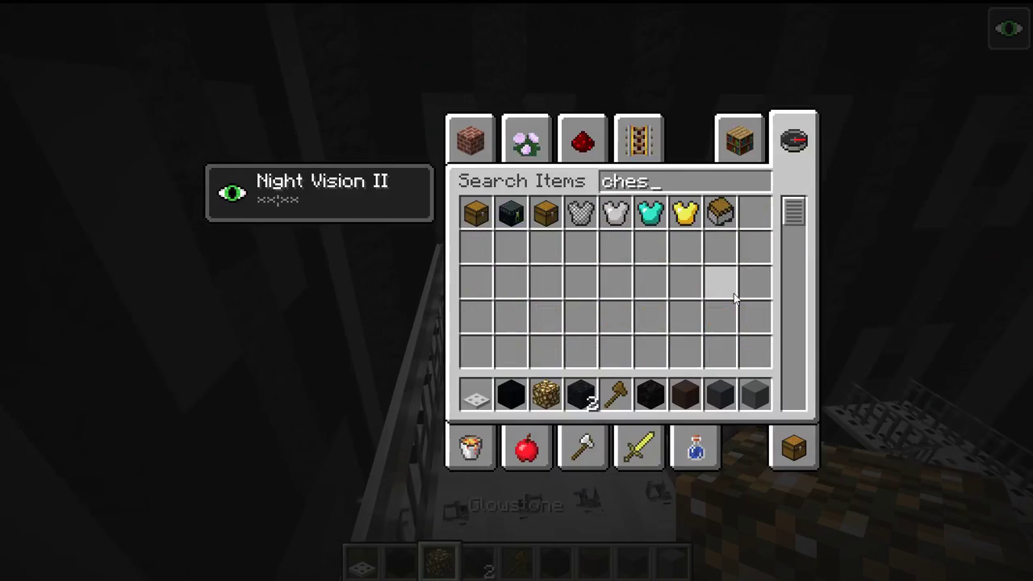
pyautogui.press('Escape')
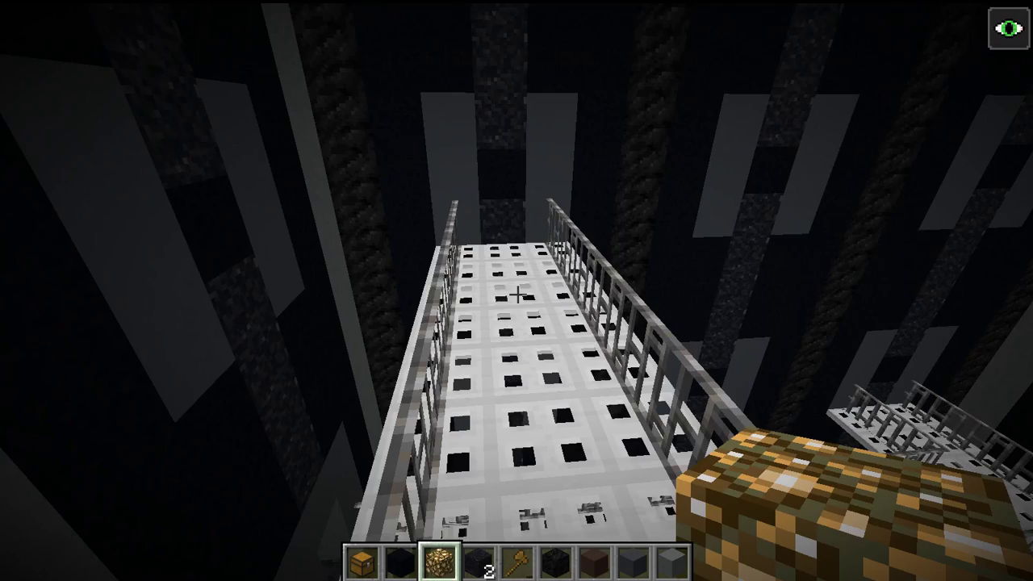
pyautogui.scroll(2, 516, 290)
pyautogui.rightClick(516, 294)
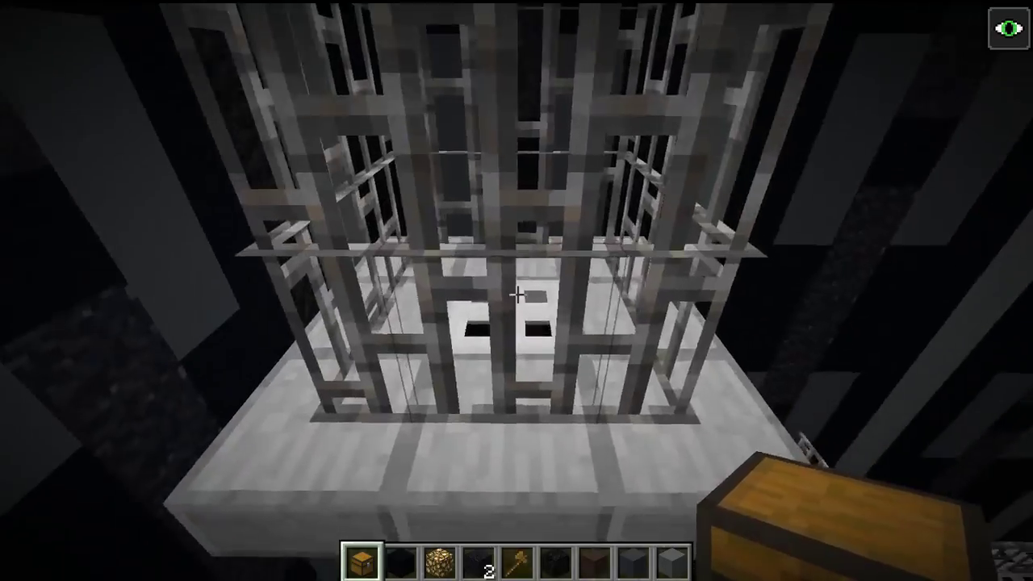
# Place a chest inside each of the hanging cages and close their opened sides with iron bars
pyautogui.rightClick(516, 295)
pyautogui.press('2')
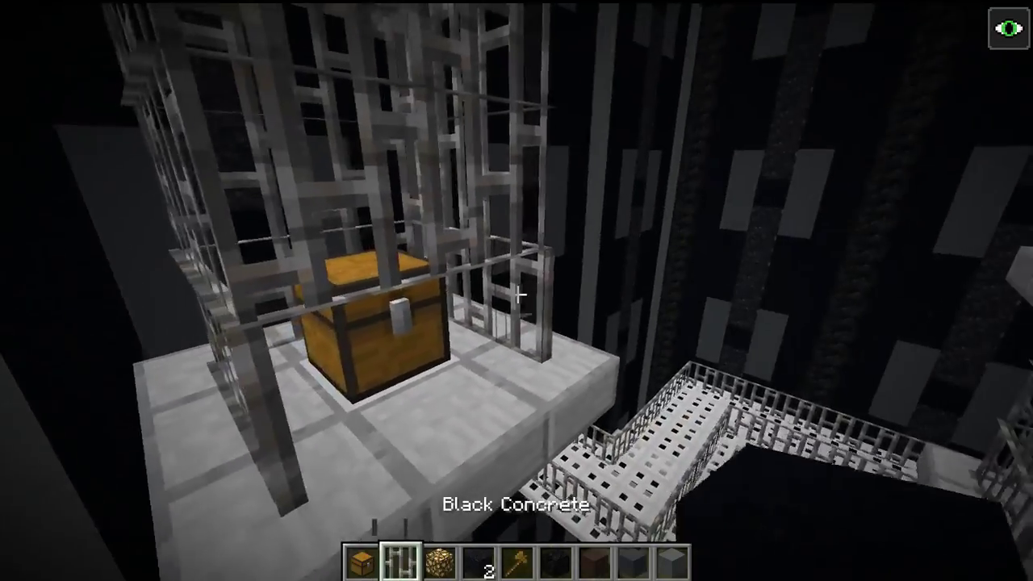
pyautogui.press('1')
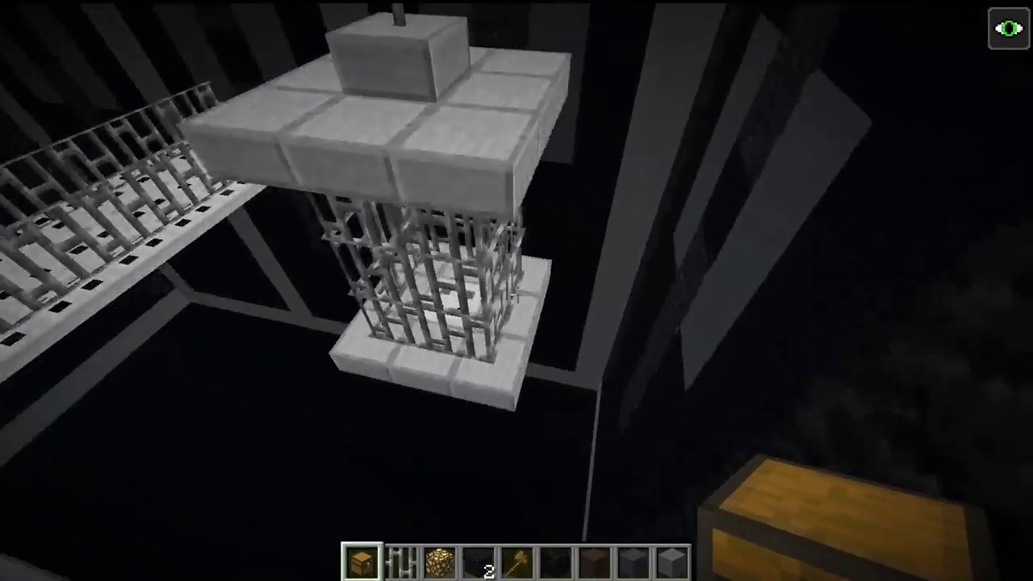
pyautogui.press('w')
pyautogui.click(517, 294)
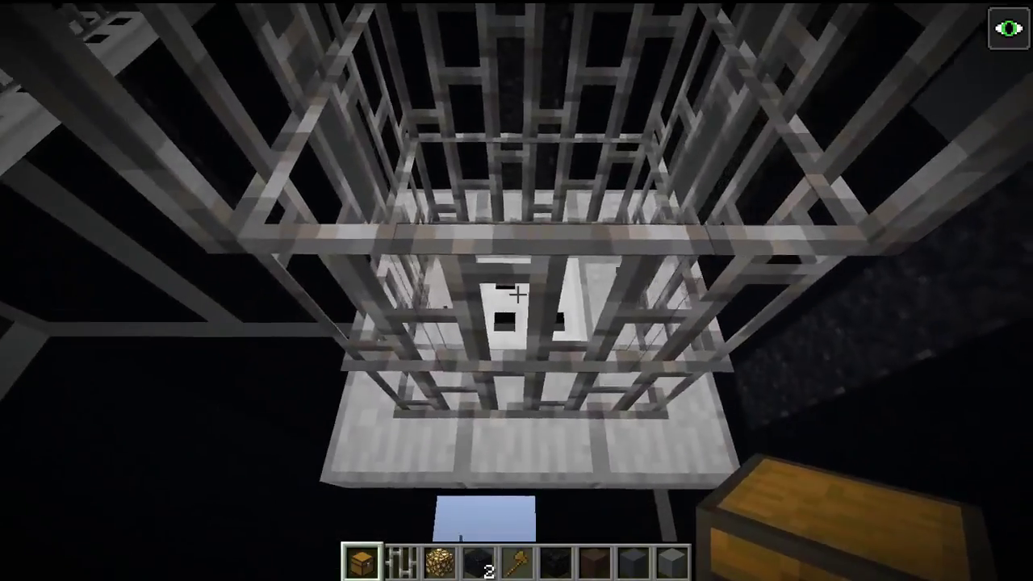
pyautogui.rightClick(516, 296)
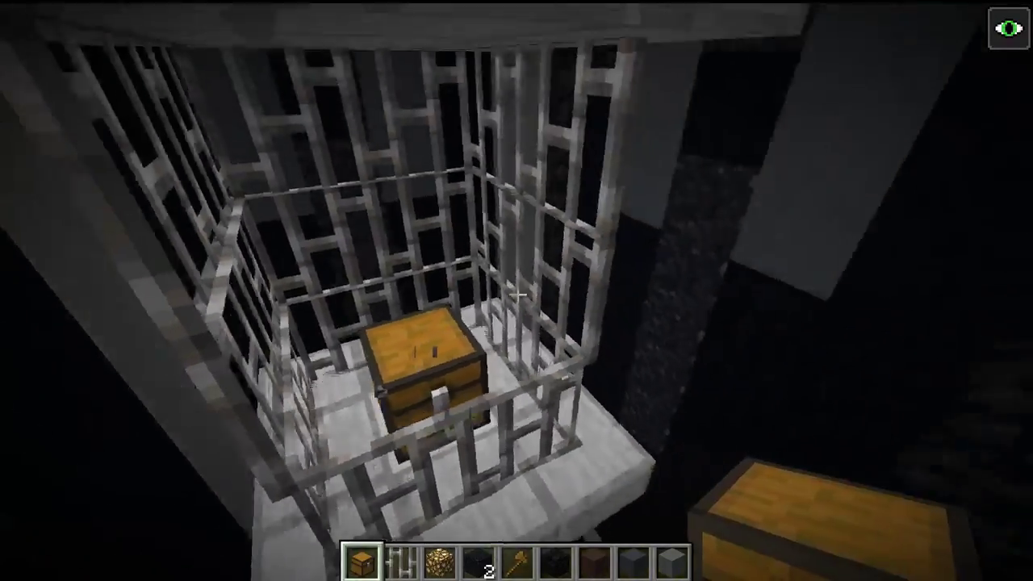
pyautogui.press('2')
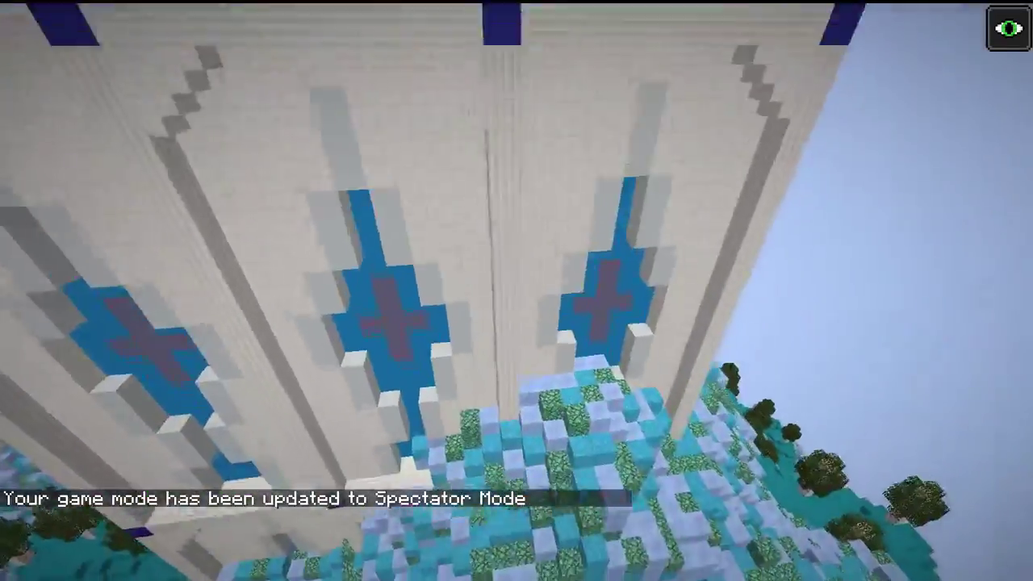
# Inspect the shaft's walkways and hanging chest cages from outside in Spectator Mode
pyautogui.press('w')
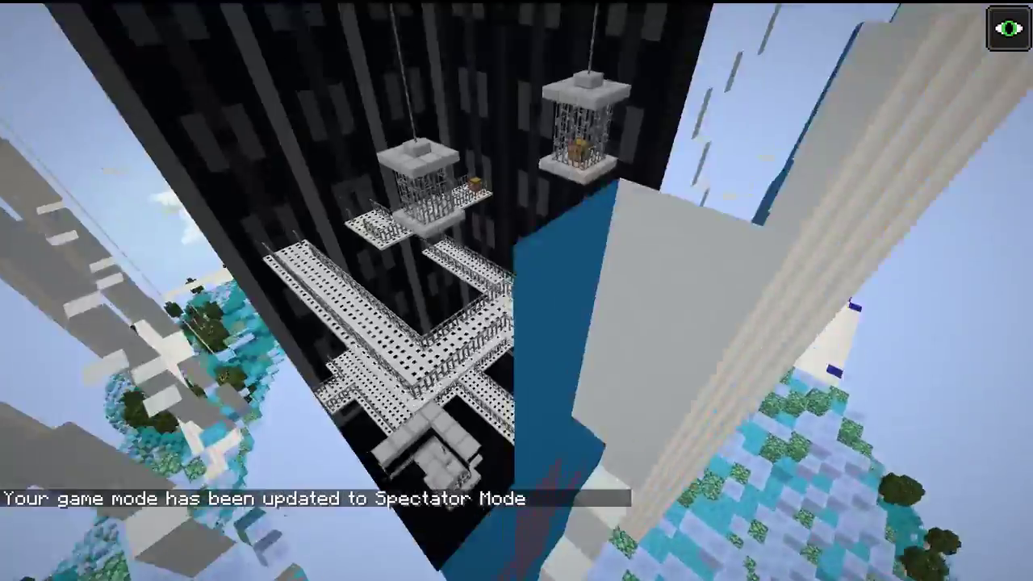
pyautogui.press('shift')
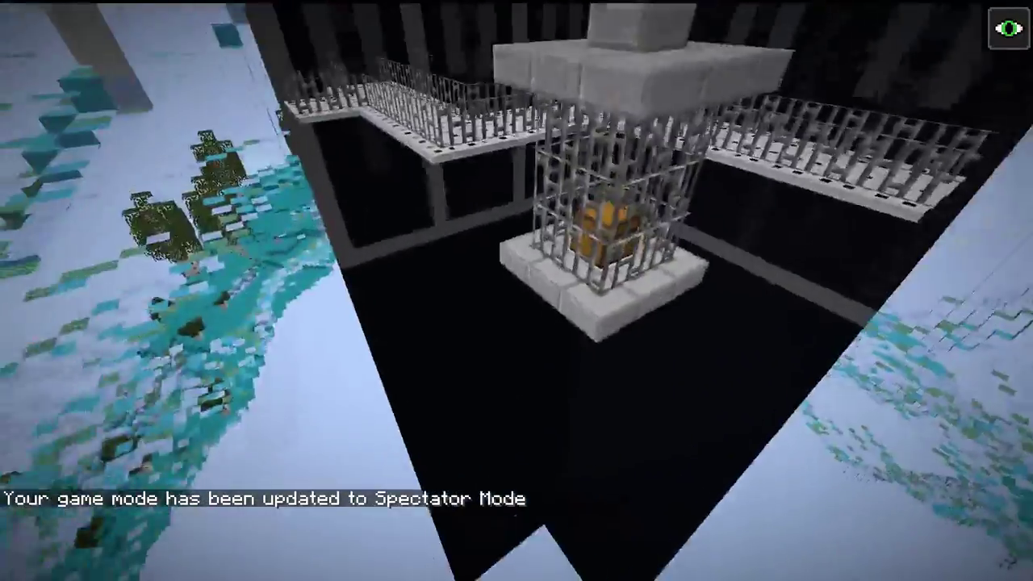